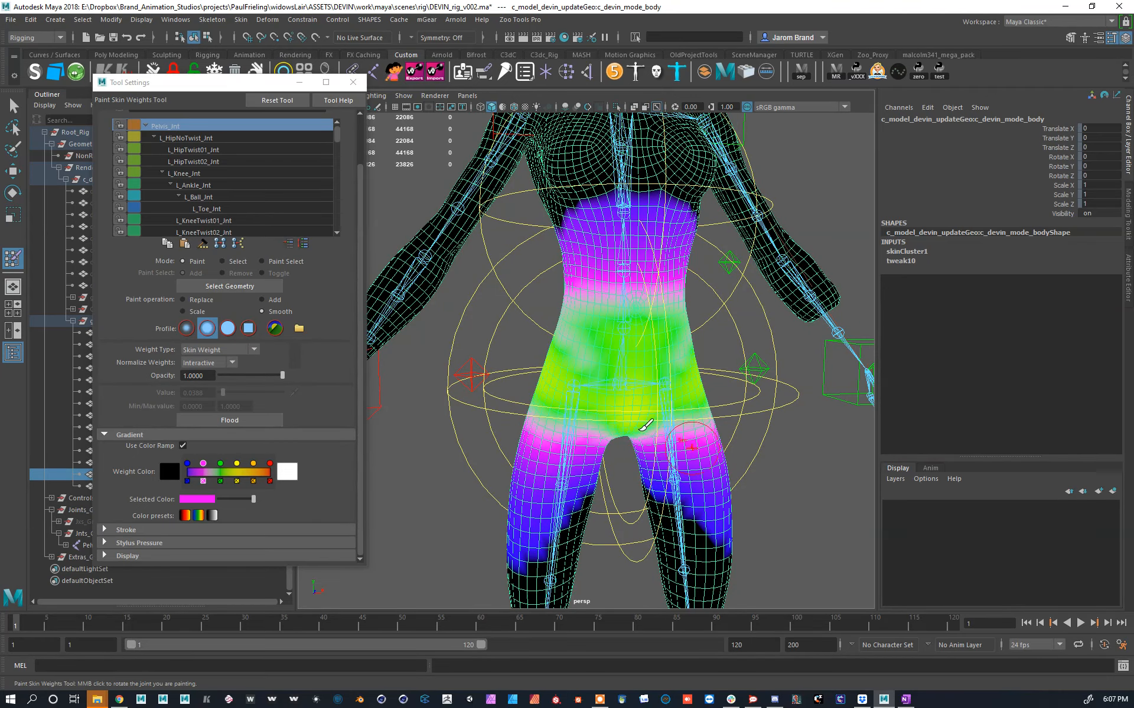
Step: Close the Paint Skin Weights settings, switch to the Move tool and bring the character's right hand into close view
{"action": "mouse_move", "coordinate": [424, 342]}
{"action": "left_mouse_down", "text": "alt"}
{"action": "mouse_move", "coordinate": [415, 380]}
{"action": "mouse_move", "coordinate": [389, 157]}
{"action": "left_mouse_up", "text": "alt"}
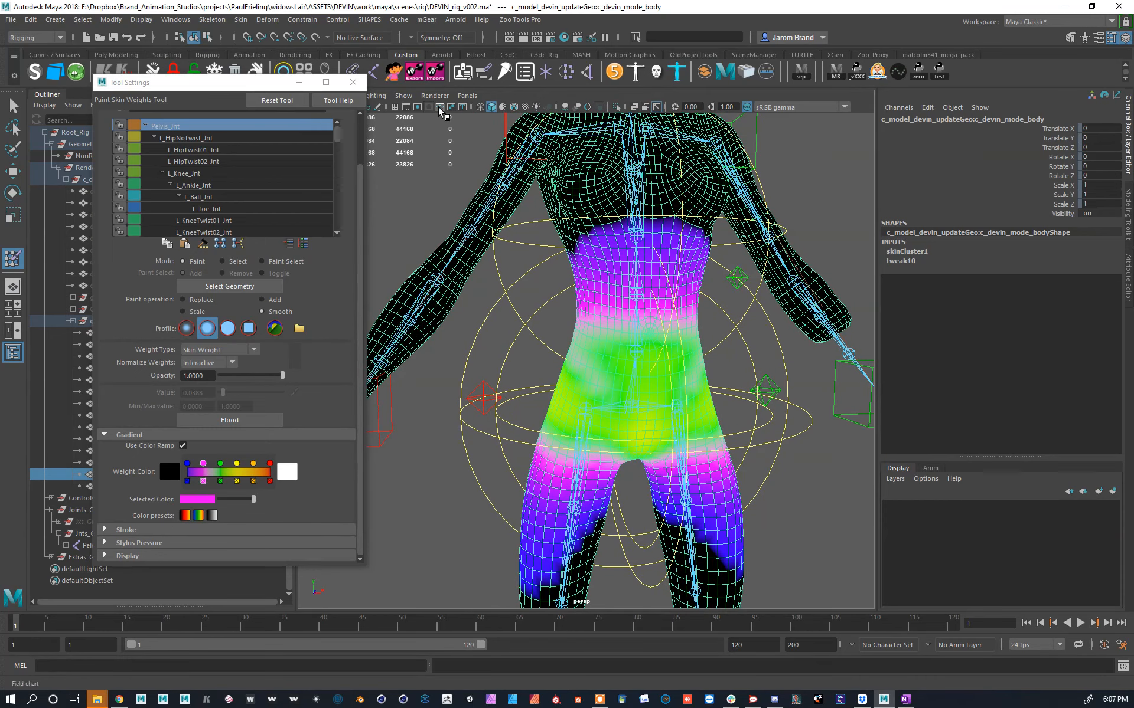
{"action": "left_click", "coordinate": [353, 82]}
{"action": "left_click_drag", "start_coordinate": [591, 330], "coordinate": [618, 311], "text": "alt"}
{"action": "right_click_drag", "start_coordinate": [618, 310], "coordinate": [618, 337], "text": "alt"}
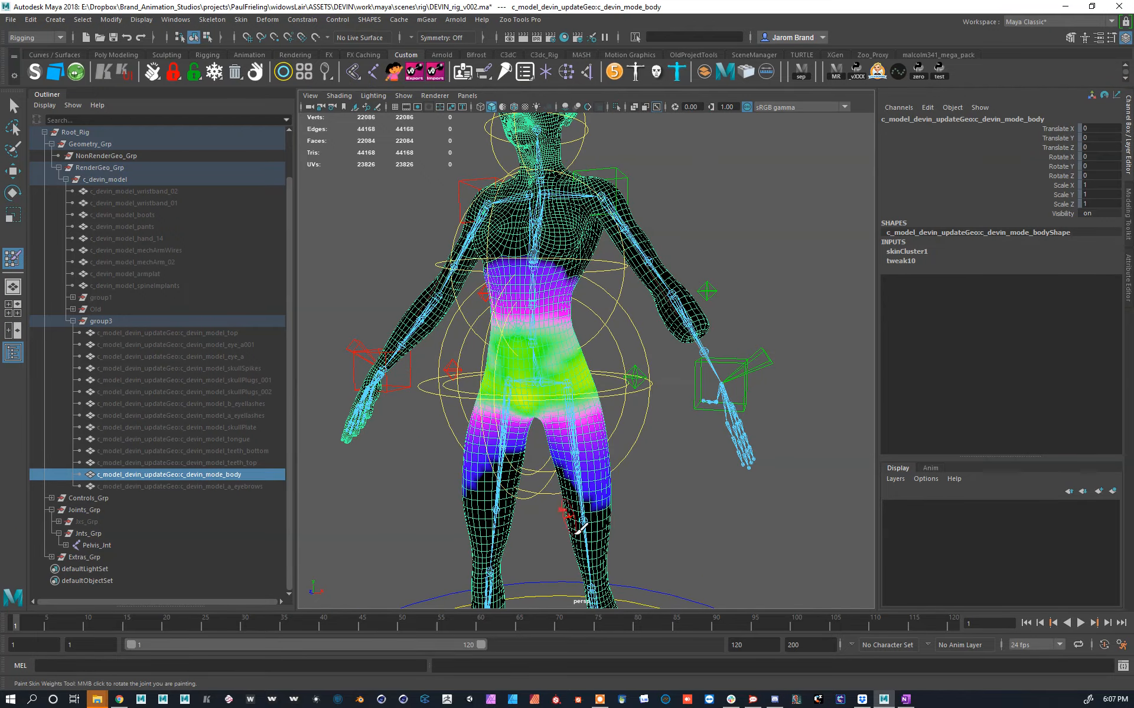
{"action": "mouse_move", "coordinate": [556, 386]}
{"action": "right_mouse_down", "text": "alt"}
{"action": "mouse_move", "coordinate": [568, 397]}
{"action": "mouse_move", "coordinate": [577, 381]}
{"action": "right_mouse_up", "text": "alt"}
{"action": "key", "text": "w"}
{"action": "left_click_drag", "start_coordinate": [577, 381], "coordinate": [628, 362], "text": "alt"}
{"action": "middle_click_drag", "start_coordinate": [553, 451], "coordinate": [596, 321], "text": "alt"}
{"action": "left_click_drag", "start_coordinate": [596, 320], "coordinate": [610, 314], "text": "alt"}
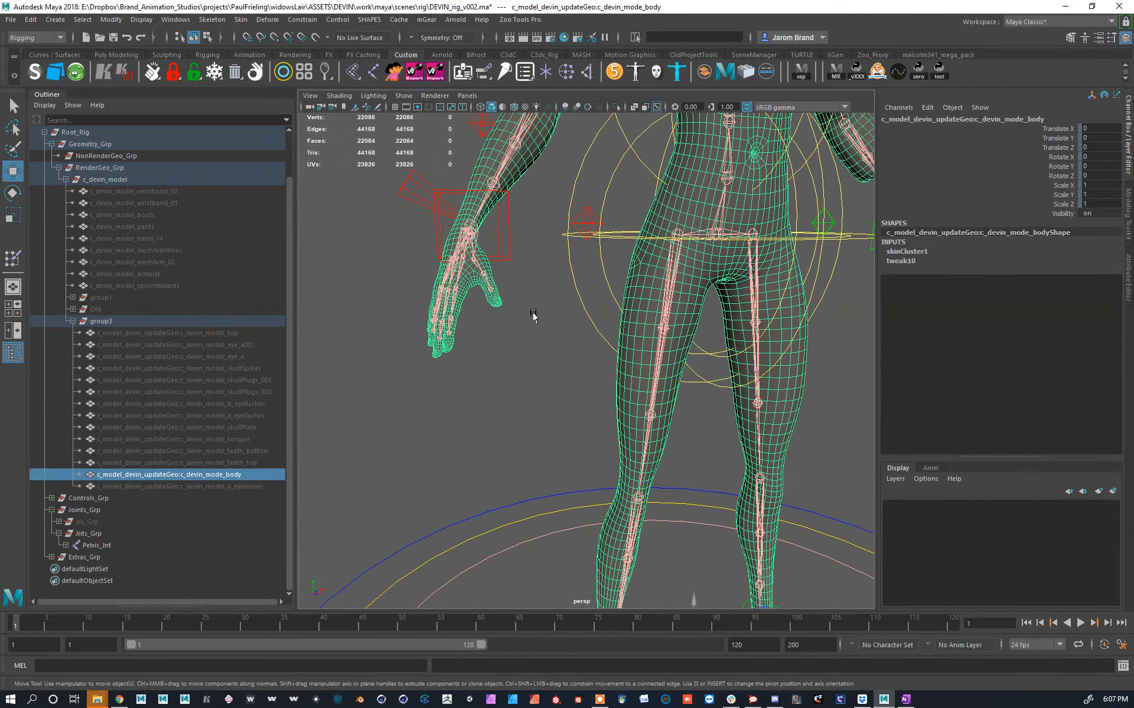
{"action": "right_click_drag", "start_coordinate": [456, 332], "coordinate": [643, 373], "text": "alt"}
{"action": "left_click_drag", "start_coordinate": [644, 373], "coordinate": [609, 342], "text": "alt"}
{"action": "right_click_drag", "start_coordinate": [610, 341], "coordinate": [636, 357], "text": "alt"}
{"action": "mouse_move", "coordinate": [636, 357]}
{"action": "left_mouse_down", "text": "alt"}
{"action": "mouse_move", "coordinate": [577, 345]}
{"action": "mouse_move", "coordinate": [621, 348]}
{"action": "left_mouse_up", "text": "alt"}
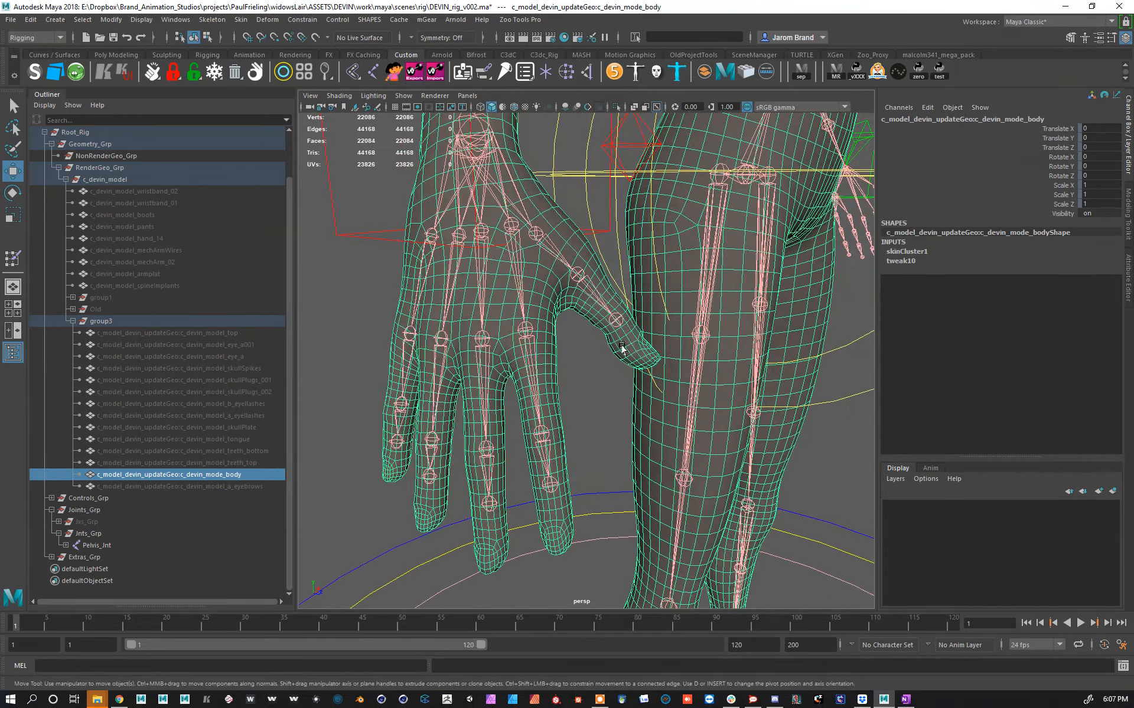
{"action": "left_click", "coordinate": [503, 72]}
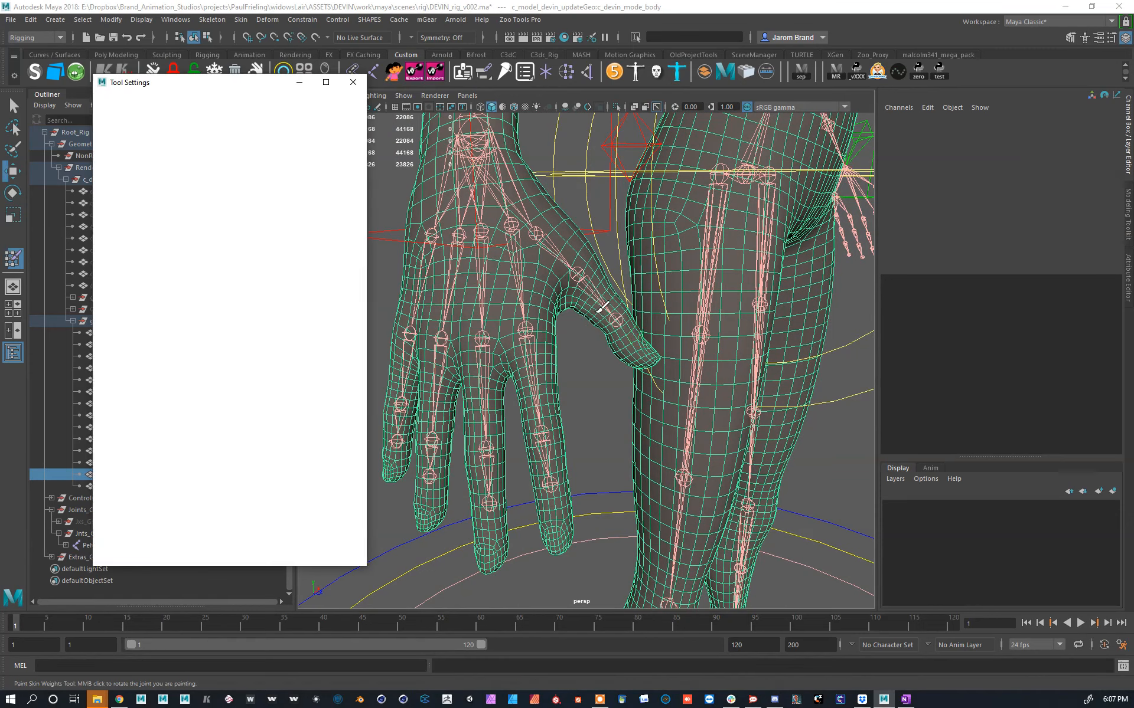
{"action": "left_click", "coordinate": [353, 83]}
{"action": "key", "text": "w"}
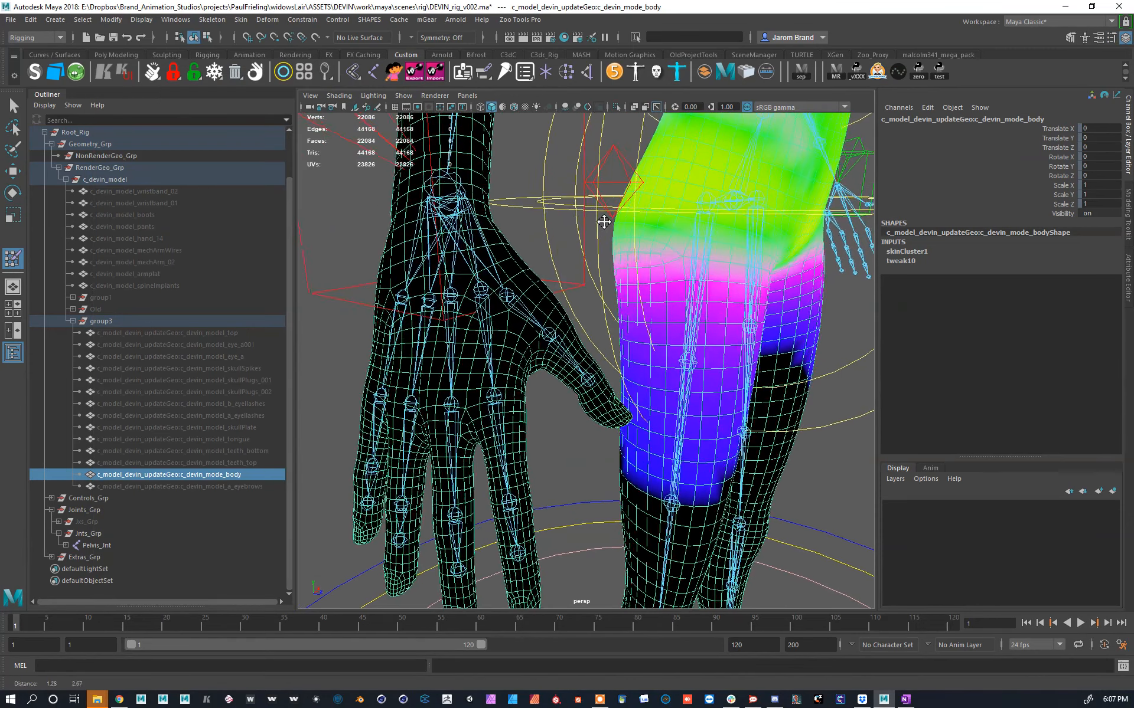
{"action": "left_click", "coordinate": [547, 272]}
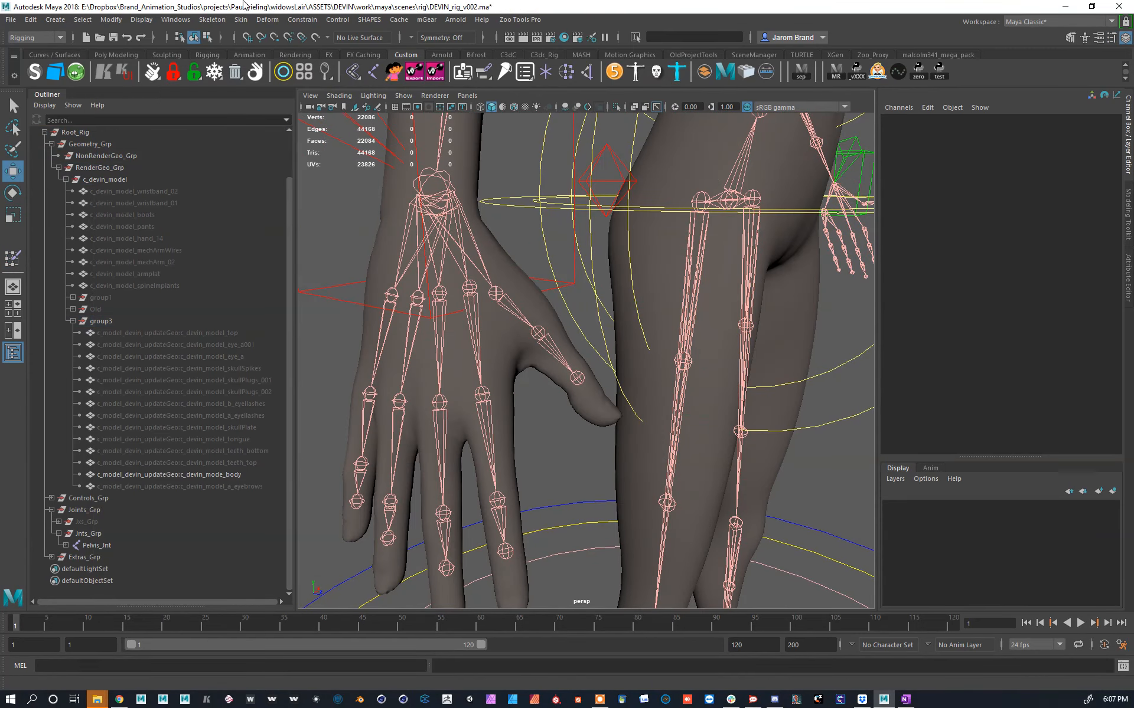
{"action": "left_click", "coordinate": [241, 19]}
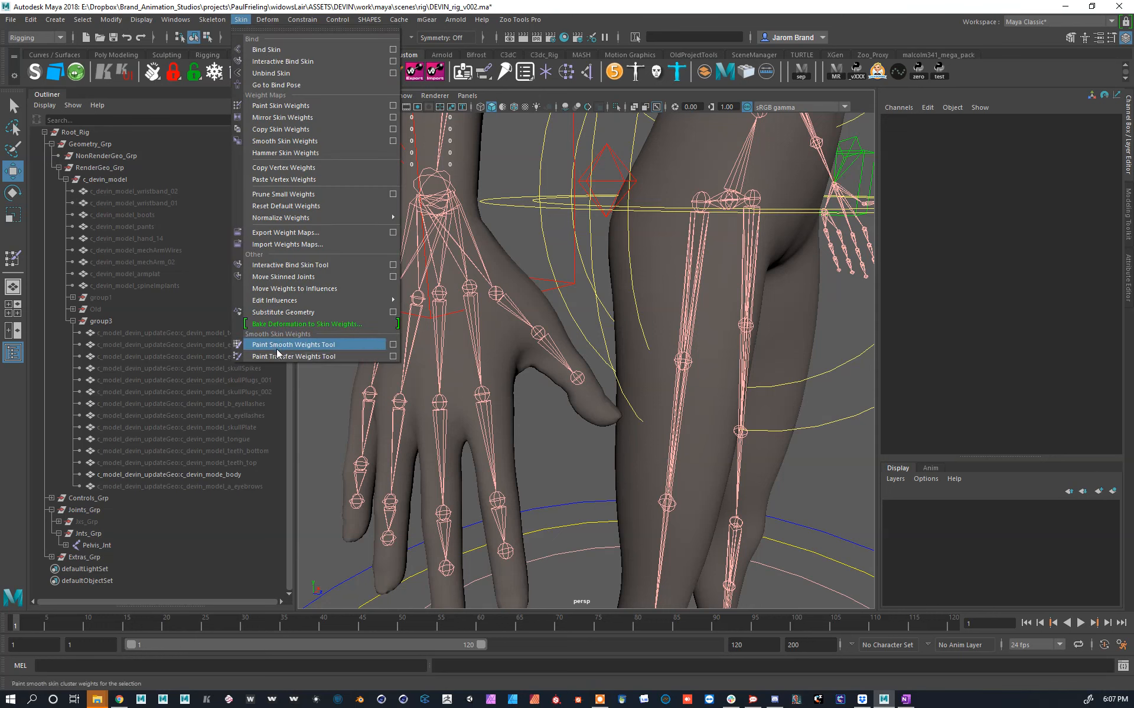
{"action": "left_click", "coordinate": [553, 224]}
Step: Switch to Chrome and load braverabbit.com in a new tab
{"action": "left_click", "coordinate": [119, 700]}
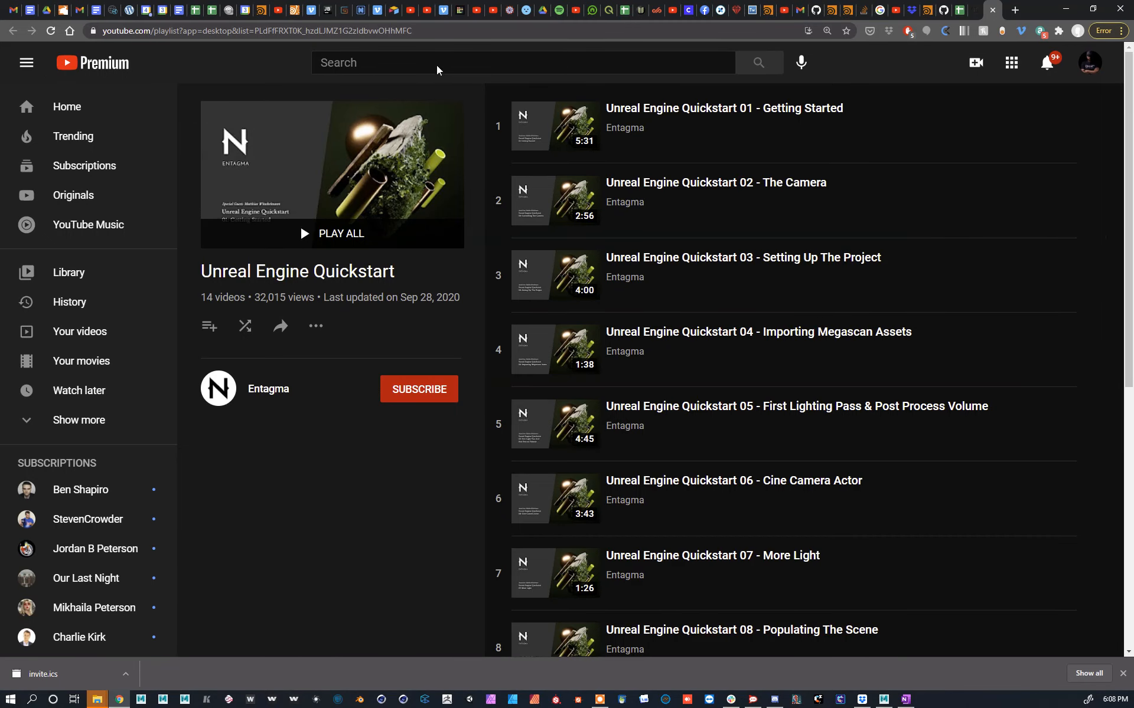
{"action": "key", "text": "ctrl+t"}
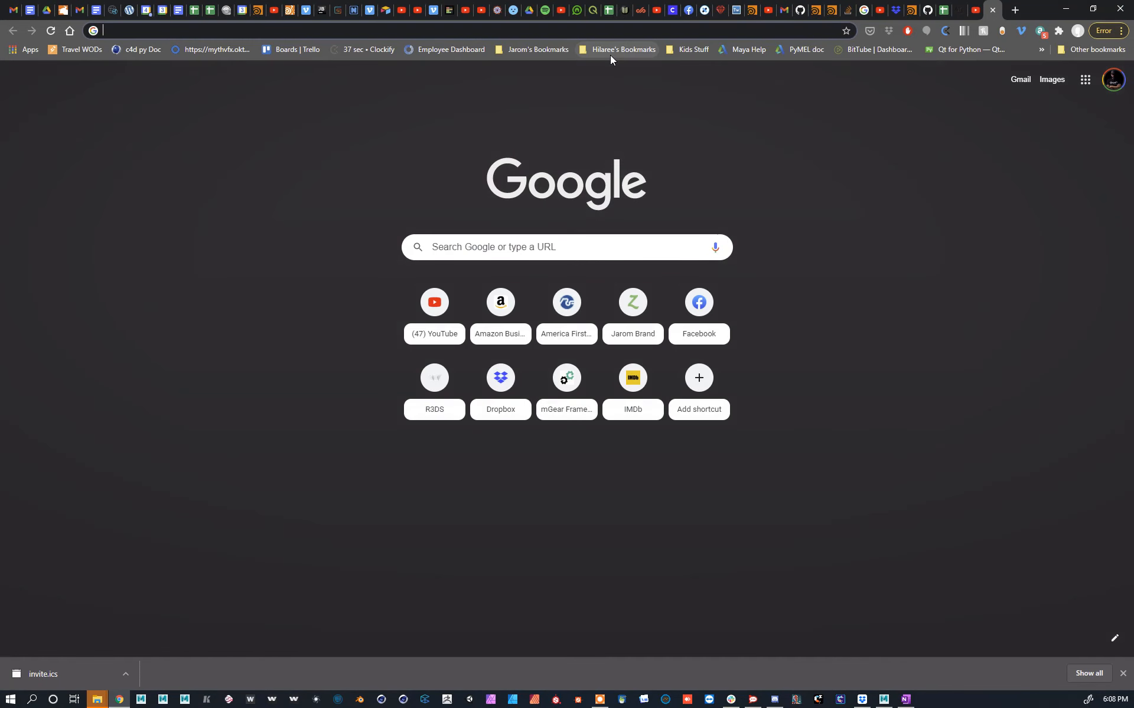
{"action": "type", "text": "braverabbit.com"}
{"action": "key", "text": "Return"}
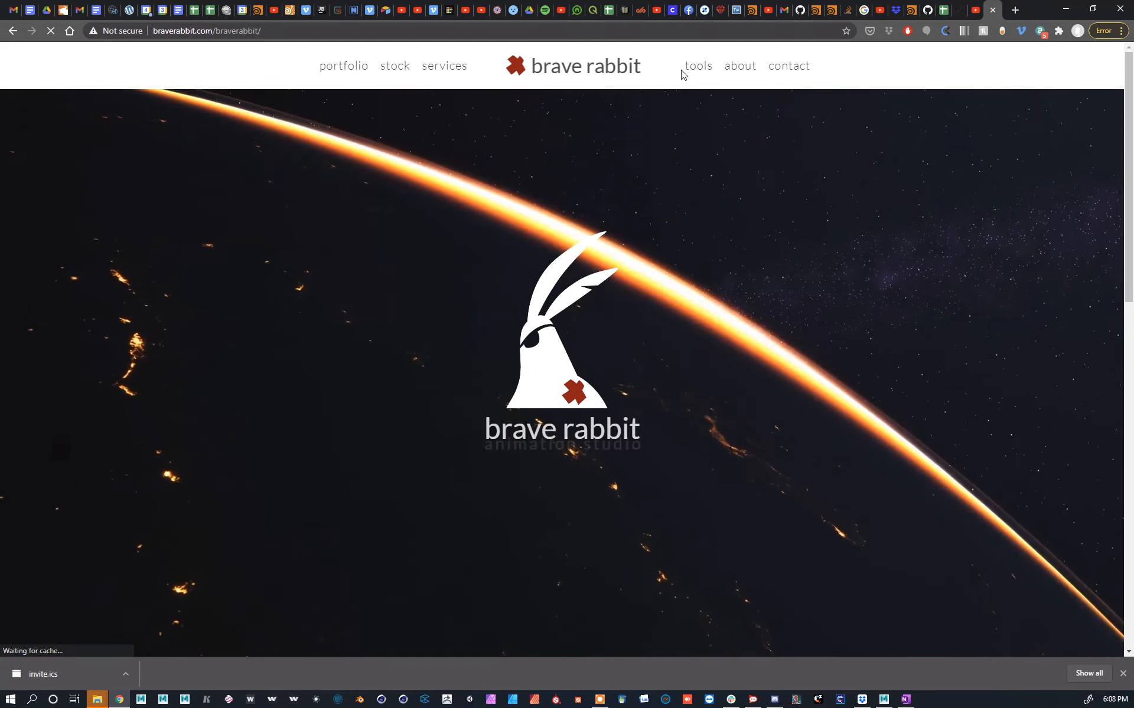
Step: Open the brSmoothWeights page among the site's tools and review its description, compatibility and download information
{"action": "left_click", "coordinate": [689, 69]}
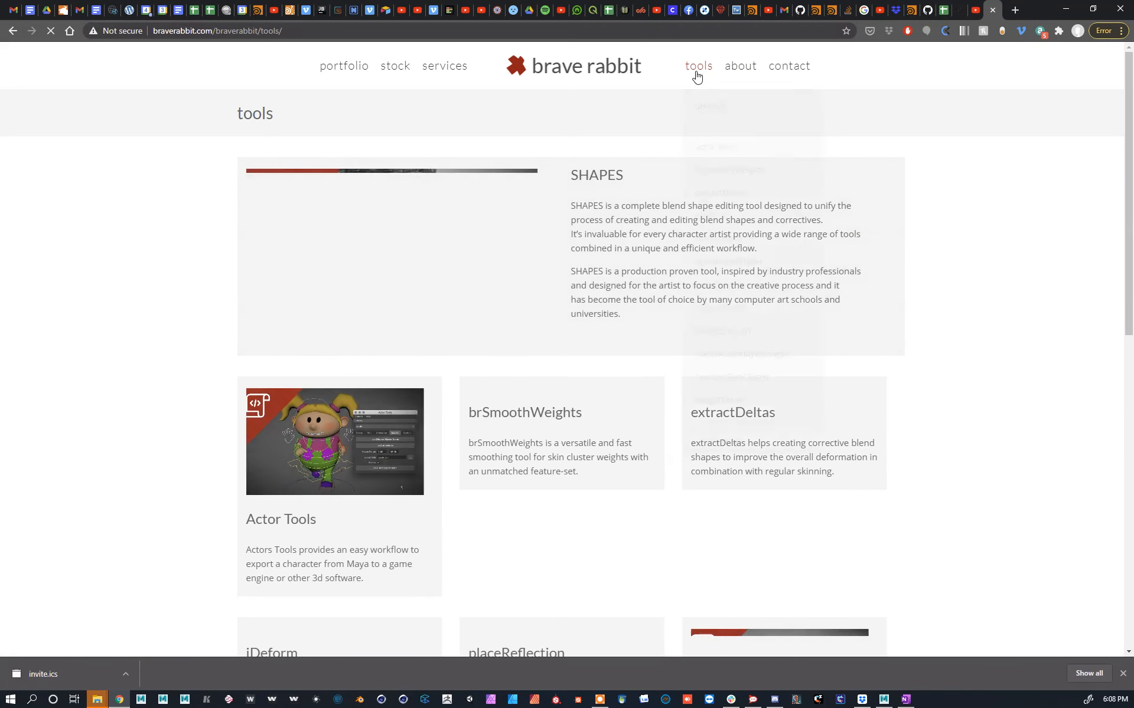
{"action": "mouse_move", "coordinate": [697, 74]}
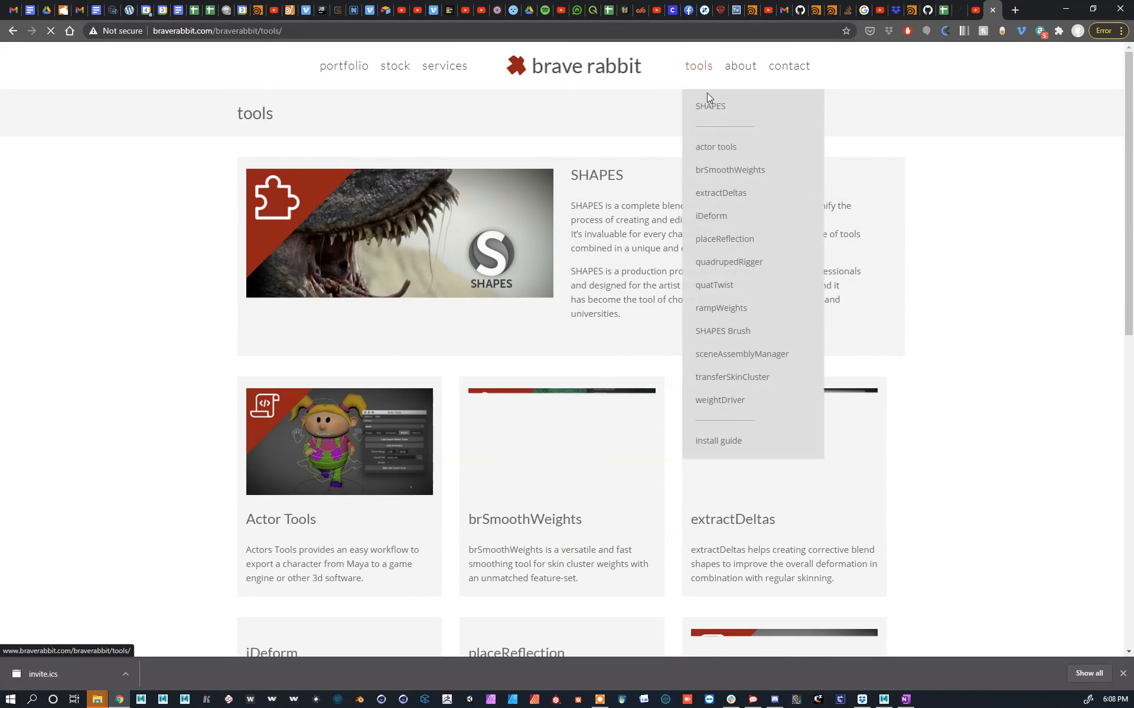
{"action": "left_click", "coordinate": [735, 170]}
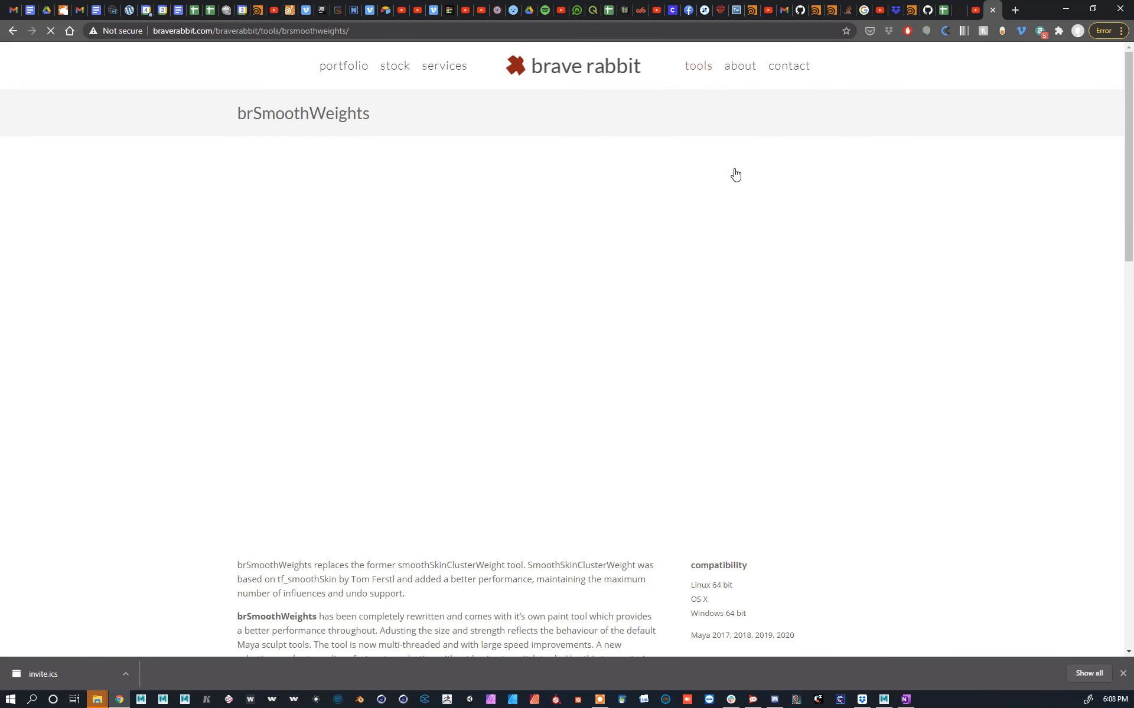
{"action": "scroll", "coordinate": [503, 322], "scroll_direction": "down", "scroll_amount": 4}
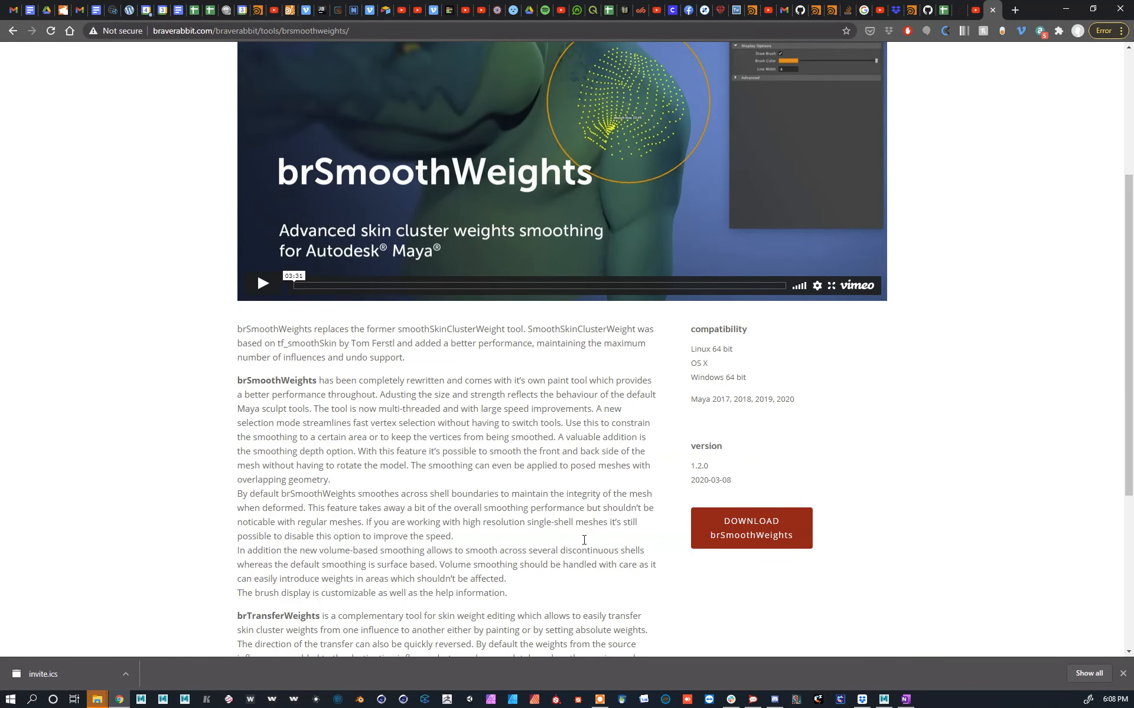
{"action": "scroll", "coordinate": [447, 429], "scroll_direction": "up", "scroll_amount": 3}
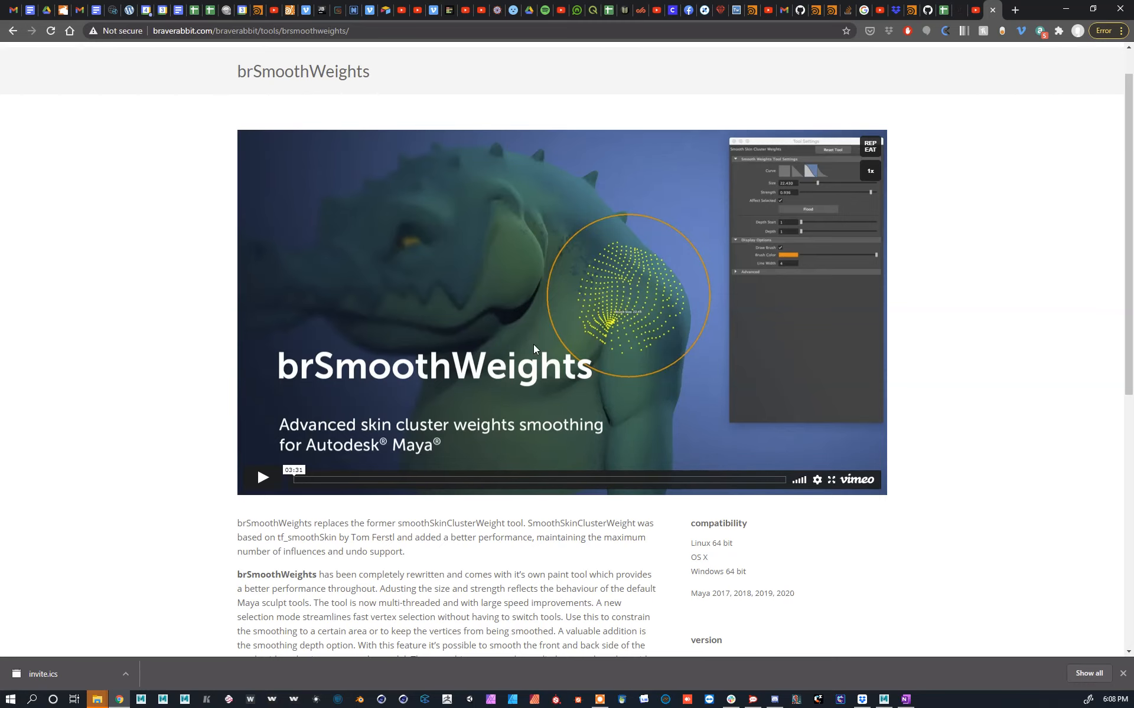
Step: Switch back to Maya and select the body mesh's vertices on the right index fingertip beyond the last finger joint
{"action": "key", "text": "alt+Tab"}
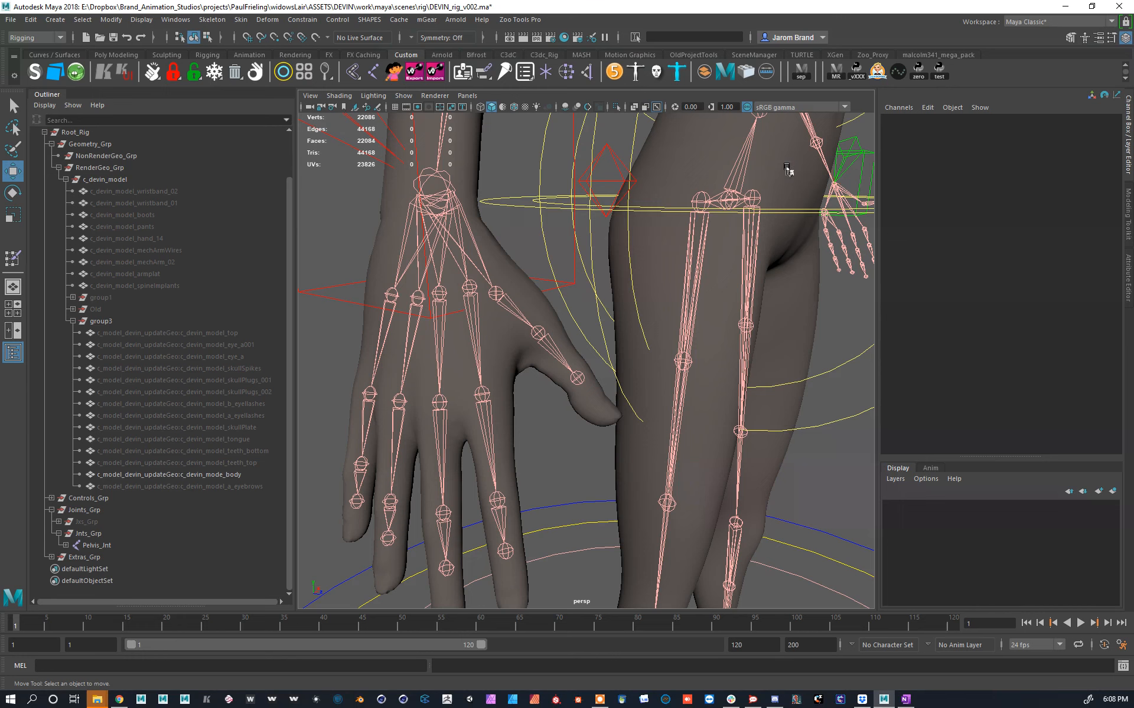
{"action": "mouse_move", "coordinate": [530, 452]}
{"action": "right_mouse_down", "text": "alt"}
{"action": "mouse_move", "coordinate": [539, 405]}
{"action": "mouse_move", "coordinate": [496, 443]}
{"action": "mouse_move", "coordinate": [546, 464]}
{"action": "right_mouse_up", "text": "alt"}
{"action": "left_click", "coordinate": [510, 554]}
{"action": "right_click_drag", "start_coordinate": [522, 408], "coordinate": [368, 458], "text": "alt"}
{"action": "left_click_drag", "start_coordinate": [490, 425], "coordinate": [577, 528]}
{"action": "key", "text": "shift+period"}
{"action": "key", "text": "f"}
{"action": "right_click_drag", "start_coordinate": [516, 405], "coordinate": [449, 372], "text": "alt"}
{"action": "mouse_move", "coordinate": [603, 343]}
{"action": "left_mouse_down", "text": "alt"}
{"action": "mouse_move", "coordinate": [415, 325]}
{"action": "mouse_move", "coordinate": [609, 348]}
{"action": "left_mouse_up", "text": "alt"}
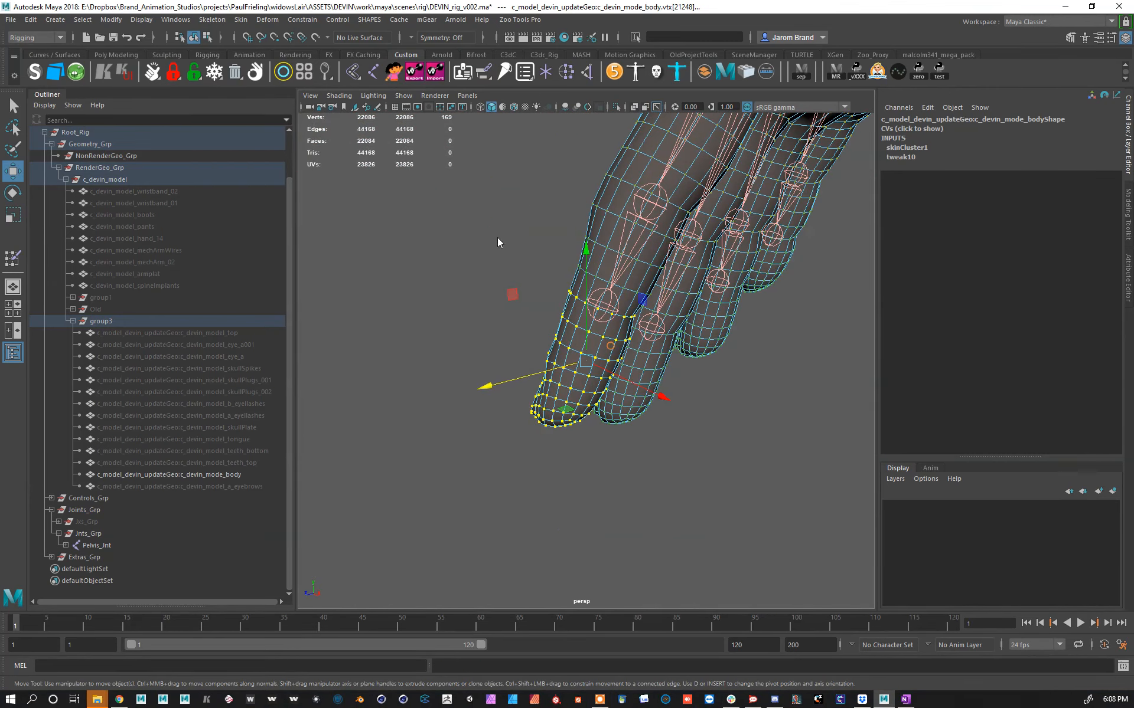
Step: Flood the selected fingertip vertices with a Replace weight of 1.0 for R_Index03_Jnt
{"action": "key", "text": "y"}
{"action": "right_click_drag", "start_coordinate": [614, 310], "coordinate": [614, 289]}
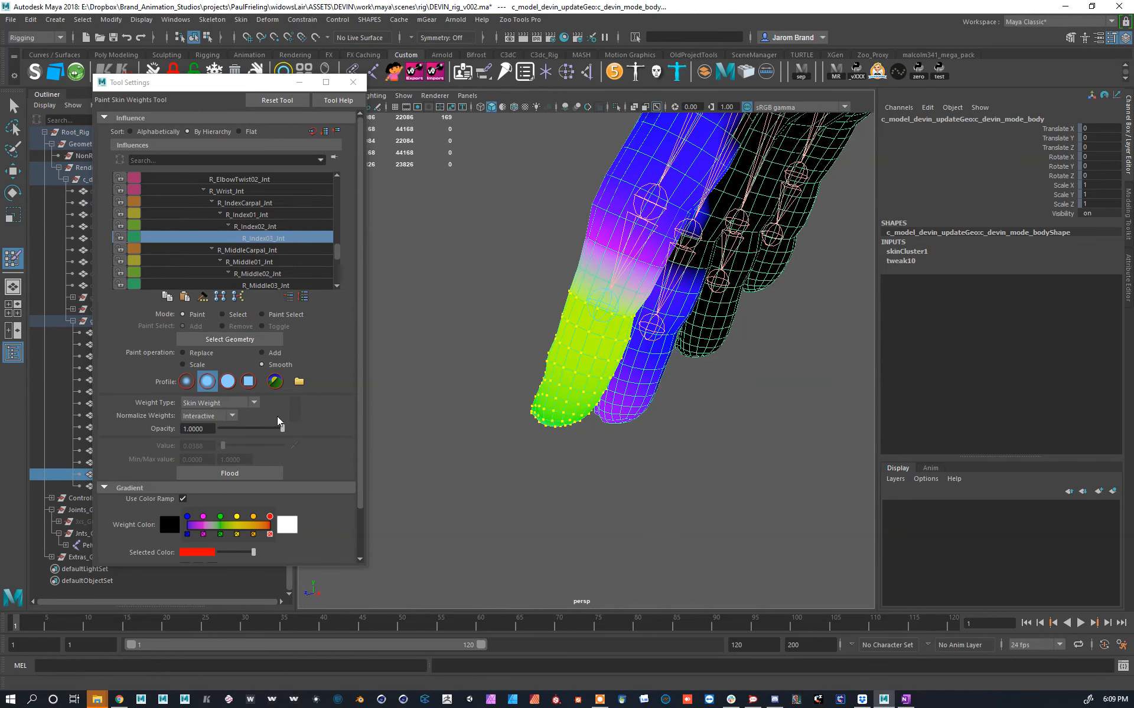
{"action": "left_click", "coordinate": [269, 353]}
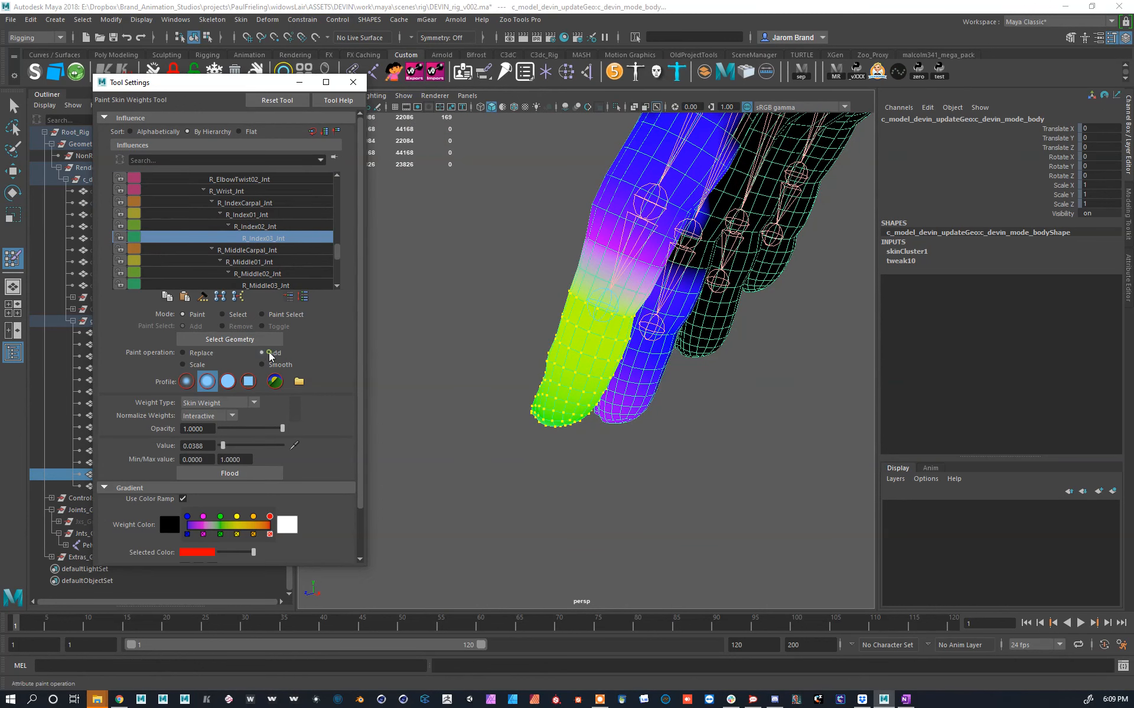
{"action": "left_click", "coordinate": [198, 353]}
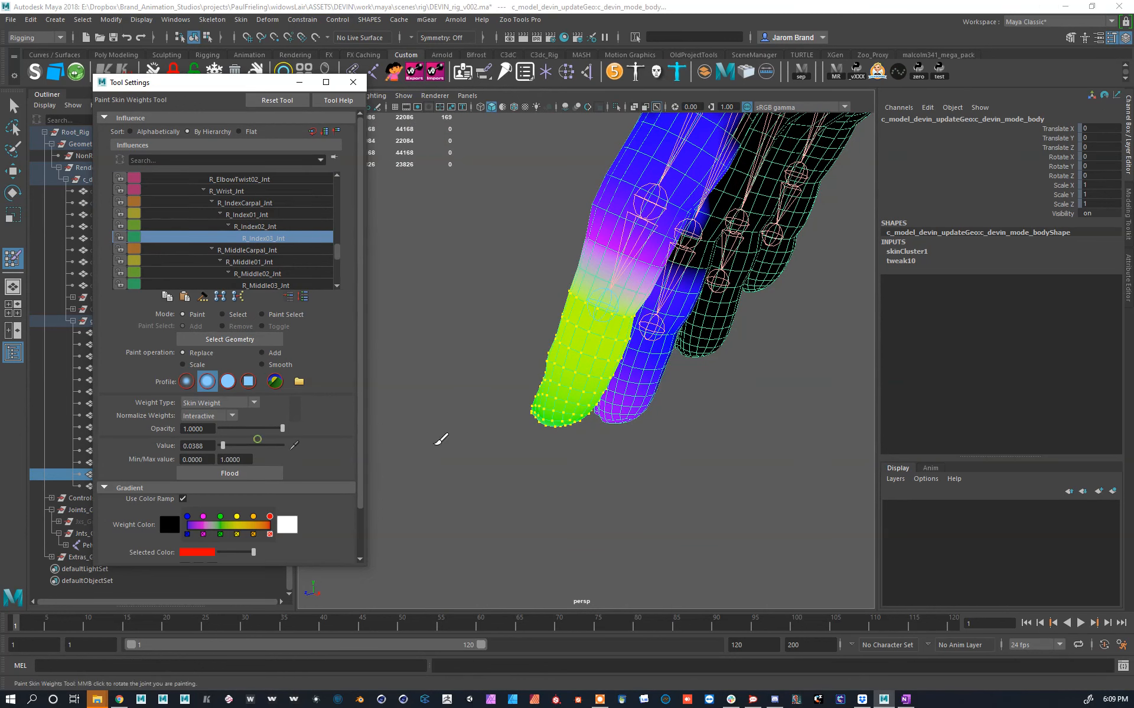
{"action": "left_click", "coordinate": [281, 446]}
{"action": "left_click", "coordinate": [264, 474]}
Step: Select the edge loops around the right index finger's middle segment and convert them to a vertex selection
{"action": "middle_click_drag", "start_coordinate": [594, 340], "coordinate": [540, 403], "text": "alt"}
{"action": "mouse_move", "coordinate": [540, 403]}
{"action": "left_mouse_down", "text": "alt"}
{"action": "mouse_move", "coordinate": [561, 400]}
{"action": "mouse_move", "coordinate": [552, 395]}
{"action": "left_mouse_up", "text": "alt"}
{"action": "key", "text": "w"}
{"action": "right_click_drag", "start_coordinate": [572, 353], "coordinate": [574, 322]}
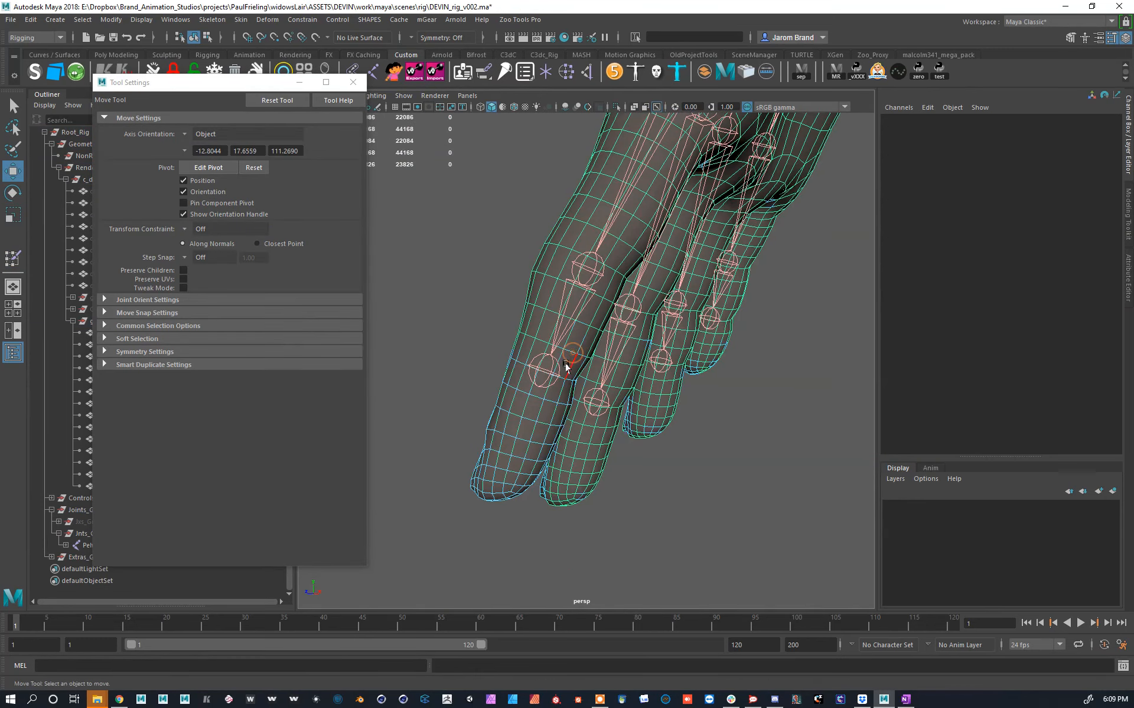
{"action": "left_click_drag", "start_coordinate": [565, 384], "coordinate": [558, 368], "text": "alt"}
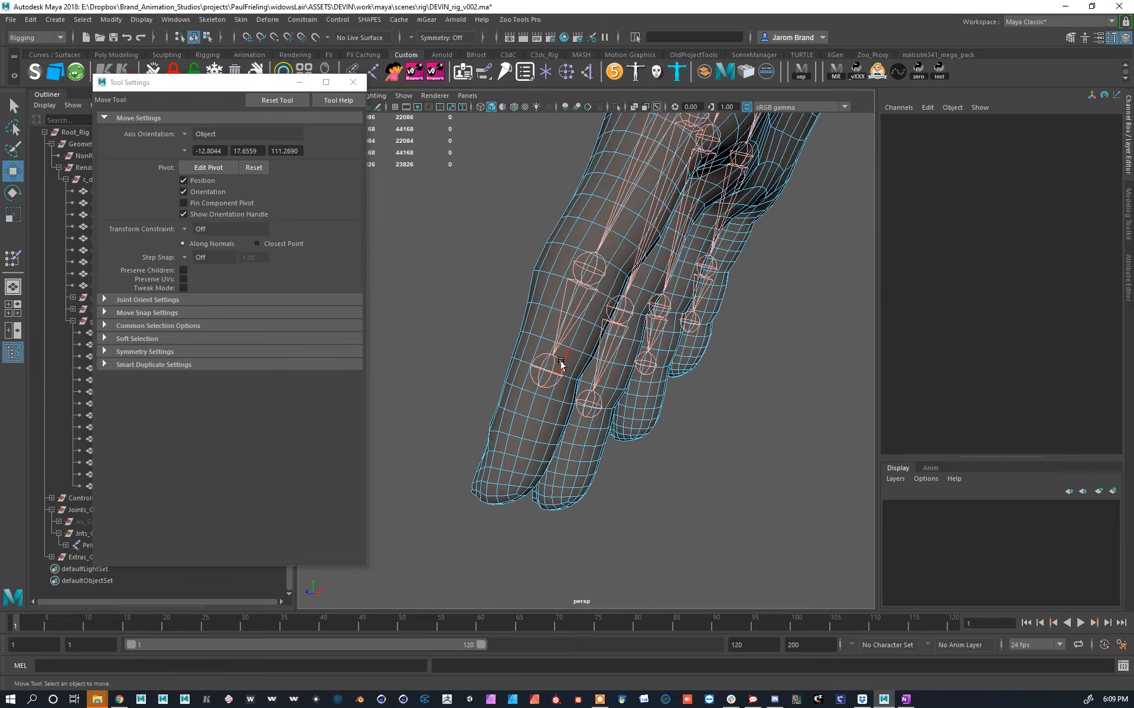
{"action": "left_click", "coordinate": [579, 352]}
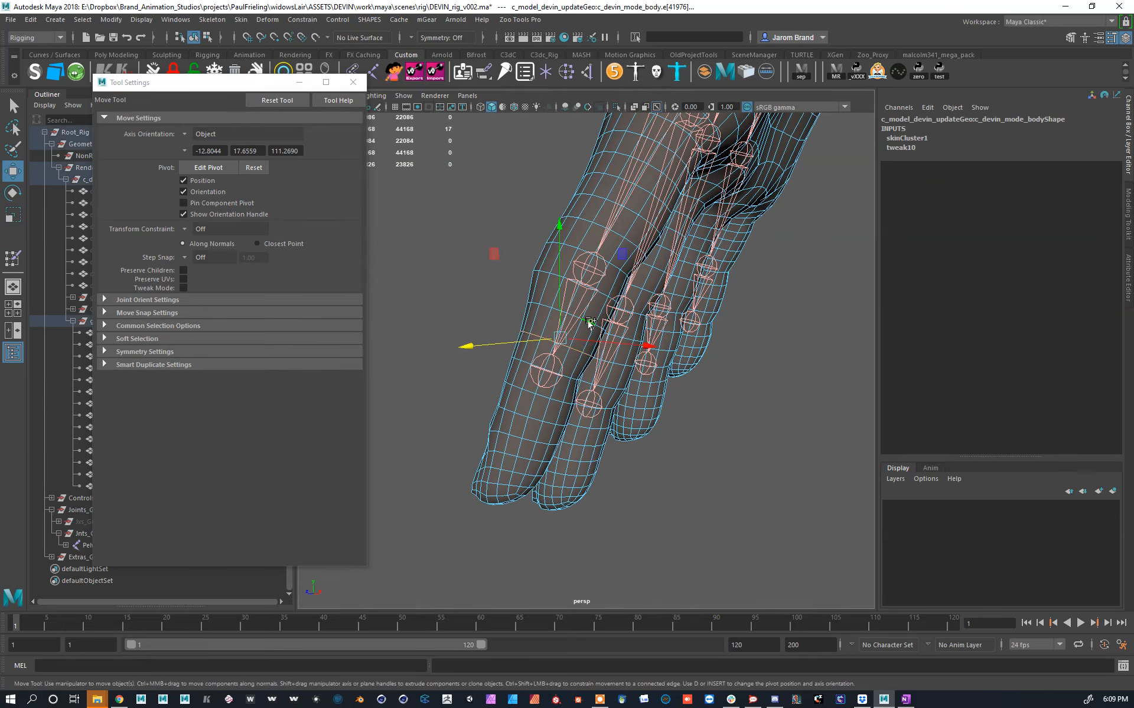
{"action": "scroll", "coordinate": [611, 309], "scroll_direction": "up", "scroll_amount": 2}
{"action": "left_click", "coordinate": [545, 344]}
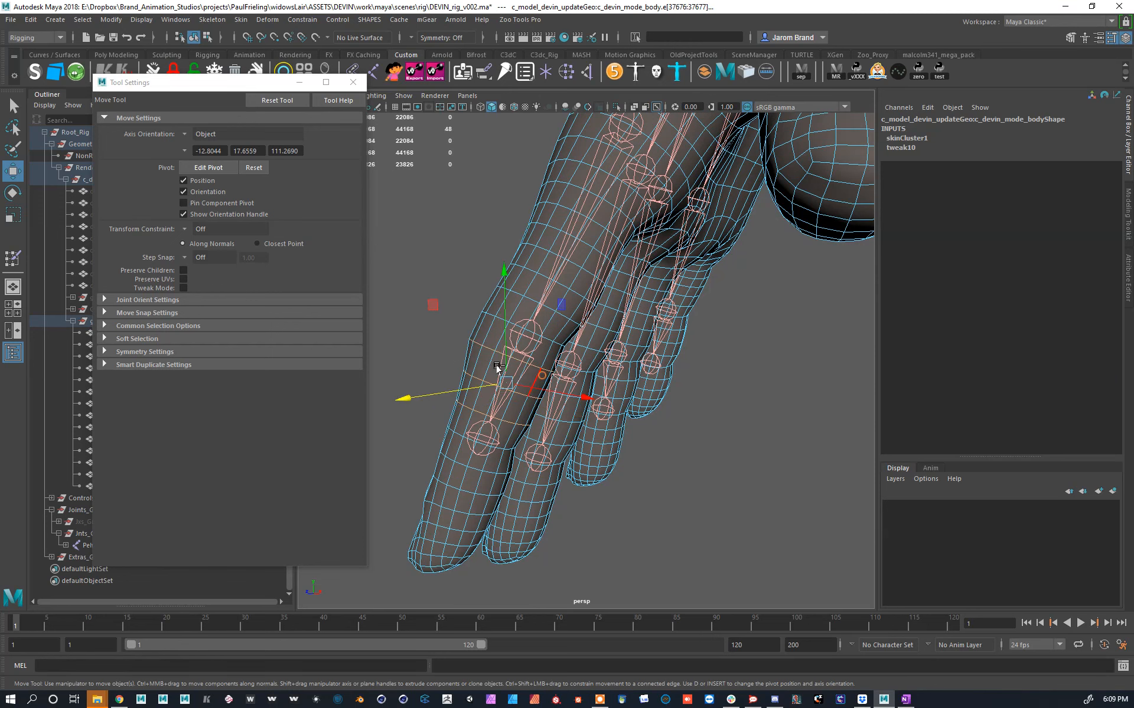
{"action": "key", "text": "ctrl+F9"}
Step: Flood the middle segment's selected vertices with a Replace weight of 1.0 for R_Index02_Jnt
{"action": "key", "text": "y"}
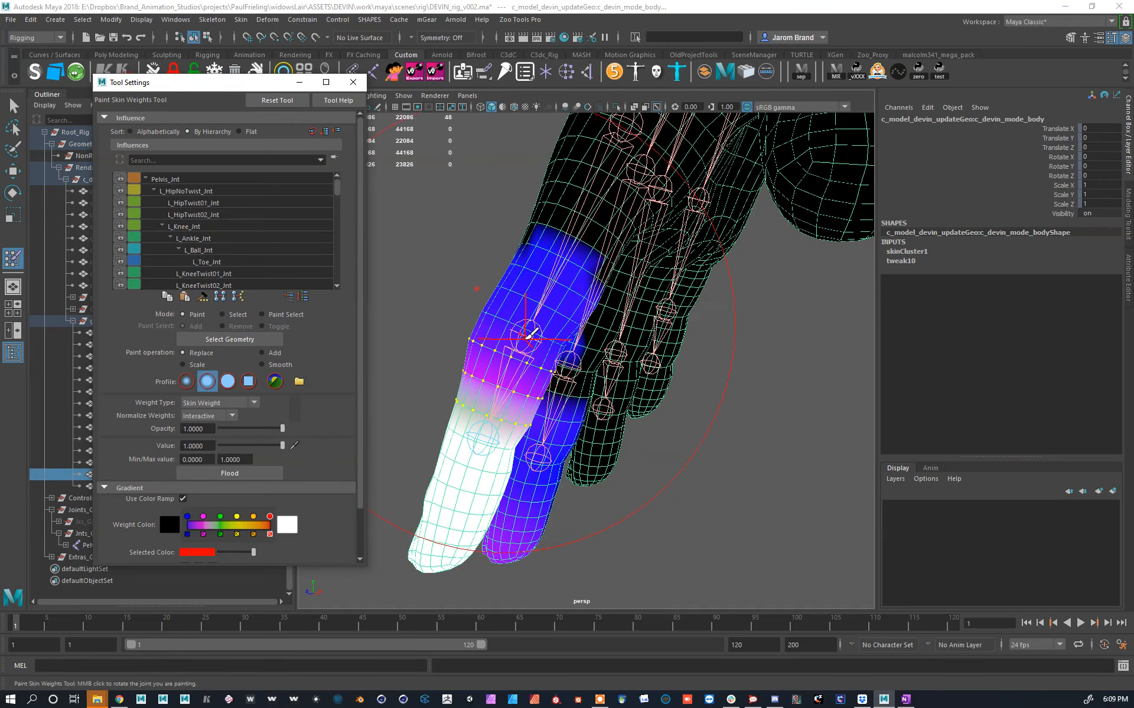
{"action": "key", "text": "F10"}
{"action": "right_click_drag", "start_coordinate": [524, 330], "coordinate": [489, 329]}
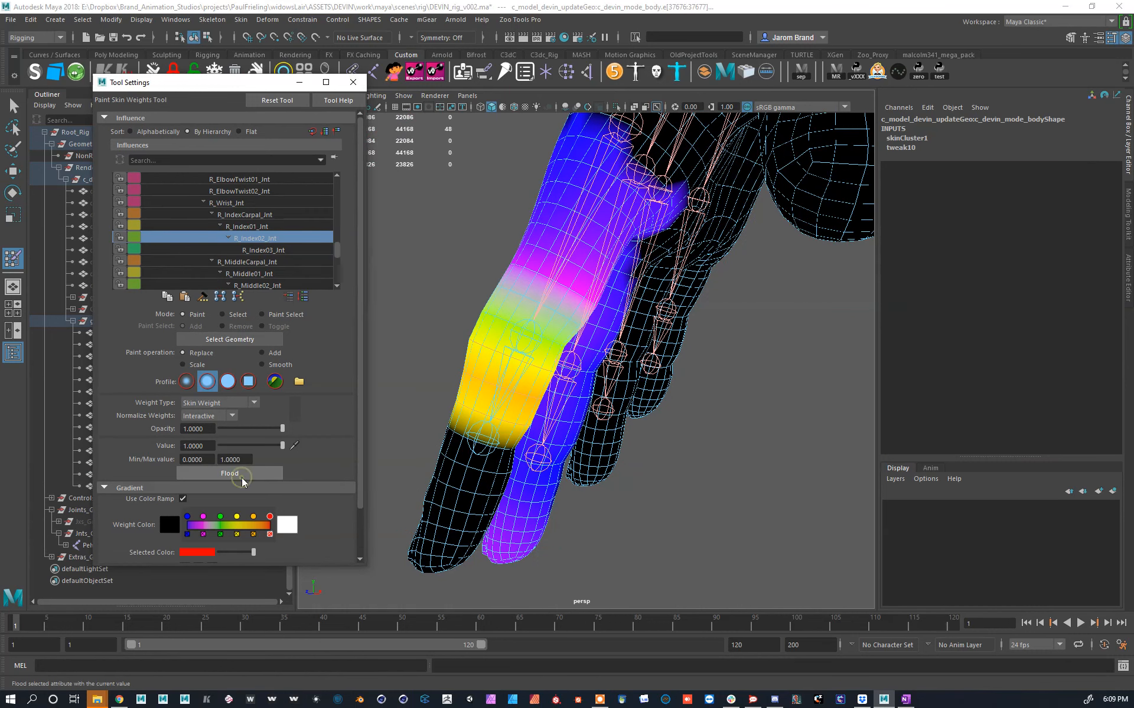
{"action": "key", "text": "ctrl+F9"}
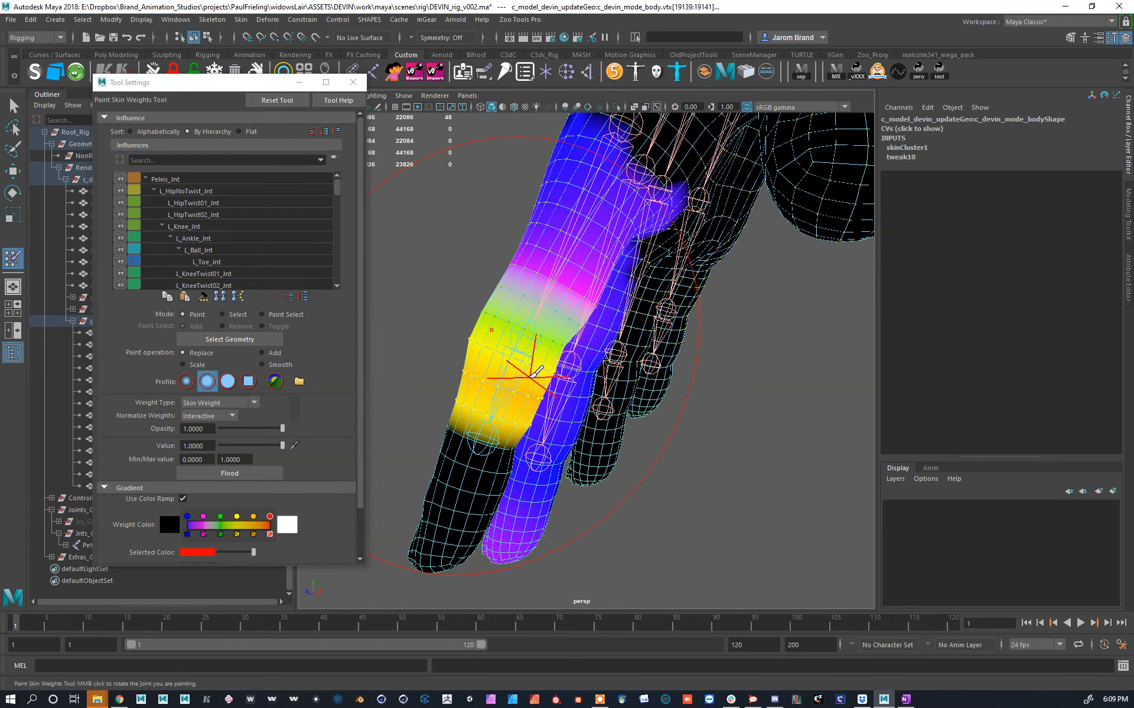
{"action": "left_click", "coordinate": [229, 473]}
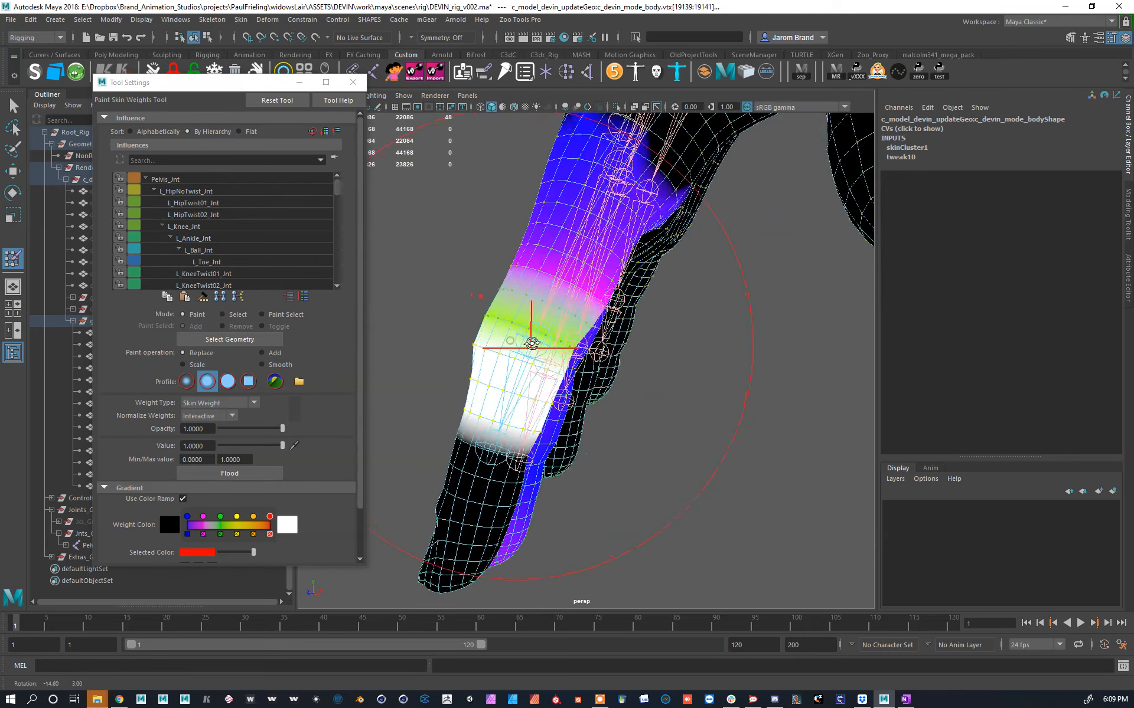
Step: Return to the Move tool and select the successive edge loops just above the index finger's middle knuckle
{"action": "middle_click_drag", "start_coordinate": [535, 321], "coordinate": [544, 310], "text": "alt"}
{"action": "key", "text": "w"}
{"action": "left_click_drag", "start_coordinate": [544, 320], "coordinate": [584, 278], "text": "alt"}
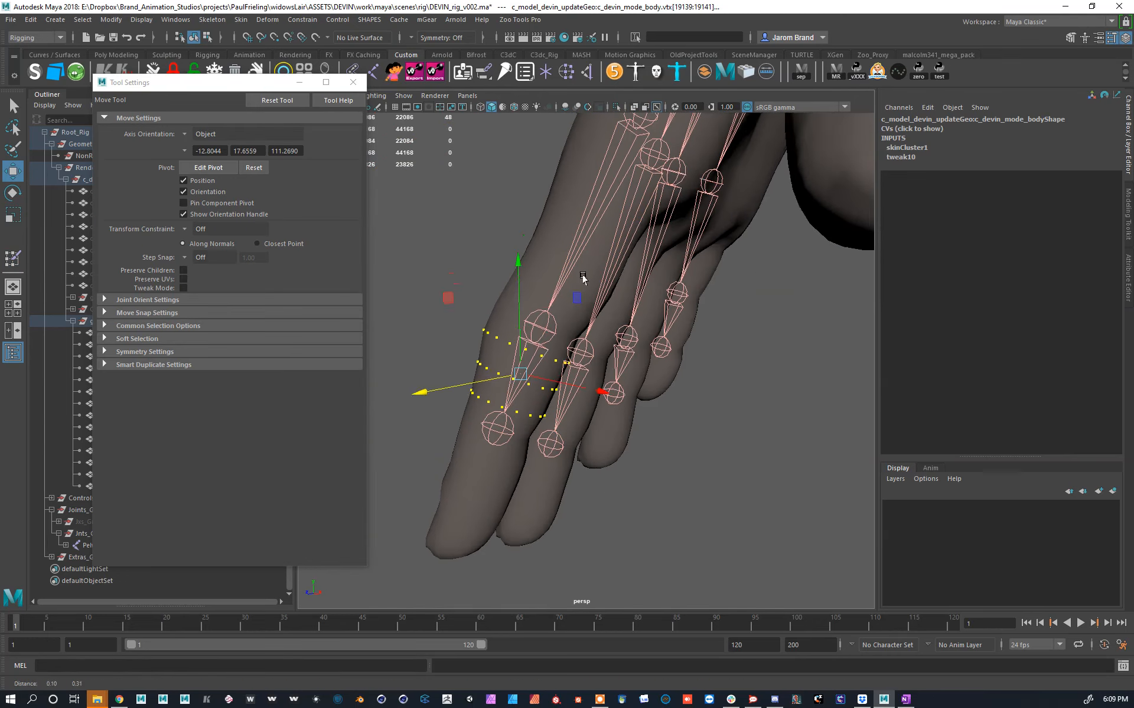
{"action": "middle_click_drag", "start_coordinate": [584, 278], "coordinate": [565, 313], "text": "alt"}
{"action": "left_click", "coordinate": [567, 311]}
{"action": "key", "text": "F9"}
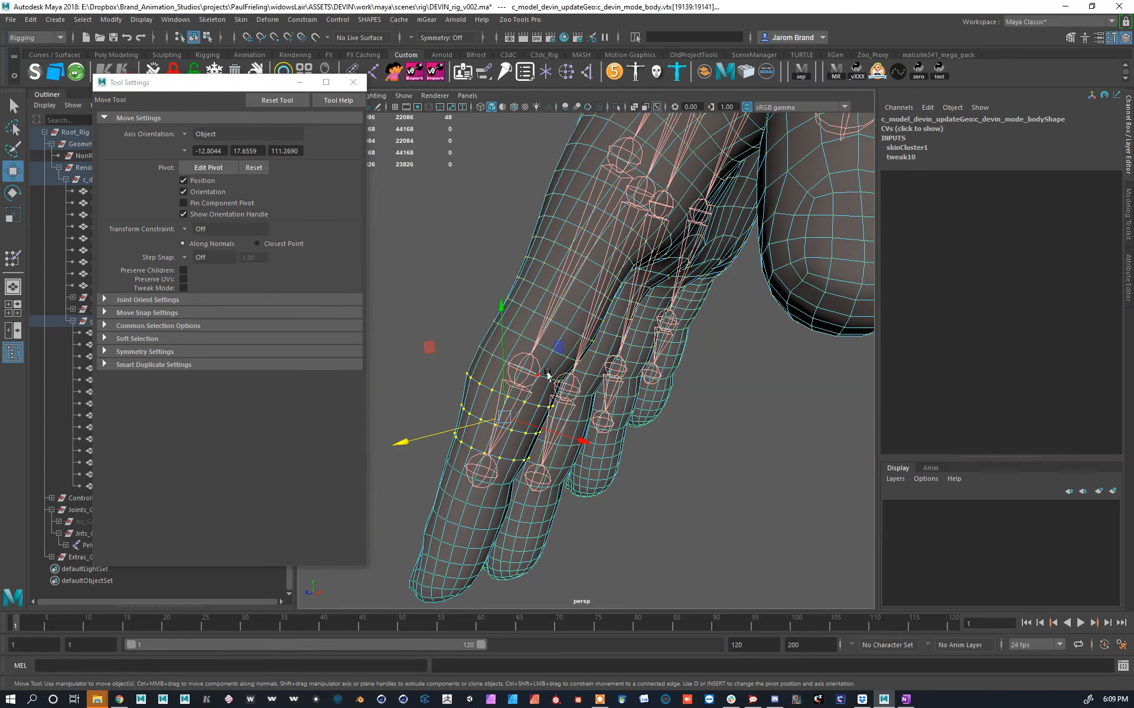
{"action": "key", "text": "F10"}
{"action": "double_click", "coordinate": [557, 362]}
{"action": "double_click", "coordinate": [559, 353], "text": "shift"}
{"action": "double_click", "coordinate": [568, 331], "text": "shift"}
{"action": "double_click", "coordinate": [570, 310], "text": "shift"}
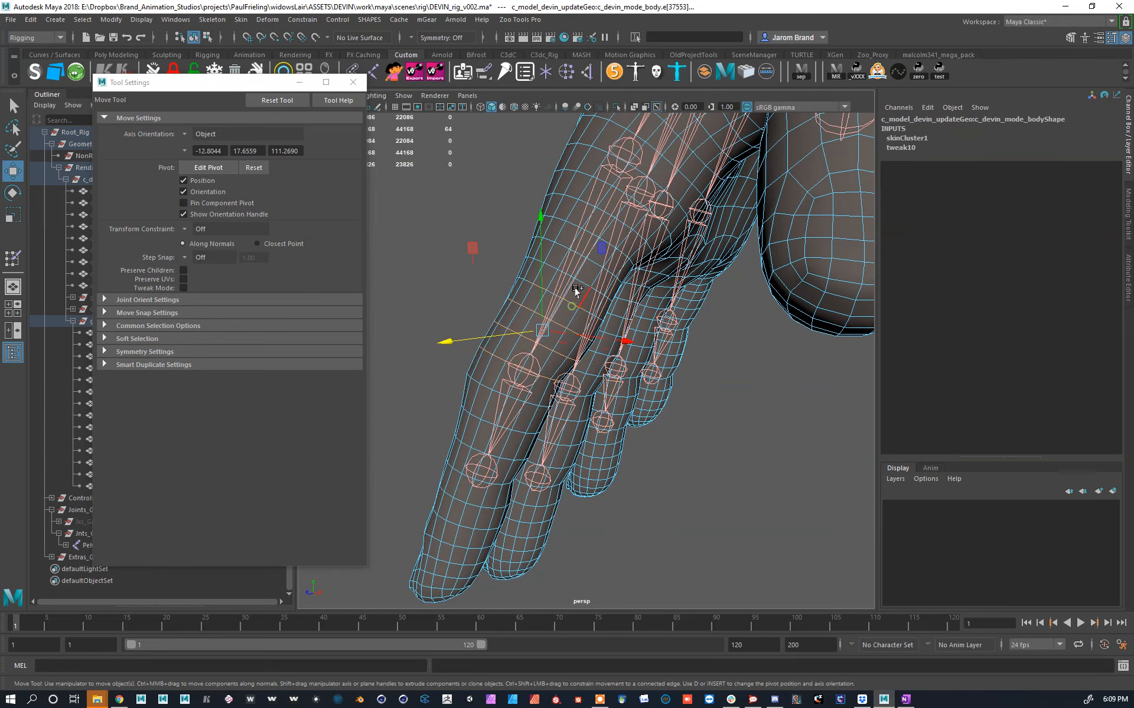
{"action": "double_click", "coordinate": [576, 289], "text": "shift"}
Step: Add the remaining edge loops up to the right index finger's base knuckle and convert the selection to vertices
{"action": "scroll", "coordinate": [551, 324], "scroll_direction": "up", "scroll_amount": 2}
{"action": "double_click", "coordinate": [542, 317], "text": "shift"}
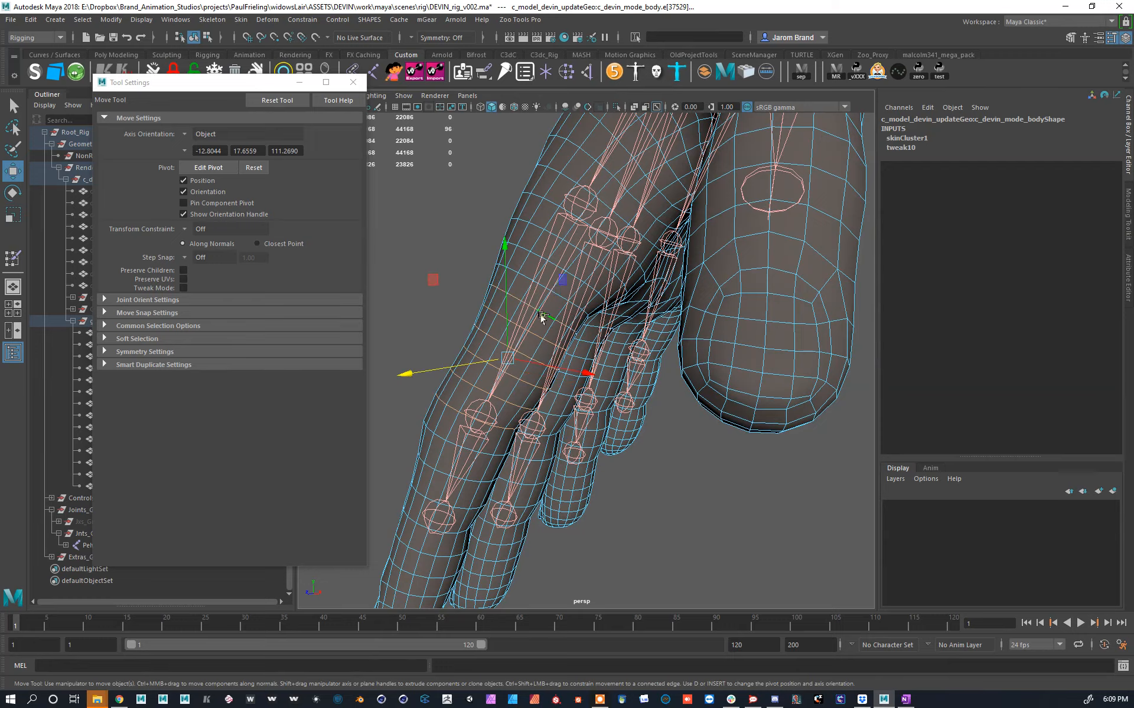
{"action": "left_click_drag", "start_coordinate": [542, 317], "coordinate": [633, 319], "text": "alt"}
{"action": "double_click", "coordinate": [583, 316], "text": "shift"}
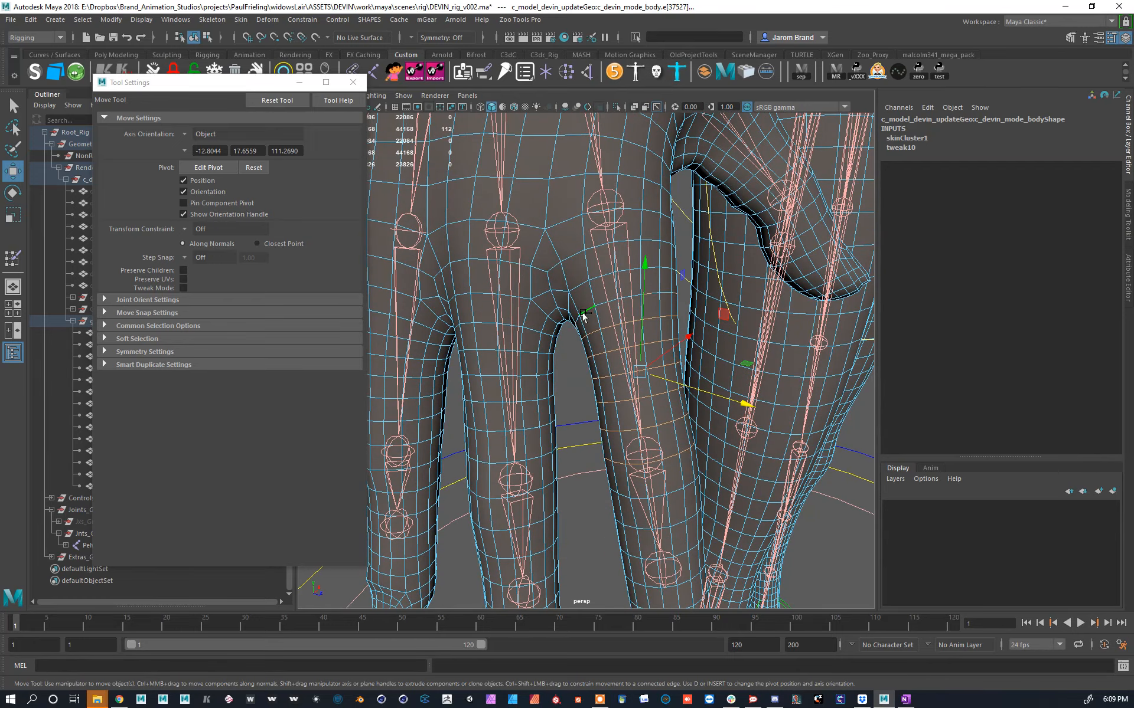
{"action": "double_click", "coordinate": [576, 286], "text": "shift"}
{"action": "double_click", "coordinate": [575, 253], "text": "shift"}
{"action": "left_click_drag", "start_coordinate": [647, 299], "coordinate": [557, 311], "text": "alt"}
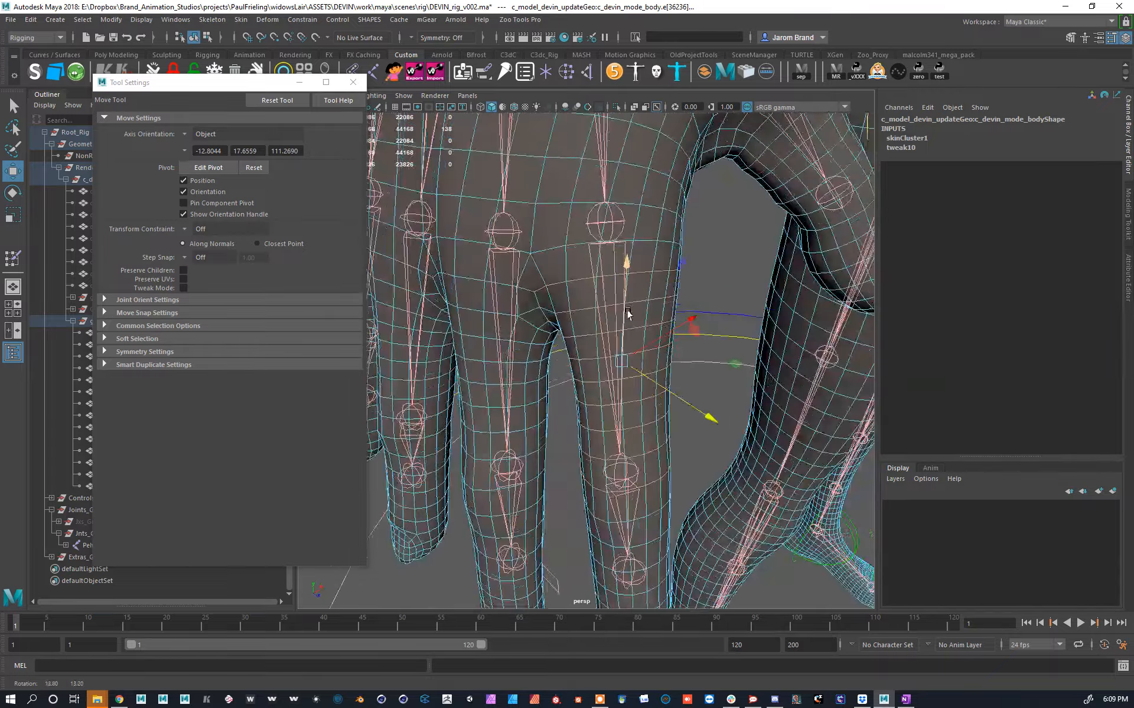
{"action": "key", "text": "ctrl+F9"}
Step: Flood the index finger base segment's selected vertices with a Replace weight of 1.0 for R_Index01_Jnt
{"action": "key", "text": "y"}
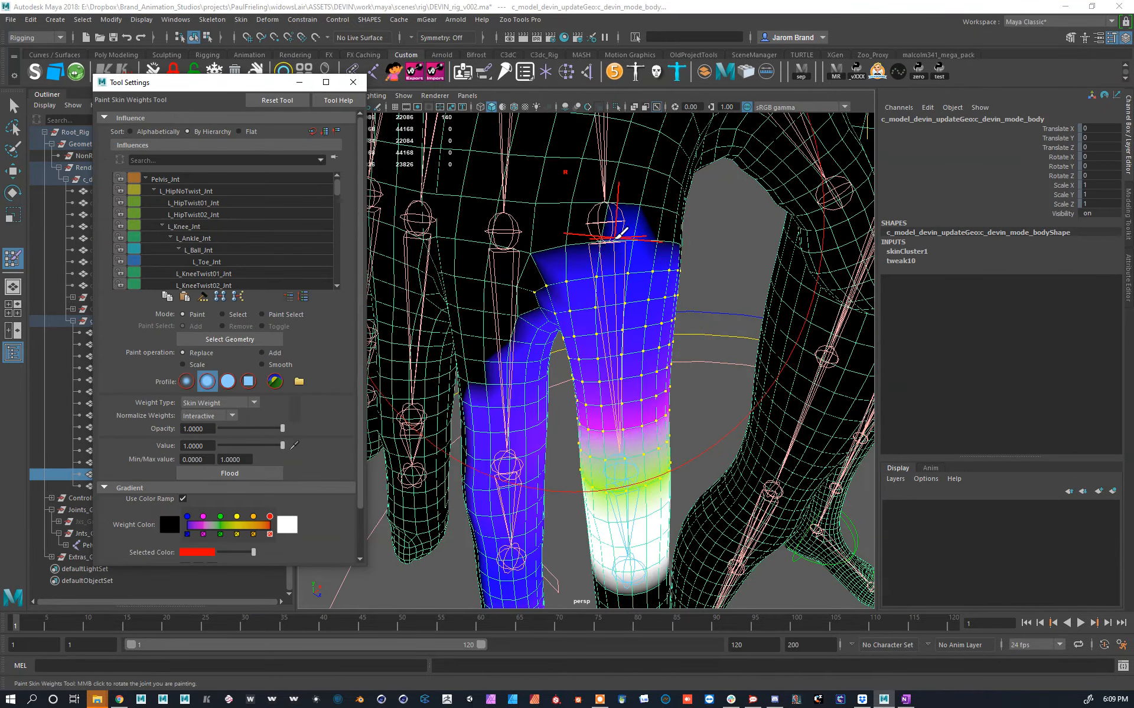
{"action": "right_click_drag", "start_coordinate": [614, 243], "coordinate": [614, 207]}
{"action": "left_click_drag", "start_coordinate": [640, 341], "coordinate": [644, 322], "text": "alt"}
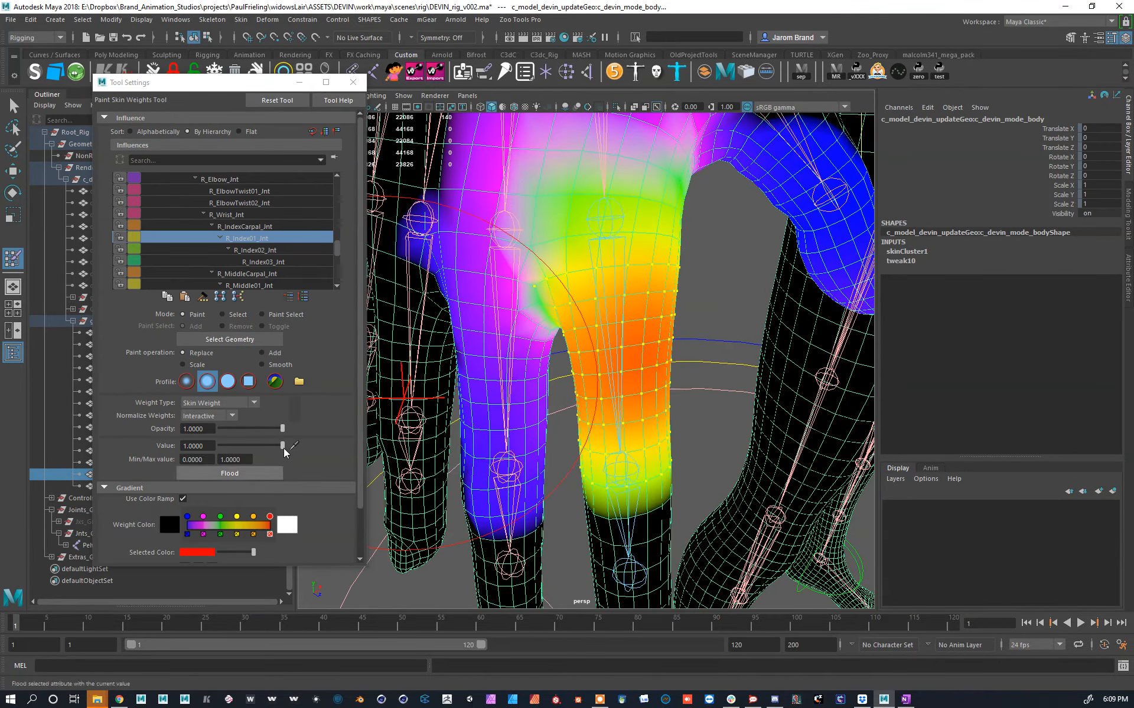
{"action": "left_click", "coordinate": [274, 473]}
{"action": "mouse_move", "coordinate": [638, 339]}
{"action": "left_mouse_down", "text": "alt"}
{"action": "mouse_move", "coordinate": [615, 337]}
{"action": "mouse_move", "coordinate": [619, 364]}
{"action": "left_mouse_up", "text": "alt"}
Step: Select the single edge loops around the index finger's middle and end knuckles and convert them to vertices
{"action": "key", "text": "w"}
{"action": "key", "text": "y"}
{"action": "key", "text": "w"}
{"action": "right_click_drag", "start_coordinate": [637, 376], "coordinate": [623, 325]}
{"action": "double_click", "coordinate": [630, 328]}
{"action": "left_click_drag", "start_coordinate": [629, 332], "coordinate": [496, 376], "text": "alt"}
{"action": "double_click", "coordinate": [522, 394], "text": "shift"}
{"action": "right_click_drag", "start_coordinate": [544, 362], "coordinate": [506, 373], "text": "ctrl"}
{"action": "scroll", "coordinate": [530, 355], "scroll_direction": "up", "scroll_amount": 2}
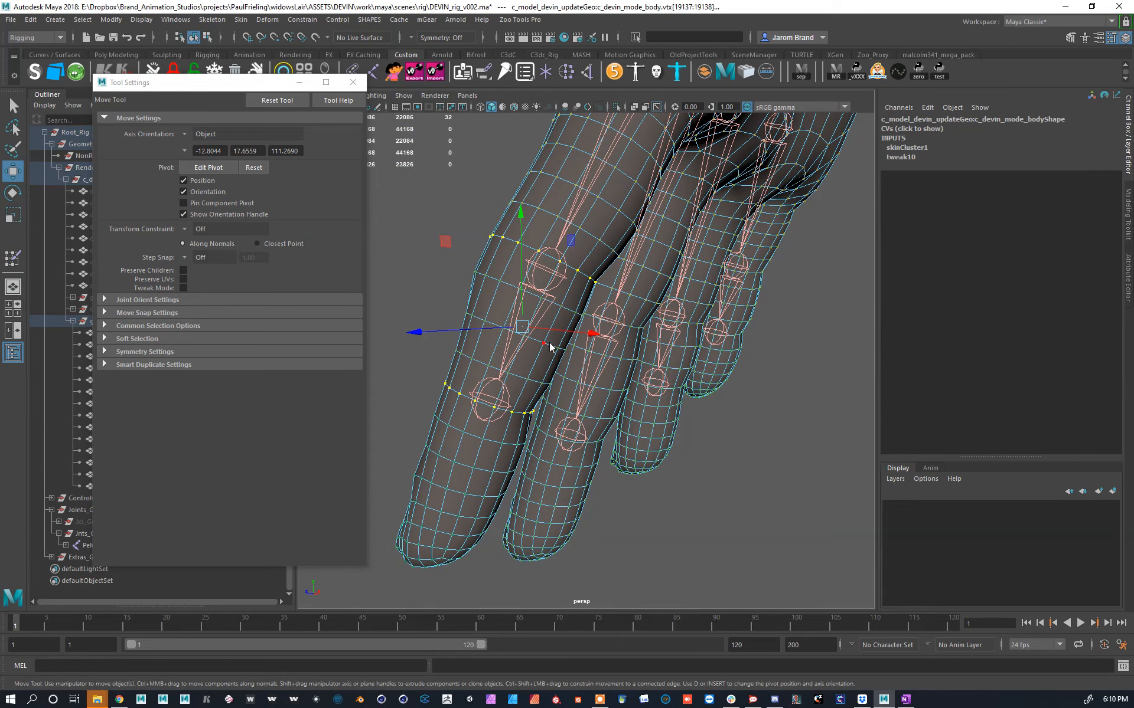
Step: Flood the two knuckle loops with a Replace weight of 0.5 for R_Index02_Jnt
{"action": "key", "text": "y"}
{"action": "right_click_drag", "start_coordinate": [551, 269], "coordinate": [554, 228]}
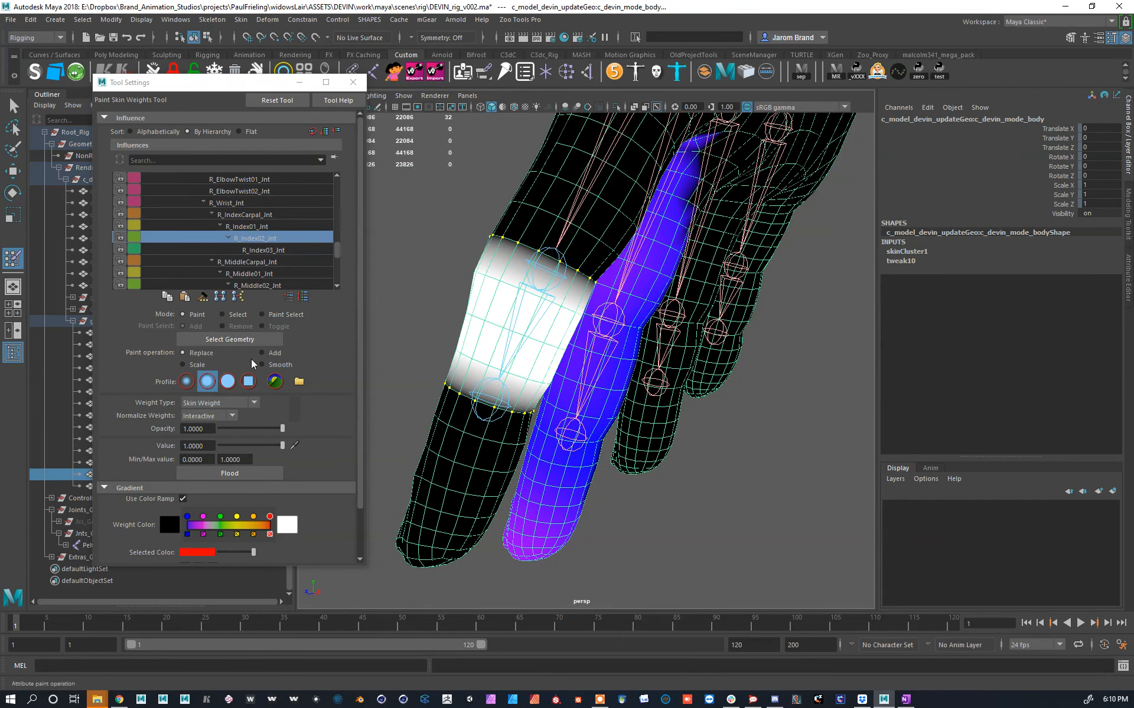
{"action": "left_click_drag", "start_coordinate": [208, 447], "coordinate": [17, 357]}
{"action": "type", "text": "0.5"}
{"action": "key", "text": "Return"}
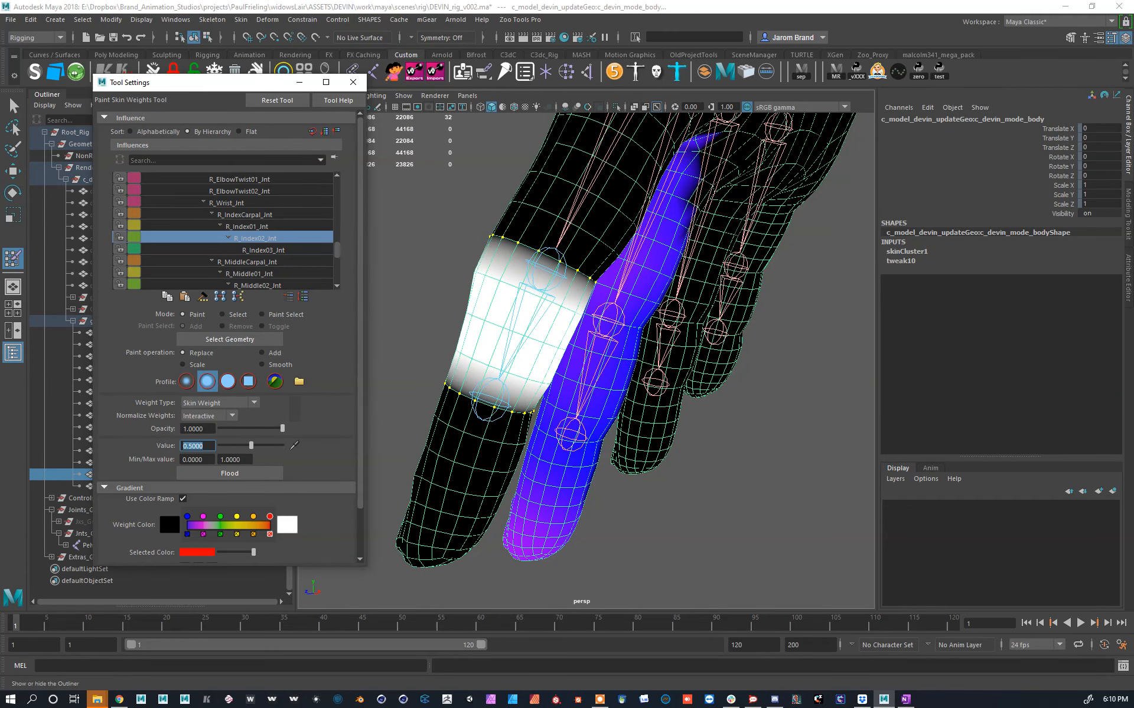
{"action": "left_click", "coordinate": [230, 474]}
{"action": "left_click_drag", "start_coordinate": [551, 324], "coordinate": [516, 417], "text": "alt"}
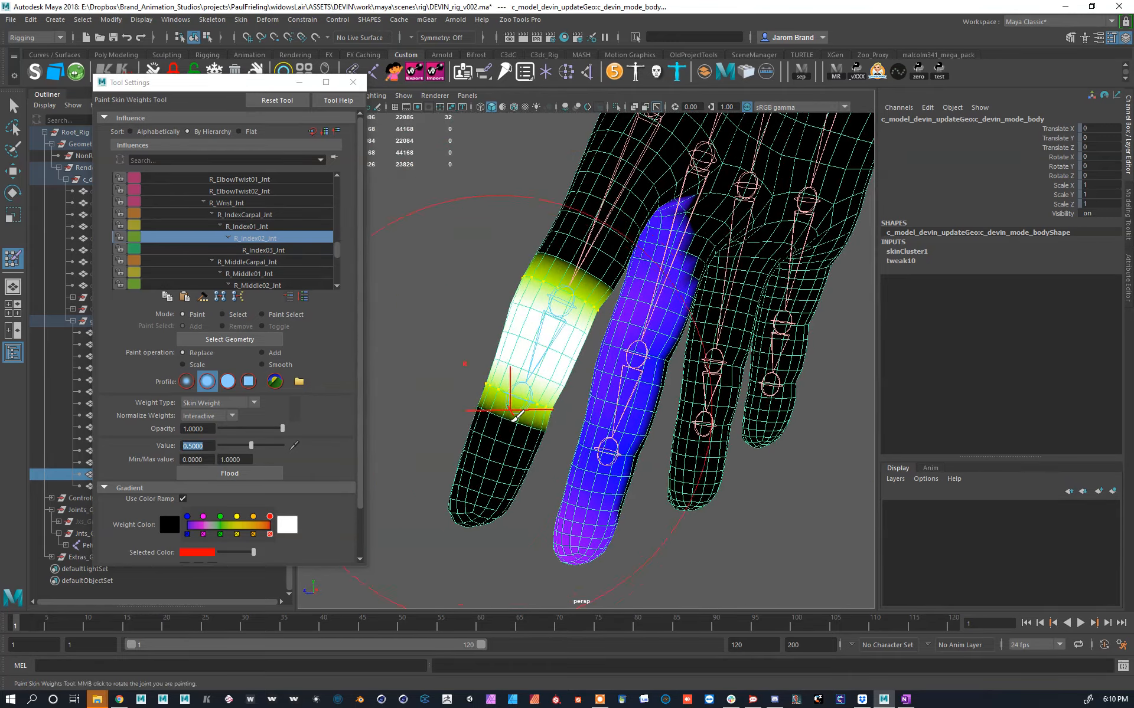
Step: Examine the weight distribution of R_Index03_Jnt, R_Index02_Jnt and R_Index01_Jnt around the finger and toward the thumb
{"action": "right_click_drag", "start_coordinate": [522, 398], "coordinate": [531, 351]}
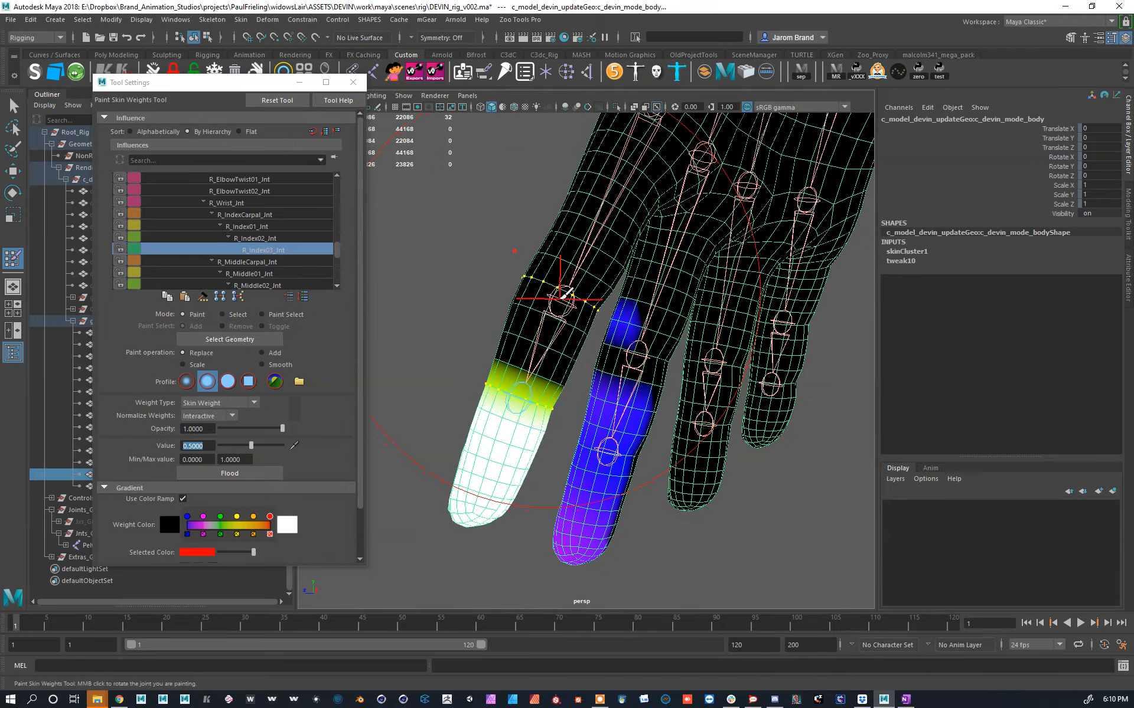
{"action": "right_click_drag", "start_coordinate": [561, 302], "coordinate": [585, 260]}
{"action": "middle_click_drag", "start_coordinate": [586, 261], "coordinate": [567, 347], "text": "alt"}
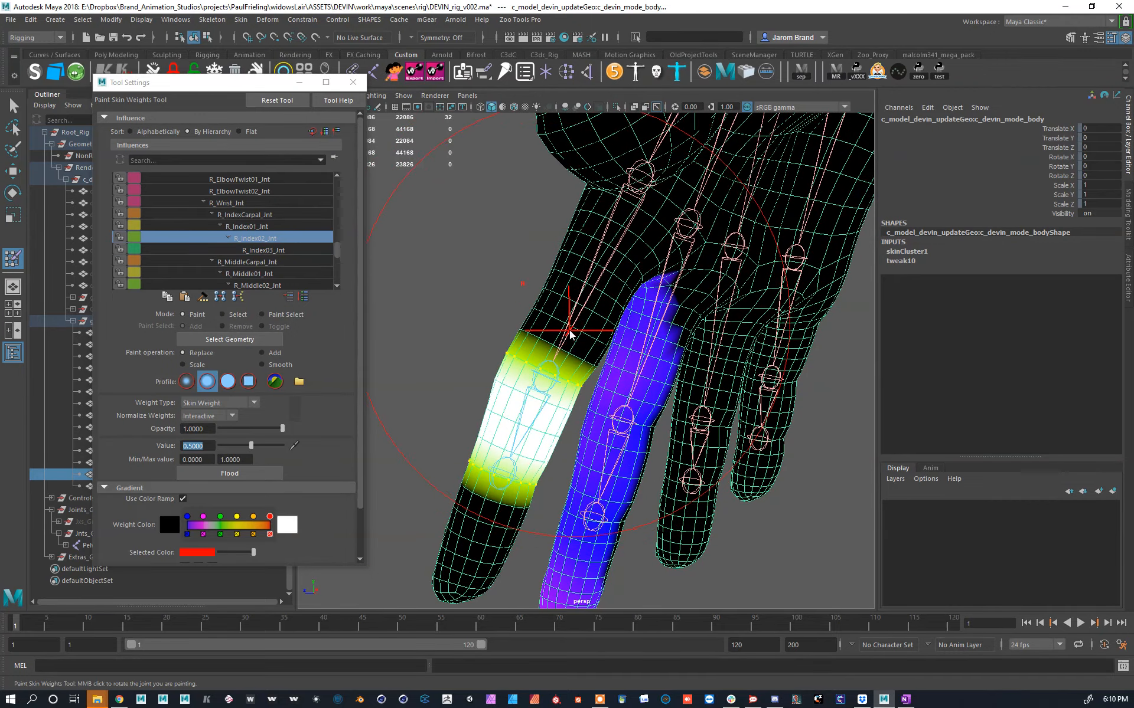
{"action": "right_click_drag", "start_coordinate": [569, 331], "coordinate": [576, 292]}
{"action": "left_click_drag", "start_coordinate": [576, 295], "coordinate": [733, 348], "text": "alt"}
{"action": "right_click_drag", "start_coordinate": [732, 348], "coordinate": [637, 343], "text": "alt"}
{"action": "left_click_drag", "start_coordinate": [637, 342], "coordinate": [603, 330], "text": "alt"}
{"action": "middle_click_drag", "start_coordinate": [603, 331], "coordinate": [625, 387], "text": "alt"}
{"action": "left_click_drag", "start_coordinate": [624, 388], "coordinate": [616, 392], "text": "alt"}
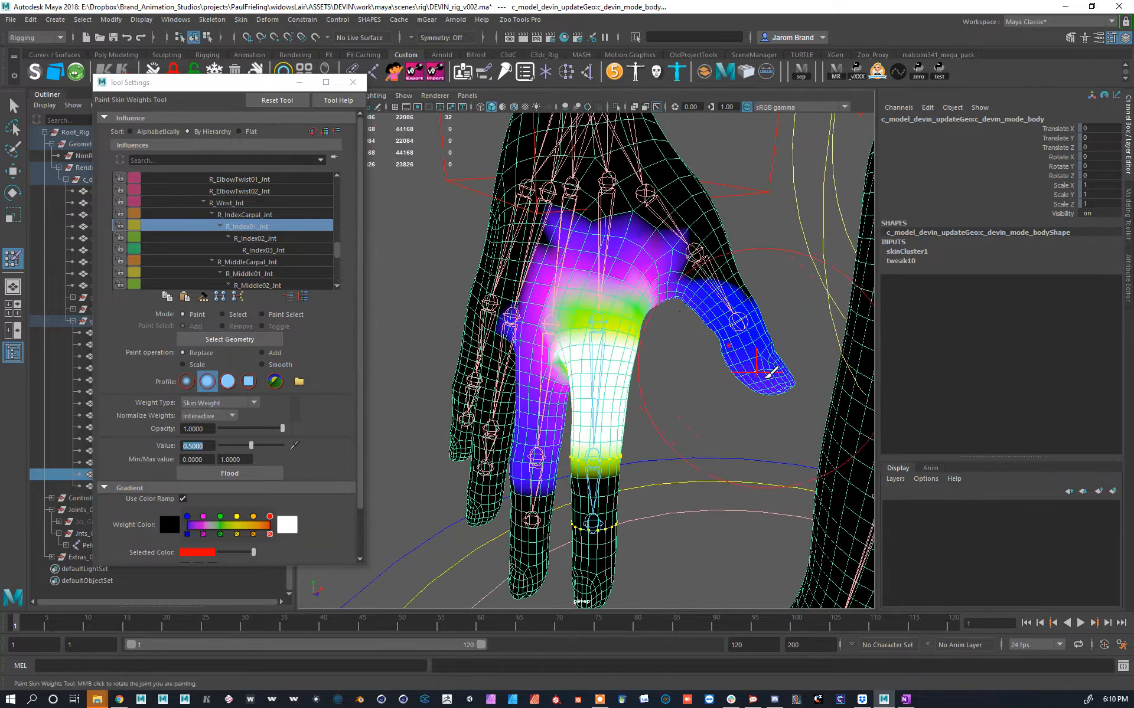
{"action": "left_click_drag", "start_coordinate": [767, 374], "coordinate": [737, 371], "text": "alt"}
{"action": "mouse_move", "coordinate": [738, 429]}
{"action": "left_mouse_down", "text": "alt"}
{"action": "mouse_move", "coordinate": [696, 412]}
{"action": "mouse_move", "coordinate": [686, 392]}
{"action": "mouse_move", "coordinate": [650, 405]}
{"action": "left_mouse_up", "text": "alt"}
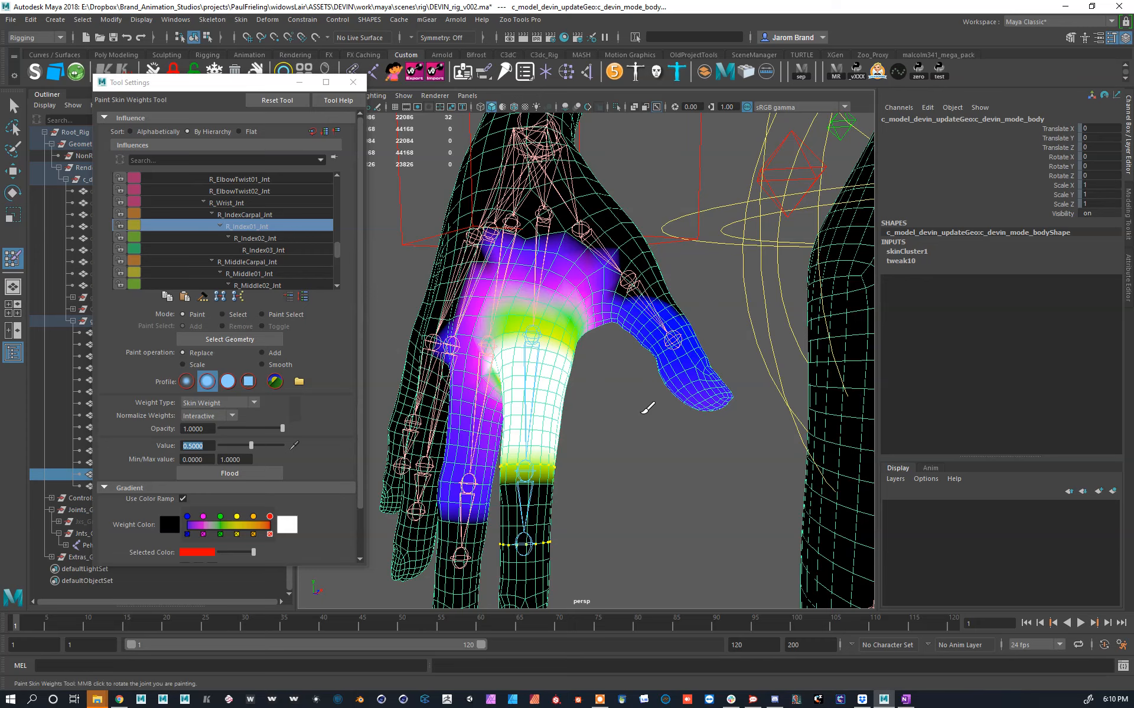
Step: Select the vertices of the right thumb's tip segment and grow the selection up to the end knuckle
{"action": "key", "text": "w"}
{"action": "right_click_drag", "start_coordinate": [692, 365], "coordinate": [701, 341], "text": "alt"}
{"action": "middle_click_drag", "start_coordinate": [701, 342], "coordinate": [635, 367], "text": "alt"}
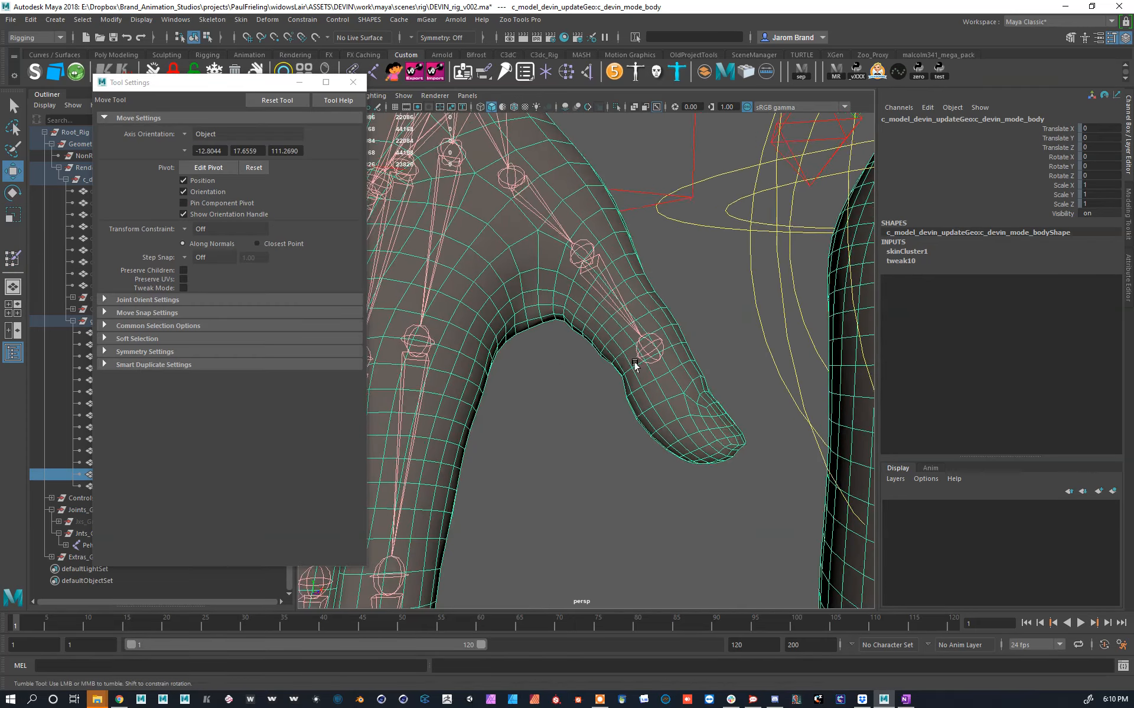
{"action": "left_click_drag", "start_coordinate": [635, 367], "coordinate": [665, 402], "text": "alt"}
{"action": "right_click_drag", "start_coordinate": [668, 400], "coordinate": [628, 385]}
{"action": "left_click", "coordinate": [766, 334]}
{"action": "left_click_drag", "start_coordinate": [741, 342], "coordinate": [649, 376], "text": "alt"}
{"action": "left_click_drag", "start_coordinate": [750, 561], "coordinate": [637, 400]}
{"action": "key", "text": "shift+period"}
{"action": "mouse_move", "coordinate": [692, 355]}
{"action": "left_mouse_down", "text": "alt"}
{"action": "mouse_move", "coordinate": [610, 366]}
{"action": "mouse_move", "coordinate": [592, 413]}
{"action": "left_mouse_up", "text": "alt"}
Step: Flood the selected thumb tip vertices with a Replace weight of 1.0 for R_Thumb02_Jnt
{"action": "right_click_drag", "start_coordinate": [585, 429], "coordinate": [289, 202]}
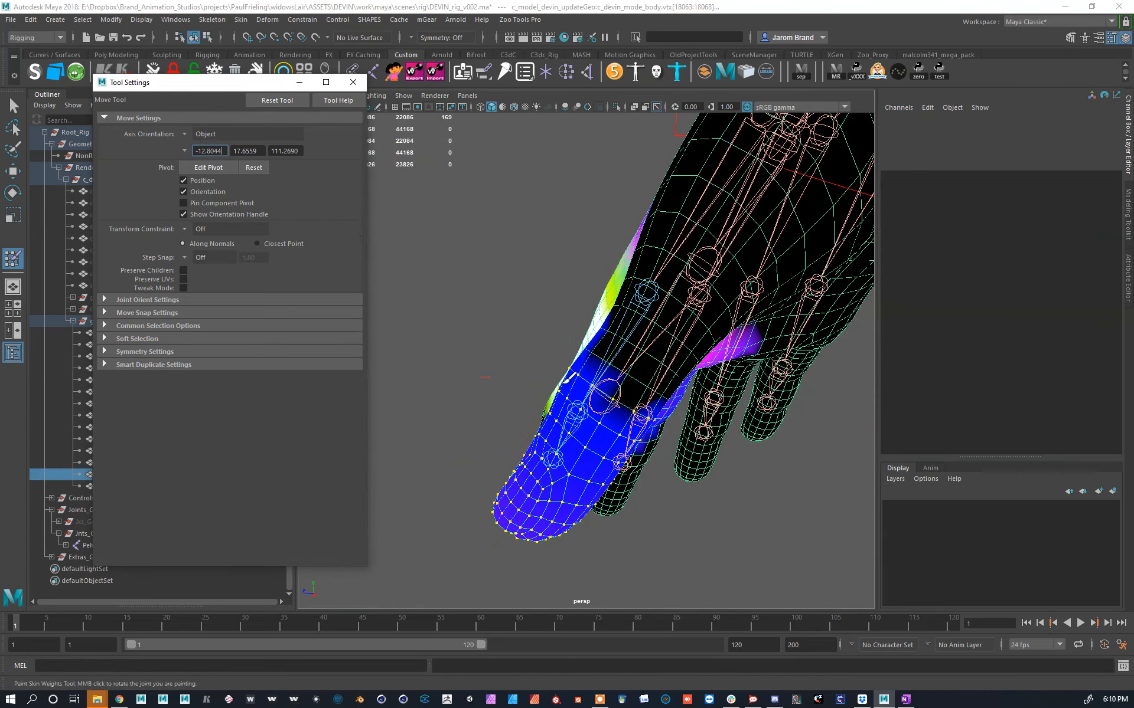
{"action": "left_click_drag", "start_coordinate": [567, 376], "coordinate": [616, 381], "text": "alt"}
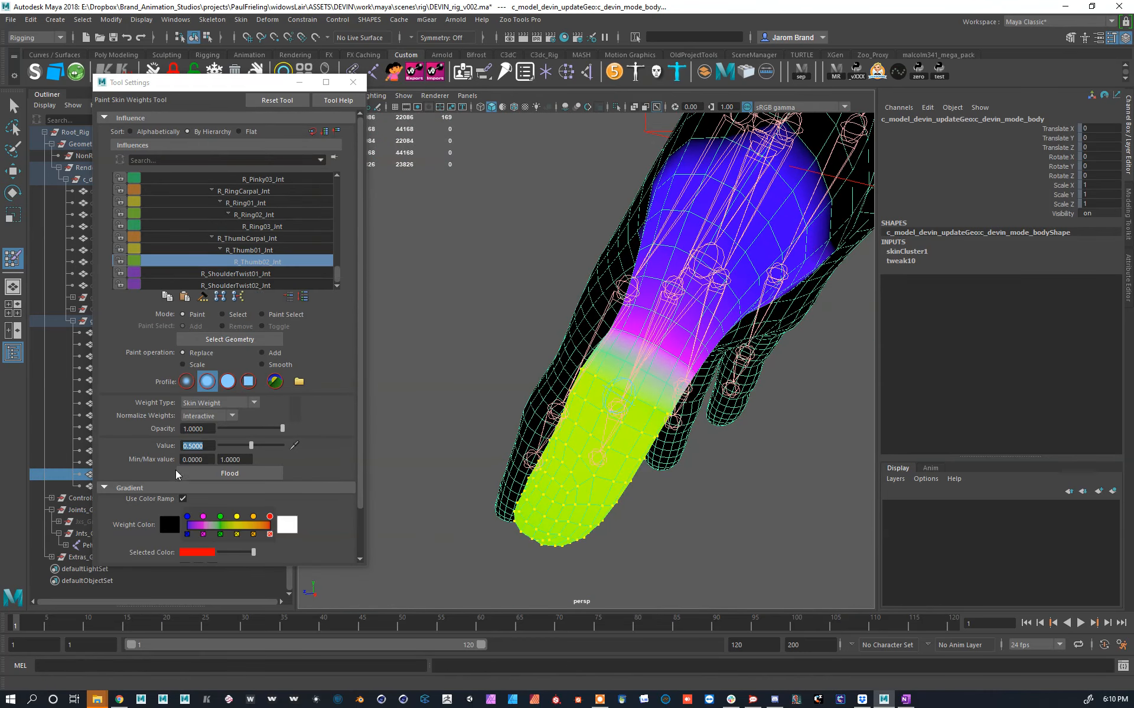
{"action": "type", "text": "1"}
{"action": "key", "text": "Return"}
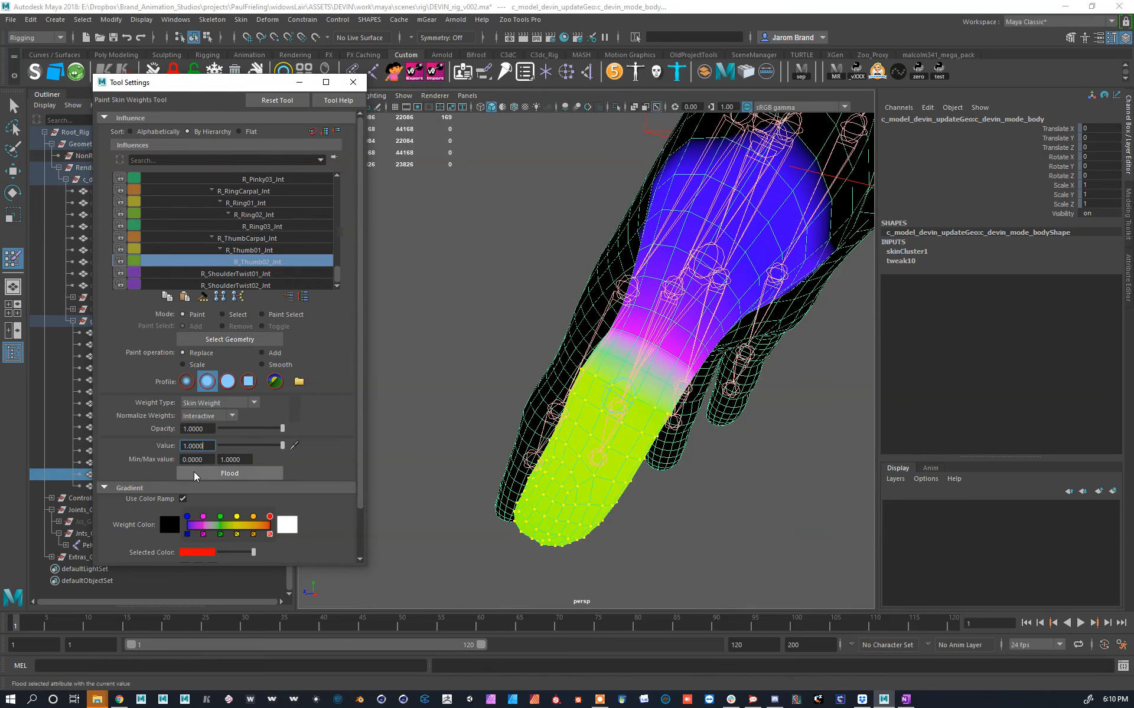
{"action": "left_click", "coordinate": [230, 474]}
{"action": "mouse_move", "coordinate": [592, 382]}
{"action": "left_mouse_down", "text": "alt"}
{"action": "mouse_move", "coordinate": [722, 378]}
{"action": "mouse_move", "coordinate": [680, 375]}
{"action": "left_mouse_up", "text": "alt"}
Step: Select the edge loops around the thumb's middle segment and convert them to a vertex selection
{"action": "key", "text": "w"}
{"action": "right_click_drag", "start_coordinate": [682, 381], "coordinate": [671, 340]}
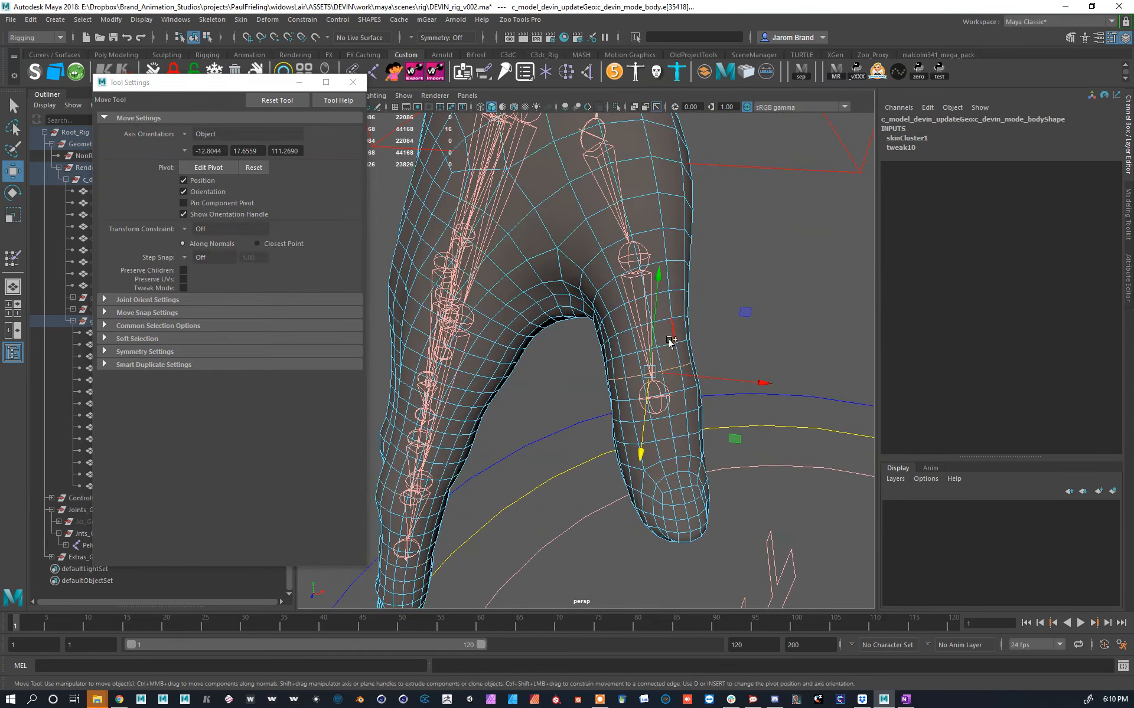
{"action": "left_click", "coordinate": [664, 303]}
{"action": "left_click", "coordinate": [660, 283]}
{"action": "left_click_drag", "start_coordinate": [661, 266], "coordinate": [554, 353], "text": "alt"}
{"action": "key", "text": "ctrl+F9"}
Step: Flood the thumb middle segment's selected vertices with a Replace weight of 1.0 for R_Thumb01_Jnt
{"action": "right_click_drag", "start_coordinate": [535, 357], "coordinate": [442, 230]}
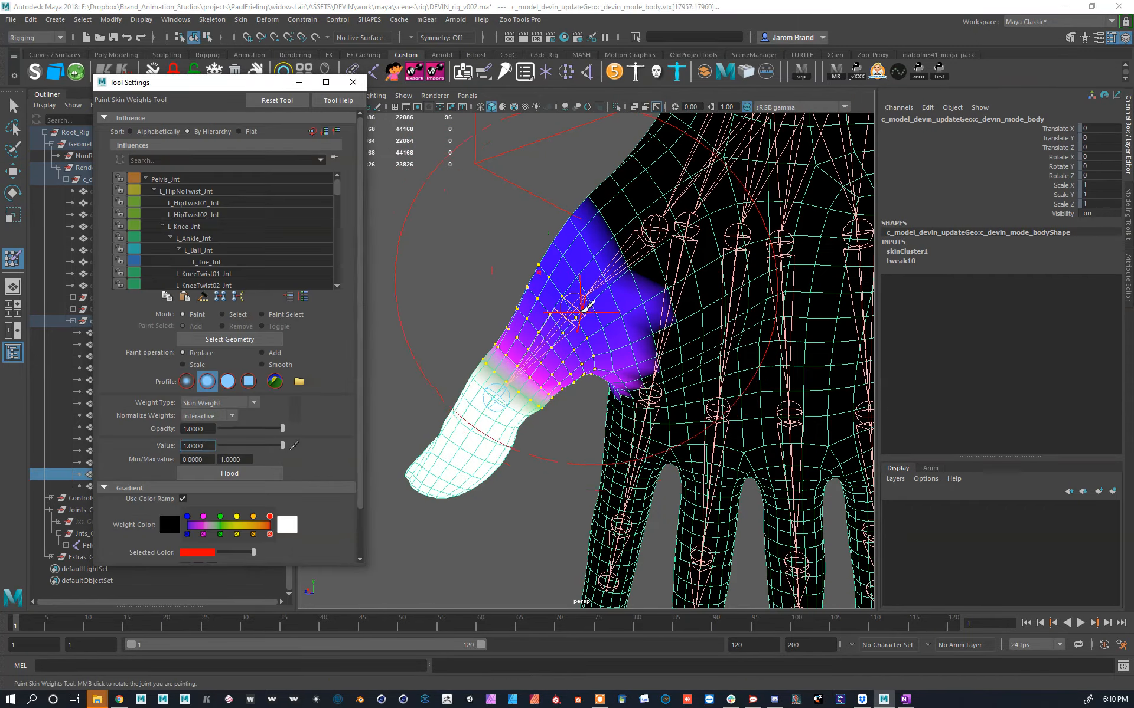
{"action": "right_click_drag", "start_coordinate": [576, 308], "coordinate": [585, 232]}
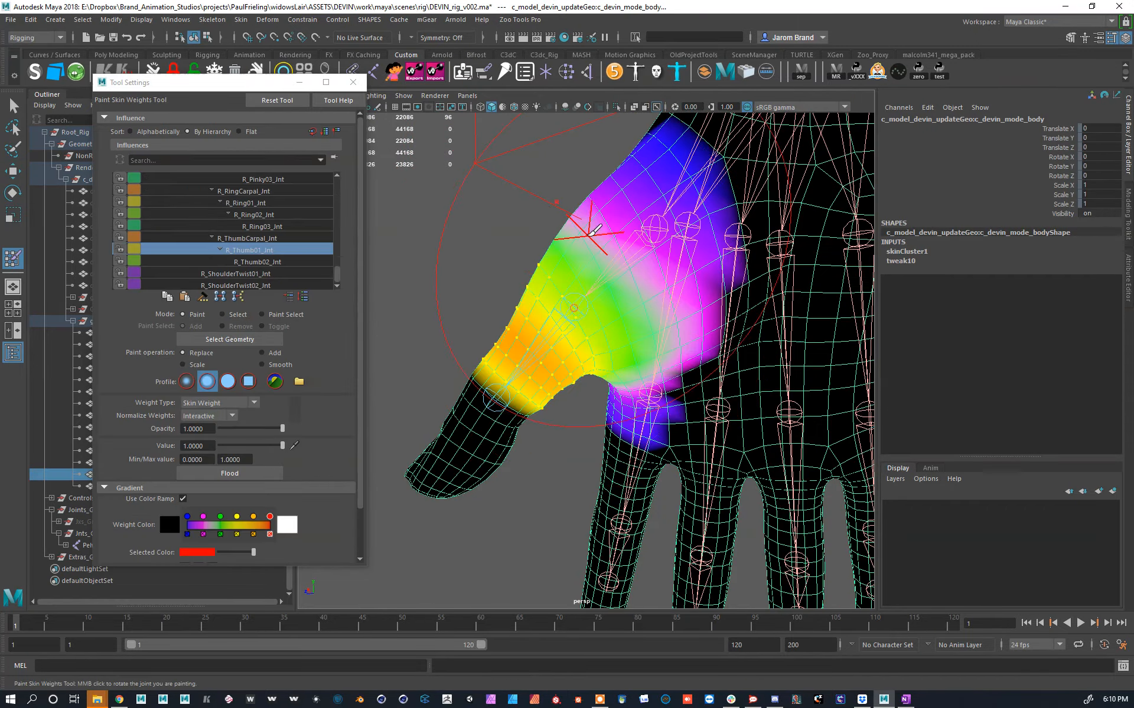
{"action": "left_click", "coordinate": [238, 476]}
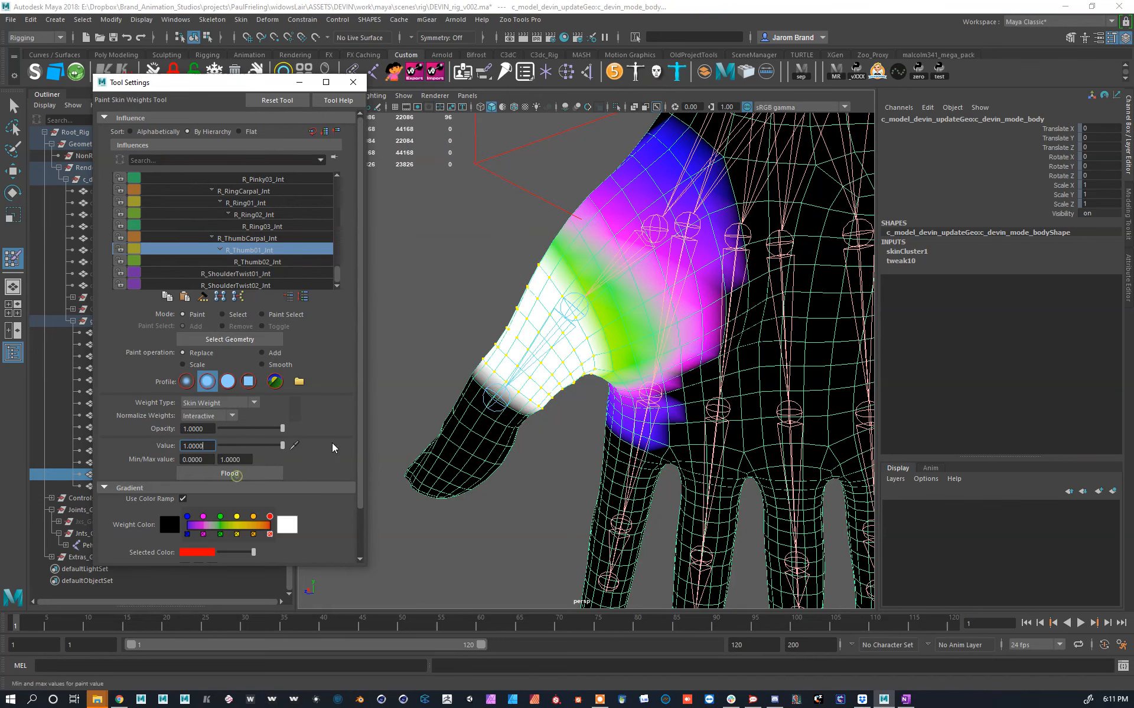
{"action": "scroll", "coordinate": [531, 415], "scroll_direction": "up", "scroll_amount": 2}
{"action": "scroll", "coordinate": [530, 415], "scroll_direction": "up", "scroll_amount": 3}
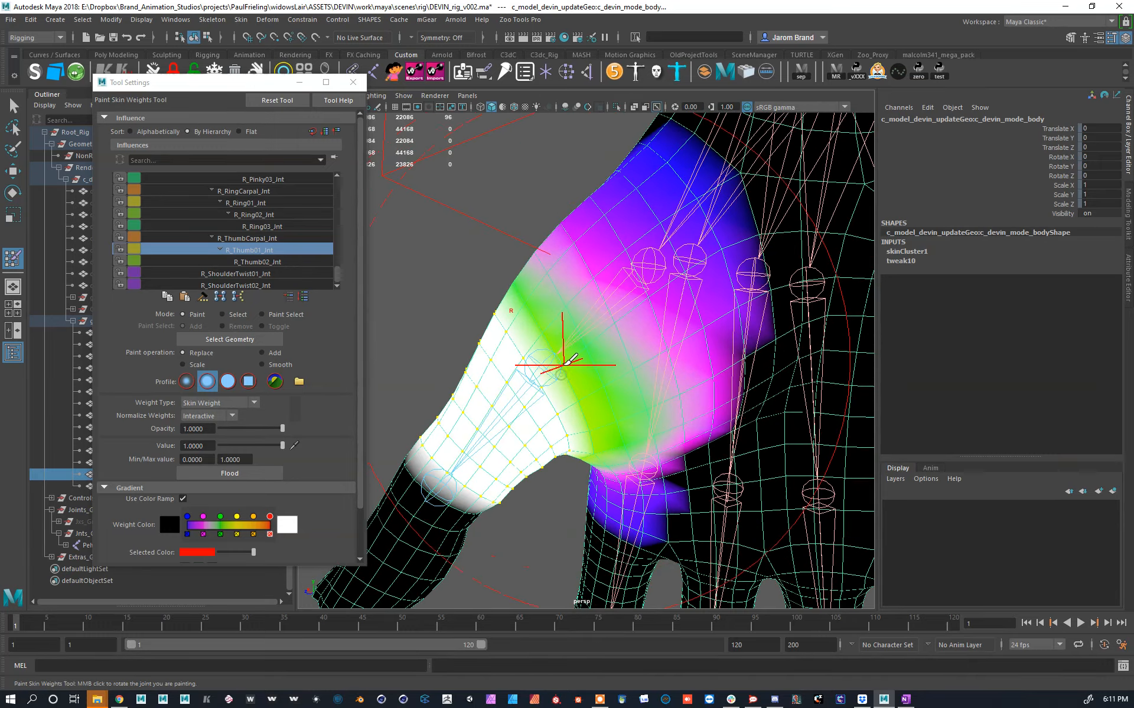
Step: Make R_ThumbCarpal_Jnt the influence to paint and clear the thumb's vertex selection so the brush reaches the whole mesh
{"action": "key", "text": "w"}
{"action": "right_click_drag", "start_coordinate": [583, 291], "coordinate": [584, 295]}
{"action": "scroll", "coordinate": [571, 340], "scroll_direction": "down", "scroll_amount": 5}
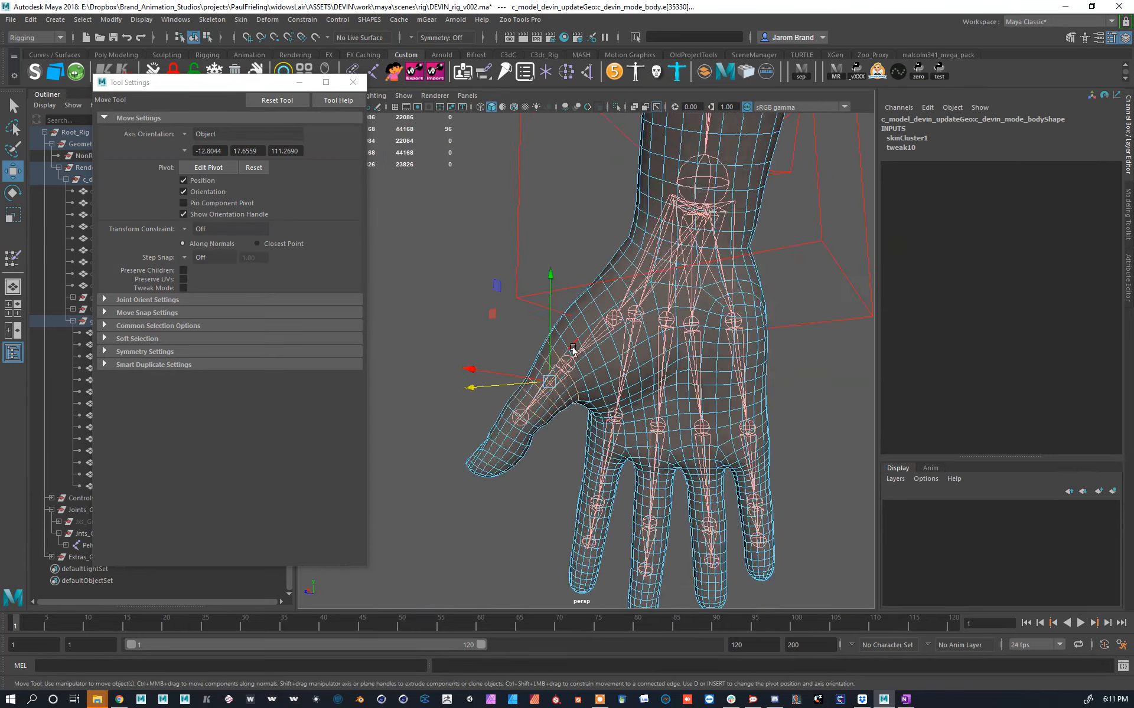
{"action": "left_click_drag", "start_coordinate": [572, 348], "coordinate": [730, 412], "text": "alt"}
{"action": "scroll", "coordinate": [730, 412], "scroll_direction": "up", "scroll_amount": 3}
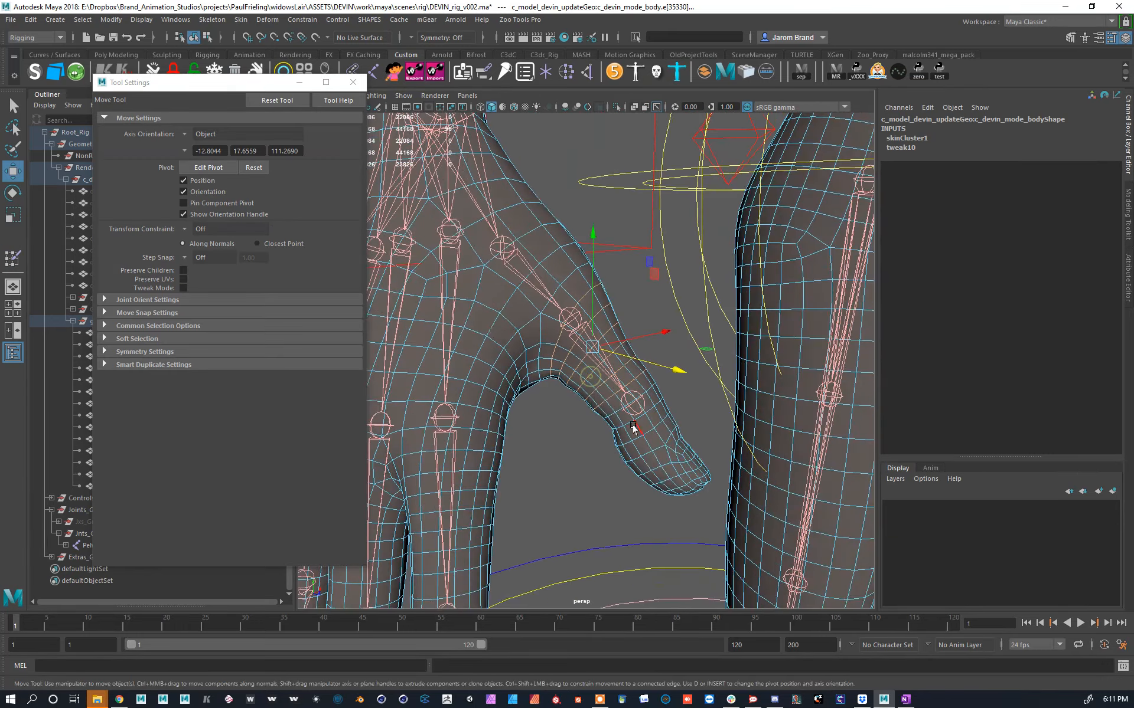
{"action": "left_click_drag", "start_coordinate": [578, 358], "coordinate": [584, 332], "text": "alt"}
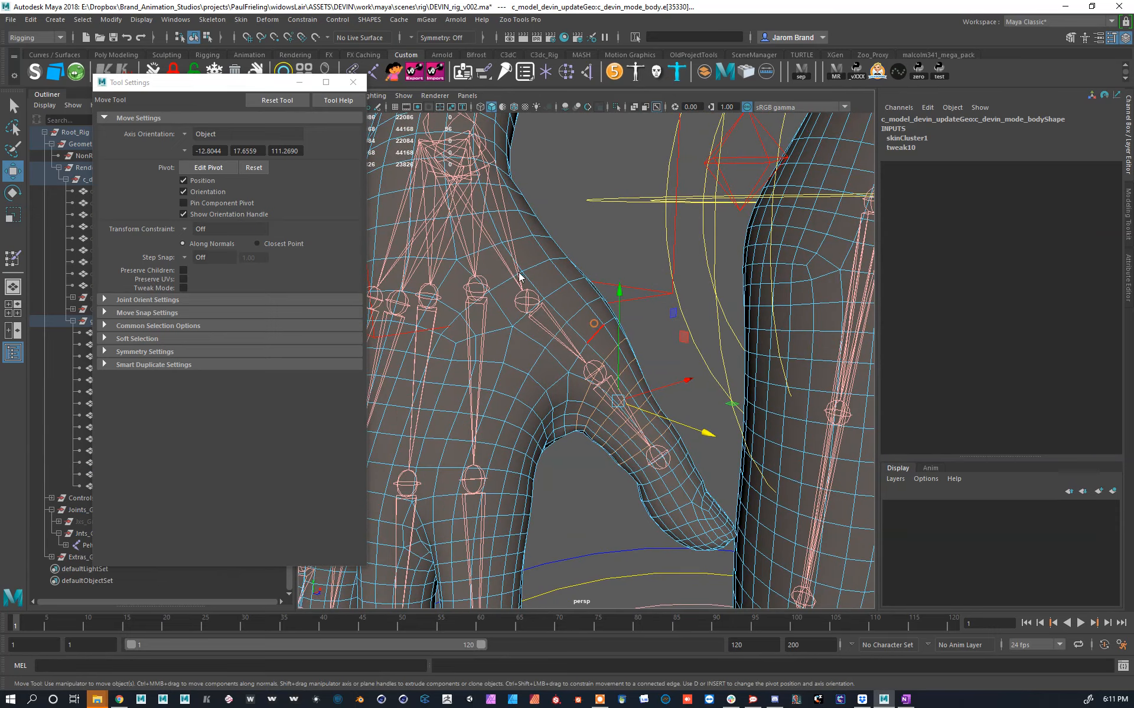
{"action": "key", "text": "y"}
{"action": "left_click_drag", "start_coordinate": [539, 289], "coordinate": [447, 351], "text": "alt"}
{"action": "left_click_drag", "start_coordinate": [475, 237], "coordinate": [562, 352], "text": "alt"}
{"action": "key", "text": "w"}
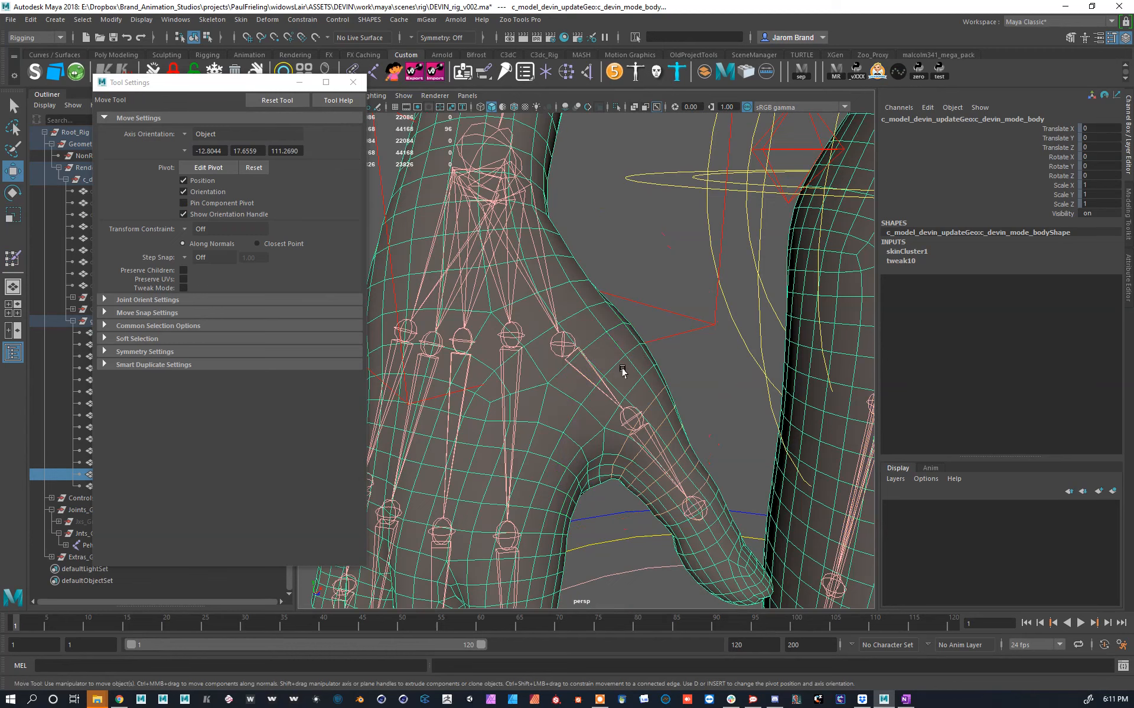
{"action": "key", "text": "y"}
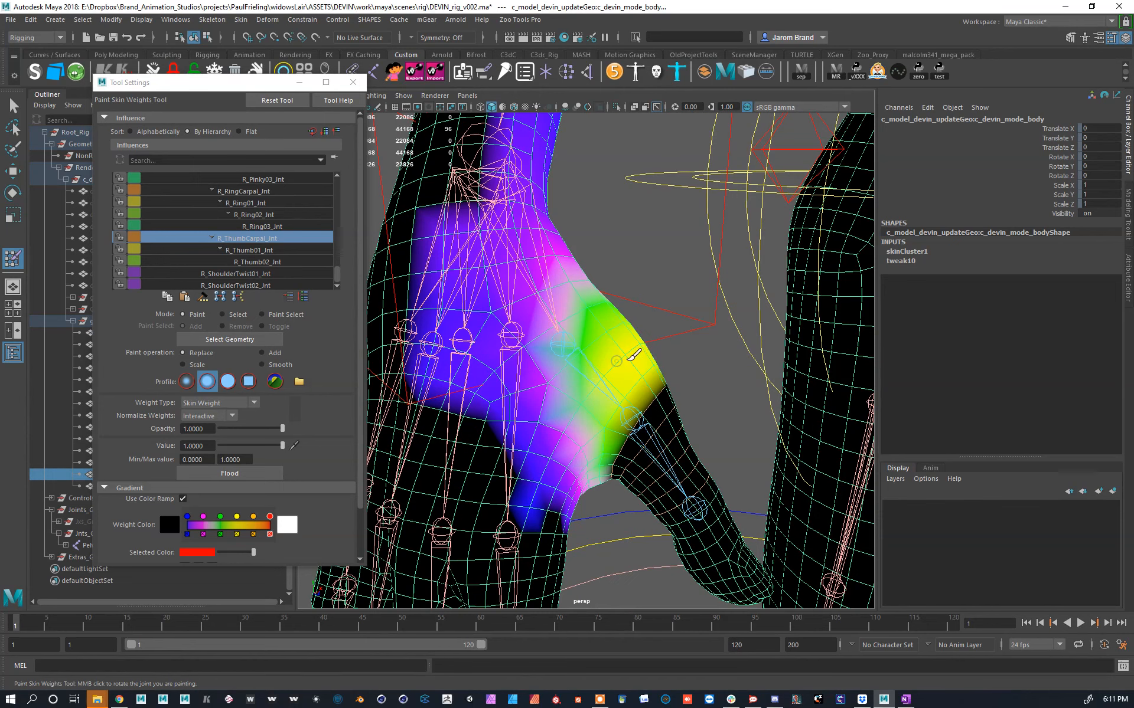
{"action": "key", "text": "w"}
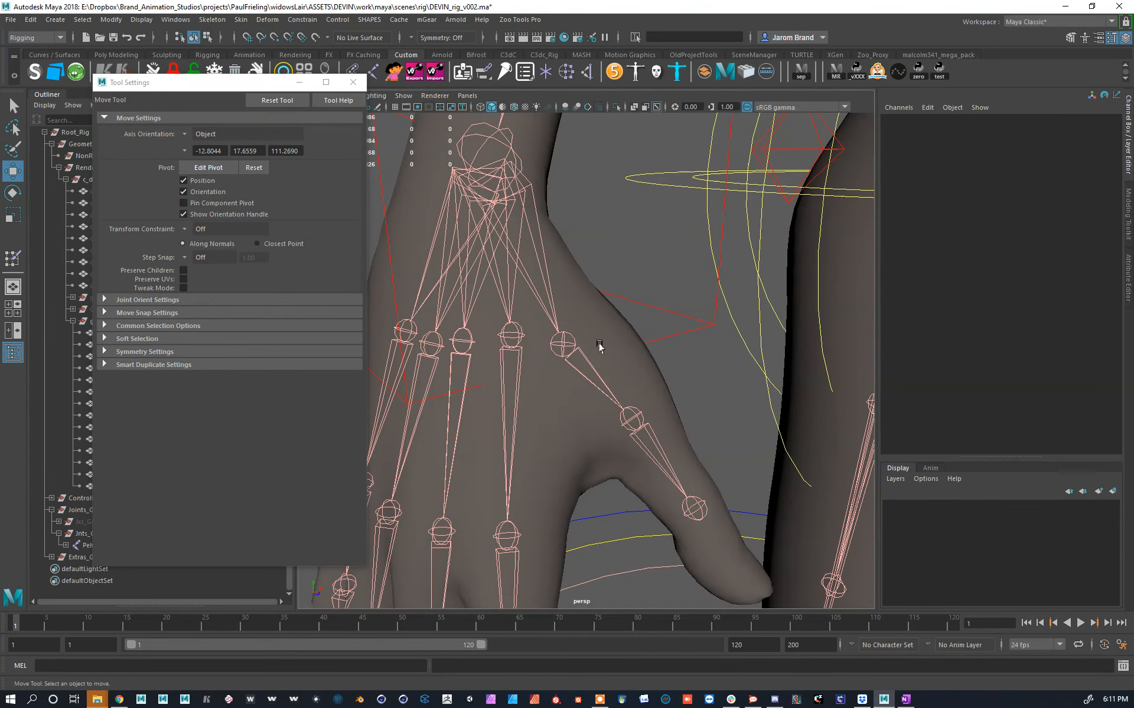
{"action": "key", "text": "y"}
Step: Paint a Replace weight of 1.0 for R_ThumbCarpal_Jnt over the thumb's base on all sides with the solid brush profile
{"action": "left_click_drag", "start_coordinate": [593, 348], "coordinate": [599, 337]}
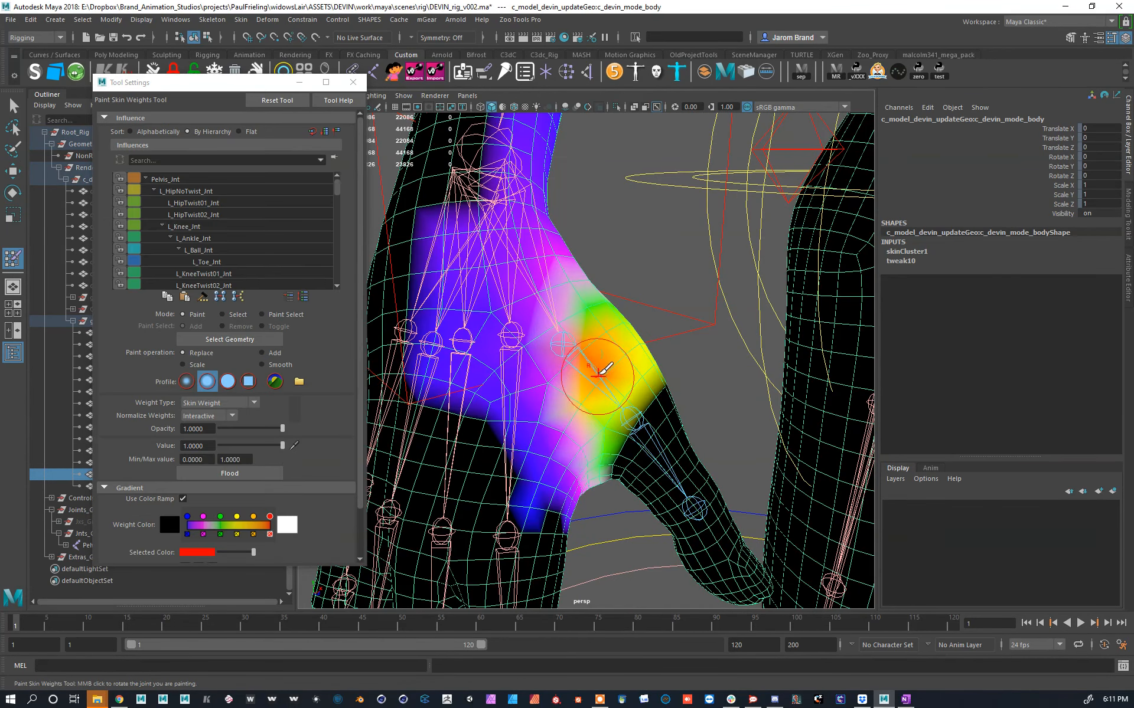
{"action": "left_click", "coordinate": [228, 382]}
{"action": "mouse_move", "coordinate": [567, 342]}
{"action": "left_mouse_down"}
{"action": "mouse_move", "coordinate": [608, 353]}
{"action": "mouse_move", "coordinate": [611, 388]}
{"action": "left_mouse_up"}
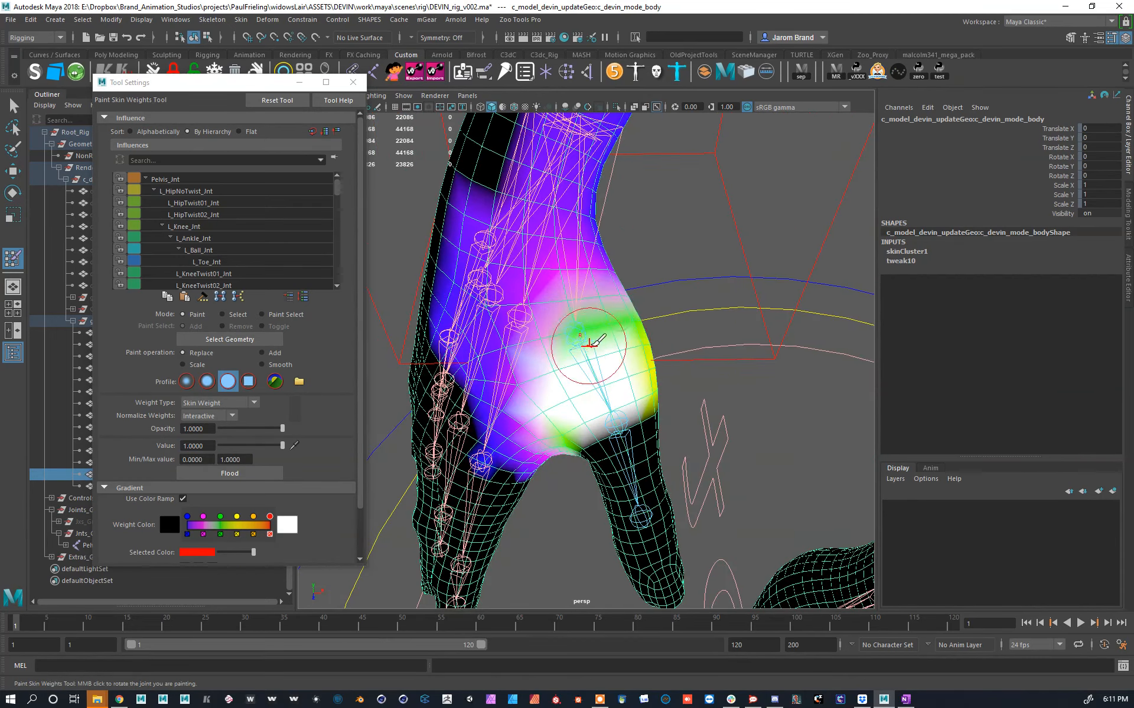
{"action": "left_click_drag", "start_coordinate": [597, 336], "coordinate": [590, 331]}
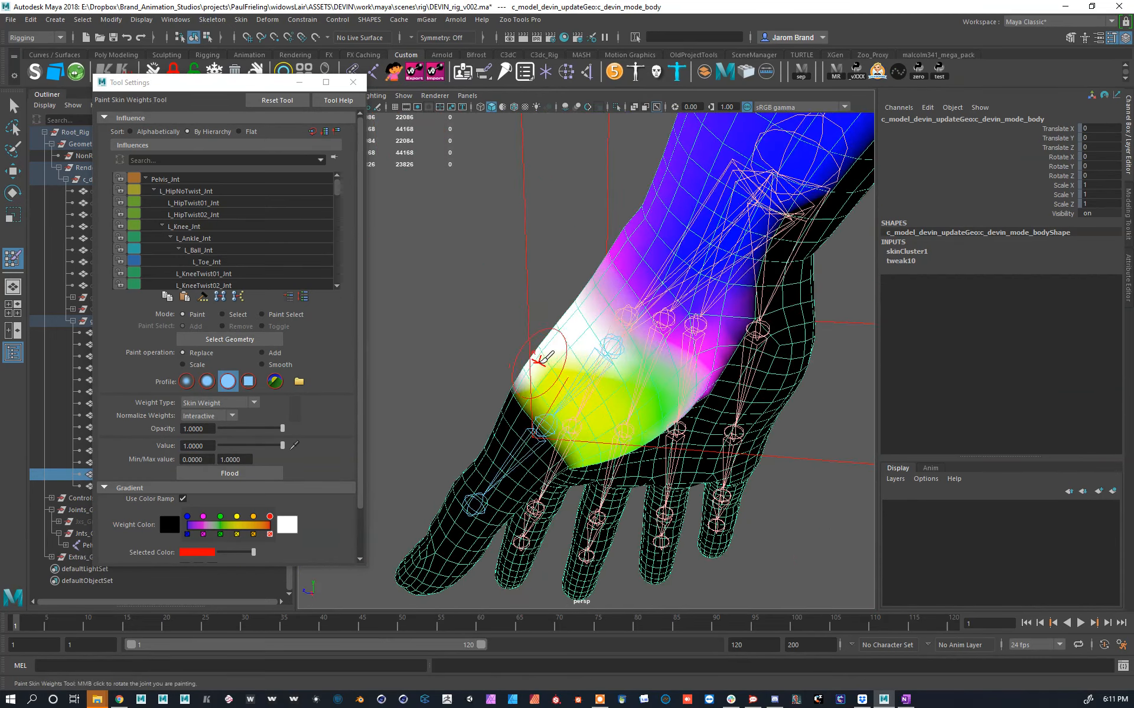
{"action": "left_click_drag", "start_coordinate": [548, 365], "coordinate": [590, 414]}
{"action": "mouse_move", "coordinate": [577, 380]}
{"action": "left_mouse_down", "text": "alt"}
{"action": "mouse_move", "coordinate": [519, 351]}
{"action": "mouse_move", "coordinate": [590, 398]}
{"action": "mouse_move", "coordinate": [570, 446]}
{"action": "mouse_move", "coordinate": [549, 456]}
{"action": "left_mouse_up", "text": "alt"}
{"action": "left_click_drag", "start_coordinate": [567, 407], "coordinate": [597, 379], "text": "alt"}
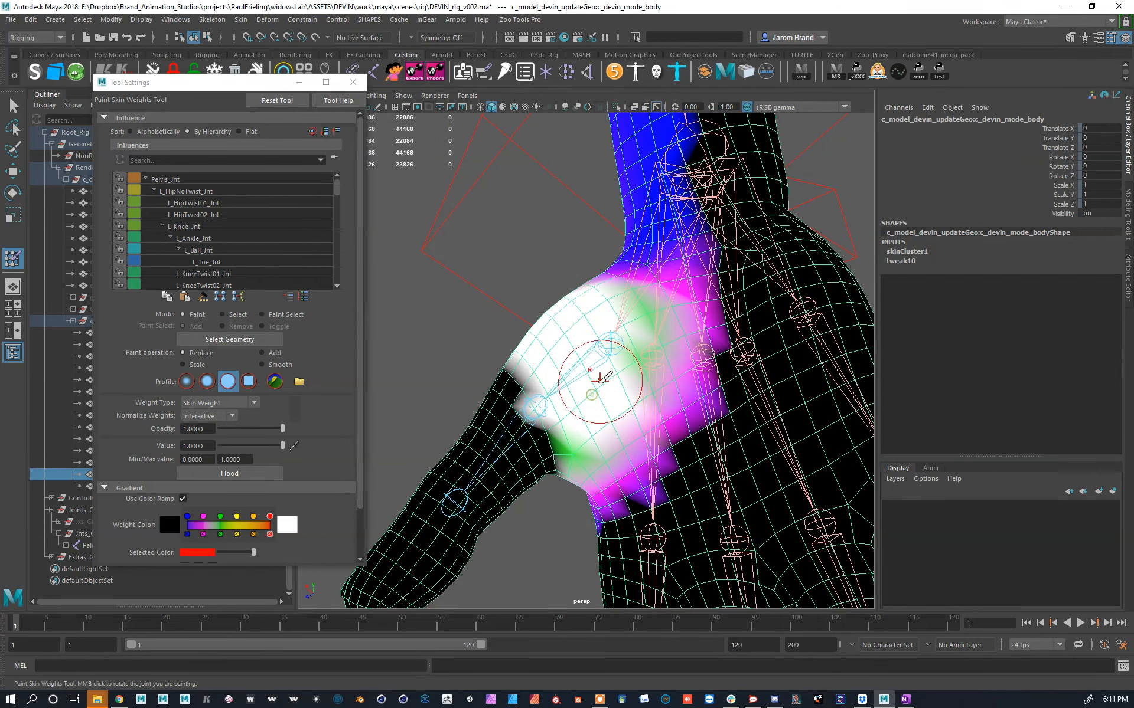
Step: Restore the thumb middle segment's edge selection as vertices and make R_Thumb01_Jnt the influence to paint
{"action": "key", "text": "w"}
{"action": "key", "text": "F10"}
{"action": "left_click", "coordinate": [546, 424]}
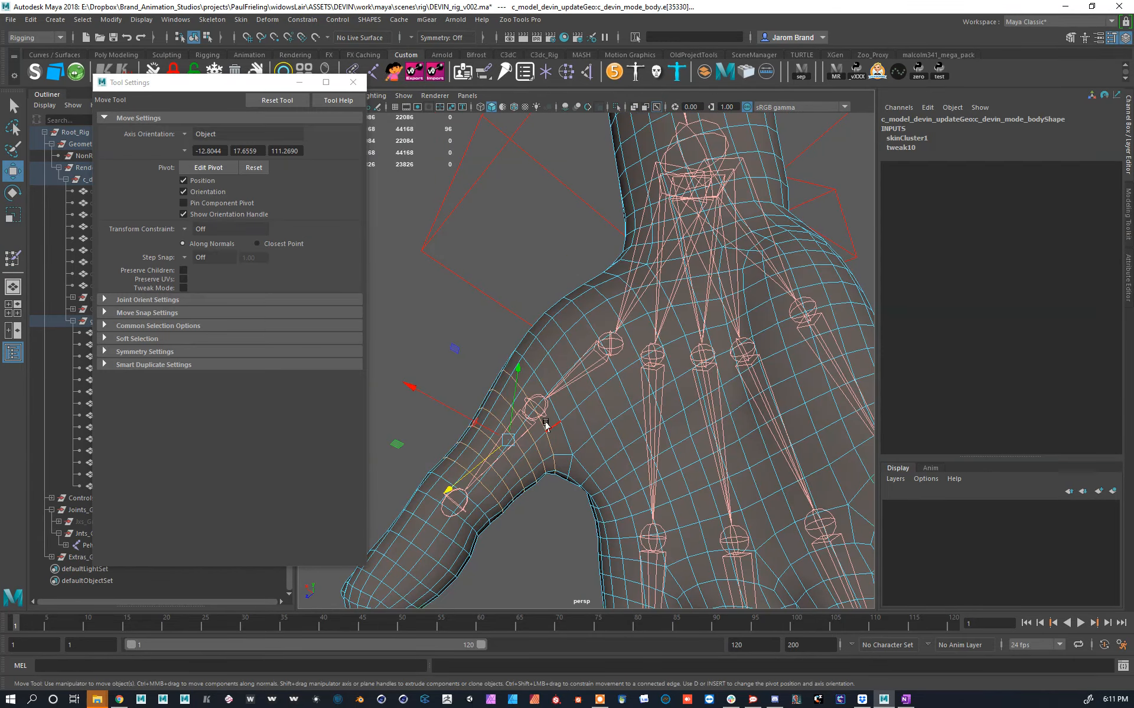
{"action": "key", "text": "ctrl+F9"}
{"action": "key", "text": "y"}
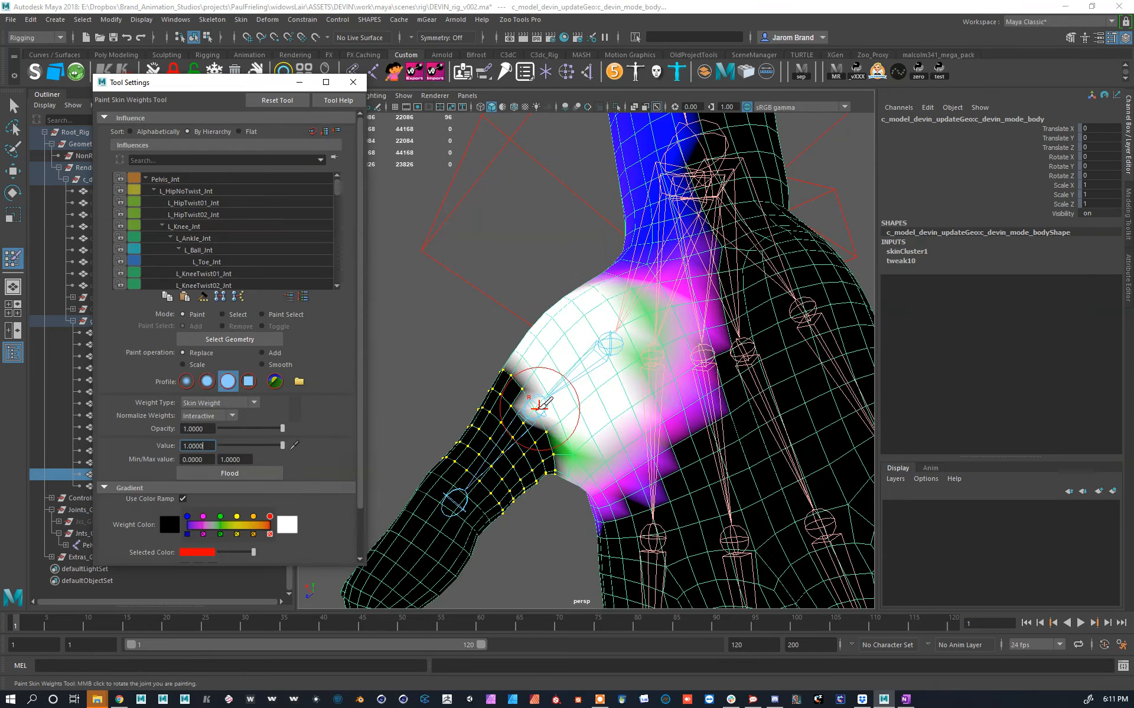
{"action": "right_click_drag", "start_coordinate": [540, 406], "coordinate": [525, 393]}
{"action": "left_click_drag", "start_coordinate": [520, 389], "coordinate": [539, 374], "text": "alt"}
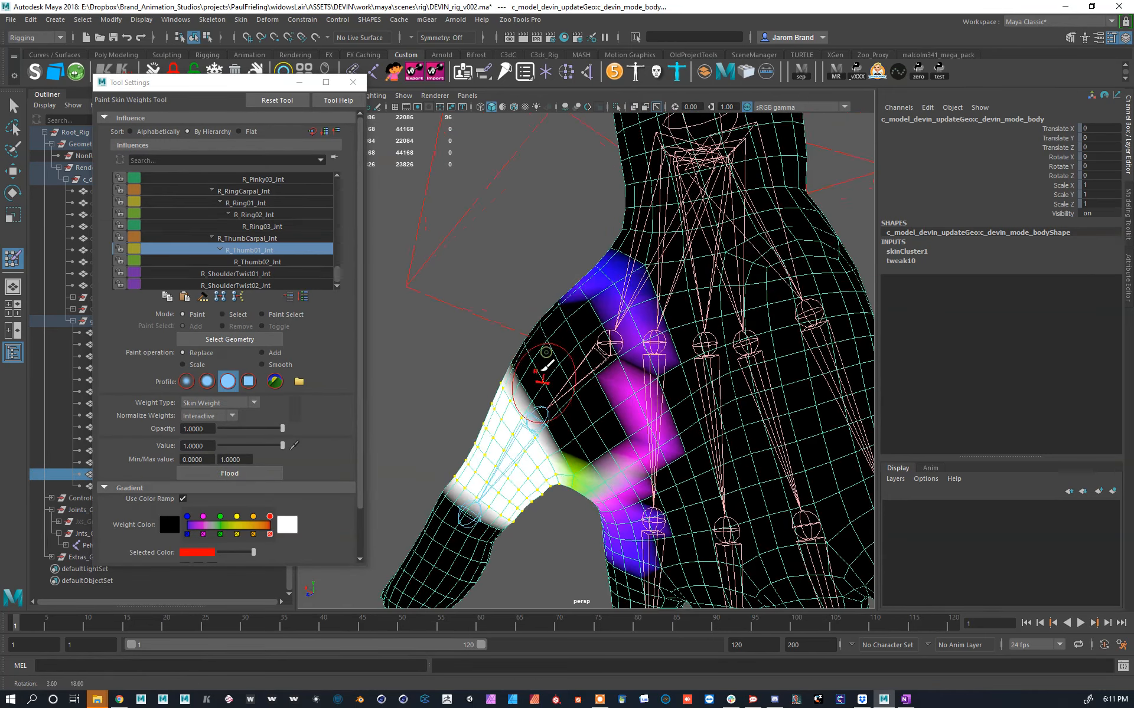
Step: Clear the thumb's vertex selection and paint out R_Thumb01_Jnt's stray weights across the palm and thumb base
{"action": "key", "text": "w"}
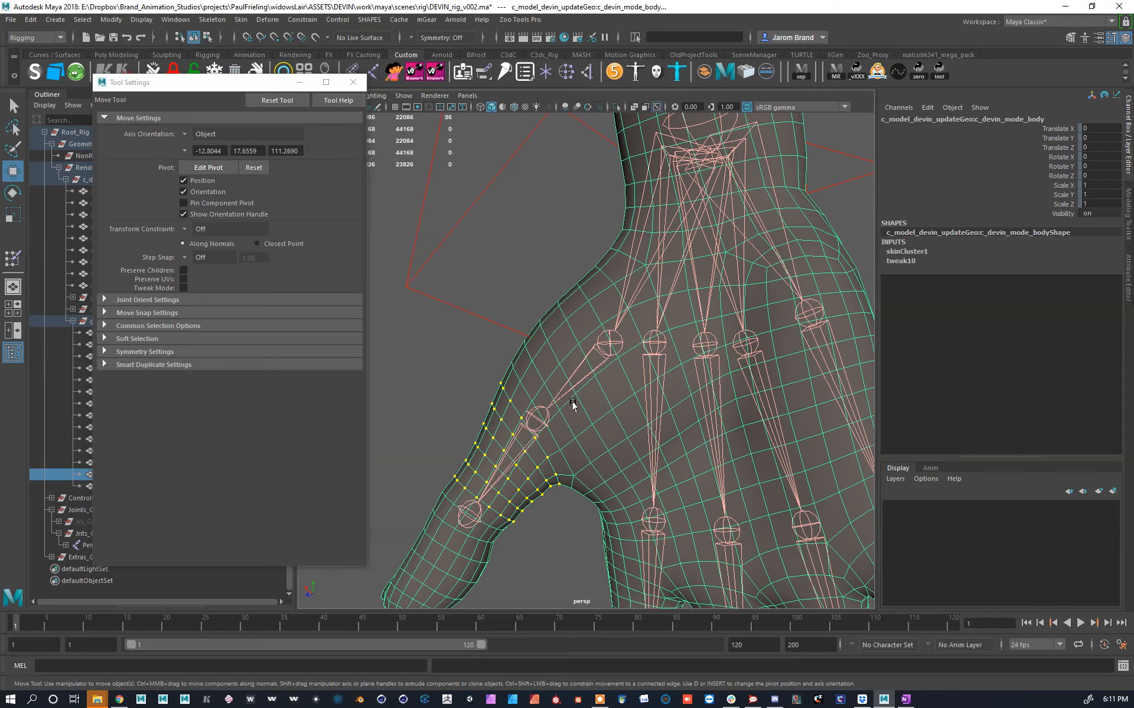
{"action": "key", "text": "y"}
{"action": "left_click_drag", "start_coordinate": [582, 443], "coordinate": [518, 260], "text": "alt"}
{"action": "mouse_move", "coordinate": [596, 325]}
{"action": "left_mouse_down", "text": "alt"}
{"action": "mouse_move", "coordinate": [629, 336]}
{"action": "mouse_move", "coordinate": [621, 345]}
{"action": "left_mouse_up", "text": "alt"}
{"action": "left_click_drag", "start_coordinate": [520, 369], "coordinate": [590, 308], "text": "alt"}
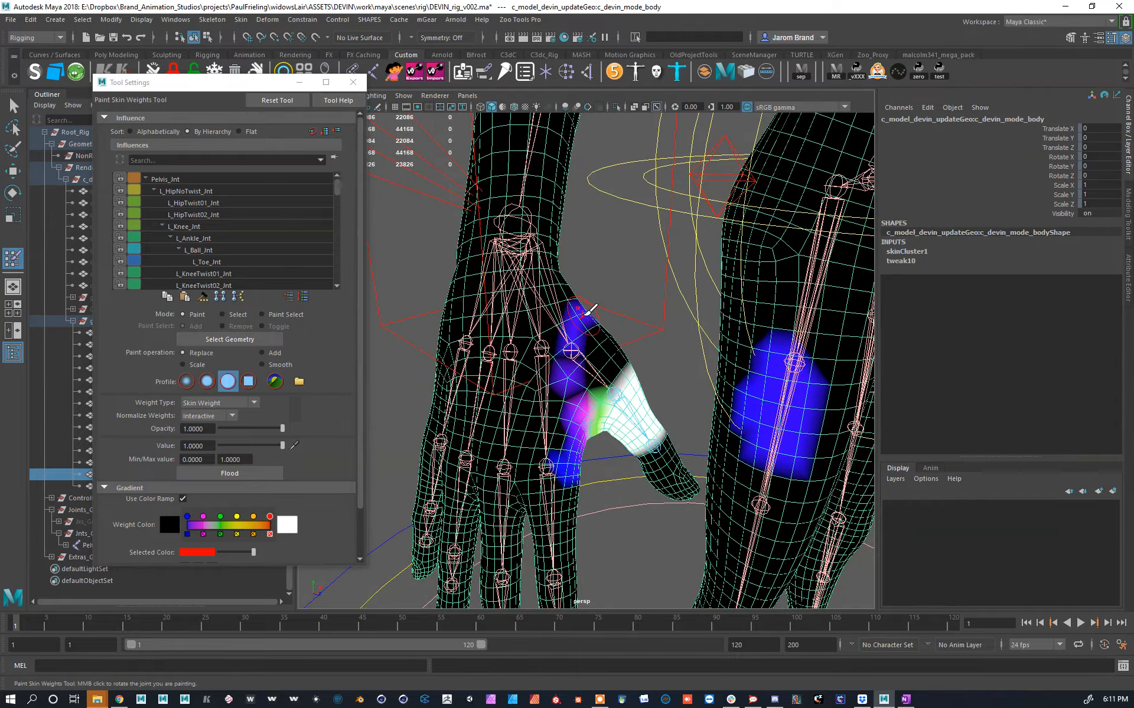
{"action": "scroll", "coordinate": [586, 353], "scroll_direction": "up", "scroll_amount": 3}
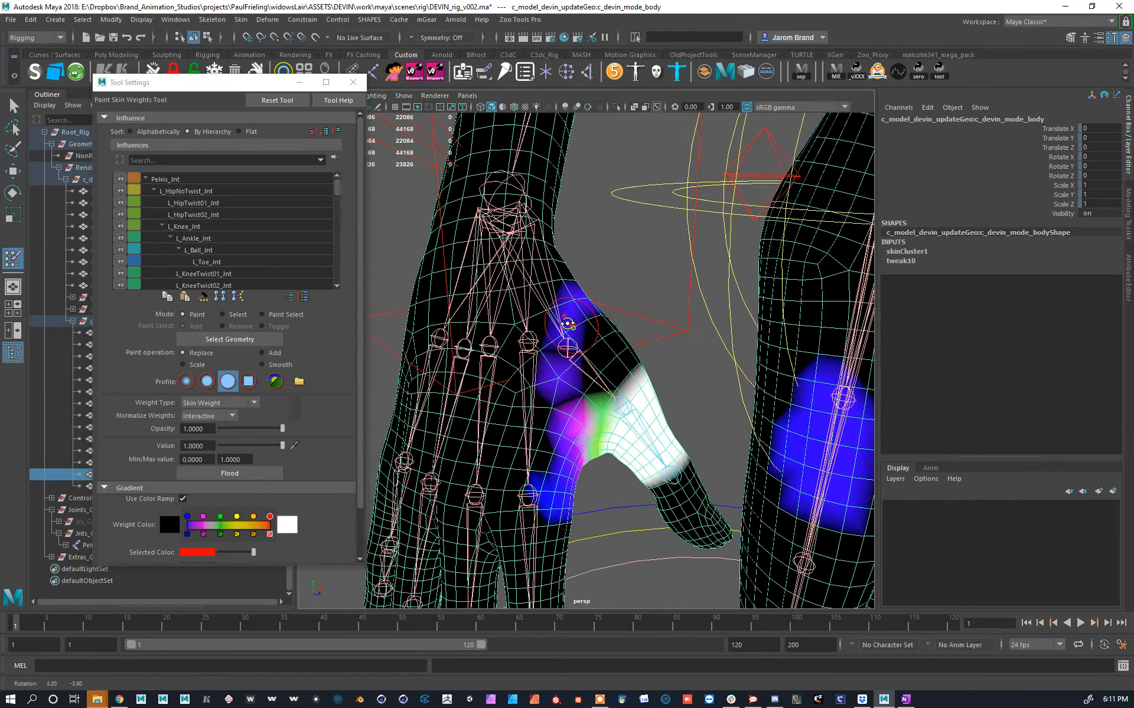
{"action": "key", "text": "w"}
{"action": "key", "text": "y"}
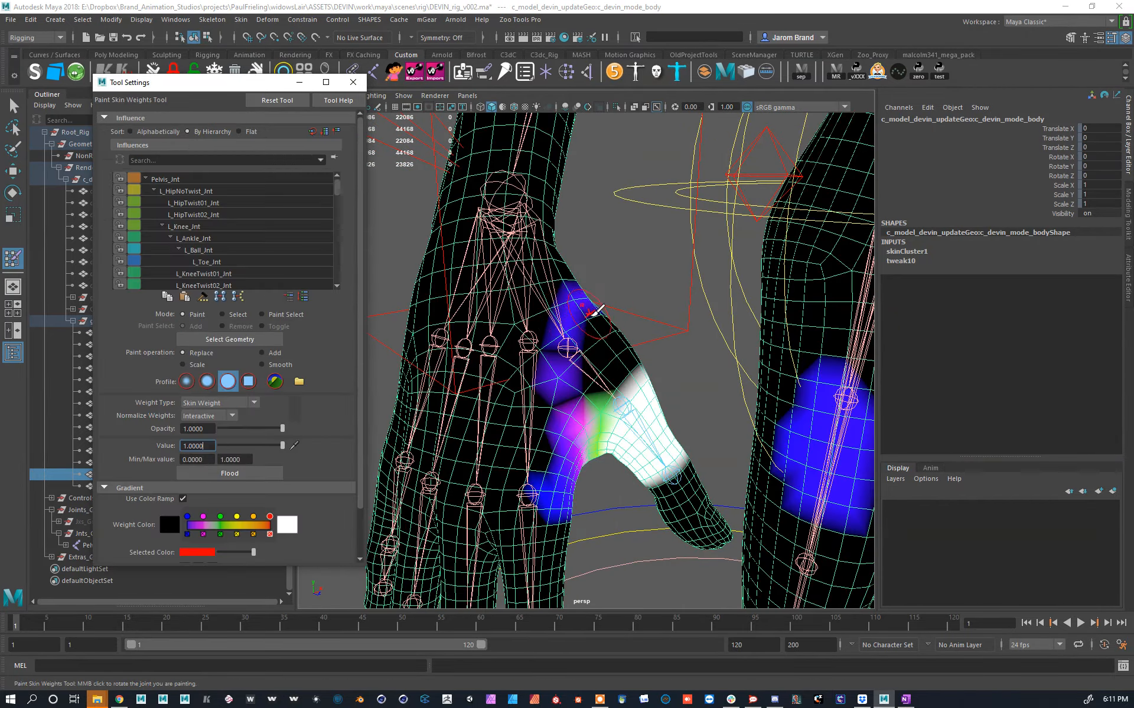
{"action": "mouse_move", "coordinate": [531, 307]}
{"action": "left_mouse_down"}
{"action": "mouse_move", "coordinate": [586, 400]}
{"action": "mouse_move", "coordinate": [566, 488]}
{"action": "mouse_move", "coordinate": [648, 384]}
{"action": "left_mouse_up"}
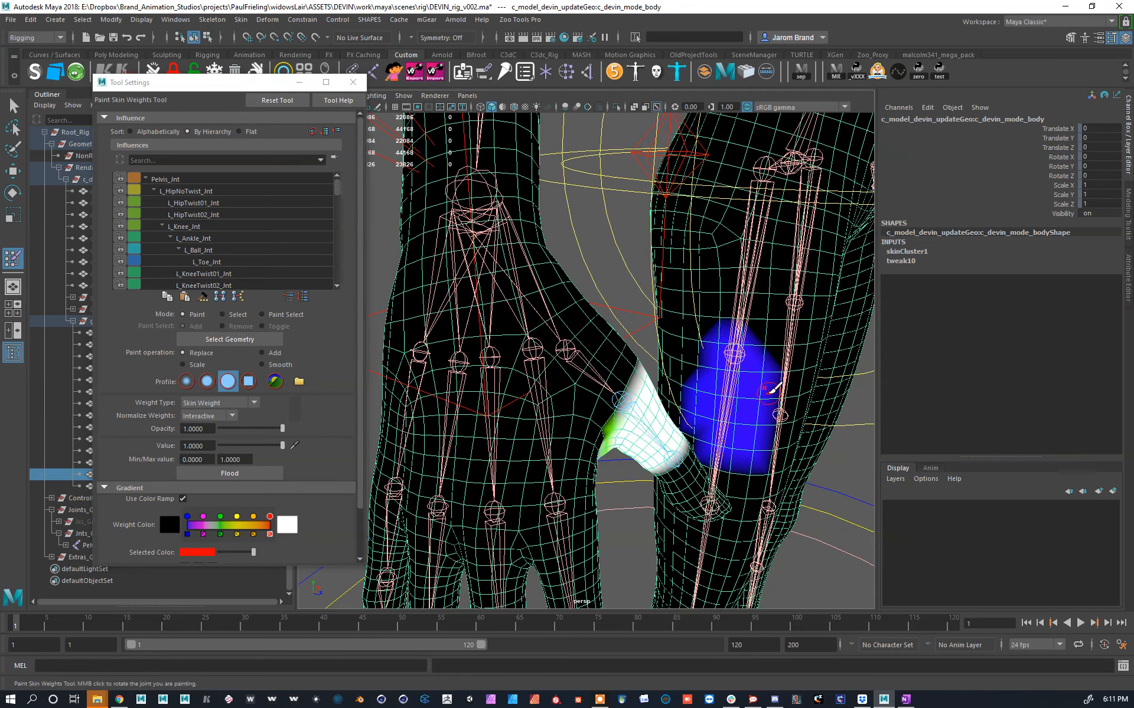
Step: Remove R_Thumb01_Jnt's remaining stray weights from the leg, the back of the hand and the webbing near the index finger
{"action": "mouse_move", "coordinate": [768, 372]}
{"action": "left_mouse_down", "text": "ctrl"}
{"action": "mouse_move", "coordinate": [763, 464]}
{"action": "mouse_move", "coordinate": [534, 369]}
{"action": "mouse_move", "coordinate": [496, 248]}
{"action": "left_mouse_up", "text": "ctrl"}
{"action": "left_click_drag", "start_coordinate": [698, 357], "coordinate": [651, 305], "text": "alt"}
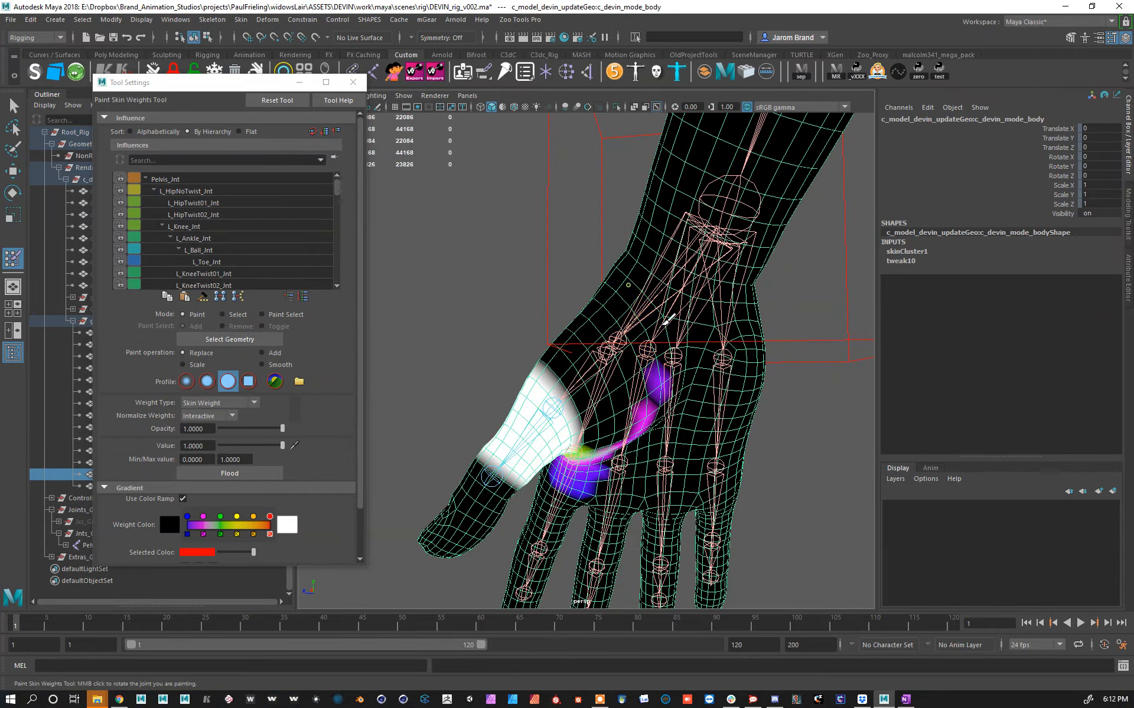
{"action": "mouse_move", "coordinate": [638, 282]}
{"action": "left_mouse_down", "text": "alt"}
{"action": "mouse_move", "coordinate": [617, 473]}
{"action": "mouse_move", "coordinate": [629, 481]}
{"action": "left_mouse_up", "text": "alt"}
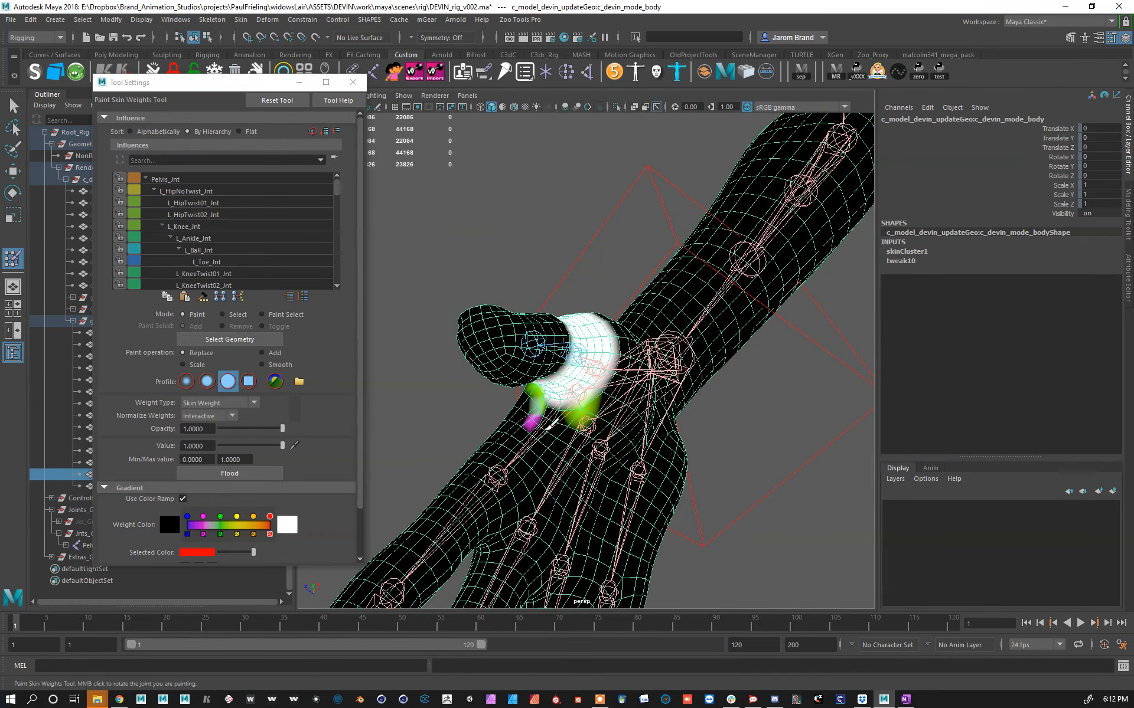
{"action": "mouse_move", "coordinate": [538, 422]}
{"action": "left_mouse_down", "text": "alt"}
{"action": "mouse_move", "coordinate": [555, 449]}
{"action": "mouse_move", "coordinate": [528, 393]}
{"action": "mouse_move", "coordinate": [635, 457]}
{"action": "mouse_move", "coordinate": [608, 407]}
{"action": "mouse_move", "coordinate": [626, 422]}
{"action": "mouse_move", "coordinate": [635, 403]}
{"action": "left_mouse_up", "text": "alt"}
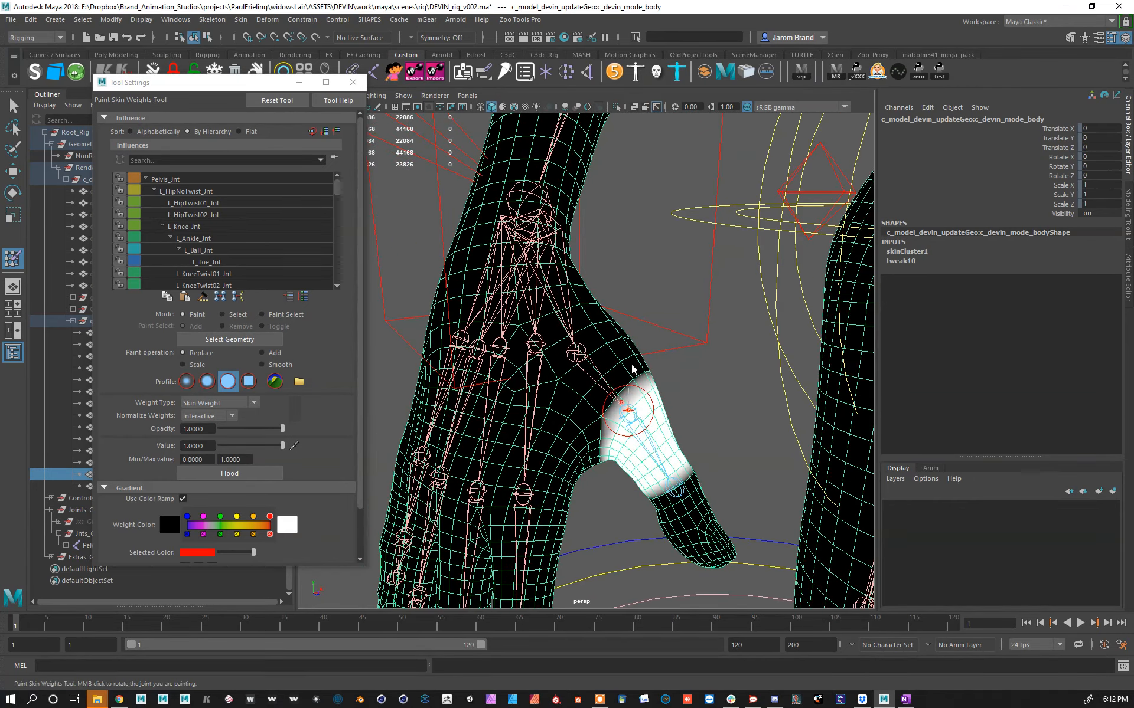
Step: Make R_ThumbCarpal_Jnt the influence to paint and trim its stray weights on the forearm and palm, undoing the last two changes
{"action": "right_click", "coordinate": [585, 357]}
{"action": "mouse_move", "coordinate": [585, 357]}
{"action": "left_mouse_down", "text": "alt"}
{"action": "mouse_move", "coordinate": [599, 335]}
{"action": "mouse_move", "coordinate": [598, 366]}
{"action": "left_mouse_up", "text": "alt"}
{"action": "right_click_drag", "start_coordinate": [619, 278], "coordinate": [596, 291], "text": "alt"}
{"action": "left_click_drag", "start_coordinate": [589, 338], "coordinate": [602, 395], "text": "alt"}
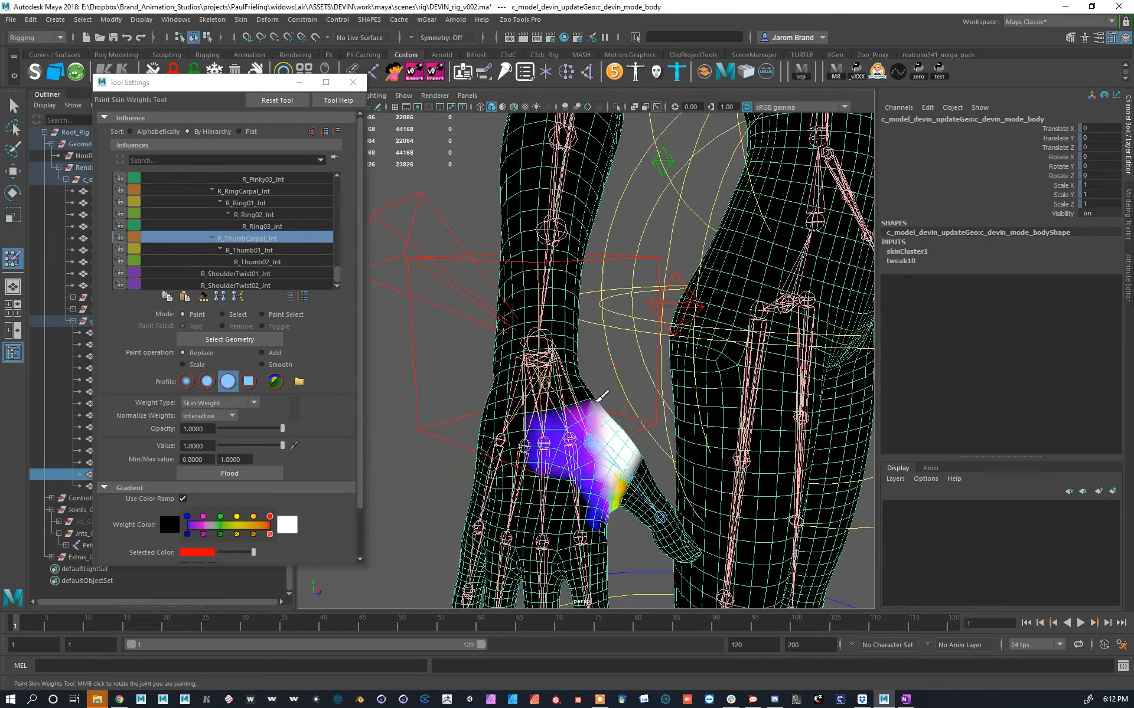
{"action": "left_click_drag", "start_coordinate": [539, 439], "coordinate": [570, 446], "text": "alt"}
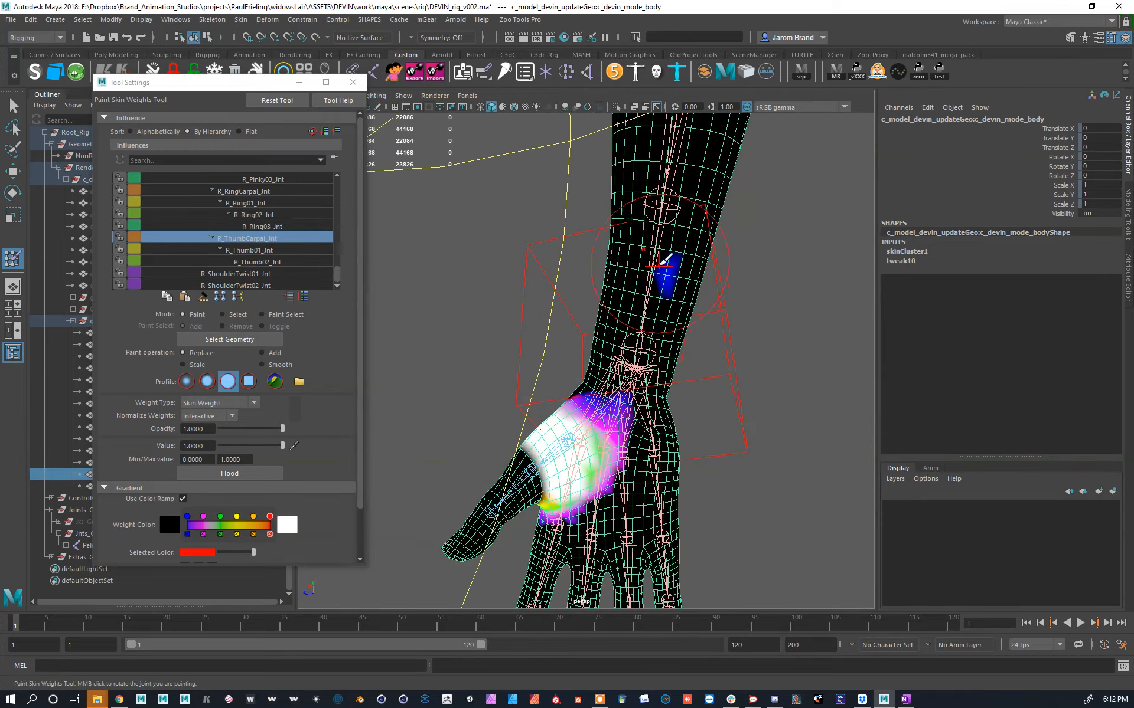
{"action": "left_click_drag", "start_coordinate": [655, 363], "coordinate": [614, 330], "text": "alt"}
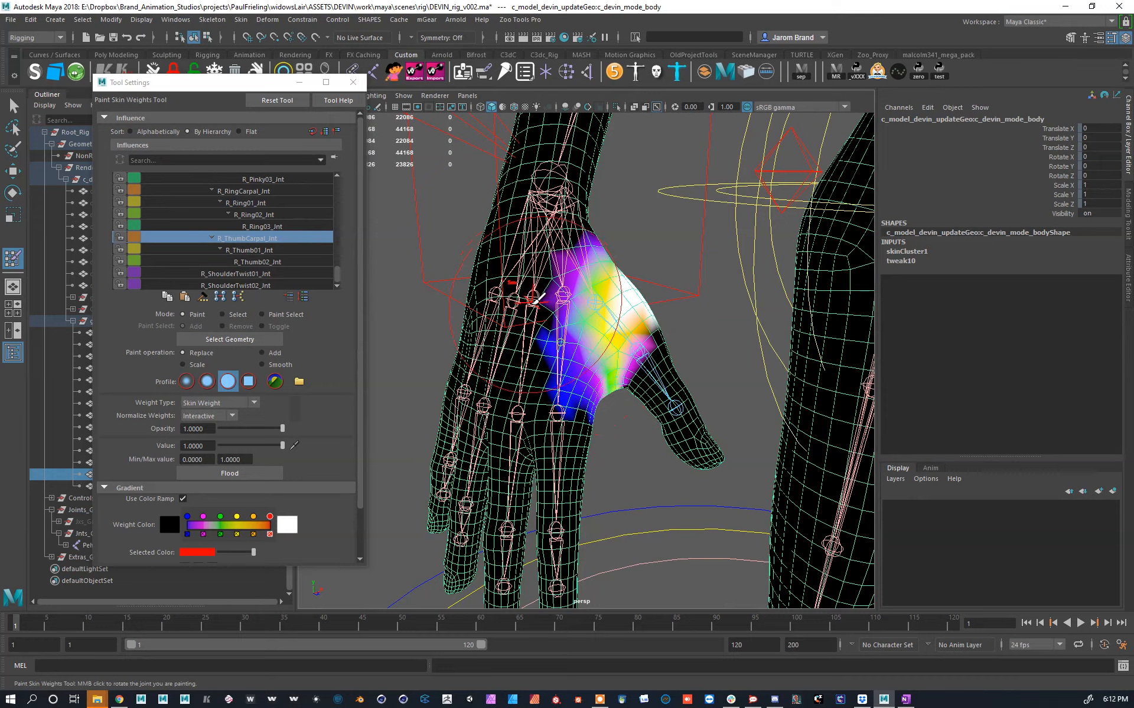
{"action": "key", "text": "ctrl+z"}
{"action": "key", "text": "ctrl+z"}
Step: Select the edge loop around the thumb's base knuckle and convert it to a vertex selection
{"action": "scroll", "coordinate": [647, 426], "scroll_direction": "up", "scroll_amount": 10}
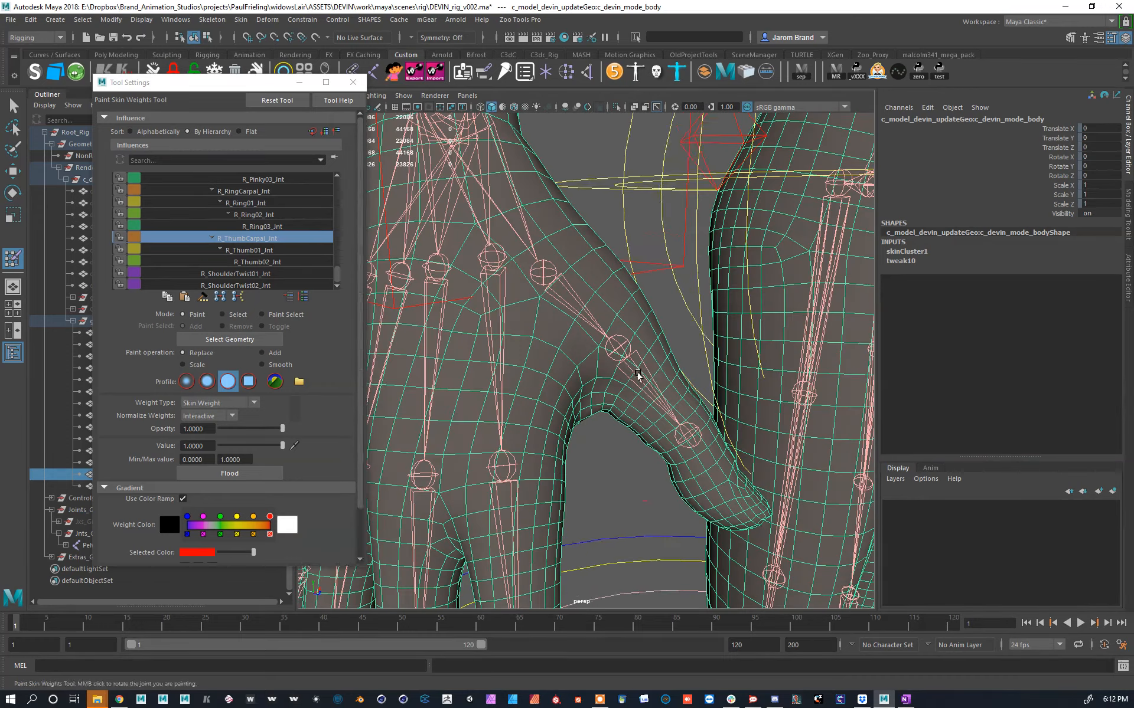
{"action": "key", "text": "w"}
{"action": "left_click", "coordinate": [619, 317]}
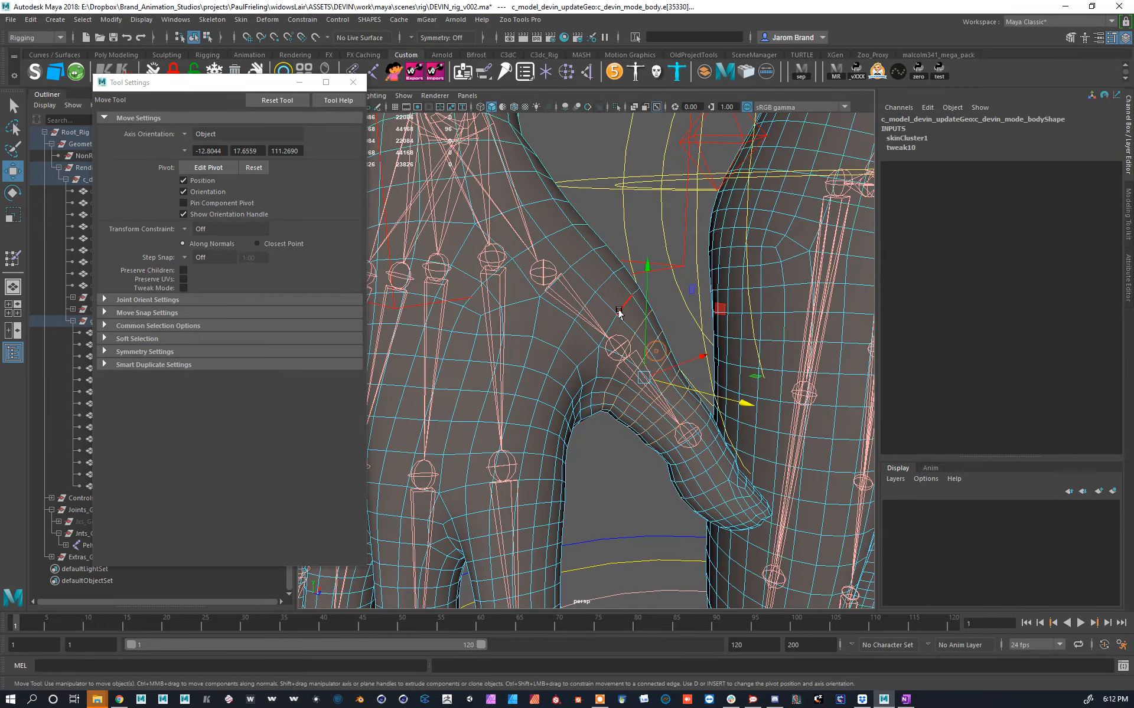
{"action": "left_click_drag", "start_coordinate": [597, 370], "coordinate": [371, 407], "text": "alt"}
{"action": "right_click_drag", "start_coordinate": [525, 361], "coordinate": [400, 253], "text": "ctrl"}
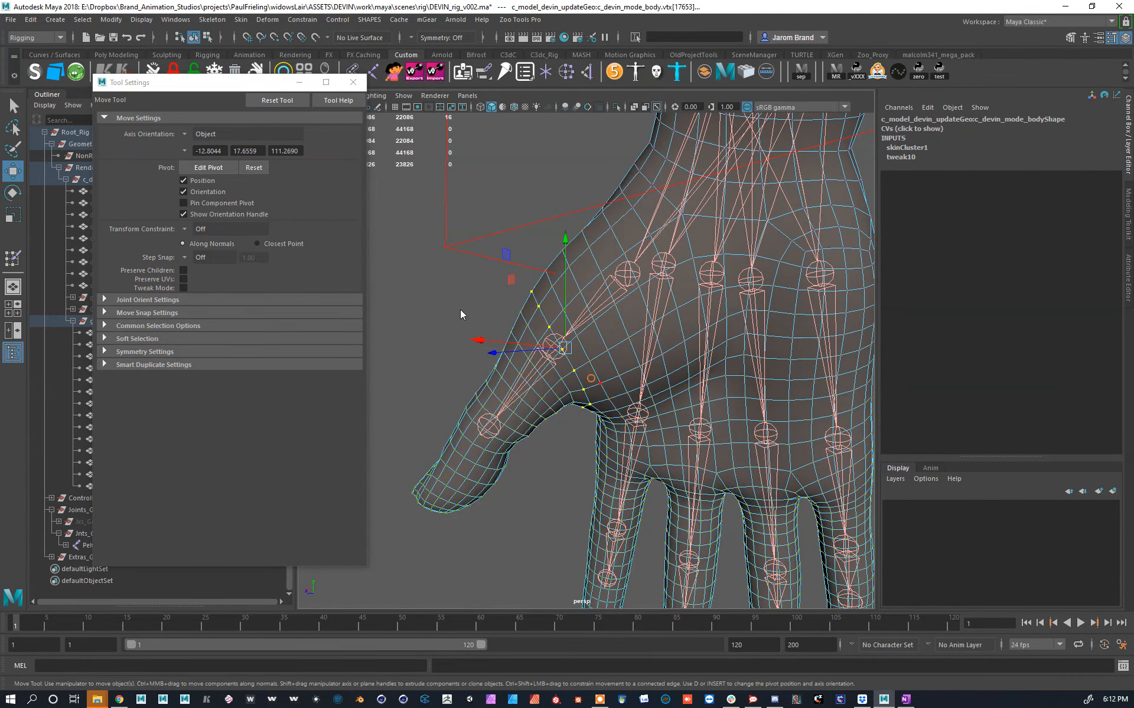
Step: Flood the base knuckle's vertex loop with a Replace weight of 0.5 for R_Thumb01_Jnt
{"action": "key", "text": "y"}
{"action": "right_click_drag", "start_coordinate": [544, 347], "coordinate": [545, 278]}
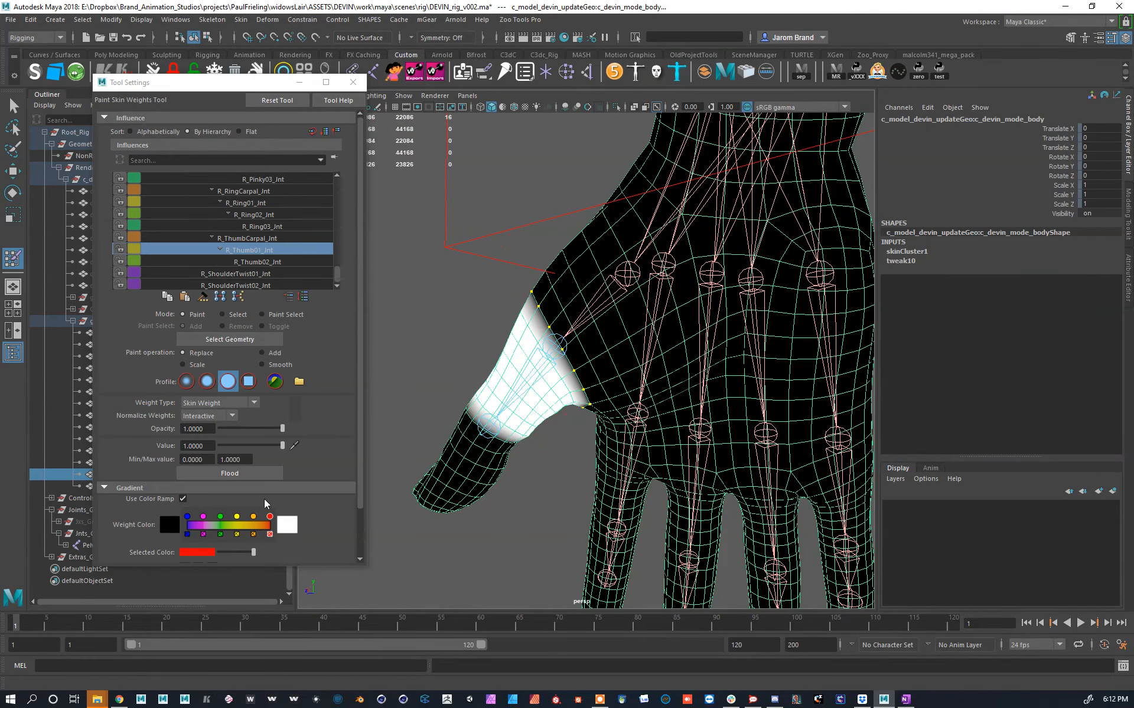
{"action": "left_click", "coordinate": [213, 445]}
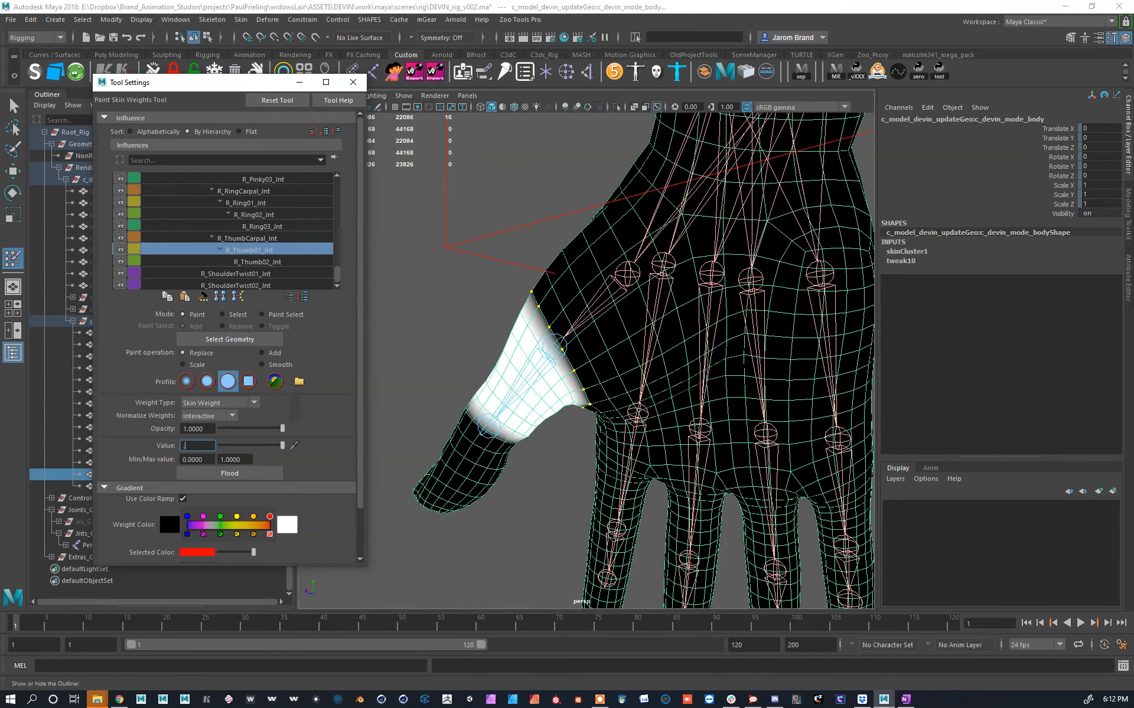
{"action": "left_click", "coordinate": [231, 474]}
Step: Set Finger Controls to show on R_ArmTrans_Ctrl
{"action": "left_click_drag", "start_coordinate": [497, 356], "coordinate": [512, 423], "text": "alt"}
{"action": "key", "text": "w"}
{"action": "middle_click_drag", "start_coordinate": [512, 424], "coordinate": [577, 408], "text": "alt"}
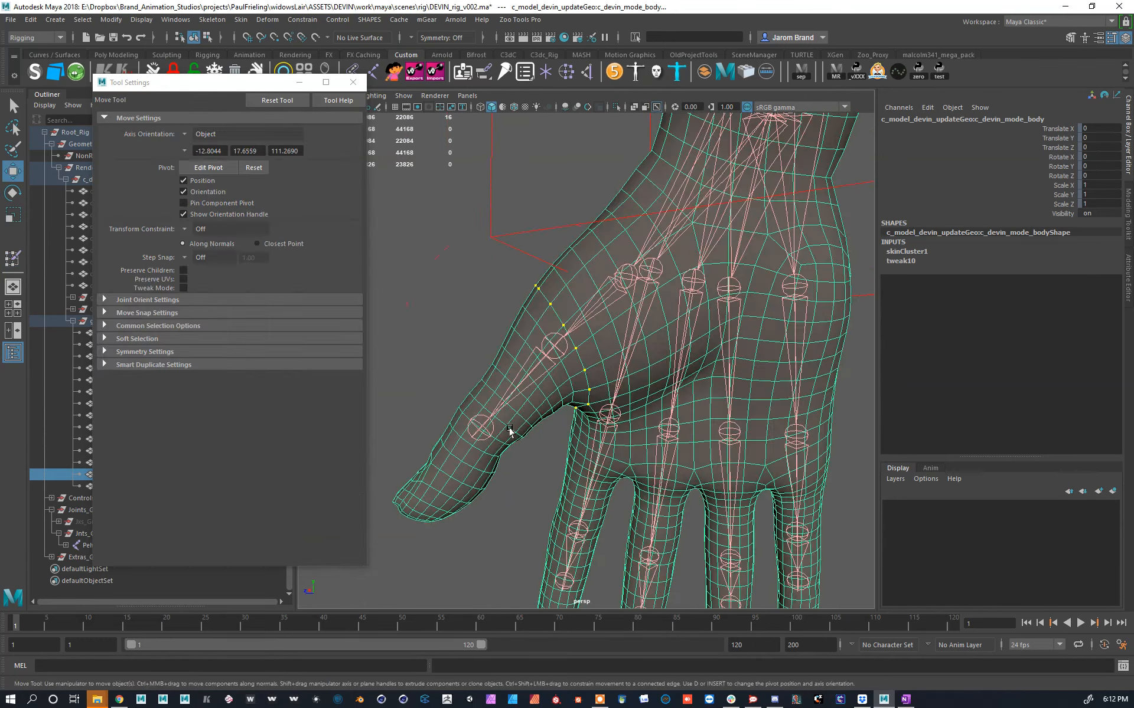
{"action": "right_click_drag", "start_coordinate": [577, 408], "coordinate": [612, 280], "text": "alt"}
{"action": "left_click", "coordinate": [612, 278]}
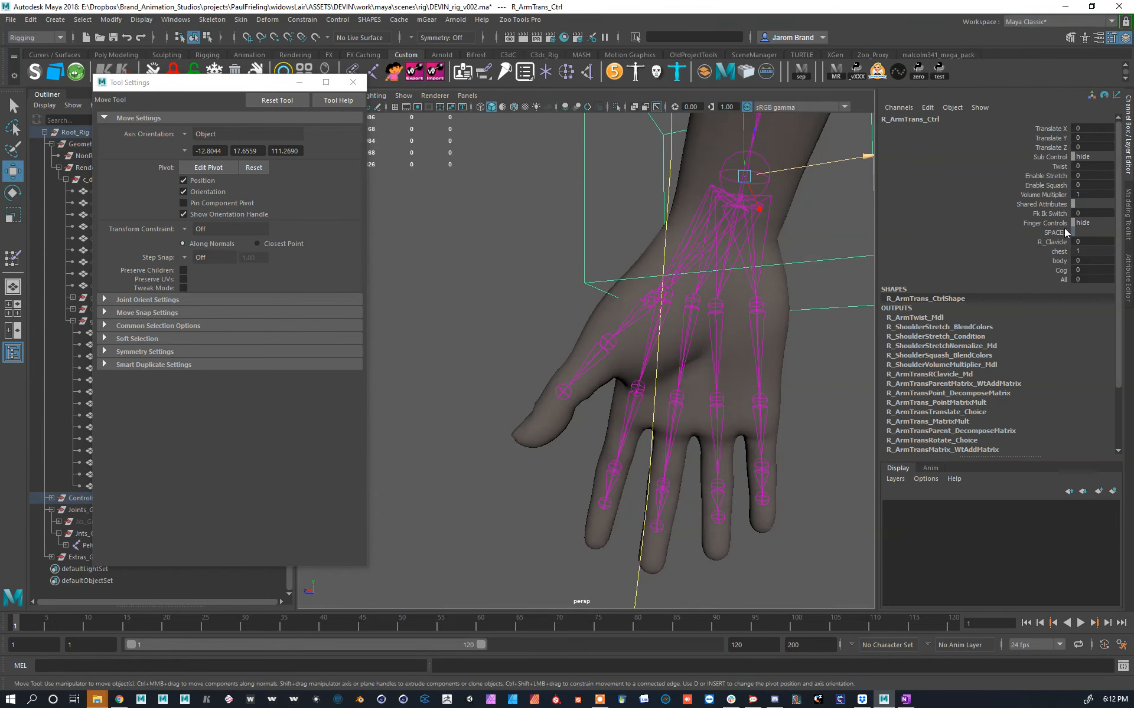
{"action": "left_click", "coordinate": [1056, 222]}
{"action": "middle_click_drag", "start_coordinate": [829, 248], "coordinate": [859, 248]}
{"action": "right_click_drag", "start_coordinate": [514, 283], "coordinate": [526, 341], "text": "alt"}
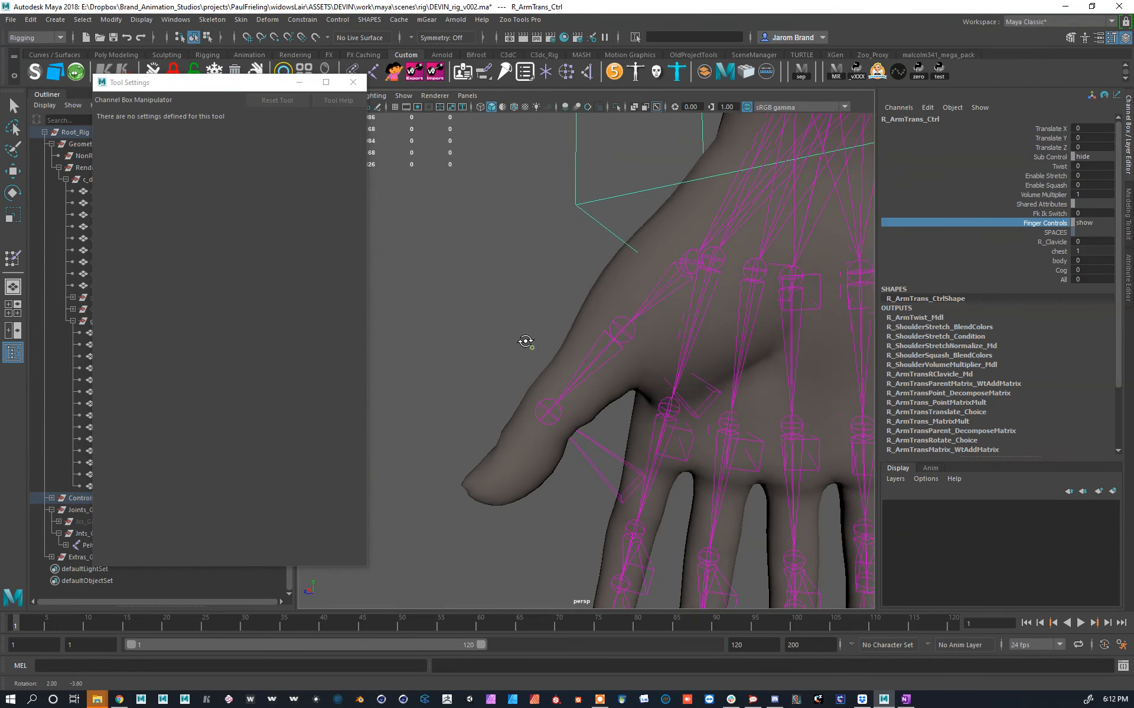
Step: Rotate the thumb's FK controls to test how the thumb bends, undoing each rotation
{"action": "left_click_drag", "start_coordinate": [526, 341], "coordinate": [506, 341], "text": "alt"}
{"action": "left_click", "coordinate": [698, 397]}
{"action": "key", "text": "e"}
{"action": "left_click_drag", "start_coordinate": [699, 396], "coordinate": [629, 336], "text": "alt"}
{"action": "left_click_drag", "start_coordinate": [644, 431], "coordinate": [711, 435]}
{"action": "key", "text": "ctrl+z"}
{"action": "left_click", "coordinate": [608, 488]}
{"action": "left_click_drag", "start_coordinate": [630, 469], "coordinate": [607, 412]}
{"action": "key", "text": "ctrl+z"}
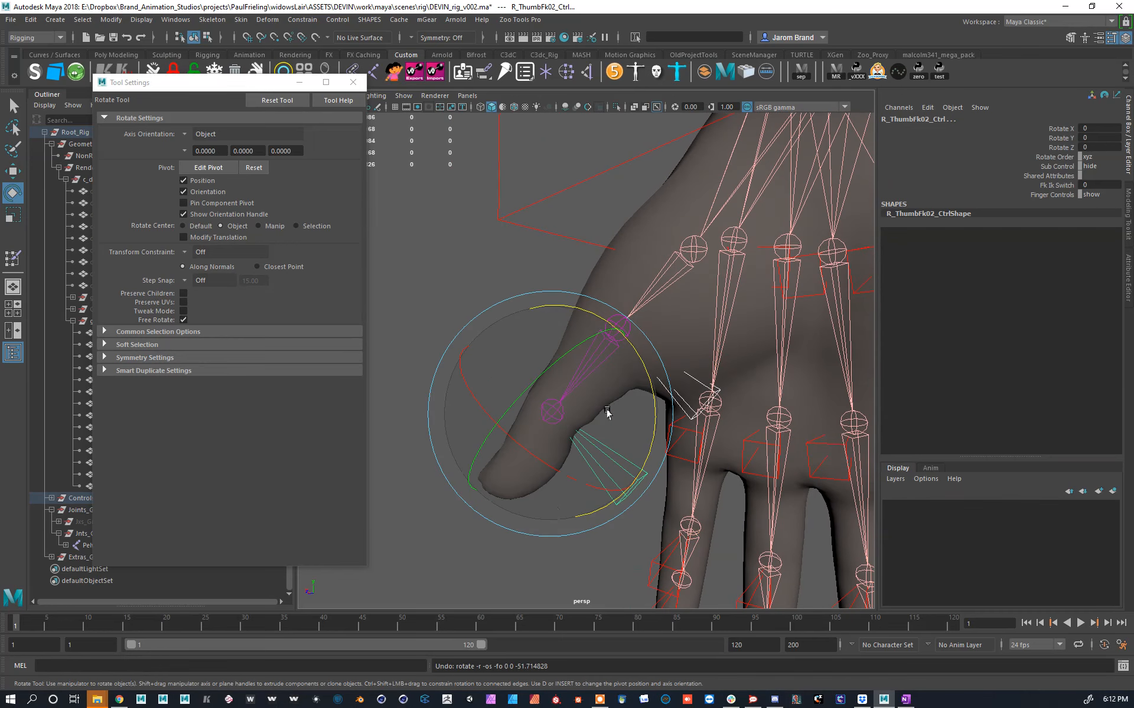
Step: Select the loop around the thumb's outer knuckle as vertices and flood it with a Replace weight of 0.5 for R_Thumb01_Jnt
{"action": "key", "text": "w"}
{"action": "left_click", "coordinate": [533, 515]}
{"action": "left_click", "coordinate": [536, 471]}
{"action": "key", "text": "y"}
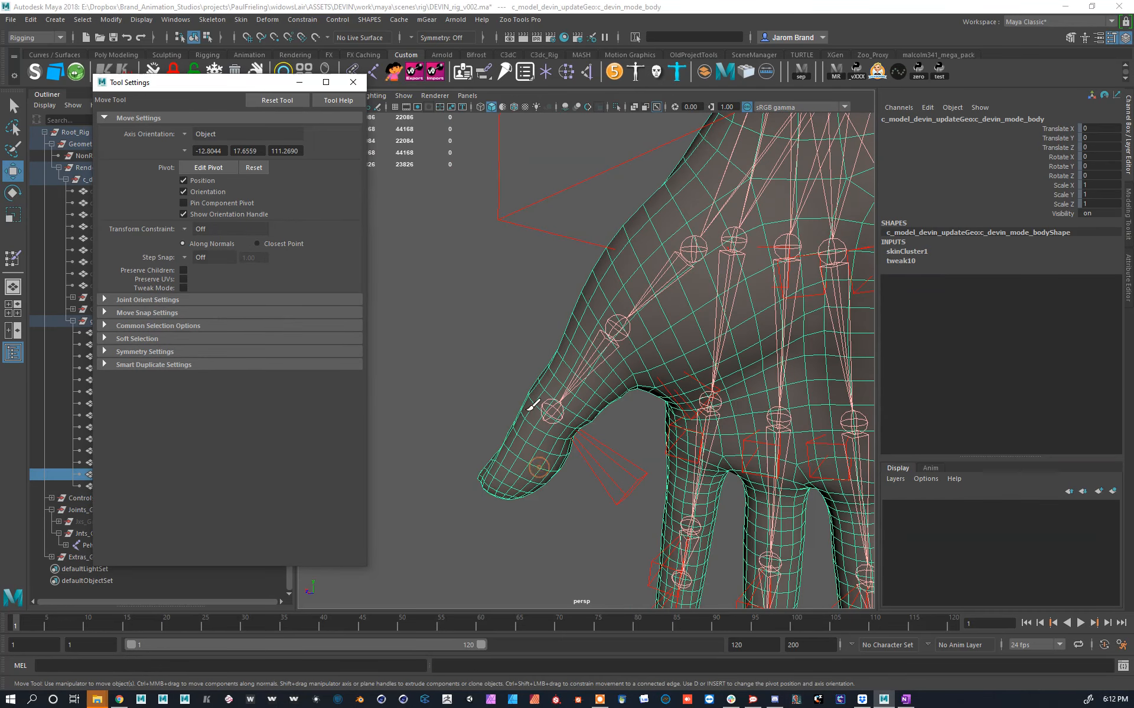
{"action": "scroll", "coordinate": [568, 426], "scroll_direction": "up", "scroll_amount": 4}
{"action": "left_click_drag", "start_coordinate": [568, 425], "coordinate": [583, 455], "text": "alt"}
{"action": "key", "text": "w"}
{"action": "key", "text": "F10"}
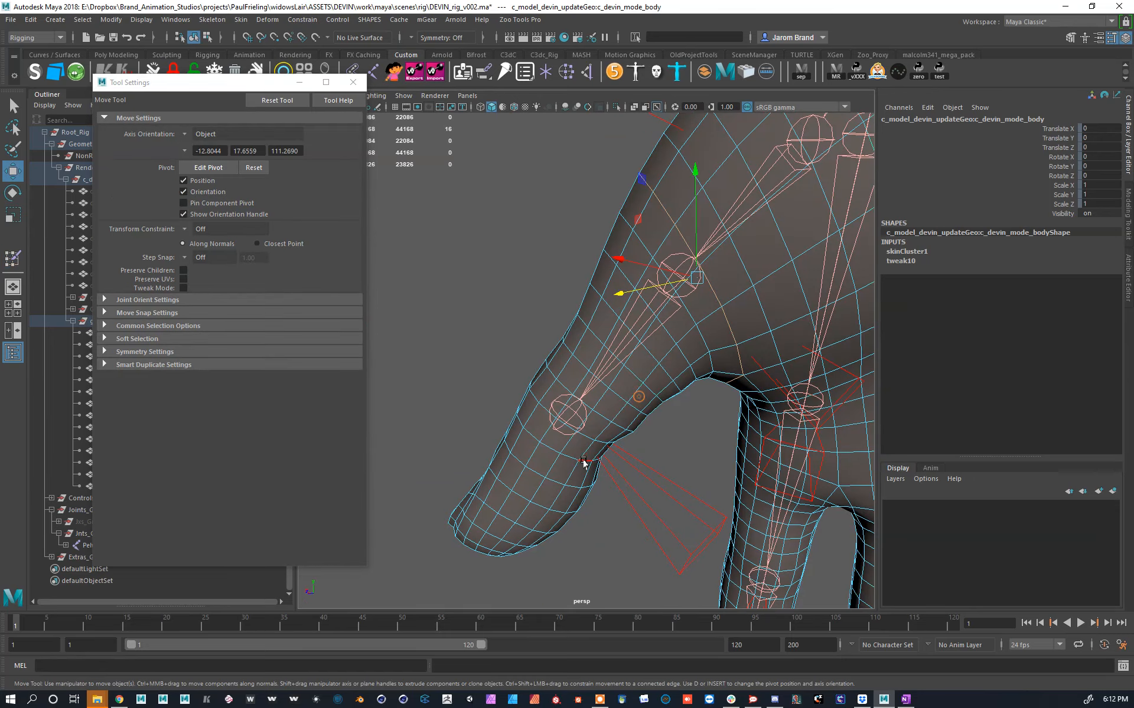
{"action": "key", "text": "y"}
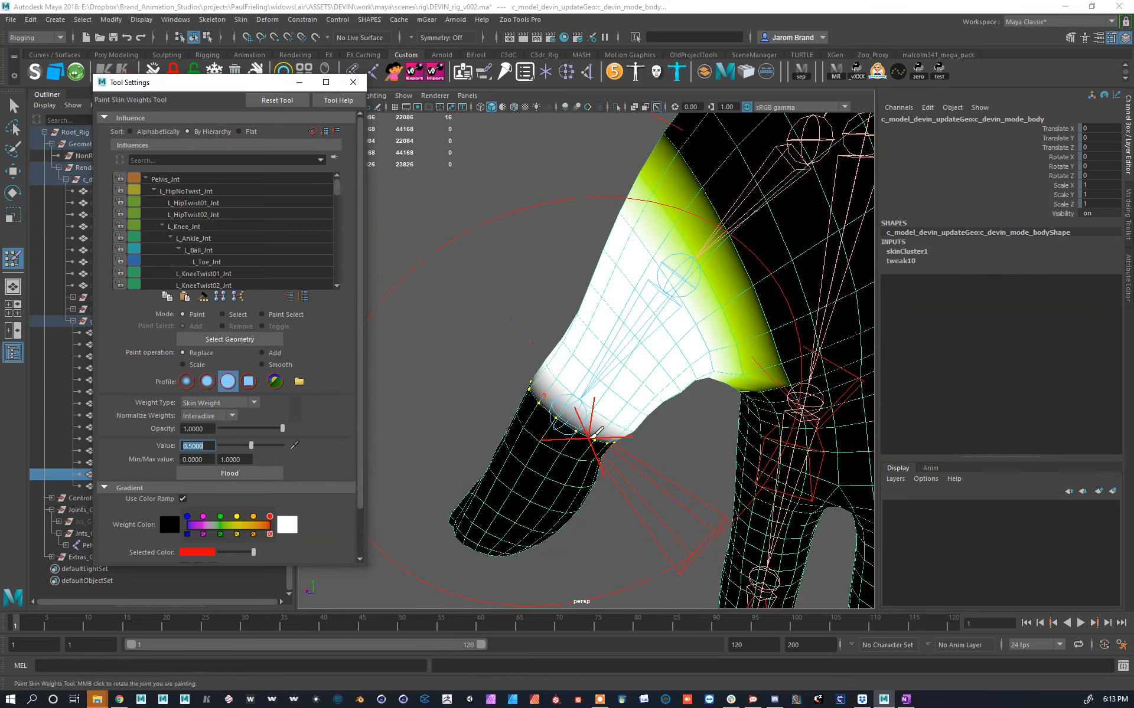
{"action": "left_click", "coordinate": [239, 473]}
Step: Rotate R_ThumbFk02_Ctrl to test the thumb tip's bend and inspect the deformation
{"action": "scroll", "coordinate": [525, 391], "scroll_direction": "down", "scroll_amount": 4}
{"action": "left_click_drag", "start_coordinate": [525, 390], "coordinate": [612, 334], "text": "alt"}
{"action": "key", "text": "w"}
{"action": "left_click", "coordinate": [630, 433]}
{"action": "key", "text": "e"}
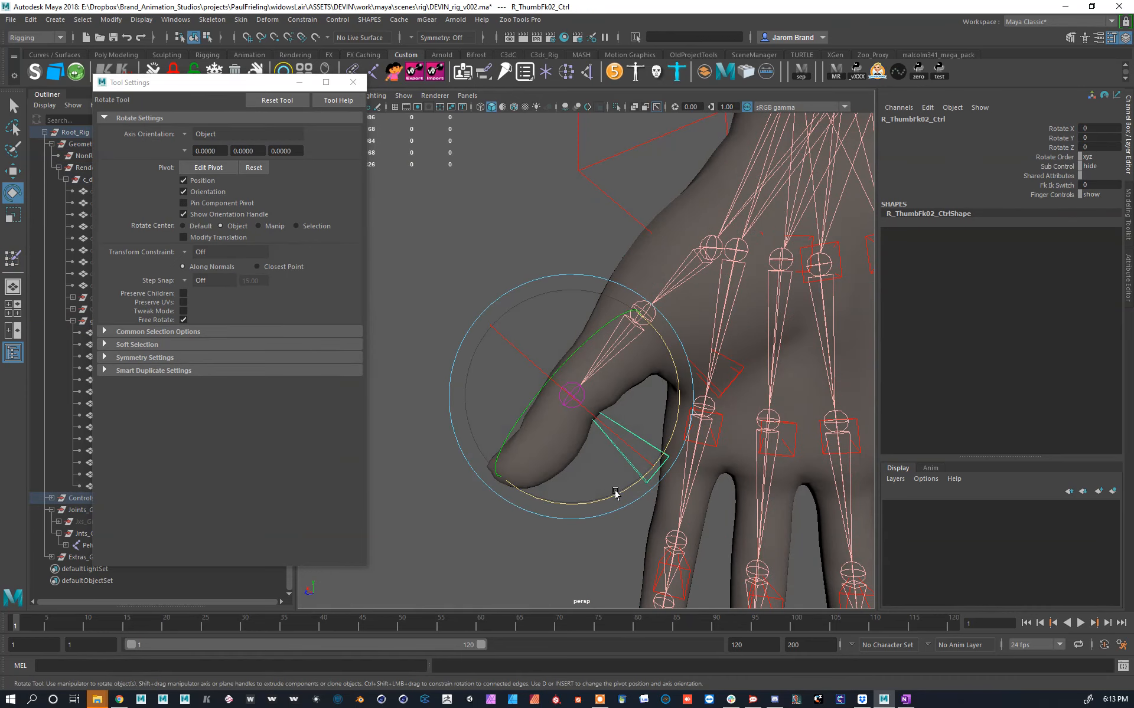
{"action": "left_click_drag", "start_coordinate": [615, 493], "coordinate": [633, 458]}
{"action": "left_click_drag", "start_coordinate": [621, 393], "coordinate": [637, 418], "text": "alt"}
{"action": "left_click_drag", "start_coordinate": [688, 316], "coordinate": [584, 417], "text": "alt"}
Step: Return to painting weights on the body mesh with R_Middle01_Jnt as the influence and examine the middle finger
{"action": "left_click", "coordinate": [584, 403]}
{"action": "key", "text": "w"}
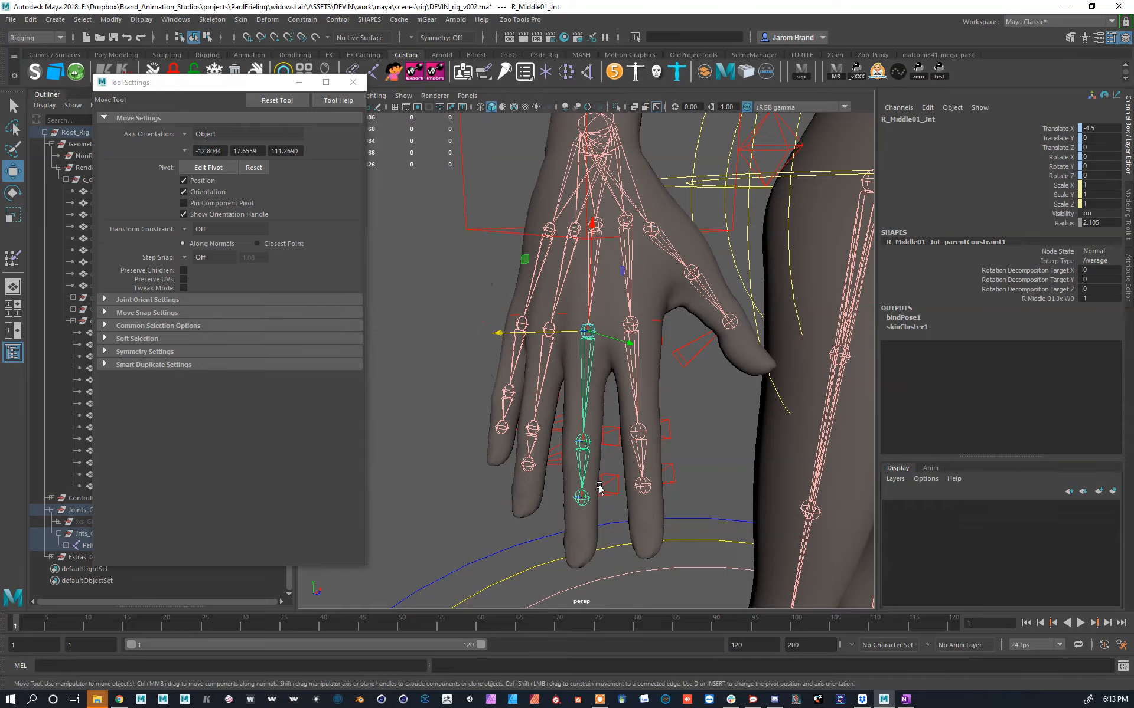
{"action": "scroll", "coordinate": [598, 461], "scroll_direction": "up", "scroll_amount": 2}
{"action": "middle_click_drag", "start_coordinate": [599, 387], "coordinate": [599, 406], "text": "alt"}
{"action": "left_click", "coordinate": [600, 408]}
{"action": "key", "text": "y"}
{"action": "right_click_drag", "start_coordinate": [590, 339], "coordinate": [591, 275]}
{"action": "mouse_move", "coordinate": [591, 275]}
{"action": "left_mouse_down", "text": "alt"}
{"action": "mouse_move", "coordinate": [650, 282]}
{"action": "mouse_move", "coordinate": [635, 295]}
{"action": "left_mouse_up", "text": "alt"}
{"action": "middle_click_drag", "start_coordinate": [614, 467], "coordinate": [574, 370], "text": "alt"}
{"action": "scroll", "coordinate": [574, 371], "scroll_direction": "up", "scroll_amount": 3}
{"action": "mouse_move", "coordinate": [574, 371]}
{"action": "left_mouse_down", "text": "alt"}
{"action": "mouse_move", "coordinate": [549, 373]}
{"action": "mouse_move", "coordinate": [560, 376]}
{"action": "left_mouse_up", "text": "alt"}
{"action": "key", "text": "w"}
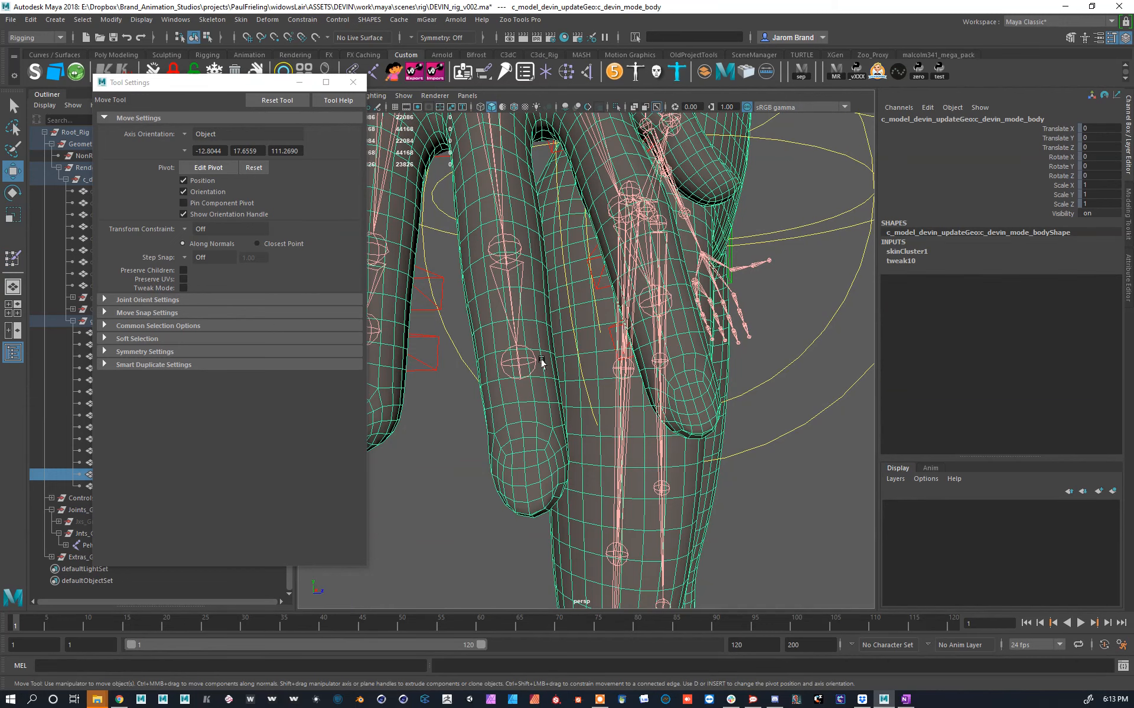
{"action": "right_click_drag", "start_coordinate": [554, 438], "coordinate": [524, 362]}
{"action": "scroll", "coordinate": [525, 360], "scroll_direction": "down", "scroll_amount": 2}
{"action": "middle_click_drag", "start_coordinate": [579, 291], "coordinate": [529, 432], "text": "alt"}
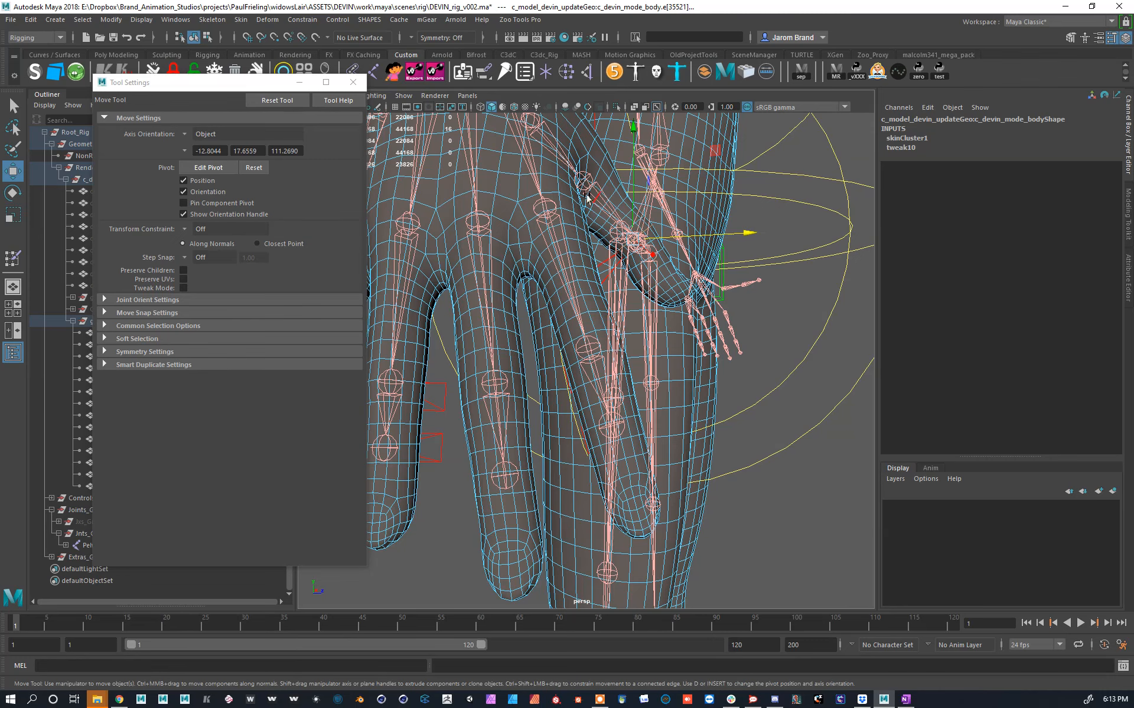
{"action": "scroll", "coordinate": [549, 334], "scroll_direction": "up", "scroll_amount": 2}
{"action": "left_click", "coordinate": [550, 357]}
{"action": "right_click_drag", "start_coordinate": [549, 356], "coordinate": [505, 249]}
{"action": "mouse_move", "coordinate": [551, 378]}
{"action": "left_mouse_down", "text": "alt"}
{"action": "mouse_move", "coordinate": [579, 300]}
{"action": "mouse_move", "coordinate": [571, 305]}
{"action": "mouse_move", "coordinate": [584, 364]}
{"action": "mouse_move", "coordinate": [458, 364]}
{"action": "left_mouse_up", "text": "alt"}
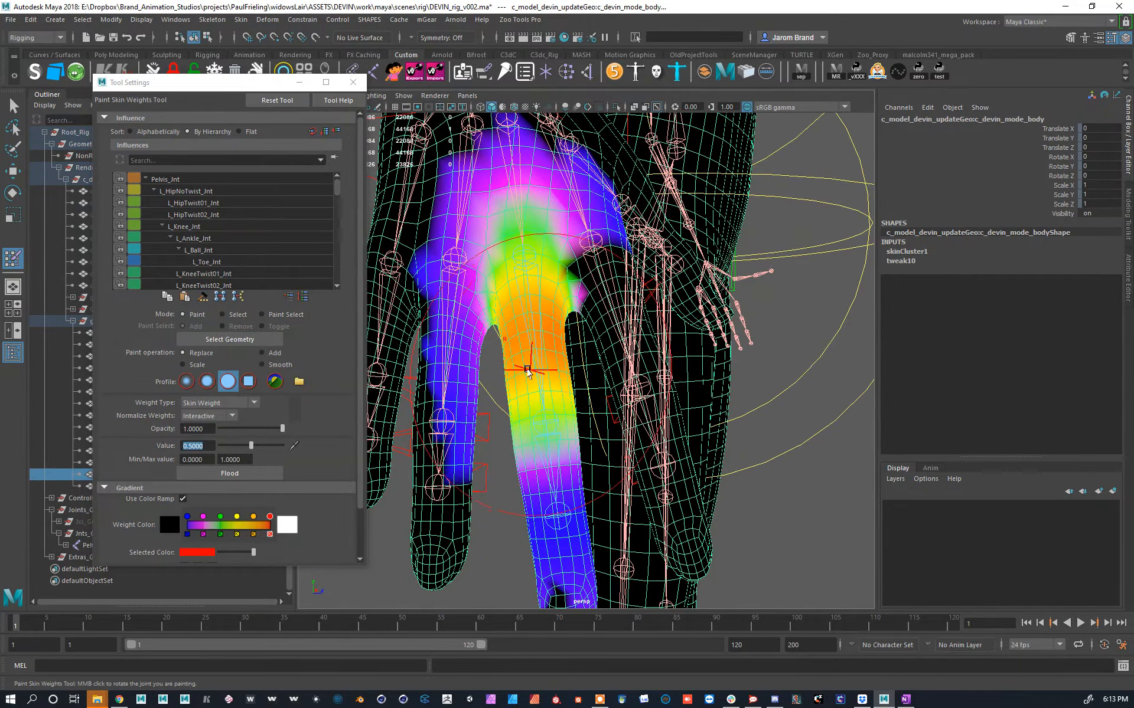
{"action": "key", "text": "w"}
{"action": "left_click", "coordinate": [534, 342]}
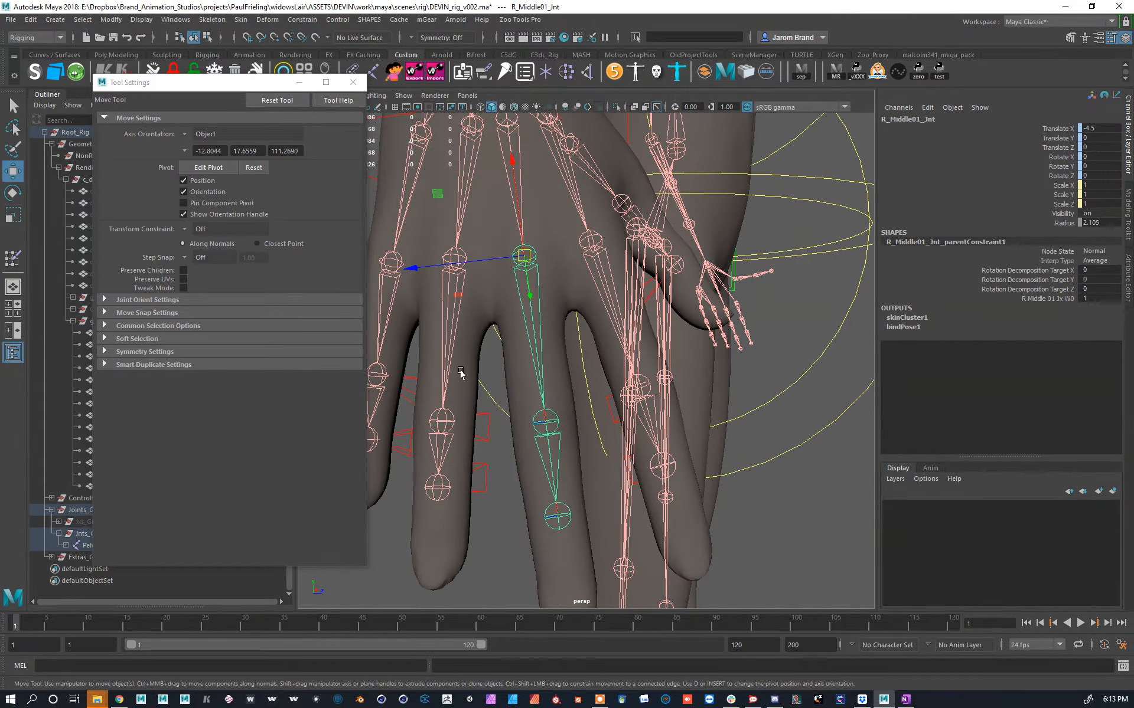
{"action": "middle_click_drag", "start_coordinate": [517, 392], "coordinate": [527, 376], "text": "alt"}
{"action": "left_click", "coordinate": [542, 383]}
{"action": "right_click_drag", "start_coordinate": [542, 384], "coordinate": [532, 359]}
{"action": "middle_click_drag", "start_coordinate": [626, 404], "coordinate": [632, 340], "text": "alt"}
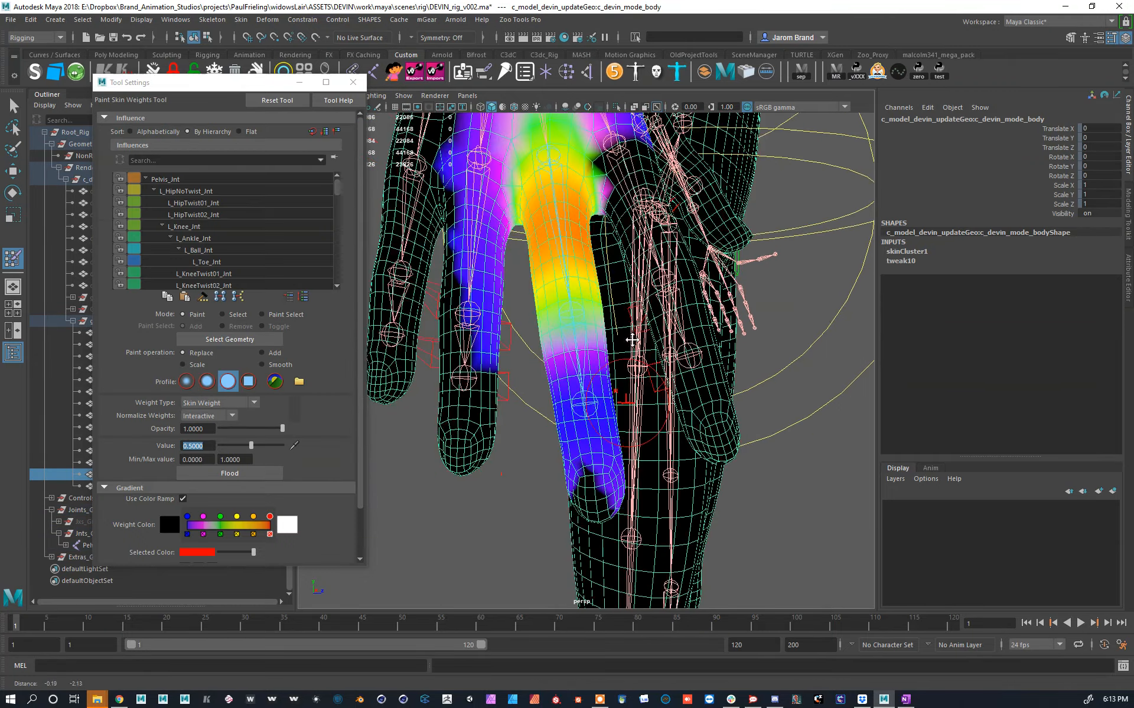
Step: Select the middle fingertip's vertices on all sides and grow the selection up to the finger's last joint
{"action": "left_click_drag", "start_coordinate": [632, 340], "coordinate": [626, 380], "text": "alt"}
{"action": "middle_click_drag", "start_coordinate": [617, 402], "coordinate": [613, 429], "text": "alt"}
{"action": "key", "text": "w"}
{"action": "key", "text": "F9"}
{"action": "left_click_drag", "start_coordinate": [672, 455], "coordinate": [646, 457], "text": "alt"}
{"action": "left_click_drag", "start_coordinate": [549, 495], "coordinate": [502, 405]}
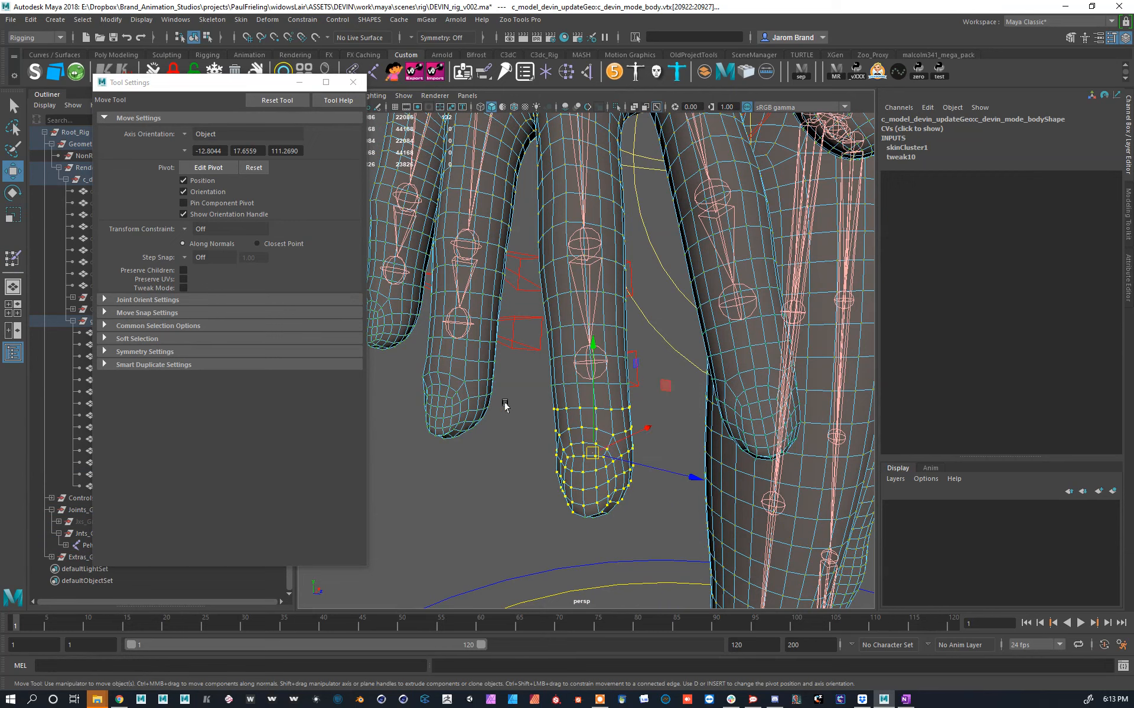
{"action": "key", "text": "shift+period"}
{"action": "left_click_drag", "start_coordinate": [667, 447], "coordinate": [518, 403], "text": "alt"}
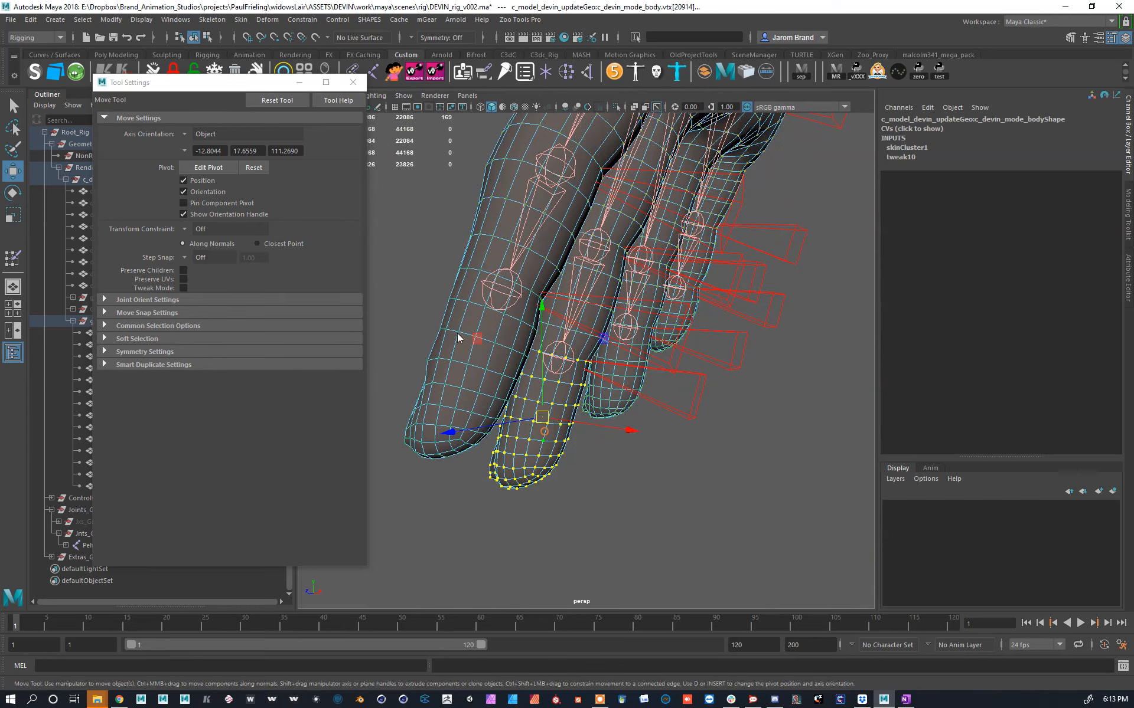
Step: Flood the middle fingertip's selected vertices with a Replace weight of 1.0 for R_Middle03_Jnt
{"action": "key", "text": "y"}
{"action": "right_click_drag", "start_coordinate": [561, 358], "coordinate": [576, 324]}
{"action": "left_click", "coordinate": [265, 446]}
{"action": "middle_click_drag", "start_coordinate": [503, 364], "coordinate": [480, 380], "text": "alt"}
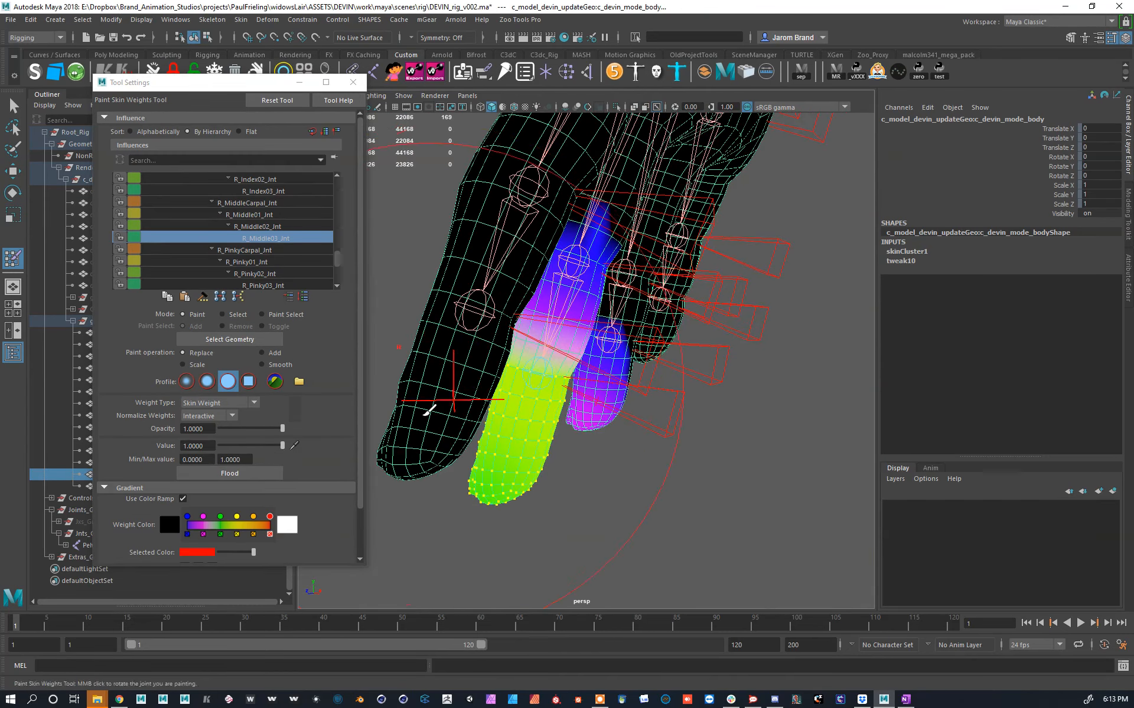
{"action": "left_click", "coordinate": [237, 475]}
Step: Select the edge loops around the middle finger's first segment and convert them to vertices
{"action": "mouse_move", "coordinate": [532, 409]}
{"action": "left_mouse_down", "text": "alt"}
{"action": "mouse_move", "coordinate": [633, 387]}
{"action": "mouse_move", "coordinate": [646, 425]}
{"action": "mouse_move", "coordinate": [620, 437]}
{"action": "left_mouse_up", "text": "alt"}
{"action": "scroll", "coordinate": [649, 367], "scroll_direction": "up", "scroll_amount": 3}
{"action": "key", "text": "w"}
{"action": "left_click", "coordinate": [614, 306]}
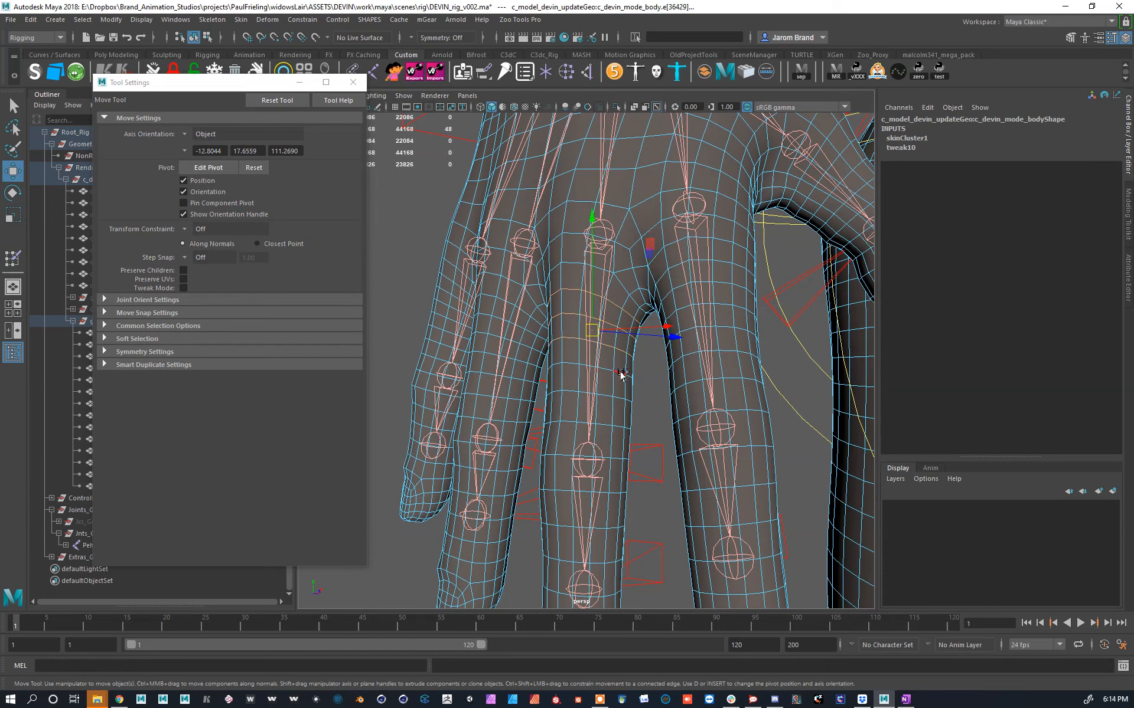
{"action": "key", "text": "ctrl+z"}
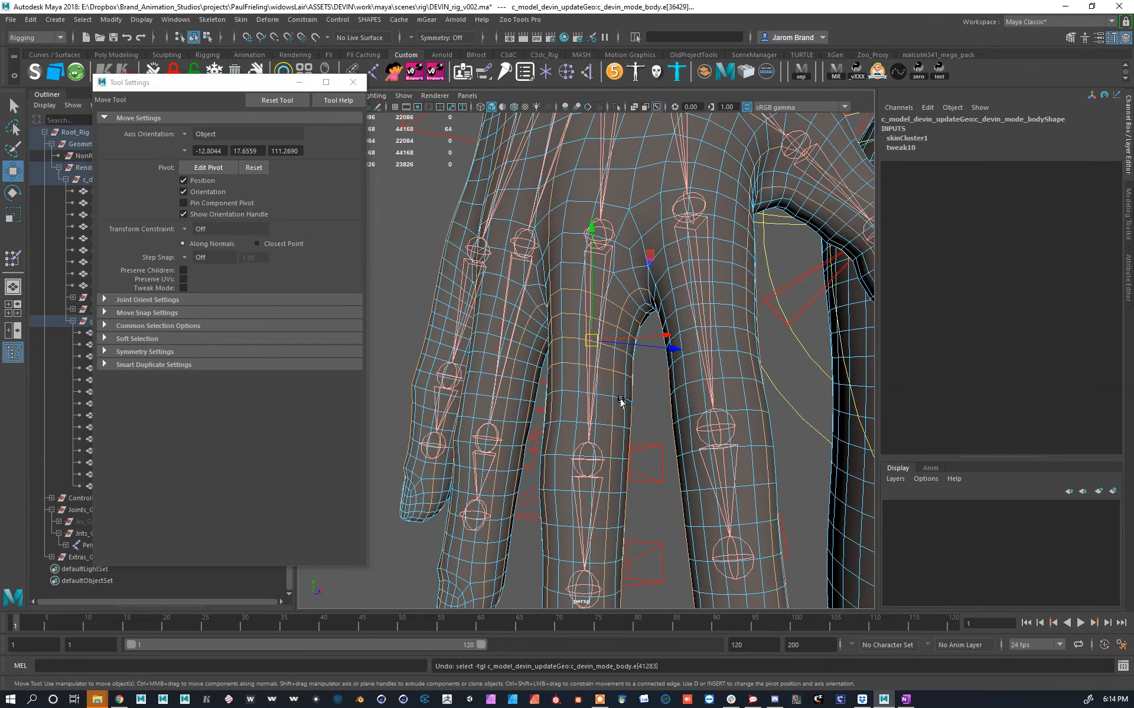
{"action": "left_click_drag", "start_coordinate": [572, 442], "coordinate": [580, 401], "text": "alt"}
{"action": "mouse_move", "coordinate": [581, 399]}
{"action": "right_mouse_down", "text": "ctrl"}
{"action": "mouse_move", "coordinate": [472, 376]}
{"action": "mouse_move", "coordinate": [583, 335]}
{"action": "mouse_move", "coordinate": [469, 230]}
{"action": "right_mouse_up", "text": "ctrl"}
Step: Flood the middle finger's first segment with a Replace weight of 1.0 for R_Middle01_Jnt
{"action": "mouse_move", "coordinate": [577, 334]}
{"action": "left_mouse_down", "text": "alt"}
{"action": "mouse_move", "coordinate": [571, 319]}
{"action": "mouse_move", "coordinate": [592, 319]}
{"action": "left_mouse_up", "text": "alt"}
{"action": "right_click_drag", "start_coordinate": [592, 301], "coordinate": [591, 220]}
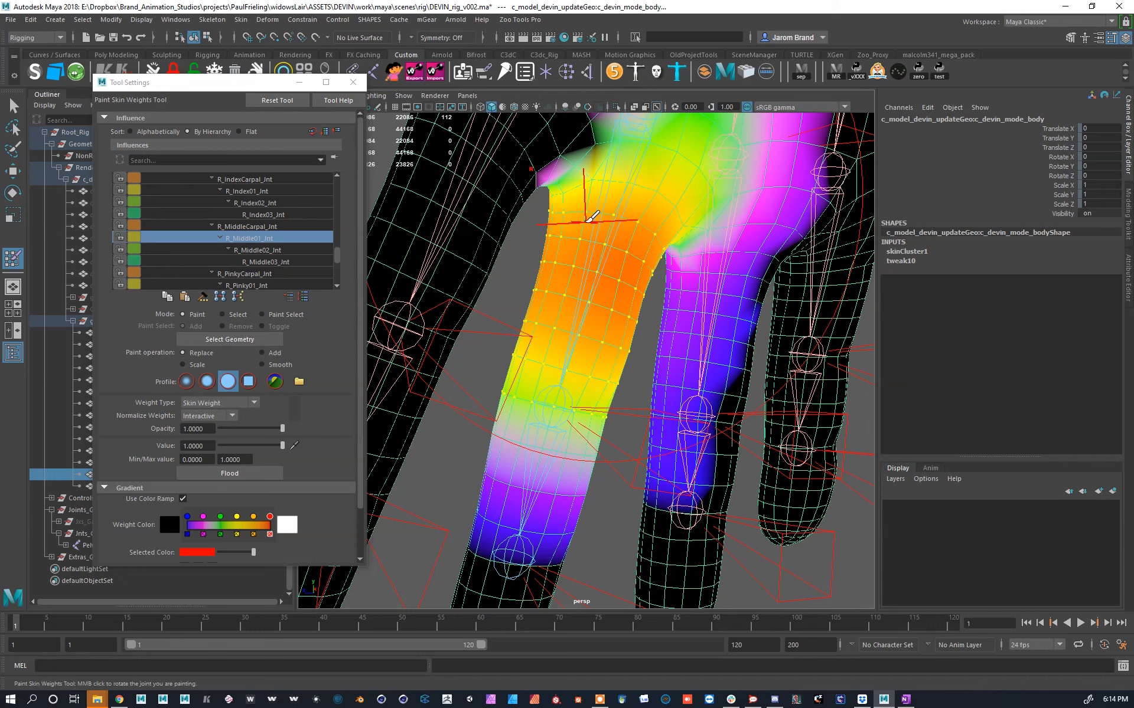
{"action": "left_click", "coordinate": [258, 471]}
Step: Examine the Relax options in ngSkinTools, close it, and look through the Skin commands
{"action": "left_click_drag", "start_coordinate": [588, 342], "coordinate": [581, 307], "text": "alt"}
{"action": "right_click_drag", "start_coordinate": [567, 354], "coordinate": [589, 374], "text": "alt"}
{"action": "middle_click_drag", "start_coordinate": [589, 373], "coordinate": [588, 329], "text": "alt"}
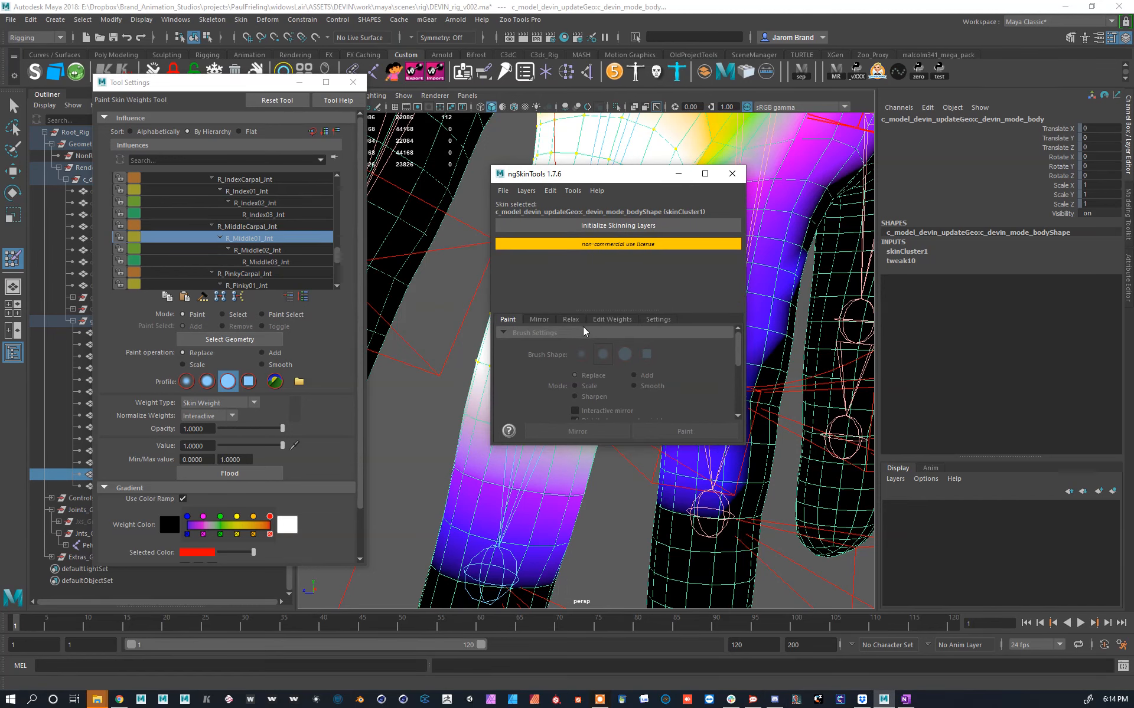
{"action": "left_click", "coordinate": [570, 318]}
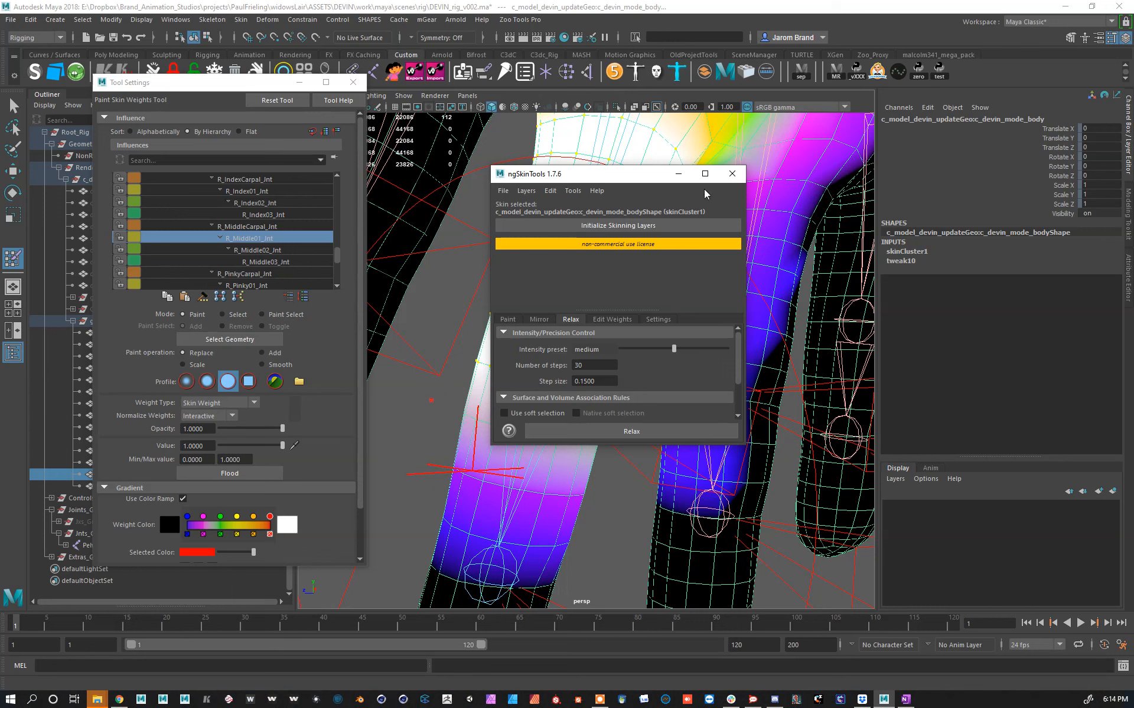
{"action": "left_click", "coordinate": [732, 175]}
{"action": "left_click", "coordinate": [241, 20]}
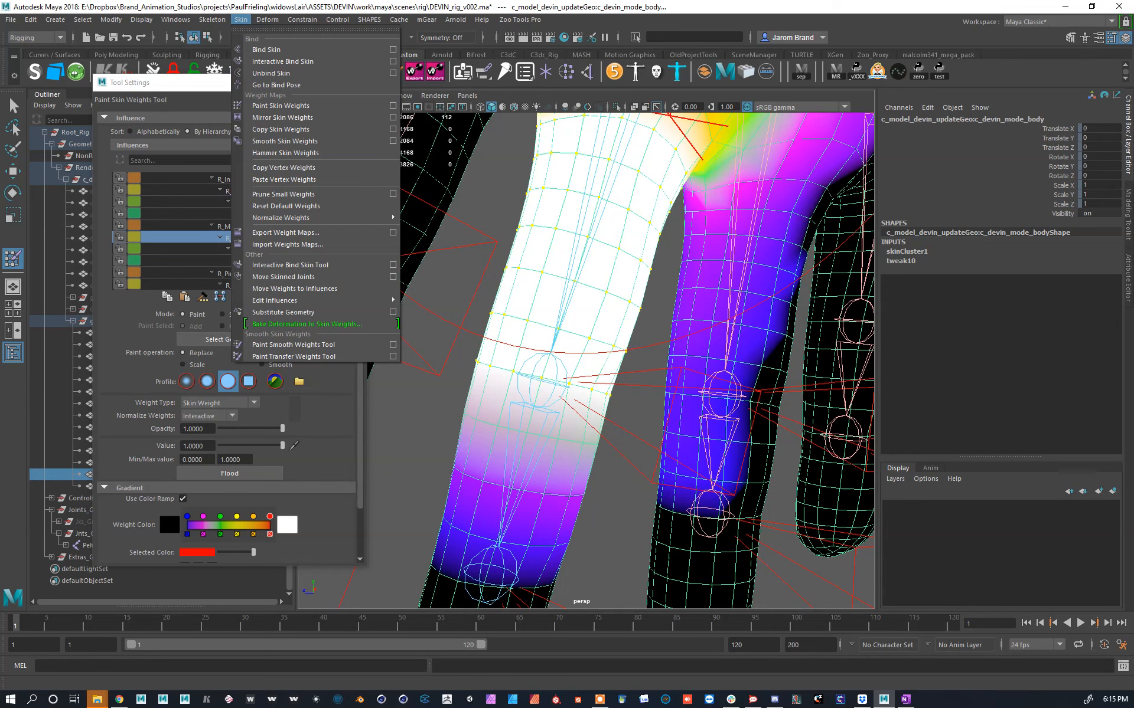
{"action": "key", "text": "Escape"}
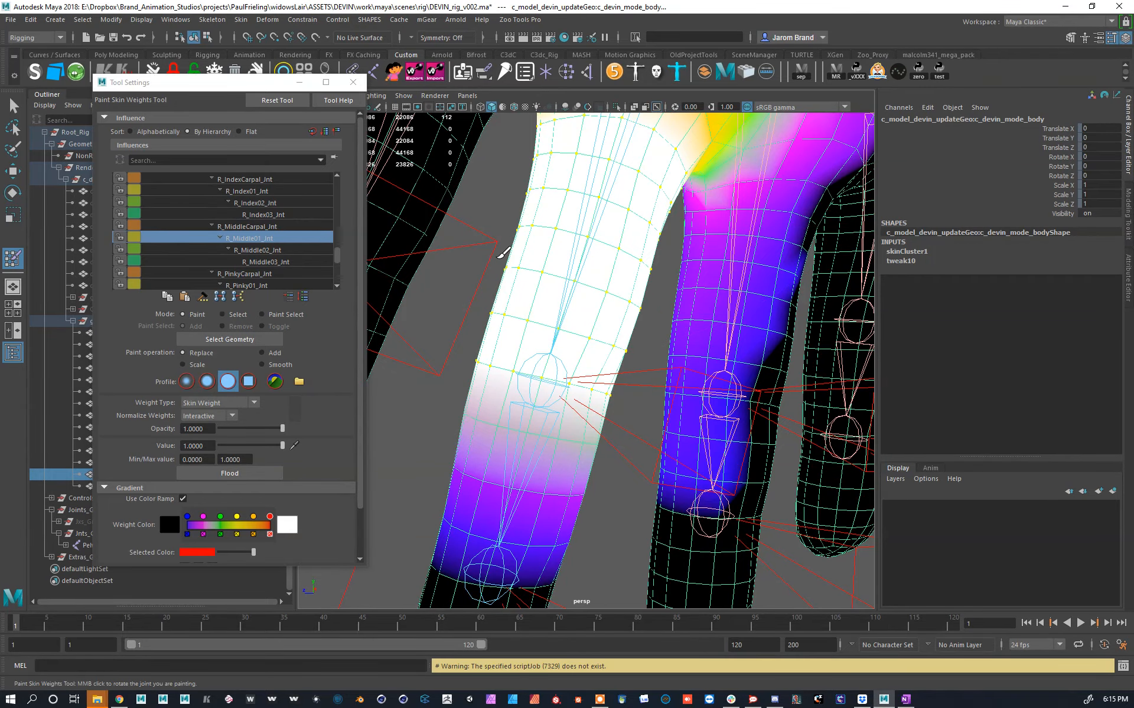
Step: Select three edge loops around the middle finger between its last two joints and convert them to vertices
{"action": "scroll", "coordinate": [382, 311], "scroll_direction": "down", "scroll_amount": 5}
{"action": "mouse_move", "coordinate": [472, 339]}
{"action": "left_mouse_down", "text": "alt"}
{"action": "mouse_move", "coordinate": [633, 375]}
{"action": "mouse_move", "coordinate": [628, 420]}
{"action": "mouse_move", "coordinate": [608, 405]}
{"action": "mouse_move", "coordinate": [451, 390]}
{"action": "mouse_move", "coordinate": [595, 405]}
{"action": "left_mouse_up", "text": "alt"}
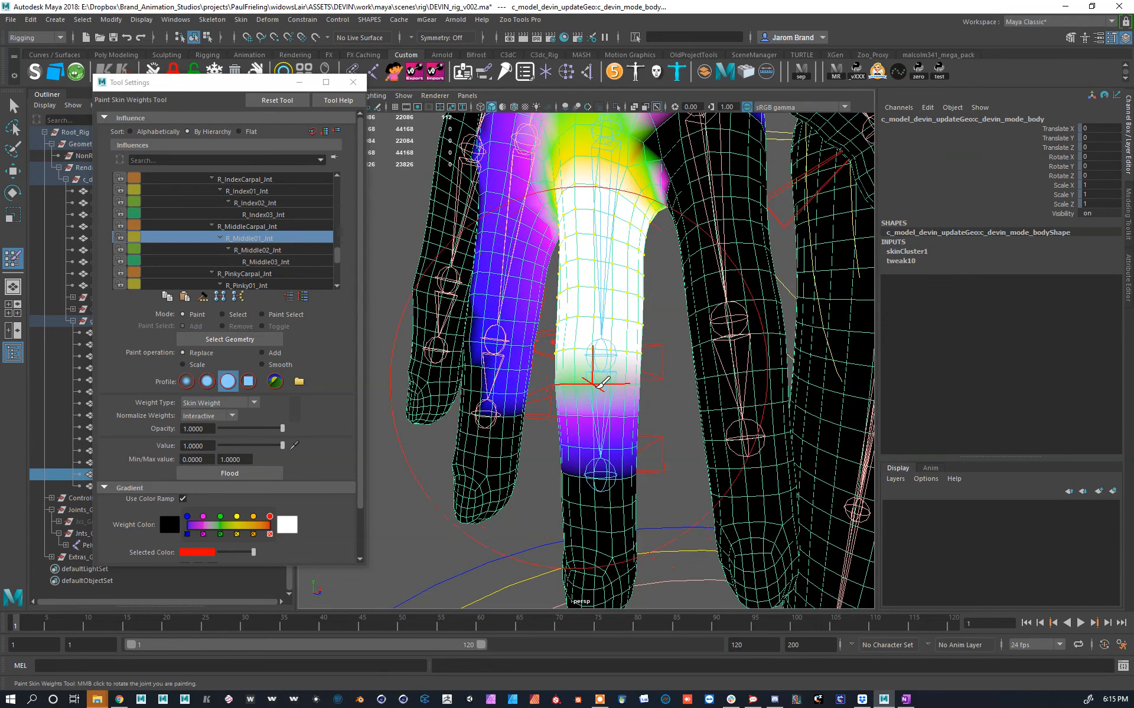
{"action": "middle_click_drag", "start_coordinate": [617, 371], "coordinate": [617, 353], "text": "alt"}
{"action": "key", "text": "q"}
{"action": "key", "text": "w"}
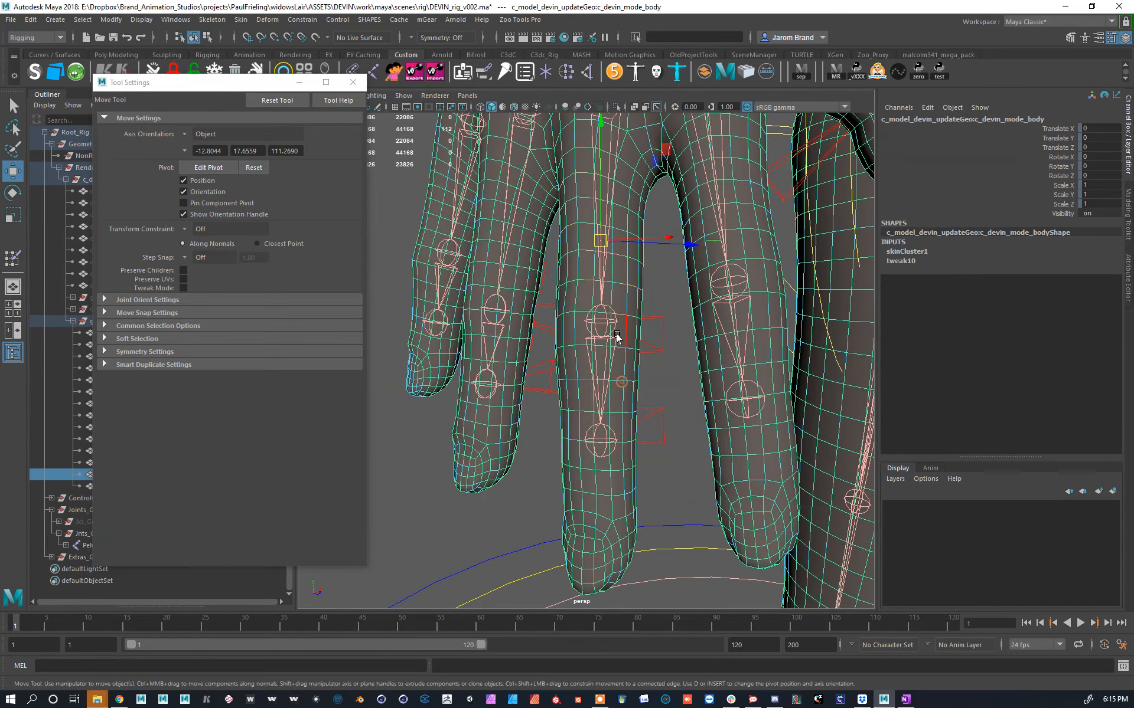
{"action": "left_click", "coordinate": [617, 349]}
{"action": "double_click", "coordinate": [618, 348]}
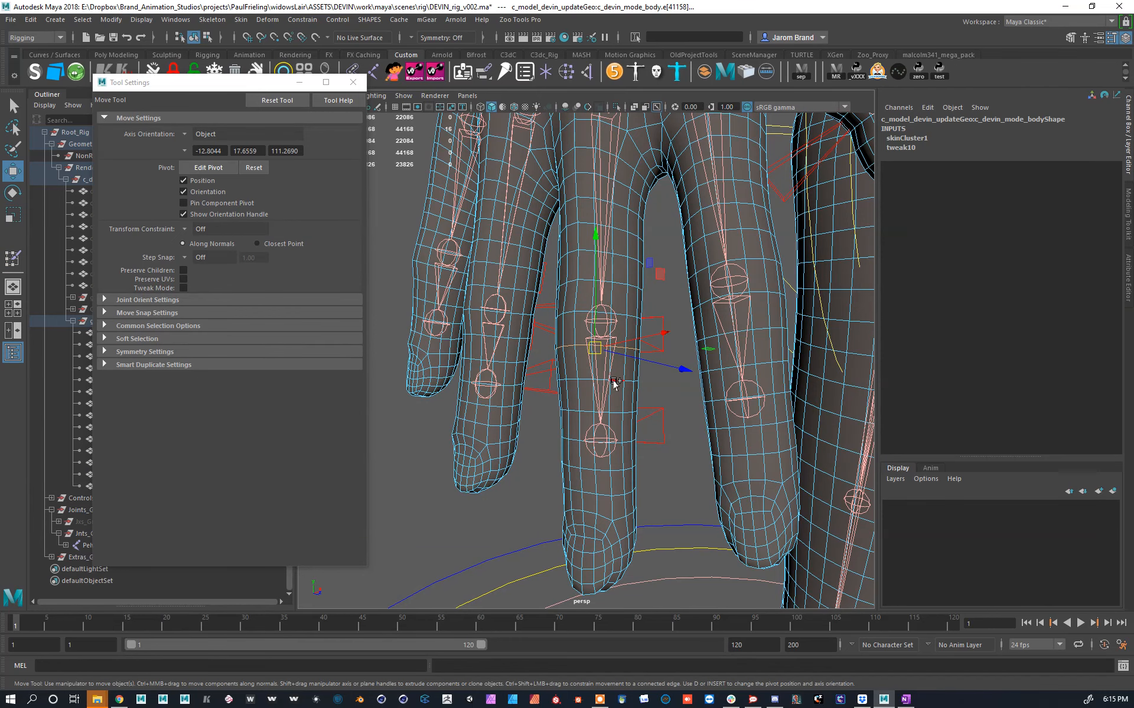
{"action": "double_click", "coordinate": [615, 383], "text": "shift"}
{"action": "double_click", "coordinate": [615, 409], "text": "shift"}
{"action": "left_click_drag", "start_coordinate": [615, 410], "coordinate": [418, 369], "text": "alt"}
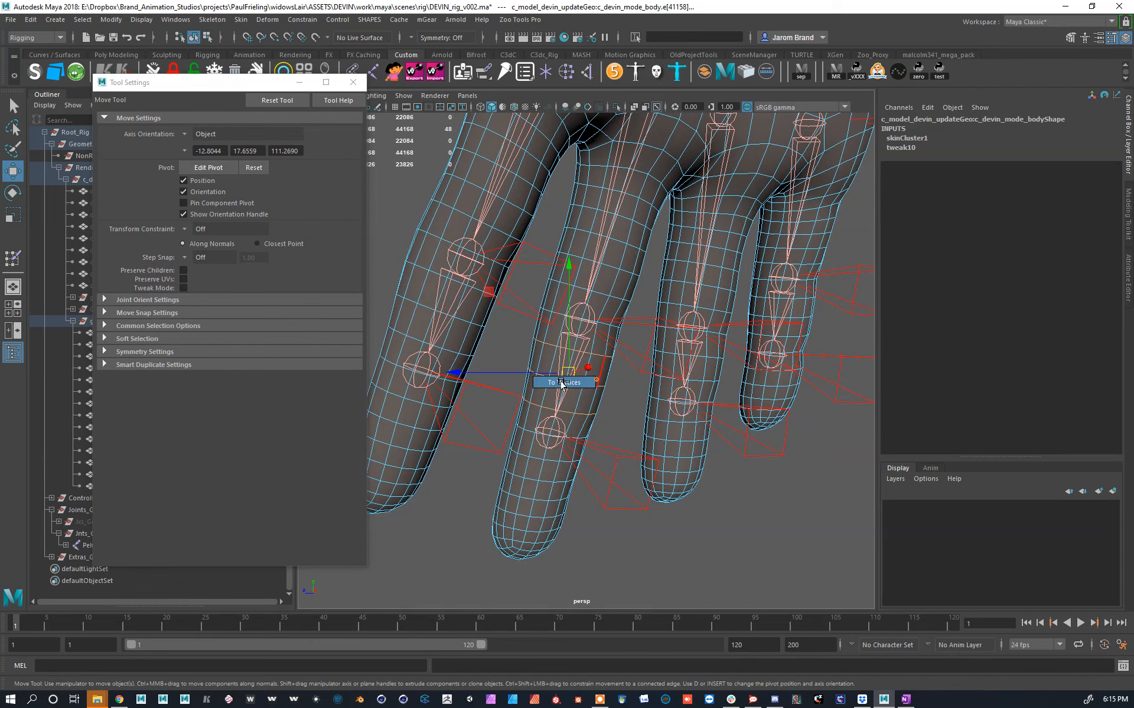
{"action": "key", "text": "ctrl+F9"}
Step: Flood the middle finger's second segment with a Replace weight of 1.0 for R_Middle02_Jnt
{"action": "key", "text": "y"}
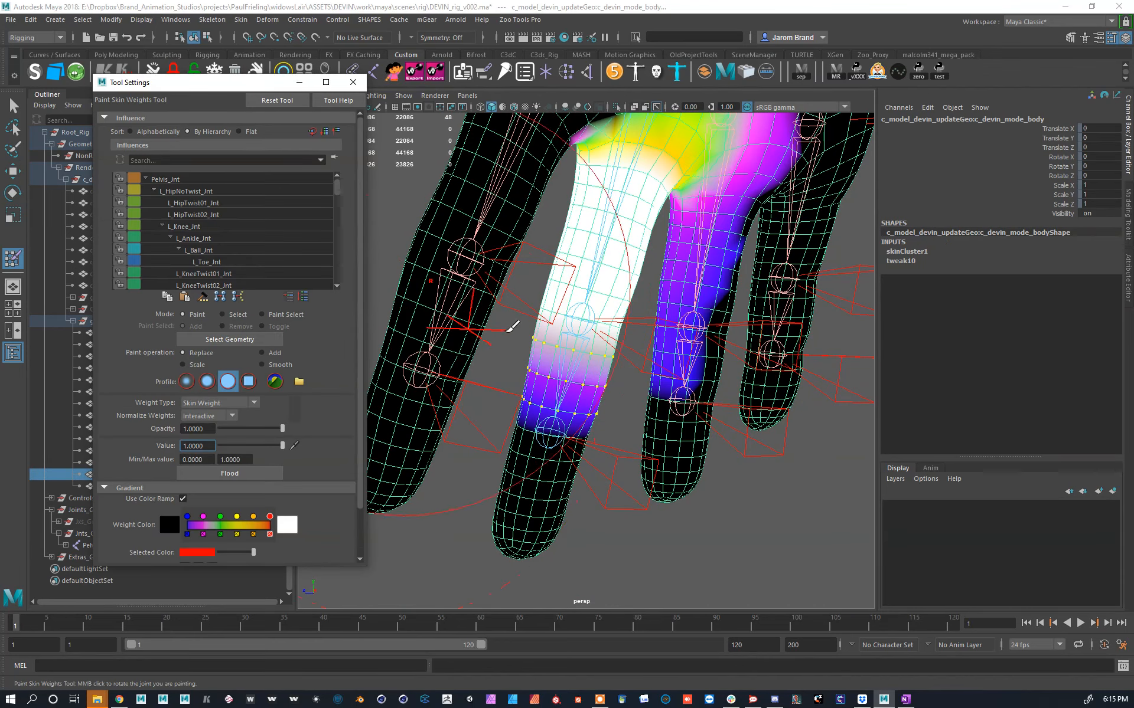
{"action": "right_click_drag", "start_coordinate": [587, 319], "coordinate": [596, 298]}
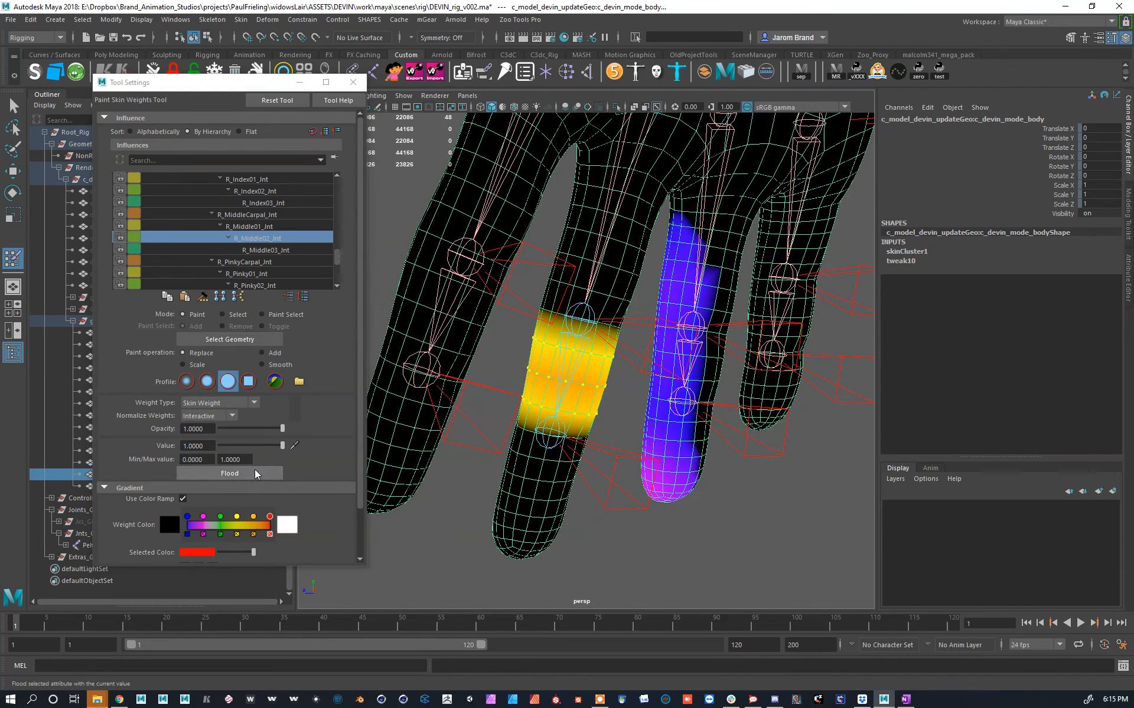
{"action": "left_click", "coordinate": [256, 474]}
{"action": "left_click_drag", "start_coordinate": [531, 354], "coordinate": [577, 325], "text": "alt"}
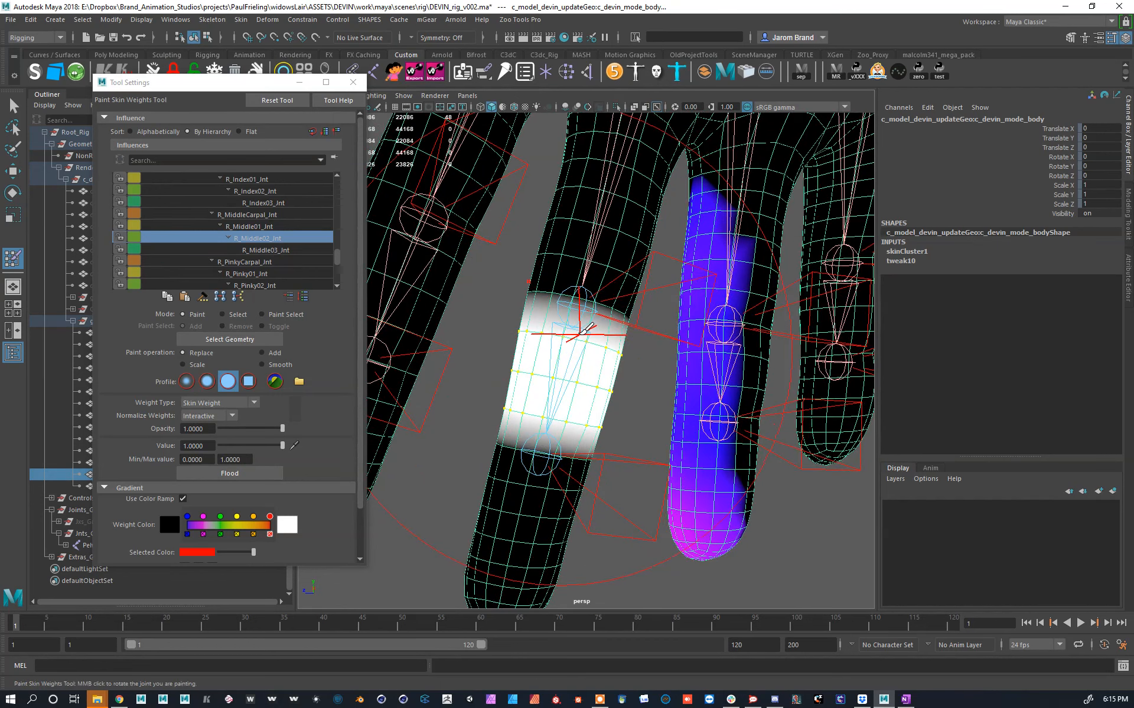
Step: Flood the vertex loops at both ends of the middle finger's second segment with a weight of 0.5 for R_Middle02_Jnt
{"action": "key", "text": "w"}
{"action": "left_click", "coordinate": [609, 302]}
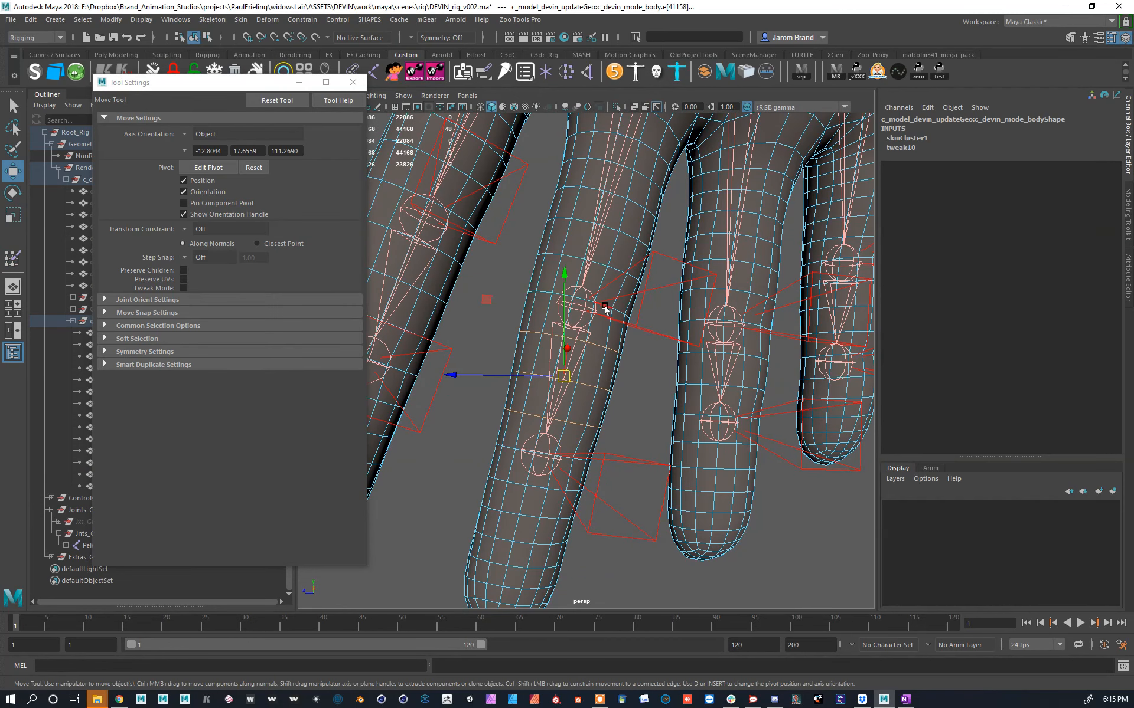
{"action": "double_click", "coordinate": [566, 460], "text": "shift"}
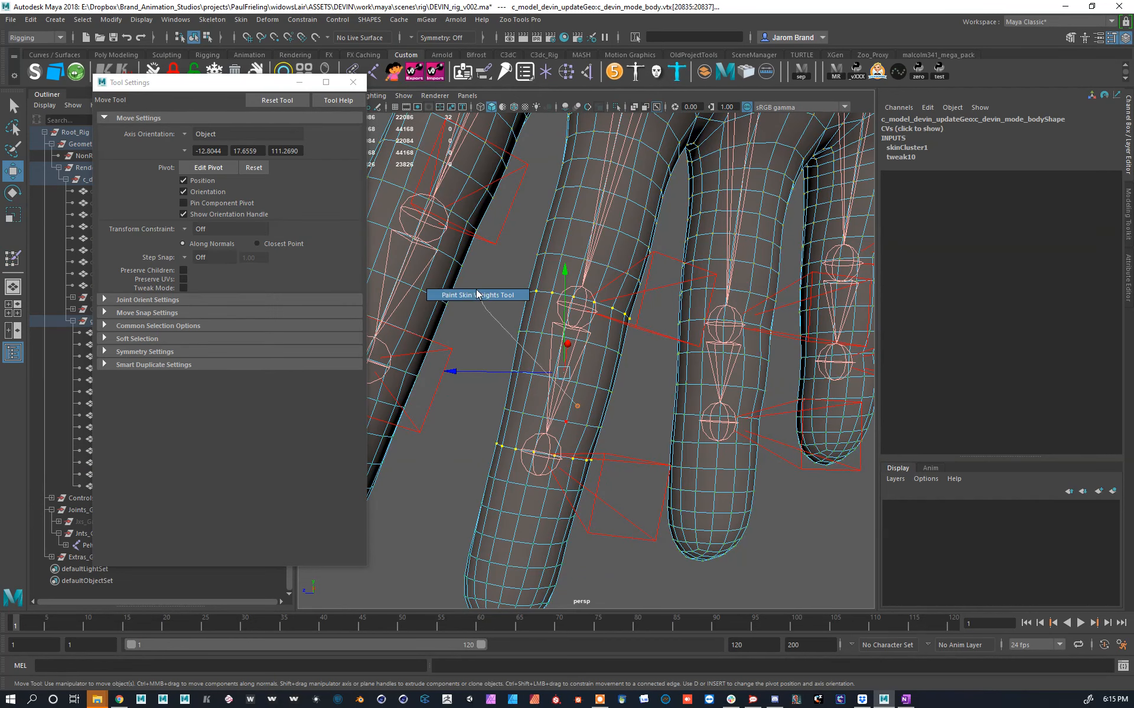
{"action": "key", "text": "y"}
{"action": "double_click", "coordinate": [206, 444]}
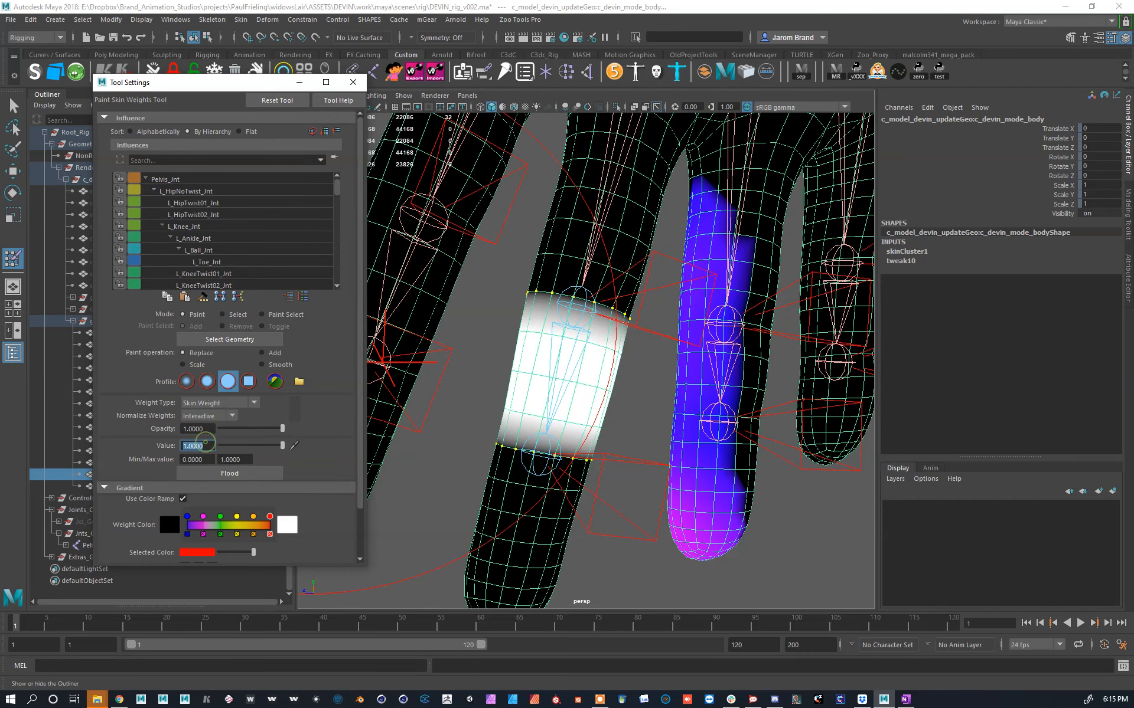
{"action": "left_click", "coordinate": [253, 473]}
Step: Erase R_Middle01_Jnt's stray weights from the back of the hand and around the neighbouring knuckles with a brush value of 1.0
{"action": "scroll", "coordinate": [500, 306], "scroll_direction": "down", "scroll_amount": 3}
{"action": "left_click_drag", "start_coordinate": [501, 306], "coordinate": [764, 323], "text": "alt"}
{"action": "middle_click_drag", "start_coordinate": [764, 323], "coordinate": [772, 403], "text": "alt"}
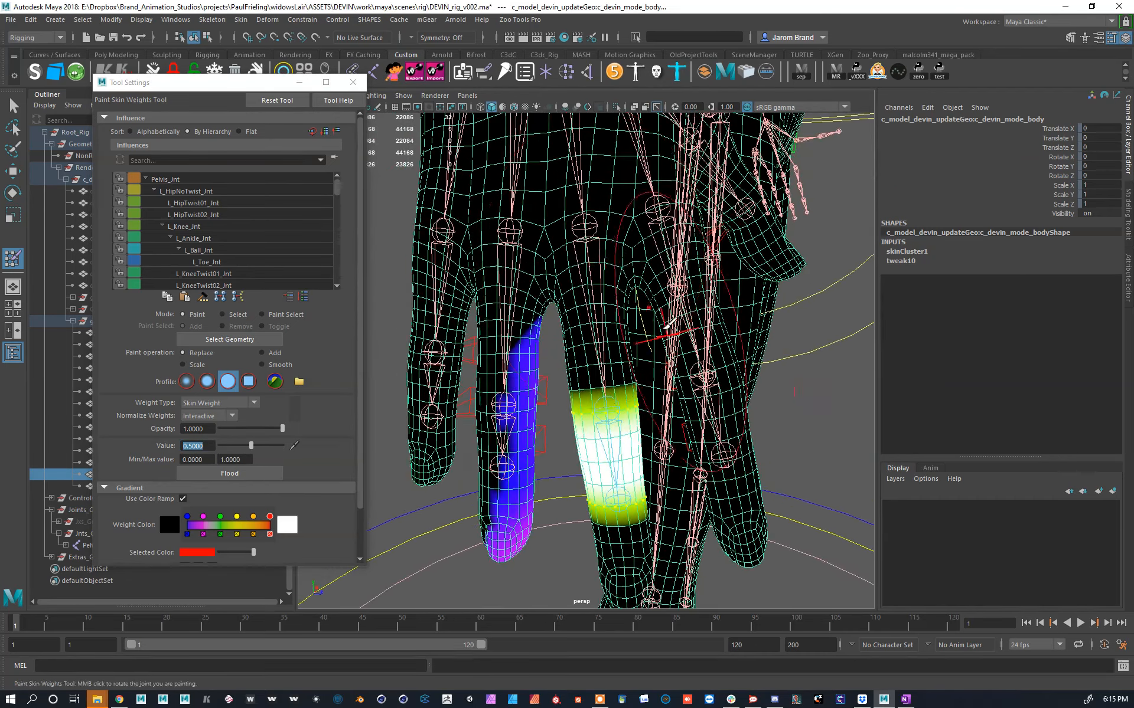
{"action": "right_click_drag", "start_coordinate": [584, 227], "coordinate": [591, 195]}
{"action": "mouse_move", "coordinate": [602, 287]}
{"action": "left_mouse_down", "text": "alt"}
{"action": "mouse_move", "coordinate": [616, 359]}
{"action": "mouse_move", "coordinate": [622, 337]}
{"action": "left_mouse_up", "text": "alt"}
{"action": "middle_click_drag", "start_coordinate": [622, 337], "coordinate": [628, 394], "text": "alt"}
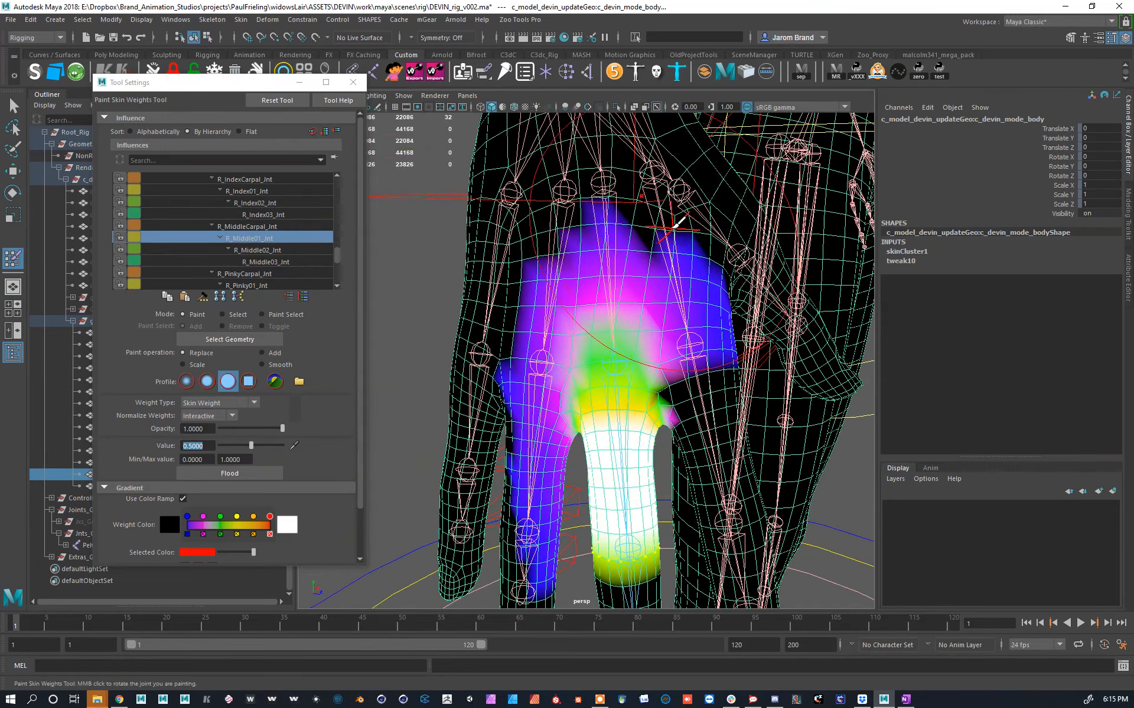
{"action": "key", "text": "w"}
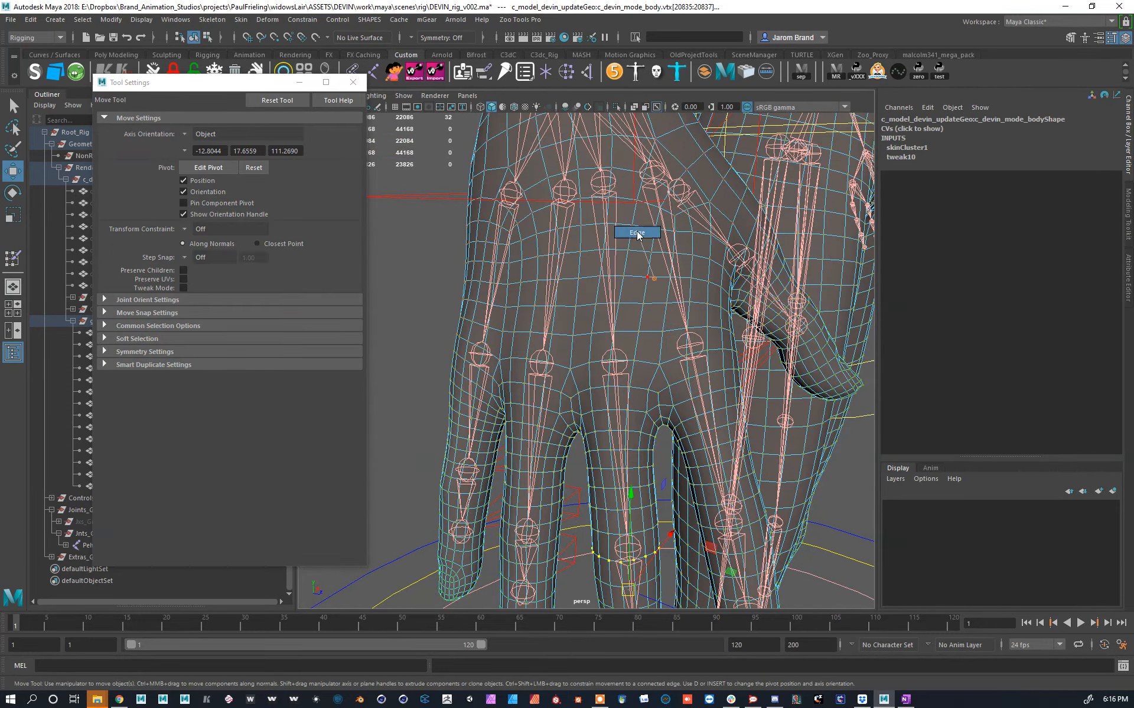
{"action": "key", "text": "y"}
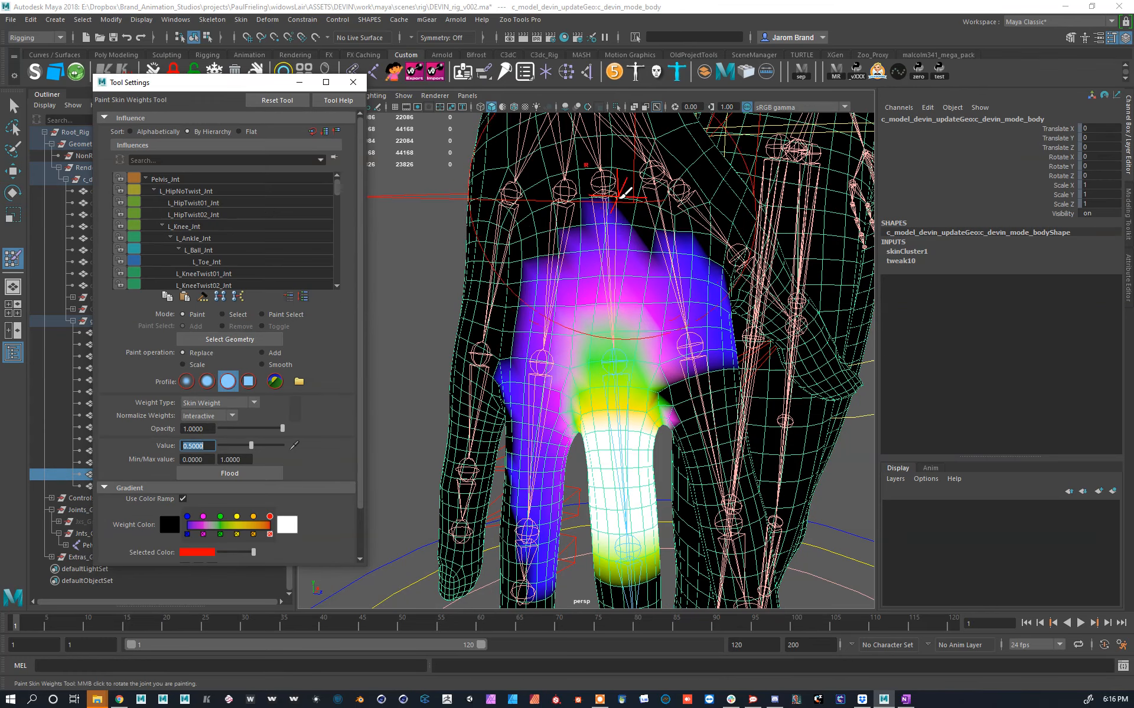
{"action": "left_click_drag", "start_coordinate": [252, 445], "coordinate": [286, 445]}
{"action": "left_click_drag", "start_coordinate": [655, 209], "coordinate": [563, 199], "text": "ctrl"}
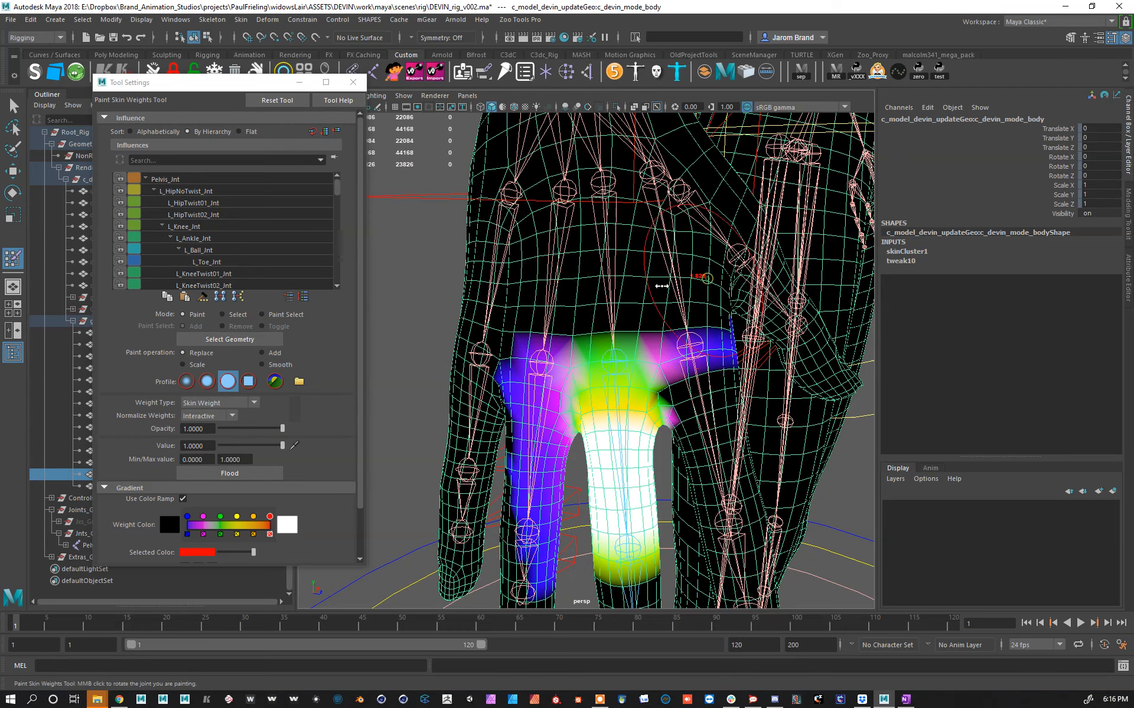
{"action": "mouse_move", "coordinate": [708, 322]}
{"action": "left_mouse_down", "text": "ctrl"}
{"action": "mouse_move", "coordinate": [726, 340]}
{"action": "mouse_move", "coordinate": [466, 308]}
{"action": "mouse_move", "coordinate": [672, 304]}
{"action": "left_mouse_up", "text": "ctrl"}
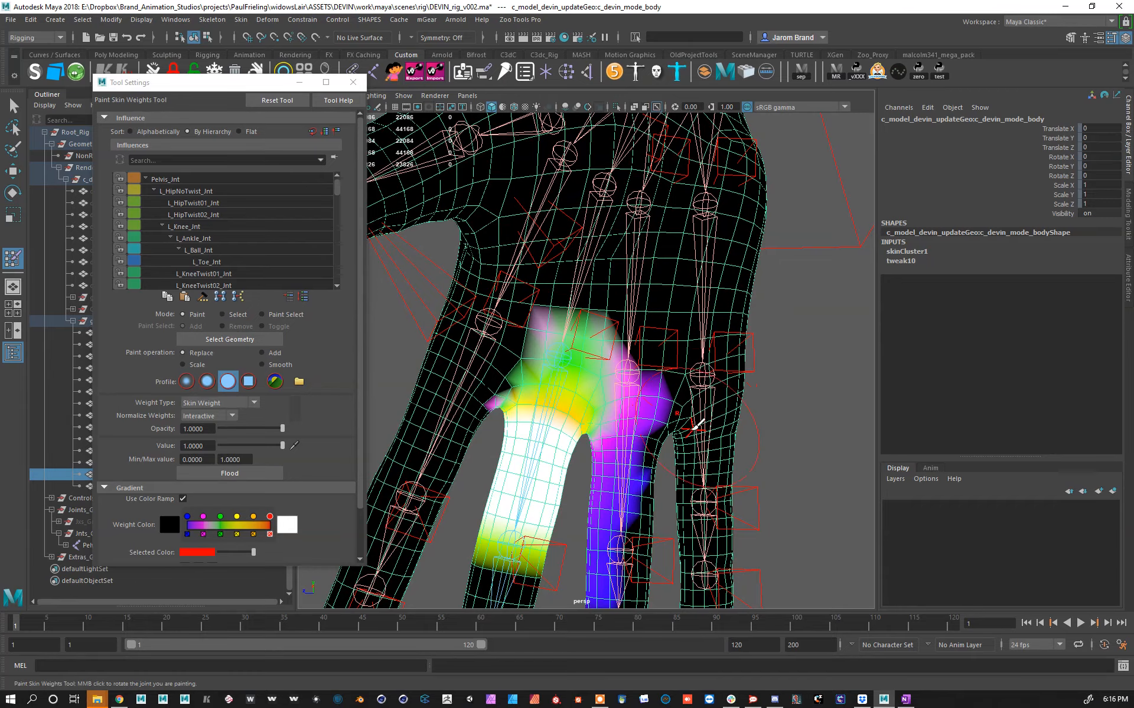
Step: Erase R_Middle03_Jnt's stray weights from the ring fingertip
{"action": "mouse_move", "coordinate": [685, 440]}
{"action": "left_mouse_down", "text": "alt"}
{"action": "mouse_move", "coordinate": [653, 436]}
{"action": "mouse_move", "coordinate": [876, 460]}
{"action": "mouse_move", "coordinate": [608, 330]}
{"action": "mouse_move", "coordinate": [627, 355]}
{"action": "mouse_move", "coordinate": [639, 307]}
{"action": "mouse_move", "coordinate": [609, 400]}
{"action": "mouse_move", "coordinate": [619, 430]}
{"action": "left_mouse_up", "text": "alt"}
{"action": "key", "text": "w"}
{"action": "key", "text": "y"}
{"action": "right_click_drag", "start_coordinate": [623, 427], "coordinate": [622, 371]}
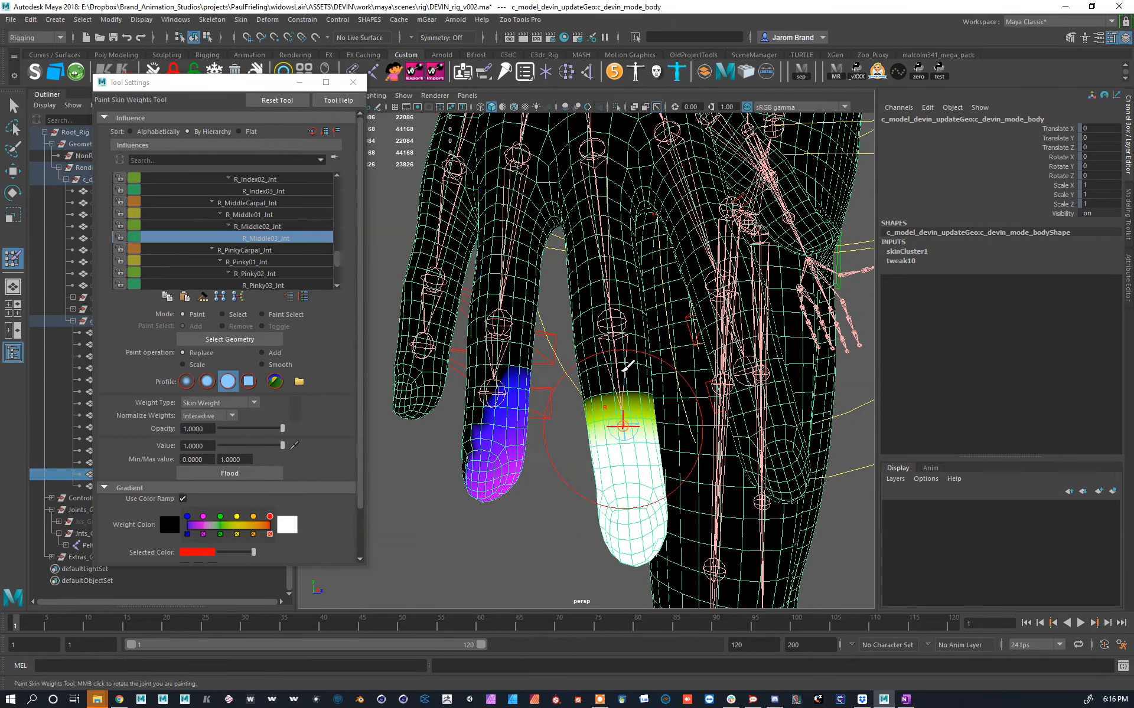
{"action": "mouse_move", "coordinate": [497, 404]}
{"action": "left_mouse_down", "text": "ctrl"}
{"action": "mouse_move", "coordinate": [484, 438]}
{"action": "mouse_move", "coordinate": [502, 416]}
{"action": "left_mouse_up", "text": "ctrl"}
Step: Select the ring fingertip's vertices and grow the selection up to the finger's last joint
{"action": "key", "text": "w"}
{"action": "right_click_drag", "start_coordinate": [505, 461], "coordinate": [455, 464]}
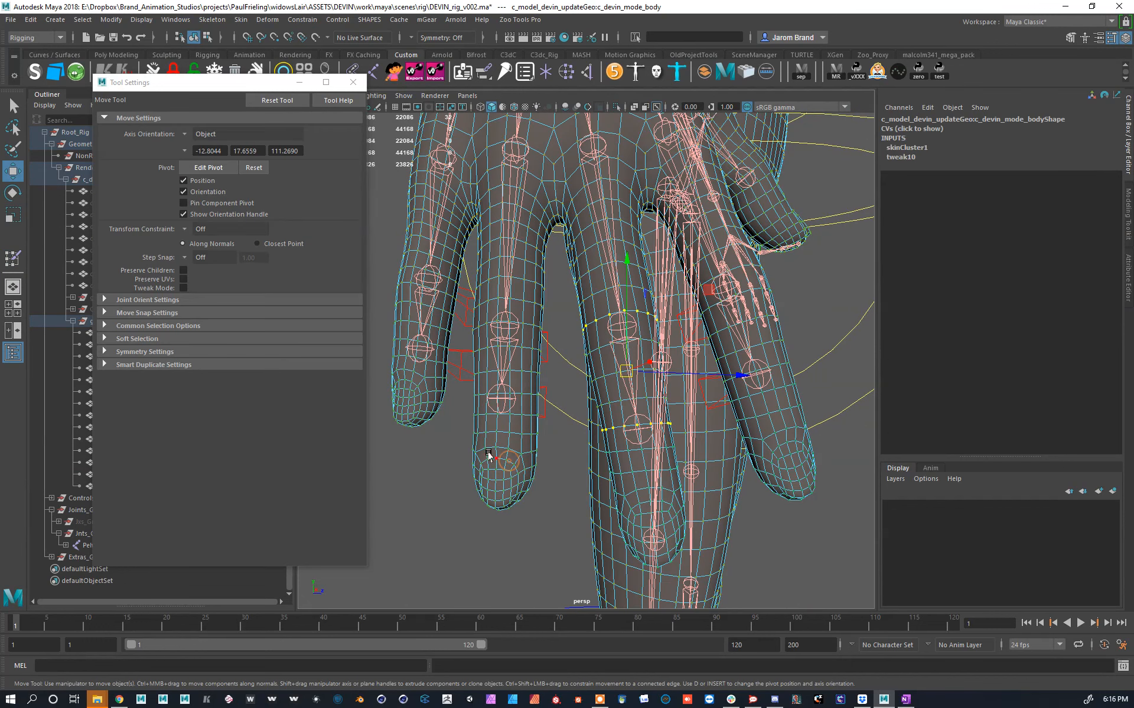
{"action": "left_click_drag", "start_coordinate": [455, 430], "coordinate": [552, 528]}
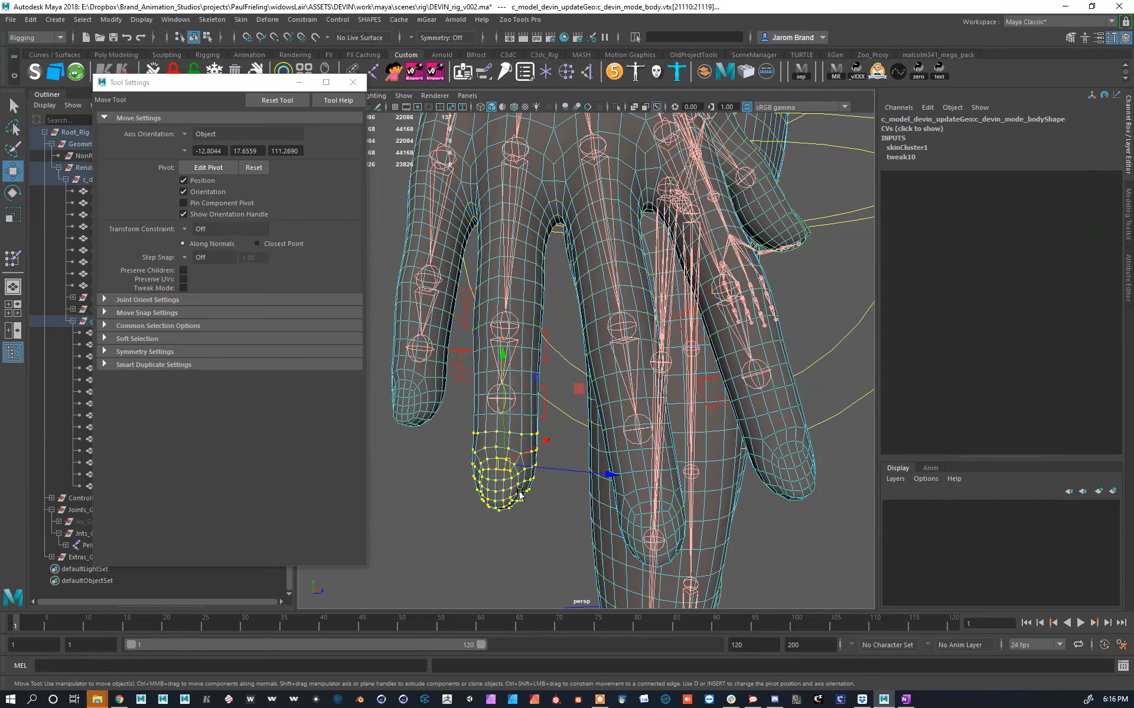
{"action": "key", "text": "shift+period"}
{"action": "left_click_drag", "start_coordinate": [570, 462], "coordinate": [694, 322], "text": "alt"}
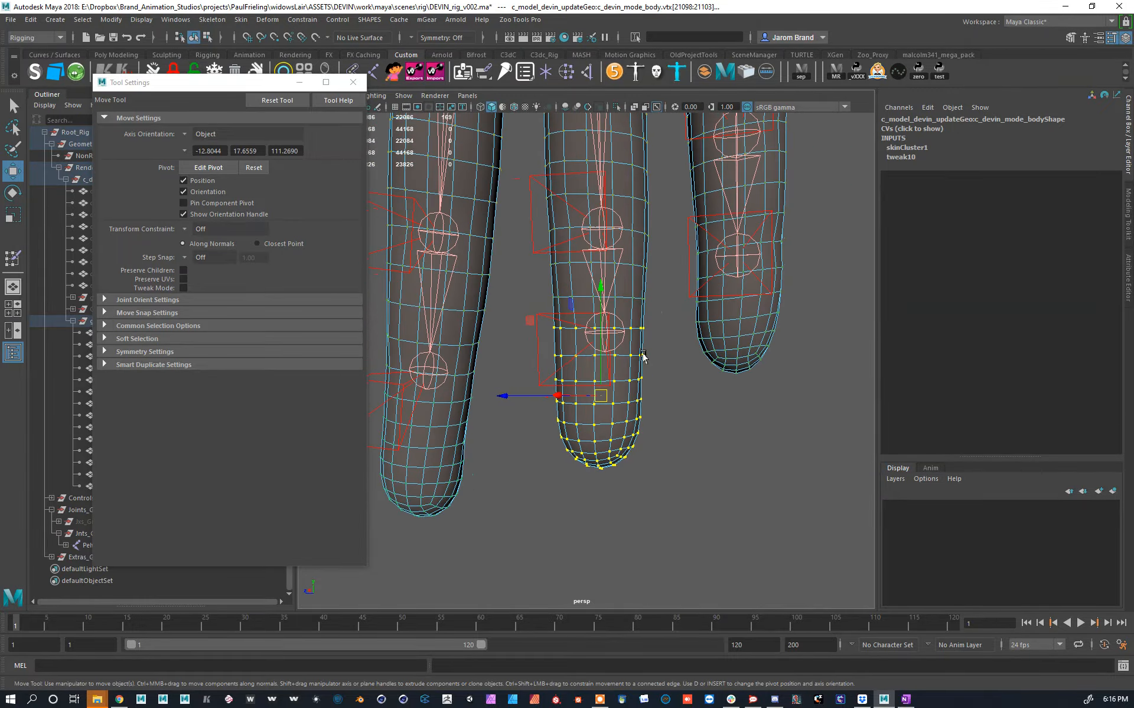
Step: Flood the ring fingertip's selected vertices with a Replace weight of 1.0 for R_Ring03_Jnt
{"action": "right_click_drag", "start_coordinate": [627, 413], "coordinate": [495, 284]}
{"action": "right_click_drag", "start_coordinate": [613, 332], "coordinate": [612, 378]}
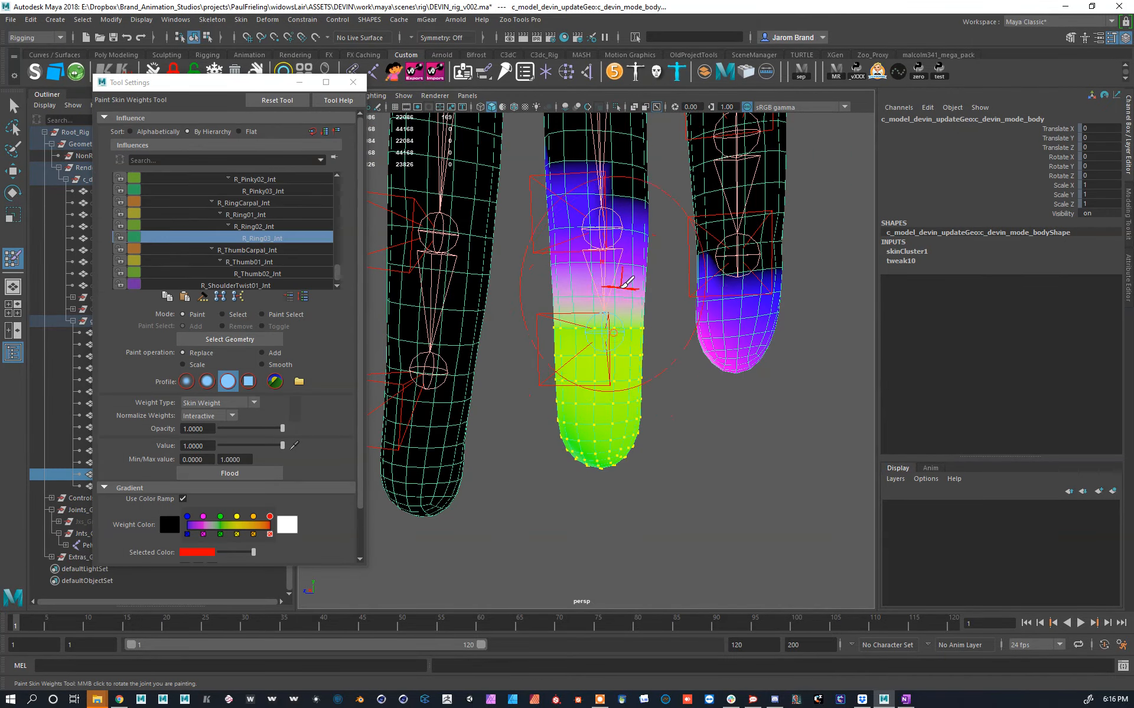
{"action": "left_click", "coordinate": [260, 470]}
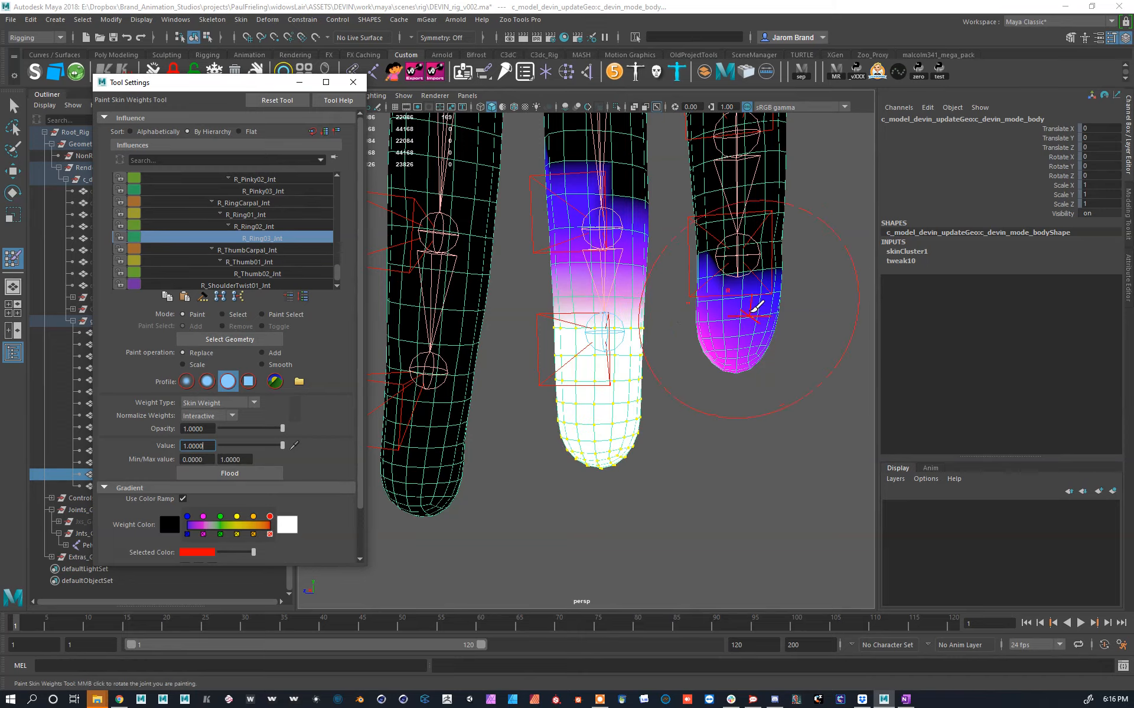
Step: Examine the ring fingertip's weights and look through mGear's skin import and export commands
{"action": "middle_click_drag", "start_coordinate": [754, 304], "coordinate": [750, 375], "text": "alt"}
{"action": "right_click_drag", "start_coordinate": [752, 375], "coordinate": [684, 373], "text": "alt"}
{"action": "left_click_drag", "start_coordinate": [685, 373], "coordinate": [468, 392], "text": "alt"}
{"action": "right_click_drag", "start_coordinate": [468, 392], "coordinate": [665, 405], "text": "alt"}
{"action": "mouse_move", "coordinate": [642, 396]}
{"action": "left_mouse_down", "text": "alt"}
{"action": "mouse_move", "coordinate": [571, 386]}
{"action": "mouse_move", "coordinate": [594, 354]}
{"action": "mouse_move", "coordinate": [620, 356]}
{"action": "left_mouse_up", "text": "alt"}
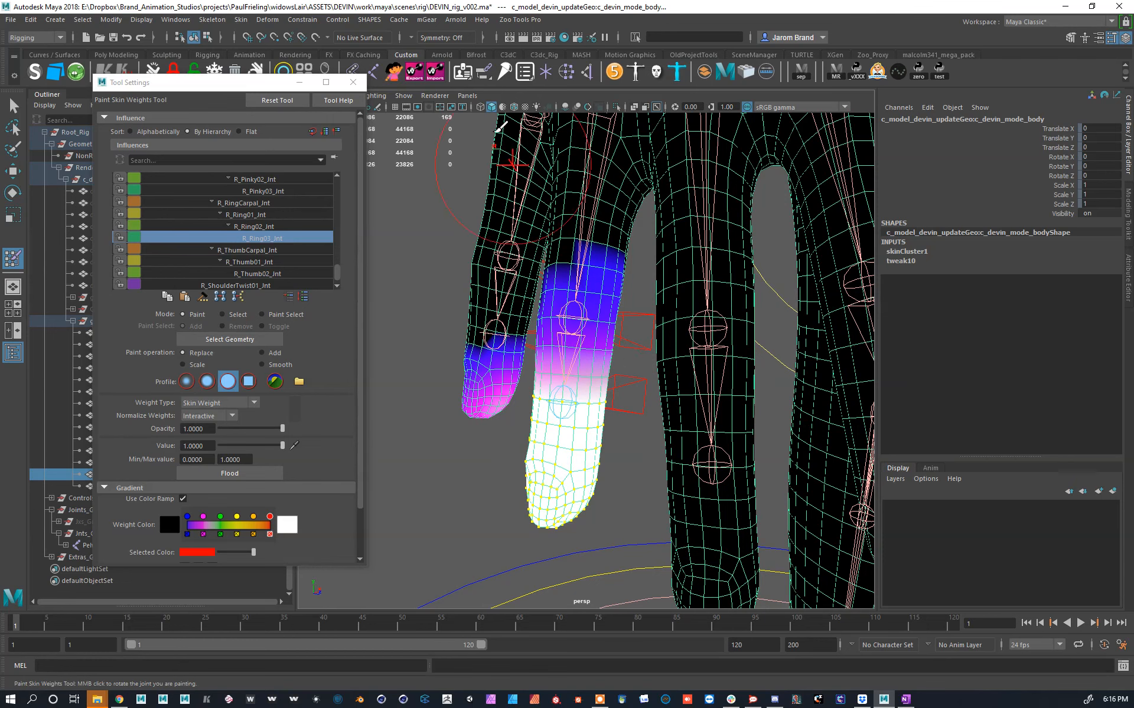
{"action": "left_click", "coordinate": [430, 21]}
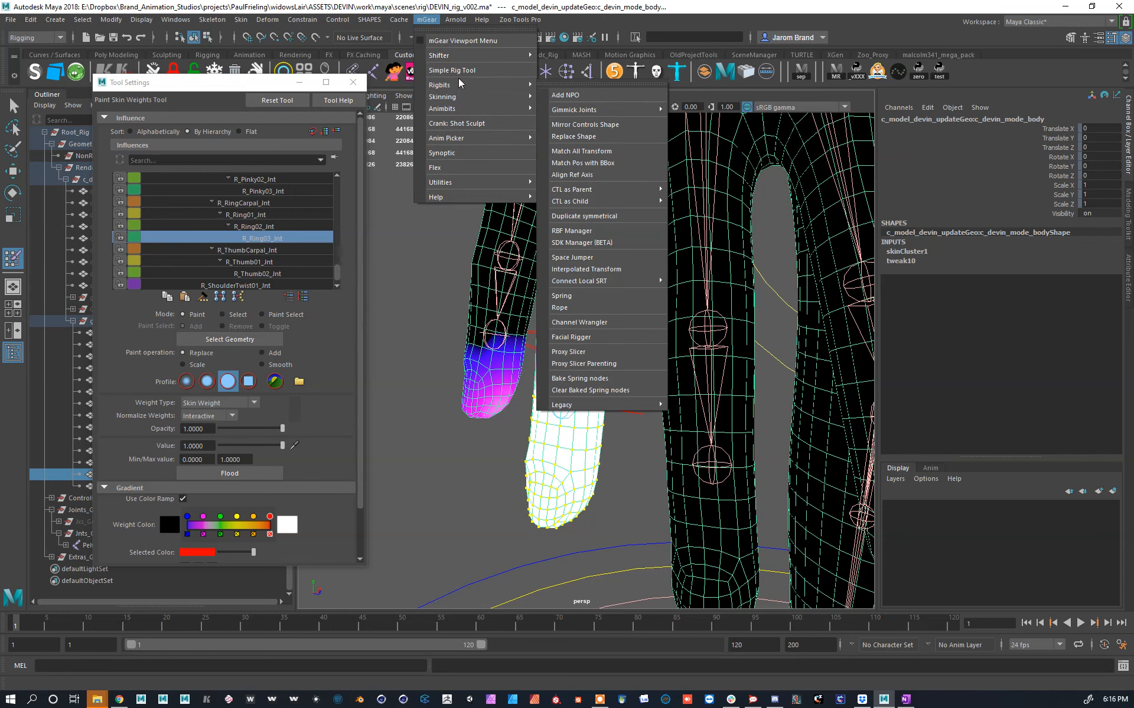
{"action": "mouse_move", "coordinate": [465, 98]}
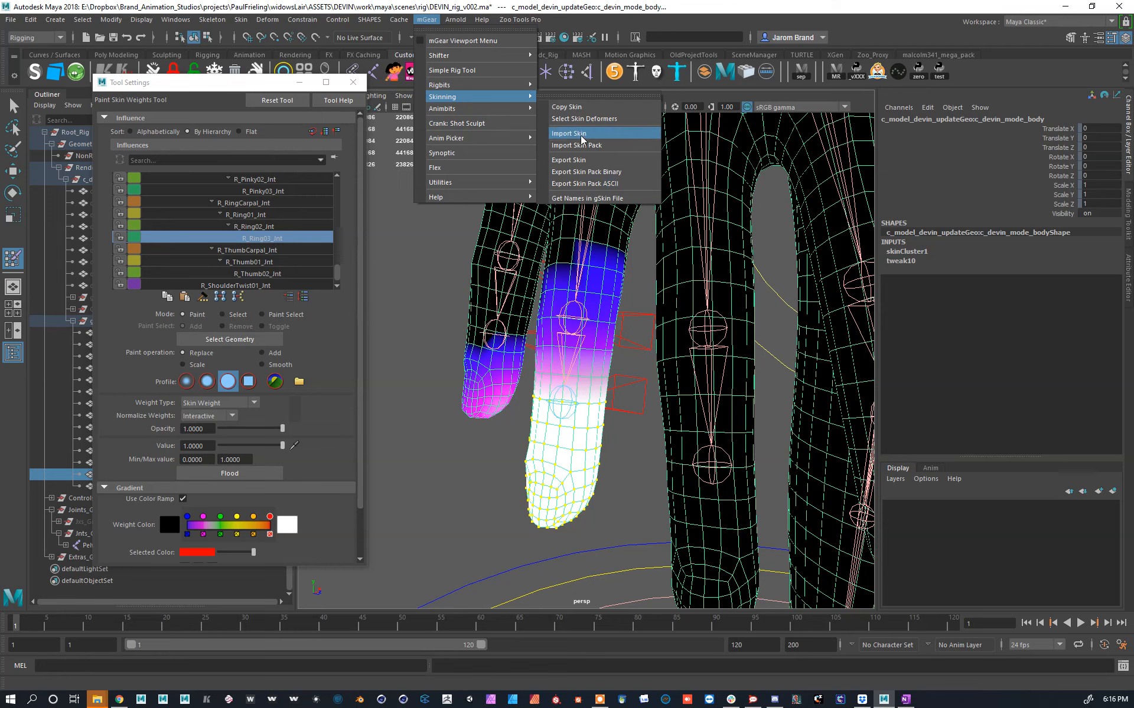
{"action": "left_click", "coordinate": [427, 264]}
{"action": "left_click_drag", "start_coordinate": [328, 80], "coordinate": [329, 115]}
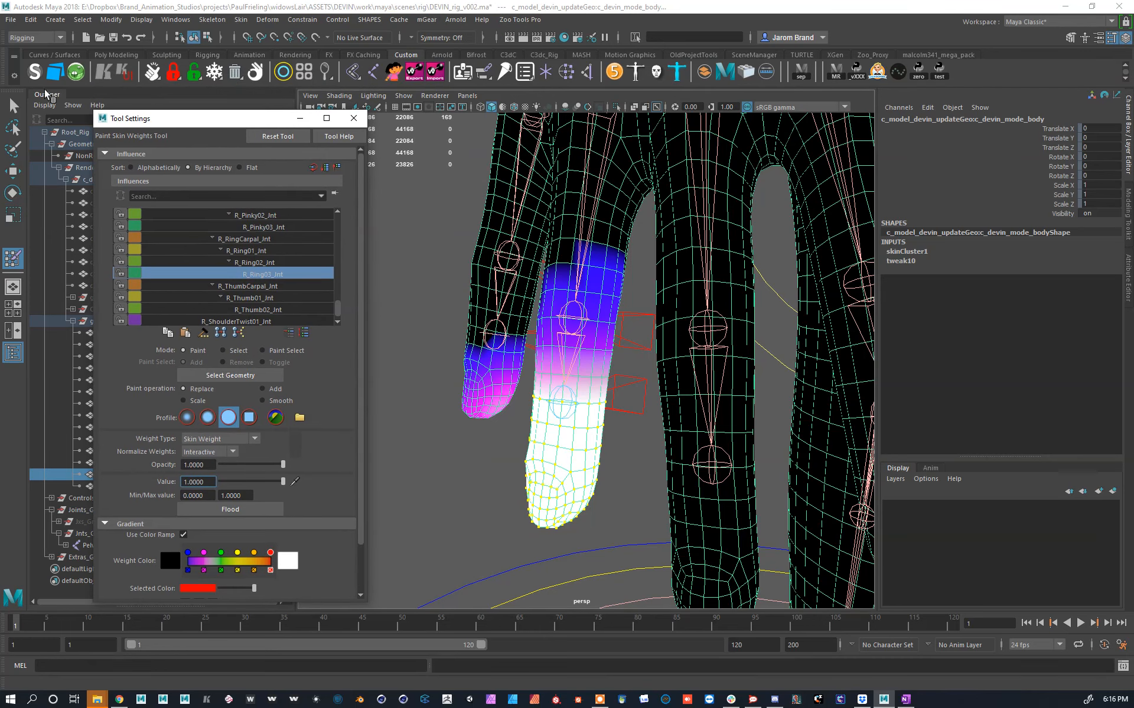
Step: Select the edge loops between the ring finger's last two joints and convert the selection to vertices
{"action": "left_click_drag", "start_coordinate": [628, 349], "coordinate": [641, 348], "text": "alt"}
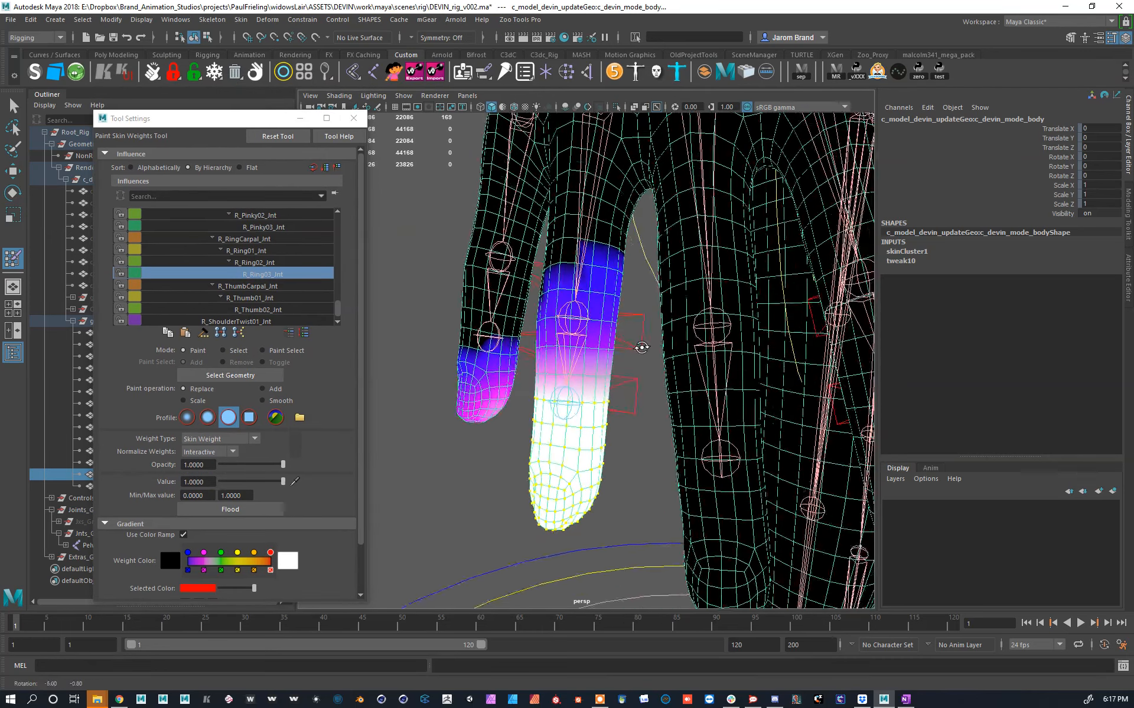
{"action": "key", "text": "w"}
{"action": "left_click", "coordinate": [593, 372]}
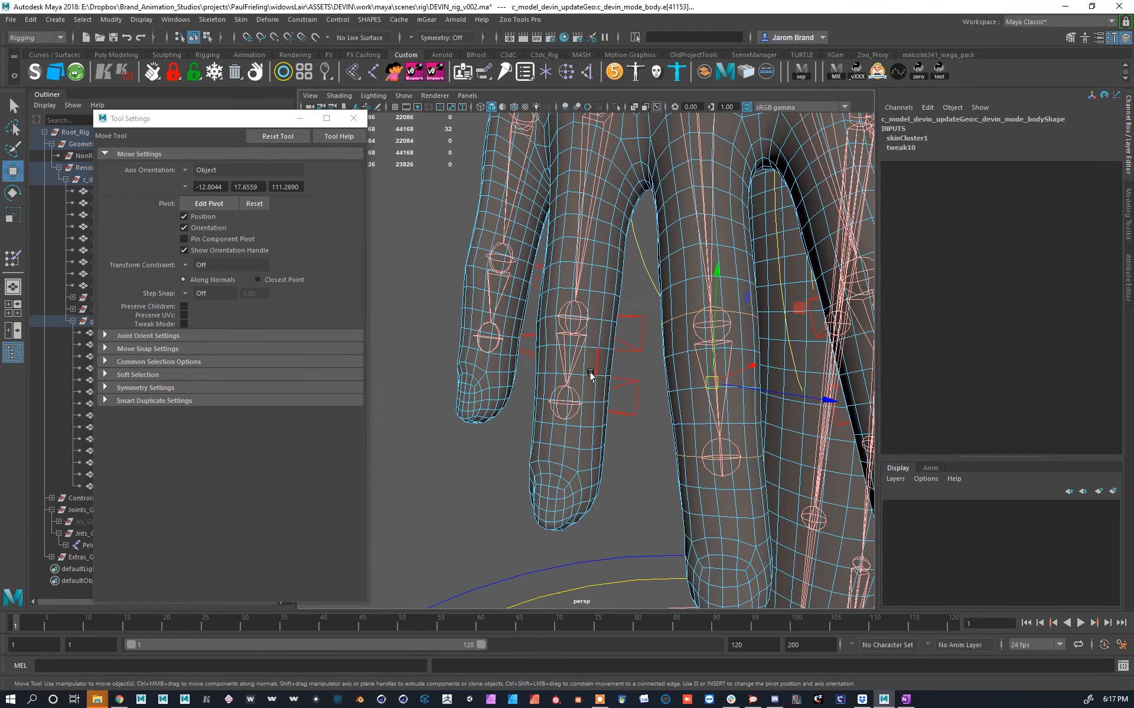
{"action": "left_click", "coordinate": [591, 376]}
{"action": "middle_click_drag", "start_coordinate": [595, 318], "coordinate": [594, 334], "text": "alt"}
{"action": "double_click", "coordinate": [588, 370], "text": "shift"}
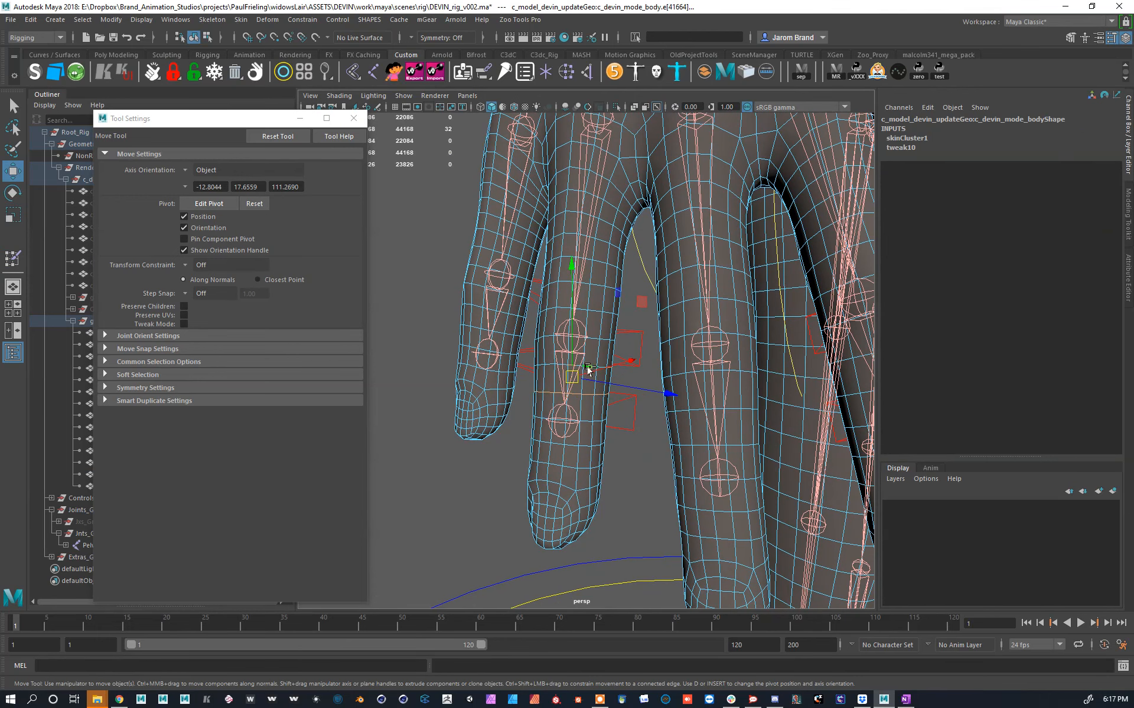
{"action": "double_click", "coordinate": [593, 338], "text": "shift"}
{"action": "left_click_drag", "start_coordinate": [593, 338], "coordinate": [459, 350], "text": "alt"}
{"action": "scroll", "coordinate": [576, 370], "scroll_direction": "up", "scroll_amount": 4}
{"action": "left_click_drag", "start_coordinate": [577, 371], "coordinate": [595, 366], "text": "alt"}
{"action": "double_click", "coordinate": [608, 332], "text": "ctrl"}
{"action": "key", "text": "ctrl+F9"}
Step: Flood the selected ring finger vertices with a Replace weight of 1.0 for R_Ring02_Jnt
{"action": "right_click_drag", "start_coordinate": [521, 291], "coordinate": [508, 226], "text": "shift"}
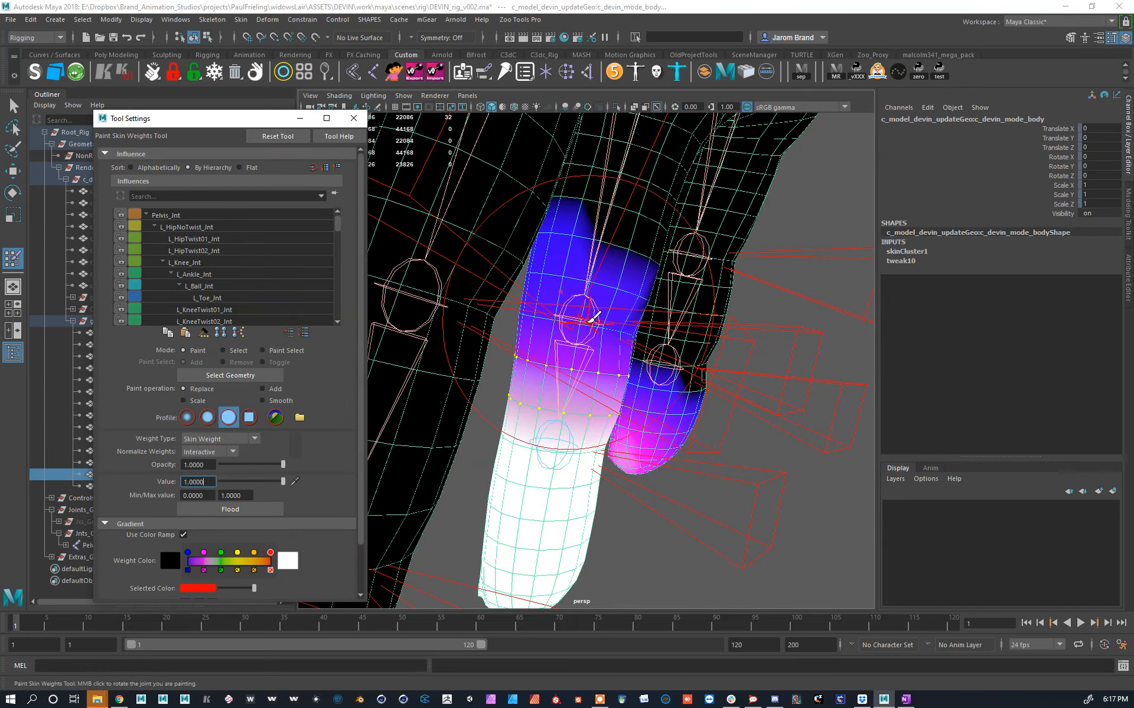
{"action": "right_click_drag", "start_coordinate": [582, 319], "coordinate": [593, 298]}
{"action": "left_click", "coordinate": [236, 511]}
{"action": "left_click_drag", "start_coordinate": [597, 395], "coordinate": [608, 355], "text": "alt"}
{"action": "left_click", "coordinate": [431, 22]}
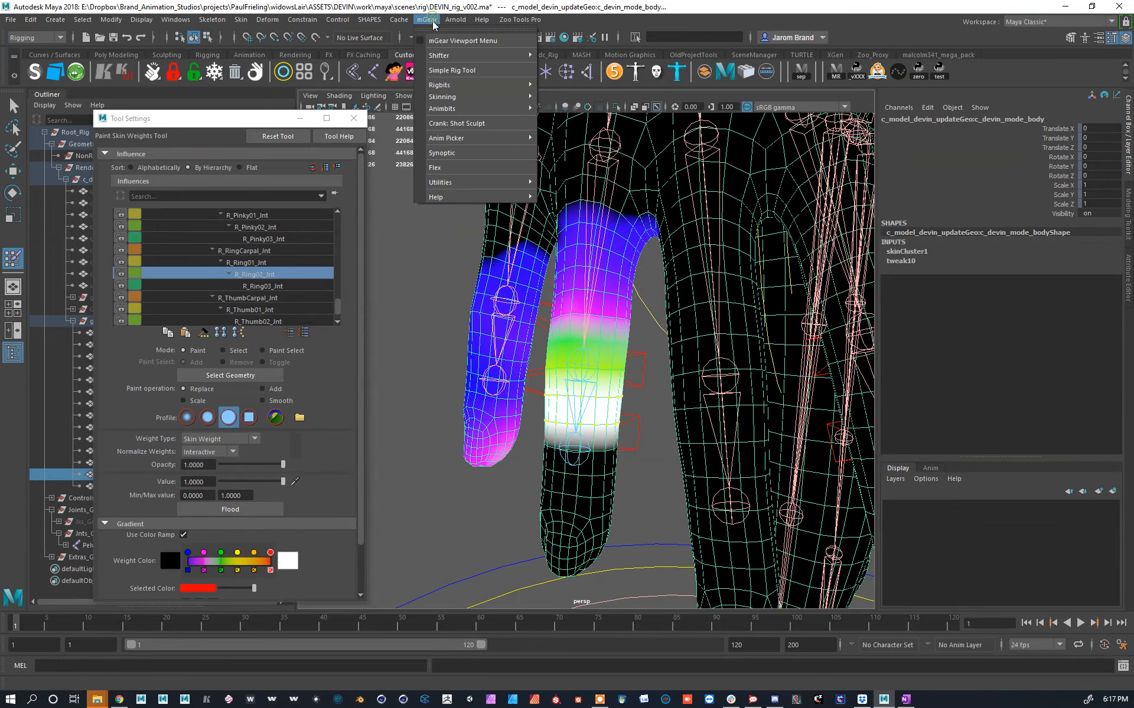
{"action": "mouse_move", "coordinate": [463, 97]}
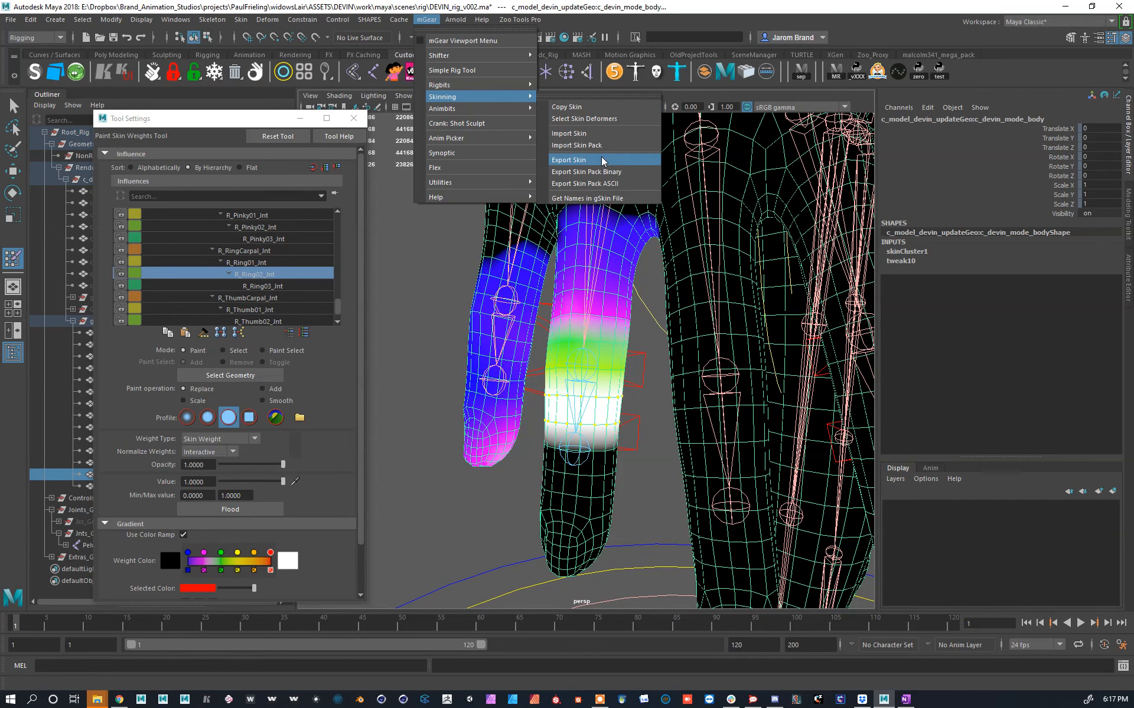
{"action": "left_click", "coordinate": [660, 376]}
Step: Select the edge loops from the ring finger's middle joint up to the finger's base and convert them to vertices
{"action": "mouse_move", "coordinate": [660, 377]}
{"action": "left_mouse_down", "text": "alt"}
{"action": "mouse_move", "coordinate": [590, 362]}
{"action": "mouse_move", "coordinate": [640, 369]}
{"action": "mouse_move", "coordinate": [614, 360]}
{"action": "mouse_move", "coordinate": [615, 390]}
{"action": "mouse_move", "coordinate": [610, 370]}
{"action": "left_mouse_up", "text": "alt"}
{"action": "scroll", "coordinate": [617, 390], "scroll_direction": "up", "scroll_amount": 3}
{"action": "key", "text": "w"}
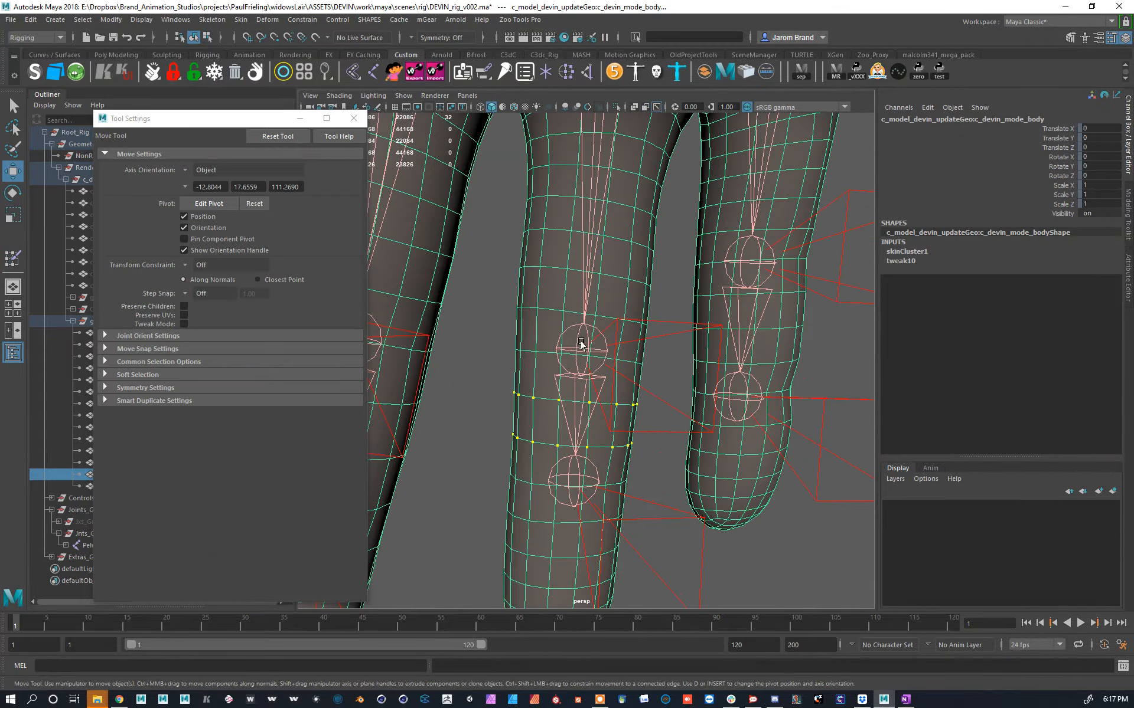
{"action": "key", "text": "F10"}
{"action": "left_click", "coordinate": [539, 353]}
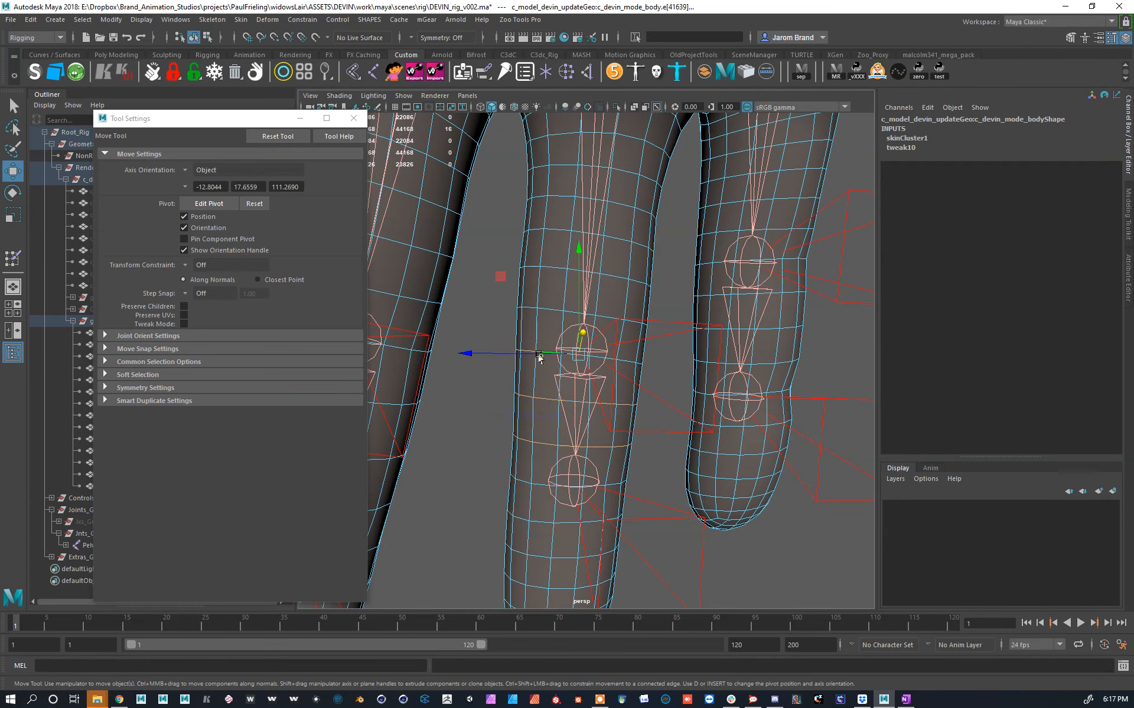
{"action": "left_click", "coordinate": [555, 280]}
{"action": "left_click", "coordinate": [556, 248]}
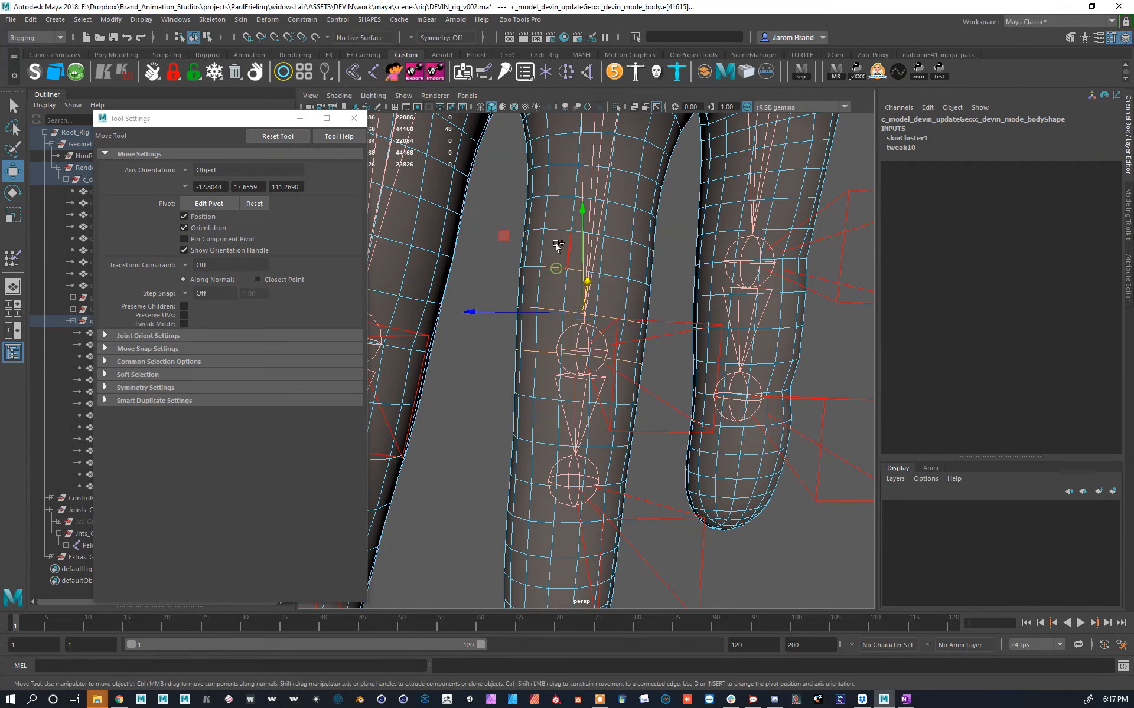
{"action": "left_click", "coordinate": [561, 203]}
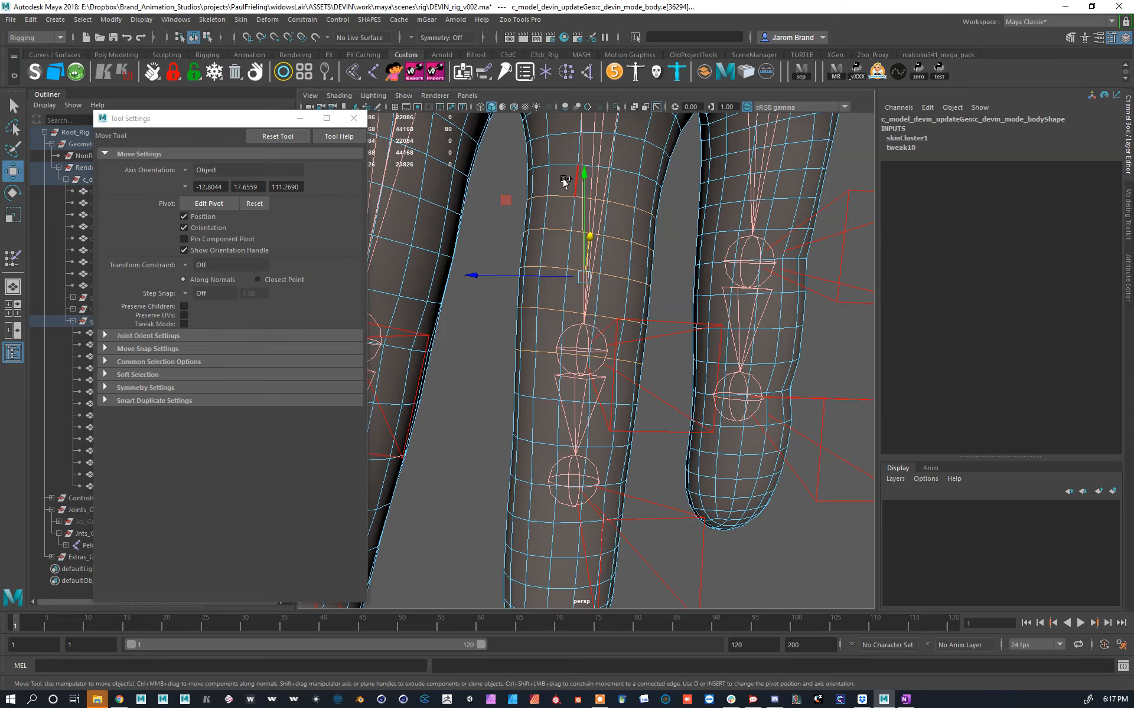
{"action": "left_click", "coordinate": [565, 141]}
{"action": "key", "text": "f"}
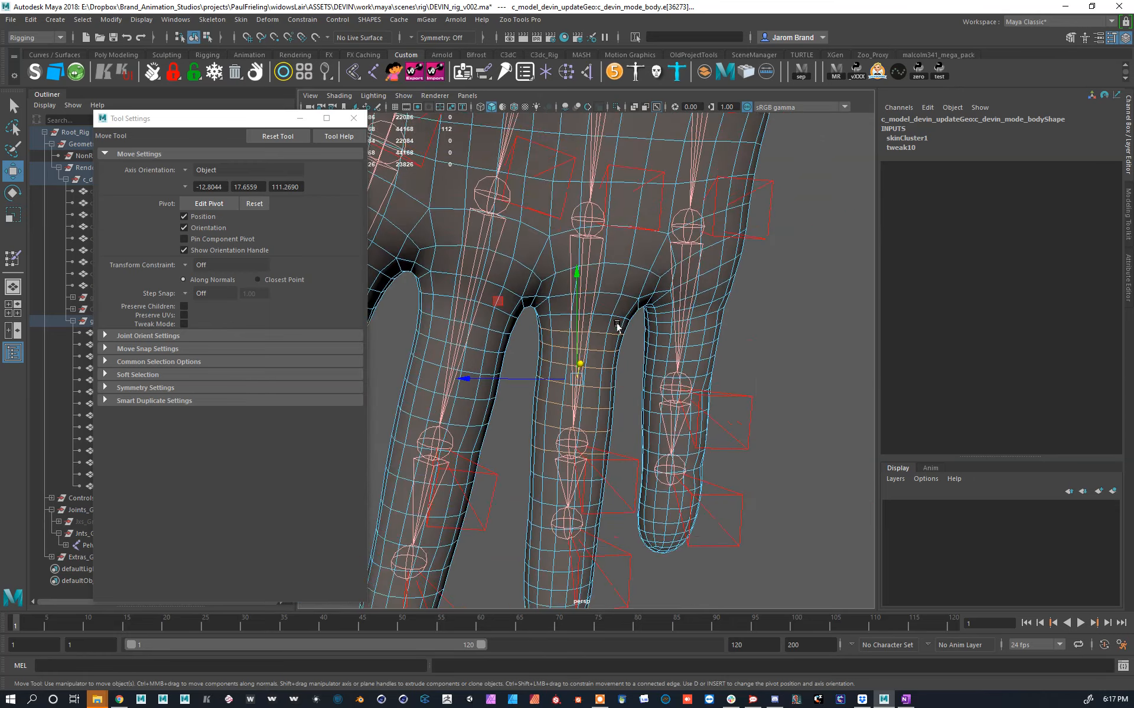
{"action": "left_click_drag", "start_coordinate": [609, 302], "coordinate": [834, 347], "text": "alt"}
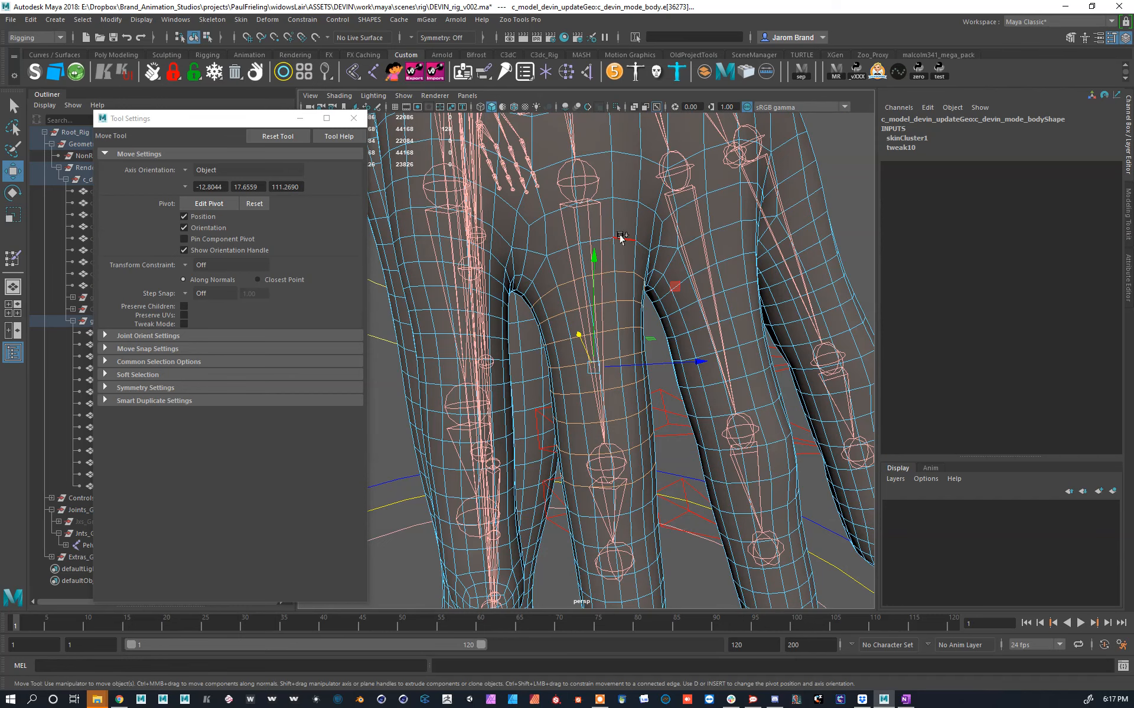
{"action": "left_click_drag", "start_coordinate": [536, 267], "coordinate": [464, 264], "text": "alt"}
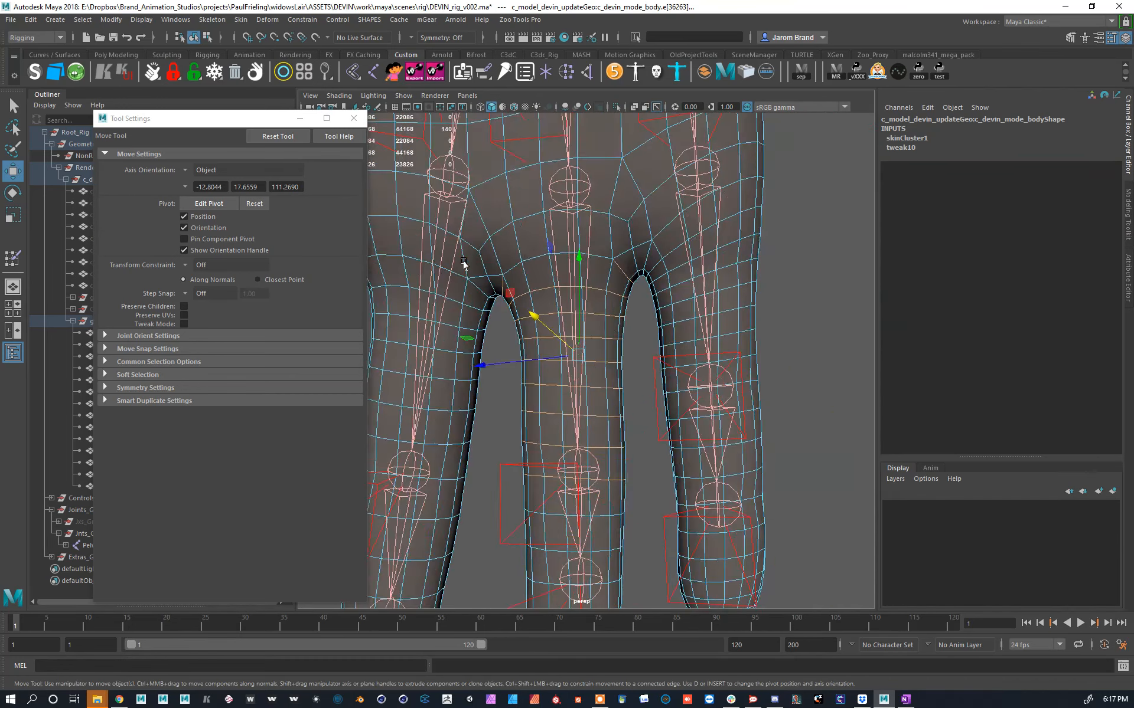
{"action": "key", "text": "ctrl+F9"}
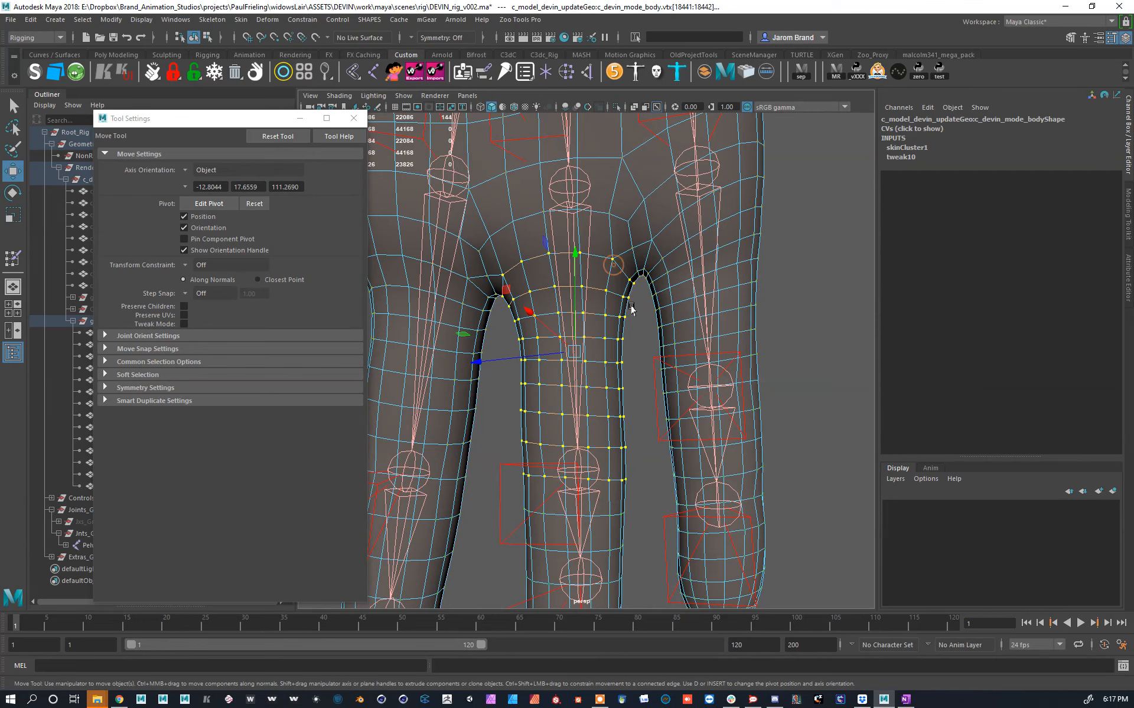
Step: Flood the ring finger's selected base segment with a Replace weight of 1.0 for R_Ring01_Jnt
{"action": "key", "text": "y"}
{"action": "right_click_drag", "start_coordinate": [576, 194], "coordinate": [574, 236]}
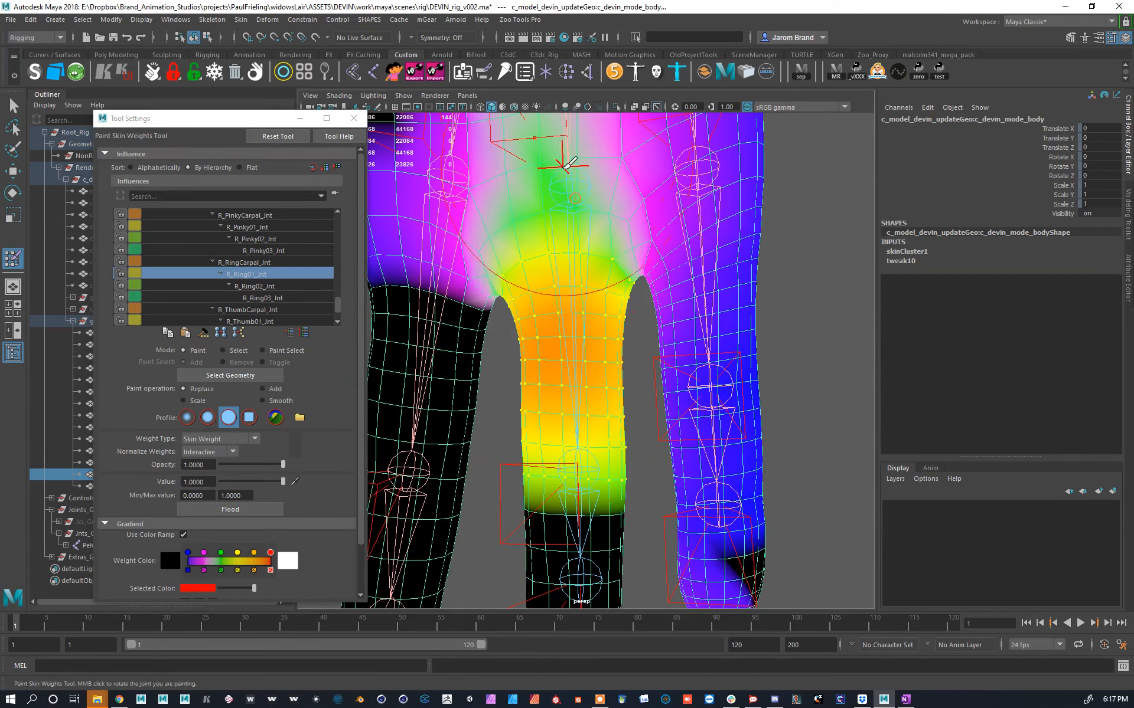
{"action": "left_click", "coordinate": [264, 514]}
Step: Select the vertex loops at the ring finger's middle and last joints and flood them with a 0.5 Replace weight for R_Ring02_Jnt
{"action": "scroll", "coordinate": [572, 362], "scroll_direction": "down", "scroll_amount": 4}
{"action": "left_click_drag", "start_coordinate": [579, 300], "coordinate": [566, 393], "text": "alt"}
{"action": "key", "text": "w"}
{"action": "left_click", "coordinate": [608, 354]}
{"action": "left_click_drag", "start_coordinate": [598, 440], "coordinate": [603, 483], "text": "alt"}
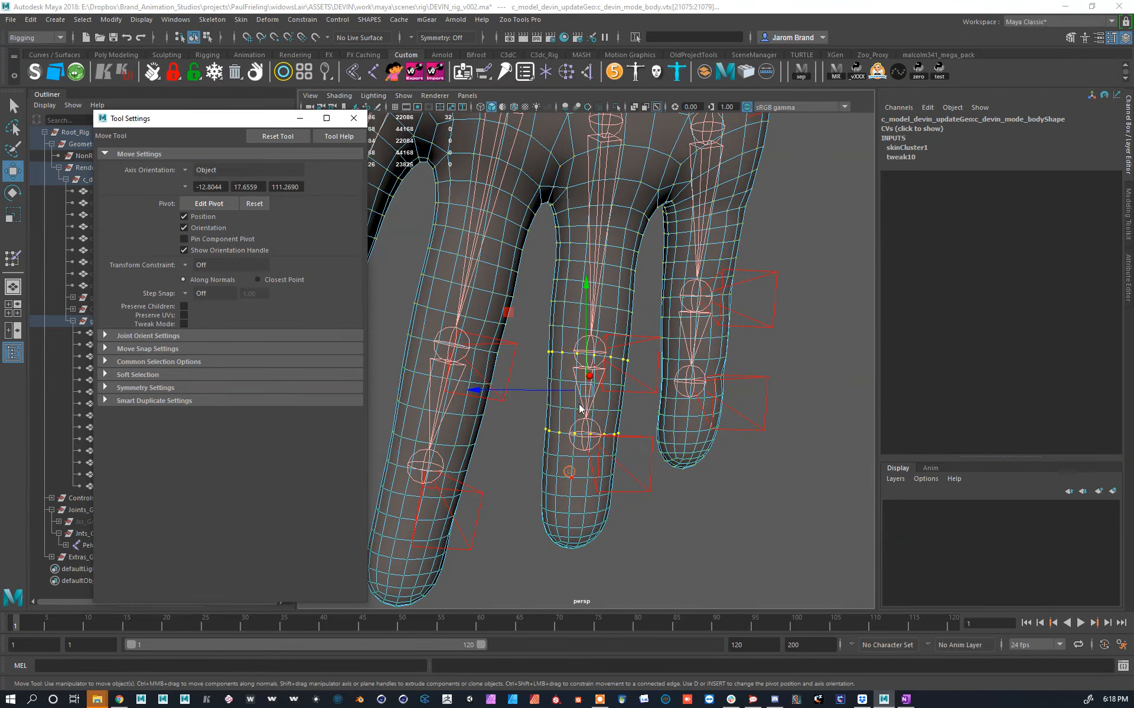
{"action": "key", "text": "y"}
{"action": "left_click", "coordinate": [254, 274]}
{"action": "left_click", "coordinate": [208, 482]}
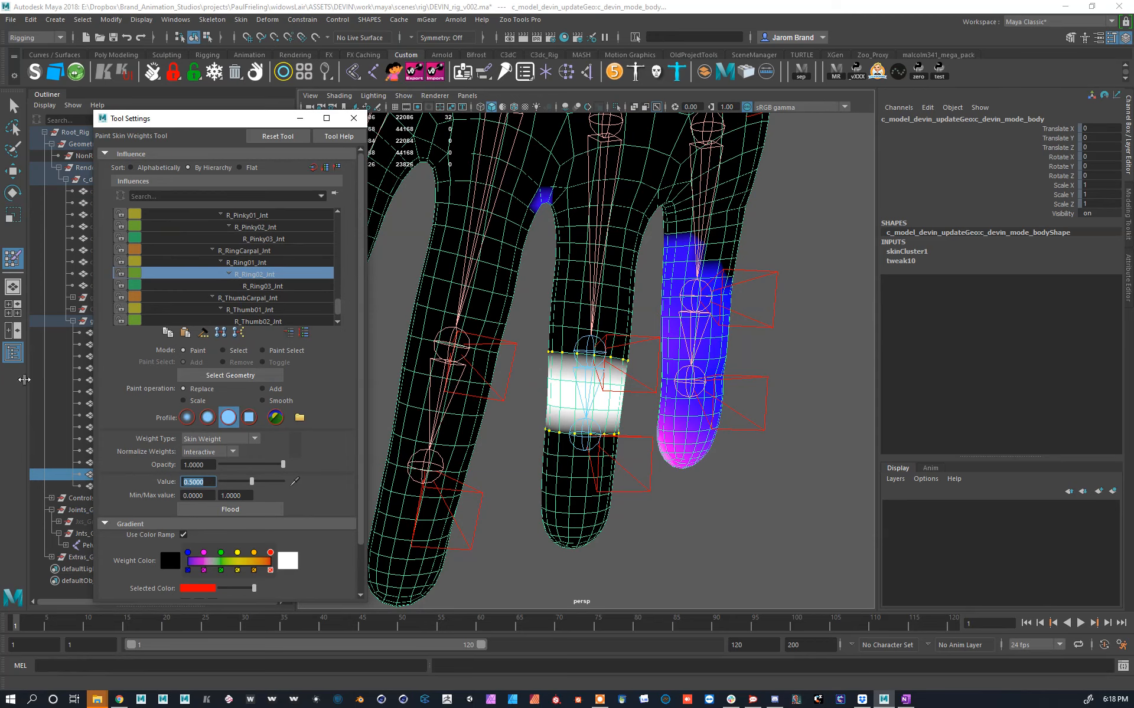
{"action": "left_click_drag", "start_coordinate": [558, 211], "coordinate": [526, 234], "text": "alt"}
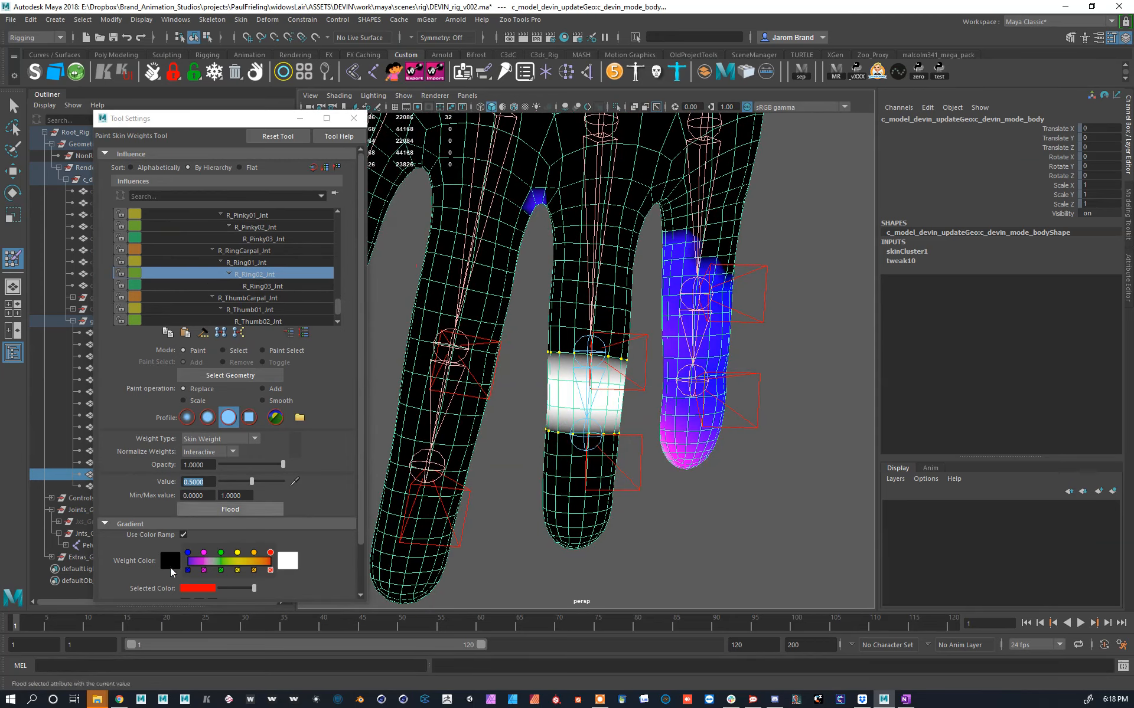
{"action": "left_click", "coordinate": [218, 511]}
Step: Set the paint value back to 1 and erase R_Ring02_Jnt's stray weights from the webbing between the middle and ring fingers
{"action": "left_click_drag", "start_coordinate": [607, 322], "coordinate": [584, 310], "text": "alt"}
{"action": "key", "text": "w"}
{"action": "key", "text": "y"}
{"action": "left_click", "coordinate": [550, 282]}
{"action": "key", "text": "ctrl+z"}
{"action": "type", "text": "1"}
{"action": "key", "text": "Return"}
{"action": "left_click_drag", "start_coordinate": [552, 222], "coordinate": [539, 261]}
{"action": "key", "text": "ctrl+z"}
{"action": "left_click_drag", "start_coordinate": [443, 335], "coordinate": [662, 378], "text": "alt"}
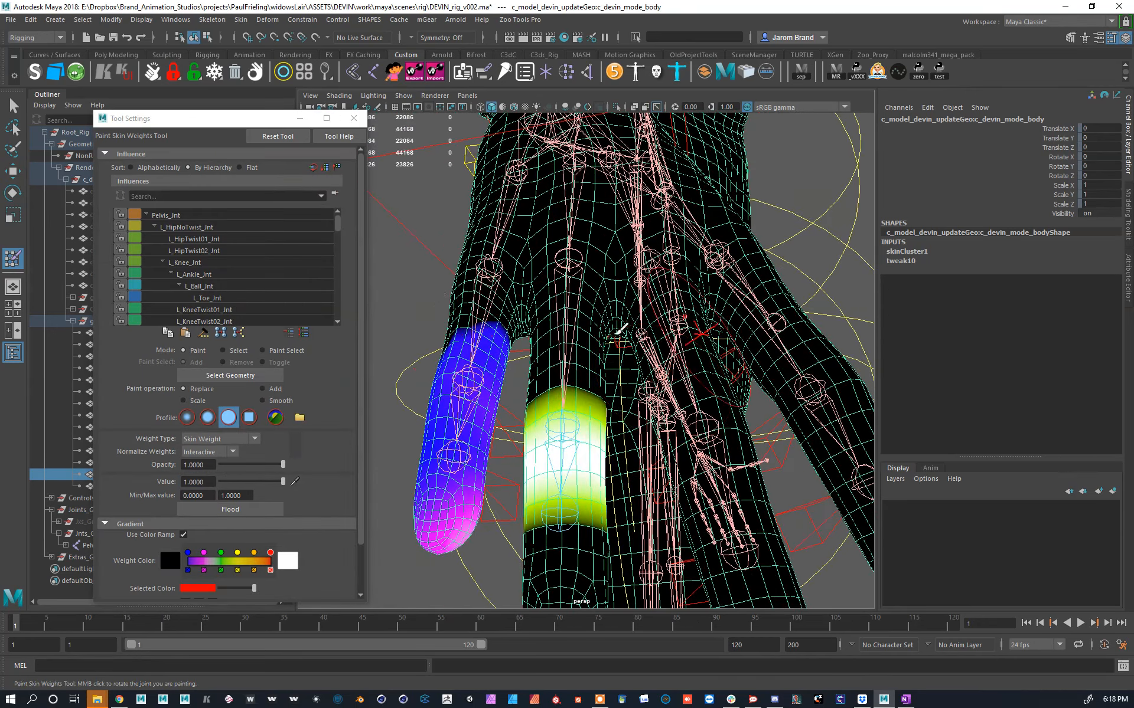
Step: Select the pinky fingertip's vertices up to its last joint and flood them with a Replace weight of 1.0 for R_Pinky03_Jnt
{"action": "mouse_move", "coordinate": [466, 366]}
{"action": "left_mouse_down", "text": "alt"}
{"action": "mouse_move", "coordinate": [534, 364]}
{"action": "mouse_move", "coordinate": [507, 396]}
{"action": "mouse_move", "coordinate": [444, 390]}
{"action": "left_mouse_up", "text": "alt"}
{"action": "key", "text": "w"}
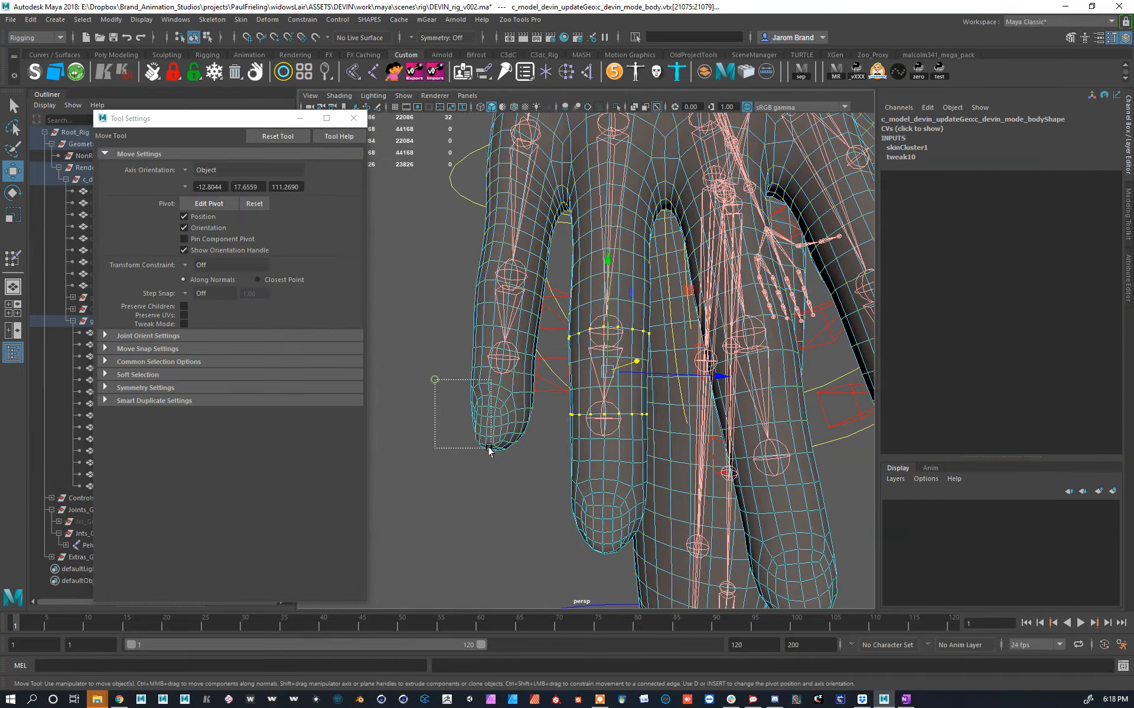
{"action": "left_click_drag", "start_coordinate": [529, 476], "coordinate": [542, 481]}
{"action": "key", "text": "shift+period"}
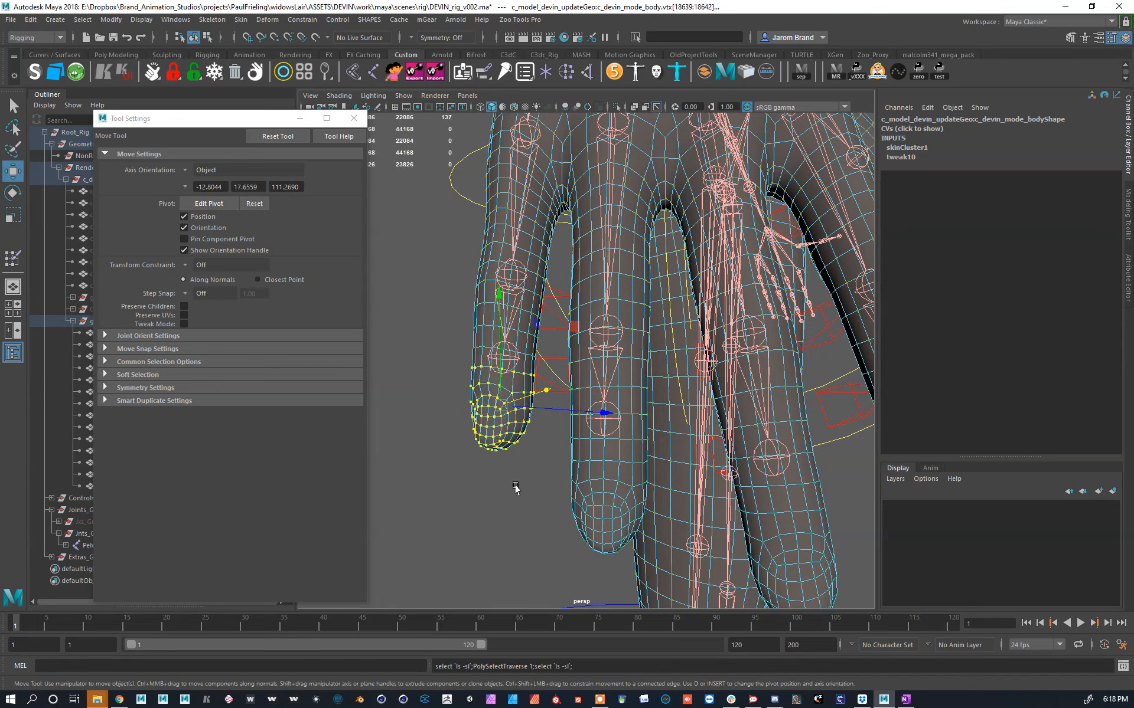
{"action": "right_click_drag", "start_coordinate": [511, 360], "coordinate": [490, 339]}
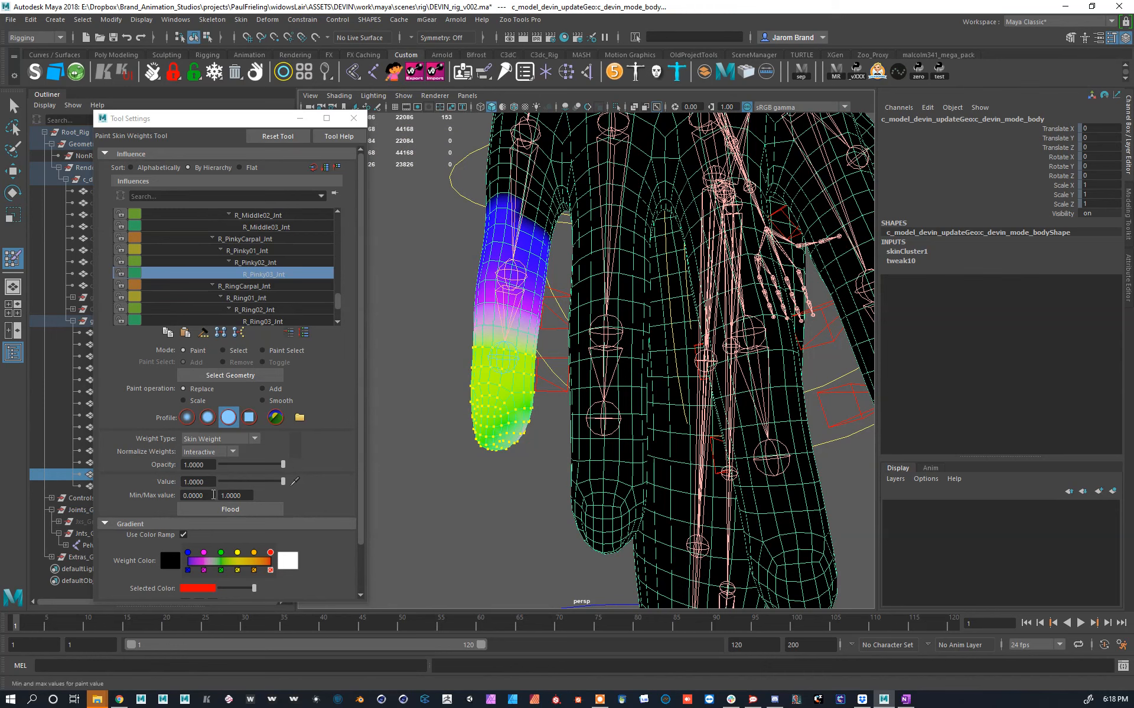
{"action": "left_click", "coordinate": [243, 509]}
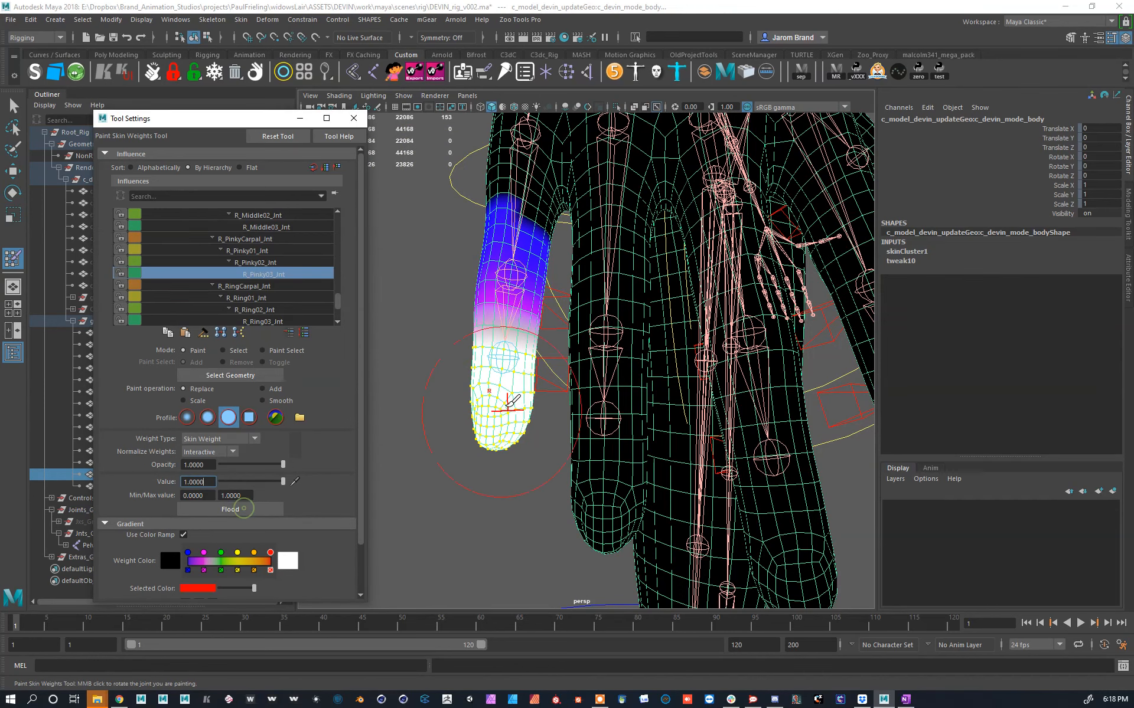
Step: Select the loops between the pinky's last two joints and flood their vertices with a Replace weight of 1.0 for R_Pinky02_Jnt
{"action": "left_click_drag", "start_coordinate": [507, 398], "coordinate": [512, 414], "text": "alt"}
{"action": "key", "text": "w"}
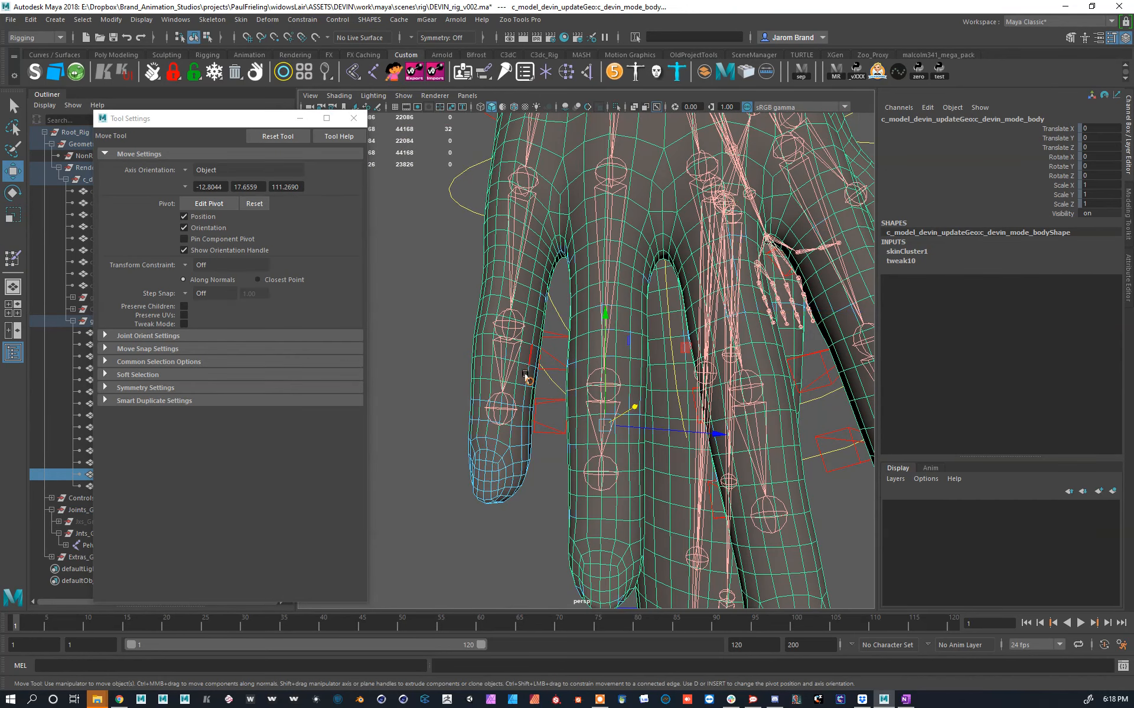
{"action": "double_click", "coordinate": [522, 369]}
{"action": "double_click", "coordinate": [521, 365], "text": "shift"}
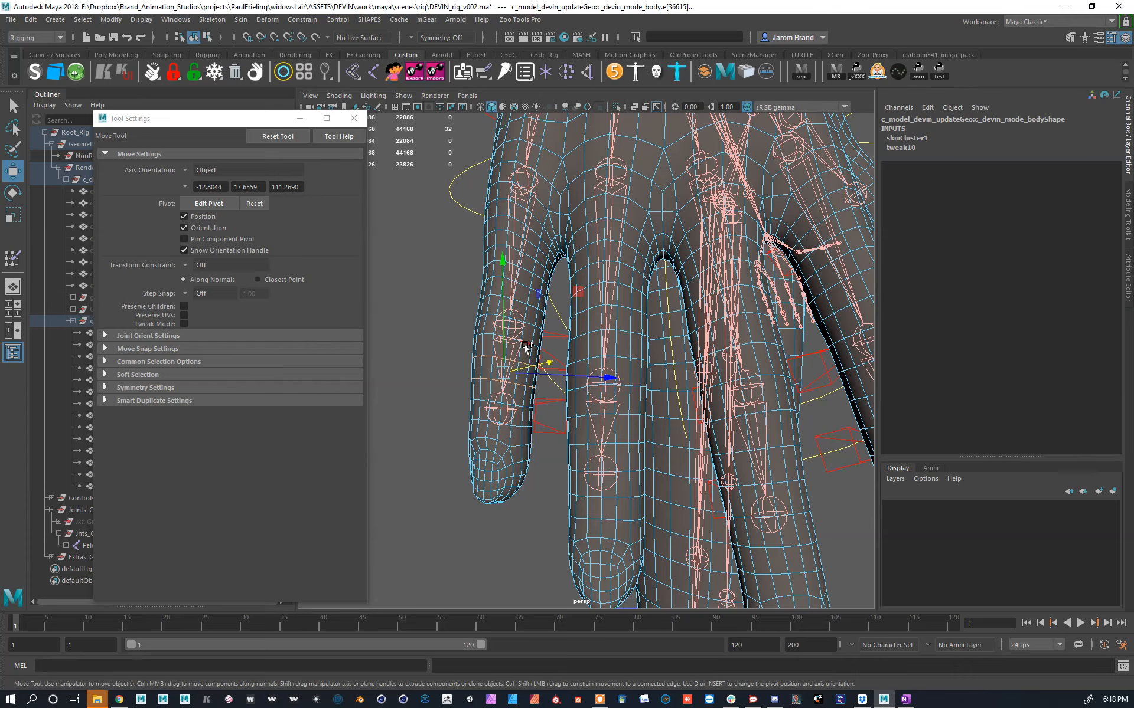
{"action": "left_click_drag", "start_coordinate": [524, 355], "coordinate": [699, 374], "text": "alt"}
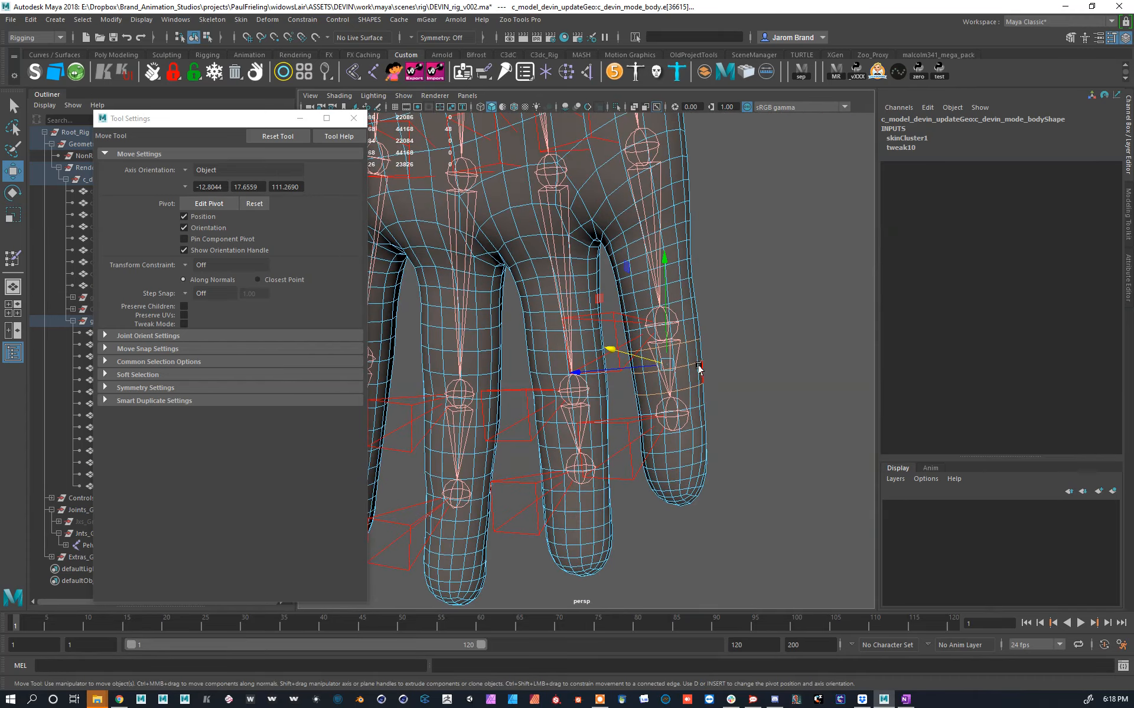
{"action": "key", "text": "y"}
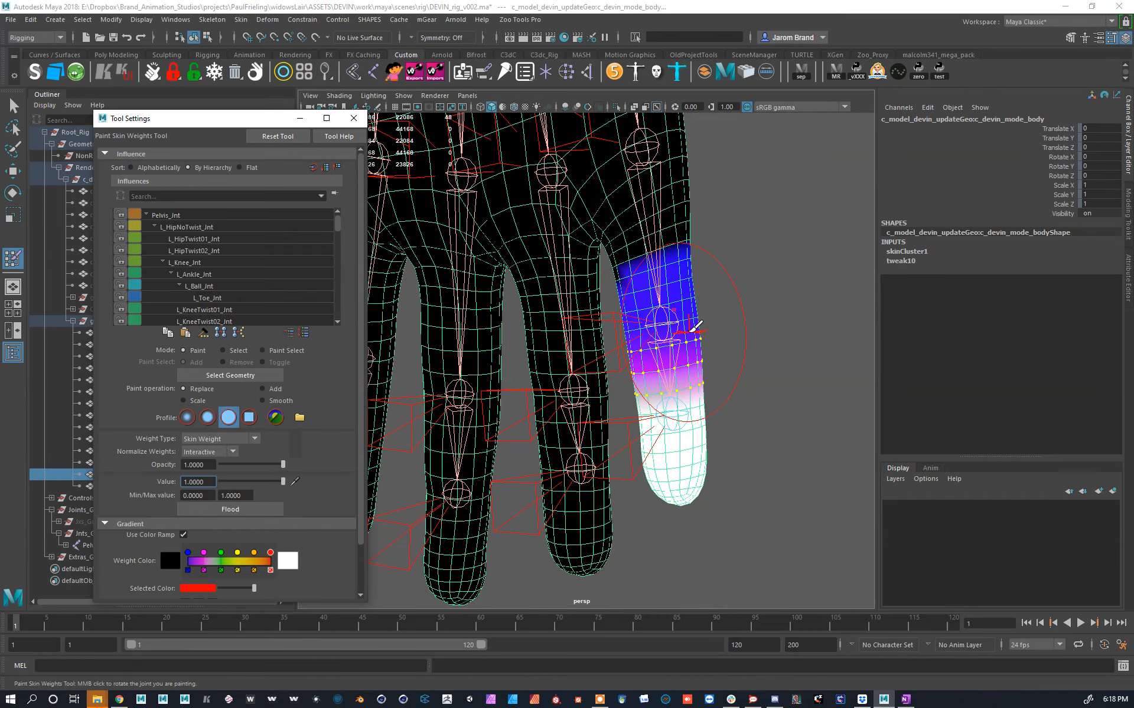
{"action": "right_click_drag", "start_coordinate": [666, 326], "coordinate": [650, 336]}
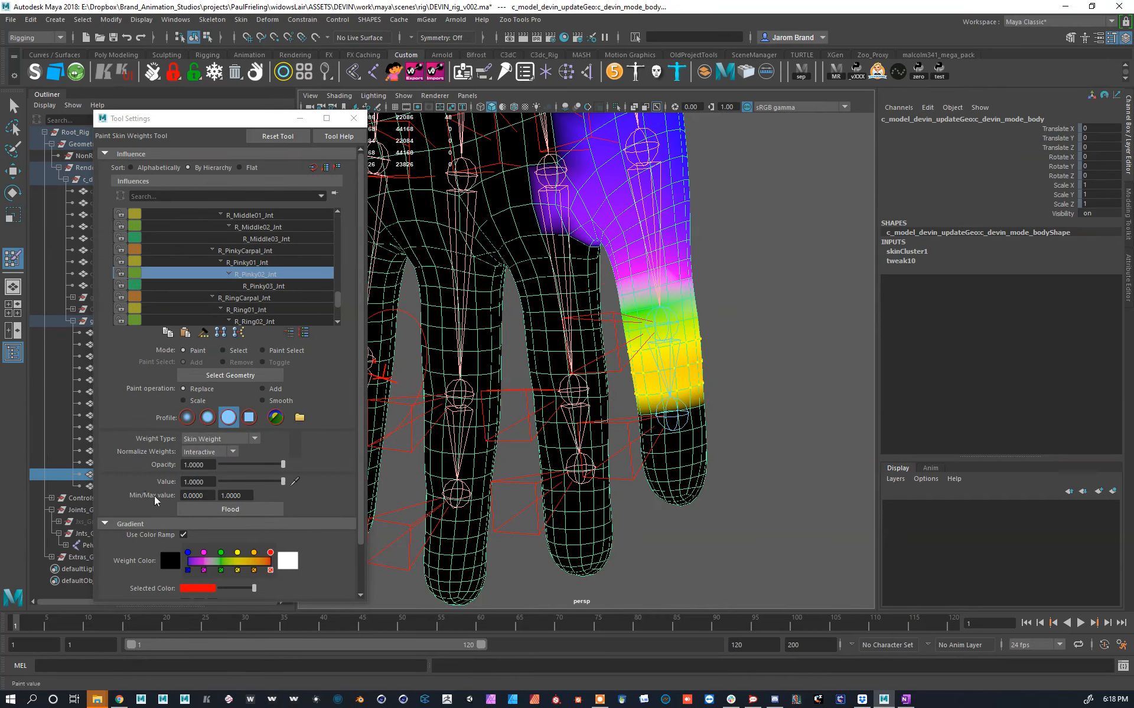
{"action": "left_click", "coordinate": [228, 505]}
{"action": "mouse_move", "coordinate": [639, 354]}
{"action": "left_mouse_down", "text": "alt"}
{"action": "mouse_move", "coordinate": [655, 391]}
{"action": "mouse_move", "coordinate": [684, 380]}
{"action": "left_mouse_up", "text": "alt"}
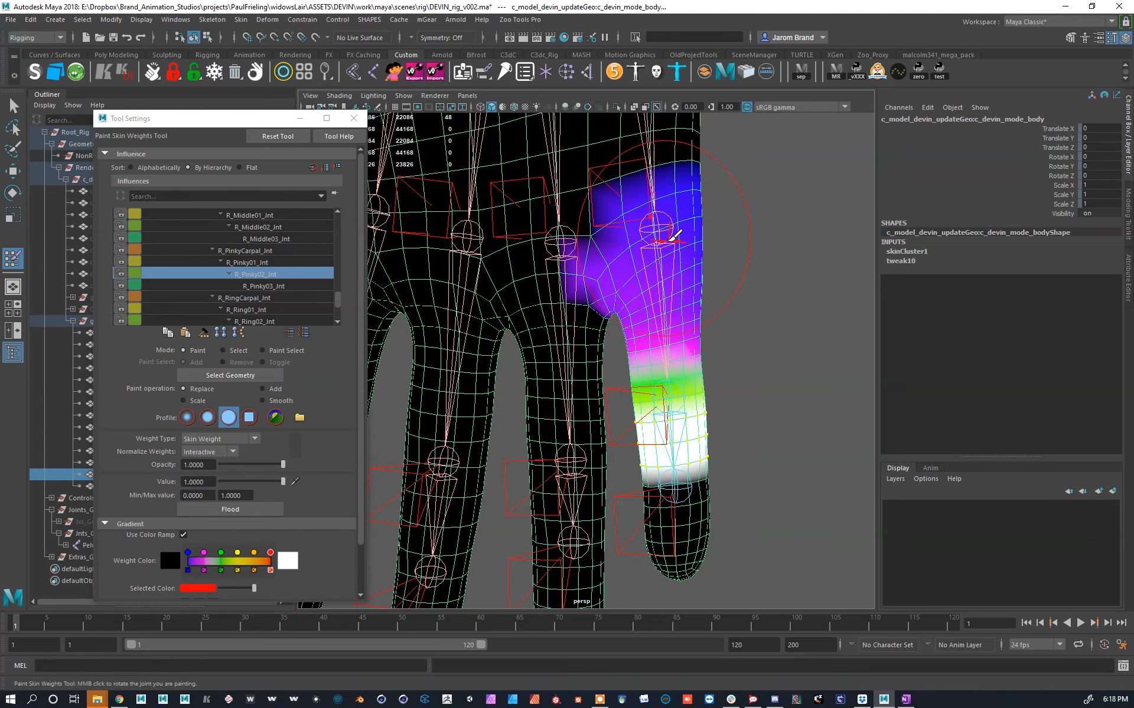
Step: Select the pinky fingertip's vertices and grow the selection along the whole finger up to its knuckle
{"action": "key", "text": "w"}
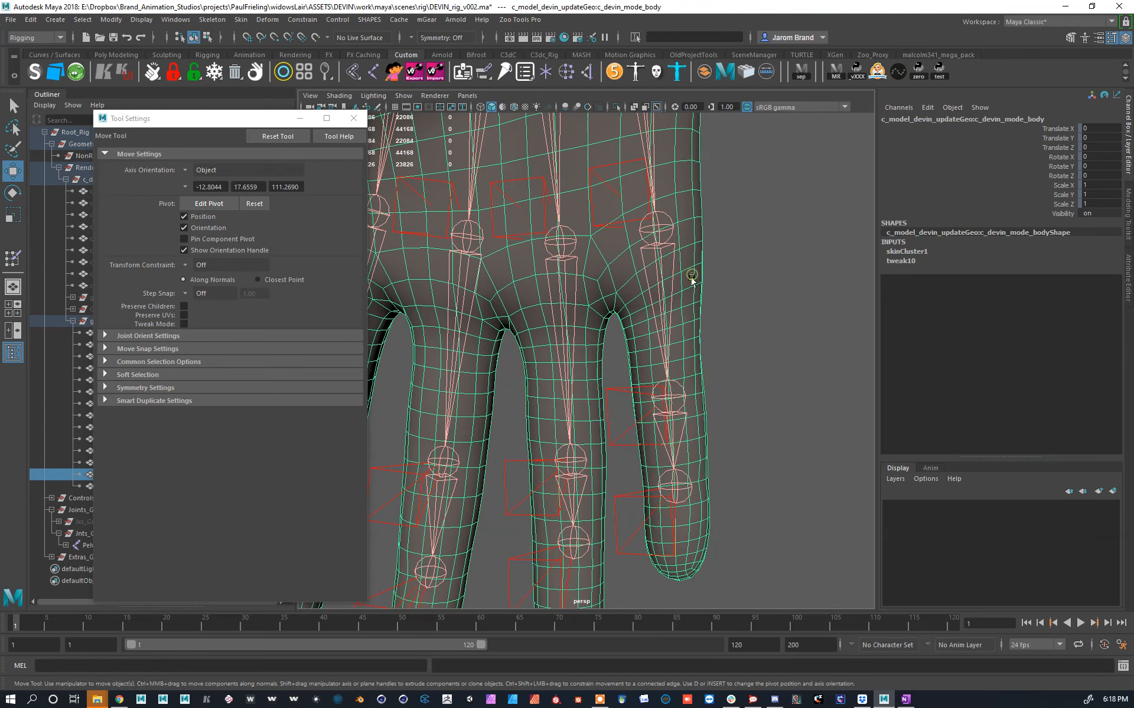
{"action": "right_click_drag", "start_coordinate": [692, 278], "coordinate": [686, 245]}
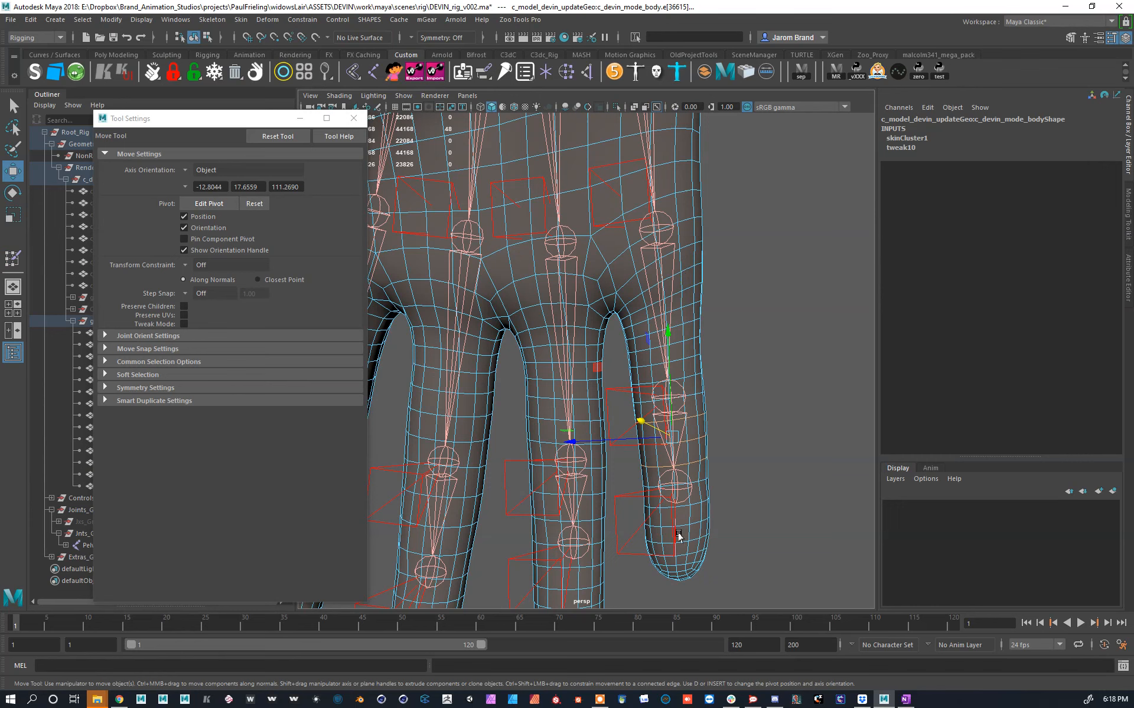
{"action": "right_click_drag", "start_coordinate": [689, 558], "coordinate": [638, 576]}
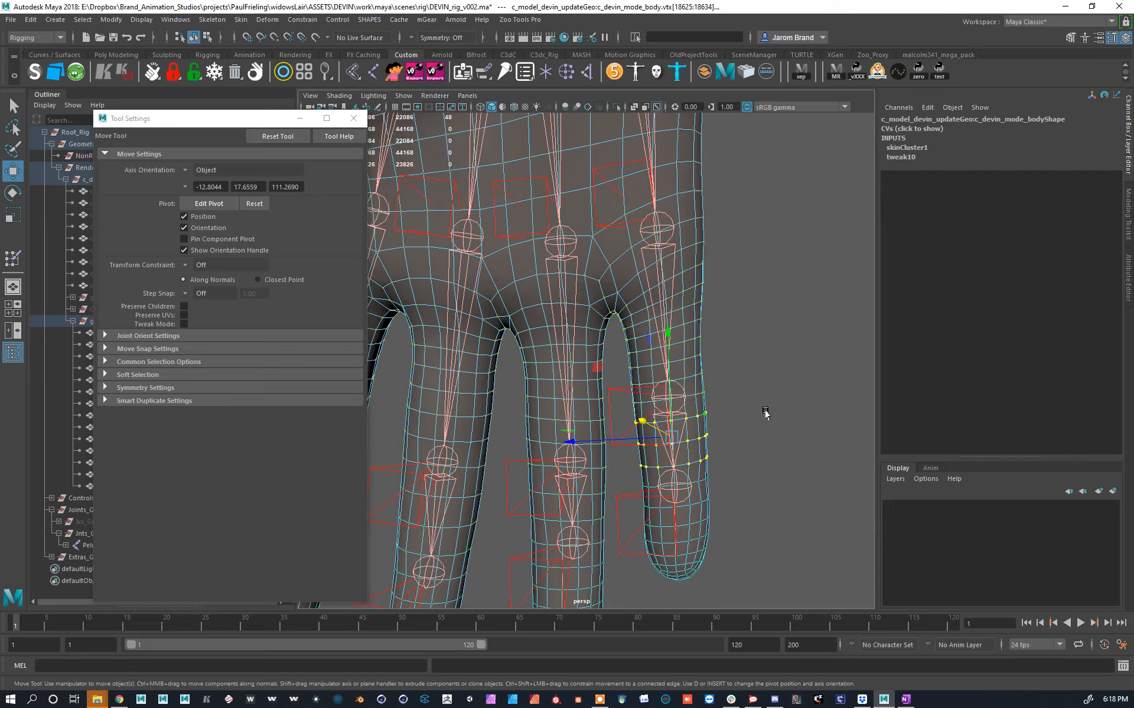
{"action": "left_click_drag", "start_coordinate": [749, 412], "coordinate": [754, 405], "text": "alt"}
{"action": "left_click_drag", "start_coordinate": [747, 586], "coordinate": [596, 511]}
{"action": "key", "text": "shift+period"}
{"action": "key", "text": "shift+period"}
{"action": "key", "text": "shift+period"}
{"action": "key", "text": "shift+period"}
{"action": "key", "text": "shift+period"}
{"action": "key", "text": "shift+period"}
{"action": "key", "text": "shift+period"}
{"action": "key", "text": "shift+period"}
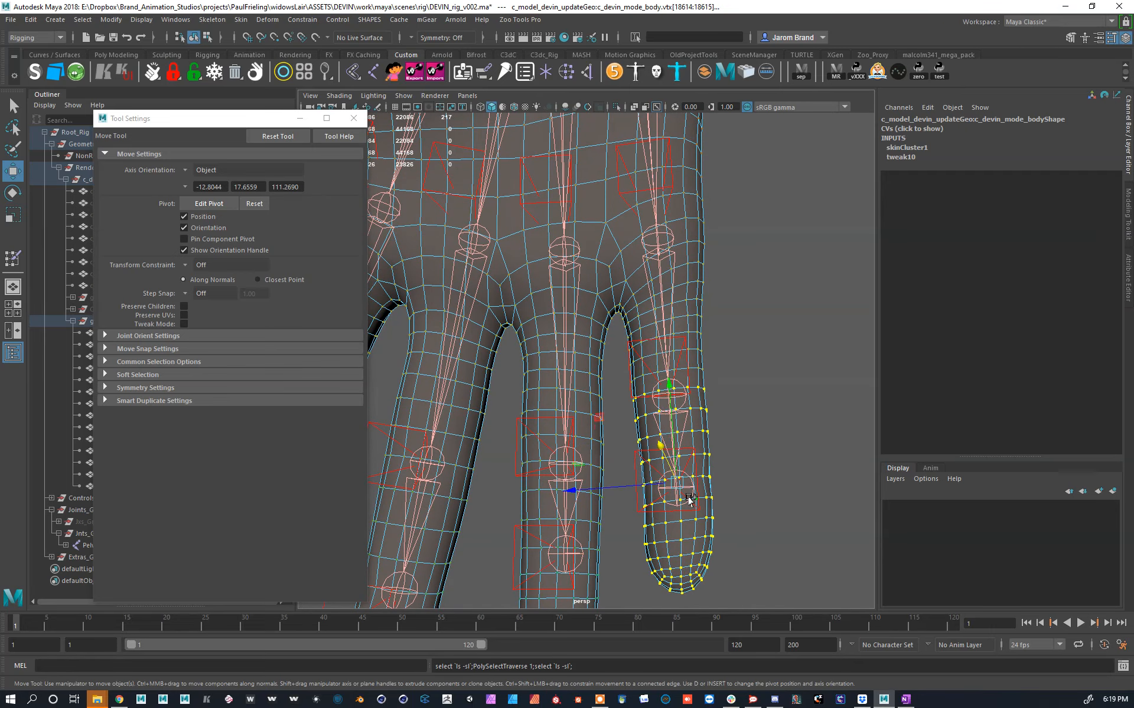
{"action": "key", "text": "shift+period"}
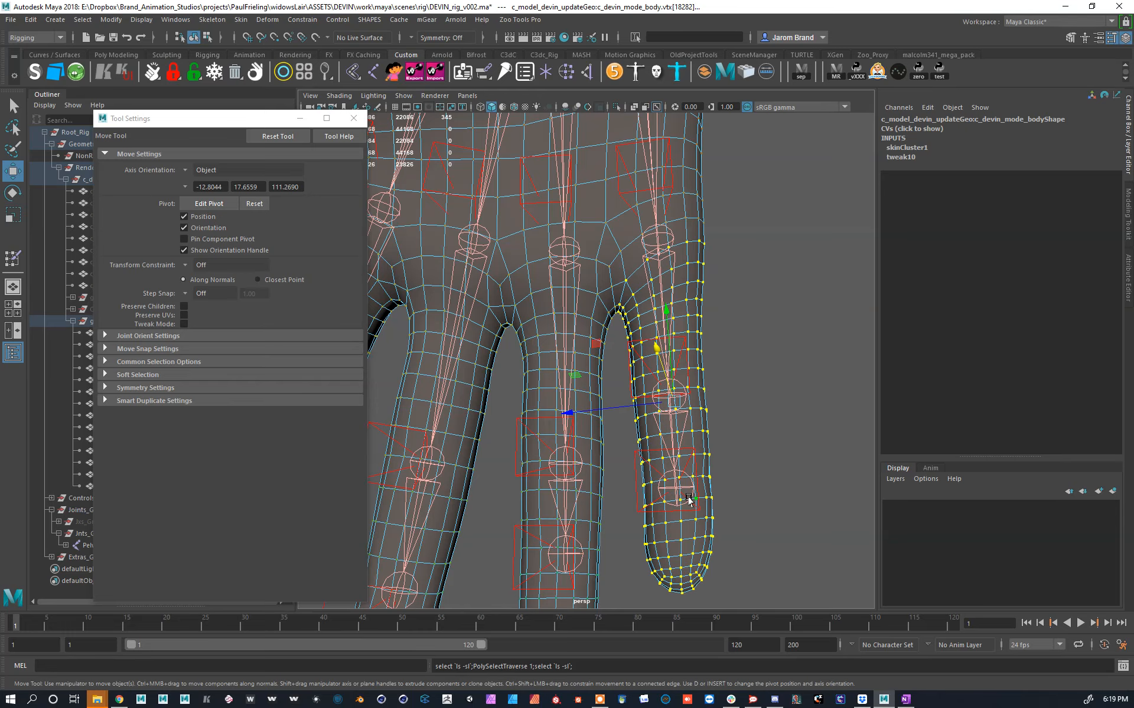
{"action": "left_click_drag", "start_coordinate": [751, 408], "coordinate": [582, 445], "text": "alt"}
{"action": "key", "text": "shift+period"}
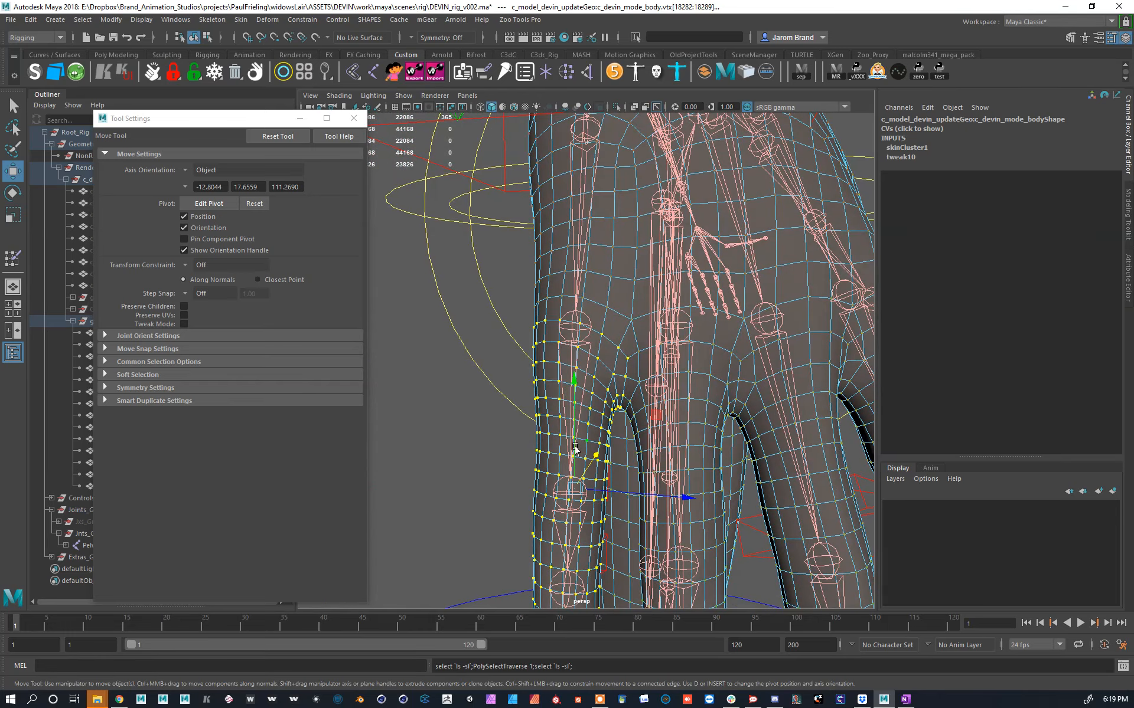
Step: Flood the selected pinky vertices, from fingertip to knuckle, with a Replace weight of 1.0 for R_Pinky01_Jnt
{"action": "right_click_drag", "start_coordinate": [590, 367], "coordinate": [508, 217]}
{"action": "left_click_drag", "start_coordinate": [635, 296], "coordinate": [590, 269], "text": "alt"}
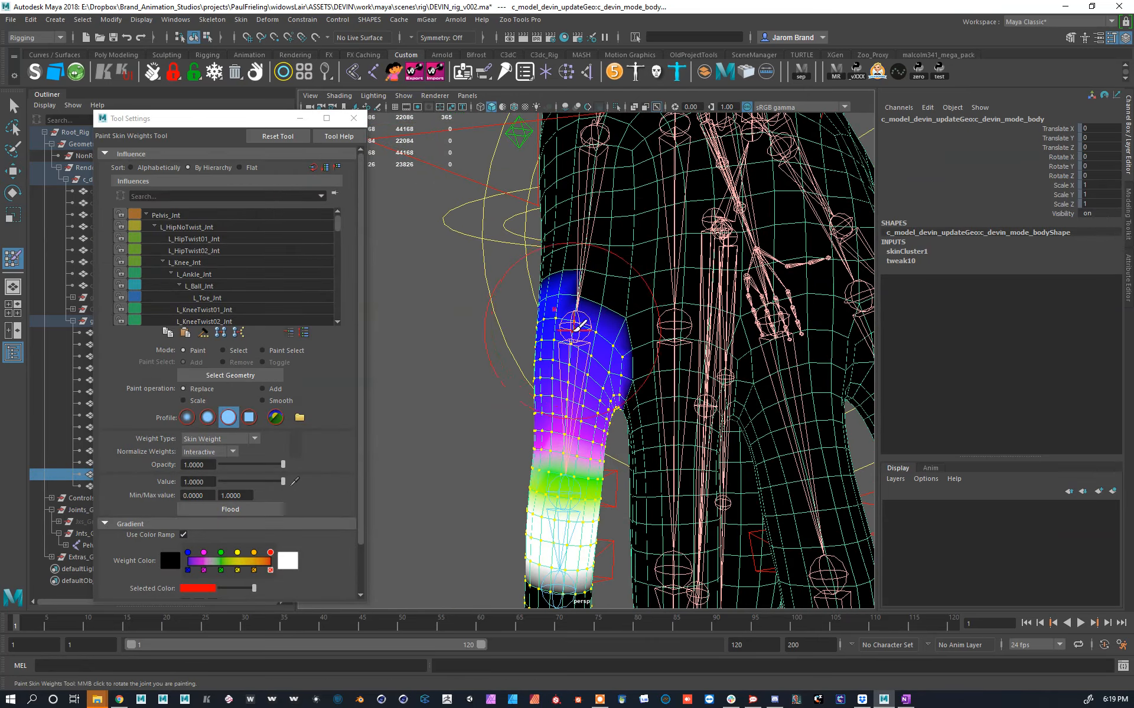
{"action": "right_click_drag", "start_coordinate": [574, 271], "coordinate": [575, 257]}
{"action": "left_click_drag", "start_coordinate": [607, 325], "coordinate": [580, 302], "text": "alt"}
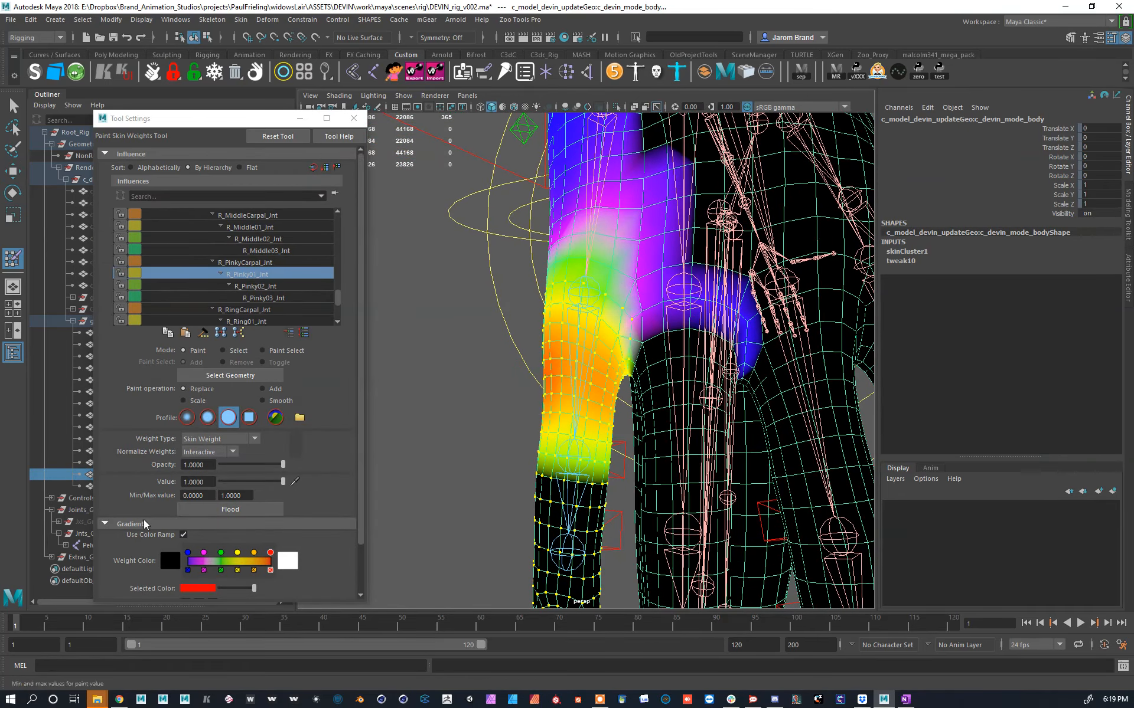
{"action": "left_click", "coordinate": [230, 509]}
{"action": "left_click_drag", "start_coordinate": [597, 374], "coordinate": [607, 313], "text": "alt"}
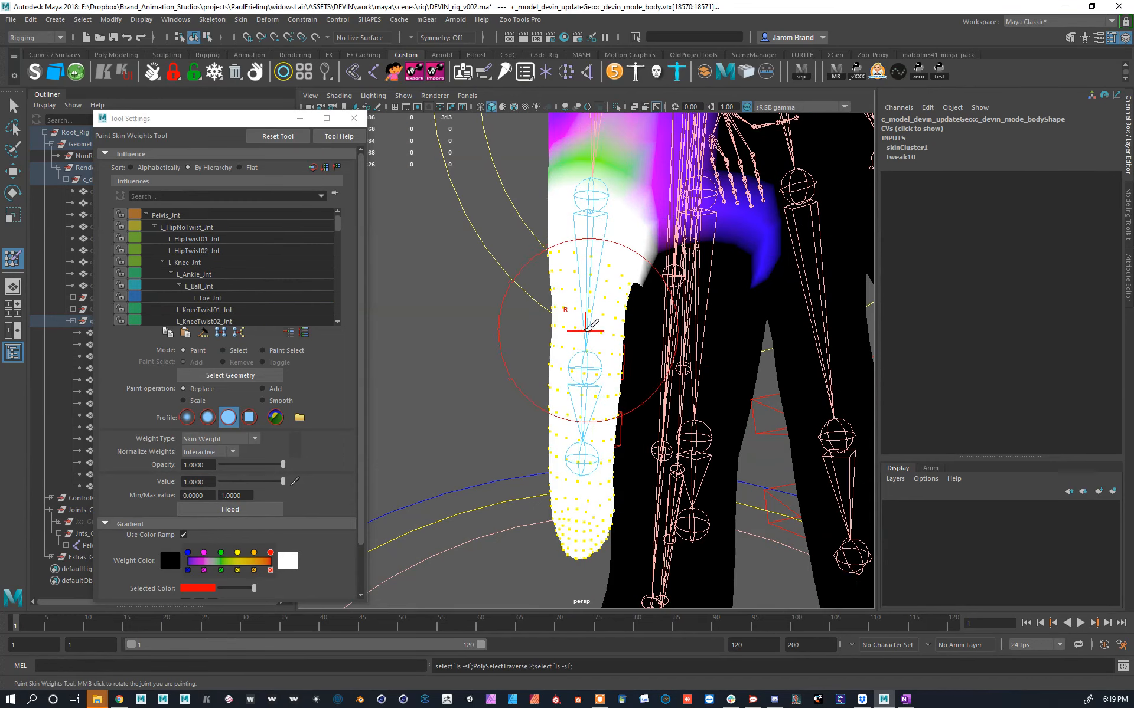
{"action": "key", "text": "w"}
{"action": "left_click", "coordinate": [489, 280]}
{"action": "left_click", "coordinate": [695, 298]}
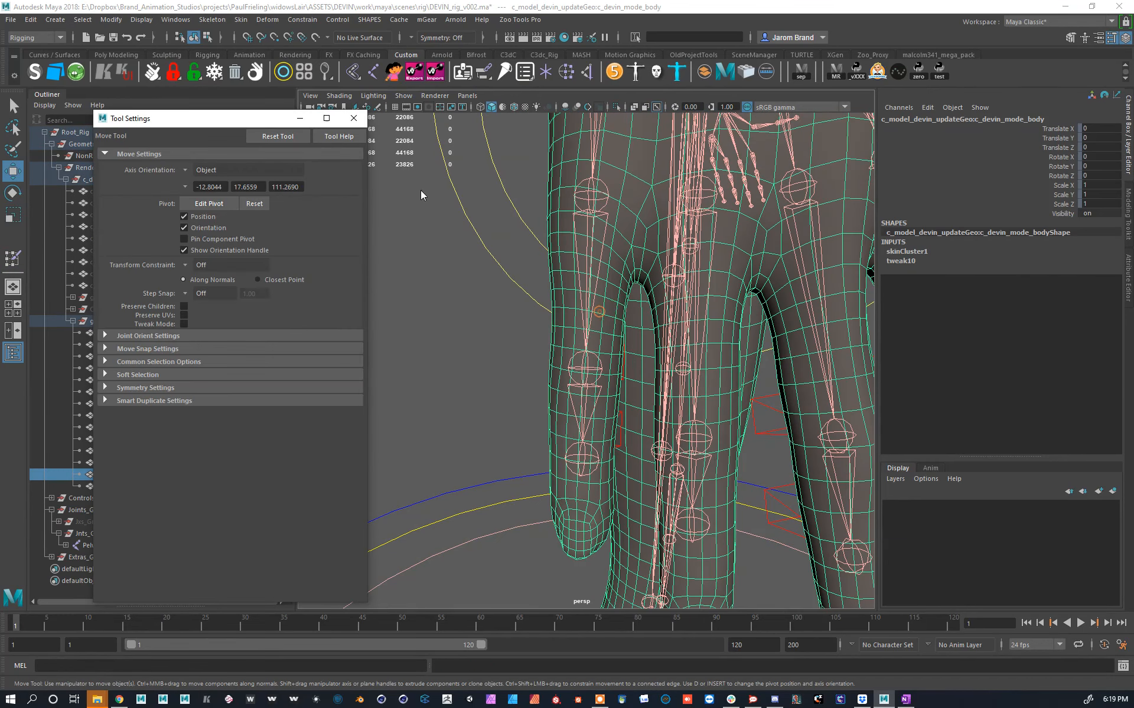
{"action": "key", "text": "y"}
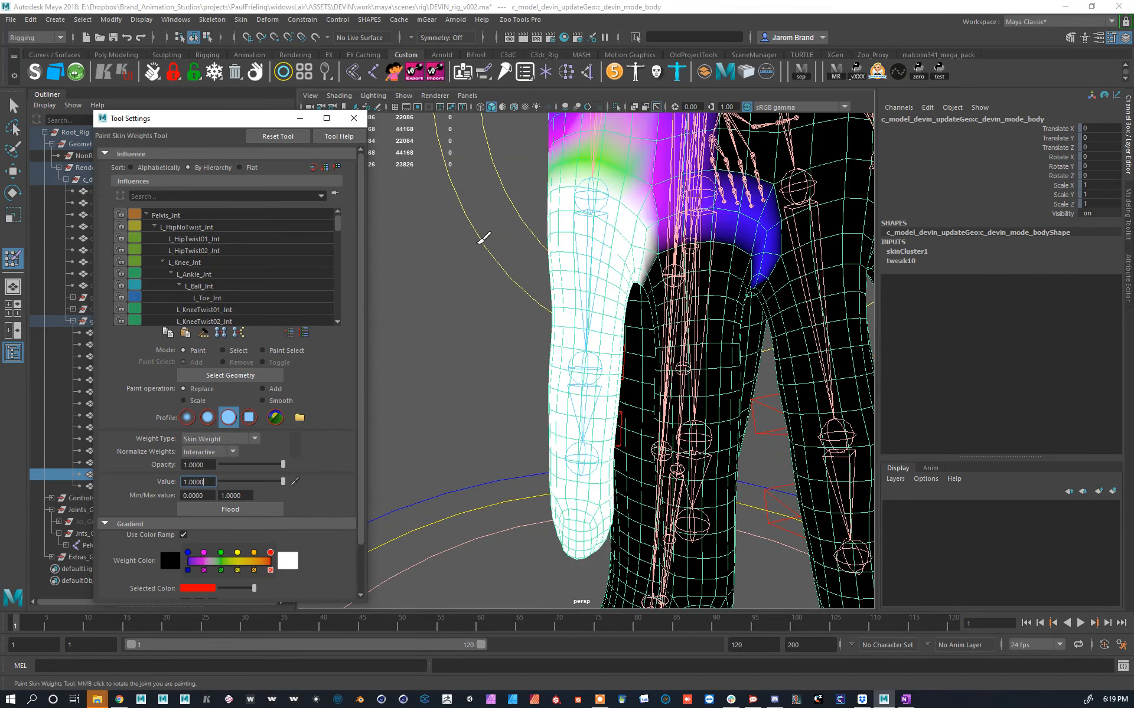
{"action": "left_click", "coordinate": [480, 358]}
{"action": "key", "text": "w"}
{"action": "left_click", "coordinate": [480, 358]}
{"action": "left_click", "coordinate": [606, 323]}
Step: Select the pinky fingertip's vertices and grow the selection up to the finger's middle joint
{"action": "right_click_drag", "start_coordinate": [607, 322], "coordinate": [520, 316]}
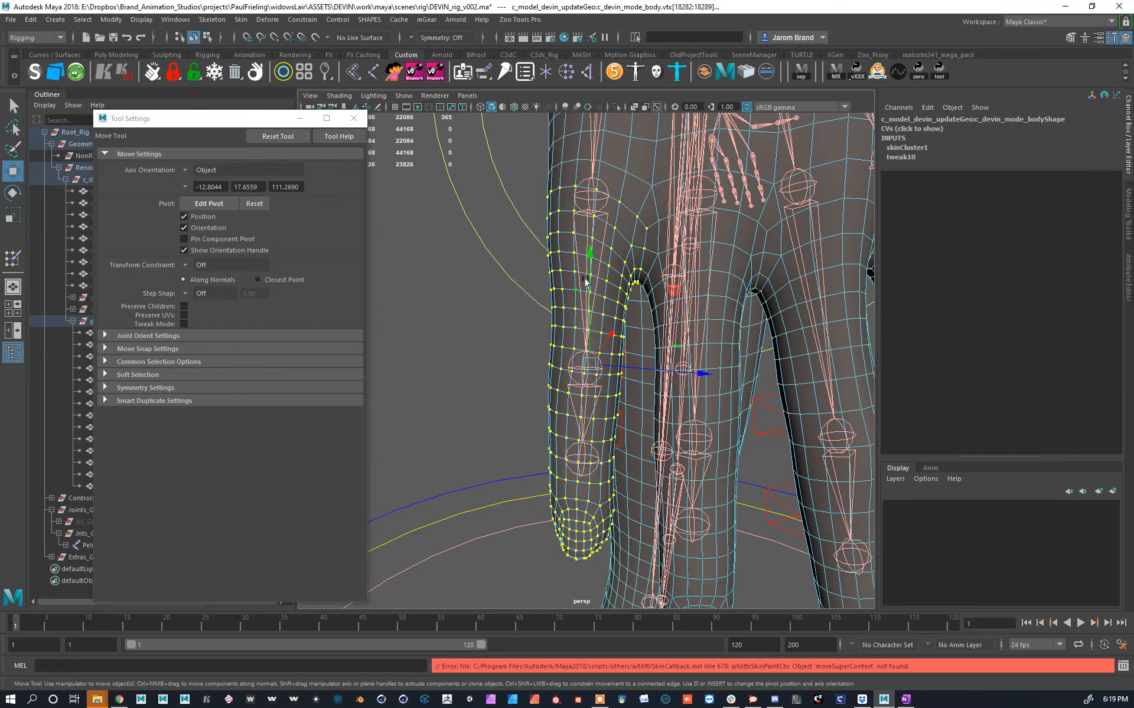
{"action": "left_click", "coordinate": [608, 279]}
{"action": "key", "text": "ctrl+z"}
{"action": "left_click_drag", "start_coordinate": [575, 487], "coordinate": [548, 477], "text": "alt"}
{"action": "left_click_drag", "start_coordinate": [618, 612], "coordinate": [613, 614]}
{"action": "key", "text": "shift+period"}
{"action": "key", "text": "shift+period"}
{"action": "key", "text": "shift+period"}
{"action": "key", "text": "shift+period"}
{"action": "key", "text": "shift+period"}
{"action": "key", "text": "shift+period"}
{"action": "key", "text": "shift+period"}
{"action": "key", "text": "shift+period"}
{"action": "key", "text": "shift+comma"}
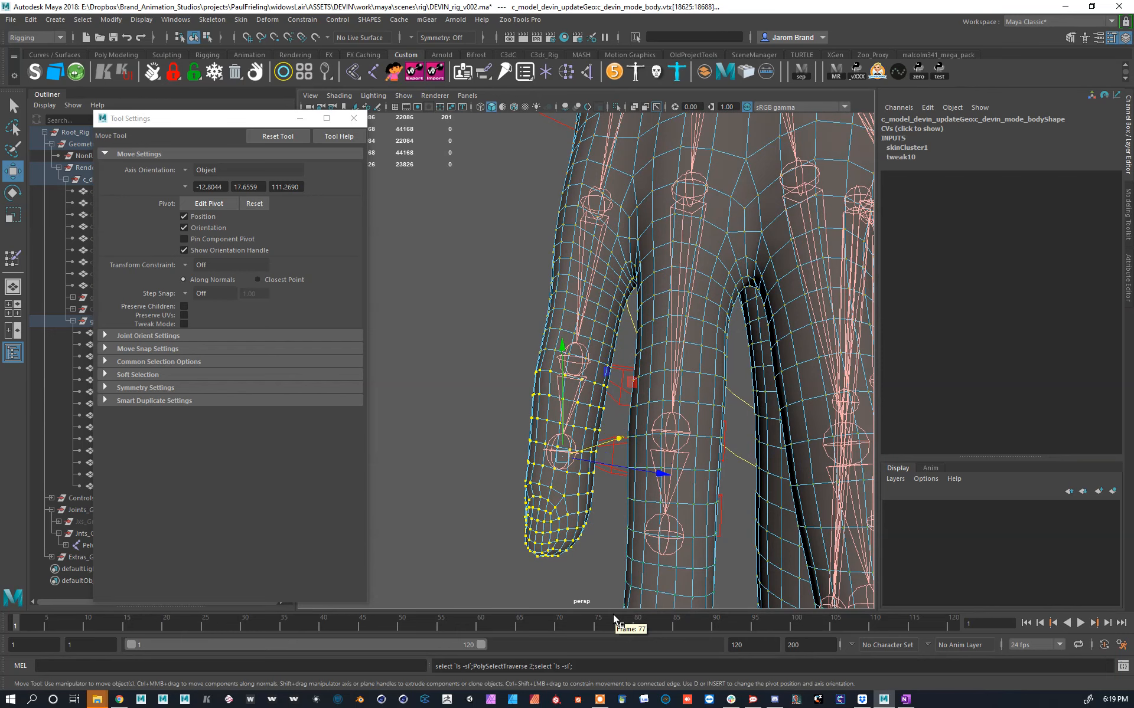
{"action": "key", "text": "shift+period"}
Step: Flood the selected outer part of the pinky with a Replace weight of 1.0 for R_Pinky02_Jnt
{"action": "left_click_drag", "start_coordinate": [567, 484], "coordinate": [550, 403], "text": "alt"}
{"action": "right_click_drag", "start_coordinate": [589, 399], "coordinate": [513, 302]}
{"action": "right_click_drag", "start_coordinate": [584, 370], "coordinate": [536, 370]}
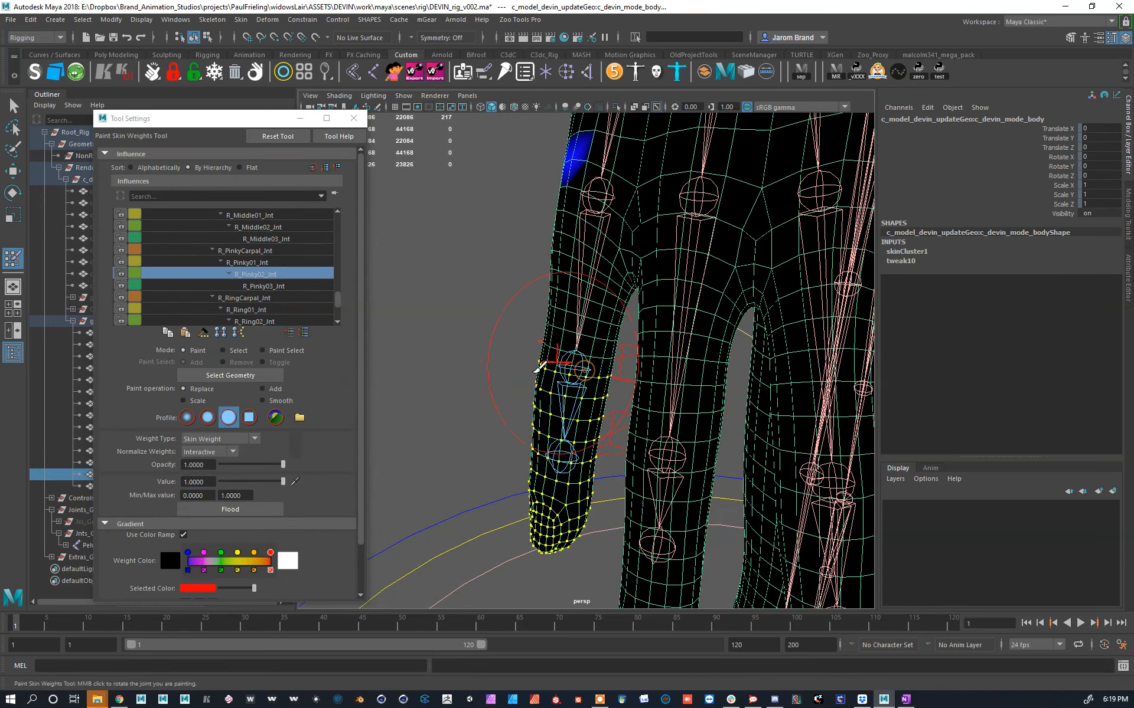
{"action": "left_click", "coordinate": [231, 508]}
{"action": "left_click_drag", "start_coordinate": [408, 463], "coordinate": [532, 423], "text": "alt"}
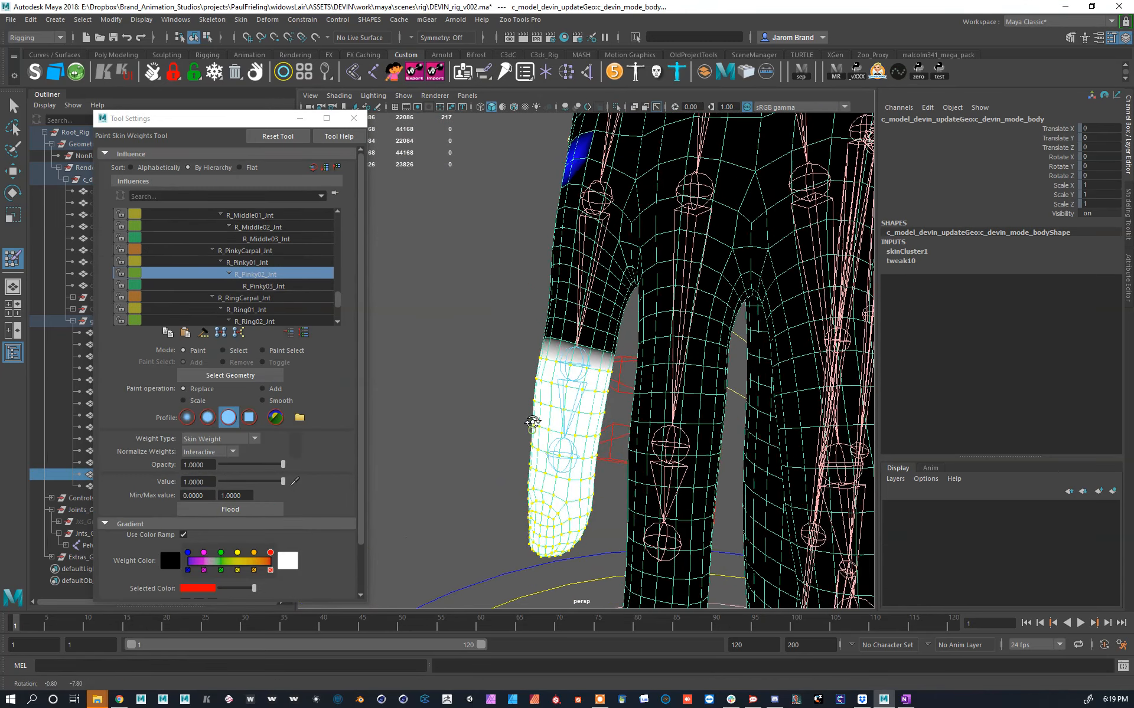
Step: Shrink the vertex selection to the pinky's last joint and flood it with a Replace weight of 1.0 for R_Pinky03_Jnt
{"action": "key", "text": "shift+comma"}
{"action": "key", "text": "shift+comma"}
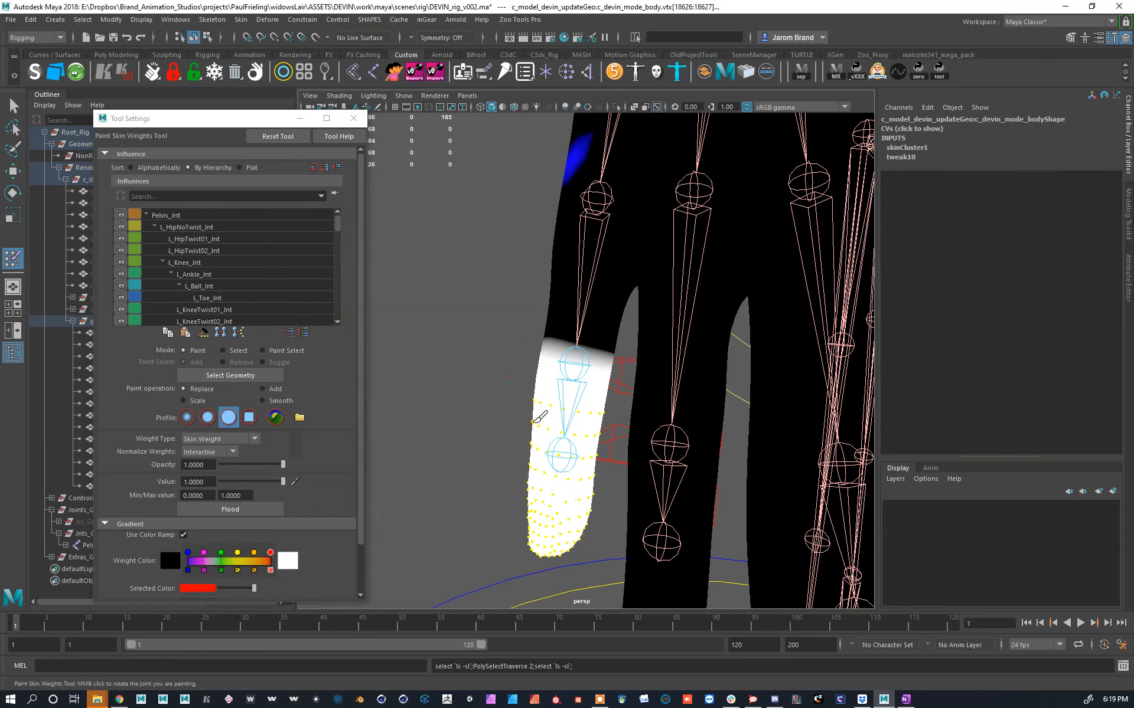
{"action": "key", "text": "shift+comma"}
{"action": "right_click_drag", "start_coordinate": [574, 451], "coordinate": [586, 385]}
{"action": "left_click", "coordinate": [230, 508]}
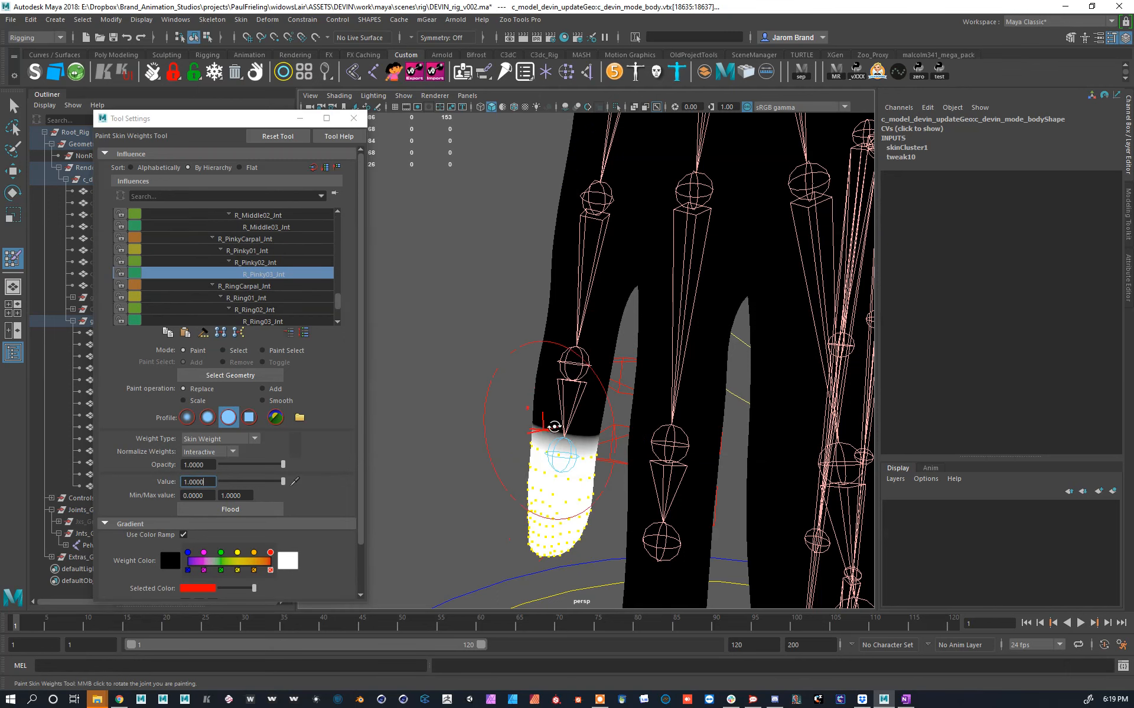
Step: Select the edge loops at the pinky's last two joints, convert them to vertices and make R_Pinky02_Jnt the paint influence
{"action": "key", "text": "w"}
{"action": "left_click", "coordinate": [584, 404]}
{"action": "key", "text": "F10"}
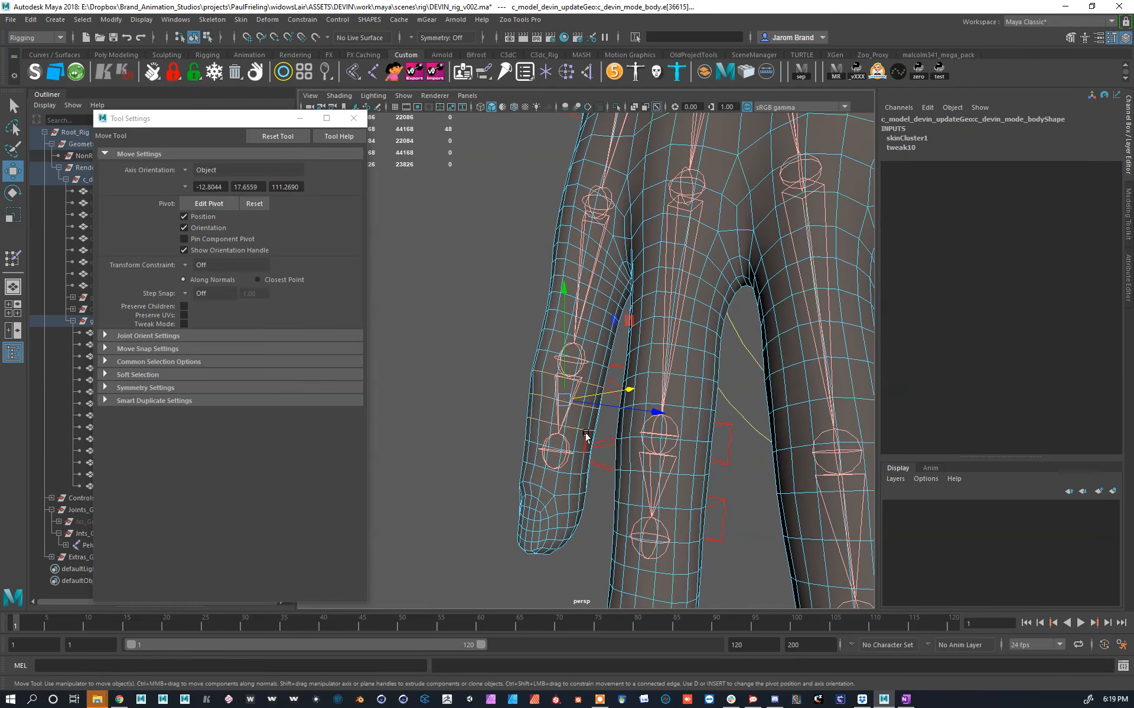
{"action": "double_click", "coordinate": [576, 453]}
{"action": "double_click", "coordinate": [595, 363], "text": "shift"}
{"action": "key", "text": "ctrl+F9"}
{"action": "key", "text": "y"}
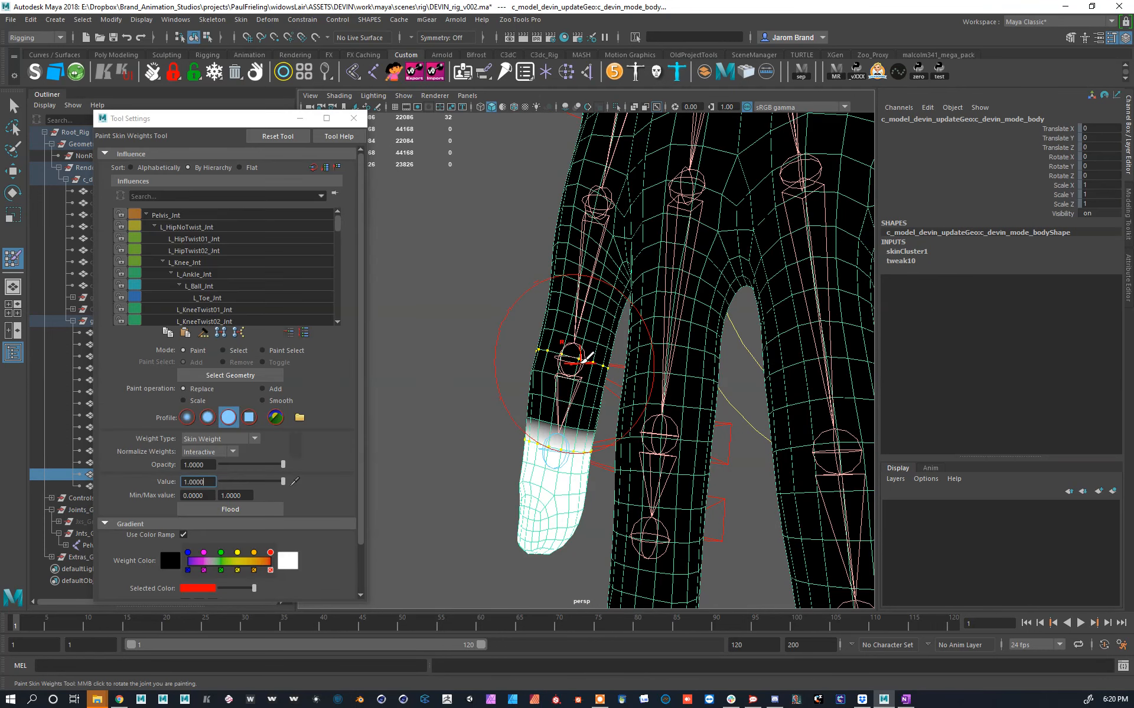
{"action": "right_click_drag", "start_coordinate": [579, 360], "coordinate": [561, 378]}
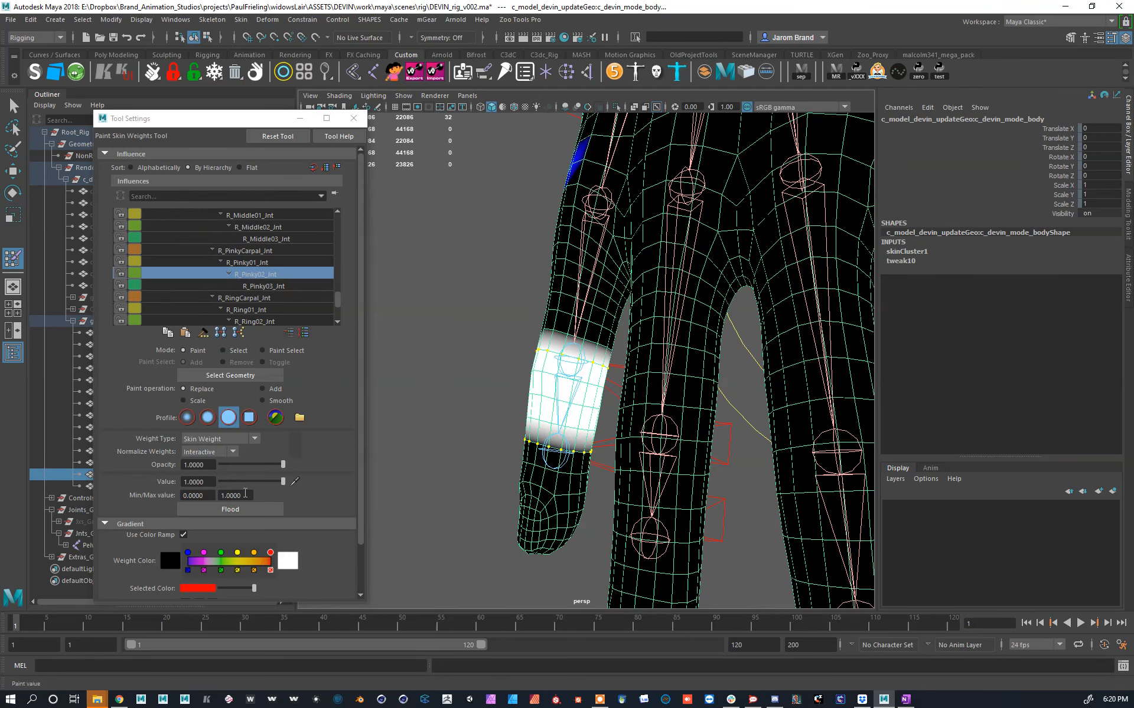
Step: Select the vertex loop around the pinky's middle joint and flood it with a Replace weight of 1.0 for R_Pinky01_Jnt
{"action": "key", "text": "w"}
{"action": "mouse_move", "coordinate": [596, 340]}
{"action": "right_mouse_down"}
{"action": "mouse_move", "coordinate": [596, 302]}
{"action": "mouse_move", "coordinate": [517, 334]}
{"action": "right_mouse_up"}
{"action": "double_click", "coordinate": [596, 362]}
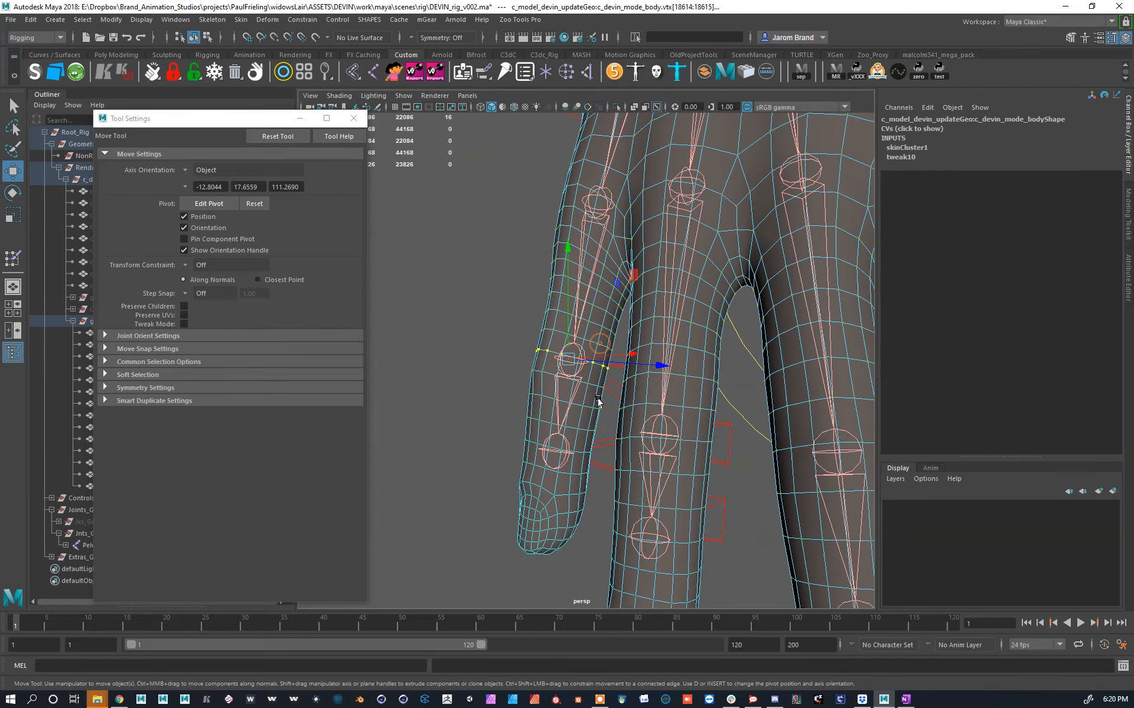
{"action": "key", "text": "y"}
{"action": "right_click", "coordinate": [582, 232]}
{"action": "left_click", "coordinate": [583, 232]}
{"action": "left_click", "coordinate": [275, 509]}
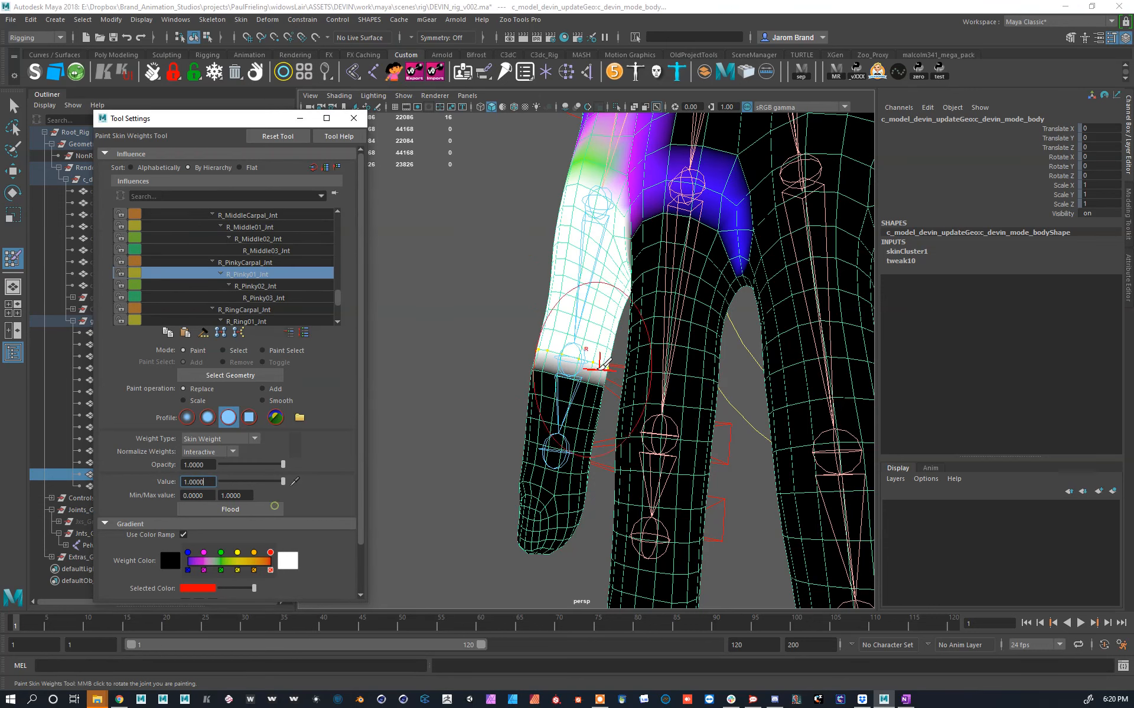
Step: Select the edge loops around the pinky's middle and last joints and convert them to vertices
{"action": "key", "text": "w"}
{"action": "right_click_drag", "start_coordinate": [582, 408], "coordinate": [591, 353]}
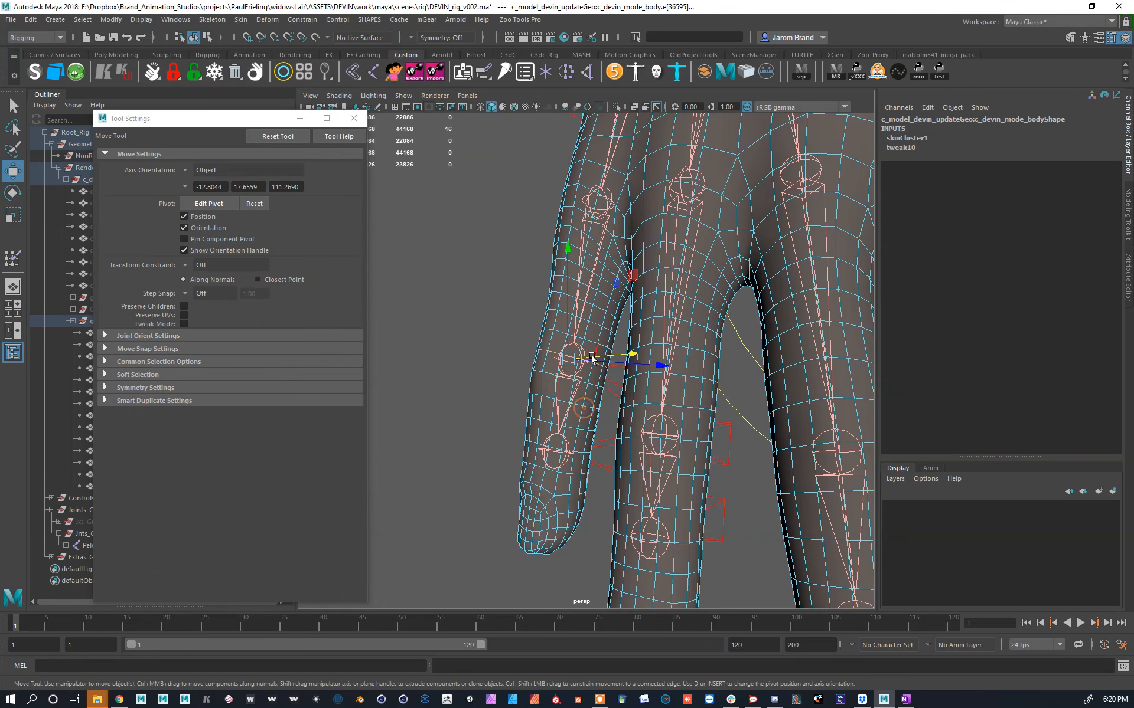
{"action": "double_click", "coordinate": [579, 450], "text": "shift"}
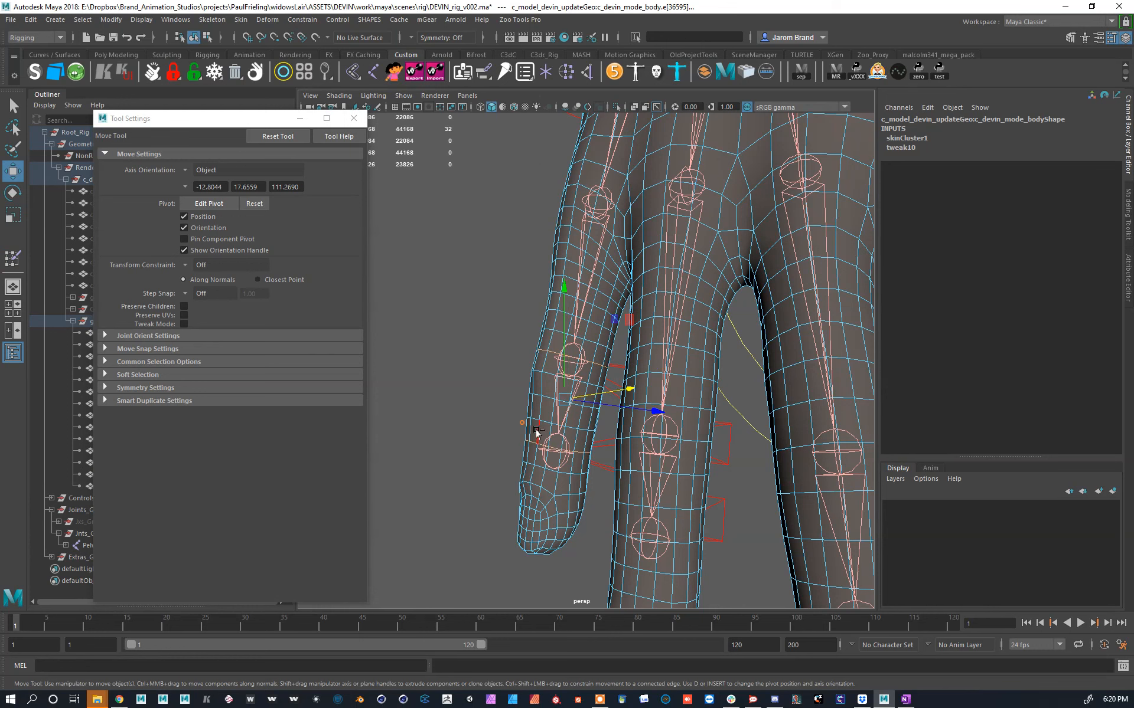
{"action": "key", "text": "ctrl+z"}
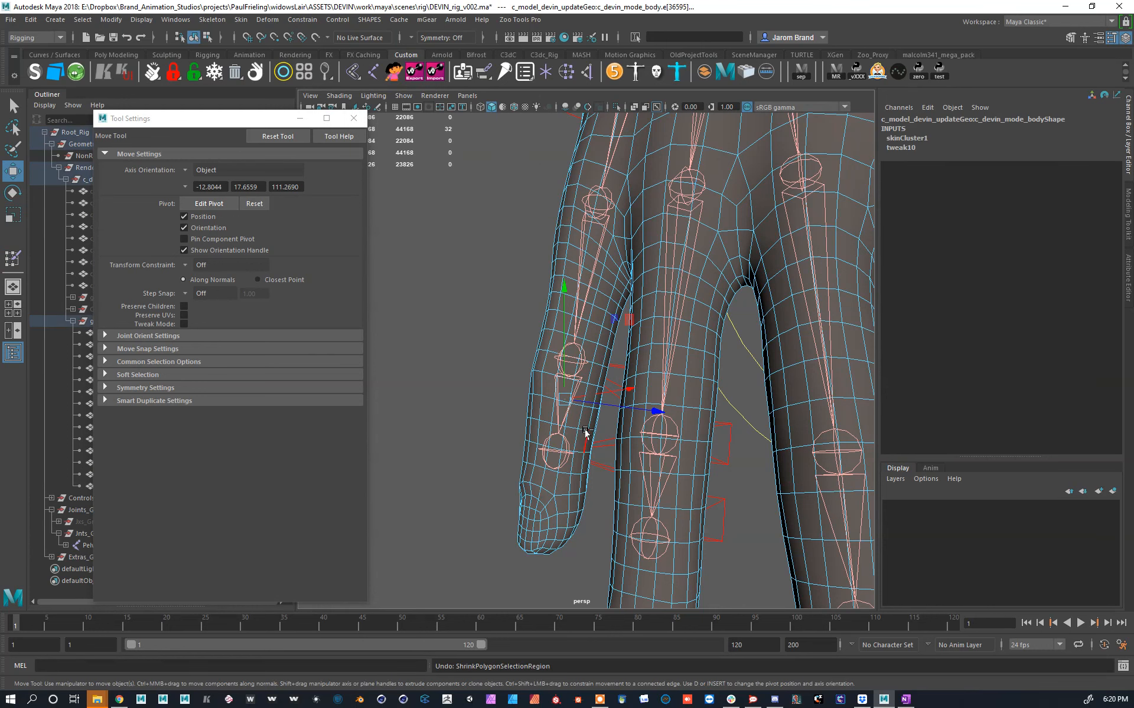
{"action": "key", "text": "y"}
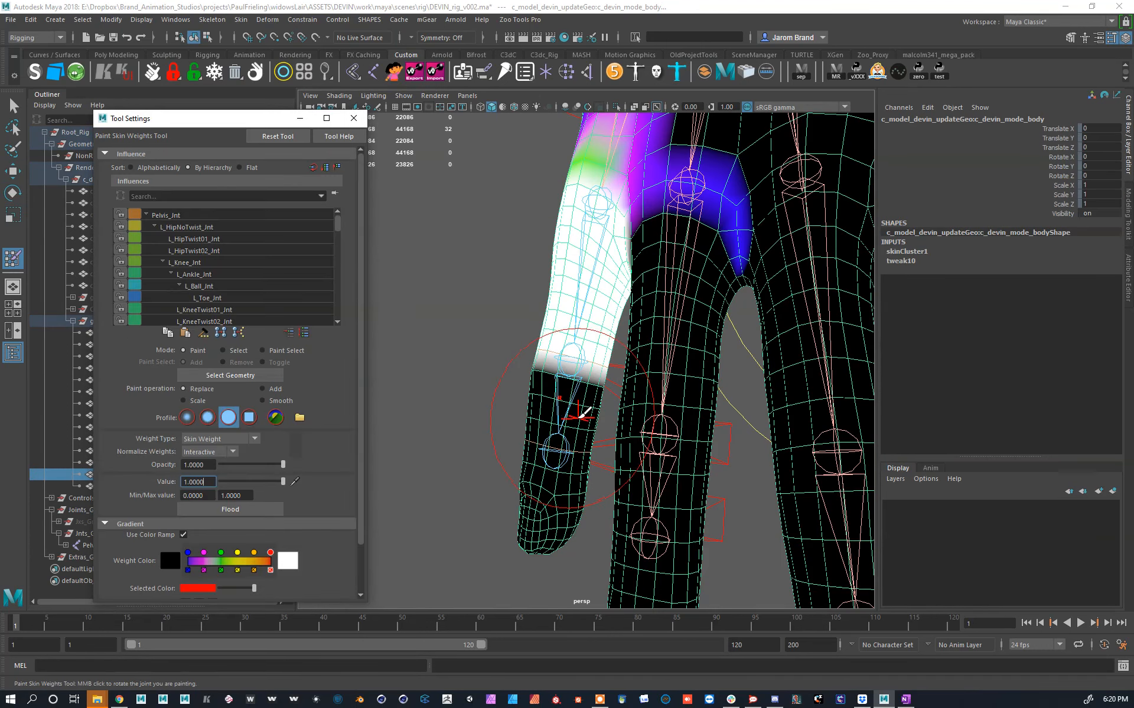
{"action": "right_click_drag", "start_coordinate": [578, 420], "coordinate": [549, 421]}
{"action": "key", "text": "w"}
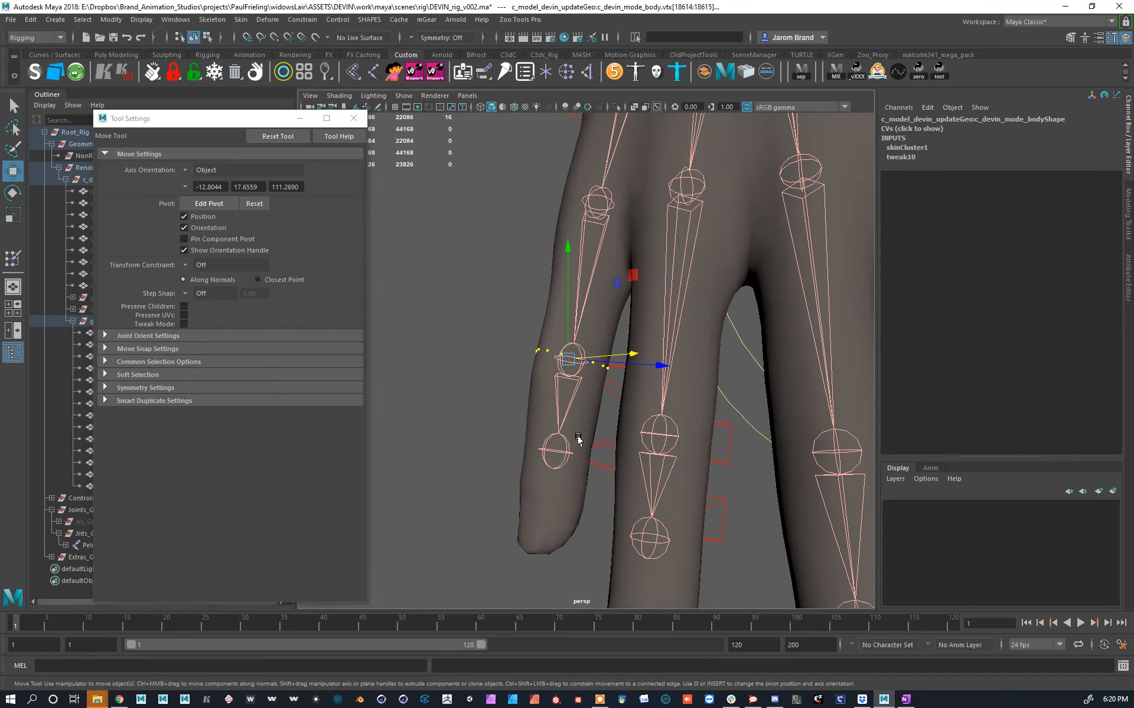
{"action": "key", "text": "F8"}
{"action": "right_click_drag", "start_coordinate": [579, 472], "coordinate": [598, 375]}
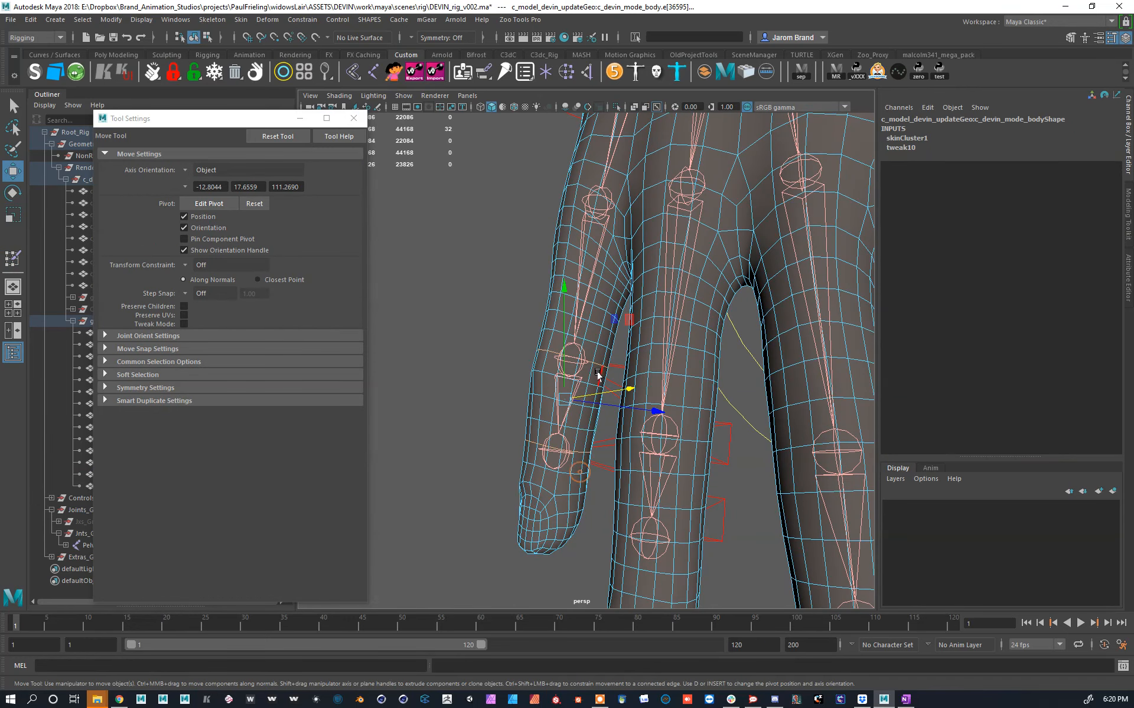
{"action": "right_click_drag", "start_coordinate": [581, 436], "coordinate": [477, 437], "text": "ctrl"}
Step: Flood the two selected joint loops with a Replace weight of 0.5 for R_Pinky02_Jnt
{"action": "key", "text": "y"}
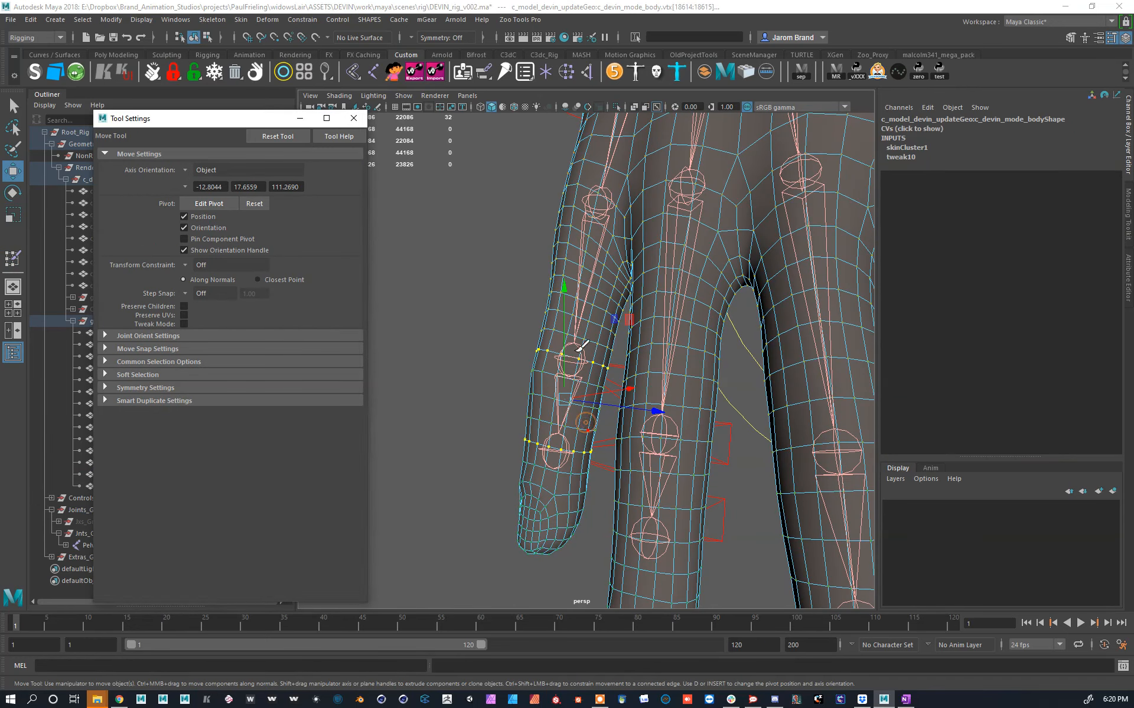
{"action": "right_click_drag", "start_coordinate": [578, 362], "coordinate": [612, 272]}
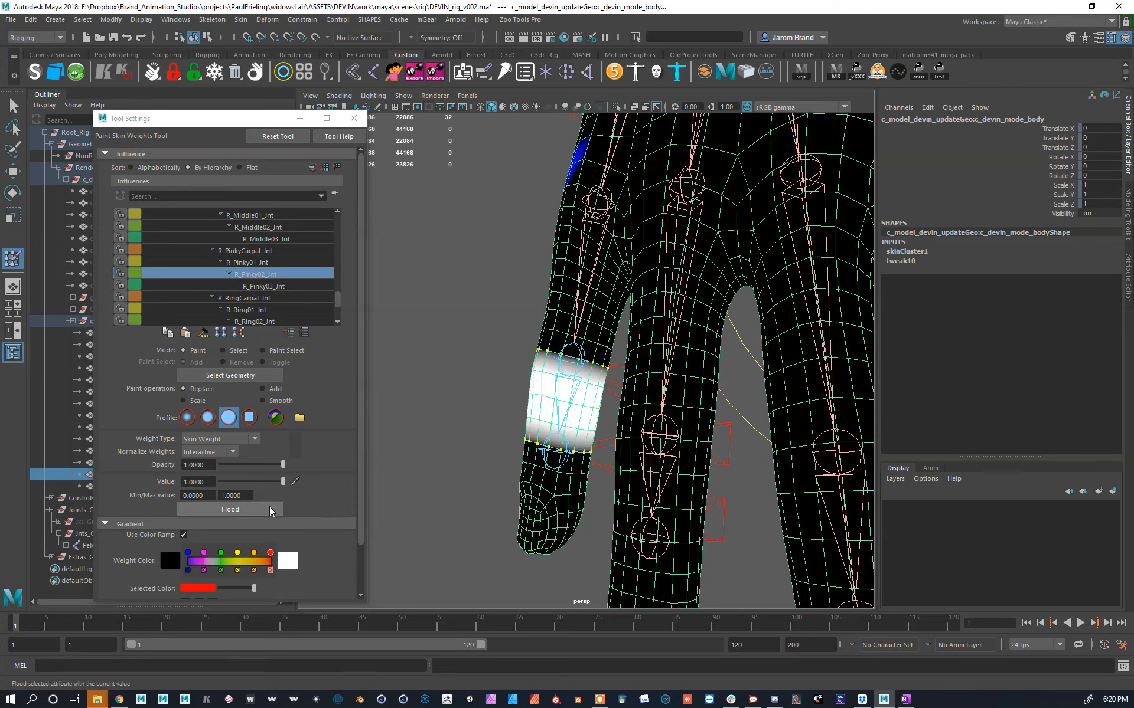
{"action": "left_click", "coordinate": [205, 482]}
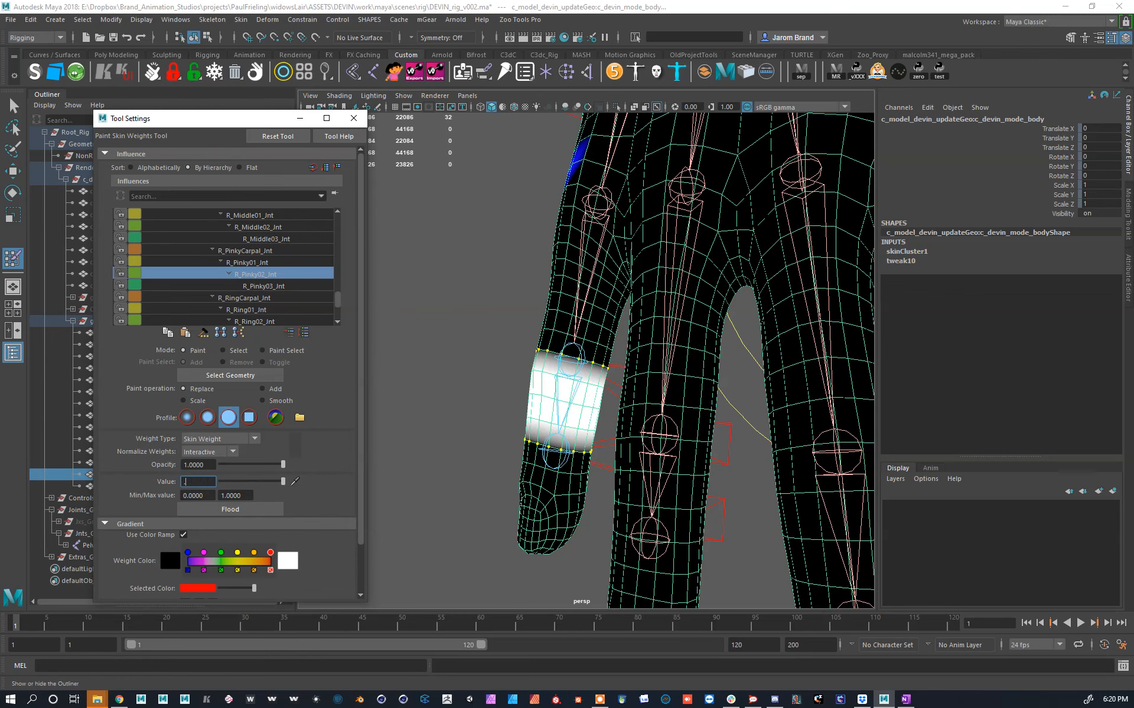
{"action": "left_click", "coordinate": [248, 511]}
Step: Examine R_Pinky02_Jnt's blocked-in weights on the pinky from several sides of the hand
{"action": "left_click_drag", "start_coordinate": [662, 309], "coordinate": [621, 300], "text": "alt"}
{"action": "middle_click_drag", "start_coordinate": [621, 301], "coordinate": [622, 337], "text": "alt"}
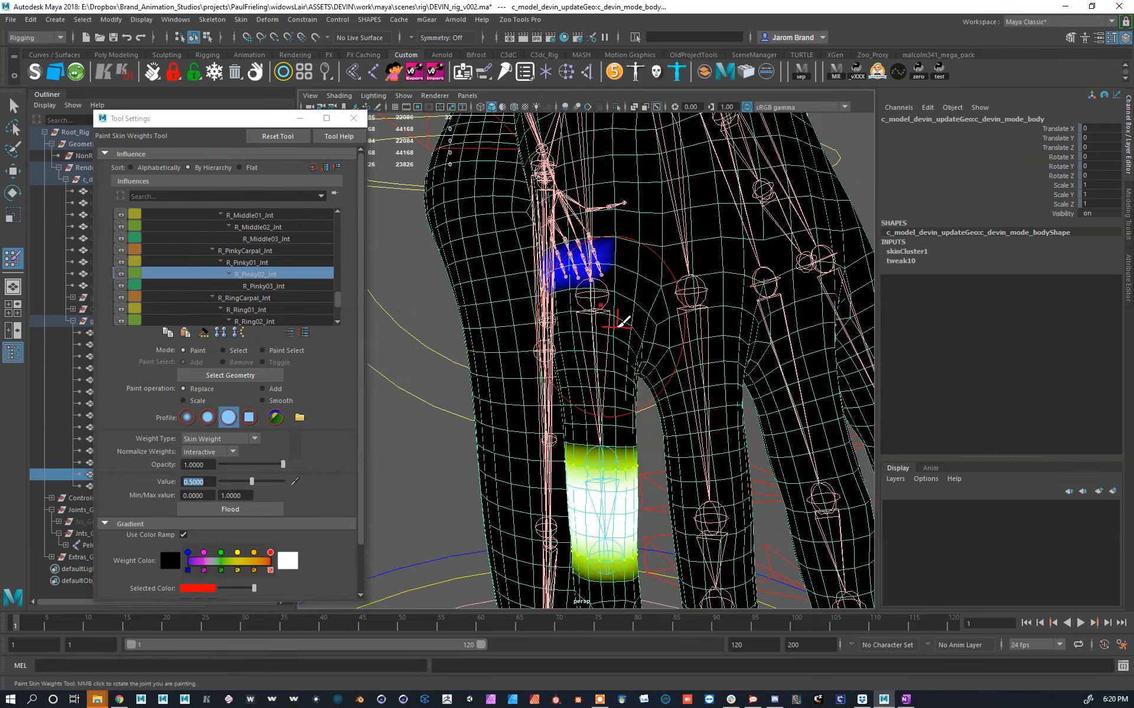
{"action": "key", "text": "w"}
{"action": "key", "text": "y"}
{"action": "left_click_drag", "start_coordinate": [631, 298], "coordinate": [666, 294], "text": "alt"}
{"action": "key", "text": "y"}
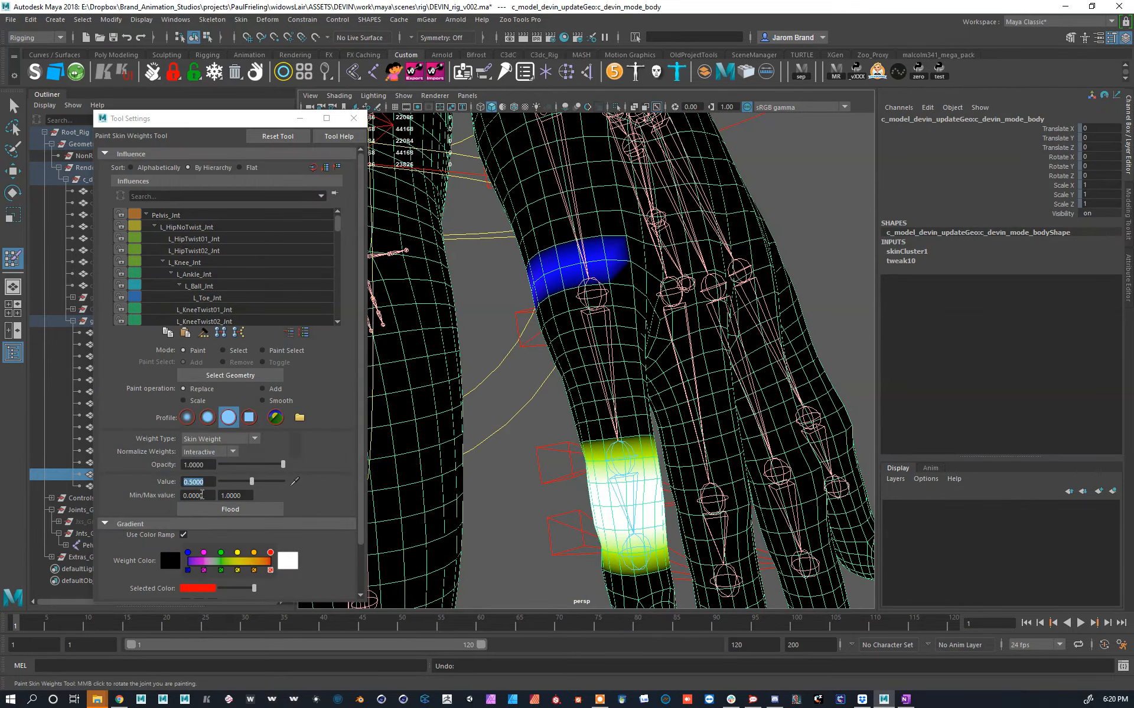
{"action": "left_click_drag", "start_coordinate": [252, 482], "coordinate": [263, 482]}
{"action": "left_click_drag", "start_coordinate": [463, 251], "coordinate": [587, 273], "text": "alt"}
{"action": "mouse_move", "coordinate": [467, 325]}
{"action": "left_mouse_down", "text": "alt"}
{"action": "mouse_move", "coordinate": [519, 355]}
{"action": "mouse_move", "coordinate": [628, 343]}
{"action": "mouse_move", "coordinate": [744, 361]}
{"action": "mouse_move", "coordinate": [653, 381]}
{"action": "mouse_move", "coordinate": [729, 374]}
{"action": "mouse_move", "coordinate": [624, 356]}
{"action": "mouse_move", "coordinate": [653, 367]}
{"action": "mouse_move", "coordinate": [719, 271]}
{"action": "mouse_move", "coordinate": [678, 288]}
{"action": "mouse_move", "coordinate": [658, 373]}
{"action": "mouse_move", "coordinate": [676, 430]}
{"action": "left_mouse_up", "text": "alt"}
Step: Leave weight painting, select the right hand's finger and thumb FK controls and rotate them about Z to about -56 degrees
{"action": "key", "text": "w"}
{"action": "left_click", "coordinate": [675, 430]}
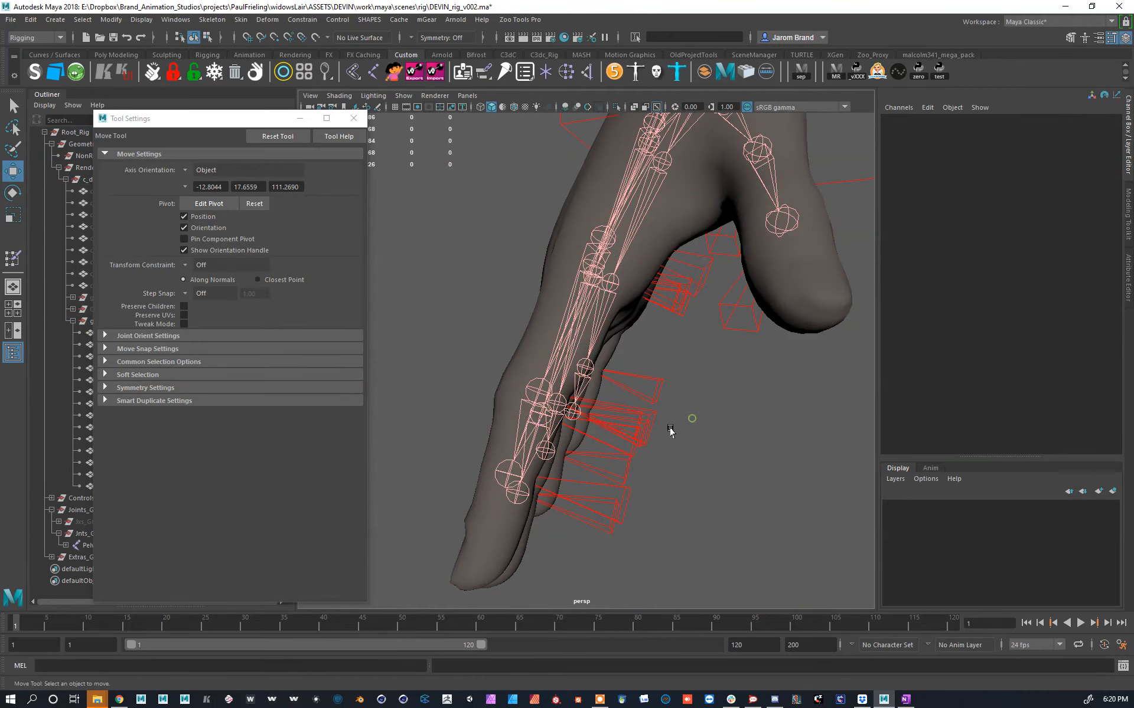
{"action": "left_click_drag", "start_coordinate": [610, 387], "coordinate": [610, 386]}
{"action": "left_click_drag", "start_coordinate": [610, 387], "coordinate": [646, 328], "text": "alt"}
{"action": "left_click", "coordinate": [638, 308]}
{"action": "left_click_drag", "start_coordinate": [678, 377], "coordinate": [631, 307], "text": "alt"}
{"action": "left_click", "coordinate": [726, 305]}
{"action": "left_click_drag", "start_coordinate": [666, 261], "coordinate": [661, 307], "text": "alt"}
{"action": "key", "text": "e"}
{"action": "left_click_drag", "start_coordinate": [792, 288], "coordinate": [439, 511]}
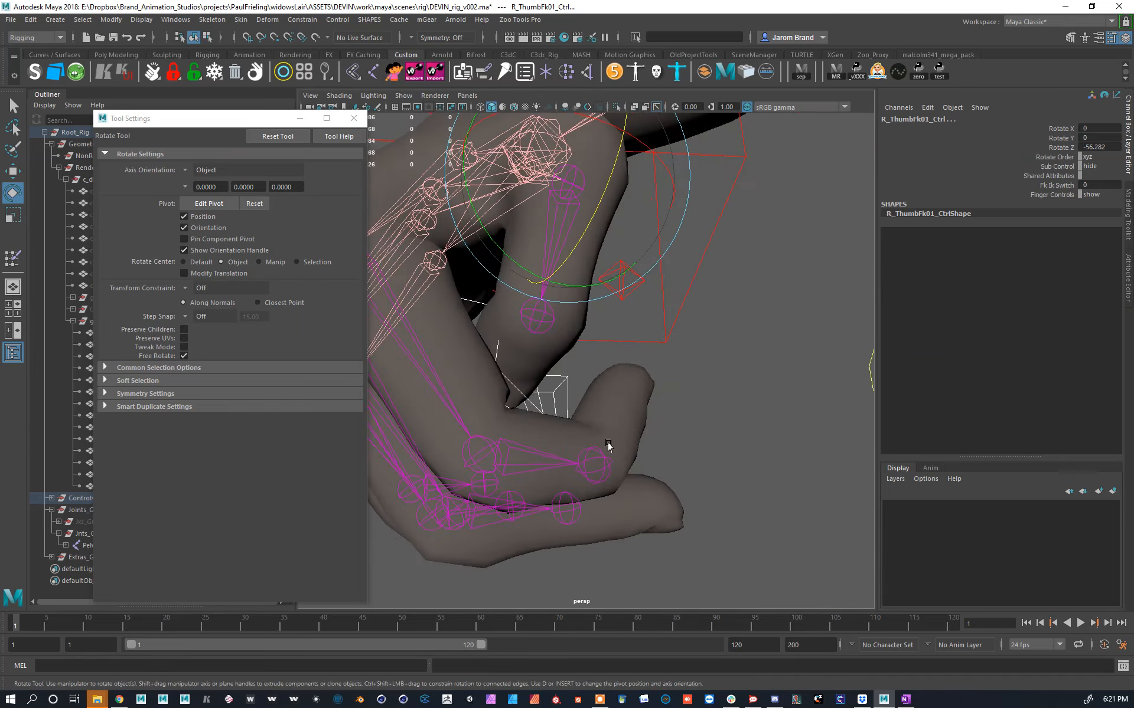
Step: Select the body mesh, close the tool settings and turn off the X-ray joints display
{"action": "left_click", "coordinate": [629, 415]}
{"action": "mouse_move", "coordinate": [629, 415]}
{"action": "left_mouse_down", "text": "alt"}
{"action": "mouse_move", "coordinate": [643, 358]}
{"action": "mouse_move", "coordinate": [647, 377]}
{"action": "mouse_move", "coordinate": [627, 401]}
{"action": "left_mouse_up", "text": "alt"}
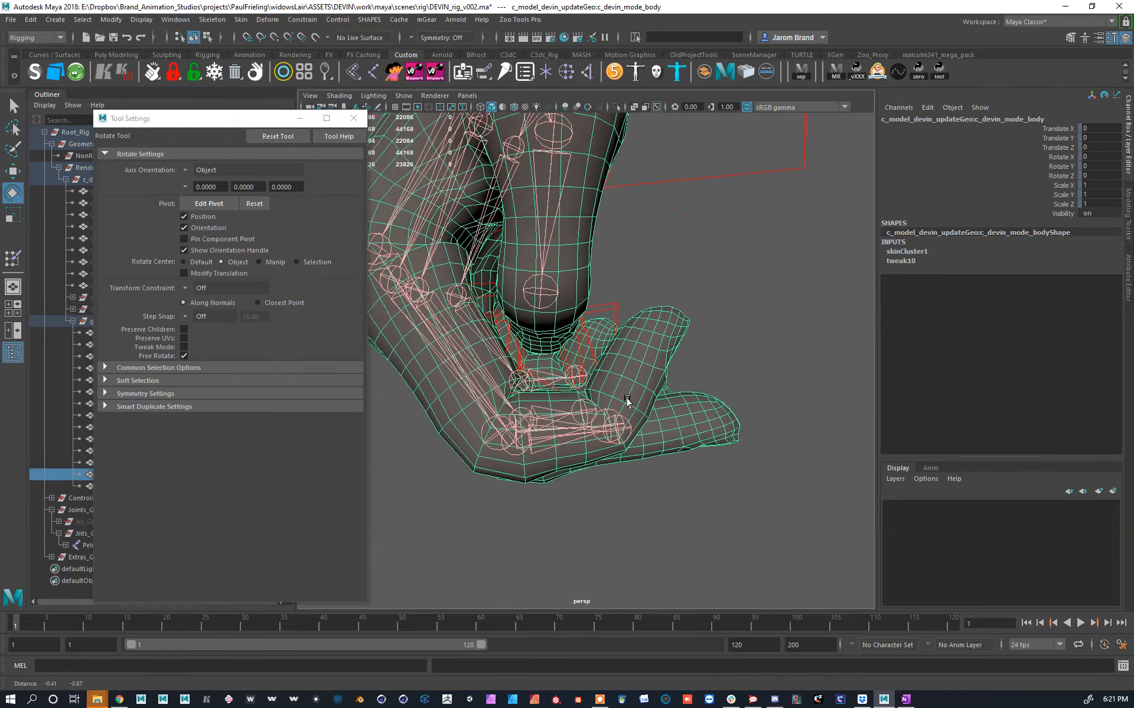
{"action": "left_click", "coordinate": [354, 118]}
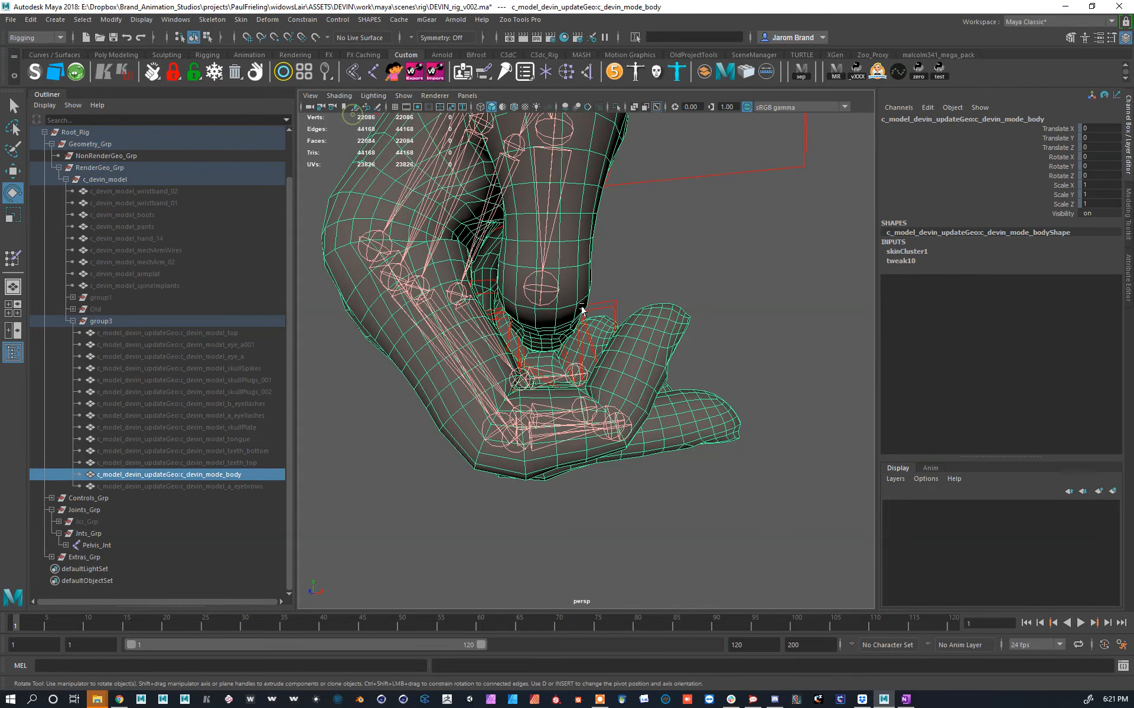
{"action": "left_click_drag", "start_coordinate": [583, 310], "coordinate": [580, 140], "text": "alt"}
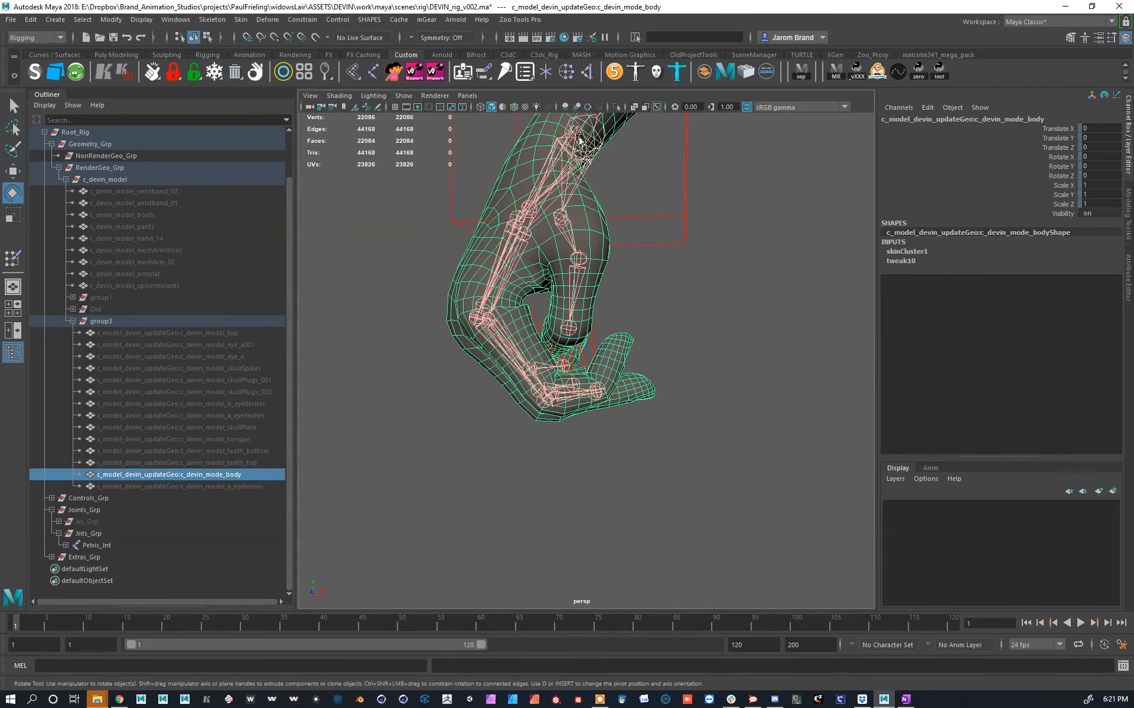
{"action": "left_click", "coordinate": [656, 108]}
Step: Start the Paint Smooth Weights Tool on the body mesh and open its settings
{"action": "left_click", "coordinate": [240, 20]}
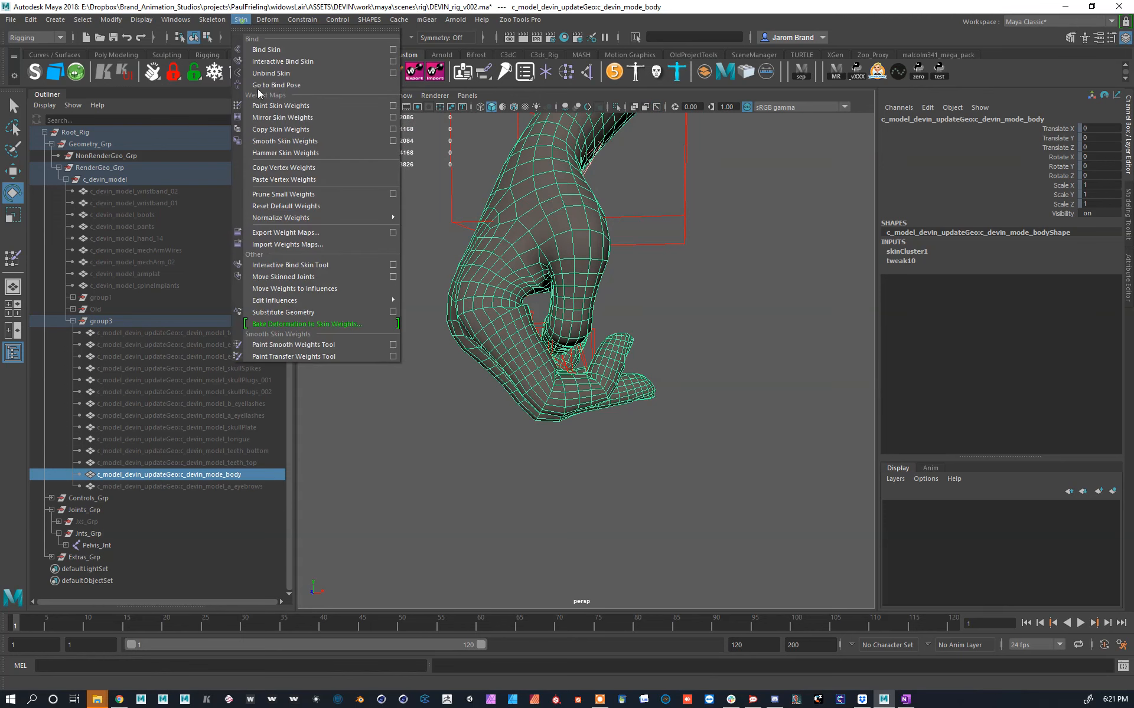
{"action": "left_click", "coordinate": [305, 345]}
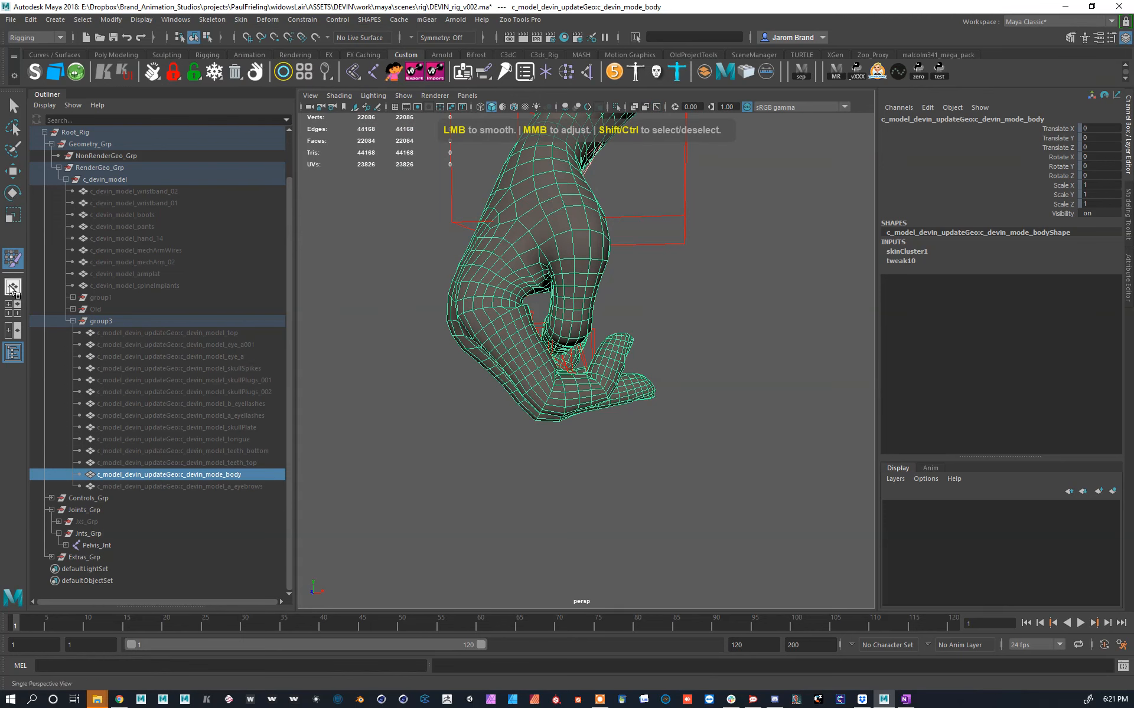
{"action": "double_click", "coordinate": [13, 258]}
{"action": "scroll", "coordinate": [251, 463], "scroll_direction": "down", "scroll_amount": 2}
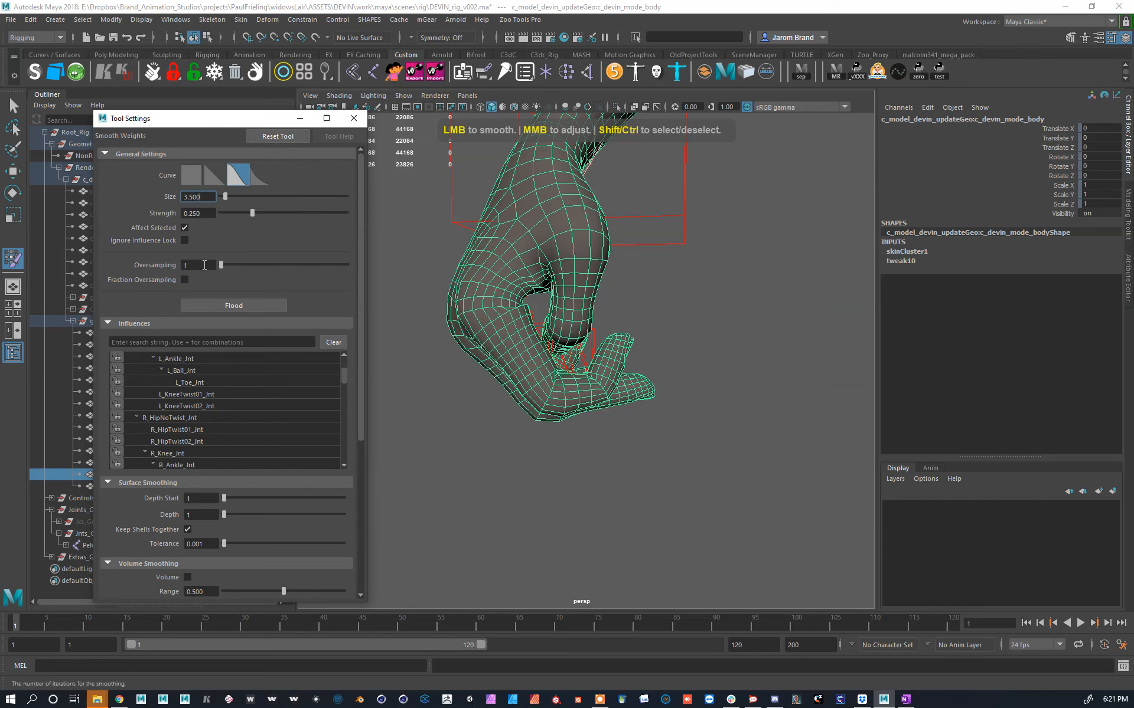
Step: Select the edge loop at the index finger's middle knuckle on the body mesh and convert the selection to vertices
{"action": "scroll", "coordinate": [555, 331], "scroll_direction": "up", "scroll_amount": 4}
{"action": "middle_click_drag", "start_coordinate": [538, 352], "coordinate": [555, 358], "text": "alt"}
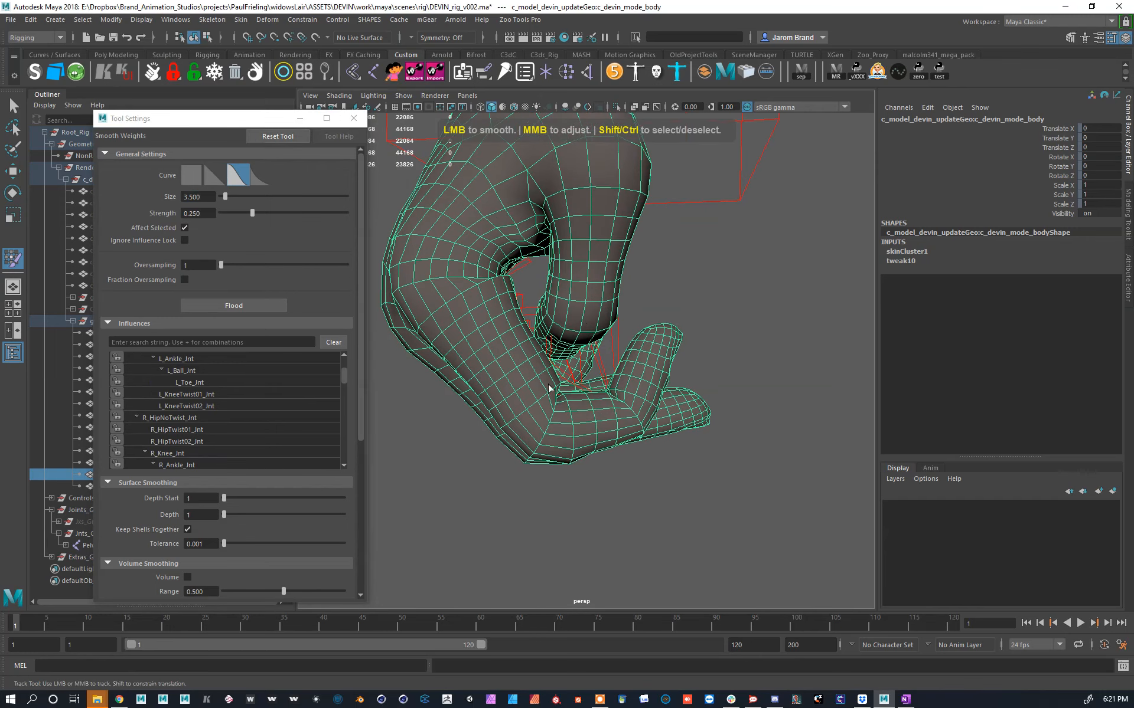
{"action": "key", "text": "w"}
{"action": "left_click", "coordinate": [547, 426]}
{"action": "left_click", "coordinate": [660, 350]}
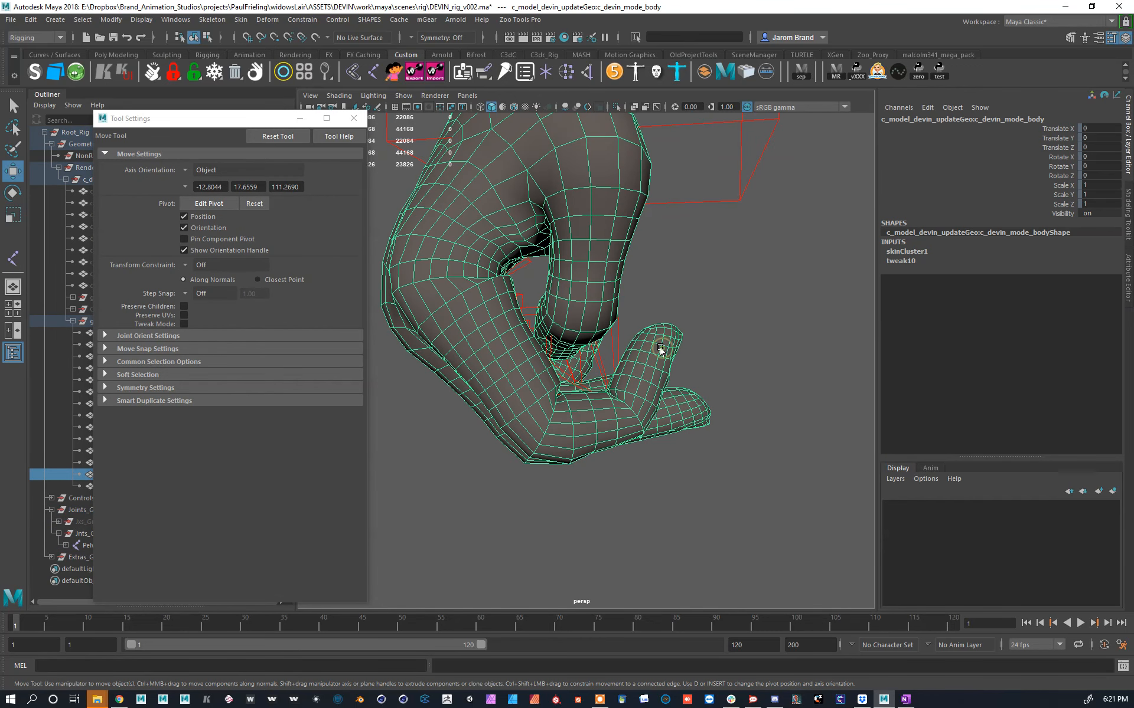
{"action": "right_click_drag", "start_coordinate": [667, 238], "coordinate": [667, 238]}
{"action": "left_click", "coordinate": [557, 410]}
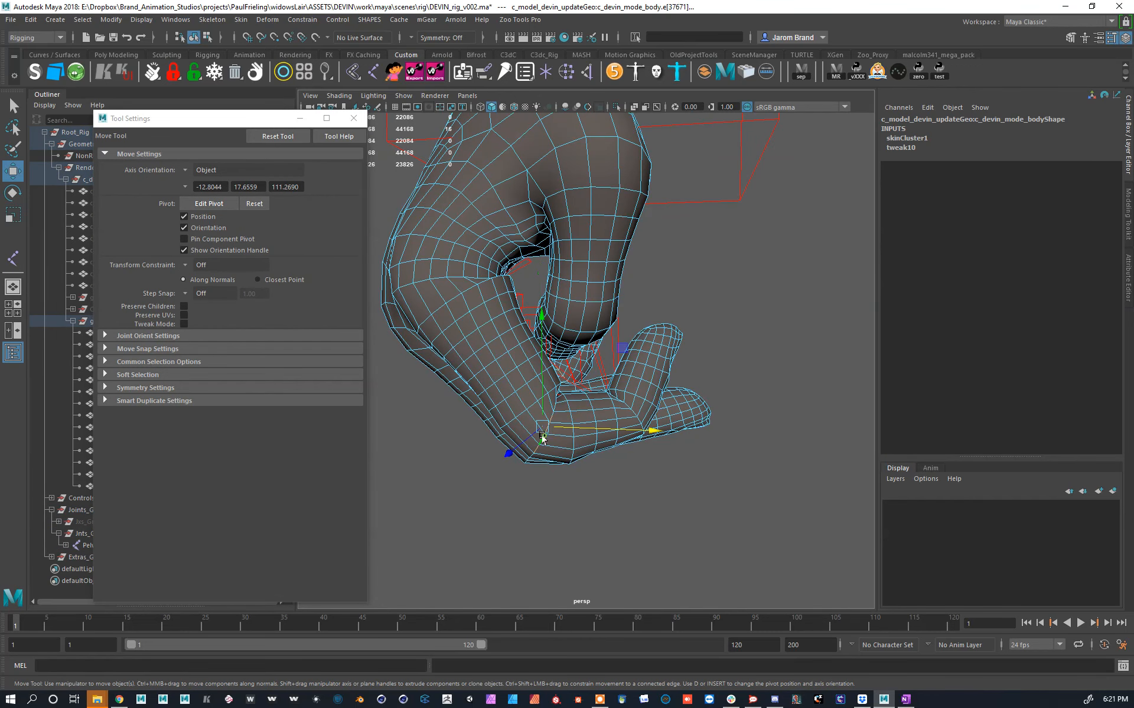
{"action": "key", "text": "ctrl+F9"}
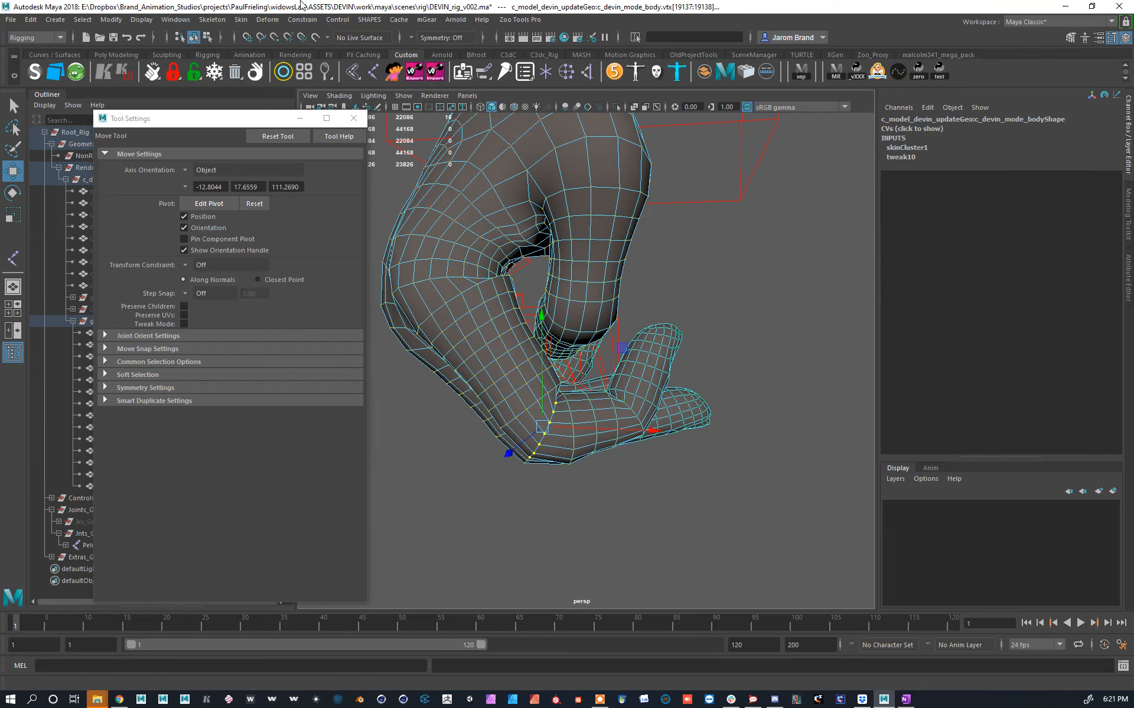
Step: Start the Paint Smooth Weights Tool on the selected knuckle vertices, flood the smoothing over them and leave the tool
{"action": "left_click", "coordinate": [241, 19]}
{"action": "left_click", "coordinate": [304, 350]}
{"action": "left_click", "coordinate": [250, 309]}
{"action": "left_click_drag", "start_coordinate": [570, 441], "coordinate": [550, 425], "text": "alt"}
{"action": "key", "text": "w"}
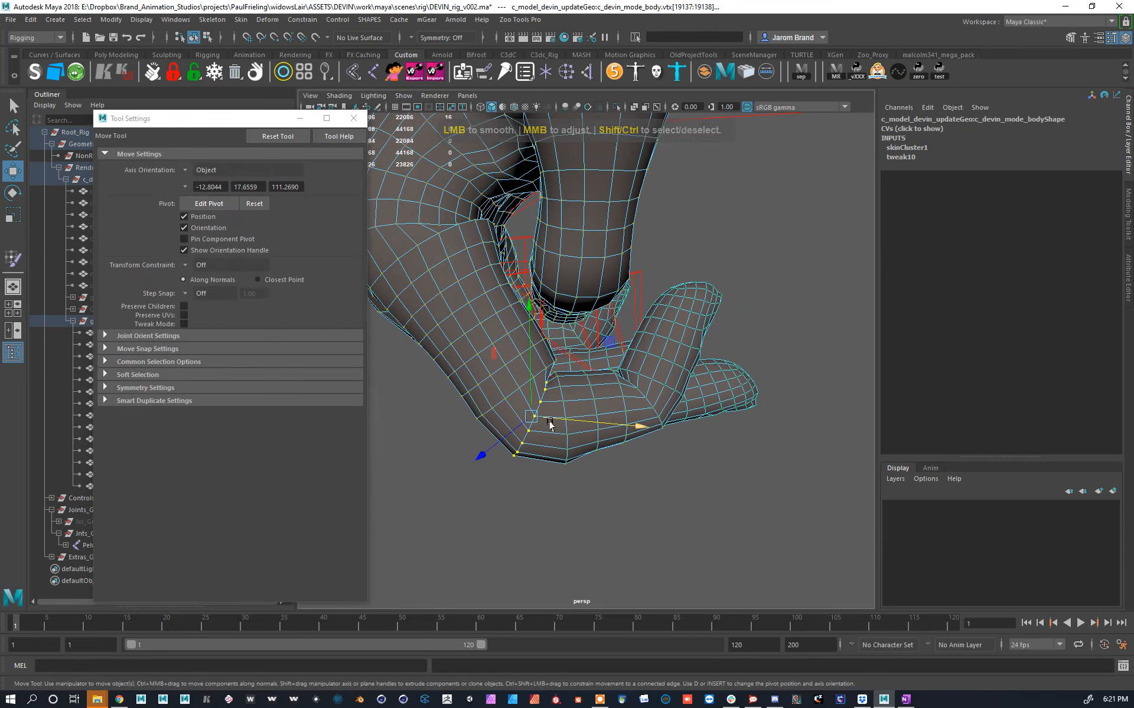
Step: Return to object mode, turn on the X-ray joints display and restart the Paint Smooth Weights Tool on the body mesh
{"action": "key", "text": "F8"}
{"action": "left_click", "coordinate": [570, 414]}
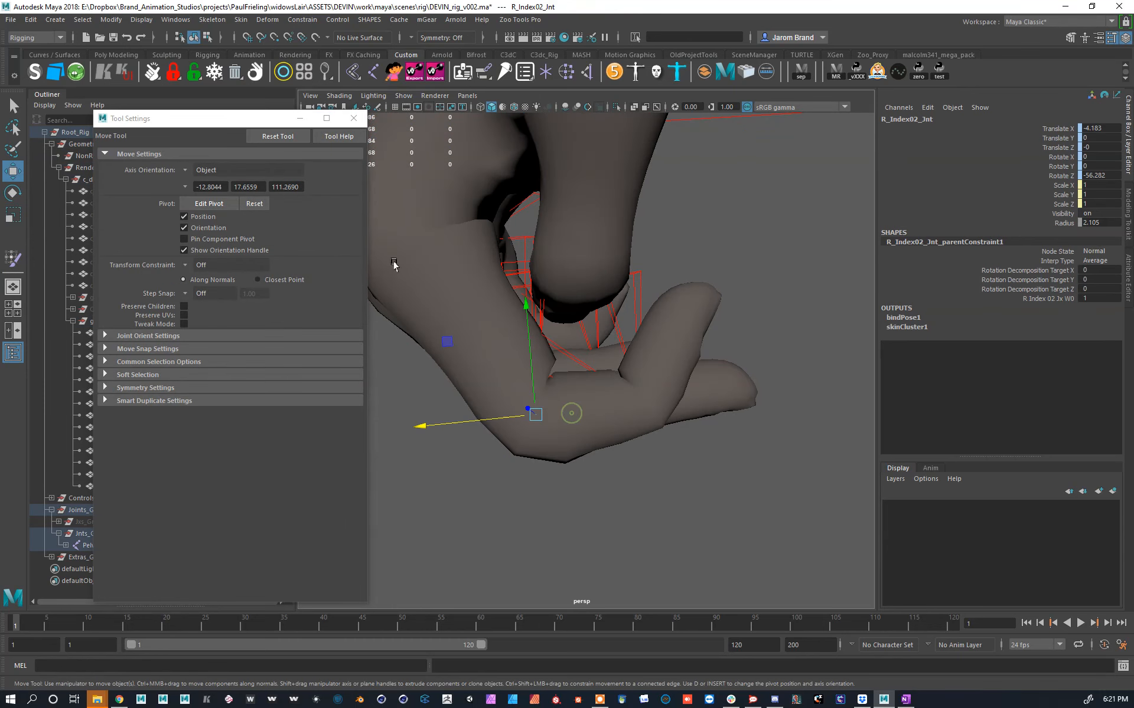
{"action": "left_click", "coordinate": [557, 444]}
{"action": "right_click_drag", "start_coordinate": [558, 443], "coordinate": [445, 362]}
{"action": "left_click", "coordinate": [577, 480]}
{"action": "key", "text": "w"}
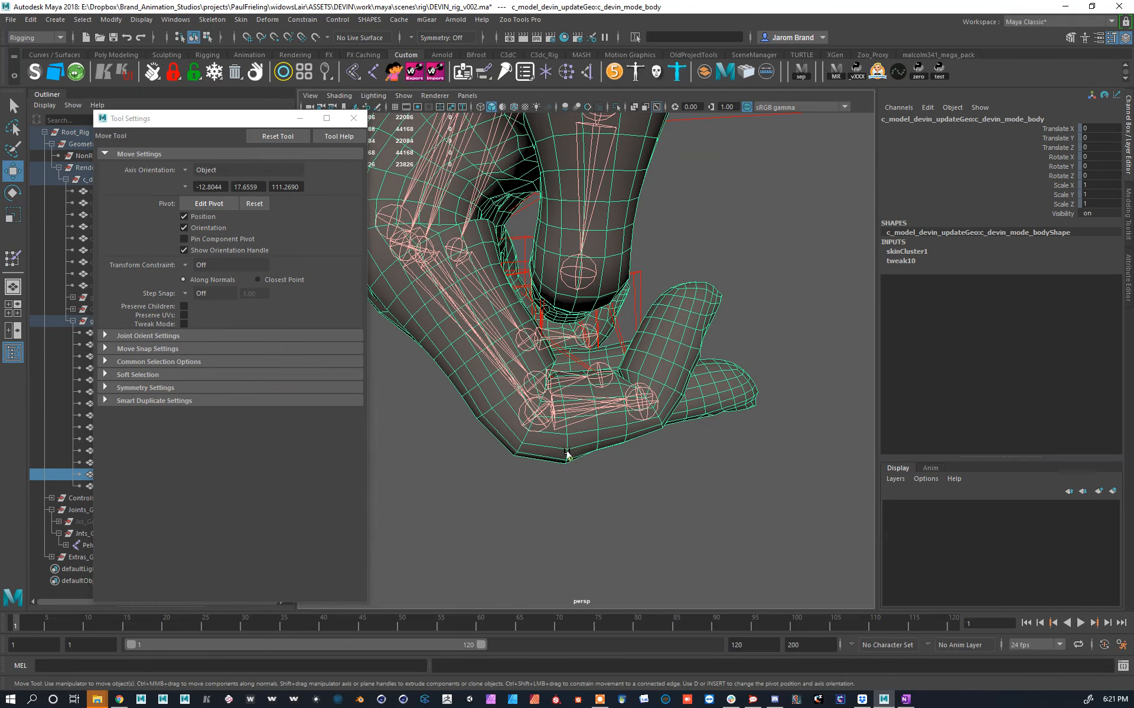
{"action": "left_click", "coordinate": [240, 20]}
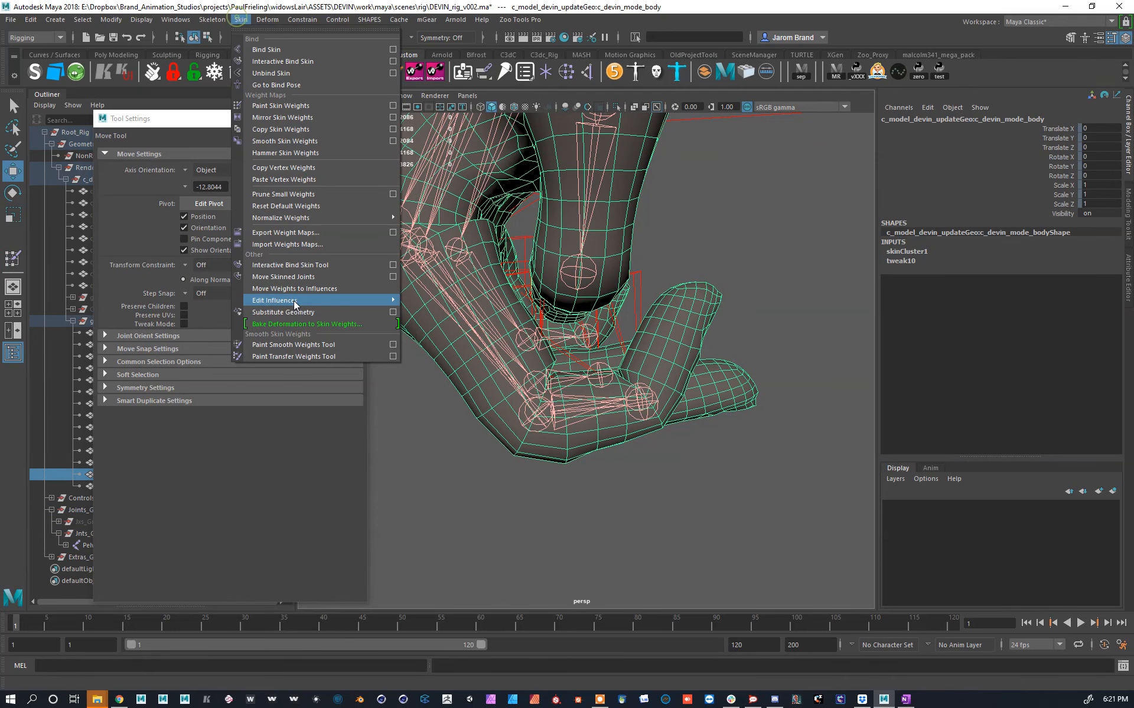
{"action": "left_click", "coordinate": [306, 346]}
Step: Reduce the smoothing brush to size 0.663 and smooth the skin weights around the index finger's middle knuckle
{"action": "mouse_move", "coordinate": [555, 423]}
{"action": "left_mouse_down"}
{"action": "mouse_move", "coordinate": [447, 437]}
{"action": "mouse_move", "coordinate": [479, 445]}
{"action": "mouse_move", "coordinate": [458, 448]}
{"action": "left_mouse_up"}
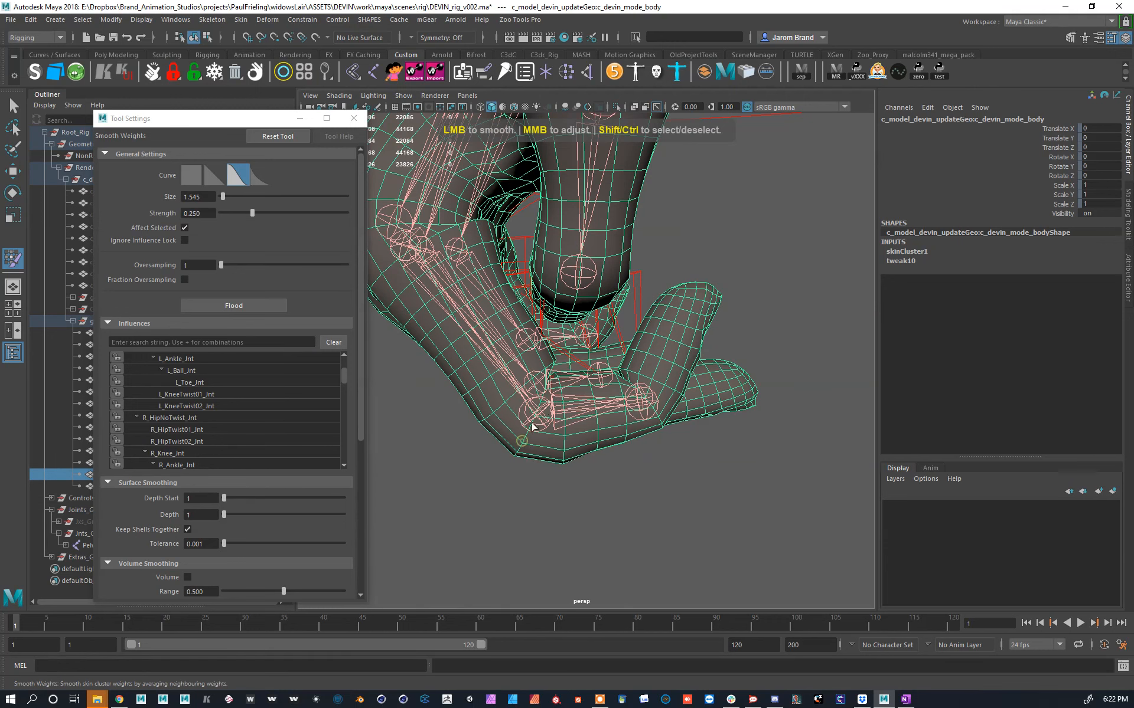
{"action": "left_click_drag", "start_coordinate": [557, 416], "coordinate": [535, 402]}
{"action": "right_click_drag", "start_coordinate": [535, 401], "coordinate": [548, 396], "text": "alt"}
{"action": "mouse_move", "coordinate": [549, 396]}
{"action": "left_mouse_down", "text": "alt"}
{"action": "mouse_move", "coordinate": [534, 404]}
{"action": "mouse_move", "coordinate": [532, 369]}
{"action": "mouse_move", "coordinate": [442, 362]}
{"action": "mouse_move", "coordinate": [629, 364]}
{"action": "left_mouse_up", "text": "alt"}
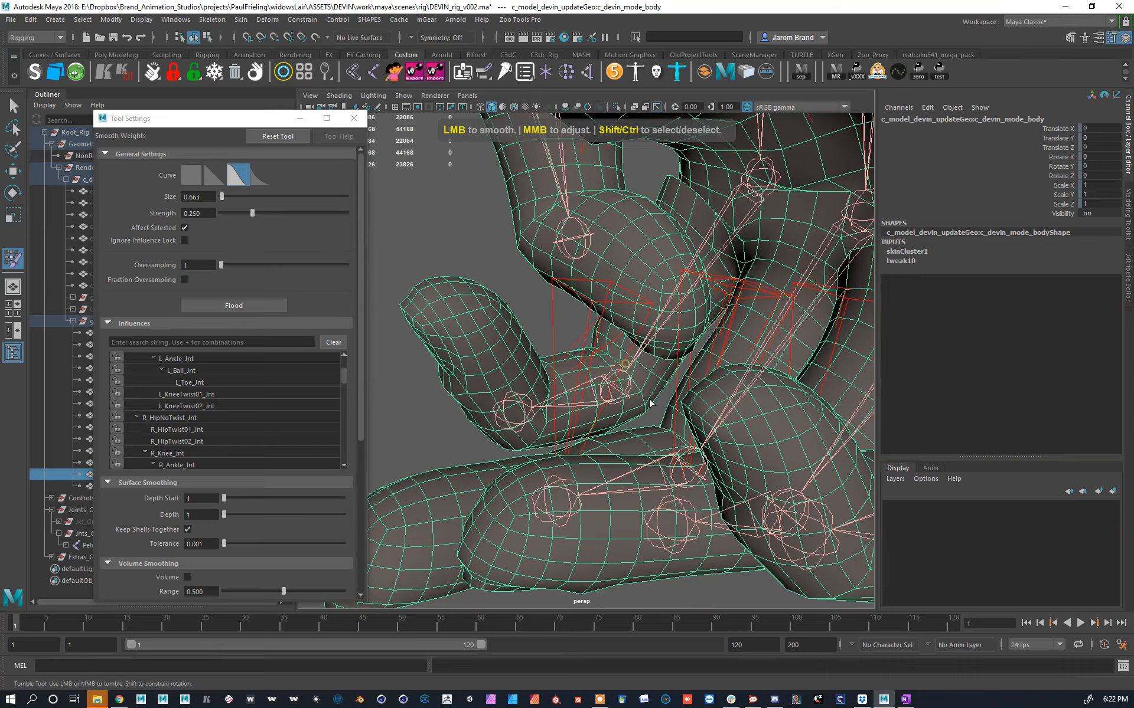
{"action": "left_click_drag", "start_coordinate": [646, 430], "coordinate": [747, 402], "text": "alt"}
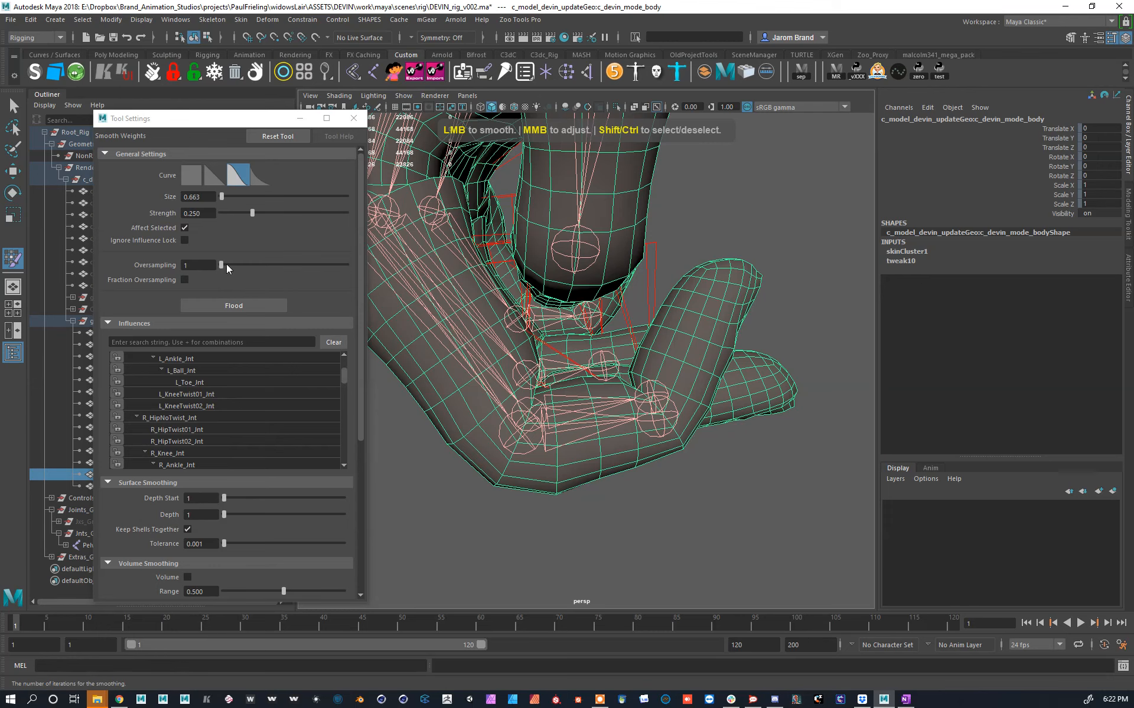
Step: Try smoothing the index knuckle with oversampling 10, undo the stroke and set oversampling back to 1
{"action": "left_click_drag", "start_coordinate": [223, 265], "coordinate": [459, 283]}
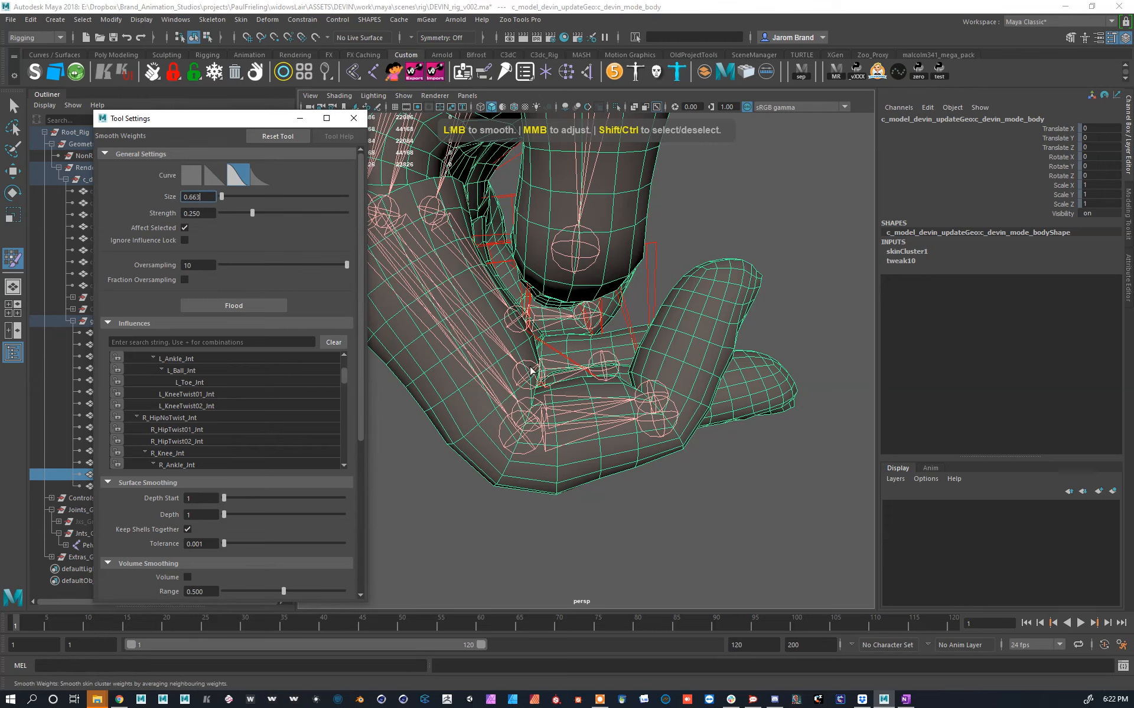
{"action": "mouse_move", "coordinate": [558, 461]}
{"action": "left_mouse_down", "text": "alt"}
{"action": "mouse_move", "coordinate": [531, 455]}
{"action": "mouse_move", "coordinate": [549, 460]}
{"action": "left_mouse_up", "text": "alt"}
{"action": "key", "text": "ctrl+z"}
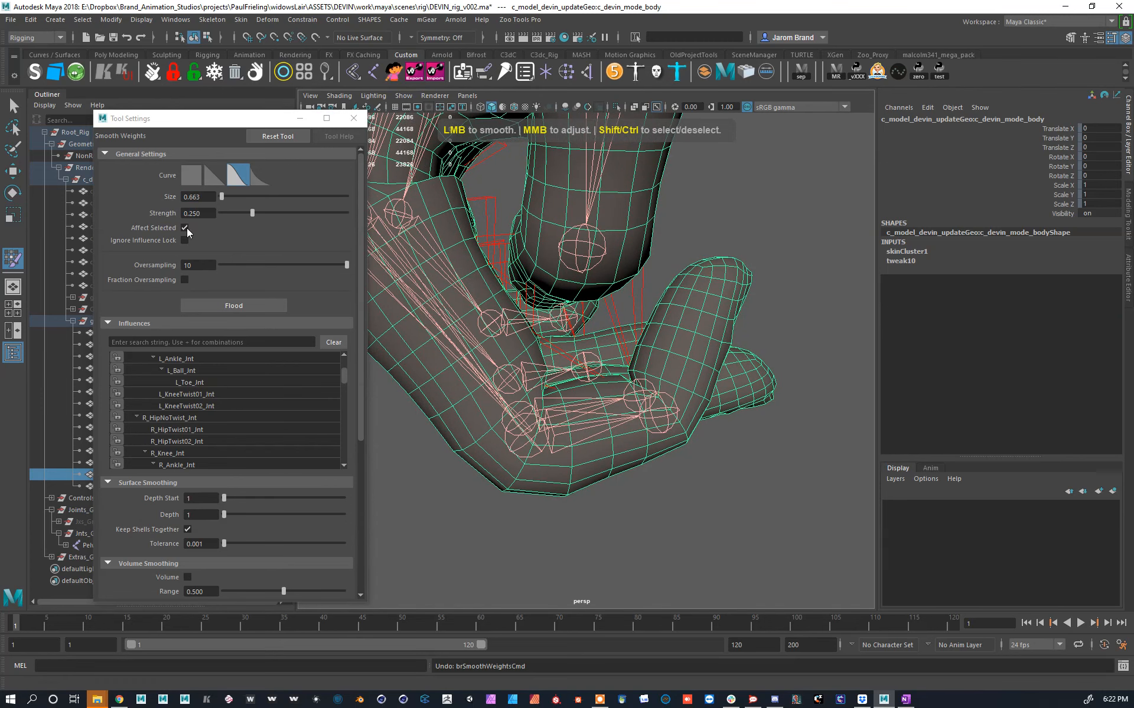
{"action": "left_click", "coordinate": [222, 266]}
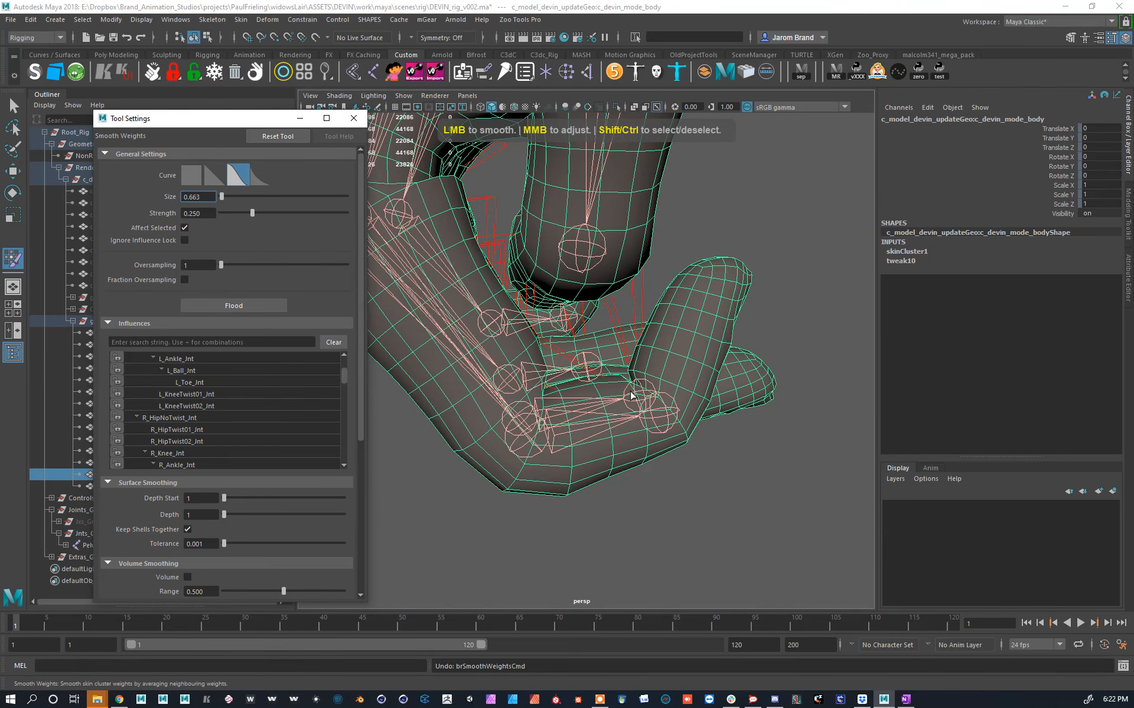
Step: Examine the curled fingers' knuckles and the area between the thumb and index finger from several sides
{"action": "left_click_drag", "start_coordinate": [669, 385], "coordinate": [547, 400], "text": "alt"}
{"action": "left_click_drag", "start_coordinate": [679, 395], "coordinate": [679, 328], "text": "alt"}
{"action": "middle_click_drag", "start_coordinate": [679, 328], "coordinate": [818, 330], "text": "alt"}
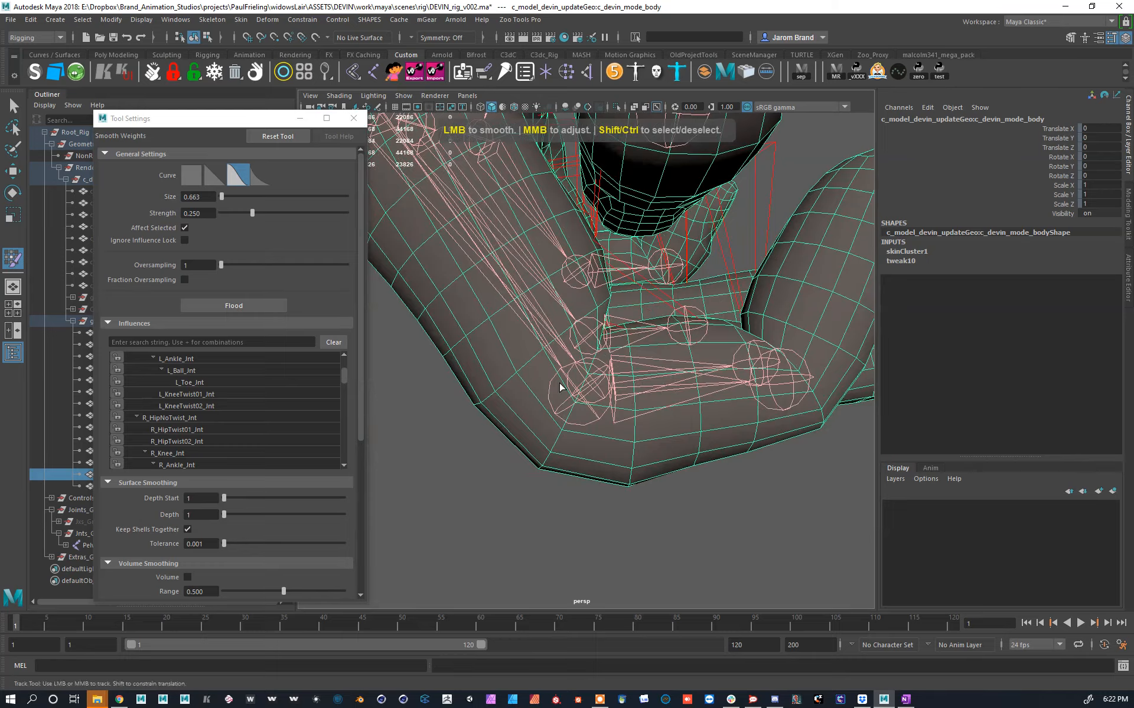
{"action": "right_click_drag", "start_coordinate": [562, 387], "coordinate": [454, 360], "text": "alt"}
{"action": "left_click_drag", "start_coordinate": [590, 348], "coordinate": [640, 336], "text": "alt"}
{"action": "middle_click_drag", "start_coordinate": [523, 245], "coordinate": [634, 336], "text": "alt"}
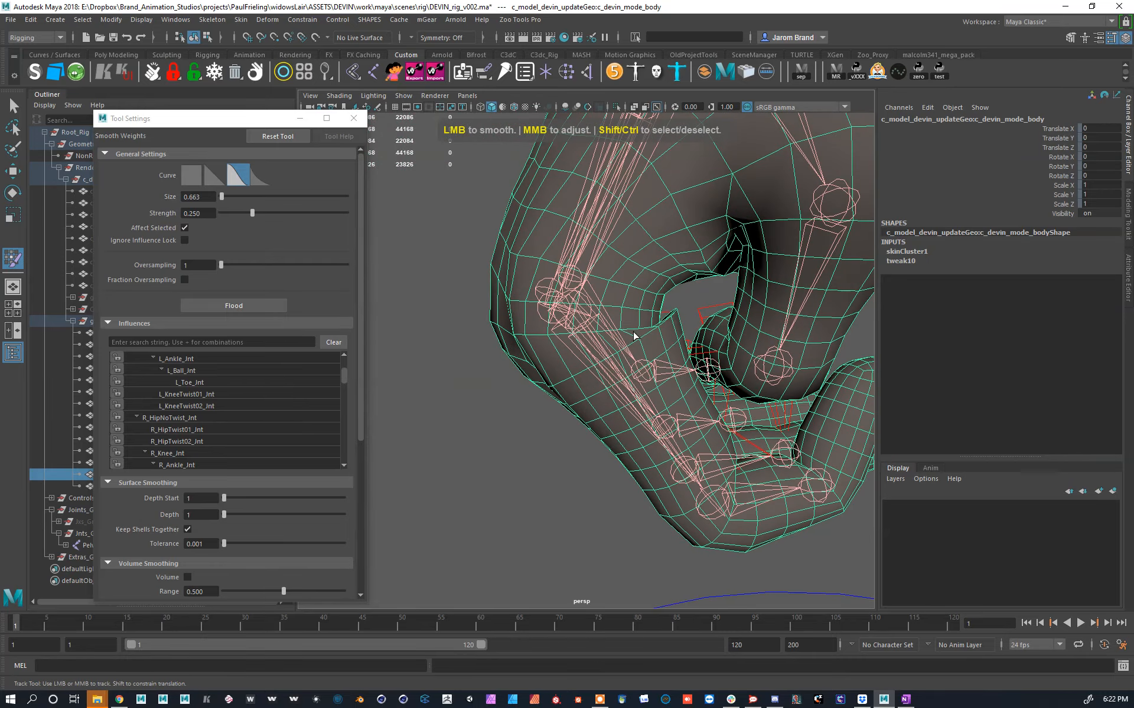
{"action": "right_click_drag", "start_coordinate": [673, 316], "coordinate": [669, 325], "text": "alt"}
{"action": "mouse_move", "coordinate": [706, 306]}
{"action": "left_mouse_down", "text": "alt"}
{"action": "mouse_move", "coordinate": [546, 296]}
{"action": "mouse_move", "coordinate": [463, 322]}
{"action": "mouse_move", "coordinate": [423, 274]}
{"action": "mouse_move", "coordinate": [681, 265]}
{"action": "mouse_move", "coordinate": [653, 268]}
{"action": "left_mouse_up", "text": "alt"}
Step: Paint weight onto R_IndexCarpal_Jnt between the thumb and index finger with the Add operation at value 0.1165 and a soft profile
{"action": "key", "text": "w"}
{"action": "key", "text": "y"}
{"action": "right_click_drag", "start_coordinate": [641, 239], "coordinate": [638, 207]}
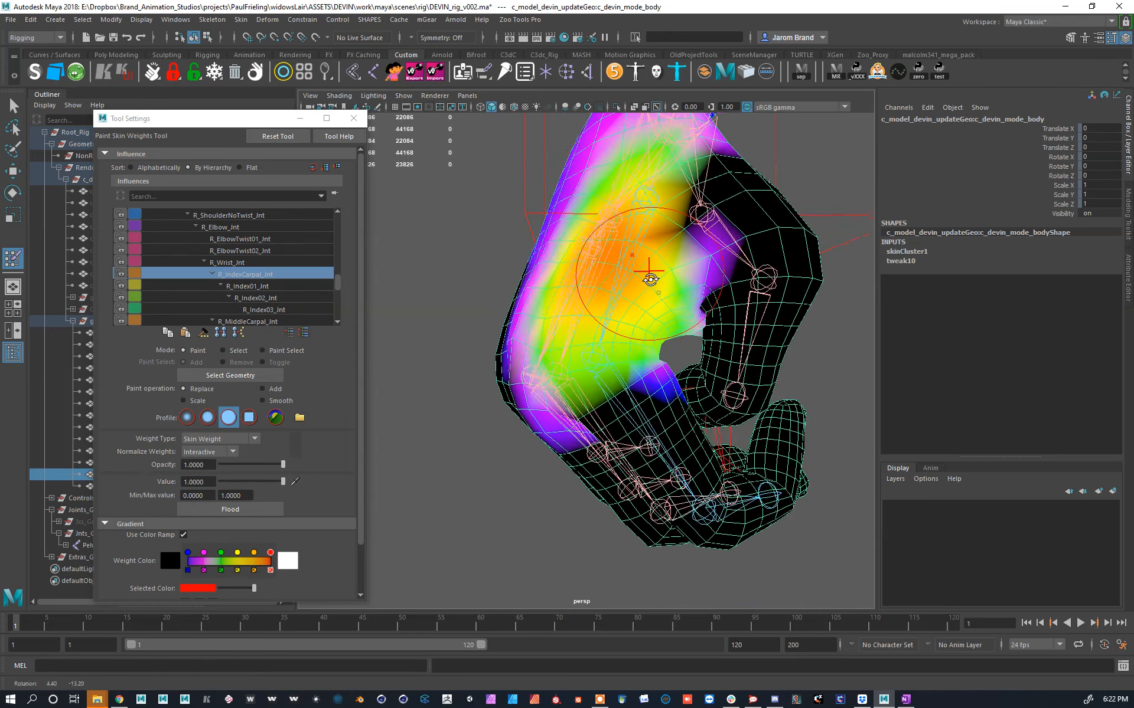
{"action": "scroll", "coordinate": [650, 283], "scroll_direction": "up", "scroll_amount": 5}
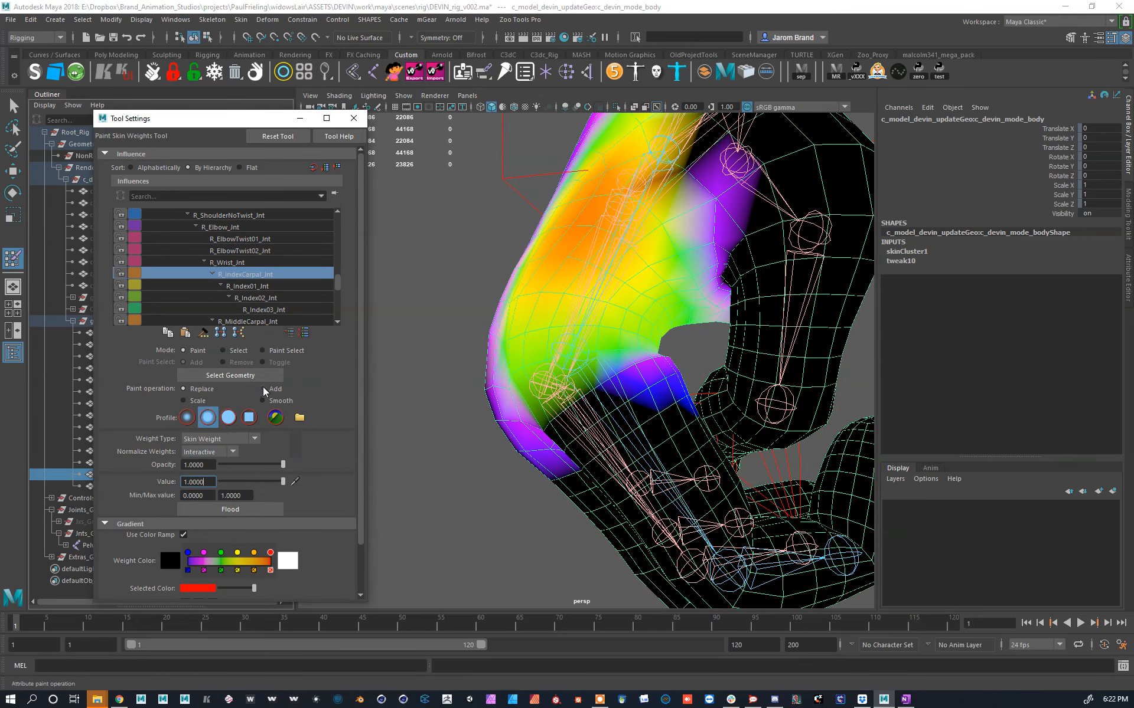
{"action": "left_click_drag", "start_coordinate": [222, 480], "coordinate": [223, 480]}
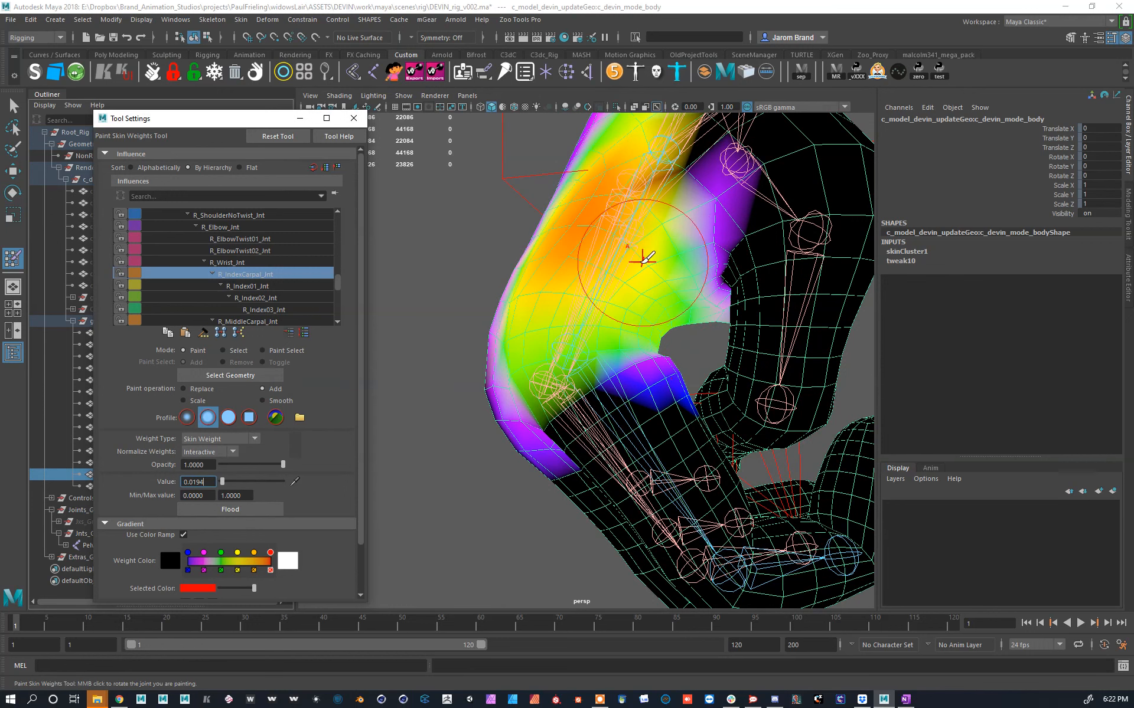
{"action": "left_click", "coordinate": [235, 483]}
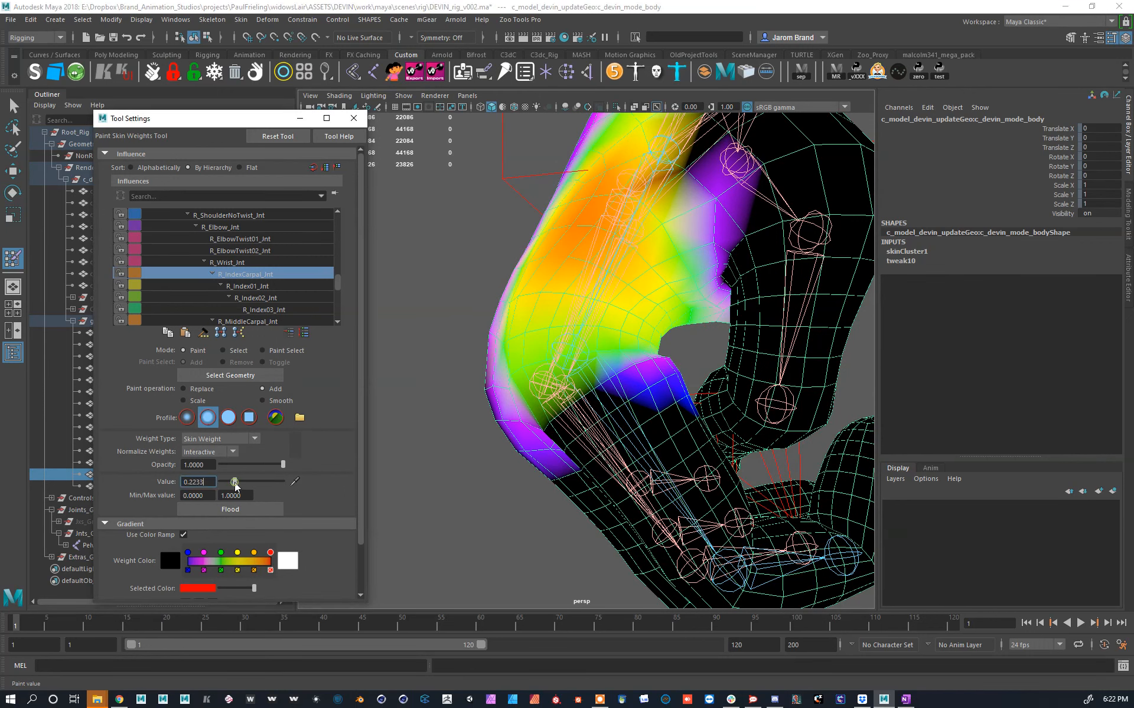
{"action": "mouse_move", "coordinate": [633, 272]}
{"action": "left_mouse_down"}
{"action": "mouse_move", "coordinate": [677, 322]}
{"action": "mouse_move", "coordinate": [644, 294]}
{"action": "left_mouse_up"}
{"action": "key", "text": "ctrl+z"}
{"action": "key", "text": "b"}
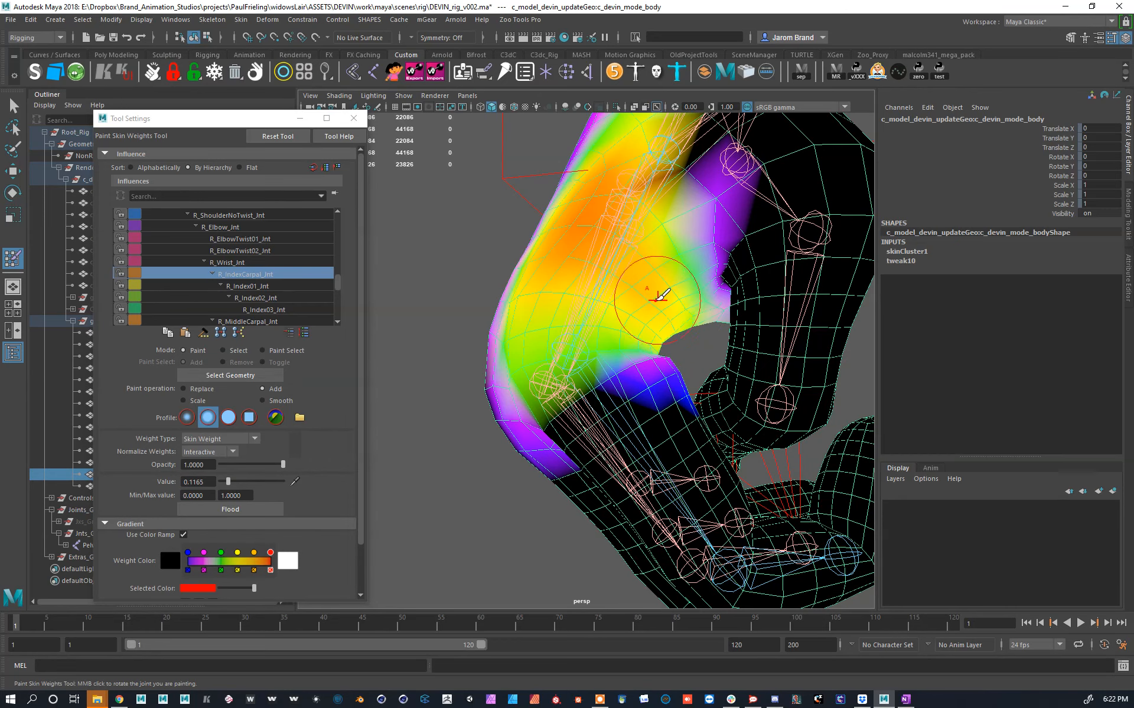
{"action": "mouse_move", "coordinate": [656, 313]}
{"action": "left_mouse_down", "text": "alt"}
{"action": "mouse_move", "coordinate": [590, 296]}
{"action": "mouse_move", "coordinate": [504, 329]}
{"action": "mouse_move", "coordinate": [525, 319]}
{"action": "mouse_move", "coordinate": [505, 329]}
{"action": "mouse_move", "coordinate": [602, 326]}
{"action": "left_mouse_up", "text": "alt"}
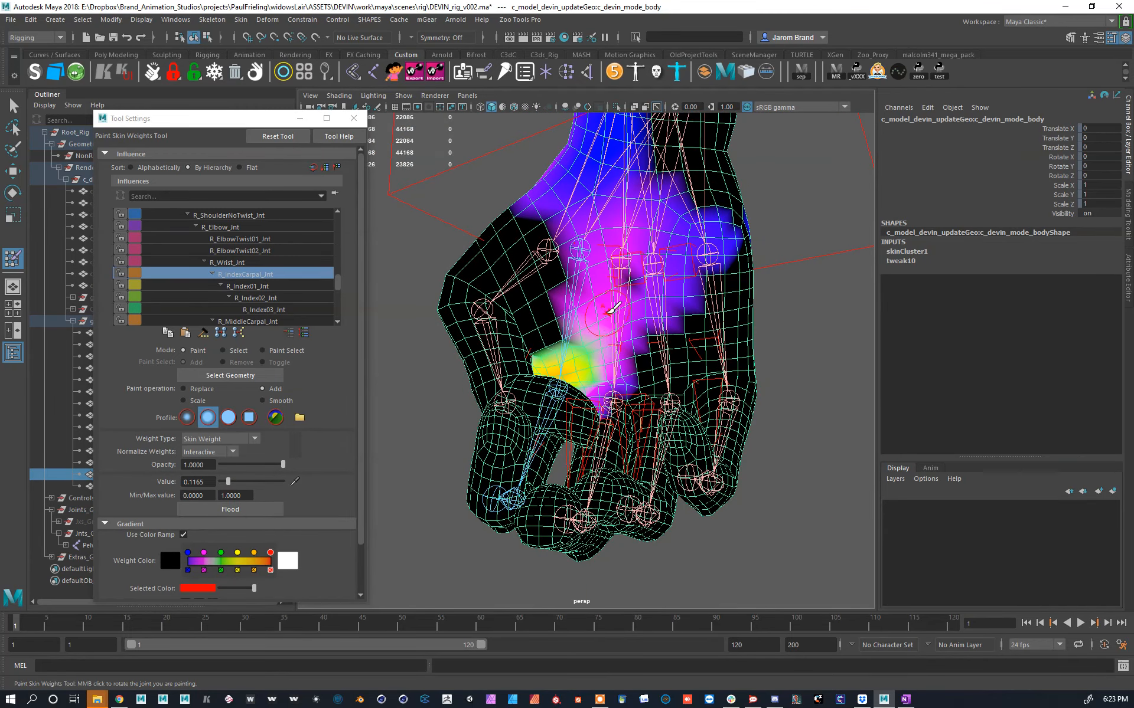
Step: Replace R_IndexCarpal_Jnt's weights with value 0 across the heel of the palm, using a solid brush profile
{"action": "double_click", "coordinate": [195, 481]}
{"action": "type", "text": "0"}
{"action": "key", "text": "Return"}
{"action": "left_click", "coordinate": [229, 418]}
{"action": "key", "text": "w"}
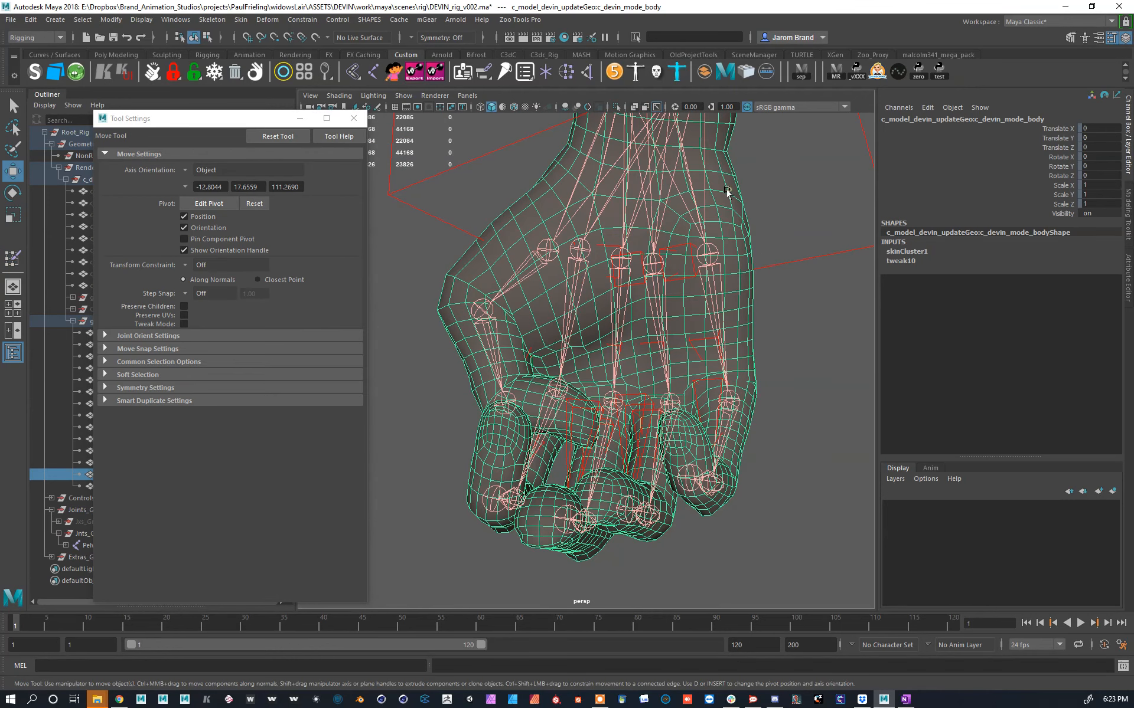
{"action": "key", "text": "y"}
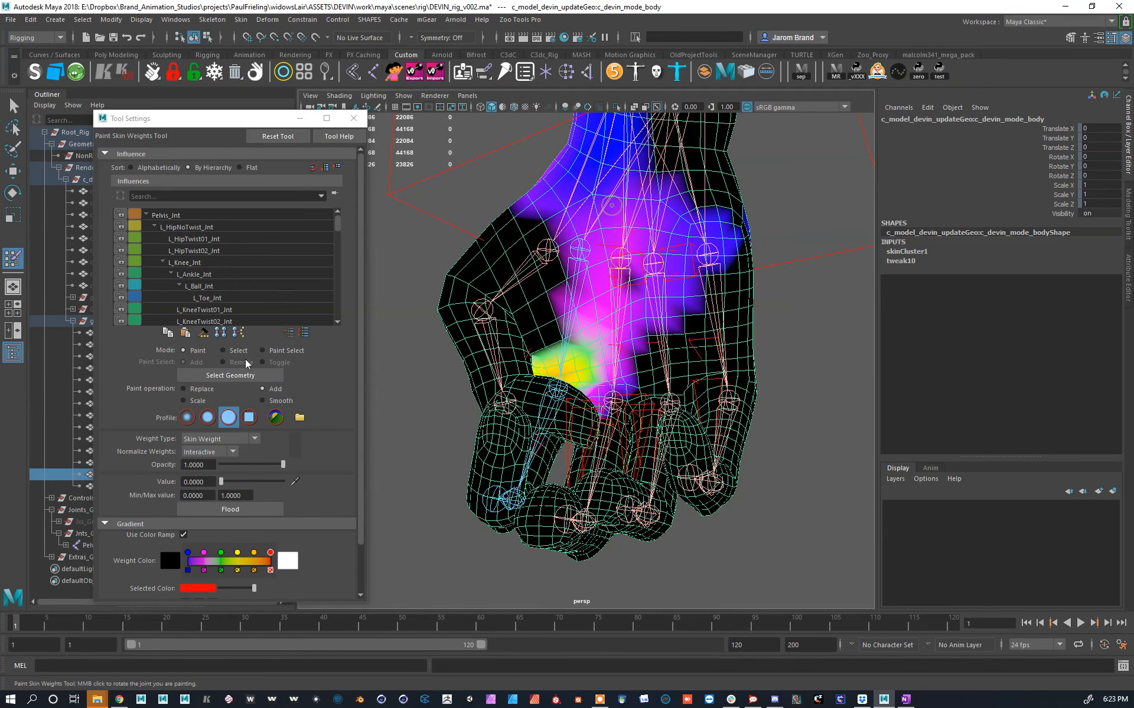
{"action": "left_click", "coordinate": [193, 388]}
{"action": "mouse_move", "coordinate": [699, 184]}
{"action": "left_mouse_down"}
{"action": "mouse_move", "coordinate": [545, 154]}
{"action": "mouse_move", "coordinate": [647, 237]}
{"action": "left_mouse_up"}
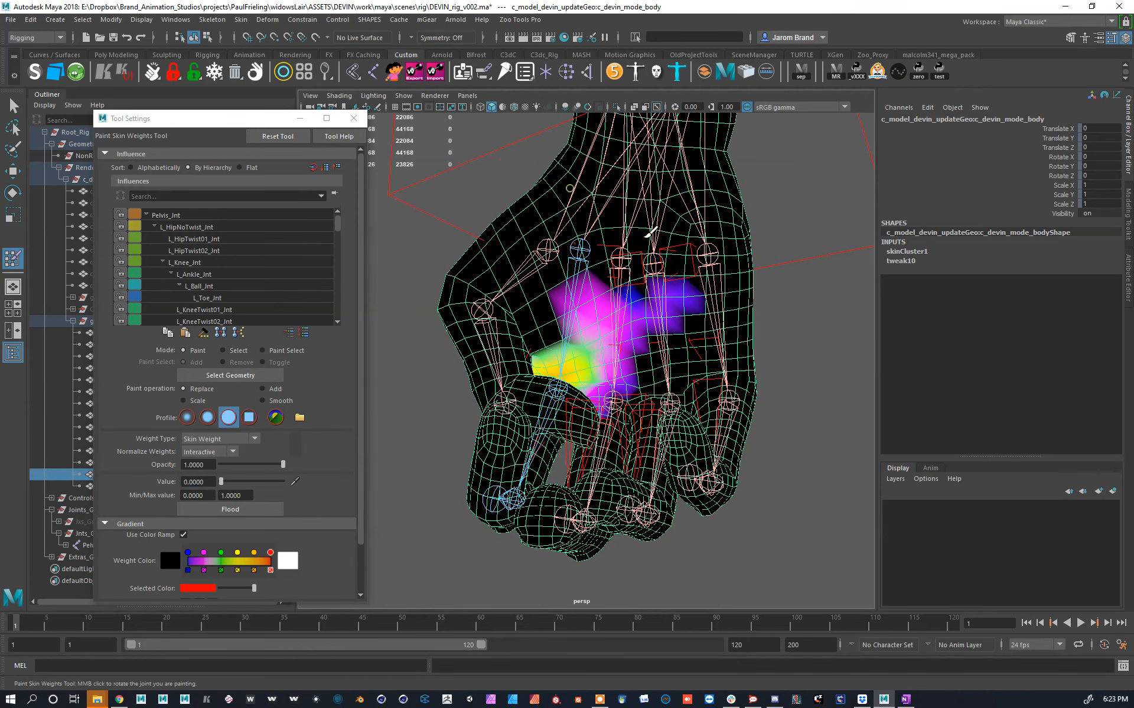
Step: Paint R_IndexCarpal_Jnt's weights to 0 across the back of the wrist and the lower forearm
{"action": "left_click_drag", "start_coordinate": [653, 302], "coordinate": [868, 302], "text": "alt"}
{"action": "middle_click_drag", "start_coordinate": [617, 235], "coordinate": [654, 297], "text": "alt"}
{"action": "mouse_move", "coordinate": [654, 297]}
{"action": "left_mouse_down"}
{"action": "mouse_move", "coordinate": [550, 236]}
{"action": "mouse_move", "coordinate": [534, 297]}
{"action": "left_mouse_up"}
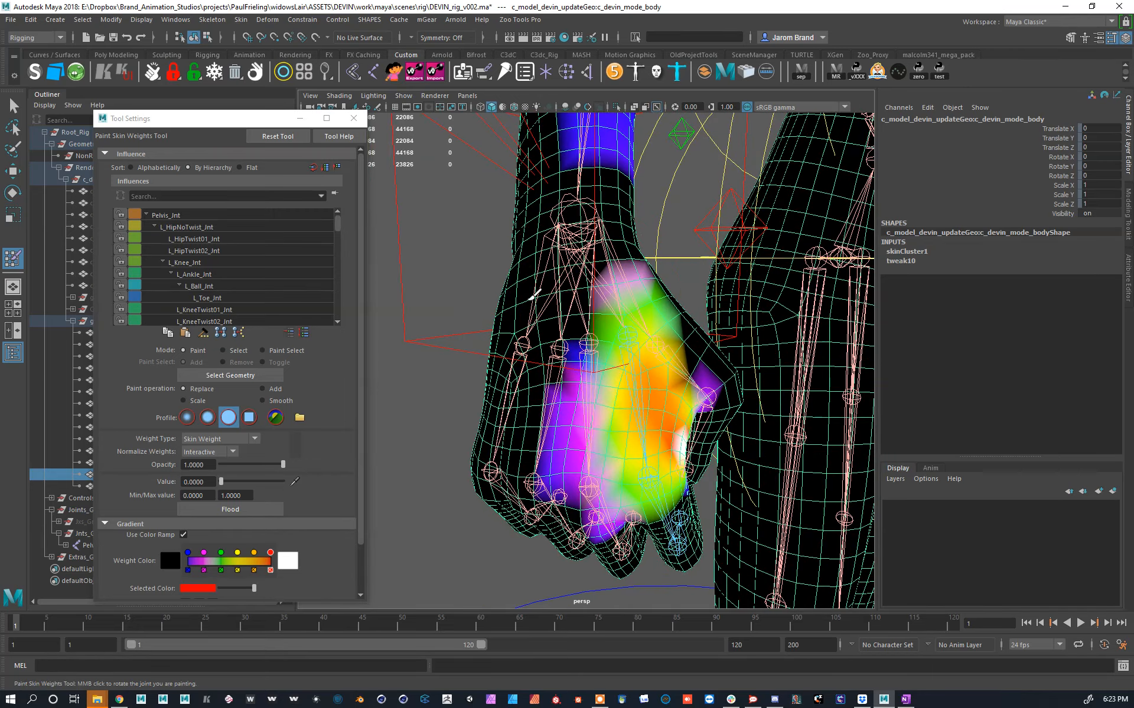
{"action": "middle_click_drag", "start_coordinate": [576, 191], "coordinate": [602, 363], "text": "alt"}
{"action": "mouse_move", "coordinate": [629, 198]}
{"action": "left_mouse_down"}
{"action": "mouse_move", "coordinate": [679, 164]}
{"action": "mouse_move", "coordinate": [600, 183]}
{"action": "left_mouse_up"}
Step: Clear R_IndexCarpal_Jnt's remaining weights around the thumb side of the wrist and hand by painting value 0
{"action": "left_click_drag", "start_coordinate": [702, 295], "coordinate": [534, 316], "text": "alt"}
{"action": "mouse_move", "coordinate": [726, 335]}
{"action": "left_mouse_down", "text": "alt"}
{"action": "mouse_move", "coordinate": [696, 323]}
{"action": "mouse_move", "coordinate": [667, 277]}
{"action": "left_mouse_up", "text": "alt"}
{"action": "left_click_drag", "start_coordinate": [667, 278], "coordinate": [679, 207]}
{"action": "scroll", "coordinate": [746, 275], "scroll_direction": "down", "scroll_amount": 4}
{"action": "mouse_move", "coordinate": [697, 265]}
{"action": "left_mouse_down", "text": "alt"}
{"action": "mouse_move", "coordinate": [568, 230]}
{"action": "mouse_move", "coordinate": [572, 251]}
{"action": "left_mouse_up", "text": "alt"}
{"action": "scroll", "coordinate": [708, 337], "scroll_direction": "up", "scroll_amount": 4}
{"action": "mouse_move", "coordinate": [721, 342]}
{"action": "left_mouse_down", "text": "alt"}
{"action": "mouse_move", "coordinate": [688, 316]}
{"action": "mouse_move", "coordinate": [705, 331]}
{"action": "left_mouse_up", "text": "alt"}
{"action": "left_click_drag", "start_coordinate": [663, 225], "coordinate": [678, 218]}
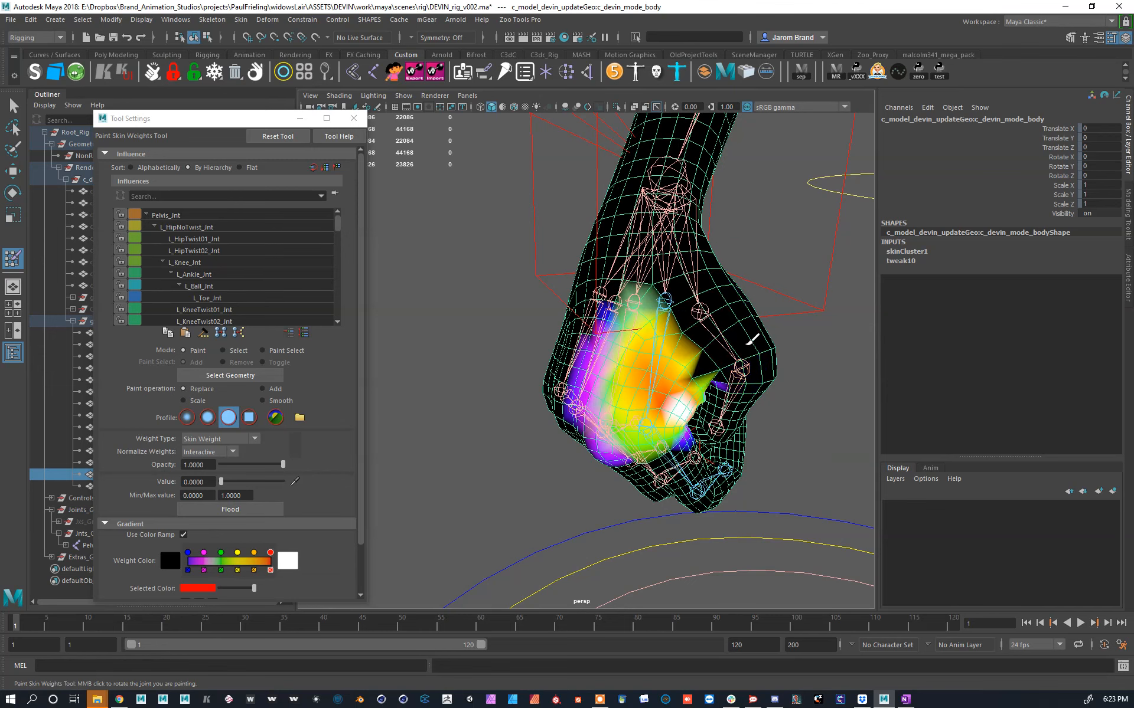
Step: Smooth the borders of R_IndexCarpal_Jnt's weights across the back of the hand and into the base of the thumb
{"action": "left_click_drag", "start_coordinate": [639, 266], "coordinate": [667, 278], "text": "alt"}
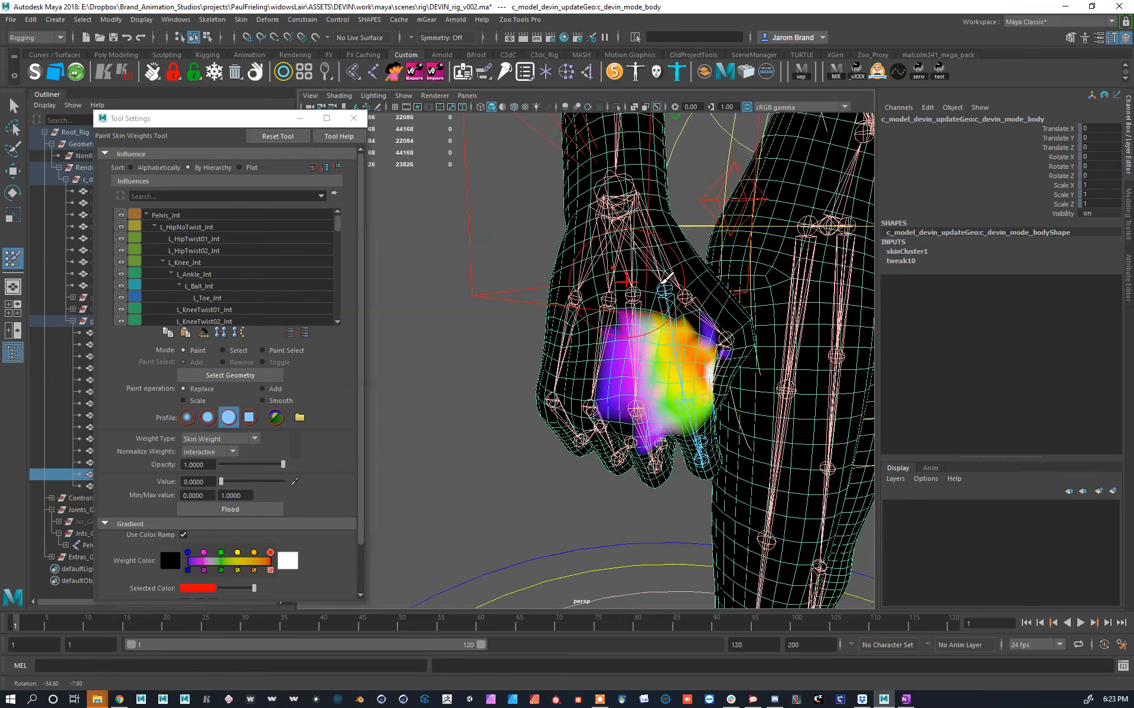
{"action": "mouse_move", "coordinate": [596, 332]}
{"action": "left_mouse_down"}
{"action": "mouse_move", "coordinate": [650, 425]}
{"action": "mouse_move", "coordinate": [631, 290]}
{"action": "mouse_move", "coordinate": [602, 414]}
{"action": "mouse_move", "coordinate": [689, 268]}
{"action": "mouse_move", "coordinate": [679, 310]}
{"action": "mouse_move", "coordinate": [714, 334]}
{"action": "mouse_move", "coordinate": [730, 304]}
{"action": "left_mouse_up"}
{"action": "left_click_drag", "start_coordinate": [729, 304], "coordinate": [638, 319], "text": "alt"}
{"action": "right_click_drag", "start_coordinate": [638, 319], "coordinate": [667, 324], "text": "alt"}
{"action": "left_click_drag", "start_coordinate": [668, 324], "coordinate": [653, 324], "text": "alt"}
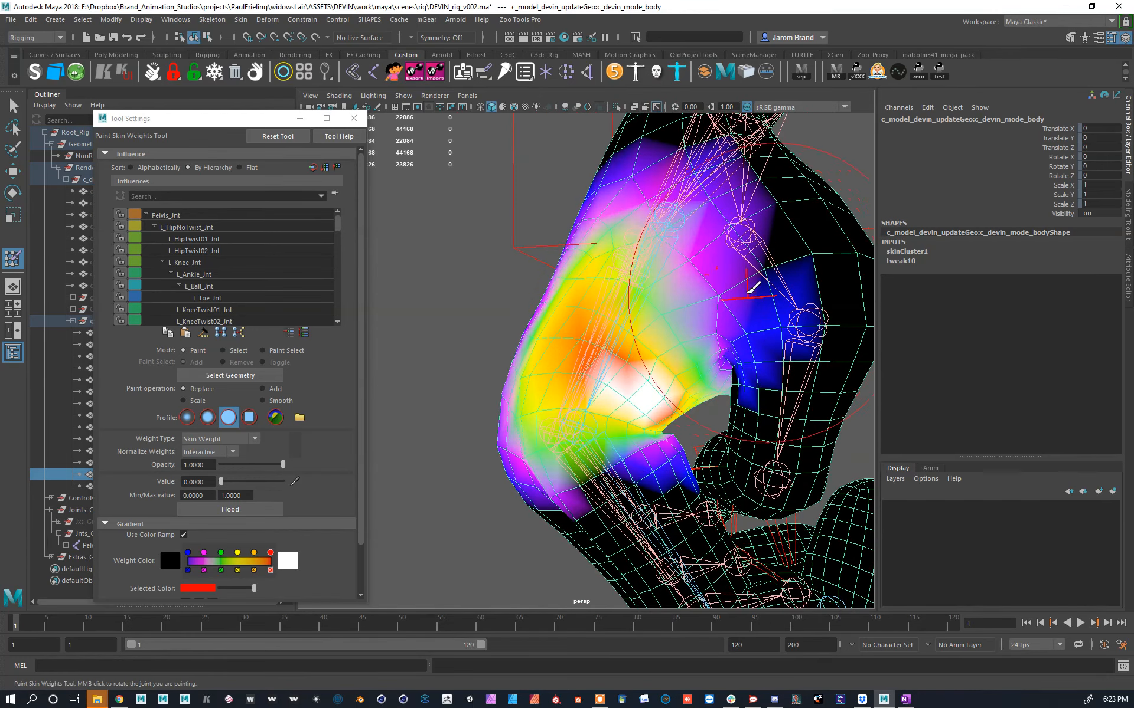
{"action": "left_click_drag", "start_coordinate": [758, 228], "coordinate": [753, 370]}
{"action": "left_click_drag", "start_coordinate": [805, 308], "coordinate": [803, 376], "text": "ctrl"}
{"action": "key", "text": "ctrl+z"}
{"action": "left_click_drag", "start_coordinate": [817, 325], "coordinate": [757, 389]}
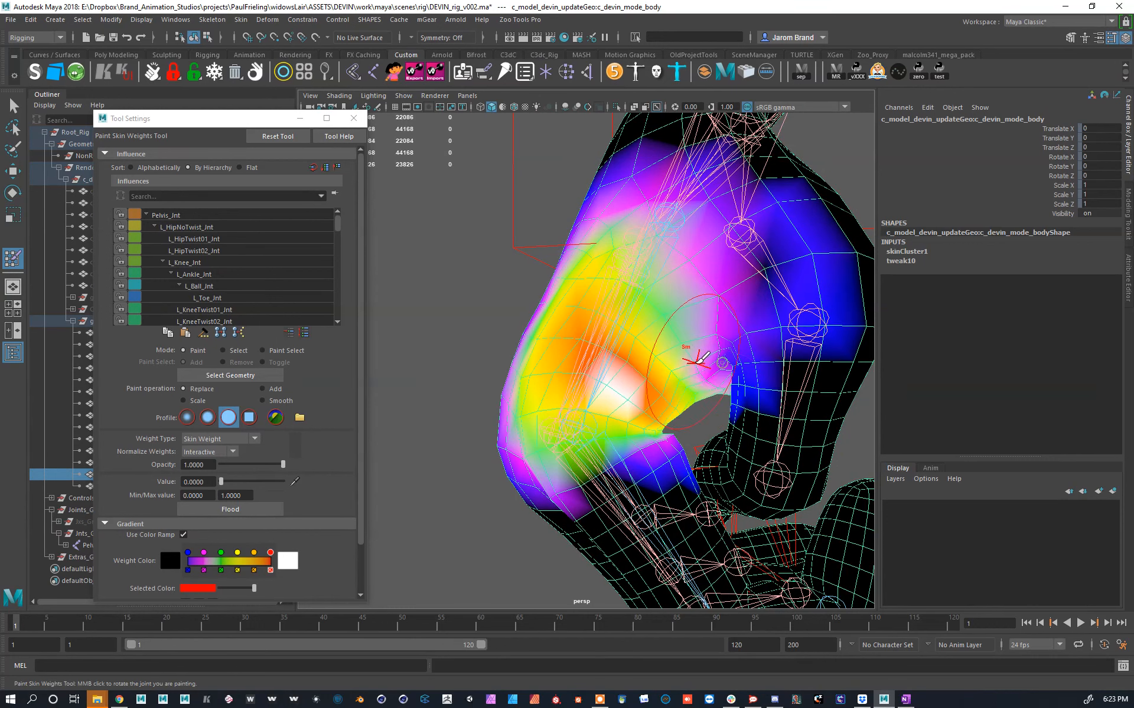
Step: Build up R_IndexCarpal_Jnt's weights between the thumb and index knuckle with the Add operation, value 0.0583 and a soft profile
{"action": "mouse_move", "coordinate": [745, 320]}
{"action": "left_mouse_down", "text": "alt"}
{"action": "mouse_move", "coordinate": [720, 319]}
{"action": "mouse_move", "coordinate": [738, 327]}
{"action": "mouse_move", "coordinate": [690, 378]}
{"action": "mouse_move", "coordinate": [685, 359]}
{"action": "mouse_move", "coordinate": [741, 369]}
{"action": "mouse_move", "coordinate": [702, 334]}
{"action": "mouse_move", "coordinate": [730, 323]}
{"action": "left_mouse_up", "text": "alt"}
{"action": "key", "text": "w"}
{"action": "key", "text": "y"}
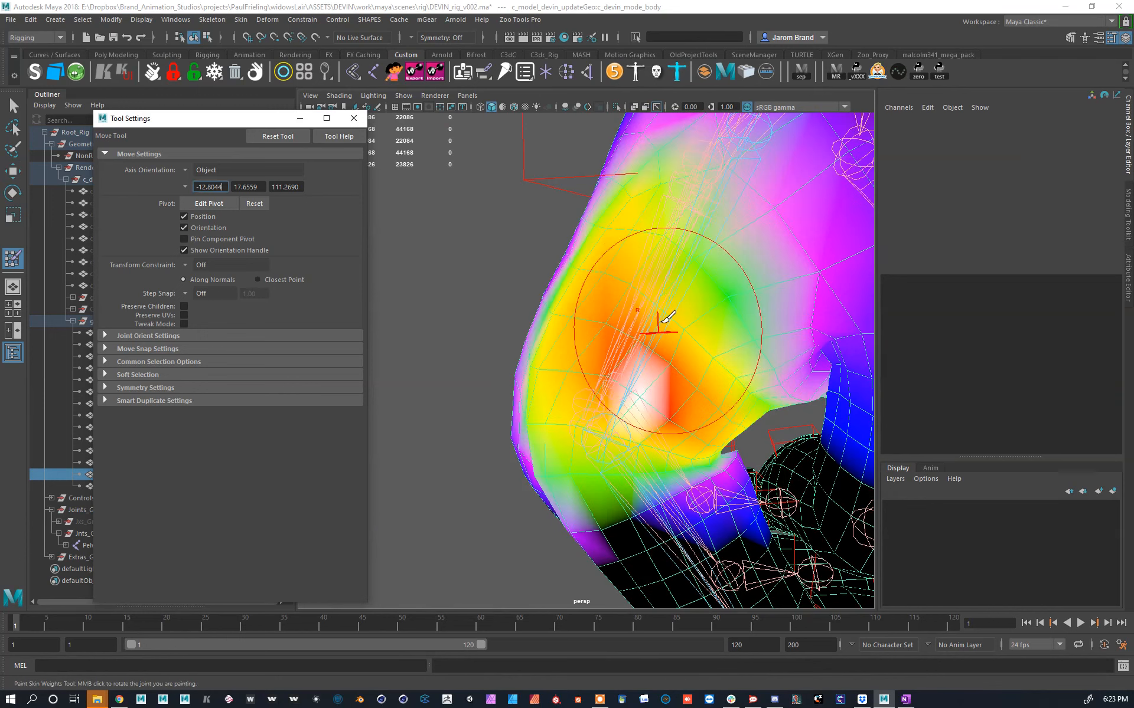
{"action": "left_click", "coordinate": [261, 389]}
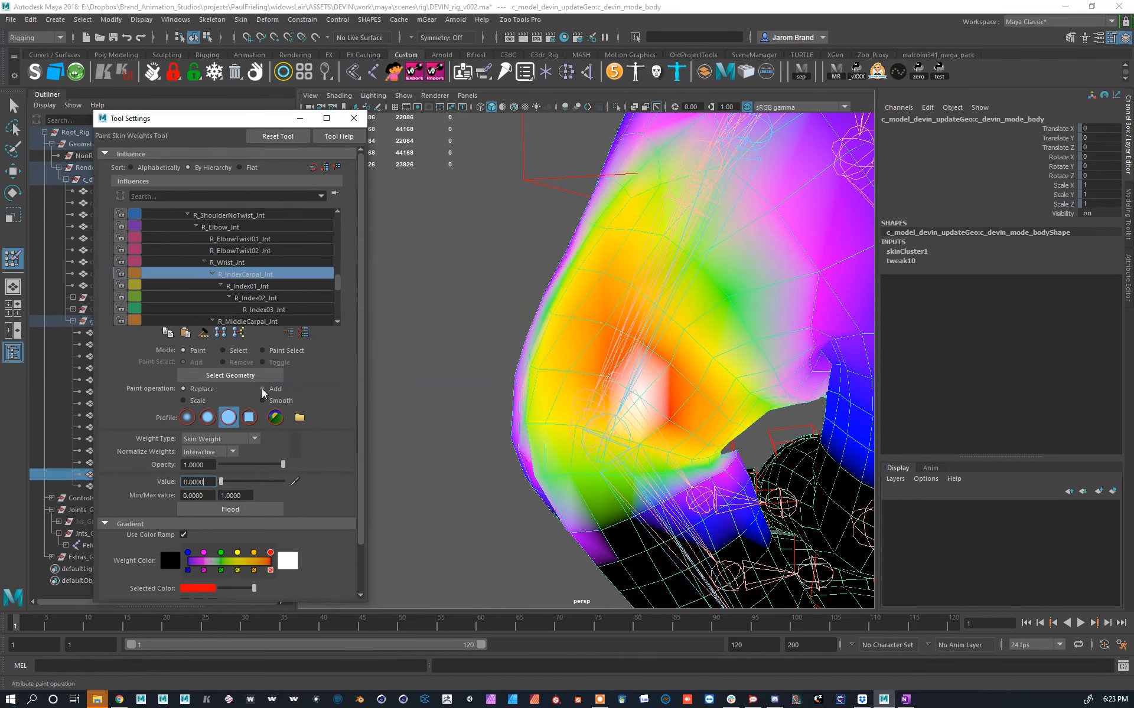
{"action": "left_click_drag", "start_coordinate": [222, 482], "coordinate": [225, 482]}
{"action": "left_click", "coordinate": [210, 417]}
{"action": "middle_click_drag", "start_coordinate": [681, 376], "coordinate": [610, 319], "text": "alt"}
{"action": "left_click", "coordinate": [612, 325]}
{"action": "left_click", "coordinate": [659, 324]}
{"action": "left_click_drag", "start_coordinate": [668, 323], "coordinate": [662, 317]}
{"action": "left_click_drag", "start_coordinate": [612, 288], "coordinate": [713, 343], "text": "alt"}
{"action": "mouse_move", "coordinate": [673, 377]}
{"action": "left_mouse_down", "text": "alt"}
{"action": "mouse_move", "coordinate": [650, 363]}
{"action": "mouse_move", "coordinate": [699, 354]}
{"action": "mouse_move", "coordinate": [689, 299]}
{"action": "mouse_move", "coordinate": [658, 329]}
{"action": "left_mouse_up", "text": "alt"}
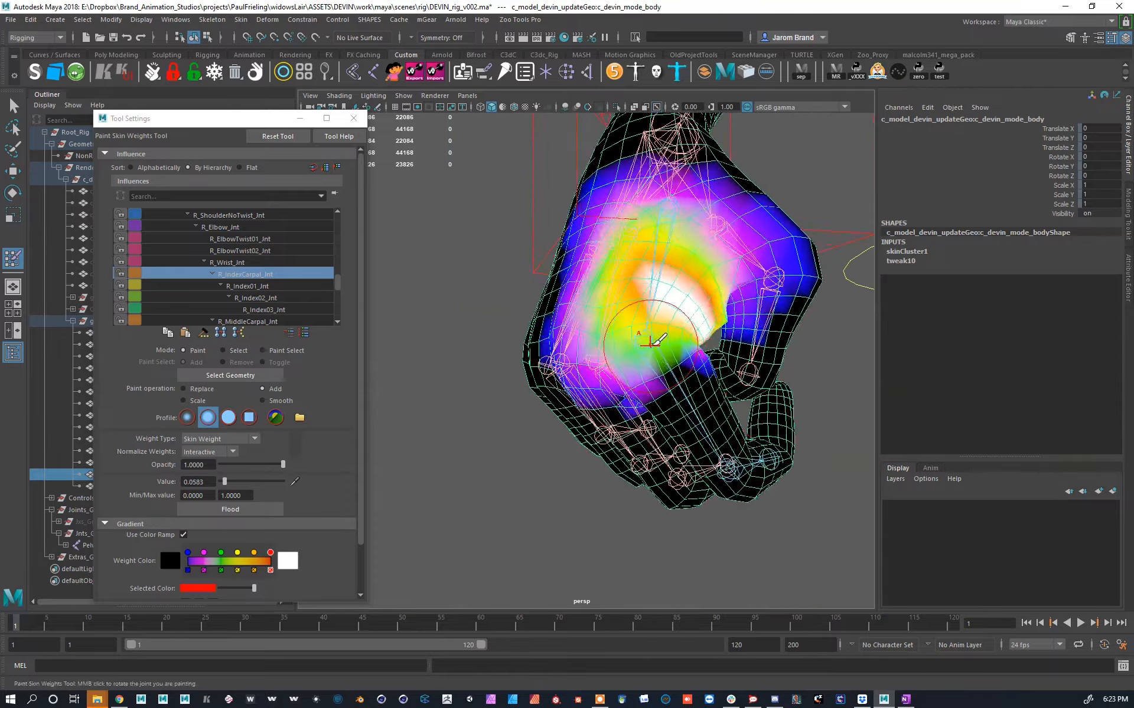
Step: Smooth the skin weights around the index finger's base and thumb web with the Paint Smooth Weights Tool at strength 0.250
{"action": "key", "text": "w"}
{"action": "left_click", "coordinate": [241, 20]}
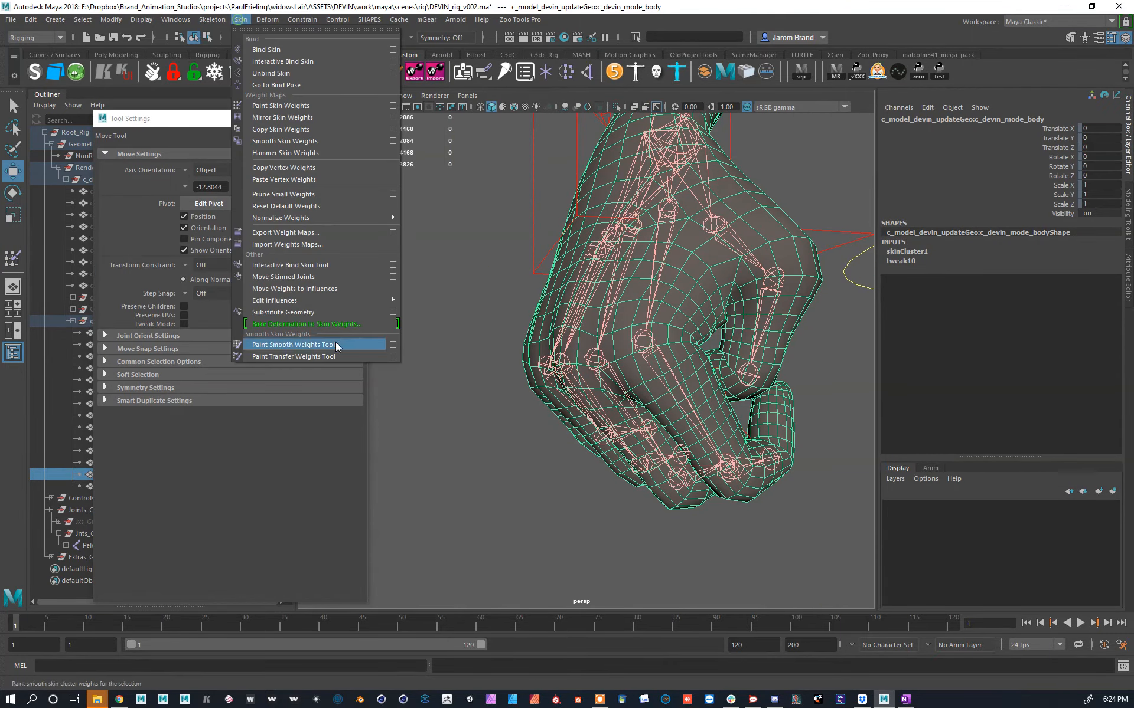
{"action": "left_click", "coordinate": [298, 344]}
{"action": "scroll", "coordinate": [573, 347], "scroll_direction": "up", "scroll_amount": 5}
{"action": "left_click_drag", "start_coordinate": [528, 344], "coordinate": [649, 383], "text": "alt"}
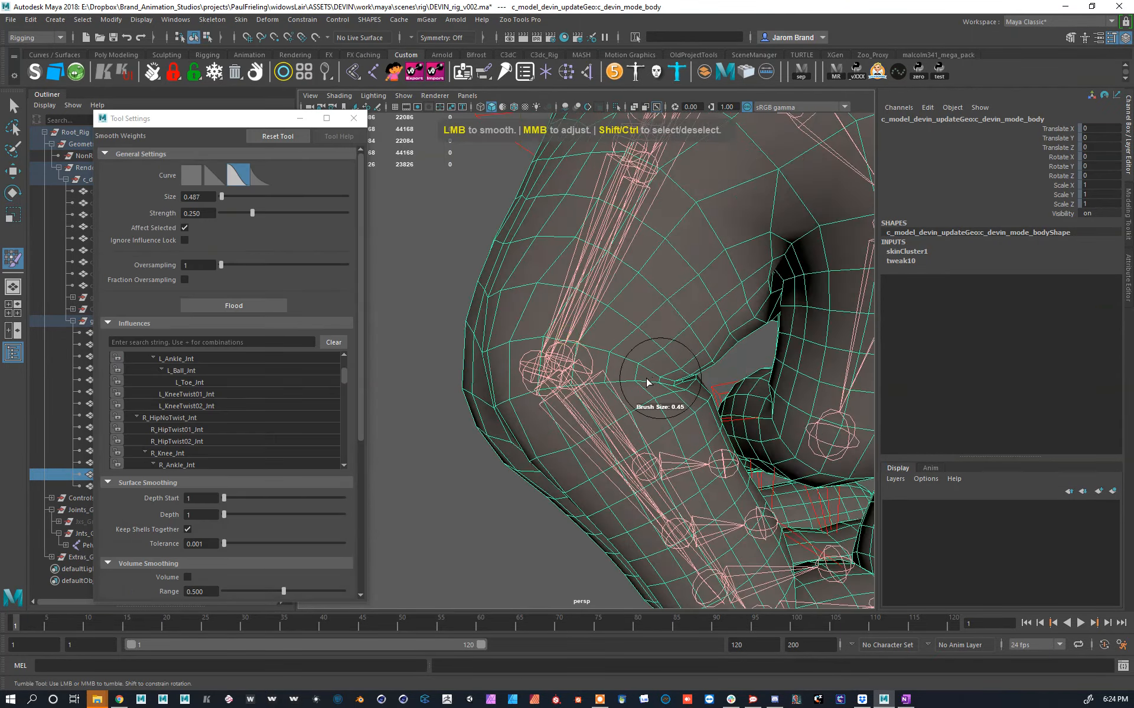
{"action": "left_click_drag", "start_coordinate": [735, 316], "coordinate": [552, 321], "text": "alt"}
{"action": "middle_click_drag", "start_coordinate": [551, 321], "coordinate": [568, 375], "text": "alt"}
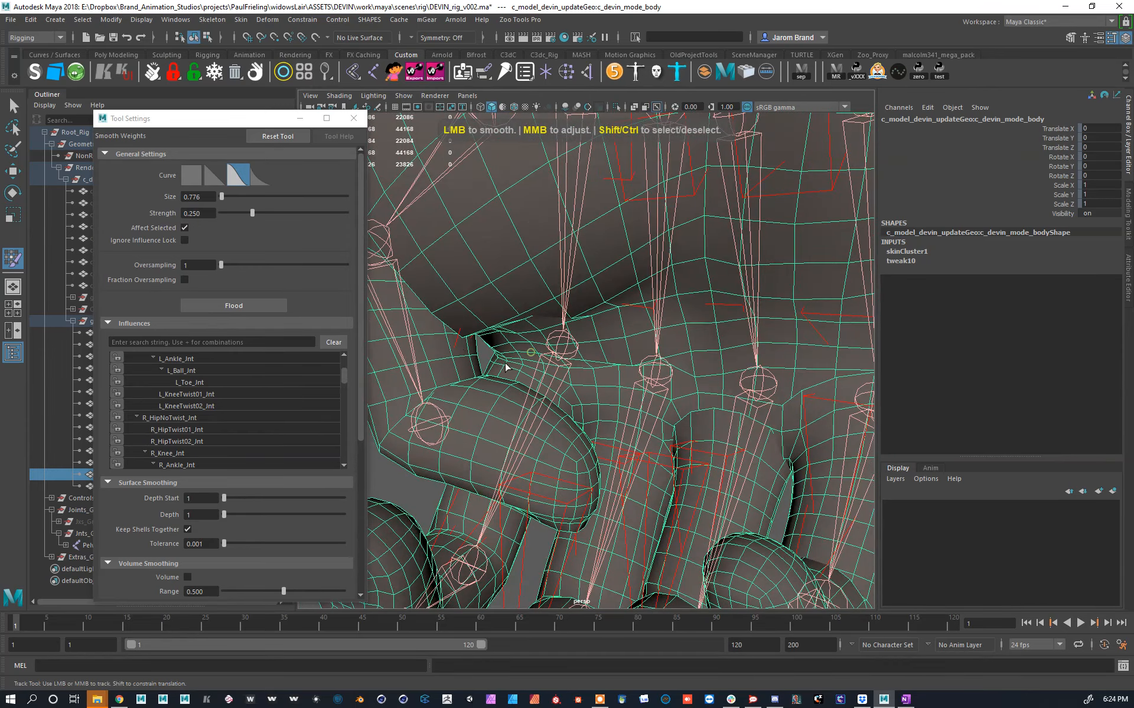
Step: Smooth the palm-side weights between the thumb and index finger using a 0.776 brush
{"action": "mouse_move", "coordinate": [642, 353]}
{"action": "left_mouse_down", "text": "alt"}
{"action": "mouse_move", "coordinate": [605, 362]}
{"action": "mouse_move", "coordinate": [622, 324]}
{"action": "mouse_move", "coordinate": [654, 366]}
{"action": "left_mouse_up", "text": "alt"}
{"action": "left_click_drag", "start_coordinate": [560, 307], "coordinate": [532, 272], "text": "alt"}
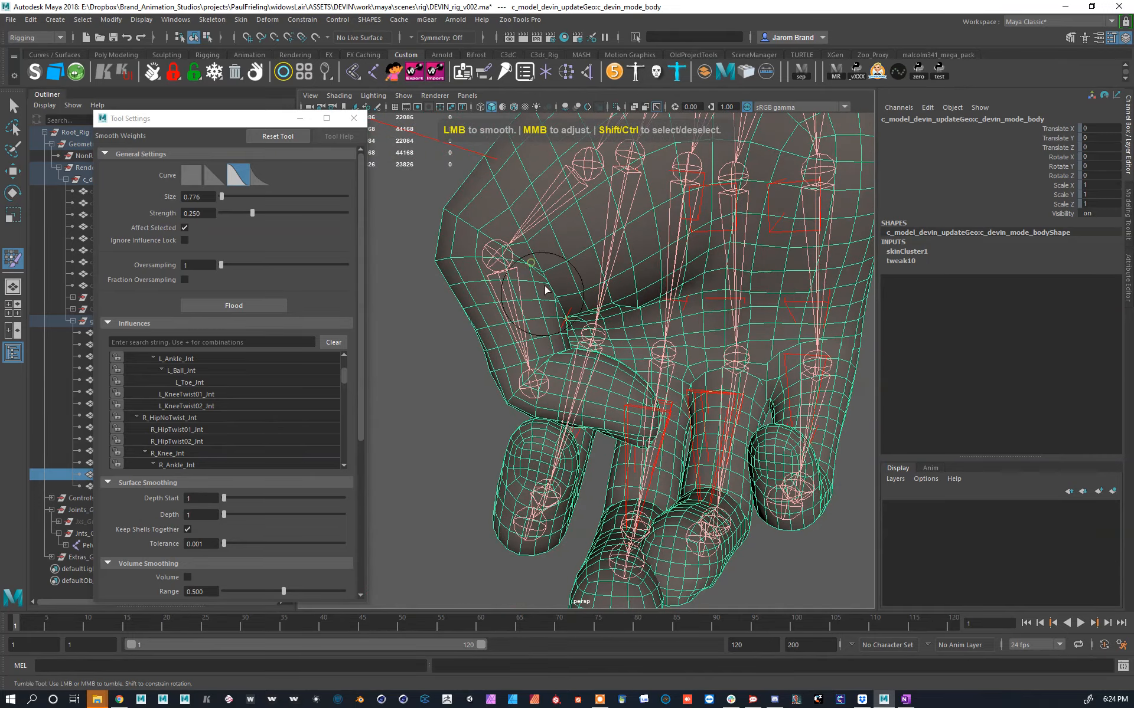
{"action": "left_click_drag", "start_coordinate": [566, 321], "coordinate": [627, 320], "text": "alt"}
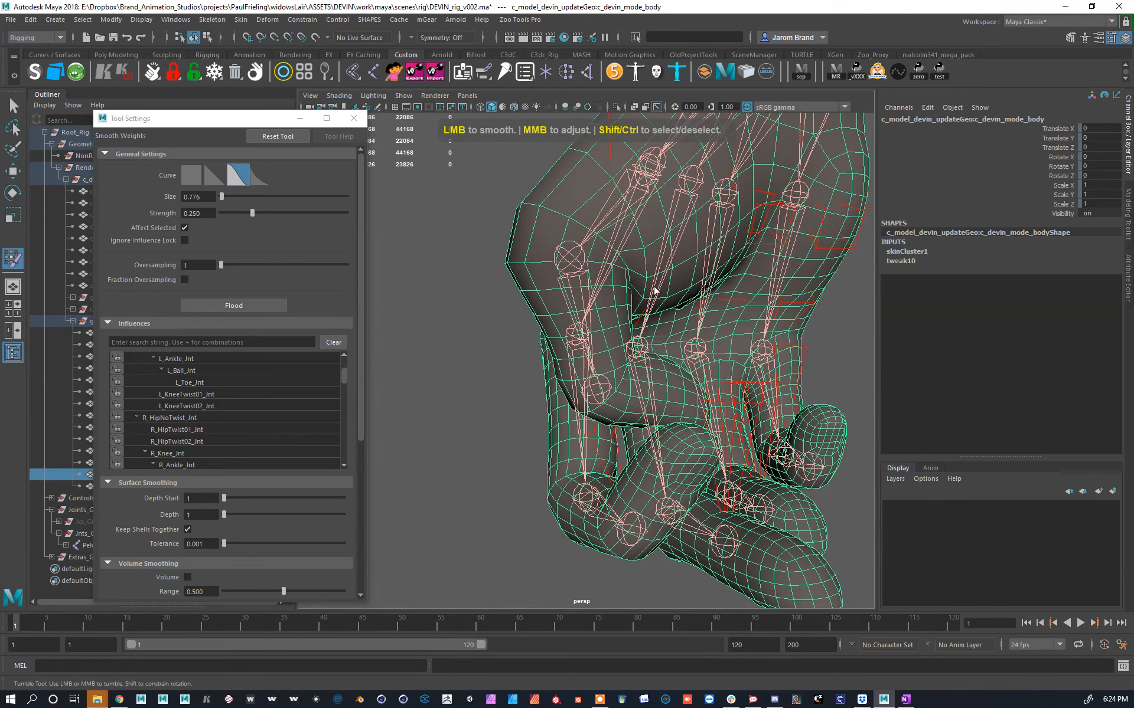
{"action": "left_click_drag", "start_coordinate": [663, 258], "coordinate": [572, 346], "text": "alt"}
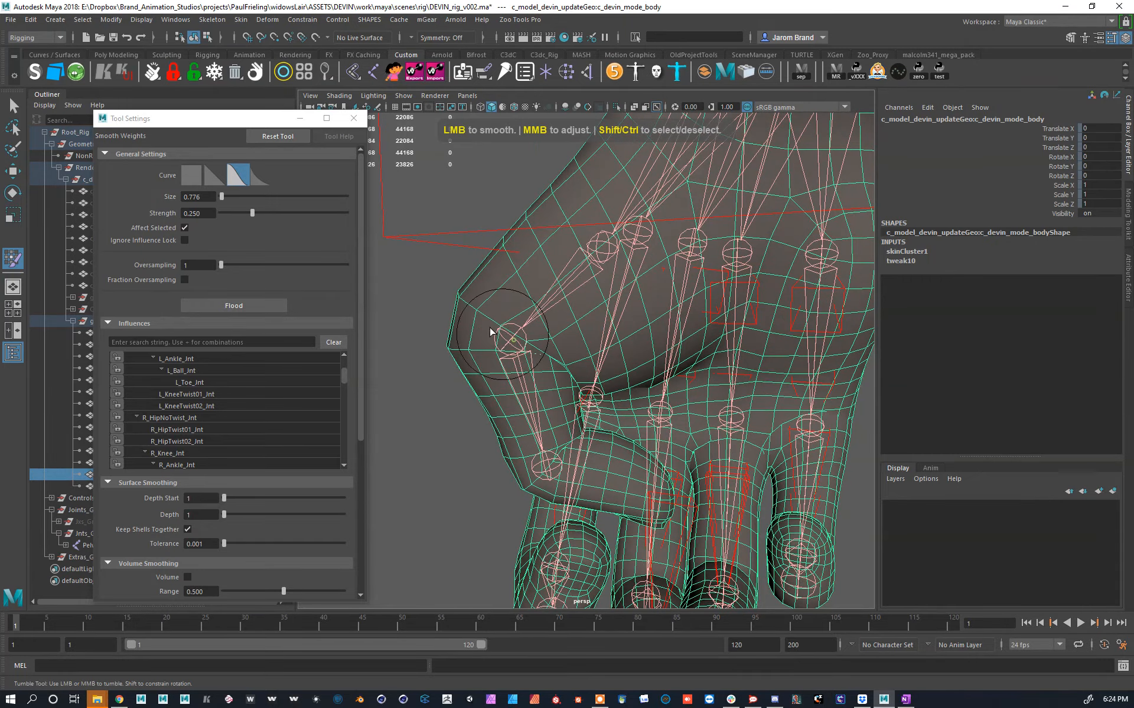
Step: Smooth the weights over the thumb knuckle and the thumb side of the hand with a brush size of 2.206
{"action": "mouse_move", "coordinate": [496, 260]}
{"action": "left_mouse_down", "text": "alt"}
{"action": "mouse_move", "coordinate": [653, 304]}
{"action": "mouse_move", "coordinate": [721, 299]}
{"action": "mouse_move", "coordinate": [779, 259]}
{"action": "mouse_move", "coordinate": [645, 317]}
{"action": "left_mouse_up", "text": "alt"}
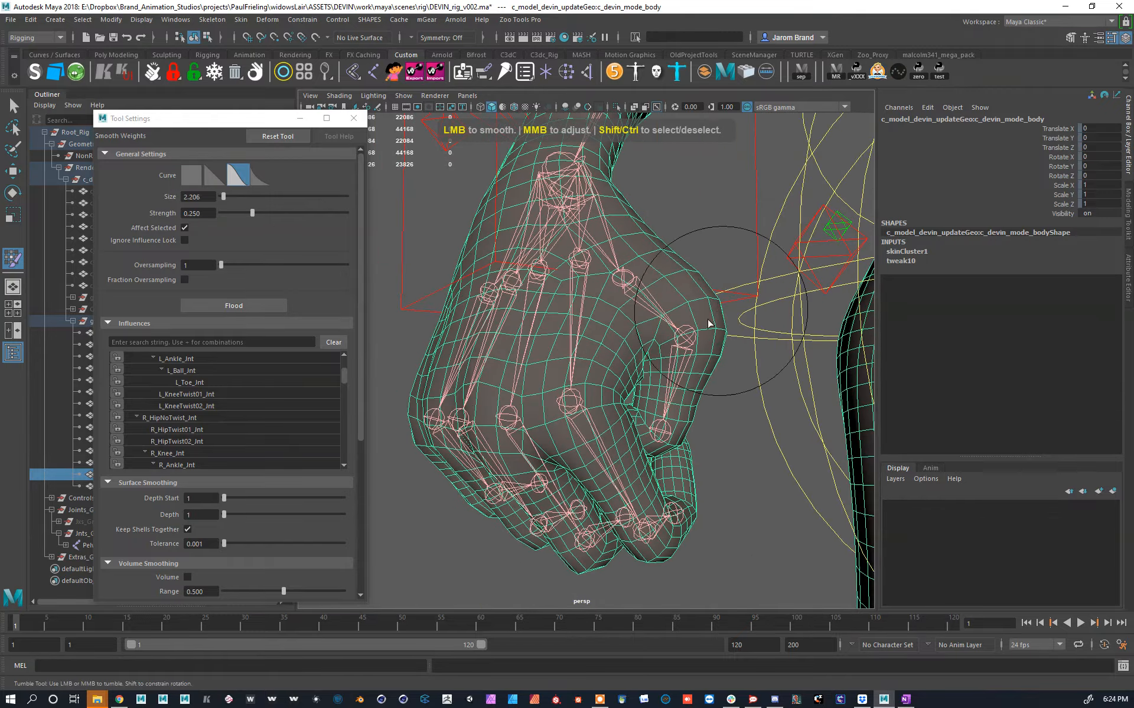
{"action": "left_click_drag", "start_coordinate": [634, 363], "coordinate": [591, 378], "text": "alt"}
{"action": "left_click_drag", "start_coordinate": [468, 347], "coordinate": [623, 354], "text": "alt"}
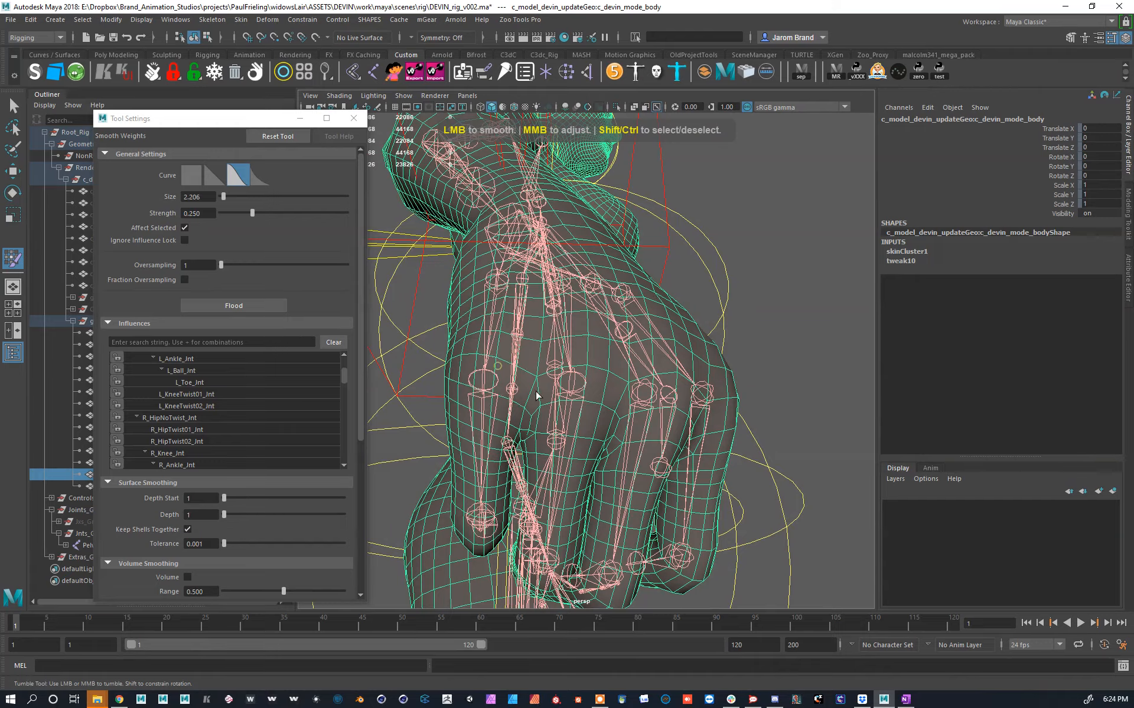
{"action": "left_click_drag", "start_coordinate": [533, 398], "coordinate": [680, 395], "text": "alt"}
{"action": "mouse_move", "coordinate": [657, 359]}
{"action": "middle_mouse_down", "text": "alt"}
{"action": "mouse_move", "coordinate": [622, 357]}
{"action": "mouse_move", "coordinate": [647, 400]}
{"action": "mouse_move", "coordinate": [647, 458]}
{"action": "middle_mouse_up", "text": "alt"}
Step: Set the smoothing brush size to 0.768 and smooth the palm-side creases at the pinky, ring and middle finger bases
{"action": "mouse_move", "coordinate": [648, 464]}
{"action": "left_mouse_down"}
{"action": "mouse_move", "coordinate": [606, 467]}
{"action": "mouse_move", "coordinate": [570, 449]}
{"action": "left_mouse_up"}
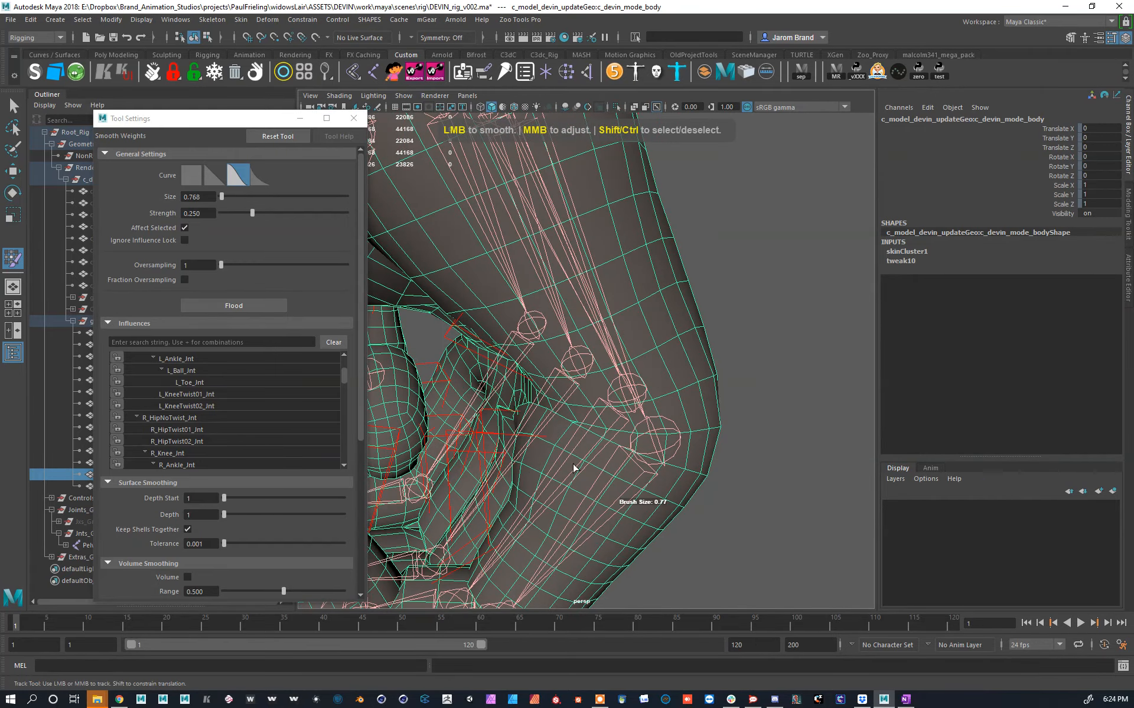
{"action": "scroll", "coordinate": [570, 449], "scroll_direction": "up", "scroll_amount": 5}
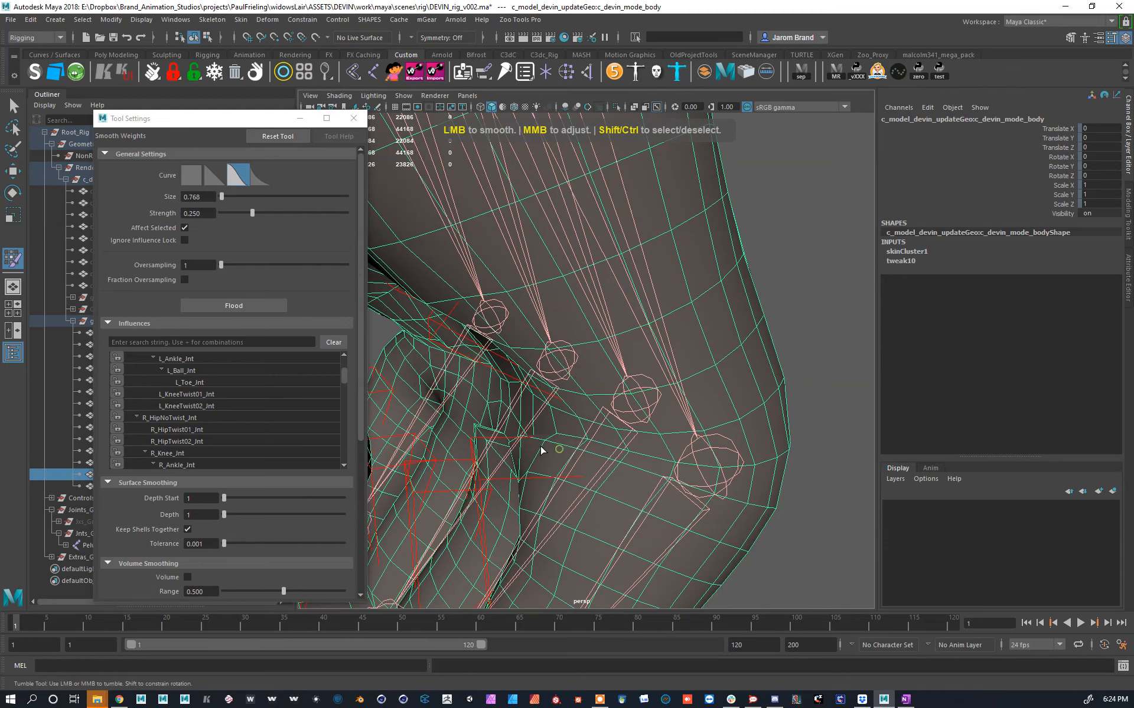
{"action": "left_click_drag", "start_coordinate": [495, 424], "coordinate": [574, 406], "text": "alt"}
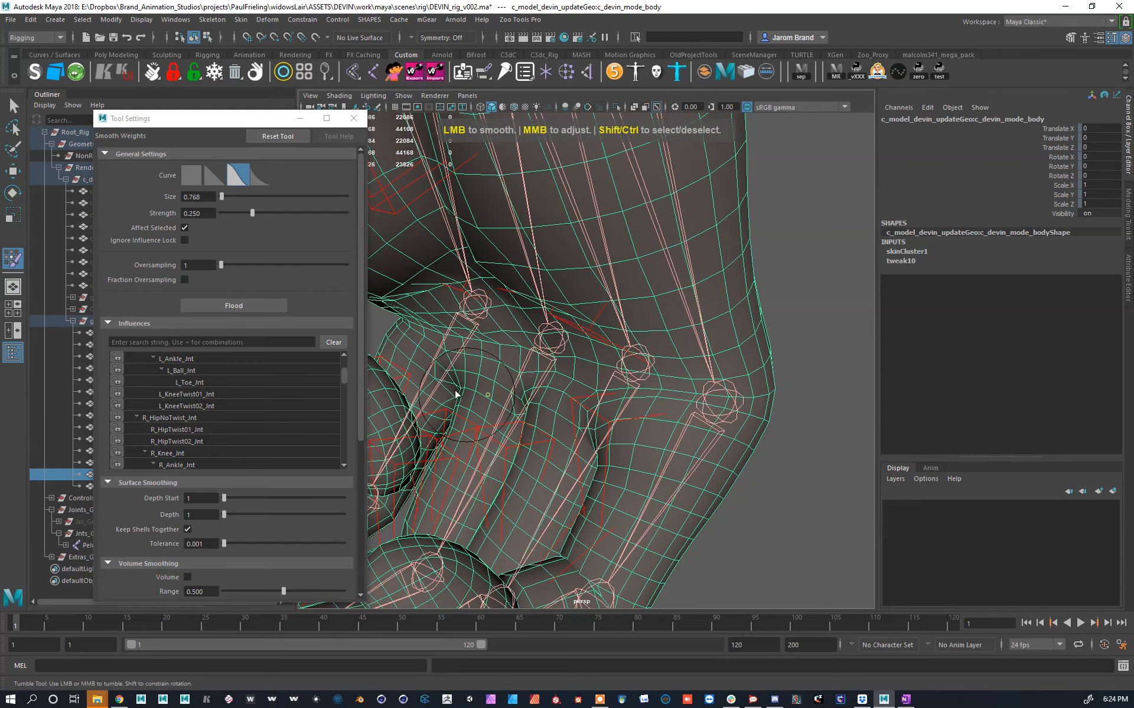
{"action": "left_click_drag", "start_coordinate": [612, 409], "coordinate": [533, 371], "text": "alt"}
{"action": "middle_click_drag", "start_coordinate": [534, 371], "coordinate": [753, 420], "text": "alt"}
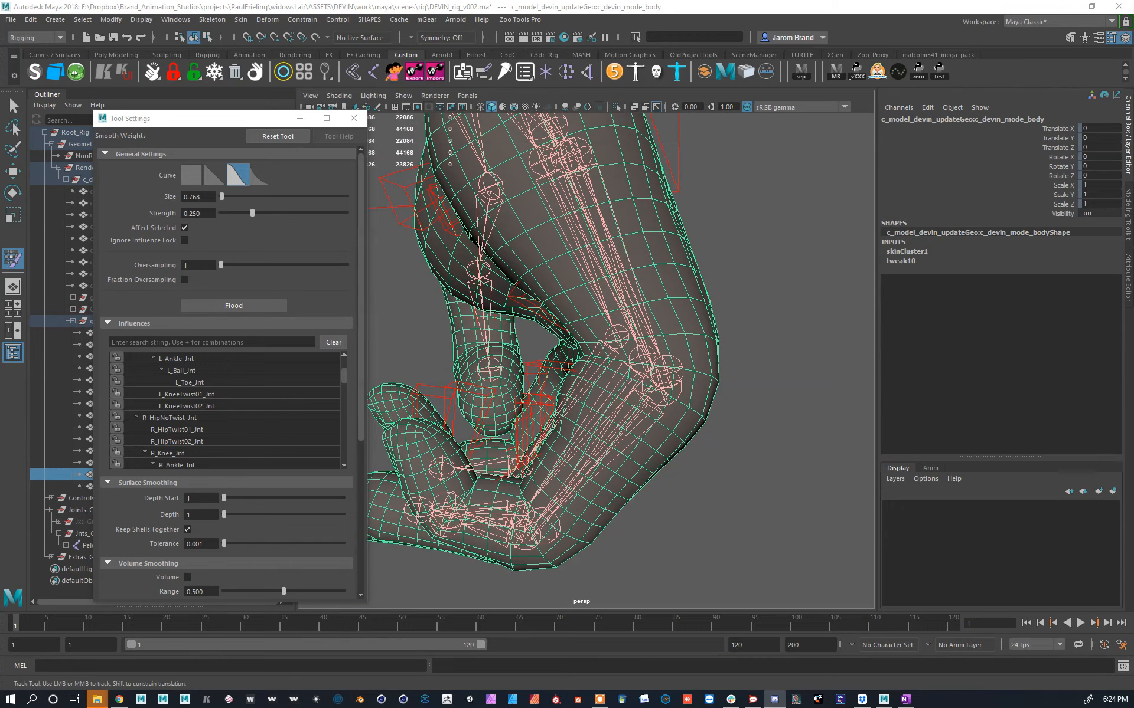
Step: Build up R_PinkyCarpal_Jnt's weights along the outer palm above the pinky base with the Add operation at value 0.0583
{"action": "left_click_drag", "start_coordinate": [593, 299], "coordinate": [691, 346], "text": "alt"}
{"action": "key", "text": "w"}
{"action": "key", "text": "y"}
{"action": "right_click_drag", "start_coordinate": [625, 205], "coordinate": [626, 168]}
{"action": "left_click_drag", "start_coordinate": [649, 313], "coordinate": [688, 332], "text": "alt"}
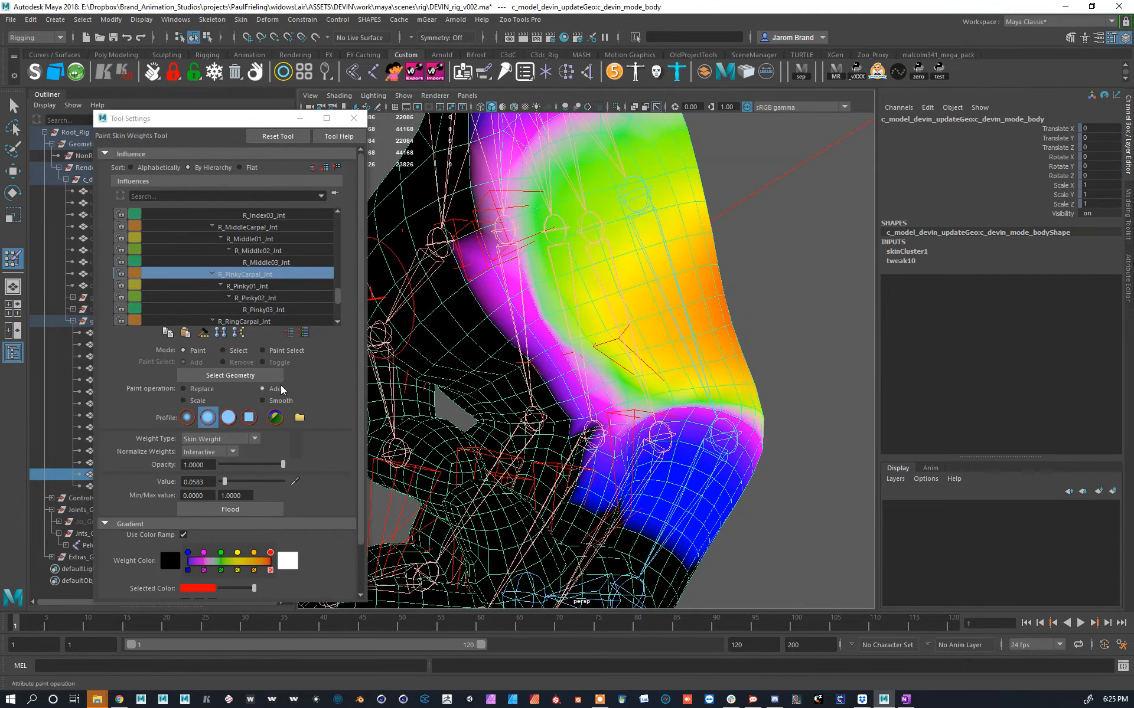
{"action": "mouse_move", "coordinate": [656, 325]}
{"action": "left_mouse_down"}
{"action": "mouse_move", "coordinate": [630, 350]}
{"action": "mouse_move", "coordinate": [653, 329]}
{"action": "mouse_move", "coordinate": [635, 384]}
{"action": "left_mouse_up"}
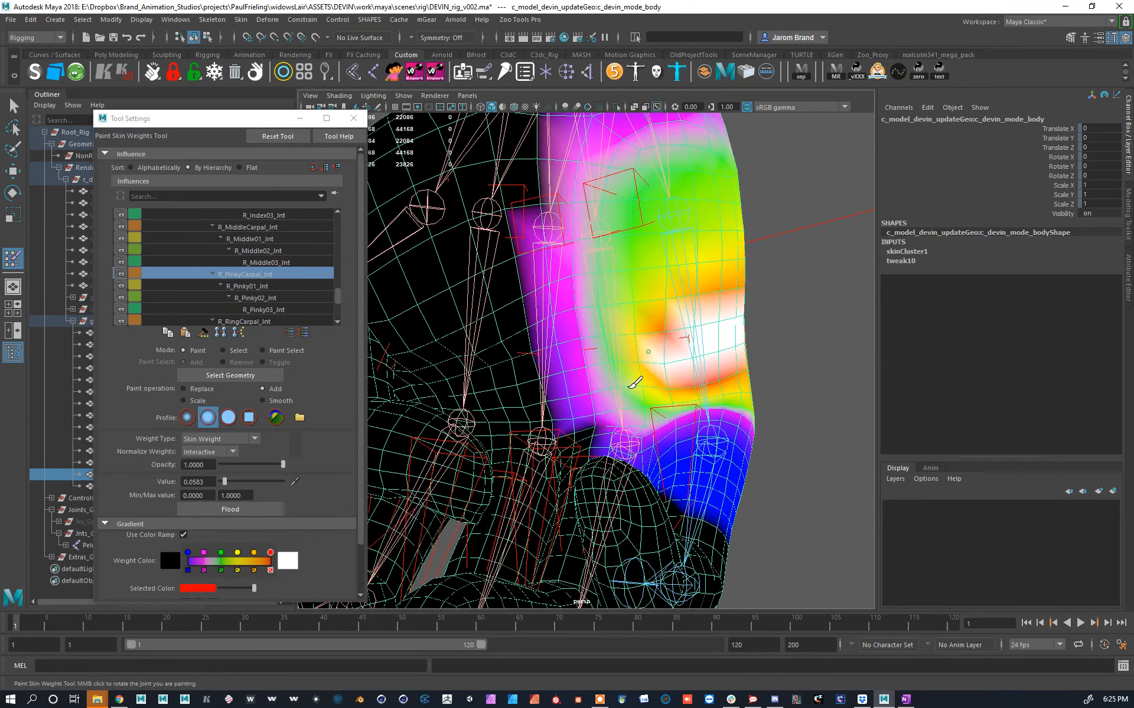
{"action": "left_click_drag", "start_coordinate": [741, 354], "coordinate": [561, 343], "text": "alt"}
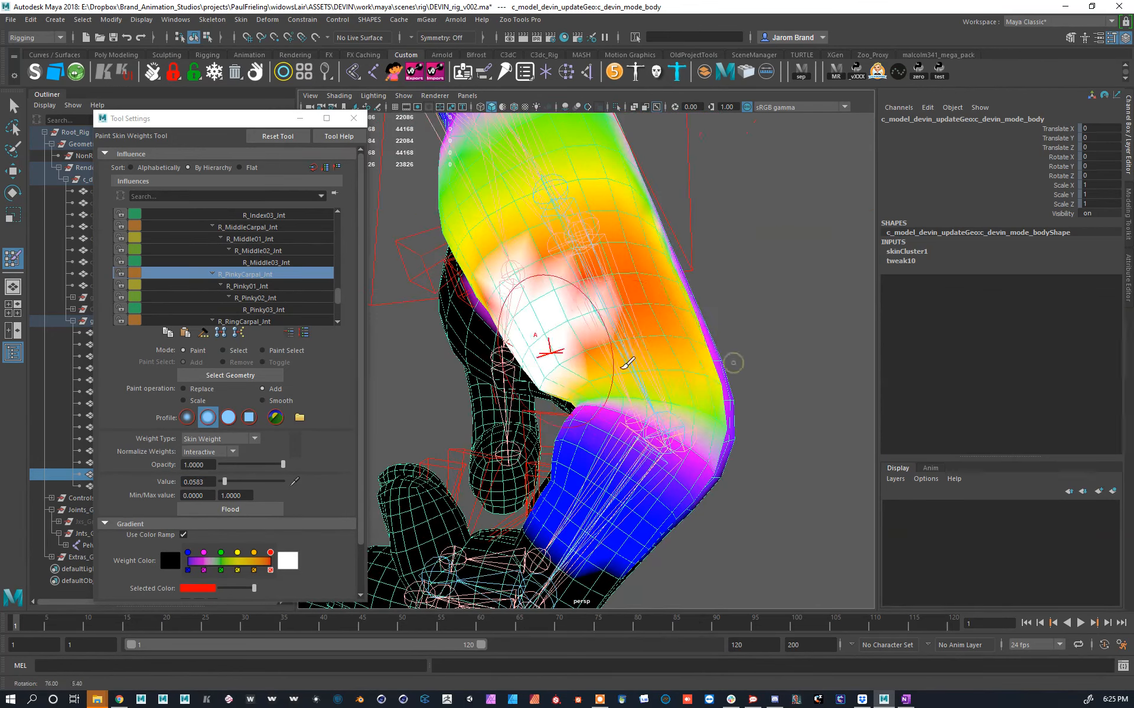
{"action": "left_click_drag", "start_coordinate": [602, 307], "coordinate": [611, 327], "text": "alt"}
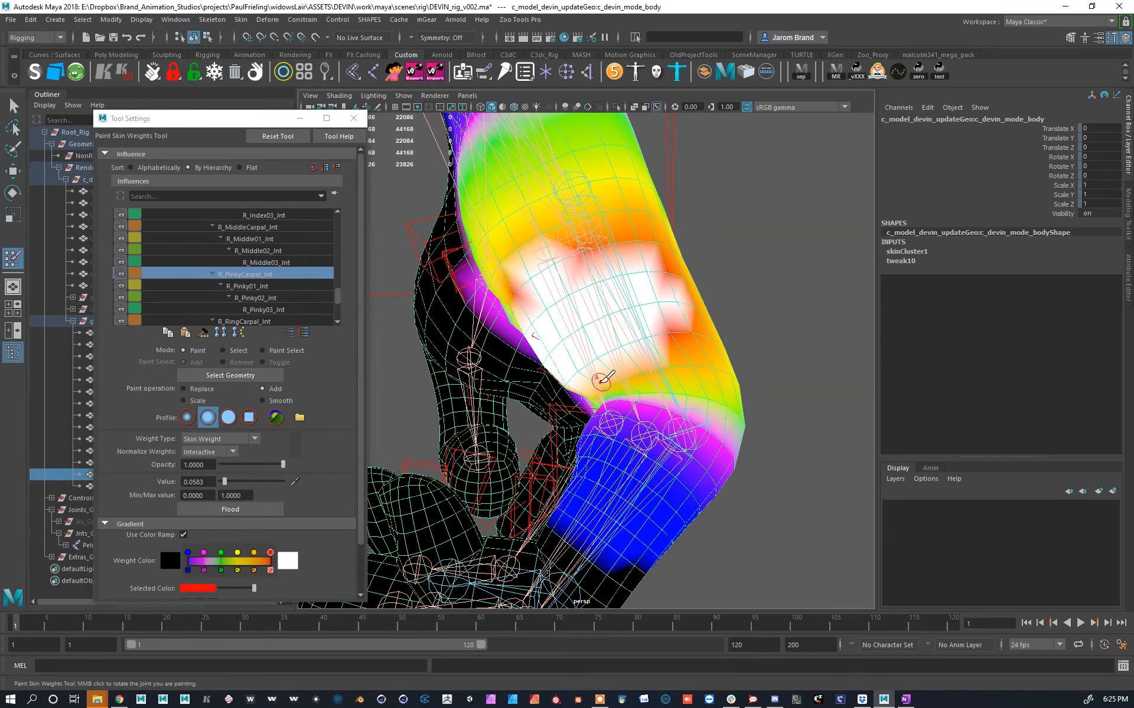
{"action": "mouse_move", "coordinate": [658, 371]}
{"action": "left_mouse_down", "text": "alt"}
{"action": "mouse_move", "coordinate": [652, 400]}
{"action": "mouse_move", "coordinate": [682, 400]}
{"action": "mouse_move", "coordinate": [665, 371]}
{"action": "left_mouse_up", "text": "alt"}
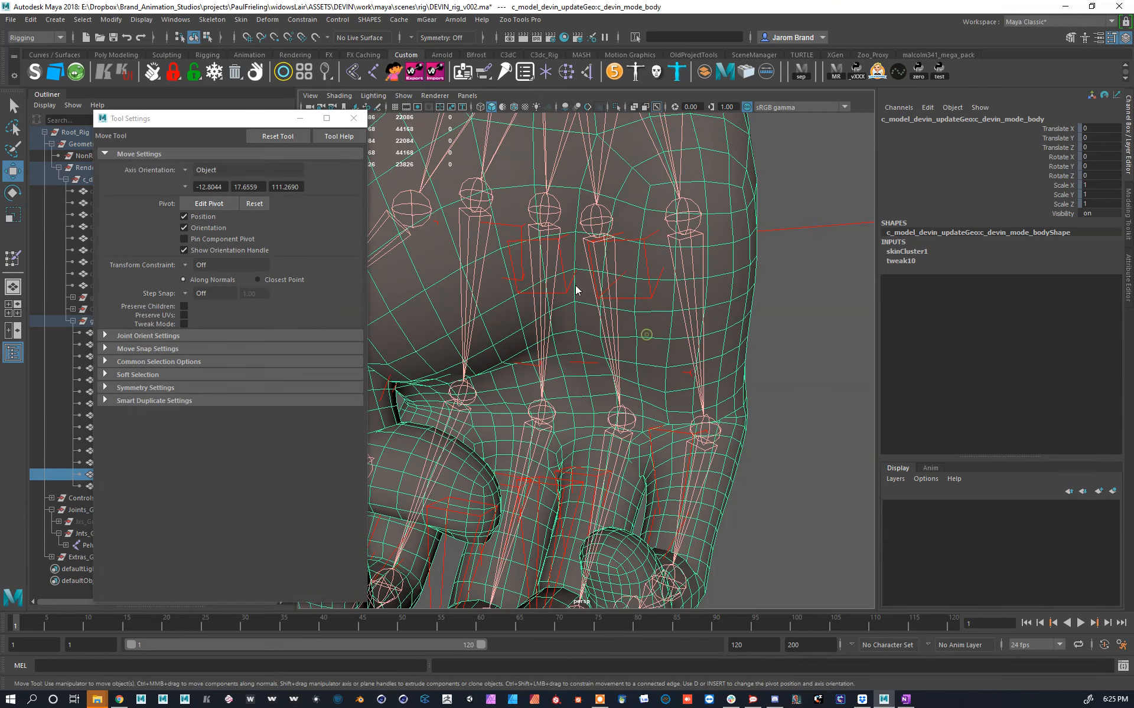
Step: Select R_RingCarpal_Jnt as the influence and add weight at value 0.0583 along the palm above the ring finger
{"action": "right_click", "coordinate": [599, 188]}
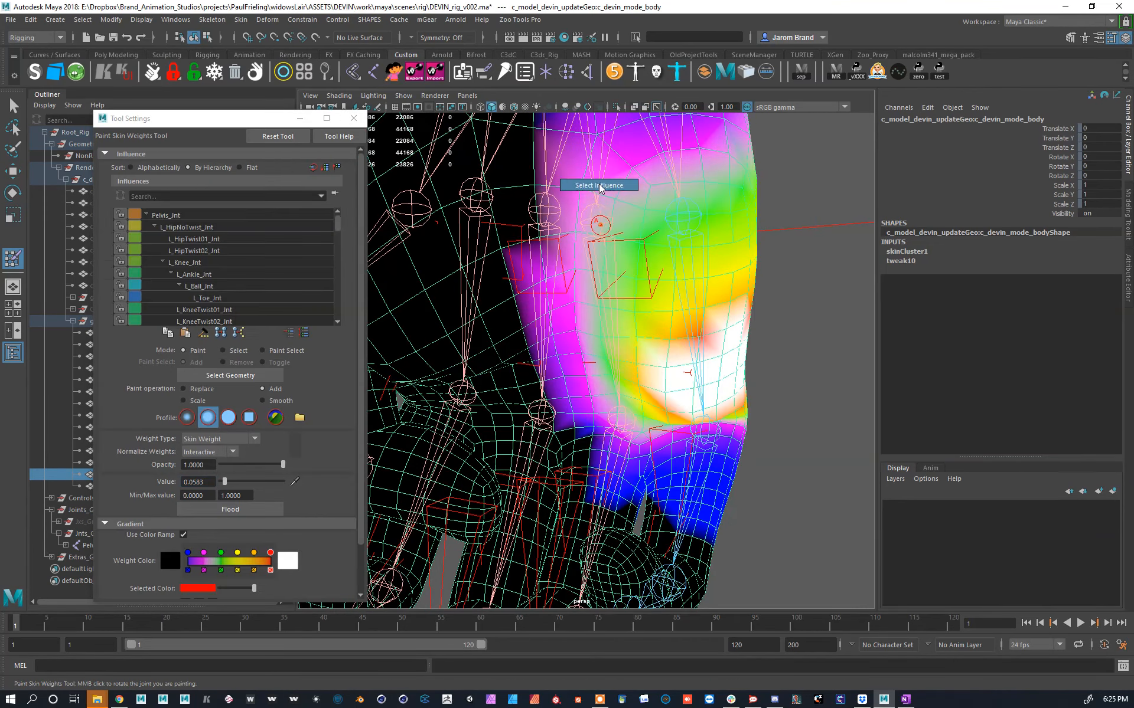
{"action": "left_click", "coordinate": [599, 185]}
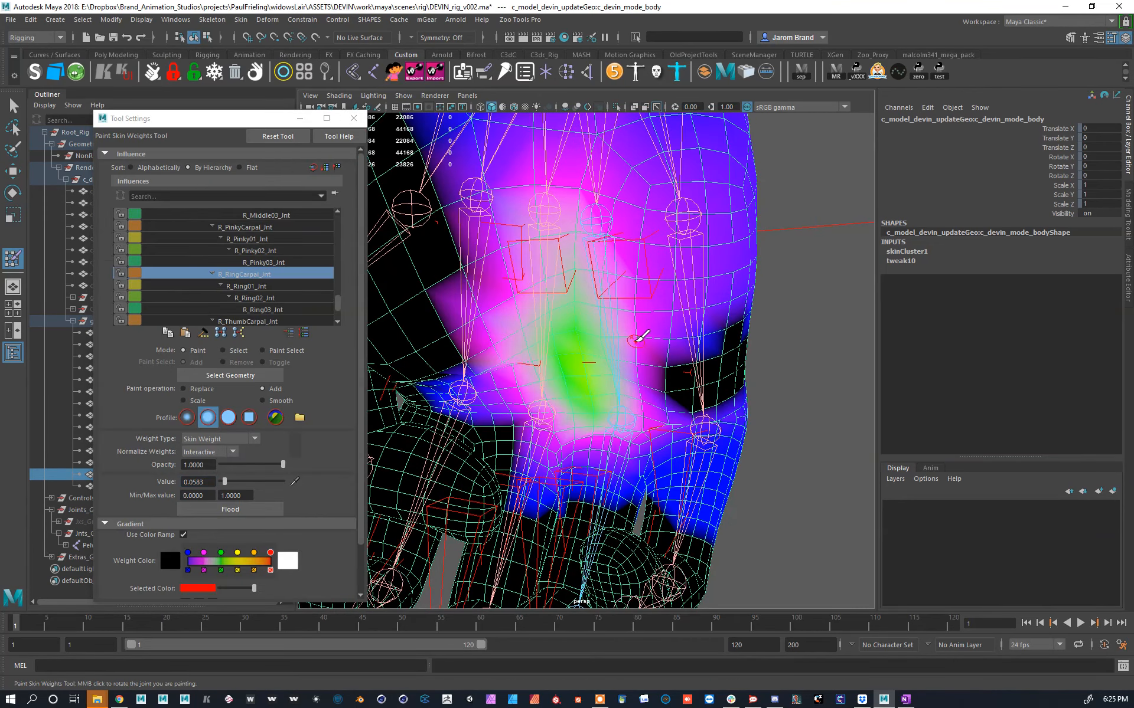
{"action": "left_click_drag", "start_coordinate": [580, 235], "coordinate": [610, 269]}
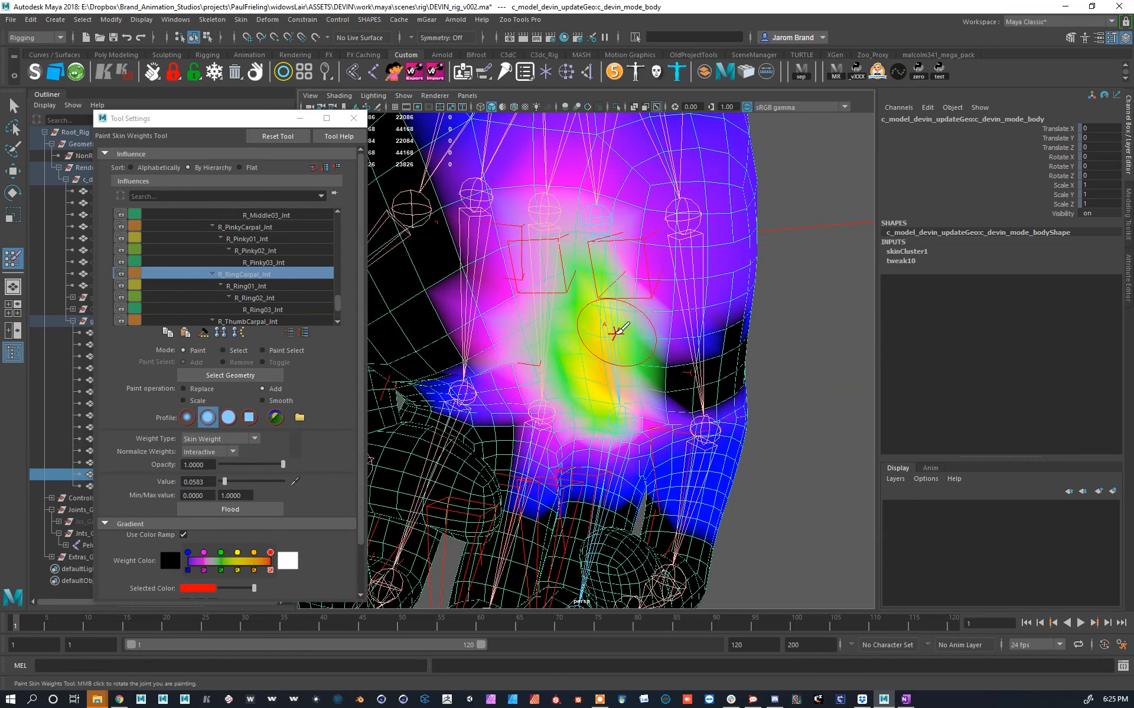
{"action": "mouse_move", "coordinate": [596, 239]}
{"action": "left_mouse_down"}
{"action": "mouse_move", "coordinate": [595, 223]}
{"action": "mouse_move", "coordinate": [608, 369]}
{"action": "mouse_move", "coordinate": [635, 367]}
{"action": "mouse_move", "coordinate": [561, 407]}
{"action": "mouse_move", "coordinate": [546, 301]}
{"action": "left_mouse_up"}
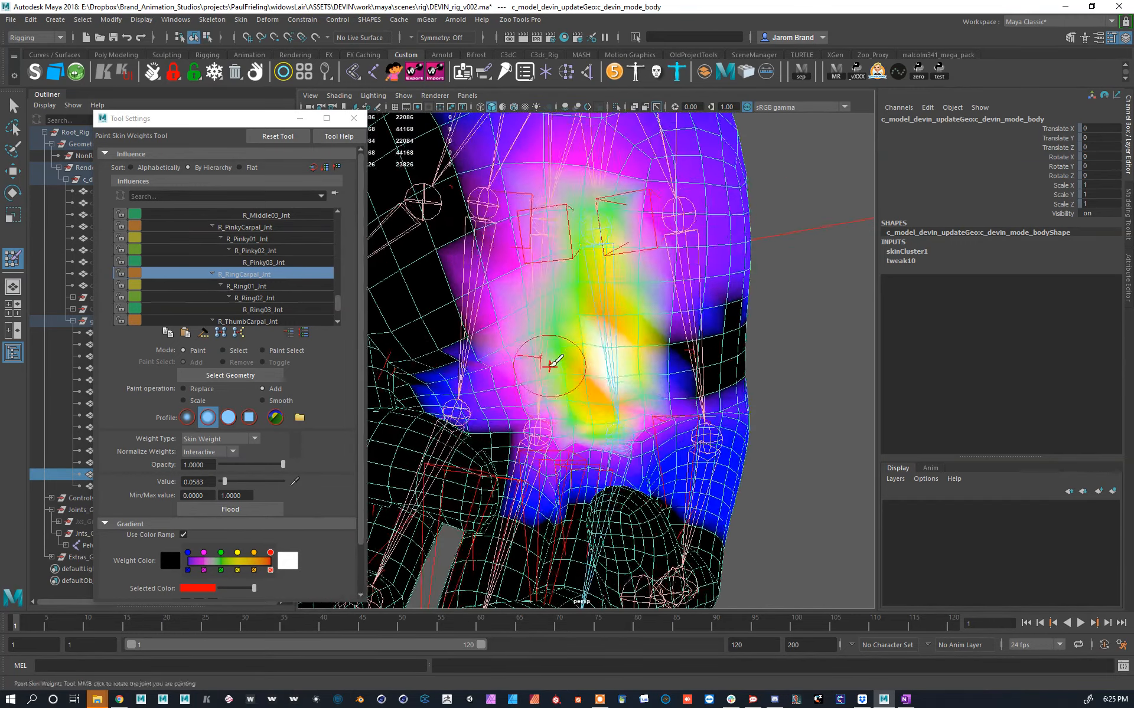
Step: Select R_MiddleCarpal_Jnt as the influence and add weight at value 0.0583 down the palm above the middle finger
{"action": "key", "text": "w"}
{"action": "left_click", "coordinate": [546, 214], "text": "shift"}
{"action": "key", "text": "y"}
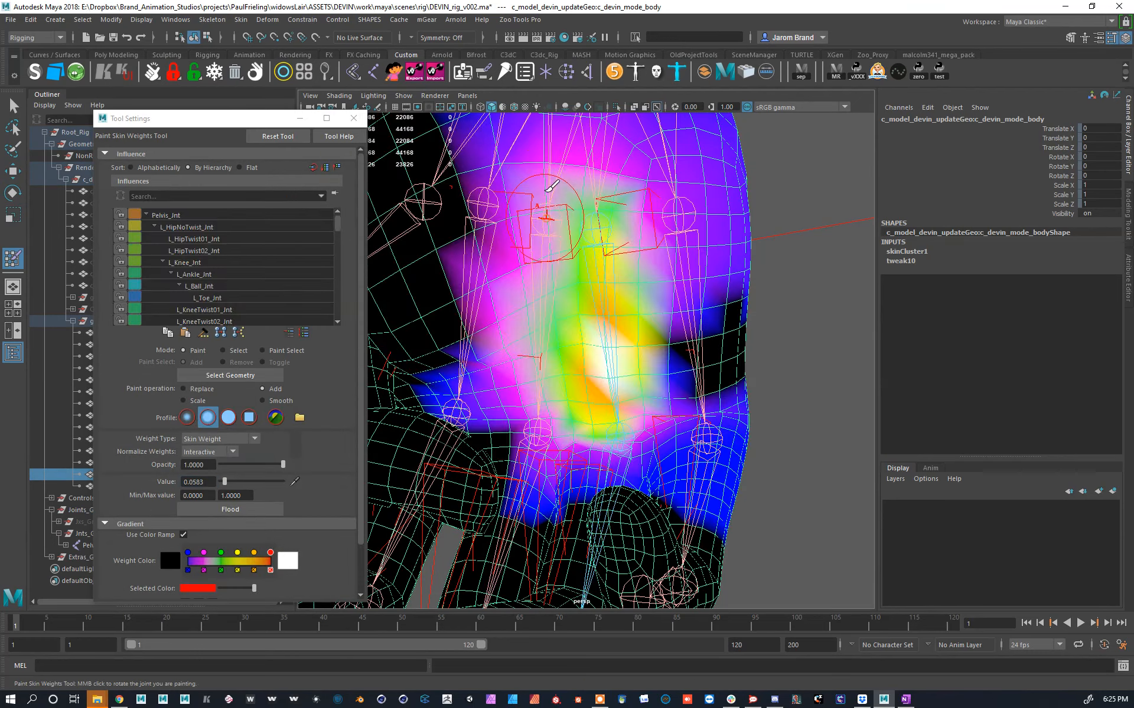
{"action": "mouse_move", "coordinate": [545, 247]}
{"action": "left_mouse_down"}
{"action": "mouse_move", "coordinate": [526, 405]}
{"action": "mouse_move", "coordinate": [550, 397]}
{"action": "mouse_move", "coordinate": [530, 405]}
{"action": "mouse_move", "coordinate": [608, 423]}
{"action": "mouse_move", "coordinate": [557, 385]}
{"action": "left_mouse_up"}
{"action": "middle_click_drag", "start_coordinate": [556, 384], "coordinate": [599, 442], "text": "alt"}
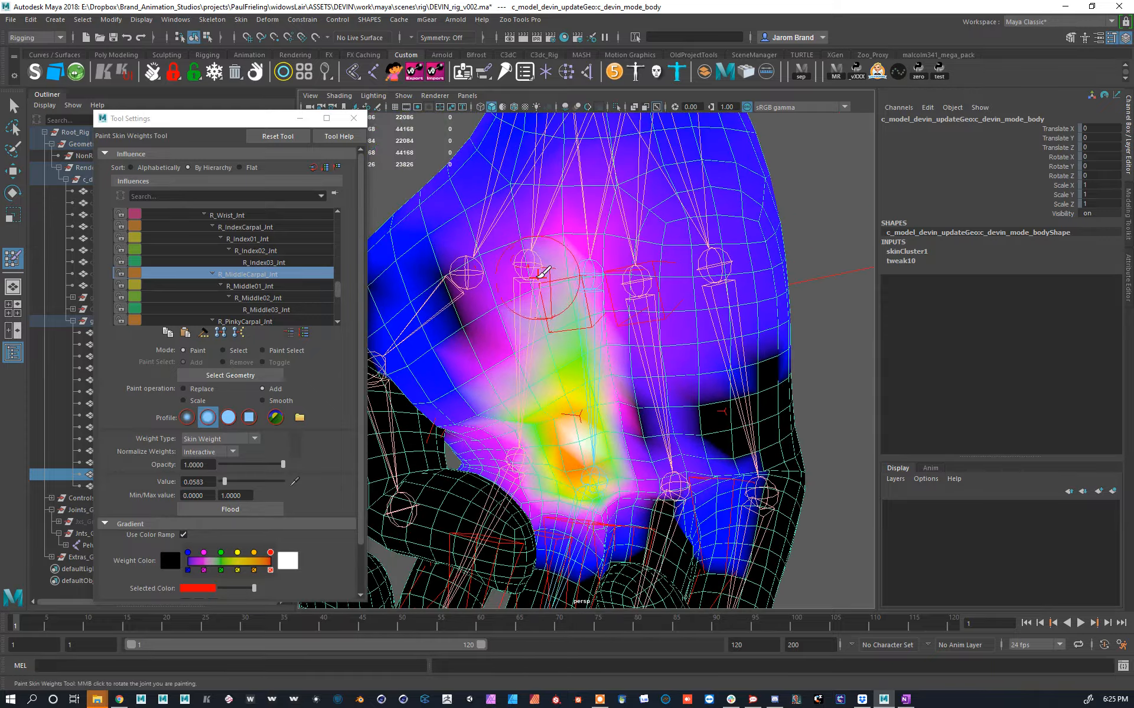
Step: Display the index carpal joint's influence and inspect the palm's deformation around the thumb and finger bases
{"action": "right_click_drag", "start_coordinate": [529, 268], "coordinate": [550, 202]}
{"action": "mouse_move", "coordinate": [566, 348]}
{"action": "left_mouse_down", "text": "alt"}
{"action": "mouse_move", "coordinate": [592, 378]}
{"action": "mouse_move", "coordinate": [516, 357]}
{"action": "mouse_move", "coordinate": [561, 331]}
{"action": "mouse_move", "coordinate": [546, 292]}
{"action": "mouse_move", "coordinate": [679, 336]}
{"action": "mouse_move", "coordinate": [620, 326]}
{"action": "mouse_move", "coordinate": [544, 349]}
{"action": "mouse_move", "coordinate": [499, 328]}
{"action": "left_mouse_up", "text": "alt"}
{"action": "scroll", "coordinate": [531, 354], "scroll_direction": "down", "scroll_amount": 3}
{"action": "key", "text": "w"}
{"action": "scroll", "coordinate": [544, 287], "scroll_direction": "down", "scroll_amount": 4}
{"action": "scroll", "coordinate": [614, 328], "scroll_direction": "up", "scroll_amount": 4}
{"action": "middle_click_drag", "start_coordinate": [499, 328], "coordinate": [548, 349], "text": "alt"}
{"action": "left_click_drag", "start_coordinate": [548, 348], "coordinate": [540, 322], "text": "alt"}
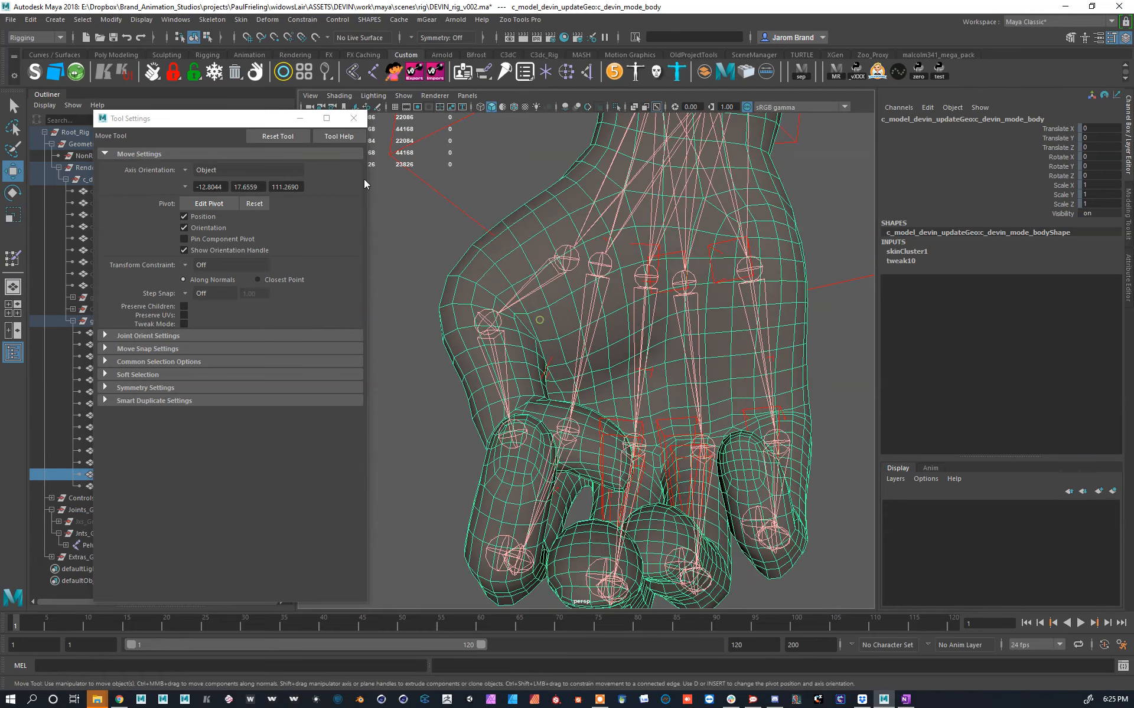
Step: Smooth the thumb and palm weights with the Paint Smooth Weights Tool using a brush size of 1.782 and strength 0.250
{"action": "left_click", "coordinate": [237, 21]}
{"action": "left_click", "coordinate": [326, 353]}
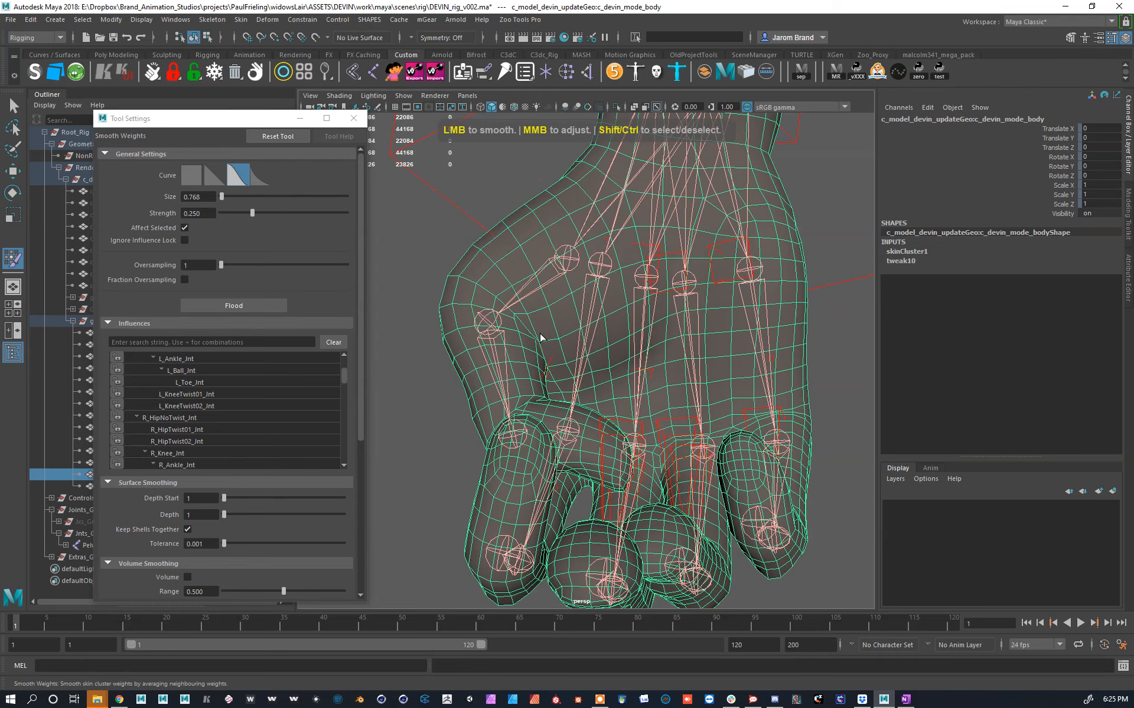
{"action": "scroll", "coordinate": [546, 363], "scroll_direction": "down", "scroll_amount": 4}
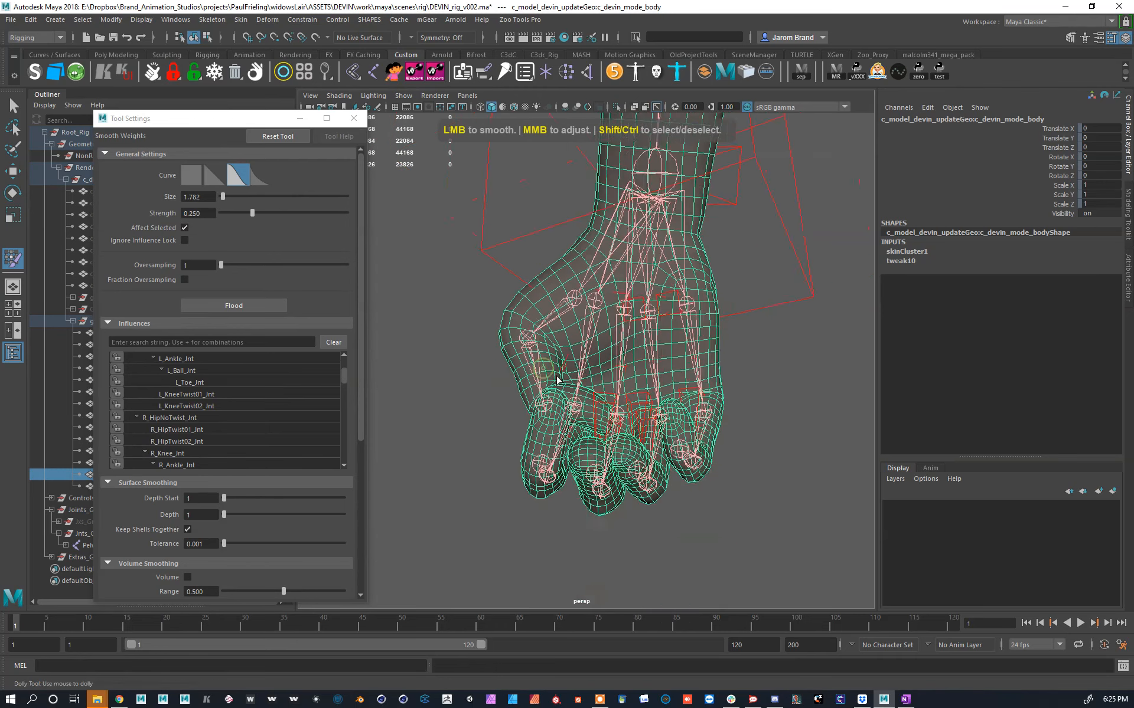
{"action": "left_click_drag", "start_coordinate": [557, 382], "coordinate": [575, 435], "text": "alt"}
{"action": "scroll", "coordinate": [567, 428], "scroll_direction": "up", "scroll_amount": 4}
{"action": "middle_click_drag", "start_coordinate": [550, 413], "coordinate": [575, 340], "text": "alt"}
{"action": "left_click_drag", "start_coordinate": [534, 376], "coordinate": [627, 362], "text": "alt"}
{"action": "left_click_drag", "start_coordinate": [633, 416], "coordinate": [625, 315], "text": "alt"}
{"action": "scroll", "coordinate": [547, 426], "scroll_direction": "up", "scroll_amount": 3}
Step: Curl the middle and ring fingertips by rotating R_MiddleFk03_Ctrl to -68.867 and R_RingFk03_Ctrl to -71.845 in Z
{"action": "key", "text": "w"}
{"action": "left_click", "coordinate": [513, 421]}
{"action": "key", "text": "e"}
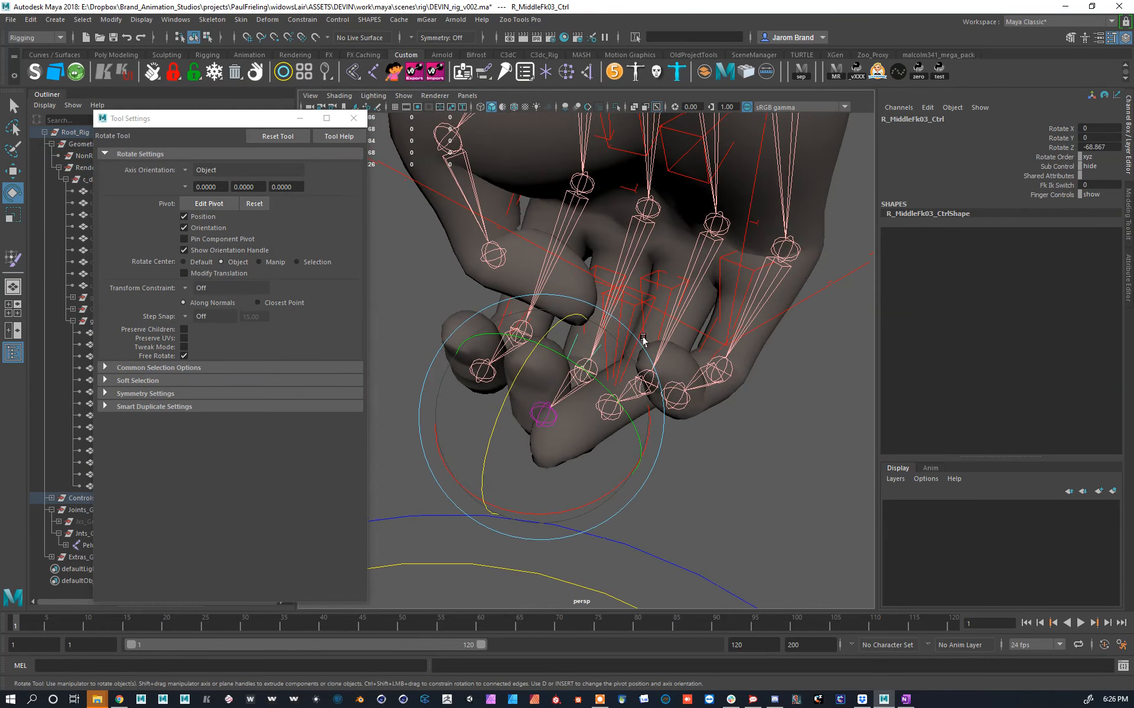
{"action": "key", "text": "w"}
{"action": "key", "text": "e"}
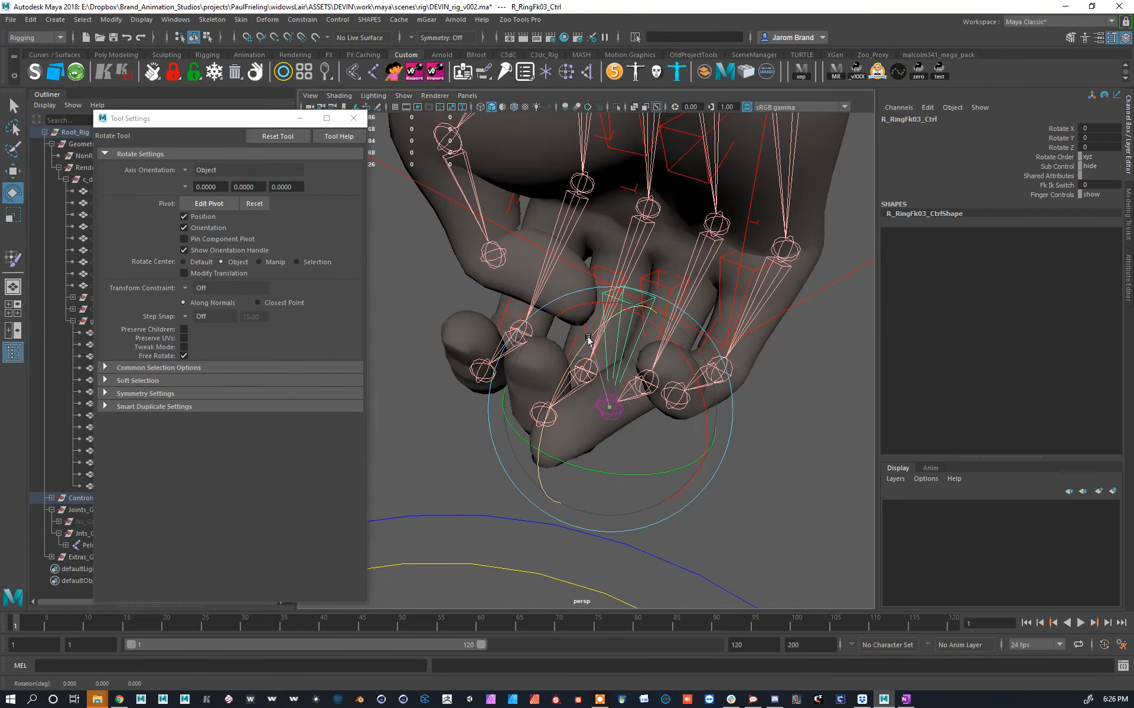
{"action": "left_click_drag", "start_coordinate": [588, 340], "coordinate": [655, 319]}
{"action": "left_click_drag", "start_coordinate": [699, 393], "coordinate": [611, 322], "text": "alt"}
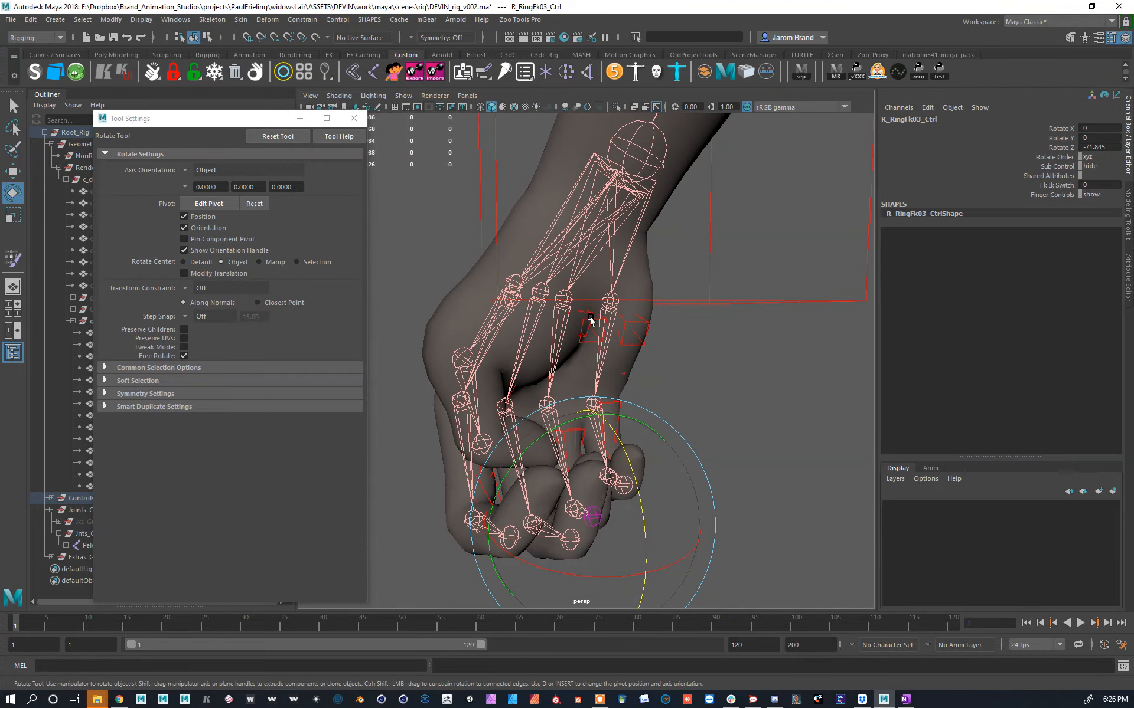
Step: Select R_ThumbCarpalFk_Ctrl through the wireframe view and rotate it to swing the thumb outward from the palm
{"action": "left_click", "coordinate": [587, 319]}
{"action": "left_click_drag", "start_coordinate": [587, 319], "coordinate": [668, 301], "text": "alt"}
{"action": "left_click_drag", "start_coordinate": [598, 307], "coordinate": [707, 347], "text": "alt"}
{"action": "key", "text": "4"}
{"action": "key", "text": "w"}
{"action": "scroll", "coordinate": [691, 366], "scroll_direction": "up", "scroll_amount": 5}
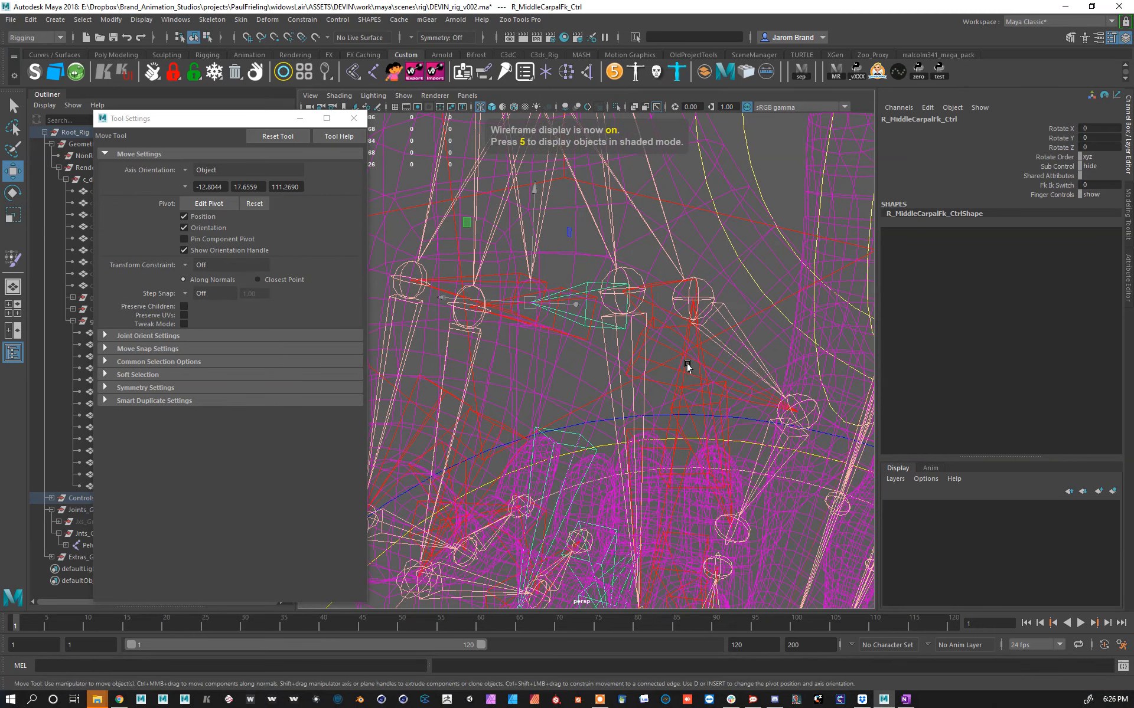
{"action": "scroll", "coordinate": [679, 381], "scroll_direction": "down", "scroll_amount": 5}
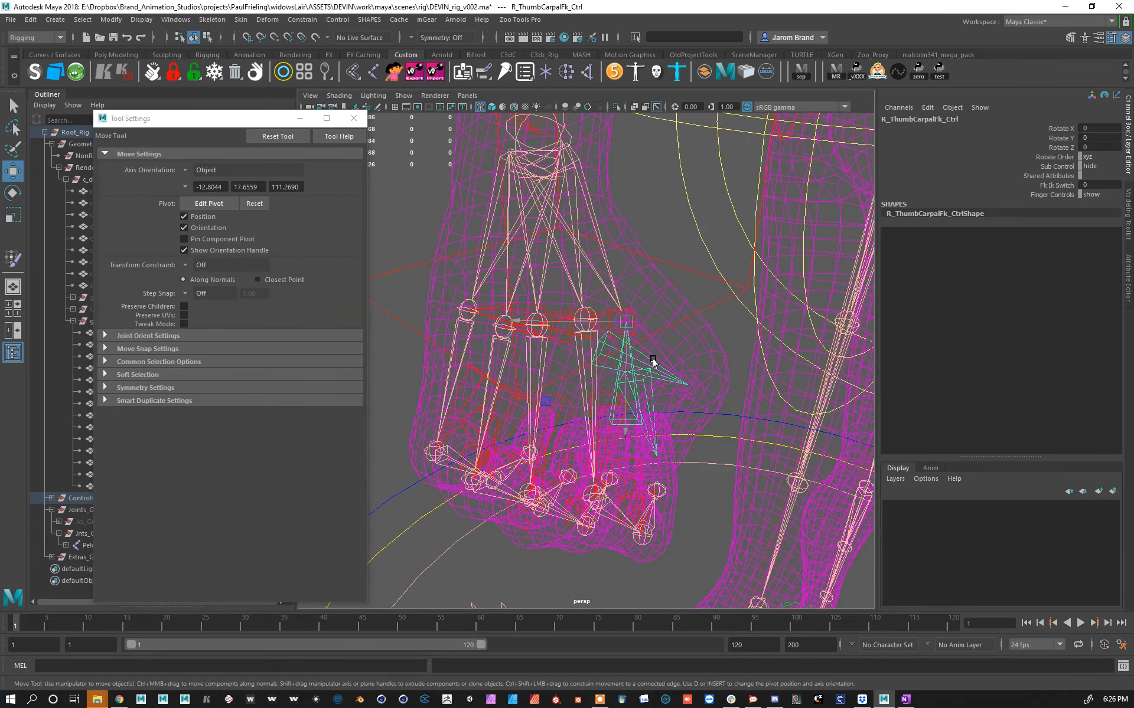
{"action": "left_click", "coordinate": [652, 360]}
{"action": "key", "text": "5"}
{"action": "left_click_drag", "start_coordinate": [652, 360], "coordinate": [666, 331], "text": "alt"}
{"action": "key", "text": "e"}
{"action": "left_click_drag", "start_coordinate": [733, 277], "coordinate": [623, 286]}
{"action": "left_click_drag", "start_coordinate": [711, 300], "coordinate": [721, 329], "text": "alt"}
Step: Smooth the body mesh's weights around the thumb base in the opened-thumb pose with a brush size of 1.782
{"action": "key", "text": "w"}
{"action": "left_click", "coordinate": [724, 323]}
{"action": "key", "text": "y"}
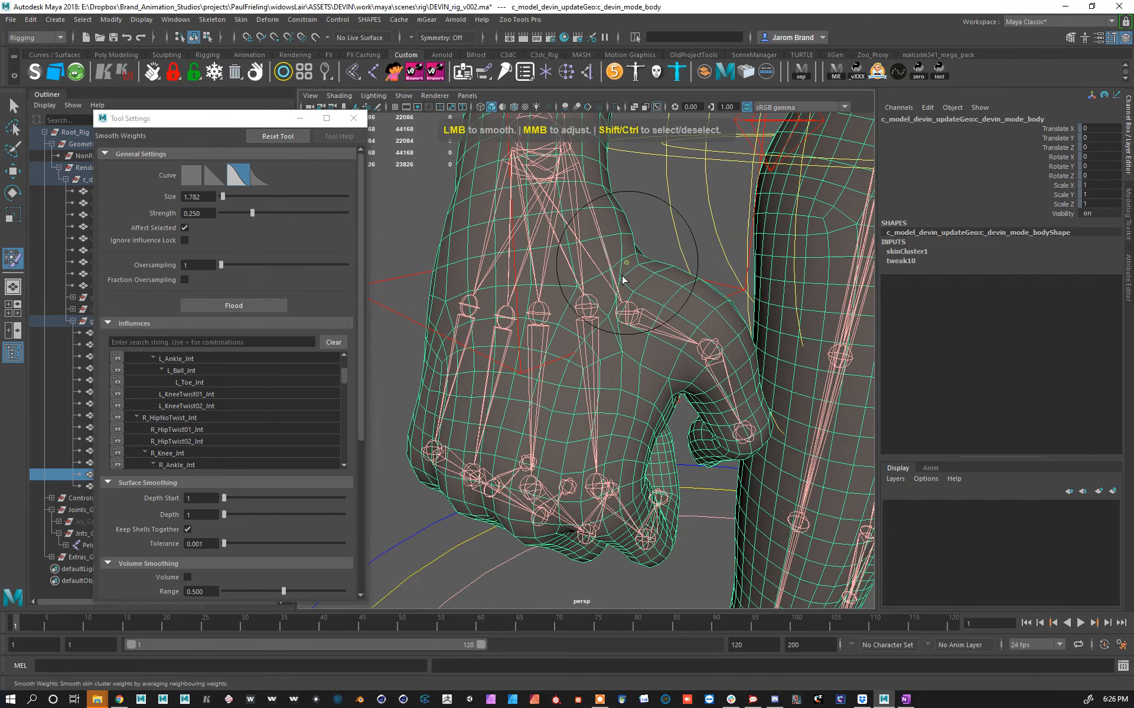
{"action": "left_click_drag", "start_coordinate": [611, 387], "coordinate": [568, 304], "text": "alt"}
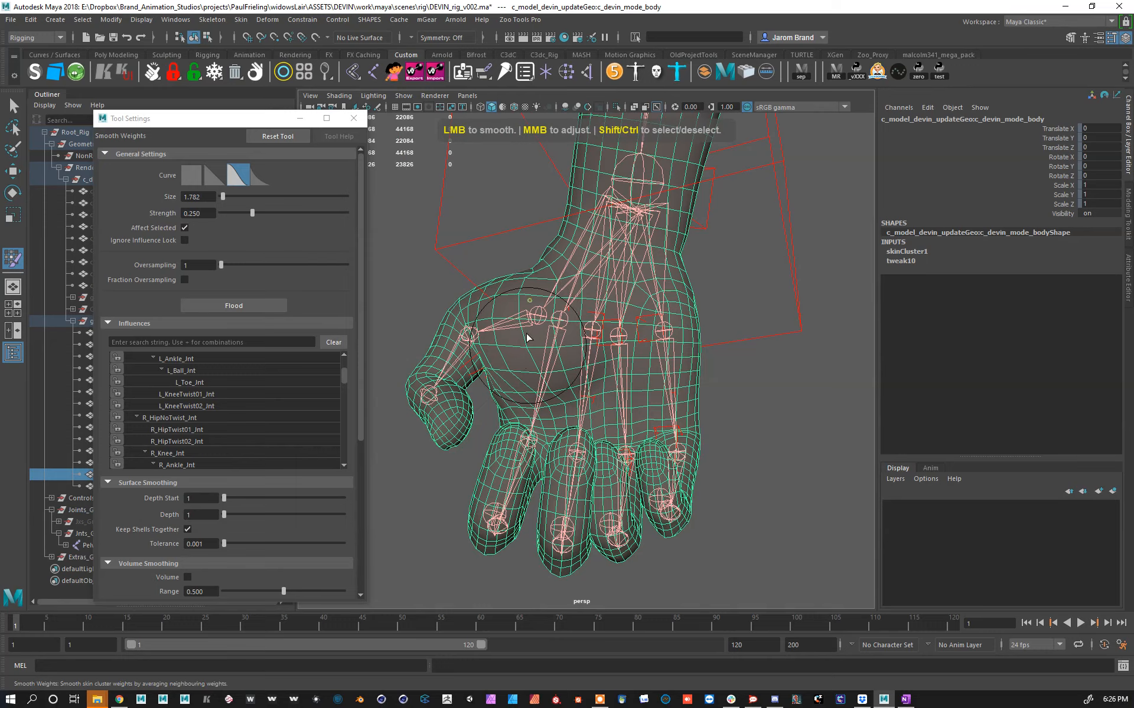
{"action": "mouse_move", "coordinate": [531, 353]}
{"action": "left_mouse_down", "text": "alt"}
{"action": "mouse_move", "coordinate": [617, 352]}
{"action": "mouse_move", "coordinate": [511, 363]}
{"action": "left_mouse_up", "text": "alt"}
{"action": "left_click_drag", "start_coordinate": [523, 260], "coordinate": [698, 317], "text": "alt"}
Step: Select all of the rig's controls by name with the pattern *ctrl
{"action": "key", "text": "w"}
{"action": "left_click", "coordinate": [756, 317]}
{"action": "left_click", "coordinate": [589, 405]}
{"action": "scroll", "coordinate": [588, 406], "scroll_direction": "down", "scroll_amount": 3}
{"action": "mouse_move", "coordinate": [589, 406]}
{"action": "left_mouse_down", "text": "alt"}
{"action": "mouse_move", "coordinate": [601, 423]}
{"action": "mouse_move", "coordinate": [598, 403]}
{"action": "left_mouse_up", "text": "alt"}
{"action": "type", "text": "*ctrl"}
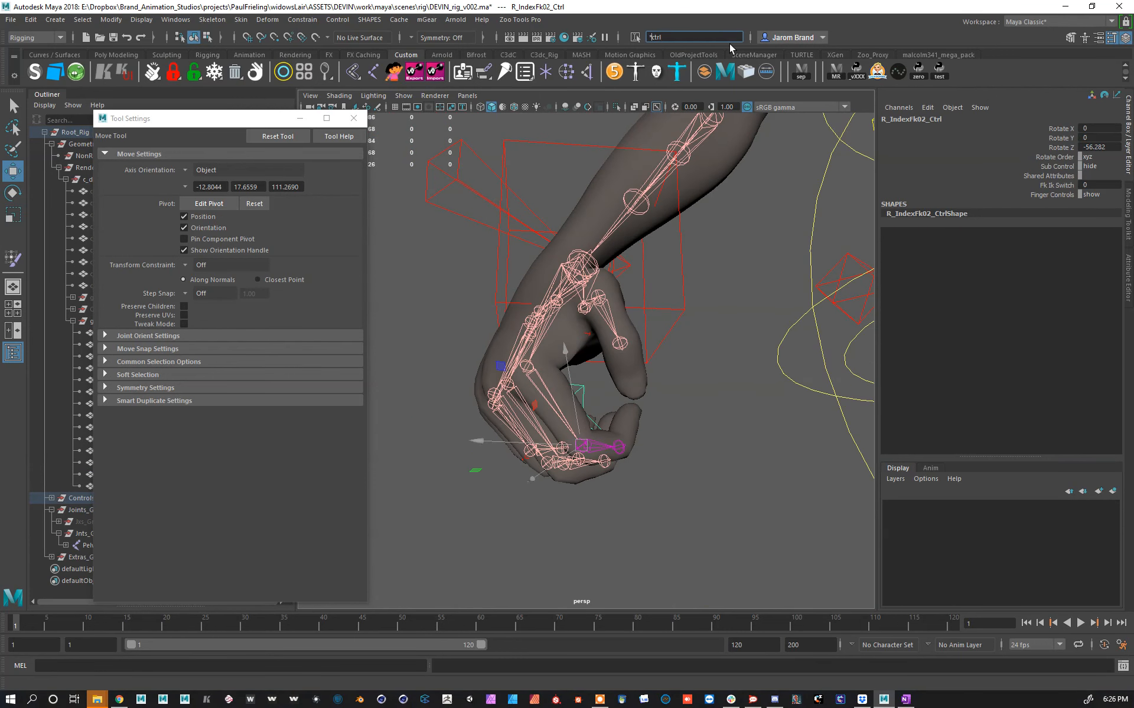
{"action": "key", "text": "Return"}
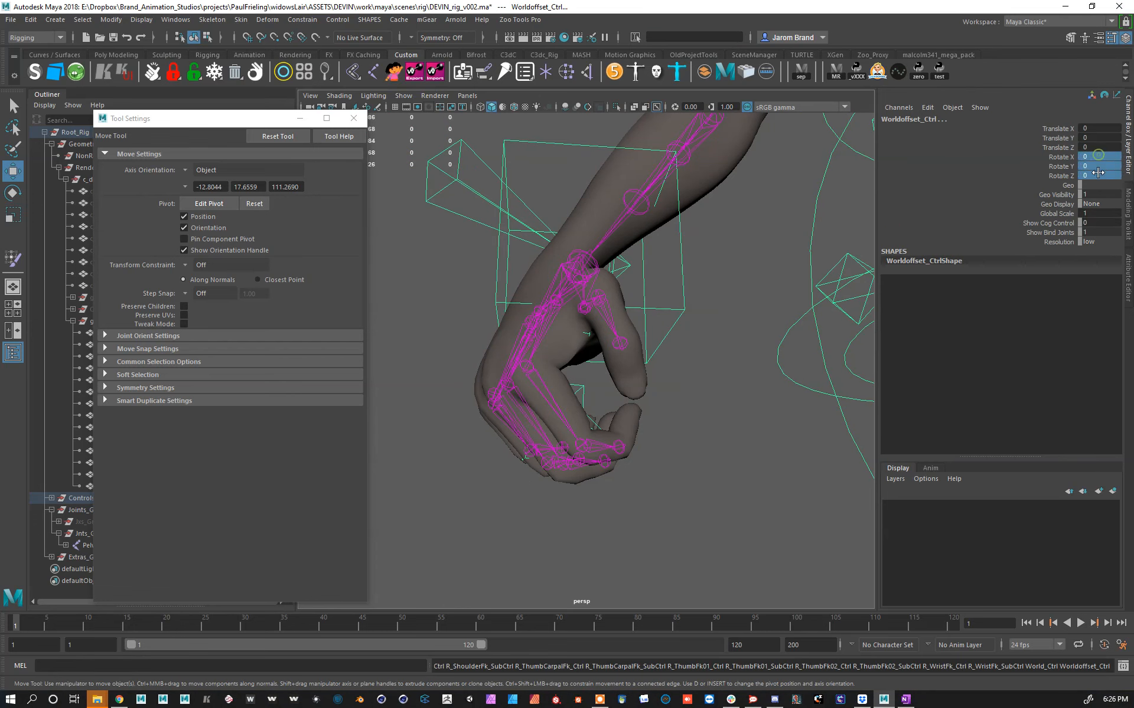
Step: Reset Rotate X, Y and Z to 0 on all selected rig controls, returning the arm and hand to the rest pose
{"action": "key", "text": "Return"}
{"action": "scroll", "coordinate": [590, 400], "scroll_direction": "down", "scroll_amount": 5}
{"action": "left_click_drag", "start_coordinate": [590, 399], "coordinate": [612, 385], "text": "alt"}
{"action": "left_click_drag", "start_coordinate": [552, 322], "coordinate": [586, 374], "text": "alt"}
Step: Select R_ArmRot_Ctrl for rotation and examine the wrist and hand in the rest pose from several angles
{"action": "left_click_drag", "start_coordinate": [537, 319], "coordinate": [536, 320]}
{"action": "left_click_drag", "start_coordinate": [576, 349], "coordinate": [620, 381], "text": "alt"}
{"action": "key", "text": "e"}
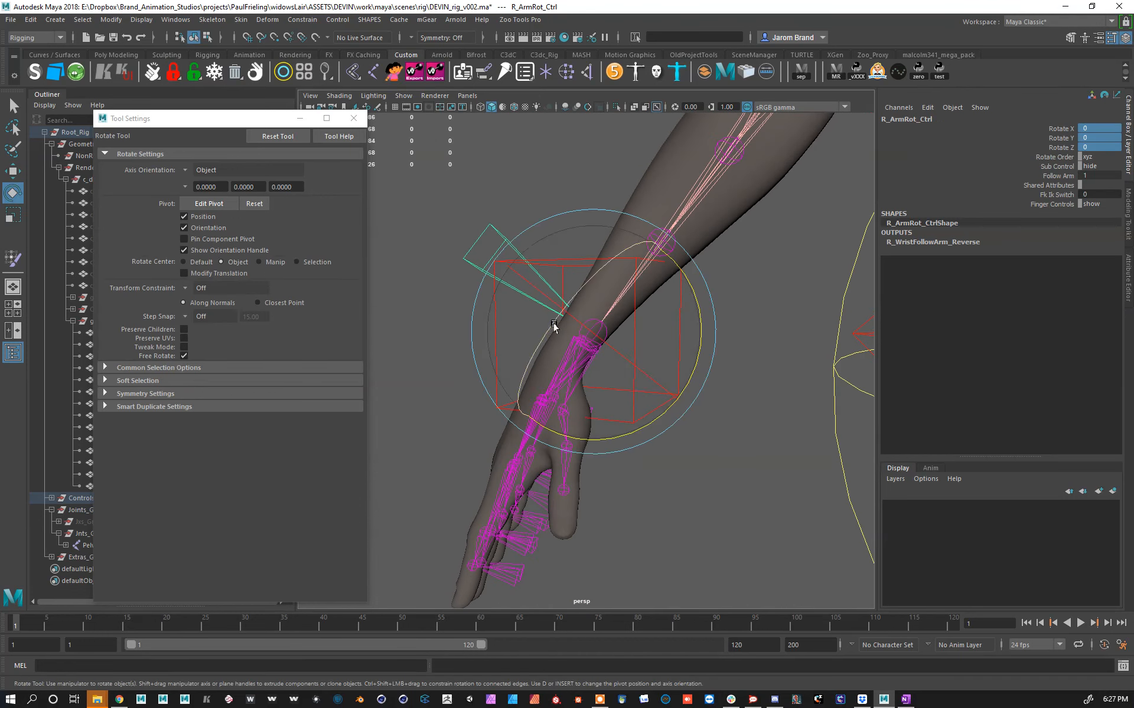
{"action": "left_click_drag", "start_coordinate": [680, 278], "coordinate": [592, 312], "text": "alt"}
{"action": "right_click_drag", "start_coordinate": [592, 312], "coordinate": [502, 407], "text": "alt"}
{"action": "middle_click_drag", "start_coordinate": [501, 407], "coordinate": [562, 315], "text": "alt"}
{"action": "right_click_drag", "start_coordinate": [561, 314], "coordinate": [558, 312], "text": "alt"}
{"action": "mouse_move", "coordinate": [558, 313]}
{"action": "left_mouse_down", "text": "alt"}
{"action": "mouse_move", "coordinate": [585, 318]}
{"action": "mouse_move", "coordinate": [570, 327]}
{"action": "left_mouse_up", "text": "alt"}
{"action": "middle_click_drag", "start_coordinate": [570, 327], "coordinate": [580, 385], "text": "alt"}
{"action": "right_click_drag", "start_coordinate": [580, 385], "coordinate": [573, 373], "text": "alt"}
{"action": "left_click_drag", "start_coordinate": [573, 373], "coordinate": [575, 373], "text": "alt"}
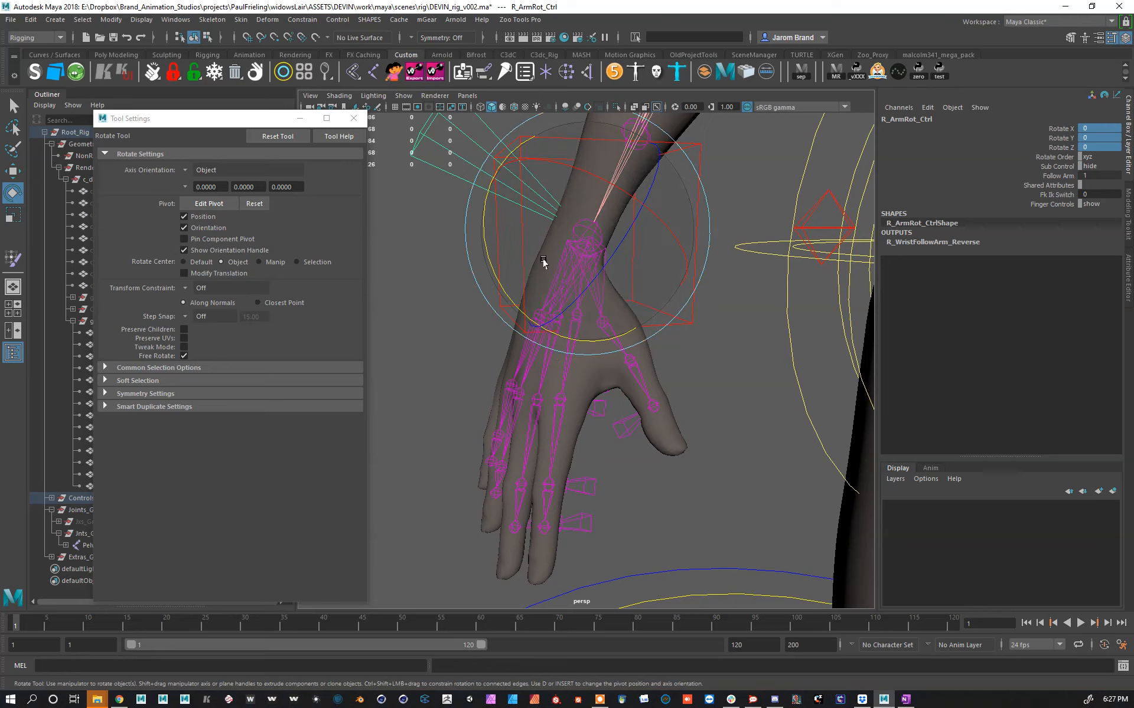
Step: Try bending the thumb tip by rotating R_ThumbFk02_Ctrl and undo the rotation
{"action": "left_click_drag", "start_coordinate": [584, 338], "coordinate": [637, 414]}
{"action": "left_click", "coordinate": [619, 420]}
{"action": "left_click_drag", "start_coordinate": [738, 372], "coordinate": [734, 488]}
{"action": "scroll", "coordinate": [716, 413], "scroll_direction": "up", "scroll_amount": 6}
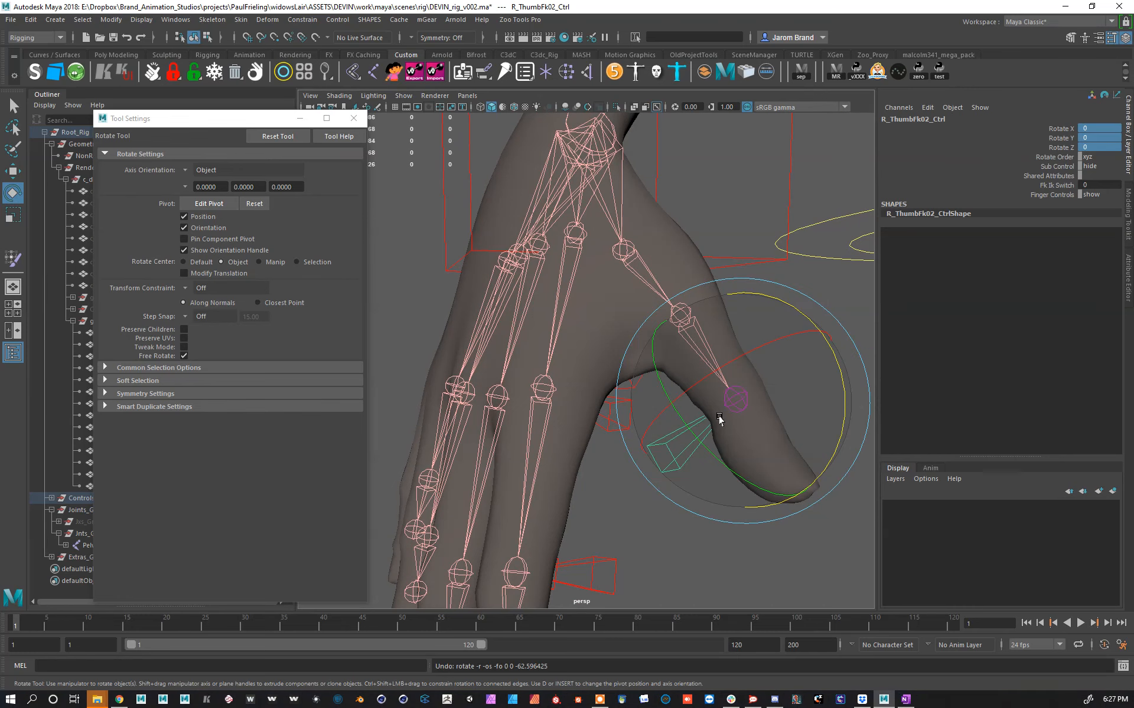
{"action": "scroll", "coordinate": [743, 388], "scroll_direction": "down", "scroll_amount": 4}
{"action": "scroll", "coordinate": [675, 372], "scroll_direction": "up", "scroll_amount": 2}
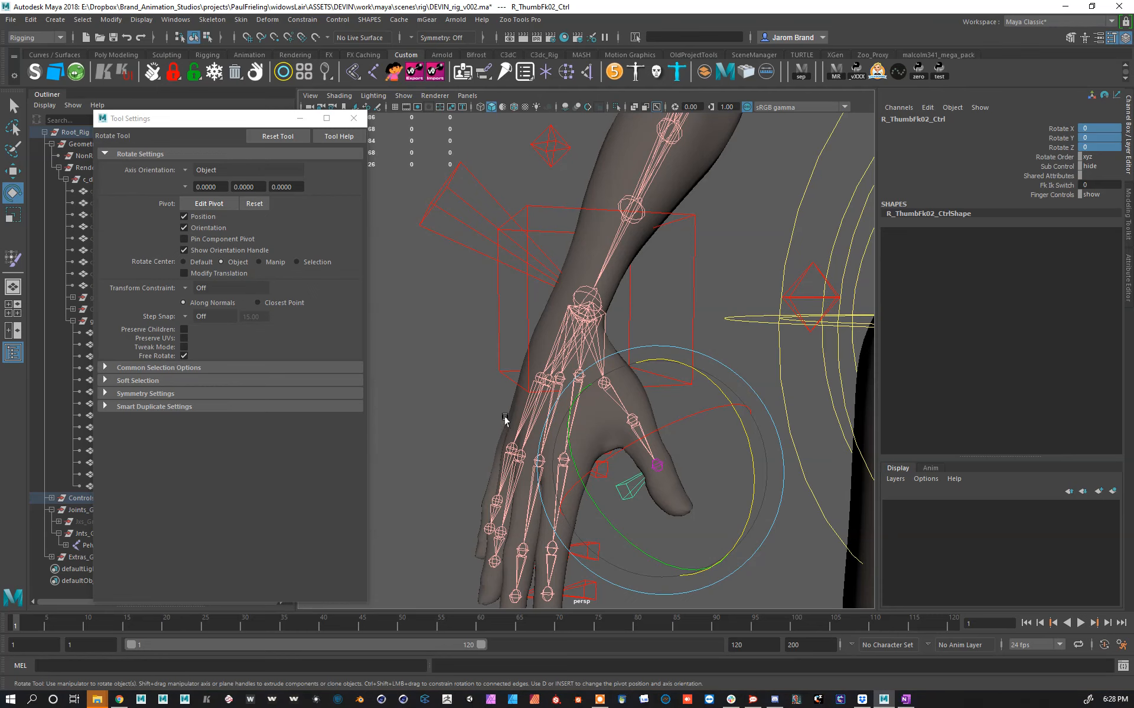
Step: Select R_ArmTrans_Ctrl and R_ArmRot_Ctrl in turn at the right wrist with the Rotate tool
{"action": "left_click", "coordinate": [536, 273]}
{"action": "left_click_drag", "start_coordinate": [546, 321], "coordinate": [667, 356], "text": "alt"}
{"action": "key", "text": "w"}
{"action": "left_click", "coordinate": [667, 356]}
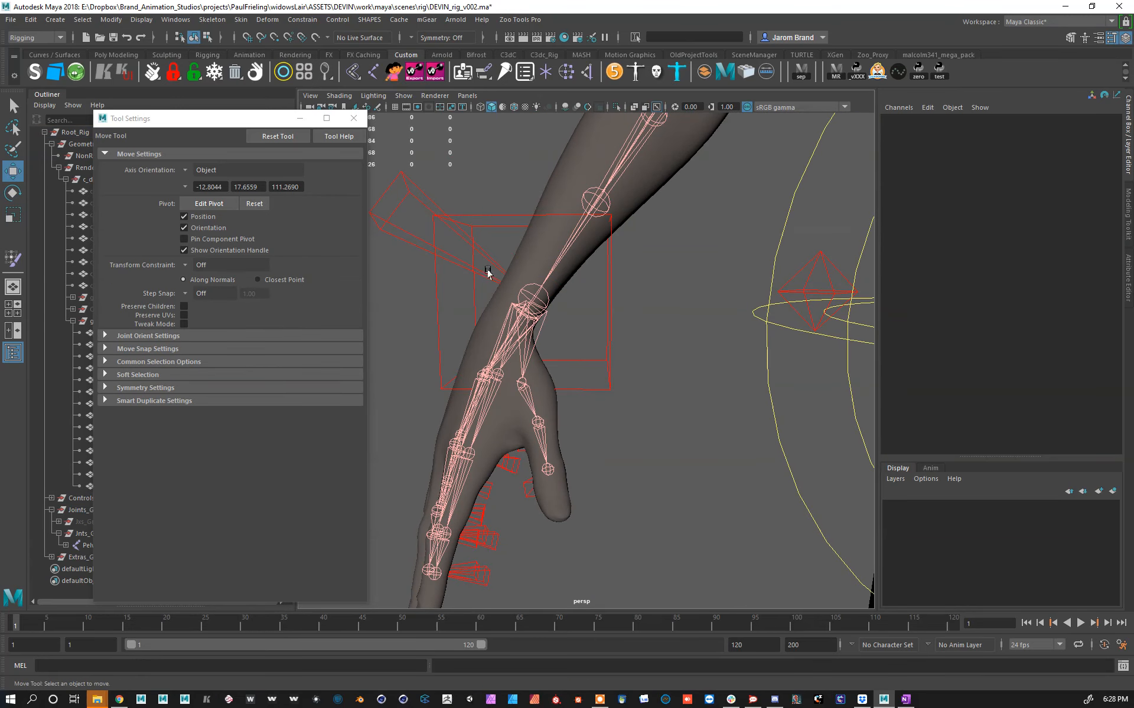
{"action": "left_click_drag", "start_coordinate": [642, 304], "coordinate": [523, 391], "text": "alt"}
{"action": "left_click", "coordinate": [520, 422]}
{"action": "key", "text": "e"}
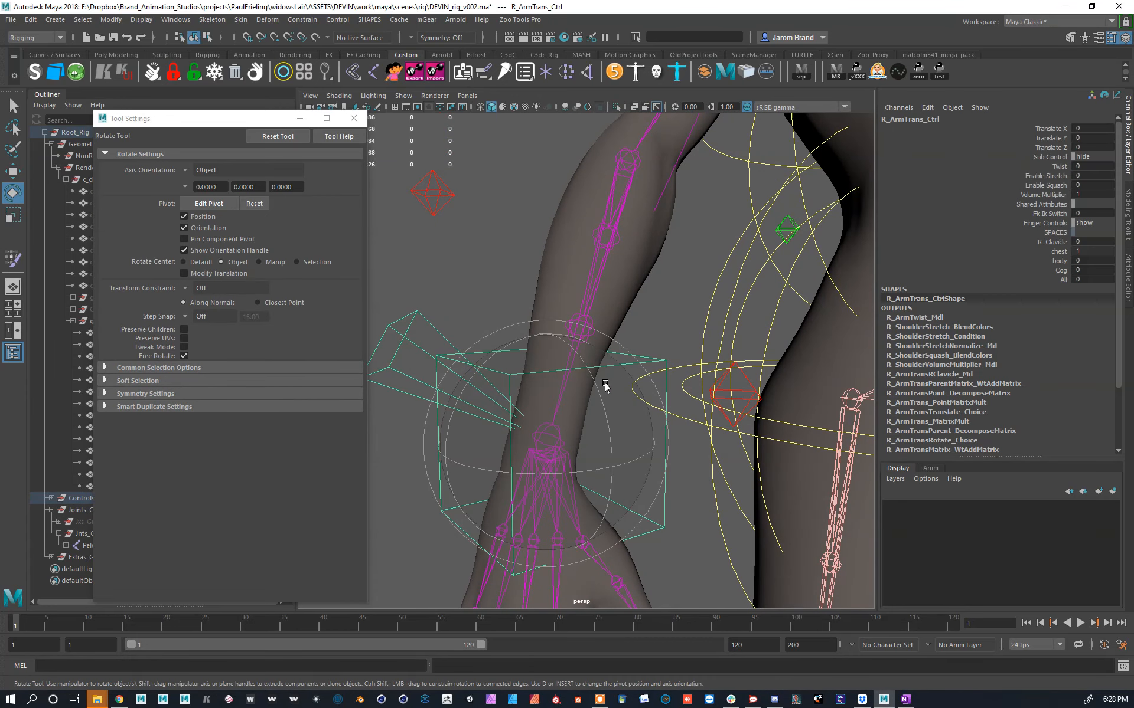
{"action": "key", "text": "w"}
{"action": "left_click", "coordinate": [512, 370]}
{"action": "key", "text": "e"}
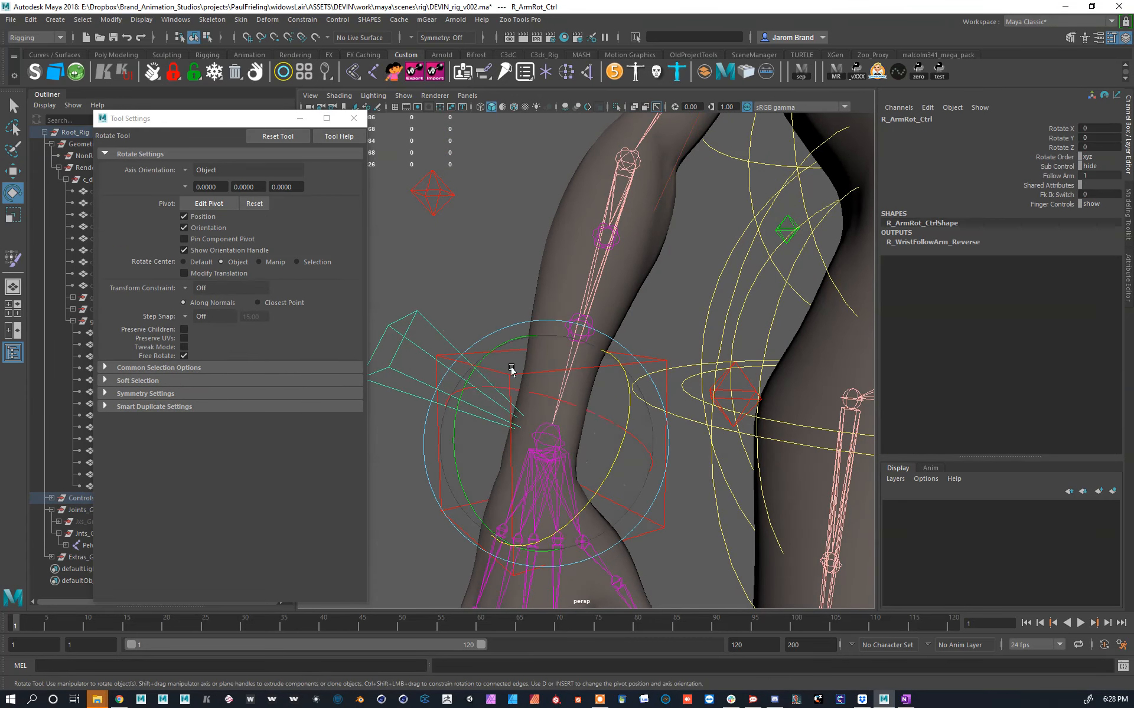
{"action": "left_click_drag", "start_coordinate": [494, 453], "coordinate": [716, 420], "text": "alt"}
Step: Start Paint Skin Weights on the body mesh with R_Elbow_Jnt as the influence
{"action": "left_click", "coordinate": [576, 278]}
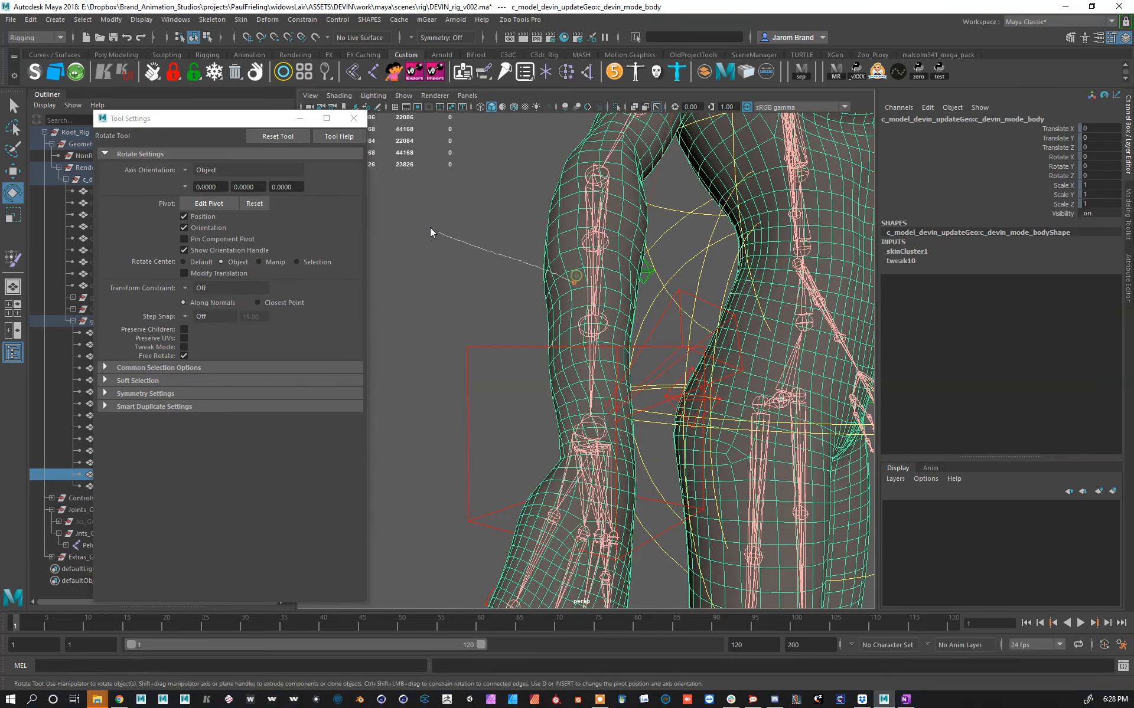
{"action": "mouse_move", "coordinate": [551, 286]}
{"action": "left_mouse_down", "text": "alt"}
{"action": "mouse_move", "coordinate": [610, 322]}
{"action": "mouse_move", "coordinate": [654, 278]}
{"action": "mouse_move", "coordinate": [526, 246]}
{"action": "left_mouse_up", "text": "alt"}
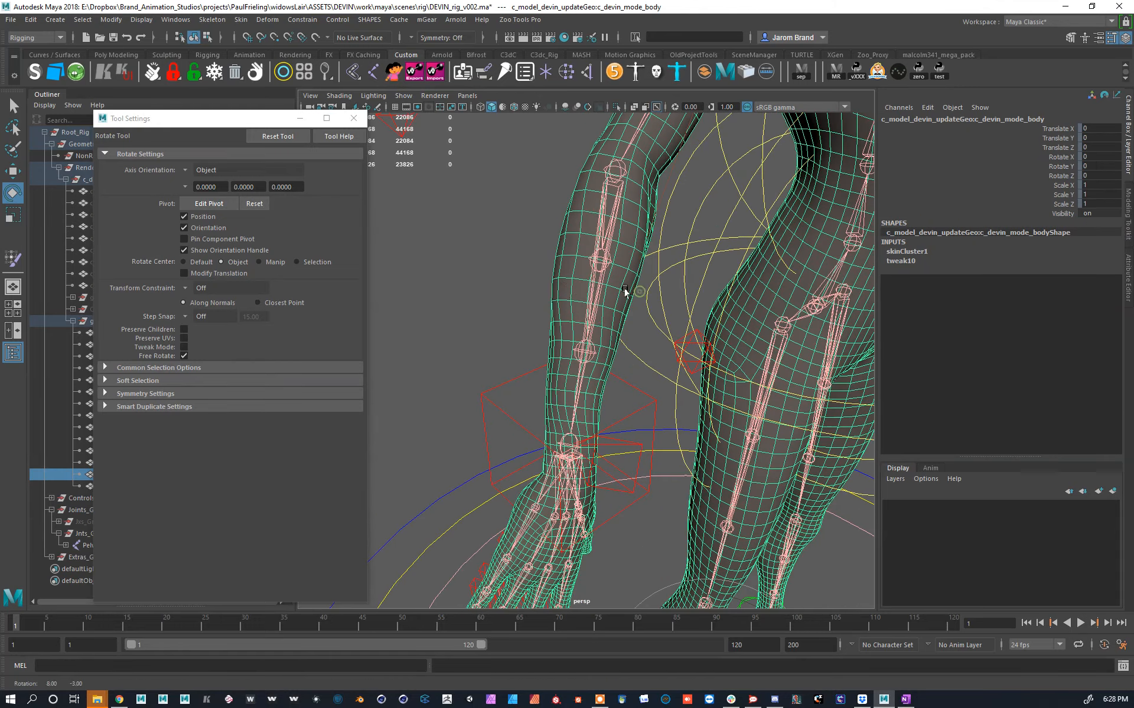
{"action": "key", "text": "y"}
{"action": "mouse_move", "coordinate": [624, 266]}
{"action": "middle_mouse_down", "text": "alt"}
{"action": "mouse_move", "coordinate": [635, 313]}
{"action": "mouse_move", "coordinate": [634, 282]}
{"action": "middle_mouse_up", "text": "alt"}
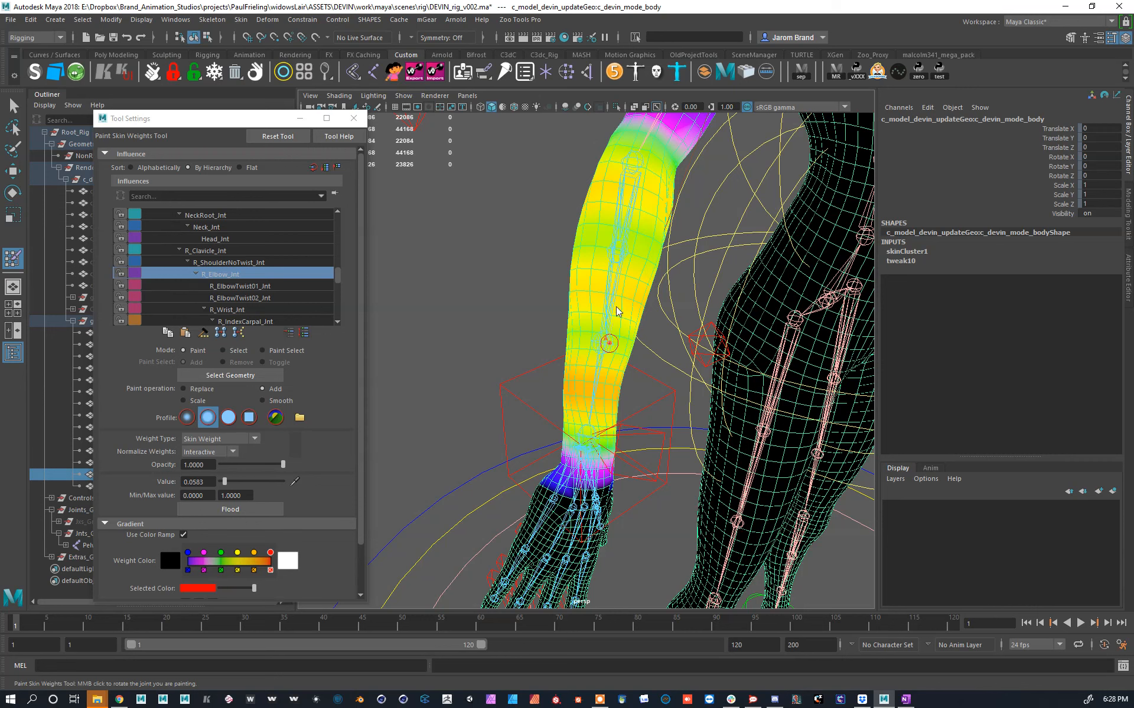
{"action": "right_click_drag", "start_coordinate": [608, 343], "coordinate": [615, 304]}
{"action": "right_click_drag", "start_coordinate": [625, 252], "coordinate": [644, 140]}
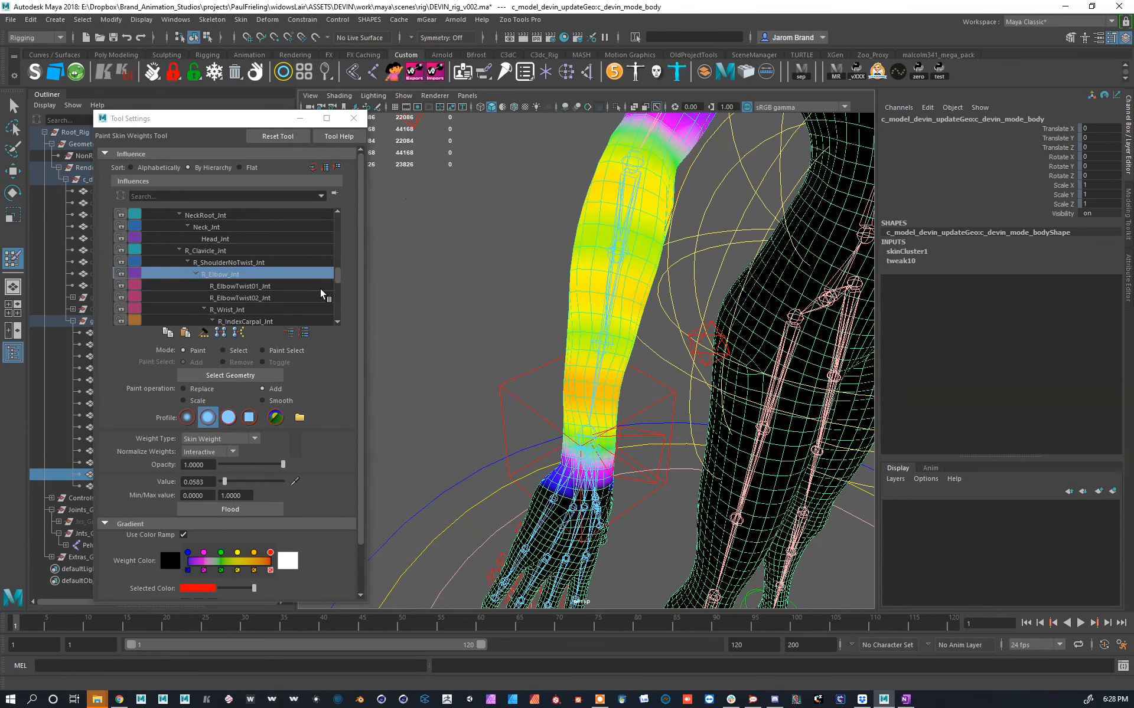
Step: Paint R_Elbow_Jnt's weights off the lower forearm and wrist using Replace, value 0 and the solid brush profile
{"action": "left_click", "coordinate": [204, 389]}
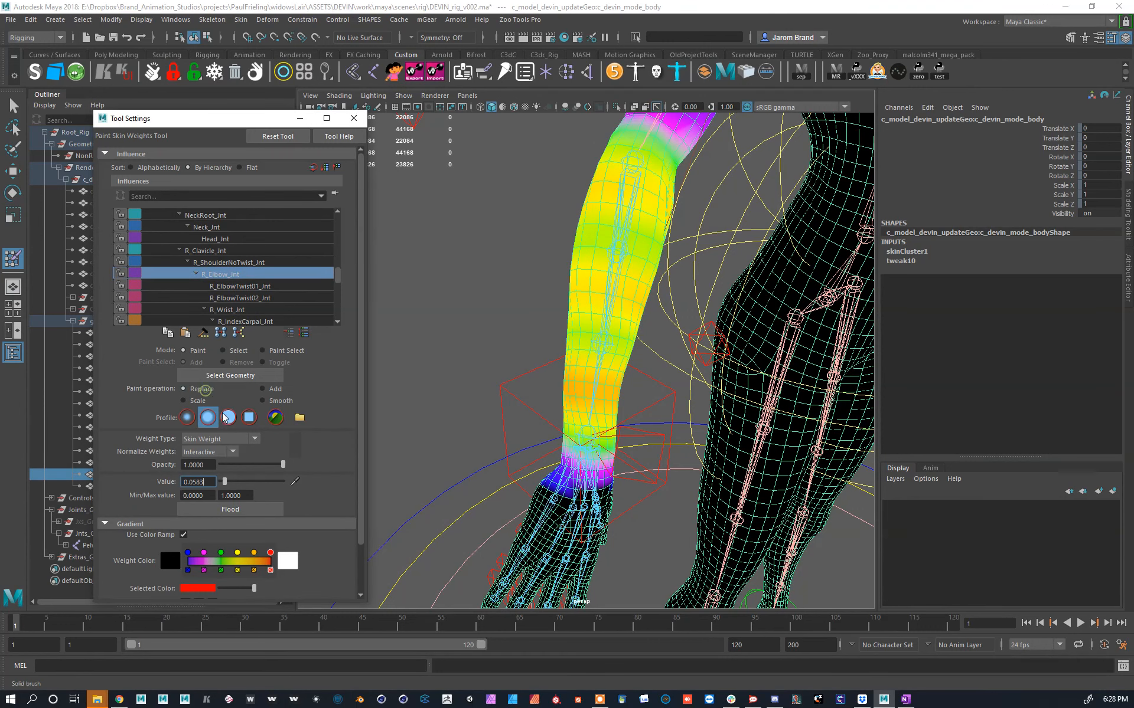
{"action": "left_click_drag", "start_coordinate": [242, 482], "coordinate": [170, 468]}
{"action": "left_click", "coordinate": [228, 417]}
{"action": "mouse_move", "coordinate": [627, 459]}
{"action": "left_mouse_down"}
{"action": "mouse_move", "coordinate": [604, 405]}
{"action": "mouse_move", "coordinate": [602, 467]}
{"action": "mouse_move", "coordinate": [584, 437]}
{"action": "mouse_move", "coordinate": [614, 354]}
{"action": "mouse_move", "coordinate": [618, 372]}
{"action": "mouse_move", "coordinate": [645, 325]}
{"action": "mouse_move", "coordinate": [591, 295]}
{"action": "mouse_move", "coordinate": [633, 293]}
{"action": "mouse_move", "coordinate": [584, 287]}
{"action": "mouse_move", "coordinate": [742, 314]}
{"action": "mouse_move", "coordinate": [821, 313]}
{"action": "left_mouse_up"}
{"action": "middle_click_drag", "start_coordinate": [821, 313], "coordinate": [639, 301], "text": "alt"}
{"action": "mouse_move", "coordinate": [590, 289]}
{"action": "left_mouse_down"}
{"action": "mouse_move", "coordinate": [584, 331]}
{"action": "mouse_move", "coordinate": [598, 424]}
{"action": "mouse_move", "coordinate": [360, 438]}
{"action": "left_mouse_up"}
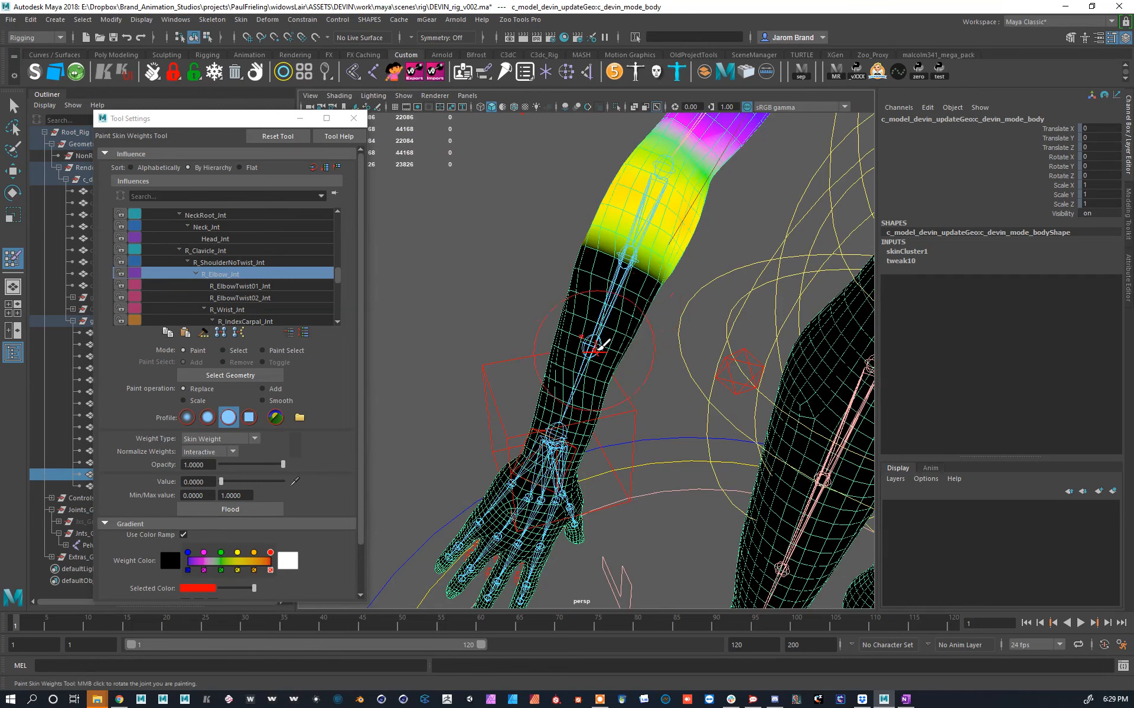
Step: Examine the R_ElbowTwist02_Jnt and R_ElbowTwist01_Jnt weights along the right forearm
{"action": "right_click", "coordinate": [617, 304]}
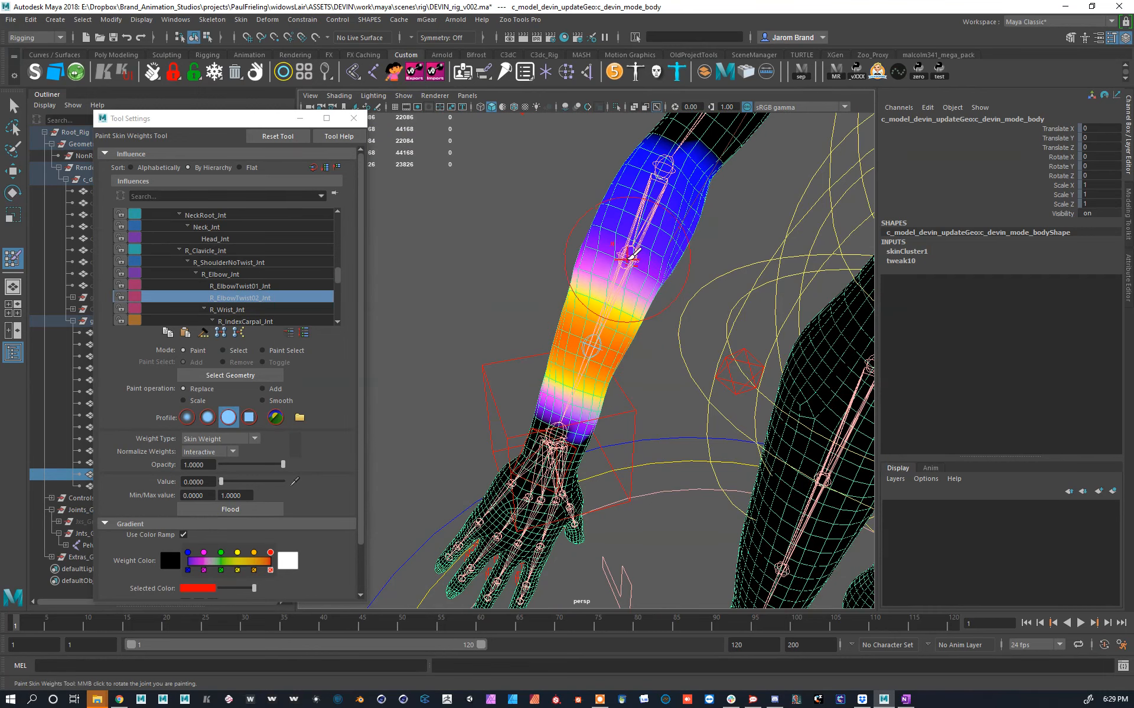
{"action": "right_click", "coordinate": [630, 259]}
{"action": "left_click_drag", "start_coordinate": [608, 331], "coordinate": [603, 378], "text": "alt"}
{"action": "middle_click_drag", "start_coordinate": [600, 413], "coordinate": [581, 348], "text": "alt"}
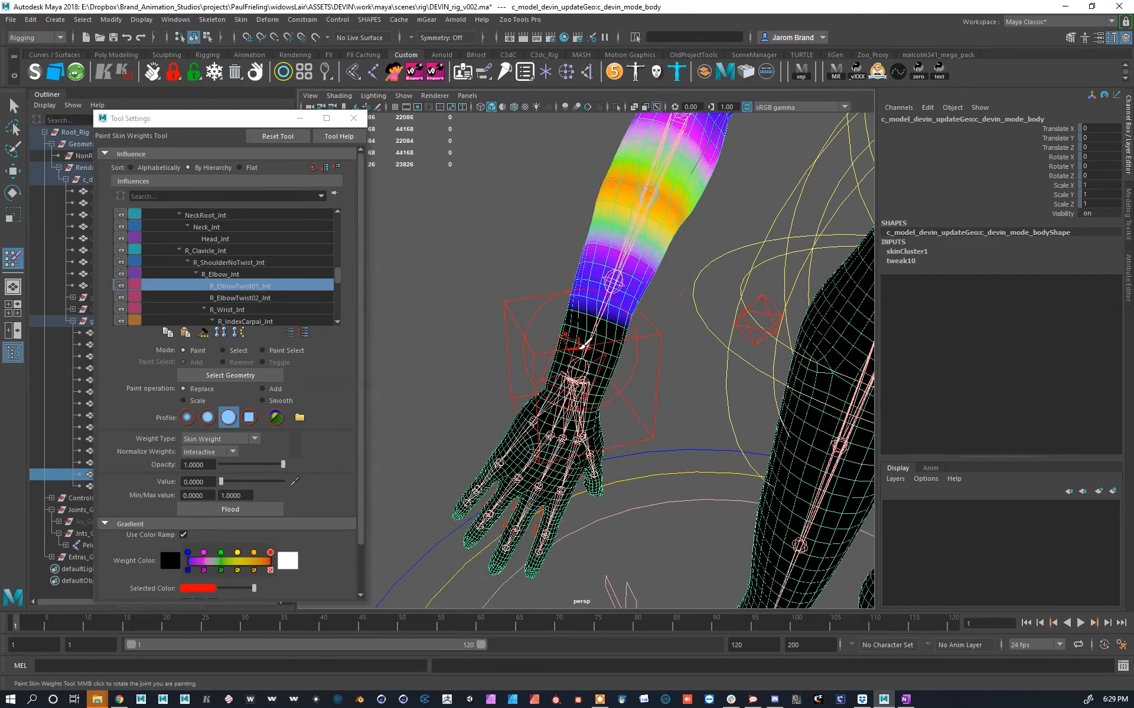
{"action": "right_click_drag", "start_coordinate": [537, 360], "coordinate": [577, 372], "text": "alt"}
{"action": "left_click_drag", "start_coordinate": [579, 378], "coordinate": [586, 353], "text": "alt"}
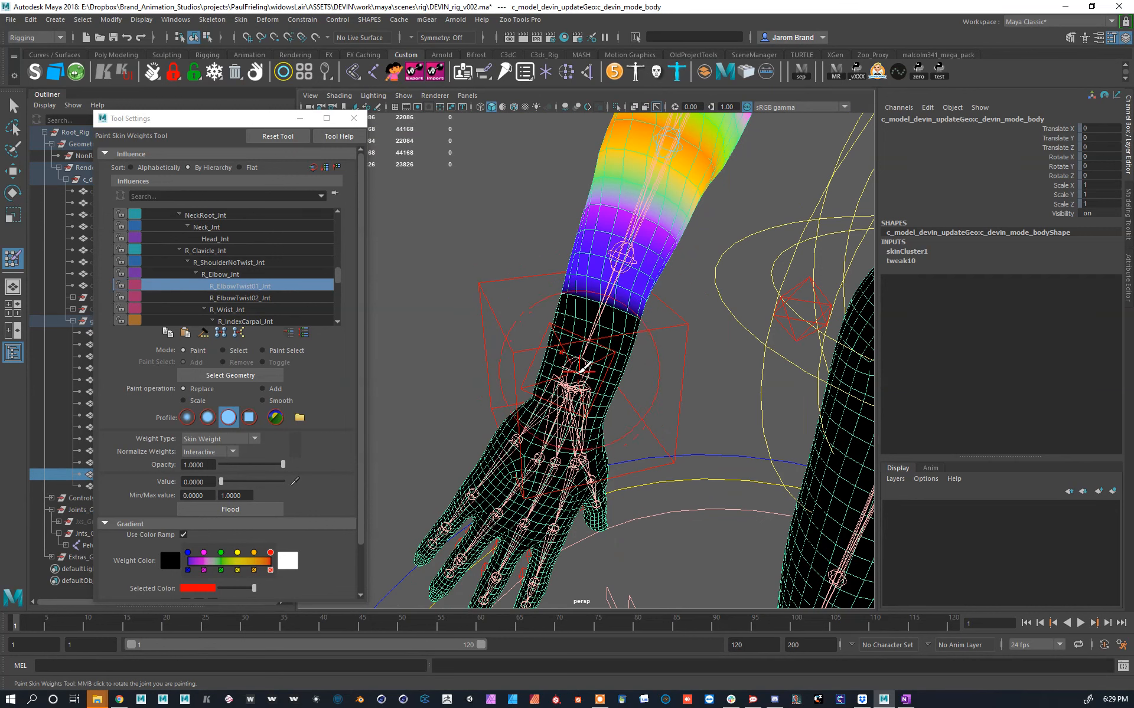
Step: Pick R_Wrist_Jnt as the influence and replace its weights with 0 around the forearm above the wrist
{"action": "right_click", "coordinate": [581, 372]}
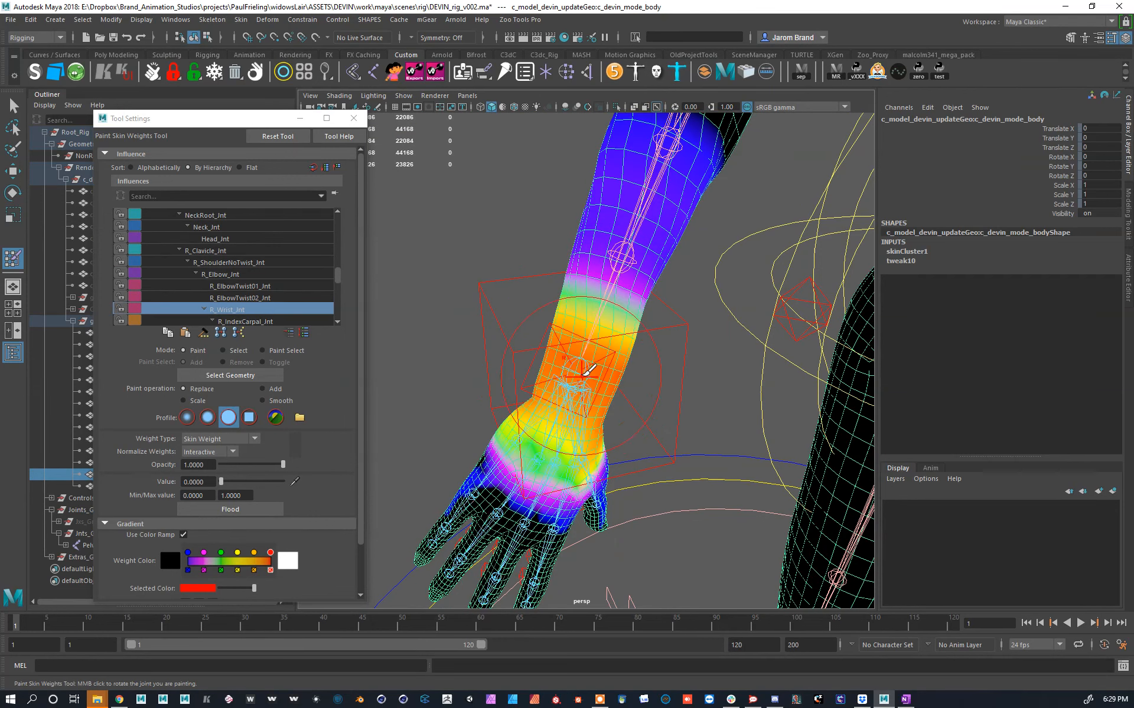
{"action": "left_click_drag", "start_coordinate": [581, 373], "coordinate": [595, 354], "text": "alt"}
{"action": "mouse_move", "coordinate": [641, 236]}
{"action": "left_mouse_down"}
{"action": "mouse_move", "coordinate": [683, 223]}
{"action": "mouse_move", "coordinate": [689, 172]}
{"action": "mouse_move", "coordinate": [686, 329]}
{"action": "mouse_move", "coordinate": [608, 324]}
{"action": "mouse_move", "coordinate": [836, 279]}
{"action": "left_mouse_up"}
{"action": "left_click_drag", "start_coordinate": [569, 337], "coordinate": [487, 362]}
{"action": "middle_click_drag", "start_coordinate": [626, 324], "coordinate": [624, 221], "text": "alt"}
{"action": "mouse_move", "coordinate": [638, 332]}
{"action": "left_mouse_down", "text": "alt"}
{"action": "mouse_move", "coordinate": [577, 342]}
{"action": "mouse_move", "coordinate": [615, 324]}
{"action": "mouse_move", "coordinate": [572, 319]}
{"action": "mouse_move", "coordinate": [466, 331]}
{"action": "mouse_move", "coordinate": [596, 311]}
{"action": "mouse_move", "coordinate": [460, 319]}
{"action": "left_mouse_up", "text": "alt"}
{"action": "left_click_drag", "start_coordinate": [701, 404], "coordinate": [651, 339], "text": "alt"}
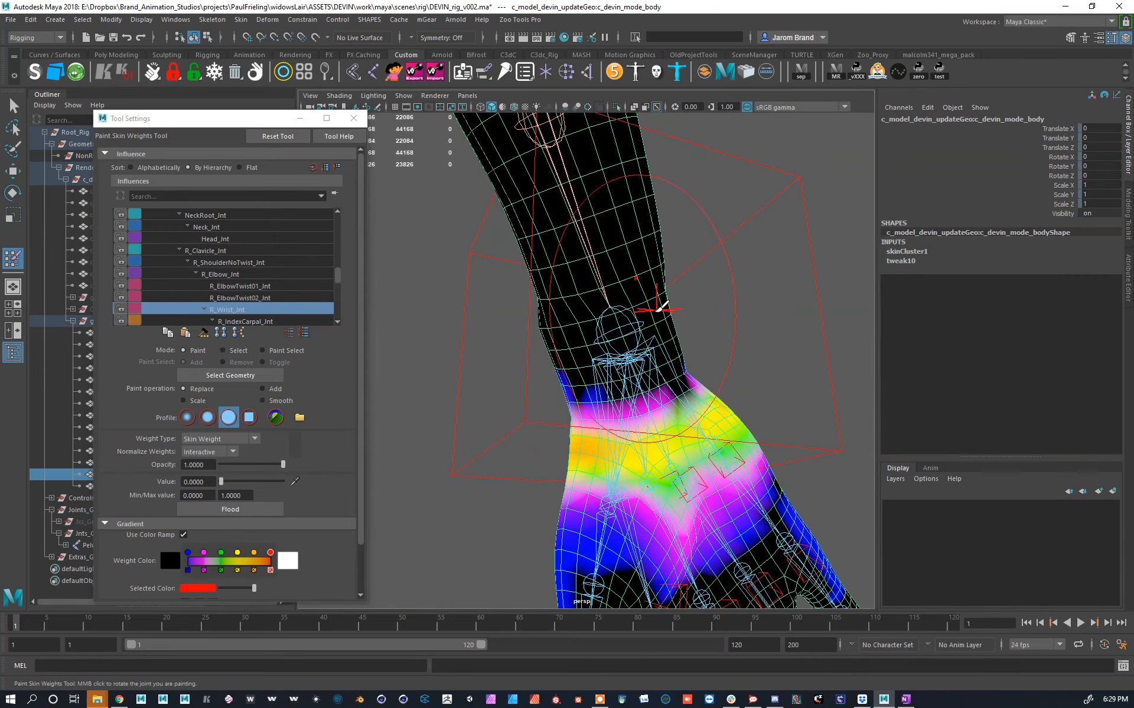
{"action": "left_click_drag", "start_coordinate": [667, 389], "coordinate": [568, 390], "text": "alt"}
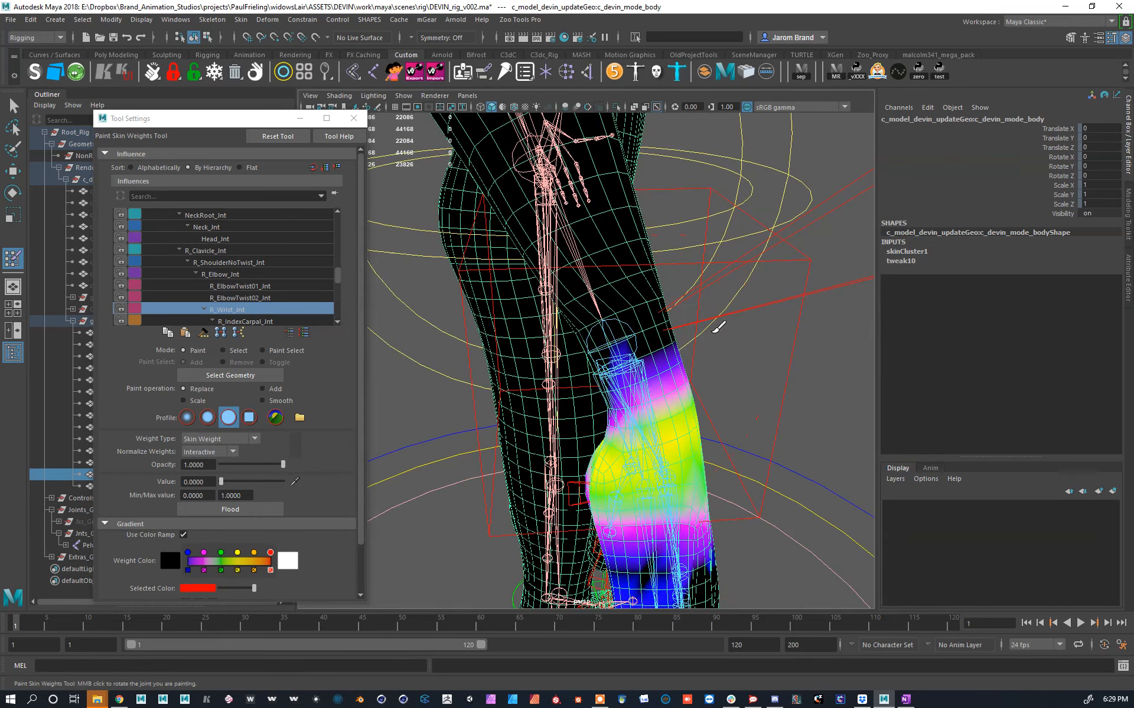
{"action": "mouse_move", "coordinate": [669, 420]}
{"action": "left_mouse_down"}
{"action": "mouse_move", "coordinate": [580, 362]}
{"action": "mouse_move", "coordinate": [648, 273]}
{"action": "mouse_move", "coordinate": [646, 413]}
{"action": "mouse_move", "coordinate": [630, 424]}
{"action": "left_mouse_up"}
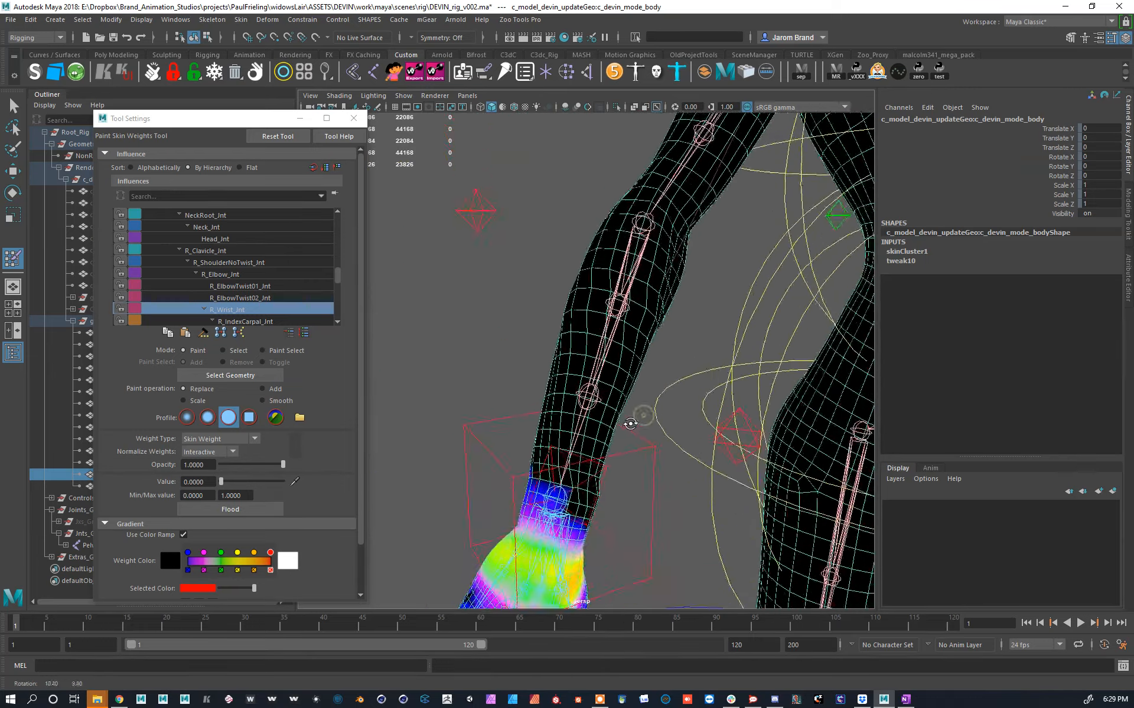
Step: Activate the Paint Smooth Weights tool on the body mesh and look over the right forearm and wrist
{"action": "key", "text": "w"}
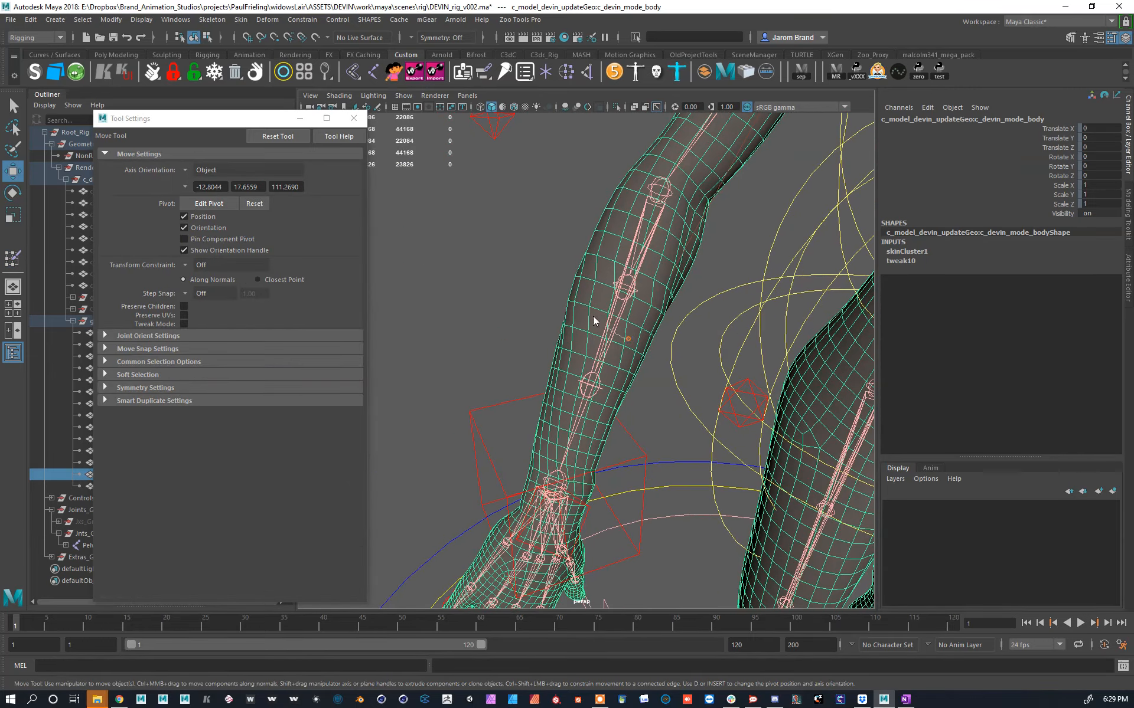
{"action": "key", "text": "y"}
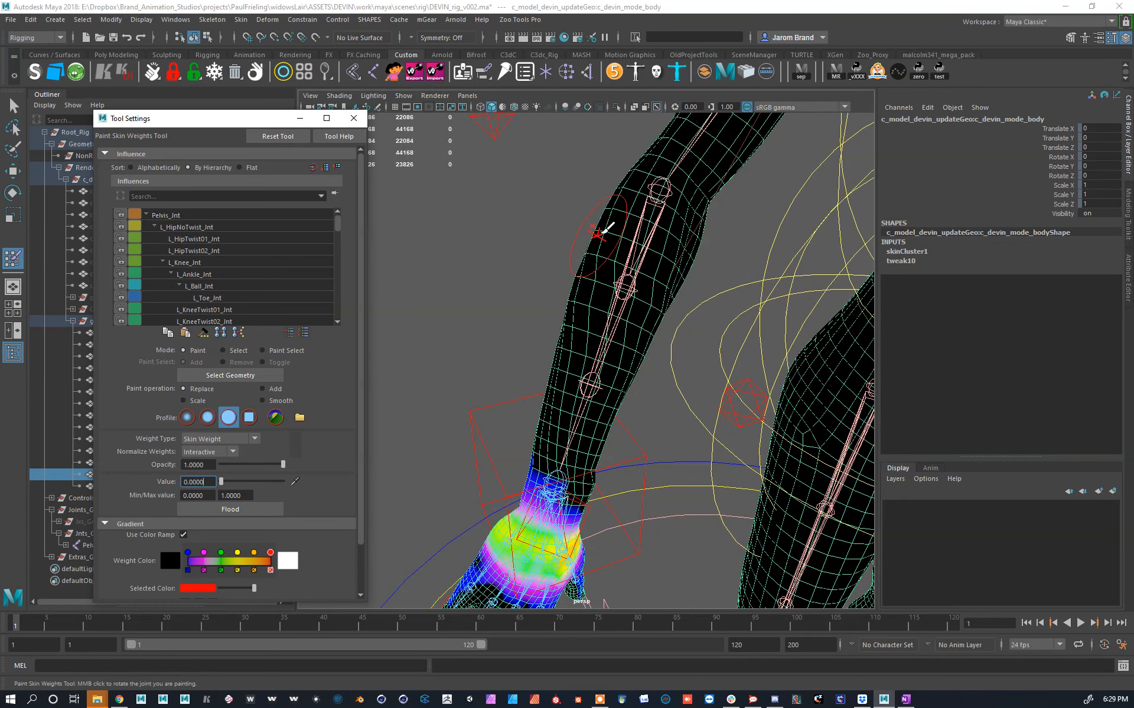
{"action": "key", "text": "w"}
{"action": "left_click", "coordinate": [241, 19]}
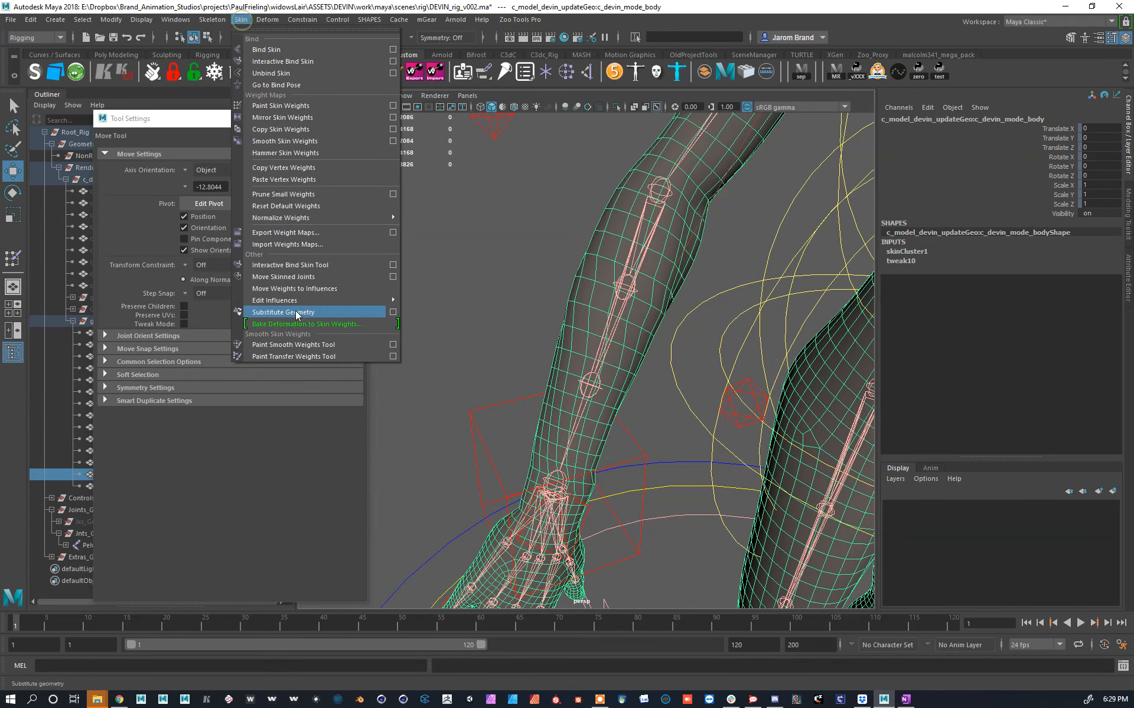
{"action": "left_click", "coordinate": [310, 344]}
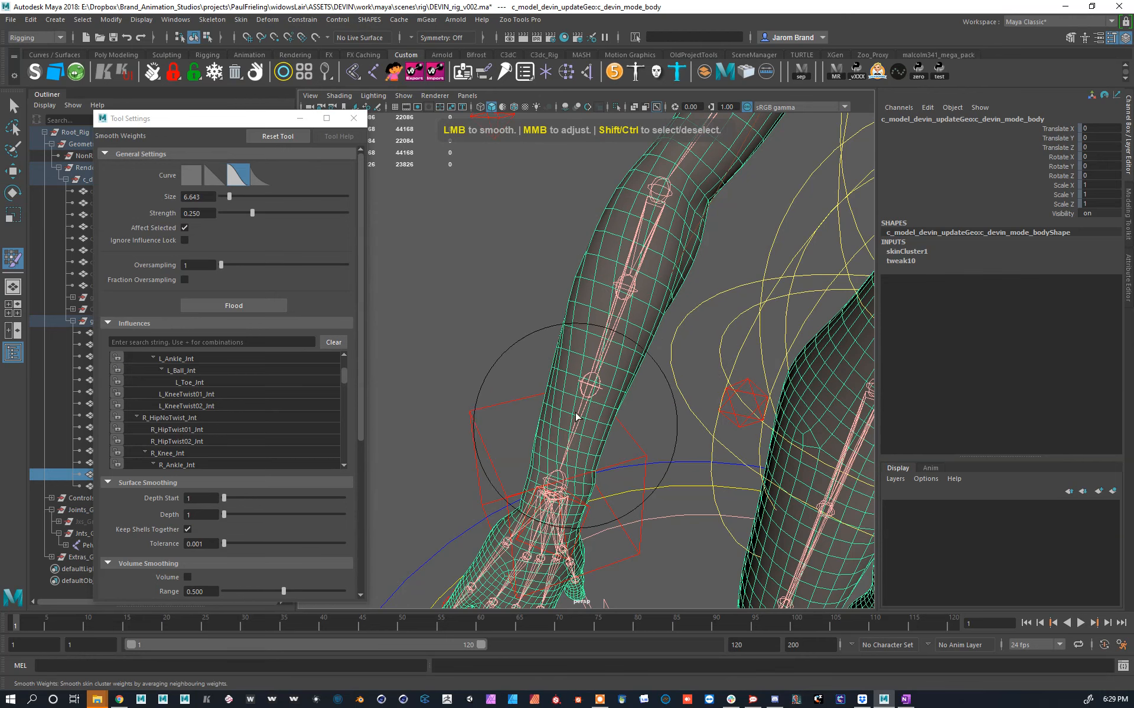
{"action": "left_click_drag", "start_coordinate": [643, 183], "coordinate": [885, 227], "text": "alt"}
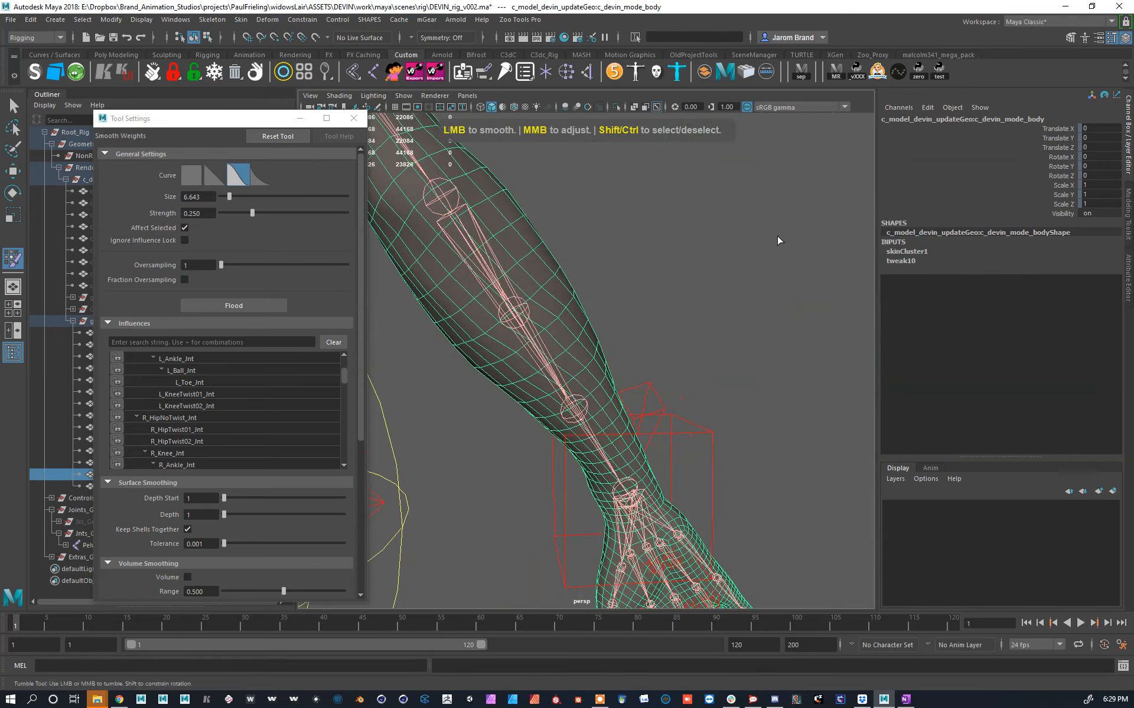
{"action": "mouse_move", "coordinate": [481, 316]}
{"action": "middle_mouse_down", "text": "alt"}
{"action": "mouse_move", "coordinate": [519, 286]}
{"action": "mouse_move", "coordinate": [557, 299]}
{"action": "middle_mouse_up", "text": "alt"}
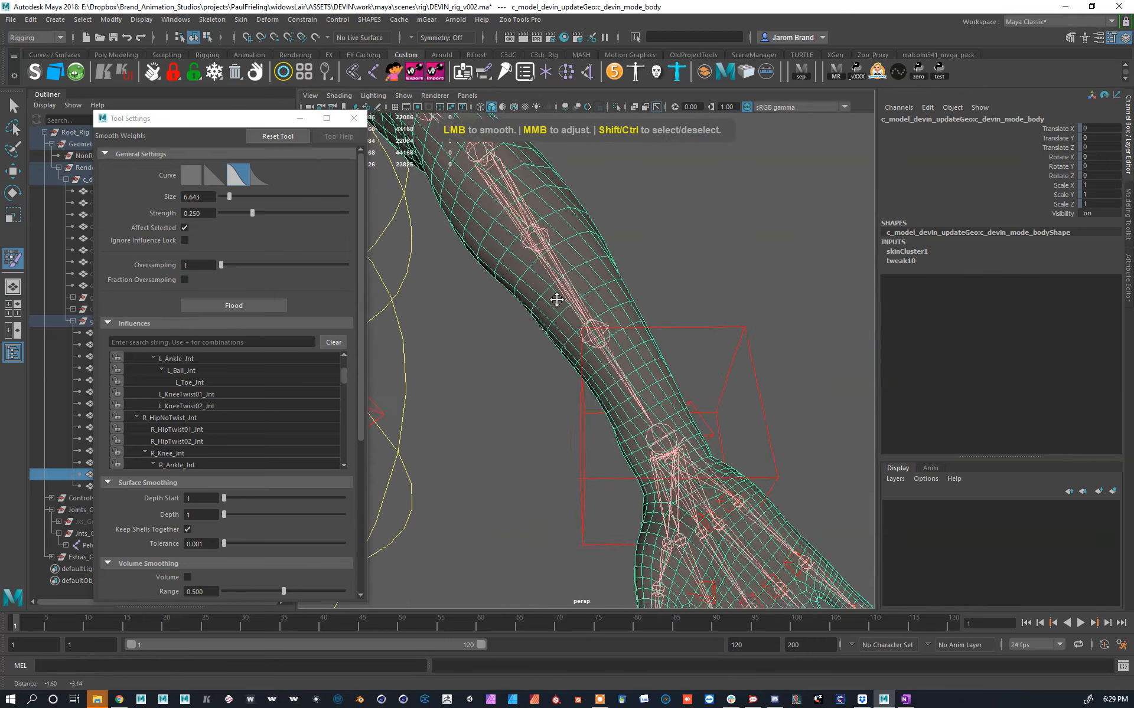
{"action": "right_click_drag", "start_coordinate": [607, 372], "coordinate": [597, 303], "text": "alt"}
{"action": "mouse_move", "coordinate": [547, 317]}
{"action": "left_mouse_down", "text": "alt"}
{"action": "mouse_move", "coordinate": [440, 331]}
{"action": "mouse_move", "coordinate": [533, 301]}
{"action": "left_mouse_up", "text": "alt"}
Step: Bend the right wrist by rotating R_ArmRot_Ctrl to -3.295, 43.424, -2.266
{"action": "key", "text": "w"}
{"action": "key", "text": "ctrl+w"}
{"action": "right_click_drag", "start_coordinate": [520, 292], "coordinate": [529, 258]}
{"action": "mouse_move", "coordinate": [548, 284]}
{"action": "left_mouse_down", "text": "alt"}
{"action": "mouse_move", "coordinate": [501, 284]}
{"action": "mouse_move", "coordinate": [539, 296]}
{"action": "mouse_move", "coordinate": [587, 380]}
{"action": "mouse_move", "coordinate": [589, 431]}
{"action": "left_mouse_up", "text": "alt"}
{"action": "key", "text": "w"}
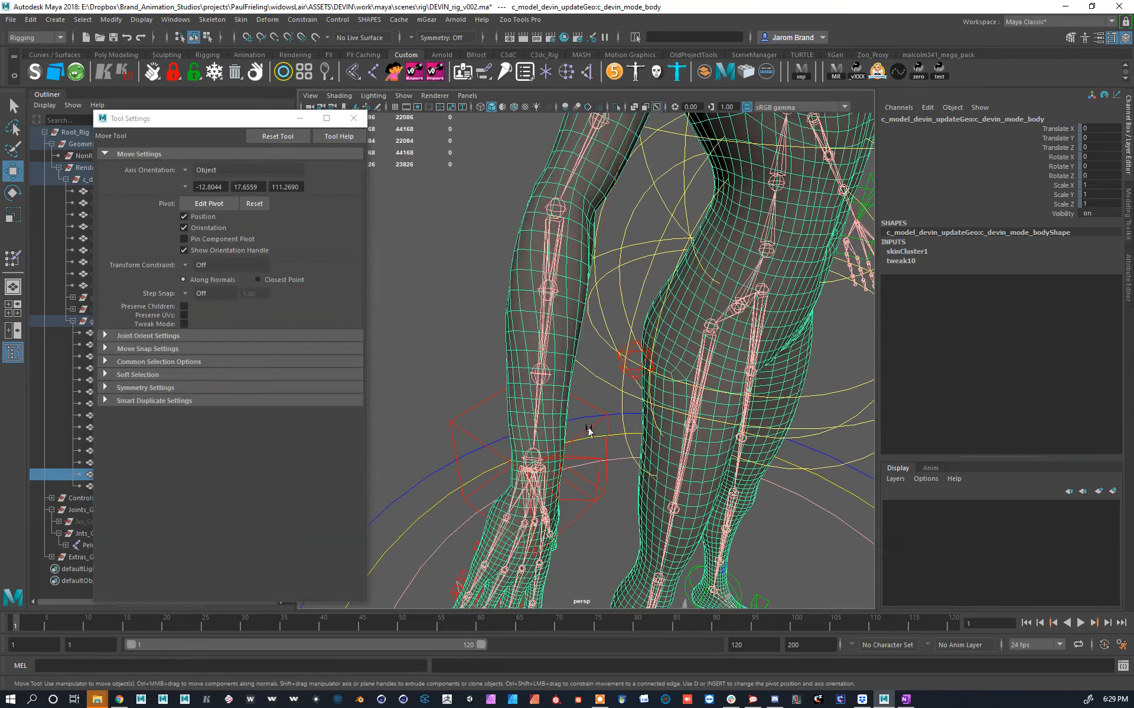
{"action": "left_click", "coordinate": [587, 464]}
{"action": "key", "text": "e"}
{"action": "left_click_drag", "start_coordinate": [606, 479], "coordinate": [518, 450]}
{"action": "middle_click_drag", "start_coordinate": [518, 450], "coordinate": [572, 366], "text": "alt"}
{"action": "mouse_move", "coordinate": [573, 364]}
{"action": "left_mouse_down", "text": "alt"}
{"action": "mouse_move", "coordinate": [597, 385]}
{"action": "mouse_move", "coordinate": [555, 372]}
{"action": "left_mouse_up", "text": "alt"}
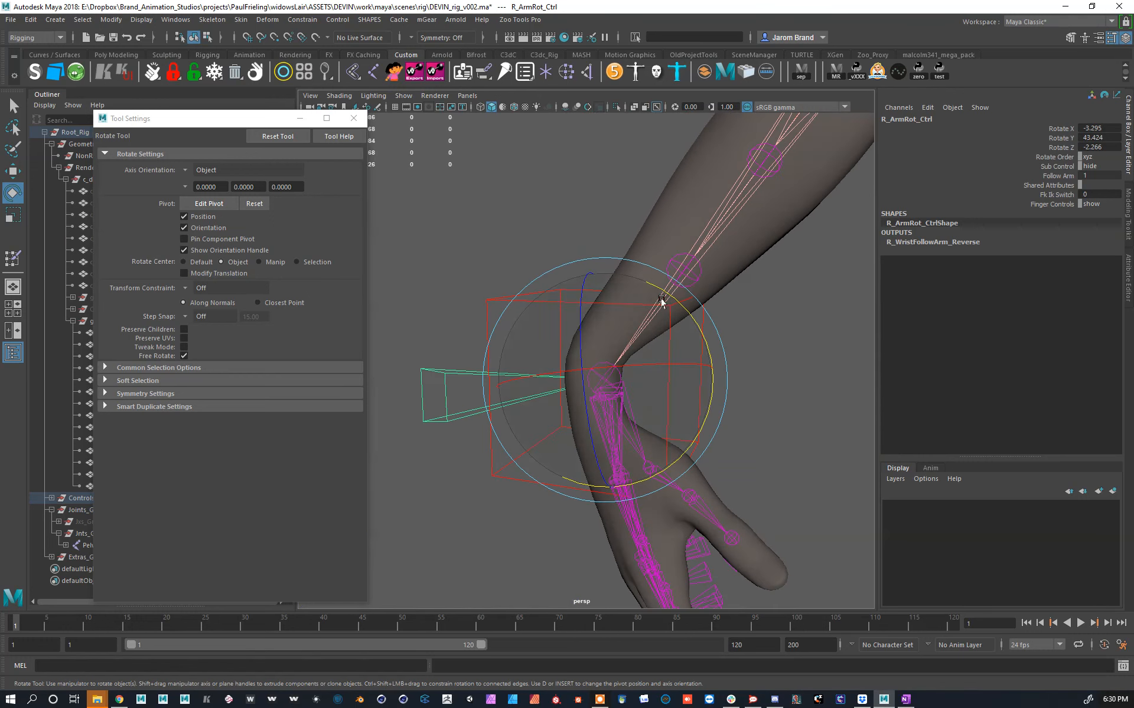
Step: Examine the body mesh's R_ElbowTwist02_Jnt and carpal joint weights at the bent wrist, ending on R_MiddleCarpal_Jnt
{"action": "mouse_move", "coordinate": [704, 264]}
{"action": "right_mouse_down"}
{"action": "mouse_move", "coordinate": [703, 239]}
{"action": "mouse_move", "coordinate": [728, 228]}
{"action": "right_mouse_up"}
{"action": "key", "text": "w"}
{"action": "right_click_drag", "start_coordinate": [697, 268], "coordinate": [696, 246]}
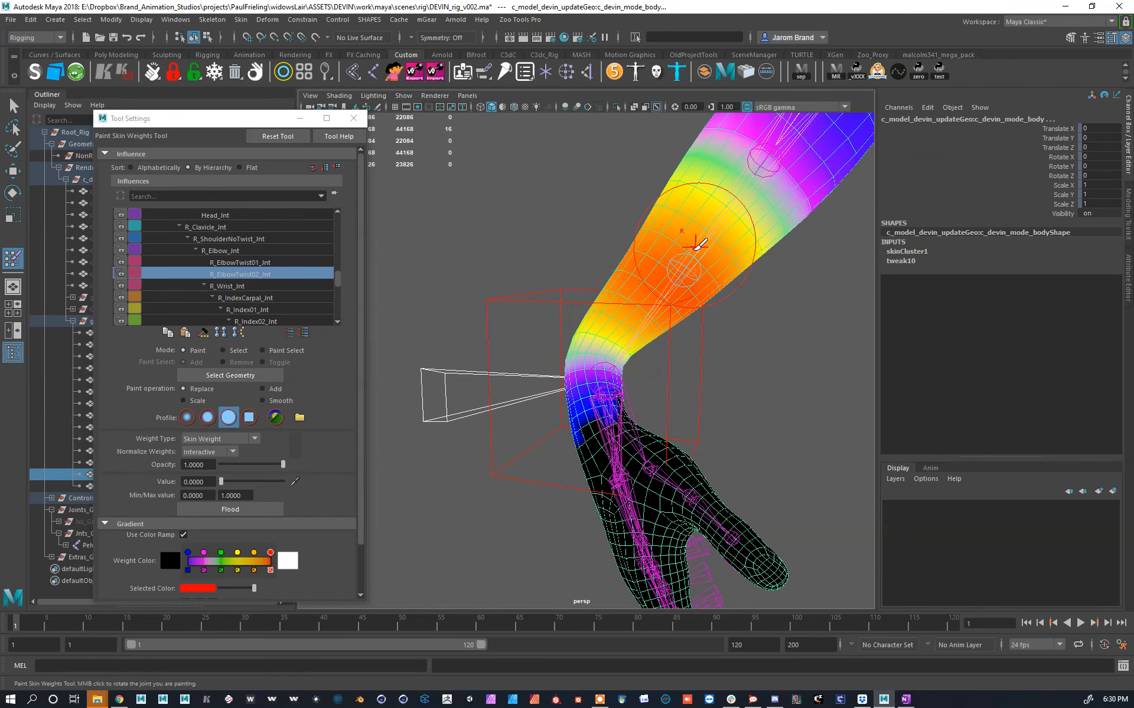
{"action": "right_click_drag", "start_coordinate": [647, 464], "coordinate": [644, 439]}
{"action": "left_click_drag", "start_coordinate": [636, 437], "coordinate": [654, 462], "text": "alt"}
{"action": "right_click_drag", "start_coordinate": [636, 467], "coordinate": [636, 441]}
{"action": "mouse_move", "coordinate": [636, 440]}
{"action": "left_mouse_down", "text": "alt"}
{"action": "mouse_move", "coordinate": [630, 391]}
{"action": "mouse_move", "coordinate": [659, 387]}
{"action": "left_mouse_up", "text": "alt"}
{"action": "right_click_drag", "start_coordinate": [633, 406], "coordinate": [632, 383]}
{"action": "left_click_drag", "start_coordinate": [626, 402], "coordinate": [602, 295], "text": "alt"}
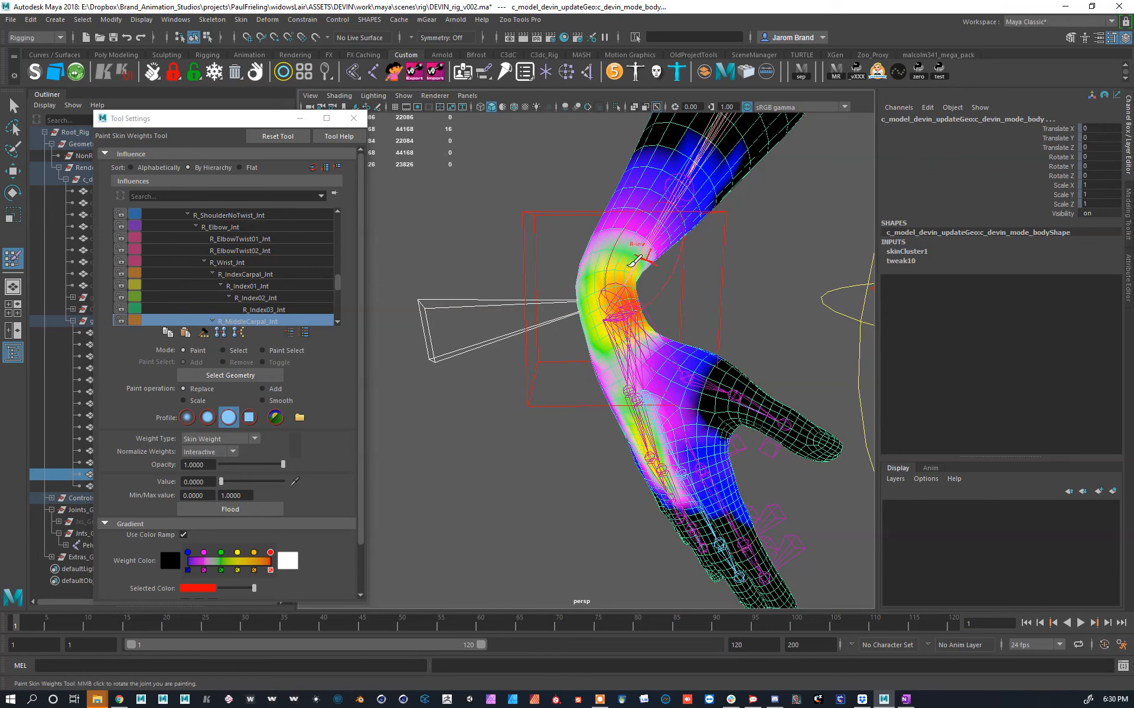
Step: Save the rig scene DEVIN_rig_v002.ma
{"action": "scroll", "coordinate": [549, 364], "scroll_direction": "down", "scroll_amount": 5}
{"action": "scroll", "coordinate": [549, 364], "scroll_direction": "up", "scroll_amount": 5}
{"action": "key", "text": "ctrl+s"}
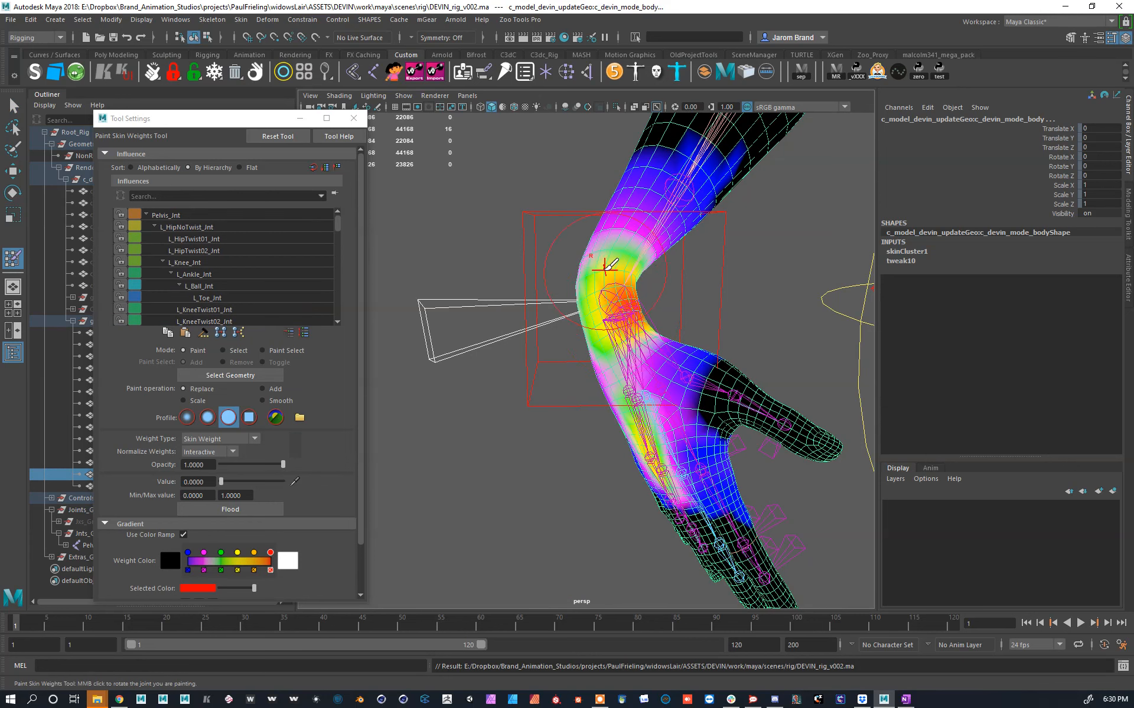
{"action": "left_click_drag", "start_coordinate": [626, 262], "coordinate": [626, 235], "text": "alt"}
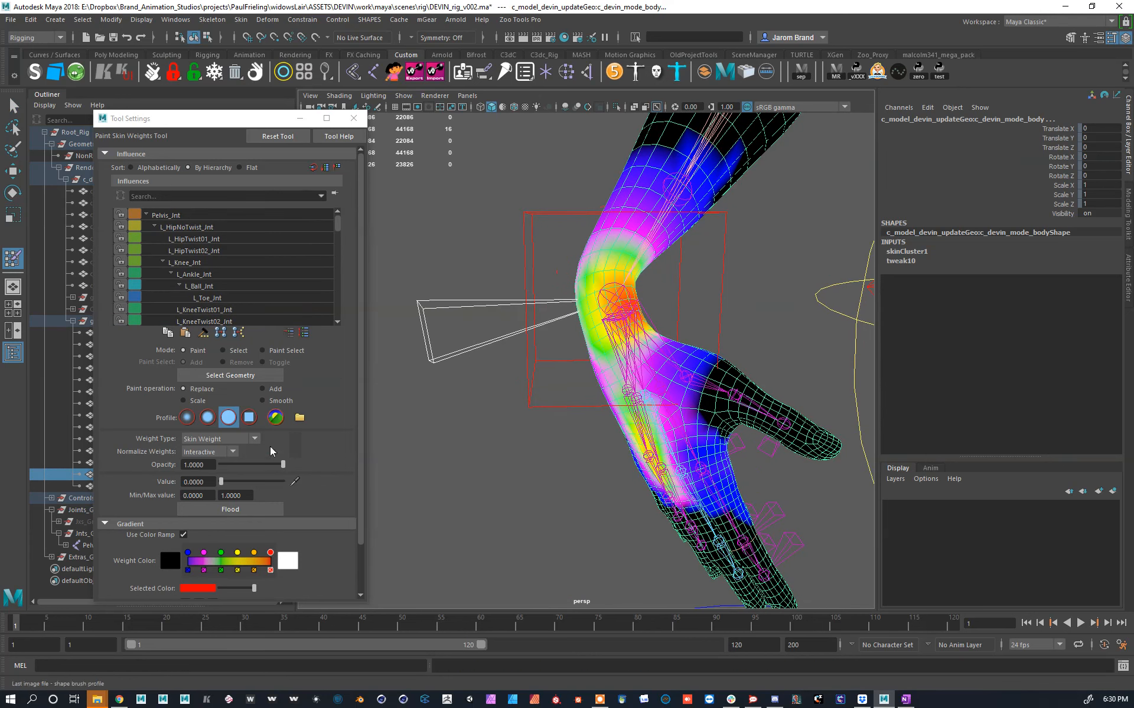
Step: Reselect only the body mesh and replace R_MiddleCarpal_Jnt's weights with 0 around the forearm and wrist
{"action": "key", "text": "w"}
{"action": "left_click", "coordinate": [752, 205]}
{"action": "left_click", "coordinate": [719, 184]}
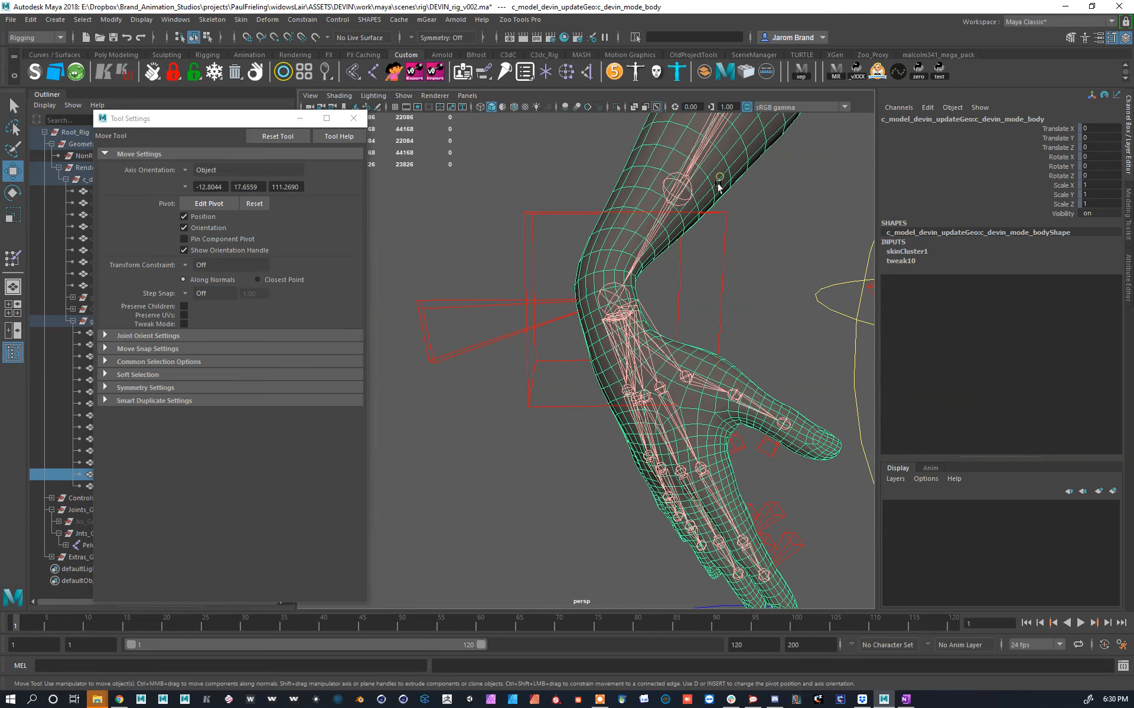
{"action": "key", "text": "y"}
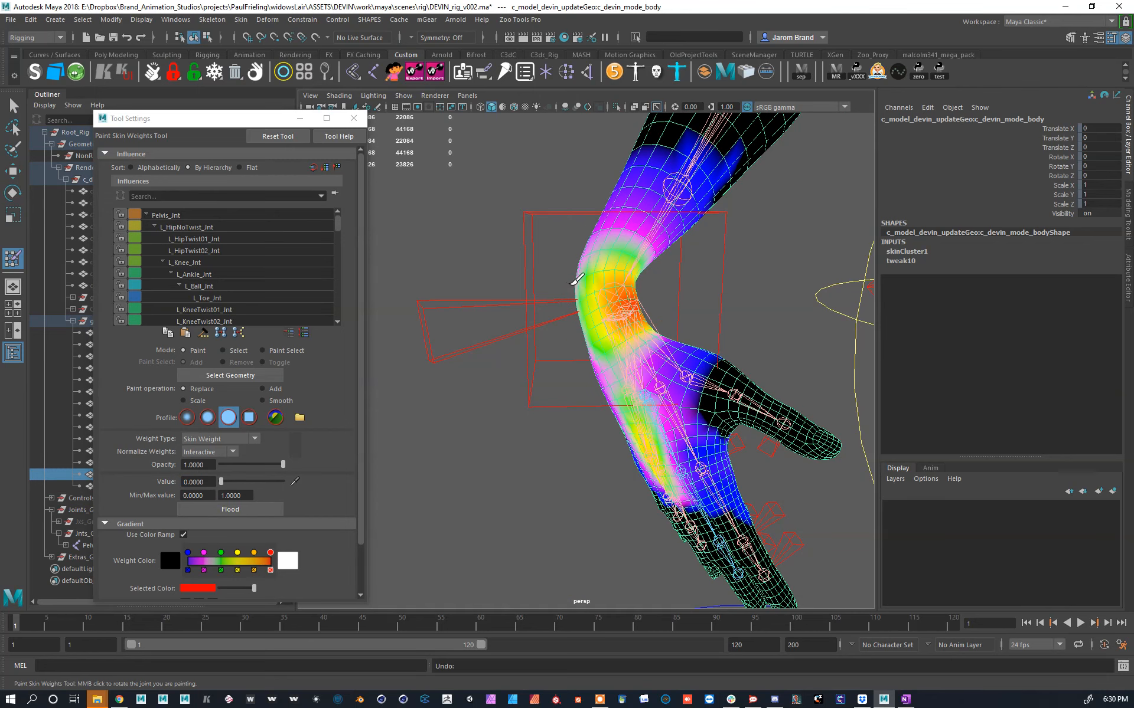
{"action": "mouse_move", "coordinate": [638, 298]}
{"action": "left_mouse_down", "text": "alt"}
{"action": "mouse_move", "coordinate": [579, 222]}
{"action": "mouse_move", "coordinate": [844, 188]}
{"action": "left_mouse_up", "text": "alt"}
{"action": "left_click_drag", "start_coordinate": [542, 354], "coordinate": [434, 226]}
{"action": "left_click_drag", "start_coordinate": [504, 268], "coordinate": [635, 259], "text": "alt"}
{"action": "mouse_move", "coordinate": [581, 207]}
{"action": "left_mouse_down"}
{"action": "mouse_move", "coordinate": [501, 137]}
{"action": "mouse_move", "coordinate": [625, 262]}
{"action": "left_mouse_up"}
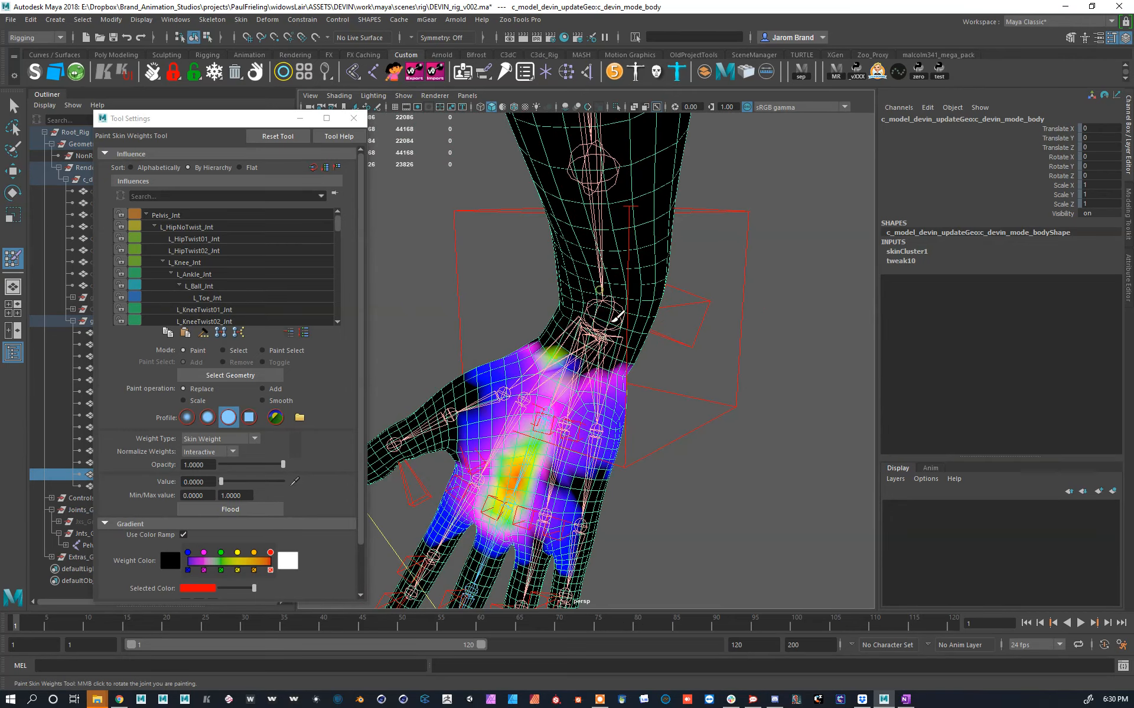
Step: Undo the last R_MiddleCarpal_Jnt weight stroke and inspect the palm and wrist influence
{"action": "left_click_drag", "start_coordinate": [638, 330], "coordinate": [561, 314], "text": "alt"}
{"action": "key", "text": "ctrl+z"}
{"action": "left_click_drag", "start_coordinate": [606, 336], "coordinate": [583, 331], "text": "alt"}
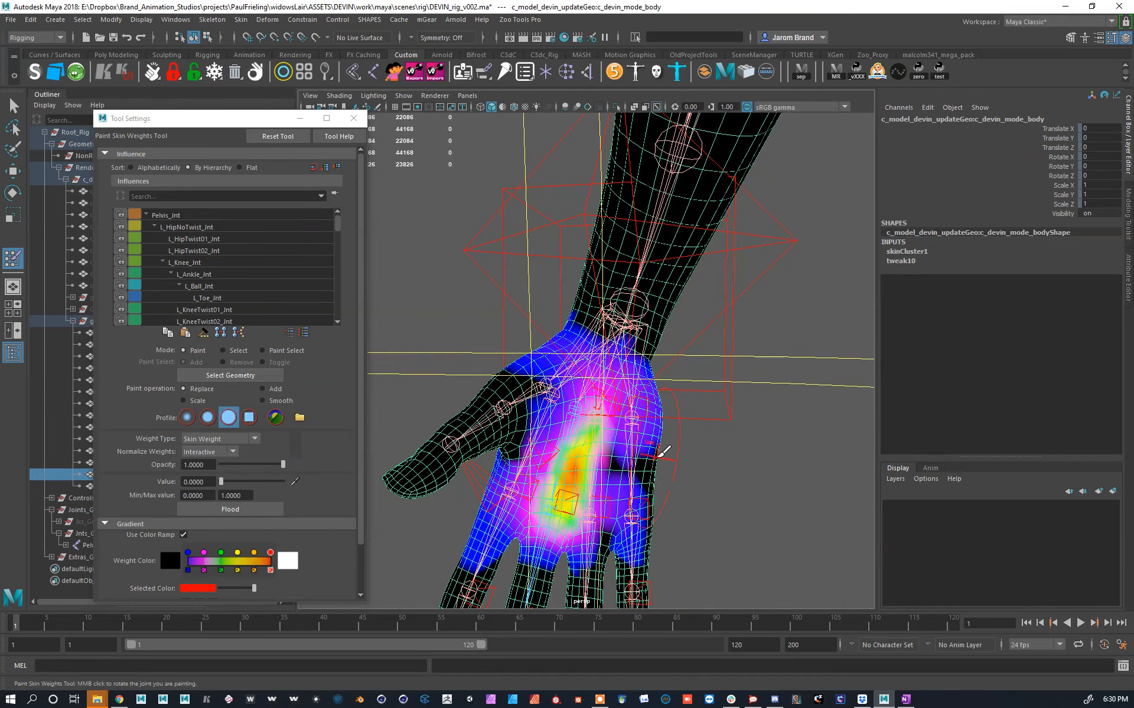
{"action": "left_click_drag", "start_coordinate": [673, 445], "coordinate": [594, 408], "text": "alt"}
{"action": "right_click_drag", "start_coordinate": [593, 408], "coordinate": [591, 404], "text": "alt"}
Step: Replace R_RingCarpal_Jnt's weights with 0 around the right wrist and forearm
{"action": "left_click", "coordinate": [592, 358]}
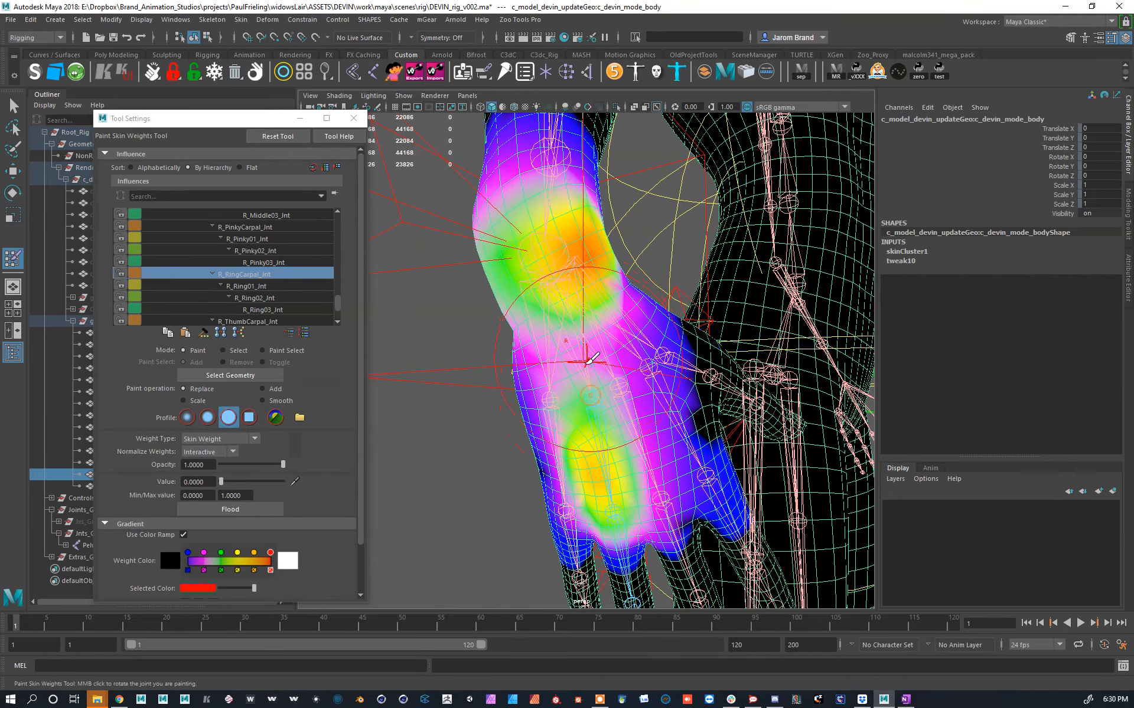
{"action": "mouse_move", "coordinate": [608, 252]}
{"action": "left_mouse_down", "text": "ctrl"}
{"action": "mouse_move", "coordinate": [534, 258]}
{"action": "mouse_move", "coordinate": [532, 245]}
{"action": "mouse_move", "coordinate": [564, 221]}
{"action": "left_mouse_up", "text": "ctrl"}
{"action": "key", "text": "ctrl+z"}
{"action": "middle_click_drag", "start_coordinate": [570, 223], "coordinate": [580, 305], "text": "alt"}
{"action": "left_click_drag", "start_coordinate": [581, 260], "coordinate": [472, 202]}
{"action": "scroll", "coordinate": [646, 237], "scroll_direction": "down", "scroll_amount": 3}
{"action": "mouse_move", "coordinate": [647, 236]}
{"action": "left_mouse_down", "text": "alt"}
{"action": "mouse_move", "coordinate": [428, 243]}
{"action": "mouse_move", "coordinate": [645, 320]}
{"action": "left_mouse_up", "text": "alt"}
{"action": "left_click_drag", "start_coordinate": [721, 232], "coordinate": [706, 200], "text": "alt"}
{"action": "left_click_drag", "start_coordinate": [721, 331], "coordinate": [635, 353], "text": "alt"}
Step: Replace R_PinkyCarpal_Jnt's weights with 0 along the right forearm and around the wrist
{"action": "right_click_drag", "start_coordinate": [513, 407], "coordinate": [516, 380]}
{"action": "left_click_drag", "start_coordinate": [533, 408], "coordinate": [473, 429], "text": "alt"}
{"action": "mouse_move", "coordinate": [582, 338]}
{"action": "left_mouse_down"}
{"action": "mouse_move", "coordinate": [497, 317]}
{"action": "mouse_move", "coordinate": [567, 287]}
{"action": "left_mouse_up"}
{"action": "middle_click_drag", "start_coordinate": [567, 287], "coordinate": [610, 359], "text": "alt"}
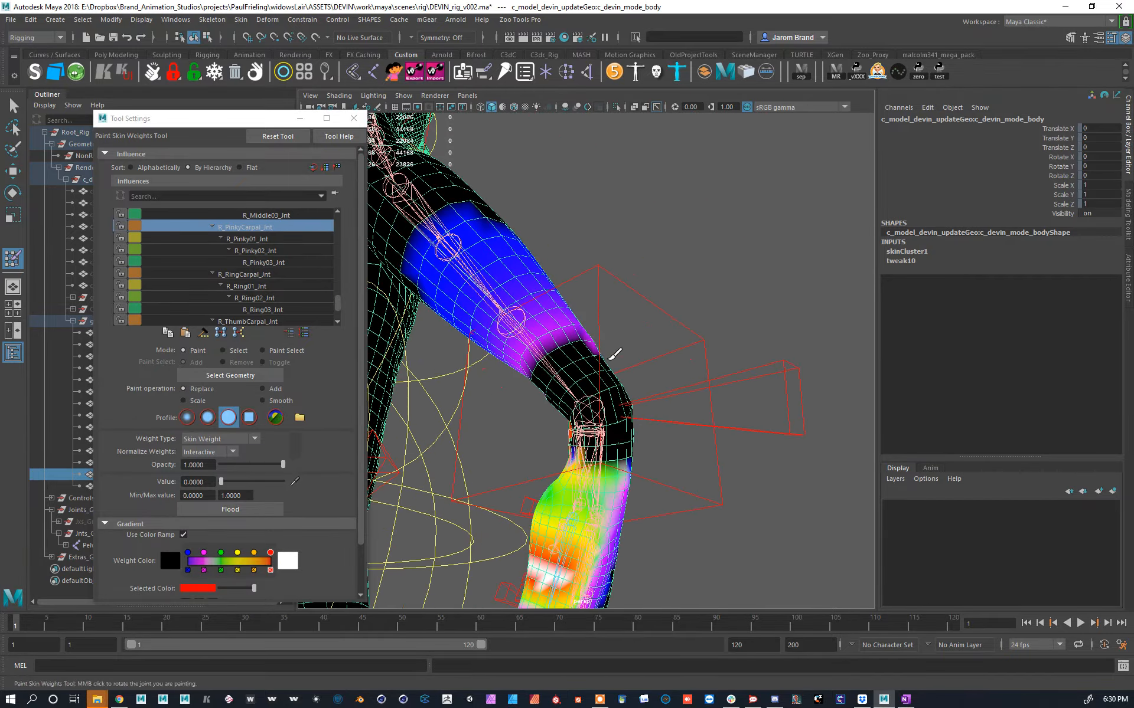
{"action": "mouse_move", "coordinate": [614, 354]}
{"action": "left_mouse_down"}
{"action": "mouse_move", "coordinate": [449, 283]}
{"action": "mouse_move", "coordinate": [493, 243]}
{"action": "mouse_move", "coordinate": [471, 336]}
{"action": "mouse_move", "coordinate": [447, 345]}
{"action": "mouse_move", "coordinate": [539, 355]}
{"action": "mouse_move", "coordinate": [533, 380]}
{"action": "left_mouse_up"}
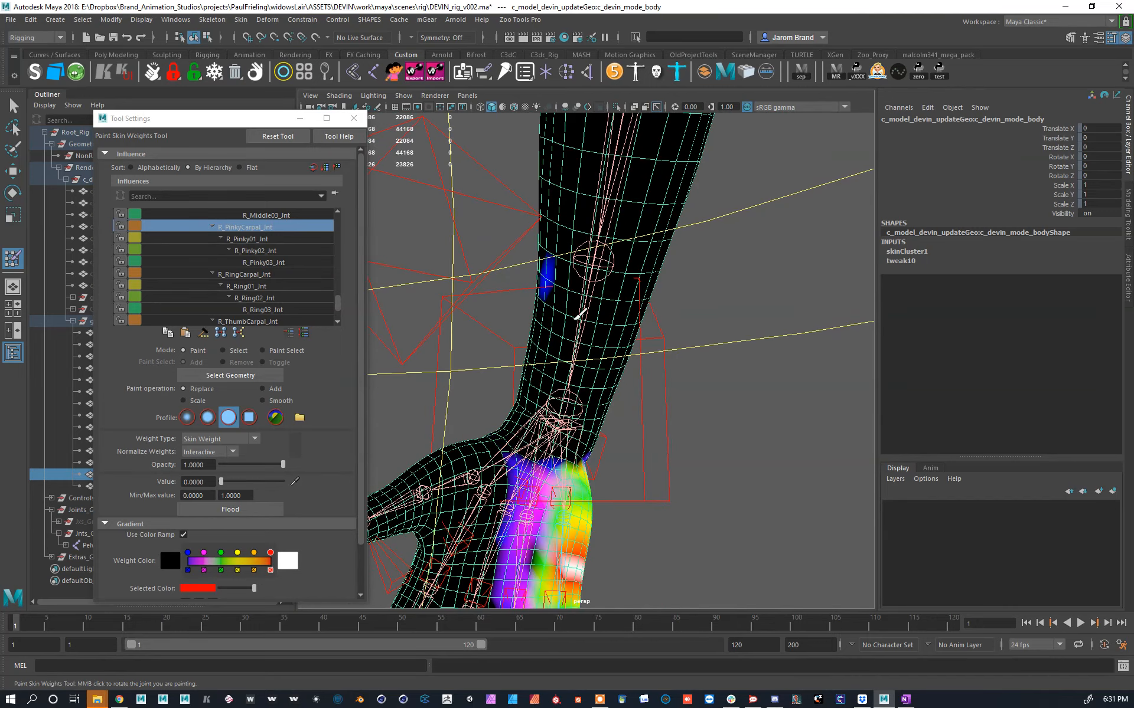
{"action": "left_click_drag", "start_coordinate": [572, 285], "coordinate": [748, 340], "text": "alt"}
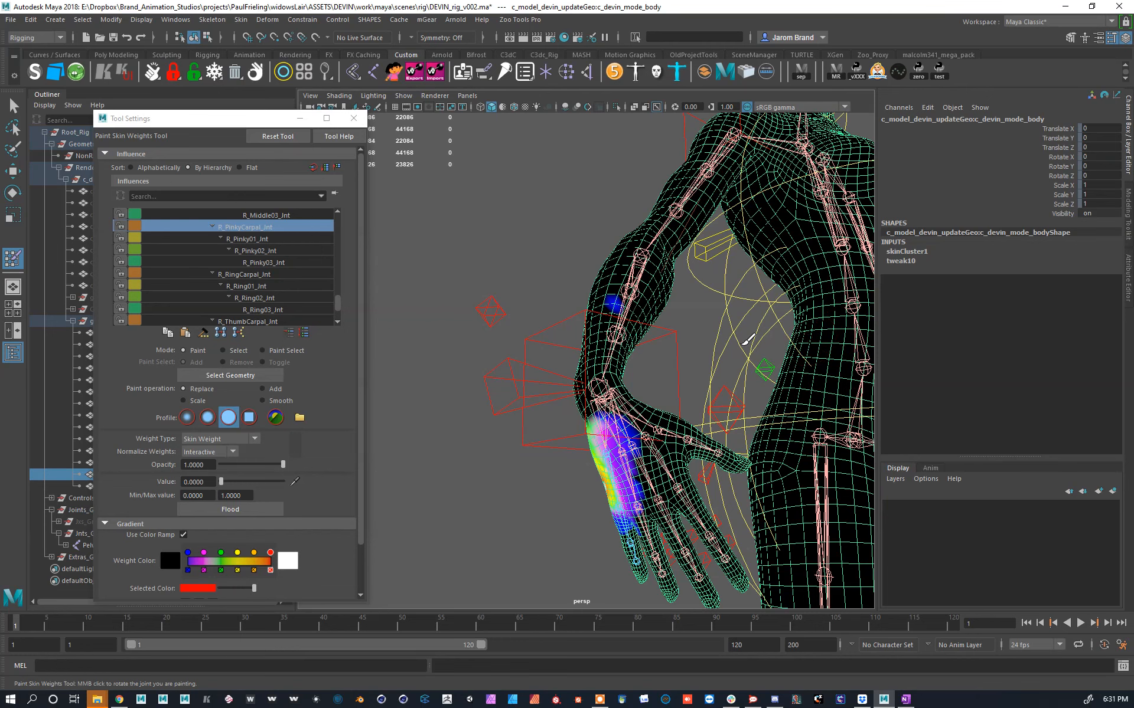
{"action": "left_click_drag", "start_coordinate": [593, 388], "coordinate": [529, 455], "text": "alt"}
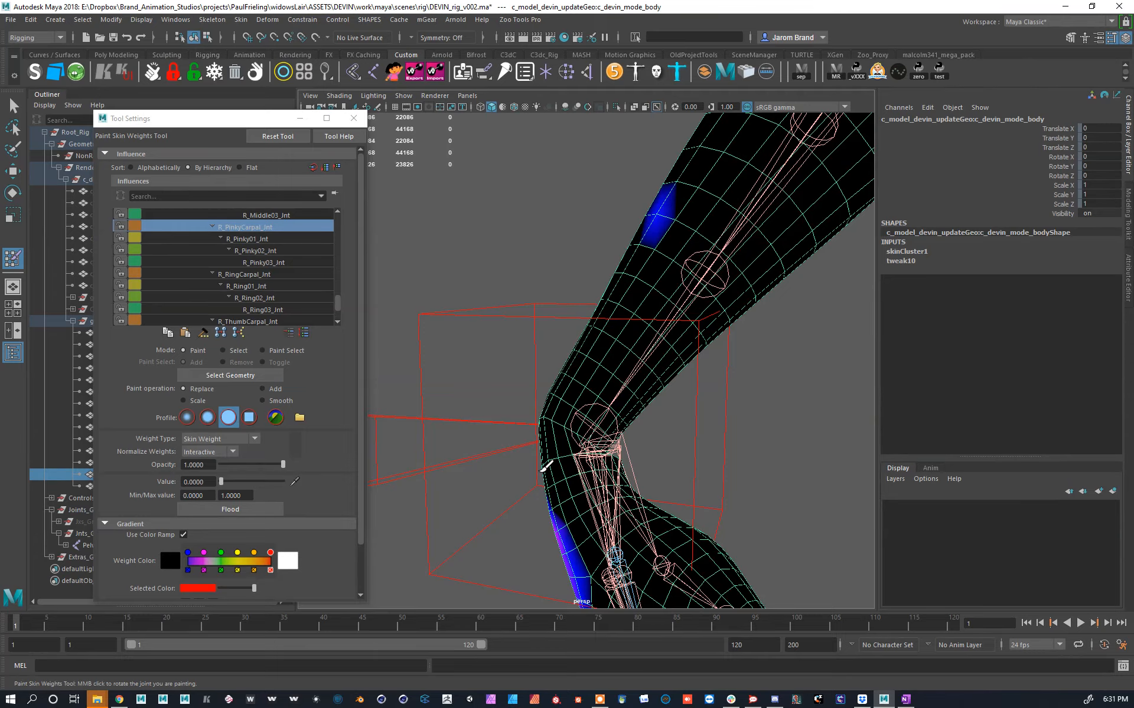
{"action": "mouse_move", "coordinate": [650, 420]}
{"action": "left_mouse_down", "text": "alt"}
{"action": "mouse_move", "coordinate": [599, 281]}
{"action": "mouse_move", "coordinate": [733, 292]}
{"action": "mouse_move", "coordinate": [585, 373]}
{"action": "mouse_move", "coordinate": [458, 375]}
{"action": "mouse_move", "coordinate": [607, 367]}
{"action": "mouse_move", "coordinate": [563, 381]}
{"action": "left_mouse_up", "text": "alt"}
Step: Examine the weights of R_IndexCarpal_Jnt, R_Middle01_Jnt, R_Pinky01_Jnt and R_ThumbCarpal_Jnt on the right hand
{"action": "right_click_drag", "start_coordinate": [686, 363], "coordinate": [685, 335]}
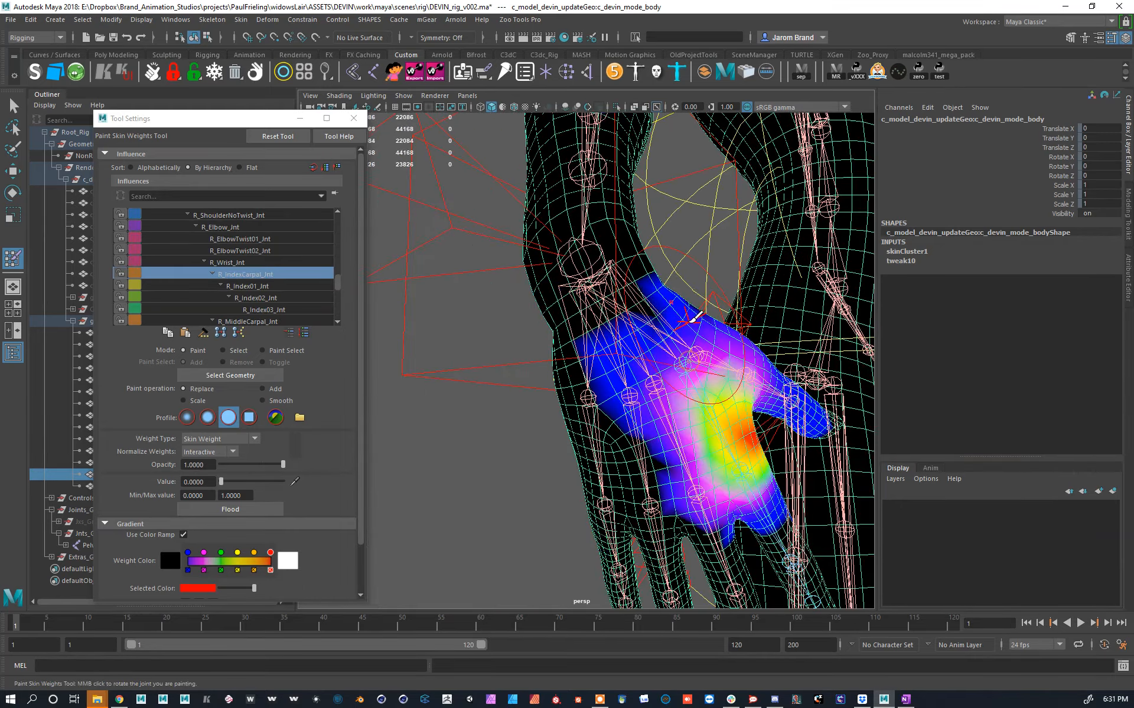
{"action": "left_click_drag", "start_coordinate": [703, 368], "coordinate": [663, 362], "text": "alt"}
{"action": "right_click_drag", "start_coordinate": [693, 356], "coordinate": [692, 328]}
{"action": "mouse_move", "coordinate": [670, 360]}
{"action": "left_mouse_down", "text": "alt"}
{"action": "mouse_move", "coordinate": [531, 355]}
{"action": "mouse_move", "coordinate": [493, 281]}
{"action": "left_mouse_up", "text": "alt"}
{"action": "left_click_drag", "start_coordinate": [564, 273], "coordinate": [733, 354], "text": "alt"}
{"action": "right_click_drag", "start_coordinate": [696, 449], "coordinate": [693, 420]}
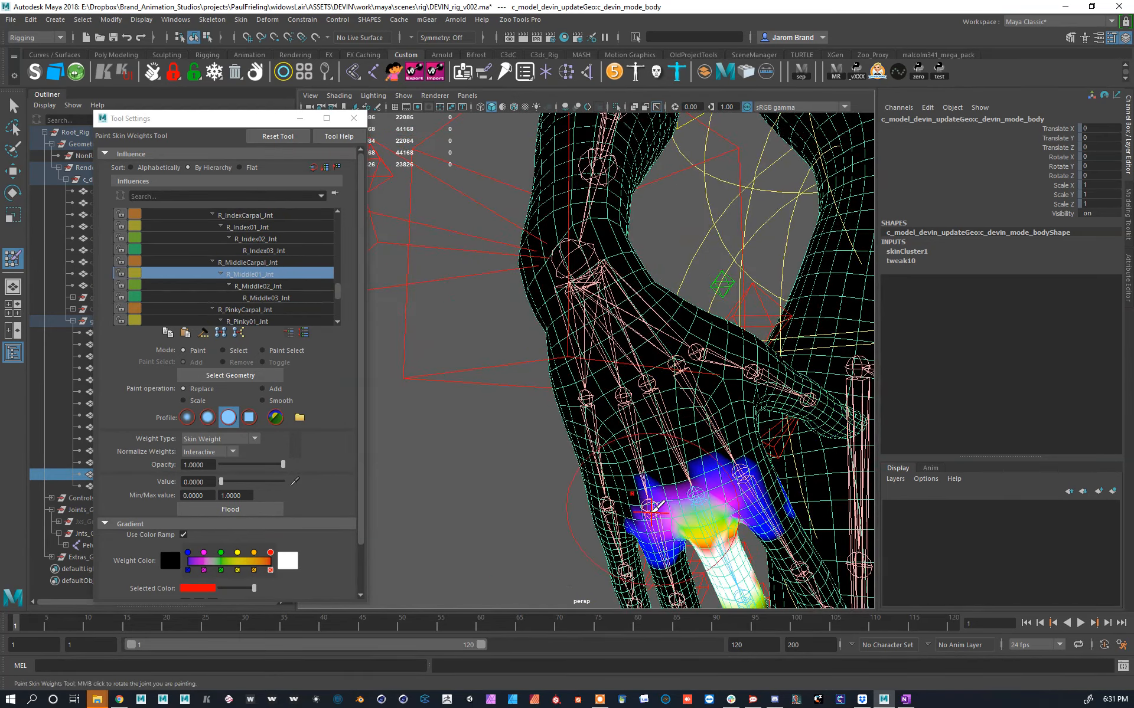
{"action": "right_click_drag", "start_coordinate": [599, 502], "coordinate": [611, 479]}
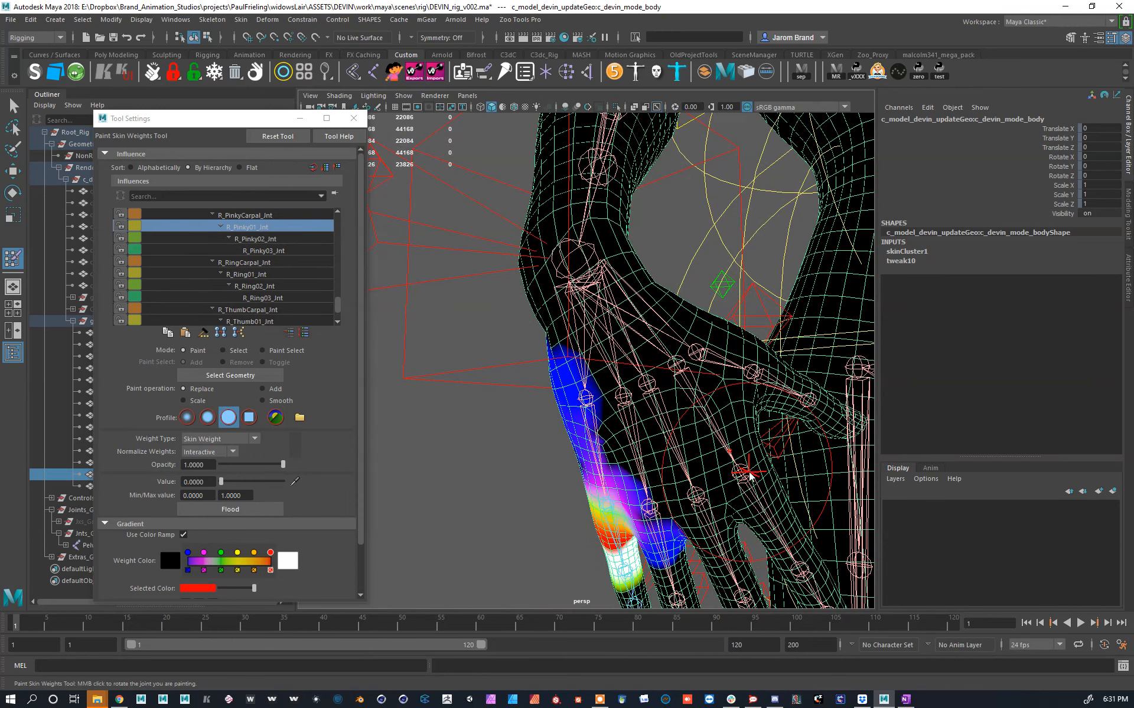
{"action": "right_click_drag", "start_coordinate": [692, 328], "coordinate": [688, 322]}
{"action": "right_click_drag", "start_coordinate": [740, 367], "coordinate": [742, 361]}
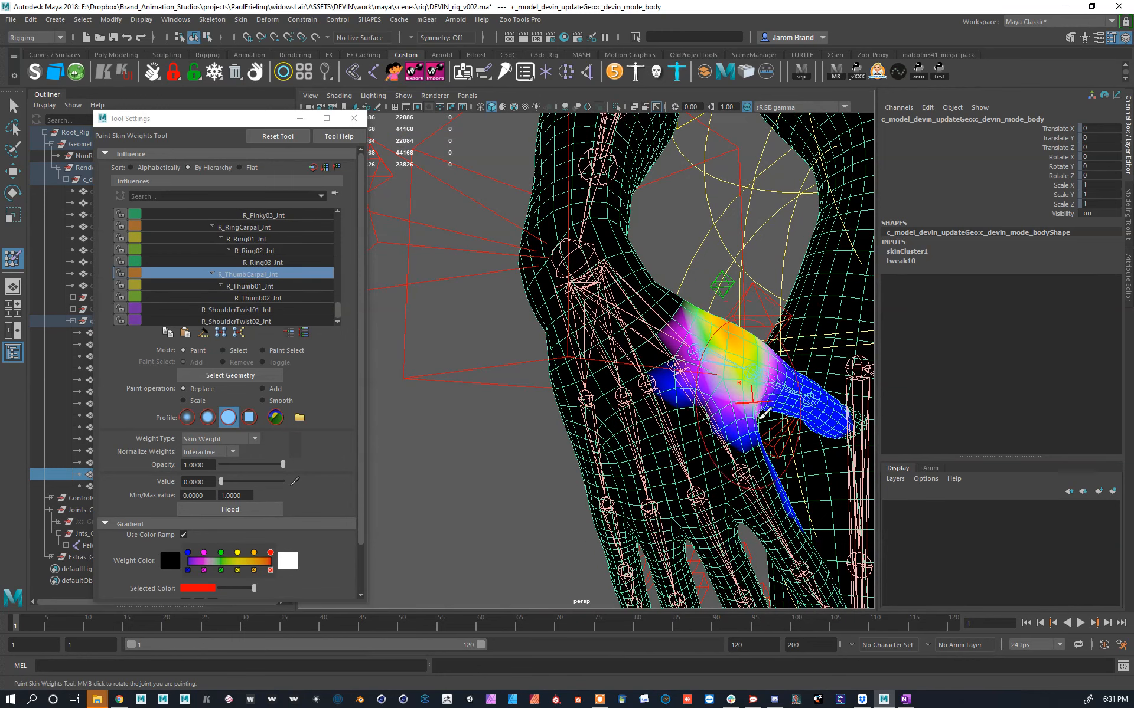
Step: Replace R_Index01_Jnt's stray weights with 0 around the thumb base and upper palm
{"action": "right_click_drag", "start_coordinate": [760, 420], "coordinate": [757, 432]}
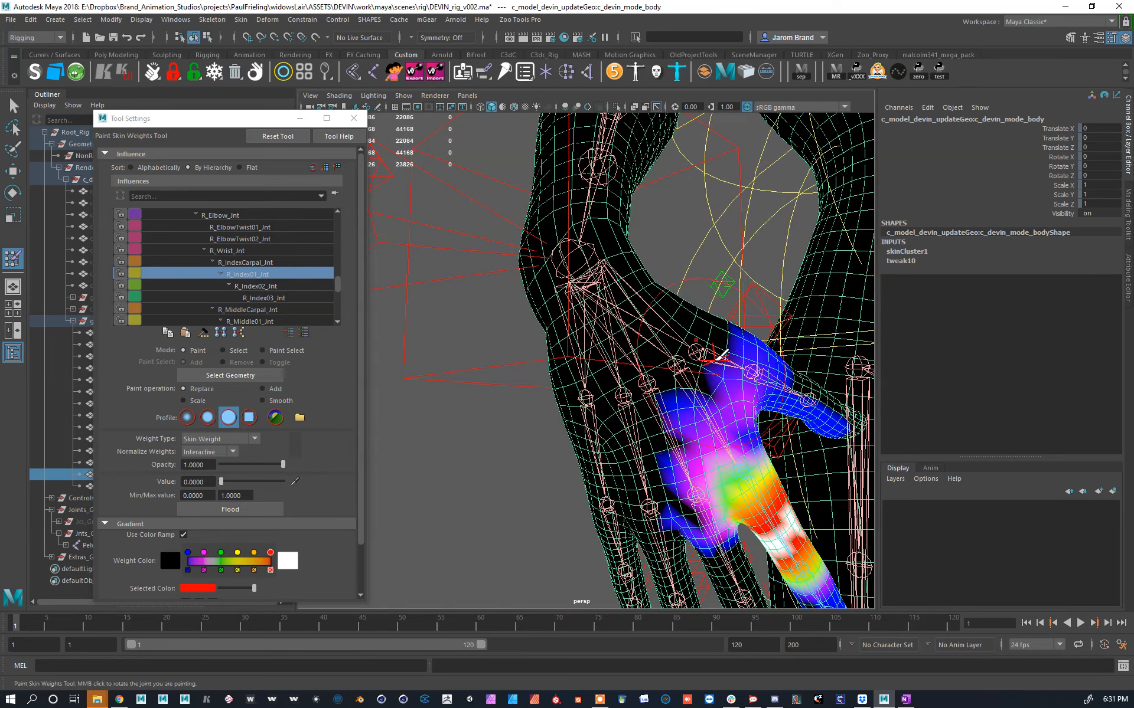
{"action": "left_click_drag", "start_coordinate": [722, 355], "coordinate": [669, 353]}
{"action": "left_click_drag", "start_coordinate": [754, 330], "coordinate": [399, 323], "text": "alt"}
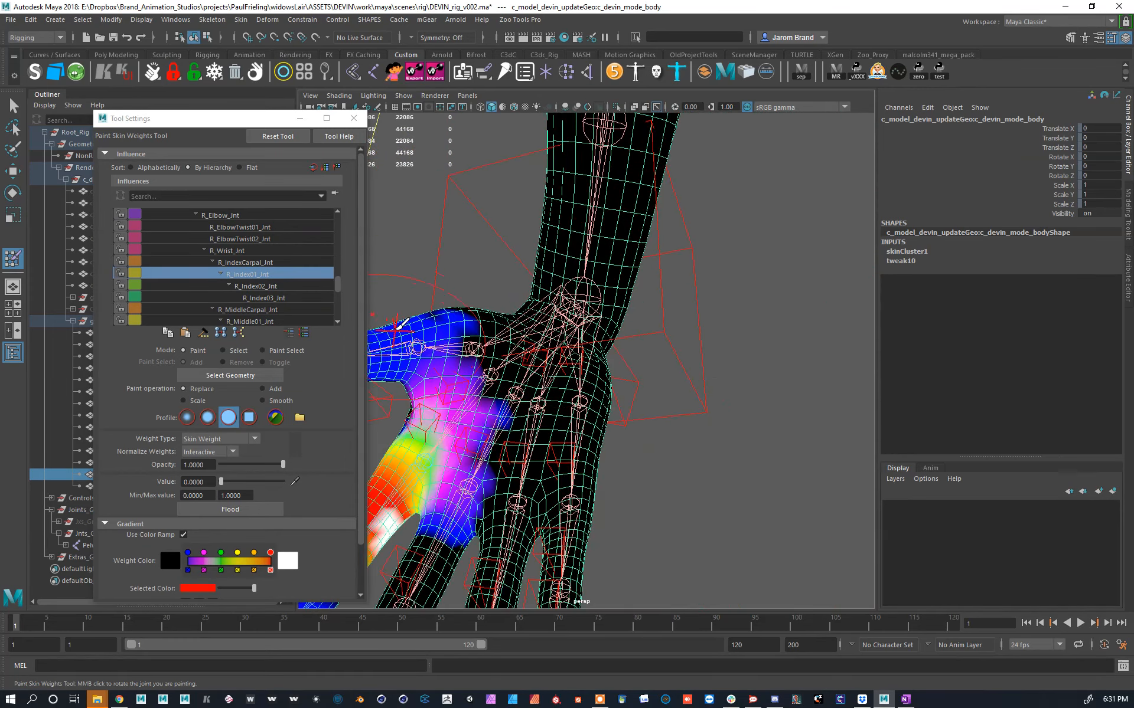
{"action": "middle_click_drag", "start_coordinate": [454, 313], "coordinate": [542, 335], "text": "alt"}
{"action": "mouse_move", "coordinate": [546, 349]}
{"action": "left_mouse_down"}
{"action": "mouse_move", "coordinate": [437, 380]}
{"action": "mouse_move", "coordinate": [590, 413]}
{"action": "mouse_move", "coordinate": [626, 408]}
{"action": "mouse_move", "coordinate": [558, 399]}
{"action": "mouse_move", "coordinate": [555, 333]}
{"action": "left_mouse_up"}
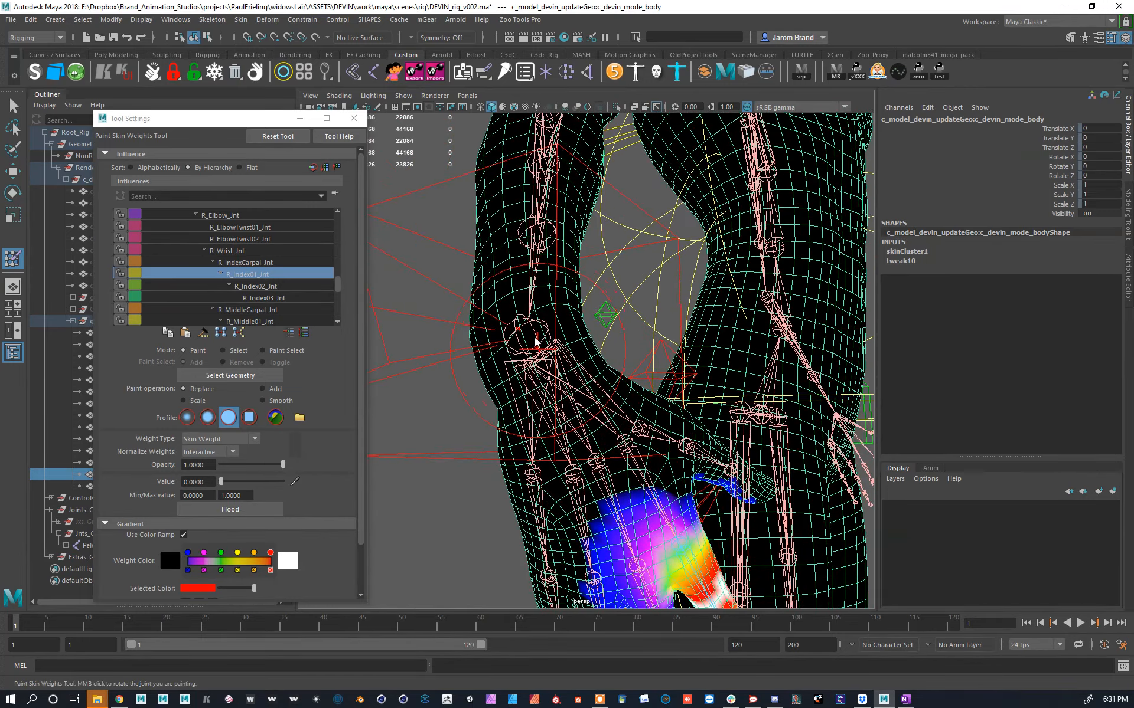
Step: Straighten the right wrist by setting R_ArmRot_Ctrl's Rotate X, Y and Z to 0
{"action": "right_click_drag", "start_coordinate": [543, 342], "coordinate": [552, 354]}
{"action": "left_click_drag", "start_coordinate": [552, 354], "coordinate": [433, 391], "text": "alt"}
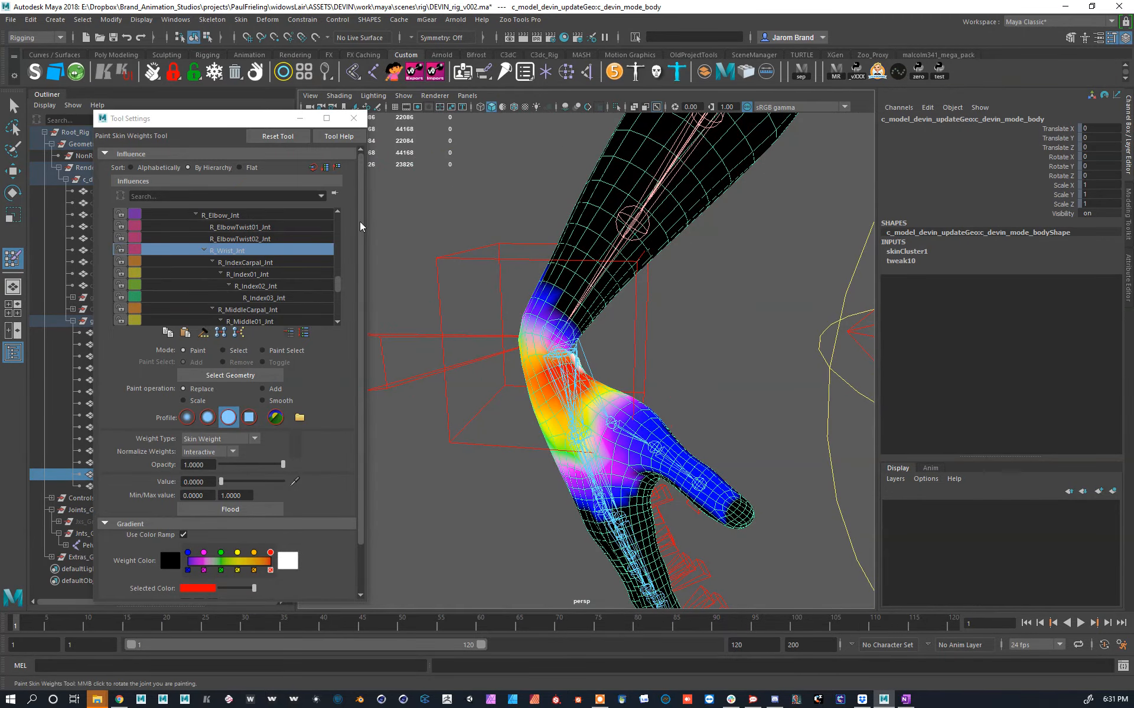
{"action": "key", "text": "w"}
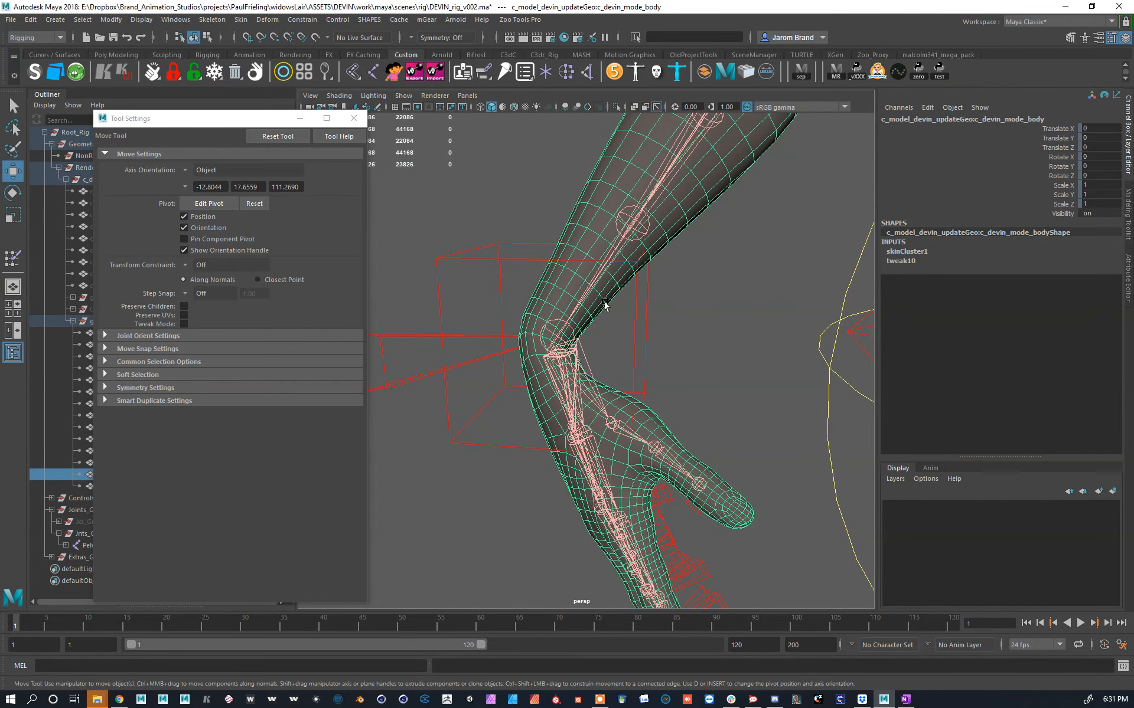
{"action": "left_click", "coordinate": [484, 335]}
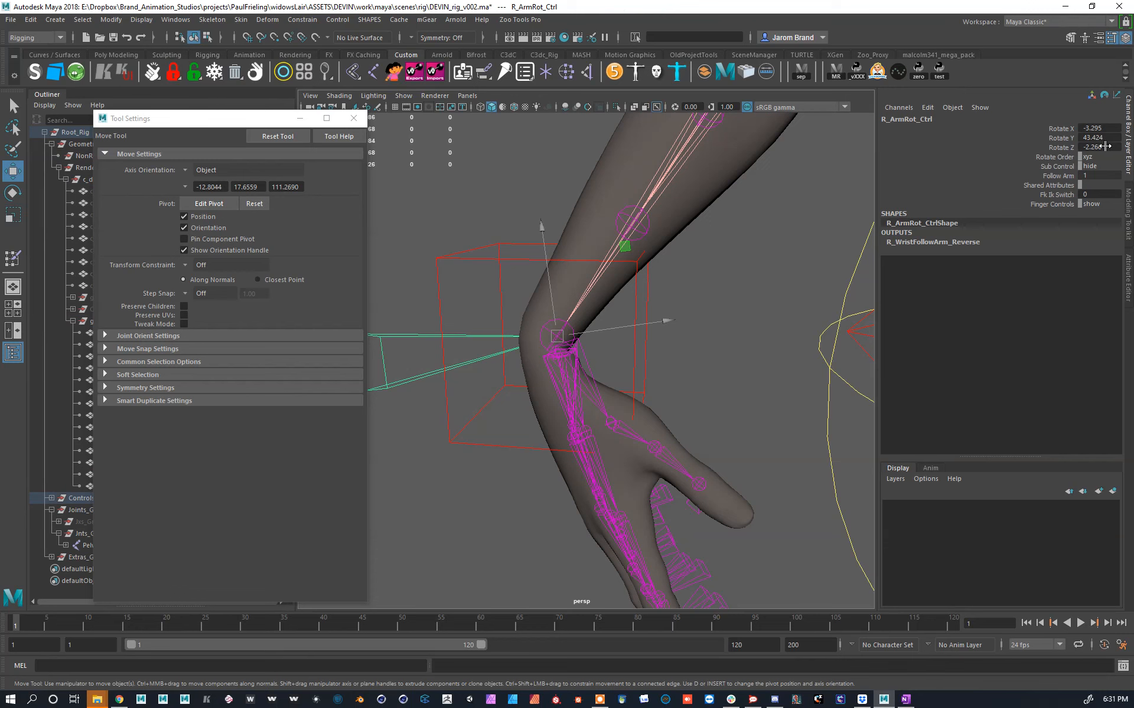
{"action": "left_click_drag", "start_coordinate": [1102, 145], "coordinate": [1107, 128]}
{"action": "type", "text": "0"}
{"action": "key", "text": "Return"}
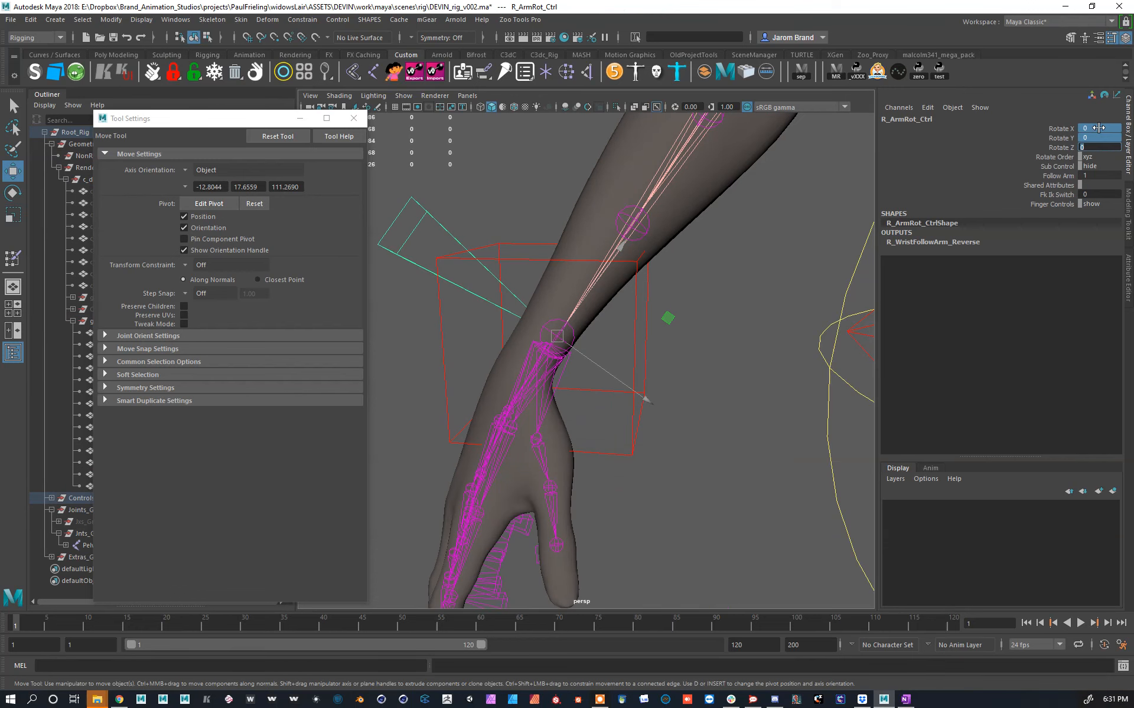
Step: Reselect the body mesh and resume painting its skin weights
{"action": "left_click_drag", "start_coordinate": [456, 296], "coordinate": [577, 309], "text": "alt"}
{"action": "left_click", "coordinate": [577, 313]}
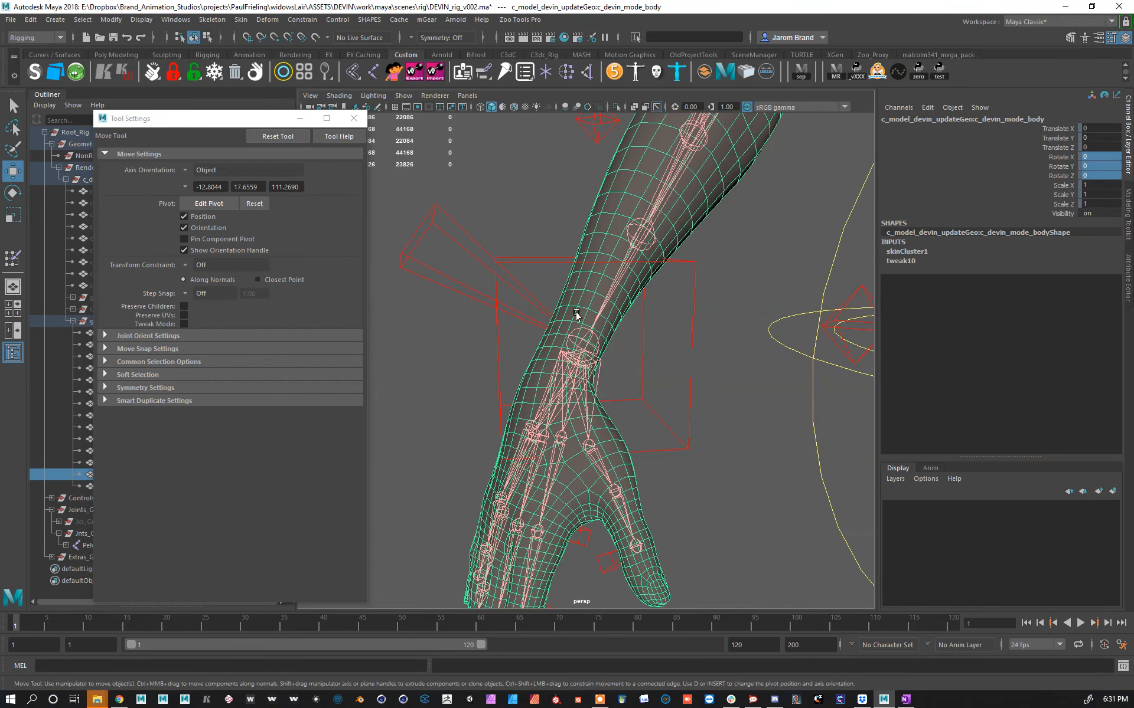
{"action": "key", "text": "y"}
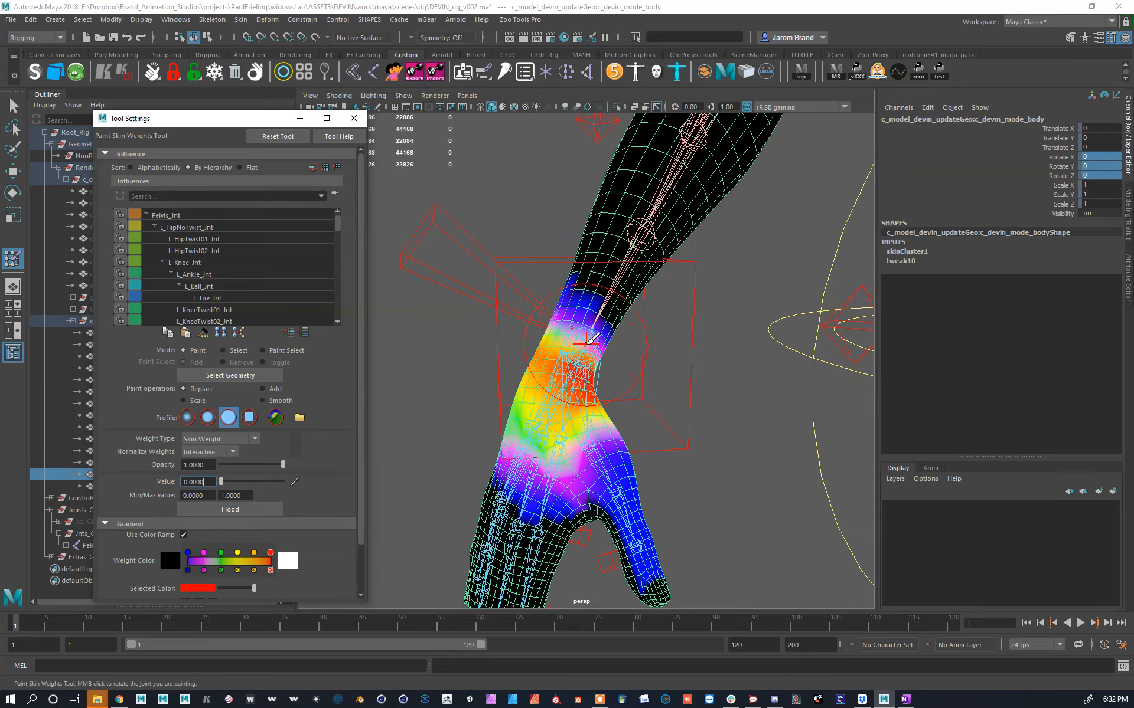
Step: Examine R_Wrist_Jnt's weight falloff around the straightened wrist, palm and thumb
{"action": "mouse_move", "coordinate": [618, 333]}
{"action": "left_mouse_down", "text": "alt"}
{"action": "mouse_move", "coordinate": [728, 364]}
{"action": "mouse_move", "coordinate": [685, 343]}
{"action": "left_mouse_up", "text": "alt"}
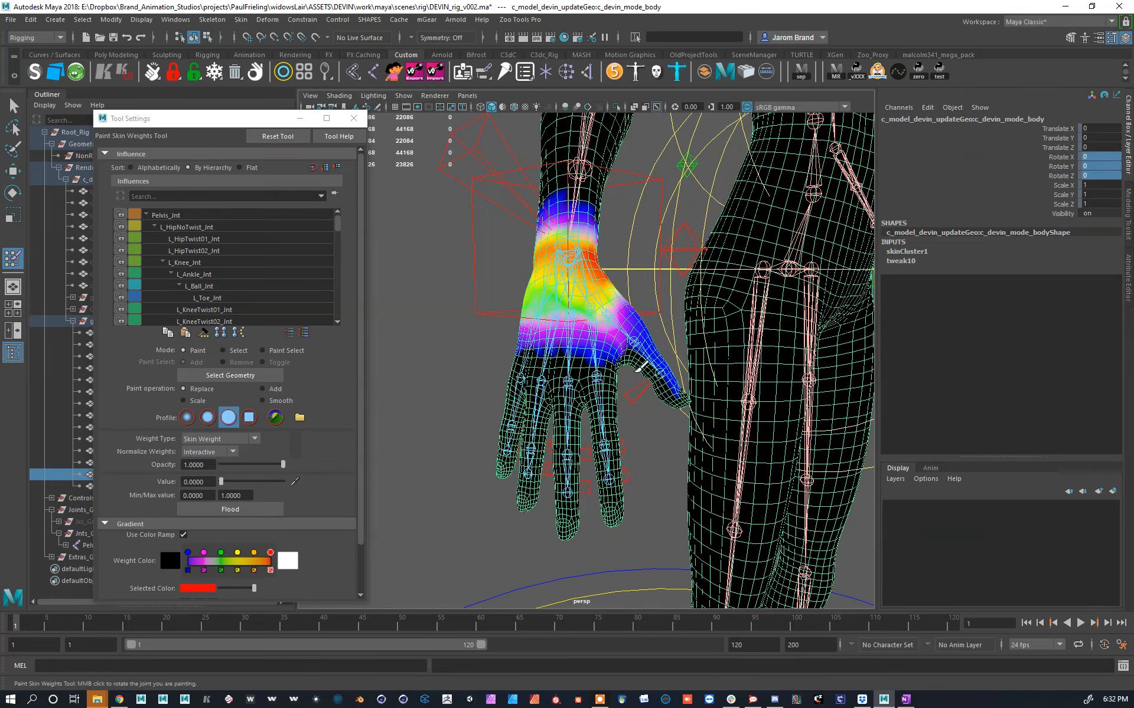
{"action": "mouse_move", "coordinate": [638, 367]}
{"action": "left_mouse_down", "text": "alt"}
{"action": "mouse_move", "coordinate": [691, 384]}
{"action": "mouse_move", "coordinate": [594, 356]}
{"action": "mouse_move", "coordinate": [598, 372]}
{"action": "left_mouse_up", "text": "alt"}
{"action": "middle_click_drag", "start_coordinate": [622, 283], "coordinate": [627, 396], "text": "alt"}
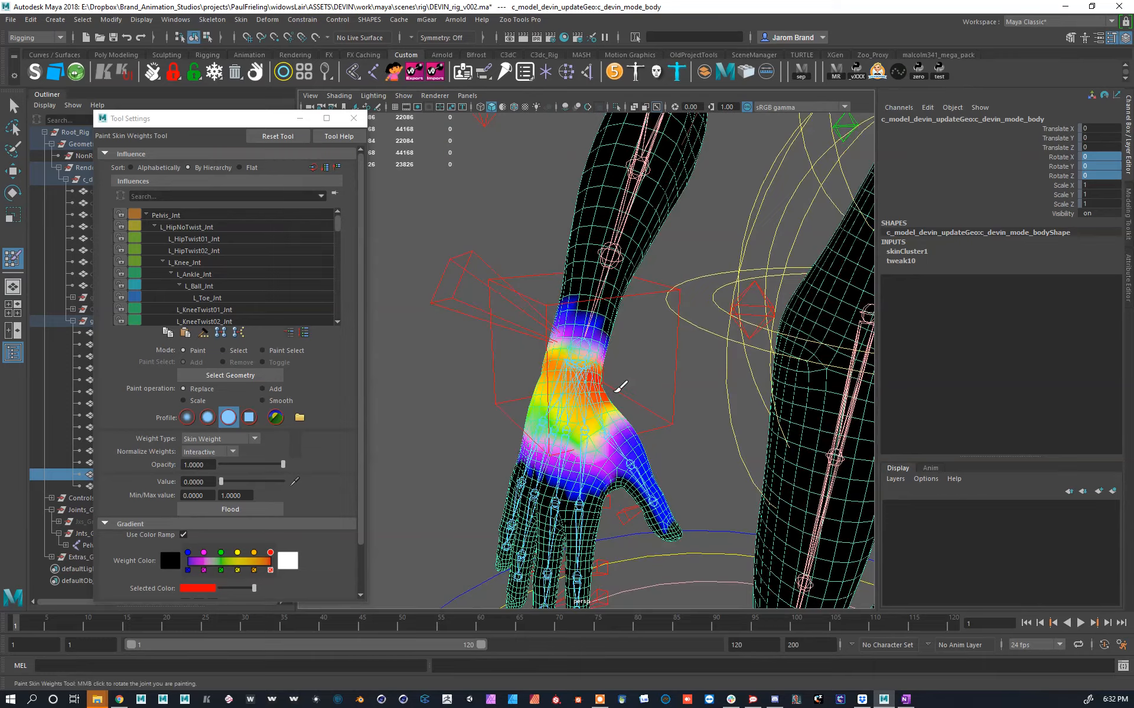
{"action": "scroll", "coordinate": [583, 339], "scroll_direction": "up", "scroll_amount": 2}
{"action": "right_click_drag", "start_coordinate": [589, 345], "coordinate": [588, 254]}
{"action": "left_click_drag", "start_coordinate": [586, 378], "coordinate": [620, 380], "text": "alt"}
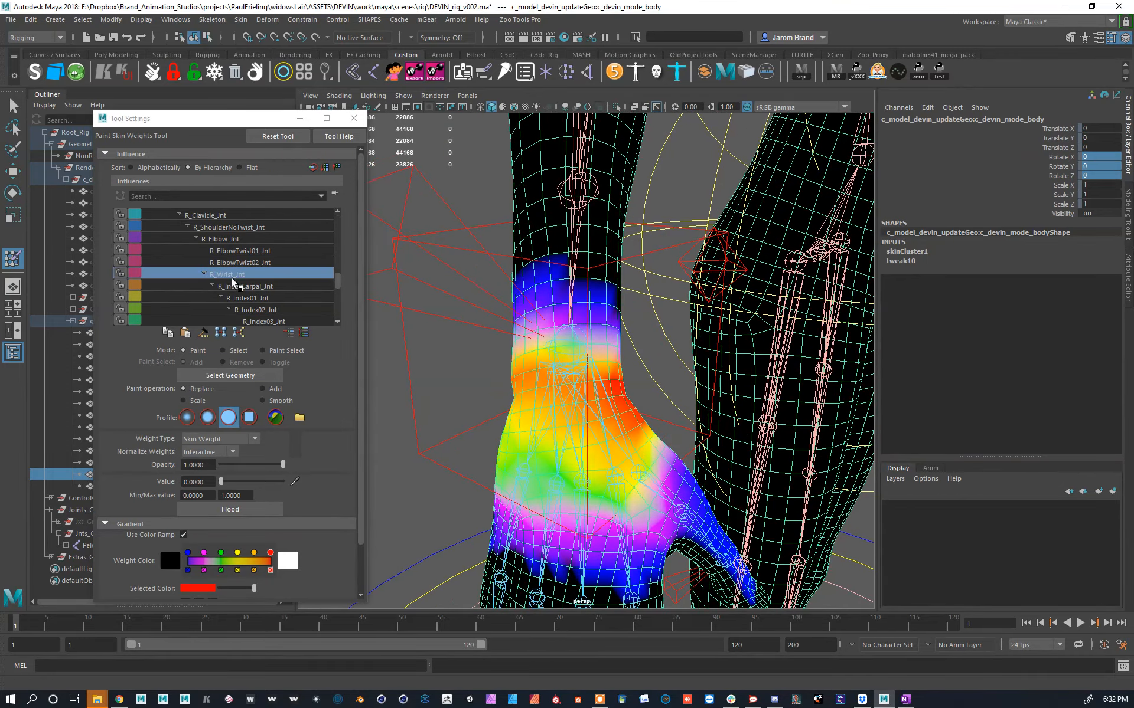
{"action": "scroll", "coordinate": [656, 425], "scroll_direction": "down", "scroll_amount": 3}
{"action": "mouse_move", "coordinate": [656, 425]}
{"action": "left_mouse_down", "text": "alt"}
{"action": "mouse_move", "coordinate": [450, 392]}
{"action": "mouse_move", "coordinate": [485, 392]}
{"action": "left_mouse_up", "text": "alt"}
{"action": "scroll", "coordinate": [532, 371], "scroll_direction": "up", "scroll_amount": 3}
{"action": "mouse_move", "coordinate": [556, 354]}
{"action": "left_mouse_down", "text": "alt"}
{"action": "mouse_move", "coordinate": [637, 368]}
{"action": "mouse_move", "coordinate": [596, 378]}
{"action": "left_mouse_up", "text": "alt"}
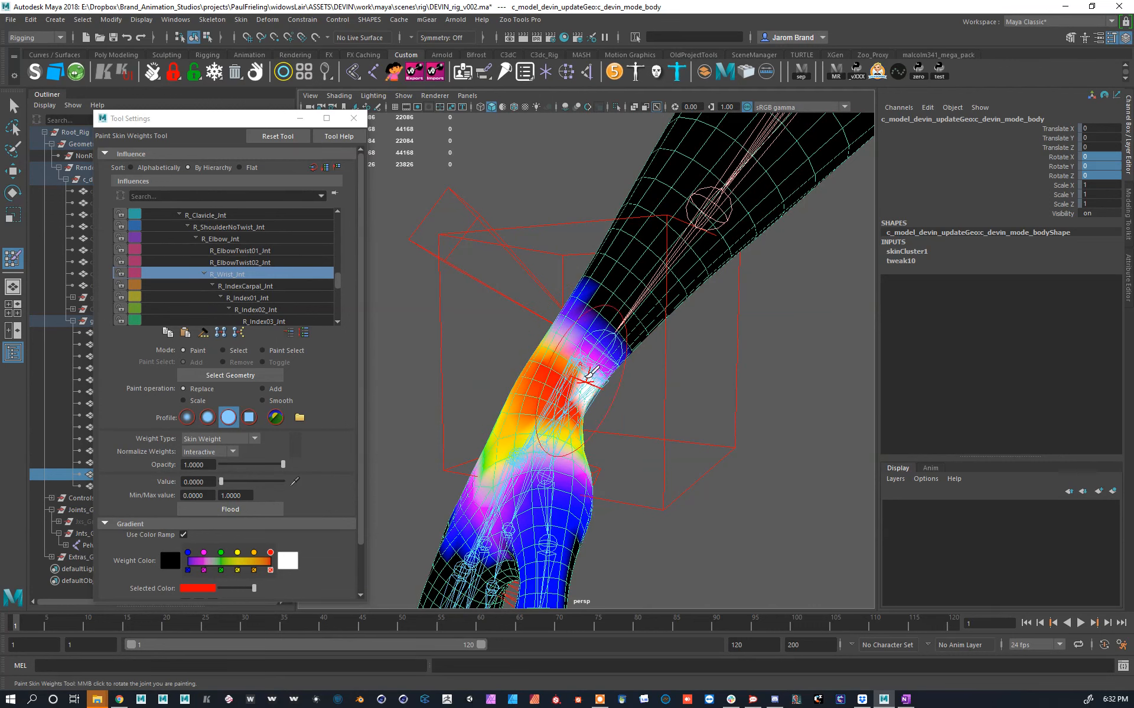
Step: Lock every influence except R_Wrist_Jnt and R_ElbowTwist02_Jnt, leaving R_Wrist_Jnt active for painting
{"action": "right_click", "coordinate": [225, 275]}
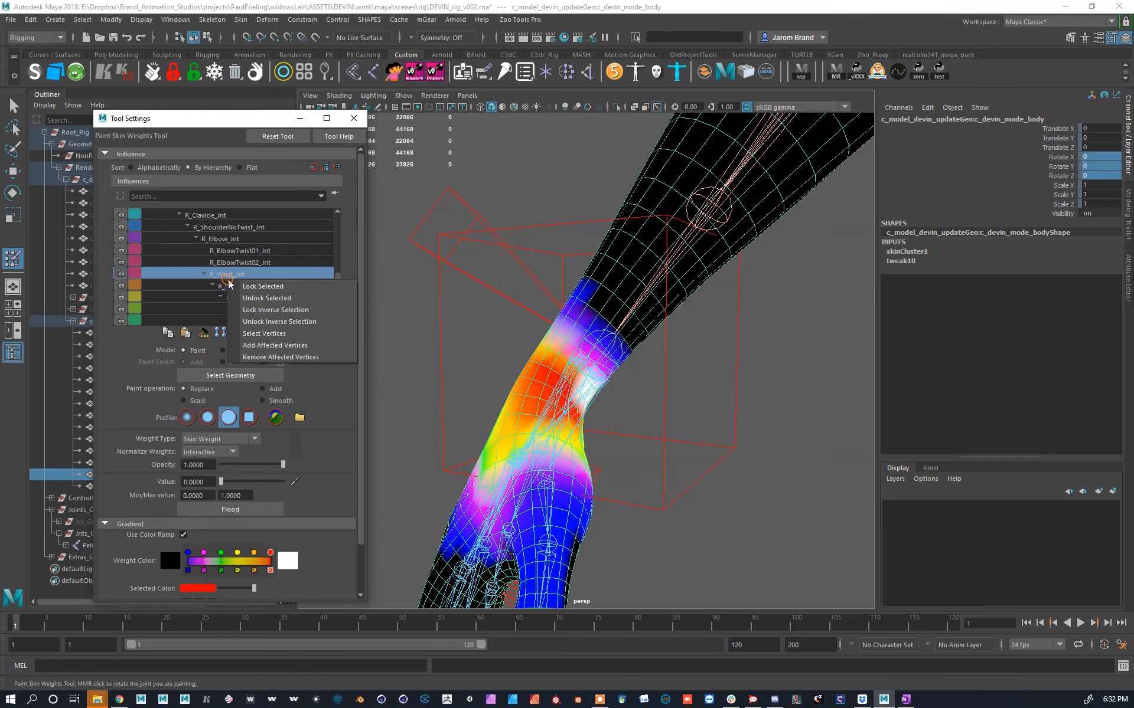
{"action": "left_click", "coordinate": [276, 311]}
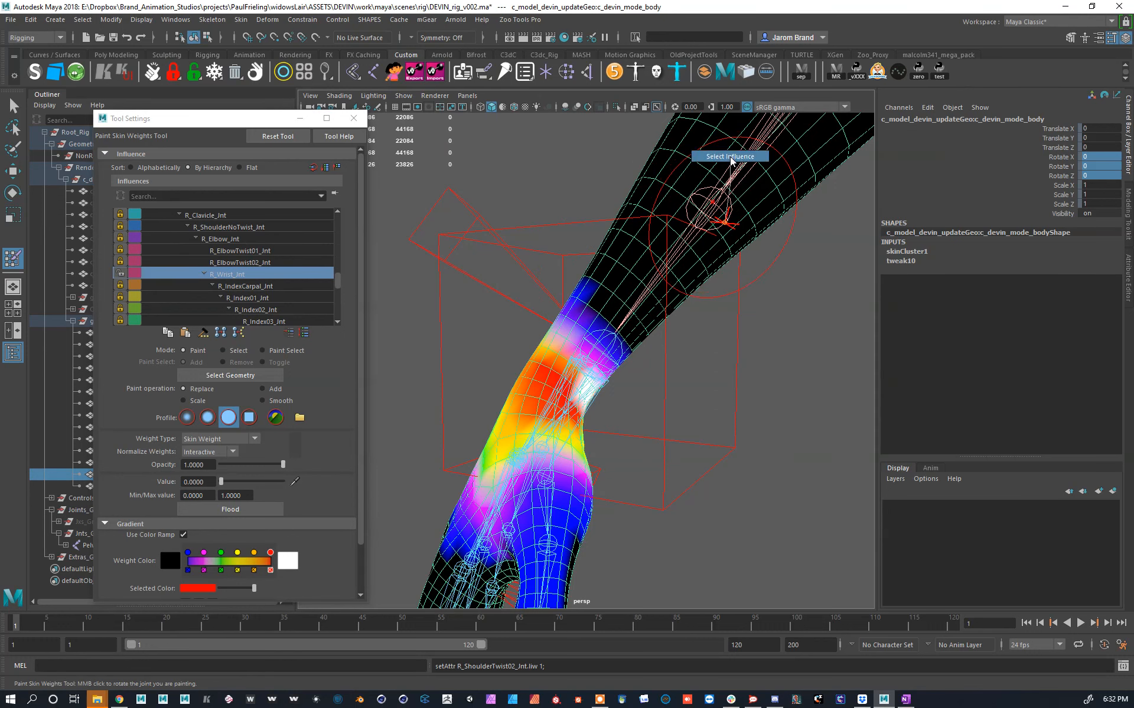
{"action": "left_click", "coordinate": [177, 262]}
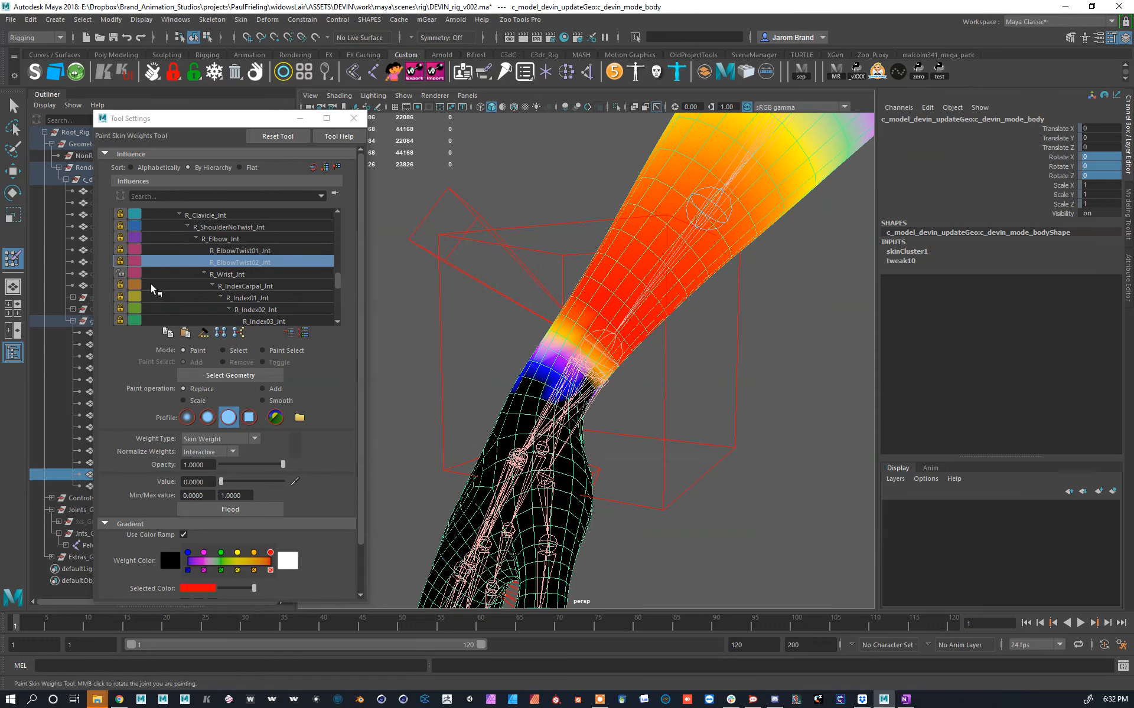
{"action": "left_click", "coordinate": [228, 274]}
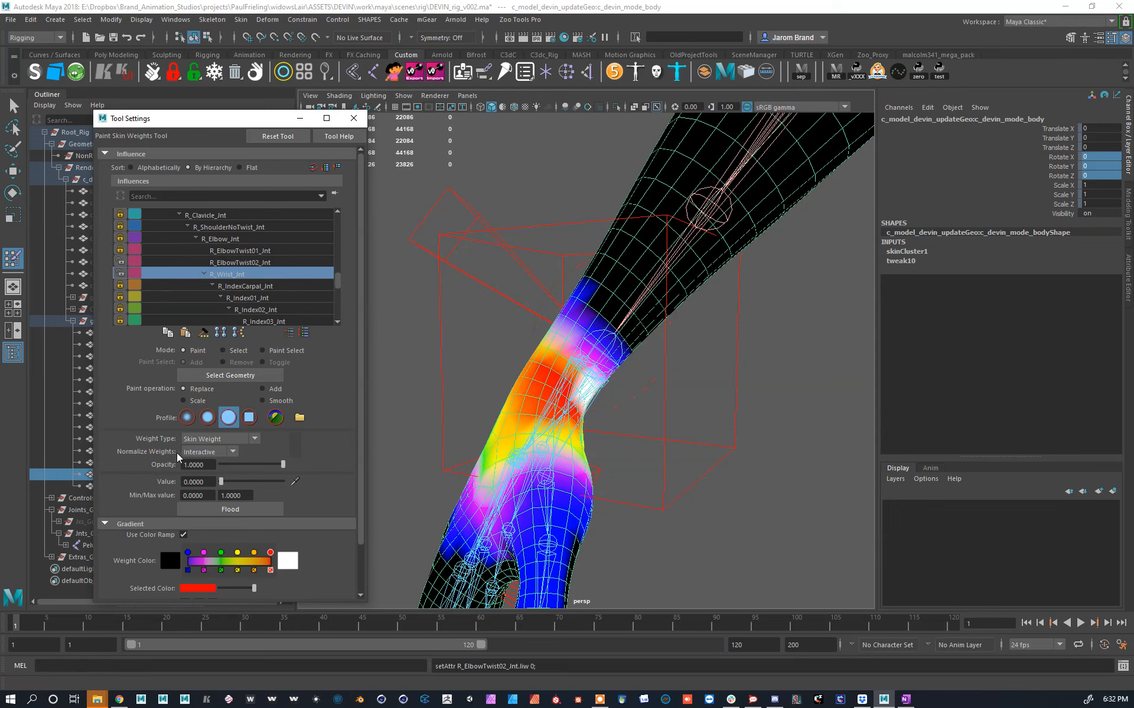
Step: Replace R_Wrist_Jnt's weights with 0 on the forearm side of the wrist, undoing the stray R_ElbowTwist02_Jnt stroke
{"action": "mouse_move", "coordinate": [599, 294]}
{"action": "left_mouse_down"}
{"action": "mouse_move", "coordinate": [596, 266]}
{"action": "mouse_move", "coordinate": [640, 321]}
{"action": "mouse_move", "coordinate": [587, 321]}
{"action": "mouse_move", "coordinate": [632, 354]}
{"action": "mouse_move", "coordinate": [499, 339]}
{"action": "left_mouse_up"}
{"action": "mouse_move", "coordinate": [682, 316]}
{"action": "left_mouse_down", "text": "alt"}
{"action": "mouse_move", "coordinate": [491, 333]}
{"action": "mouse_move", "coordinate": [500, 339]}
{"action": "left_mouse_up", "text": "alt"}
{"action": "mouse_move", "coordinate": [549, 284]}
{"action": "left_mouse_down"}
{"action": "mouse_move", "coordinate": [538, 328]}
{"action": "mouse_move", "coordinate": [690, 293]}
{"action": "mouse_move", "coordinate": [886, 298]}
{"action": "mouse_move", "coordinate": [700, 347]}
{"action": "mouse_move", "coordinate": [562, 329]}
{"action": "mouse_move", "coordinate": [830, 324]}
{"action": "left_mouse_up"}
{"action": "left_click", "coordinate": [239, 262]}
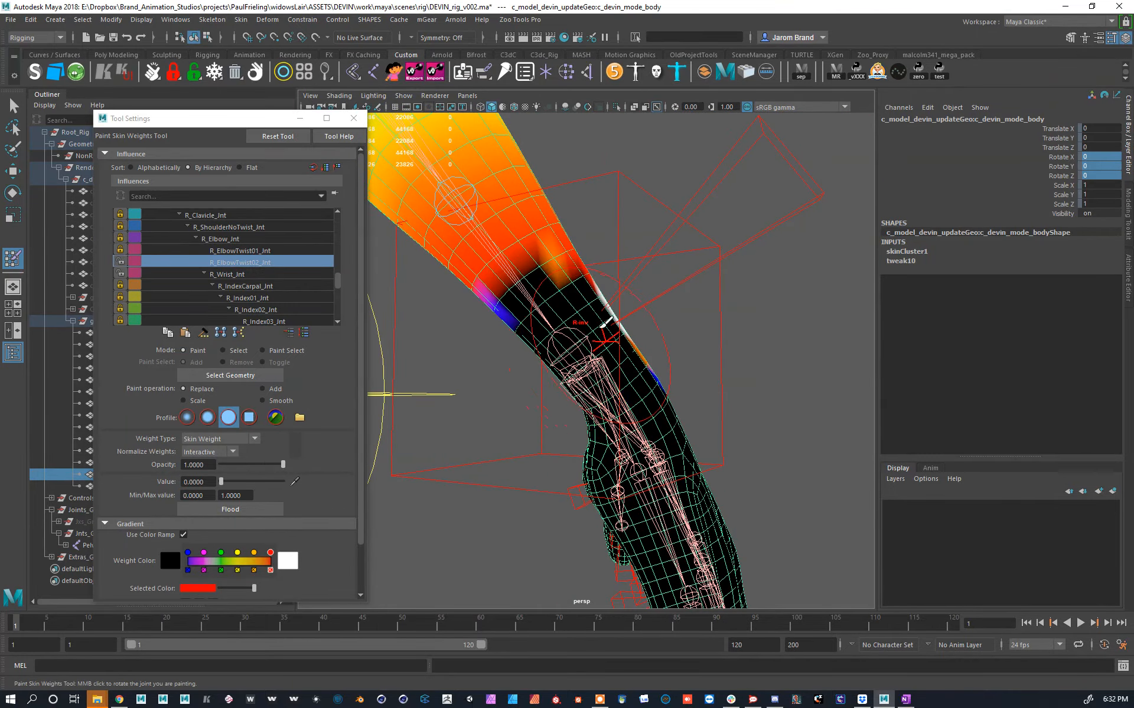
{"action": "key", "text": "ctrl+z"}
{"action": "left_click", "coordinate": [225, 274]}
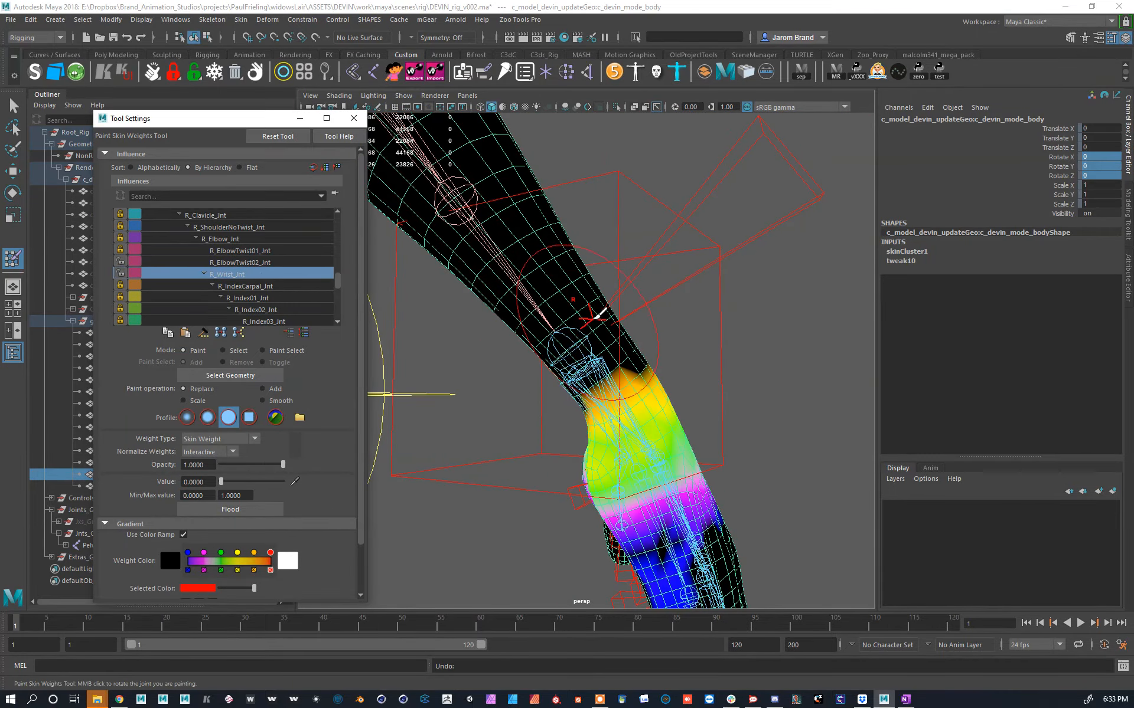
{"action": "mouse_move", "coordinate": [653, 358]}
{"action": "left_mouse_down", "text": "alt"}
{"action": "mouse_move", "coordinate": [542, 362]}
{"action": "mouse_move", "coordinate": [684, 381]}
{"action": "mouse_move", "coordinate": [538, 415]}
{"action": "mouse_move", "coordinate": [711, 437]}
{"action": "mouse_move", "coordinate": [704, 460]}
{"action": "left_mouse_up", "text": "alt"}
{"action": "mouse_move", "coordinate": [598, 400]}
{"action": "left_mouse_down"}
{"action": "mouse_move", "coordinate": [553, 401]}
{"action": "mouse_move", "coordinate": [597, 419]}
{"action": "mouse_move", "coordinate": [514, 423]}
{"action": "left_mouse_up"}
{"action": "scroll", "coordinate": [596, 430], "scroll_direction": "down", "scroll_amount": 10}
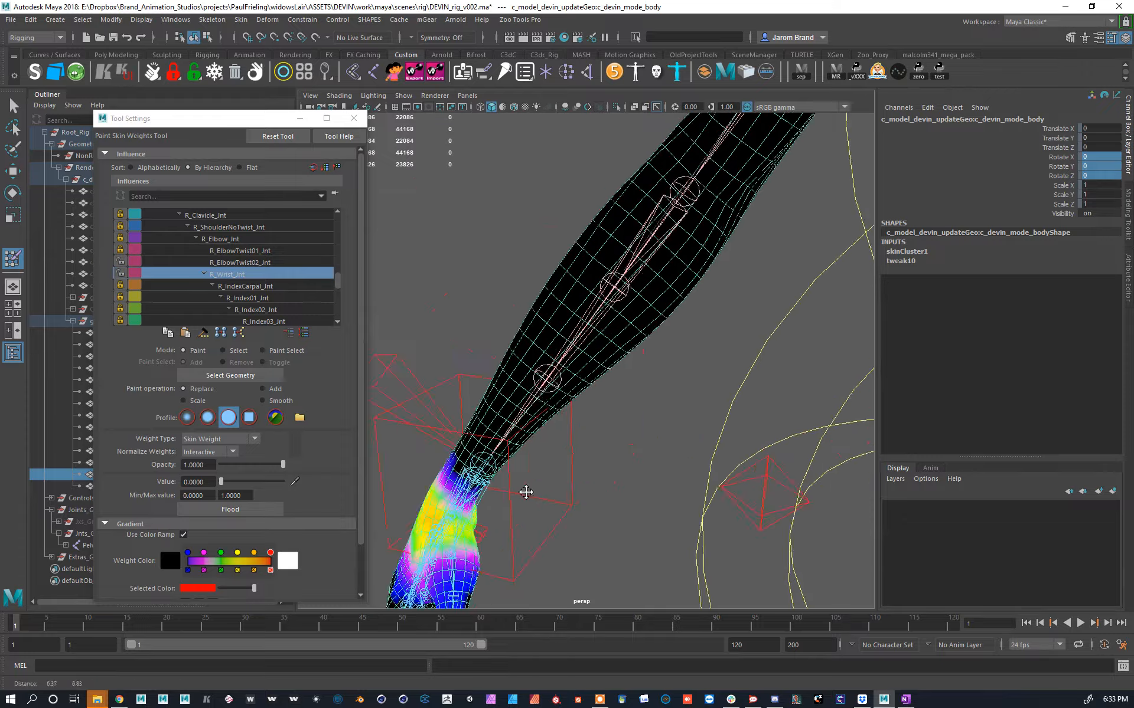
Step: Leave weight painting and examine the body mesh from the shoulder and head down to the straightened right wrist
{"action": "middle_click_drag", "start_coordinate": [714, 313], "coordinate": [617, 458], "text": "alt"}
{"action": "scroll", "coordinate": [617, 458], "scroll_direction": "up", "scroll_amount": 8}
{"action": "left_click_drag", "start_coordinate": [644, 384], "coordinate": [779, 342], "text": "alt"}
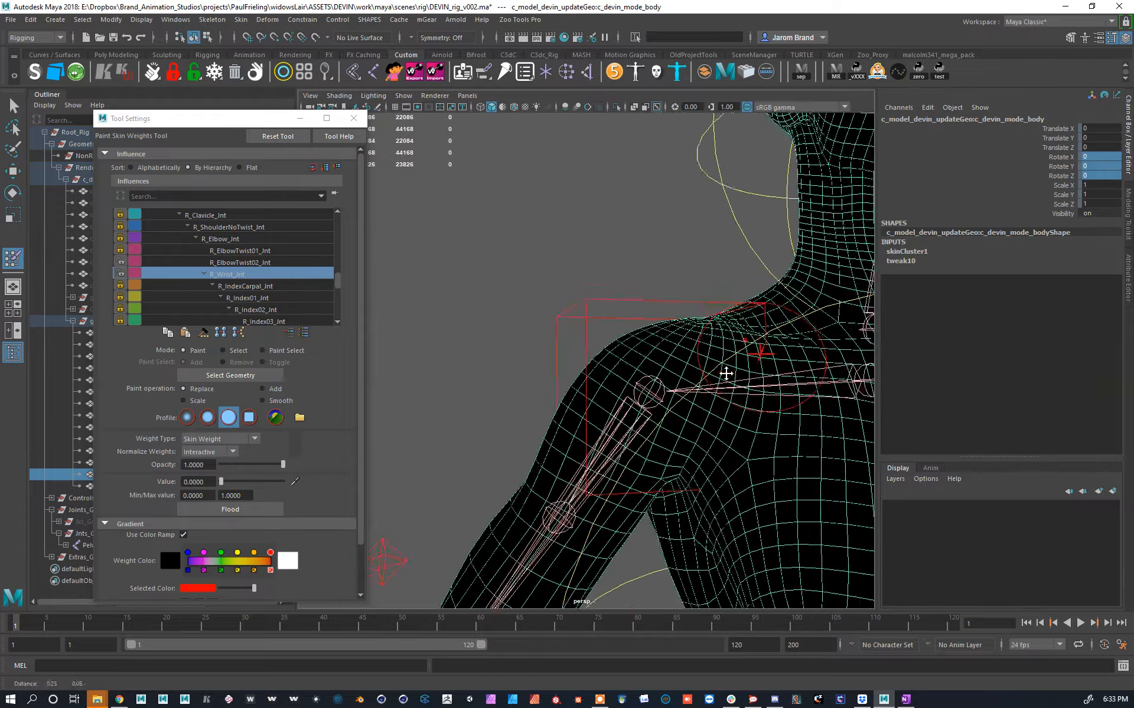
{"action": "middle_click_drag", "start_coordinate": [779, 341], "coordinate": [659, 434], "text": "alt"}
{"action": "mouse_move", "coordinate": [737, 378]}
{"action": "left_mouse_down", "text": "alt"}
{"action": "mouse_move", "coordinate": [748, 378]}
{"action": "mouse_move", "coordinate": [721, 392]}
{"action": "mouse_move", "coordinate": [745, 389]}
{"action": "left_mouse_up", "text": "alt"}
{"action": "key", "text": "w"}
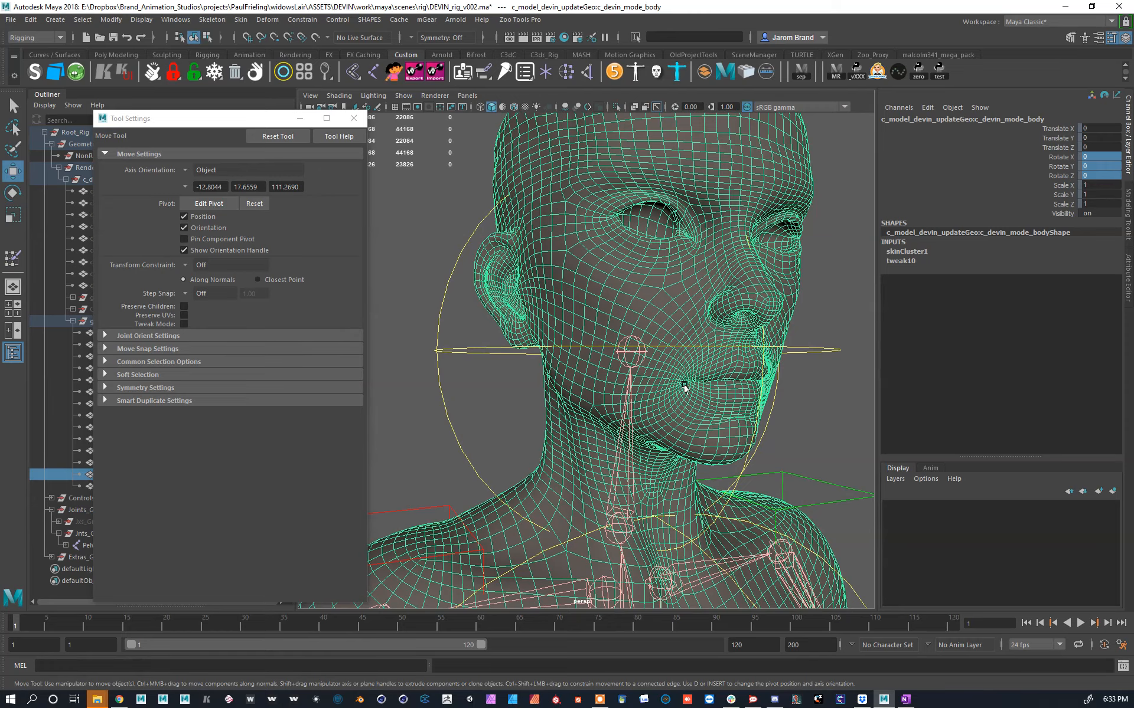
{"action": "scroll", "coordinate": [681, 384], "scroll_direction": "down", "scroll_amount": 10}
{"action": "middle_click_drag", "start_coordinate": [684, 389], "coordinate": [734, 169], "text": "alt"}
{"action": "left_click_drag", "start_coordinate": [734, 170], "coordinate": [504, 417], "text": "alt"}
{"action": "middle_click_drag", "start_coordinate": [504, 418], "coordinate": [561, 376], "text": "alt"}
{"action": "scroll", "coordinate": [561, 376], "scroll_direction": "up", "scroll_amount": 10}
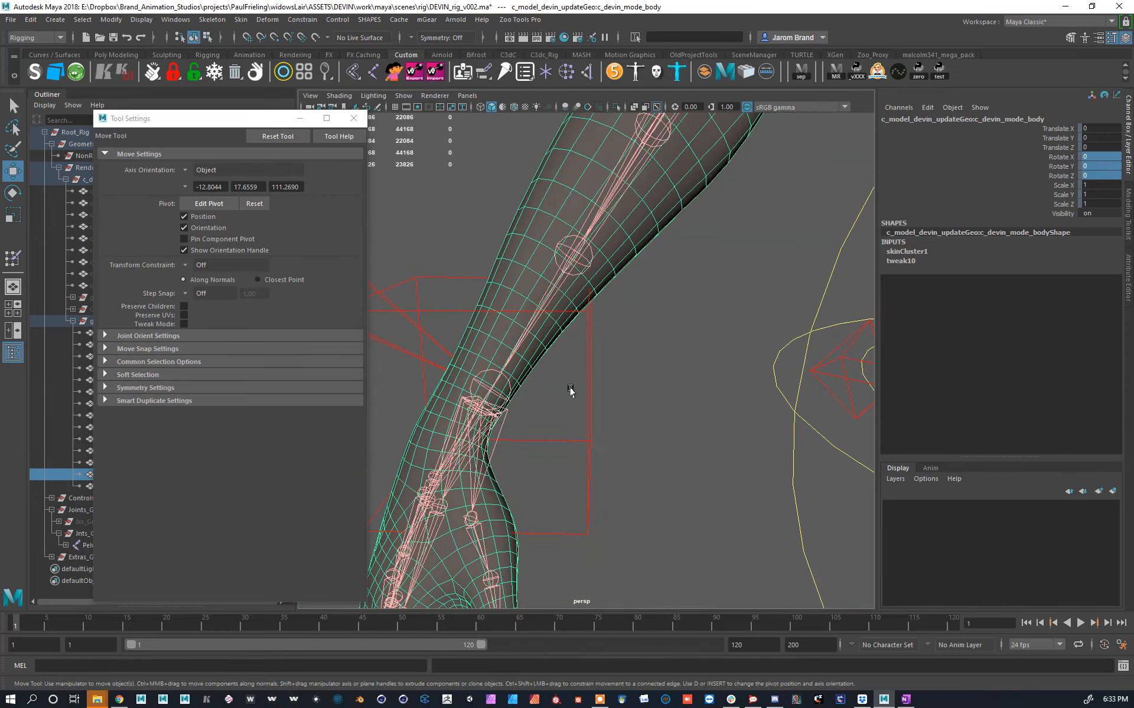
{"action": "left_click_drag", "start_coordinate": [571, 392], "coordinate": [597, 356], "text": "alt"}
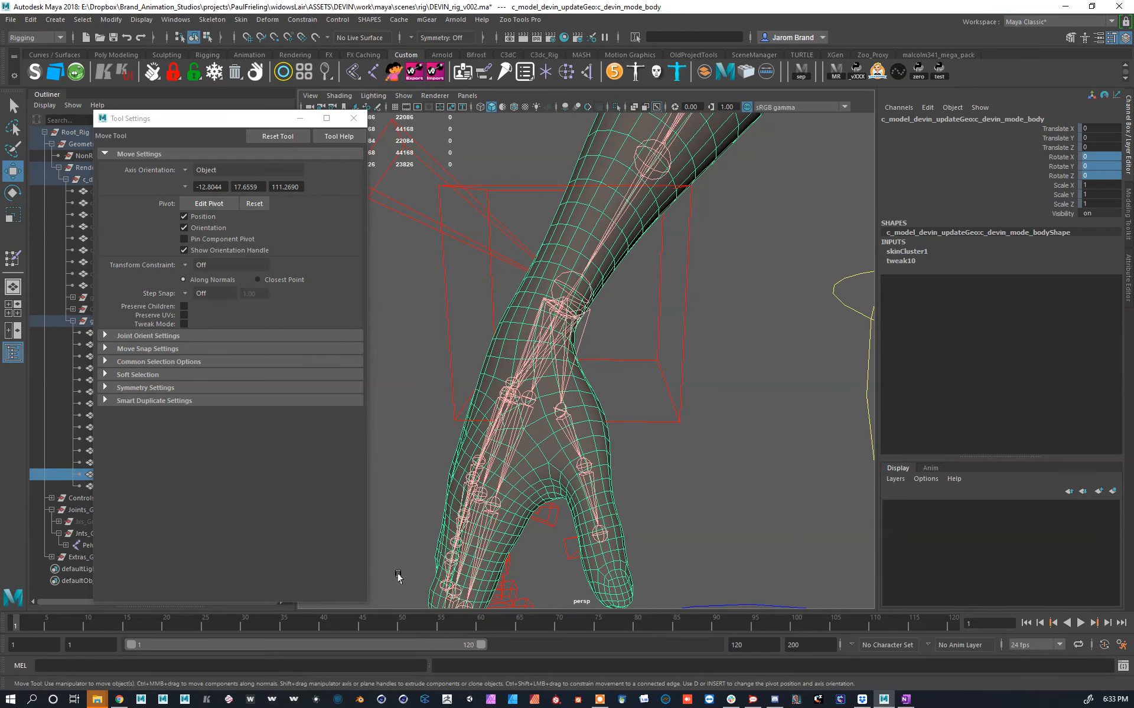
{"action": "left_click_drag", "start_coordinate": [595, 372], "coordinate": [436, 219], "text": "alt"}
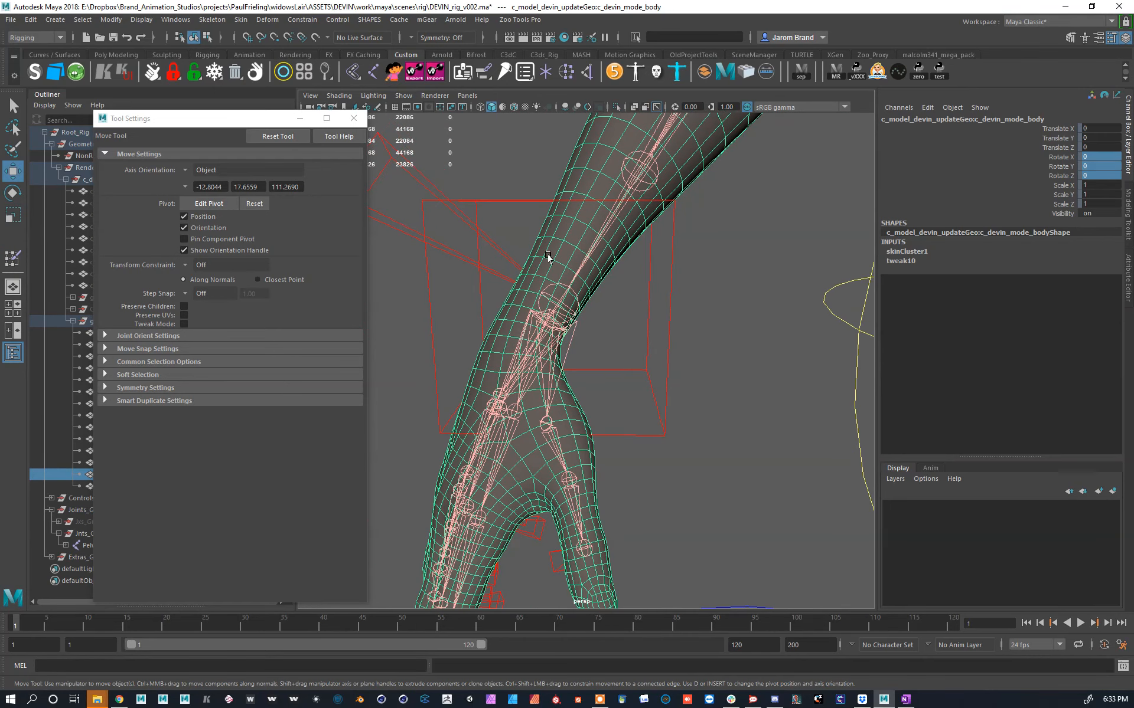
Step: Examine R_Wrist_Jnt's weight falloff into the right forearm and the neighbouring forearm joint's influence, then leave weight painting
{"action": "key", "text": "y"}
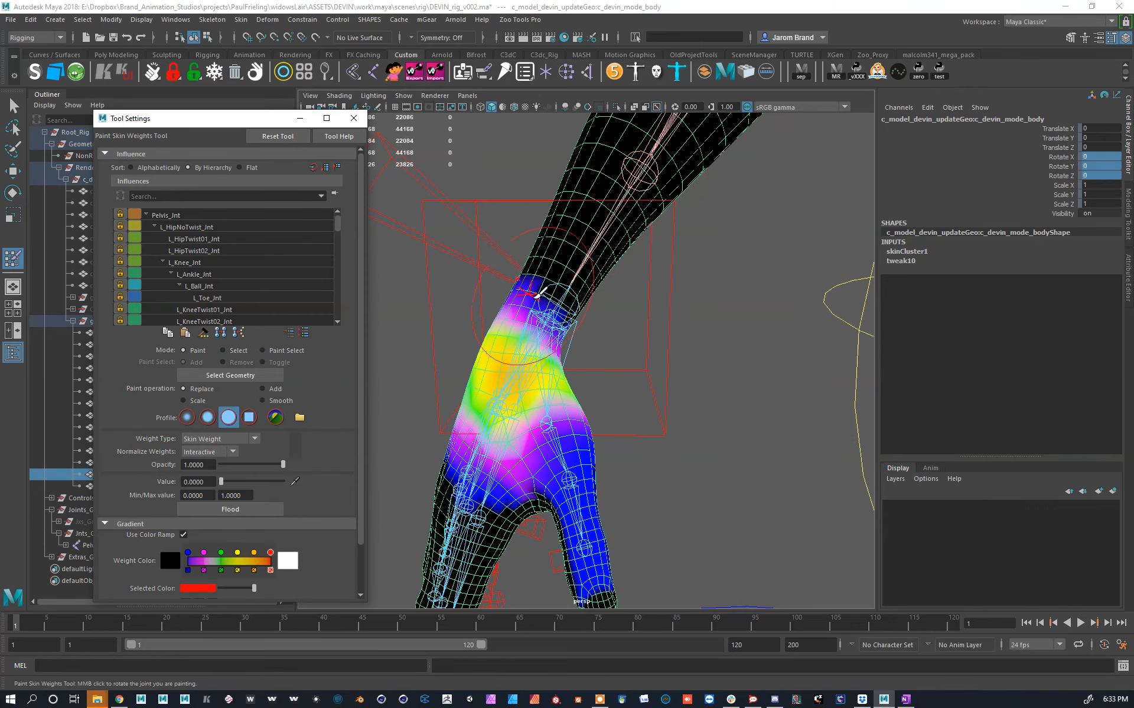
{"action": "right_click_drag", "start_coordinate": [559, 303], "coordinate": [561, 234]}
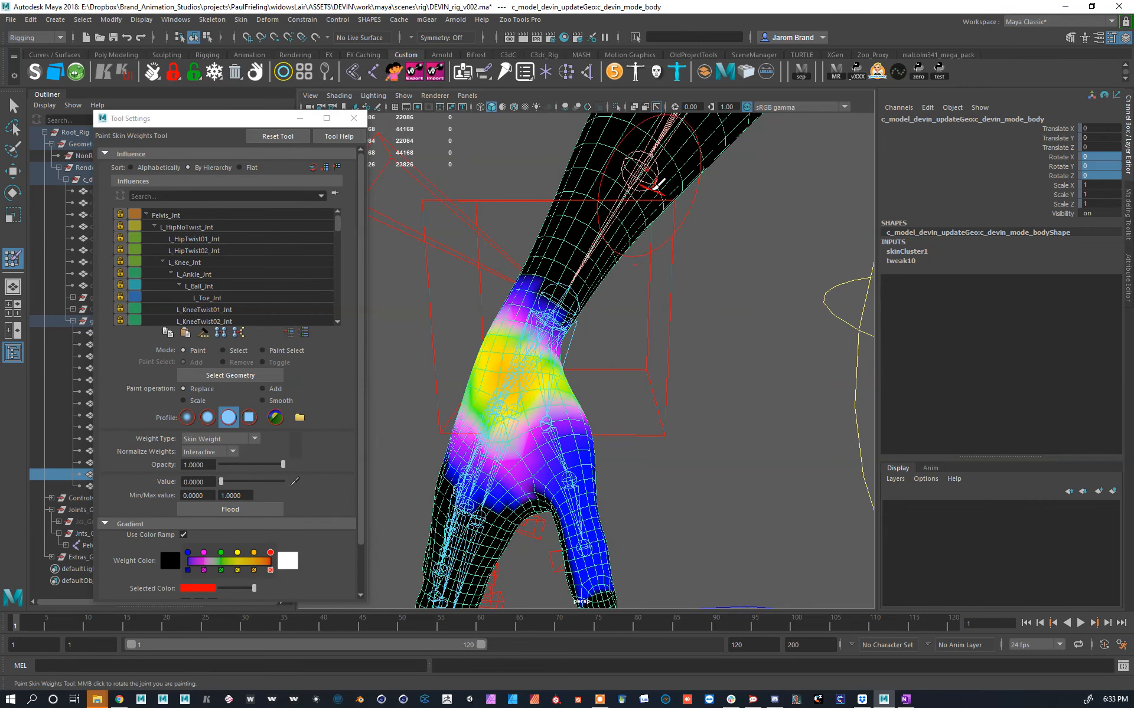
{"action": "right_click_drag", "start_coordinate": [644, 171], "coordinate": [643, 121]}
{"action": "scroll", "coordinate": [637, 153], "scroll_direction": "down", "scroll_amount": 5}
{"action": "key", "text": "w"}
{"action": "mouse_move", "coordinate": [596, 218]}
{"action": "left_mouse_down", "text": "alt"}
{"action": "mouse_move", "coordinate": [544, 248]}
{"action": "mouse_move", "coordinate": [566, 321]}
{"action": "mouse_move", "coordinate": [615, 297]}
{"action": "mouse_move", "coordinate": [746, 317]}
{"action": "mouse_move", "coordinate": [645, 321]}
{"action": "mouse_move", "coordinate": [569, 309]}
{"action": "mouse_move", "coordinate": [527, 327]}
{"action": "mouse_move", "coordinate": [534, 427]}
{"action": "mouse_move", "coordinate": [546, 424]}
{"action": "left_mouse_up", "text": "alt"}
{"action": "left_click", "coordinate": [534, 290]}
{"action": "key", "text": "e"}
{"action": "key", "text": "ctrl+z"}
{"action": "left_click_drag", "start_coordinate": [551, 415], "coordinate": [535, 339], "text": "alt"}
{"action": "key", "text": "ctrl+z"}
{"action": "key", "text": "ctrl+z"}
{"action": "right_click_drag", "start_coordinate": [536, 341], "coordinate": [602, 285], "text": "alt"}
{"action": "middle_click_drag", "start_coordinate": [602, 285], "coordinate": [573, 370], "text": "alt"}
{"action": "right_click_drag", "start_coordinate": [573, 370], "coordinate": [599, 346], "text": "alt"}
{"action": "middle_click_drag", "start_coordinate": [599, 346], "coordinate": [634, 288], "text": "alt"}
Step: Try to reposition the right arm with R_ArmTrans_Ctrl
{"action": "key", "text": "w"}
{"action": "left_click", "coordinate": [523, 255]}
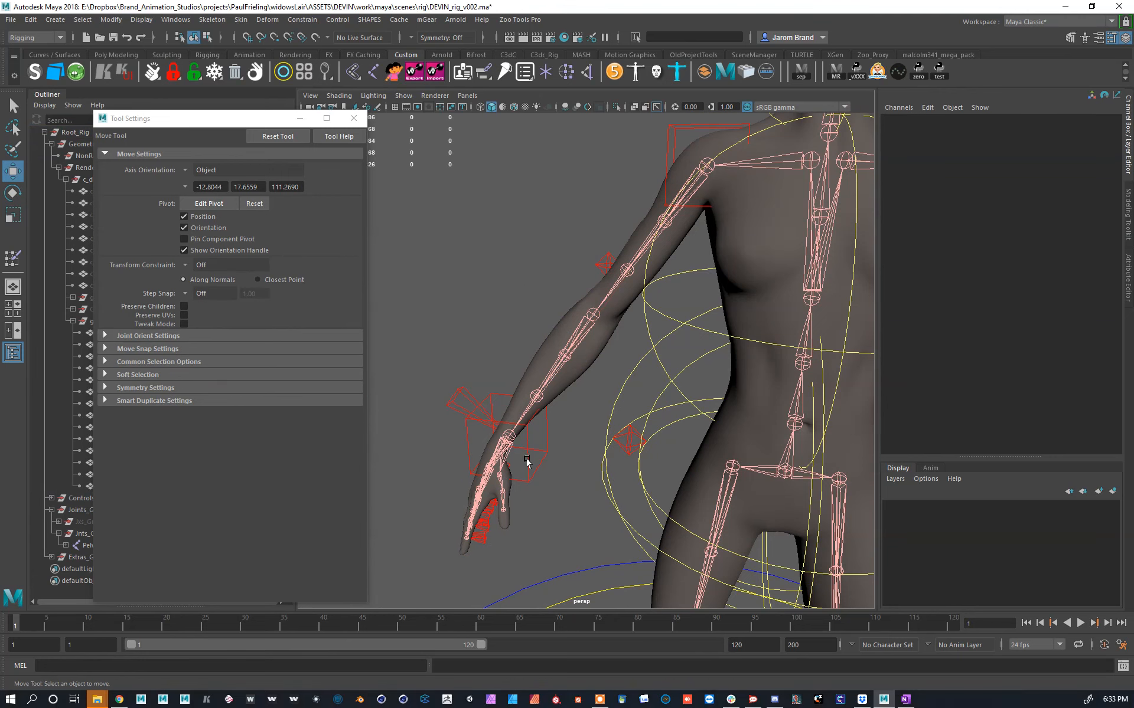
{"action": "left_click", "coordinate": [529, 480]}
{"action": "left_click_drag", "start_coordinate": [528, 471], "coordinate": [434, 207], "text": "alt"}
{"action": "key", "text": "ctrl+z"}
Step: Move L_Leg_Ctrl up and forward so the left hip and knee bend into a raised test pose
{"action": "left_click_drag", "start_coordinate": [598, 333], "coordinate": [598, 407], "text": "alt"}
{"action": "middle_click_drag", "start_coordinate": [657, 268], "coordinate": [561, 348], "text": "alt"}
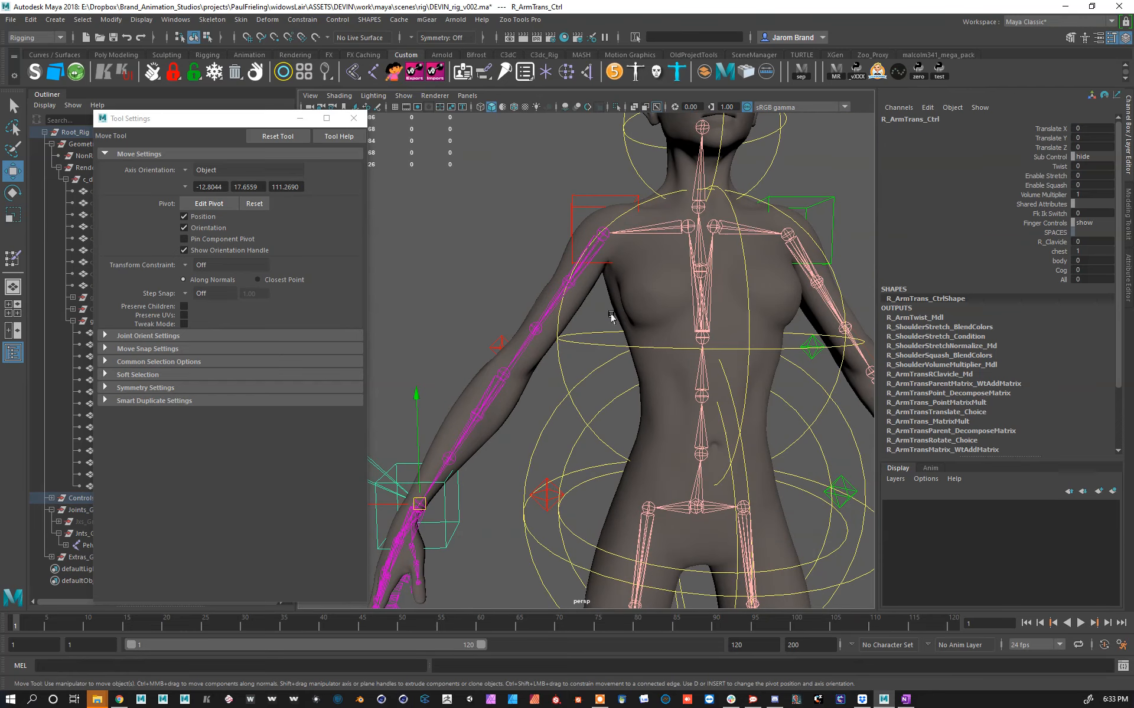
{"action": "middle_click_drag", "start_coordinate": [661, 395], "coordinate": [592, 214], "text": "alt"}
{"action": "left_click_drag", "start_coordinate": [641, 355], "coordinate": [610, 352], "text": "alt"}
{"action": "right_click_drag", "start_coordinate": [589, 354], "coordinate": [612, 344], "text": "alt"}
{"action": "left_click_drag", "start_coordinate": [654, 323], "coordinate": [672, 322], "text": "alt"}
{"action": "right_click_drag", "start_coordinate": [666, 354], "coordinate": [668, 416], "text": "alt"}
{"action": "left_click_drag", "start_coordinate": [708, 384], "coordinate": [669, 393], "text": "alt"}
{"action": "middle_click_drag", "start_coordinate": [708, 384], "coordinate": [673, 219], "text": "alt"}
{"action": "right_click_drag", "start_coordinate": [685, 422], "coordinate": [669, 440], "text": "alt"}
{"action": "left_click_drag", "start_coordinate": [709, 455], "coordinate": [578, 454], "text": "alt"}
{"action": "left_click", "coordinate": [610, 447]}
{"action": "left_click", "coordinate": [594, 441]}
{"action": "left_click_drag", "start_coordinate": [495, 370], "coordinate": [443, 326]}
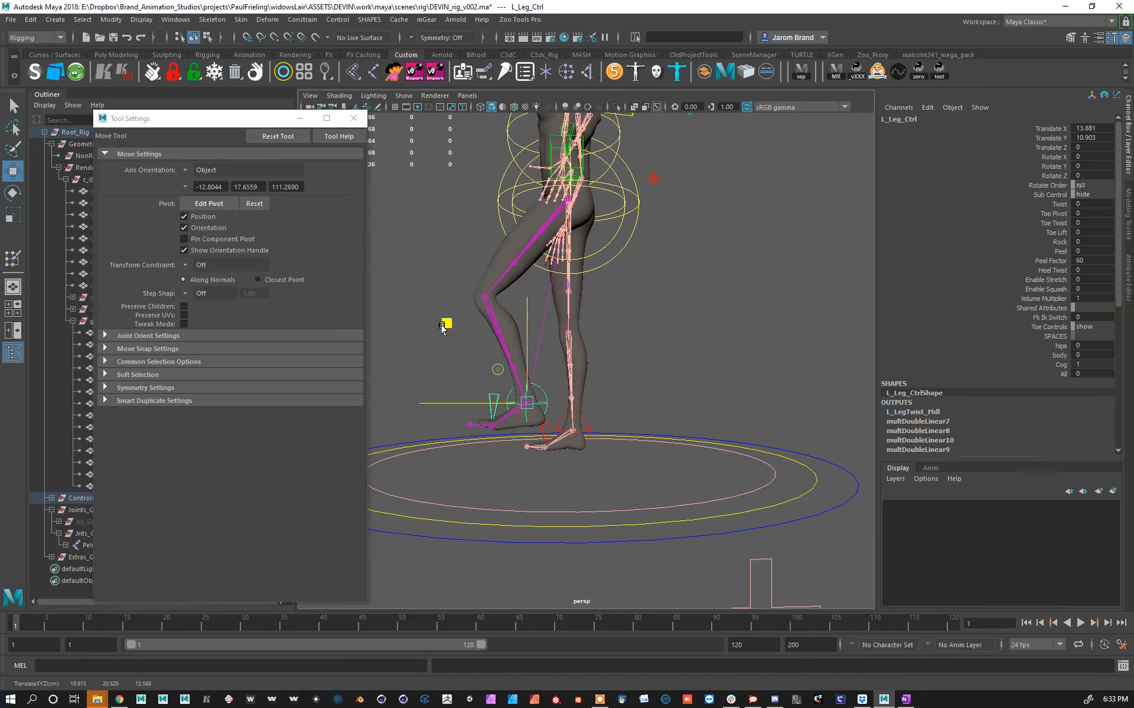
Step: Select the body mesh for Paint Skin Weights in object mode and make Spine_Jnt the active influence
{"action": "scroll", "coordinate": [413, 278], "scroll_direction": "up", "scroll_amount": 4}
{"action": "left_click_drag", "start_coordinate": [369, 279], "coordinate": [683, 313]}
{"action": "middle_click_drag", "start_coordinate": [683, 313], "coordinate": [652, 483], "text": "alt"}
{"action": "scroll", "coordinate": [653, 483], "scroll_direction": "up", "scroll_amount": 5}
{"action": "mouse_move", "coordinate": [652, 483]}
{"action": "left_mouse_down", "text": "alt"}
{"action": "mouse_move", "coordinate": [626, 387]}
{"action": "mouse_move", "coordinate": [547, 435]}
{"action": "mouse_move", "coordinate": [625, 422]}
{"action": "mouse_move", "coordinate": [589, 420]}
{"action": "mouse_move", "coordinate": [608, 390]}
{"action": "left_mouse_up", "text": "alt"}
{"action": "left_click", "coordinate": [733, 361]}
{"action": "key", "text": "y"}
{"action": "scroll", "coordinate": [617, 295], "scroll_direction": "up", "scroll_amount": 4}
{"action": "mouse_move", "coordinate": [489, 286]}
{"action": "left_mouse_down", "text": "alt"}
{"action": "mouse_move", "coordinate": [575, 348]}
{"action": "mouse_move", "coordinate": [522, 189]}
{"action": "left_mouse_up", "text": "alt"}
{"action": "double_click", "coordinate": [555, 212]}
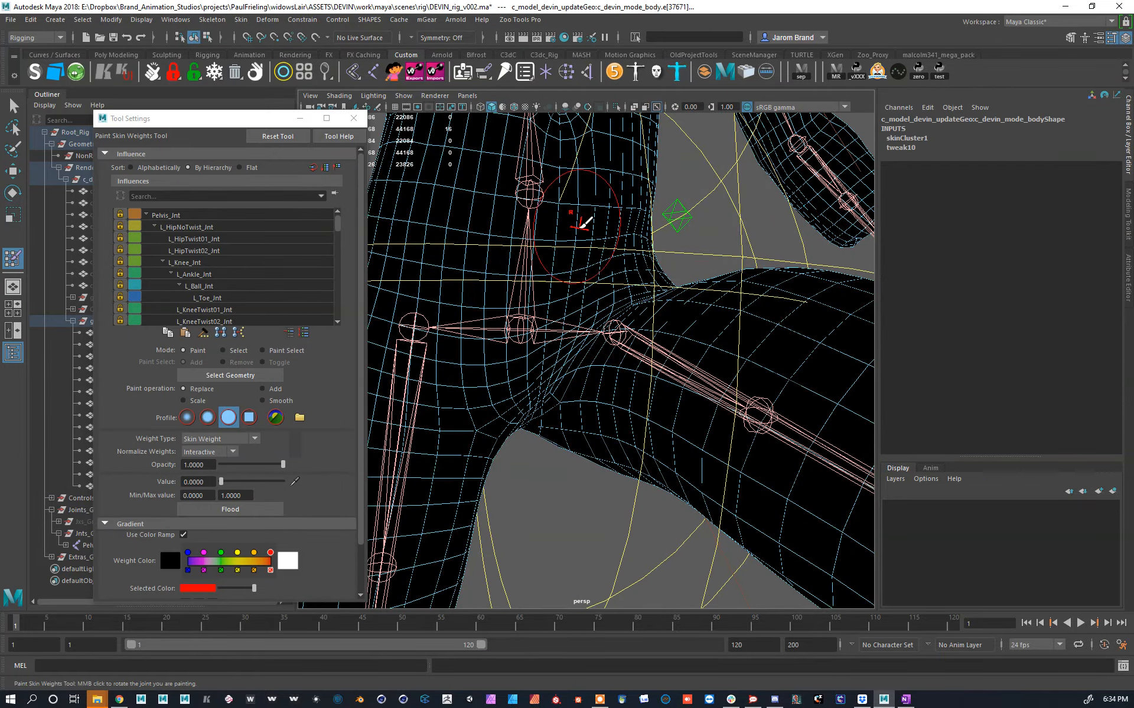
{"action": "key", "text": "w"}
{"action": "key", "text": "F8"}
{"action": "left_click", "coordinate": [514, 149]}
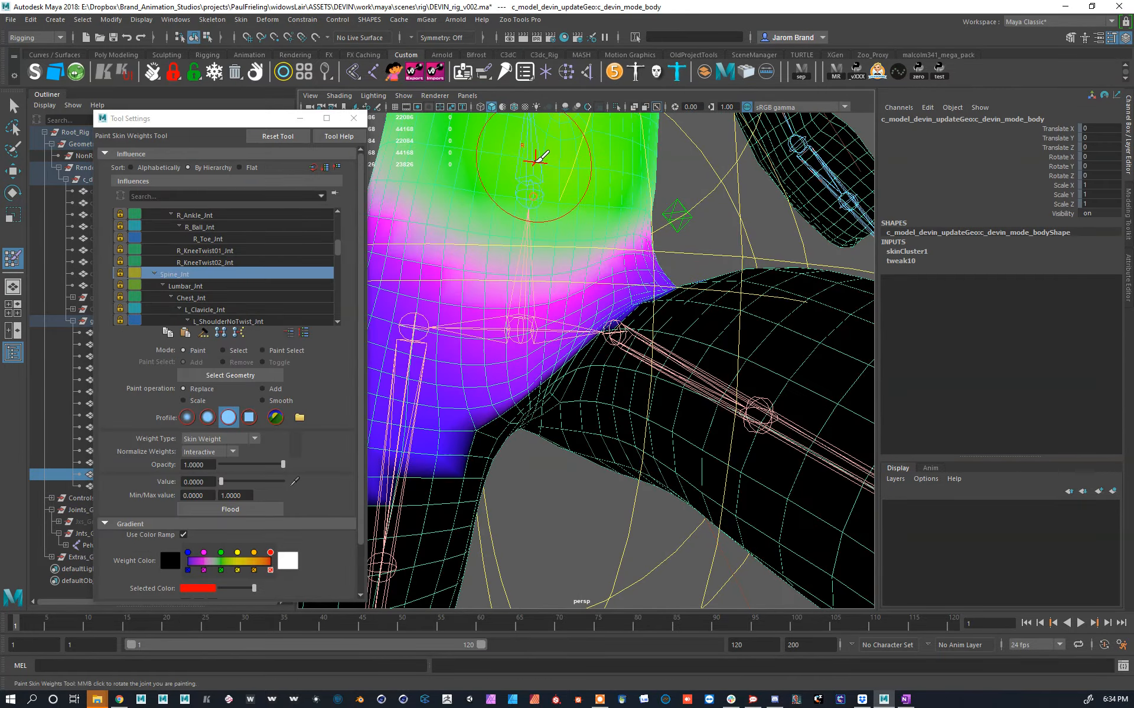
Step: Make Pelvis_Jnt the active influence and examine its weights across the waist, hips and thighs
{"action": "scroll", "coordinate": [522, 271], "scroll_direction": "up", "scroll_amount": 5}
{"action": "left_click_drag", "start_coordinate": [522, 270], "coordinate": [709, 378], "text": "alt"}
{"action": "scroll", "coordinate": [708, 377], "scroll_direction": "up", "scroll_amount": 10}
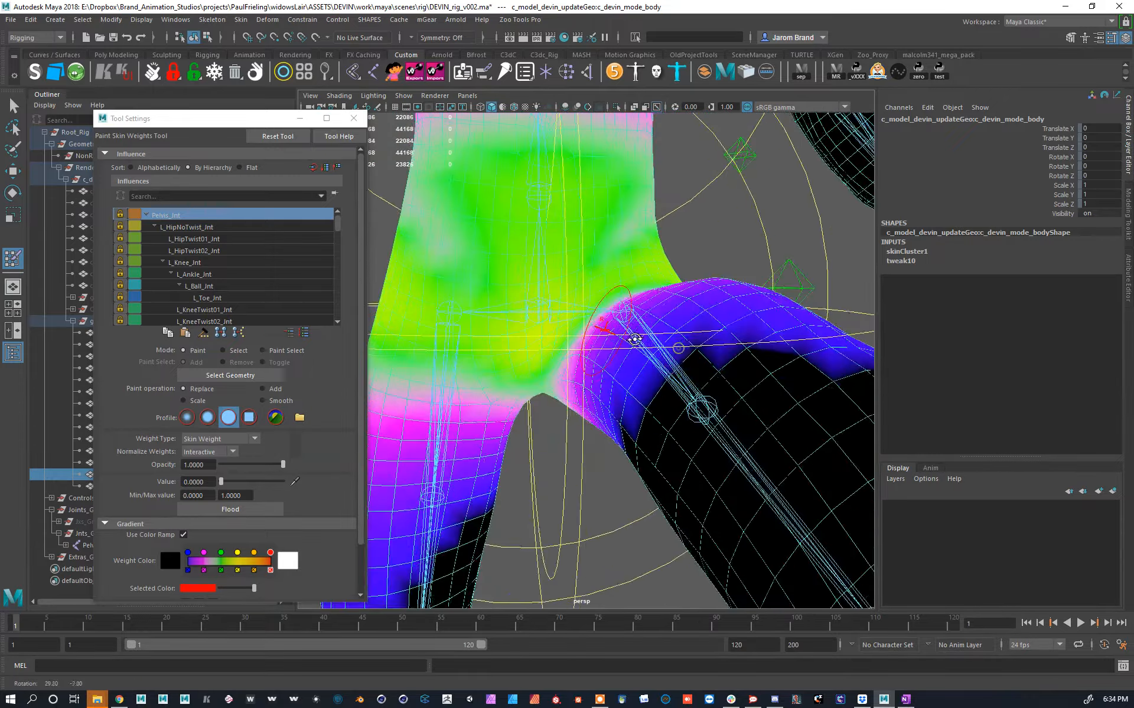
{"action": "scroll", "coordinate": [598, 344], "scroll_direction": "down", "scroll_amount": 8}
{"action": "left_click_drag", "start_coordinate": [598, 344], "coordinate": [629, 383], "text": "alt"}
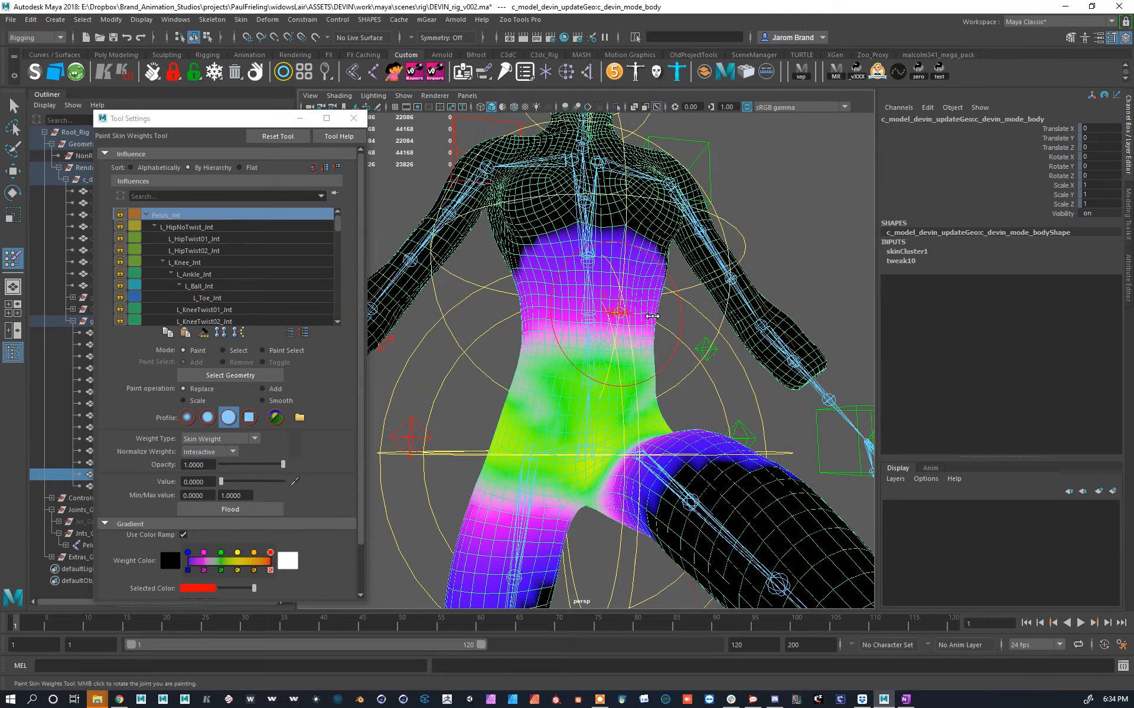
Step: Try to replace Pelvis_Jnt's weights with 0 on the torso above the waist and on the raised left thigh
{"action": "left_click_drag", "start_coordinate": [652, 317], "coordinate": [601, 267]}
{"action": "mouse_move", "coordinate": [666, 289]}
{"action": "left_mouse_down"}
{"action": "mouse_move", "coordinate": [561, 314]}
{"action": "mouse_move", "coordinate": [599, 302]}
{"action": "left_mouse_up"}
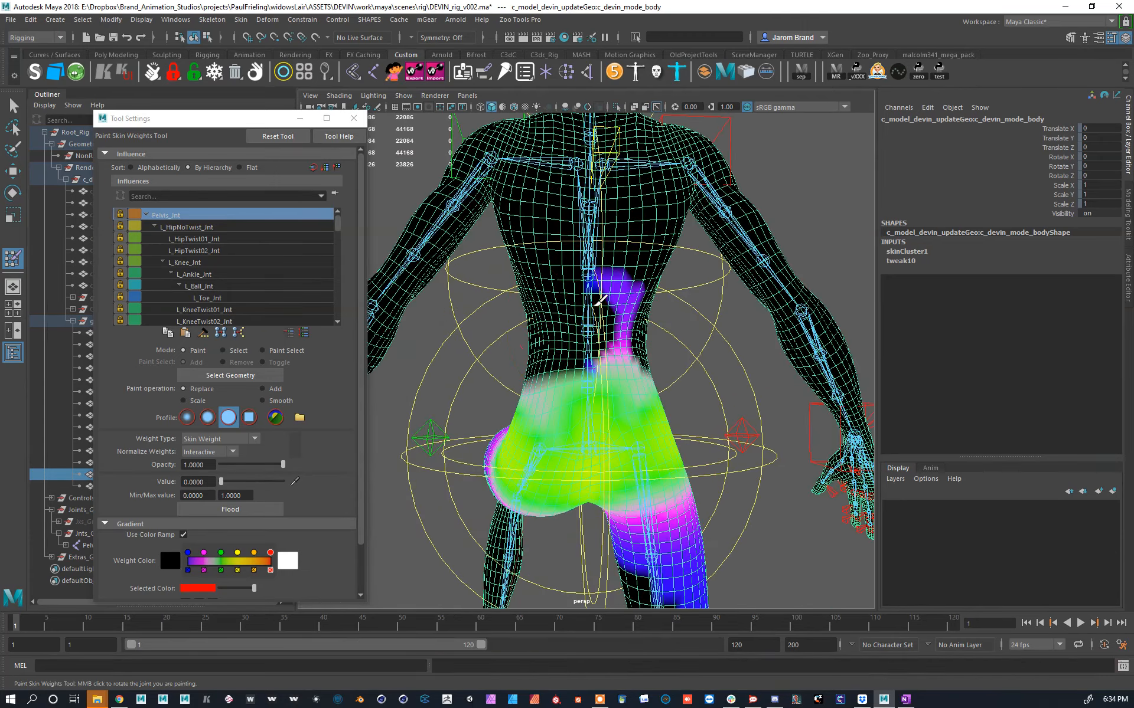
{"action": "left_click_drag", "start_coordinate": [673, 309], "coordinate": [781, 353], "text": "alt"}
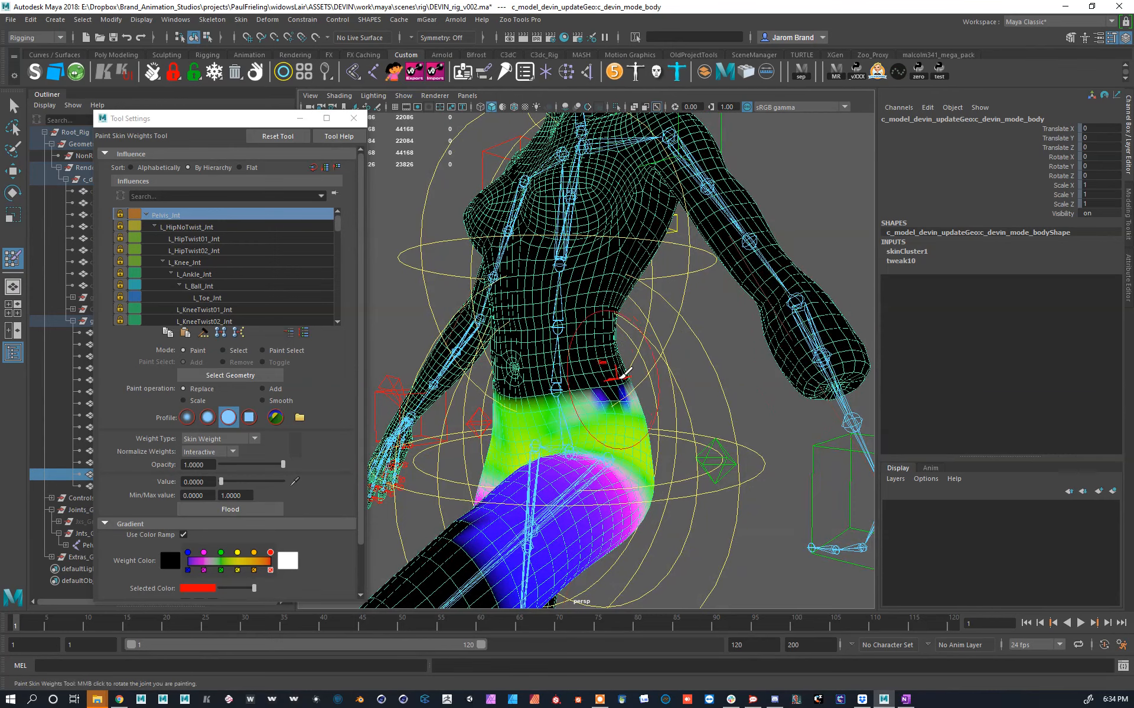
{"action": "mouse_move", "coordinate": [617, 372]}
{"action": "left_mouse_down", "text": "alt"}
{"action": "mouse_move", "coordinate": [731, 463]}
{"action": "mouse_move", "coordinate": [734, 481]}
{"action": "mouse_move", "coordinate": [709, 421]}
{"action": "left_mouse_up", "text": "alt"}
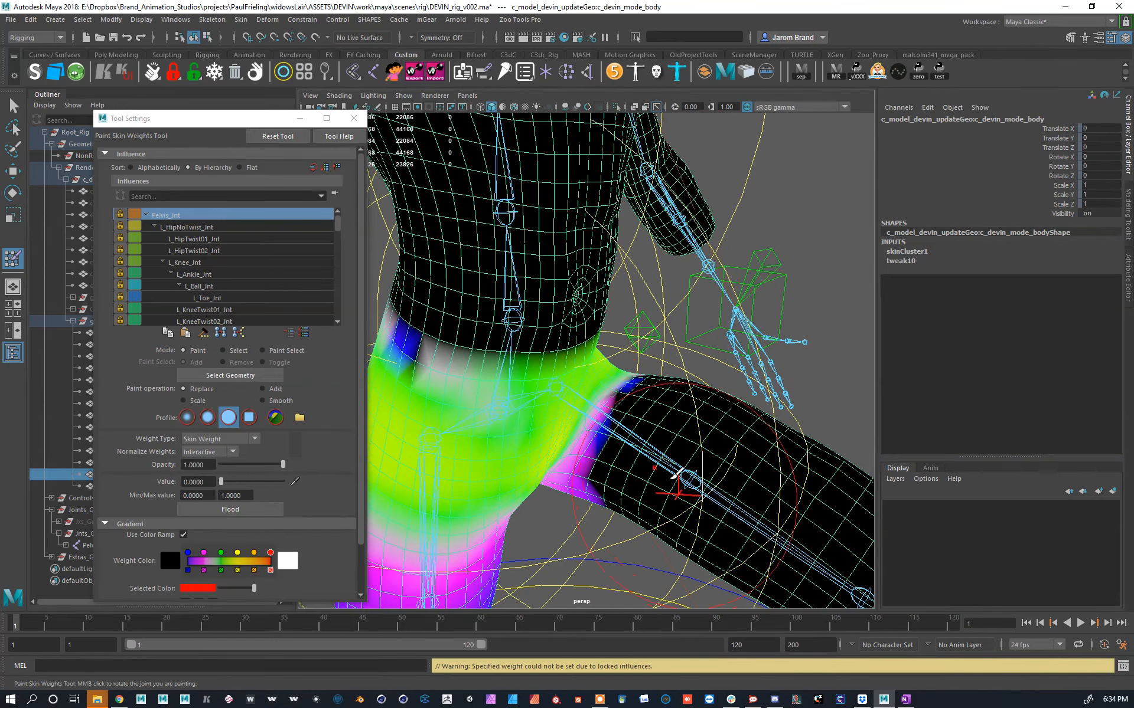
{"action": "key", "text": "ctrl+z"}
Step: Unlock the body's skin influences using Unlock Inverse Selection from Pelvis_Jnt
{"action": "right_click_drag", "start_coordinate": [672, 345], "coordinate": [514, 311], "text": "alt"}
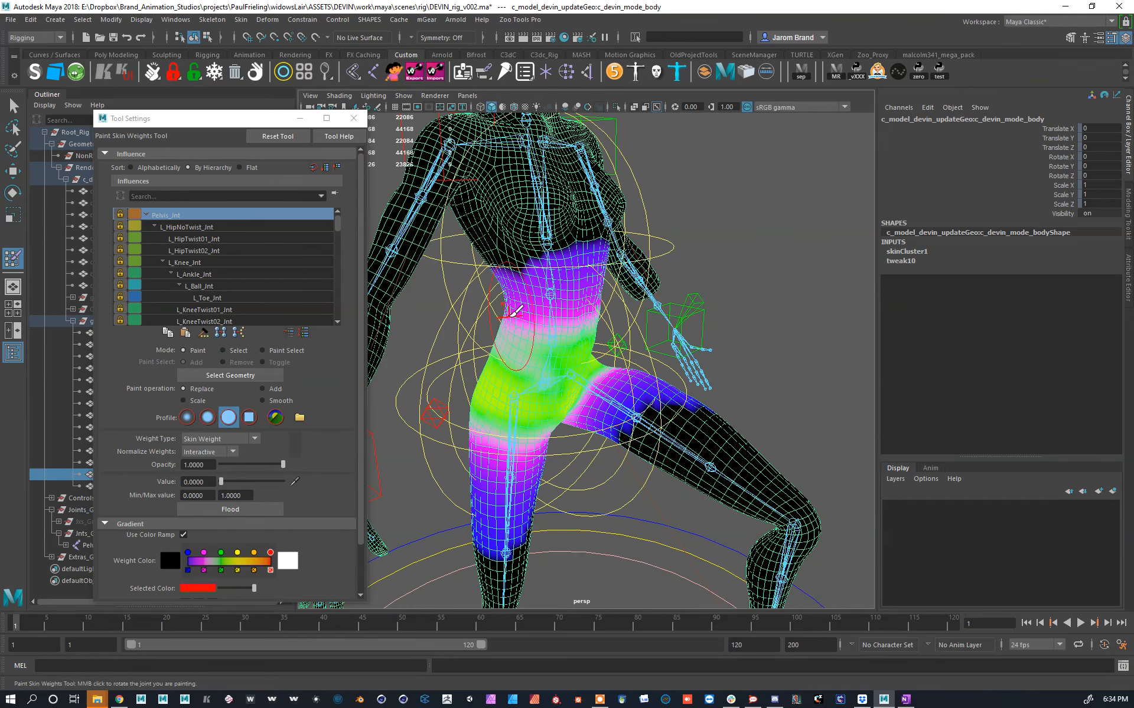
{"action": "right_click", "coordinate": [164, 220]}
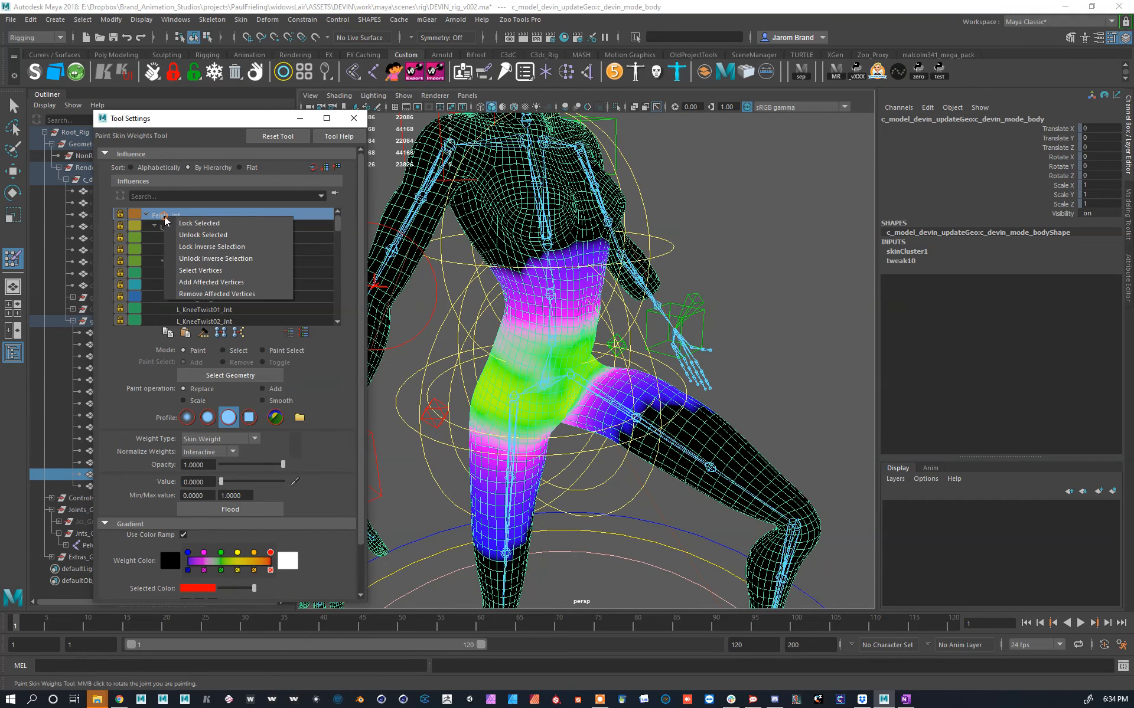
{"action": "left_click", "coordinate": [198, 258]}
Step: Replace Pelvis_Jnt's weights with 0 on the torso above the waist and along the raised left thigh
{"action": "left_click_drag", "start_coordinate": [556, 310], "coordinate": [499, 316], "text": "alt"}
{"action": "right_click_drag", "start_coordinate": [499, 331], "coordinate": [557, 351], "text": "alt"}
{"action": "middle_click_drag", "start_coordinate": [556, 351], "coordinate": [564, 378], "text": "alt"}
{"action": "left_click_drag", "start_coordinate": [568, 373], "coordinate": [636, 414], "text": "alt"}
{"action": "mouse_move", "coordinate": [592, 208]}
{"action": "left_mouse_down", "text": "alt"}
{"action": "mouse_move", "coordinate": [524, 215]}
{"action": "mouse_move", "coordinate": [441, 265]}
{"action": "mouse_move", "coordinate": [467, 331]}
{"action": "mouse_move", "coordinate": [604, 266]}
{"action": "mouse_move", "coordinate": [537, 245]}
{"action": "mouse_move", "coordinate": [378, 267]}
{"action": "left_mouse_up", "text": "alt"}
{"action": "left_click_drag", "start_coordinate": [626, 292], "coordinate": [721, 245]}
{"action": "mouse_move", "coordinate": [721, 245]}
{"action": "left_mouse_down", "text": "alt"}
{"action": "mouse_move", "coordinate": [677, 260]}
{"action": "mouse_move", "coordinate": [766, 240]}
{"action": "mouse_move", "coordinate": [594, 264]}
{"action": "mouse_move", "coordinate": [645, 284]}
{"action": "left_mouse_up", "text": "alt"}
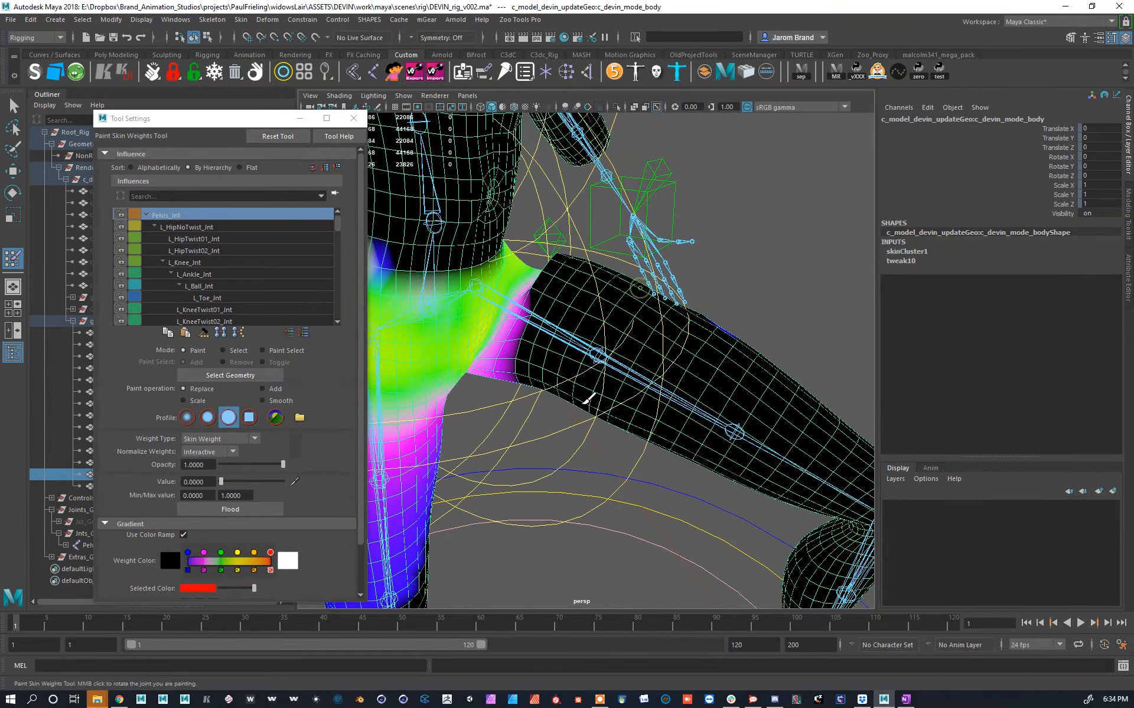
{"action": "middle_click_drag", "start_coordinate": [587, 333], "coordinate": [610, 371], "text": "alt"}
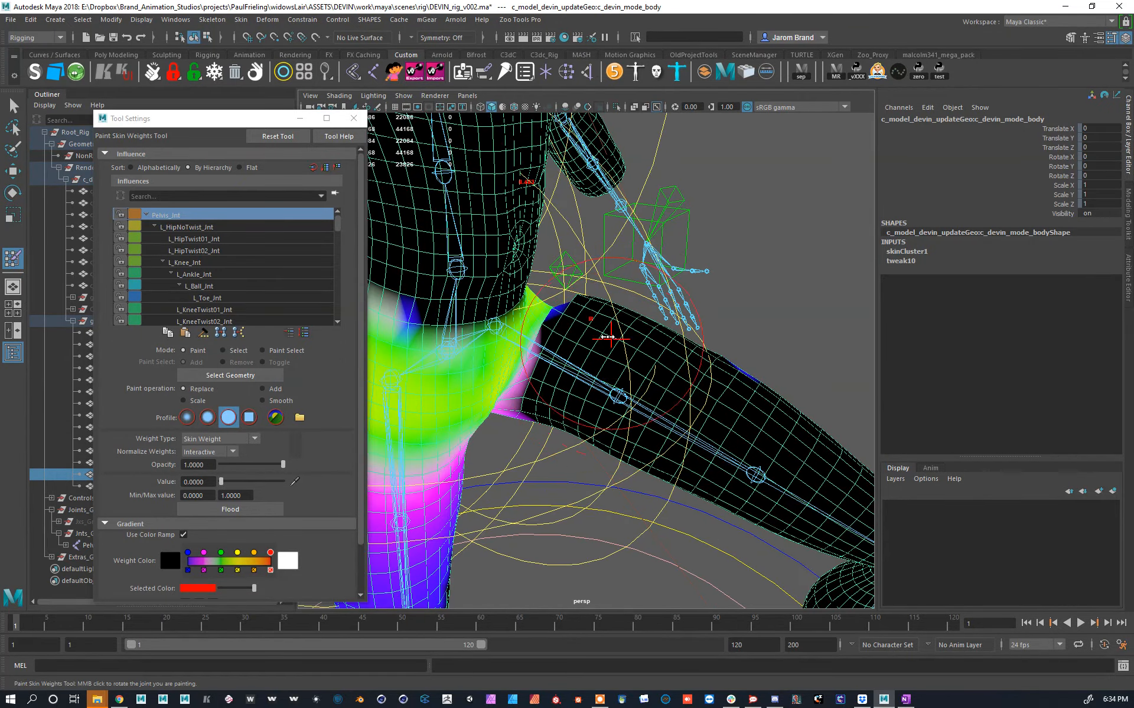
{"action": "left_click_drag", "start_coordinate": [558, 309], "coordinate": [618, 287], "text": "alt"}
{"action": "left_click_drag", "start_coordinate": [621, 361], "coordinate": [558, 391], "text": "alt"}
{"action": "left_click_drag", "start_coordinate": [448, 326], "coordinate": [587, 434], "text": "alt"}
Step: Make L_HipNoTwist_Jnt the active influence and replace its weights with 0 from the left mid-thigh down the leg
{"action": "mouse_move", "coordinate": [598, 301]}
{"action": "left_mouse_down", "text": "alt"}
{"action": "mouse_move", "coordinate": [590, 308]}
{"action": "mouse_move", "coordinate": [659, 393]}
{"action": "mouse_move", "coordinate": [590, 425]}
{"action": "mouse_move", "coordinate": [615, 481]}
{"action": "mouse_move", "coordinate": [831, 461]}
{"action": "mouse_move", "coordinate": [587, 384]}
{"action": "mouse_move", "coordinate": [596, 392]}
{"action": "mouse_move", "coordinate": [601, 340]}
{"action": "mouse_move", "coordinate": [708, 407]}
{"action": "left_mouse_up", "text": "alt"}
{"action": "mouse_move", "coordinate": [725, 407]}
{"action": "right_mouse_down"}
{"action": "mouse_move", "coordinate": [728, 373]}
{"action": "mouse_move", "coordinate": [577, 271]}
{"action": "right_mouse_up"}
{"action": "key", "text": "w"}
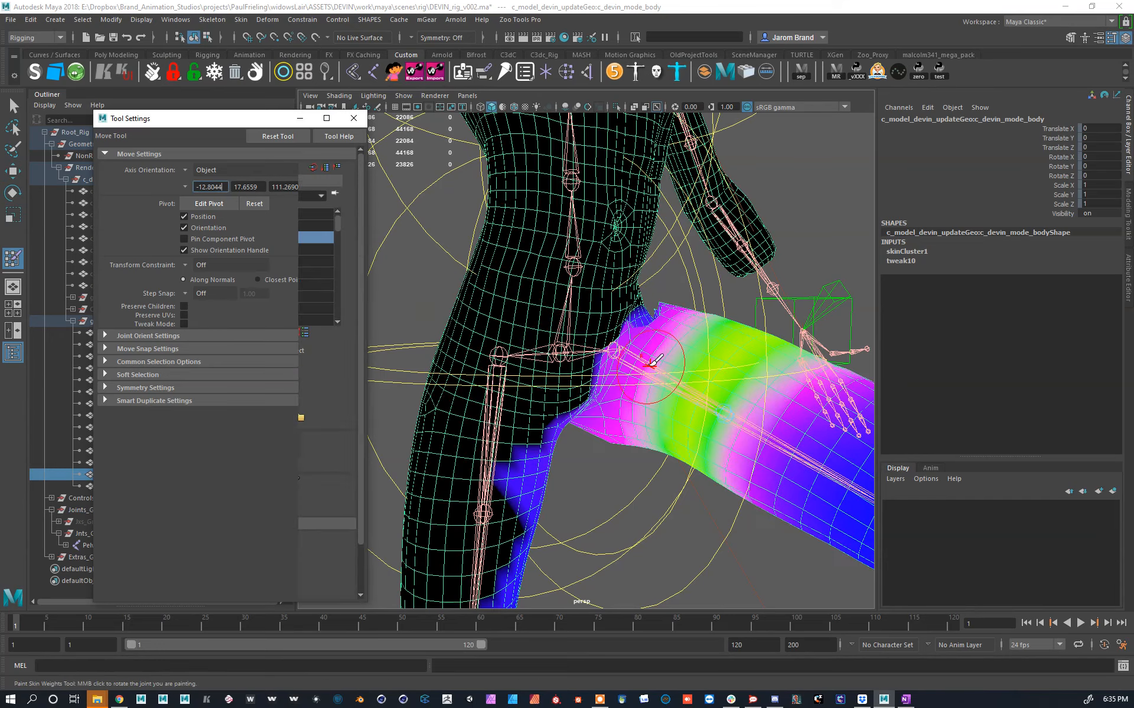
{"action": "right_click_drag", "start_coordinate": [654, 372], "coordinate": [657, 354]}
{"action": "right_click_drag", "start_coordinate": [743, 413], "coordinate": [693, 390], "text": "alt"}
{"action": "middle_click_drag", "start_coordinate": [693, 389], "coordinate": [671, 361], "text": "alt"}
{"action": "right_click_drag", "start_coordinate": [615, 331], "coordinate": [674, 354], "text": "alt"}
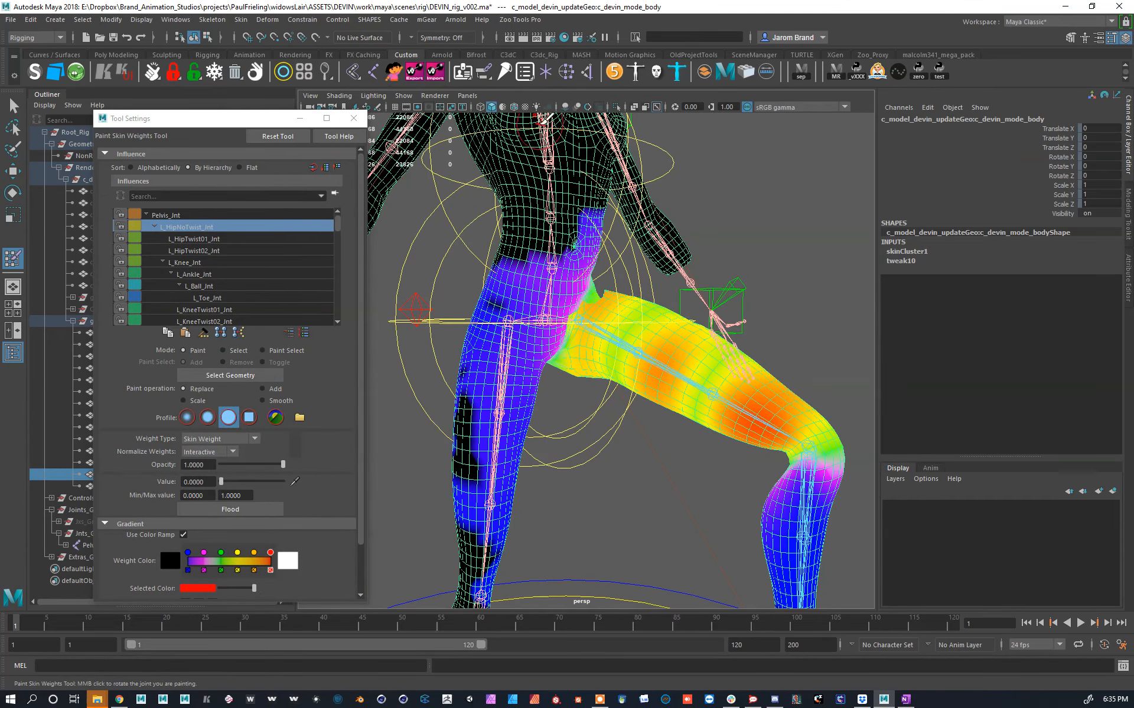
{"action": "mouse_move", "coordinate": [729, 354]}
{"action": "middle_mouse_down", "text": "alt"}
{"action": "mouse_move", "coordinate": [726, 307]}
{"action": "mouse_move", "coordinate": [640, 248]}
{"action": "middle_mouse_up", "text": "alt"}
{"action": "left_click_drag", "start_coordinate": [641, 248], "coordinate": [663, 265], "text": "alt"}
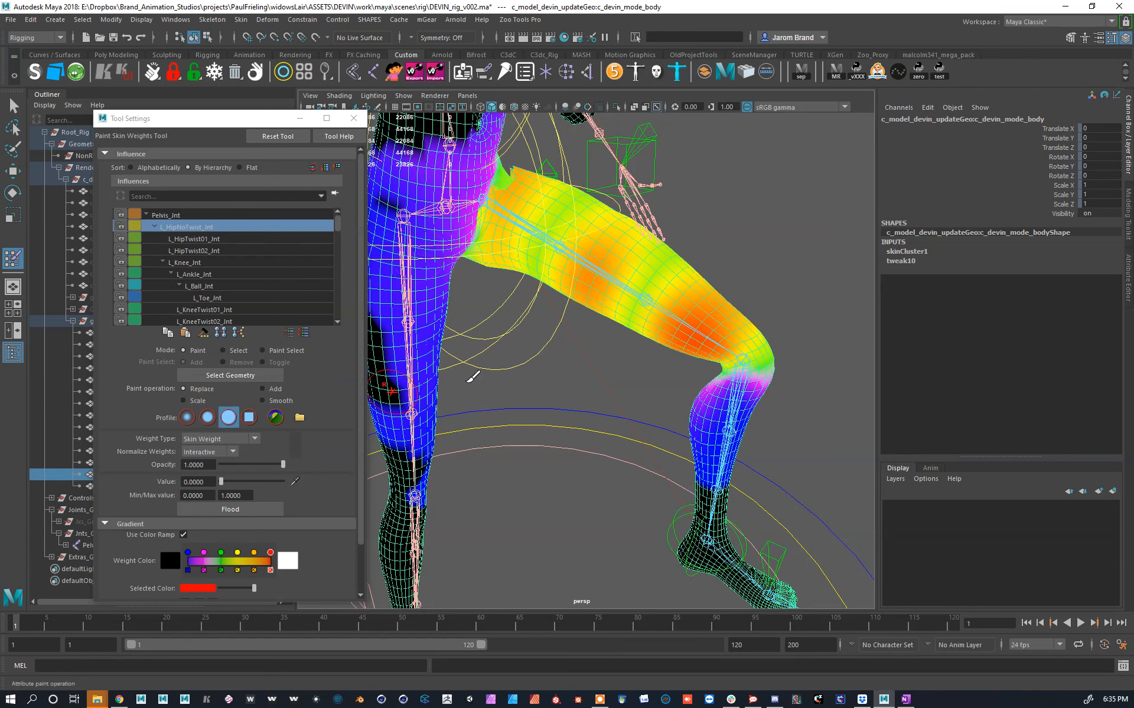
{"action": "mouse_move", "coordinate": [759, 398]}
{"action": "left_mouse_down"}
{"action": "mouse_move", "coordinate": [729, 384]}
{"action": "mouse_move", "coordinate": [741, 386]}
{"action": "mouse_move", "coordinate": [711, 319]}
{"action": "mouse_move", "coordinate": [715, 285]}
{"action": "mouse_move", "coordinate": [626, 295]}
{"action": "mouse_move", "coordinate": [655, 278]}
{"action": "mouse_move", "coordinate": [579, 248]}
{"action": "mouse_move", "coordinate": [620, 316]}
{"action": "mouse_move", "coordinate": [554, 295]}
{"action": "mouse_move", "coordinate": [521, 236]}
{"action": "mouse_move", "coordinate": [489, 313]}
{"action": "left_mouse_up"}
{"action": "mouse_move", "coordinate": [410, 290]}
{"action": "left_mouse_down"}
{"action": "mouse_move", "coordinate": [415, 349]}
{"action": "mouse_move", "coordinate": [452, 428]}
{"action": "mouse_move", "coordinate": [439, 328]}
{"action": "mouse_move", "coordinate": [524, 289]}
{"action": "mouse_move", "coordinate": [683, 405]}
{"action": "mouse_move", "coordinate": [620, 328]}
{"action": "mouse_move", "coordinate": [619, 384]}
{"action": "mouse_move", "coordinate": [534, 374]}
{"action": "mouse_move", "coordinate": [733, 384]}
{"action": "mouse_move", "coordinate": [654, 397]}
{"action": "left_mouse_up"}
Step: Add L_HipNoTwist_Jnt weight around the raised left hip crease with a softer brush at value 0.0971
{"action": "scroll", "coordinate": [634, 370], "scroll_direction": "up", "scroll_amount": 3}
{"action": "key", "text": "w"}
{"action": "key", "text": "y"}
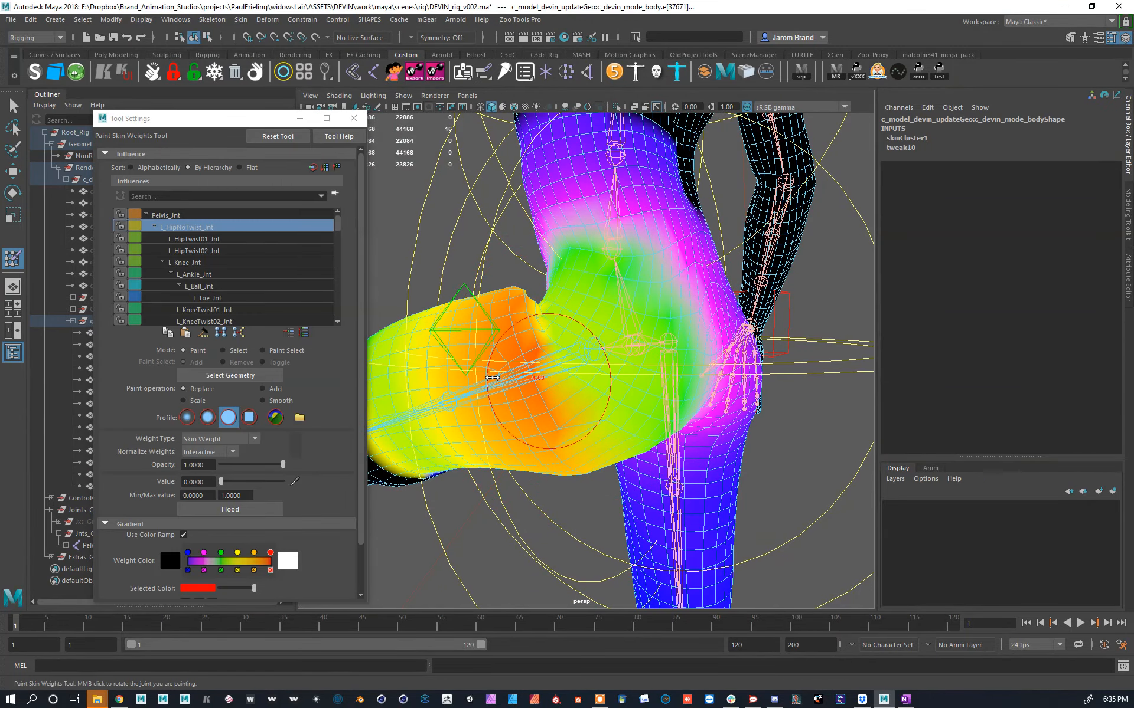
{"action": "left_click", "coordinate": [206, 418]}
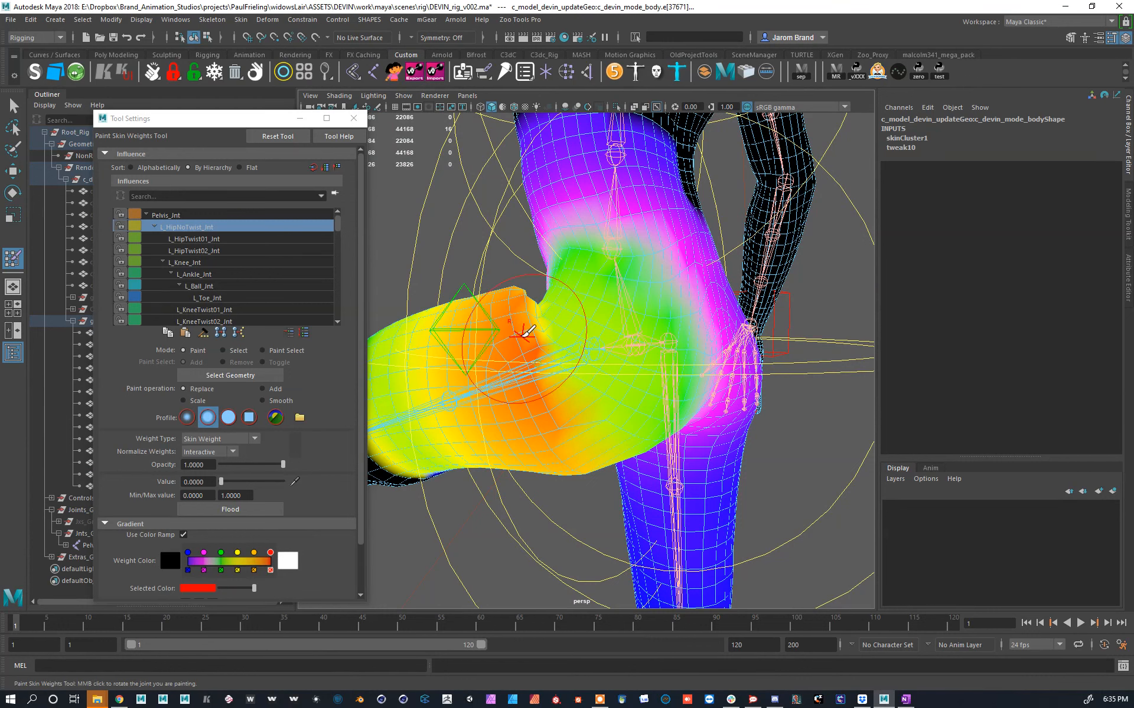
{"action": "key", "text": "w"}
{"action": "key", "text": "y"}
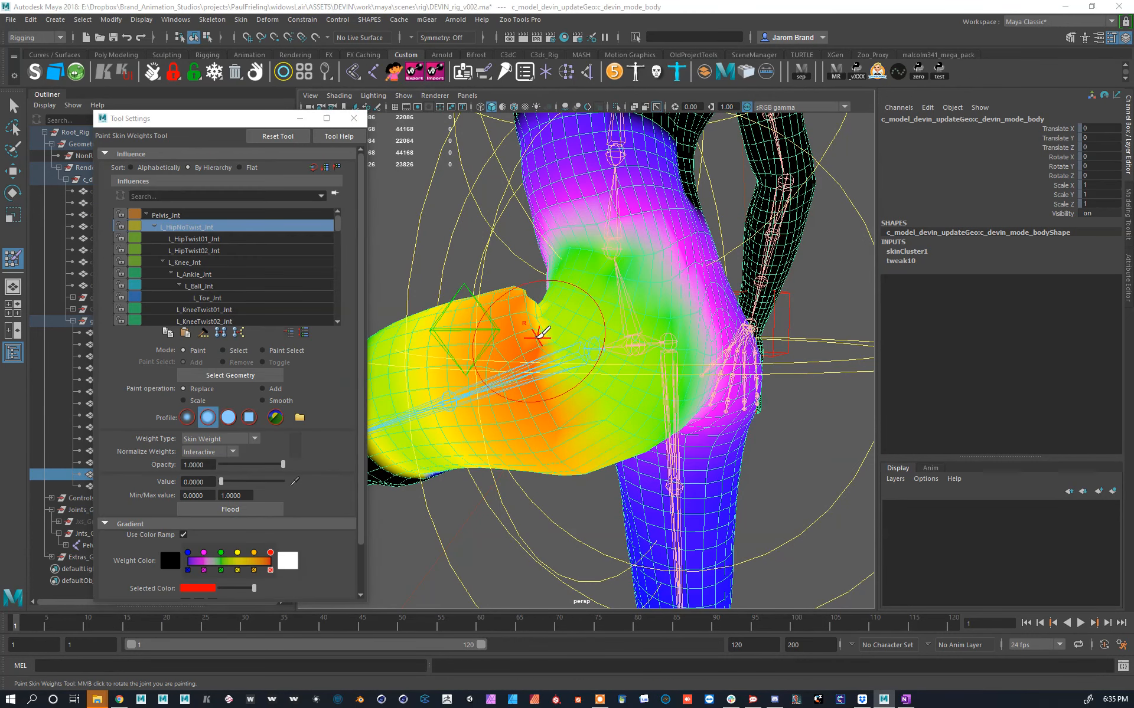
{"action": "left_click_drag", "start_coordinate": [222, 481], "coordinate": [225, 482]}
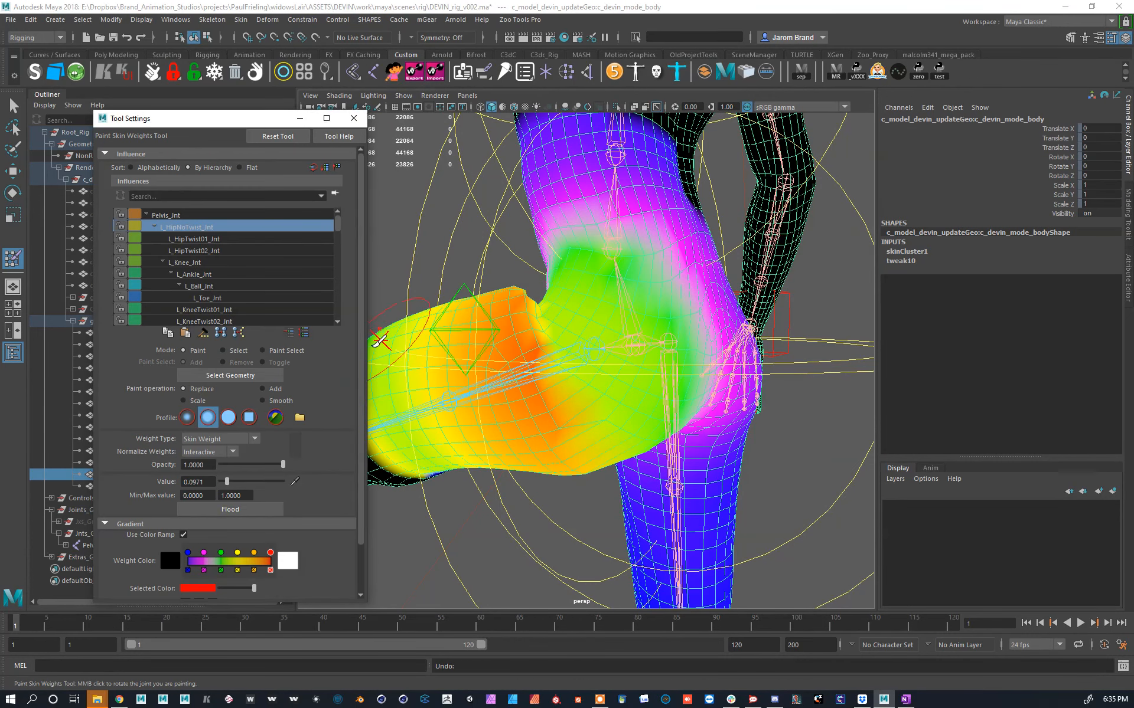
{"action": "left_click_drag", "start_coordinate": [511, 364], "coordinate": [544, 329]}
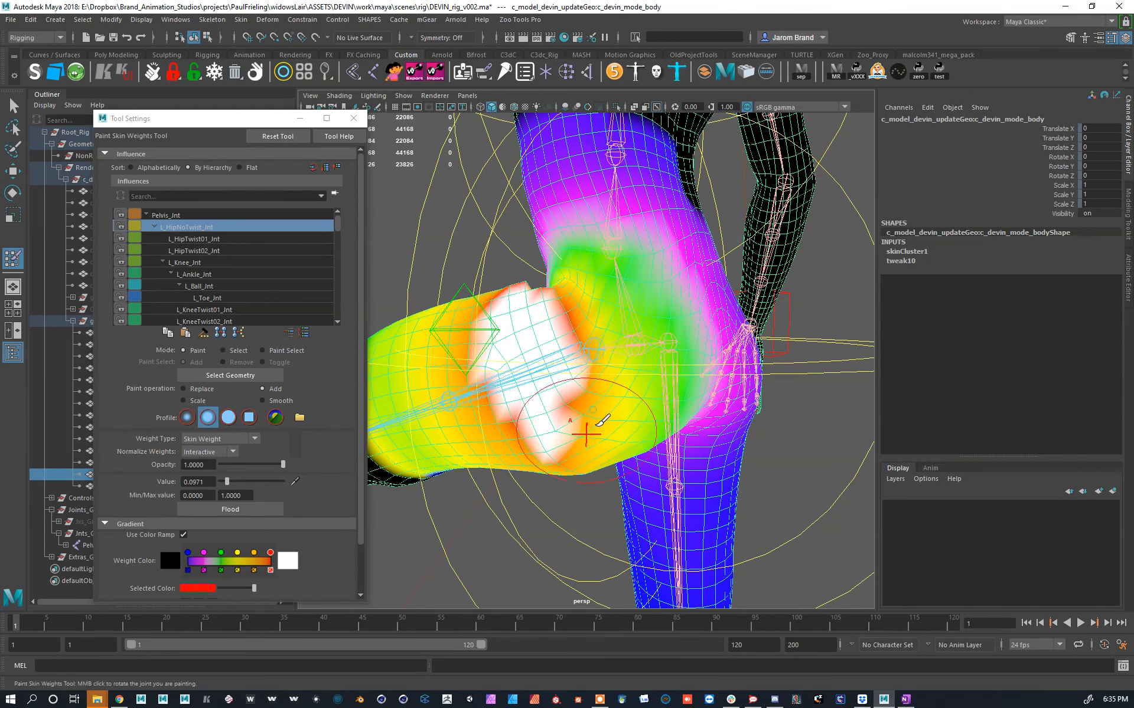
{"action": "mouse_move", "coordinate": [540, 326]}
{"action": "left_mouse_down", "text": "alt"}
{"action": "mouse_move", "coordinate": [678, 402]}
{"action": "mouse_move", "coordinate": [727, 386]}
{"action": "left_mouse_up", "text": "alt"}
{"action": "mouse_move", "coordinate": [751, 319]}
{"action": "left_mouse_down"}
{"action": "mouse_move", "coordinate": [579, 300]}
{"action": "mouse_move", "coordinate": [601, 360]}
{"action": "mouse_move", "coordinate": [650, 352]}
{"action": "mouse_move", "coordinate": [620, 449]}
{"action": "mouse_move", "coordinate": [589, 435]}
{"action": "mouse_move", "coordinate": [546, 447]}
{"action": "mouse_move", "coordinate": [551, 537]}
{"action": "mouse_move", "coordinate": [608, 384]}
{"action": "mouse_move", "coordinate": [646, 404]}
{"action": "left_mouse_up"}
{"action": "scroll", "coordinate": [572, 300], "scroll_direction": "up", "scroll_amount": 4}
{"action": "mouse_move", "coordinate": [556, 391]}
{"action": "left_mouse_down", "text": "alt"}
{"action": "mouse_move", "coordinate": [640, 435]}
{"action": "mouse_move", "coordinate": [602, 387]}
{"action": "mouse_move", "coordinate": [570, 425]}
{"action": "mouse_move", "coordinate": [648, 404]}
{"action": "mouse_move", "coordinate": [626, 394]}
{"action": "mouse_move", "coordinate": [654, 404]}
{"action": "mouse_move", "coordinate": [650, 425]}
{"action": "mouse_move", "coordinate": [624, 406]}
{"action": "left_mouse_up", "text": "alt"}
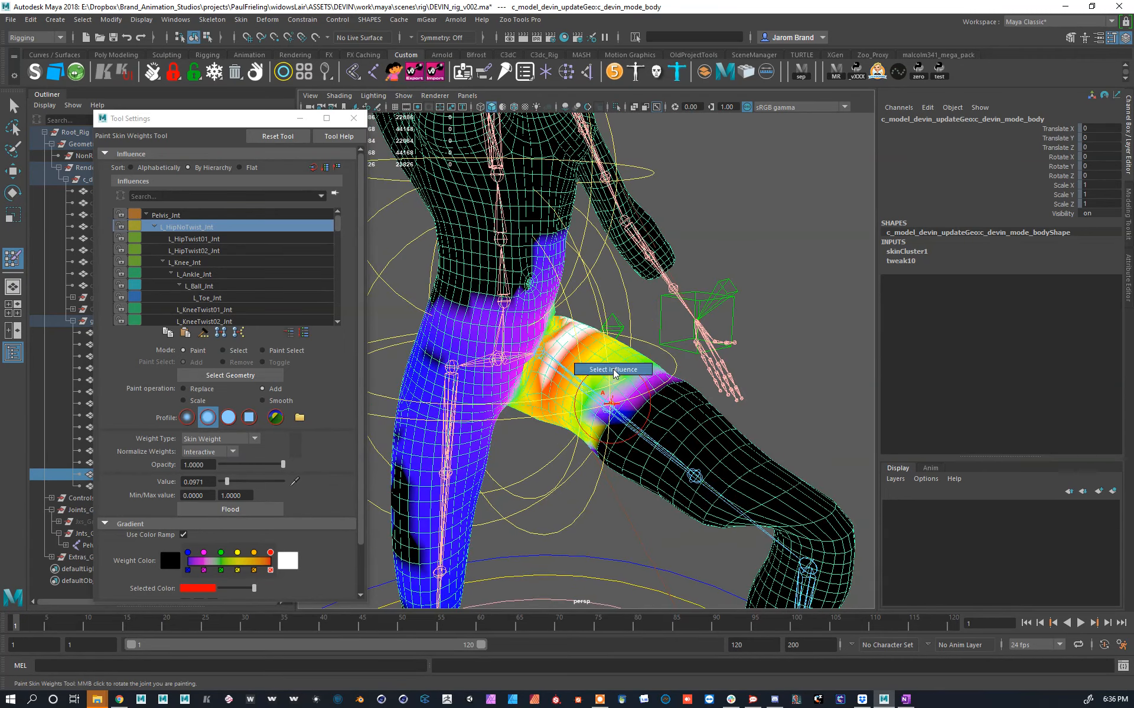
Step: Replace L_HipTwist01_Jnt's weights with 0 on the right thigh, groin and left hip crease using the solid brush profile
{"action": "right_click_drag", "start_coordinate": [614, 371], "coordinate": [614, 372]}
{"action": "left_click_drag", "start_coordinate": [614, 372], "coordinate": [585, 338], "text": "alt"}
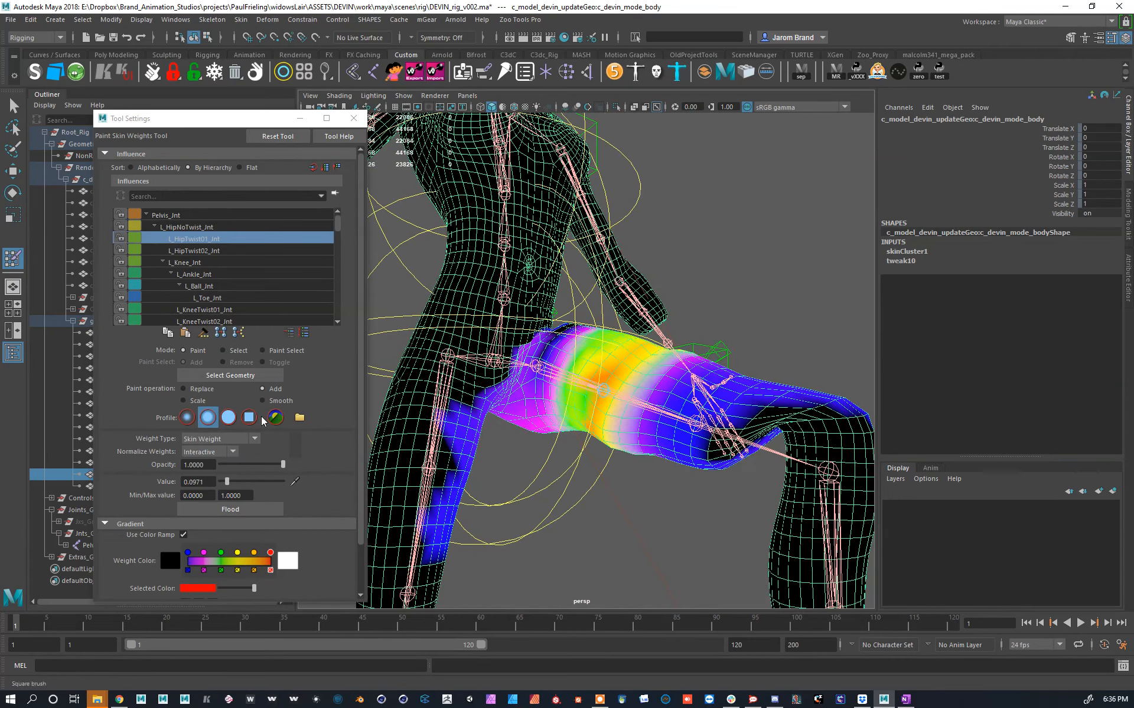
{"action": "left_click", "coordinate": [200, 388]}
{"action": "left_click", "coordinate": [228, 417]}
{"action": "mouse_move", "coordinate": [637, 413]}
{"action": "left_mouse_down", "text": "alt"}
{"action": "mouse_move", "coordinate": [608, 397]}
{"action": "mouse_move", "coordinate": [565, 327]}
{"action": "left_mouse_up", "text": "alt"}
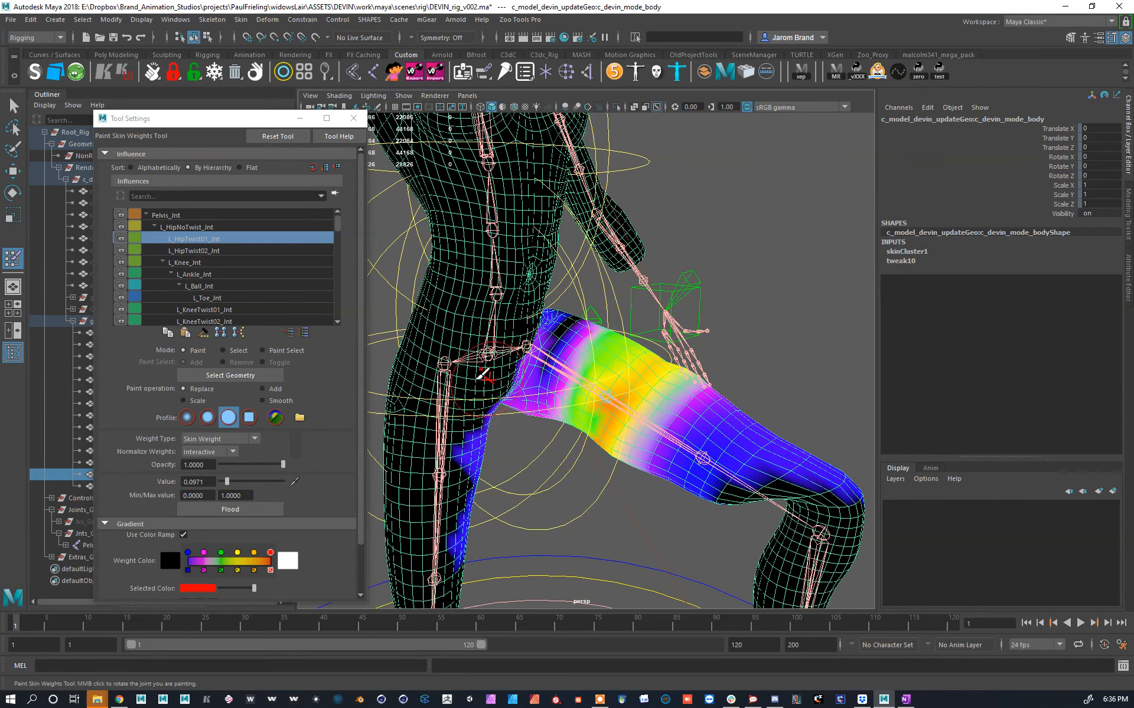
{"action": "left_click_drag", "start_coordinate": [226, 482], "coordinate": [217, 482]}
{"action": "mouse_move", "coordinate": [502, 496]}
{"action": "left_mouse_down", "text": "alt"}
{"action": "mouse_move", "coordinate": [455, 437]}
{"action": "mouse_move", "coordinate": [452, 502]}
{"action": "left_mouse_up", "text": "alt"}
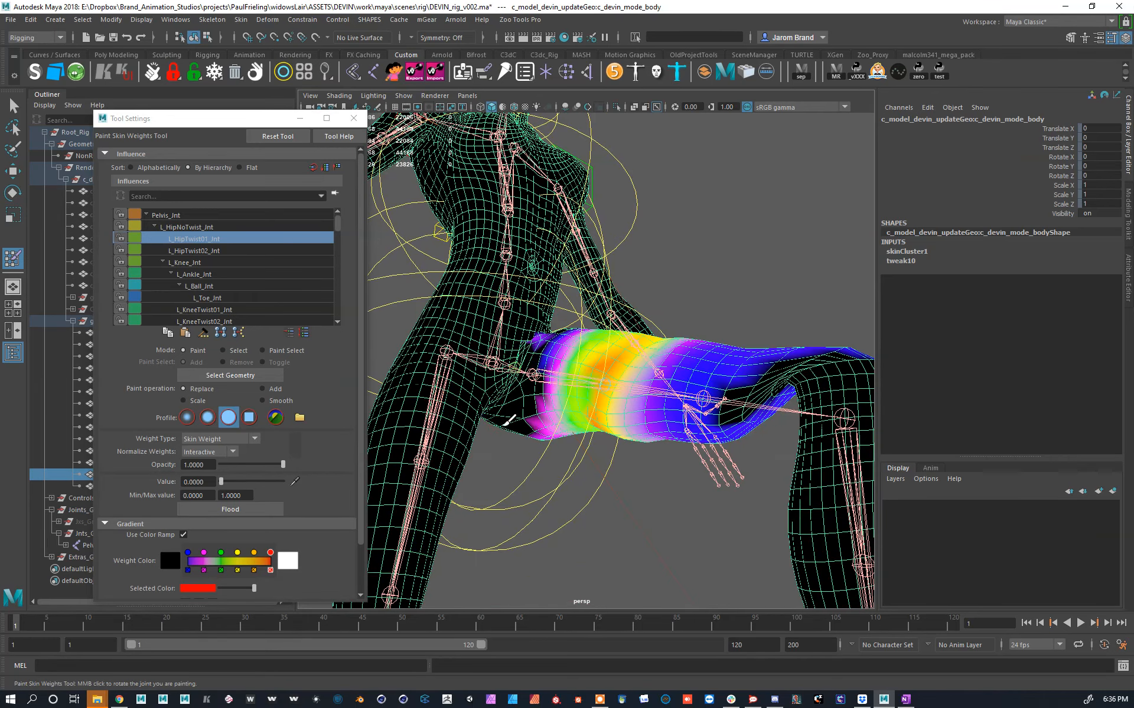
{"action": "left_click_drag", "start_coordinate": [505, 439], "coordinate": [497, 435], "text": "alt"}
{"action": "left_click_drag", "start_coordinate": [573, 267], "coordinate": [597, 300], "text": "alt"}
{"action": "mouse_move", "coordinate": [593, 342]}
{"action": "left_mouse_down", "text": "alt"}
{"action": "mouse_move", "coordinate": [526, 299]}
{"action": "mouse_move", "coordinate": [607, 380]}
{"action": "mouse_move", "coordinate": [591, 361]}
{"action": "left_mouse_up", "text": "alt"}
{"action": "key", "text": "ctrl+z"}
{"action": "left_click_drag", "start_coordinate": [730, 374], "coordinate": [656, 379], "text": "alt"}
Step: Make the right hip joint the active influence and replace its stray weights with 0 on the raised left thigh
{"action": "left_click_drag", "start_coordinate": [778, 520], "coordinate": [797, 458], "text": "alt"}
{"action": "right_click_drag", "start_coordinate": [797, 458], "coordinate": [765, 340], "text": "alt"}
{"action": "middle_click_drag", "start_coordinate": [764, 340], "coordinate": [759, 304], "text": "alt"}
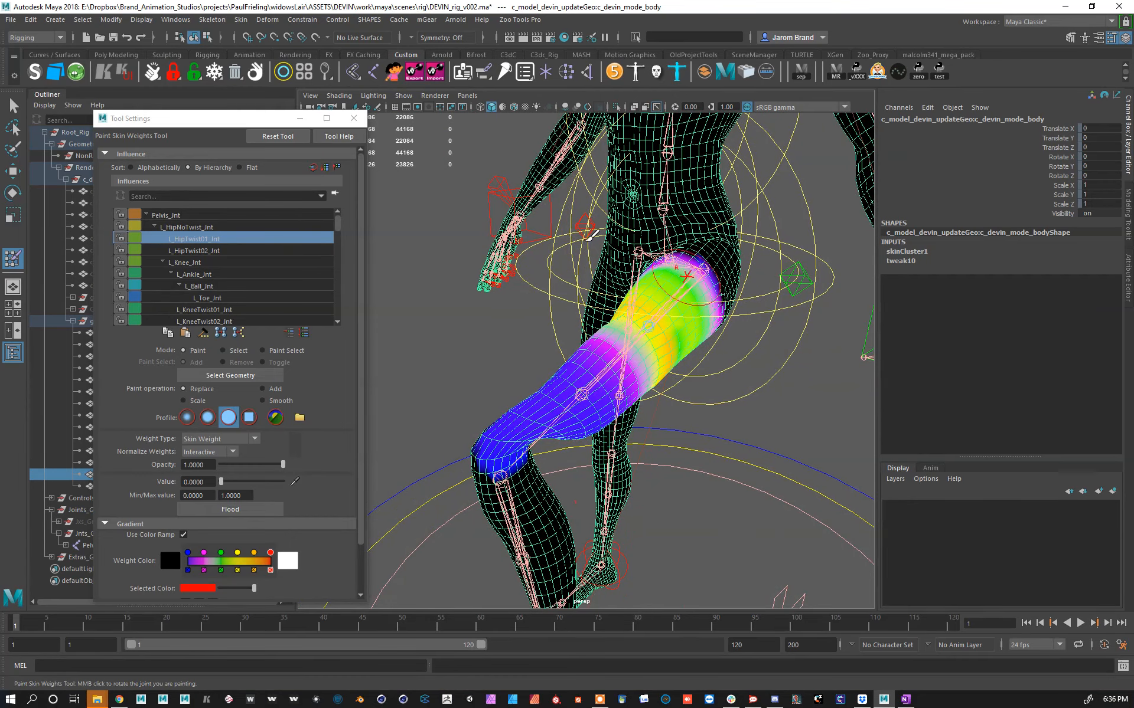
{"action": "right_click_drag", "start_coordinate": [592, 236], "coordinate": [620, 277], "text": "alt"}
{"action": "middle_click_drag", "start_coordinate": [620, 277], "coordinate": [570, 365], "text": "alt"}
{"action": "left_click_drag", "start_coordinate": [571, 365], "coordinate": [607, 347], "text": "alt"}
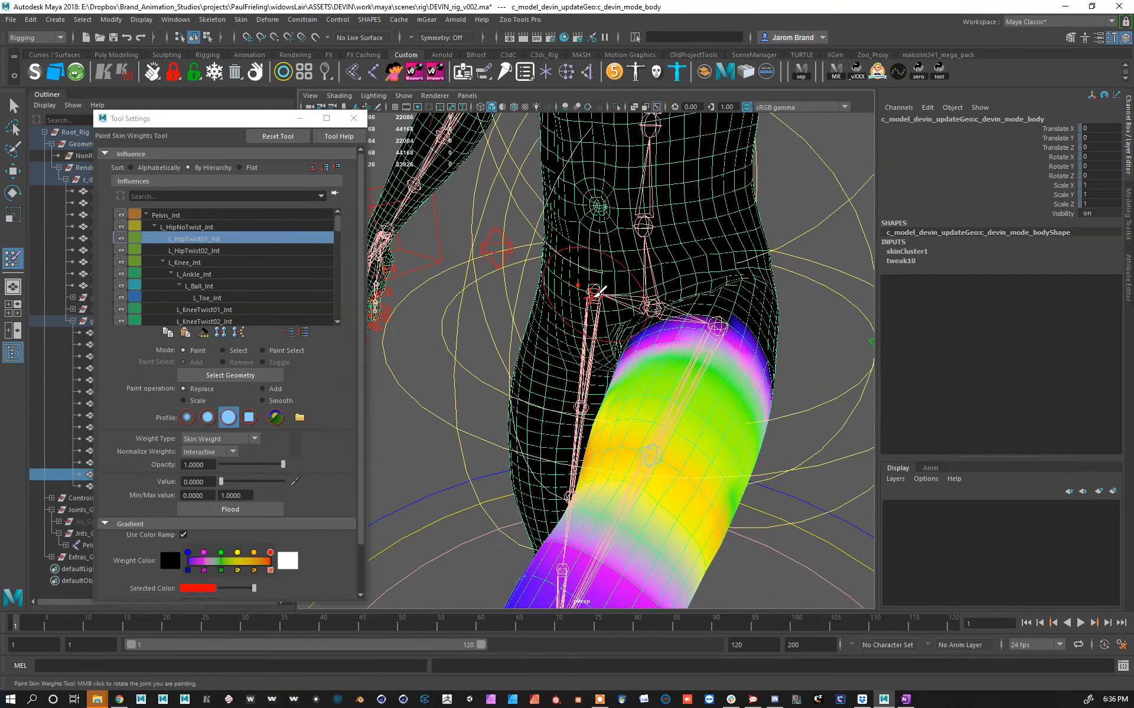
{"action": "right_click_drag", "start_coordinate": [591, 238], "coordinate": [591, 234]}
{"action": "left_click_drag", "start_coordinate": [586, 312], "coordinate": [726, 331], "text": "alt"}
{"action": "right_click_drag", "start_coordinate": [768, 407], "coordinate": [742, 374], "text": "alt"}
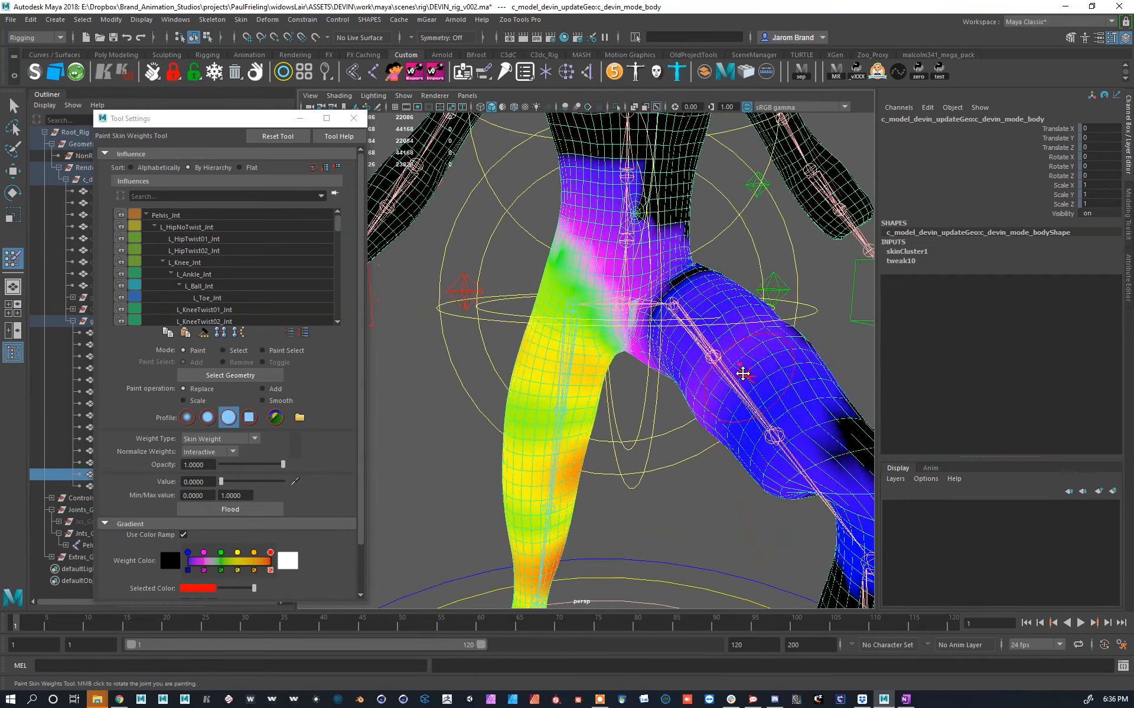
{"action": "middle_click_drag", "start_coordinate": [742, 374], "coordinate": [640, 357], "text": "alt"}
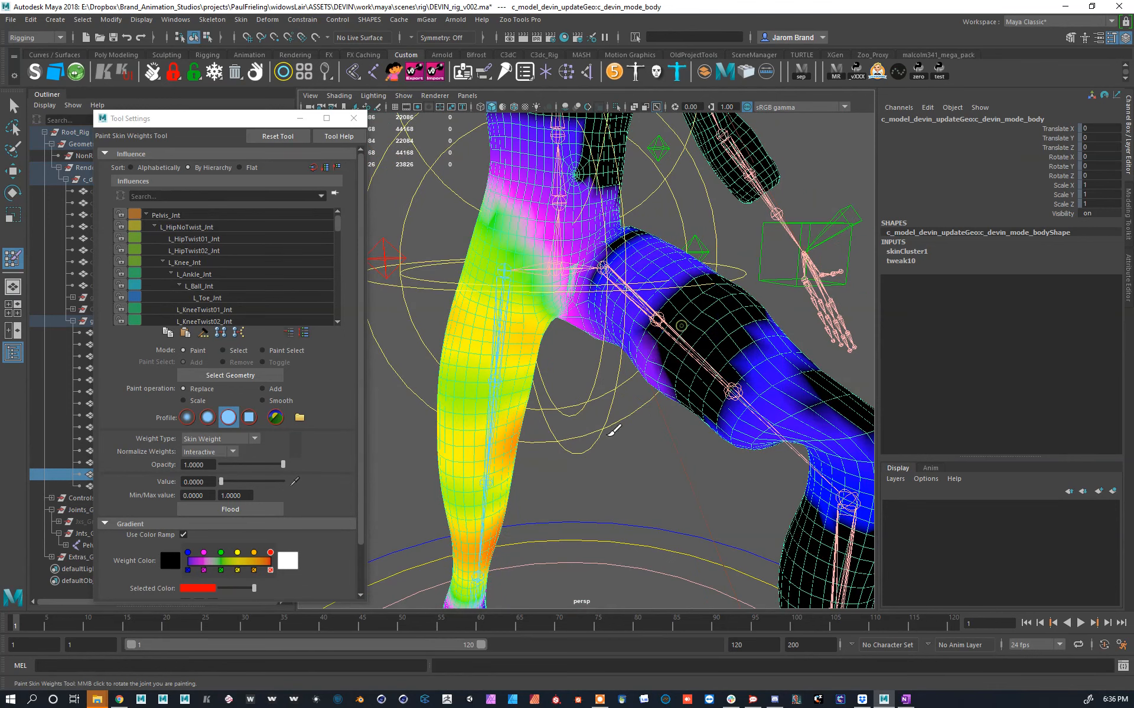
Step: Paint the right hip influence's weights down to 0 across the left thigh and crotch
{"action": "left_click_drag", "start_coordinate": [791, 420], "coordinate": [844, 224], "text": "alt"}
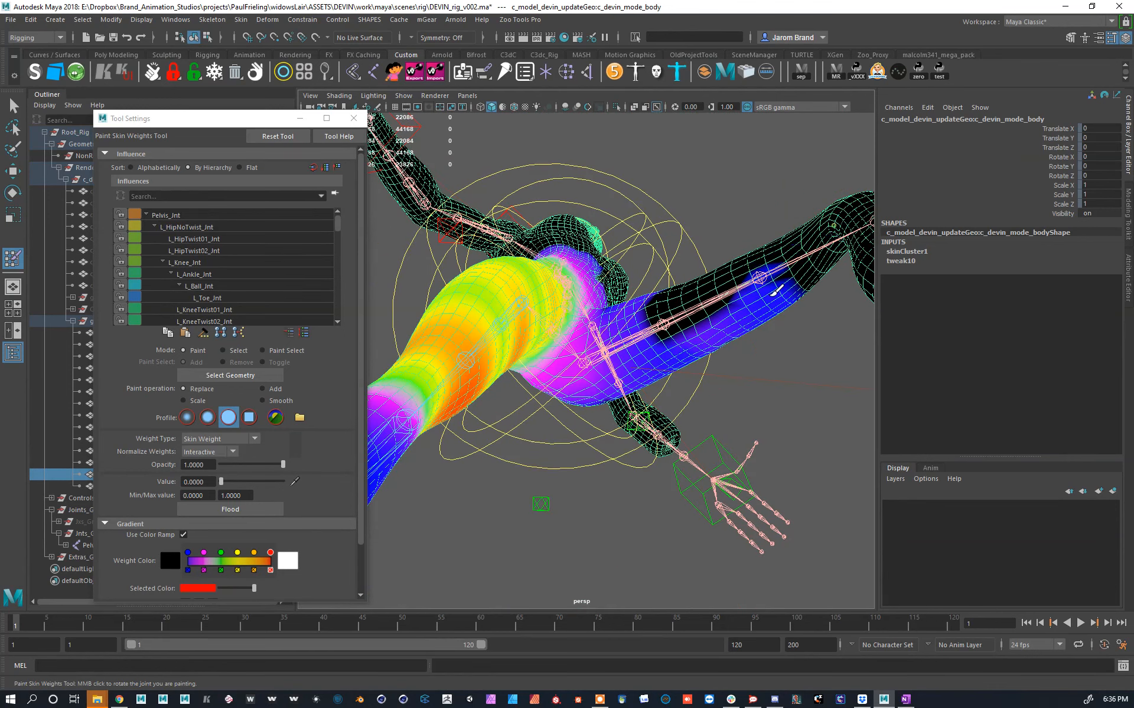
{"action": "left_click_drag", "start_coordinate": [775, 292], "coordinate": [685, 346]}
{"action": "left_click_drag", "start_coordinate": [607, 341], "coordinate": [618, 410], "text": "alt"}
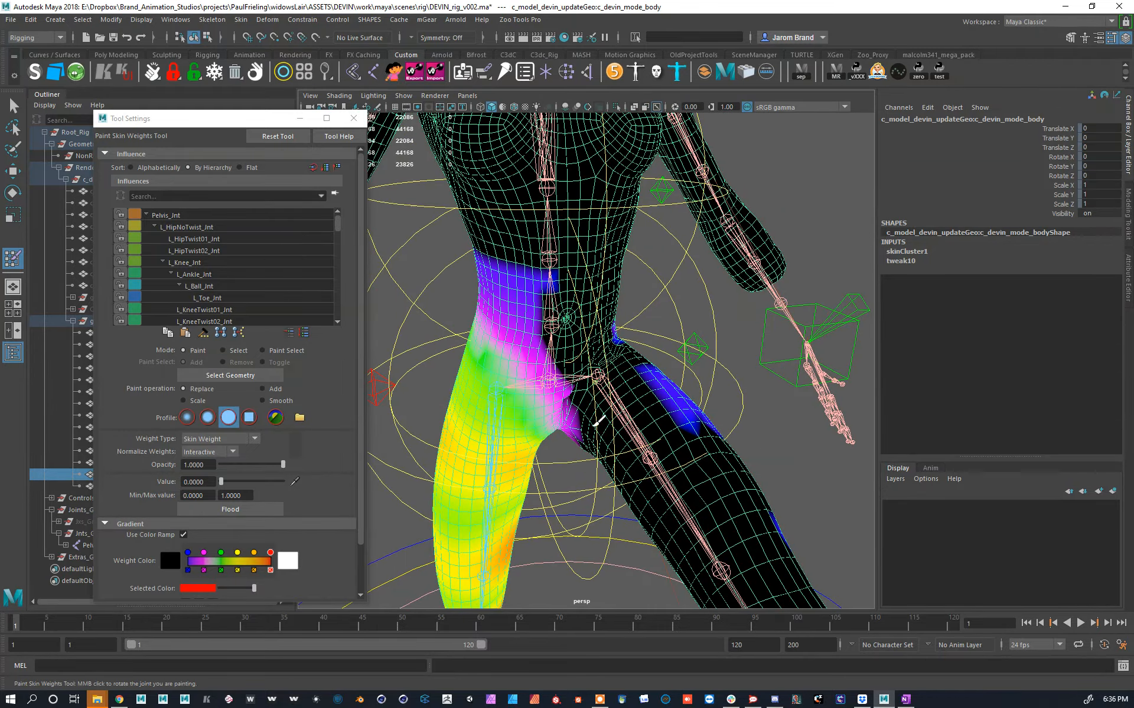
{"action": "left_click_drag", "start_coordinate": [699, 403], "coordinate": [489, 317], "text": "alt"}
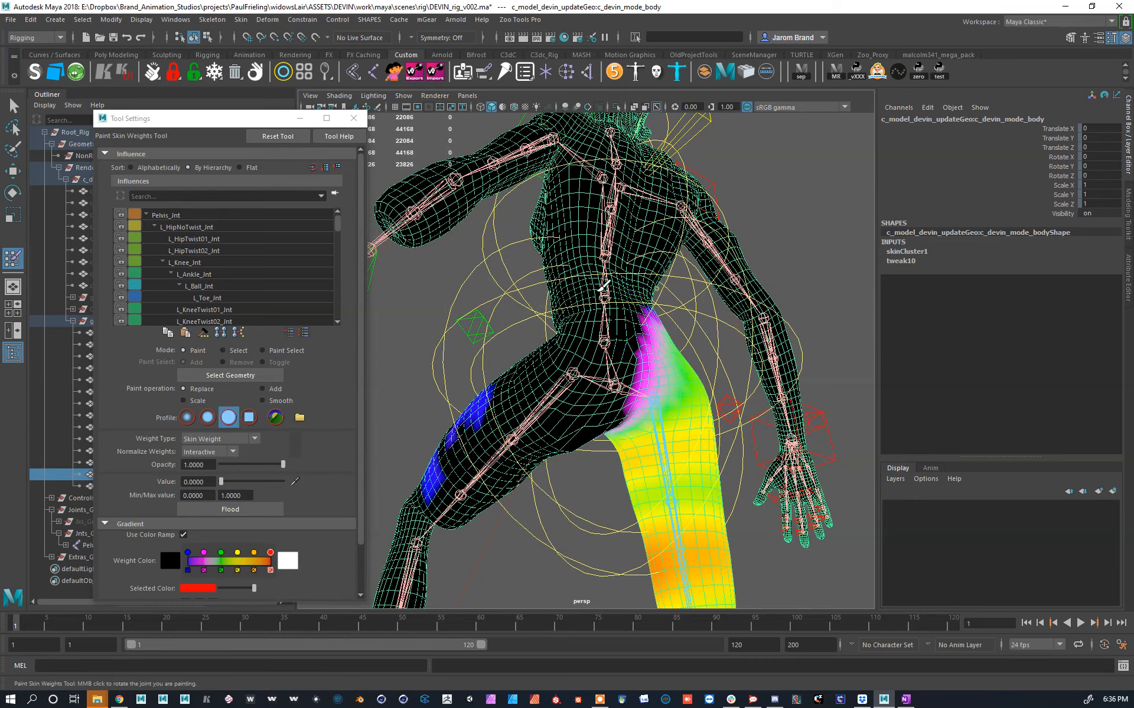
Step: Paint the right hip influence's weights to 0 across the abdomen, pelvis and lower back
{"action": "left_click_drag", "start_coordinate": [573, 384], "coordinate": [689, 417], "text": "alt"}
{"action": "middle_click_drag", "start_coordinate": [689, 417], "coordinate": [682, 367], "text": "alt"}
{"action": "mouse_move", "coordinate": [679, 390]}
{"action": "left_mouse_down"}
{"action": "mouse_move", "coordinate": [635, 539]}
{"action": "mouse_move", "coordinate": [662, 437]}
{"action": "mouse_move", "coordinate": [643, 372]}
{"action": "left_mouse_up"}
{"action": "left_click_drag", "start_coordinate": [643, 495], "coordinate": [573, 373], "text": "alt"}
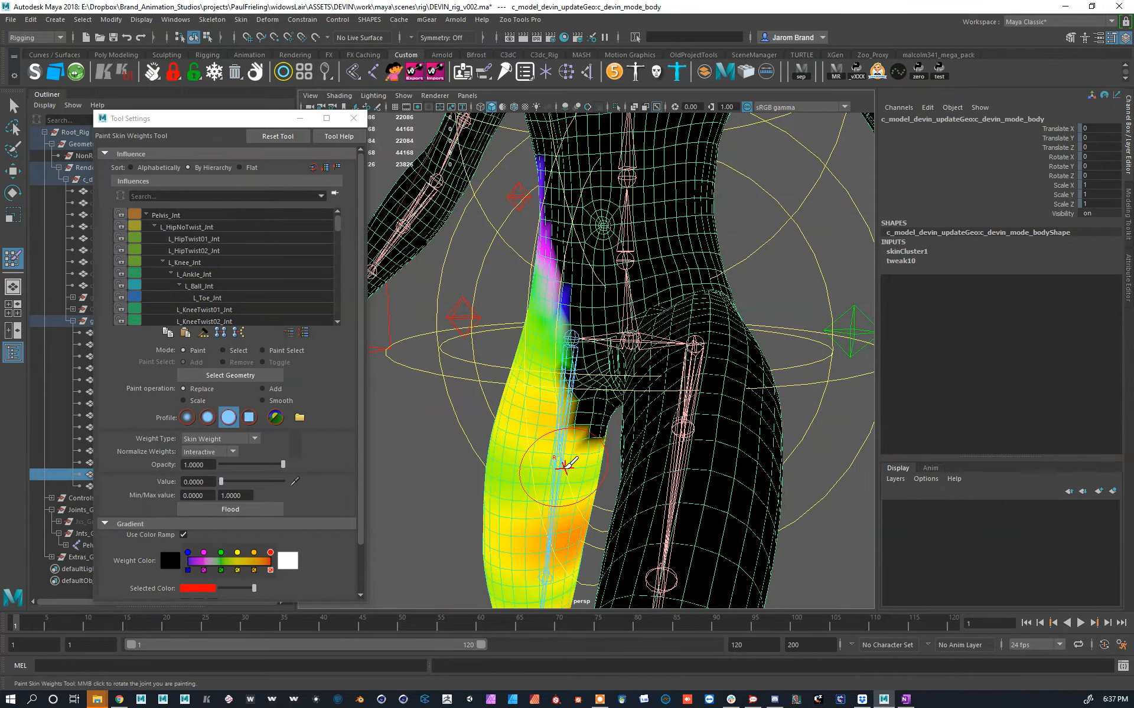
Step: Switch to R_HipTwist01_Jnt and paint its stray weights to 0 on the left thigh and around the crotch
{"action": "right_click_drag", "start_coordinate": [564, 465], "coordinate": [567, 430]}
{"action": "left_click_drag", "start_coordinate": [568, 425], "coordinate": [635, 324], "text": "alt"}
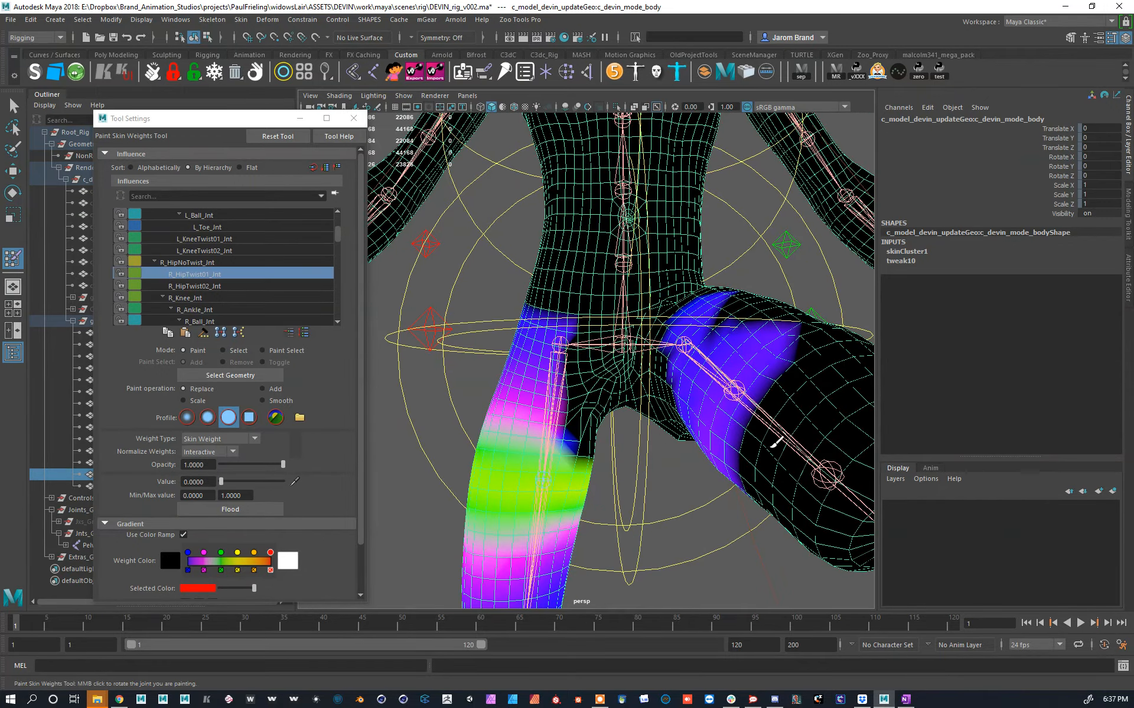
{"action": "left_click_drag", "start_coordinate": [713, 434], "coordinate": [514, 406], "text": "alt"}
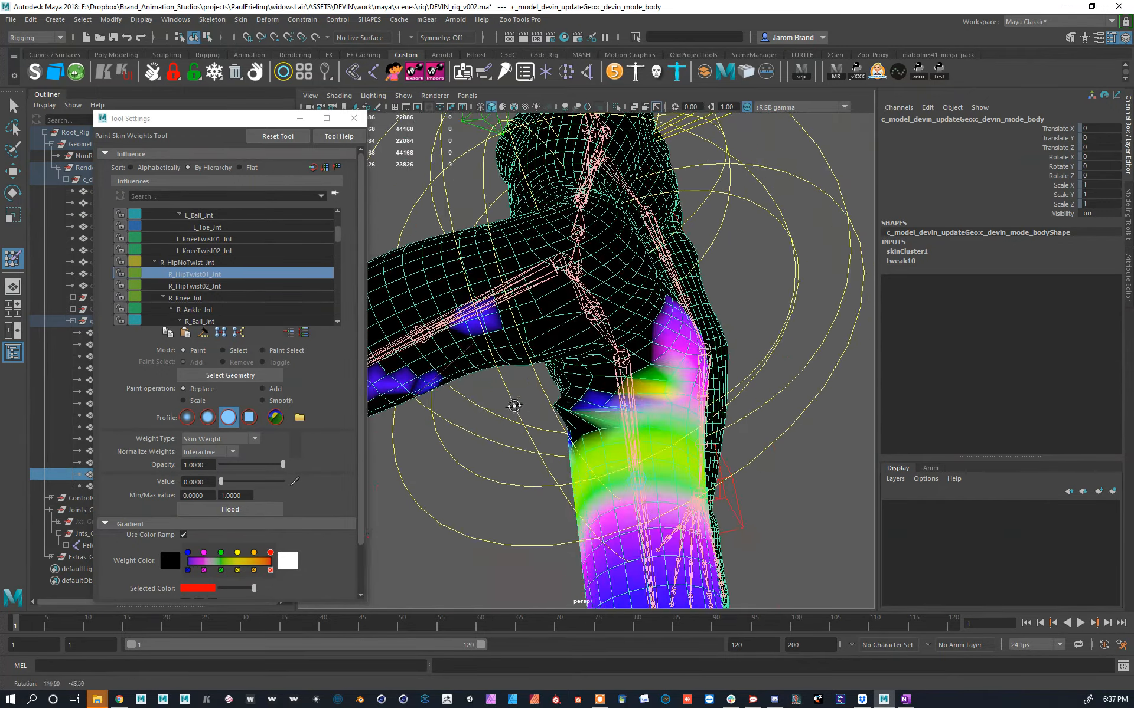
{"action": "mouse_move", "coordinate": [648, 346]}
{"action": "left_mouse_down", "text": "alt"}
{"action": "mouse_move", "coordinate": [549, 397]}
{"action": "mouse_move", "coordinate": [565, 416]}
{"action": "mouse_move", "coordinate": [758, 401]}
{"action": "left_mouse_up", "text": "alt"}
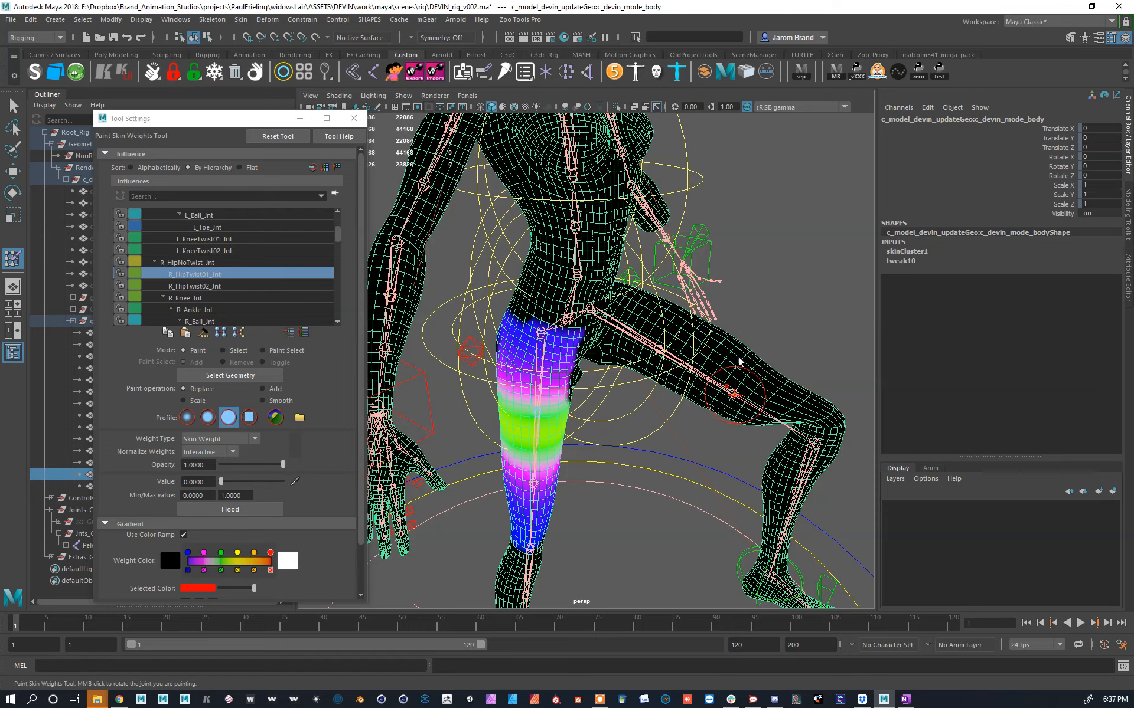
Step: Switch to R_HipTwist02_Jnt and paint its stray weights to 0 on the left thigh
{"action": "right_click_drag", "start_coordinate": [739, 362], "coordinate": [740, 358]}
{"action": "left_click_drag", "start_coordinate": [738, 391], "coordinate": [753, 353], "text": "alt"}
{"action": "middle_click_drag", "start_coordinate": [543, 446], "coordinate": [573, 357], "text": "alt"}
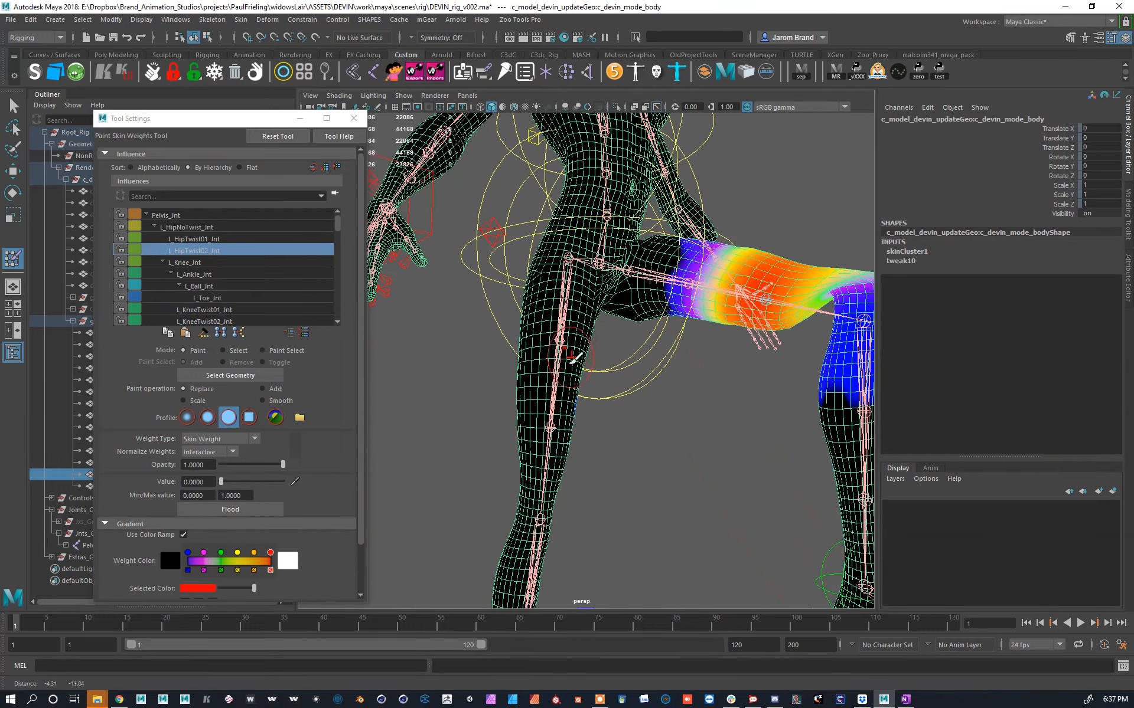
{"action": "right_click_drag", "start_coordinate": [565, 349], "coordinate": [558, 369]}
{"action": "right_click_drag", "start_coordinate": [557, 427], "coordinate": [560, 405]}
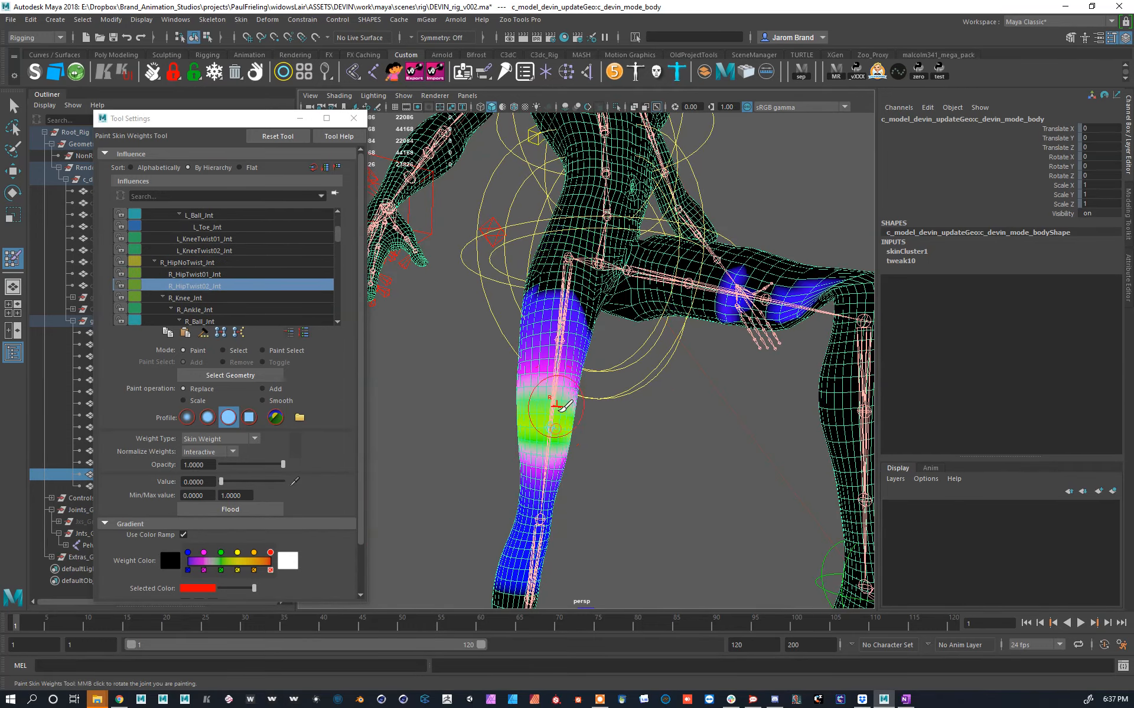
{"action": "left_click_drag", "start_coordinate": [592, 417], "coordinate": [594, 407], "text": "alt"}
{"action": "mouse_move", "coordinate": [746, 284]}
{"action": "left_mouse_down"}
{"action": "mouse_move", "coordinate": [743, 322]}
{"action": "mouse_move", "coordinate": [808, 290]}
{"action": "mouse_move", "coordinate": [749, 258]}
{"action": "mouse_move", "coordinate": [517, 477]}
{"action": "left_mouse_up"}
Step: Switch to R_Knee_Jnt and paint its stray weights to 0 on the left leg
{"action": "right_click_drag", "start_coordinate": [550, 454], "coordinate": [552, 449]}
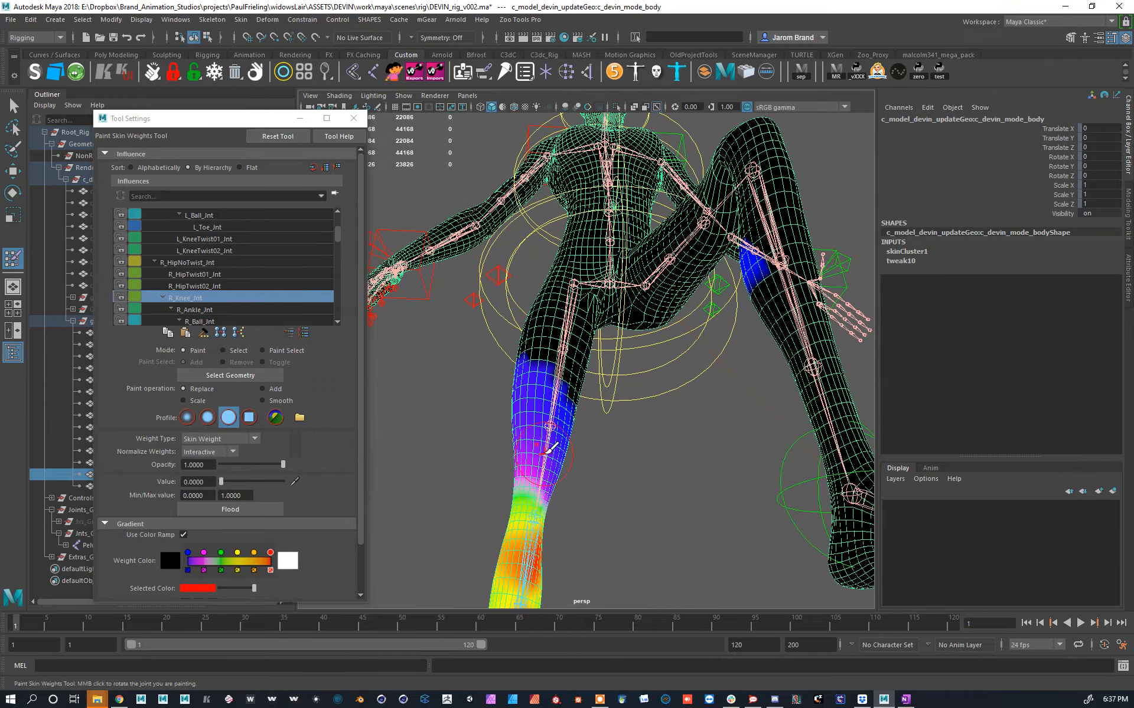
{"action": "left_click_drag", "start_coordinate": [755, 264], "coordinate": [631, 356], "text": "alt"}
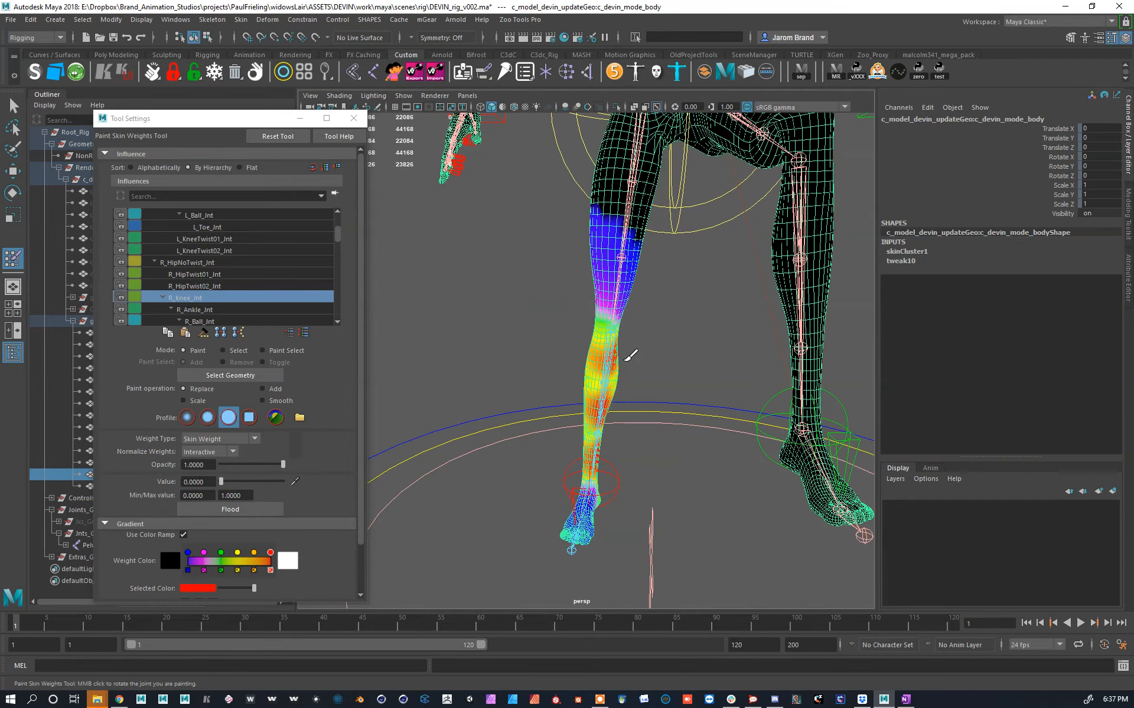
{"action": "right_click_drag", "start_coordinate": [608, 381], "coordinate": [609, 379]}
{"action": "left_click_drag", "start_coordinate": [609, 379], "coordinate": [479, 470], "text": "alt"}
Step: Examine the weight spread of R_KneeTwist02_Jnt, R_Knee_Jnt, R_Ankle_Jnt and R_Ball_Jnt on the lower legs and feet
{"action": "right_click", "coordinate": [514, 428]}
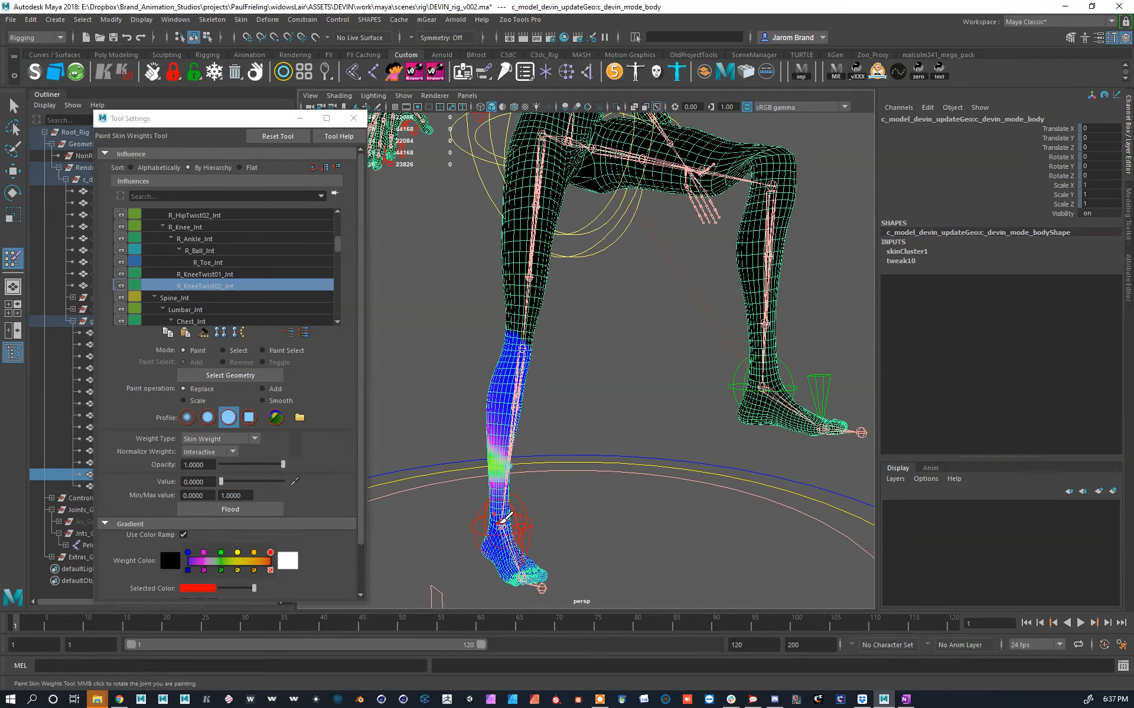
{"action": "right_click", "coordinate": [506, 525]}
{"action": "right_click", "coordinate": [505, 527]}
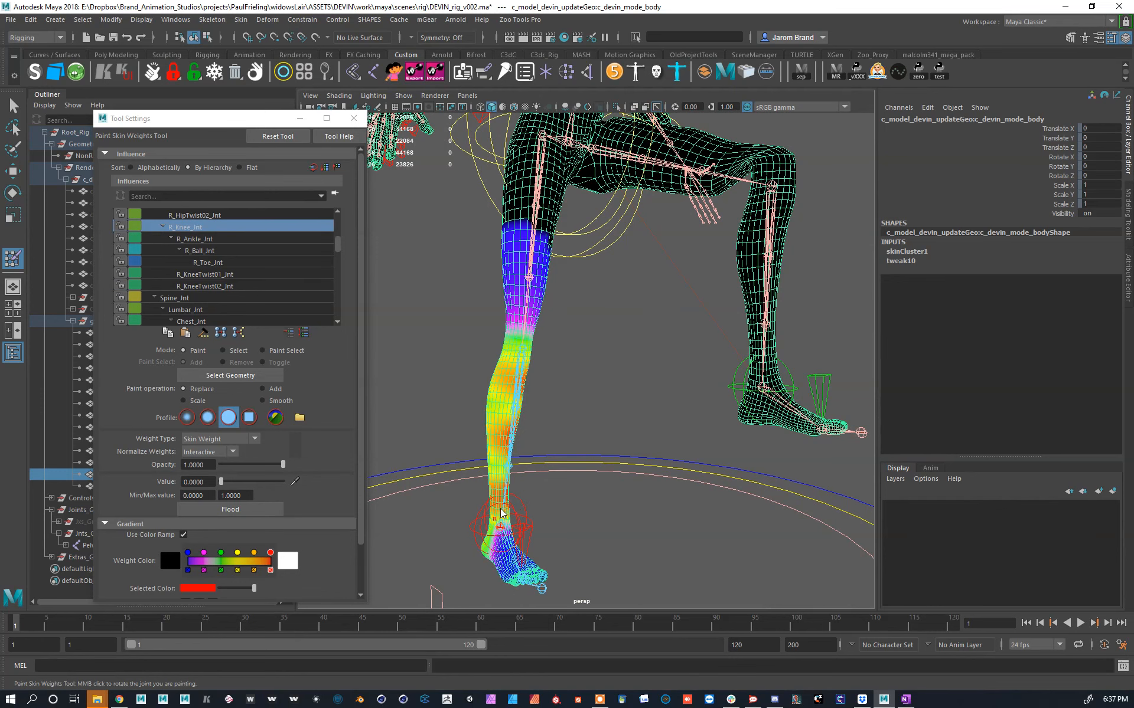
{"action": "scroll", "coordinate": [519, 536], "scroll_direction": "up", "scroll_amount": 5}
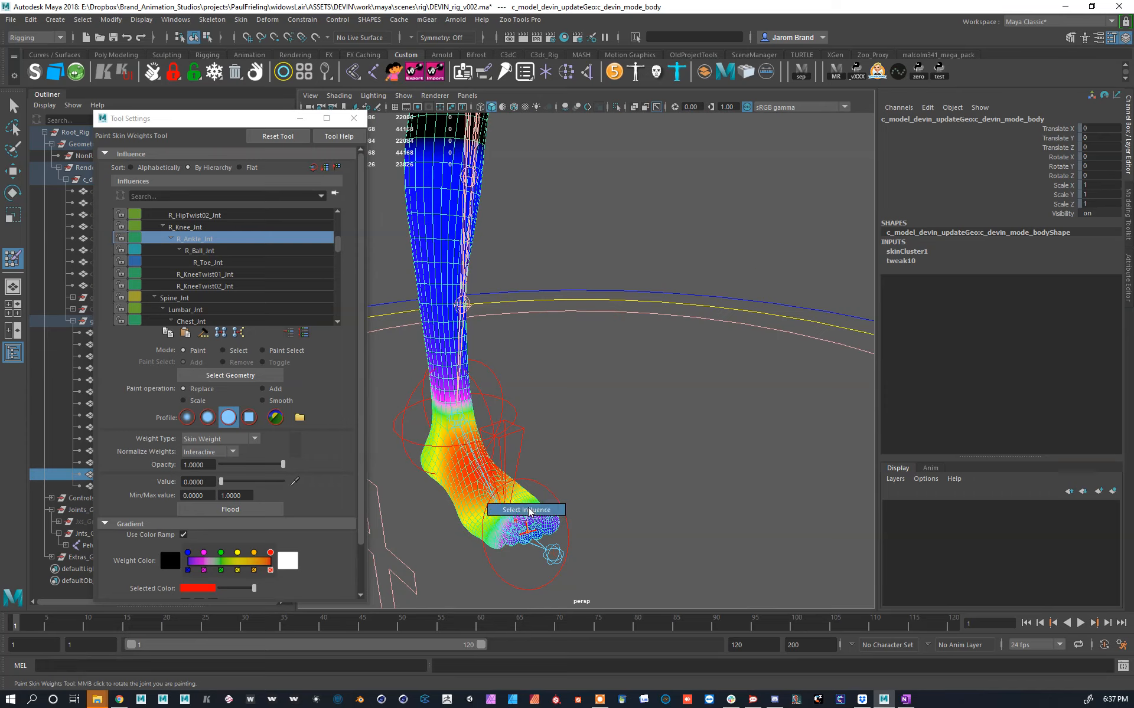
{"action": "right_click", "coordinate": [527, 514]}
{"action": "scroll", "coordinate": [527, 513], "scroll_direction": "down", "scroll_amount": 5}
{"action": "mouse_move", "coordinate": [588, 446]}
{"action": "left_mouse_down", "text": "alt"}
{"action": "mouse_move", "coordinate": [514, 461]}
{"action": "mouse_move", "coordinate": [615, 418]}
{"action": "mouse_move", "coordinate": [529, 438]}
{"action": "mouse_move", "coordinate": [454, 544]}
{"action": "left_mouse_up", "text": "alt"}
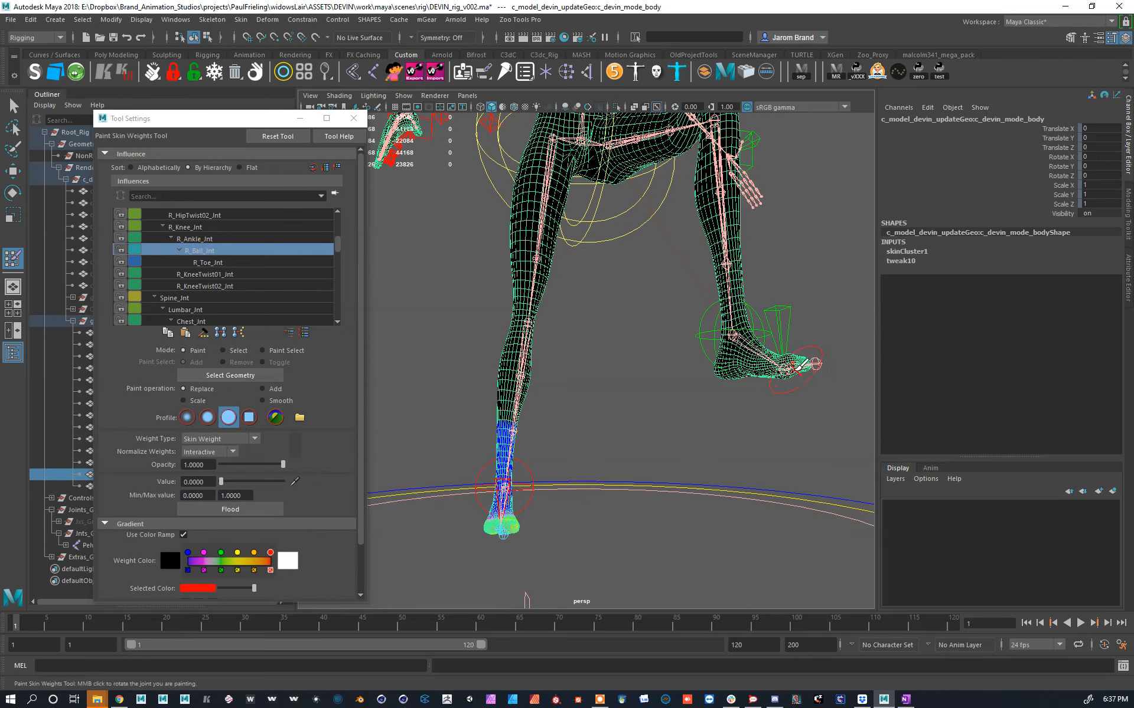
Step: Examine the weight spread of the left foot and lower-leg influences, including L_Ankle_Jnt and L_KneeTwist01_Jnt
{"action": "right_click", "coordinate": [801, 367]}
{"action": "right_click", "coordinate": [754, 302]}
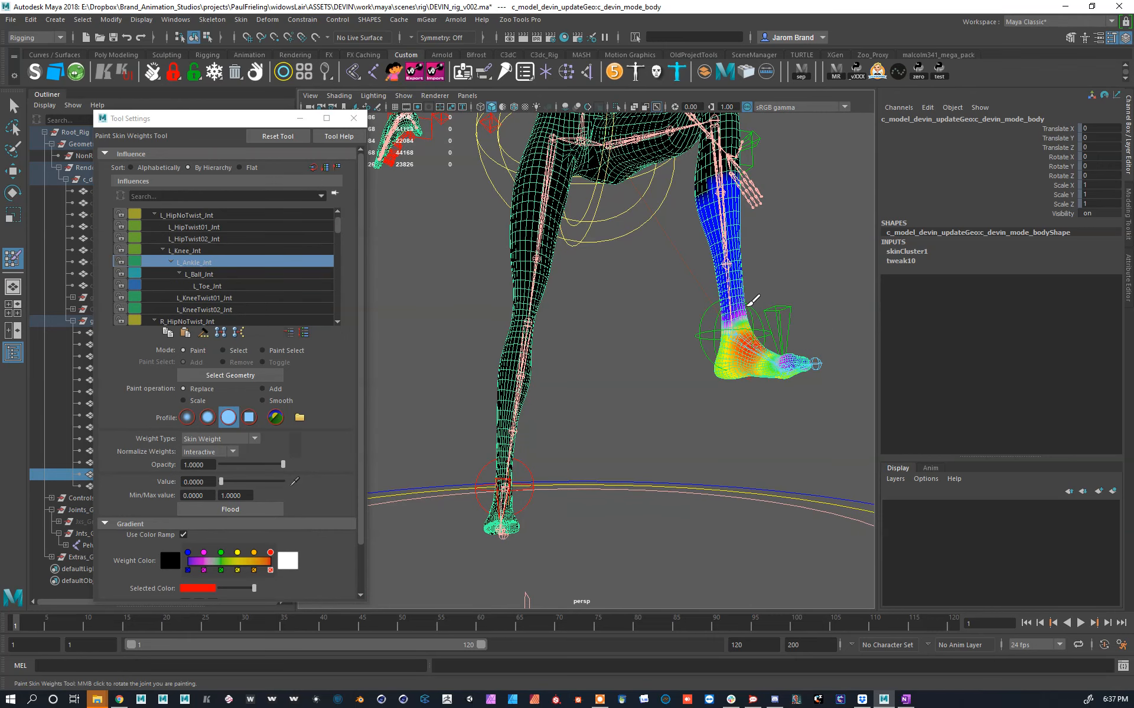
{"action": "right_click", "coordinate": [714, 183]}
{"action": "mouse_move", "coordinate": [714, 183]}
{"action": "left_mouse_down", "text": "alt"}
{"action": "mouse_move", "coordinate": [663, 423]}
{"action": "mouse_move", "coordinate": [617, 408]}
{"action": "mouse_move", "coordinate": [726, 428]}
{"action": "mouse_move", "coordinate": [688, 377]}
{"action": "mouse_move", "coordinate": [771, 375]}
{"action": "mouse_move", "coordinate": [740, 374]}
{"action": "mouse_move", "coordinate": [771, 303]}
{"action": "mouse_move", "coordinate": [757, 386]}
{"action": "mouse_move", "coordinate": [779, 450]}
{"action": "left_mouse_up", "text": "alt"}
{"action": "right_click", "coordinate": [678, 364]}
{"action": "right_click", "coordinate": [759, 273]}
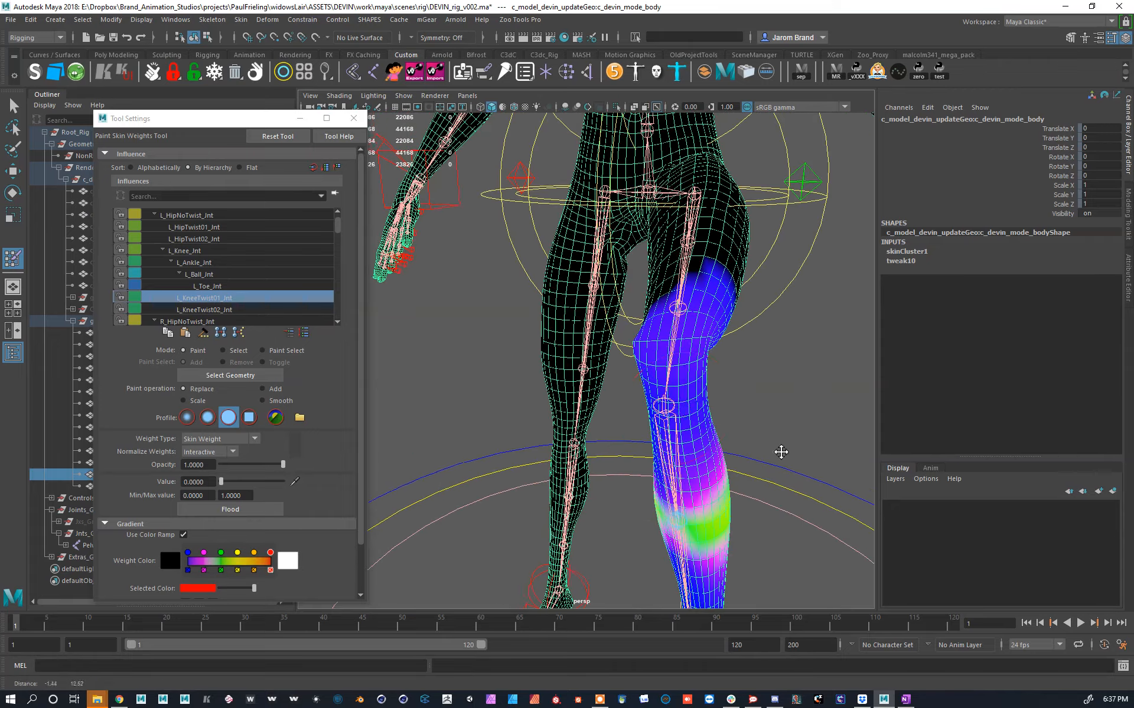
Step: Switch to L_HipTwist02_Jnt and paint its stray weights to 0 on the inner right thigh
{"action": "right_click", "coordinate": [671, 405]}
{"action": "mouse_move", "coordinate": [671, 405]}
{"action": "left_mouse_down", "text": "alt"}
{"action": "mouse_move", "coordinate": [578, 398]}
{"action": "mouse_move", "coordinate": [681, 391]}
{"action": "left_mouse_up", "text": "alt"}
{"action": "right_click", "coordinate": [685, 378]}
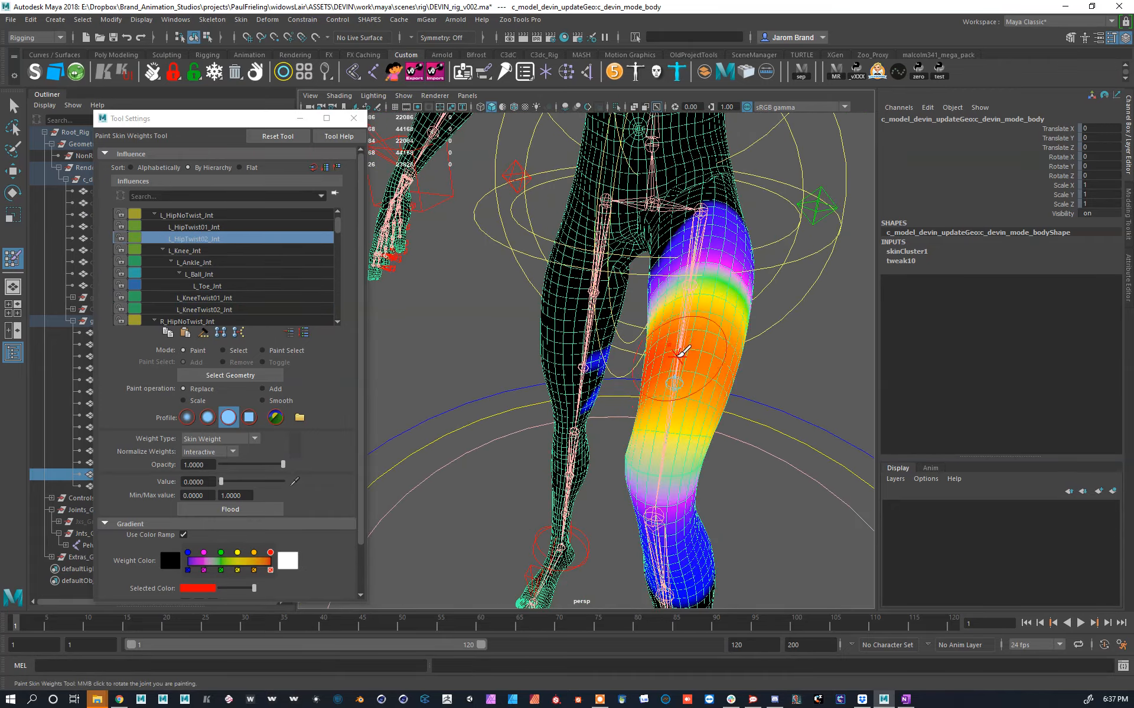
{"action": "mouse_move", "coordinate": [568, 368]}
{"action": "left_mouse_down", "text": "alt"}
{"action": "mouse_move", "coordinate": [576, 355]}
{"action": "mouse_move", "coordinate": [653, 413]}
{"action": "mouse_move", "coordinate": [587, 452]}
{"action": "left_mouse_up", "text": "alt"}
{"action": "right_click_drag", "start_coordinate": [630, 363], "coordinate": [633, 346]}
{"action": "left_click_drag", "start_coordinate": [635, 349], "coordinate": [688, 354], "text": "alt"}
Step: Switch to L_HipNoTwist_Jnt and paint its weights to 0 along the lower right thigh
{"action": "right_click", "coordinate": [723, 302]}
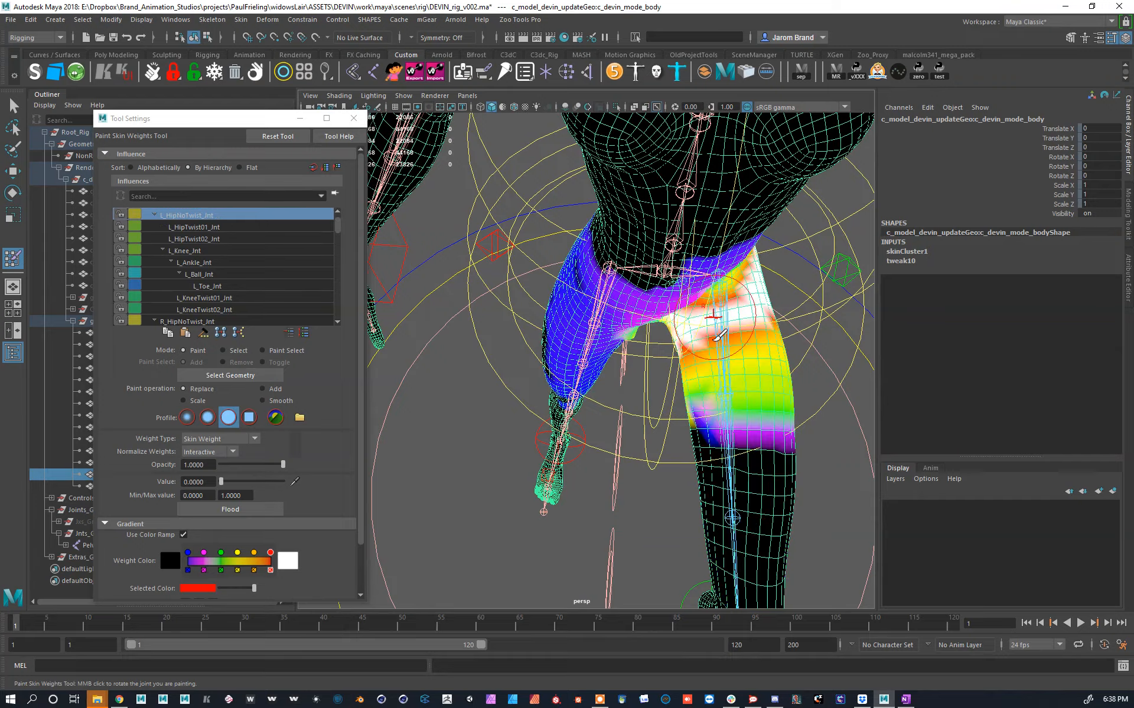
{"action": "mouse_move", "coordinate": [723, 302]}
{"action": "left_mouse_down", "text": "alt"}
{"action": "mouse_move", "coordinate": [637, 578]}
{"action": "mouse_move", "coordinate": [611, 590]}
{"action": "left_mouse_up", "text": "alt"}
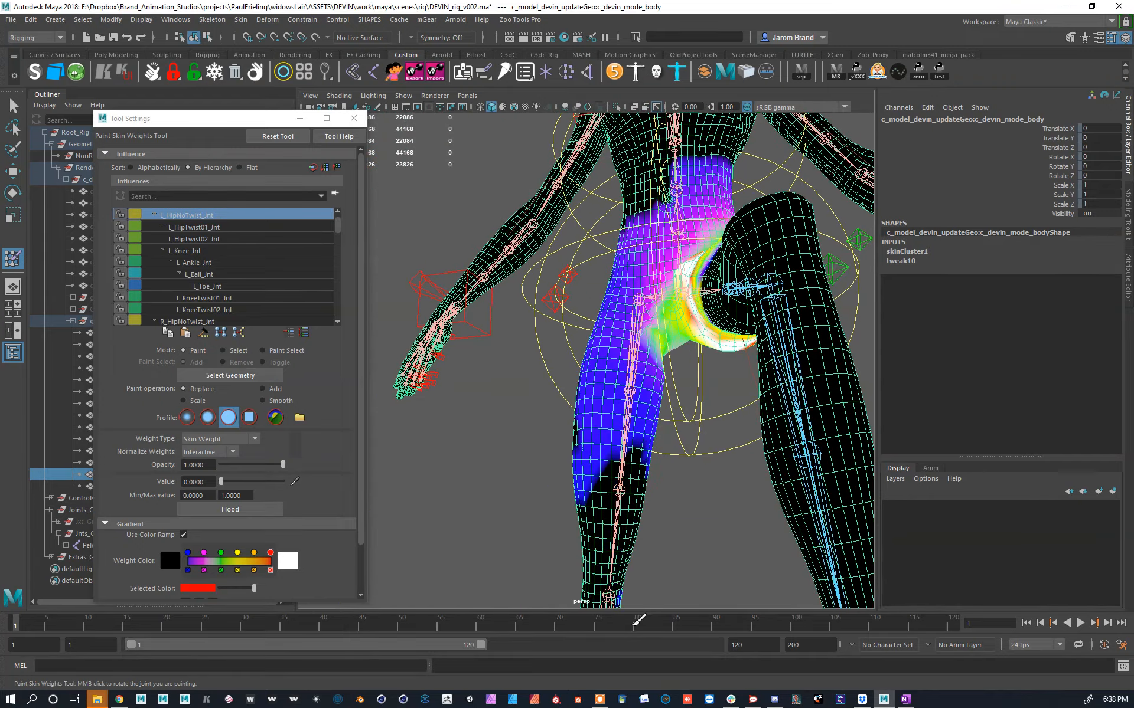
{"action": "middle_click_drag", "start_coordinate": [621, 501], "coordinate": [636, 375], "text": "alt"}
{"action": "mouse_move", "coordinate": [626, 348]}
{"action": "left_mouse_down"}
{"action": "mouse_move", "coordinate": [671, 314]}
{"action": "mouse_move", "coordinate": [654, 258]}
{"action": "mouse_move", "coordinate": [614, 212]}
{"action": "mouse_move", "coordinate": [605, 242]}
{"action": "left_mouse_up"}
{"action": "middle_click_drag", "start_coordinate": [605, 242], "coordinate": [611, 372], "text": "alt"}
{"action": "mouse_move", "coordinate": [620, 413]}
{"action": "left_mouse_down", "text": "alt"}
{"action": "mouse_move", "coordinate": [825, 430]}
{"action": "mouse_move", "coordinate": [491, 519]}
{"action": "mouse_move", "coordinate": [619, 402]}
{"action": "left_mouse_up", "text": "alt"}
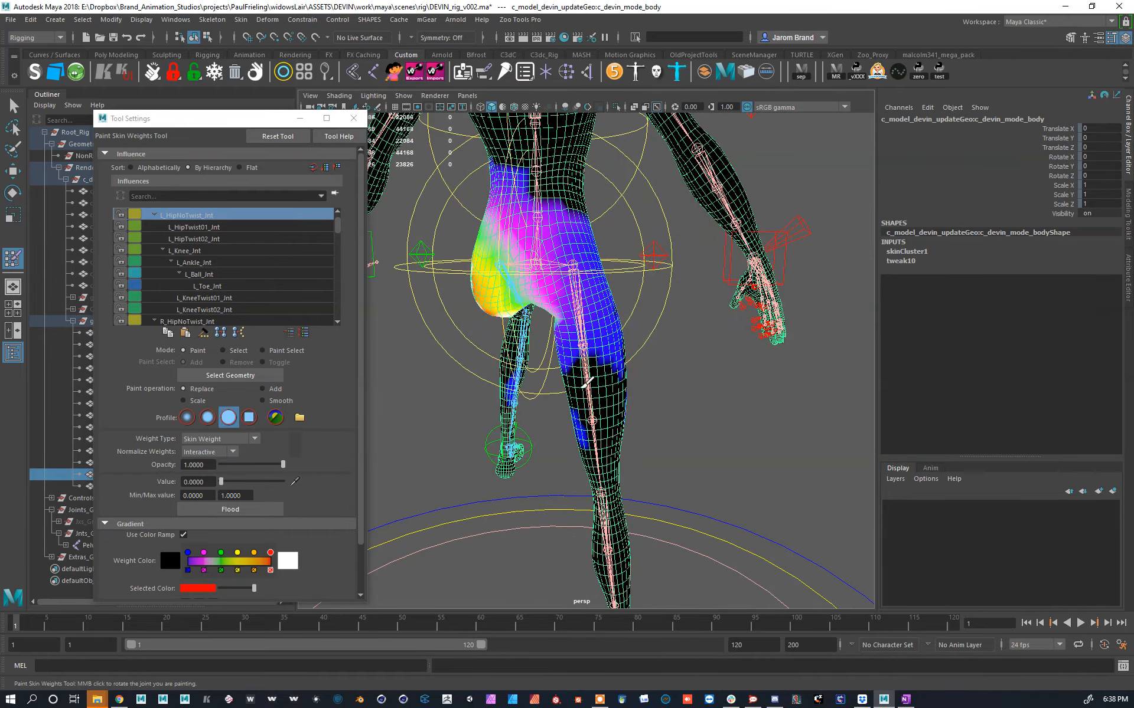
{"action": "scroll", "coordinate": [645, 353], "scroll_direction": "down", "scroll_amount": 5}
{"action": "scroll", "coordinate": [655, 421], "scroll_direction": "up", "scroll_amount": 3}
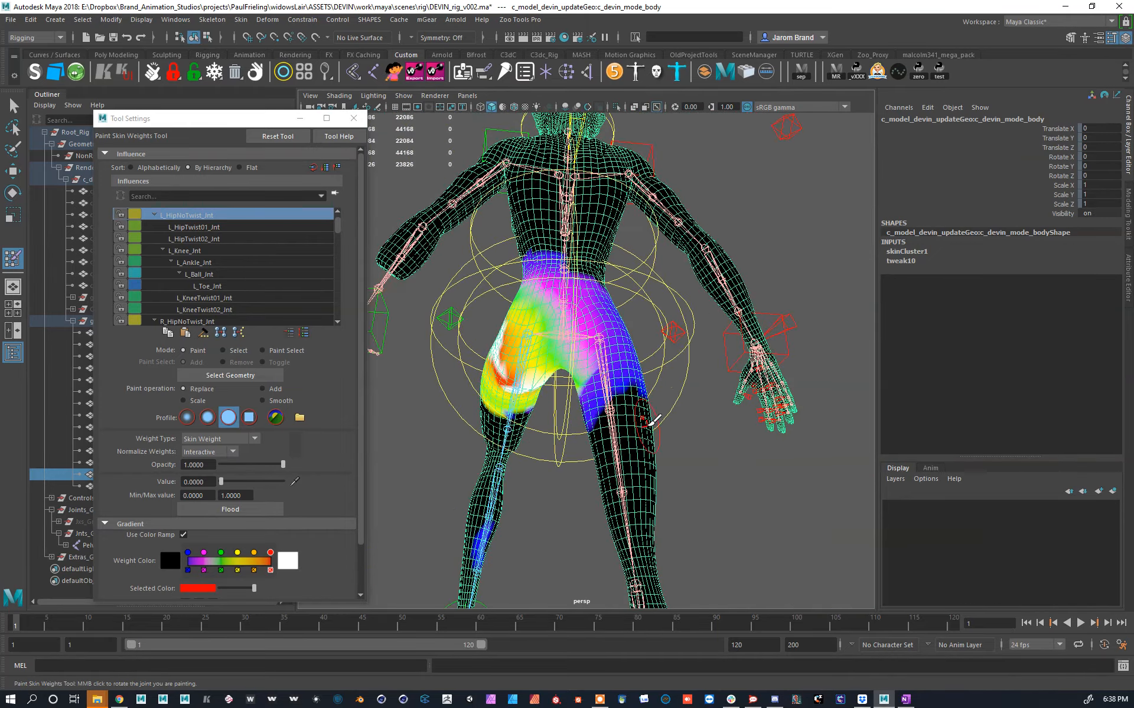
Step: Paint L_HipNoTwist_Jnt's weights to 0 on the right buttock and the back of the upper right thigh
{"action": "left_click_drag", "start_coordinate": [591, 361], "coordinate": [496, 311]}
{"action": "key", "text": "ctrl+z"}
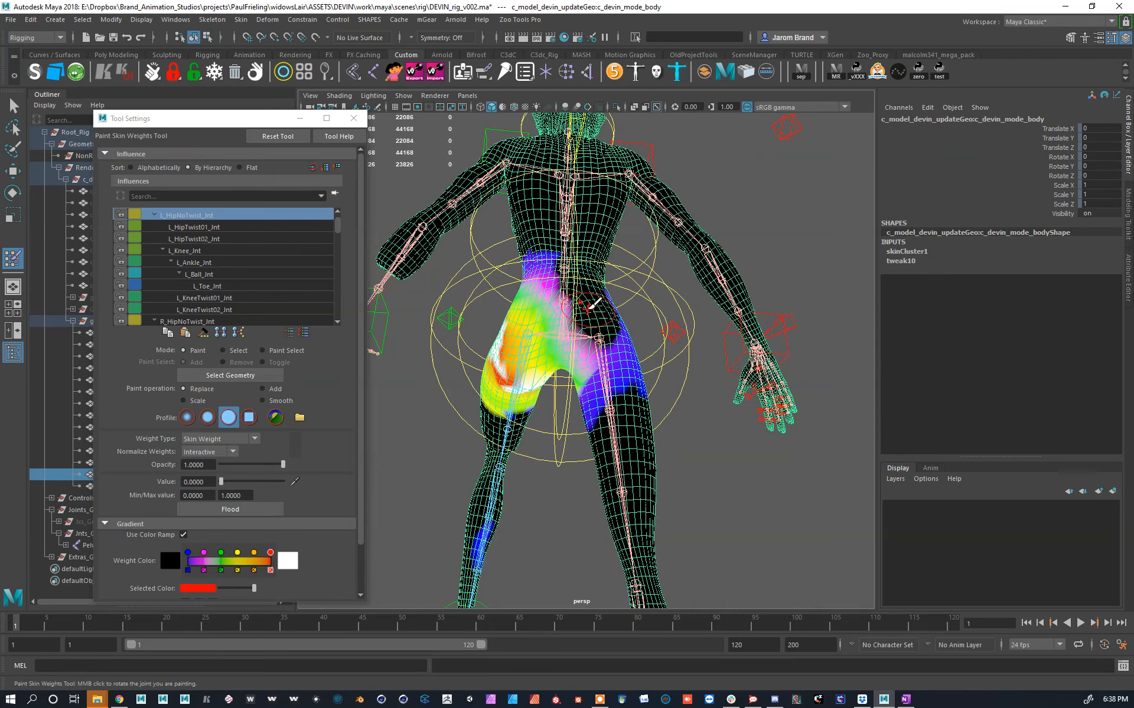
{"action": "scroll", "coordinate": [594, 304], "scroll_direction": "up", "scroll_amount": 3}
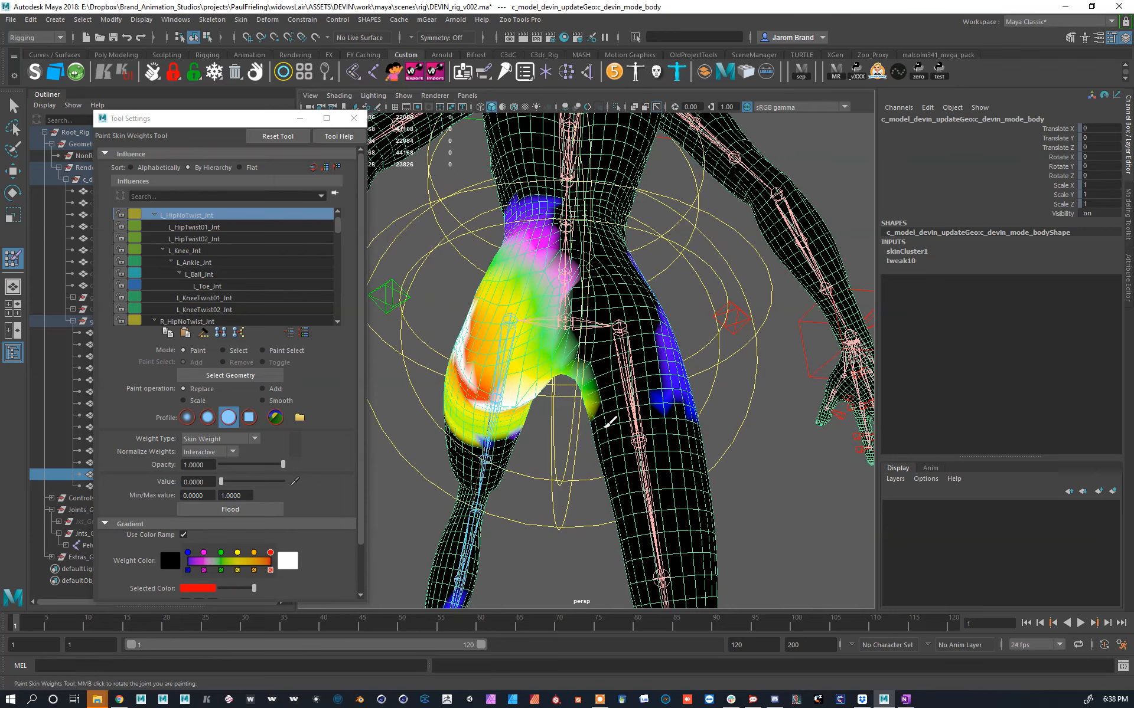
Step: Paint L_HipNoTwist_Jnt's weights to 0 across the abdomen, front pelvis and right hip
{"action": "mouse_move", "coordinate": [650, 306]}
{"action": "left_mouse_down", "text": "alt"}
{"action": "mouse_move", "coordinate": [636, 403]}
{"action": "mouse_move", "coordinate": [578, 345]}
{"action": "left_mouse_up", "text": "alt"}
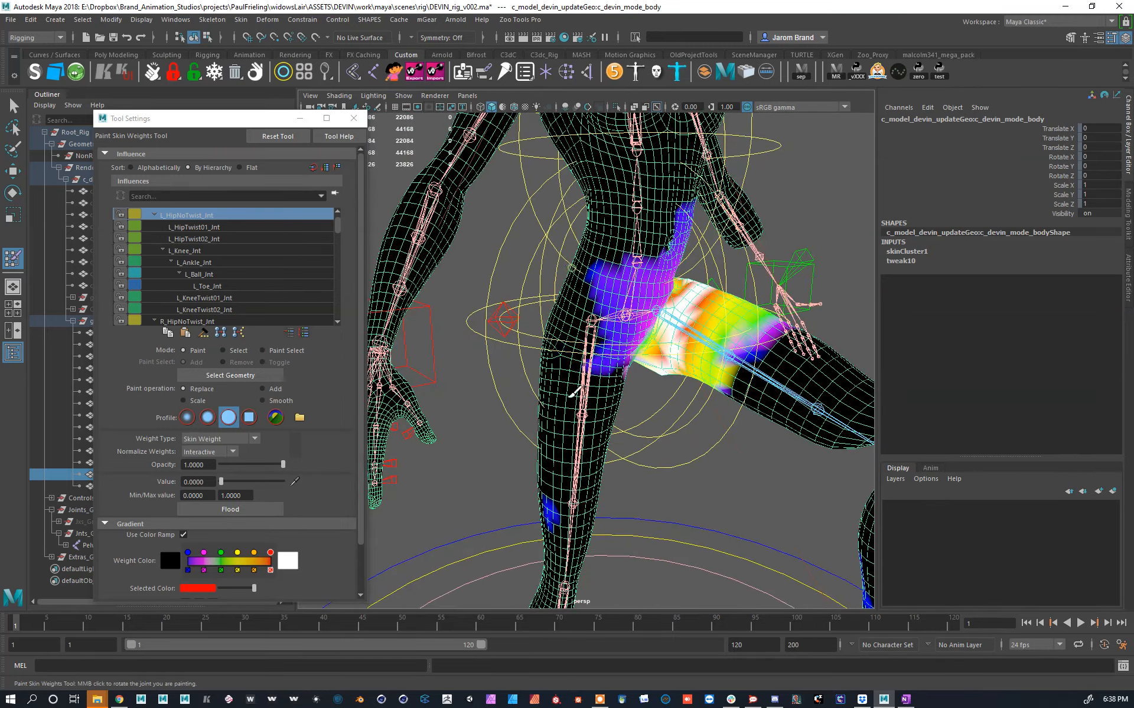
{"action": "left_click_drag", "start_coordinate": [553, 524], "coordinate": [567, 372], "text": "alt"}
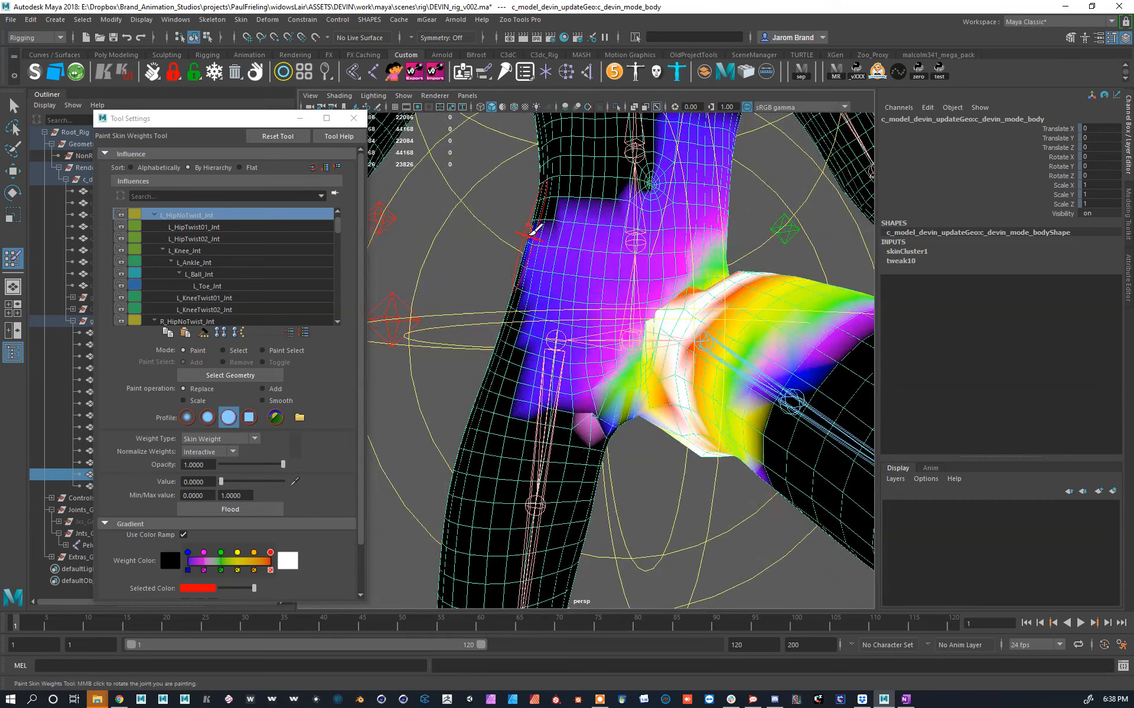
{"action": "left_click_drag", "start_coordinate": [628, 152], "coordinate": [622, 288], "text": "alt"}
{"action": "mouse_move", "coordinate": [700, 327]}
{"action": "left_mouse_down", "text": "alt"}
{"action": "mouse_move", "coordinate": [504, 337]}
{"action": "mouse_move", "coordinate": [762, 306]}
{"action": "mouse_move", "coordinate": [663, 334]}
{"action": "left_mouse_up", "text": "alt"}
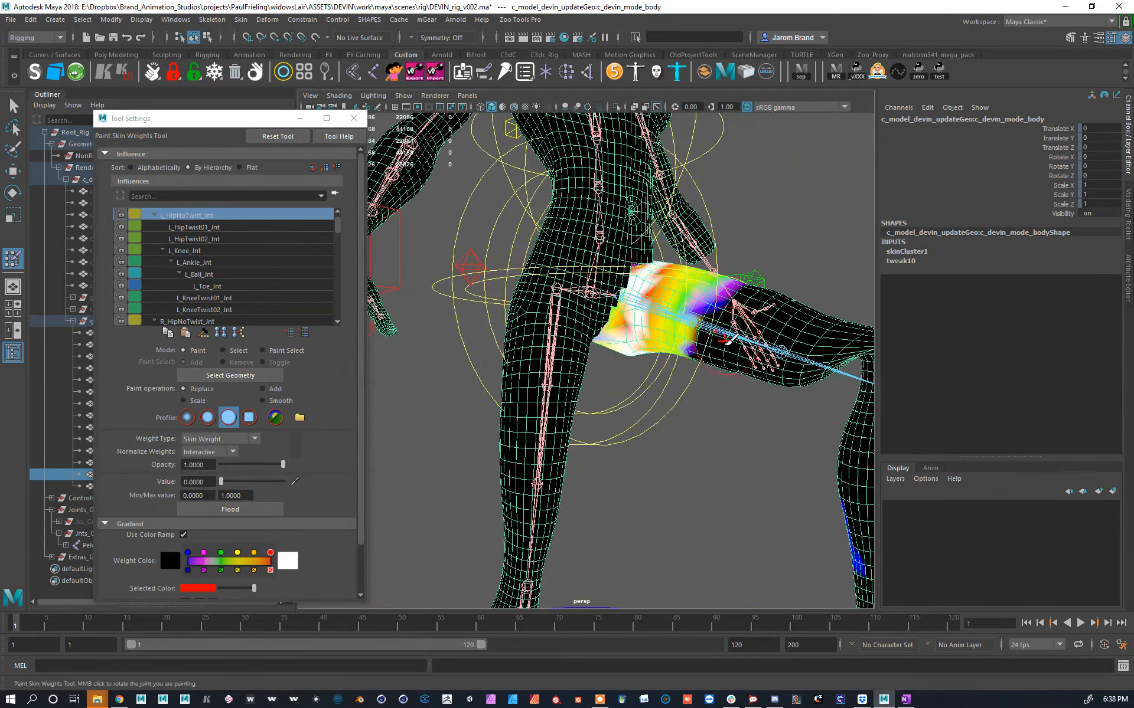
Step: Switch the painted influence to L_HipTwist02_Jnt and examine its weights around the left knee and shin
{"action": "scroll", "coordinate": [663, 334], "scroll_direction": "up", "scroll_amount": 3}
{"action": "right_click_drag", "start_coordinate": [684, 339], "coordinate": [687, 297]}
{"action": "mouse_move", "coordinate": [707, 326]}
{"action": "left_mouse_down", "text": "alt"}
{"action": "mouse_move", "coordinate": [673, 298]}
{"action": "mouse_move", "coordinate": [732, 297]}
{"action": "left_mouse_up", "text": "alt"}
{"action": "scroll", "coordinate": [732, 295], "scroll_direction": "up", "scroll_amount": 3}
{"action": "middle_click_drag", "start_coordinate": [732, 295], "coordinate": [659, 306], "text": "alt"}
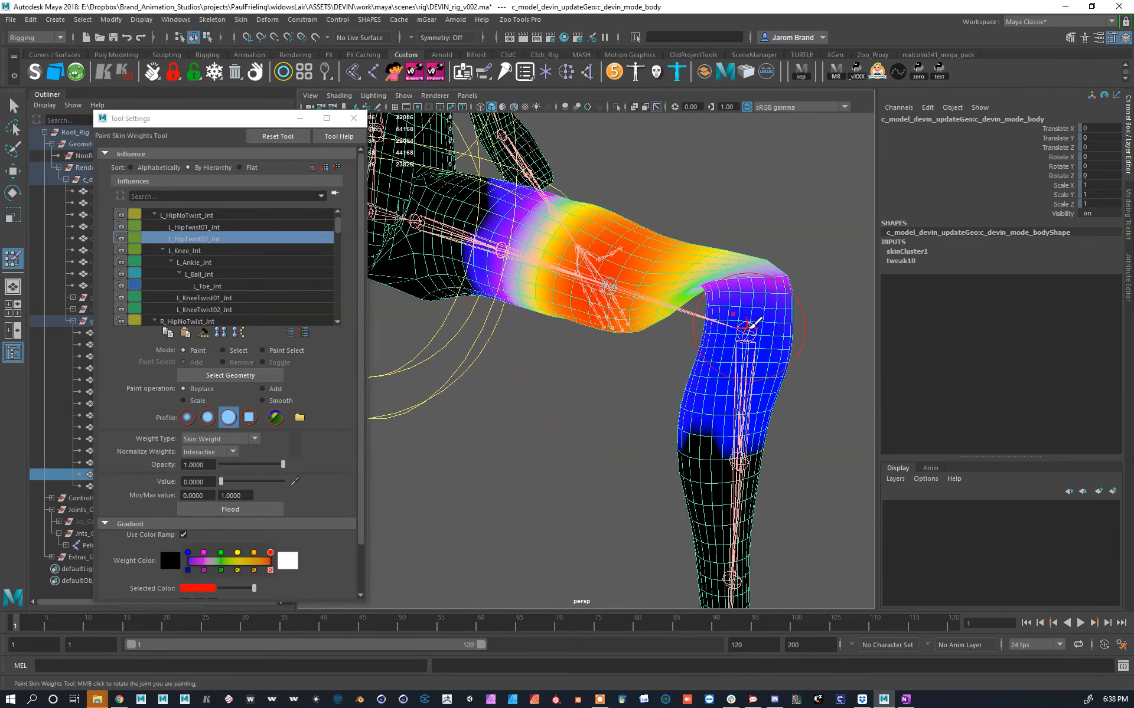
Step: Select the left foot control along with the body mesh and make L_Knee_Jnt the painted influence
{"action": "right_click_drag", "start_coordinate": [764, 277], "coordinate": [734, 263]}
{"action": "mouse_move", "coordinate": [734, 263]}
{"action": "left_mouse_down"}
{"action": "mouse_move", "coordinate": [685, 296]}
{"action": "mouse_move", "coordinate": [617, 266]}
{"action": "mouse_move", "coordinate": [608, 310]}
{"action": "mouse_move", "coordinate": [626, 204]}
{"action": "mouse_move", "coordinate": [650, 254]}
{"action": "mouse_move", "coordinate": [601, 247]}
{"action": "mouse_move", "coordinate": [576, 267]}
{"action": "mouse_move", "coordinate": [679, 245]}
{"action": "mouse_move", "coordinate": [679, 331]}
{"action": "mouse_move", "coordinate": [640, 425]}
{"action": "mouse_move", "coordinate": [662, 434]}
{"action": "left_mouse_up"}
{"action": "key", "text": "w"}
{"action": "left_click_drag", "start_coordinate": [662, 434], "coordinate": [686, 554], "text": "alt"}
{"action": "right_click", "coordinate": [668, 364]}
{"action": "left_click", "coordinate": [594, 347]}
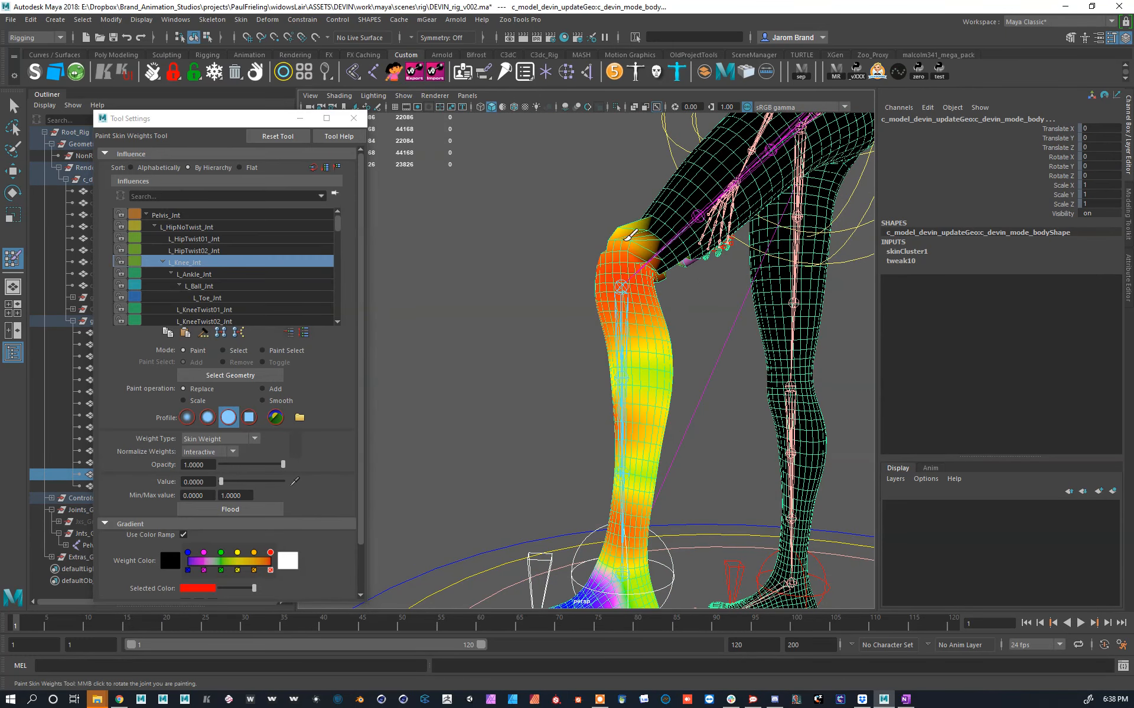
Step: Paint L_Knee_Jnt's weights to 0 on the left thigh just above the knee
{"action": "mouse_move", "coordinate": [594, 246]}
{"action": "left_mouse_down", "text": "alt"}
{"action": "mouse_move", "coordinate": [797, 266]}
{"action": "mouse_move", "coordinate": [732, 439]}
{"action": "mouse_move", "coordinate": [714, 422]}
{"action": "left_mouse_up", "text": "alt"}
{"action": "mouse_move", "coordinate": [706, 295]}
{"action": "left_mouse_down"}
{"action": "mouse_move", "coordinate": [611, 275]}
{"action": "mouse_move", "coordinate": [594, 299]}
{"action": "left_mouse_up"}
{"action": "left_click_drag", "start_coordinate": [629, 289], "coordinate": [768, 284], "text": "alt"}
{"action": "left_click_drag", "start_coordinate": [527, 312], "coordinate": [577, 311], "text": "alt"}
Step: Resize the brush and paint L_Knee_Jnt's weights to 0 on the left foot, ankle and lower shin
{"action": "key", "text": "b"}
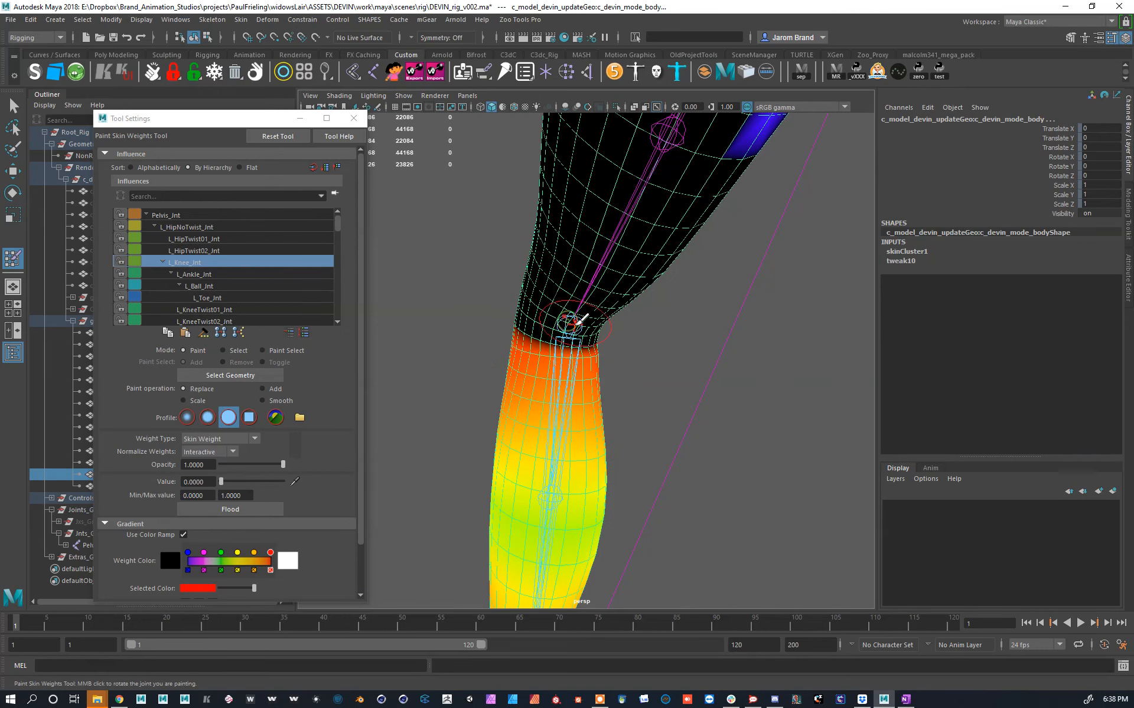
{"action": "scroll", "coordinate": [581, 319], "scroll_direction": "down", "scroll_amount": 5}
{"action": "mouse_move", "coordinate": [577, 337]}
{"action": "left_mouse_down", "text": "alt"}
{"action": "mouse_move", "coordinate": [622, 422]}
{"action": "mouse_move", "coordinate": [648, 380]}
{"action": "mouse_move", "coordinate": [553, 462]}
{"action": "mouse_move", "coordinate": [532, 506]}
{"action": "left_mouse_up", "text": "alt"}
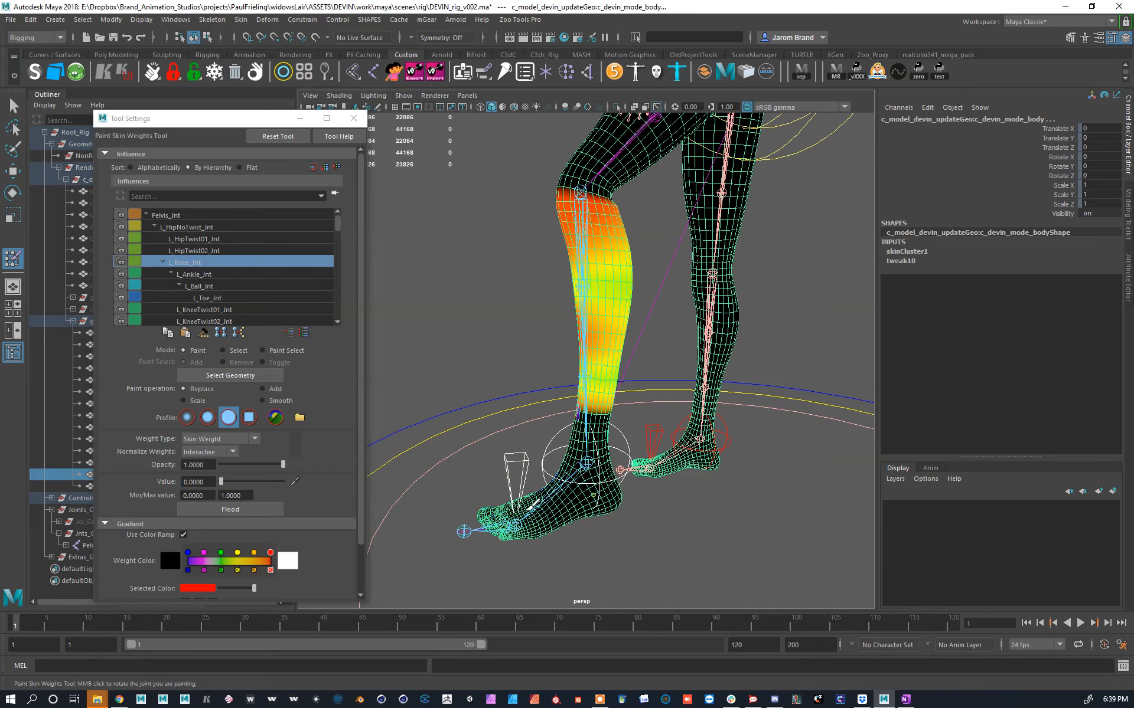
{"action": "mouse_move", "coordinate": [614, 442]}
{"action": "left_mouse_down", "text": "alt"}
{"action": "mouse_move", "coordinate": [656, 473]}
{"action": "mouse_move", "coordinate": [663, 531]}
{"action": "mouse_move", "coordinate": [718, 509]}
{"action": "mouse_move", "coordinate": [641, 460]}
{"action": "mouse_move", "coordinate": [599, 496]}
{"action": "mouse_move", "coordinate": [571, 497]}
{"action": "left_mouse_up", "text": "alt"}
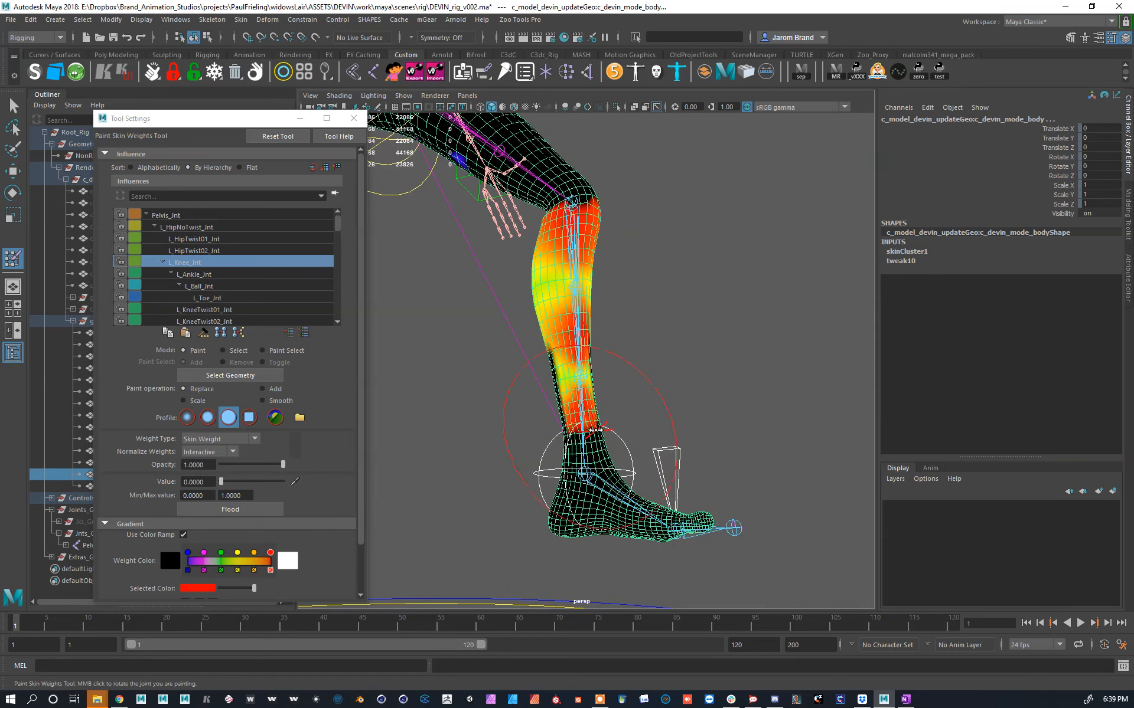
{"action": "mouse_move", "coordinate": [625, 369]}
{"action": "left_mouse_down", "text": "alt"}
{"action": "mouse_move", "coordinate": [598, 405]}
{"action": "mouse_move", "coordinate": [605, 384]}
{"action": "mouse_move", "coordinate": [532, 378]}
{"action": "mouse_move", "coordinate": [629, 455]}
{"action": "left_mouse_up", "text": "alt"}
{"action": "mouse_move", "coordinate": [558, 356]}
{"action": "left_mouse_down", "text": "alt"}
{"action": "mouse_move", "coordinate": [602, 372]}
{"action": "mouse_move", "coordinate": [540, 350]}
{"action": "mouse_move", "coordinate": [763, 397]}
{"action": "mouse_move", "coordinate": [582, 372]}
{"action": "mouse_move", "coordinate": [637, 360]}
{"action": "mouse_move", "coordinate": [703, 413]}
{"action": "mouse_move", "coordinate": [596, 283]}
{"action": "mouse_move", "coordinate": [674, 359]}
{"action": "left_mouse_up", "text": "alt"}
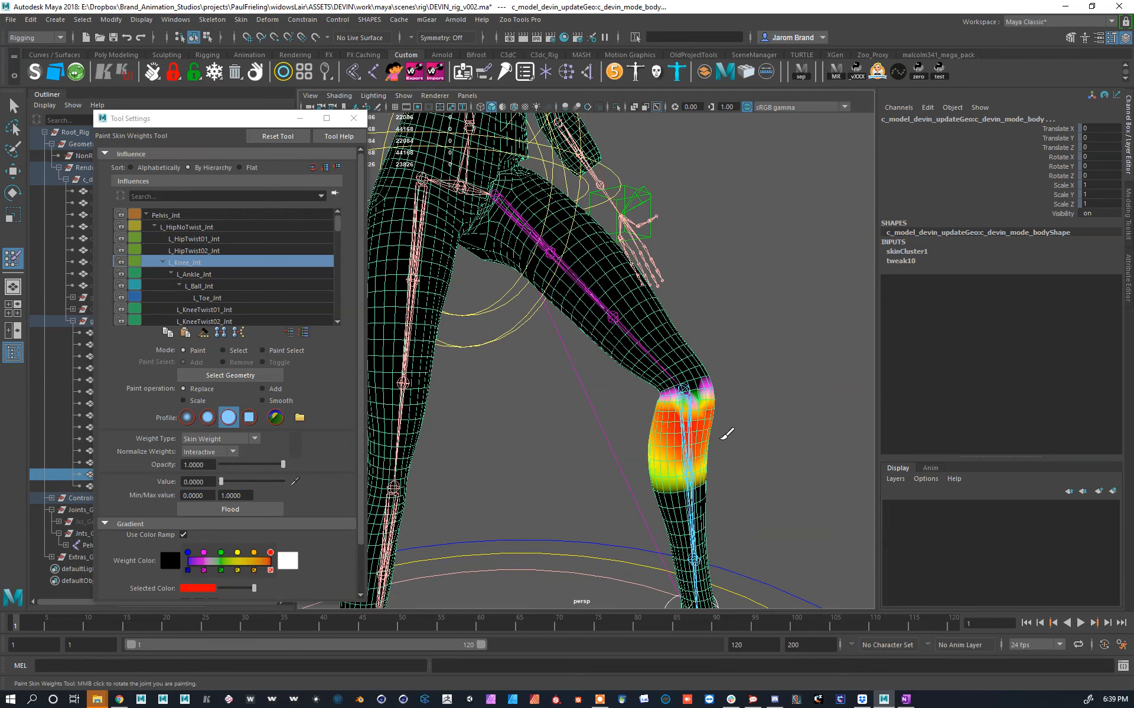
Step: Make L_KneeTwist01_Jnt the painted influence and paint its weights to 0 on the left thigh above the knee
{"action": "right_click_drag", "start_coordinate": [693, 429], "coordinate": [709, 339]}
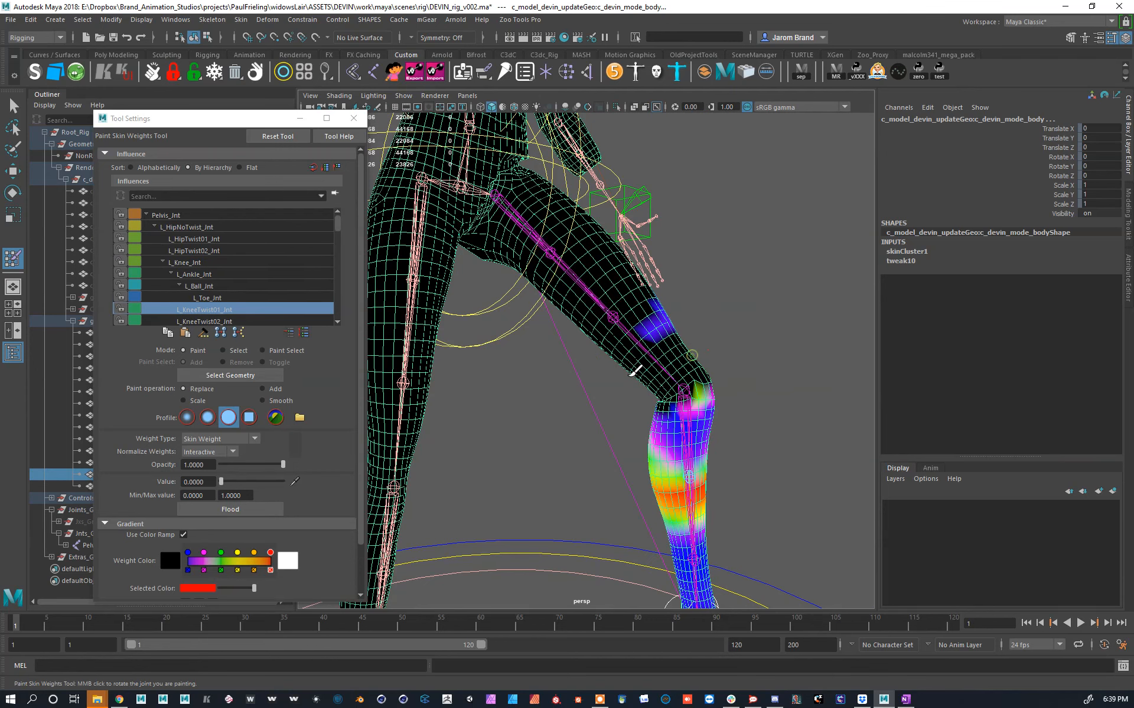
{"action": "left_click_drag", "start_coordinate": [644, 322], "coordinate": [444, 321], "text": "alt"}
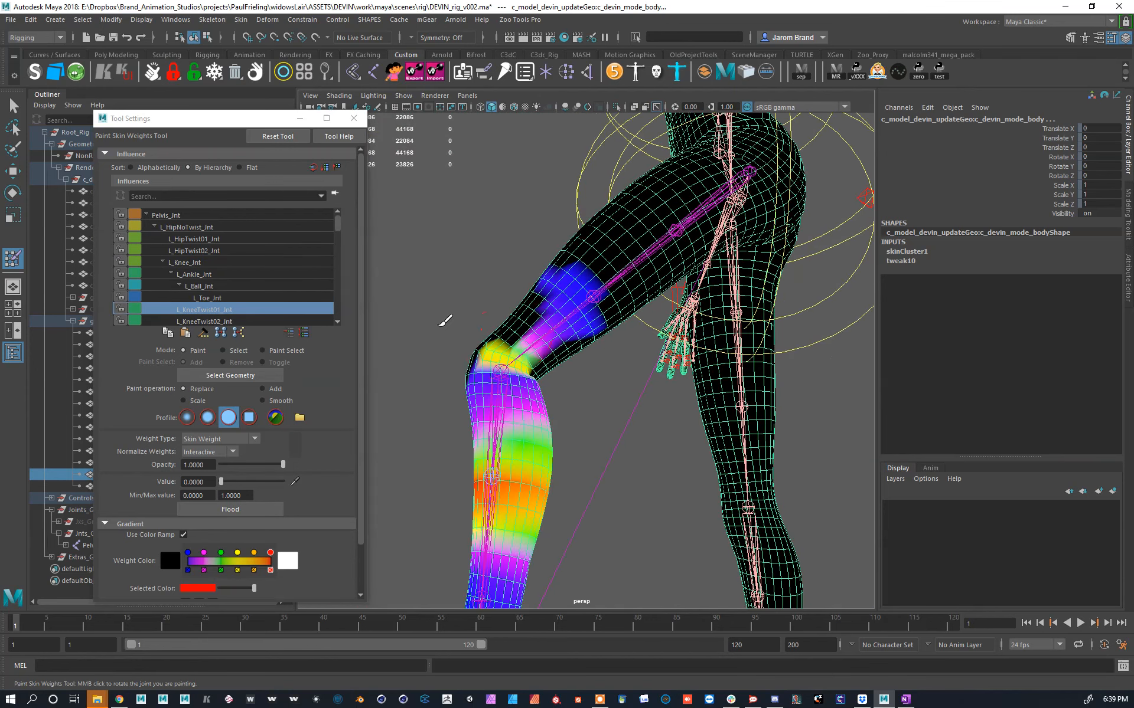
{"action": "mouse_move", "coordinate": [523, 284]}
{"action": "left_mouse_down", "text": "alt"}
{"action": "mouse_move", "coordinate": [405, 303]}
{"action": "mouse_move", "coordinate": [562, 392]}
{"action": "mouse_move", "coordinate": [726, 450]}
{"action": "left_mouse_up", "text": "alt"}
{"action": "left_click_drag", "start_coordinate": [709, 515], "coordinate": [684, 384], "text": "alt"}
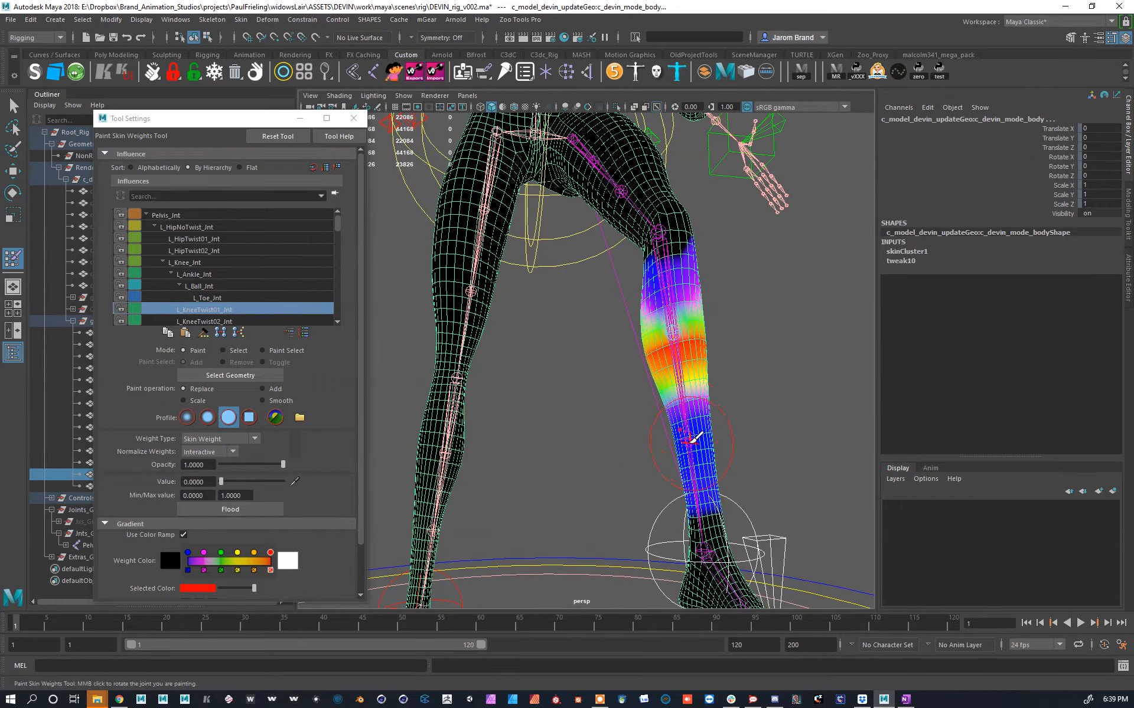
Step: Switch the painted influence to L_KneeTwist02_Jnt and paint its weights to 0 around the left knee and upper shin
{"action": "right_click_drag", "start_coordinate": [690, 442], "coordinate": [688, 399]}
{"action": "left_click_drag", "start_coordinate": [692, 401], "coordinate": [679, 438], "text": "alt"}
{"action": "mouse_move", "coordinate": [692, 266]}
{"action": "left_mouse_down"}
{"action": "mouse_move", "coordinate": [644, 254]}
{"action": "mouse_move", "coordinate": [702, 362]}
{"action": "left_mouse_up"}
{"action": "left_click_drag", "start_coordinate": [736, 311], "coordinate": [505, 295], "text": "alt"}
{"action": "mouse_move", "coordinate": [466, 310]}
{"action": "left_mouse_down"}
{"action": "mouse_move", "coordinate": [511, 337]}
{"action": "mouse_move", "coordinate": [467, 363]}
{"action": "mouse_move", "coordinate": [461, 236]}
{"action": "left_mouse_up"}
{"action": "mouse_move", "coordinate": [531, 272]}
{"action": "left_mouse_down", "text": "alt"}
{"action": "mouse_move", "coordinate": [468, 258]}
{"action": "mouse_move", "coordinate": [362, 261]}
{"action": "mouse_move", "coordinate": [513, 307]}
{"action": "left_mouse_up", "text": "alt"}
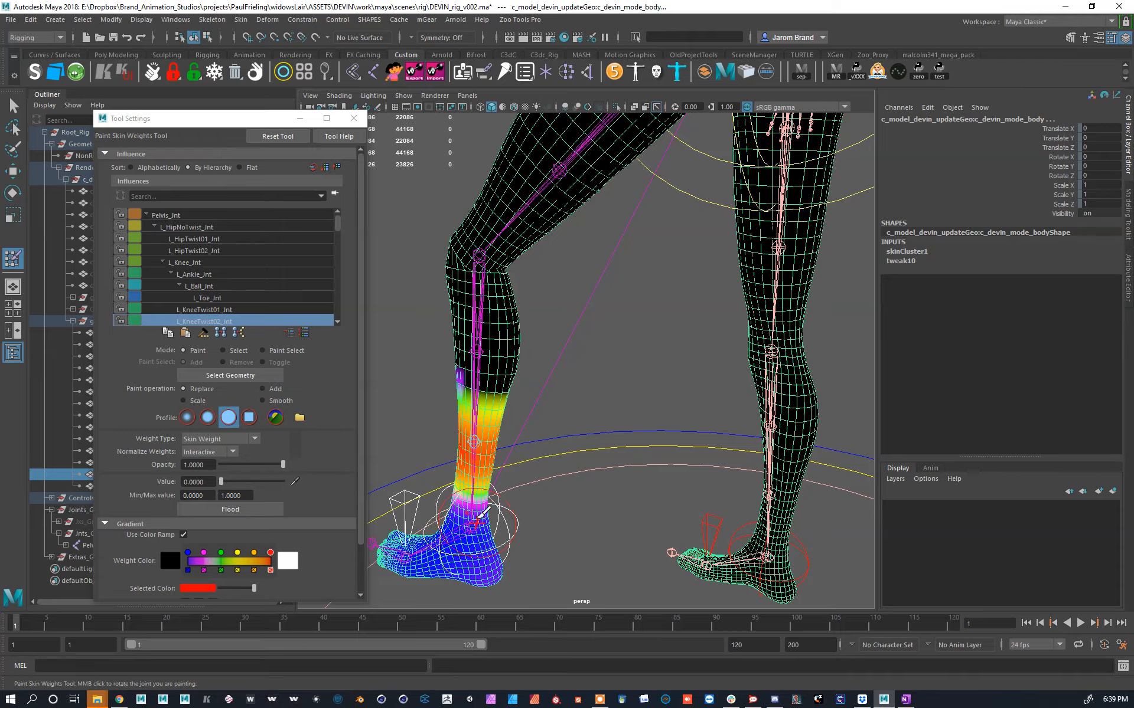
Step: Switch the painted influence to L_Ankle_Jnt and examine its weights over the left leg, hips and torso
{"action": "right_click_drag", "start_coordinate": [477, 528], "coordinate": [481, 458]}
{"action": "left_click_drag", "start_coordinate": [482, 450], "coordinate": [686, 319], "text": "alt"}
{"action": "middle_click_drag", "start_coordinate": [685, 295], "coordinate": [727, 467], "text": "alt"}
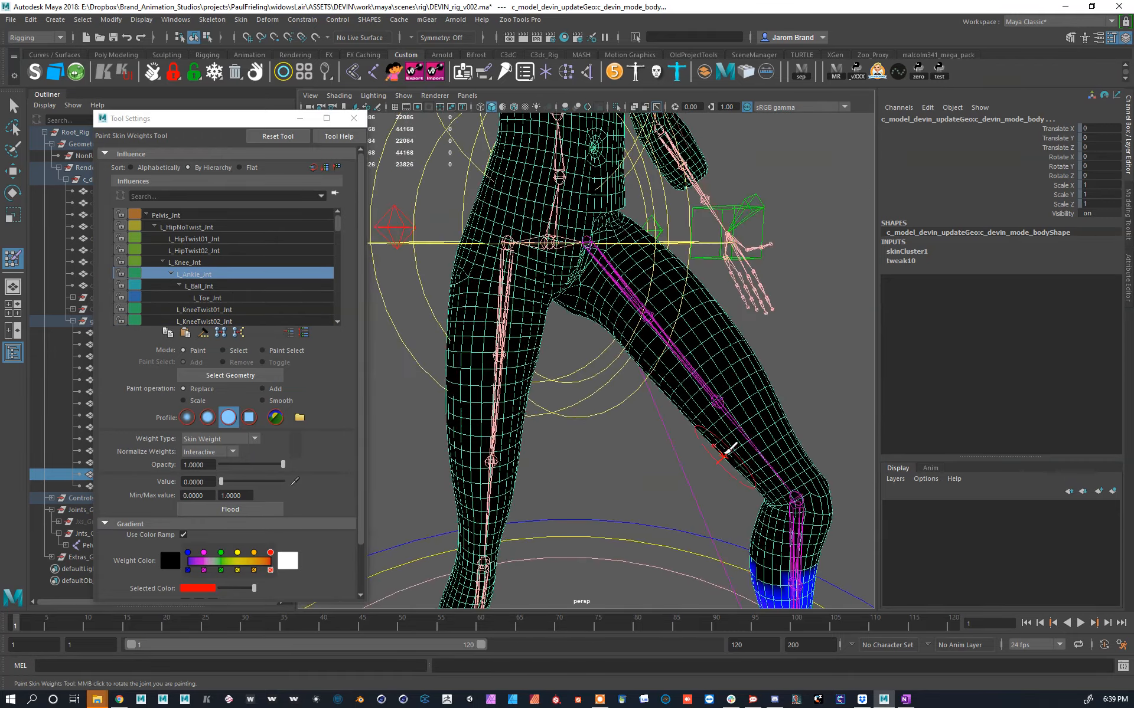
{"action": "left_click_drag", "start_coordinate": [732, 463], "coordinate": [662, 407], "text": "alt"}
{"action": "middle_click_drag", "start_coordinate": [614, 265], "coordinate": [663, 463], "text": "alt"}
{"action": "left_click_drag", "start_coordinate": [665, 461], "coordinate": [602, 428], "text": "alt"}
{"action": "middle_click_drag", "start_coordinate": [717, 397], "coordinate": [608, 412], "text": "alt"}
{"action": "mouse_move", "coordinate": [594, 410]}
{"action": "left_mouse_down", "text": "alt"}
{"action": "mouse_move", "coordinate": [636, 391]}
{"action": "mouse_move", "coordinate": [754, 435]}
{"action": "left_mouse_up", "text": "alt"}
Step: Leave weight painting, start the Smooth Weights tool on the body mesh and set its oversampling to 7
{"action": "key", "text": "w"}
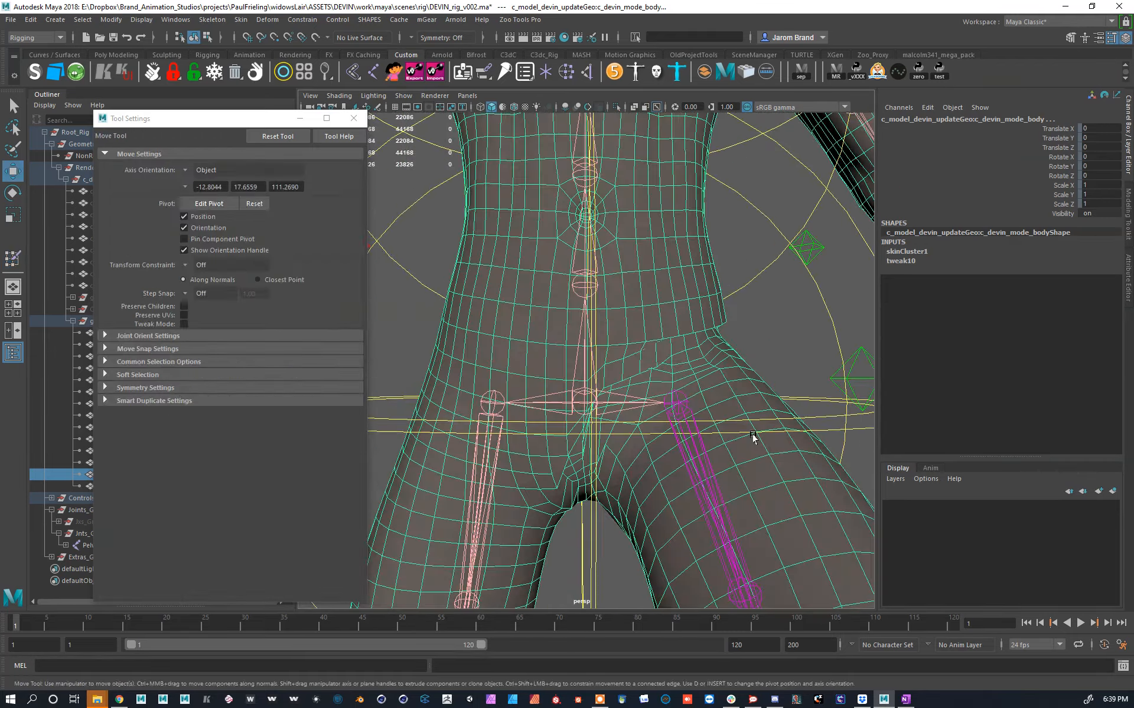
{"action": "left_click", "coordinate": [243, 22]}
{"action": "left_click", "coordinate": [310, 342]}
{"action": "left_click_drag", "start_coordinate": [645, 404], "coordinate": [696, 418], "text": "alt"}
{"action": "middle_click_drag", "start_coordinate": [646, 413], "coordinate": [650, 410]}
{"action": "mouse_move", "coordinate": [650, 413]}
{"action": "left_mouse_down", "text": "alt"}
{"action": "mouse_move", "coordinate": [667, 354]}
{"action": "mouse_move", "coordinate": [604, 360]}
{"action": "left_mouse_up", "text": "alt"}
{"action": "left_click_drag", "start_coordinate": [222, 264], "coordinate": [305, 265]}
Step: Smooth the skin weights around the left hip, buttock and groin with a brush size of 6.789
{"action": "mouse_move", "coordinate": [675, 354]}
{"action": "left_mouse_down", "text": "alt"}
{"action": "mouse_move", "coordinate": [587, 410]}
{"action": "mouse_move", "coordinate": [581, 396]}
{"action": "mouse_move", "coordinate": [513, 375]}
{"action": "mouse_move", "coordinate": [589, 355]}
{"action": "mouse_move", "coordinate": [556, 339]}
{"action": "left_mouse_up", "text": "alt"}
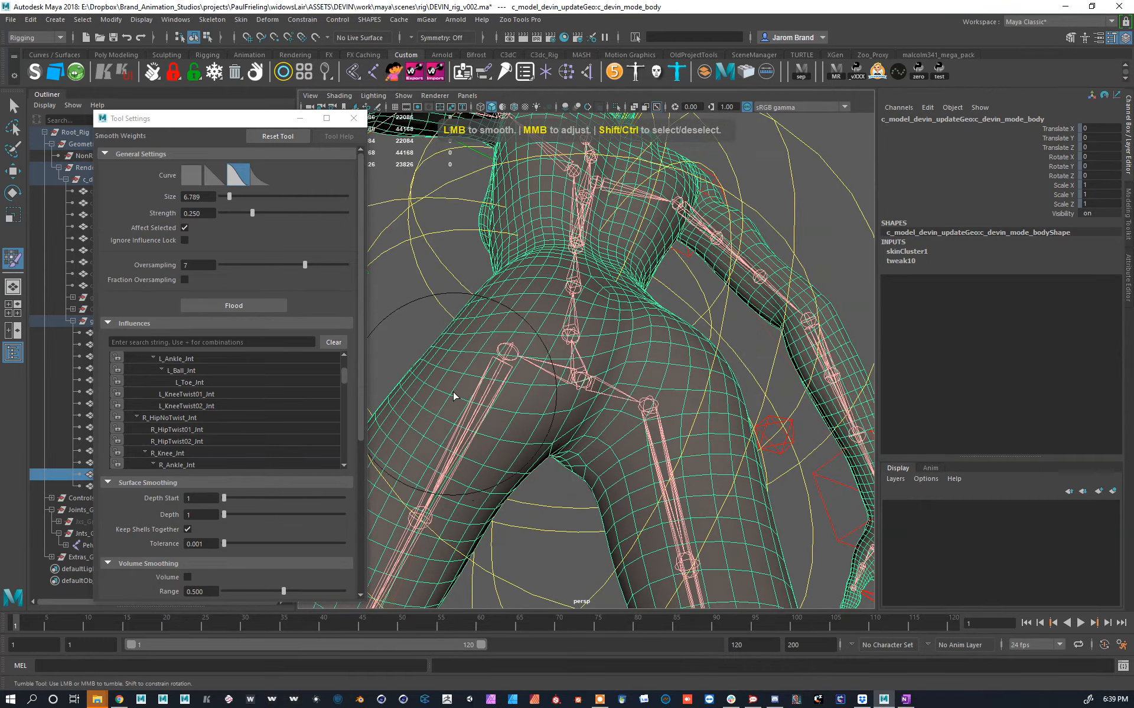
{"action": "mouse_move", "coordinate": [584, 429]}
{"action": "left_mouse_down", "text": "alt"}
{"action": "mouse_move", "coordinate": [530, 331]}
{"action": "mouse_move", "coordinate": [558, 369]}
{"action": "mouse_move", "coordinate": [532, 377]}
{"action": "mouse_move", "coordinate": [556, 344]}
{"action": "mouse_move", "coordinate": [550, 329]}
{"action": "left_mouse_up", "text": "alt"}
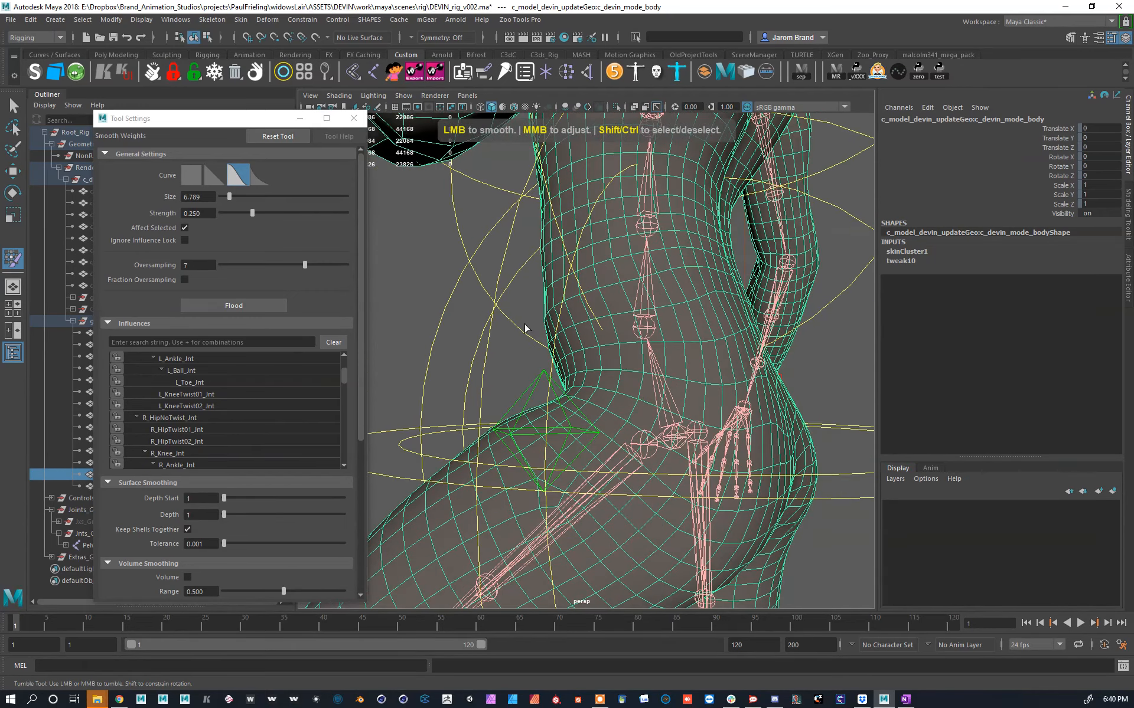
{"action": "left_click_drag", "start_coordinate": [550, 368], "coordinate": [639, 339], "text": "alt"}
{"action": "left_click_drag", "start_coordinate": [657, 399], "coordinate": [630, 379], "text": "alt"}
{"action": "left_click_drag", "start_coordinate": [565, 330], "coordinate": [788, 381], "text": "alt"}
{"action": "left_click_drag", "start_coordinate": [626, 476], "coordinate": [597, 362], "text": "alt"}
{"action": "middle_click_drag", "start_coordinate": [645, 414], "coordinate": [648, 364], "text": "alt"}
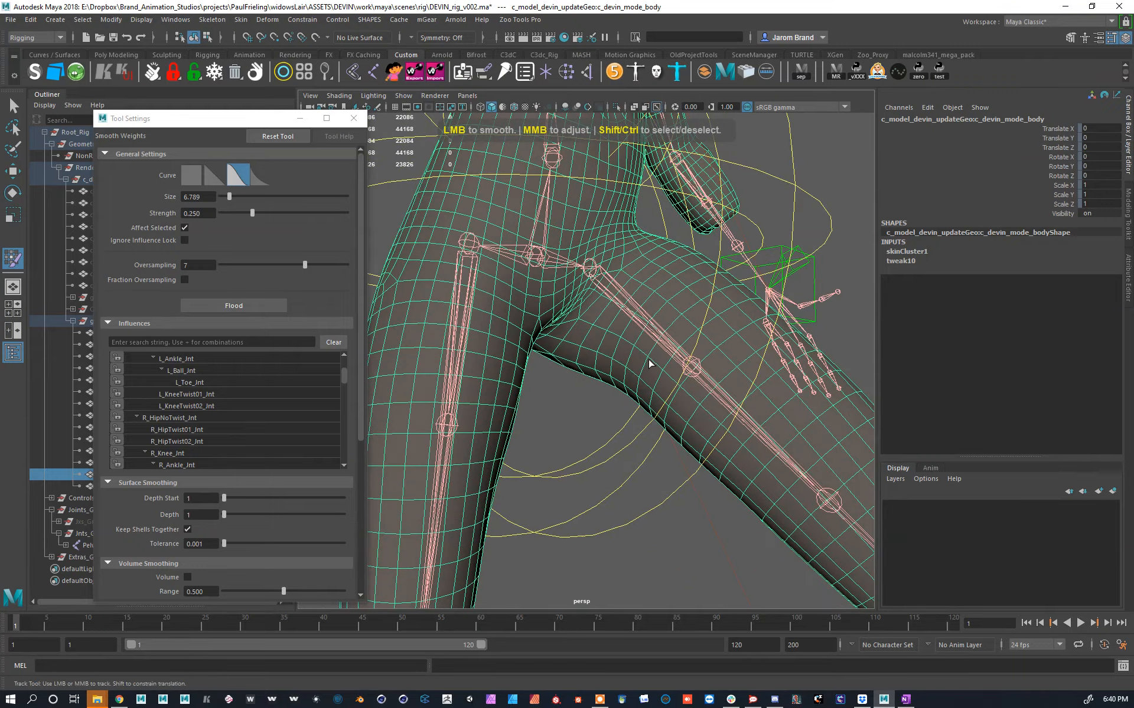
{"action": "right_click_drag", "start_coordinate": [671, 405], "coordinate": [636, 374], "text": "alt"}
{"action": "middle_click_drag", "start_coordinate": [635, 375], "coordinate": [633, 307], "text": "alt"}
{"action": "right_click_drag", "start_coordinate": [667, 366], "coordinate": [627, 348], "text": "alt"}
{"action": "left_click_drag", "start_coordinate": [656, 358], "coordinate": [682, 376], "text": "alt"}
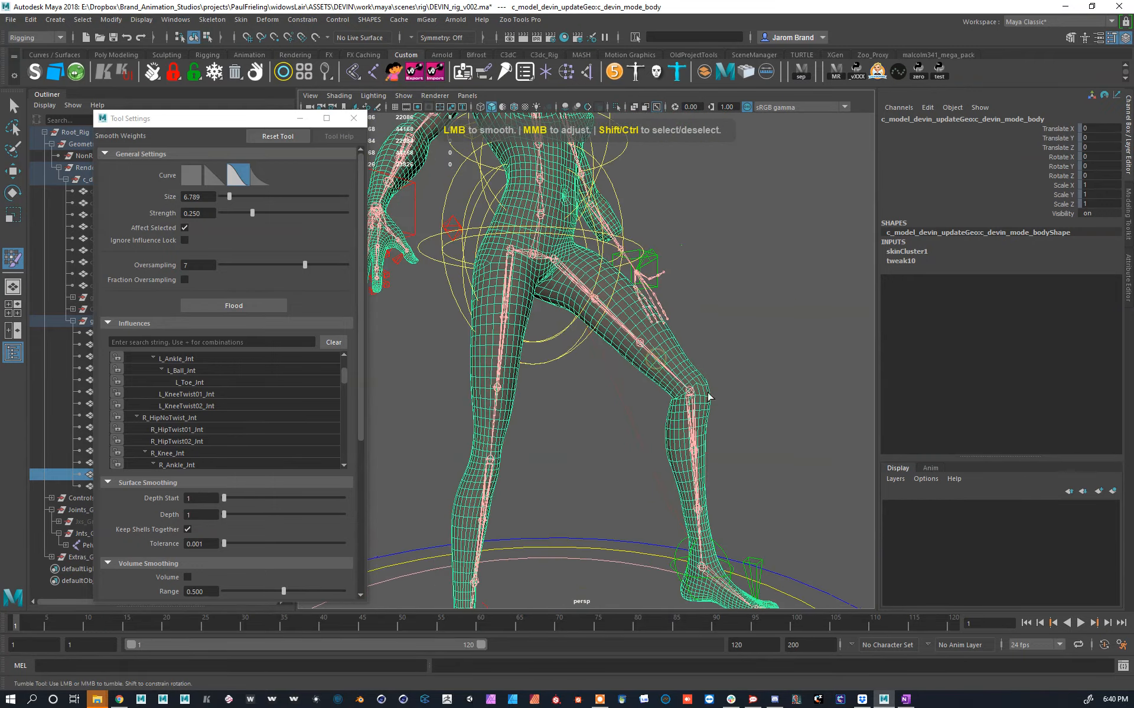
Step: Try smoothing the left knee's skin weights with a much smaller brush, and undo the last stroke
{"action": "right_click_drag", "start_coordinate": [713, 393], "coordinate": [726, 410], "text": "alt"}
{"action": "middle_click_drag", "start_coordinate": [727, 410], "coordinate": [676, 369], "text": "alt"}
{"action": "left_click_drag", "start_coordinate": [709, 383], "coordinate": [731, 386], "text": "alt"}
{"action": "right_click_drag", "start_coordinate": [731, 386], "coordinate": [749, 392], "text": "alt"}
{"action": "middle_click_drag", "start_coordinate": [749, 392], "coordinate": [617, 389], "text": "alt"}
{"action": "left_click_drag", "start_coordinate": [620, 389], "coordinate": [838, 404], "text": "alt"}
{"action": "right_click_drag", "start_coordinate": [522, 422], "coordinate": [563, 443], "text": "alt"}
{"action": "left_click_drag", "start_coordinate": [562, 443], "coordinate": [577, 402], "text": "alt"}
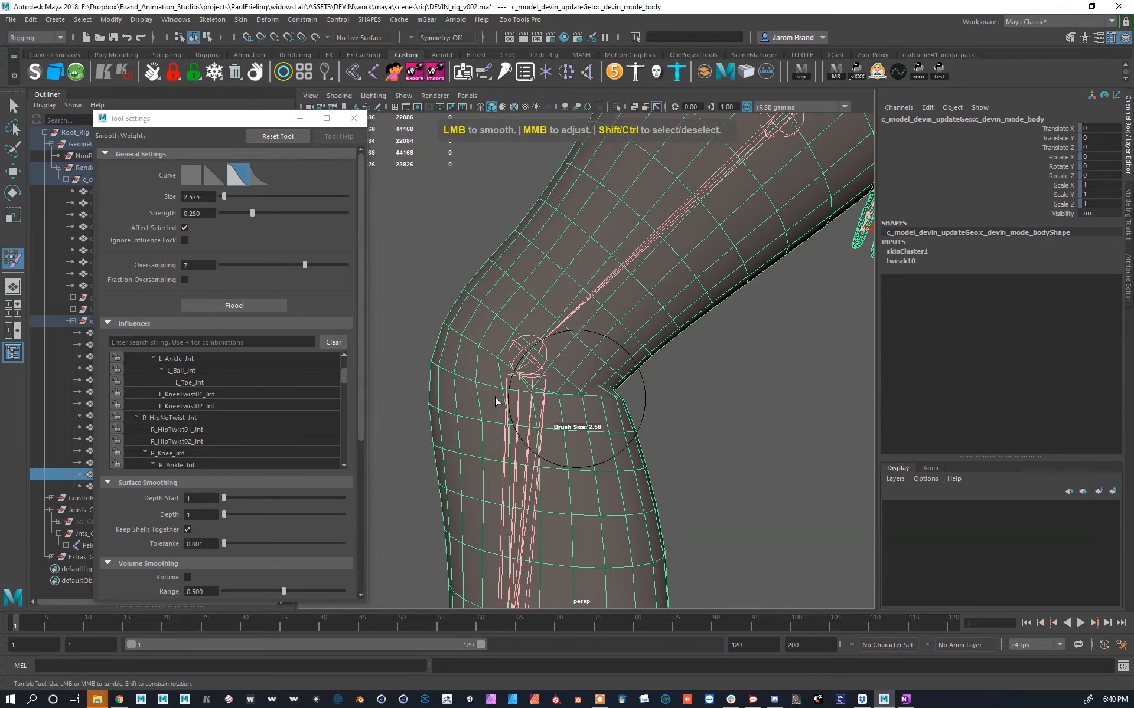
{"action": "left_click_drag", "start_coordinate": [590, 394], "coordinate": [499, 394], "text": "alt"}
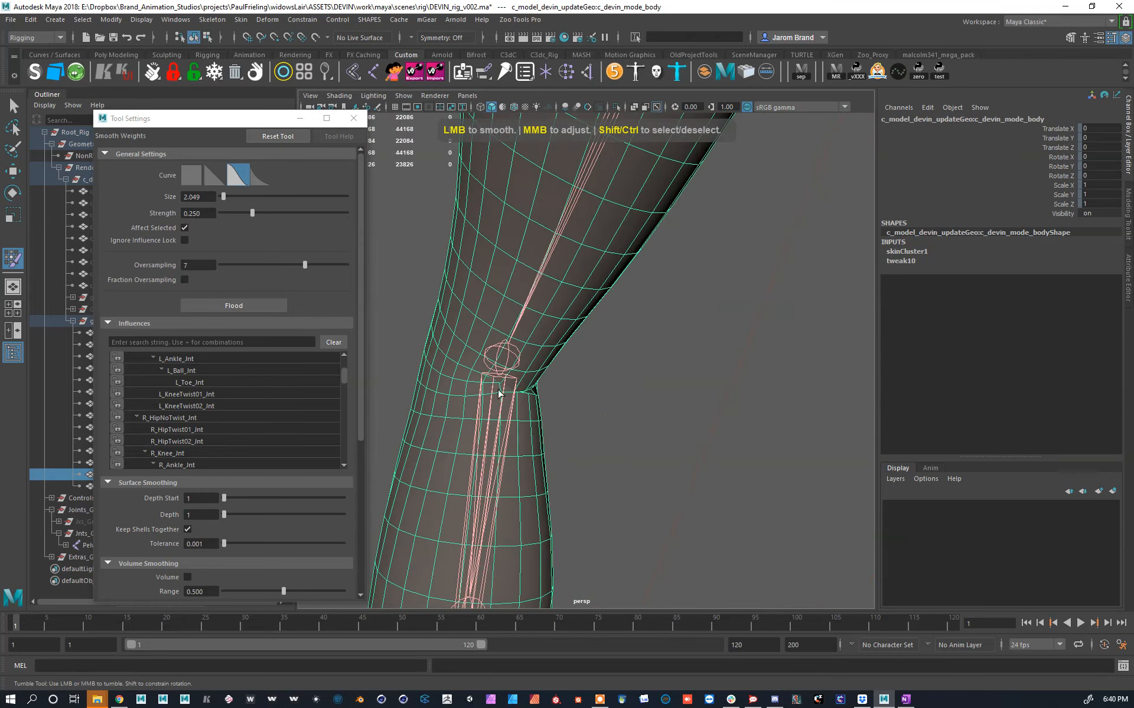
{"action": "key", "text": "ctrl+z"}
Step: Set the smoothing oversampling to 1 and strength to 0.218, and smooth the left knee's weights with a brush size of about 4
{"action": "left_click_drag", "start_coordinate": [305, 265], "coordinate": [221, 265]}
{"action": "left_click_drag", "start_coordinate": [400, 334], "coordinate": [663, 324], "text": "alt"}
{"action": "middle_click_drag", "start_coordinate": [663, 324], "coordinate": [640, 355], "text": "alt"}
{"action": "mouse_move", "coordinate": [640, 355]}
{"action": "left_mouse_down", "text": "alt"}
{"action": "mouse_move", "coordinate": [612, 445]}
{"action": "mouse_move", "coordinate": [759, 504]}
{"action": "mouse_move", "coordinate": [469, 382]}
{"action": "mouse_move", "coordinate": [558, 389]}
{"action": "mouse_move", "coordinate": [529, 383]}
{"action": "mouse_move", "coordinate": [549, 392]}
{"action": "left_mouse_up", "text": "alt"}
{"action": "left_click_drag", "start_coordinate": [551, 390], "coordinate": [557, 391]}
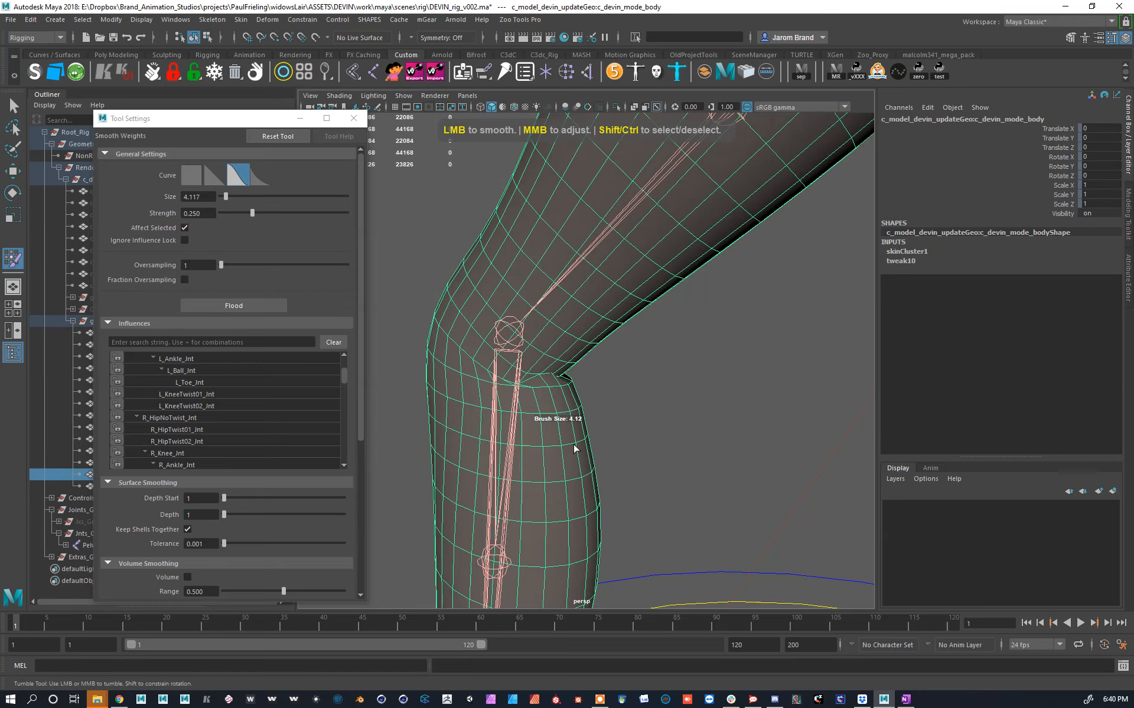
{"action": "mouse_move", "coordinate": [555, 377]}
{"action": "left_mouse_down"}
{"action": "mouse_move", "coordinate": [678, 362]}
{"action": "mouse_move", "coordinate": [725, 325]}
{"action": "mouse_move", "coordinate": [653, 386]}
{"action": "mouse_move", "coordinate": [874, 387]}
{"action": "left_mouse_up"}
{"action": "mouse_move", "coordinate": [873, 387]}
{"action": "middle_mouse_down", "text": "alt"}
{"action": "mouse_move", "coordinate": [645, 372]}
{"action": "mouse_move", "coordinate": [561, 435]}
{"action": "mouse_move", "coordinate": [637, 373]}
{"action": "middle_mouse_up", "text": "alt"}
{"action": "middle_click_drag", "start_coordinate": [566, 387], "coordinate": [661, 346]}
Step: Turn on two-sided lighting in the viewport while looking inside the left leg mesh
{"action": "mouse_move", "coordinate": [660, 346]}
{"action": "left_mouse_down", "text": "alt"}
{"action": "mouse_move", "coordinate": [663, 337]}
{"action": "mouse_move", "coordinate": [704, 344]}
{"action": "mouse_move", "coordinate": [707, 316]}
{"action": "left_mouse_up", "text": "alt"}
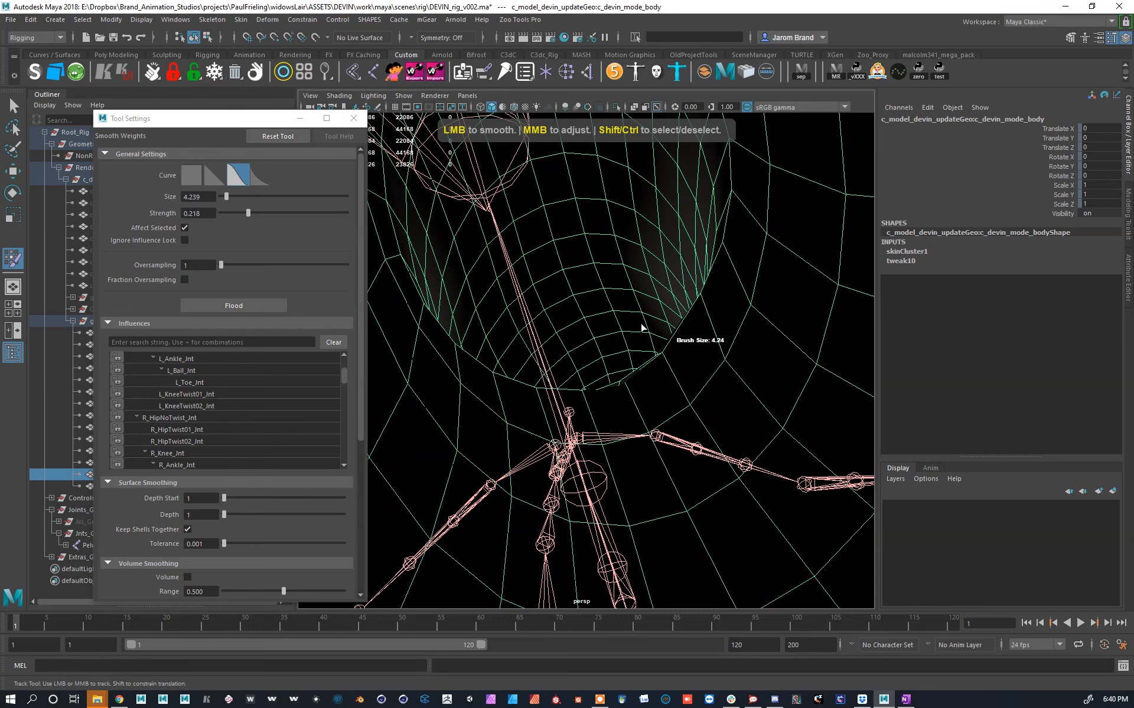
{"action": "left_click", "coordinate": [376, 97]}
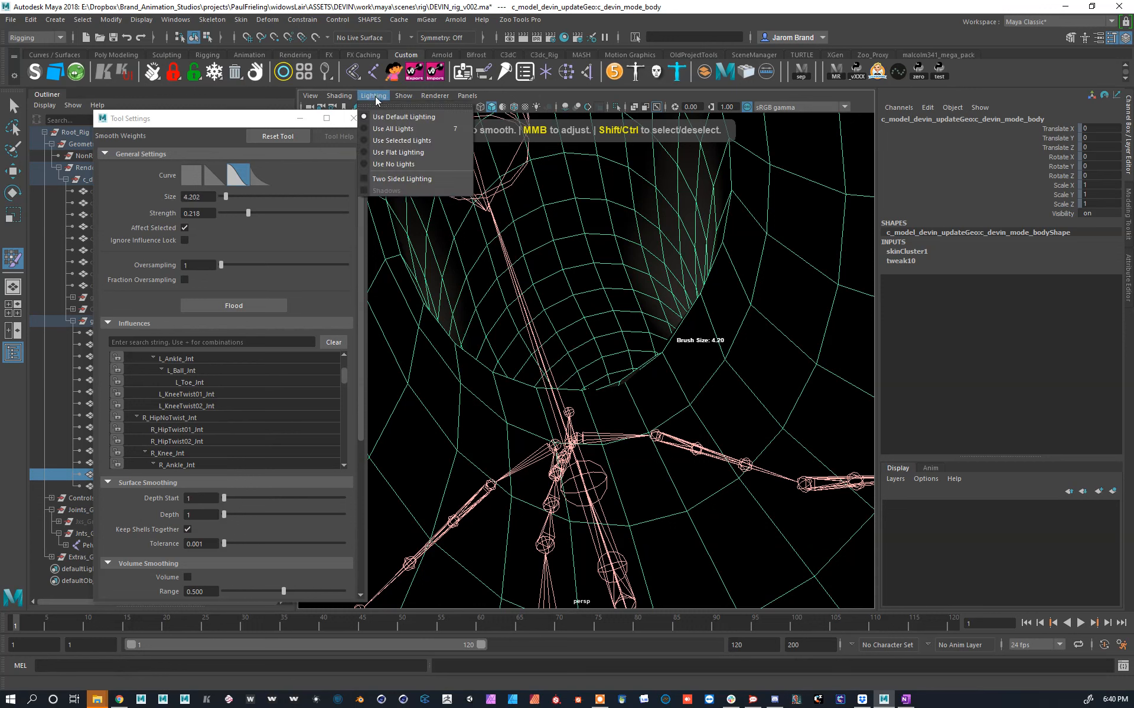
{"action": "left_click", "coordinate": [410, 178]}
Step: Reduce the smoothing brush size to 1.475 and smooth the crease behind the left knee from inside the mesh
{"action": "mouse_move", "coordinate": [629, 381]}
{"action": "left_mouse_down"}
{"action": "mouse_move", "coordinate": [560, 397]}
{"action": "mouse_move", "coordinate": [764, 329]}
{"action": "mouse_move", "coordinate": [789, 347]}
{"action": "mouse_move", "coordinate": [634, 394]}
{"action": "left_mouse_up"}
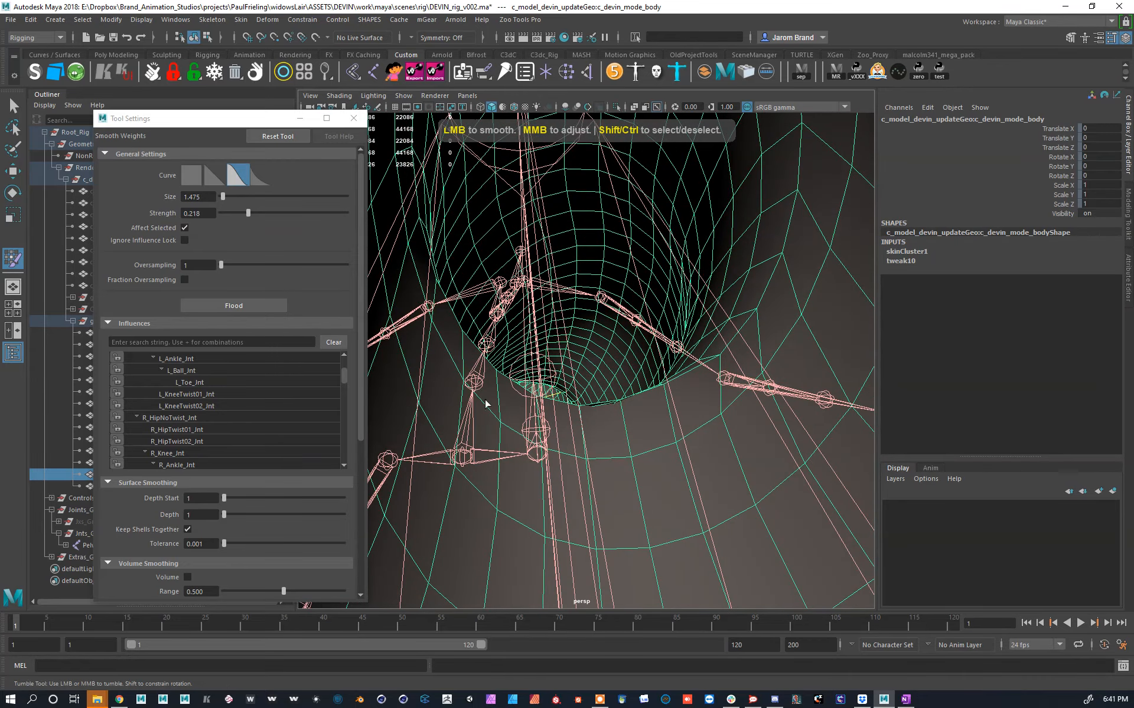
{"action": "left_click_drag", "start_coordinate": [603, 407], "coordinate": [649, 393], "text": "alt"}
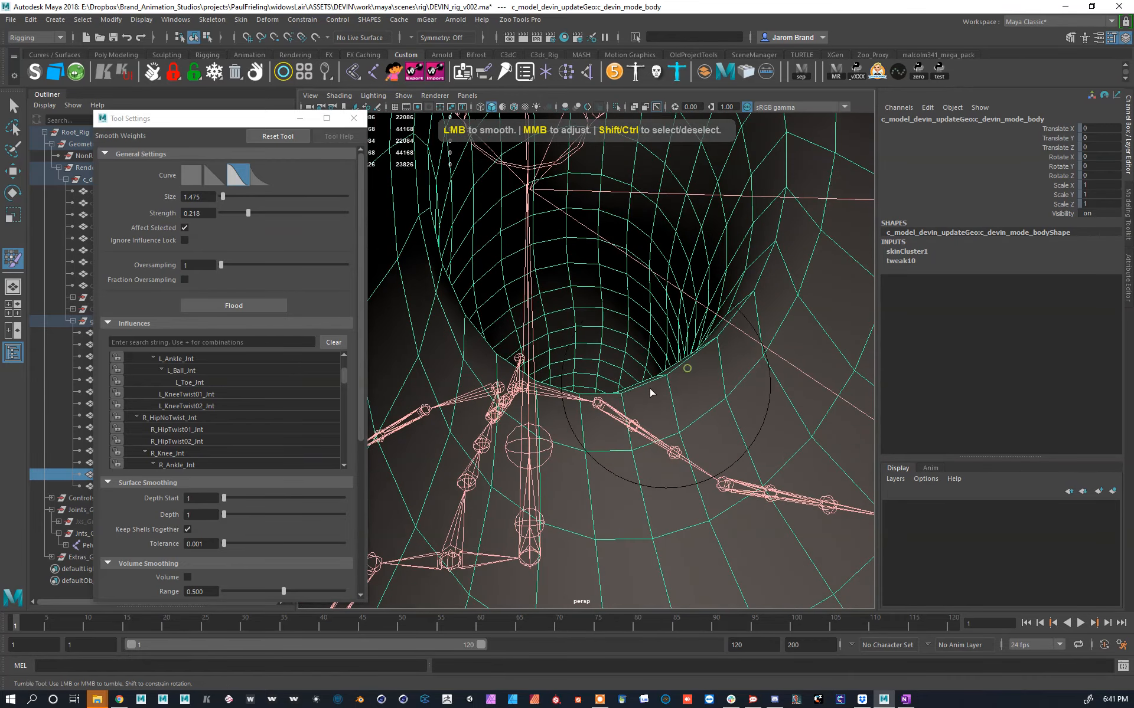
{"action": "left_click_drag", "start_coordinate": [452, 348], "coordinate": [452, 363], "text": "alt"}
{"action": "left_click_drag", "start_coordinate": [550, 407], "coordinate": [684, 417], "text": "alt"}
{"action": "right_click_drag", "start_coordinate": [684, 418], "coordinate": [644, 415], "text": "alt"}
{"action": "left_click_drag", "start_coordinate": [644, 415], "coordinate": [963, 406], "text": "alt"}
{"action": "left_click_drag", "start_coordinate": [571, 387], "coordinate": [523, 403], "text": "alt"}
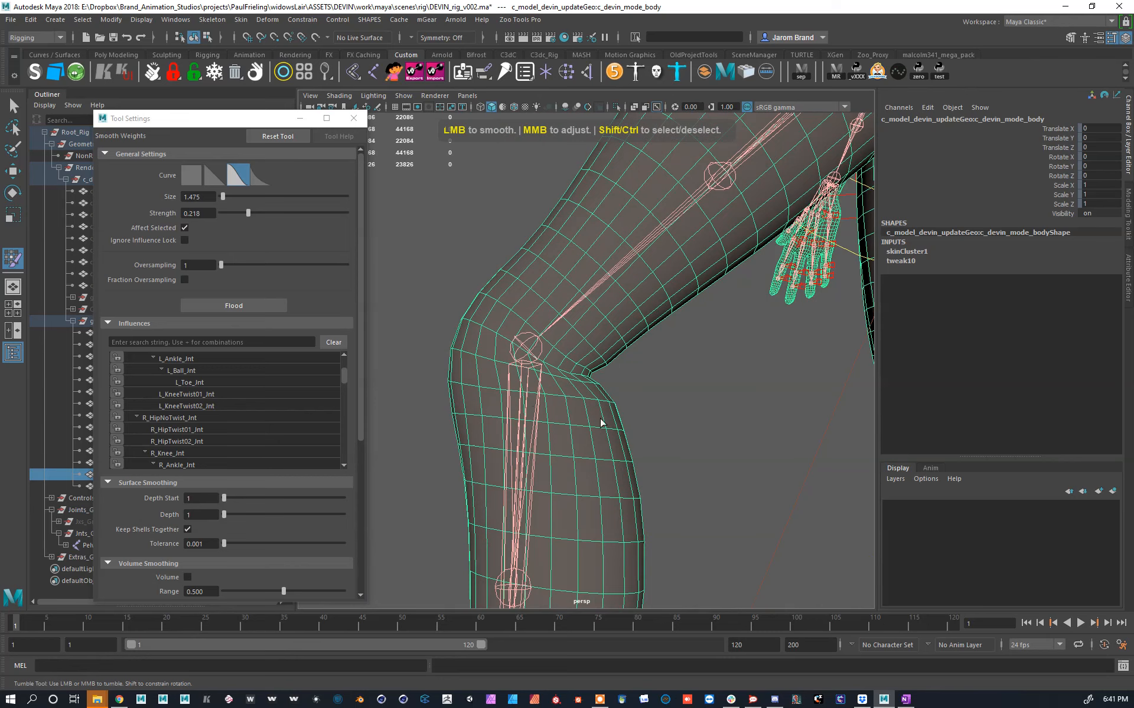
Step: Enlarge the smoothing brush to 3.614 and smooth the weights around the front and back of the left knee
{"action": "right_click_drag", "start_coordinate": [600, 423], "coordinate": [561, 397], "text": "alt"}
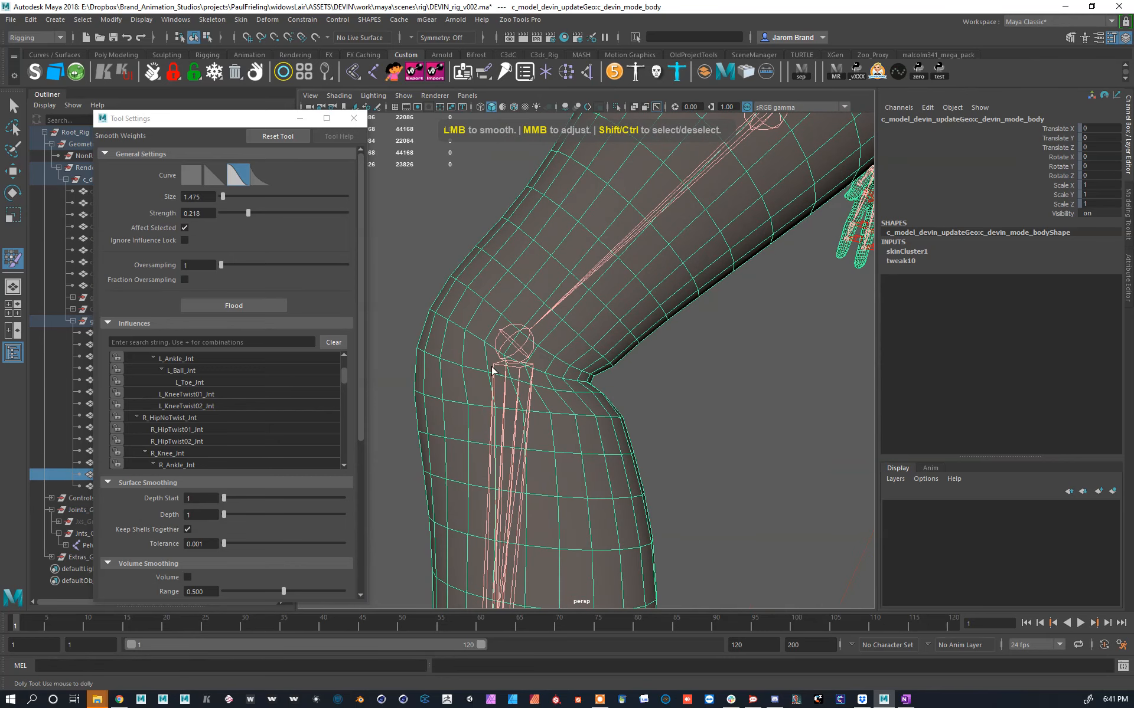
{"action": "left_click_drag", "start_coordinate": [487, 346], "coordinate": [588, 418], "text": "alt"}
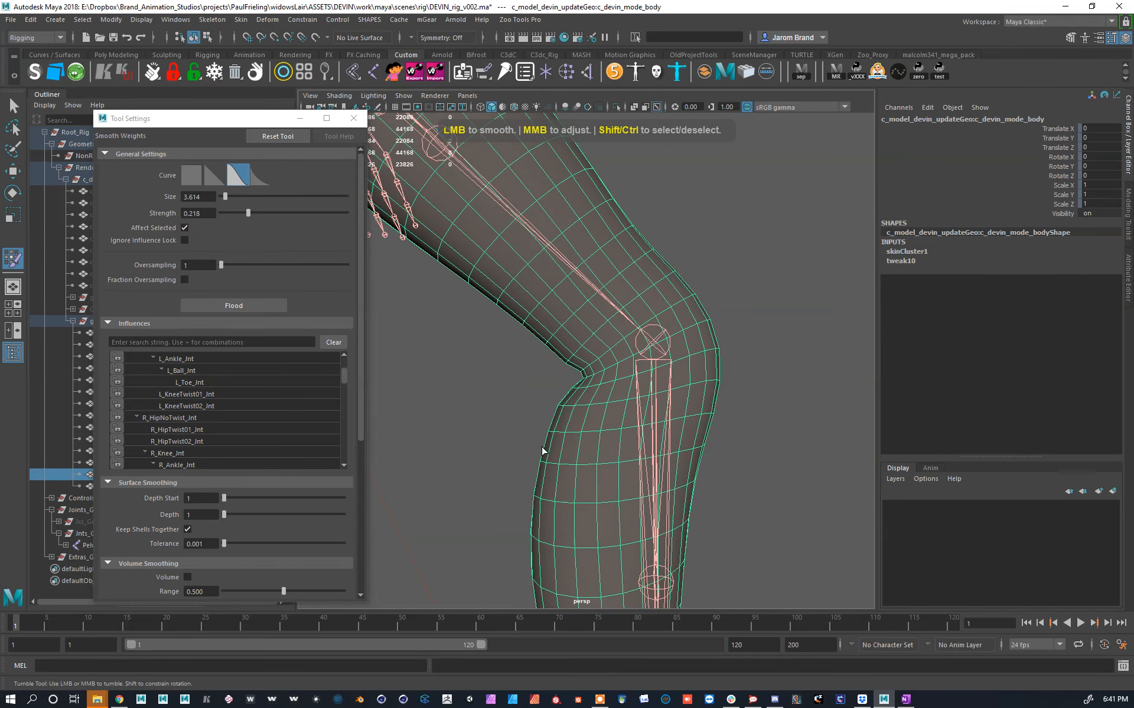
{"action": "middle_click_drag", "start_coordinate": [591, 399], "coordinate": [614, 387], "text": "alt"}
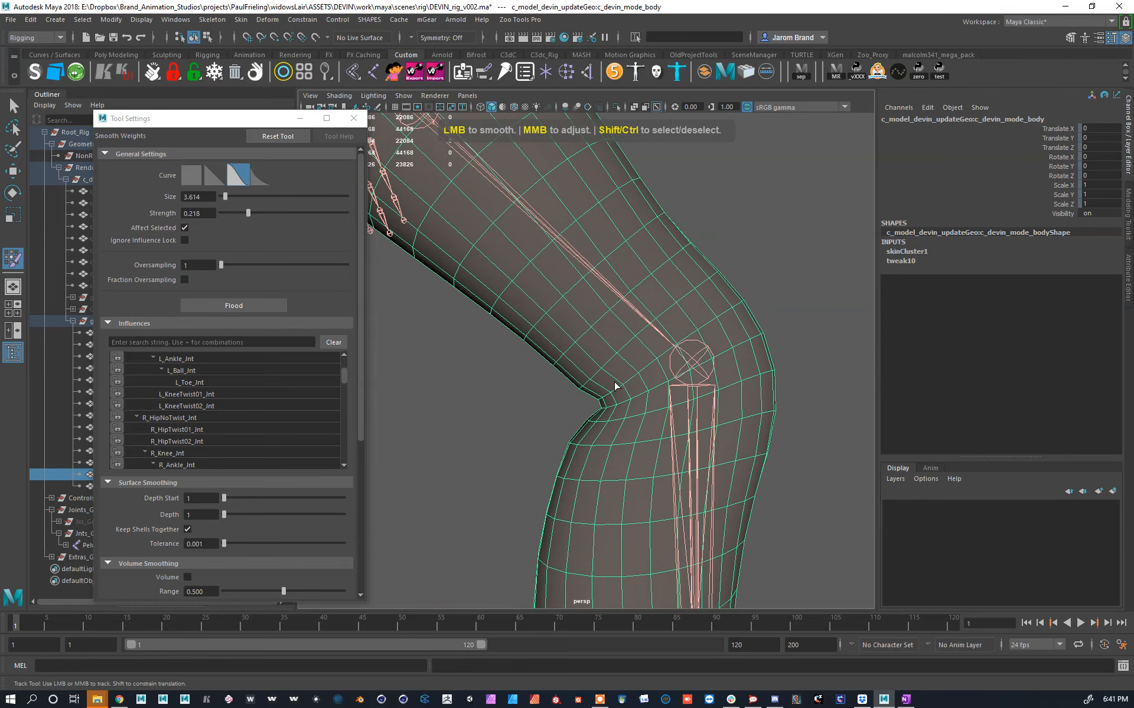
Step: Select the loop of vertices just above the left knee joint and return to the Paint Skin Weights tool
{"action": "key", "text": "w"}
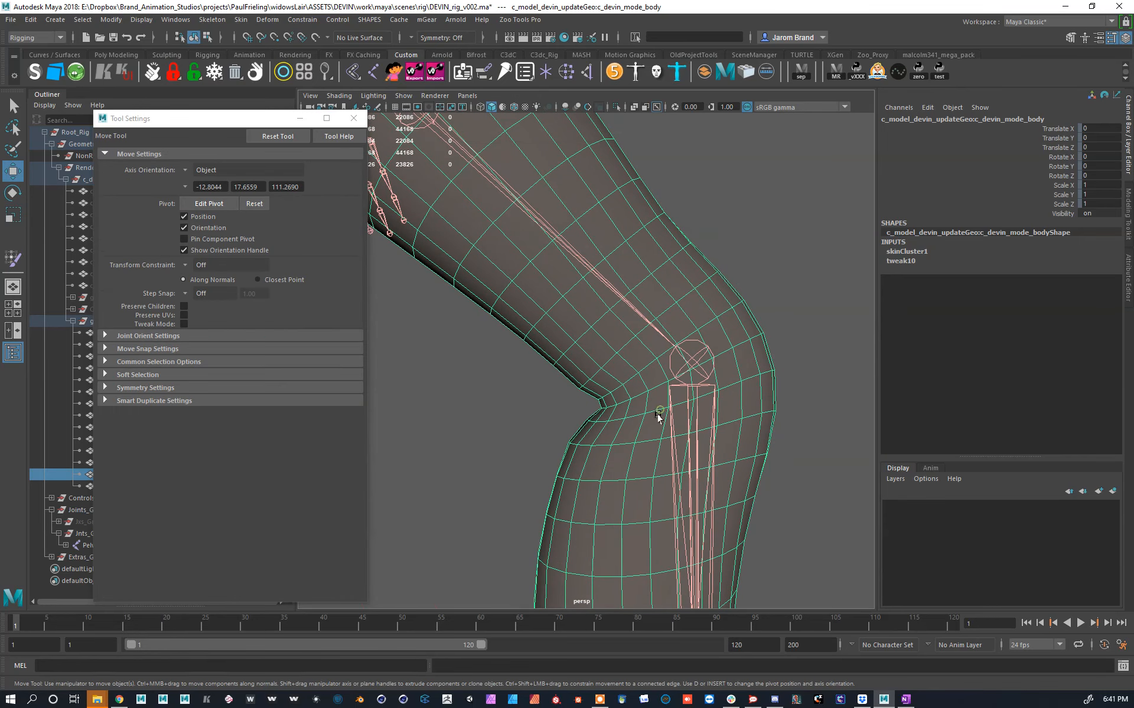
{"action": "key", "text": "y"}
{"action": "key", "text": "w"}
{"action": "key", "text": "y"}
{"action": "key", "text": "w"}
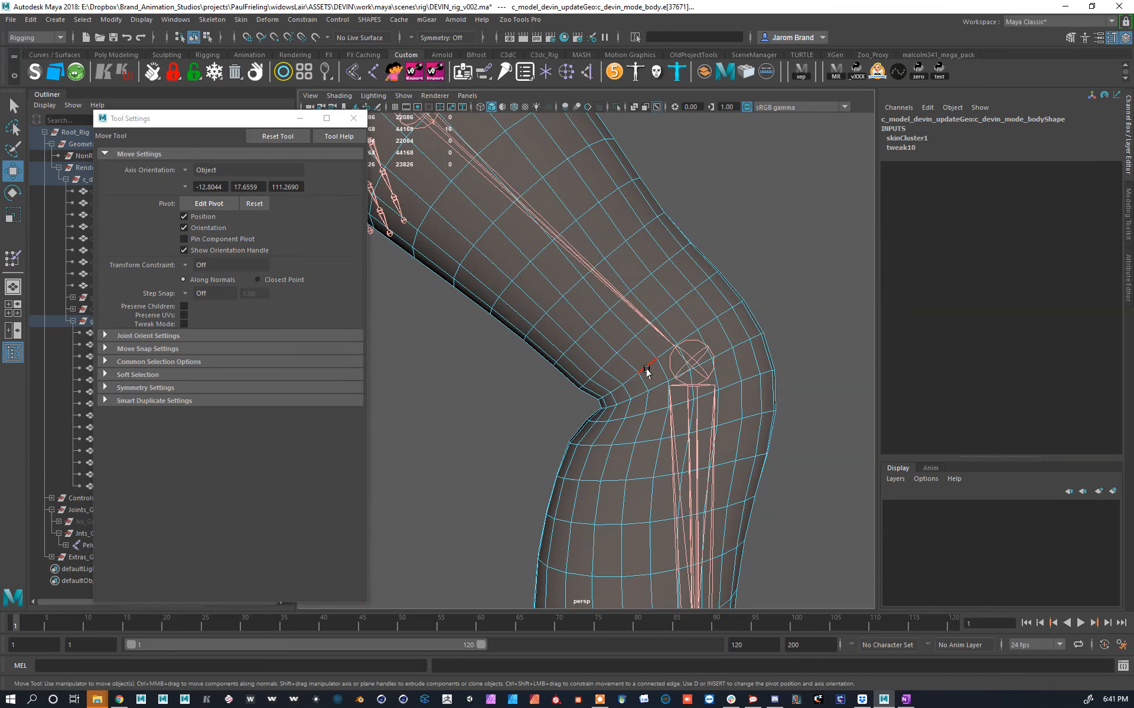
{"action": "key", "text": "y"}
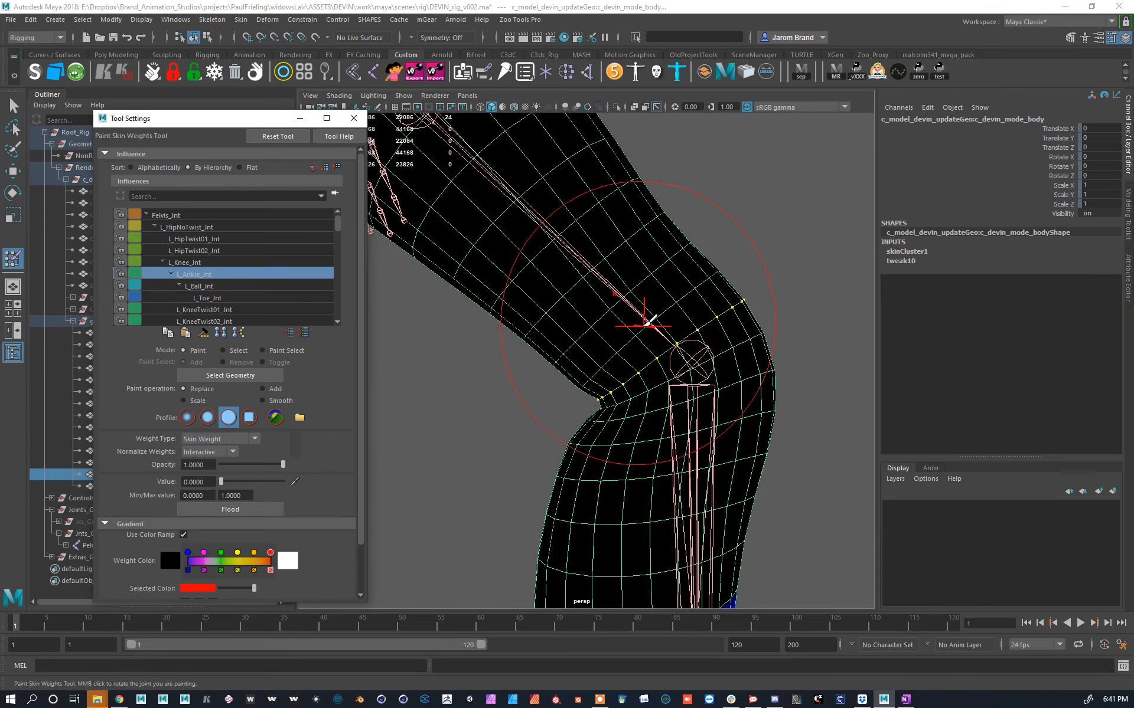
Step: Flood the selected knee vertices with L_HipTwist02_Jnt using the Add operation at 0.0388, and return to object selection
{"action": "right_click_drag", "start_coordinate": [647, 320], "coordinate": [632, 296]}
{"action": "scroll", "coordinate": [471, 251], "scroll_direction": "down", "scroll_amount": 3}
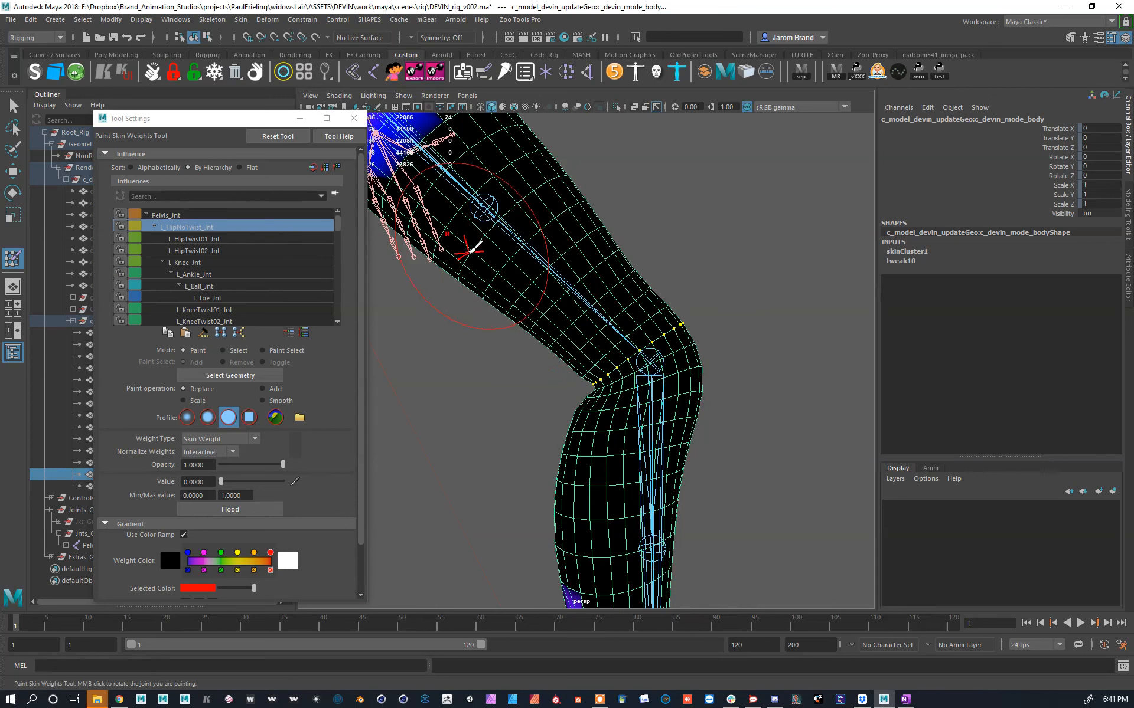
{"action": "left_click", "coordinate": [194, 251]}
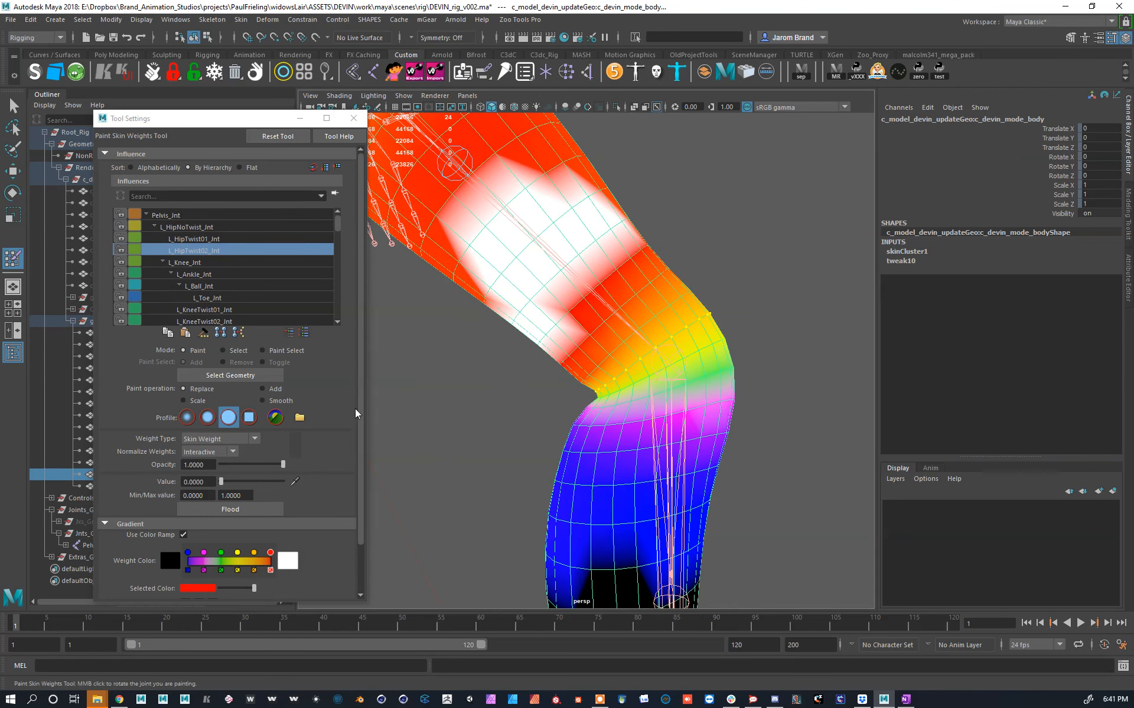
{"action": "left_click", "coordinate": [262, 388]}
{"action": "left_click", "coordinate": [224, 482]}
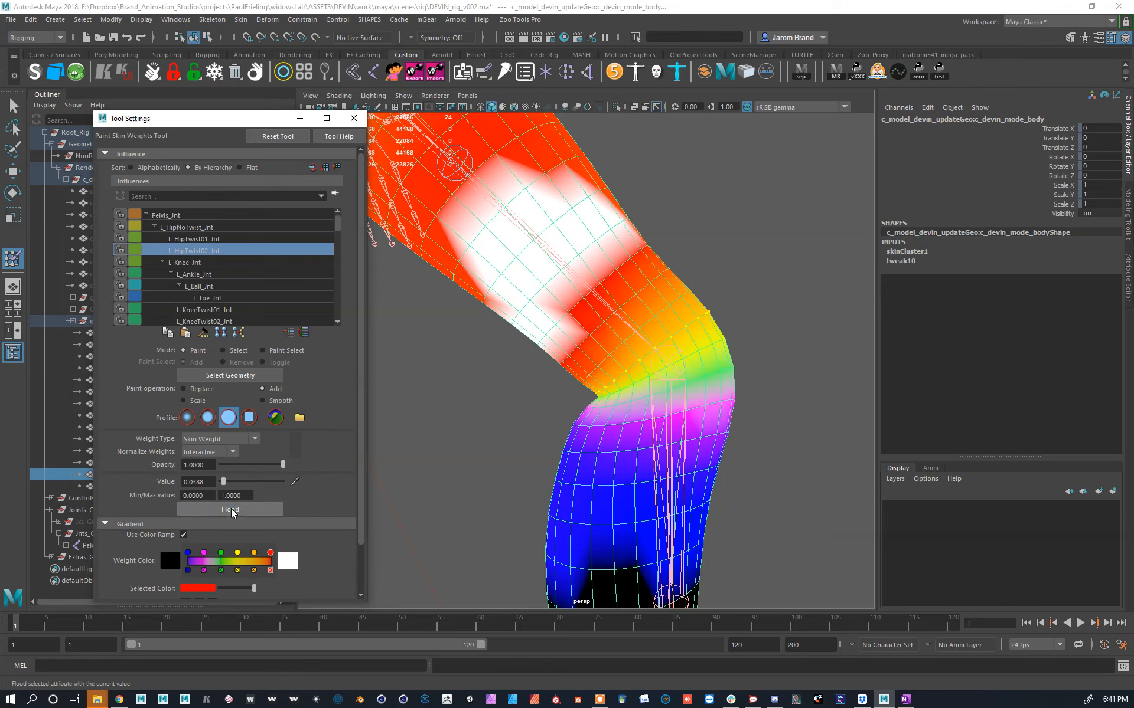
{"action": "key", "text": "w"}
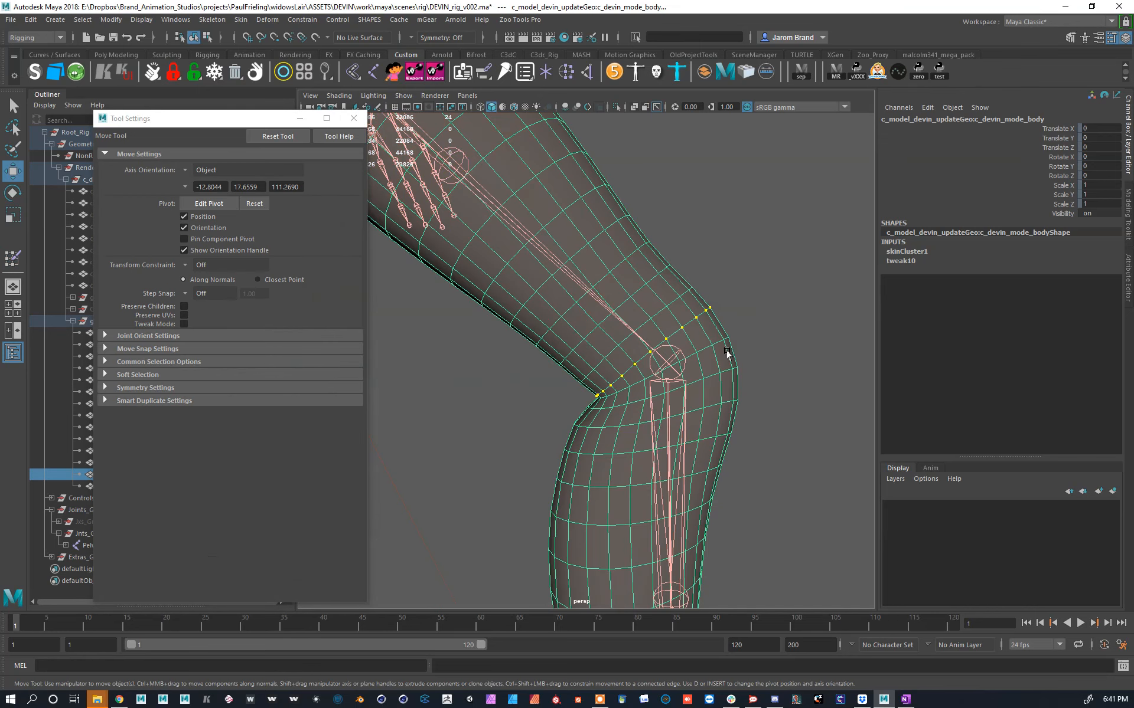
{"action": "key", "text": "y"}
{"action": "key", "text": "w"}
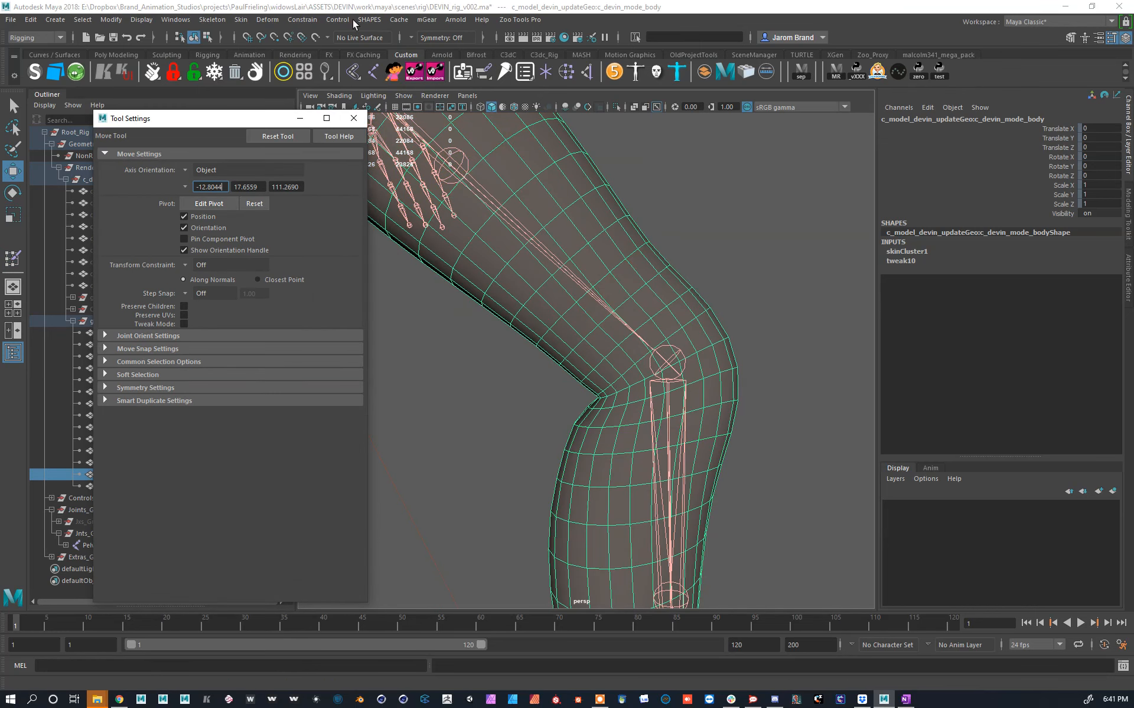
Step: Restart the Smooth Weights tool and smooth the left knee's weights with a brush size of 3.496
{"action": "left_click", "coordinate": [240, 19]}
{"action": "left_click", "coordinate": [322, 345]}
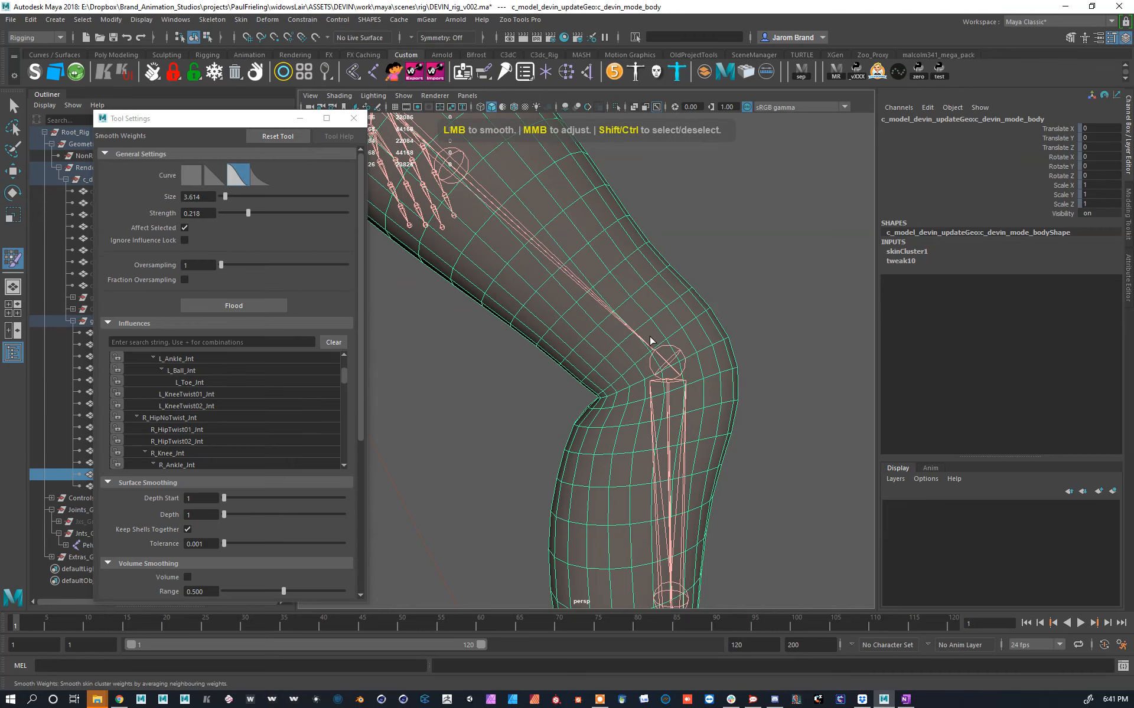
{"action": "left_click_drag", "start_coordinate": [723, 320], "coordinate": [620, 328], "text": "alt"}
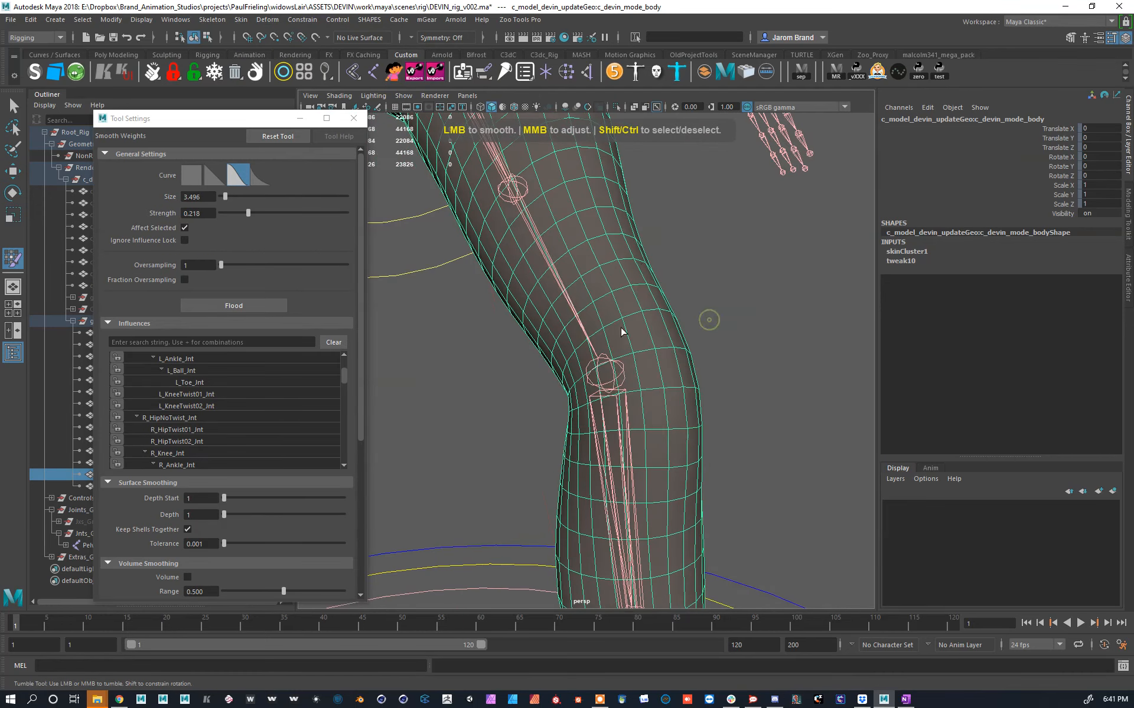
{"action": "left_click_drag", "start_coordinate": [673, 363], "coordinate": [533, 397], "text": "alt"}
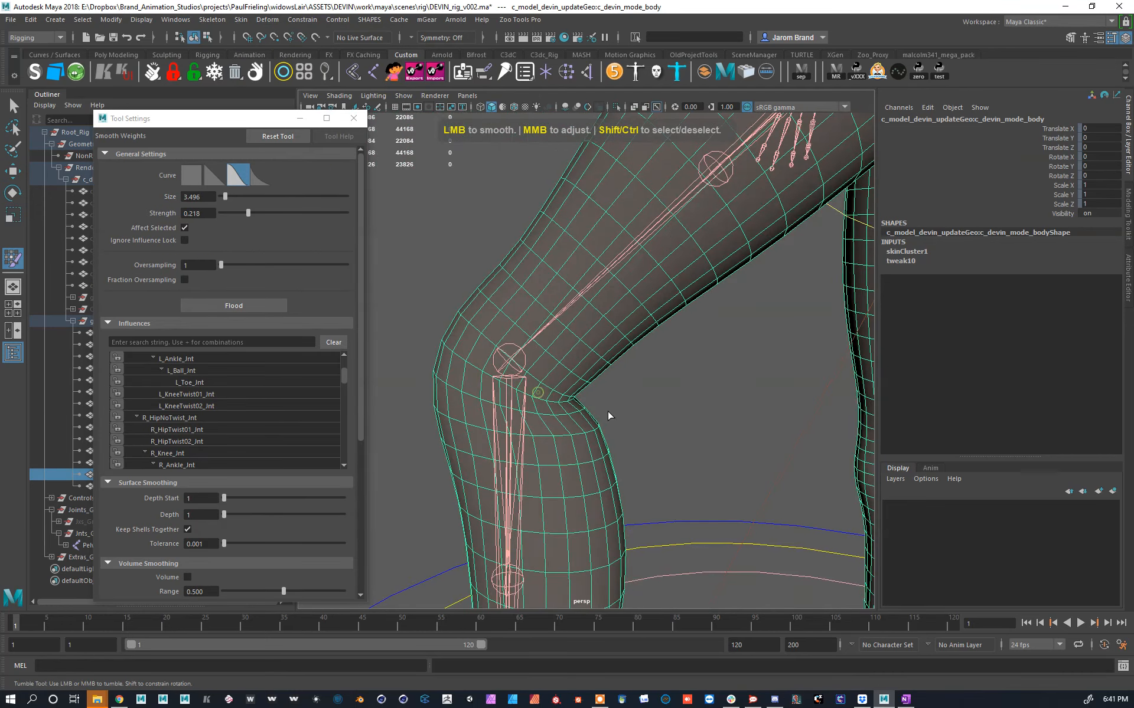
{"action": "left_click_drag", "start_coordinate": [610, 415], "coordinate": [432, 391], "text": "alt"}
Step: Enlarge the smoothing brush to 6.679 for the buttocks and hip area
{"action": "mouse_move", "coordinate": [623, 397]}
{"action": "left_mouse_down", "text": "alt"}
{"action": "mouse_move", "coordinate": [531, 388]}
{"action": "mouse_move", "coordinate": [800, 552]}
{"action": "mouse_move", "coordinate": [641, 440]}
{"action": "mouse_move", "coordinate": [653, 481]}
{"action": "mouse_move", "coordinate": [648, 448]}
{"action": "mouse_move", "coordinate": [663, 476]}
{"action": "mouse_move", "coordinate": [530, 387]}
{"action": "mouse_move", "coordinate": [578, 437]}
{"action": "left_mouse_up", "text": "alt"}
{"action": "left_click_drag", "start_coordinate": [578, 437], "coordinate": [612, 439]}
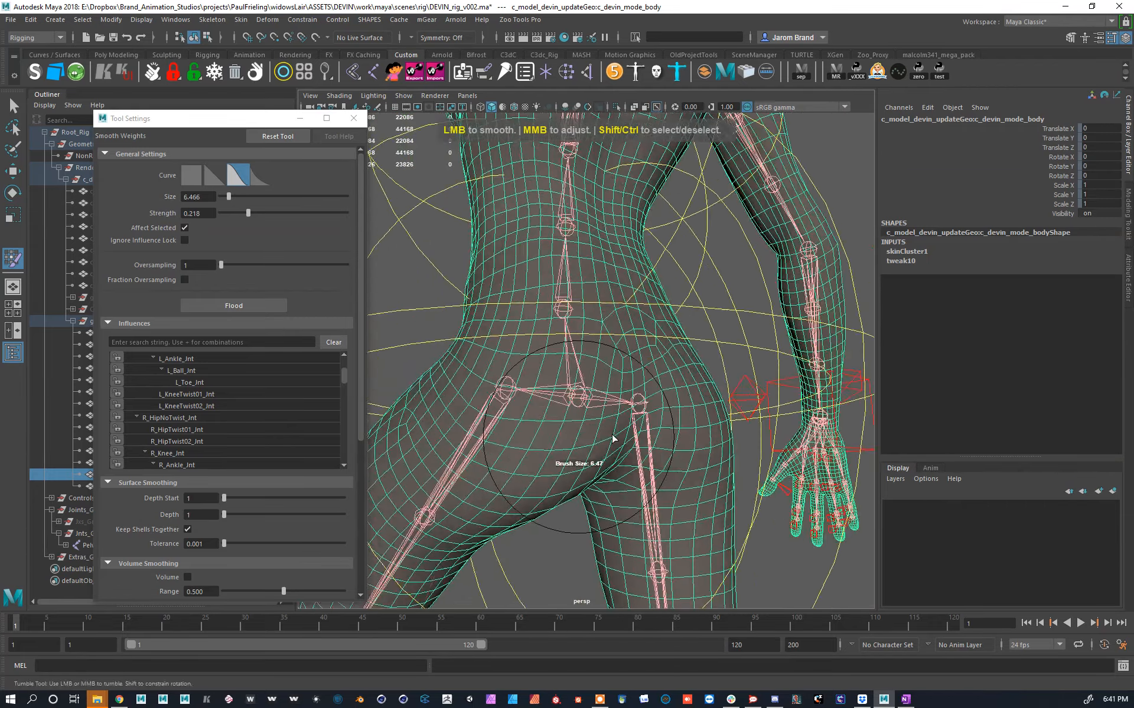
{"action": "left_click_drag", "start_coordinate": [569, 358], "coordinate": [559, 443], "text": "alt"}
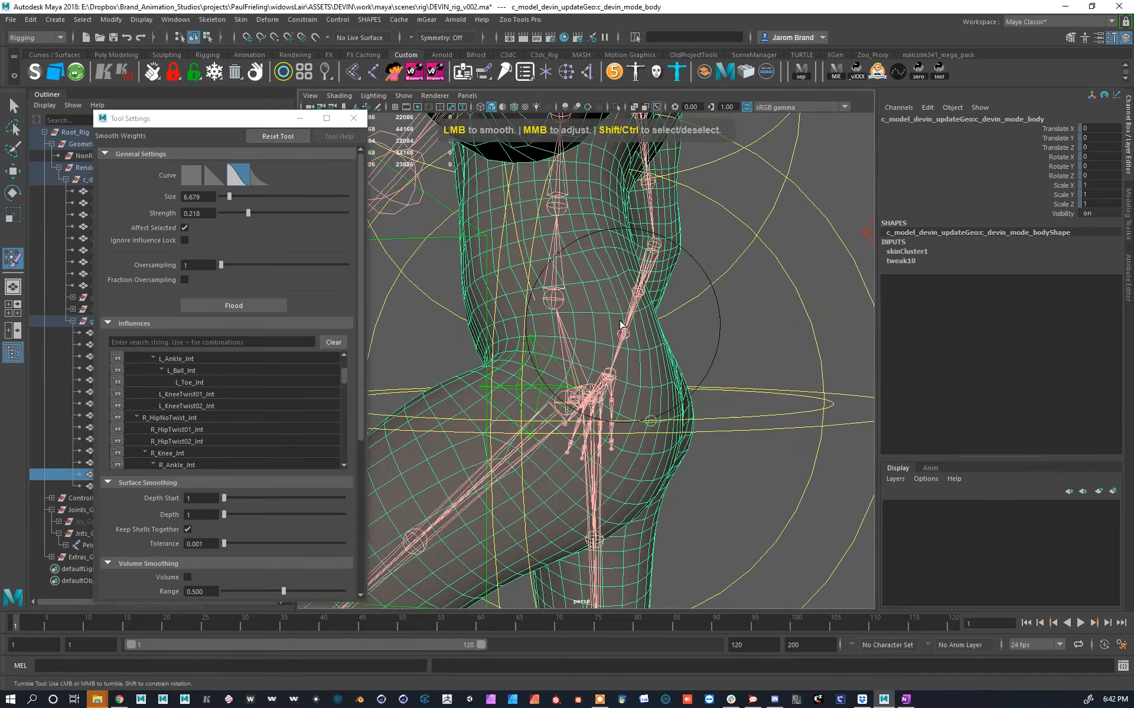
{"action": "mouse_move", "coordinate": [588, 375]}
{"action": "left_mouse_down", "text": "alt"}
{"action": "mouse_move", "coordinate": [754, 380]}
{"action": "mouse_move", "coordinate": [620, 383]}
{"action": "mouse_move", "coordinate": [589, 354]}
{"action": "left_mouse_up", "text": "alt"}
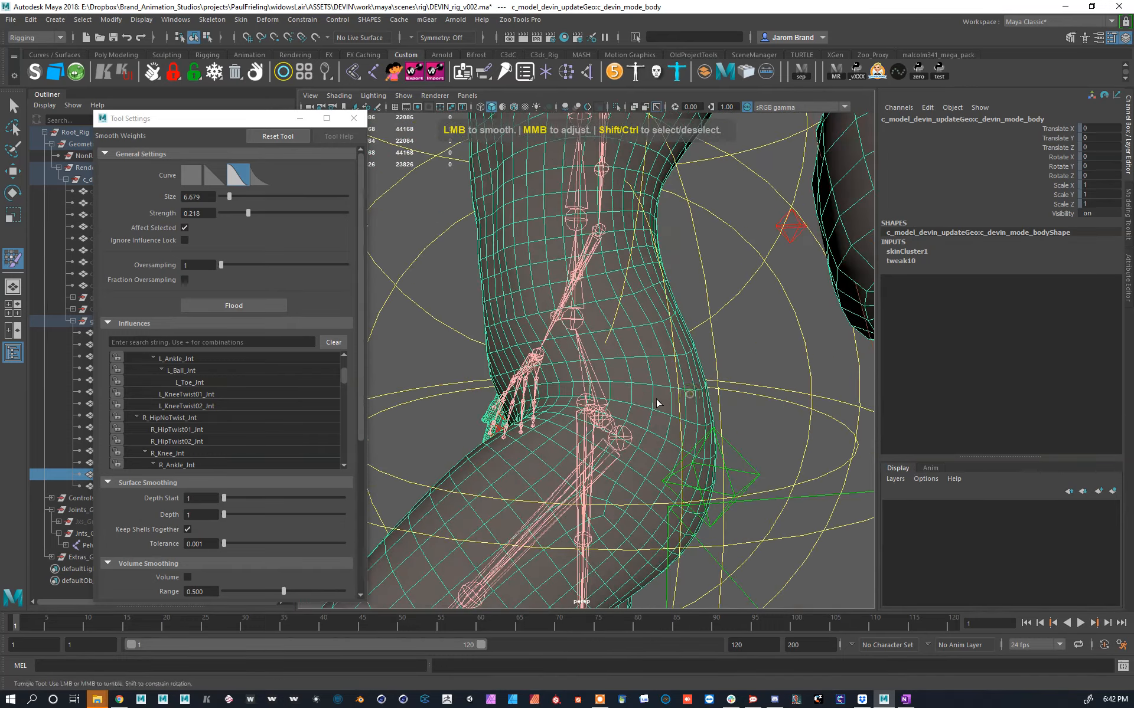
Step: Set up Paint Skin Weights for L_HipNoTwist_Jnt with the Scale operation at value 0.8544 and the soft brush profile
{"action": "key", "text": "w"}
{"action": "key", "text": "y"}
{"action": "right_click_drag", "start_coordinate": [619, 438], "coordinate": [624, 416]}
{"action": "mouse_move", "coordinate": [635, 416]}
{"action": "left_mouse_down", "text": "alt"}
{"action": "mouse_move", "coordinate": [657, 425]}
{"action": "mouse_move", "coordinate": [569, 407]}
{"action": "left_mouse_up", "text": "alt"}
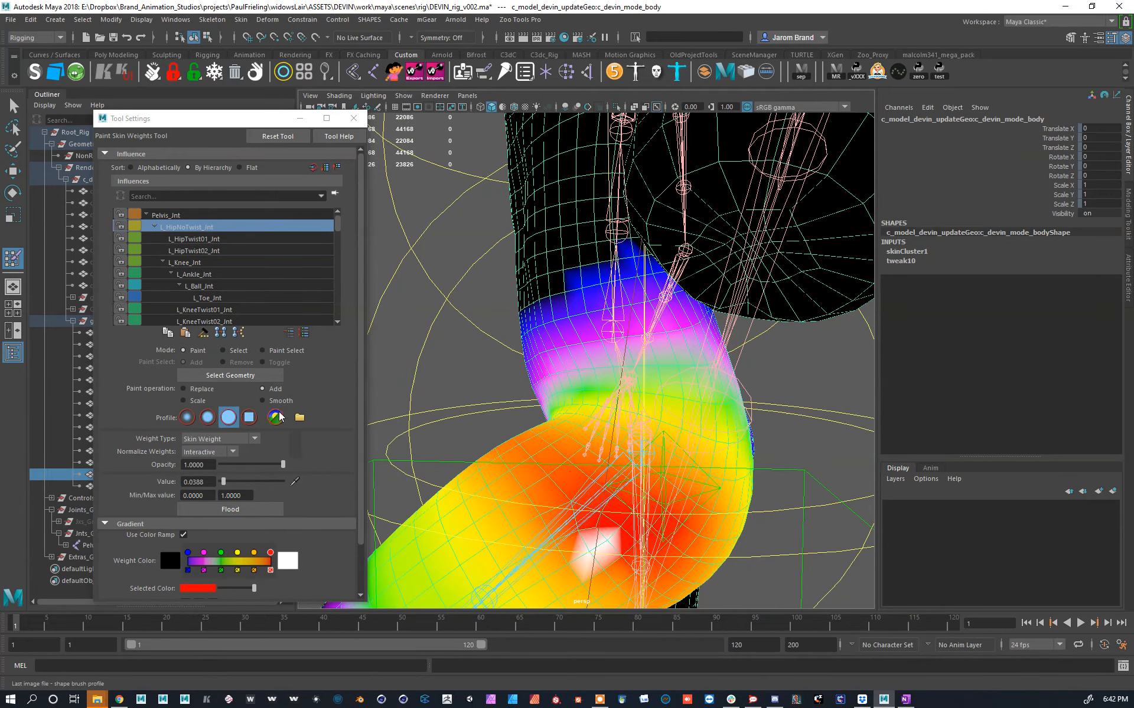
{"action": "left_click", "coordinate": [197, 402]}
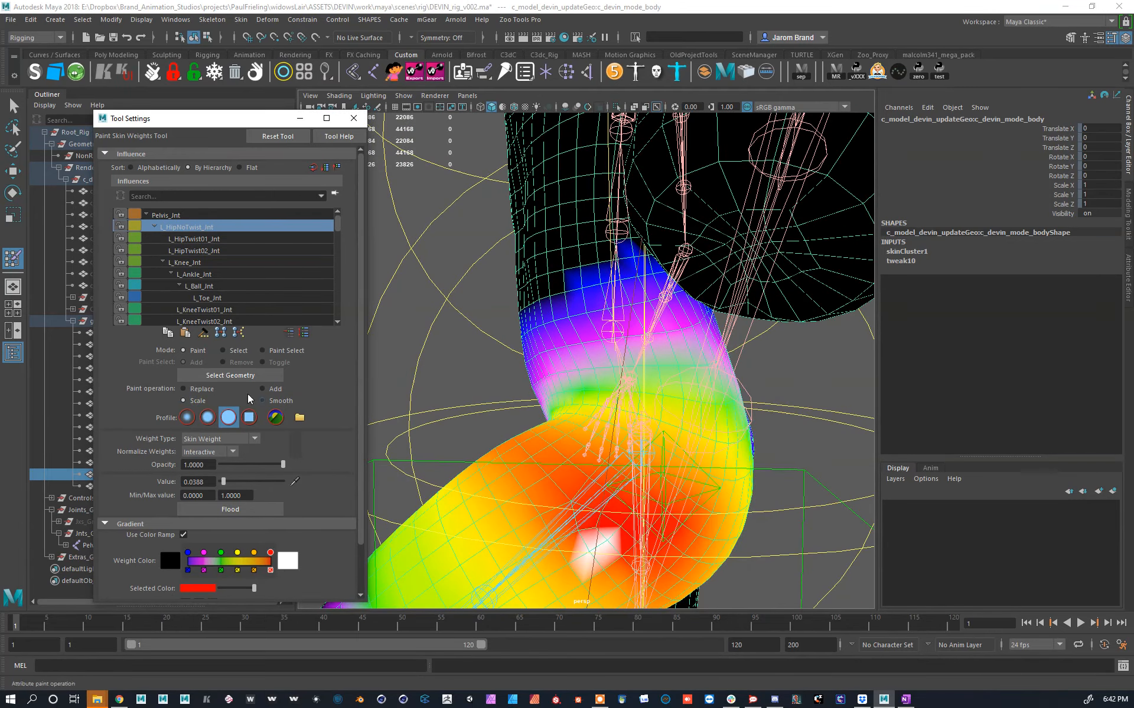
{"action": "left_click", "coordinate": [273, 482]}
{"action": "left_click_drag", "start_coordinate": [567, 378], "coordinate": [620, 342], "text": "alt"}
{"action": "middle_click", "coordinate": [614, 334]}
{"action": "key", "text": "w"}
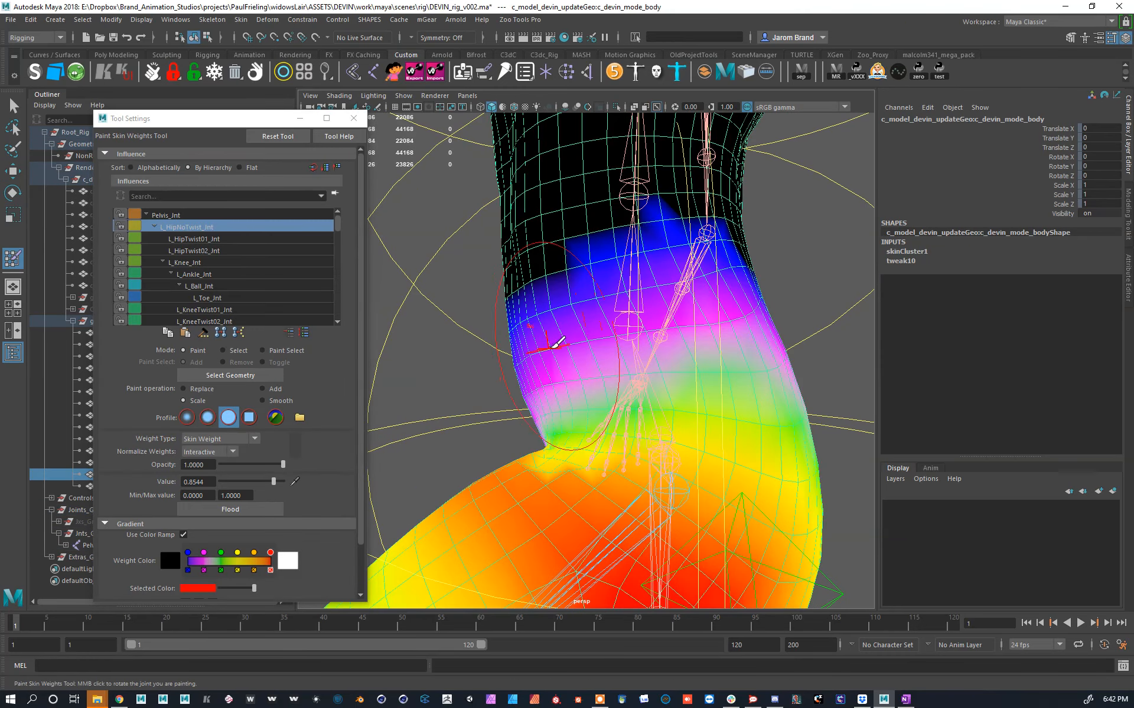
{"action": "left_click", "coordinate": [208, 418]}
Step: Scale down L_HipNoTwist_Jnt's influence around the left waist, lower abdomen and hip crease, and return to the Move tool
{"action": "mouse_move", "coordinate": [620, 363]}
{"action": "left_mouse_down", "text": "alt"}
{"action": "mouse_move", "coordinate": [633, 327]}
{"action": "mouse_move", "coordinate": [548, 326]}
{"action": "left_mouse_up", "text": "alt"}
{"action": "mouse_move", "coordinate": [646, 345]}
{"action": "left_mouse_down"}
{"action": "mouse_move", "coordinate": [546, 327]}
{"action": "mouse_move", "coordinate": [582, 331]}
{"action": "mouse_move", "coordinate": [547, 312]}
{"action": "mouse_move", "coordinate": [577, 312]}
{"action": "mouse_move", "coordinate": [542, 337]}
{"action": "mouse_move", "coordinate": [760, 324]}
{"action": "left_mouse_up"}
{"action": "mouse_move", "coordinate": [629, 416]}
{"action": "left_mouse_down"}
{"action": "mouse_move", "coordinate": [677, 376]}
{"action": "mouse_move", "coordinate": [621, 387]}
{"action": "left_mouse_up"}
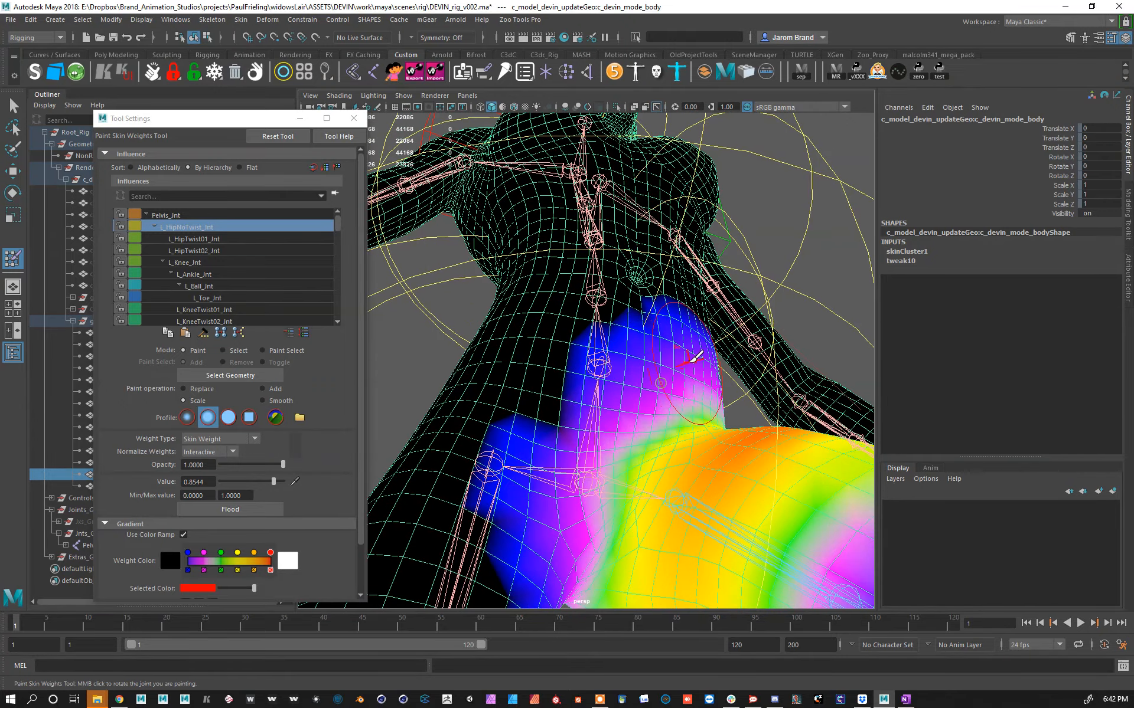
{"action": "left_click_drag", "start_coordinate": [553, 481], "coordinate": [596, 533]}
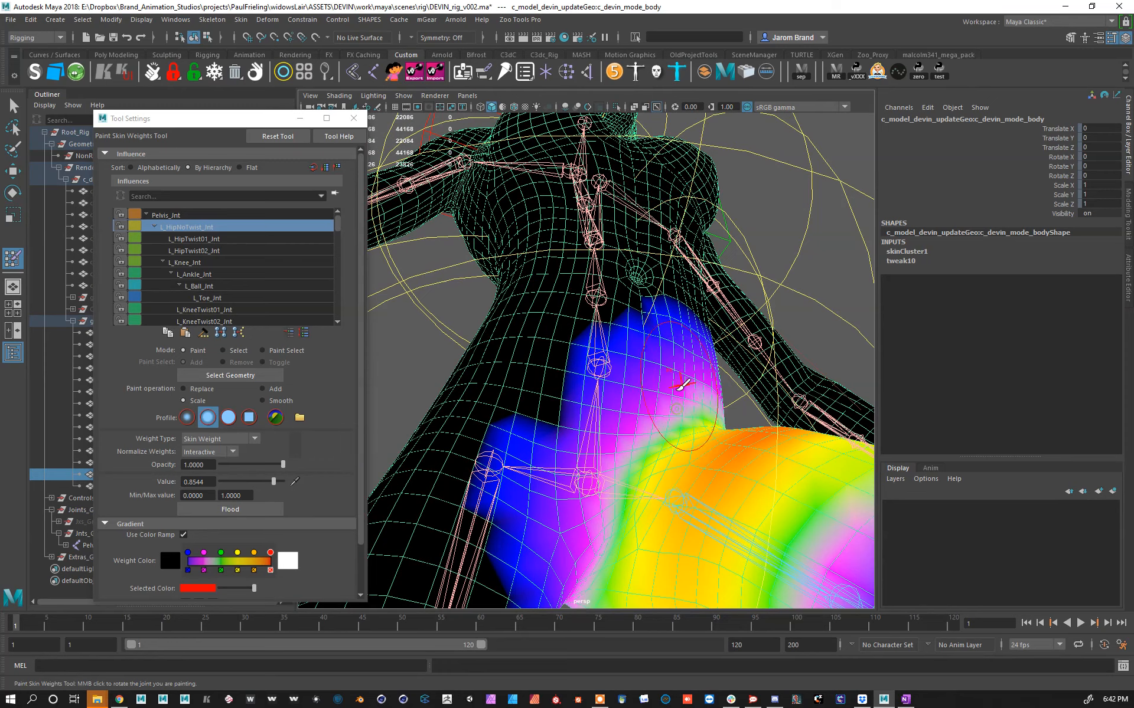
{"action": "left_click_drag", "start_coordinate": [596, 466], "coordinate": [648, 408], "text": "alt"}
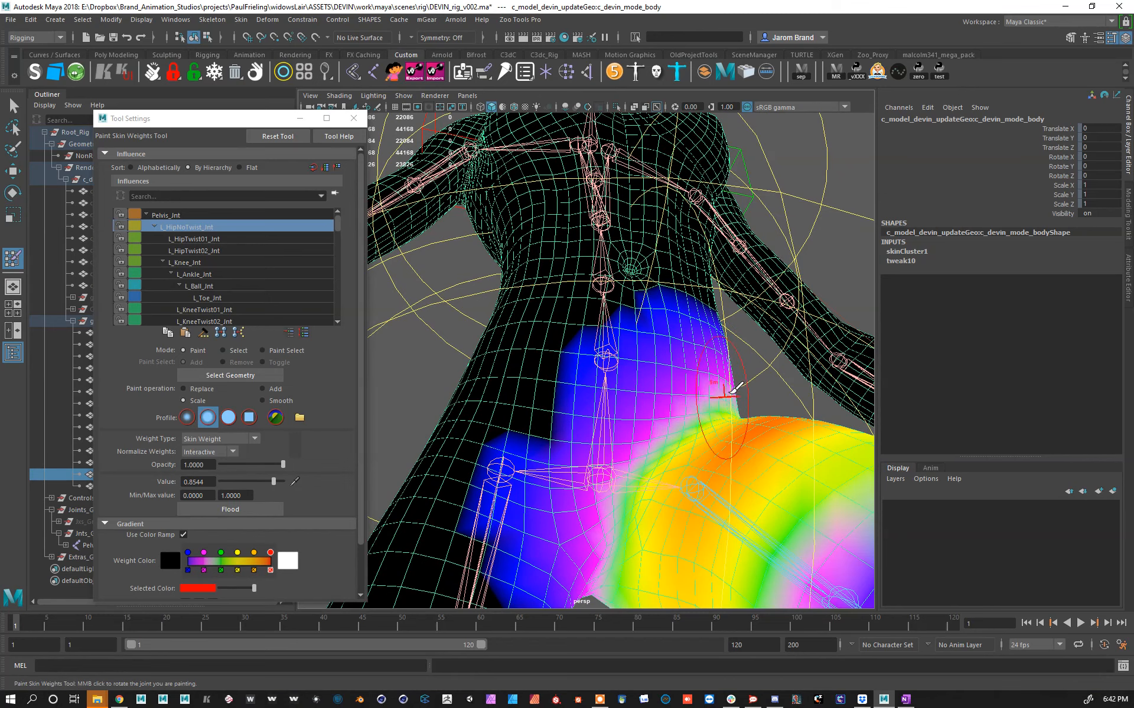
{"action": "left_click_drag", "start_coordinate": [667, 438], "coordinate": [706, 383], "text": "alt"}
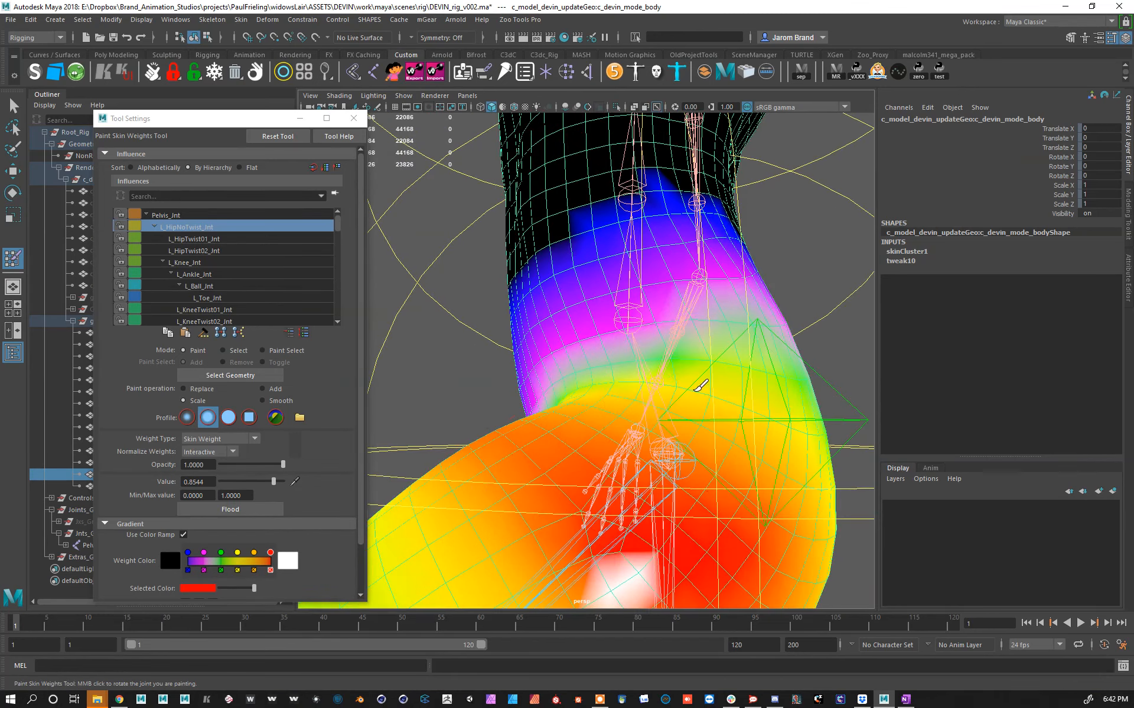
{"action": "left_click_drag", "start_coordinate": [549, 298], "coordinate": [555, 361], "text": "alt"}
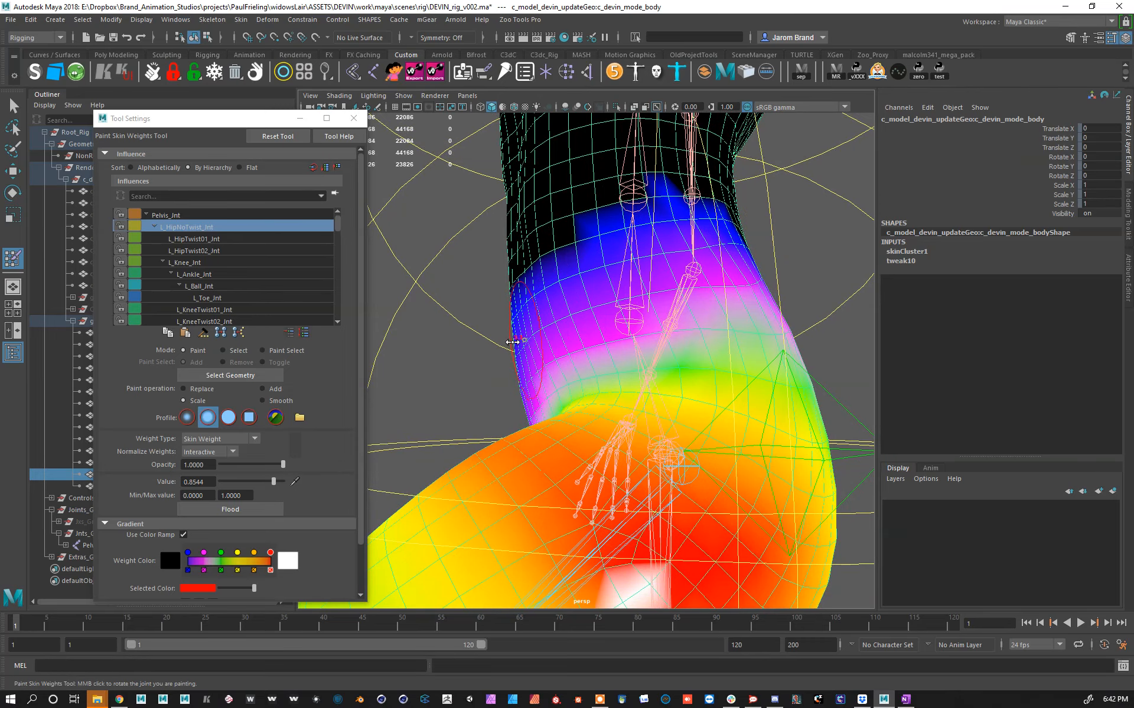
{"action": "left_click_drag", "start_coordinate": [542, 344], "coordinate": [683, 387], "text": "alt"}
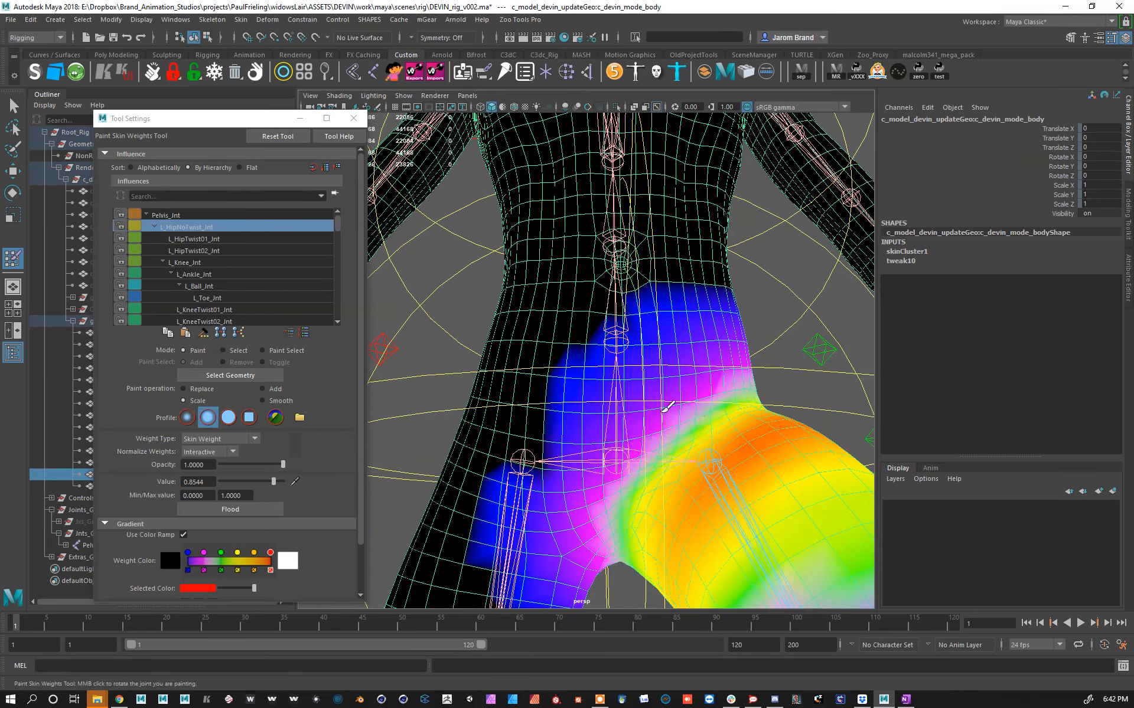
{"action": "right_click_drag", "start_coordinate": [583, 519], "coordinate": [633, 362], "text": "alt"}
{"action": "left_click_drag", "start_coordinate": [633, 362], "coordinate": [597, 307], "text": "alt"}
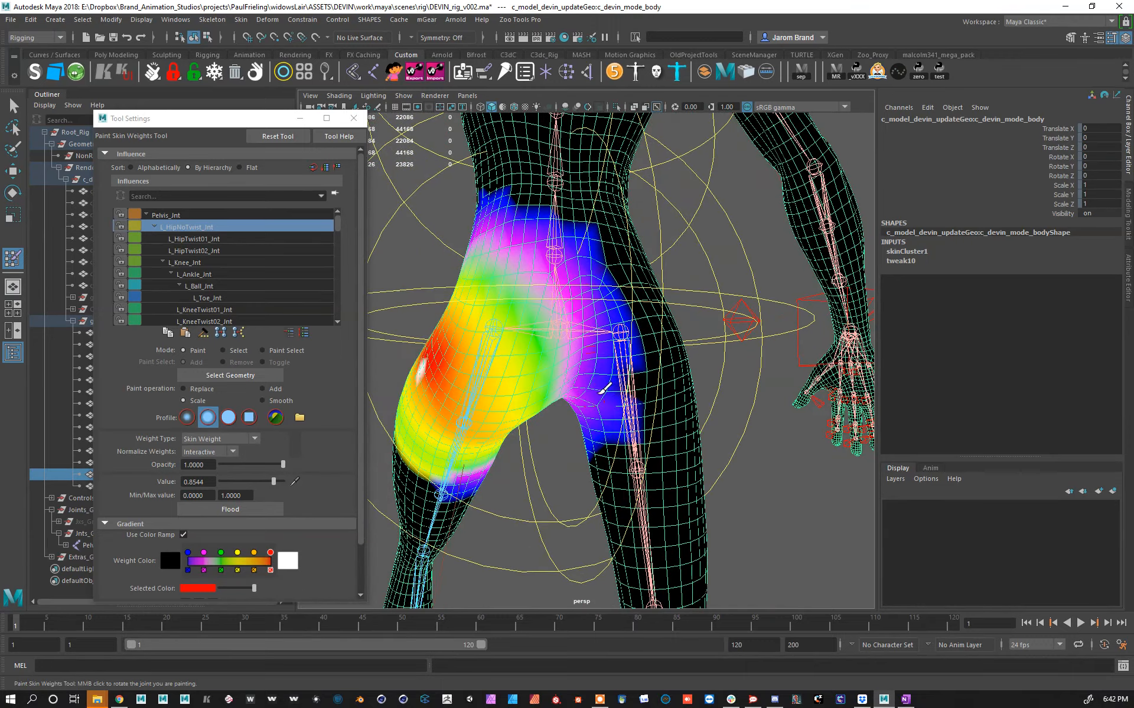
{"action": "left_click_drag", "start_coordinate": [610, 387], "coordinate": [498, 392], "text": "alt"}
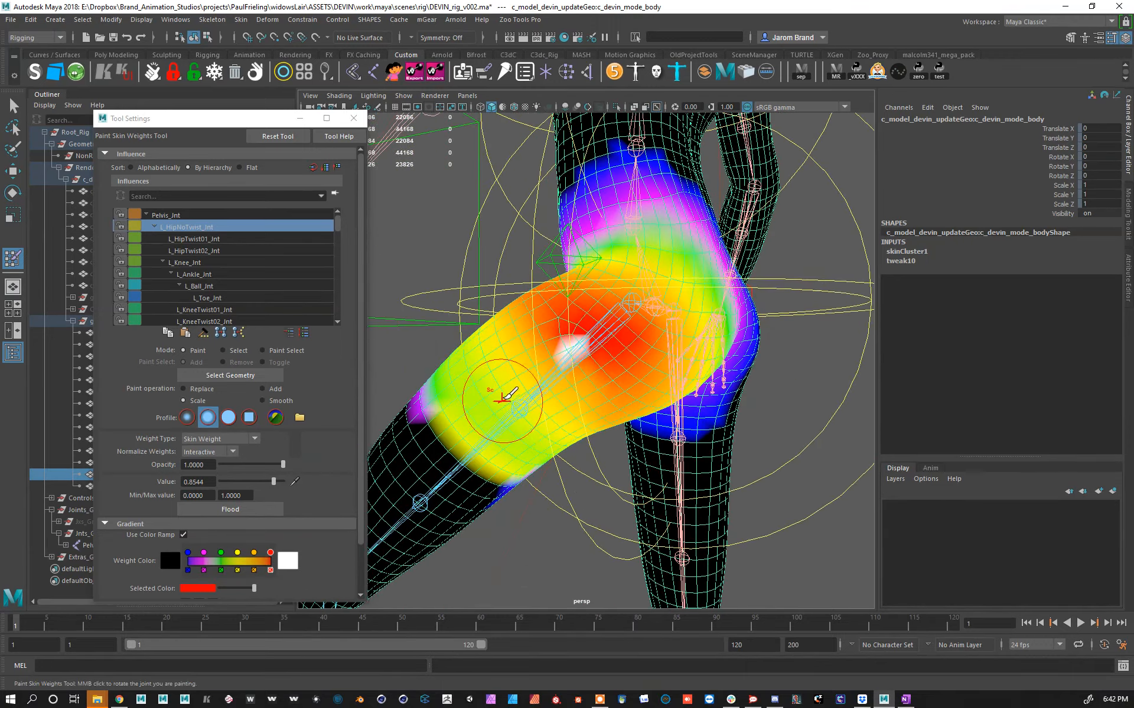
{"action": "left_click_drag", "start_coordinate": [614, 375], "coordinate": [696, 448], "text": "alt"}
{"action": "right_click_drag", "start_coordinate": [697, 449], "coordinate": [709, 484], "text": "alt"}
{"action": "key", "text": "w"}
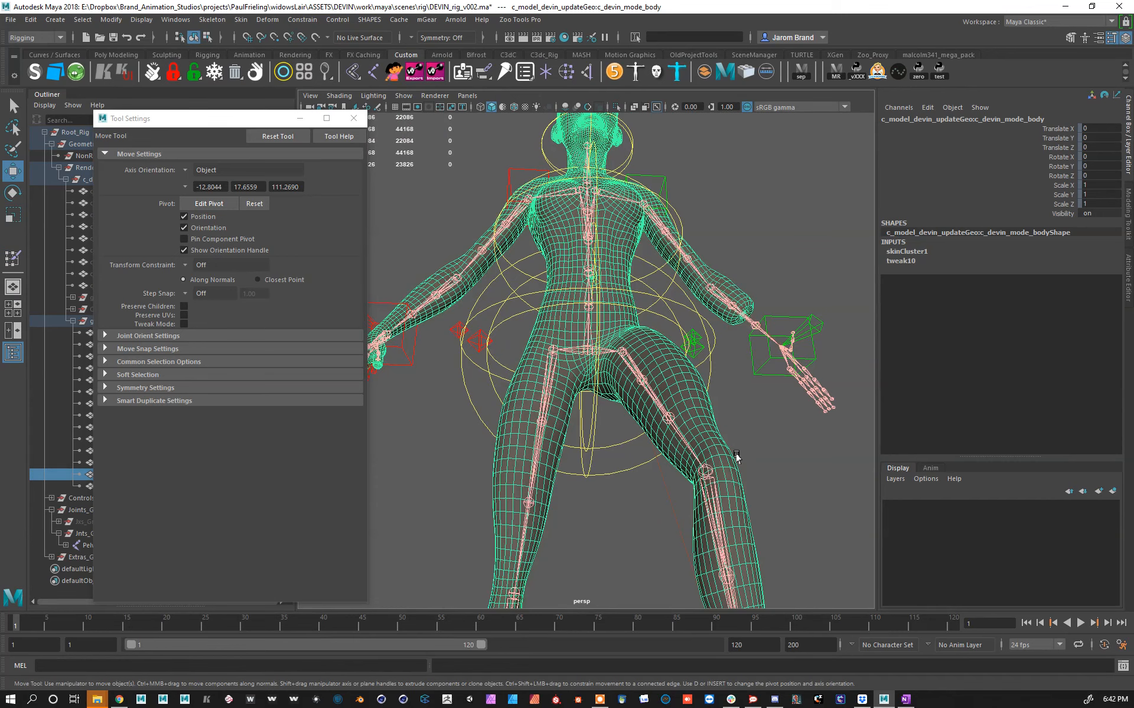
Step: Raise the bent left leg with L_Leg_Ctrl to Translate X 20.188, Y 35.432 and Z 7.345
{"action": "left_click_drag", "start_coordinate": [707, 484], "coordinate": [716, 525], "text": "alt"}
{"action": "middle_click_drag", "start_coordinate": [717, 526], "coordinate": [708, 468], "text": "alt"}
{"action": "left_click", "coordinate": [731, 431]}
{"action": "left_click", "coordinate": [682, 512]}
{"action": "left_click_drag", "start_coordinate": [683, 514], "coordinate": [445, 453], "text": "alt"}
{"action": "right_click_drag", "start_coordinate": [445, 453], "coordinate": [588, 378], "text": "alt"}
{"action": "left_click_drag", "start_coordinate": [593, 355], "coordinate": [572, 357], "text": "alt"}
{"action": "middle_click_drag", "start_coordinate": [571, 357], "coordinate": [564, 431], "text": "alt"}
{"action": "left_click_drag", "start_coordinate": [564, 433], "coordinate": [682, 534], "text": "alt"}
{"action": "scroll", "coordinate": [617, 358], "scroll_direction": "up", "scroll_amount": 3}
{"action": "left_click_drag", "start_coordinate": [617, 357], "coordinate": [665, 323], "text": "alt"}
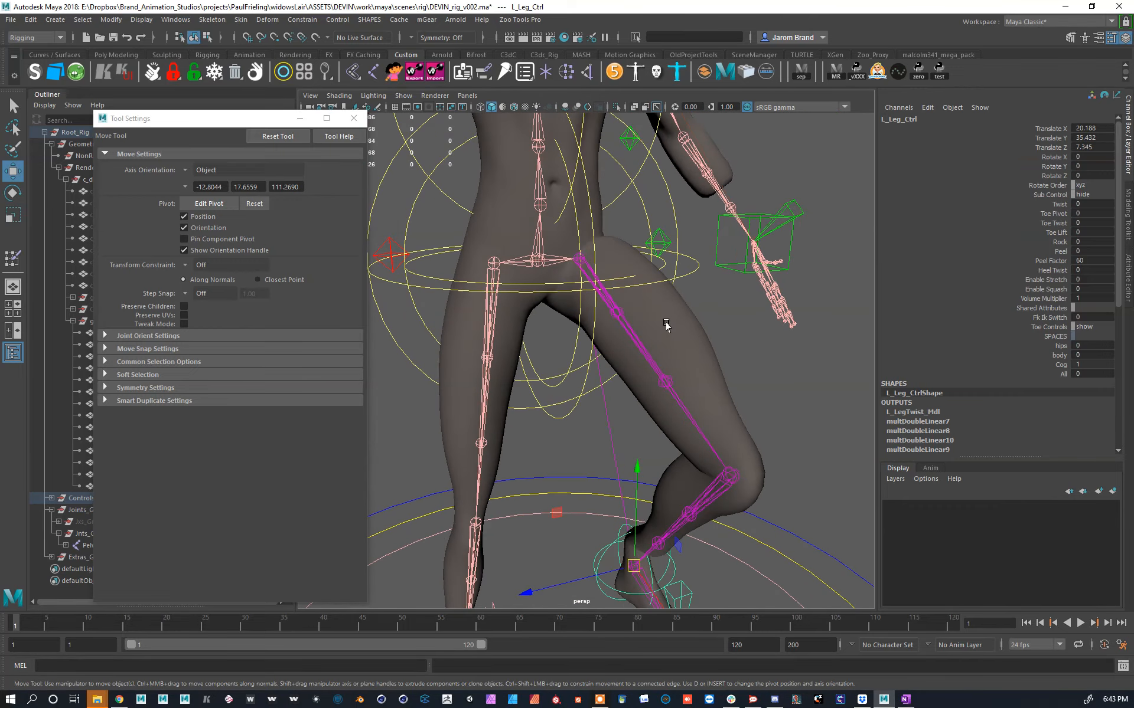
Step: Examine L_HipNoTwist_Jnt's weights on the body mesh with the left leg raised
{"action": "left_click", "coordinate": [668, 333]}
{"action": "key", "text": "y"}
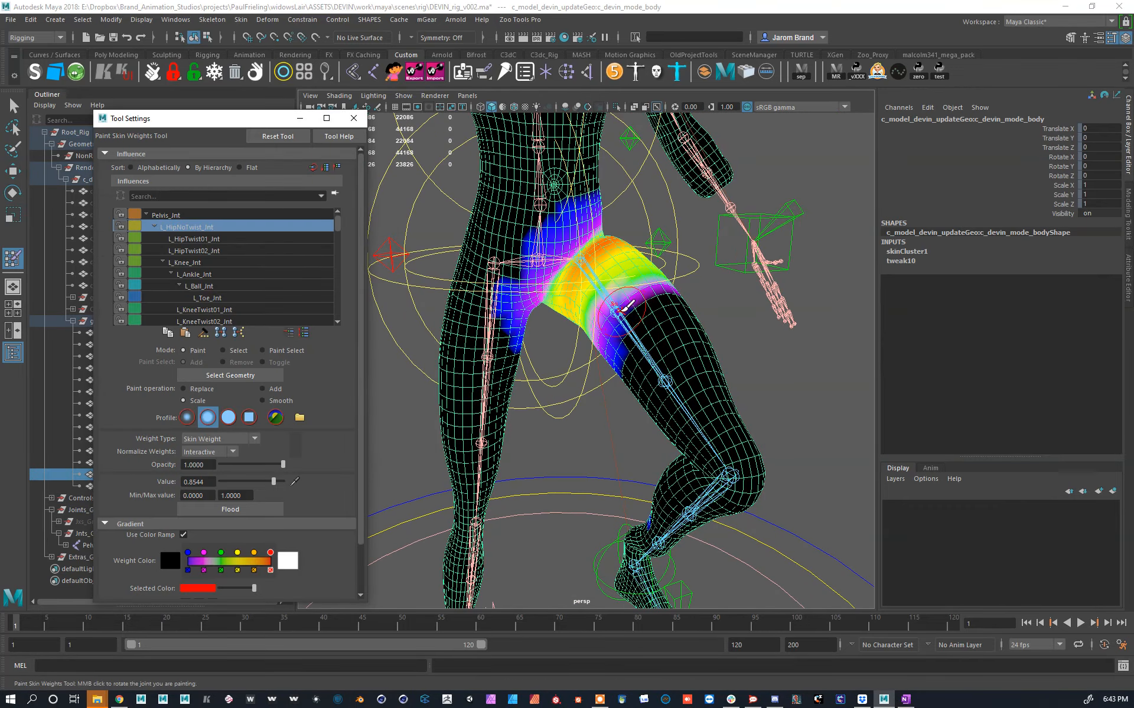
{"action": "scroll", "coordinate": [710, 430], "scroll_direction": "down", "scroll_amount": 4}
{"action": "left_click_drag", "start_coordinate": [711, 430], "coordinate": [675, 455], "text": "alt"}
{"action": "key", "text": "w"}
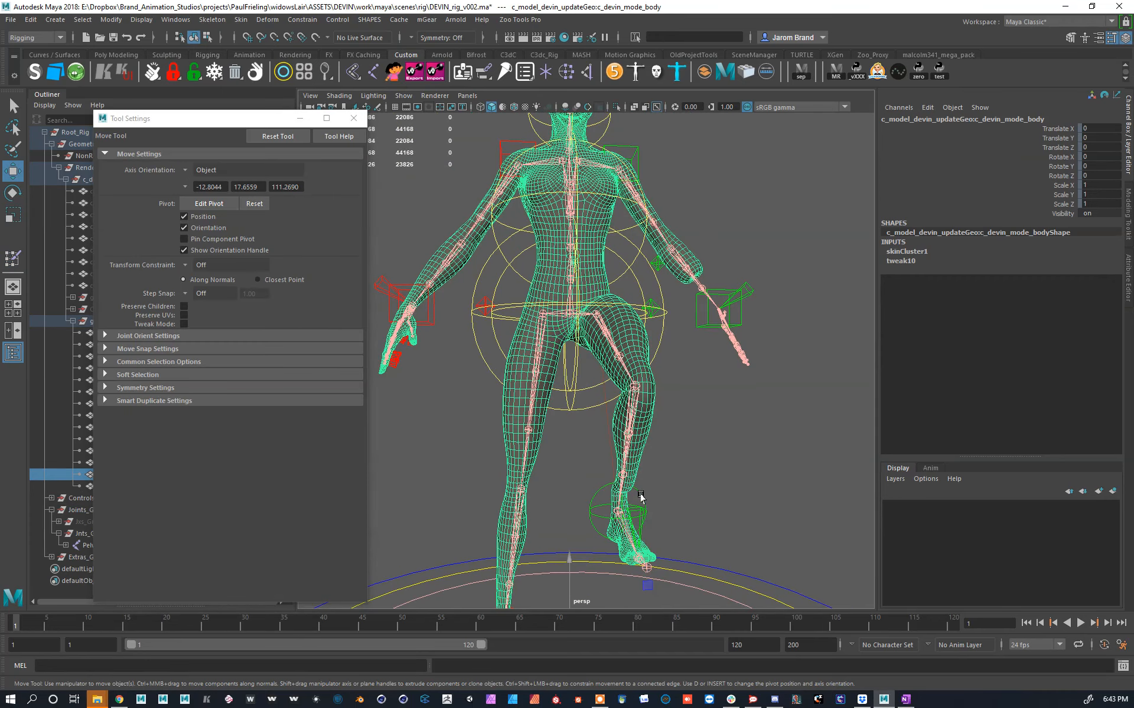
Step: Lower the left foot with L_Leg_Ctrl to Translate Y 13.304
{"action": "left_click", "coordinate": [641, 495]}
{"action": "left_click_drag", "start_coordinate": [617, 456], "coordinate": [643, 357]}
{"action": "right_click_drag", "start_coordinate": [643, 357], "coordinate": [713, 270], "text": "alt"}
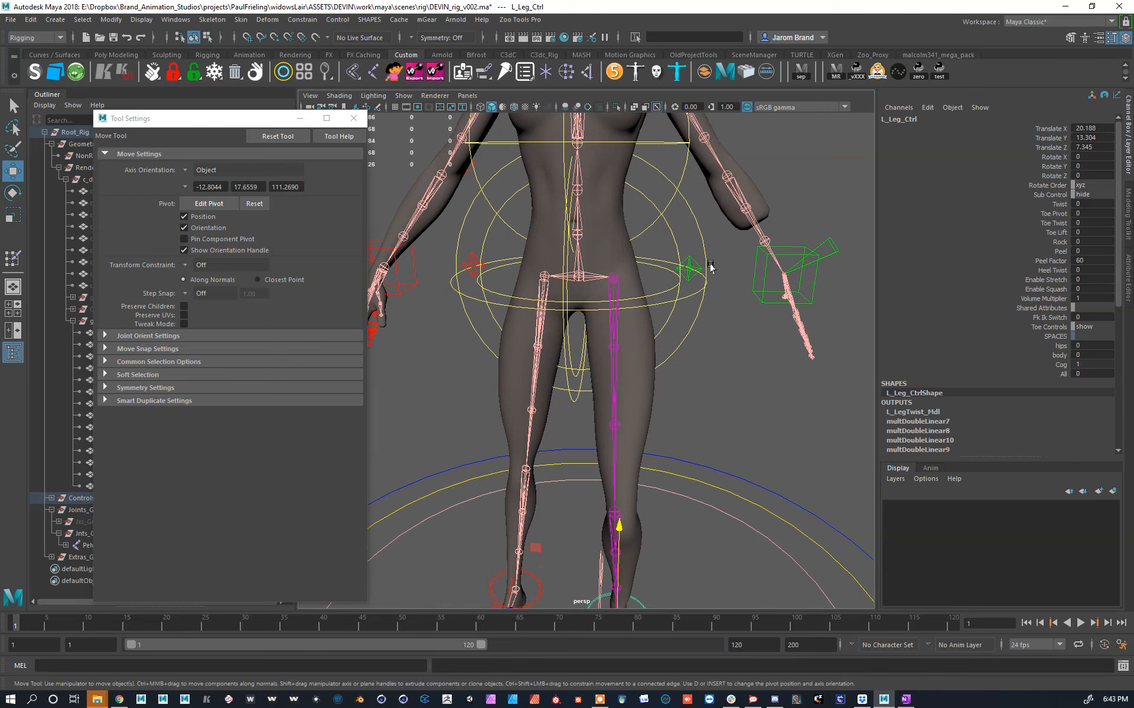
Step: Try moving the left leg's pole vector control and undo the move
{"action": "left_click", "coordinate": [690, 267]}
{"action": "left_click_drag", "start_coordinate": [640, 372], "coordinate": [720, 303], "text": "alt"}
{"action": "right_click_drag", "start_coordinate": [720, 303], "coordinate": [707, 303], "text": "alt"}
{"action": "left_click_drag", "start_coordinate": [636, 341], "coordinate": [667, 355]}
{"action": "key", "text": "ctrl+z"}
Step: Try moving the left foot control to Translate X -17.192 and Y 26.754 from the side view
{"action": "left_click_drag", "start_coordinate": [649, 425], "coordinate": [574, 408], "text": "alt"}
{"action": "left_click", "coordinate": [566, 546]}
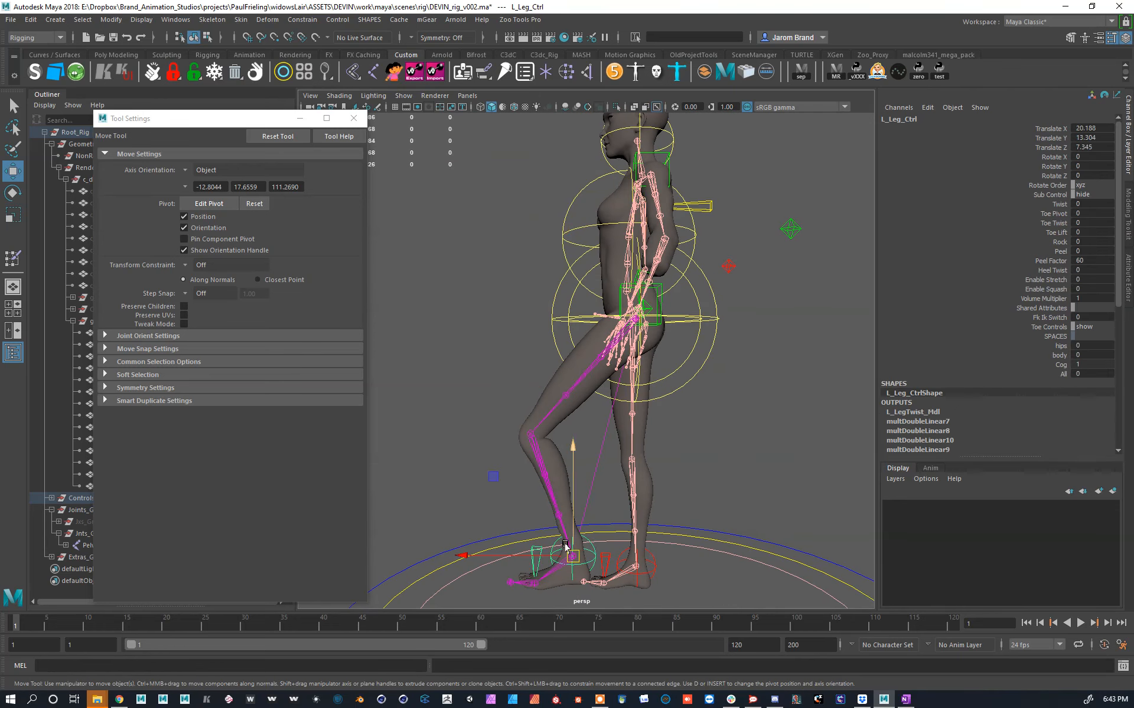
{"action": "left_click_drag", "start_coordinate": [508, 495], "coordinate": [488, 483]}
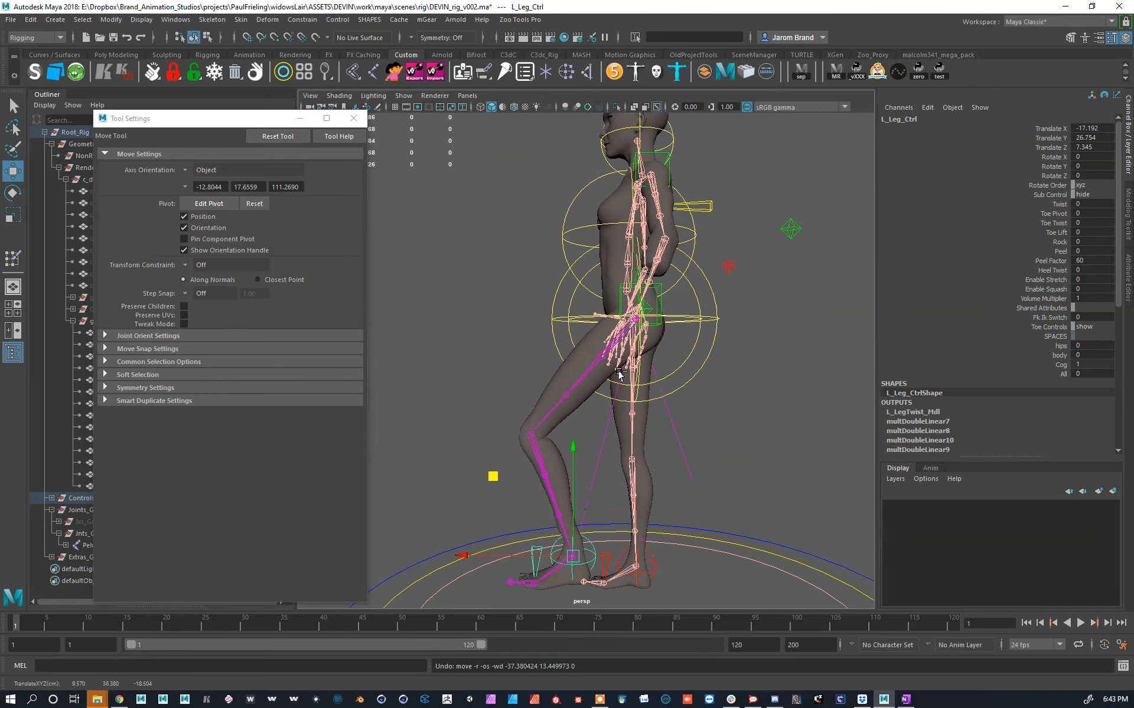
Step: Swing the left knee outward by moving L_LegPv_Ctrl to about -20 in Translate Z
{"action": "scroll", "coordinate": [641, 340], "scroll_direction": "up", "scroll_amount": 3}
{"action": "left_click_drag", "start_coordinate": [641, 340], "coordinate": [614, 532], "text": "alt"}
{"action": "scroll", "coordinate": [657, 368], "scroll_direction": "up", "scroll_amount": 3}
{"action": "left_click_drag", "start_coordinate": [586, 579], "coordinate": [592, 319], "text": "alt"}
{"action": "left_click", "coordinate": [610, 308]}
{"action": "left_click_drag", "start_coordinate": [690, 316], "coordinate": [822, 193], "text": "alt"}
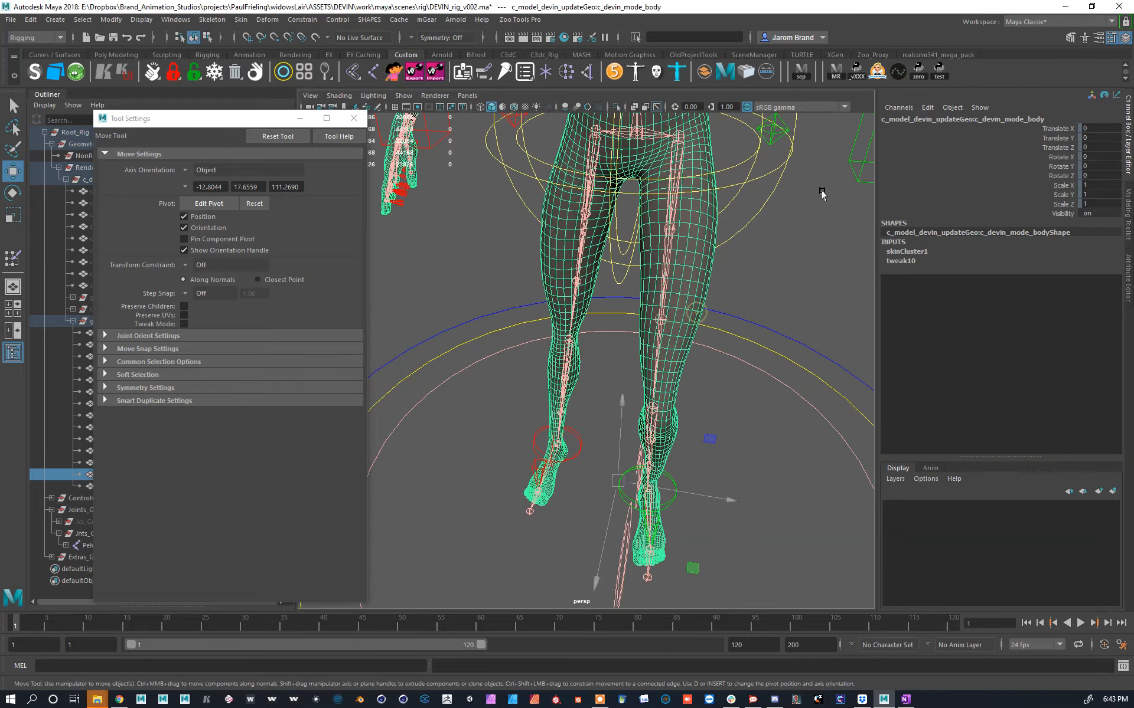
{"action": "left_click", "coordinate": [772, 134]}
{"action": "left_click_drag", "start_coordinate": [773, 135], "coordinate": [738, 322], "text": "alt"}
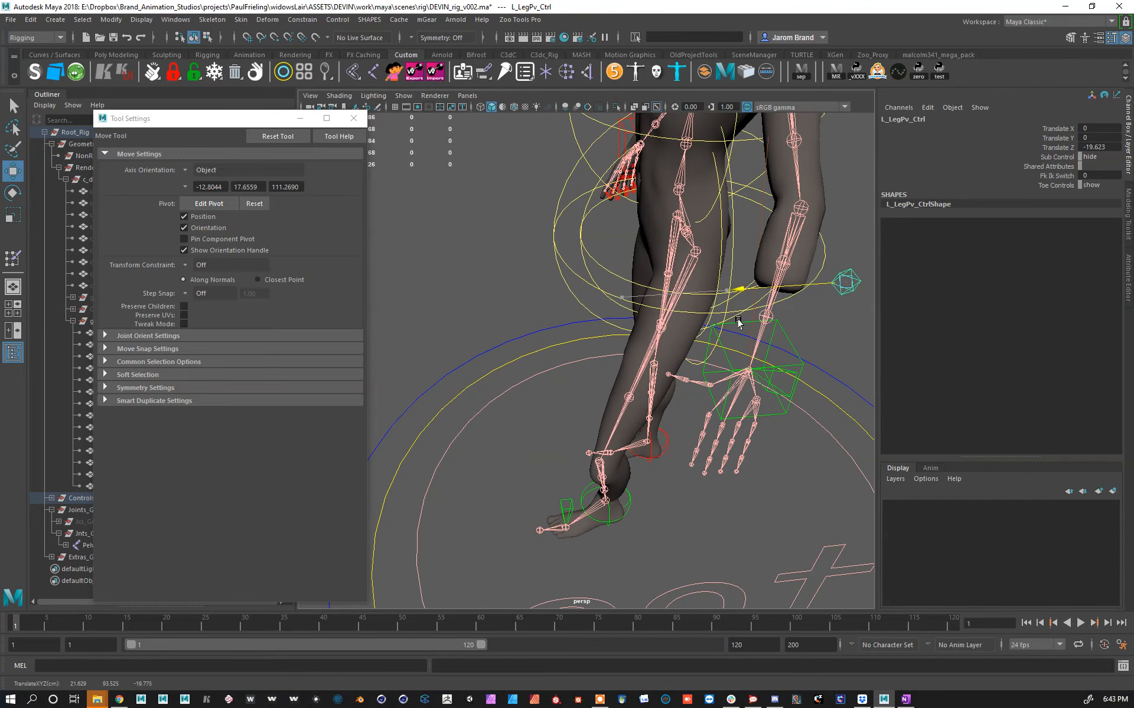
Step: Examine L_HipNoTwist_Jnt's weights on the twisted left leg and move the Tool Settings window clear of the Outliner
{"action": "left_click", "coordinate": [685, 335]}
{"action": "key", "text": "y"}
{"action": "right_click_drag", "start_coordinate": [624, 274], "coordinate": [636, 265], "text": "alt"}
{"action": "mouse_move", "coordinate": [635, 265]}
{"action": "left_mouse_down", "text": "alt"}
{"action": "mouse_move", "coordinate": [596, 259]}
{"action": "mouse_move", "coordinate": [692, 285]}
{"action": "left_mouse_up", "text": "alt"}
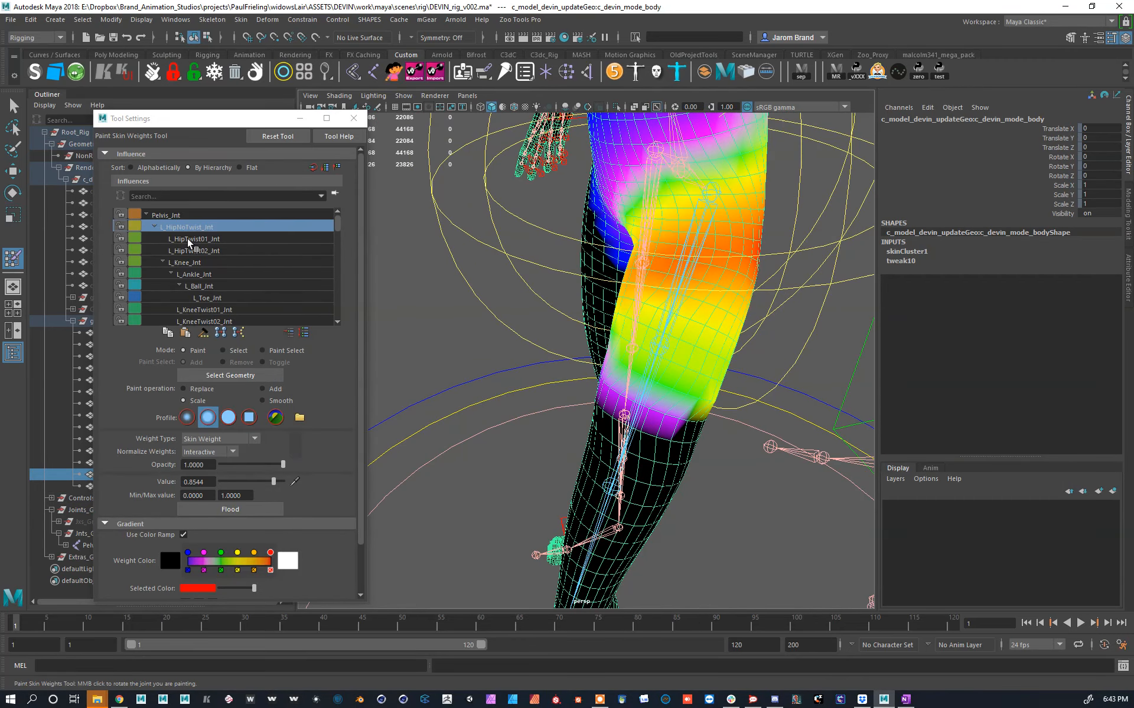
{"action": "left_click_drag", "start_coordinate": [237, 118], "coordinate": [273, 253]}
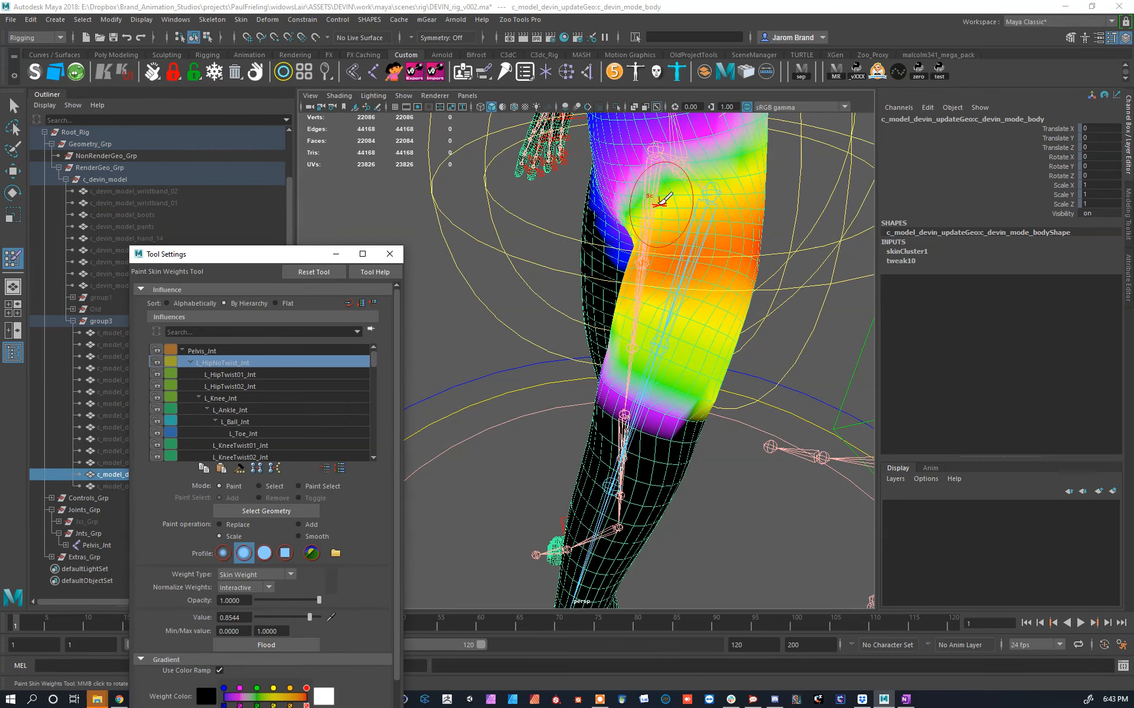
Step: Select the L_HipNoTwist_Jnt joint in the viewport and close the Tool Settings window
{"action": "key", "text": "w"}
{"action": "left_click", "coordinate": [701, 210]}
{"action": "mouse_move", "coordinate": [695, 238]}
{"action": "left_mouse_down", "text": "alt"}
{"action": "mouse_move", "coordinate": [748, 236]}
{"action": "mouse_move", "coordinate": [776, 220]}
{"action": "mouse_move", "coordinate": [734, 250]}
{"action": "left_mouse_up", "text": "alt"}
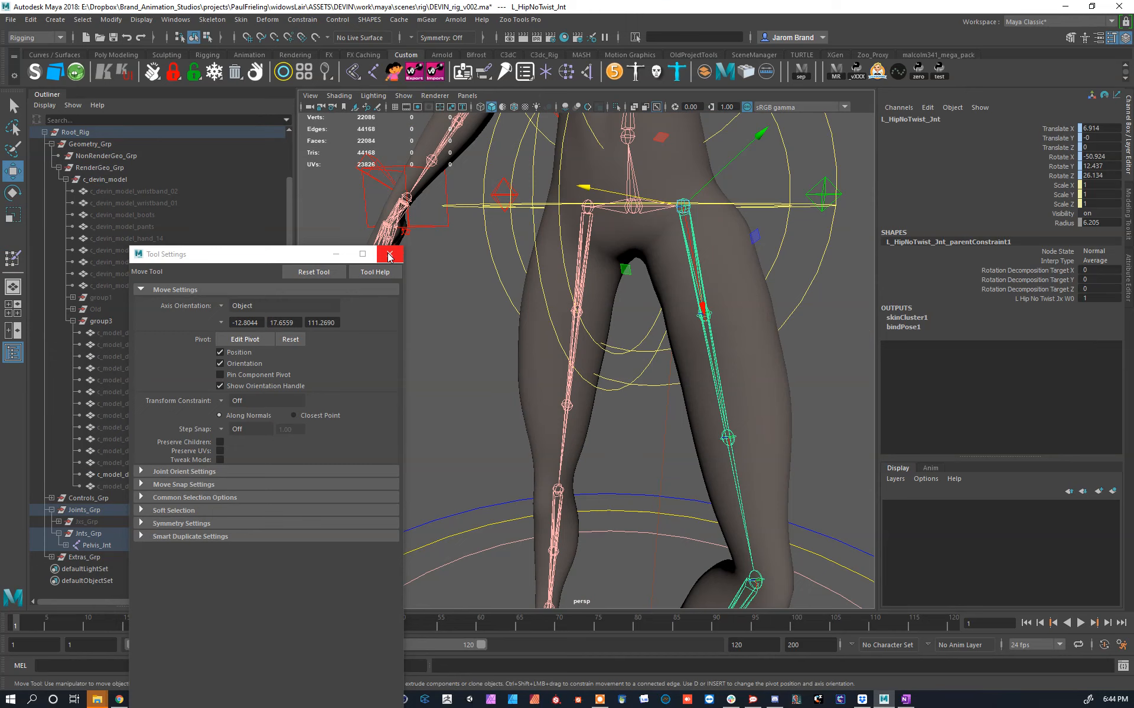
{"action": "left_click", "coordinate": [389, 257]}
{"action": "right_click_drag", "start_coordinate": [649, 310], "coordinate": [602, 321], "text": "alt"}
{"action": "middle_click_drag", "start_coordinate": [602, 321], "coordinate": [593, 327], "text": "alt"}
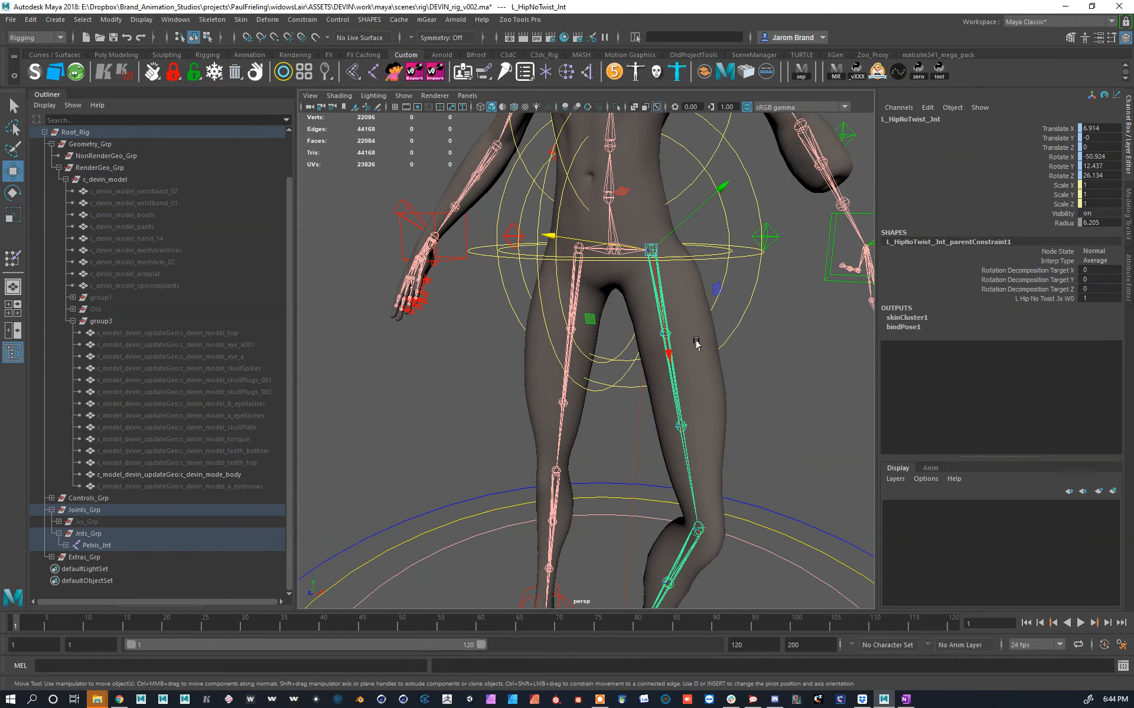
Step: Examine how L_LegPv_Ctrl and L_HipNoTwist_Jnt orient the left hip and thigh from the side and front
{"action": "left_click", "coordinate": [768, 240]}
{"action": "left_click_drag", "start_coordinate": [768, 240], "coordinate": [650, 360], "text": "alt"}
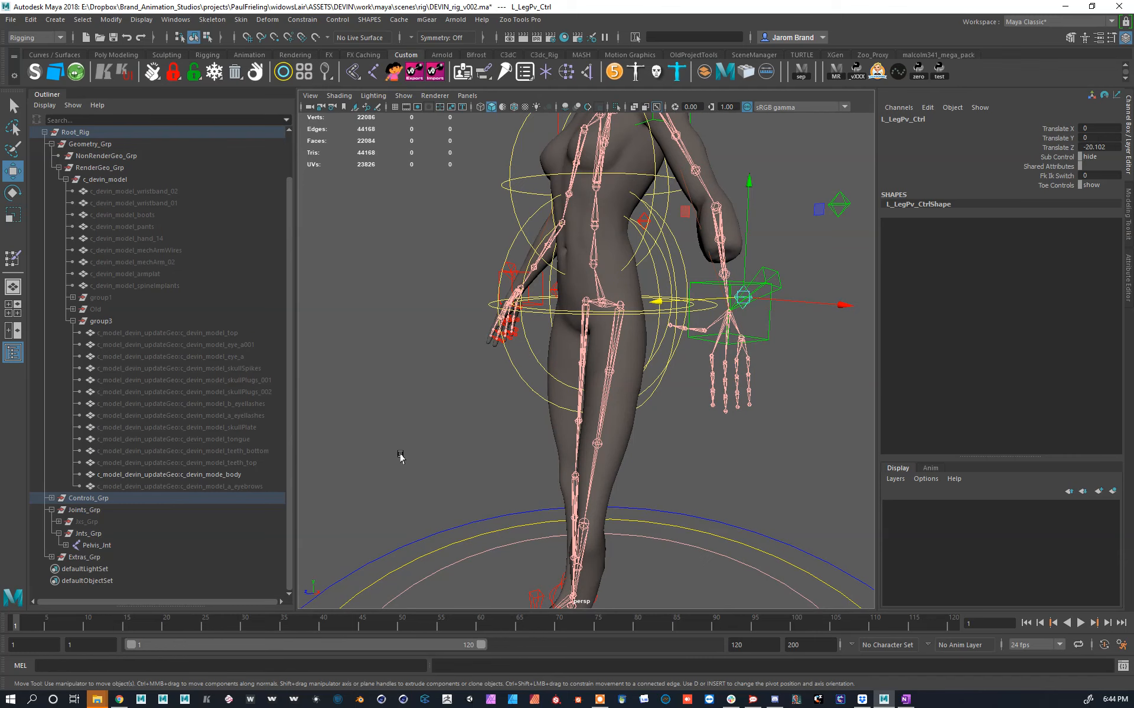
{"action": "left_click", "coordinate": [617, 314]}
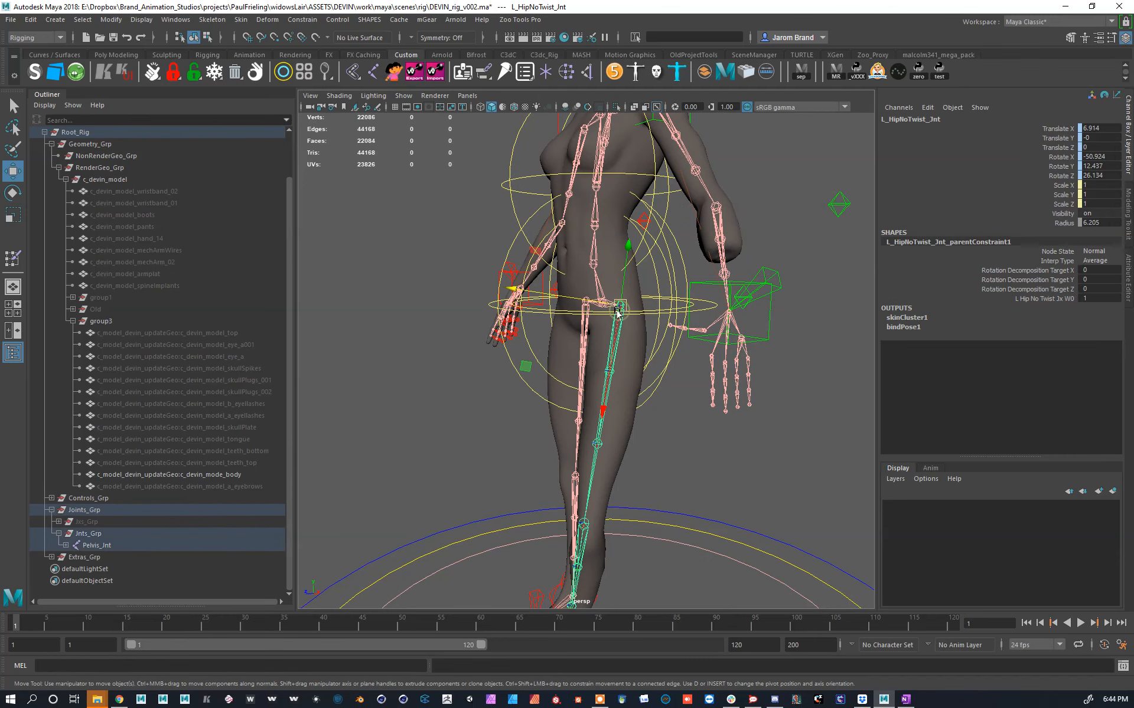
{"action": "left_click_drag", "start_coordinate": [625, 331], "coordinate": [587, 374], "text": "alt"}
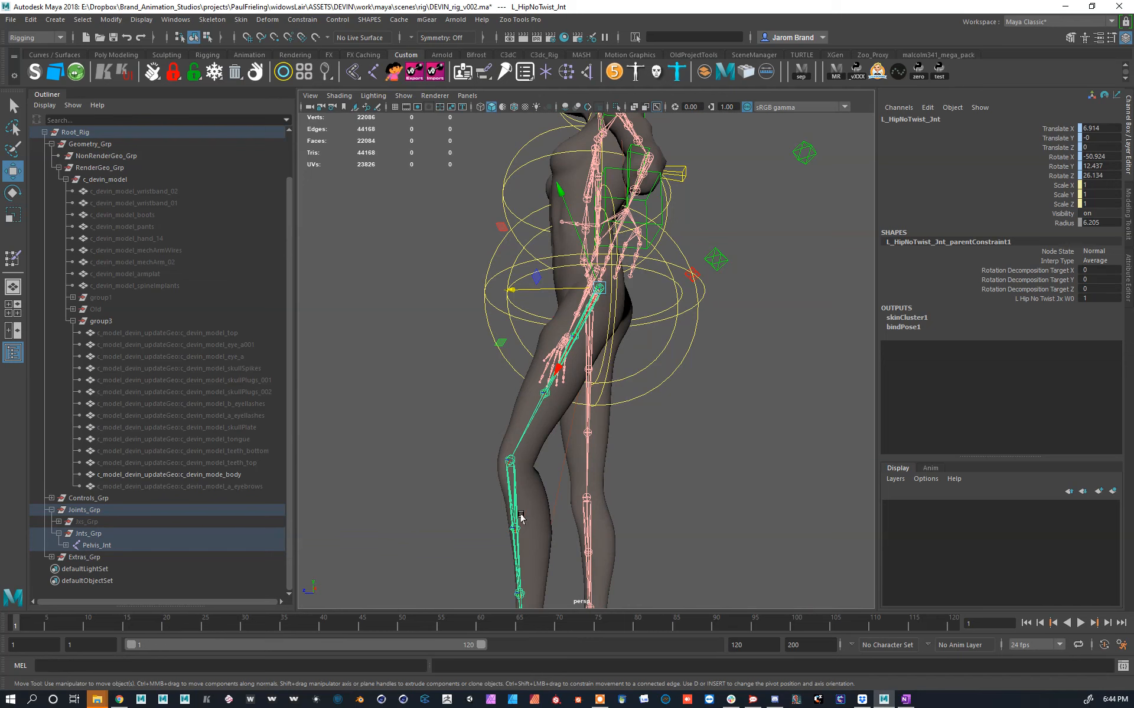
{"action": "mouse_move", "coordinate": [594, 351]}
{"action": "left_mouse_down", "text": "alt"}
{"action": "mouse_move", "coordinate": [614, 352]}
{"action": "mouse_move", "coordinate": [598, 353]}
{"action": "left_mouse_up", "text": "alt"}
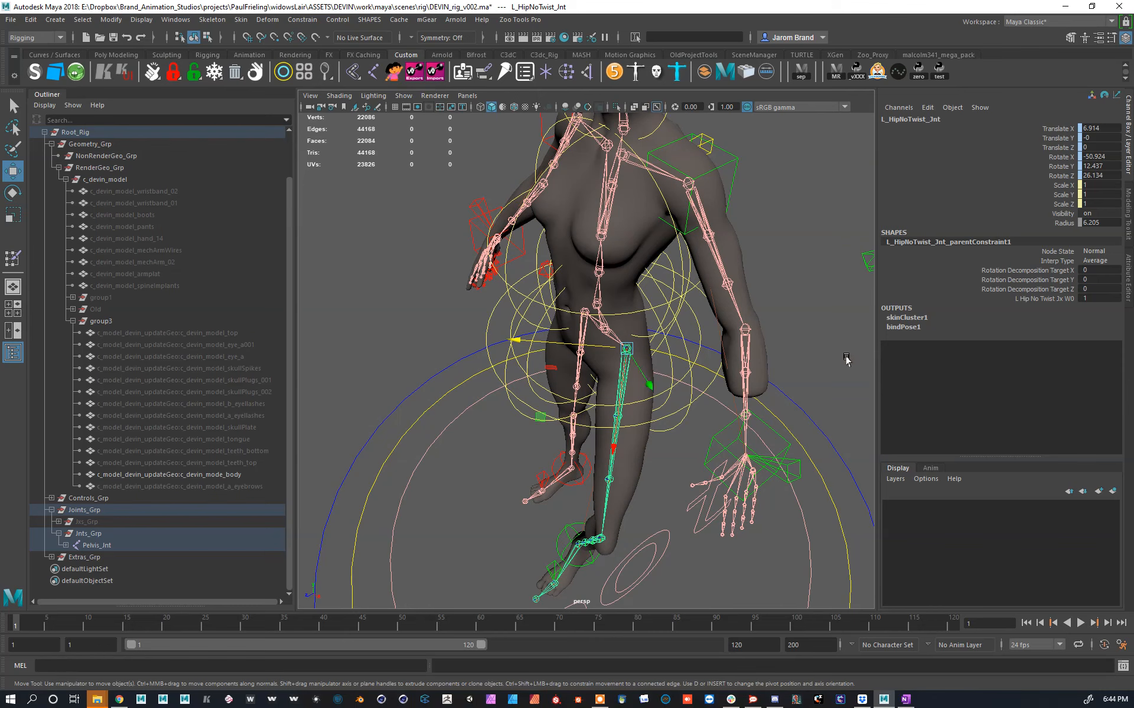
{"action": "left_click_drag", "start_coordinate": [688, 372], "coordinate": [751, 347], "text": "alt"}
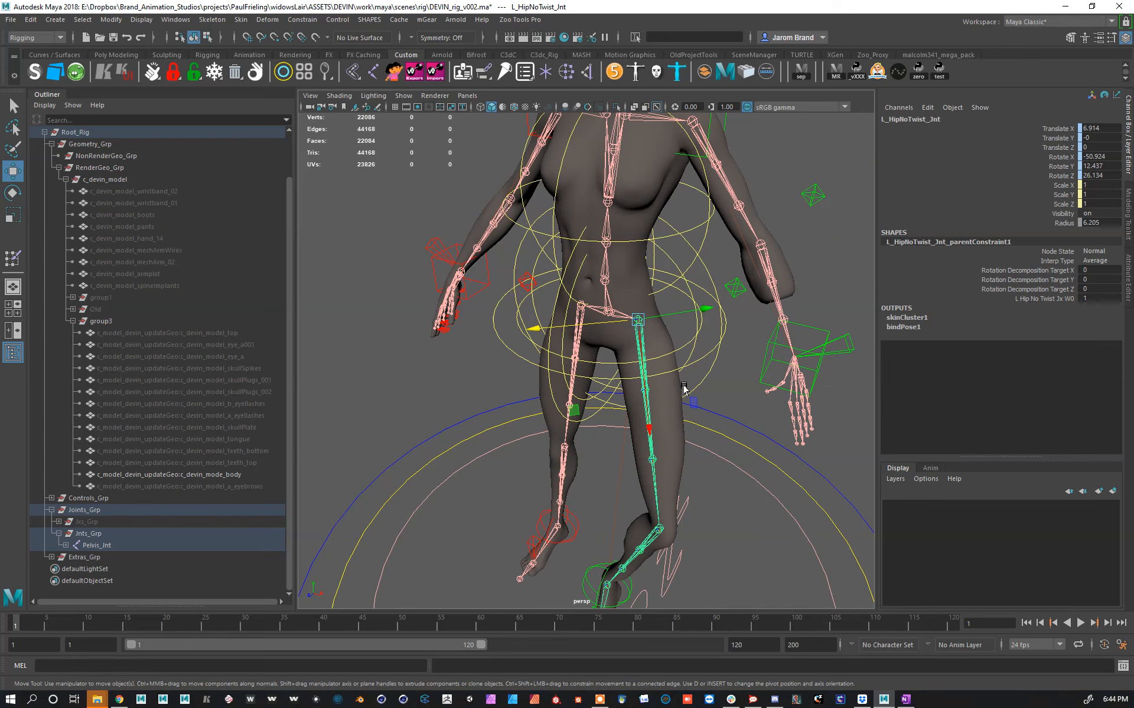
{"action": "middle_click_drag", "start_coordinate": [632, 412], "coordinate": [696, 355], "text": "alt"}
Step: Inspect the Twist attribute of the left leg's IK handle L_Hip_Ikh and clear the selection
{"action": "left_click_drag", "start_coordinate": [602, 423], "coordinate": [698, 561]}
{"action": "double_click", "coordinate": [1101, 273]}
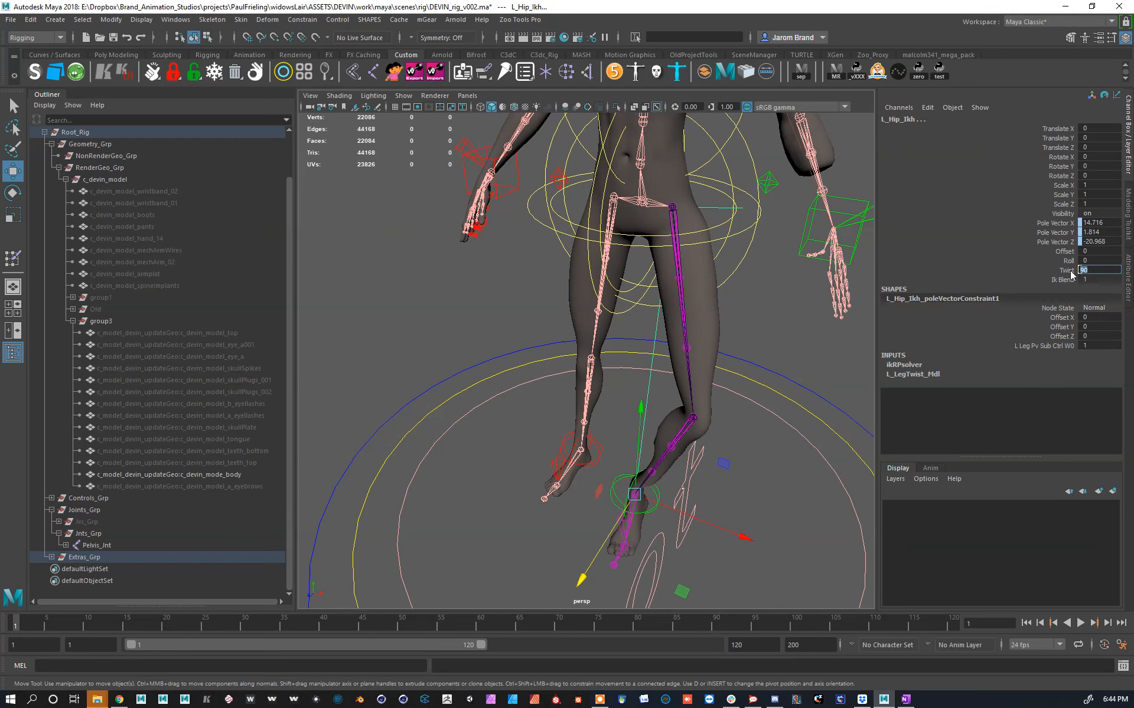
{"action": "left_click", "coordinate": [1073, 271]}
{"action": "left_click", "coordinate": [734, 446]}
Step: Reset L_Leg_Ctrl's Translate X, Y and Z to 0
{"action": "left_click_drag", "start_coordinate": [732, 408], "coordinate": [703, 298], "text": "alt"}
{"action": "left_click_drag", "start_coordinate": [731, 338], "coordinate": [658, 468], "text": "alt"}
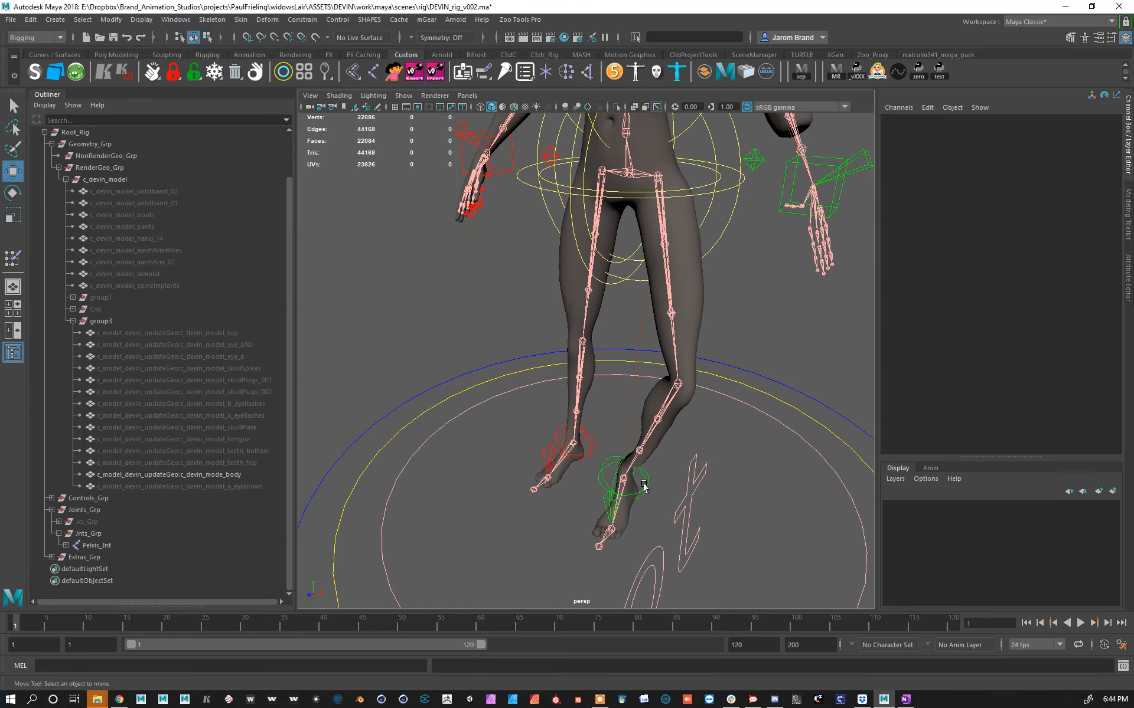
{"action": "left_click", "coordinate": [643, 486]}
{"action": "left_click_drag", "start_coordinate": [1079, 128], "coordinate": [1080, 147]}
{"action": "type", "text": "0"}
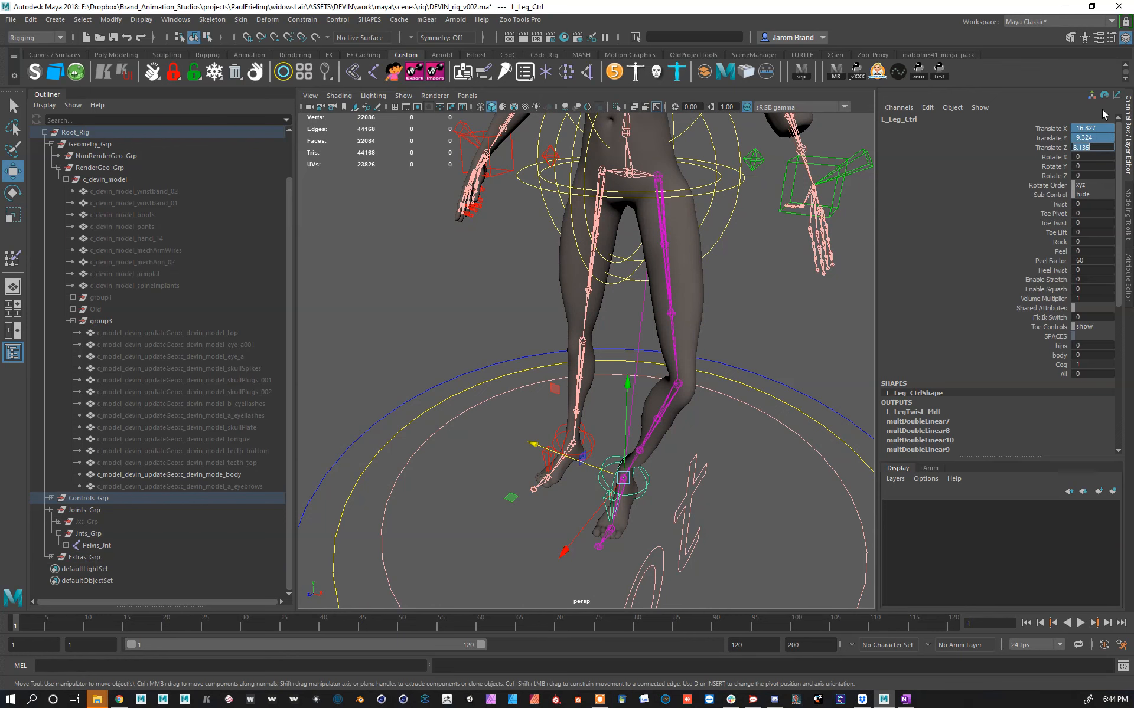
Step: Finish resetting L_Leg_Ctrl's translation and set L_LegPv_Ctrl's Translate Z to 0
{"action": "key", "text": "Return"}
{"action": "left_click_drag", "start_coordinate": [695, 472], "coordinate": [653, 394], "text": "alt"}
{"action": "left_click", "coordinate": [688, 323]}
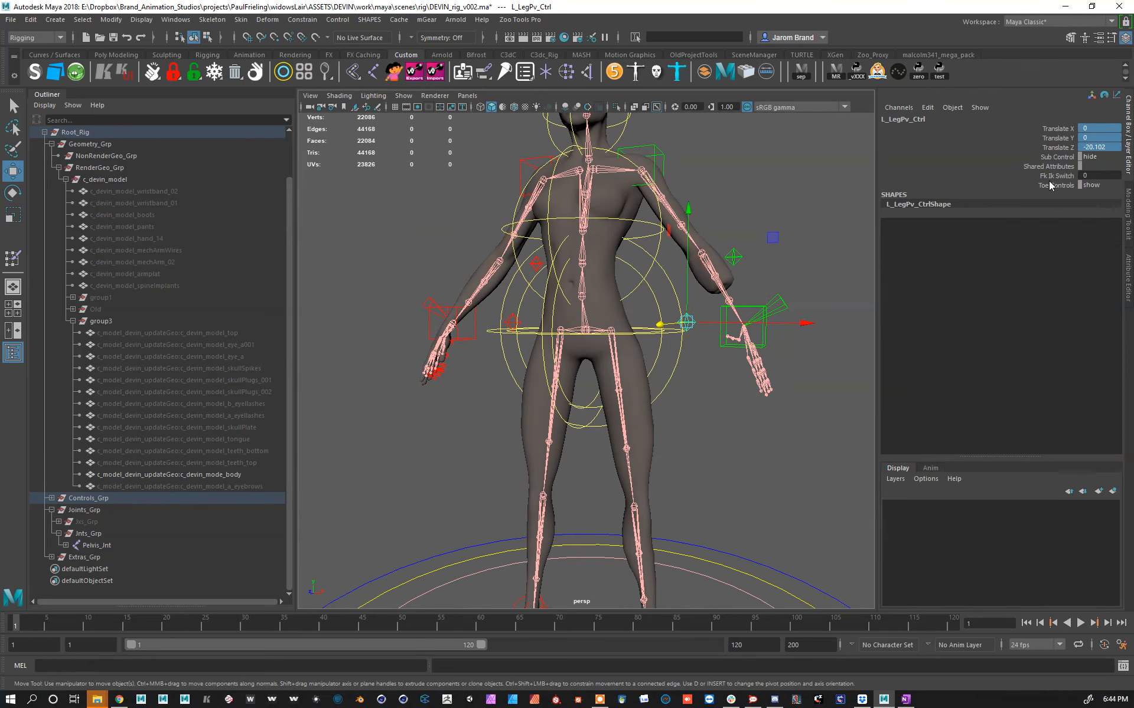
{"action": "double_click", "coordinate": [1092, 146]}
{"action": "type", "text": "0"}
{"action": "key", "text": "Return"}
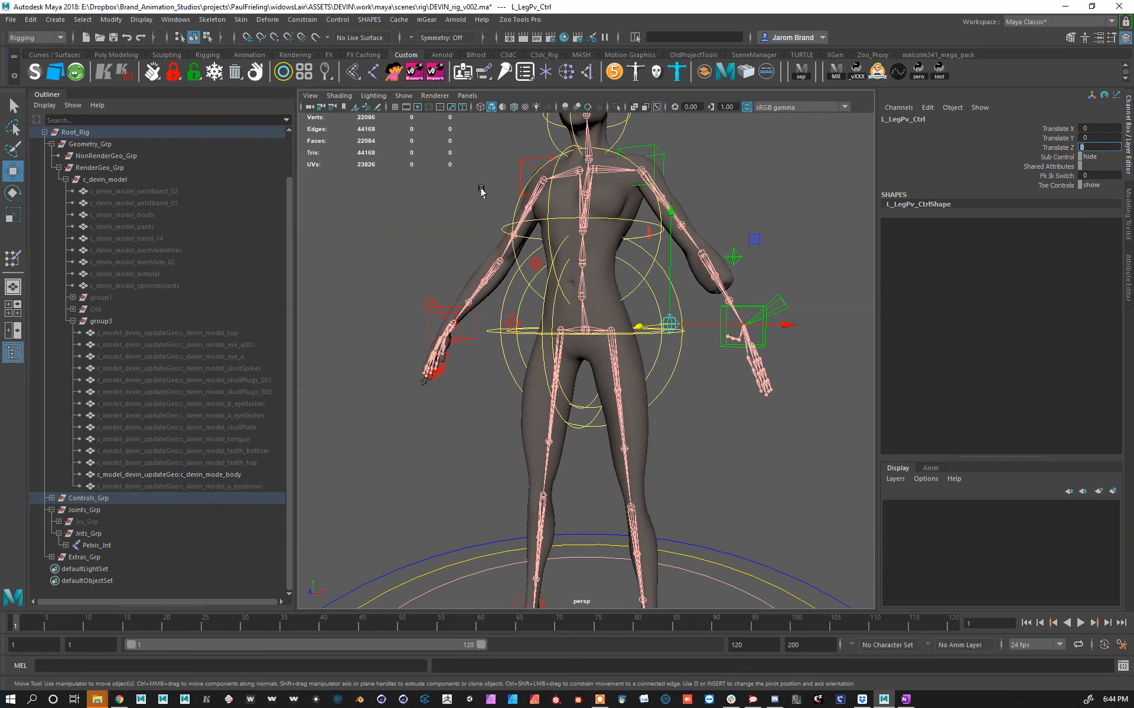
Step: Locate the L_HipNoTwist_Jnt joint in the Outliner, expand its hierarchy and rename it L_Hip_Jnt
{"action": "right_click_drag", "start_coordinate": [481, 189], "coordinate": [539, 217], "text": "alt"}
{"action": "left_click", "coordinate": [657, 325]}
{"action": "key", "text": "f"}
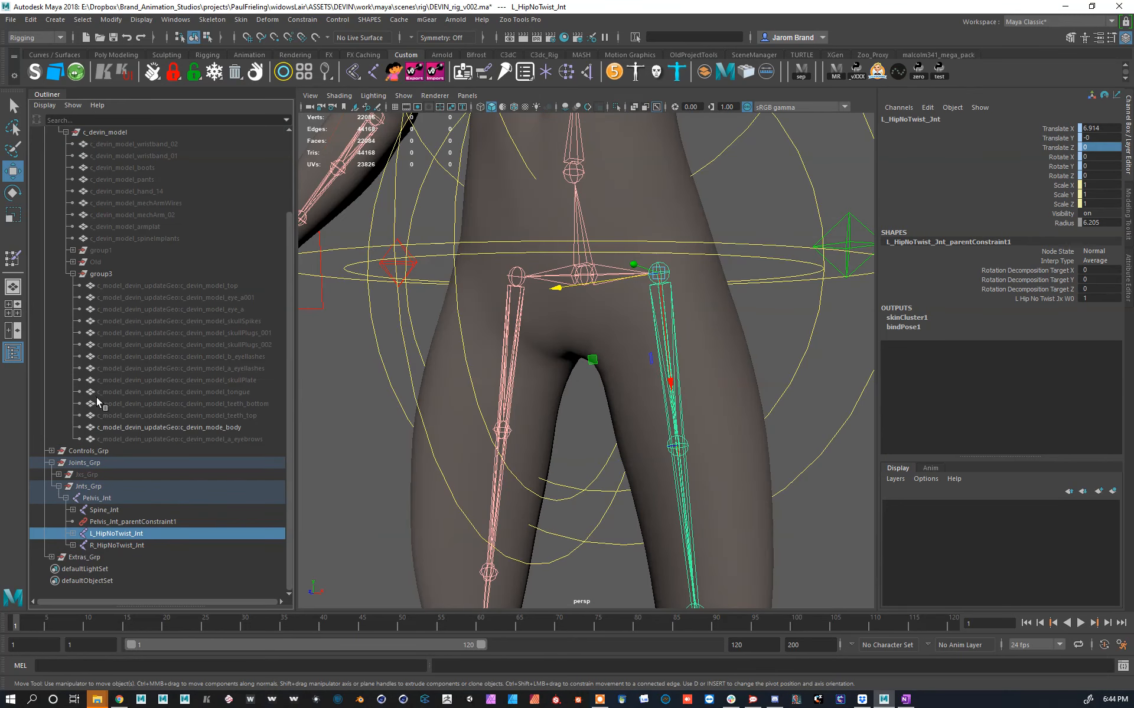
{"action": "left_click", "coordinate": [72, 533]}
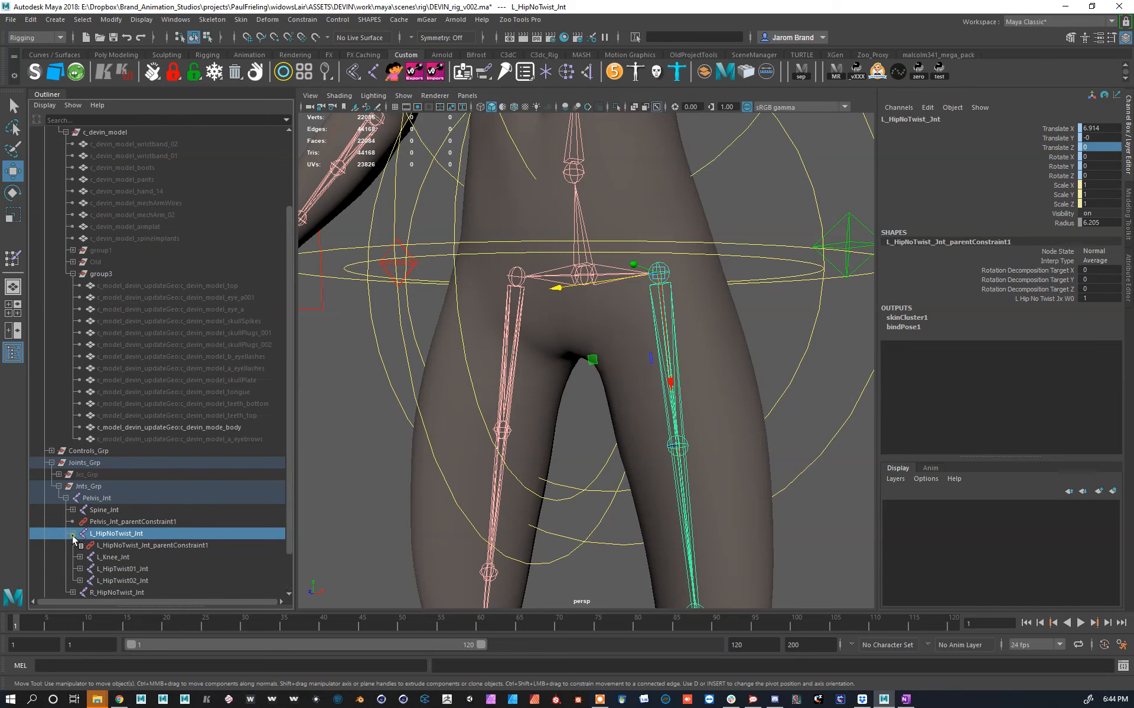
{"action": "scroll", "coordinate": [128, 466], "scroll_direction": "down", "scroll_amount": 2}
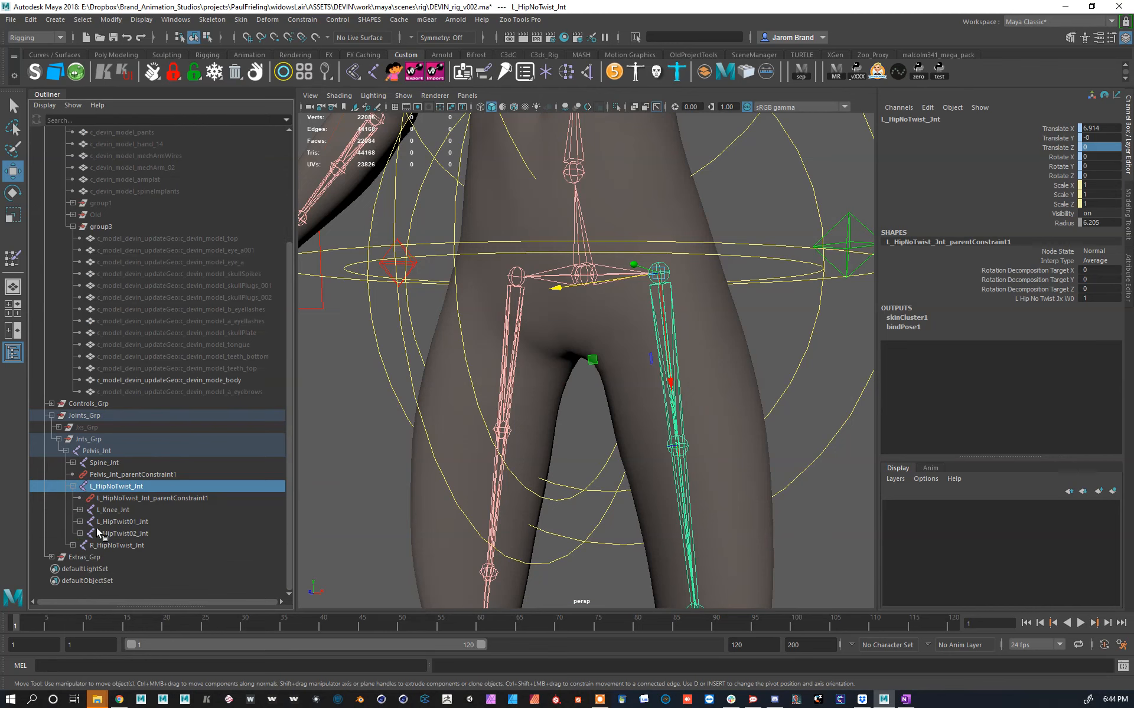
{"action": "double_click", "coordinate": [112, 487]}
{"action": "left_click", "coordinate": [131, 488]}
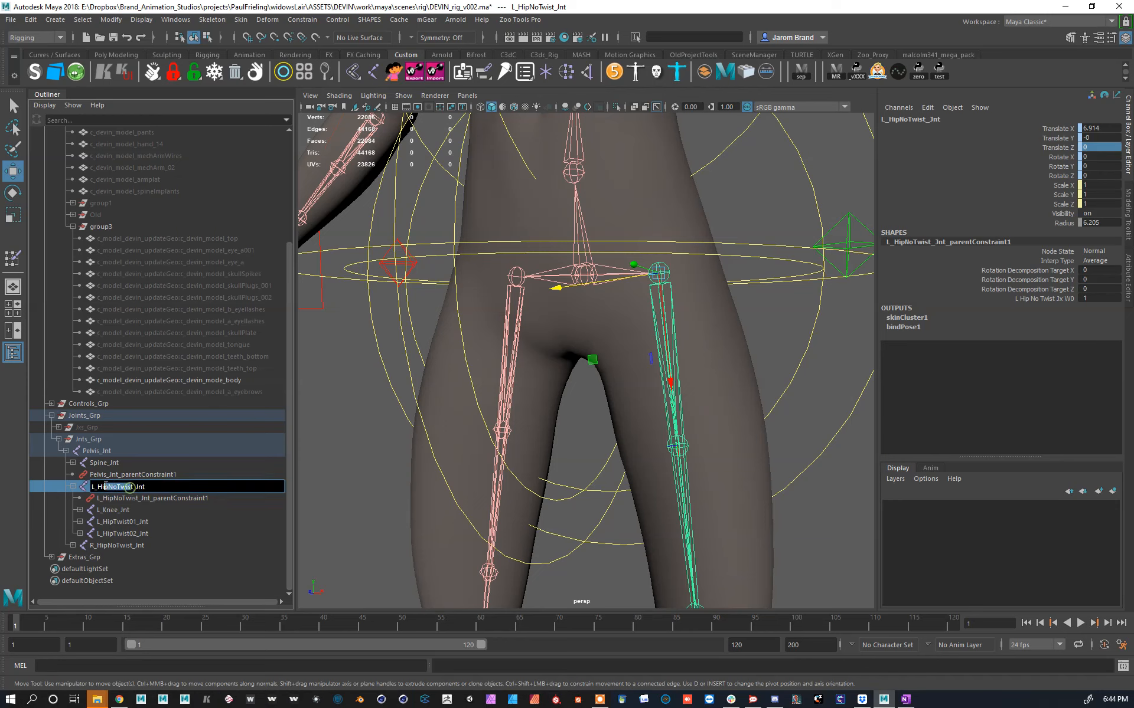
{"action": "key", "text": "BackSpace"}
Step: Rename the R_HipNoTwist_Jnt joint as R_Hip_Jnt
{"action": "double_click", "coordinate": [112, 545]}
{"action": "left_click_drag", "start_coordinate": [135, 548], "coordinate": [105, 548]}
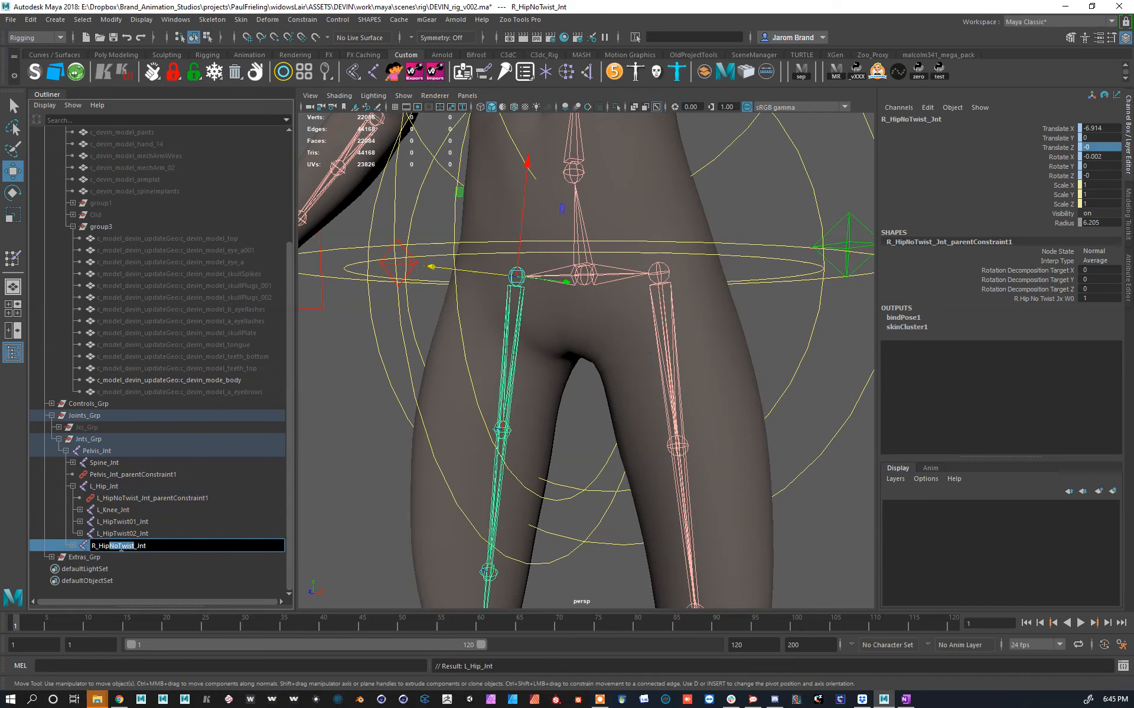
{"action": "key", "text": "BackSpace"}
{"action": "key", "text": "Return"}
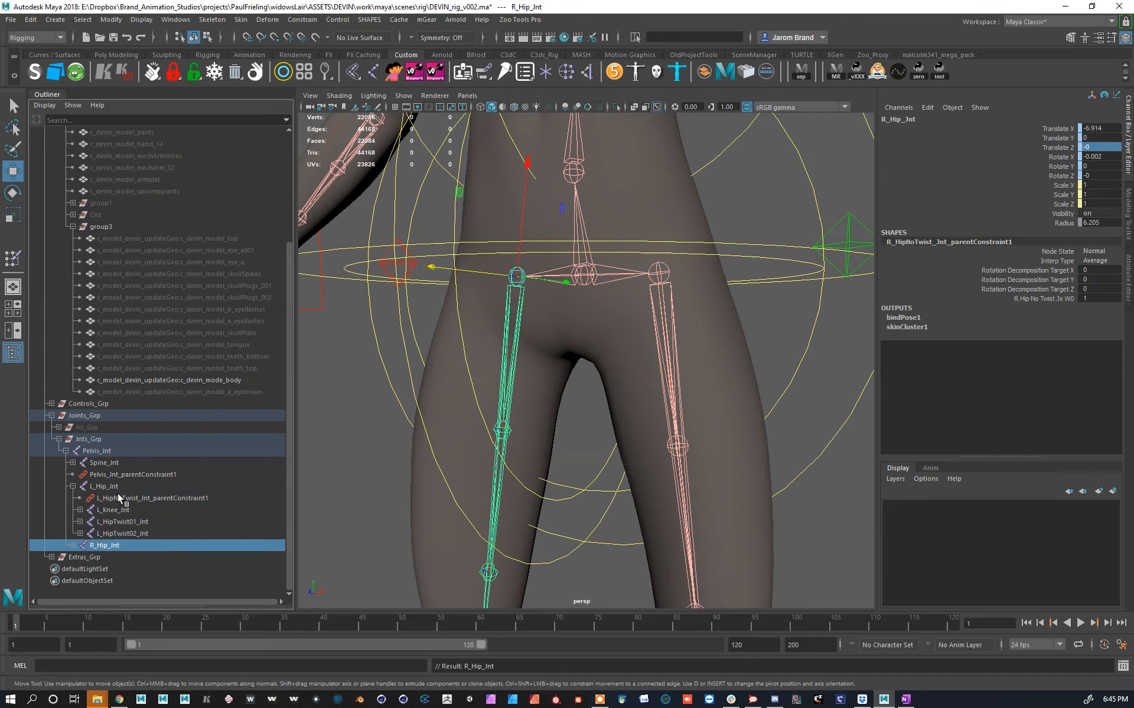
Step: Graph the input and output connections of L_Hip_Jnt and R_Hip_Jnt in the Node Editor
{"action": "left_click", "coordinate": [104, 486], "text": "ctrl"}
{"action": "left_click", "coordinate": [176, 18]}
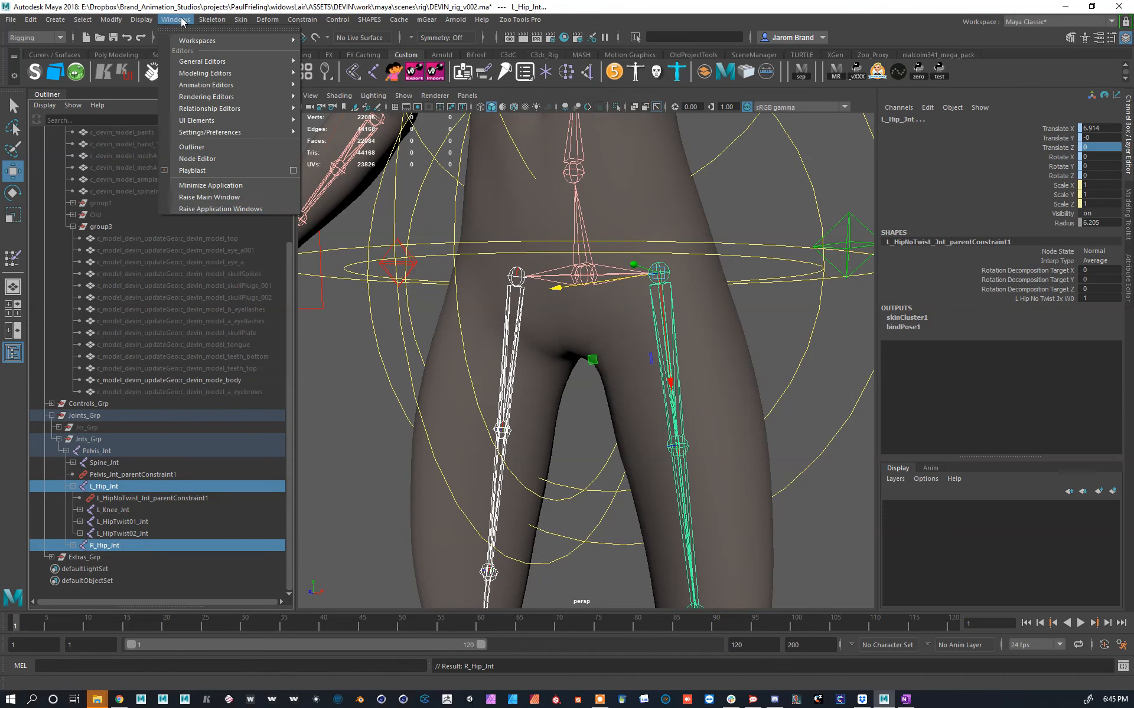
{"action": "left_click", "coordinate": [216, 148]}
{"action": "left_click_drag", "start_coordinate": [1133, 77], "coordinate": [301, 160]}
{"action": "left_click", "coordinate": [207, 187]}
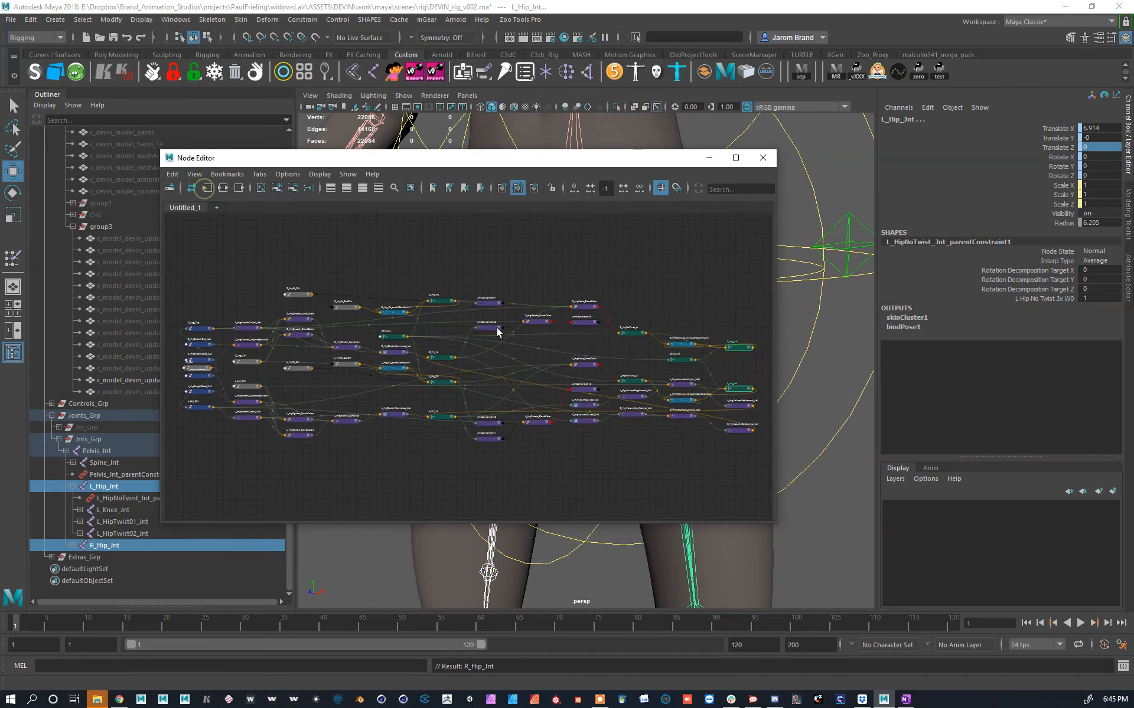
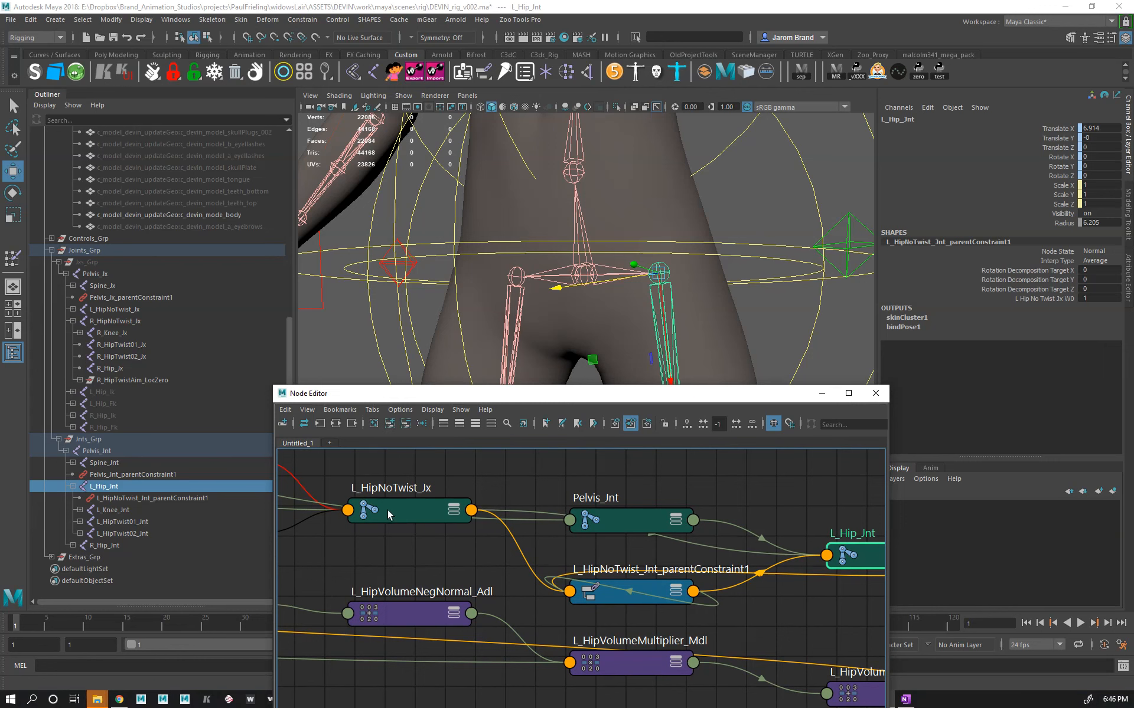
Step: Add the L_Hip_Jx joint under L_HipNoTwist_Jx to the Node Editor graph, near L_Hip_Jnt
{"action": "left_click", "coordinate": [73, 310]}
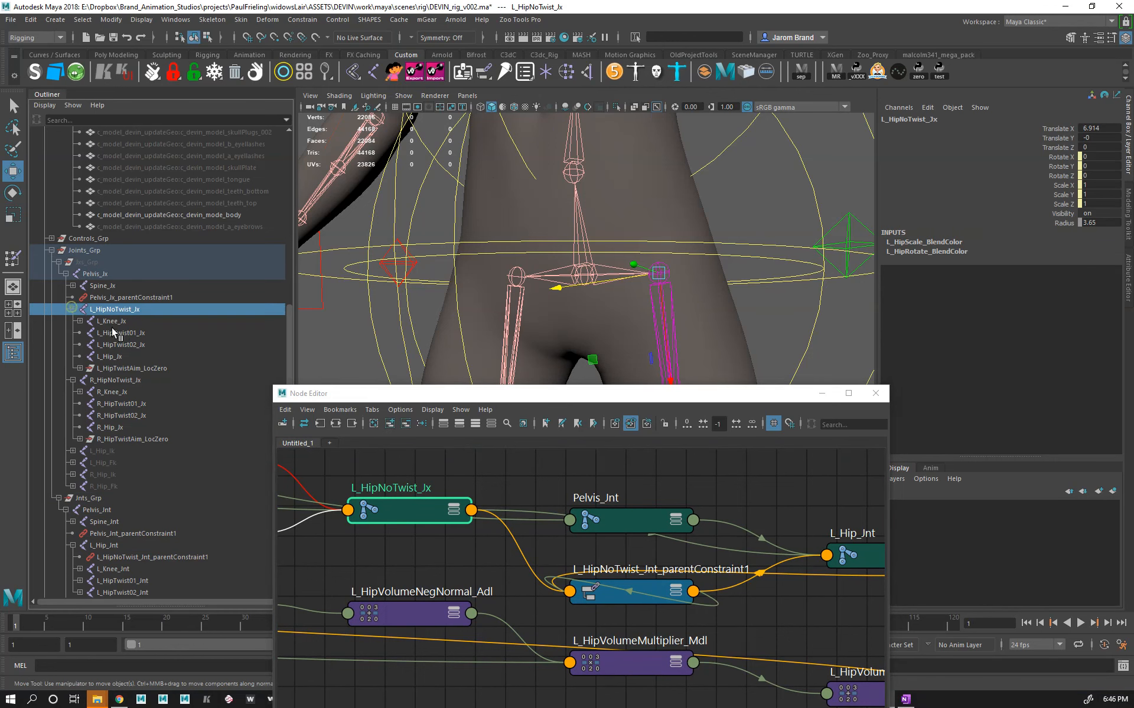
{"action": "left_click", "coordinate": [110, 357]}
{"action": "middle_click_drag", "start_coordinate": [110, 356], "coordinate": [749, 487]}
{"action": "middle_click_drag", "start_coordinate": [748, 486], "coordinate": [608, 455], "text": "alt"}
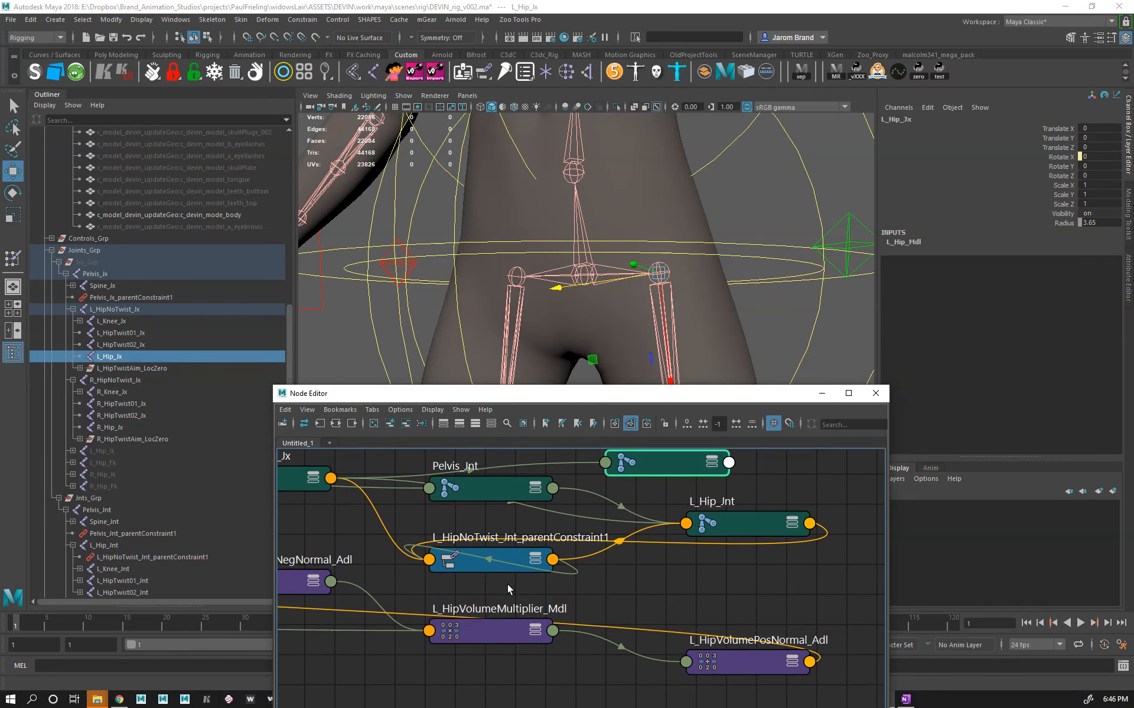
Step: Replace L_HipNoTwist_Jnt_parentConstraint1 with a parent constraint driving L_Hip_Jnt from L_Hip_Jx, and close the Node Editor
{"action": "left_click", "coordinate": [476, 565]}
{"action": "key", "text": "Delete"}
{"action": "left_click", "coordinate": [661, 462]}
{"action": "left_click", "coordinate": [741, 534]}
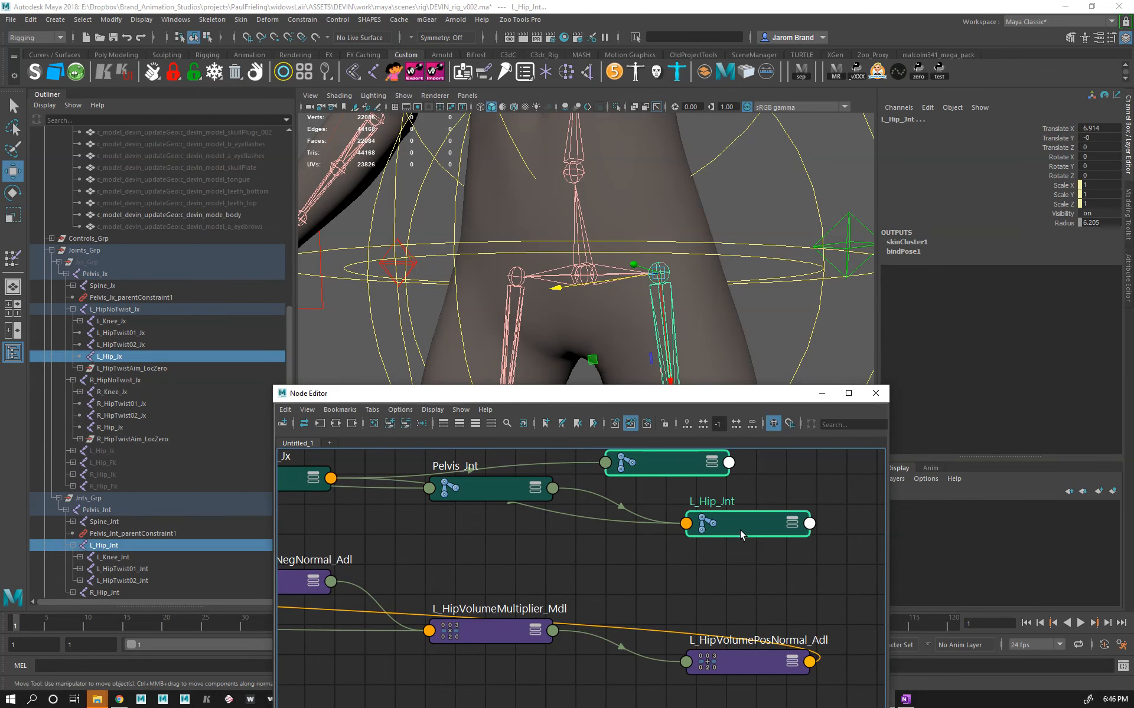
{"action": "left_click", "coordinate": [484, 72]}
{"action": "left_click", "coordinate": [872, 395]}
Step: Move the pole vector control L_LegPv_Ctrl to about -25.8 in Translate Z
{"action": "scroll", "coordinate": [690, 304], "scroll_direction": "down", "scroll_amount": 3}
{"action": "left_click_drag", "start_coordinate": [691, 303], "coordinate": [668, 289], "text": "alt"}
{"action": "scroll", "coordinate": [665, 322], "scroll_direction": "down", "scroll_amount": 3}
{"action": "left_click_drag", "start_coordinate": [663, 342], "coordinate": [655, 487], "text": "alt"}
{"action": "scroll", "coordinate": [613, 346], "scroll_direction": "up", "scroll_amount": 2}
{"action": "left_click", "coordinate": [721, 287]}
{"action": "left_click_drag", "start_coordinate": [708, 324], "coordinate": [742, 246]}
{"action": "scroll", "coordinate": [699, 493], "scroll_direction": "down", "scroll_amount": 2}
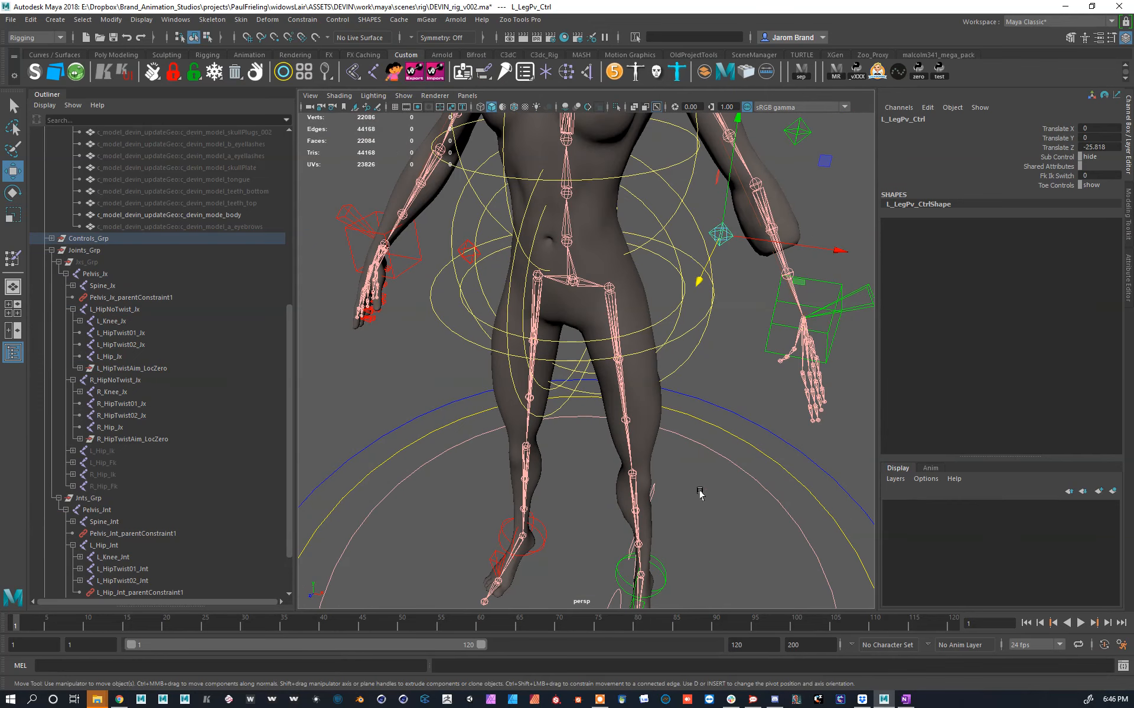
Step: Raise the left foot by moving L_Leg_Ctrl to about 2.87 in Translate X and 22.45 in Translate Y
{"action": "left_click", "coordinate": [653, 586]}
{"action": "left_click_drag", "start_coordinate": [653, 587], "coordinate": [543, 431], "text": "alt"}
{"action": "scroll", "coordinate": [554, 509], "scroll_direction": "down", "scroll_amount": 2}
{"action": "scroll", "coordinate": [544, 431], "scroll_direction": "up", "scroll_amount": 8}
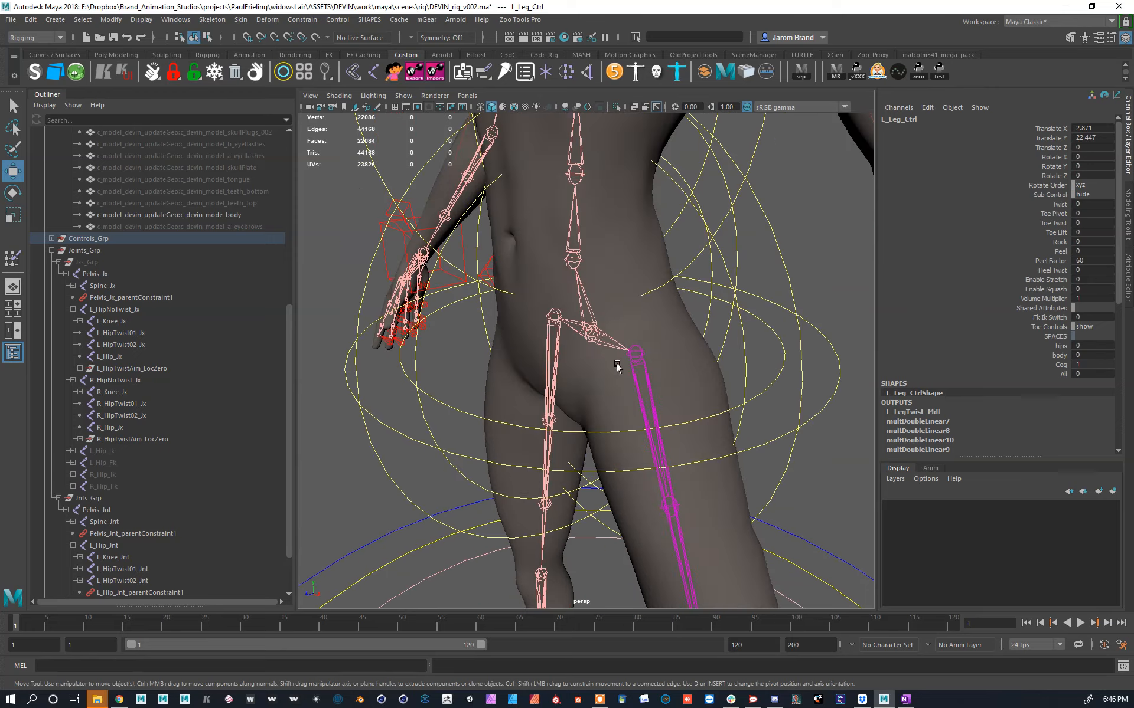
Step: Check L_Hip_Jnt's orientation in the raised-leg pose and move L_LegPv_Ctrl to about -28.36 in Translate Z
{"action": "left_click", "coordinate": [642, 353]}
{"action": "left_click_drag", "start_coordinate": [643, 353], "coordinate": [430, 324], "text": "alt"}
{"action": "scroll", "coordinate": [595, 397], "scroll_direction": "down", "scroll_amount": 4}
{"action": "left_click_drag", "start_coordinate": [595, 397], "coordinate": [721, 316], "text": "alt"}
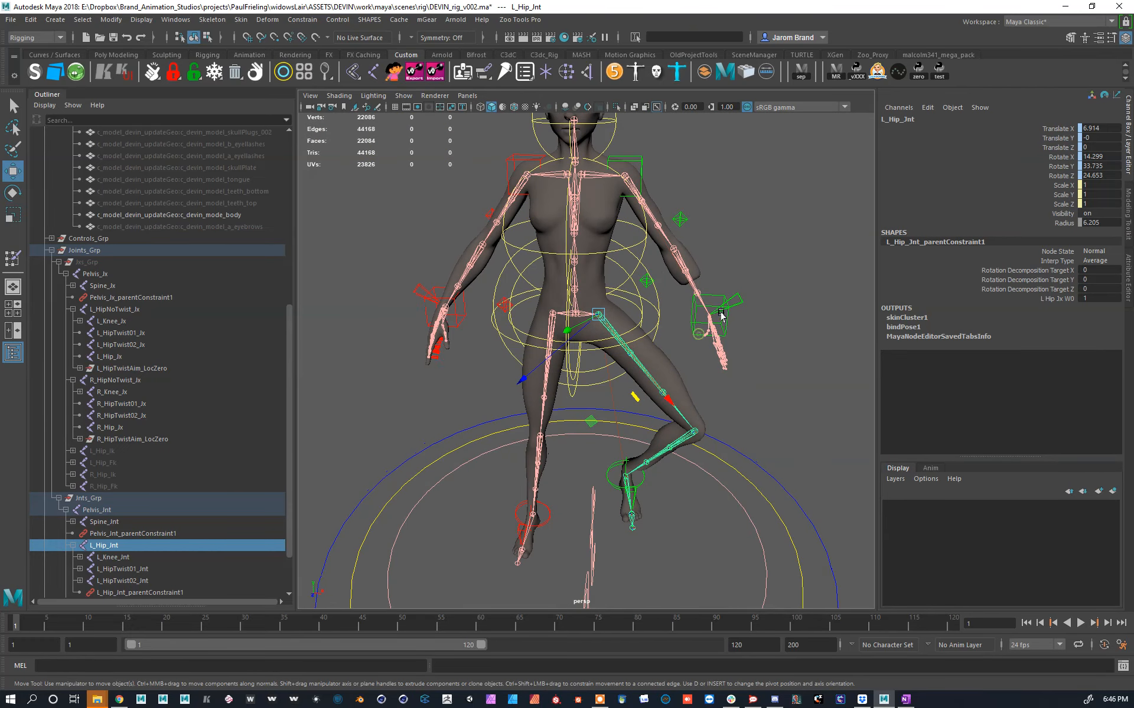
{"action": "left_click", "coordinate": [646, 288]}
{"action": "mouse_move", "coordinate": [655, 304]}
{"action": "left_mouse_down"}
{"action": "mouse_move", "coordinate": [657, 339]}
{"action": "mouse_move", "coordinate": [679, 313]}
{"action": "mouse_move", "coordinate": [648, 324]}
{"action": "left_mouse_up"}
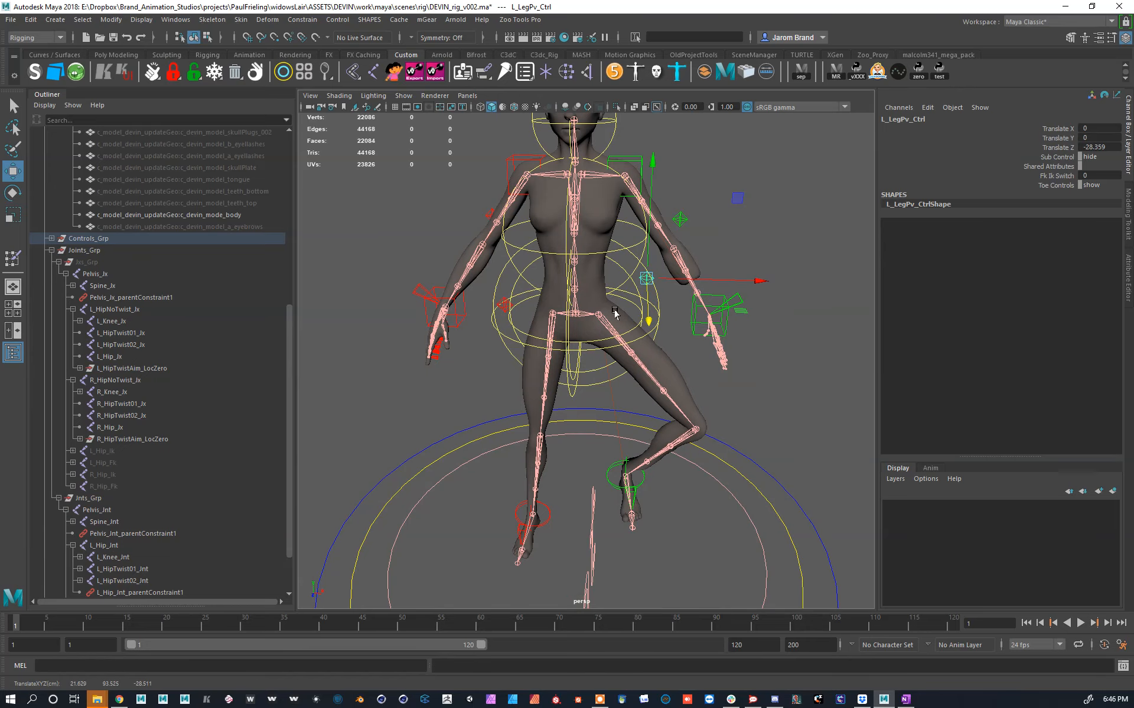
Step: Paint L_HipTwist01_Jnt's influence off the pelvis and groin of the body mesh with the Paint Skin Weights tool
{"action": "left_click", "coordinate": [591, 310]}
{"action": "right_click_drag", "start_coordinate": [697, 449], "coordinate": [662, 335], "text": "alt"}
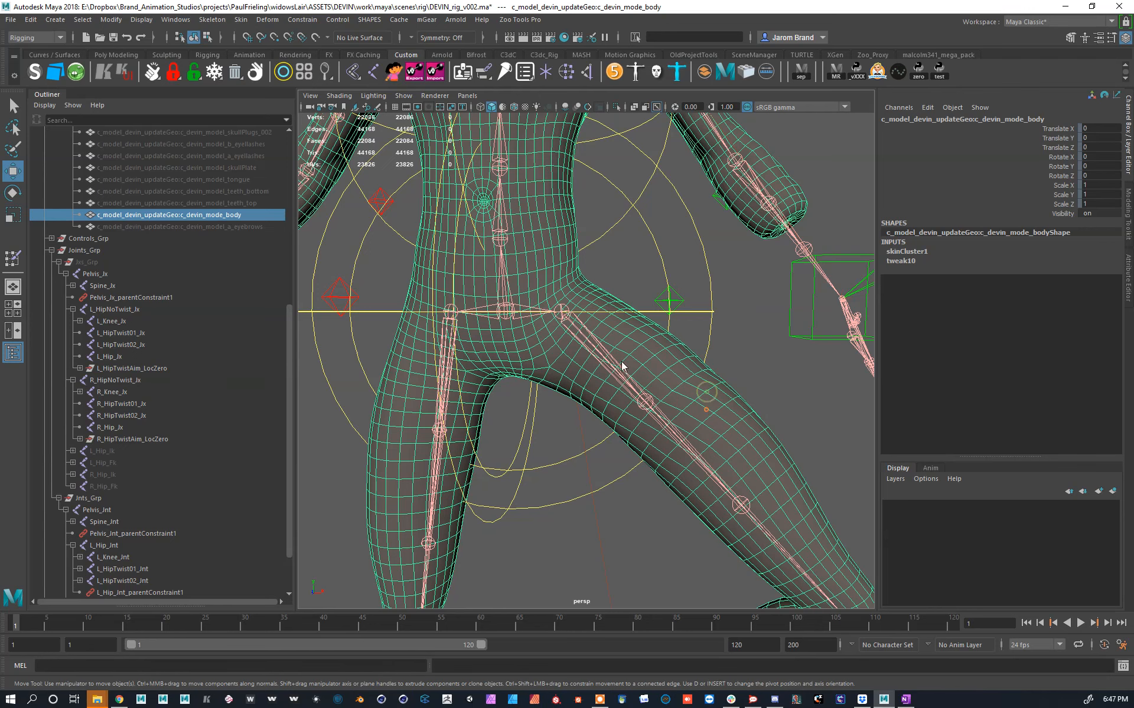
{"action": "key", "text": "y"}
{"action": "right_click_drag", "start_coordinate": [647, 399], "coordinate": [656, 418]}
{"action": "mouse_move", "coordinate": [685, 416]}
{"action": "middle_mouse_down", "text": "alt"}
{"action": "mouse_move", "coordinate": [668, 334]}
{"action": "mouse_move", "coordinate": [653, 334]}
{"action": "middle_mouse_up", "text": "alt"}
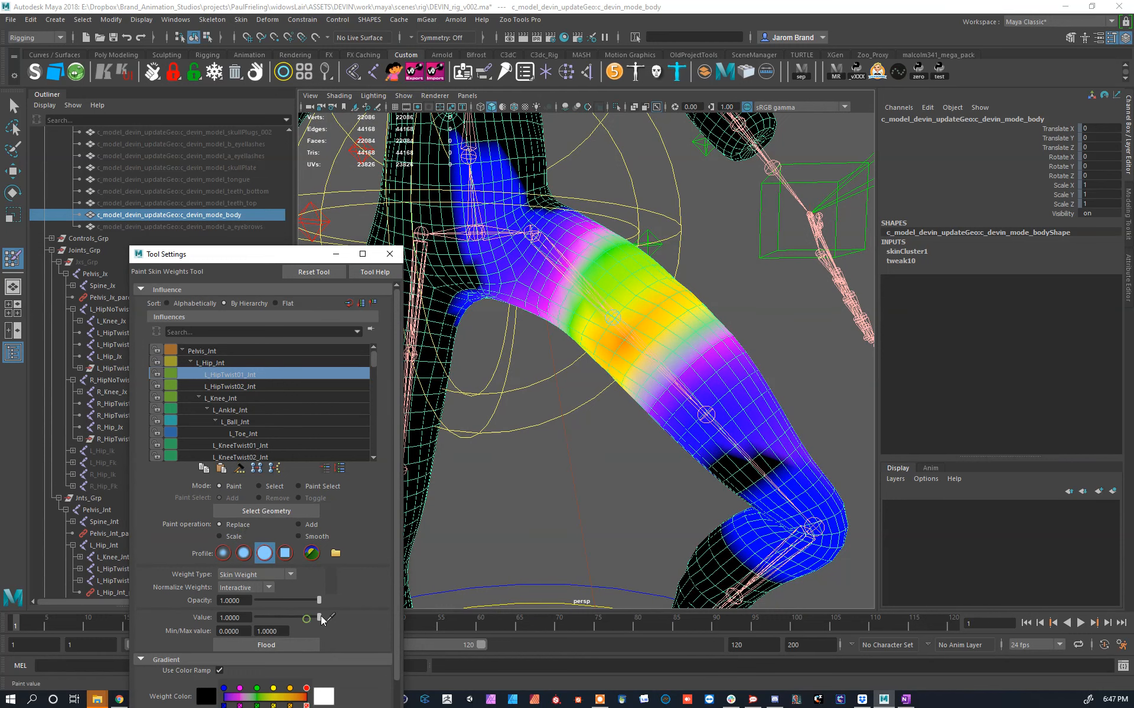
{"action": "mouse_move", "coordinate": [466, 253]}
{"action": "left_mouse_down"}
{"action": "mouse_move", "coordinate": [481, 159]}
{"action": "mouse_move", "coordinate": [531, 231]}
{"action": "mouse_move", "coordinate": [468, 325]}
{"action": "left_mouse_up"}
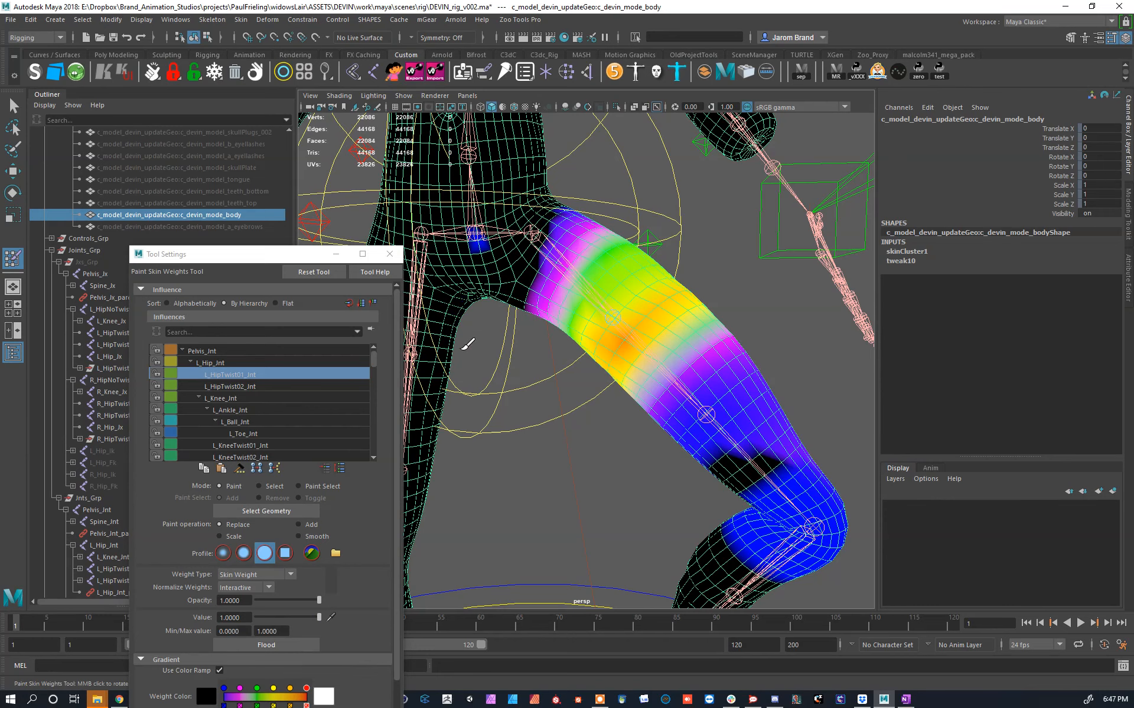
{"action": "mouse_move", "coordinate": [663, 346]}
{"action": "left_mouse_down", "text": "alt"}
{"action": "mouse_move", "coordinate": [698, 294]}
{"action": "mouse_move", "coordinate": [725, 404]}
{"action": "left_mouse_up", "text": "alt"}
{"action": "left_click_drag", "start_coordinate": [688, 316], "coordinate": [1027, 434], "text": "alt"}
{"action": "mouse_move", "coordinate": [466, 378]}
{"action": "left_mouse_down"}
{"action": "mouse_move", "coordinate": [537, 354]}
{"action": "mouse_move", "coordinate": [579, 304]}
{"action": "mouse_move", "coordinate": [672, 315]}
{"action": "mouse_move", "coordinate": [643, 388]}
{"action": "mouse_move", "coordinate": [627, 336]}
{"action": "left_mouse_up"}
{"action": "right_click", "coordinate": [546, 300]}
{"action": "key", "text": "w"}
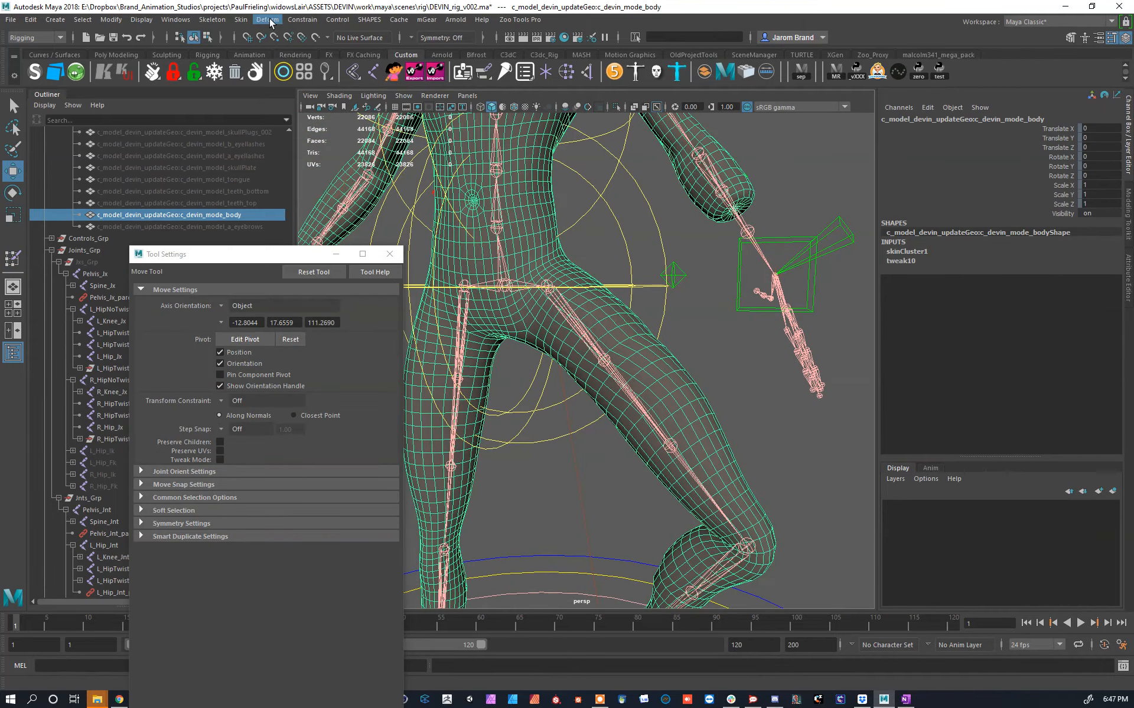
Step: Smooth the body's skin weights around the left hip and thigh with the Smooth Weights brush
{"action": "left_click", "coordinate": [241, 19]}
{"action": "left_click", "coordinate": [335, 344]}
{"action": "left_click_drag", "start_coordinate": [567, 331], "coordinate": [618, 354], "text": "alt"}
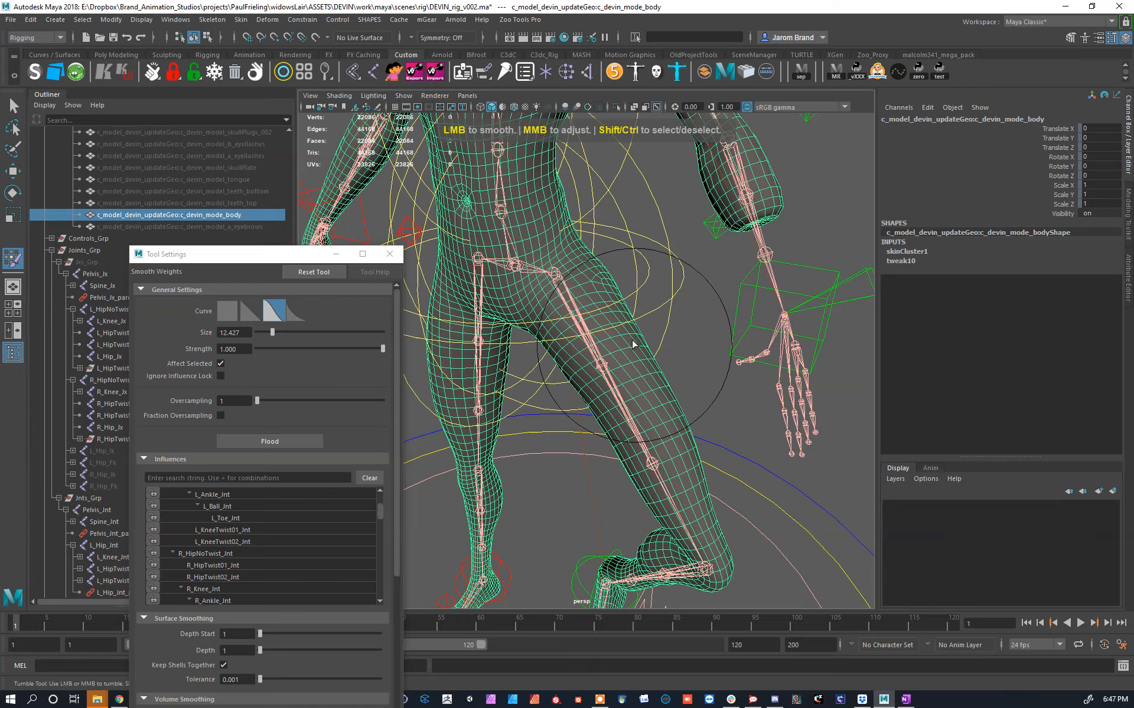
{"action": "left_click_drag", "start_coordinate": [683, 417], "coordinate": [567, 354], "text": "alt"}
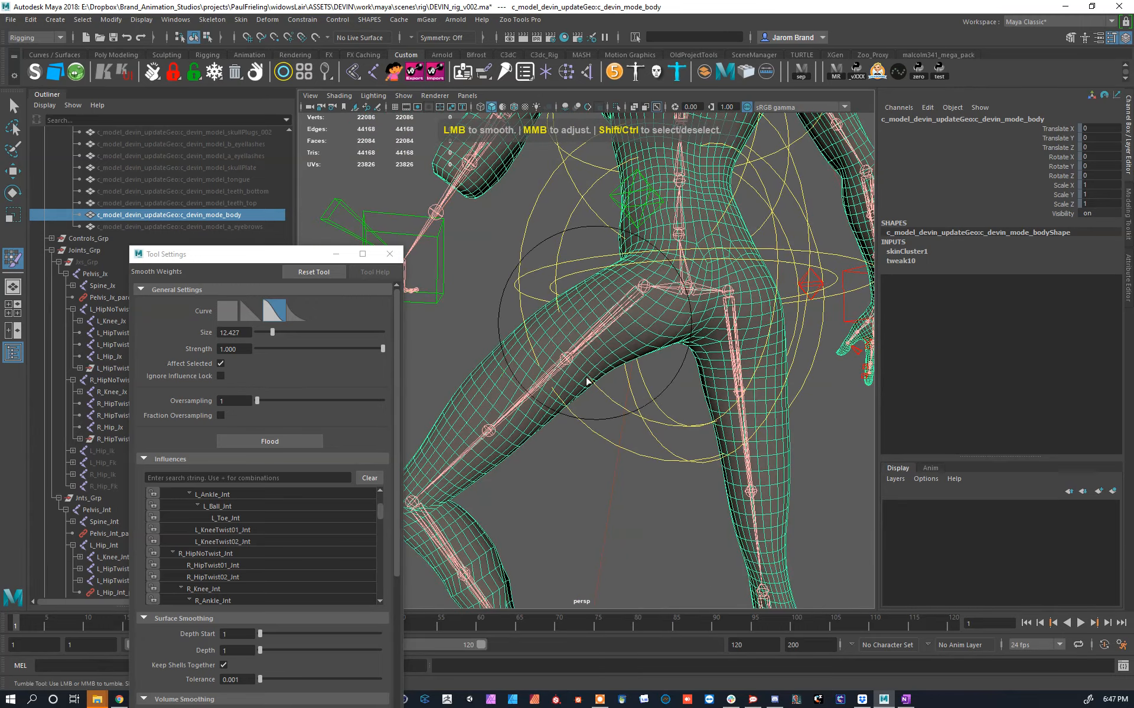
{"action": "left_click_drag", "start_coordinate": [505, 418], "coordinate": [564, 275], "text": "alt"}
{"action": "middle_click_drag", "start_coordinate": [588, 339], "coordinate": [522, 310], "text": "alt"}
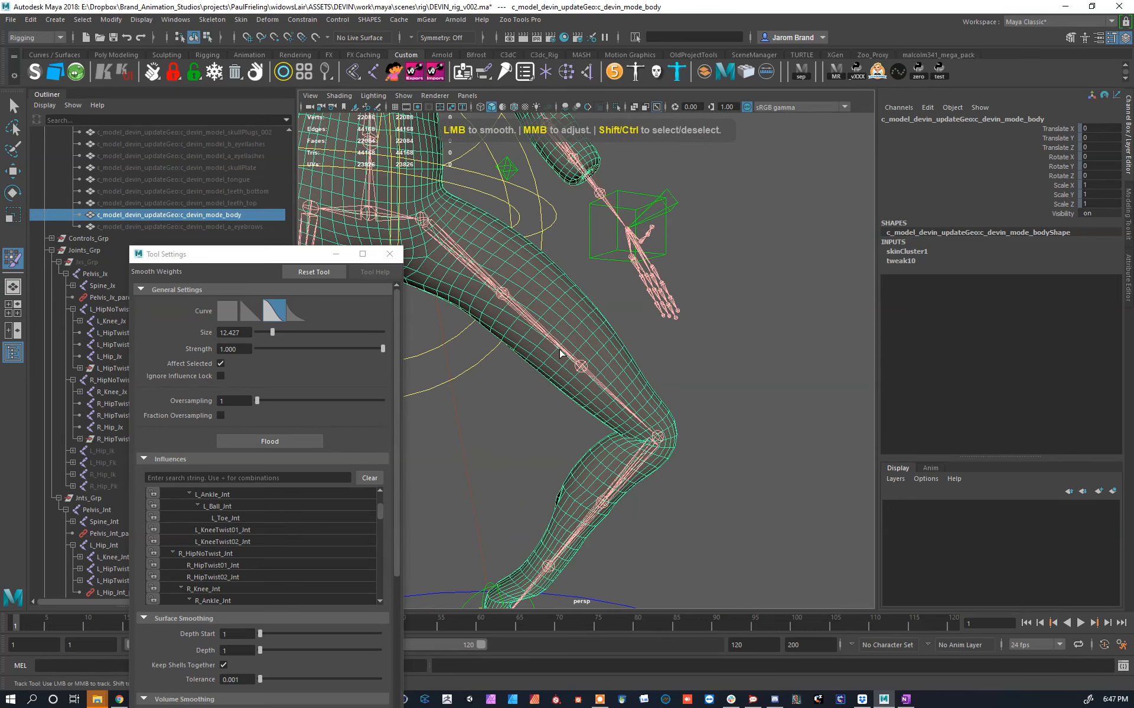
{"action": "left_click_drag", "start_coordinate": [591, 357], "coordinate": [660, 419], "text": "alt"}
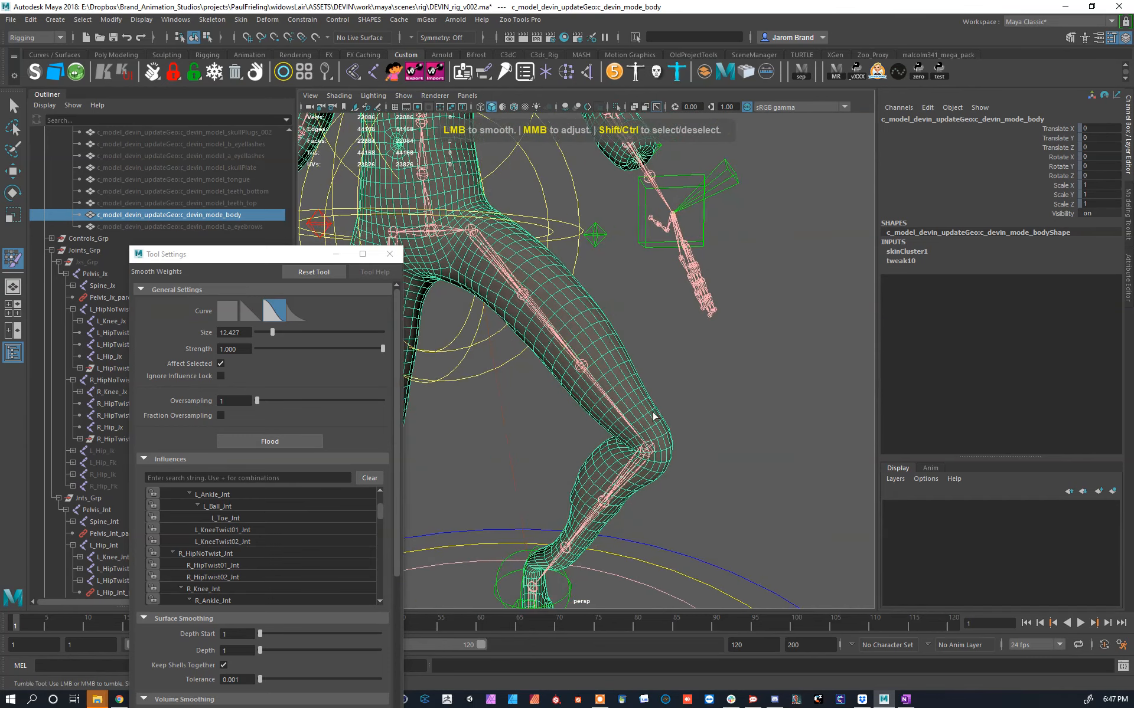
{"action": "middle_click_drag", "start_coordinate": [660, 419], "coordinate": [698, 373], "text": "alt"}
{"action": "left_click_drag", "start_coordinate": [664, 418], "coordinate": [678, 385], "text": "alt"}
{"action": "key", "text": "w"}
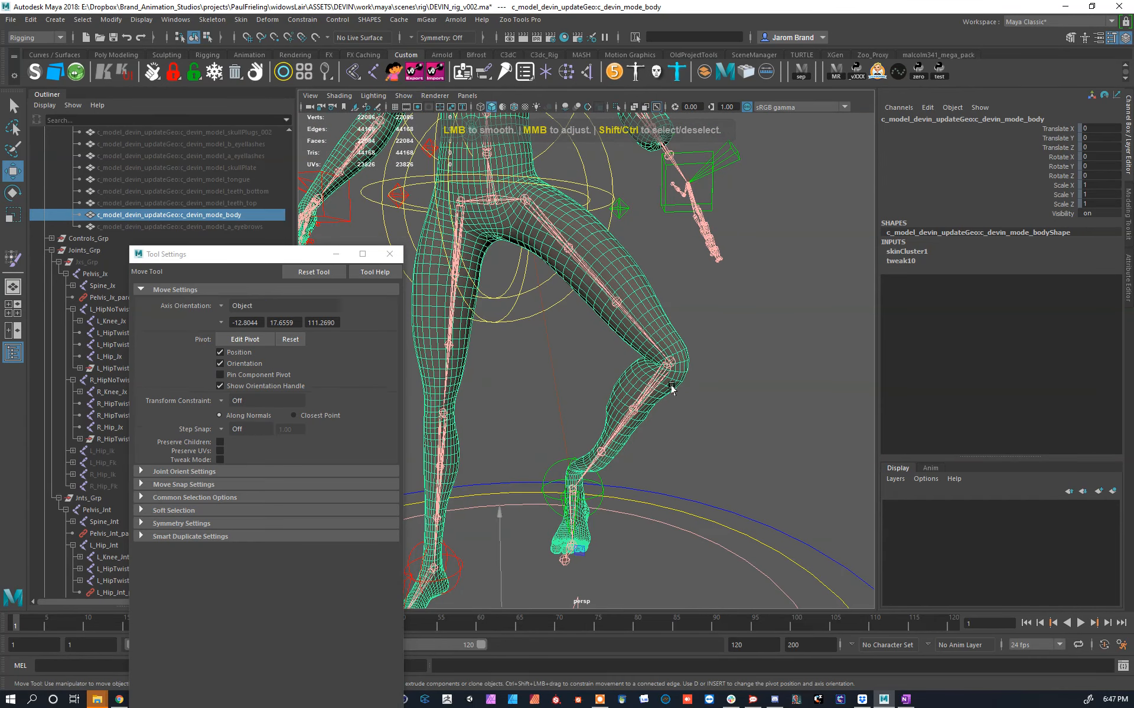
Step: Reset L_LegPv_Ctrl's Translate Z to 0 from the outward-knee pose
{"action": "left_click", "coordinate": [637, 210]}
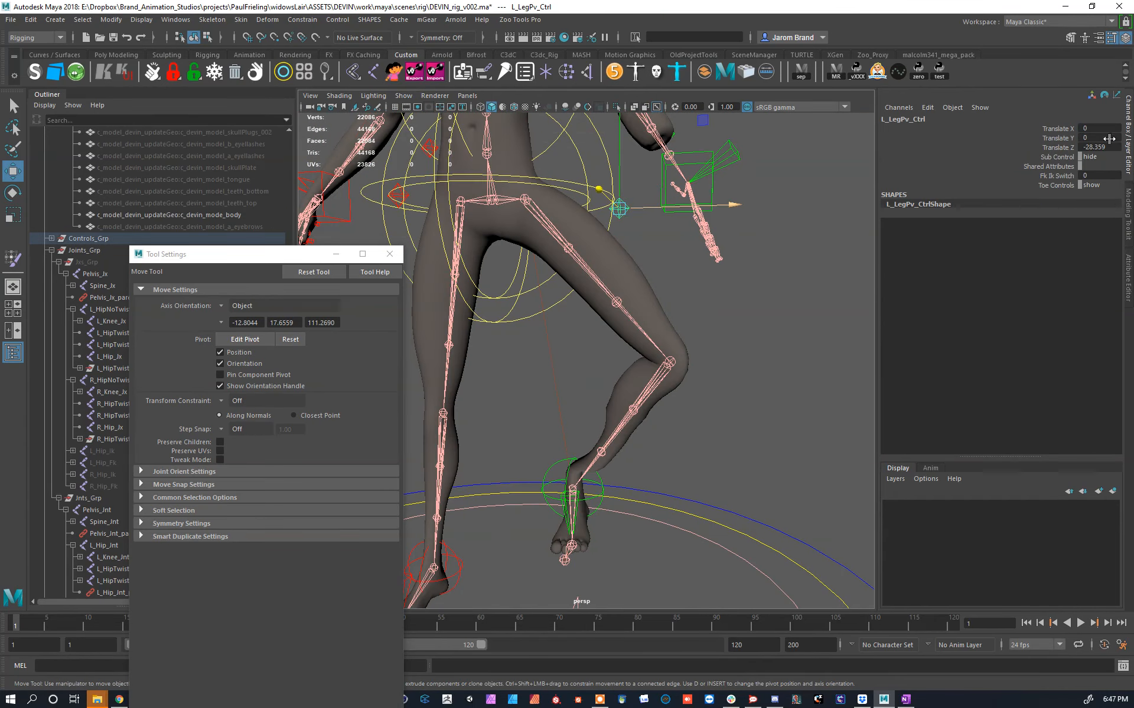
{"action": "type", "text": "0"}
{"action": "key", "text": "Return"}
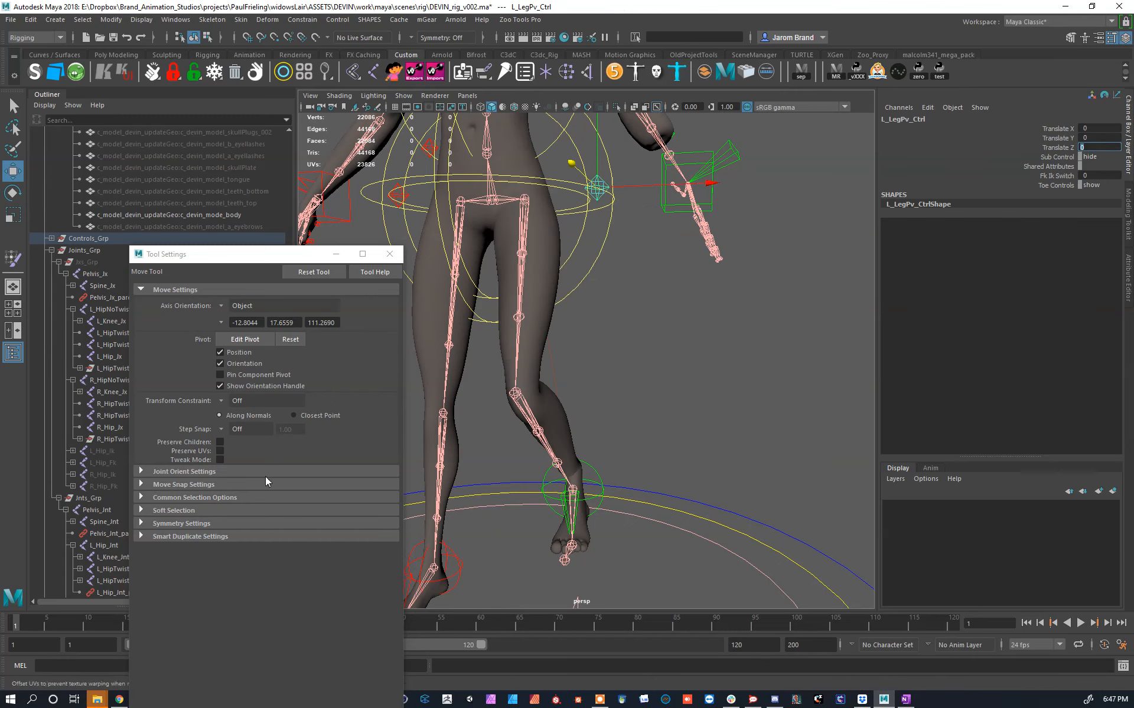
Step: Select L_Leg_Ctrl and reset its Translate X, Y and Z to 0 to straighten the left leg
{"action": "scroll", "coordinate": [445, 480], "scroll_direction": "up", "scroll_amount": 2}
{"action": "middle_click_drag", "start_coordinate": [445, 480], "coordinate": [485, 410], "text": "alt"}
{"action": "left_click_drag", "start_coordinate": [600, 437], "coordinate": [464, 442], "text": "alt"}
{"action": "left_click_drag", "start_coordinate": [640, 418], "coordinate": [713, 405], "text": "alt"}
{"action": "left_click", "coordinate": [718, 403]}
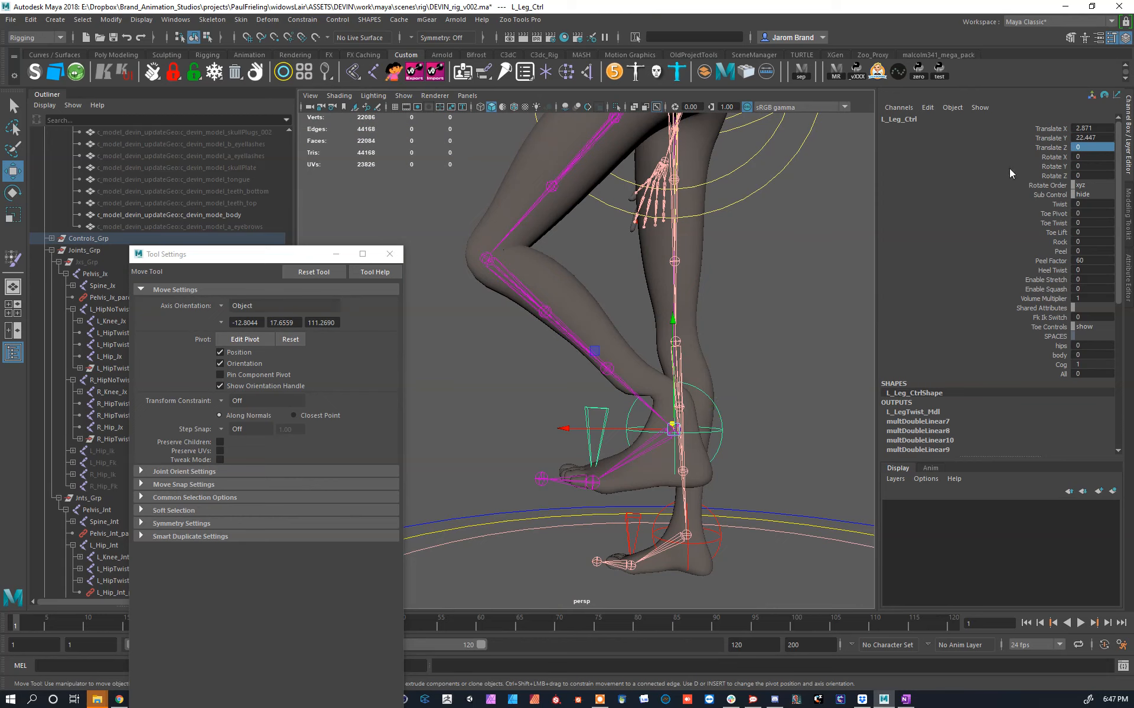
{"action": "key", "text": "Return"}
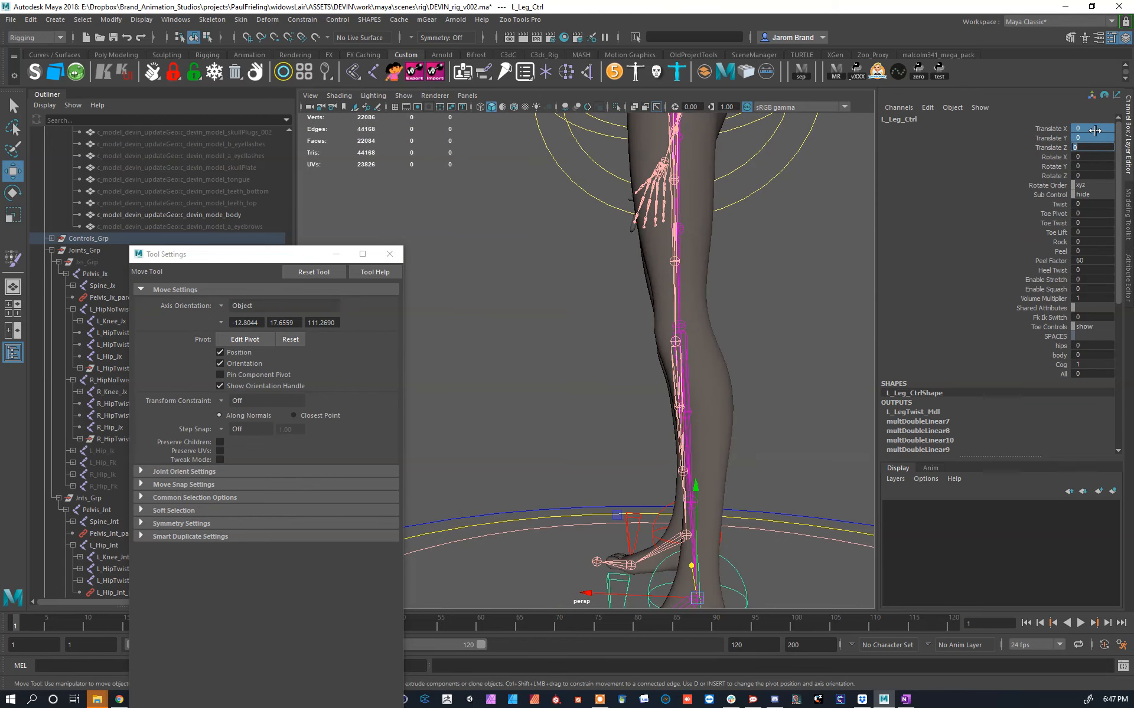
Step: Examine the skin weights of L_KneeTwist01_Jnt and L_KneeTwist02_Jnt on the left lower leg and foot
{"action": "left_click_drag", "start_coordinate": [739, 533], "coordinate": [712, 400], "text": "alt"}
{"action": "right_click_drag", "start_coordinate": [624, 236], "coordinate": [622, 234]}
{"action": "right_click_drag", "start_coordinate": [691, 265], "coordinate": [689, 240]}
{"action": "middle_click_drag", "start_coordinate": [699, 338], "coordinate": [690, 324], "text": "alt"}
{"action": "right_click_drag", "start_coordinate": [708, 346], "coordinate": [716, 351]}
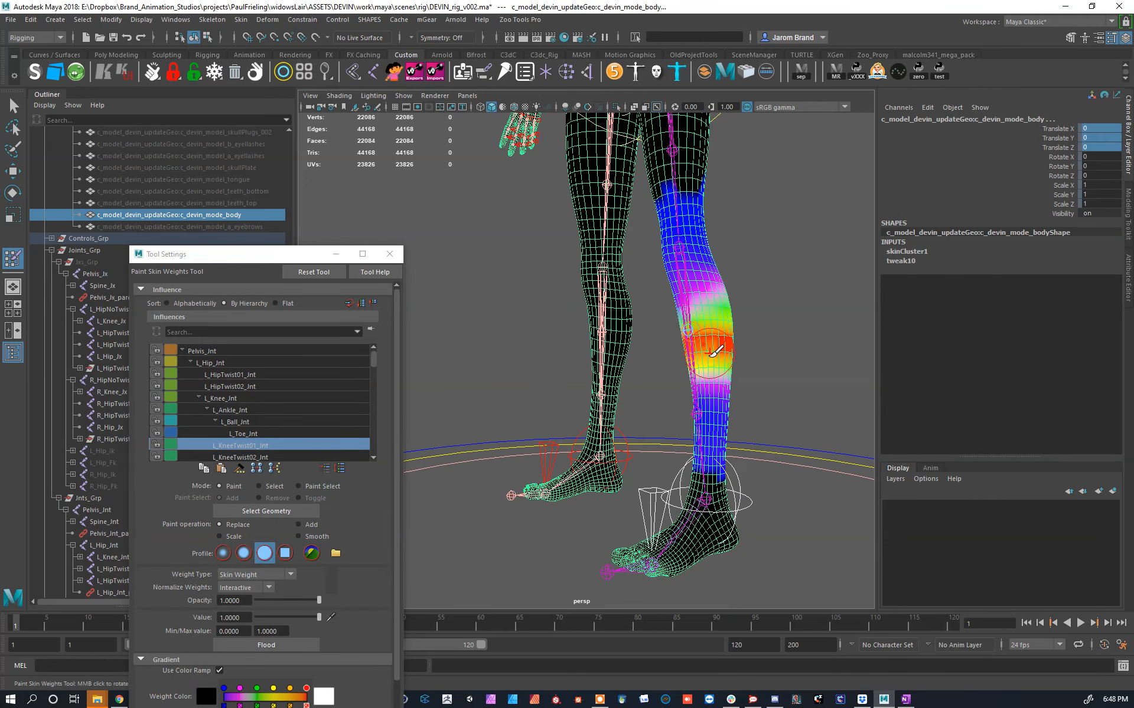
{"action": "right_click_drag", "start_coordinate": [698, 404], "coordinate": [700, 394]}
{"action": "right_click_drag", "start_coordinate": [701, 395], "coordinate": [728, 404], "text": "alt"}
{"action": "middle_click_drag", "start_coordinate": [735, 447], "coordinate": [682, 351], "text": "alt"}
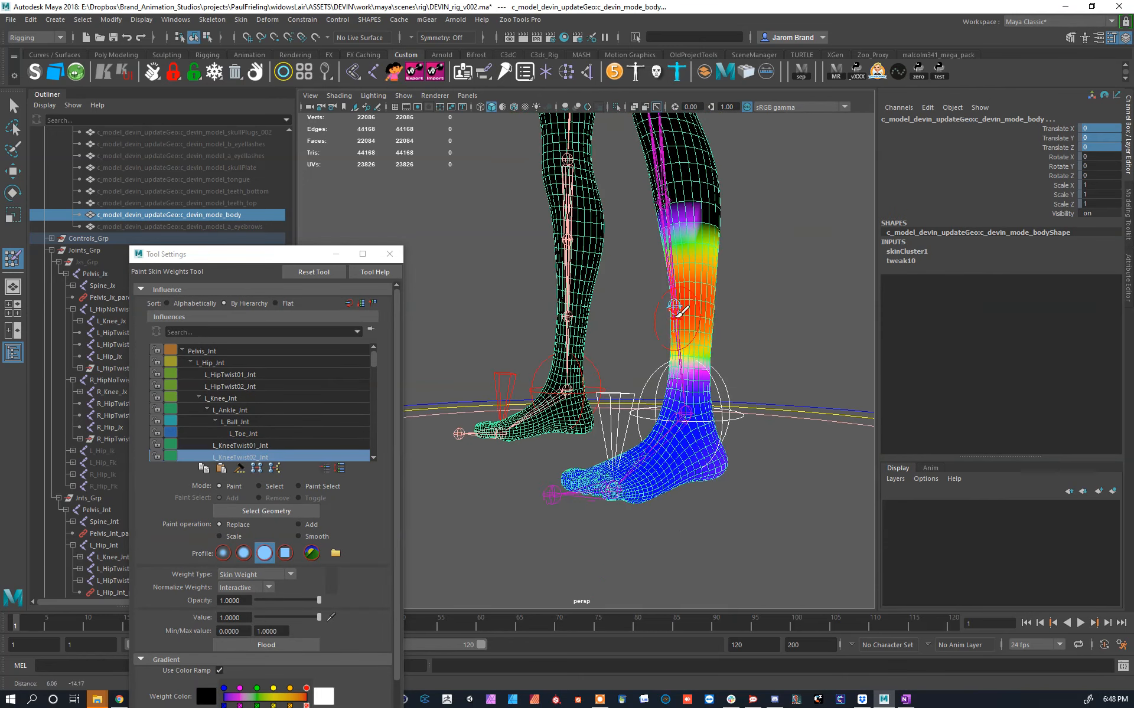
{"action": "right_click_drag", "start_coordinate": [677, 351], "coordinate": [701, 367], "text": "alt"}
{"action": "middle_click_drag", "start_coordinate": [695, 339], "coordinate": [625, 307], "text": "alt"}
{"action": "left_click_drag", "start_coordinate": [650, 325], "coordinate": [644, 325], "text": "alt"}
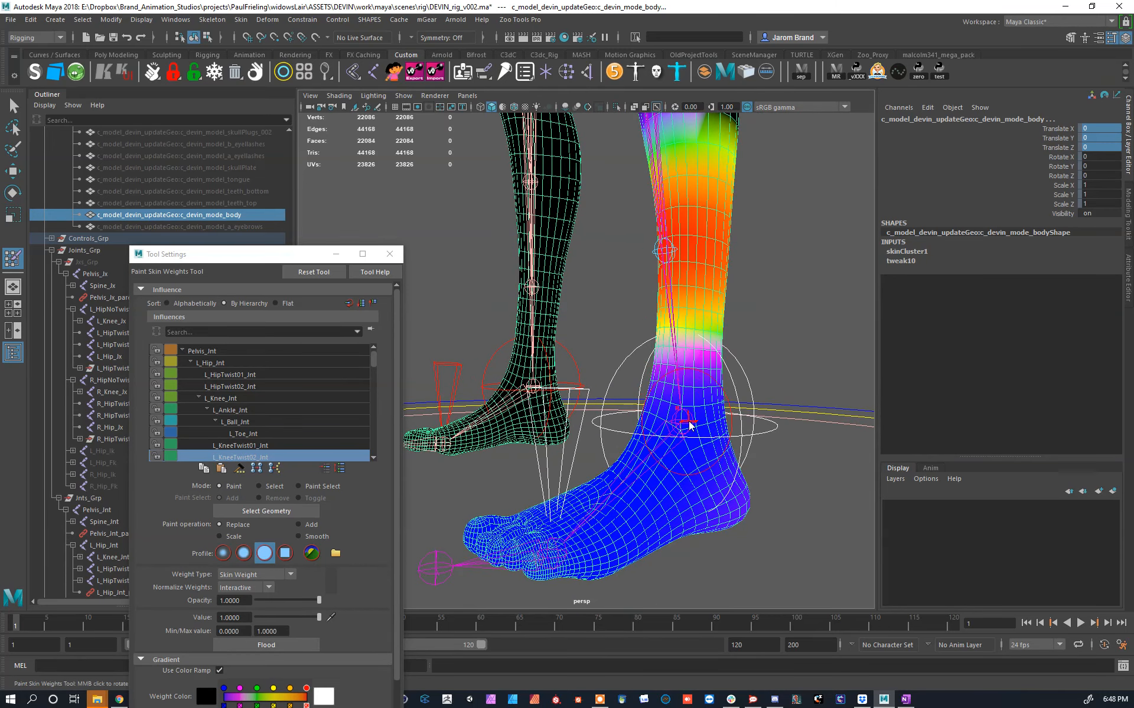
{"action": "key", "text": "w"}
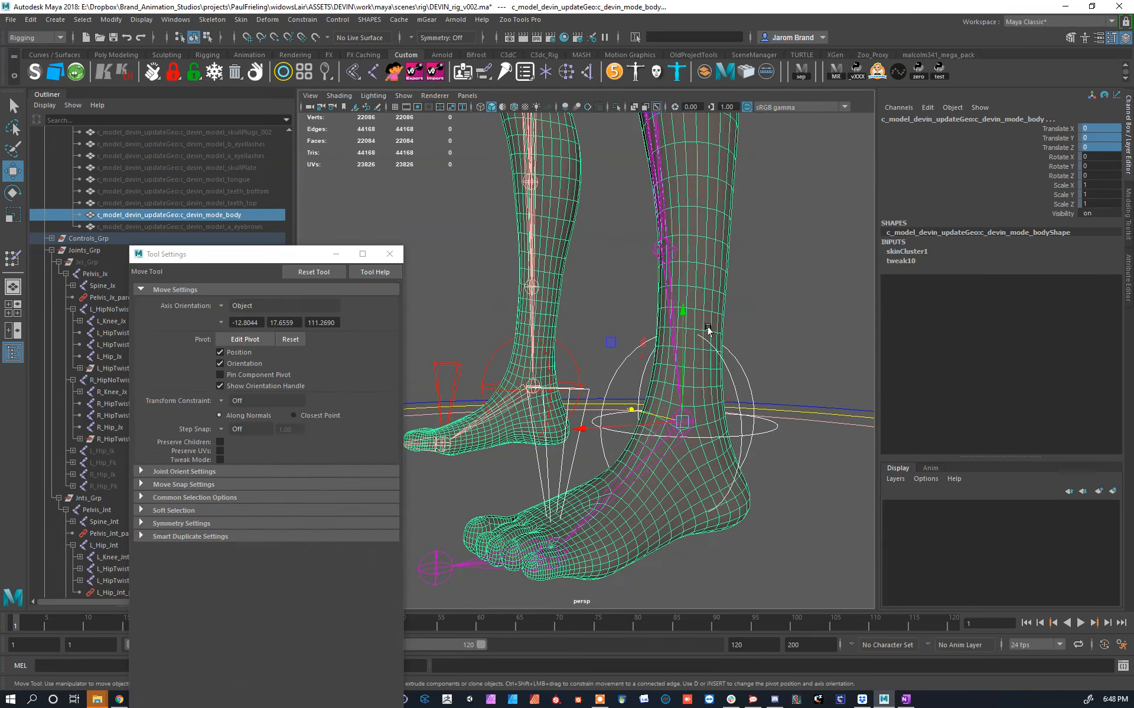
Step: Paint L_Ankle_Jnt's skin weights off the left lower leg above the ankle, working around the leg in Replace mode
{"action": "left_click", "coordinate": [710, 302]}
{"action": "key", "text": "y"}
{"action": "right_click_drag", "start_coordinate": [697, 421], "coordinate": [689, 375]}
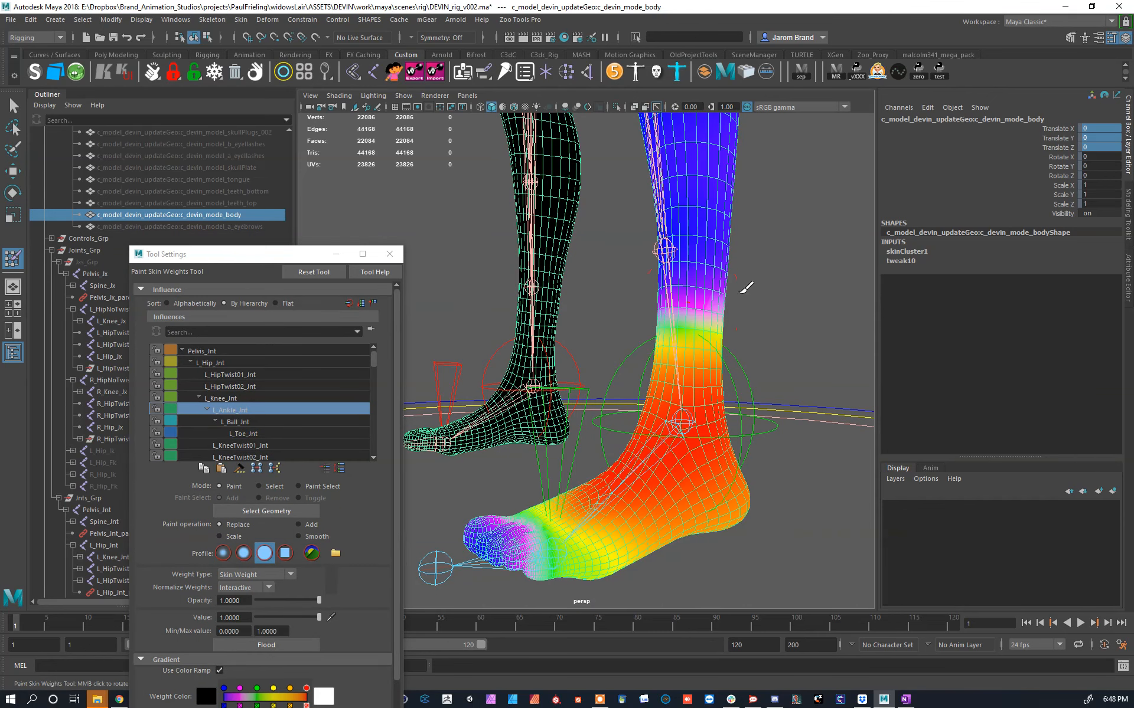
{"action": "mouse_move", "coordinate": [746, 288]}
{"action": "left_mouse_down"}
{"action": "mouse_move", "coordinate": [711, 289]}
{"action": "mouse_move", "coordinate": [730, 365]}
{"action": "left_mouse_up"}
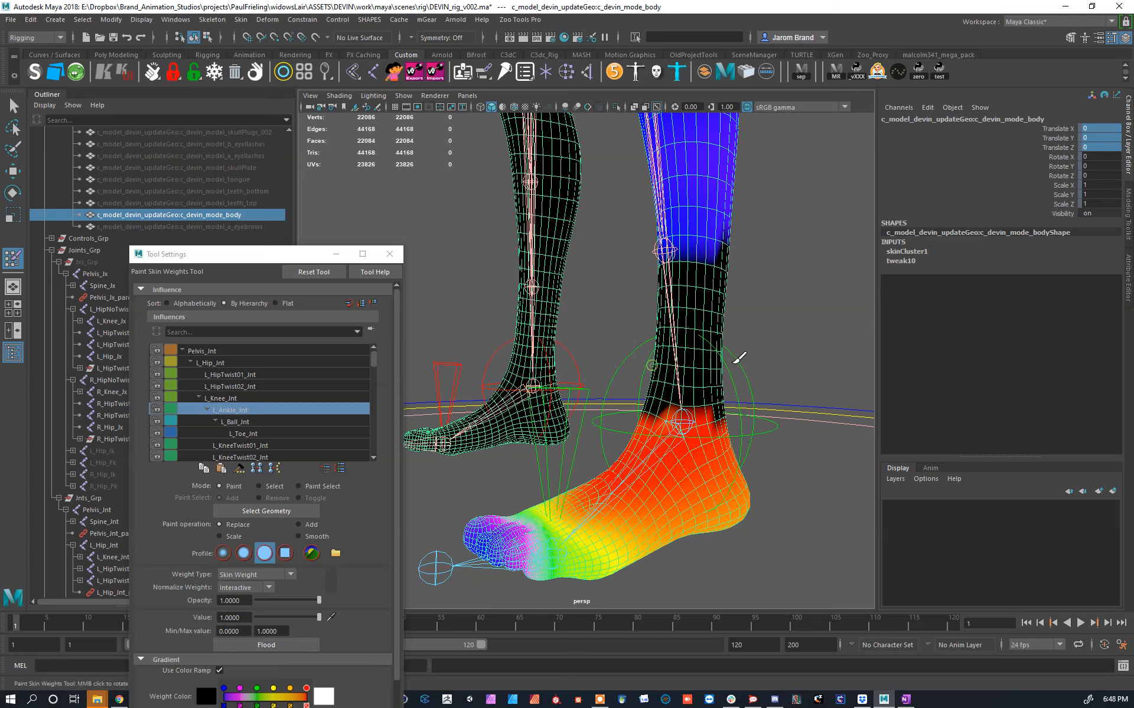
{"action": "middle_click_drag", "start_coordinate": [689, 255], "coordinate": [688, 377], "text": "alt"}
{"action": "mouse_move", "coordinate": [701, 400]}
{"action": "left_mouse_down"}
{"action": "mouse_move", "coordinate": [698, 109]}
{"action": "mouse_move", "coordinate": [743, 255]}
{"action": "left_mouse_up"}
{"action": "left_click_drag", "start_coordinate": [756, 252], "coordinate": [534, 237], "text": "alt"}
{"action": "mouse_move", "coordinate": [625, 153]}
{"action": "left_mouse_down", "text": "ctrl"}
{"action": "mouse_move", "coordinate": [625, 362]}
{"action": "mouse_move", "coordinate": [499, 319]}
{"action": "left_mouse_up", "text": "ctrl"}
{"action": "mouse_move", "coordinate": [509, 418]}
{"action": "left_mouse_down", "text": "ctrl"}
{"action": "mouse_move", "coordinate": [544, 381]}
{"action": "mouse_move", "coordinate": [567, 174]}
{"action": "left_mouse_up", "text": "ctrl"}
{"action": "mouse_move", "coordinate": [572, 241]}
{"action": "left_mouse_down", "text": "alt"}
{"action": "mouse_move", "coordinate": [397, 274]}
{"action": "mouse_move", "coordinate": [559, 405]}
{"action": "left_mouse_up", "text": "alt"}
{"action": "scroll", "coordinate": [559, 405], "scroll_direction": "up", "scroll_amount": 3}
{"action": "middle_click_drag", "start_coordinate": [559, 405], "coordinate": [671, 245], "text": "alt"}
{"action": "scroll", "coordinate": [698, 355], "scroll_direction": "up", "scroll_amount": 3}
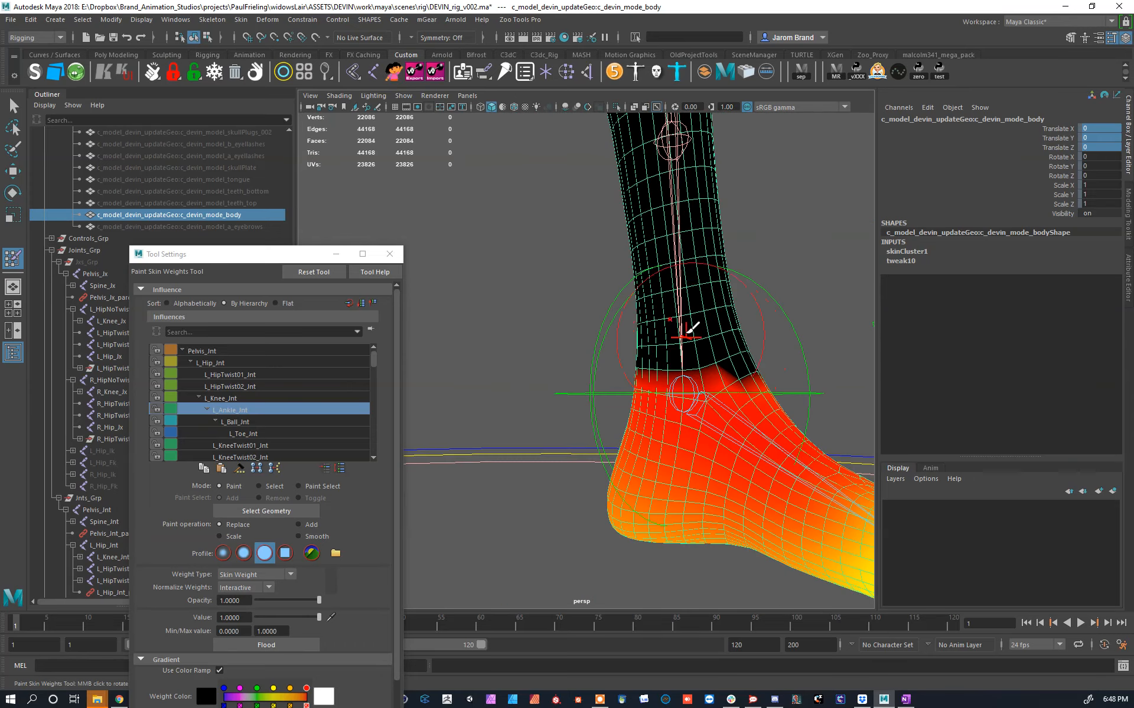
Step: Paint L_Ankle_Jnt's skin weight at value 1 over the left heel and ankle, up to the middle of the foot
{"action": "scroll", "coordinate": [674, 327], "scroll_direction": "down", "scroll_amount": 3}
{"action": "mouse_move", "coordinate": [673, 326]}
{"action": "left_mouse_down", "text": "alt"}
{"action": "mouse_move", "coordinate": [614, 328]}
{"action": "mouse_move", "coordinate": [677, 342]}
{"action": "left_mouse_up", "text": "alt"}
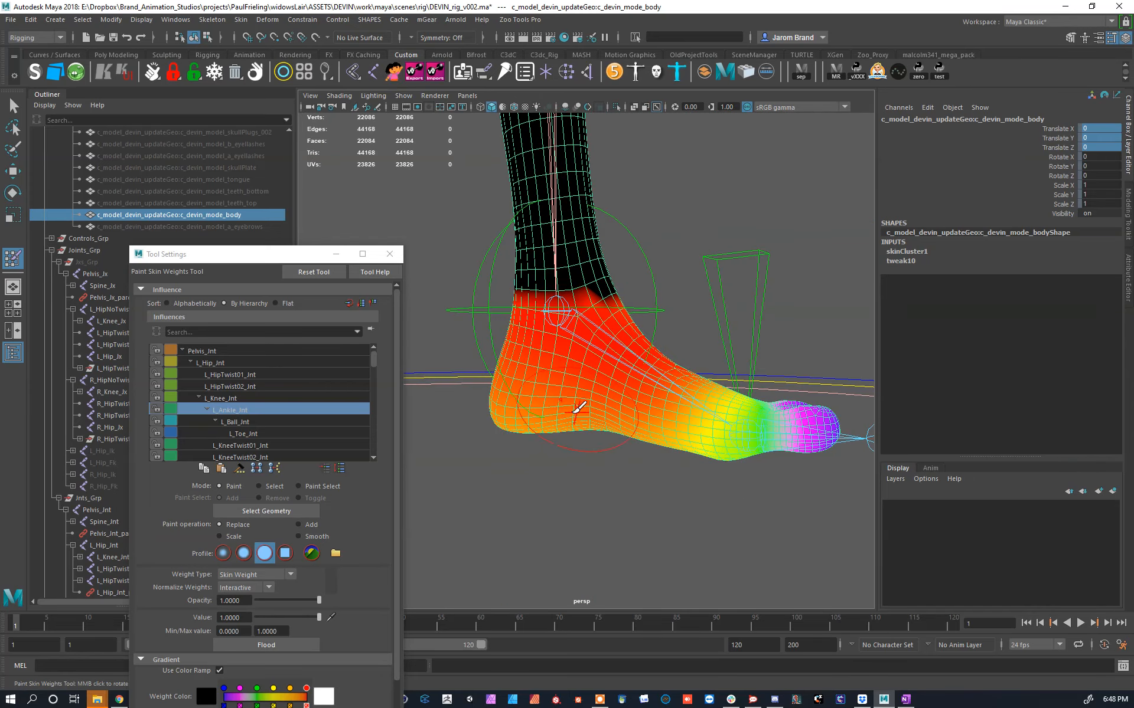
{"action": "left_click_drag", "start_coordinate": [544, 403], "coordinate": [514, 415], "text": "ctrl"}
{"action": "mouse_move", "coordinate": [558, 360]}
{"action": "left_mouse_down"}
{"action": "mouse_move", "coordinate": [613, 387]}
{"action": "mouse_move", "coordinate": [809, 390]}
{"action": "left_mouse_up"}
{"action": "left_click_drag", "start_coordinate": [602, 395], "coordinate": [620, 389]}
{"action": "scroll", "coordinate": [649, 346], "scroll_direction": "down", "scroll_amount": 5}
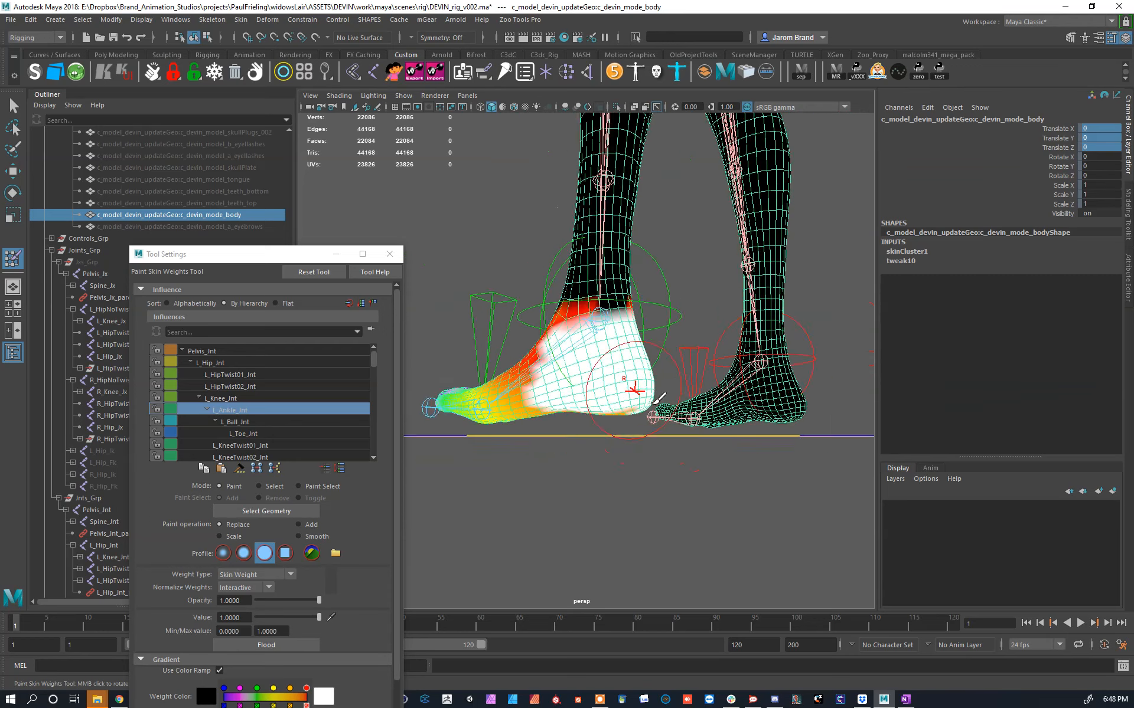
{"action": "left_click_drag", "start_coordinate": [649, 345], "coordinate": [762, 422], "text": "alt"}
{"action": "scroll", "coordinate": [638, 372], "scroll_direction": "up", "scroll_amount": 4}
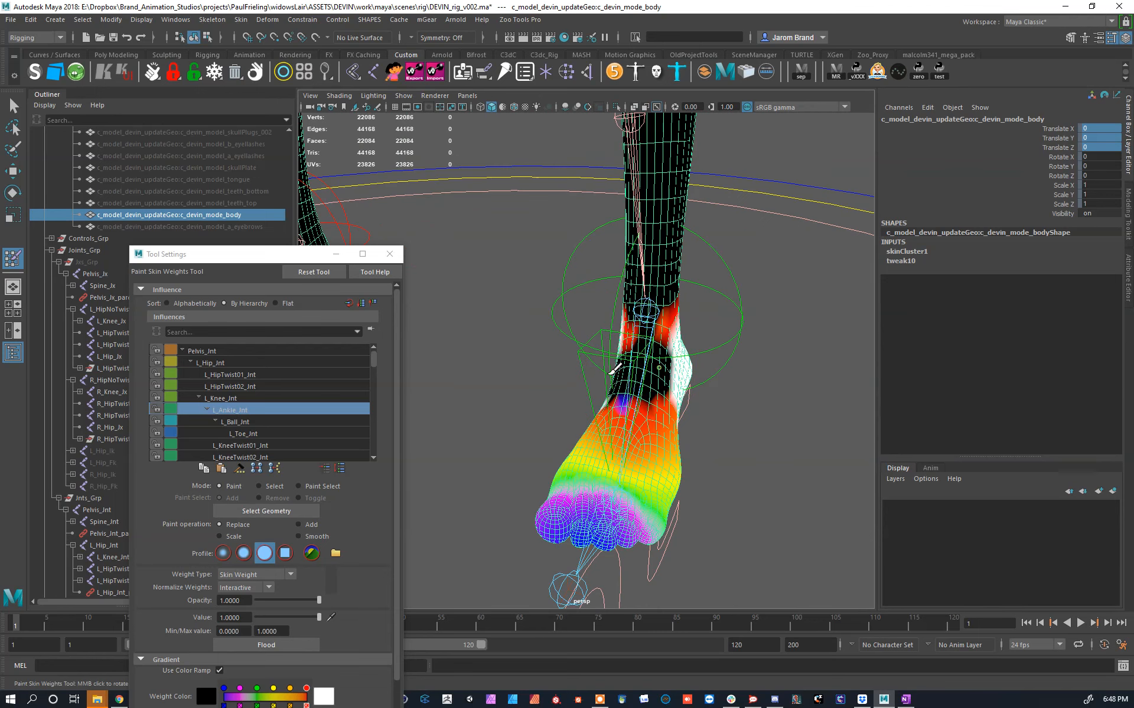
{"action": "left_click_drag", "start_coordinate": [666, 357], "coordinate": [602, 313], "text": "alt"}
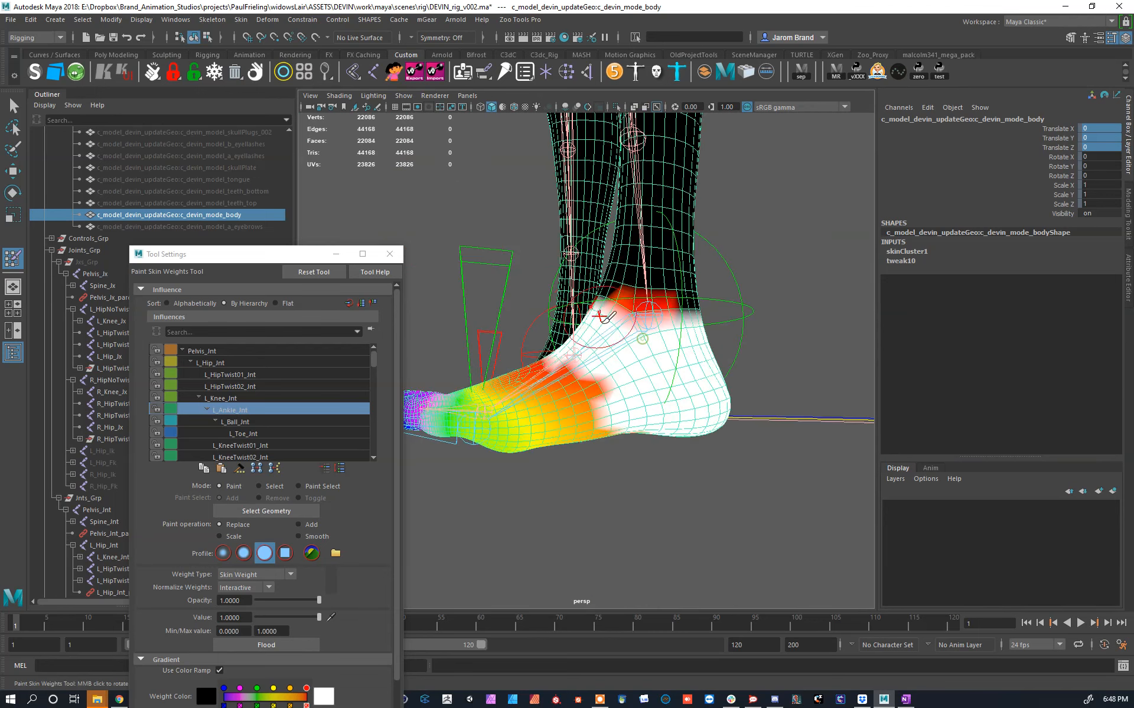
Step: Try moving L_Leg_Ctrl to test the left foot's deformation, and undo the move
{"action": "scroll", "coordinate": [603, 313], "scroll_direction": "down", "scroll_amount": 5}
{"action": "middle_click_drag", "start_coordinate": [608, 319], "coordinate": [673, 476], "text": "alt"}
{"action": "left_click_drag", "start_coordinate": [673, 475], "coordinate": [701, 473], "text": "alt"}
{"action": "key", "text": "w"}
{"action": "left_click", "coordinate": [692, 559]}
{"action": "middle_click_drag", "start_coordinate": [692, 559], "coordinate": [630, 408]}
{"action": "scroll", "coordinate": [564, 284], "scroll_direction": "down", "scroll_amount": 3}
{"action": "key", "text": "ctrl+z"}
{"action": "key", "text": "ctrl+z"}
Step: Try moving L_Clavicle_Ctrl slightly upward to test the left shoulder, and undo the move
{"action": "left_click_drag", "start_coordinate": [656, 402], "coordinate": [706, 382], "text": "alt"}
{"action": "middle_click_drag", "start_coordinate": [635, 212], "coordinate": [642, 438], "text": "alt"}
{"action": "left_click_drag", "start_coordinate": [642, 438], "coordinate": [696, 428], "text": "alt"}
{"action": "scroll", "coordinate": [661, 289], "scroll_direction": "up", "scroll_amount": 5}
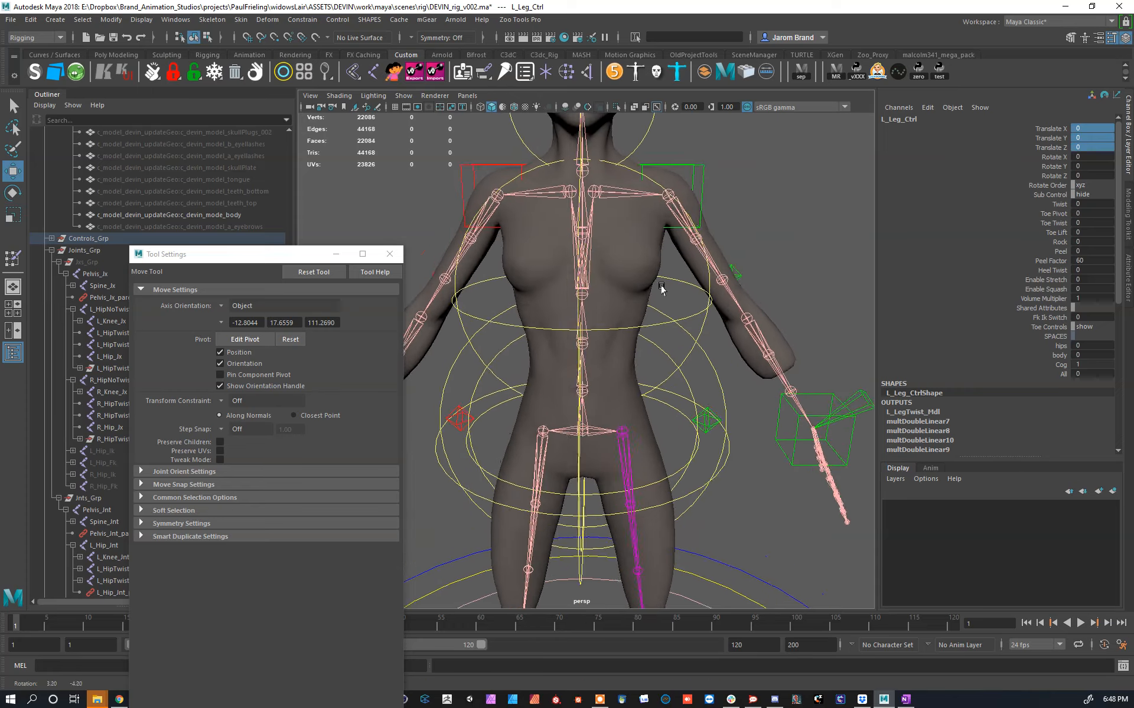
{"action": "left_click_drag", "start_coordinate": [660, 289], "coordinate": [653, 288], "text": "alt"}
{"action": "scroll", "coordinate": [653, 289], "scroll_direction": "up", "scroll_amount": 3}
{"action": "middle_click_drag", "start_coordinate": [653, 289], "coordinate": [625, 374], "text": "alt"}
{"action": "left_click_drag", "start_coordinate": [625, 374], "coordinate": [628, 370], "text": "alt"}
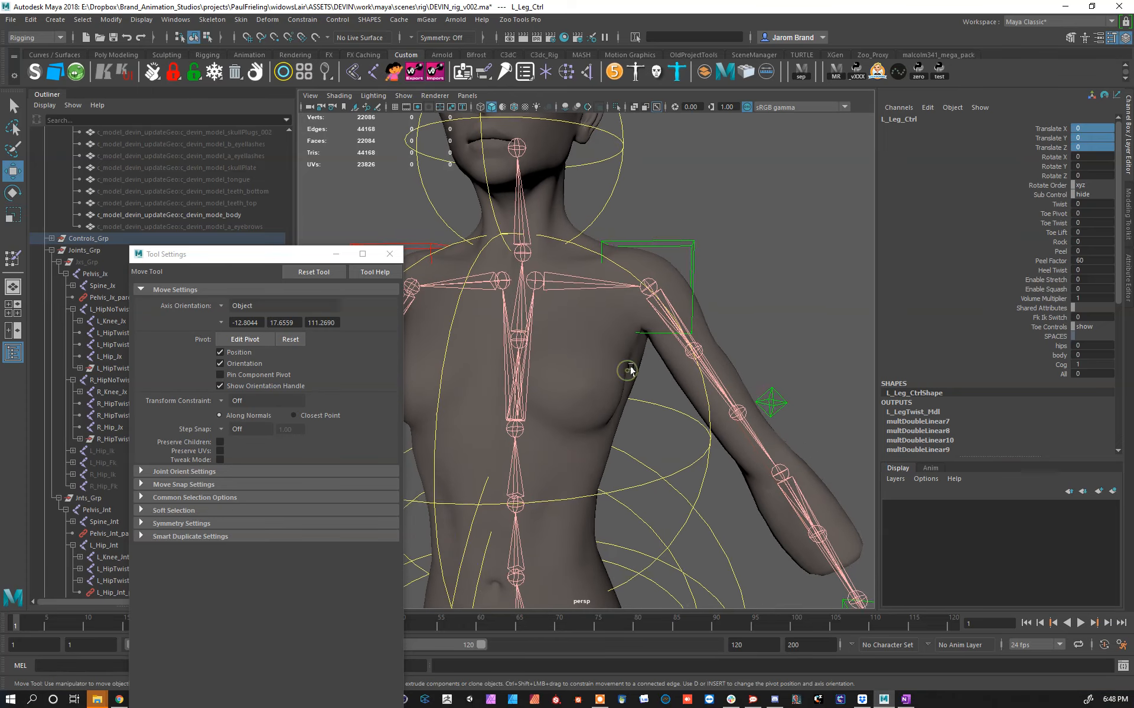
{"action": "left_click", "coordinate": [699, 255]}
{"action": "left_click", "coordinate": [694, 255]}
{"action": "middle_click_drag", "start_coordinate": [635, 297], "coordinate": [654, 338], "text": "alt"}
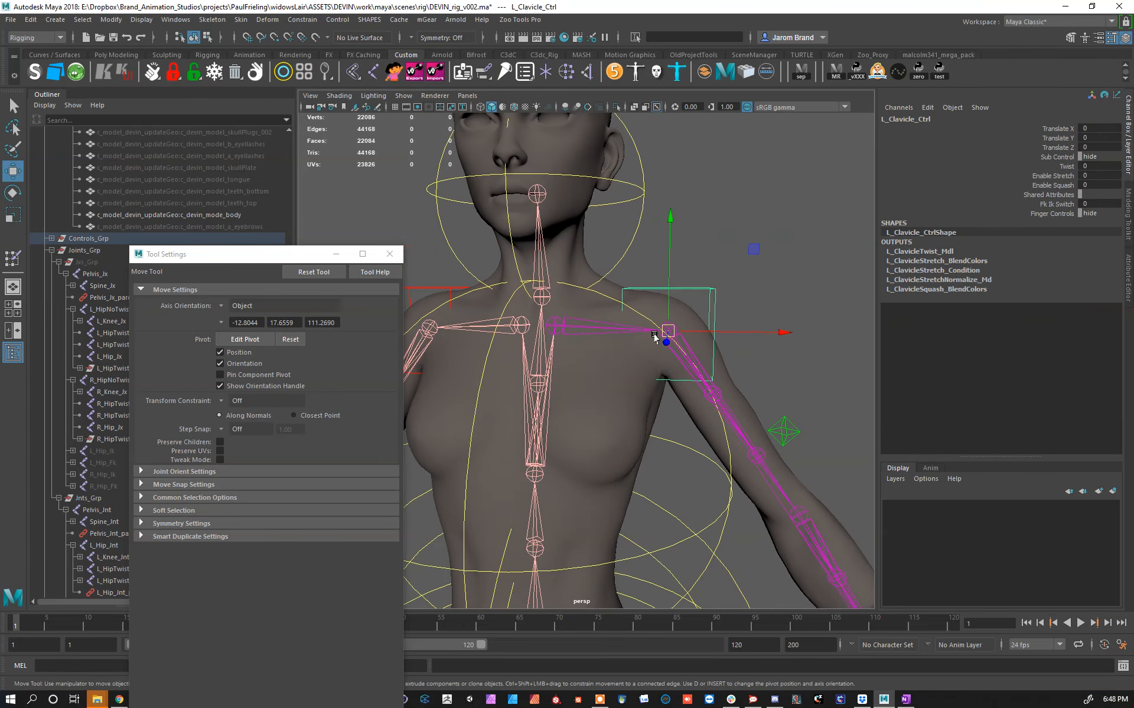
{"action": "mouse_move", "coordinate": [668, 332]}
{"action": "left_mouse_down"}
{"action": "mouse_move", "coordinate": [656, 274]}
{"action": "mouse_move", "coordinate": [679, 329]}
{"action": "mouse_move", "coordinate": [694, 300]}
{"action": "mouse_move", "coordinate": [673, 321]}
{"action": "left_mouse_up"}
{"action": "key", "text": "ctrl+z"}
Step: Move L_ArmTrans_Ctrl up and outward to about Translate X 6.331, Y 9.096 and Z -2.32 to raise the left arm
{"action": "right_click_drag", "start_coordinate": [640, 309], "coordinate": [570, 283], "text": "alt"}
{"action": "middle_click_drag", "start_coordinate": [825, 571], "coordinate": [812, 522], "text": "alt"}
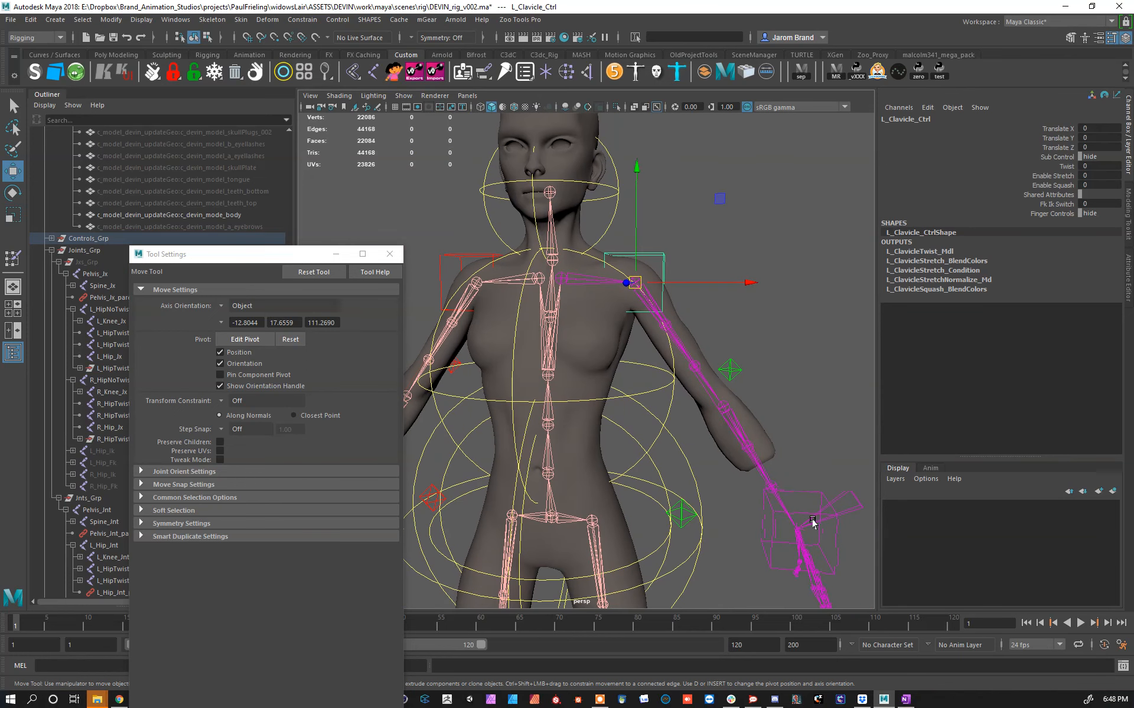
{"action": "left_click", "coordinate": [802, 499]}
{"action": "left_click_drag", "start_coordinate": [801, 499], "coordinate": [870, 435]}
{"action": "key", "text": "ctrl+z"}
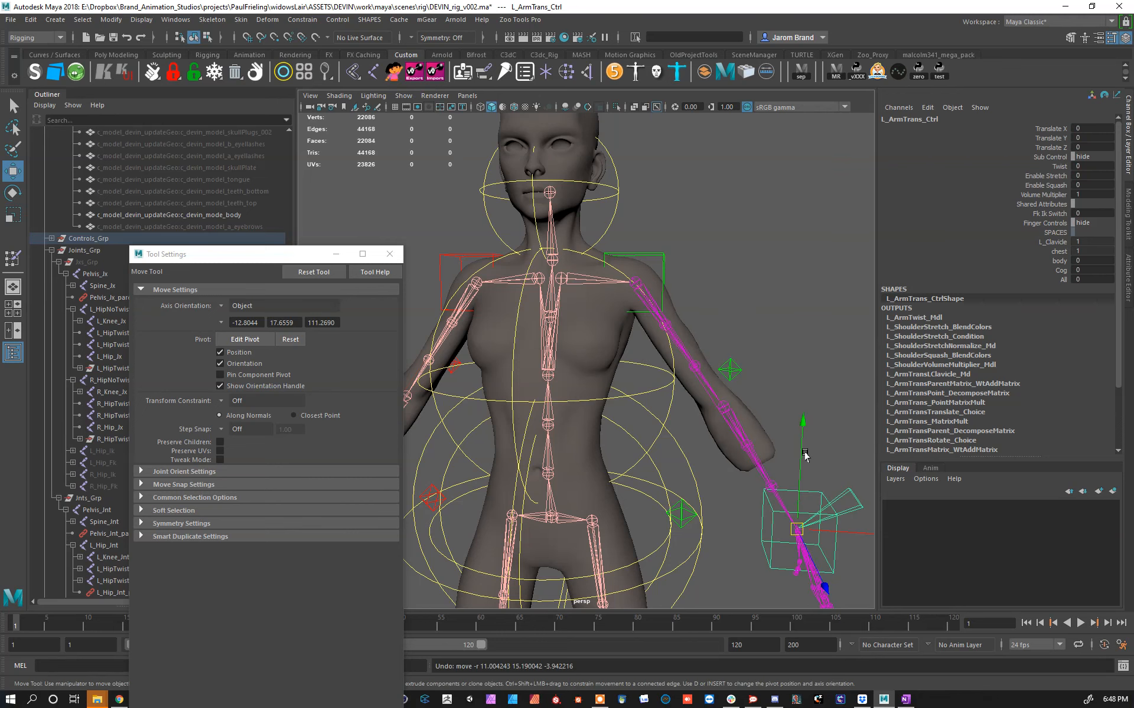
{"action": "left_click_drag", "start_coordinate": [795, 529], "coordinate": [837, 471]}
Step: Select the body mesh and activate the Paint Skin Weights Tool on it
{"action": "mouse_move", "coordinate": [549, 290]}
{"action": "right_mouse_down", "text": "alt"}
{"action": "mouse_move", "coordinate": [600, 306]}
{"action": "mouse_move", "coordinate": [522, 229]}
{"action": "right_mouse_up", "text": "alt"}
{"action": "left_click", "coordinate": [601, 304]}
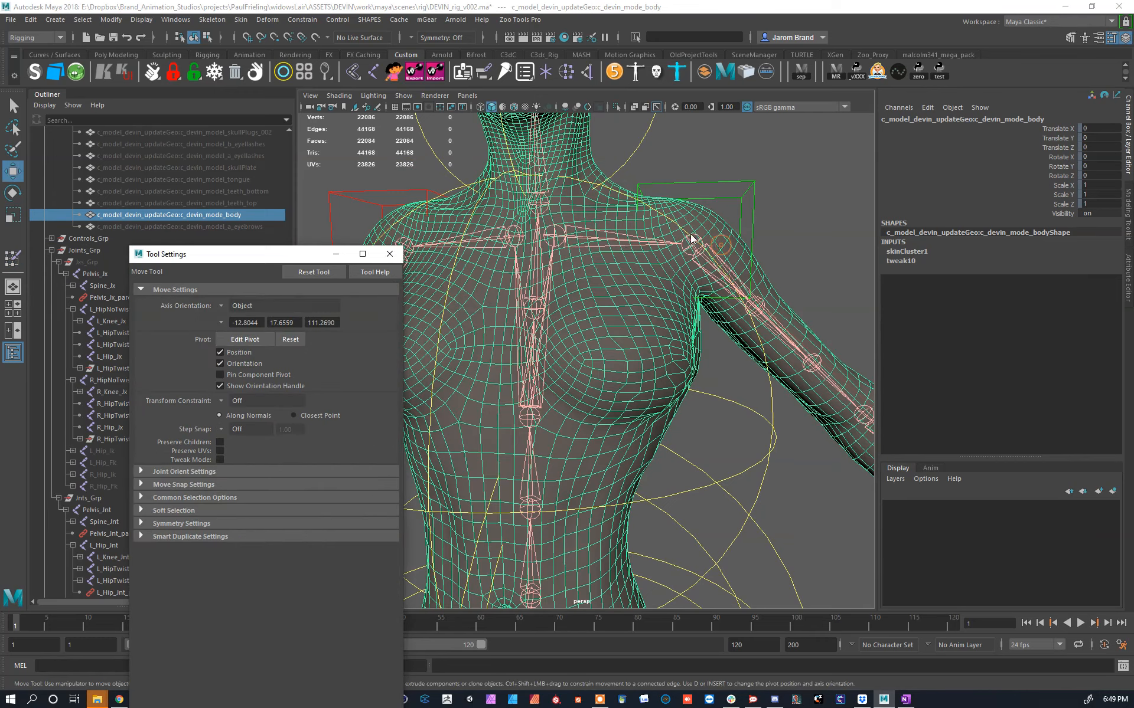
{"action": "right_click_drag", "start_coordinate": [699, 247], "coordinate": [362, 262]}
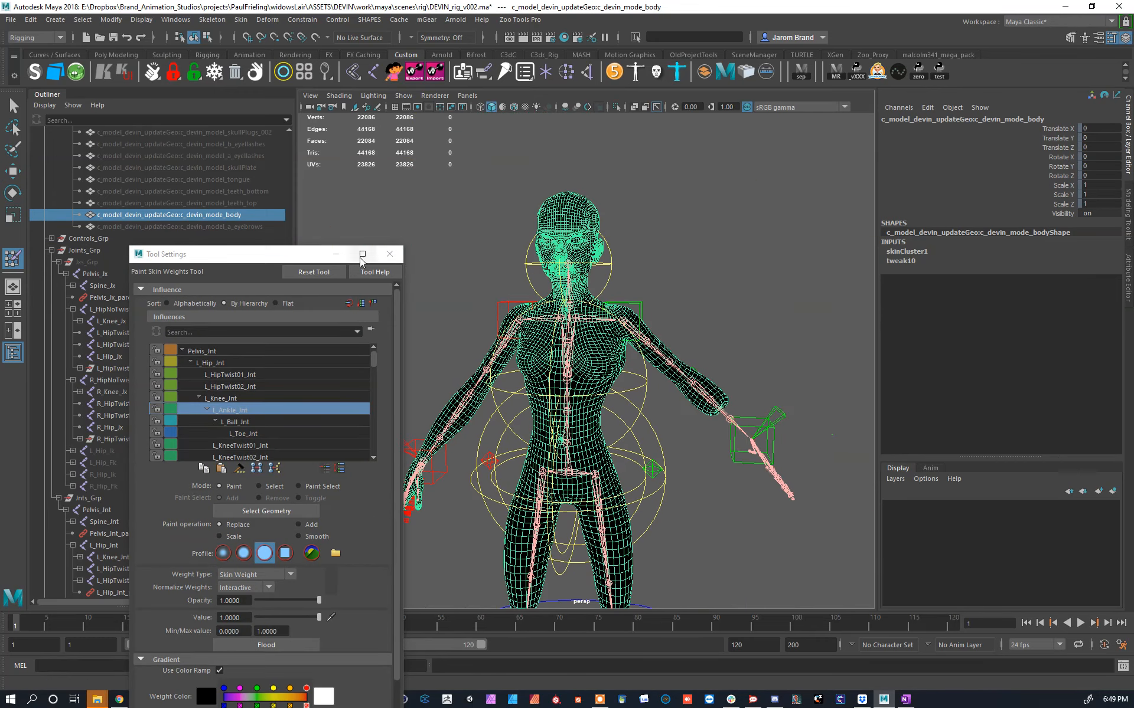
Step: Limit the viewport display to polygons, joints and NURBS curves
{"action": "left_click", "coordinate": [402, 96]}
{"action": "left_click", "coordinate": [427, 144]}
{"action": "left_click", "coordinate": [406, 96]}
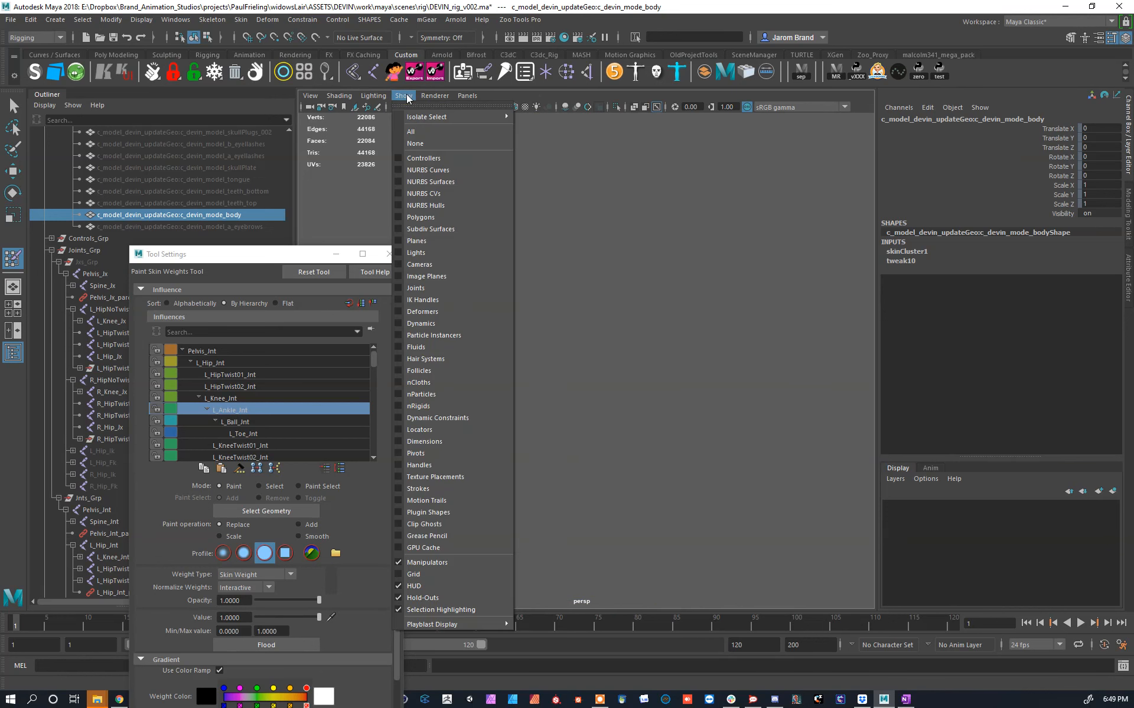
{"action": "left_click", "coordinate": [439, 218]}
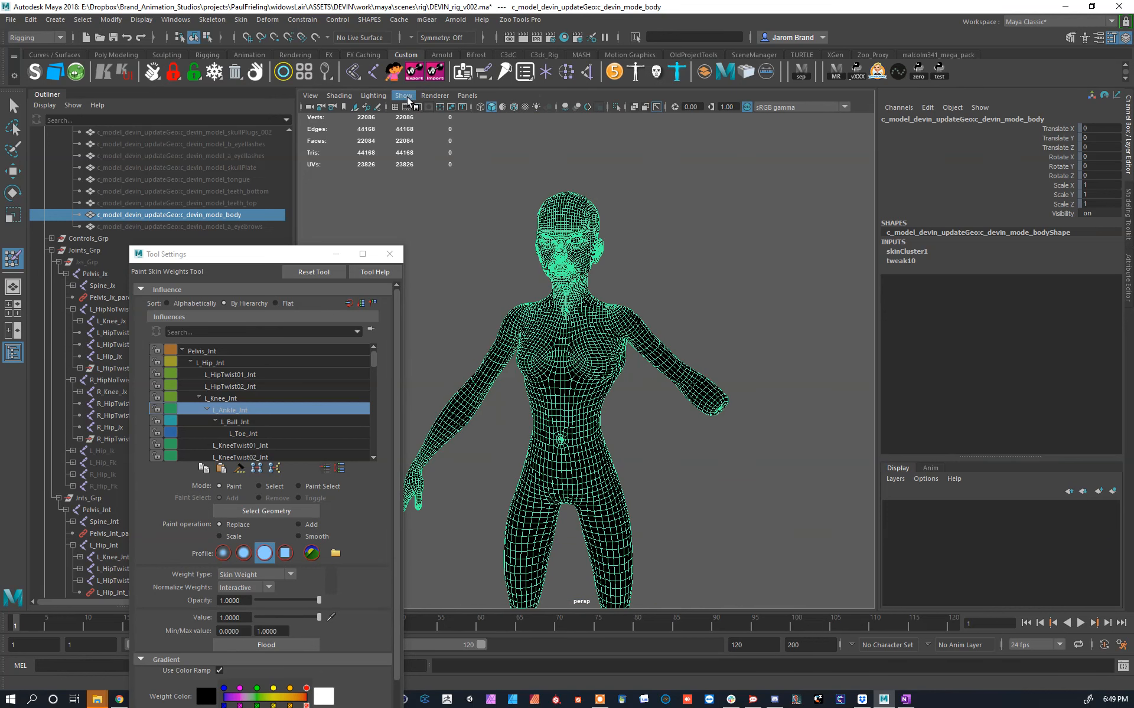
{"action": "left_click", "coordinate": [404, 97]}
{"action": "left_click", "coordinate": [444, 288]}
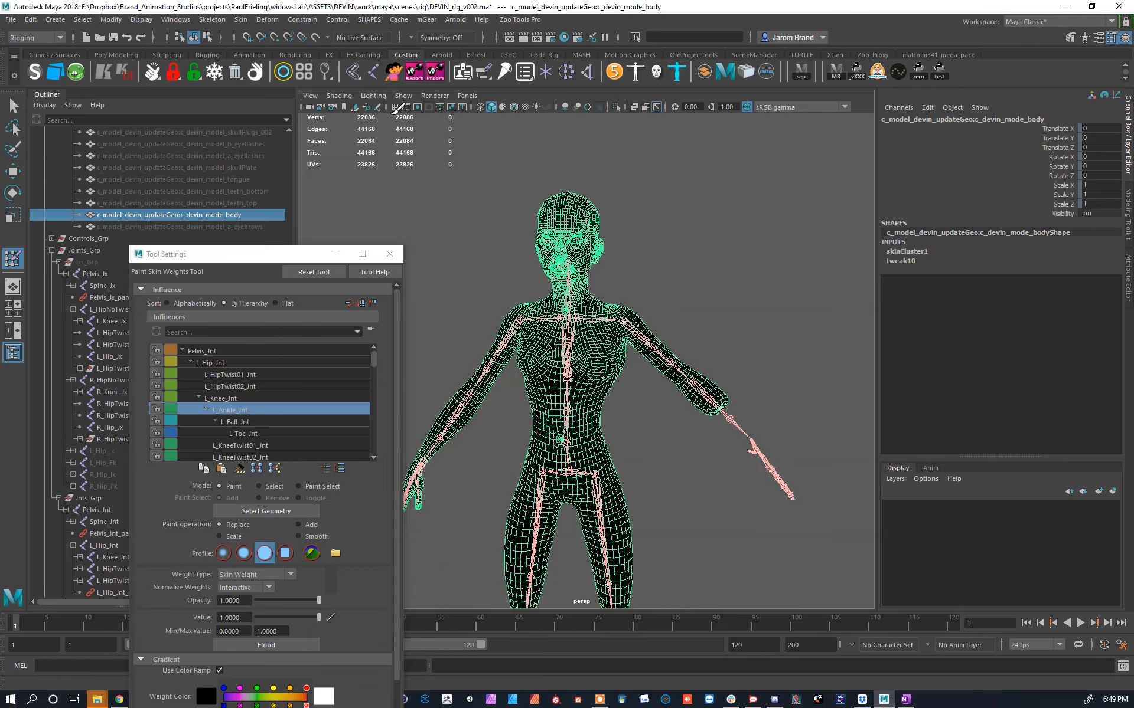
{"action": "left_click", "coordinate": [404, 97]}
{"action": "left_click", "coordinate": [428, 170]}
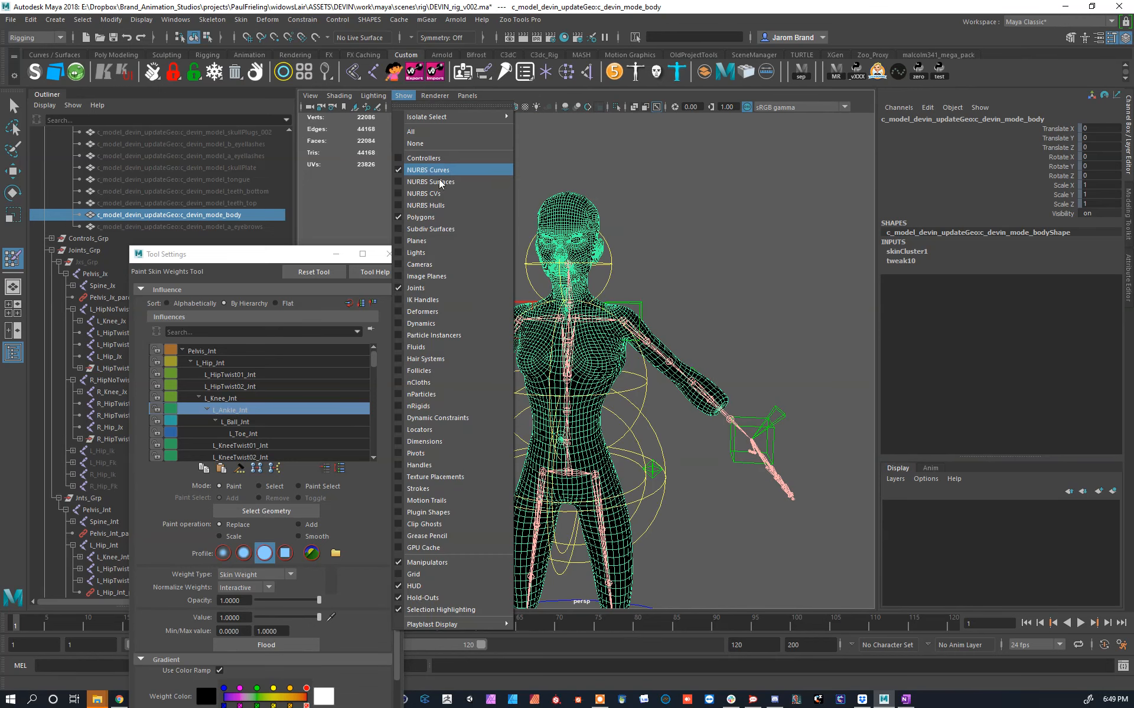
{"action": "left_click", "coordinate": [716, 227]}
Step: Try raising L_ArmTrans_Ctrl further to test the left arm, and undo the move
{"action": "right_click_drag", "start_coordinate": [713, 367], "coordinate": [723, 354], "text": "alt"}
{"action": "middle_click_drag", "start_coordinate": [702, 358], "coordinate": [612, 285], "text": "alt"}
{"action": "key", "text": "w"}
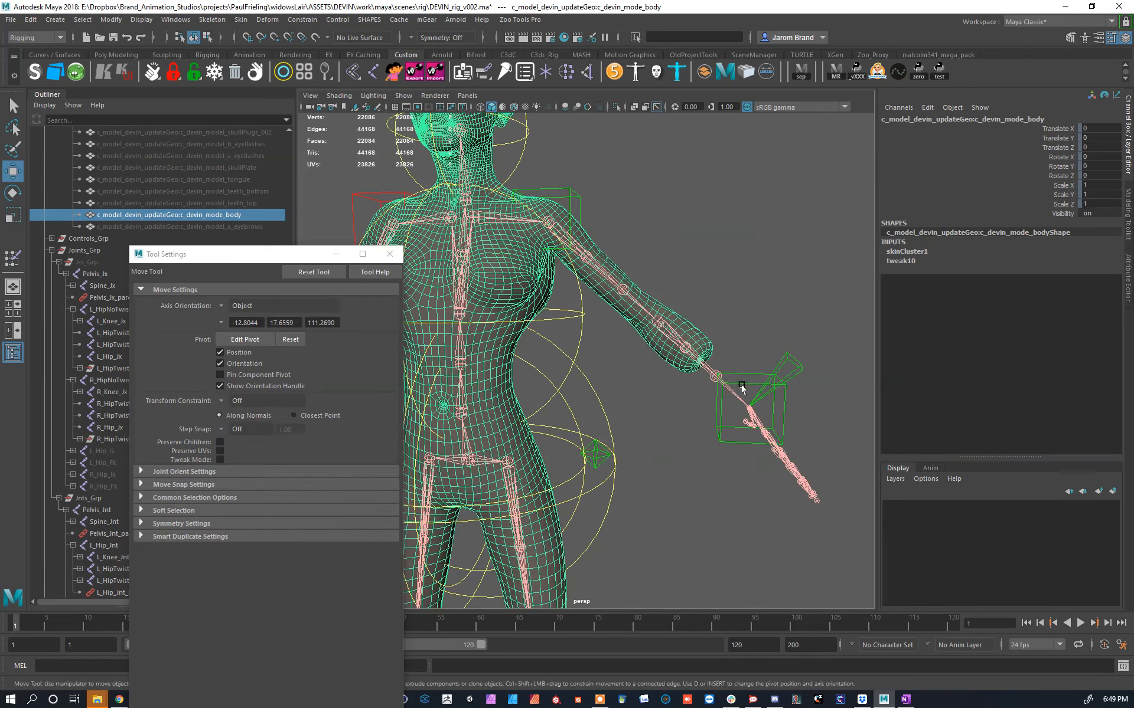
{"action": "left_click", "coordinate": [741, 388]}
{"action": "left_click_drag", "start_coordinate": [744, 379], "coordinate": [832, 286]}
{"action": "key", "text": "ctrl+z"}
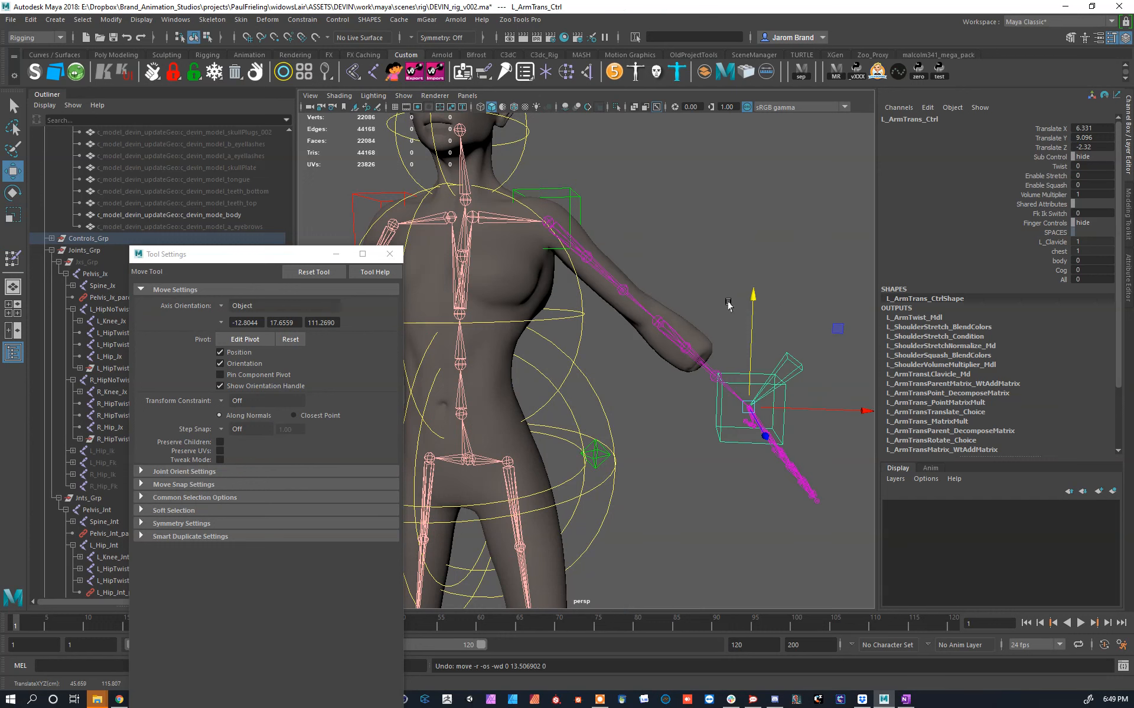
Step: Toggle the viewport display of NURBS surfaces, curves and hulls, ending with the NURBS curves shown
{"action": "right_click_drag", "start_coordinate": [623, 295], "coordinate": [650, 300], "text": "alt"}
{"action": "middle_click_drag", "start_coordinate": [648, 269], "coordinate": [673, 341], "text": "alt"}
{"action": "right_click_drag", "start_coordinate": [420, 259], "coordinate": [466, 236], "text": "alt"}
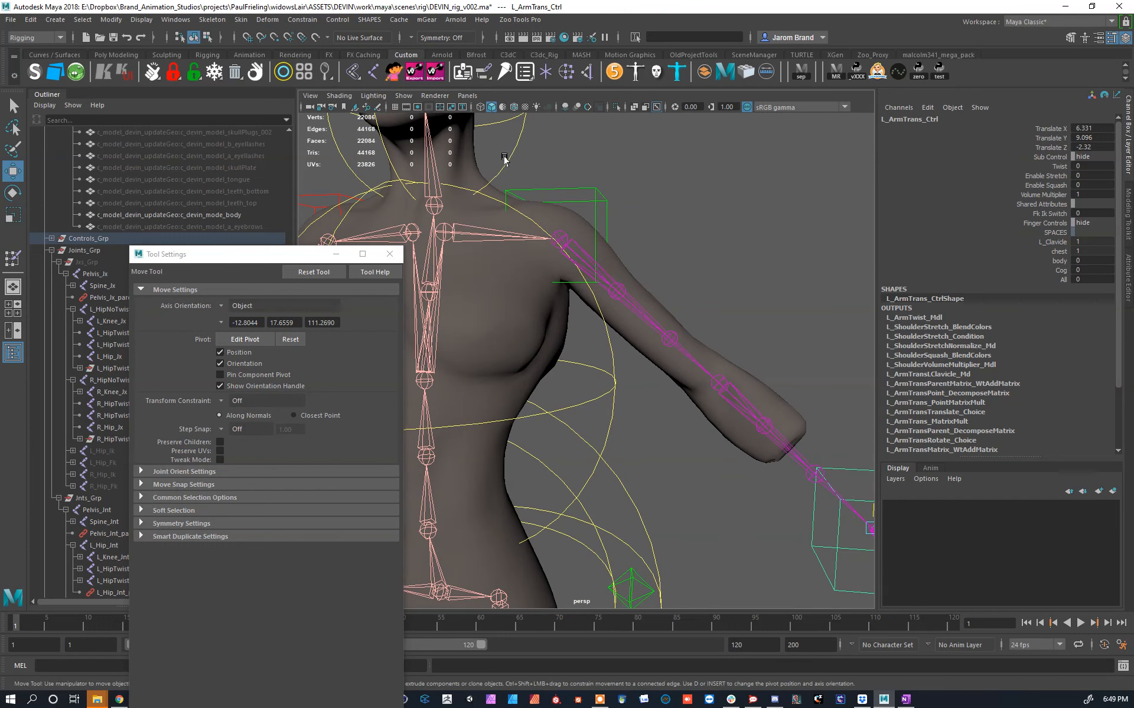
{"action": "left_click", "coordinate": [407, 98]}
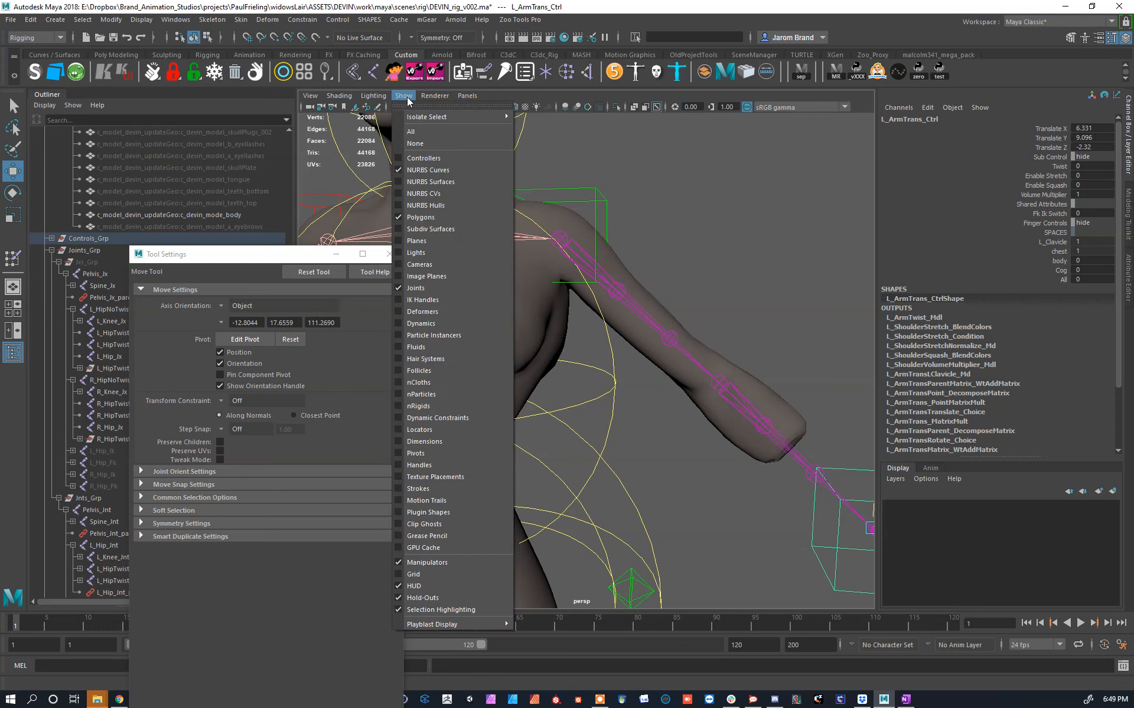
{"action": "left_click", "coordinate": [422, 183]}
{"action": "left_click", "coordinate": [423, 183]}
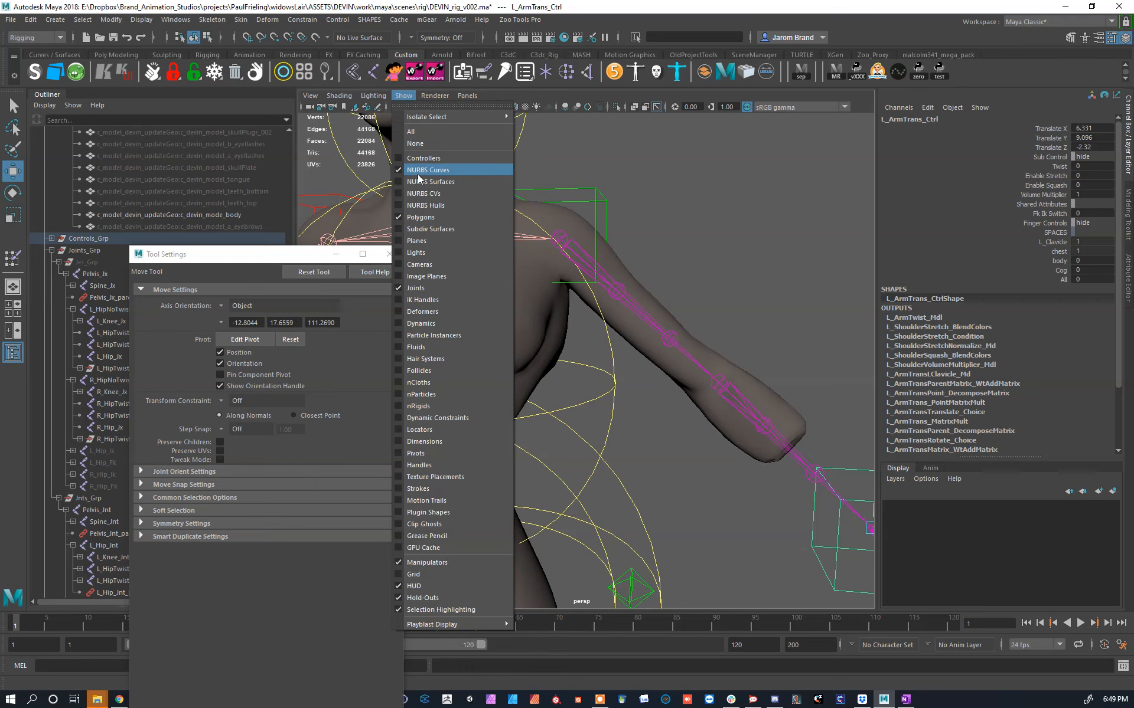
{"action": "left_click", "coordinate": [419, 171]}
{"action": "left_click", "coordinate": [419, 171]}
{"action": "left_click", "coordinate": [418, 206]}
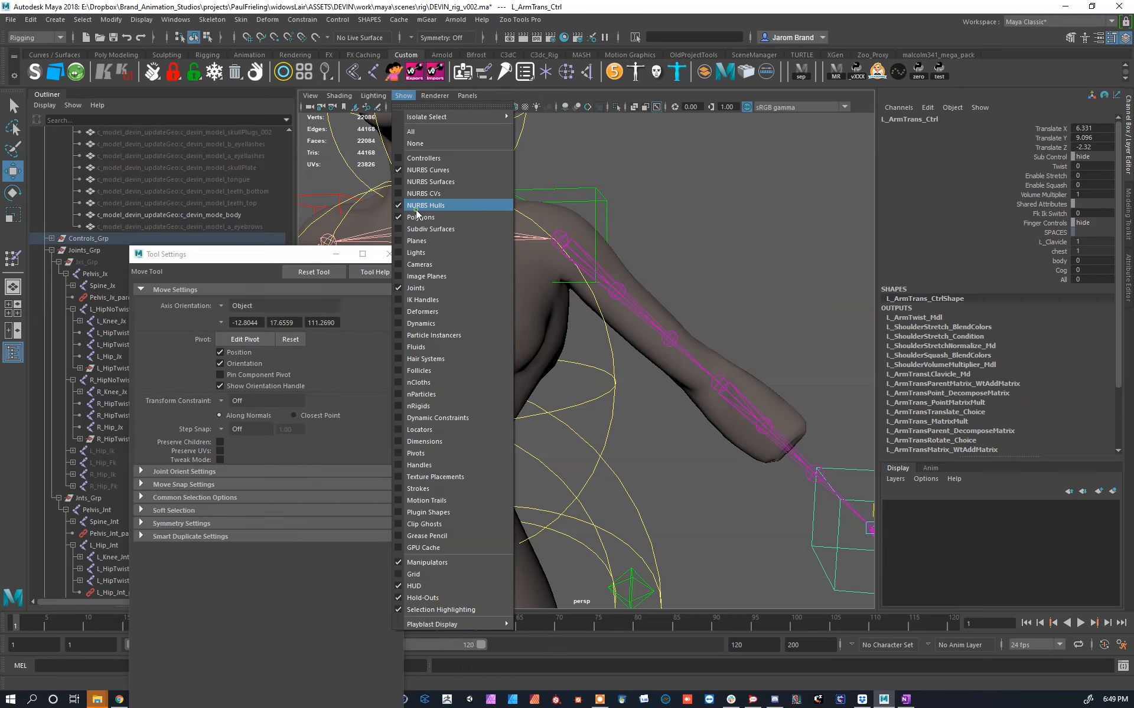
{"action": "left_click", "coordinate": [423, 172]}
{"action": "left_click", "coordinate": [403, 96]}
{"action": "left_click", "coordinate": [431, 173]}
{"action": "left_click_drag", "start_coordinate": [656, 304], "coordinate": [659, 282], "text": "alt"}
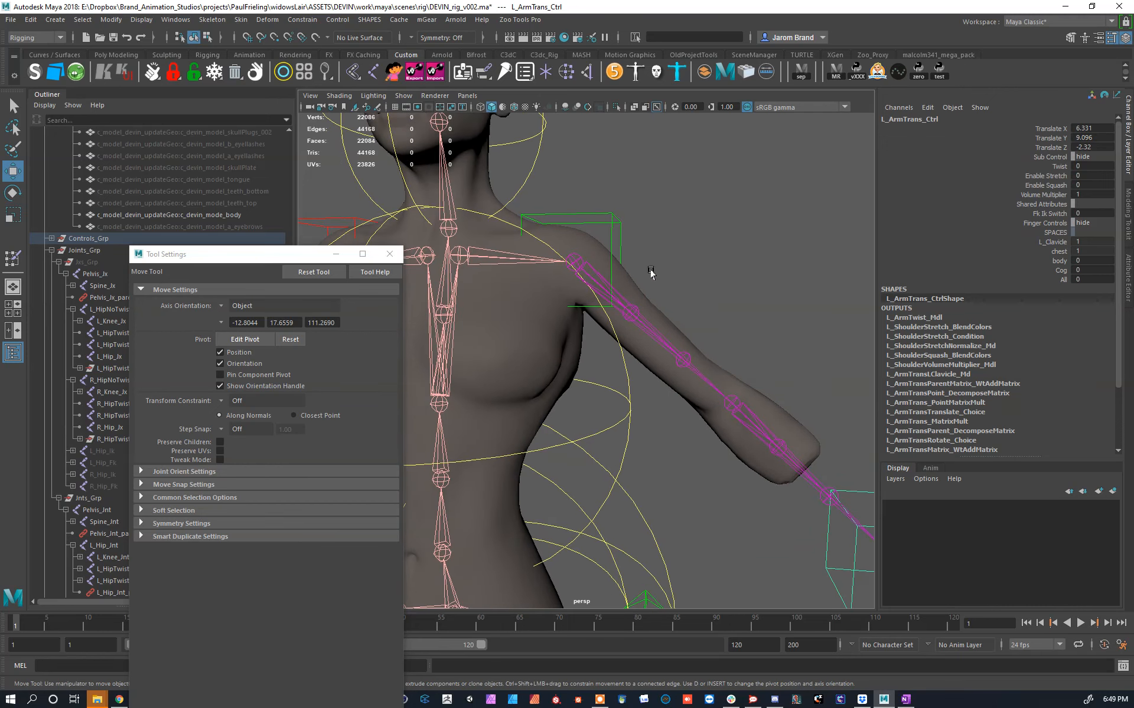
Step: Select L_Clavicle_Ctrl, try nudging it to check the shoulder deformation, and undo the move
{"action": "left_click", "coordinate": [603, 229]}
{"action": "middle_click_drag", "start_coordinate": [674, 235], "coordinate": [768, 282], "text": "alt"}
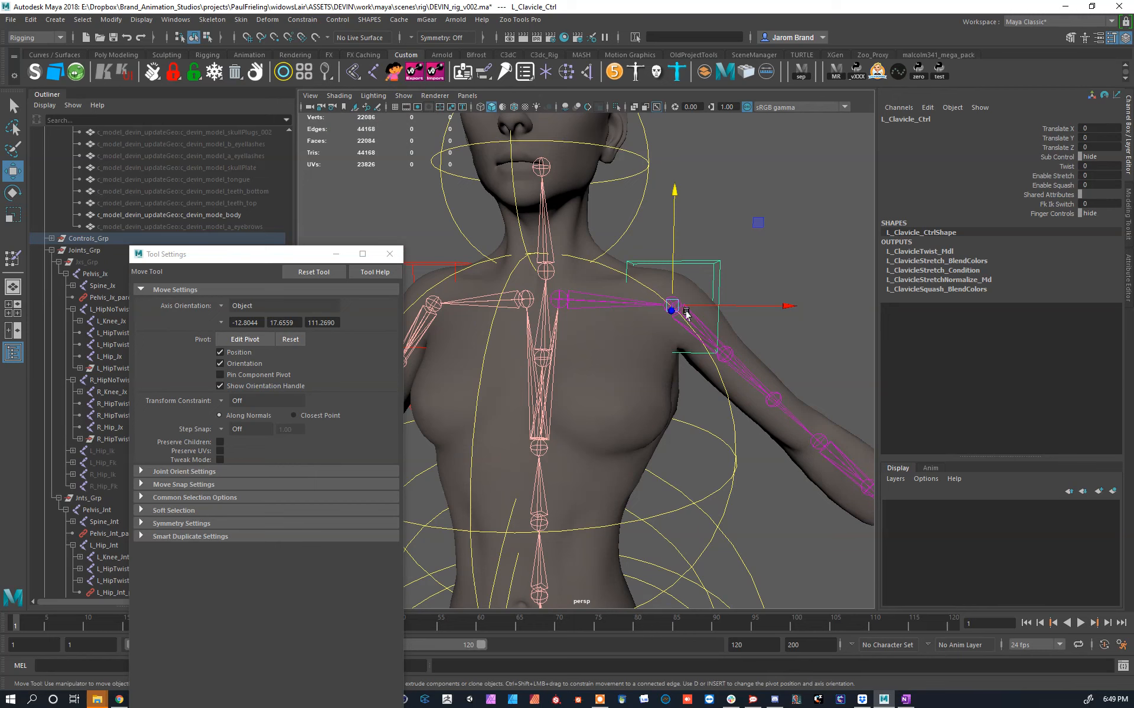
{"action": "left_click_drag", "start_coordinate": [686, 313], "coordinate": [678, 301]}
{"action": "key", "text": "ctrl+z"}
Step: Paint L_ShoulderNoTwist_Jnt's skin weights off the body's chest, side and upper back, keeping its influence on the left arm
{"action": "left_click", "coordinate": [652, 329]}
{"action": "key", "text": "y"}
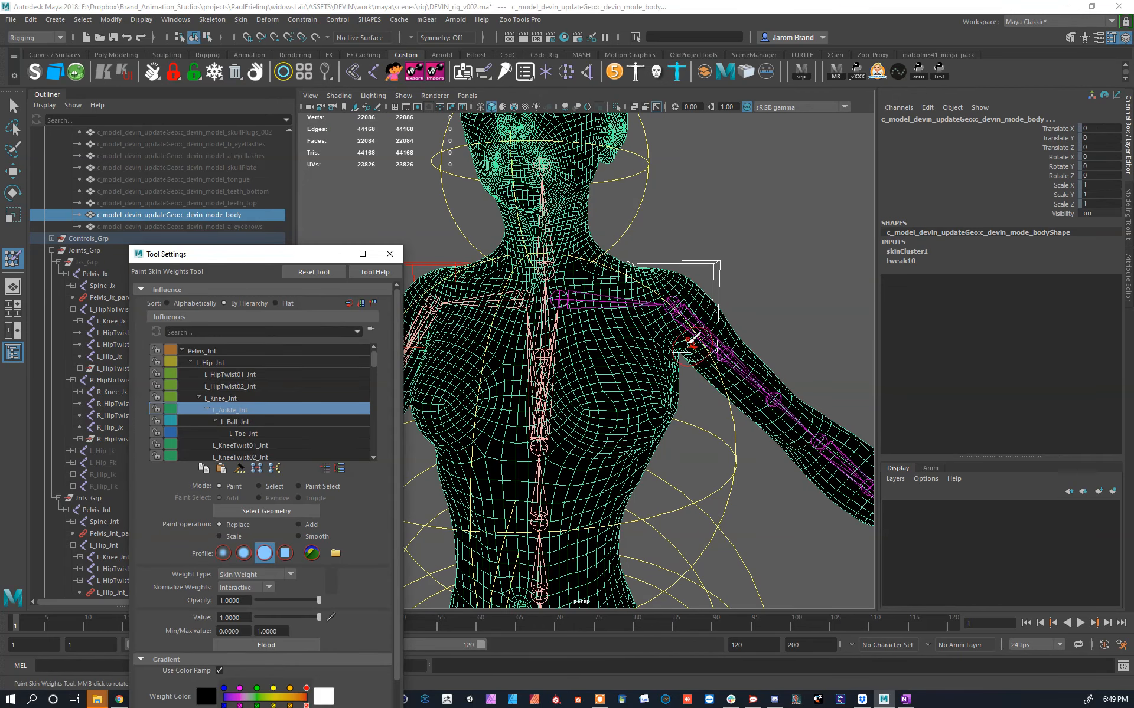
{"action": "right_click_drag", "start_coordinate": [675, 307], "coordinate": [678, 286]}
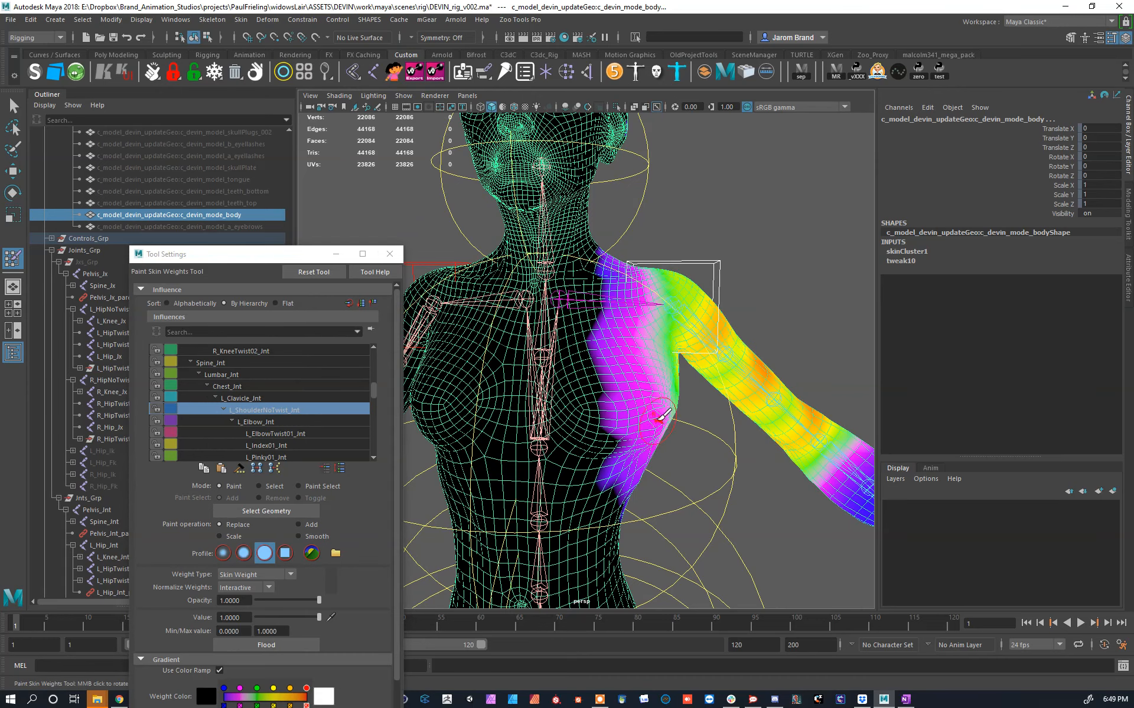
{"action": "left_click_drag", "start_coordinate": [665, 417], "coordinate": [630, 392], "text": "alt"}
{"action": "left_click_drag", "start_coordinate": [749, 385], "coordinate": [655, 308], "text": "alt"}
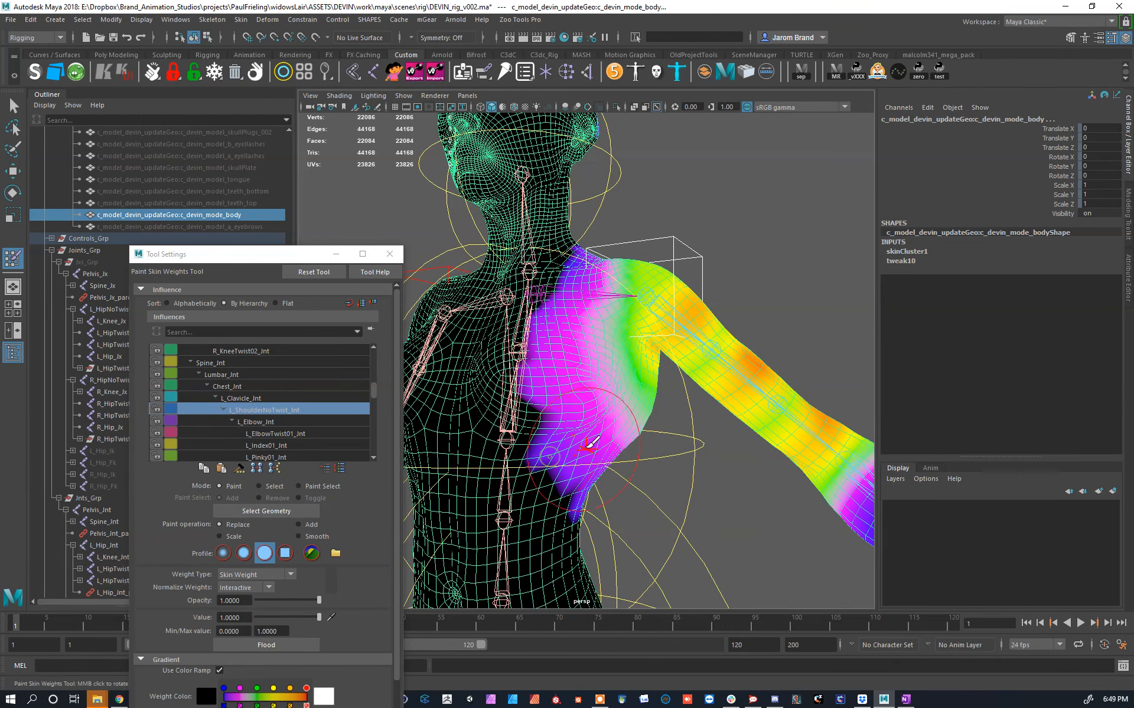
{"action": "mouse_move", "coordinate": [573, 393]}
{"action": "left_mouse_down", "text": "ctrl"}
{"action": "mouse_move", "coordinate": [619, 425]}
{"action": "mouse_move", "coordinate": [567, 331]}
{"action": "mouse_move", "coordinate": [584, 283]}
{"action": "mouse_move", "coordinate": [584, 314]}
{"action": "mouse_move", "coordinate": [463, 336]}
{"action": "mouse_move", "coordinate": [577, 324]}
{"action": "left_mouse_up", "text": "ctrl"}
{"action": "right_click_drag", "start_coordinate": [572, 430], "coordinate": [685, 201], "text": "alt"}
{"action": "middle_click_drag", "start_coordinate": [679, 204], "coordinate": [722, 406], "text": "alt"}
{"action": "mouse_move", "coordinate": [723, 407]}
{"action": "left_mouse_down", "text": "alt"}
{"action": "mouse_move", "coordinate": [763, 409]}
{"action": "mouse_move", "coordinate": [701, 303]}
{"action": "mouse_move", "coordinate": [726, 450]}
{"action": "mouse_move", "coordinate": [661, 517]}
{"action": "mouse_move", "coordinate": [627, 497]}
{"action": "mouse_move", "coordinate": [640, 463]}
{"action": "mouse_move", "coordinate": [715, 515]}
{"action": "left_mouse_up", "text": "alt"}
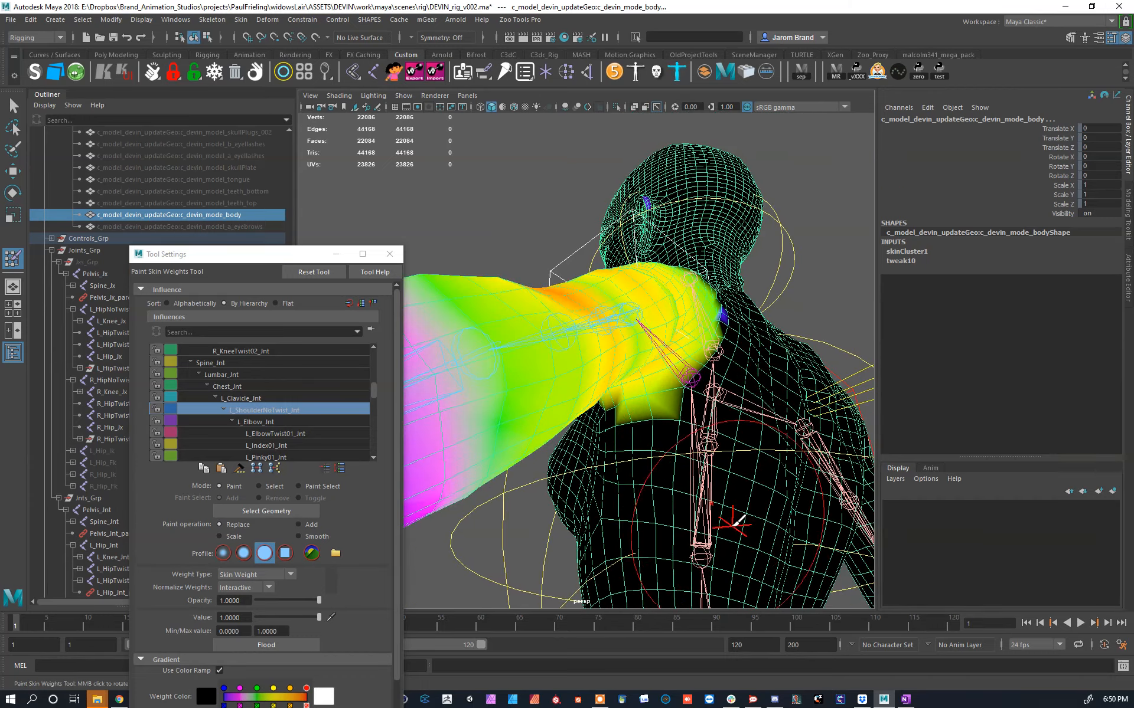
{"action": "mouse_move", "coordinate": [718, 377]}
{"action": "left_mouse_down", "text": "ctrl"}
{"action": "mouse_move", "coordinate": [617, 395]}
{"action": "mouse_move", "coordinate": [787, 429]}
{"action": "mouse_move", "coordinate": [750, 413]}
{"action": "left_mouse_up", "text": "ctrl"}
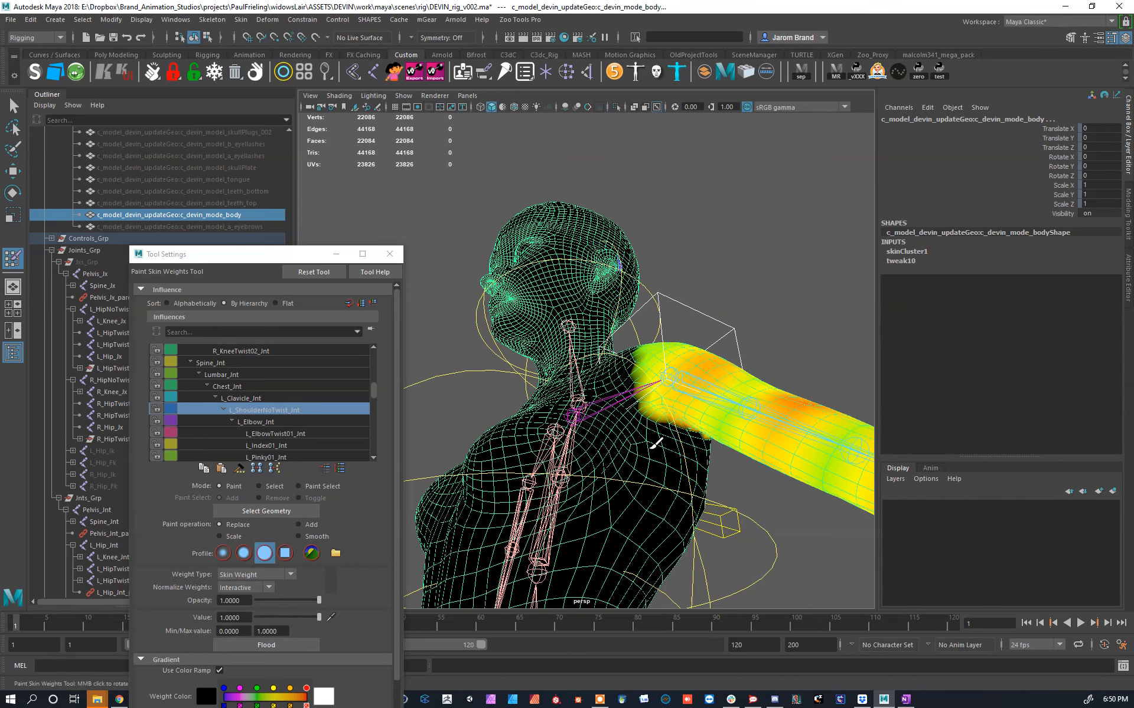
{"action": "left_click_drag", "start_coordinate": [669, 419], "coordinate": [664, 448], "text": "alt"}
Step: Paint the first left shoulder twist joint's skin weights off the chest, shoulder and armpit area
{"action": "right_click_drag", "start_coordinate": [731, 402], "coordinate": [743, 383]}
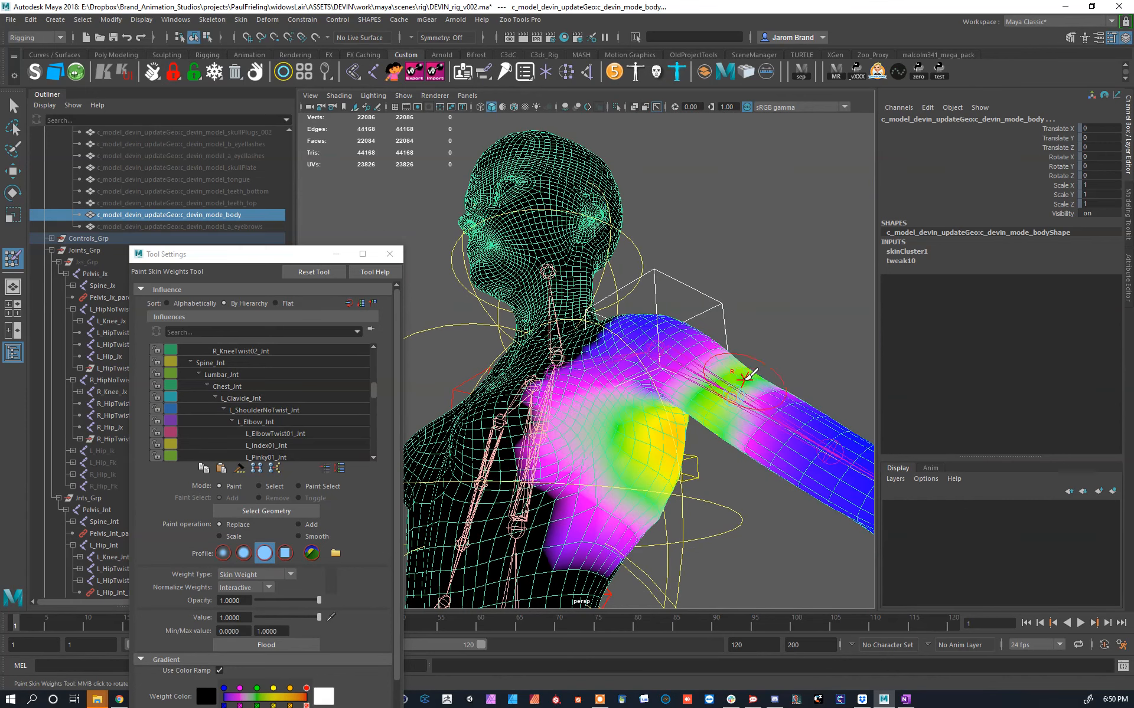
{"action": "middle_click_drag", "start_coordinate": [682, 476], "coordinate": [680, 403], "text": "alt"}
{"action": "mouse_move", "coordinate": [676, 369]}
{"action": "left_mouse_down", "text": "ctrl"}
{"action": "mouse_move", "coordinate": [570, 429]}
{"action": "mouse_move", "coordinate": [565, 342]}
{"action": "mouse_move", "coordinate": [546, 342]}
{"action": "mouse_move", "coordinate": [646, 377]}
{"action": "mouse_move", "coordinate": [645, 278]}
{"action": "left_mouse_up", "text": "ctrl"}
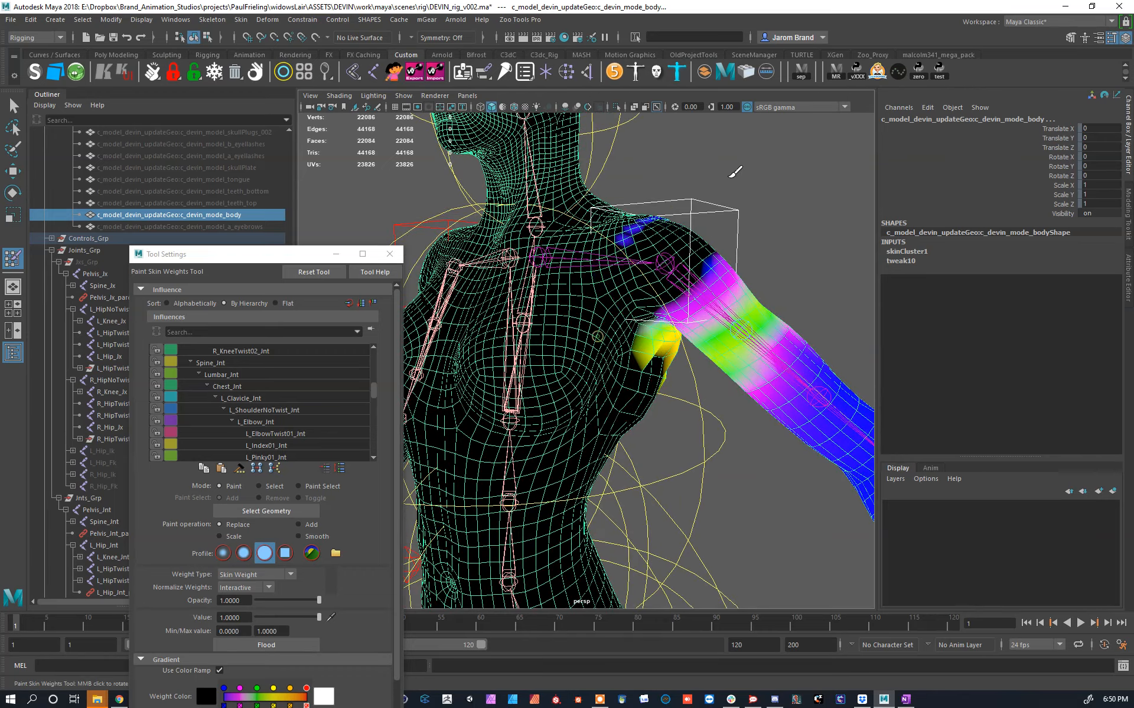
{"action": "mouse_move", "coordinate": [707, 166]}
{"action": "left_mouse_down", "text": "alt"}
{"action": "mouse_move", "coordinate": [567, 189]}
{"action": "mouse_move", "coordinate": [519, 224]}
{"action": "mouse_move", "coordinate": [598, 440]}
{"action": "mouse_move", "coordinate": [665, 298]}
{"action": "left_mouse_up", "text": "alt"}
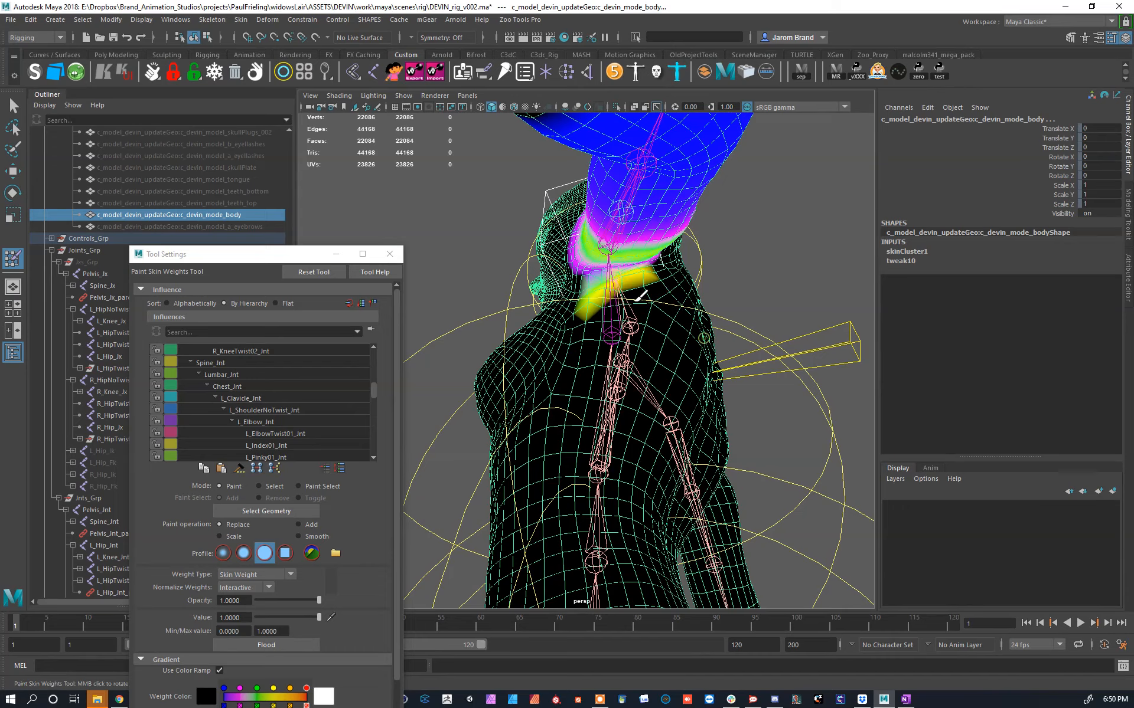
{"action": "mouse_move", "coordinate": [655, 288]}
{"action": "left_mouse_down", "text": "alt"}
{"action": "mouse_move", "coordinate": [625, 265]}
{"action": "mouse_move", "coordinate": [644, 269]}
{"action": "mouse_move", "coordinate": [653, 352]}
{"action": "mouse_move", "coordinate": [806, 380]}
{"action": "mouse_move", "coordinate": [667, 419]}
{"action": "left_mouse_up", "text": "alt"}
Step: Pick L_ShoulderTwist02_Jnt, try painting its weights off the left armpit and upper back, and undo the stroke
{"action": "right_click", "coordinate": [816, 381]}
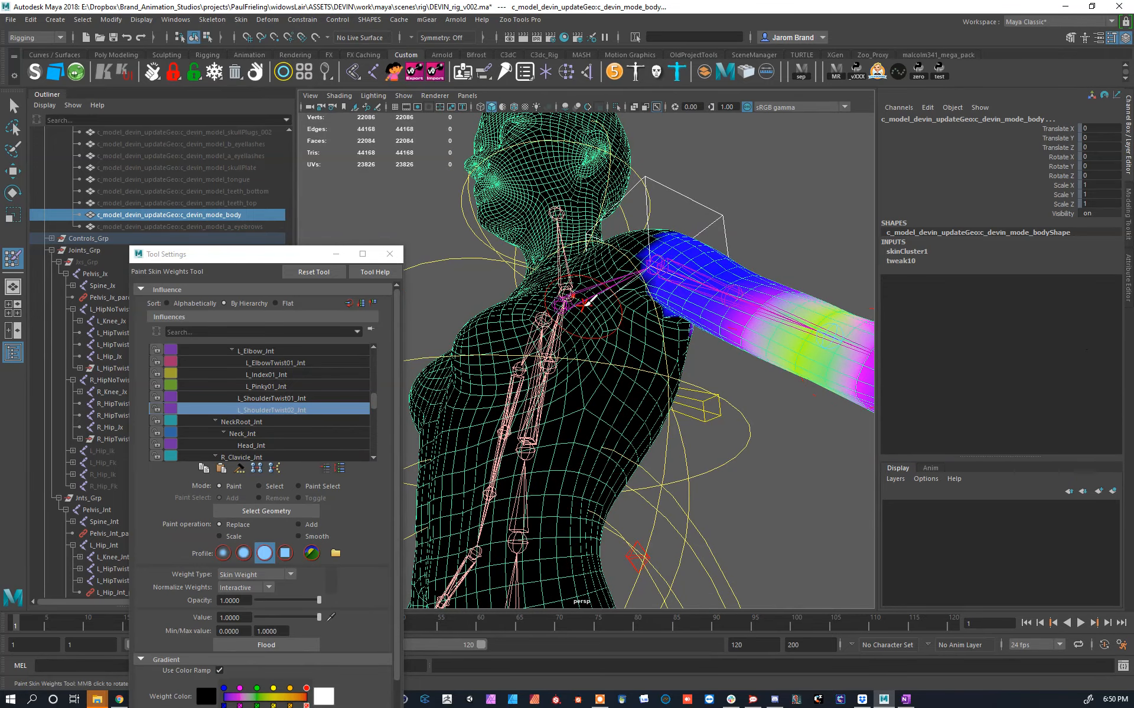
{"action": "left_click_drag", "start_coordinate": [723, 396], "coordinate": [618, 354], "text": "alt"}
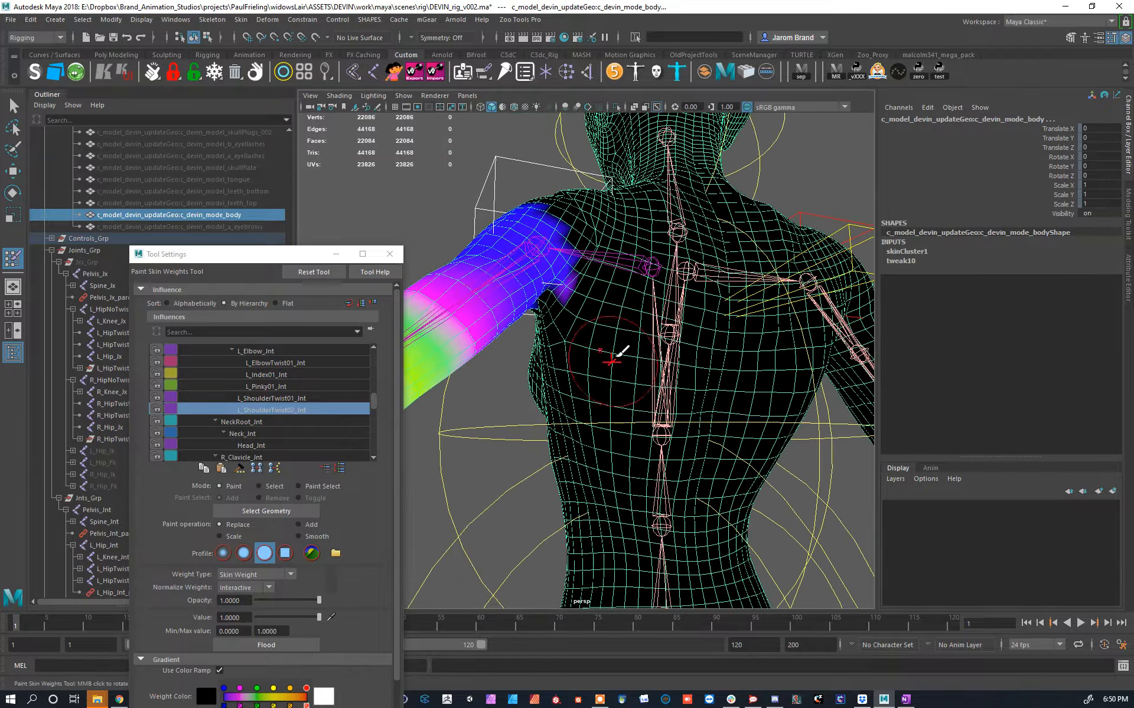
{"action": "mouse_move", "coordinate": [550, 294]}
{"action": "left_mouse_down"}
{"action": "mouse_move", "coordinate": [614, 331]}
{"action": "mouse_move", "coordinate": [734, 273]}
{"action": "mouse_move", "coordinate": [712, 289]}
{"action": "left_mouse_up"}
{"action": "key", "text": "ctrl+z"}
{"action": "middle_click_drag", "start_coordinate": [711, 288], "coordinate": [687, 234], "text": "alt"}
{"action": "left_click_drag", "start_coordinate": [688, 234], "coordinate": [735, 312], "text": "alt"}
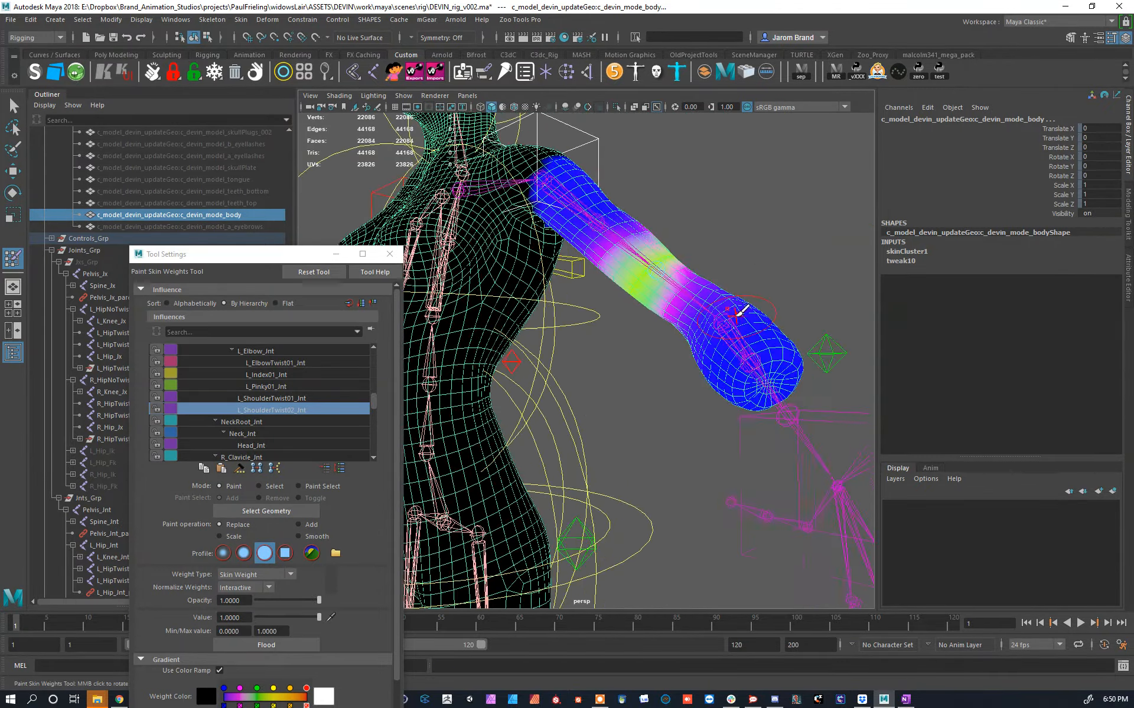
Step: Select L_ArmTrans_Ctrl and nudge it to test the left arm's deformation
{"action": "right_click", "coordinate": [732, 320]}
{"action": "left_click_drag", "start_coordinate": [597, 275], "coordinate": [702, 419], "text": "alt"}
{"action": "right_click", "coordinate": [616, 221]}
{"action": "key", "text": "w"}
{"action": "left_click", "coordinate": [782, 455]}
{"action": "mouse_move", "coordinate": [785, 463]}
{"action": "left_mouse_down"}
{"action": "mouse_move", "coordinate": [816, 257]}
{"action": "mouse_move", "coordinate": [784, 468]}
{"action": "mouse_move", "coordinate": [734, 252]}
{"action": "mouse_move", "coordinate": [735, 189]}
{"action": "mouse_move", "coordinate": [715, 358]}
{"action": "mouse_move", "coordinate": [793, 471]}
{"action": "left_mouse_up"}
{"action": "right_click_drag", "start_coordinate": [603, 302], "coordinate": [632, 308], "text": "alt"}
{"action": "middle_click_drag", "start_coordinate": [632, 308], "coordinate": [658, 364], "text": "alt"}
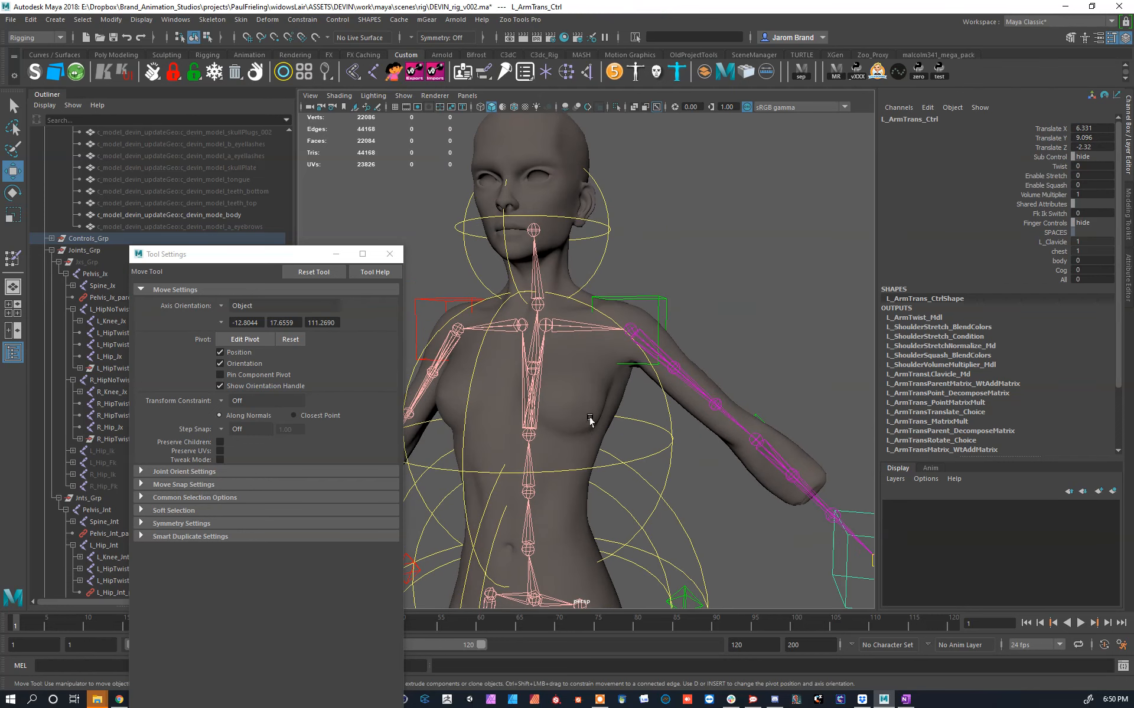
Step: Reselect the body mesh for skin weight painting, try a stroke around the left shoulder, and undo it
{"action": "right_click_drag", "start_coordinate": [590, 413], "coordinate": [649, 264]}
{"action": "right_click_drag", "start_coordinate": [631, 328], "coordinate": [649, 312]}
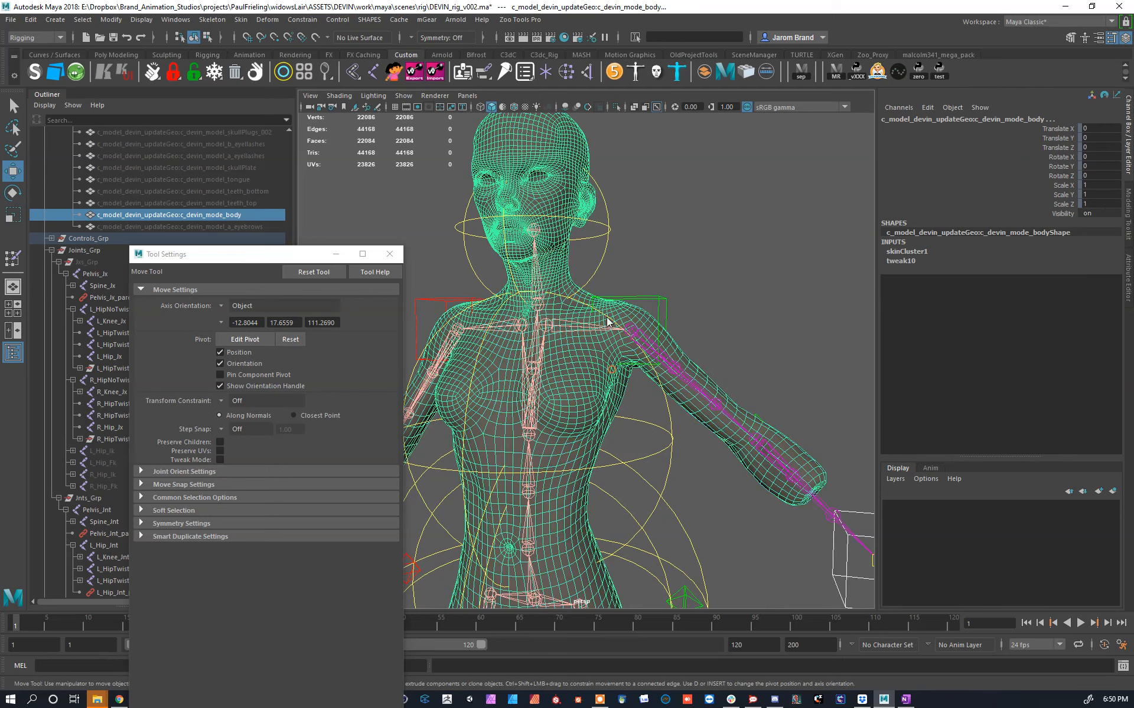
{"action": "key", "text": "y"}
{"action": "left_click_drag", "start_coordinate": [594, 156], "coordinate": [473, 172], "text": "alt"}
{"action": "mouse_move", "coordinate": [592, 149]}
{"action": "middle_mouse_down", "text": "alt"}
{"action": "mouse_move", "coordinate": [660, 314]}
{"action": "mouse_move", "coordinate": [665, 373]}
{"action": "middle_mouse_up", "text": "alt"}
{"action": "right_click_drag", "start_coordinate": [665, 373], "coordinate": [708, 422], "text": "alt"}
{"action": "mouse_move", "coordinate": [707, 427]}
{"action": "left_mouse_down"}
{"action": "mouse_move", "coordinate": [749, 428]}
{"action": "mouse_move", "coordinate": [679, 430]}
{"action": "mouse_move", "coordinate": [627, 413]}
{"action": "left_mouse_up"}
{"action": "key", "text": "ctrl+z"}
{"action": "key", "text": "ctrl+z"}
Step: Display L_ShoulderTwist01_Jnt's skin weights and examine them around the left shoulder and upper arm
{"action": "middle_click_drag", "start_coordinate": [712, 407], "coordinate": [655, 258], "text": "alt"}
{"action": "right_click_drag", "start_coordinate": [655, 258], "coordinate": [602, 259], "text": "alt"}
{"action": "left_click_drag", "start_coordinate": [617, 413], "coordinate": [704, 422], "text": "alt"}
{"action": "right_click_drag", "start_coordinate": [716, 499], "coordinate": [698, 413]}
{"action": "left_click_drag", "start_coordinate": [698, 412], "coordinate": [719, 269], "text": "alt"}
{"action": "right_click_drag", "start_coordinate": [720, 268], "coordinate": [659, 304], "text": "alt"}
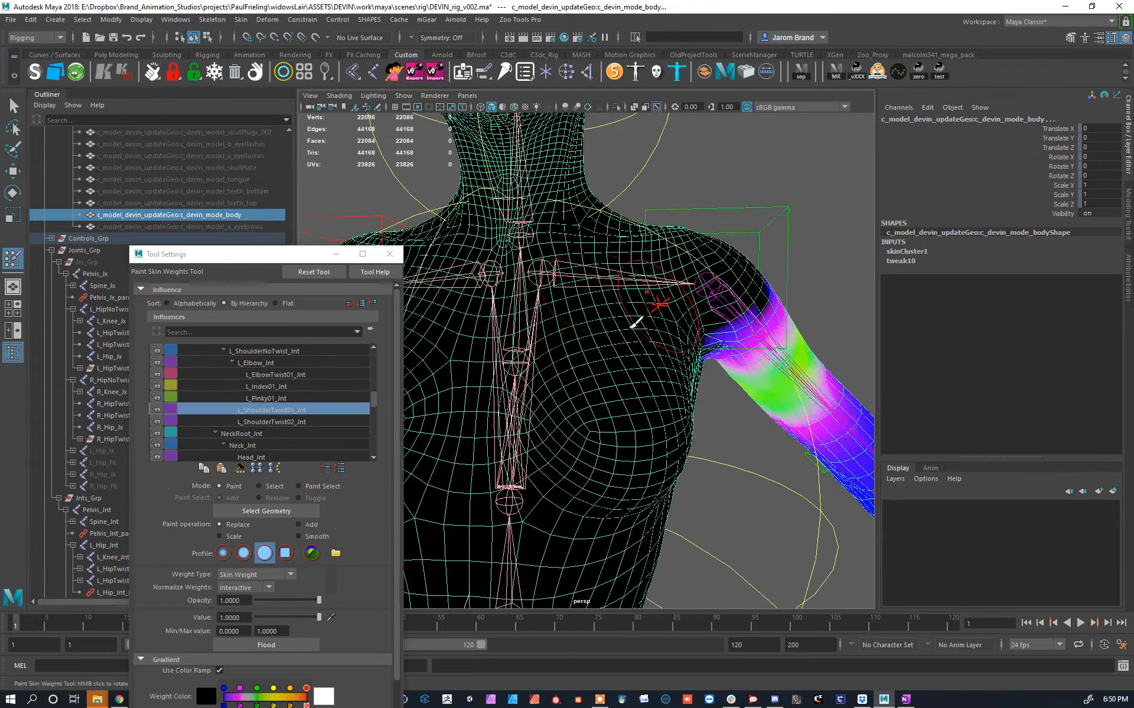
Step: Pick L_Clavicle_Jnt and paint its skin weights off the right shoulder and right side of the chest
{"action": "right_click_drag", "start_coordinate": [620, 197], "coordinate": [604, 230]}
{"action": "right_click_drag", "start_coordinate": [603, 230], "coordinate": [650, 283], "text": "alt"}
{"action": "mouse_move", "coordinate": [650, 284]}
{"action": "left_mouse_down", "text": "alt"}
{"action": "mouse_move", "coordinate": [683, 296]}
{"action": "mouse_move", "coordinate": [586, 253]}
{"action": "mouse_move", "coordinate": [628, 274]}
{"action": "left_mouse_up", "text": "alt"}
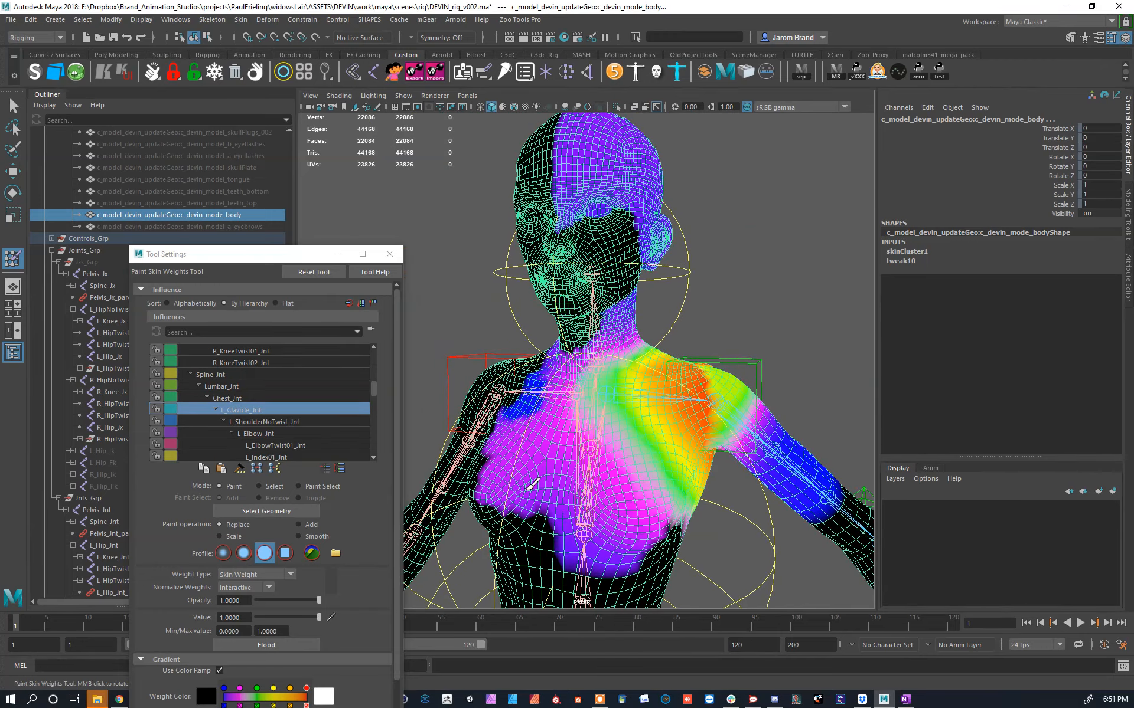
{"action": "left_click_drag", "start_coordinate": [537, 413], "coordinate": [496, 438]}
{"action": "middle_click_drag", "start_coordinate": [625, 249], "coordinate": [608, 303], "text": "alt"}
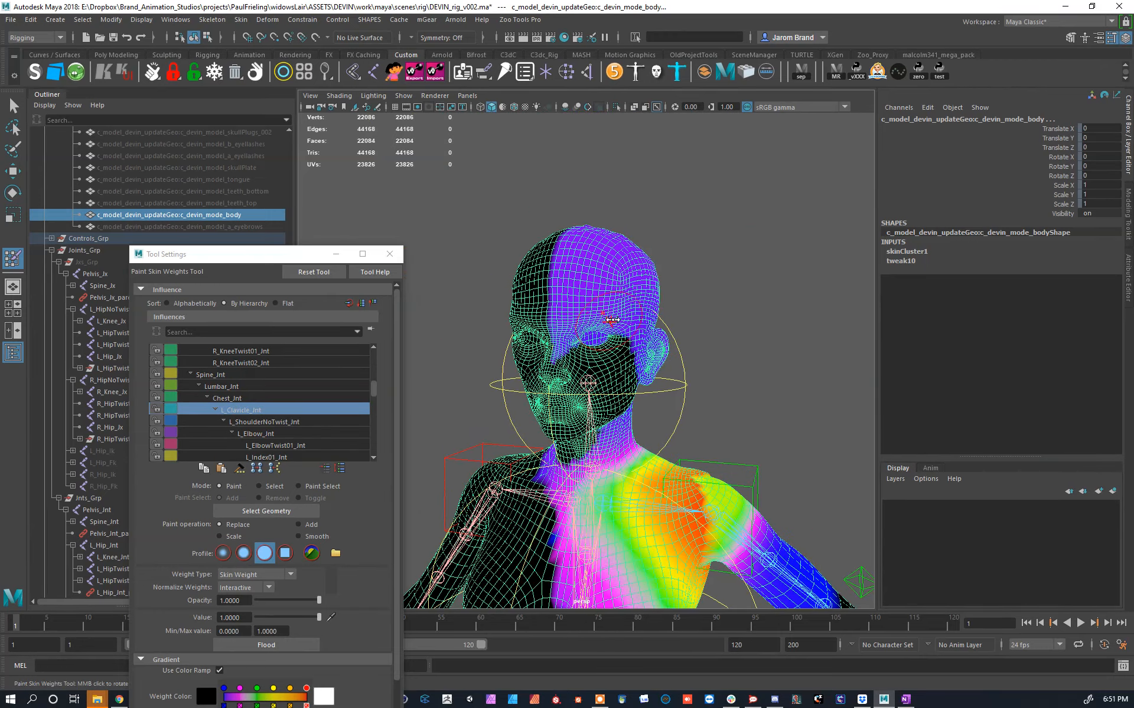
{"action": "mouse_move", "coordinate": [655, 301]}
{"action": "left_mouse_down", "text": "alt"}
{"action": "mouse_move", "coordinate": [663, 271]}
{"action": "mouse_move", "coordinate": [708, 346]}
{"action": "left_mouse_up", "text": "alt"}
Step: Isolate the body mesh in the viewport and switch it to vertex selection
{"action": "key", "text": "w"}
{"action": "mouse_move", "coordinate": [708, 347]}
{"action": "right_mouse_down", "text": "alt"}
{"action": "mouse_move", "coordinate": [628, 233]}
{"action": "mouse_move", "coordinate": [374, 186]}
{"action": "right_mouse_up", "text": "alt"}
{"action": "left_click_drag", "start_coordinate": [498, 147], "coordinate": [688, 229]}
{"action": "right_click_drag", "start_coordinate": [589, 236], "coordinate": [711, 158]}
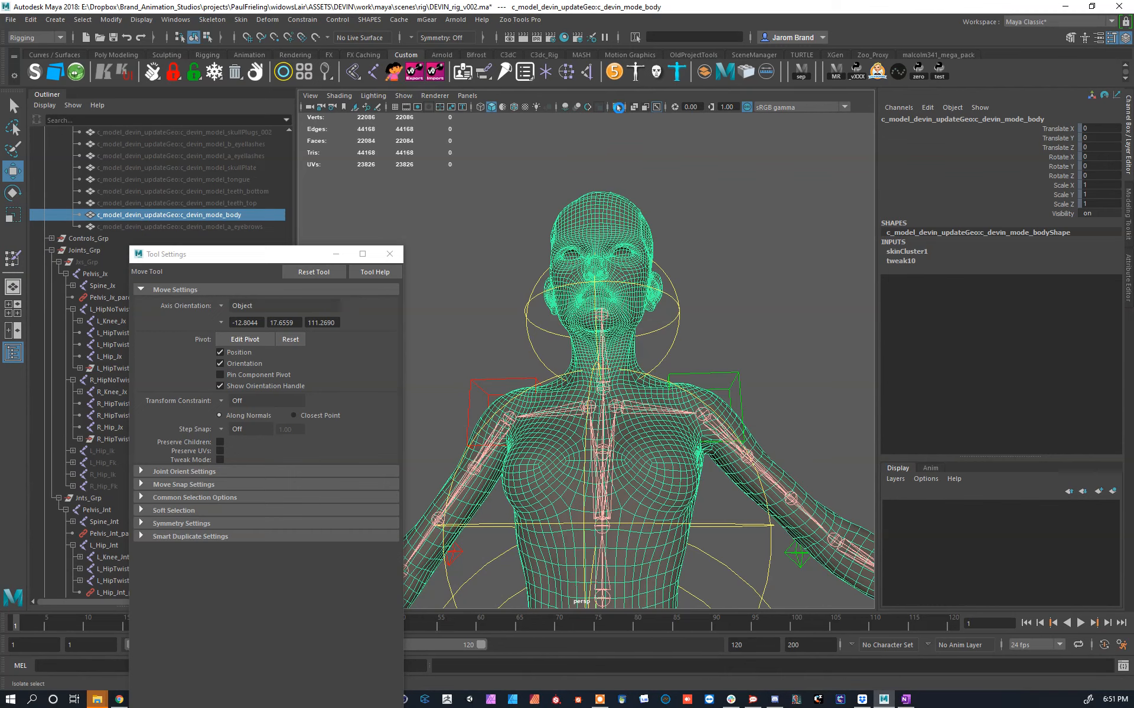
{"action": "left_click", "coordinate": [618, 107]}
{"action": "right_click_drag", "start_coordinate": [620, 239], "coordinate": [590, 239]}
Step: Select the vertices of the head, the body's right side and arm, the waist and legs, and the left lower arm
{"action": "left_click_drag", "start_coordinate": [529, 126], "coordinate": [706, 372]}
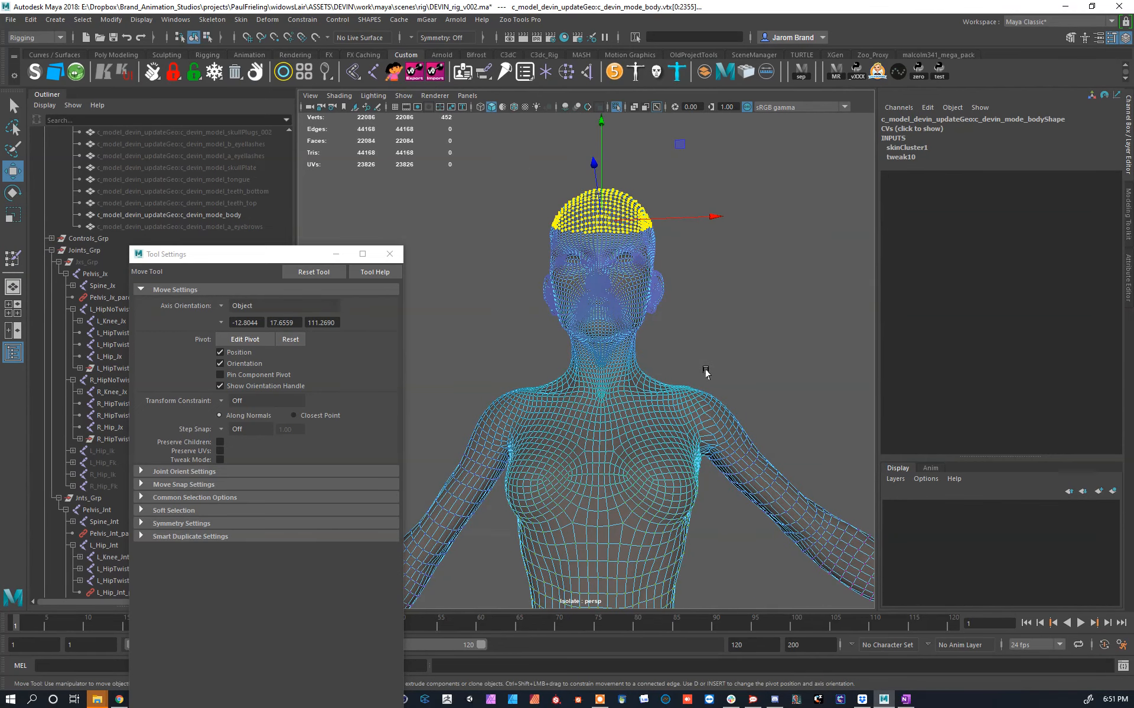
{"action": "middle_click_drag", "start_coordinate": [647, 364], "coordinate": [655, 190], "text": "alt"}
{"action": "left_click_drag", "start_coordinate": [655, 190], "coordinate": [640, 253], "text": "alt"}
{"action": "right_click_drag", "start_coordinate": [640, 254], "coordinate": [551, 216], "text": "alt"}
{"action": "left_click_drag", "start_coordinate": [593, 487], "coordinate": [596, 490], "text": "shift"}
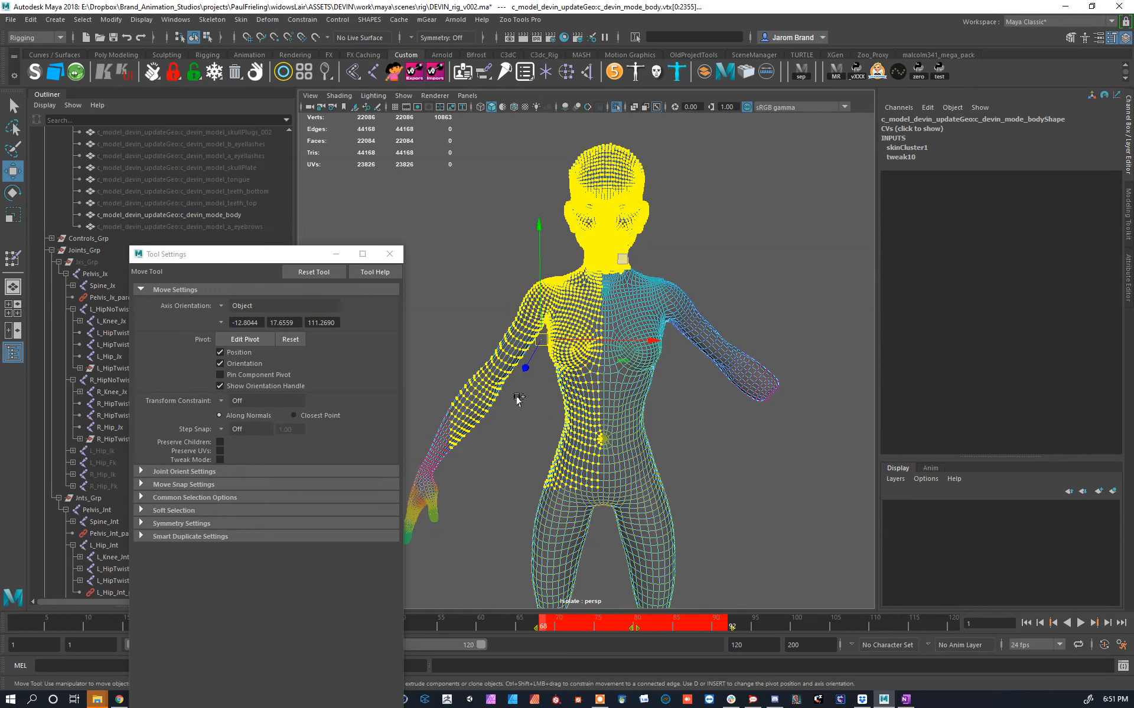
{"action": "left_click_drag", "start_coordinate": [518, 400], "coordinate": [677, 605], "text": "shift"}
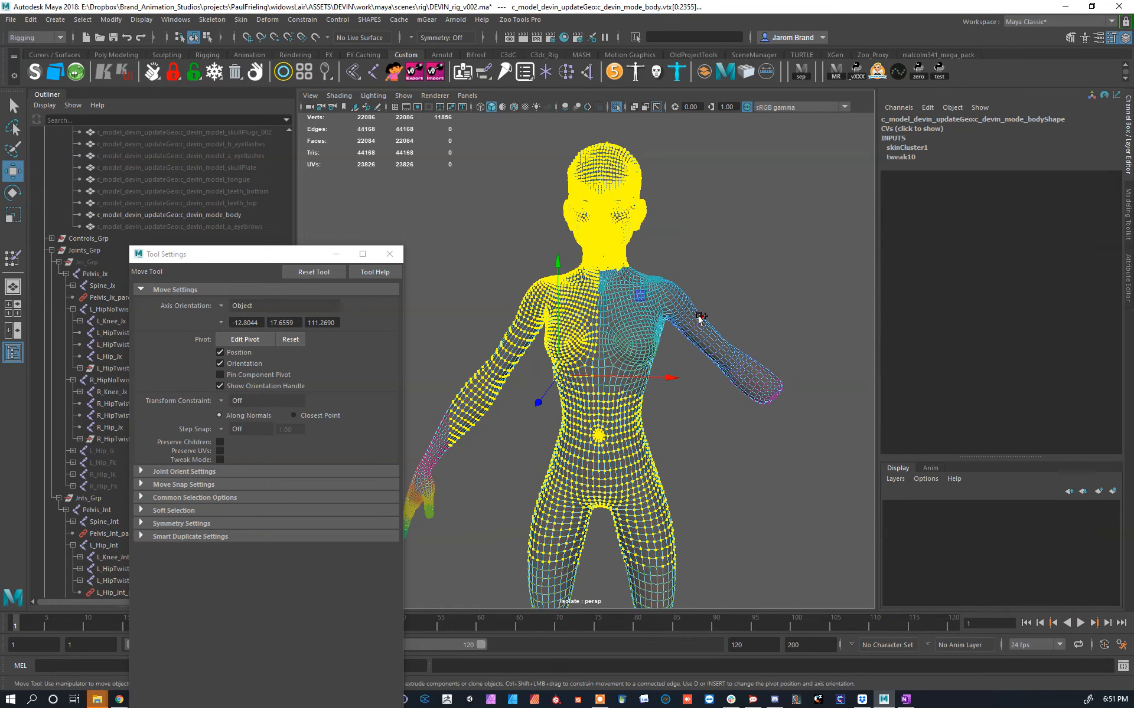
{"action": "left_click_drag", "start_coordinate": [699, 317], "coordinate": [827, 483], "text": "shift"}
Step: Flood the selected vertices with an L_Clavicle_Jnt weight of 0, set the value back to 1, and return to object selection
{"action": "key", "text": "y"}
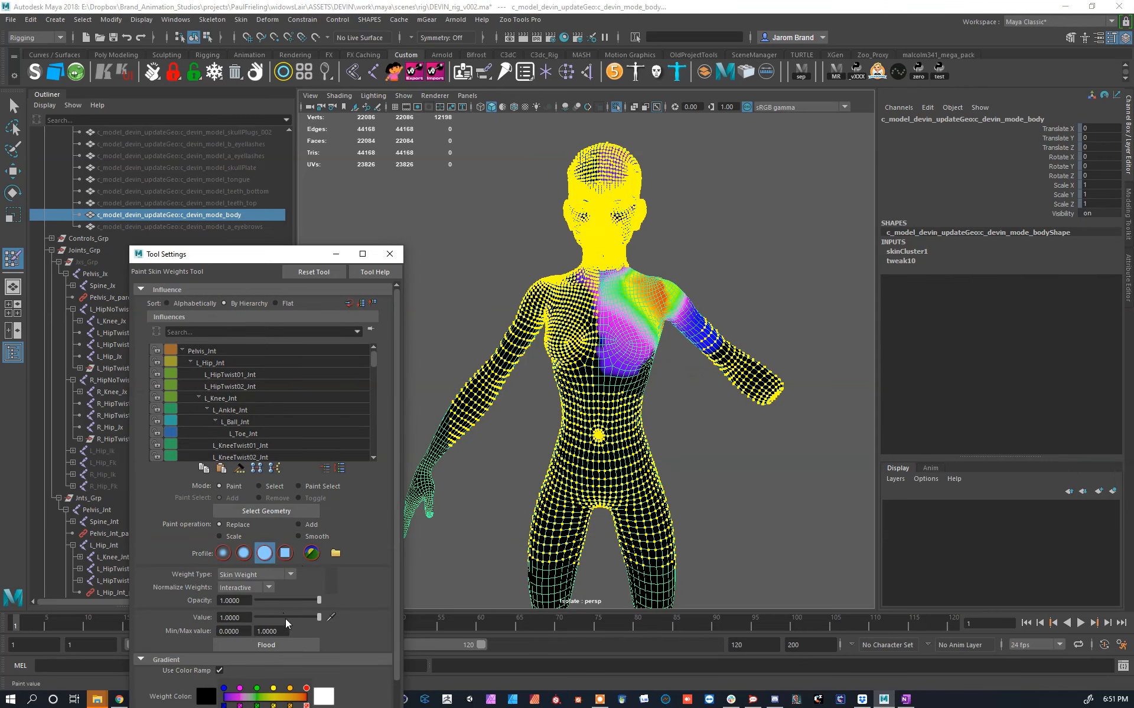
{"action": "left_click", "coordinate": [242, 649]}
{"action": "left_click_drag", "start_coordinate": [259, 618], "coordinate": [471, 619]}
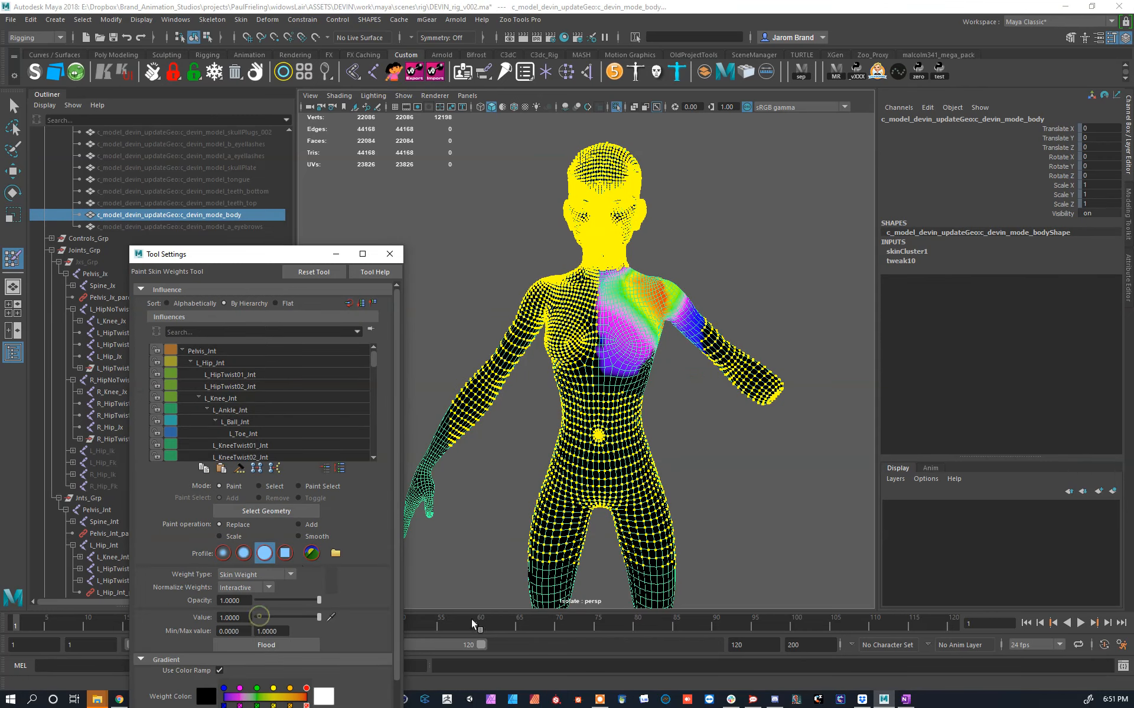
{"action": "right_click_drag", "start_coordinate": [570, 346], "coordinate": [607, 336], "text": "alt"}
{"action": "left_click_drag", "start_coordinate": [583, 357], "coordinate": [507, 331], "text": "alt"}
{"action": "key", "text": "w"}
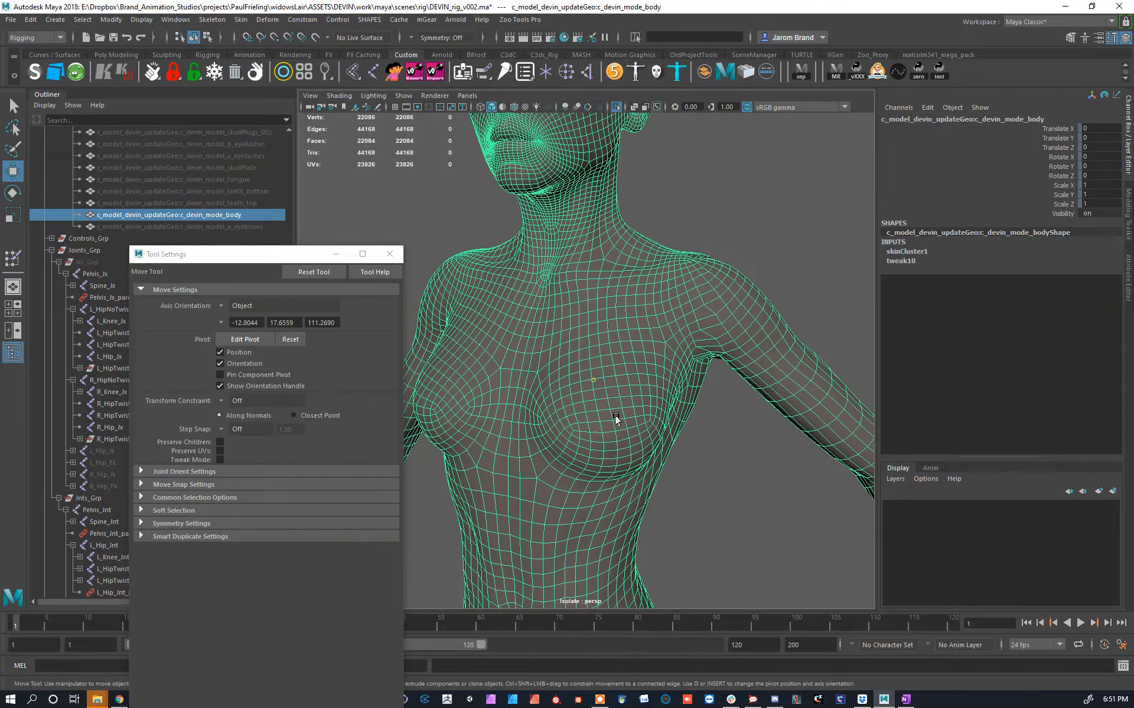
Step: Set the paint operation to Smooth and blend L_Clavicle_Jnt's weights across the chest and left shoulder
{"action": "key", "text": "y"}
{"action": "mouse_move", "coordinate": [688, 418]}
{"action": "left_mouse_down", "text": "alt"}
{"action": "mouse_move", "coordinate": [683, 405]}
{"action": "mouse_move", "coordinate": [493, 407]}
{"action": "mouse_move", "coordinate": [695, 405]}
{"action": "mouse_move", "coordinate": [630, 392]}
{"action": "left_mouse_up", "text": "alt"}
{"action": "key", "text": "y"}
{"action": "mouse_move", "coordinate": [562, 562]}
{"action": "left_mouse_down"}
{"action": "mouse_move", "coordinate": [519, 413]}
{"action": "mouse_move", "coordinate": [537, 430]}
{"action": "left_mouse_up"}
{"action": "key", "text": "ctrl+z"}
{"action": "left_click", "coordinate": [300, 537]}
{"action": "mouse_move", "coordinate": [562, 448]}
{"action": "left_mouse_down"}
{"action": "mouse_move", "coordinate": [593, 345]}
{"action": "mouse_move", "coordinate": [588, 393]}
{"action": "mouse_move", "coordinate": [661, 354]}
{"action": "mouse_move", "coordinate": [628, 384]}
{"action": "mouse_move", "coordinate": [581, 377]}
{"action": "mouse_move", "coordinate": [644, 366]}
{"action": "mouse_move", "coordinate": [736, 394]}
{"action": "left_mouse_up"}
{"action": "scroll", "coordinate": [607, 405], "scroll_direction": "up", "scroll_amount": 5}
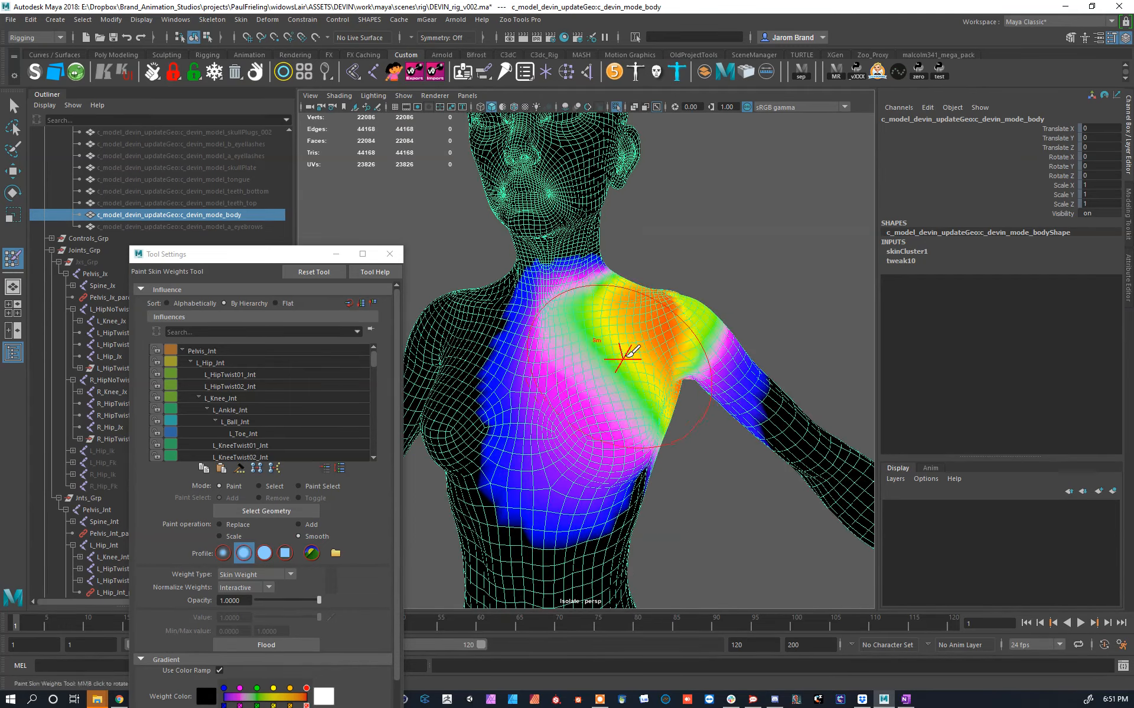
Step: Turn off isolation and raise L_Clavicle_Ctrl to a Translate Y of 6.225 to test the shoulder
{"action": "key", "text": "w"}
{"action": "left_click", "coordinate": [615, 108]}
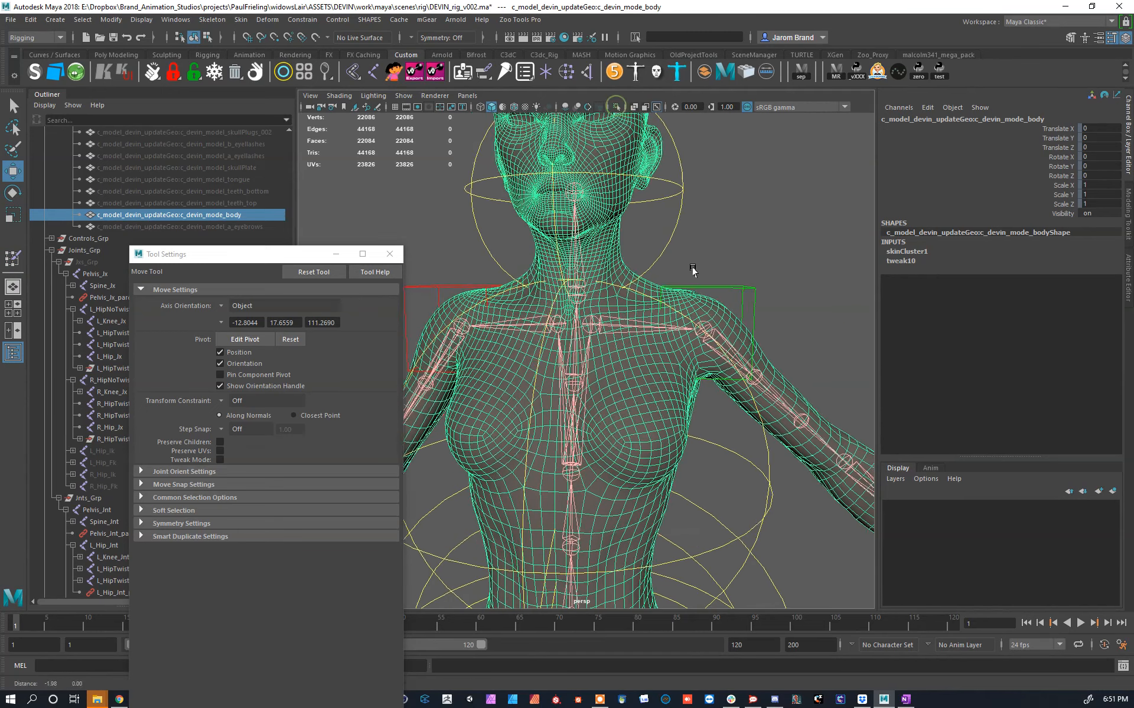
{"action": "left_click", "coordinate": [705, 331]}
{"action": "left_click_drag", "start_coordinate": [707, 270], "coordinate": [689, 216]}
{"action": "left_click_drag", "start_coordinate": [667, 428], "coordinate": [645, 414], "text": "alt"}
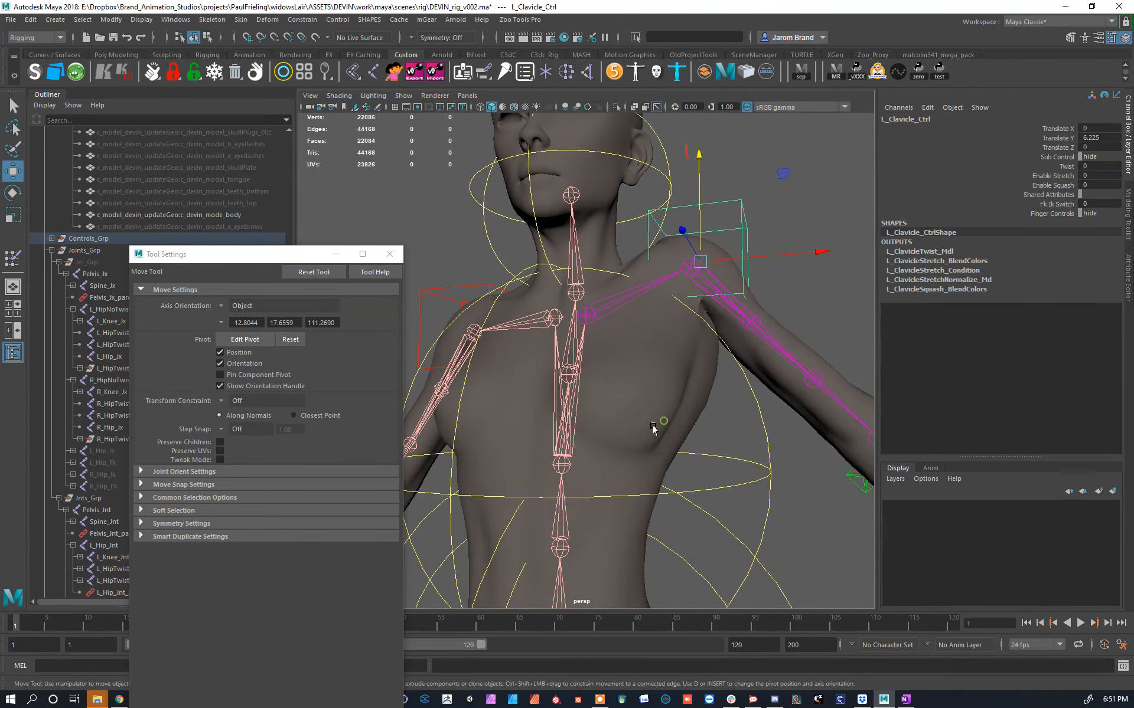
{"action": "left_click_drag", "start_coordinate": [696, 323], "coordinate": [693, 384], "text": "alt"}
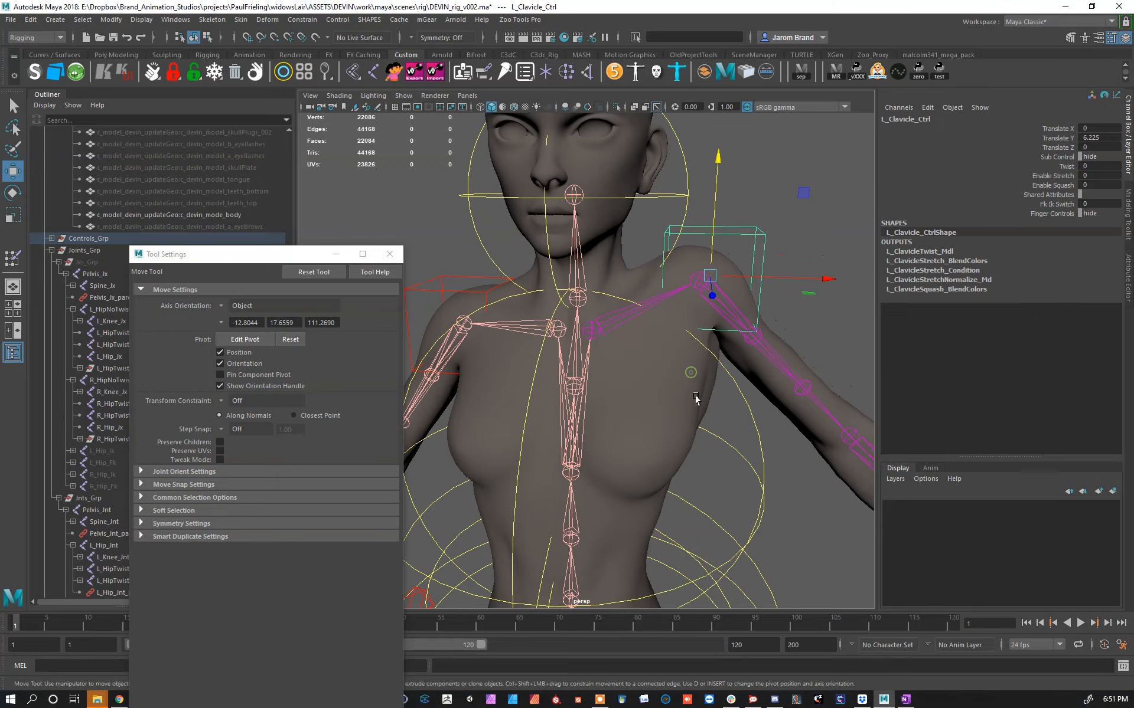
Step: Reduce L_Clavicle_Jnt's weights on the body's left chest, side and back using the Scale paint operation with a value of 0.8350
{"action": "left_click", "coordinate": [671, 395]}
{"action": "left_click_drag", "start_coordinate": [646, 418], "coordinate": [609, 398], "text": "alt"}
{"action": "key", "text": "y"}
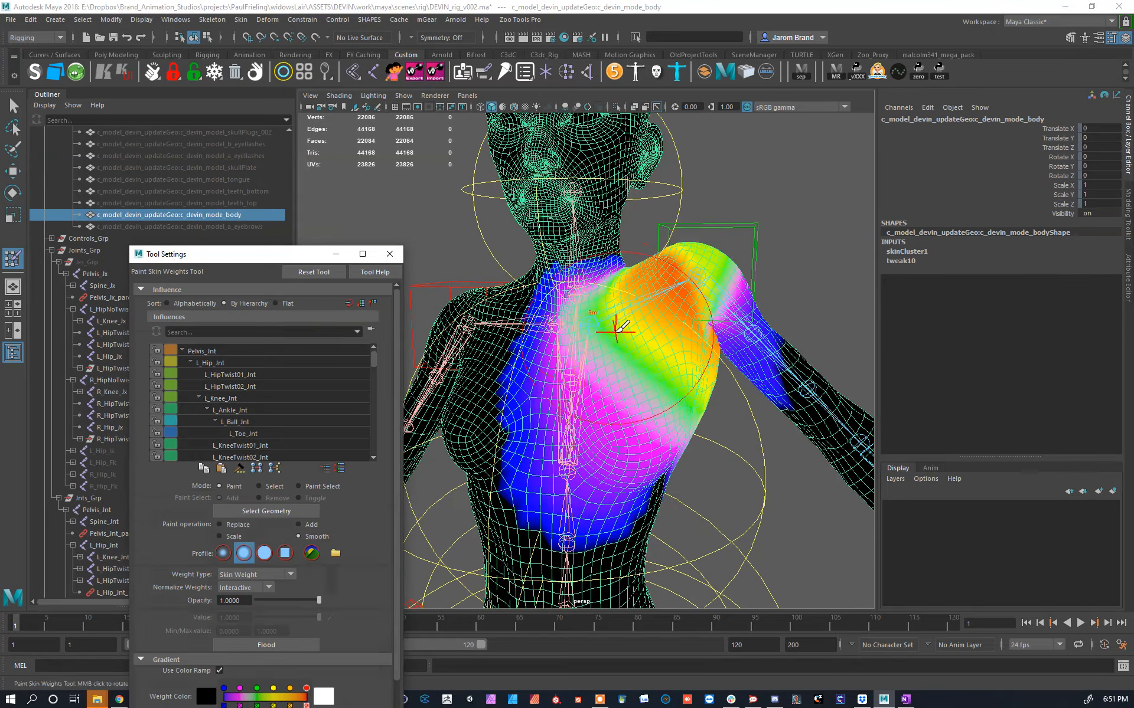
{"action": "left_click_drag", "start_coordinate": [739, 384], "coordinate": [719, 369], "text": "alt"}
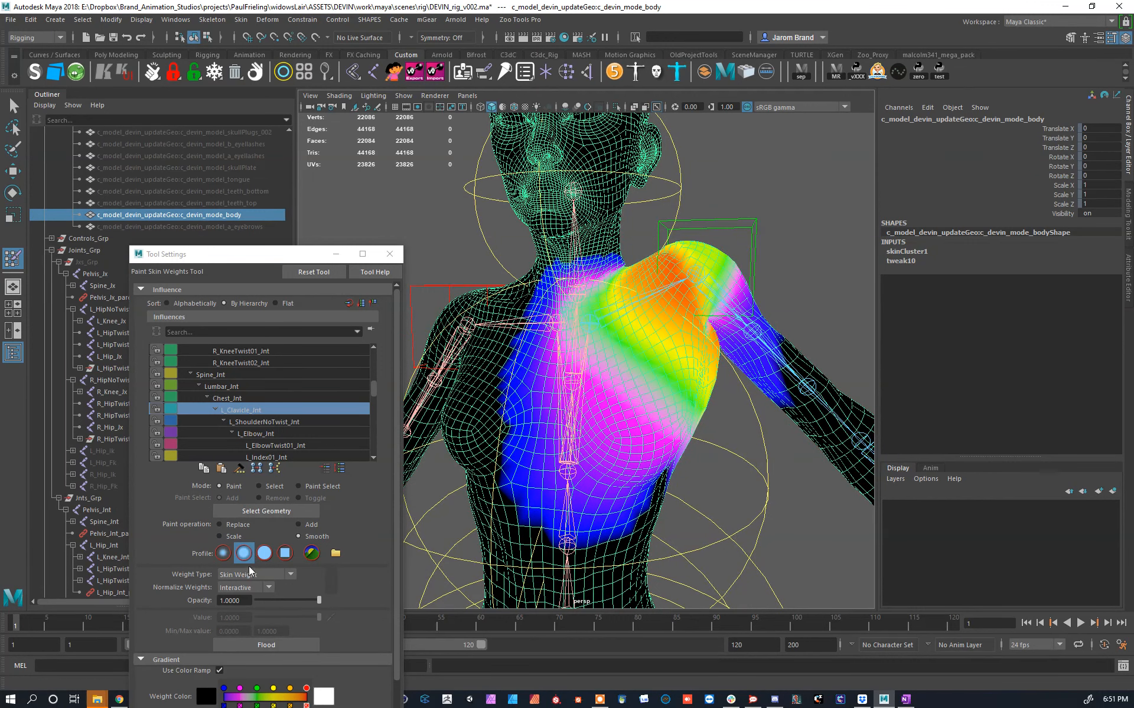
{"action": "left_click", "coordinate": [241, 536]}
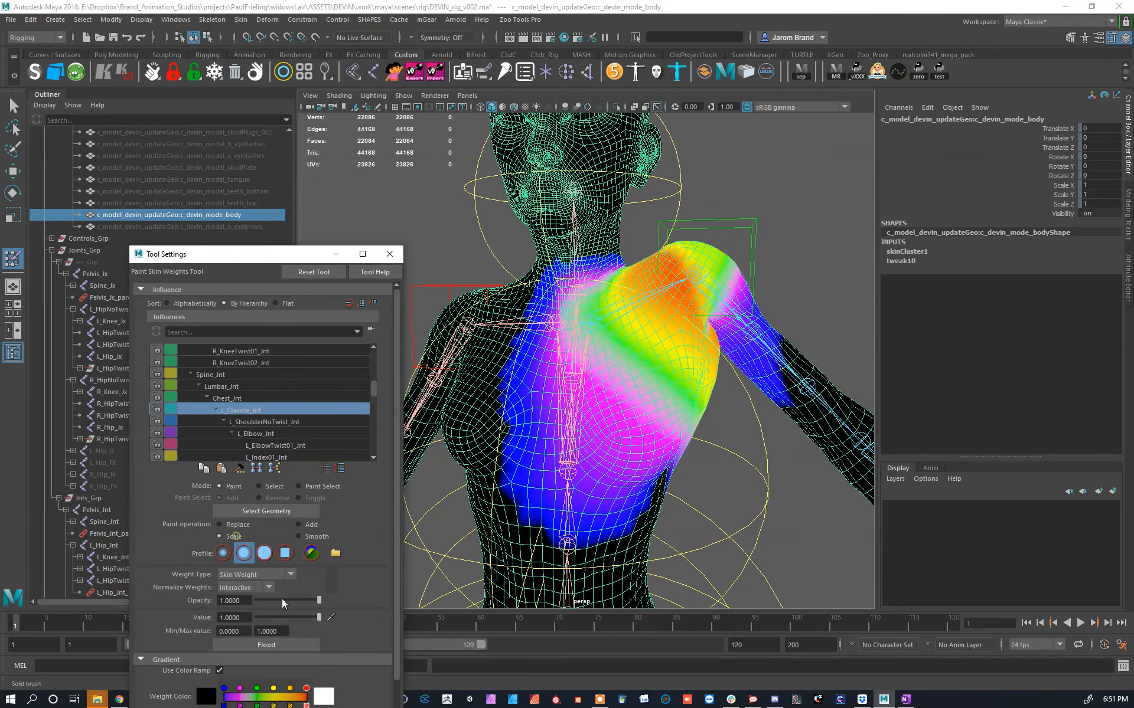
{"action": "mouse_move", "coordinate": [622, 442]}
{"action": "left_mouse_down", "text": "alt"}
{"action": "mouse_move", "coordinate": [502, 421]}
{"action": "mouse_move", "coordinate": [531, 378]}
{"action": "mouse_move", "coordinate": [496, 366]}
{"action": "mouse_move", "coordinate": [519, 414]}
{"action": "mouse_move", "coordinate": [516, 367]}
{"action": "left_mouse_up", "text": "alt"}
{"action": "left_click_drag", "start_coordinate": [581, 412], "coordinate": [519, 393]}
{"action": "mouse_move", "coordinate": [532, 405]}
{"action": "left_mouse_down", "text": "alt"}
{"action": "mouse_move", "coordinate": [679, 421]}
{"action": "mouse_move", "coordinate": [679, 392]}
{"action": "mouse_move", "coordinate": [585, 450]}
{"action": "left_mouse_up", "text": "alt"}
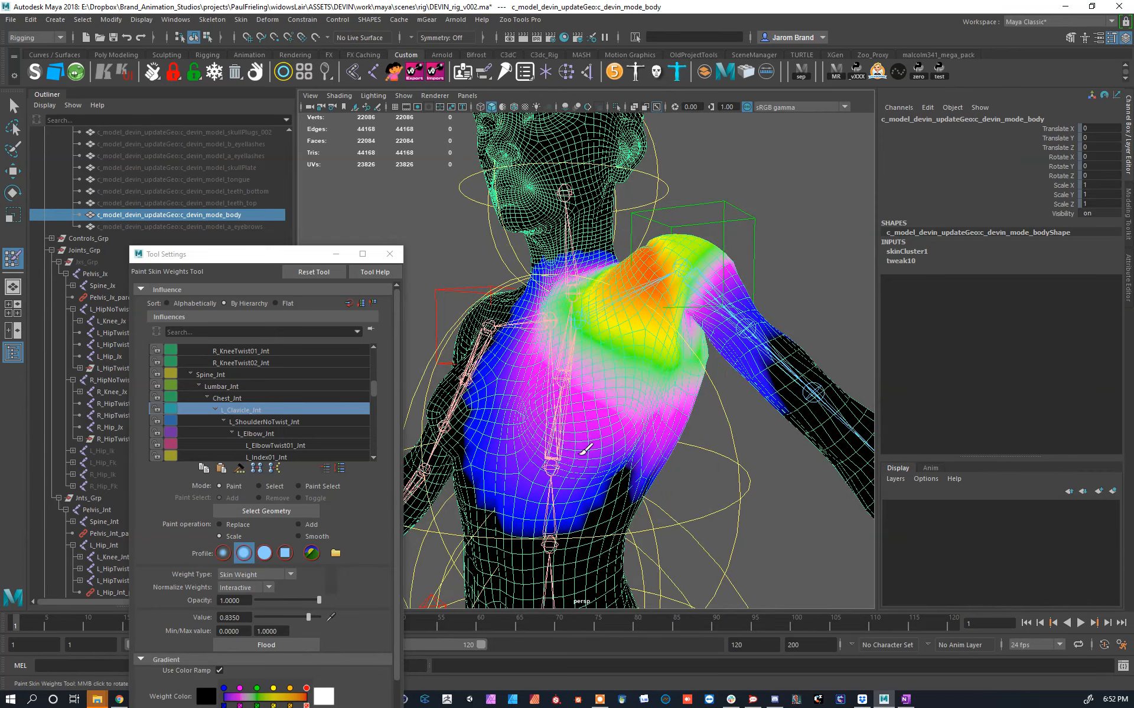
{"action": "mouse_move", "coordinate": [520, 408]}
{"action": "left_mouse_down", "text": "alt"}
{"action": "mouse_move", "coordinate": [568, 414]}
{"action": "mouse_move", "coordinate": [549, 422]}
{"action": "left_mouse_up", "text": "alt"}
{"action": "mouse_move", "coordinate": [602, 460]}
{"action": "left_mouse_down"}
{"action": "mouse_move", "coordinate": [657, 450]}
{"action": "mouse_move", "coordinate": [633, 461]}
{"action": "mouse_move", "coordinate": [549, 419]}
{"action": "mouse_move", "coordinate": [465, 419]}
{"action": "mouse_move", "coordinate": [490, 439]}
{"action": "left_mouse_up"}
{"action": "mouse_move", "coordinate": [514, 431]}
{"action": "left_mouse_down", "text": "alt"}
{"action": "mouse_move", "coordinate": [662, 474]}
{"action": "mouse_move", "coordinate": [599, 440]}
{"action": "mouse_move", "coordinate": [575, 404]}
{"action": "left_mouse_up", "text": "alt"}
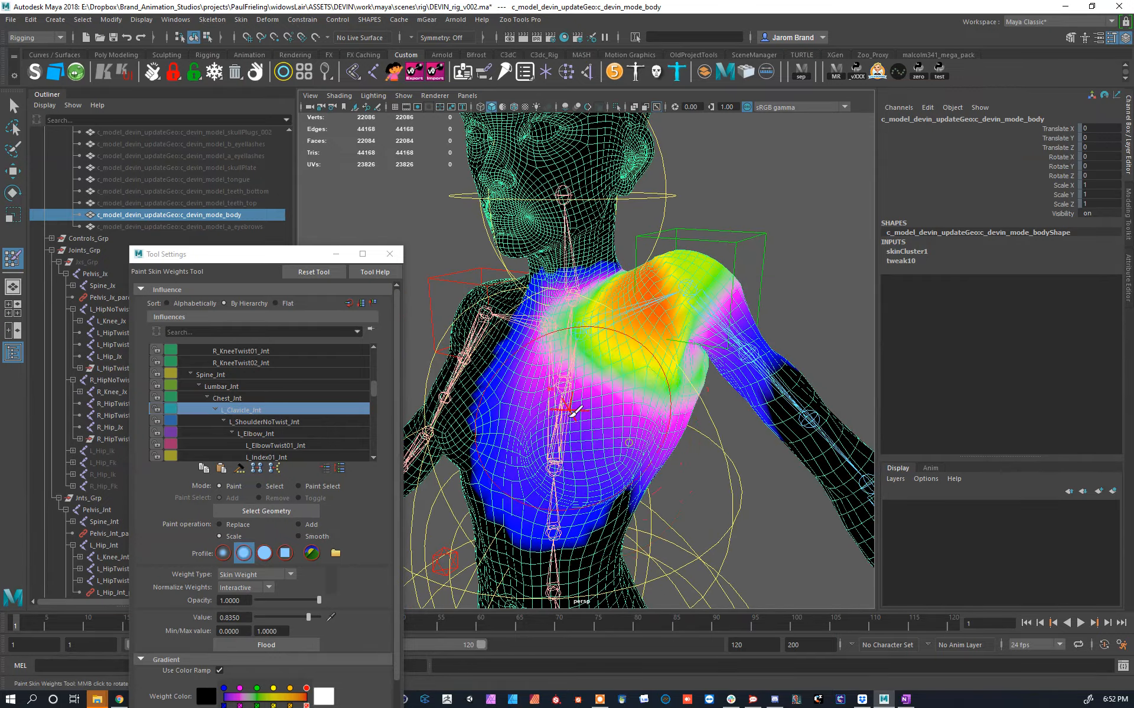
{"action": "left_click_drag", "start_coordinate": [555, 452], "coordinate": [683, 405]}
Step: Select L_Clavicle_Ctrl, try moving it to check the chest deformation, and undo the move
{"action": "key", "text": "w"}
{"action": "left_click", "coordinate": [760, 249]}
{"action": "mouse_move", "coordinate": [763, 252]}
{"action": "left_mouse_down", "text": "alt"}
{"action": "mouse_move", "coordinate": [798, 274]}
{"action": "mouse_move", "coordinate": [770, 289]}
{"action": "left_mouse_up", "text": "alt"}
{"action": "mouse_move", "coordinate": [709, 295]}
{"action": "middle_mouse_down"}
{"action": "mouse_move", "coordinate": [703, 357]}
{"action": "mouse_move", "coordinate": [698, 292]}
{"action": "middle_mouse_up"}
{"action": "key", "text": "ctrl+z"}
Step: Reselect the body and paint extra L_Clavicle_Jnt weight around the collarbone using Add with a value of 0.0388
{"action": "left_click", "coordinate": [673, 405]}
{"action": "key", "text": "y"}
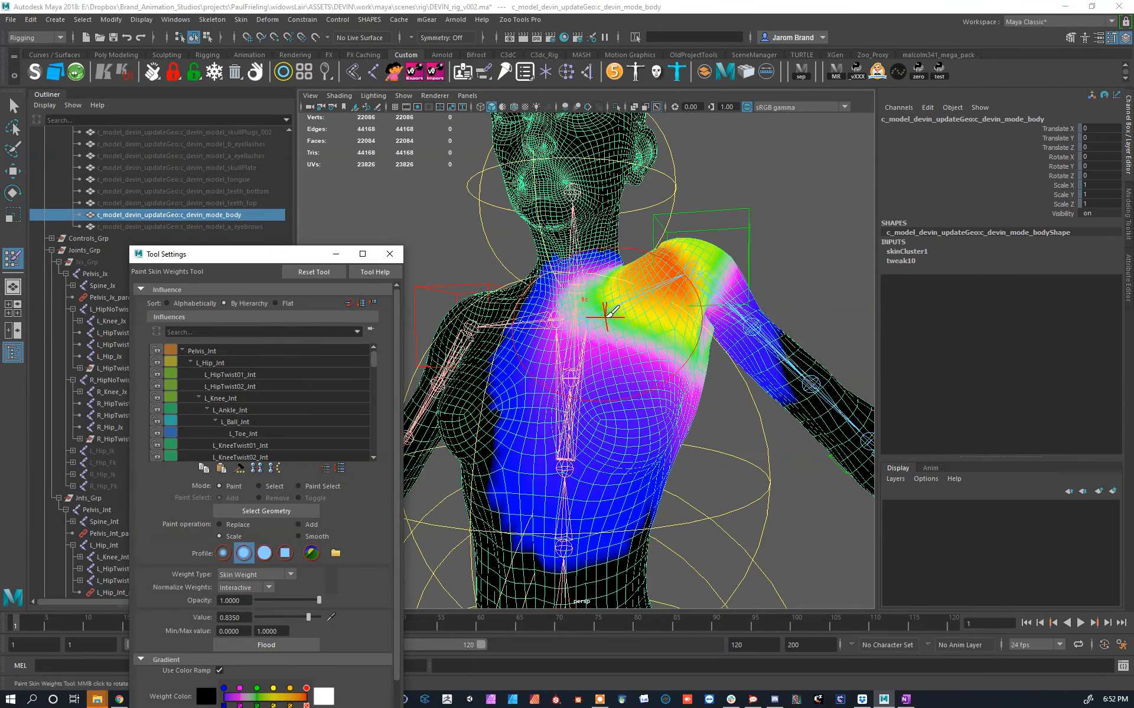
{"action": "left_click", "coordinate": [260, 618]}
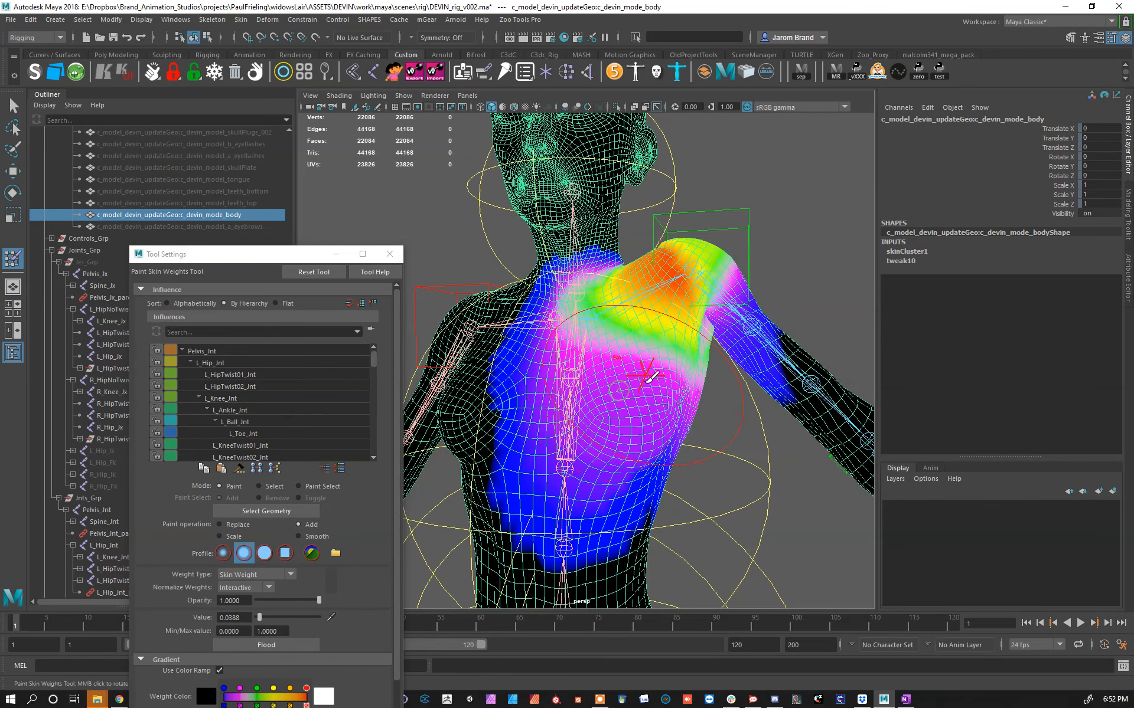
Step: Move L_Clavicle_Ctrl to Translate X -1.282, Y 5.124, Z 0.413 to test the shoulder deformation
{"action": "key", "text": "w"}
{"action": "left_click", "coordinate": [742, 244]}
{"action": "left_click", "coordinate": [718, 255]}
{"action": "mouse_move", "coordinate": [719, 255]}
{"action": "left_mouse_down"}
{"action": "mouse_move", "coordinate": [717, 239]}
{"action": "mouse_move", "coordinate": [706, 348]}
{"action": "mouse_move", "coordinate": [706, 231]}
{"action": "mouse_move", "coordinate": [705, 267]}
{"action": "left_mouse_up"}
{"action": "right_click_drag", "start_coordinate": [692, 281], "coordinate": [671, 319], "text": "alt"}
{"action": "middle_click_drag", "start_coordinate": [671, 318], "coordinate": [675, 419], "text": "alt"}
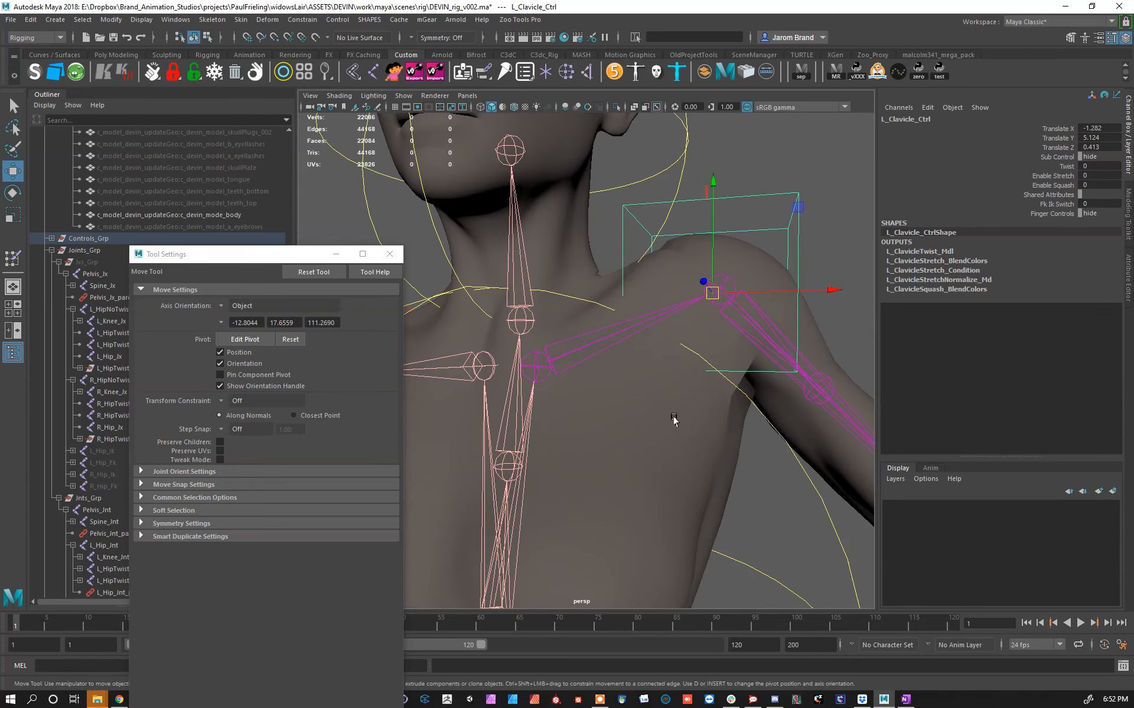
Step: Reselect the body, pick L_ShoulderNoTwist_Jnt among the shoulder influences, and add some of its weight near the left armpit
{"action": "left_click", "coordinate": [674, 420]}
{"action": "scroll", "coordinate": [688, 397], "scroll_direction": "down", "scroll_amount": 5}
{"action": "key", "text": "y"}
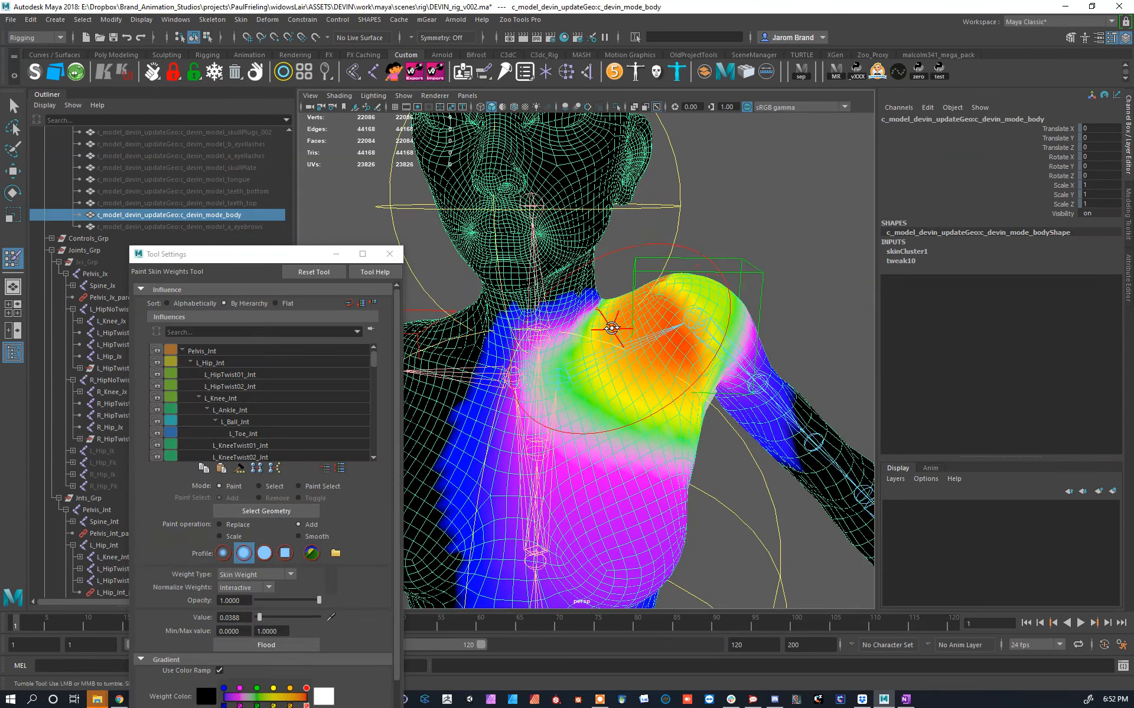
{"action": "left_click_drag", "start_coordinate": [612, 328], "coordinate": [670, 313], "text": "alt"}
{"action": "right_click_drag", "start_coordinate": [694, 295], "coordinate": [694, 281]}
{"action": "right_click_drag", "start_coordinate": [636, 337], "coordinate": [647, 306]}
{"action": "mouse_move", "coordinate": [647, 307]}
{"action": "left_mouse_down", "text": "alt"}
{"action": "mouse_move", "coordinate": [569, 344]}
{"action": "mouse_move", "coordinate": [650, 327]}
{"action": "mouse_move", "coordinate": [630, 295]}
{"action": "mouse_move", "coordinate": [665, 335]}
{"action": "left_mouse_up", "text": "alt"}
{"action": "right_click_drag", "start_coordinate": [696, 328], "coordinate": [696, 307]}
{"action": "mouse_move", "coordinate": [721, 377]}
{"action": "left_mouse_down", "text": "alt"}
{"action": "mouse_move", "coordinate": [716, 392]}
{"action": "mouse_move", "coordinate": [762, 431]}
{"action": "left_mouse_up", "text": "alt"}
{"action": "mouse_move", "coordinate": [679, 407]}
{"action": "left_mouse_down"}
{"action": "mouse_move", "coordinate": [683, 322]}
{"action": "mouse_move", "coordinate": [670, 387]}
{"action": "left_mouse_up"}
{"action": "left_click_drag", "start_coordinate": [673, 387], "coordinate": [752, 395], "text": "alt"}
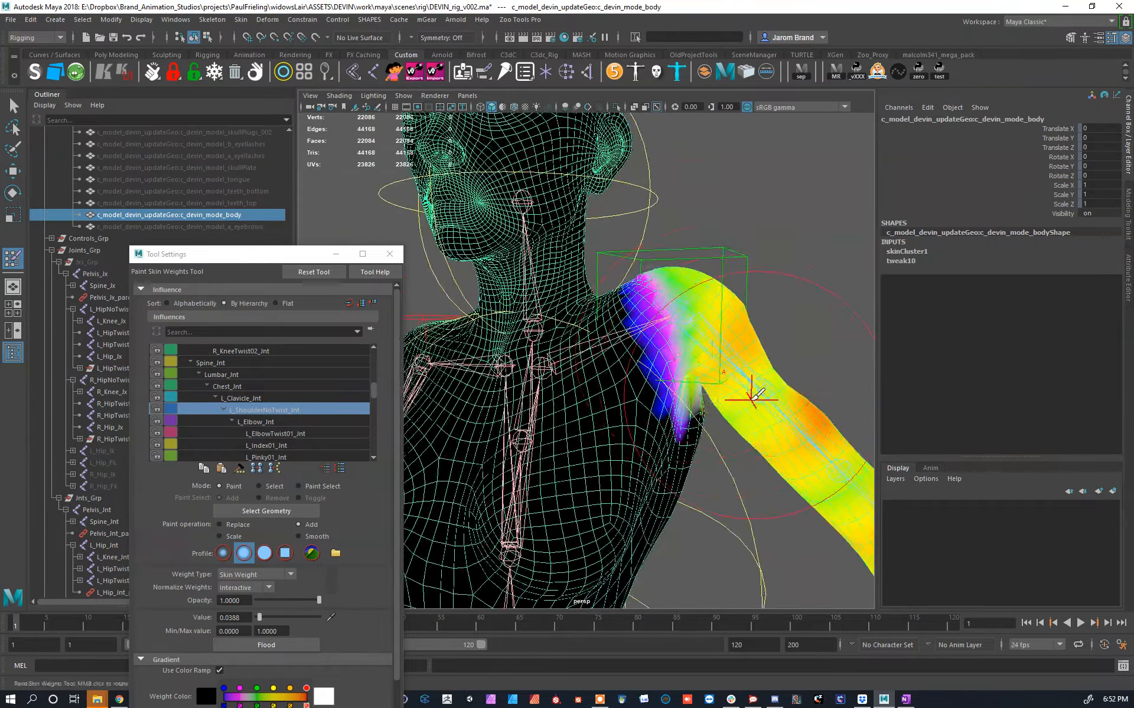
{"action": "middle_click_drag", "start_coordinate": [752, 395], "coordinate": [617, 269], "text": "alt"}
{"action": "mouse_move", "coordinate": [727, 396]}
{"action": "left_mouse_down", "text": "alt"}
{"action": "mouse_move", "coordinate": [734, 409]}
{"action": "mouse_move", "coordinate": [716, 405]}
{"action": "left_mouse_up", "text": "alt"}
{"action": "key", "text": "w"}
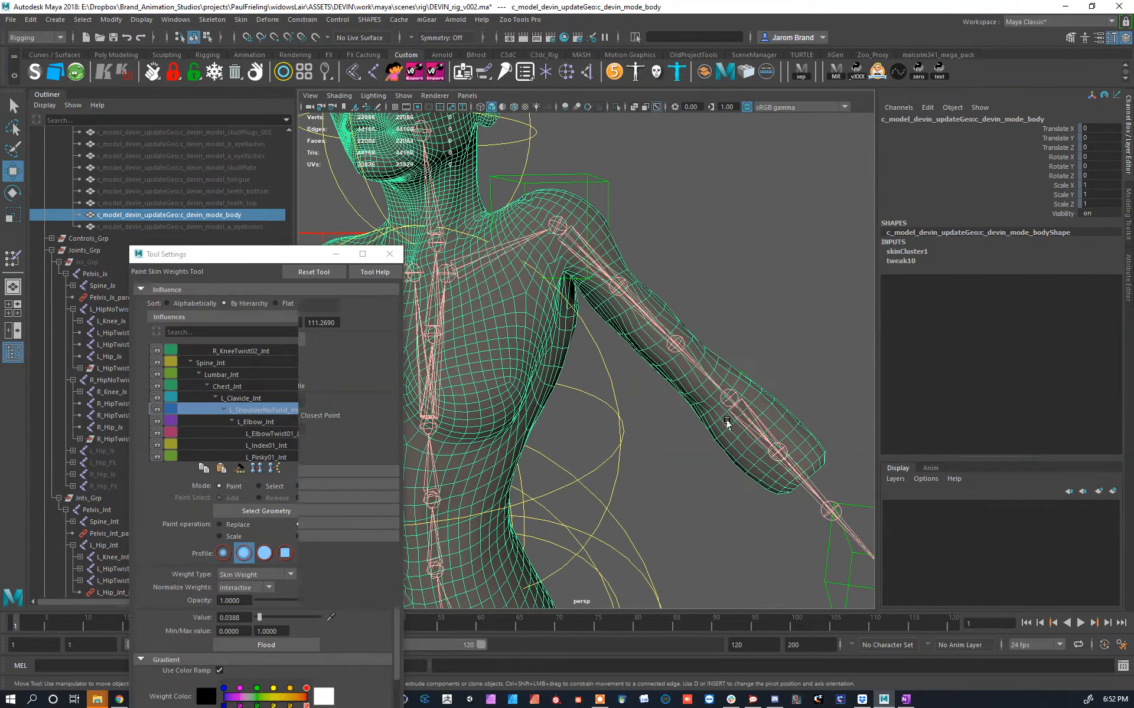
{"action": "key", "text": "F9"}
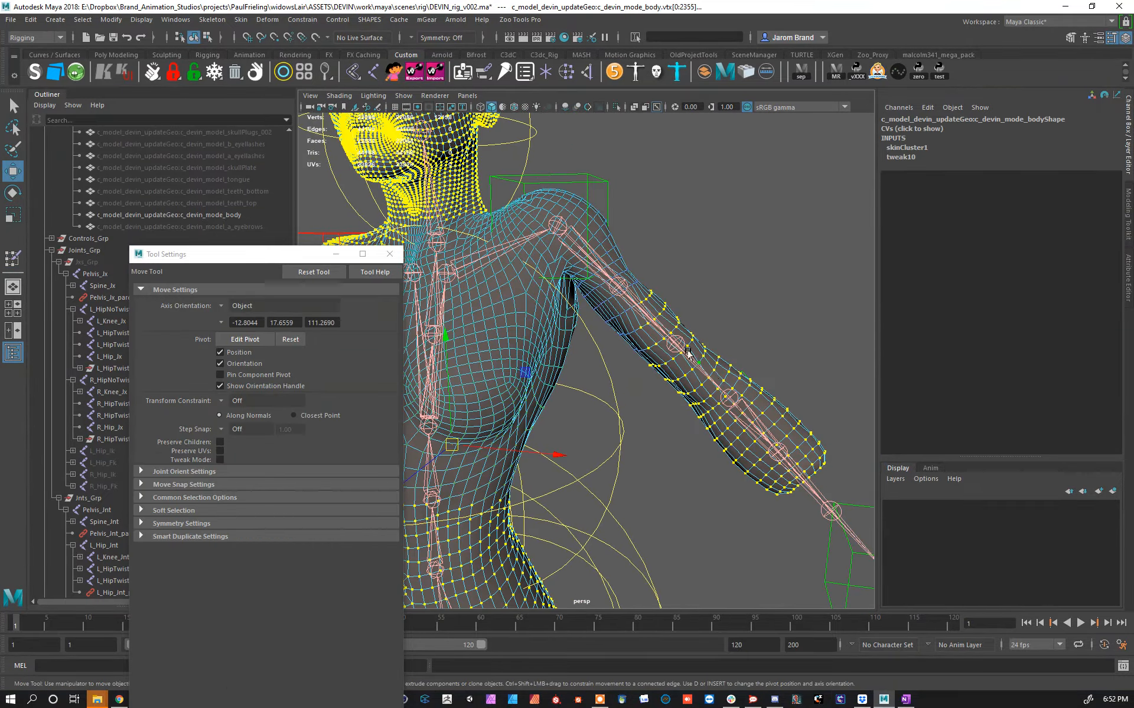
{"action": "left_click", "coordinate": [692, 370]}
{"action": "left_click", "coordinate": [767, 417]}
{"action": "right_click_drag", "start_coordinate": [766, 417], "coordinate": [811, 390]}
{"action": "right_click_drag", "start_coordinate": [739, 414], "coordinate": [679, 357]}
{"action": "key", "text": "w"}
{"action": "left_click", "coordinate": [590, 269]}
{"action": "mouse_move", "coordinate": [590, 270]}
{"action": "right_mouse_down"}
{"action": "mouse_move", "coordinate": [575, 243]}
{"action": "mouse_move", "coordinate": [732, 352]}
{"action": "right_mouse_up"}
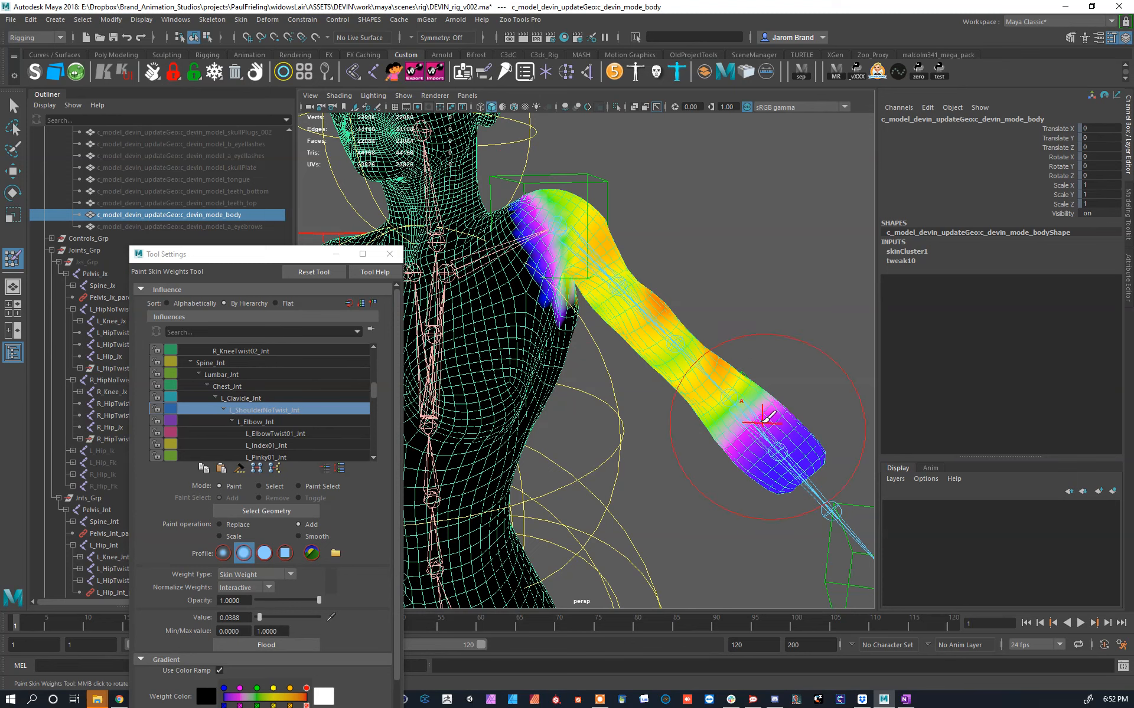
{"action": "key", "text": "ctrl+z"}
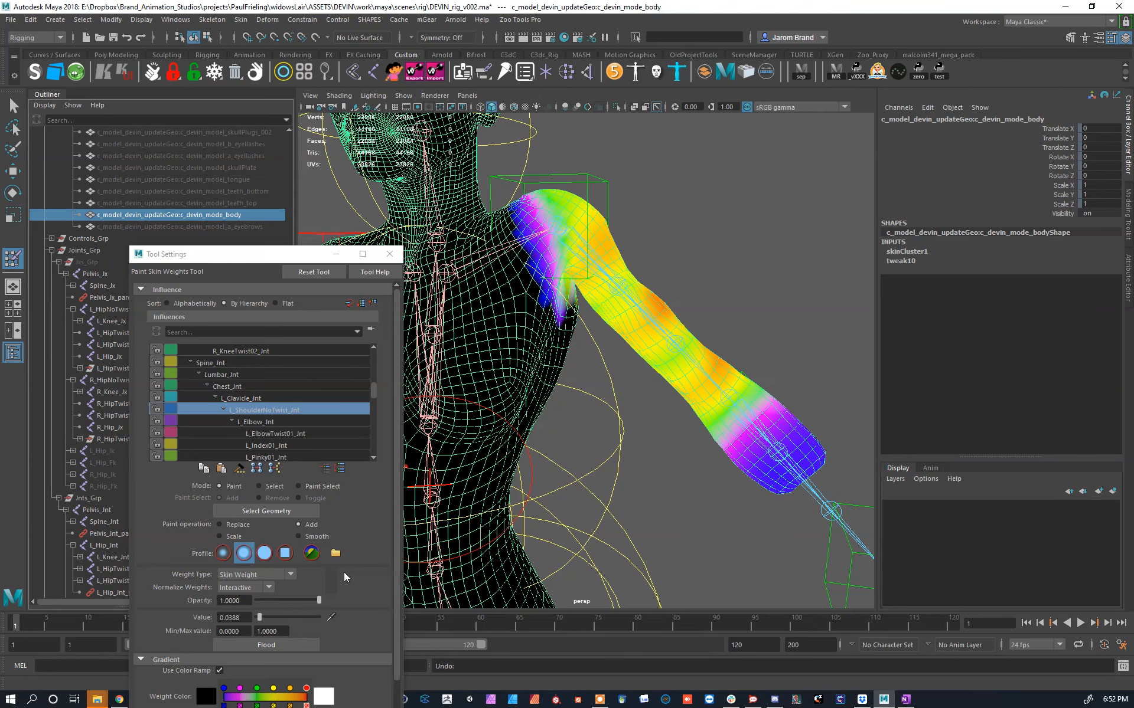
Step: Paint L_ShoulderNoTwist_Jnt's weights off the left forearm, elbow and lower part of the upper arm, using a solid Replace brush at value 0
{"action": "left_click", "coordinate": [232, 525]}
{"action": "left_click", "coordinate": [264, 553]}
{"action": "mouse_move", "coordinate": [717, 446]}
{"action": "left_mouse_down", "text": "alt"}
{"action": "mouse_move", "coordinate": [684, 445]}
{"action": "mouse_move", "coordinate": [690, 433]}
{"action": "left_mouse_up", "text": "alt"}
{"action": "left_click_drag", "start_coordinate": [754, 481], "coordinate": [763, 461]}
{"action": "mouse_move", "coordinate": [794, 403]}
{"action": "left_mouse_down", "text": "alt"}
{"action": "mouse_move", "coordinate": [707, 420]}
{"action": "mouse_move", "coordinate": [684, 381]}
{"action": "mouse_move", "coordinate": [664, 396]}
{"action": "mouse_move", "coordinate": [466, 340]}
{"action": "mouse_move", "coordinate": [494, 419]}
{"action": "mouse_move", "coordinate": [542, 353]}
{"action": "mouse_move", "coordinate": [520, 367]}
{"action": "left_mouse_up", "text": "alt"}
{"action": "mouse_move", "coordinate": [519, 355]}
{"action": "left_mouse_down", "text": "alt"}
{"action": "mouse_move", "coordinate": [549, 307]}
{"action": "mouse_move", "coordinate": [590, 360]}
{"action": "left_mouse_up", "text": "alt"}
{"action": "left_click_drag", "start_coordinate": [629, 303], "coordinate": [644, 334]}
{"action": "middle_click_drag", "start_coordinate": [673, 224], "coordinate": [680, 384], "text": "alt"}
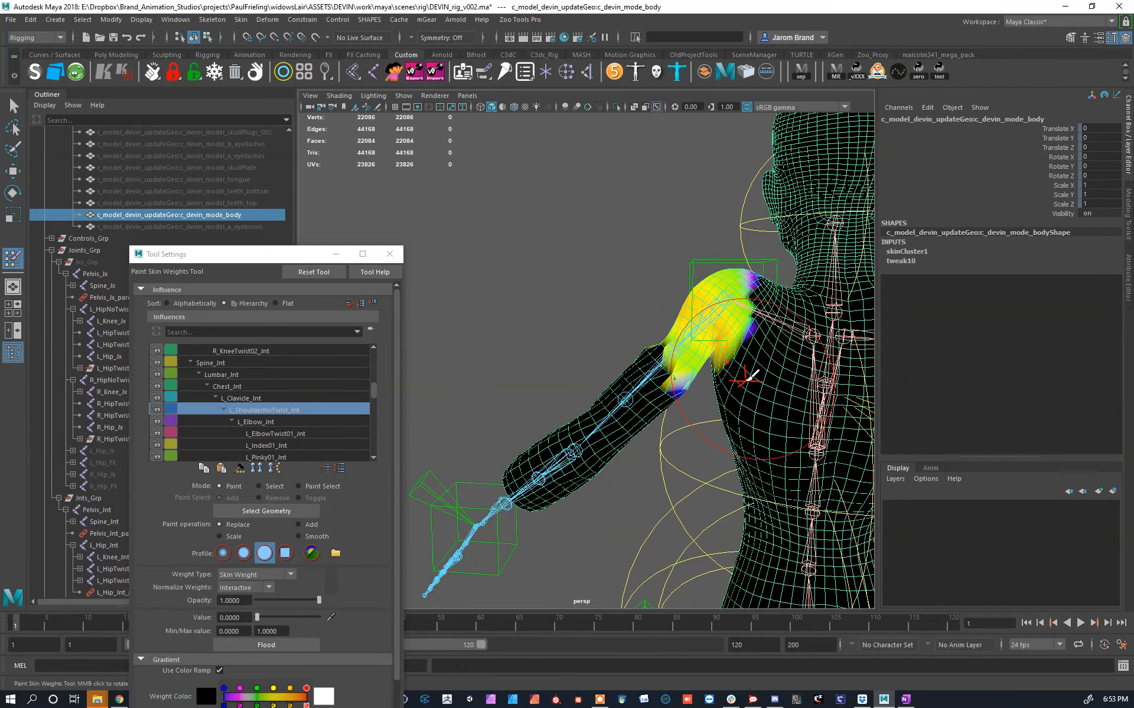
{"action": "double_click", "coordinate": [384, 7]}
{"action": "left_click", "coordinate": [715, 9]}
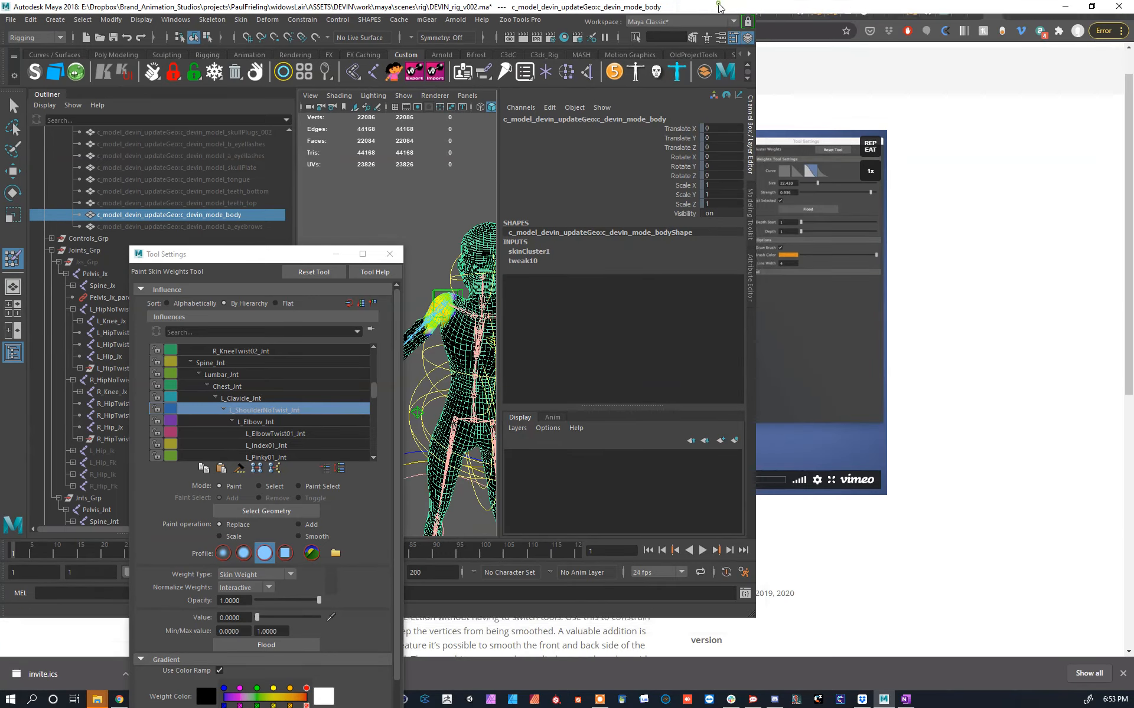
Step: Pick the L_ShoulderTwist01_Jnt influence on the left upper arm and replace its weights with 0 around the left elbow and forearm
{"action": "right_click_drag", "start_coordinate": [740, 335], "coordinate": [788, 331], "text": "alt"}
{"action": "middle_click_drag", "start_coordinate": [788, 332], "coordinate": [620, 320], "text": "alt"}
{"action": "mouse_move", "coordinate": [620, 321]}
{"action": "left_mouse_down", "text": "alt"}
{"action": "mouse_move", "coordinate": [579, 322]}
{"action": "mouse_move", "coordinate": [654, 434]}
{"action": "left_mouse_up", "text": "alt"}
{"action": "scroll", "coordinate": [654, 436], "scroll_direction": "up", "scroll_amount": 4}
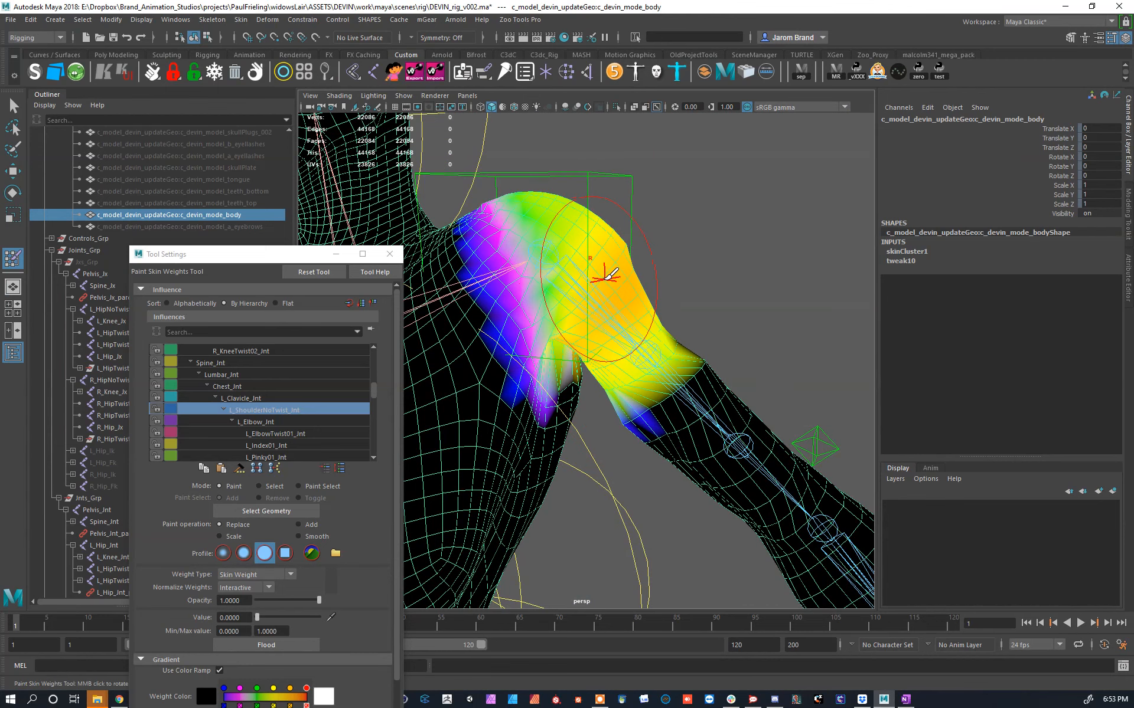
{"action": "middle_click_drag", "start_coordinate": [623, 402], "coordinate": [632, 339], "text": "alt"}
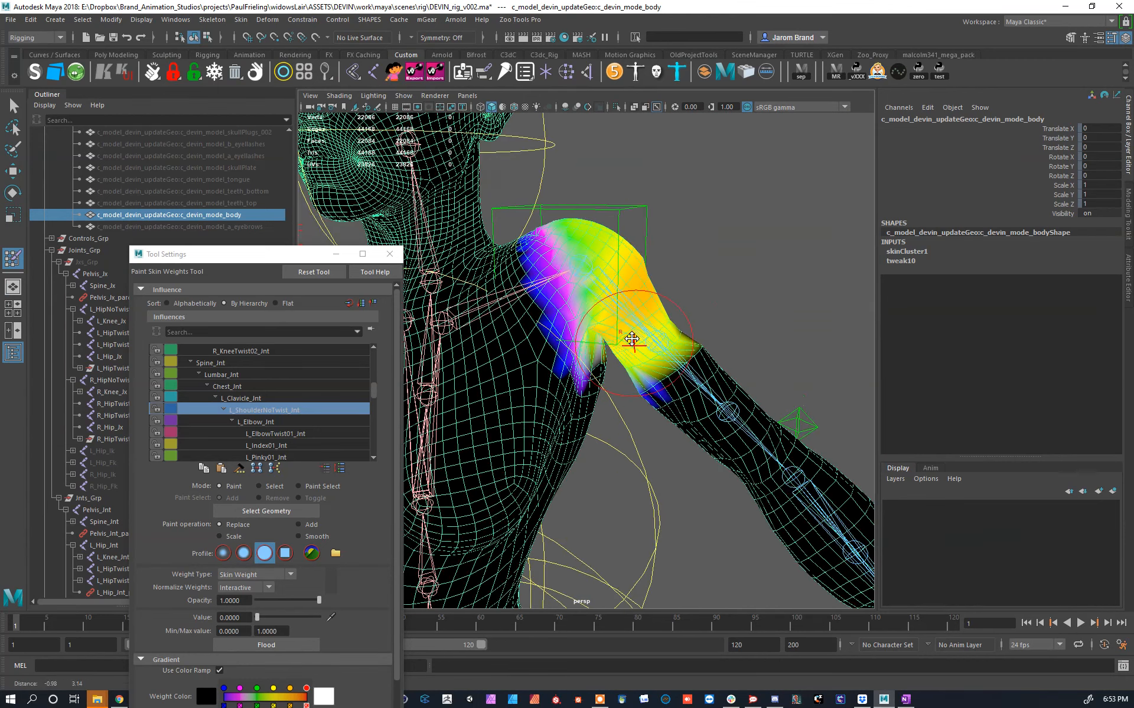
{"action": "middle_click_drag", "start_coordinate": [748, 375], "coordinate": [722, 353], "text": "alt"}
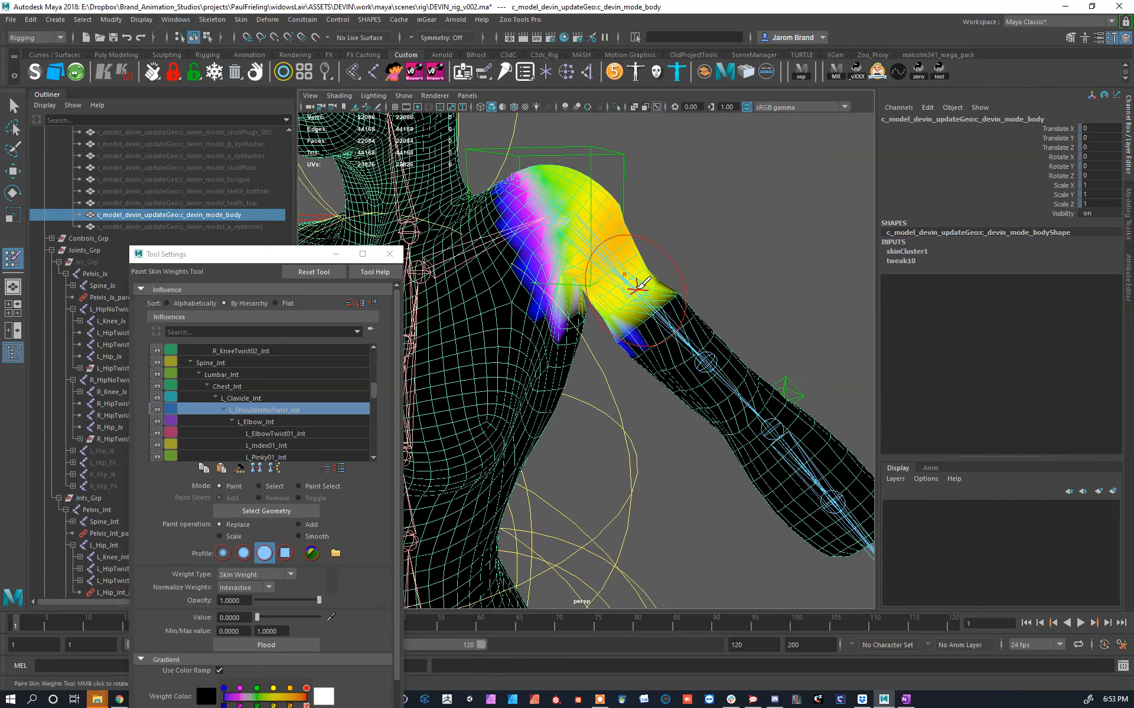
{"action": "right_click_drag", "start_coordinate": [642, 285], "coordinate": [641, 236]}
{"action": "mouse_move", "coordinate": [555, 323]}
{"action": "left_mouse_down", "text": "alt"}
{"action": "mouse_move", "coordinate": [542, 299]}
{"action": "mouse_move", "coordinate": [675, 261]}
{"action": "left_mouse_up", "text": "alt"}
{"action": "scroll", "coordinate": [695, 370], "scroll_direction": "down", "scroll_amount": 5}
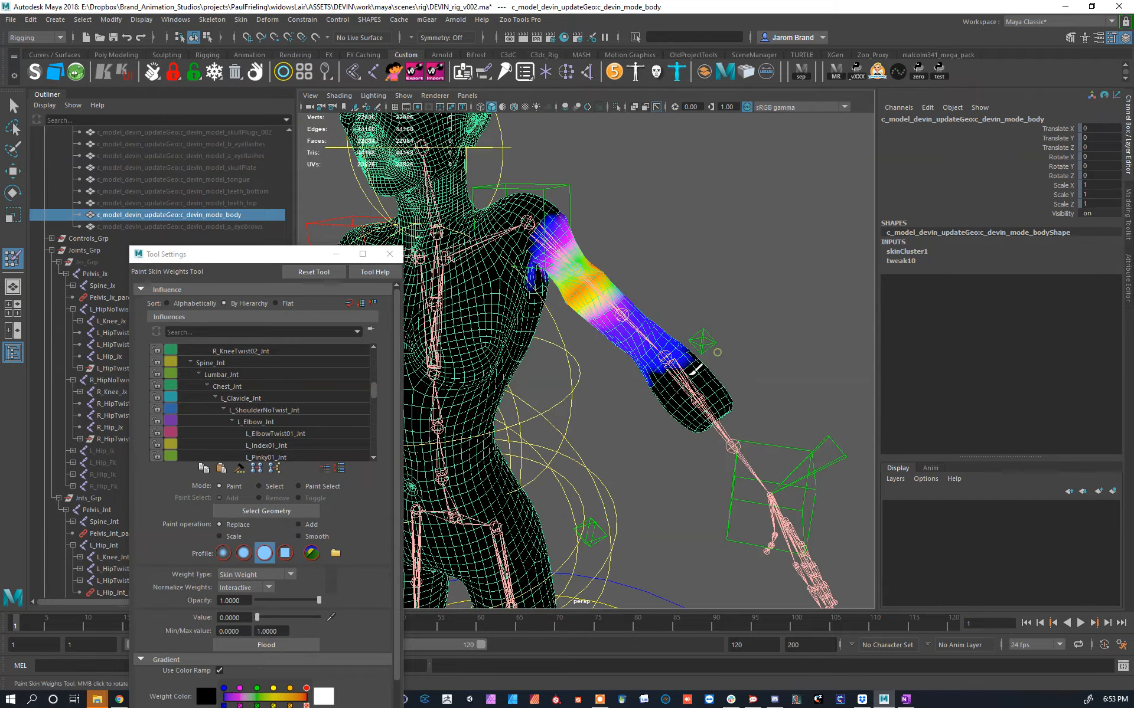
{"action": "left_click_drag", "start_coordinate": [684, 324], "coordinate": [534, 397], "text": "alt"}
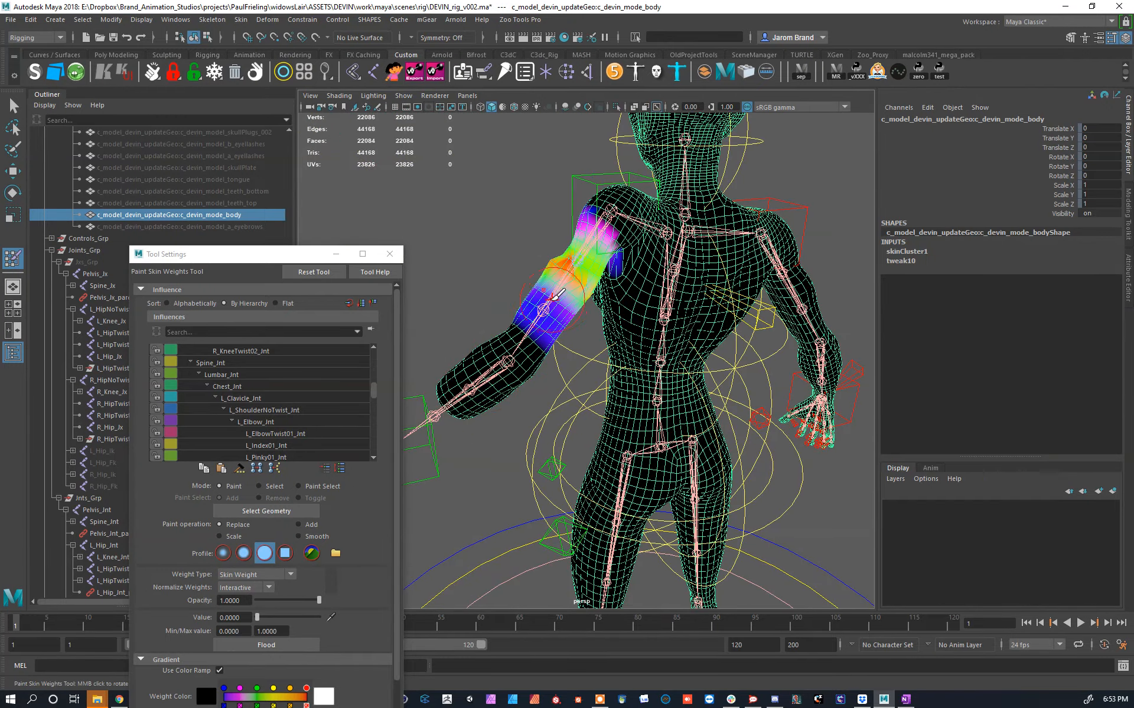
Step: Pick L_ShoulderTwist02_Jnt and paint its weights to 0 on the left forearm, shoulder and armpit, keeping its influence around the middle of the upper arm
{"action": "right_click_drag", "start_coordinate": [545, 313], "coordinate": [542, 319]}
{"action": "left_click_drag", "start_coordinate": [542, 319], "coordinate": [682, 365], "text": "alt"}
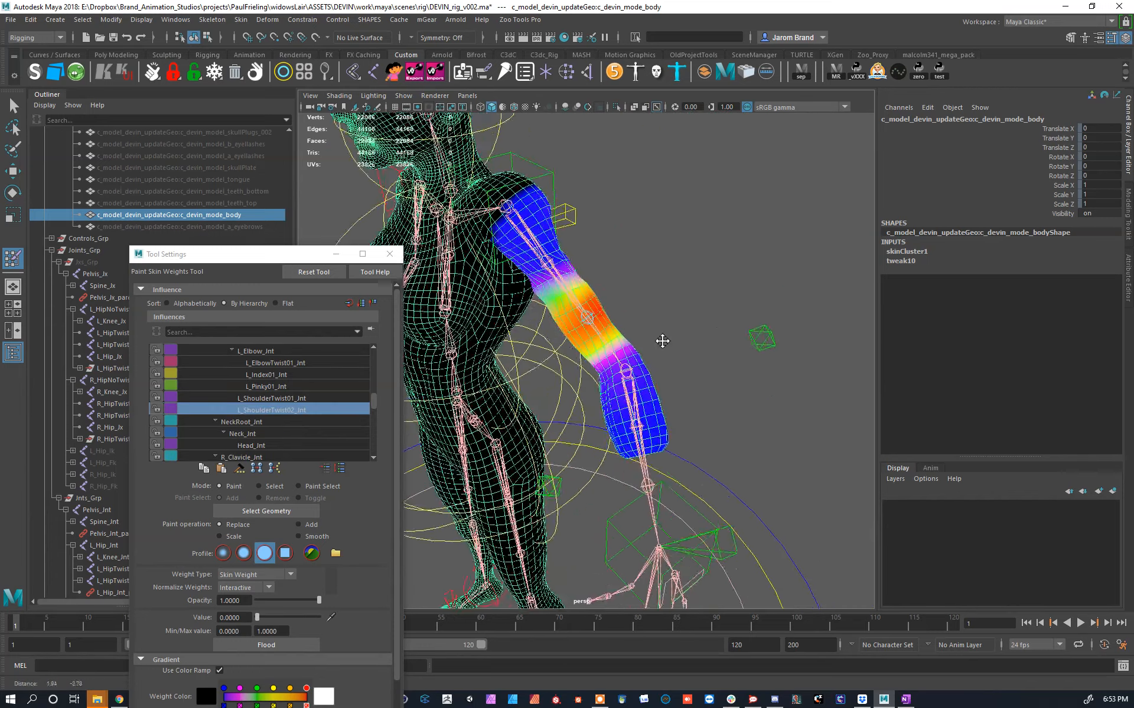
{"action": "middle_click_drag", "start_coordinate": [682, 364], "coordinate": [632, 301], "text": "alt"}
{"action": "scroll", "coordinate": [608, 361], "scroll_direction": "up", "scroll_amount": 2}
{"action": "left_click_drag", "start_coordinate": [617, 357], "coordinate": [534, 260], "text": "alt"}
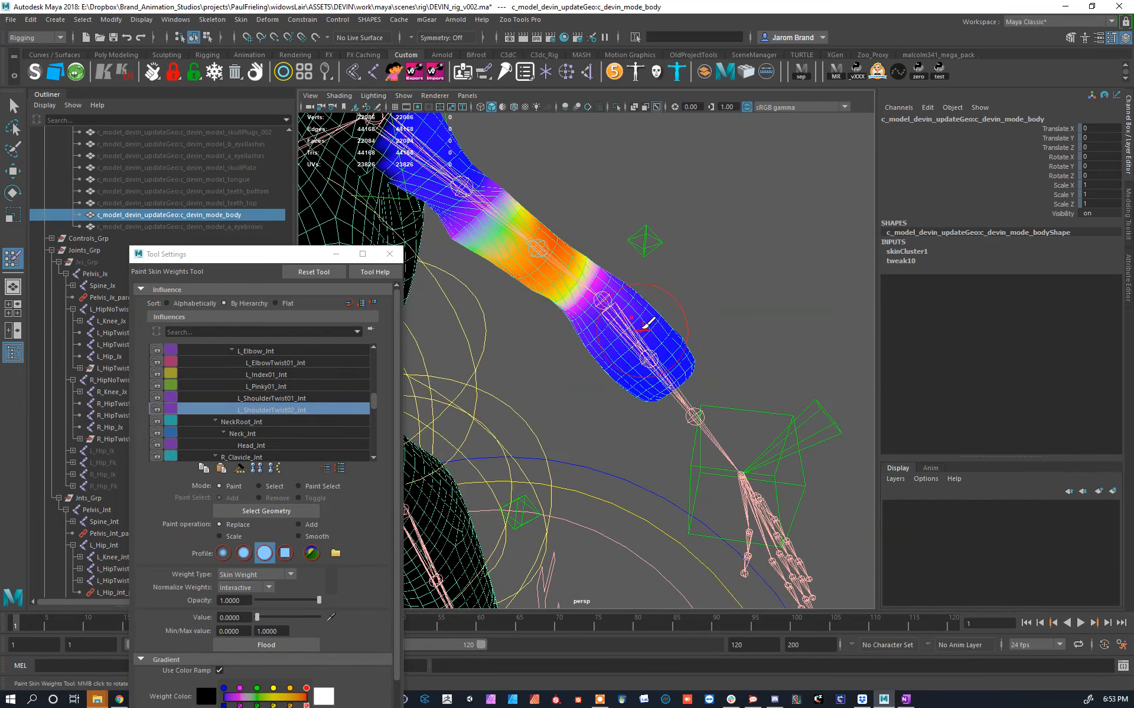
{"action": "left_click_drag", "start_coordinate": [641, 384], "coordinate": [688, 324]}
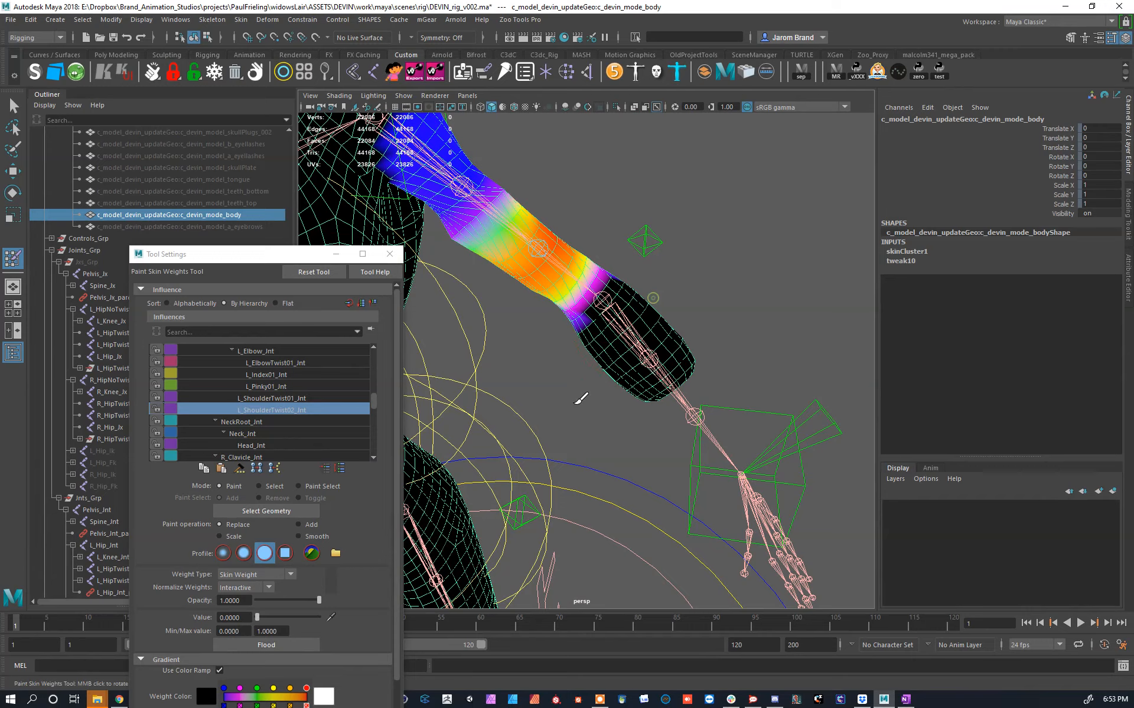
{"action": "middle_click_drag", "start_coordinate": [623, 375], "coordinate": [750, 488], "text": "alt"}
{"action": "left_click_drag", "start_coordinate": [592, 242], "coordinate": [561, 283]}
{"action": "left_click_drag", "start_coordinate": [581, 277], "coordinate": [461, 253], "text": "alt"}
{"action": "mouse_move", "coordinate": [577, 202]}
{"action": "left_mouse_down", "text": "alt"}
{"action": "mouse_move", "coordinate": [566, 213]}
{"action": "mouse_move", "coordinate": [585, 200]}
{"action": "left_mouse_up", "text": "alt"}
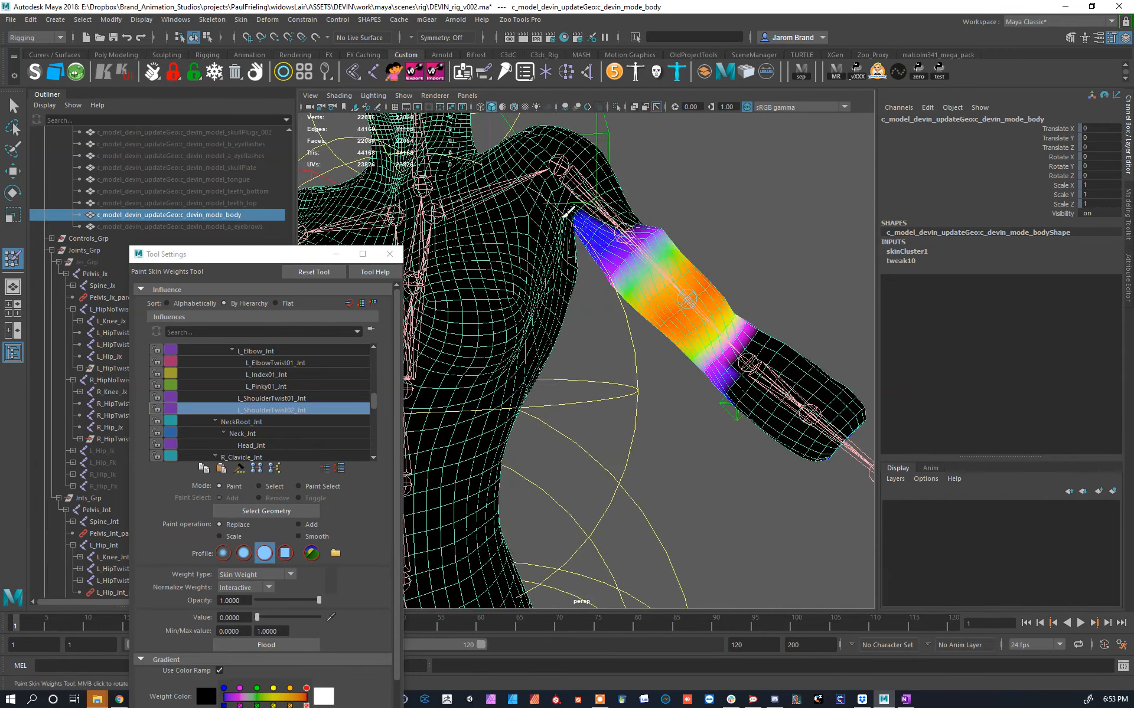
{"action": "mouse_move", "coordinate": [722, 363]}
{"action": "left_mouse_down", "text": "alt"}
{"action": "mouse_move", "coordinate": [641, 289]}
{"action": "mouse_move", "coordinate": [653, 311]}
{"action": "left_mouse_up", "text": "alt"}
{"action": "left_click_drag", "start_coordinate": [662, 235], "coordinate": [667, 340], "text": "alt"}
Step: Pick L_Elbow_Jnt and paint its stray weights off the left armpit and upper arm, cleaning the border above the elbow
{"action": "right_click", "coordinate": [671, 271]}
{"action": "left_click_drag", "start_coordinate": [597, 201], "coordinate": [526, 257]}
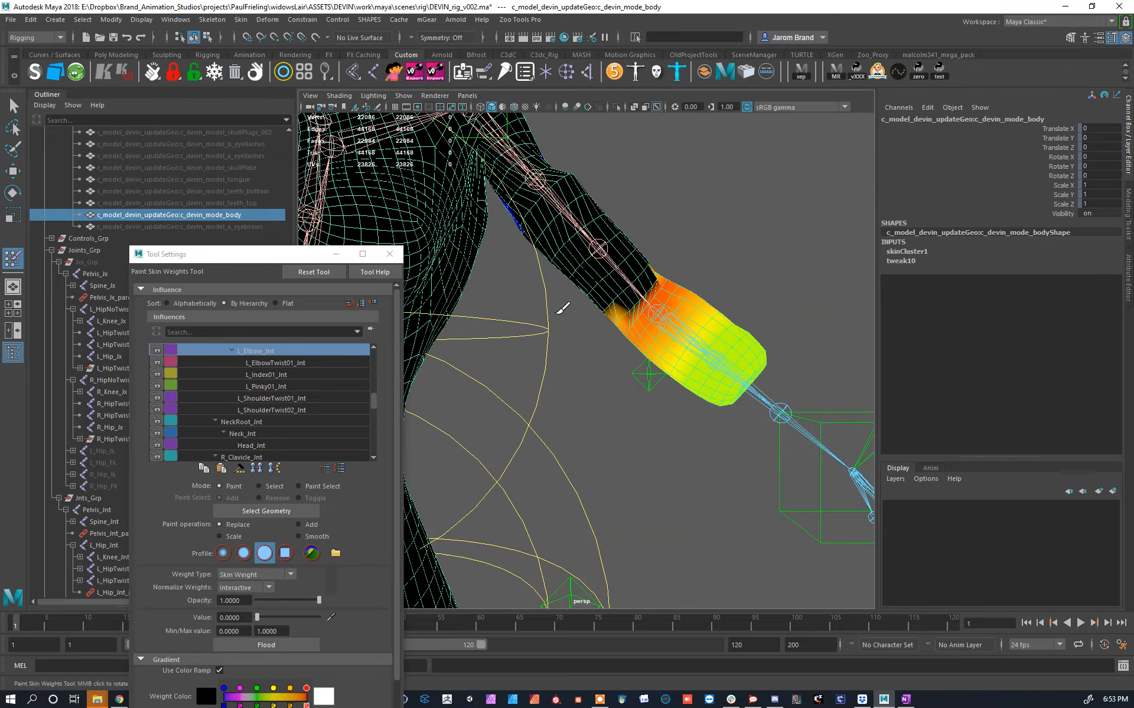
{"action": "mouse_move", "coordinate": [506, 244]}
{"action": "left_mouse_down", "text": "alt"}
{"action": "mouse_move", "coordinate": [535, 238]}
{"action": "mouse_move", "coordinate": [548, 271]}
{"action": "left_mouse_up", "text": "alt"}
{"action": "mouse_move", "coordinate": [616, 319]}
{"action": "left_mouse_down", "text": "alt"}
{"action": "mouse_move", "coordinate": [738, 430]}
{"action": "mouse_move", "coordinate": [653, 400]}
{"action": "left_mouse_up", "text": "alt"}
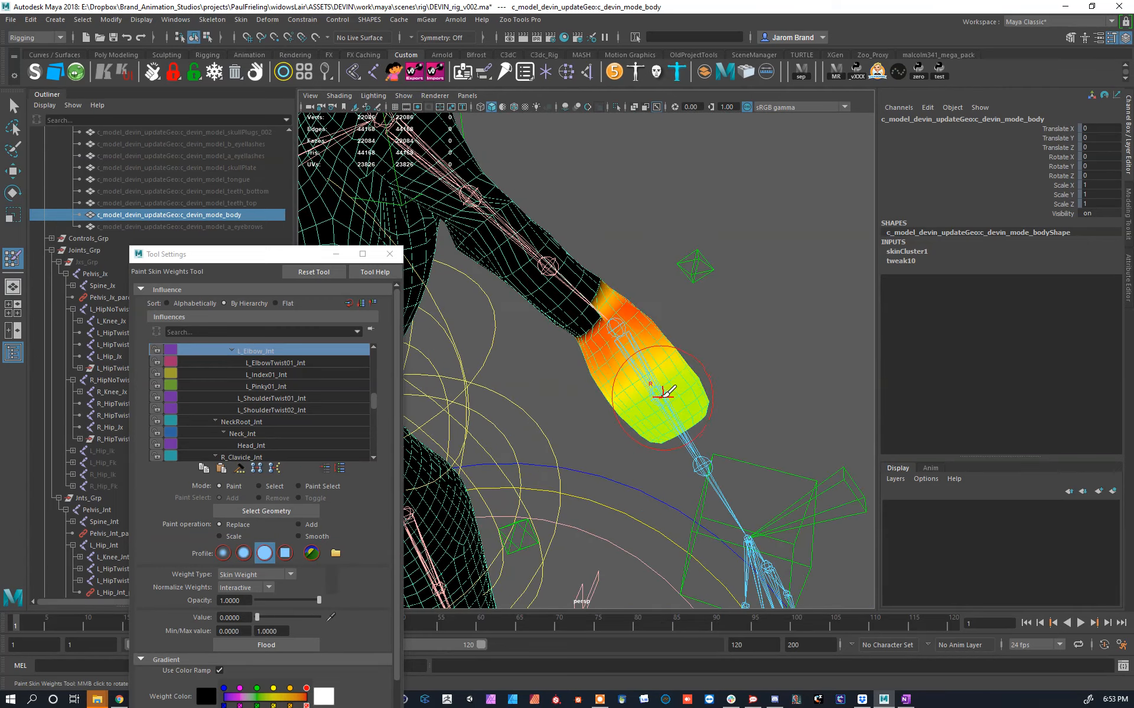
{"action": "key", "text": "Down"}
{"action": "left_click_drag", "start_coordinate": [602, 281], "coordinate": [605, 296]}
{"action": "mouse_move", "coordinate": [513, 349]}
{"action": "left_mouse_down", "text": "alt"}
{"action": "mouse_move", "coordinate": [679, 242]}
{"action": "mouse_move", "coordinate": [768, 231]}
{"action": "left_mouse_up", "text": "alt"}
{"action": "left_click_drag", "start_coordinate": [647, 289], "coordinate": [647, 295]}
{"action": "left_click_drag", "start_coordinate": [506, 248], "coordinate": [855, 361], "text": "alt"}
{"action": "left_click_drag", "start_coordinate": [521, 293], "coordinate": [658, 328], "text": "alt"}
{"action": "scroll", "coordinate": [655, 329], "scroll_direction": "down", "scroll_amount": 3}
Step: Reactivate Paint Skin Weights on the body and examine the forearm's L_ElbowTwist01_Jnt influence and the neighbouring joints in the hierarchy
{"action": "key", "text": "w"}
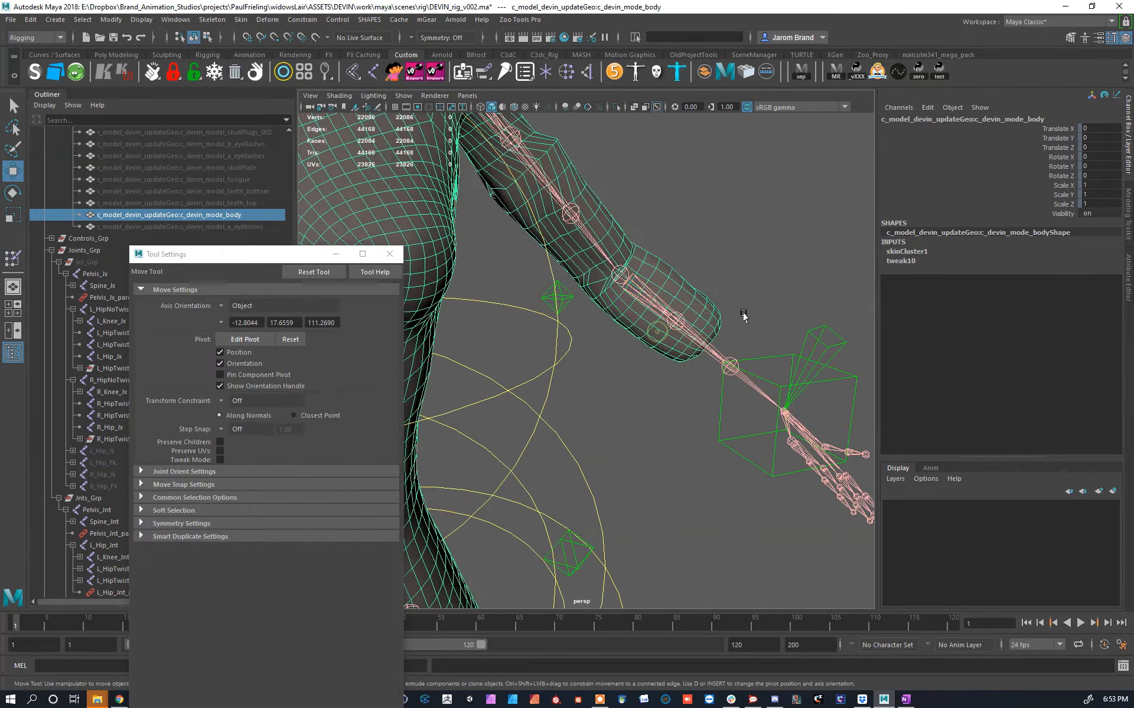
{"action": "left_click", "coordinate": [731, 365]}
{"action": "left_click", "coordinate": [691, 319]}
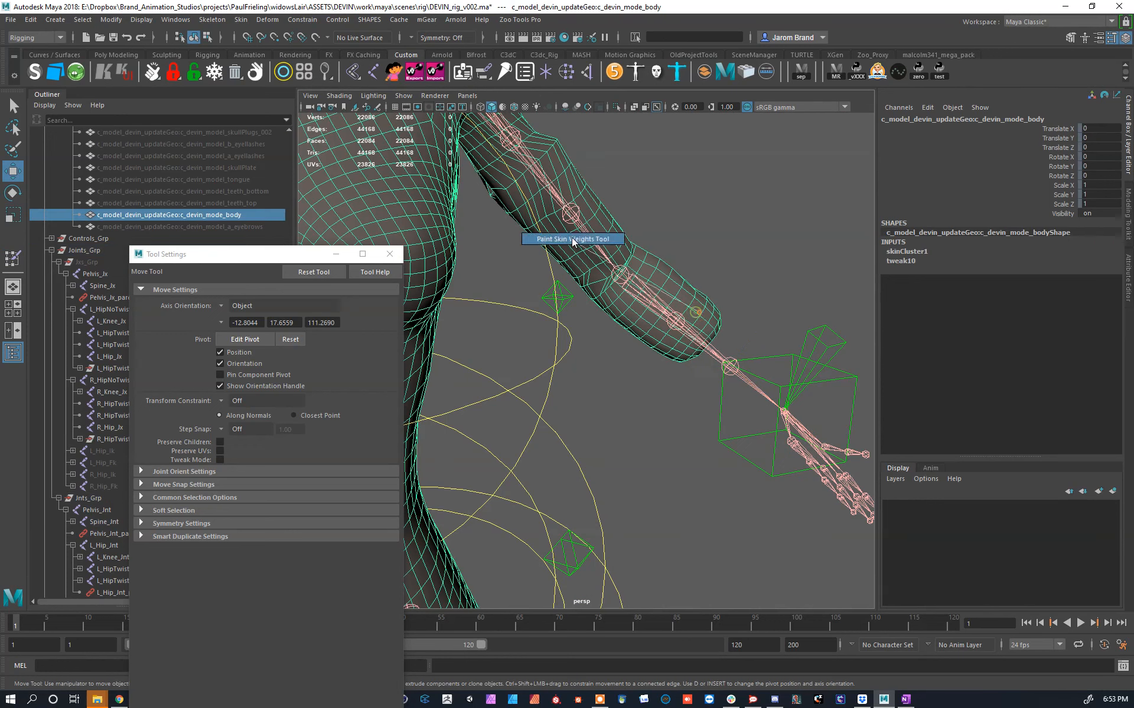
{"action": "key", "text": "y"}
{"action": "right_click_drag", "start_coordinate": [737, 365], "coordinate": [748, 319]}
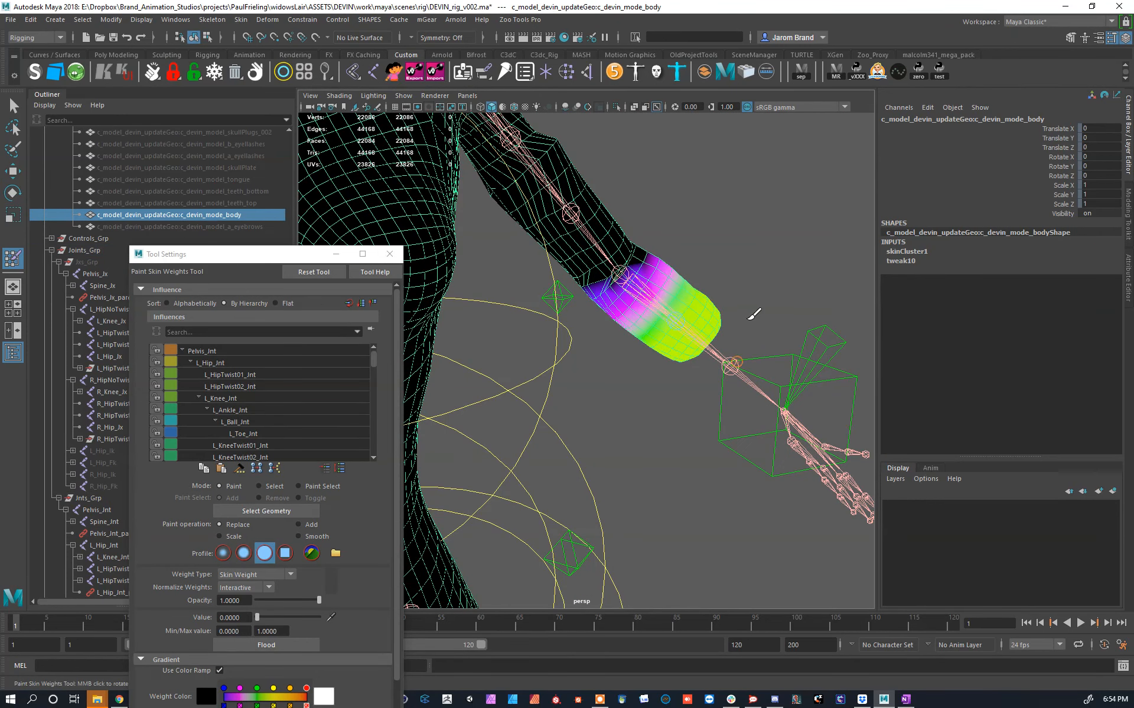
{"action": "left_click_drag", "start_coordinate": [735, 342], "coordinate": [721, 352], "text": "alt"}
{"action": "right_click", "coordinate": [739, 361]}
{"action": "right_click", "coordinate": [733, 366]}
{"action": "scroll", "coordinate": [738, 384], "scroll_direction": "down", "scroll_amount": 3}
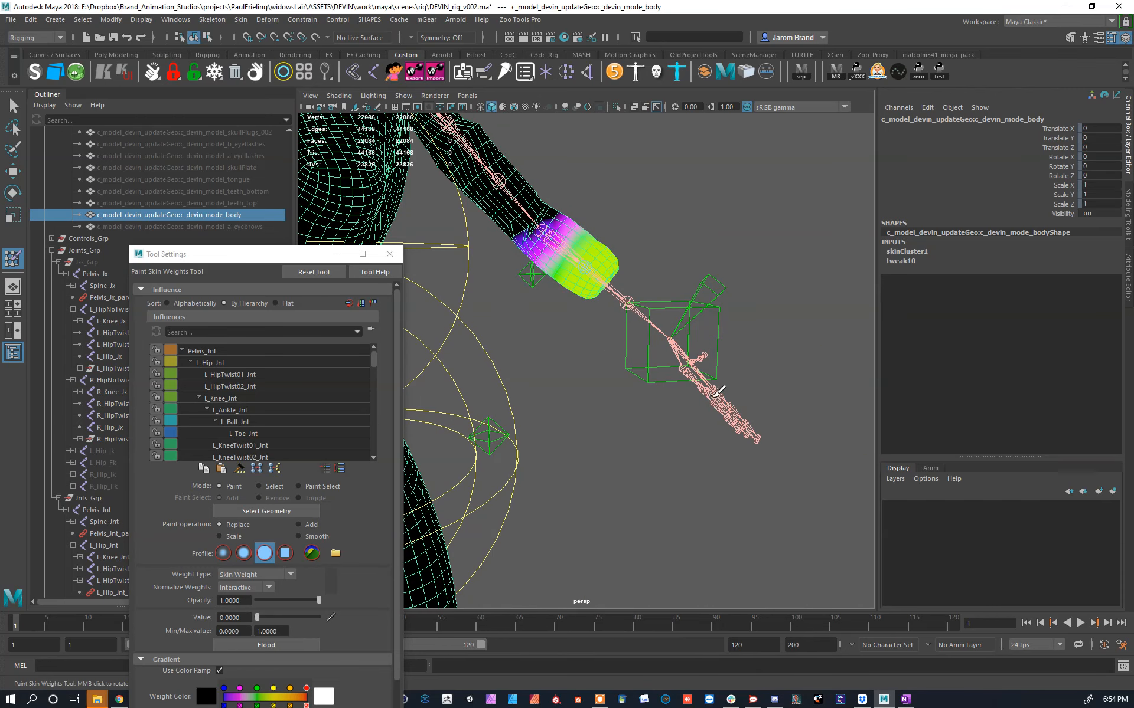
{"action": "scroll", "coordinate": [255, 412], "scroll_direction": "down", "scroll_amount": 10}
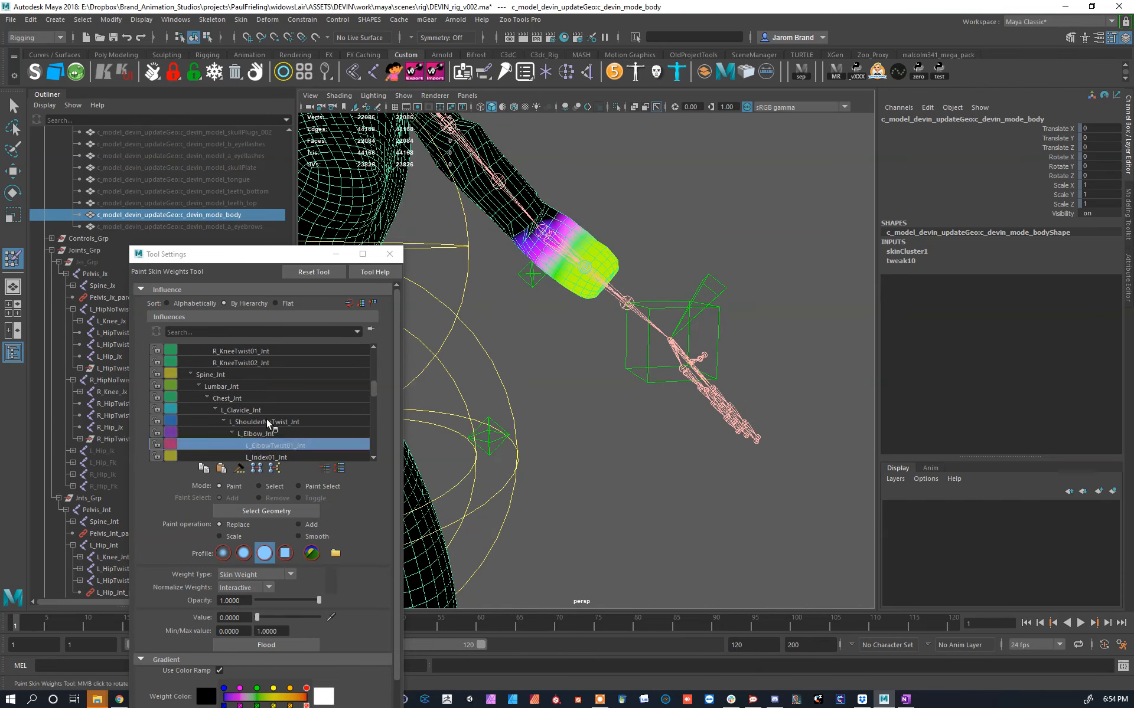
{"action": "scroll", "coordinate": [278, 435], "scroll_direction": "up", "scroll_amount": 1}
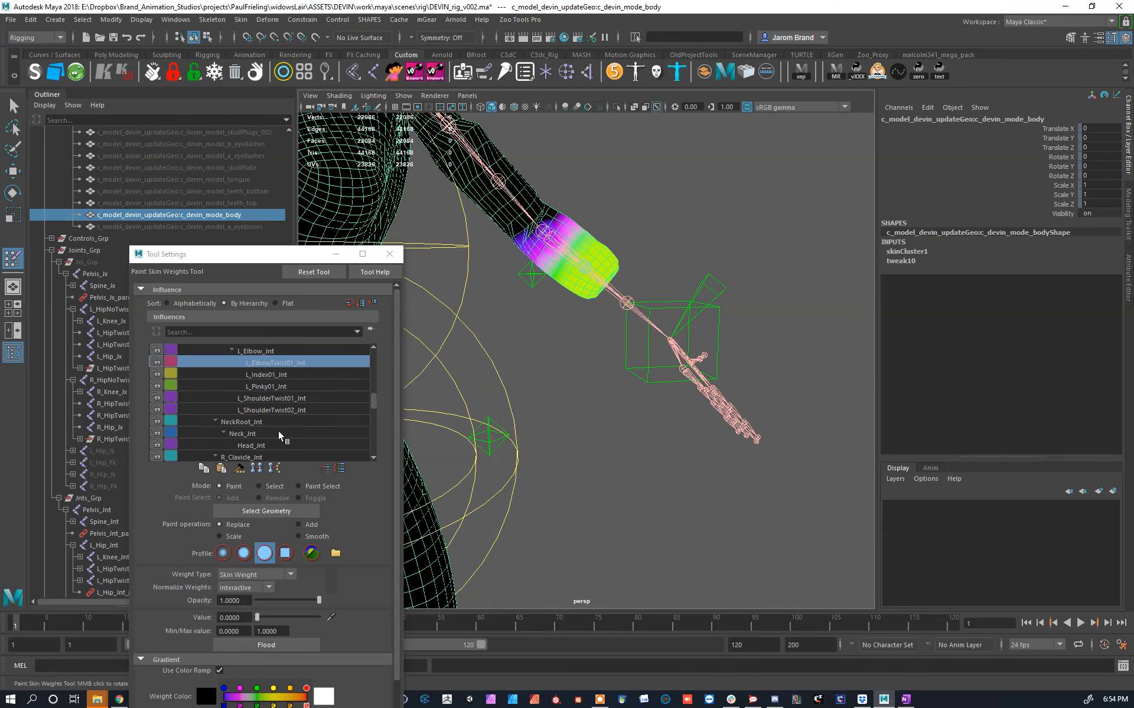
Step: Flood the body's L_Pinky01_Jnt and L_Index01_Jnt weights with Replace at value 0
{"action": "left_click", "coordinate": [282, 376]}
{"action": "scroll", "coordinate": [736, 372], "scroll_direction": "up", "scroll_amount": 5}
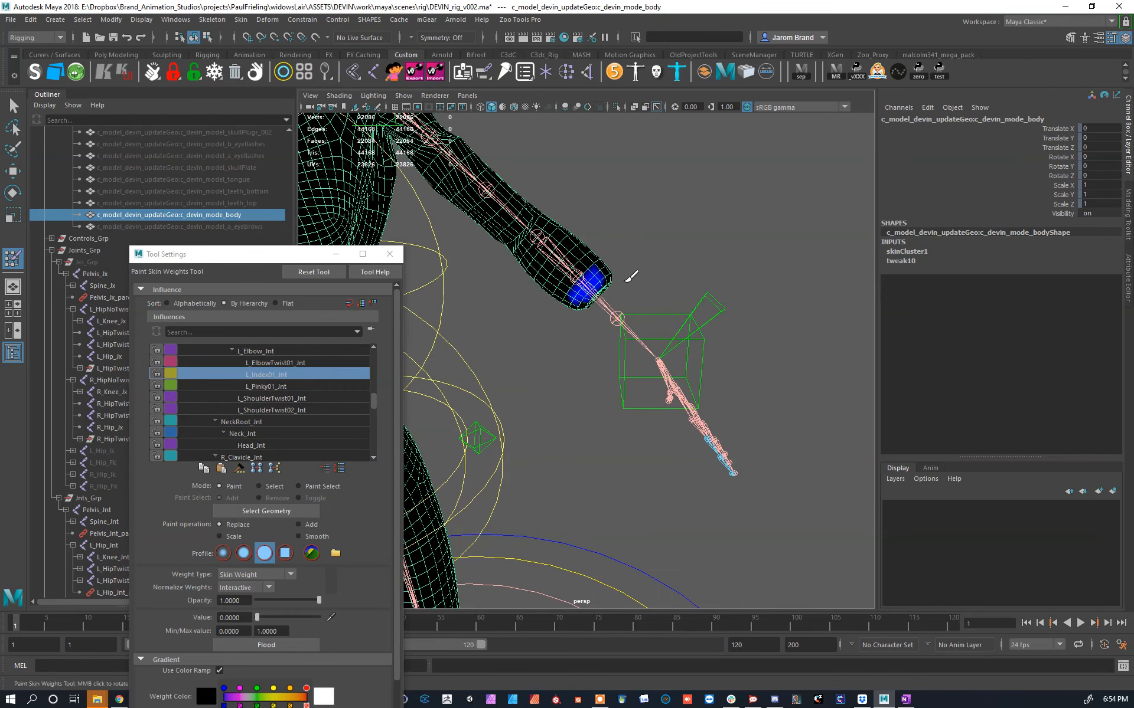
{"action": "left_click", "coordinate": [264, 387]}
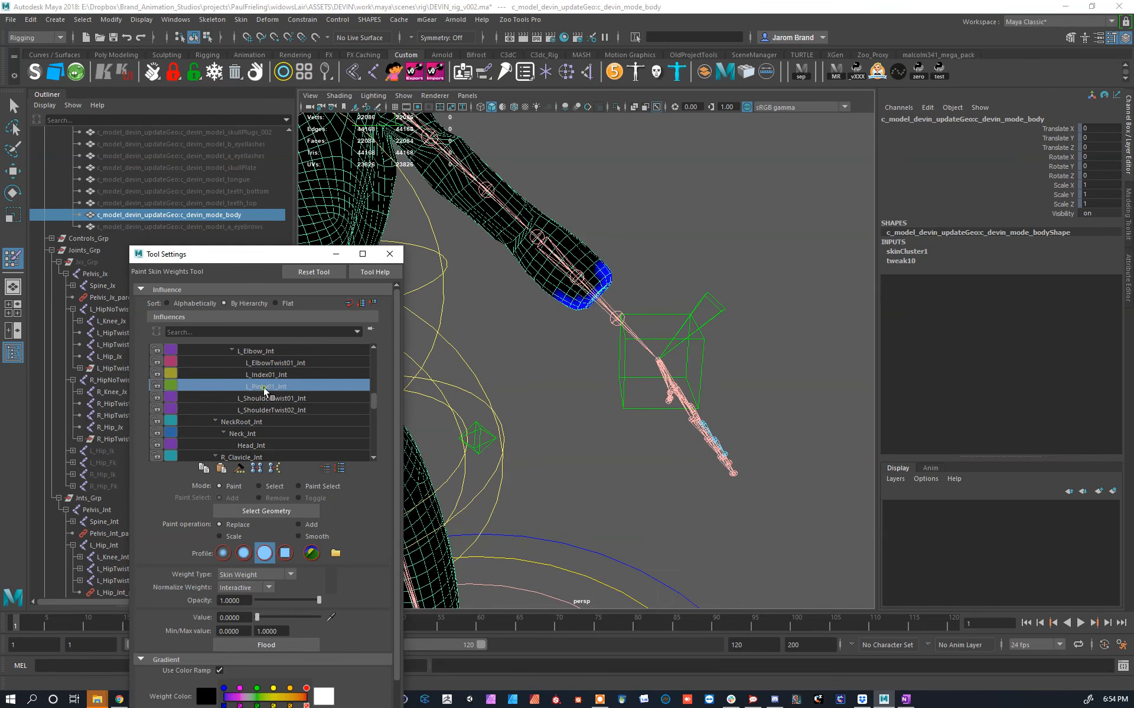
{"action": "scroll", "coordinate": [591, 310], "scroll_direction": "up", "scroll_amount": 2}
{"action": "left_click_drag", "start_coordinate": [623, 314], "coordinate": [567, 283], "text": "alt"}
{"action": "scroll", "coordinate": [549, 268], "scroll_direction": "up", "scroll_amount": 4}
{"action": "left_click", "coordinate": [269, 647]}
{"action": "left_click", "coordinate": [268, 375]}
{"action": "left_click", "coordinate": [293, 642]}
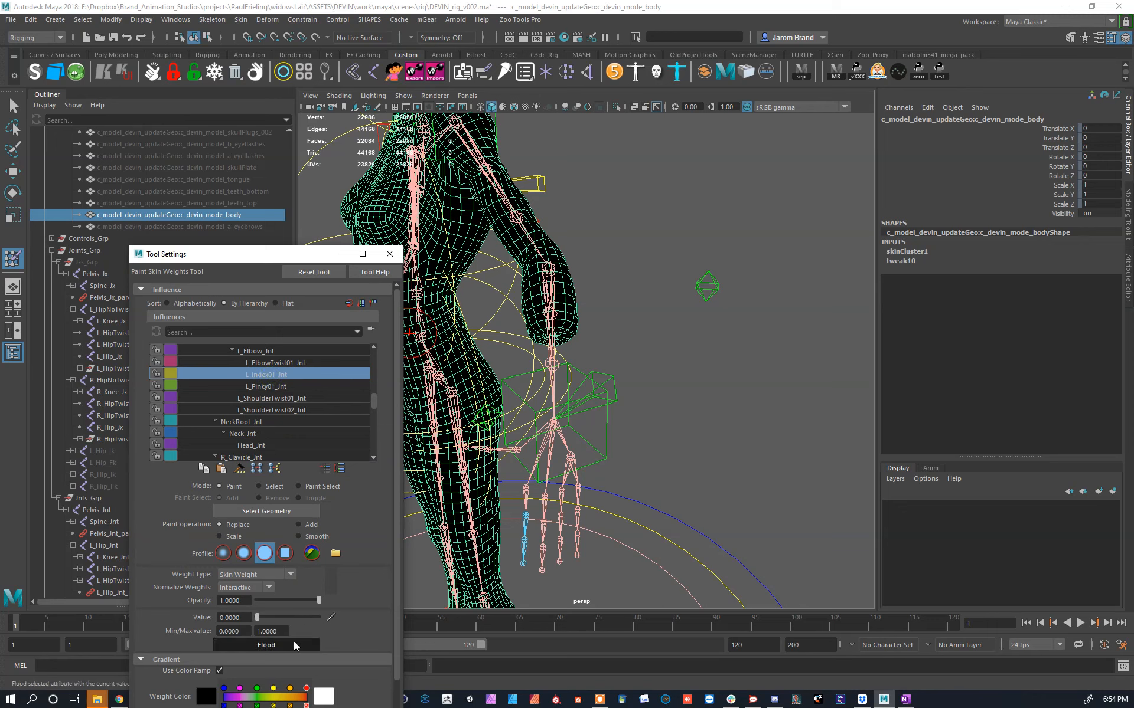
Step: Remove the unused influences from the body's skin cluster and review the remaining left arm influences with Paint Skin Weights
{"action": "left_click", "coordinate": [277, 364]}
{"action": "scroll", "coordinate": [285, 420], "scroll_direction": "down", "scroll_amount": 1}
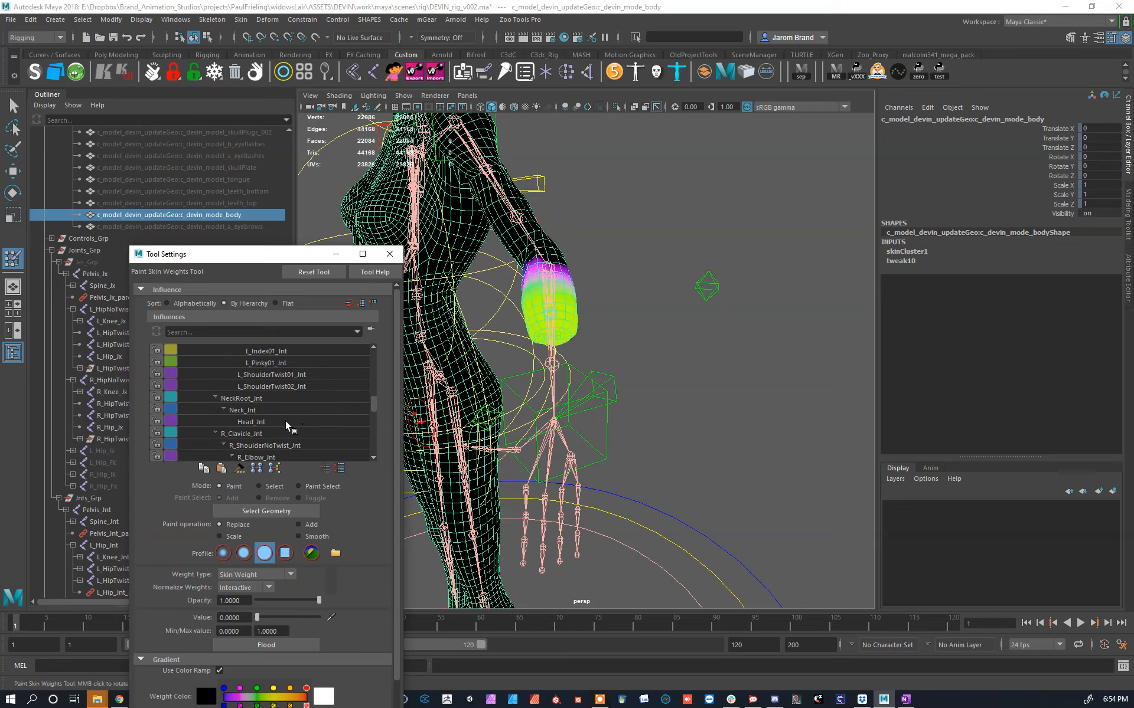
{"action": "middle_click_drag", "start_coordinate": [542, 337], "coordinate": [580, 370], "text": "alt"}
{"action": "key", "text": "w"}
{"action": "left_click", "coordinate": [674, 348]}
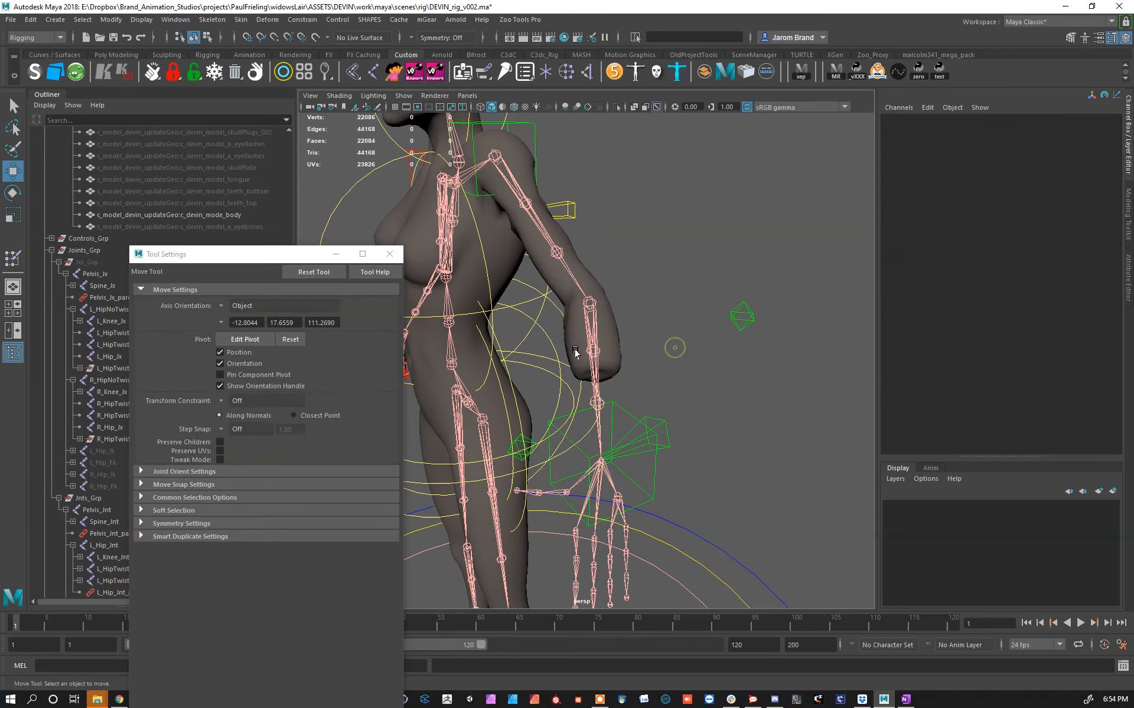
{"action": "left_click", "coordinate": [607, 357]}
{"action": "left_click", "coordinate": [241, 19]}
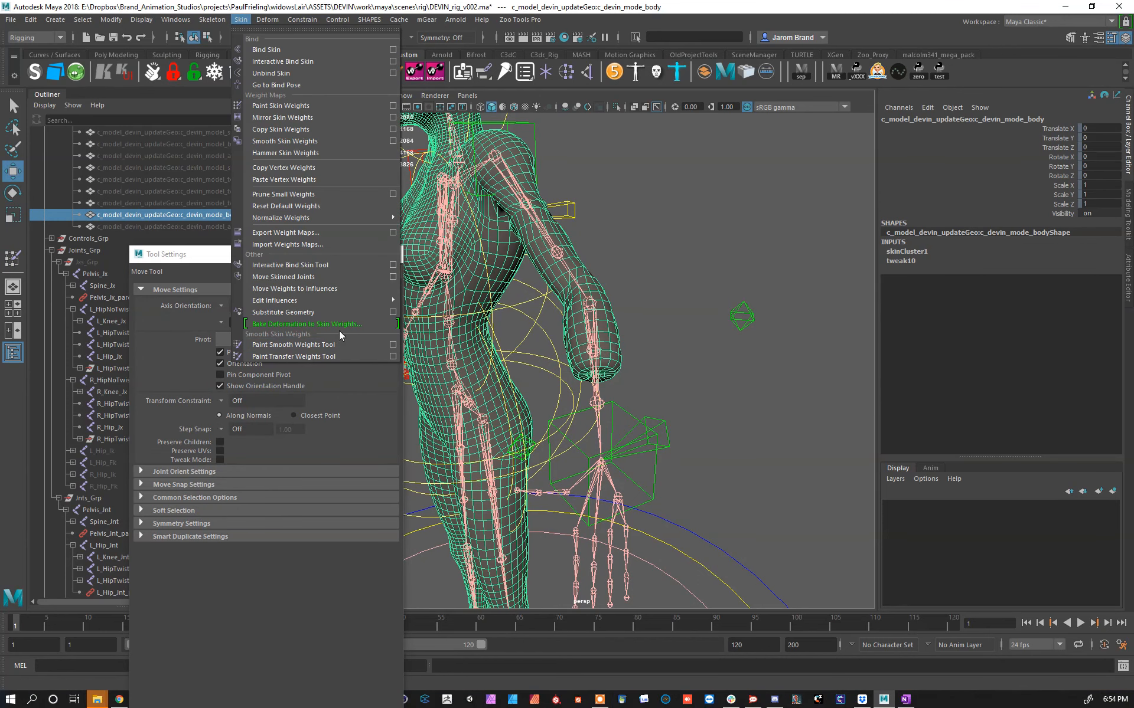
{"action": "mouse_move", "coordinate": [333, 300]}
{"action": "left_click", "coordinate": [478, 346]}
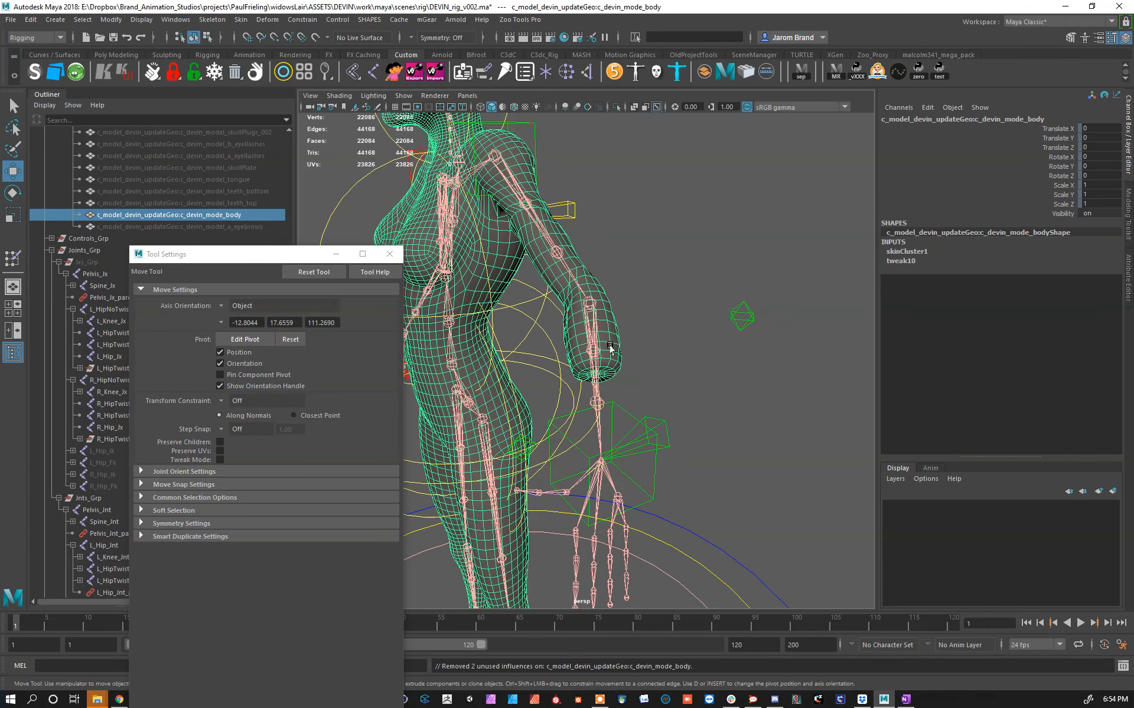
{"action": "key", "text": "y"}
{"action": "scroll", "coordinate": [266, 411], "scroll_direction": "down", "scroll_amount": 4}
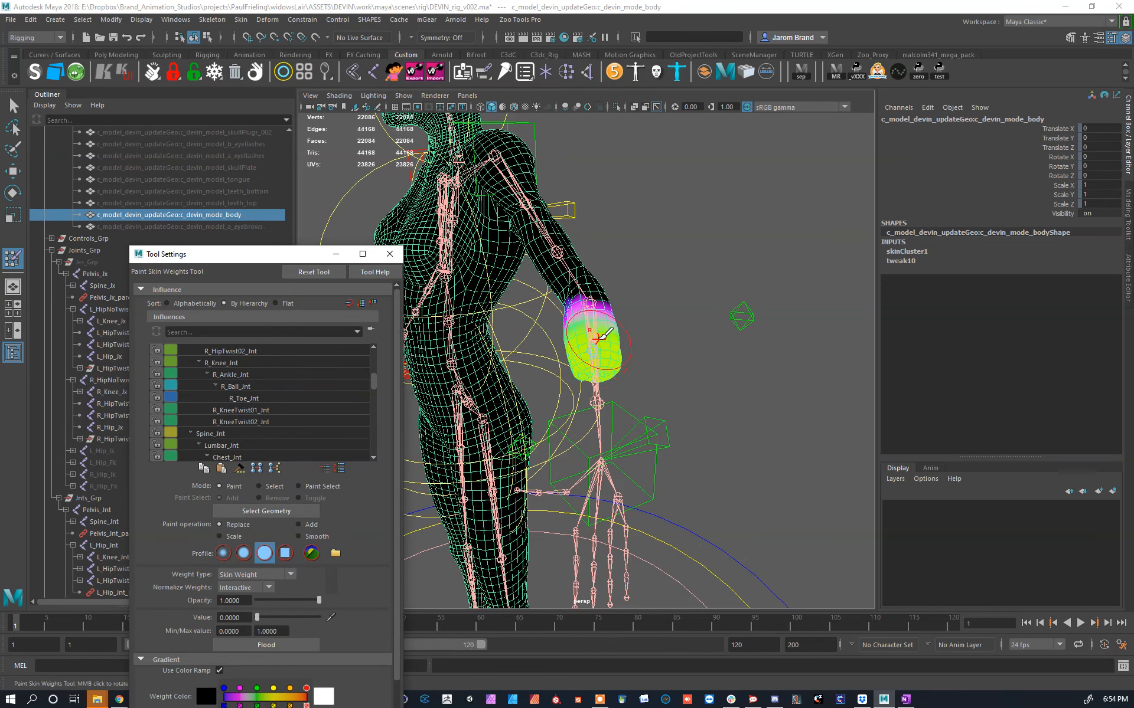
{"action": "scroll", "coordinate": [291, 381], "scroll_direction": "down", "scroll_amount": 3}
{"action": "scroll", "coordinate": [275, 414], "scroll_direction": "down", "scroll_amount": 1}
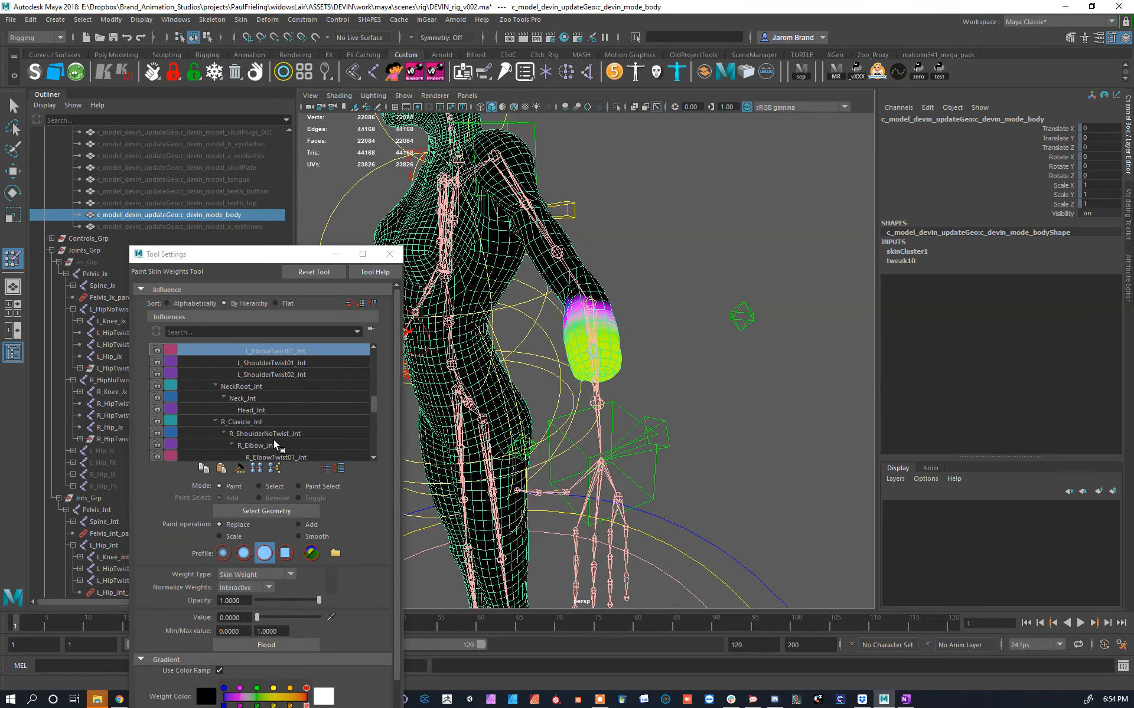
{"action": "mouse_move", "coordinate": [761, 306]}
{"action": "left_mouse_down", "text": "alt"}
{"action": "mouse_move", "coordinate": [824, 307]}
{"action": "mouse_move", "coordinate": [778, 301]}
{"action": "left_mouse_up", "text": "alt"}
{"action": "middle_click_drag", "start_coordinate": [558, 298], "coordinate": [610, 346], "text": "alt"}
Step: Activate the Smooth Weights brush on the body at size 4.850 and smooth the skin weights around the left shoulder and armpit
{"action": "key", "text": "w"}
{"action": "left_click", "coordinate": [619, 240]}
{"action": "left_click_drag", "start_coordinate": [508, 324], "coordinate": [544, 319], "text": "alt"}
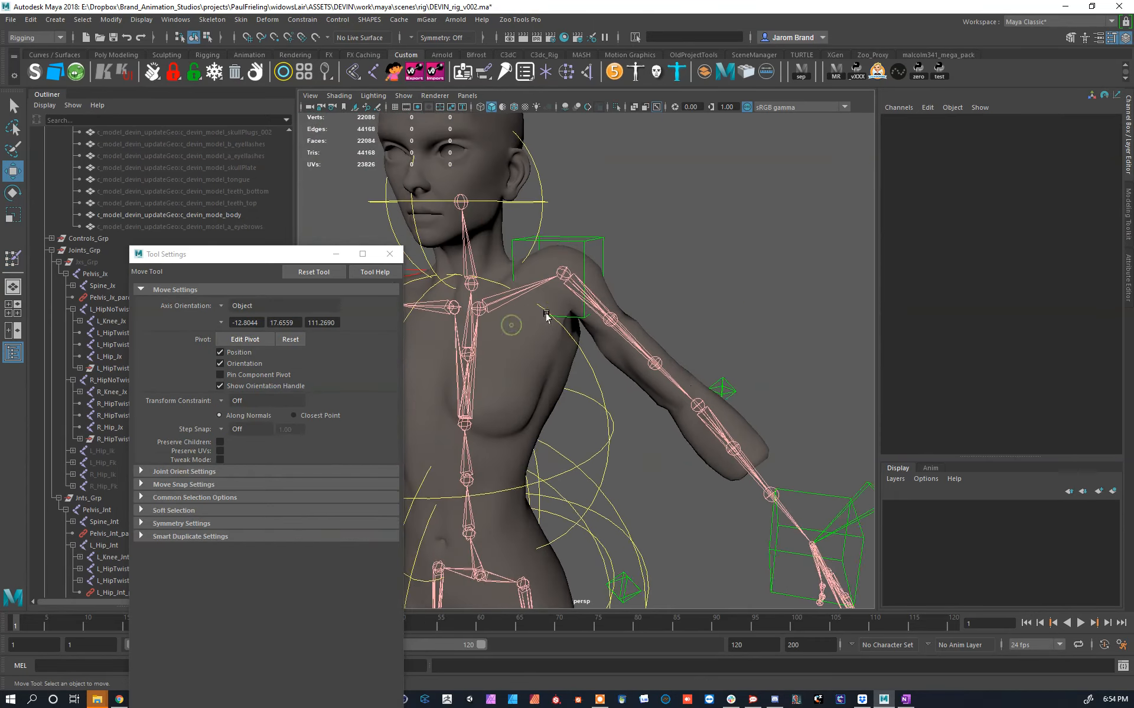
{"action": "middle_click_drag", "start_coordinate": [544, 318], "coordinate": [585, 334], "text": "alt"}
{"action": "left_click", "coordinate": [574, 305]}
{"action": "left_click", "coordinate": [575, 335]}
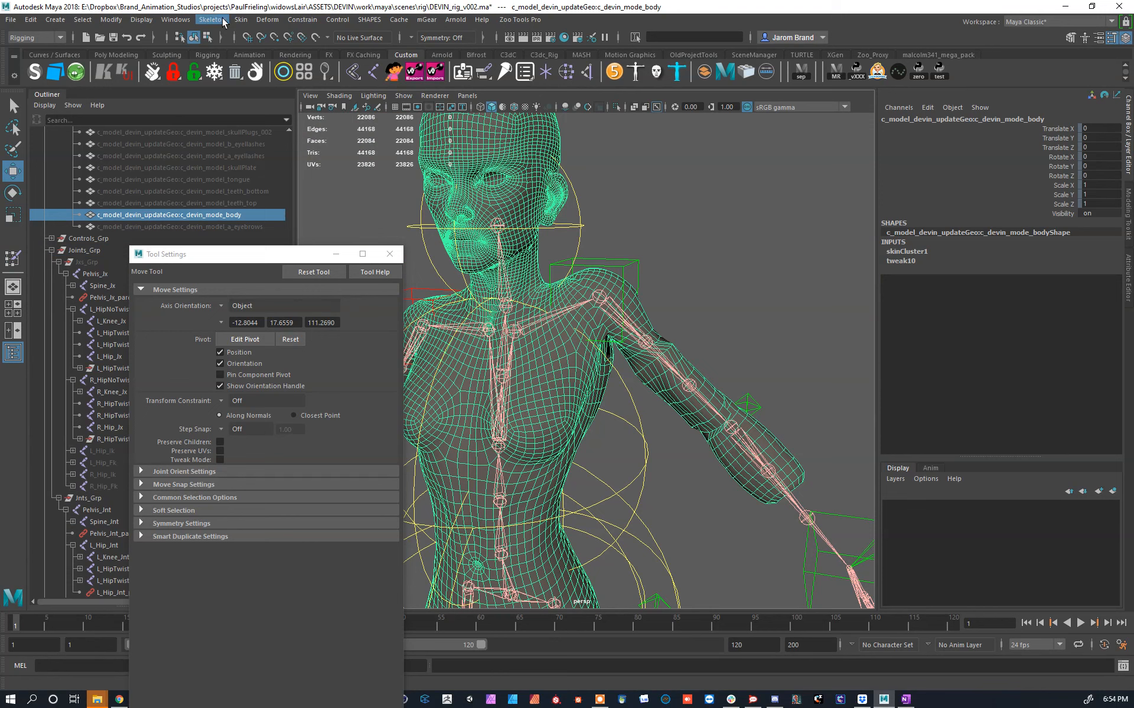
{"action": "left_click", "coordinate": [240, 19]}
{"action": "left_click", "coordinate": [332, 339]}
{"action": "scroll", "coordinate": [584, 329], "scroll_direction": "up", "scroll_amount": 5}
{"action": "middle_click_drag", "start_coordinate": [584, 328], "coordinate": [608, 358], "text": "alt"}
{"action": "middle_click_drag", "start_coordinate": [615, 324], "coordinate": [591, 328]}
{"action": "left_click_drag", "start_coordinate": [664, 396], "coordinate": [646, 366]}
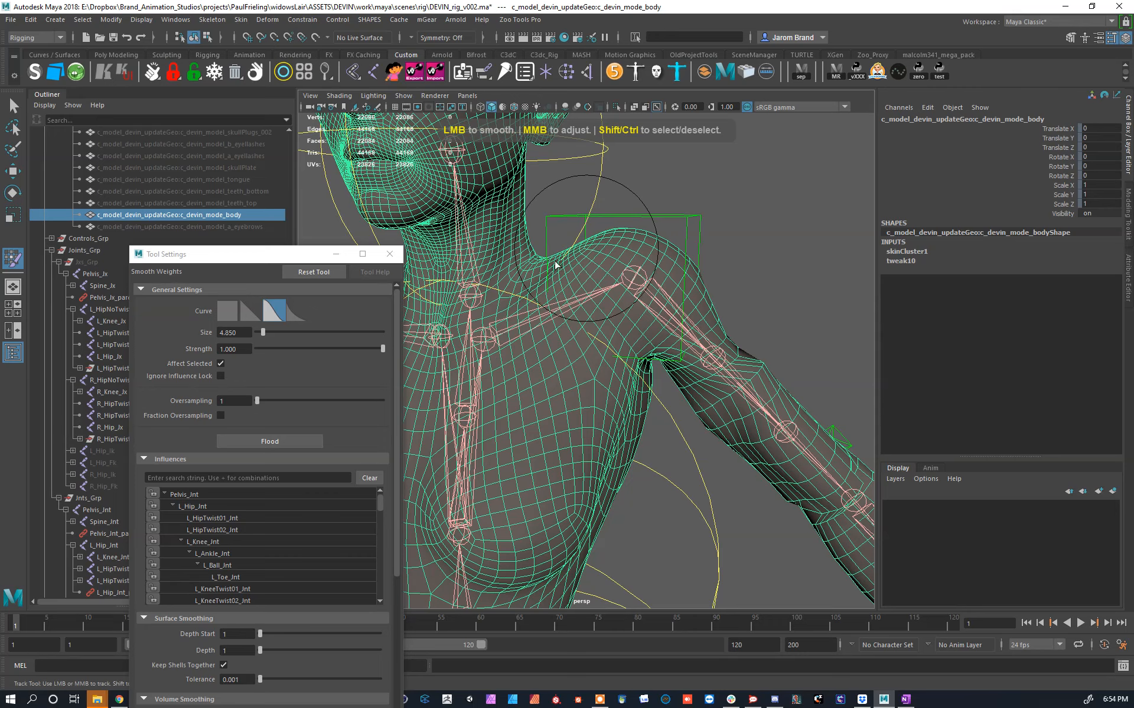
{"action": "left_click_drag", "start_coordinate": [595, 300], "coordinate": [542, 331], "text": "alt"}
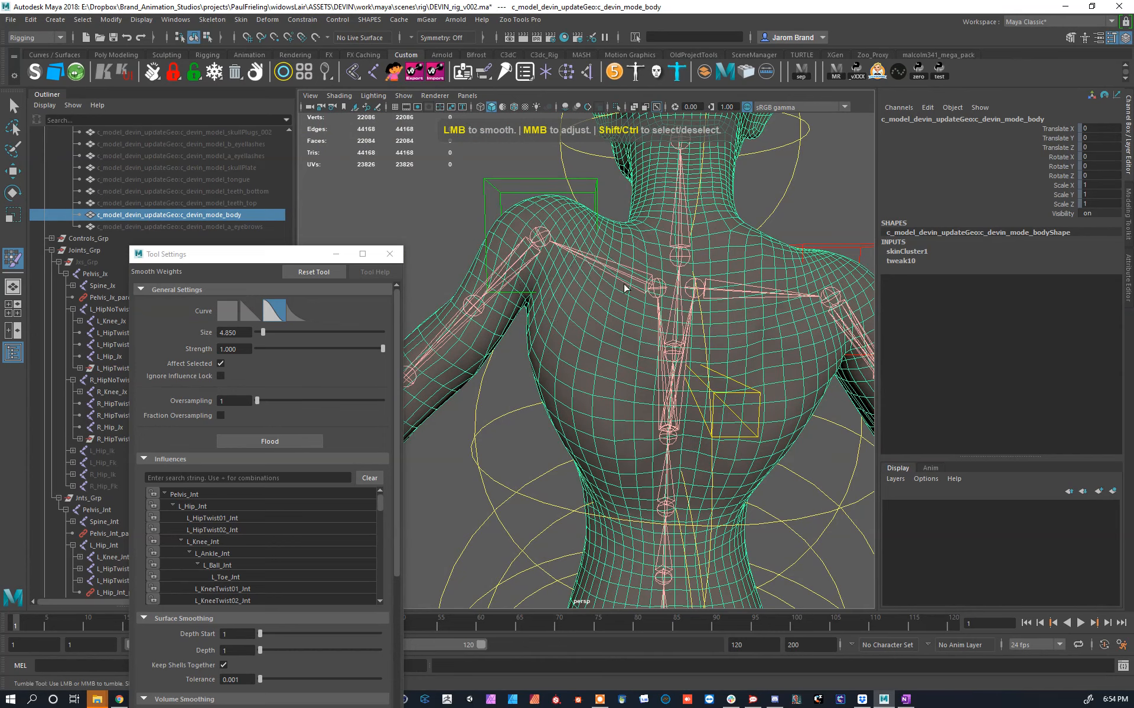
{"action": "left_click_drag", "start_coordinate": [615, 272], "coordinate": [625, 280], "text": "alt"}
{"action": "middle_click_drag", "start_coordinate": [626, 281], "coordinate": [637, 289], "text": "alt"}
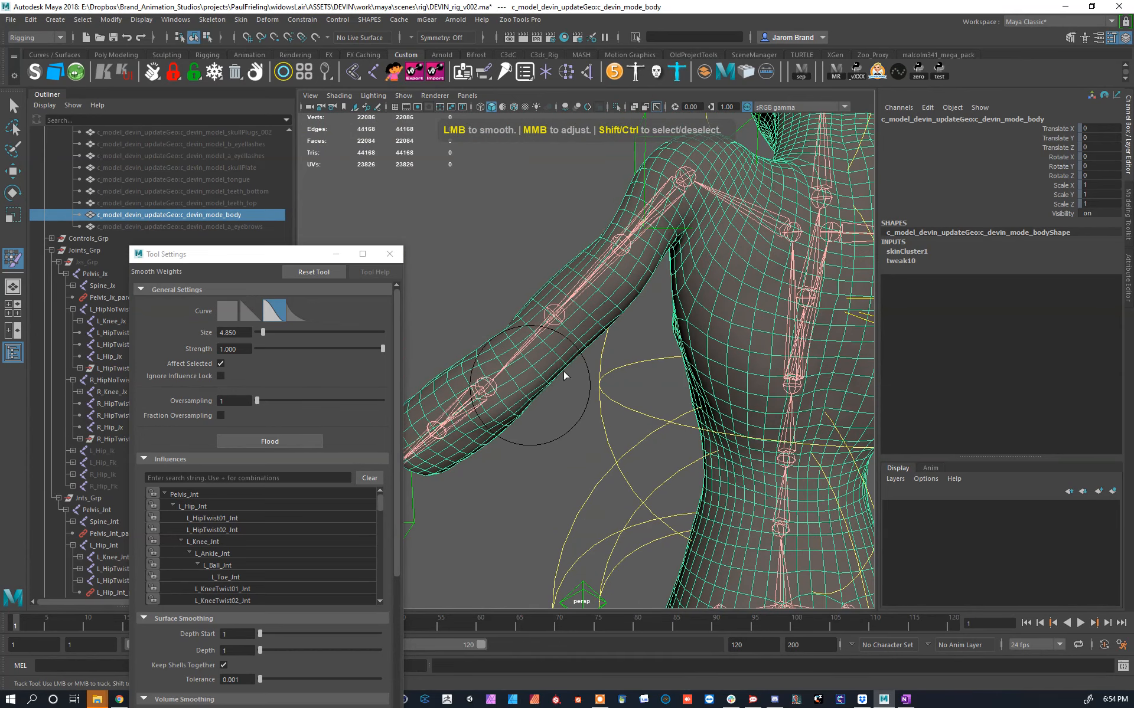
Step: Move L_ArmTrans_Ctrl to Translate X -2.296, Y 12.305, Z 11.208 to bend the left elbow and test its deformation
{"action": "left_click_drag", "start_coordinate": [429, 369], "coordinate": [650, 447], "text": "alt"}
{"action": "key", "text": "w"}
{"action": "left_click", "coordinate": [727, 442]}
{"action": "left_click_drag", "start_coordinate": [579, 400], "coordinate": [642, 386], "text": "alt"}
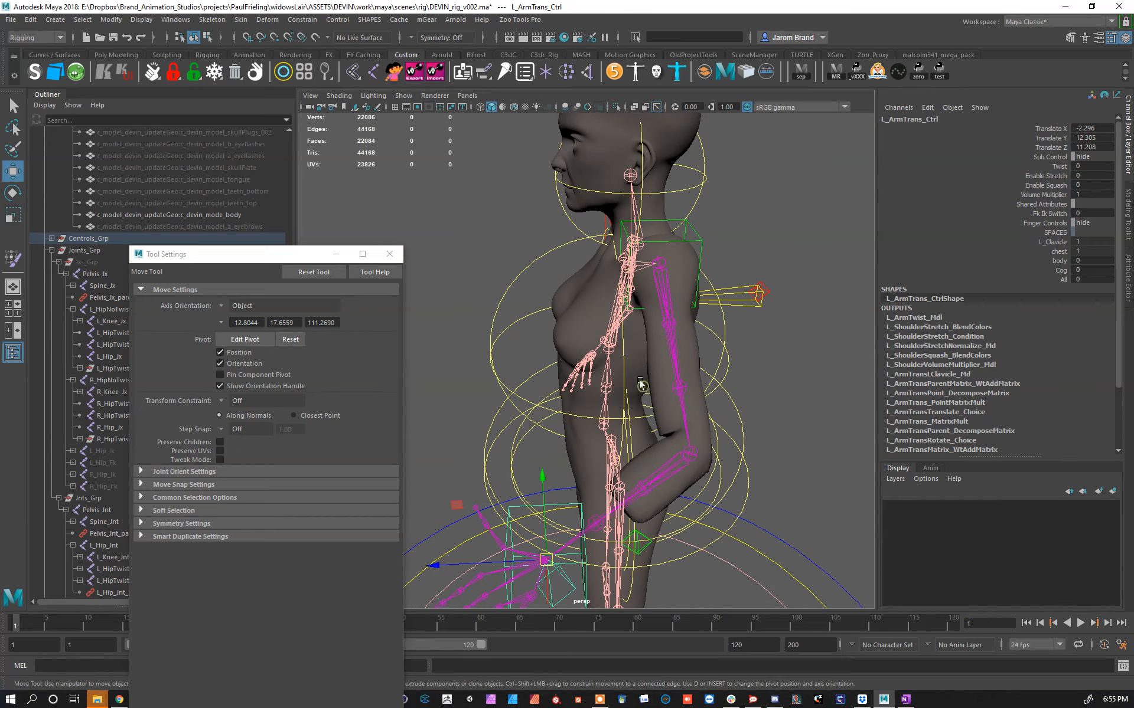
{"action": "left_click_drag", "start_coordinate": [651, 285], "coordinate": [604, 304], "text": "alt"}
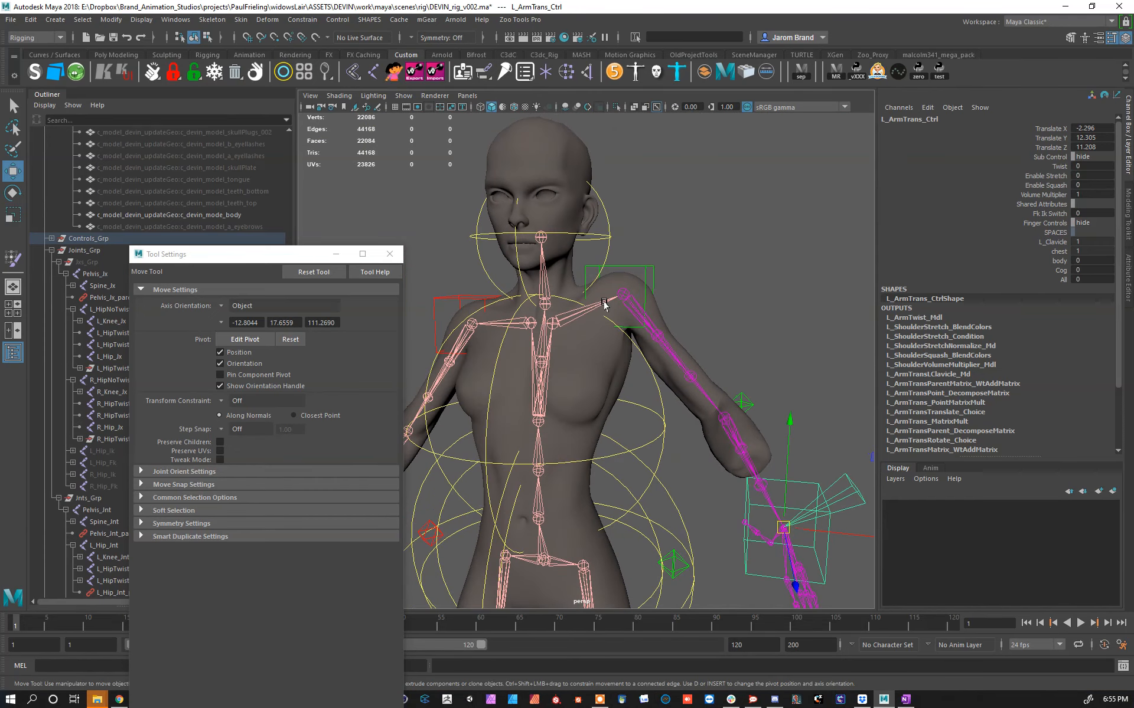
{"action": "right_click_drag", "start_coordinate": [606, 308], "coordinate": [642, 328], "text": "alt"}
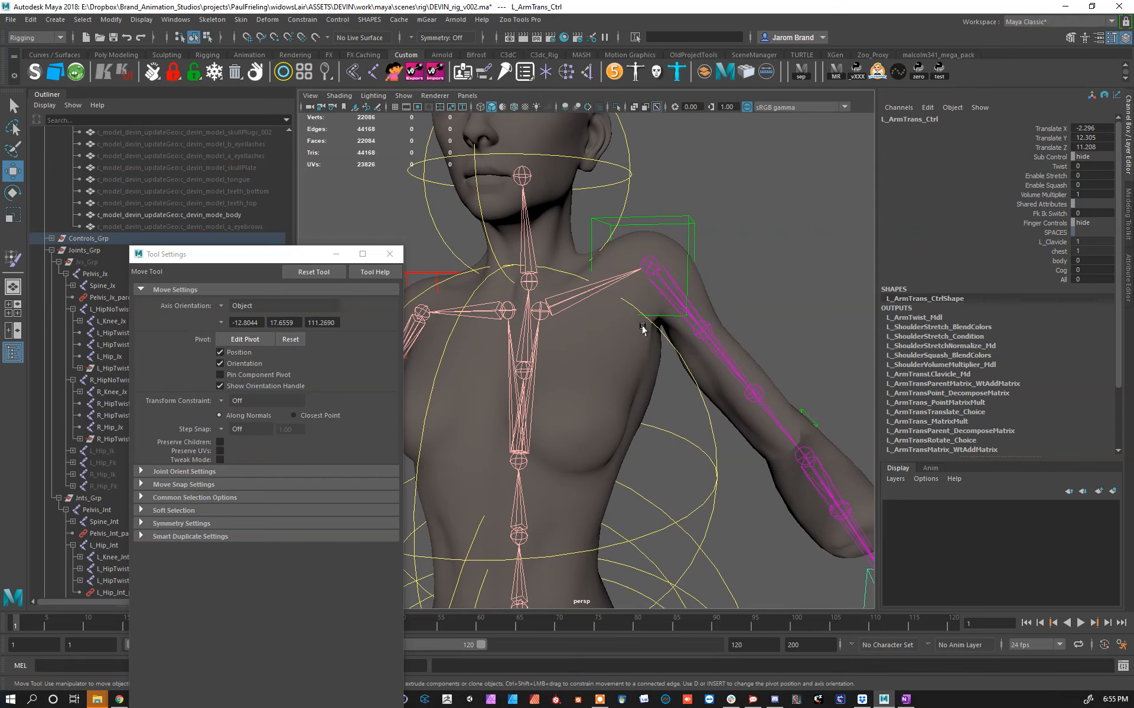
Step: Select the body mesh and examine its skin weights around the bent left elbow
{"action": "left_click_drag", "start_coordinate": [734, 375], "coordinate": [702, 414], "text": "alt"}
{"action": "left_click", "coordinate": [654, 417]}
{"action": "key", "text": "y"}
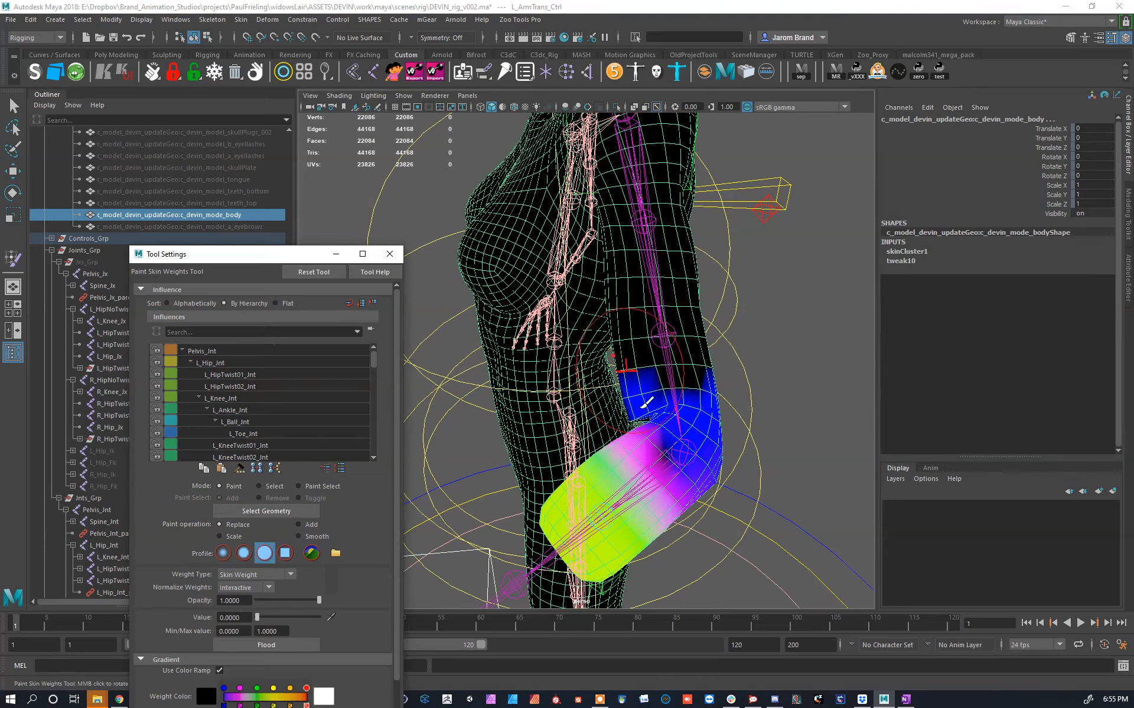
{"action": "scroll", "coordinate": [648, 407], "scroll_direction": "up", "scroll_amount": 3}
{"action": "mouse_move", "coordinate": [652, 410]}
{"action": "middle_mouse_down", "text": "alt"}
{"action": "mouse_move", "coordinate": [620, 360]}
{"action": "mouse_move", "coordinate": [622, 371]}
{"action": "middle_mouse_up", "text": "alt"}
{"action": "key", "text": "w"}
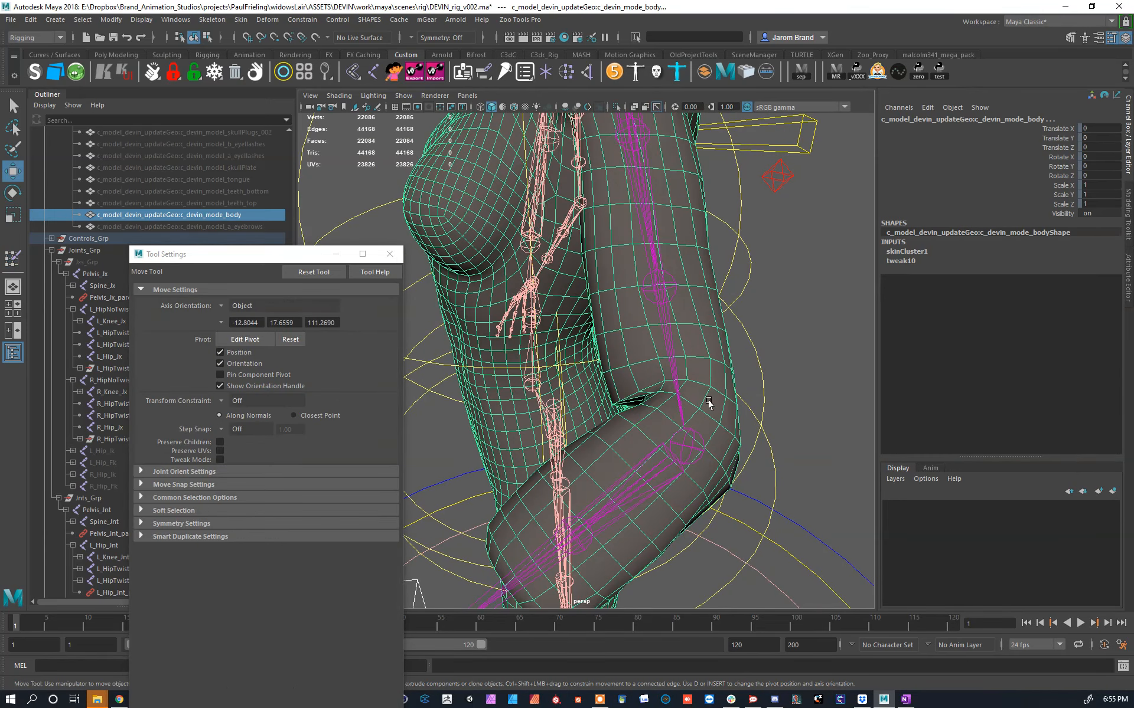
Step: Smooth the body's skin weights around the inside and outside of the left elbow with the Smooth Weights brush at size 3.607, strength 1.000
{"action": "left_click", "coordinate": [241, 19]}
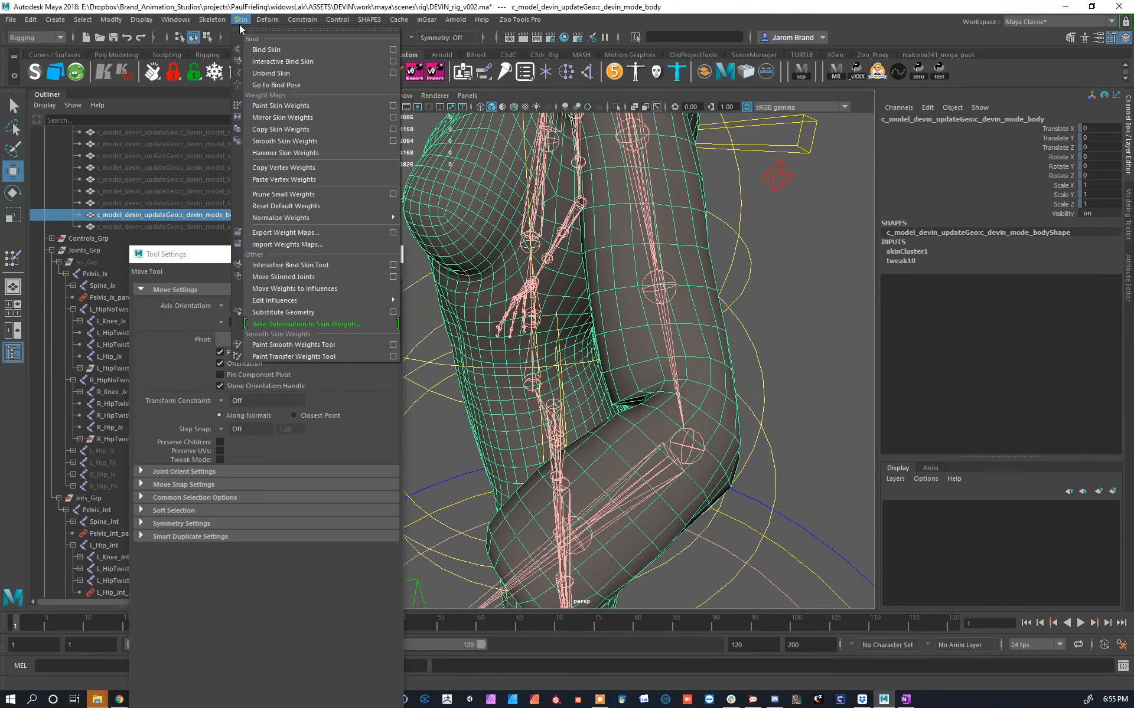
{"action": "left_click", "coordinate": [284, 347]}
{"action": "middle_click_drag", "start_coordinate": [679, 403], "coordinate": [663, 400]}
{"action": "left_click_drag", "start_coordinate": [645, 400], "coordinate": [630, 395]}
{"action": "left_click_drag", "start_coordinate": [698, 415], "coordinate": [632, 403], "text": "alt"}
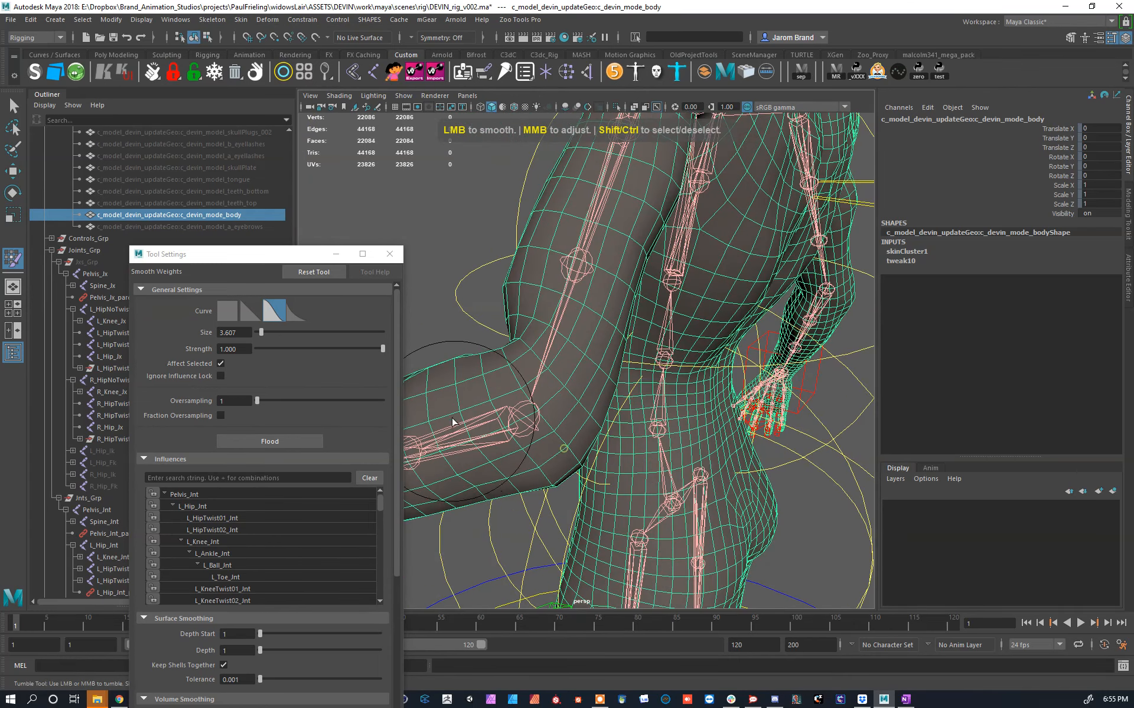
{"action": "mouse_move", "coordinate": [536, 429]}
{"action": "left_mouse_down", "text": "alt"}
{"action": "mouse_move", "coordinate": [513, 413]}
{"action": "mouse_move", "coordinate": [549, 410]}
{"action": "left_mouse_up", "text": "alt"}
{"action": "middle_click_drag", "start_coordinate": [550, 410], "coordinate": [605, 421], "text": "alt"}
{"action": "left_click_drag", "start_coordinate": [582, 417], "coordinate": [561, 421]}
{"action": "mouse_move", "coordinate": [580, 415]}
{"action": "left_mouse_down", "text": "alt"}
{"action": "mouse_move", "coordinate": [612, 435]}
{"action": "mouse_move", "coordinate": [591, 440]}
{"action": "mouse_move", "coordinate": [637, 413]}
{"action": "mouse_move", "coordinate": [689, 481]}
{"action": "left_mouse_up", "text": "alt"}
{"action": "key", "text": "w"}
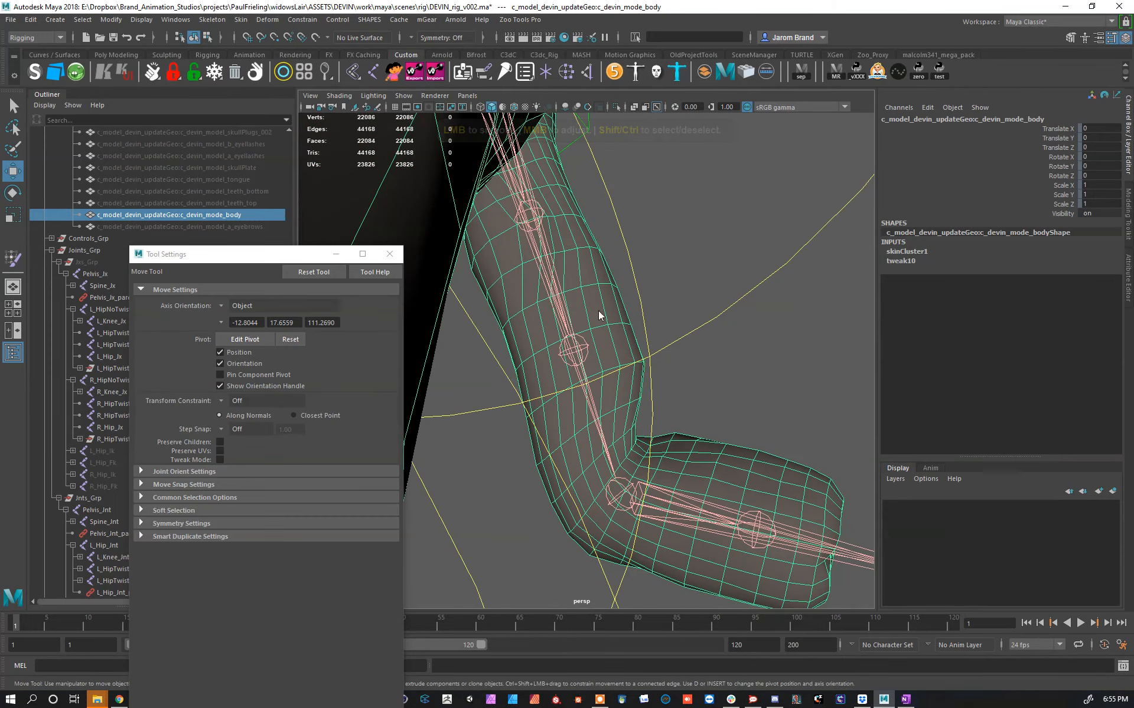
Step: Paint L_ShoulderTwist02_Jnt weight onto the inner side of the left elbow using Add at value 0.0485 with a soft brush profile
{"action": "key", "text": "ctrl+w"}
{"action": "right_click_drag", "start_coordinate": [582, 344], "coordinate": [599, 383]}
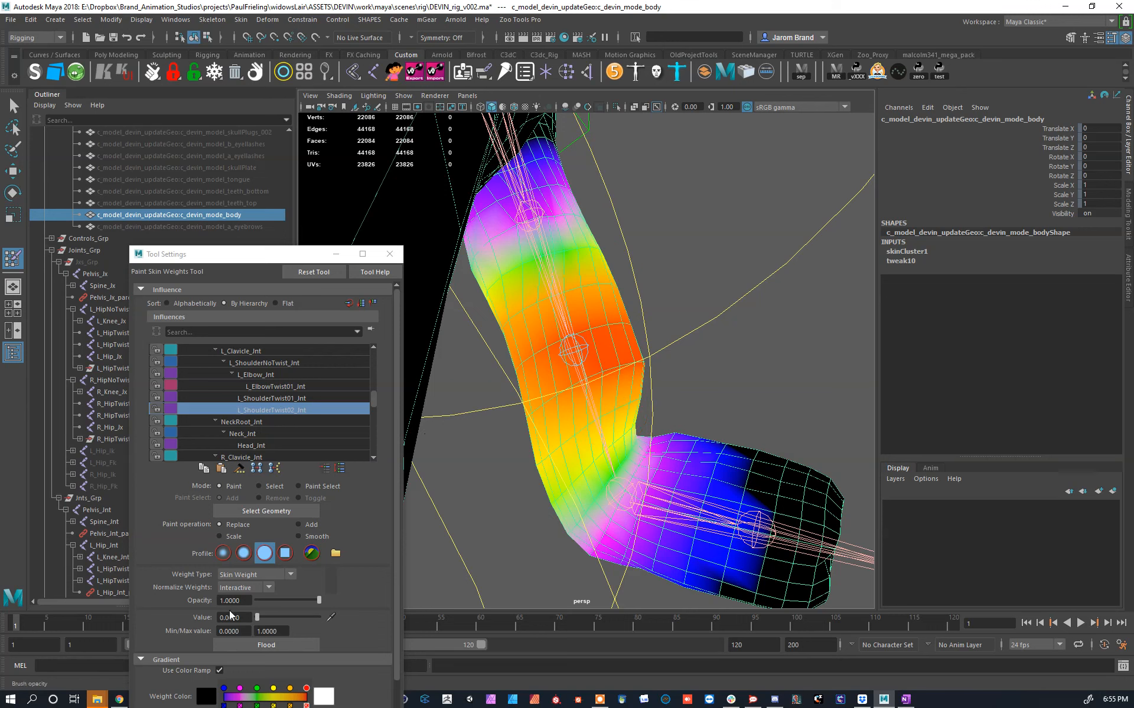
{"action": "left_click_drag", "start_coordinate": [257, 617], "coordinate": [264, 618]}
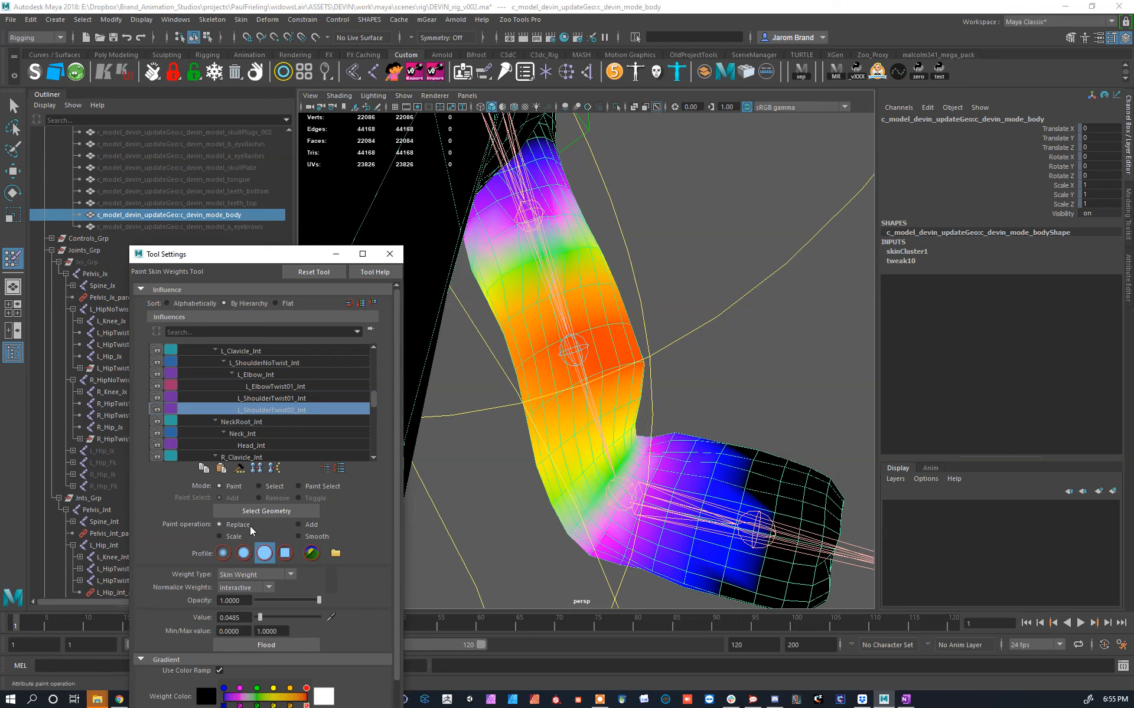
{"action": "left_click", "coordinate": [240, 553]}
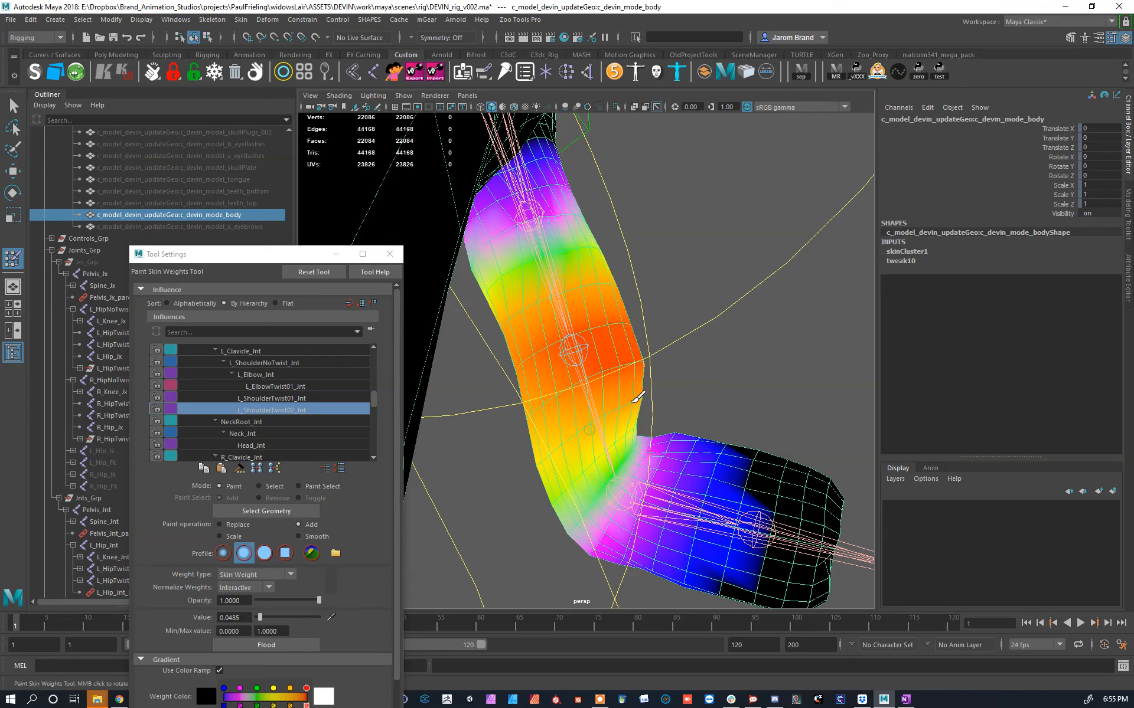
{"action": "mouse_move", "coordinate": [627, 419]}
{"action": "left_mouse_down"}
{"action": "mouse_move", "coordinate": [614, 407]}
{"action": "mouse_move", "coordinate": [589, 431]}
{"action": "left_mouse_up"}
{"action": "middle_click_drag", "start_coordinate": [592, 432], "coordinate": [527, 378], "text": "alt"}
{"action": "mouse_move", "coordinate": [527, 378]}
{"action": "left_mouse_down", "text": "alt"}
{"action": "mouse_move", "coordinate": [559, 412]}
{"action": "mouse_move", "coordinate": [442, 463]}
{"action": "left_mouse_up", "text": "alt"}
{"action": "left_click_drag", "start_coordinate": [568, 389], "coordinate": [32, 515], "text": "alt"}
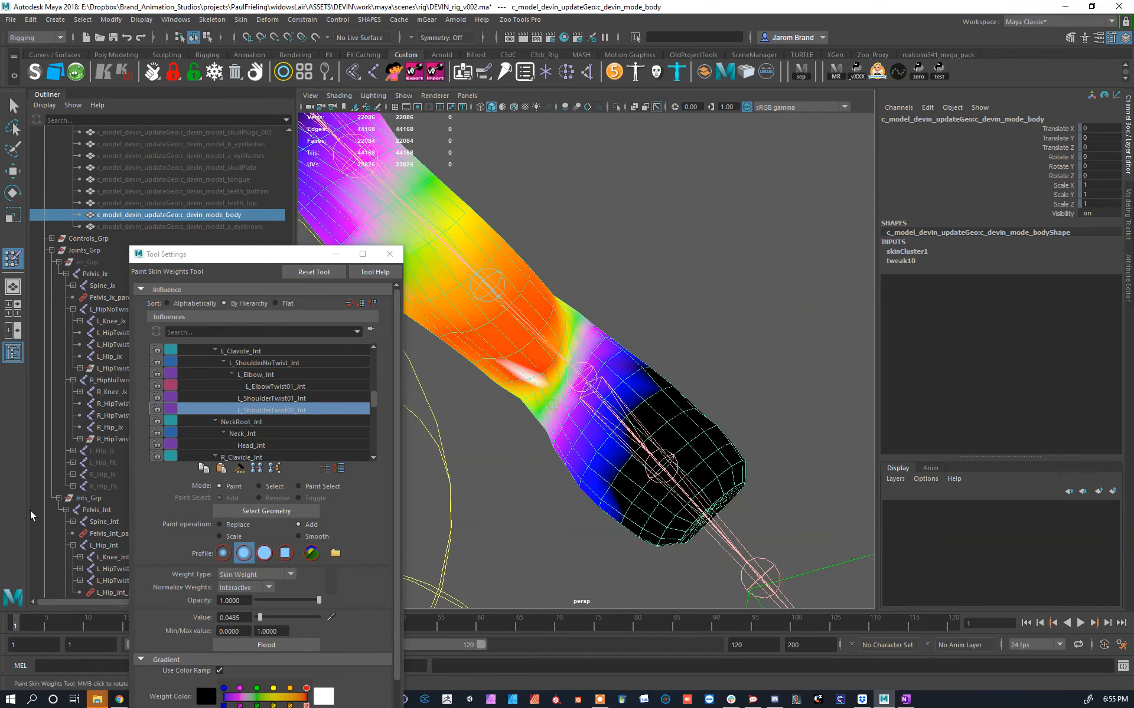
Step: Reduce the L_ShoulderTwist02_Jnt weight on the left forearm below the elbow using Scale at value 0.8252
{"action": "left_click", "coordinate": [234, 536]}
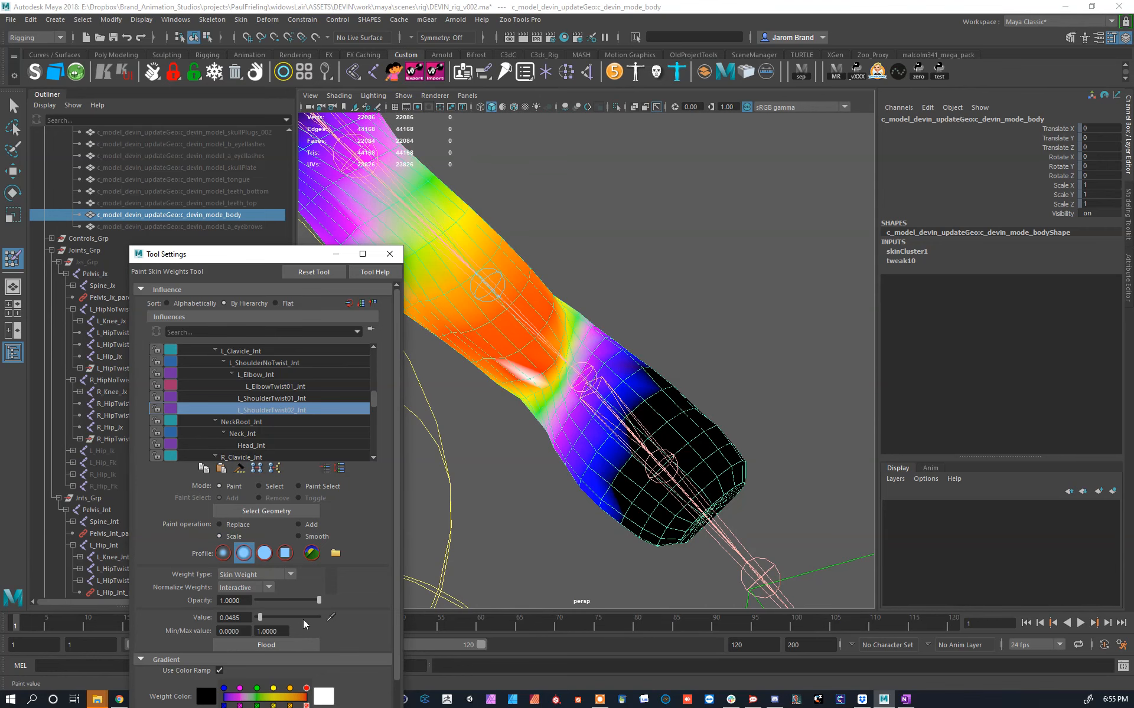
{"action": "left_click_drag", "start_coordinate": [591, 408], "coordinate": [642, 420], "text": "alt"}
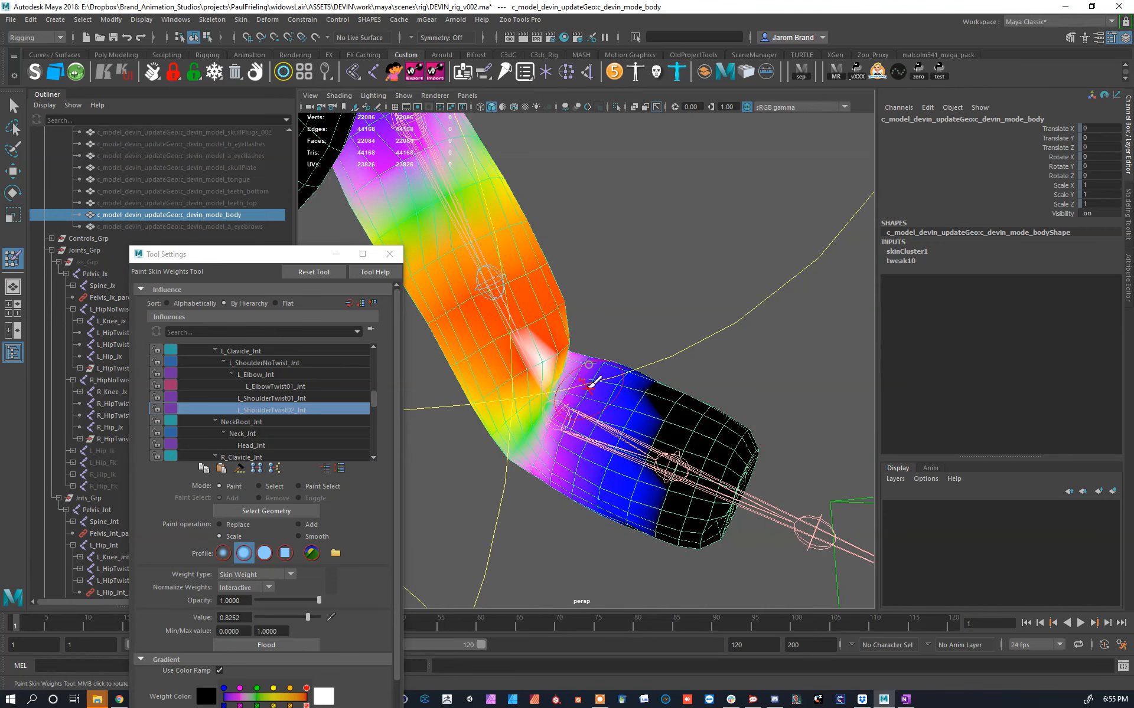
{"action": "mouse_move", "coordinate": [581, 427]}
{"action": "left_mouse_down", "text": "alt"}
{"action": "mouse_move", "coordinate": [598, 388]}
{"action": "mouse_move", "coordinate": [576, 402]}
{"action": "mouse_move", "coordinate": [568, 394]}
{"action": "left_mouse_up", "text": "alt"}
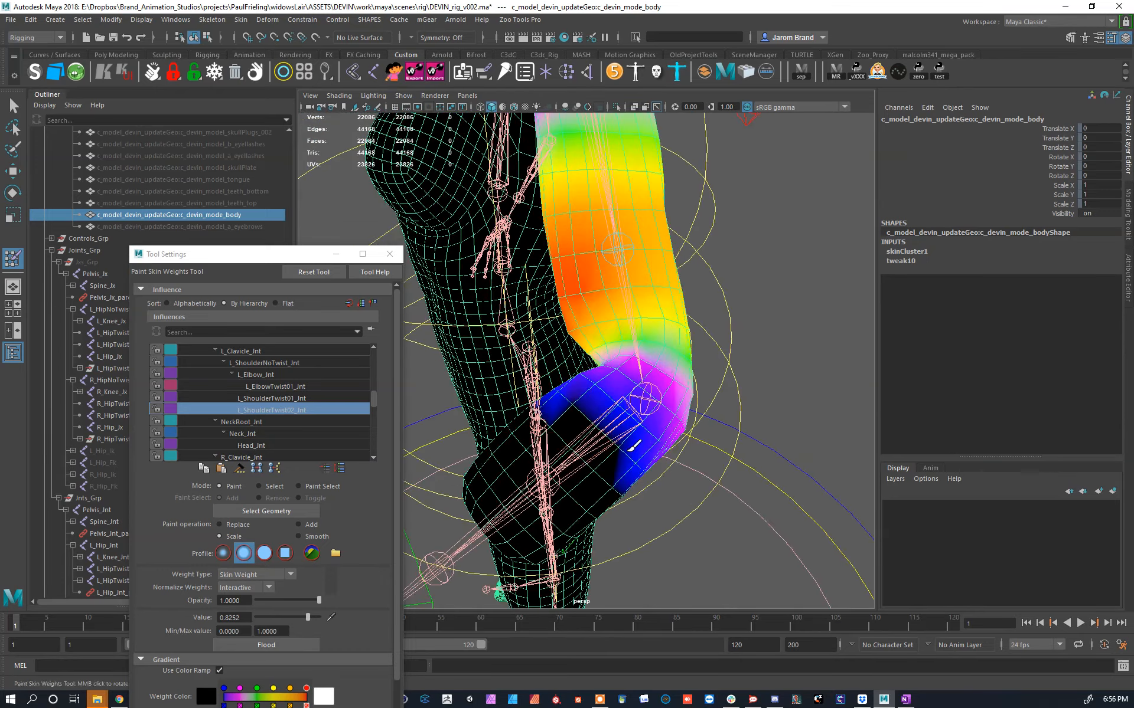
{"action": "right_click_drag", "start_coordinate": [684, 502], "coordinate": [586, 433], "text": "alt"}
{"action": "mouse_move", "coordinate": [586, 433]}
{"action": "left_mouse_down", "text": "alt"}
{"action": "mouse_move", "coordinate": [652, 436]}
{"action": "mouse_move", "coordinate": [674, 420]}
{"action": "left_mouse_up", "text": "alt"}
Step: Raise the left arm with its wrist control and lower the left clavicle control to test the shoulder's deformation
{"action": "key", "text": "w"}
{"action": "mouse_move", "coordinate": [620, 396]}
{"action": "right_mouse_down", "text": "alt"}
{"action": "mouse_move", "coordinate": [659, 388]}
{"action": "mouse_move", "coordinate": [679, 357]}
{"action": "right_mouse_up", "text": "alt"}
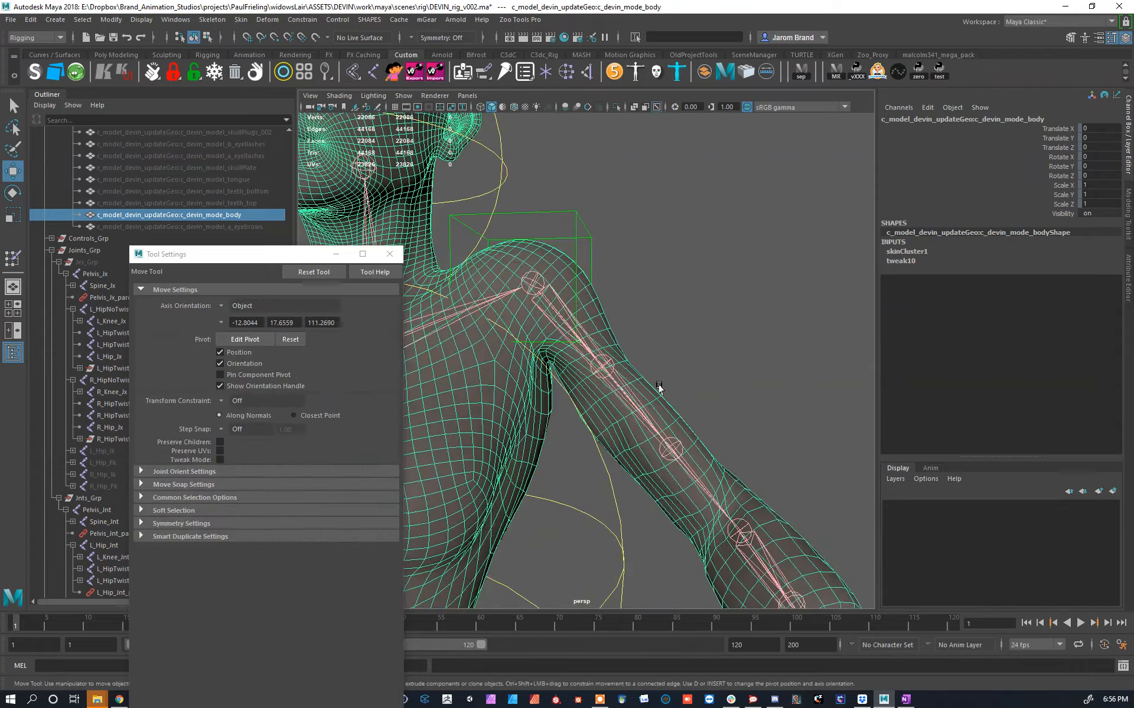
{"action": "middle_click_drag", "start_coordinate": [679, 357], "coordinate": [731, 314], "text": "alt"}
{"action": "right_click_drag", "start_coordinate": [731, 315], "coordinate": [825, 550], "text": "alt"}
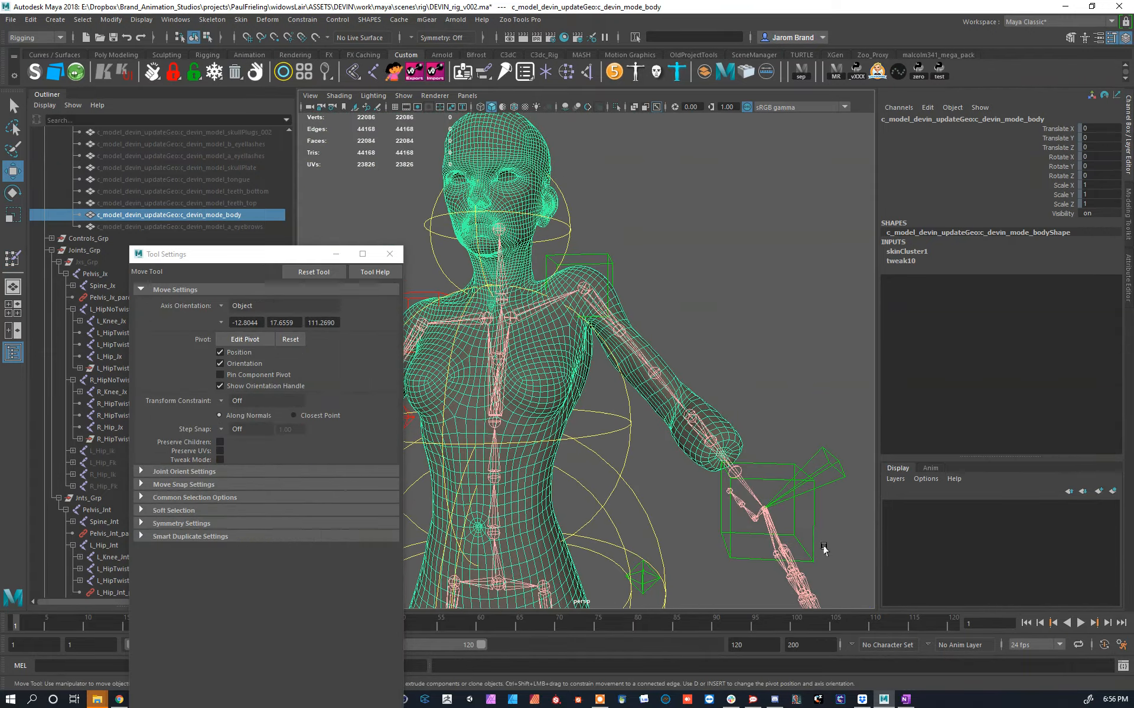
{"action": "left_click", "coordinate": [754, 557]}
{"action": "left_click_drag", "start_coordinate": [762, 507], "coordinate": [827, 262]}
{"action": "left_click", "coordinate": [606, 242]}
{"action": "left_click_drag", "start_coordinate": [610, 289], "coordinate": [628, 363]}
{"action": "left_click_drag", "start_coordinate": [599, 290], "coordinate": [486, 347]}
Step: Smooth the body's skin weights around the left shoulder with the Smooth Weights brush at size 7.407, strength 0.882
{"action": "scroll", "coordinate": [573, 324], "scroll_direction": "up", "scroll_amount": 4}
{"action": "left_click", "coordinate": [608, 319]}
{"action": "left_click_drag", "start_coordinate": [608, 319], "coordinate": [606, 360], "text": "alt"}
{"action": "left_click_drag", "start_coordinate": [622, 411], "coordinate": [625, 372], "text": "alt"}
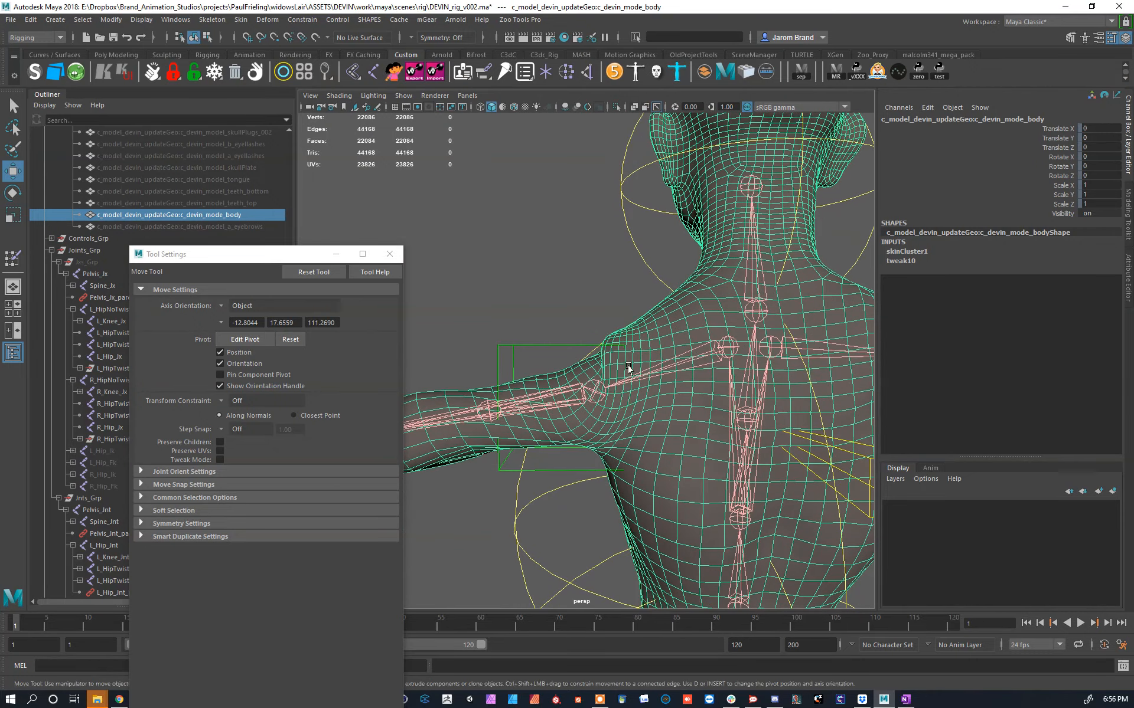
{"action": "left_click", "coordinate": [245, 21]}
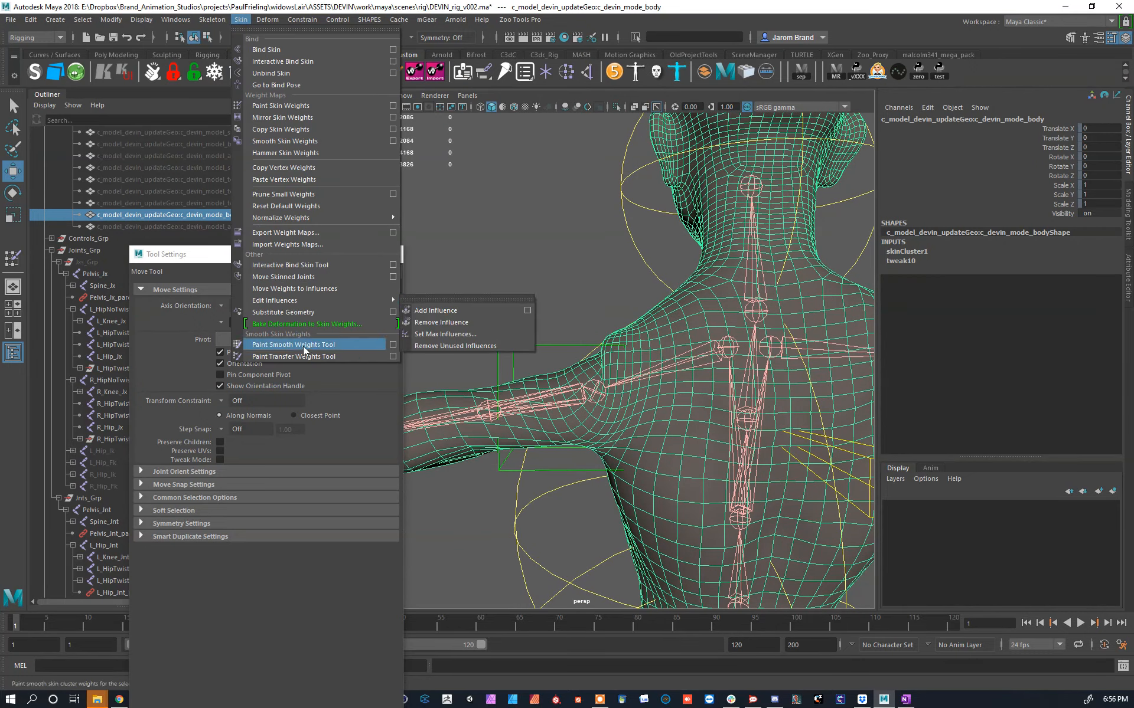
{"action": "left_click", "coordinate": [367, 345]}
{"action": "mouse_move", "coordinate": [667, 370]}
{"action": "left_mouse_down", "text": "alt"}
{"action": "mouse_move", "coordinate": [600, 374]}
{"action": "mouse_move", "coordinate": [630, 362]}
{"action": "mouse_move", "coordinate": [531, 337]}
{"action": "left_mouse_up", "text": "alt"}
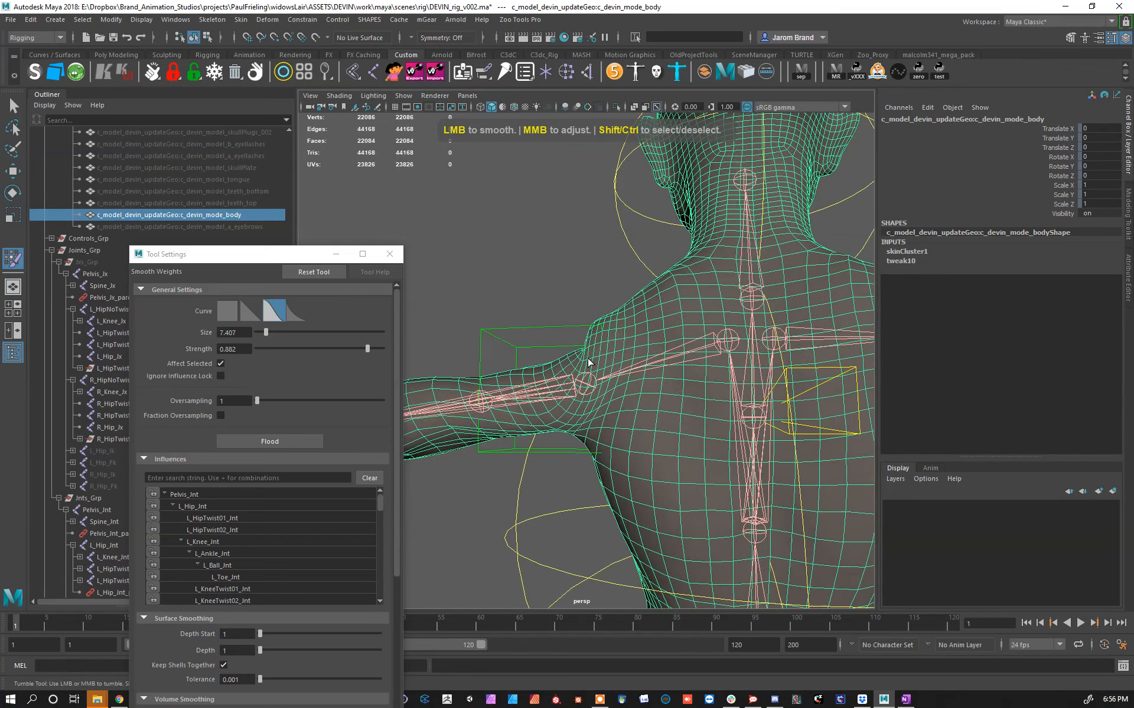
Step: Raise L_Clavicle_Ctrl to Translate X 2.008, Y 1.747, Z -0.214 and check the shoulder from the back
{"action": "key", "text": "w"}
{"action": "left_click", "coordinate": [561, 340]}
{"action": "left_click_drag", "start_coordinate": [557, 390], "coordinate": [554, 320]}
{"action": "scroll", "coordinate": [554, 321], "scroll_direction": "down", "scroll_amount": 4}
{"action": "middle_click_drag", "start_coordinate": [555, 320], "coordinate": [657, 304], "text": "alt"}
{"action": "left_click_drag", "start_coordinate": [658, 305], "coordinate": [528, 348], "text": "alt"}
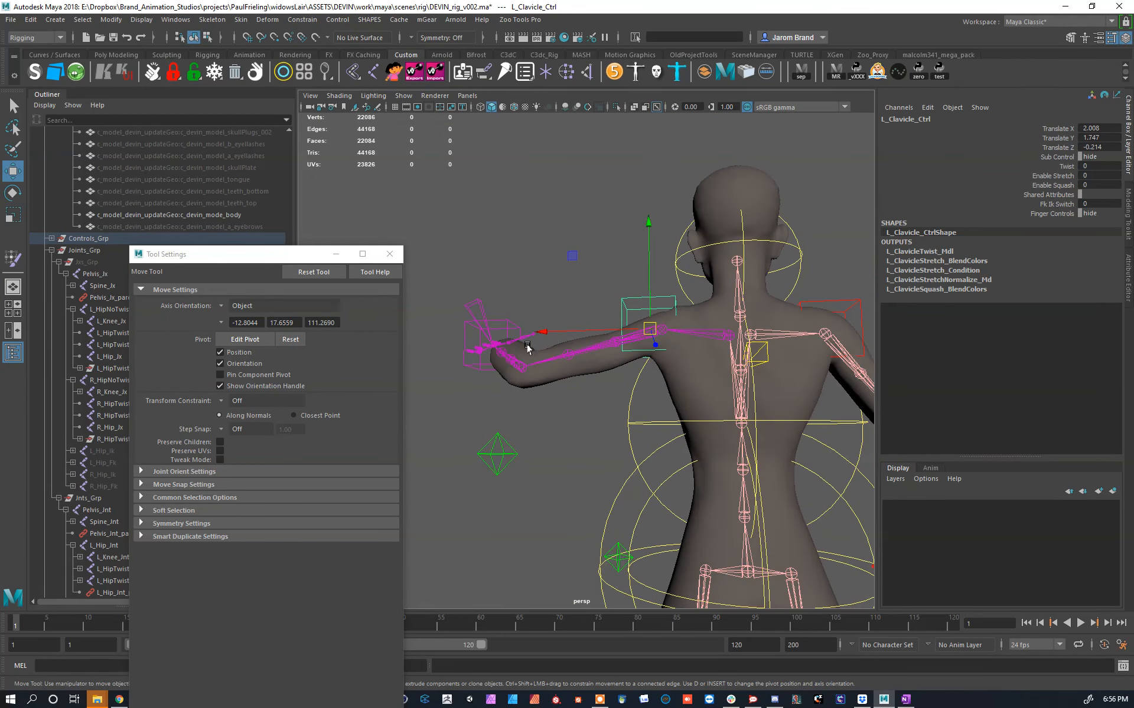
Step: Raise the left arm's pole vector control to Translate X 0.317, Y 16.88, Z -2.298
{"action": "left_click", "coordinate": [496, 455]}
{"action": "left_click_drag", "start_coordinate": [496, 456], "coordinate": [490, 292]}
{"action": "right_click_drag", "start_coordinate": [532, 309], "coordinate": [628, 331], "text": "alt"}
{"action": "middle_click_drag", "start_coordinate": [628, 331], "coordinate": [501, 390], "text": "alt"}
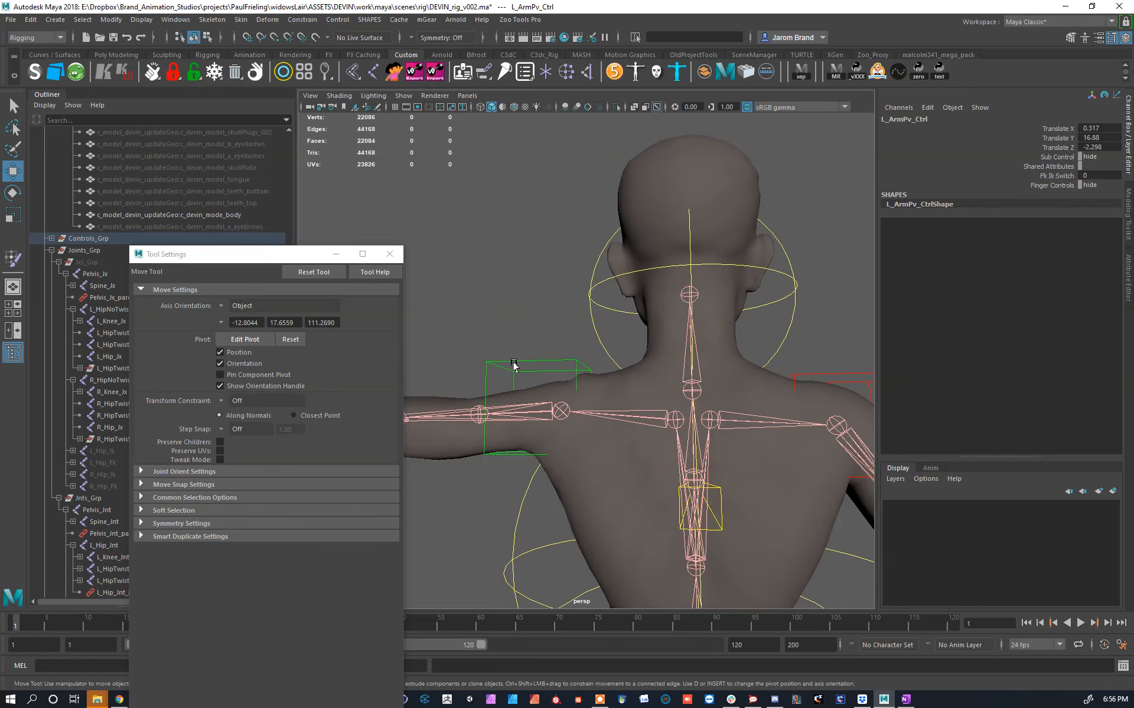
Step: Paint L_ShoulderNoTwist_Jnt weight onto the front and top of the body's left shoulder using Add at value 0.0485
{"action": "right_click_drag", "start_coordinate": [513, 366], "coordinate": [587, 367], "text": "alt"}
{"action": "left_click_drag", "start_coordinate": [552, 413], "coordinate": [613, 416], "text": "alt"}
{"action": "left_click", "coordinate": [613, 417]}
{"action": "right_click_drag", "start_coordinate": [613, 417], "coordinate": [547, 354], "text": "shift"}
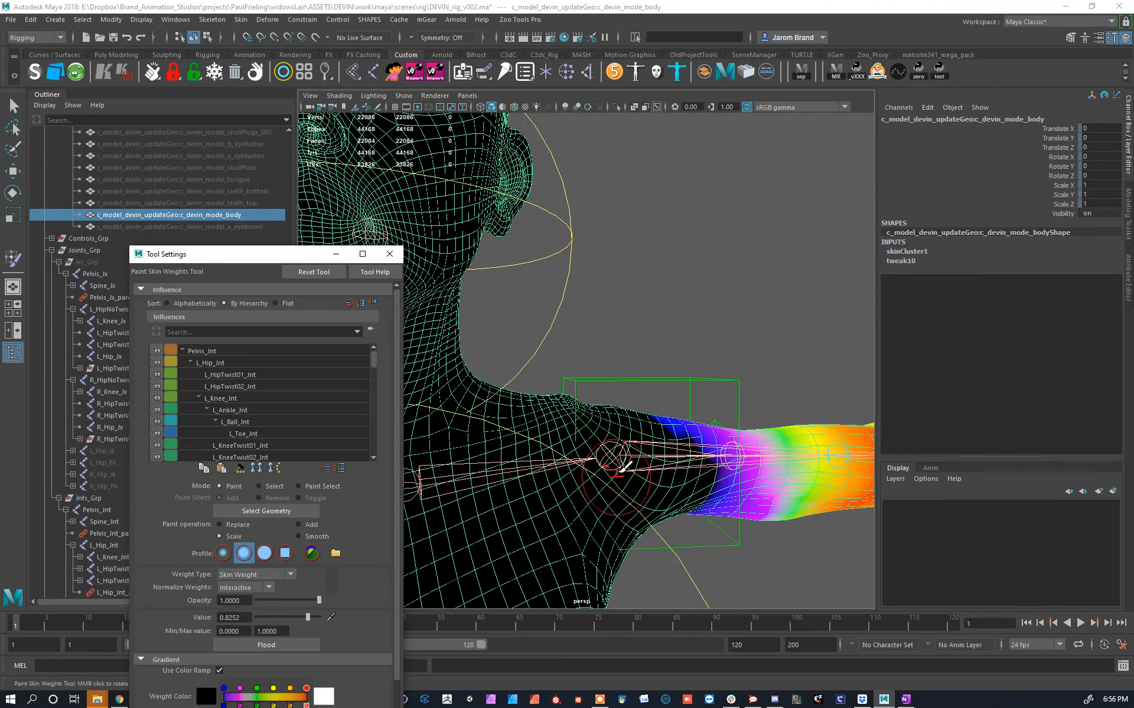
{"action": "mouse_move", "coordinate": [614, 457]}
{"action": "right_mouse_down"}
{"action": "mouse_move", "coordinate": [600, 424]}
{"action": "mouse_move", "coordinate": [610, 413]}
{"action": "right_mouse_up"}
{"action": "middle_click_drag", "start_coordinate": [610, 412], "coordinate": [653, 405], "text": "alt"}
{"action": "left_click_drag", "start_coordinate": [653, 405], "coordinate": [643, 415], "text": "alt"}
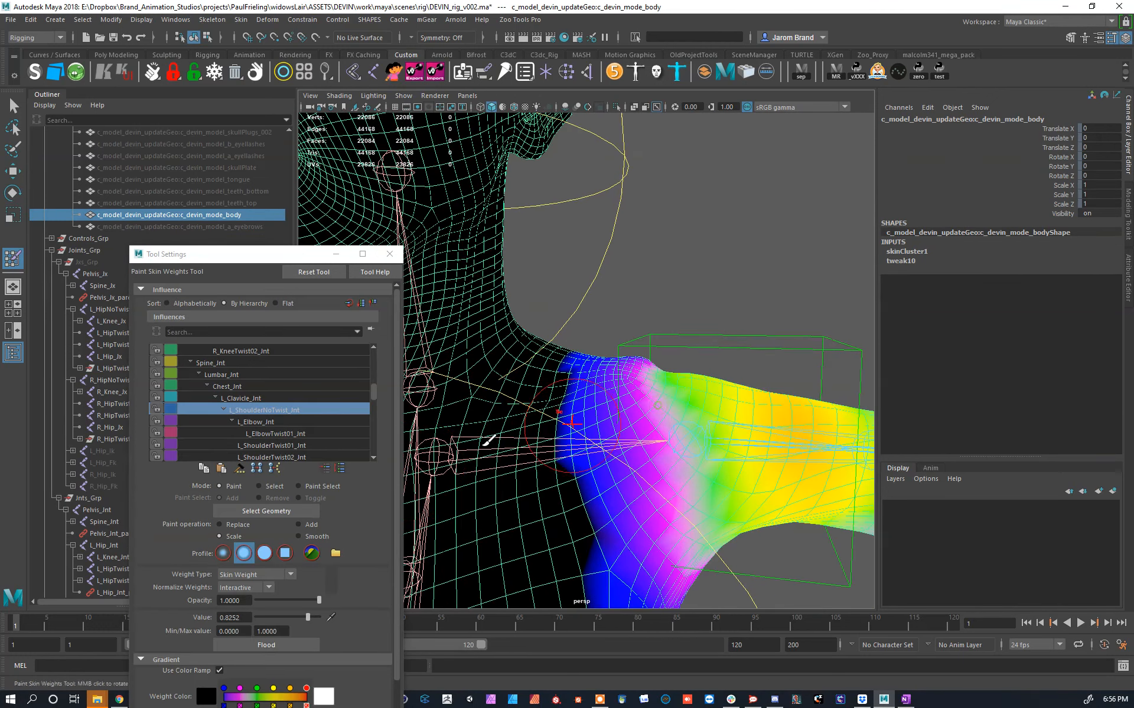
{"action": "left_click", "coordinate": [306, 525]}
{"action": "left_click", "coordinate": [263, 618]}
{"action": "mouse_move", "coordinate": [710, 374]}
{"action": "left_mouse_down", "text": "alt"}
{"action": "mouse_move", "coordinate": [670, 387]}
{"action": "mouse_move", "coordinate": [659, 420]}
{"action": "left_mouse_up", "text": "alt"}
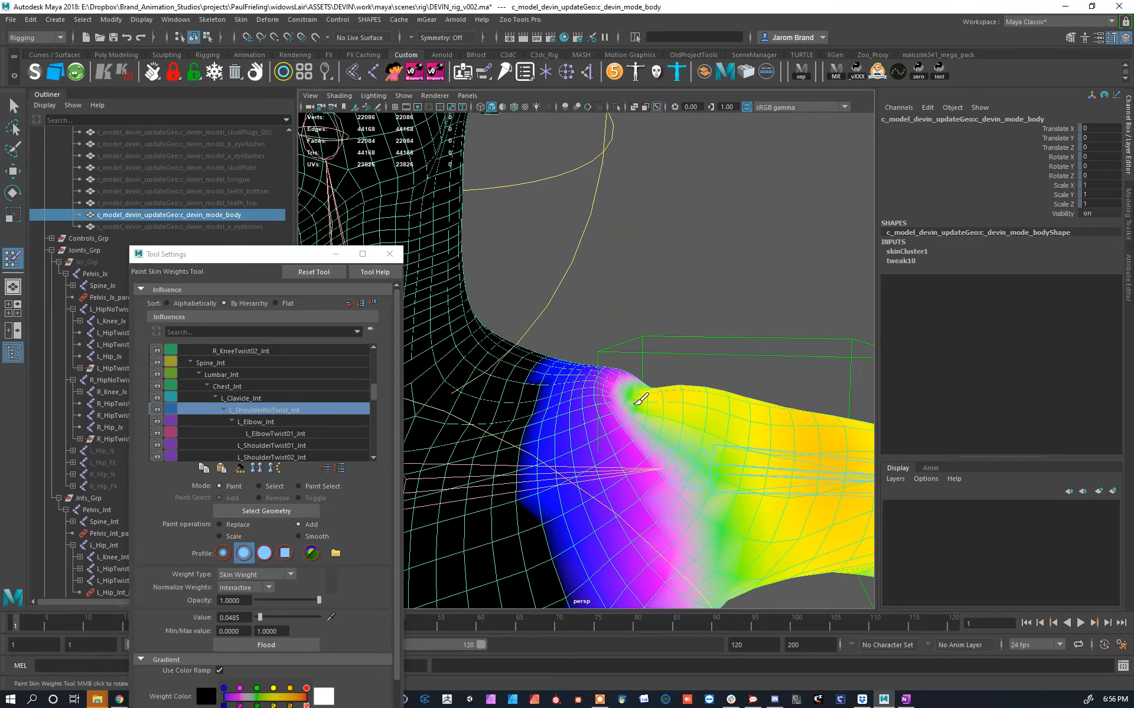
Step: Build up more L_ShoulderNoTwist_Jnt weight across the top and back of the left shoulder
{"action": "left_click_drag", "start_coordinate": [673, 419], "coordinate": [594, 488], "text": "alt"}
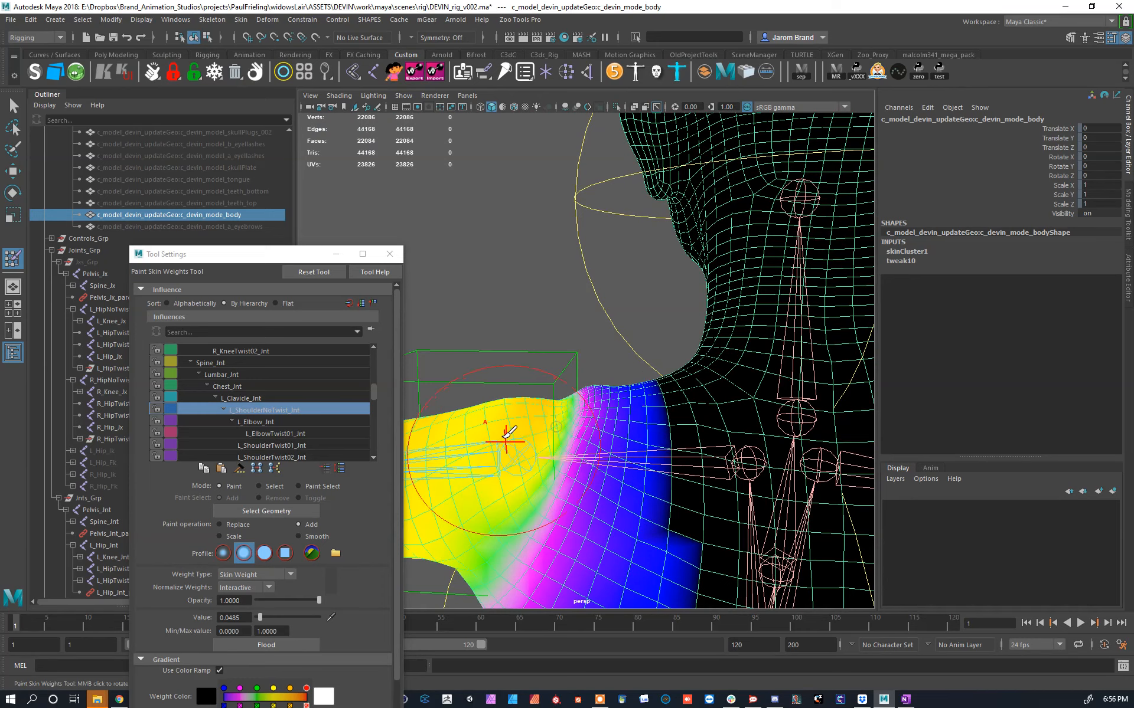
{"action": "scroll", "coordinate": [512, 416], "scroll_direction": "down", "scroll_amount": 6}
{"action": "scroll", "coordinate": [528, 405], "scroll_direction": "up", "scroll_amount": 3}
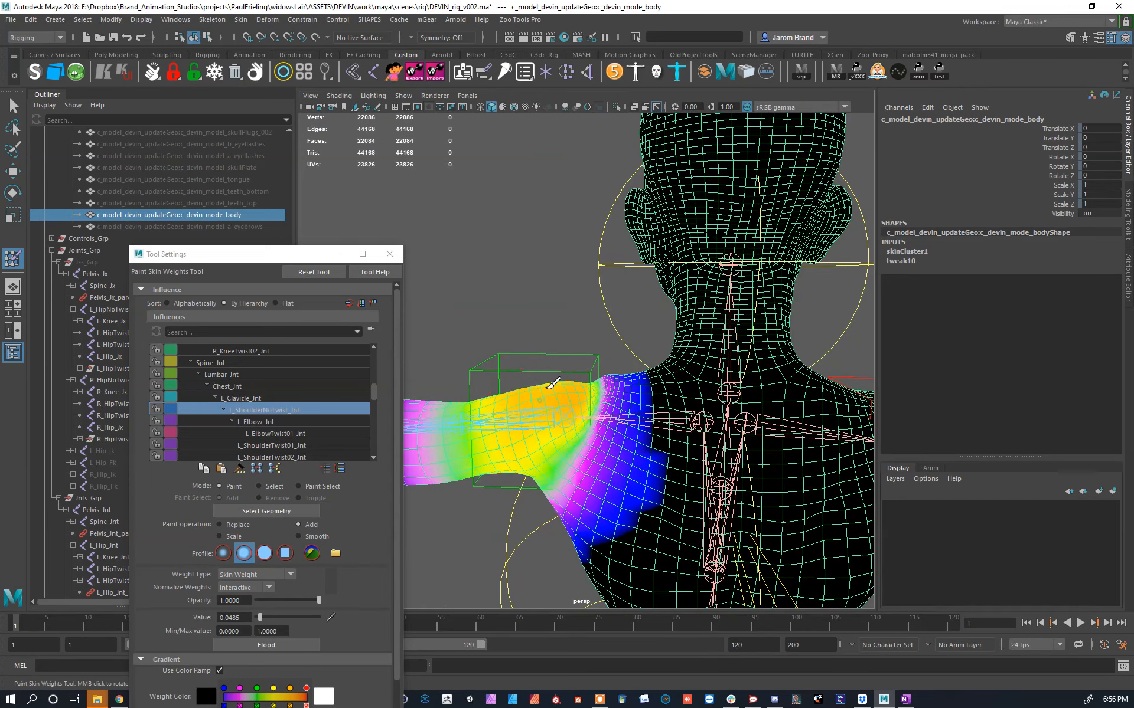
{"action": "left_click_drag", "start_coordinate": [545, 394], "coordinate": [654, 377], "text": "alt"}
{"action": "left_click_drag", "start_coordinate": [627, 425], "coordinate": [655, 409], "text": "alt"}
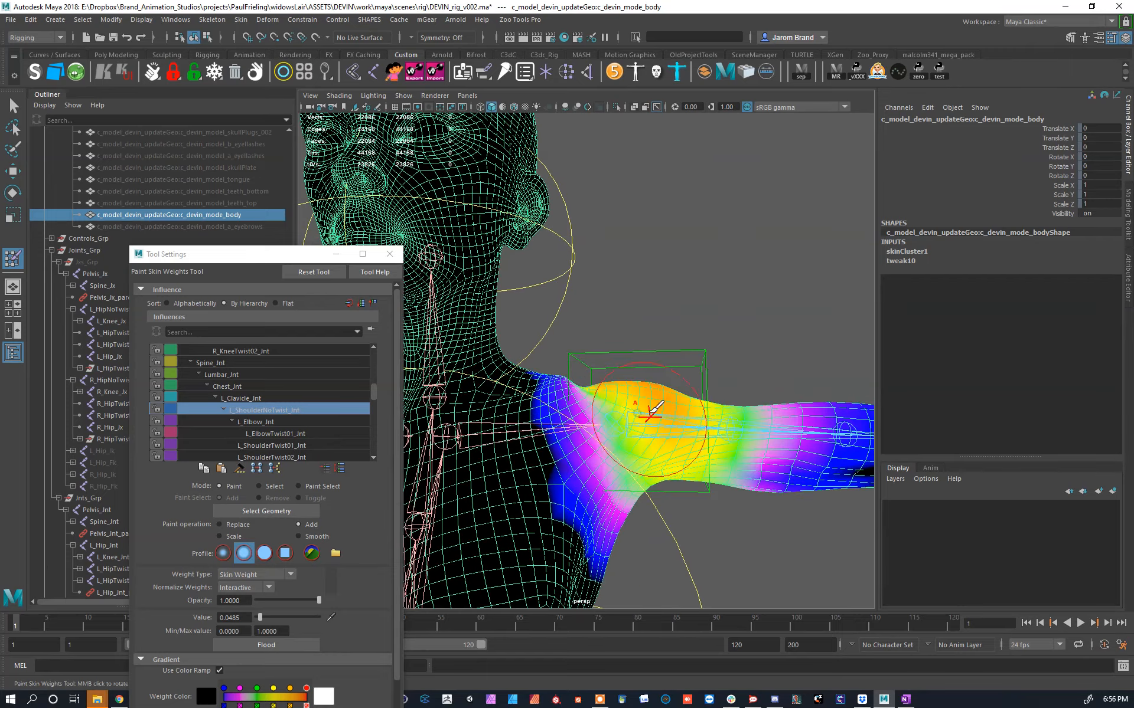
{"action": "mouse_move", "coordinate": [643, 473]}
{"action": "left_mouse_down", "text": "alt"}
{"action": "mouse_move", "coordinate": [689, 435]}
{"action": "mouse_move", "coordinate": [671, 410]}
{"action": "mouse_move", "coordinate": [715, 385]}
{"action": "mouse_move", "coordinate": [734, 431]}
{"action": "mouse_move", "coordinate": [720, 435]}
{"action": "mouse_move", "coordinate": [809, 360]}
{"action": "mouse_move", "coordinate": [760, 362]}
{"action": "mouse_move", "coordinate": [775, 435]}
{"action": "mouse_move", "coordinate": [505, 455]}
{"action": "mouse_move", "coordinate": [634, 466]}
{"action": "left_mouse_up", "text": "alt"}
Step: Inspect the raised left shoulder from the back and front, and lower L_Clavicle_Ctrl to test its deformation
{"action": "key", "text": "w"}
{"action": "left_click", "coordinate": [652, 349]}
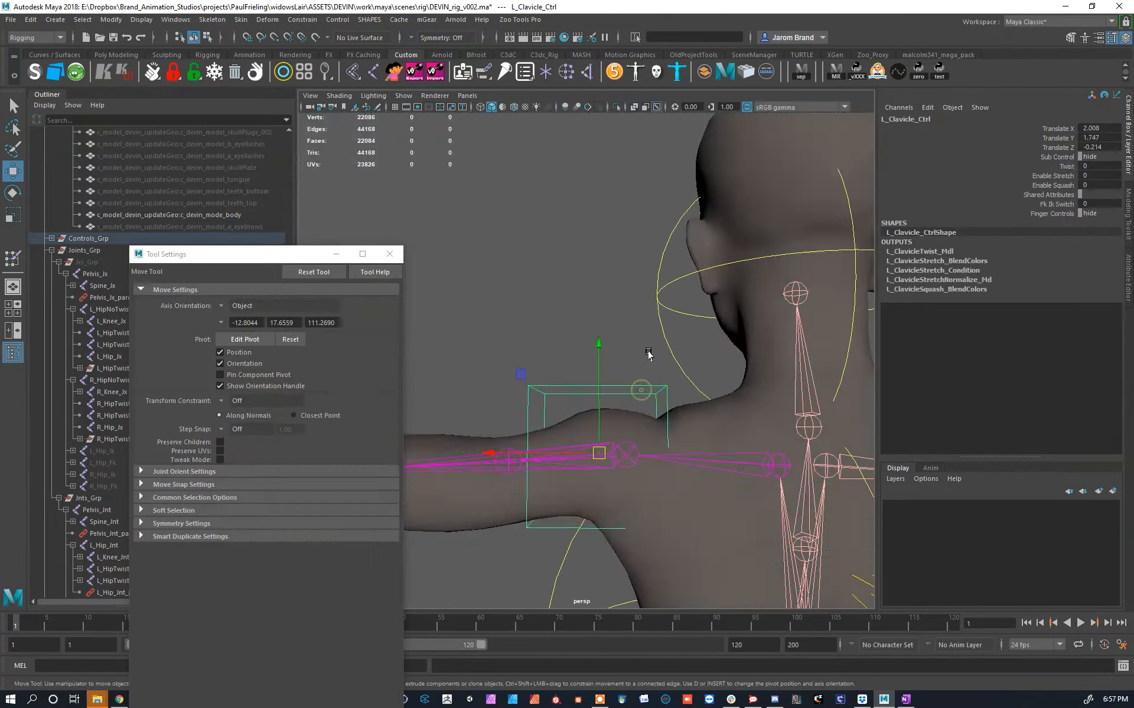
{"action": "middle_click_drag", "start_coordinate": [652, 397], "coordinate": [577, 473]}
{"action": "left_click_drag", "start_coordinate": [577, 473], "coordinate": [842, 459], "text": "alt"}
{"action": "scroll", "coordinate": [614, 422], "scroll_direction": "up", "scroll_amount": 5}
{"action": "left_click_drag", "start_coordinate": [613, 423], "coordinate": [665, 373], "text": "alt"}
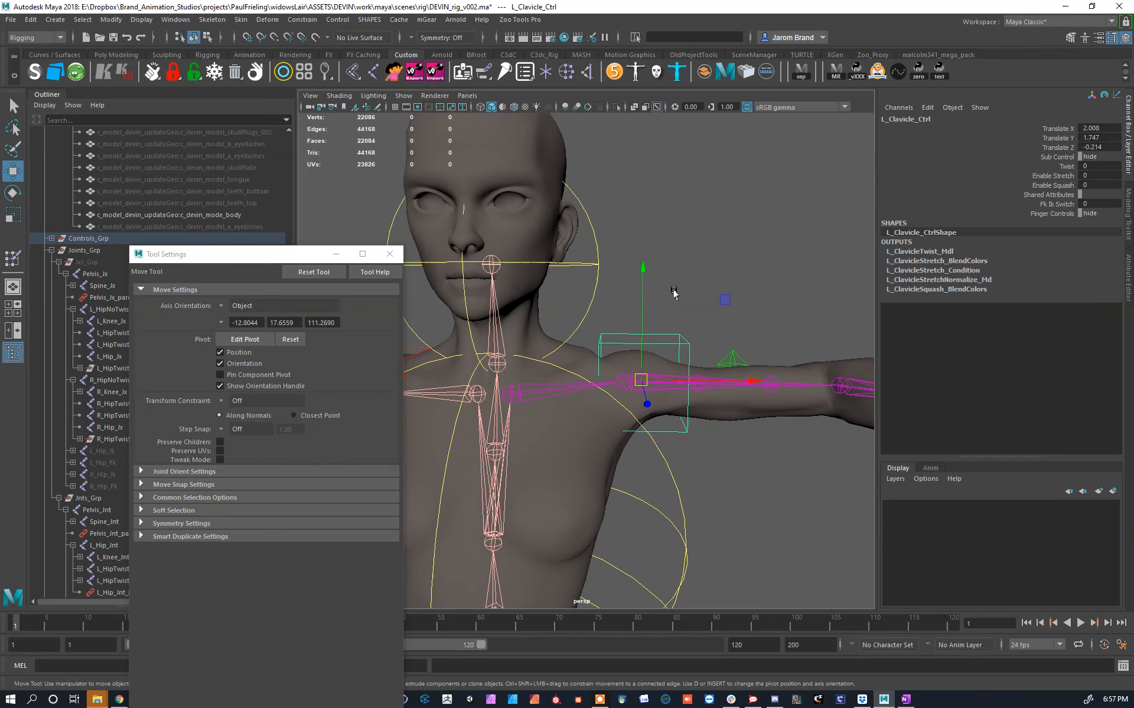
{"action": "left_click_drag", "start_coordinate": [641, 289], "coordinate": [650, 435]}
{"action": "right_click_drag", "start_coordinate": [650, 435], "coordinate": [708, 412], "text": "alt"}
Step: Smooth the body's skin weights where the left shoulder meets the neck with the Smooth Weights brush at size 3.428, strength 0.882
{"action": "left_click_drag", "start_coordinate": [708, 412], "coordinate": [499, 393], "text": "alt"}
{"action": "left_click", "coordinate": [500, 385]}
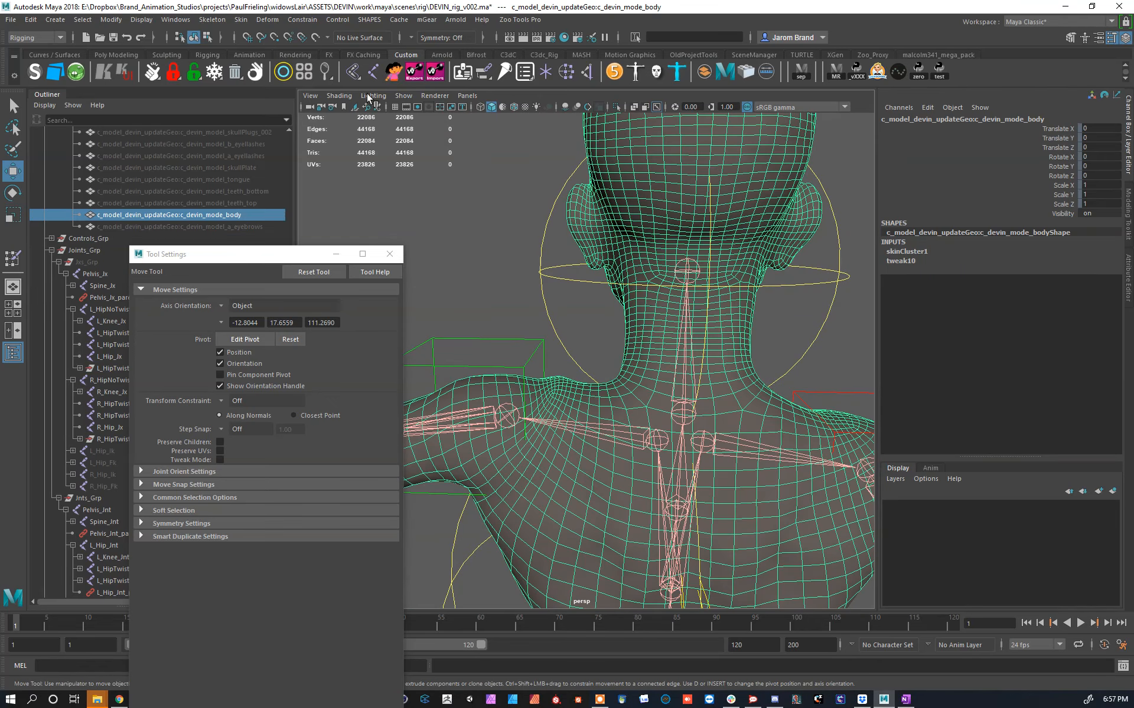
{"action": "left_click", "coordinate": [241, 20]}
{"action": "left_click", "coordinate": [331, 344]}
{"action": "left_click_drag", "start_coordinate": [567, 378], "coordinate": [519, 356], "text": "alt"}
{"action": "mouse_move", "coordinate": [600, 349]}
{"action": "left_mouse_down"}
{"action": "mouse_move", "coordinate": [587, 350]}
{"action": "mouse_move", "coordinate": [630, 346]}
{"action": "left_mouse_up"}
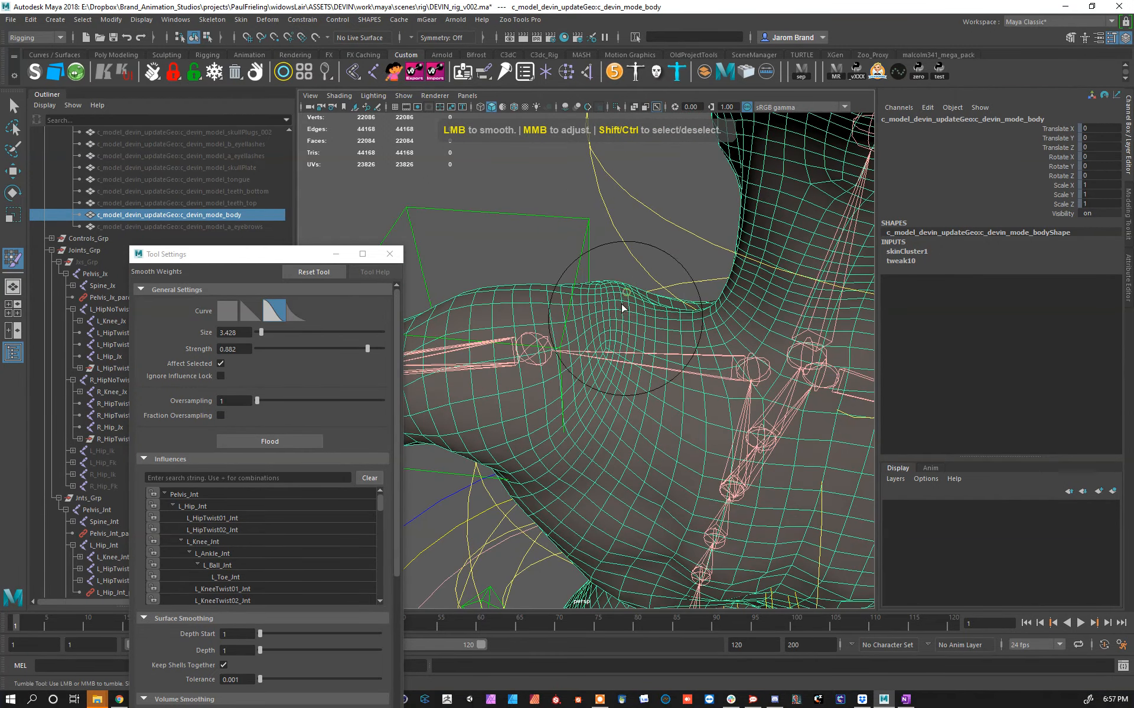
{"action": "left_click_drag", "start_coordinate": [622, 291], "coordinate": [627, 279], "text": "alt"}
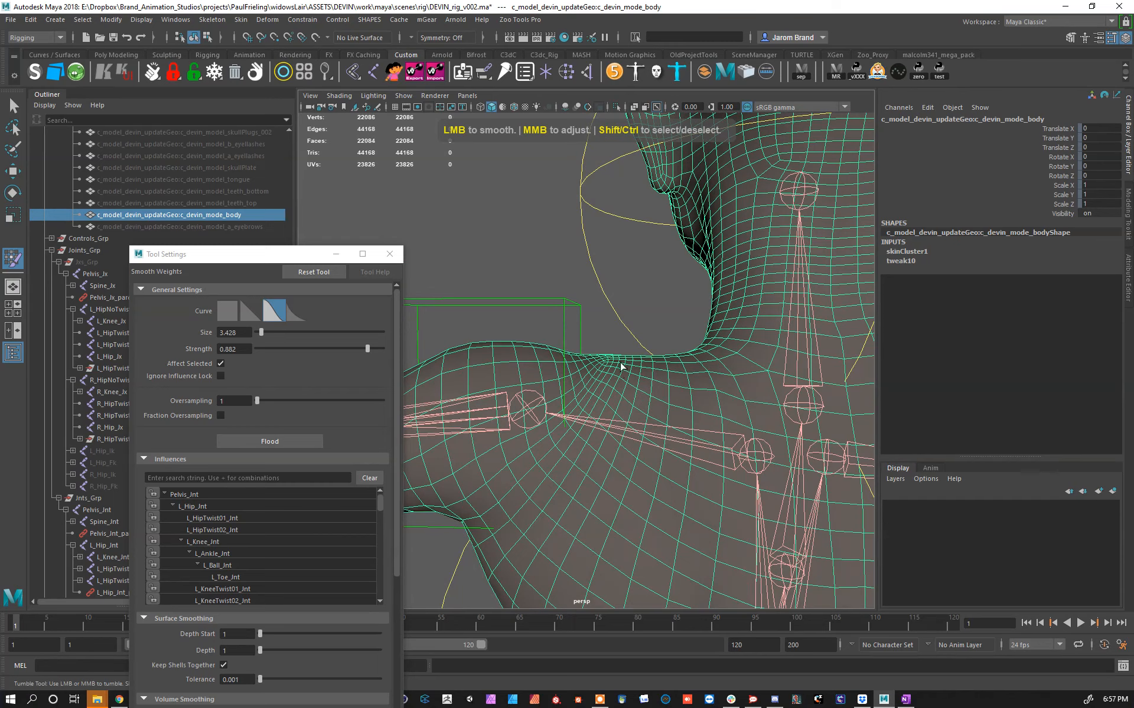
{"action": "left_click_drag", "start_coordinate": [614, 403], "coordinate": [643, 424], "text": "alt"}
{"action": "scroll", "coordinate": [598, 441], "scroll_direction": "up", "scroll_amount": 3}
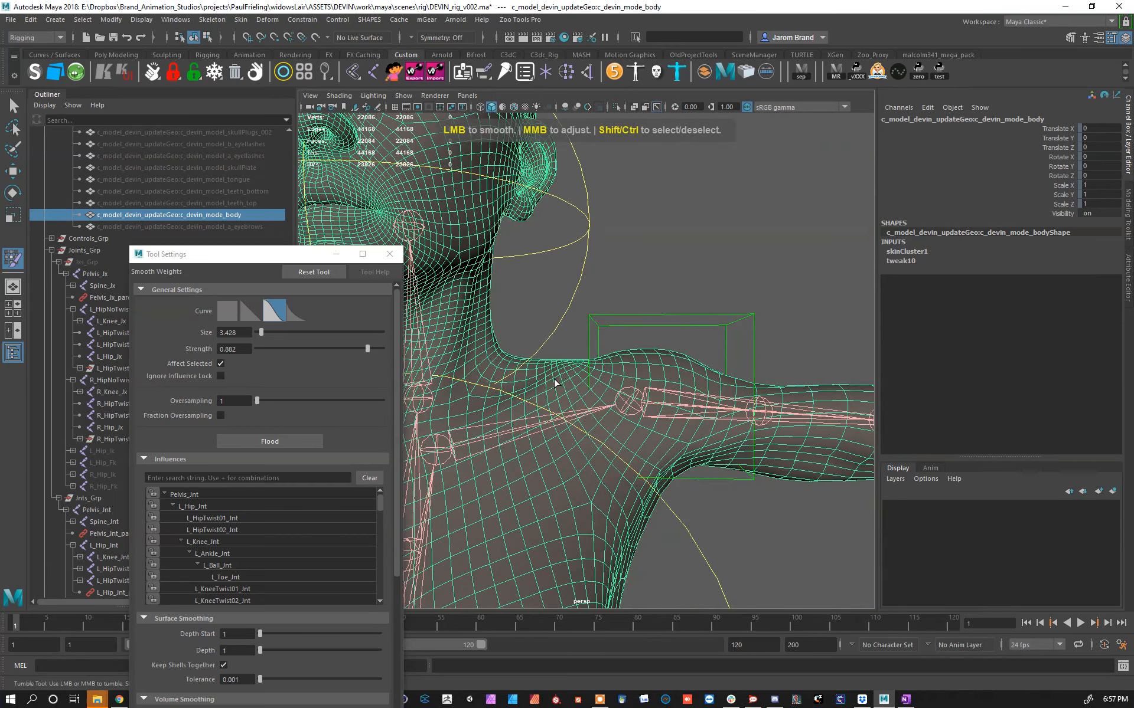
{"action": "left_click_drag", "start_coordinate": [555, 384], "coordinate": [614, 407], "text": "alt"}
{"action": "middle_click_drag", "start_coordinate": [614, 408], "coordinate": [637, 415], "text": "alt"}
{"action": "left_click_drag", "start_coordinate": [643, 434], "coordinate": [621, 430], "text": "alt"}
{"action": "left_click_drag", "start_coordinate": [648, 361], "coordinate": [506, 379], "text": "alt"}
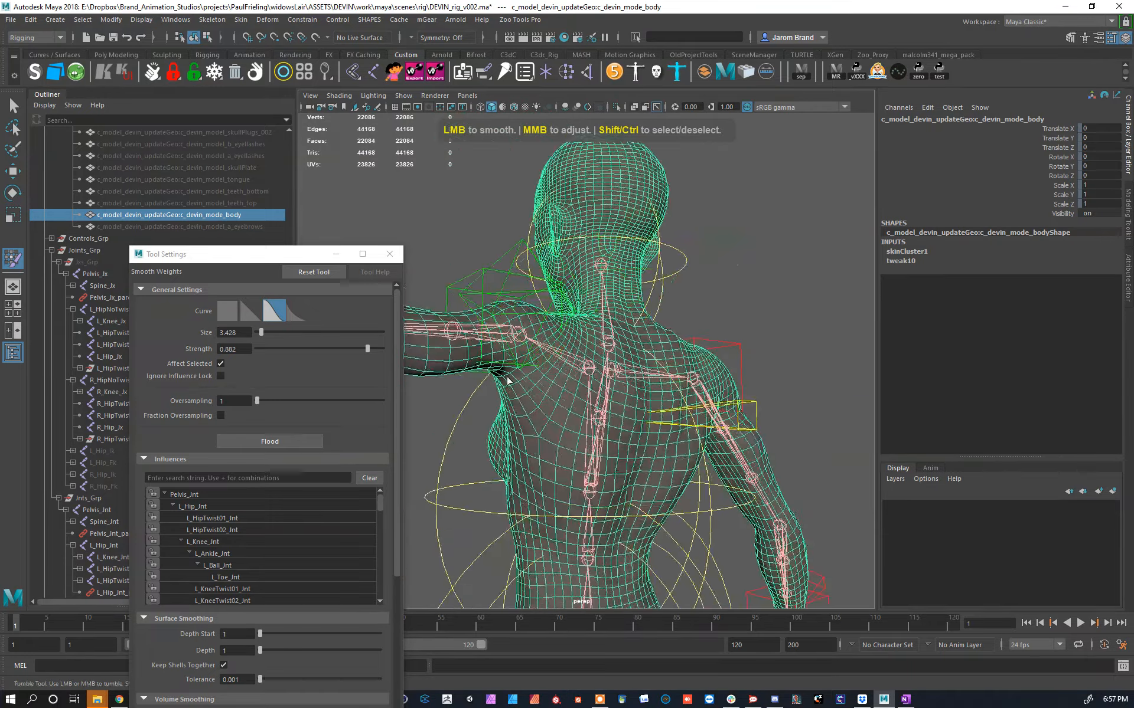
{"action": "left_click_drag", "start_coordinate": [551, 427], "coordinate": [708, 276], "text": "alt"}
Step: Move L_ArmTrans_Ctrl to Translate X -26.708, Y 14.923, Z 12.029 to bring the left hand toward the hip and test the shoulder
{"action": "key", "text": "w"}
{"action": "left_click", "coordinate": [709, 276]}
{"action": "scroll", "coordinate": [668, 345], "scroll_direction": "up", "scroll_amount": 5}
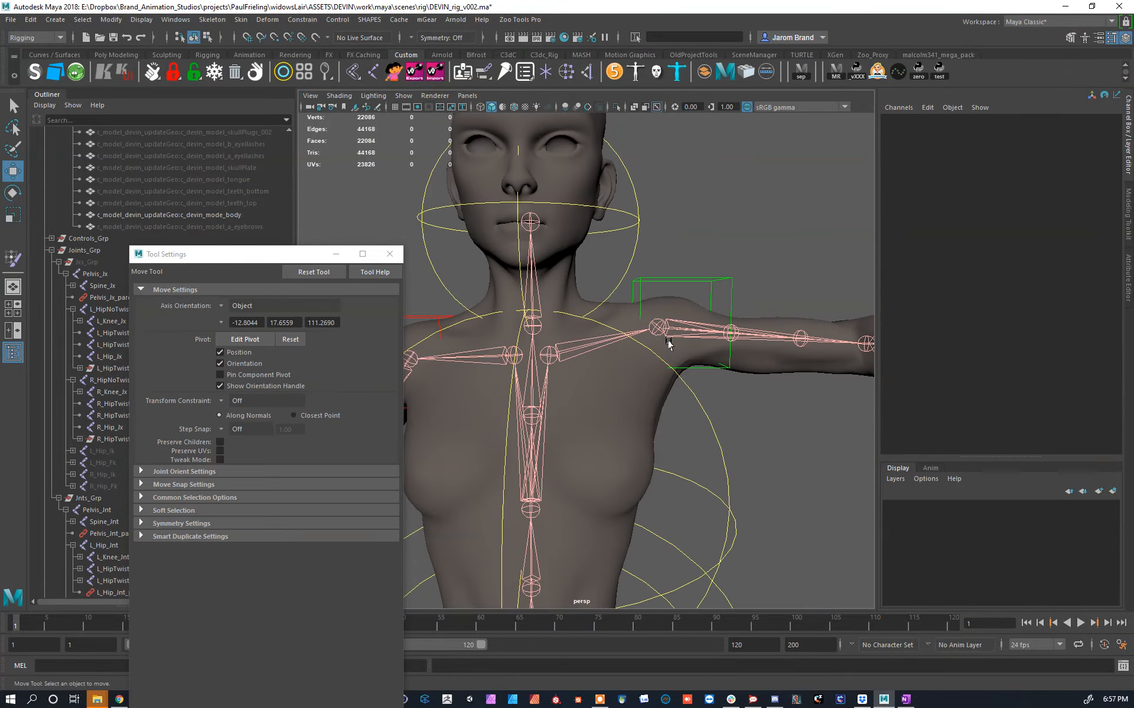
{"action": "left_click", "coordinate": [718, 293]}
{"action": "middle_click_drag", "start_coordinate": [718, 292], "coordinate": [696, 315]}
{"action": "scroll", "coordinate": [696, 314], "scroll_direction": "down", "scroll_amount": 2}
{"action": "left_click_drag", "start_coordinate": [695, 315], "coordinate": [584, 531], "text": "alt"}
{"action": "left_click", "coordinate": [815, 367]}
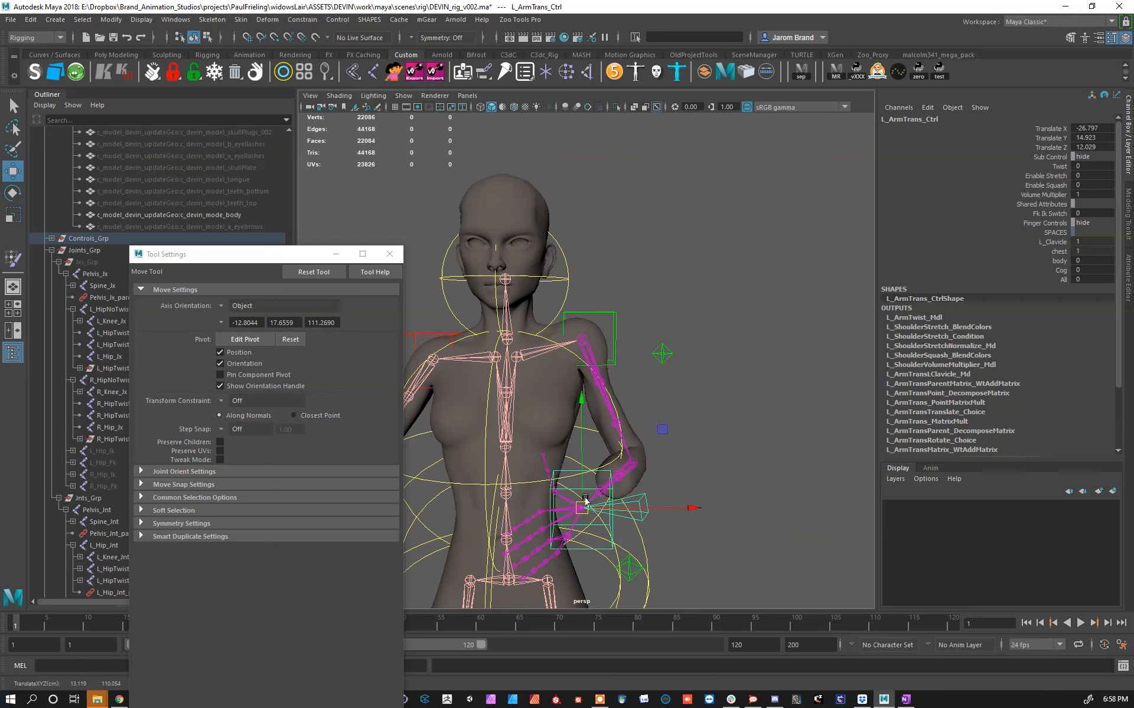
{"action": "scroll", "coordinate": [590, 448], "scroll_direction": "up", "scroll_amount": 8}
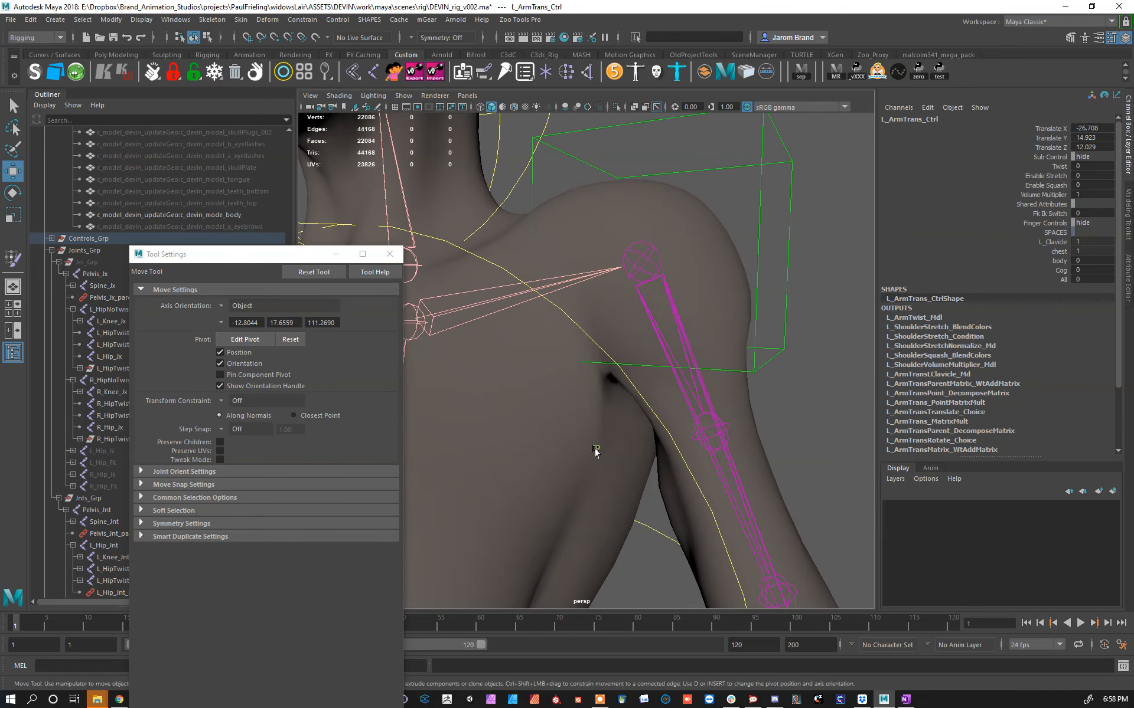
Step: Set the body's skin weight brush to Replace with value 0 and clear stray L_ShoulderNoTwist_Jnt weight from the left side of the chest
{"action": "left_click", "coordinate": [596, 451]}
{"action": "key", "text": "y"}
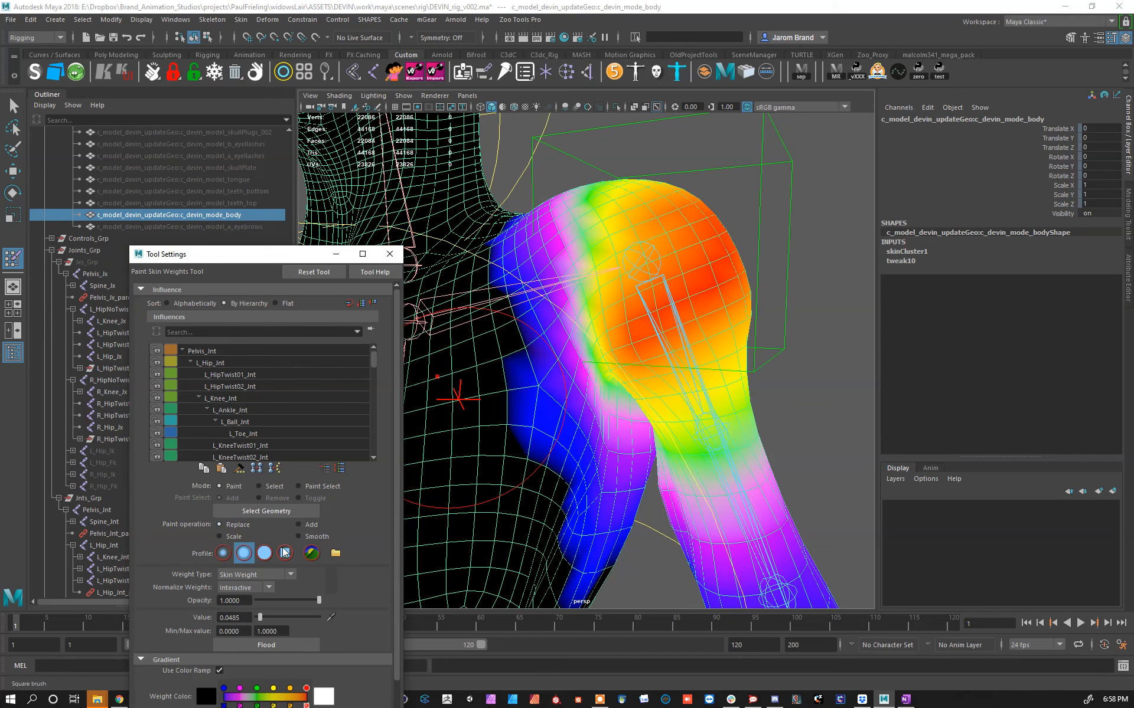
{"action": "left_click_drag", "start_coordinate": [519, 430], "coordinate": [543, 395]}
{"action": "key", "text": "ctrl+z"}
{"action": "left_click_drag", "start_coordinate": [260, 618], "coordinate": [251, 617]}
{"action": "left_click_drag", "start_coordinate": [488, 321], "coordinate": [601, 453], "text": "alt"}
{"action": "mouse_move", "coordinate": [614, 333]}
{"action": "left_mouse_down", "text": "alt"}
{"action": "mouse_move", "coordinate": [646, 405]}
{"action": "mouse_move", "coordinate": [842, 400]}
{"action": "mouse_move", "coordinate": [702, 430]}
{"action": "left_mouse_up", "text": "alt"}
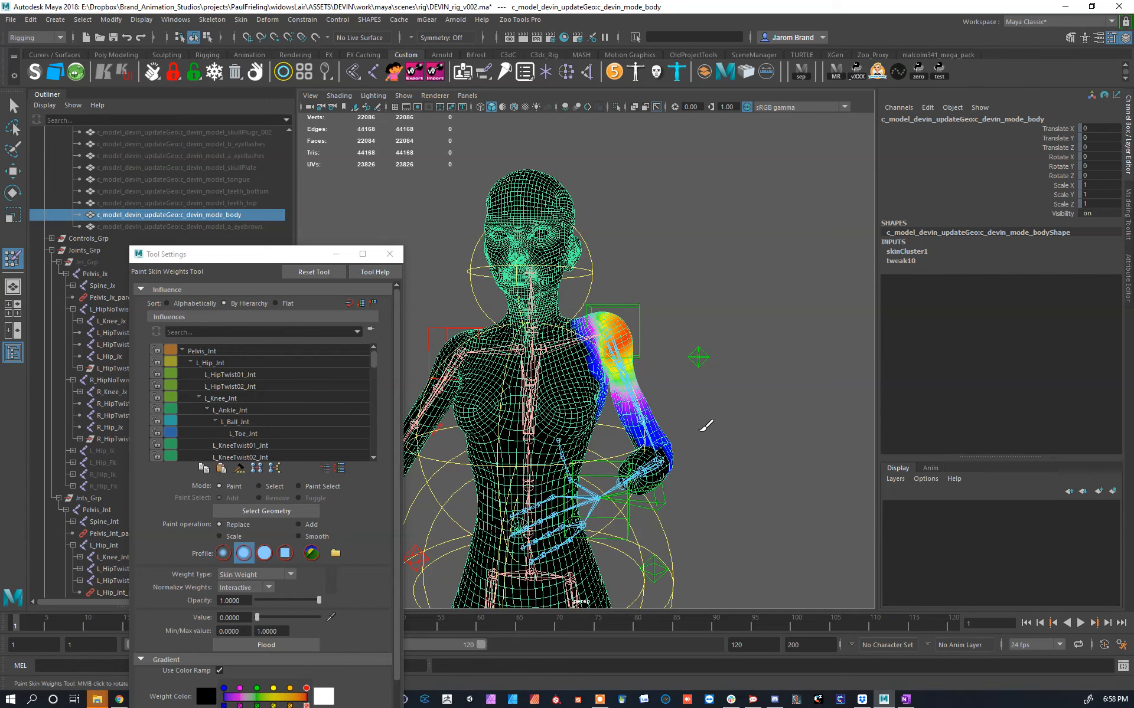
Step: Examine the L_ShoulderNoTwist_Jnt weights around the left shoulder and under the armpit, undoing the stray changes
{"action": "left_click", "coordinate": [59, 121]}
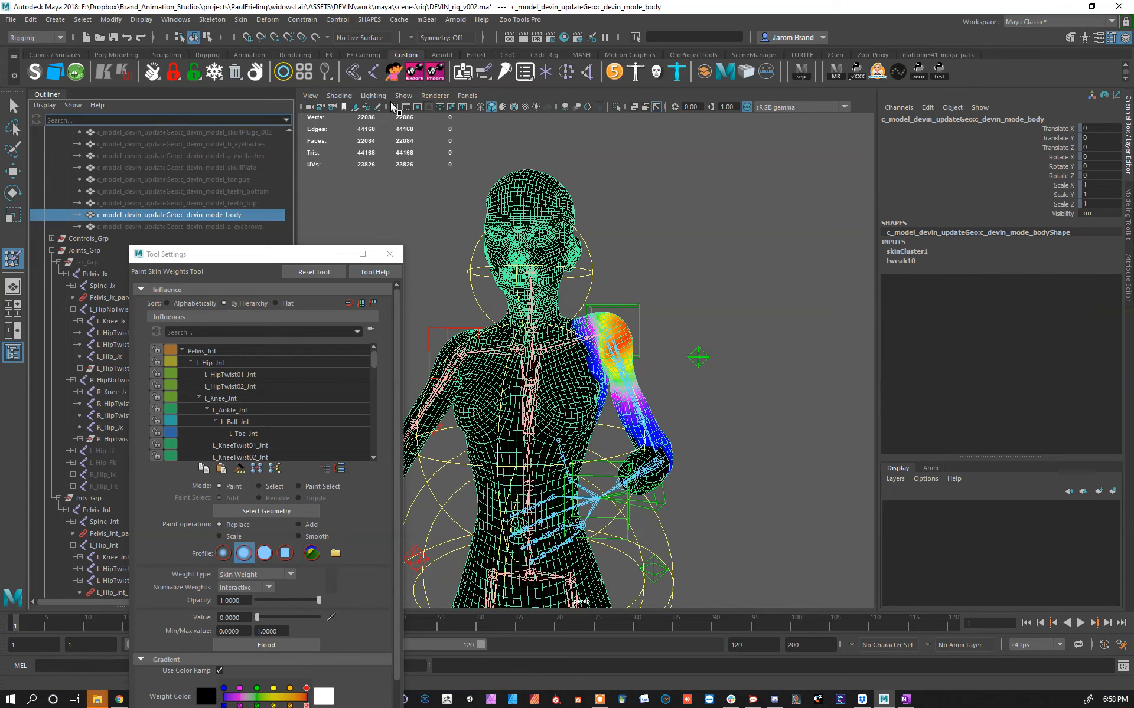
{"action": "scroll", "coordinate": [774, 354], "scroll_direction": "up", "scroll_amount": 6}
{"action": "mouse_move", "coordinate": [809, 366]}
{"action": "left_mouse_down", "text": "alt"}
{"action": "mouse_move", "coordinate": [635, 320]}
{"action": "mouse_move", "coordinate": [750, 316]}
{"action": "left_mouse_up", "text": "alt"}
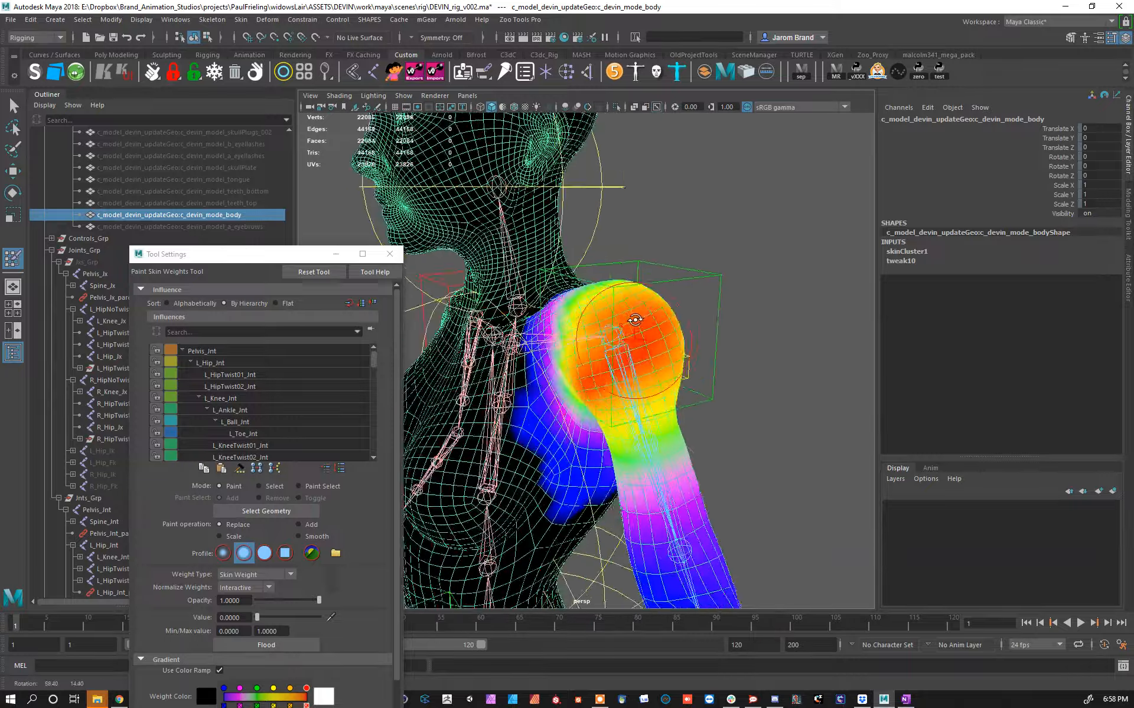
{"action": "right_click_drag", "start_coordinate": [637, 331], "coordinate": [686, 367], "text": "alt"}
{"action": "left_click_drag", "start_coordinate": [666, 366], "coordinate": [786, 283], "text": "alt"}
{"action": "middle_click_drag", "start_coordinate": [738, 283], "coordinate": [701, 218], "text": "alt"}
{"action": "mouse_move", "coordinate": [701, 218]}
{"action": "left_mouse_down", "text": "alt"}
{"action": "mouse_move", "coordinate": [678, 213]}
{"action": "mouse_move", "coordinate": [608, 248]}
{"action": "mouse_move", "coordinate": [647, 326]}
{"action": "left_mouse_up", "text": "alt"}
{"action": "key", "text": "ctrl+z"}
{"action": "left_click_drag", "start_coordinate": [607, 248], "coordinate": [713, 354], "text": "alt"}
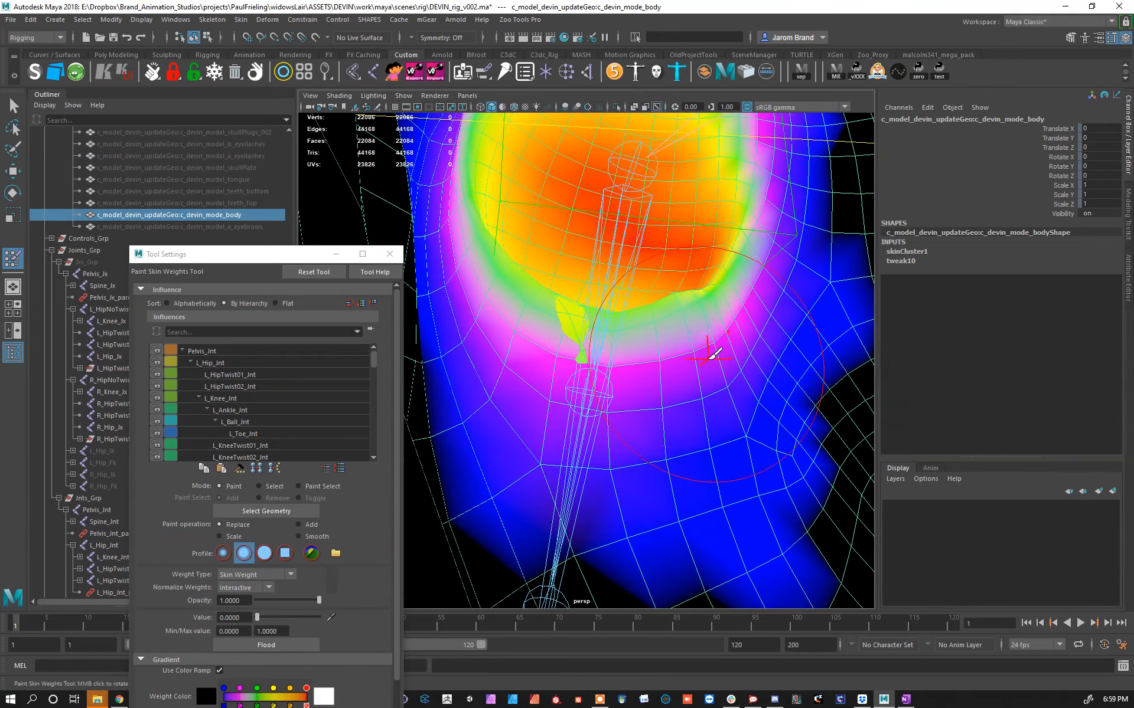
{"action": "key", "text": "ctrl+z"}
{"action": "right_click_drag", "start_coordinate": [692, 332], "coordinate": [697, 329], "text": "alt"}
Step: Try to smooth the body's fold under the left armpit with the Smooth Weights brush at strength 0.882
{"action": "key", "text": "w"}
{"action": "left_click", "coordinate": [702, 316]}
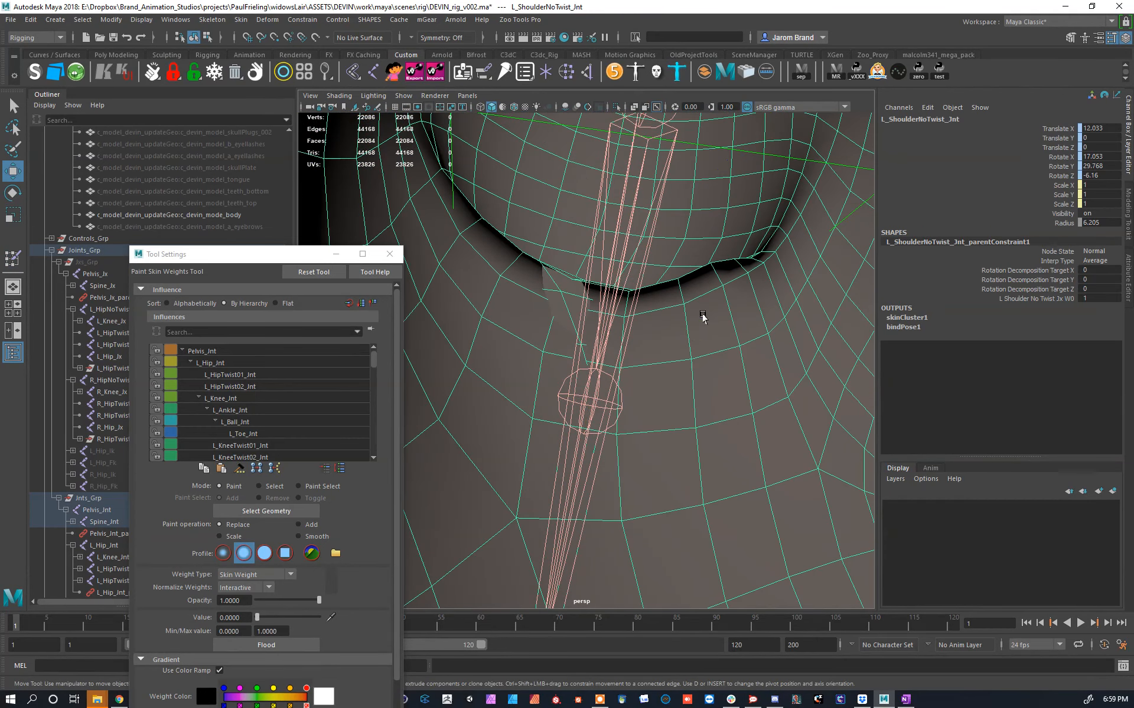
{"action": "middle_click_drag", "start_coordinate": [721, 354], "coordinate": [747, 400], "text": "alt"}
{"action": "right_click_drag", "start_coordinate": [748, 401], "coordinate": [621, 373]}
{"action": "right_click_drag", "start_coordinate": [929, 223], "coordinate": [929, 223]}
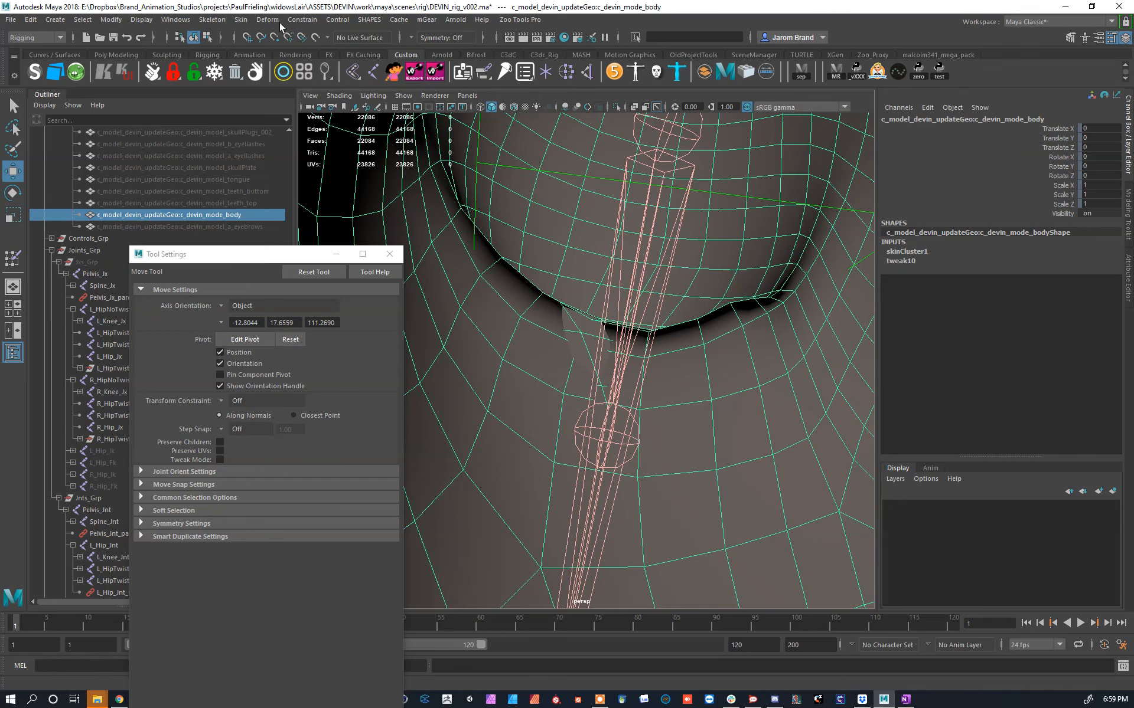
{"action": "left_click", "coordinate": [241, 20]}
{"action": "left_click", "coordinate": [339, 346]}
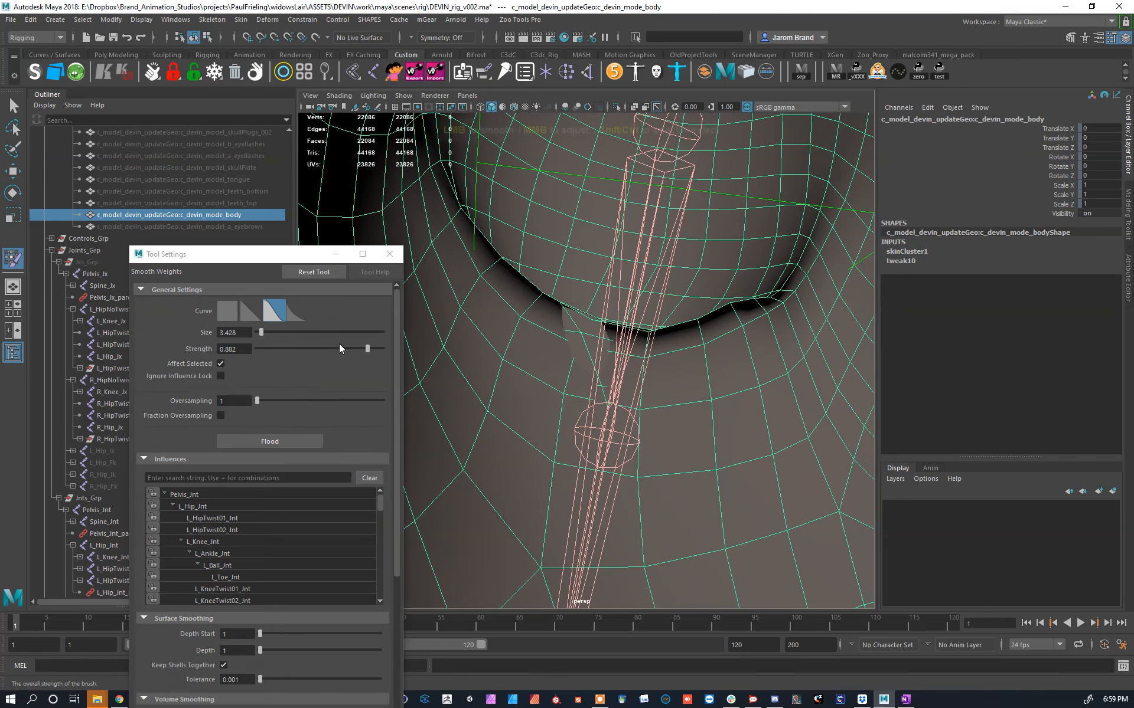
{"action": "middle_click_drag", "start_coordinate": [630, 326], "coordinate": [626, 335], "text": "alt"}
{"action": "middle_click_drag", "start_coordinate": [721, 367], "coordinate": [685, 364]}
{"action": "mouse_move", "coordinate": [740, 334]}
{"action": "left_mouse_down"}
{"action": "mouse_move", "coordinate": [721, 345]}
{"action": "mouse_move", "coordinate": [728, 357]}
{"action": "left_mouse_up"}
{"action": "mouse_move", "coordinate": [481, 313]}
{"action": "left_mouse_down"}
{"action": "mouse_move", "coordinate": [654, 372]}
{"action": "mouse_move", "coordinate": [753, 357]}
{"action": "mouse_move", "coordinate": [584, 413]}
{"action": "mouse_move", "coordinate": [752, 389]}
{"action": "left_mouse_up"}
{"action": "right_click_drag", "start_coordinate": [752, 390], "coordinate": [638, 361], "text": "alt"}
{"action": "left_click_drag", "start_coordinate": [631, 358], "coordinate": [702, 356], "text": "alt"}
Step: Try to blend the L_ShoulderNoTwist_Jnt weights along the underside of the left armpit
{"action": "key", "text": "w"}
{"action": "right_click_drag", "start_coordinate": [650, 369], "coordinate": [608, 314]}
{"action": "scroll", "coordinate": [628, 341], "scroll_direction": "up", "scroll_amount": 2}
{"action": "left_click_drag", "start_coordinate": [627, 340], "coordinate": [736, 332], "text": "alt"}
{"action": "right_click_drag", "start_coordinate": [737, 331], "coordinate": [791, 314], "text": "alt"}
{"action": "middle_click_drag", "start_coordinate": [769, 323], "coordinate": [715, 323], "text": "alt"}
{"action": "left_click_drag", "start_coordinate": [714, 324], "coordinate": [695, 319], "text": "alt"}
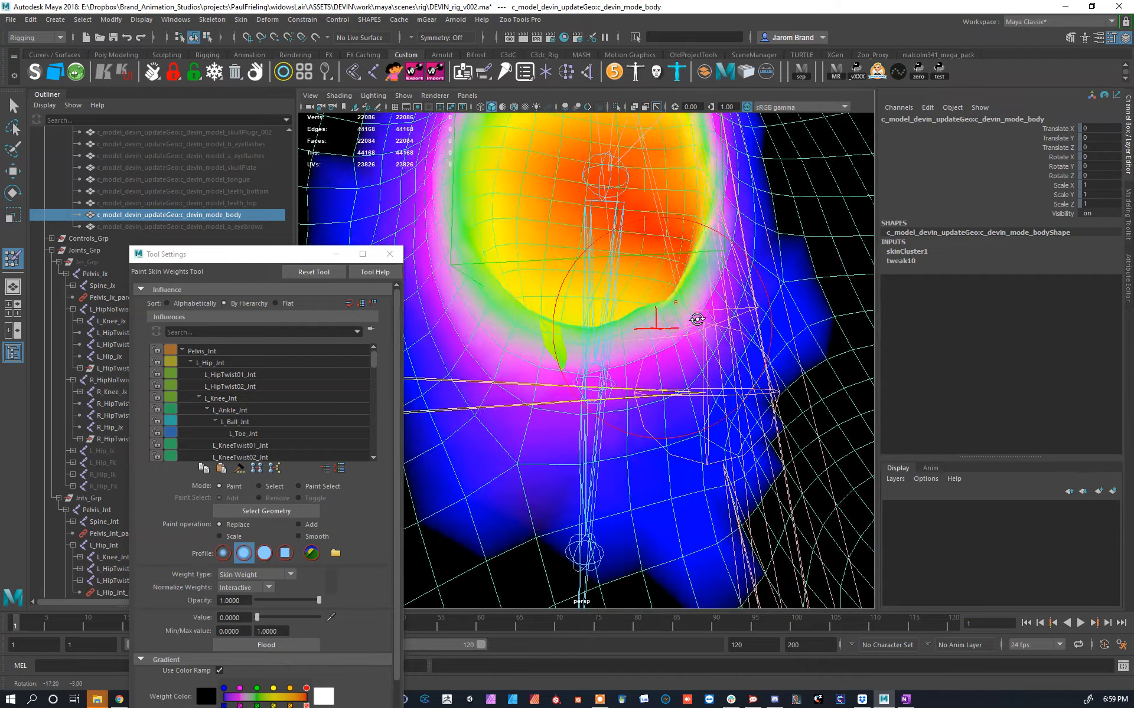
{"action": "mouse_move", "coordinate": [721, 358]}
{"action": "left_mouse_down", "text": "shift"}
{"action": "mouse_move", "coordinate": [648, 392]}
{"action": "mouse_move", "coordinate": [676, 387]}
{"action": "left_mouse_up", "text": "shift"}
{"action": "mouse_move", "coordinate": [685, 326]}
{"action": "left_mouse_down", "text": "shift"}
{"action": "mouse_move", "coordinate": [623, 346]}
{"action": "mouse_move", "coordinate": [698, 396]}
{"action": "left_mouse_up", "text": "shift"}
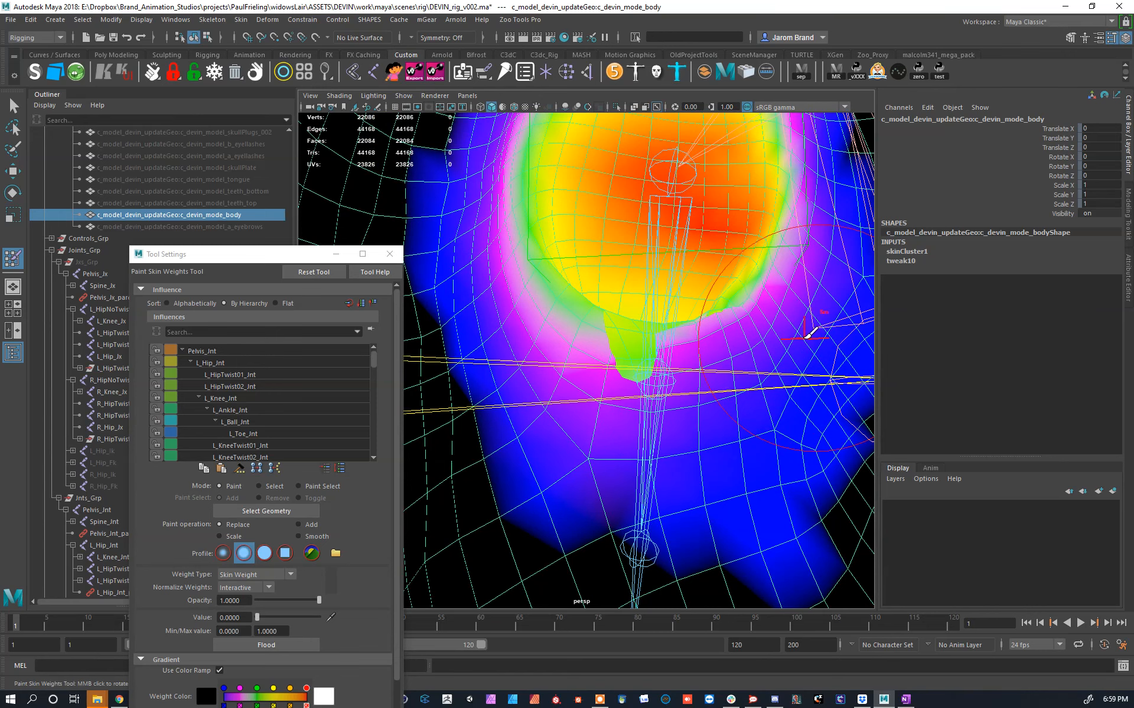
{"action": "mouse_move", "coordinate": [792, 337]}
{"action": "left_mouse_down", "text": "alt"}
{"action": "mouse_move", "coordinate": [615, 324]}
{"action": "mouse_move", "coordinate": [539, 349]}
{"action": "mouse_move", "coordinate": [530, 329]}
{"action": "left_mouse_up", "text": "alt"}
Step: Undo the recent skin weight changes around the left armpit
{"action": "key", "text": "ctrl+z"}
{"action": "key", "text": "ctrl+z"}
{"action": "key", "text": "ctrl+z"}
{"action": "key", "text": "ctrl+z"}
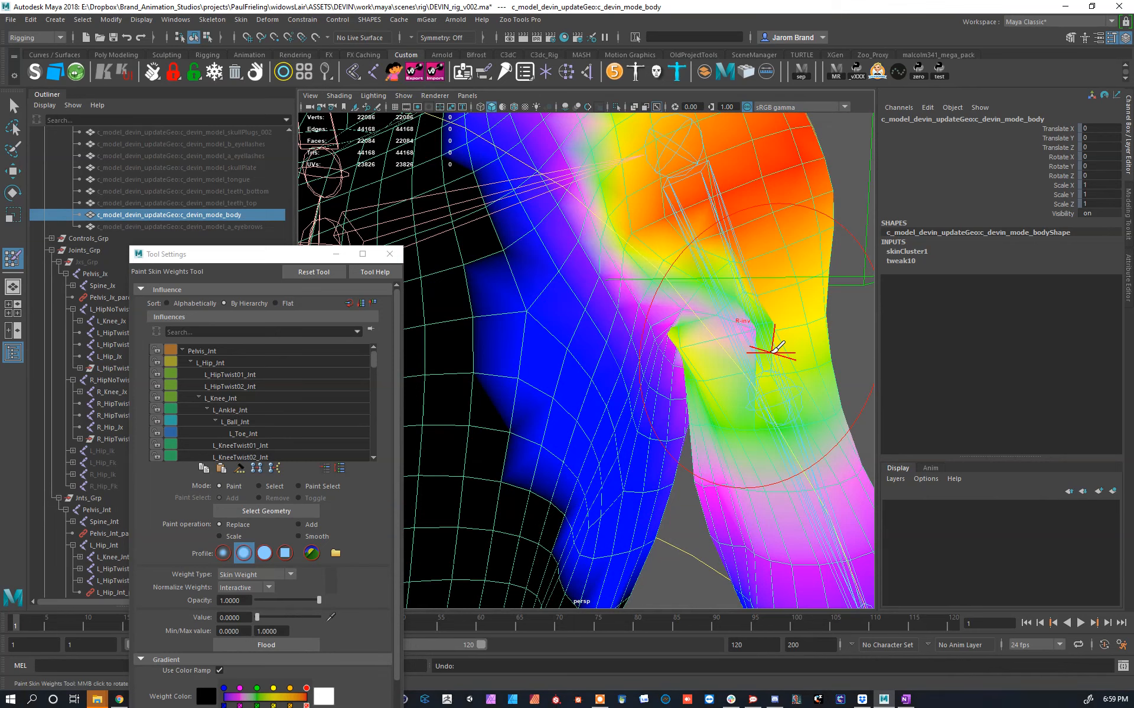
{"action": "key", "text": "ctrl+z"}
{"action": "key", "text": "ctrl+z"}
{"action": "key", "text": "ctrl+z"}
Step: Smooth the L_ShoulderNoTwist_Jnt weights under the left armpit and around the front and back edges of the shoulder
{"action": "left_click_drag", "start_coordinate": [652, 331], "coordinate": [671, 389], "text": "alt"}
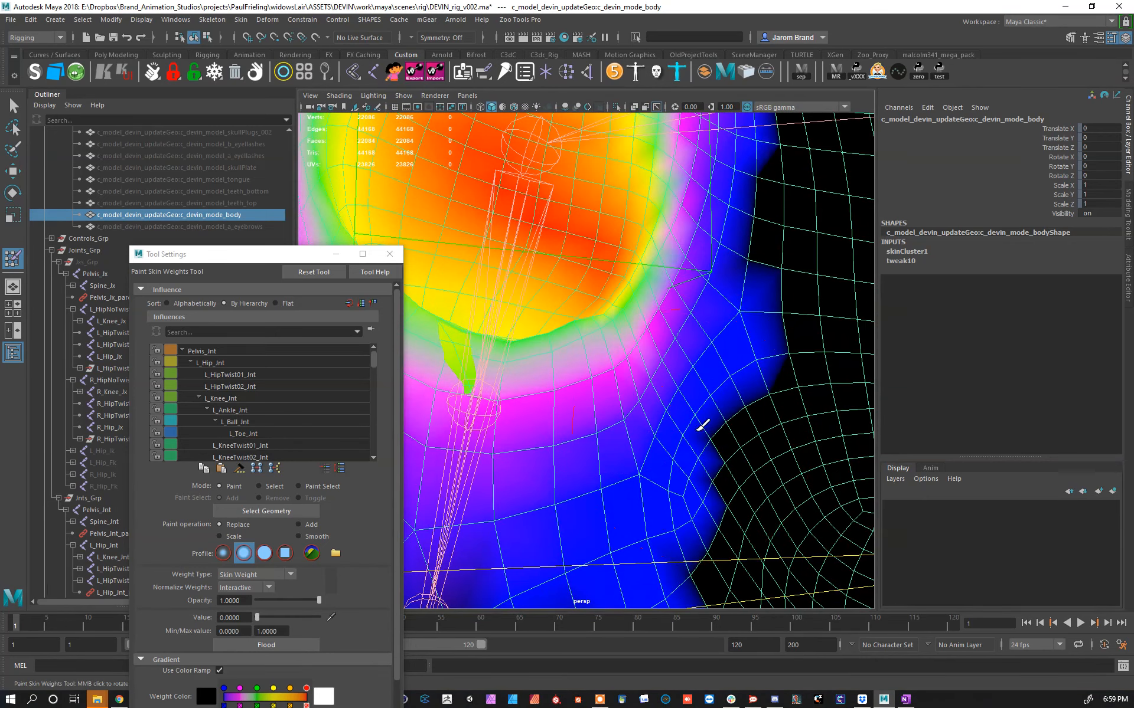
{"action": "left_click_drag", "start_coordinate": [635, 453], "coordinate": [675, 432], "text": "alt"}
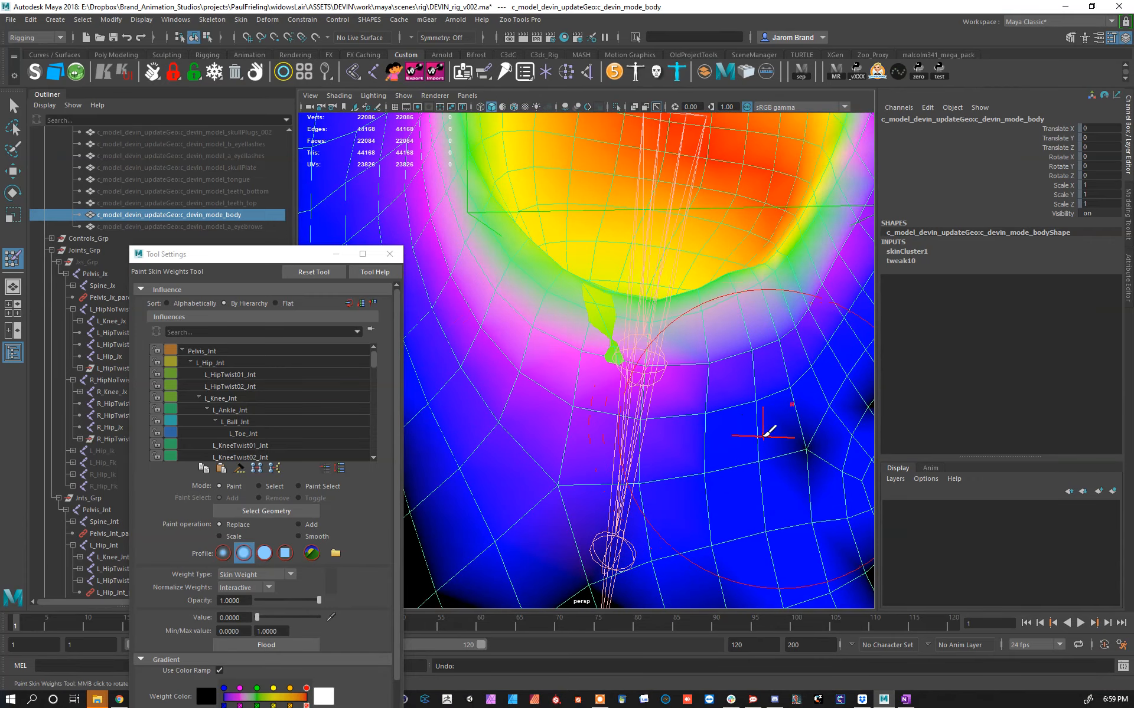
{"action": "mouse_move", "coordinate": [767, 432]}
{"action": "left_mouse_down", "text": "alt"}
{"action": "mouse_move", "coordinate": [785, 381]}
{"action": "mouse_move", "coordinate": [683, 367]}
{"action": "mouse_move", "coordinate": [582, 384]}
{"action": "mouse_move", "coordinate": [683, 330]}
{"action": "mouse_move", "coordinate": [663, 355]}
{"action": "mouse_move", "coordinate": [835, 372]}
{"action": "mouse_move", "coordinate": [792, 417]}
{"action": "left_mouse_up", "text": "alt"}
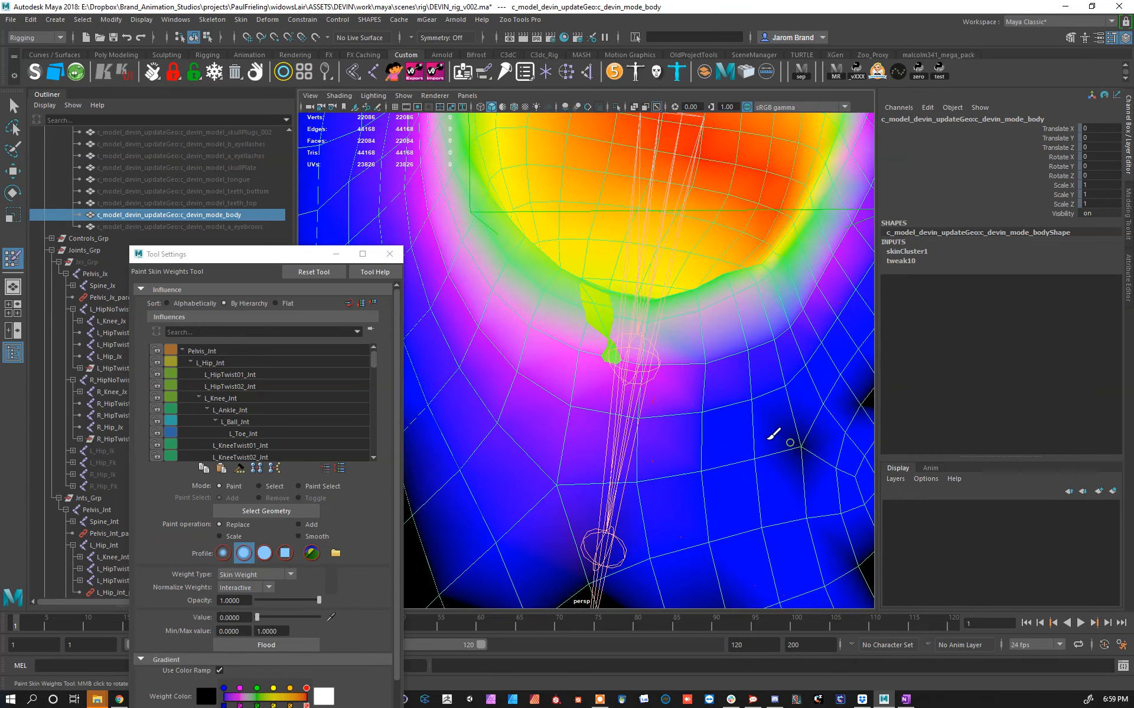
{"action": "mouse_move", "coordinate": [479, 452]}
{"action": "left_mouse_down"}
{"action": "mouse_move", "coordinate": [478, 423]}
{"action": "mouse_move", "coordinate": [523, 444]}
{"action": "left_mouse_up"}
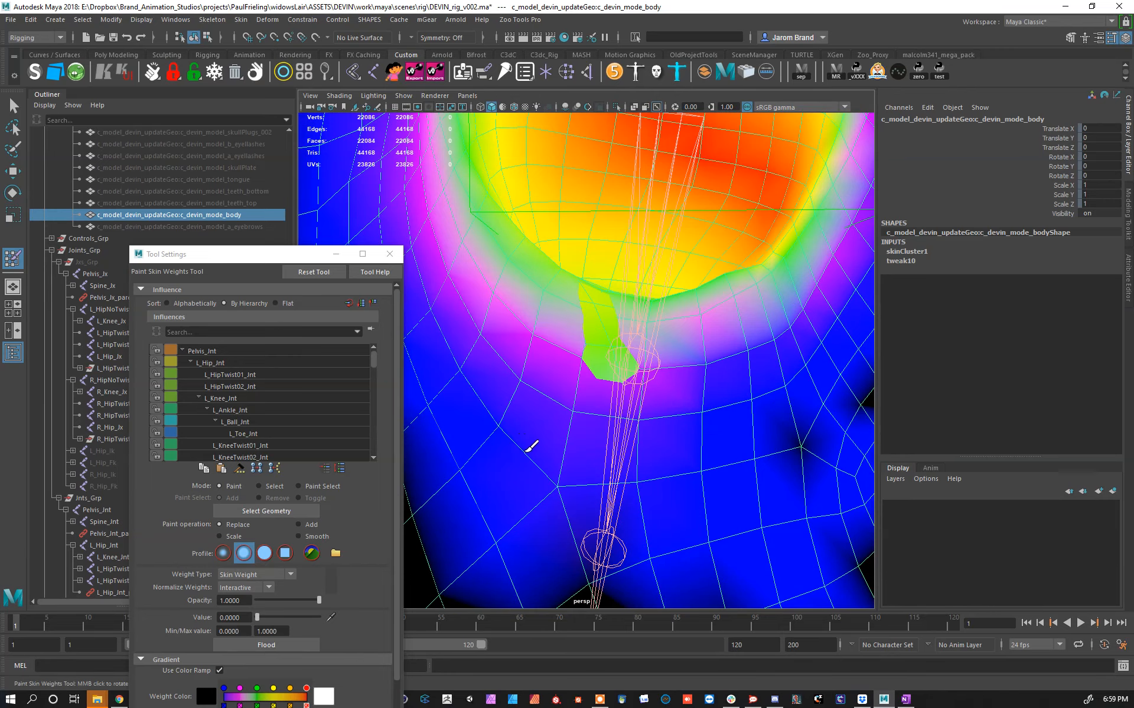
{"action": "left_click_drag", "start_coordinate": [496, 362], "coordinate": [731, 375], "text": "alt"}
{"action": "mouse_move", "coordinate": [830, 395]}
{"action": "left_mouse_down"}
{"action": "mouse_move", "coordinate": [807, 390]}
{"action": "mouse_move", "coordinate": [769, 302]}
{"action": "mouse_move", "coordinate": [682, 324]}
{"action": "left_mouse_up"}
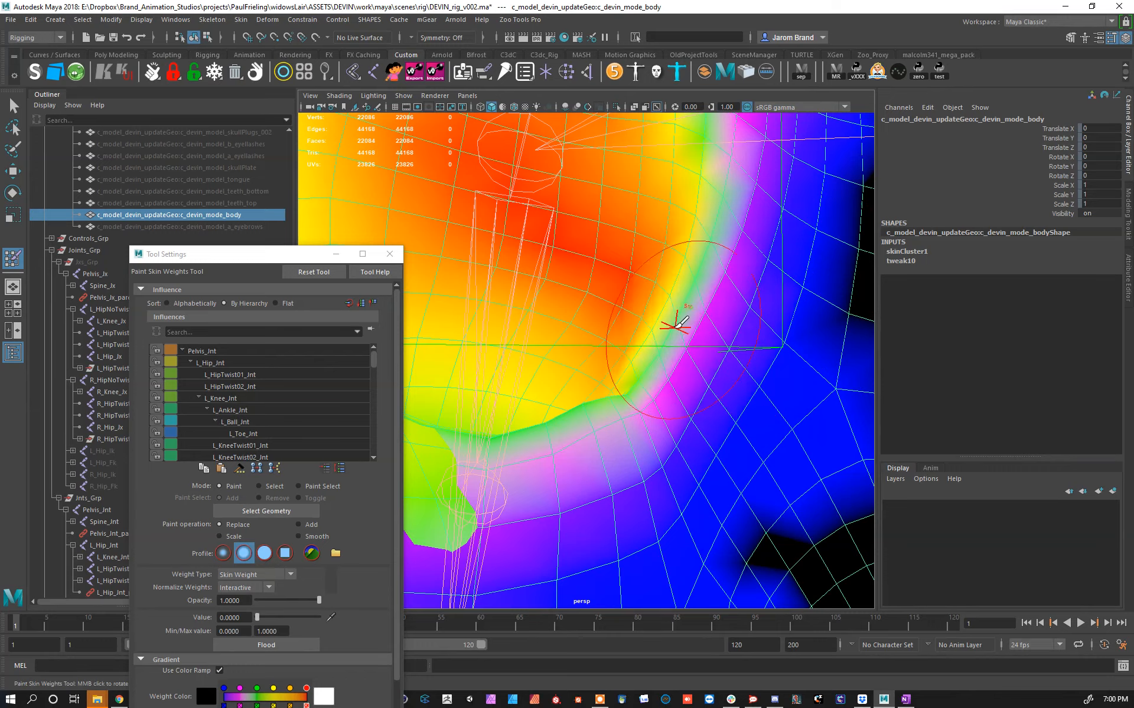
{"action": "mouse_move", "coordinate": [760, 290]}
{"action": "left_mouse_down"}
{"action": "mouse_move", "coordinate": [726, 397]}
{"action": "mouse_move", "coordinate": [742, 253]}
{"action": "left_mouse_up"}
{"action": "mouse_move", "coordinate": [650, 392]}
{"action": "left_mouse_down", "text": "alt"}
{"action": "mouse_move", "coordinate": [498, 388]}
{"action": "mouse_move", "coordinate": [539, 374]}
{"action": "left_mouse_up", "text": "alt"}
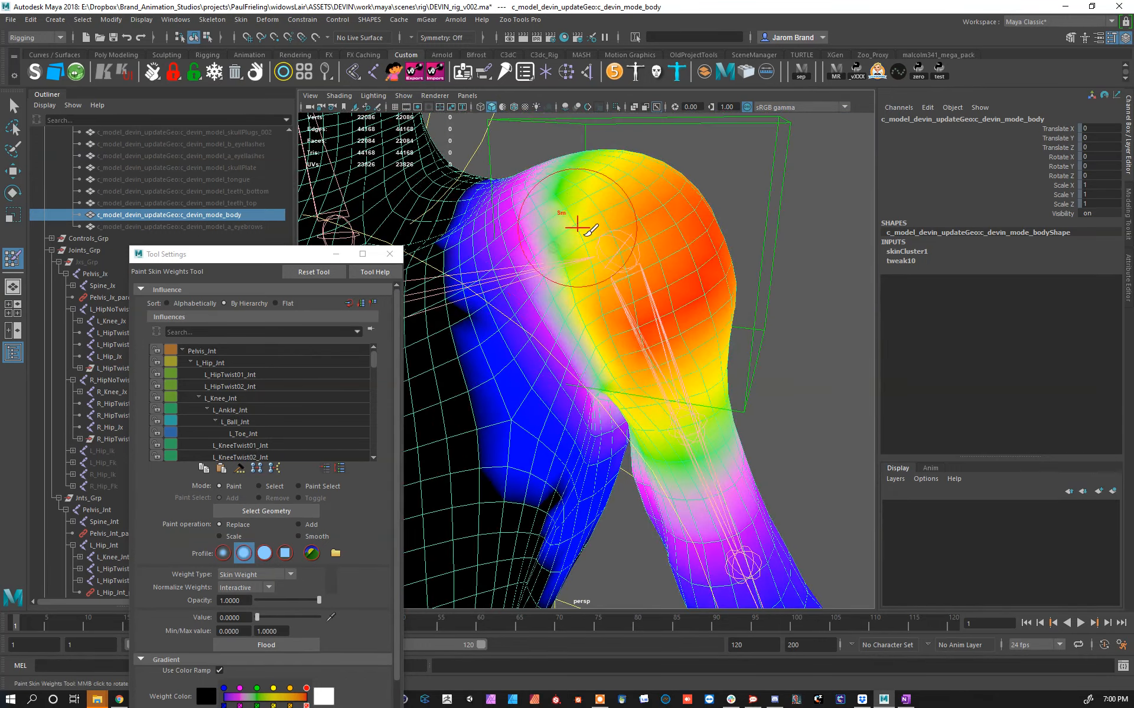
{"action": "right_click_drag", "start_coordinate": [582, 222], "coordinate": [650, 249], "text": "alt"}
Step: Move L_ArmTrans_Ctrl to raise the left hand in front of the torso and test the shoulder from front and back
{"action": "key", "text": "w"}
{"action": "left_click", "coordinate": [729, 405]}
{"action": "mouse_move", "coordinate": [729, 405]}
{"action": "left_mouse_down", "text": "alt"}
{"action": "mouse_move", "coordinate": [748, 405]}
{"action": "mouse_move", "coordinate": [733, 399]}
{"action": "left_mouse_up", "text": "alt"}
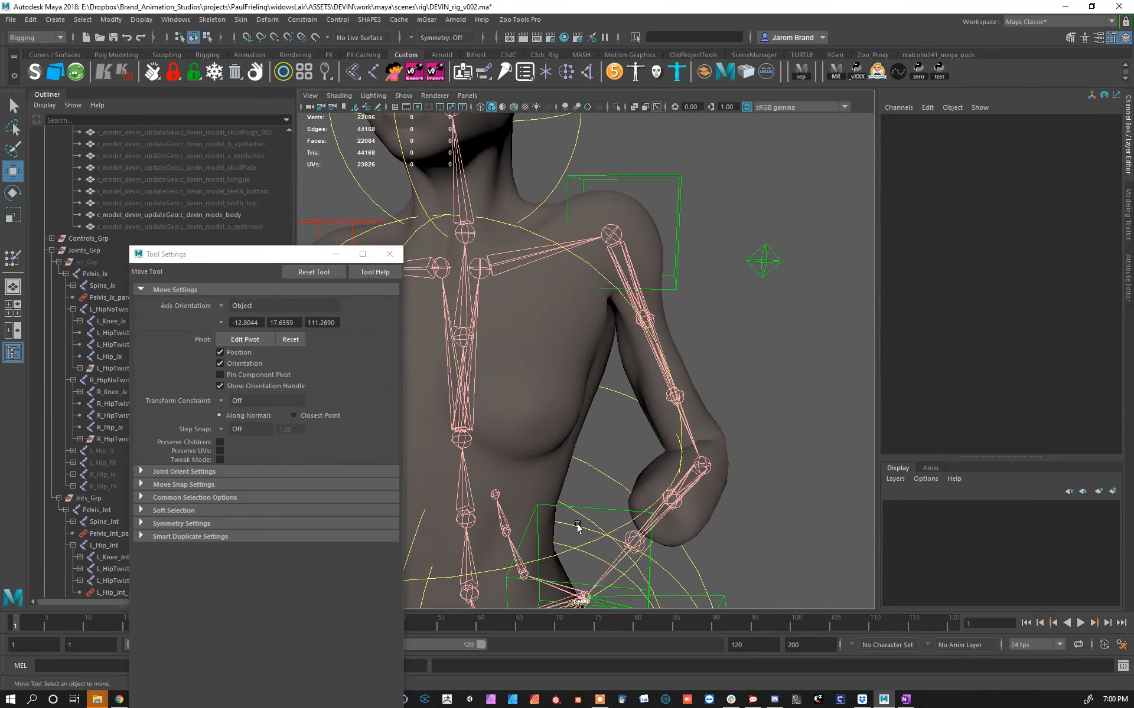
{"action": "left_click", "coordinate": [593, 508]}
{"action": "middle_click_drag", "start_coordinate": [593, 509], "coordinate": [624, 441]}
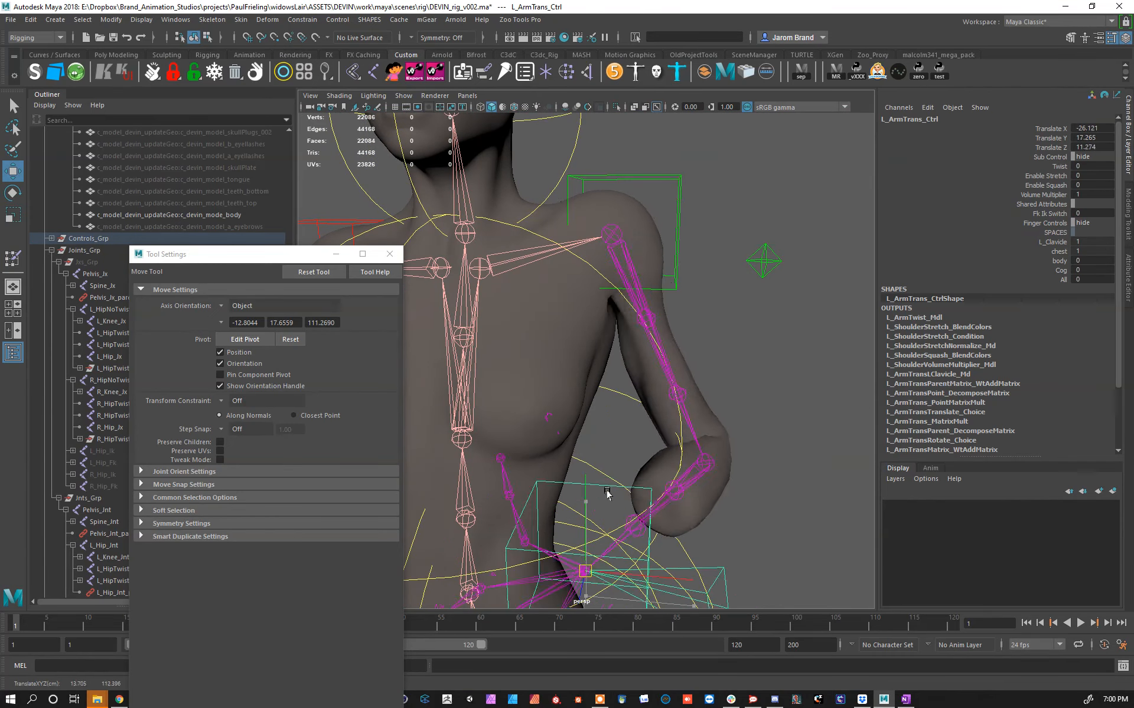
{"action": "left_click_drag", "start_coordinate": [625, 442], "coordinate": [354, 435], "text": "alt"}
{"action": "middle_click_drag", "start_coordinate": [355, 435], "coordinate": [556, 238]}
Step: Show the wireframe over the shaded model and move L_Clavicle_Ctrl to Translate X 1.793, Y 3.854, Z -0.236
{"action": "left_click", "coordinate": [504, 200]}
{"action": "key", "text": "ctrl+z"}
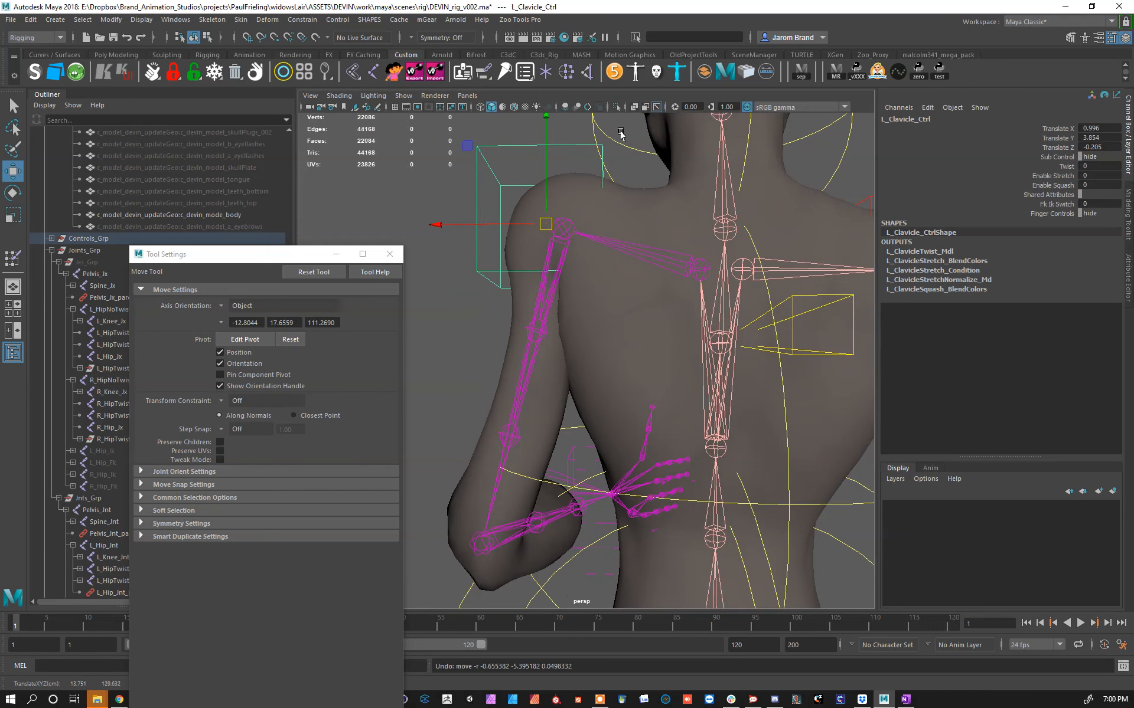
{"action": "left_click", "coordinate": [523, 107]}
{"action": "left_click", "coordinate": [523, 108]}
{"action": "left_click", "coordinate": [514, 108]}
{"action": "mouse_move", "coordinate": [563, 205]}
{"action": "middle_mouse_down"}
{"action": "mouse_move", "coordinate": [577, 190]}
{"action": "mouse_move", "coordinate": [580, 304]}
{"action": "mouse_move", "coordinate": [584, 273]}
{"action": "mouse_move", "coordinate": [552, 188]}
{"action": "middle_mouse_up"}
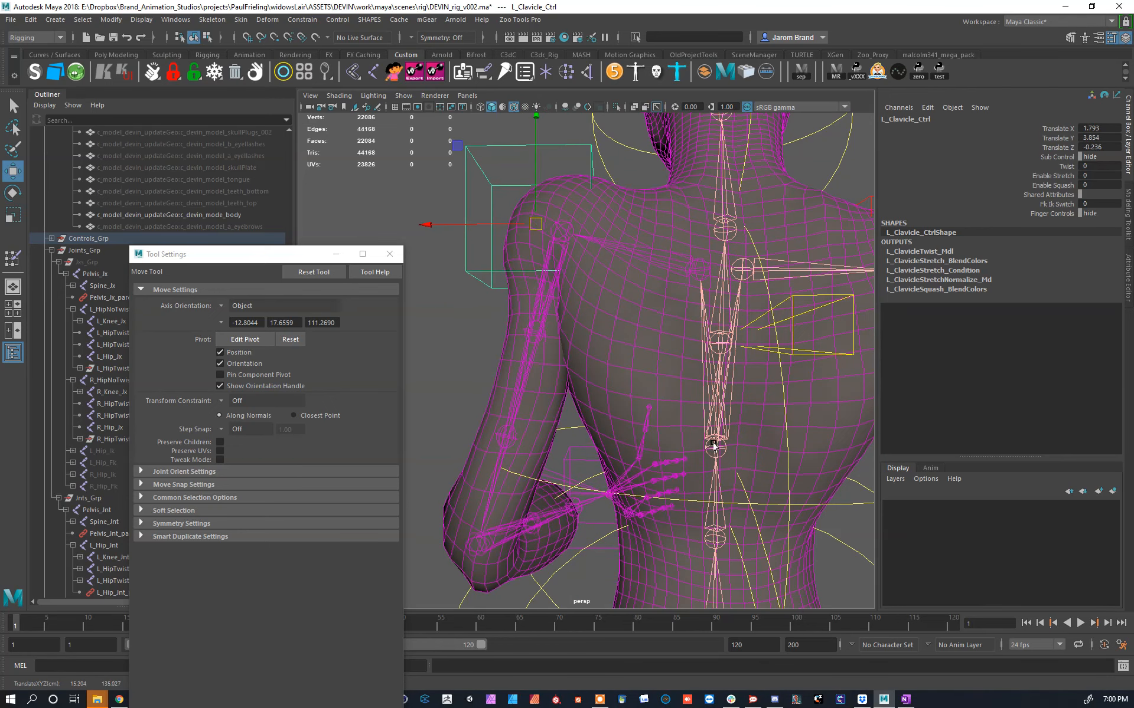
Step: Soften the L_Clavicle_Jnt weights across the upper back and chest, with the body's paint operation set to Scale at value 0.7864
{"action": "left_click", "coordinate": [675, 365]}
{"action": "key", "text": "y"}
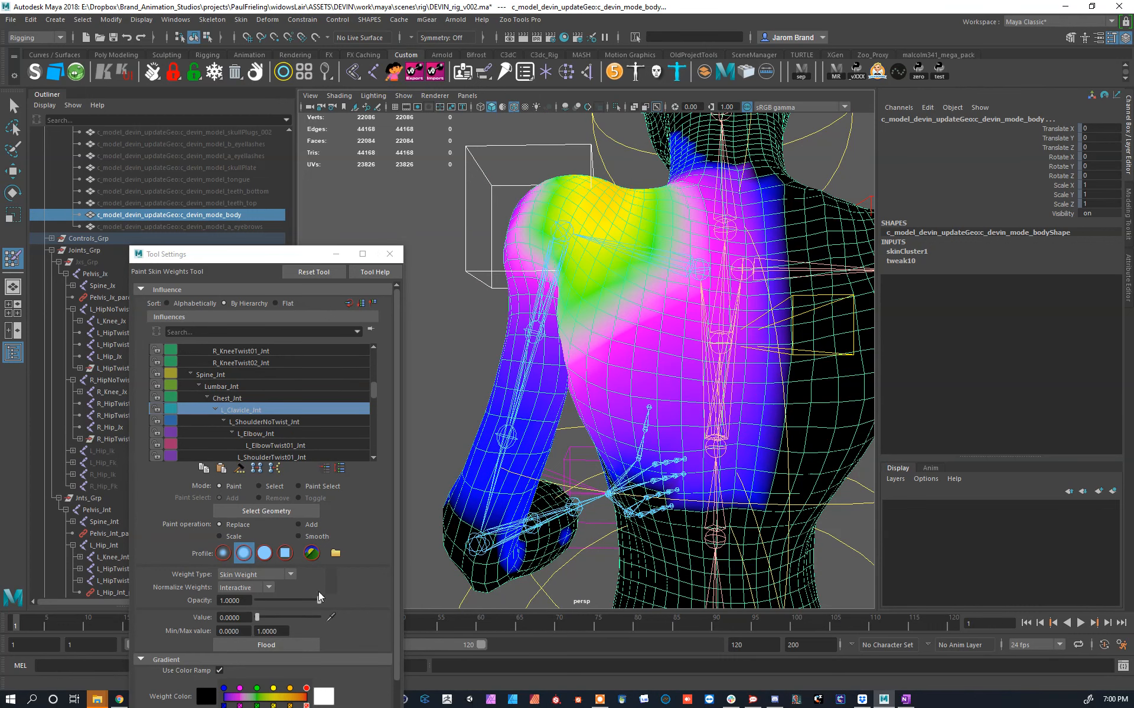
{"action": "left_click", "coordinate": [234, 536]}
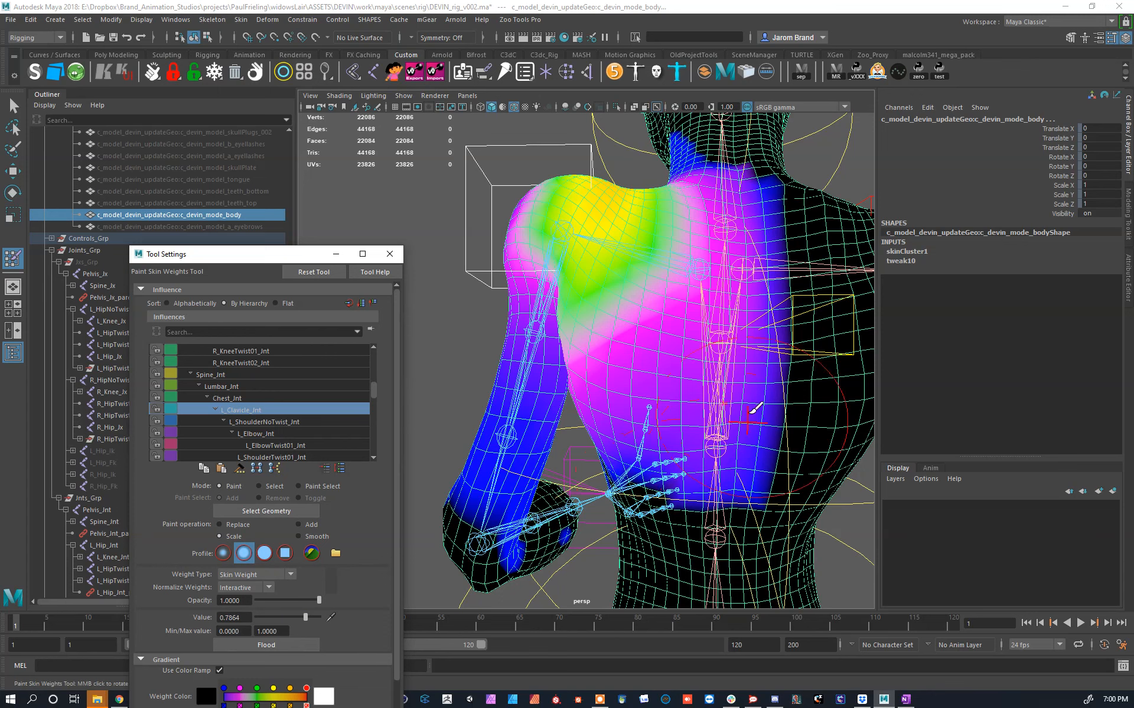
{"action": "mouse_move", "coordinate": [768, 231]}
{"action": "left_mouse_down"}
{"action": "mouse_move", "coordinate": [797, 283]}
{"action": "mouse_move", "coordinate": [809, 354]}
{"action": "mouse_move", "coordinate": [789, 345]}
{"action": "left_mouse_up"}
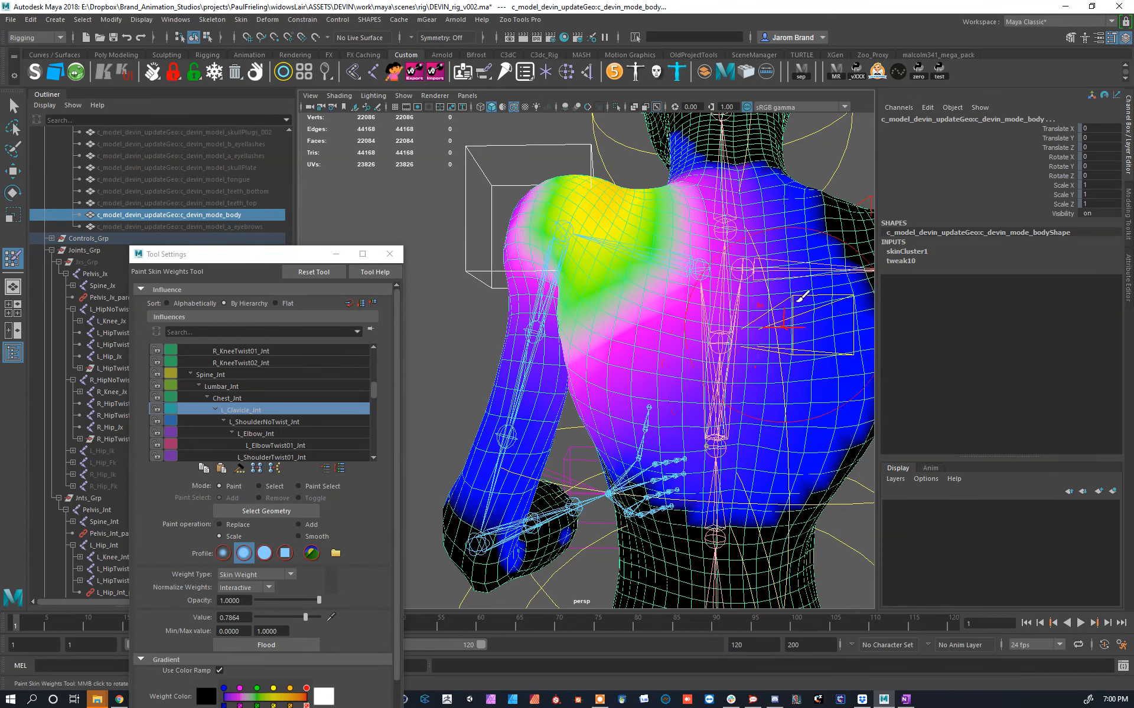
{"action": "mouse_move", "coordinate": [752, 160]}
{"action": "left_mouse_down", "text": "alt"}
{"action": "mouse_move", "coordinate": [805, 233]}
{"action": "mouse_move", "coordinate": [829, 328]}
{"action": "left_mouse_up", "text": "alt"}
{"action": "left_click_drag", "start_coordinate": [645, 352], "coordinate": [716, 411], "text": "alt"}
{"action": "left_click_drag", "start_coordinate": [778, 227], "coordinate": [747, 303], "text": "alt"}
{"action": "mouse_move", "coordinate": [732, 306]}
{"action": "middle_mouse_down", "text": "alt"}
{"action": "mouse_move", "coordinate": [790, 339]}
{"action": "mouse_move", "coordinate": [759, 293]}
{"action": "middle_mouse_up", "text": "alt"}
{"action": "scroll", "coordinate": [758, 293], "scroll_direction": "up", "scroll_amount": 5}
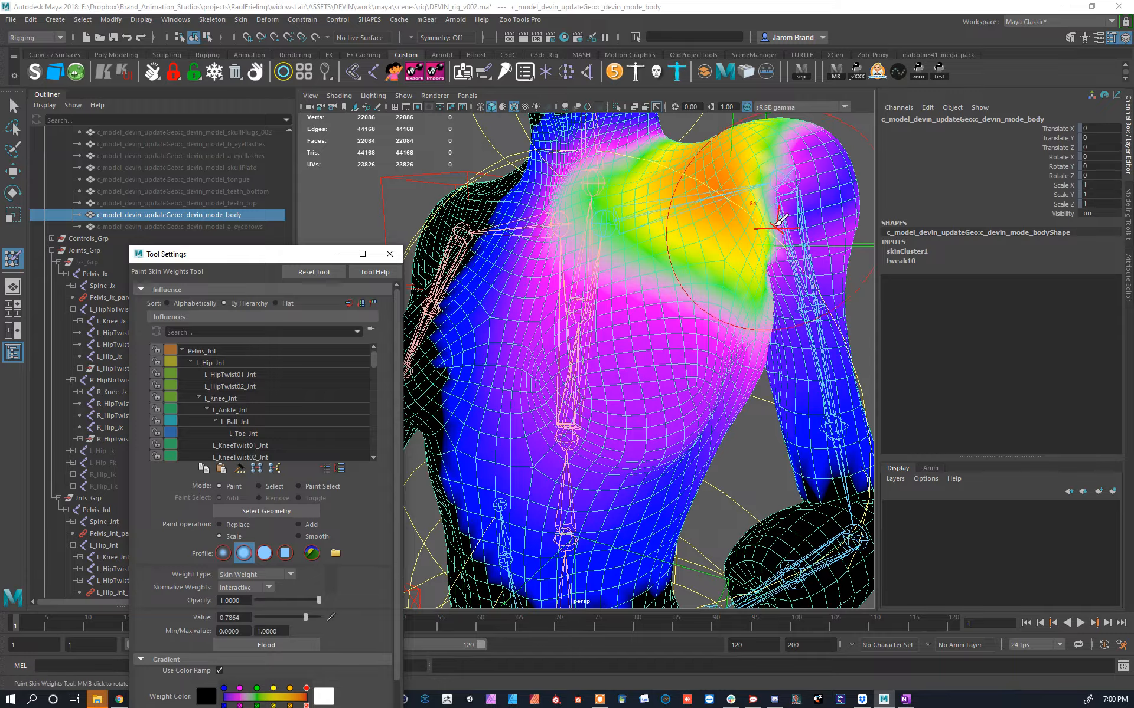
{"action": "left_click_drag", "start_coordinate": [779, 221], "coordinate": [732, 260], "text": "alt"}
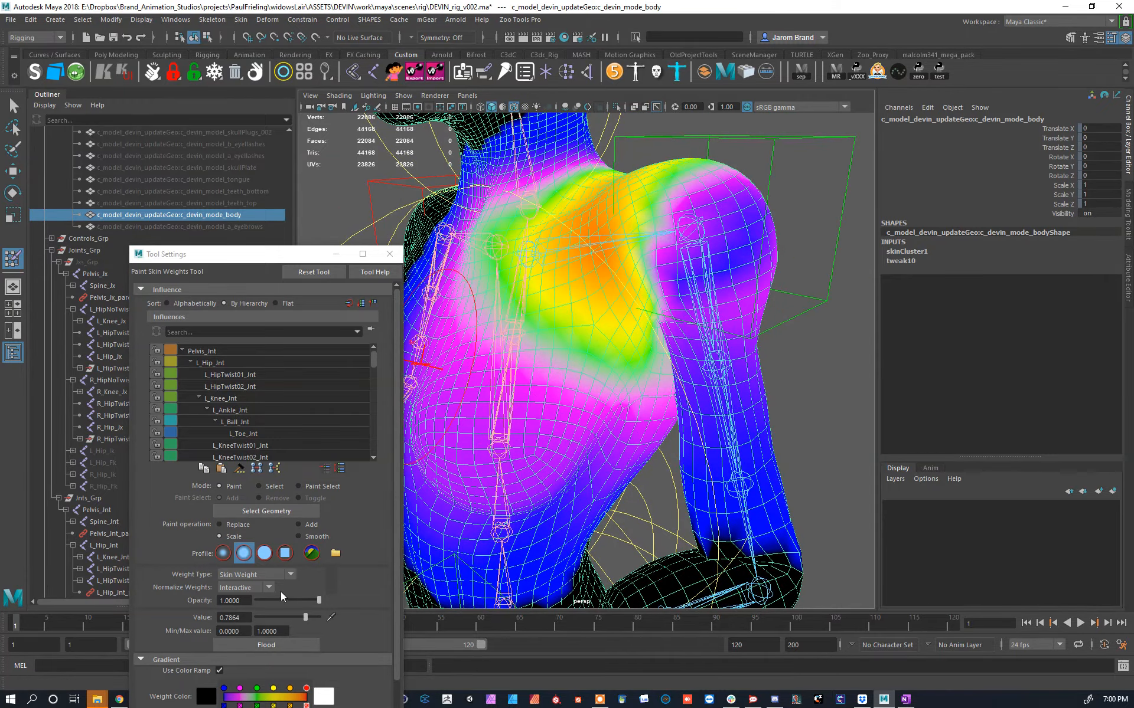
Step: Switch the brush to Replace with value 0 and adjust the L_Clavicle_Jnt weights around the left shoulder, undoing the last change
{"action": "left_click", "coordinate": [232, 525]}
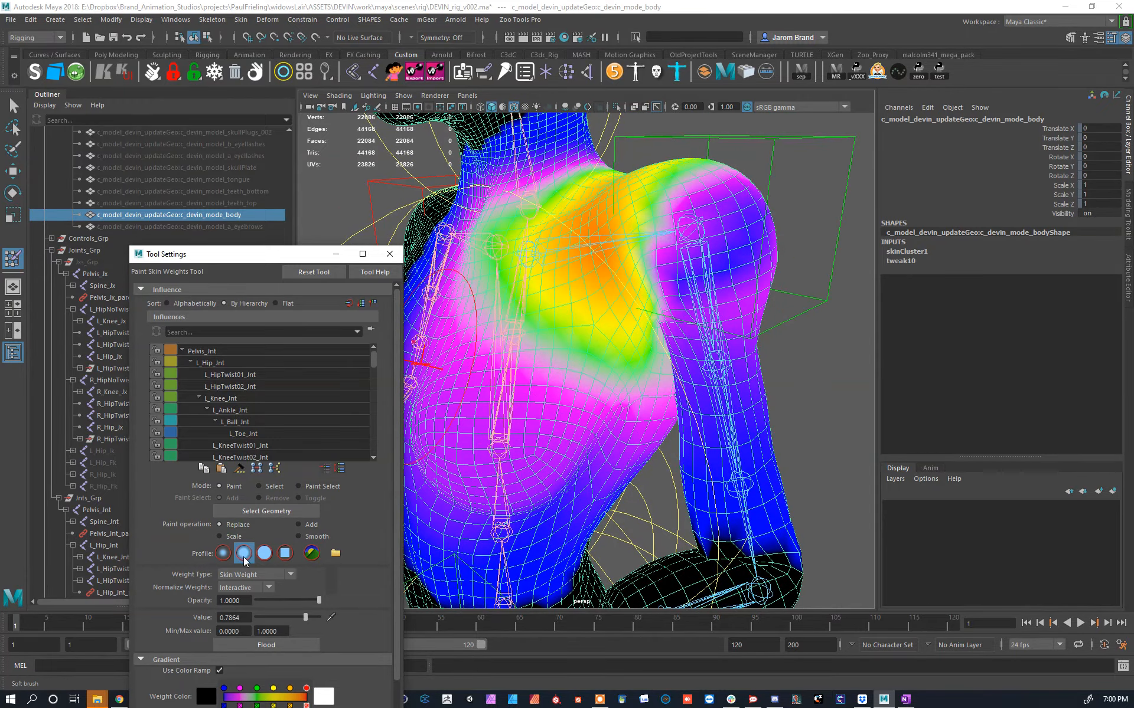
{"action": "mouse_move", "coordinate": [507, 360]}
{"action": "left_mouse_down", "text": "alt"}
{"action": "mouse_move", "coordinate": [652, 405]}
{"action": "mouse_move", "coordinate": [670, 449]}
{"action": "left_mouse_up", "text": "alt"}
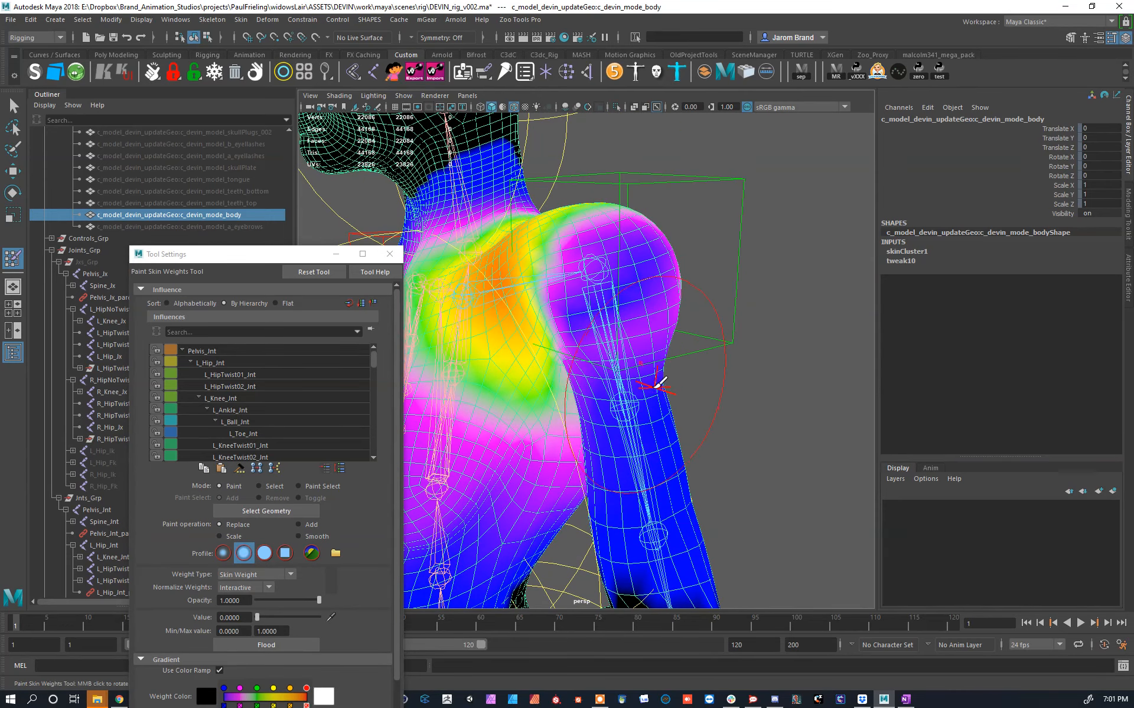
{"action": "left_click_drag", "start_coordinate": [673, 298], "coordinate": [703, 294], "text": "alt"}
{"action": "left_click_drag", "start_coordinate": [656, 395], "coordinate": [505, 267], "text": "alt"}
{"action": "key", "text": "ctrl+z"}
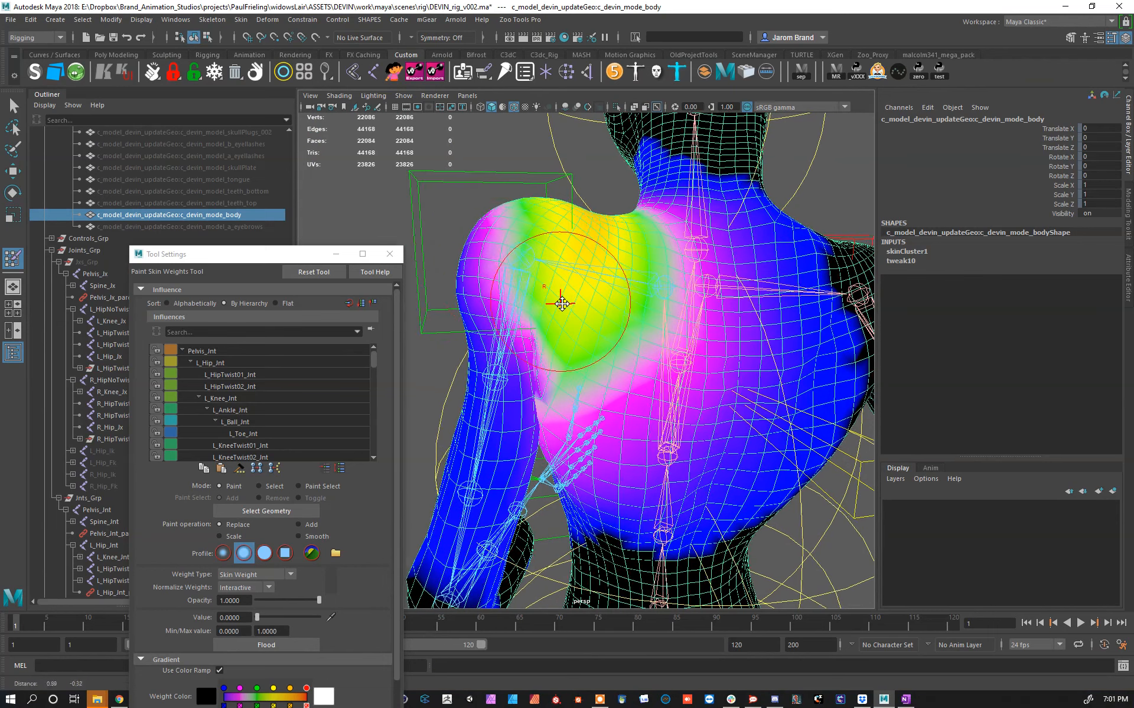
Step: Move the left arm's pole vector control L_ArmPv_Ctrl to Translate X -13.236, Y 0.959, Z 5.16
{"action": "key", "text": "w"}
{"action": "left_click", "coordinate": [521, 272]}
{"action": "left_click_drag", "start_coordinate": [525, 299], "coordinate": [643, 423]}
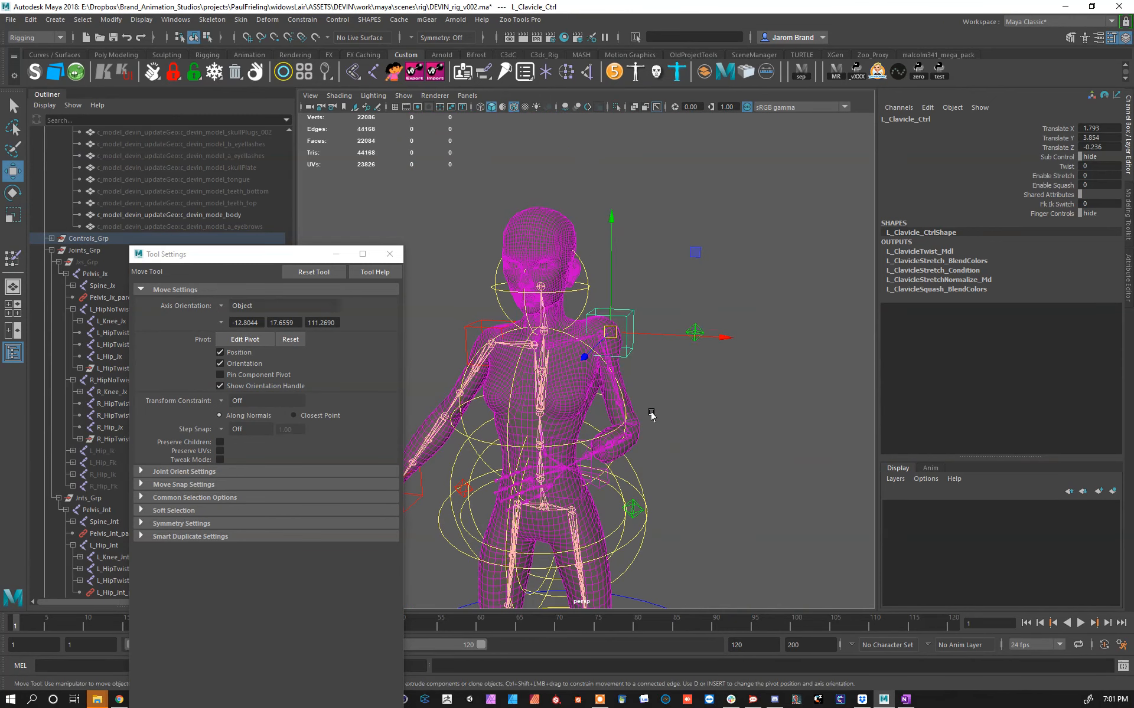
{"action": "left_click", "coordinate": [686, 331]}
{"action": "left_click_drag", "start_coordinate": [694, 331], "coordinate": [642, 390]}
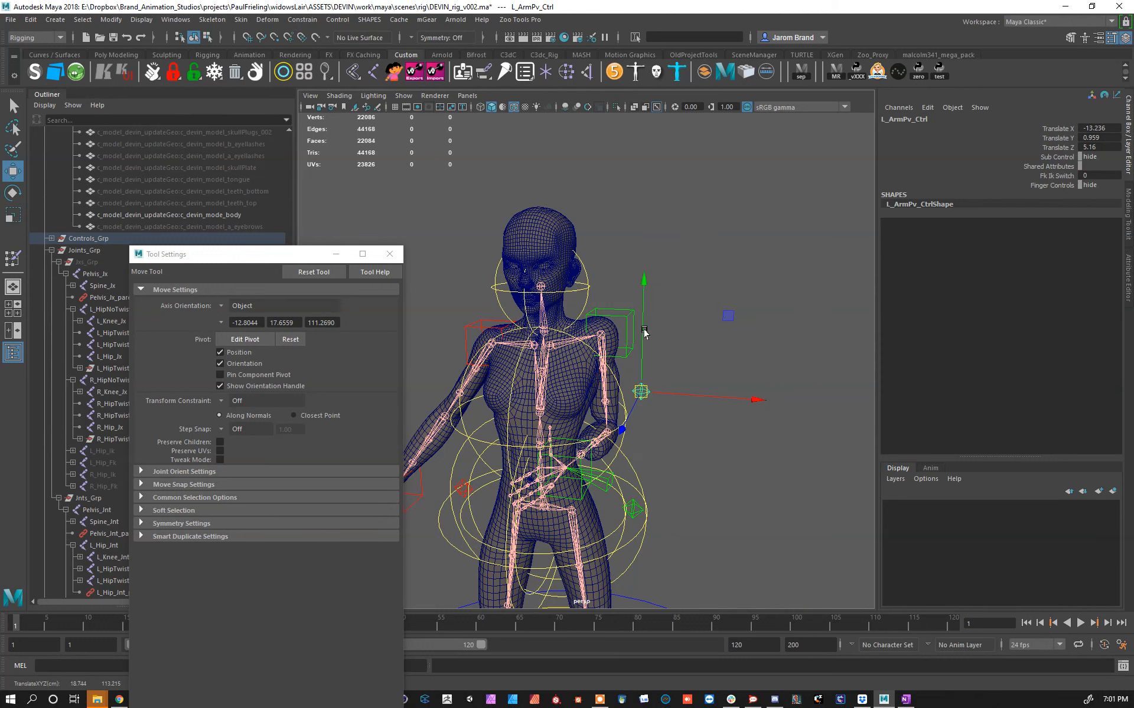
Step: Reset L_Clavicle_Ctrl's Translate X, Y and Z to 0
{"action": "left_click", "coordinate": [619, 313]}
{"action": "left_click_drag", "start_coordinate": [1108, 146], "coordinate": [1109, 119]}
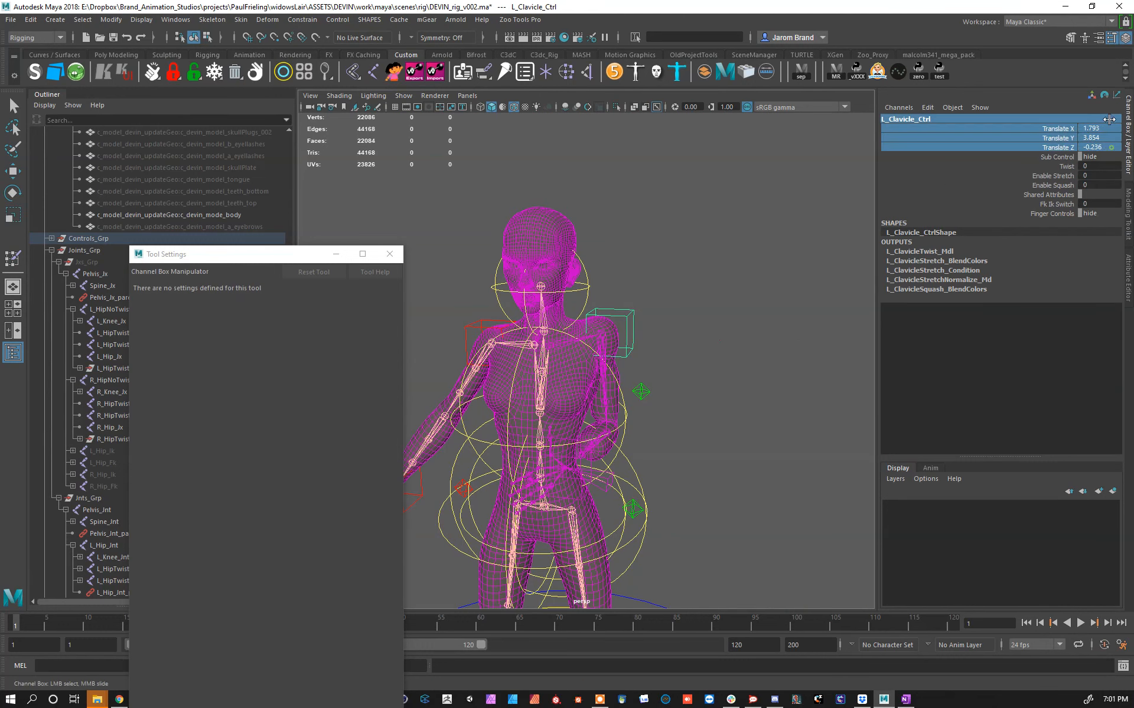
{"action": "type", "text": "0"}
{"action": "key", "text": "Return"}
Step: Reset the Translate X, Y and Z of the left arm control L_ArmTrans_Ctrl to 0
{"action": "scroll", "coordinate": [730, 202], "scroll_direction": "up", "scroll_amount": 3}
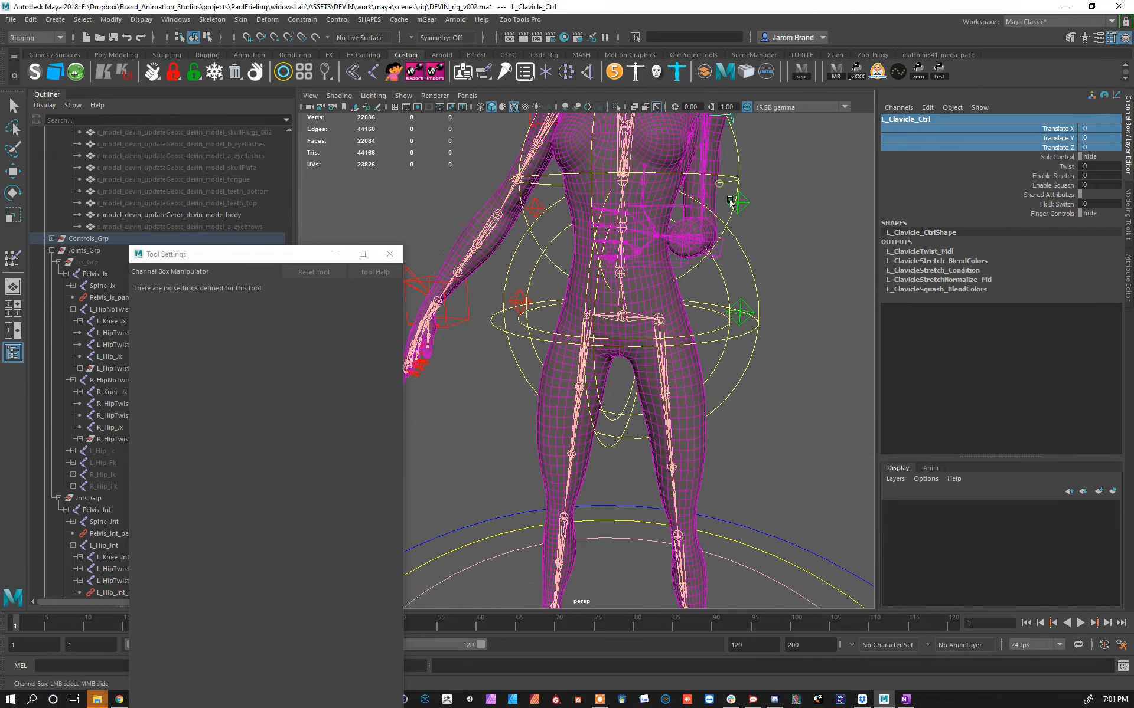
{"action": "middle_click_drag", "start_coordinate": [730, 202], "coordinate": [738, 253], "text": "alt"}
{"action": "left_click_drag", "start_coordinate": [750, 246], "coordinate": [703, 284], "text": "alt"}
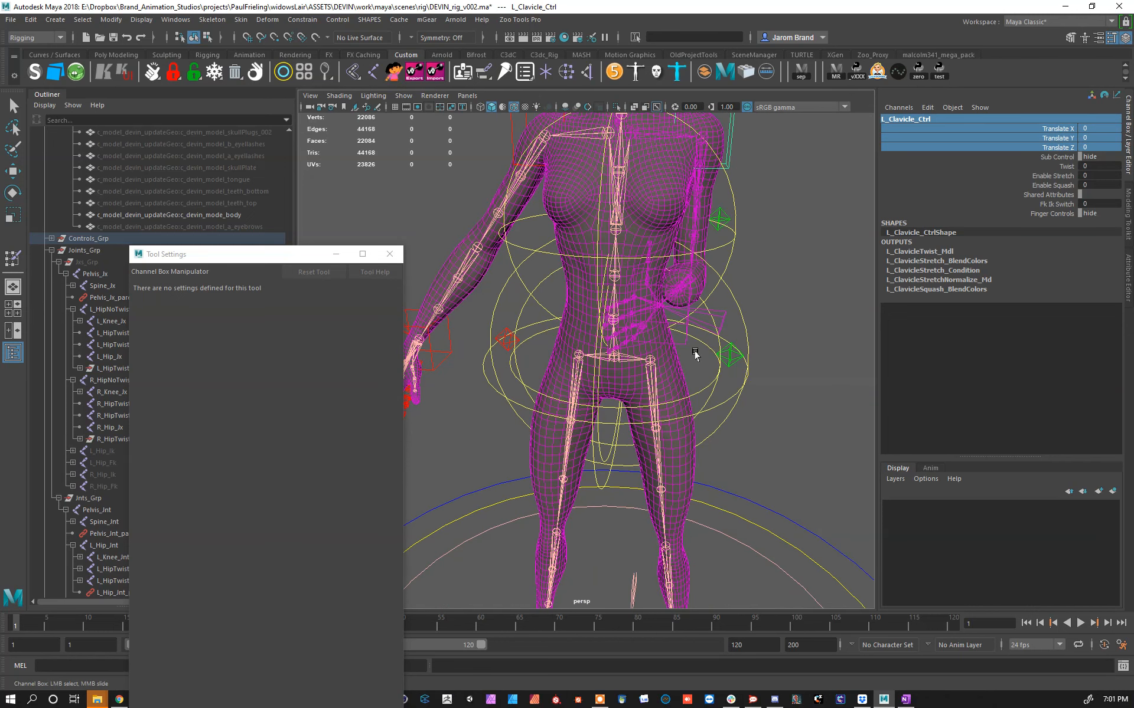
{"action": "left_click", "coordinate": [678, 342]}
{"action": "left_click", "coordinate": [678, 344]}
{"action": "key", "text": "w"}
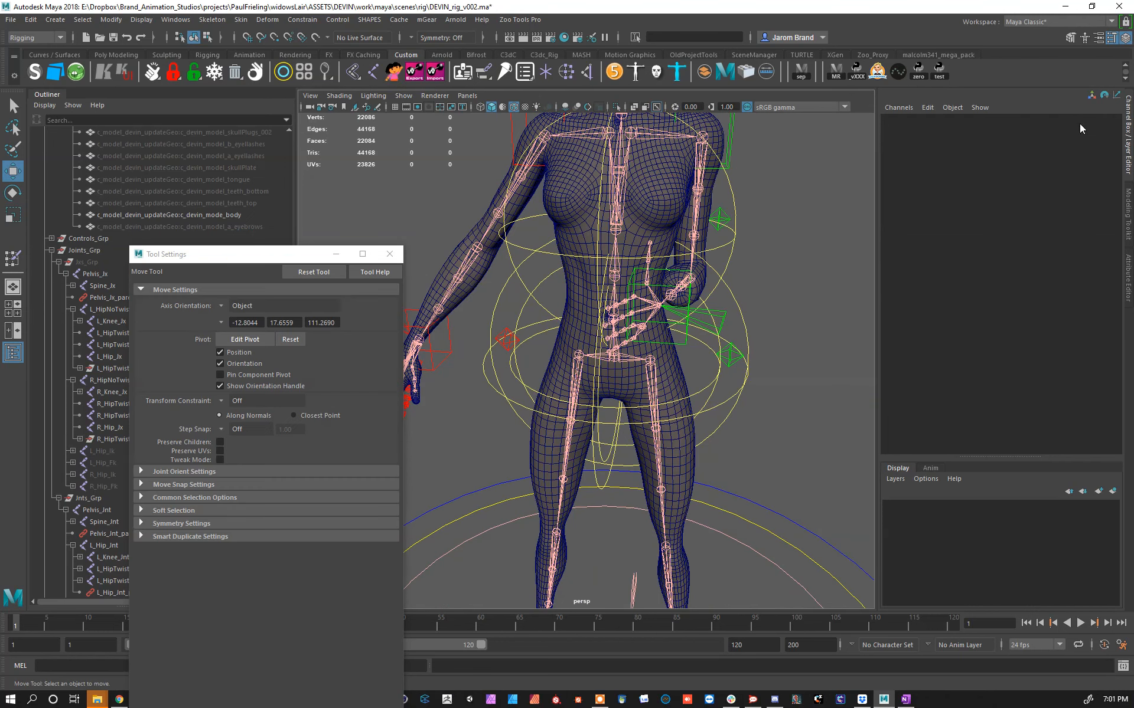
{"action": "left_click", "coordinate": [695, 338]}
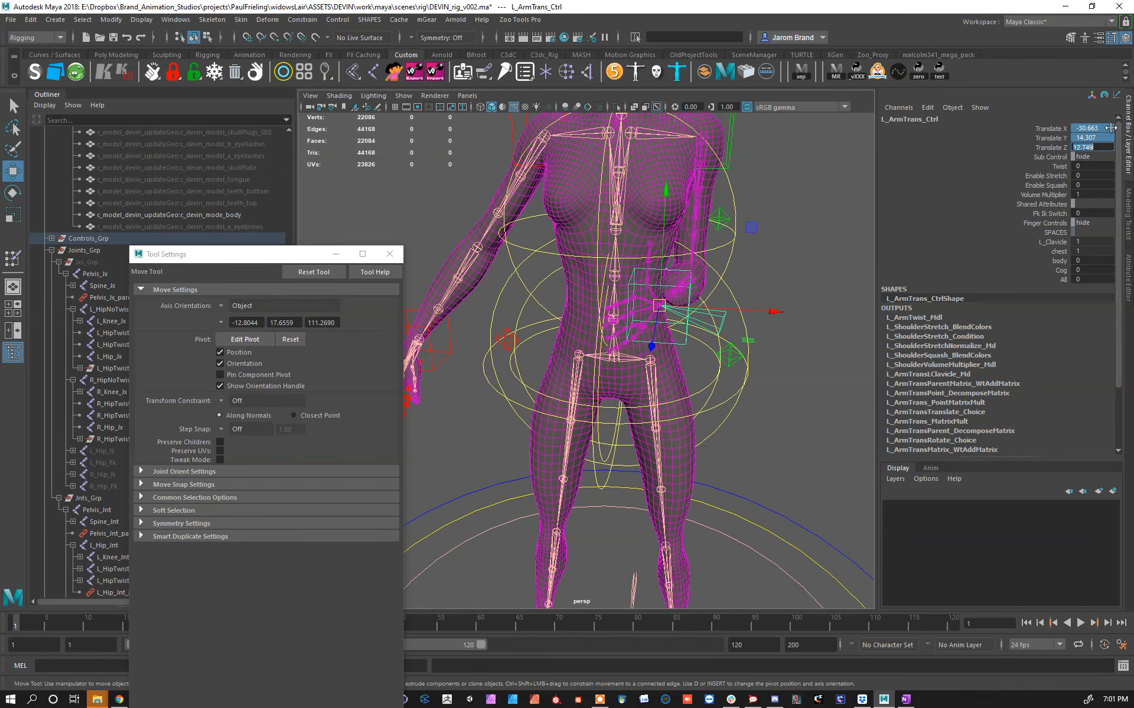
{"action": "type", "text": "0"}
{"action": "key", "text": "Return"}
{"action": "middle_click_drag", "start_coordinate": [677, 299], "coordinate": [666, 331], "text": "alt"}
{"action": "scroll", "coordinate": [688, 309], "scroll_direction": "down", "scroll_amount": 5}
{"action": "scroll", "coordinate": [697, 306], "scroll_direction": "up", "scroll_amount": 5}
{"action": "middle_click_drag", "start_coordinate": [706, 264], "coordinate": [711, 289], "text": "alt"}
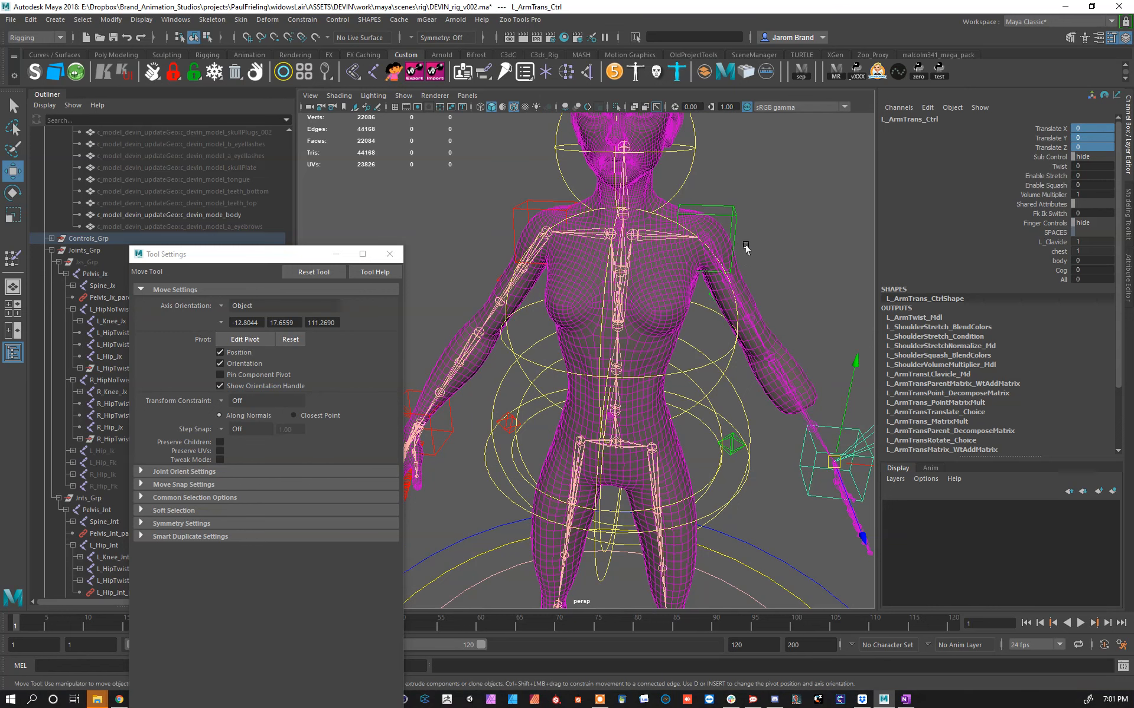
Step: Move L_Clavicle_Ctrl to Translate X -1.873, Y -1.287, Z 0.928 and turn off the X-ray joint display, undoing a further trial move
{"action": "scroll", "coordinate": [742, 243], "scroll_direction": "up", "scroll_amount": 3}
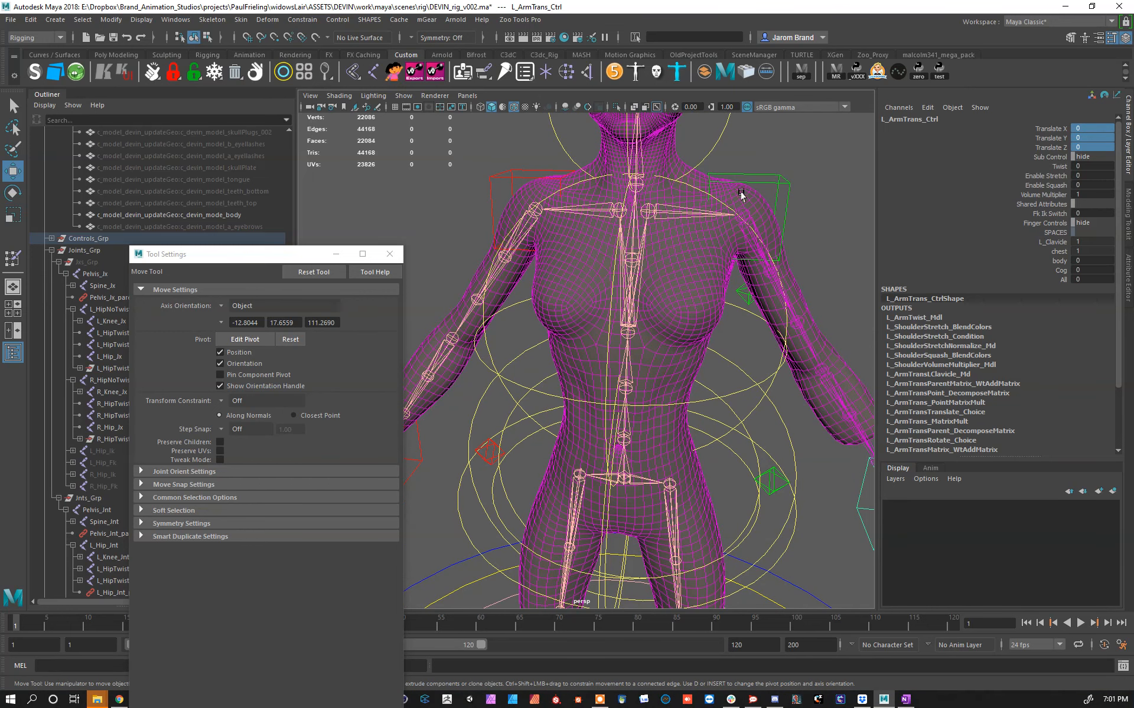
{"action": "left_click_drag", "start_coordinate": [771, 193], "coordinate": [786, 157]}
{"action": "mouse_move", "coordinate": [743, 217]}
{"action": "left_mouse_down"}
{"action": "mouse_move", "coordinate": [757, 255]}
{"action": "mouse_move", "coordinate": [745, 212]}
{"action": "mouse_move", "coordinate": [734, 219]}
{"action": "left_mouse_up"}
{"action": "key", "text": "ctrl+z"}
{"action": "middle_click_drag", "start_coordinate": [662, 199], "coordinate": [651, 254], "text": "alt"}
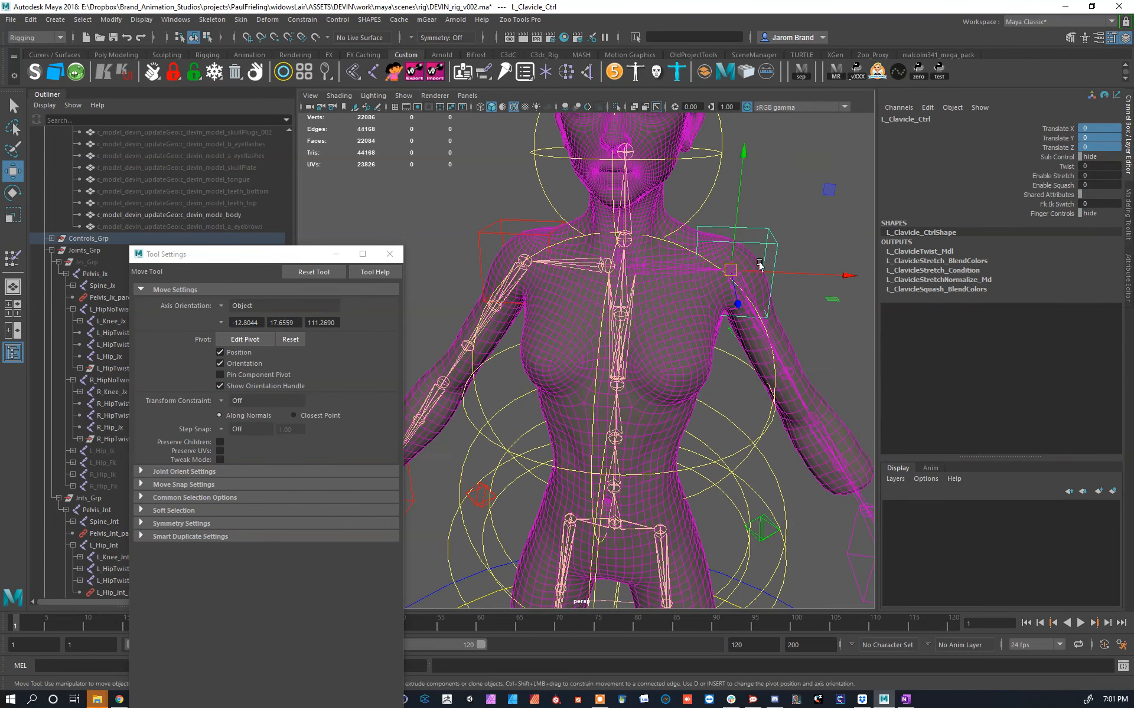
{"action": "left_click_drag", "start_coordinate": [735, 270], "coordinate": [721, 283]}
{"action": "scroll", "coordinate": [609, 282], "scroll_direction": "up", "scroll_amount": 6}
{"action": "scroll", "coordinate": [749, 318], "scroll_direction": "down", "scroll_amount": 4}
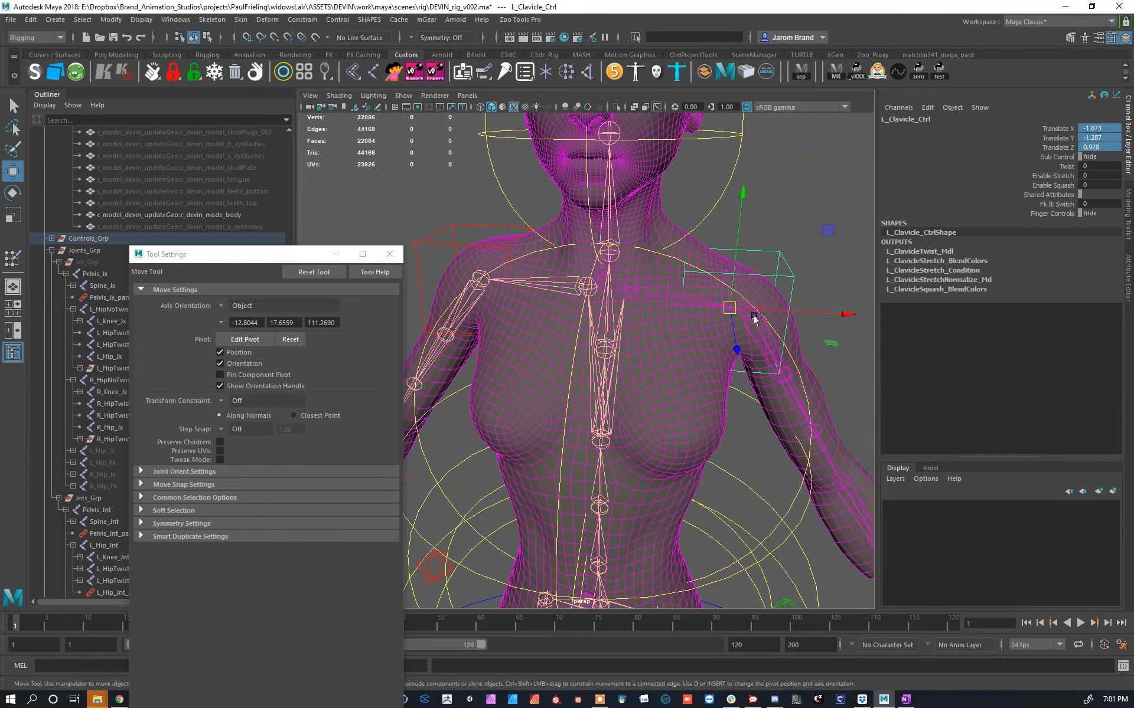
{"action": "left_click", "coordinate": [658, 107]}
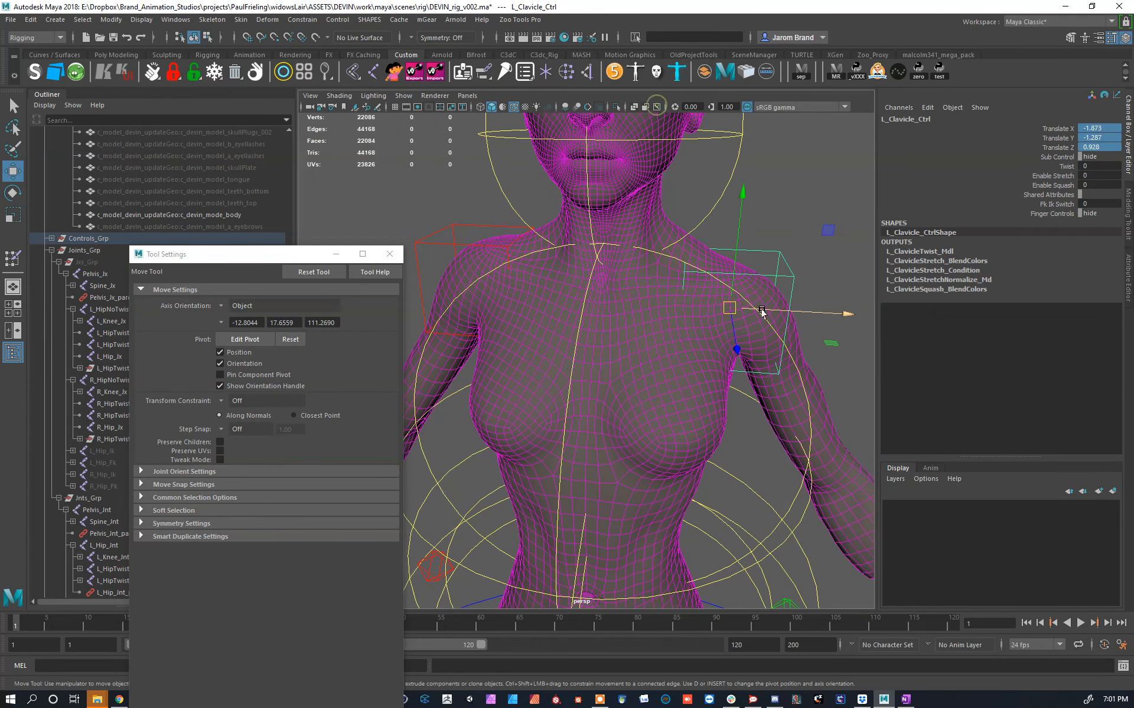
{"action": "left_click_drag", "start_coordinate": [731, 308], "coordinate": [705, 325]}
{"action": "key", "text": "ctrl+z"}
Step: Open the body's skin weights for painting and smooth the L_Clavicle_Jnt influence across the chest centre, neck base and right chest
{"action": "right_click_drag", "start_coordinate": [658, 344], "coordinate": [533, 215]}
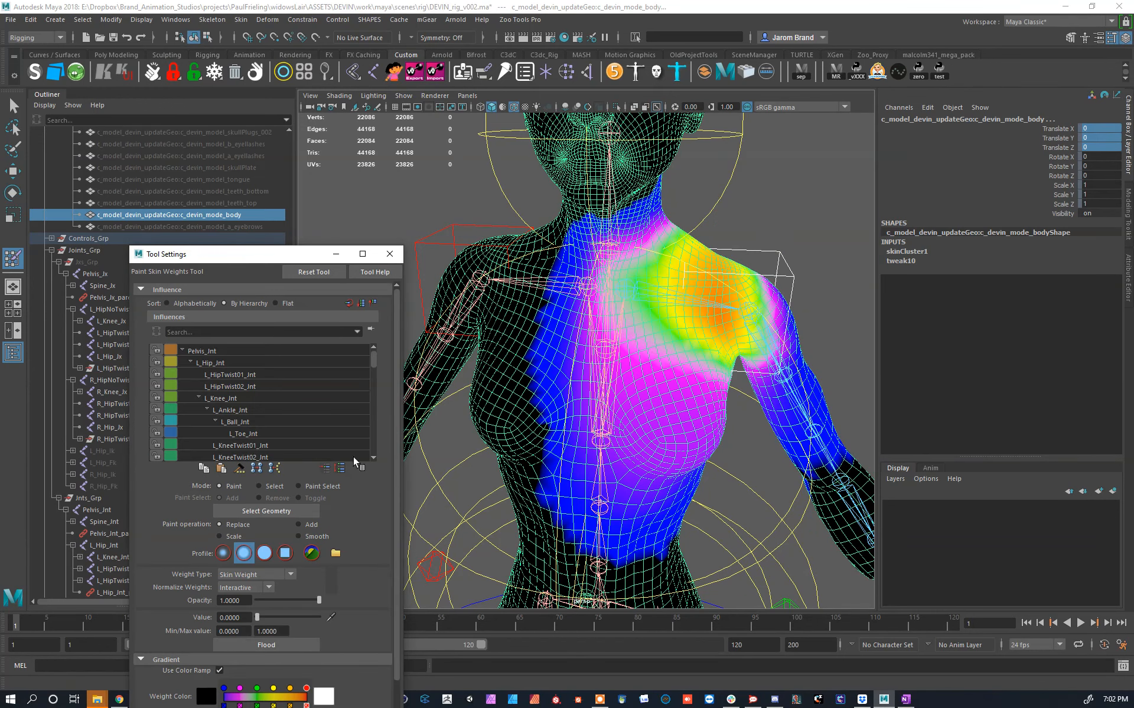
{"action": "mouse_move", "coordinate": [624, 332]}
{"action": "left_mouse_down"}
{"action": "mouse_move", "coordinate": [609, 257]}
{"action": "mouse_move", "coordinate": [576, 271]}
{"action": "mouse_move", "coordinate": [578, 418]}
{"action": "left_mouse_up"}
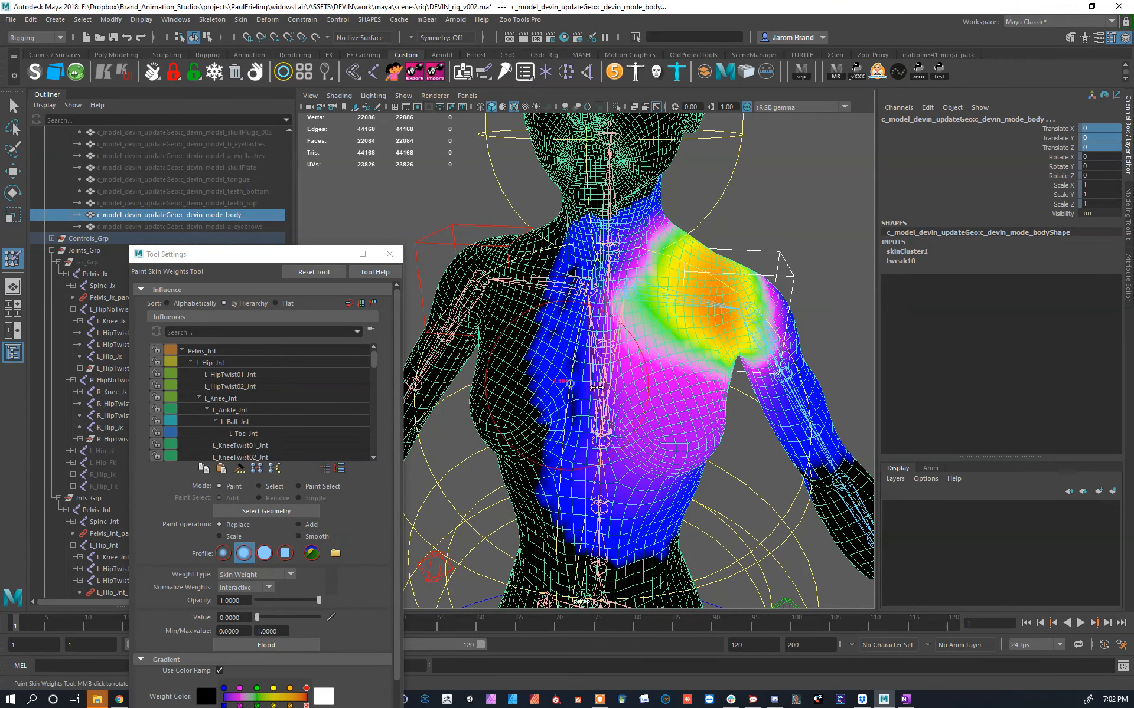
{"action": "mouse_move", "coordinate": [555, 311]}
{"action": "left_mouse_down", "text": "shift"}
{"action": "mouse_move", "coordinate": [528, 298]}
{"action": "mouse_move", "coordinate": [612, 261]}
{"action": "mouse_move", "coordinate": [488, 356]}
{"action": "left_mouse_up", "text": "shift"}
{"action": "left_click_drag", "start_coordinate": [555, 248], "coordinate": [538, 295], "text": "shift"}
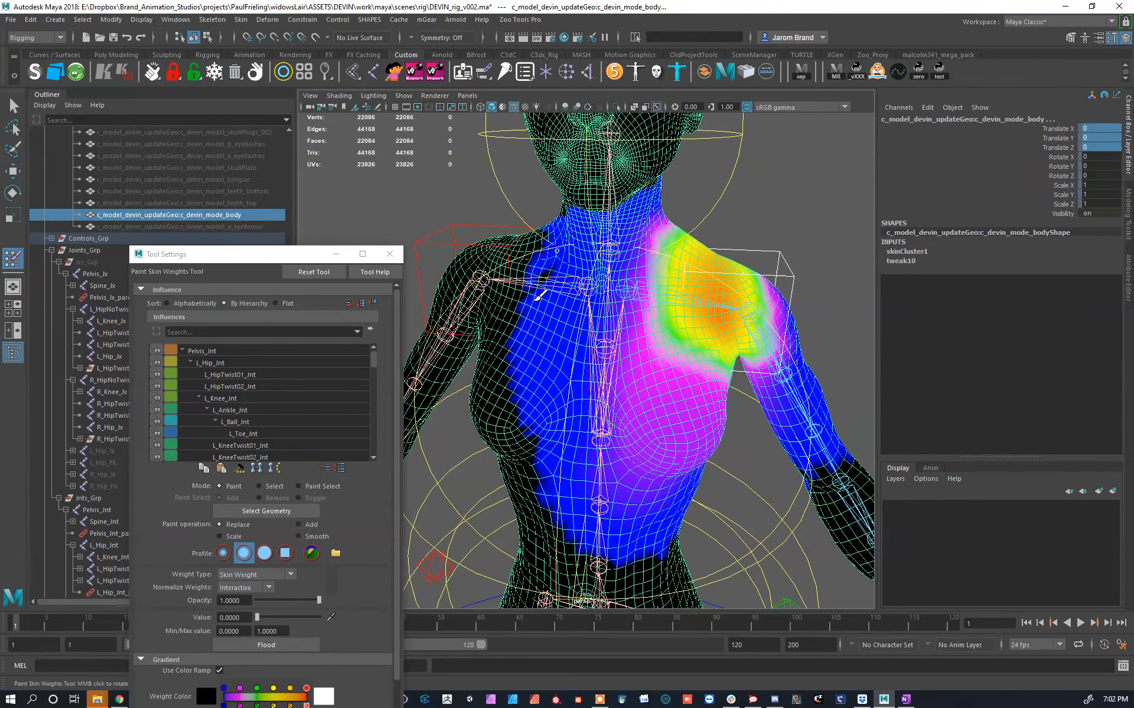
{"action": "left_click_drag", "start_coordinate": [582, 241], "coordinate": [651, 313], "text": "shift"}
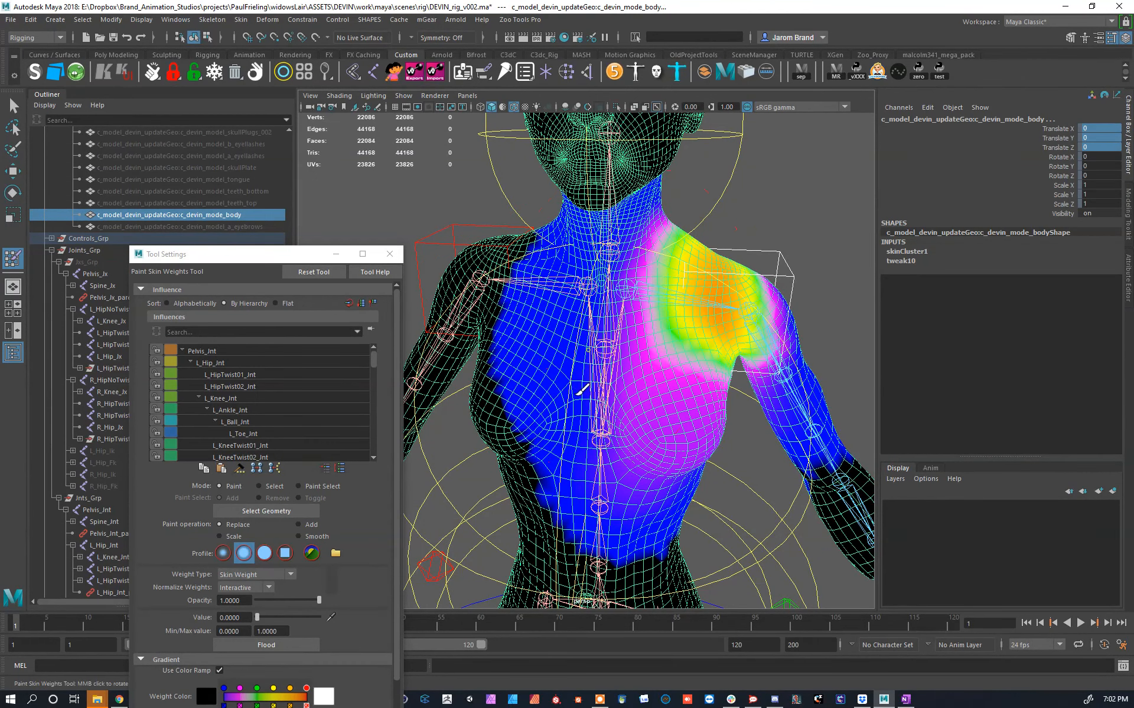
Step: Raise L_Clavicle_Ctrl to Translate X -3.609, Y 5.953, Z -2.086 with X-ray joints off, undoing the earlier trial moves
{"action": "key", "text": "w"}
{"action": "left_click", "coordinate": [790, 271]}
{"action": "middle_click_drag", "start_coordinate": [789, 277], "coordinate": [745, 250]}
{"action": "key", "text": "ctrl+z"}
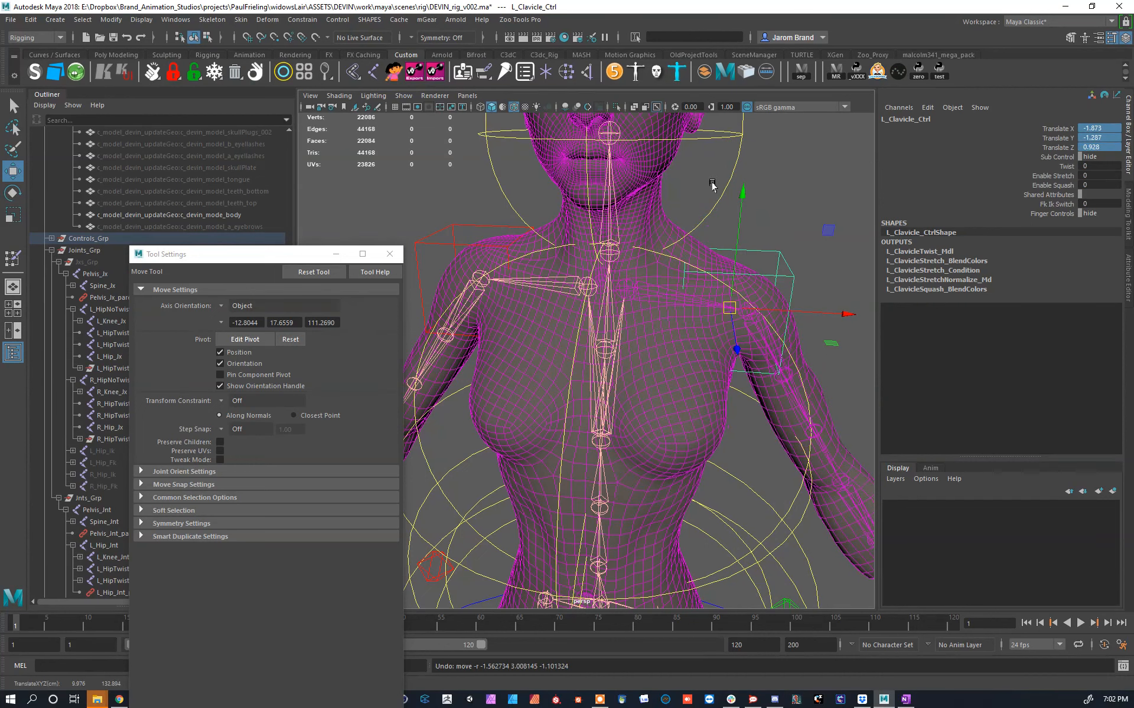
{"action": "left_click", "coordinate": [652, 107]}
{"action": "left_click_drag", "start_coordinate": [729, 308], "coordinate": [742, 250]}
{"action": "key", "text": "ctrl+z"}
{"action": "left_click_drag", "start_coordinate": [731, 317], "coordinate": [717, 226]}
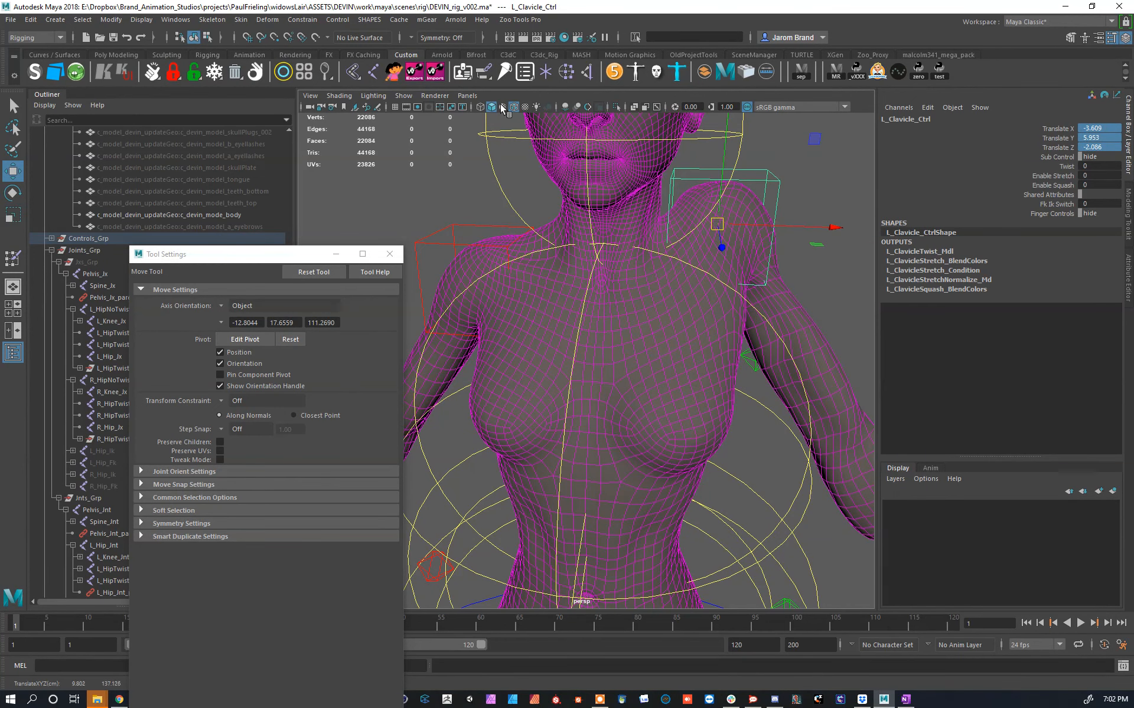
Step: Smooth the body's chest weights using the Paint Smooth Weights Tool with brush size 8.182 and strength 0.882
{"action": "left_click_drag", "start_coordinate": [244, 6], "coordinate": [252, 22]}
{"action": "left_click", "coordinate": [721, 20]}
{"action": "left_click", "coordinate": [548, 305]}
{"action": "left_click", "coordinate": [241, 19]}
{"action": "left_click", "coordinate": [316, 295]}
{"action": "left_click", "coordinate": [241, 20]}
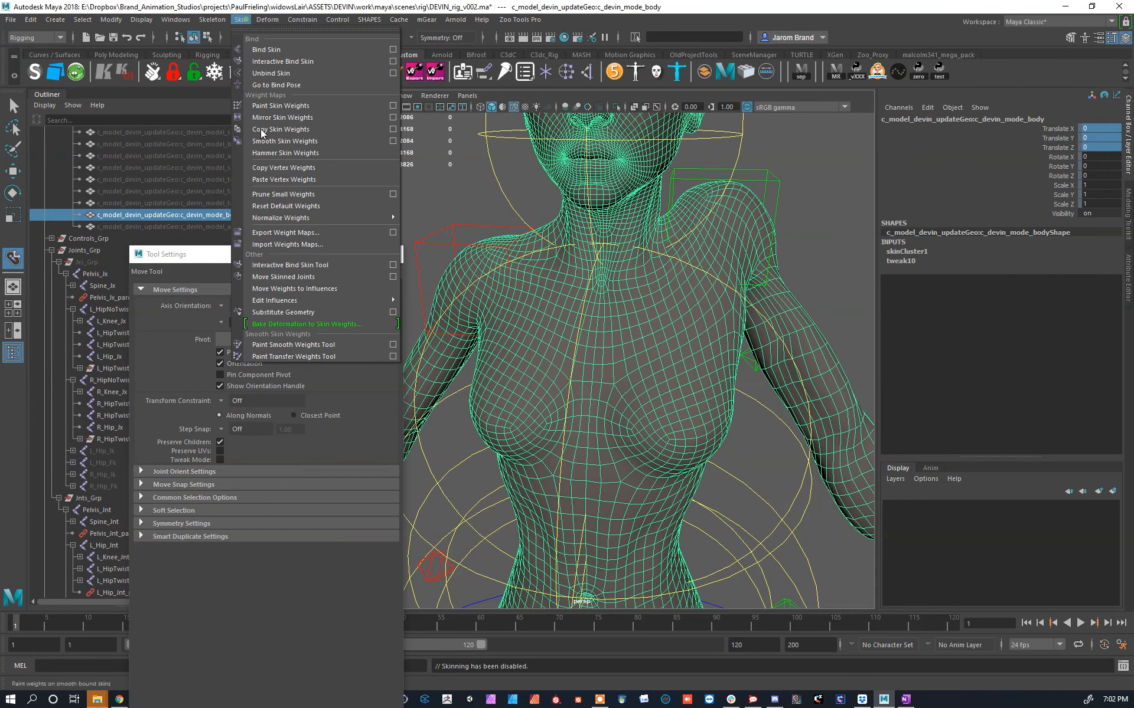
{"action": "left_click", "coordinate": [304, 345]}
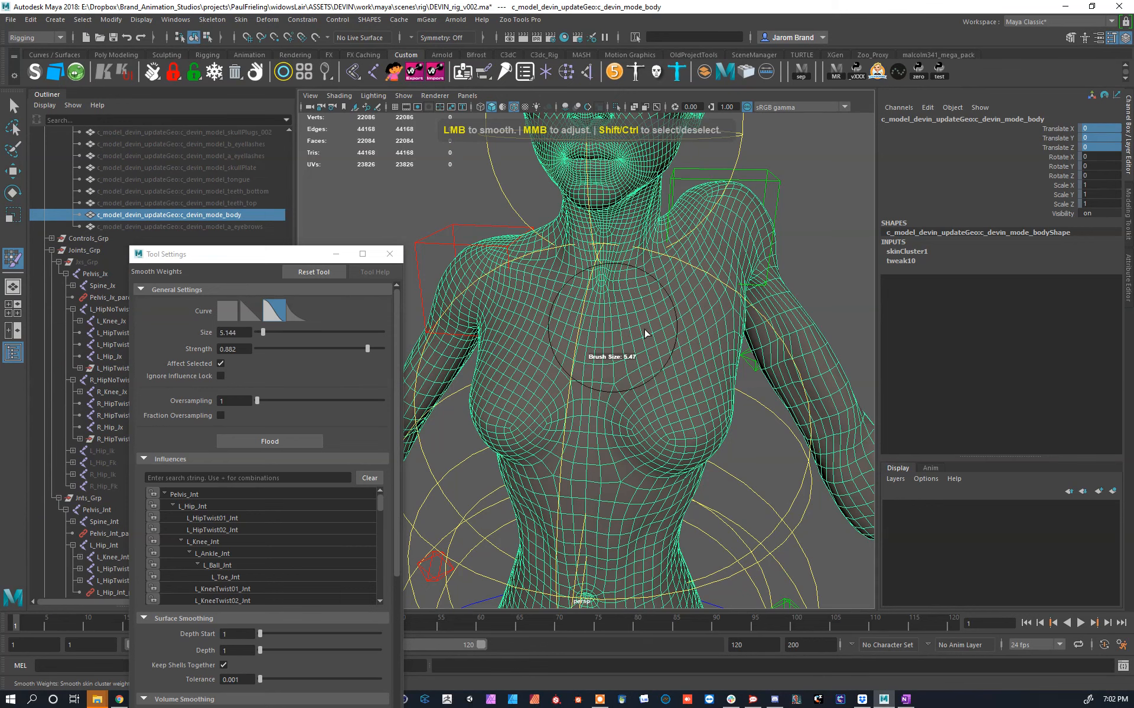
{"action": "mouse_move", "coordinate": [629, 467]}
{"action": "left_mouse_down", "text": "alt"}
{"action": "mouse_move", "coordinate": [597, 437]}
{"action": "mouse_move", "coordinate": [660, 374]}
{"action": "left_mouse_up", "text": "alt"}
{"action": "left_click_drag", "start_coordinate": [585, 264], "coordinate": [673, 260], "text": "alt"}
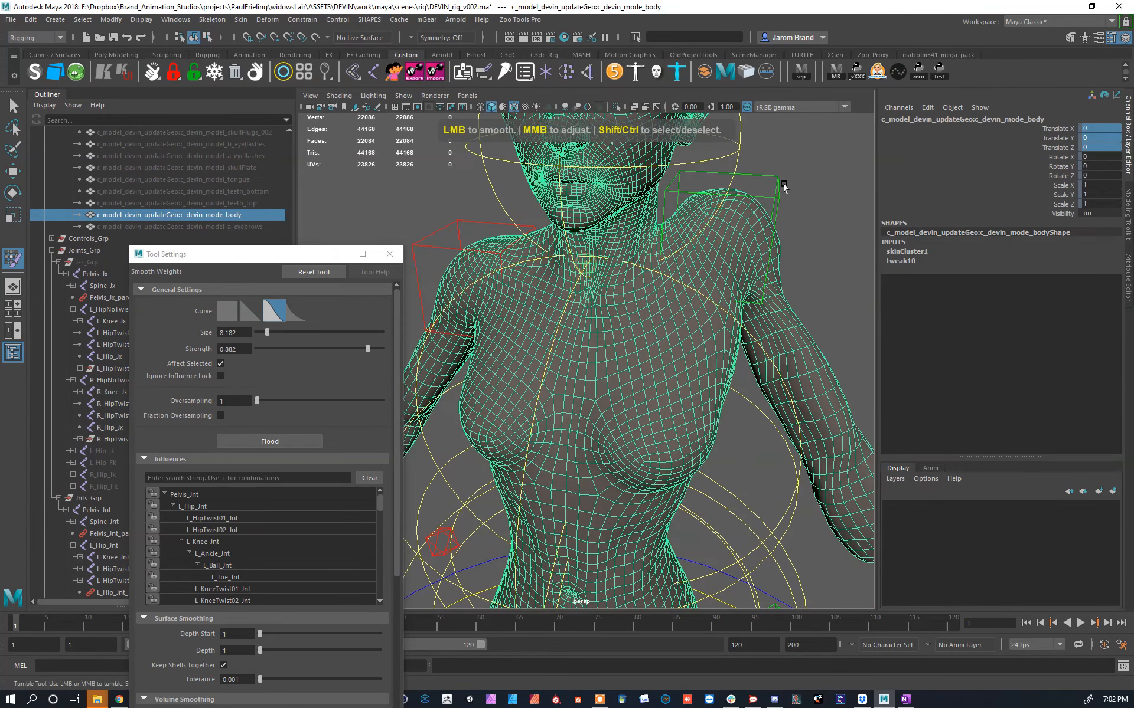
Step: Test the shoulder deformation by lowering L_Clavicle_Ctrl and raising it again
{"action": "key", "text": "w"}
{"action": "left_click", "coordinate": [764, 187]}
{"action": "left_click_drag", "start_coordinate": [720, 227], "coordinate": [741, 290]}
{"action": "middle_click_drag", "start_coordinate": [697, 323], "coordinate": [697, 289]}
Step: Return to painting the body's skin weights and smooth the L_Clavicle_Jnt influence down the middle of the chest
{"action": "left_click", "coordinate": [667, 399]}
{"action": "key", "text": "y"}
{"action": "left_click_drag", "start_coordinate": [623, 466], "coordinate": [588, 361], "text": "alt"}
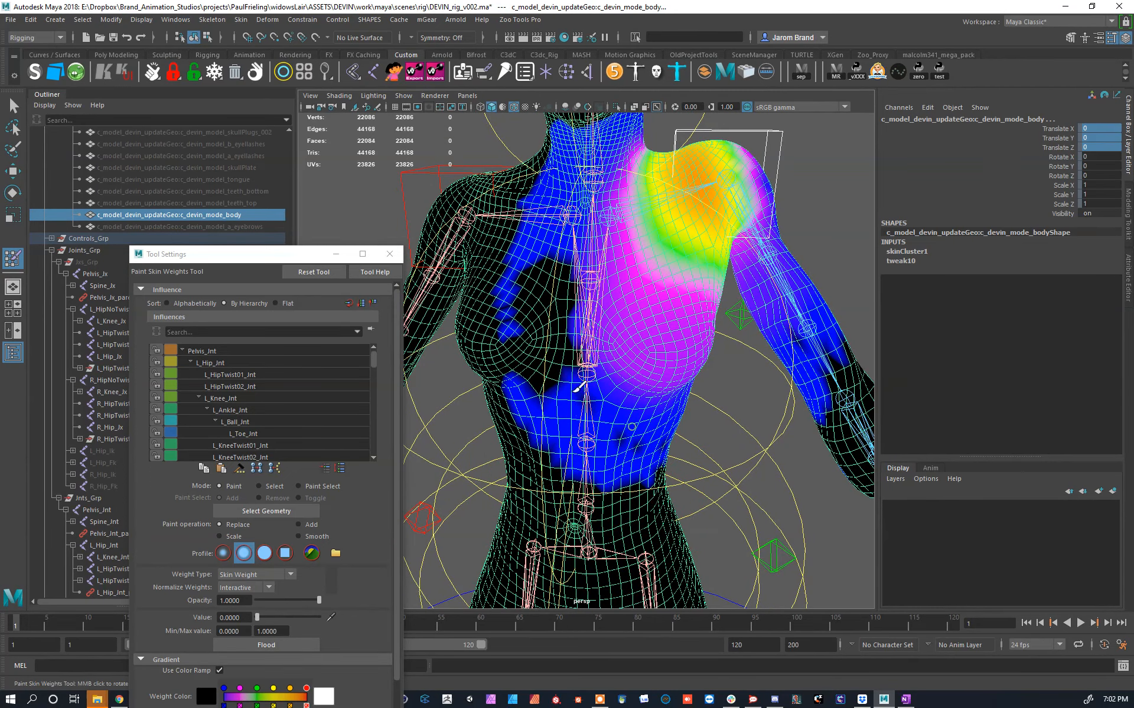
{"action": "left_click_drag", "start_coordinate": [561, 384], "coordinate": [593, 331], "text": "shift"}
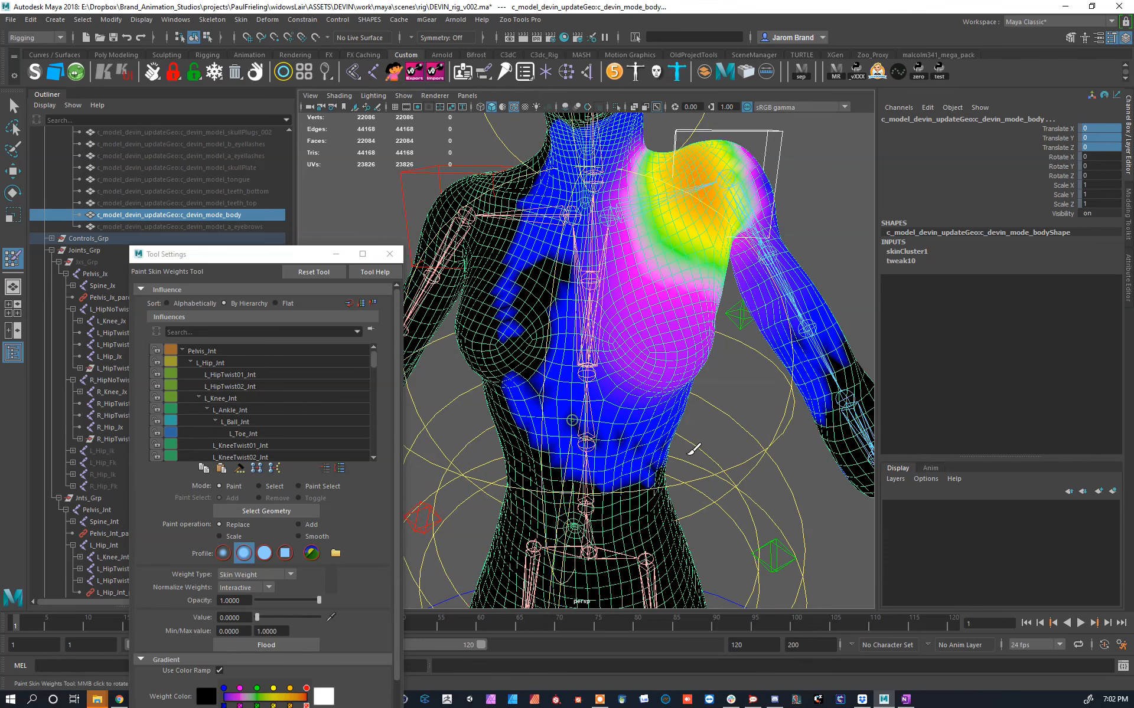
Step: Move L_Clavicle_Ctrl to Translate X -2.52, Y 3.345, Z -0.934 to check the chest deformation
{"action": "key", "text": "w"}
{"action": "left_click", "coordinate": [721, 383]}
{"action": "left_click_drag", "start_coordinate": [789, 119], "coordinate": [786, 144]}
{"action": "mouse_move", "coordinate": [793, 143]}
{"action": "middle_mouse_down"}
{"action": "mouse_move", "coordinate": [800, 216]}
{"action": "mouse_move", "coordinate": [782, 144]}
{"action": "middle_mouse_up"}
Step: Smooth the body's L_Clavicle_Jnt weights over the character's right breast
{"action": "left_click", "coordinate": [543, 301]}
{"action": "key", "text": "y"}
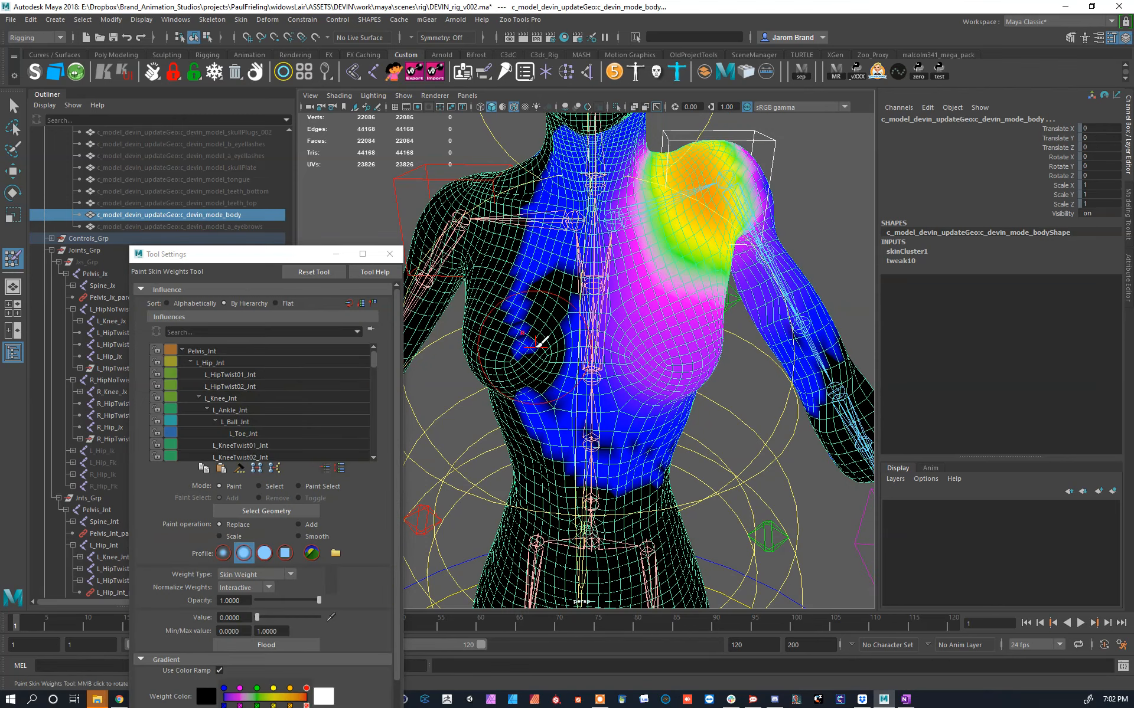
{"action": "mouse_move", "coordinate": [541, 313]}
{"action": "left_mouse_down", "text": "shift"}
{"action": "mouse_move", "coordinate": [503, 331]}
{"action": "mouse_move", "coordinate": [677, 333]}
{"action": "mouse_move", "coordinate": [549, 331]}
{"action": "mouse_move", "coordinate": [622, 358]}
{"action": "left_mouse_up", "text": "shift"}
Step: Move L_Clavicle_Ctrl down and back up to Translate X -3.778, Y 5.065, Z -1.818
{"action": "key", "text": "w"}
{"action": "left_click", "coordinate": [779, 160]}
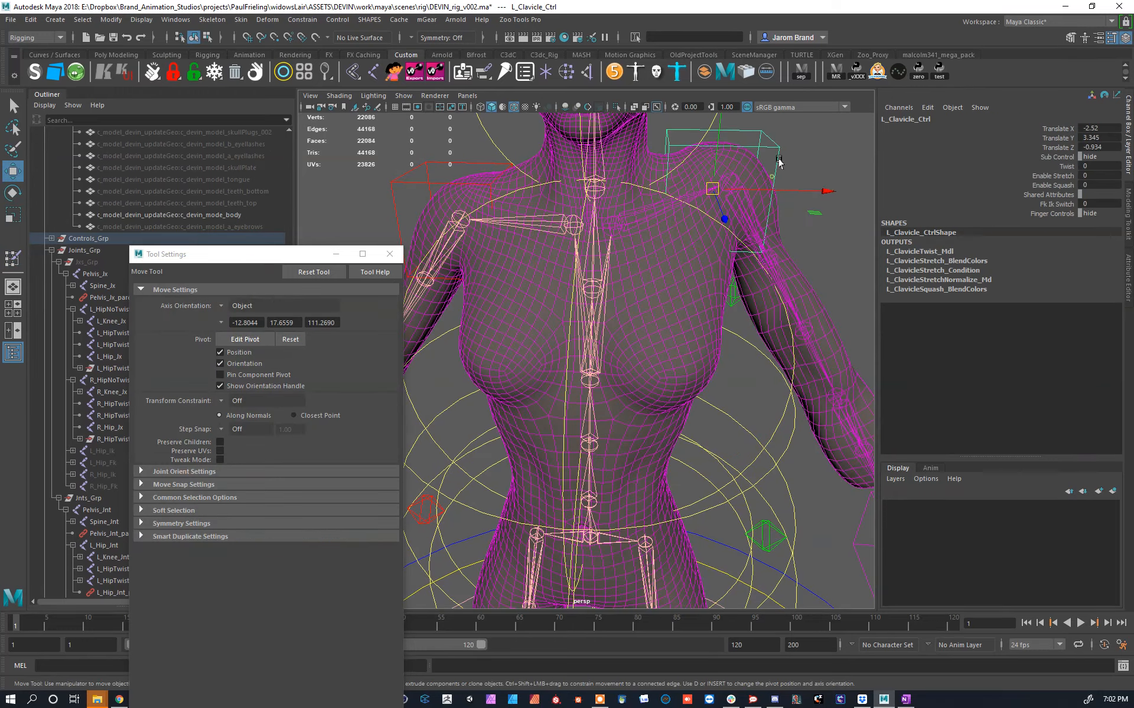
{"action": "middle_click_drag", "start_coordinate": [787, 122], "coordinate": [770, 236]}
{"action": "middle_click_drag", "start_coordinate": [767, 188], "coordinate": [762, 154]}
Step: Set the body's paint operation to Scale with value 0.8544 and soften the L_Clavicle_Jnt weights on the chest
{"action": "left_click", "coordinate": [701, 329]}
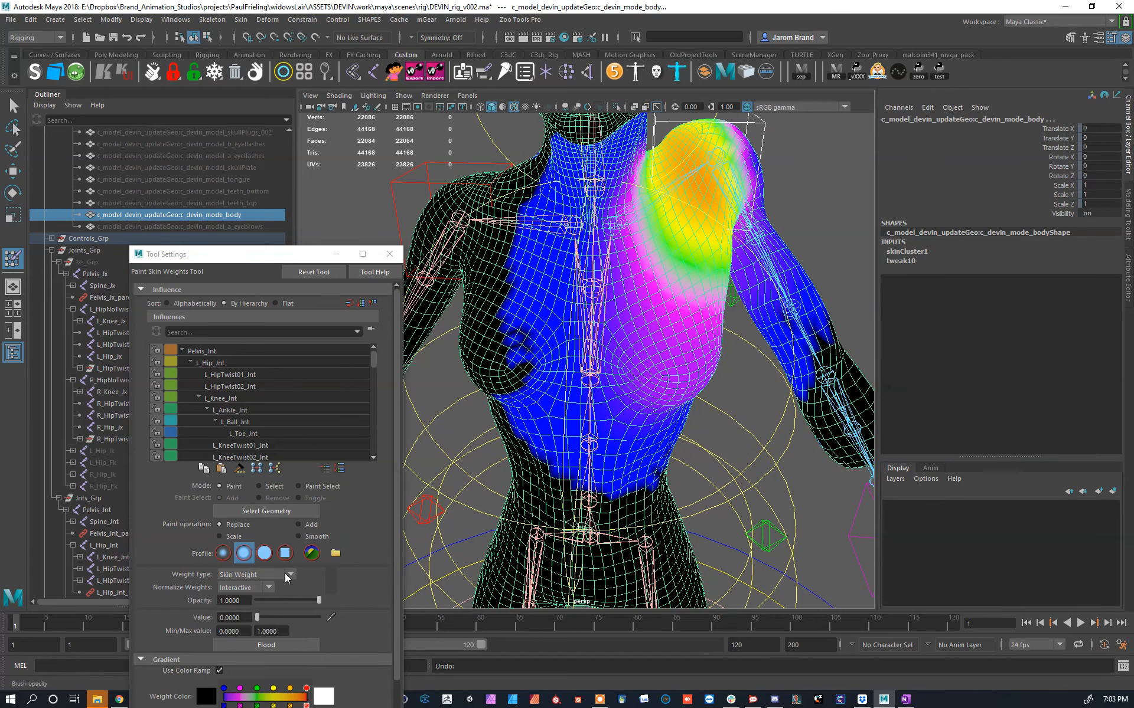
{"action": "left_click", "coordinate": [235, 536]}
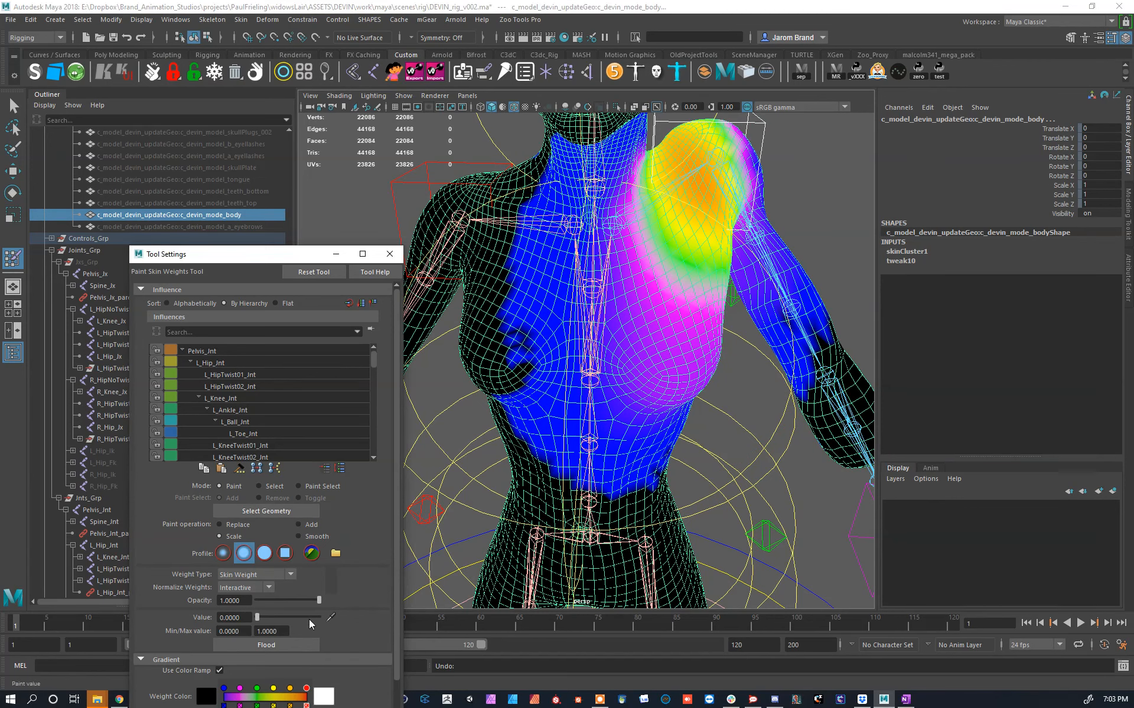
{"action": "left_click_drag", "start_coordinate": [305, 618], "coordinate": [309, 618]}
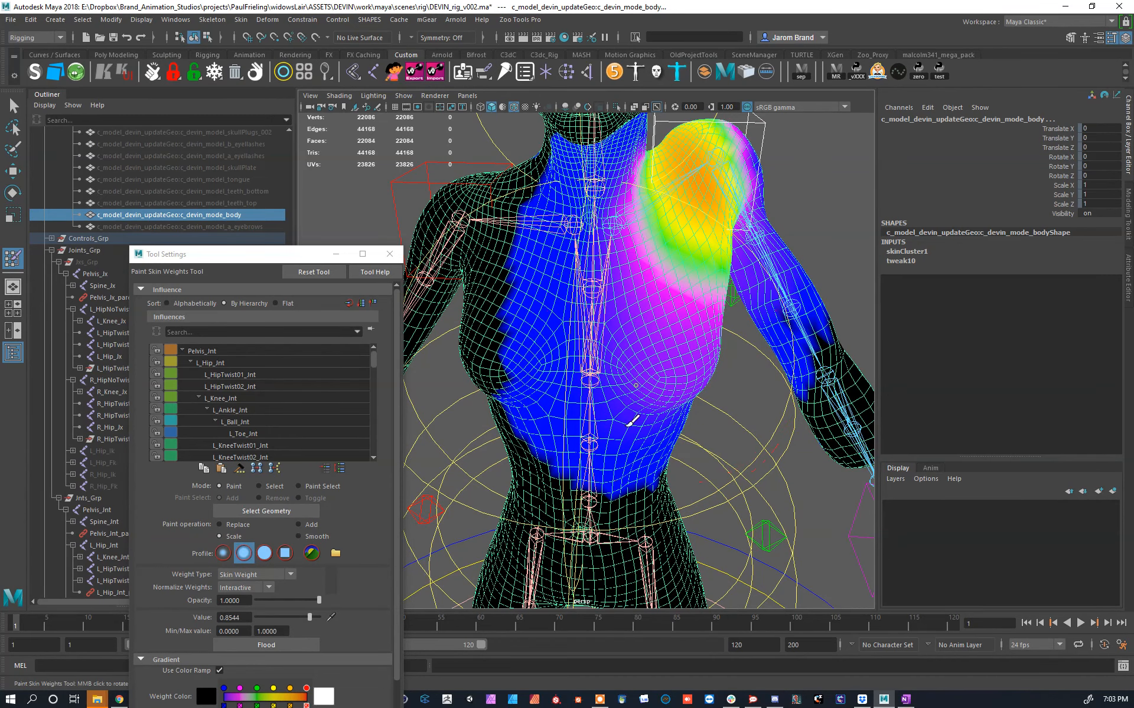
Step: Try another pose on L_Clavicle_Ctrl, undo it, and reset the control's Translate X, Y and Z to 0
{"action": "key", "text": "w"}
{"action": "left_click", "coordinate": [787, 137]}
{"action": "left_click", "coordinate": [764, 133]}
{"action": "middle_click_drag", "start_coordinate": [773, 172], "coordinate": [797, 194]}
{"action": "key", "text": "ctrl+z"}
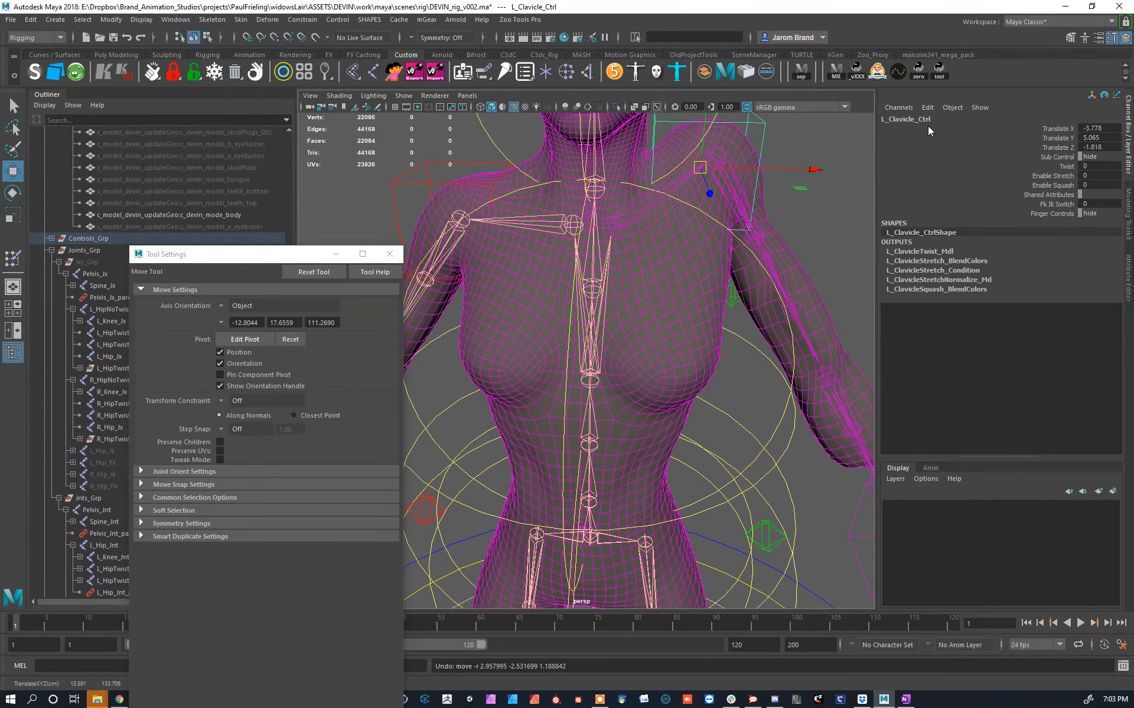
{"action": "left_click_drag", "start_coordinate": [1098, 128], "coordinate": [1098, 147]}
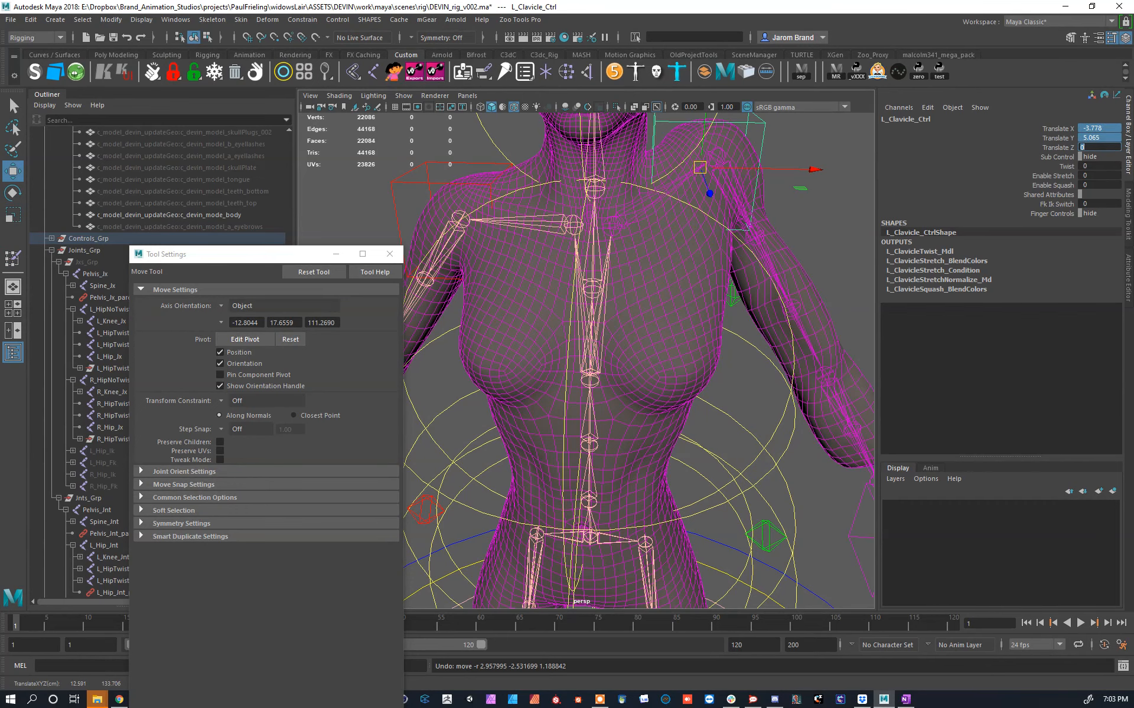
{"action": "type", "text": "0"}
{"action": "key", "text": "Return"}
{"action": "scroll", "coordinate": [683, 291], "scroll_direction": "down", "scroll_amount": 3}
{"action": "mouse_move", "coordinate": [691, 307]}
{"action": "left_mouse_down", "text": "alt"}
{"action": "mouse_move", "coordinate": [717, 337]}
{"action": "mouse_move", "coordinate": [698, 324]}
{"action": "left_mouse_up", "text": "alt"}
{"action": "scroll", "coordinate": [526, 403], "scroll_direction": "up", "scroll_amount": 5}
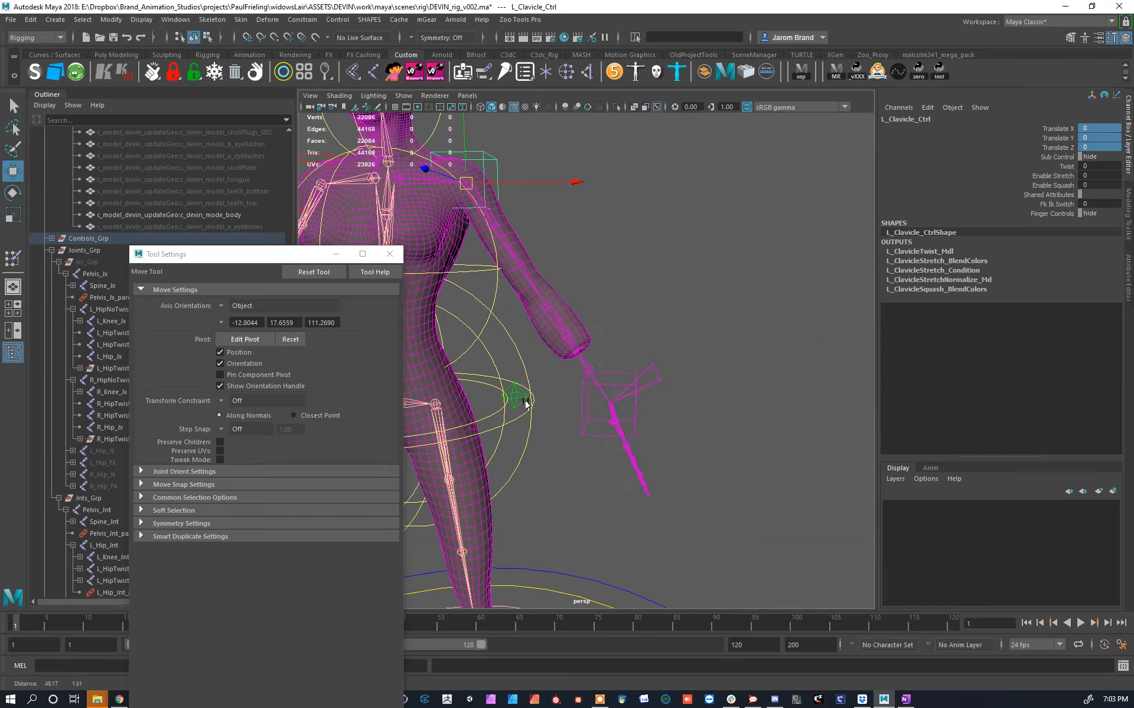
{"action": "left_click_drag", "start_coordinate": [597, 350], "coordinate": [711, 288], "text": "alt"}
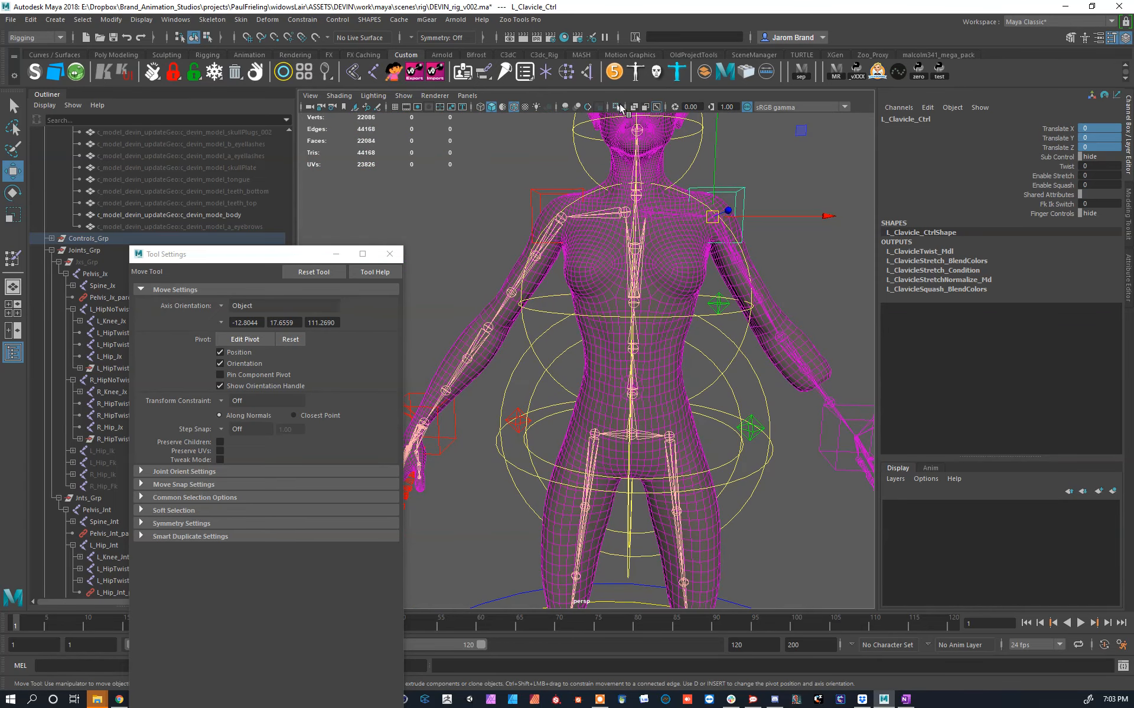
Step: Isolate the body mesh in the viewport to examine its shape at both shoulders, and restore the full rig display
{"action": "left_click", "coordinate": [616, 107]}
{"action": "left_click", "coordinate": [616, 107]}
{"action": "left_click", "coordinate": [585, 265]}
{"action": "key", "text": "ctrl+1"}
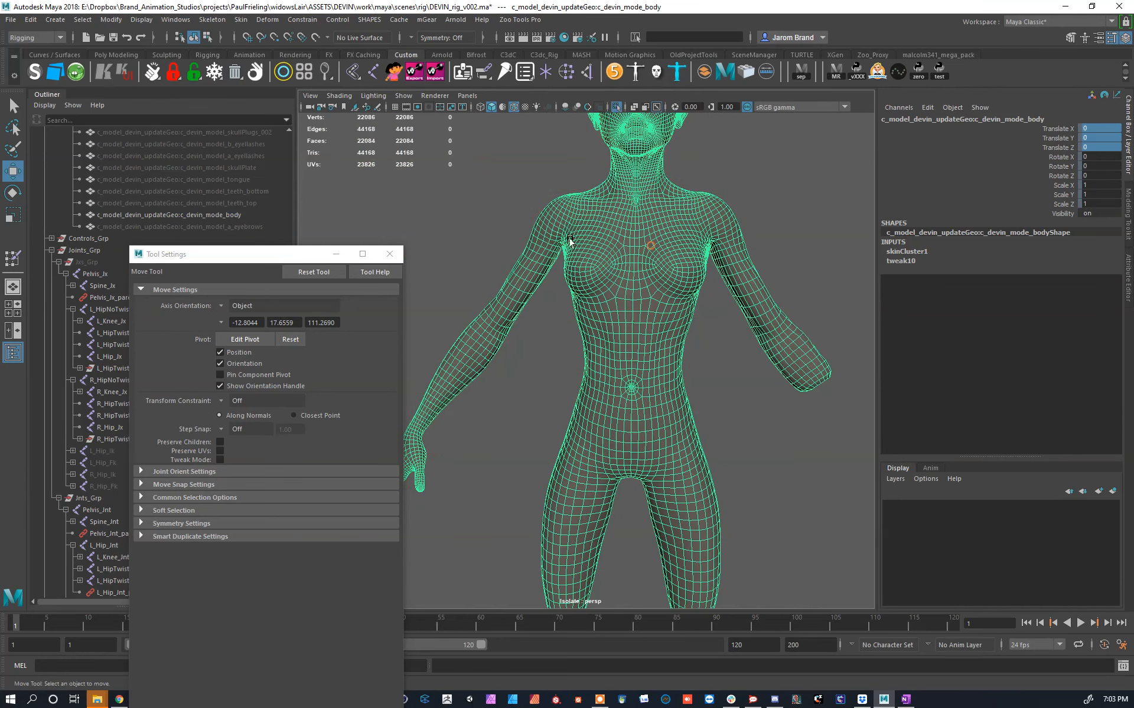
{"action": "right_click_drag", "start_coordinate": [570, 242], "coordinate": [569, 242]}
{"action": "middle_click_drag", "start_coordinate": [572, 246], "coordinate": [616, 242], "text": "alt"}
{"action": "right_click_drag", "start_coordinate": [670, 228], "coordinate": [725, 178]}
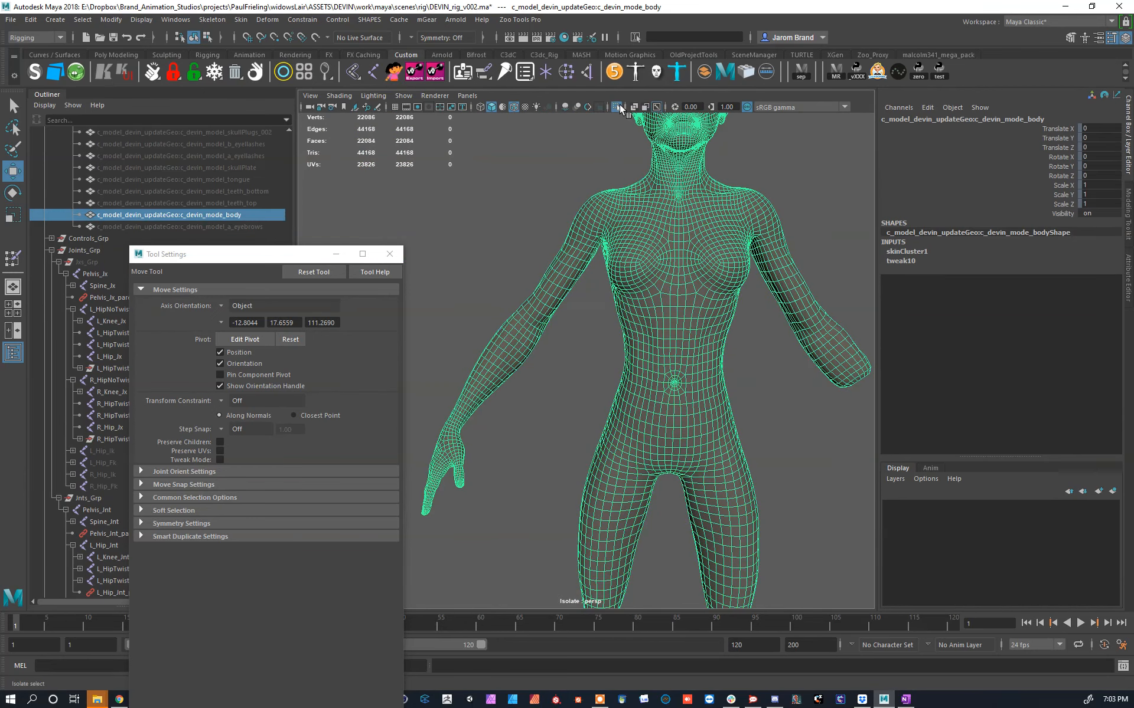
{"action": "left_click", "coordinate": [617, 108]}
Step: Open the body's skin weights for painting with R_Clavicle_Jnt as the active influence
{"action": "scroll", "coordinate": [620, 295], "scroll_direction": "up", "scroll_amount": 5}
{"action": "middle_click_drag", "start_coordinate": [590, 266], "coordinate": [650, 324], "text": "alt"}
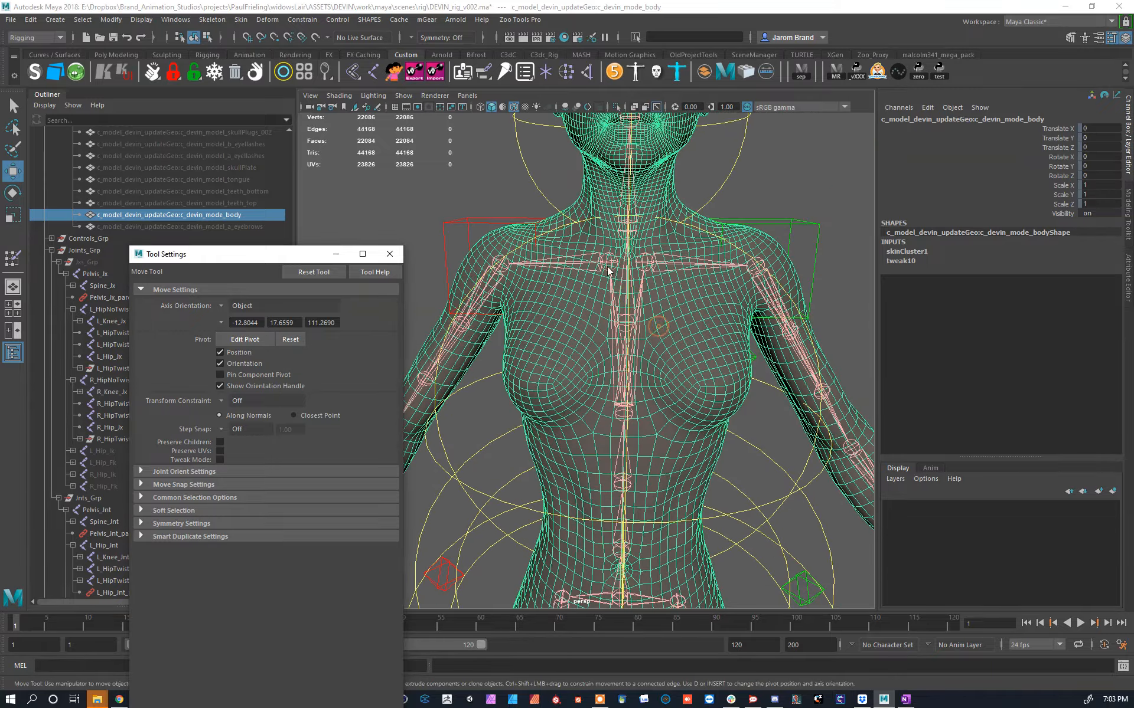
{"action": "key", "text": "y"}
{"action": "right_click_drag", "start_coordinate": [609, 268], "coordinate": [652, 284]}
{"action": "mouse_move", "coordinate": [679, 286]}
{"action": "left_mouse_down", "text": "alt"}
{"action": "mouse_move", "coordinate": [696, 307]}
{"action": "mouse_move", "coordinate": [681, 319]}
{"action": "mouse_move", "coordinate": [697, 310]}
{"action": "mouse_move", "coordinate": [688, 321]}
{"action": "left_mouse_up", "text": "alt"}
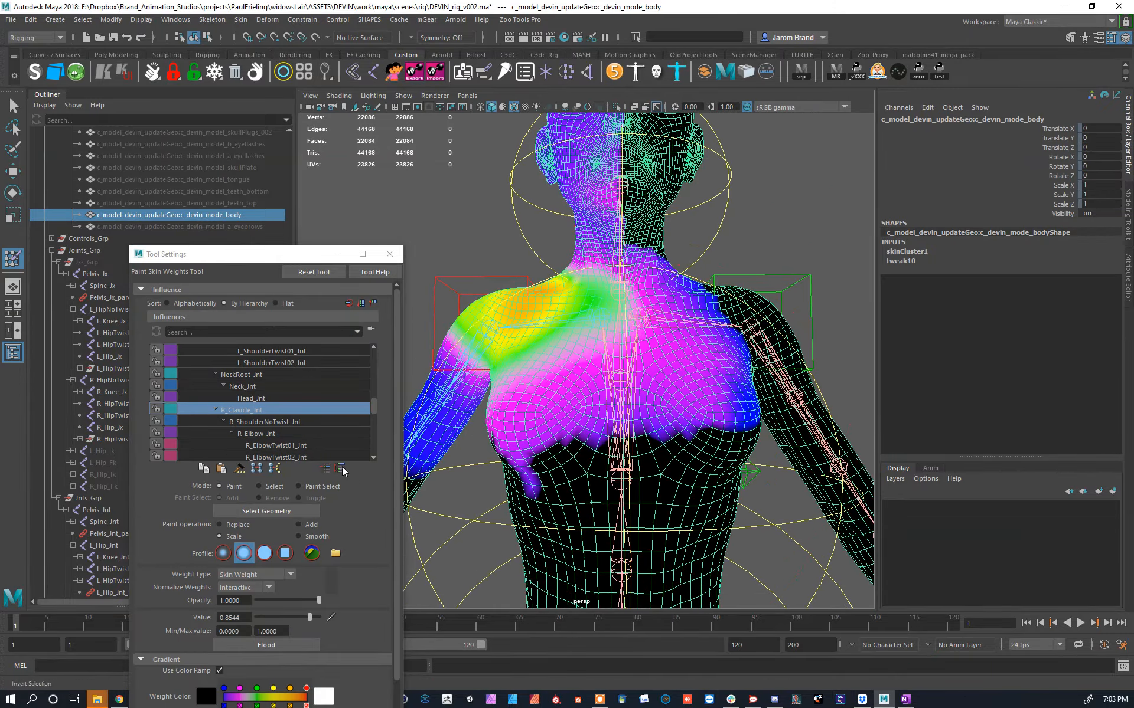
Step: Set the paint operation to Replace with value 0 and clear the R_Clavicle_Jnt weights from the opposite half of the body, front and back
{"action": "left_click_drag", "start_coordinate": [307, 618], "coordinate": [20, 561]}
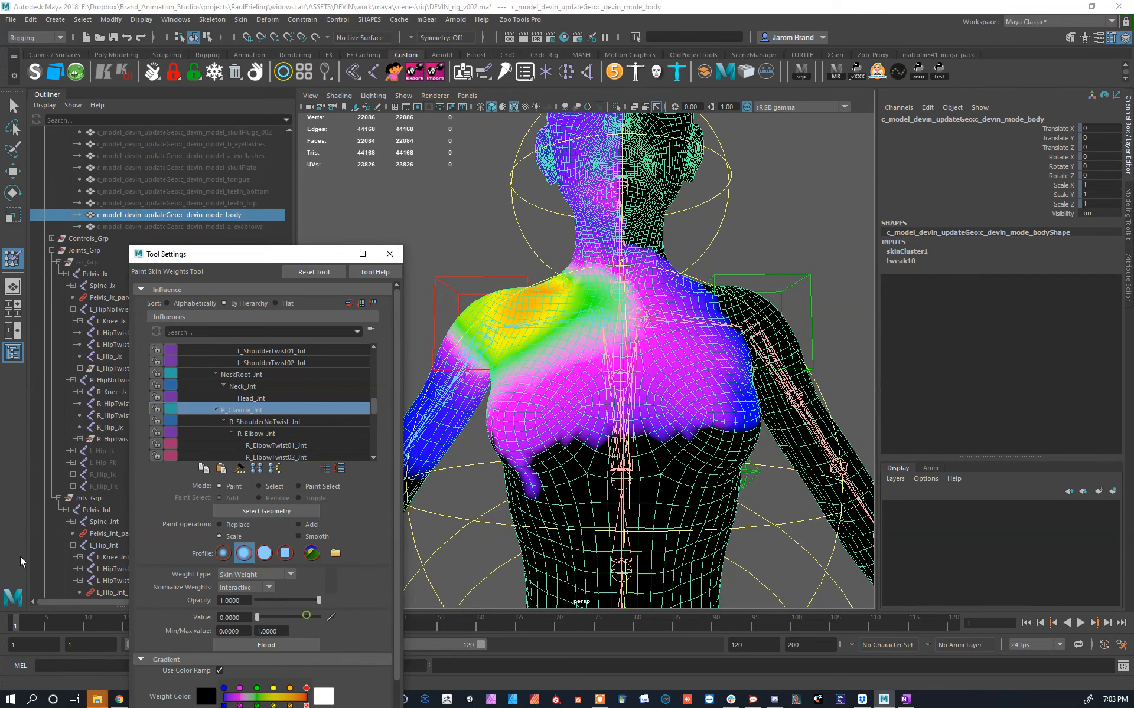
{"action": "left_click", "coordinate": [263, 551]}
{"action": "left_click", "coordinate": [236, 525]}
{"action": "mouse_move", "coordinate": [736, 260]}
{"action": "left_mouse_down"}
{"action": "mouse_move", "coordinate": [678, 455]}
{"action": "mouse_move", "coordinate": [453, 370]}
{"action": "mouse_move", "coordinate": [443, 242]}
{"action": "left_mouse_up"}
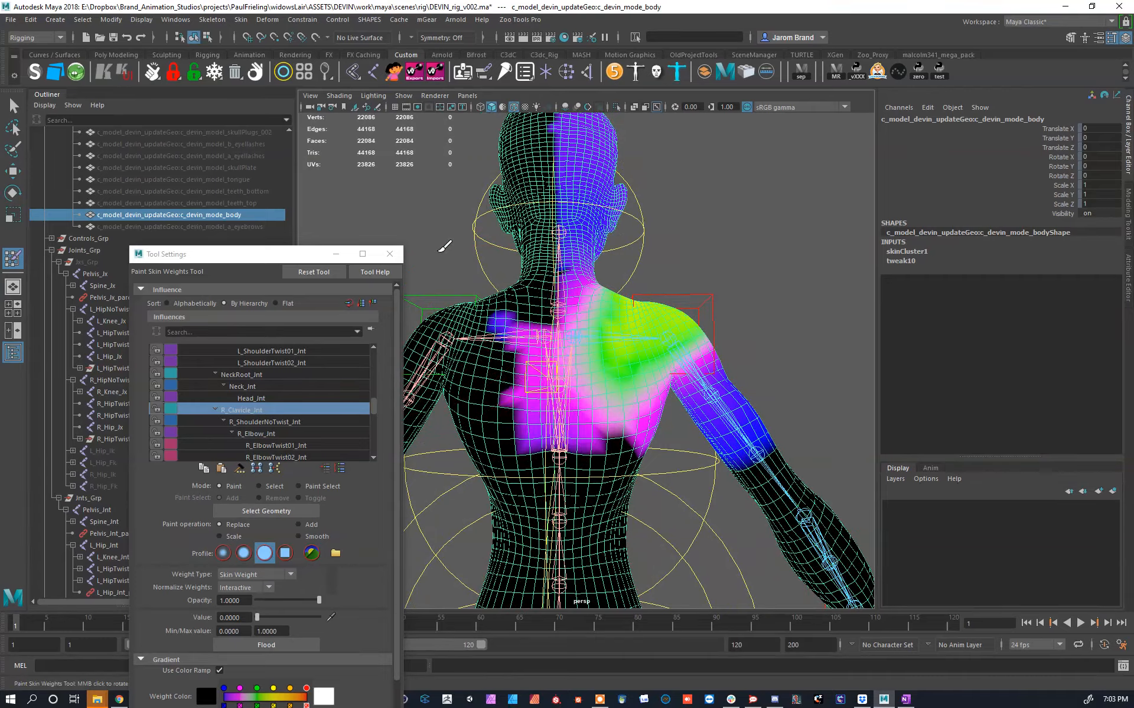
{"action": "mouse_move", "coordinate": [507, 281]}
{"action": "left_mouse_down", "text": "alt"}
{"action": "mouse_move", "coordinate": [831, 309]}
{"action": "mouse_move", "coordinate": [812, 308]}
{"action": "left_mouse_up", "text": "alt"}
{"action": "mouse_move", "coordinate": [695, 207]}
{"action": "left_mouse_down", "text": "alt"}
{"action": "mouse_move", "coordinate": [626, 260]}
{"action": "mouse_move", "coordinate": [602, 316]}
{"action": "left_mouse_up", "text": "alt"}
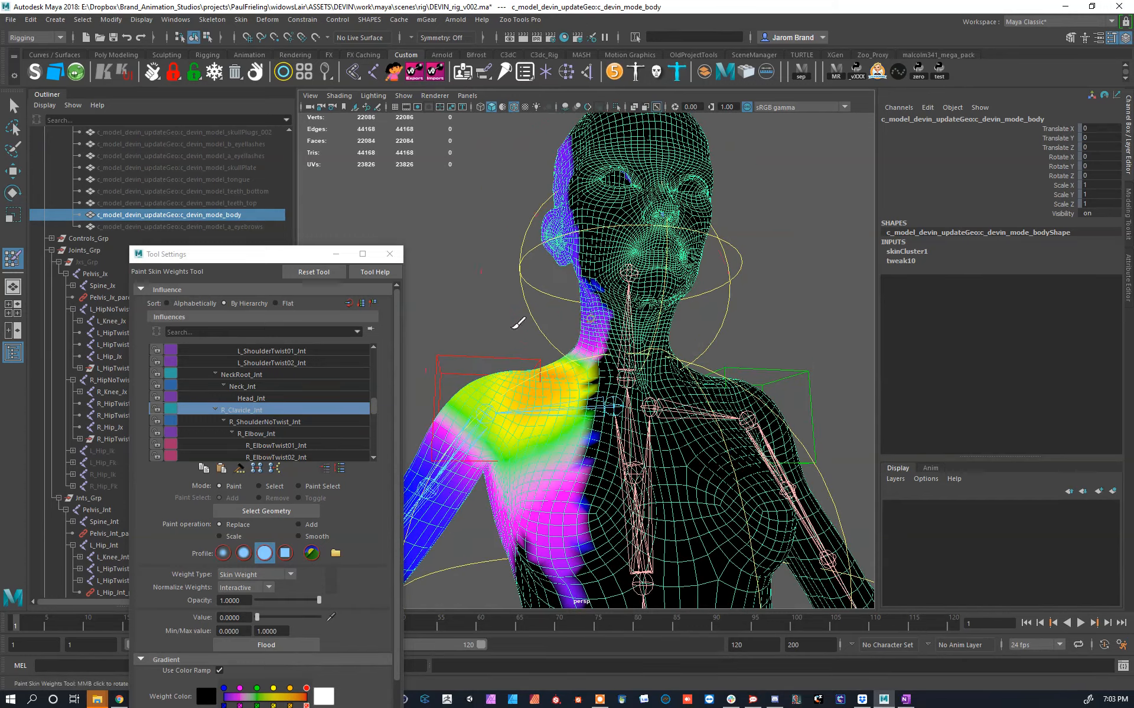
Step: Examine the R_ShoulderNoTwist_Jnt, R_ShoulderTwist01_Jnt and R_ShoulderTwist02_Jnt weights on the body from the front and back
{"action": "left_click", "coordinate": [248, 433]}
{"action": "middle_click_drag", "start_coordinate": [632, 408], "coordinate": [640, 336], "text": "alt"}
{"action": "left_click_drag", "start_coordinate": [640, 337], "coordinate": [759, 384], "text": "alt"}
{"action": "right_click_drag", "start_coordinate": [534, 366], "coordinate": [505, 327]}
{"action": "left_click_drag", "start_coordinate": [697, 396], "coordinate": [894, 421], "text": "alt"}
{"action": "mouse_move", "coordinate": [558, 355]}
{"action": "left_mouse_down", "text": "alt"}
{"action": "mouse_move", "coordinate": [539, 413]}
{"action": "mouse_move", "coordinate": [607, 473]}
{"action": "mouse_move", "coordinate": [665, 330]}
{"action": "left_mouse_up", "text": "alt"}
{"action": "scroll", "coordinate": [643, 316], "scroll_direction": "down", "scroll_amount": 3}
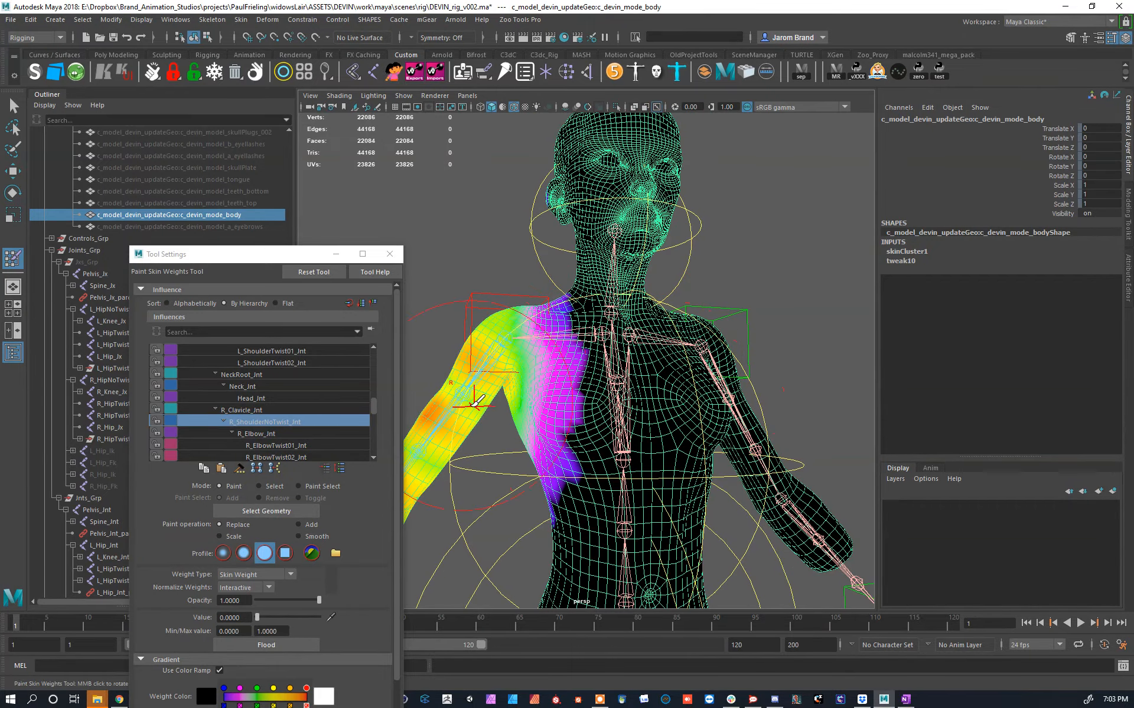
{"action": "right_click_drag", "start_coordinate": [467, 365], "coordinate": [469, 381]}
{"action": "left_click_drag", "start_coordinate": [433, 452], "coordinate": [759, 424], "text": "alt"}
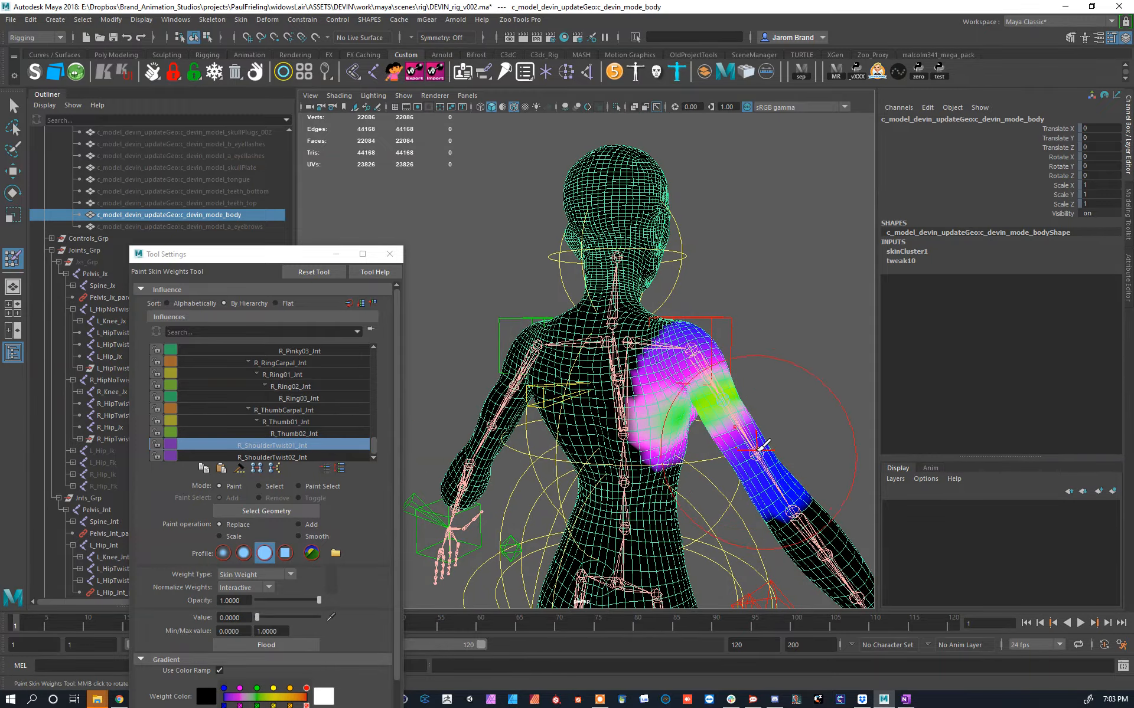
{"action": "right_click_drag", "start_coordinate": [764, 447], "coordinate": [767, 417]}
{"action": "left_click_drag", "start_coordinate": [768, 417], "coordinate": [615, 285], "text": "alt"}
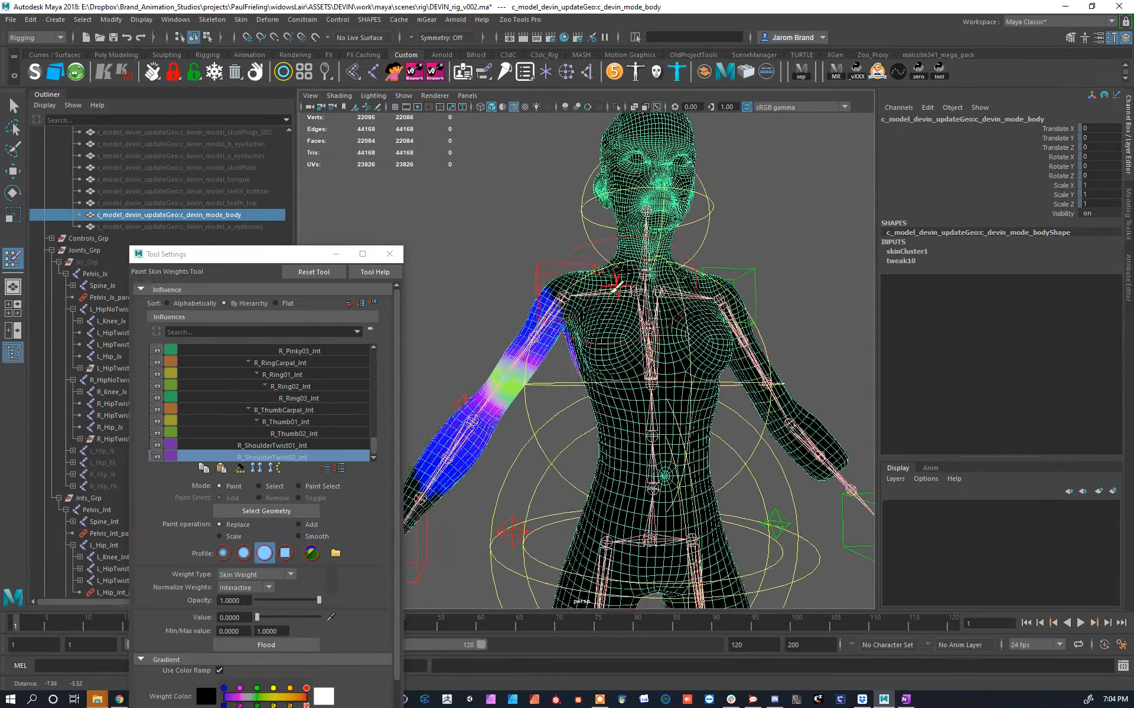
Step: Leave weight painting, isolate the body mesh in the viewport and frame it
{"action": "key", "text": "w"}
{"action": "scroll", "coordinate": [614, 307], "scroll_direction": "up", "scroll_amount": 5}
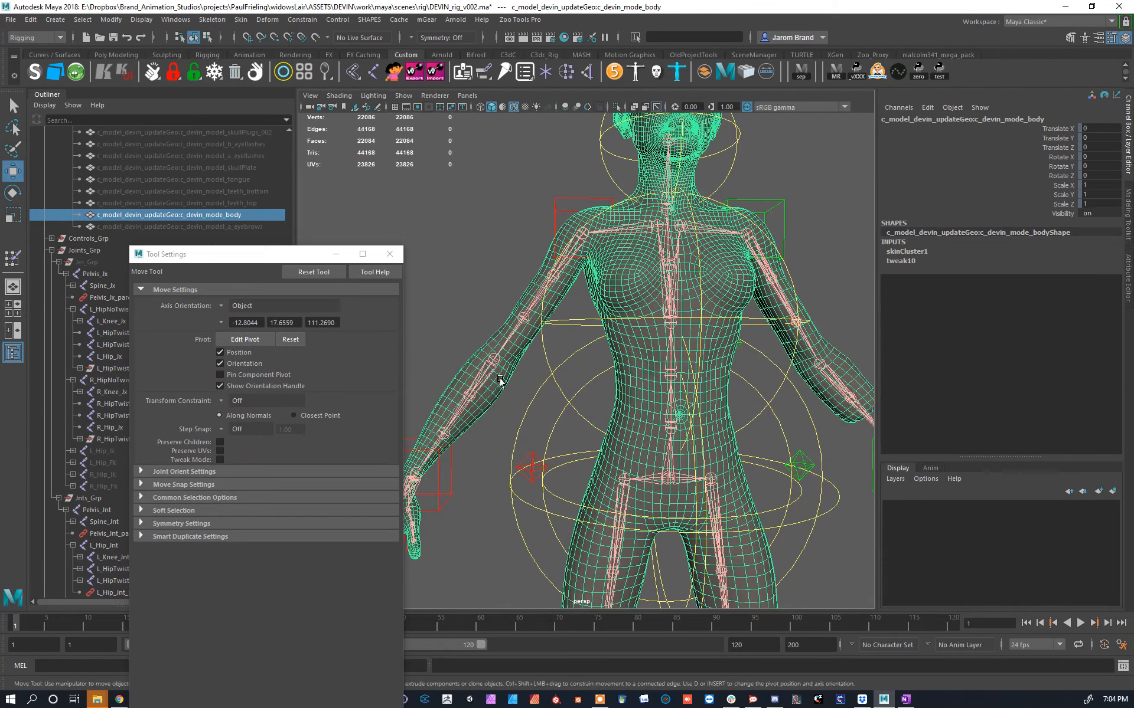
{"action": "left_click", "coordinate": [434, 383]}
{"action": "left_click", "coordinate": [644, 302]}
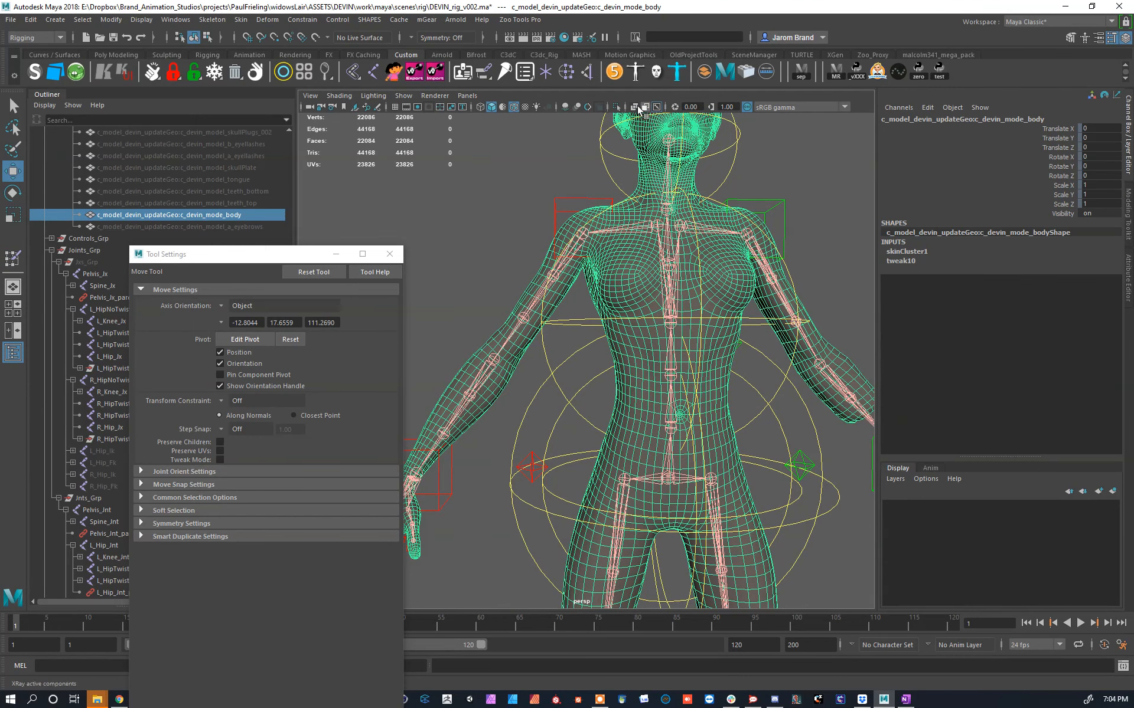
{"action": "left_click", "coordinate": [616, 107]}
{"action": "key", "text": "f"}
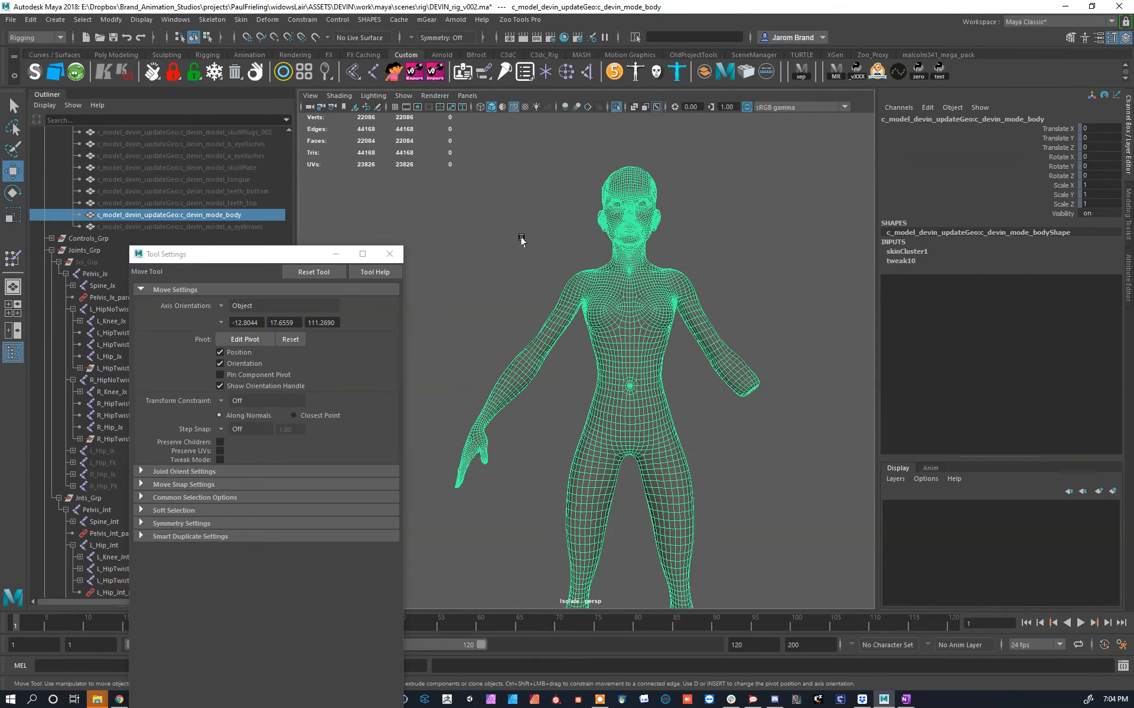
Step: Select the vertices of the character's right half, including the face, torso, upper arm and leg, leaving out the hand
{"action": "left_click", "coordinate": [501, 240]}
{"action": "left_click_drag", "start_coordinate": [491, 208], "coordinate": [543, 467]}
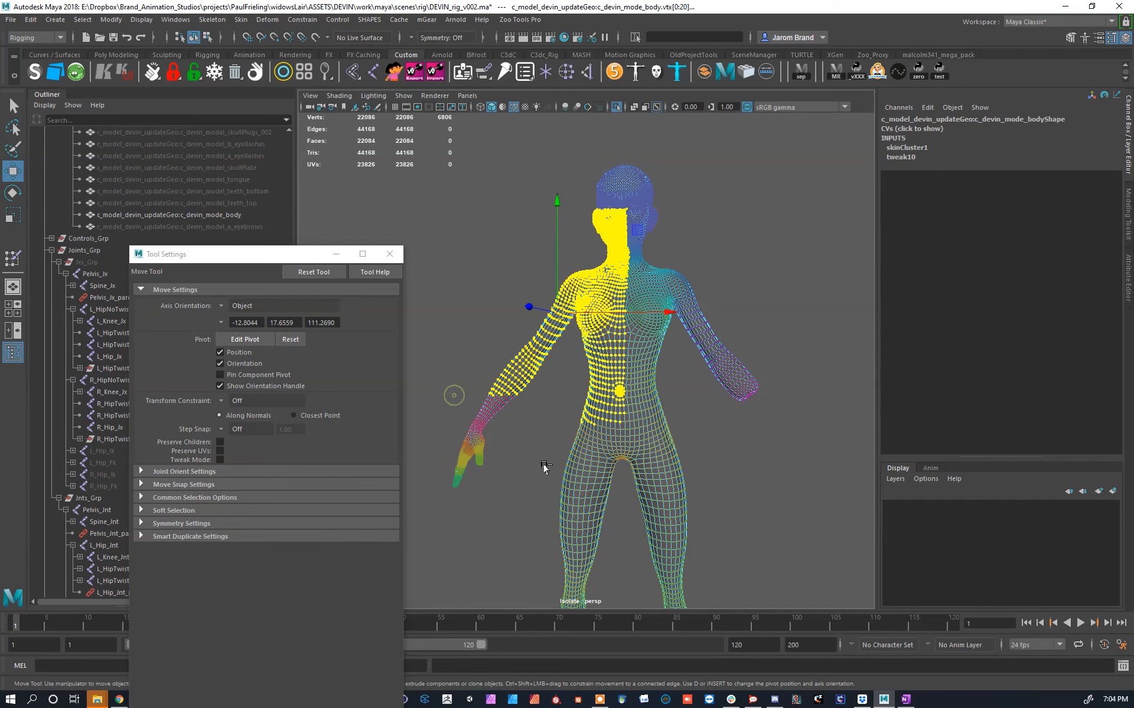
{"action": "left_click_drag", "start_coordinate": [492, 417], "coordinate": [500, 433], "text": "ctrl"}
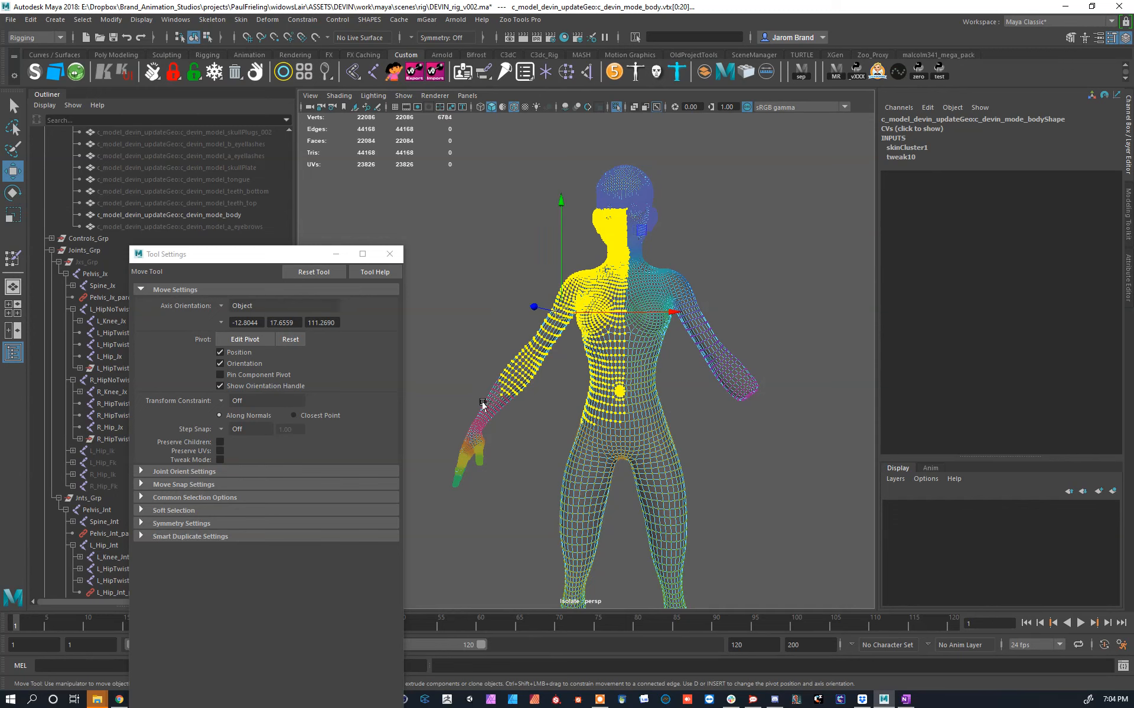
{"action": "left_click_drag", "start_coordinate": [563, 408], "coordinate": [729, 408], "text": "alt"}
{"action": "scroll", "coordinate": [552, 357], "scroll_direction": "up", "scroll_amount": 5}
{"action": "left_click_drag", "start_coordinate": [551, 356], "coordinate": [408, 352], "text": "alt"}
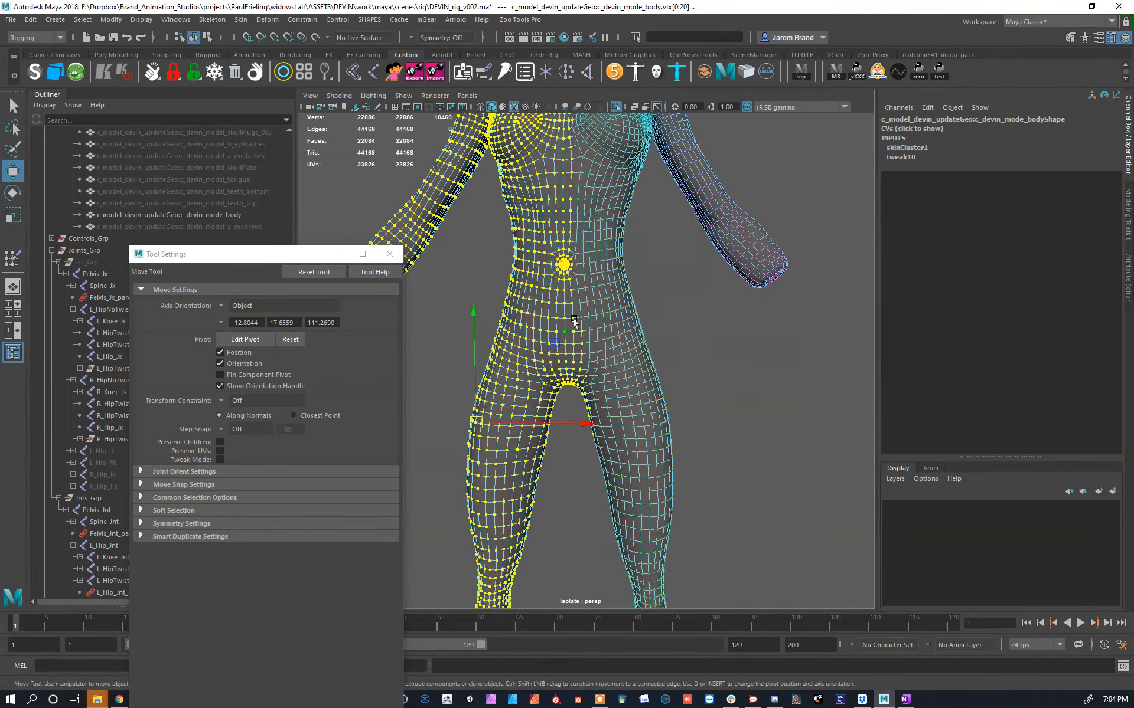
{"action": "left_click_drag", "start_coordinate": [560, 332], "coordinate": [563, 288], "text": "alt"}
{"action": "middle_click_drag", "start_coordinate": [596, 405], "coordinate": [654, 338], "text": "alt"}
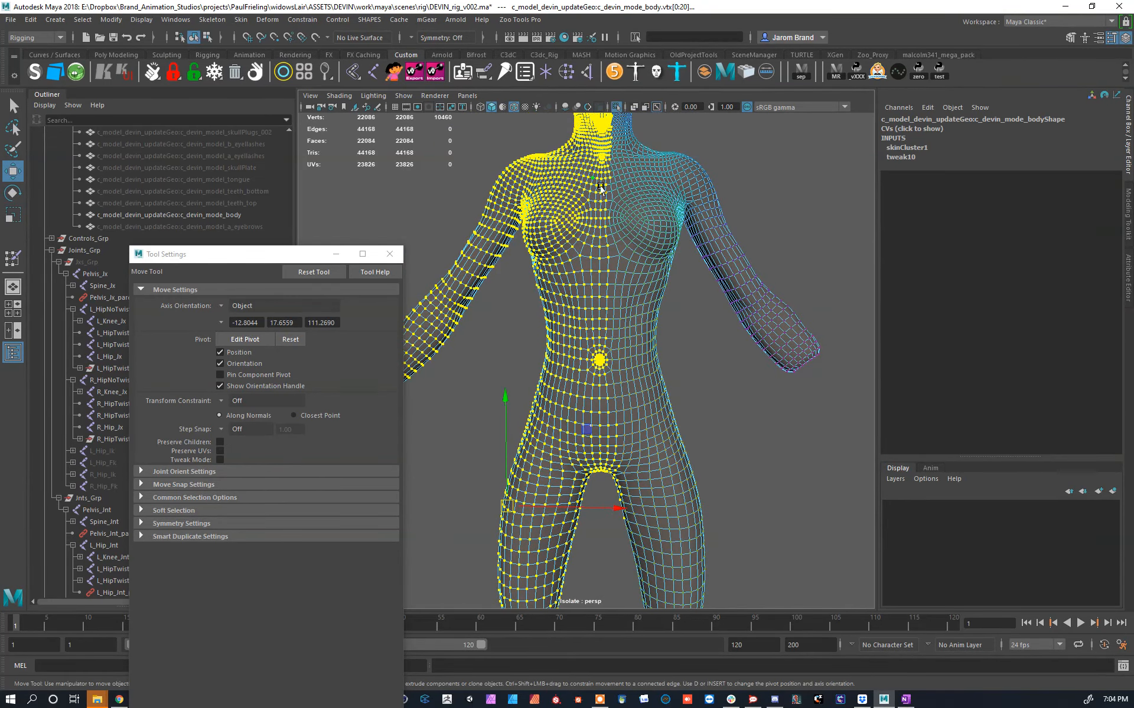
{"action": "middle_click_drag", "start_coordinate": [599, 186], "coordinate": [617, 246], "text": "alt"}
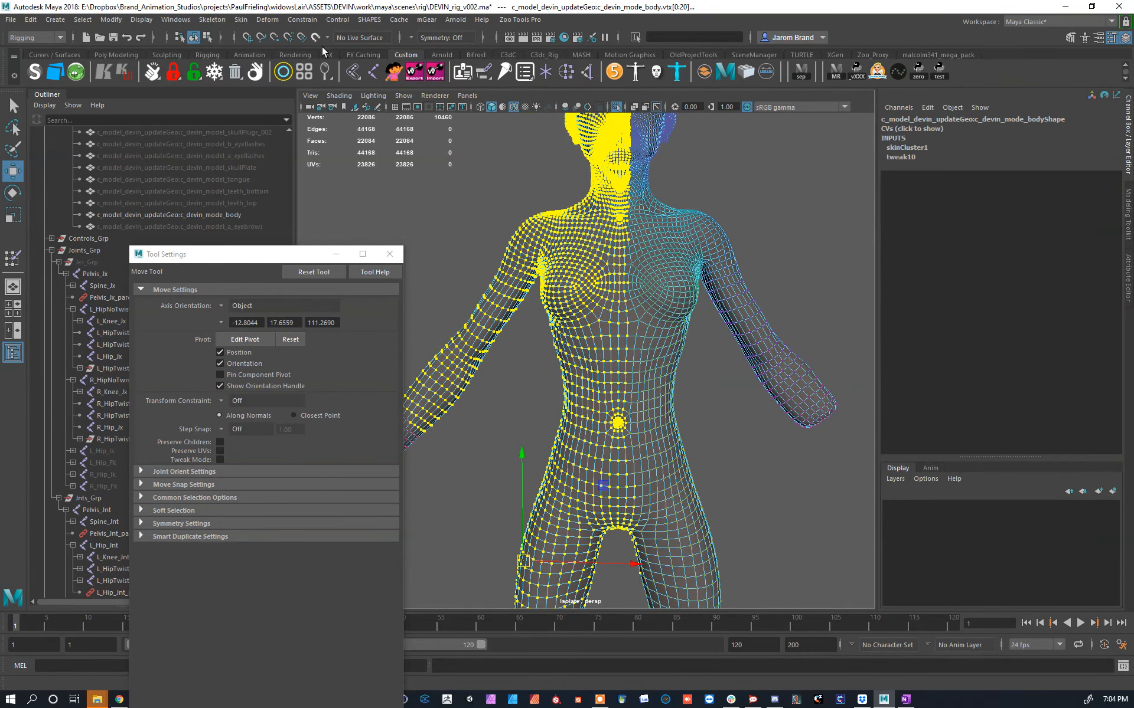
Step: Mirror the selected vertices' skin weights across YZ, positive to negative, with closest point and closest joint association, and restore the full rig display
{"action": "left_click", "coordinate": [242, 19]}
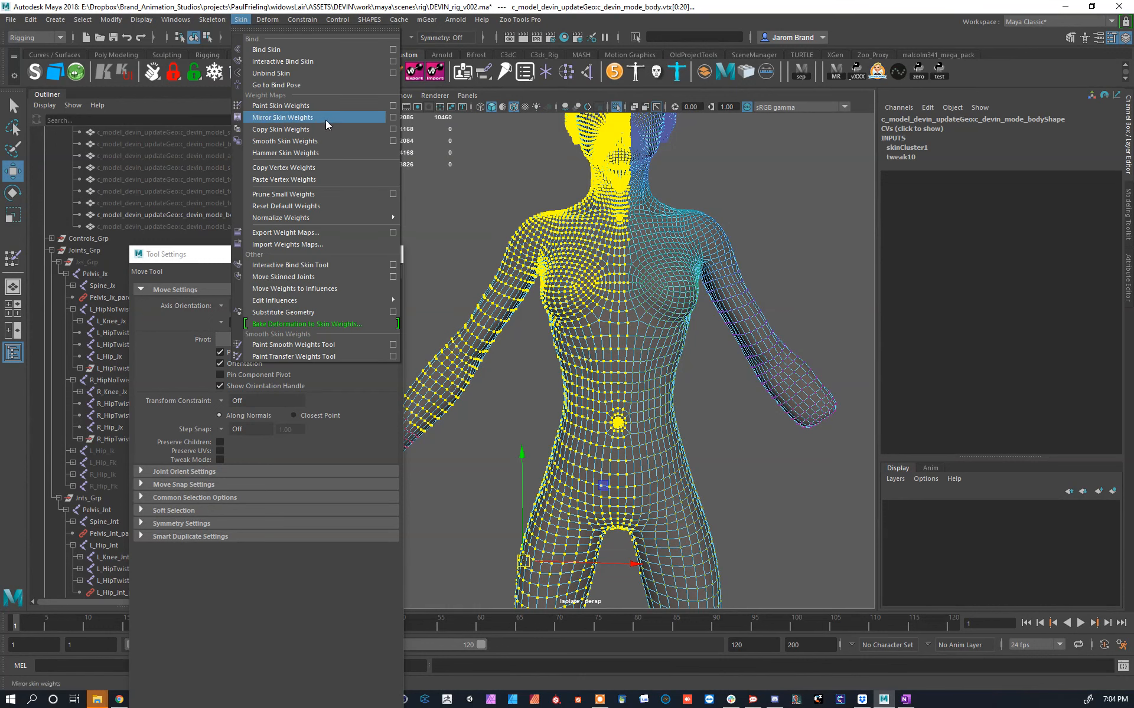
{"action": "left_click", "coordinate": [393, 117]}
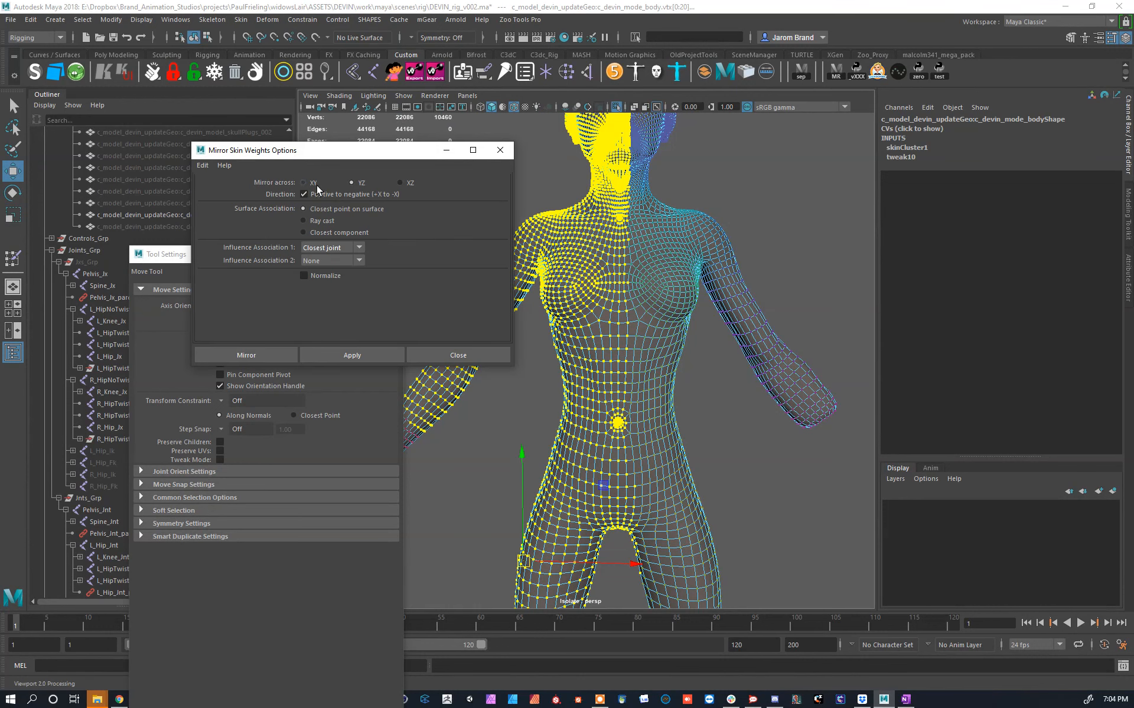
{"action": "left_click", "coordinate": [245, 356]}
{"action": "right_click_drag", "start_coordinate": [611, 260], "coordinate": [638, 239]}
{"action": "middle_click_drag", "start_coordinate": [576, 123], "coordinate": [603, 130], "text": "alt"}
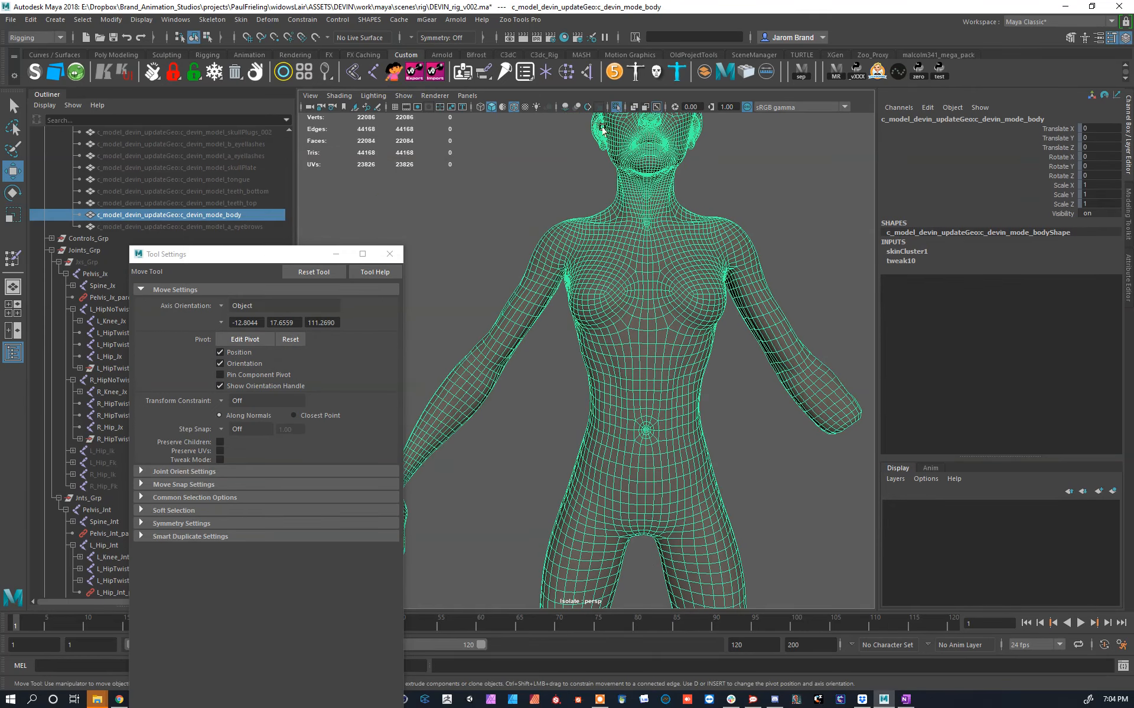
{"action": "left_click", "coordinate": [615, 107]}
{"action": "left_click_drag", "start_coordinate": [514, 295], "coordinate": [408, 474], "text": "alt"}
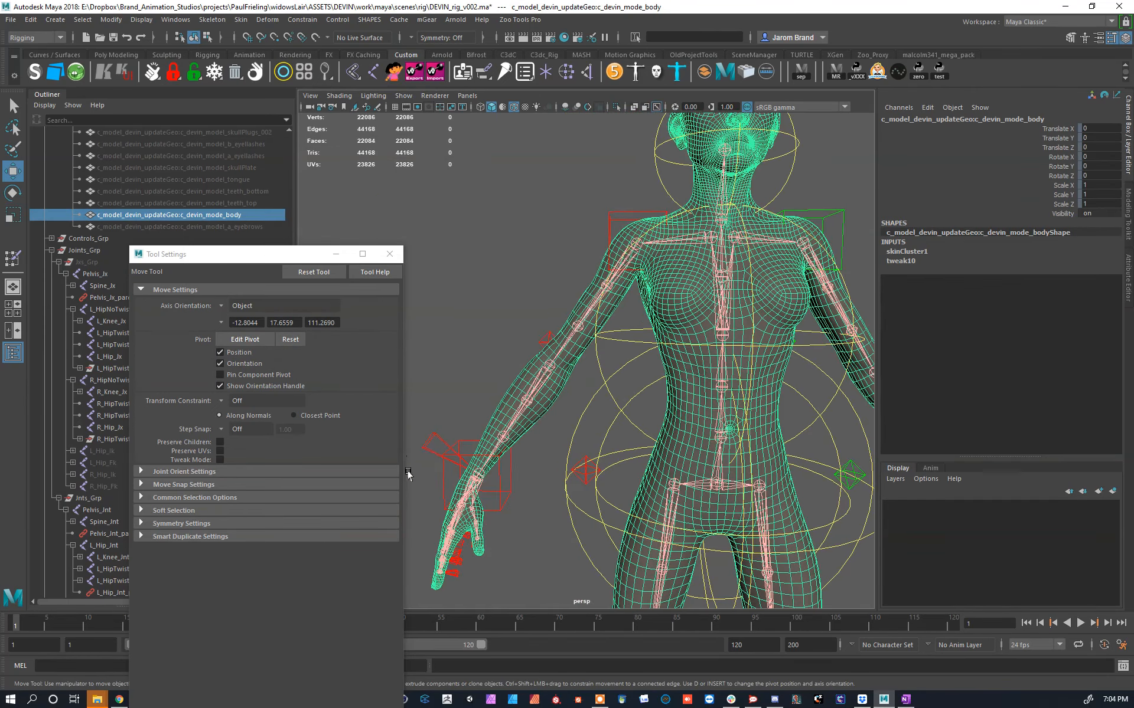
Step: Try test poses on the right hand and right clavicle controls, undoing each one
{"action": "left_click", "coordinate": [480, 479]}
{"action": "left_click_drag", "start_coordinate": [507, 485], "coordinate": [416, 235]}
{"action": "middle_click_drag", "start_coordinate": [415, 233], "coordinate": [416, 234]}
{"action": "key", "text": "ctrl+z"}
{"action": "left_click", "coordinate": [646, 219]}
{"action": "middle_click_drag", "start_coordinate": [647, 220], "coordinate": [620, 248]}
{"action": "key", "text": "ctrl+z"}
{"action": "left_click_drag", "start_coordinate": [617, 340], "coordinate": [711, 322], "text": "alt"}
{"action": "mouse_move", "coordinate": [711, 322]}
{"action": "middle_mouse_down"}
{"action": "mouse_move", "coordinate": [711, 296]}
{"action": "mouse_move", "coordinate": [704, 322]}
{"action": "middle_mouse_up"}
{"action": "key", "text": "ctrl+z"}
Step: Move Chest_Ctrl sideways to about -6.5 in Translate X to test how the torso bends
{"action": "left_click_drag", "start_coordinate": [704, 322], "coordinate": [649, 372], "text": "alt"}
{"action": "left_click", "coordinate": [725, 381]}
{"action": "scroll", "coordinate": [639, 358], "scroll_direction": "up", "scroll_amount": 3}
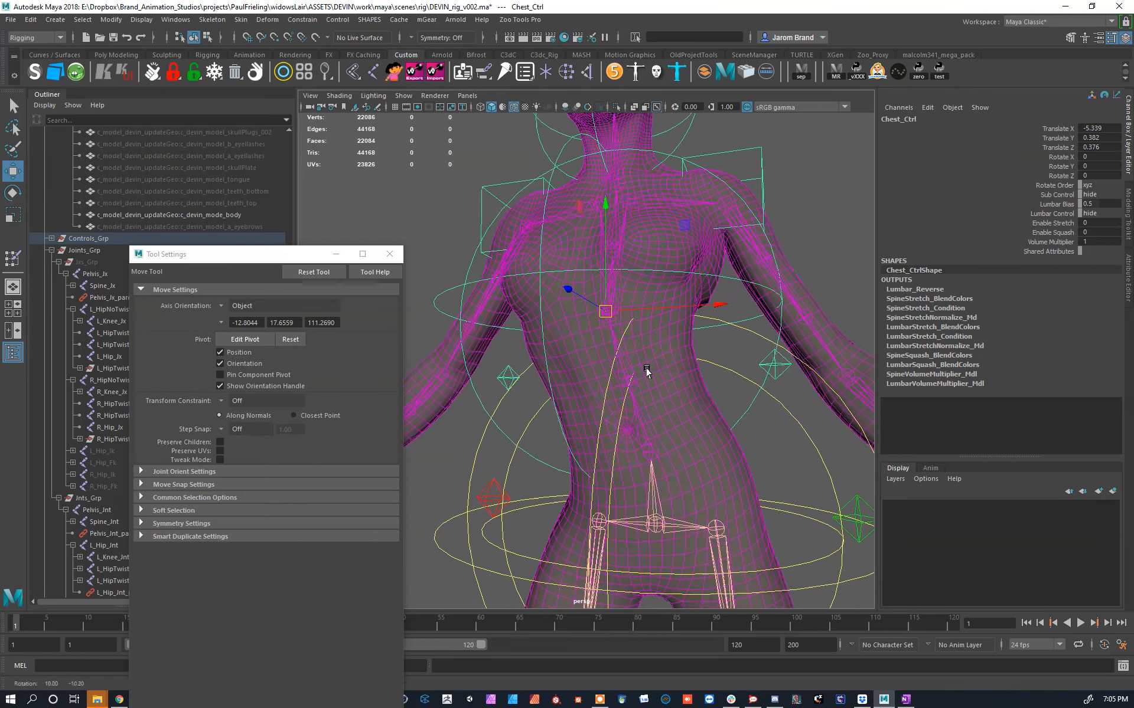
{"action": "mouse_move", "coordinate": [600, 321]}
{"action": "left_mouse_down"}
{"action": "mouse_move", "coordinate": [640, 314]}
{"action": "mouse_move", "coordinate": [700, 329]}
{"action": "mouse_move", "coordinate": [593, 305]}
{"action": "left_mouse_up"}
{"action": "left_click_drag", "start_coordinate": [596, 305], "coordinate": [617, 307], "text": "alt"}
{"action": "middle_click_drag", "start_coordinate": [617, 339], "coordinate": [630, 284], "text": "alt"}
{"action": "left_click_drag", "start_coordinate": [630, 284], "coordinate": [655, 304], "text": "alt"}
Step: Open the body's skin weights with Chest_Jnt as the active influence and examine their falloff across the chest and waist
{"action": "left_click", "coordinate": [708, 331]}
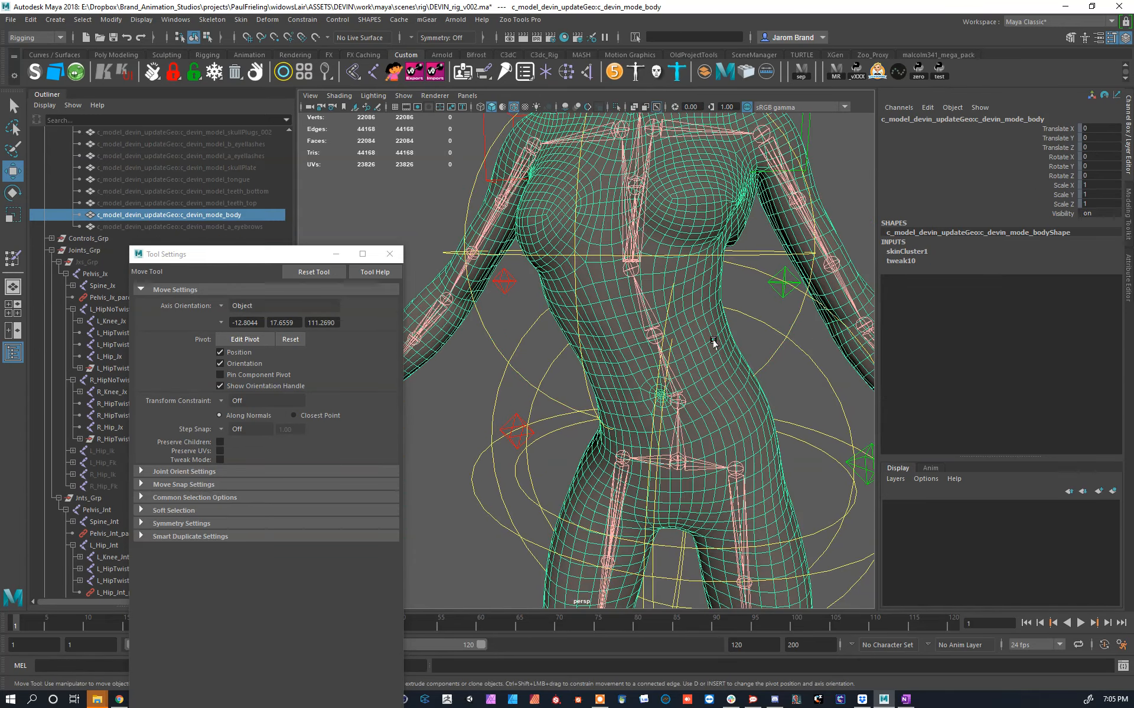
{"action": "key", "text": "y"}
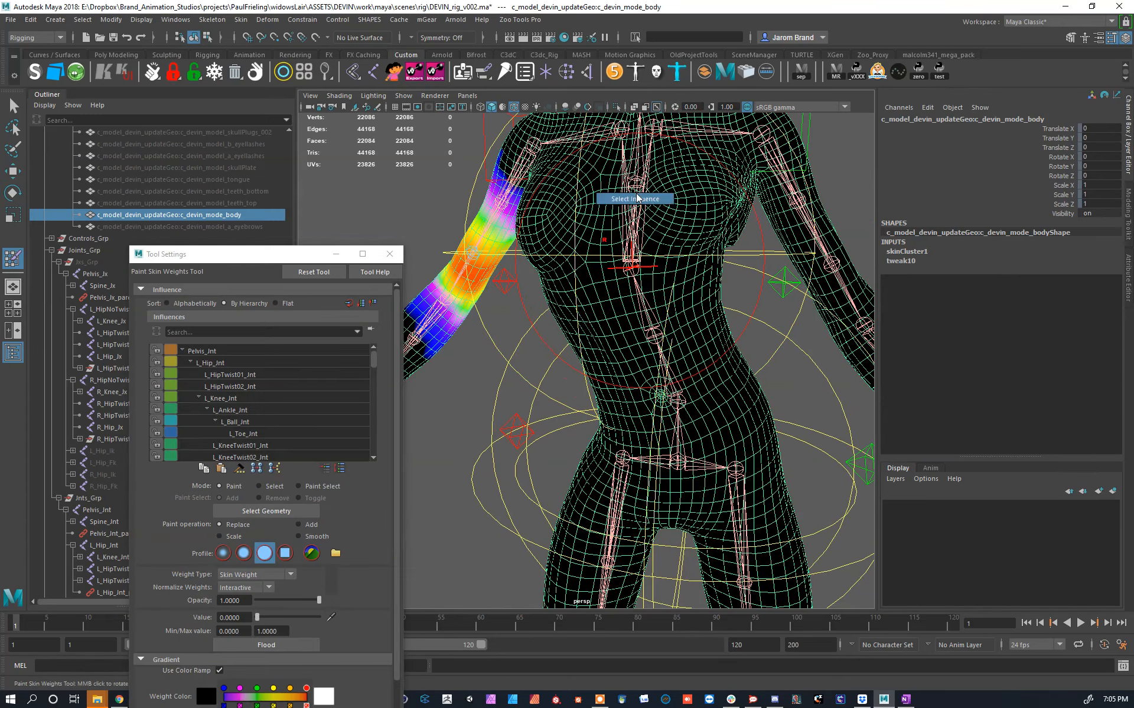
{"action": "right_click_drag", "start_coordinate": [637, 204], "coordinate": [637, 200]}
{"action": "middle_click_drag", "start_coordinate": [646, 270], "coordinate": [650, 342], "text": "alt"}
{"action": "left_click_drag", "start_coordinate": [650, 342], "coordinate": [653, 328], "text": "alt"}
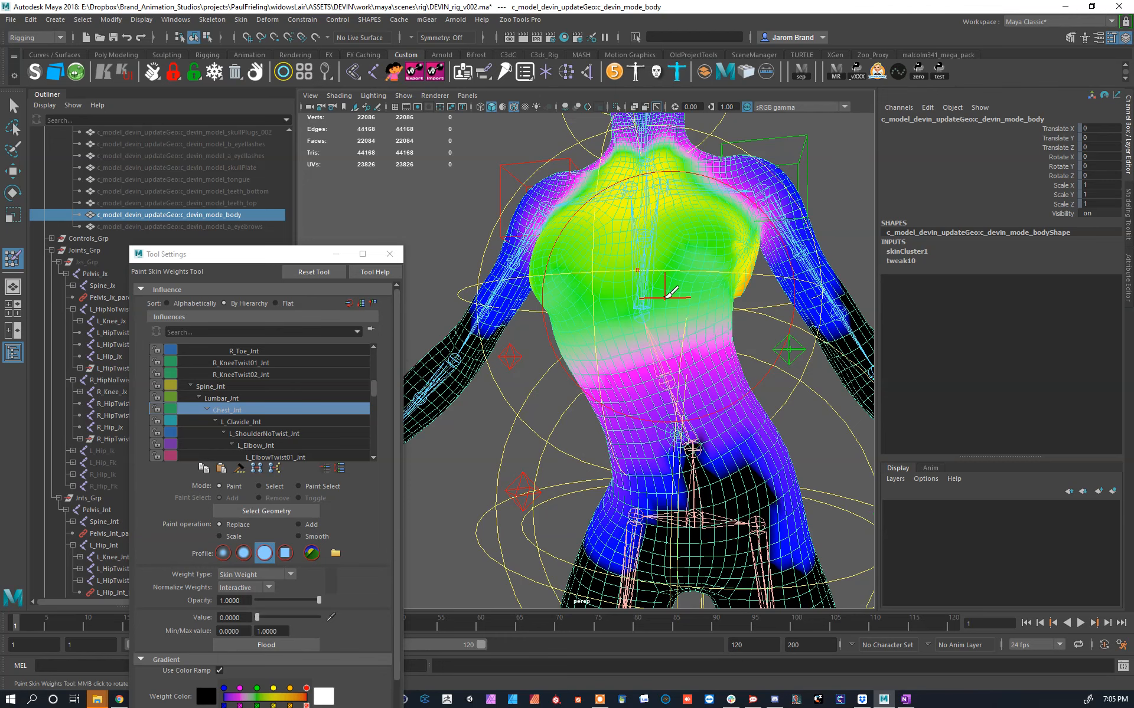
{"action": "scroll", "coordinate": [710, 363], "scroll_direction": "up", "scroll_amount": 3}
{"action": "middle_click_drag", "start_coordinate": [709, 342], "coordinate": [700, 365], "text": "alt"}
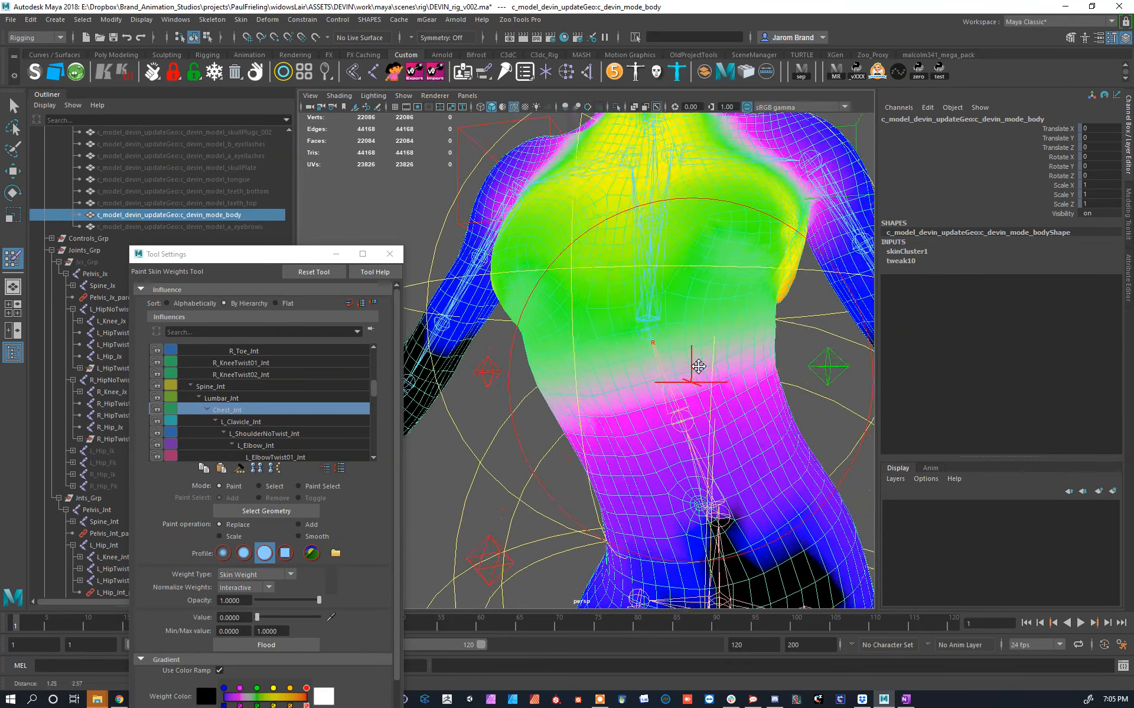
{"action": "scroll", "coordinate": [700, 365], "scroll_direction": "down", "scroll_amount": 5}
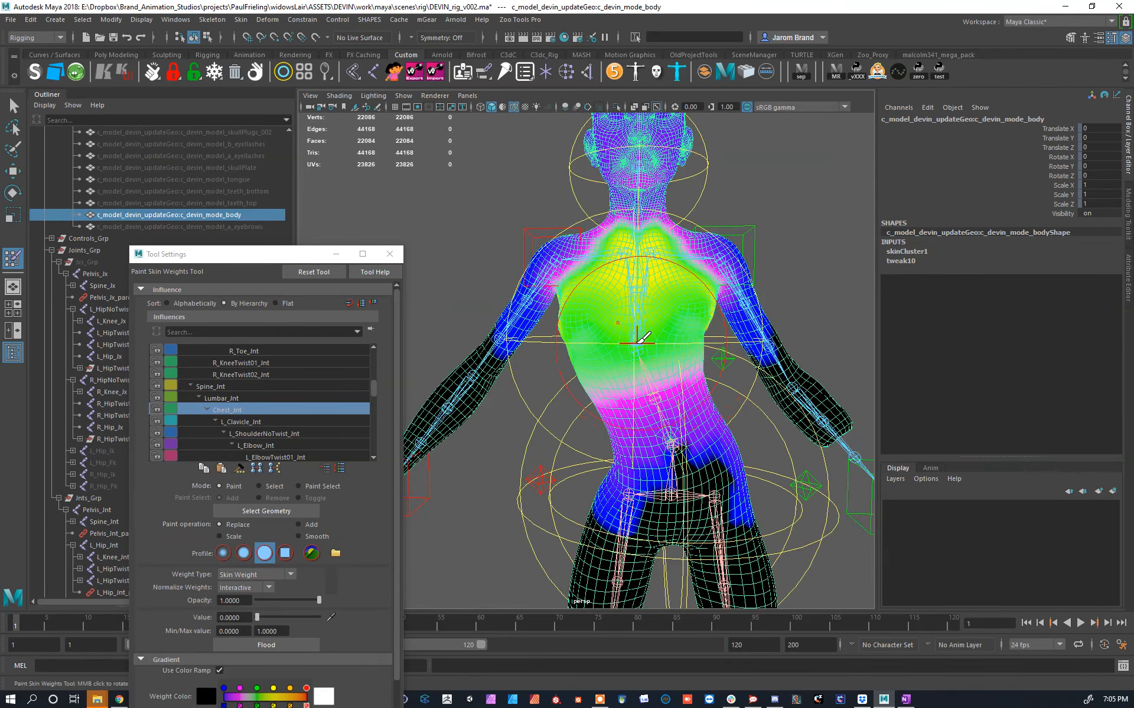
{"action": "middle_click_drag", "start_coordinate": [683, 450], "coordinate": [702, 425], "text": "alt"}
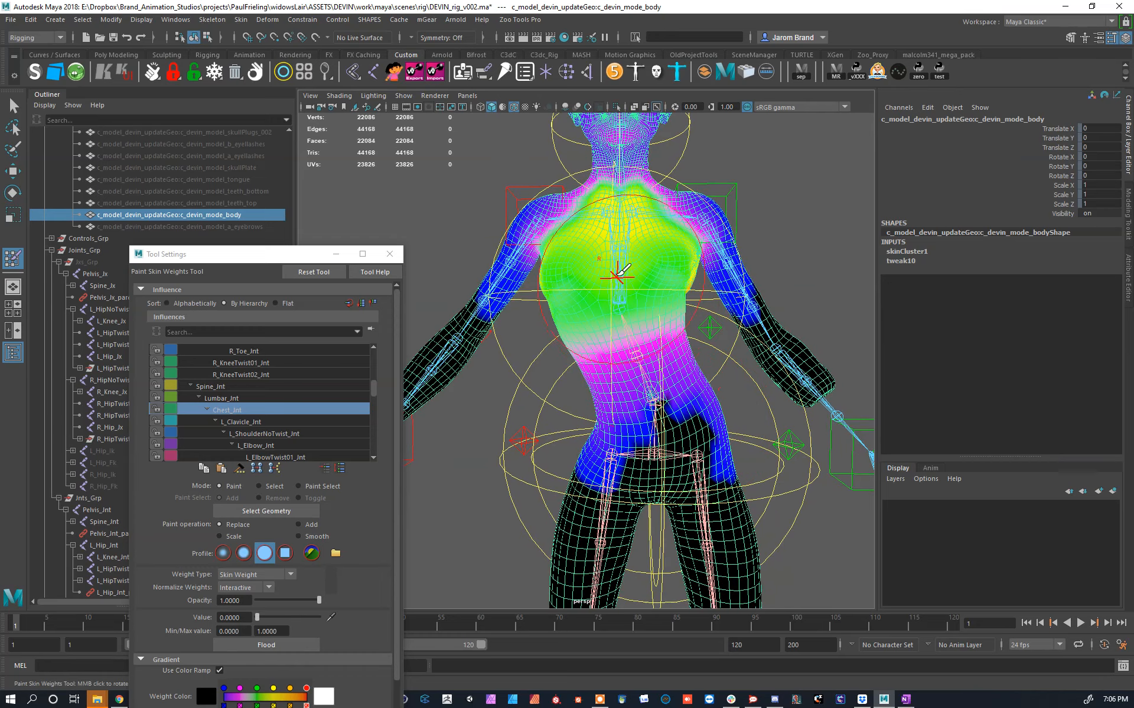
{"action": "left_click_drag", "start_coordinate": [648, 381], "coordinate": [641, 344], "text": "alt"}
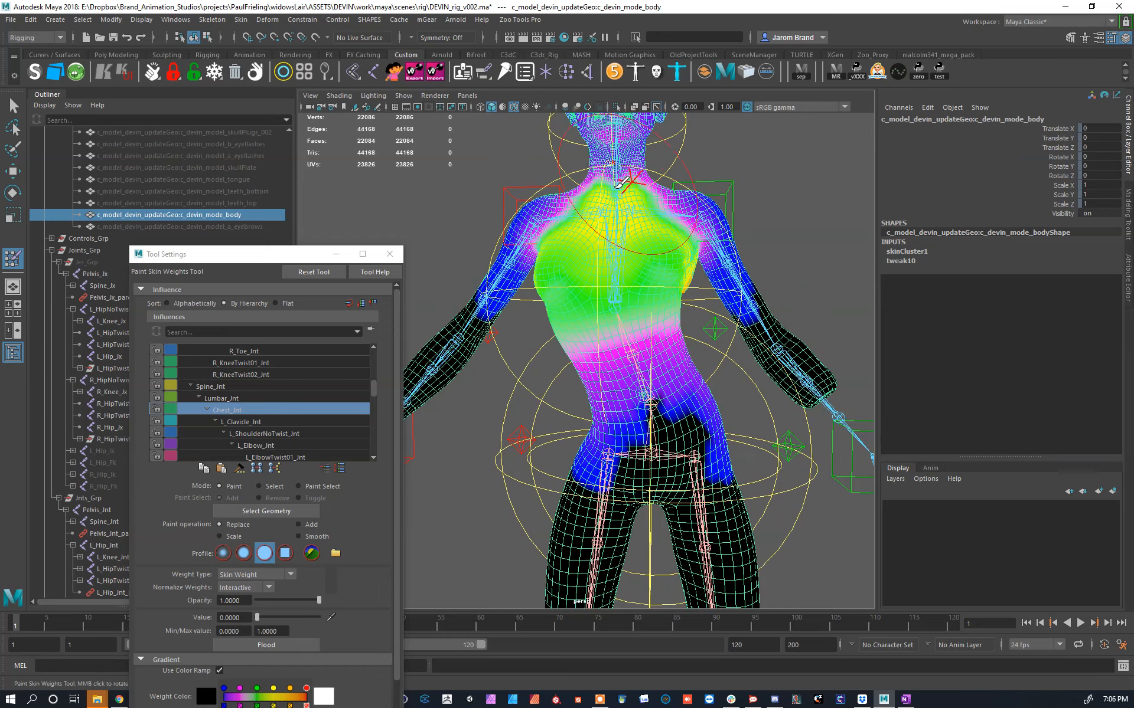
{"action": "left_click_drag", "start_coordinate": [651, 292], "coordinate": [696, 273], "text": "alt"}
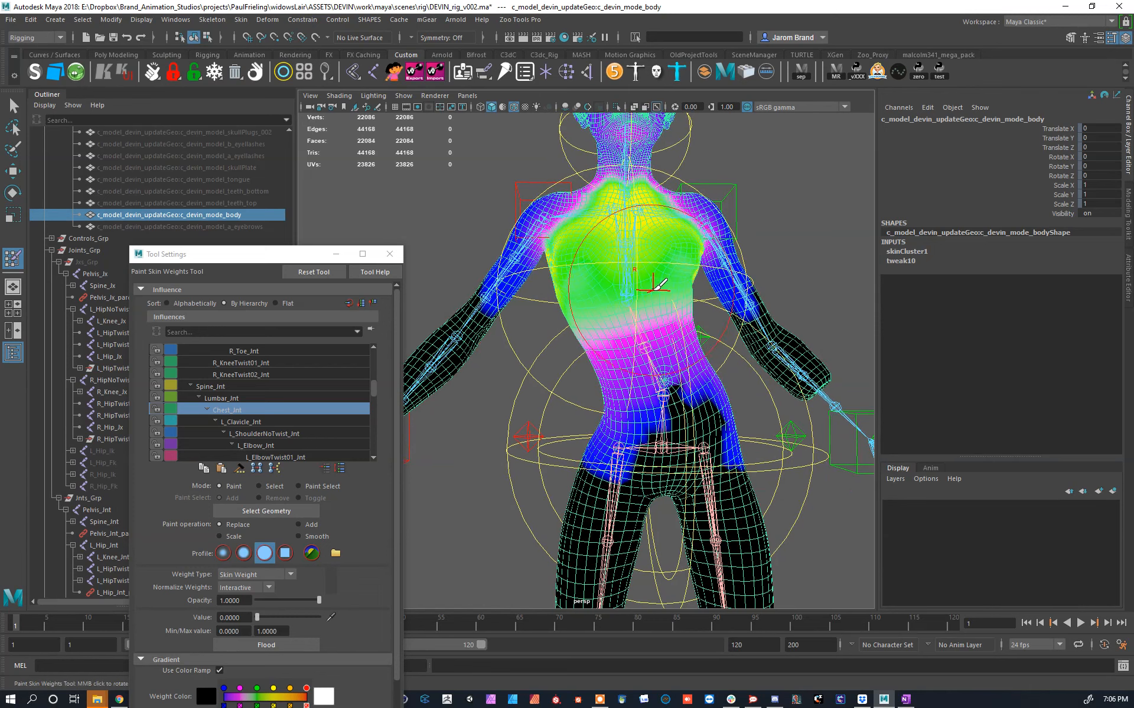
Step: Leave weight painting and reset Chest_Ctrl's Translate X, Y and Z to 0
{"action": "key", "text": "ctrl+z"}
{"action": "key", "text": "w"}
{"action": "left_click", "coordinate": [509, 340]}
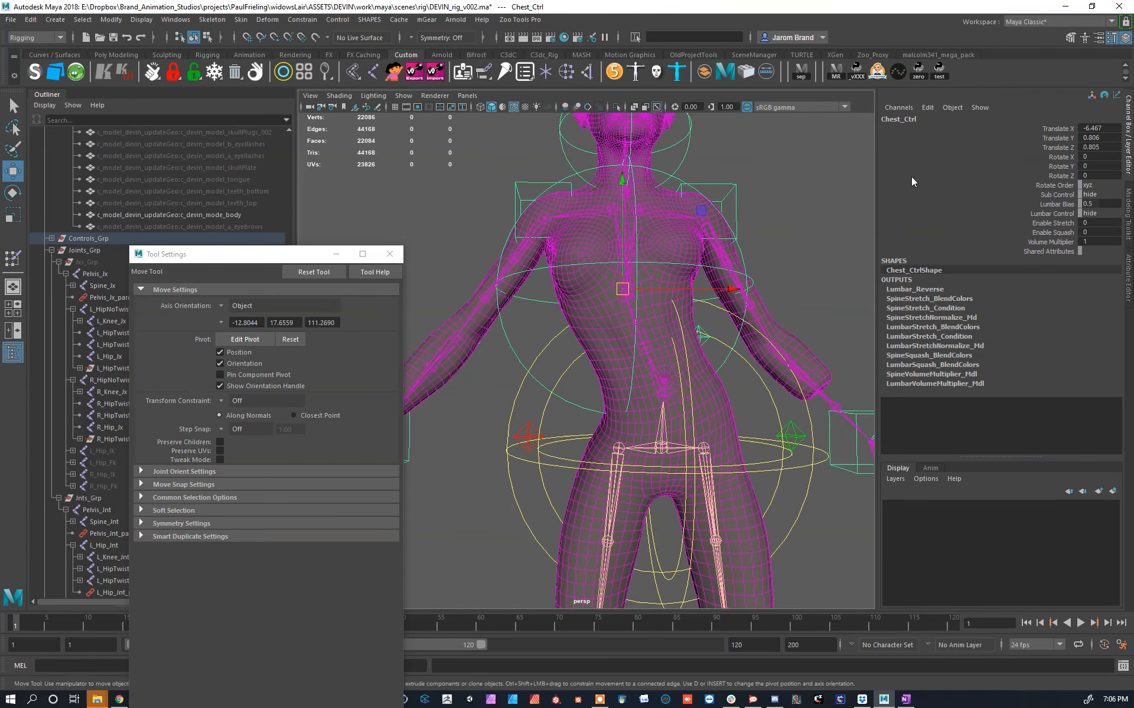
{"action": "left_click_drag", "start_coordinate": [1098, 128], "coordinate": [1099, 147]}
{"action": "type", "text": "0"}
{"action": "key", "text": "Return"}
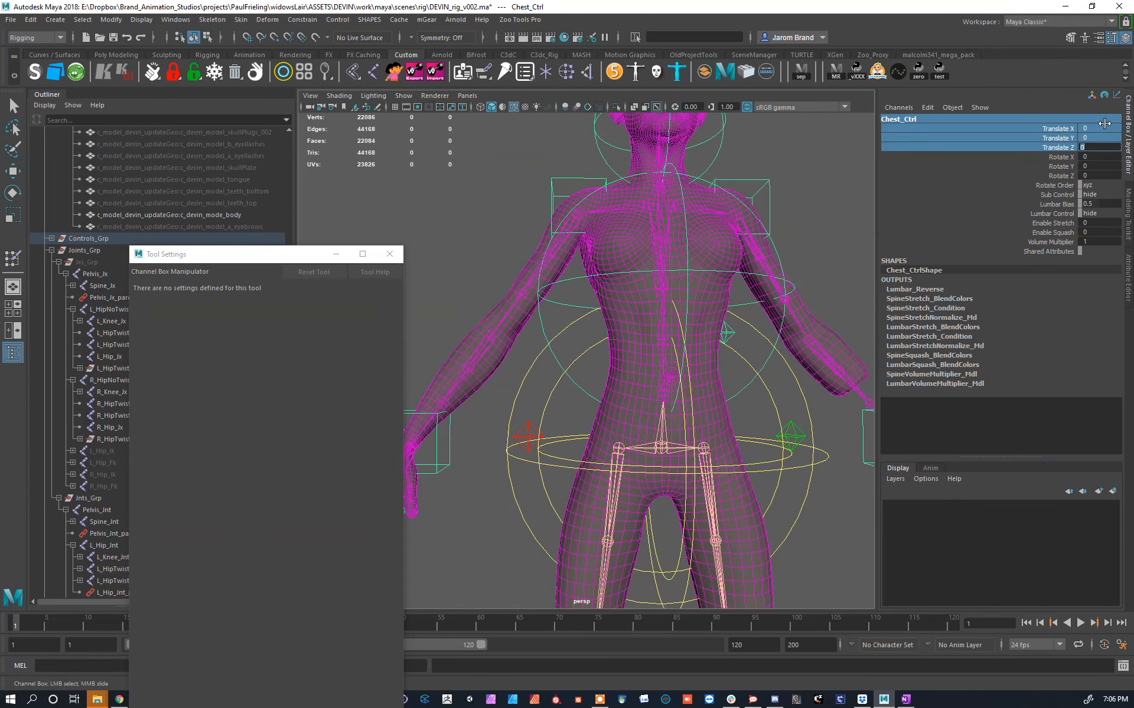
Step: Select Chest_Jnt and examine the spine and chest joint placement inside the body in the orthographic side view
{"action": "scroll", "coordinate": [571, 345], "scroll_direction": "up", "scroll_amount": 5}
{"action": "left_click", "coordinate": [645, 204]}
{"action": "left_click_drag", "start_coordinate": [644, 204], "coordinate": [572, 304], "text": "alt"}
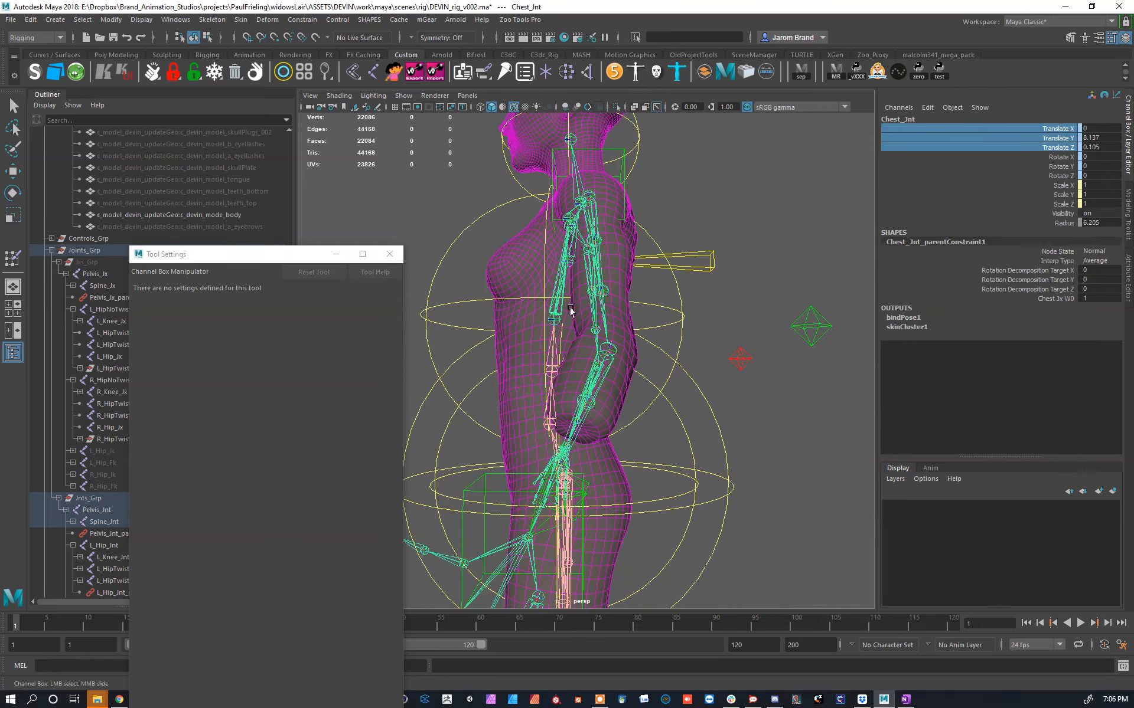
{"action": "key", "text": "space"}
{"action": "key", "text": "space"}
{"action": "scroll", "coordinate": [734, 461], "scroll_direction": "up", "scroll_amount": 2}
{"action": "middle_click_drag", "start_coordinate": [734, 431], "coordinate": [740, 117], "text": "alt"}
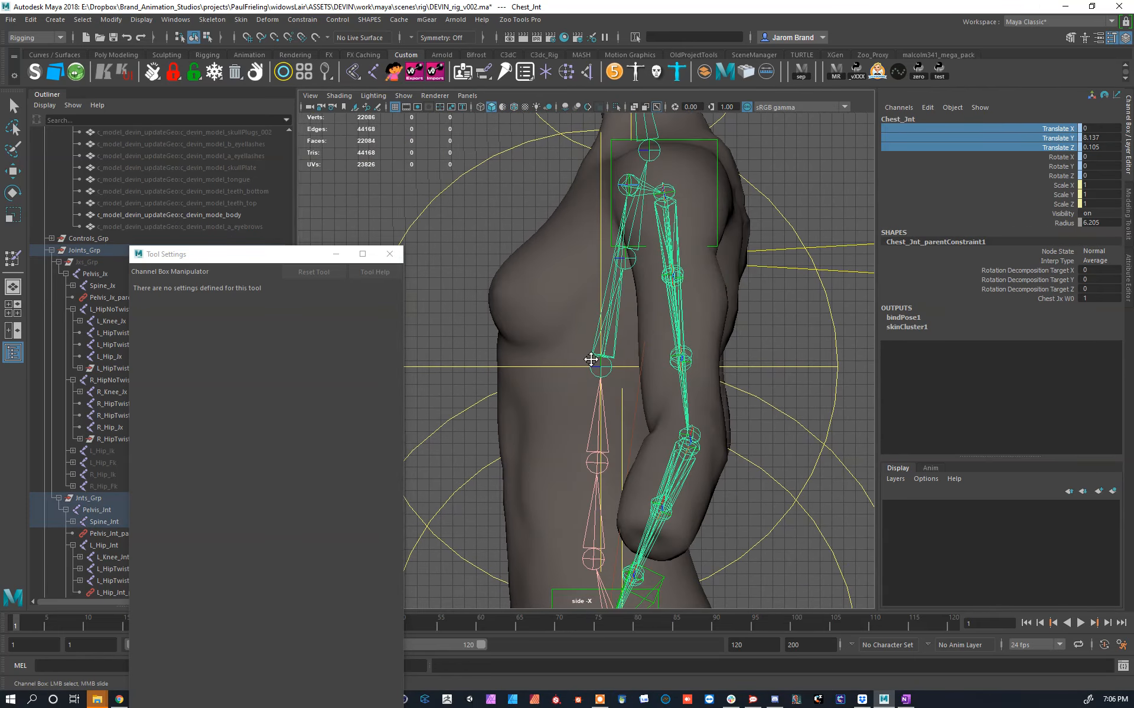
{"action": "middle_click_drag", "start_coordinate": [590, 362], "coordinate": [612, 366], "text": "alt"}
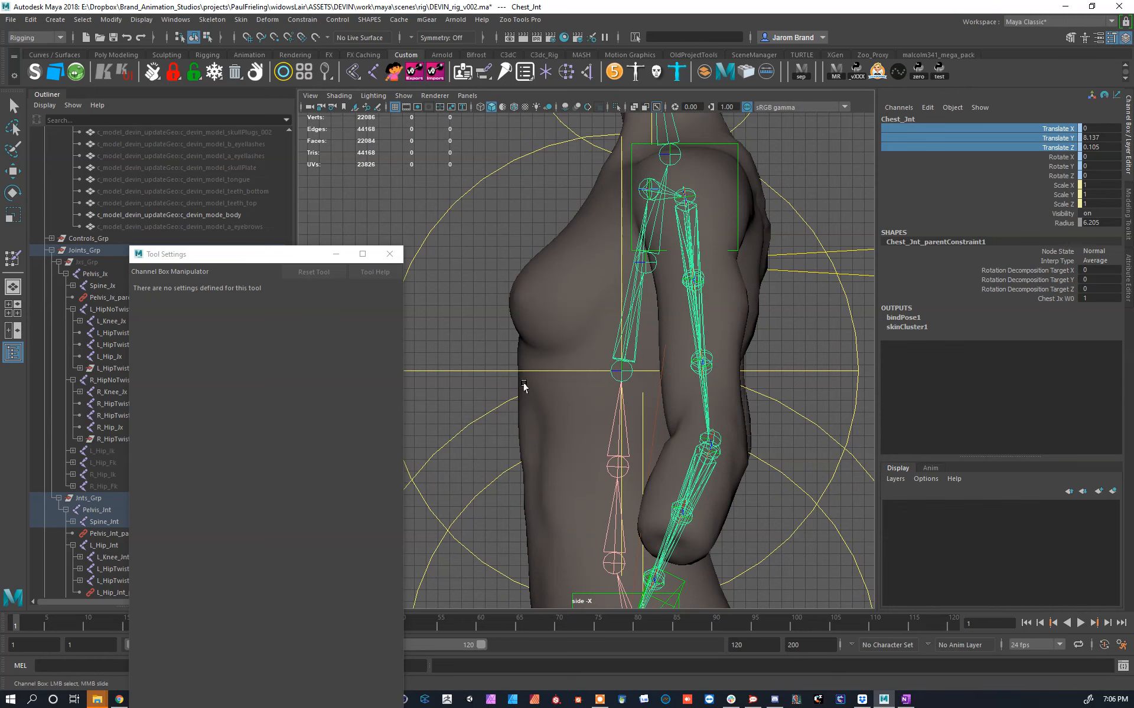
{"action": "right_click_drag", "start_coordinate": [624, 366], "coordinate": [604, 358], "text": "alt"}
{"action": "left_click_drag", "start_coordinate": [604, 358], "coordinate": [605, 361], "text": "alt"}
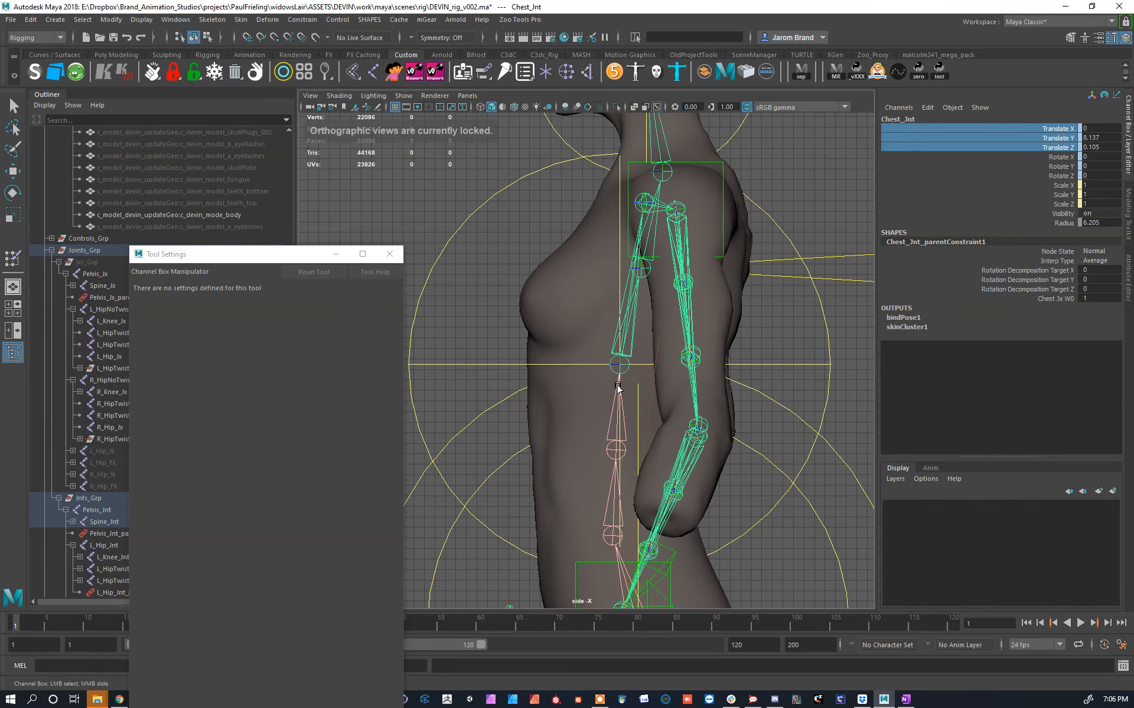
{"action": "scroll", "coordinate": [614, 363], "scroll_direction": "down", "scroll_amount": 1}
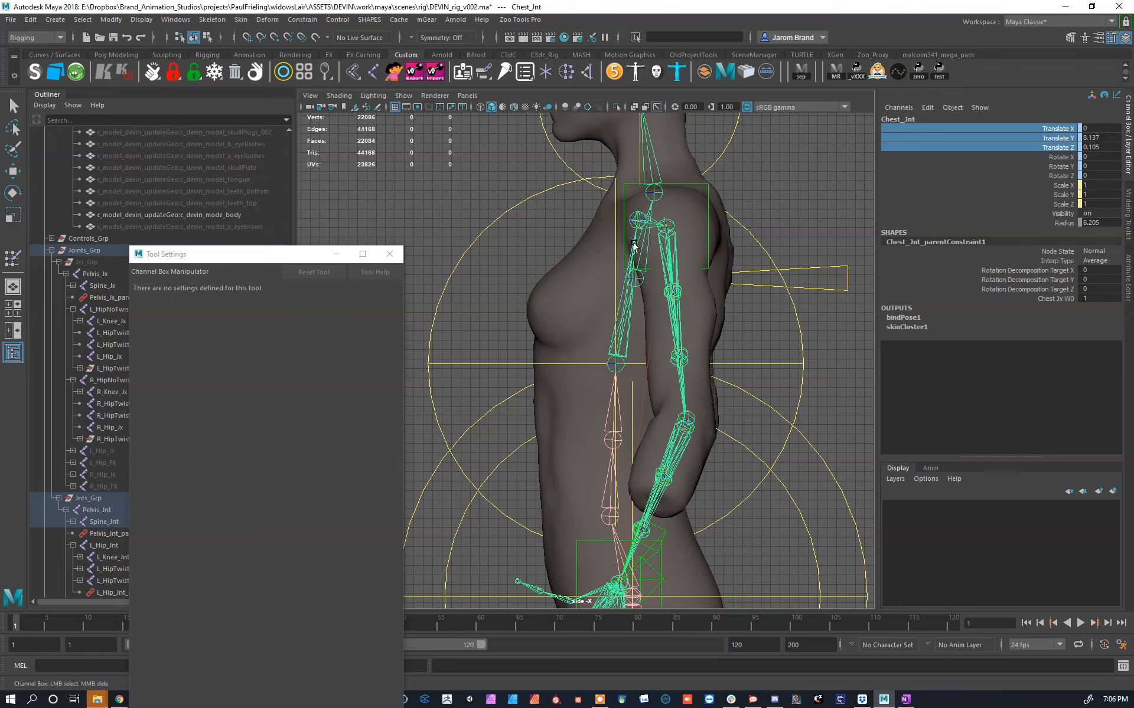
Step: Select Chest_Ctrl in the side view and activate the Rotate tool on it
{"action": "left_click_drag", "start_coordinate": [775, 354], "coordinate": [832, 331]}
{"action": "key", "text": "e"}
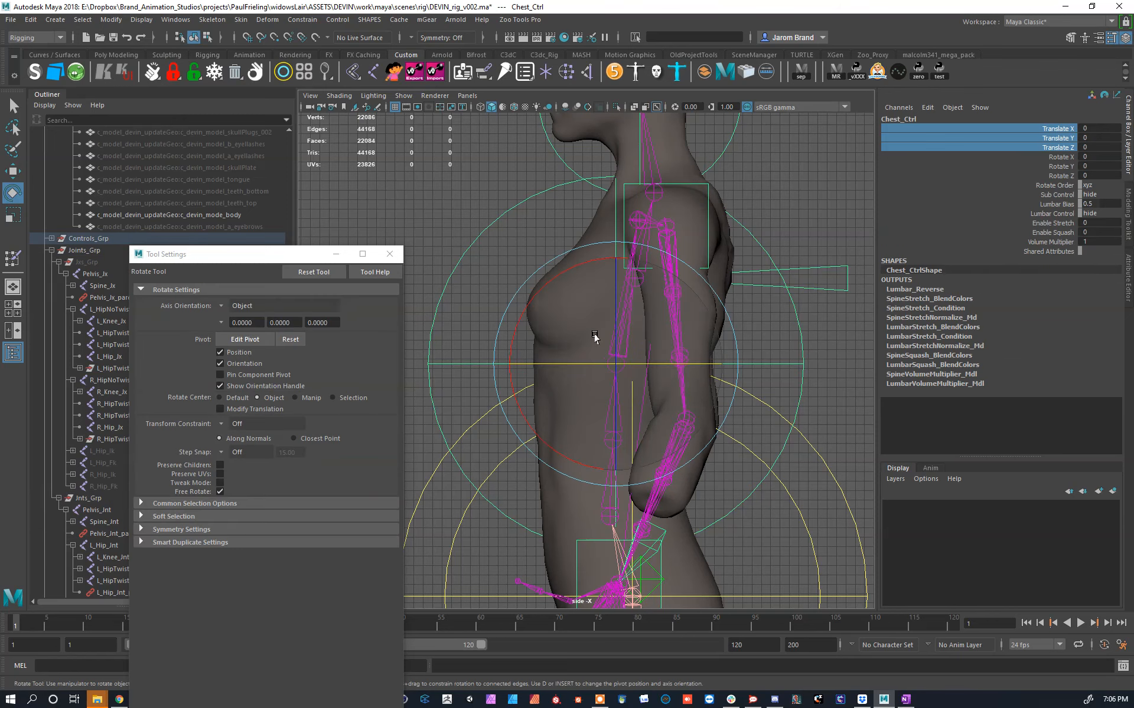
Step: Try bending the torso forward by rotating Chest_Ctrl about 53 degrees in X, and undo the rotation
{"action": "left_click_drag", "start_coordinate": [591, 264], "coordinate": [493, 319]}
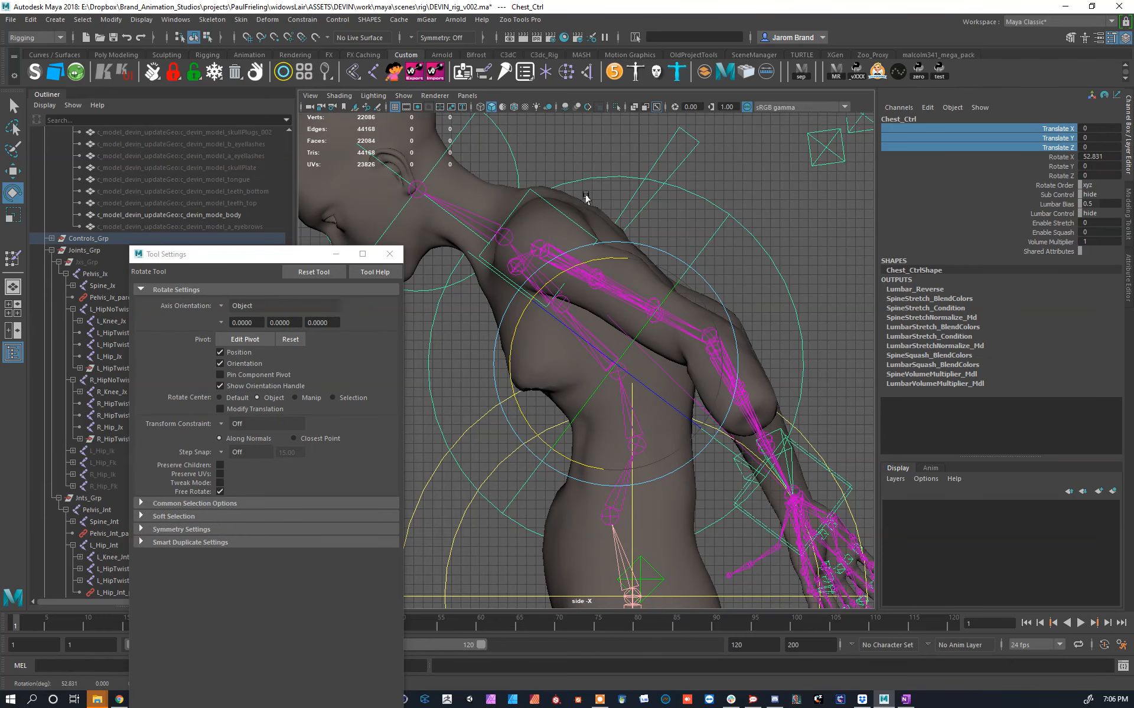
{"action": "key", "text": "ctrl+z"}
{"action": "key", "text": "space"}
{"action": "key", "text": "space"}
Step: Select the body mesh for skin weight painting and clear Lumbar_Jnt's weights across the chest with Replace at value 0
{"action": "left_click_drag", "start_coordinate": [662, 311], "coordinate": [748, 399], "text": "alt"}
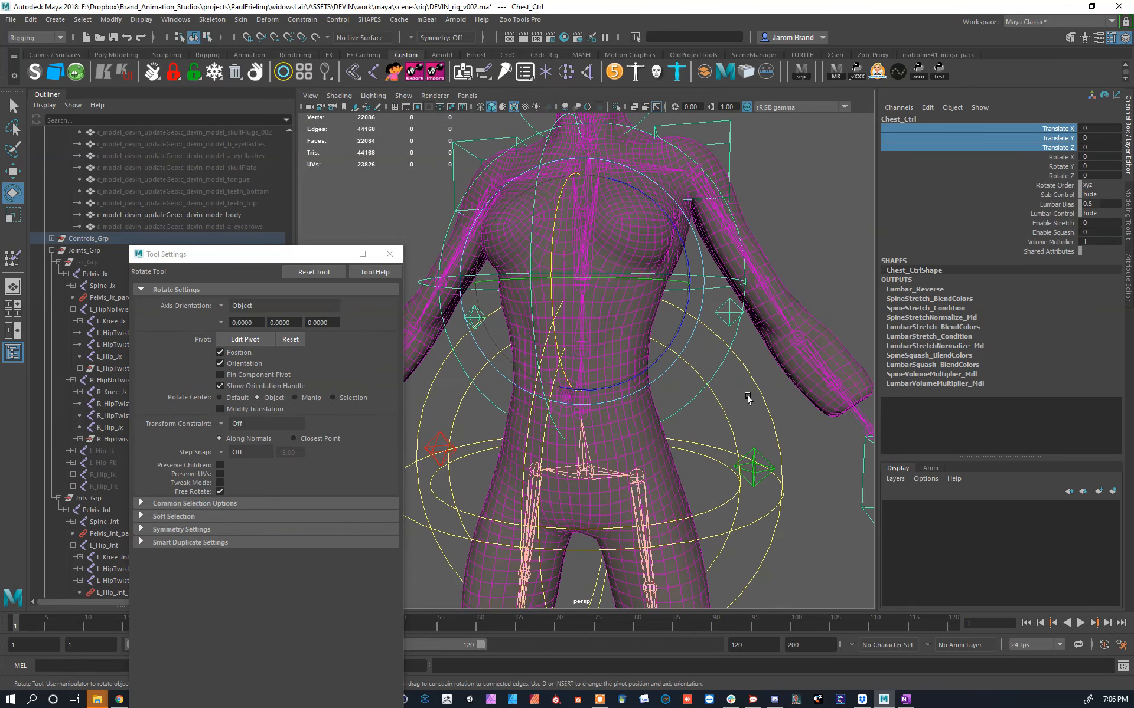
{"action": "left_click", "coordinate": [774, 358]}
{"action": "key", "text": "y"}
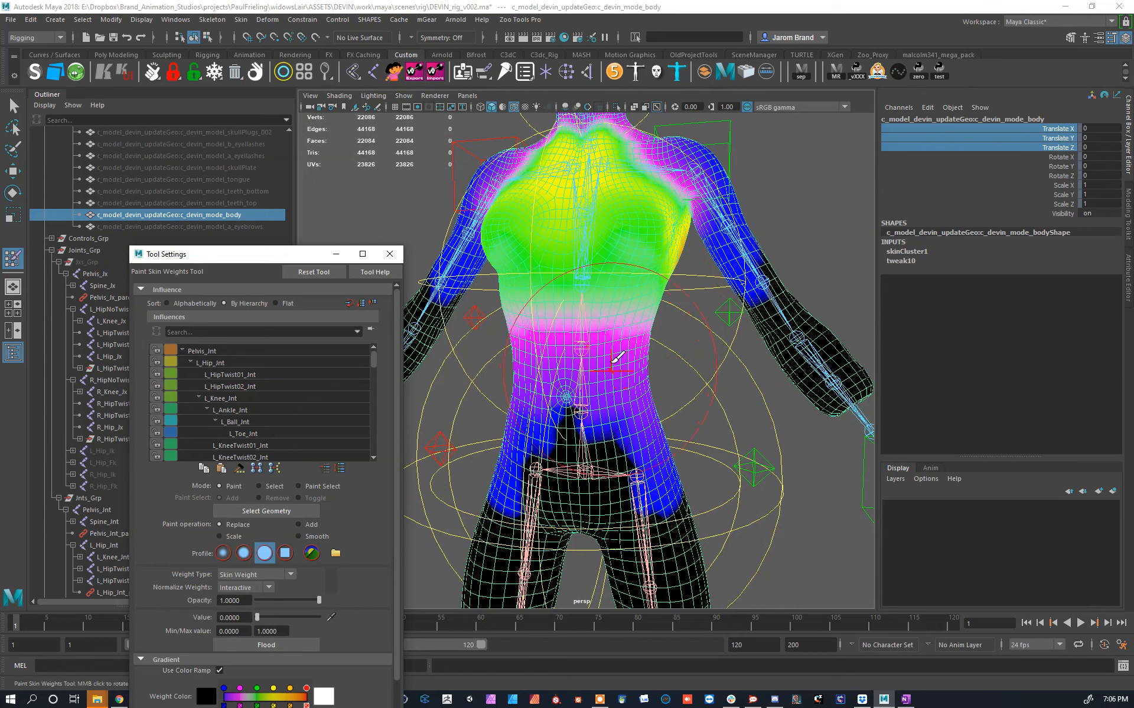
{"action": "right_click_drag", "start_coordinate": [581, 339], "coordinate": [575, 276]}
{"action": "middle_click_drag", "start_coordinate": [575, 276], "coordinate": [597, 303], "text": "alt"}
{"action": "mouse_move", "coordinate": [623, 294]}
{"action": "left_mouse_down", "text": "alt"}
{"action": "mouse_move", "coordinate": [673, 247]}
{"action": "mouse_move", "coordinate": [663, 242]}
{"action": "left_mouse_up", "text": "alt"}
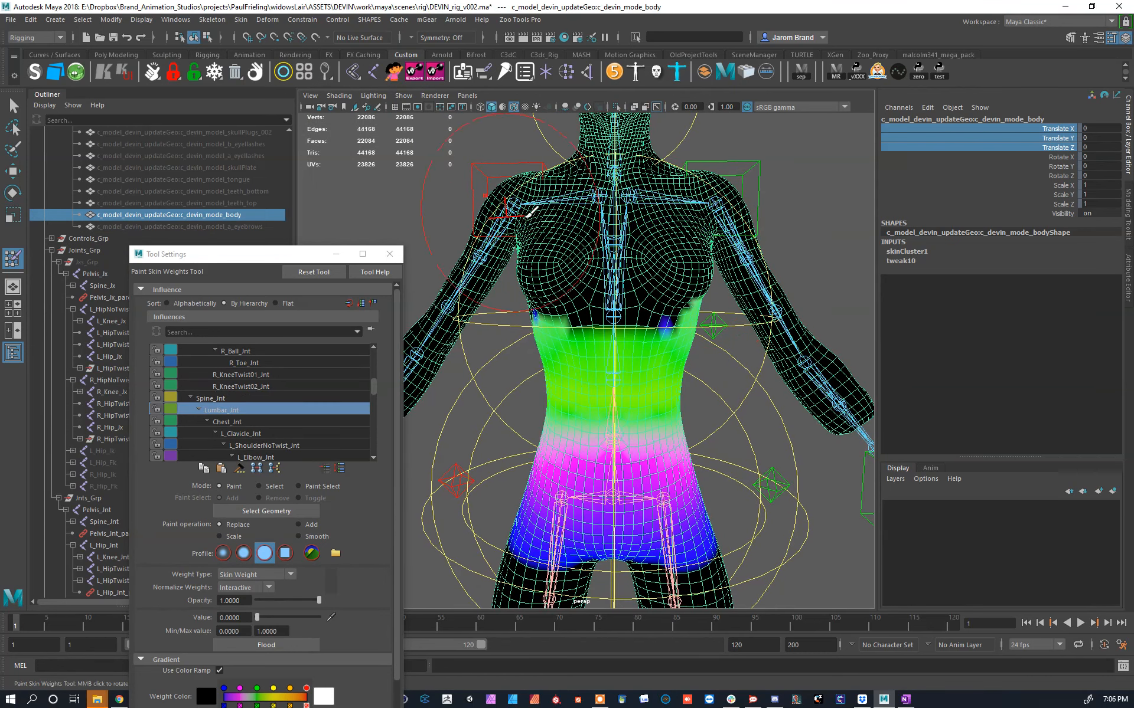
{"action": "left_click_drag", "start_coordinate": [584, 217], "coordinate": [530, 236], "text": "alt"}
{"action": "mouse_move", "coordinate": [672, 241]}
{"action": "left_mouse_down", "text": "alt"}
{"action": "mouse_move", "coordinate": [645, 243]}
{"action": "mouse_move", "coordinate": [663, 228]}
{"action": "mouse_move", "coordinate": [647, 249]}
{"action": "mouse_move", "coordinate": [664, 280]}
{"action": "left_mouse_up", "text": "alt"}
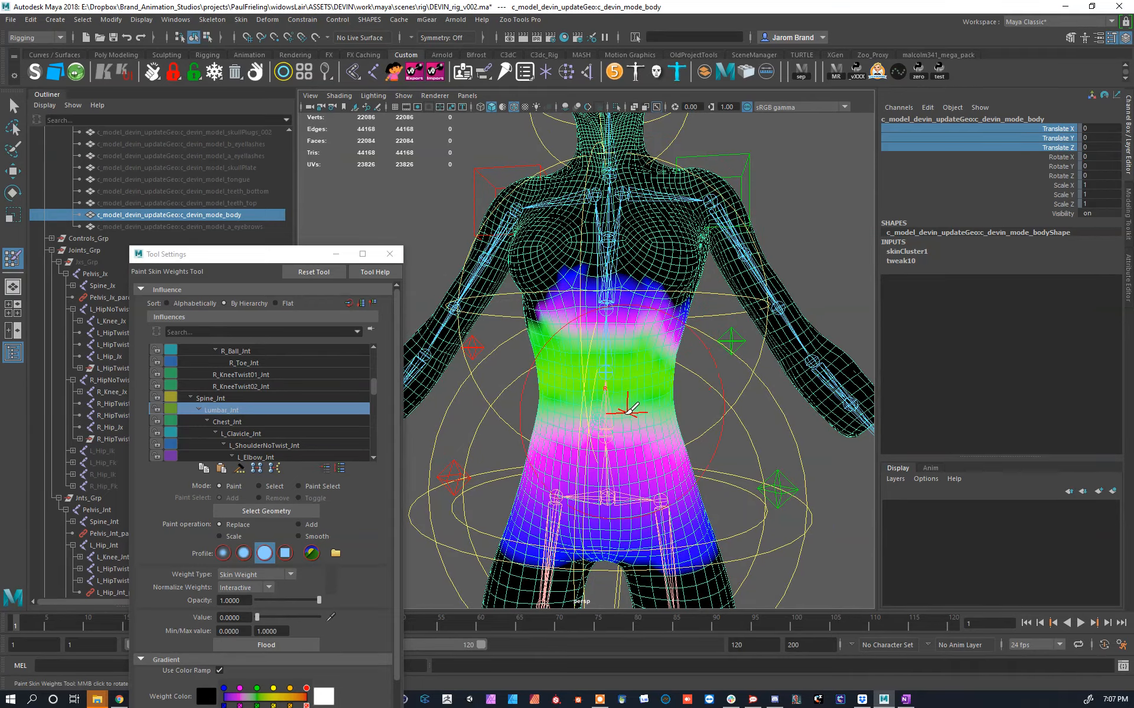
Step: Replace Spine_Jnt's weights with 0 along the lower chest and the sides of the ribcage
{"action": "right_click_drag", "start_coordinate": [611, 435], "coordinate": [609, 406]}
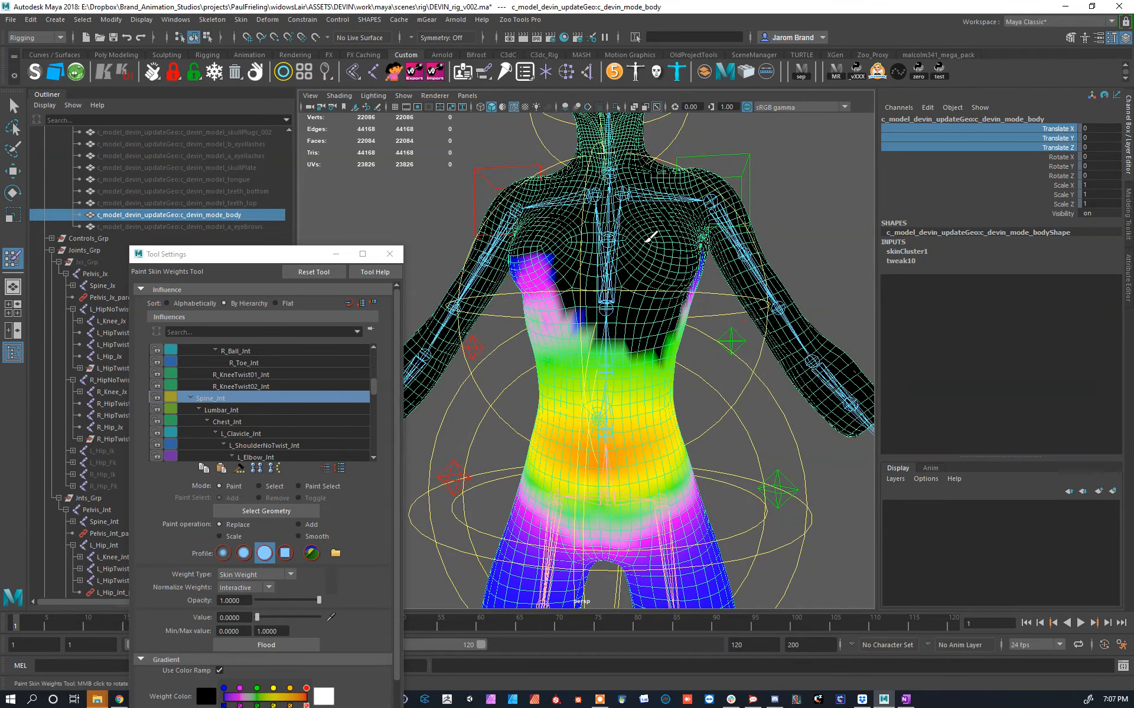
{"action": "left_click_drag", "start_coordinate": [647, 348], "coordinate": [627, 346]}
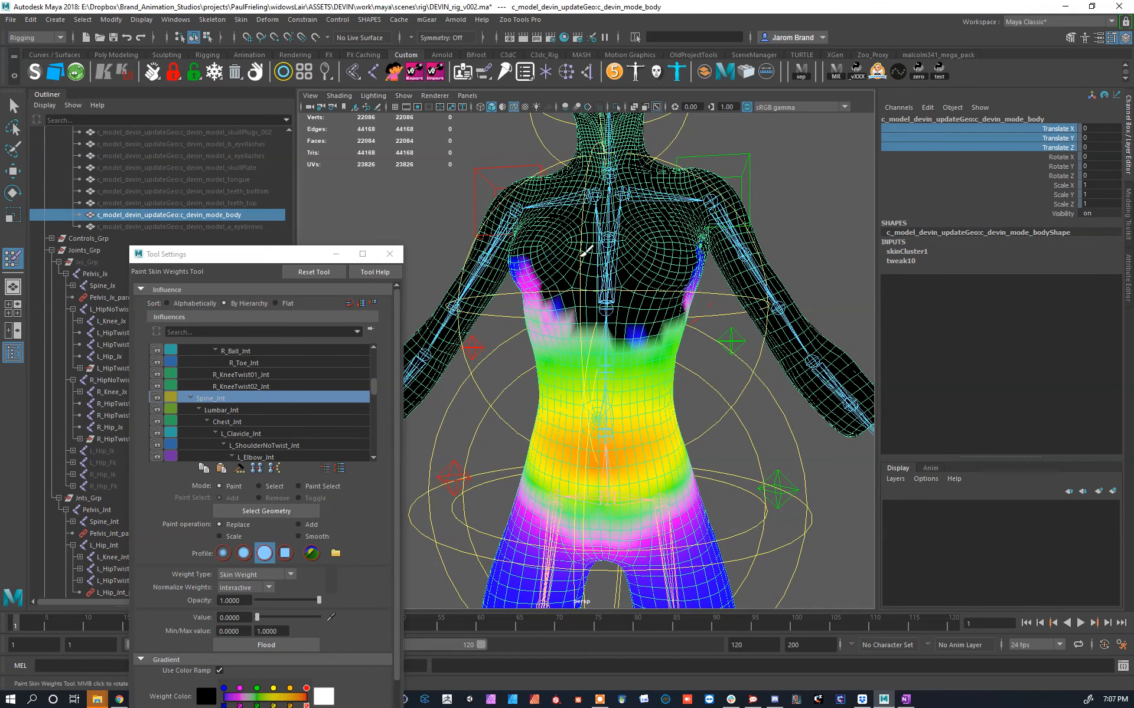
{"action": "mouse_move", "coordinate": [648, 257]}
{"action": "left_mouse_down", "text": "alt"}
{"action": "mouse_move", "coordinate": [580, 273]}
{"action": "mouse_move", "coordinate": [721, 286]}
{"action": "mouse_move", "coordinate": [645, 305]}
{"action": "left_mouse_up", "text": "alt"}
{"action": "left_click_drag", "start_coordinate": [697, 447], "coordinate": [633, 352], "text": "alt"}
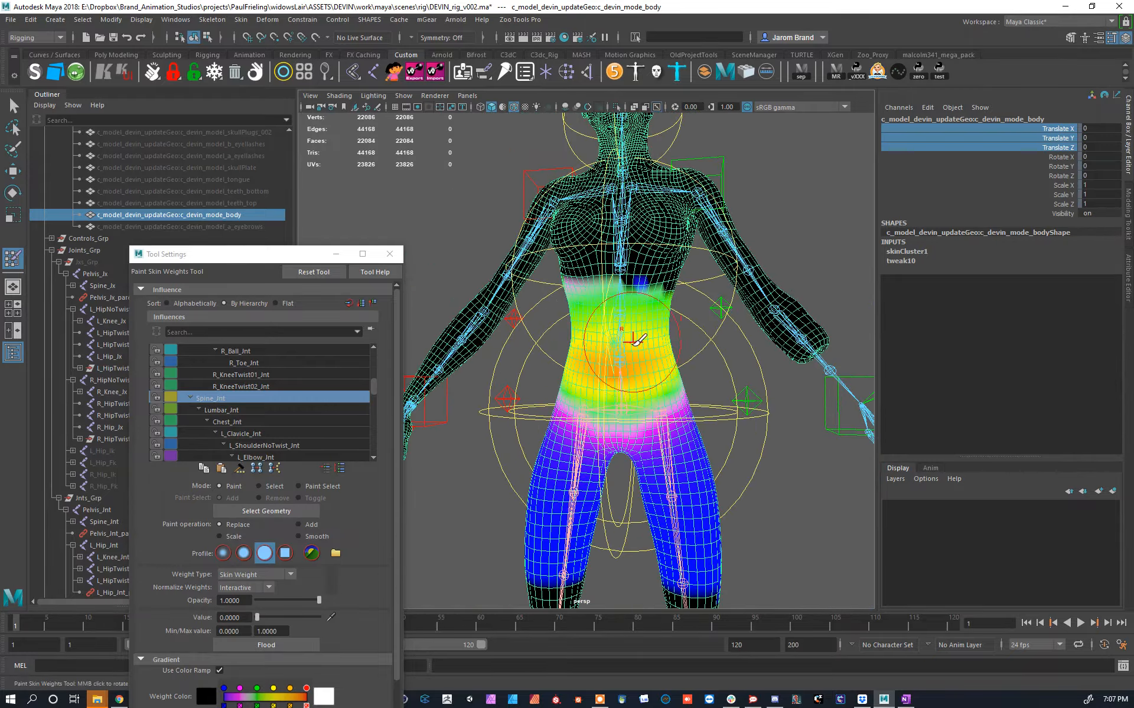
Step: Paint Chest_Jnt's weights to 0 over the abdomen and hips, working around the front and back of the body
{"action": "right_click_drag", "start_coordinate": [624, 393], "coordinate": [650, 322]}
{"action": "left_click_drag", "start_coordinate": [650, 321], "coordinate": [649, 255], "text": "alt"}
{"action": "right_click_drag", "start_coordinate": [632, 247], "coordinate": [636, 238]}
{"action": "left_click_drag", "start_coordinate": [636, 237], "coordinate": [673, 388], "text": "alt"}
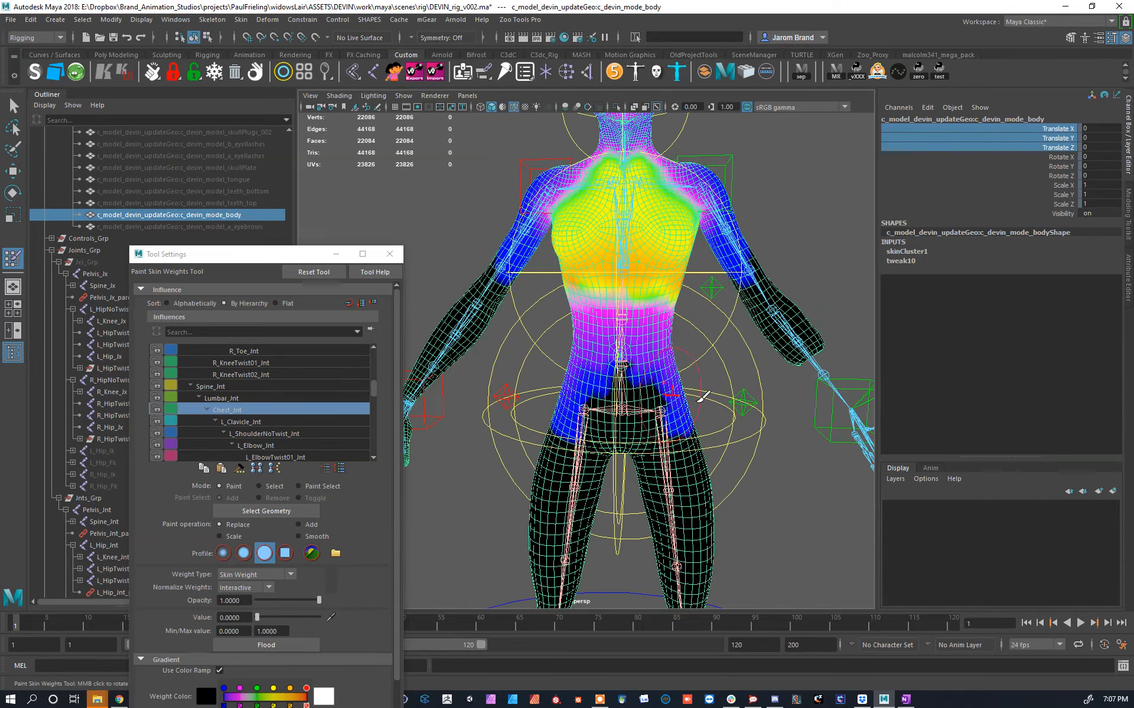
{"action": "left_click_drag", "start_coordinate": [586, 334], "coordinate": [636, 418], "text": "alt"}
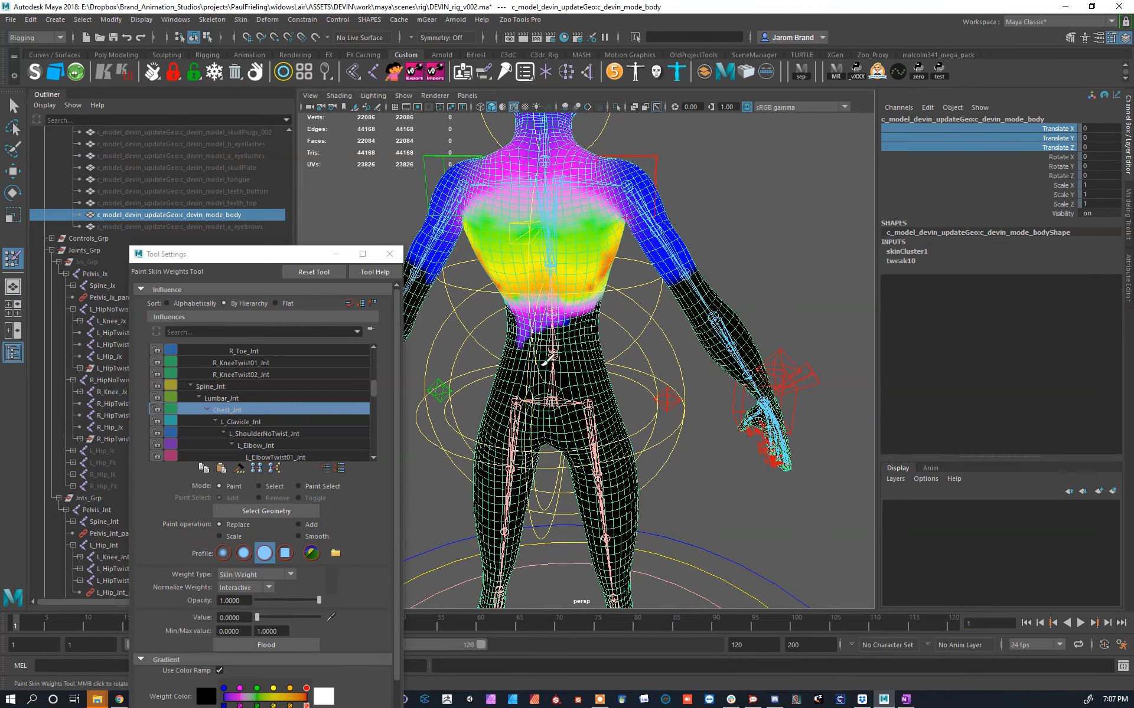
{"action": "left_click_drag", "start_coordinate": [535, 383], "coordinate": [858, 360], "text": "alt"}
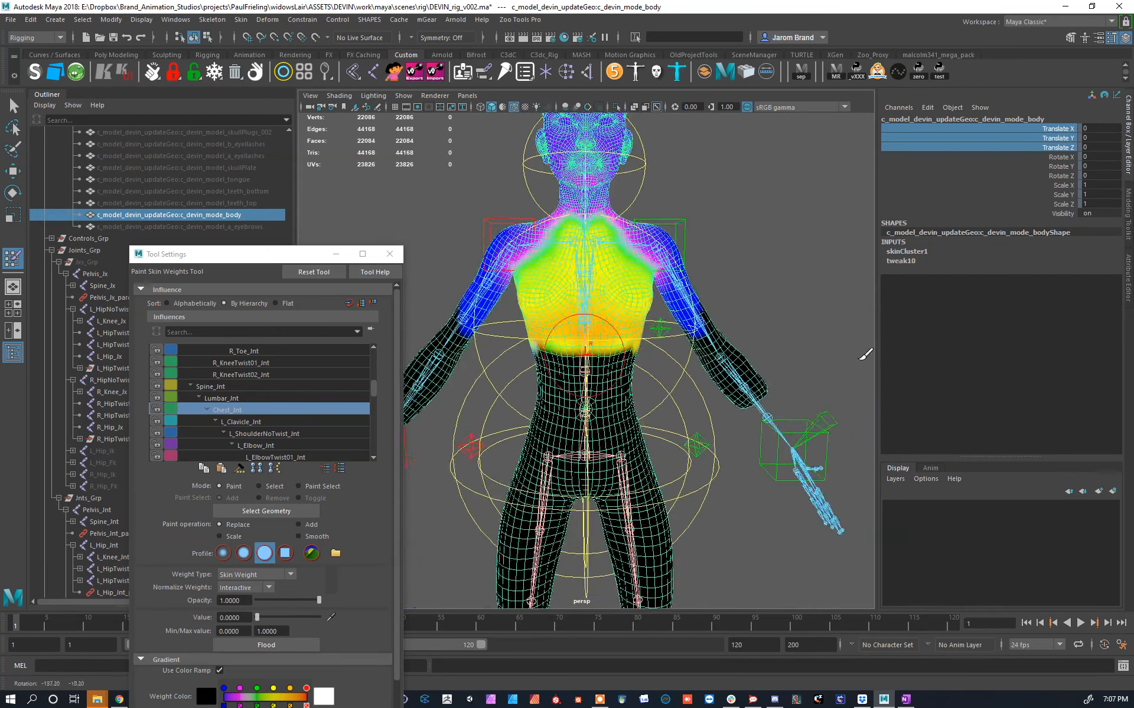
{"action": "scroll", "coordinate": [657, 325], "scroll_direction": "up", "scroll_amount": 4}
{"action": "left_click_drag", "start_coordinate": [661, 321], "coordinate": [614, 243], "text": "alt"}
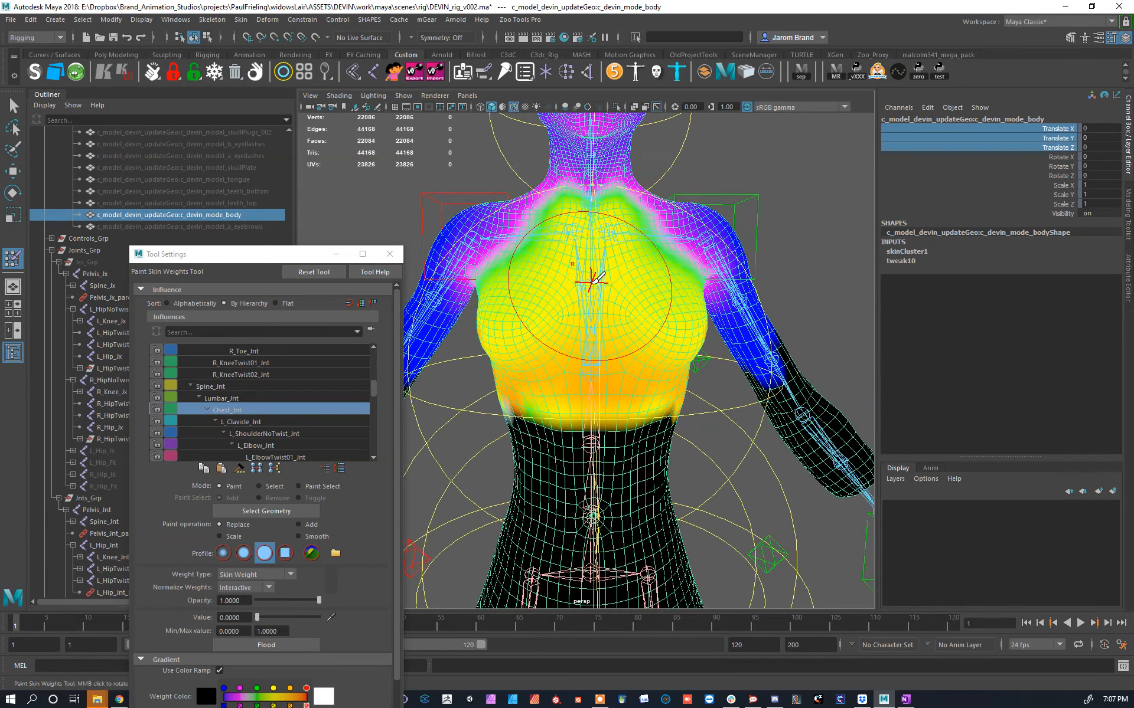
Step: Leave weight painting and select NeckRoot_Jnt in the upper chest
{"action": "right_click_drag", "start_coordinate": [592, 282], "coordinate": [595, 236]}
{"action": "middle_click_drag", "start_coordinate": [595, 236], "coordinate": [604, 296], "text": "alt"}
{"action": "scroll", "coordinate": [607, 318], "scroll_direction": "down", "scroll_amount": 3}
{"action": "left_click_drag", "start_coordinate": [609, 344], "coordinate": [649, 373], "text": "alt"}
{"action": "scroll", "coordinate": [639, 352], "scroll_direction": "up", "scroll_amount": 3}
{"action": "scroll", "coordinate": [650, 373], "scroll_direction": "down", "scroll_amount": 3}
{"action": "key", "text": "w"}
{"action": "left_click", "coordinate": [618, 367]}
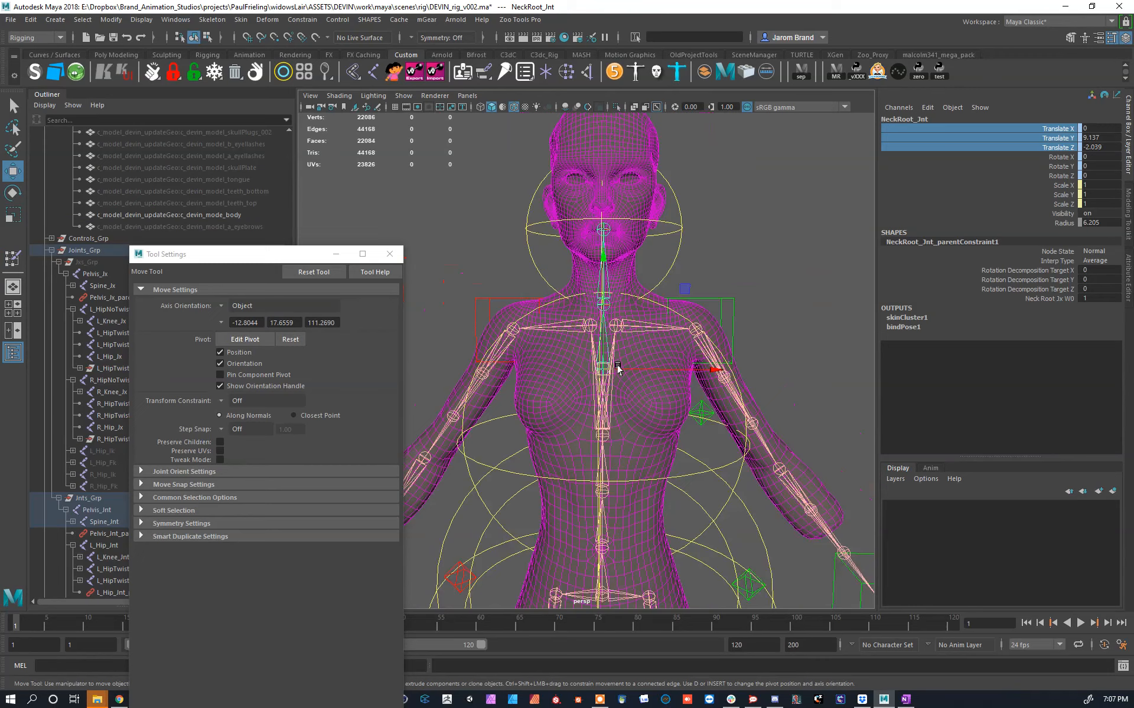
Step: Try rotating NeckRoot_Ctrl to test how the neck and chest deform, and undo the rotation
{"action": "scroll", "coordinate": [618, 367], "scroll_direction": "up", "scroll_amount": 2}
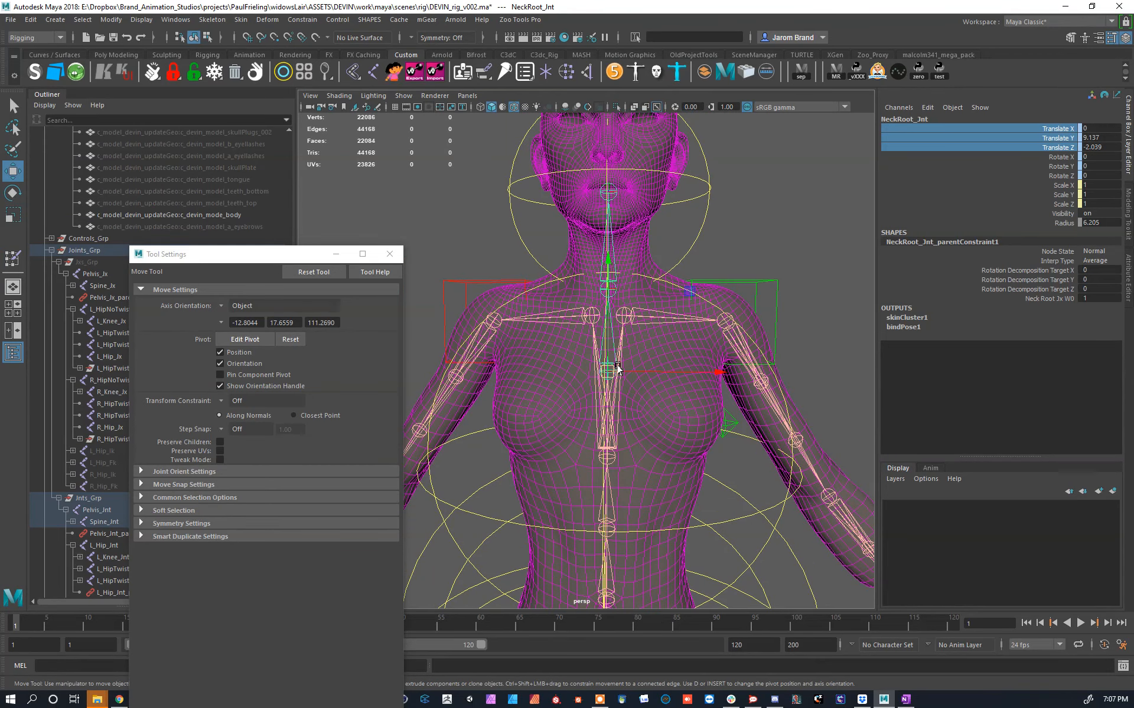
{"action": "left_click_drag", "start_coordinate": [669, 283], "coordinate": [797, 374], "text": "alt"}
{"action": "left_click", "coordinate": [747, 366]}
{"action": "key", "text": "e"}
{"action": "mouse_move", "coordinate": [666, 283]}
{"action": "left_mouse_down"}
{"action": "mouse_move", "coordinate": [678, 286]}
{"action": "mouse_move", "coordinate": [648, 283]}
{"action": "mouse_move", "coordinate": [694, 297]}
{"action": "mouse_move", "coordinate": [638, 275]}
{"action": "mouse_move", "coordinate": [653, 283]}
{"action": "left_mouse_up"}
{"action": "key", "text": "ctrl+z"}
Step: Return to skin weight painting on the body mesh and replace NeckRoot_Jnt's weights with 0 across the front of the chest
{"action": "key", "text": "w"}
{"action": "left_click", "coordinate": [569, 385]}
{"action": "key", "text": "y"}
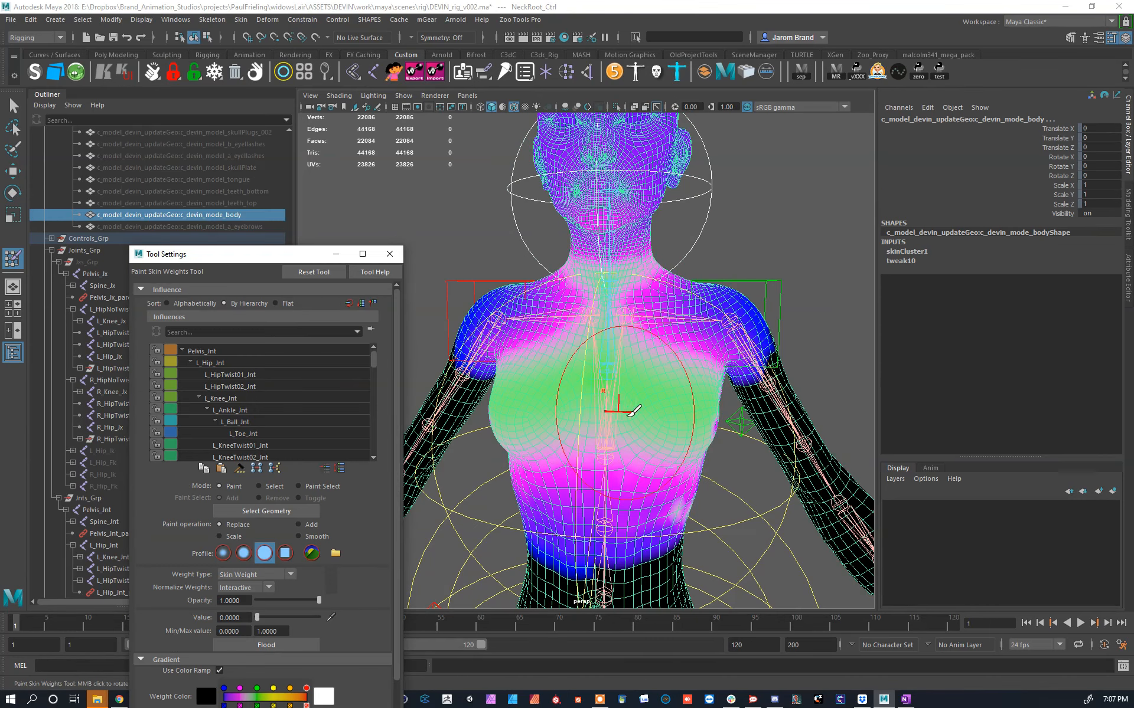
{"action": "right_click", "coordinate": [617, 346]}
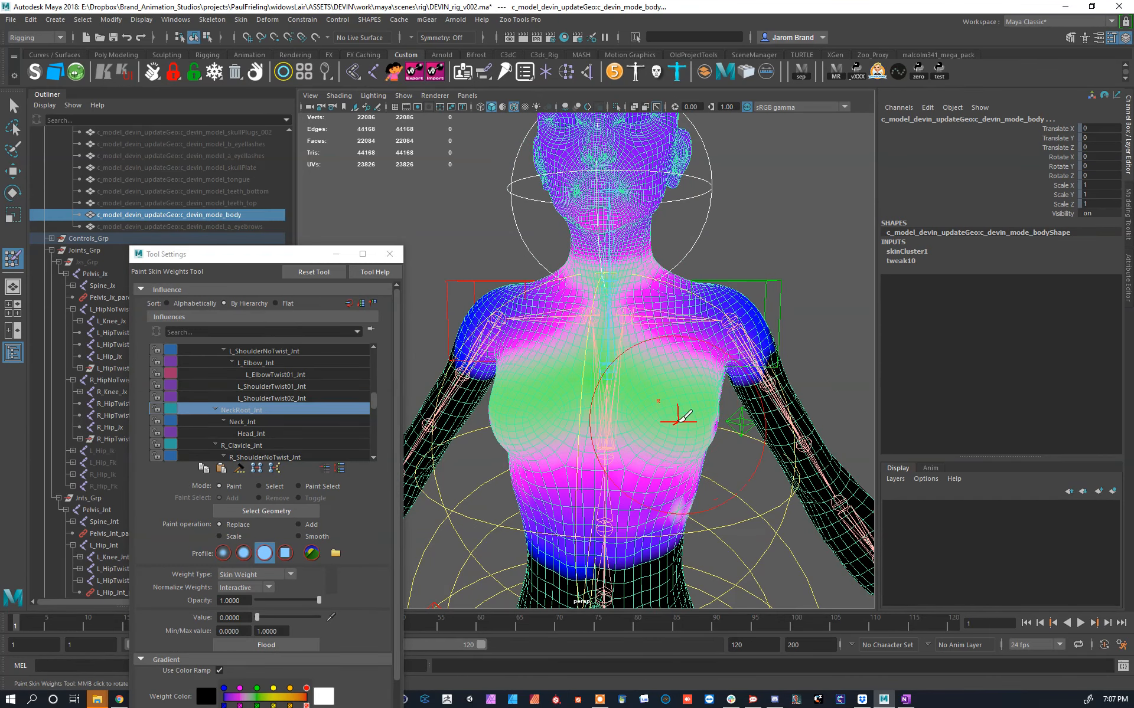
{"action": "left_click_drag", "start_coordinate": [679, 430], "coordinate": [531, 426]}
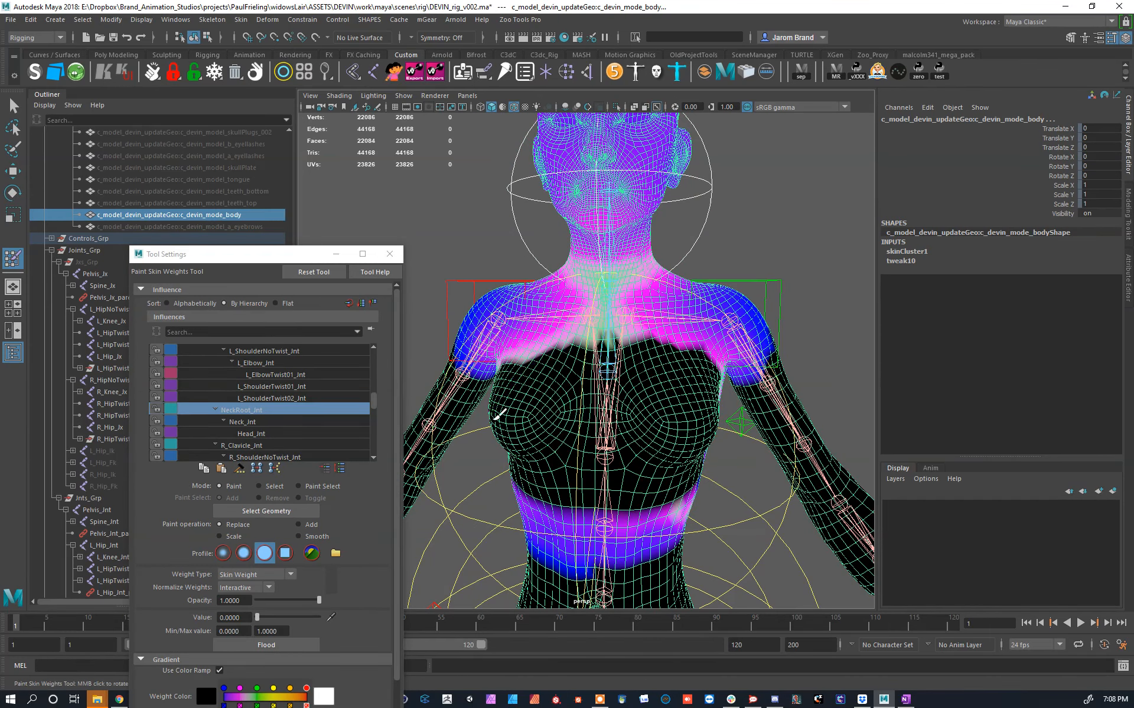
{"action": "left_click_drag", "start_coordinate": [677, 422], "coordinate": [701, 512]}
Step: Clear NeckRoot_Jnt's weights from the sides and back of the torso, and smooth them along the upper back
{"action": "left_click_drag", "start_coordinate": [590, 452], "coordinate": [555, 420], "text": "alt"}
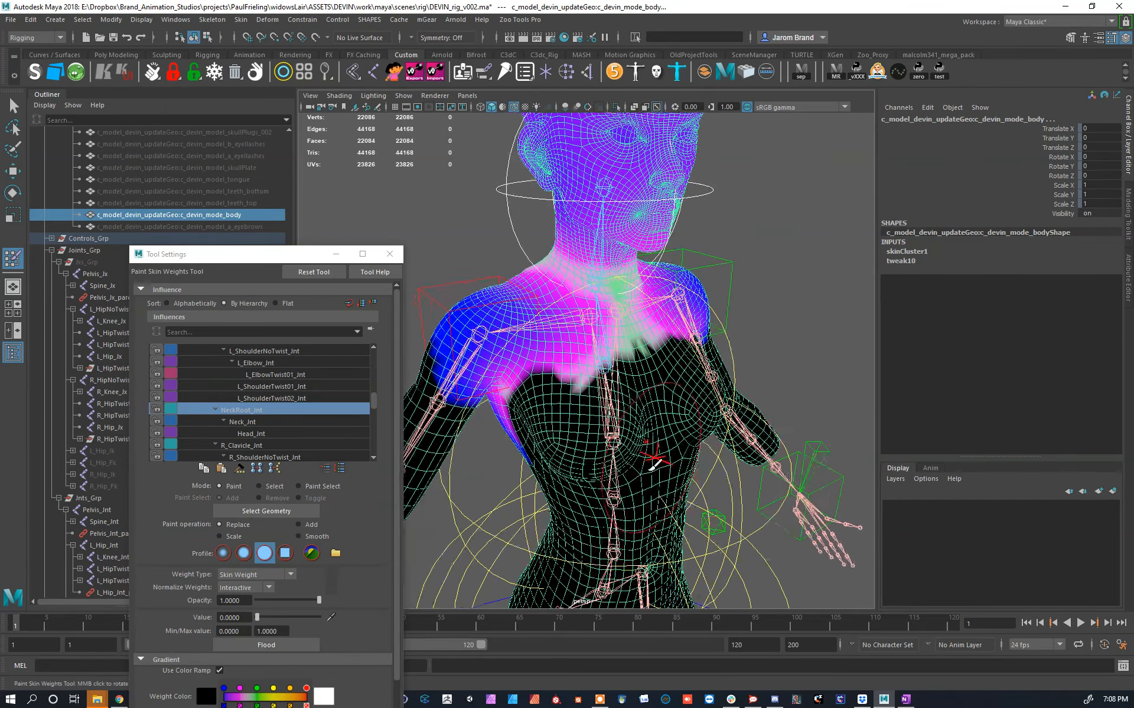
{"action": "mouse_move", "coordinate": [700, 410]}
{"action": "left_mouse_down", "text": "alt"}
{"action": "mouse_move", "coordinate": [792, 392]}
{"action": "mouse_move", "coordinate": [523, 536]}
{"action": "mouse_move", "coordinate": [484, 449]}
{"action": "mouse_move", "coordinate": [779, 372]}
{"action": "mouse_move", "coordinate": [413, 352]}
{"action": "left_mouse_up", "text": "alt"}
{"action": "left_click_drag", "start_coordinate": [576, 360], "coordinate": [535, 407], "text": "alt"}
{"action": "left_click_drag", "start_coordinate": [728, 392], "coordinate": [471, 394]}
{"action": "mouse_move", "coordinate": [510, 301]}
{"action": "left_mouse_down", "text": "shift"}
{"action": "mouse_move", "coordinate": [652, 289]}
{"action": "mouse_move", "coordinate": [550, 271]}
{"action": "left_mouse_up", "text": "shift"}
Step: Paint NeckRoot_Jnt's weights to 0 over the back of the head and the face
{"action": "middle_click_drag", "start_coordinate": [549, 271], "coordinate": [577, 405], "text": "alt"}
{"action": "left_click_drag", "start_coordinate": [645, 197], "coordinate": [614, 212]}
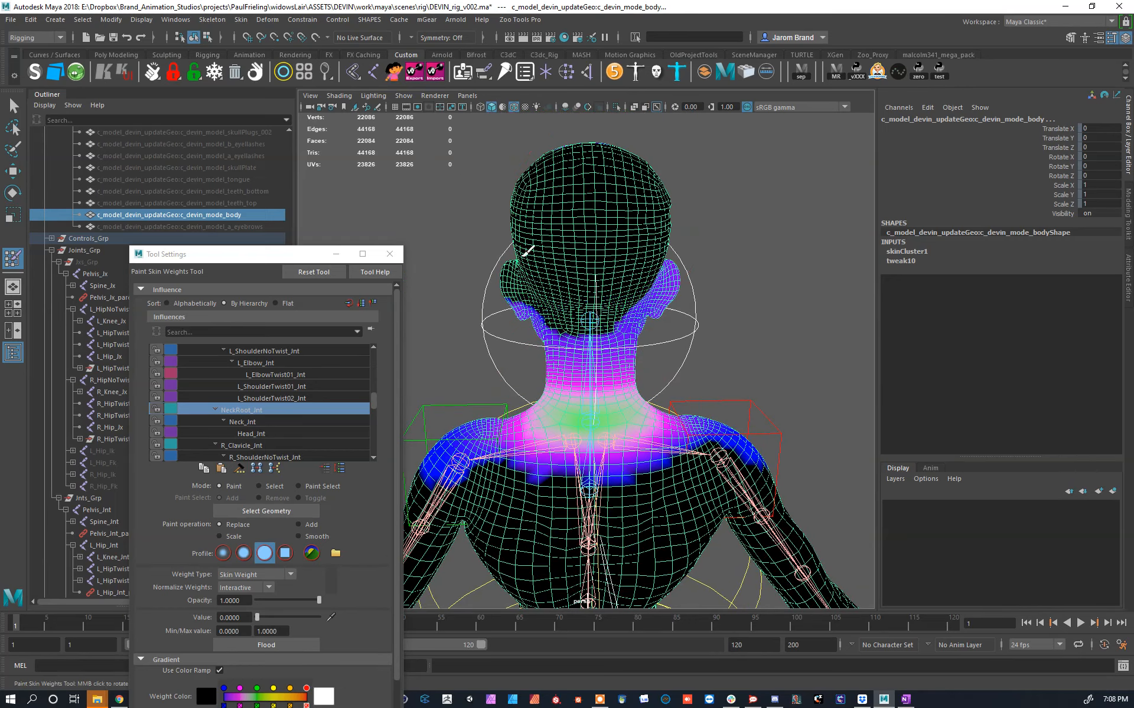
{"action": "mouse_move", "coordinate": [506, 279]}
{"action": "left_mouse_down", "text": "alt"}
{"action": "mouse_move", "coordinate": [731, 254]}
{"action": "mouse_move", "coordinate": [818, 257]}
{"action": "left_mouse_up", "text": "alt"}
{"action": "mouse_move", "coordinate": [637, 304]}
{"action": "left_mouse_down"}
{"action": "mouse_move", "coordinate": [640, 257]}
{"action": "mouse_move", "coordinate": [598, 267]}
{"action": "left_mouse_up"}
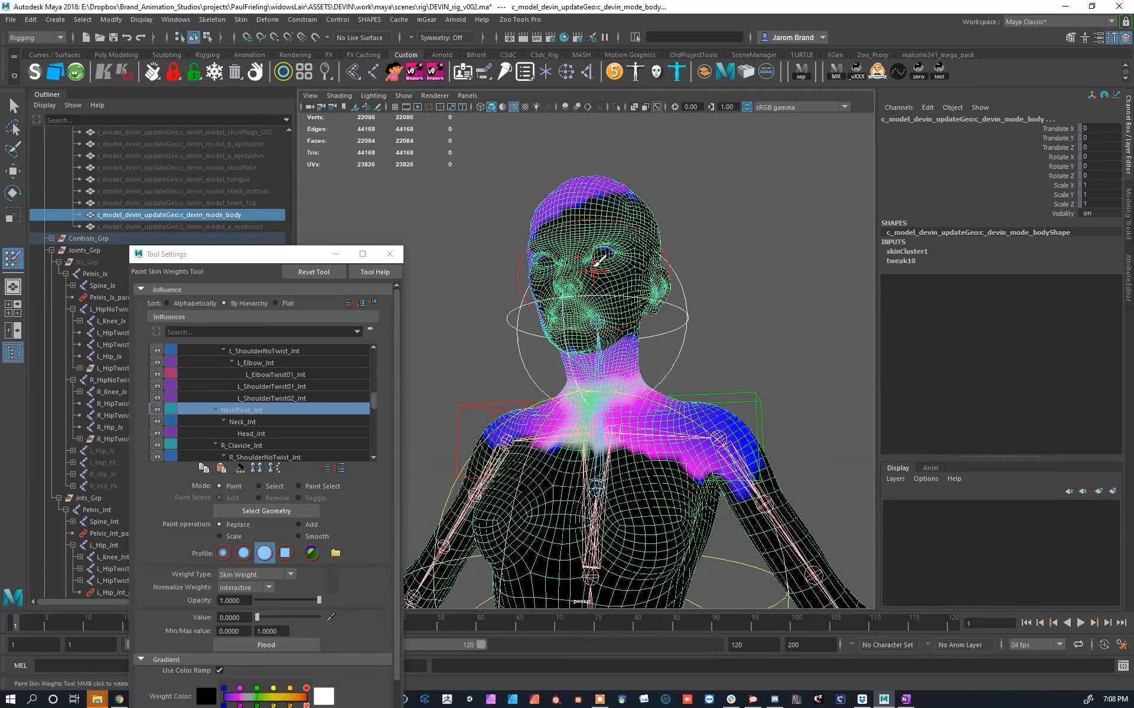
Step: Isolate the body mesh in the viewport and switch it to vertex selection
{"action": "right_click_drag", "start_coordinate": [531, 195], "coordinate": [602, 195], "text": "alt"}
{"action": "middle_click_drag", "start_coordinate": [602, 183], "coordinate": [605, 299], "text": "alt"}
{"action": "mouse_move", "coordinate": [605, 298]}
{"action": "left_mouse_down", "text": "alt"}
{"action": "mouse_move", "coordinate": [655, 273]}
{"action": "mouse_move", "coordinate": [668, 233]}
{"action": "left_mouse_up", "text": "alt"}
{"action": "key", "text": "w"}
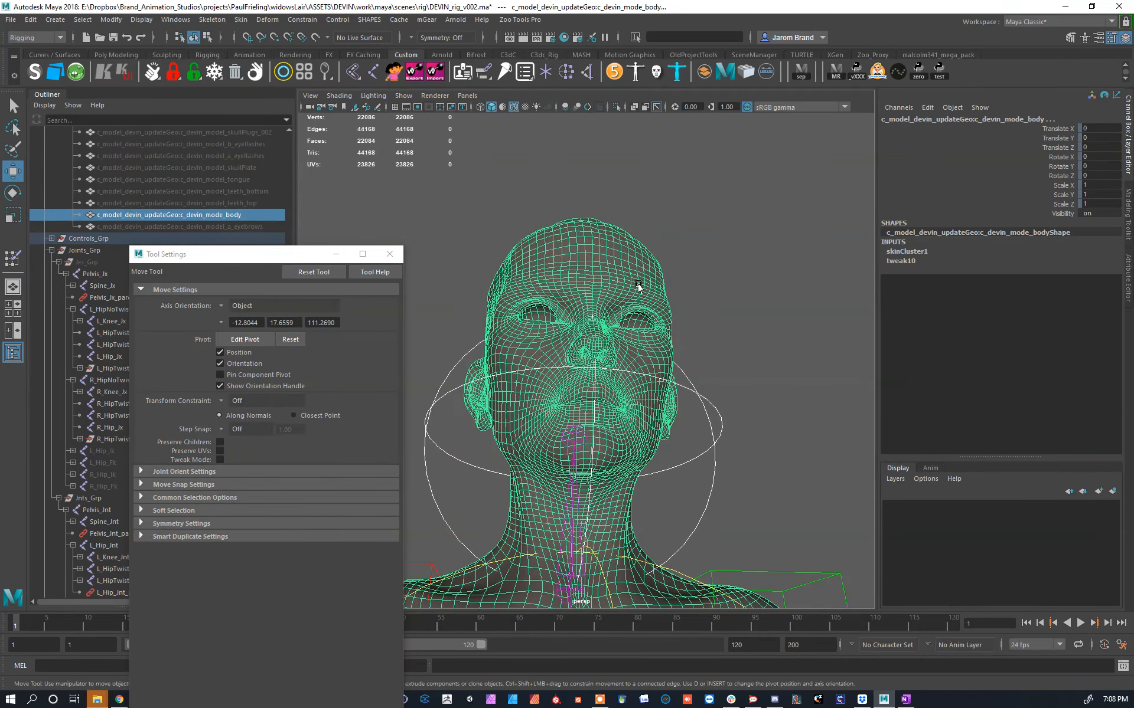
{"action": "left_click", "coordinate": [616, 108]}
{"action": "right_click_drag", "start_coordinate": [624, 281], "coordinate": [560, 261]}
{"action": "right_click_drag", "start_coordinate": [635, 307], "coordinate": [633, 302], "text": "alt"}
{"action": "left_click_drag", "start_coordinate": [633, 303], "coordinate": [628, 276], "text": "alt"}
Step: Select all the head vertices down to the jawline, and deselect the lowest rows on the neck
{"action": "left_click_drag", "start_coordinate": [487, 203], "coordinate": [751, 468]}
{"action": "left_click_drag", "start_coordinate": [751, 467], "coordinate": [851, 339], "text": "alt"}
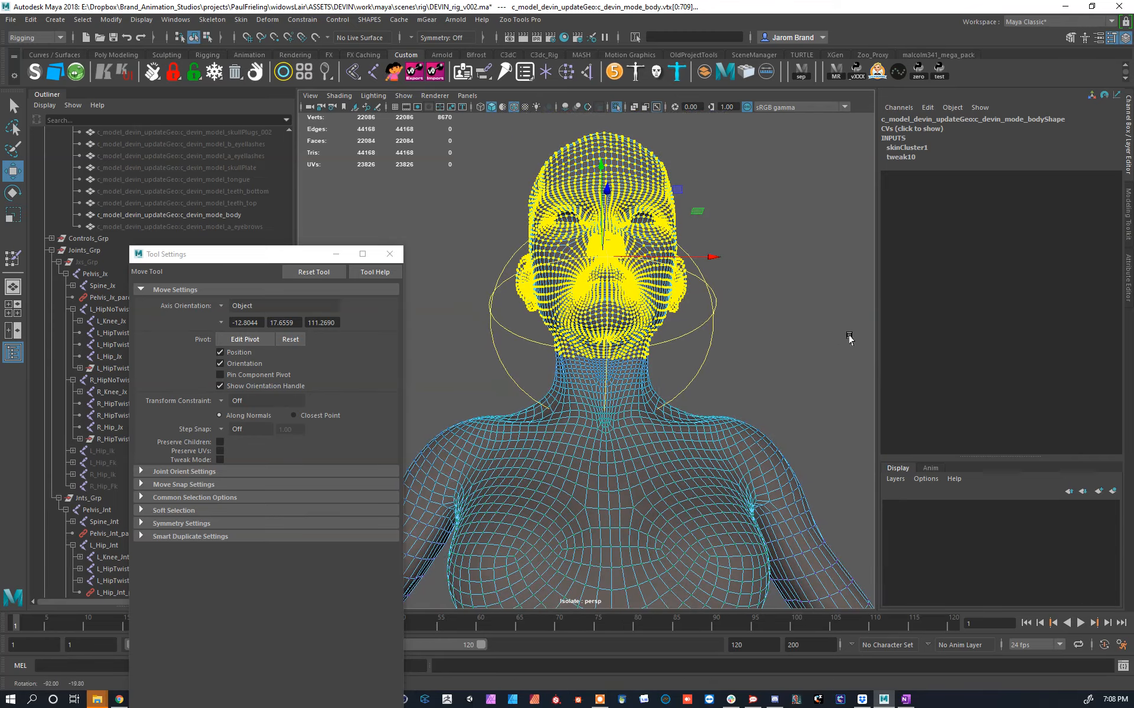
{"action": "left_click_drag", "start_coordinate": [761, 514], "coordinate": [468, 348], "text": "ctrl"}
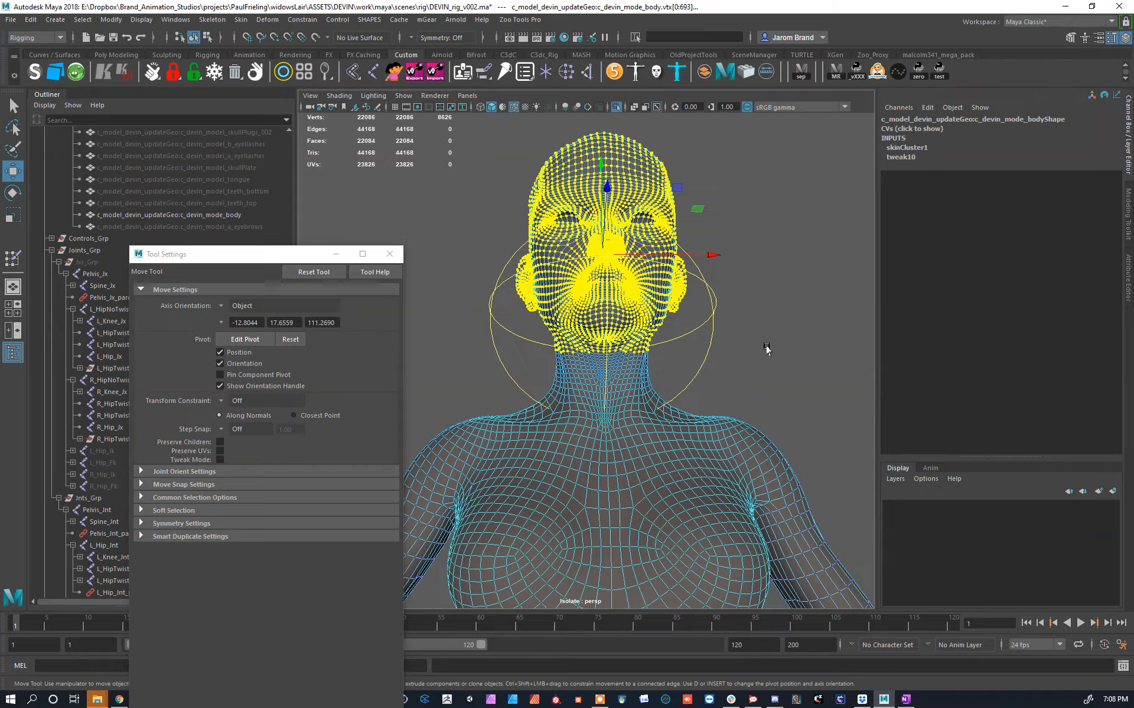
Step: Examine the head vertex selection in profile, checking where it ends along the jaw and nape
{"action": "left_click_drag", "start_coordinate": [767, 350], "coordinate": [623, 372], "text": "alt"}
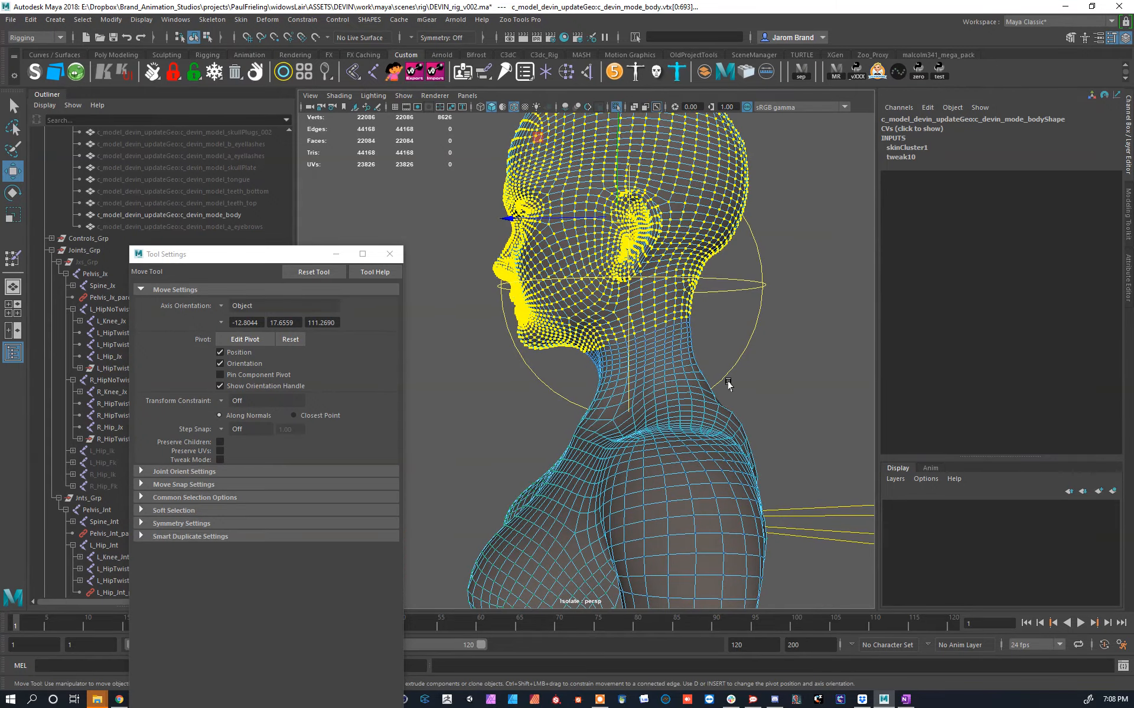
{"action": "left_click_drag", "start_coordinate": [753, 353], "coordinate": [766, 337], "text": "alt"}
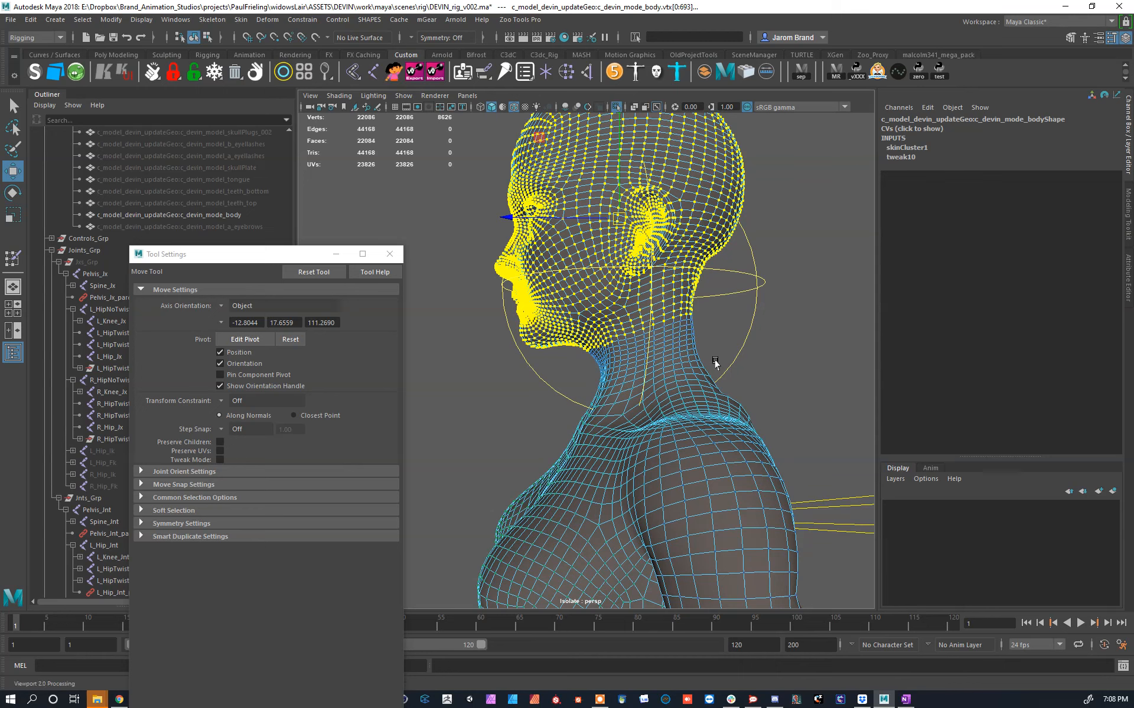
{"action": "scroll", "coordinate": [597, 375], "scroll_direction": "down", "scroll_amount": 5}
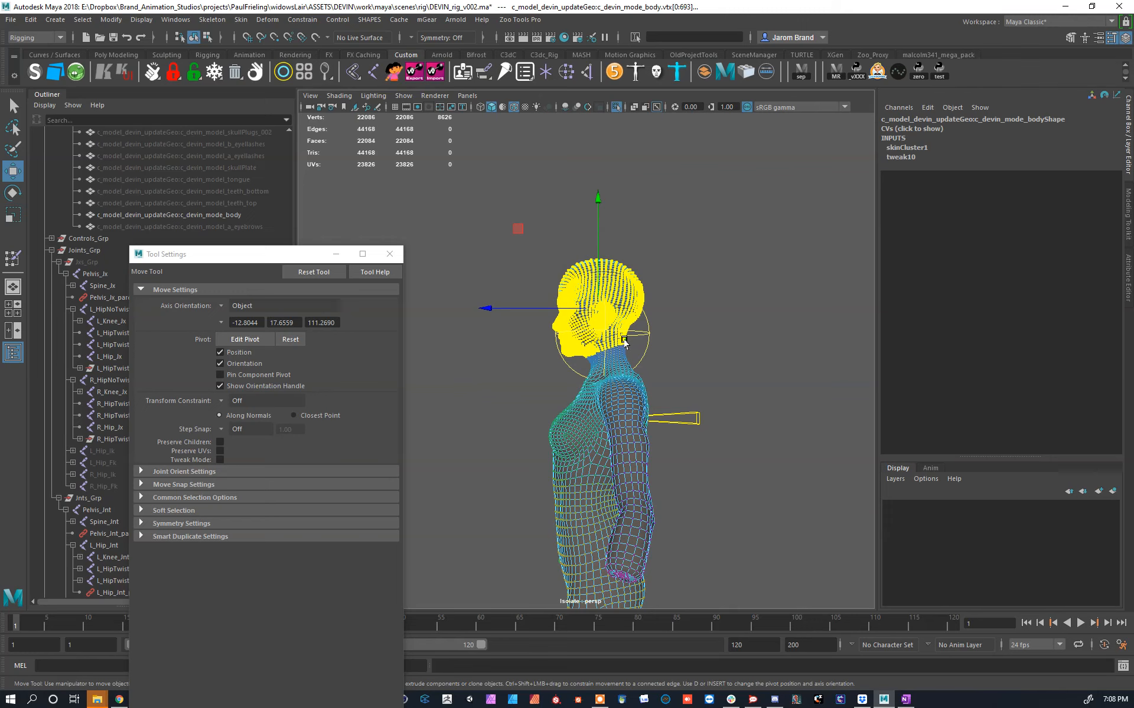
{"action": "scroll", "coordinate": [683, 490], "scroll_direction": "up", "scroll_amount": 4}
{"action": "middle_click_drag", "start_coordinate": [683, 447], "coordinate": [681, 382], "text": "alt"}
{"action": "scroll", "coordinate": [683, 385], "scroll_direction": "down", "scroll_amount": 1}
{"action": "left_click_drag", "start_coordinate": [686, 389], "coordinate": [642, 394], "text": "alt"}
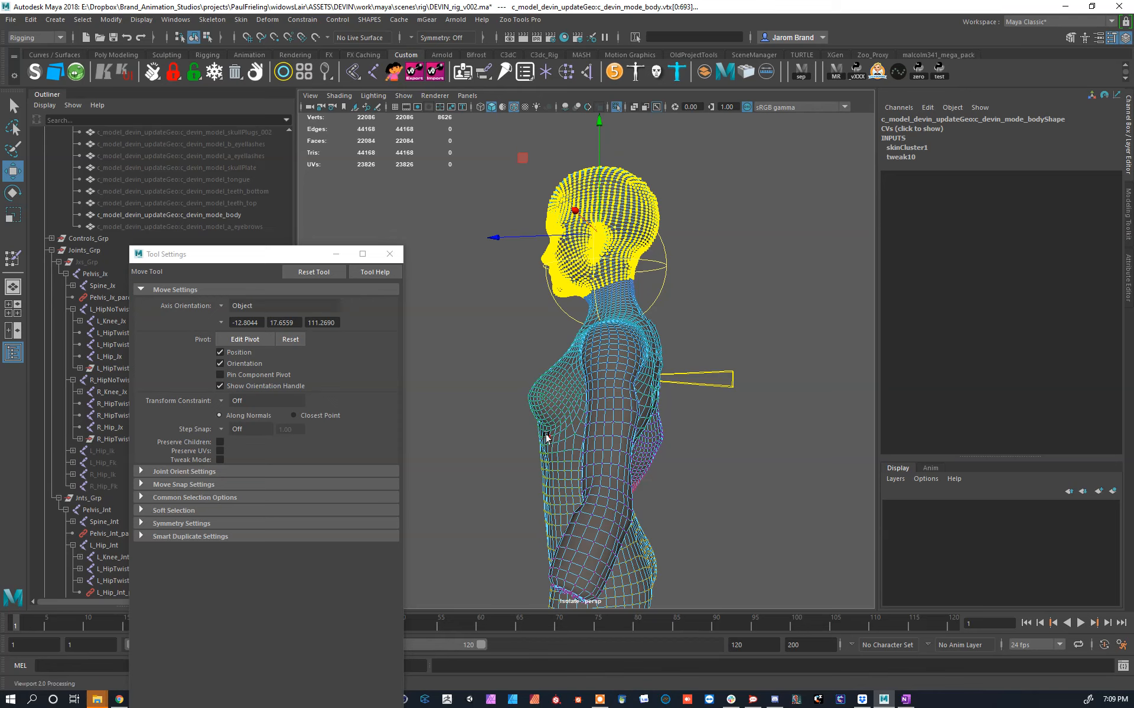
Step: Try rotating NeckRoot_Ctrl in two directions to test the neck deformation, undoing each rotation
{"action": "left_click_drag", "start_coordinate": [707, 348], "coordinate": [696, 448]}
{"action": "scroll", "coordinate": [575, 425], "scroll_direction": "up", "scroll_amount": 3}
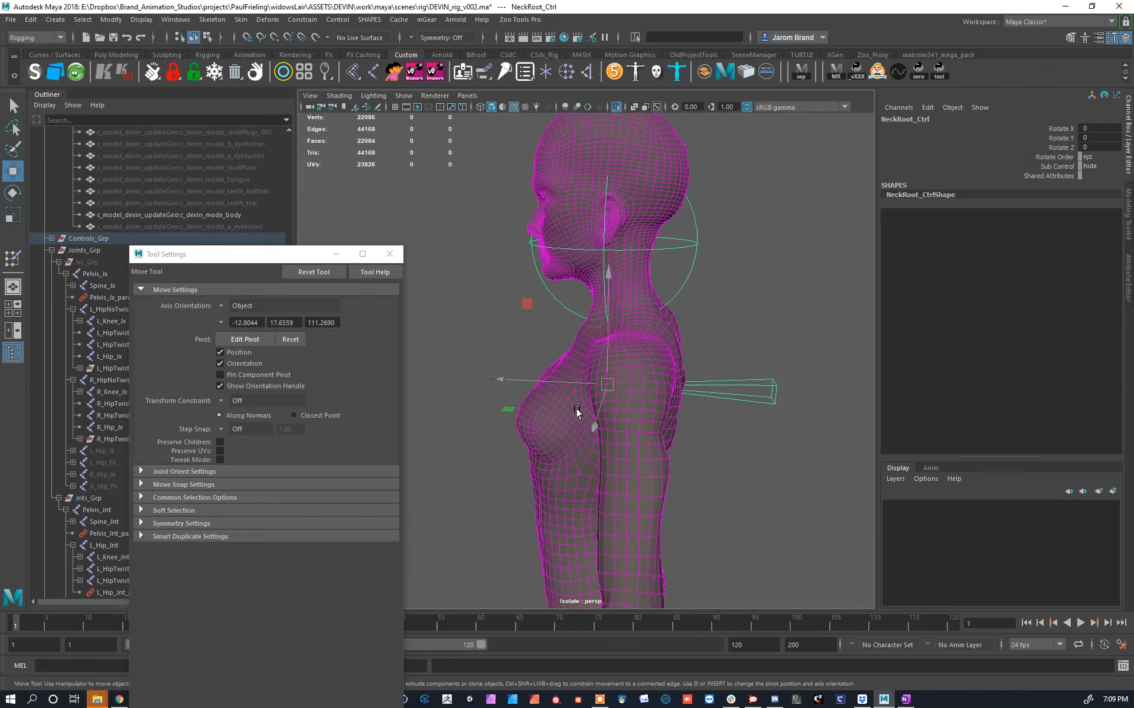
{"action": "left_click_drag", "start_coordinate": [575, 425], "coordinate": [591, 388], "text": "alt"}
{"action": "key", "text": "e"}
{"action": "left_click_drag", "start_coordinate": [650, 286], "coordinate": [784, 341]}
{"action": "key", "text": "ctrl+z"}
{"action": "mouse_move", "coordinate": [674, 302]}
{"action": "left_mouse_down"}
{"action": "mouse_move", "coordinate": [657, 299]}
{"action": "mouse_move", "coordinate": [683, 311]}
{"action": "mouse_move", "coordinate": [662, 305]}
{"action": "left_mouse_up"}
{"action": "key", "text": "ctrl+z"}
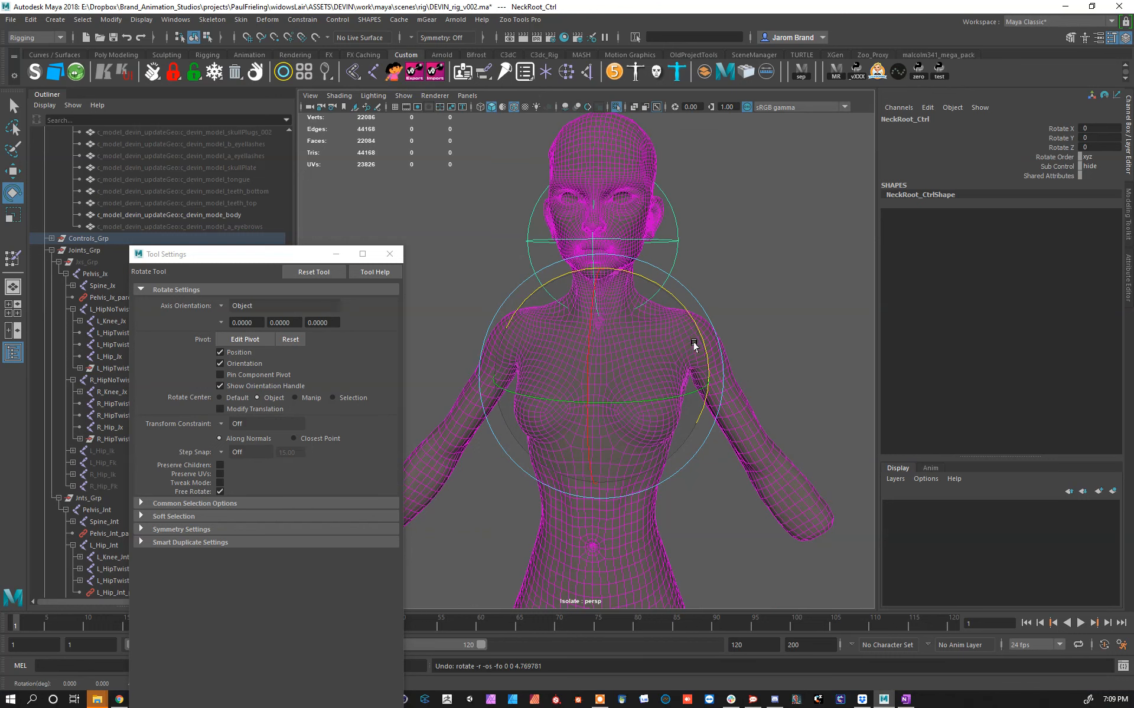
Step: Resume weight painting on the body mesh, clearing and smoothing NeckRoot_Jnt's influence across the upper chest and shoulders
{"action": "scroll", "coordinate": [673, 319], "scroll_direction": "up", "scroll_amount": 5}
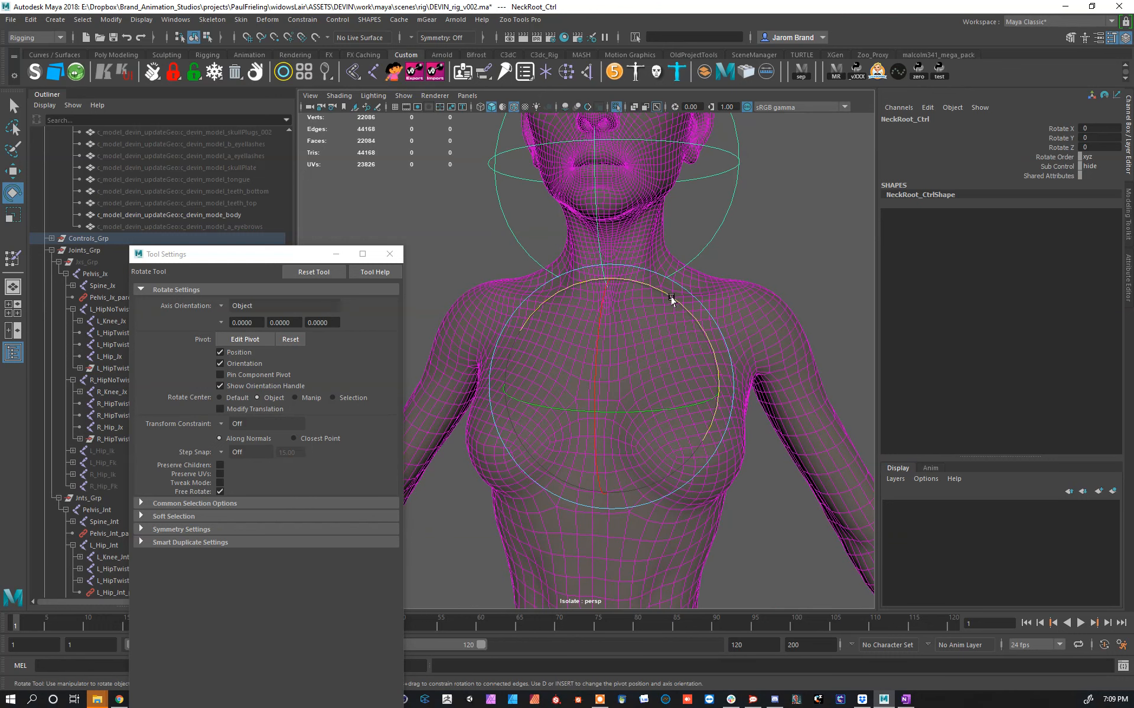
{"action": "left_click", "coordinate": [731, 260]}
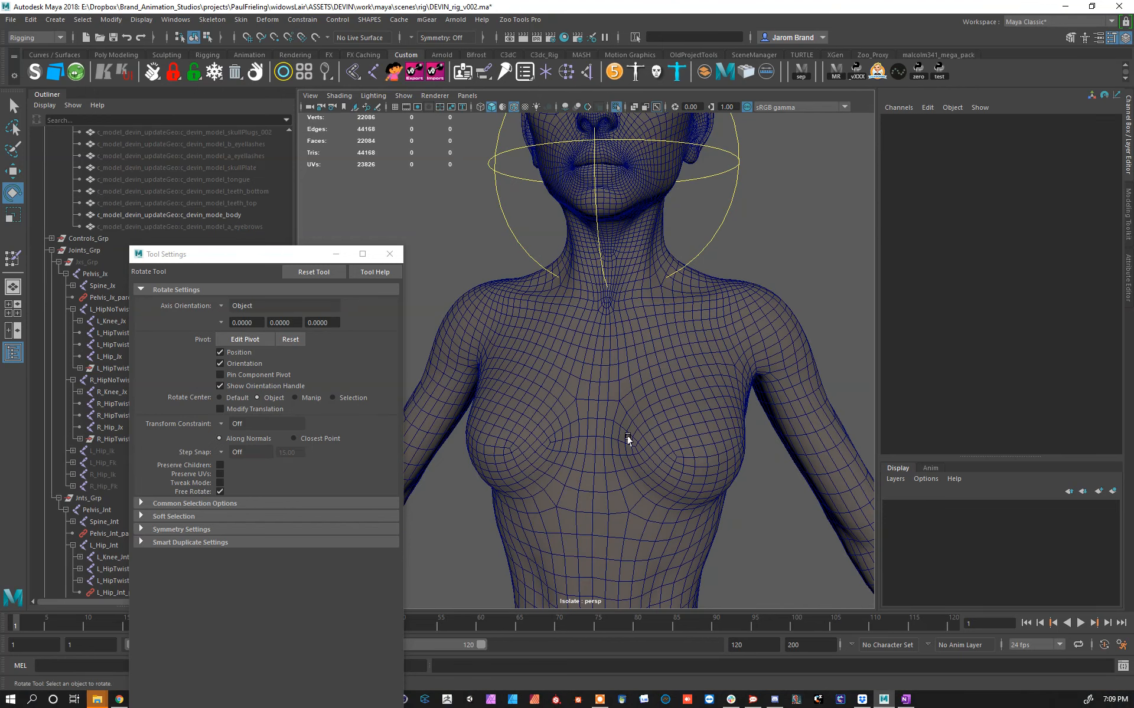
{"action": "left_click", "coordinate": [611, 273]}
{"action": "key", "text": "y"}
{"action": "left_click_drag", "start_coordinate": [784, 372], "coordinate": [577, 415]}
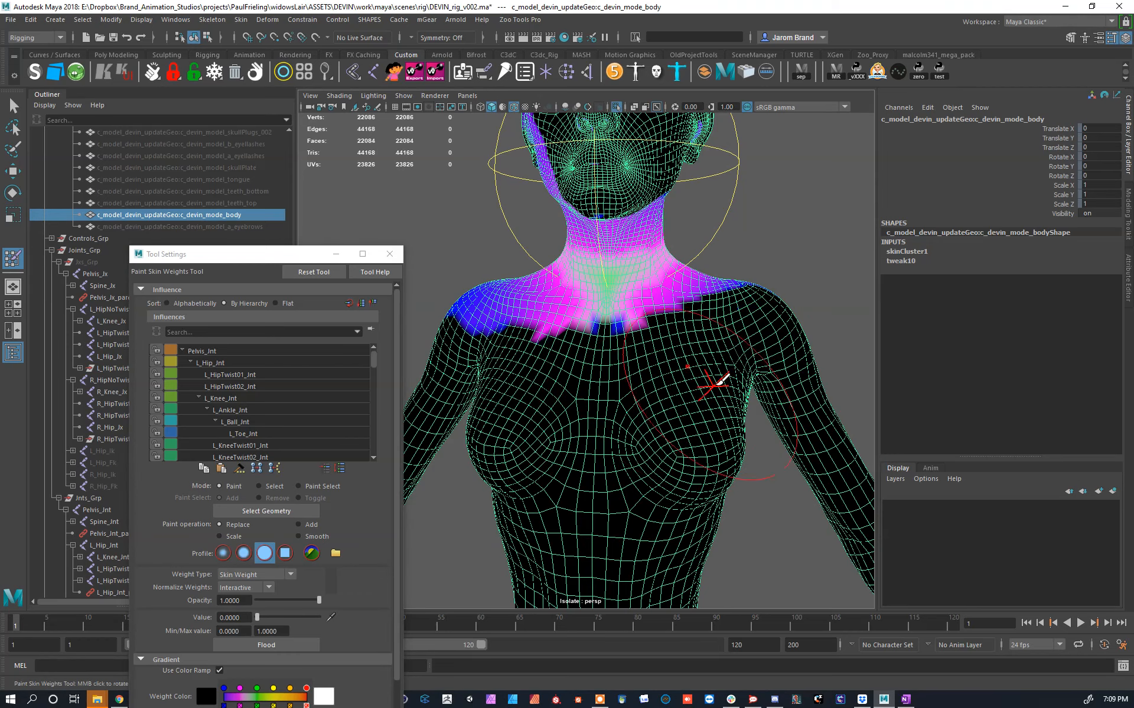
{"action": "mouse_move", "coordinate": [597, 356]}
{"action": "left_mouse_down", "text": "shift"}
{"action": "mouse_move", "coordinate": [711, 349]}
{"action": "mouse_move", "coordinate": [553, 346]}
{"action": "mouse_move", "coordinate": [632, 388]}
{"action": "mouse_move", "coordinate": [767, 360]}
{"action": "left_mouse_up", "text": "shift"}
Step: Paint out the leftover NeckRoot_Jnt weights on the face and the side of the head
{"action": "mouse_move", "coordinate": [720, 378]}
{"action": "left_mouse_down", "text": "alt"}
{"action": "mouse_move", "coordinate": [848, 382]}
{"action": "mouse_move", "coordinate": [818, 381]}
{"action": "left_mouse_up", "text": "alt"}
{"action": "right_click_drag", "start_coordinate": [635, 360], "coordinate": [655, 363], "text": "alt"}
{"action": "middle_click_drag", "start_coordinate": [620, 342], "coordinate": [642, 421], "text": "alt"}
{"action": "left_click_drag", "start_coordinate": [605, 320], "coordinate": [656, 299], "text": "alt"}
{"action": "left_click_drag", "start_coordinate": [658, 222], "coordinate": [515, 177]}
{"action": "right_click_drag", "start_coordinate": [679, 203], "coordinate": [667, 208], "text": "alt"}
{"action": "left_click_drag", "start_coordinate": [635, 232], "coordinate": [589, 216], "text": "alt"}
Step: Select the head vertices on the body mesh and resume painting its skin weights
{"action": "key", "text": "w"}
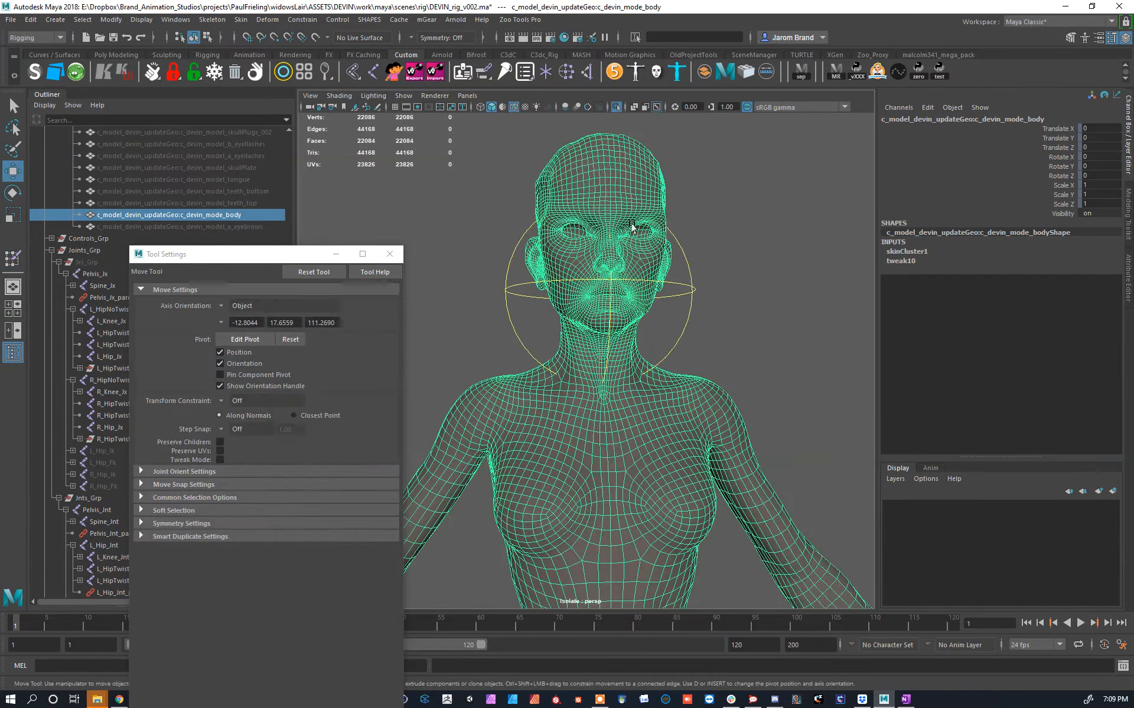
{"action": "right_click_drag", "start_coordinate": [594, 206], "coordinate": [550, 189]}
{"action": "key", "text": "w"}
{"action": "right_click_drag", "start_coordinate": [619, 218], "coordinate": [425, 220]}
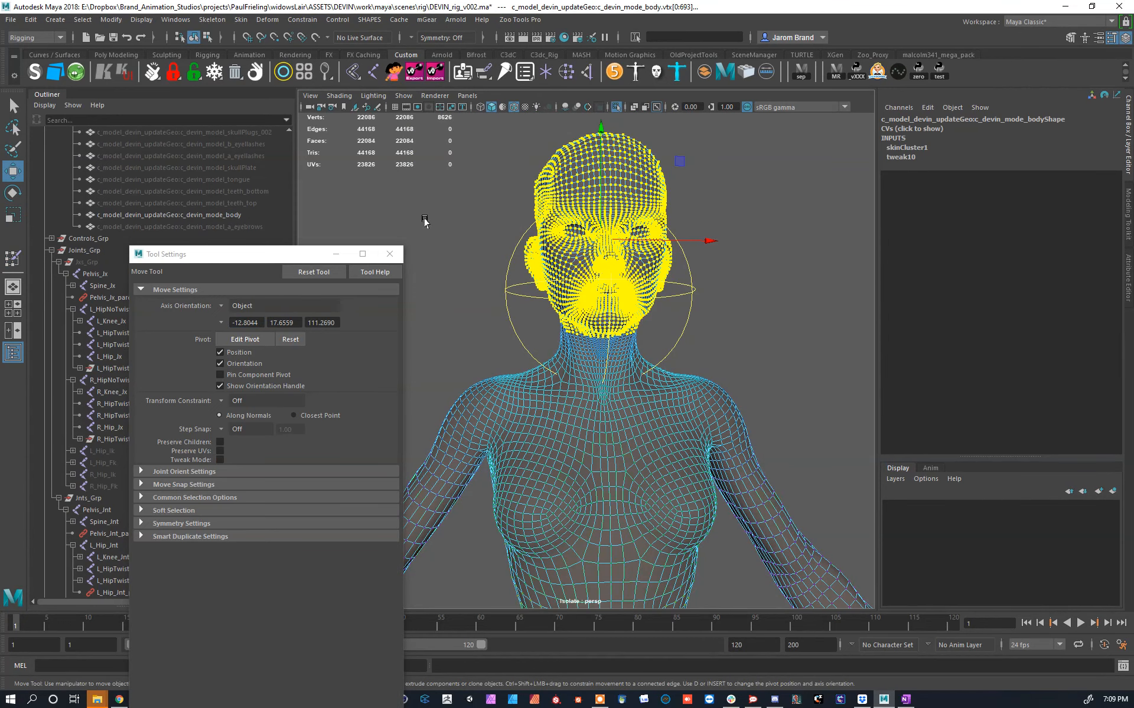
{"action": "left_click_drag", "start_coordinate": [692, 243], "coordinate": [642, 270], "text": "alt"}
{"action": "right_click_drag", "start_coordinate": [631, 277], "coordinate": [353, 96]}
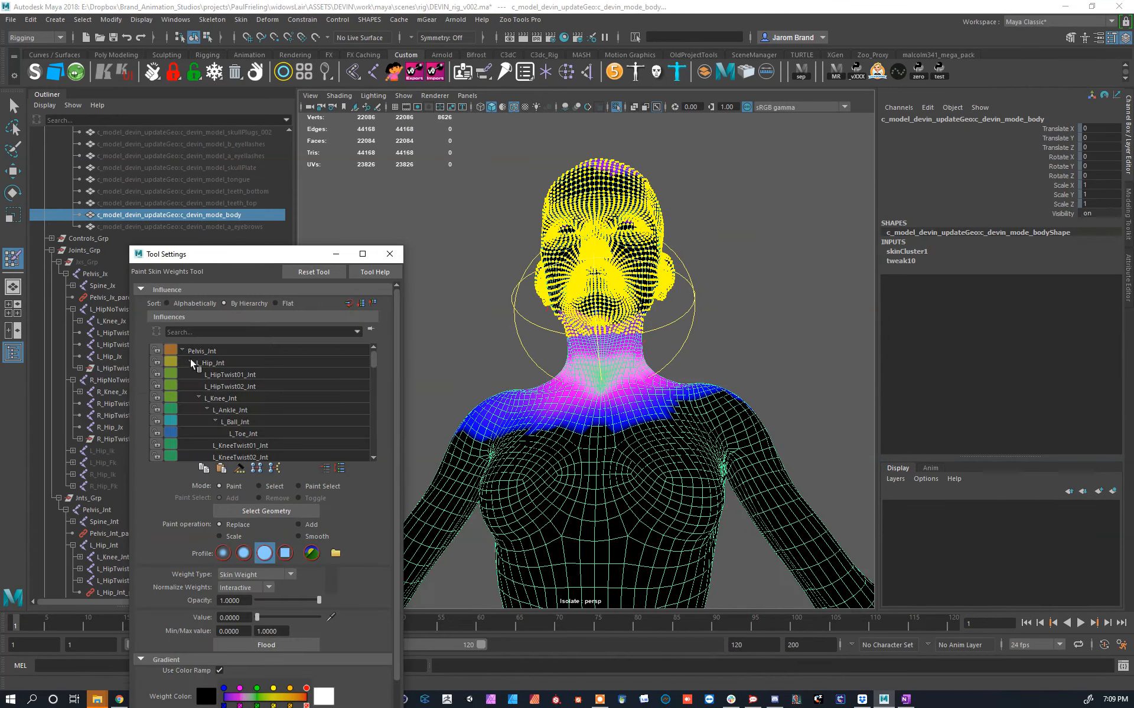
Step: Turn off isolation and flood the selected head vertices with a weight value of 1 for Head_Jnt
{"action": "scroll", "coordinate": [623, 316], "scroll_direction": "up", "scroll_amount": 5}
{"action": "left_click_drag", "start_coordinate": [655, 248], "coordinate": [590, 162], "text": "alt"}
{"action": "left_click", "coordinate": [616, 107]}
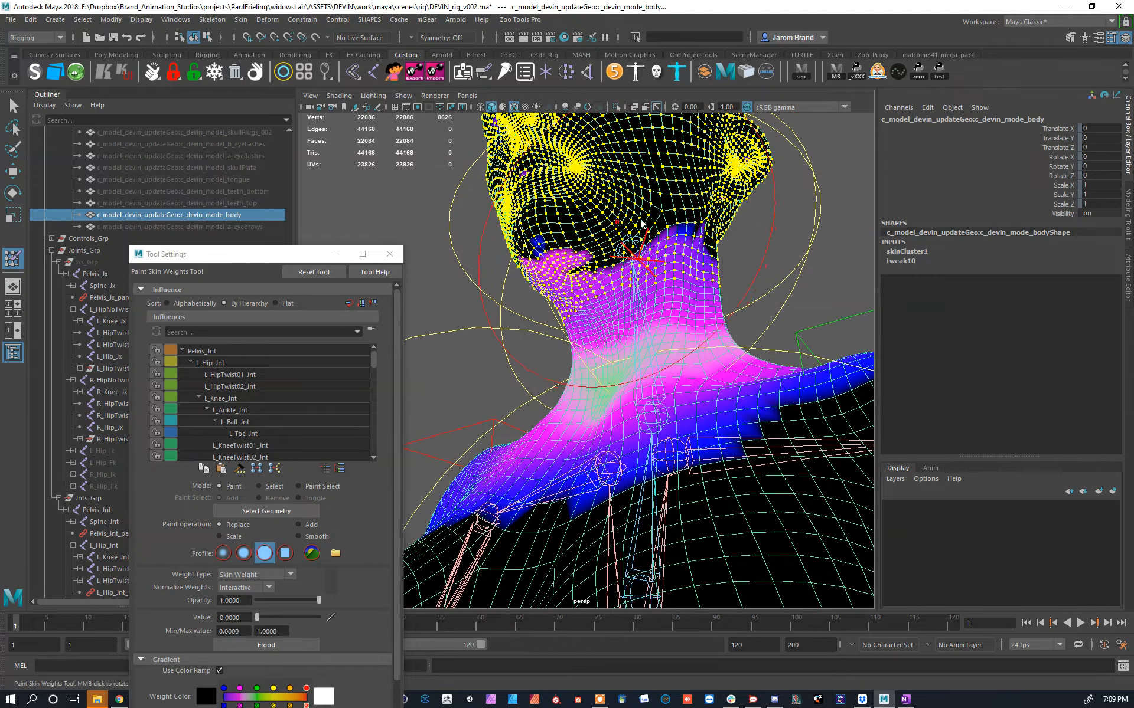
{"action": "right_click_drag", "start_coordinate": [634, 264], "coordinate": [640, 162]}
{"action": "left_click_drag", "start_coordinate": [258, 617], "coordinate": [406, 615]}
{"action": "left_click", "coordinate": [298, 642]}
{"action": "scroll", "coordinate": [590, 378], "scroll_direction": "down", "scroll_amount": 4}
{"action": "left_click_drag", "start_coordinate": [637, 271], "coordinate": [721, 329], "text": "alt"}
{"action": "key", "text": "w"}
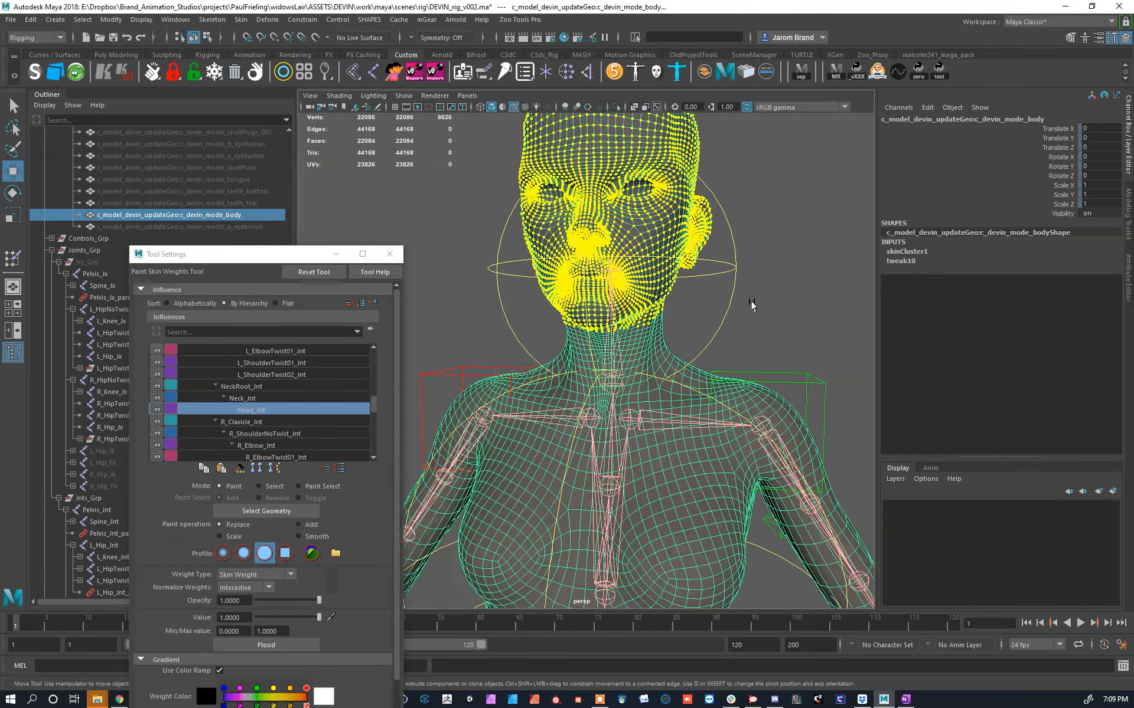
{"action": "left_click", "coordinate": [721, 329]}
Step: Resume weight painting on the body mesh and pick Neck_Jnt to paint its influence off the upper chest, undoing the last stroke
{"action": "scroll", "coordinate": [615, 410], "scroll_direction": "up", "scroll_amount": 6}
{"action": "middle_click_drag", "start_coordinate": [614, 409], "coordinate": [631, 298], "text": "alt"}
{"action": "left_click_drag", "start_coordinate": [631, 299], "coordinate": [658, 340], "text": "alt"}
{"action": "right_click_drag", "start_coordinate": [726, 491], "coordinate": [582, 347]}
{"action": "middle_click_drag", "start_coordinate": [630, 362], "coordinate": [667, 377], "text": "alt"}
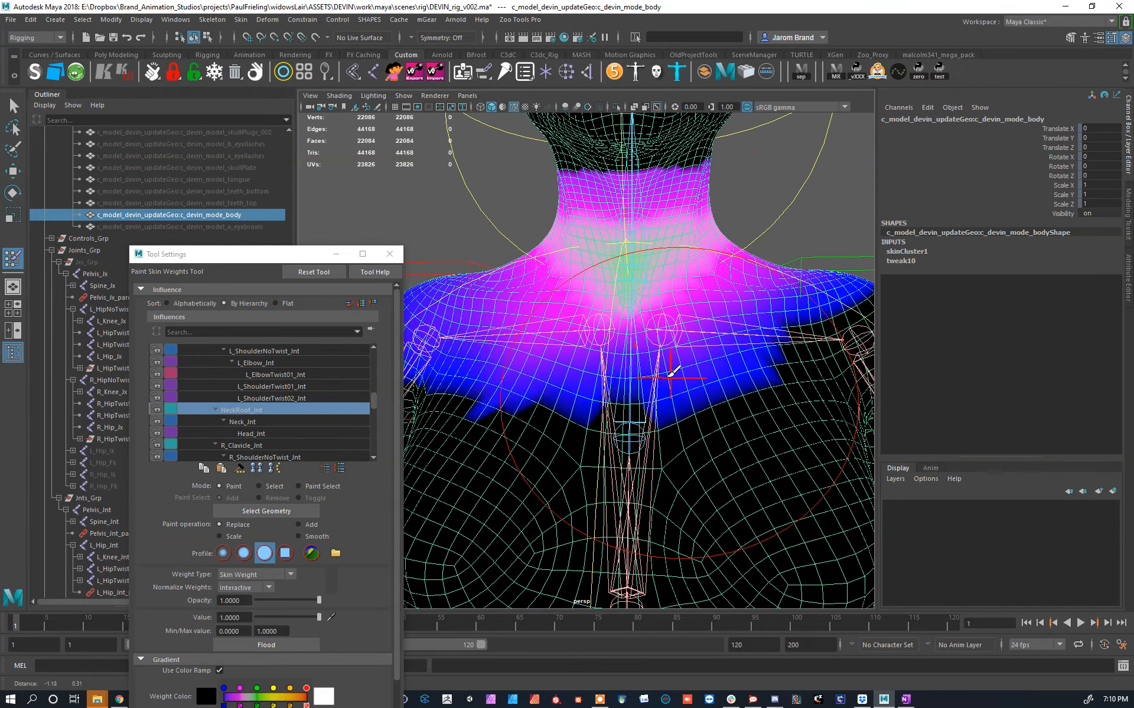
{"action": "right_click_drag", "start_coordinate": [631, 231], "coordinate": [723, 404]}
{"action": "mouse_move", "coordinate": [658, 413]}
{"action": "left_mouse_down", "text": "alt"}
{"action": "mouse_move", "coordinate": [600, 393]}
{"action": "mouse_move", "coordinate": [644, 410]}
{"action": "left_mouse_up", "text": "alt"}
{"action": "left_click_drag", "start_coordinate": [739, 426], "coordinate": [508, 420]}
{"action": "key", "text": "ctrl+z"}
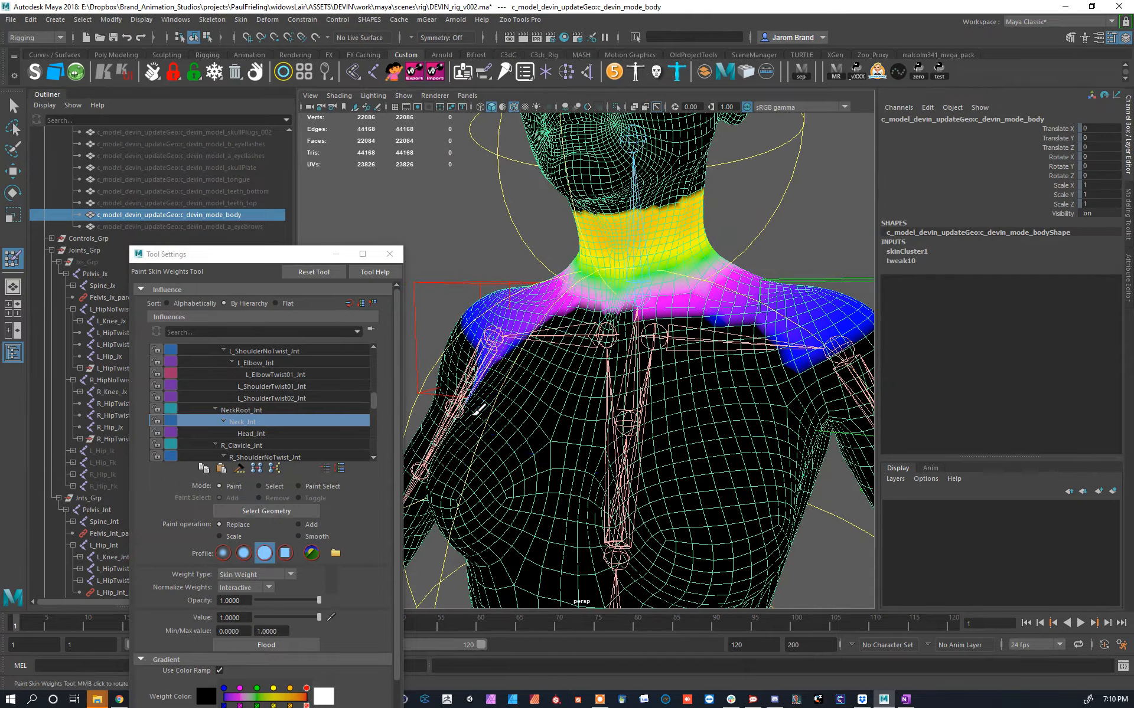
Step: Clear Neck_Jnt's influence from the upper back and shoulders and soften its edges around the neck
{"action": "left_click_drag", "start_coordinate": [810, 341], "coordinate": [679, 387], "text": "alt"}
{"action": "left_click_drag", "start_coordinate": [813, 408], "coordinate": [552, 387], "text": "alt"}
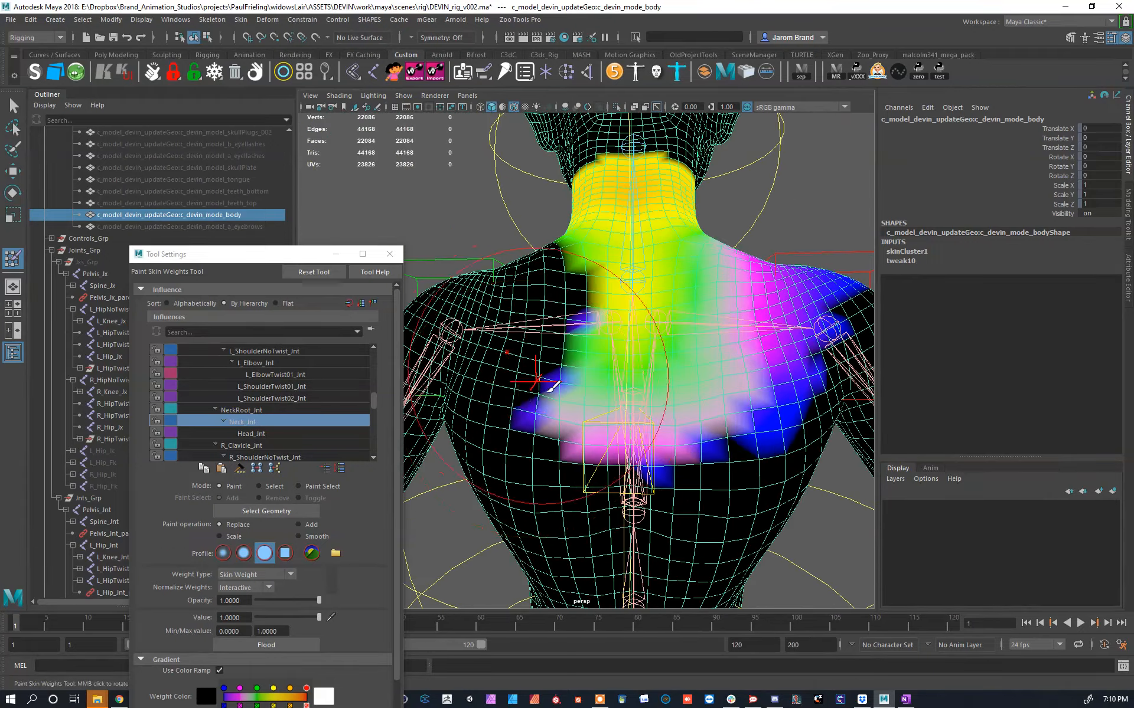
{"action": "key", "text": "ctrl+z"}
{"action": "mouse_move", "coordinate": [833, 425]}
{"action": "left_mouse_down", "text": "alt"}
{"action": "mouse_move", "coordinate": [667, 449]}
{"action": "mouse_move", "coordinate": [549, 378]}
{"action": "mouse_move", "coordinate": [420, 359]}
{"action": "left_mouse_up", "text": "alt"}
{"action": "left_click_drag", "start_coordinate": [566, 377], "coordinate": [595, 308], "text": "alt"}
{"action": "middle_click_drag", "start_coordinate": [628, 253], "coordinate": [637, 301], "text": "alt"}
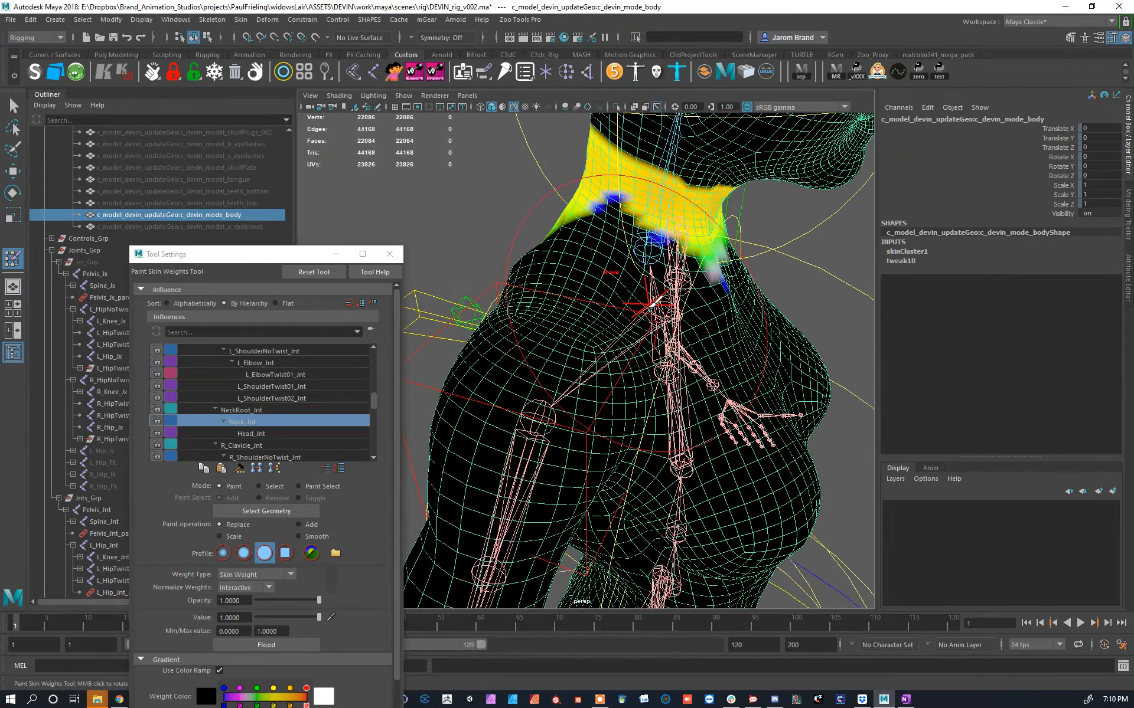
{"action": "left_click_drag", "start_coordinate": [685, 247], "coordinate": [584, 260]}
{"action": "mouse_move", "coordinate": [750, 369]}
{"action": "left_mouse_down", "text": "alt"}
{"action": "mouse_move", "coordinate": [767, 301]}
{"action": "mouse_move", "coordinate": [759, 269]}
{"action": "mouse_move", "coordinate": [656, 224]}
{"action": "mouse_move", "coordinate": [584, 212]}
{"action": "left_mouse_up", "text": "alt"}
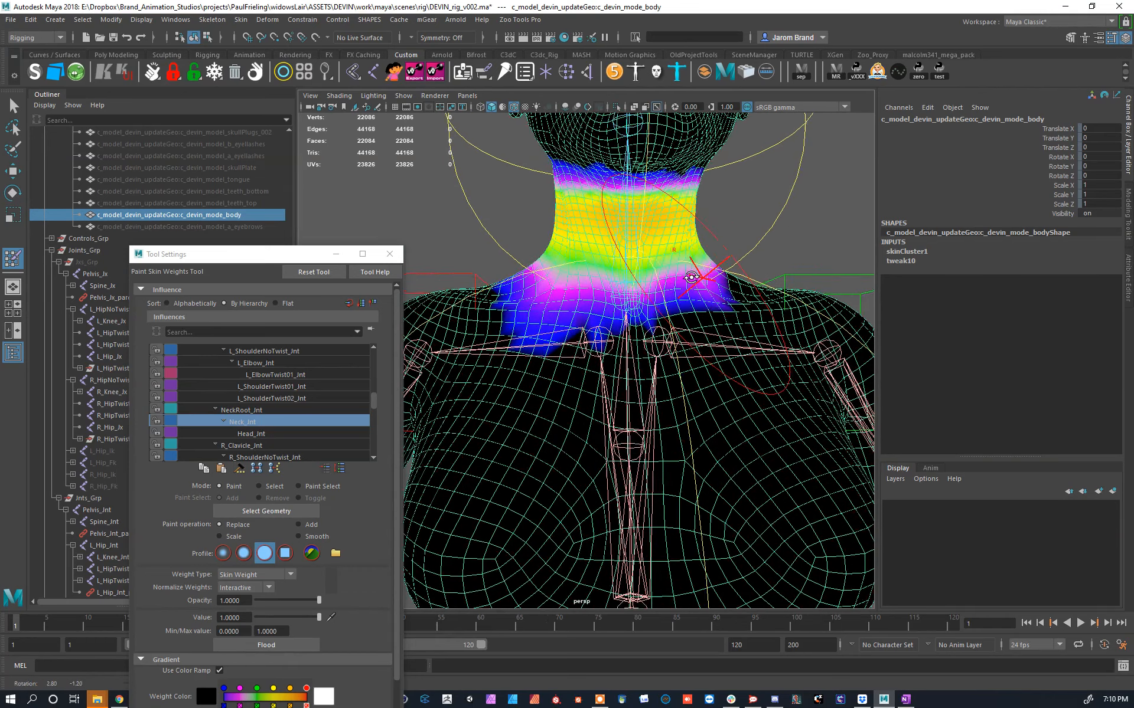
Step: Shift Head_Ctrl sideways to bend the neck, and reselect the body mesh for weight painting
{"action": "key", "text": "w"}
{"action": "left_click_drag", "start_coordinate": [821, 207], "coordinate": [823, 207]}
{"action": "left_click_drag", "start_coordinate": [705, 232], "coordinate": [728, 234], "text": "alt"}
{"action": "middle_click_drag", "start_coordinate": [770, 215], "coordinate": [678, 213]}
{"action": "left_click", "coordinate": [653, 212]}
{"action": "key", "text": "y"}
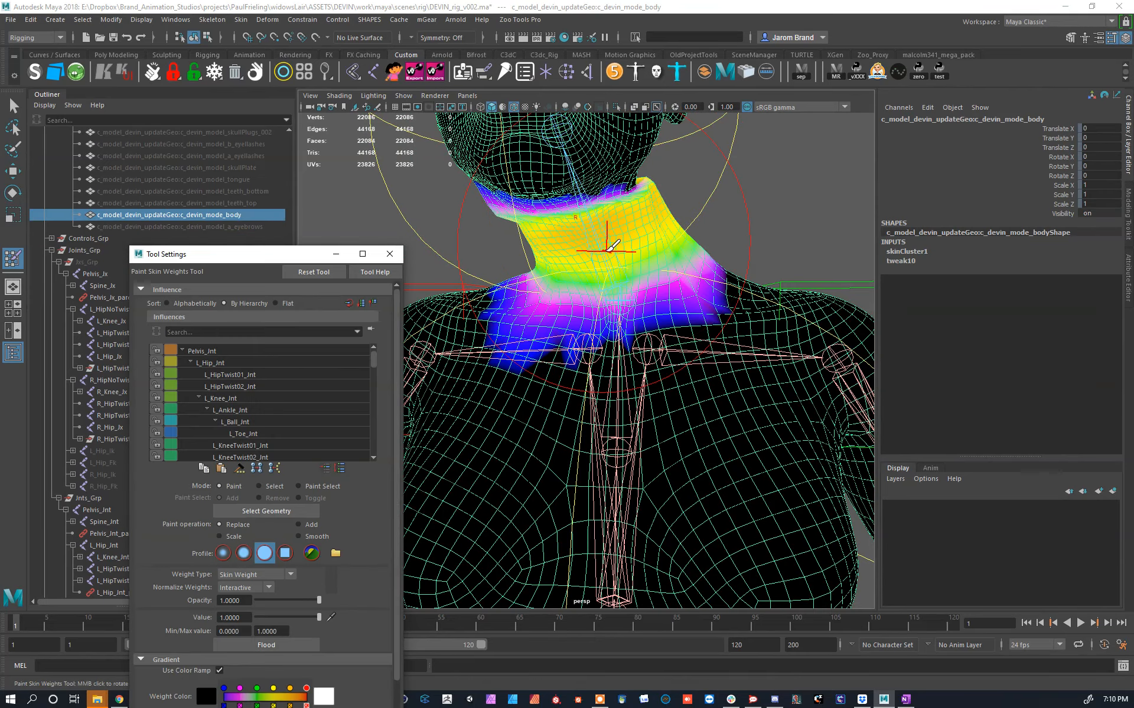
{"action": "left_click_drag", "start_coordinate": [637, 206], "coordinate": [683, 298], "text": "alt"}
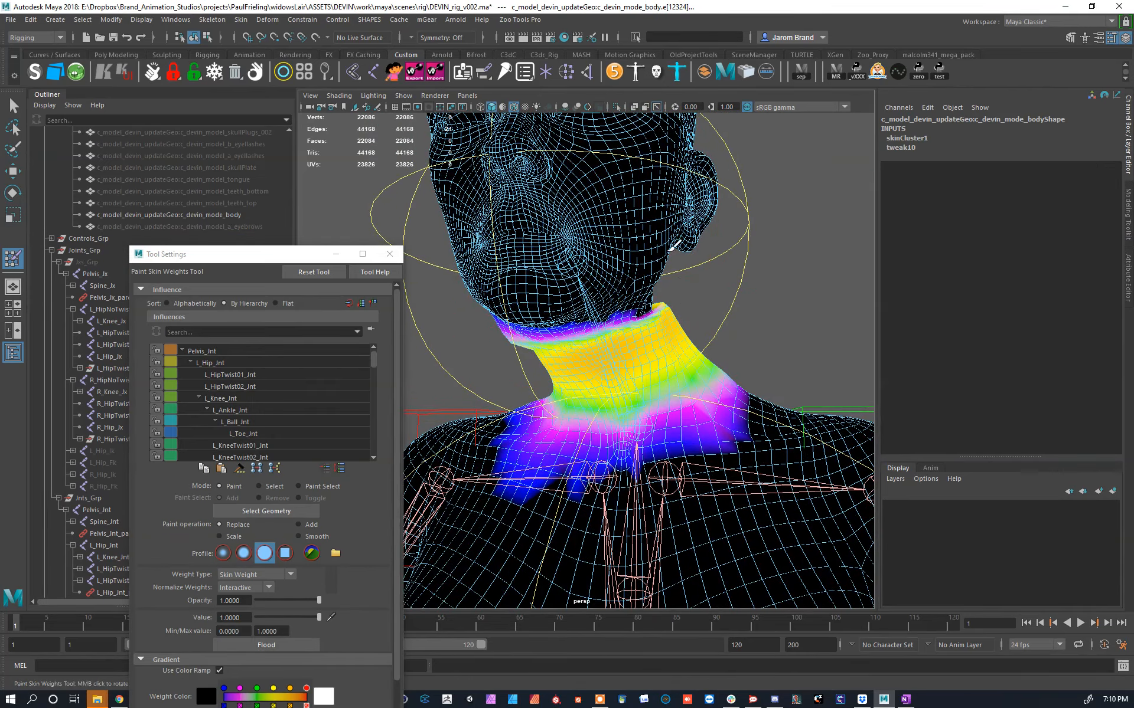
{"action": "key", "text": "q"}
{"action": "left_click", "coordinate": [661, 307]}
{"action": "key", "text": "y"}
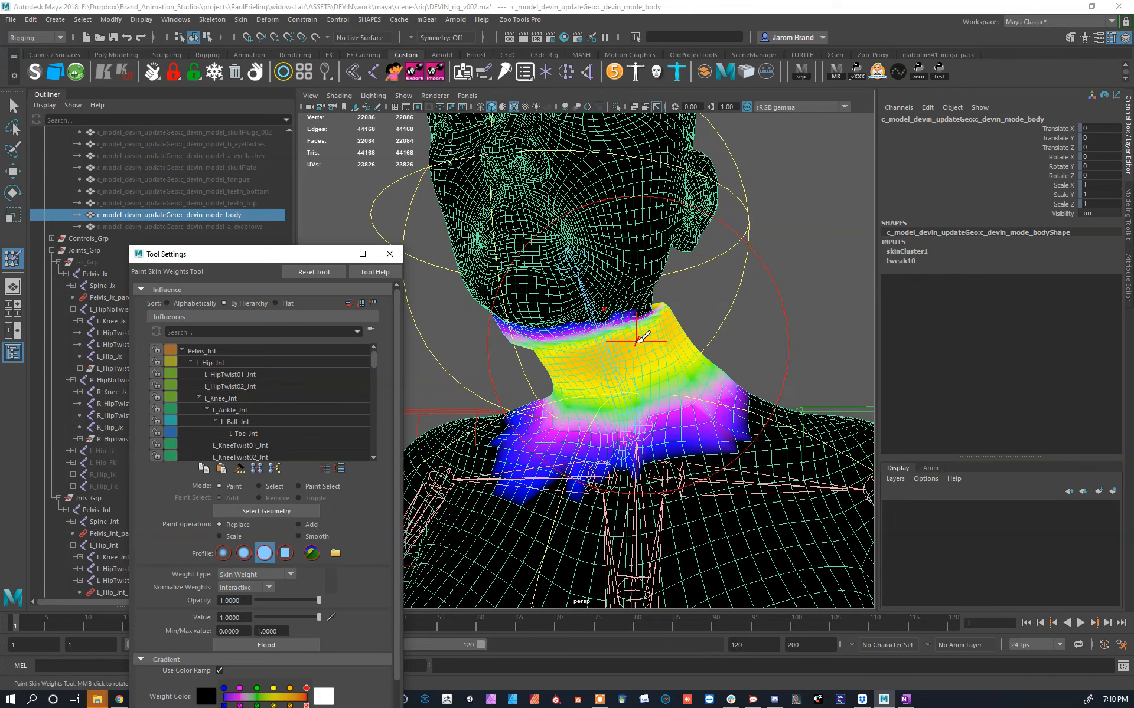
Step: Soften Neck_Jnt's weights below the ear and undo the full-strength stroke on the side of the neck
{"action": "left_click_drag", "start_coordinate": [654, 323], "coordinate": [581, 321]}
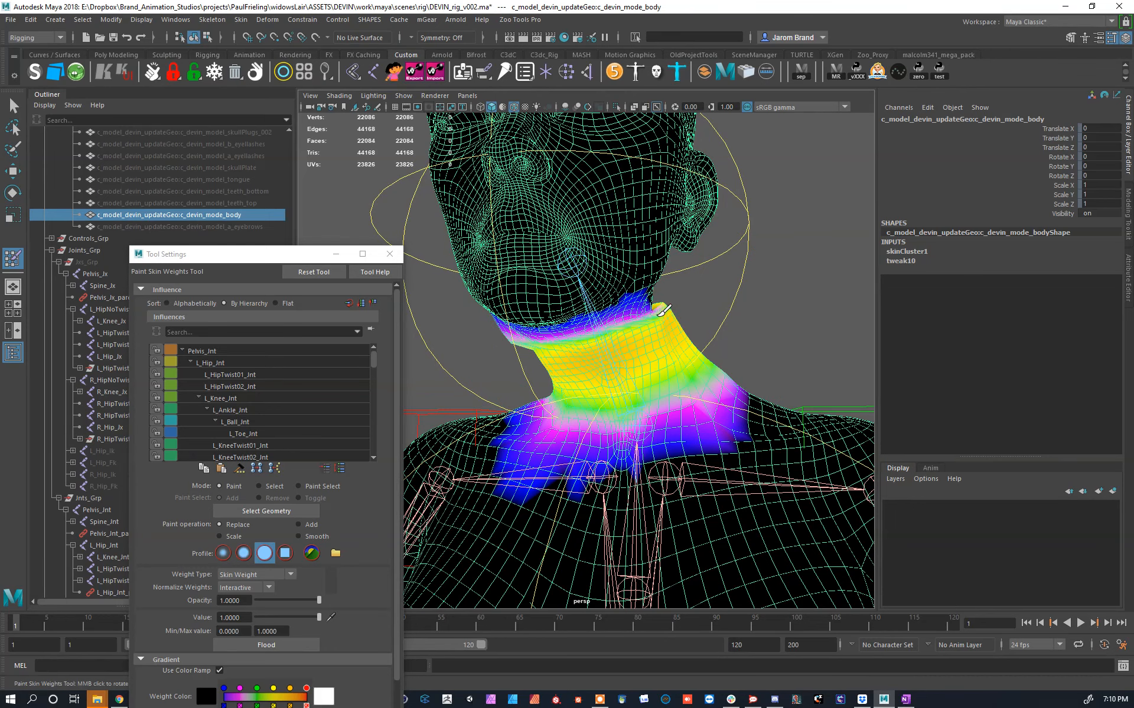
{"action": "mouse_move", "coordinate": [666, 302]}
{"action": "left_mouse_down", "text": "alt"}
{"action": "mouse_move", "coordinate": [672, 288]}
{"action": "mouse_move", "coordinate": [667, 308]}
{"action": "left_mouse_up", "text": "alt"}
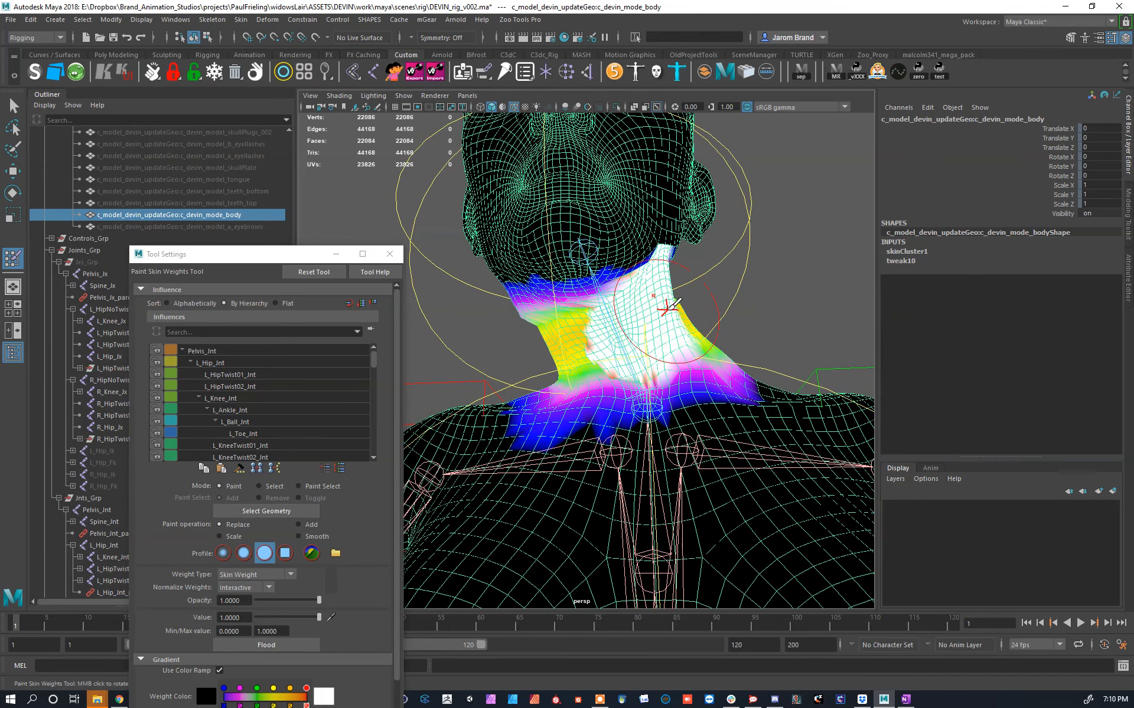
{"action": "key", "text": "ctrl+z"}
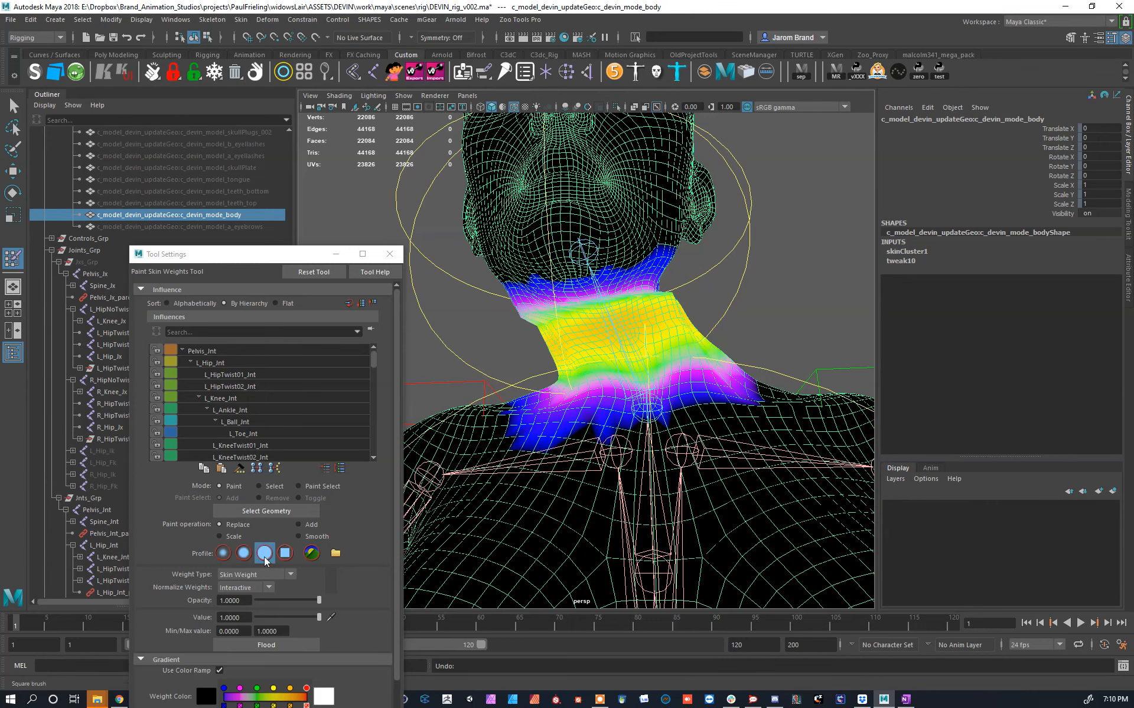
Step: Build up Neck_Jnt's influence around the middle of the neck using the soft brush profile
{"action": "left_click", "coordinate": [646, 324]}
{"action": "left_click", "coordinate": [661, 319]}
{"action": "left_click_drag", "start_coordinate": [662, 320], "coordinate": [534, 375], "text": "alt"}
{"action": "left_click", "coordinate": [536, 372]}
{"action": "left_click", "coordinate": [589, 343]}
{"action": "mouse_move", "coordinate": [610, 335]}
{"action": "left_mouse_down", "text": "alt"}
{"action": "mouse_move", "coordinate": [493, 350]}
{"action": "mouse_move", "coordinate": [567, 308]}
{"action": "mouse_move", "coordinate": [597, 316]}
{"action": "mouse_move", "coordinate": [508, 363]}
{"action": "mouse_move", "coordinate": [534, 378]}
{"action": "mouse_move", "coordinate": [485, 331]}
{"action": "mouse_move", "coordinate": [541, 355]}
{"action": "mouse_move", "coordinate": [587, 295]}
{"action": "left_mouse_up", "text": "alt"}
{"action": "left_click", "coordinate": [493, 350]}
{"action": "left_click", "coordinate": [522, 340]}
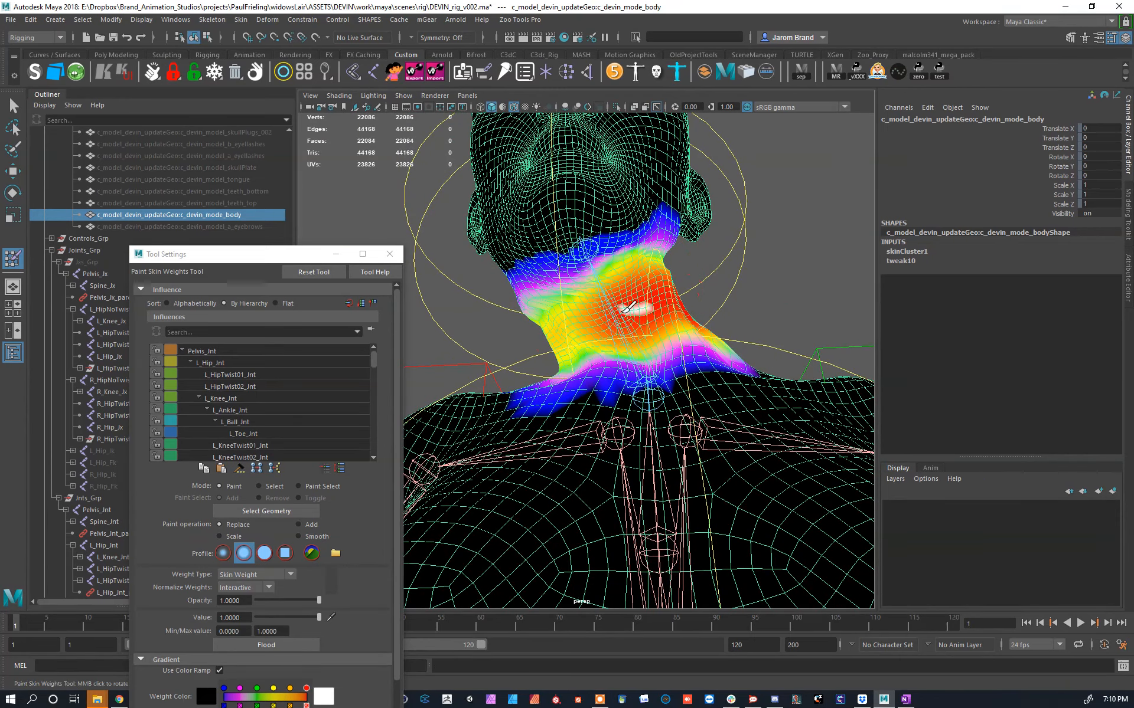
{"action": "left_click_drag", "start_coordinate": [596, 289], "coordinate": [559, 291], "text": "alt"}
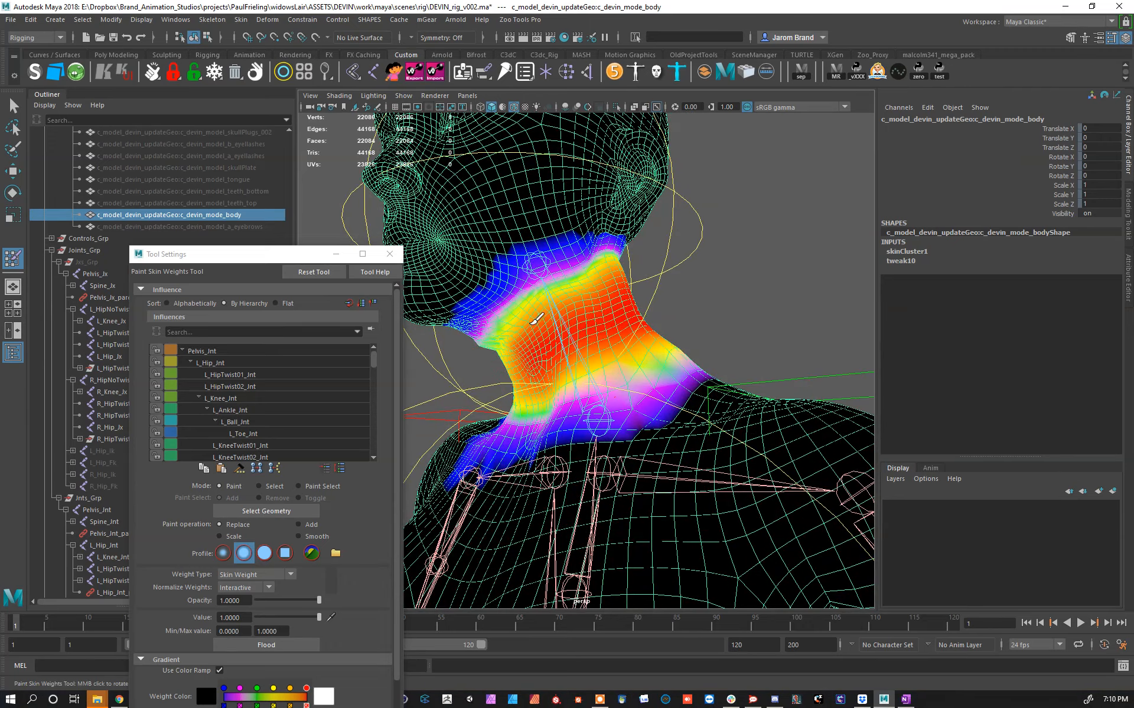
Step: Leave weight painting and examine the bent neck's deformation with the body mesh deselected
{"action": "left_click_drag", "start_coordinate": [501, 322], "coordinate": [626, 331], "text": "alt"}
{"action": "left_click_drag", "start_coordinate": [693, 295], "coordinate": [668, 328], "text": "alt"}
{"action": "key", "text": "w"}
{"action": "left_click", "coordinate": [663, 274]}
{"action": "left_click", "coordinate": [680, 267]}
{"action": "scroll", "coordinate": [670, 268], "scroll_direction": "down", "scroll_amount": 5}
{"action": "left_click", "coordinate": [669, 268]}
{"action": "scroll", "coordinate": [656, 295], "scroll_direction": "up", "scroll_amount": 5}
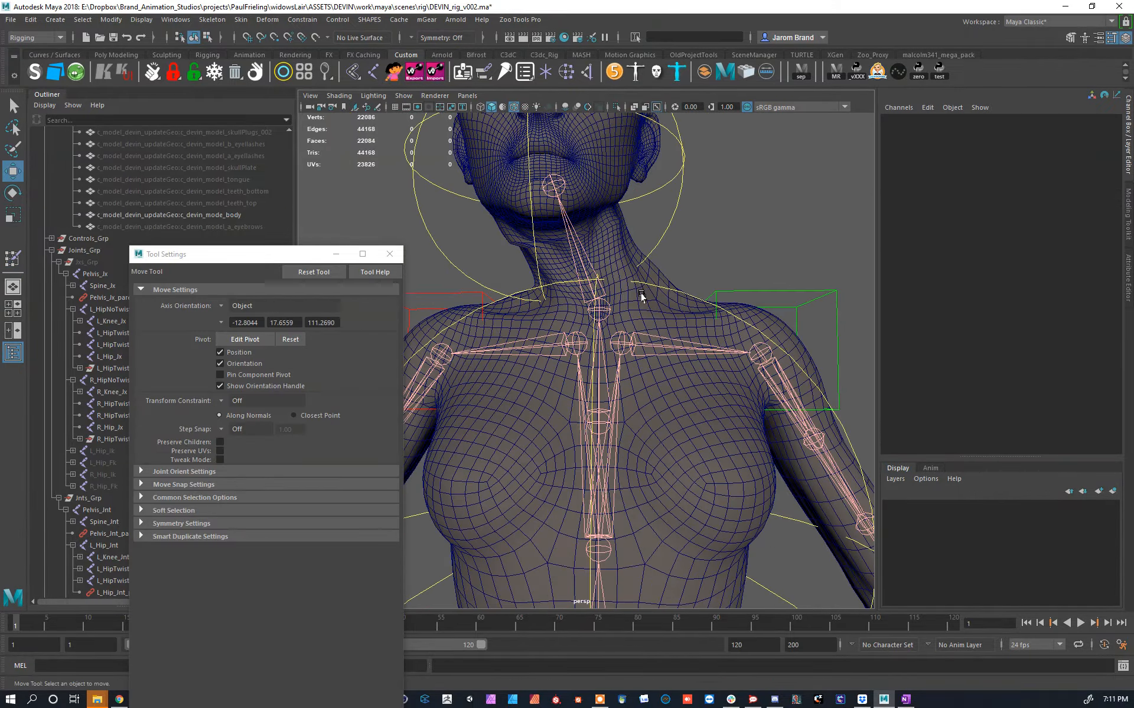
Step: Smooth the body mesh's skin weights around the neck and shoulders with the Paint Smooth Weights Tool
{"action": "left_click", "coordinate": [634, 321]}
{"action": "left_click", "coordinate": [194, 215]}
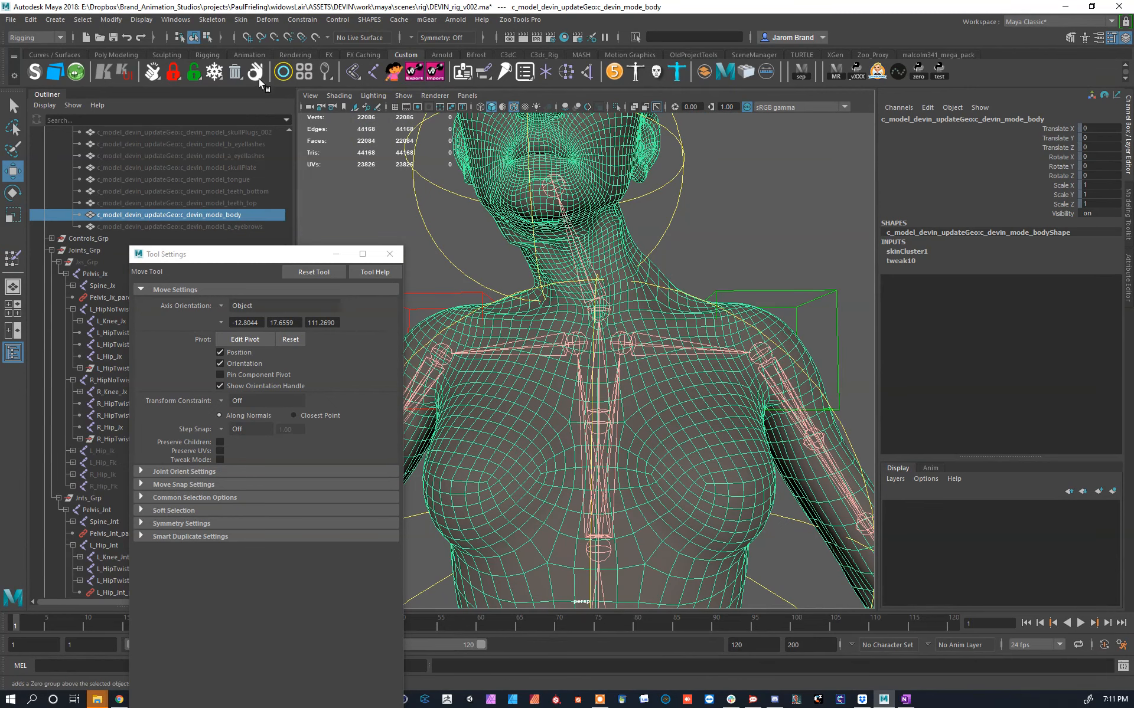
{"action": "left_click", "coordinate": [242, 20]}
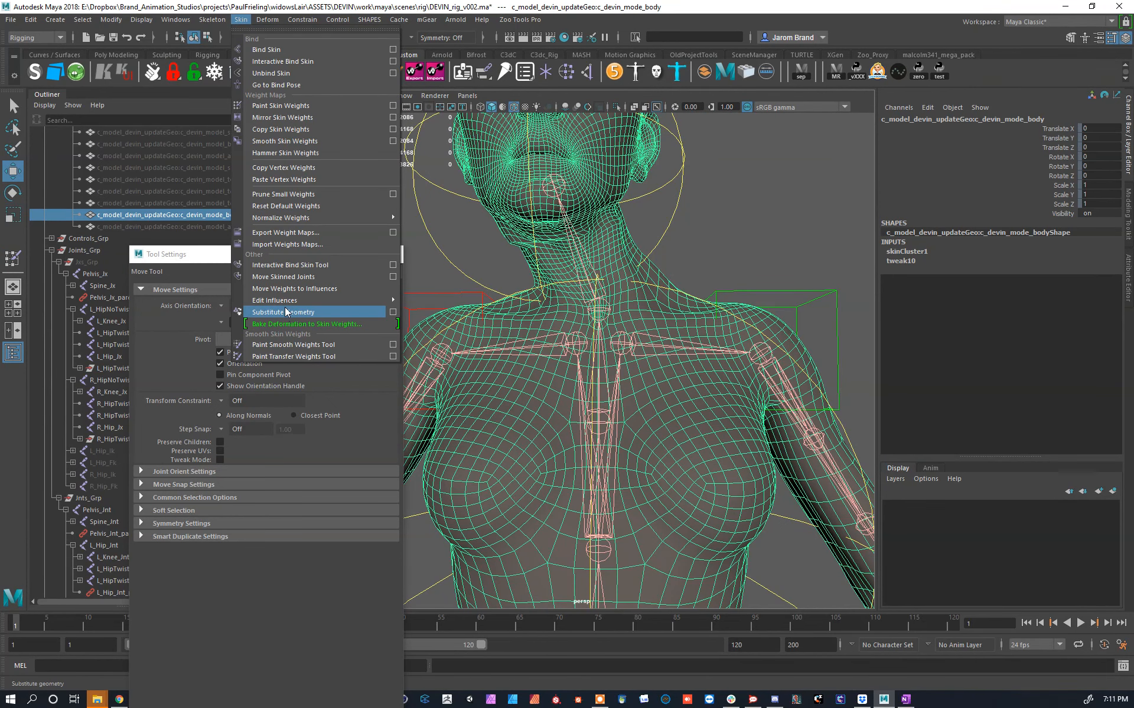
{"action": "left_click", "coordinate": [313, 344]}
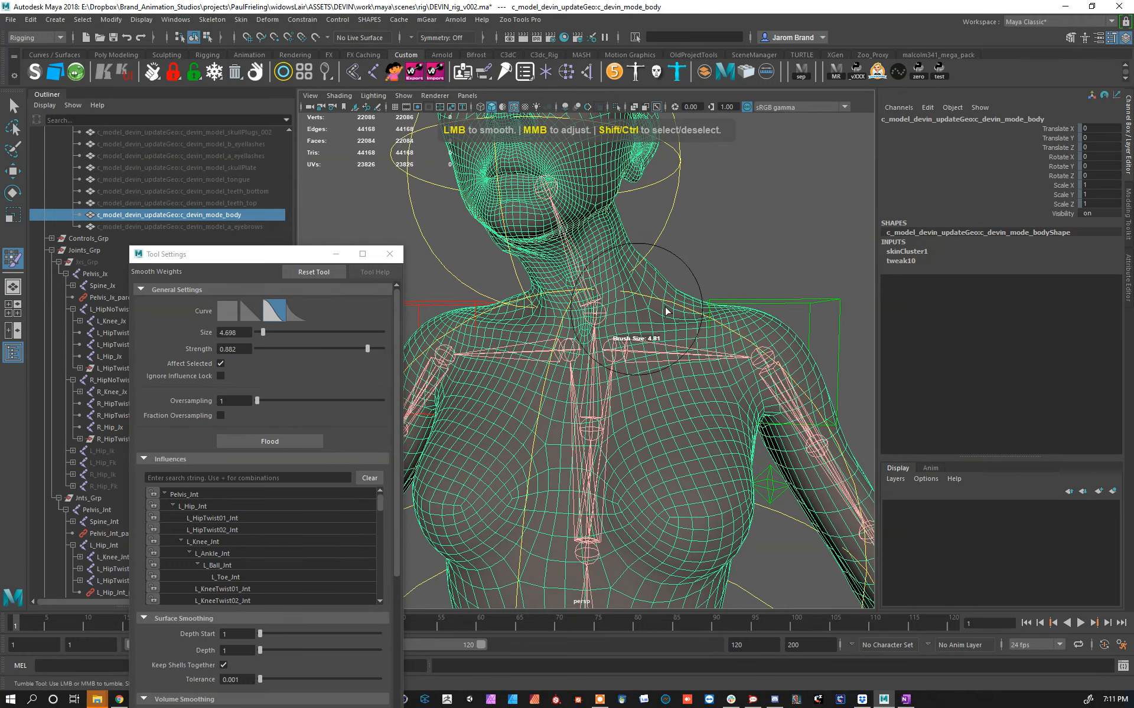
{"action": "left_click_drag", "start_coordinate": [679, 349], "coordinate": [528, 294], "text": "alt"}
{"action": "left_click_drag", "start_coordinate": [595, 253], "coordinate": [717, 279], "text": "alt"}
{"action": "left_click_drag", "start_coordinate": [580, 257], "coordinate": [696, 307], "text": "alt"}
Step: Check NeckRoot_Jnt's influence on the body mesh with the Paint Skin Weights Tool
{"action": "key", "text": "w"}
{"action": "key", "text": "y"}
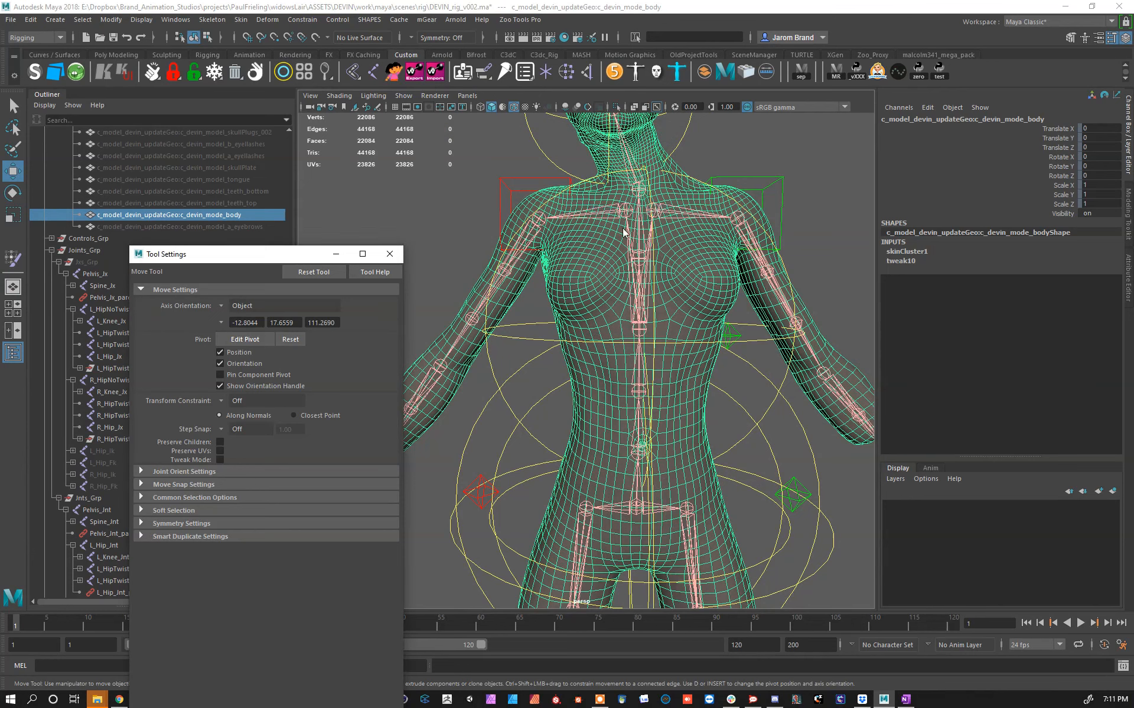
{"action": "right_click_drag", "start_coordinate": [637, 190], "coordinate": [643, 245]}
{"action": "scroll", "coordinate": [642, 245], "scroll_direction": "down", "scroll_amount": 3}
{"action": "key", "text": "w"}
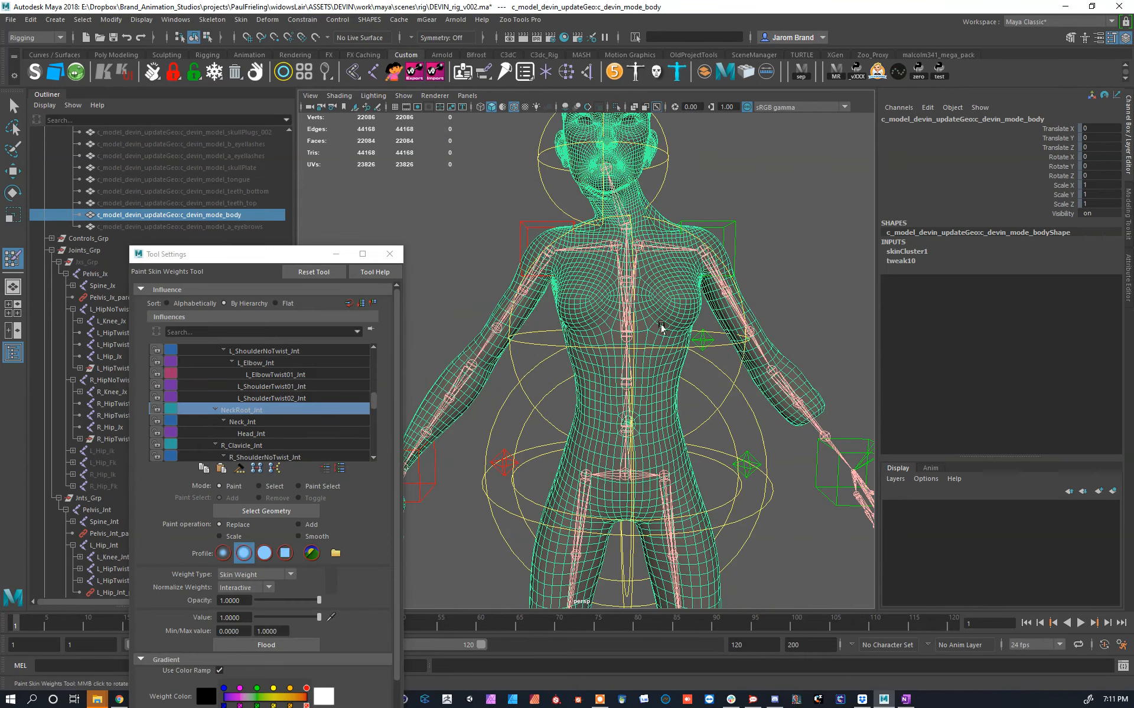
Step: Rotate Chest_Ctrl about 32 degrees on X to bend the torso forward and inspect the waist
{"action": "left_click", "coordinate": [712, 252]}
{"action": "key", "text": "e"}
{"action": "left_click_drag", "start_coordinate": [699, 253], "coordinate": [417, 280]}
{"action": "key", "text": "ctrl+z"}
{"action": "left_click_drag", "start_coordinate": [423, 281], "coordinate": [488, 266], "text": "alt"}
{"action": "right_click_drag", "start_coordinate": [489, 266], "coordinate": [557, 314], "text": "alt"}
{"action": "middle_click_drag", "start_coordinate": [557, 314], "coordinate": [560, 294], "text": "alt"}
Step: Smooth the body mesh's skin weights along the waist and ribcage with the Paint Smooth Weights Tool
{"action": "key", "text": "w"}
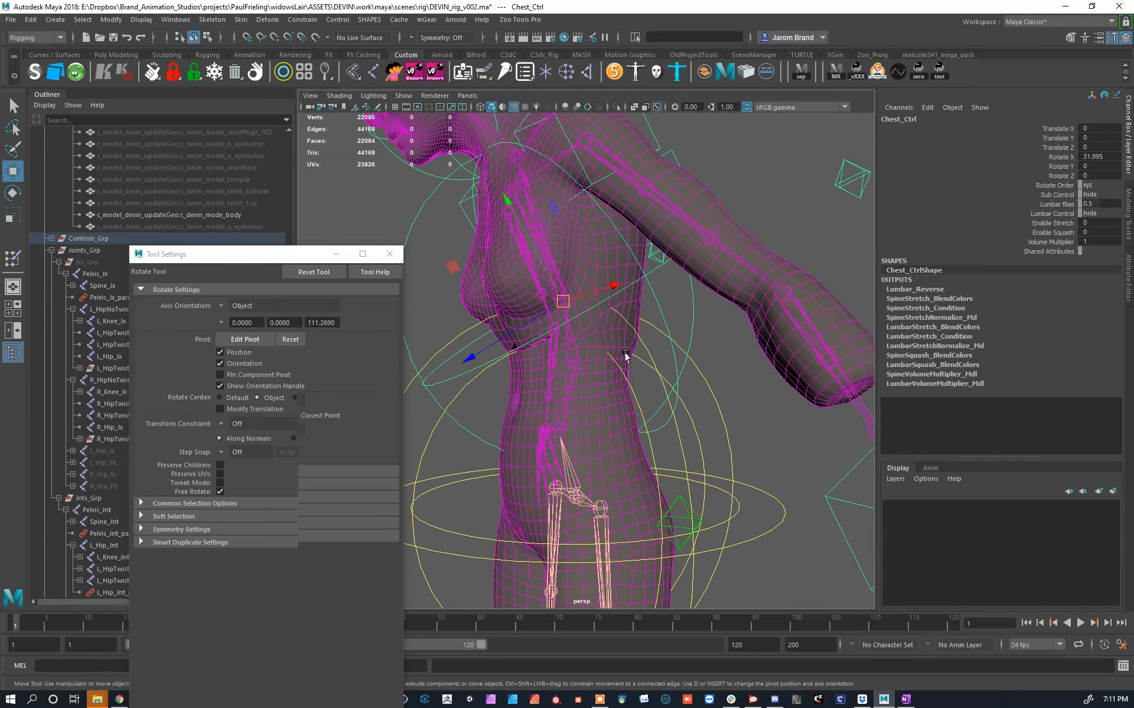
{"action": "left_click", "coordinate": [625, 356]}
{"action": "left_click", "coordinate": [240, 19]}
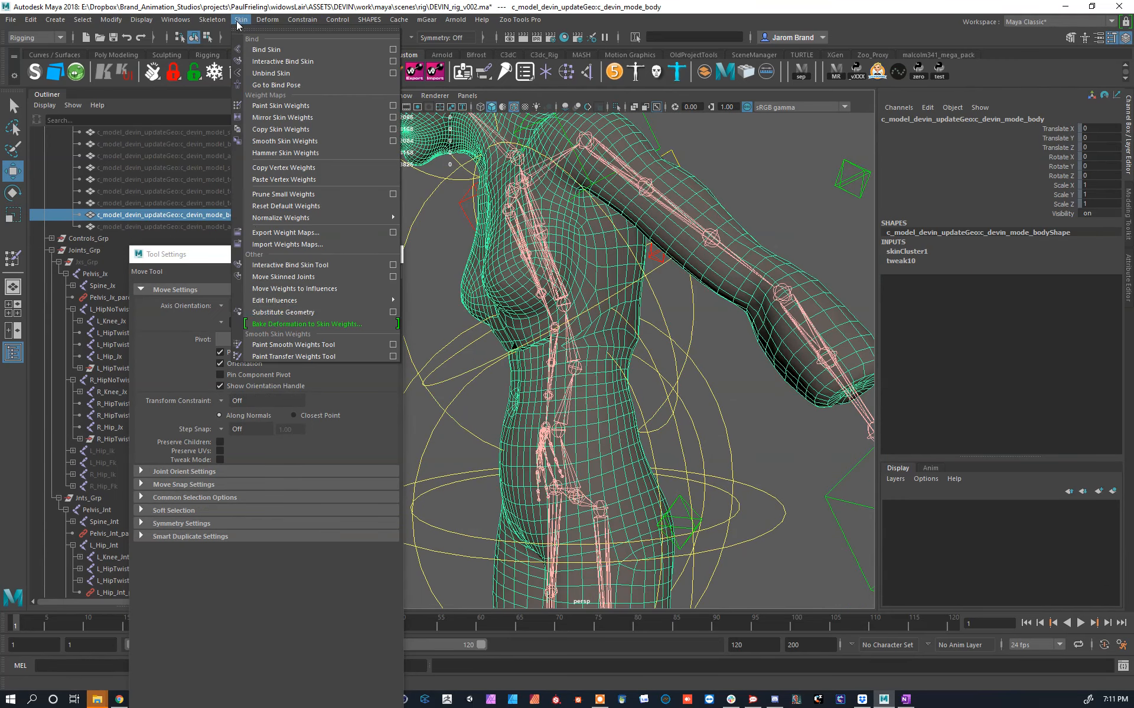
{"action": "left_click", "coordinate": [278, 346]}
{"action": "scroll", "coordinate": [585, 303], "scroll_direction": "up", "scroll_amount": 2}
{"action": "left_click_drag", "start_coordinate": [585, 302], "coordinate": [588, 325]}
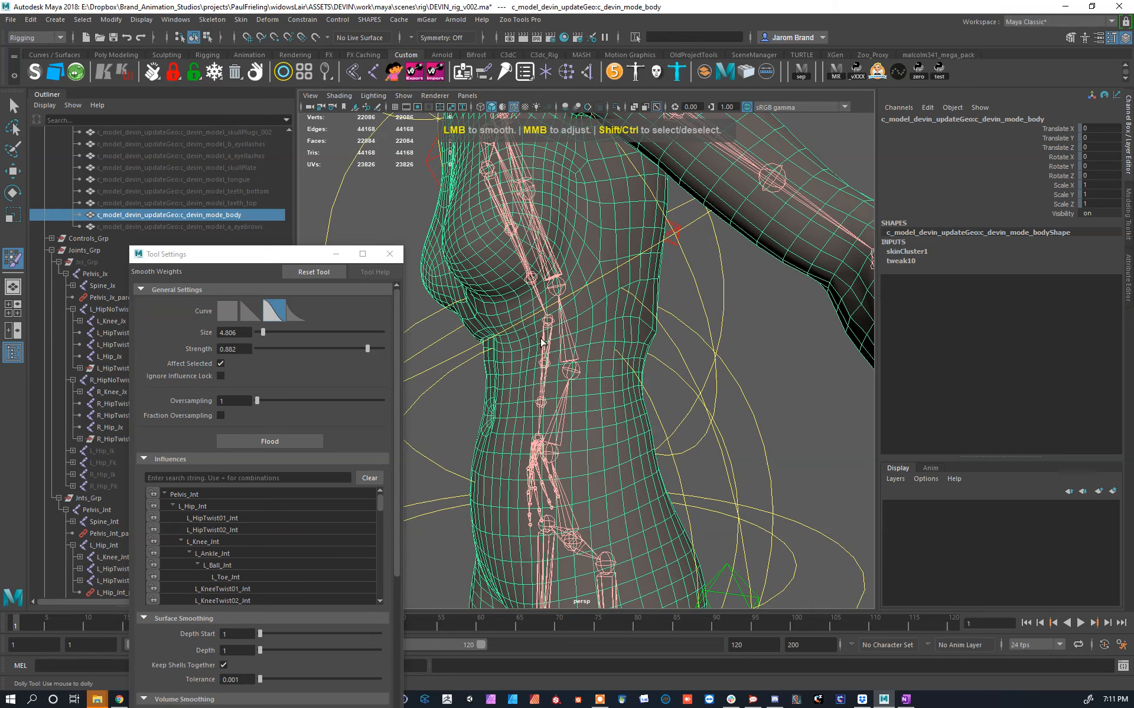
{"action": "left_click_drag", "start_coordinate": [655, 343], "coordinate": [622, 324], "text": "alt"}
{"action": "left_click_drag", "start_coordinate": [434, 346], "coordinate": [655, 373], "text": "alt"}
{"action": "middle_click_drag", "start_coordinate": [655, 373], "coordinate": [605, 364]}
{"action": "left_click_drag", "start_coordinate": [542, 343], "coordinate": [578, 350], "text": "alt"}
{"action": "left_click_drag", "start_coordinate": [697, 323], "coordinate": [463, 325], "text": "alt"}
Step: Rotate Chest_Ctrl to about 19.5 degrees on X to check how the smoothed torso deforms
{"action": "key", "text": "w"}
{"action": "left_click", "coordinate": [462, 325]}
{"action": "key", "text": "e"}
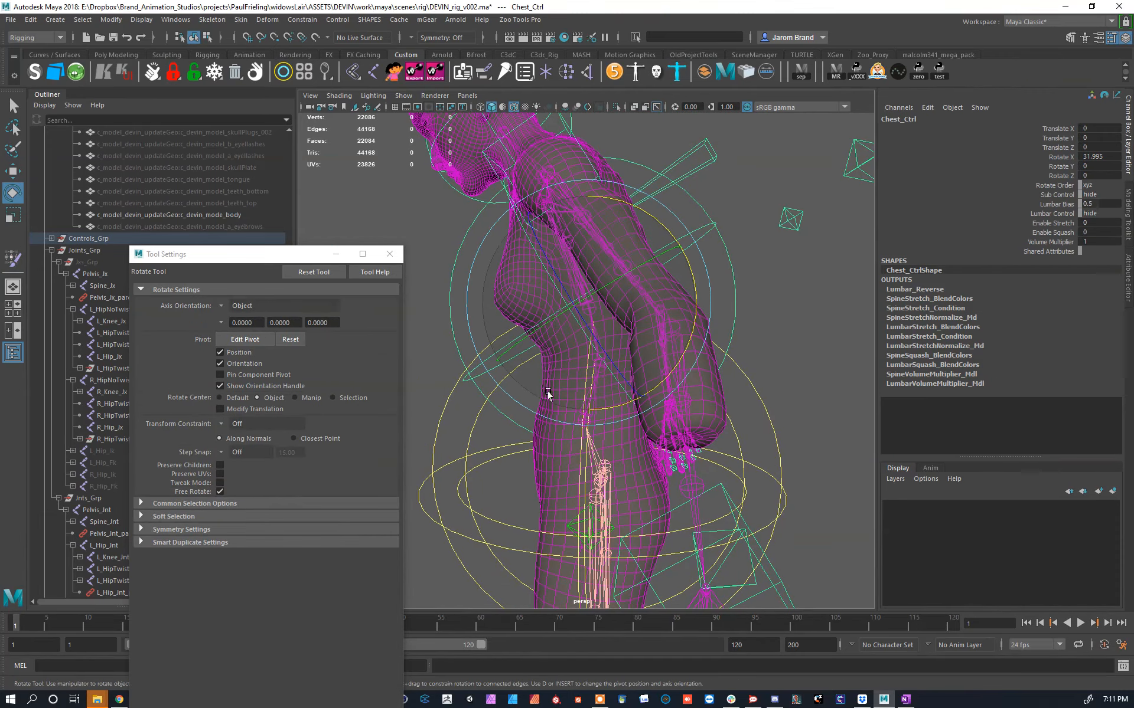
{"action": "left_click_drag", "start_coordinate": [613, 415], "coordinate": [600, 437]}
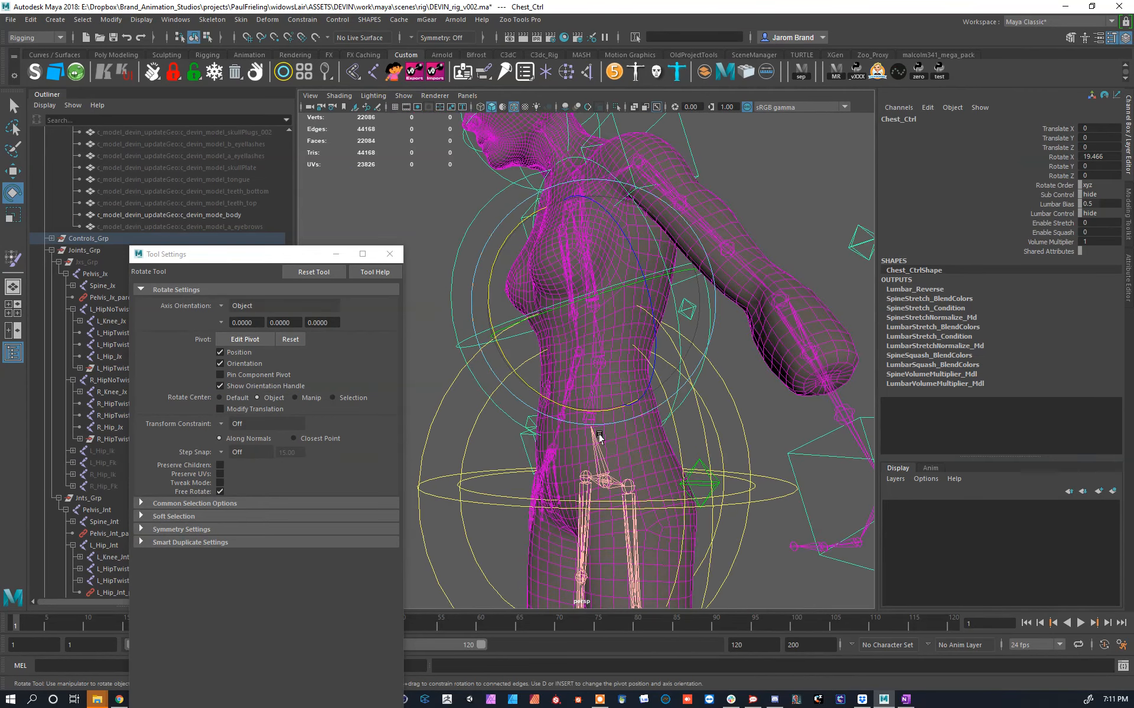
{"action": "right_click_drag", "start_coordinate": [649, 456], "coordinate": [563, 390]}
{"action": "left_click_drag", "start_coordinate": [612, 309], "coordinate": [743, 322], "text": "alt"}
{"action": "key", "text": "w"}
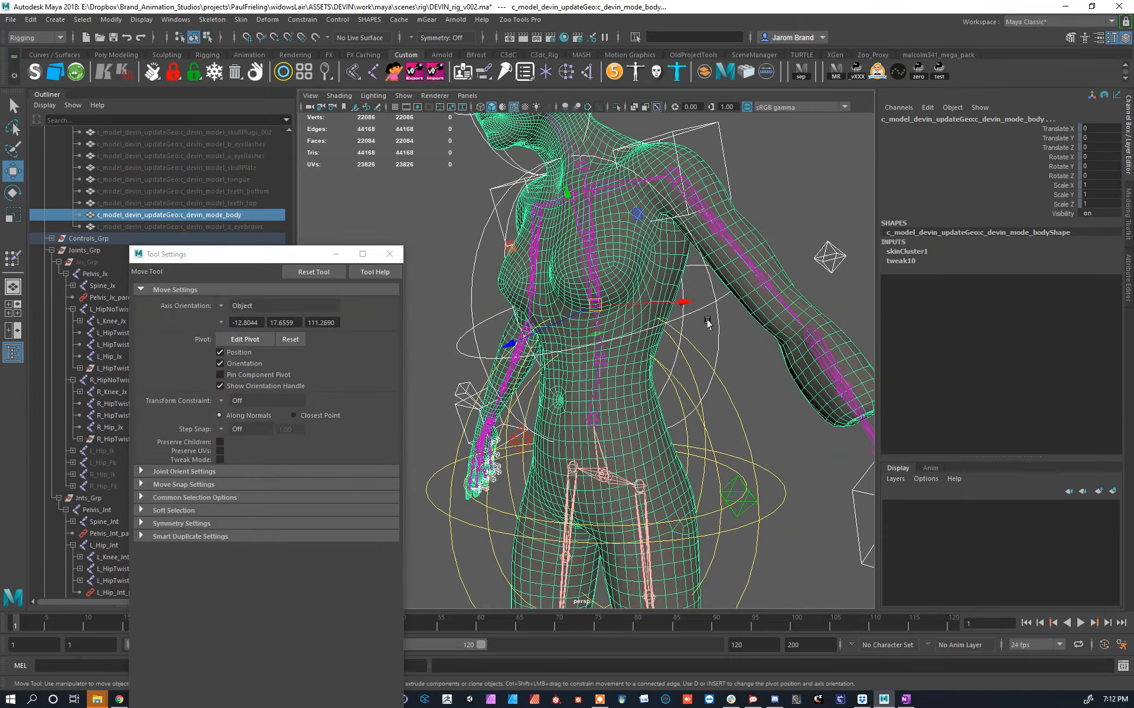
Step: Reset Chest_Ctrl's Rotate X and Head_Ctrl's translation values to 0
{"action": "left_click", "coordinate": [715, 321]}
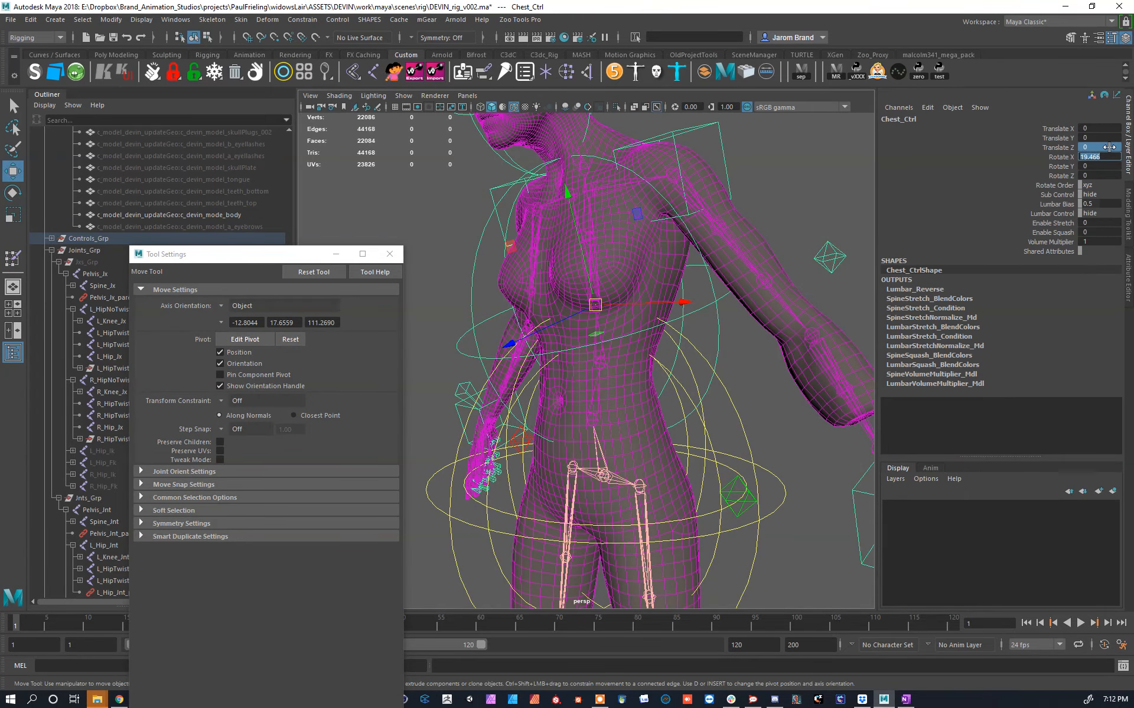
{"action": "type", "text": "0"}
{"action": "key", "text": "Return"}
{"action": "left_click_drag", "start_coordinate": [767, 319], "coordinate": [716, 263], "text": "alt"}
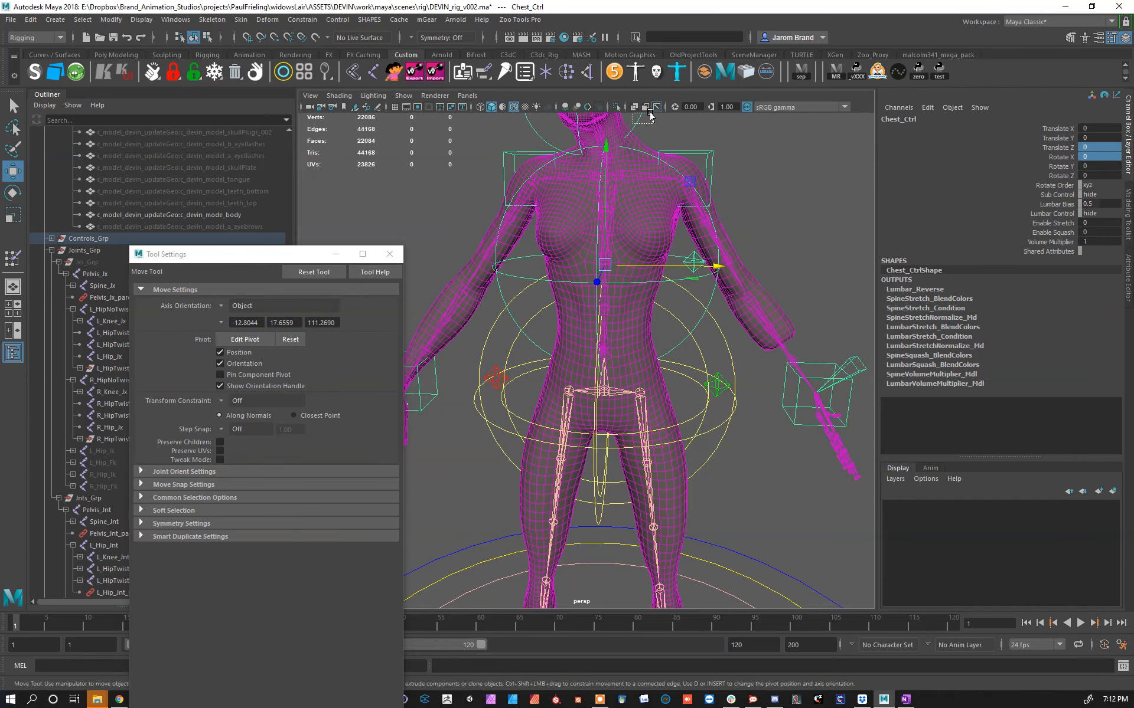
{"action": "left_click_drag", "start_coordinate": [650, 116], "coordinate": [651, 120]}
{"action": "left_click_drag", "start_coordinate": [1108, 137], "coordinate": [1107, 126]}
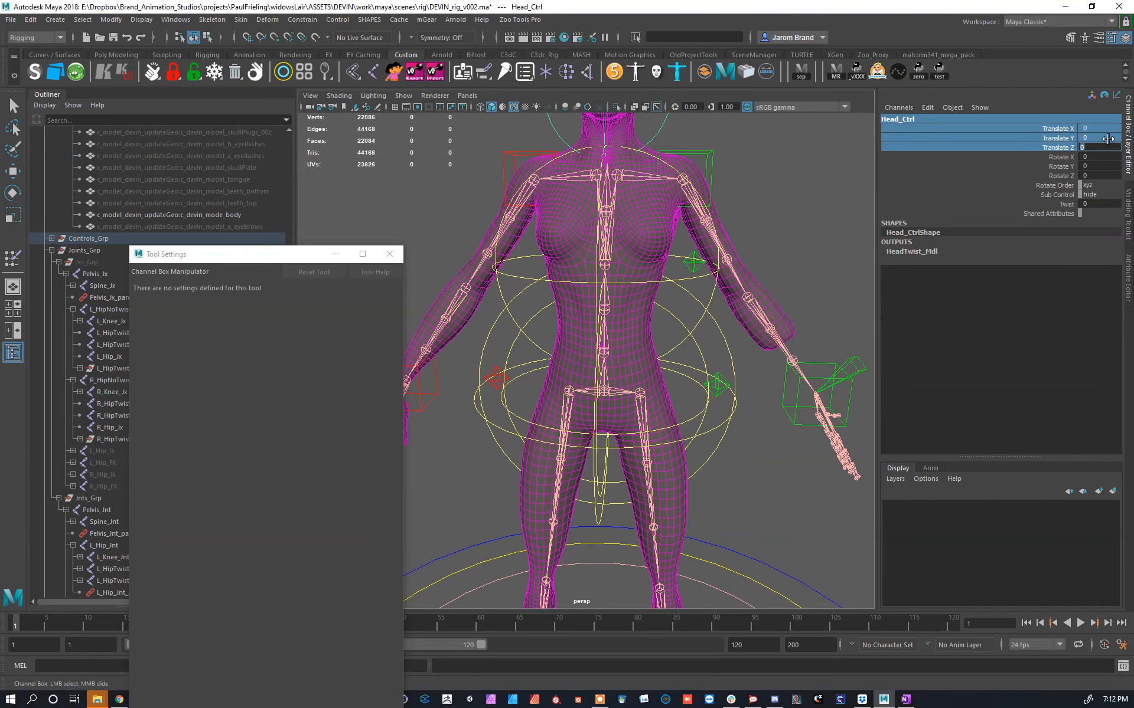
Step: Rotate NeckRoot_Ctrl about 17 degrees on Z to test the neck and shoulder deformation
{"action": "middle_click_drag", "start_coordinate": [748, 208], "coordinate": [717, 321], "text": "alt"}
{"action": "scroll", "coordinate": [716, 321], "scroll_direction": "up", "scroll_amount": 2}
{"action": "left_click_drag", "start_coordinate": [715, 321], "coordinate": [569, 317], "text": "alt"}
{"action": "left_click", "coordinate": [707, 335]}
{"action": "left_click_drag", "start_coordinate": [709, 346], "coordinate": [813, 362], "text": "alt"}
{"action": "key", "text": "e"}
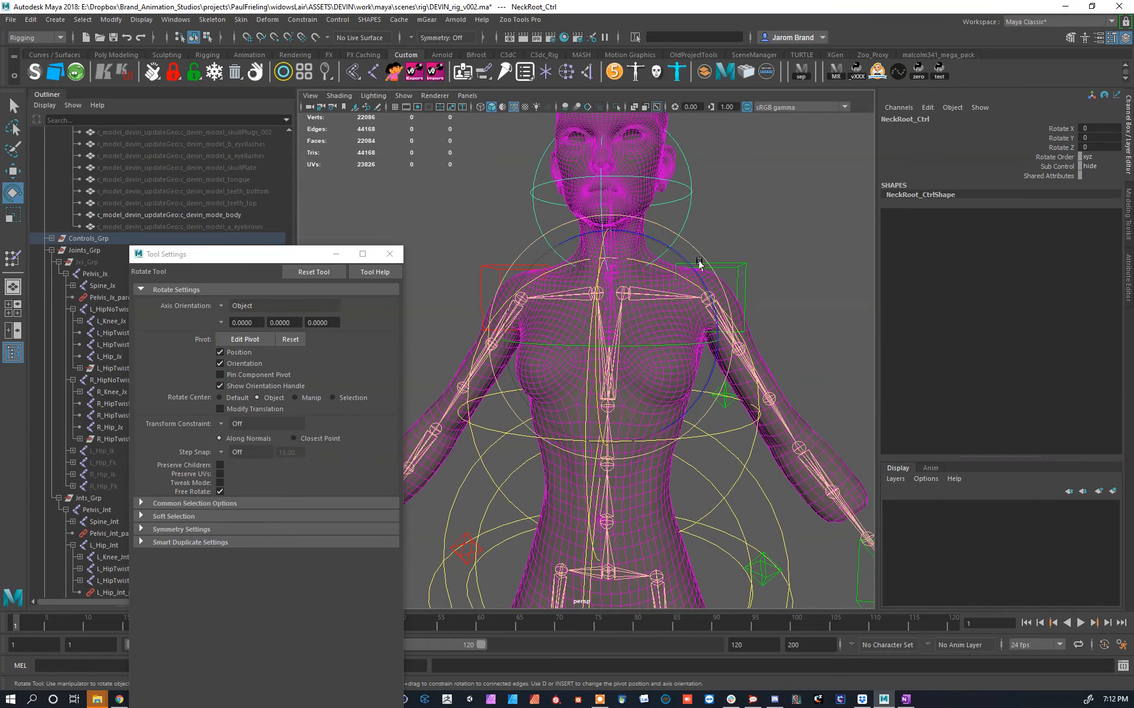
{"action": "left_click_drag", "start_coordinate": [689, 267], "coordinate": [670, 245]}
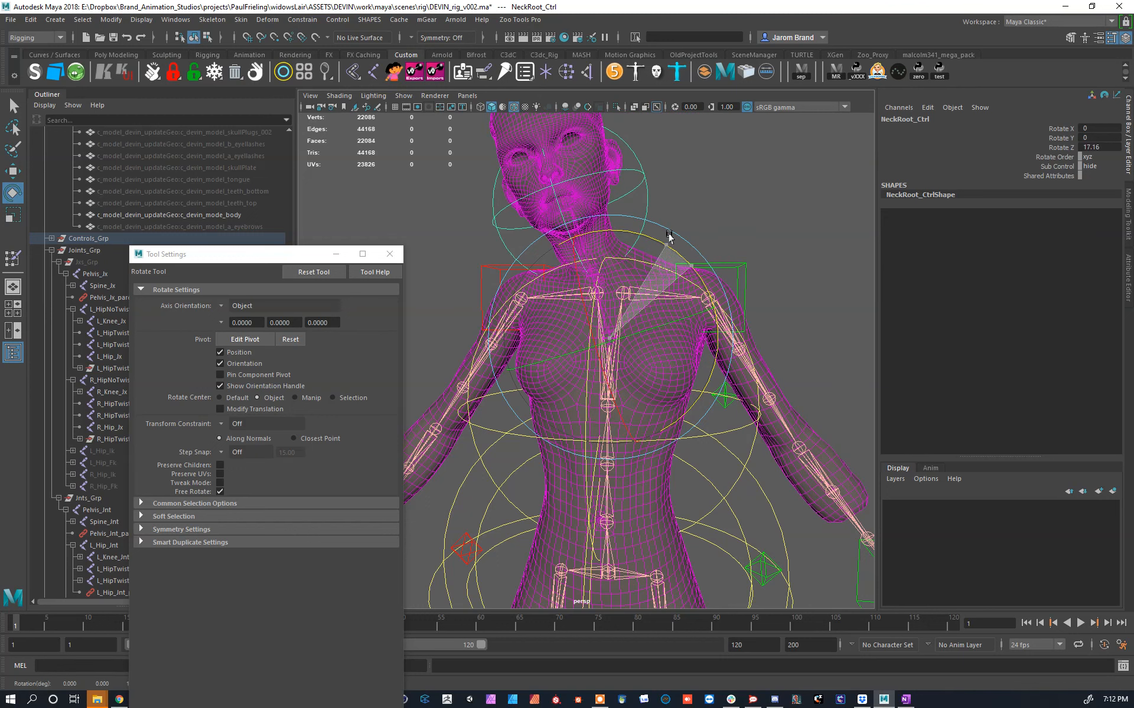
Step: Undo the test rotations on NeckRoot_Ctrl to return the neck to its unrotated pose
{"action": "left_click_drag", "start_coordinate": [741, 249], "coordinate": [699, 229]}
{"action": "key", "text": "ctrl+z"}
{"action": "left_click_drag", "start_coordinate": [644, 347], "coordinate": [675, 344]}
{"action": "key", "text": "ctrl+z"}
{"action": "key", "text": "ctrl+z"}
{"action": "right_click_drag", "start_coordinate": [657, 368], "coordinate": [675, 328], "text": "alt"}
{"action": "middle_click_drag", "start_coordinate": [675, 328], "coordinate": [687, 304], "text": "alt"}
{"action": "right_click_drag", "start_coordinate": [687, 307], "coordinate": [650, 318], "text": "alt"}
{"action": "middle_click_drag", "start_coordinate": [650, 318], "coordinate": [640, 286], "text": "alt"}
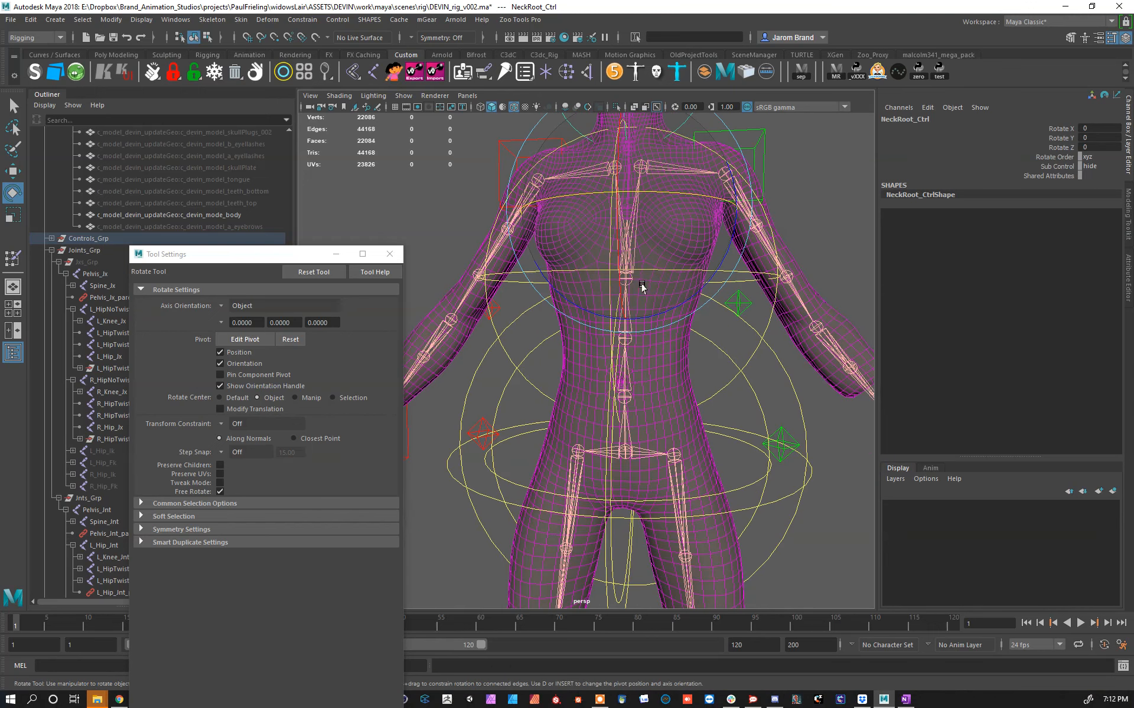
Step: Move Chest_Ctrl sideways to bend the waist and display the body mesh's Spine_Jnt weights for painting
{"action": "key", "text": "w"}
{"action": "left_click", "coordinate": [770, 327]}
{"action": "middle_click_drag", "start_coordinate": [773, 328], "coordinate": [701, 315]}
{"action": "right_click_drag", "start_coordinate": [701, 314], "coordinate": [701, 356], "text": "alt"}
{"action": "middle_click_drag", "start_coordinate": [701, 357], "coordinate": [684, 309], "text": "alt"}
{"action": "mouse_move", "coordinate": [613, 310]}
{"action": "right_mouse_down"}
{"action": "mouse_move", "coordinate": [610, 295]}
{"action": "mouse_move", "coordinate": [641, 277]}
{"action": "right_mouse_up"}
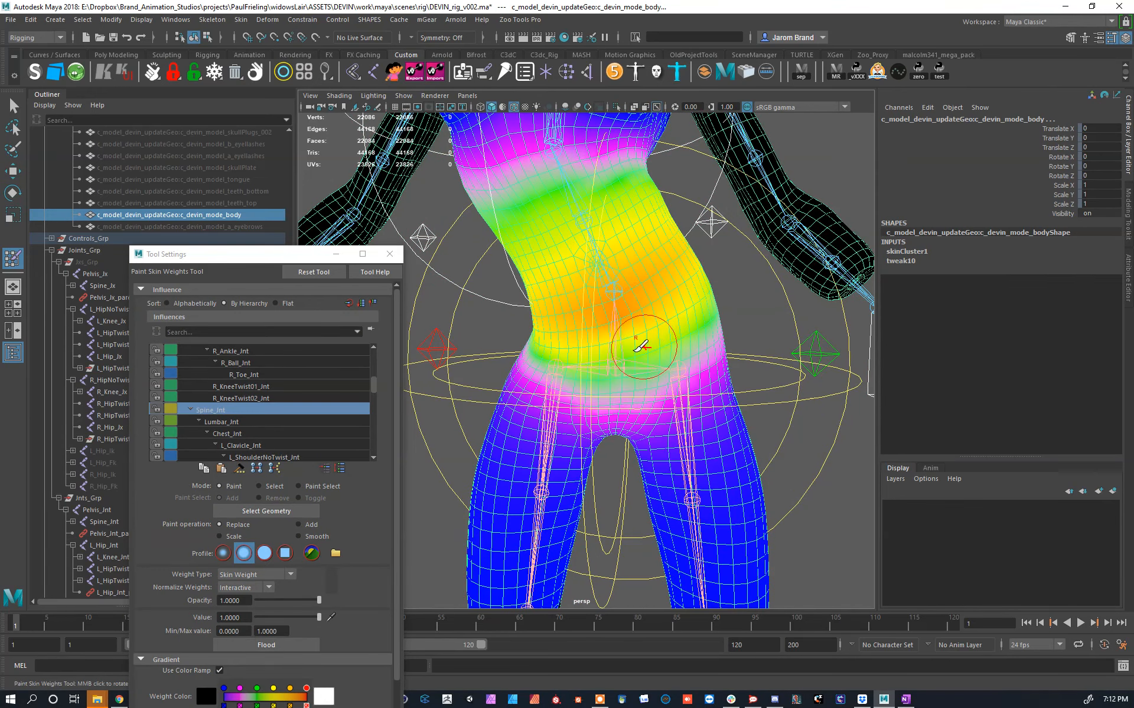
Step: Reduce Spine_Jnt's influence across the front of the pelvis and hips with the Paint Skin Weights Tool
{"action": "left_click_drag", "start_coordinate": [599, 420], "coordinate": [493, 425]}
{"action": "key", "text": "ctrl+z"}
{"action": "mouse_move", "coordinate": [577, 447]}
{"action": "left_mouse_down", "text": "ctrl"}
{"action": "mouse_move", "coordinate": [667, 416]}
{"action": "mouse_move", "coordinate": [524, 416]}
{"action": "mouse_move", "coordinate": [725, 380]}
{"action": "mouse_move", "coordinate": [505, 371]}
{"action": "left_mouse_up", "text": "ctrl"}
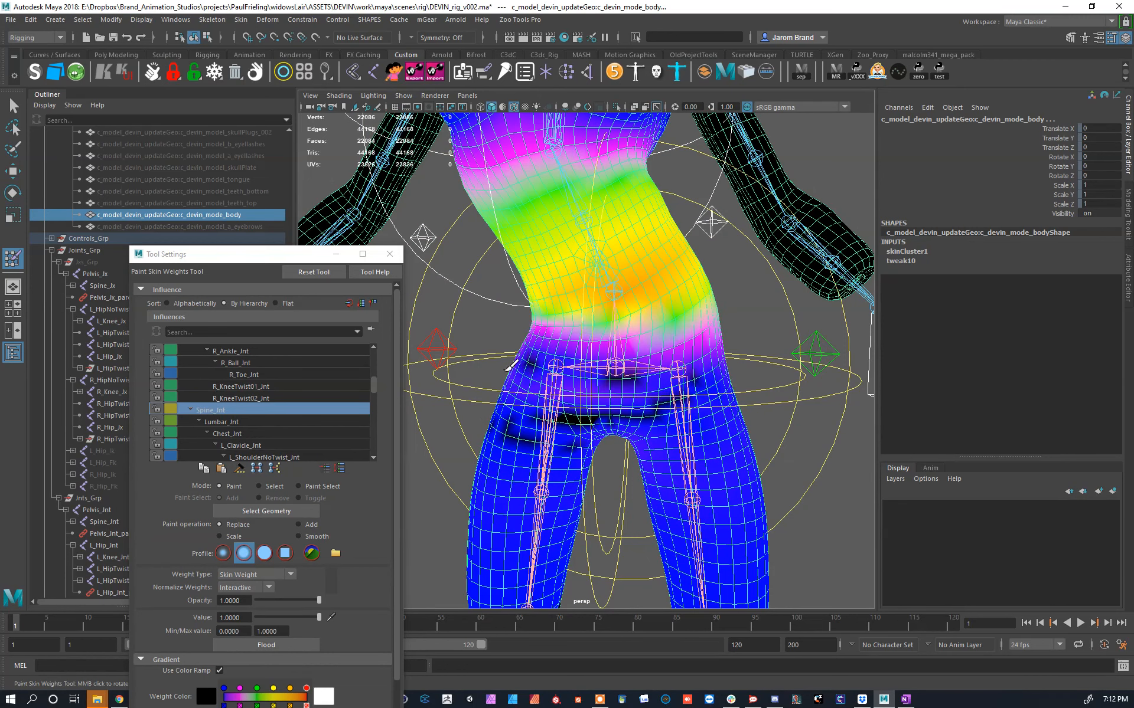
{"action": "mouse_move", "coordinate": [643, 405]}
{"action": "left_mouse_down", "text": "ctrl"}
{"action": "mouse_move", "coordinate": [664, 401]}
{"action": "mouse_move", "coordinate": [609, 396]}
{"action": "left_mouse_up", "text": "ctrl"}
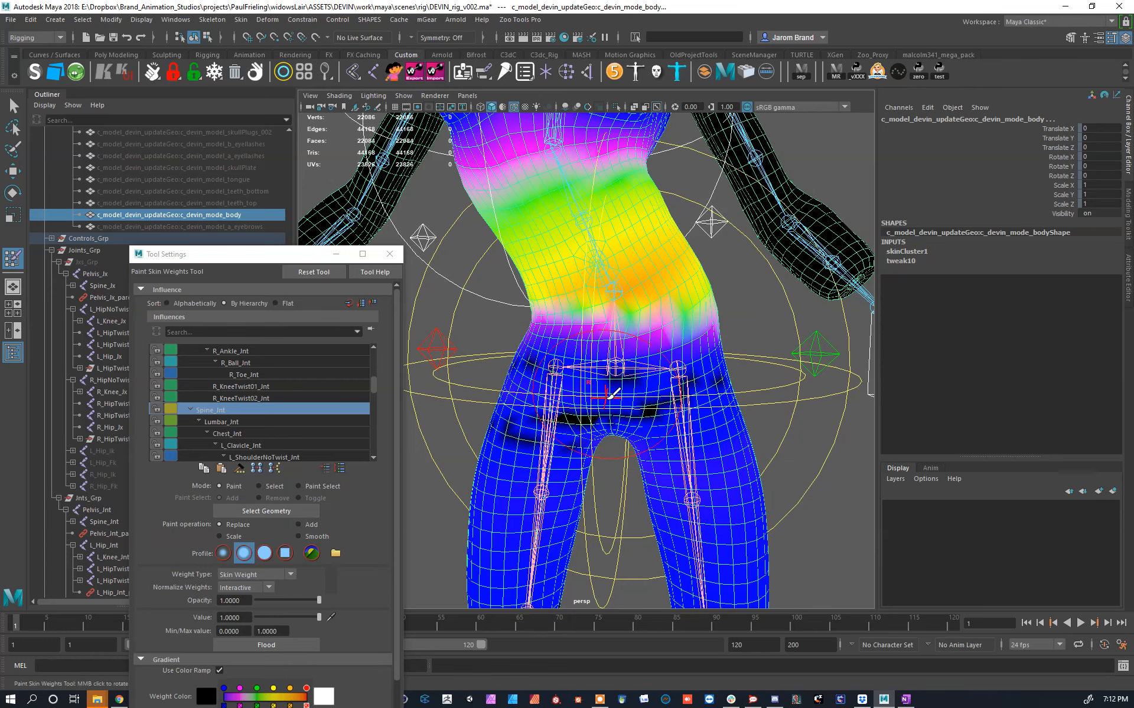
{"action": "right_click_drag", "start_coordinate": [507, 401], "coordinate": [457, 404], "text": "alt"}
{"action": "left_click_drag", "start_coordinate": [458, 404], "coordinate": [633, 396], "text": "alt"}
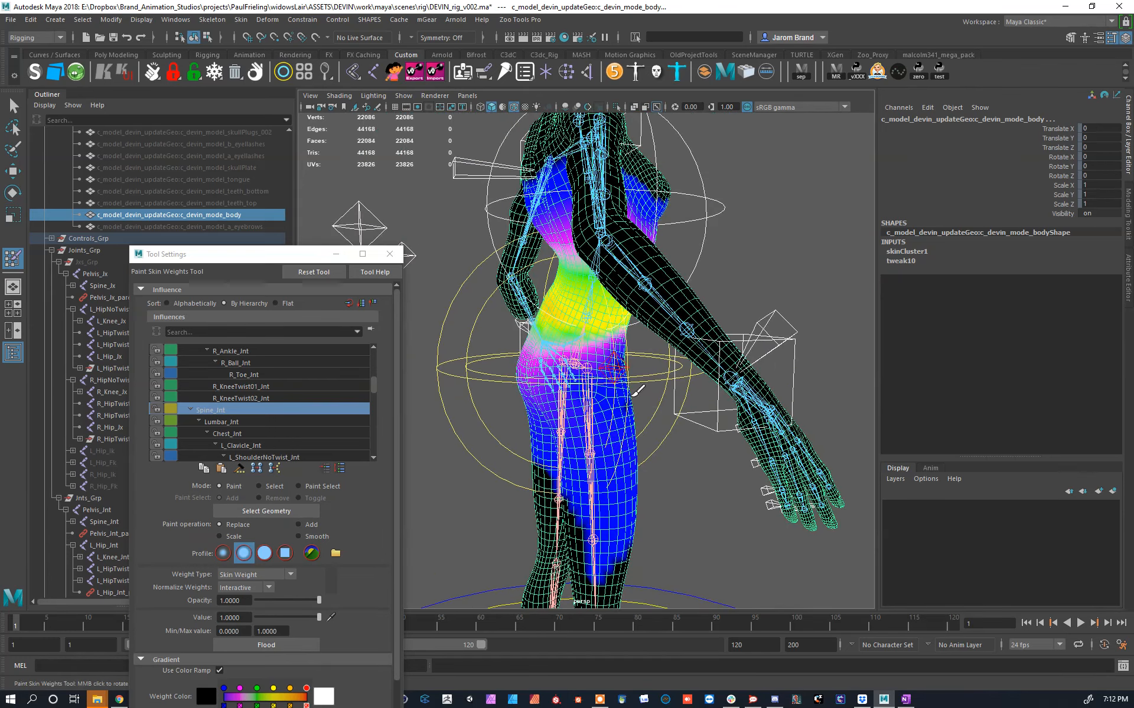
{"action": "left_click_drag", "start_coordinate": [505, 349], "coordinate": [564, 370], "text": "alt"}
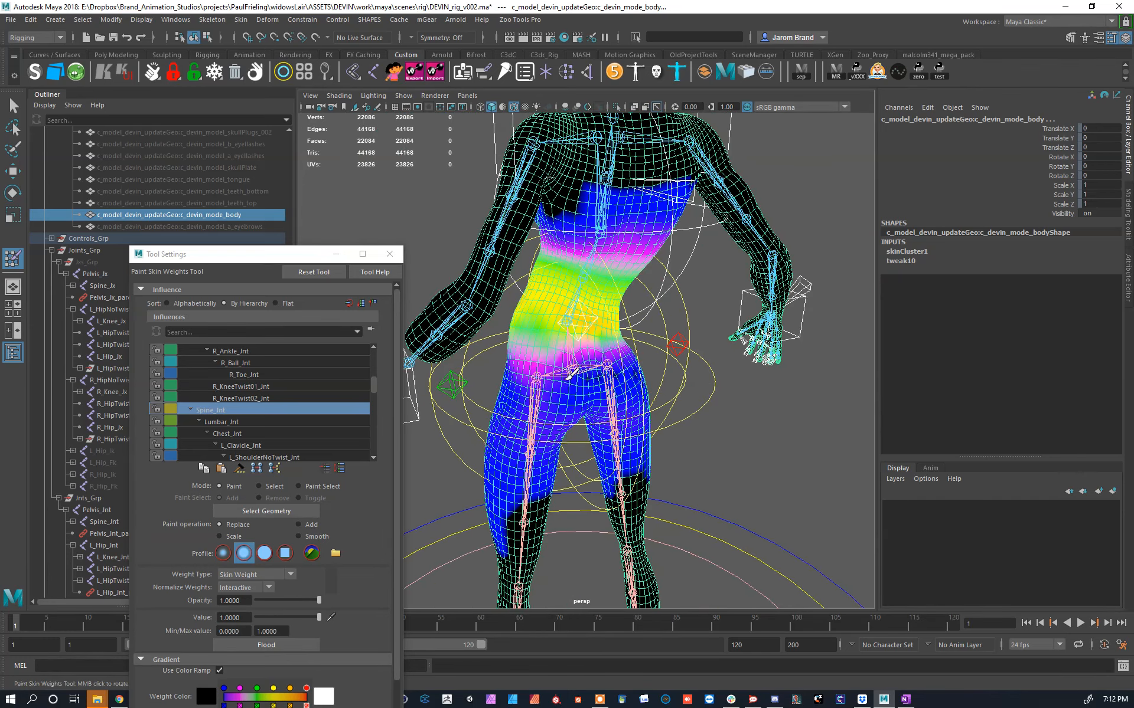
{"action": "left_click_drag", "start_coordinate": [509, 403], "coordinate": [626, 363], "text": "alt"}
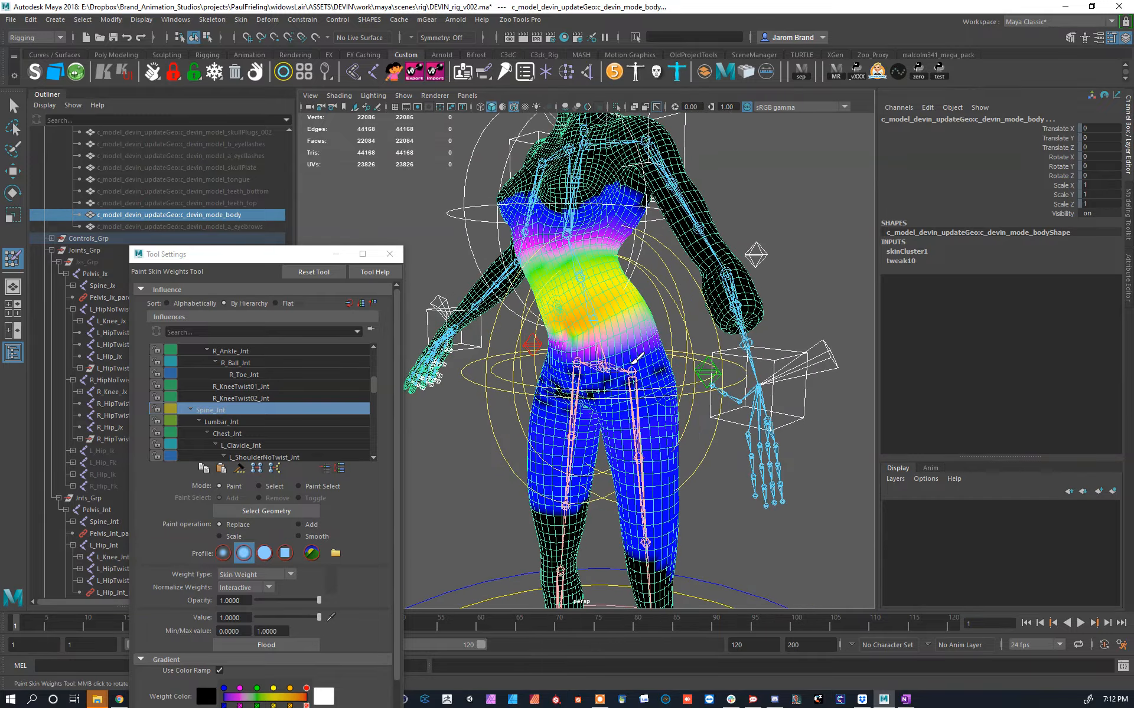
{"action": "right_click_drag", "start_coordinate": [668, 338], "coordinate": [720, 331], "text": "alt"}
{"action": "left_click_drag", "start_coordinate": [546, 319], "coordinate": [593, 265], "text": "alt"}
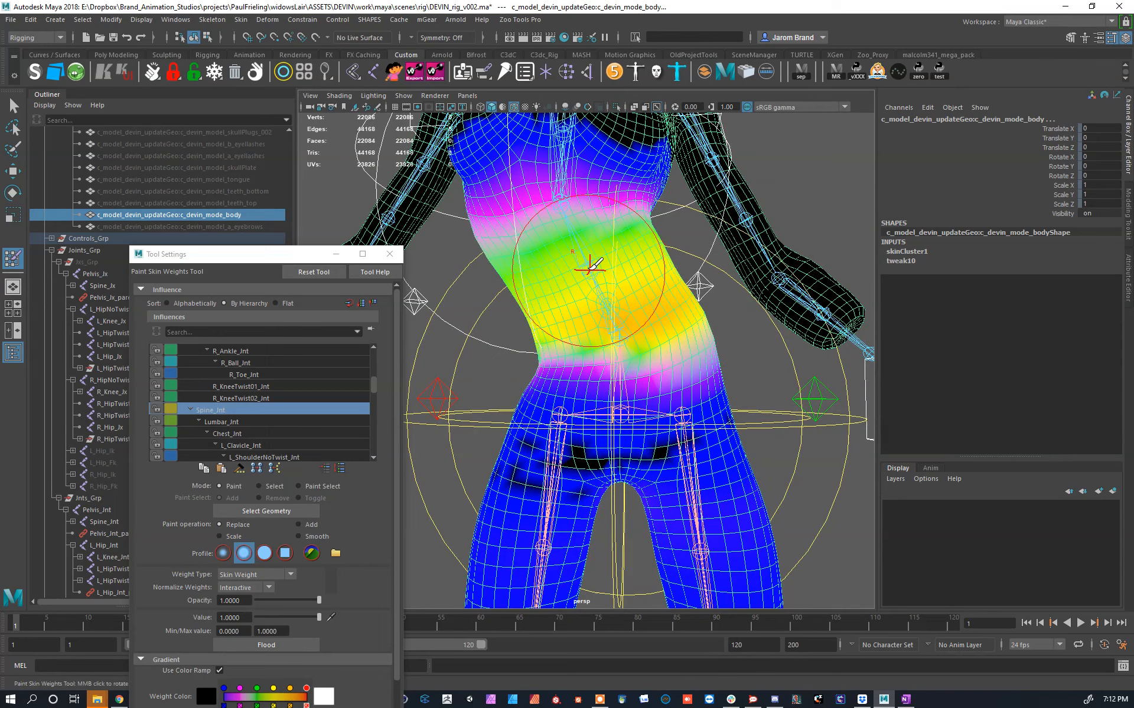
Step: Remove Lumbar_Jnt's weights from the pelvis and buttocks, using the solid brush profile
{"action": "key", "text": "Down"}
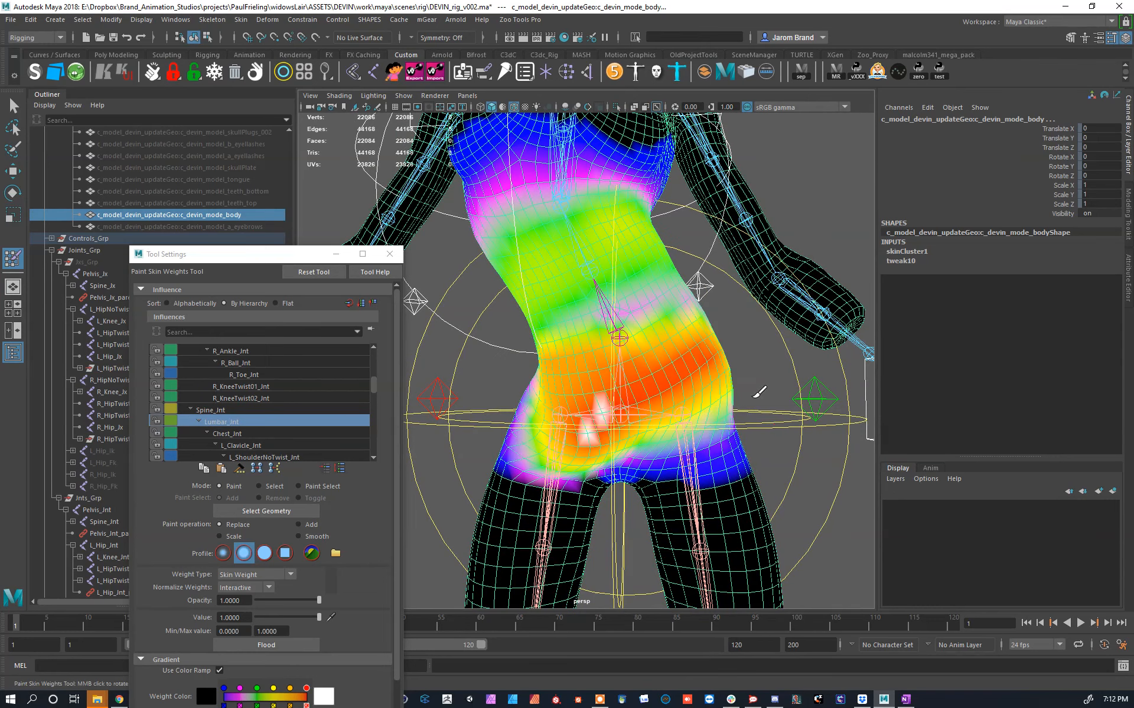
{"action": "key", "text": "ctrl+z"}
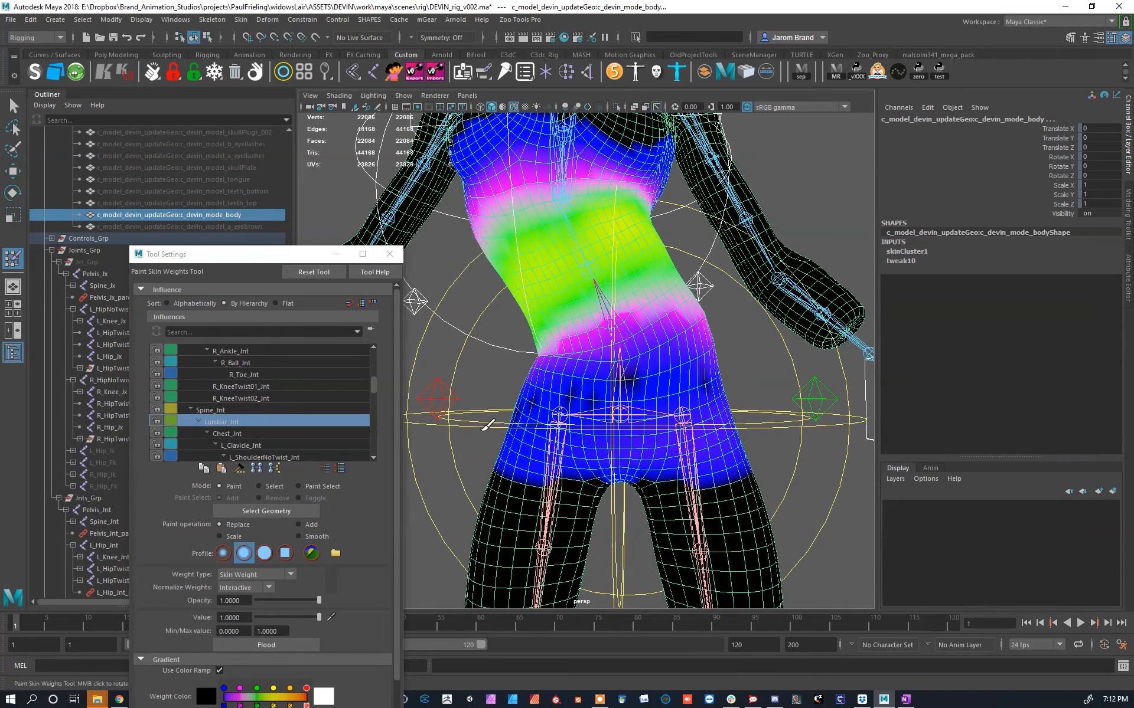
{"action": "left_click_drag", "start_coordinate": [671, 398], "coordinate": [641, 393], "text": "alt"}
{"action": "left_click_drag", "start_coordinate": [735, 376], "coordinate": [498, 397], "text": "alt"}
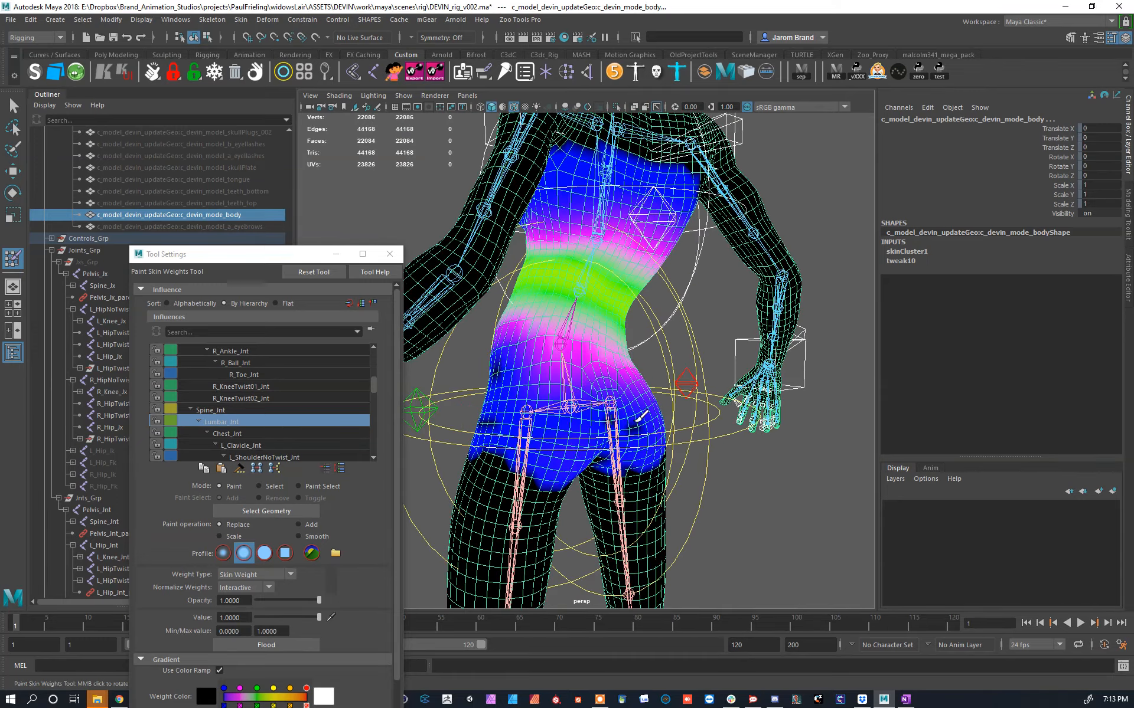
{"action": "mouse_move", "coordinate": [654, 398]}
{"action": "left_mouse_down", "text": "alt"}
{"action": "mouse_move", "coordinate": [538, 424]}
{"action": "mouse_move", "coordinate": [538, 375]}
{"action": "left_mouse_up", "text": "alt"}
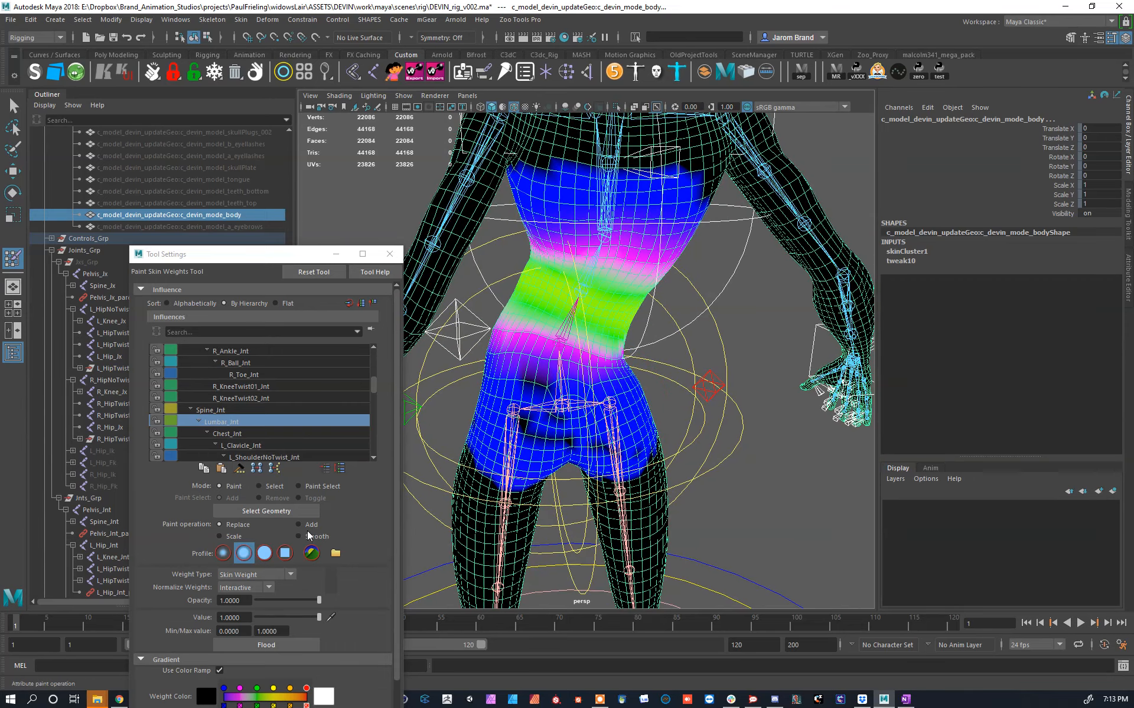
{"action": "left_click", "coordinate": [267, 559]}
{"action": "key", "text": "ctrl+z"}
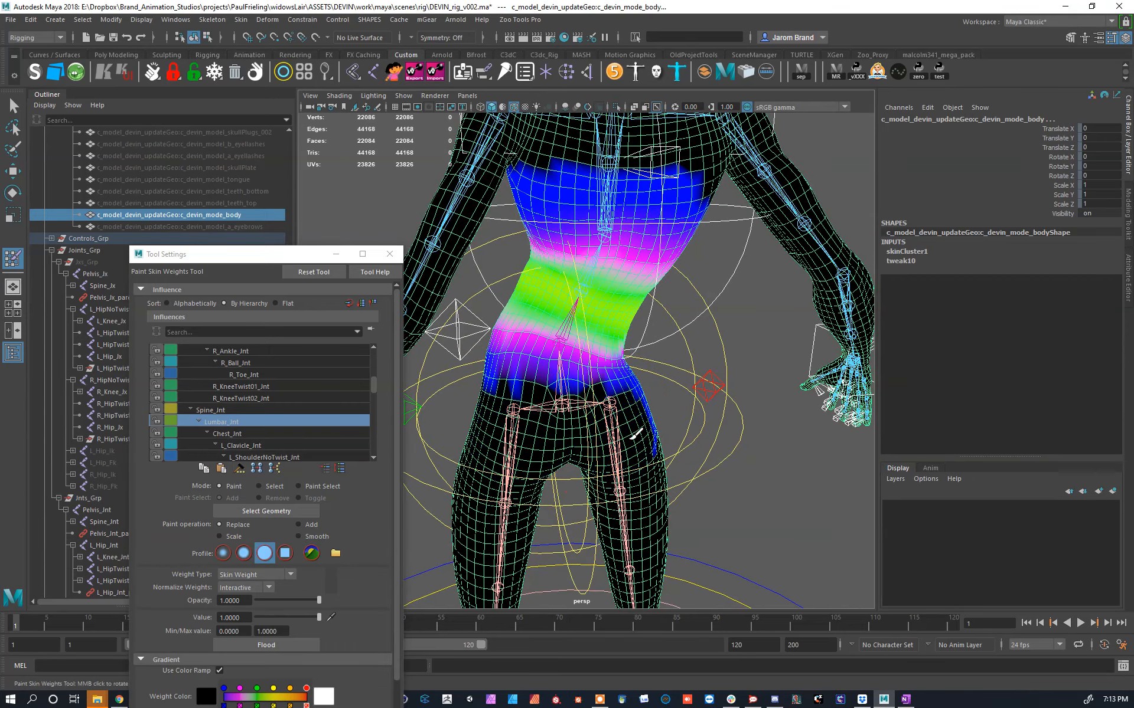
{"action": "left_click_drag", "start_coordinate": [600, 376], "coordinate": [679, 426], "text": "alt"}
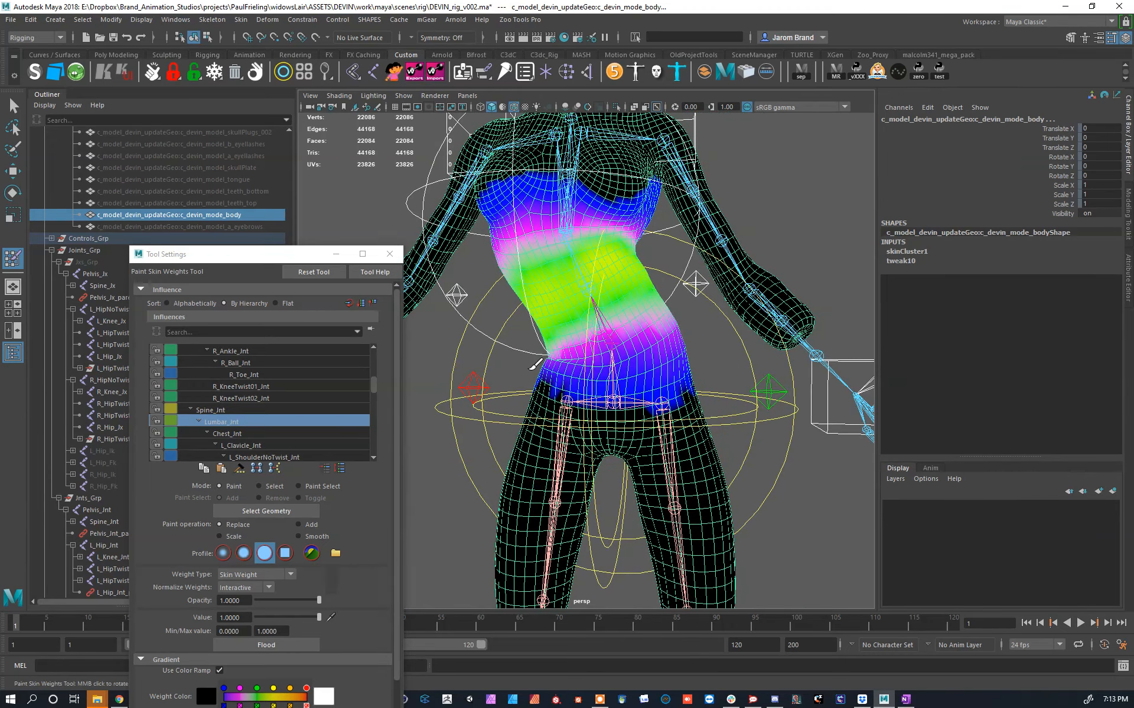
Step: Make Spine_Jnt the painted influence and remove its weights from the chest and upper back
{"action": "right_click_drag", "start_coordinate": [514, 360], "coordinate": [570, 349], "text": "alt"}
{"action": "middle_click_drag", "start_coordinate": [549, 186], "coordinate": [579, 273], "text": "alt"}
{"action": "right_click_drag", "start_coordinate": [584, 242], "coordinate": [624, 308]}
{"action": "middle_click_drag", "start_coordinate": [624, 308], "coordinate": [623, 300], "text": "alt"}
{"action": "right_click_drag", "start_coordinate": [646, 395], "coordinate": [645, 348]}
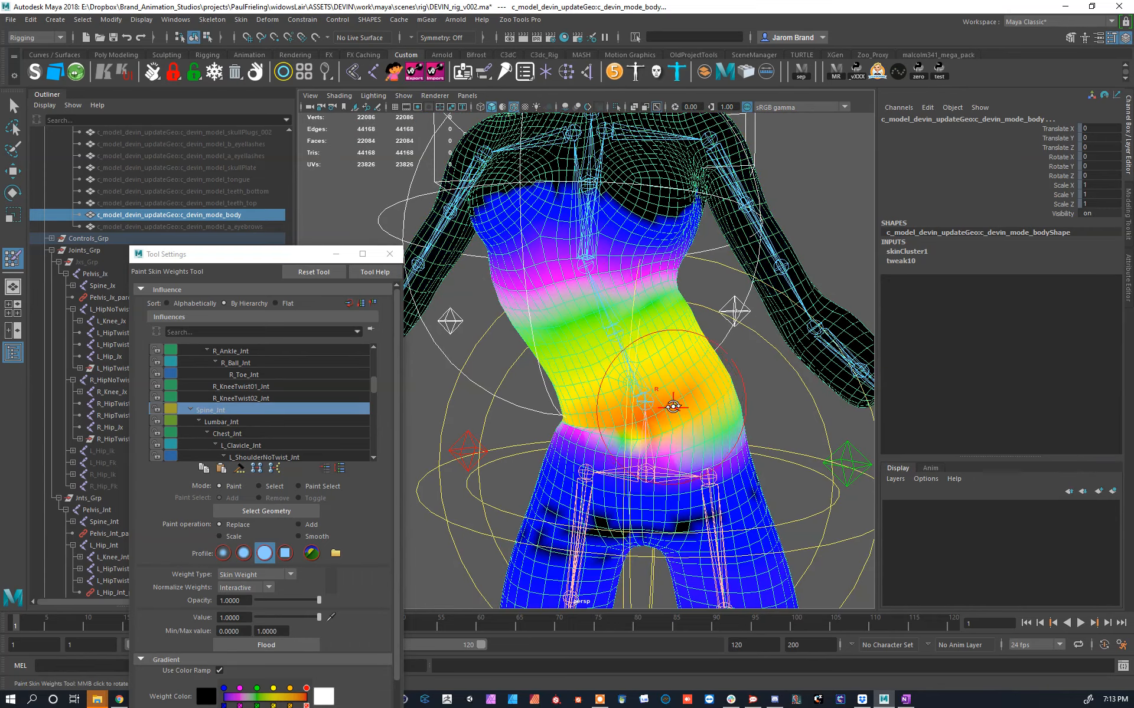
{"action": "left_click_drag", "start_coordinate": [673, 406], "coordinate": [664, 400], "text": "alt"}
{"action": "left_click_drag", "start_coordinate": [653, 203], "coordinate": [539, 219]}
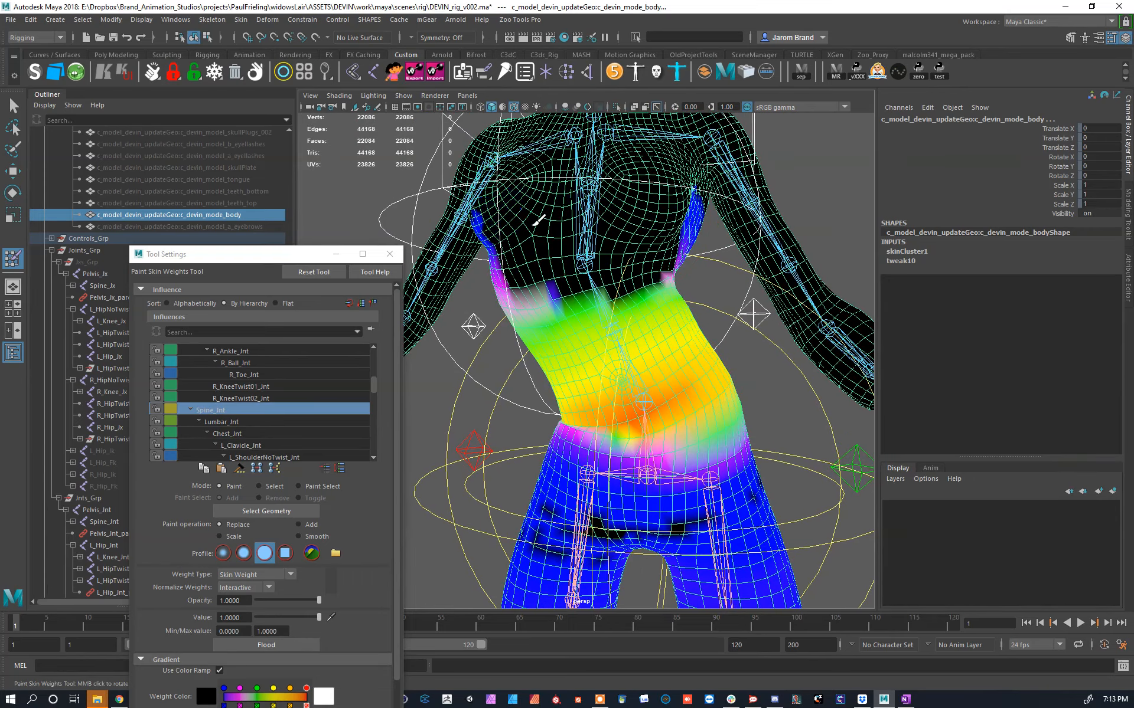
{"action": "left_click_drag", "start_coordinate": [706, 201], "coordinate": [572, 207], "text": "alt"}
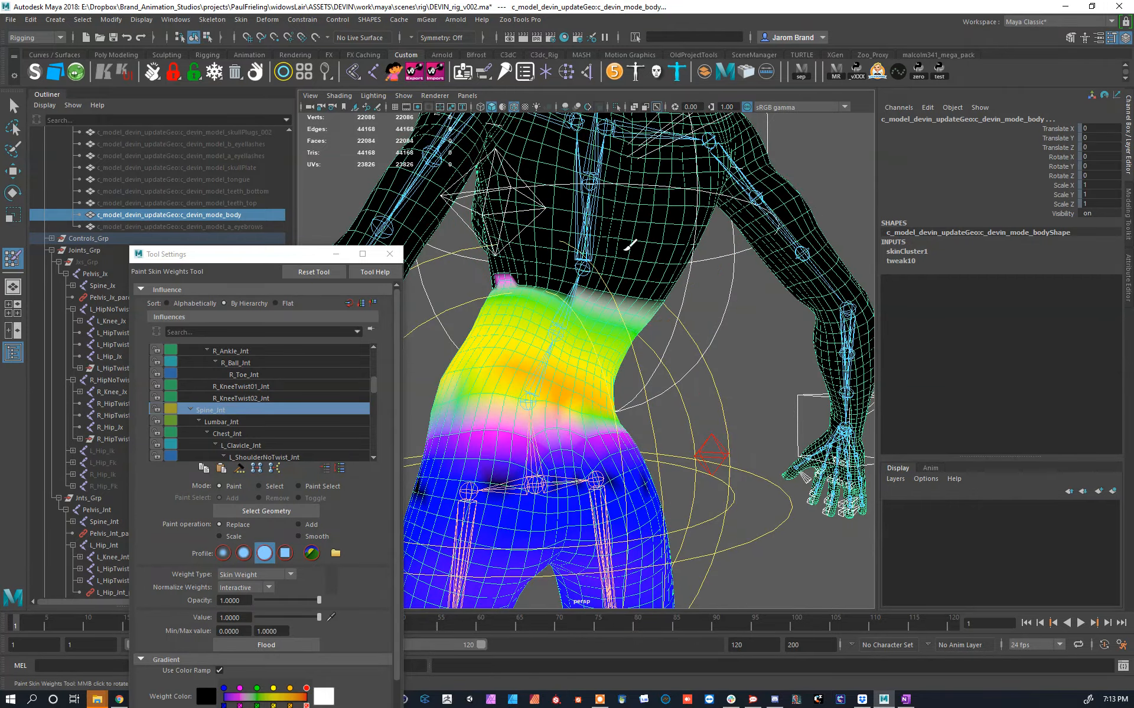
{"action": "left_click_drag", "start_coordinate": [517, 227], "coordinate": [685, 239], "text": "alt"}
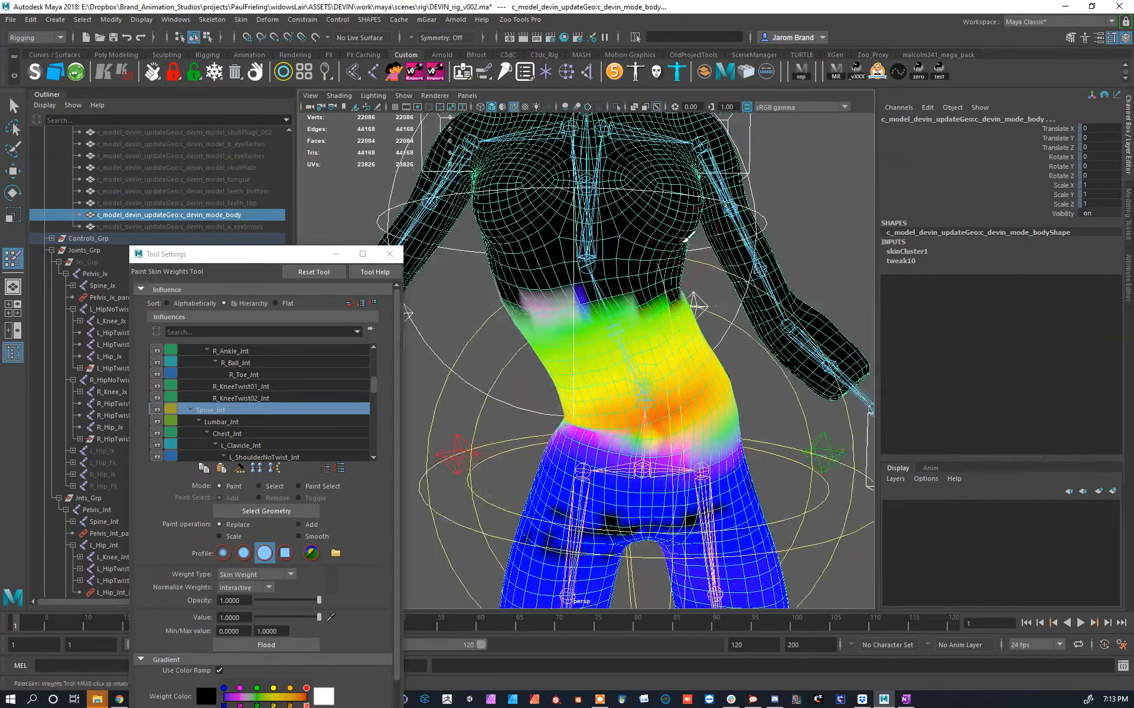
{"action": "mouse_move", "coordinate": [635, 342]}
{"action": "left_mouse_down", "text": "alt"}
{"action": "mouse_move", "coordinate": [640, 273]}
{"action": "mouse_move", "coordinate": [628, 242]}
{"action": "left_mouse_up", "text": "alt"}
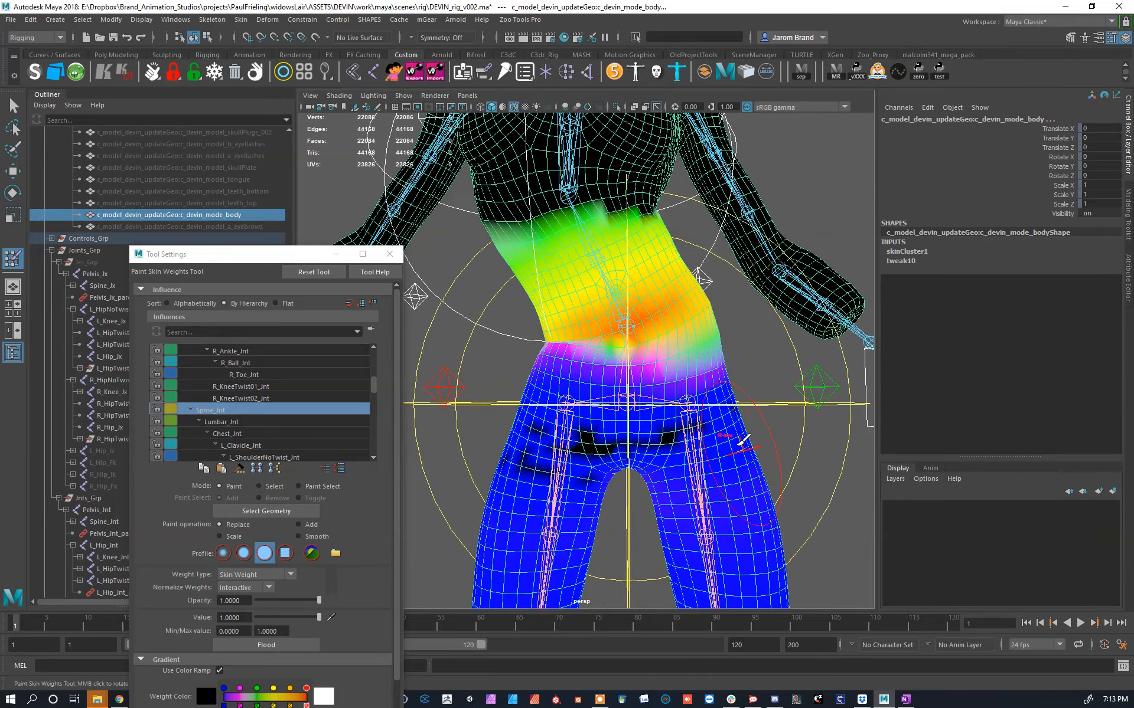
Step: Remove Spine_Jnt's weights from the thighs, crotch and buttocks
{"action": "left_click_drag", "start_coordinate": [738, 447], "coordinate": [614, 475]}
{"action": "scroll", "coordinate": [736, 477], "scroll_direction": "down", "scroll_amount": 3}
{"action": "left_click_drag", "start_coordinate": [732, 479], "coordinate": [411, 487]}
{"action": "left_click_drag", "start_coordinate": [703, 537], "coordinate": [543, 553]}
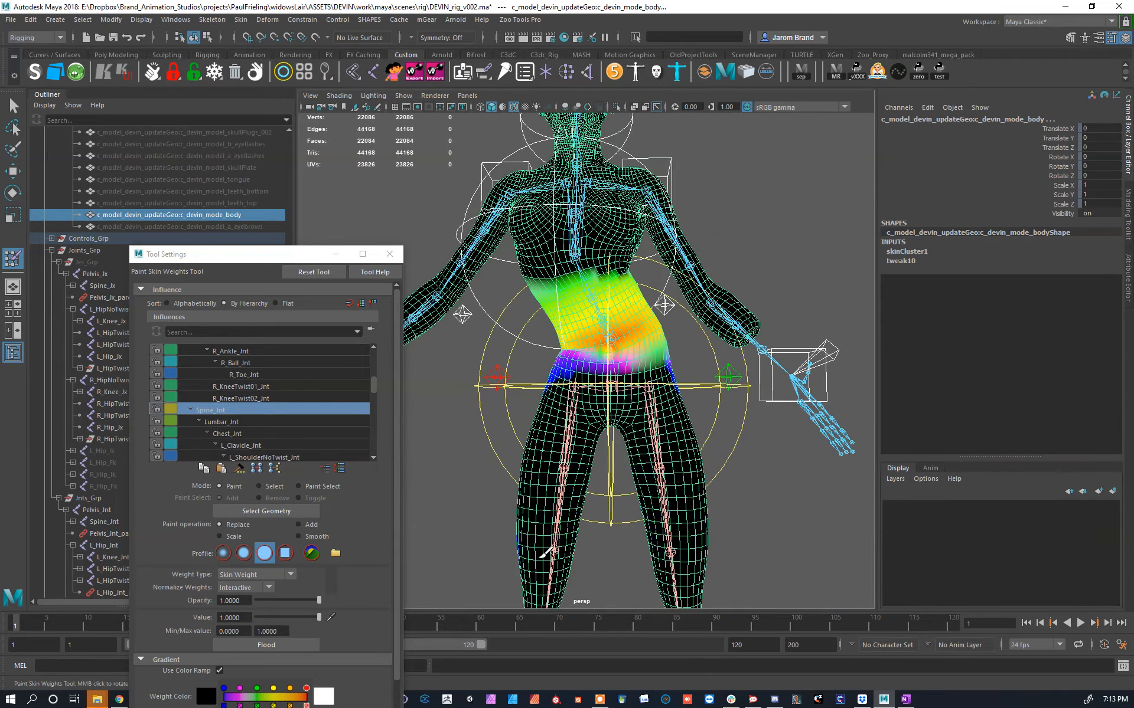
{"action": "left_click_drag", "start_coordinate": [722, 437], "coordinate": [561, 449], "text": "alt"}
{"action": "mouse_move", "coordinate": [531, 407]}
{"action": "left_mouse_down"}
{"action": "mouse_move", "coordinate": [626, 467]}
{"action": "mouse_move", "coordinate": [603, 490]}
{"action": "mouse_move", "coordinate": [549, 496]}
{"action": "mouse_move", "coordinate": [579, 449]}
{"action": "left_mouse_up"}
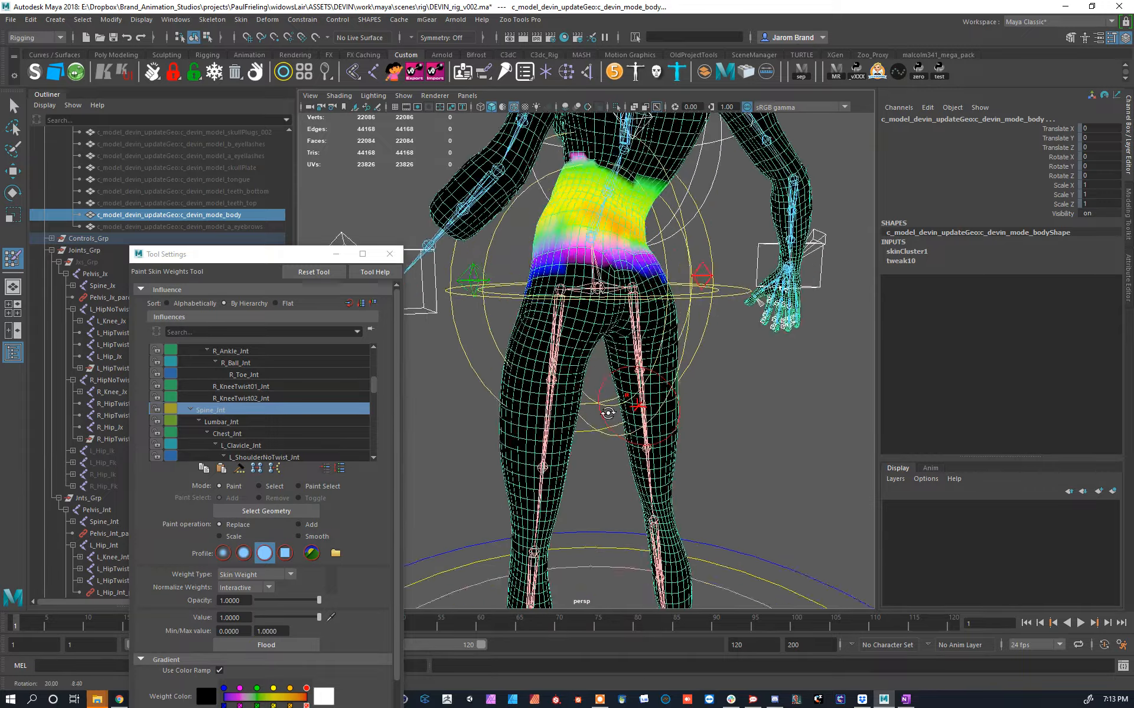
Step: Move Chest_Ctrl toward the opposite side to test how the waist bends the other way
{"action": "scroll", "coordinate": [607, 402], "scroll_direction": "up", "scroll_amount": 3}
{"action": "left_click_drag", "start_coordinate": [651, 343], "coordinate": [687, 334], "text": "alt"}
{"action": "scroll", "coordinate": [686, 334], "scroll_direction": "up", "scroll_amount": 2}
{"action": "key", "text": "w"}
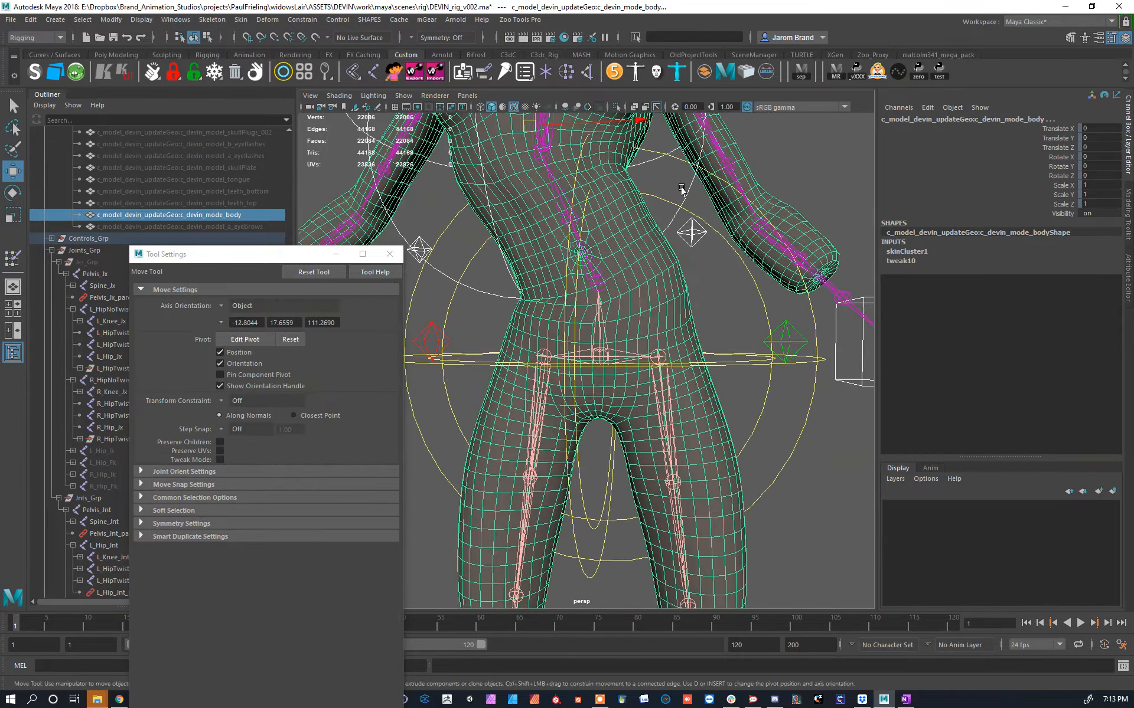
{"action": "left_click", "coordinate": [679, 188]}
{"action": "middle_click_drag", "start_coordinate": [694, 207], "coordinate": [856, 219]}
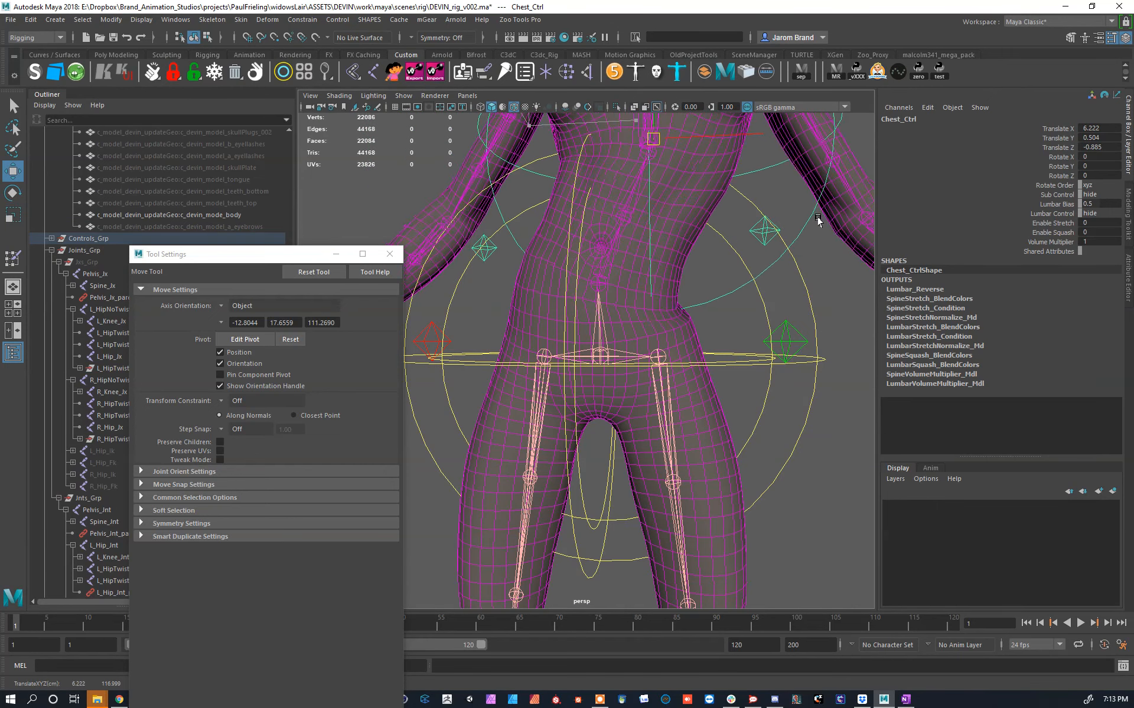
Step: Clean up the body mesh's Spine_Jnt weights along the hips and waist with the Paint Skin Weights Tool
{"action": "scroll", "coordinate": [666, 329], "scroll_direction": "up", "scroll_amount": 3}
{"action": "left_click_drag", "start_coordinate": [665, 328], "coordinate": [653, 346], "text": "alt"}
{"action": "left_click", "coordinate": [688, 278]}
{"action": "key", "text": "y"}
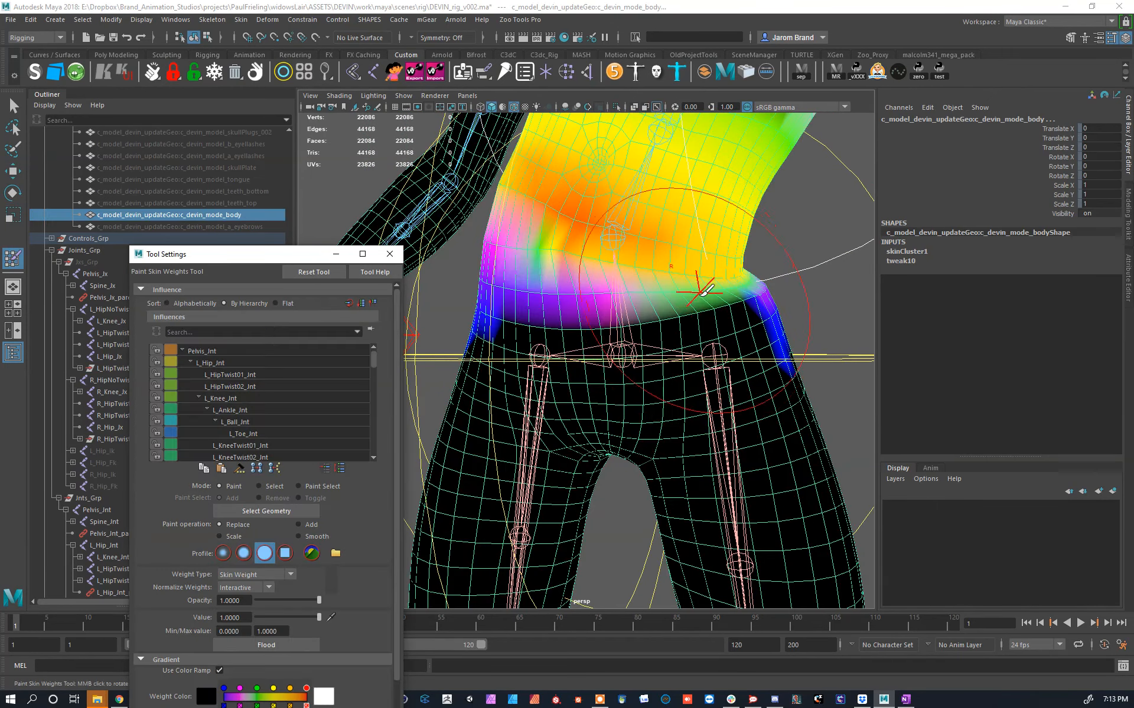
{"action": "mouse_move", "coordinate": [738, 351]}
{"action": "left_mouse_down", "text": "shift"}
{"action": "mouse_move", "coordinate": [704, 285]}
{"action": "mouse_move", "coordinate": [760, 274]}
{"action": "mouse_move", "coordinate": [634, 295]}
{"action": "mouse_move", "coordinate": [597, 316]}
{"action": "left_mouse_up", "text": "shift"}
{"action": "scroll", "coordinate": [732, 292], "scroll_direction": "down", "scroll_amount": 3}
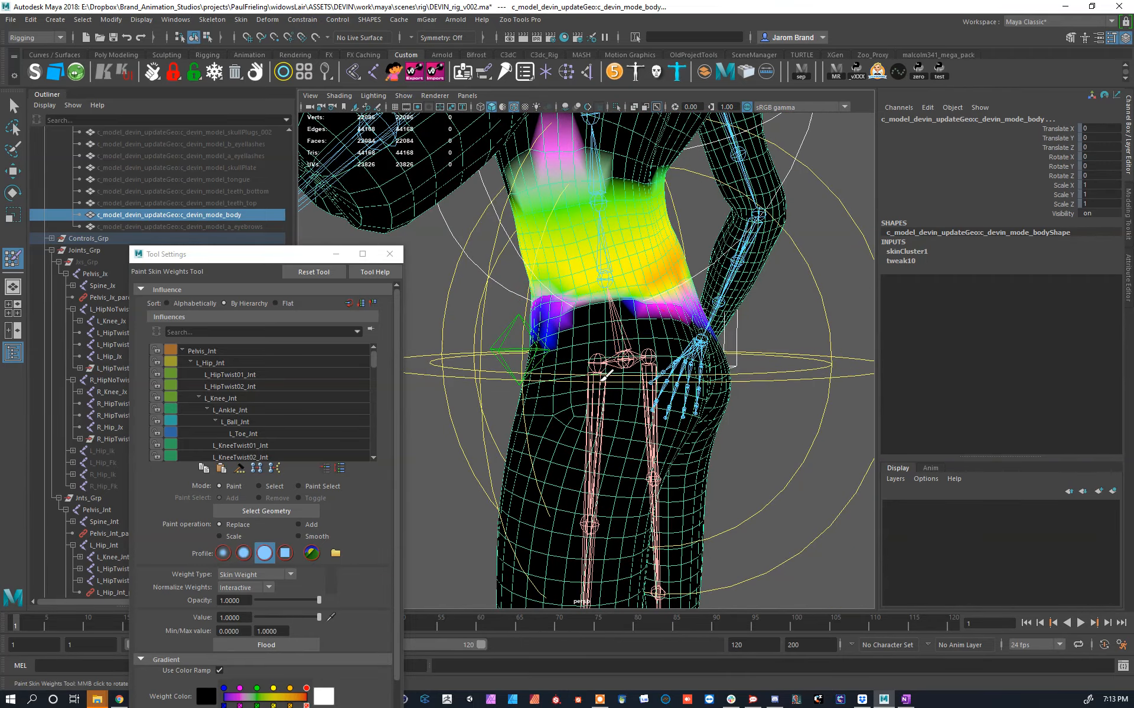
{"action": "left_click_drag", "start_coordinate": [780, 298], "coordinate": [795, 304], "text": "alt"}
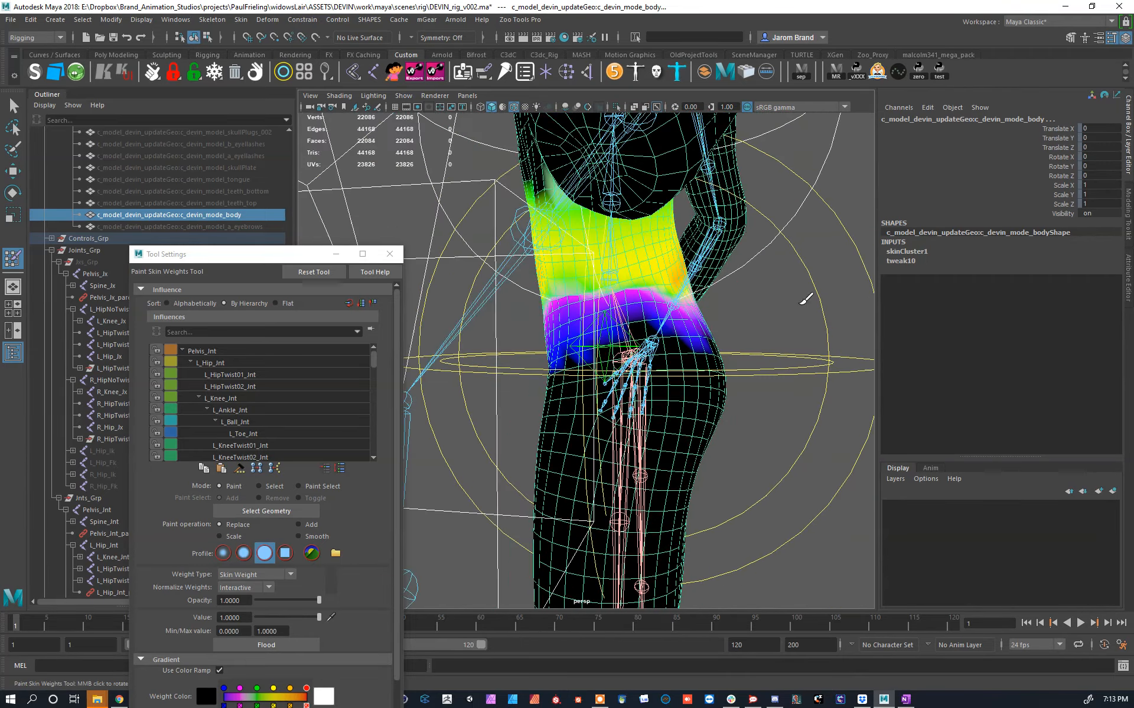
Step: Smooth the body mesh's skin weights around the waist, hips and lower back with the Paint Smooth Weights Tool
{"action": "key", "text": "w"}
{"action": "left_click", "coordinate": [241, 19]}
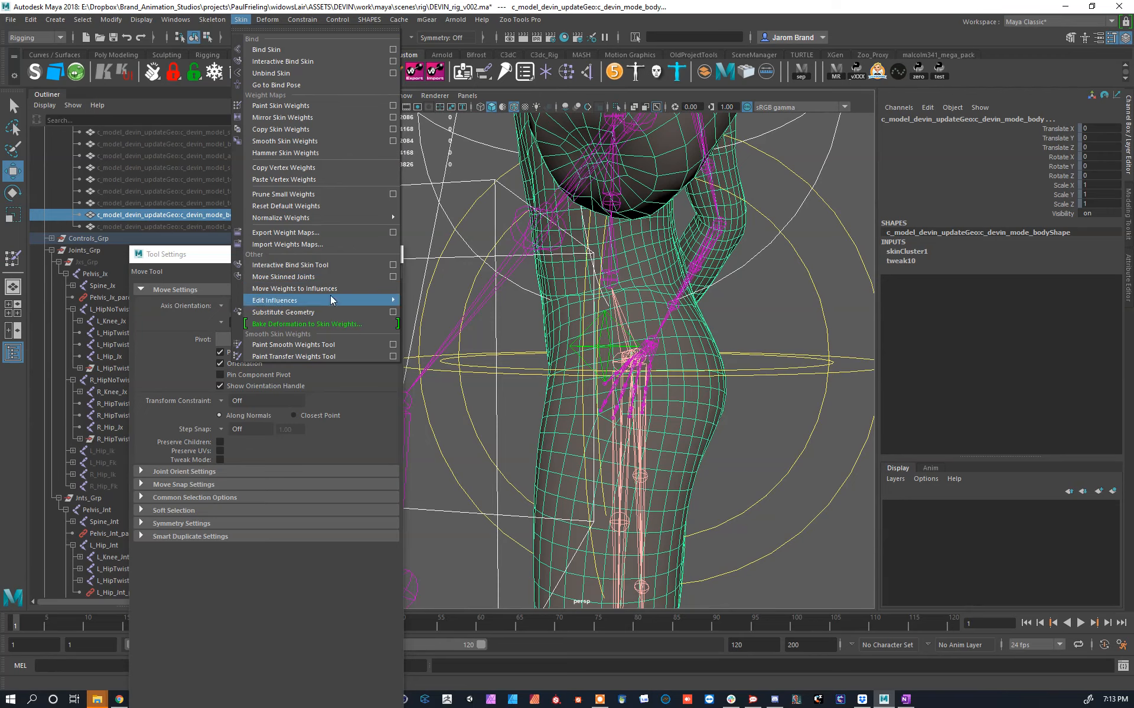
{"action": "left_click", "coordinate": [342, 346]}
{"action": "left_click_drag", "start_coordinate": [524, 328], "coordinate": [614, 331], "text": "alt"}
{"action": "key", "text": "w"}
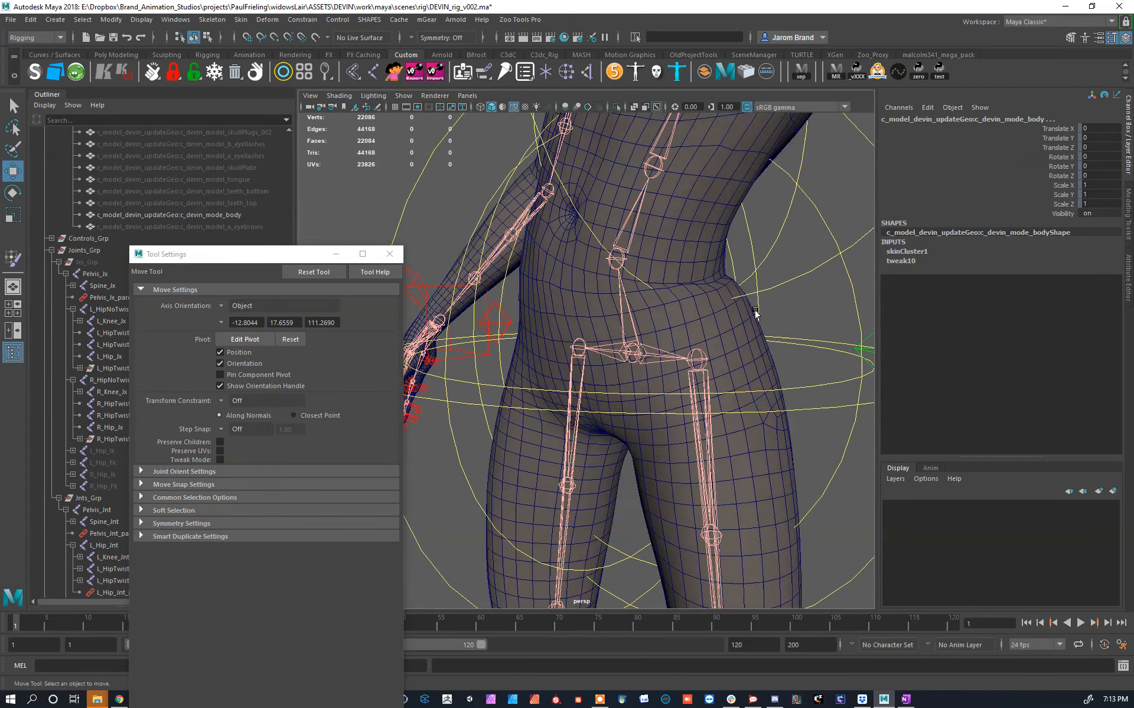
{"action": "left_click", "coordinate": [241, 19]}
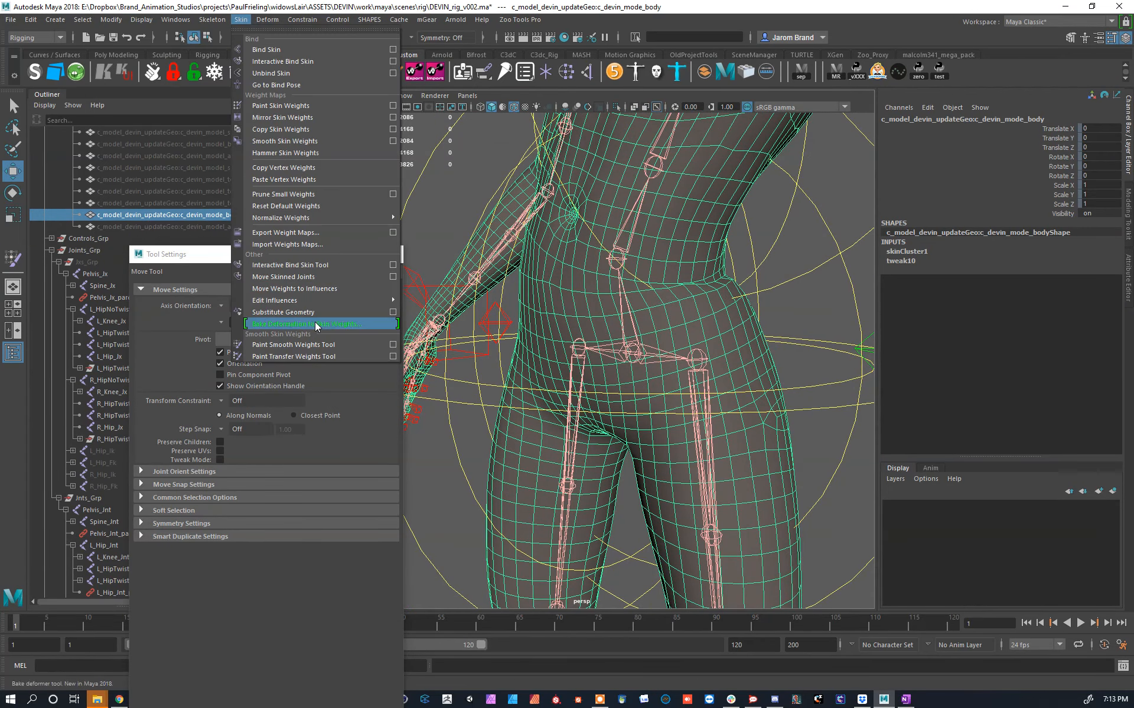
{"action": "left_click", "coordinate": [343, 342]}
{"action": "left_click_drag", "start_coordinate": [678, 315], "coordinate": [653, 291]}
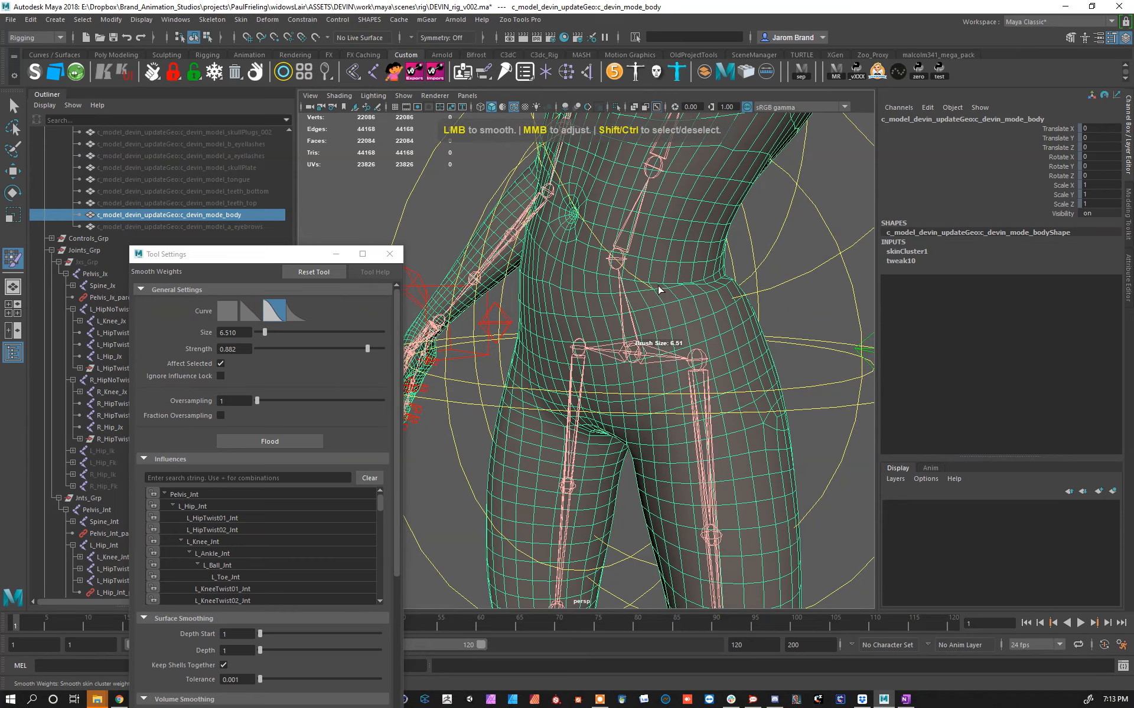
{"action": "left_click_drag", "start_coordinate": [759, 278], "coordinate": [594, 255], "text": "alt"}
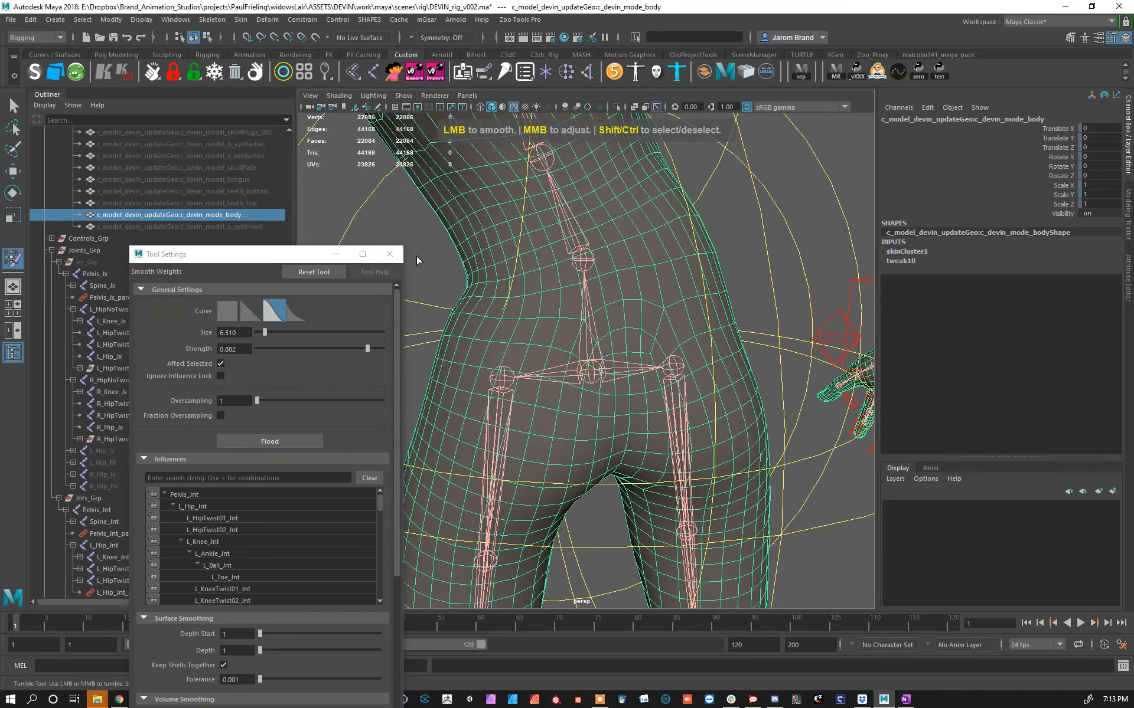
{"action": "right_click_drag", "start_coordinate": [593, 255], "coordinate": [575, 232], "text": "alt"}
{"action": "left_click_drag", "start_coordinate": [578, 244], "coordinate": [661, 272], "text": "alt"}
{"action": "middle_click_drag", "start_coordinate": [661, 272], "coordinate": [695, 298], "text": "alt"}
{"action": "left_click_drag", "start_coordinate": [695, 299], "coordinate": [610, 205], "text": "alt"}
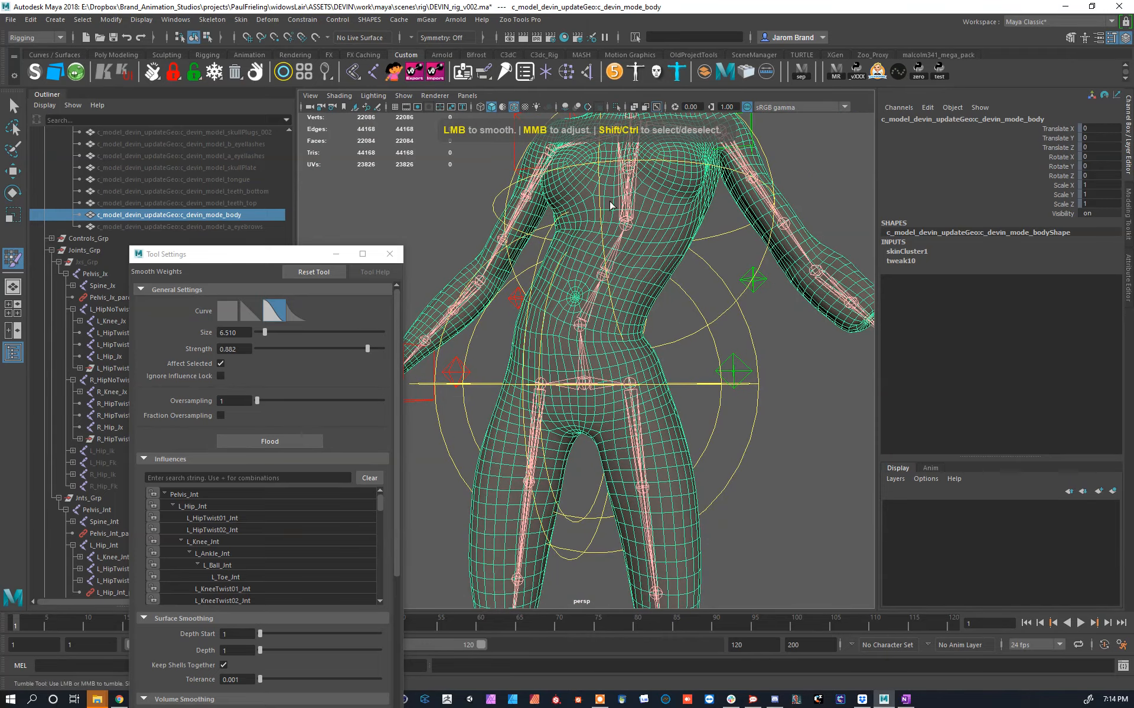
Step: Switch to the browser's brSmoothWeights page, highlight braverabbit in its address and go back to the brave rabbit tools page
{"action": "left_click", "coordinate": [241, 19]}
{"action": "key", "text": "alt+Tab"}
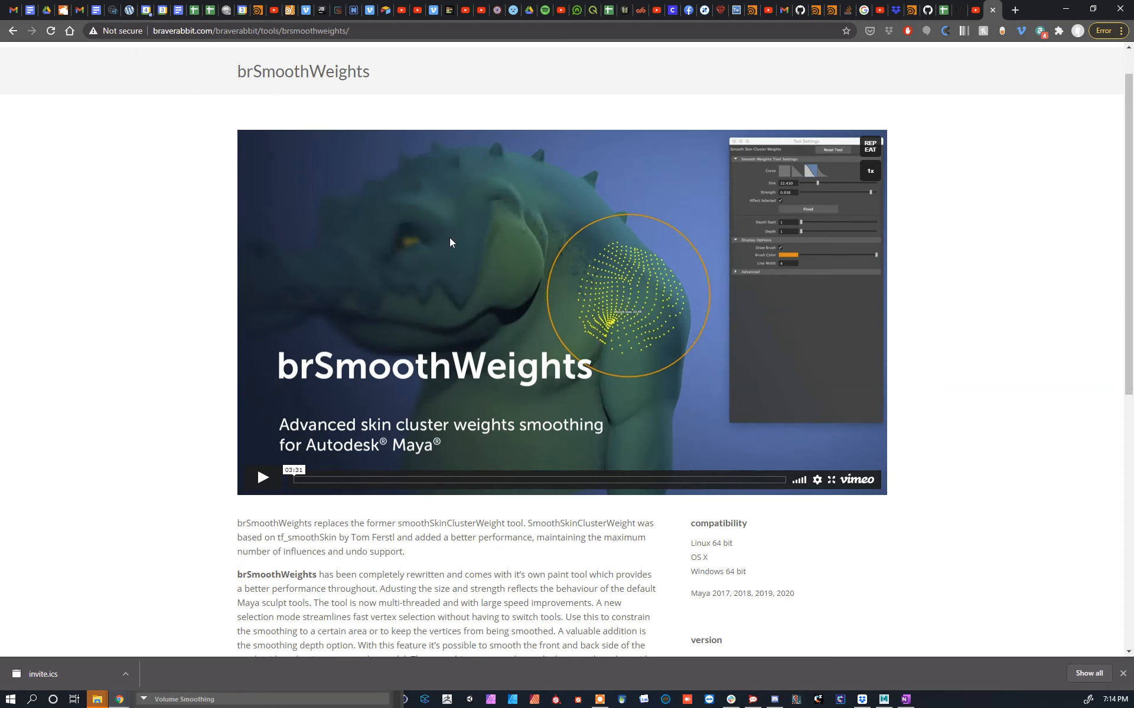
{"action": "double_click", "coordinate": [179, 31]}
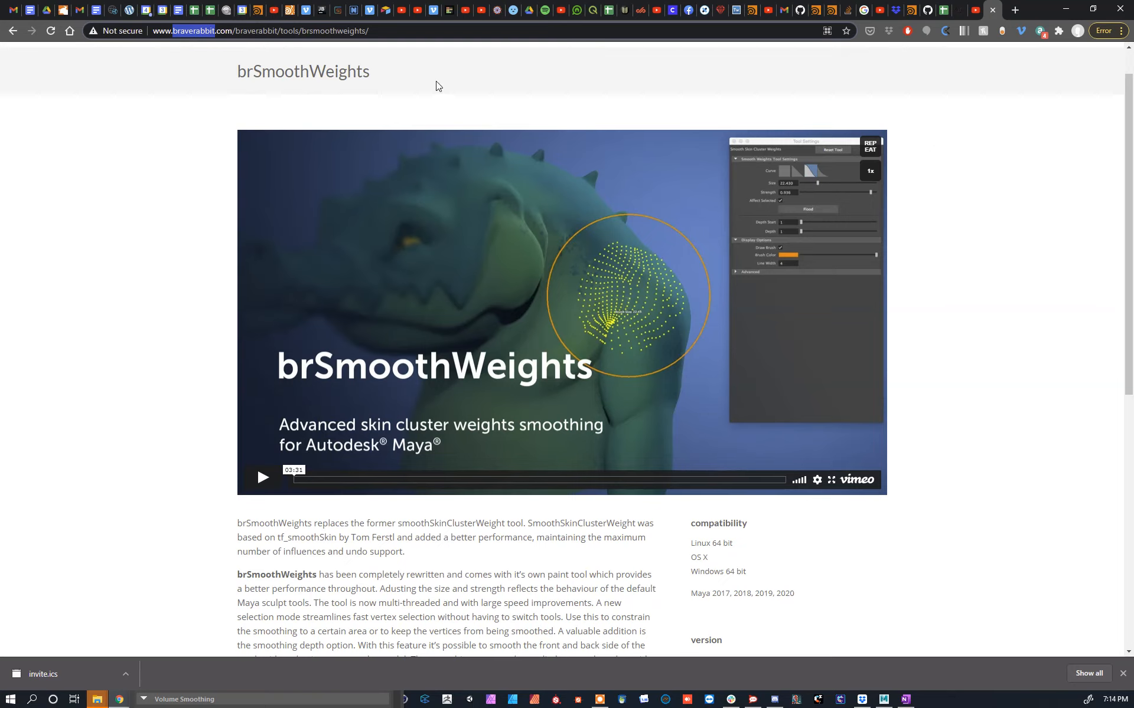
{"action": "left_click", "coordinate": [12, 30]}
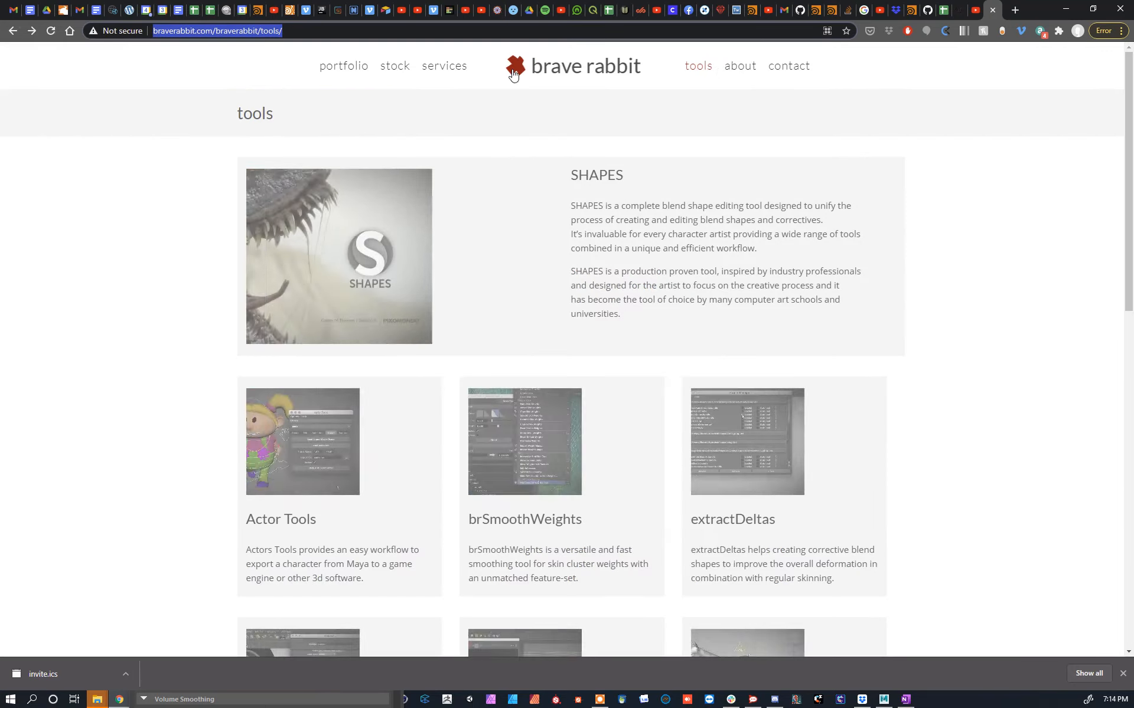
Step: Open the brSmoothWeights page from the site's tools list and switch back to Maya
{"action": "mouse_move", "coordinate": [693, 71]}
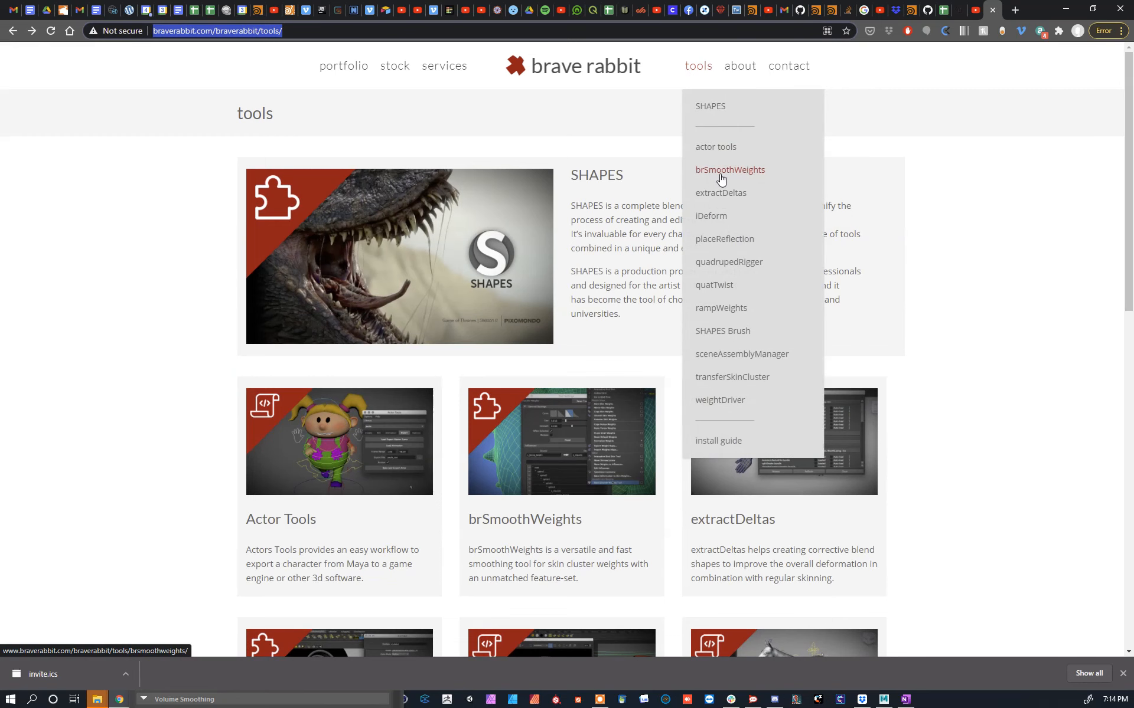
{"action": "left_click", "coordinate": [720, 179]}
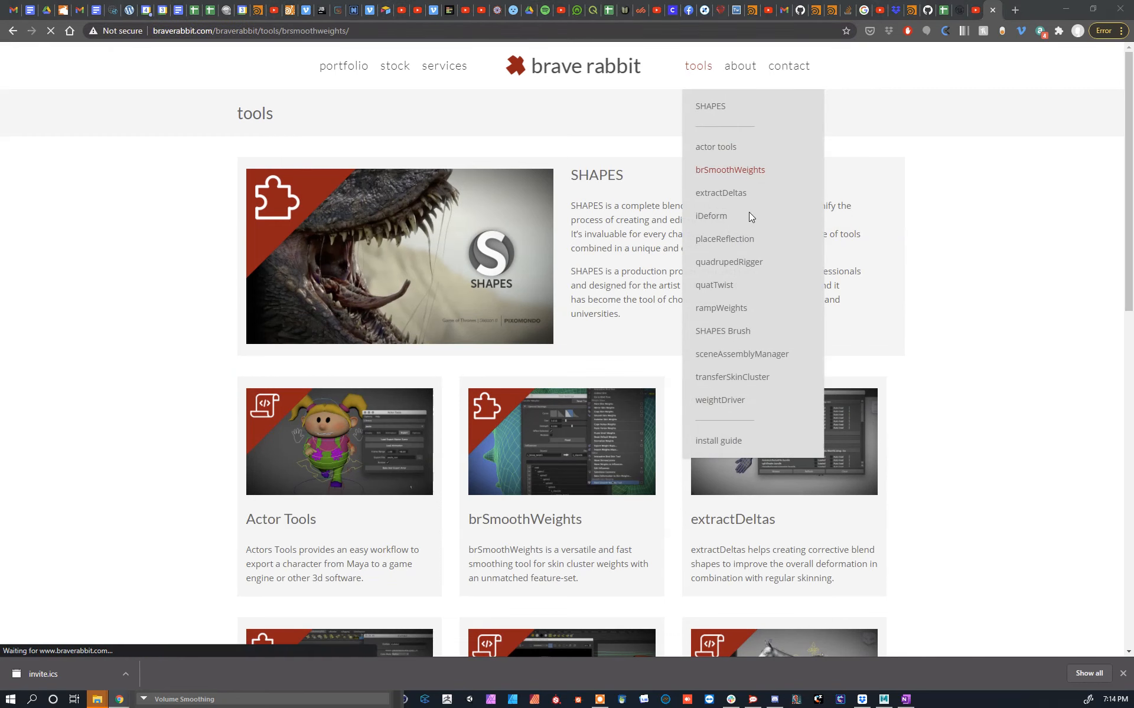
{"action": "key", "text": "alt+Tab"}
Step: Move the Smooth Weights tool settings aside and examine the body mesh's waist and torso from several angles
{"action": "scroll", "coordinate": [625, 366], "scroll_direction": "up", "scroll_amount": 2}
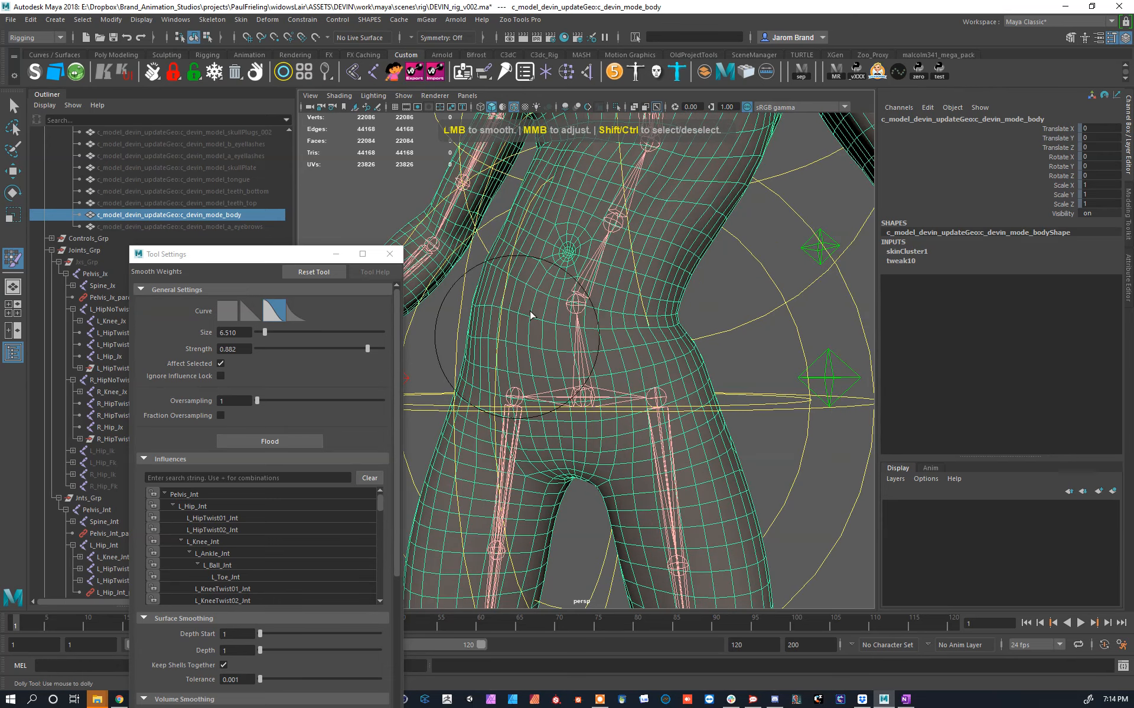
{"action": "scroll", "coordinate": [531, 324], "scroll_direction": "down", "scroll_amount": 2}
{"action": "left_click_drag", "start_coordinate": [569, 350], "coordinate": [514, 395], "text": "alt"}
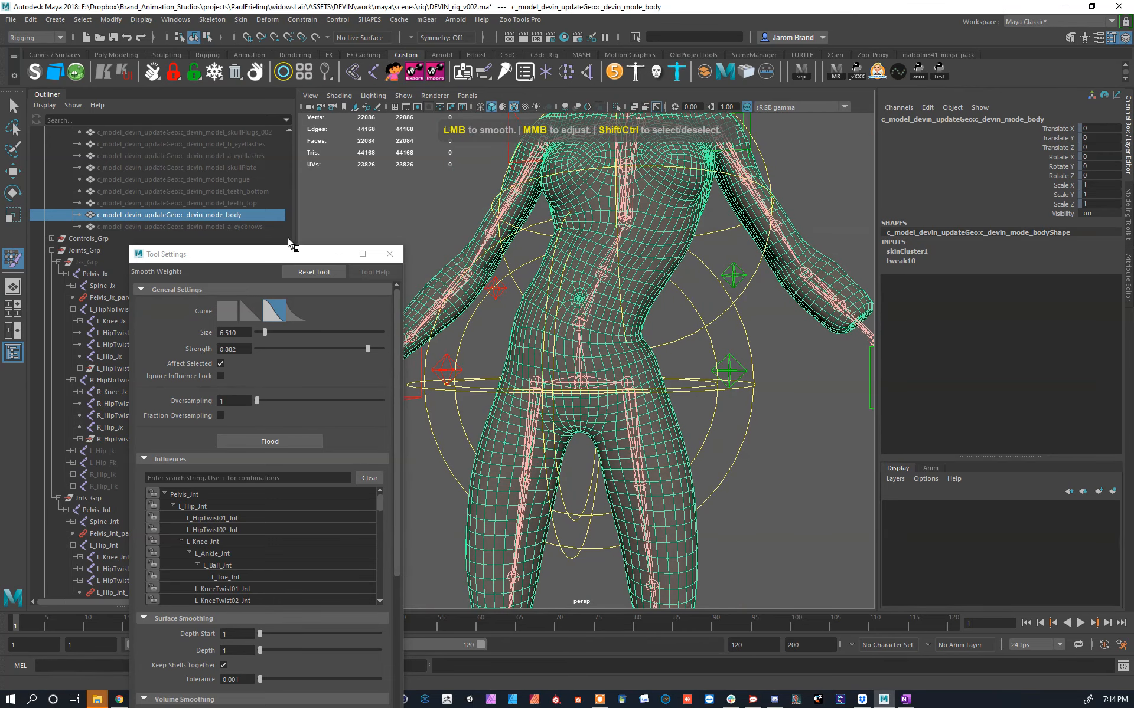
{"action": "left_click_drag", "start_coordinate": [263, 253], "coordinate": [219, 162]}
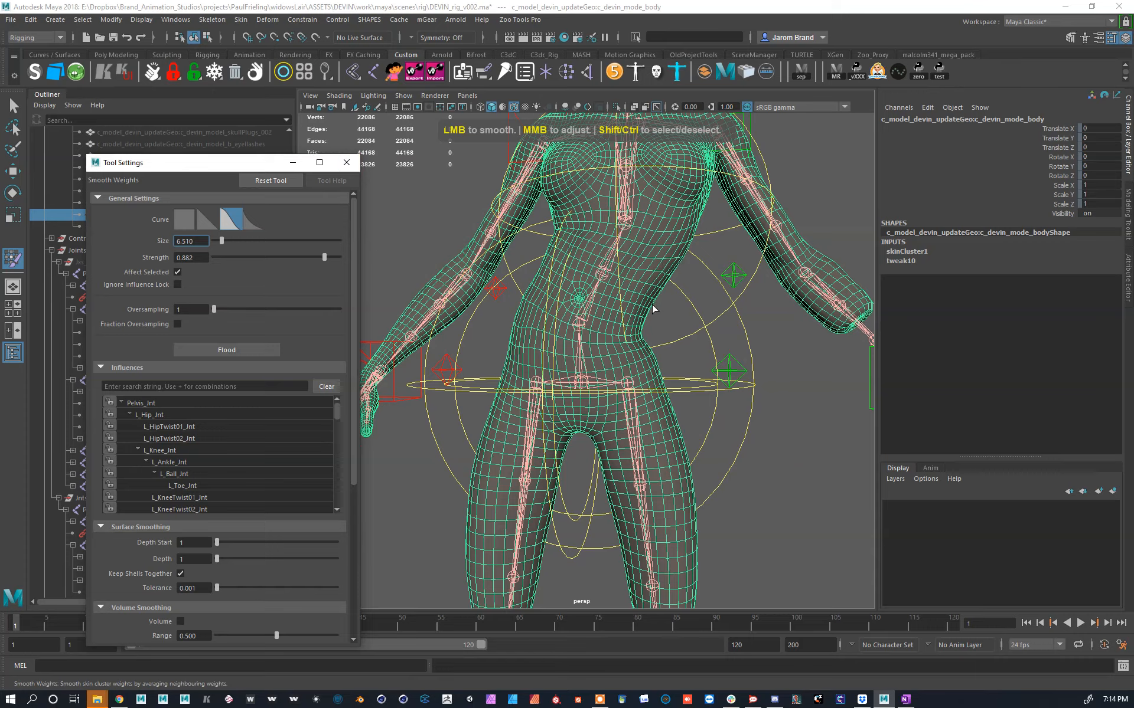
{"action": "scroll", "coordinate": [652, 308], "scroll_direction": "up", "scroll_amount": 3}
{"action": "left_click_drag", "start_coordinate": [647, 405], "coordinate": [880, 423], "text": "alt"}
{"action": "left_click_drag", "start_coordinate": [473, 236], "coordinate": [671, 241], "text": "alt"}
{"action": "mouse_move", "coordinate": [588, 282]}
{"action": "left_mouse_down", "text": "alt"}
{"action": "mouse_move", "coordinate": [683, 285]}
{"action": "mouse_move", "coordinate": [608, 250]}
{"action": "left_mouse_up", "text": "alt"}
{"action": "left_click_drag", "start_coordinate": [687, 305], "coordinate": [761, 273], "text": "alt"}
Step: Move Hips_Ctrl sideways to test the waist deformation and undo the recent control test moves
{"action": "key", "text": "w"}
{"action": "left_click", "coordinate": [766, 293]}
{"action": "middle_click_drag", "start_coordinate": [767, 293], "coordinate": [670, 339]}
{"action": "left_click", "coordinate": [716, 337]}
{"action": "key", "text": "ctrl+z"}
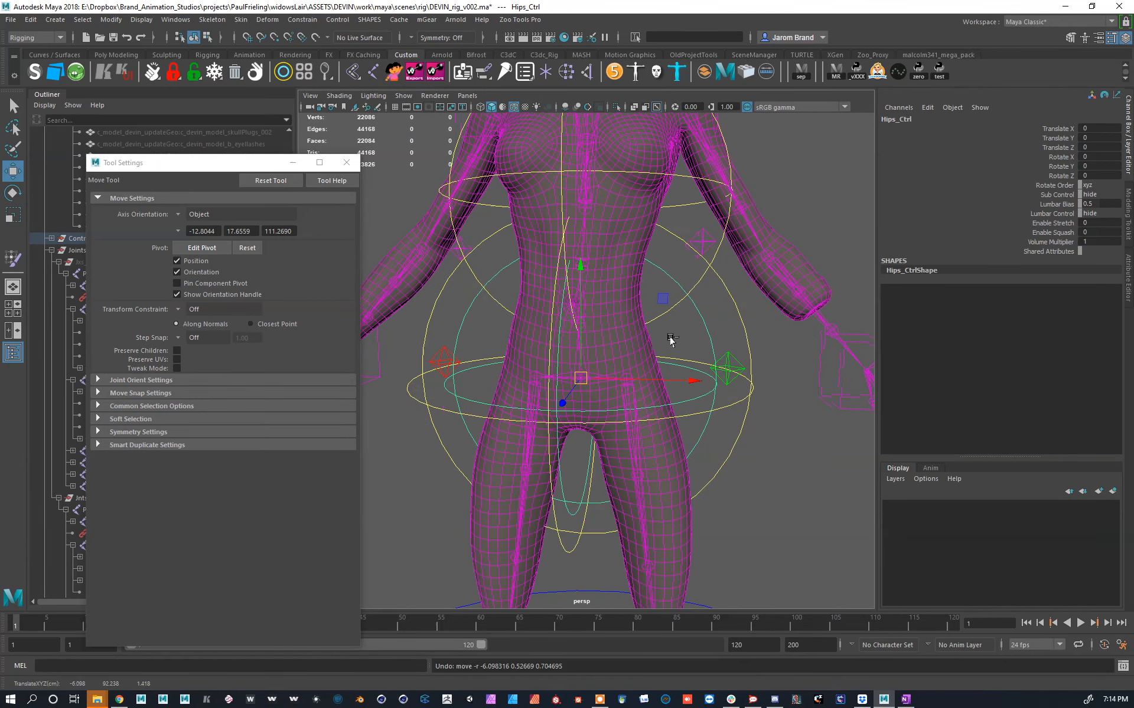
{"action": "key", "text": "ctrl+z"}
{"action": "key", "text": "ctrl+z"}
{"action": "key", "text": "ctrl+z"}
{"action": "key", "text": "ctrl+z"}
{"action": "key", "text": "ctrl+z"}
{"action": "key", "text": "ctrl+z"}
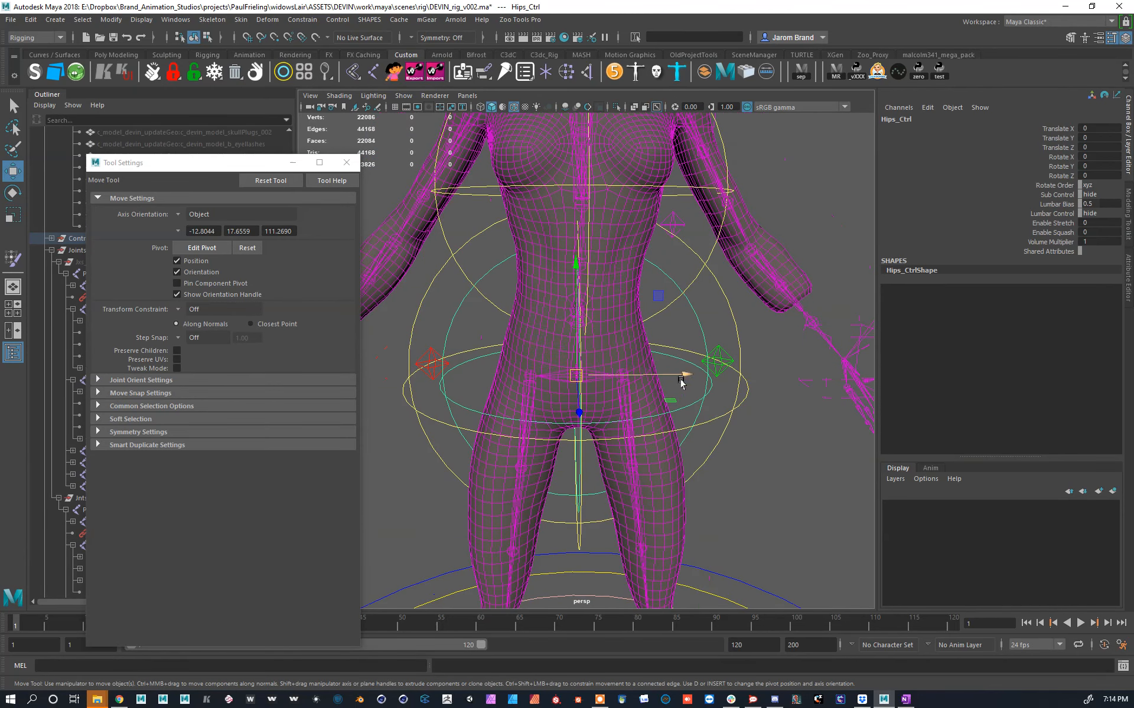
Step: Close the tool settings, select L_Leg_Ctrl at the ankle and reveal it in the Outliner
{"action": "middle_click_drag", "start_coordinate": [680, 431], "coordinate": [674, 396], "text": "alt"}
{"action": "left_click", "coordinate": [345, 165]}
{"action": "scroll", "coordinate": [375, 324], "scroll_direction": "up", "scroll_amount": 2}
{"action": "scroll", "coordinate": [190, 371], "scroll_direction": "down", "scroll_amount": 2}
{"action": "scroll", "coordinate": [200, 351], "scroll_direction": "up", "scroll_amount": 12}
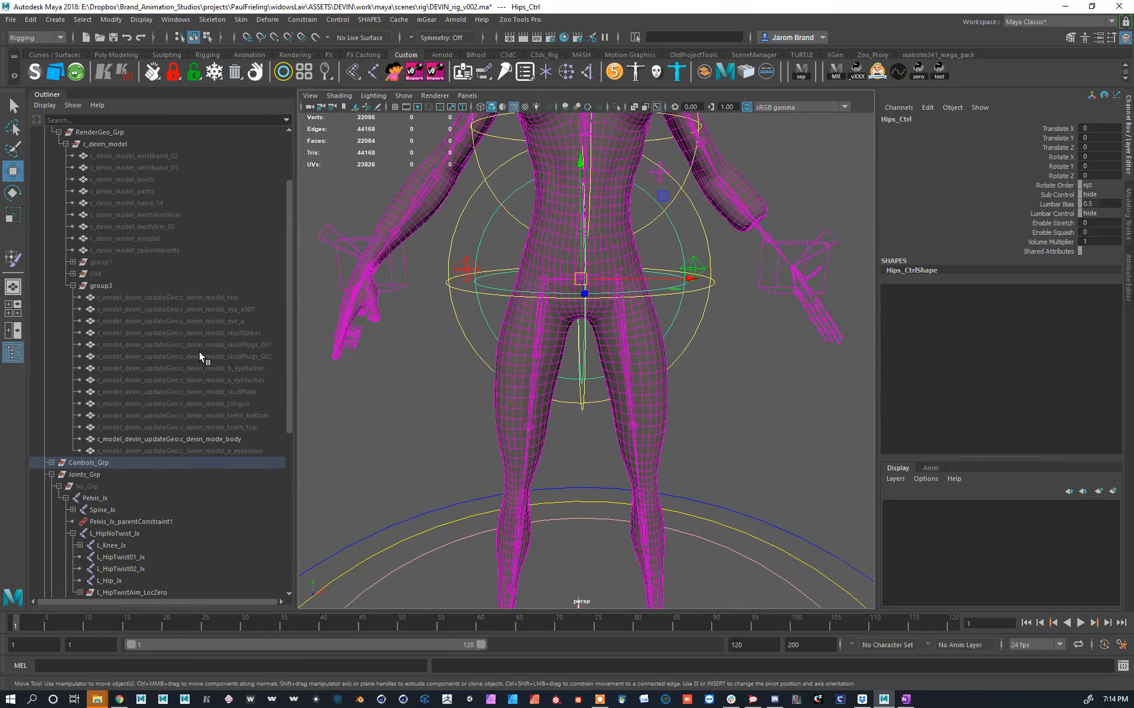
{"action": "middle_click_drag", "start_coordinate": [696, 336], "coordinate": [685, 233], "text": "alt"}
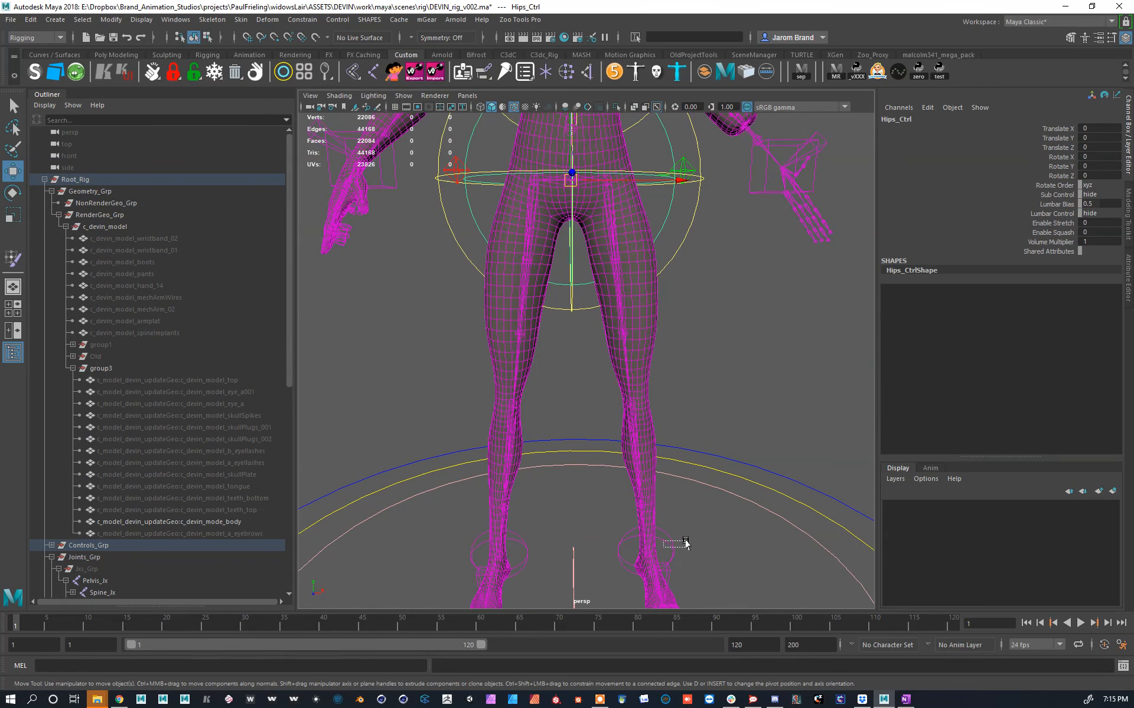
{"action": "left_click_drag", "start_coordinate": [685, 543], "coordinate": [683, 546]}
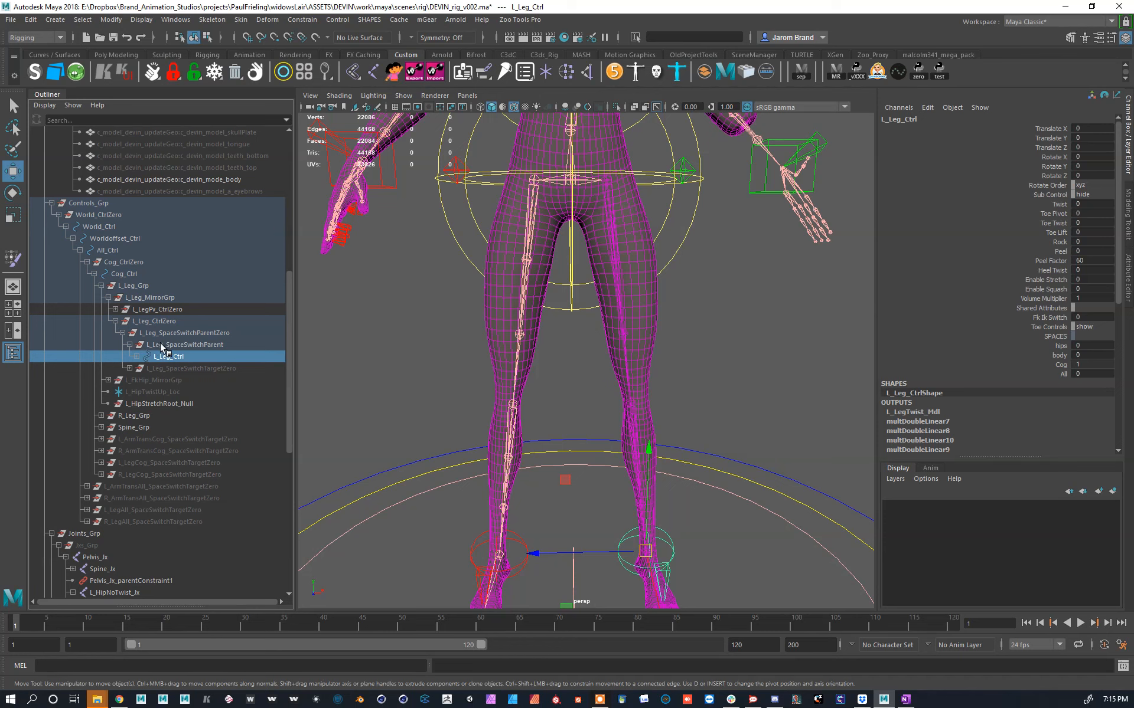
Step: Parent L_Leg_Grp and R_Leg_Grp under Hip_Grp inside the Hips_SubCtrl hierarchy
{"action": "left_click", "coordinate": [101, 285]}
{"action": "left_click_drag", "start_coordinate": [144, 286], "coordinate": [147, 301]}
{"action": "left_click", "coordinate": [101, 310]}
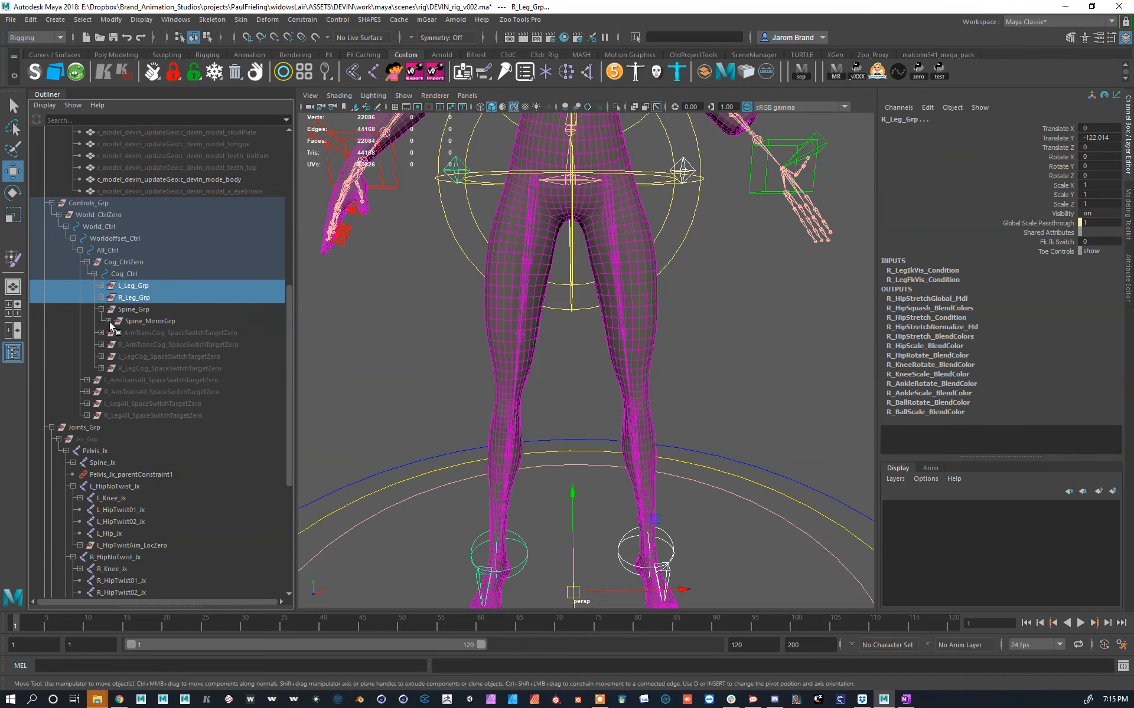
{"action": "left_click", "coordinate": [108, 321]}
{"action": "left_click", "coordinate": [115, 333]}
{"action": "left_click", "coordinate": [123, 345]}
{"action": "left_click", "coordinate": [130, 356]}
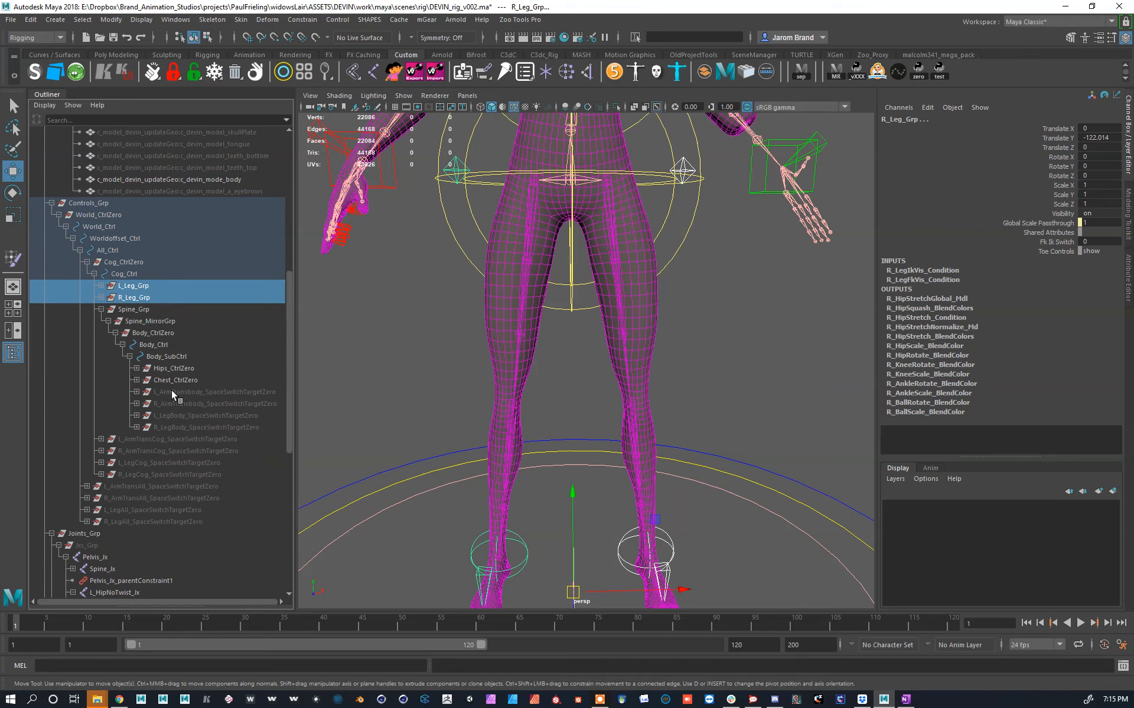
{"action": "left_click", "coordinate": [137, 368]}
{"action": "left_click", "coordinate": [144, 380]}
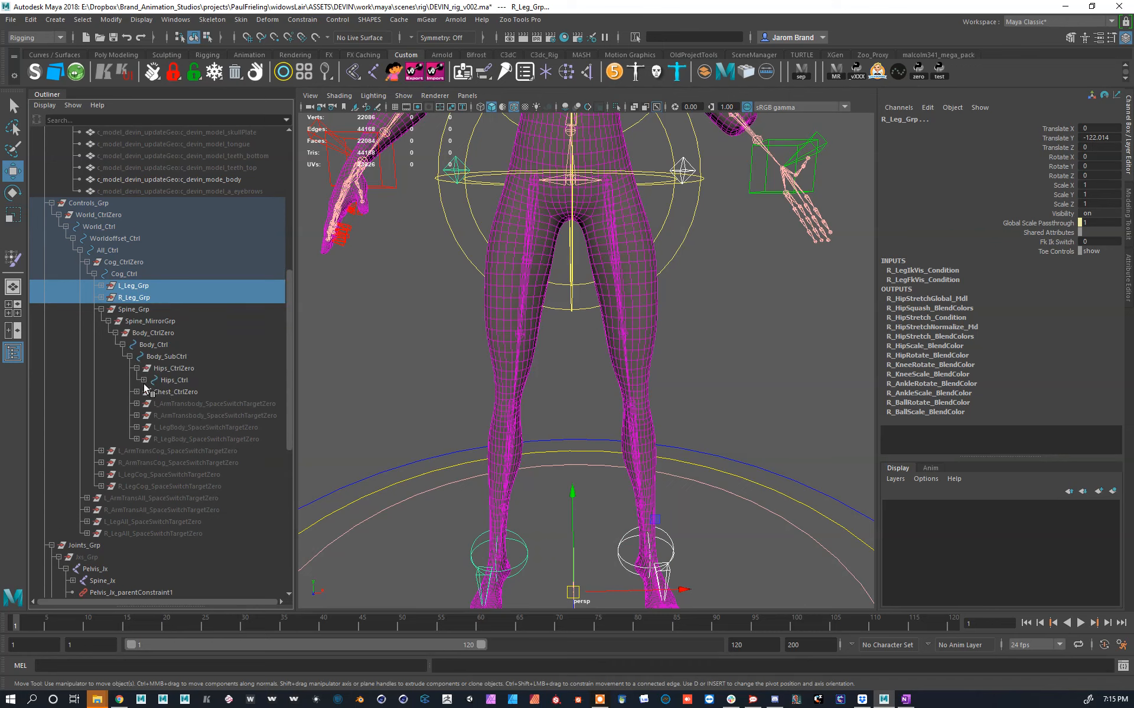
{"action": "left_click", "coordinate": [150, 392]}
{"action": "left_click", "coordinate": [151, 392]}
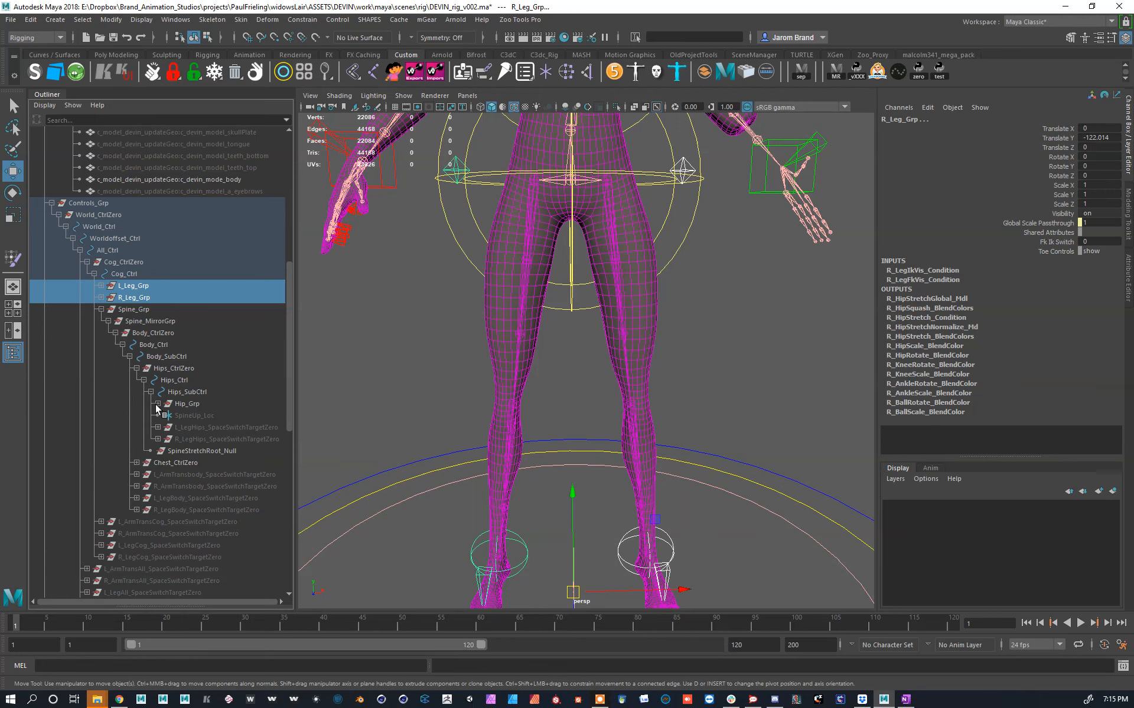
{"action": "middle_click_drag", "start_coordinate": [205, 415], "coordinate": [204, 404]}
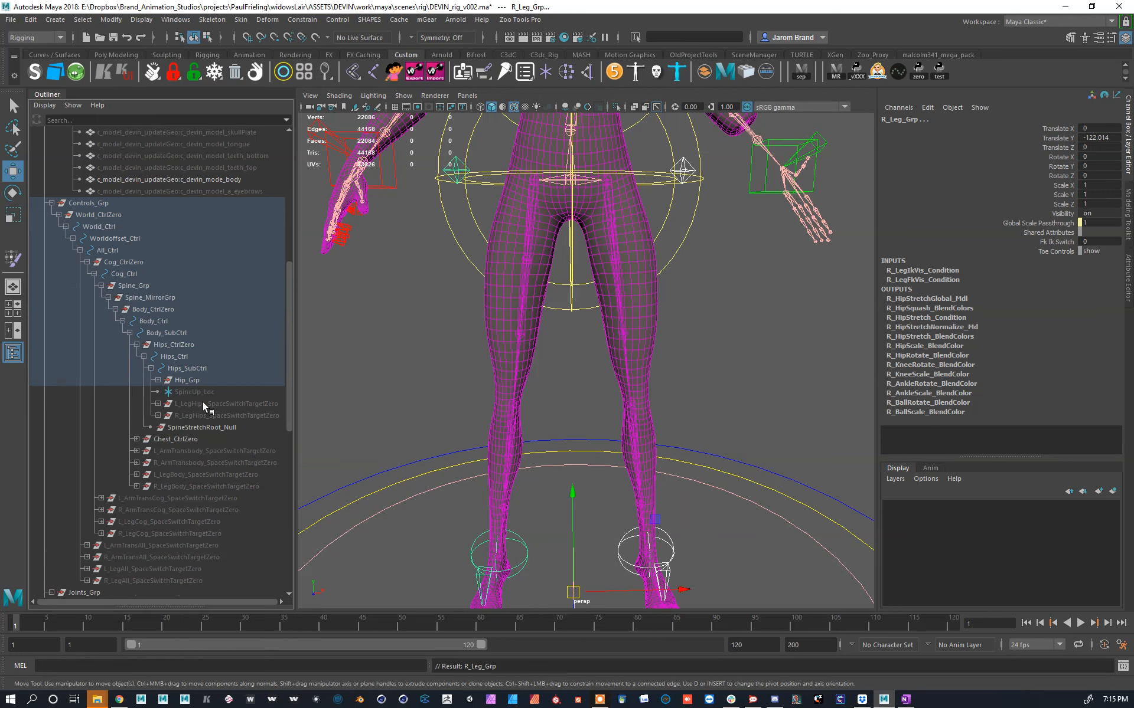
Step: Move Hips_Ctrl to test how the legs follow the hips and undo the move
{"action": "scroll", "coordinate": [630, 292], "scroll_direction": "down", "scroll_amount": 3}
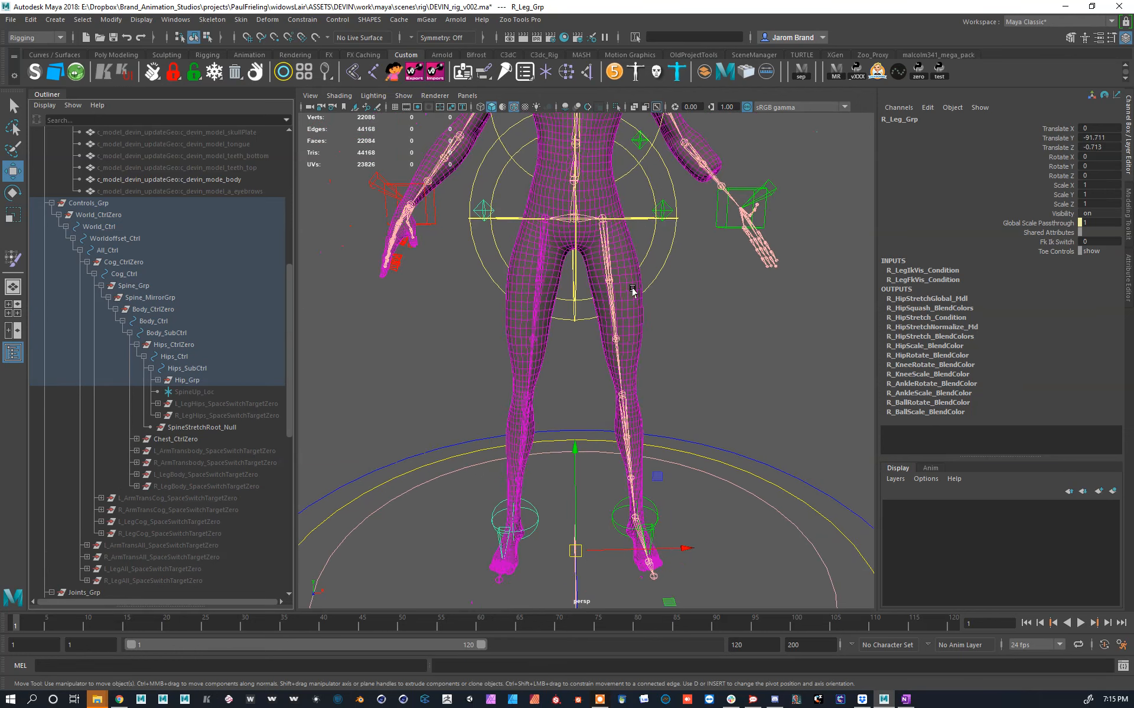
{"action": "left_click", "coordinate": [658, 246]}
{"action": "middle_click_drag", "start_coordinate": [638, 248], "coordinate": [662, 248]}
{"action": "key", "text": "ctrl+z"}
Step: Collapse Controls_Grp and the whole Root_Rig hierarchy in the Outliner
{"action": "left_click", "coordinate": [51, 203]}
{"action": "scroll", "coordinate": [71, 201], "scroll_direction": "up", "scroll_amount": 10}
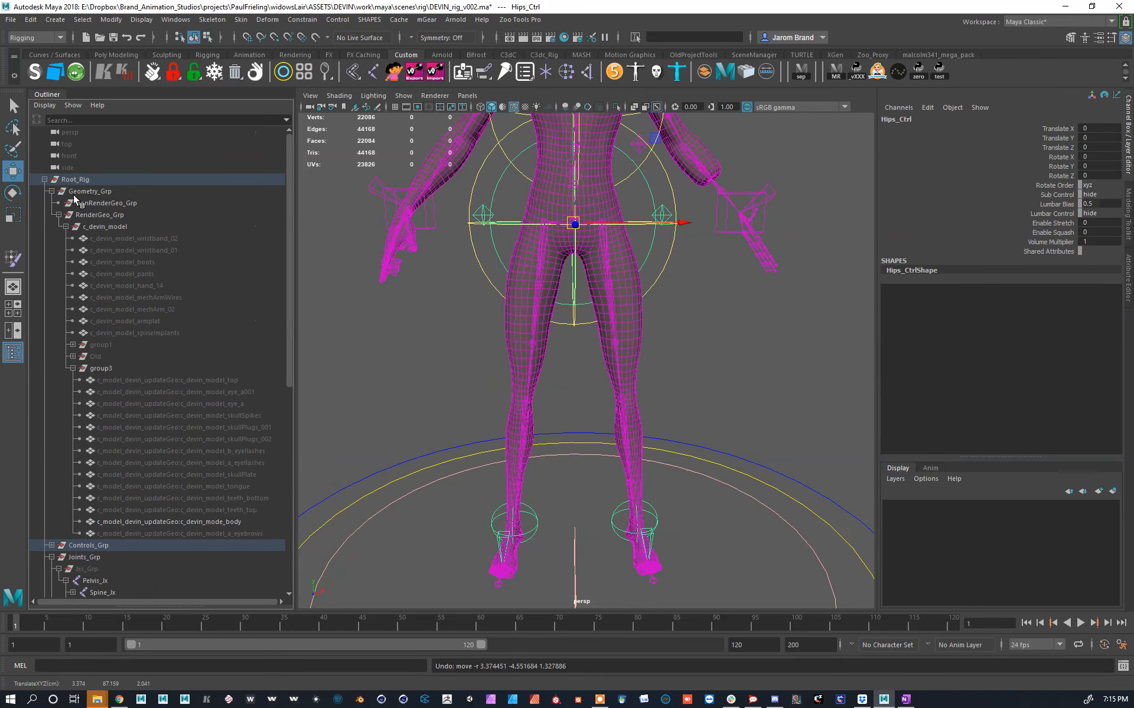
{"action": "left_click", "coordinate": [45, 179]}
Step: Move Hips_Ctrl to different sides to test the hip and waist deformation, and undo the last move
{"action": "scroll", "coordinate": [627, 311], "scroll_direction": "up", "scroll_amount": 5}
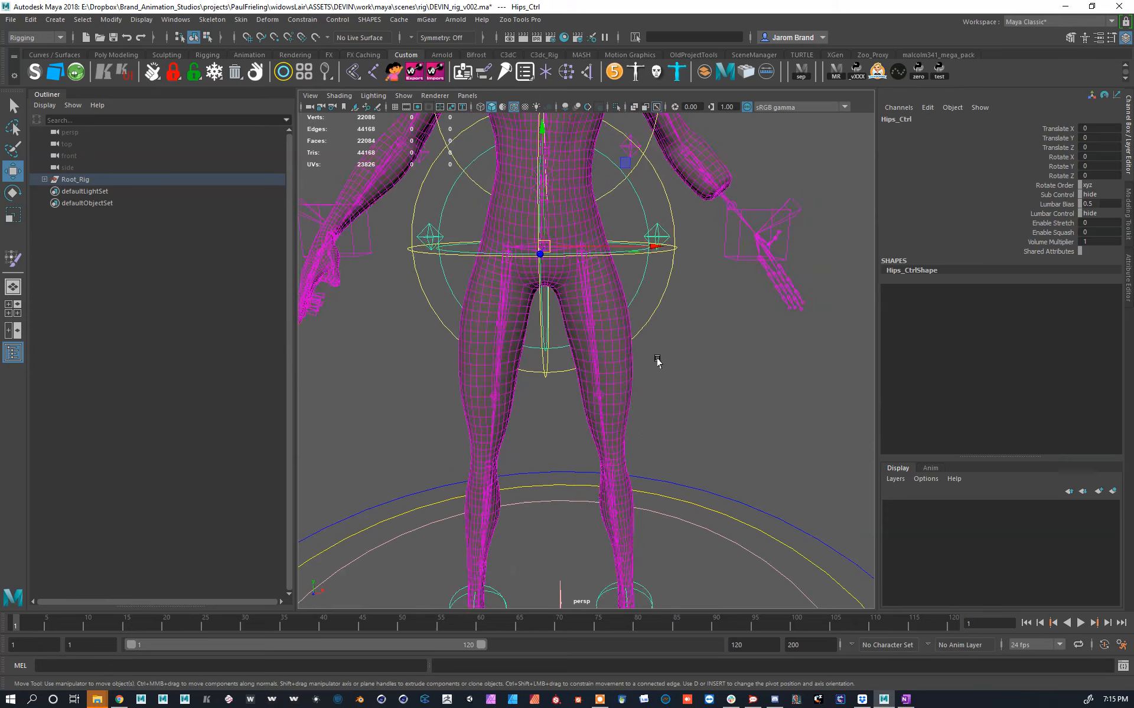
{"action": "left_click_drag", "start_coordinate": [640, 249], "coordinate": [602, 249]}
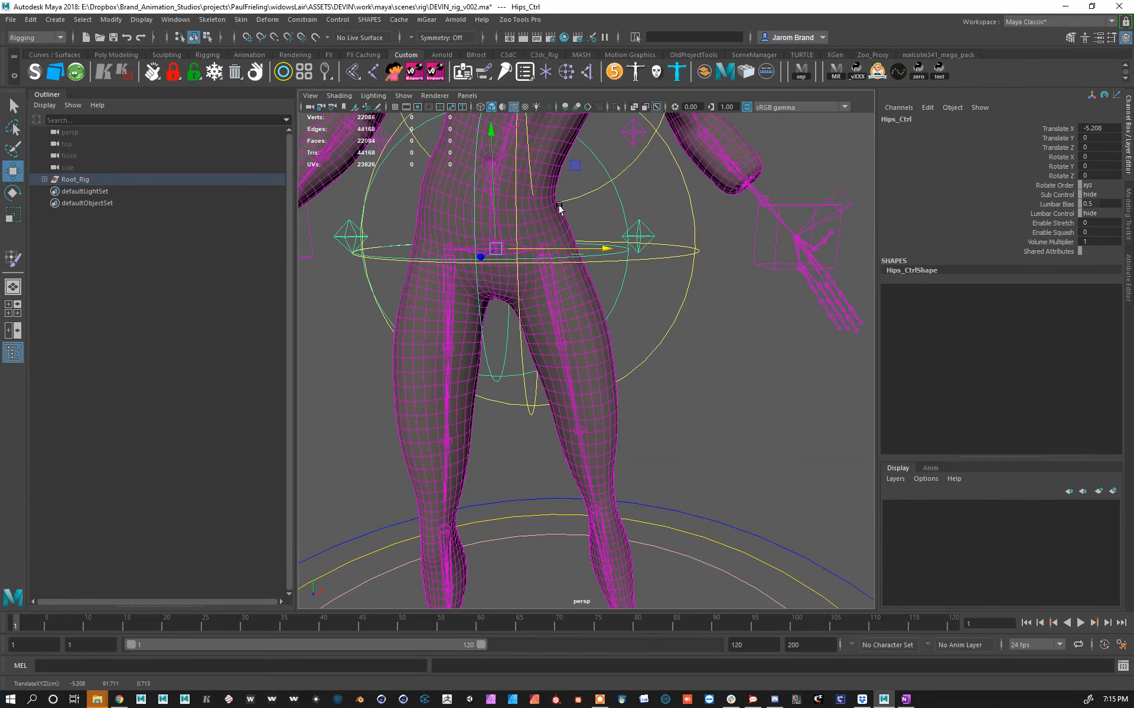
{"action": "left_click_drag", "start_coordinate": [559, 208], "coordinate": [586, 254], "text": "alt"}
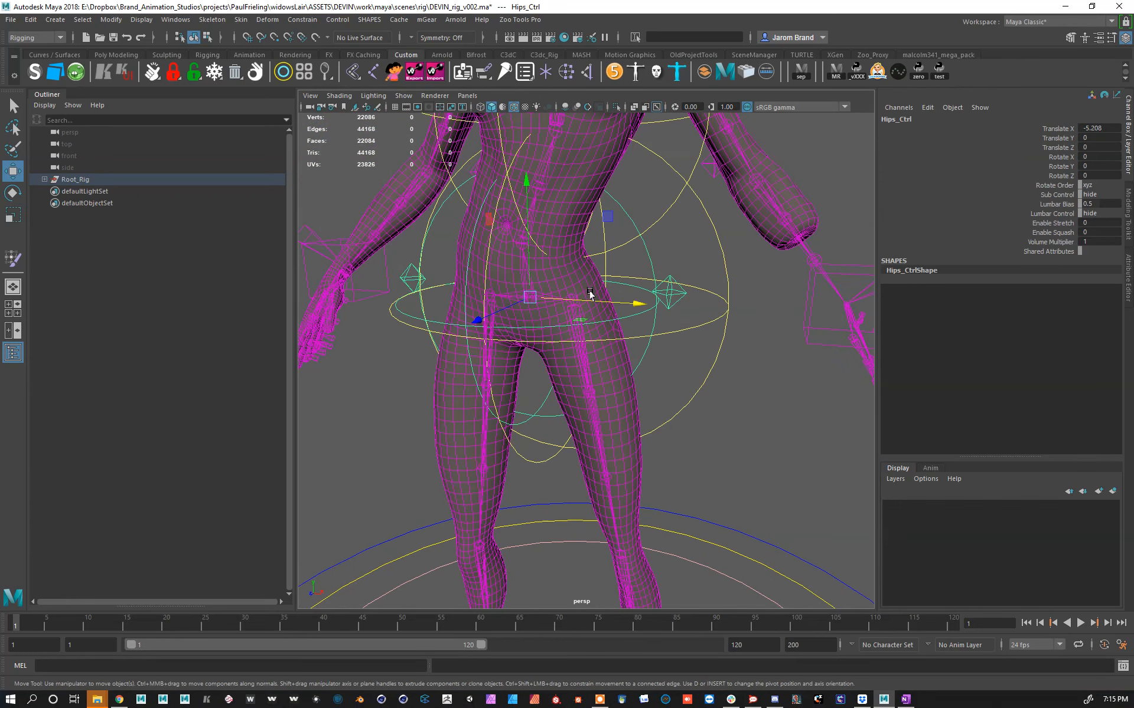
{"action": "left_click_drag", "start_coordinate": [635, 311], "coordinate": [671, 271]}
{"action": "left_click_drag", "start_coordinate": [609, 307], "coordinate": [687, 354]}
{"action": "scroll", "coordinate": [650, 419], "scroll_direction": "down", "scroll_amount": 2}
{"action": "key", "text": "ctrl+z"}
Step: Rotate Chest_Ctrl to about X -15, Y -55 and Z 10 to twist the torso for checking the waist
{"action": "left_click", "coordinate": [632, 318]}
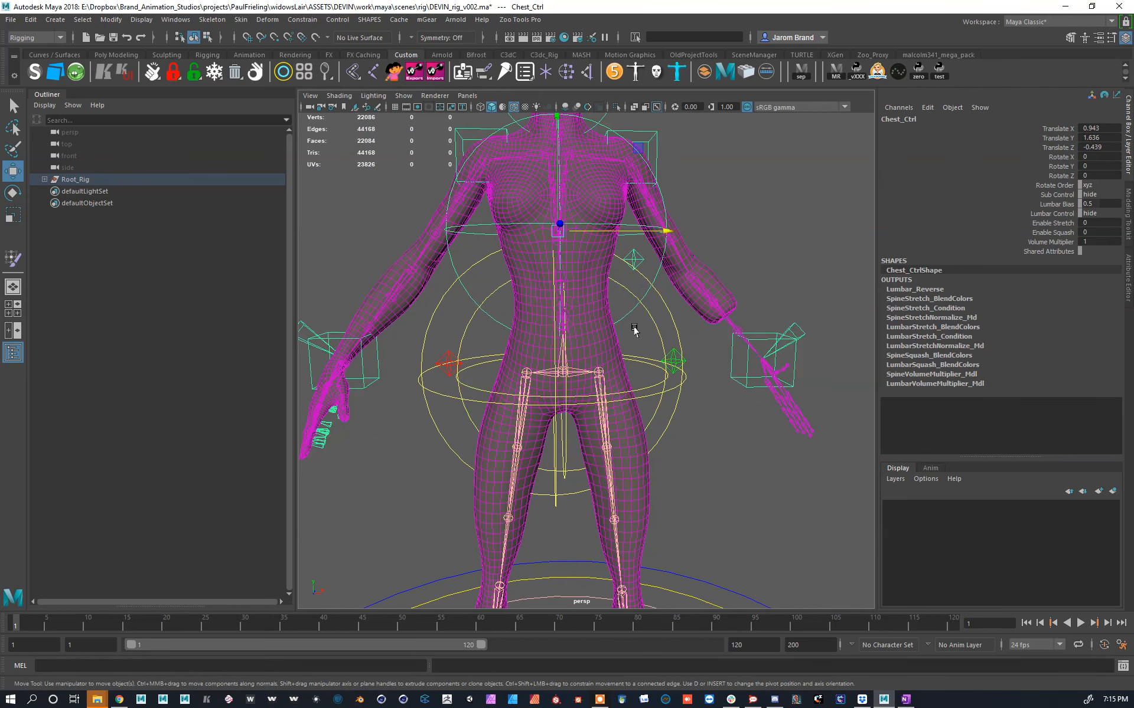
{"action": "key", "text": "e"}
{"action": "left_click_drag", "start_coordinate": [592, 291], "coordinate": [523, 225]}
{"action": "right_click_drag", "start_coordinate": [549, 254], "coordinate": [637, 322], "text": "alt"}
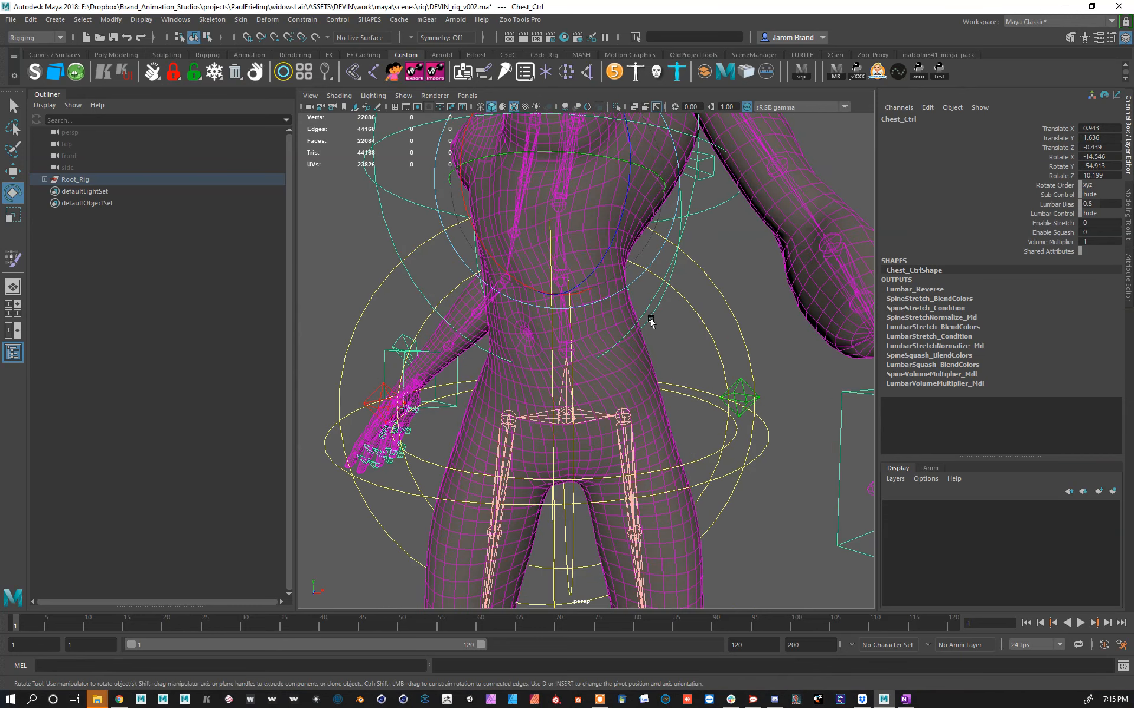
{"action": "middle_click_drag", "start_coordinate": [682, 336], "coordinate": [731, 390], "text": "alt"}
{"action": "left_click", "coordinate": [679, 416]}
{"action": "left_click_drag", "start_coordinate": [679, 415], "coordinate": [665, 374], "text": "alt"}
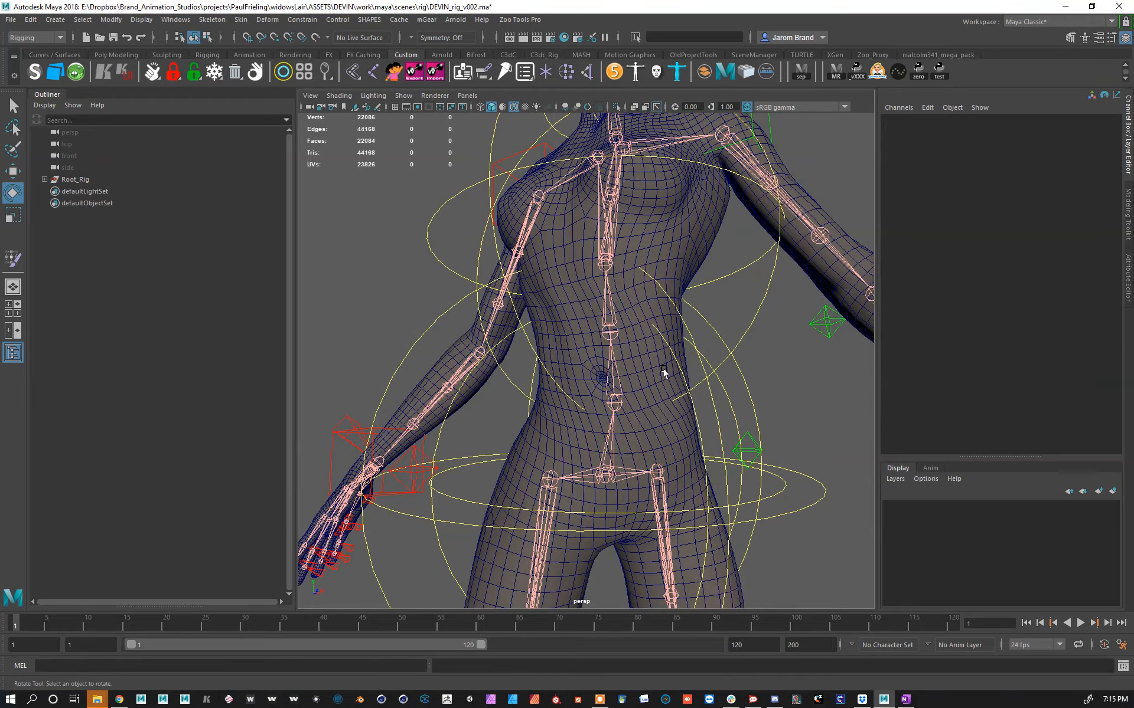
Step: Smooth the body mesh's skin weights around the twisted waist and back with the Paint Smooth Weights Tool
{"action": "left_click", "coordinate": [642, 365]}
{"action": "left_click", "coordinate": [241, 20]}
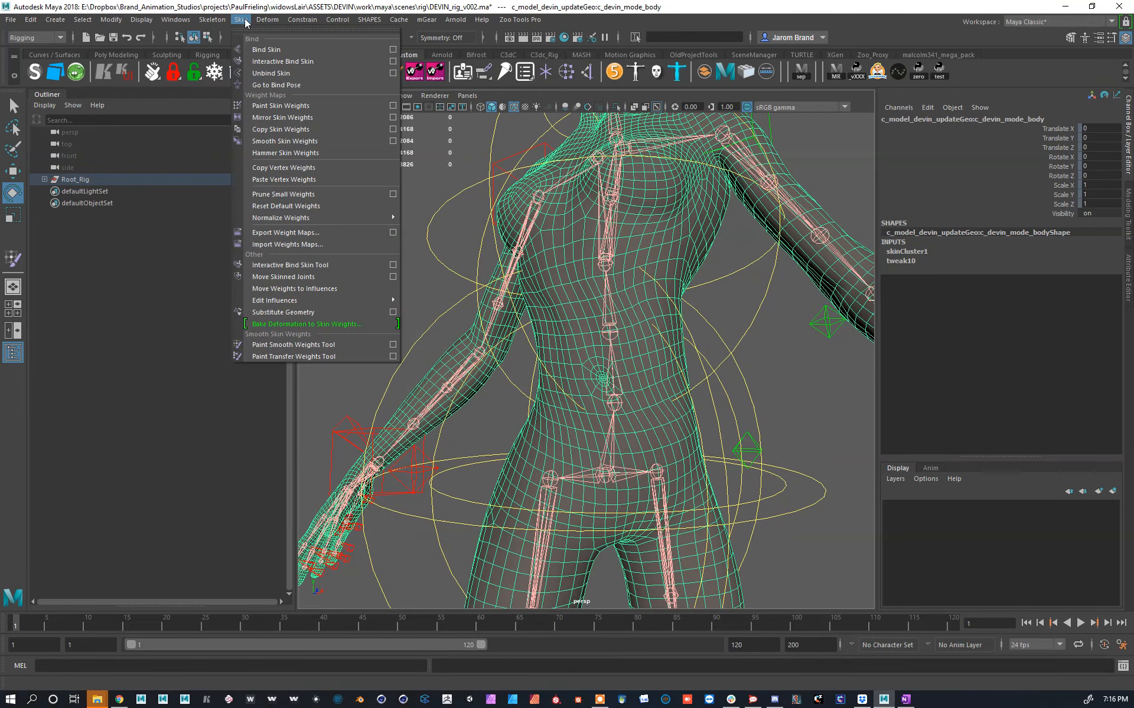
{"action": "left_click", "coordinate": [309, 344]}
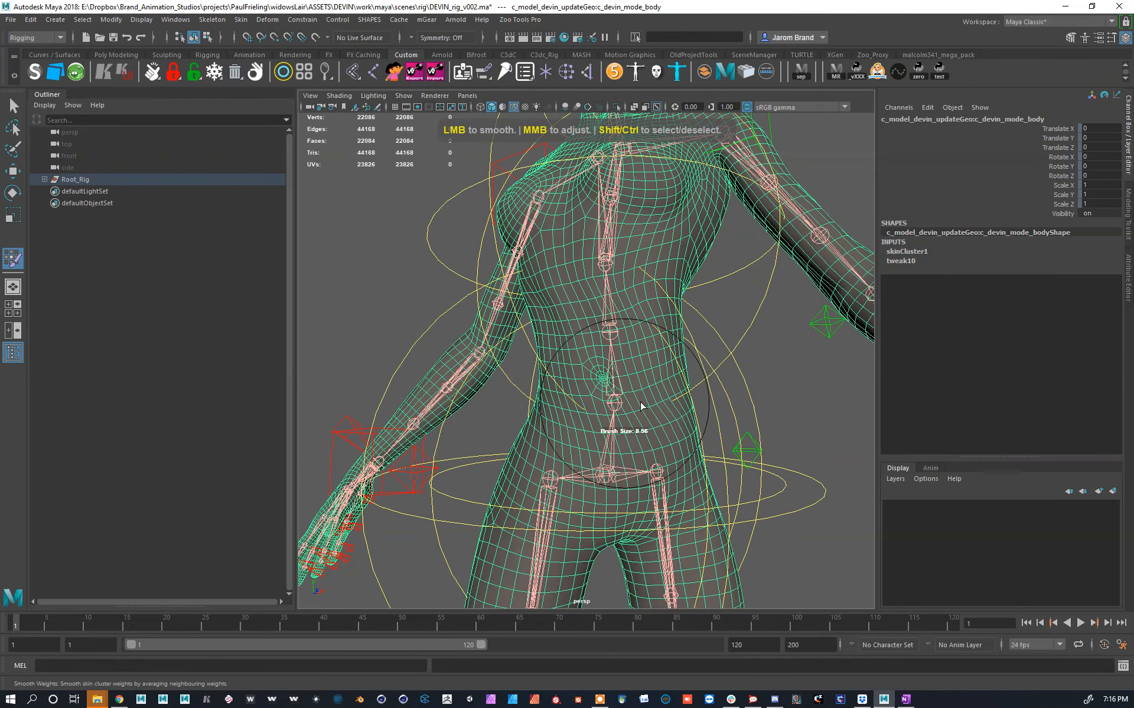
{"action": "left_click_drag", "start_coordinate": [643, 321], "coordinate": [585, 371], "text": "alt"}
{"action": "left_click_drag", "start_coordinate": [659, 382], "coordinate": [620, 433], "text": "alt"}
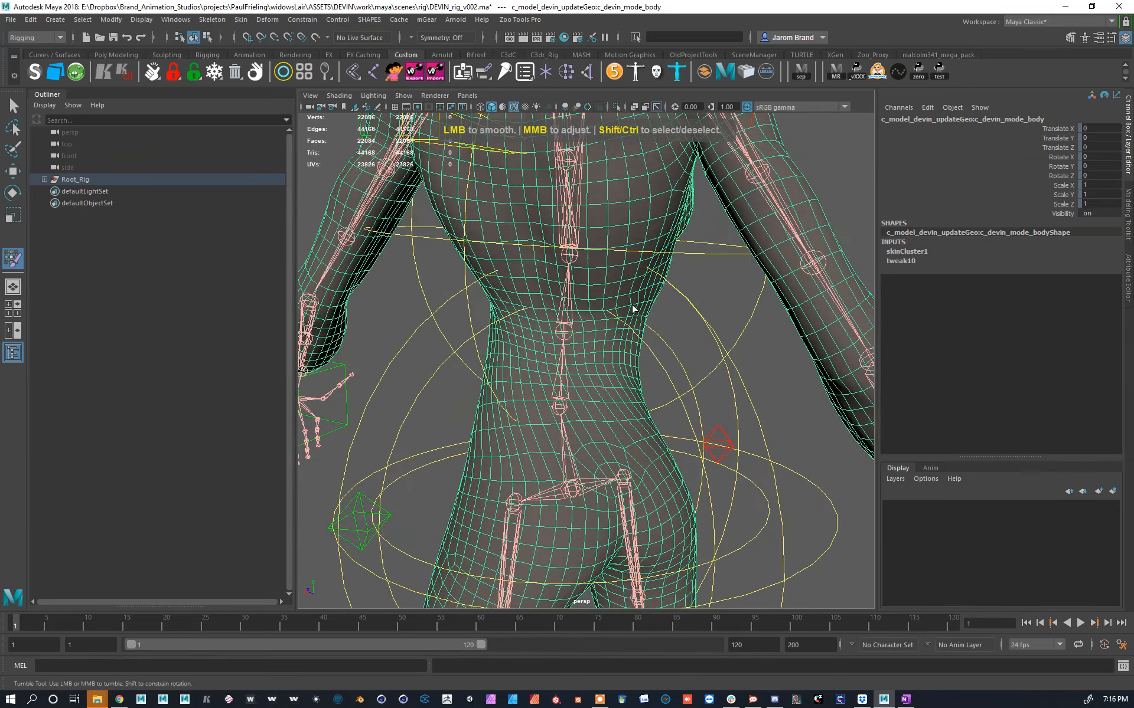
{"action": "left_click_drag", "start_coordinate": [516, 298], "coordinate": [748, 310], "text": "alt"}
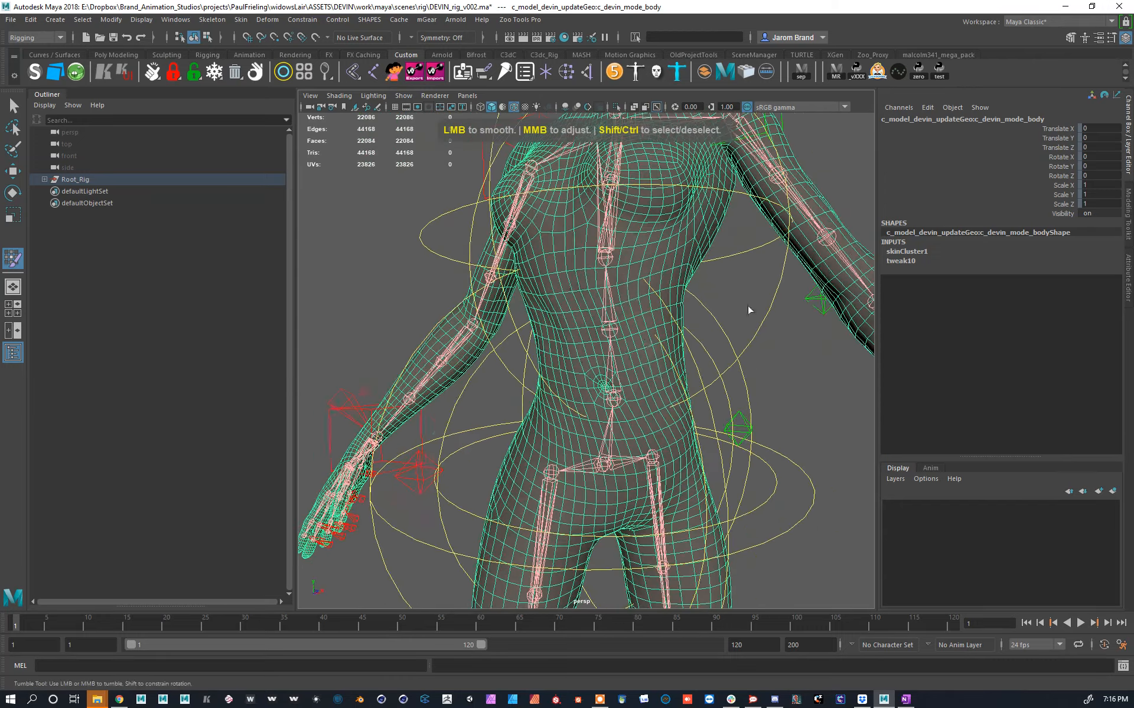
{"action": "left_click_drag", "start_coordinate": [663, 411], "coordinate": [623, 379], "text": "alt"}
{"action": "left_click_drag", "start_coordinate": [546, 354], "coordinate": [723, 295], "text": "alt"}
Step: Reset all of Chest_Ctrl's translate and rotate values to 0 and save the scene
{"action": "key", "text": "w"}
{"action": "left_click", "coordinate": [701, 275]}
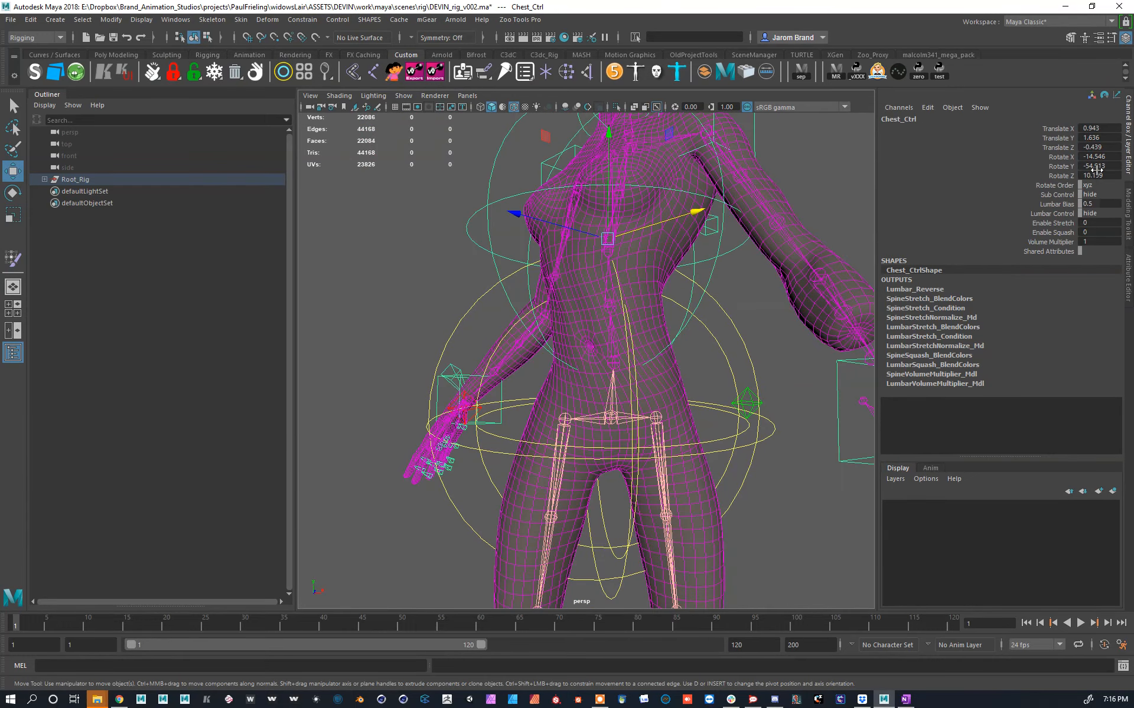
{"action": "type", "text": "0"}
{"action": "key", "text": "Return"}
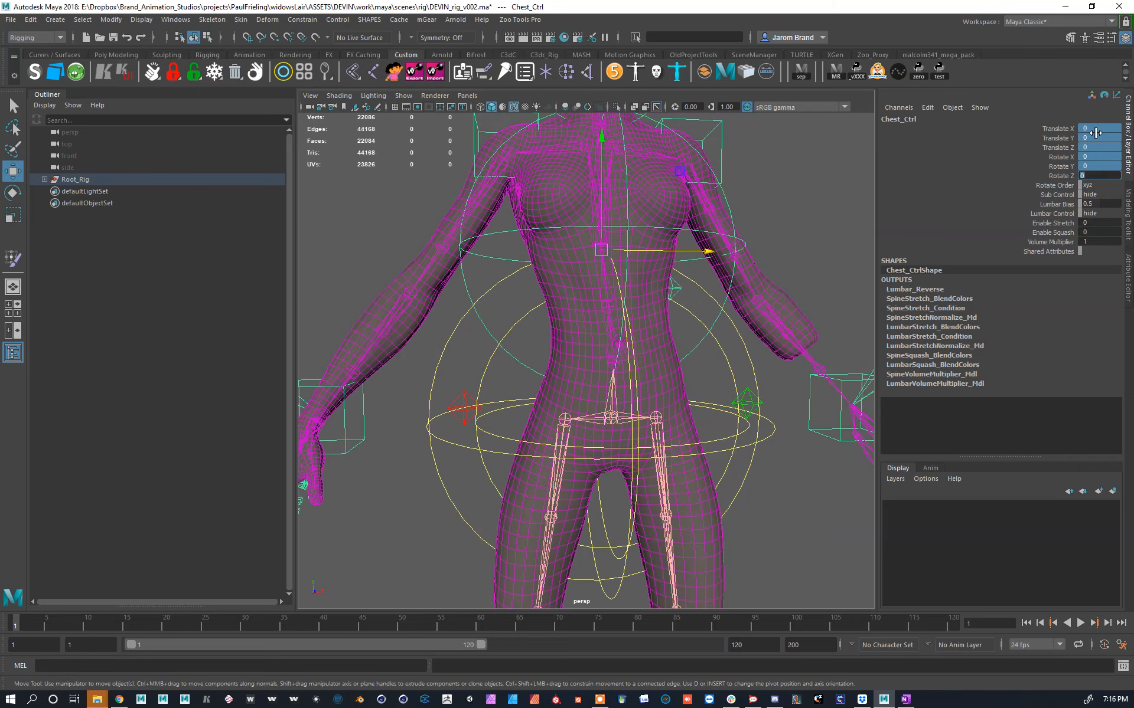
{"action": "left_click_drag", "start_coordinate": [770, 302], "coordinate": [671, 342], "text": "alt"}
{"action": "key", "text": "ctrl+s"}
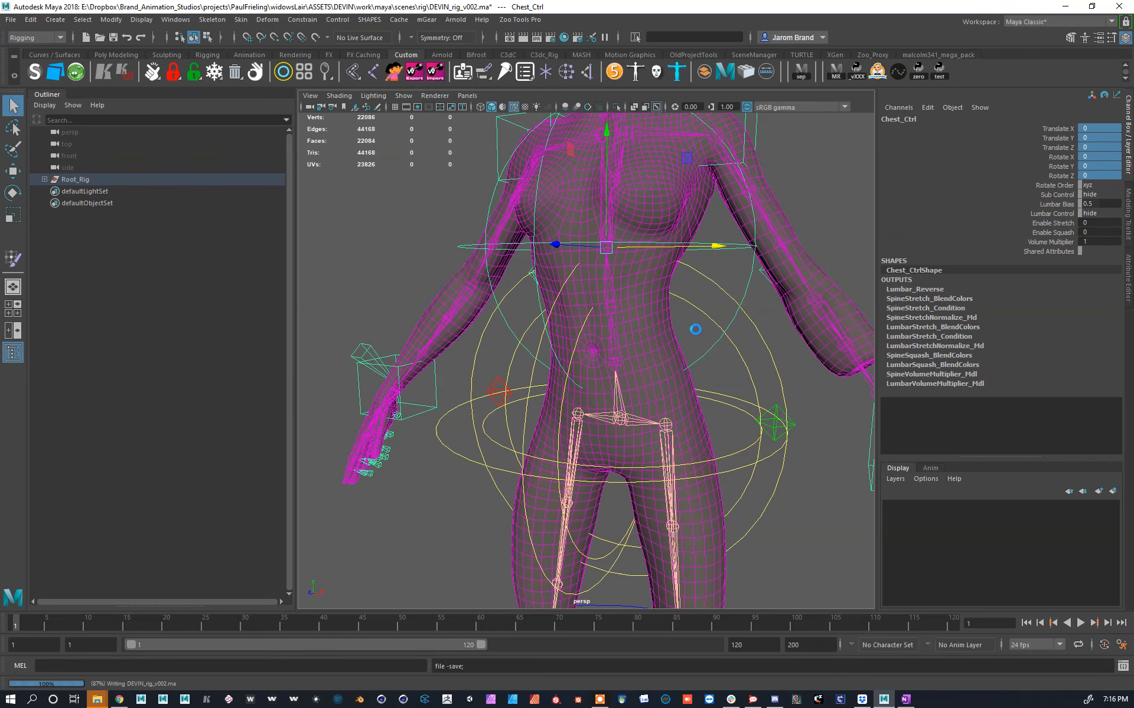
Step: Reset Hips_Ctrl's Translate X to 0
{"action": "left_click_drag", "start_coordinate": [691, 330], "coordinate": [722, 305], "text": "alt"}
{"action": "right_click_drag", "start_coordinate": [734, 310], "coordinate": [720, 335], "text": "alt"}
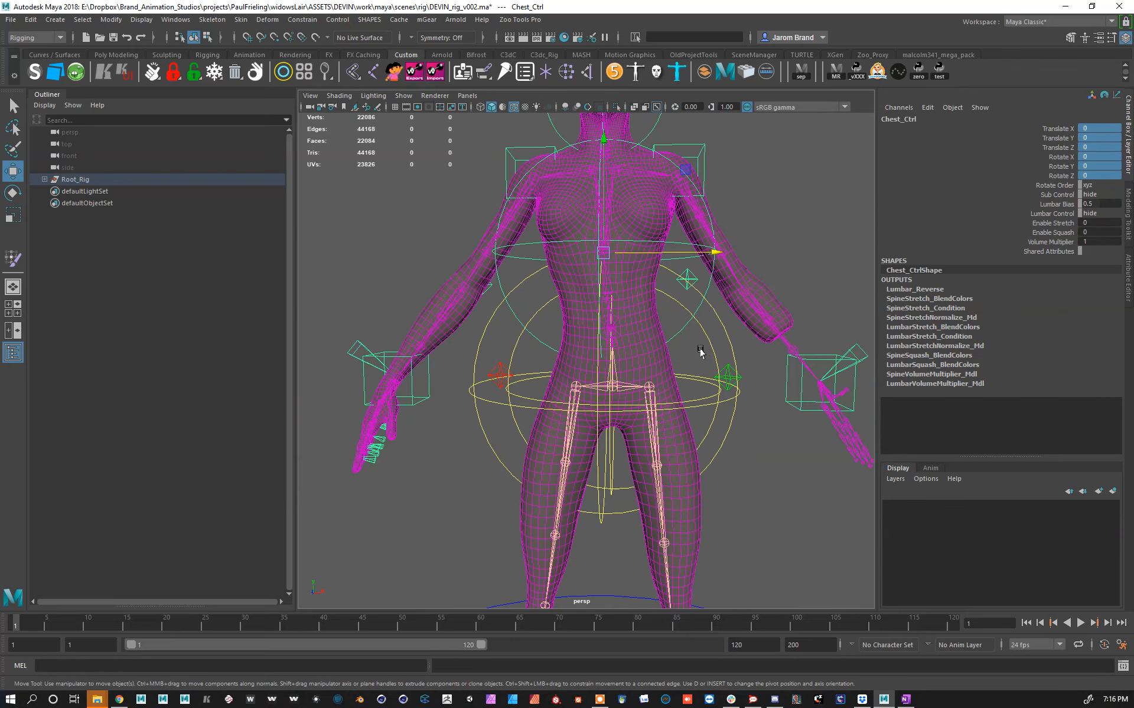
{"action": "left_click", "coordinate": [715, 345]}
{"action": "left_click", "coordinate": [1113, 125]}
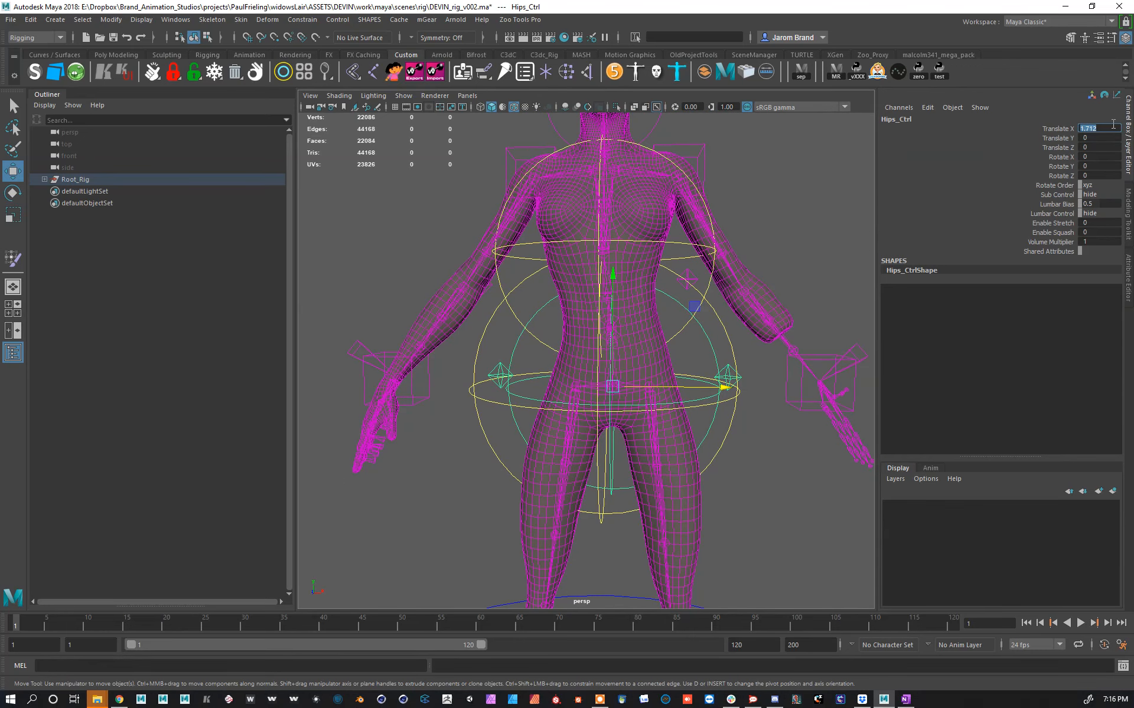
{"action": "type", "text": "0"}
{"action": "key", "text": "Return"}
Step: Examine the rigged body from the upper body down to the legs and feet with nothing selected
{"action": "middle_click_drag", "start_coordinate": [606, 286], "coordinate": [599, 118], "text": "alt"}
{"action": "right_click_drag", "start_coordinate": [688, 245], "coordinate": [681, 329], "text": "alt"}
{"action": "middle_click_drag", "start_coordinate": [681, 329], "coordinate": [713, 446], "text": "alt"}
{"action": "right_click_drag", "start_coordinate": [713, 445], "coordinate": [726, 378], "text": "alt"}
{"action": "middle_click_drag", "start_coordinate": [726, 378], "coordinate": [659, 271], "text": "alt"}
{"action": "left_click_drag", "start_coordinate": [670, 296], "coordinate": [637, 309], "text": "alt"}
{"action": "left_click_drag", "start_coordinate": [688, 374], "coordinate": [668, 420], "text": "alt"}
{"action": "middle_click_drag", "start_coordinate": [671, 403], "coordinate": [704, 466], "text": "alt"}
{"action": "left_click", "coordinate": [385, 219]}
{"action": "middle_click_drag", "start_coordinate": [707, 403], "coordinate": [697, 75], "text": "alt"}
{"action": "middle_click_drag", "start_coordinate": [553, 376], "coordinate": [582, 197], "text": "alt"}
{"action": "right_click_drag", "start_coordinate": [591, 265], "coordinate": [683, 372], "text": "alt"}
{"action": "left_click_drag", "start_coordinate": [683, 372], "coordinate": [623, 372], "text": "alt"}
{"action": "middle_click_drag", "start_coordinate": [623, 372], "coordinate": [678, 491], "text": "alt"}
{"action": "left_click_drag", "start_coordinate": [582, 502], "coordinate": [617, 502], "text": "alt"}
Step: Expand the geometry hierarchy to c_devin_model and show its meshes from c_devin_model_wristband_02 through c_devin_model_spineImplants
{"action": "left_click", "coordinate": [44, 180]}
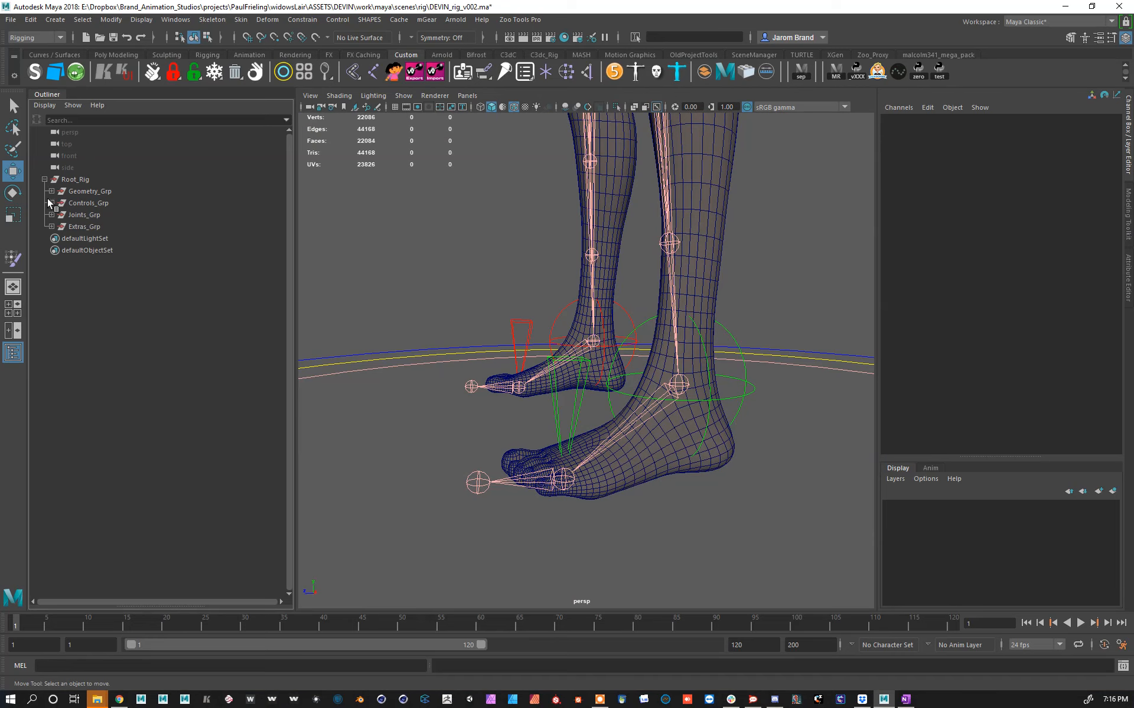
{"action": "left_click", "coordinate": [51, 191]}
{"action": "left_click", "coordinate": [59, 215]}
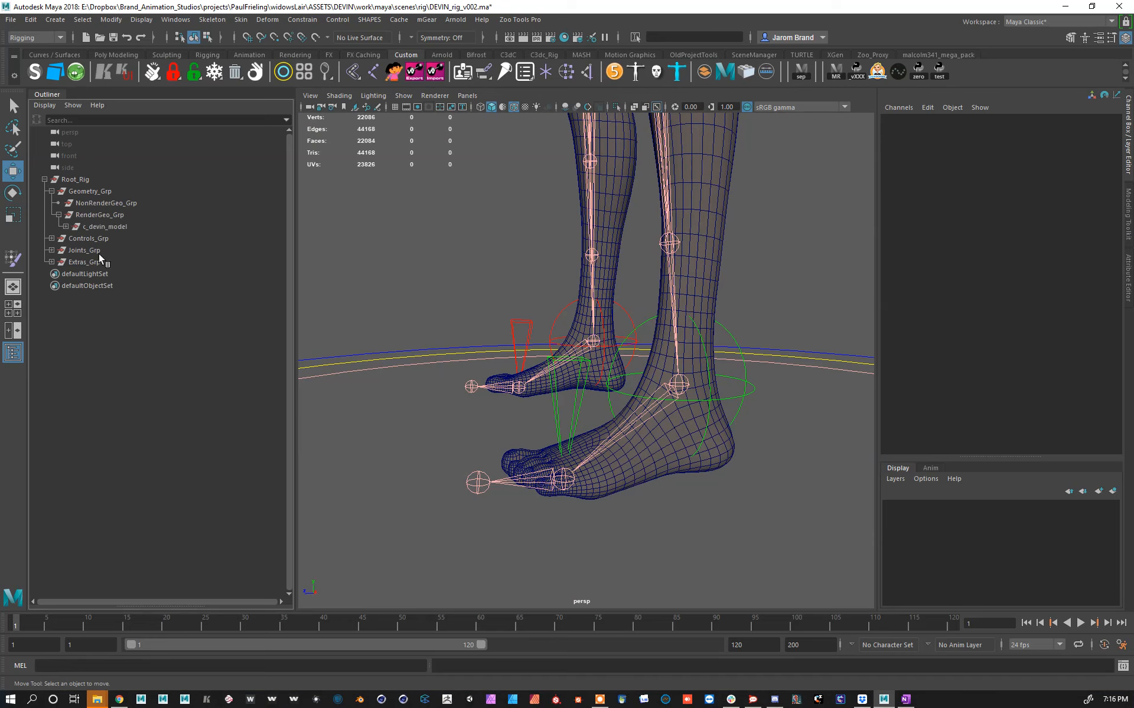
{"action": "left_click", "coordinate": [66, 227]}
{"action": "left_click_drag", "start_coordinate": [168, 242], "coordinate": [186, 329]}
{"action": "key", "text": "h"}
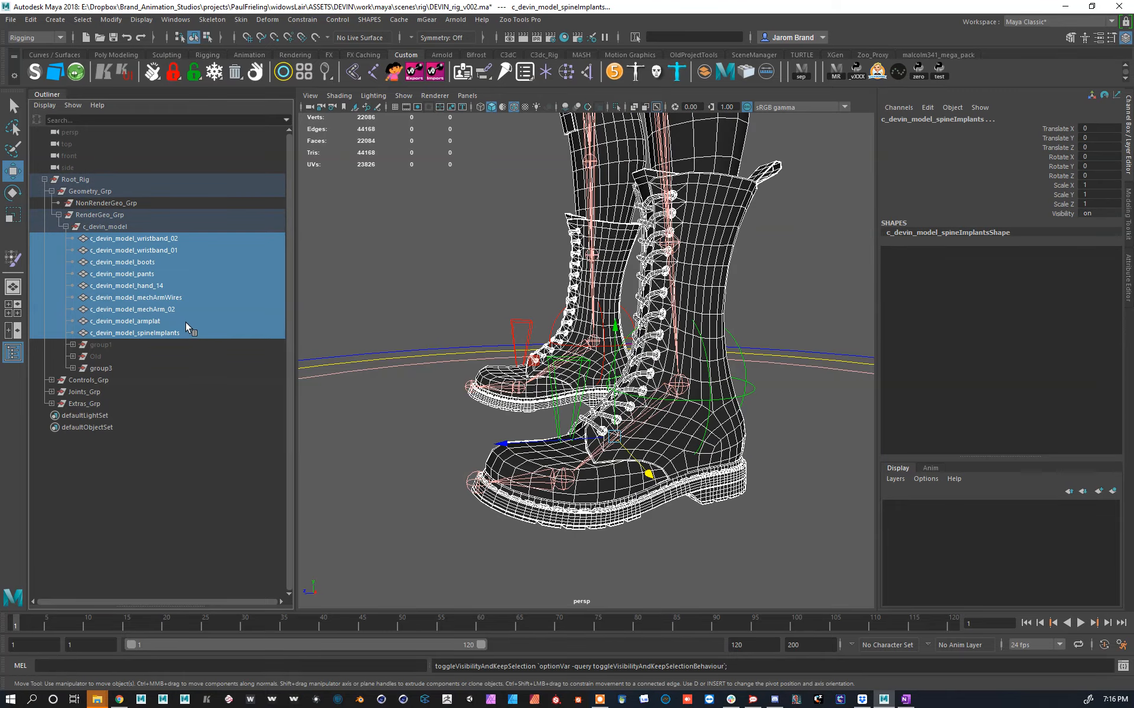
Step: Examine the clothed character from the boots up to the torso, with the accessory meshes shown and nothing selected
{"action": "left_click_drag", "start_coordinate": [602, 295], "coordinate": [732, 242], "text": "alt"}
{"action": "middle_click_drag", "start_coordinate": [732, 242], "coordinate": [731, 321], "text": "alt"}
{"action": "right_click_drag", "start_coordinate": [732, 321], "coordinate": [614, 218], "text": "alt"}
{"action": "middle_click_drag", "start_coordinate": [614, 219], "coordinate": [660, 360], "text": "alt"}
{"action": "left_click_drag", "start_coordinate": [660, 360], "coordinate": [648, 334], "text": "alt"}
{"action": "scroll", "coordinate": [655, 337], "scroll_direction": "down", "scroll_amount": 2}
{"action": "middle_click_drag", "start_coordinate": [667, 330], "coordinate": [708, 388], "text": "alt"}
{"action": "scroll", "coordinate": [711, 386], "scroll_direction": "up", "scroll_amount": 4}
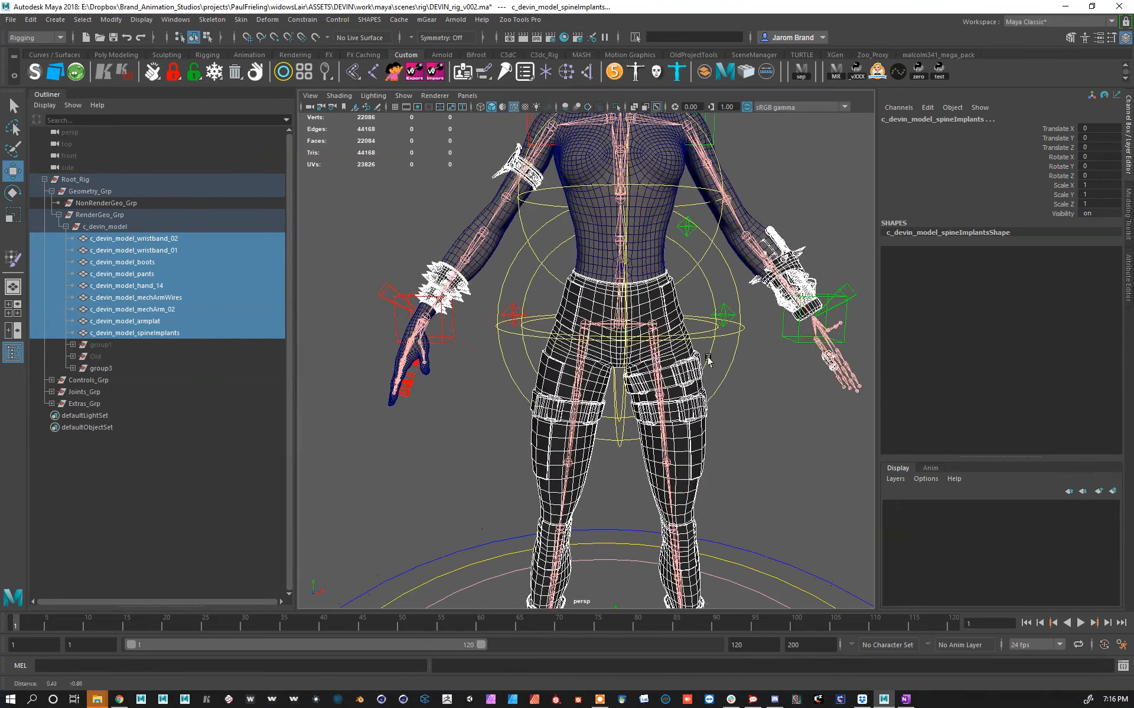
{"action": "scroll", "coordinate": [716, 383], "scroll_direction": "down", "scroll_amount": 4}
{"action": "left_click", "coordinate": [737, 362]}
{"action": "scroll", "coordinate": [736, 362], "scroll_direction": "down", "scroll_amount": 3}
{"action": "left_click_drag", "start_coordinate": [701, 354], "coordinate": [664, 379], "text": "alt"}
{"action": "scroll", "coordinate": [643, 410], "scroll_direction": "up", "scroll_amount": 4}
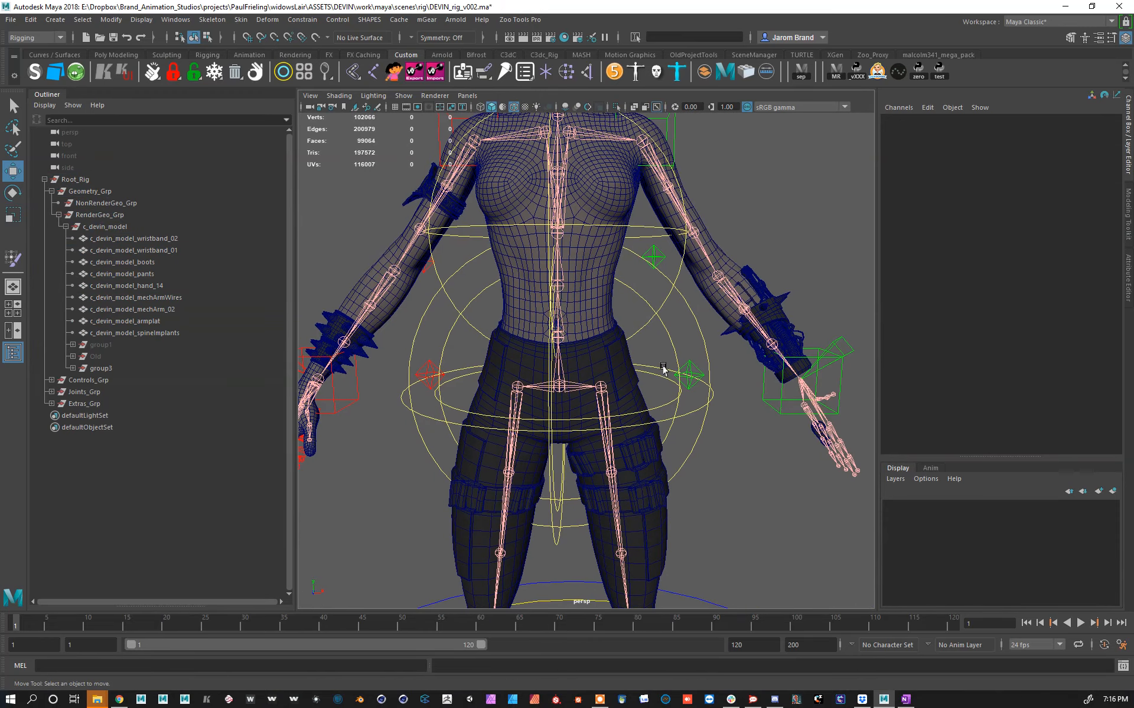
Step: Select the character's body mesh and inspect the torso, arm and hip areas around the clothing and armbands
{"action": "left_click", "coordinate": [584, 280]}
{"action": "middle_click_drag", "start_coordinate": [587, 271], "coordinate": [620, 292], "text": "alt"}
{"action": "scroll", "coordinate": [605, 402], "scroll_direction": "down", "scroll_amount": 2}
{"action": "middle_click_drag", "start_coordinate": [606, 378], "coordinate": [613, 274], "text": "alt"}
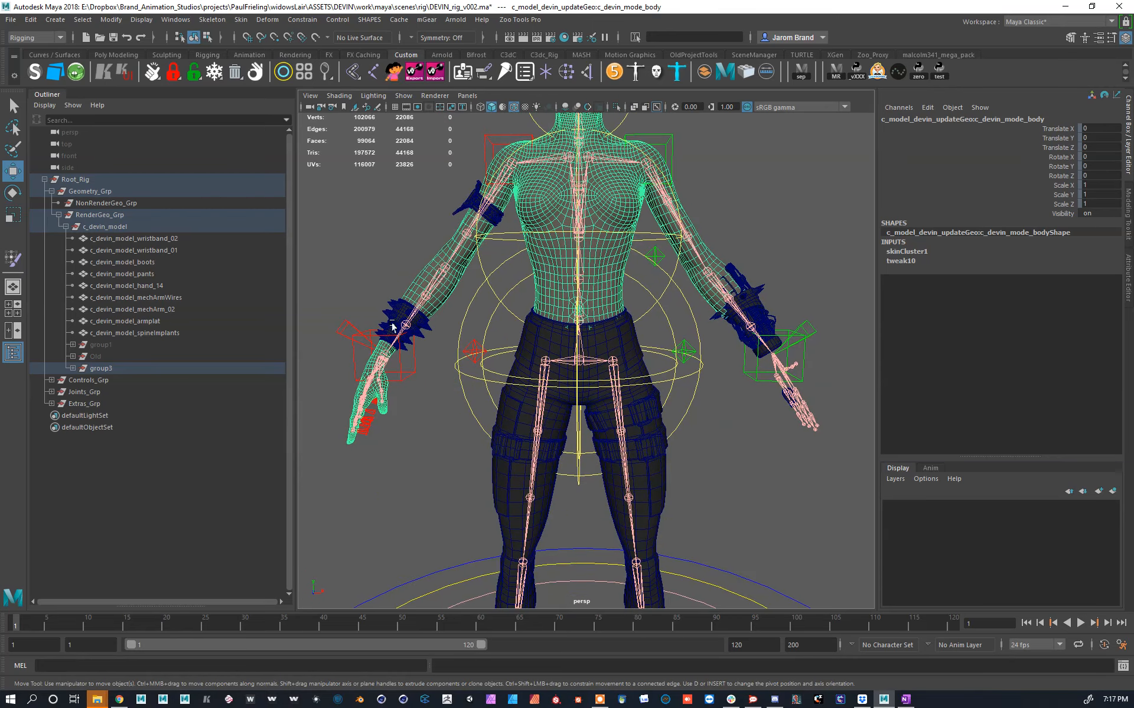
{"action": "scroll", "coordinate": [447, 265], "scroll_direction": "up", "scroll_amount": 3}
{"action": "scroll", "coordinate": [526, 306], "scroll_direction": "up", "scroll_amount": 2}
{"action": "scroll", "coordinate": [680, 379], "scroll_direction": "up", "scroll_amount": 3}
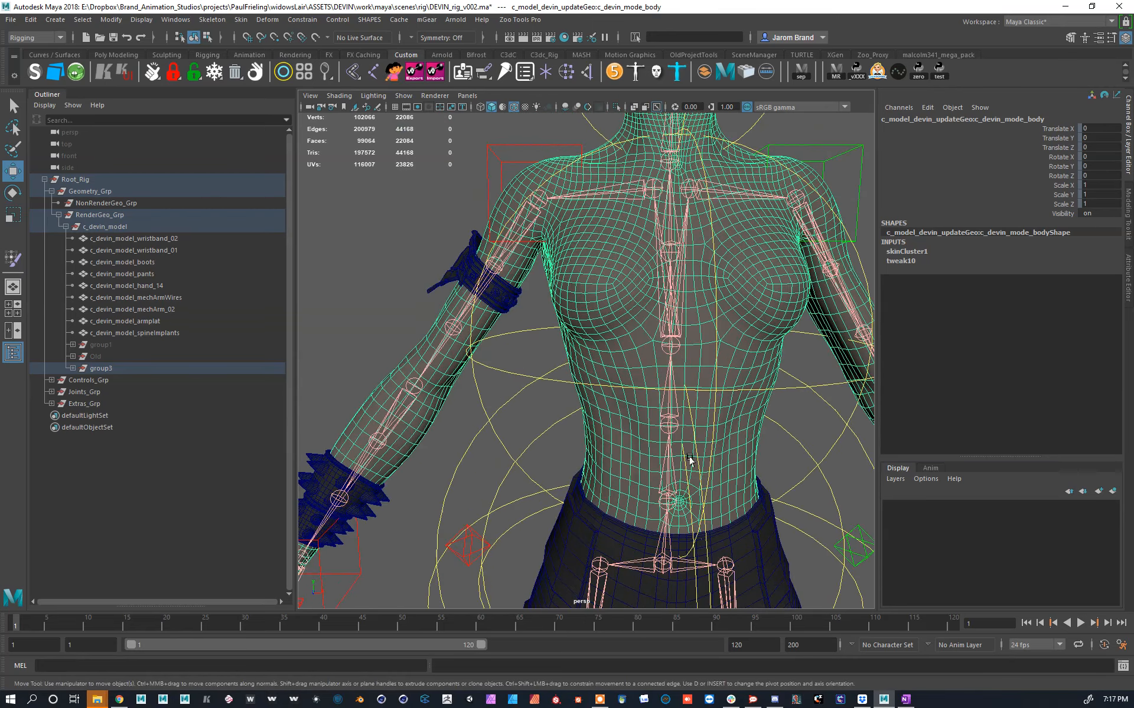
{"action": "middle_click_drag", "start_coordinate": [681, 379], "coordinate": [703, 336], "text": "alt"}
{"action": "scroll", "coordinate": [347, 460], "scroll_direction": "down", "scroll_amount": 2}
{"action": "middle_click_drag", "start_coordinate": [346, 460], "coordinate": [502, 440], "text": "alt"}
{"action": "middle_click_drag", "start_coordinate": [638, 475], "coordinate": [635, 402], "text": "alt"}
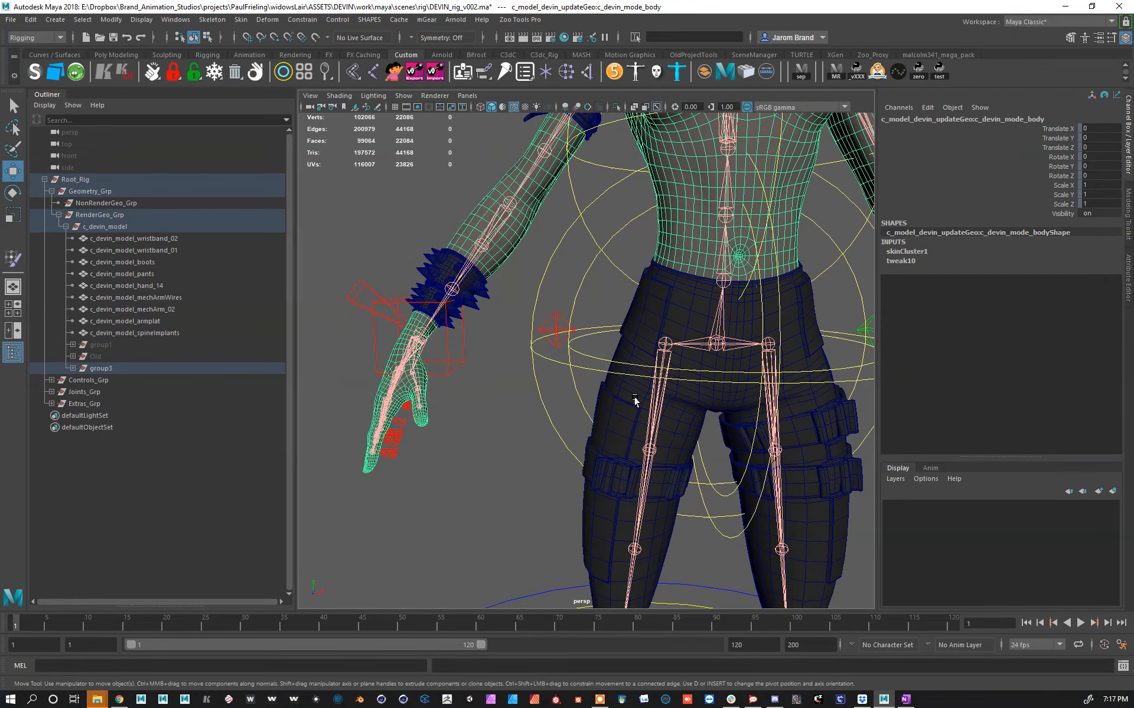
{"action": "scroll", "coordinate": [638, 402], "scroll_direction": "down", "scroll_amount": 2}
{"action": "middle_click_drag", "start_coordinate": [678, 309], "coordinate": [597, 502], "text": "alt"}
{"action": "scroll", "coordinate": [516, 391], "scroll_direction": "up", "scroll_amount": 4}
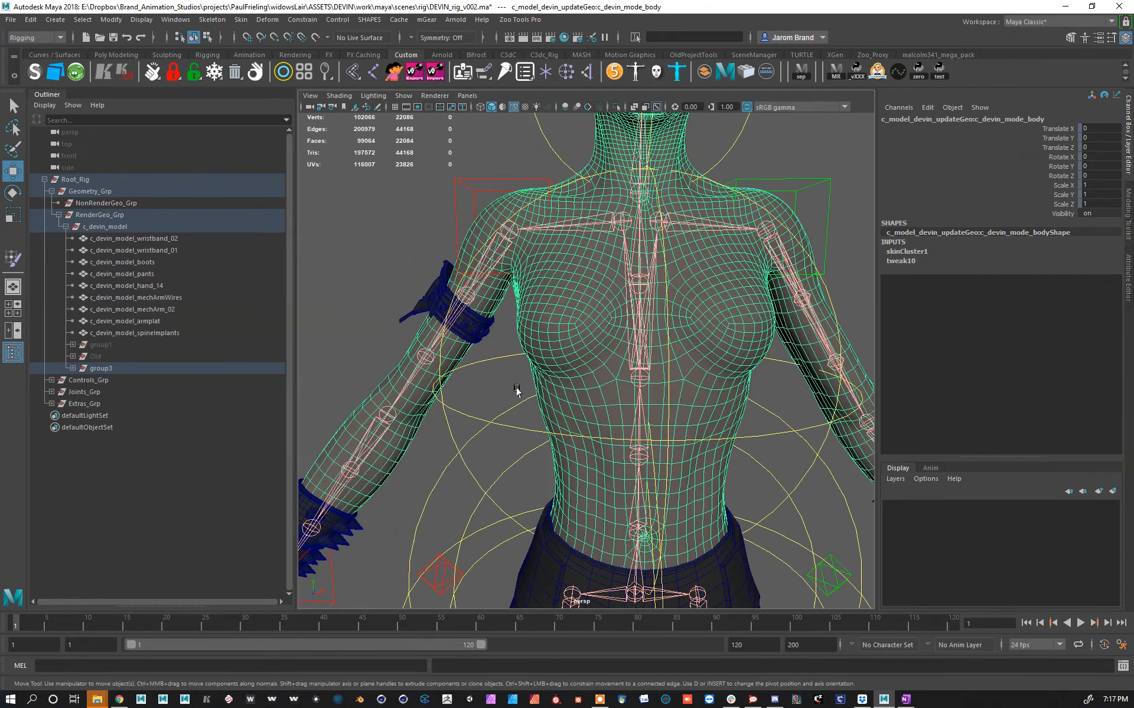
{"action": "middle_click_drag", "start_coordinate": [454, 332], "coordinate": [572, 378], "text": "alt"}
{"action": "left_click_drag", "start_coordinate": [560, 399], "coordinate": [577, 330], "text": "alt"}
{"action": "middle_click_drag", "start_coordinate": [553, 297], "coordinate": [560, 310], "text": "alt"}
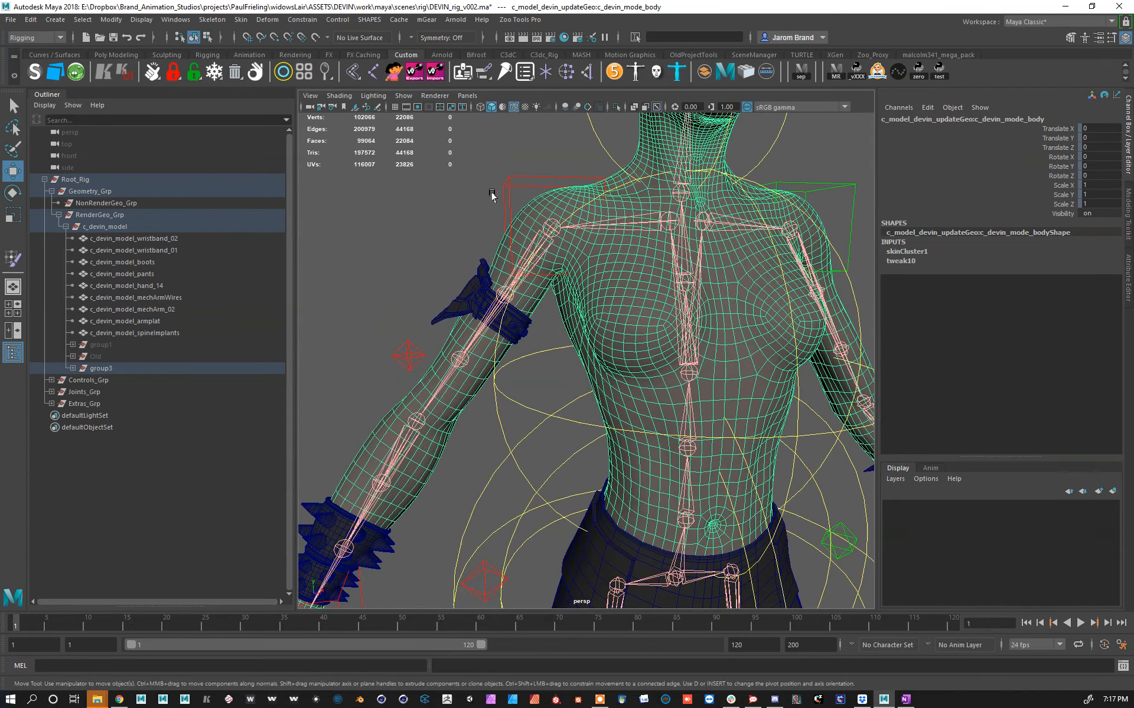
Step: Add the upper-arm plate and both spiked wristbands to the selection after the body mesh
{"action": "right_click", "coordinate": [354, 76]}
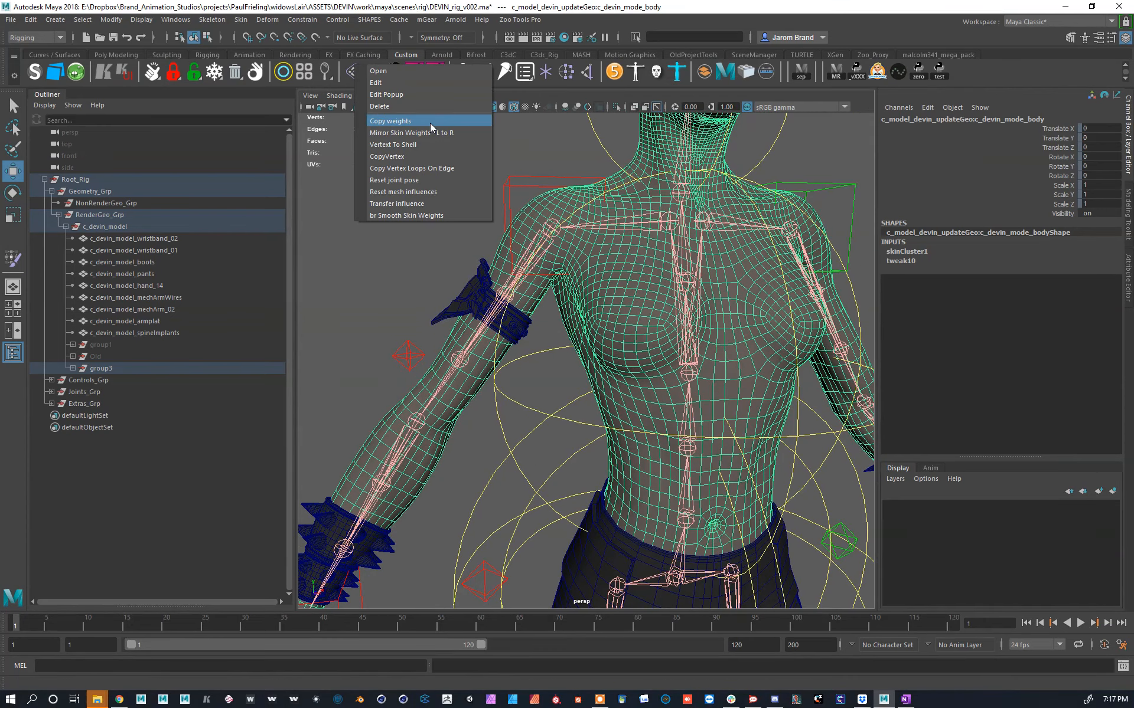
{"action": "left_click", "coordinate": [261, 270]}
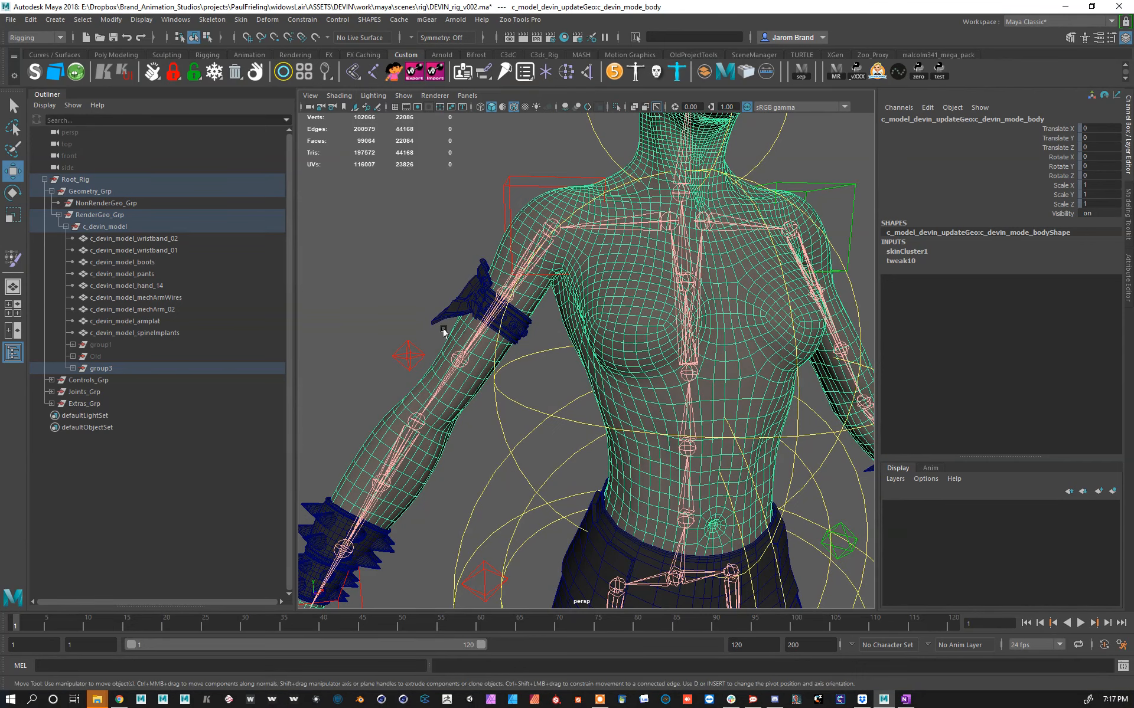
{"action": "left_click_drag", "start_coordinate": [475, 336], "coordinate": [508, 348], "text": "alt"}
{"action": "left_click", "coordinate": [466, 321]}
{"action": "middle_click_drag", "start_coordinate": [446, 378], "coordinate": [628, 112], "text": "alt"}
{"action": "left_click", "coordinate": [519, 294], "text": "shift"}
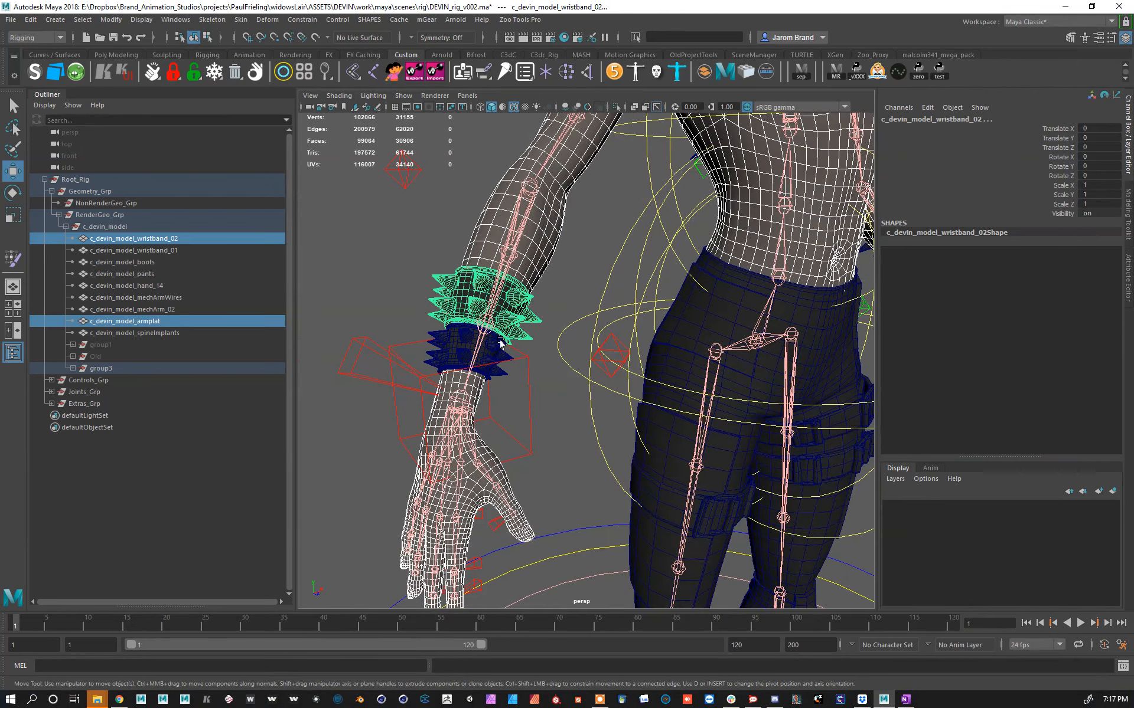
{"action": "left_click", "coordinate": [452, 351], "text": "shift"}
Step: Copy the body mesh's skin weights to the arm plate and both wristbands with the Copy weights script
{"action": "right_click_drag", "start_coordinate": [451, 350], "coordinate": [401, 349], "text": "alt"}
{"action": "middle_click_drag", "start_coordinate": [519, 295], "coordinate": [354, 337], "text": "alt"}
{"action": "left_click_drag", "start_coordinate": [354, 336], "coordinate": [248, 337], "text": "alt"}
{"action": "right_click_drag", "start_coordinate": [661, 369], "coordinate": [681, 363], "text": "alt"}
{"action": "left_click_drag", "start_coordinate": [694, 315], "coordinate": [665, 307], "text": "alt"}
{"action": "left_click_drag", "start_coordinate": [671, 354], "coordinate": [695, 411], "text": "alt"}
{"action": "key", "text": "f"}
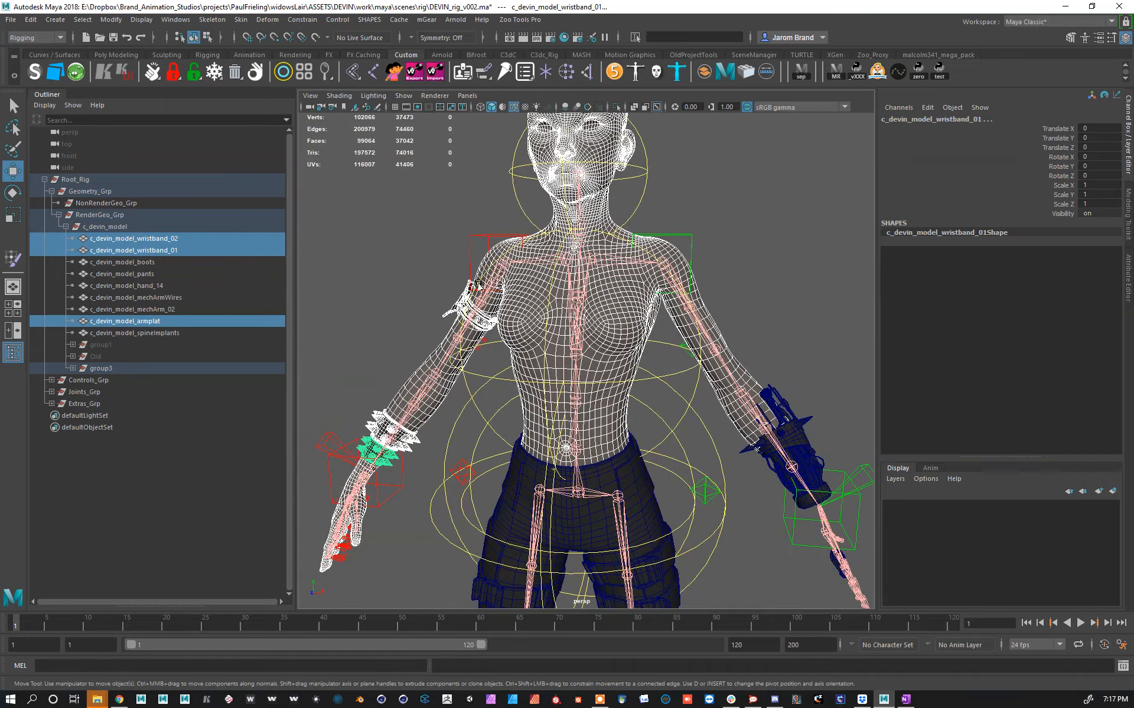
{"action": "left_click_drag", "start_coordinate": [464, 333], "coordinate": [485, 322], "text": "alt"}
{"action": "middle_click_drag", "start_coordinate": [486, 321], "coordinate": [555, 267], "text": "alt"}
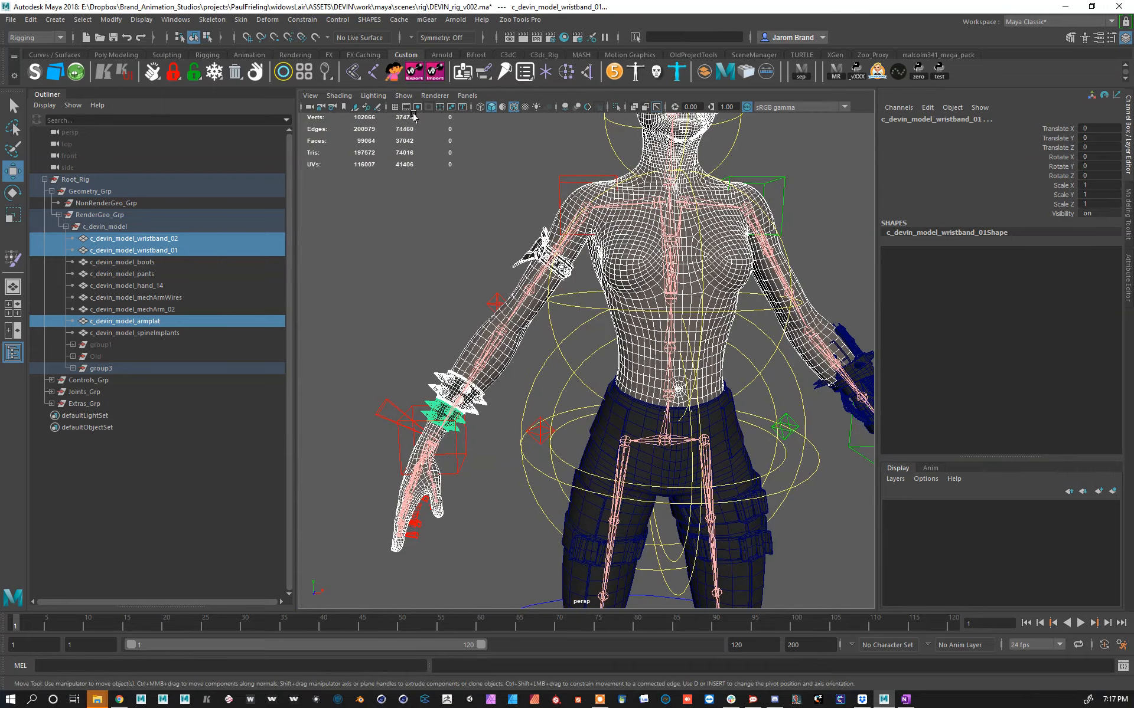
{"action": "right_click", "coordinate": [357, 78]}
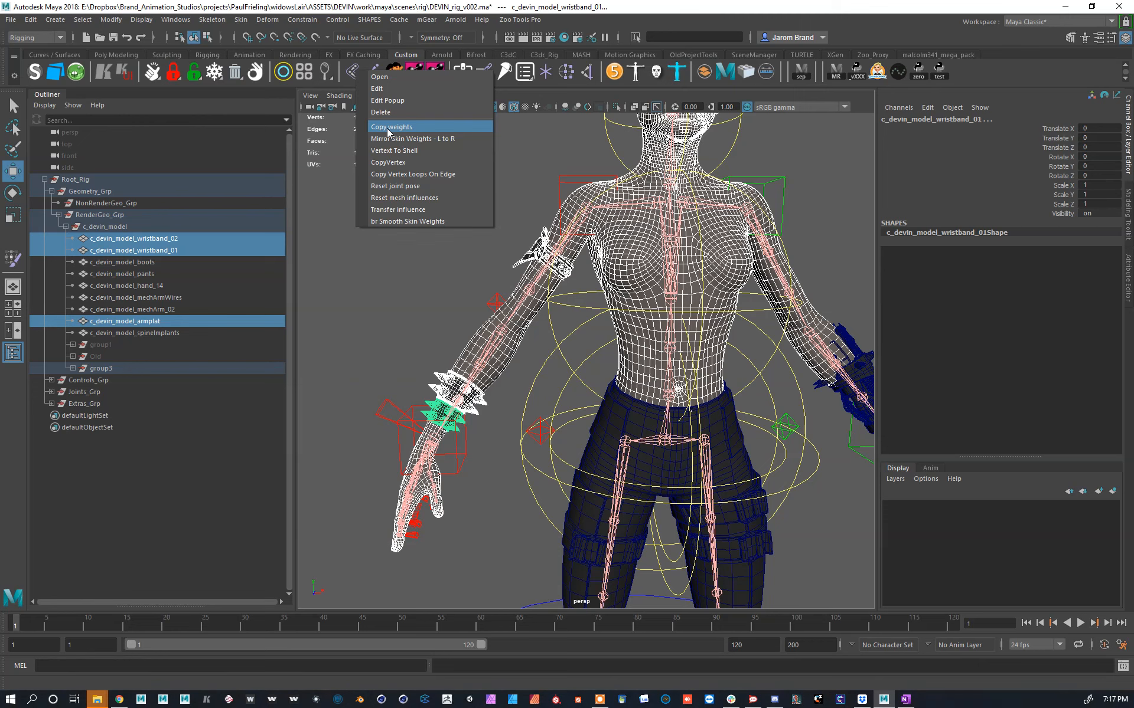
{"action": "left_click", "coordinate": [388, 128]}
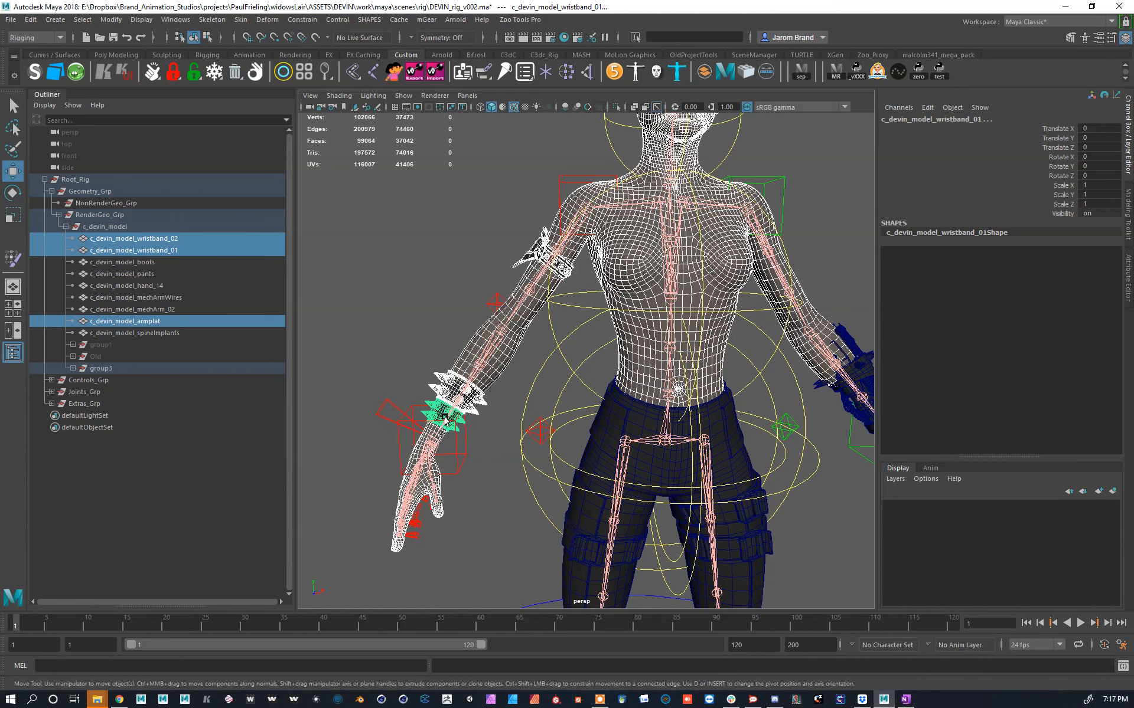
{"action": "left_click", "coordinate": [239, 20]}
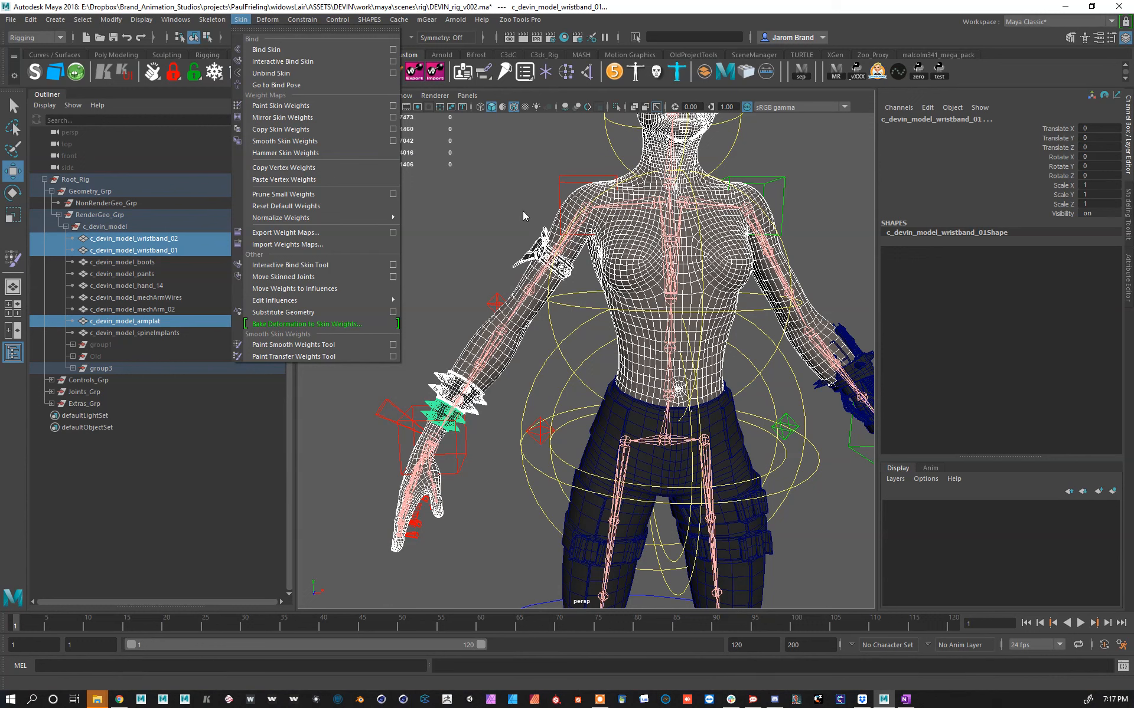
{"action": "left_click", "coordinate": [422, 8]}
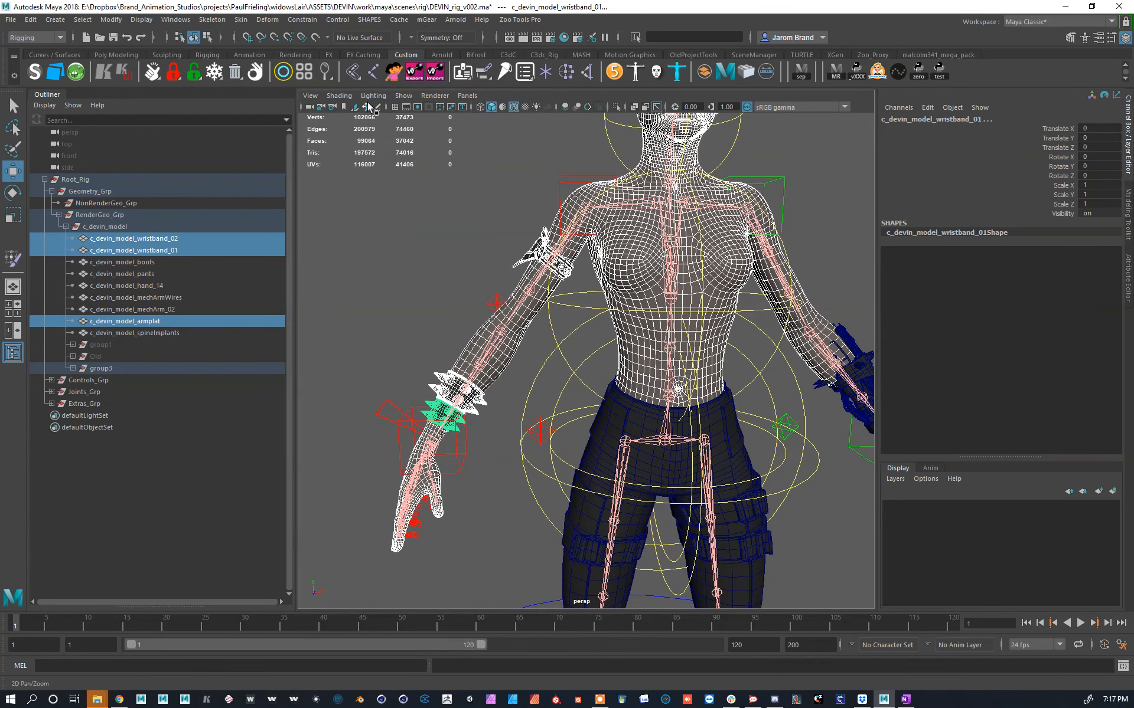
{"action": "right_click", "coordinate": [368, 106]}
{"action": "left_click", "coordinate": [390, 138]}
Step: Try moving the right wrist control to test how the wristbands follow the arm, and undo the move
{"action": "left_click", "coordinate": [461, 455]}
{"action": "middle_click_drag", "start_coordinate": [480, 468], "coordinate": [677, 297]}
{"action": "key", "text": "ctrl+z"}
Step: Rotate R_ArmRot_Ctrl to twist the right forearm and inspect the deformation of the upper wristband's spikes
{"action": "scroll", "coordinate": [466, 387], "scroll_direction": "up", "scroll_amount": 3}
{"action": "scroll", "coordinate": [557, 292], "scroll_direction": "up", "scroll_amount": 4}
{"action": "left_click", "coordinate": [416, 286]}
{"action": "key", "text": "e"}
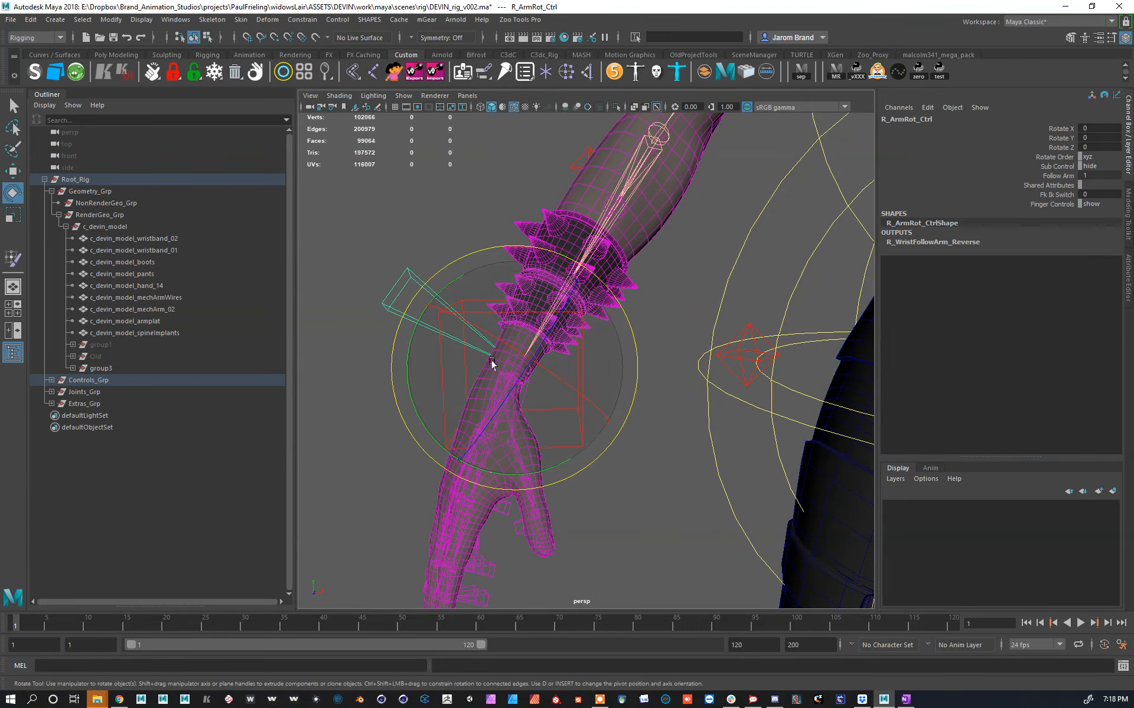
{"action": "left_click_drag", "start_coordinate": [559, 381], "coordinate": [590, 375]}
{"action": "scroll", "coordinate": [584, 296], "scroll_direction": "up", "scroll_amount": 3}
{"action": "left_click", "coordinate": [604, 306]}
{"action": "left_click", "coordinate": [589, 281]}
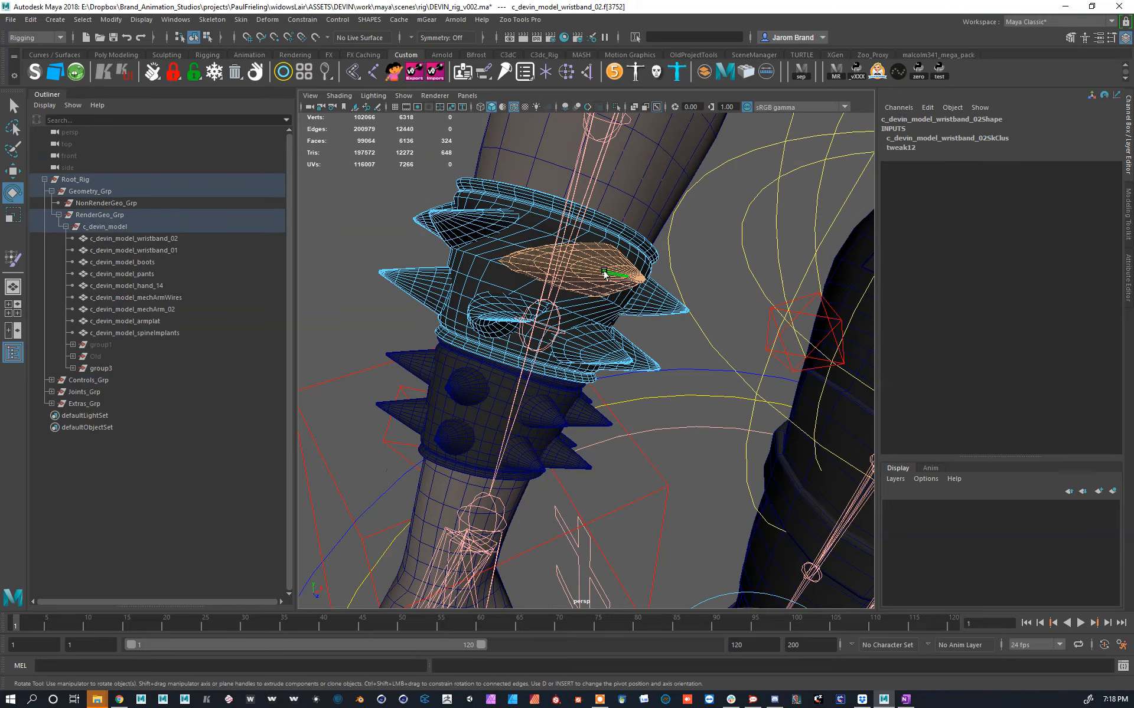
Step: Undo the wristband face selection and the test rotation of R_ArmRot_Ctrl
{"action": "mouse_move", "coordinate": [590, 281]}
{"action": "left_mouse_down", "text": "alt"}
{"action": "mouse_move", "coordinate": [575, 267]}
{"action": "mouse_move", "coordinate": [525, 295]}
{"action": "mouse_move", "coordinate": [620, 253]}
{"action": "mouse_move", "coordinate": [590, 295]}
{"action": "left_mouse_up", "text": "alt"}
{"action": "scroll", "coordinate": [591, 295], "scroll_direction": "down", "scroll_amount": 3}
{"action": "key", "text": "ctrl+z"}
{"action": "left_click", "coordinate": [576, 342]}
{"action": "key", "text": "ctrl+z"}
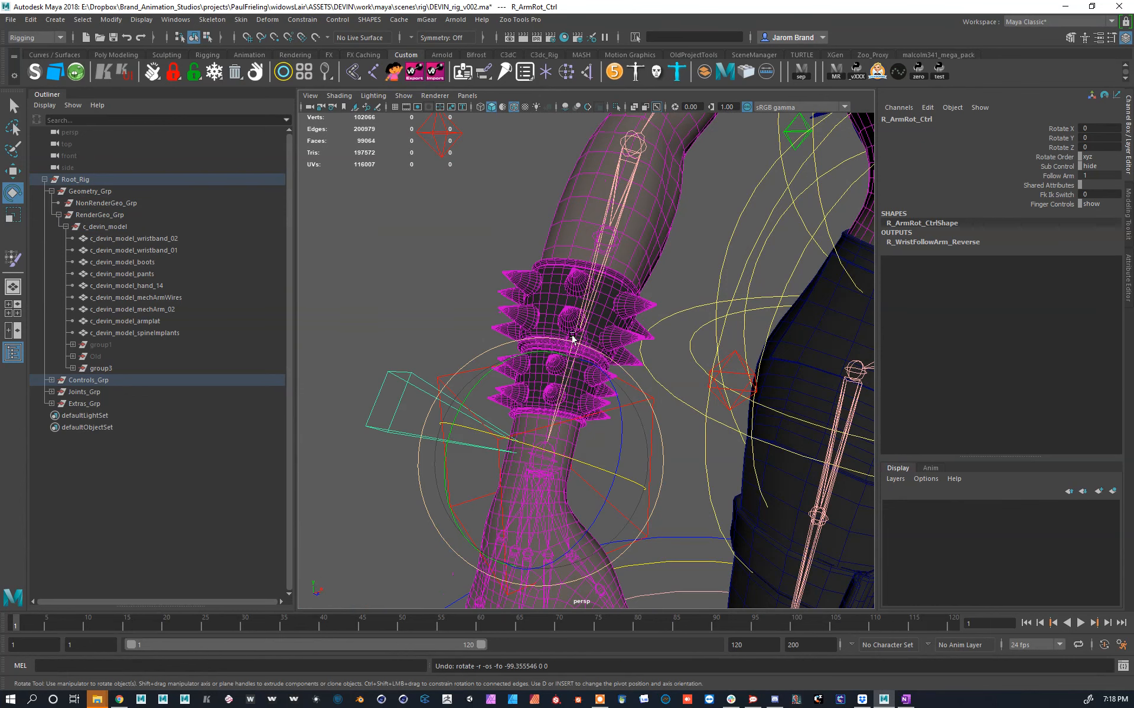
Step: Duplicate both spiked wristbands and hide the originals, c_devin_model_wristband_02 and c_devin_model_wristband_01
{"action": "scroll", "coordinate": [584, 304], "scroll_direction": "up", "scroll_amount": 2}
{"action": "left_click", "coordinate": [610, 290]}
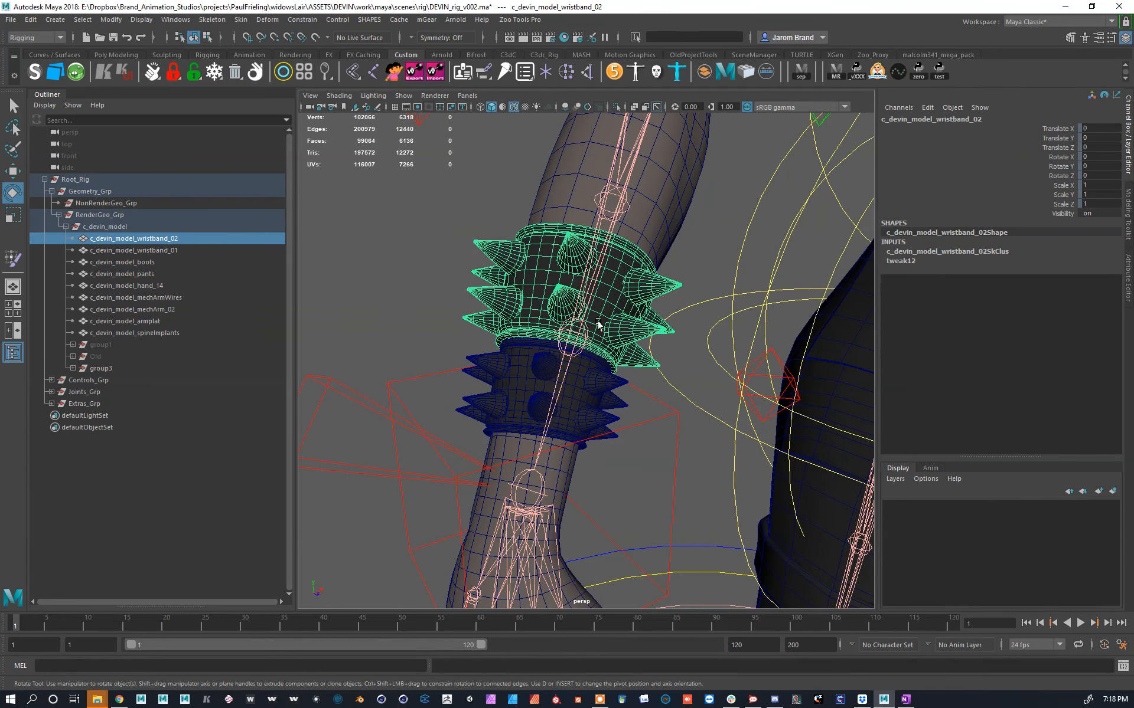
{"action": "left_click", "coordinate": [578, 373], "text": "shift"}
{"action": "key", "text": "ctrl+d"}
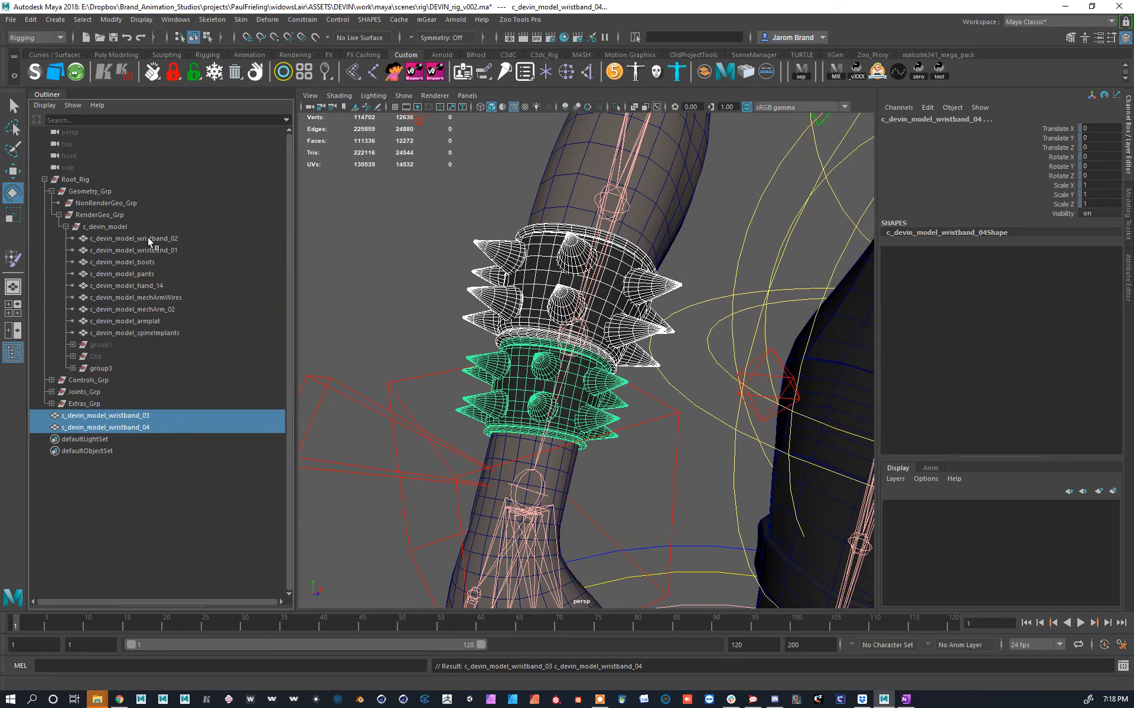
{"action": "left_click_drag", "start_coordinate": [149, 240], "coordinate": [157, 251]}
{"action": "key", "text": "ctrl+h"}
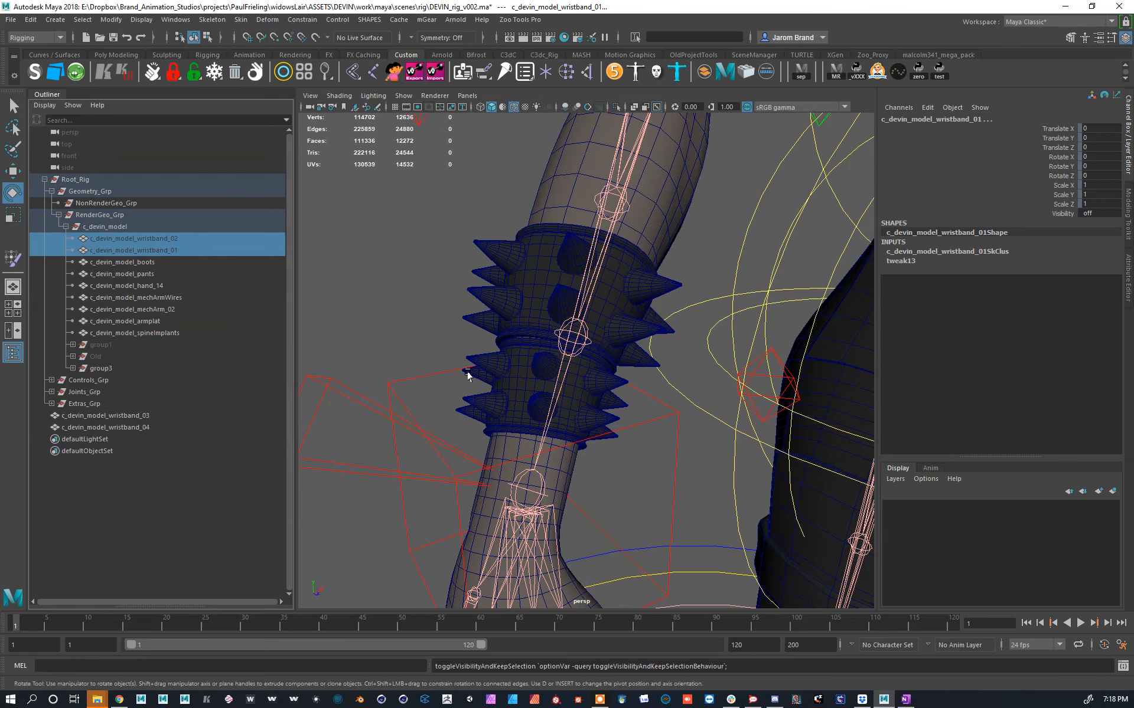
Step: Select the two duplicated wristbands as objects and isolate them in the viewport
{"action": "left_click_drag", "start_coordinate": [104, 414], "coordinate": [108, 428]}
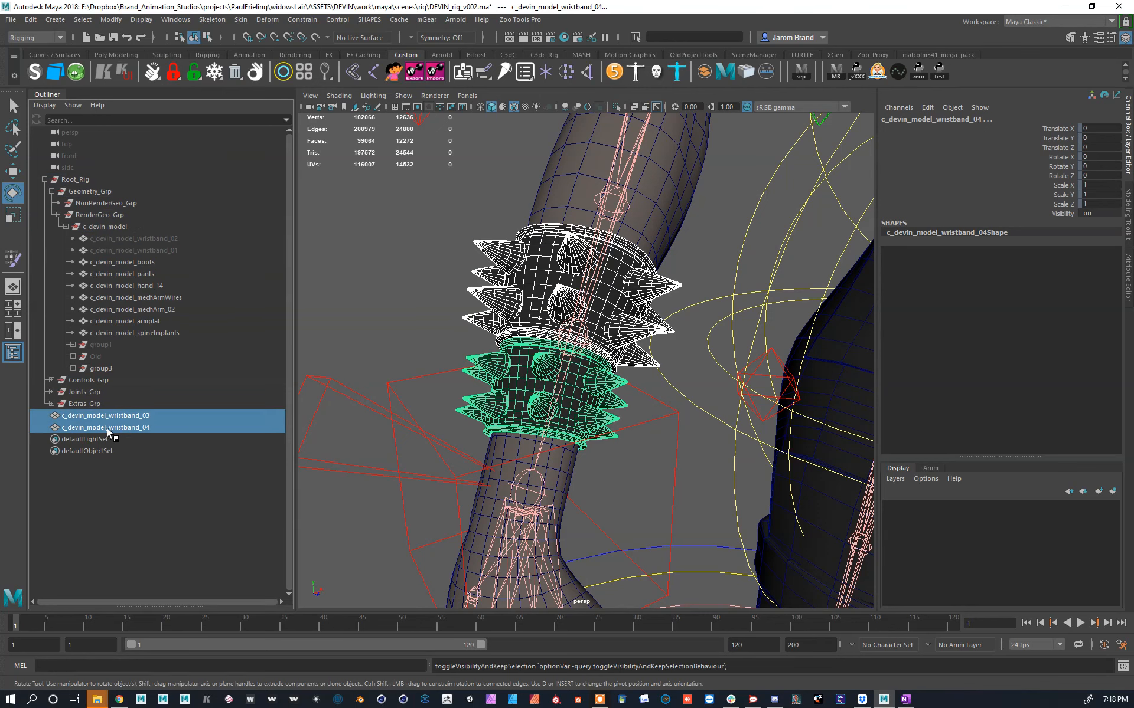
{"action": "right_click_drag", "start_coordinate": [609, 276], "coordinate": [608, 285]}
{"action": "double_click", "coordinate": [607, 284]}
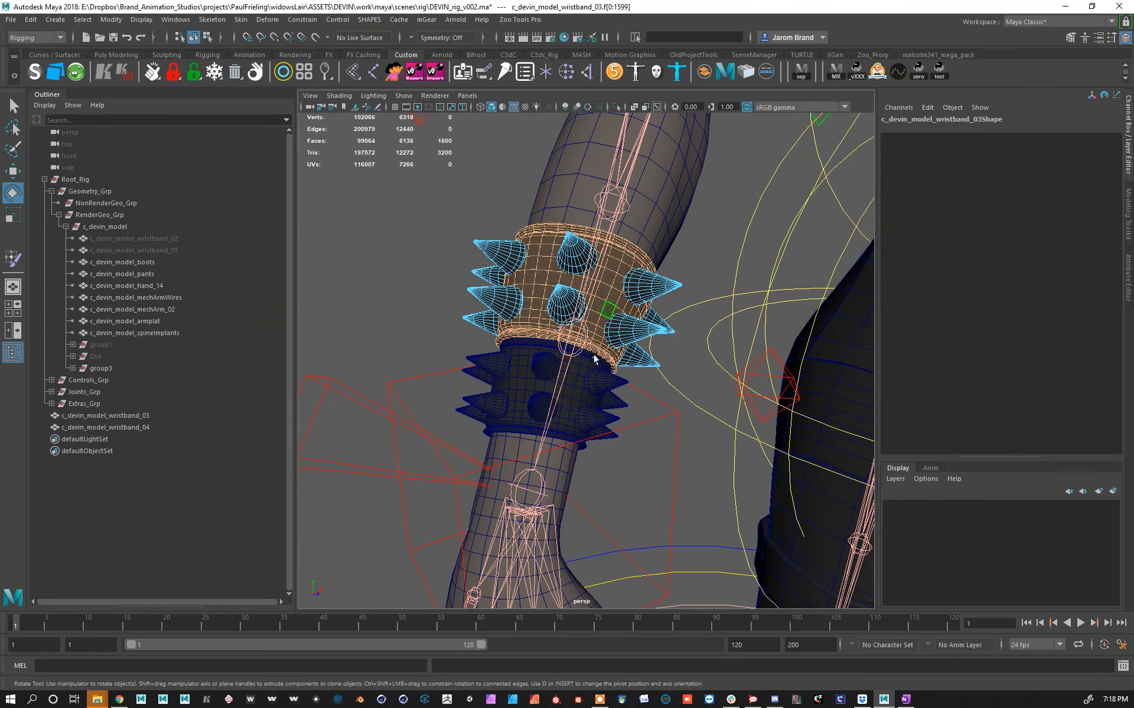
{"action": "scroll", "coordinate": [597, 299], "scroll_direction": "down", "scroll_amount": 2}
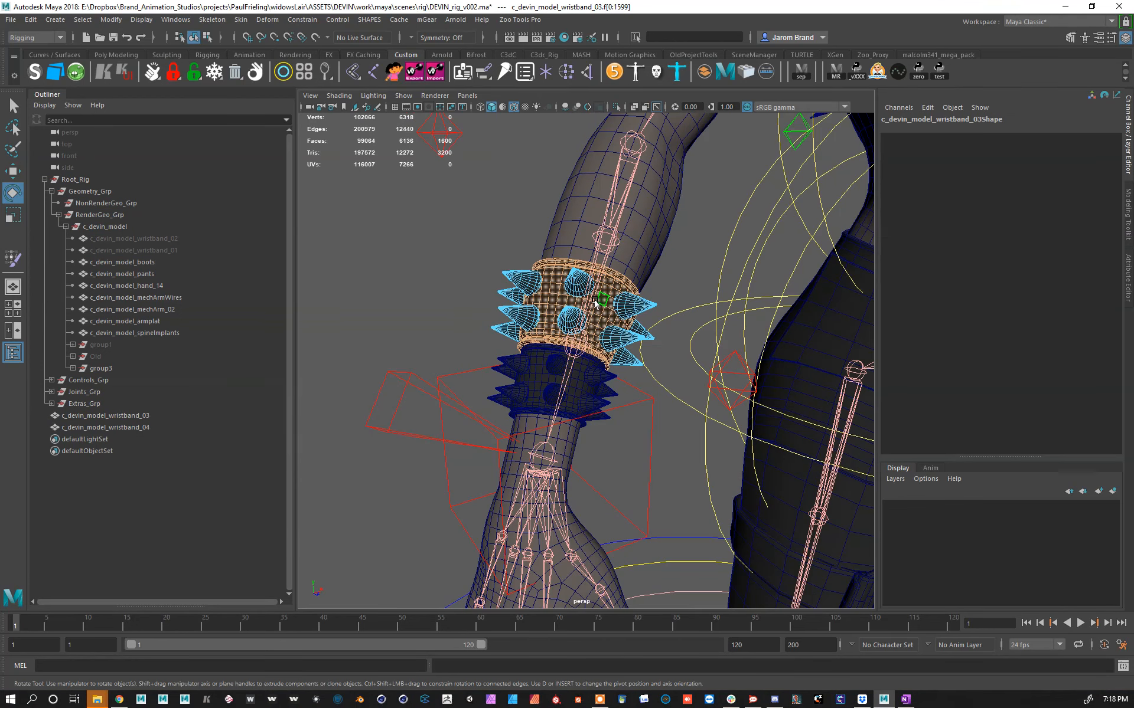
{"action": "key", "text": "F8"}
{"action": "left_click", "coordinate": [584, 382], "text": "shift"}
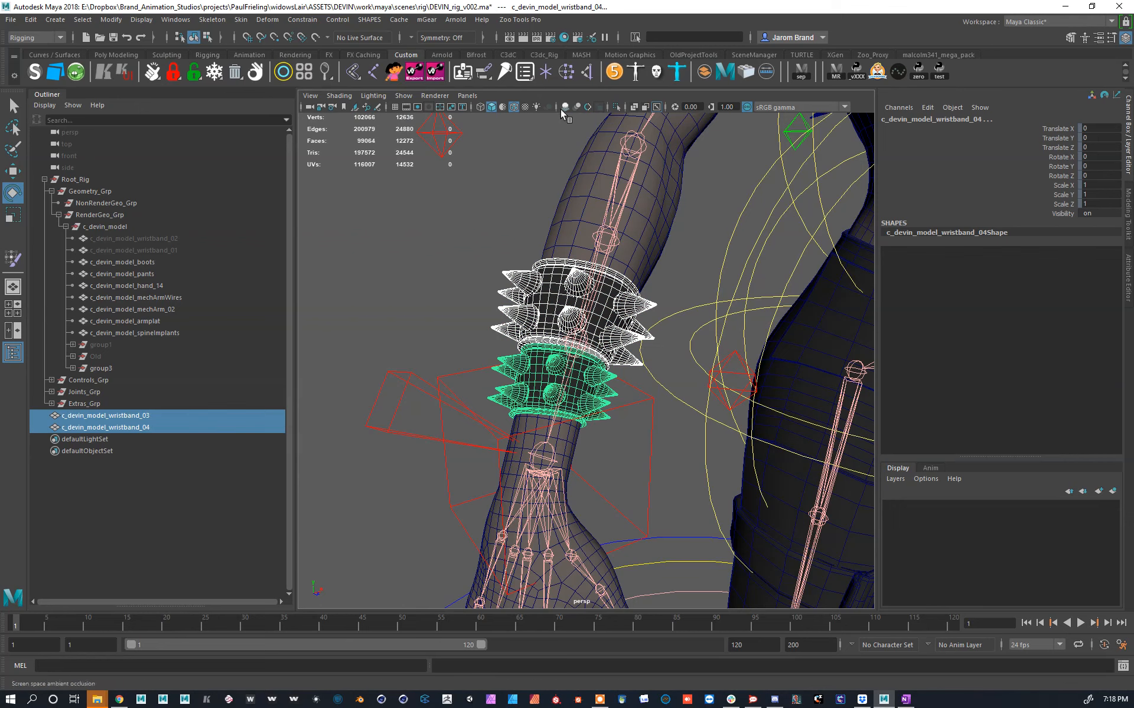
{"action": "left_click", "coordinate": [616, 107]}
Step: Delete all spikes from the upper duplicate, c_devin_model_wristband_03, keeping only the band's shell
{"action": "key", "text": "F11"}
{"action": "double_click", "coordinate": [601, 302]}
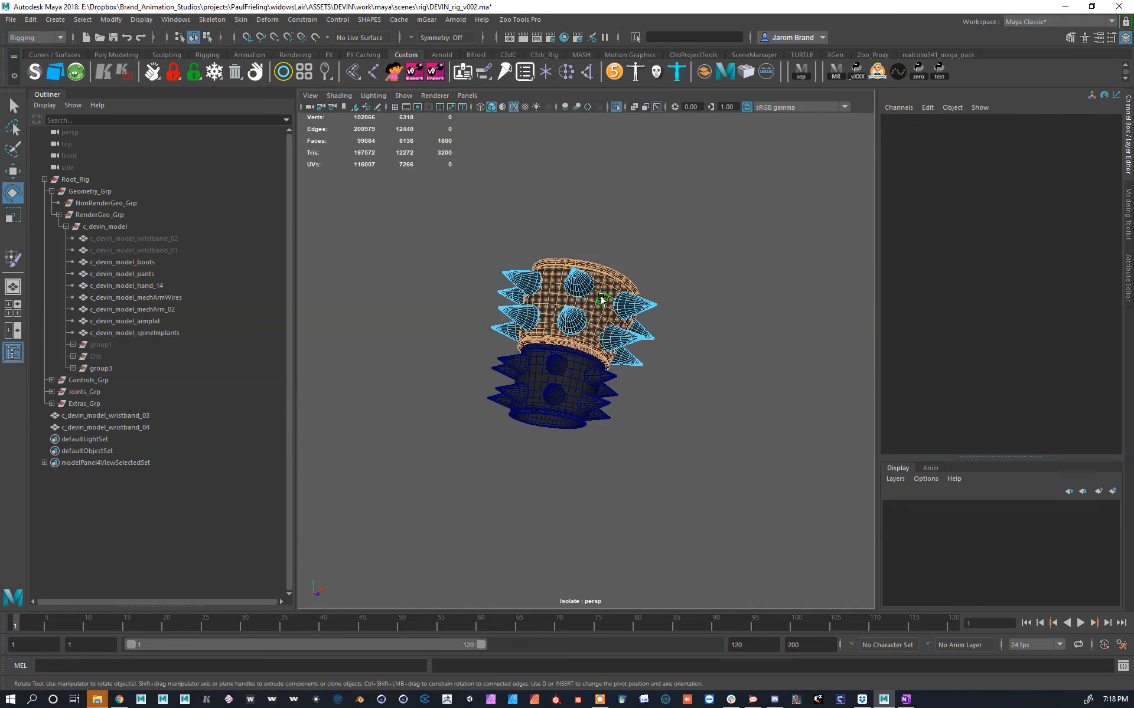
{"action": "key", "text": "ctrl+shift+i"}
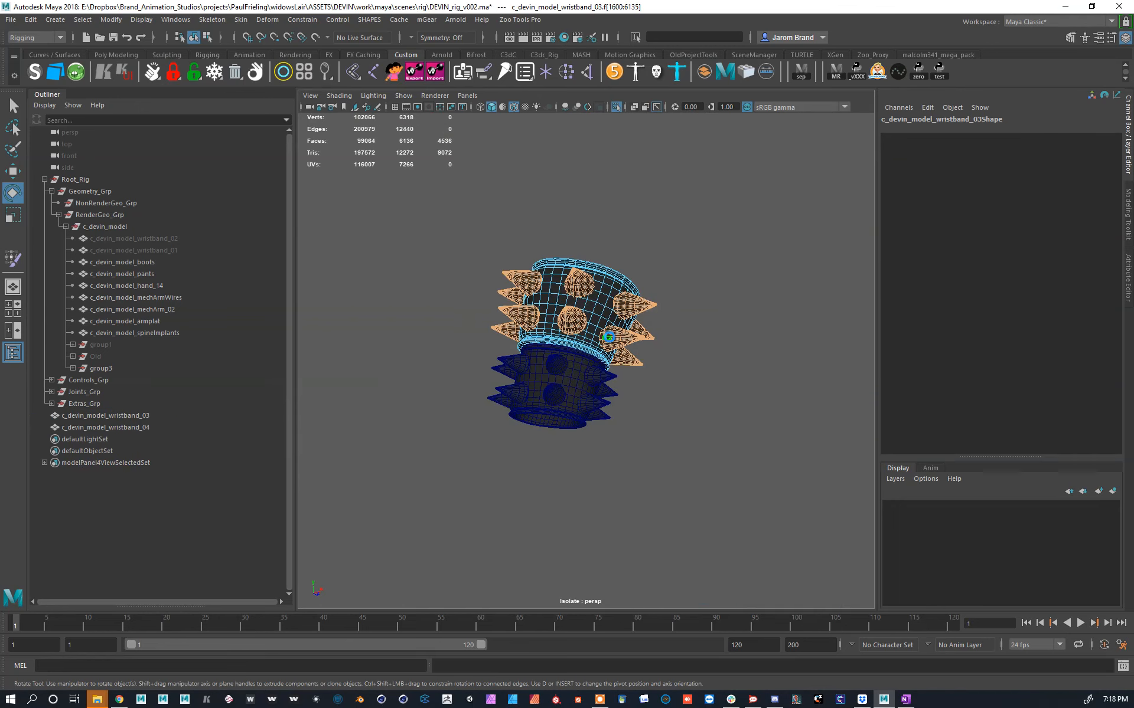
{"action": "key", "text": "Delete"}
Step: Delete all spikes from the lower duplicate, c_devin_model_wristband_04, keeping only the band's shell
{"action": "right_click_drag", "start_coordinate": [585, 332], "coordinate": [704, 277]}
{"action": "right_click_drag", "start_coordinate": [539, 367], "coordinate": [557, 427], "text": "alt"}
{"action": "left_click", "coordinate": [555, 399]}
{"action": "left_click", "coordinate": [561, 387]}
{"action": "double_click", "coordinate": [561, 387]}
{"action": "key", "text": "ctrl+shift+i"}
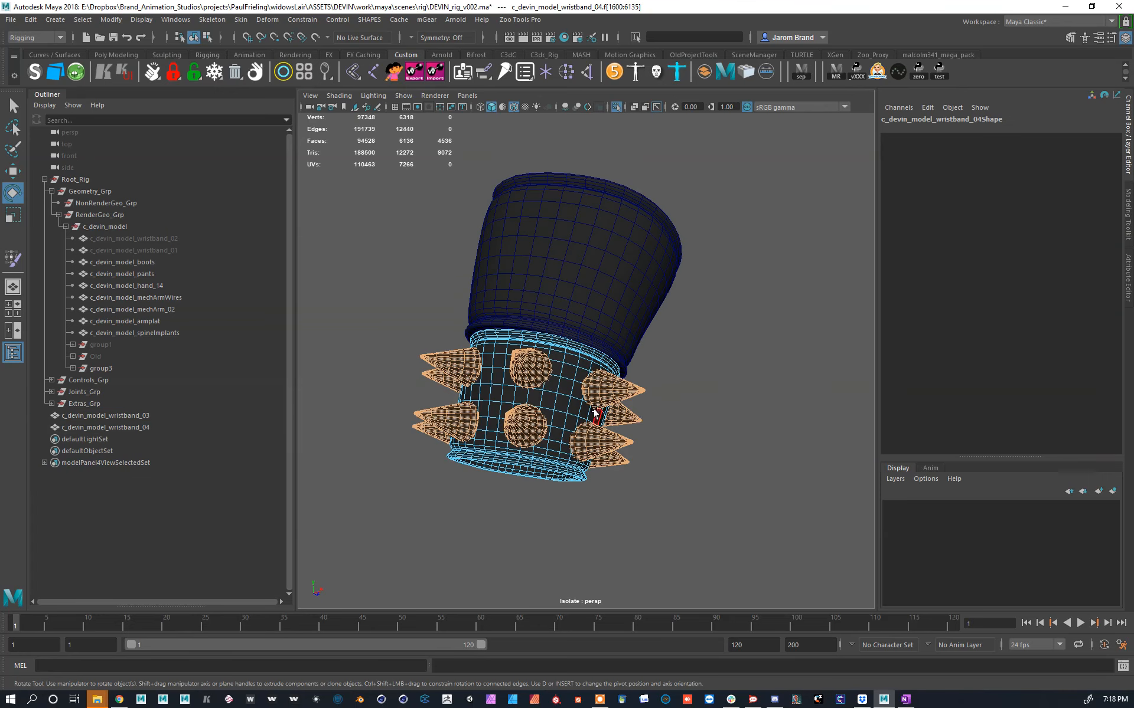
{"action": "key", "text": "Delete"}
Step: Delete the ring of faces around the rim at one open end of c_devin_model_wristband_04
{"action": "left_click_drag", "start_coordinate": [528, 397], "coordinate": [631, 390], "text": "alt"}
{"action": "scroll", "coordinate": [608, 363], "scroll_direction": "up", "scroll_amount": 4}
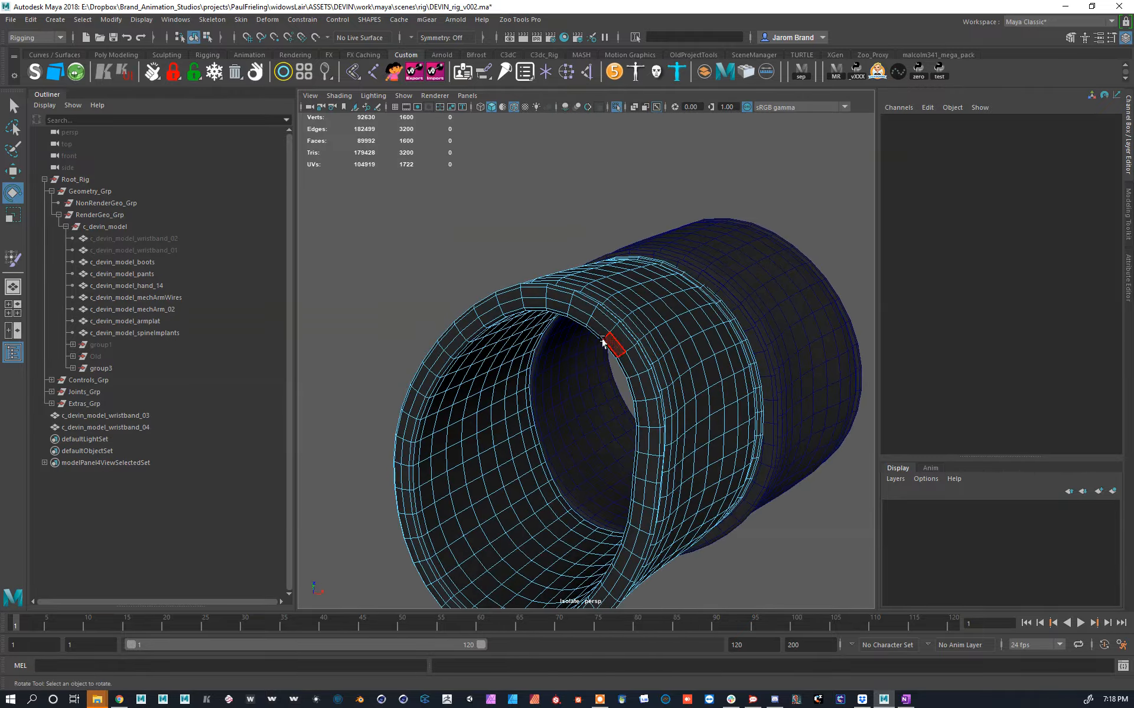
{"action": "right_click_drag", "start_coordinate": [635, 369], "coordinate": [635, 369]}
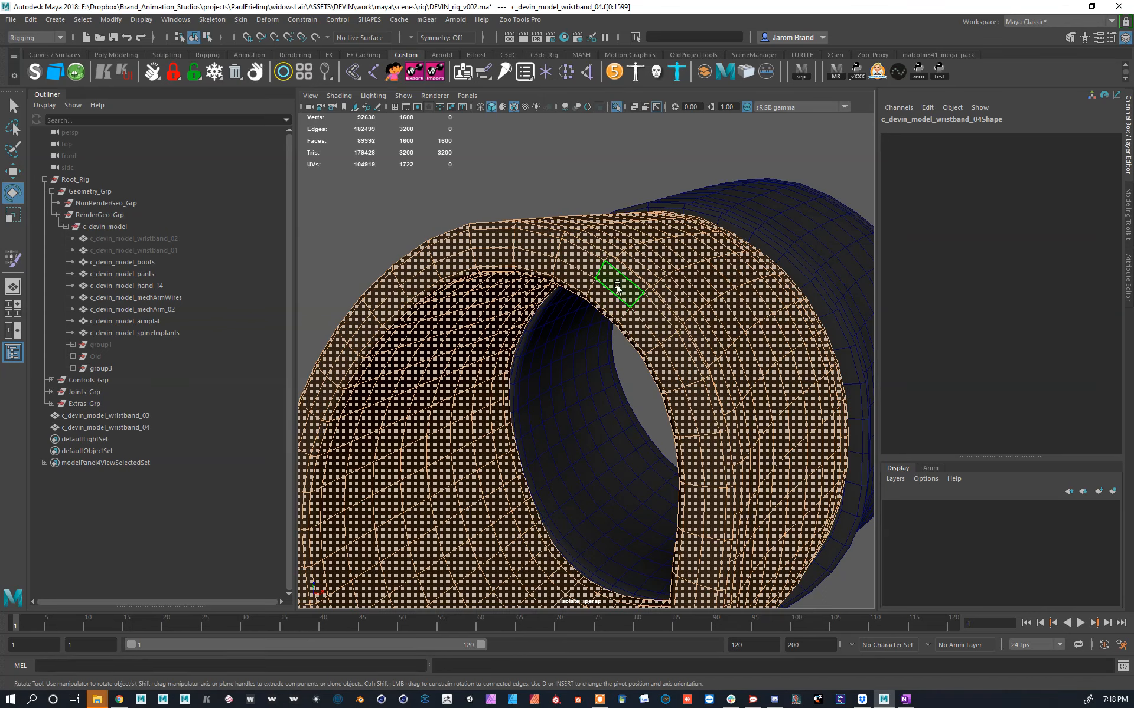
{"action": "left_click", "coordinate": [629, 298]}
{"action": "double_click", "coordinate": [650, 320], "text": "shift"}
{"action": "key", "text": "Delete"}
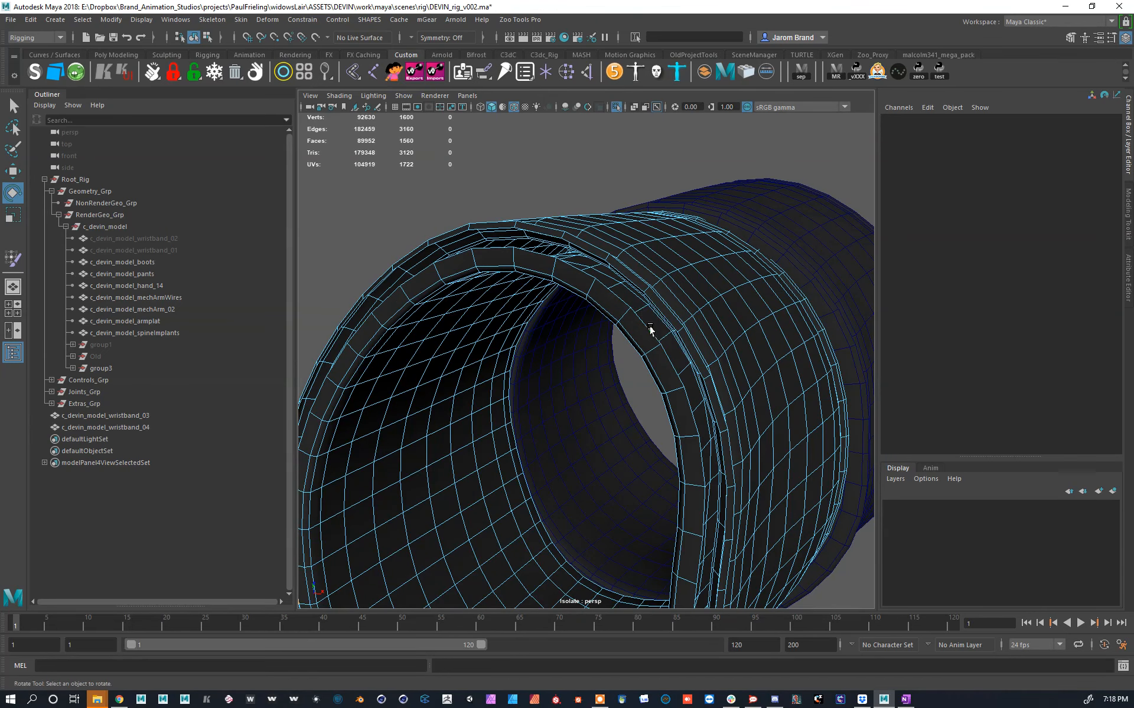
Step: Isolate c_devin_model_wristband_04 on its own and delete the ring of faces around its opposite rim
{"action": "left_click_drag", "start_coordinate": [688, 328], "coordinate": [496, 402], "text": "alt"}
{"action": "right_click_drag", "start_coordinate": [496, 402], "coordinate": [543, 374]}
{"action": "left_click_drag", "start_coordinate": [648, 371], "coordinate": [599, 377], "text": "alt"}
{"action": "left_click", "coordinate": [615, 108]}
{"action": "left_click_drag", "start_coordinate": [592, 265], "coordinate": [377, 414], "text": "alt"}
{"action": "right_click_drag", "start_coordinate": [460, 447], "coordinate": [462, 450]}
{"action": "left_click", "coordinate": [451, 387]}
{"action": "double_click", "coordinate": [473, 406], "text": "shift"}
{"action": "key", "text": "Delete"}
Step: Delete the detached inner wall of c_devin_model_wristband_04 and return to object selection
{"action": "double_click", "coordinate": [521, 372], "text": "shift"}
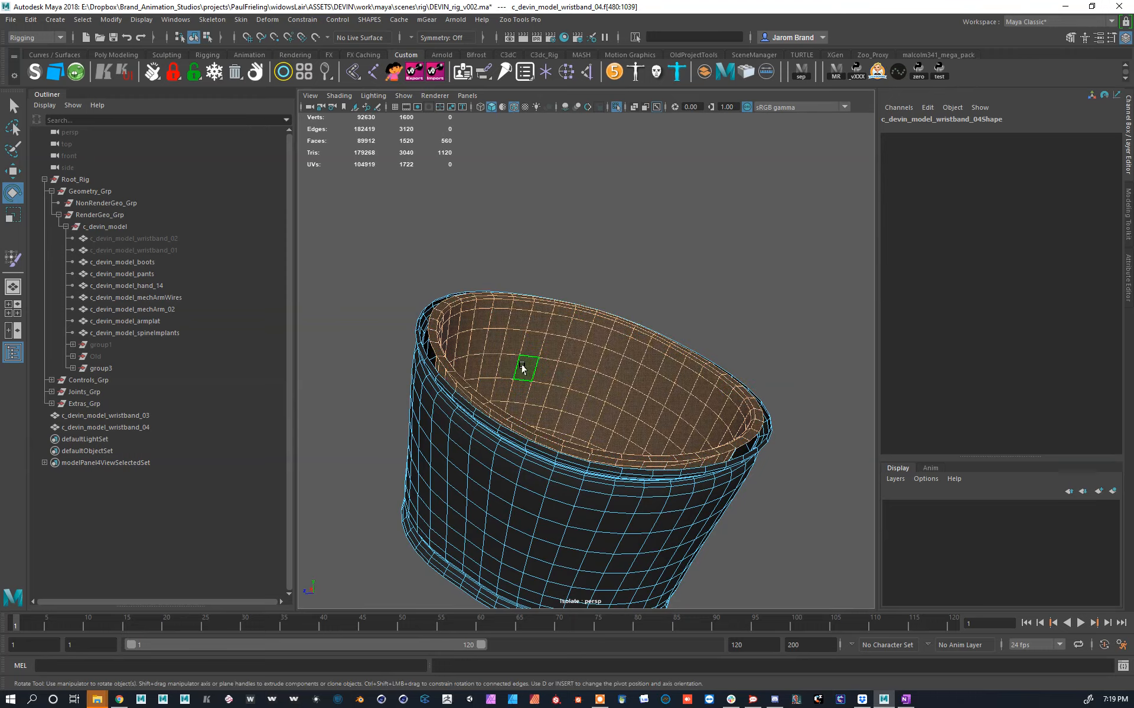
{"action": "key", "text": "Delete"}
{"action": "left_click_drag", "start_coordinate": [534, 388], "coordinate": [724, 339], "text": "alt"}
{"action": "key", "text": "F8"}
Step: Delete five redundant edge loops around the lower rim of c_devin_model_wristband_04
{"action": "scroll", "coordinate": [597, 386], "scroll_direction": "up", "scroll_amount": 4}
{"action": "left_click_drag", "start_coordinate": [595, 387], "coordinate": [499, 372], "text": "alt"}
{"action": "left_click_drag", "start_coordinate": [442, 411], "coordinate": [512, 369], "text": "alt"}
{"action": "scroll", "coordinate": [501, 334], "scroll_direction": "up", "scroll_amount": 3}
{"action": "scroll", "coordinate": [502, 339], "scroll_direction": "up", "scroll_amount": 3}
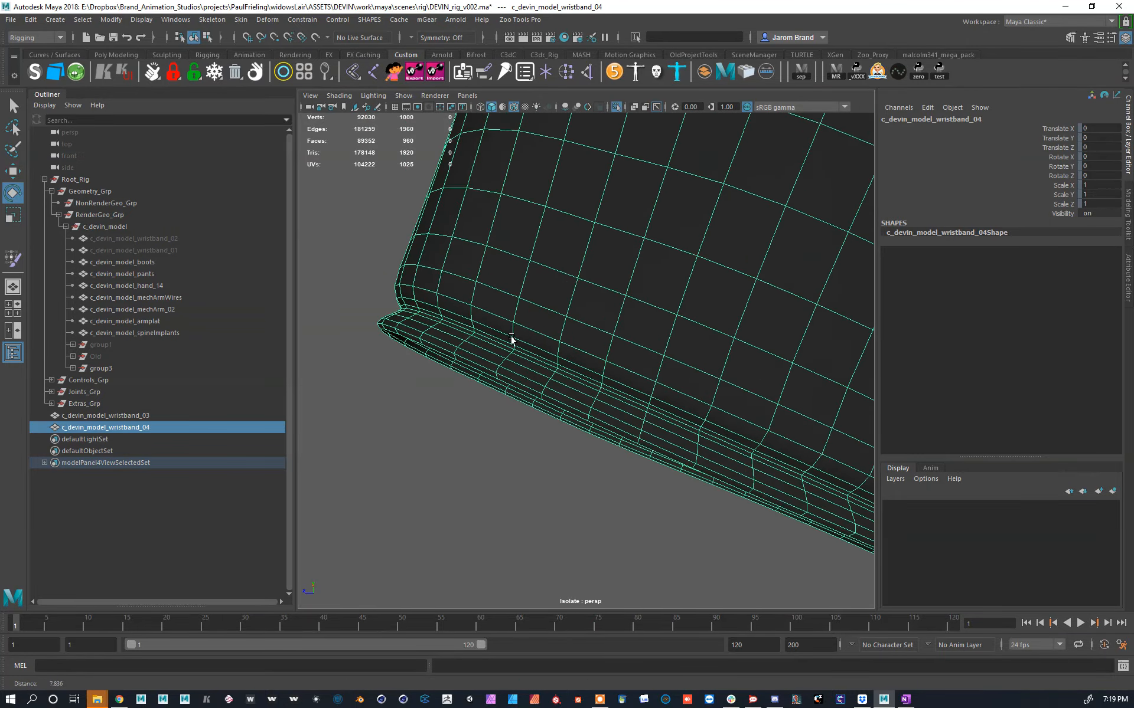
{"action": "key", "text": "F10"}
{"action": "left_click", "coordinate": [479, 338]}
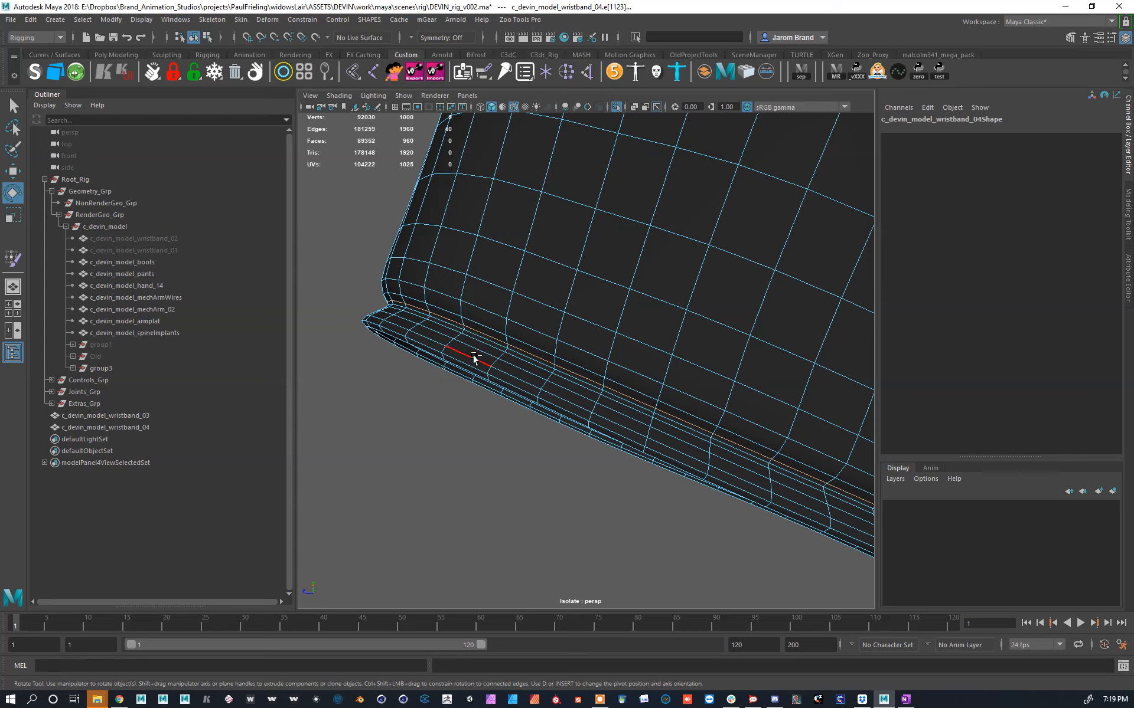
{"action": "right_click_drag", "start_coordinate": [482, 357], "coordinate": [423, 379], "text": "shift"}
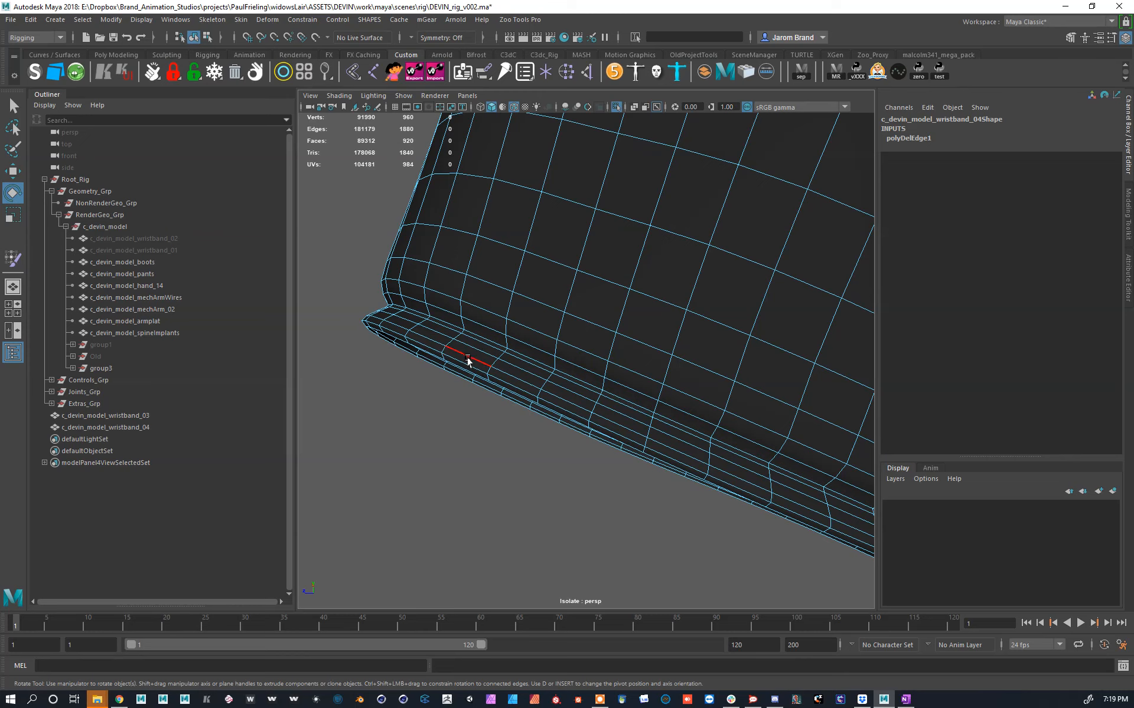
{"action": "key", "text": "Delete"}
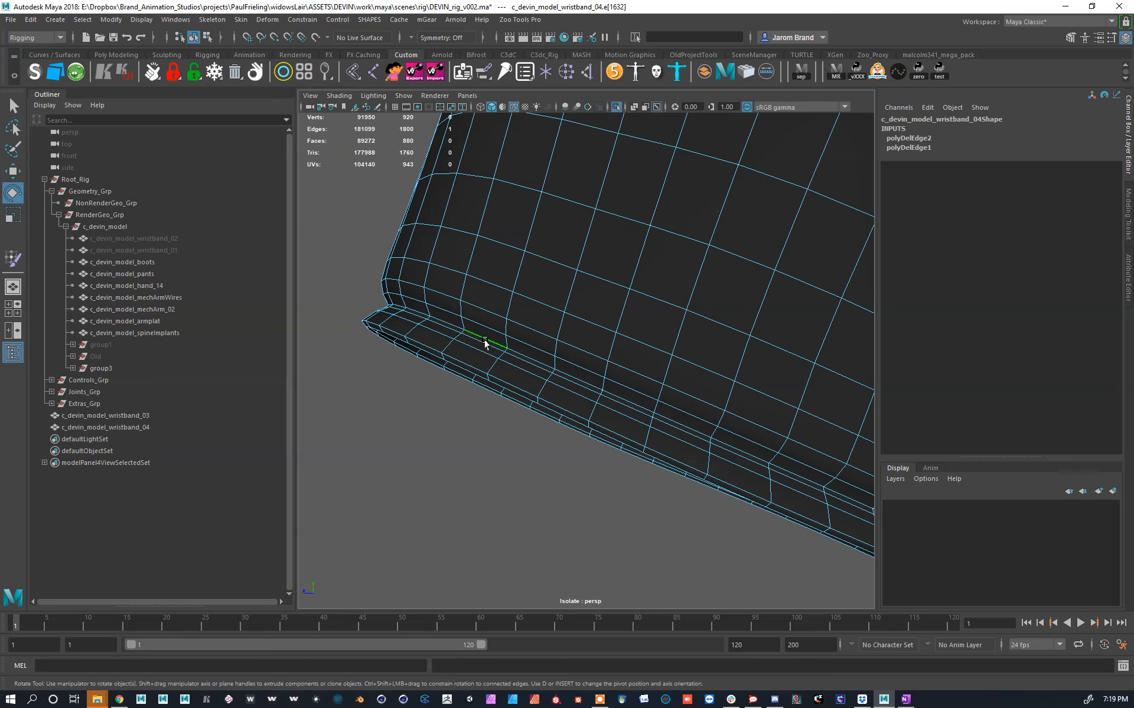
{"action": "key", "text": "Delete"}
{"action": "double_click", "coordinate": [488, 316]}
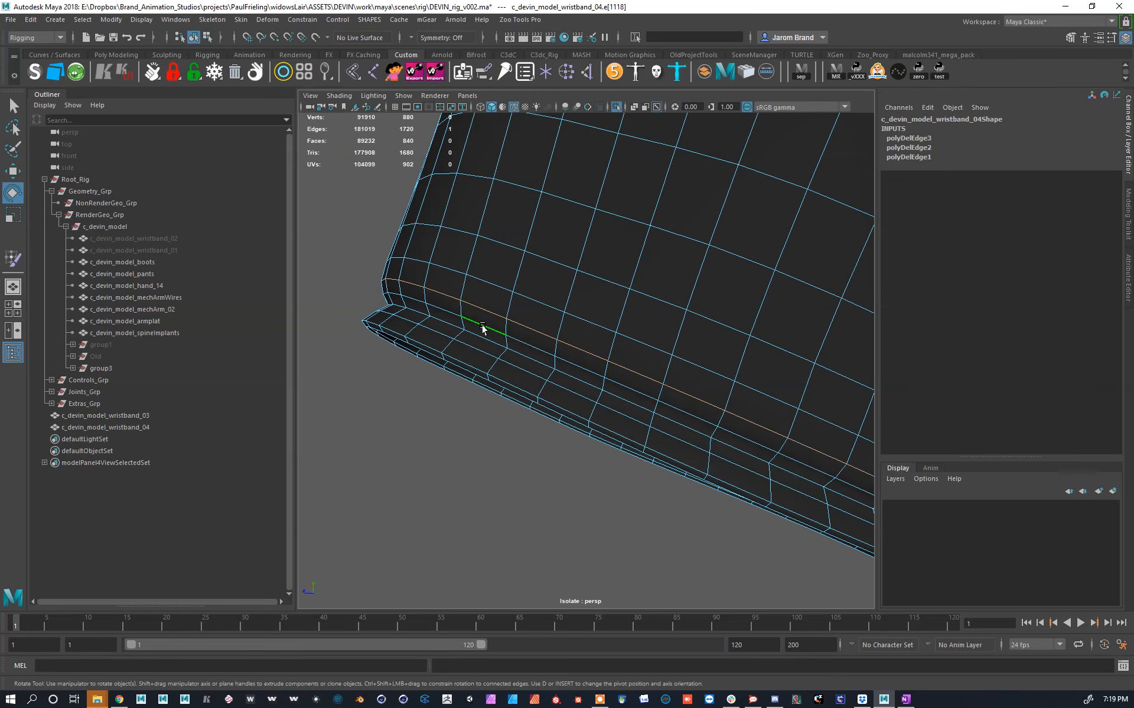
{"action": "key", "text": "Delete"}
{"action": "left_click_drag", "start_coordinate": [472, 360], "coordinate": [468, 342], "text": "alt"}
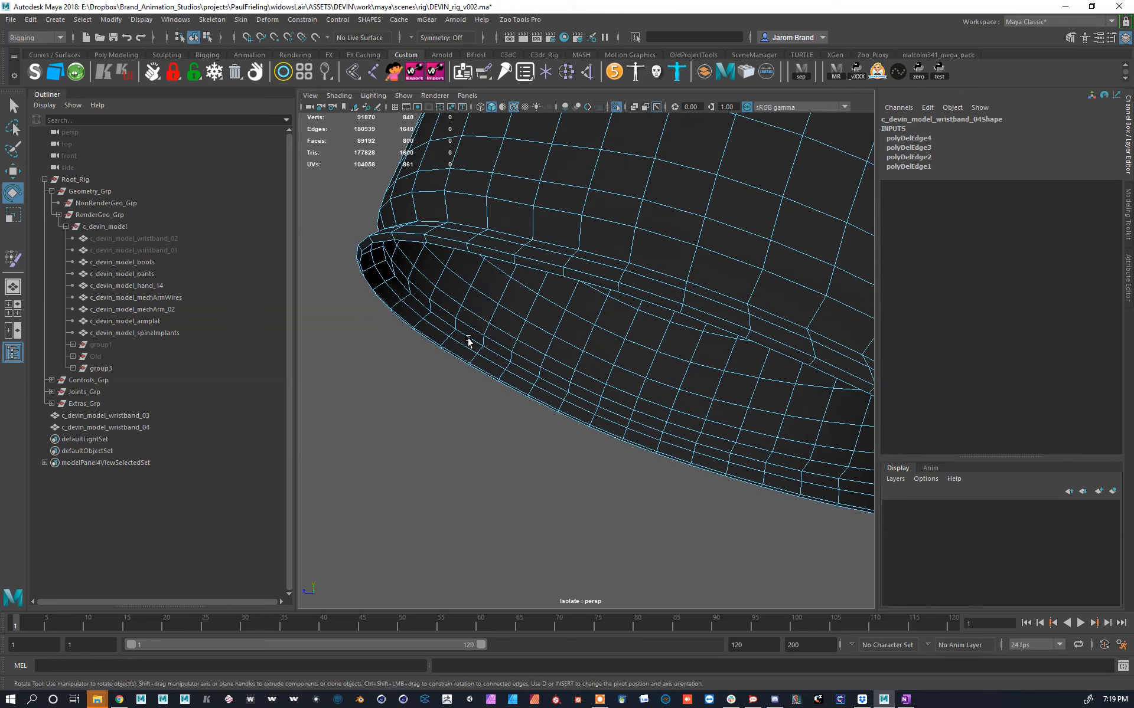
{"action": "double_click", "coordinate": [444, 239]}
{"action": "key", "text": "Delete"}
Step: Delete five closely spaced edge loops around the opposite, upper rim of c_devin_model_wristband_04
{"action": "scroll", "coordinate": [494, 253], "scroll_direction": "down", "scroll_amount": 5}
{"action": "left_click_drag", "start_coordinate": [494, 257], "coordinate": [601, 329], "text": "alt"}
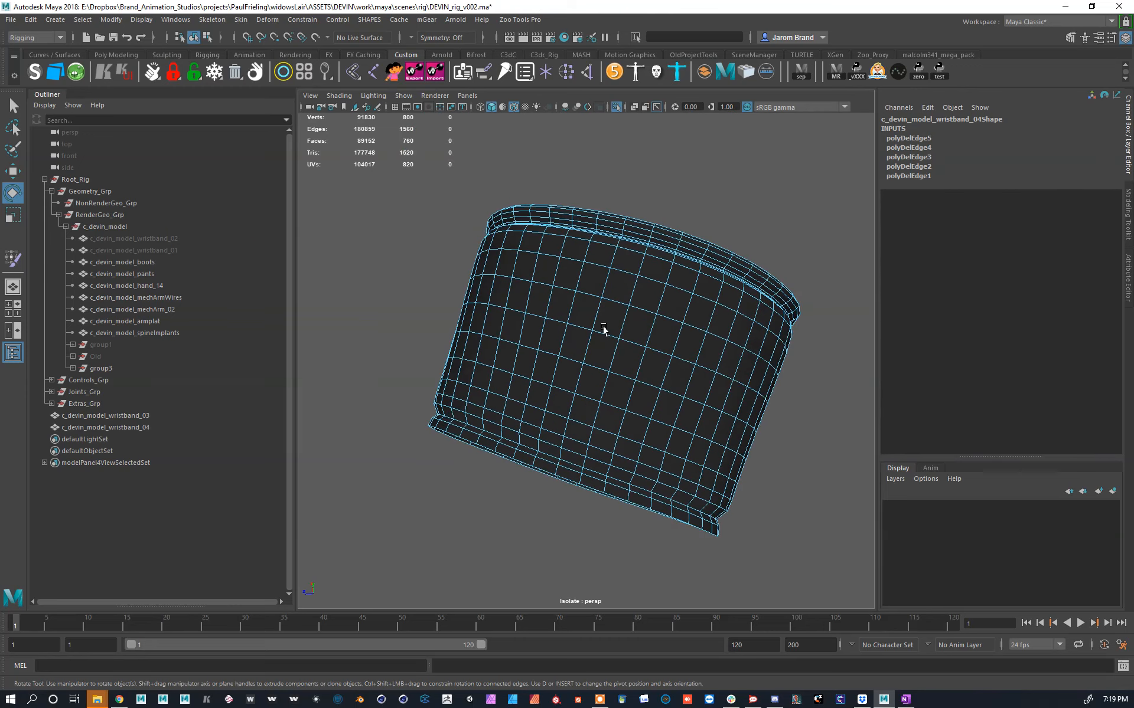
{"action": "scroll", "coordinate": [602, 324], "scroll_direction": "up", "scroll_amount": 6}
{"action": "middle_click_drag", "start_coordinate": [608, 295], "coordinate": [626, 264], "text": "alt"}
{"action": "left_click_drag", "start_coordinate": [626, 264], "coordinate": [537, 375], "text": "alt"}
{"action": "double_click", "coordinate": [529, 372]}
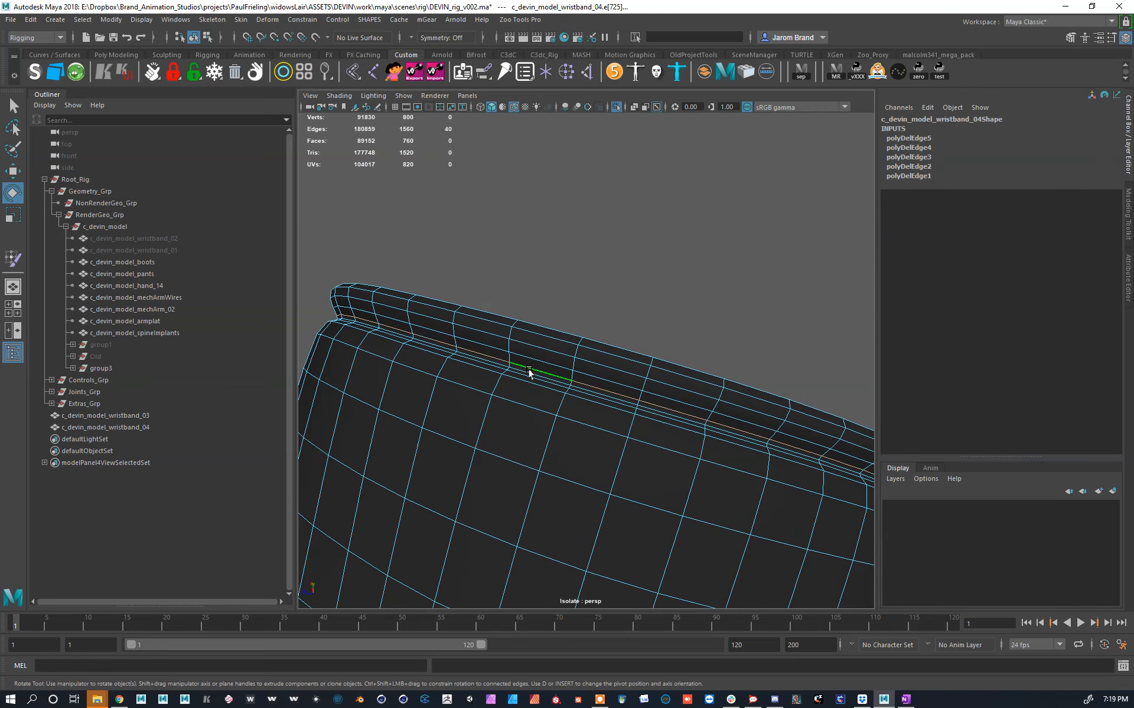
{"action": "key", "text": "Delete"}
{"action": "double_click", "coordinate": [524, 378]}
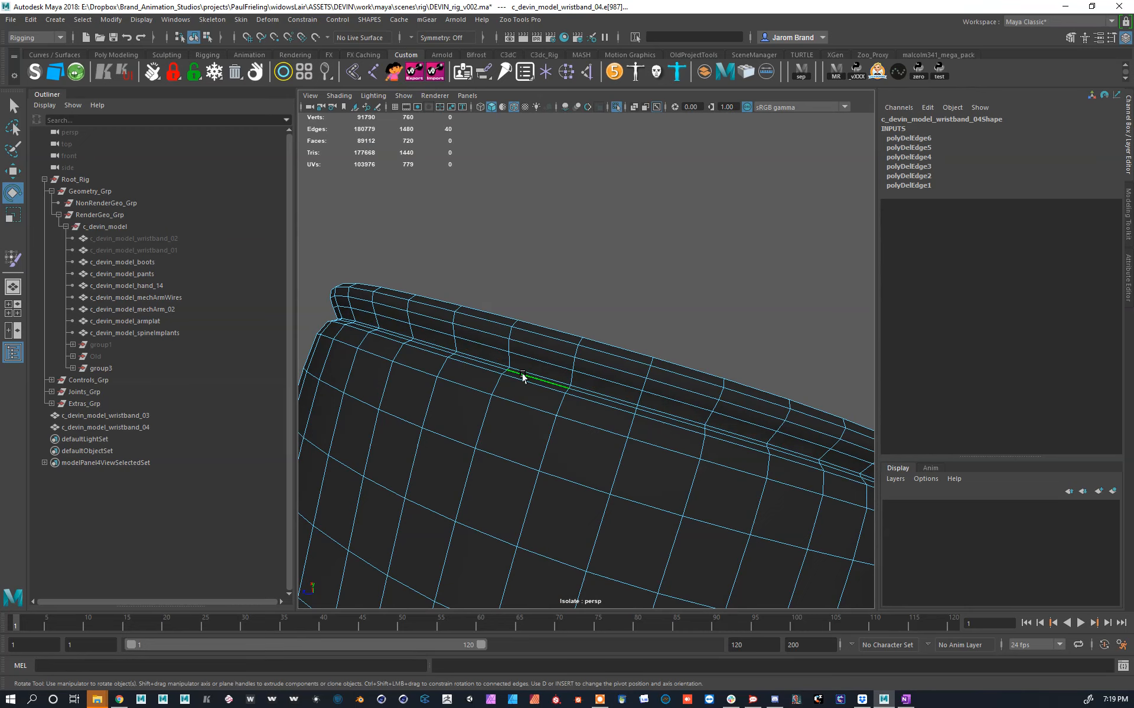
{"action": "key", "text": "Delete"}
{"action": "double_click", "coordinate": [526, 379]}
{"action": "key", "text": "Delete"}
{"action": "double_click", "coordinate": [532, 347]}
{"action": "key", "text": "Delete"}
{"action": "double_click", "coordinate": [534, 337]}
{"action": "key", "text": "Delete"}
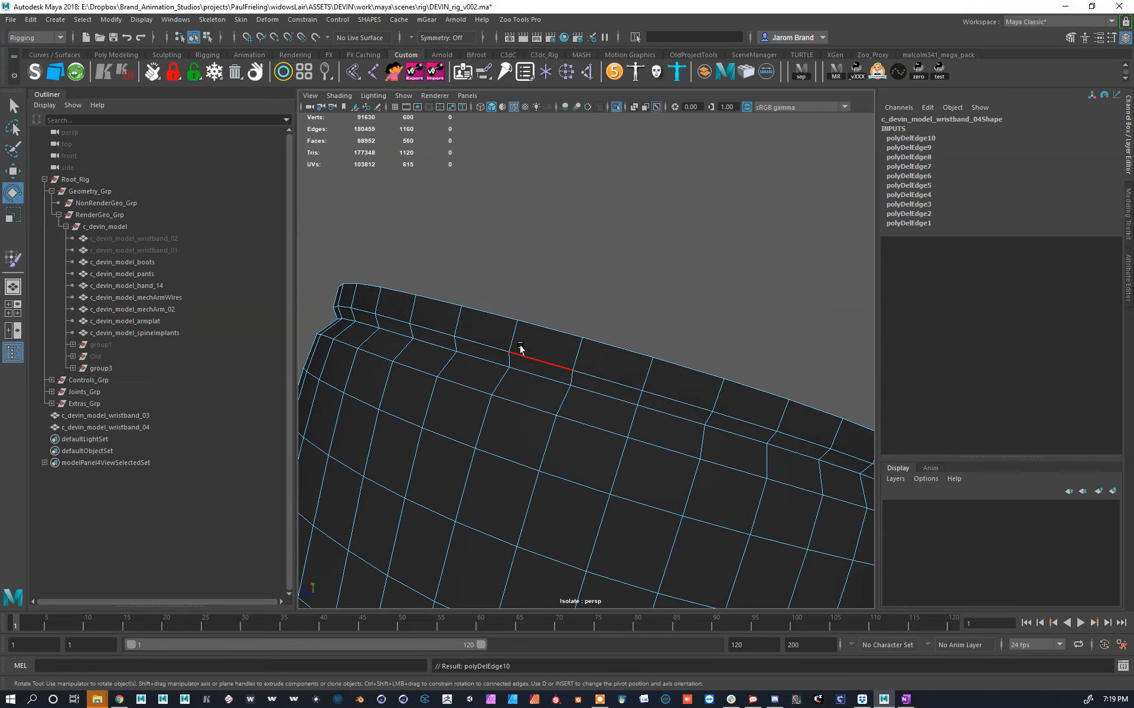
Step: Return to object selection, end the isolation of c_devin_model_wristband_04, and isolate c_devin_model_wristband_03 instead
{"action": "right_click_drag", "start_coordinate": [520, 349], "coordinate": [494, 346], "text": "alt"}
{"action": "left_click_drag", "start_coordinate": [494, 346], "coordinate": [519, 354], "text": "alt"}
{"action": "right_click_drag", "start_coordinate": [539, 392], "coordinate": [774, 259], "text": "alt"}
{"action": "key", "text": "F8"}
{"action": "left_click", "coordinate": [616, 107]}
{"action": "middle_click_drag", "start_coordinate": [637, 387], "coordinate": [637, 461], "text": "alt"}
{"action": "left_click", "coordinate": [610, 309]}
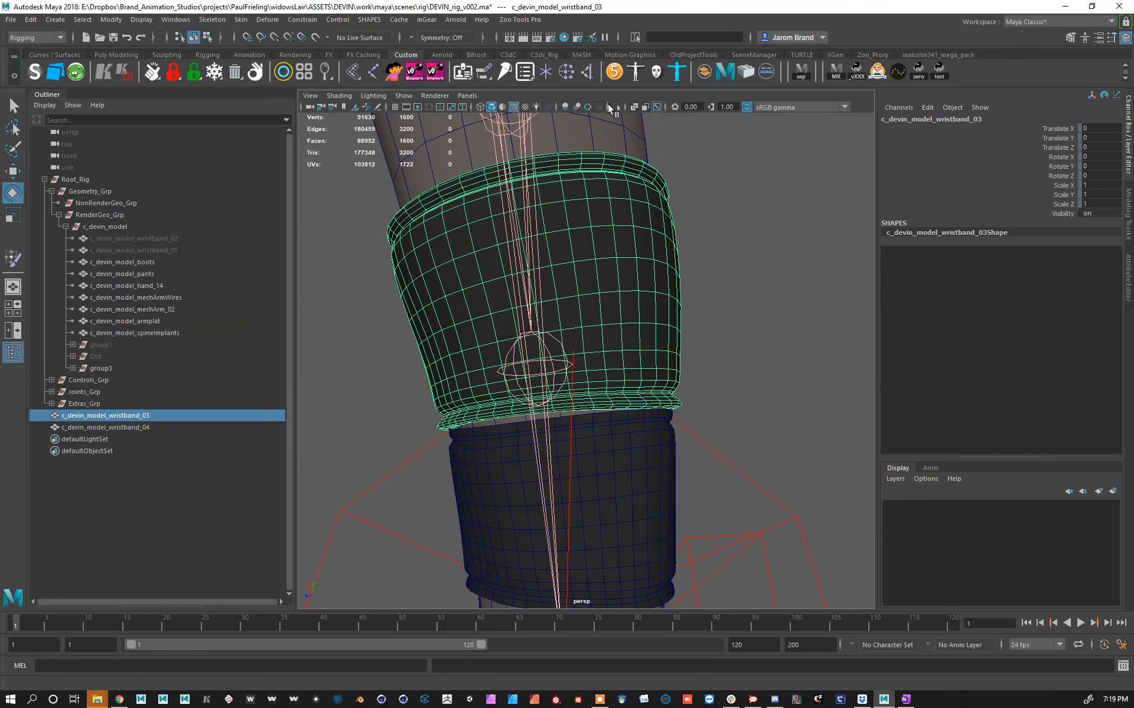
{"action": "left_click", "coordinate": [616, 107]}
Step: Delete the ring of faces around the rim at one open end of c_devin_model_wristband_03
{"action": "left_click_drag", "start_coordinate": [600, 274], "coordinate": [597, 236], "text": "alt"}
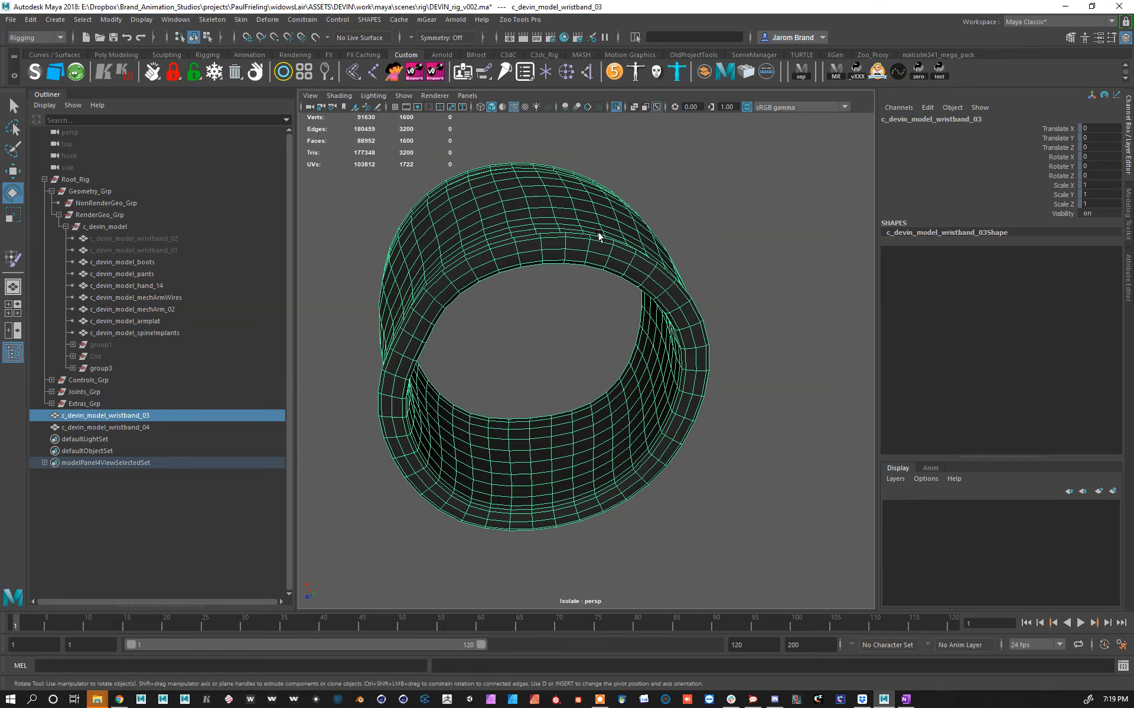
{"action": "left_click", "coordinate": [594, 245]}
{"action": "double_click", "coordinate": [622, 260], "text": "shift"}
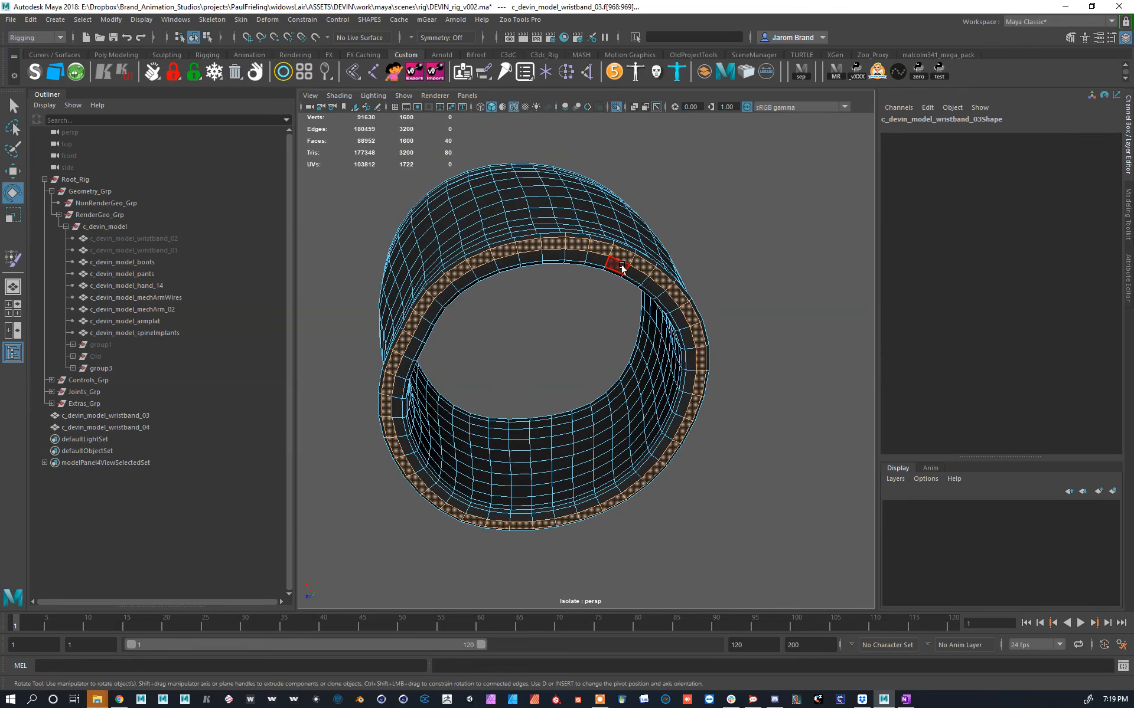
{"action": "key", "text": "Delete"}
Step: Delete the face ring around the opposite rim of c_devin_model_wristband_03 and its detached inner wall
{"action": "left_click_drag", "start_coordinate": [625, 284], "coordinate": [650, 424], "text": "alt"}
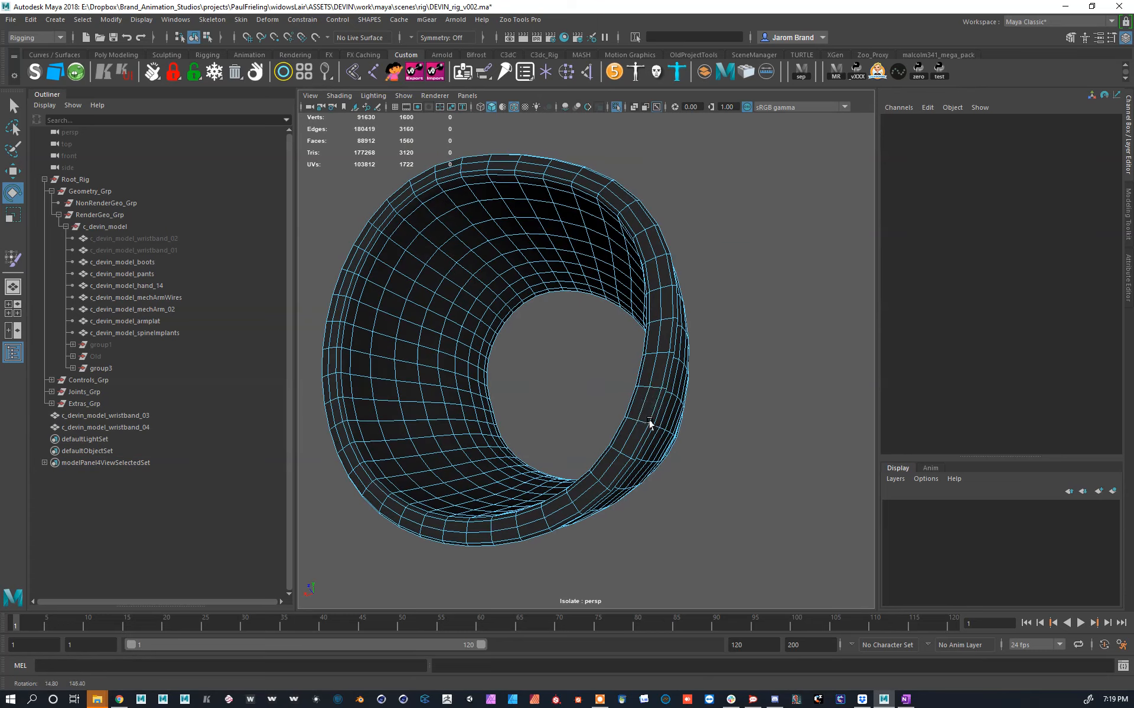
{"action": "left_click", "coordinate": [648, 398]}
{"action": "double_click", "coordinate": [639, 431], "text": "shift"}
{"action": "key", "text": "Delete"}
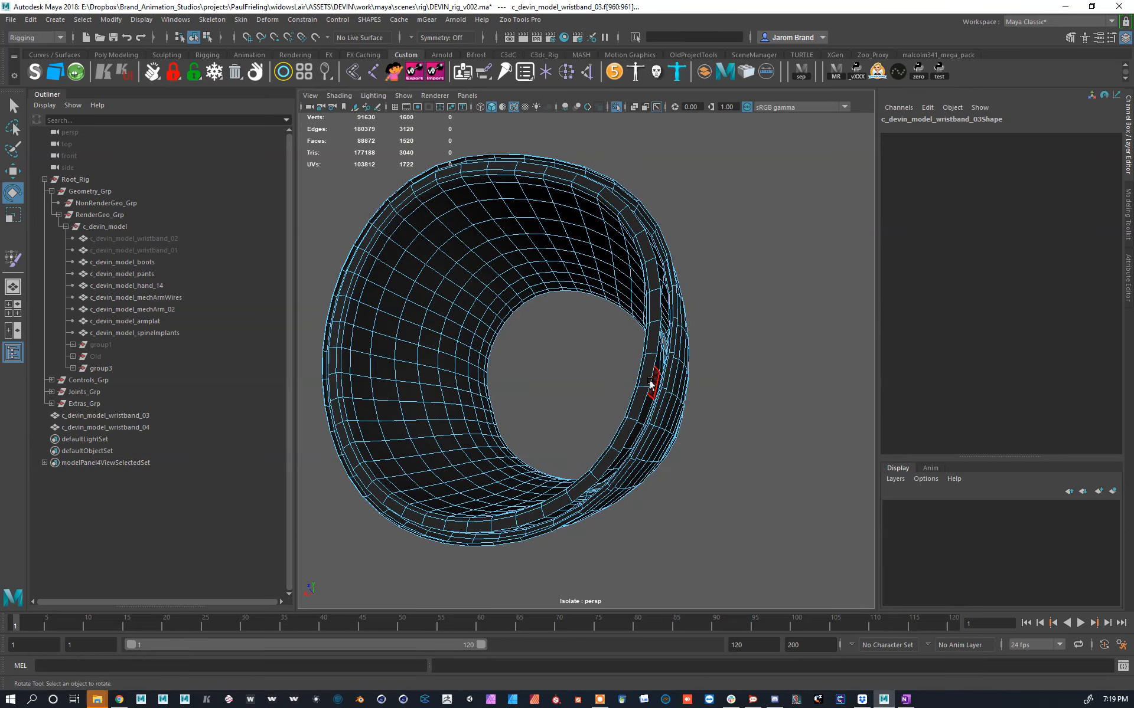
{"action": "double_click", "coordinate": [643, 382]}
{"action": "key", "text": "Delete"}
Step: Delete five redundant edge loops around the upper rim of c_devin_model_wristband_03
{"action": "left_click_drag", "start_coordinate": [552, 391], "coordinate": [554, 352], "text": "alt"}
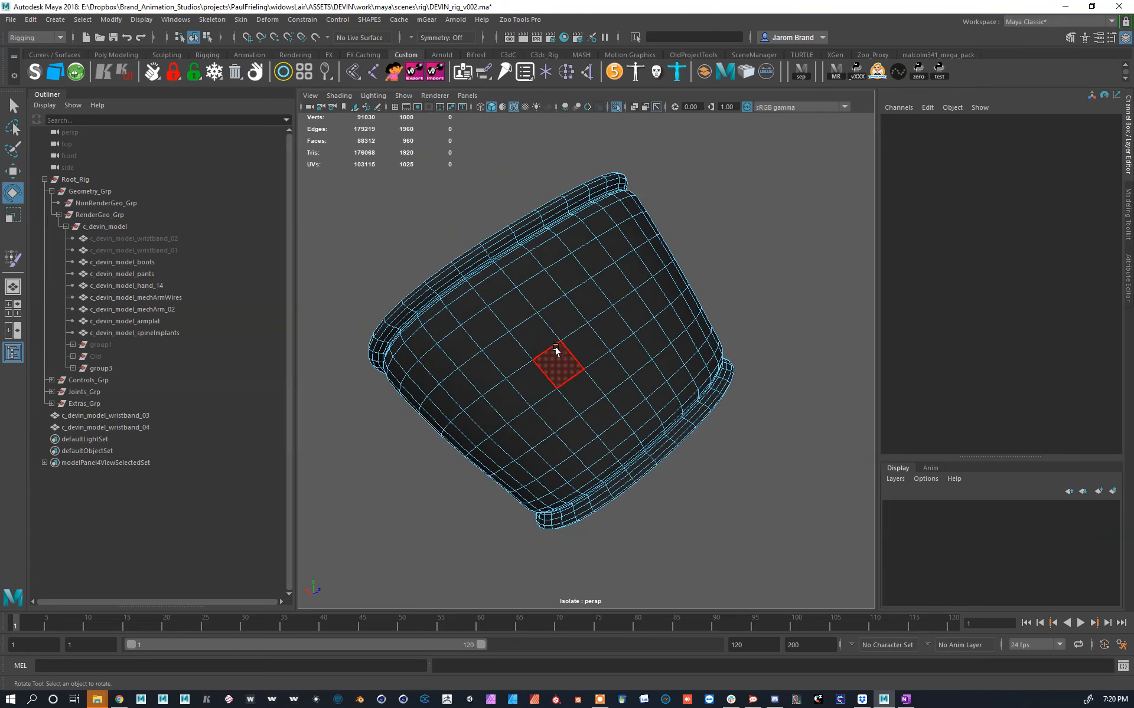
{"action": "right_click_drag", "start_coordinate": [555, 351], "coordinate": [595, 433], "text": "alt"}
{"action": "middle_click_drag", "start_coordinate": [595, 432], "coordinate": [602, 332], "text": "alt"}
{"action": "left_click", "coordinate": [578, 230]}
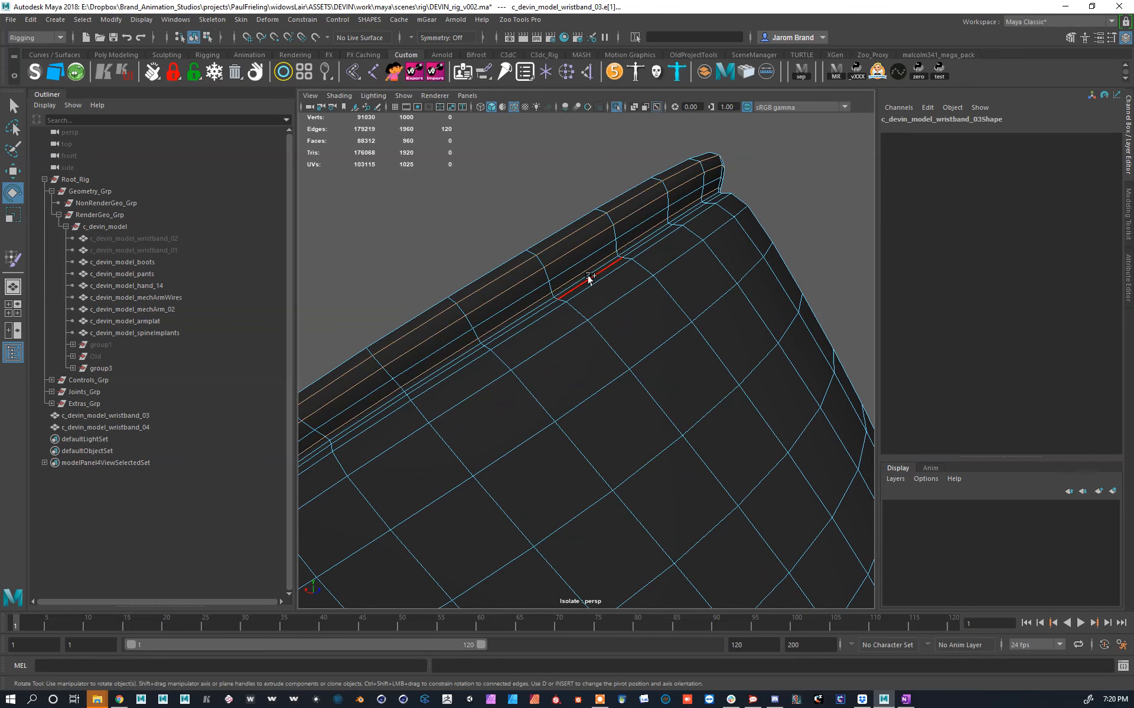
{"action": "right_click_drag", "start_coordinate": [588, 291], "coordinate": [560, 313], "text": "shift"}
Step: Delete five more edge loops around the lower rim of c_devin_model_wristband_03 and return to object selection
{"action": "left_click_drag", "start_coordinate": [560, 313], "coordinate": [647, 346], "text": "alt"}
{"action": "scroll", "coordinate": [679, 343], "scroll_direction": "up", "scroll_amount": 2}
{"action": "left_click", "coordinate": [711, 334]}
{"action": "double_click", "coordinate": [716, 341], "text": "shift"}
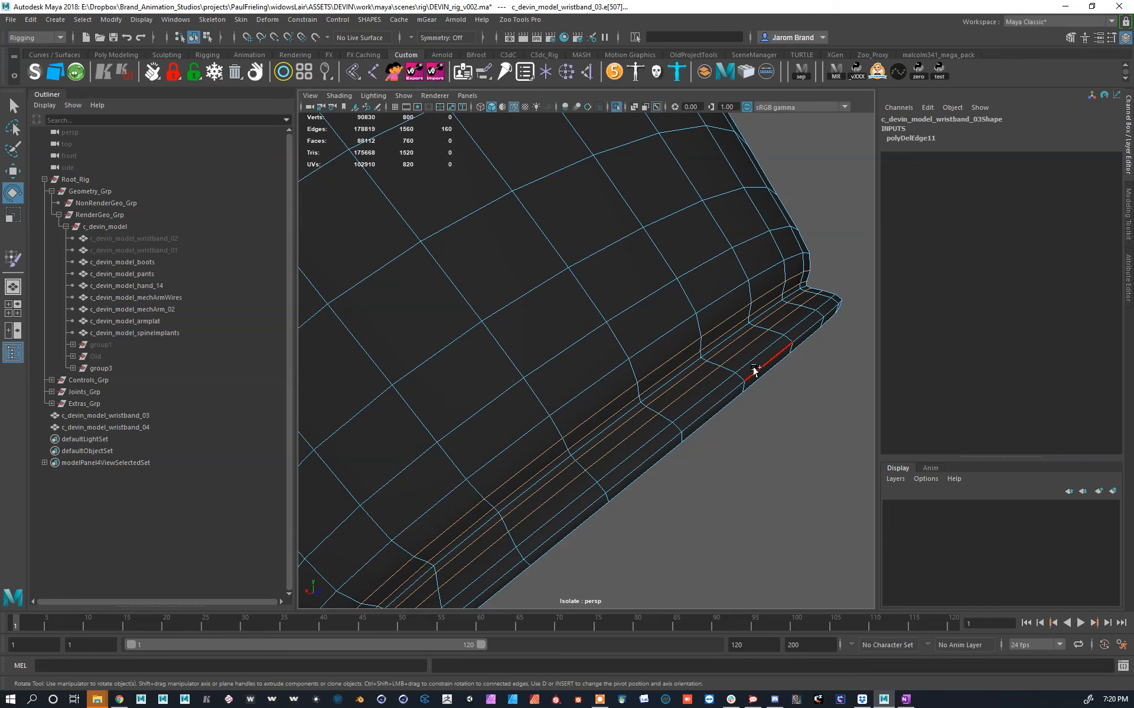
{"action": "right_click_drag", "start_coordinate": [754, 371], "coordinate": [673, 375], "text": "shift"}
{"action": "scroll", "coordinate": [716, 379], "scroll_direction": "down", "scroll_amount": 5}
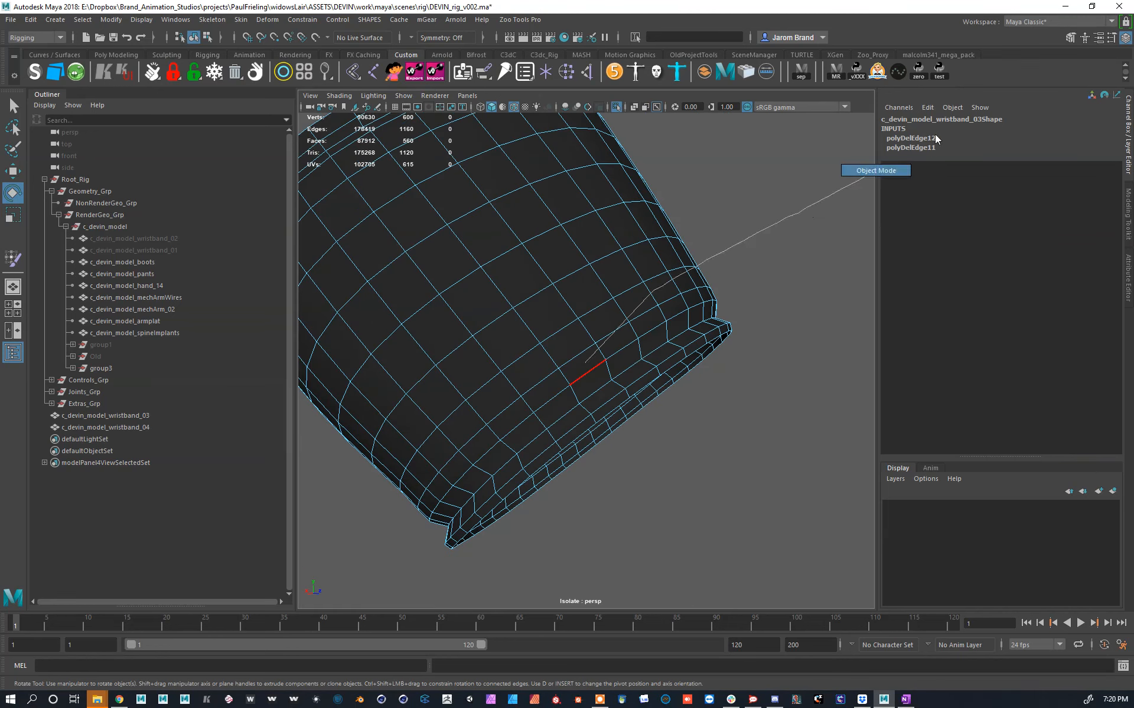
{"action": "key", "text": "F8"}
Step: Delete the construction history of c_devin_model_wristband_03 and c_devin_model_wristband_04, and show the whole scene again
{"action": "left_click_drag", "start_coordinate": [615, 305], "coordinate": [564, 331], "text": "alt"}
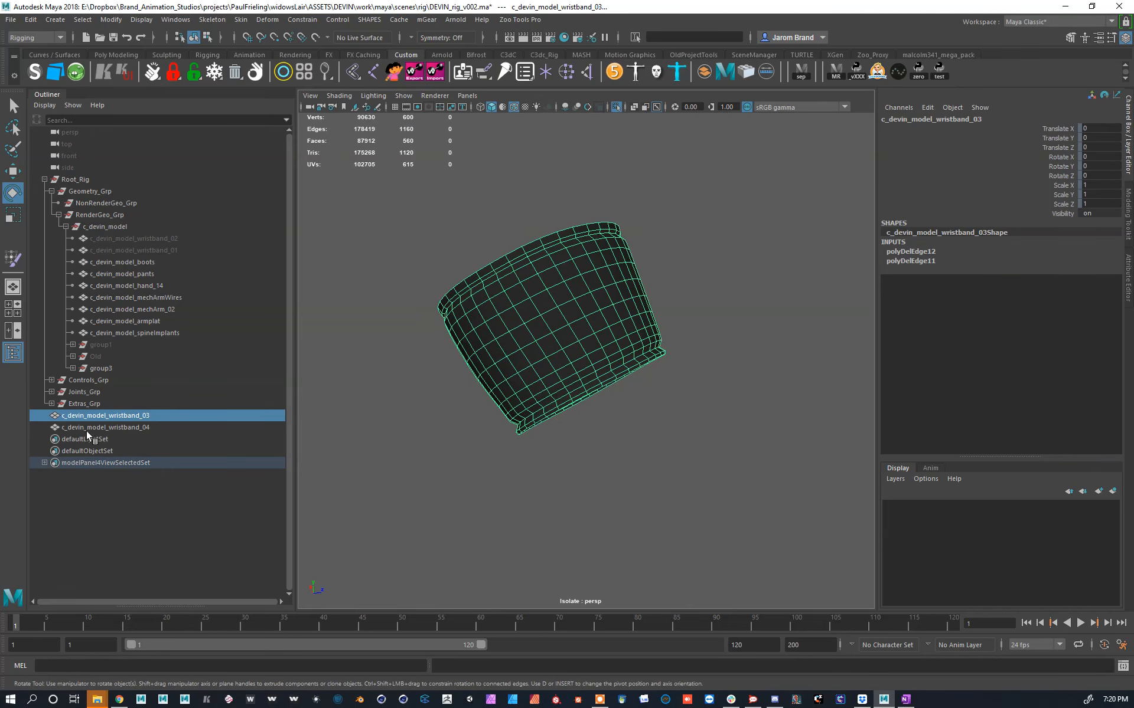
{"action": "left_click", "coordinate": [105, 428], "text": "shift"}
{"action": "left_click", "coordinate": [235, 71]}
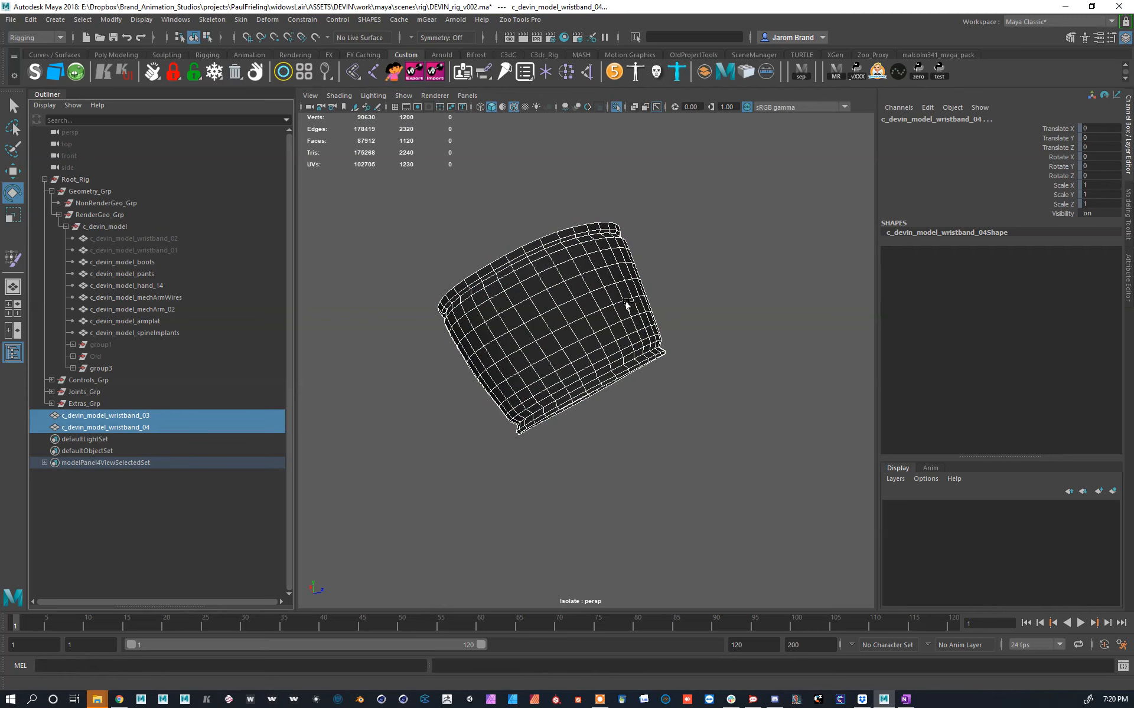
{"action": "left_click", "coordinate": [741, 223]}
{"action": "left_click", "coordinate": [616, 107]}
Step: Skin both simplified wristbands, c_devin_model_wristband_03 and c_devin_model_wristband_04, with weights copied from the body mesh
{"action": "left_click_drag", "start_coordinate": [586, 222], "coordinate": [529, 240], "text": "alt"}
{"action": "left_click", "coordinate": [554, 300]}
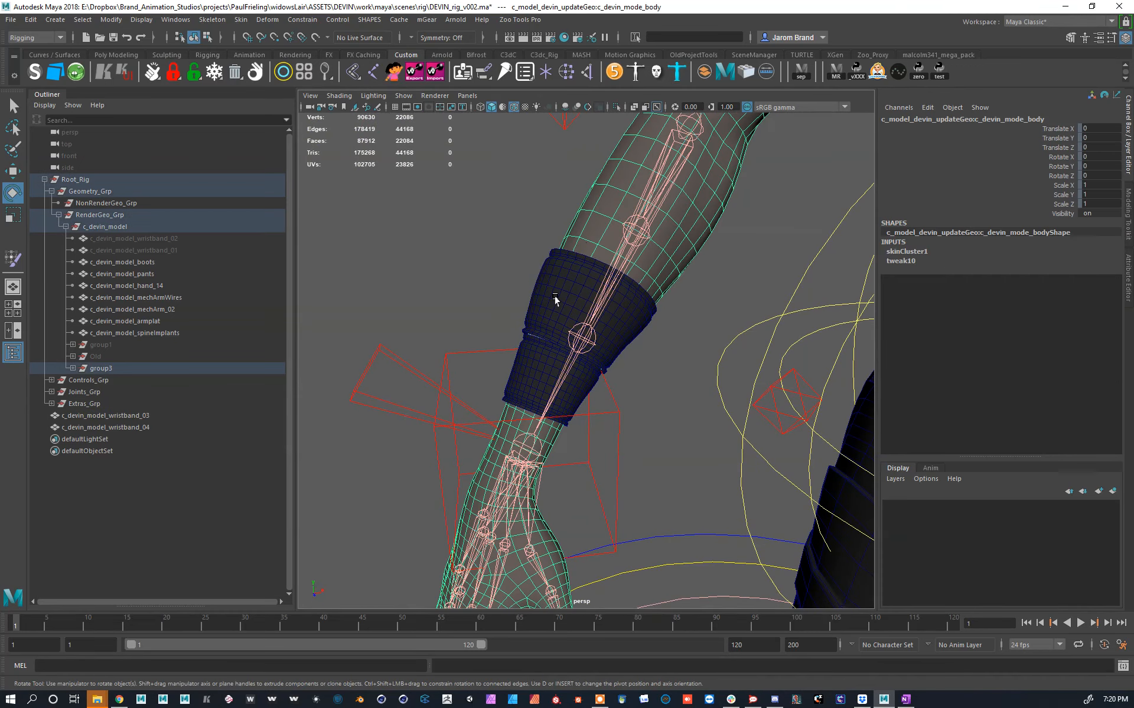
{"action": "left_click", "coordinate": [555, 300], "text": "shift"}
{"action": "left_click", "coordinate": [552, 377], "text": "shift"}
{"action": "right_click", "coordinate": [363, 80]}
{"action": "left_click", "coordinate": [387, 136]}
{"action": "left_click", "coordinate": [448, 253]}
Step: Rotate R_ArmRot_Ctrl to test how the newly skinned wristbands deform with the right arm
{"action": "left_click", "coordinate": [559, 297]}
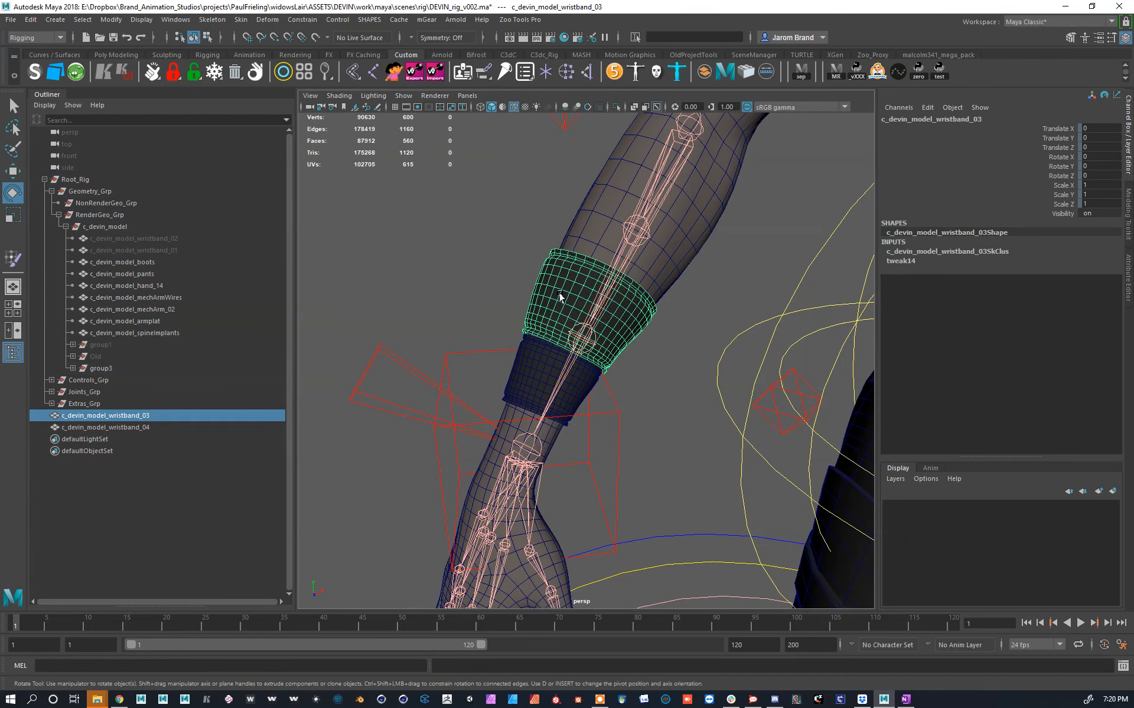
{"action": "left_click_drag", "start_coordinate": [560, 297], "coordinate": [582, 397], "text": "alt"}
{"action": "left_click", "coordinate": [506, 372]}
{"action": "left_click_drag", "start_coordinate": [435, 372], "coordinate": [535, 372], "text": "alt"}
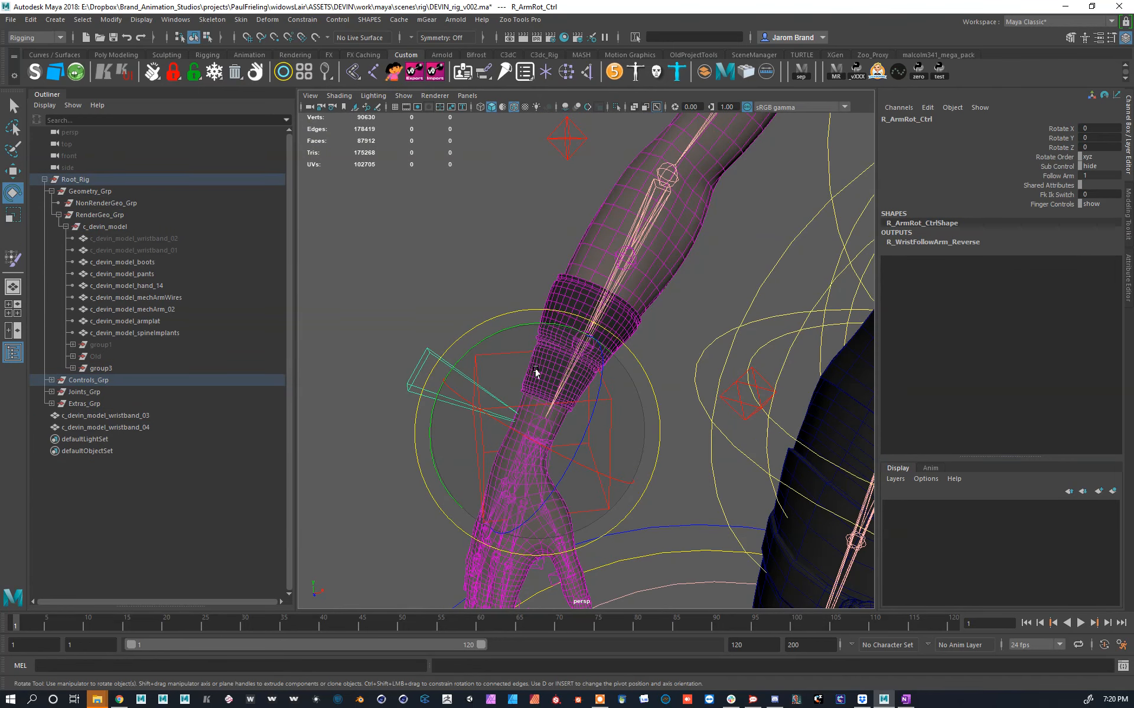
{"action": "left_click_drag", "start_coordinate": [476, 410], "coordinate": [590, 310]}
Step: Select all vertices of c_devin_model_wristband_03 except its open border loops and activate the Smooth Weights tool
{"action": "scroll", "coordinate": [642, 400], "scroll_direction": "up", "scroll_amount": 4}
{"action": "left_click", "coordinate": [573, 288]}
{"action": "scroll", "coordinate": [600, 283], "scroll_direction": "up", "scroll_amount": 5}
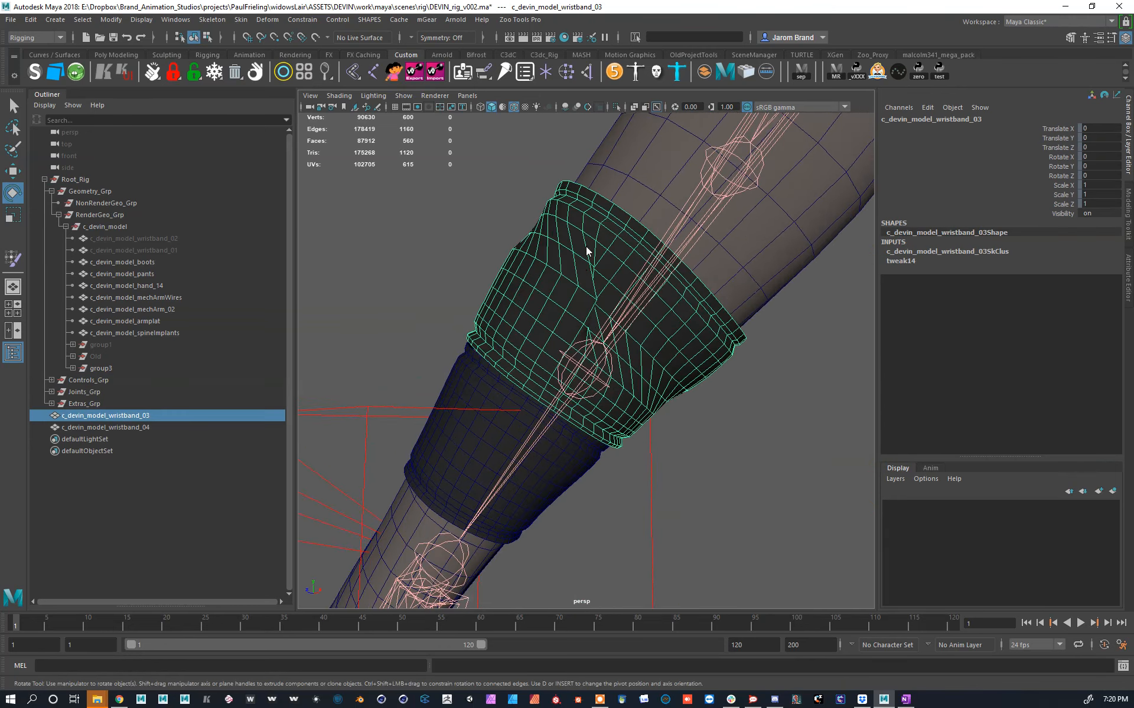
{"action": "left_click", "coordinate": [607, 243], "text": "ctrl"}
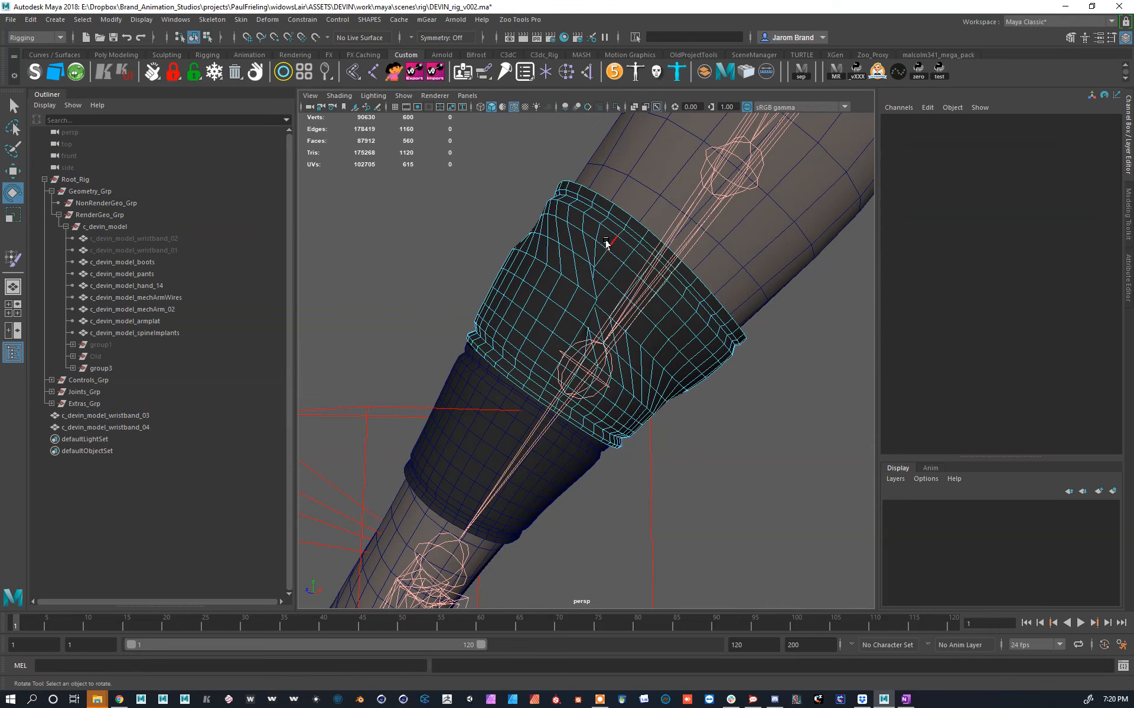
{"action": "double_click", "coordinate": [577, 266]}
{"action": "right_click_drag", "start_coordinate": [580, 266], "coordinate": [527, 287], "text": "ctrl"}
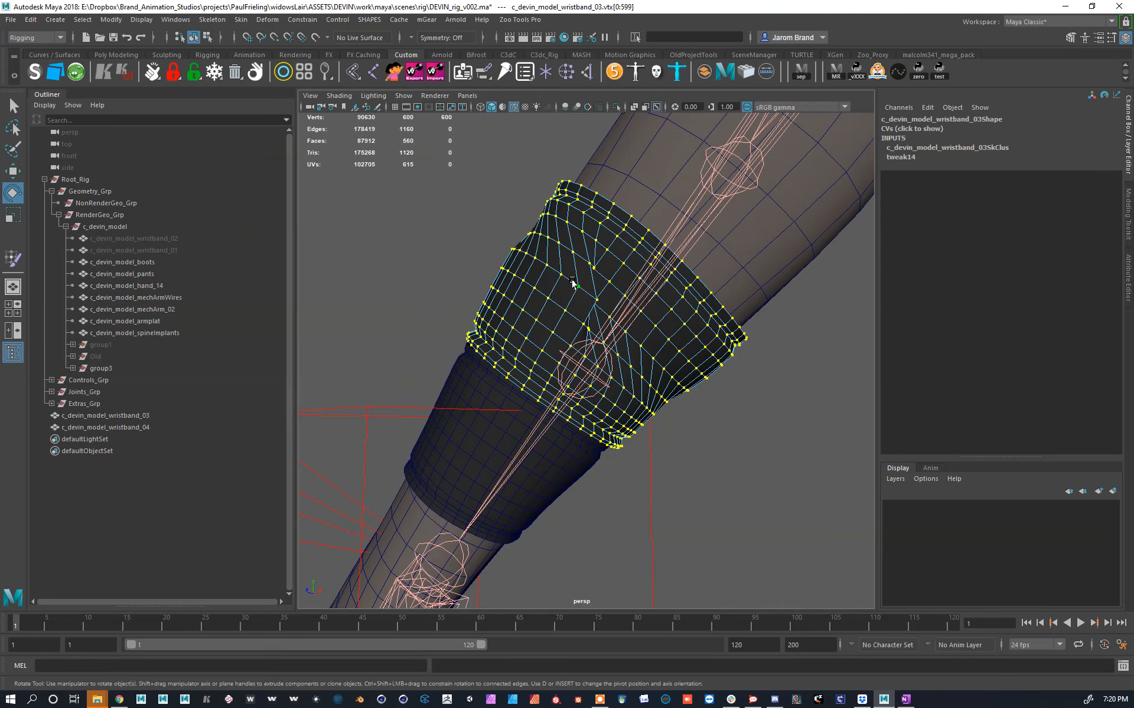
{"action": "left_click", "coordinate": [246, 19]}
{"action": "left_click", "coordinate": [275, 344]}
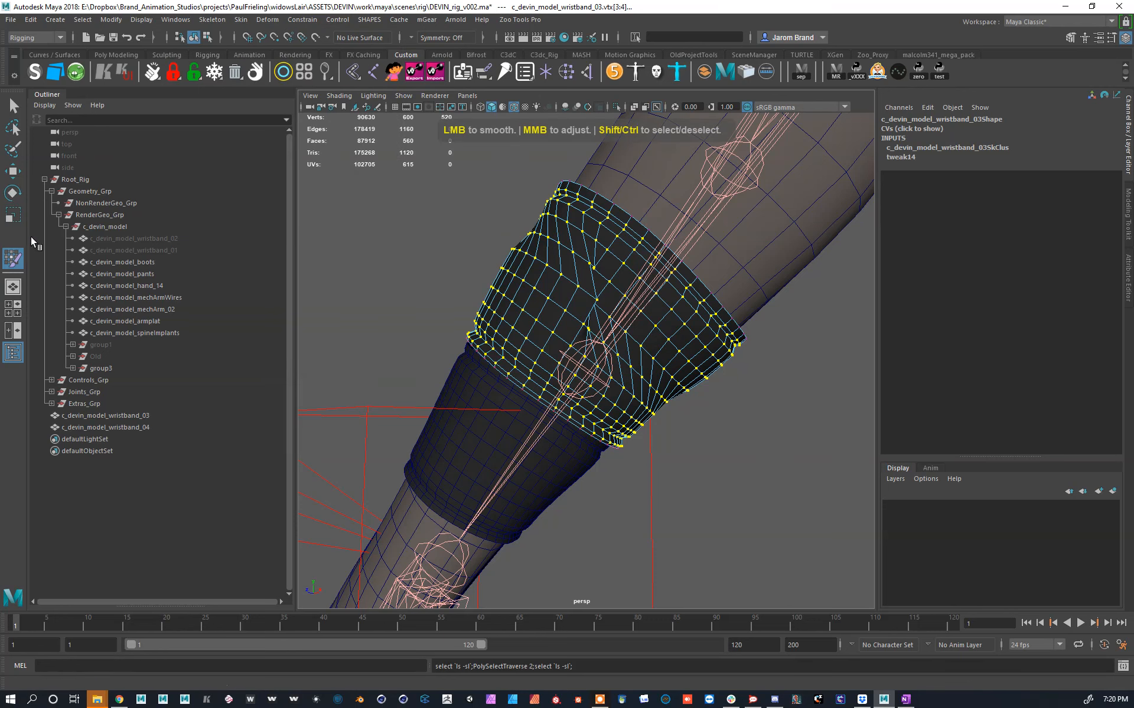
Step: Flood-smooth the selected weights of c_devin_model_wristband_03 repeatedly with oversampling 10, and return to object selection
{"action": "double_click", "coordinate": [11, 257]}
{"action": "left_click", "coordinate": [236, 346]}
{"action": "left_click", "coordinate": [239, 348]}
{"action": "left_click", "coordinate": [240, 348]}
{"action": "left_click", "coordinate": [236, 309]}
{"action": "left_click", "coordinate": [239, 348]}
{"action": "left_click", "coordinate": [243, 345]}
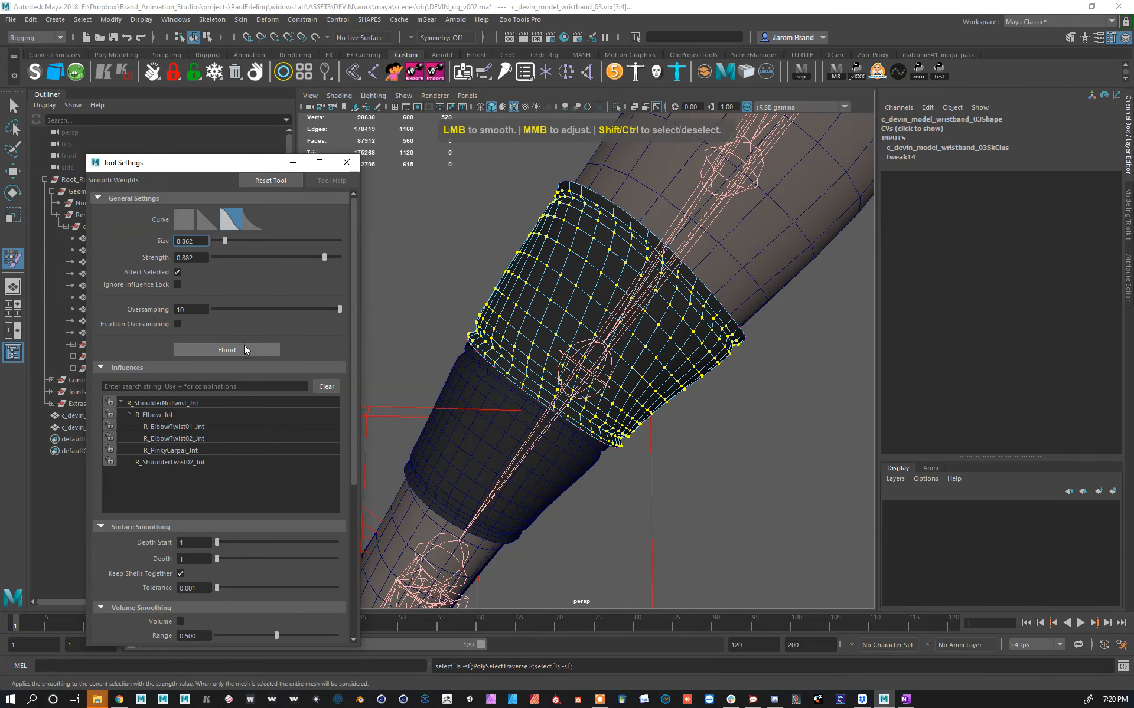
{"action": "key", "text": "F8"}
{"action": "key", "text": "w"}
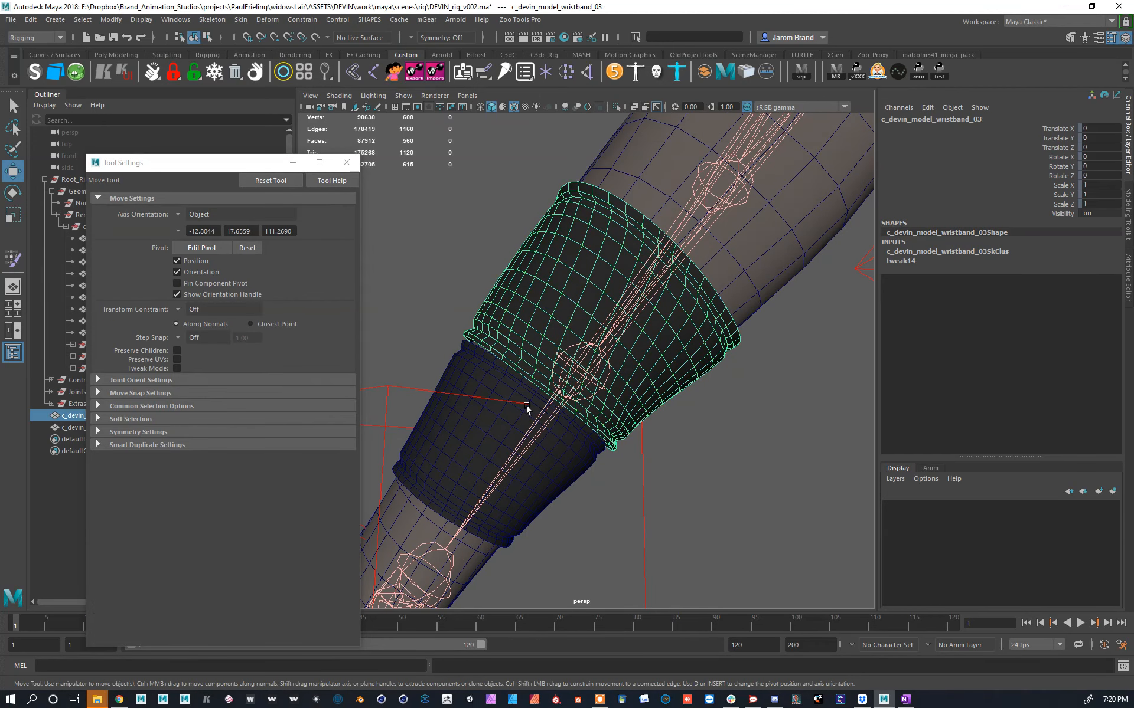
Step: Select all vertices of c_devin_model_wristband_04 and shrink the selection to exclude its open border loops
{"action": "left_click", "coordinate": [499, 436]}
{"action": "key", "text": "F11"}
{"action": "left_click", "coordinate": [488, 447]}
{"action": "double_click", "coordinate": [488, 447]}
{"action": "right_click_drag", "start_coordinate": [487, 447], "coordinate": [460, 444], "text": "ctrl"}
{"action": "key", "text": "shift+period"}
{"action": "middle_click_drag", "start_coordinate": [509, 456], "coordinate": [614, 372], "text": "alt"}
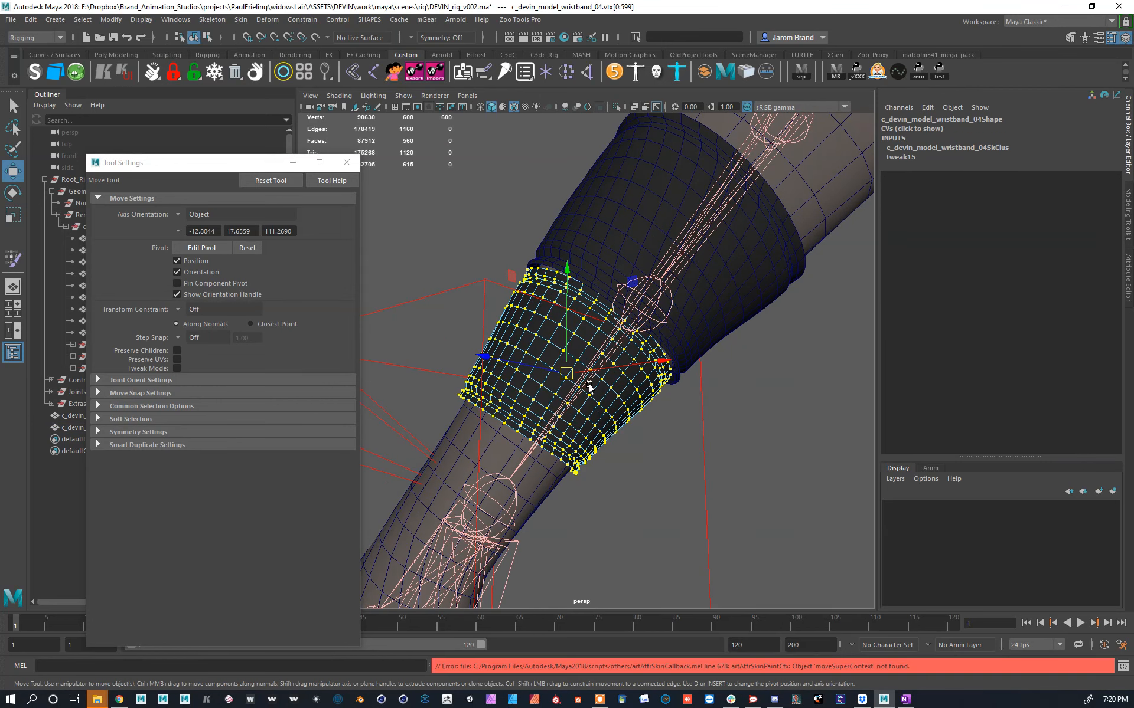
{"action": "left_click", "coordinate": [522, 332]}
{"action": "key", "text": "ctrl+z"}
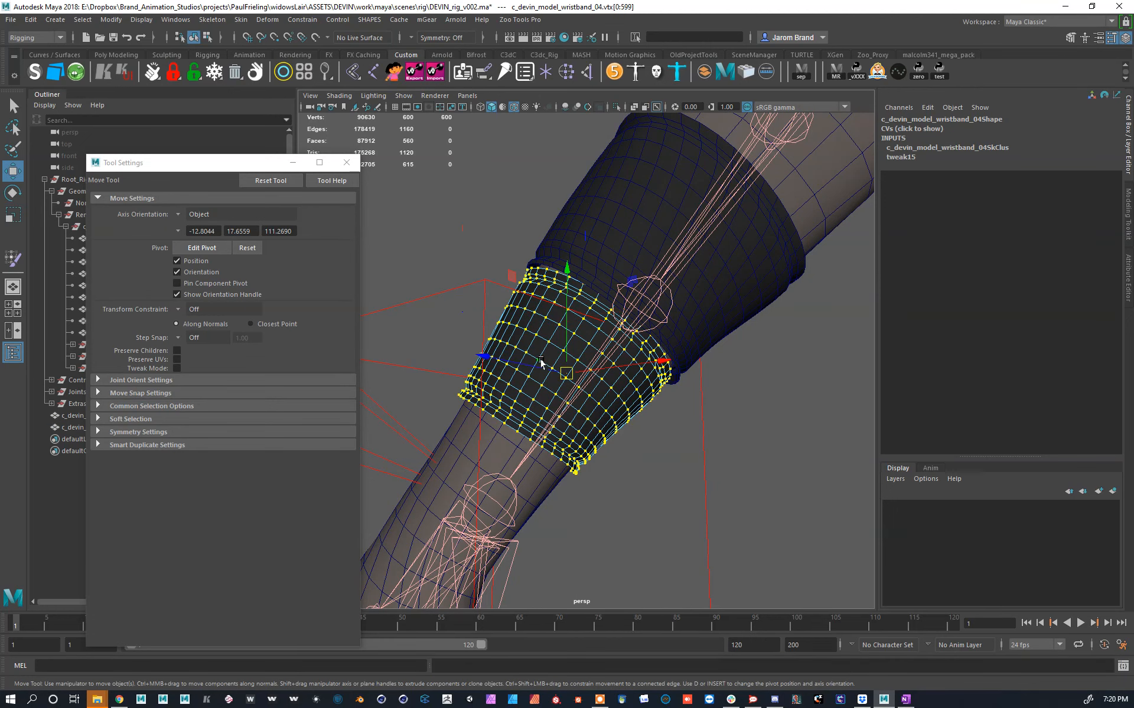
{"action": "key", "text": "shift+comma"}
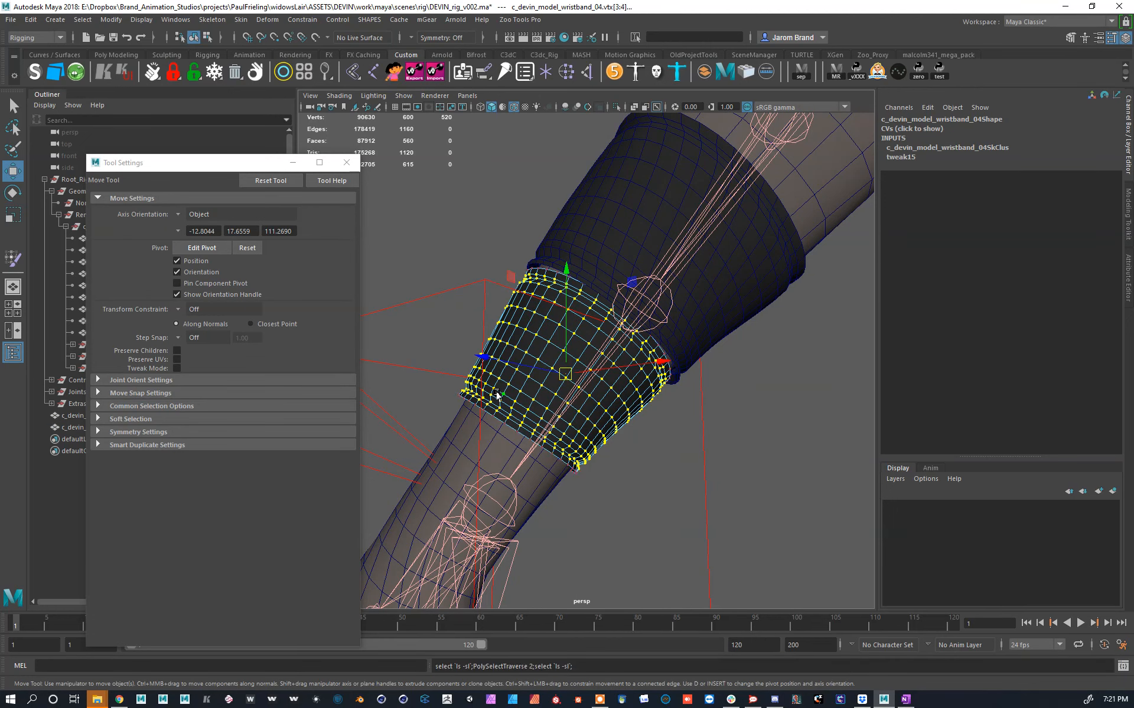
Step: Flood-smooth the skin weights on the selected vertices of c_devin_model_wristband_04 and leave vertex selection
{"action": "left_click", "coordinate": [13, 258]}
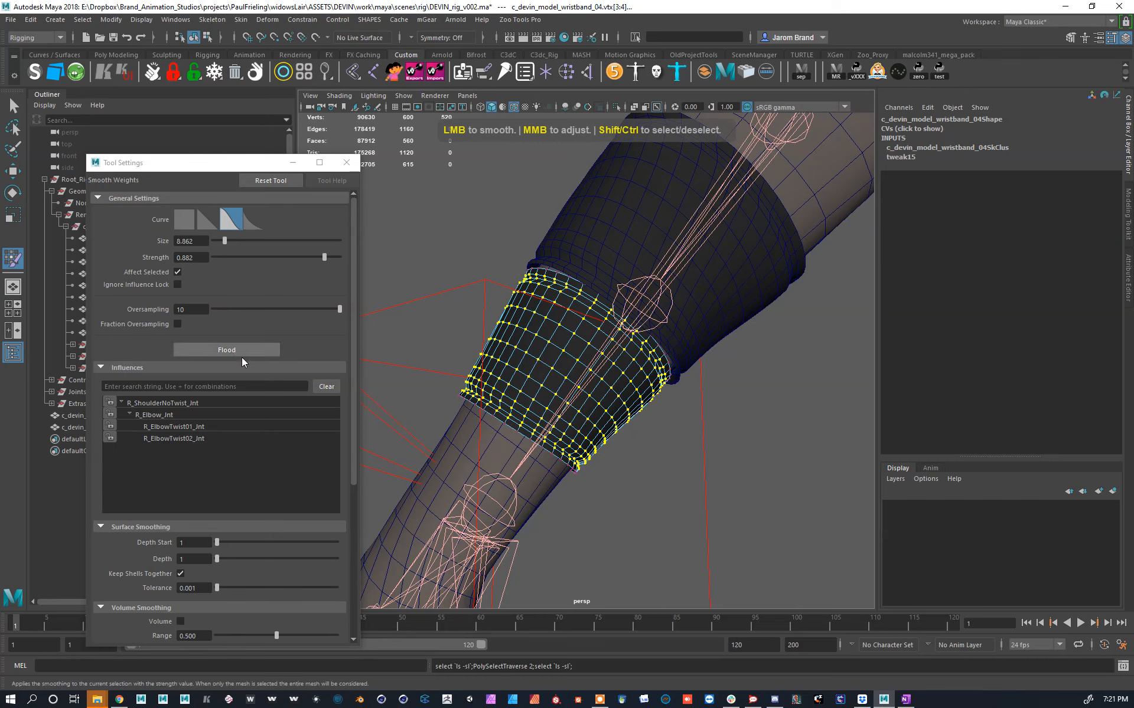
{"action": "left_click", "coordinate": [243, 353]}
{"action": "scroll", "coordinate": [592, 339], "scroll_direction": "down", "scroll_amount": 3}
{"action": "key", "text": "F8"}
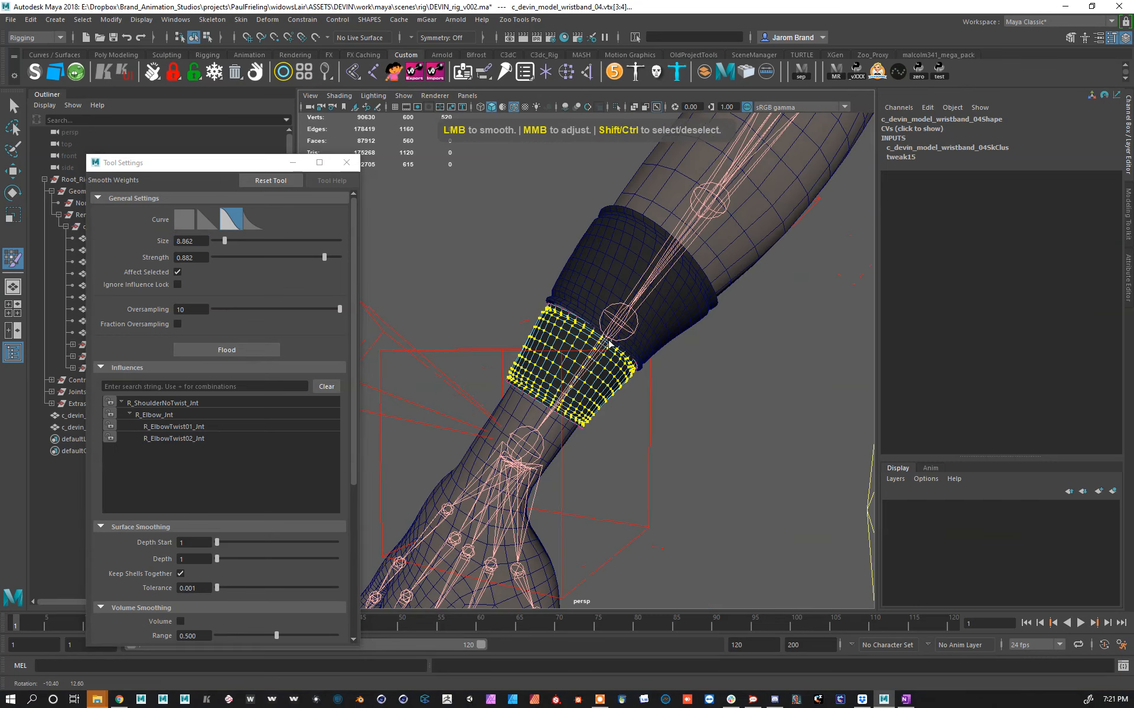
Step: Leave weight smoothing and reset the X rotation of R_ArmRot_Ctrl to 0
{"action": "key", "text": "w"}
{"action": "left_click_drag", "start_coordinate": [592, 339], "coordinate": [654, 424], "text": "alt"}
{"action": "left_click", "coordinate": [591, 304]}
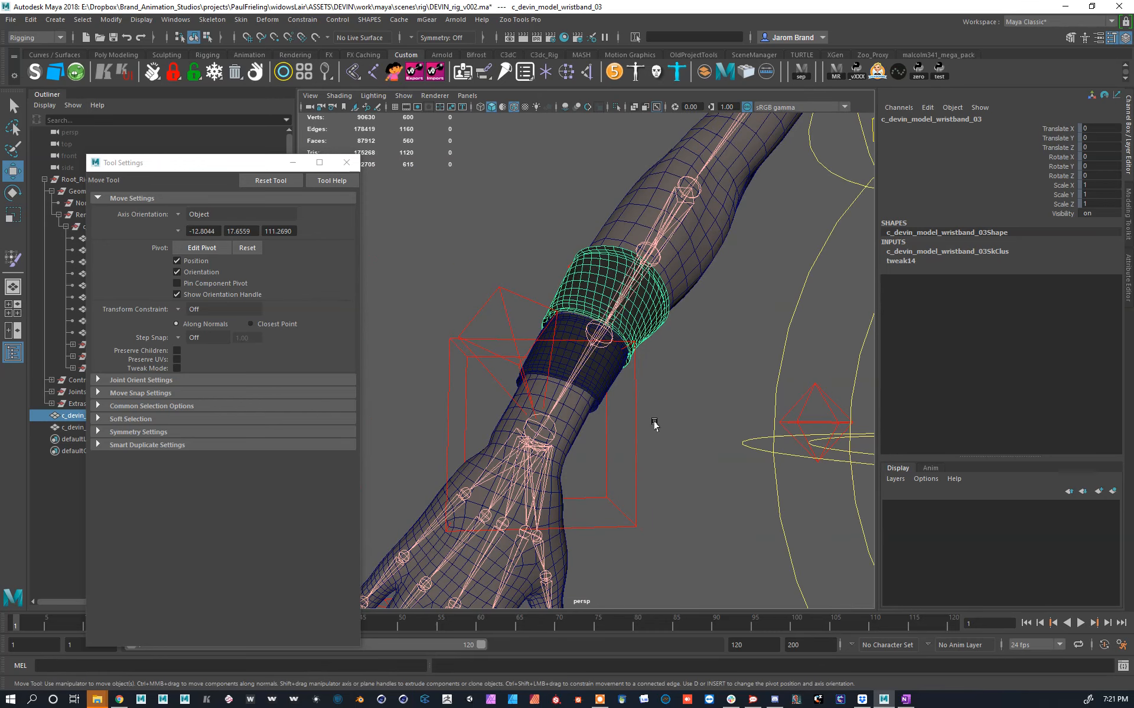
{"action": "left_click", "coordinate": [497, 324]}
{"action": "double_click", "coordinate": [1109, 128]}
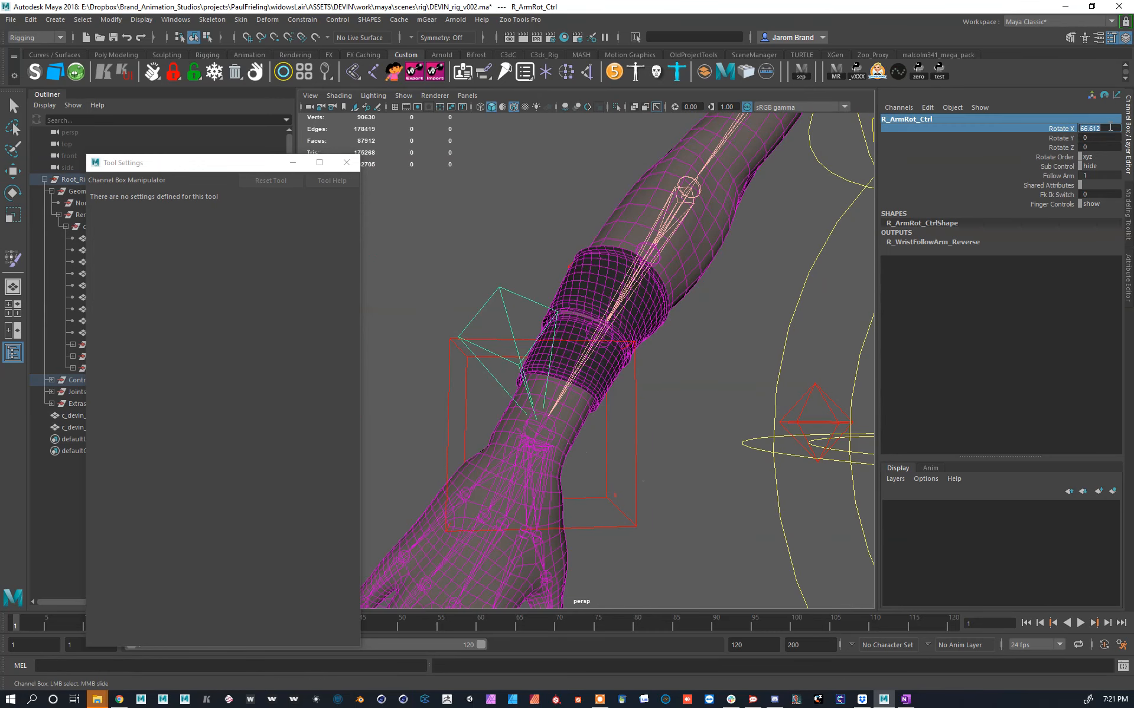
{"action": "type", "text": "0"}
{"action": "key", "text": "Return"}
Step: Close the tool settings and unhide the spiked originals c_devin_model_wristband_02 and c_devin_model_wristband_01
{"action": "left_click_drag", "start_coordinate": [732, 283], "coordinate": [575, 313], "text": "alt"}
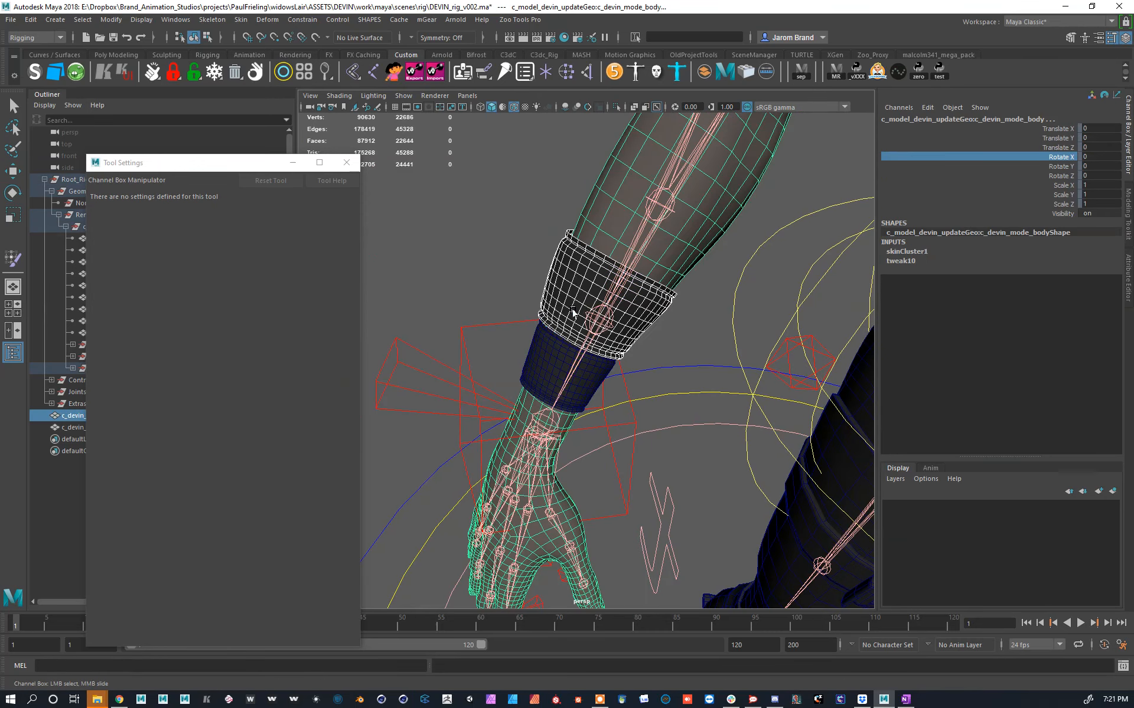
{"action": "left_click", "coordinate": [567, 363], "text": "shift"}
{"action": "left_click_drag", "start_coordinate": [566, 364], "coordinate": [546, 355], "text": "alt"}
{"action": "left_click", "coordinate": [346, 162]}
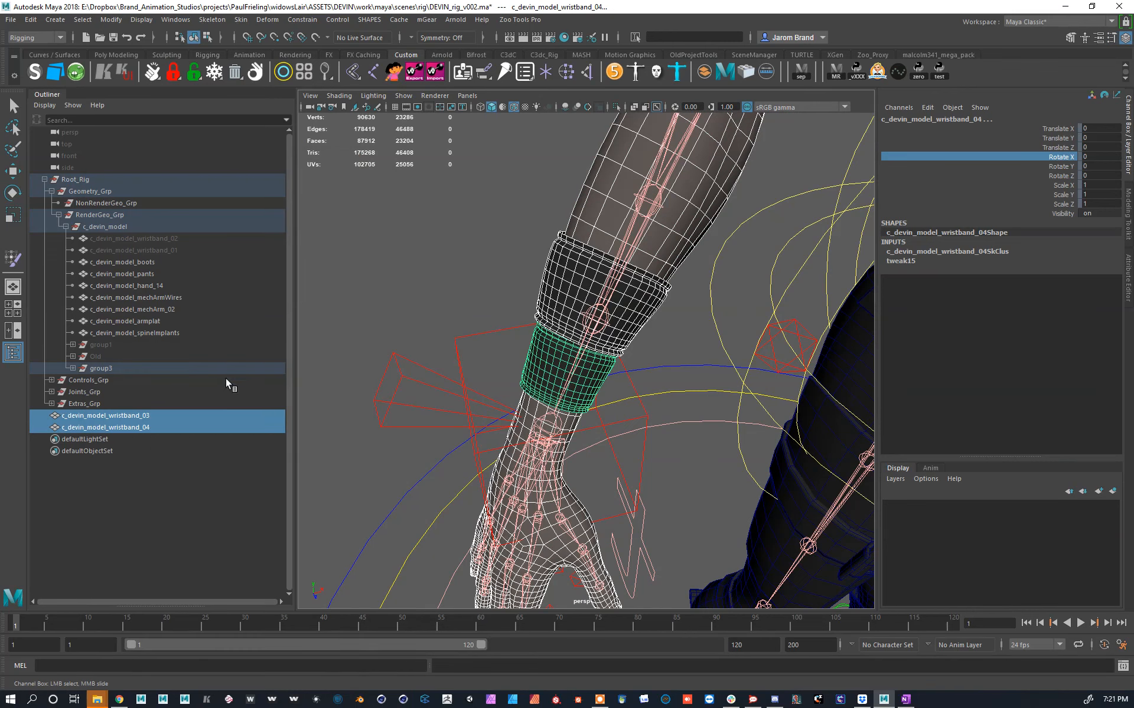
{"action": "left_click", "coordinate": [169, 239]}
{"action": "left_click", "coordinate": [163, 250], "text": "shift"}
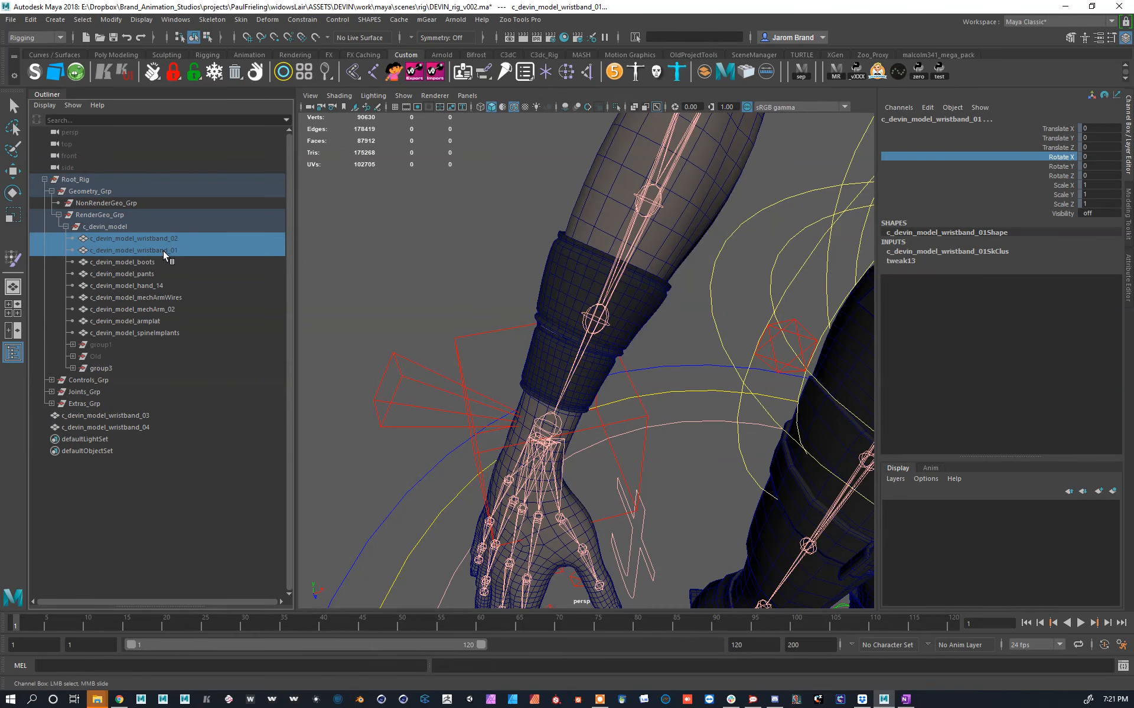
{"action": "key", "text": "h"}
Step: Copy the skin weights from c_devin_model_wristband_03 to the spiked c_devin_model_wristband_02 with the Copy weights script
{"action": "left_click", "coordinate": [105, 416]}
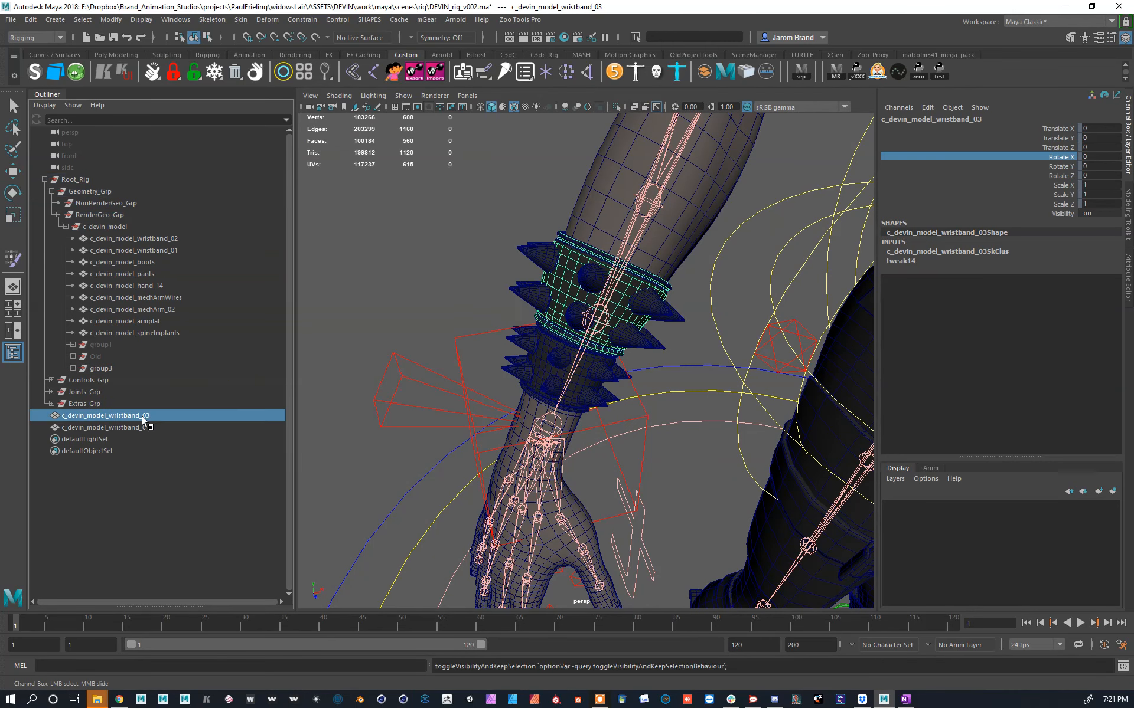
{"action": "left_click_drag", "start_coordinate": [461, 354], "coordinate": [496, 312], "text": "alt"}
{"action": "left_click", "coordinate": [517, 216], "text": "shift"}
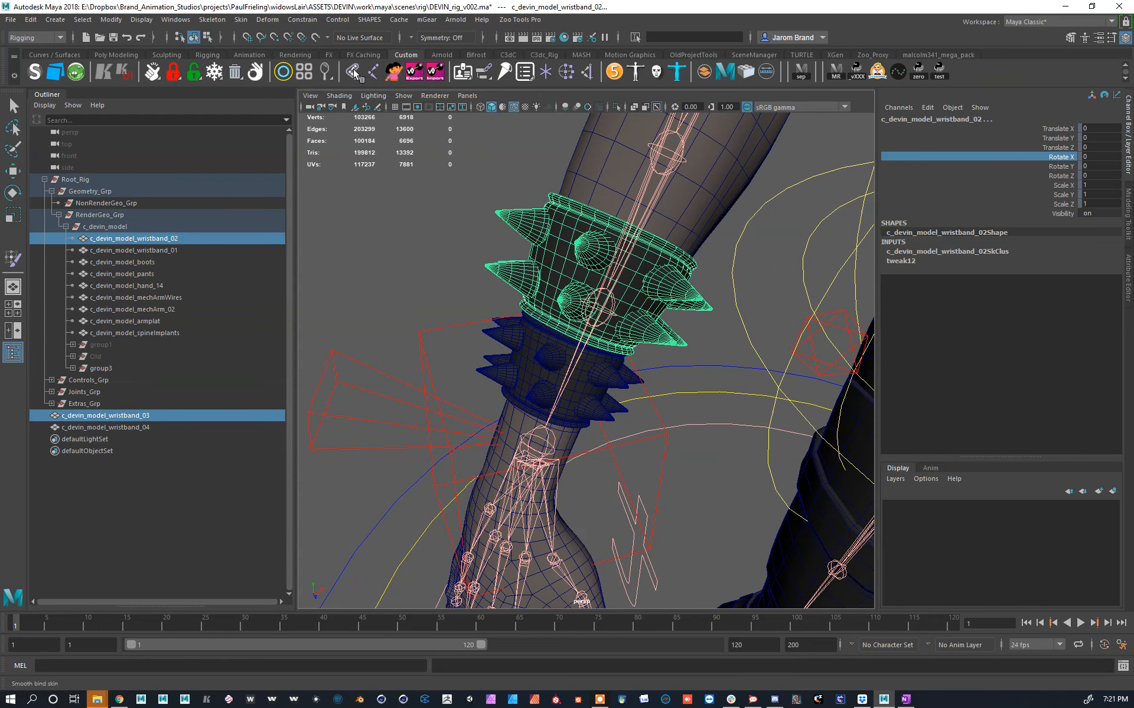
{"action": "right_click", "coordinate": [353, 69]}
{"action": "left_click", "coordinate": [394, 127]}
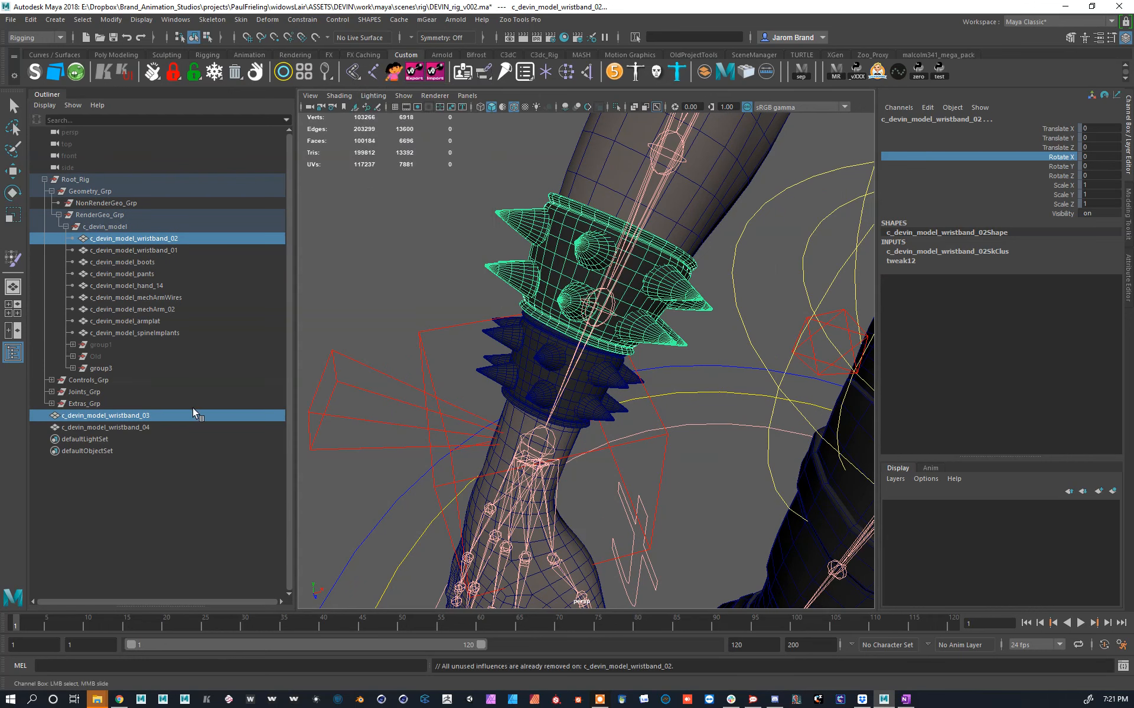
Step: Repeat the weight copy from c_devin_model_wristband_04 to c_devin_model_wristband_01 and delete both simplified wristband copies
{"action": "key", "text": "Down"}
{"action": "key", "text": "g"}
{"action": "left_click", "coordinate": [76, 417], "text": "shift"}
{"action": "key", "text": "Delete"}
{"action": "key", "text": "w"}
{"action": "scroll", "coordinate": [526, 277], "scroll_direction": "down", "scroll_amount": 5}
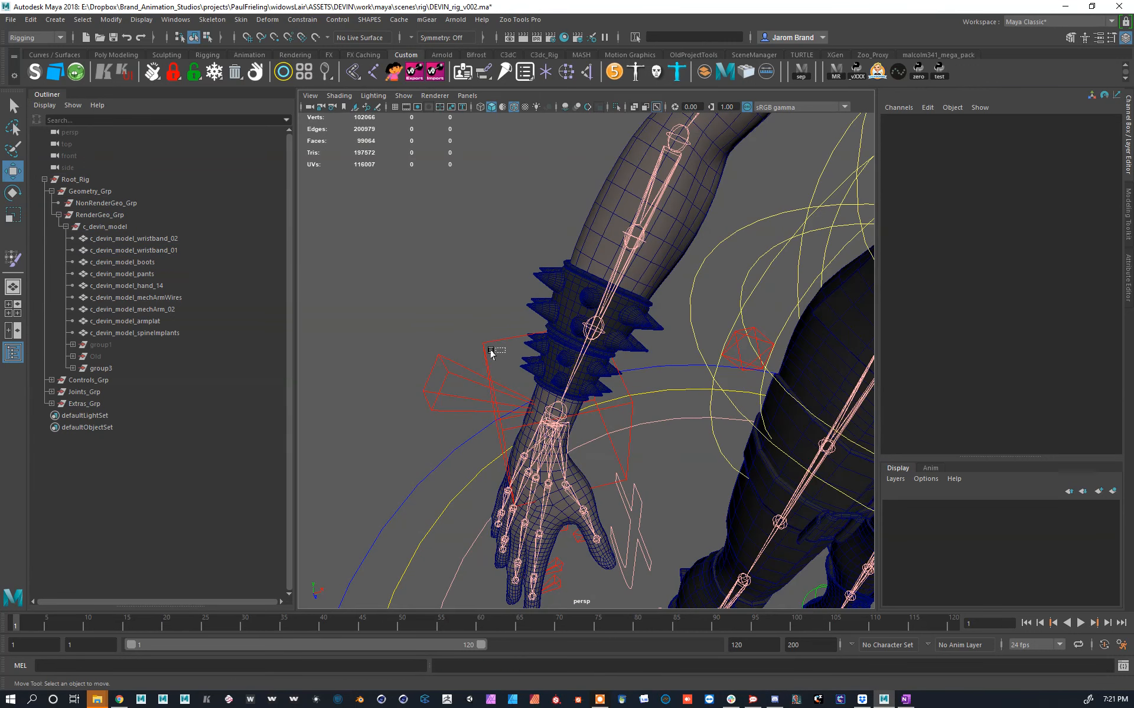
Step: Rotate R_ArmRot_Ctrl about X to about -115.6 and inspect how the spiked wristbands deform
{"action": "scroll", "coordinate": [498, 354], "scroll_direction": "up", "scroll_amount": 2}
{"action": "left_click", "coordinate": [549, 344]}
{"action": "key", "text": "e"}
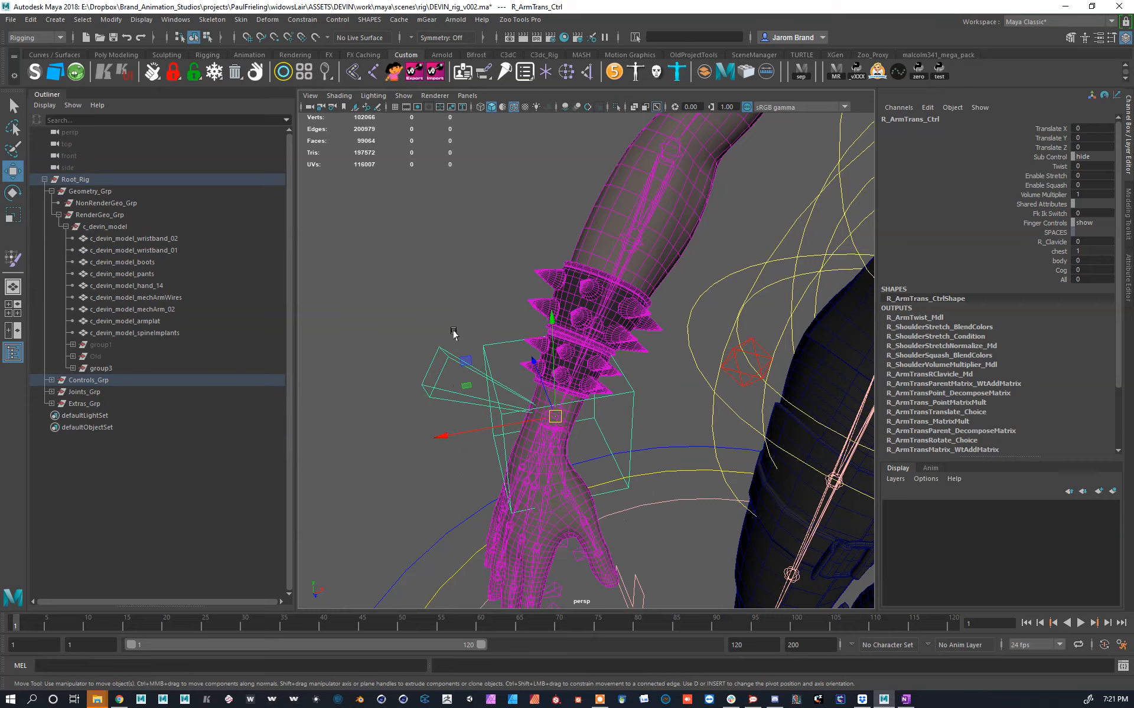
{"action": "left_click", "coordinate": [590, 447]}
{"action": "left_click_drag", "start_coordinate": [643, 470], "coordinate": [568, 343]}
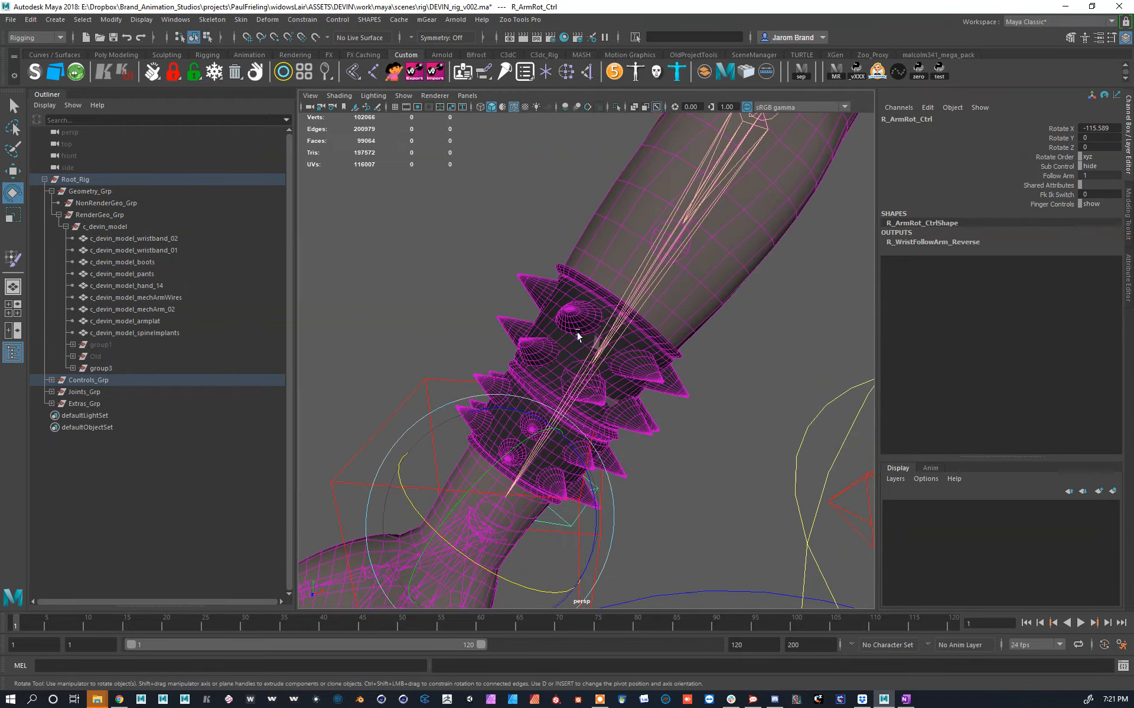
{"action": "left_click_drag", "start_coordinate": [524, 383], "coordinate": [586, 306], "text": "alt"}
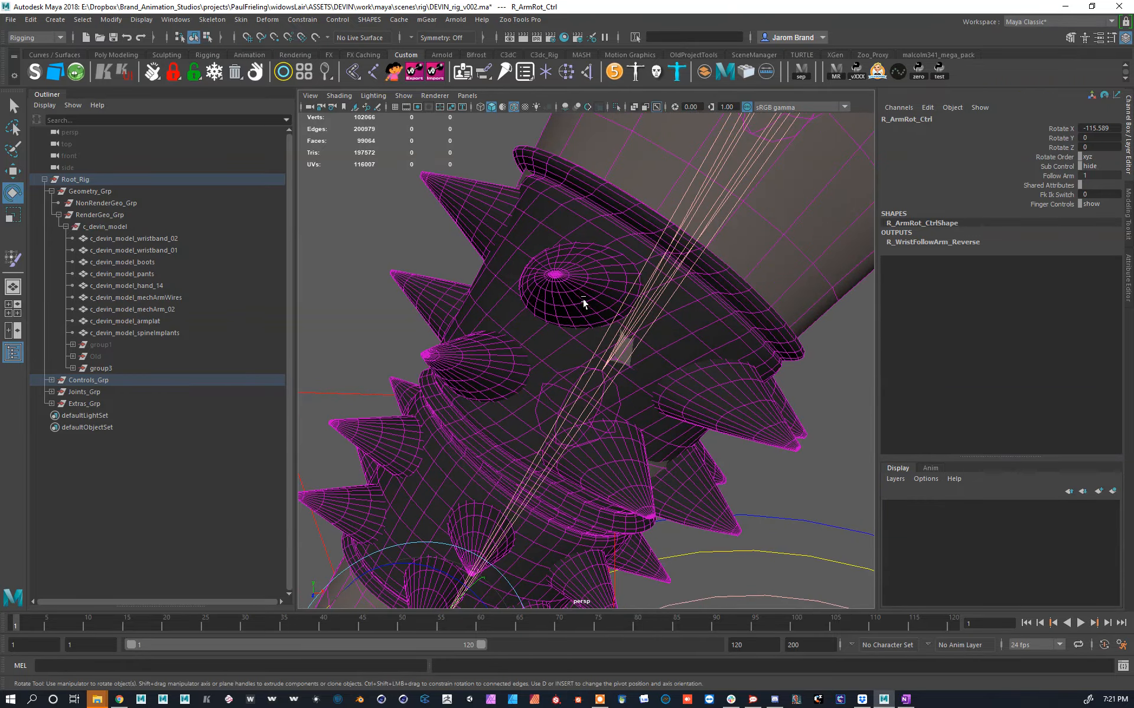
{"action": "scroll", "coordinate": [584, 304], "scroll_direction": "up", "scroll_amount": 5}
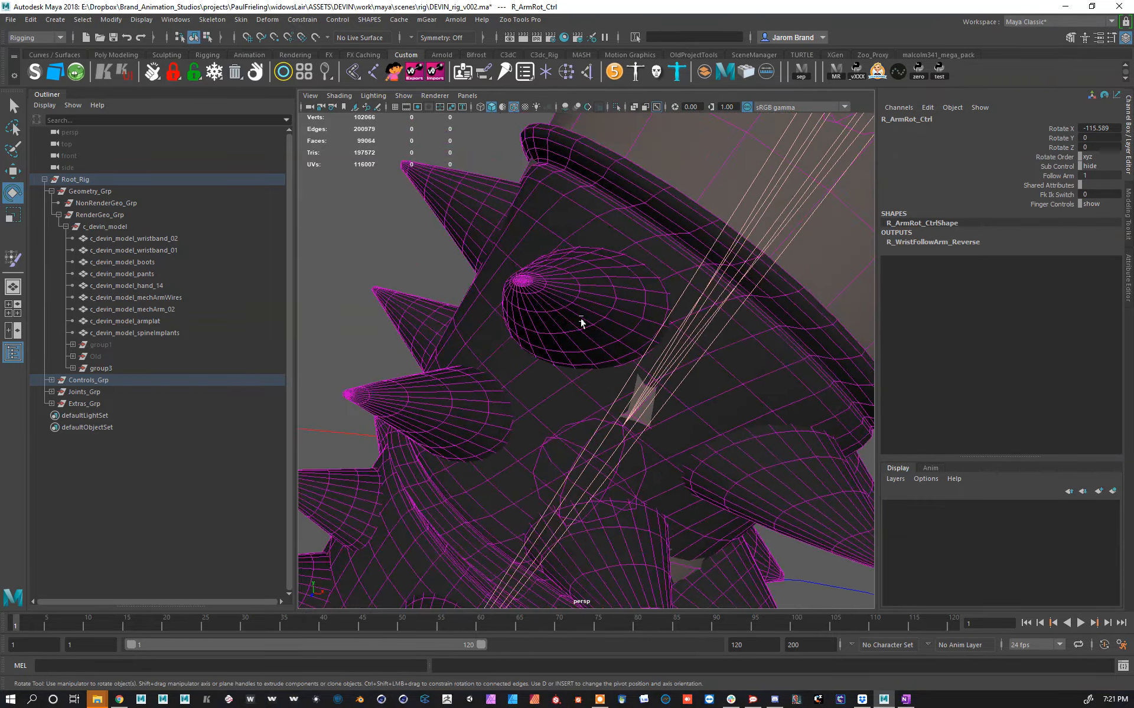
Step: Select the tip vertex of one spike on c_devin_model_wristband_02 and copy its vertex weights
{"action": "right_click_drag", "start_coordinate": [584, 304], "coordinate": [479, 292]}
{"action": "scroll", "coordinate": [554, 298], "scroll_direction": "up", "scroll_amount": 4}
{"action": "left_click_drag", "start_coordinate": [554, 299], "coordinate": [581, 324], "text": "alt"}
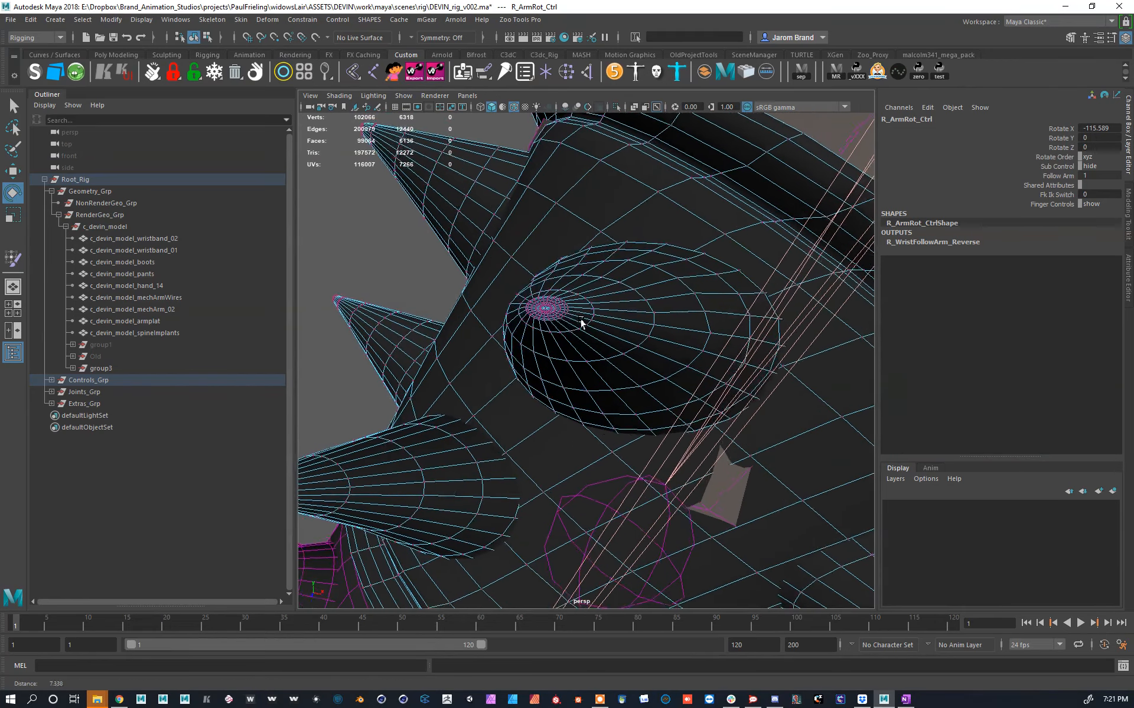
{"action": "scroll", "coordinate": [607, 333], "scroll_direction": "up", "scroll_amount": 3}
{"action": "left_click", "coordinate": [517, 273]}
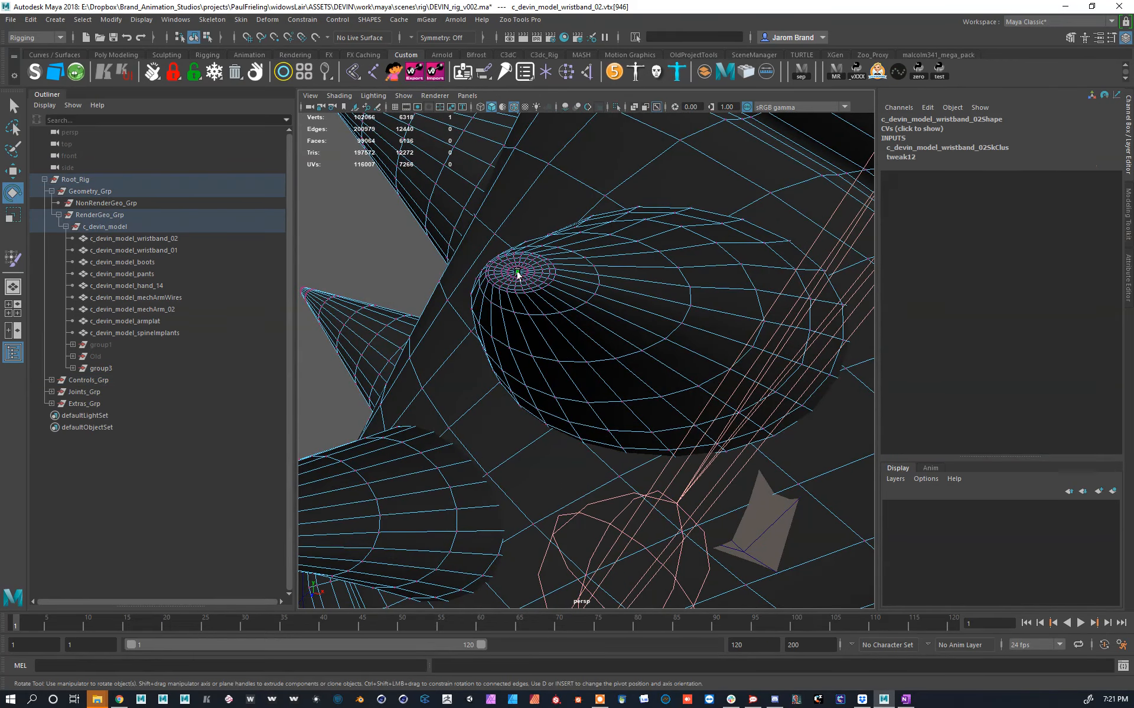
{"action": "scroll", "coordinate": [590, 284], "scroll_direction": "down", "scroll_amount": 4}
{"action": "left_click_drag", "start_coordinate": [589, 283], "coordinate": [642, 321], "text": "alt"}
{"action": "scroll", "coordinate": [642, 321], "scroll_direction": "up", "scroll_amount": 4}
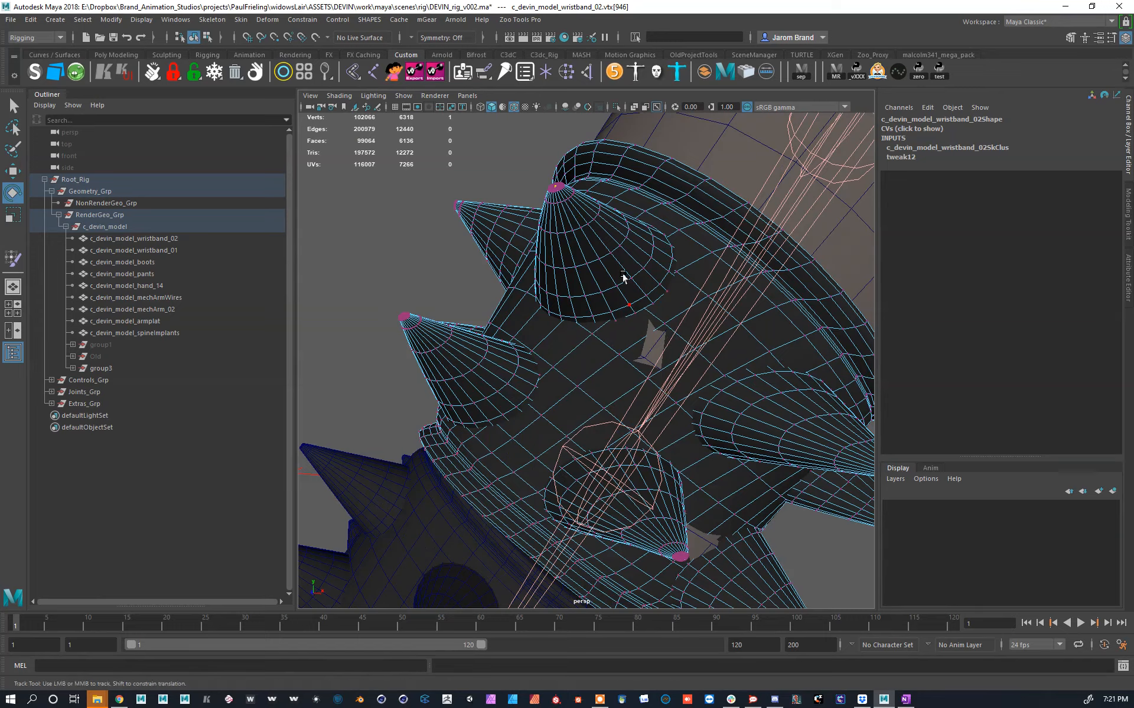
{"action": "left_click", "coordinate": [241, 19]}
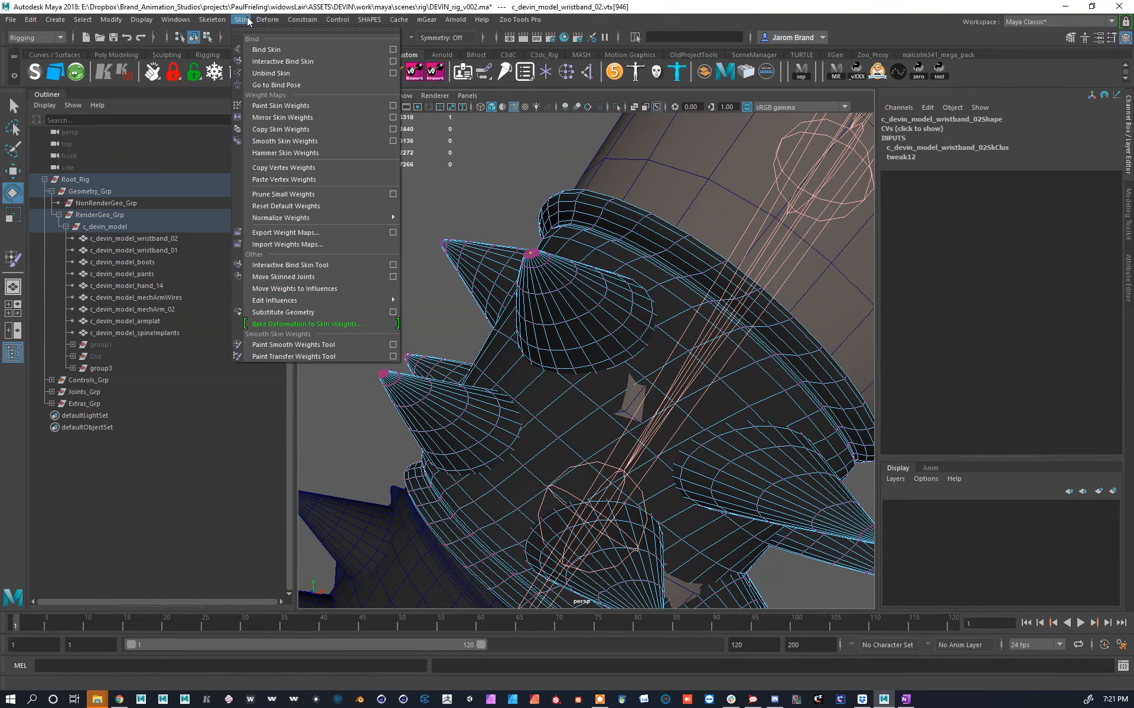
{"action": "left_click", "coordinate": [292, 169]}
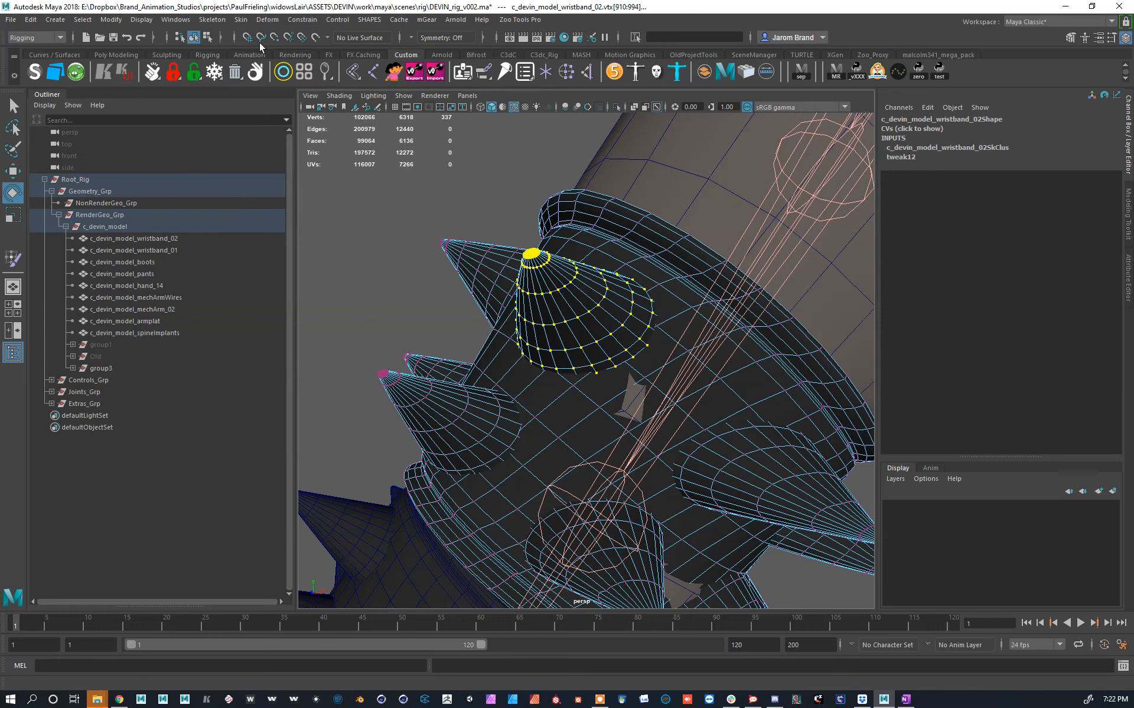
Step: Paste the copied tip weights onto all vertices of that same spike so it deforms rigidly
{"action": "left_click", "coordinate": [241, 19]}
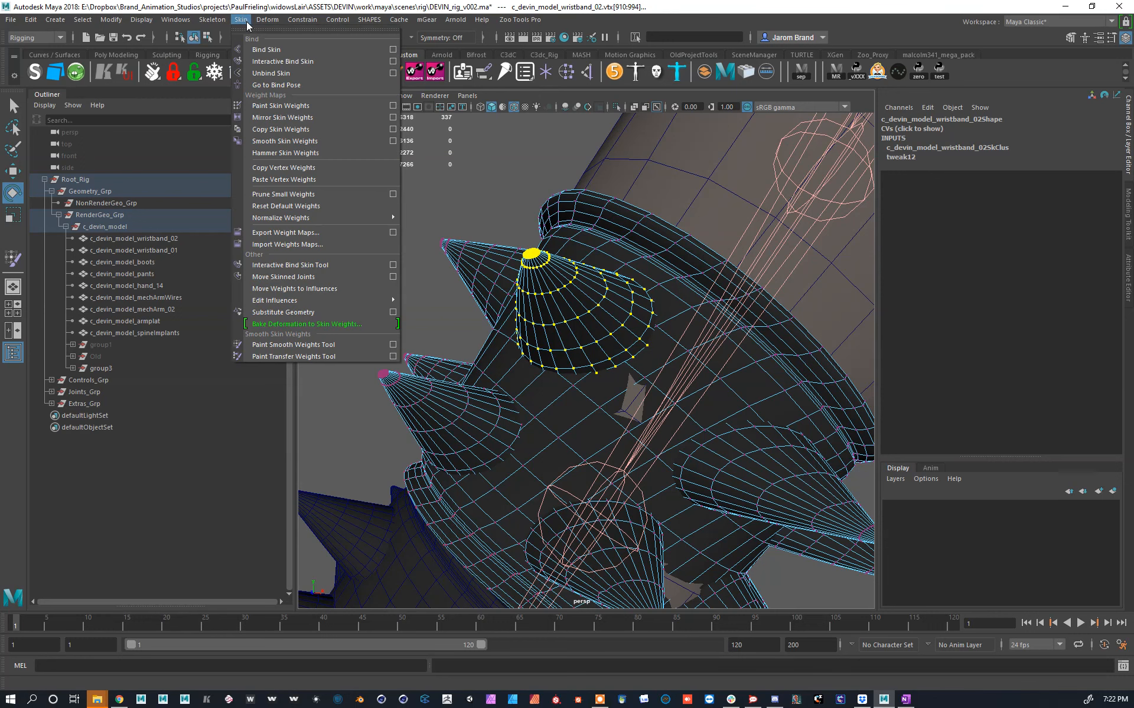
{"action": "left_click", "coordinate": [301, 179]}
{"action": "scroll", "coordinate": [570, 338], "scroll_direction": "down", "scroll_amount": 3}
{"action": "left_click_drag", "start_coordinate": [570, 337], "coordinate": [600, 279], "text": "alt"}
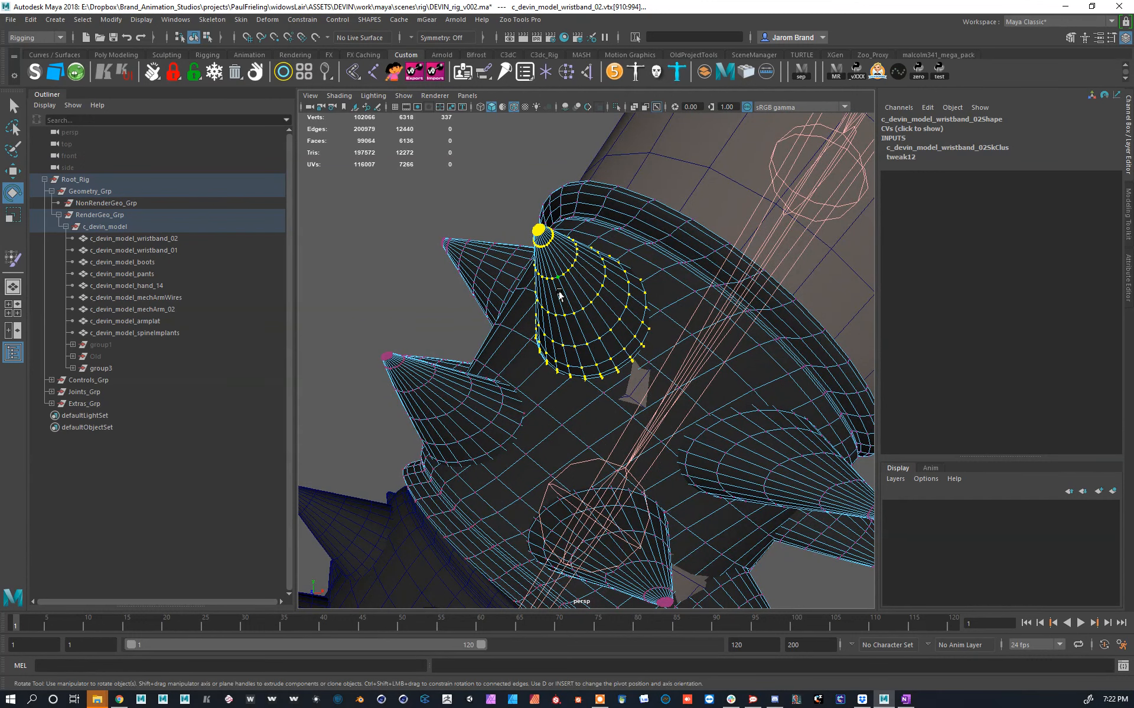
{"action": "scroll", "coordinate": [737, 302], "scroll_direction": "down", "scroll_amount": 3}
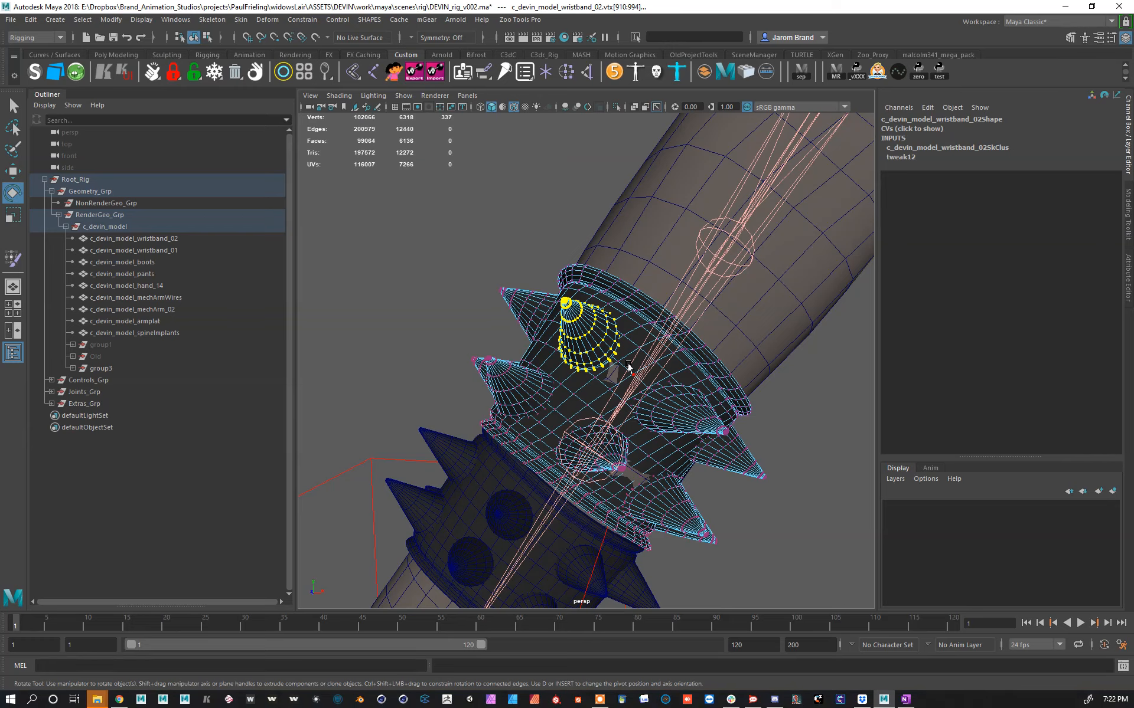
Step: Select the tip vertex of another spike on c_devin_model_wristband_02 and run the Vertext To Shell script on it
{"action": "left_click_drag", "start_coordinate": [629, 366], "coordinate": [620, 341], "text": "alt"}
{"action": "scroll", "coordinate": [564, 384], "scroll_direction": "up", "scroll_amount": 4}
{"action": "scroll", "coordinate": [583, 370], "scroll_direction": "up", "scroll_amount": 4}
{"action": "scroll", "coordinate": [683, 368], "scroll_direction": "up", "scroll_amount": 4}
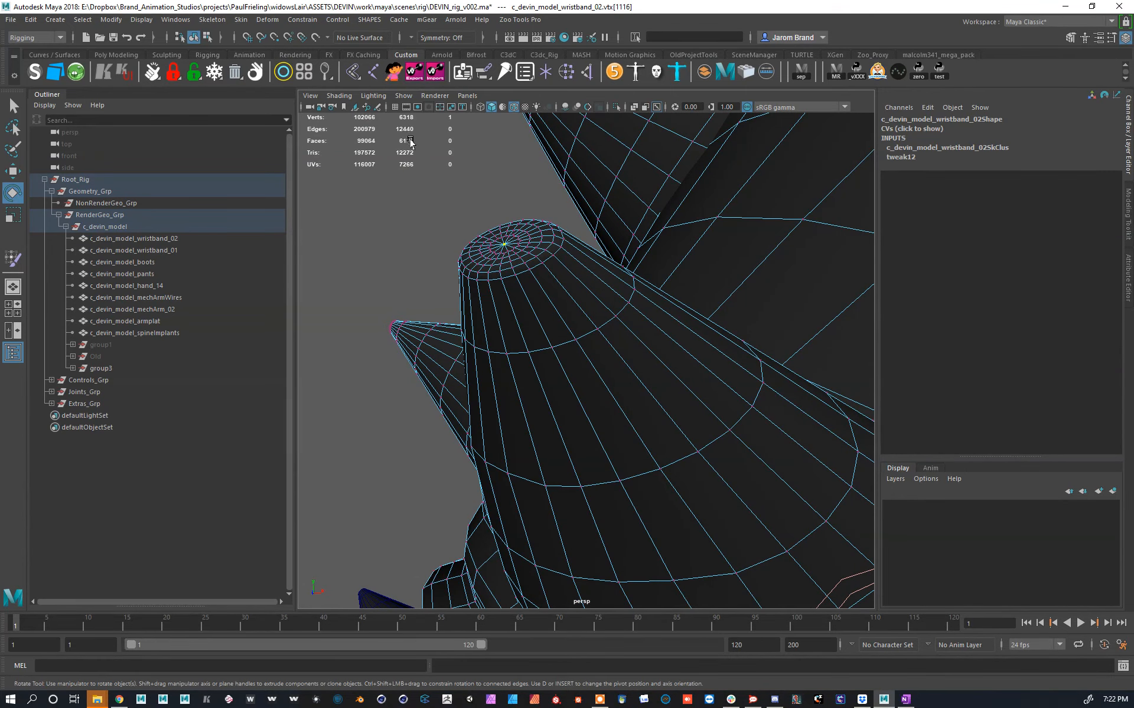
{"action": "right_click", "coordinate": [361, 73]}
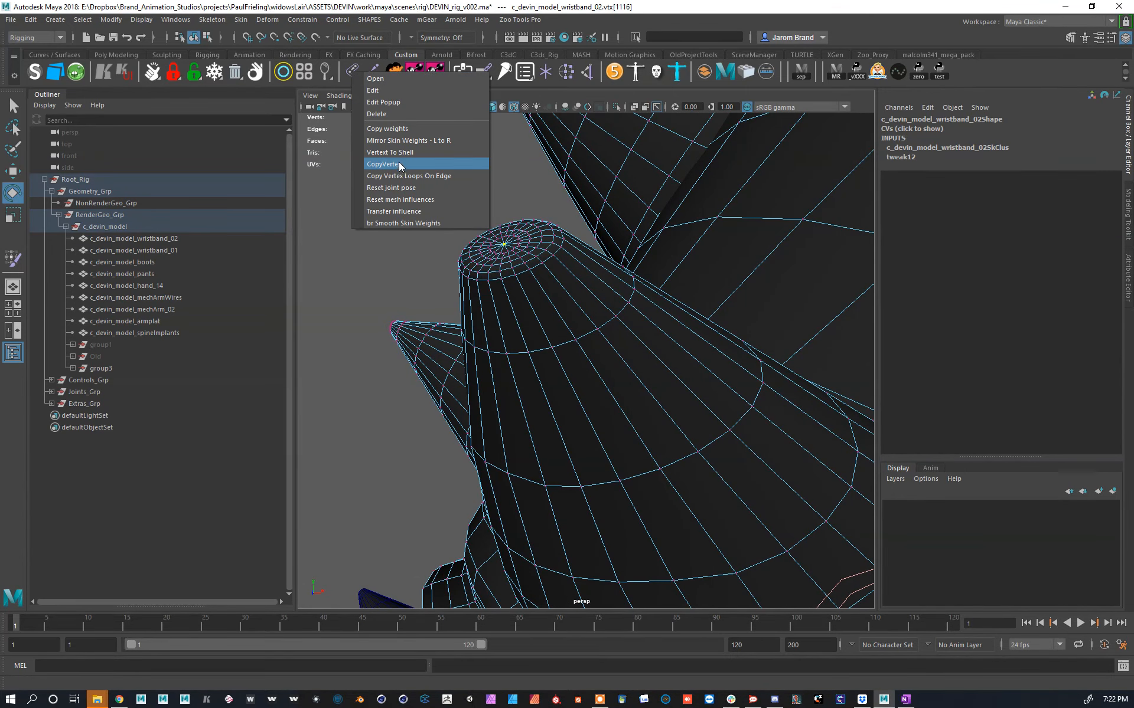
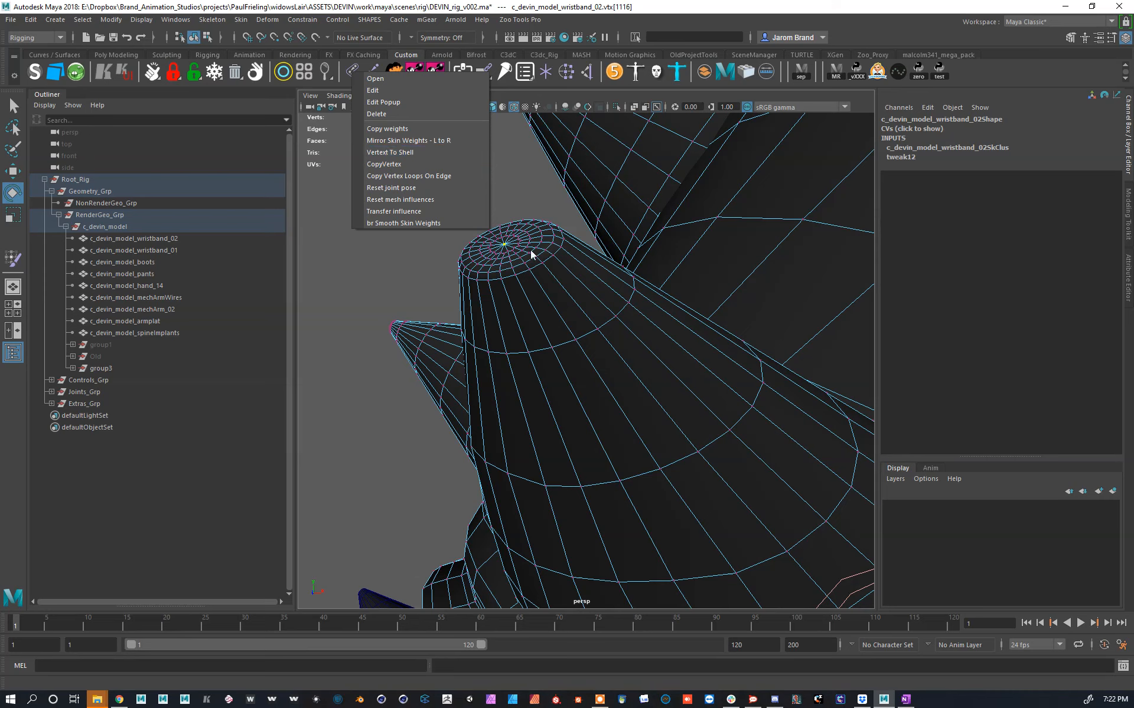
{"action": "left_click", "coordinate": [416, 153]}
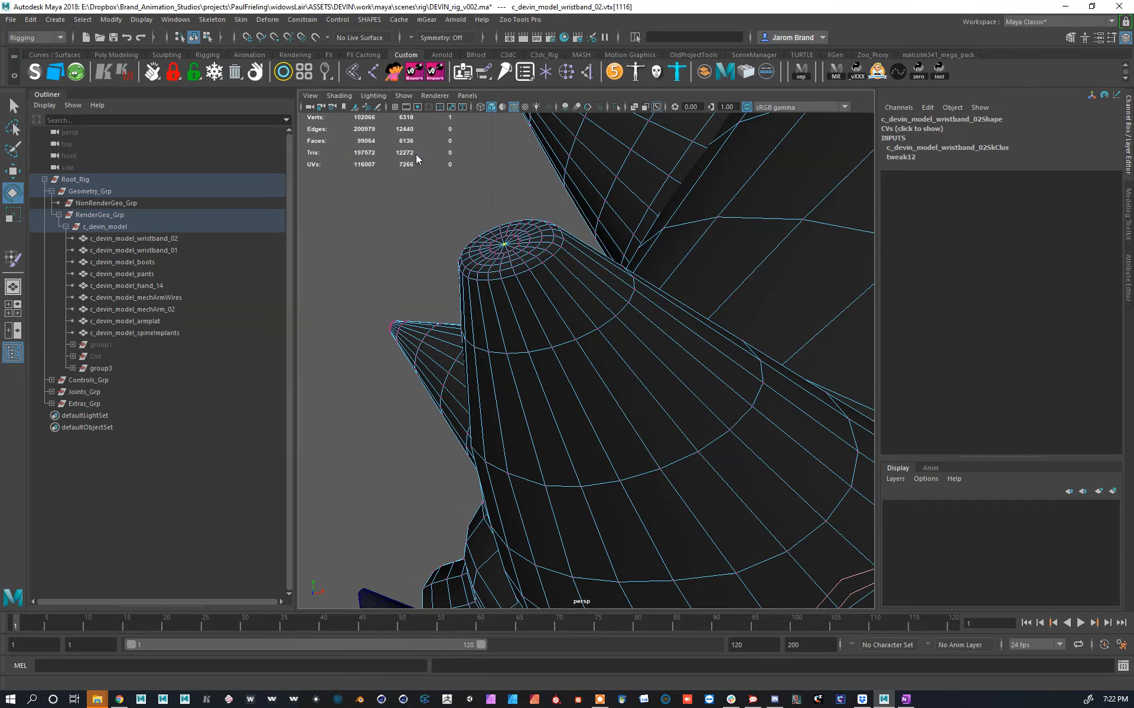
Step: Extend the vertex selection on c_devin_model_wristband_02 to the tips of four neighbouring spikes
{"action": "left_click_drag", "start_coordinate": [510, 230], "coordinate": [591, 423], "text": "alt"}
{"action": "left_click", "coordinate": [608, 234]}
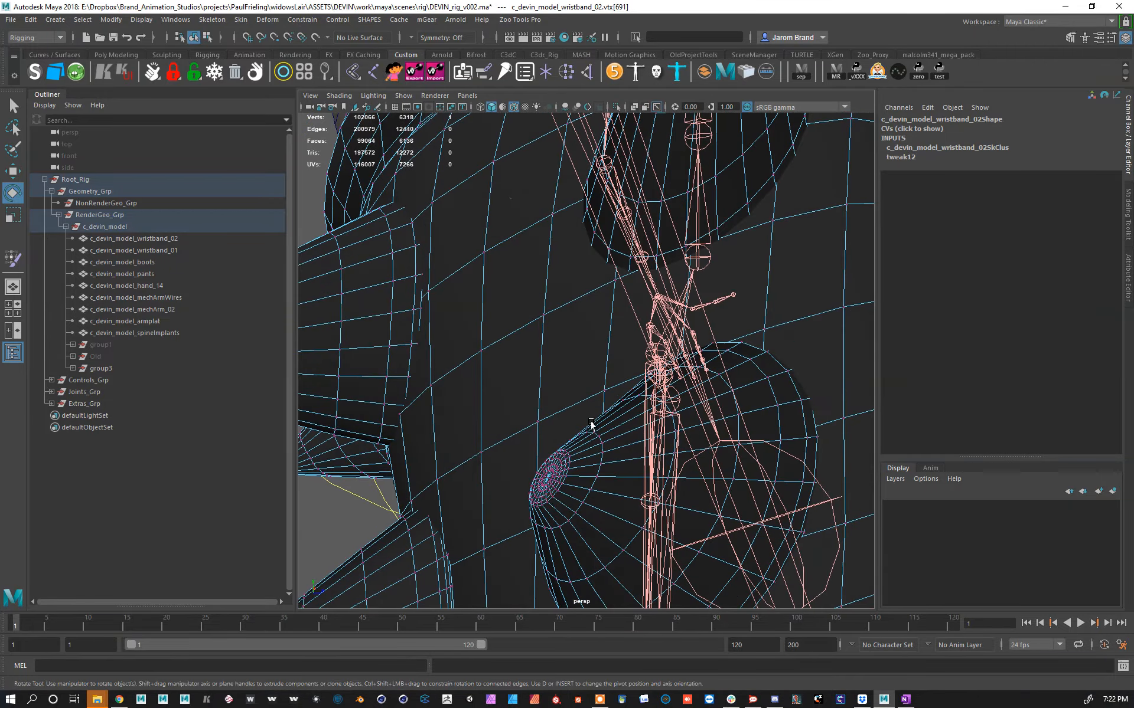
{"action": "left_click_drag", "start_coordinate": [609, 485], "coordinate": [556, 350], "text": "alt"}
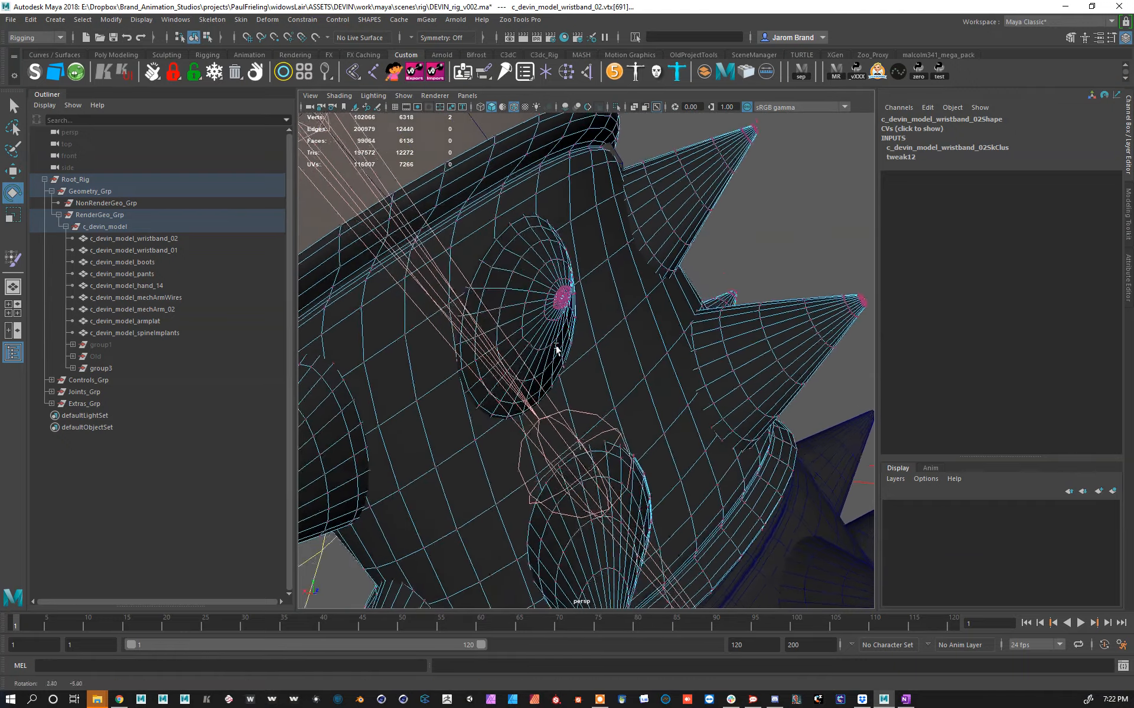
{"action": "scroll", "coordinate": [547, 290], "scroll_direction": "up", "scroll_amount": 3}
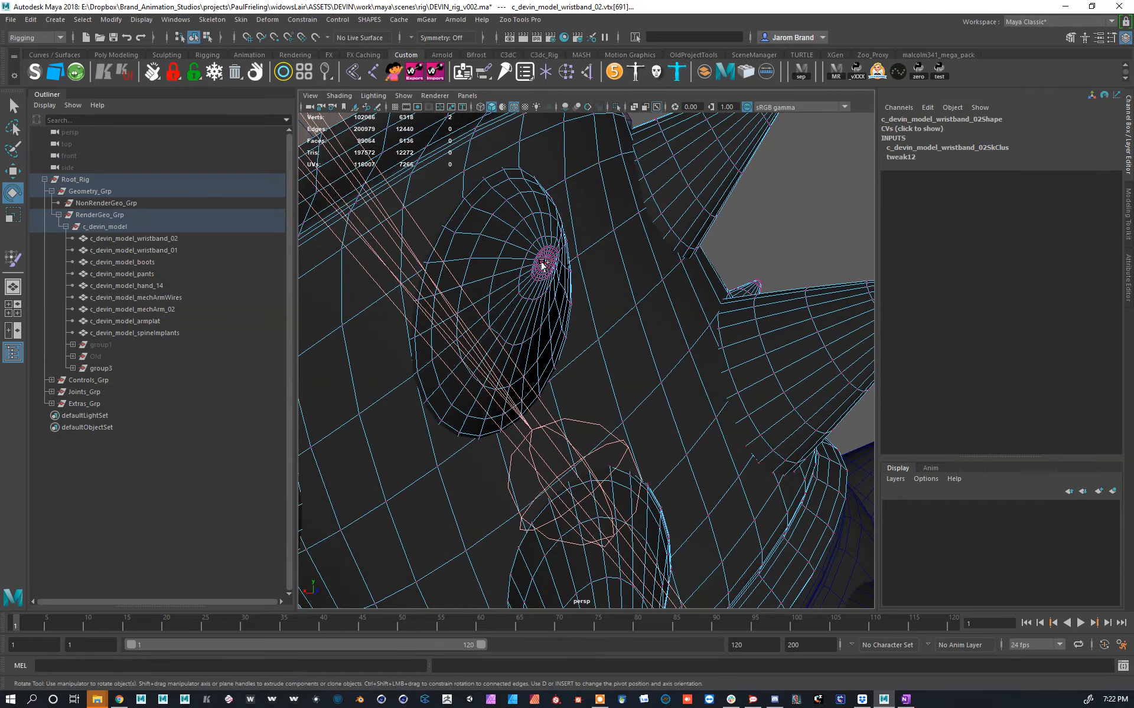
{"action": "scroll", "coordinate": [603, 263], "scroll_direction": "down", "scroll_amount": 5}
{"action": "left_click_drag", "start_coordinate": [603, 262], "coordinate": [572, 278], "text": "alt"}
{"action": "scroll", "coordinate": [565, 331], "scroll_direction": "down", "scroll_amount": 4}
{"action": "left_click_drag", "start_coordinate": [564, 334], "coordinate": [554, 325], "text": "alt"}
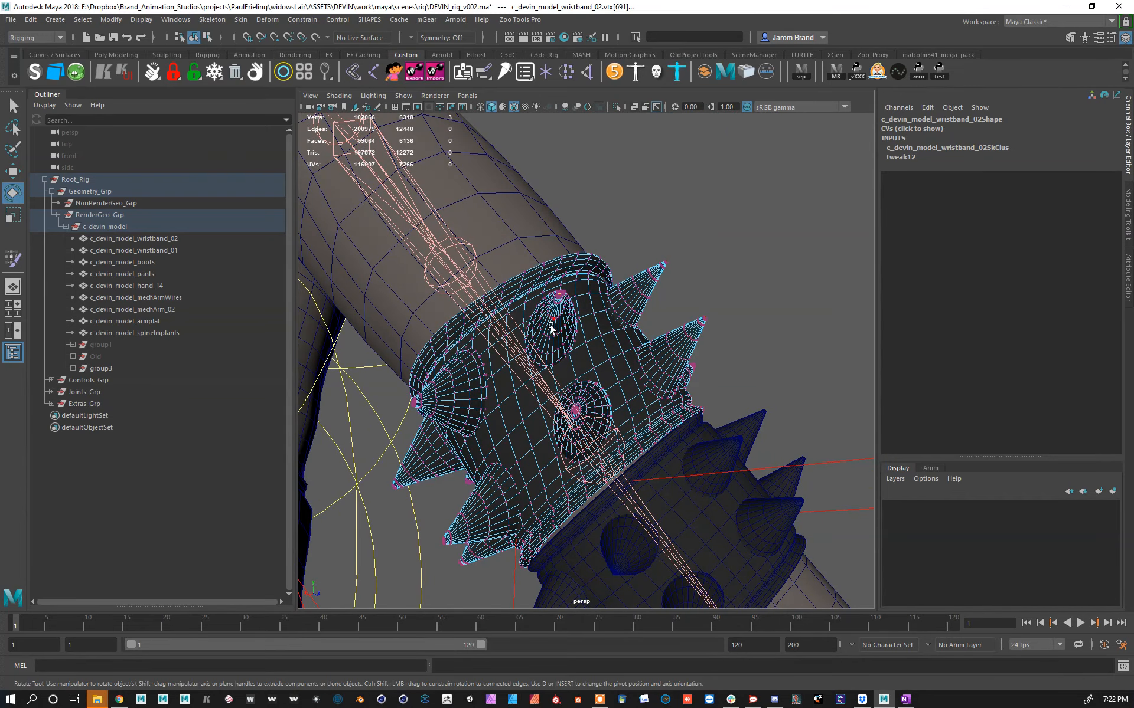
{"action": "scroll", "coordinate": [581, 361], "scroll_direction": "up", "scroll_amount": 6}
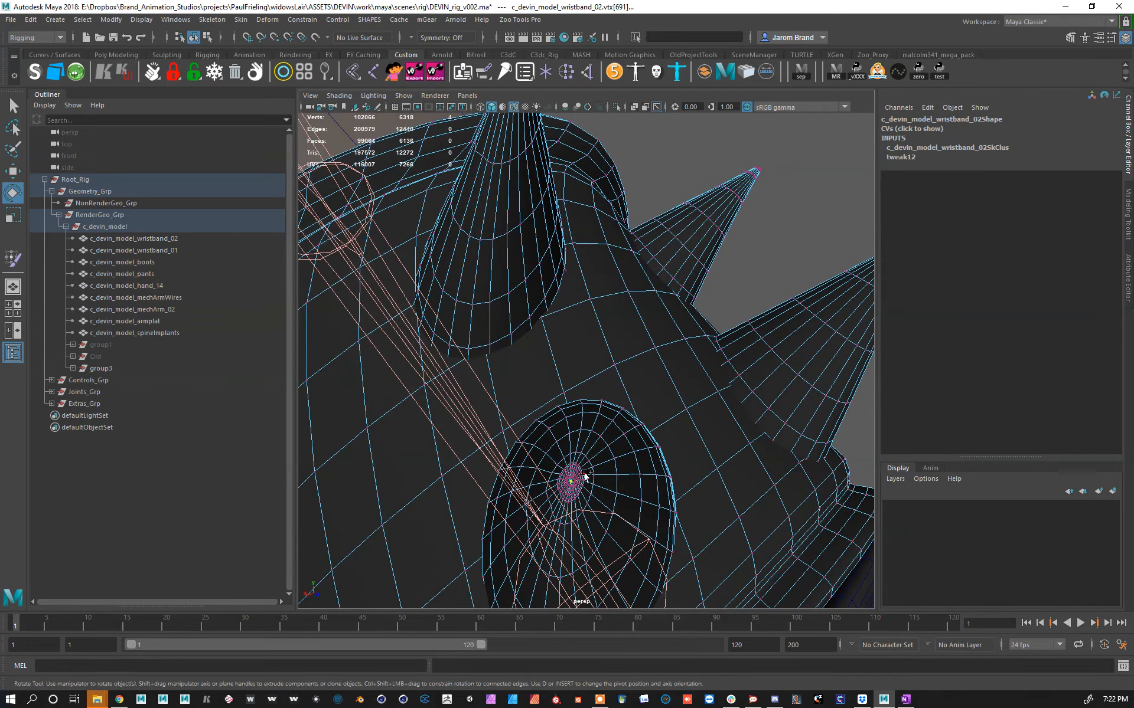
Step: Add the tip vertices of three more spikes around c_devin_model_wristband_02 to the selection
{"action": "scroll", "coordinate": [577, 453], "scroll_direction": "down", "scroll_amount": 6}
{"action": "left_click_drag", "start_coordinate": [578, 454], "coordinate": [670, 331], "text": "alt"}
{"action": "left_click_drag", "start_coordinate": [582, 360], "coordinate": [620, 349], "text": "alt"}
{"action": "scroll", "coordinate": [620, 348], "scroll_direction": "up", "scroll_amount": 5}
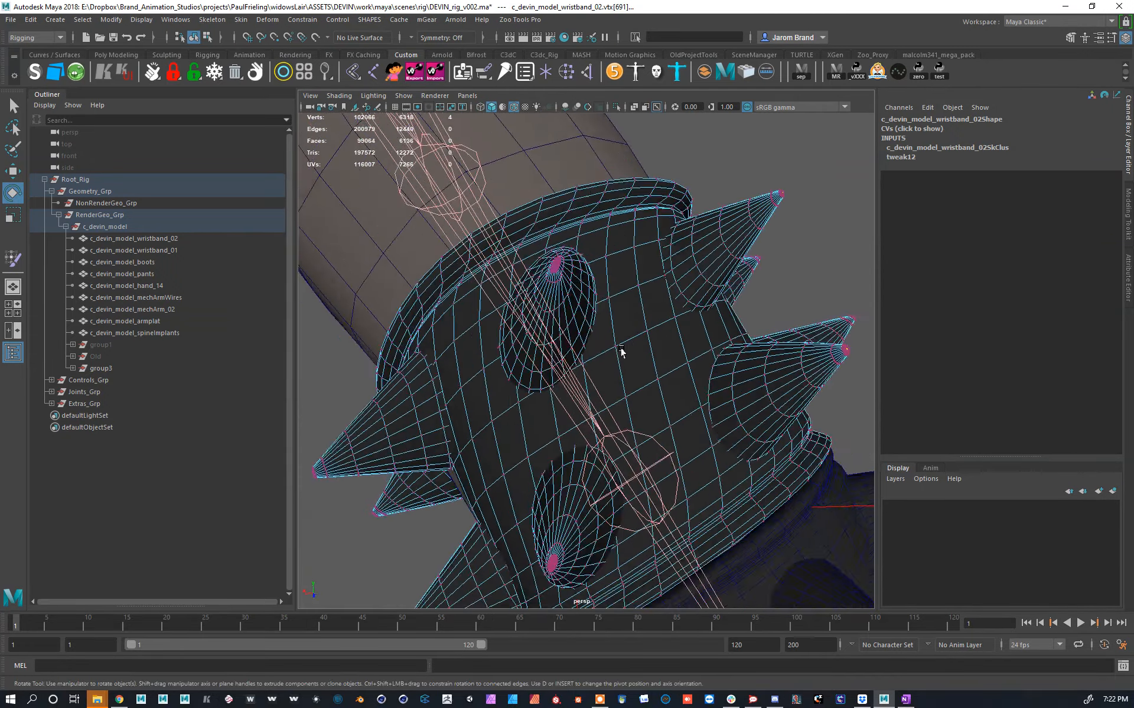
{"action": "scroll", "coordinate": [549, 239], "scroll_direction": "up", "scroll_amount": 3}
{"action": "middle_click_drag", "start_coordinate": [537, 230], "coordinate": [594, 289], "text": "alt"}
{"action": "right_click_drag", "start_coordinate": [594, 289], "coordinate": [637, 301], "text": "alt"}
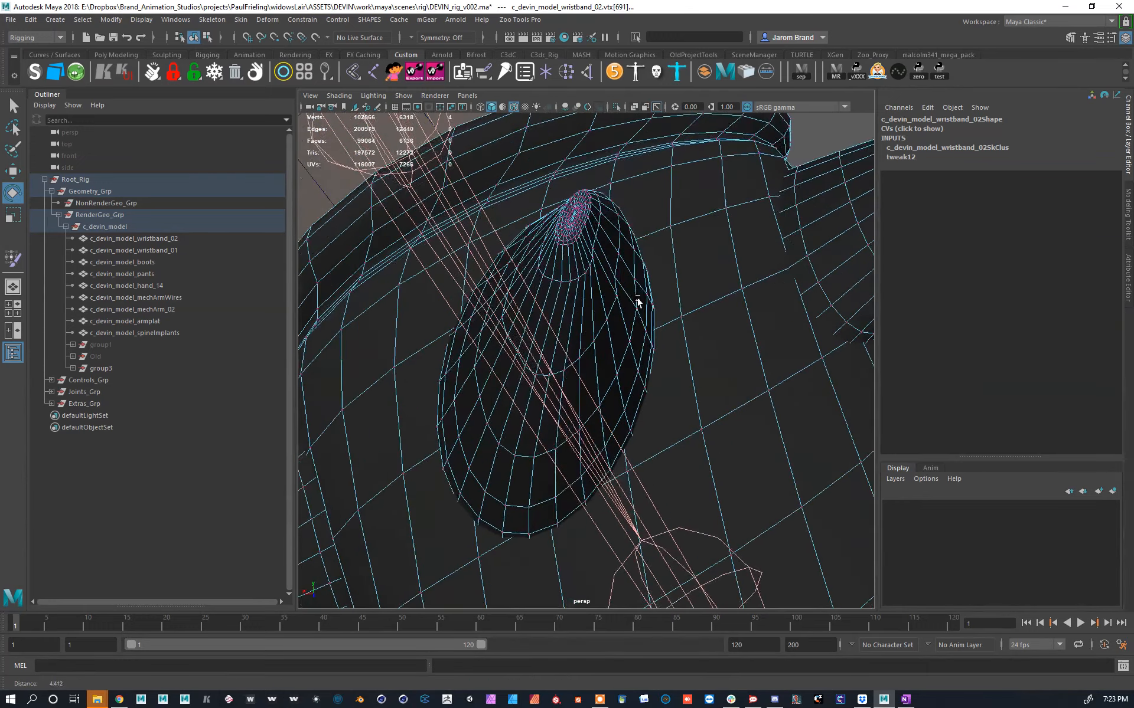
{"action": "scroll", "coordinate": [577, 218], "scroll_direction": "down", "scroll_amount": 5}
{"action": "left_click_drag", "start_coordinate": [610, 354], "coordinate": [626, 296], "text": "alt"}
{"action": "scroll", "coordinate": [607, 421], "scroll_direction": "up", "scroll_amount": 2}
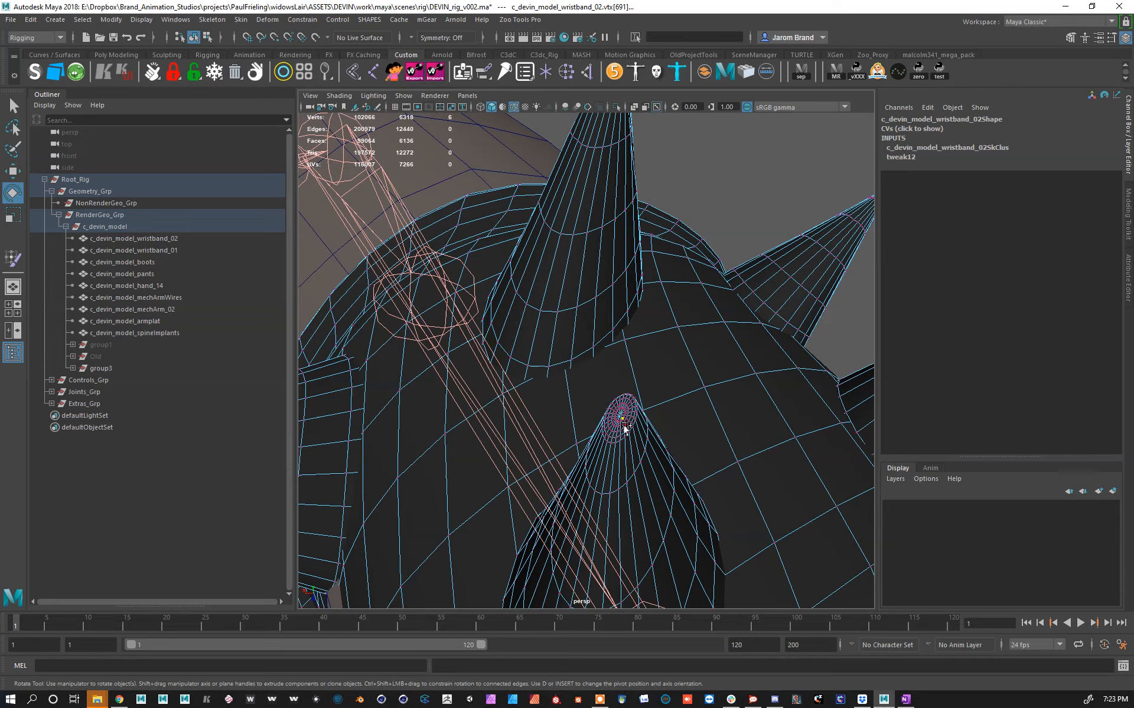
{"action": "scroll", "coordinate": [620, 413], "scroll_direction": "down", "scroll_amount": 4}
{"action": "left_click_drag", "start_coordinate": [620, 413], "coordinate": [713, 485], "text": "alt"}
{"action": "middle_click_drag", "start_coordinate": [511, 371], "coordinate": [608, 392], "text": "alt"}
{"action": "scroll", "coordinate": [611, 387], "scroll_direction": "up", "scroll_amount": 3}
{"action": "left_click_drag", "start_coordinate": [623, 361], "coordinate": [681, 365], "text": "alt"}
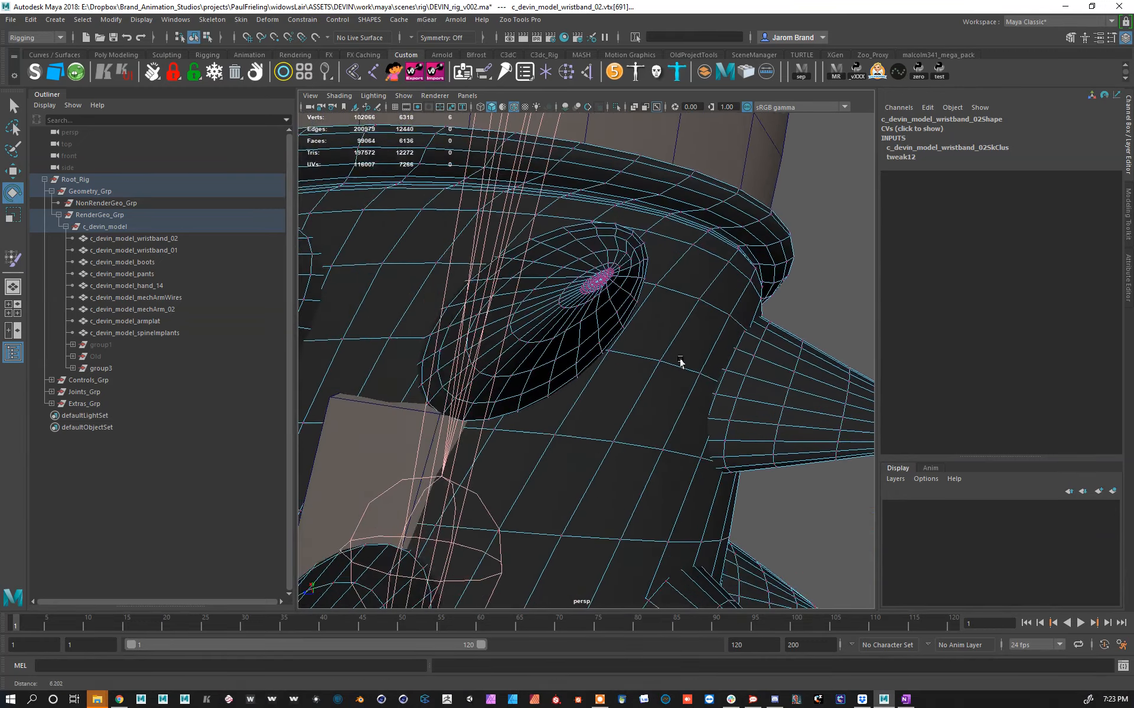
{"action": "scroll", "coordinate": [676, 354], "scroll_direction": "up", "scroll_amount": 3}
{"action": "left_click", "coordinate": [610, 205], "text": "shift"}
{"action": "scroll", "coordinate": [661, 272], "scroll_direction": "down", "scroll_amount": 4}
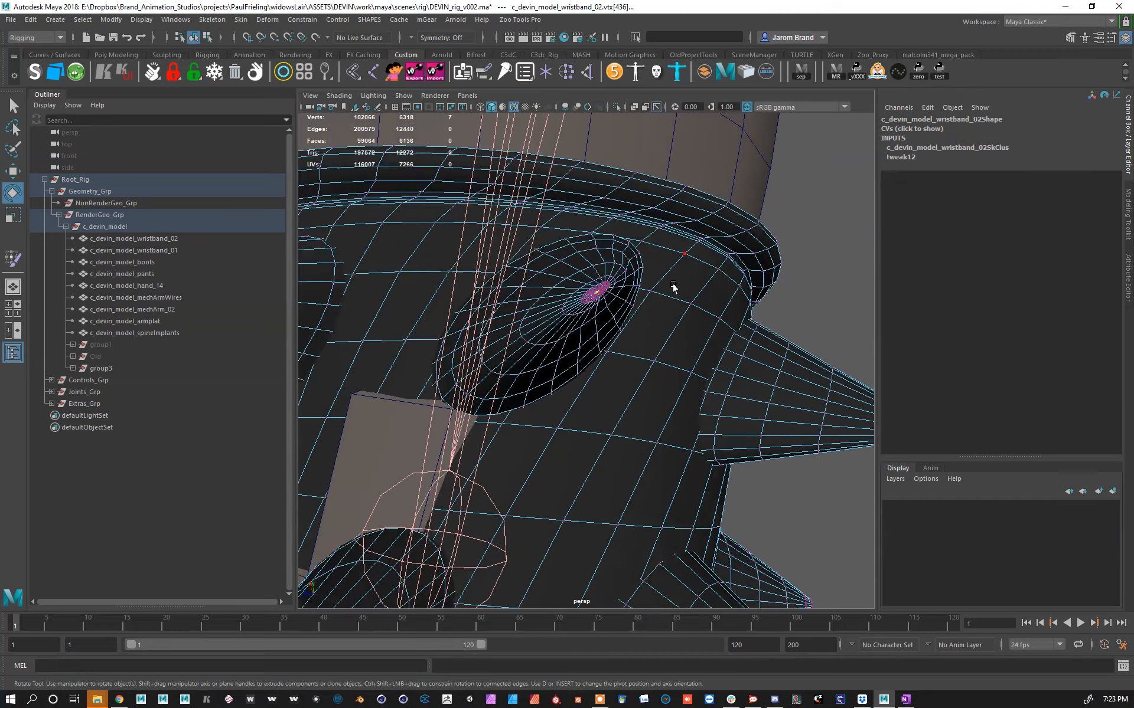
Step: Add the remaining spike tips of c_devin_model_wristband_02 until twelve tip vertices are selected
{"action": "left_click_drag", "start_coordinate": [673, 285], "coordinate": [753, 211], "text": "alt"}
{"action": "scroll", "coordinate": [745, 236], "scroll_direction": "up", "scroll_amount": 3}
{"action": "middle_click_drag", "start_coordinate": [751, 219], "coordinate": [716, 250], "text": "alt"}
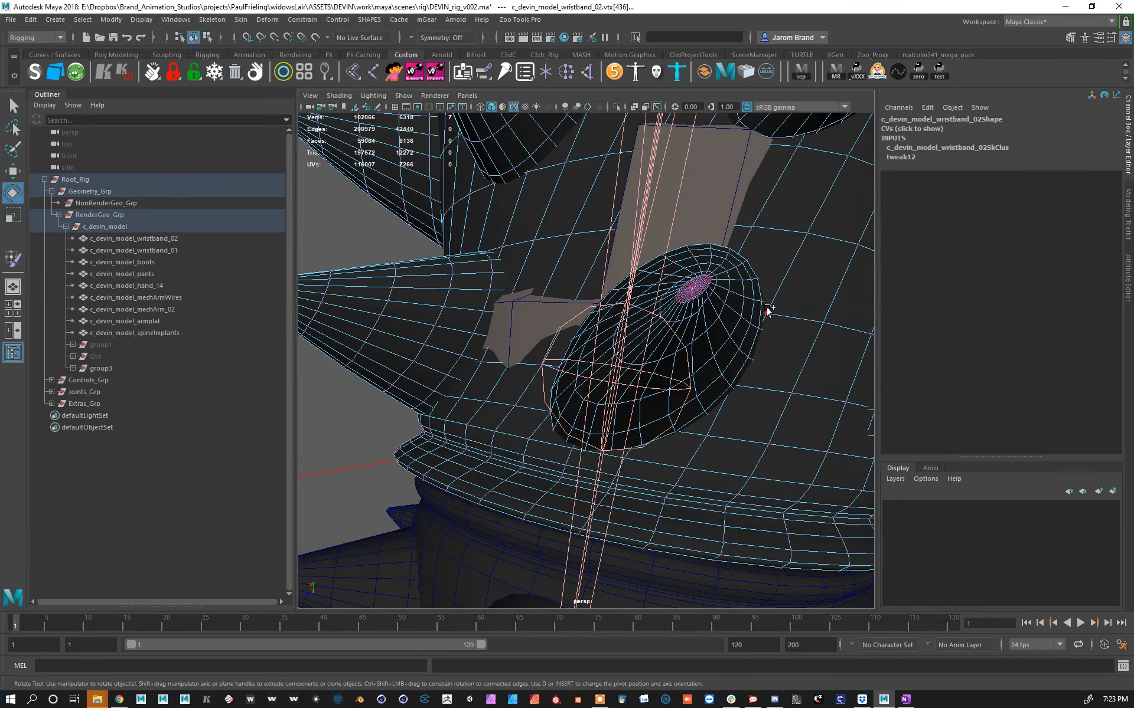
{"action": "left_click_drag", "start_coordinate": [732, 313], "coordinate": [749, 263], "text": "alt"}
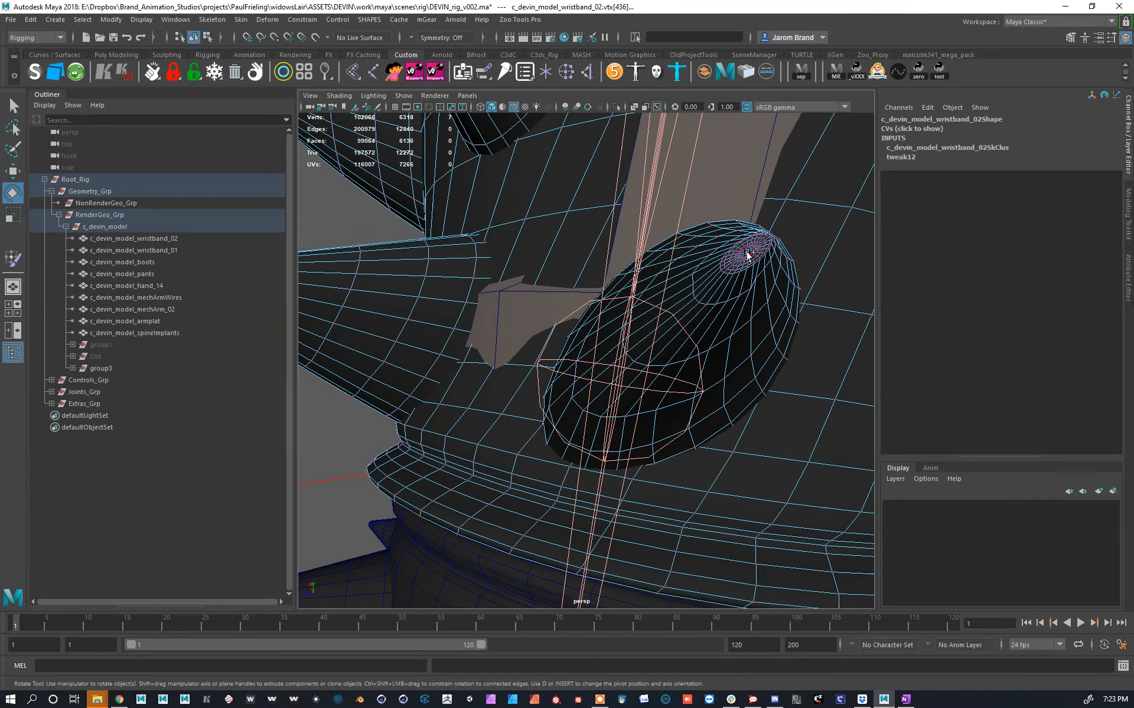
{"action": "scroll", "coordinate": [813, 304], "scroll_direction": "down", "scroll_amount": 5}
{"action": "left_click_drag", "start_coordinate": [490, 284], "coordinate": [600, 348], "text": "alt"}
{"action": "scroll", "coordinate": [709, 337], "scroll_direction": "up", "scroll_amount": 4}
{"action": "left_click_drag", "start_coordinate": [729, 333], "coordinate": [732, 380], "text": "alt"}
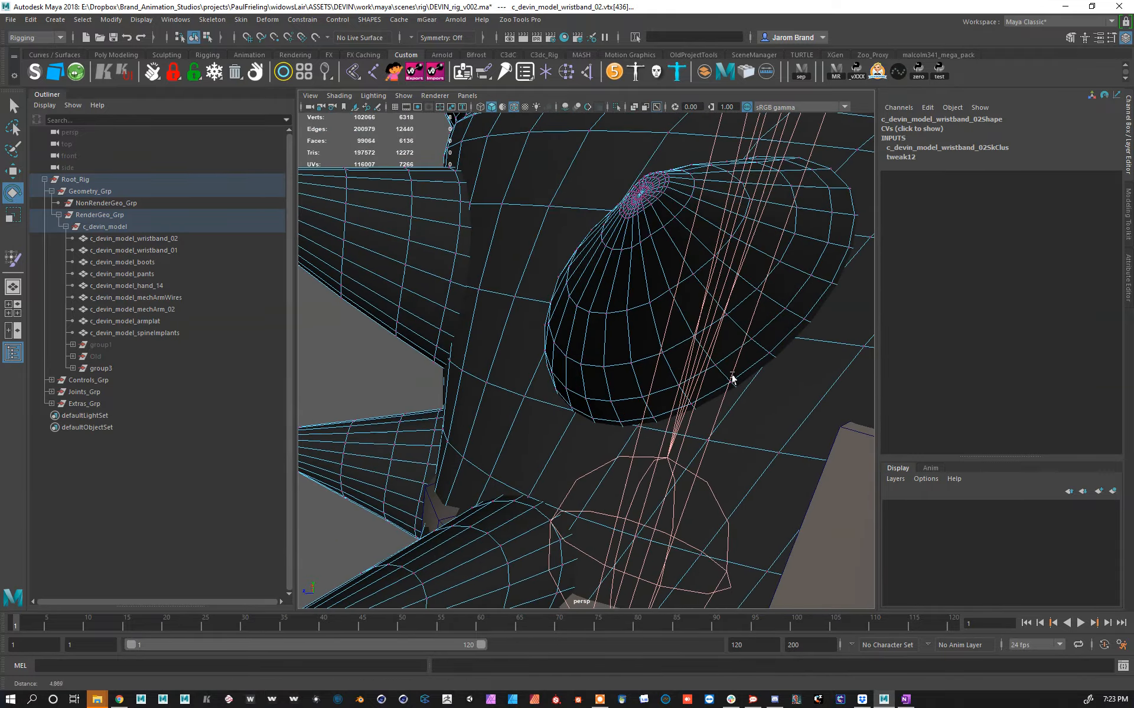
{"action": "left_click_drag", "start_coordinate": [669, 277], "coordinate": [600, 506], "text": "alt"}
{"action": "left_click_drag", "start_coordinate": [694, 388], "coordinate": [498, 137], "text": "alt"}
{"action": "left_click", "coordinate": [508, 182], "text": "shift"}
{"action": "left_click_drag", "start_coordinate": [508, 181], "coordinate": [526, 377], "text": "alt"}
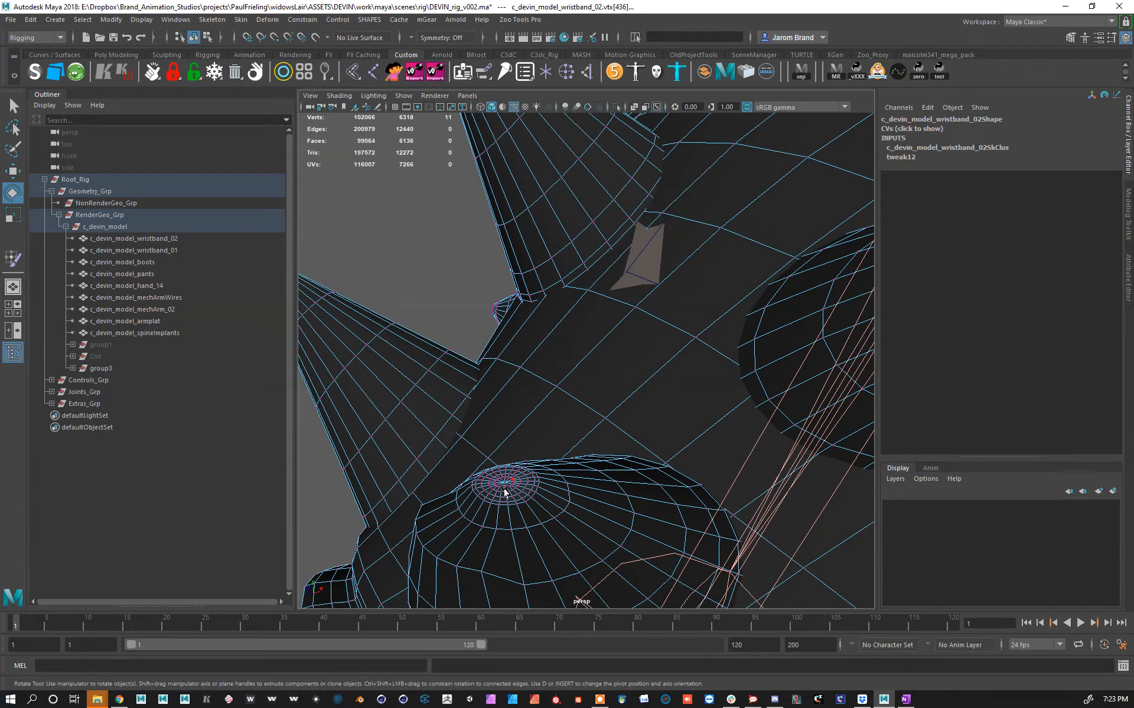
{"action": "left_click_drag", "start_coordinate": [510, 484], "coordinate": [579, 348], "text": "alt"}
Step: Run the Vertext To Shell script on the selected spike tip vertices of c_devin_model_wristband_02
{"action": "key", "text": "f"}
{"action": "right_click", "coordinate": [351, 71]}
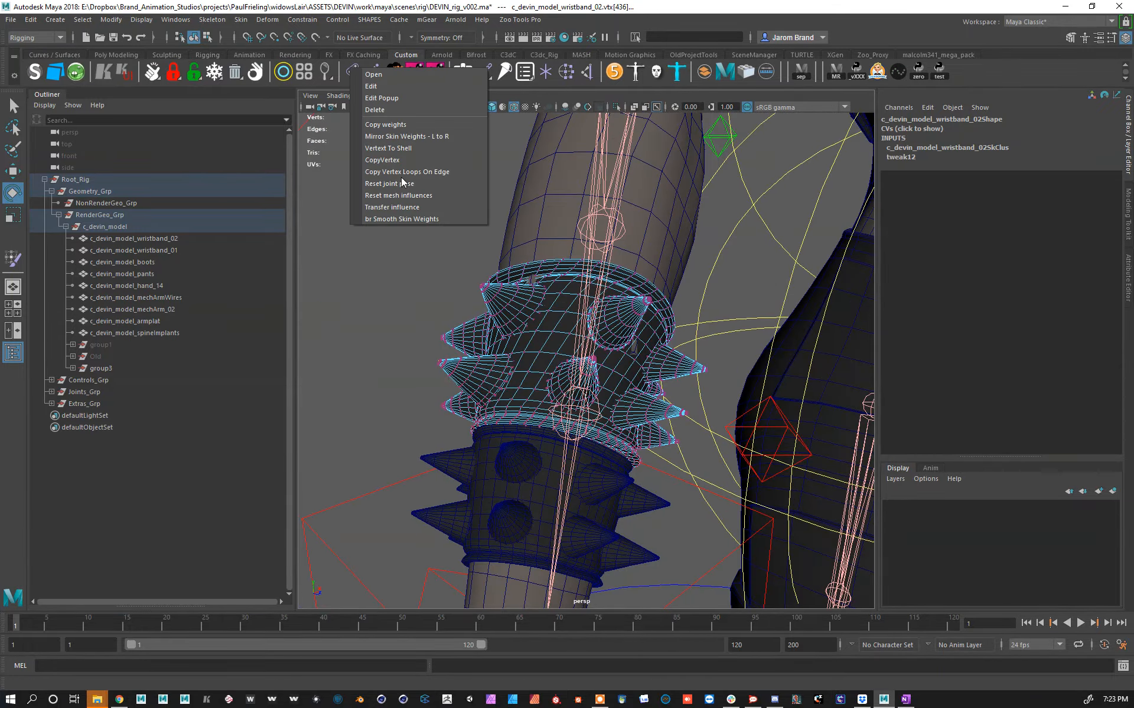
{"action": "left_click", "coordinate": [416, 147]}
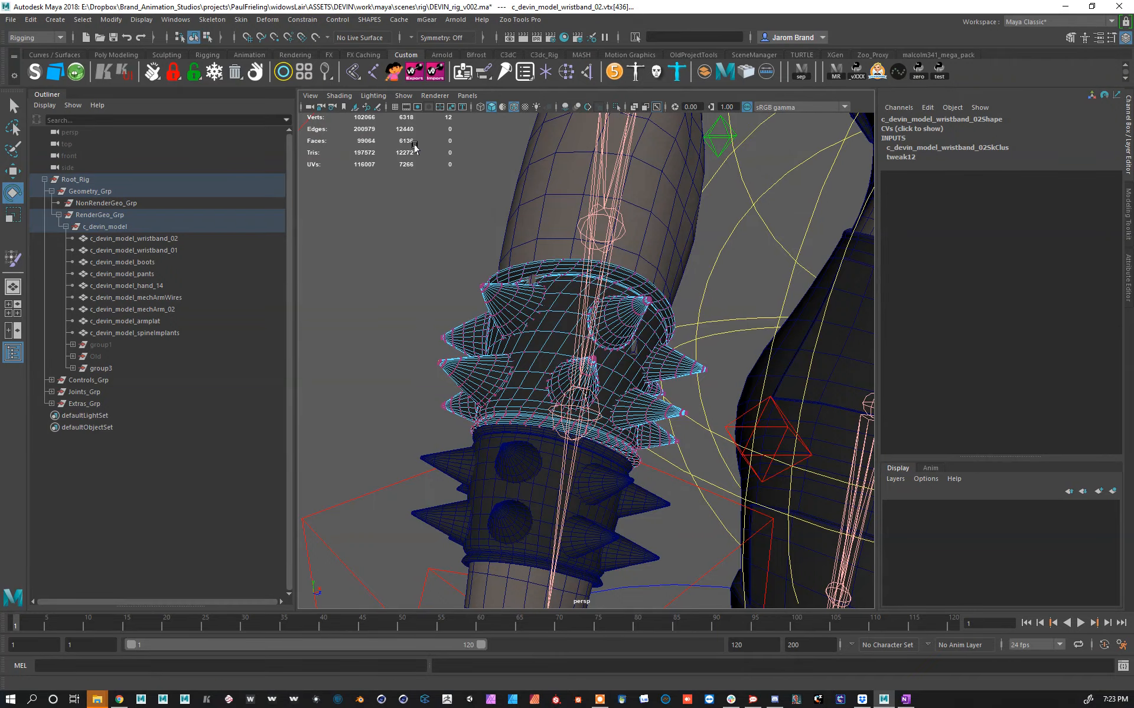
{"action": "left_click_drag", "start_coordinate": [479, 187], "coordinate": [476, 275], "text": "alt"}
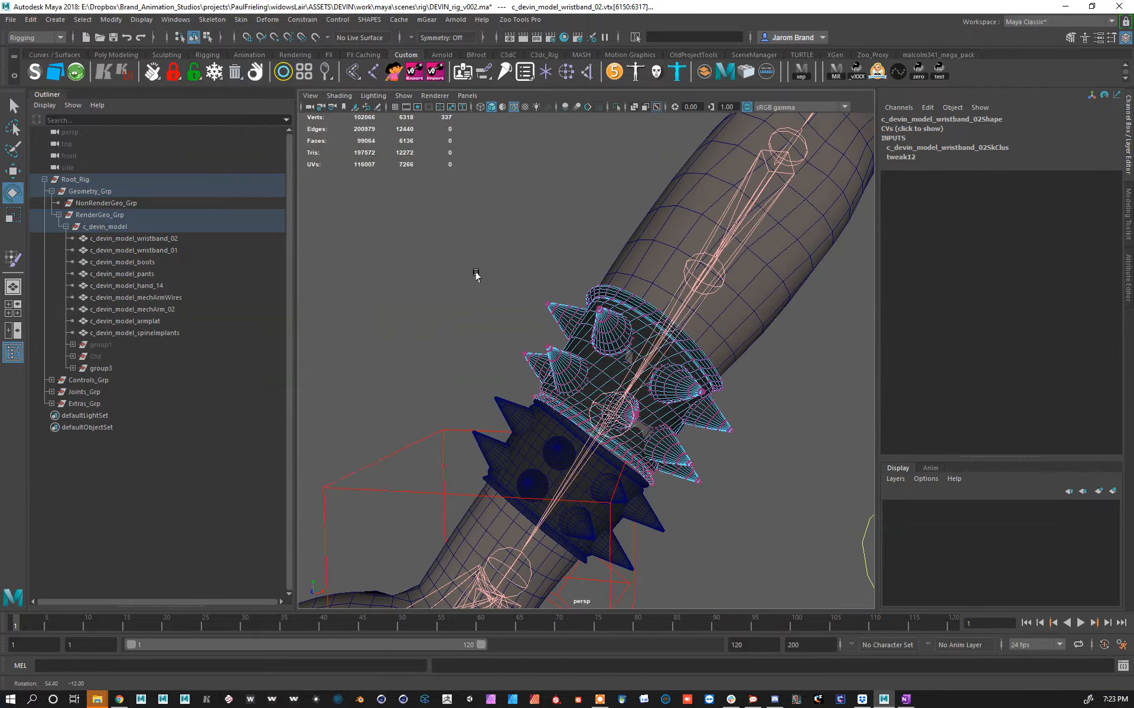
Step: Rotate R_ArmRot_Ctrl about X to test the wristband's spikes, and reset its Rotate X and Rotate Y to 0
{"action": "right_click_drag", "start_coordinate": [673, 349], "coordinate": [528, 407], "text": "alt"}
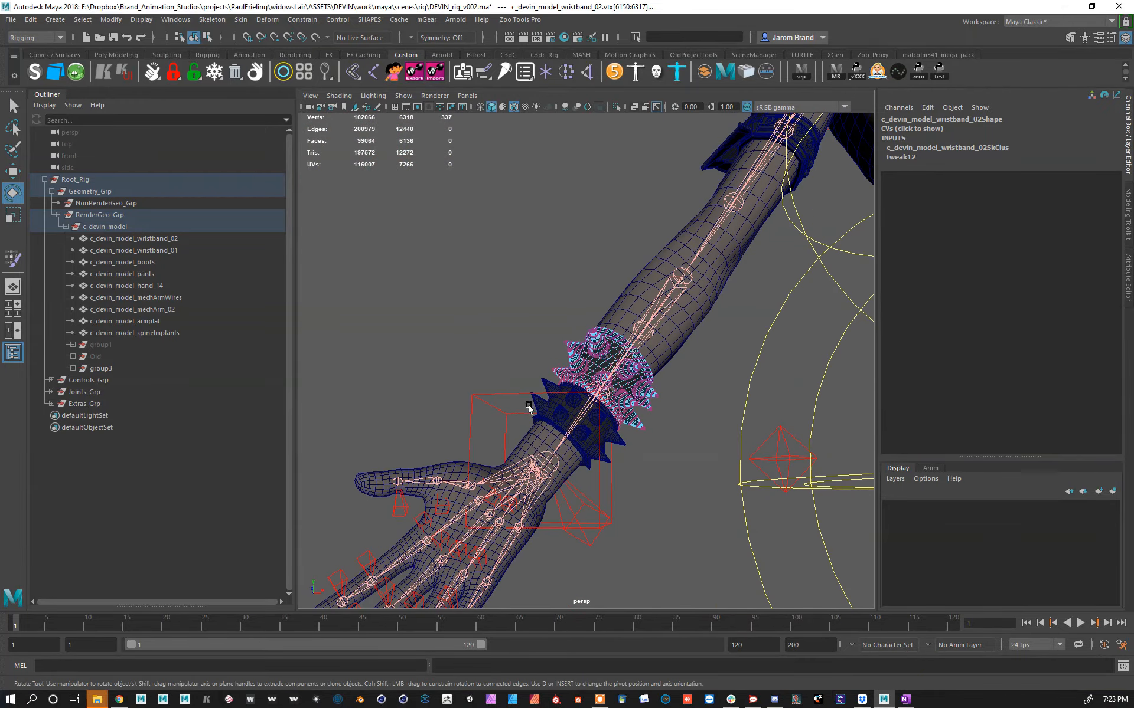
{"action": "left_click", "coordinate": [586, 492]}
{"action": "key", "text": "w"}
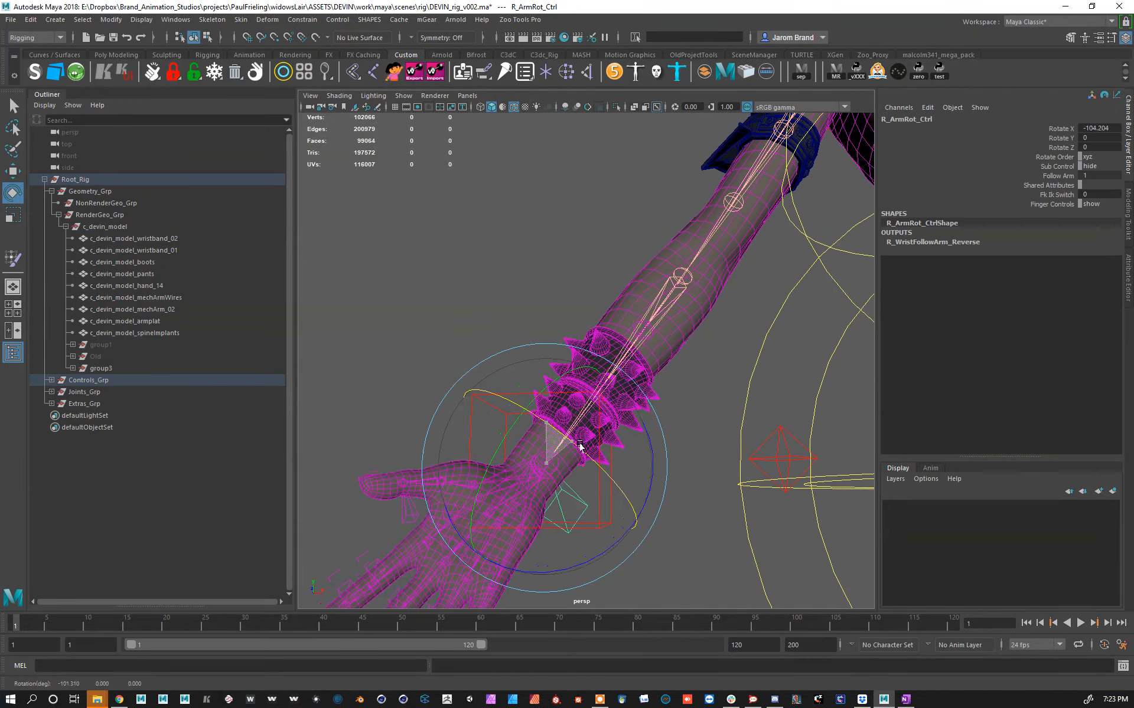
{"action": "left_click_drag", "start_coordinate": [708, 554], "coordinate": [645, 486], "text": "alt"}
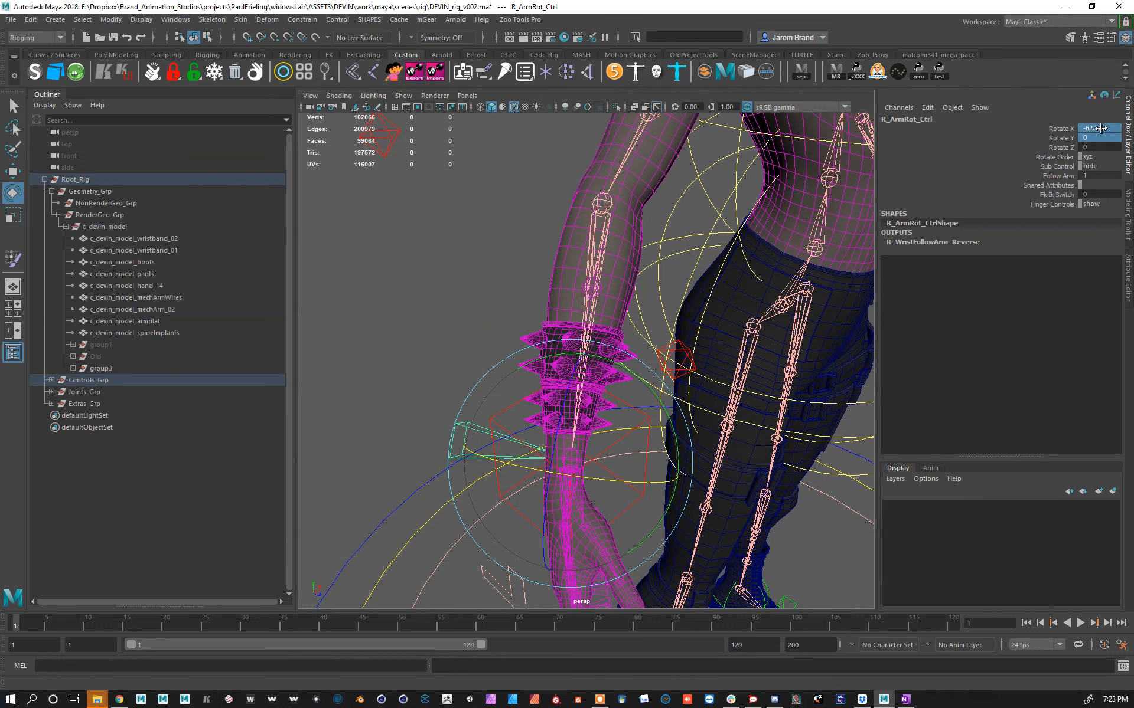
{"action": "right_click_drag", "start_coordinate": [413, 348], "coordinate": [617, 307], "text": "alt"}
{"action": "scroll", "coordinate": [653, 336], "scroll_direction": "up", "scroll_amount": 5}
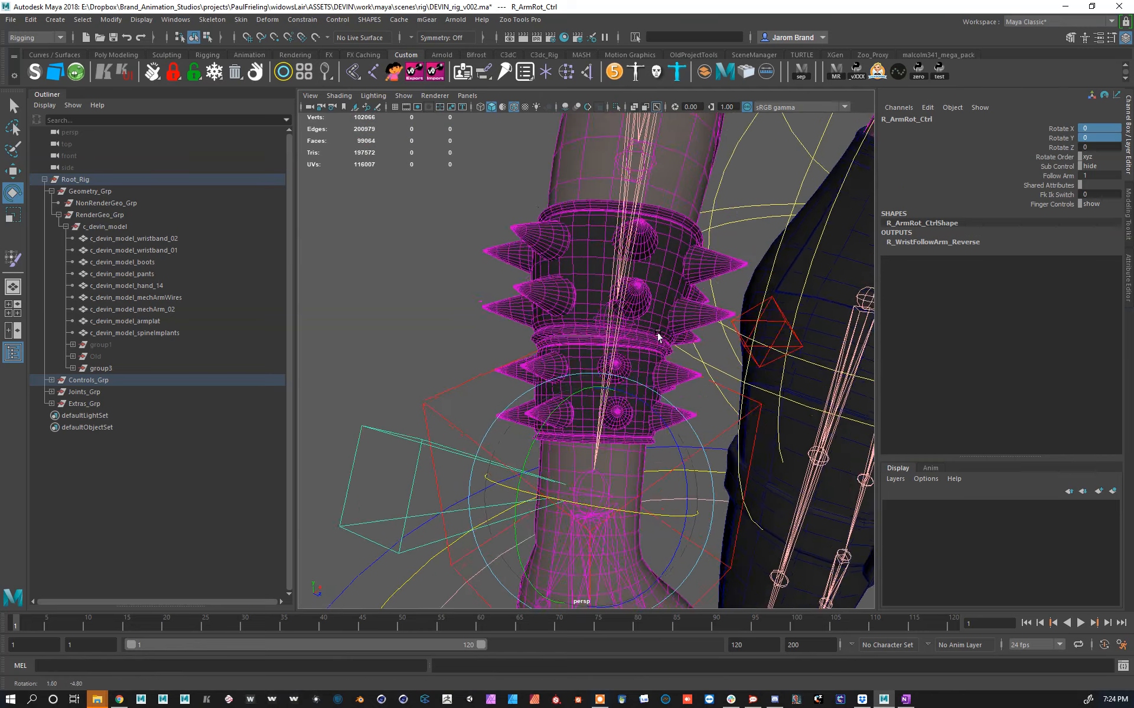
Step: Select c_devin_model_wristband_01 and examine it together with the character's arms and the mechanical left forearm
{"action": "left_click", "coordinate": [609, 377]}
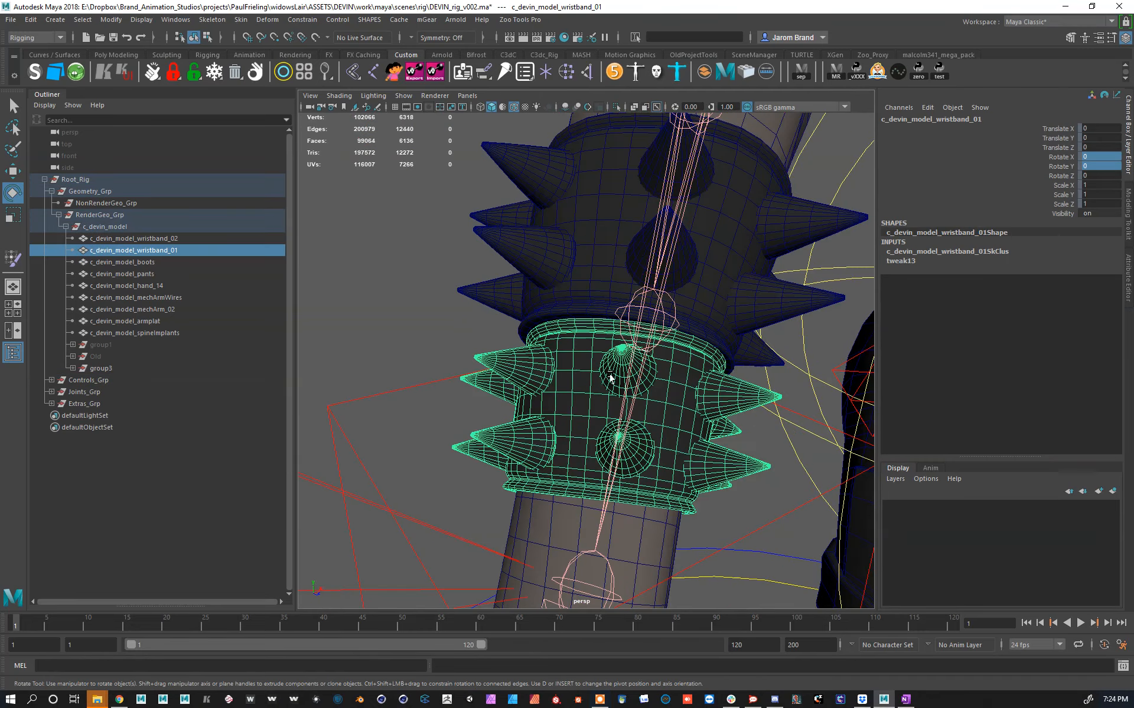
{"action": "scroll", "coordinate": [637, 372], "scroll_direction": "down", "scroll_amount": 8}
{"action": "scroll", "coordinate": [659, 364], "scroll_direction": "up", "scroll_amount": 3}
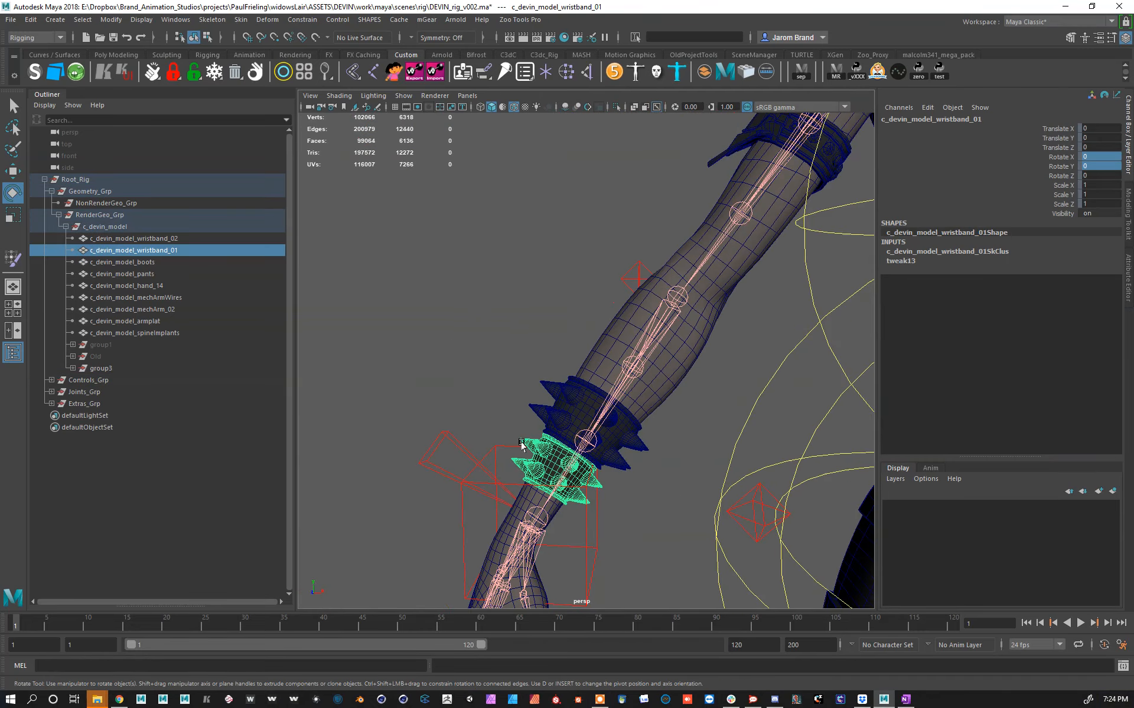
{"action": "scroll", "coordinate": [655, 384], "scroll_direction": "down", "scroll_amount": 7}
{"action": "scroll", "coordinate": [636, 392], "scroll_direction": "up", "scroll_amount": 5}
{"action": "scroll", "coordinate": [636, 391], "scroll_direction": "down", "scroll_amount": 6}
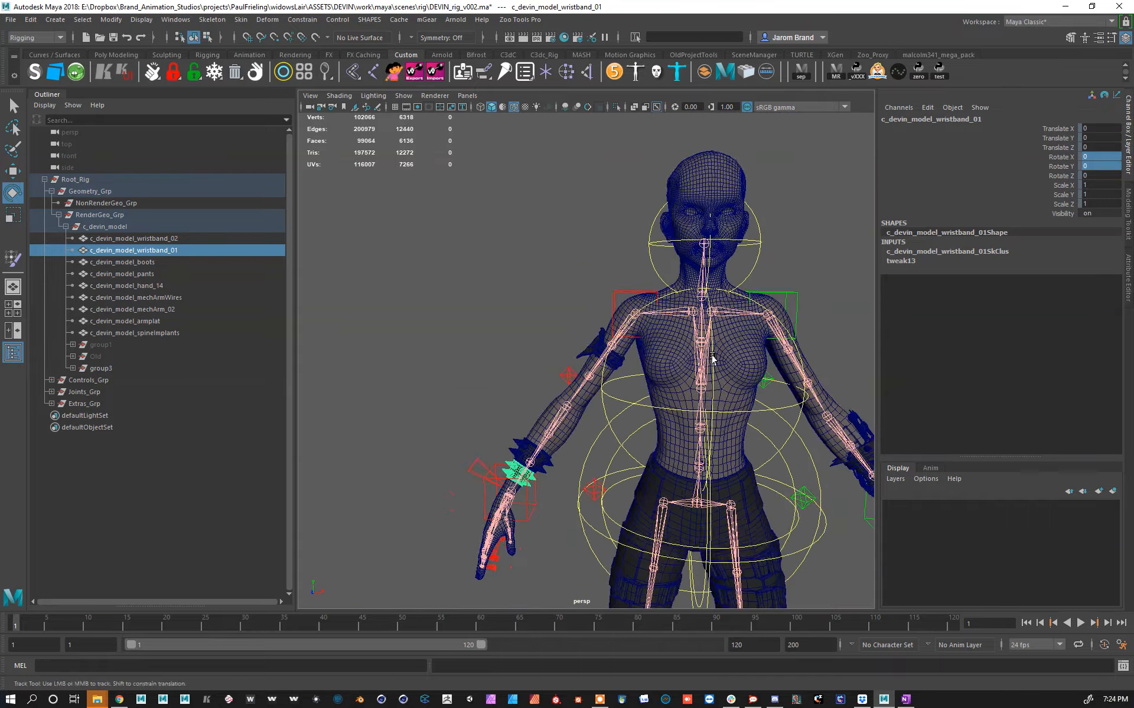
{"action": "scroll", "coordinate": [663, 406], "scroll_direction": "up", "scroll_amount": 10}
{"action": "scroll", "coordinate": [663, 406], "scroll_direction": "down", "scroll_amount": 7}
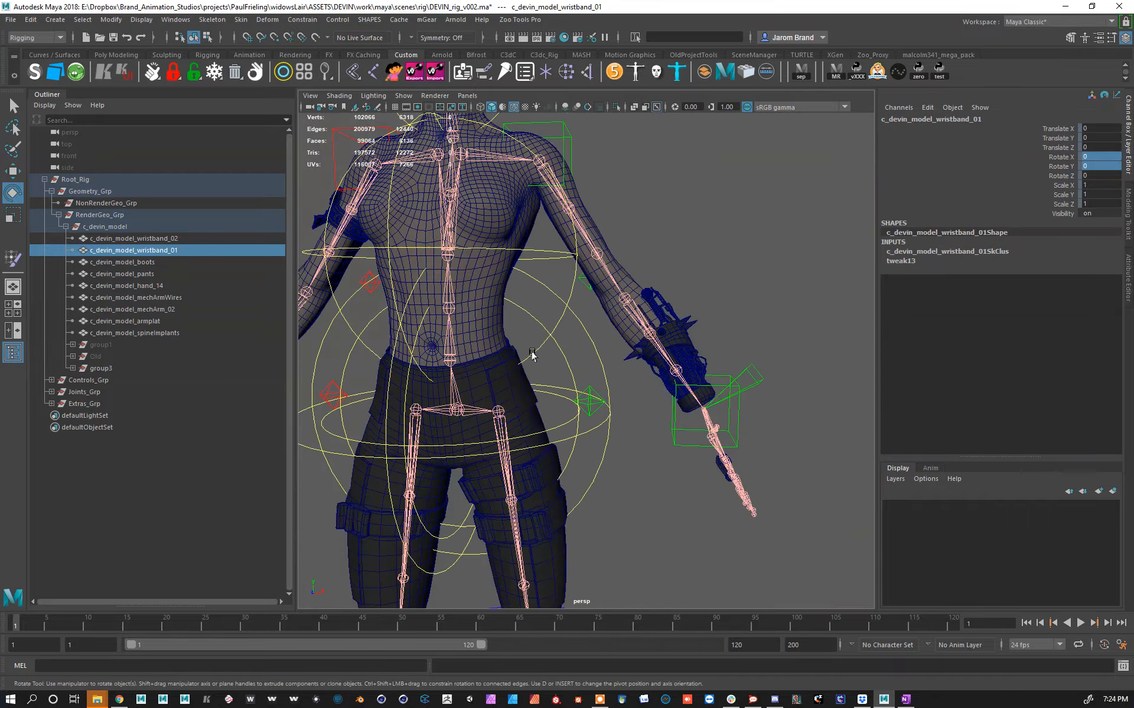
{"action": "scroll", "coordinate": [664, 385], "scroll_direction": "up", "scroll_amount": 10}
{"action": "scroll", "coordinate": [663, 385], "scroll_direction": "down", "scroll_amount": 3}
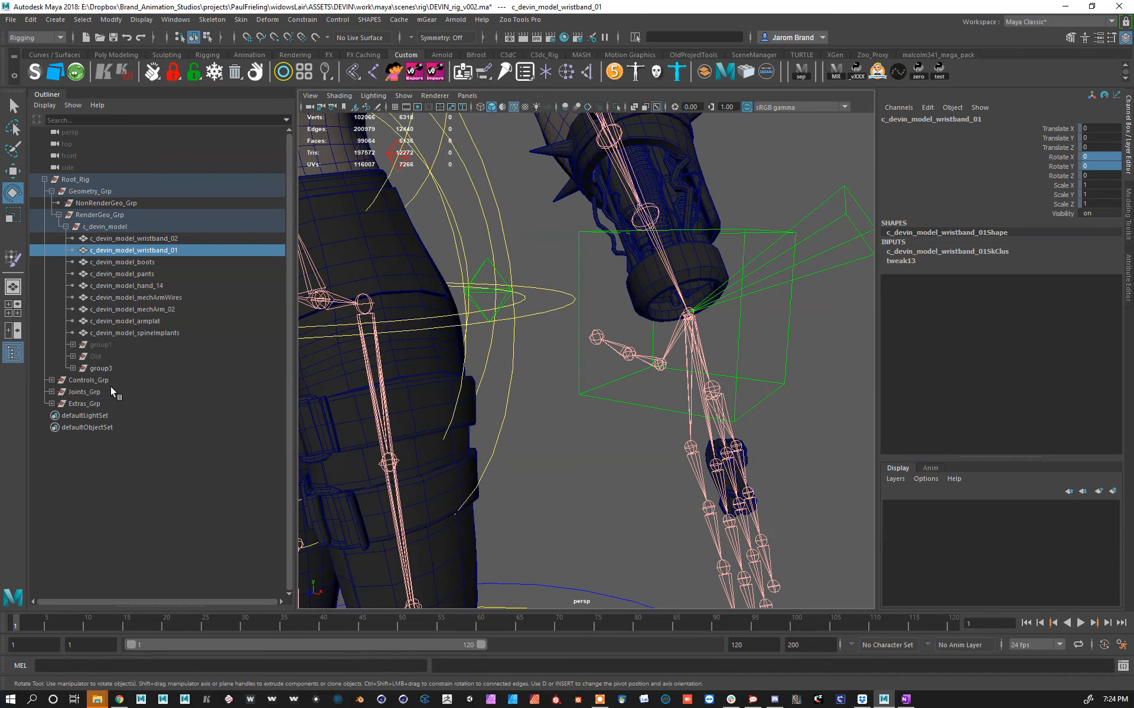
Step: Unhide group1, which holds the mechanical hand and the spider arms, and view it with the whole character
{"action": "left_click", "coordinate": [97, 347]}
{"action": "key", "text": "shift+h"}
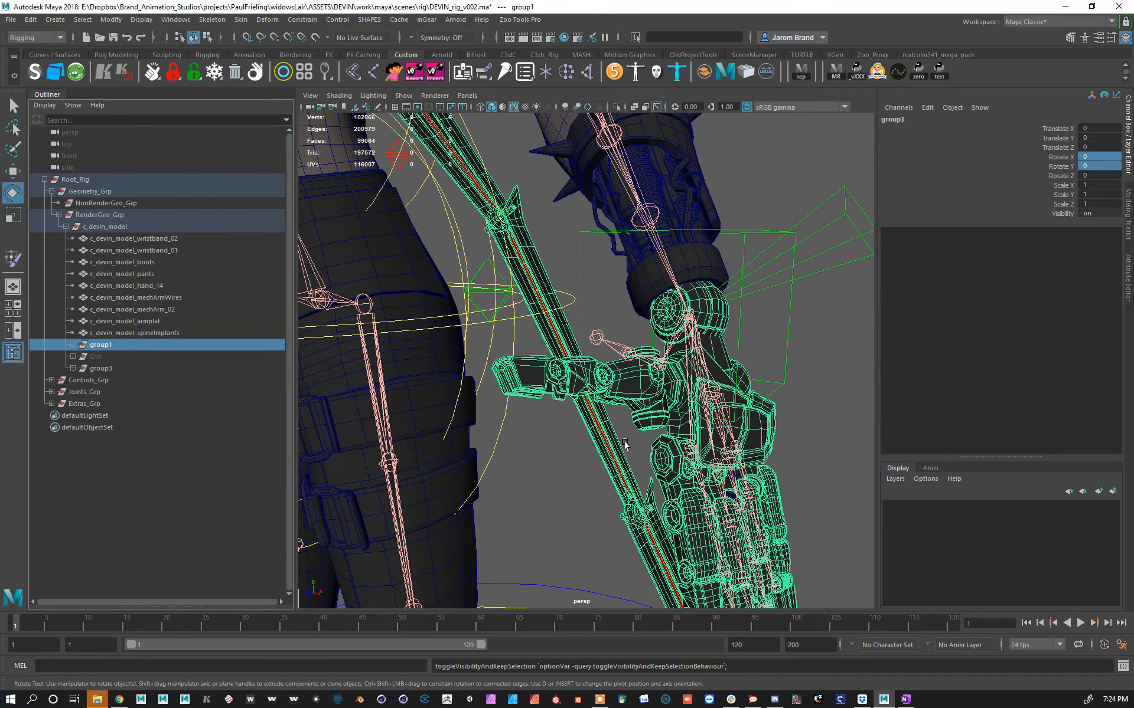
{"action": "scroll", "coordinate": [614, 356], "scroll_direction": "down", "scroll_amount": 4}
{"action": "scroll", "coordinate": [615, 357], "scroll_direction": "down", "scroll_amount": 5}
{"action": "left_click_drag", "start_coordinate": [622, 308], "coordinate": [558, 339], "text": "alt"}
{"action": "middle_click_drag", "start_coordinate": [558, 289], "coordinate": [603, 404], "text": "alt"}
{"action": "left_click_drag", "start_coordinate": [590, 403], "coordinate": [578, 451], "text": "alt"}
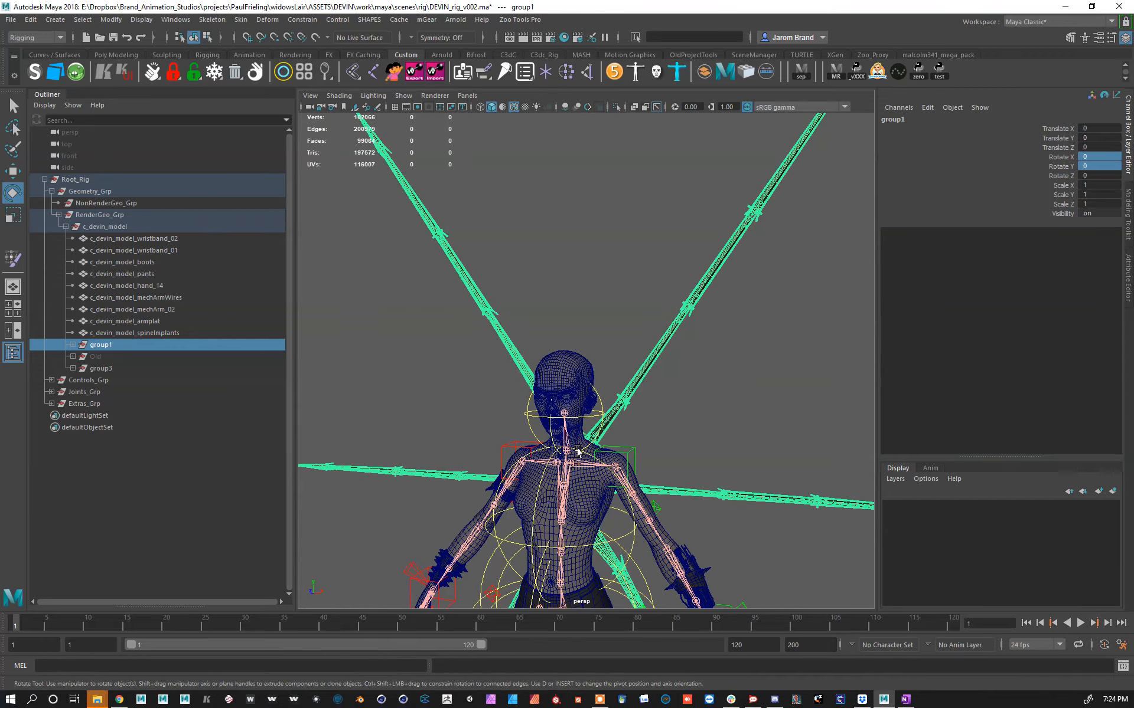
{"action": "scroll", "coordinate": [791, 186], "scroll_direction": "down", "scroll_amount": 3}
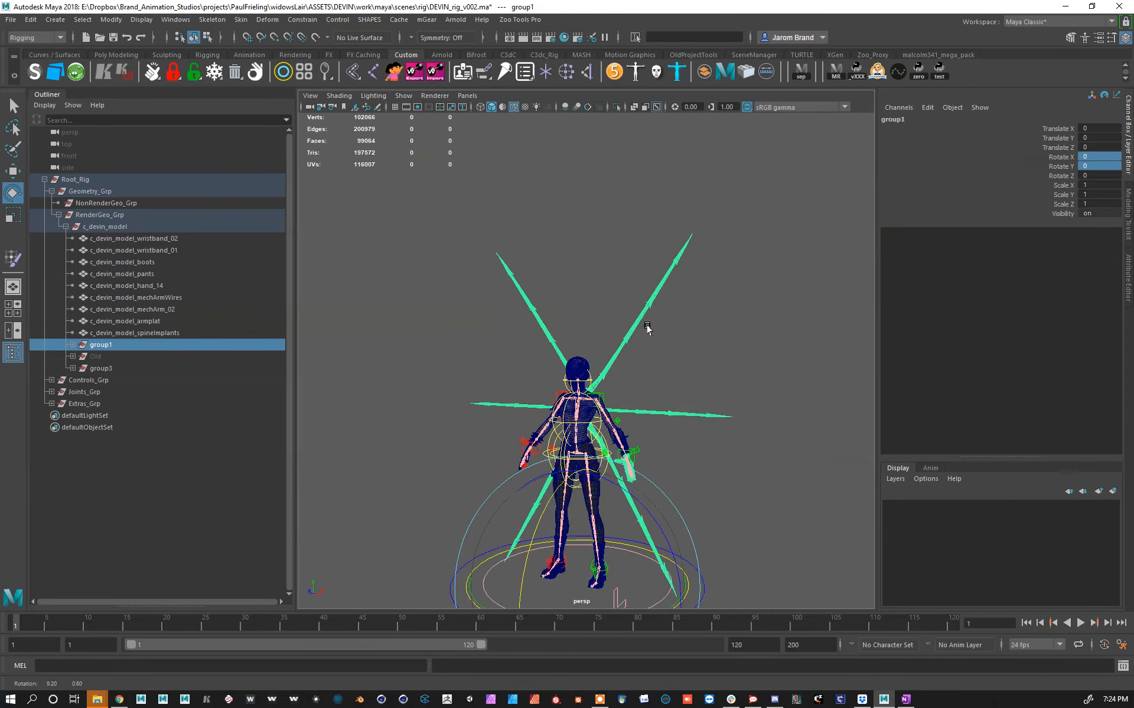
Step: Examine the spider arms on the character's back and select the segment c_devin_model_spiderArms_05
{"action": "left_click_drag", "start_coordinate": [683, 431], "coordinate": [737, 388], "text": "alt"}
{"action": "left_click", "coordinate": [677, 413]}
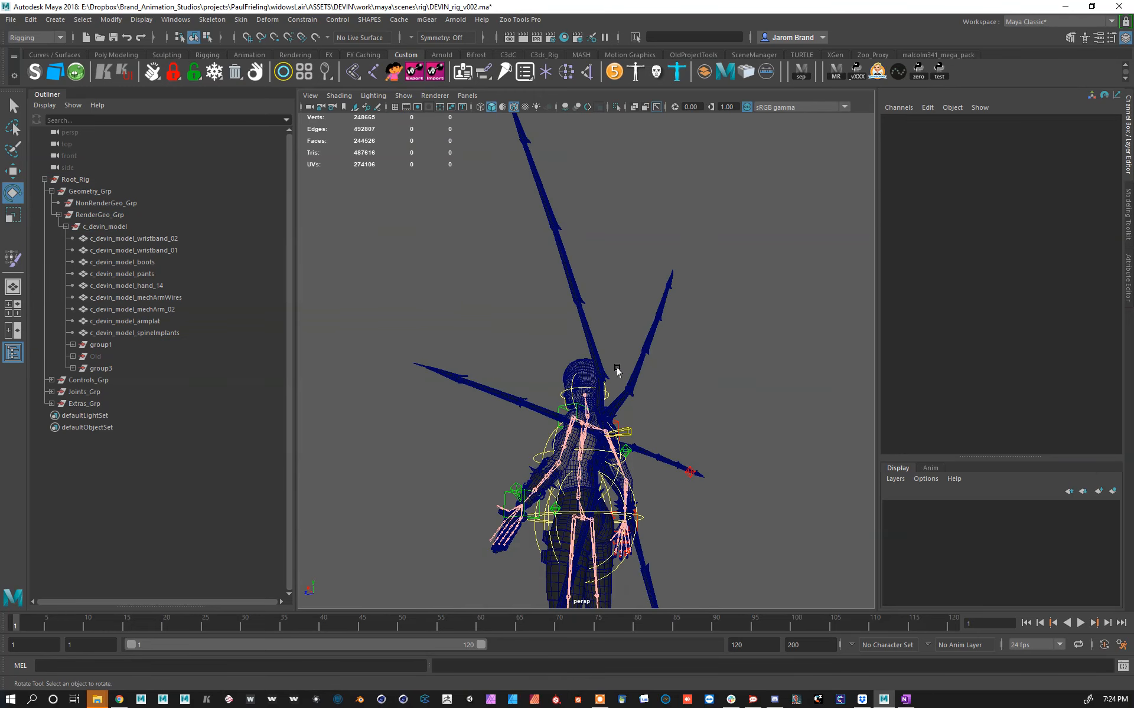
{"action": "left_click", "coordinate": [603, 353]}
{"action": "left_click_drag", "start_coordinate": [594, 307], "coordinate": [594, 287], "text": "alt"}
{"action": "left_click_drag", "start_coordinate": [641, 373], "coordinate": [624, 422], "text": "alt"}
{"action": "left_click", "coordinate": [562, 258]}
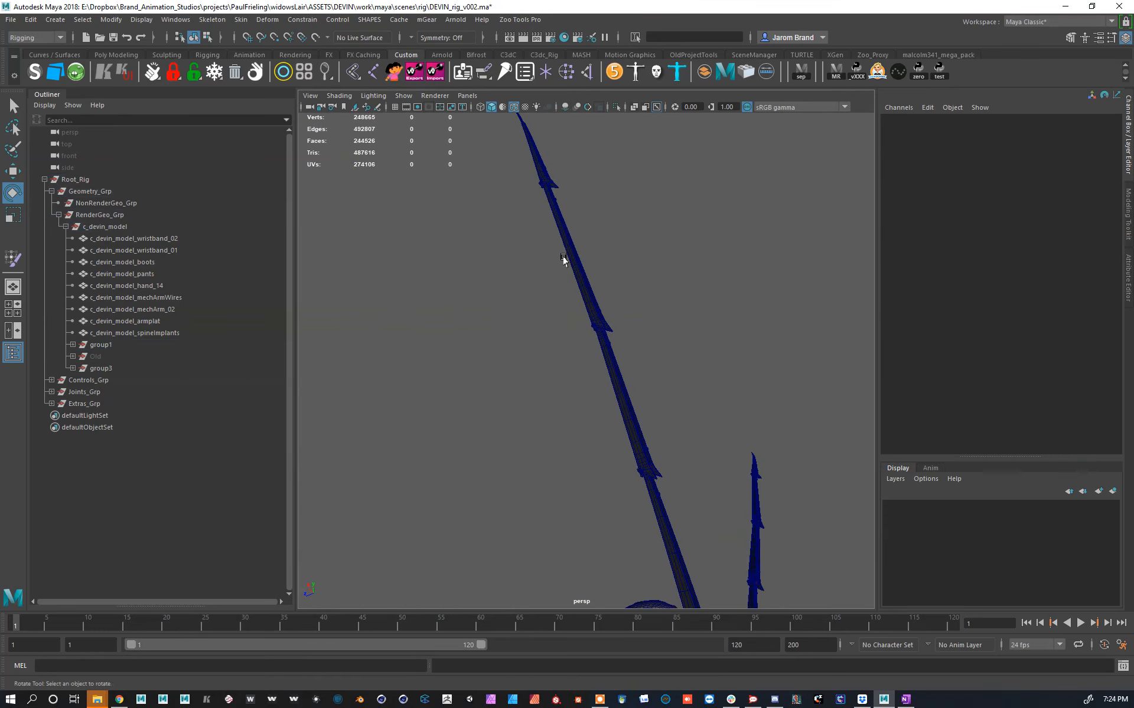
{"action": "left_click", "coordinate": [568, 260]}
{"action": "left_click_drag", "start_coordinate": [568, 260], "coordinate": [646, 404], "text": "alt"}
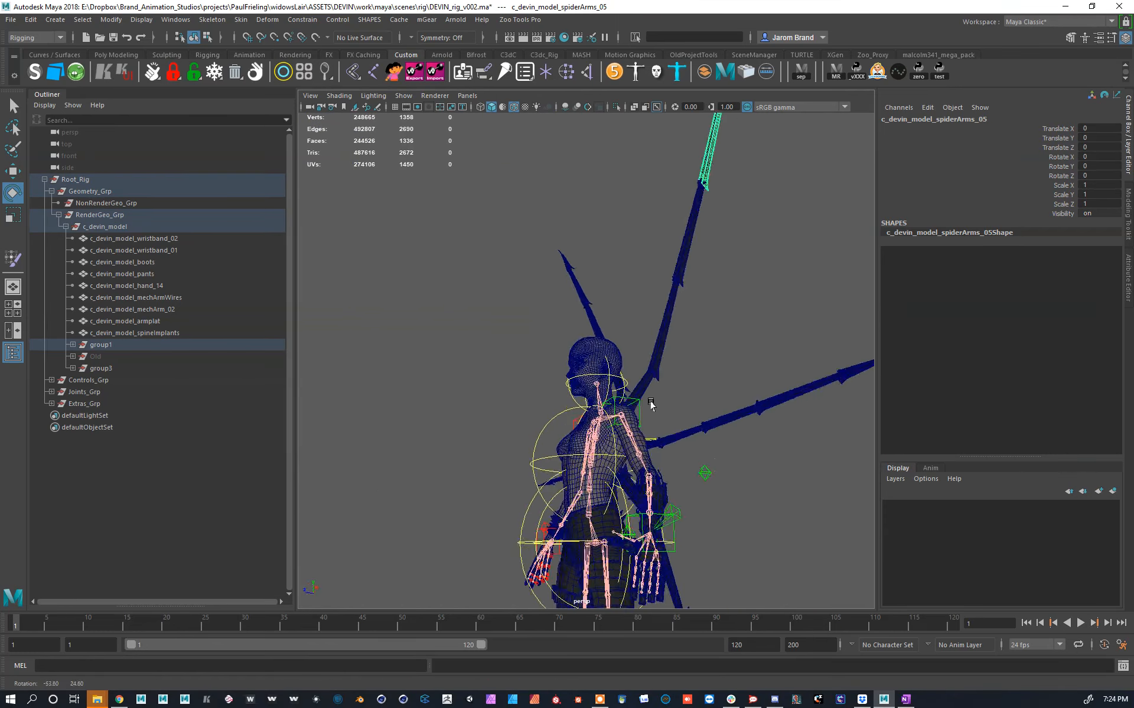
Step: Examine the mechanical hand against its finger joints and select its piece c_devin_model_hand_22
{"action": "middle_click_drag", "start_coordinate": [727, 468], "coordinate": [623, 273], "text": "alt"}
{"action": "right_click_drag", "start_coordinate": [622, 274], "coordinate": [615, 324], "text": "alt"}
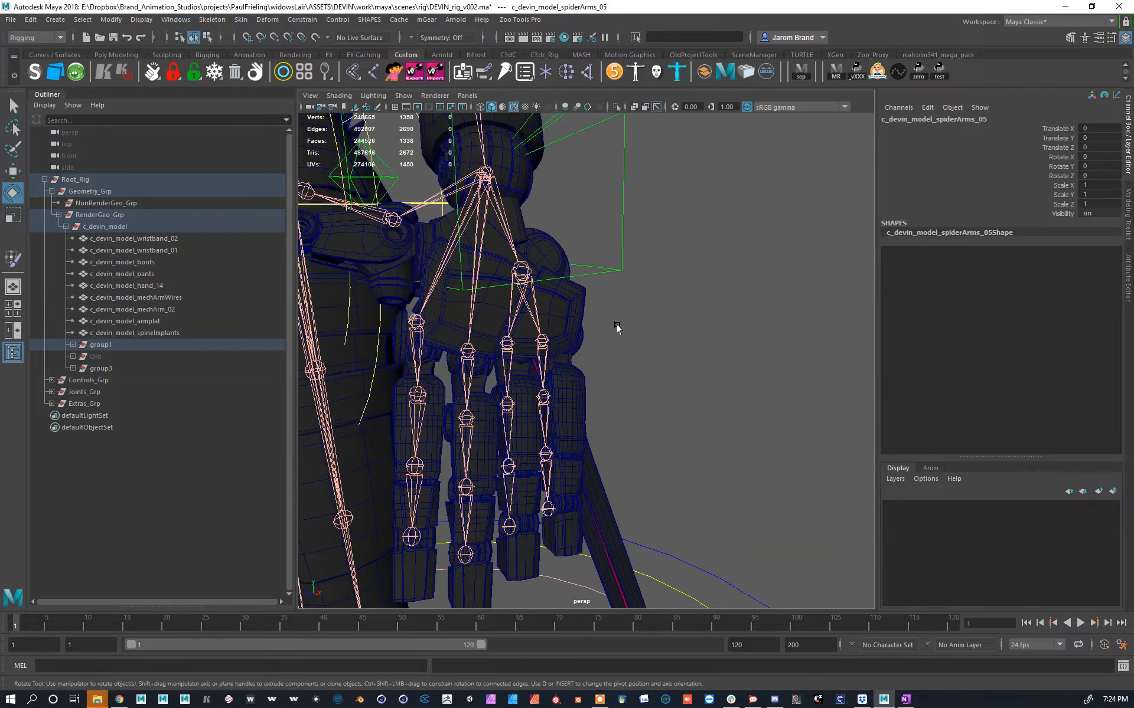
{"action": "left_click_drag", "start_coordinate": [615, 324], "coordinate": [660, 335], "text": "alt"}
{"action": "left_click", "coordinate": [548, 300]}
{"action": "left_click_drag", "start_coordinate": [548, 300], "coordinate": [663, 346], "text": "alt"}
{"action": "right_click_drag", "start_coordinate": [662, 346], "coordinate": [650, 334], "text": "alt"}
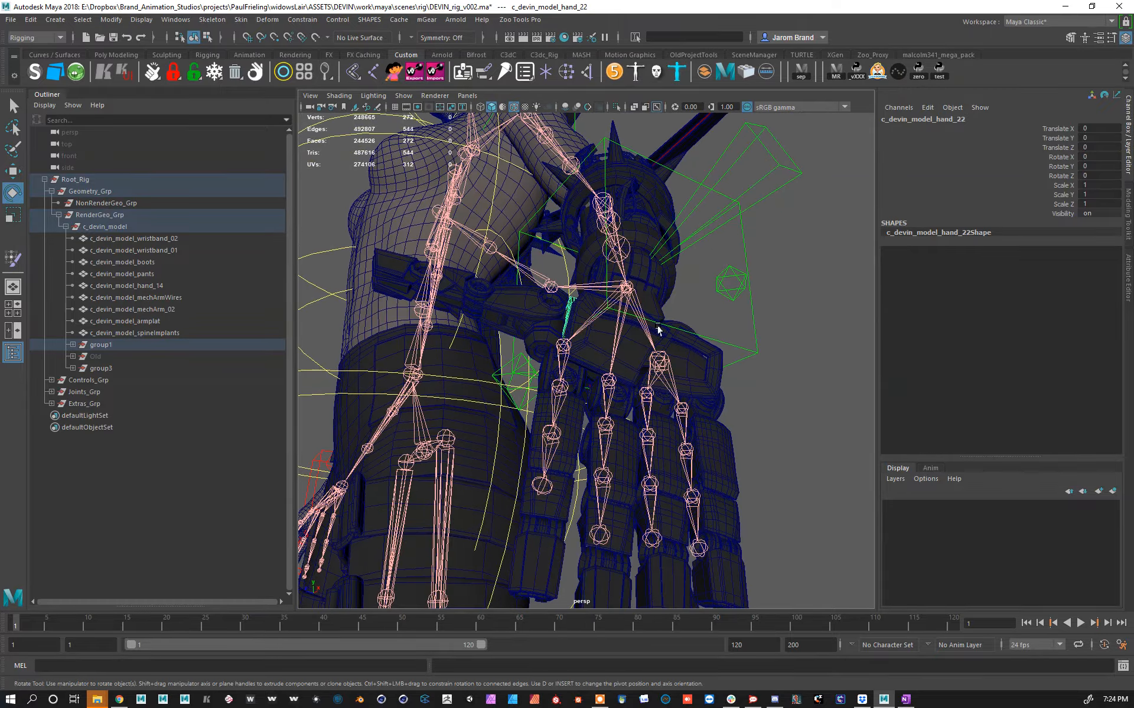
Step: Reset Translate X, Y and Z of L_ArmPv_Ctrl to 0
{"action": "left_click_drag", "start_coordinate": [771, 185], "coordinate": [703, 481]}
{"action": "right_click_drag", "start_coordinate": [703, 481], "coordinate": [601, 306], "text": "alt"}
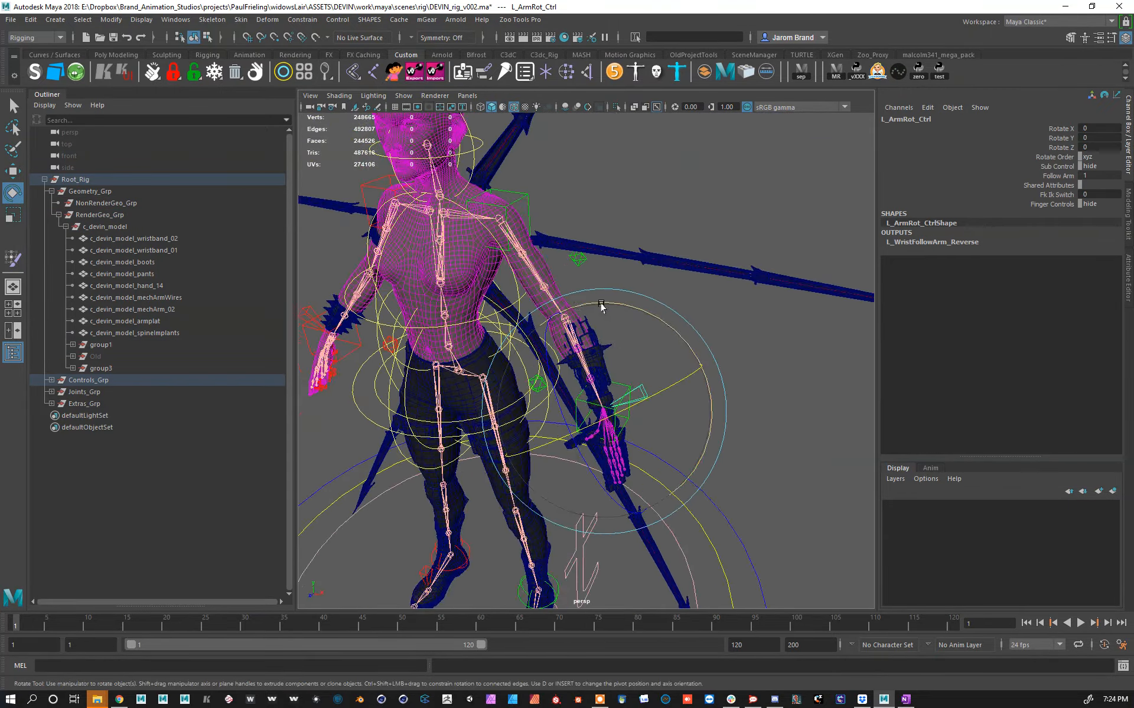
{"action": "left_click", "coordinate": [575, 260]}
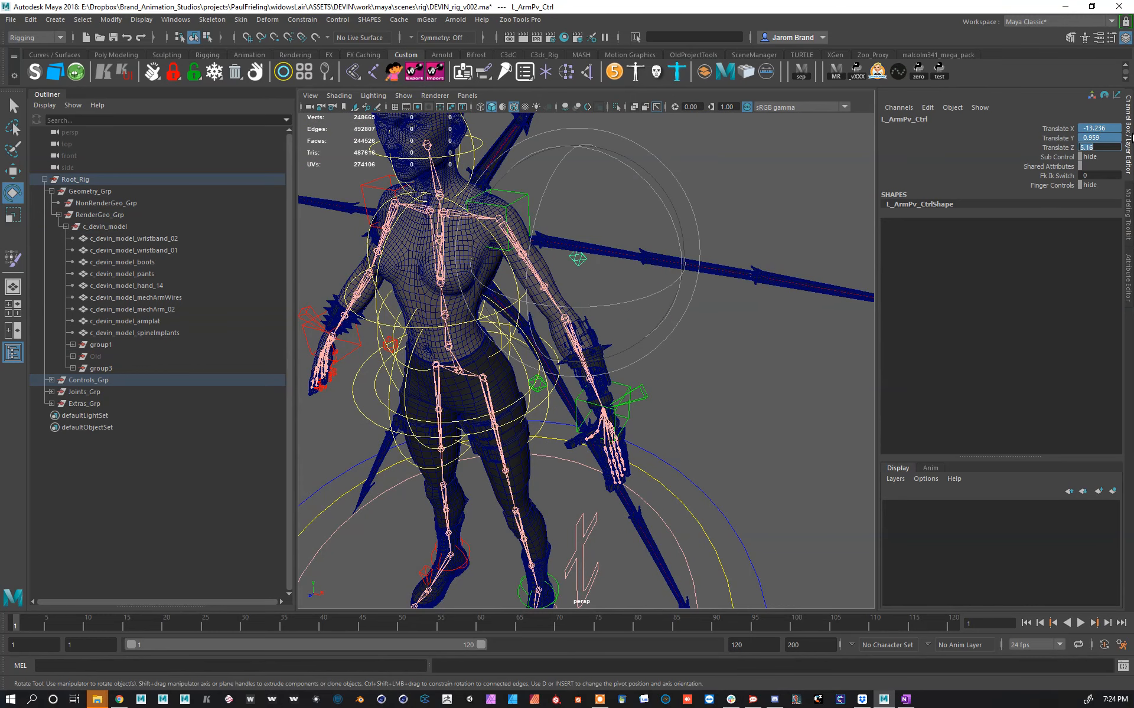
Step: Bind the mechanical hand's index fingertip piece to L_Index03_Jnt with Bind Skin
{"action": "right_click_drag", "start_coordinate": [638, 355], "coordinate": [597, 658], "text": "alt"}
{"action": "right_click_drag", "start_coordinate": [609, 307], "coordinate": [596, 650], "text": "alt"}
{"action": "middle_click_drag", "start_coordinate": [699, 375], "coordinate": [674, 108], "text": "alt"}
{"action": "left_click_drag", "start_coordinate": [591, 326], "coordinate": [526, 360], "text": "alt"}
{"action": "middle_click_drag", "start_coordinate": [673, 389], "coordinate": [738, 278], "text": "alt"}
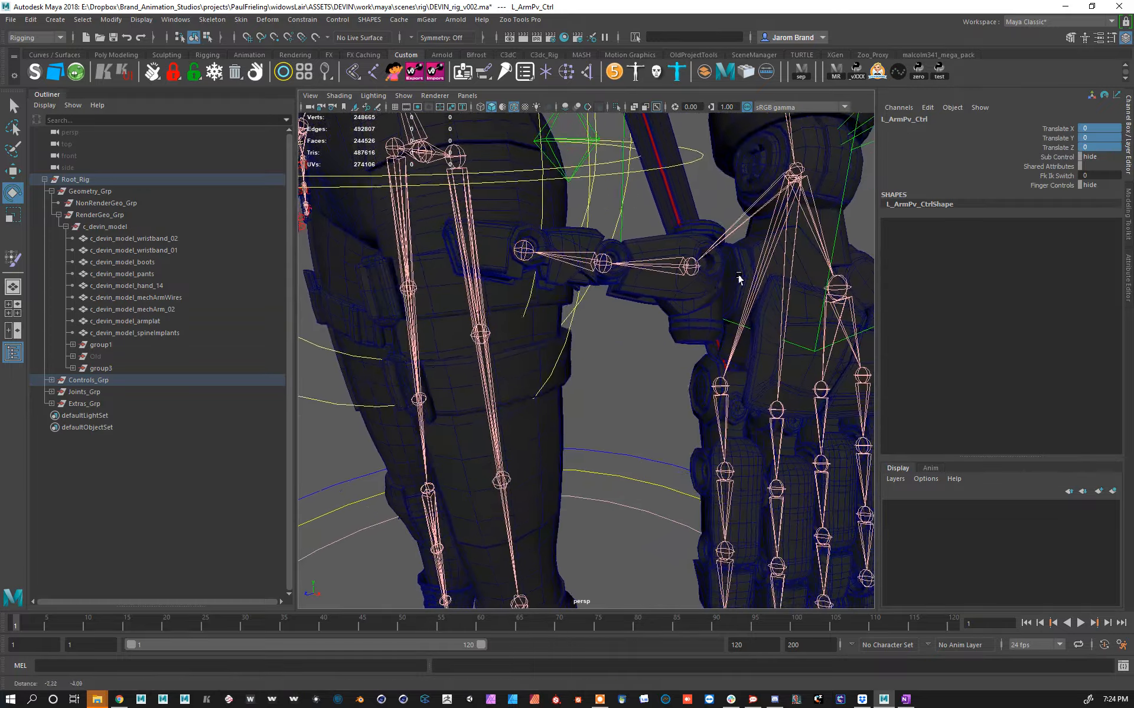
{"action": "left_click_drag", "start_coordinate": [738, 278], "coordinate": [825, 405], "text": "alt"}
{"action": "middle_click_drag", "start_coordinate": [825, 405], "coordinate": [638, 244], "text": "alt"}
{"action": "left_click_drag", "start_coordinate": [639, 244], "coordinate": [675, 358], "text": "alt"}
{"action": "left_click", "coordinate": [691, 357]}
{"action": "key", "text": "q"}
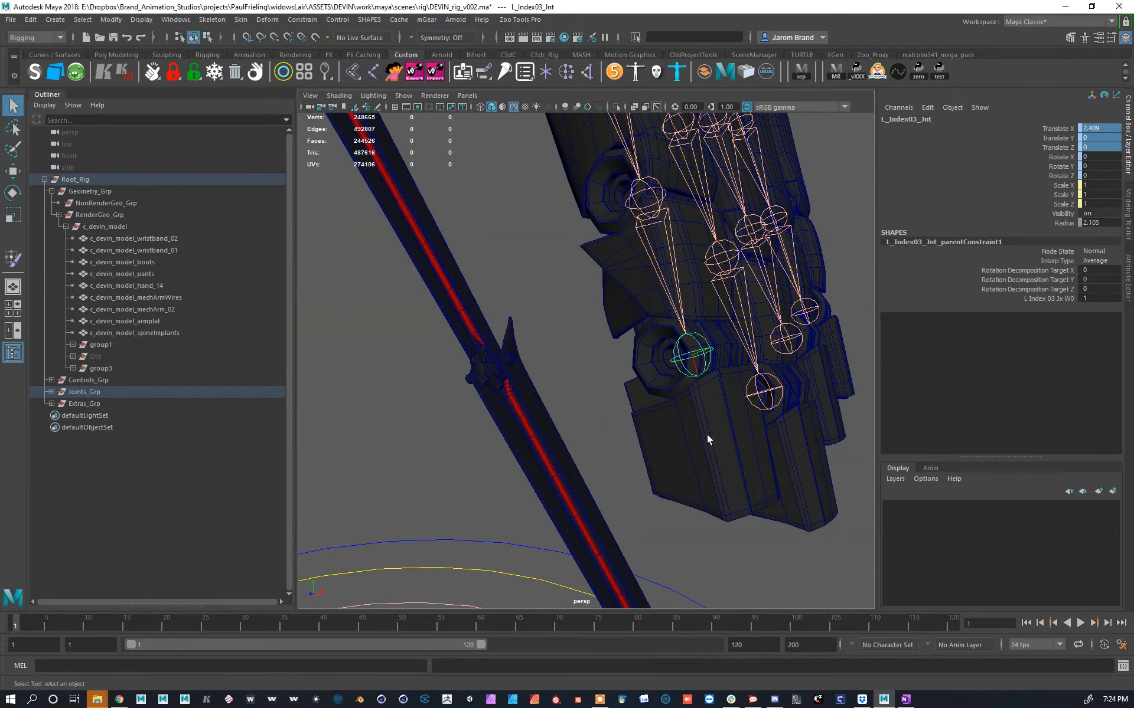
{"action": "left_click", "coordinate": [712, 435], "text": "shift"}
{"action": "right_click_drag", "start_coordinate": [713, 436], "coordinate": [698, 391], "text": "alt"}
{"action": "middle_click_drag", "start_coordinate": [697, 390], "coordinate": [663, 451], "text": "alt"}
{"action": "left_click", "coordinate": [247, 19]}
{"action": "left_click", "coordinate": [265, 50]}
Step: Bind the index finger's two segments above the fingertip to L_Index02_Jnt and L_Index01_Jnt respectively
{"action": "middle_click_drag", "start_coordinate": [656, 373], "coordinate": [649, 394], "text": "alt"}
{"action": "left_click_drag", "start_coordinate": [565, 354], "coordinate": [594, 361]}
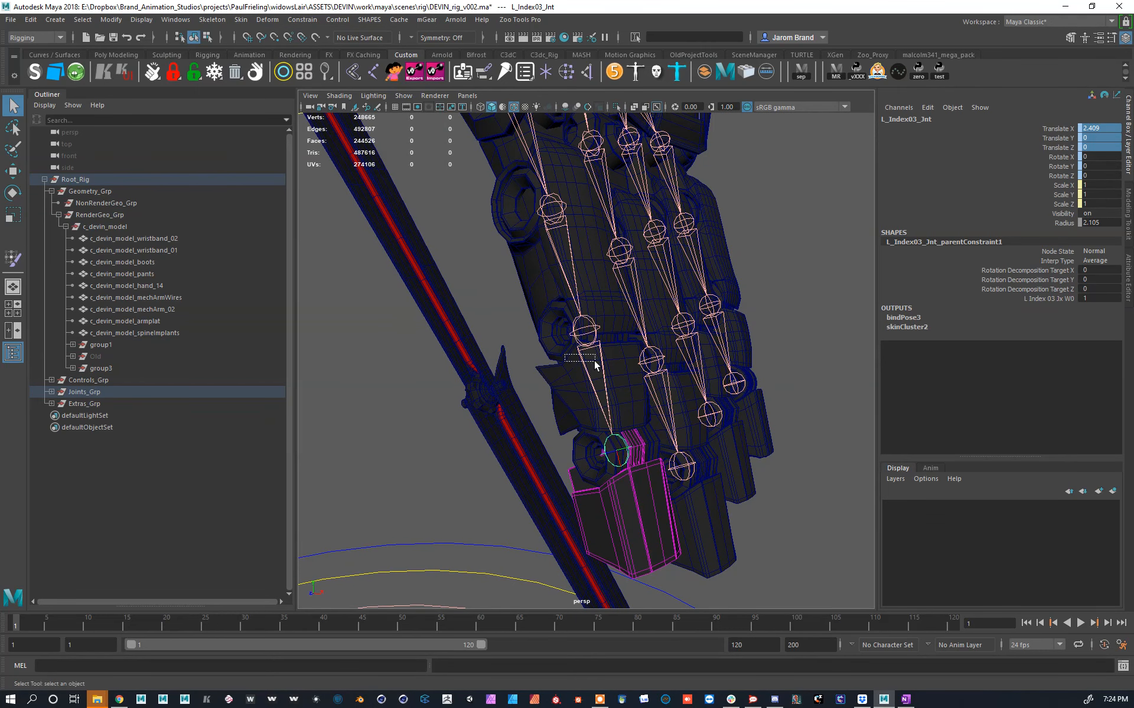
{"action": "left_click", "coordinate": [571, 393], "text": "shift"}
{"action": "key", "text": "g"}
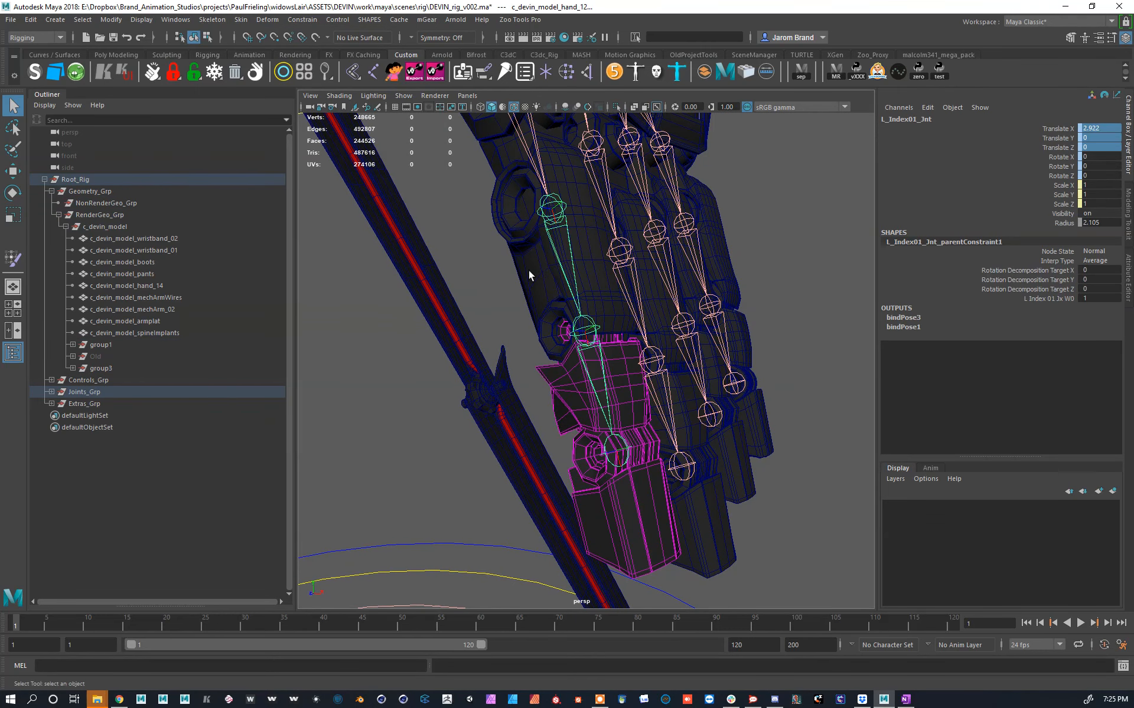
{"action": "left_click", "coordinate": [529, 271], "text": "shift"}
{"action": "key", "text": "g"}
Step: Bind the index knuckle piece c_devin_model_hand_02 to L_IndexCarpal_Jnt
{"action": "scroll", "coordinate": [572, 248], "scroll_direction": "down", "scroll_amount": 3}
{"action": "middle_click_drag", "start_coordinate": [573, 247], "coordinate": [618, 368], "text": "alt"}
{"action": "left_click", "coordinate": [583, 302], "text": "shift"}
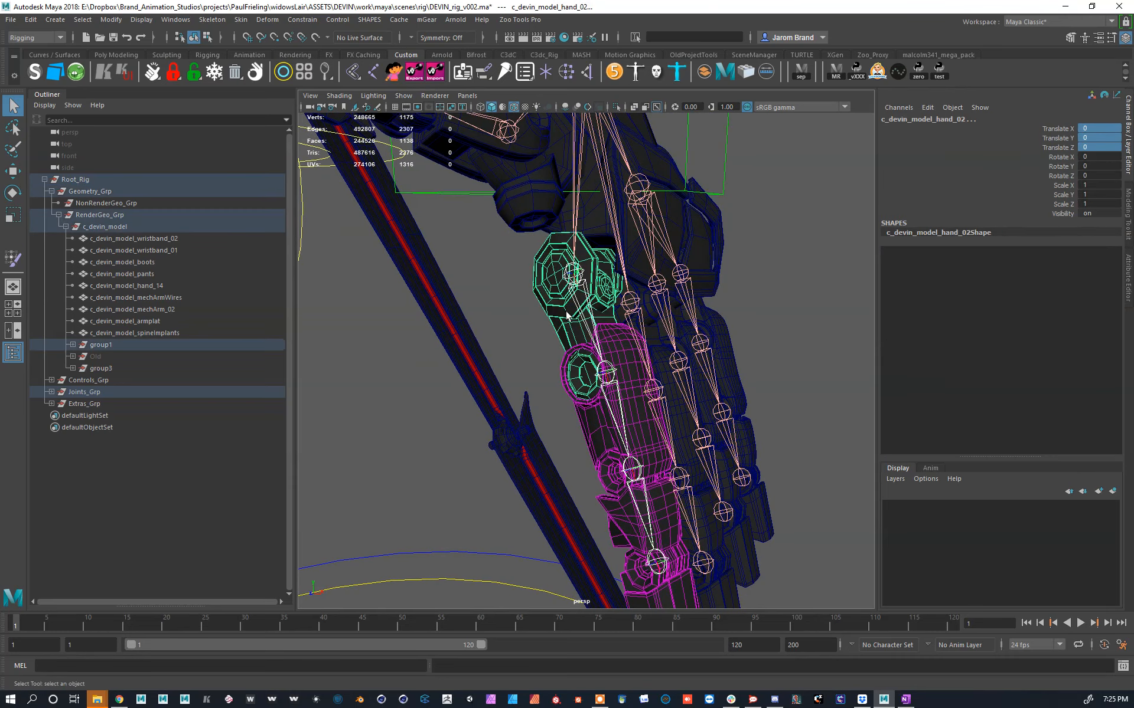
{"action": "key", "text": "g"}
Step: Bind the thumb's base segment to its base joint and the middle segment to L_Thumb01_Jnt
{"action": "middle_click_drag", "start_coordinate": [588, 301], "coordinate": [602, 362], "text": "alt"}
{"action": "left_click_drag", "start_coordinate": [602, 362], "coordinate": [520, 331], "text": "alt"}
{"action": "middle_click_drag", "start_coordinate": [519, 331], "coordinate": [562, 373], "text": "alt"}
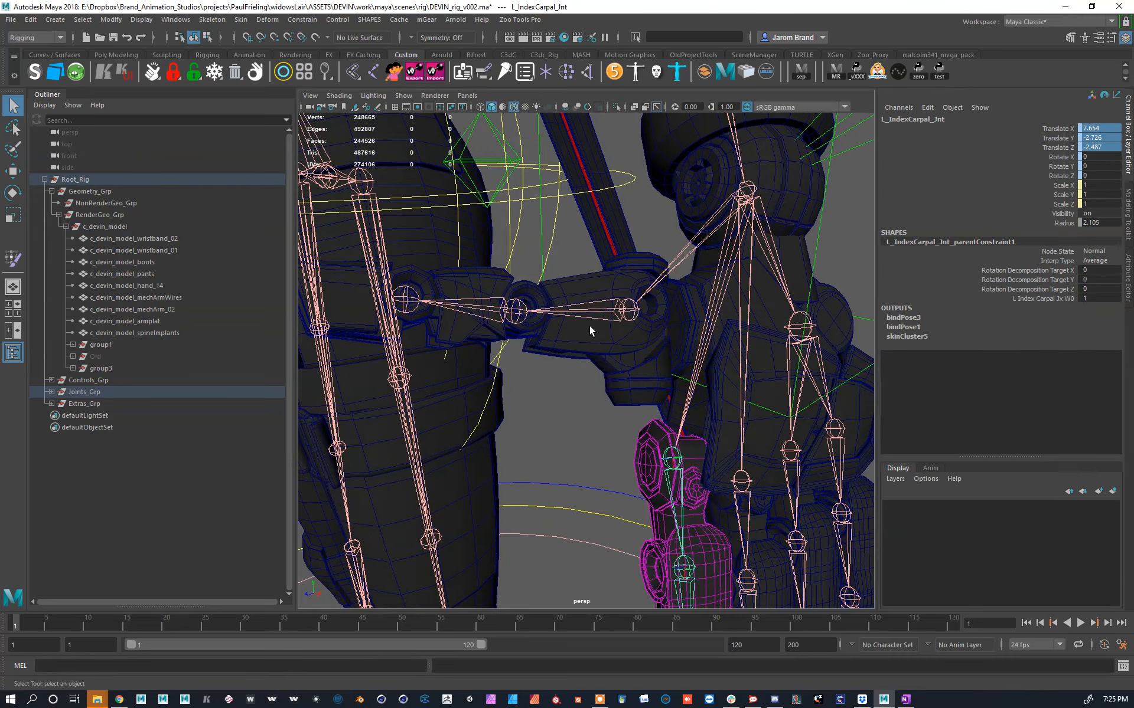
{"action": "left_click", "coordinate": [583, 311]}
{"action": "left_click", "coordinate": [554, 315], "text": "shift"}
{"action": "key", "text": "g"}
{"action": "middle_click_drag", "start_coordinate": [554, 313], "coordinate": [656, 361], "text": "alt"}
{"action": "left_click", "coordinate": [577, 338], "text": "shift"}
{"action": "key", "text": "g"}
Step: Bind the thumb's tip segment to L_Thumb02_Jnt
{"action": "left_click", "coordinate": [461, 354]}
{"action": "left_click", "coordinate": [536, 364]}
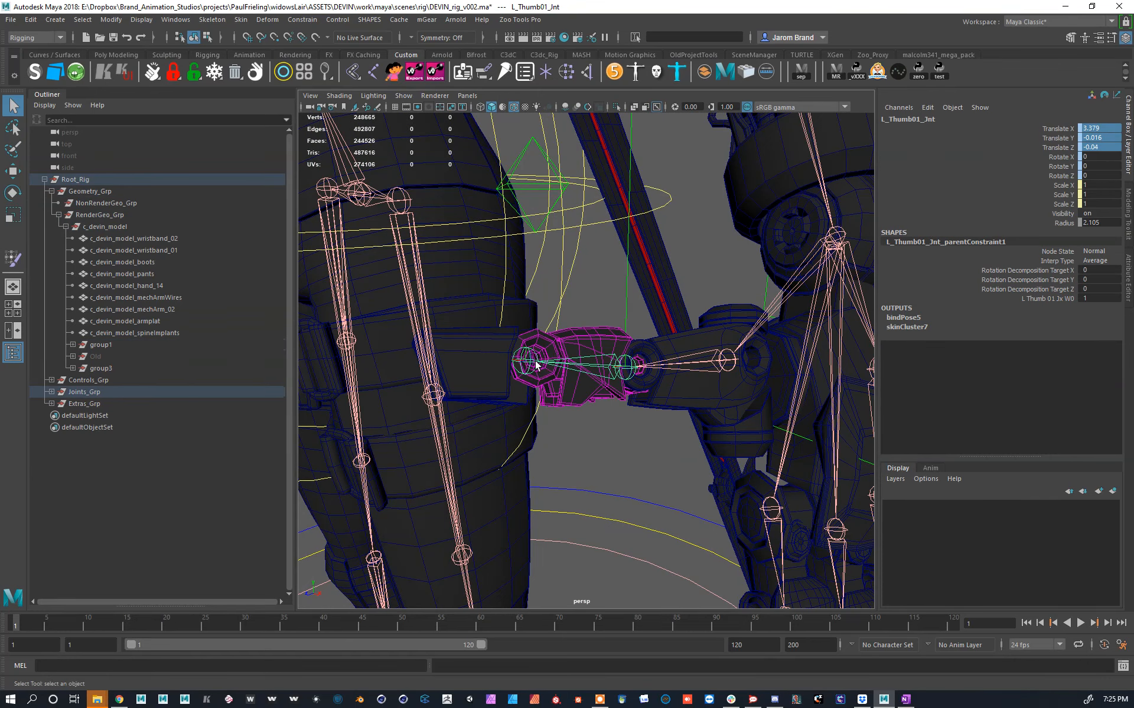
{"action": "left_click", "coordinate": [498, 350], "text": "shift"}
{"action": "key", "text": "g"}
Step: Bind the middle finger's knuckle piece to L_MiddleCarpal_Jnt and its first segment to L_Middle01_Jnt
{"action": "left_click_drag", "start_coordinate": [498, 350], "coordinate": [561, 354], "text": "alt"}
{"action": "middle_click_drag", "start_coordinate": [561, 354], "coordinate": [708, 361], "text": "alt"}
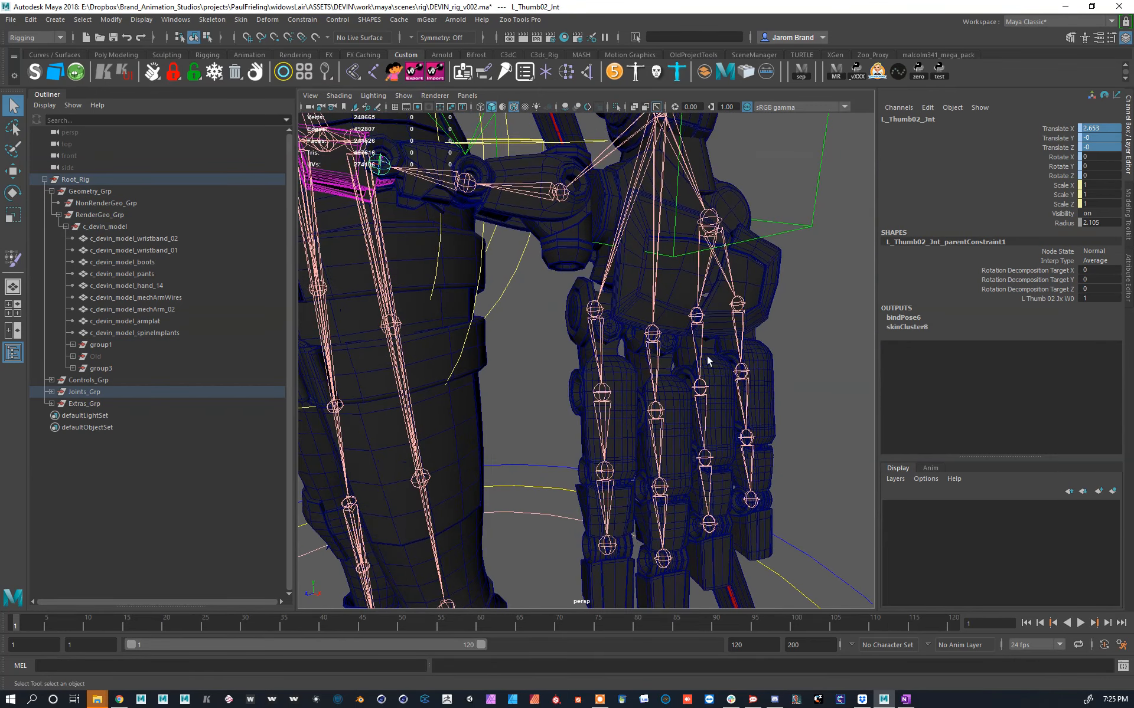
{"action": "left_click", "coordinate": [634, 359], "text": "shift"}
{"action": "key", "text": "g"}
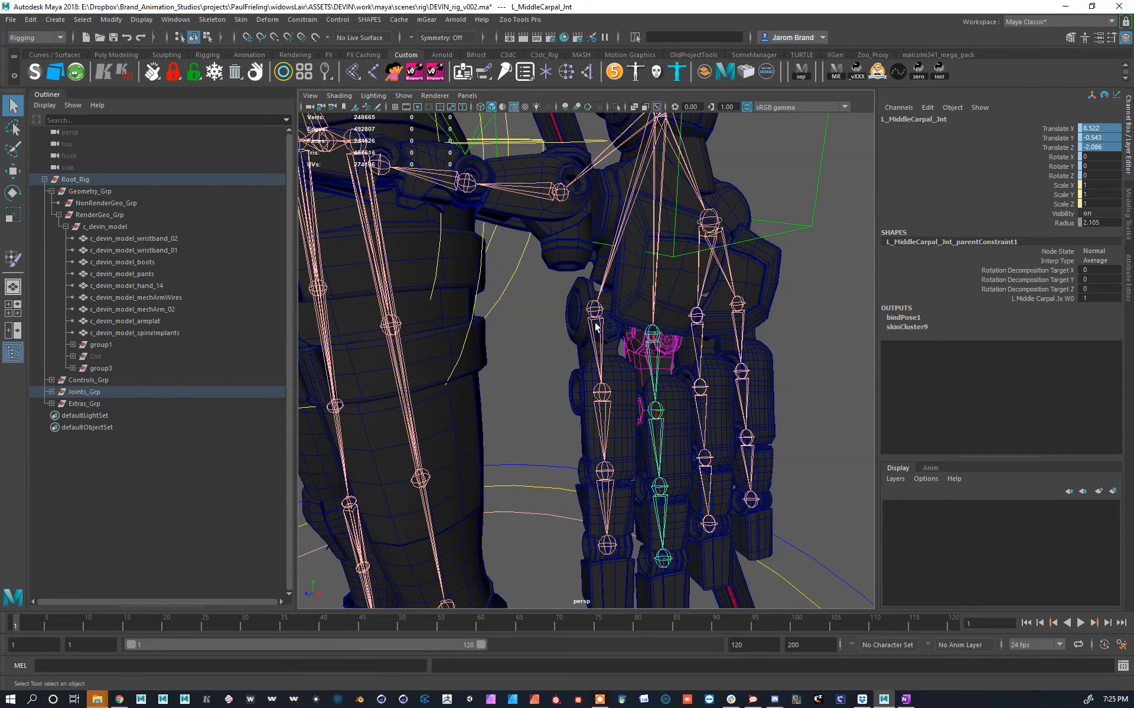
{"action": "left_click", "coordinate": [596, 327]}
{"action": "left_click", "coordinate": [651, 420]}
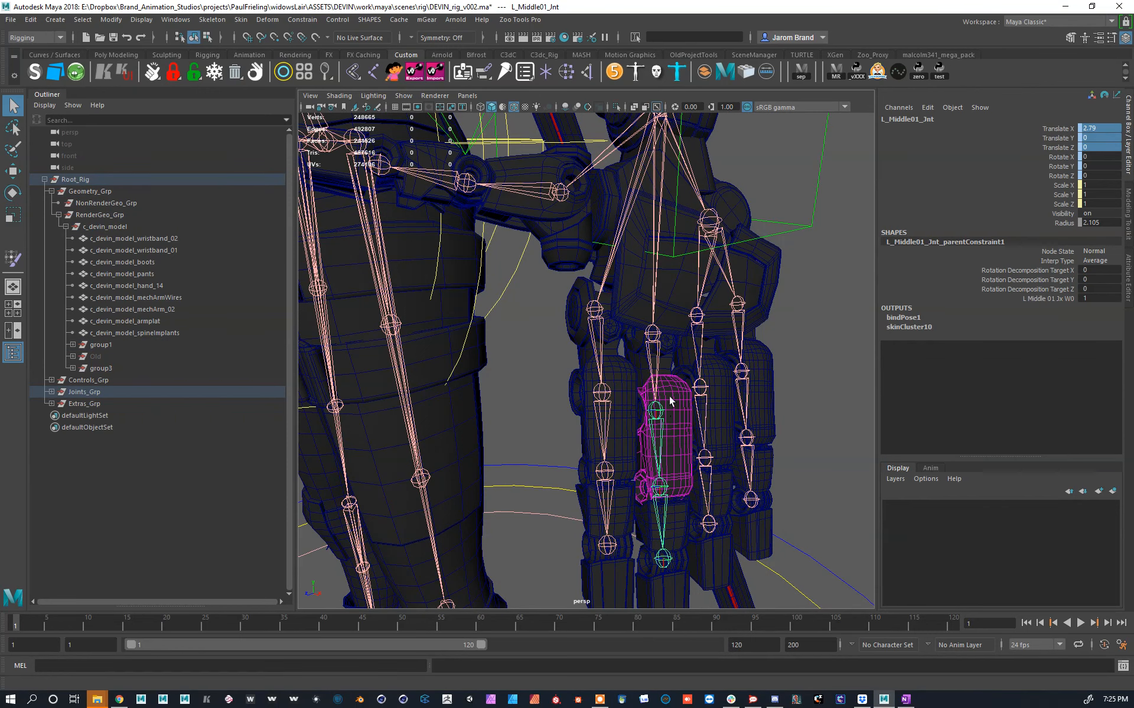
Step: Bind the middle finger segment c_devin_model_hand_10 to L_Middle02_Jnt and the fingertip to the finger's last joint
{"action": "middle_click_drag", "start_coordinate": [709, 470], "coordinate": [696, 324], "text": "alt"}
{"action": "right_click_drag", "start_coordinate": [696, 324], "coordinate": [673, 379], "text": "alt"}
{"action": "left_click", "coordinate": [693, 376]}
{"action": "left_click", "coordinate": [720, 395], "text": "shift"}
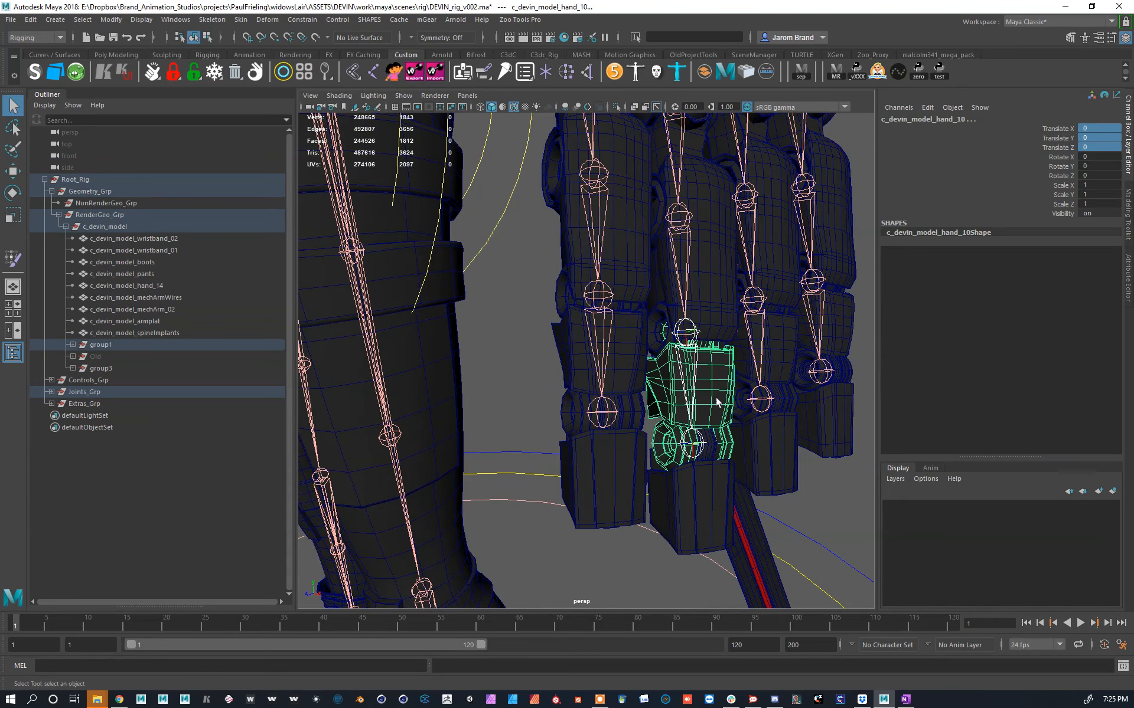
{"action": "left_click", "coordinate": [698, 396]}
{"action": "middle_click_drag", "start_coordinate": [719, 437], "coordinate": [710, 347], "text": "alt"}
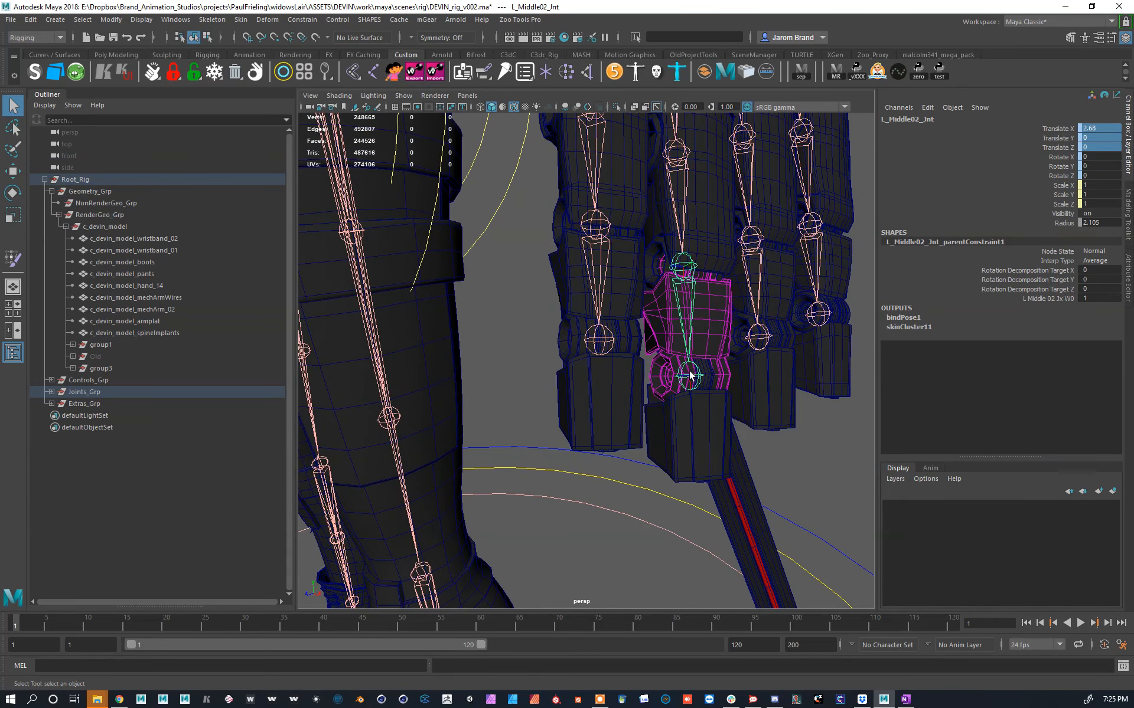
{"action": "left_click", "coordinate": [715, 423], "text": "shift"}
{"action": "key", "text": "g"}
{"action": "right_click_drag", "start_coordinate": [721, 405], "coordinate": [725, 346], "text": "alt"}
{"action": "middle_click_drag", "start_coordinate": [725, 346], "coordinate": [683, 437], "text": "alt"}
{"action": "middle_click_drag", "start_coordinate": [661, 248], "coordinate": [648, 337], "text": "alt"}
{"action": "left_click", "coordinate": [657, 357], "text": "shift"}
{"action": "key", "text": "g"}
{"action": "key", "text": "ctrl+z"}
{"action": "right_click_drag", "start_coordinate": [658, 360], "coordinate": [683, 329], "text": "alt"}
{"action": "middle_click_drag", "start_coordinate": [683, 329], "coordinate": [654, 338], "text": "alt"}
{"action": "key", "text": "ctrl+z"}
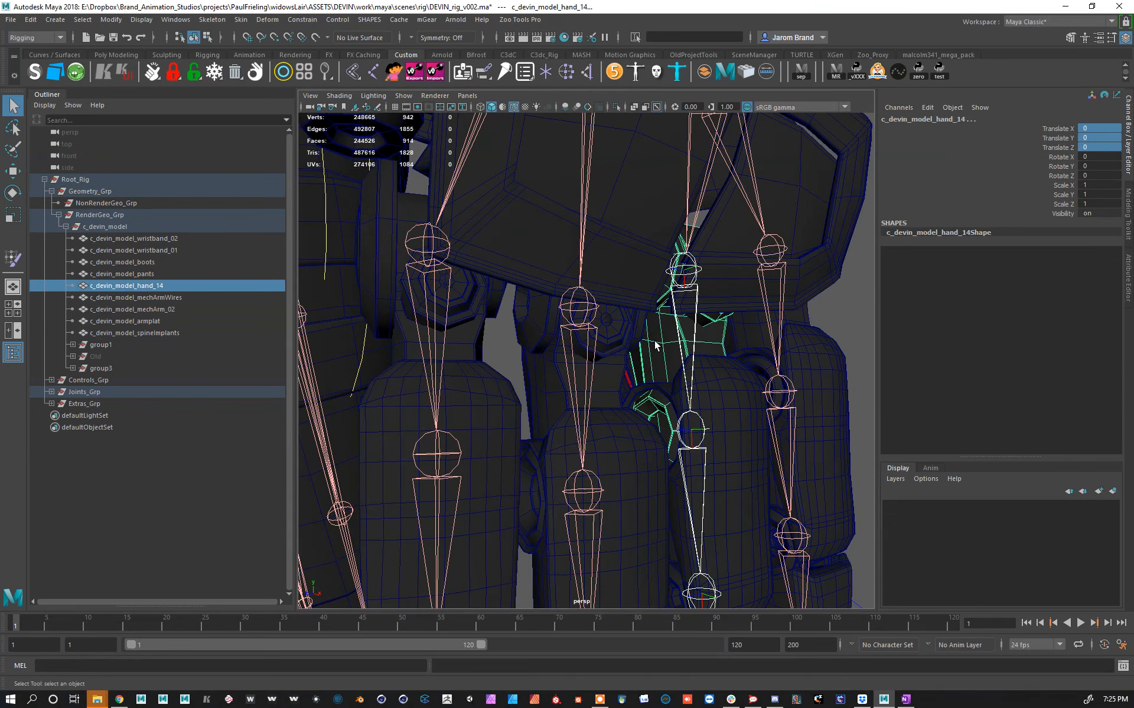
Step: Bind the ring finger's knuckle piece c_devin_model_hand_14 to its carpal joint and the first segment to the next ring joint
{"action": "left_click", "coordinate": [655, 339], "text": "shift"}
{"action": "key", "text": "g"}
{"action": "middle_click_drag", "start_coordinate": [720, 387], "coordinate": [707, 314], "text": "alt"}
{"action": "left_click", "coordinate": [726, 413], "text": "shift"}
{"action": "key", "text": "g"}
Step: Bind the ring finger's second segment to its matching joint and the fingertip to L_Ring03_Jnt
{"action": "middle_click_drag", "start_coordinate": [716, 463], "coordinate": [685, 323], "text": "alt"}
{"action": "left_click", "coordinate": [718, 370], "text": "shift"}
{"action": "key", "text": "g"}
{"action": "middle_click_drag", "start_coordinate": [718, 370], "coordinate": [678, 303], "text": "alt"}
{"action": "left_click", "coordinate": [699, 372], "text": "shift"}
{"action": "key", "text": "g"}
Step: Bind the pinky fingertip to L_Pinky03_Jnt and the segment above it to the preceding pinky joint
{"action": "left_click_drag", "start_coordinate": [699, 372], "coordinate": [718, 358], "text": "alt"}
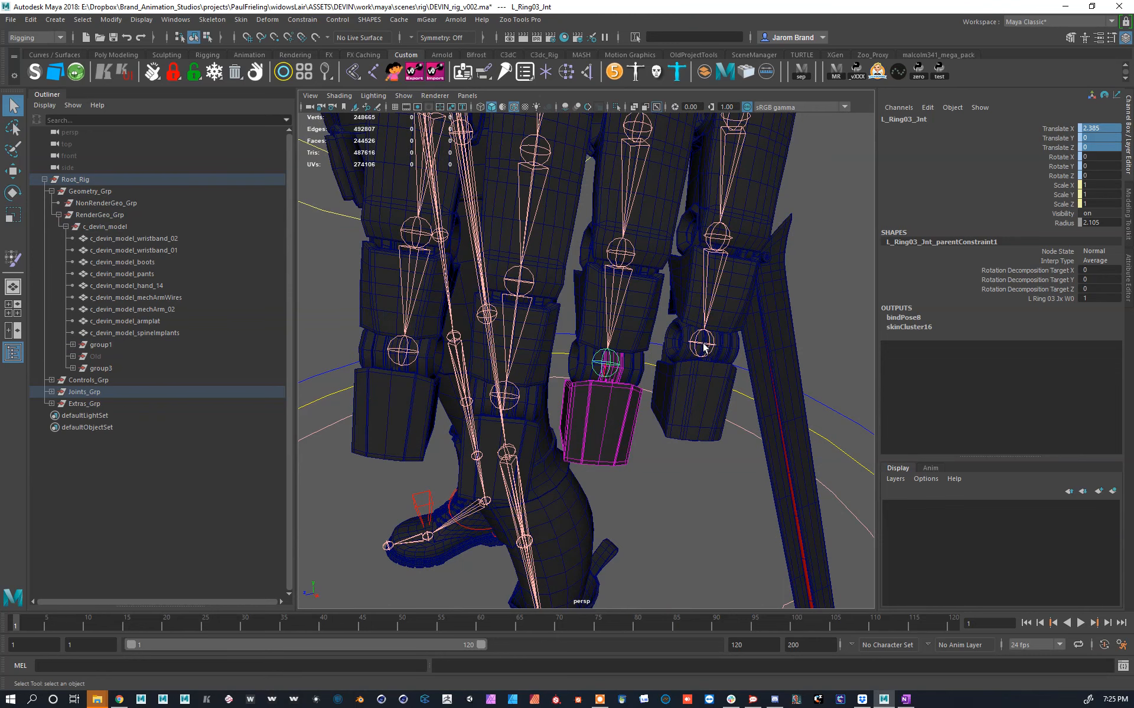
{"action": "left_click", "coordinate": [673, 422], "text": "shift"}
{"action": "key", "text": "g"}
{"action": "middle_click_drag", "start_coordinate": [742, 309], "coordinate": [657, 369], "text": "alt"}
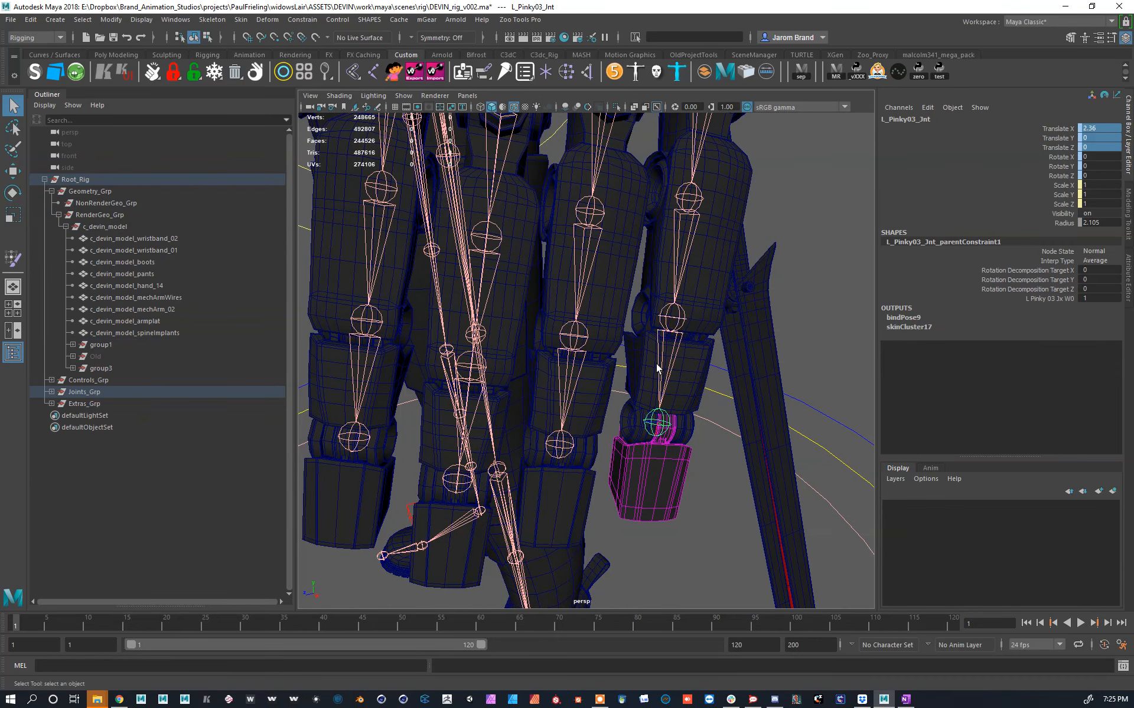
{"action": "left_click", "coordinate": [699, 379], "text": "shift"}
{"action": "key", "text": "g"}
Step: Bind the pinky's first segment c_devin_model_hand_15 and its knuckle piece to their matching pinky joints
{"action": "left_click", "coordinate": [694, 260]}
{"action": "left_click", "coordinate": [709, 256], "text": "shift"}
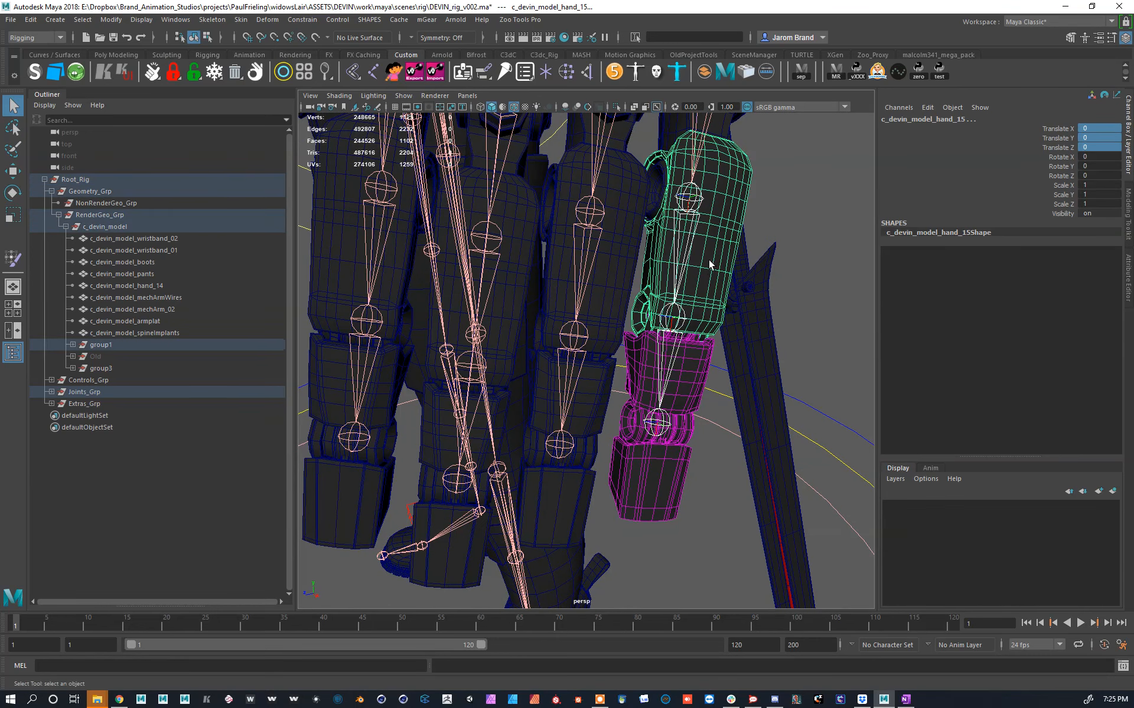
{"action": "key", "text": "g"}
{"action": "middle_click_drag", "start_coordinate": [720, 208], "coordinate": [733, 392], "text": "alt"}
{"action": "left_click", "coordinate": [705, 337]}
{"action": "left_click_drag", "start_coordinate": [657, 346], "coordinate": [725, 317], "text": "alt"}
{"action": "left_click", "coordinate": [755, 359], "text": "shift"}
{"action": "key", "text": "g"}
Step: Bind the outer palm plate and the round piece c_devin_model_hand_25 to the pinky carpal base joint
{"action": "middle_click_drag", "start_coordinate": [738, 291], "coordinate": [739, 326], "text": "alt"}
{"action": "left_click_drag", "start_coordinate": [740, 326], "coordinate": [760, 359], "text": "alt"}
{"action": "left_click", "coordinate": [739, 327]}
{"action": "left_click", "coordinate": [766, 334], "text": "shift"}
{"action": "scroll", "coordinate": [770, 307], "scroll_direction": "down", "scroll_amount": 4}
{"action": "left_click_drag", "start_coordinate": [770, 307], "coordinate": [697, 319], "text": "alt"}
{"action": "left_click", "coordinate": [726, 282], "text": "shift"}
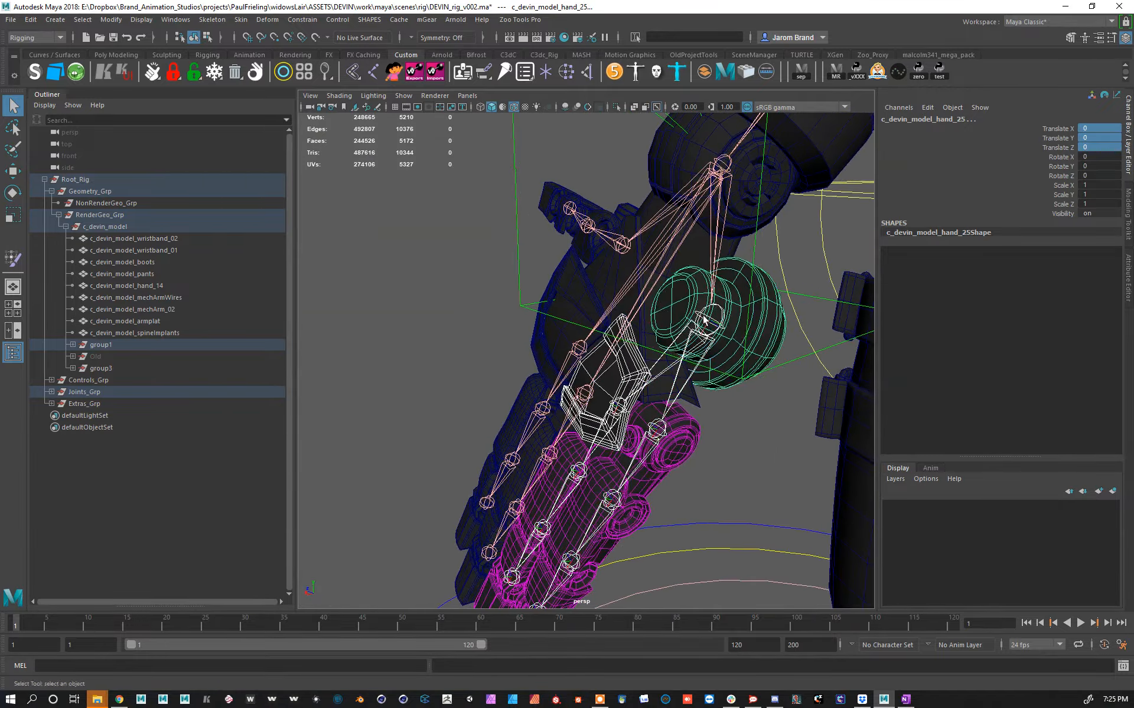
{"action": "key", "text": "g"}
Step: Set Finger Controls to show on L_ArmRot_Ctrl
{"action": "scroll", "coordinate": [659, 370], "scroll_direction": "down", "scroll_amount": 4}
{"action": "left_click_drag", "start_coordinate": [658, 369], "coordinate": [703, 190], "text": "alt"}
{"action": "left_click", "coordinate": [707, 168]}
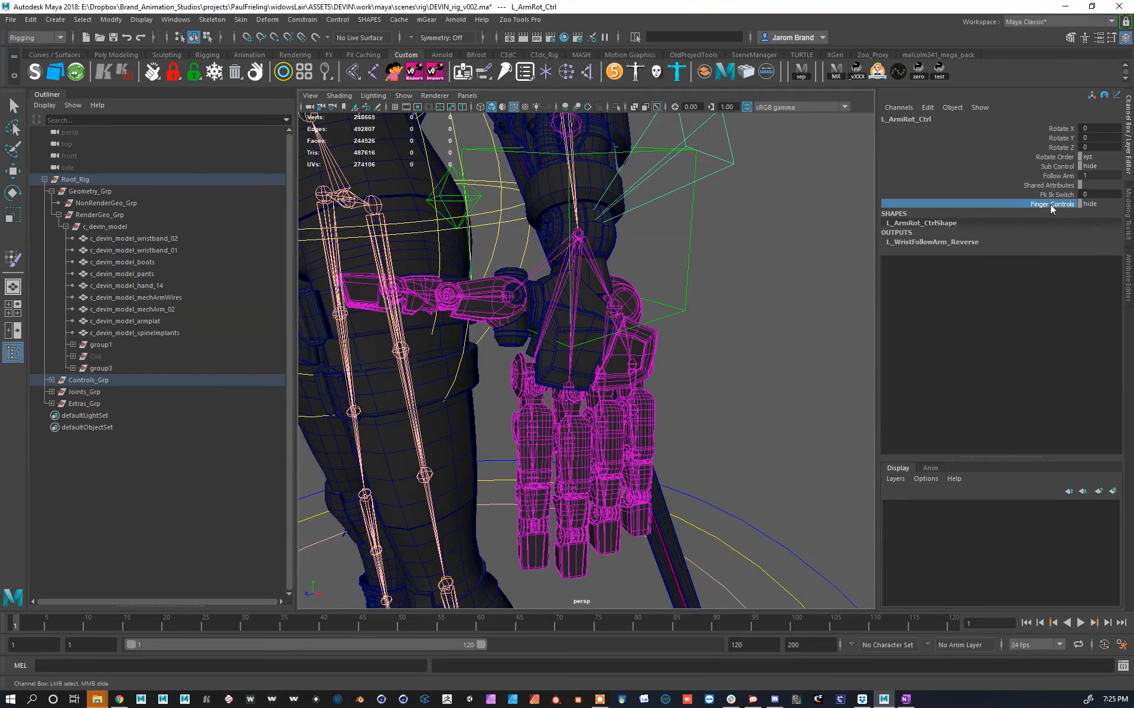
{"action": "scroll", "coordinate": [706, 376], "scroll_direction": "up", "scroll_amount": 4}
{"action": "left_click_drag", "start_coordinate": [706, 376], "coordinate": [731, 396], "text": "alt"}
{"action": "key", "text": "q"}
{"action": "left_click", "coordinate": [731, 396]}
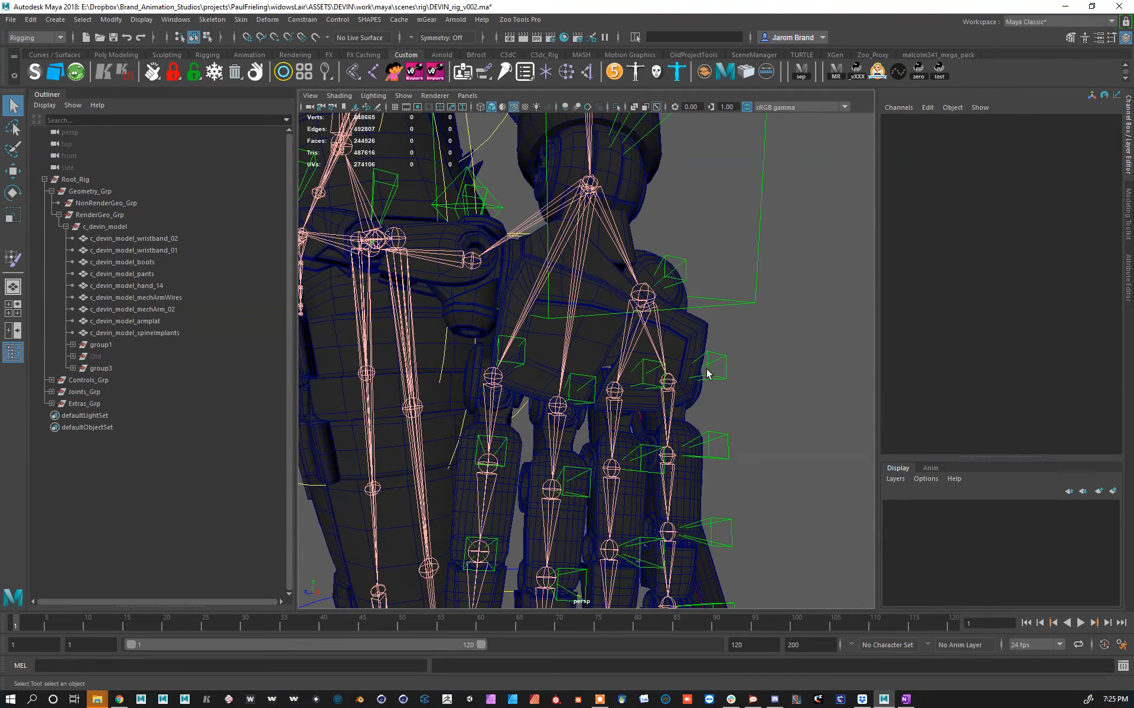
Step: Test the pinky's binding by rotating L_PinkyCarpalFk_Ctrl, and undo the rotation
{"action": "left_click", "coordinate": [707, 374]}
{"action": "middle_click_drag", "start_coordinate": [743, 384], "coordinate": [744, 370], "text": "alt"}
{"action": "left_click_drag", "start_coordinate": [744, 371], "coordinate": [759, 291], "text": "alt"}
{"action": "key", "text": "e"}
{"action": "key", "text": "ctrl+z"}
Step: Test the outer palm's binding by rotating L_PinkyCarpalBase_Ctrl, and undo the rotation
{"action": "middle_click_drag", "start_coordinate": [726, 123], "coordinate": [732, 196], "text": "alt"}
{"action": "key", "text": "w"}
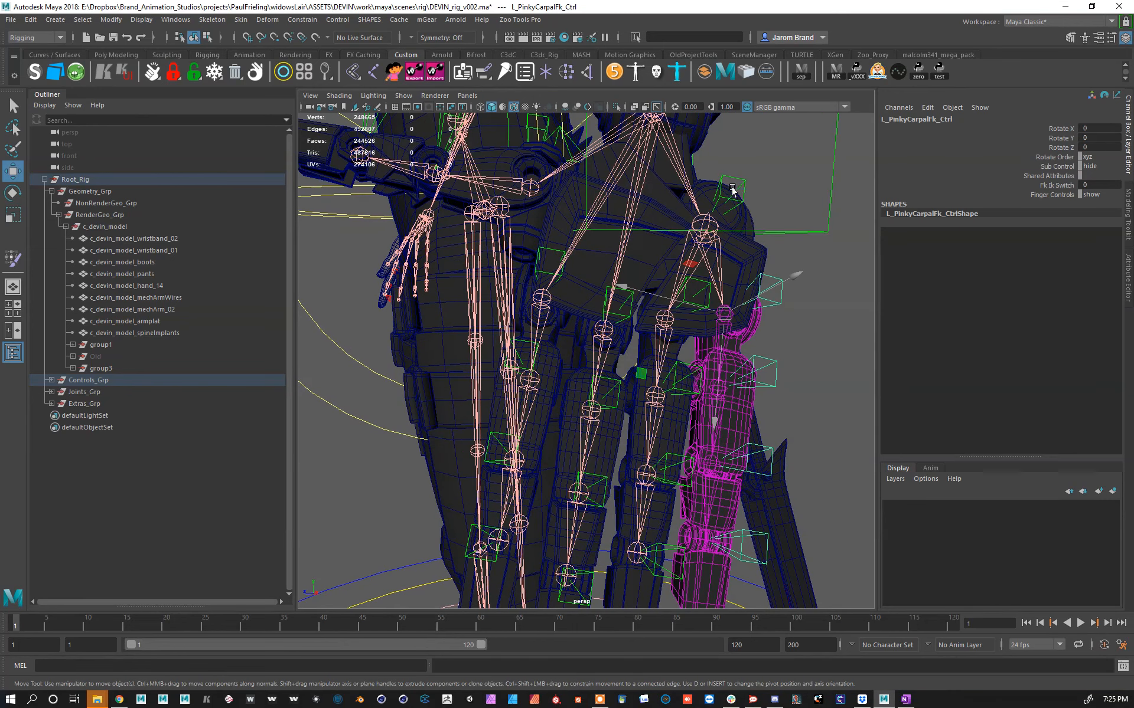
{"action": "left_click", "coordinate": [742, 184]}
{"action": "left_click", "coordinate": [743, 190]}
{"action": "left_click_drag", "start_coordinate": [743, 190], "coordinate": [729, 205], "text": "alt"}
{"action": "key", "text": "e"}
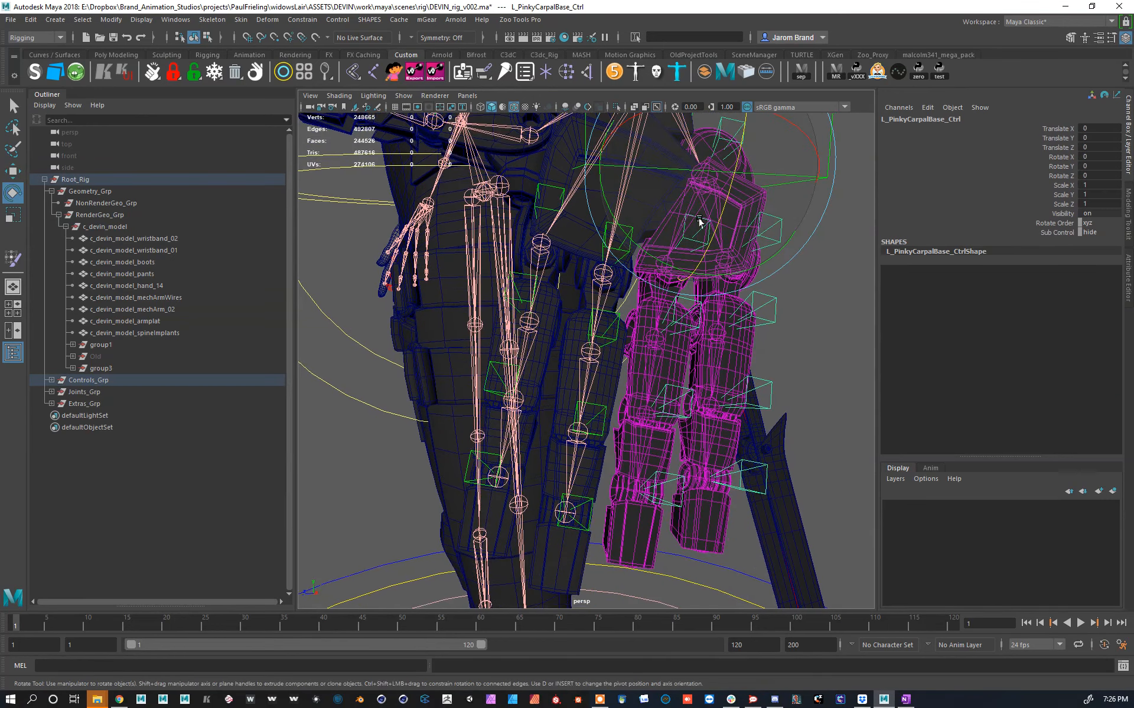
{"action": "mouse_move", "coordinate": [683, 271]}
{"action": "left_mouse_down"}
{"action": "mouse_move", "coordinate": [738, 277]}
{"action": "mouse_move", "coordinate": [683, 271]}
{"action": "left_mouse_up"}
{"action": "key", "text": "ctrl+z"}
Step: Test-rotate L_PinkyFk02_Ctrl about Z while framed on the pinky's middle joint, and undo the rotation
{"action": "left_click_drag", "start_coordinate": [735, 424], "coordinate": [725, 361], "text": "alt"}
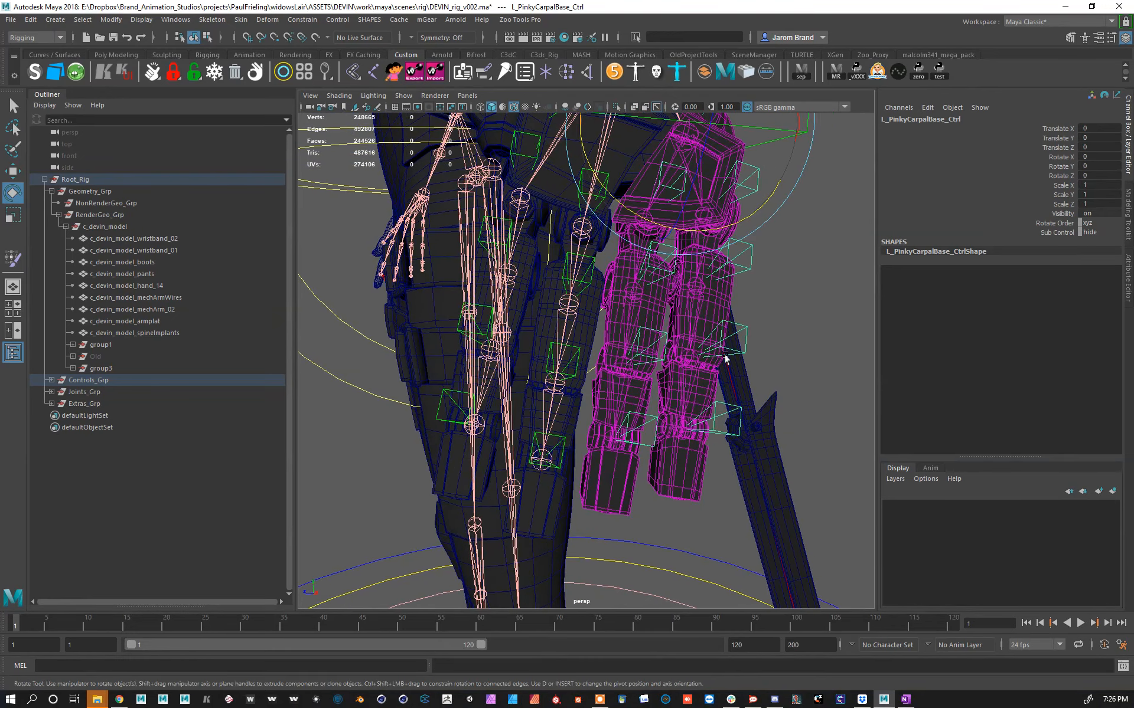
{"action": "left_click", "coordinate": [736, 351]}
{"action": "key", "text": "f"}
{"action": "right_click_drag", "start_coordinate": [728, 358], "coordinate": [683, 424], "text": "alt"}
{"action": "middle_click_drag", "start_coordinate": [683, 424], "coordinate": [767, 319], "text": "alt"}
{"action": "left_click_drag", "start_coordinate": [767, 319], "coordinate": [557, 324], "text": "alt"}
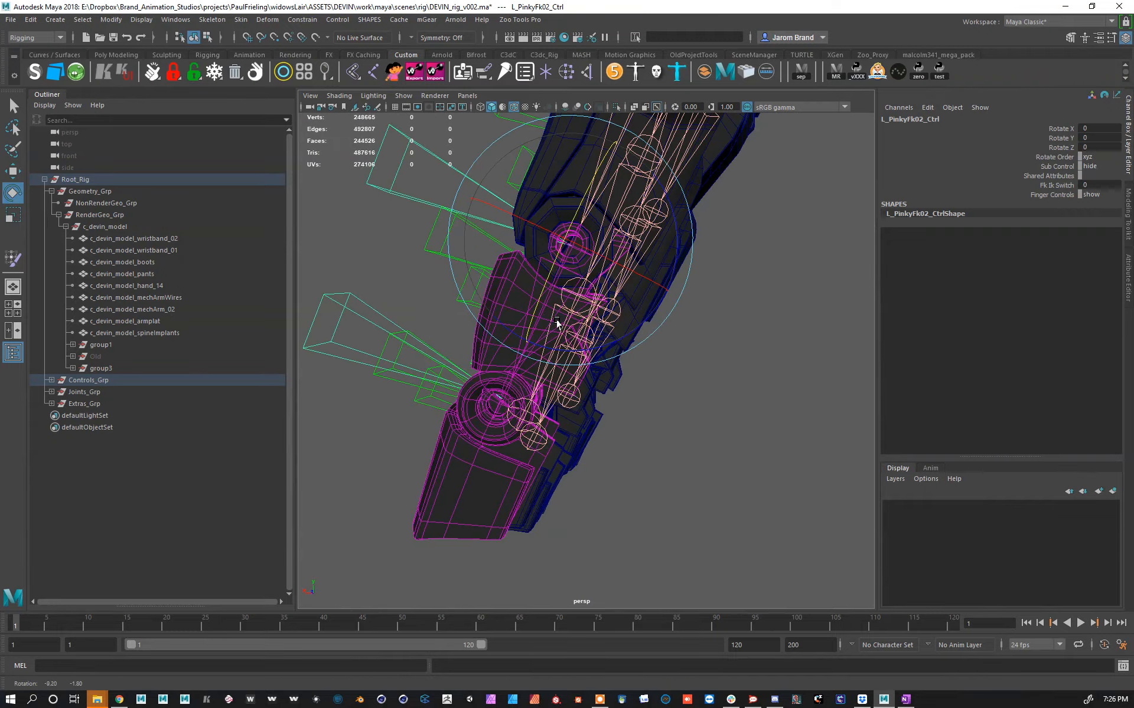
{"action": "right_click_drag", "start_coordinate": [557, 324], "coordinate": [568, 332], "text": "alt"}
{"action": "left_click_drag", "start_coordinate": [568, 331], "coordinate": [585, 310]}
{"action": "key", "text": "ctrl+z"}
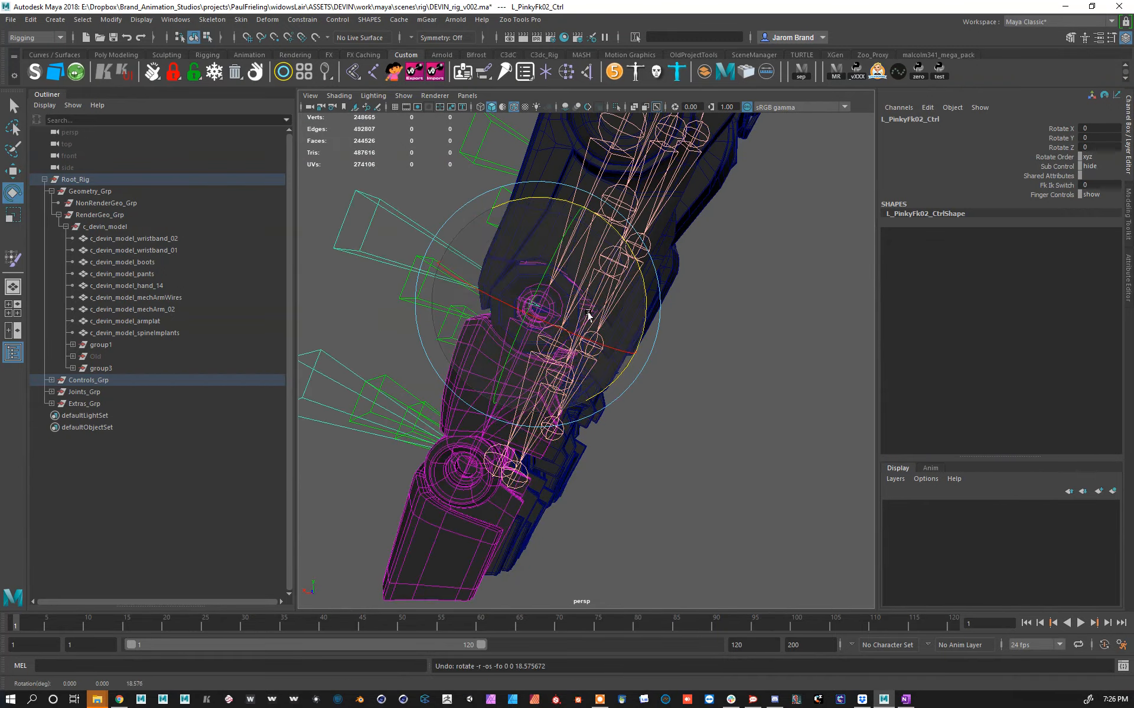
Step: Turn off X-ray joints and bend the pinky with L_PinkyFk02_Ctrl to inspect the mechanical joint up close
{"action": "right_click_drag", "start_coordinate": [588, 316], "coordinate": [604, 311], "text": "alt"}
{"action": "middle_click_drag", "start_coordinate": [604, 311], "coordinate": [652, 332], "text": "alt"}
{"action": "left_click_drag", "start_coordinate": [652, 332], "coordinate": [608, 322], "text": "alt"}
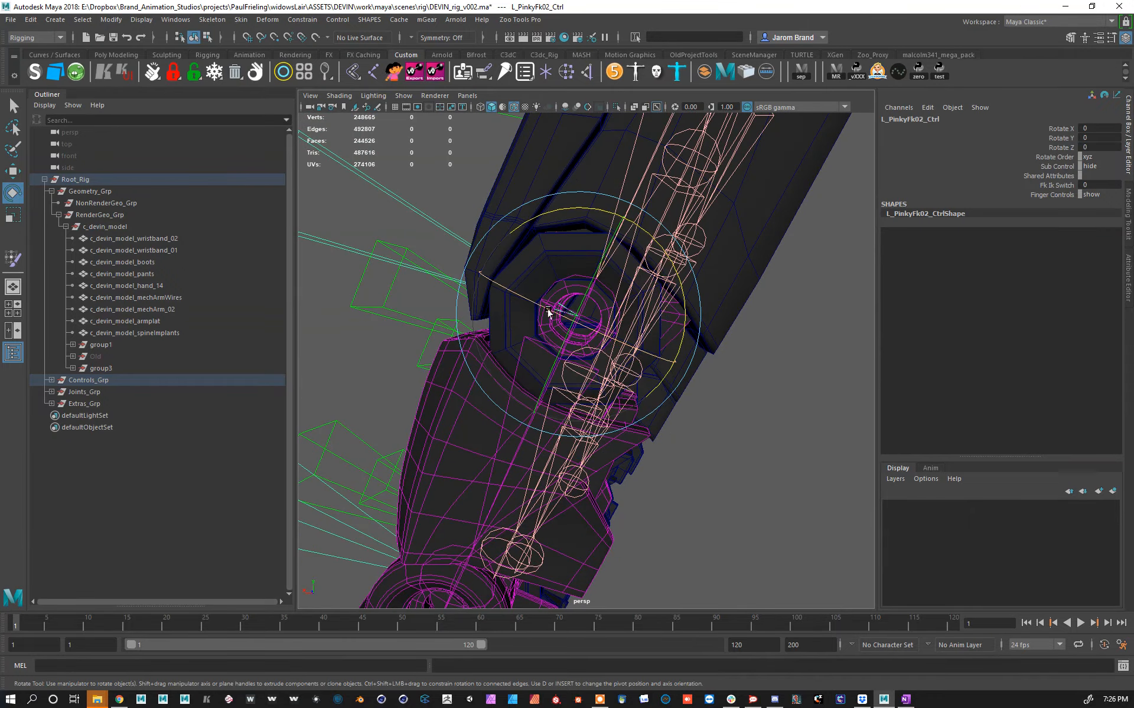
{"action": "left_click_drag", "start_coordinate": [659, 106], "coordinate": [693, 272], "text": "alt"}
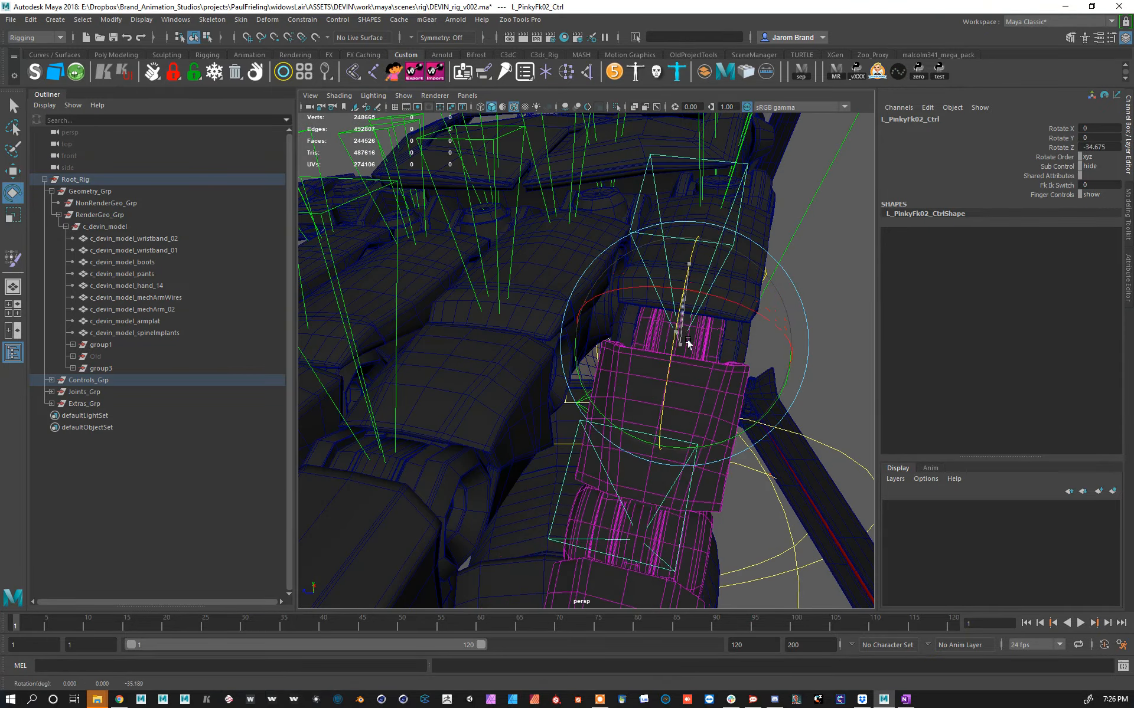
{"action": "left_click_drag", "start_coordinate": [765, 332], "coordinate": [638, 365], "text": "alt"}
{"action": "key", "text": "ctrl+z"}
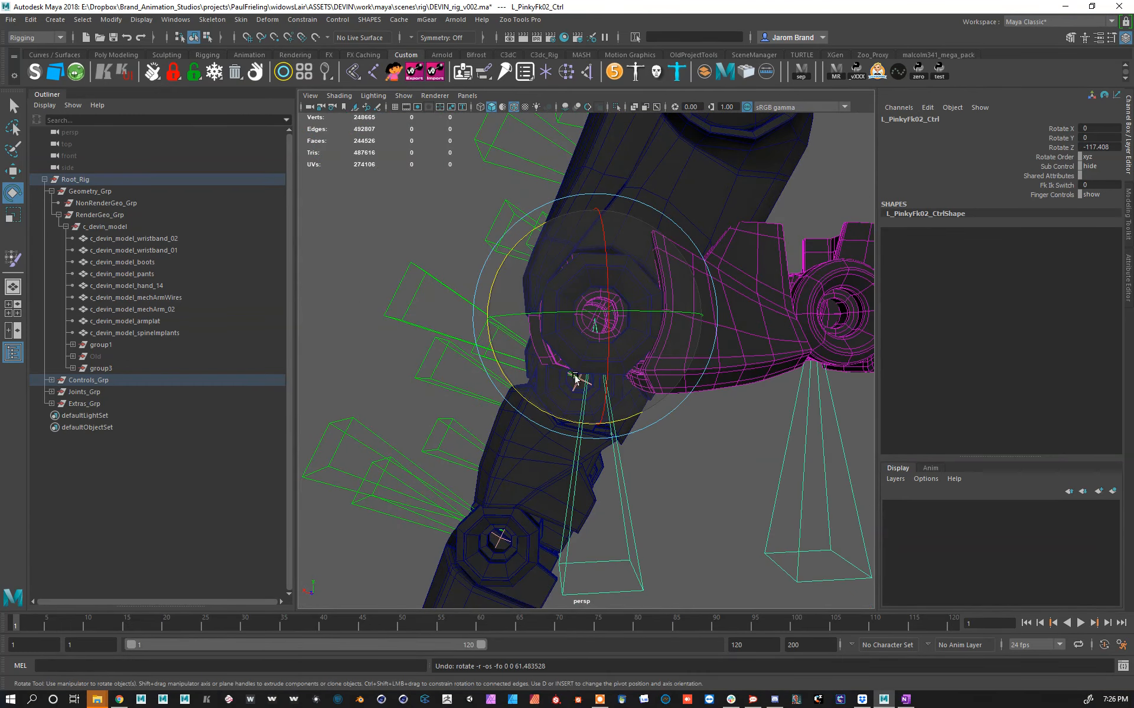
Step: Swing L_PinkyFk02_Ctrl both ways about Z to check the pinky hinge, and reset Rotate Z to 0
{"action": "left_click_drag", "start_coordinate": [625, 420], "coordinate": [477, 251]}
{"action": "left_click_drag", "start_coordinate": [576, 328], "coordinate": [708, 279], "text": "alt"}
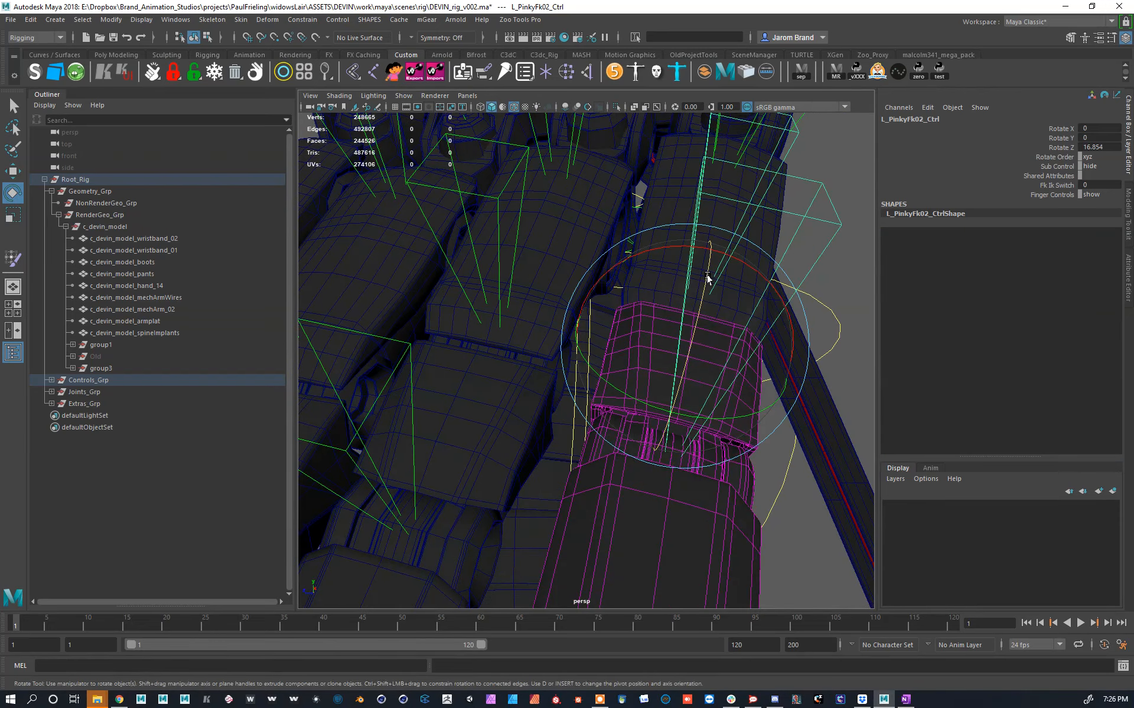
{"action": "left_click_drag", "start_coordinate": [686, 440], "coordinate": [684, 456]}
{"action": "right_click_drag", "start_coordinate": [685, 446], "coordinate": [741, 357], "text": "alt"}
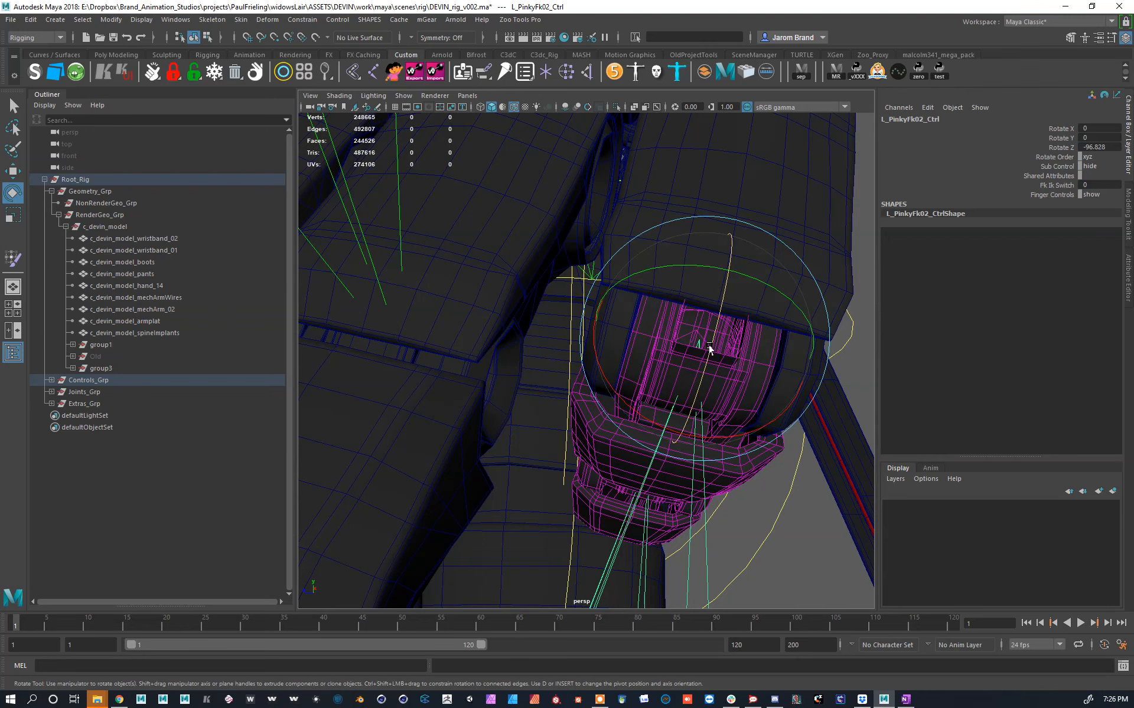
{"action": "key", "text": "ctrl+z"}
{"action": "scroll", "coordinate": [710, 348], "scroll_direction": "down", "scroll_amount": 5}
{"action": "left_click_drag", "start_coordinate": [709, 349], "coordinate": [634, 383], "text": "alt"}
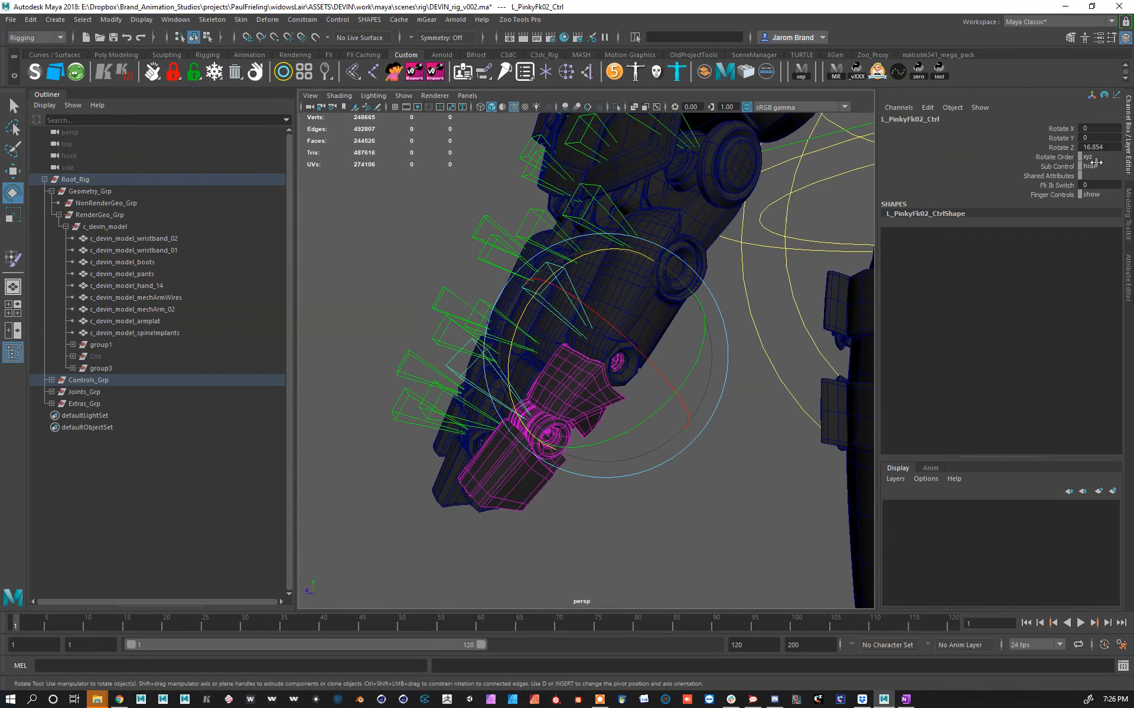
{"action": "left_click_drag", "start_coordinate": [558, 440], "coordinate": [647, 336], "text": "alt"}
{"action": "middle_click_drag", "start_coordinate": [647, 336], "coordinate": [628, 402], "text": "alt"}
{"action": "left_click_drag", "start_coordinate": [627, 402], "coordinate": [610, 373], "text": "alt"}
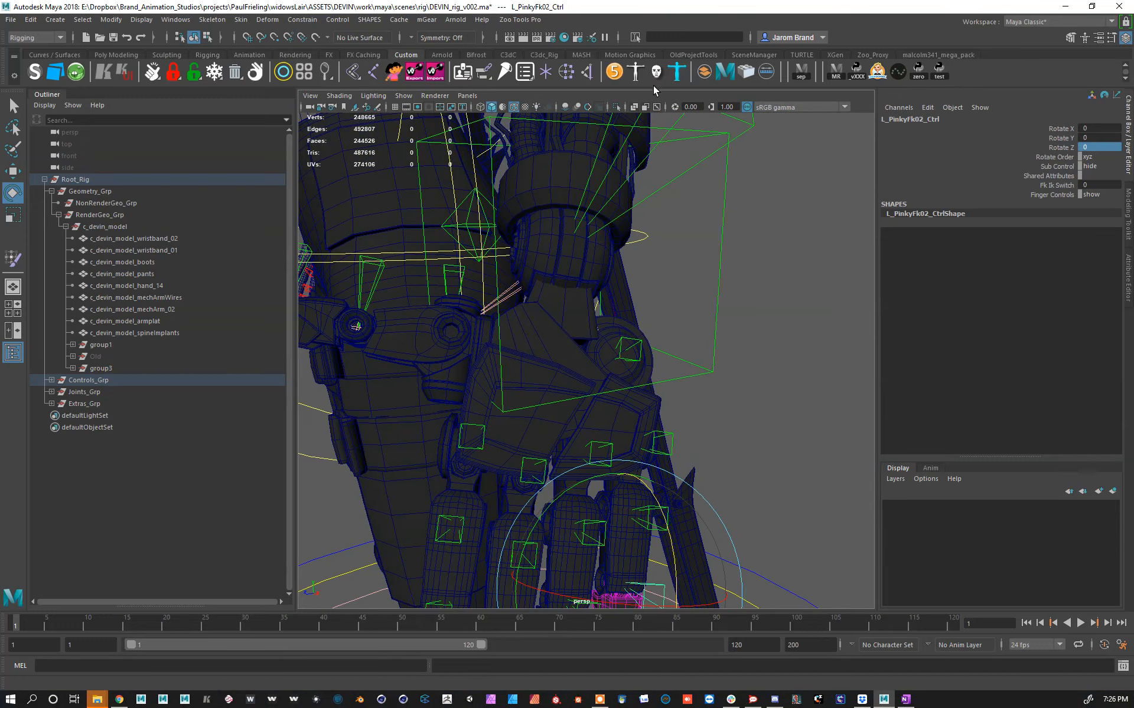
Step: Turn on X-ray joints and select the hand joint together with the palm piece c_devin_model_hand_19
{"action": "left_click", "coordinate": [657, 107]}
{"action": "left_click_drag", "start_coordinate": [602, 283], "coordinate": [564, 316], "text": "alt"}
{"action": "left_click", "coordinate": [596, 246]}
{"action": "key", "text": "w"}
{"action": "left_click", "coordinate": [606, 363]}
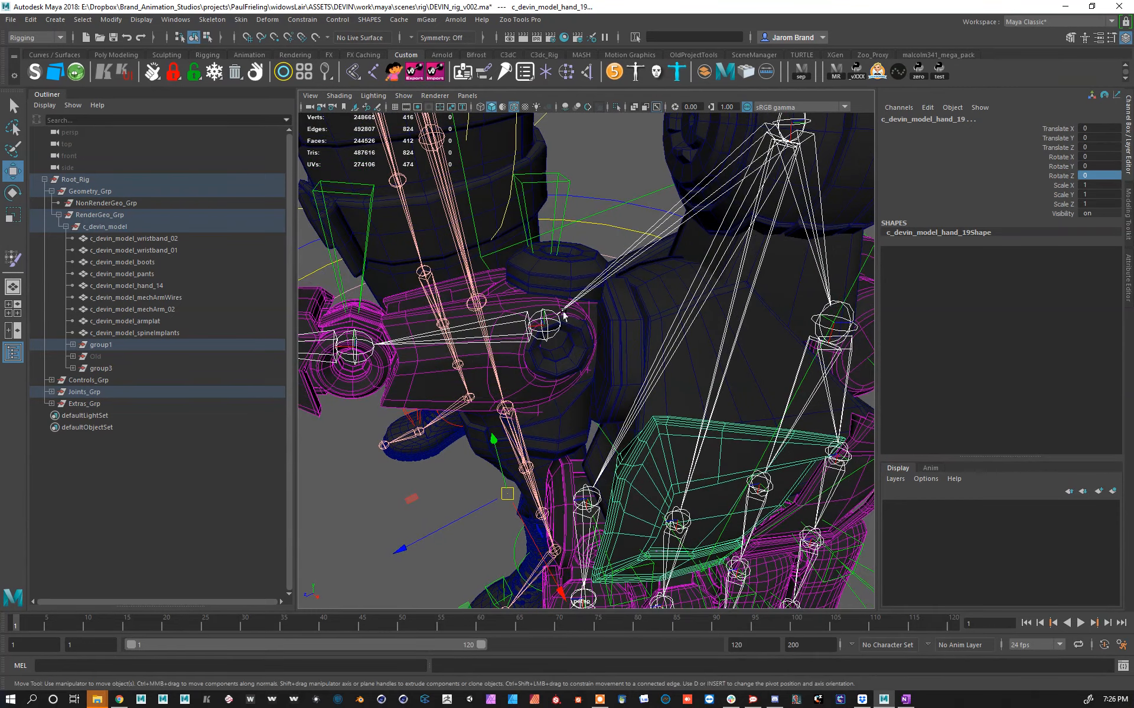
Step: Bind the thumb's base geometry, including c_devin_model_hand_21, to the thumb carpal joint with Bind Skin
{"action": "left_click", "coordinate": [544, 326]}
{"action": "left_click", "coordinate": [575, 347]}
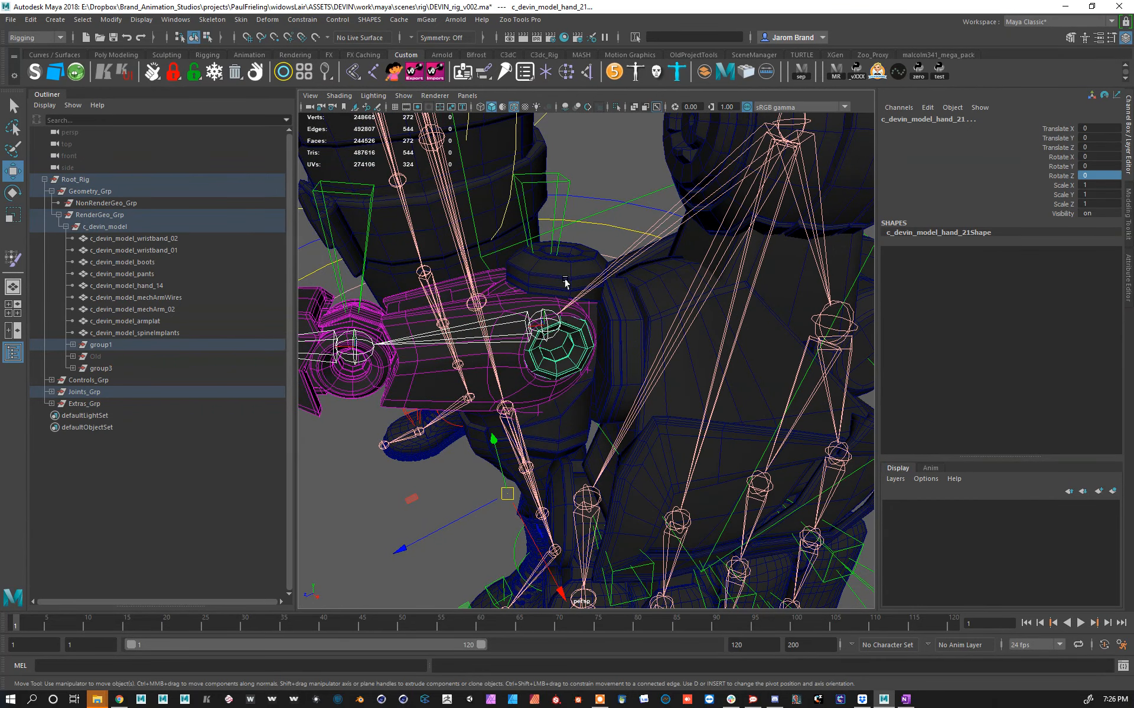
{"action": "left_click", "coordinate": [243, 22]}
{"action": "left_click", "coordinate": [258, 49]}
Step: Test-rotate L_ThumbCarpalFk_Ctrl to see which hand pieces follow the thumb base, and undo the rotation
{"action": "left_click", "coordinate": [561, 187]}
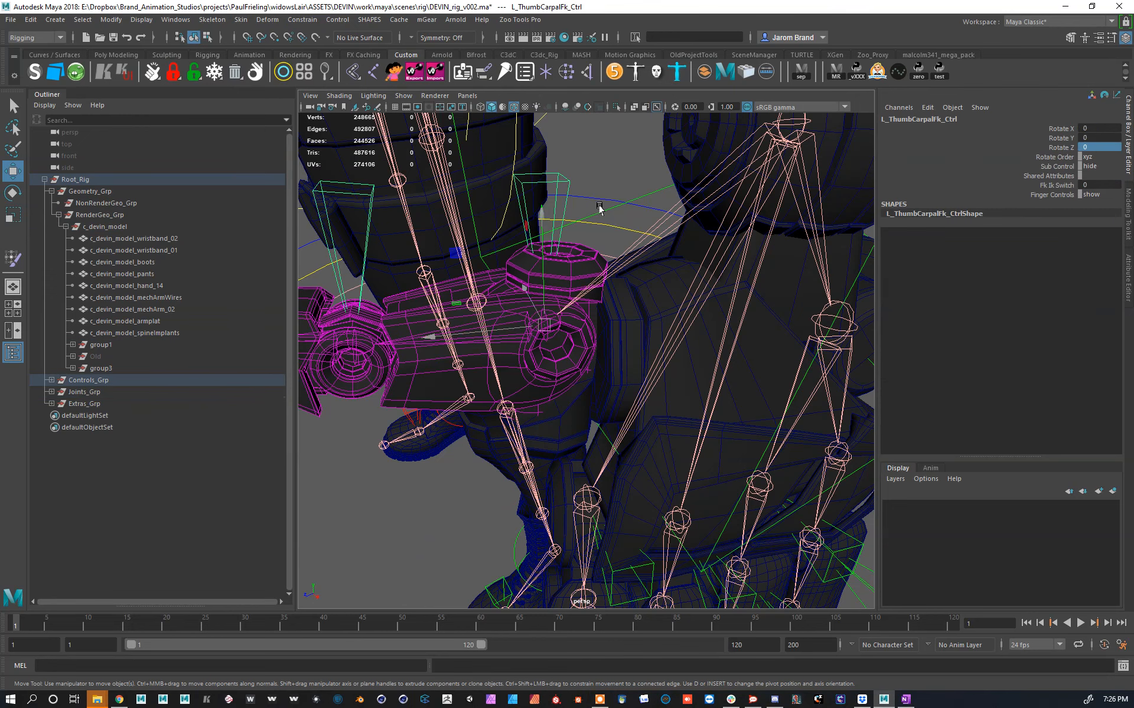
{"action": "key", "text": "e"}
{"action": "left_click_drag", "start_coordinate": [597, 362], "coordinate": [555, 354]}
{"action": "key", "text": "ctrl+z"}
{"action": "key", "text": "w"}
Step: Bind the palm and socket pieces, including c_devin_model_hand_23, hand_09, hand_22 and hand_19, to L_Wrist_Jnt with Bind Skin
{"action": "left_click", "coordinate": [578, 269]}
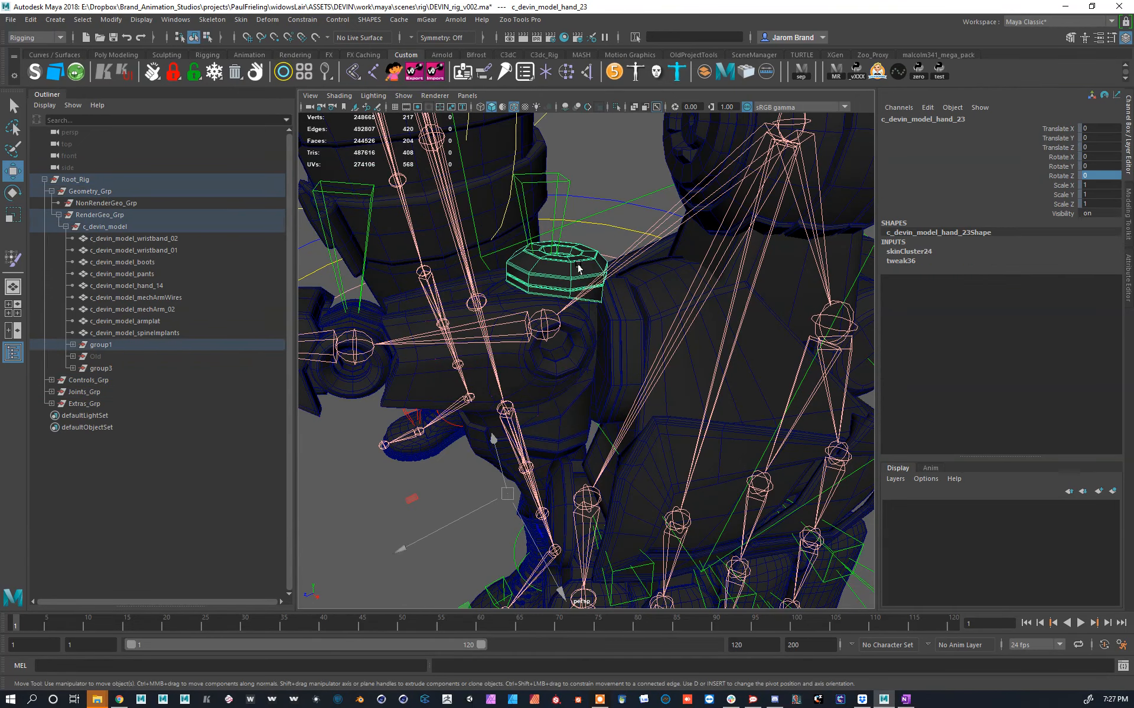
{"action": "left_click_drag", "start_coordinate": [487, 261], "coordinate": [614, 434], "text": "alt"}
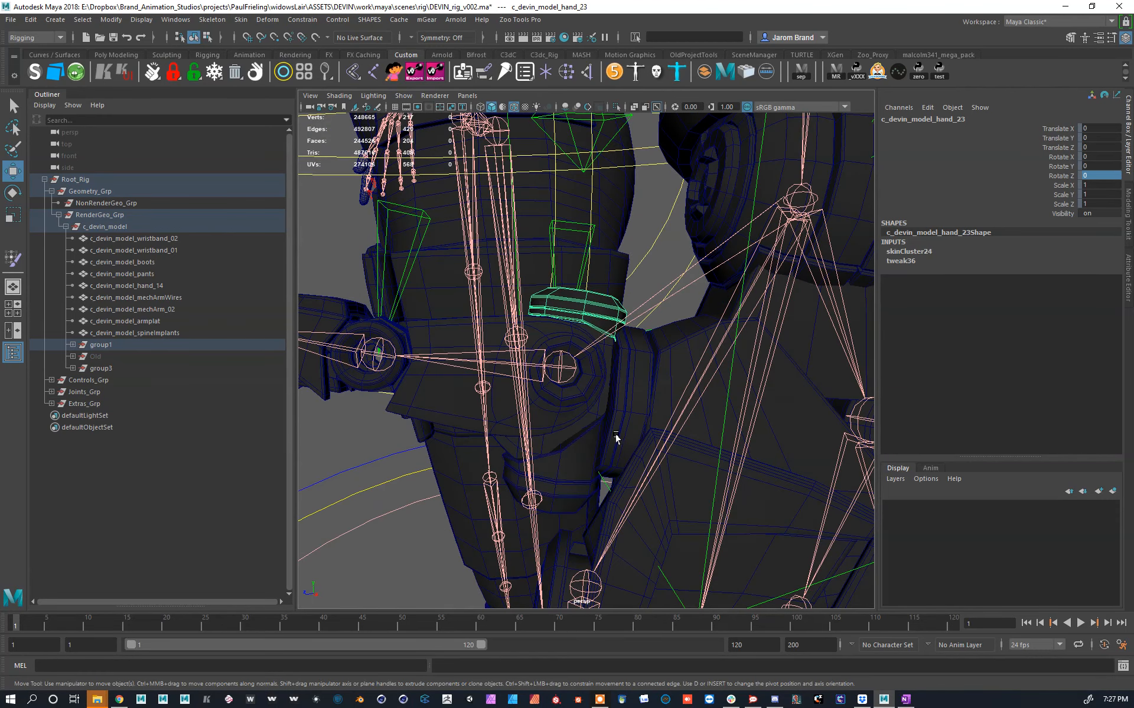
{"action": "left_click", "coordinate": [571, 452]}
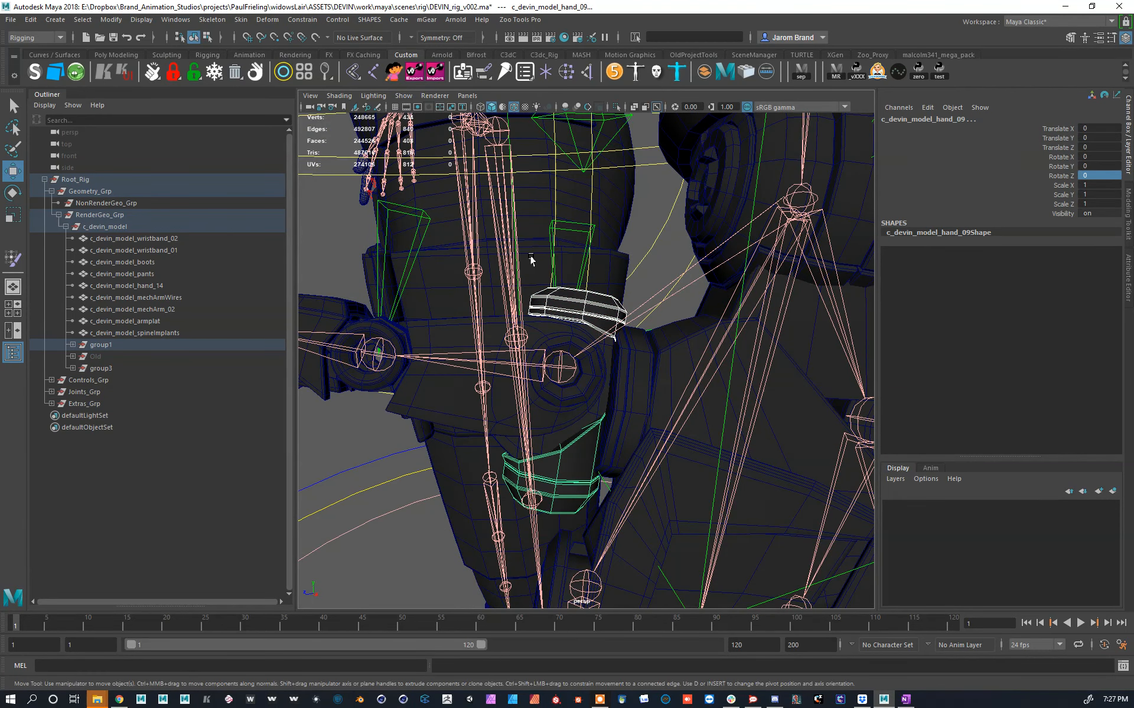
{"action": "left_click", "coordinate": [627, 378]}
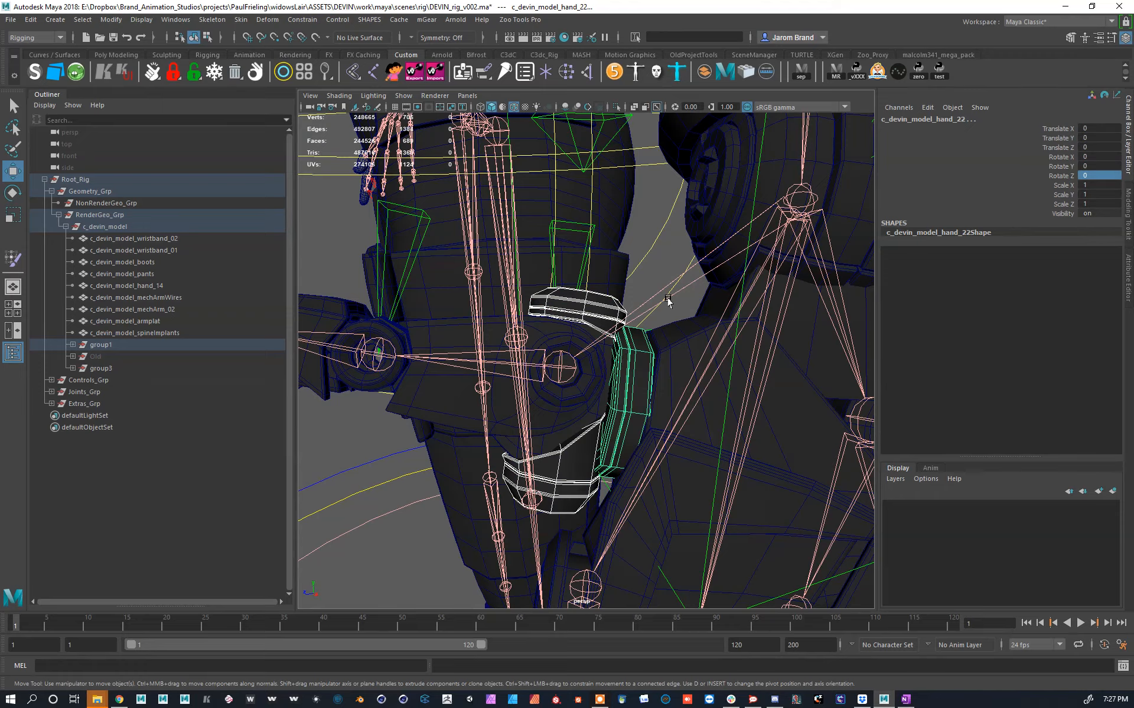
{"action": "left_click_drag", "start_coordinate": [671, 359], "coordinate": [703, 261], "text": "alt"}
{"action": "left_click", "coordinate": [749, 346]}
{"action": "left_click_drag", "start_coordinate": [749, 346], "coordinate": [690, 288], "text": "alt"}
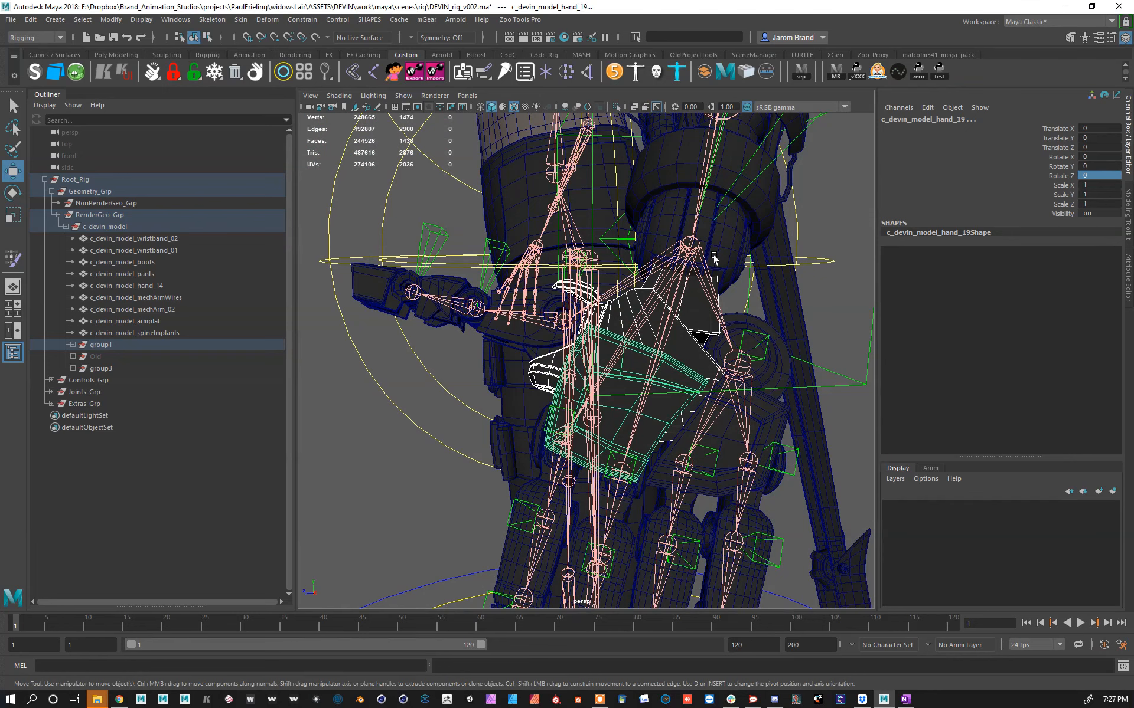
{"action": "left_click", "coordinate": [691, 272]}
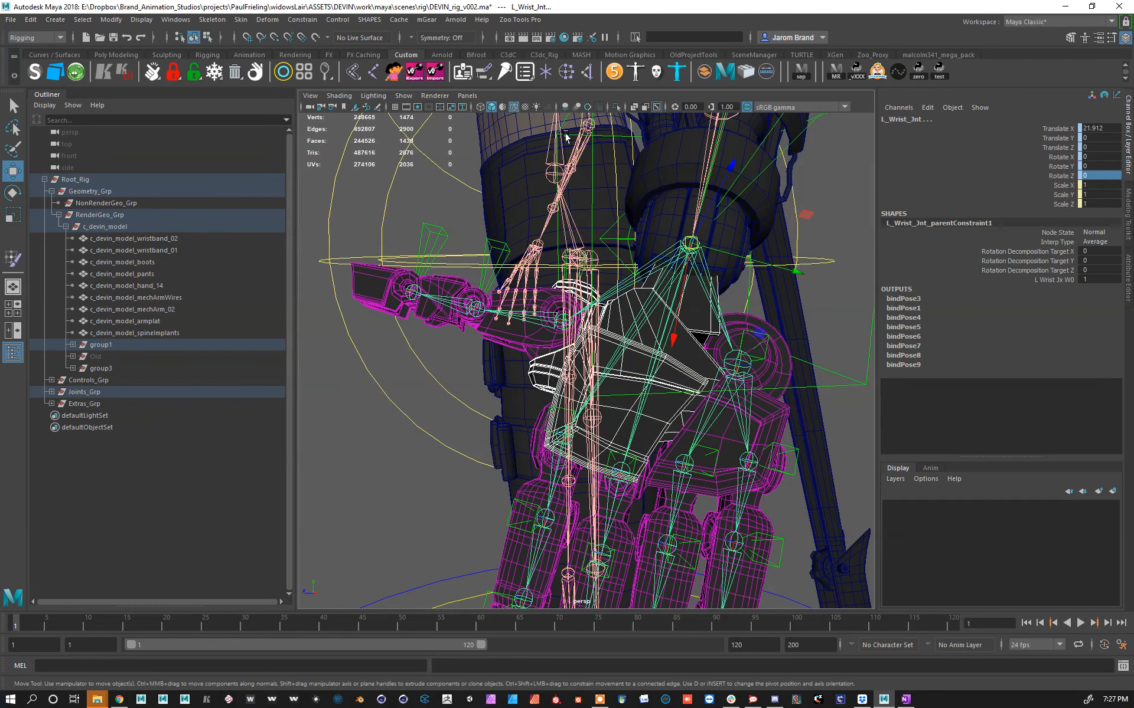
{"action": "right_click", "coordinate": [354, 76]}
{"action": "left_click", "coordinate": [388, 131]}
{"action": "mouse_move", "coordinate": [597, 307]}
{"action": "left_mouse_down", "text": "alt"}
{"action": "mouse_move", "coordinate": [677, 340]}
{"action": "mouse_move", "coordinate": [584, 325]}
{"action": "left_mouse_up", "text": "alt"}
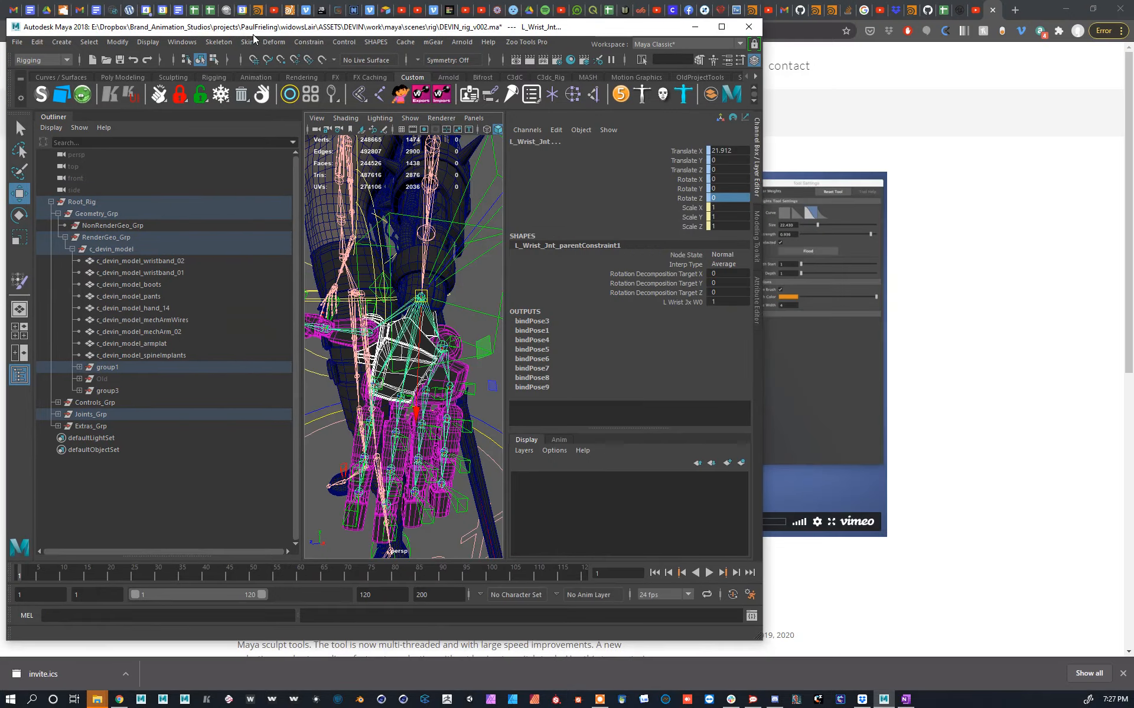
{"action": "double_click", "coordinate": [246, 6]}
{"action": "left_click_drag", "start_coordinate": [244, 3], "coordinate": [243, 2]}
{"action": "left_click", "coordinate": [241, 20]}
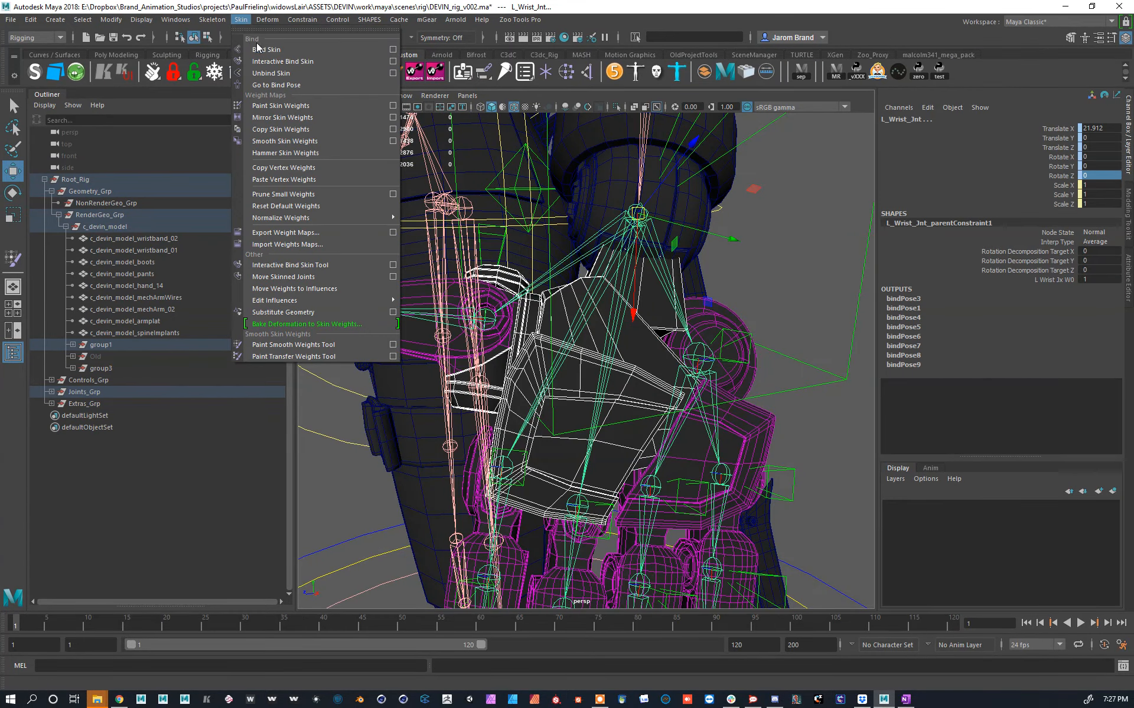
{"action": "left_click", "coordinate": [258, 48]}
Step: Test-rotate L_ArmRot_Ctrl about Y to check that the whole mechanical hand follows the wrist
{"action": "scroll", "coordinate": [694, 283], "scroll_direction": "down", "scroll_amount": 5}
{"action": "left_click_drag", "start_coordinate": [694, 283], "coordinate": [704, 280], "text": "alt"}
{"action": "left_click_drag", "start_coordinate": [725, 193], "coordinate": [777, 164]}
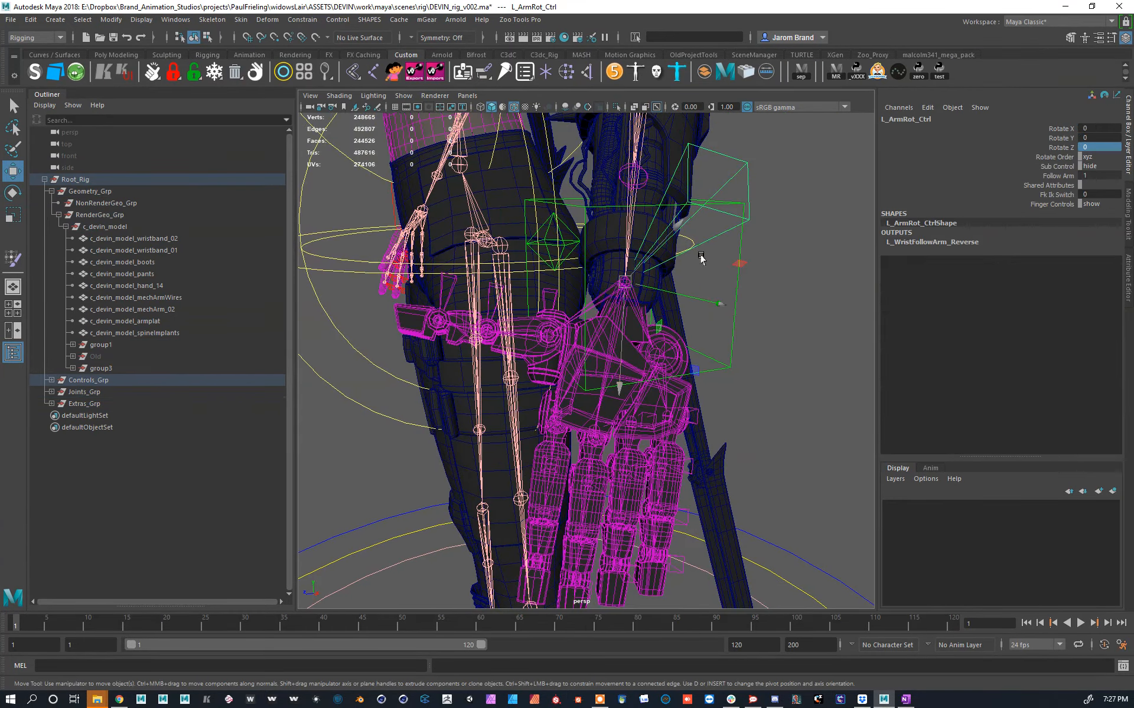
{"action": "key", "text": "e"}
{"action": "left_click_drag", "start_coordinate": [647, 282], "coordinate": [651, 353], "text": "alt"}
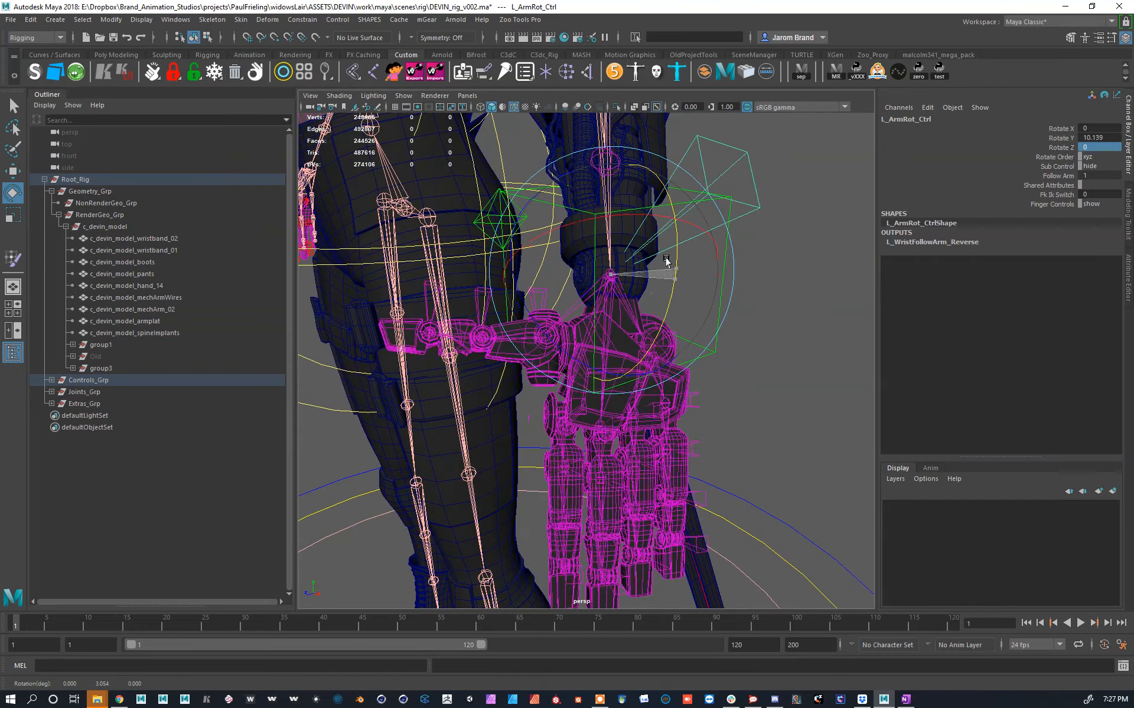
{"action": "scroll", "coordinate": [587, 325], "scroll_direction": "up", "scroll_amount": 3}
Step: Test-rotate L_ThumbCarpalFk_Ctrl about Y and L_ThumbFk01_Ctrl about Z to check the thumb pieces, and undo the rotations
{"action": "left_click", "coordinate": [541, 299]}
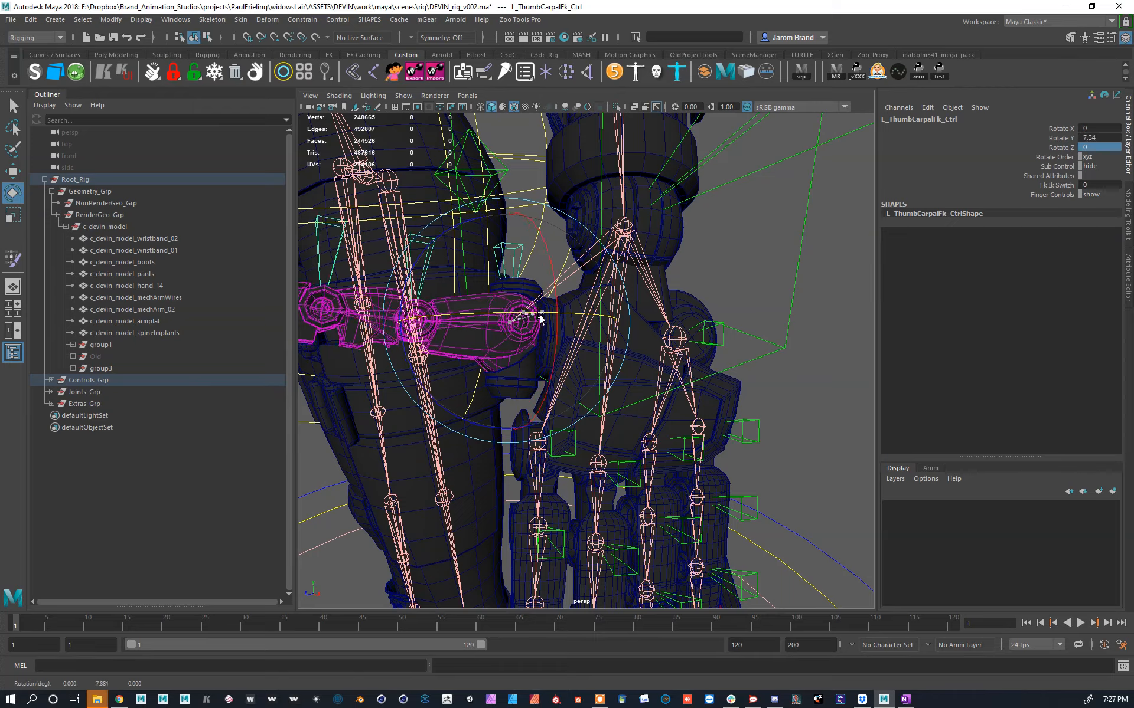
{"action": "left_click_drag", "start_coordinate": [478, 337], "coordinate": [635, 379], "text": "alt"}
{"action": "key", "text": "w"}
{"action": "left_click", "coordinate": [738, 375]}
{"action": "key", "text": "ctrl+z"}
{"action": "left_click_drag", "start_coordinate": [709, 248], "coordinate": [601, 308], "text": "alt"}
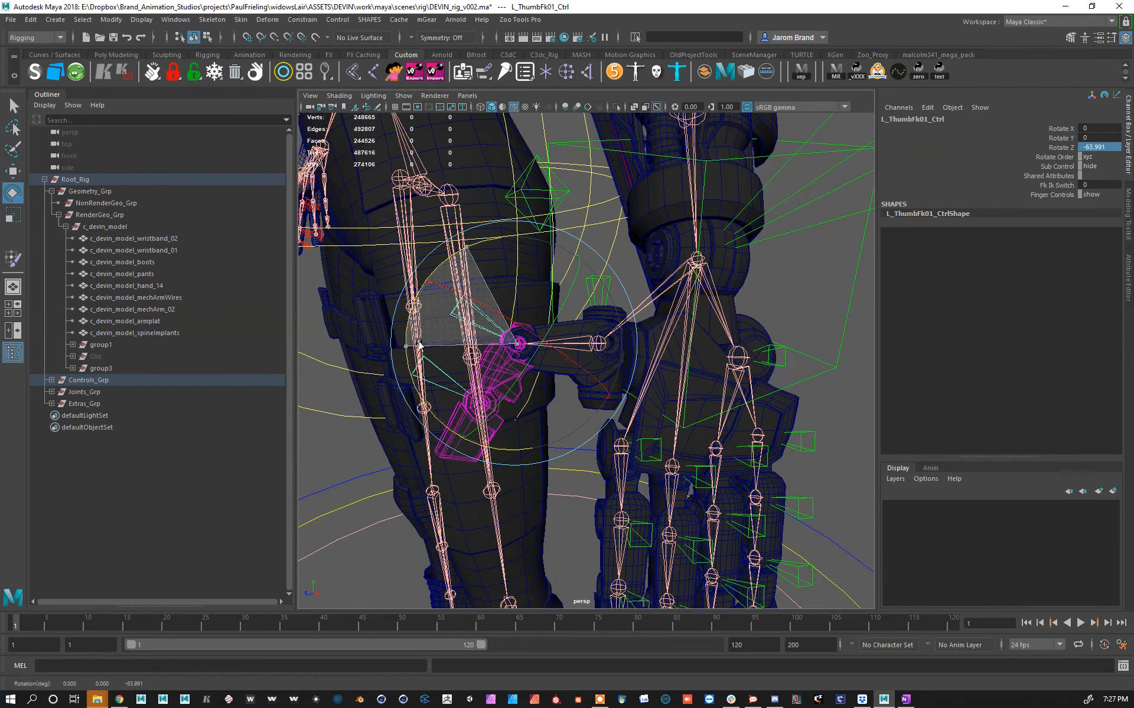
{"action": "key", "text": "ctrl+z"}
Step: Examine the mechanical left forearm from the wrist up to the spiked cuff and its joints
{"action": "right_click_drag", "start_coordinate": [650, 331], "coordinate": [614, 322], "text": "alt"}
{"action": "left_click_drag", "start_coordinate": [614, 322], "coordinate": [657, 332], "text": "alt"}
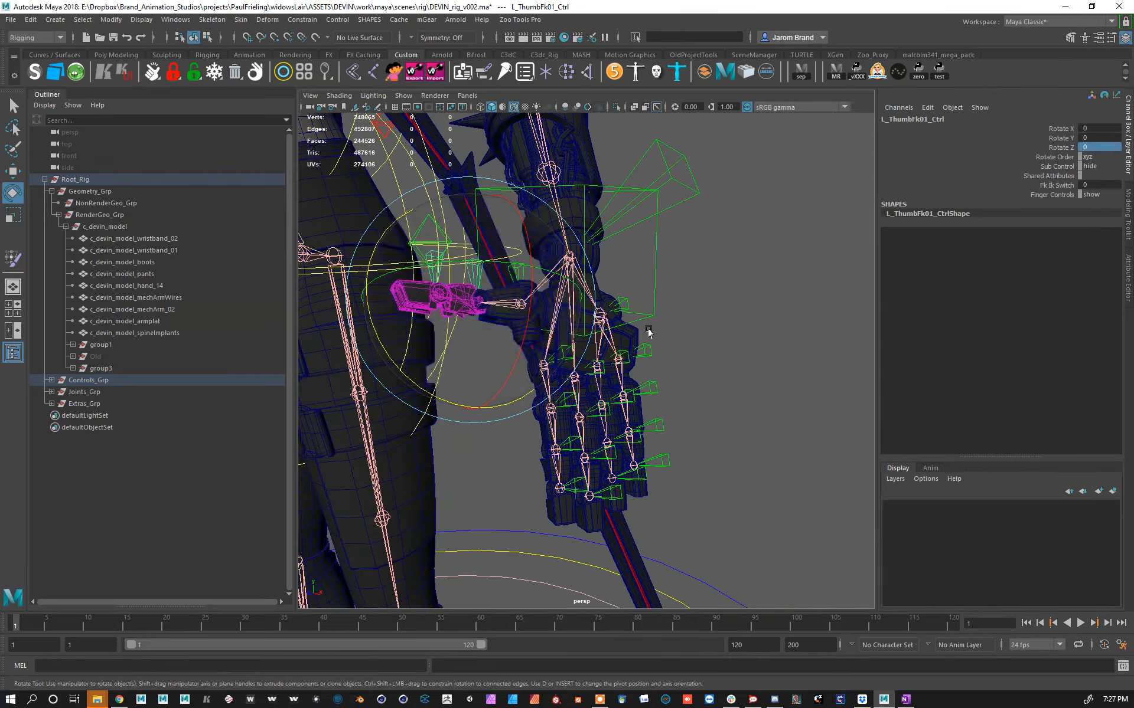
{"action": "right_click_drag", "start_coordinate": [658, 331], "coordinate": [613, 277], "text": "alt"}
{"action": "middle_click_drag", "start_coordinate": [613, 277], "coordinate": [693, 424], "text": "alt"}
{"action": "right_click_drag", "start_coordinate": [694, 424], "coordinate": [601, 246], "text": "alt"}
{"action": "left_click_drag", "start_coordinate": [600, 247], "coordinate": [595, 266], "text": "alt"}
{"action": "middle_click_drag", "start_coordinate": [595, 265], "coordinate": [711, 420], "text": "alt"}
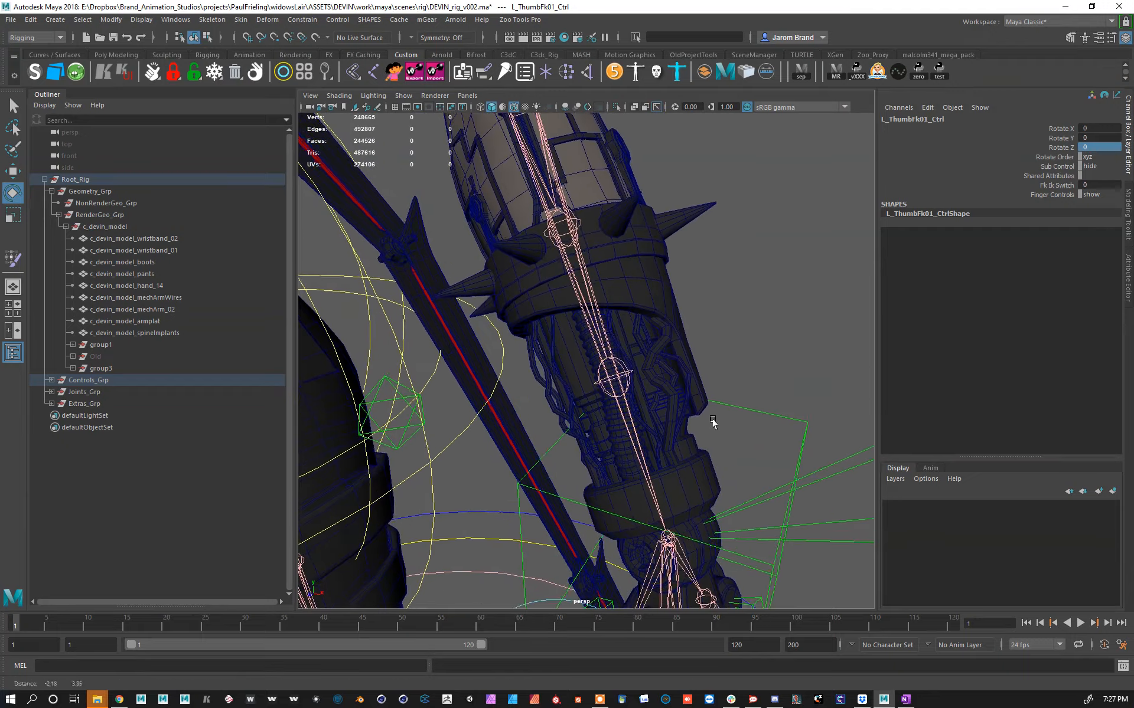
{"action": "right_click_drag", "start_coordinate": [711, 419], "coordinate": [638, 344], "text": "alt"}
{"action": "middle_click_drag", "start_coordinate": [638, 344], "coordinate": [678, 349], "text": "alt"}
{"action": "left_click_drag", "start_coordinate": [678, 349], "coordinate": [688, 354], "text": "alt"}
{"action": "middle_click_drag", "start_coordinate": [688, 354], "coordinate": [676, 296], "text": "alt"}
Step: Inspect c_devin_model_wristband_02 and its skin cluster, and return to the mechanical left forearm
{"action": "left_click", "coordinate": [659, 276]}
{"action": "right_click_drag", "start_coordinate": [643, 380], "coordinate": [665, 353], "text": "alt"}
{"action": "middle_click_drag", "start_coordinate": [484, 378], "coordinate": [601, 364], "text": "alt"}
{"action": "right_click_drag", "start_coordinate": [601, 363], "coordinate": [713, 277], "text": "alt"}
{"action": "middle_click_drag", "start_coordinate": [713, 278], "coordinate": [709, 233], "text": "alt"}
{"action": "left_click", "coordinate": [704, 232]}
{"action": "right_click_drag", "start_coordinate": [709, 236], "coordinate": [673, 301], "text": "alt"}
{"action": "middle_click_drag", "start_coordinate": [673, 298], "coordinate": [330, 269], "text": "alt"}
{"action": "right_click_drag", "start_coordinate": [519, 348], "coordinate": [731, 287], "text": "alt"}
{"action": "middle_click_drag", "start_coordinate": [732, 286], "coordinate": [590, 246], "text": "alt"}
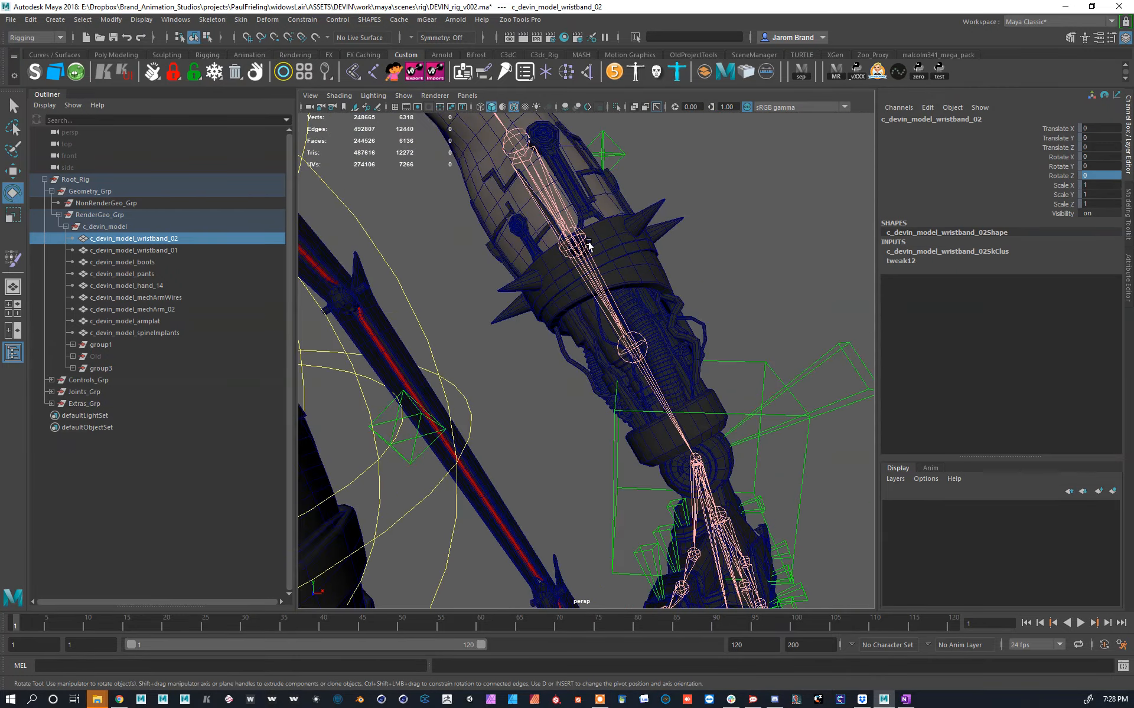
Step: Inspect c_devin_model_mechArm_02 and examine the c_devin_model_mechArmWires mesh up close around the left forearm
{"action": "left_click", "coordinate": [699, 431]}
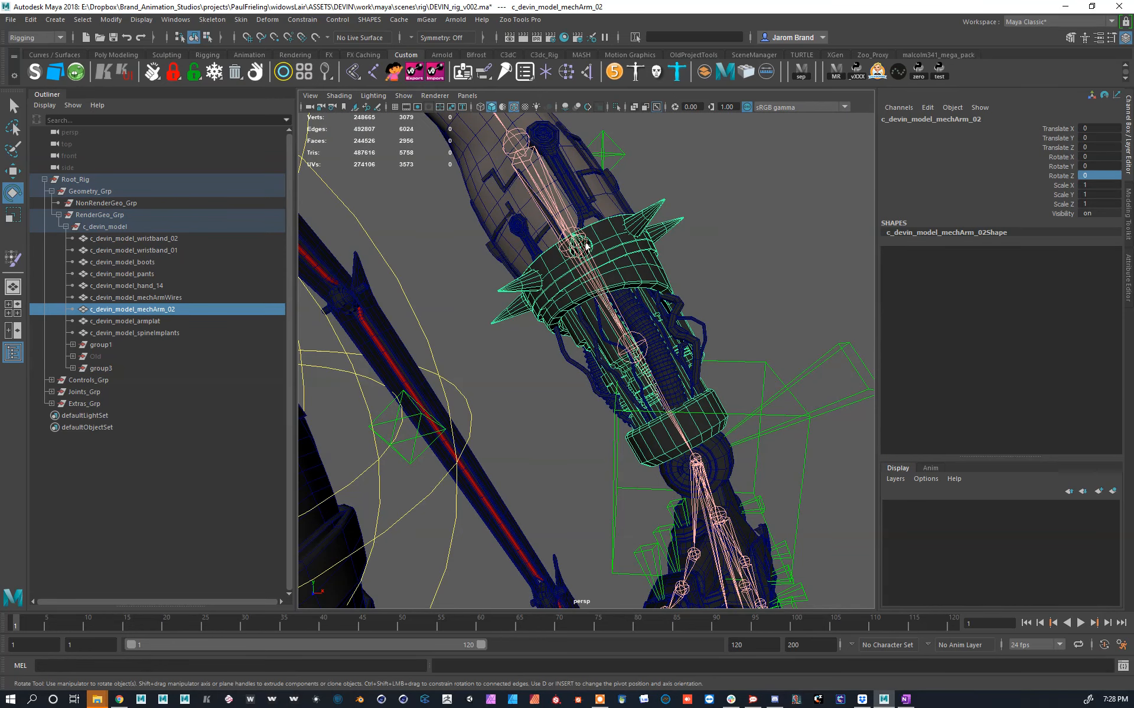
{"action": "scroll", "coordinate": [587, 247], "scroll_direction": "up", "scroll_amount": 4}
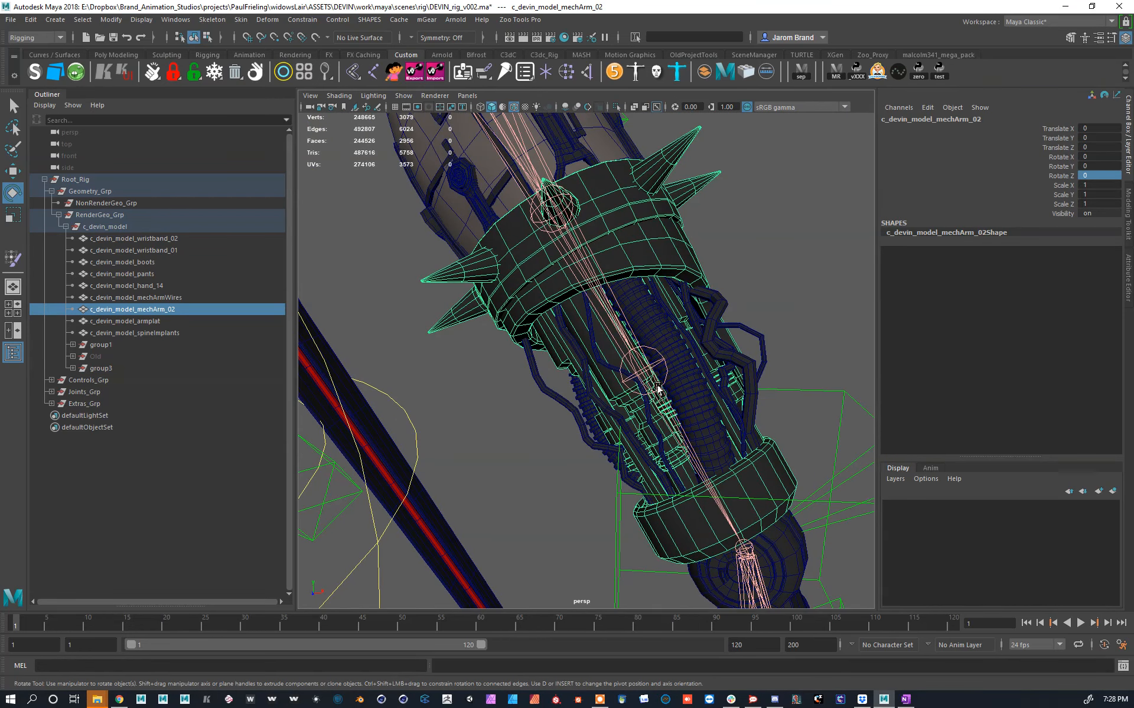
{"action": "left_click", "coordinate": [683, 367]}
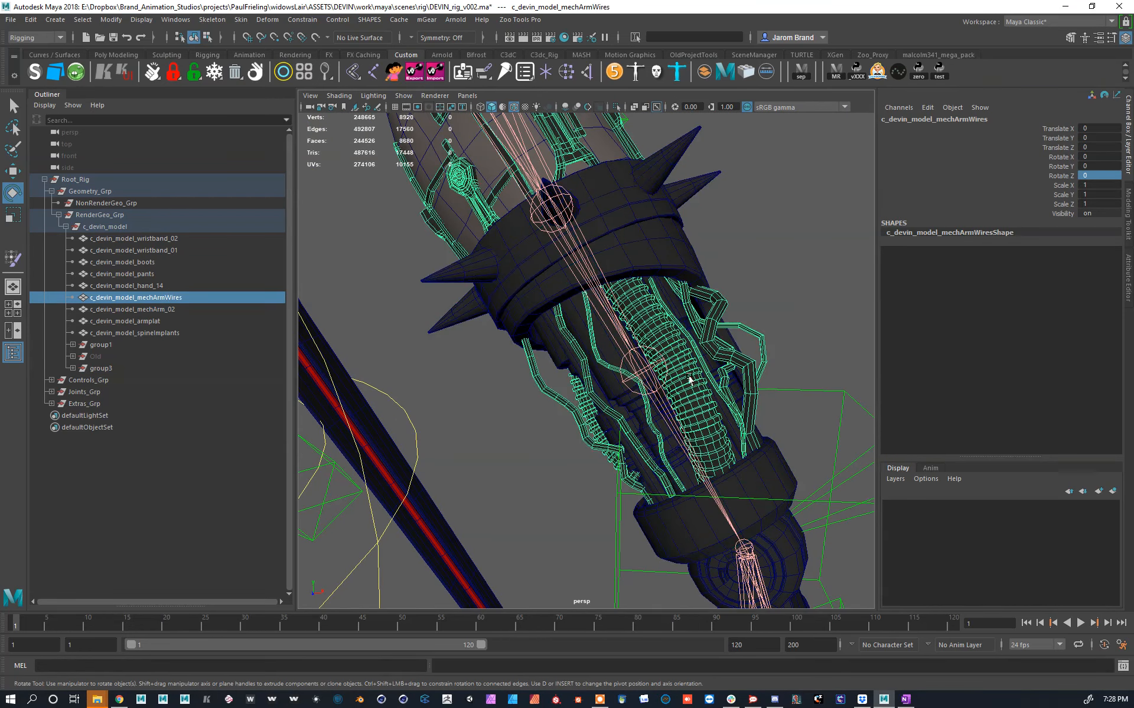
{"action": "scroll", "coordinate": [673, 366], "scroll_direction": "up", "scroll_amount": 5}
{"action": "left_click_drag", "start_coordinate": [668, 366], "coordinate": [659, 368], "text": "alt"}
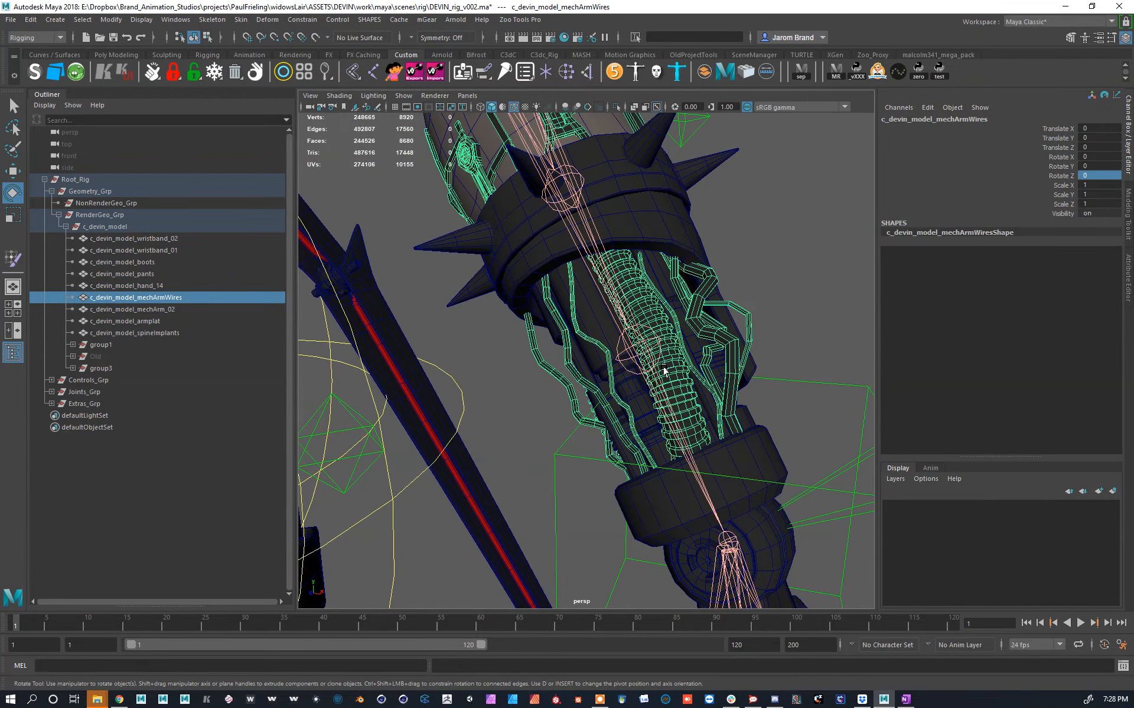
{"action": "scroll", "coordinate": [586, 300], "scroll_direction": "up", "scroll_amount": 4}
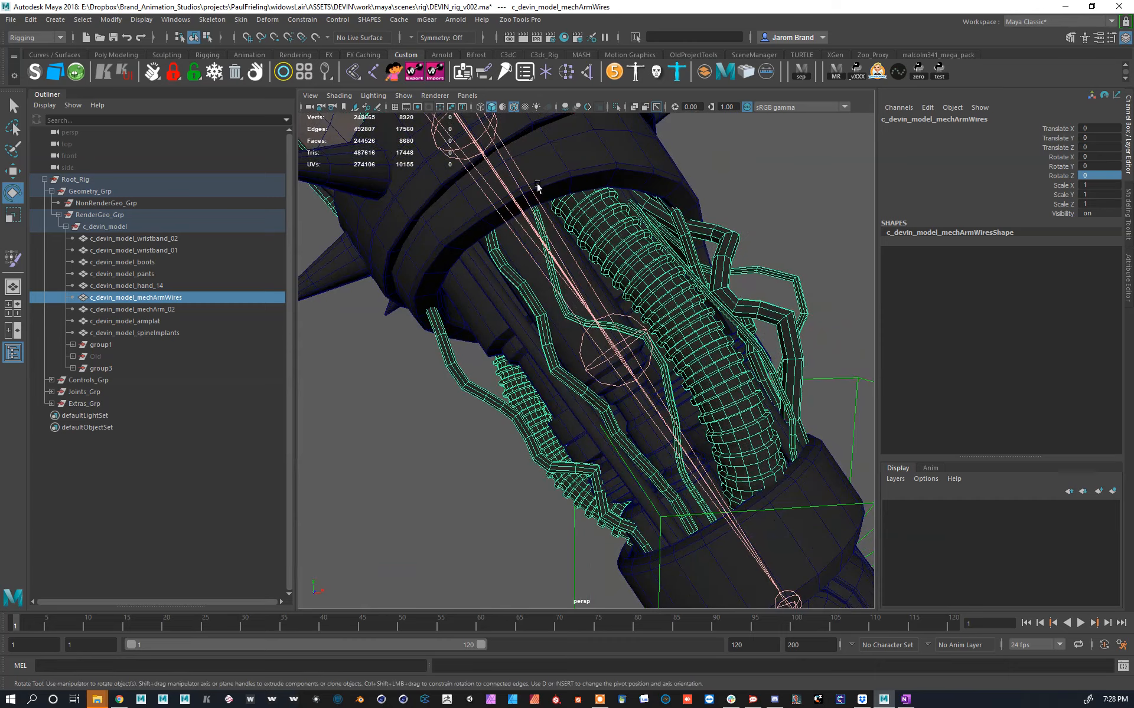
{"action": "left_click_drag", "start_coordinate": [749, 388], "coordinate": [617, 281], "text": "alt"}
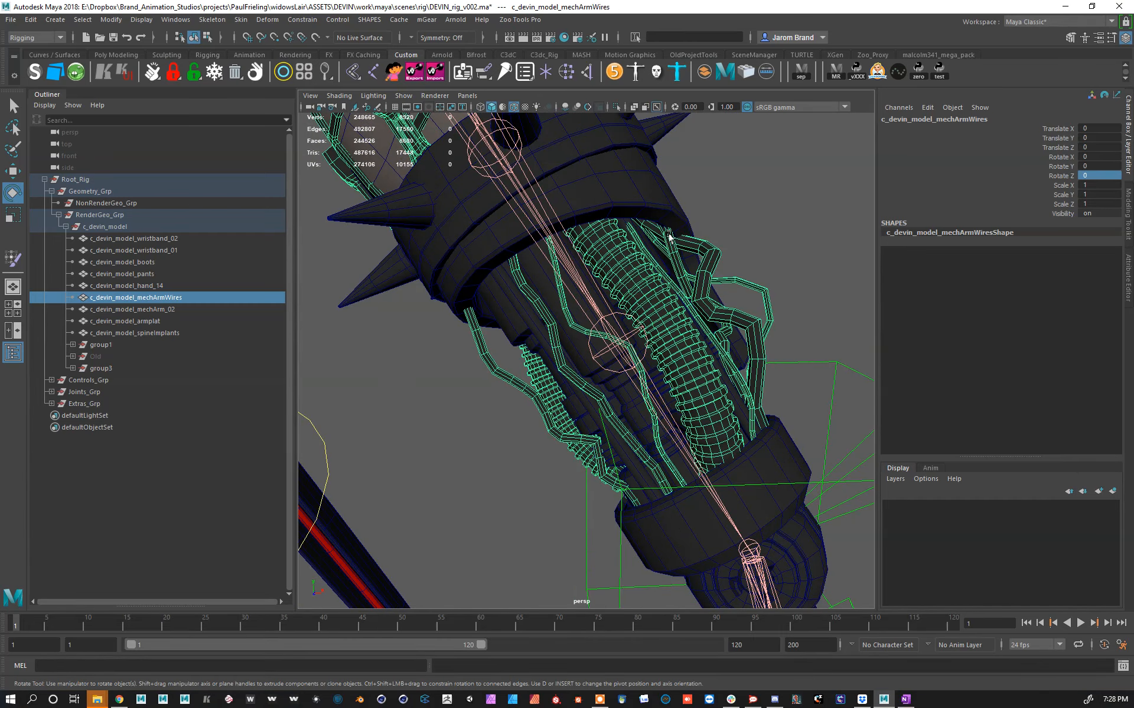
{"action": "left_click_drag", "start_coordinate": [766, 372], "coordinate": [711, 372], "text": "alt"}
{"action": "right_click_drag", "start_coordinate": [617, 316], "coordinate": [648, 435], "text": "alt"}
{"action": "middle_click_drag", "start_coordinate": [648, 436], "coordinate": [610, 332], "text": "alt"}
{"action": "right_click_drag", "start_coordinate": [609, 279], "coordinate": [634, 253], "text": "alt"}
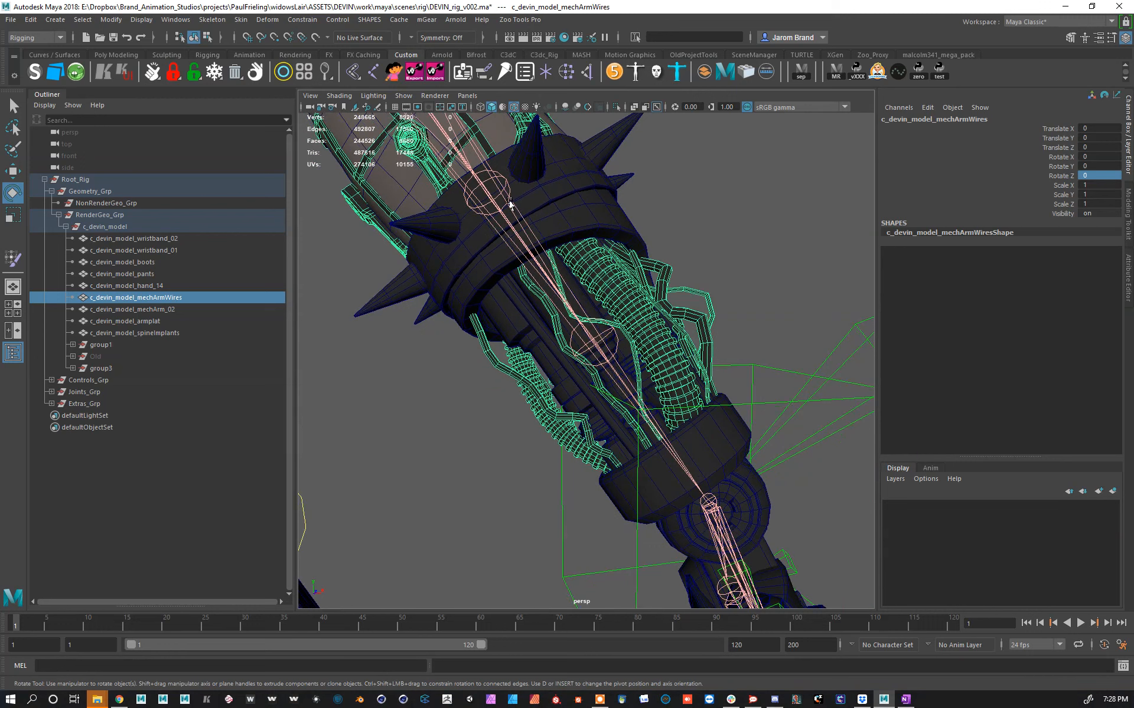
Step: Check L_ElbowTwist02_Jnt in the middle of the left forearm against the c_devin_model_mechArmWires mesh
{"action": "left_click", "coordinate": [504, 196]}
{"action": "left_click", "coordinate": [604, 339]}
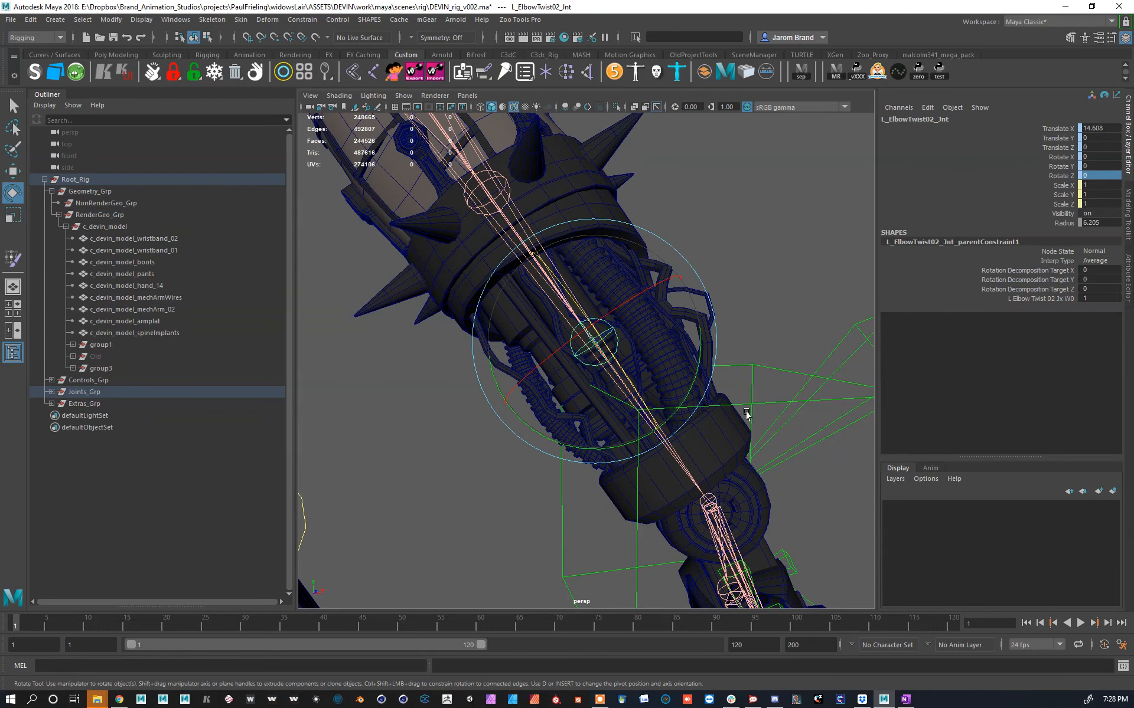
{"action": "key", "text": "w"}
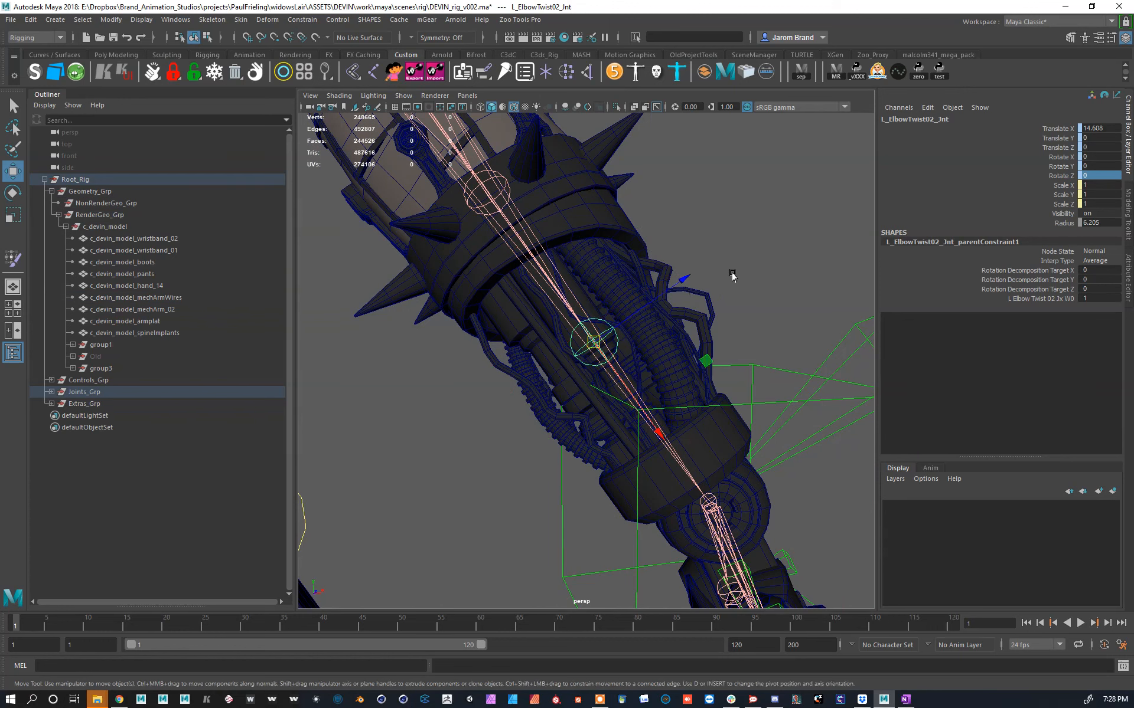
{"action": "left_click", "coordinate": [653, 332]}
{"action": "left_click", "coordinate": [653, 335]}
{"action": "scroll", "coordinate": [656, 362], "scroll_direction": "down", "scroll_amount": 4}
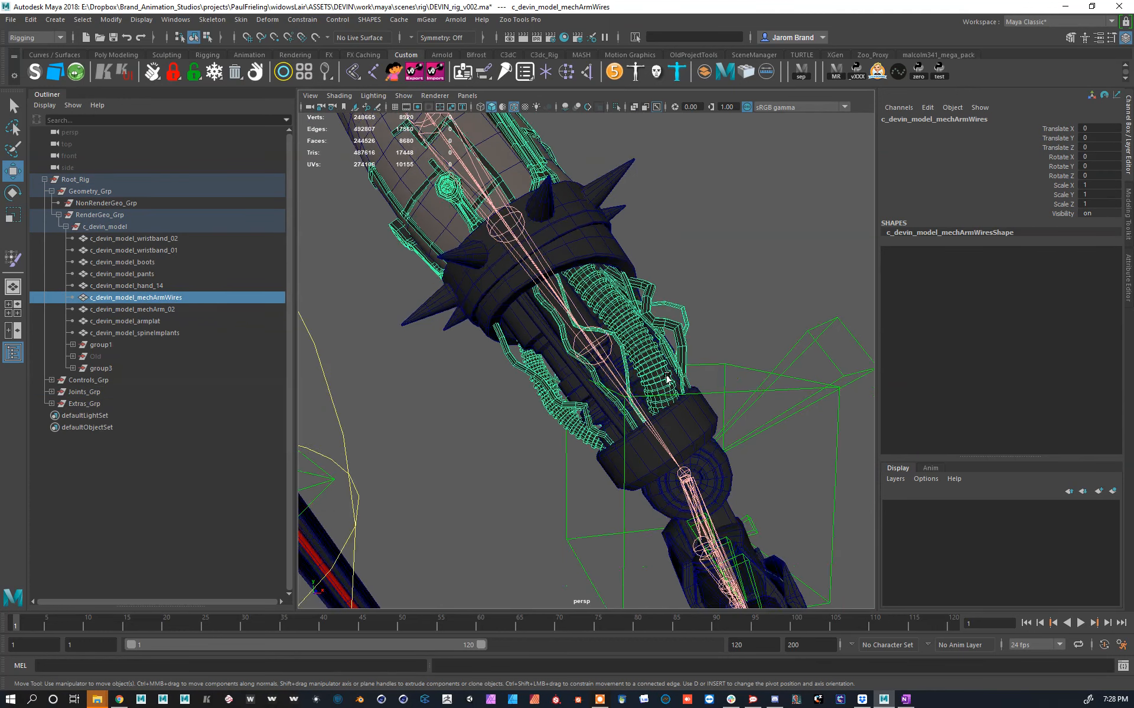
Step: Test-rotate L_ArmRot_Ctrl to see the wrist move relative to the unbound forearm wires, and undo the rotation
{"action": "left_click", "coordinate": [770, 350]}
{"action": "key", "text": "e"}
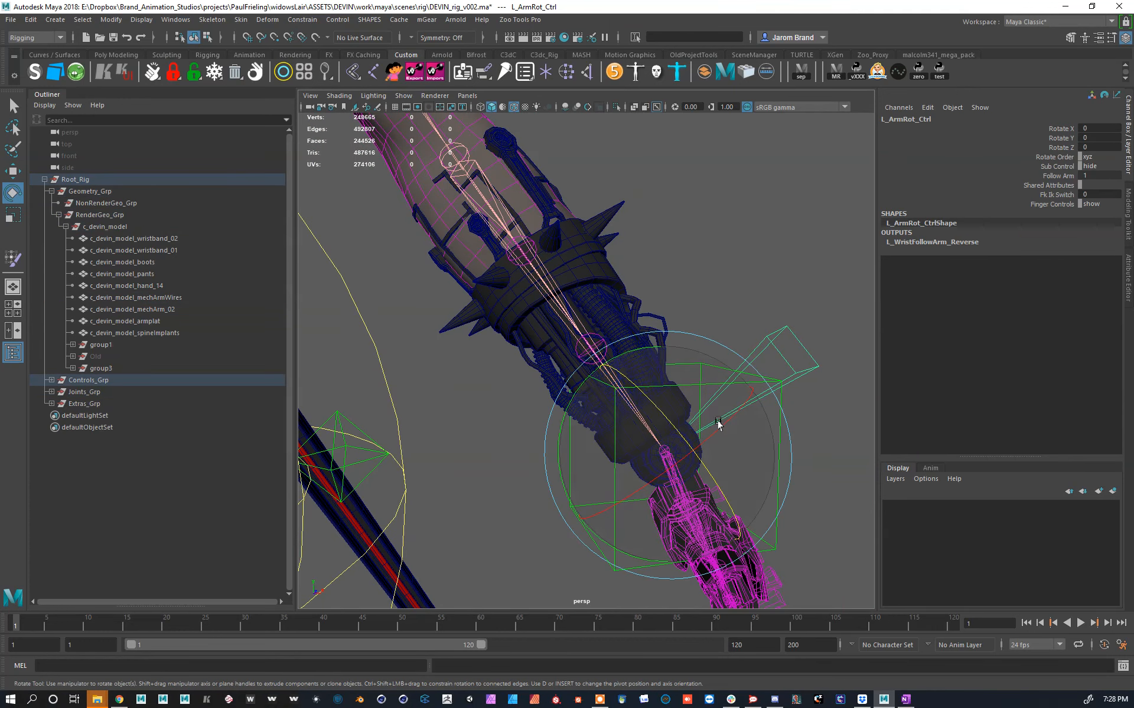
{"action": "left_click_drag", "start_coordinate": [721, 425], "coordinate": [637, 455]}
{"action": "key", "text": "ctrl+z"}
Step: Review the full figure from both arms down the legs to the boots to find the remaining clothing
{"action": "scroll", "coordinate": [590, 440], "scroll_direction": "down", "scroll_amount": 5}
{"action": "middle_click_drag", "start_coordinate": [425, 411], "coordinate": [826, 417], "text": "alt"}
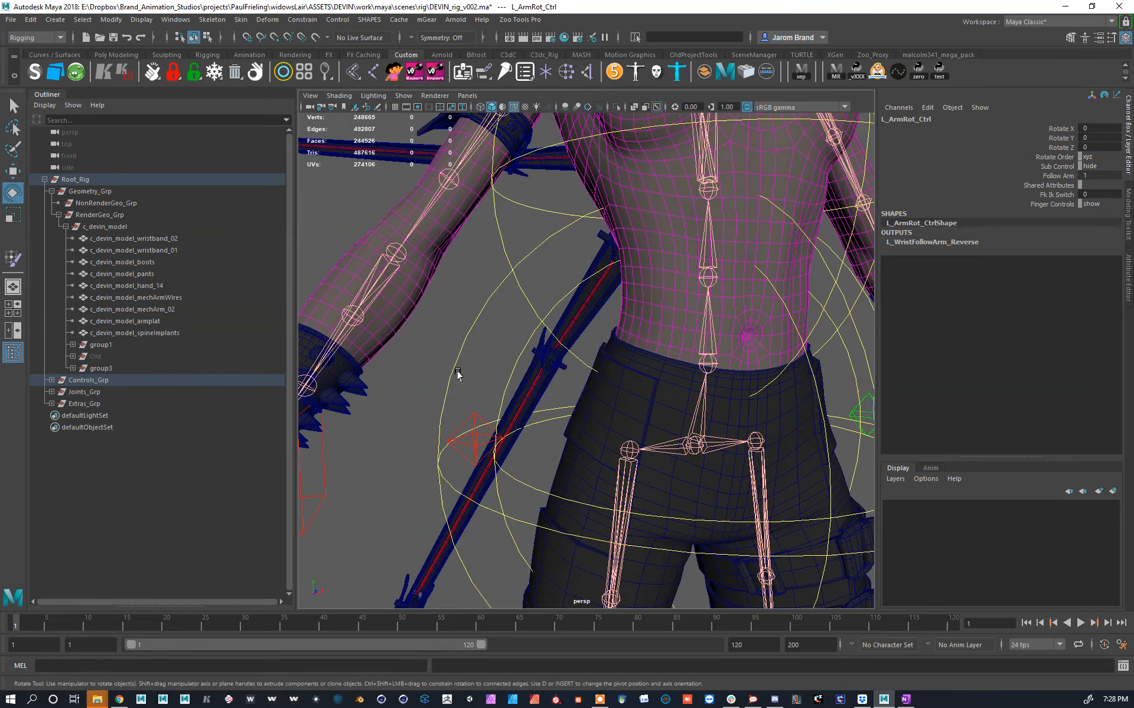
{"action": "middle_click_drag", "start_coordinate": [353, 409], "coordinate": [508, 408], "text": "alt"}
{"action": "scroll", "coordinate": [501, 453], "scroll_direction": "down", "scroll_amount": 5}
{"action": "middle_click_drag", "start_coordinate": [688, 361], "coordinate": [554, 294], "text": "alt"}
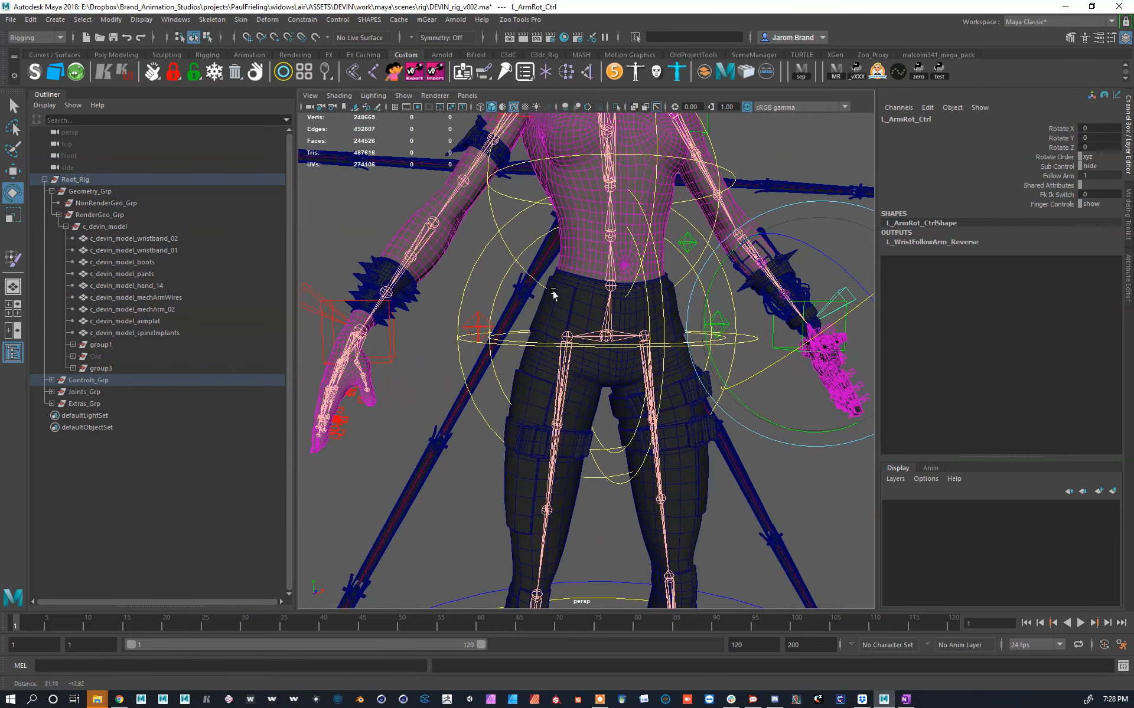
{"action": "left_click_drag", "start_coordinate": [614, 310], "coordinate": [650, 330], "text": "alt"}
{"action": "middle_click_drag", "start_coordinate": [663, 399], "coordinate": [668, 178], "text": "alt"}
{"action": "left_click_drag", "start_coordinate": [705, 342], "coordinate": [595, 347], "text": "alt"}
{"action": "left_click_drag", "start_coordinate": [649, 423], "coordinate": [620, 434], "text": "alt"}
{"action": "scroll", "coordinate": [671, 377], "scroll_direction": "up", "scroll_amount": 5}
{"action": "middle_click_drag", "start_coordinate": [620, 434], "coordinate": [675, 475], "text": "alt"}
{"action": "left_click_drag", "start_coordinate": [674, 474], "coordinate": [716, 283], "text": "alt"}
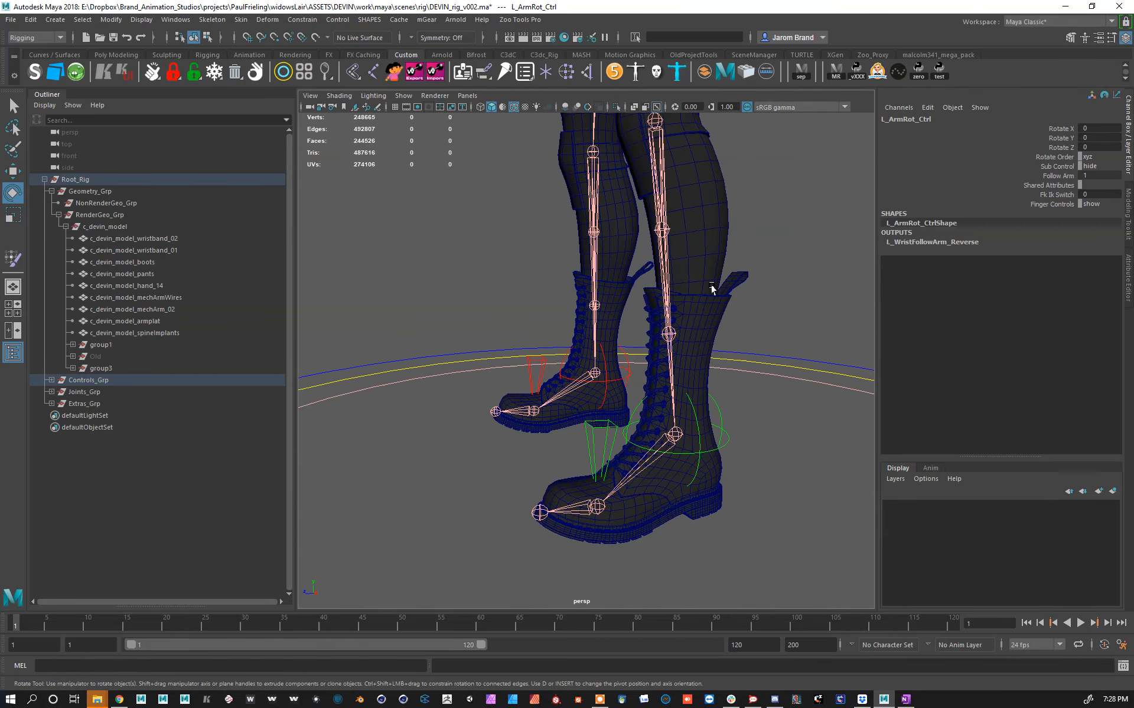
Step: Bind c_devin_model_pants and c_devin_model_boots with skinning taken from the body mesh, selecting the body first
{"action": "left_click", "coordinate": [710, 266]}
{"action": "scroll", "coordinate": [688, 291], "scroll_direction": "down", "scroll_amount": 5}
{"action": "middle_click_drag", "start_coordinate": [688, 291], "coordinate": [653, 400], "text": "alt"}
{"action": "left_click_drag", "start_coordinate": [653, 399], "coordinate": [663, 388], "text": "alt"}
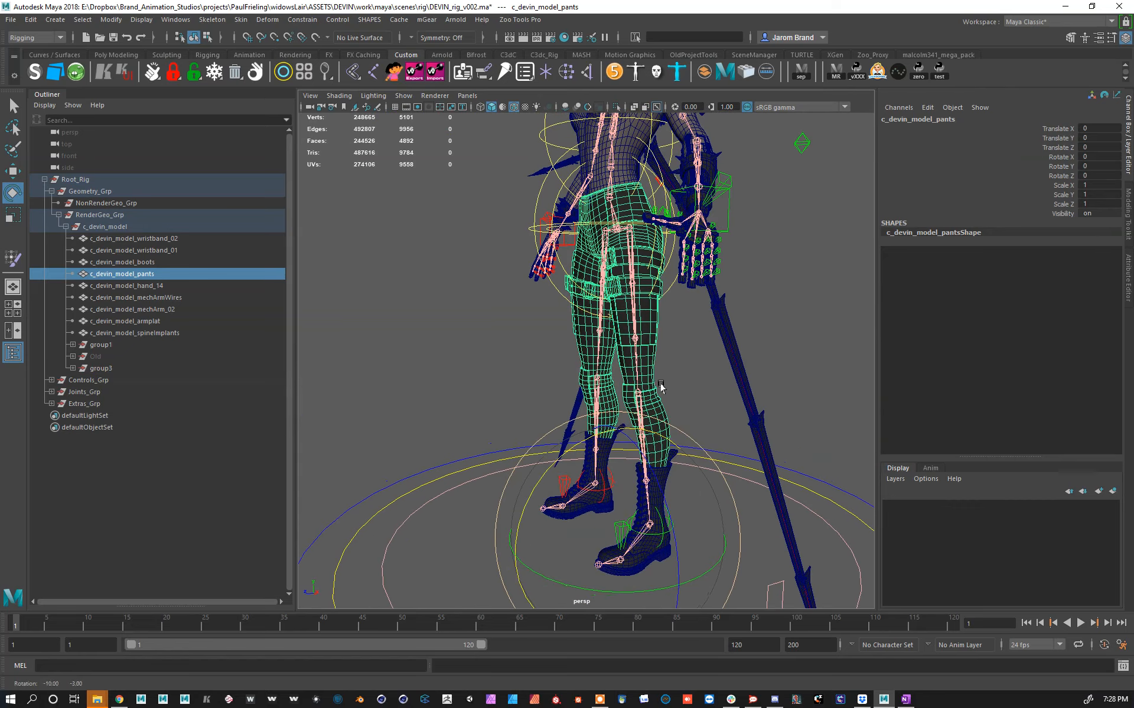
{"action": "left_click_drag", "start_coordinate": [644, 327], "coordinate": [658, 232], "text": "alt"}
{"action": "key", "text": "w"}
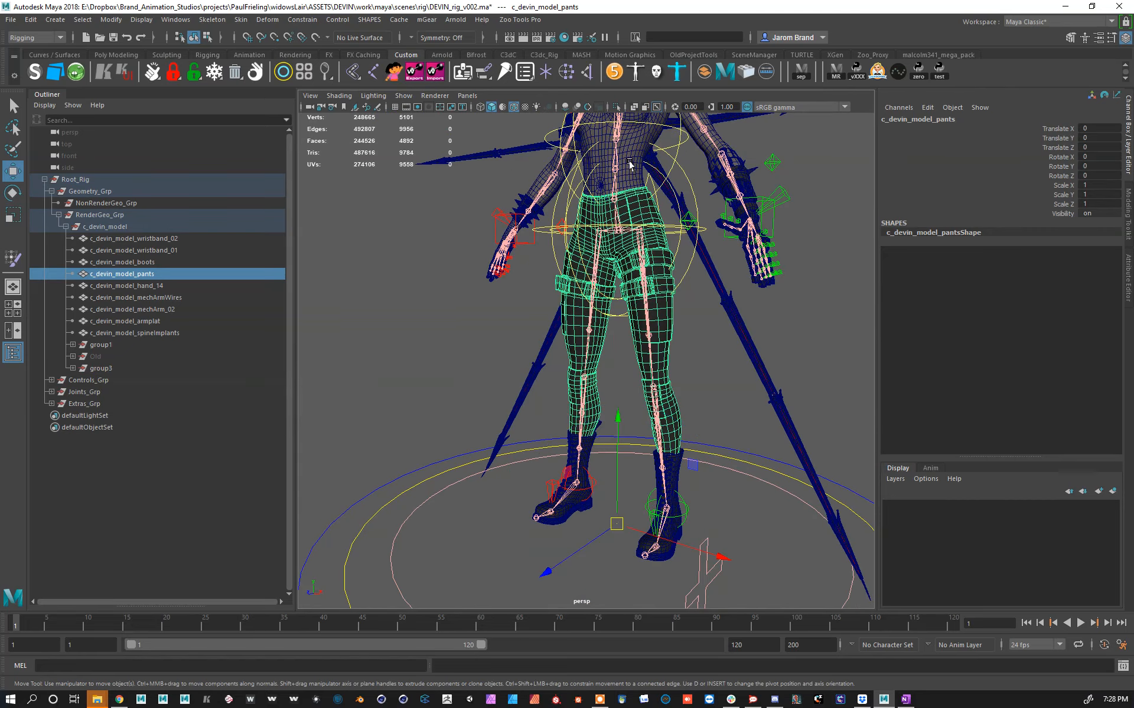
{"action": "left_click", "coordinate": [657, 232]}
{"action": "left_click", "coordinate": [665, 322]}
{"action": "left_click", "coordinate": [679, 470], "text": "shift"}
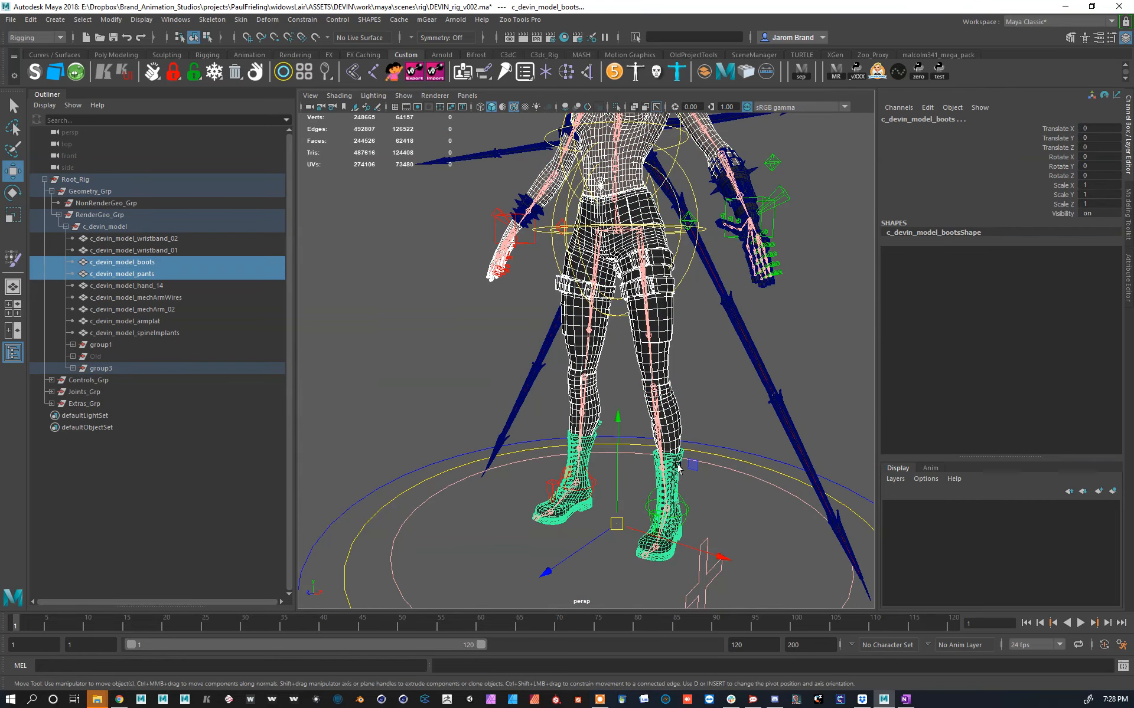
{"action": "left_click_drag", "start_coordinate": [694, 450], "coordinate": [697, 387], "text": "alt"}
{"action": "right_click", "coordinate": [353, 72]}
{"action": "left_click", "coordinate": [390, 131]}
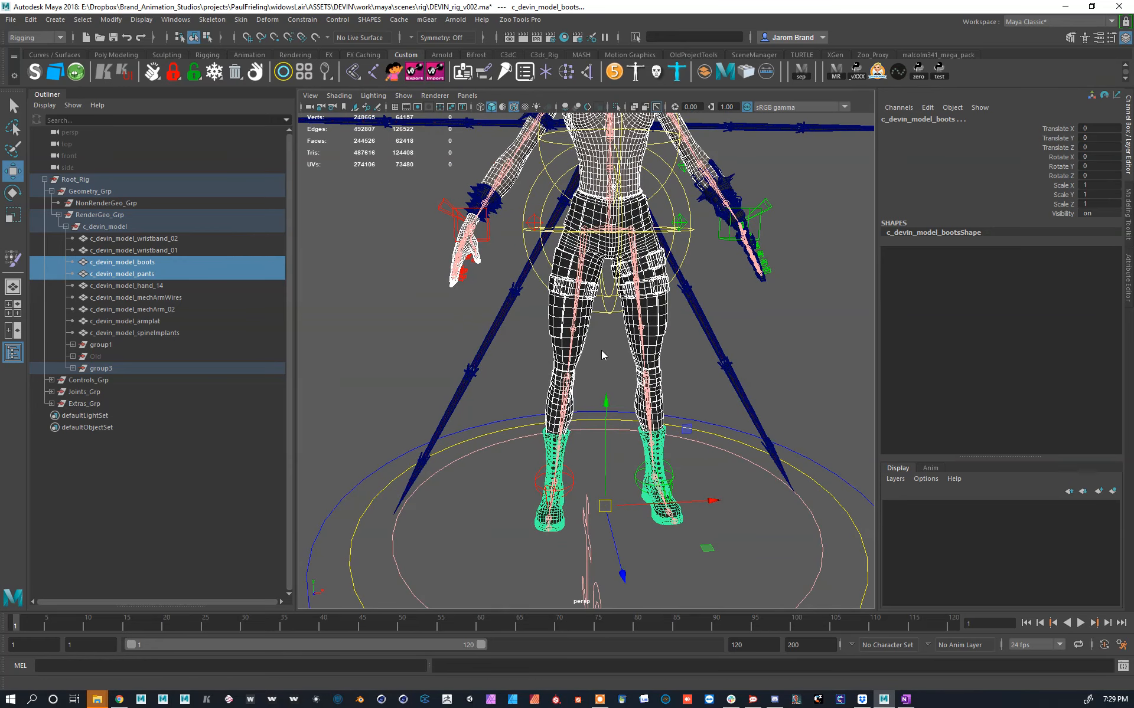
{"action": "scroll", "coordinate": [620, 403], "scroll_direction": "up", "scroll_amount": 2}
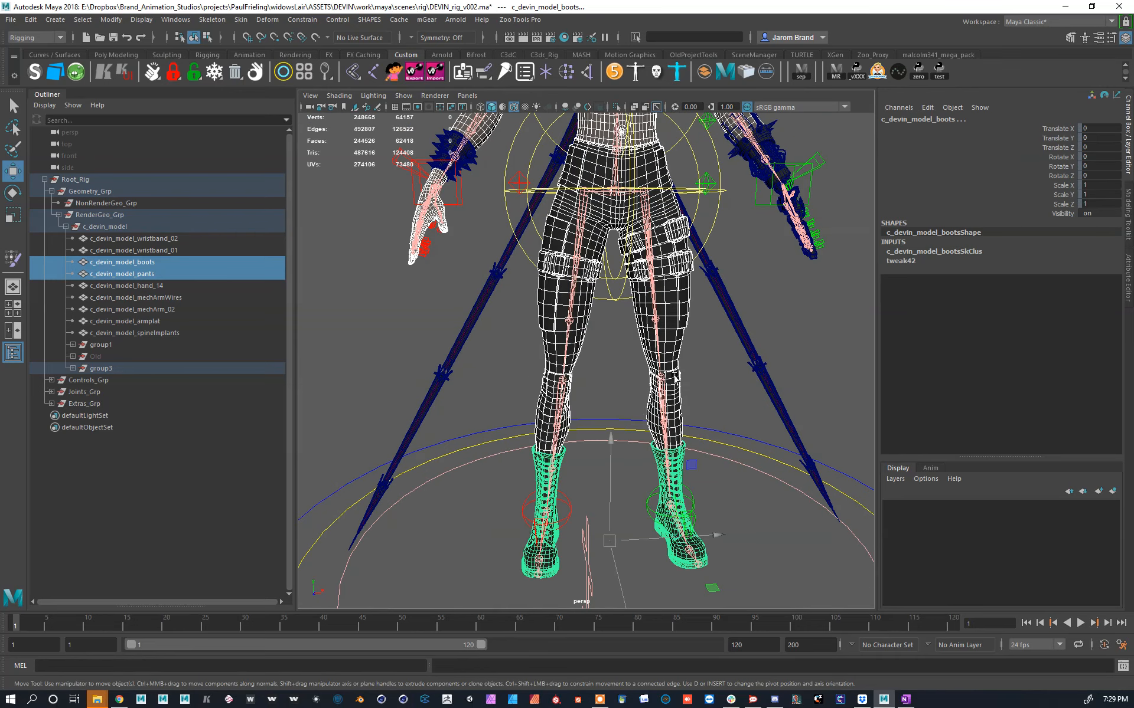
Step: Select c_devin_model_pants and examine how the bound mesh sits from the waist down to the boots
{"action": "left_click_drag", "start_coordinate": [678, 380], "coordinate": [528, 311], "text": "alt"}
{"action": "left_click", "coordinate": [652, 406]}
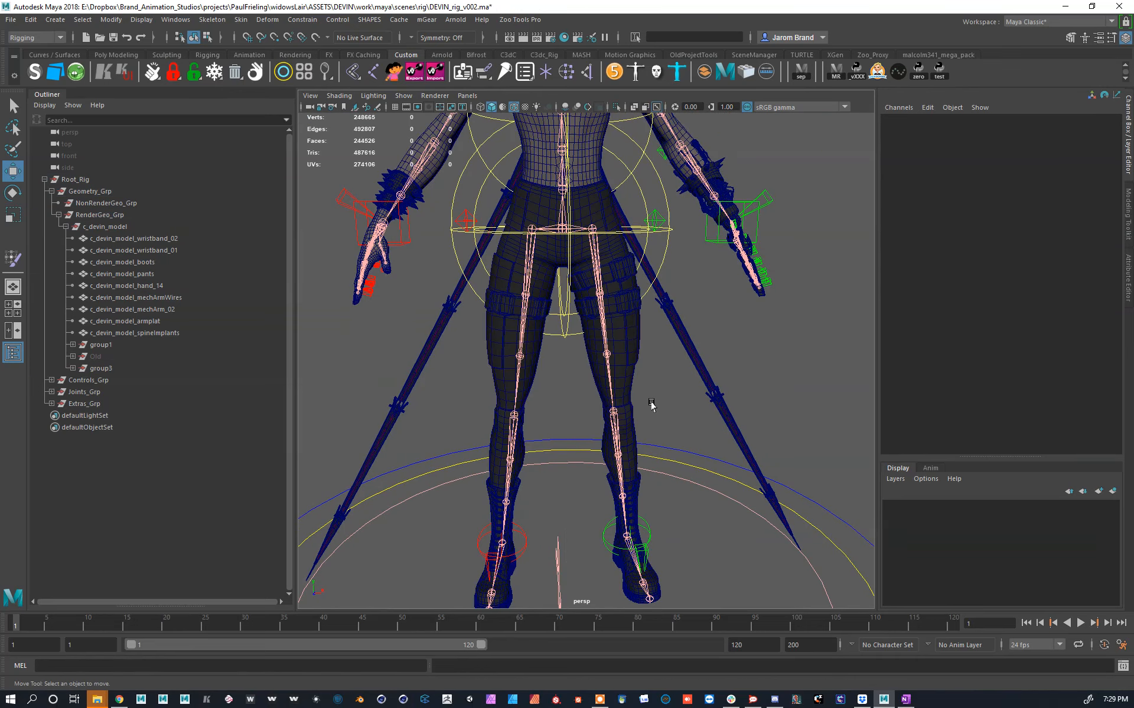
{"action": "left_click", "coordinate": [588, 162]}
{"action": "left_click", "coordinate": [608, 209]}
{"action": "scroll", "coordinate": [598, 324], "scroll_direction": "up", "scroll_amount": 5}
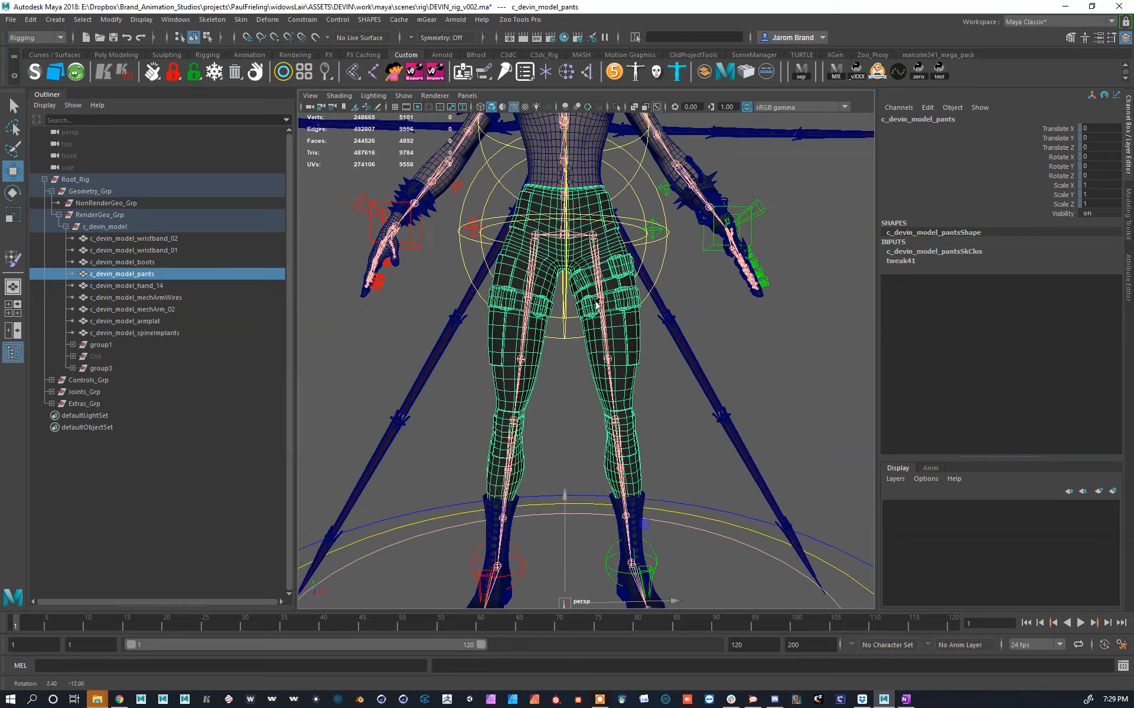
{"action": "scroll", "coordinate": [595, 332], "scroll_direction": "down", "scroll_amount": 1}
{"action": "scroll", "coordinate": [619, 337], "scroll_direction": "down", "scroll_amount": 2}
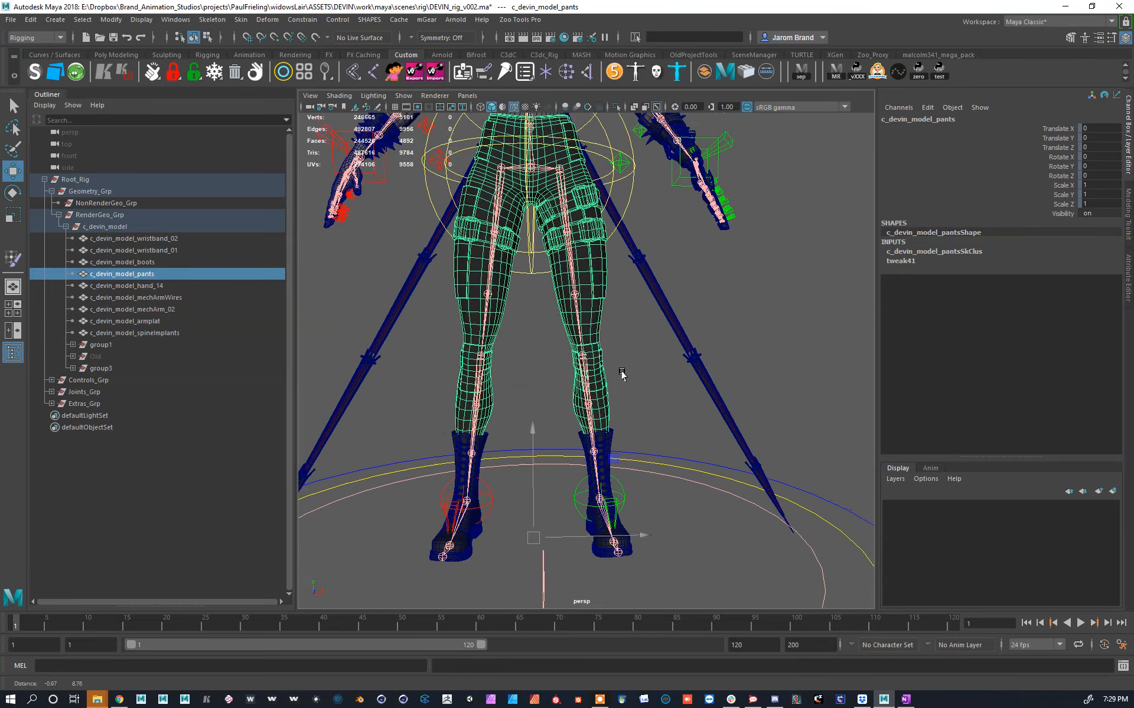
{"action": "scroll", "coordinate": [622, 374], "scroll_direction": "down", "scroll_amount": 1}
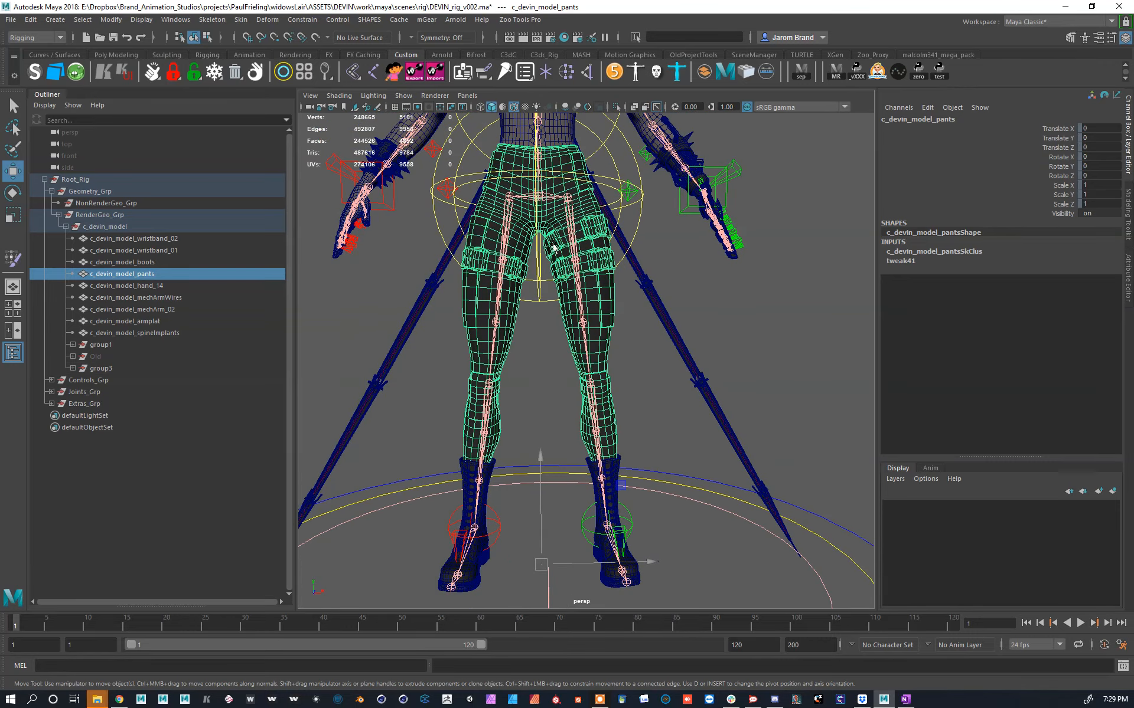
{"action": "scroll", "coordinate": [523, 258], "scroll_direction": "down", "scroll_amount": 2}
{"action": "scroll", "coordinate": [565, 284], "scroll_direction": "up", "scroll_amount": 2}
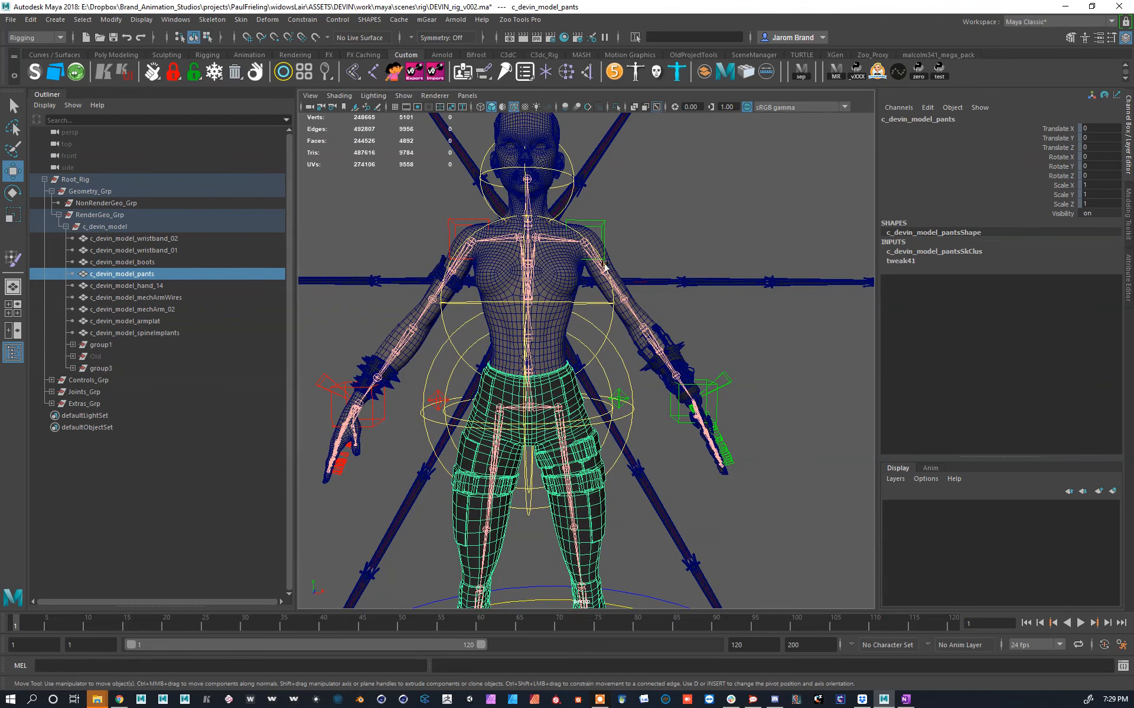
{"action": "left_click_drag", "start_coordinate": [595, 447], "coordinate": [605, 425], "text": "alt"}
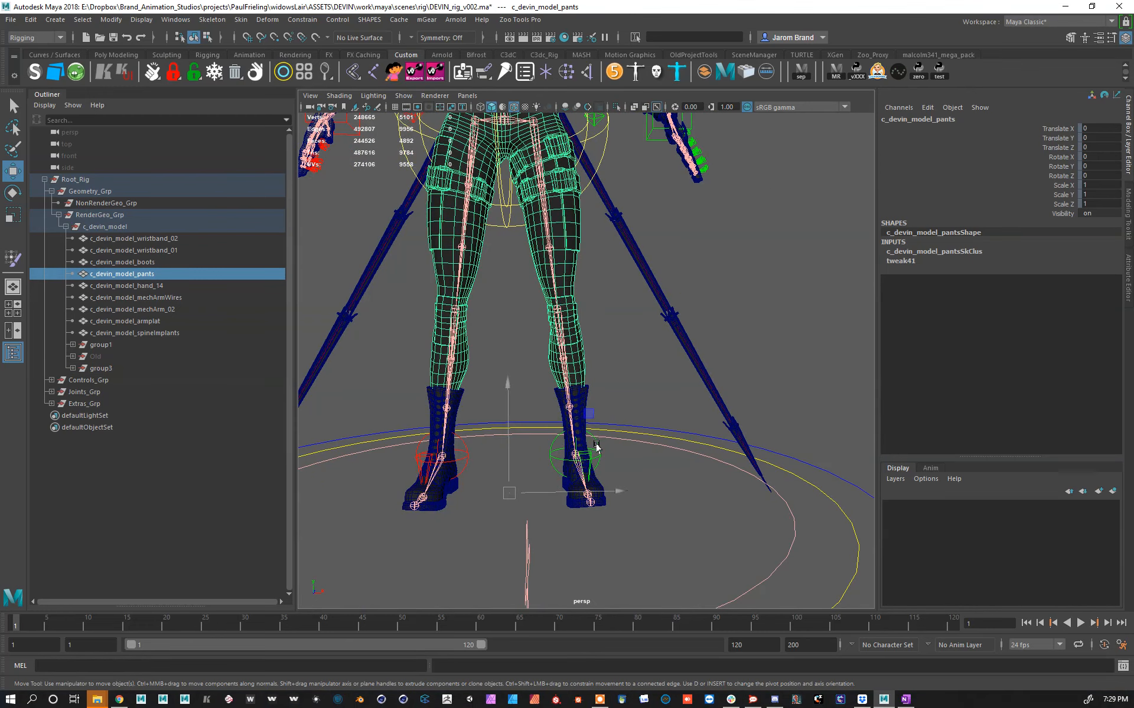
Step: Raise L_Leg_Ctrl to Translate X -2.694, Y 33.667, Z -48.471 to test how the pants deform at the hips
{"action": "left_click", "coordinate": [597, 447]}
{"action": "middle_click_drag", "start_coordinate": [596, 447], "coordinate": [689, 226]}
{"action": "left_click_drag", "start_coordinate": [689, 226], "coordinate": [573, 475], "text": "alt"}
{"action": "middle_click_drag", "start_coordinate": [573, 474], "coordinate": [537, 347]}
{"action": "scroll", "coordinate": [533, 329], "scroll_direction": "up", "scroll_amount": 2}
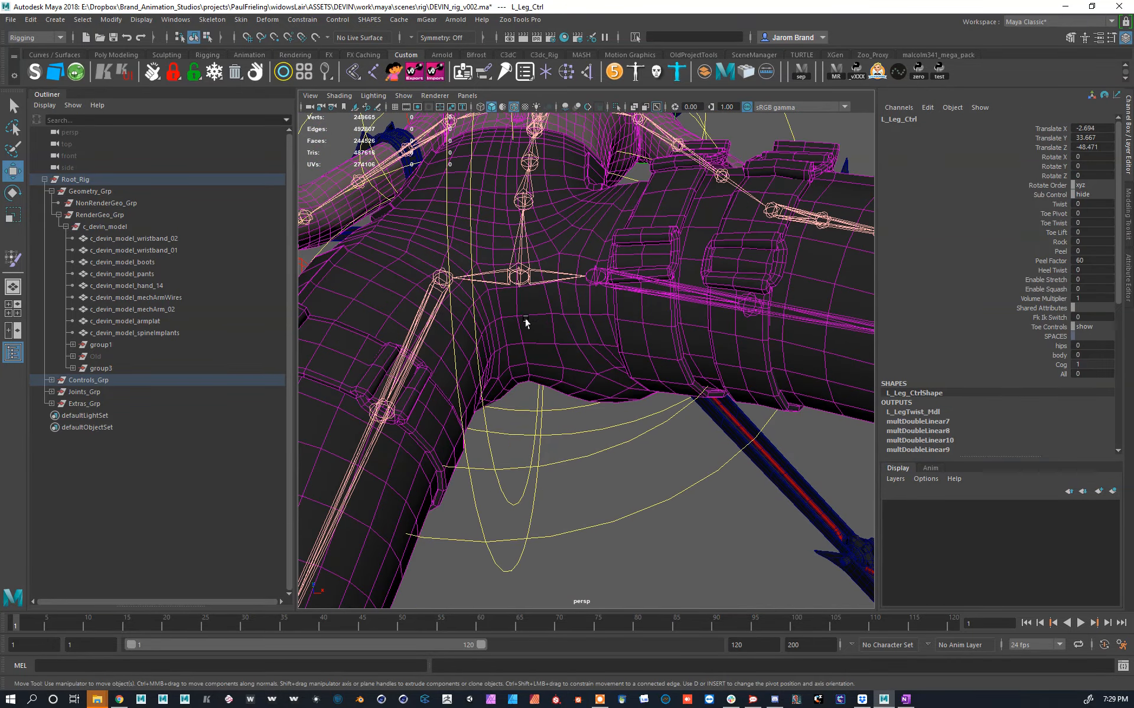
Step: Smooth the skin weights of c_devin_model_pants around the crotch with the Paint Smooth Weights Tool
{"action": "left_click", "coordinate": [526, 323]}
{"action": "left_click", "coordinate": [241, 19]}
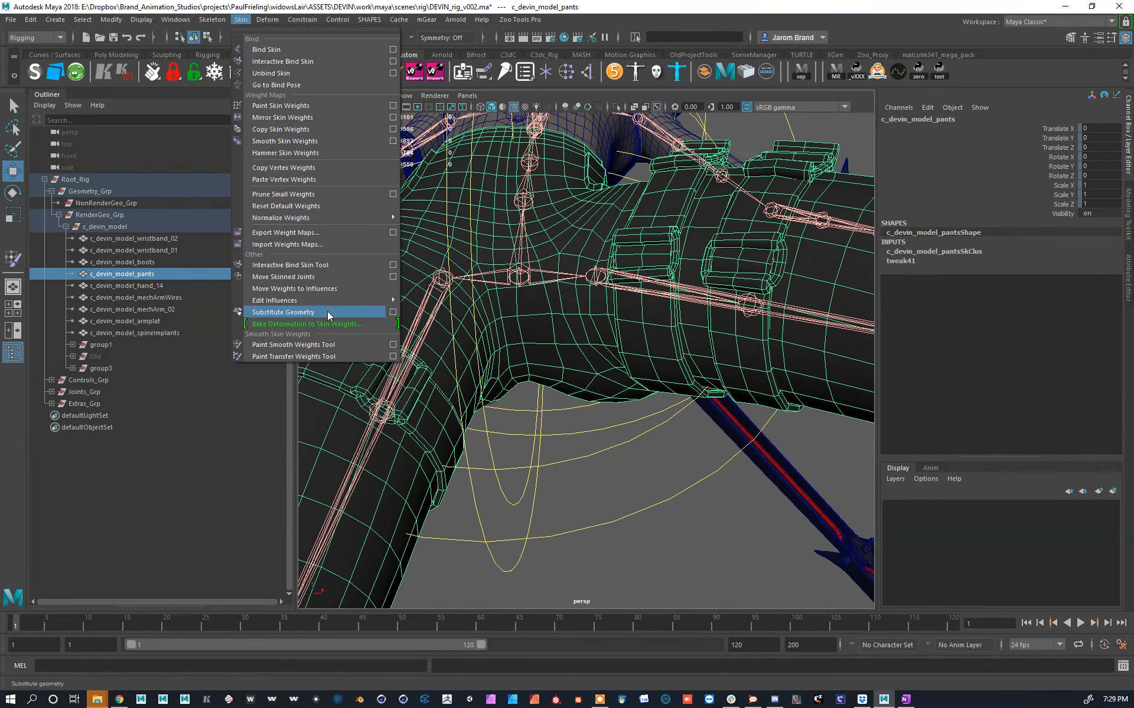
{"action": "left_click", "coordinate": [319, 345]}
{"action": "left_click_drag", "start_coordinate": [522, 328], "coordinate": [559, 389], "text": "alt"}
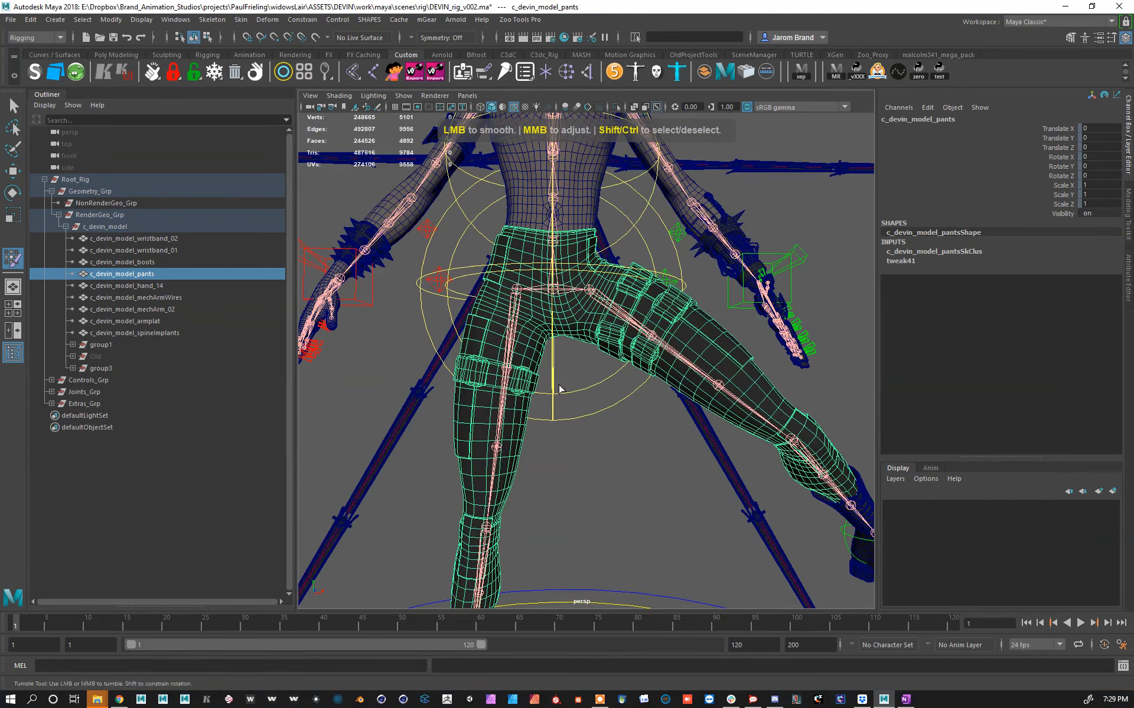
{"action": "double_click", "coordinate": [12, 264]}
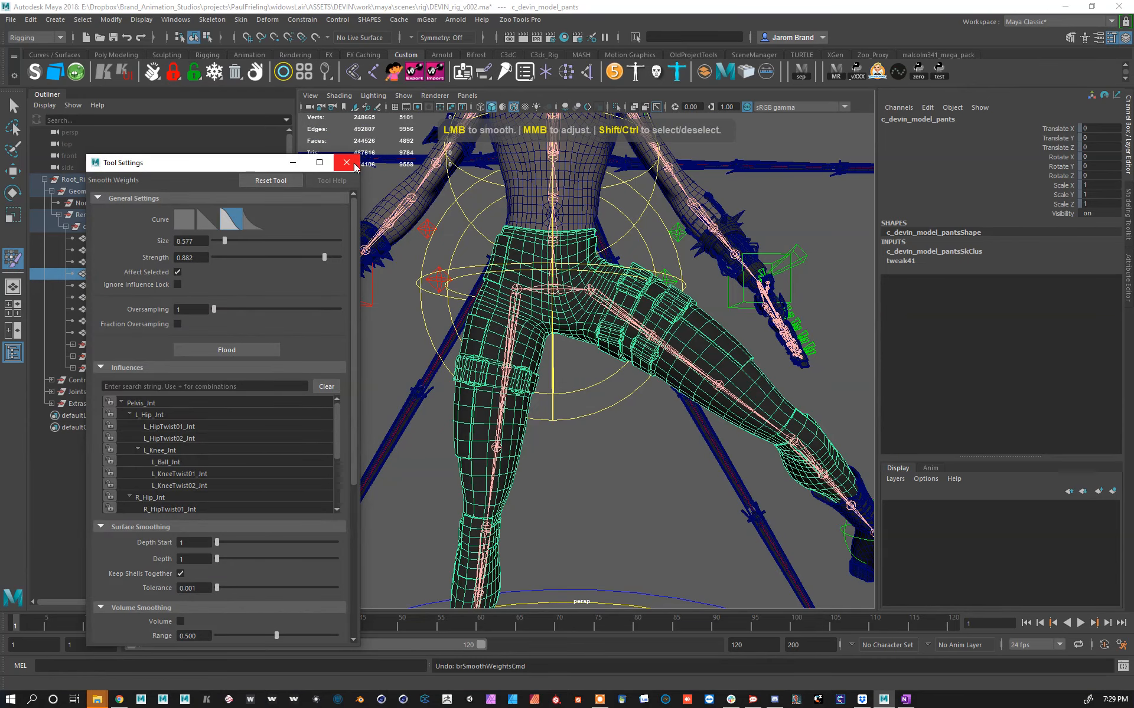
{"action": "left_click", "coordinate": [355, 167]}
{"action": "scroll", "coordinate": [506, 289], "scroll_direction": "up", "scroll_amount": 5}
{"action": "left_click_drag", "start_coordinate": [539, 301], "coordinate": [752, 416], "text": "alt"}
{"action": "middle_click_drag", "start_coordinate": [753, 416], "coordinate": [736, 260], "text": "alt"}
{"action": "right_click_drag", "start_coordinate": [736, 260], "coordinate": [624, 246], "text": "alt"}
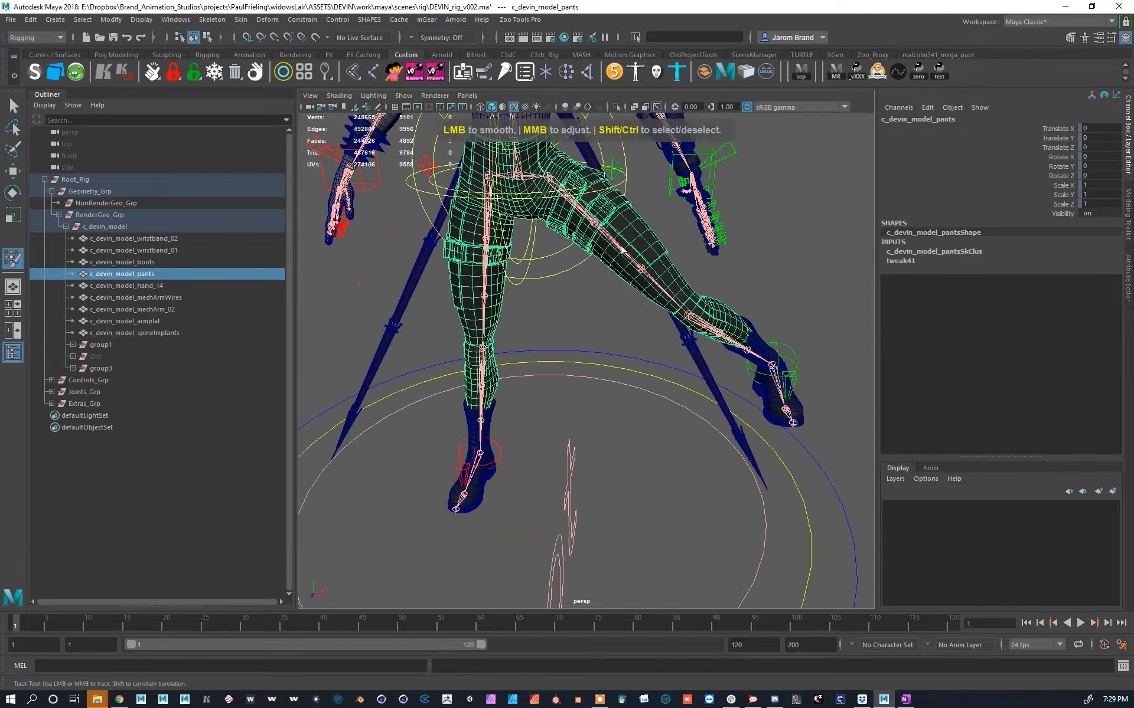
Step: Move L_Leg_Ctrl to check the bent left knee, and reset its translation and its X and Y rotation to 0
{"action": "key", "text": "w"}
{"action": "left_click", "coordinate": [792, 338]}
{"action": "left_click_drag", "start_coordinate": [792, 338], "coordinate": [638, 401], "text": "alt"}
{"action": "scroll", "coordinate": [638, 401], "scroll_direction": "up", "scroll_amount": 10}
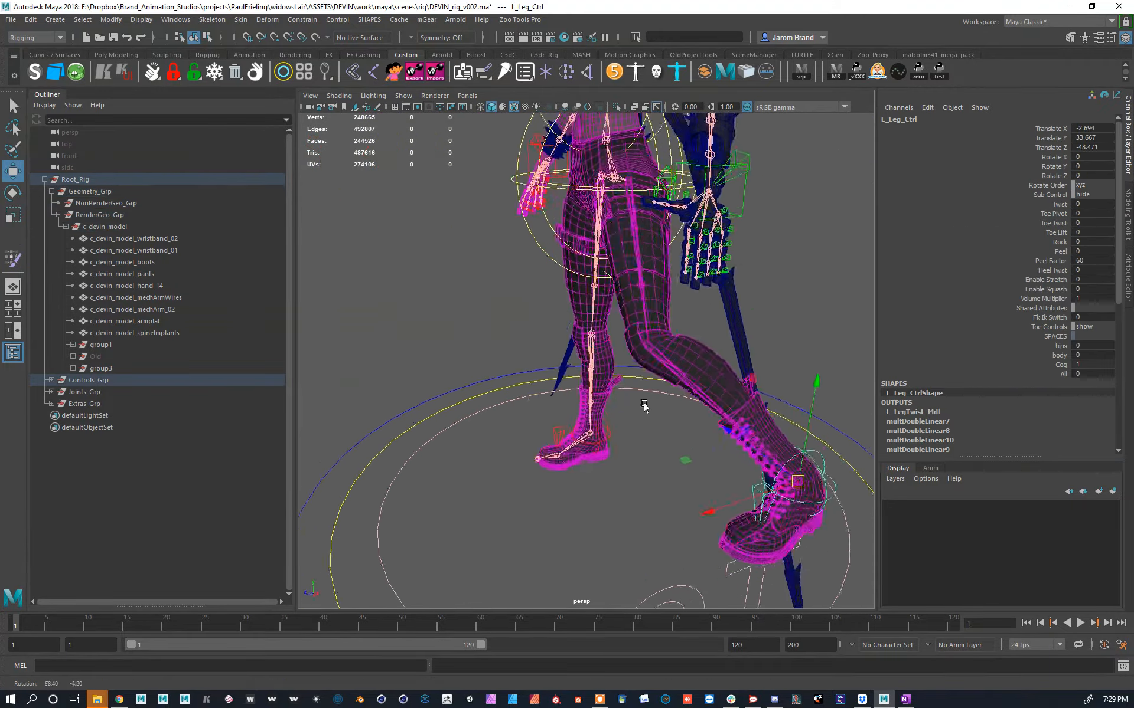
{"action": "left_click_drag", "start_coordinate": [625, 410], "coordinate": [664, 362], "text": "alt"}
{"action": "left_click_drag", "start_coordinate": [695, 414], "coordinate": [654, 433], "text": "alt"}
{"action": "scroll", "coordinate": [653, 420], "scroll_direction": "down", "scroll_amount": 8}
{"action": "scroll", "coordinate": [661, 424], "scroll_direction": "down", "scroll_amount": 5}
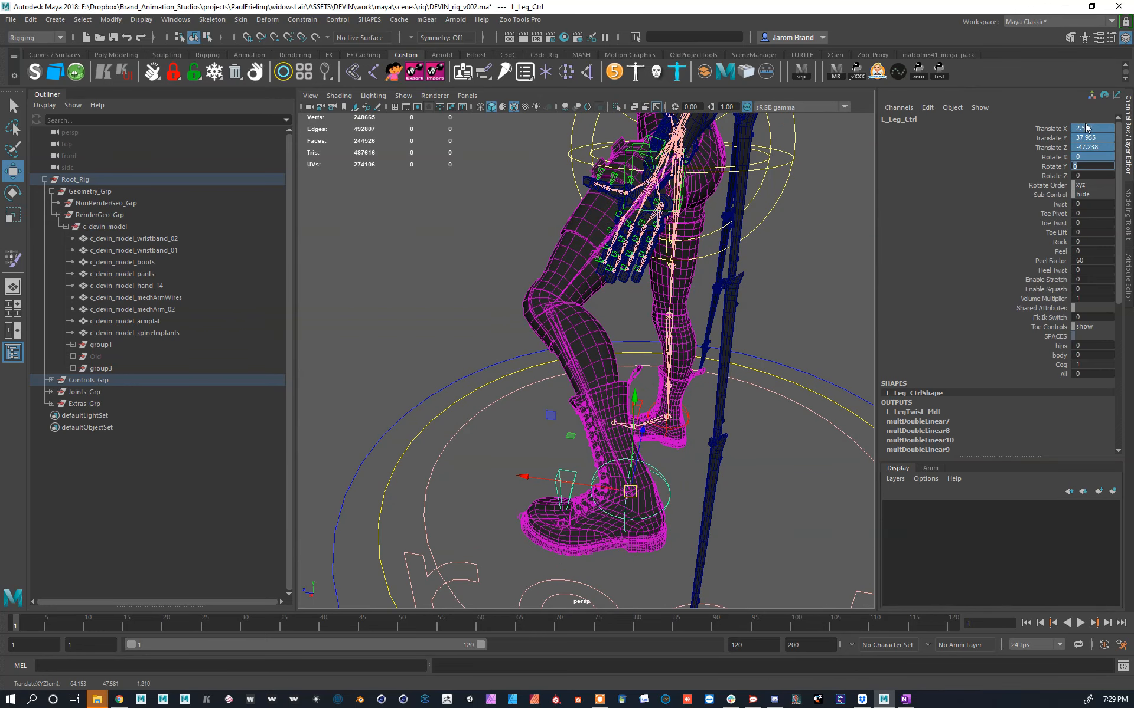
{"action": "key", "text": "Return"}
Step: Test the Peel attribute of L_Leg_Ctrl on the left boot and undo the change
{"action": "scroll", "coordinate": [750, 561], "scroll_direction": "up", "scroll_amount": 5}
{"action": "middle_click_drag", "start_coordinate": [762, 575], "coordinate": [722, 434], "text": "alt"}
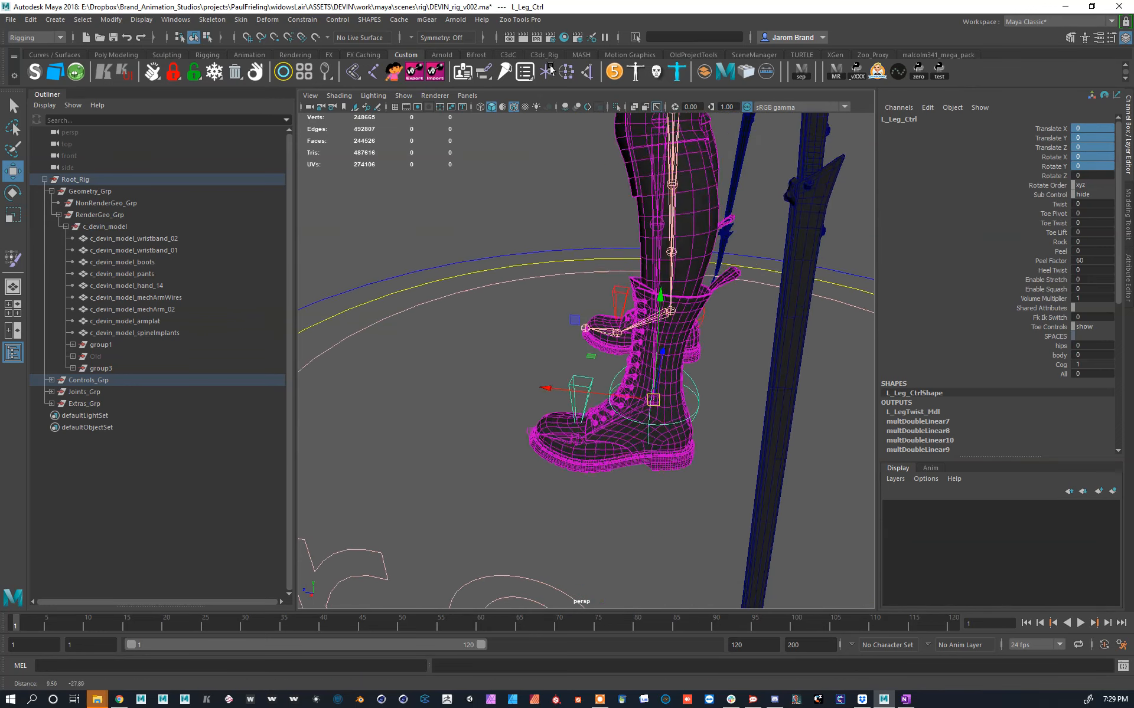
{"action": "scroll", "coordinate": [722, 434], "scroll_direction": "up", "scroll_amount": 3}
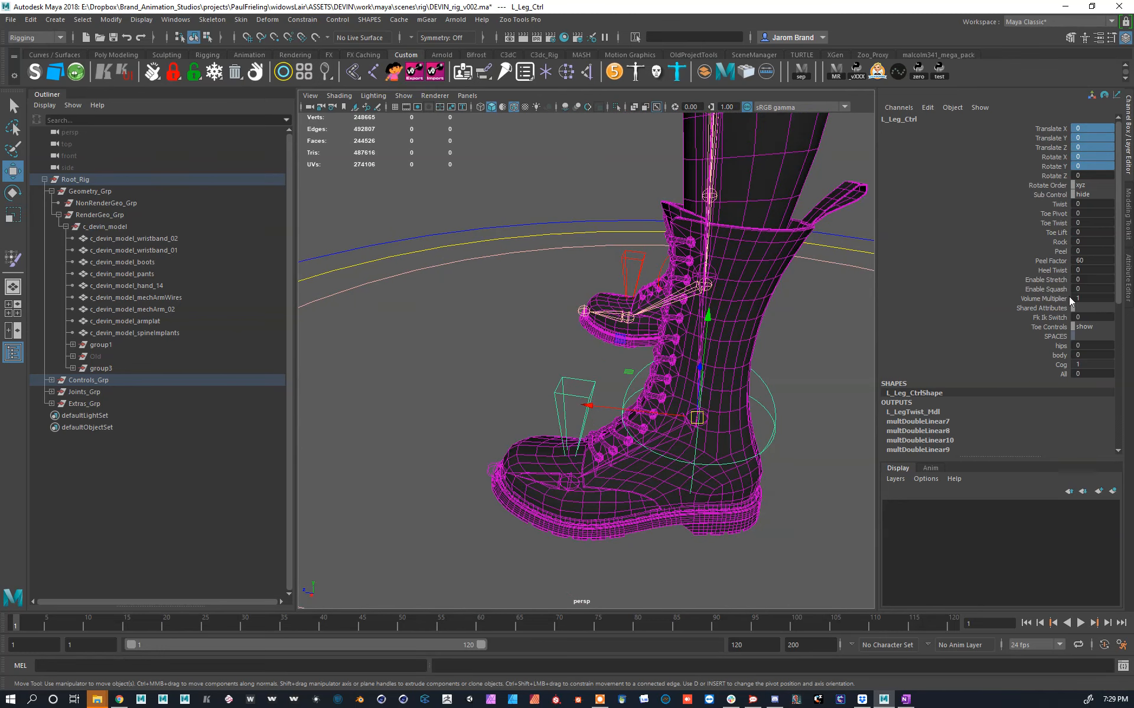
{"action": "left_click", "coordinate": [1061, 253]}
{"action": "middle_click_drag", "start_coordinate": [681, 385], "coordinate": [645, 399]}
{"action": "key", "text": "ctrl+z"}
{"action": "middle_click_drag", "start_coordinate": [849, 407], "coordinate": [491, 400]}
{"action": "left_click_drag", "start_coordinate": [571, 401], "coordinate": [714, 406], "text": "alt"}
{"action": "key", "text": "ctrl+z"}
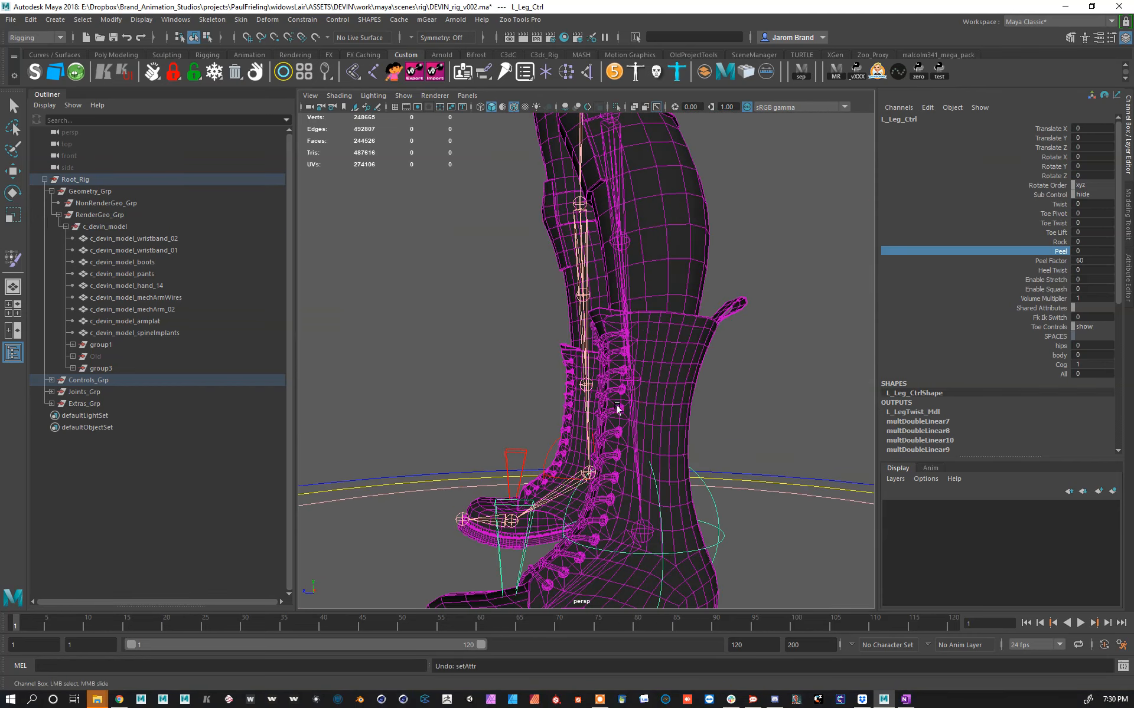
Step: Test-rotate L_Ball_Ctrl to see the left boot's toe bend, and undo the rotation
{"action": "left_click", "coordinate": [503, 514]}
{"action": "left_click_drag", "start_coordinate": [506, 518], "coordinate": [691, 346], "text": "alt"}
{"action": "key", "text": "e"}
{"action": "key", "text": "ctrl+z"}
{"action": "left_click_drag", "start_coordinate": [758, 299], "coordinate": [752, 352], "text": "alt"}
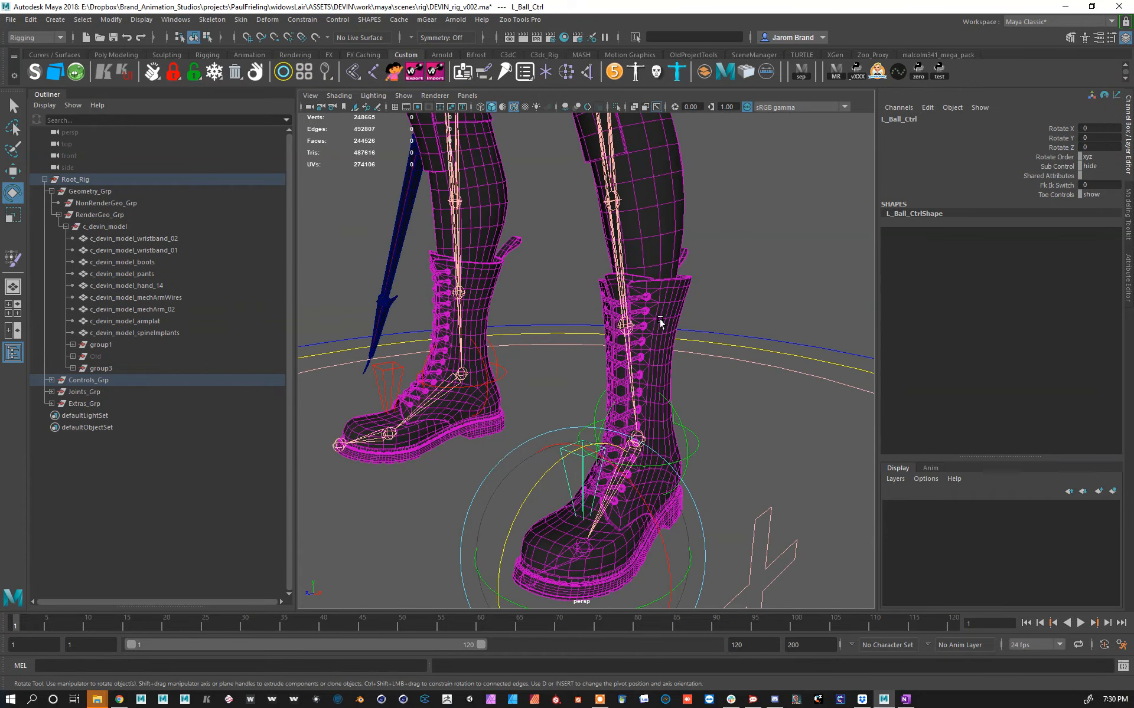
Step: Hide the boots and pants meshes and select the body mesh at the left foot
{"action": "left_click", "coordinate": [659, 322]}
{"action": "key", "text": "h"}
{"action": "left_click", "coordinate": [644, 403]}
{"action": "key", "text": "h"}
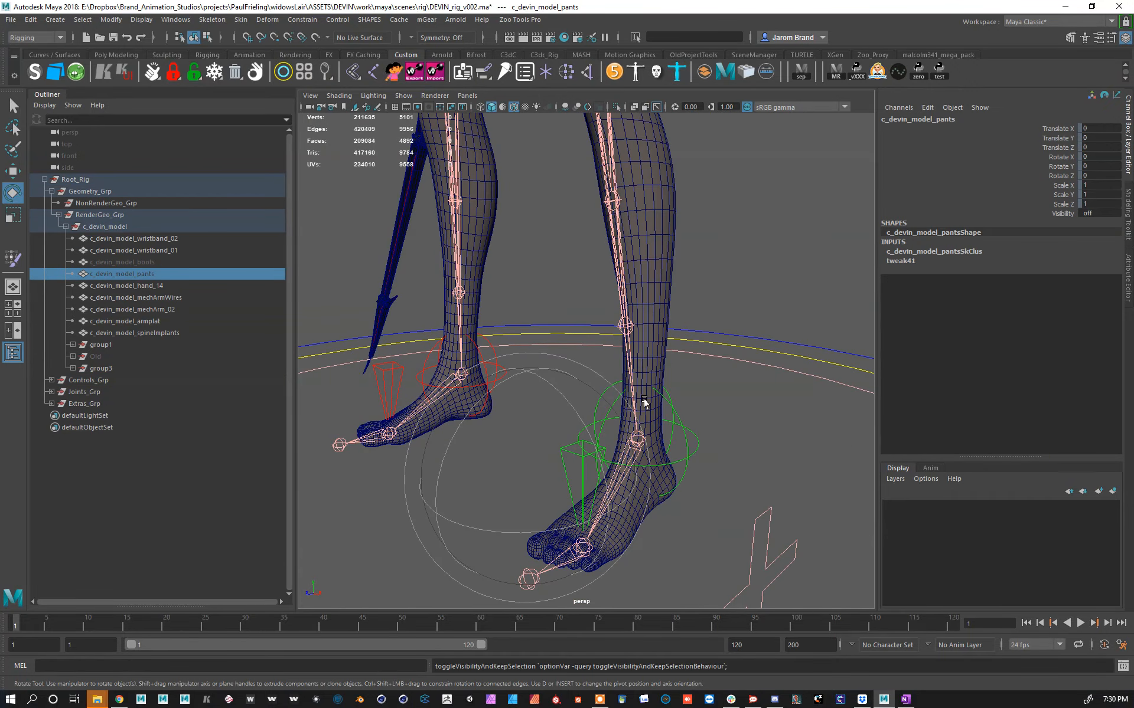
{"action": "left_click", "coordinate": [656, 488]}
{"action": "left_click_drag", "start_coordinate": [653, 519], "coordinate": [607, 476], "text": "alt"}
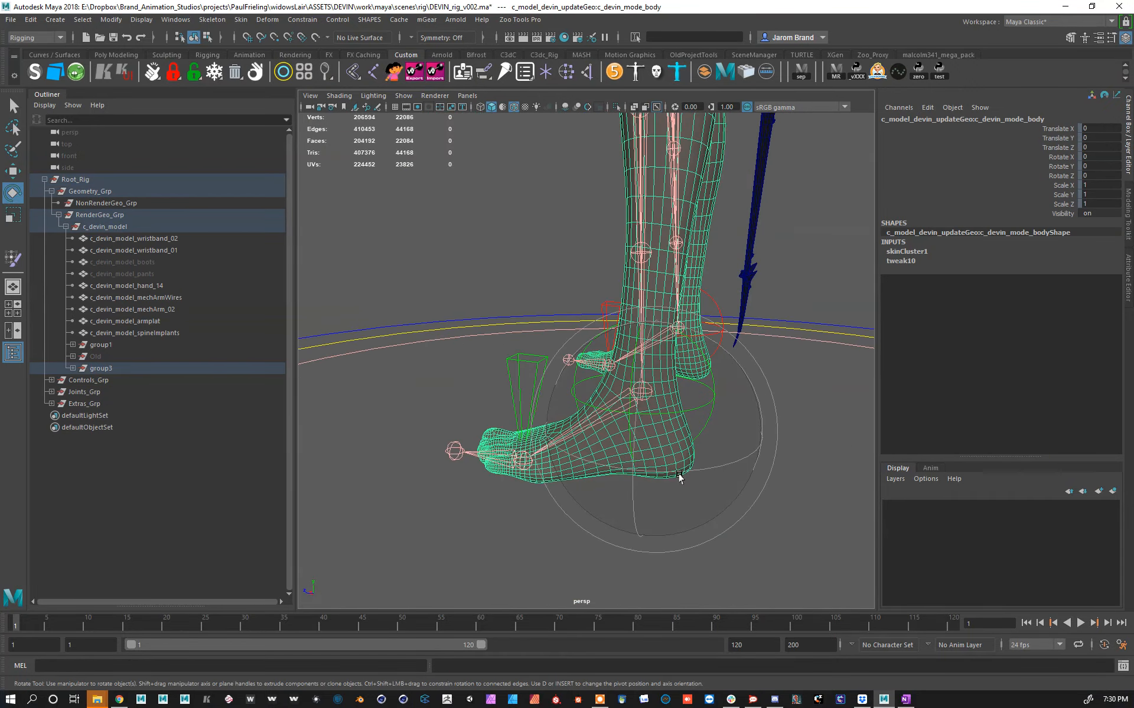
Step: Open the Paint Skin Weights Tool on the body mesh and display the L_Ball_Jnt influence on the left foot and shin
{"action": "mouse_move", "coordinate": [626, 385]}
{"action": "right_mouse_down", "text": "alt"}
{"action": "mouse_move", "coordinate": [673, 409]}
{"action": "mouse_move", "coordinate": [675, 400]}
{"action": "right_mouse_up", "text": "alt"}
{"action": "mouse_move", "coordinate": [678, 395]}
{"action": "left_mouse_down", "text": "alt"}
{"action": "mouse_move", "coordinate": [731, 421]}
{"action": "mouse_move", "coordinate": [651, 436]}
{"action": "left_mouse_up", "text": "alt"}
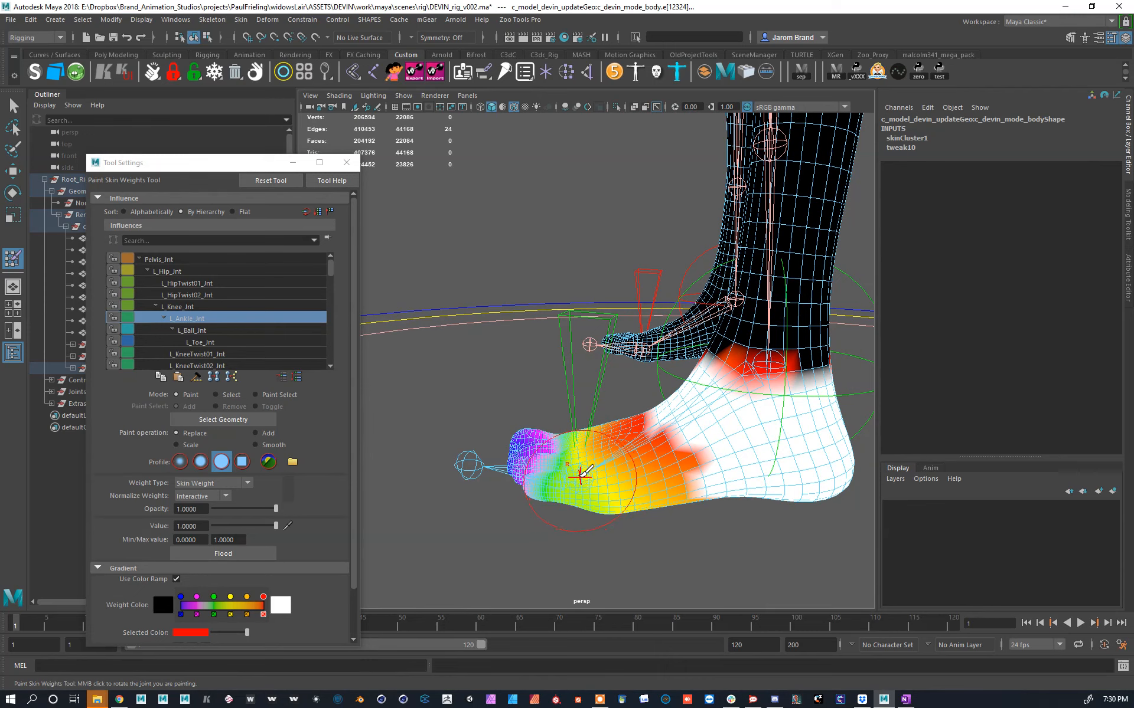
{"action": "right_click_drag", "start_coordinate": [585, 473], "coordinate": [623, 408]}
{"action": "left_click_drag", "start_coordinate": [789, 366], "coordinate": [285, 488], "text": "alt"}
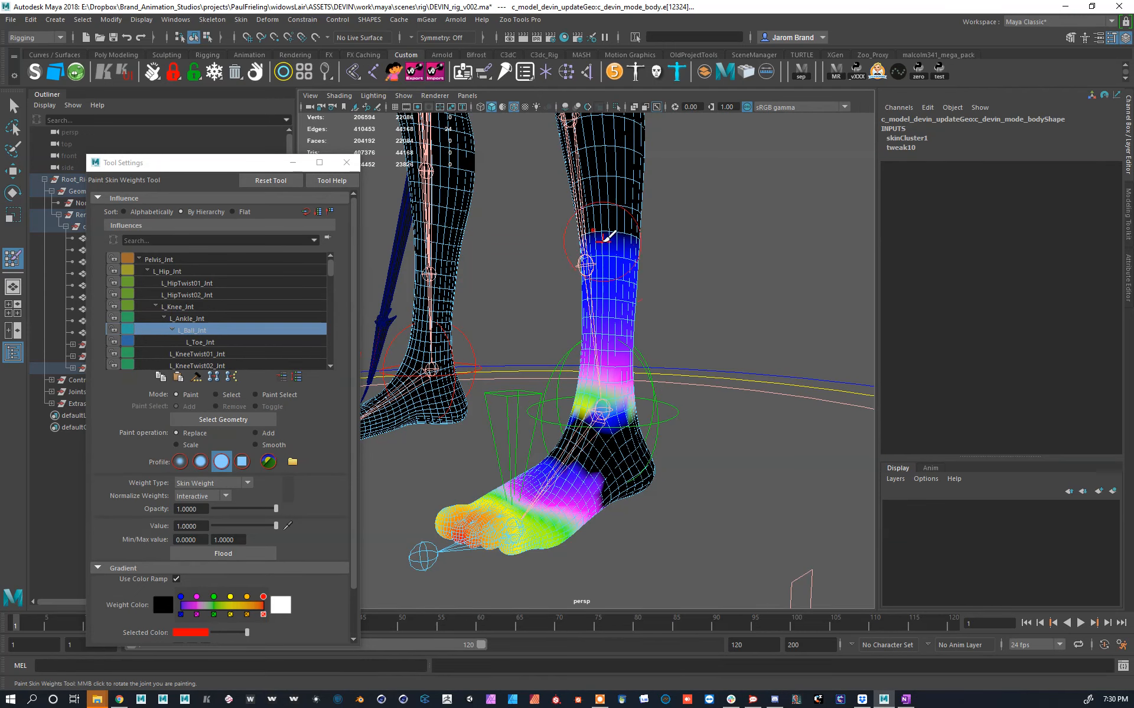
Step: Paint away the stray L_Ball_Jnt weights around the left shin and ankle of the body mesh
{"action": "key", "text": "q"}
{"action": "left_click", "coordinate": [737, 268]}
{"action": "left_click", "coordinate": [608, 286]}
{"action": "key", "text": "y"}
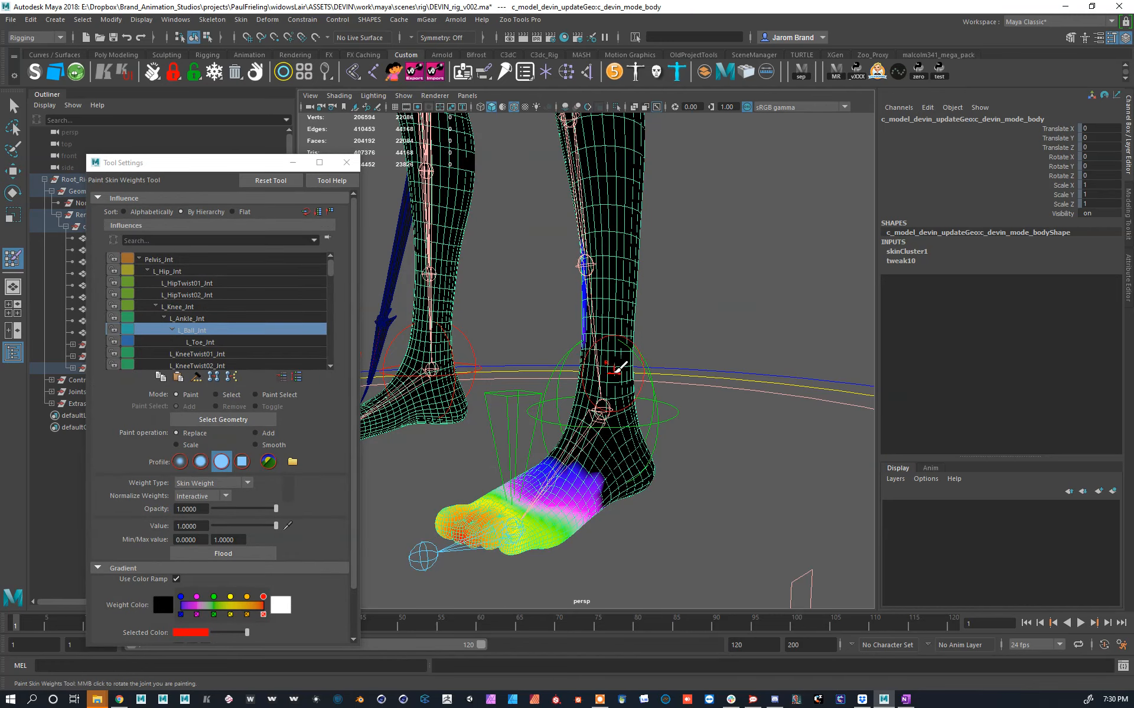
{"action": "mouse_move", "coordinate": [664, 359]}
{"action": "left_mouse_down", "text": "alt"}
{"action": "mouse_move", "coordinate": [716, 362]}
{"action": "mouse_move", "coordinate": [670, 390]}
{"action": "mouse_move", "coordinate": [791, 387]}
{"action": "mouse_move", "coordinate": [738, 396]}
{"action": "left_mouse_up", "text": "alt"}
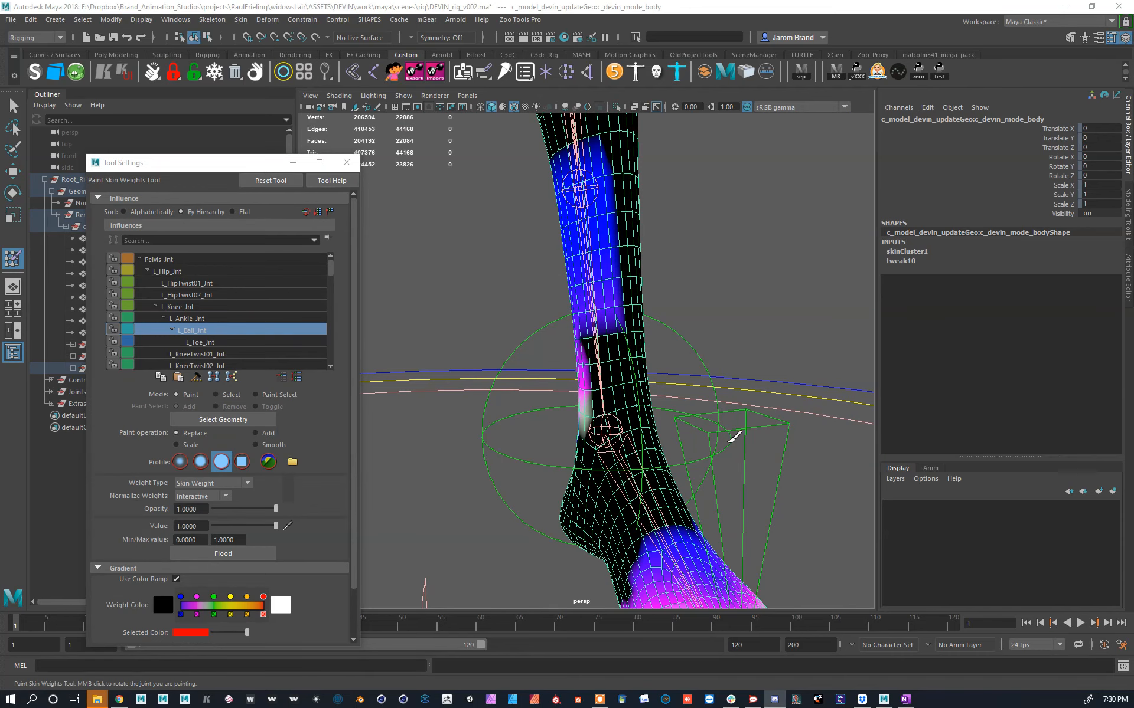
{"action": "left_click_drag", "start_coordinate": [611, 335], "coordinate": [644, 323], "text": "alt"}
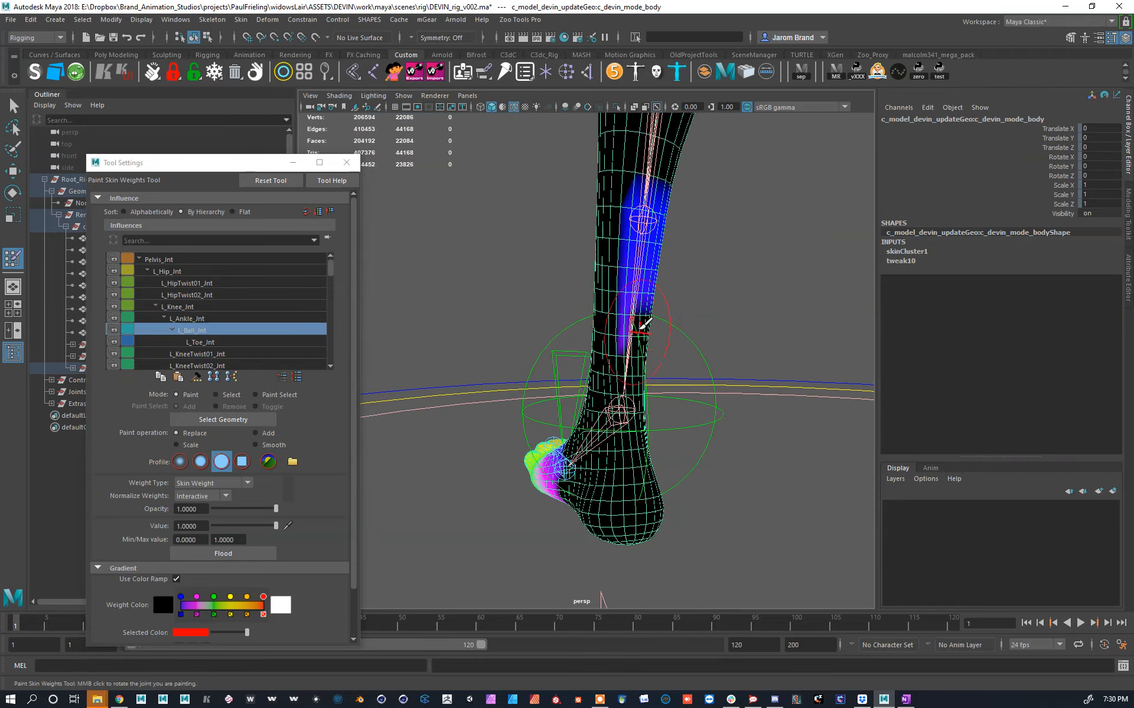
{"action": "mouse_move", "coordinate": [679, 197]}
{"action": "left_mouse_down", "text": "alt"}
{"action": "mouse_move", "coordinate": [736, 377]}
{"action": "mouse_move", "coordinate": [706, 373]}
{"action": "mouse_move", "coordinate": [683, 271]}
{"action": "mouse_move", "coordinate": [645, 400]}
{"action": "mouse_move", "coordinate": [593, 400]}
{"action": "mouse_move", "coordinate": [803, 405]}
{"action": "mouse_move", "coordinate": [817, 420]}
{"action": "mouse_move", "coordinate": [696, 364]}
{"action": "mouse_move", "coordinate": [679, 339]}
{"action": "left_mouse_up", "text": "alt"}
Step: Isolate the body mesh, select the left foot's toe vertices, and flood them with an L_Ball_Jnt weight of 1
{"action": "key", "text": "w"}
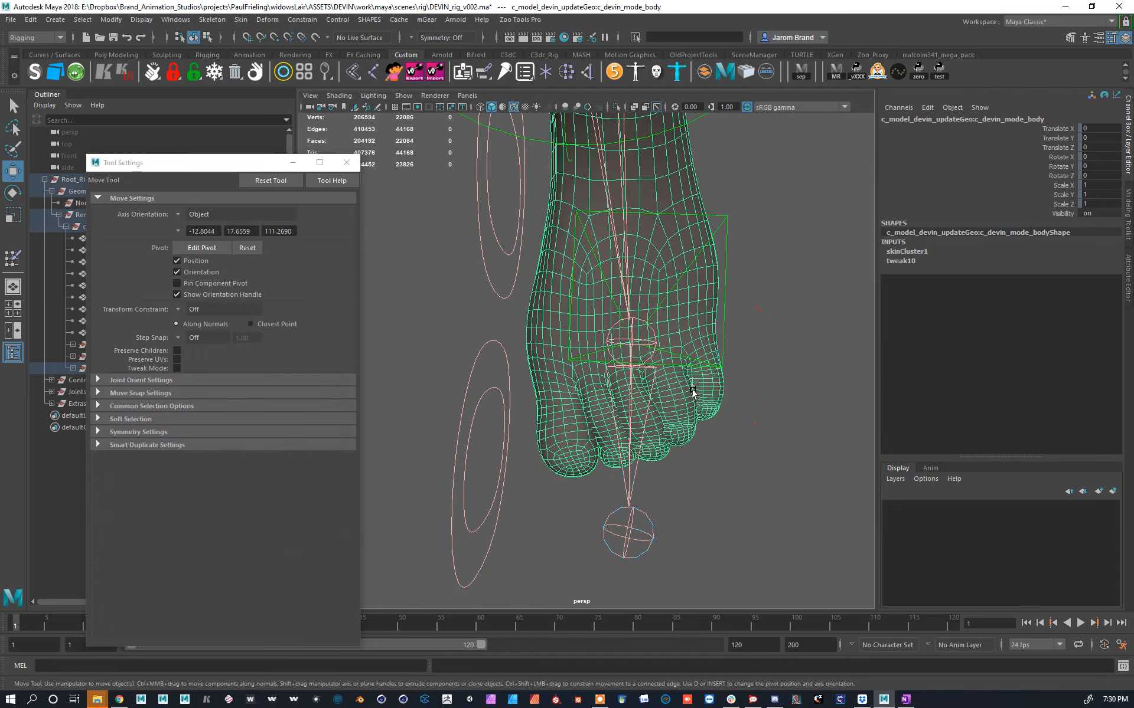
{"action": "left_click", "coordinate": [615, 111]}
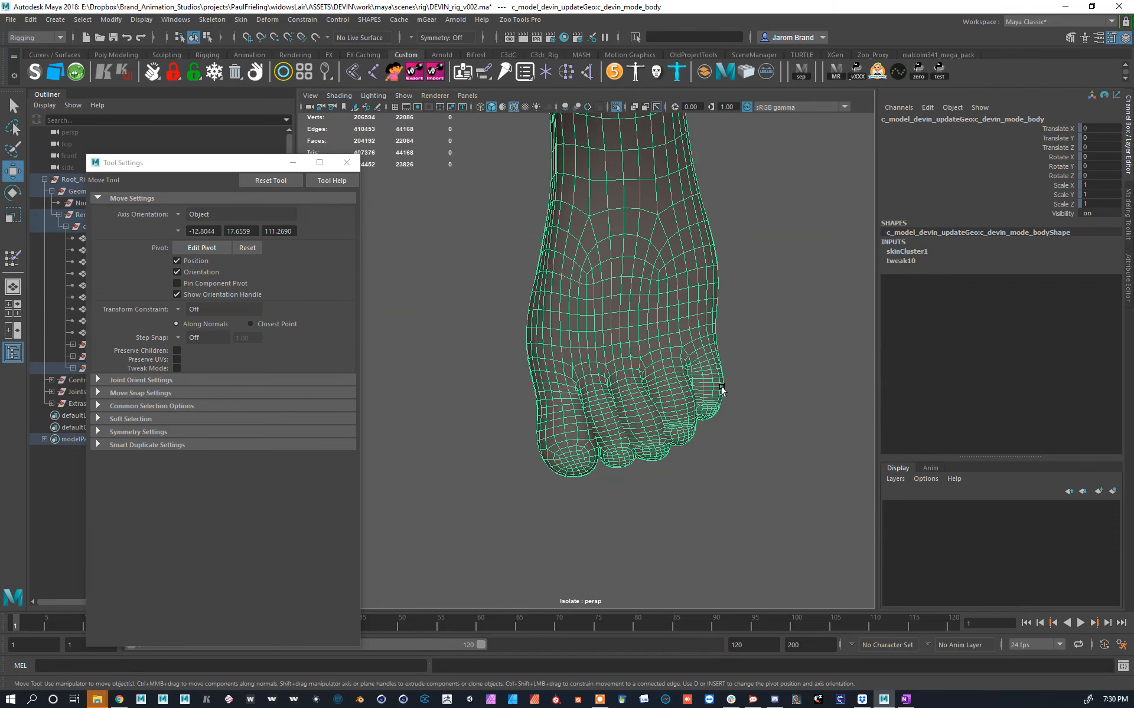
{"action": "key", "text": "F9"}
{"action": "left_click_drag", "start_coordinate": [635, 420], "coordinate": [558, 407], "text": "alt"}
{"action": "left_click_drag", "start_coordinate": [746, 533], "coordinate": [749, 533]}
{"action": "left_click_drag", "start_coordinate": [749, 533], "coordinate": [375, 351], "text": "alt"}
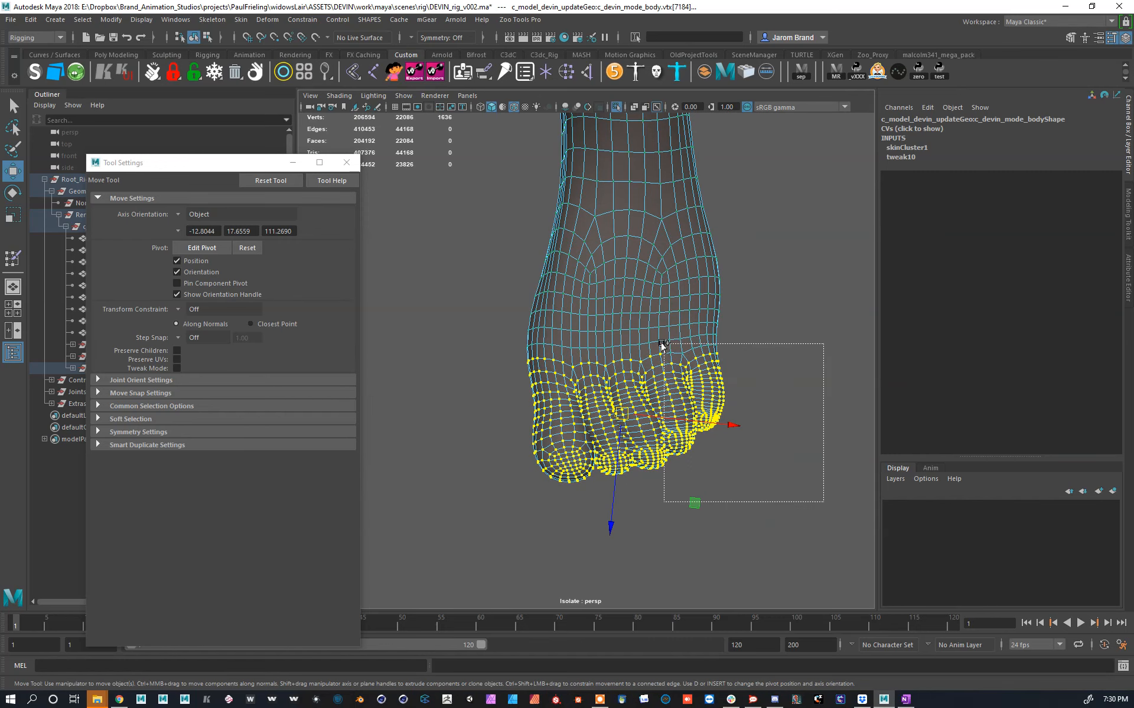
{"action": "left_click_drag", "start_coordinate": [745, 372], "coordinate": [460, 210], "text": "alt"}
{"action": "left_click_drag", "start_coordinate": [524, 300], "coordinate": [525, 290], "text": "shift"}
{"action": "left_click_drag", "start_coordinate": [525, 290], "coordinate": [434, 190], "text": "alt"}
{"action": "key", "text": "y"}
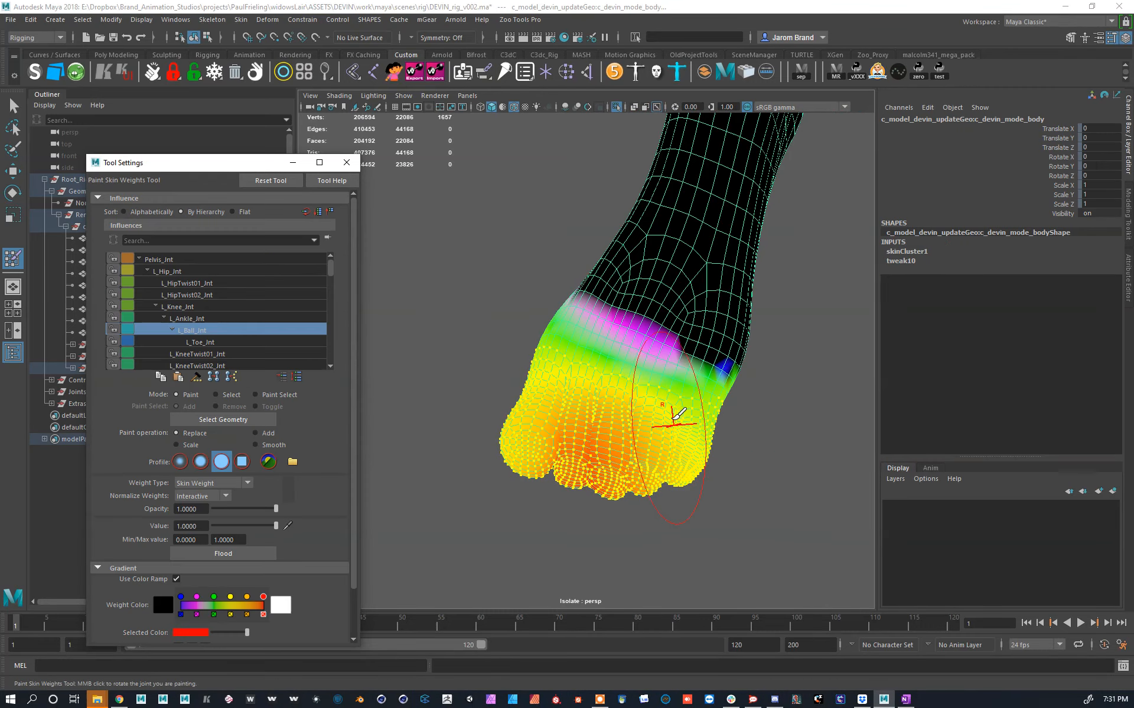
{"action": "left_click", "coordinate": [223, 554]}
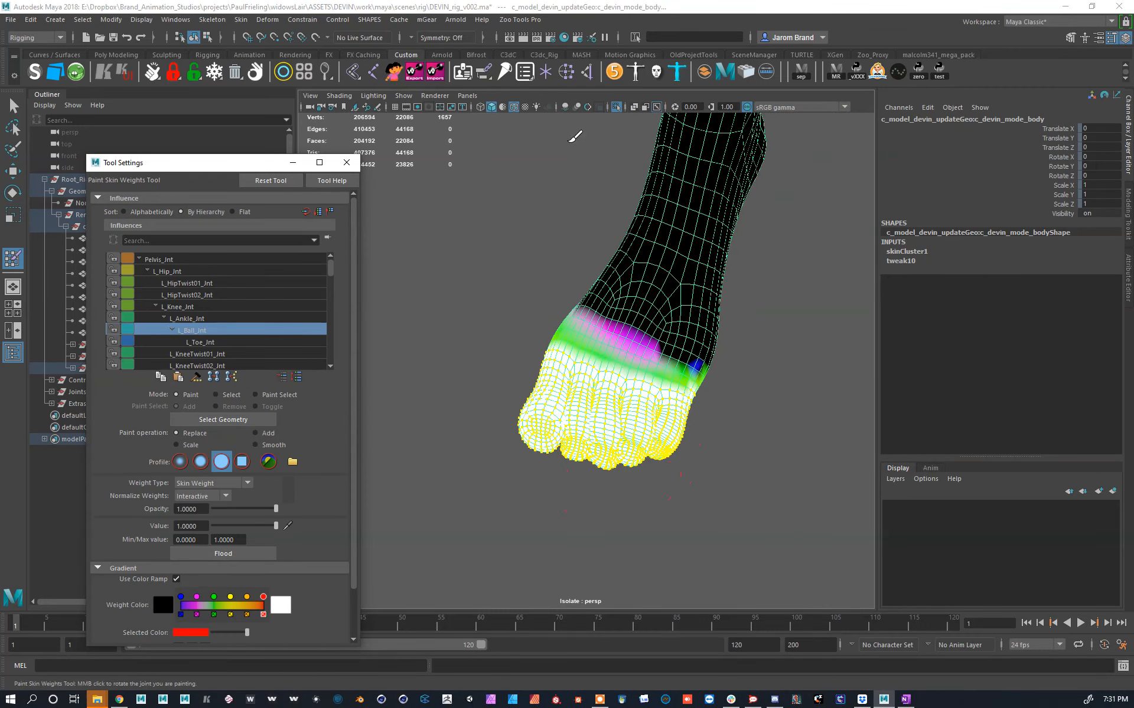
Step: Leave isolation and set L_Ball_Ctrl to Rotate Z 18.185 to test how the left toes bend
{"action": "left_click", "coordinate": [616, 107]}
{"action": "left_click_drag", "start_coordinate": [616, 112], "coordinate": [617, 319], "text": "alt"}
{"action": "key", "text": "w"}
{"action": "left_click", "coordinate": [585, 219]}
{"action": "middle_click_drag", "start_coordinate": [682, 365], "coordinate": [622, 388], "text": "alt"}
{"action": "key", "text": "e"}
{"action": "left_click_drag", "start_coordinate": [594, 354], "coordinate": [633, 374]}
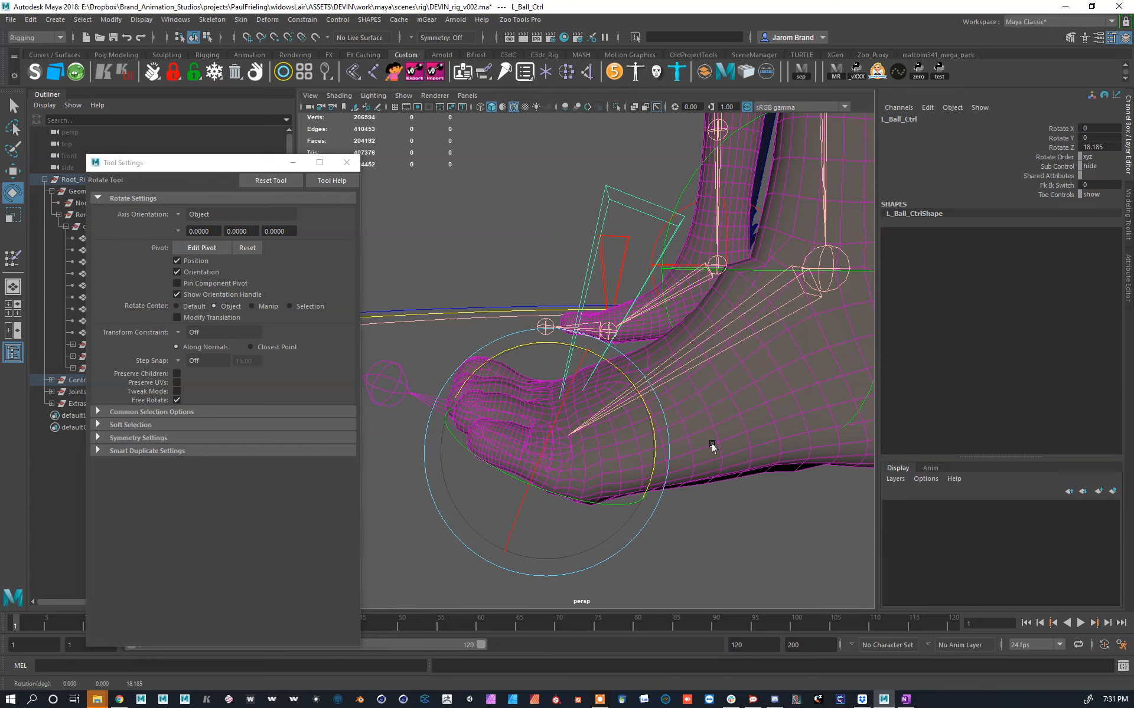
Step: Reopen the Paint Skin Weights Tool on the body mesh and flood the L_Toe_Jnt influence with a value of 0
{"action": "left_click", "coordinate": [713, 449], "text": "shift"}
{"action": "key", "text": "y"}
{"action": "mouse_move", "coordinate": [555, 433]}
{"action": "left_mouse_down", "text": "alt"}
{"action": "mouse_move", "coordinate": [678, 410]}
{"action": "mouse_move", "coordinate": [685, 383]}
{"action": "mouse_move", "coordinate": [701, 381]}
{"action": "mouse_move", "coordinate": [679, 369]}
{"action": "mouse_move", "coordinate": [654, 378]}
{"action": "left_mouse_up", "text": "alt"}
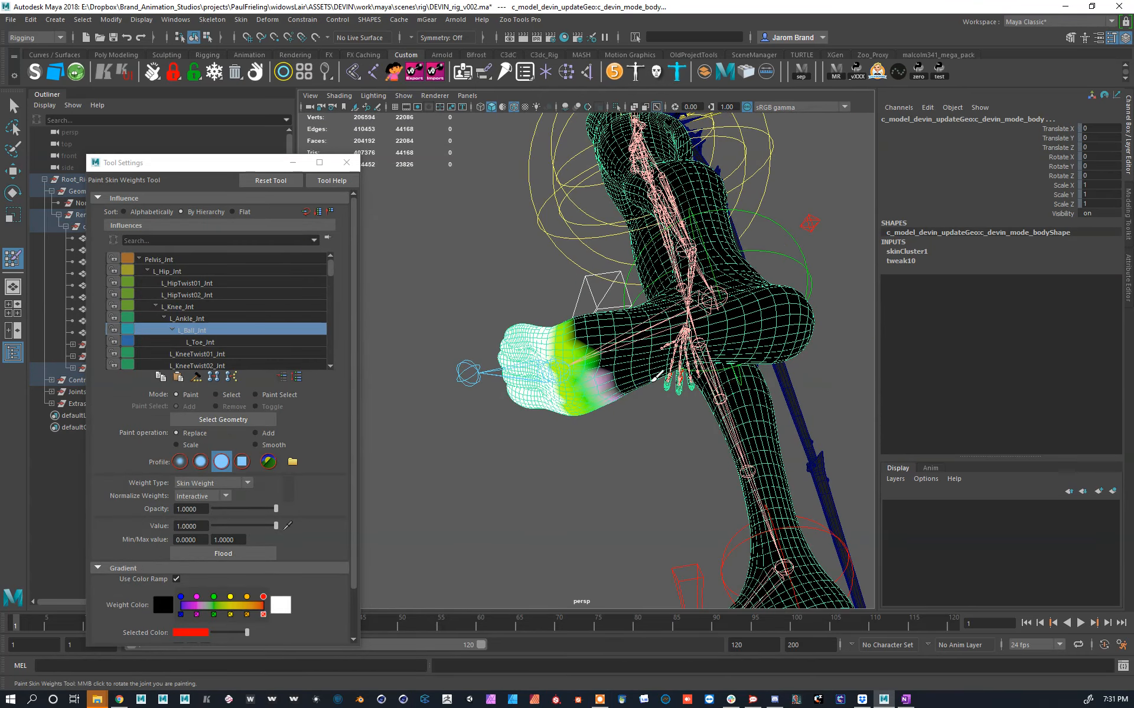
{"action": "left_click_drag", "start_coordinate": [750, 360], "coordinate": [666, 403], "text": "alt"}
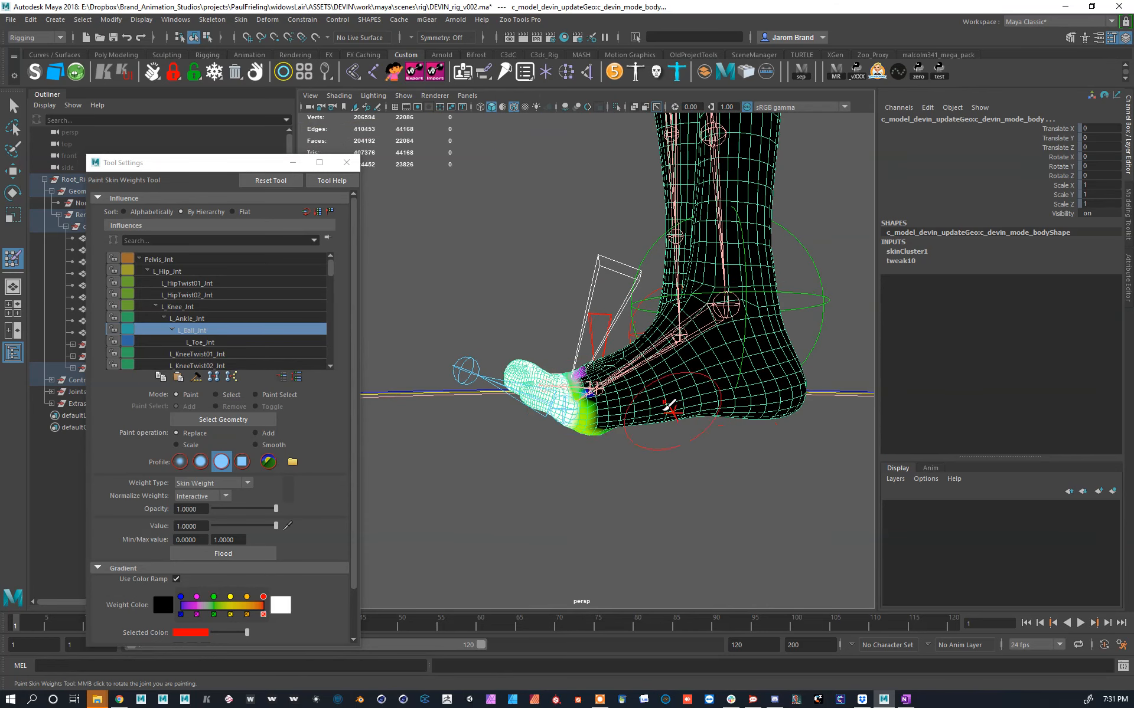
{"action": "key", "text": "Down"}
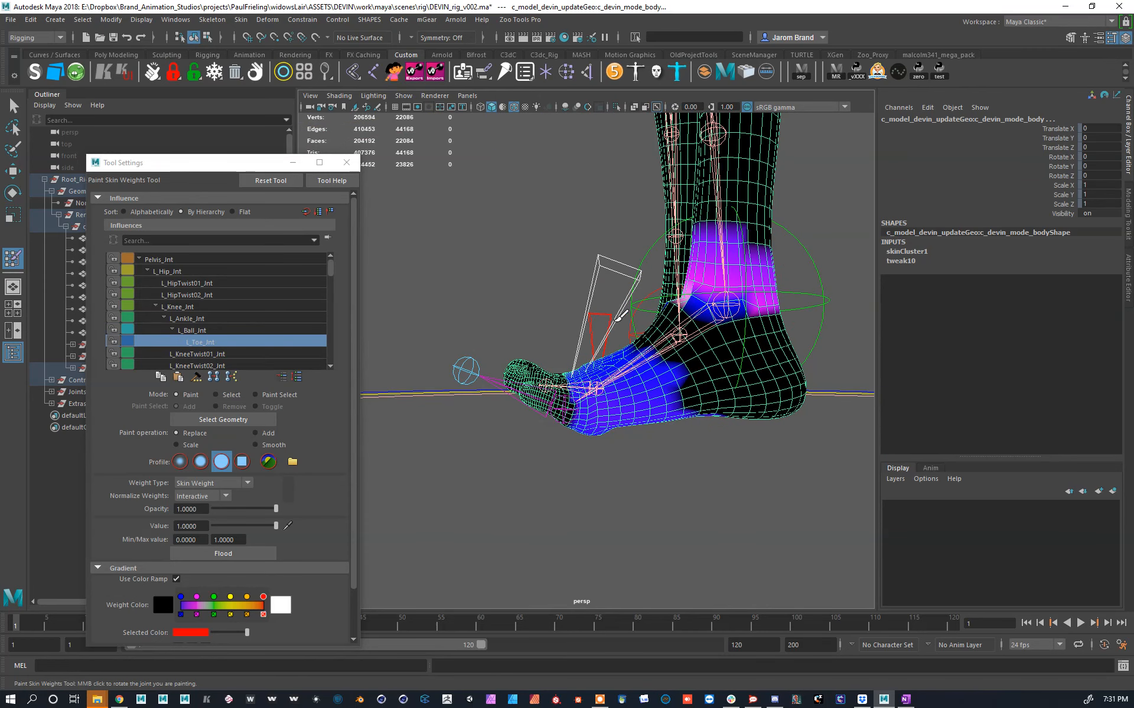
{"action": "left_click_drag", "start_coordinate": [273, 526], "coordinate": [201, 516]}
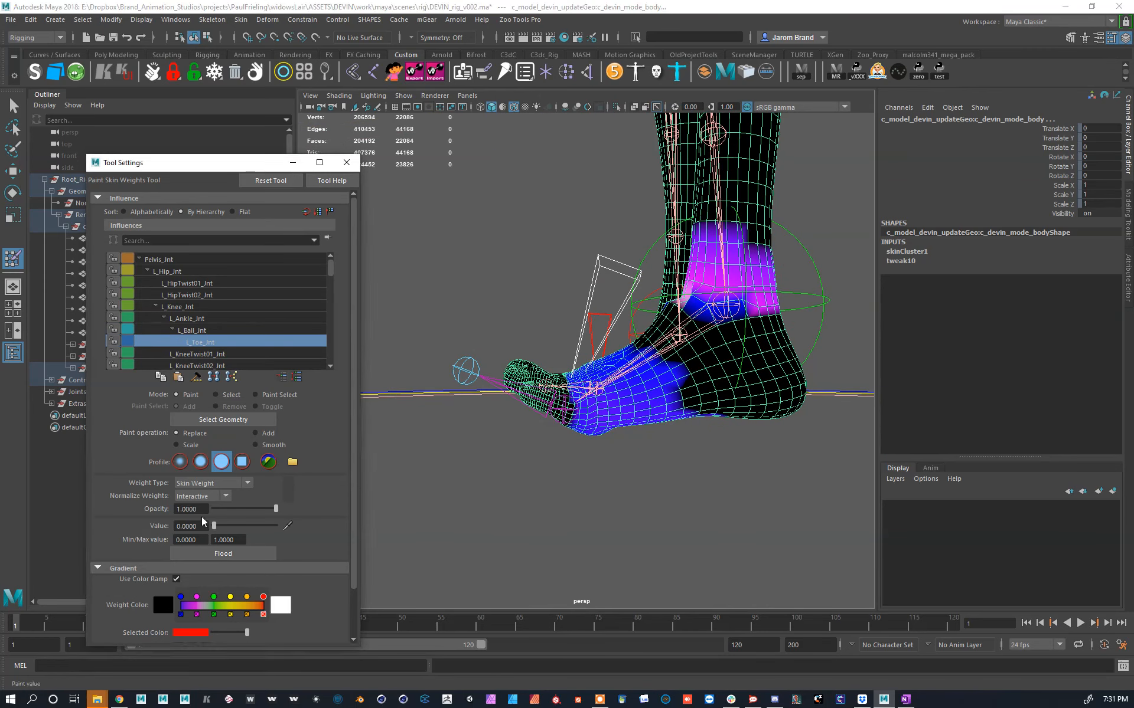
{"action": "left_click", "coordinate": [269, 552]}
{"action": "left_click_drag", "start_coordinate": [454, 491], "coordinate": [595, 357], "text": "alt"}
{"action": "key", "text": "w"}
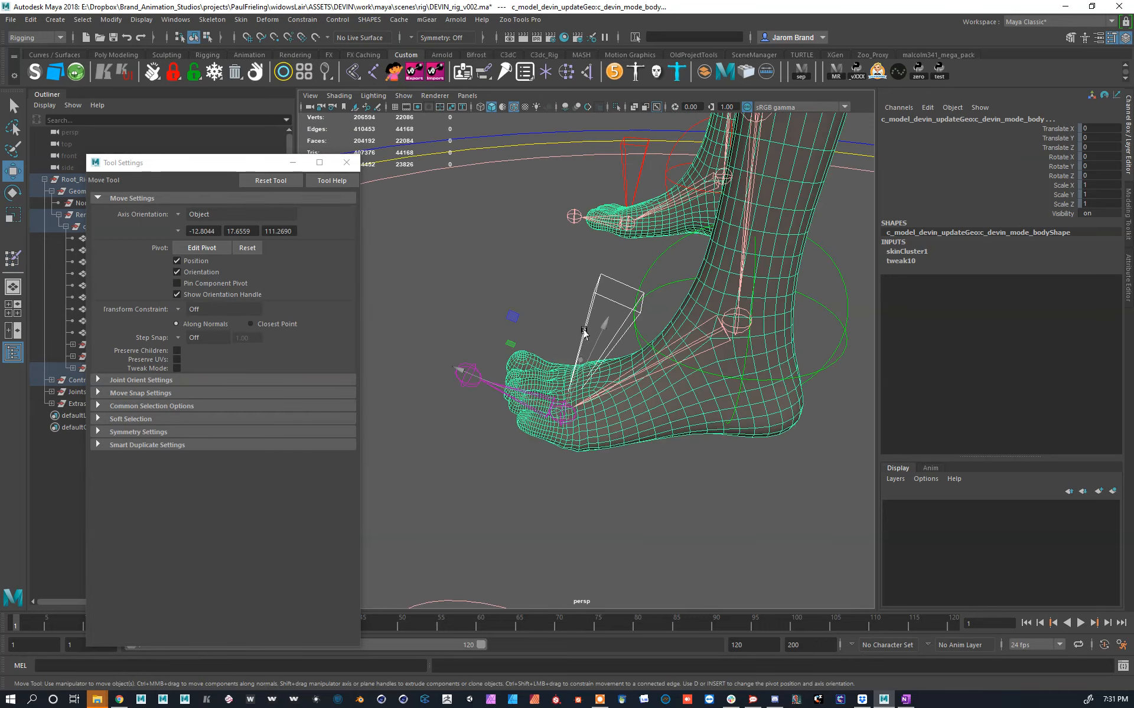
Step: Inspect the left toe bend at L_Ball_Ctrl, and run a skinning command on the selected body mesh
{"action": "left_click", "coordinate": [583, 333]}
{"action": "left_click_drag", "start_coordinate": [633, 416], "coordinate": [577, 313], "text": "alt"}
{"action": "key", "text": "e"}
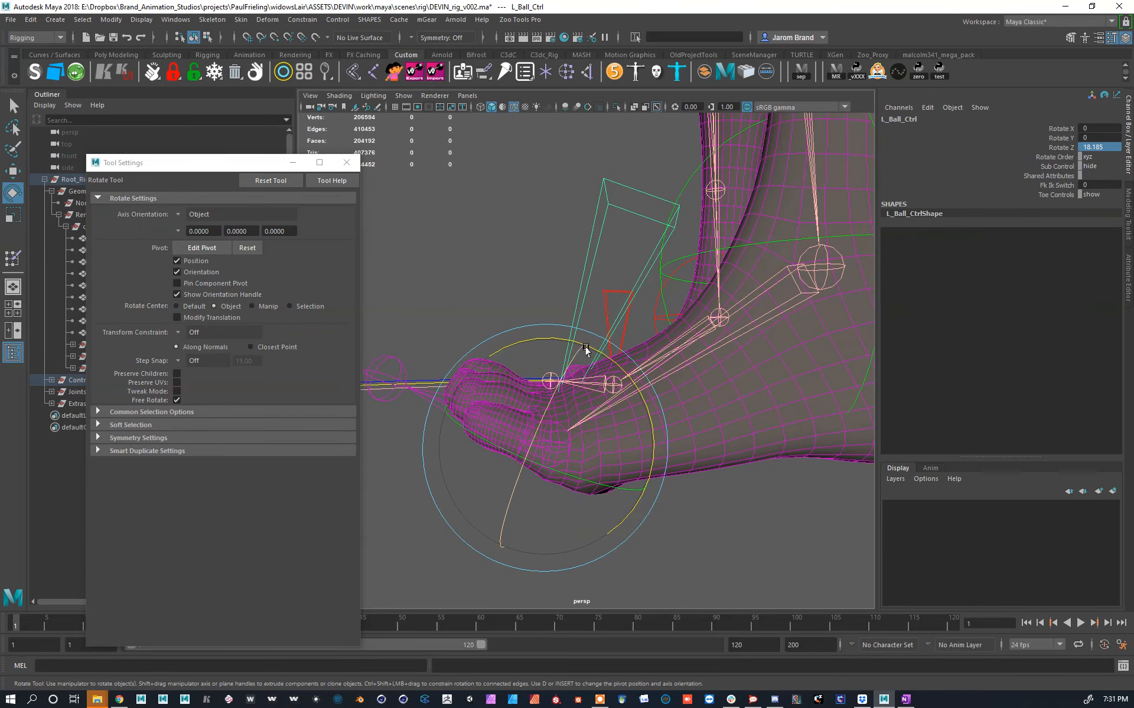
{"action": "left_click", "coordinate": [736, 436]}
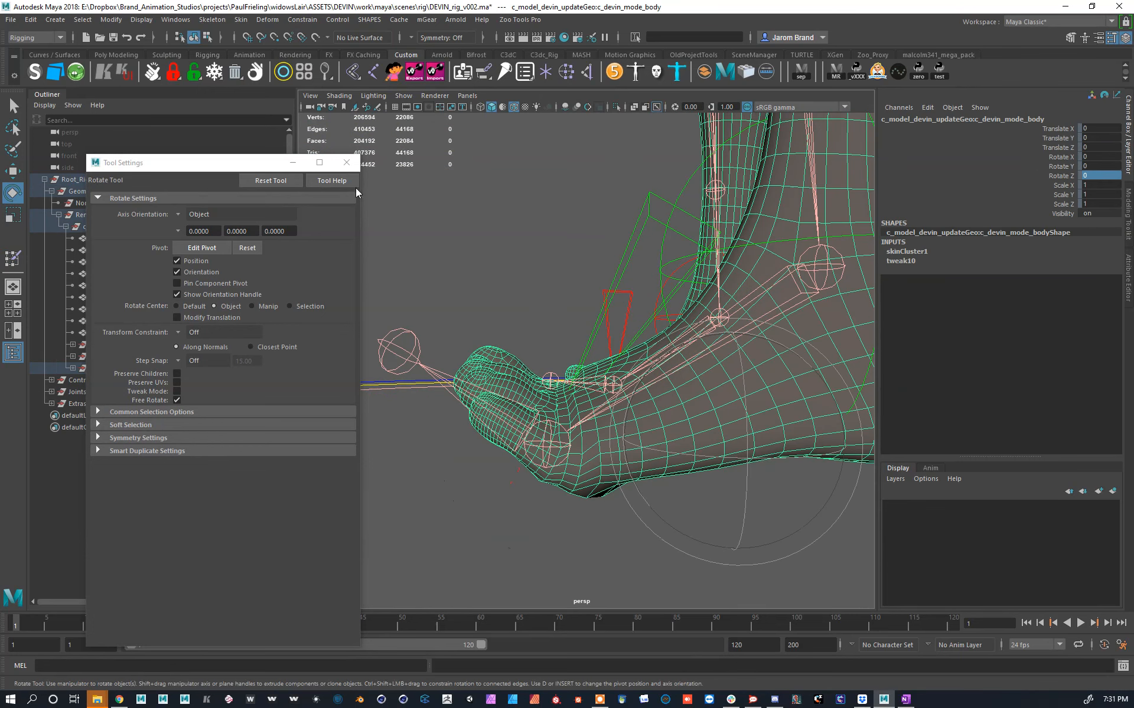
{"action": "left_click", "coordinate": [241, 19]}
{"action": "left_click", "coordinate": [313, 346]}
Step: Set L_Ball_Ctrl to Rotate Z 28.136 to test a stronger bend of the left toes from several angles
{"action": "left_click_drag", "start_coordinate": [616, 453], "coordinate": [549, 390], "text": "alt"}
{"action": "mouse_move", "coordinate": [549, 390]}
{"action": "middle_mouse_down"}
{"action": "mouse_move", "coordinate": [500, 384]}
{"action": "mouse_move", "coordinate": [536, 360]}
{"action": "mouse_move", "coordinate": [491, 366]}
{"action": "middle_mouse_up"}
{"action": "mouse_move", "coordinate": [491, 366]}
{"action": "left_mouse_down", "text": "alt"}
{"action": "mouse_move", "coordinate": [602, 329]}
{"action": "mouse_move", "coordinate": [592, 333]}
{"action": "left_mouse_up", "text": "alt"}
{"action": "left_click_drag", "start_coordinate": [525, 353], "coordinate": [575, 352], "text": "alt"}
{"action": "middle_click_drag", "start_coordinate": [543, 317], "coordinate": [587, 366], "text": "alt"}
{"action": "left_click_drag", "start_coordinate": [587, 368], "coordinate": [582, 407], "text": "alt"}
{"action": "key", "text": "w"}
{"action": "left_click", "coordinate": [567, 308]}
{"action": "left_click_drag", "start_coordinate": [553, 287], "coordinate": [811, 214], "text": "alt"}
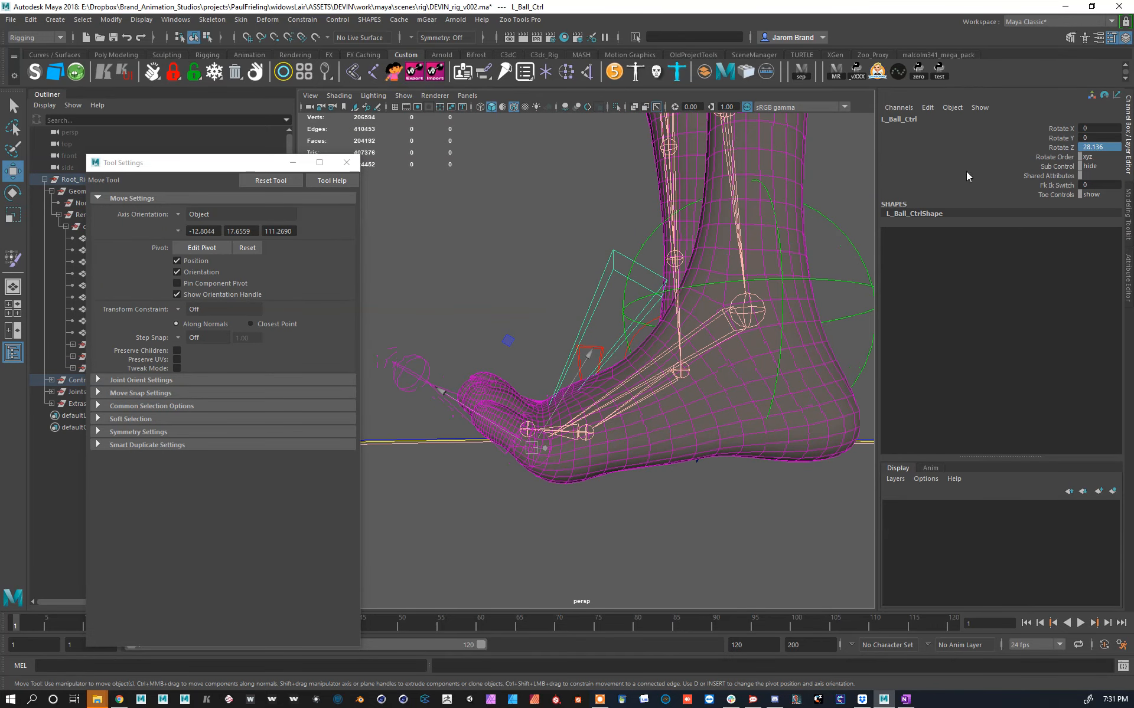
Step: Open the Paint Skin Weights Tool on the body mesh around the bent left toes
{"action": "left_click", "coordinate": [512, 381], "text": "shift"}
{"action": "key", "text": "y"}
{"action": "left_click_drag", "start_coordinate": [568, 406], "coordinate": [557, 460], "text": "alt"}
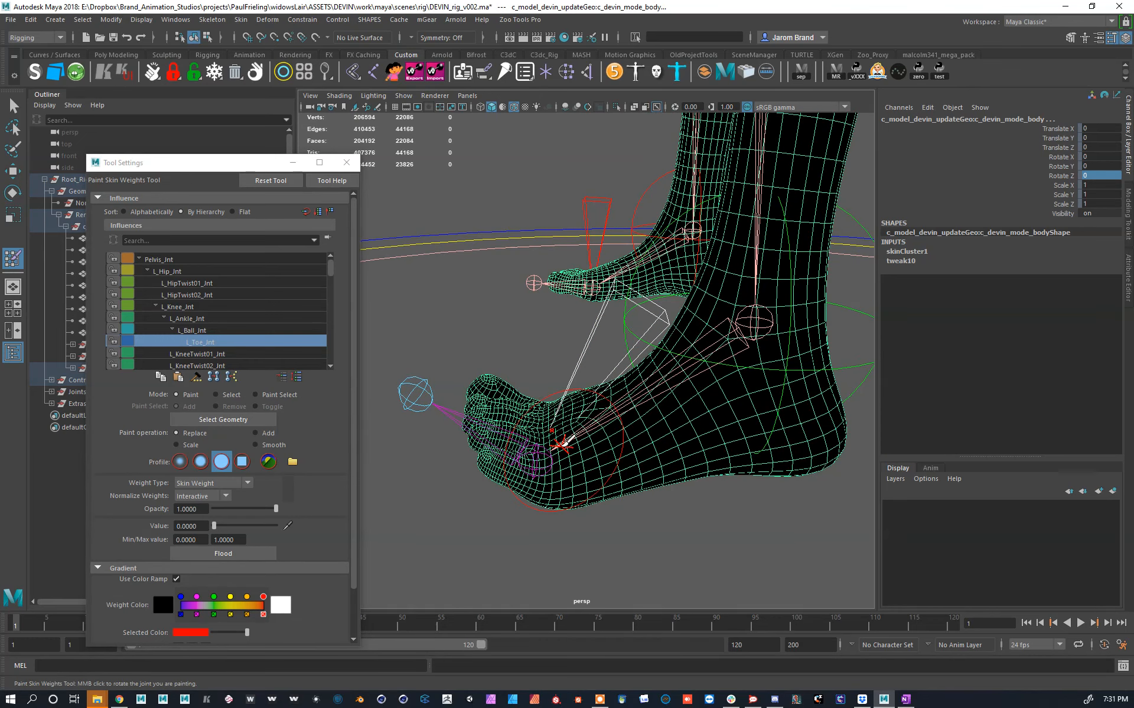
Step: Display the left ankle joint's skin weights on the body mesh and examine them around the foot
{"action": "right_click_drag", "start_coordinate": [561, 447], "coordinate": [561, 417]}
{"action": "mouse_move", "coordinate": [580, 459]}
{"action": "left_mouse_down", "text": "alt"}
{"action": "mouse_move", "coordinate": [609, 438]}
{"action": "mouse_move", "coordinate": [608, 377]}
{"action": "mouse_move", "coordinate": [650, 408]}
{"action": "mouse_move", "coordinate": [635, 393]}
{"action": "mouse_move", "coordinate": [629, 425]}
{"action": "mouse_move", "coordinate": [665, 369]}
{"action": "mouse_move", "coordinate": [591, 407]}
{"action": "mouse_move", "coordinate": [587, 423]}
{"action": "left_mouse_up", "text": "alt"}
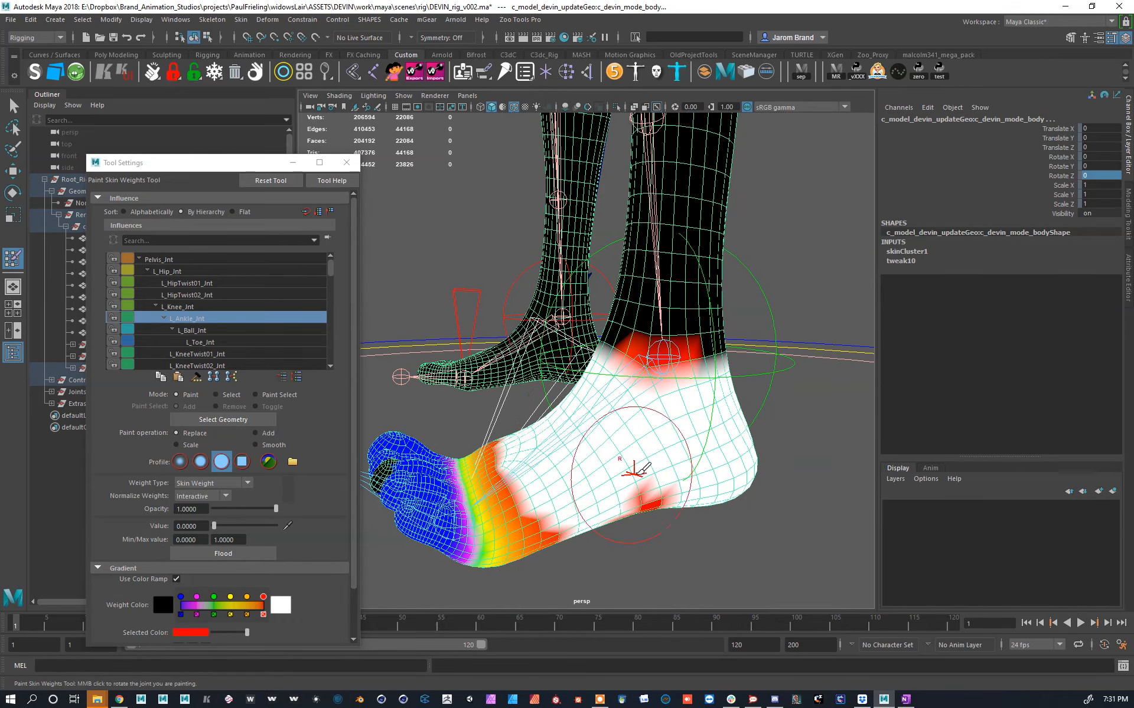
{"action": "mouse_move", "coordinate": [759, 398]}
{"action": "left_mouse_down", "text": "alt"}
{"action": "mouse_move", "coordinate": [620, 392]}
{"action": "mouse_move", "coordinate": [637, 408]}
{"action": "mouse_move", "coordinate": [596, 437]}
{"action": "mouse_move", "coordinate": [597, 535]}
{"action": "mouse_move", "coordinate": [587, 519]}
{"action": "mouse_move", "coordinate": [655, 426]}
{"action": "mouse_move", "coordinate": [689, 393]}
{"action": "mouse_move", "coordinate": [738, 390]}
{"action": "left_mouse_up", "text": "alt"}
{"action": "middle_click_drag", "start_coordinate": [738, 389], "coordinate": [640, 354], "text": "alt"}
{"action": "mouse_move", "coordinate": [640, 354]}
{"action": "left_mouse_down", "text": "alt"}
{"action": "mouse_move", "coordinate": [655, 345]}
{"action": "mouse_move", "coordinate": [564, 340]}
{"action": "left_mouse_up", "text": "alt"}
Step: Reset the bend of the left ball control by setting its Rotate Z to 0
{"action": "key", "text": "w"}
{"action": "right_click_drag", "start_coordinate": [565, 341], "coordinate": [600, 398], "text": "alt"}
{"action": "left_click_drag", "start_coordinate": [744, 369], "coordinate": [626, 349], "text": "alt"}
{"action": "type", "text": "0"}
{"action": "key", "text": "Return"}
{"action": "middle_click_drag", "start_coordinate": [471, 389], "coordinate": [471, 375], "text": "alt"}
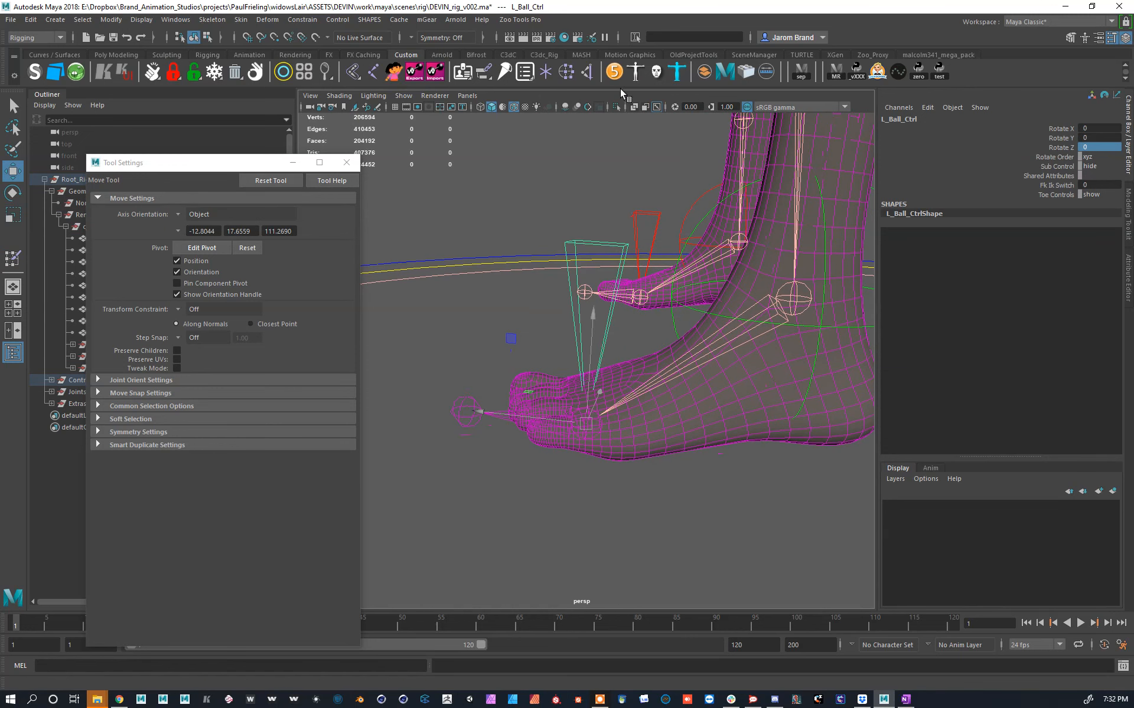
Step: Close the tool settings and unhide the c_devin_model_boots mesh
{"action": "left_click", "coordinate": [338, 166]}
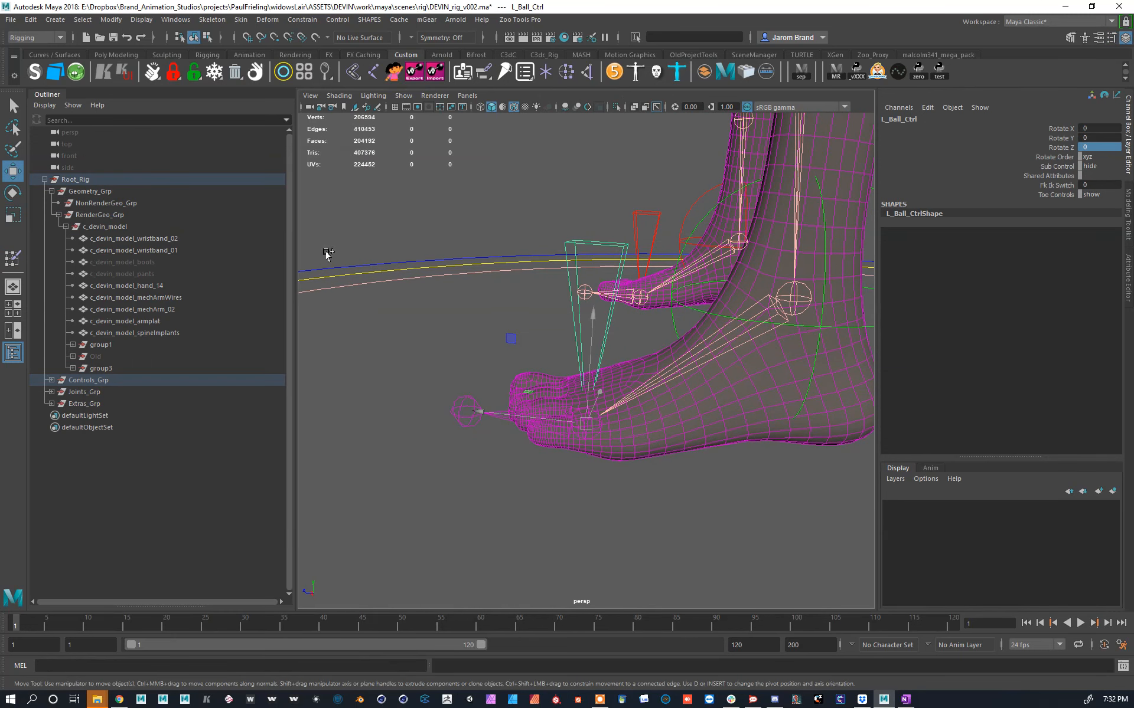
{"action": "left_click", "coordinate": [347, 281]}
{"action": "key", "text": "ctrl+h"}
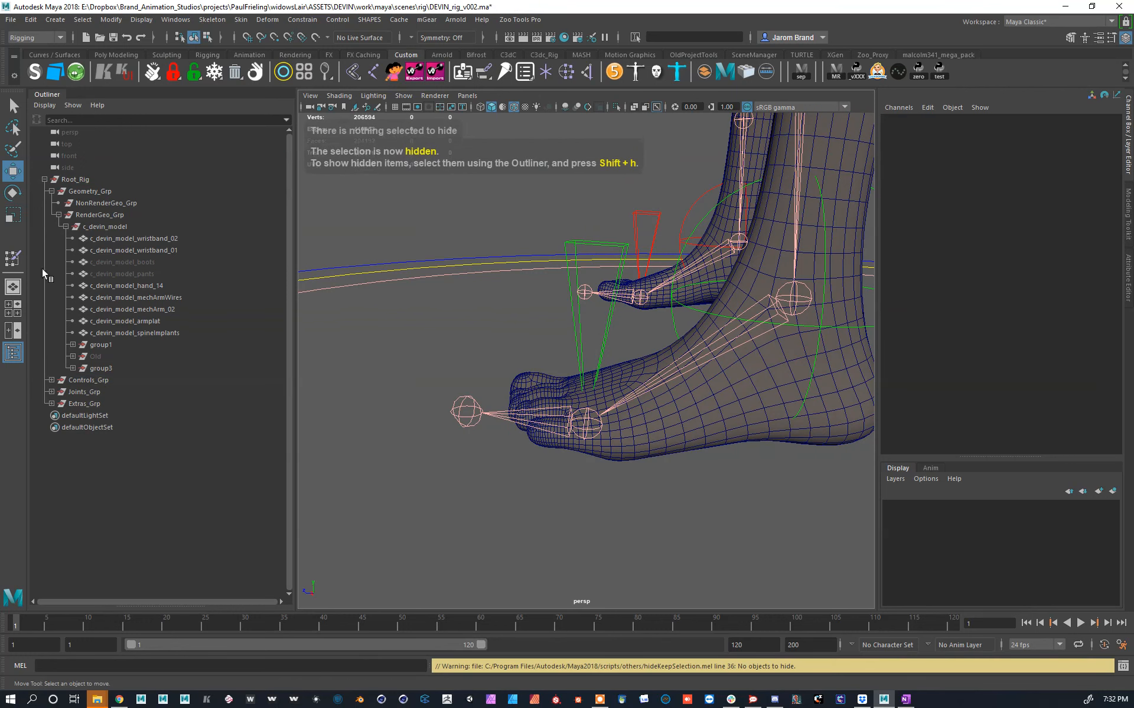
{"action": "left_click", "coordinate": [151, 262]}
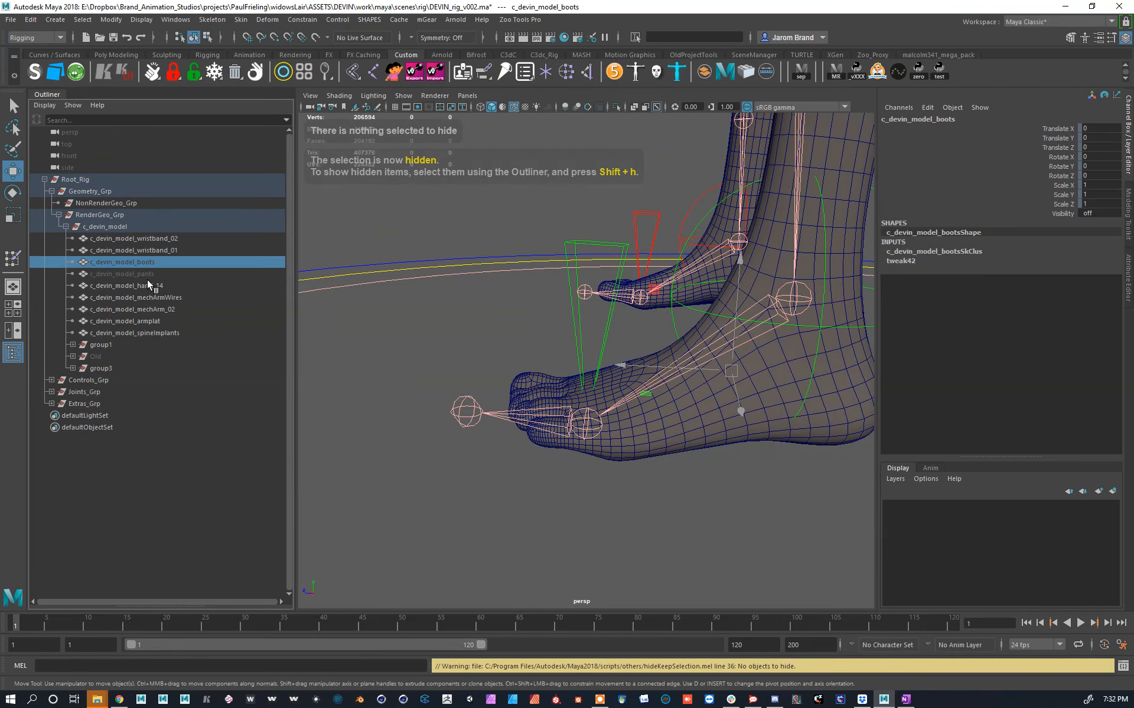
{"action": "key", "text": "shift+h"}
Step: Copy the skin weights from the body mesh to the boots
{"action": "middle_click_drag", "start_coordinate": [695, 322], "coordinate": [632, 428], "text": "alt"}
{"action": "left_click", "coordinate": [666, 202]}
{"action": "left_click", "coordinate": [665, 289], "text": "shift"}
{"action": "right_click", "coordinate": [352, 76]}
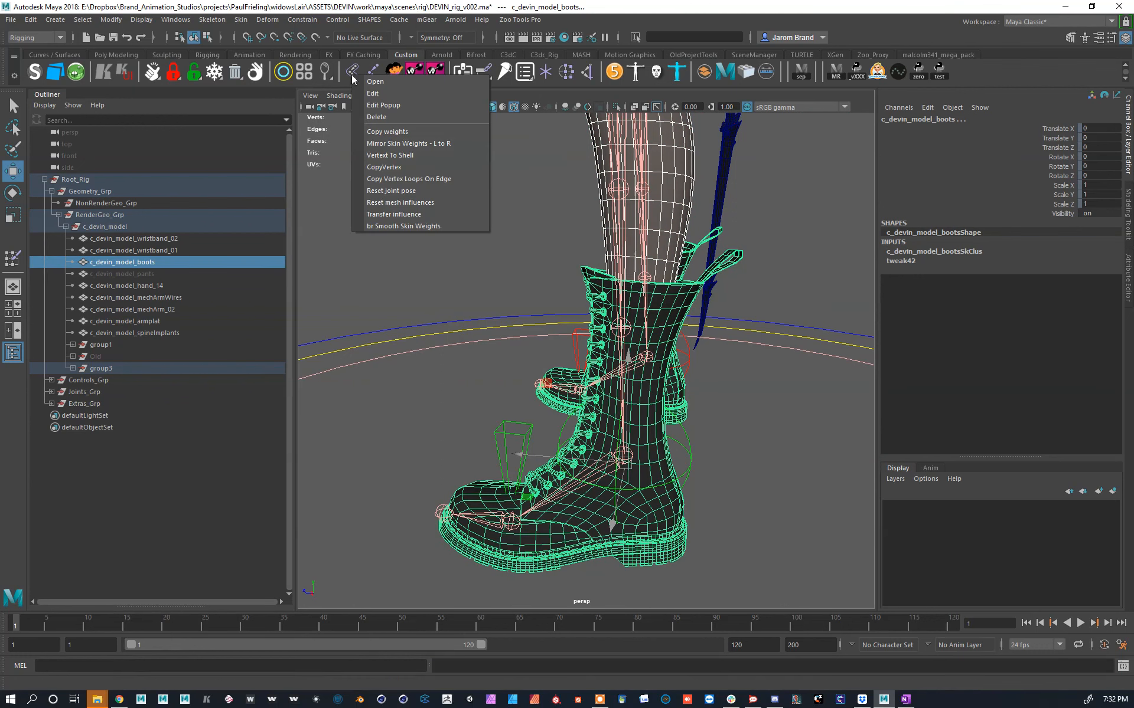
{"action": "left_click", "coordinate": [377, 135]}
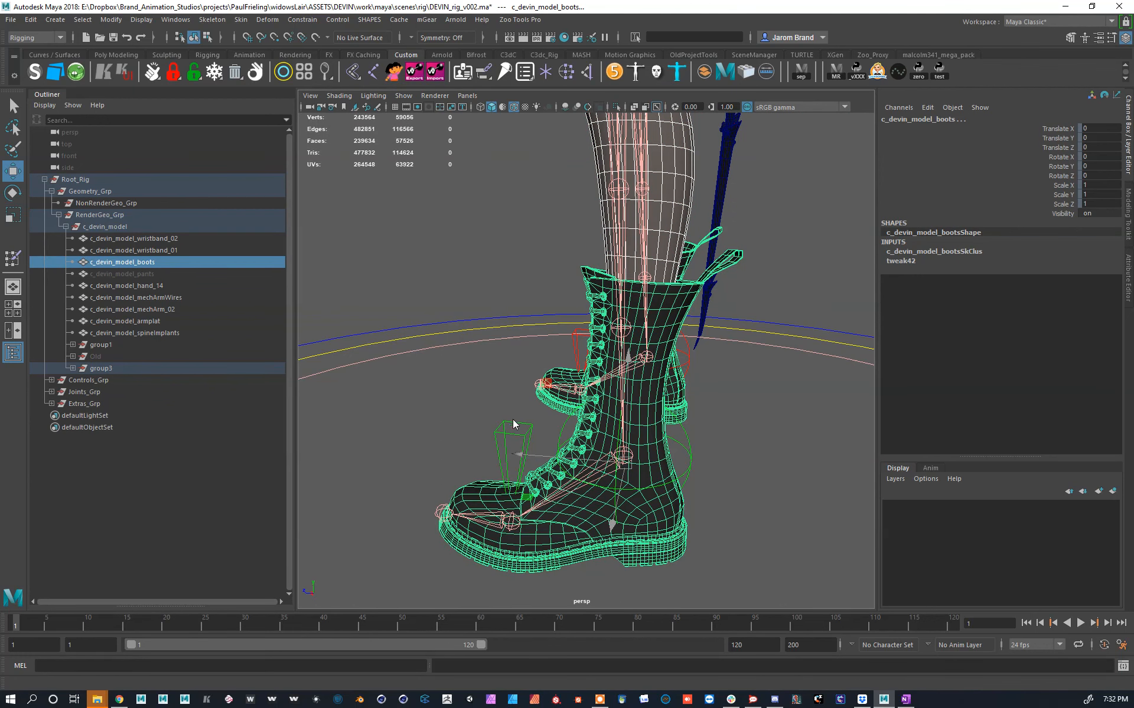
Step: Rotate the left ball control upward to bend the toe of the left boot
{"action": "left_click", "coordinate": [527, 388]}
{"action": "left_click_drag", "start_coordinate": [526, 388], "coordinate": [577, 362], "text": "alt"}
{"action": "right_click_drag", "start_coordinate": [577, 362], "coordinate": [586, 373], "text": "alt"}
{"action": "left_click_drag", "start_coordinate": [587, 373], "coordinate": [524, 362], "text": "alt"}
{"action": "middle_click_drag", "start_coordinate": [524, 362], "coordinate": [501, 378], "text": "alt"}
{"action": "left_click", "coordinate": [516, 420]}
{"action": "key", "text": "e"}
{"action": "left_click_drag", "start_coordinate": [516, 421], "coordinate": [589, 411]}
{"action": "middle_click_drag", "start_coordinate": [589, 412], "coordinate": [629, 309], "text": "alt"}
{"action": "mouse_move", "coordinate": [629, 310]}
{"action": "right_mouse_down", "text": "alt"}
{"action": "mouse_move", "coordinate": [655, 271]}
{"action": "mouse_move", "coordinate": [643, 313]}
{"action": "right_mouse_up", "text": "alt"}
{"action": "middle_click_drag", "start_coordinate": [643, 314], "coordinate": [680, 357], "text": "alt"}
Step: Start the Paint Skin Weights tool on the boots and display the left ankle joint's weights
{"action": "left_click", "coordinate": [755, 381]}
{"action": "left_click_drag", "start_coordinate": [598, 360], "coordinate": [585, 354], "text": "alt"}
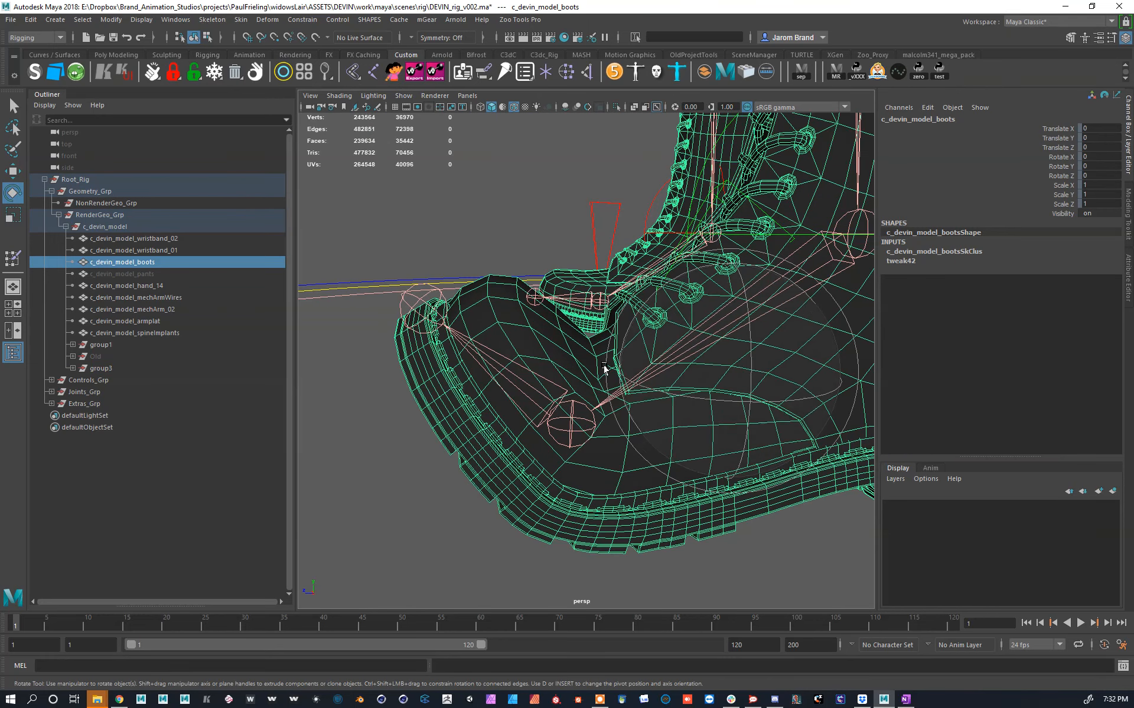
{"action": "left_click", "coordinate": [241, 22]}
{"action": "left_click", "coordinate": [281, 342]}
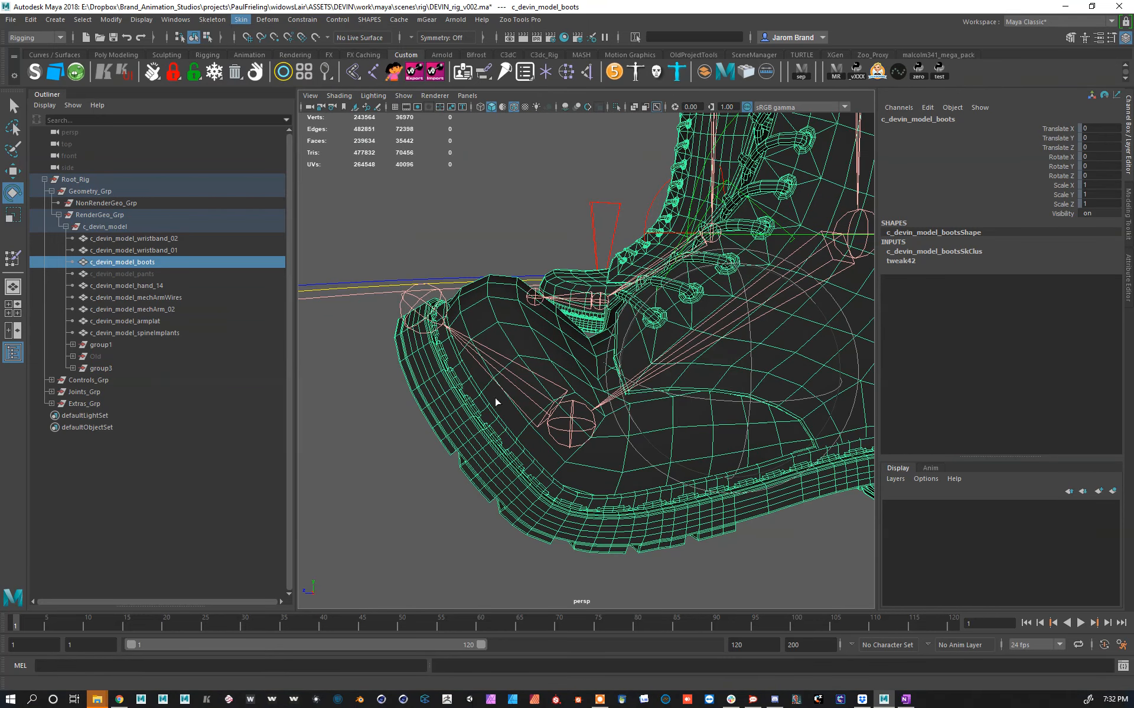
{"action": "left_click_drag", "start_coordinate": [614, 406], "coordinate": [595, 403]}
{"action": "key", "text": "w"}
{"action": "key", "text": "ctrl+shift+w"}
{"action": "left_click_drag", "start_coordinate": [483, 383], "coordinate": [499, 423], "text": "ctrl"}
{"action": "key", "text": "ctrl+z"}
{"action": "mouse_move", "coordinate": [504, 359]}
{"action": "left_mouse_down"}
{"action": "mouse_move", "coordinate": [465, 467]}
{"action": "mouse_move", "coordinate": [614, 434]}
{"action": "mouse_move", "coordinate": [758, 330]}
{"action": "mouse_move", "coordinate": [662, 288]}
{"action": "mouse_move", "coordinate": [732, 357]}
{"action": "mouse_move", "coordinate": [791, 375]}
{"action": "left_mouse_up"}
{"action": "left_click_drag", "start_coordinate": [801, 355], "coordinate": [642, 352], "text": "alt"}
{"action": "mouse_move", "coordinate": [620, 306]}
{"action": "left_mouse_down", "text": "shift"}
{"action": "mouse_move", "coordinate": [598, 298]}
{"action": "mouse_move", "coordinate": [593, 319]}
{"action": "left_mouse_up", "text": "shift"}
{"action": "mouse_move", "coordinate": [595, 317]}
{"action": "left_mouse_down", "text": "alt"}
{"action": "mouse_move", "coordinate": [588, 331]}
{"action": "mouse_move", "coordinate": [528, 344]}
{"action": "left_mouse_up", "text": "alt"}
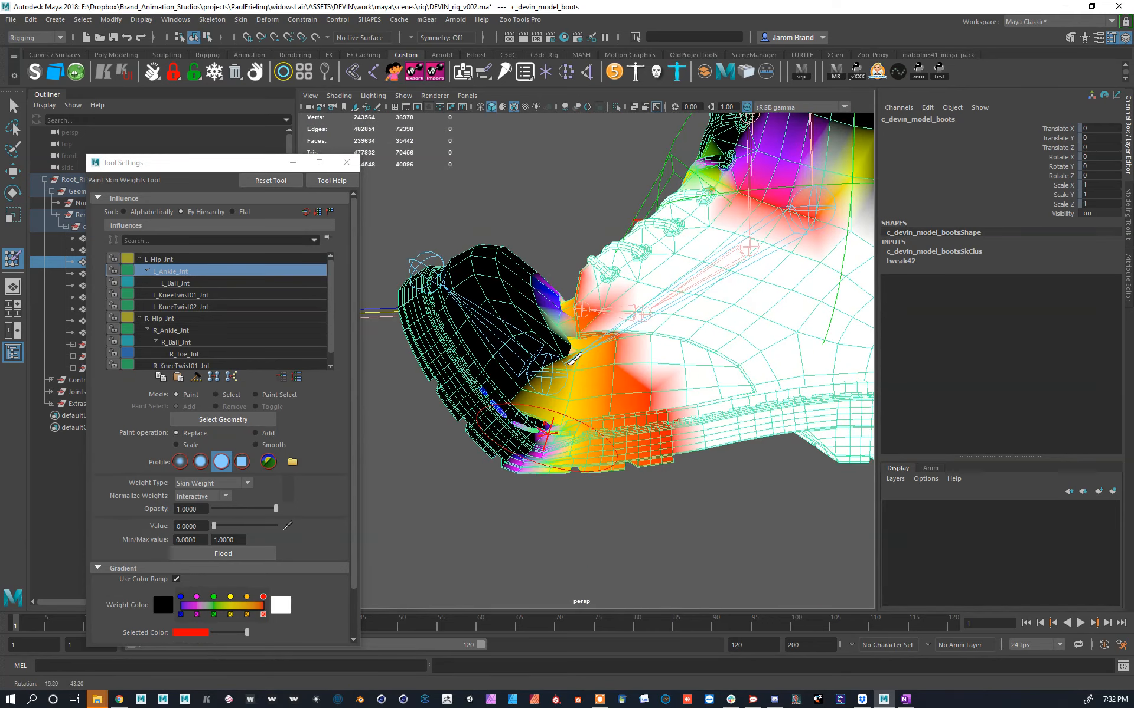
Step: Display the left ball joint's weights on the boot and set the paint operation to Scale
{"action": "right_click_drag", "start_coordinate": [523, 347], "coordinate": [527, 313]}
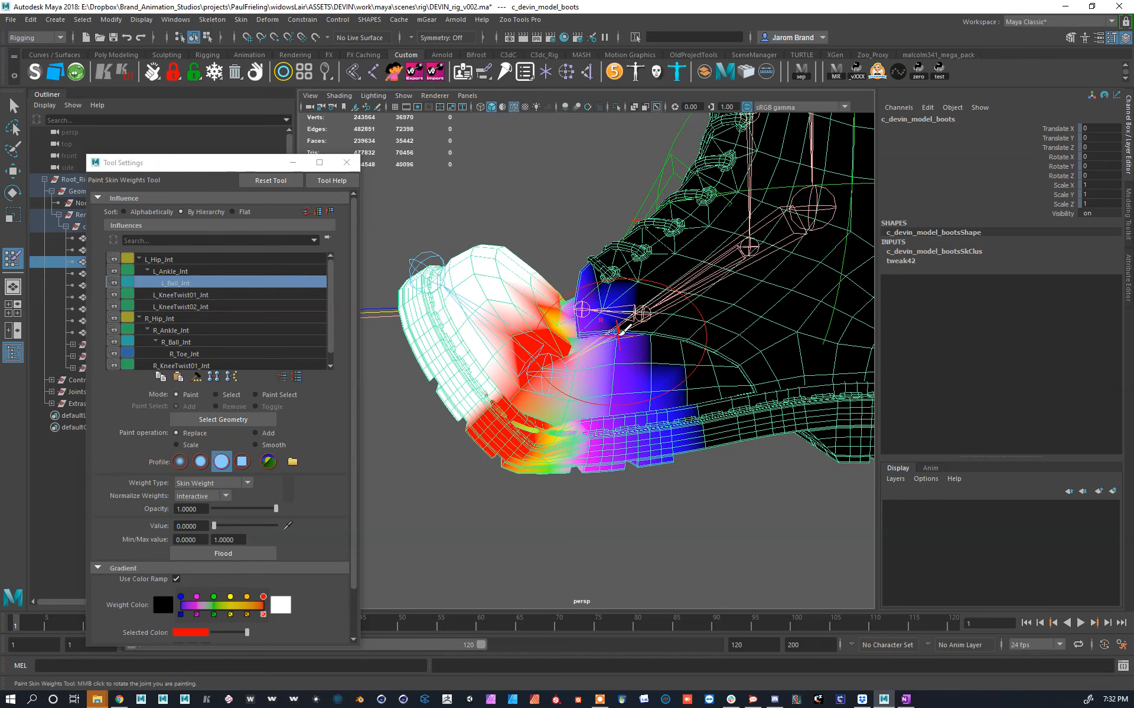
{"action": "mouse_move", "coordinate": [617, 335]}
{"action": "left_mouse_down", "text": "alt"}
{"action": "mouse_move", "coordinate": [502, 316]}
{"action": "mouse_move", "coordinate": [572, 300]}
{"action": "left_mouse_up", "text": "alt"}
{"action": "scroll", "coordinate": [572, 300], "scroll_direction": "down", "scroll_amount": 3}
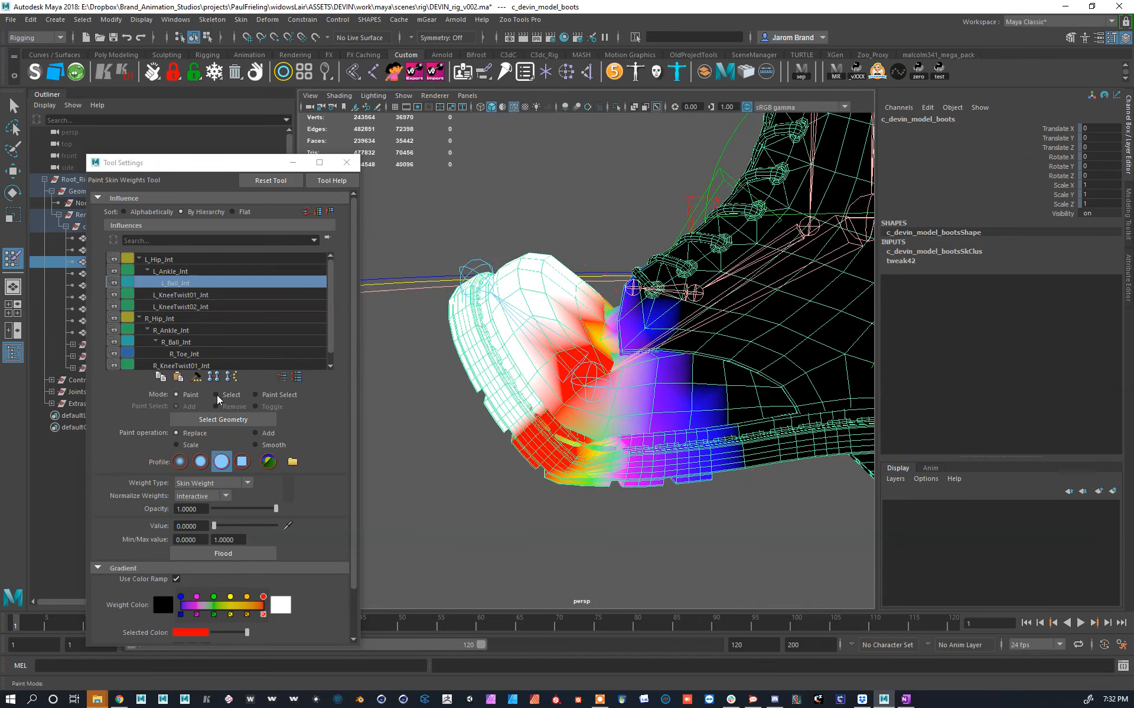
{"action": "left_click", "coordinate": [189, 447]}
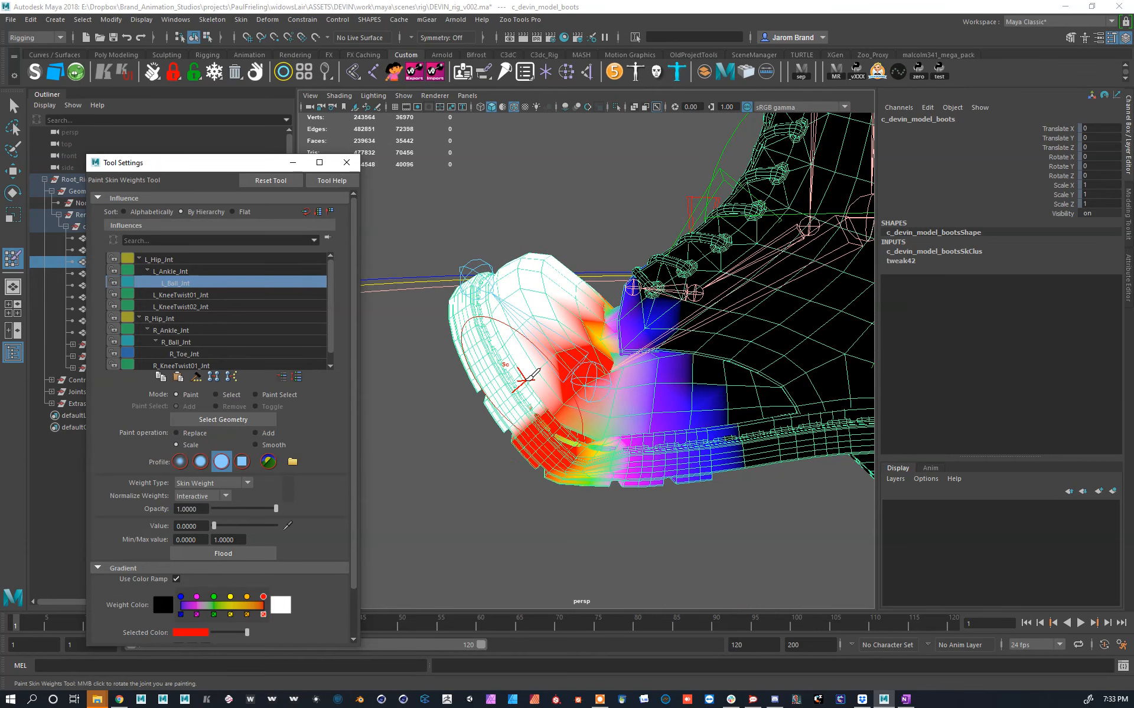
{"action": "scroll", "coordinate": [528, 313], "scroll_direction": "down", "scroll_amount": 4}
{"action": "left_click_drag", "start_coordinate": [525, 313], "coordinate": [565, 290], "text": "alt"}
{"action": "scroll", "coordinate": [563, 290], "scroll_direction": "up", "scroll_amount": 3}
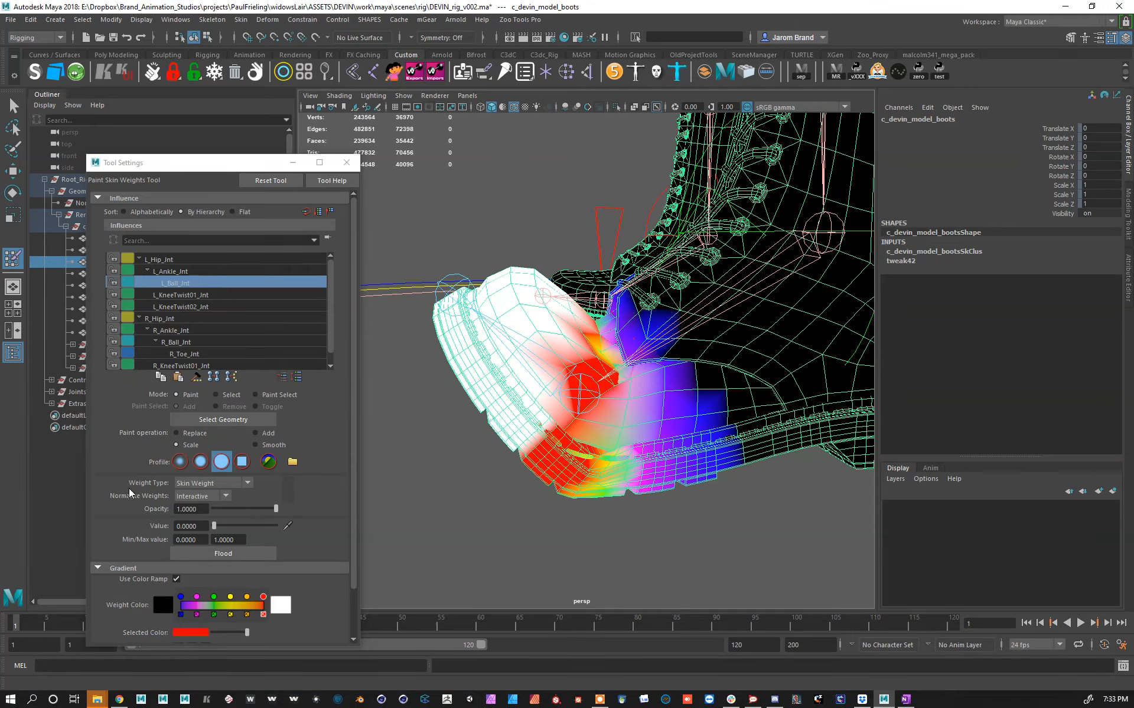
{"action": "left_click", "coordinate": [188, 447]}
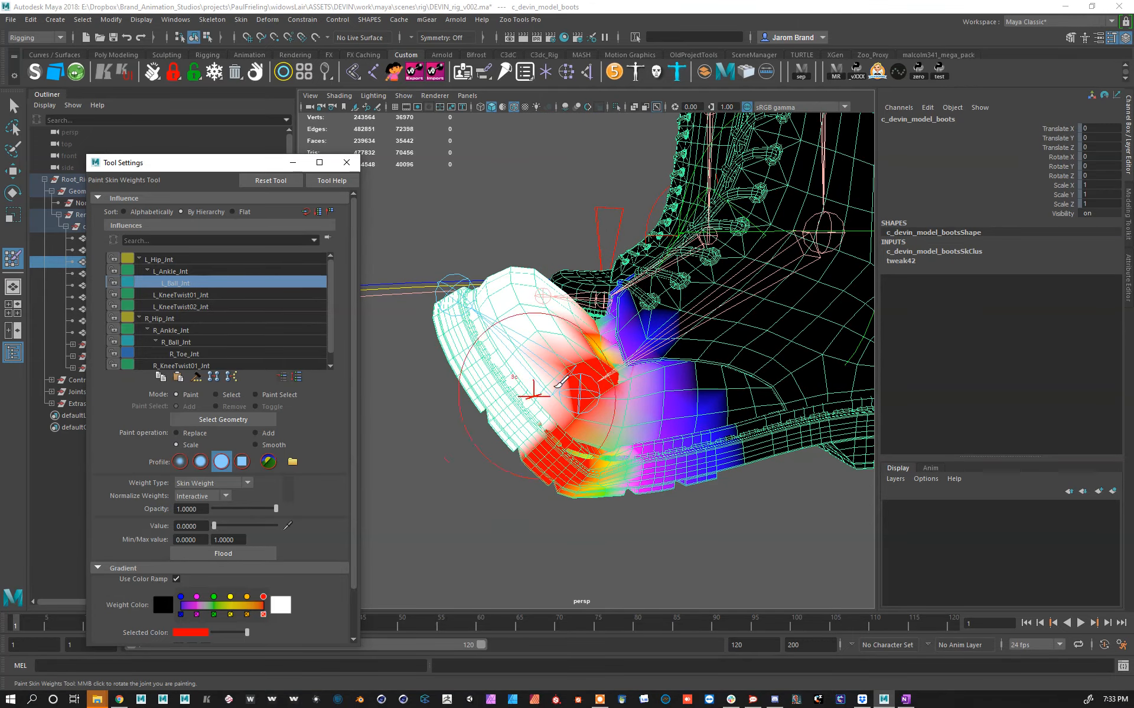
{"action": "middle_click_drag", "start_coordinate": [552, 390], "coordinate": [532, 410], "text": "alt"}
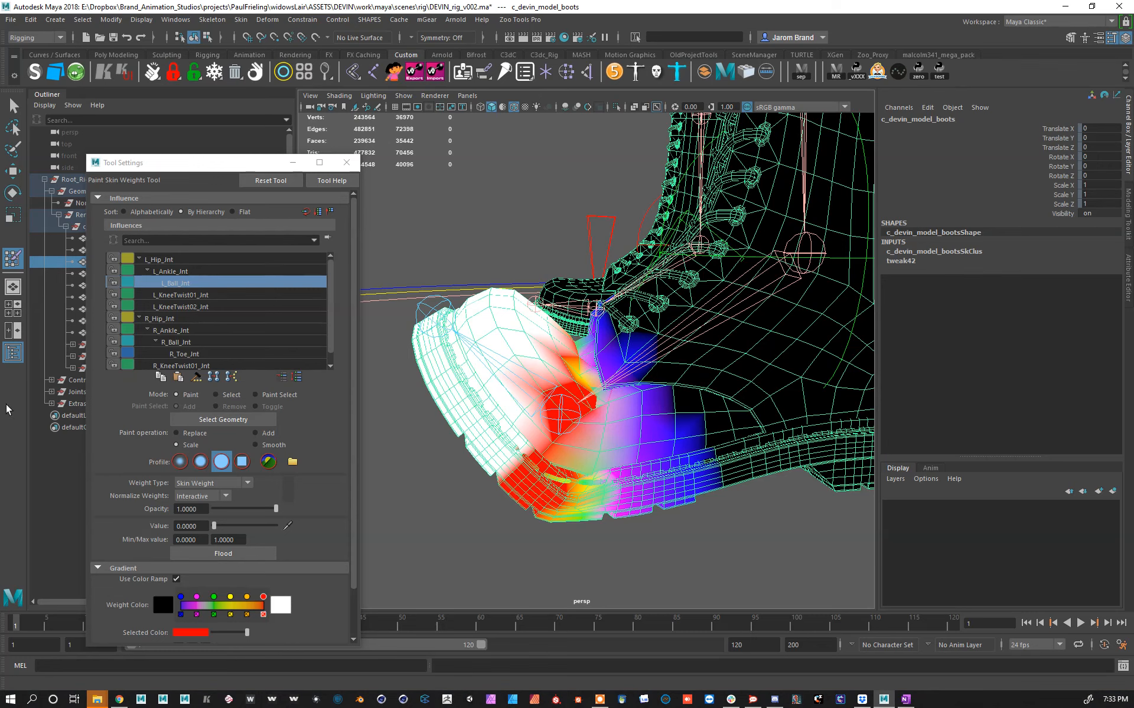
Step: Select a single vertex on the upper surface of the left boot's toe, leaving the weight painting tool
{"action": "scroll", "coordinate": [486, 295], "scroll_direction": "up", "scroll_amount": 6}
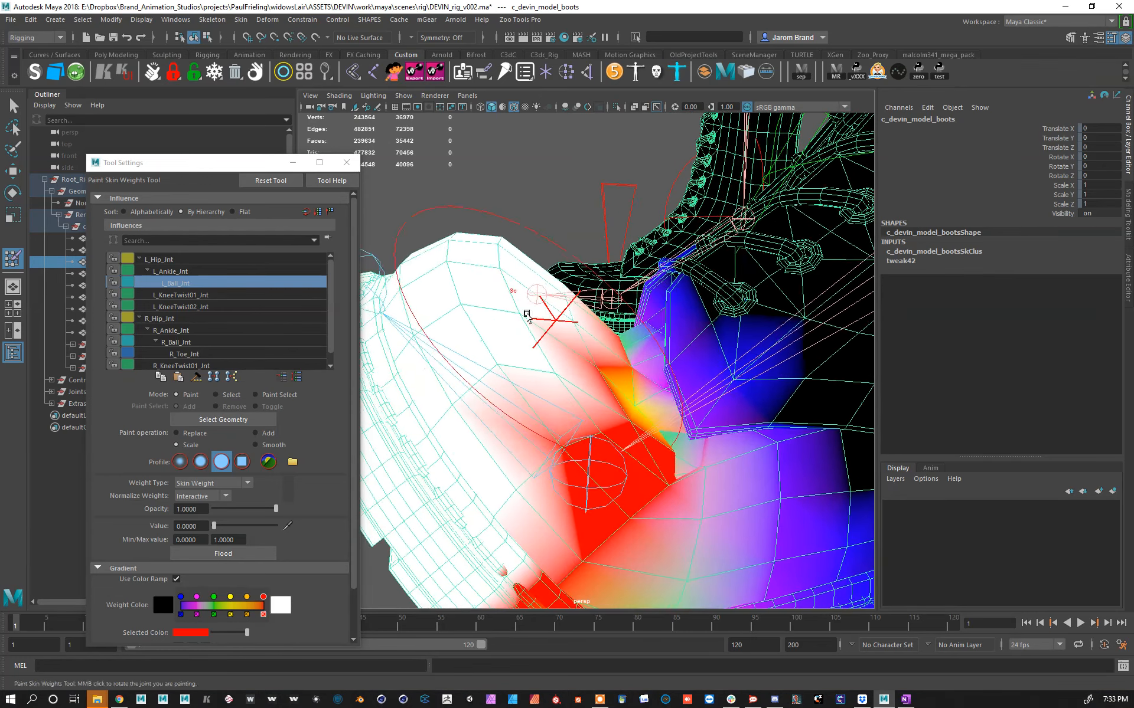
{"action": "key", "text": "w"}
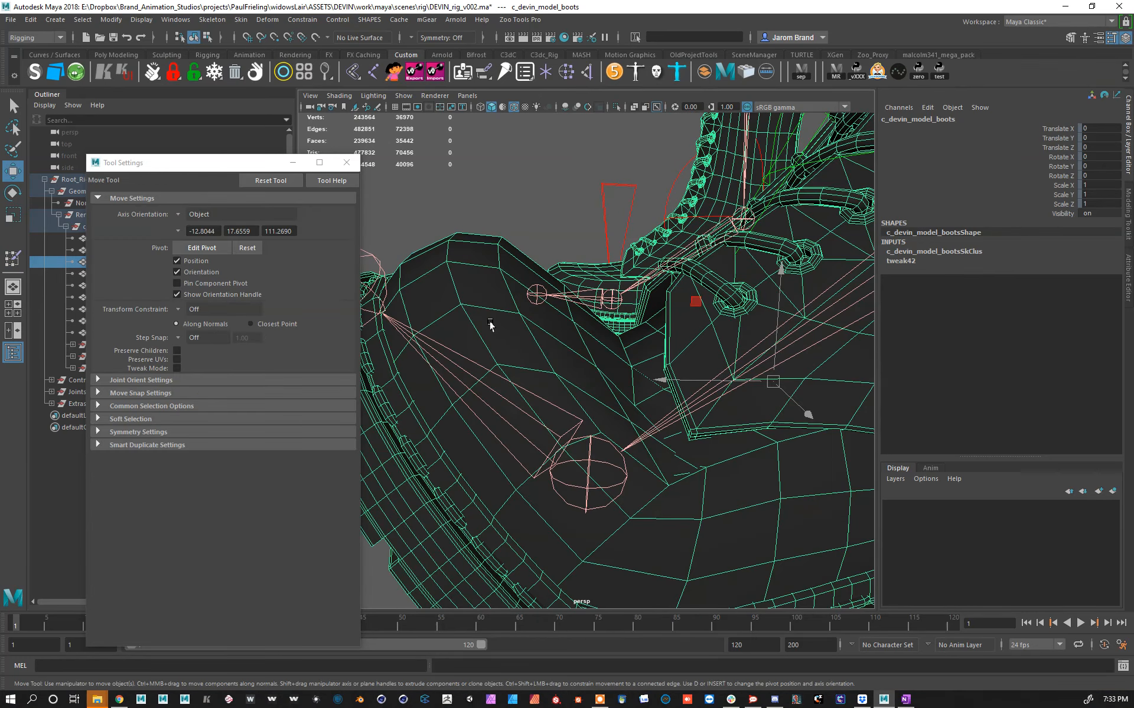
{"action": "key", "text": "F9"}
{"action": "left_click", "coordinate": [473, 311]}
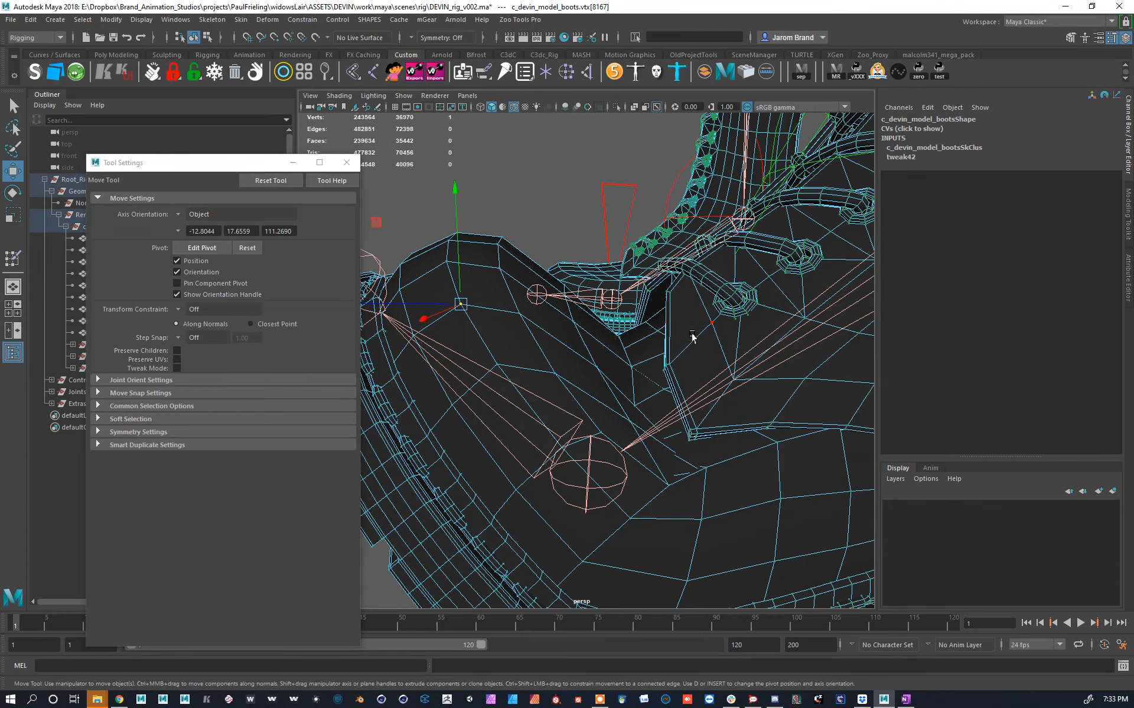
{"action": "scroll", "coordinate": [692, 340], "scroll_direction": "down", "scroll_amount": 3}
{"action": "middle_click_drag", "start_coordinate": [695, 352], "coordinate": [730, 382], "text": "alt"}
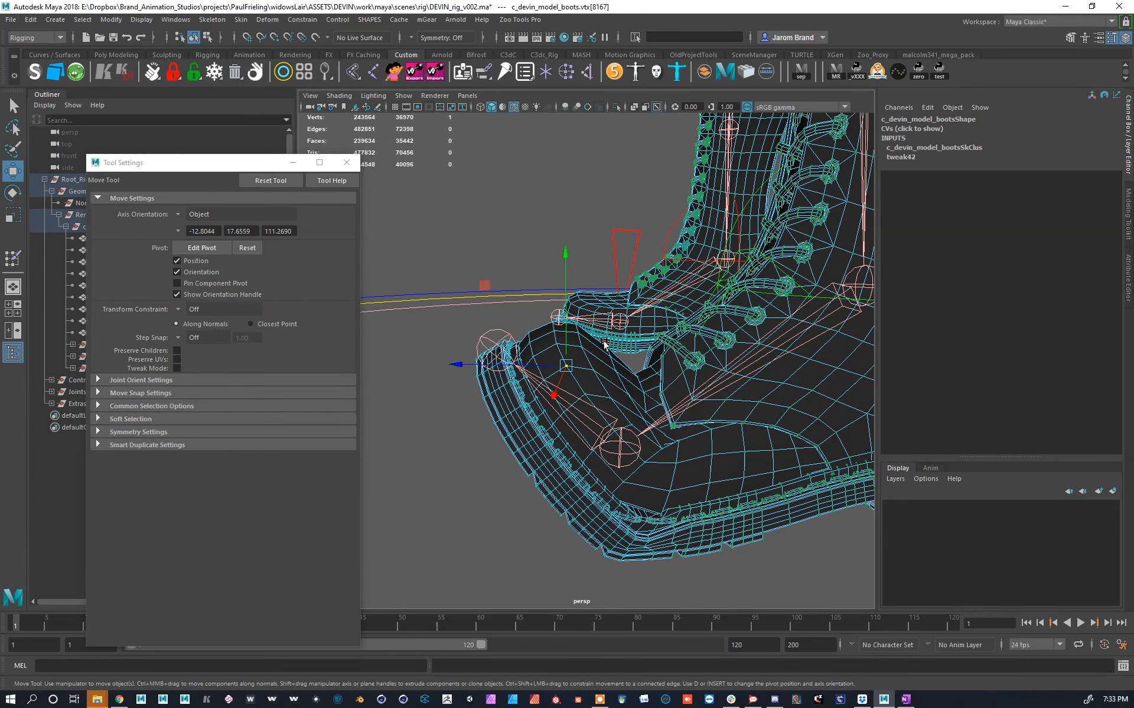
{"action": "right_click_drag", "start_coordinate": [611, 379], "coordinate": [516, 287]}
{"action": "scroll", "coordinate": [552, 367], "scroll_direction": "up", "scroll_amount": 3}
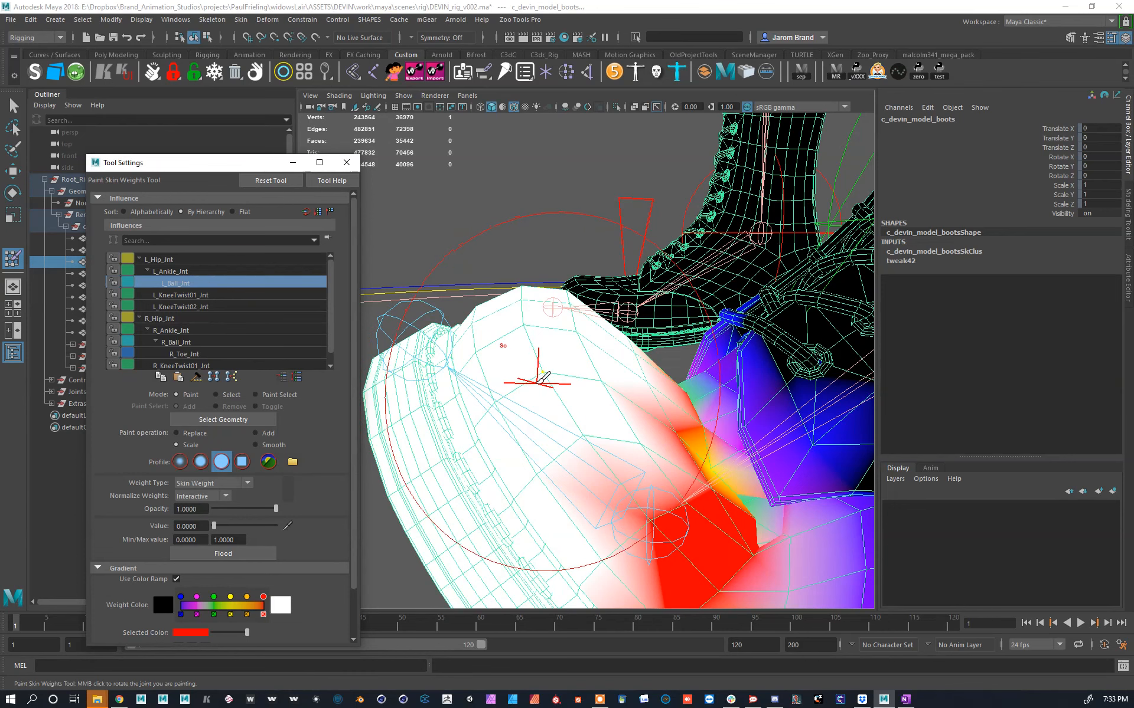
{"action": "key", "text": "w"}
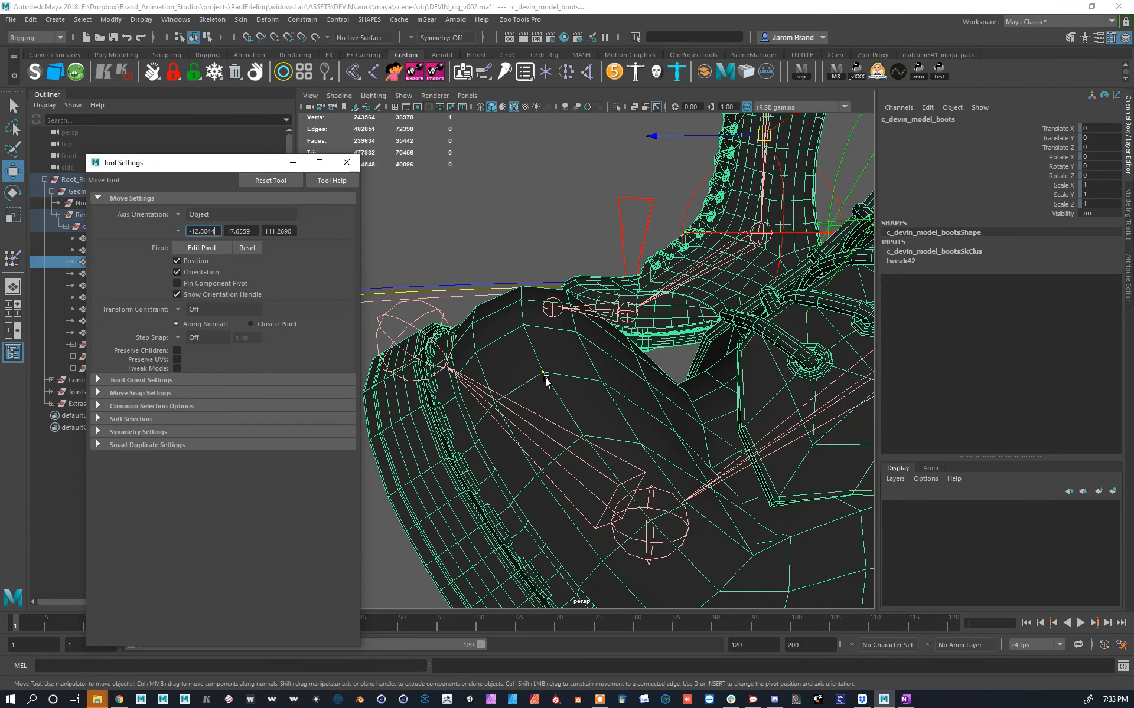
Step: Open the Component Editor, enlarge it and show the toe vertex's Smooth Skins weights
{"action": "left_click", "coordinate": [175, 20]}
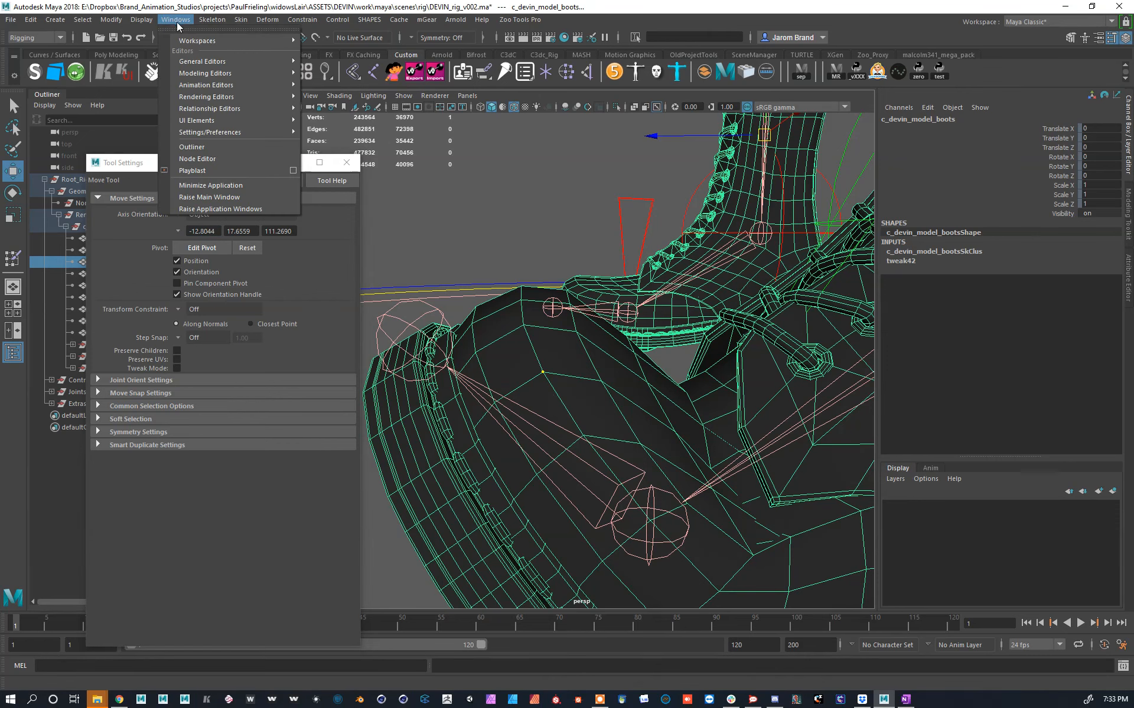
{"action": "mouse_move", "coordinate": [201, 64]}
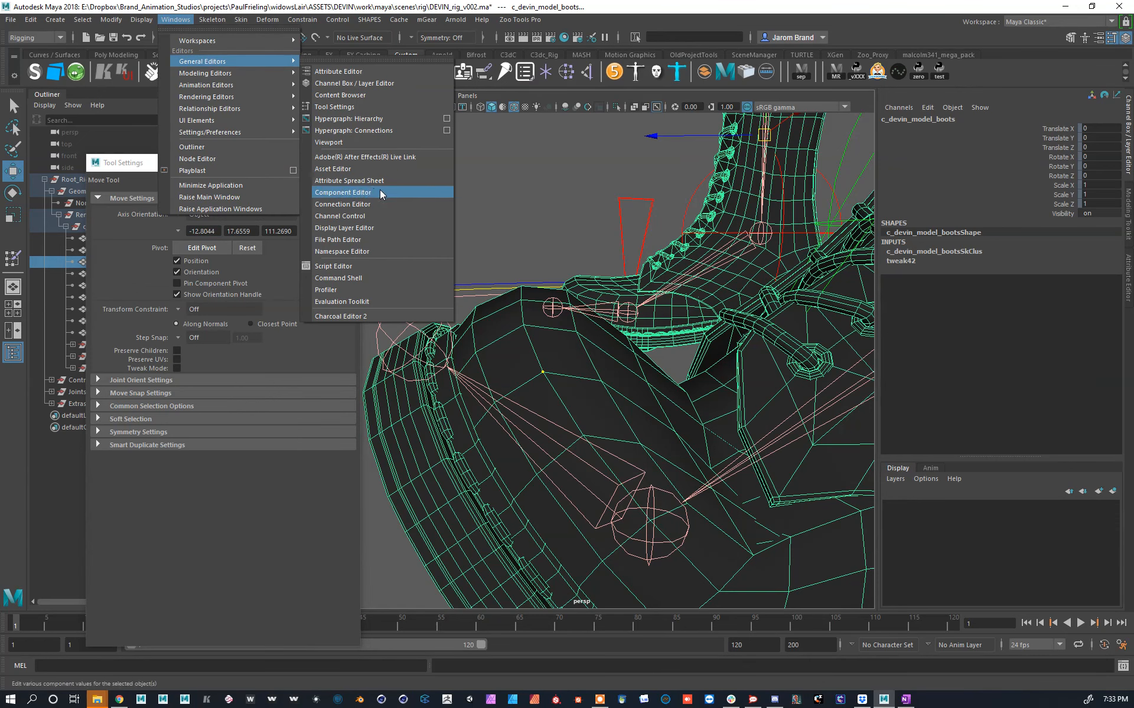
{"action": "left_click", "coordinate": [370, 195]}
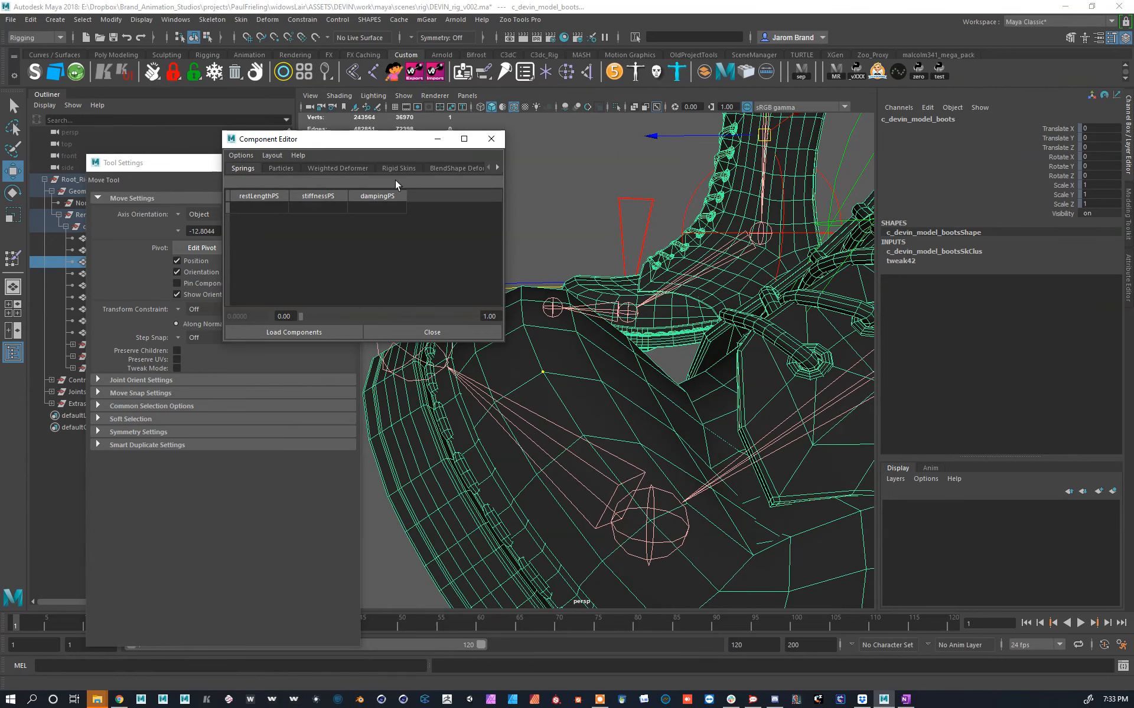
{"action": "left_click_drag", "start_coordinate": [503, 341], "coordinate": [670, 415]}
{"action": "left_click", "coordinate": [542, 167]}
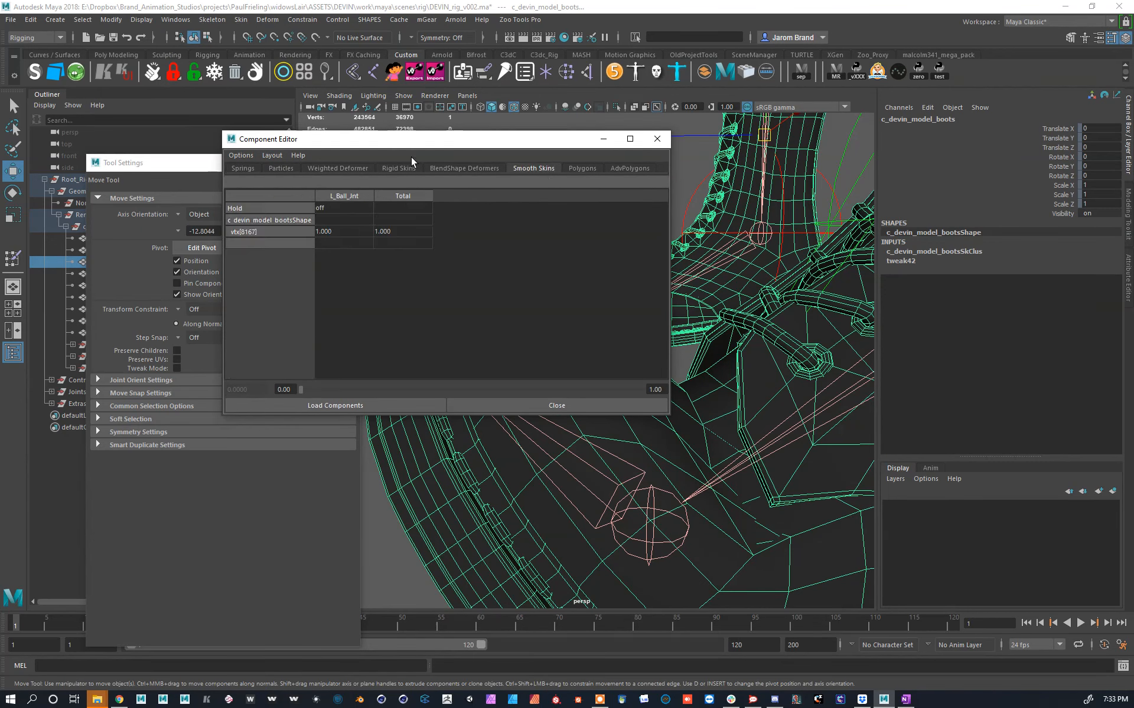
{"action": "left_click_drag", "start_coordinate": [406, 143], "coordinate": [361, 155]}
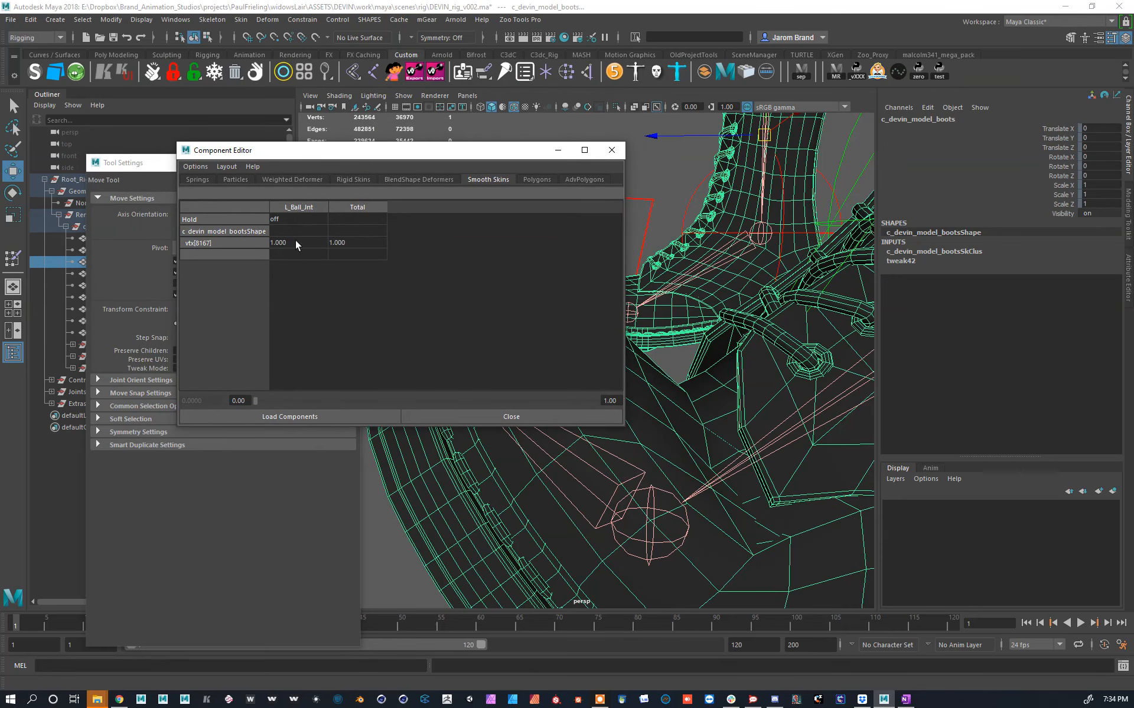
Step: Examine the toe vertex's left ball joint weight in the Component Editor against the bent boot
{"action": "left_click", "coordinate": [299, 242]}
{"action": "left_click", "coordinate": [272, 242]}
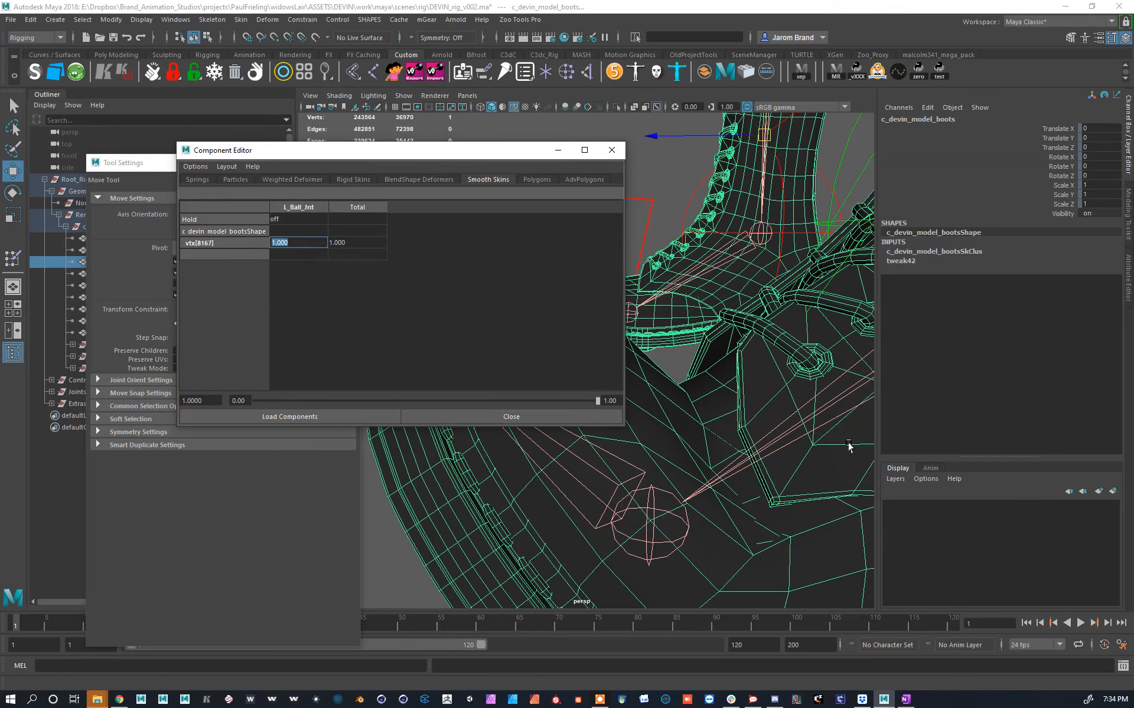
{"action": "scroll", "coordinate": [722, 407], "scroll_direction": "down", "scroll_amount": 5}
{"action": "middle_click_drag", "start_coordinate": [714, 418], "coordinate": [753, 435], "text": "alt"}
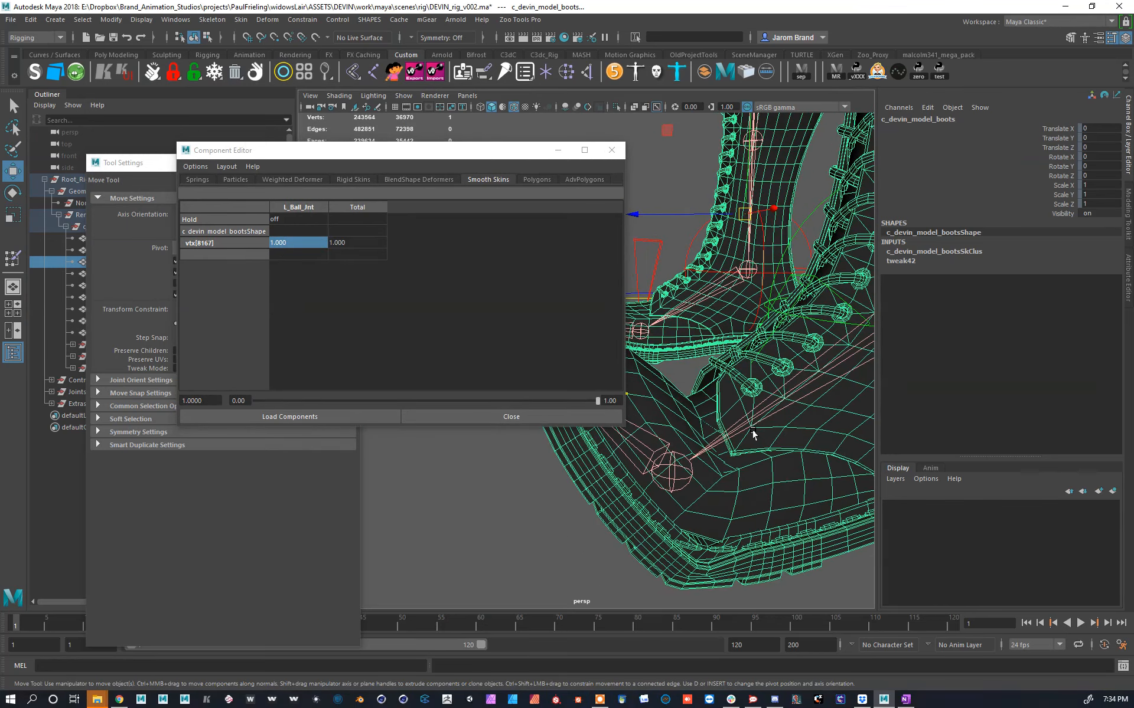
{"action": "scroll", "coordinate": [668, 412], "scroll_direction": "up", "scroll_amount": 1}
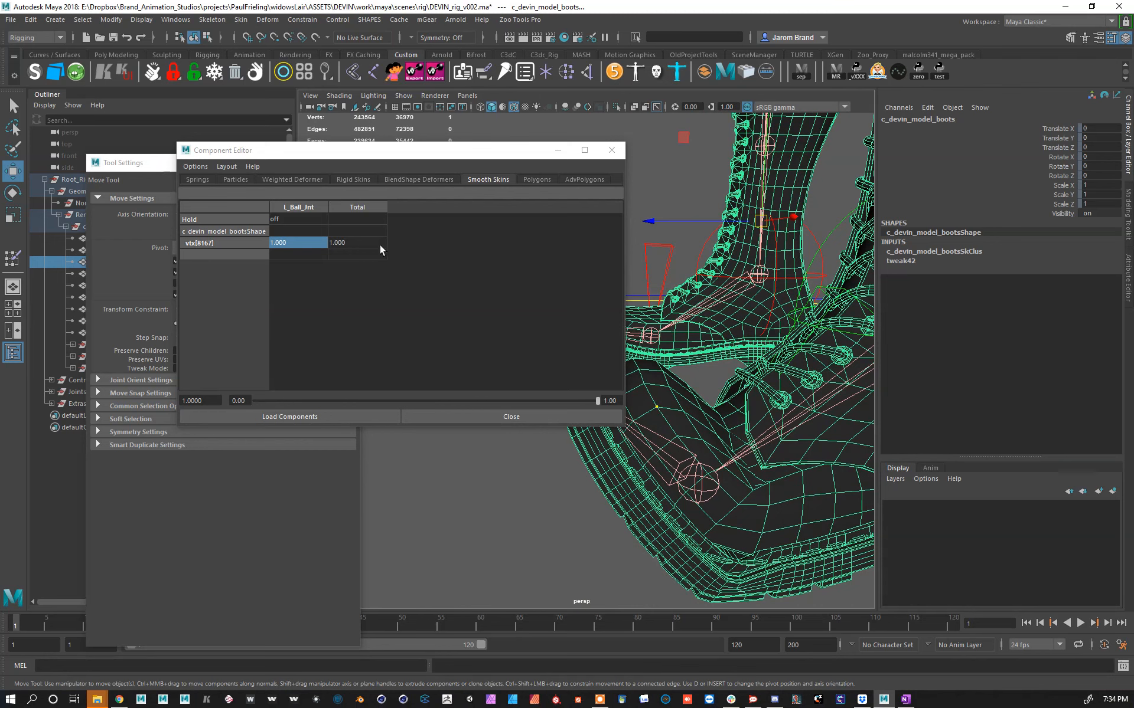
{"action": "scroll", "coordinate": [710, 456], "scroll_direction": "up", "scroll_amount": 2}
{"action": "middle_click_drag", "start_coordinate": [711, 456], "coordinate": [681, 391], "text": "alt"}
Step: Select a vertex on the boot's side behind the ball joint and display its Smooth Skins weights, keeping the boot in view
{"action": "left_click", "coordinate": [777, 463]}
{"action": "right_click_drag", "start_coordinate": [776, 463], "coordinate": [742, 451]}
{"action": "right_click_drag", "start_coordinate": [790, 413], "coordinate": [818, 392]}
{"action": "key", "text": "y"}
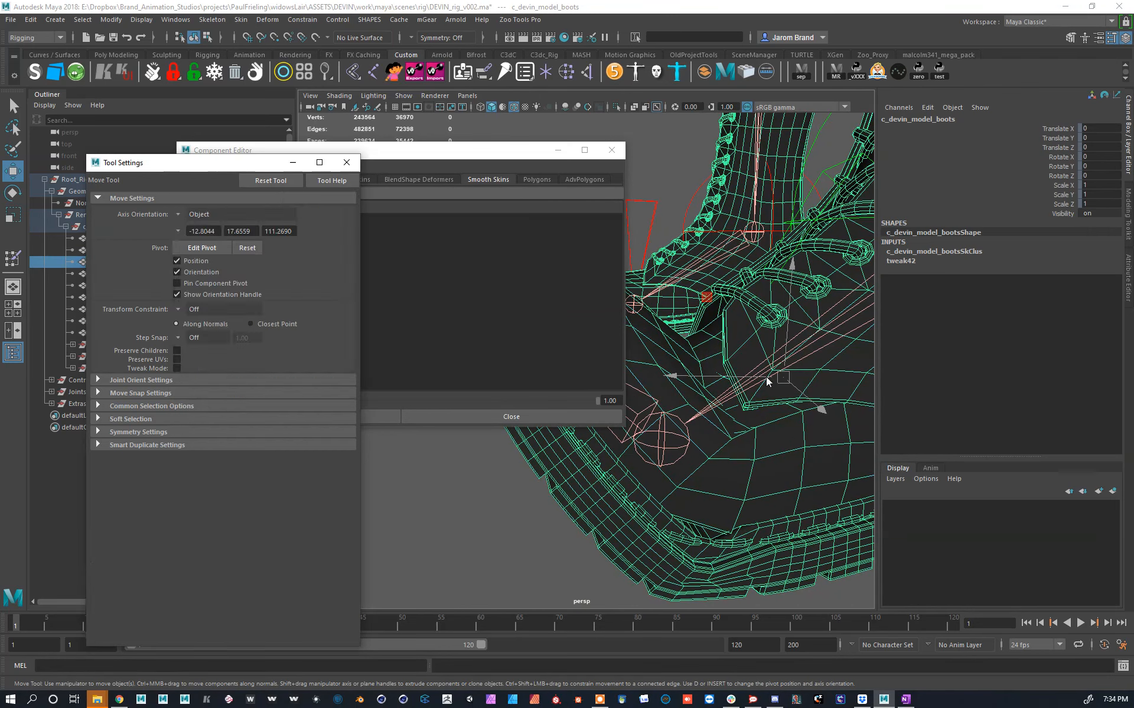
{"action": "key", "text": "w"}
{"action": "left_click", "coordinate": [804, 449]}
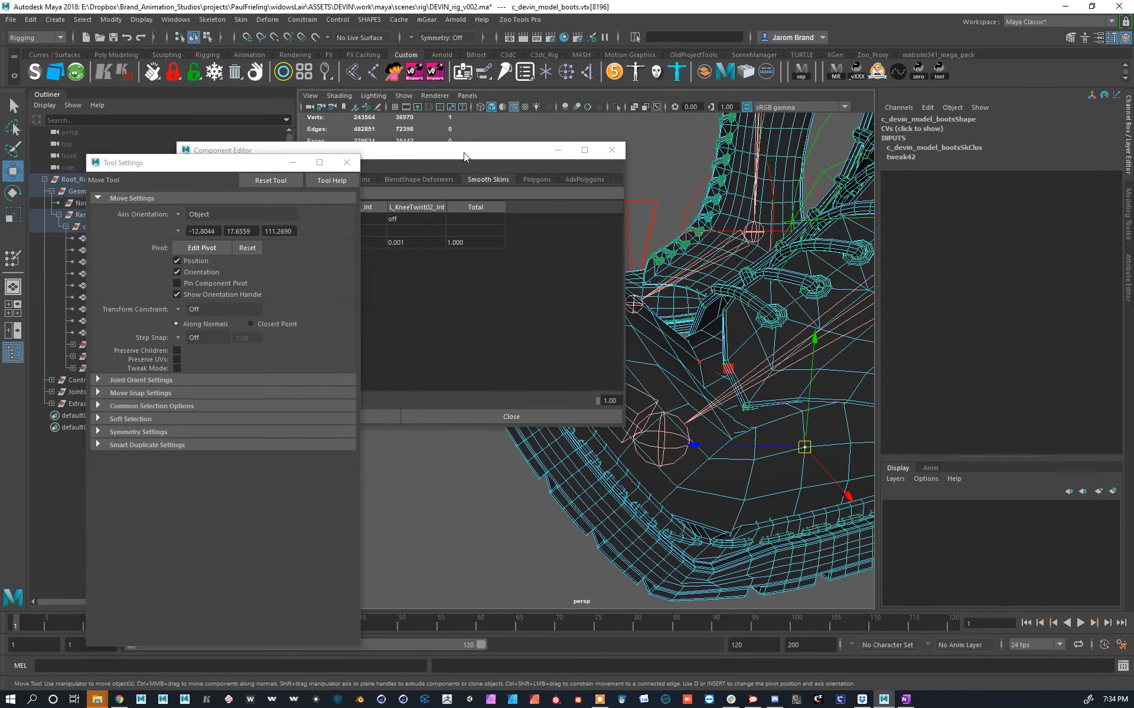
{"action": "left_click_drag", "start_coordinate": [463, 152], "coordinate": [568, 148]}
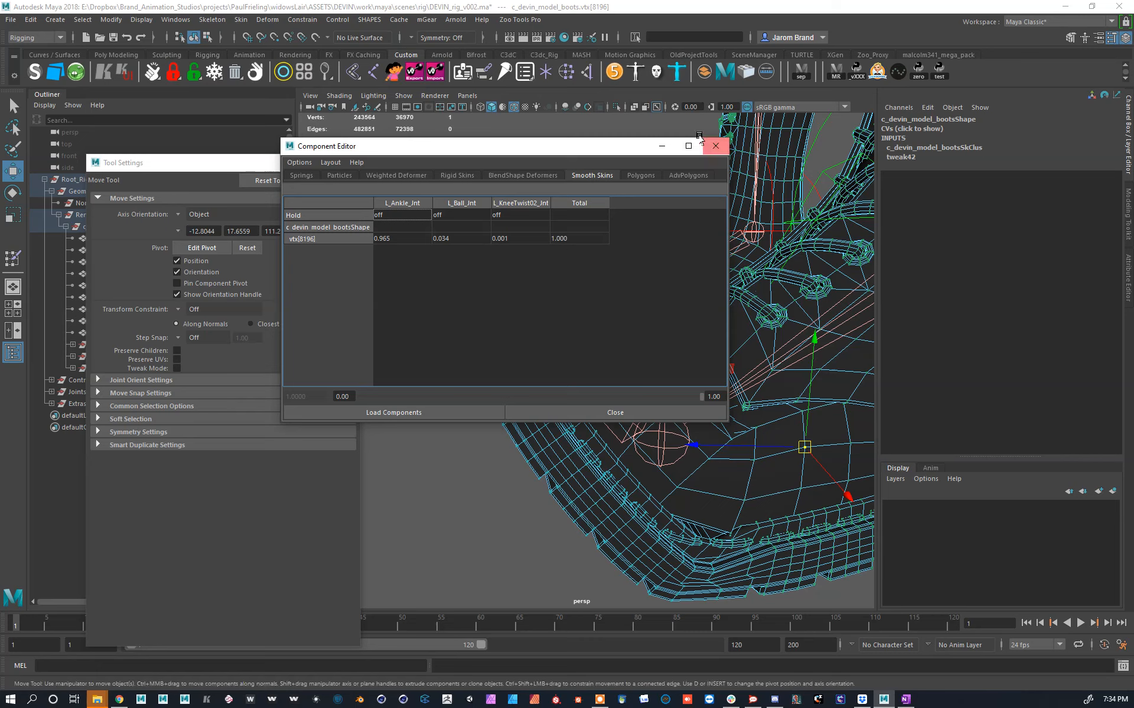
{"action": "left_click_drag", "start_coordinate": [611, 143], "coordinate": [597, 167]}
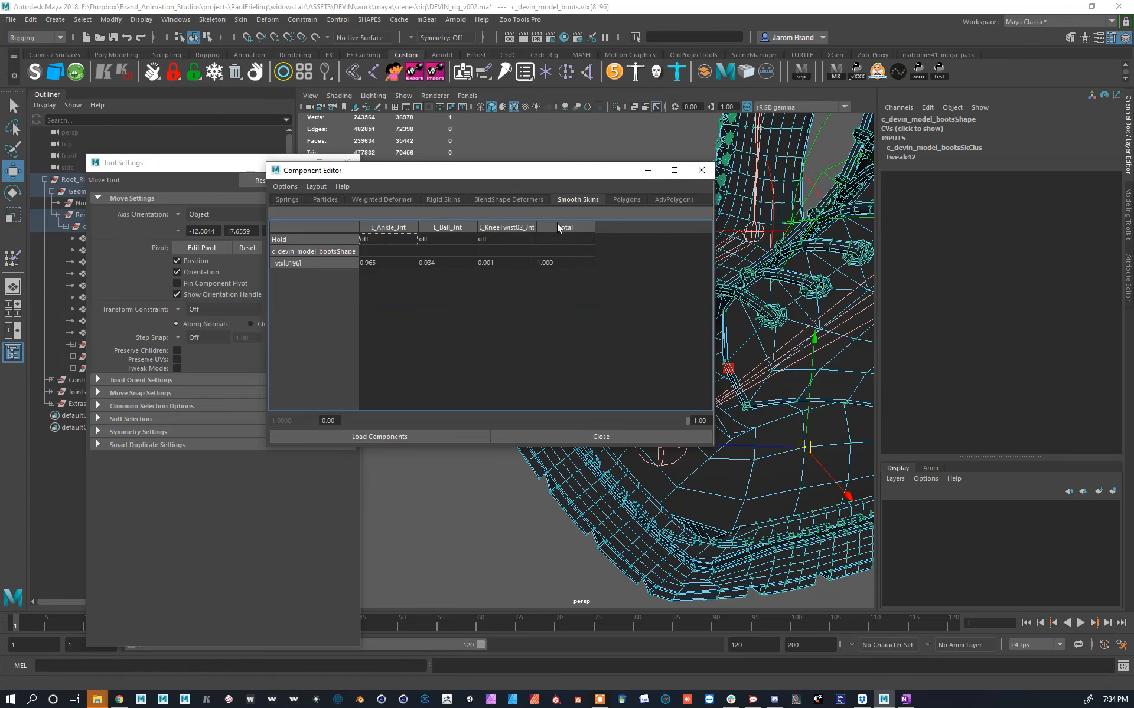
{"action": "left_click_drag", "start_coordinate": [605, 186], "coordinate": [760, 378]}
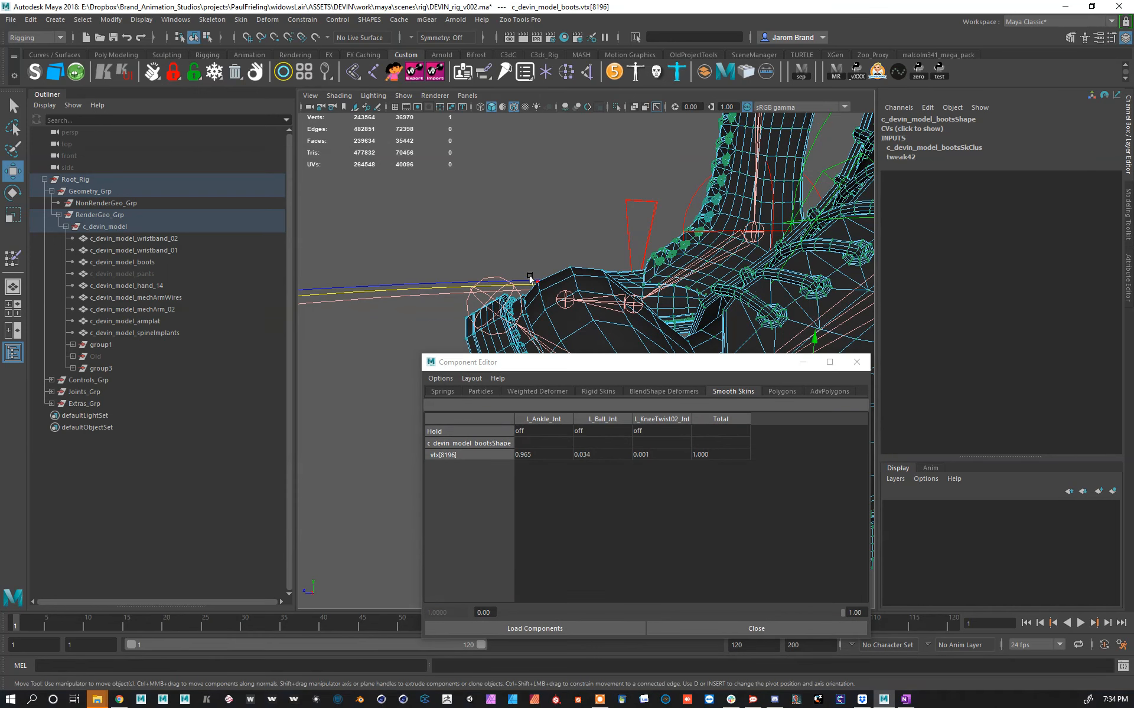
Step: Return the boots to object mode and open the Paint Skin Weights Tool on the left ball joint
{"action": "right_click_drag", "start_coordinate": [567, 322], "coordinate": [599, 301]}
{"action": "left_click", "coordinate": [503, 72]}
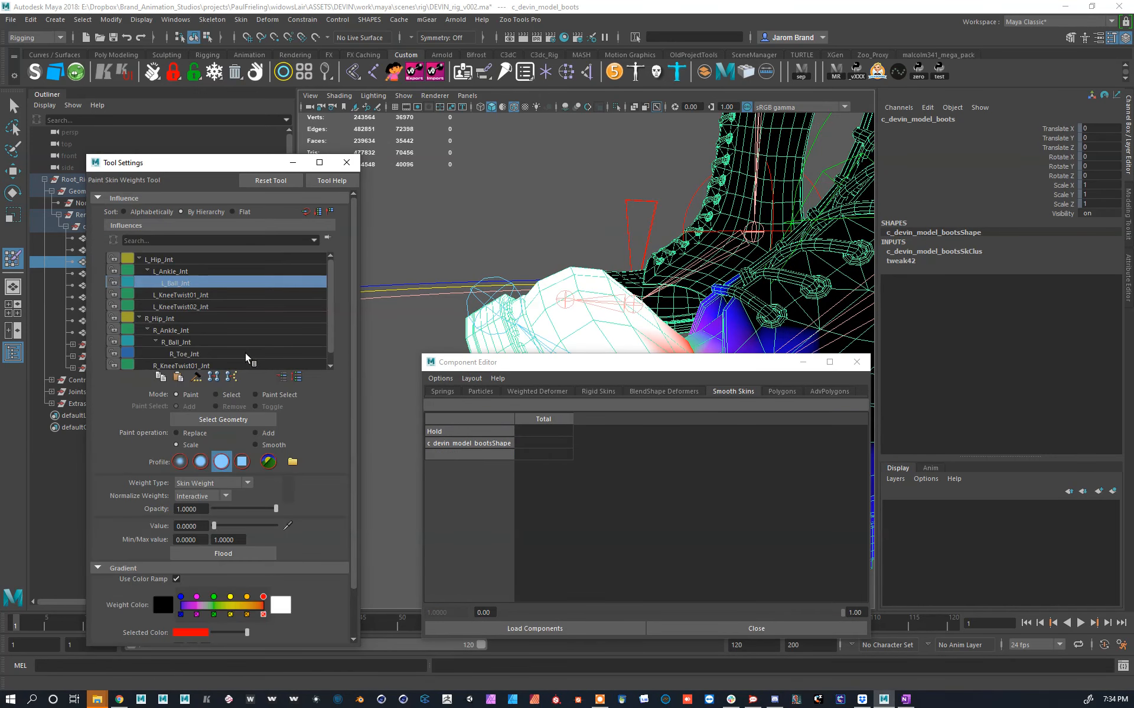
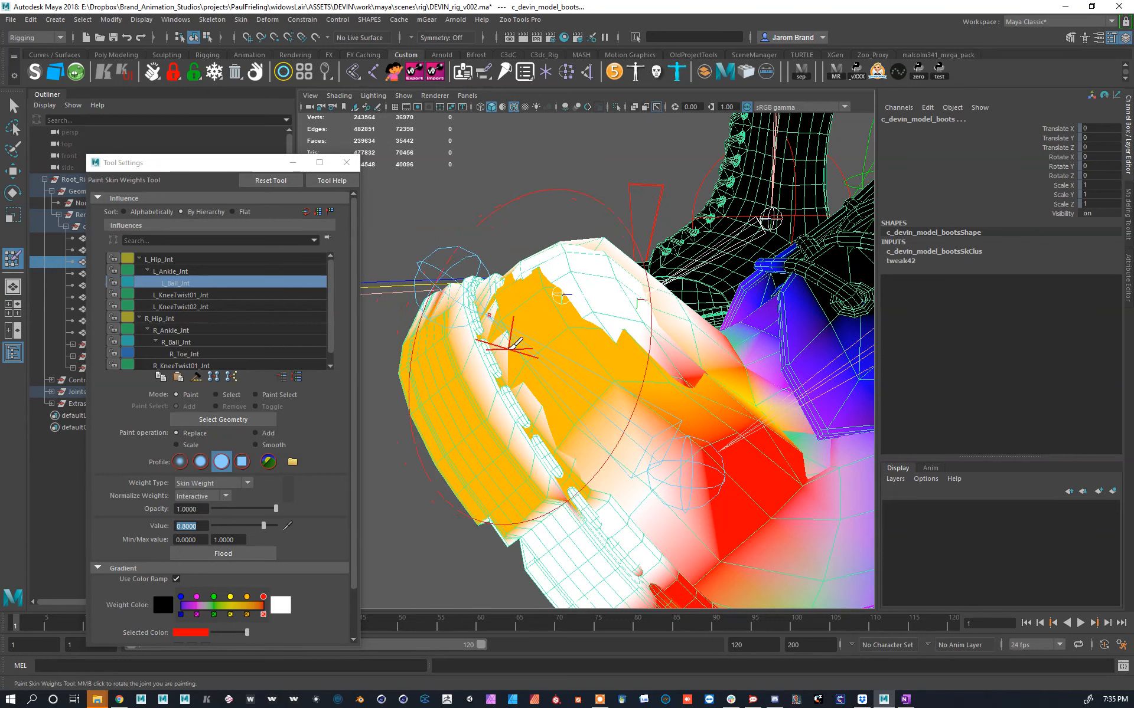
Step: Undo the 0.8 Replace strokes on the left toe and repaint its upper surface with a ball joint weight of 1
{"action": "key", "text": "ctrl+z"}
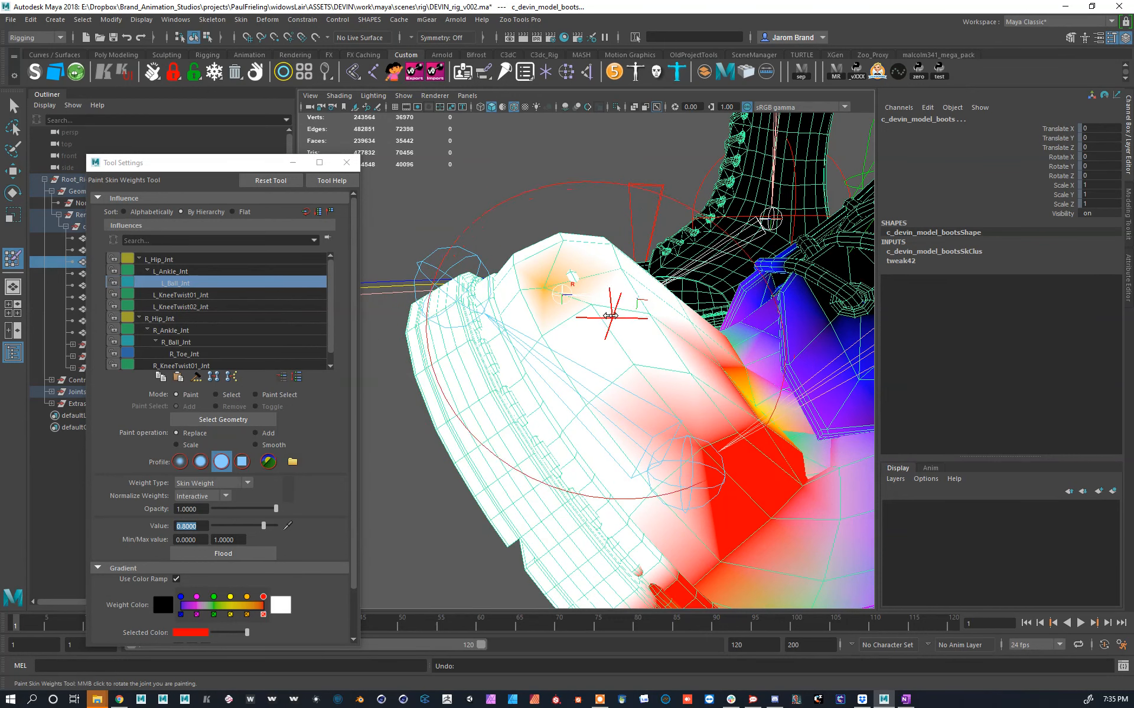
{"action": "left_click_drag", "start_coordinate": [531, 310], "coordinate": [553, 288]}
{"action": "key", "text": "ctrl+z"}
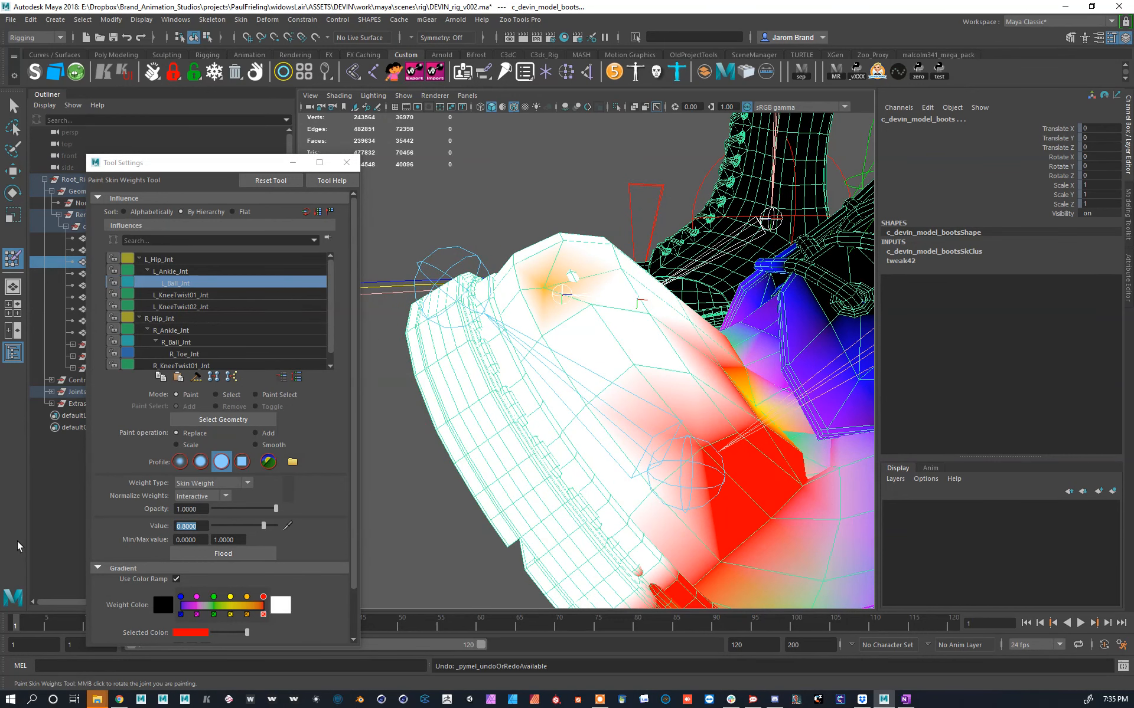
{"action": "type", "text": "1"}
{"action": "left_click_drag", "start_coordinate": [464, 336], "coordinate": [577, 283]}
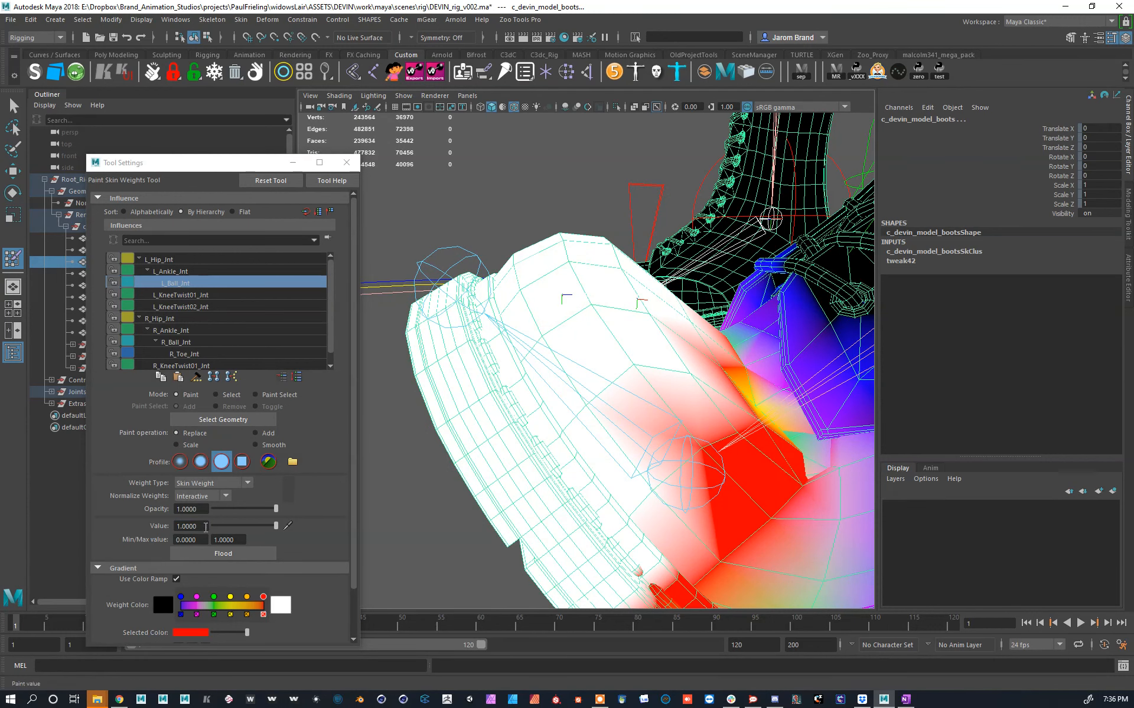
Step: Paint extra left ball joint weight on the boot's side beside the ball joint, using Add with a value of 0.01
{"action": "left_click", "coordinate": [255, 433]}
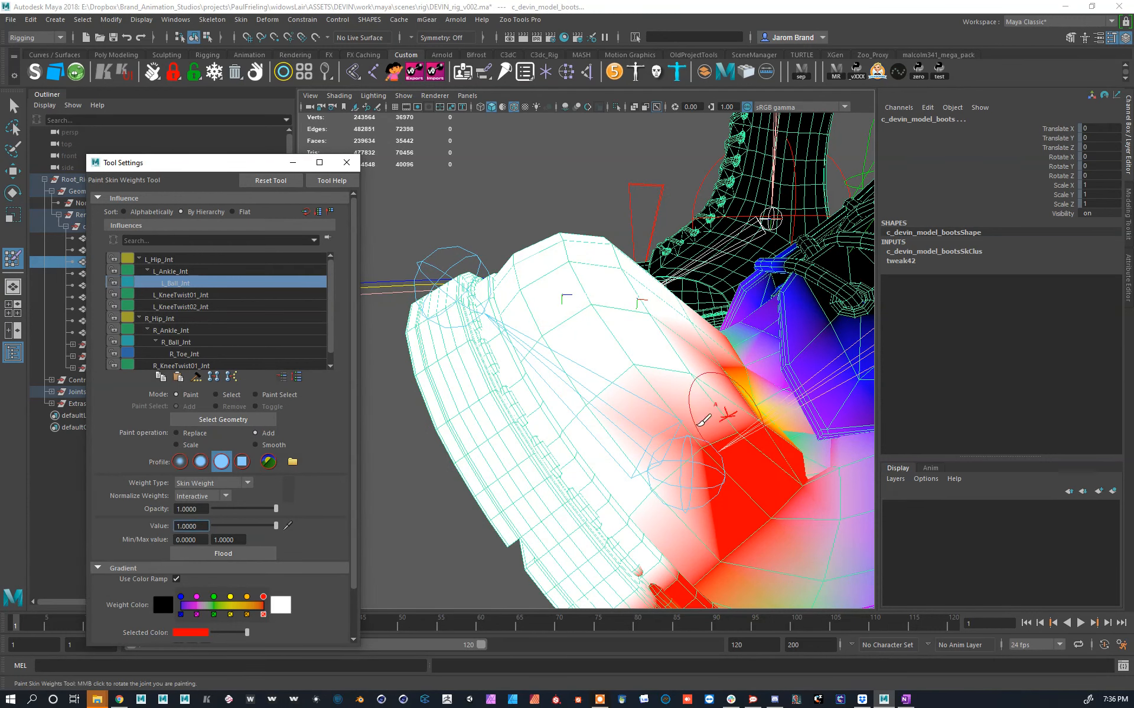
{"action": "left_click_drag", "start_coordinate": [222, 523], "coordinate": [206, 526]}
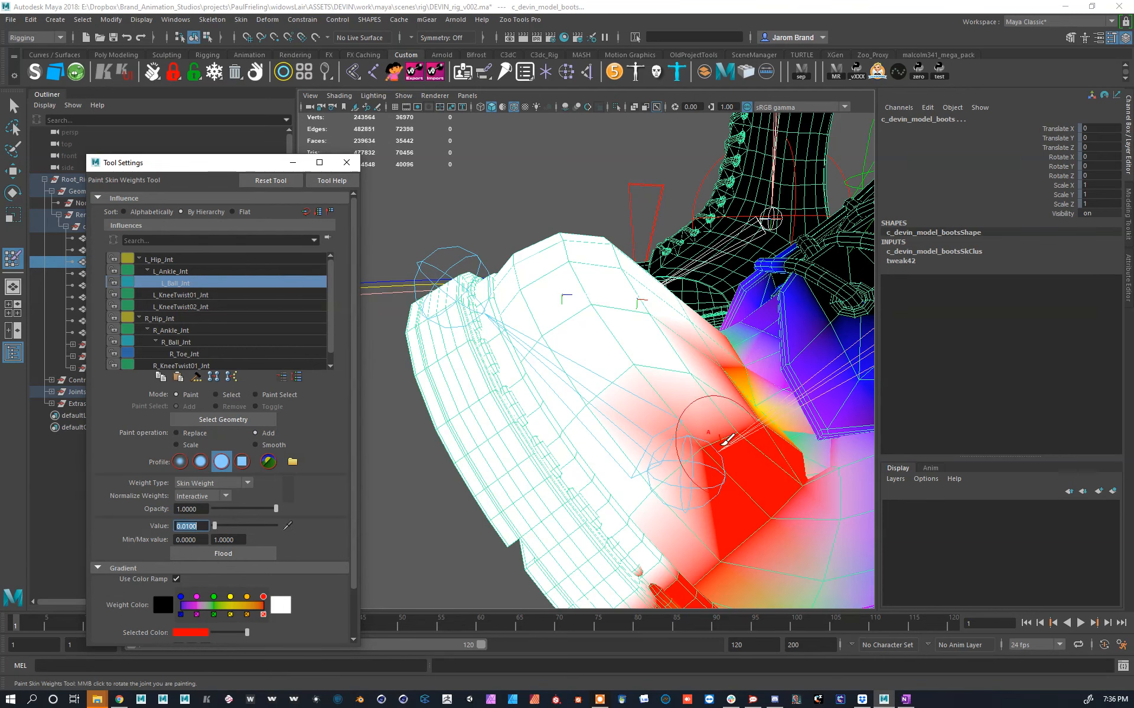
{"action": "left_click_drag", "start_coordinate": [721, 430], "coordinate": [711, 453]}
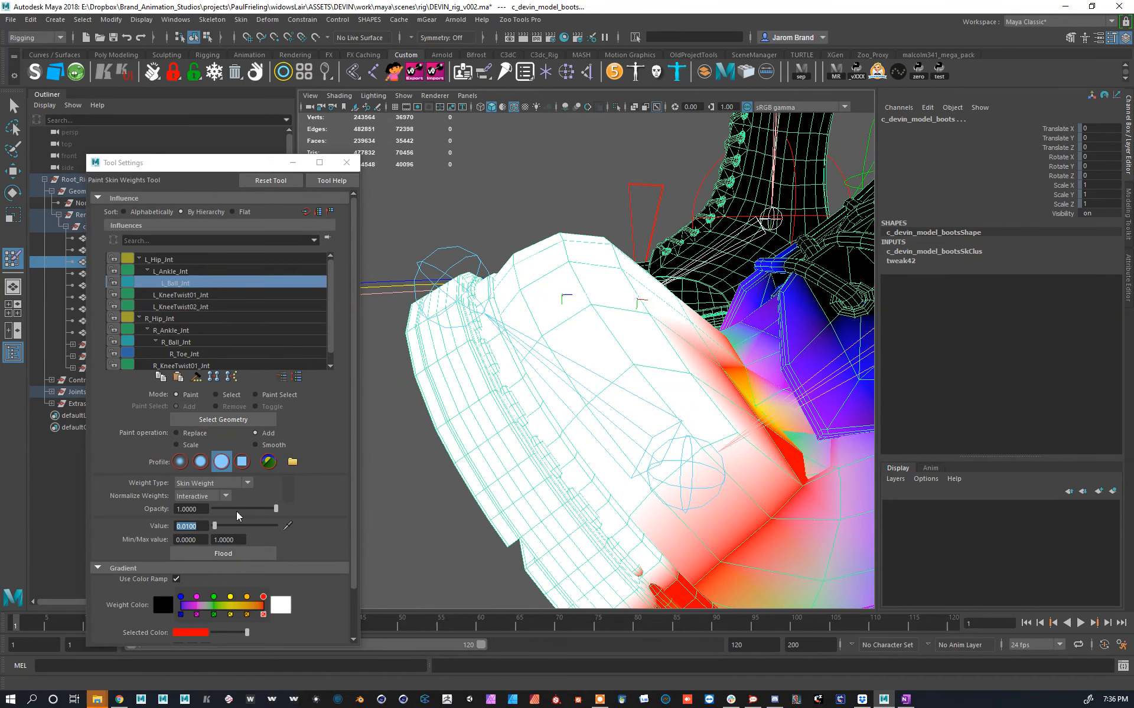
Step: Set the weight painting operation to Scale and check the boot's bend in plain shading outside the painting tool
{"action": "left_click", "coordinate": [198, 445]}
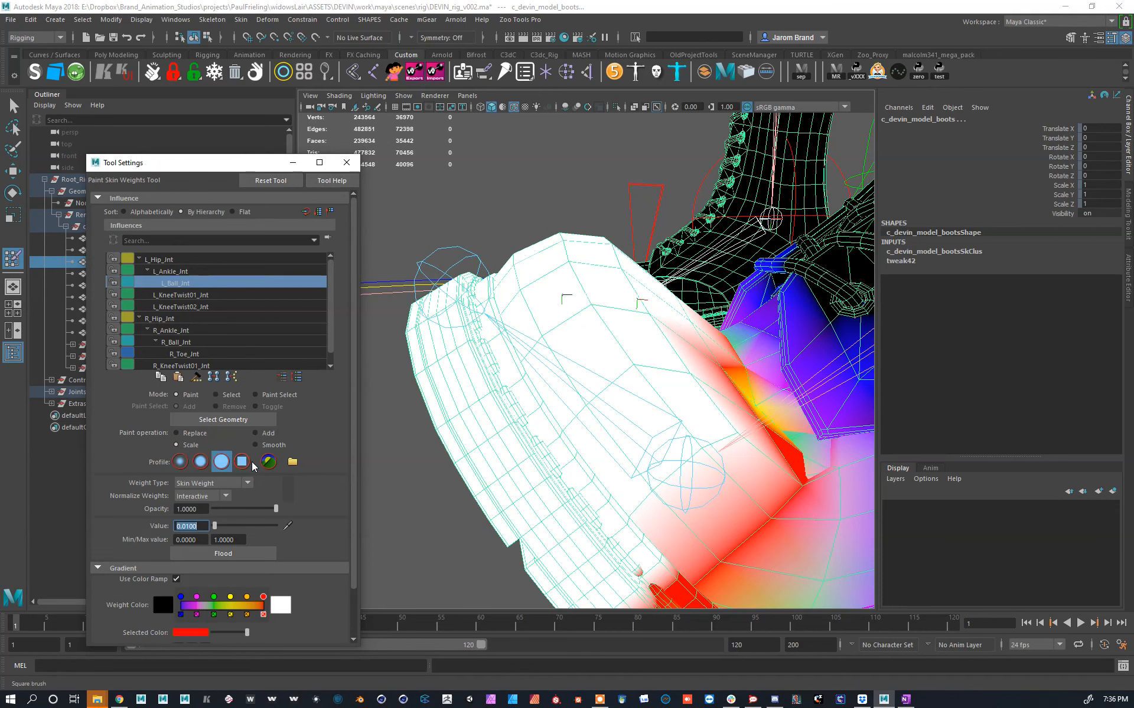
{"action": "mouse_move", "coordinate": [608, 422]}
{"action": "left_mouse_down", "text": "alt"}
{"action": "mouse_move", "coordinate": [617, 410]}
{"action": "mouse_move", "coordinate": [594, 373]}
{"action": "mouse_move", "coordinate": [617, 383]}
{"action": "mouse_move", "coordinate": [599, 375]}
{"action": "left_mouse_up", "text": "alt"}
{"action": "key", "text": "ctrl+z"}
{"action": "left_click", "coordinate": [582, 266]}
{"action": "left_click", "coordinate": [608, 374]}
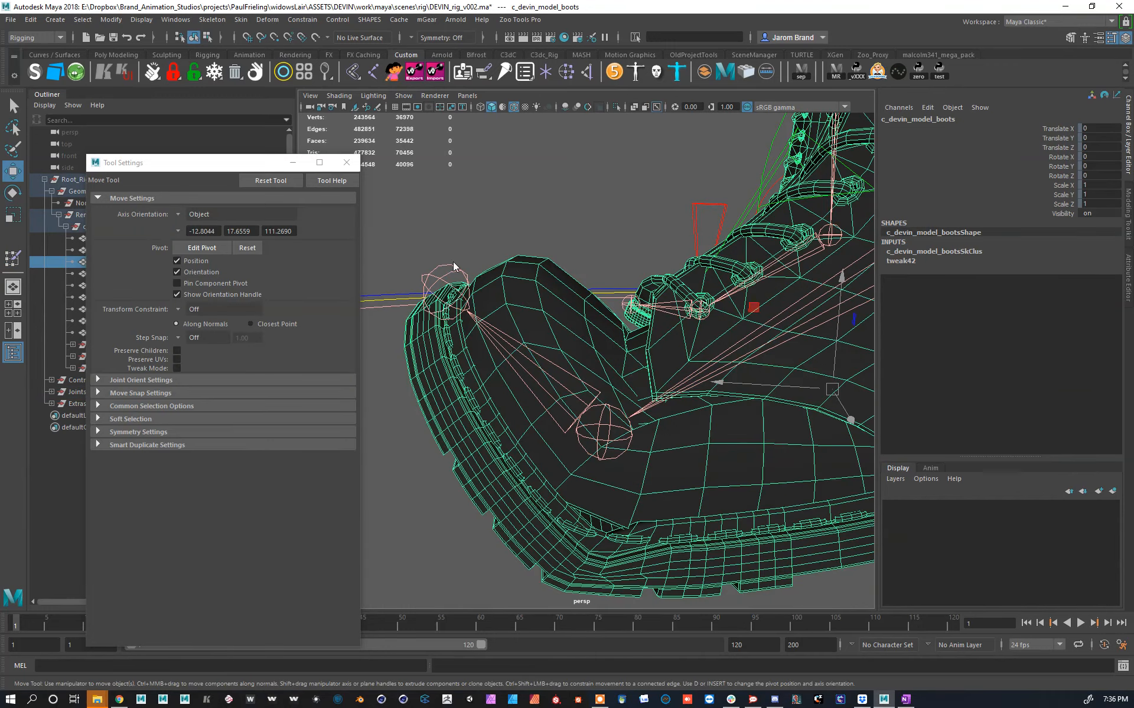
Step: Scale down the left ball joint weights across the instep behind the toe crease with a value of 0.4563
{"action": "key", "text": "y"}
{"action": "mouse_move", "coordinate": [694, 374]}
{"action": "left_mouse_down", "text": "alt"}
{"action": "mouse_move", "coordinate": [667, 380]}
{"action": "mouse_move", "coordinate": [679, 369]}
{"action": "mouse_move", "coordinate": [655, 389]}
{"action": "mouse_move", "coordinate": [642, 375]}
{"action": "left_mouse_up", "text": "alt"}
{"action": "left_click_drag", "start_coordinate": [214, 525], "coordinate": [238, 527]}
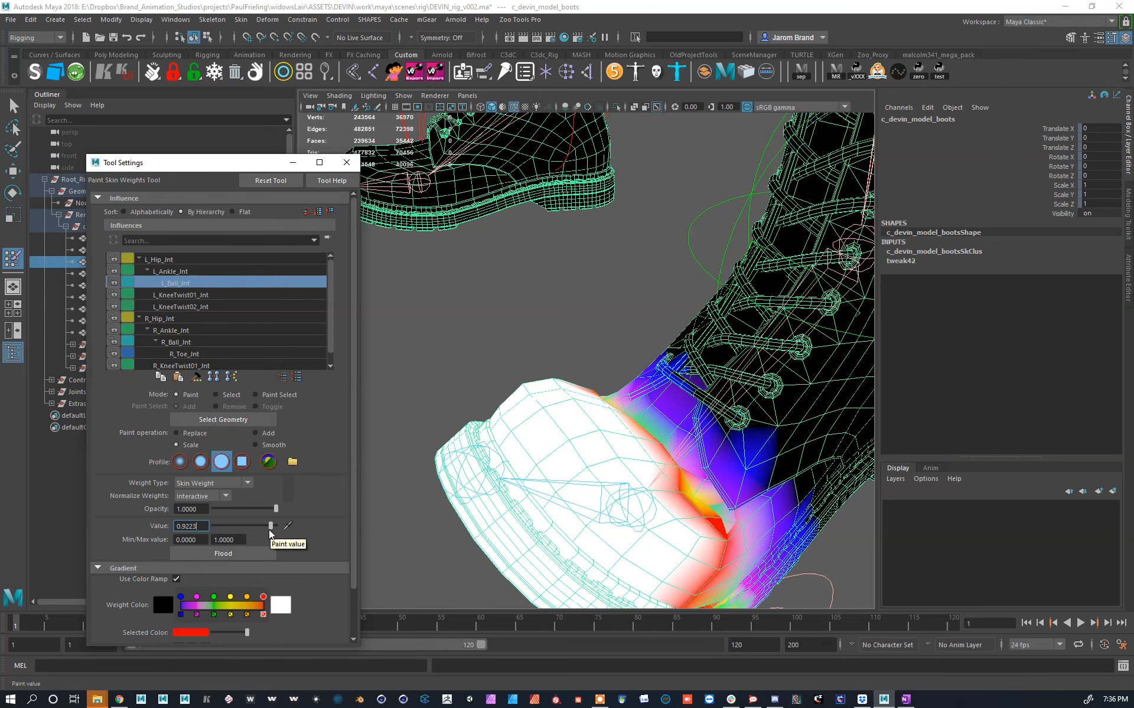
{"action": "right_click_drag", "start_coordinate": [597, 455], "coordinate": [661, 464], "text": "alt"}
{"action": "middle_click_drag", "start_coordinate": [661, 463], "coordinate": [552, 386], "text": "alt"}
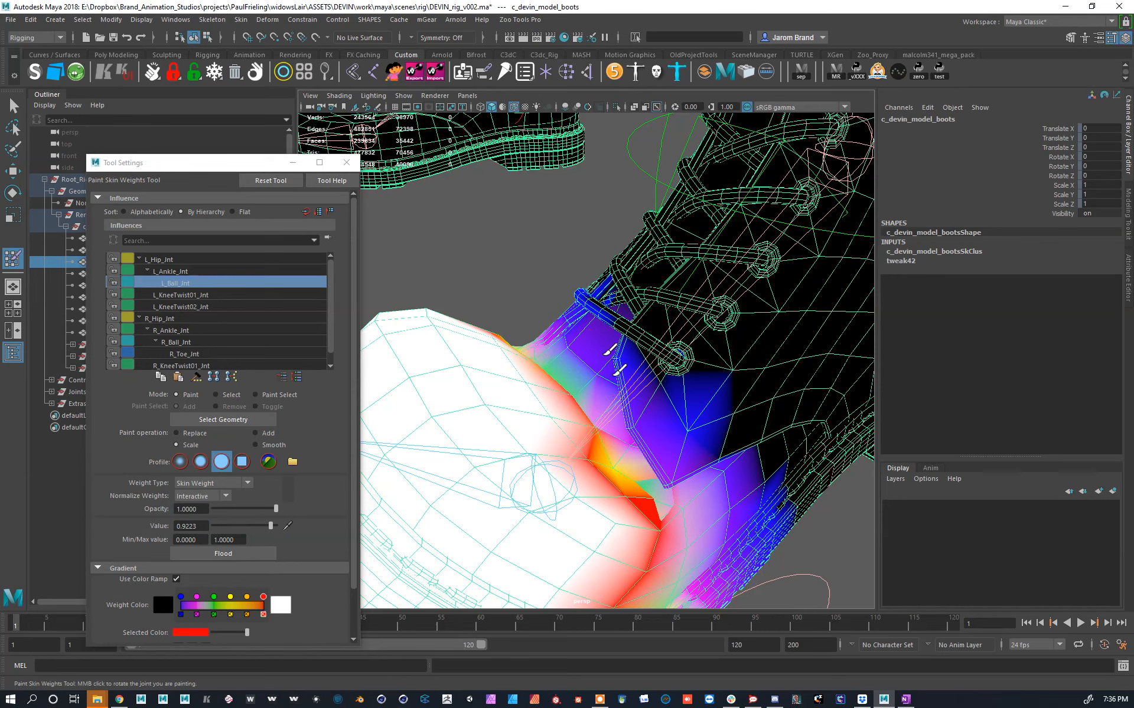
{"action": "key", "text": "w"}
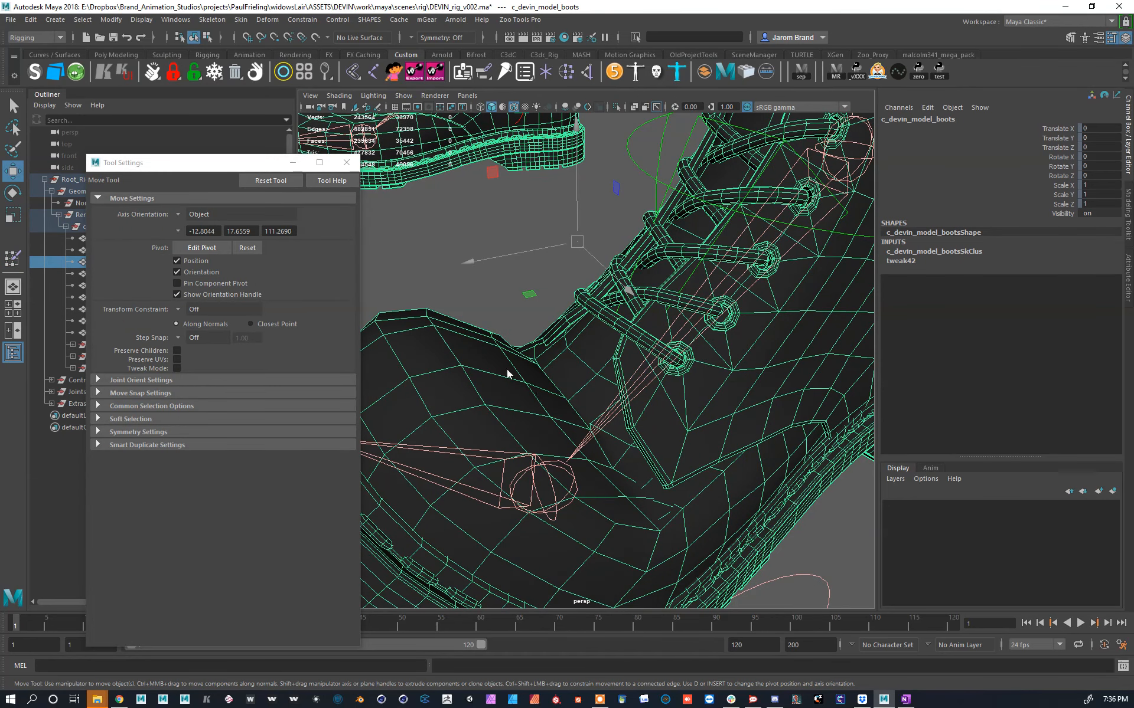
{"action": "key", "text": "y"}
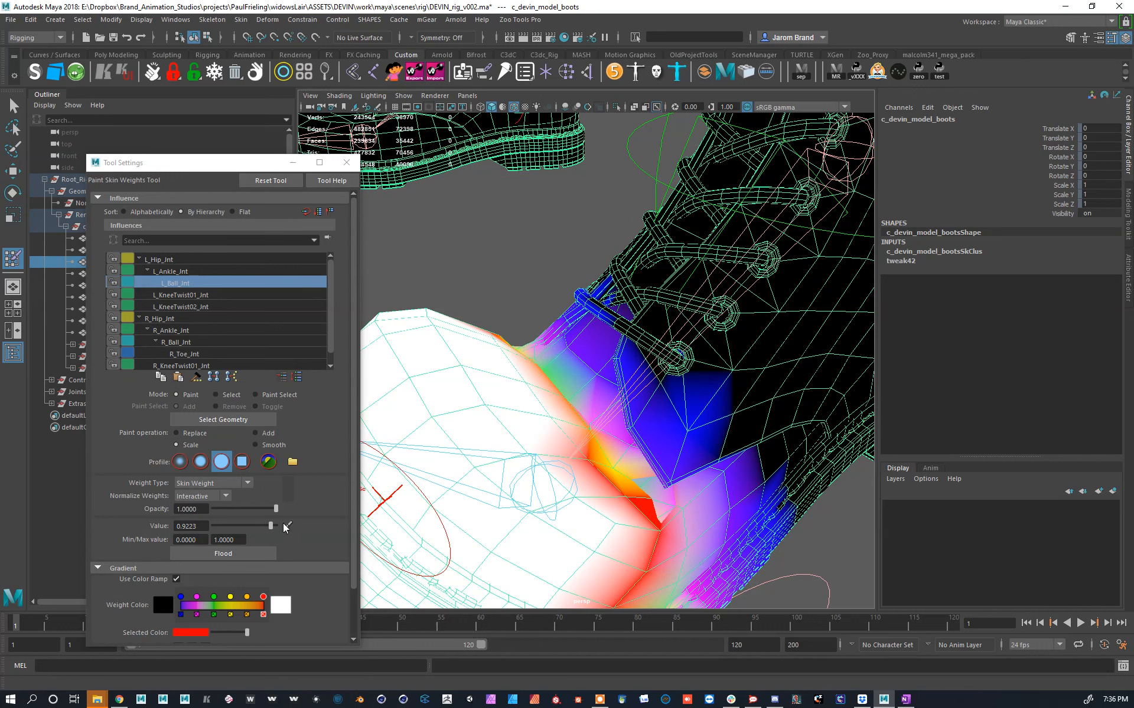
{"action": "left_click_drag", "start_coordinate": [271, 527], "coordinate": [242, 528]}
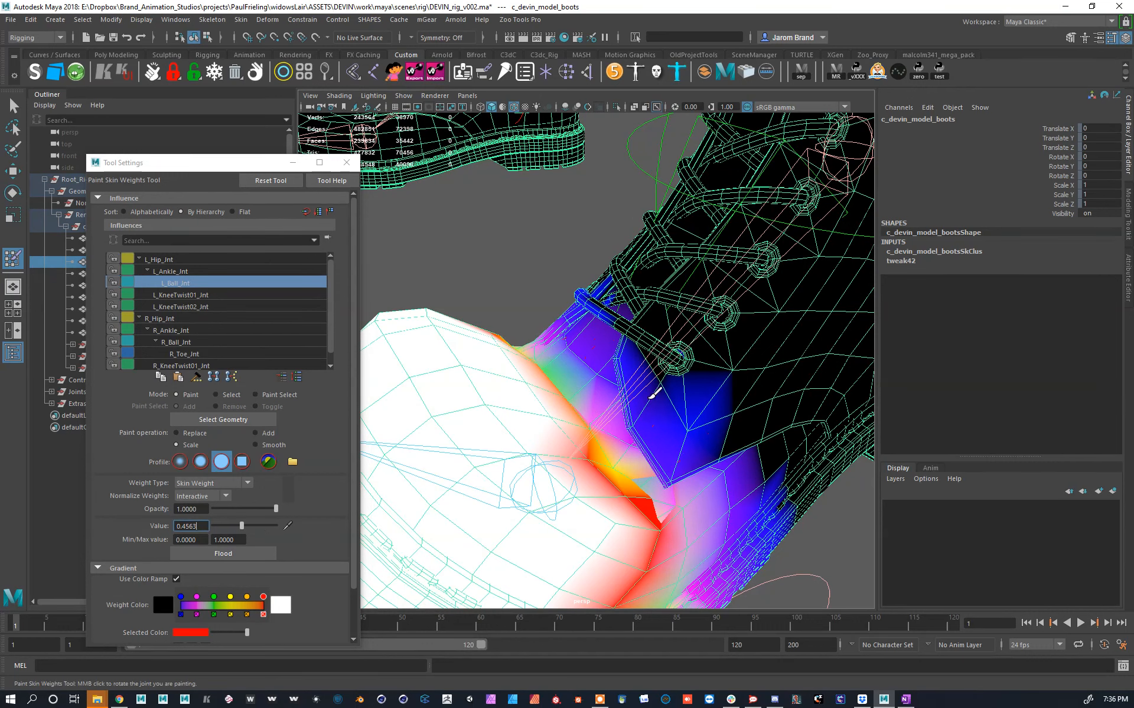
{"action": "mouse_move", "coordinate": [587, 324]}
{"action": "left_mouse_down"}
{"action": "mouse_move", "coordinate": [576, 321]}
{"action": "mouse_move", "coordinate": [576, 295]}
{"action": "mouse_move", "coordinate": [629, 420]}
{"action": "left_mouse_up"}
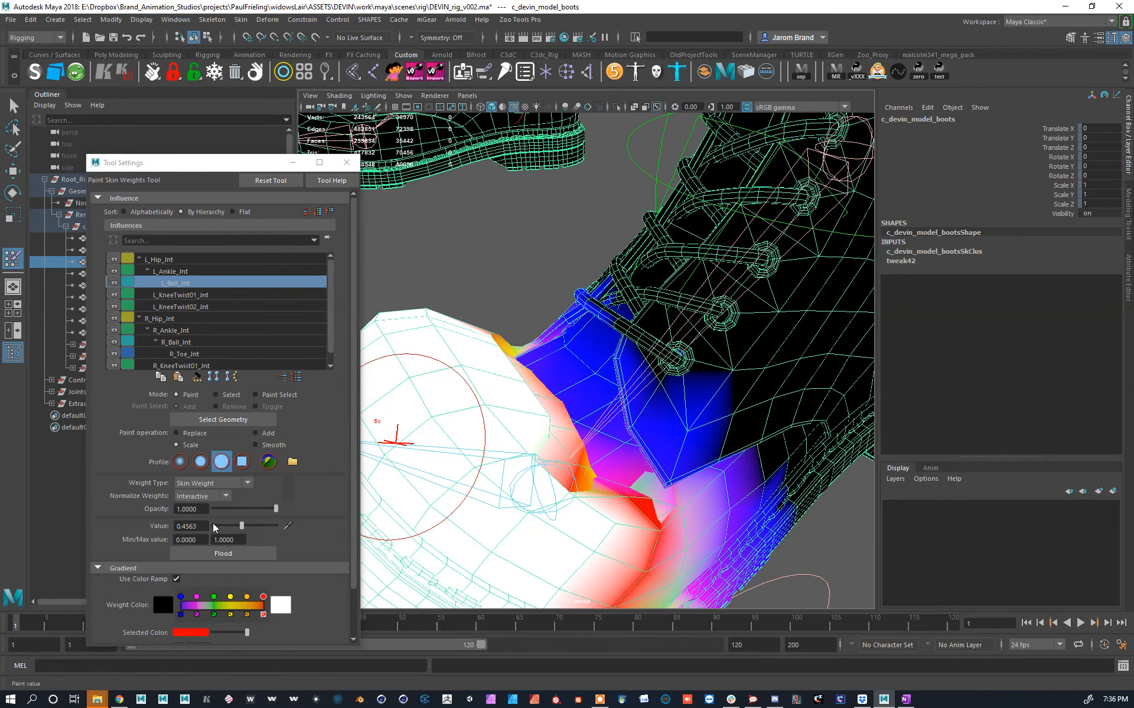
Step: Smooth the left ball joint weights along the sole and lower side of the boot behind the ball joint
{"action": "mouse_move", "coordinate": [602, 400]}
{"action": "left_mouse_down", "text": "alt"}
{"action": "mouse_move", "coordinate": [539, 392]}
{"action": "mouse_move", "coordinate": [499, 346]}
{"action": "mouse_move", "coordinate": [531, 378]}
{"action": "left_mouse_up", "text": "alt"}
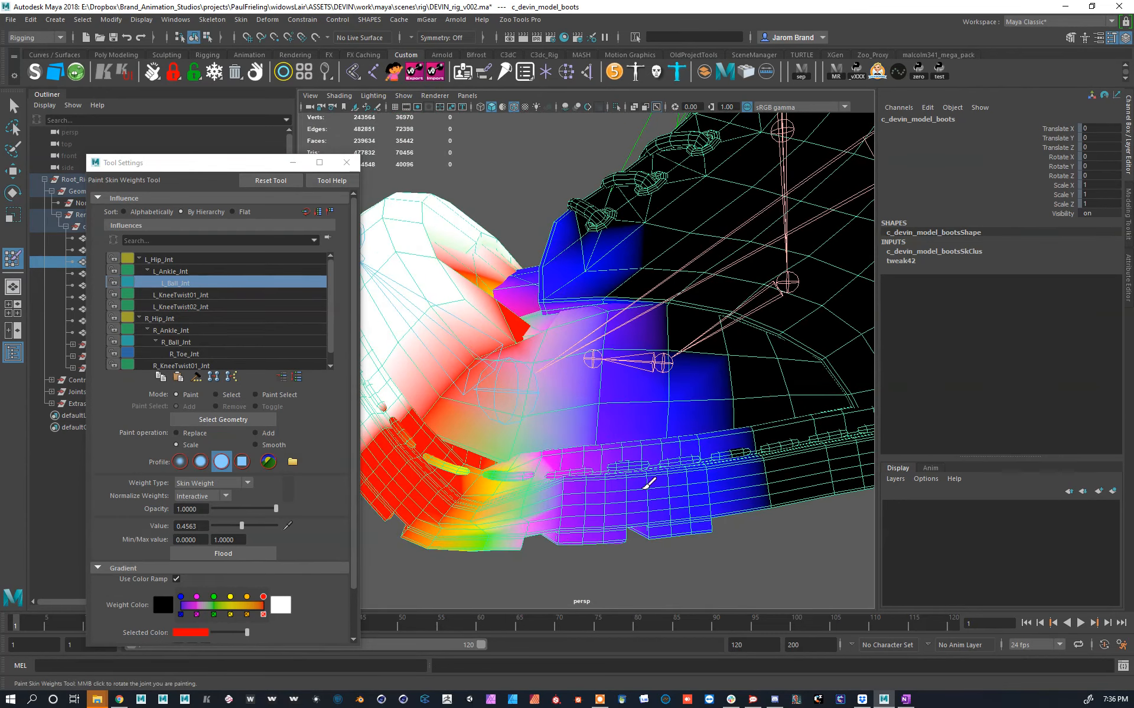
{"action": "mouse_move", "coordinate": [528, 520]}
{"action": "left_mouse_down", "text": "shift"}
{"action": "mouse_move", "coordinate": [501, 519]}
{"action": "mouse_move", "coordinate": [473, 490]}
{"action": "left_mouse_up", "text": "shift"}
{"action": "middle_click_drag", "start_coordinate": [522, 408], "coordinate": [564, 373], "text": "alt"}
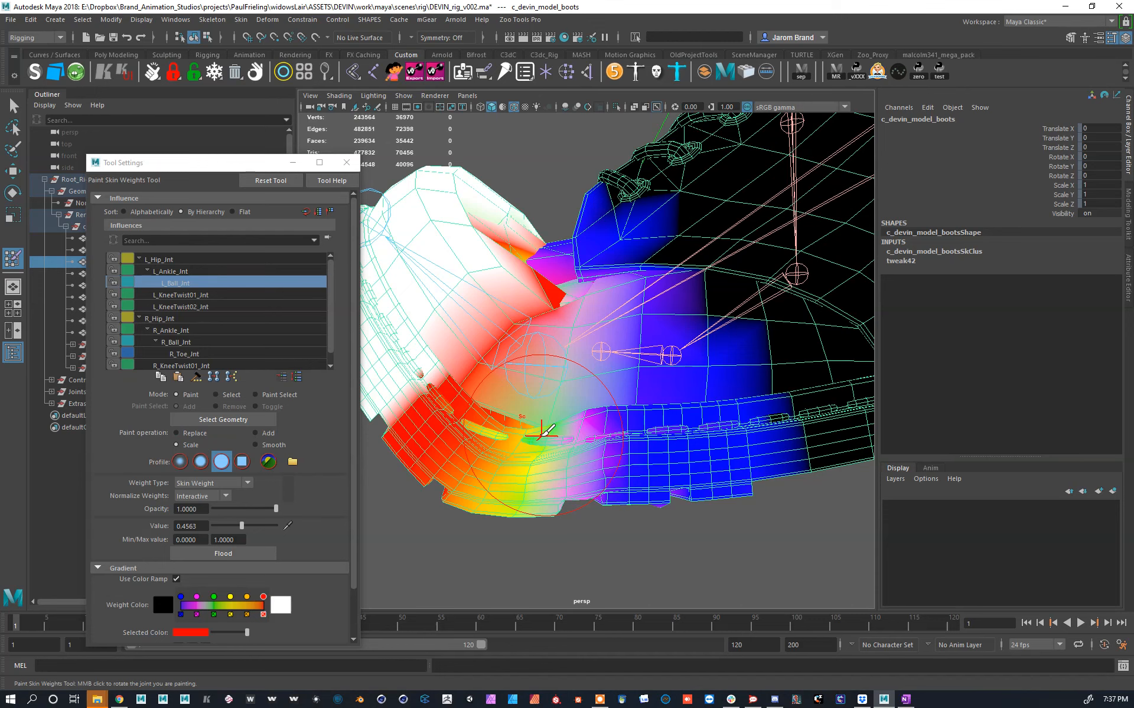
{"action": "left_click_drag", "start_coordinate": [543, 431], "coordinate": [602, 385], "text": "alt"}
{"action": "scroll", "coordinate": [605, 384], "scroll_direction": "up", "scroll_amount": 6}
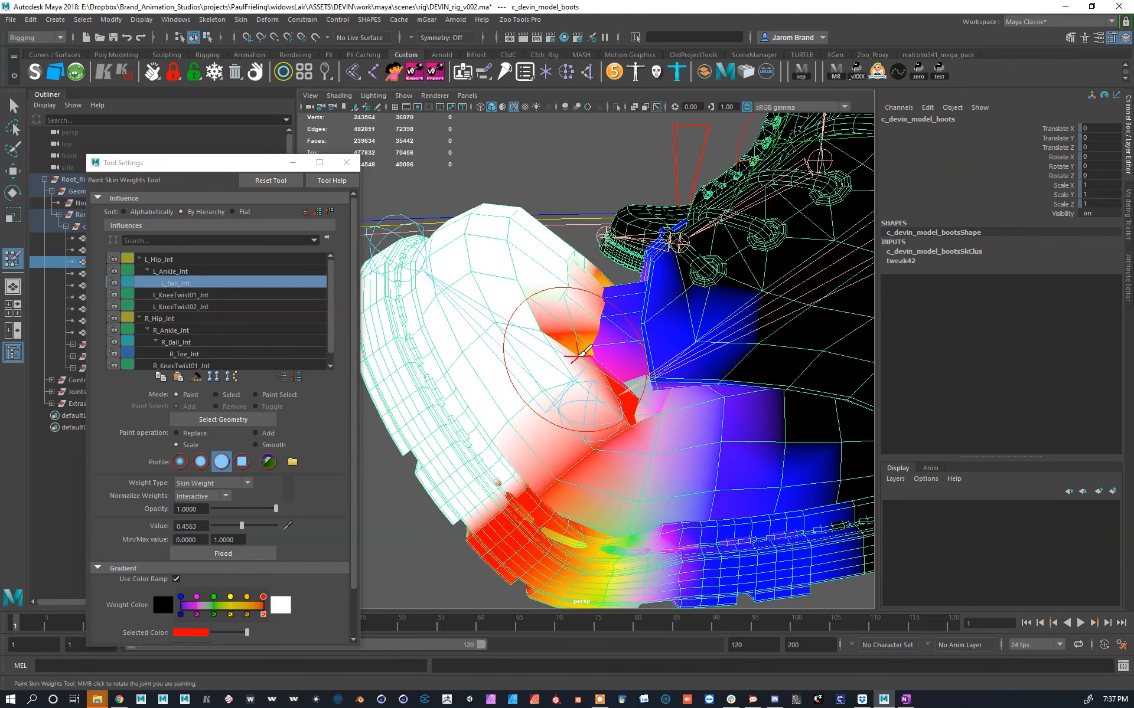
Step: Select a single vertex on the boot's side just behind the ball joint and return to weight painting
{"action": "left_click_drag", "start_coordinate": [584, 354], "coordinate": [602, 524], "text": "alt"}
{"action": "key", "text": "w"}
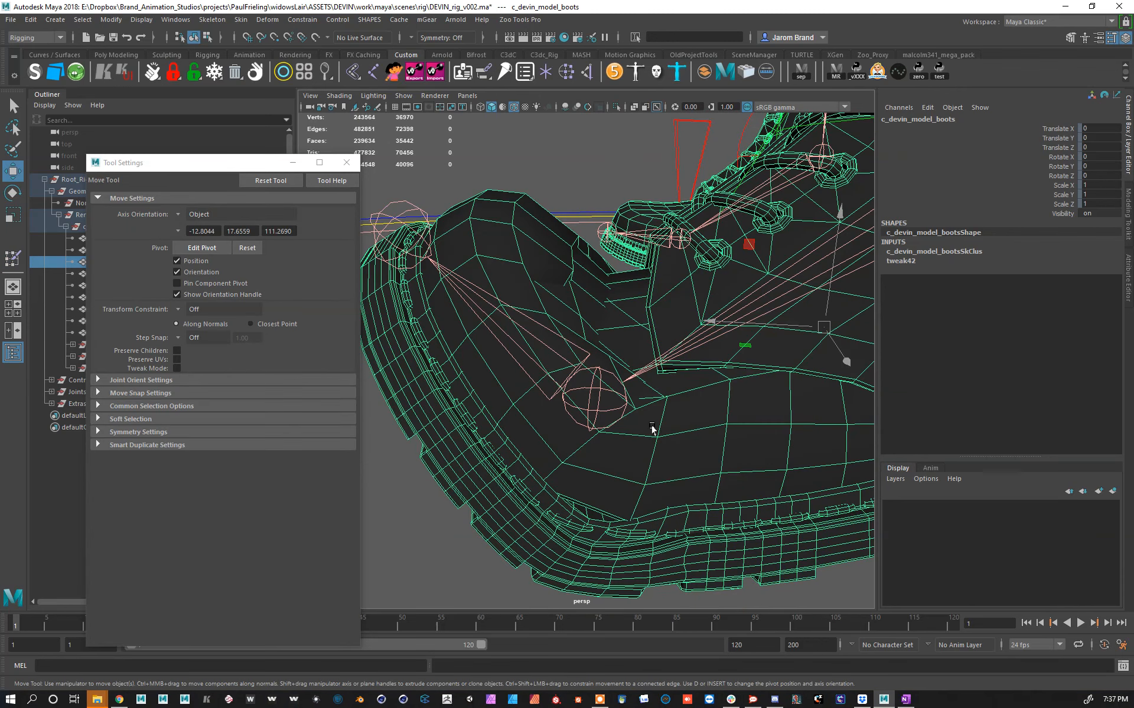
{"action": "right_click_drag", "start_coordinate": [576, 404], "coordinate": [546, 406]}
{"action": "left_click", "coordinate": [658, 436]}
{"action": "key", "text": "y"}
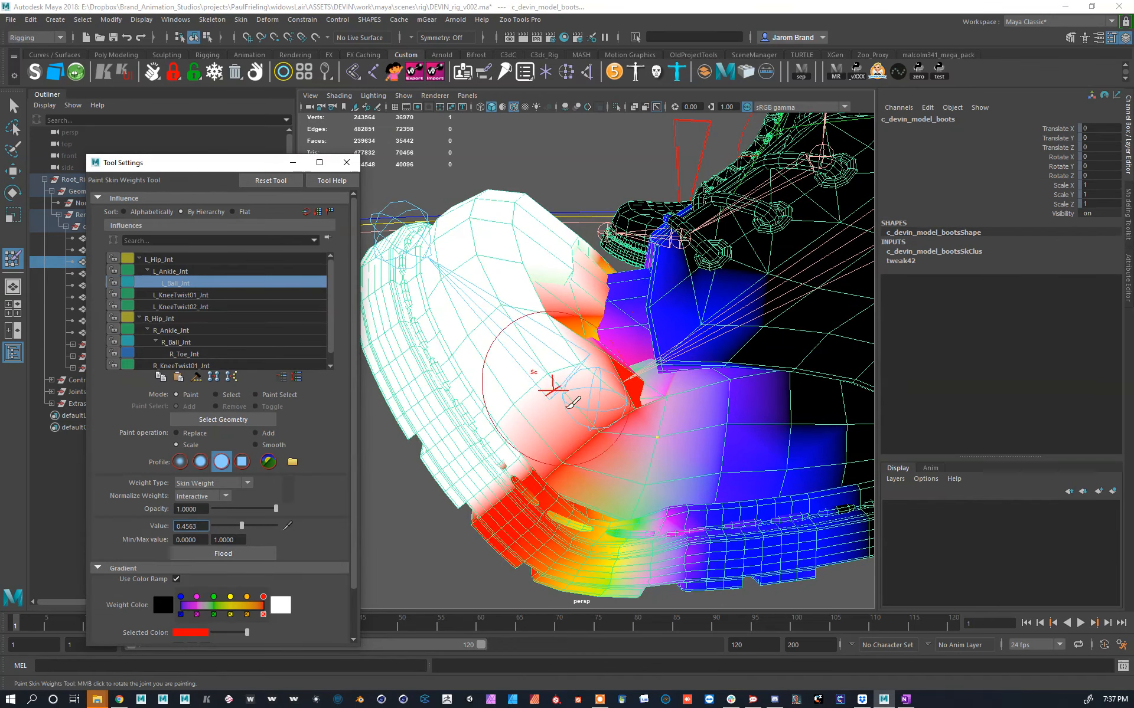
Step: Display the left ankle joint's weights around the ball of the boot, and clear the boots selection
{"action": "mouse_move", "coordinate": [675, 345]}
{"action": "right_mouse_down", "text": "alt"}
{"action": "mouse_move", "coordinate": [781, 272]}
{"action": "mouse_move", "coordinate": [755, 307]}
{"action": "right_mouse_up", "text": "alt"}
{"action": "right_click_drag", "start_coordinate": [413, 440], "coordinate": [561, 458], "text": "alt"}
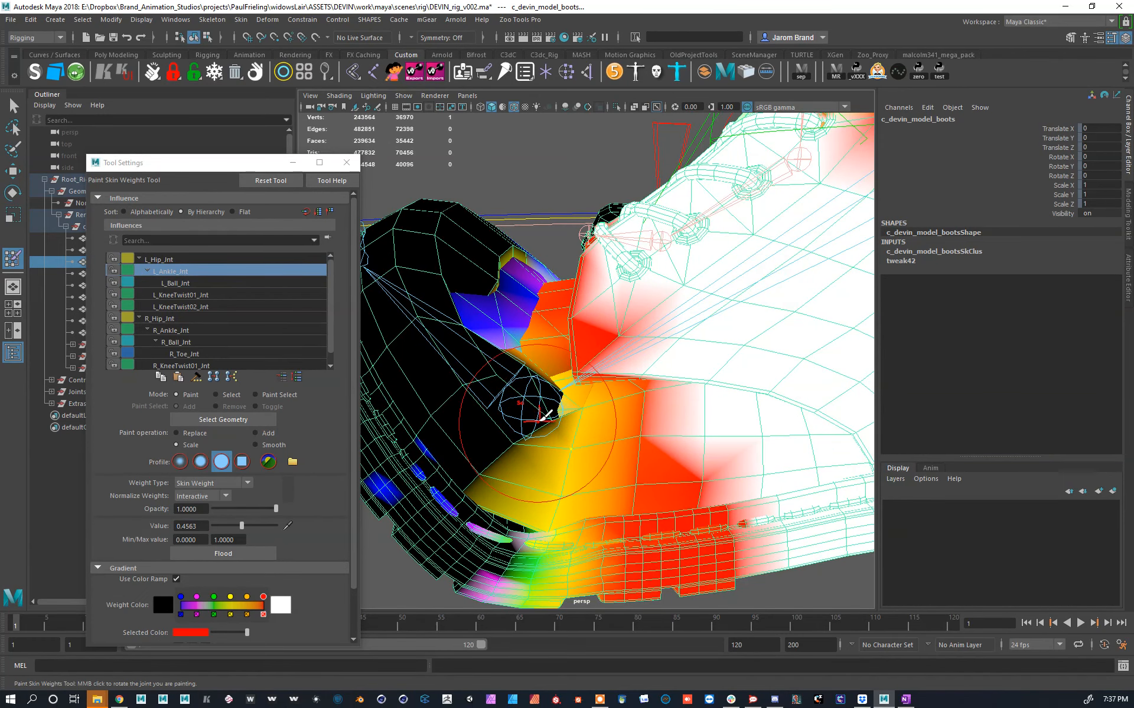
{"action": "right_click_drag", "start_coordinate": [531, 404], "coordinate": [510, 325]}
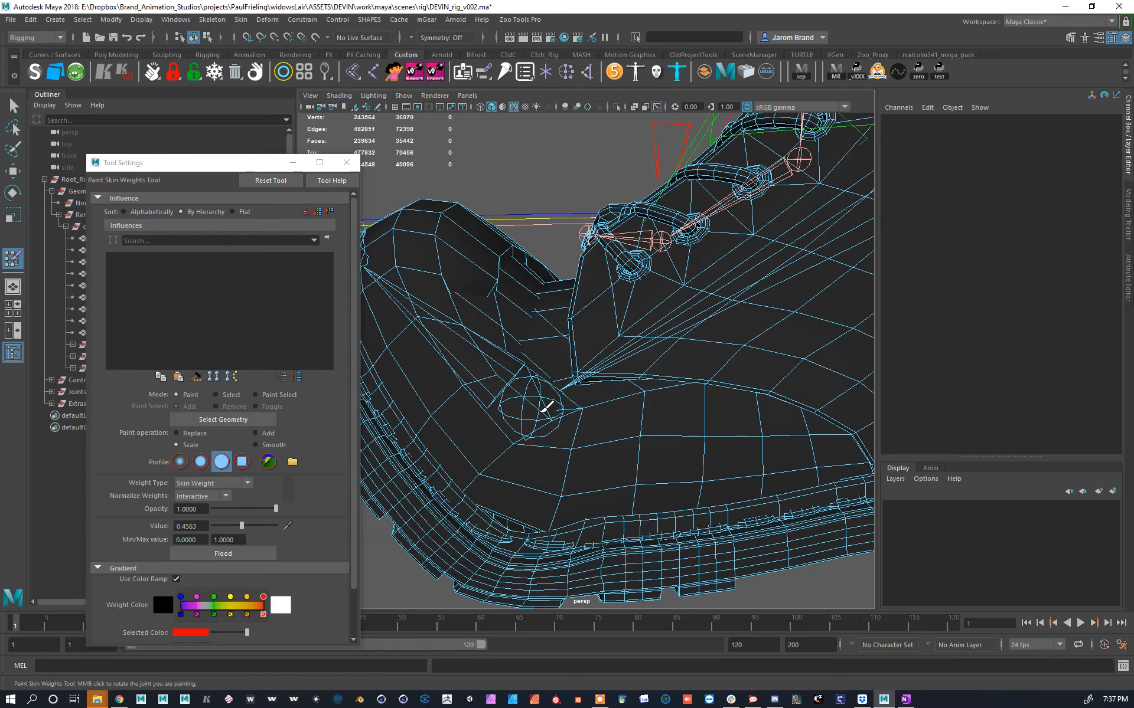
Step: Leave weight painting and select the L_KneeTwist01_Jnt joint above the left boot
{"action": "right_click_drag", "start_coordinate": [809, 301], "coordinate": [674, 349], "text": "alt"}
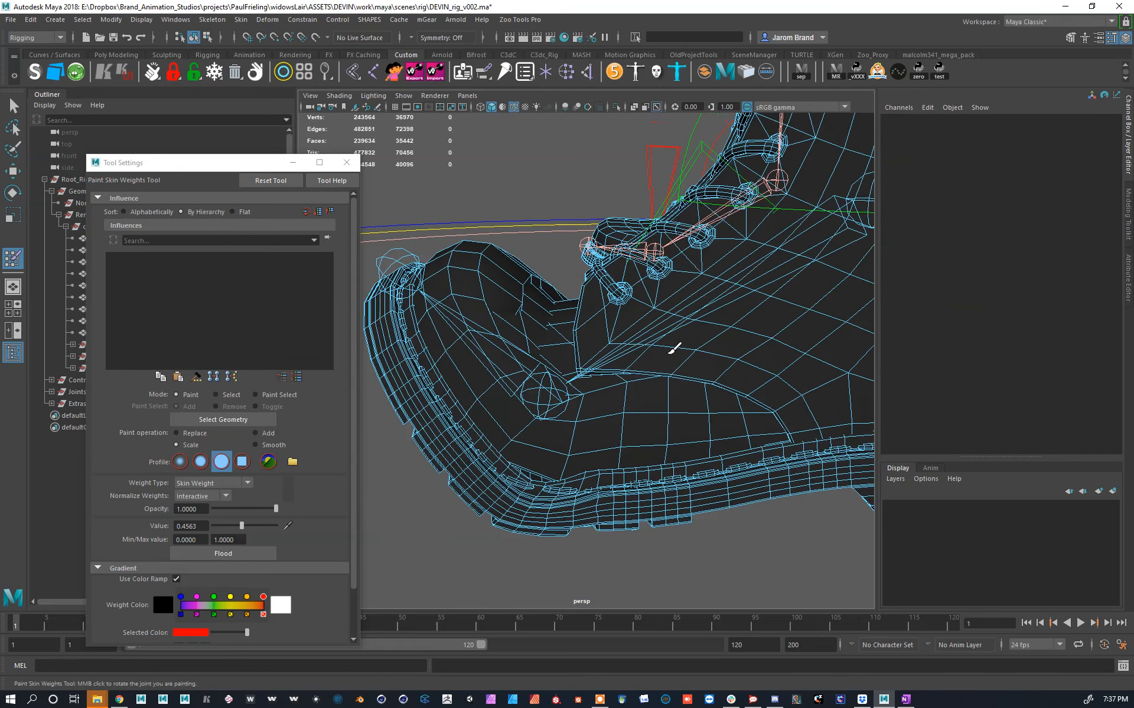
{"action": "right_click_drag", "start_coordinate": [737, 262], "coordinate": [738, 124], "text": "alt"}
{"action": "middle_click_drag", "start_coordinate": [738, 124], "coordinate": [743, 255], "text": "alt"}
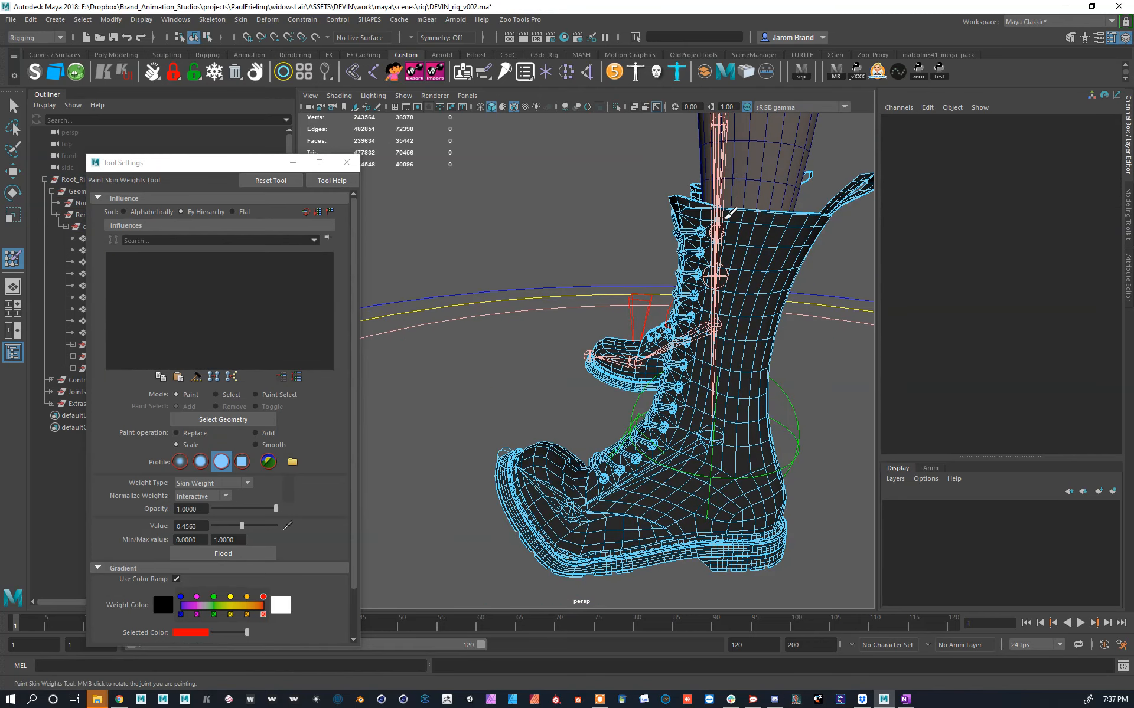
{"action": "left_click_drag", "start_coordinate": [726, 219], "coordinate": [807, 184], "text": "alt"}
{"action": "middle_click_drag", "start_coordinate": [807, 184], "coordinate": [763, 289], "text": "alt"}
{"action": "key", "text": "w"}
{"action": "left_click", "coordinate": [623, 248]}
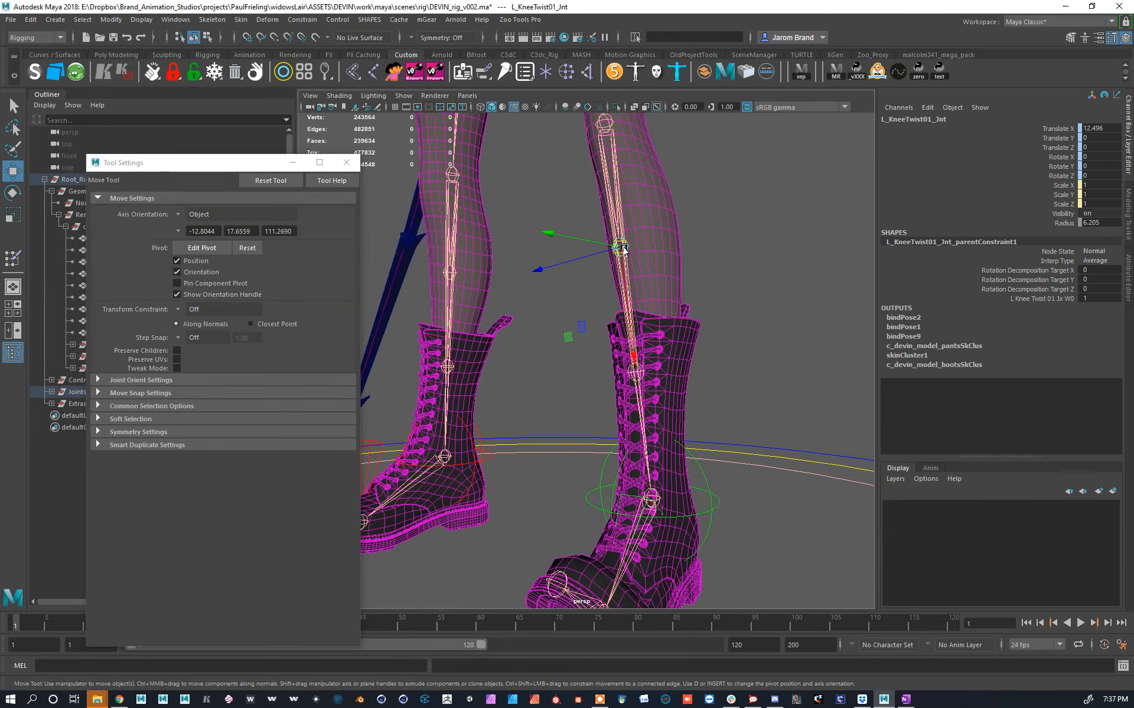
Step: Examine the left boot's bent toe and sole from the side and from below, with the joint deselected
{"action": "left_click_drag", "start_coordinate": [643, 585], "coordinate": [580, 488], "text": "alt"}
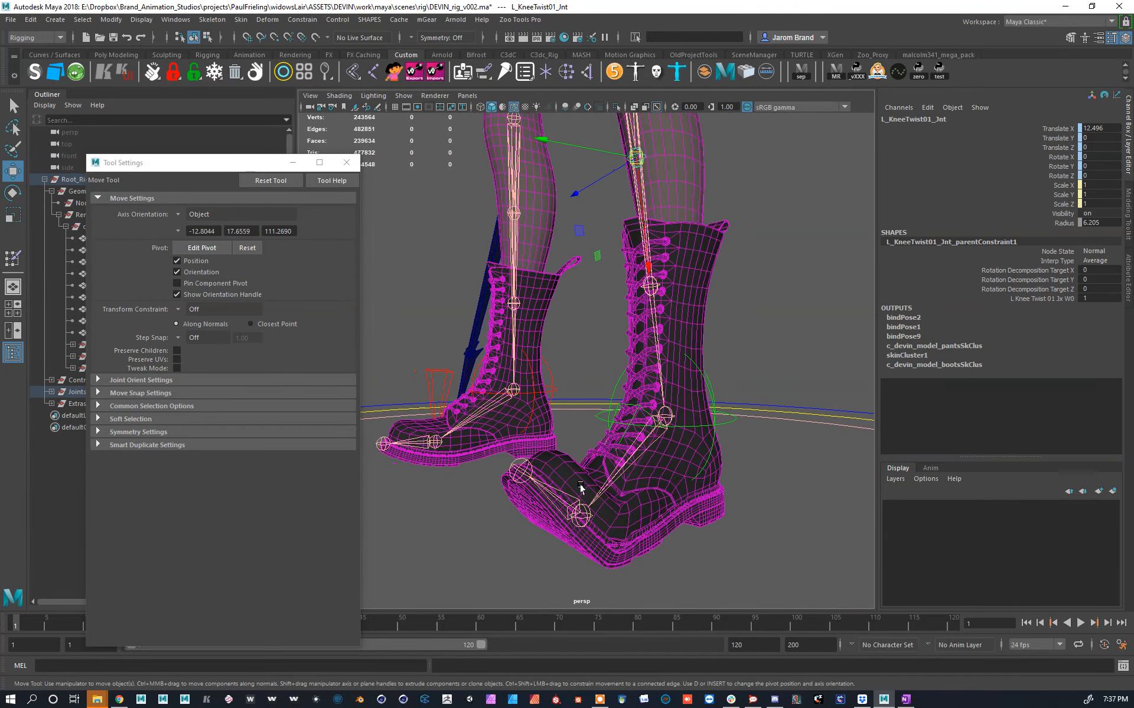
{"action": "left_click_drag", "start_coordinate": [637, 164], "coordinate": [609, 288], "text": "alt"}
{"action": "right_click_drag", "start_coordinate": [609, 288], "coordinate": [601, 342], "text": "alt"}
{"action": "left_click_drag", "start_coordinate": [610, 363], "coordinate": [609, 357], "text": "alt"}
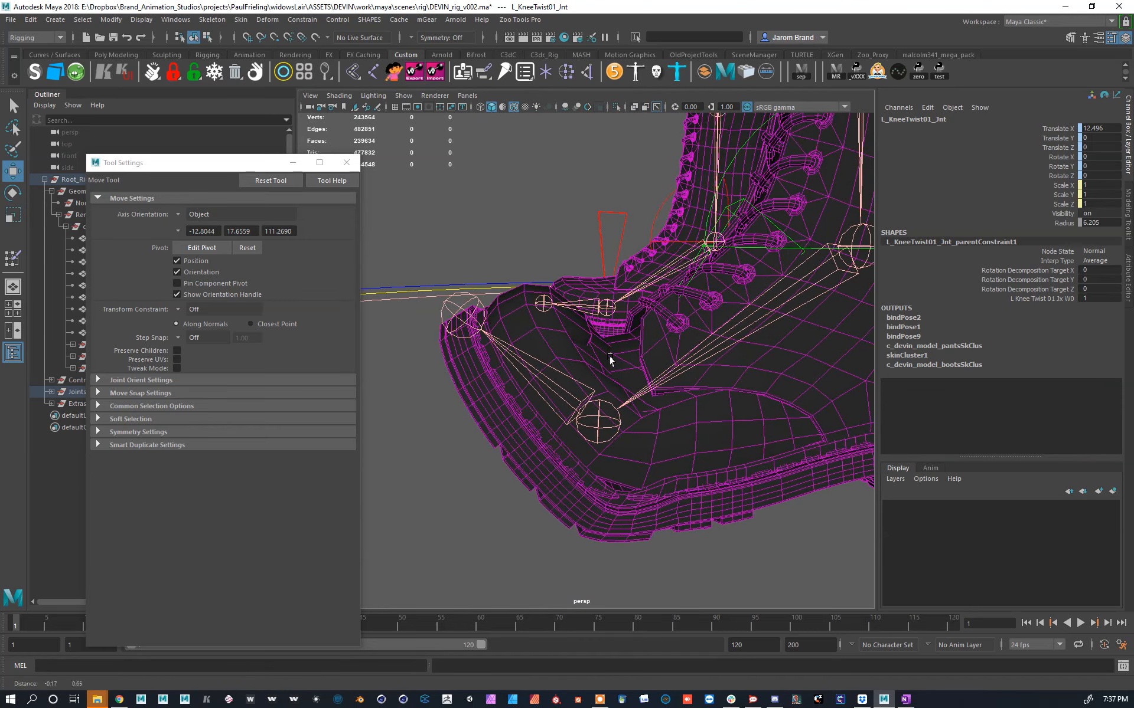
{"action": "left_click", "coordinate": [578, 354]}
{"action": "mouse_move", "coordinate": [585, 452]}
{"action": "left_mouse_down", "text": "alt"}
{"action": "mouse_move", "coordinate": [588, 401]}
{"action": "mouse_move", "coordinate": [519, 384]}
{"action": "left_mouse_up", "text": "alt"}
{"action": "key", "text": "w"}
{"action": "left_click_drag", "start_coordinate": [526, 437], "coordinate": [528, 388], "text": "alt"}
{"action": "left_click", "coordinate": [519, 390]}
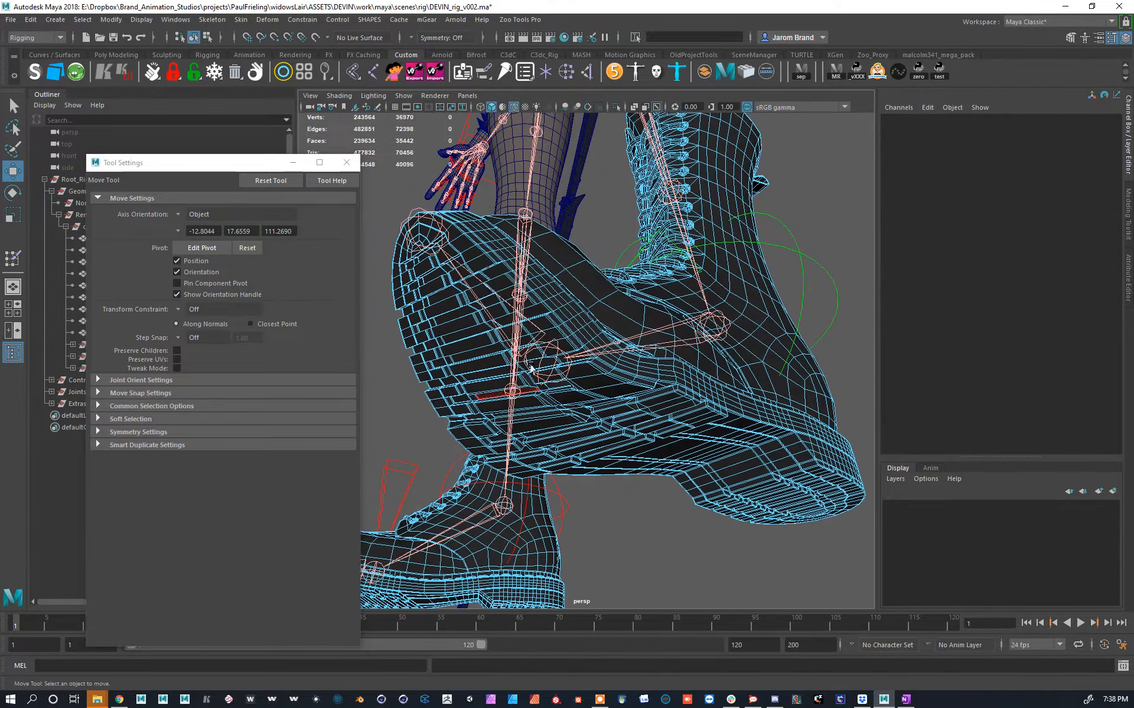
Step: Select all connected faces of a single separate piece of the left boot's sole beneath the ball joint
{"action": "double_click", "coordinate": [544, 328]}
{"action": "left_click_drag", "start_coordinate": [545, 328], "coordinate": [570, 420], "text": "alt"}
{"action": "left_click", "coordinate": [557, 401]}
{"action": "double_click", "coordinate": [557, 402]}
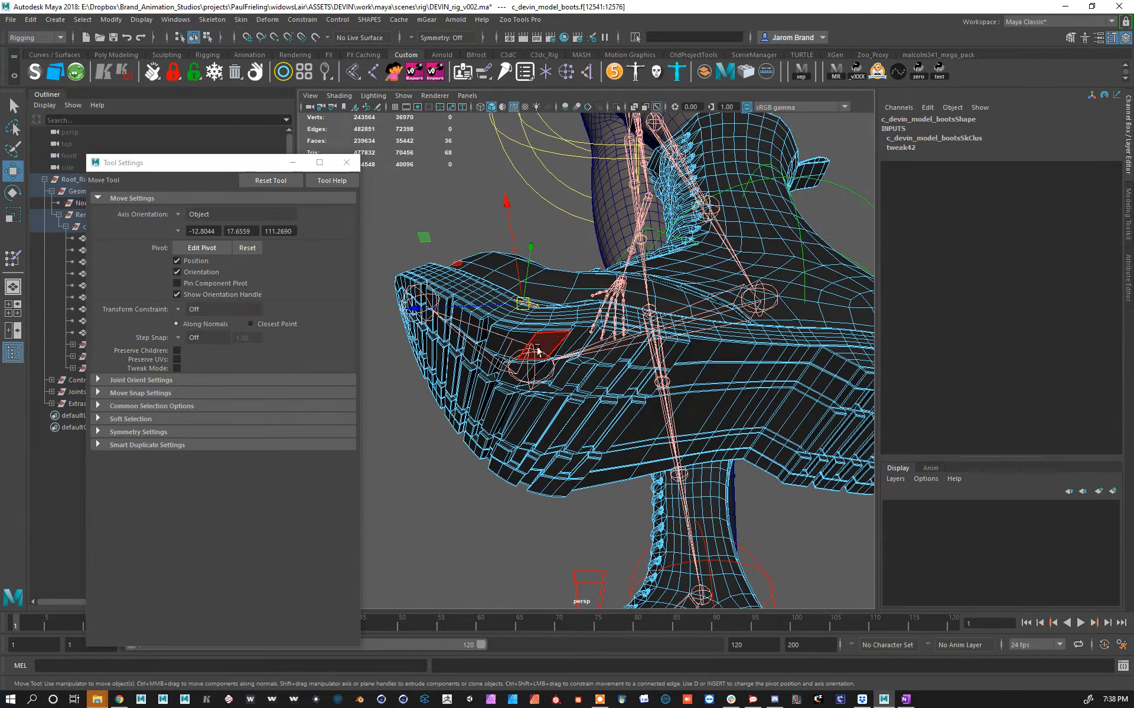
{"action": "left_click_drag", "start_coordinate": [492, 412], "coordinate": [537, 387], "text": "alt"}
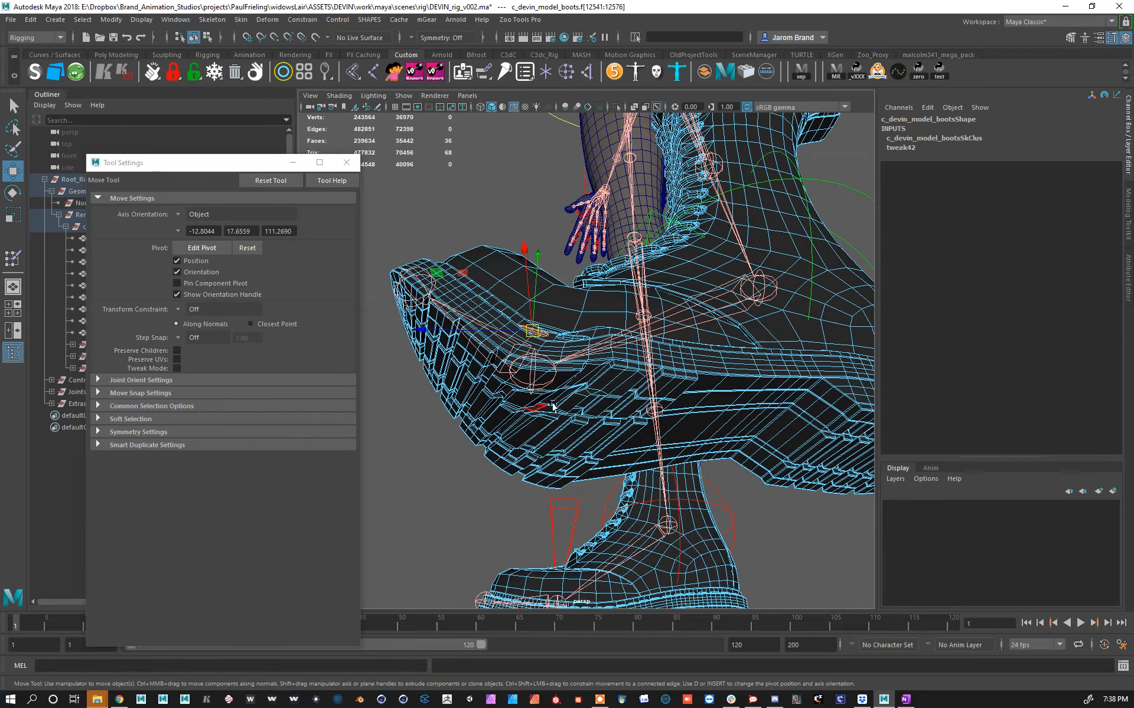
Step: Examine the bent left boot's toe, sole and side from several angles around the selected sole piece
{"action": "right_click_drag", "start_coordinate": [705, 364], "coordinate": [546, 354], "text": "alt"}
{"action": "left_click_drag", "start_coordinate": [546, 354], "coordinate": [744, 336], "text": "alt"}
{"action": "middle_click_drag", "start_coordinate": [590, 254], "coordinate": [604, 405], "text": "alt"}
{"action": "right_click_drag", "start_coordinate": [547, 286], "coordinate": [663, 476], "text": "alt"}
{"action": "left_click_drag", "start_coordinate": [663, 476], "coordinate": [622, 486], "text": "alt"}
{"action": "middle_click_drag", "start_coordinate": [623, 485], "coordinate": [607, 41], "text": "alt"}
{"action": "right_click_drag", "start_coordinate": [532, 254], "coordinate": [612, 359], "text": "alt"}
{"action": "middle_click_drag", "start_coordinate": [611, 359], "coordinate": [615, 126], "text": "alt"}
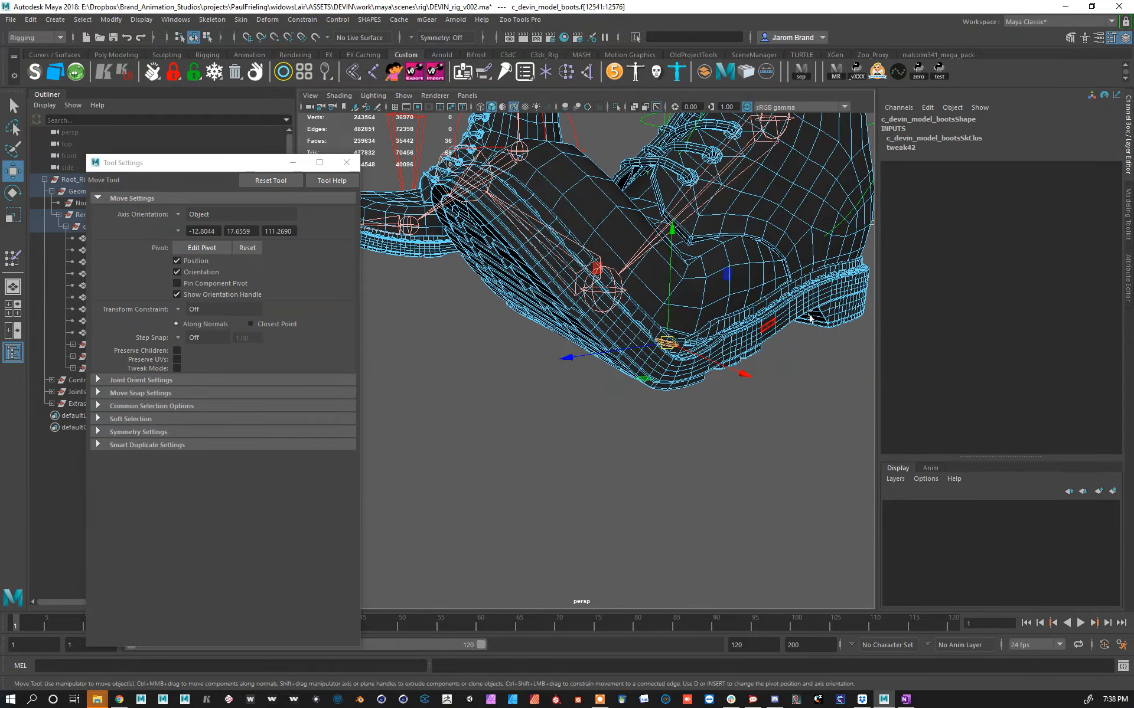
Step: Return the boots to object mode and isolate them in the viewport
{"action": "mouse_move", "coordinate": [625, 320]}
{"action": "left_mouse_down", "text": "alt"}
{"action": "mouse_move", "coordinate": [534, 245]}
{"action": "mouse_move", "coordinate": [626, 308]}
{"action": "left_mouse_up", "text": "alt"}
{"action": "right_click_drag", "start_coordinate": [699, 411], "coordinate": [808, 181]}
{"action": "left_click", "coordinate": [617, 107]}
Step: Select all the vertices of the left boot's toe section in front of the bend, including the sole
{"action": "left_click_drag", "start_coordinate": [627, 335], "coordinate": [771, 313], "text": "alt"}
{"action": "right_click_drag", "start_coordinate": [772, 314], "coordinate": [810, 308], "text": "alt"}
{"action": "middle_click_drag", "start_coordinate": [810, 308], "coordinate": [613, 389], "text": "alt"}
{"action": "right_click_drag", "start_coordinate": [613, 389], "coordinate": [557, 362], "text": "alt"}
{"action": "left_click_drag", "start_coordinate": [557, 362], "coordinate": [701, 311], "text": "alt"}
{"action": "right_click_drag", "start_coordinate": [700, 311], "coordinate": [756, 217], "text": "alt"}
{"action": "middle_click_drag", "start_coordinate": [756, 217], "coordinate": [695, 256], "text": "alt"}
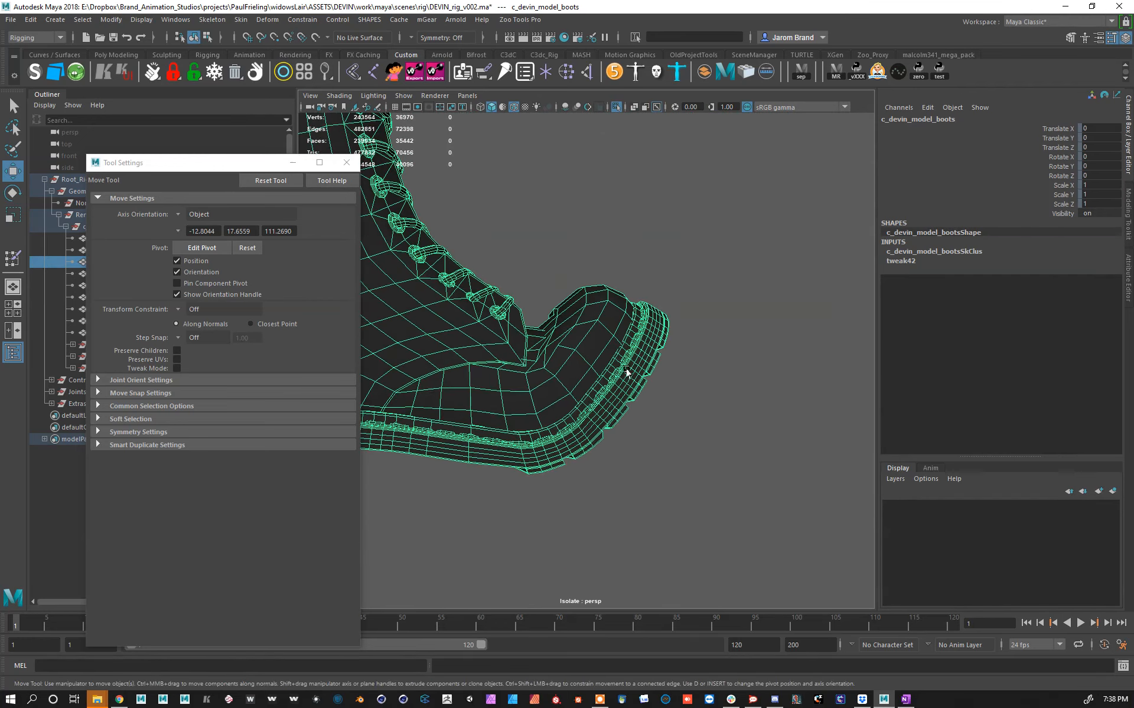
{"action": "right_click_drag", "start_coordinate": [621, 377], "coordinate": [408, 350]}
{"action": "left_click_drag", "start_coordinate": [774, 433], "coordinate": [540, 236]}
{"action": "left_click_drag", "start_coordinate": [755, 514], "coordinate": [544, 205]}
Step: Flood the selected toe vertices' left ball joint weights using Scale at 0.4563
{"action": "key", "text": "y"}
{"action": "left_click", "coordinate": [189, 283]}
{"action": "left_click", "coordinate": [223, 555]}
Step: Flood the selected toe vertices' left ball joint weights using Replace at 1
{"action": "left_click", "coordinate": [253, 524]}
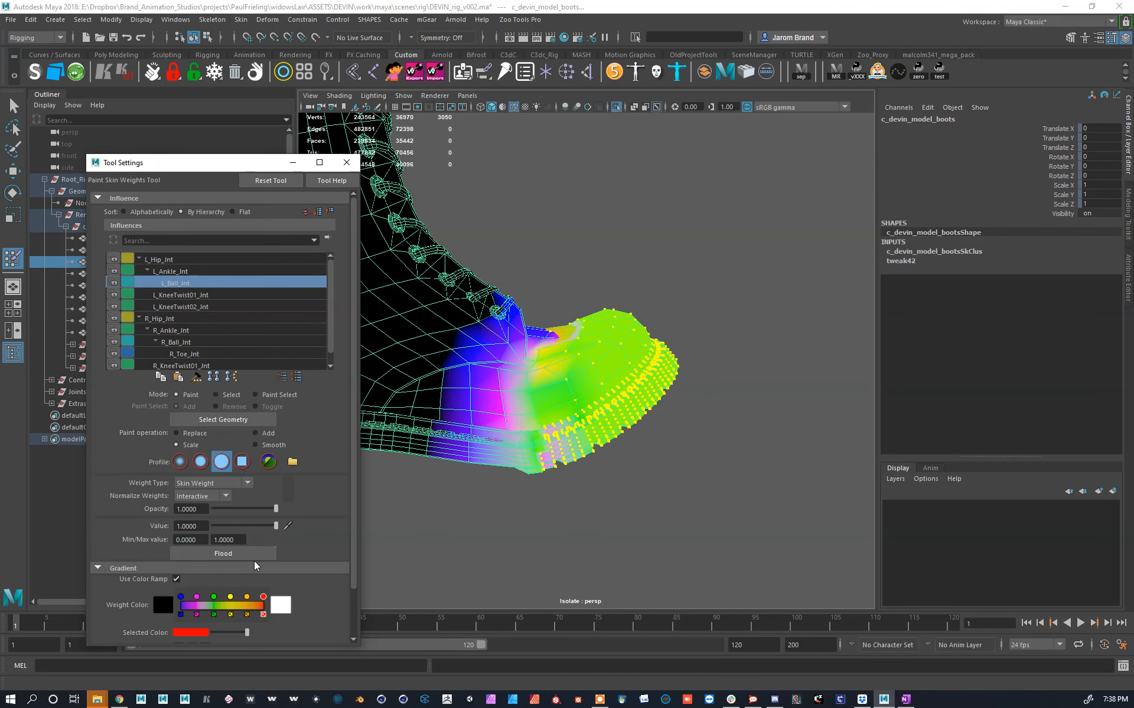
{"action": "left_click", "coordinate": [198, 433]}
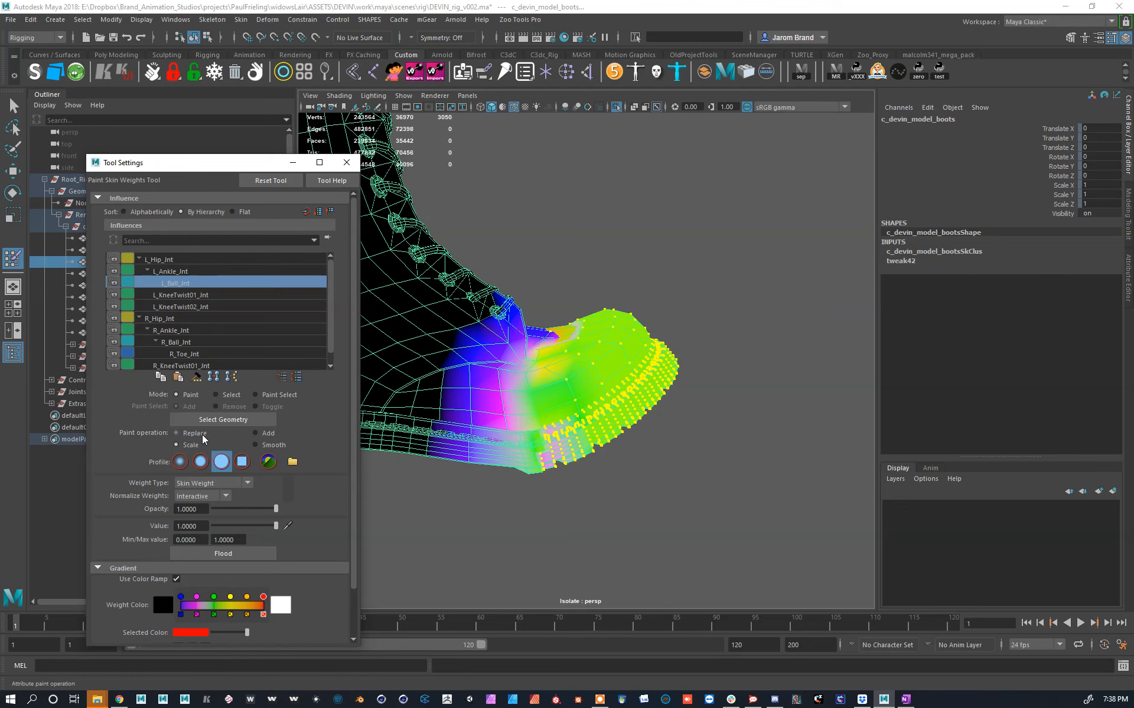
{"action": "left_click", "coordinate": [266, 553]}
{"action": "left_click_drag", "start_coordinate": [603, 378], "coordinate": [578, 337], "text": "alt"}
{"action": "key", "text": "w"}
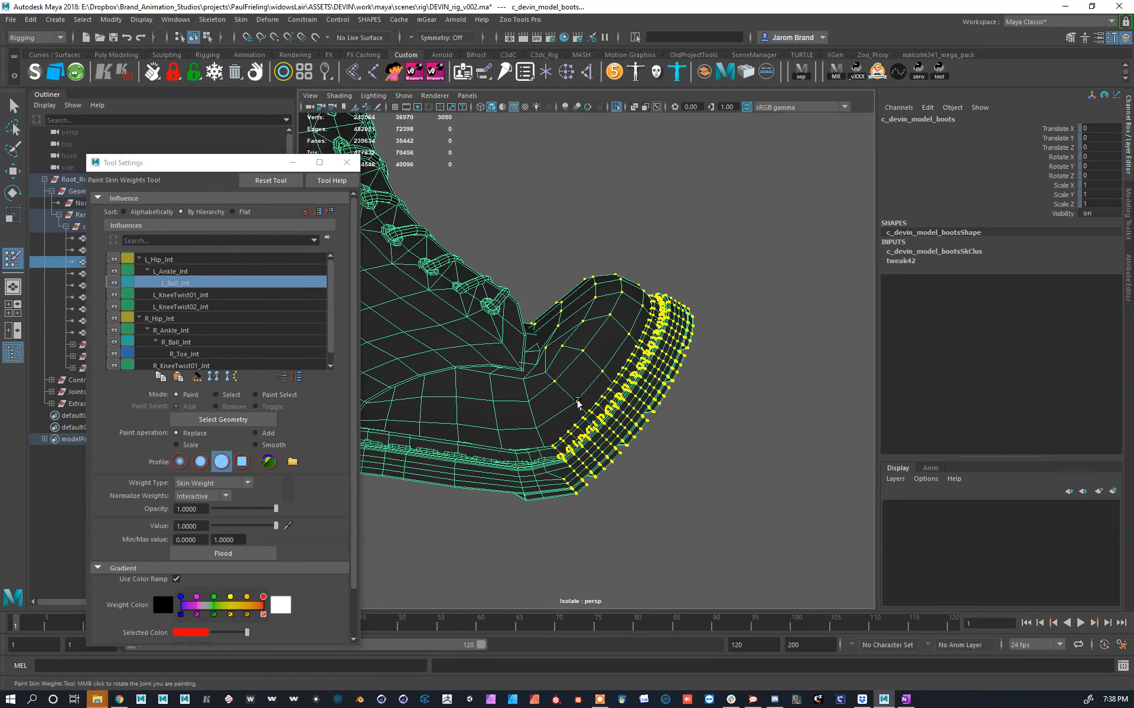
Step: Select the band of vertices around the left boot's toe bend, including the upper and the sole beneath it
{"action": "left_click_drag", "start_coordinate": [600, 531], "coordinate": [509, 461]}
{"action": "key", "text": "F9"}
{"action": "left_click_drag", "start_coordinate": [501, 284], "coordinate": [463, 309]}
{"action": "key", "text": "f"}
{"action": "scroll", "coordinate": [452, 366], "scroll_direction": "down", "scroll_amount": 6}
Step: Flood-smooth the weights of the selected toe bend vertices with the Paint Smooth Weights tool at strength 0.709
{"action": "left_click", "coordinate": [243, 23]}
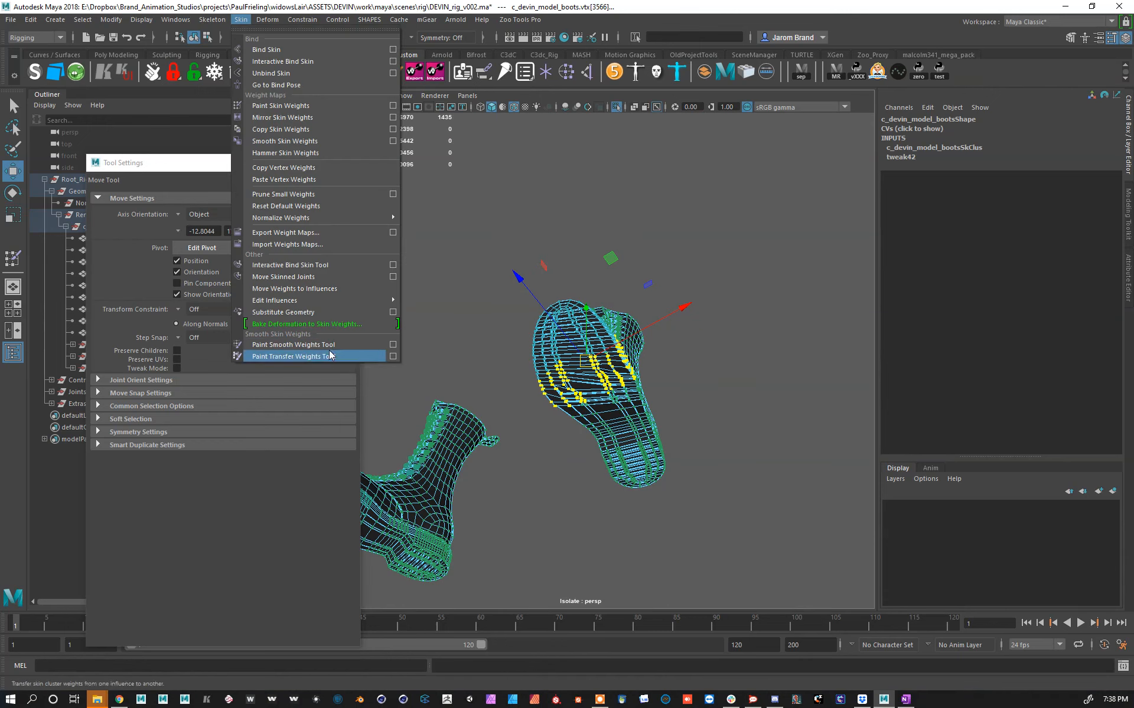
{"action": "left_click", "coordinate": [295, 345]}
{"action": "left_click", "coordinate": [230, 354]}
{"action": "left_click_drag", "start_coordinate": [477, 328], "coordinate": [360, 357], "text": "alt"}
{"action": "right_click_drag", "start_coordinate": [360, 357], "coordinate": [449, 366], "text": "alt"}
{"action": "left_click_drag", "start_coordinate": [414, 366], "coordinate": [357, 372], "text": "alt"}
{"action": "left_click", "coordinate": [253, 352]}
{"action": "left_click_drag", "start_coordinate": [428, 317], "coordinate": [509, 312], "text": "alt"}
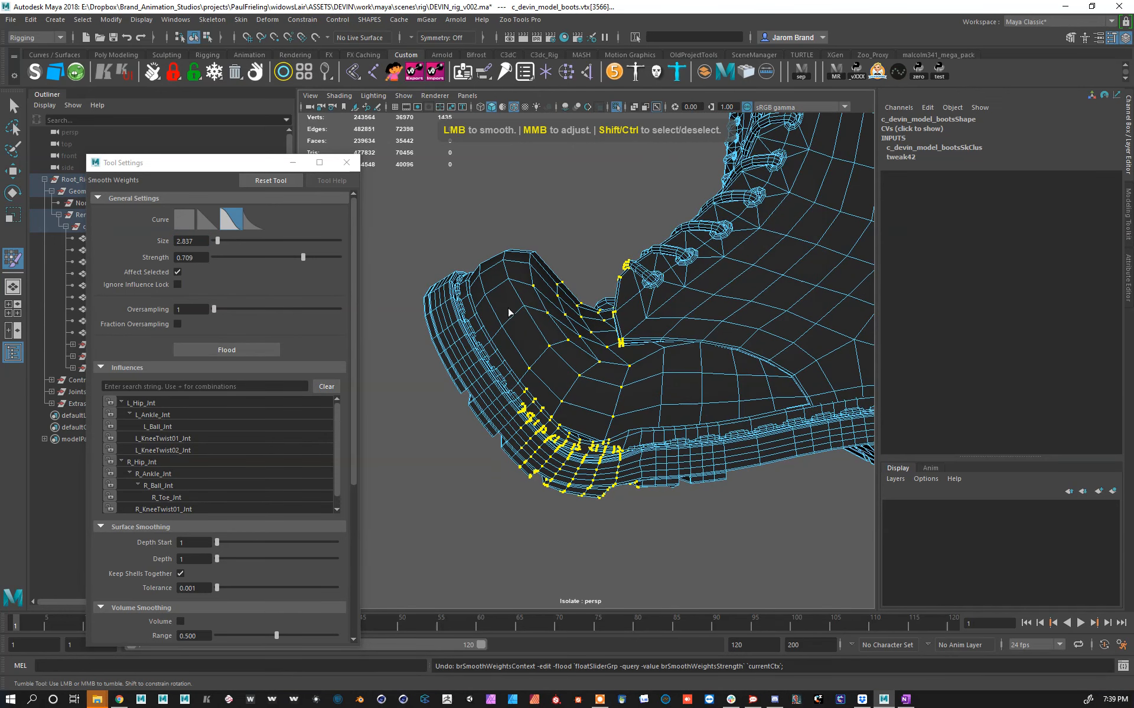
{"action": "left_click_drag", "start_coordinate": [573, 341], "coordinate": [573, 345]}
{"action": "left_click", "coordinate": [244, 348]}
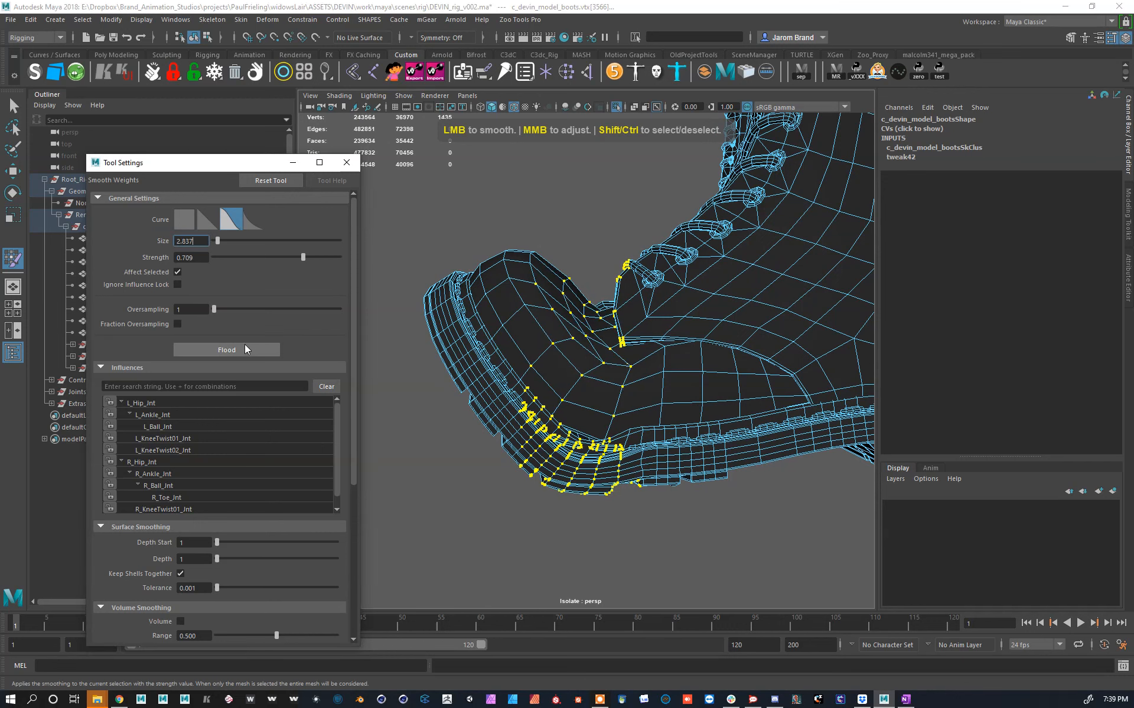
{"action": "key", "text": "w"}
{"action": "left_click_drag", "start_coordinate": [577, 270], "coordinate": [596, 266], "text": "alt"}
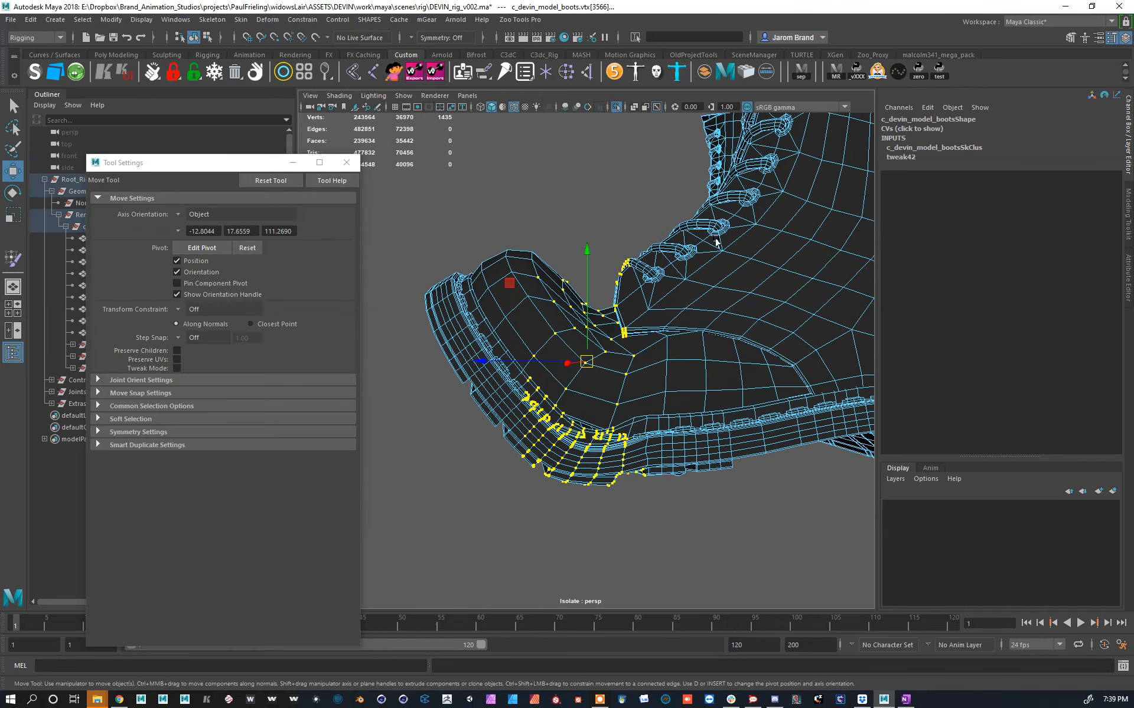
Step: Select only the sole vertices directly under the left boot's toe bend
{"action": "left_click", "coordinate": [636, 371]}
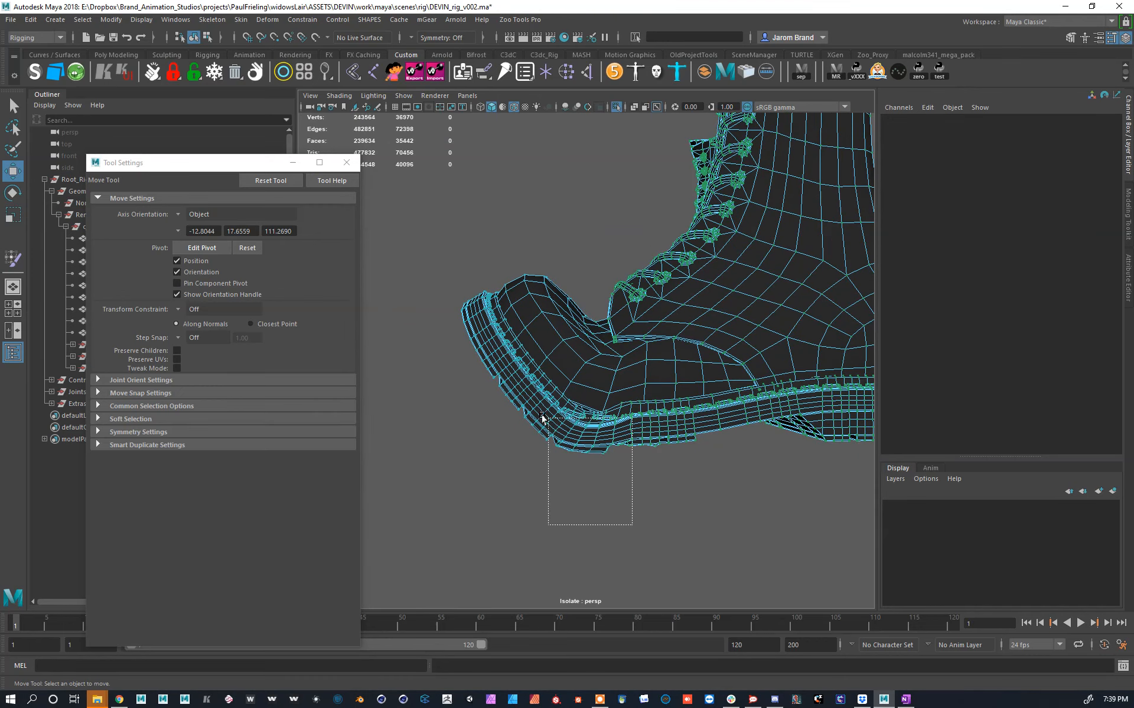
{"action": "left_click_drag", "start_coordinate": [524, 401], "coordinate": [525, 402]}
{"action": "scroll", "coordinate": [525, 401], "scroll_direction": "down", "scroll_amount": 5}
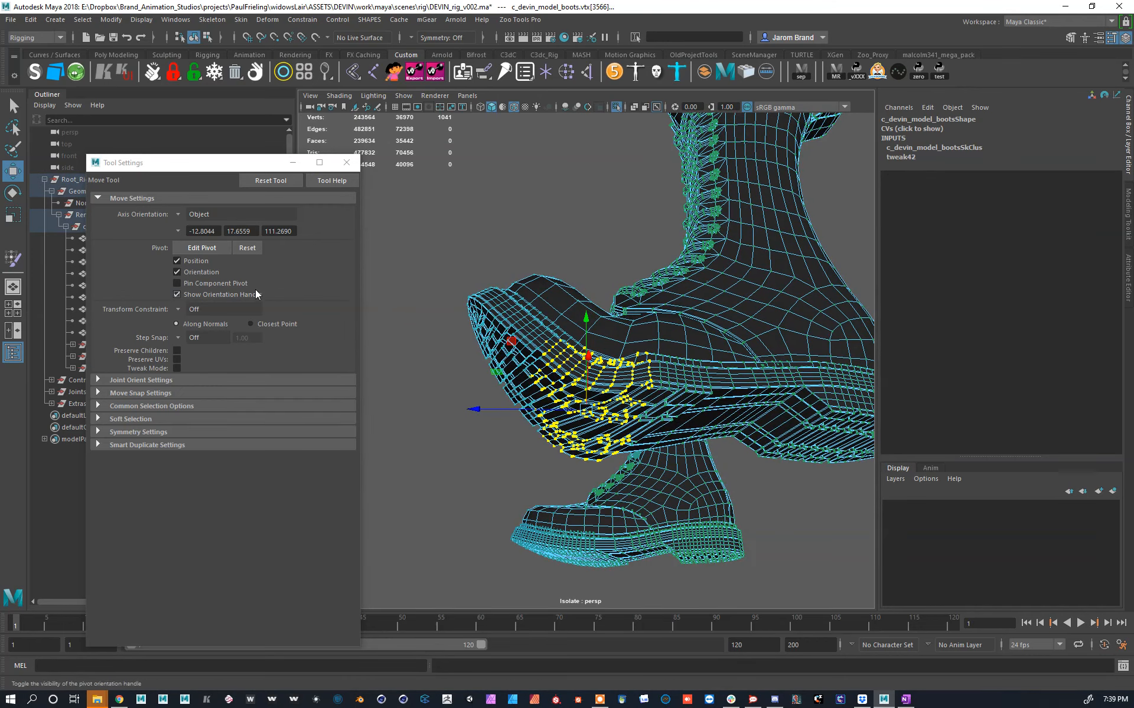
Step: Flood-smooth the weights of the selected sole vertices under the bend, with oversampling set to 10
{"action": "left_click", "coordinate": [10, 265]}
{"action": "left_click", "coordinate": [230, 352]}
{"action": "left_click", "coordinate": [274, 349]}
{"action": "left_click", "coordinate": [274, 353]}
{"action": "left_click_drag", "start_coordinate": [602, 402], "coordinate": [649, 481], "text": "alt"}
{"action": "key", "text": "w"}
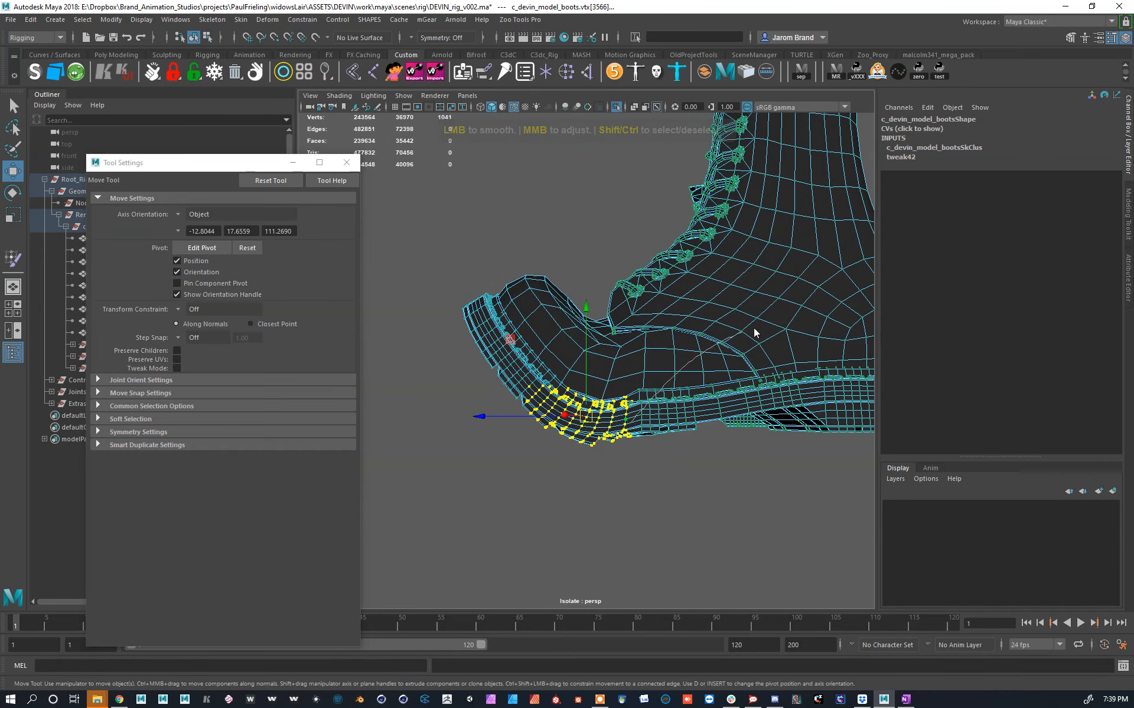
Step: Select the left boot's sole vertices just behind the toe bend
{"action": "key", "text": "F8"}
{"action": "left_click_drag", "start_coordinate": [663, 437], "coordinate": [659, 461], "text": "alt"}
{"action": "key", "text": "F8"}
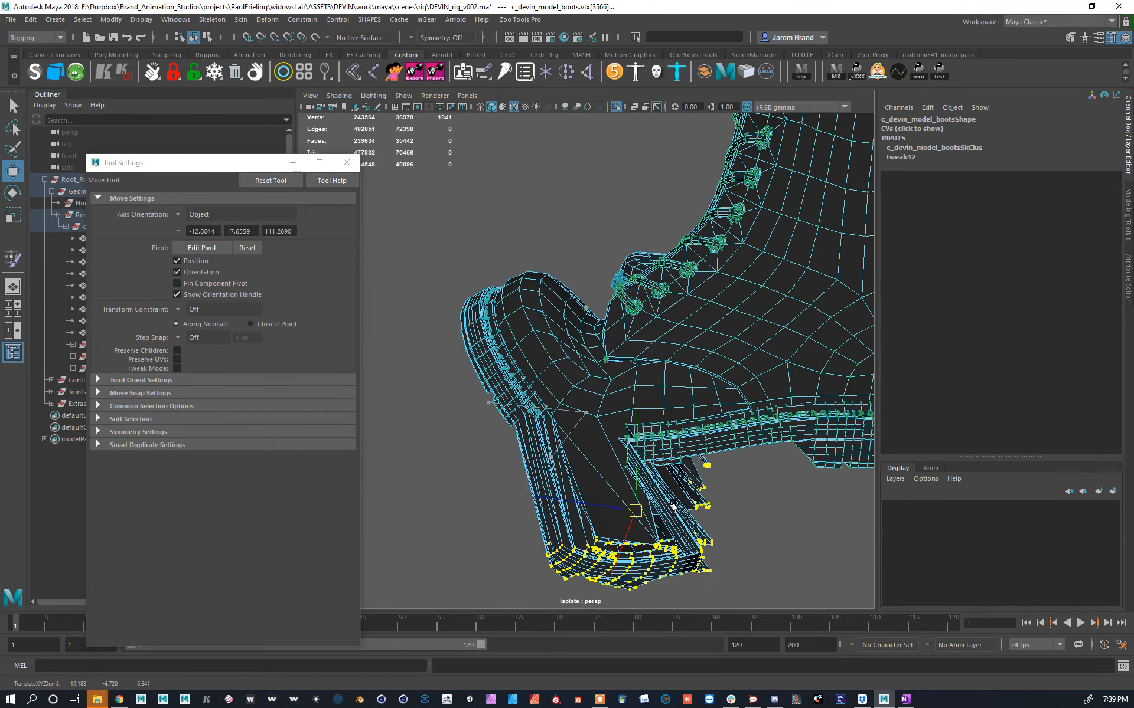
{"action": "left_click_drag", "start_coordinate": [690, 519], "coordinate": [594, 417]}
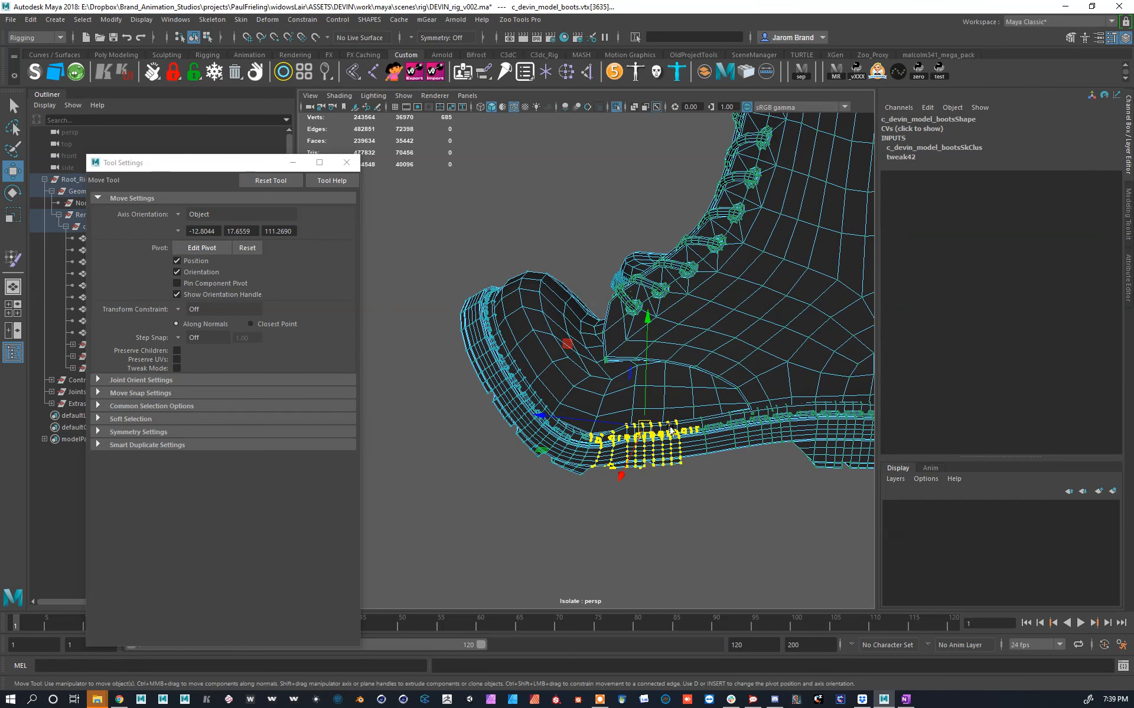
Step: Flood-smooth the weights of the sole vertices behind the bend at strength 0.709 and oversampling 10
{"action": "key", "text": "y"}
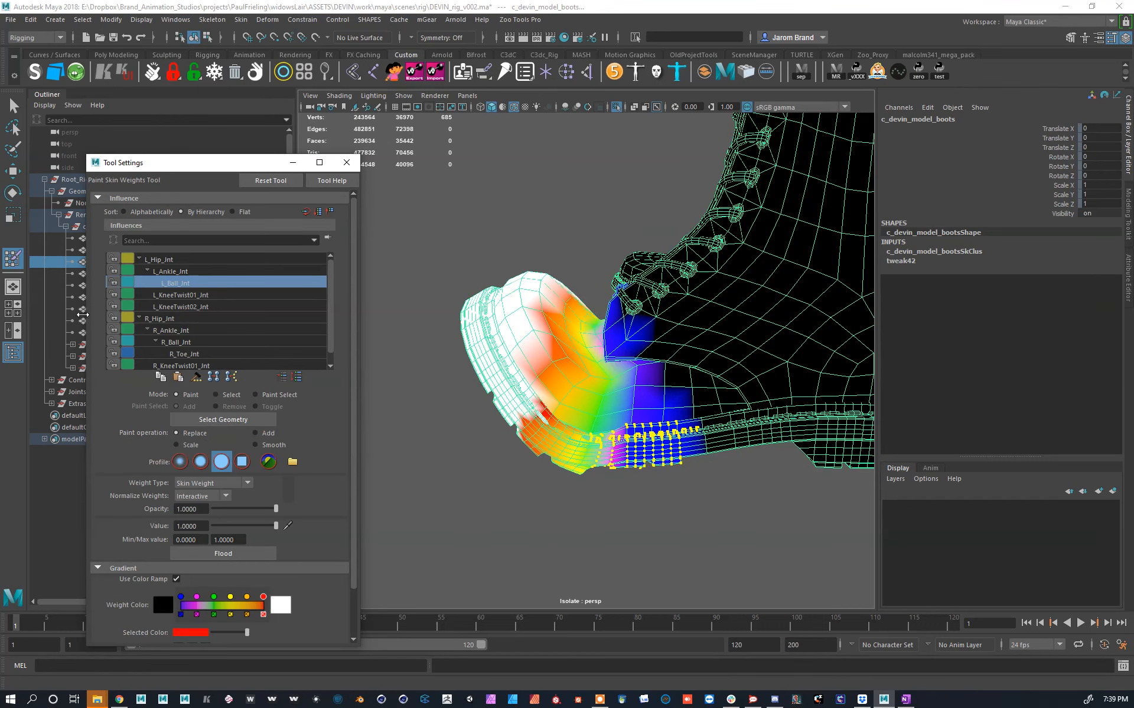
{"action": "left_click", "coordinate": [230, 19]}
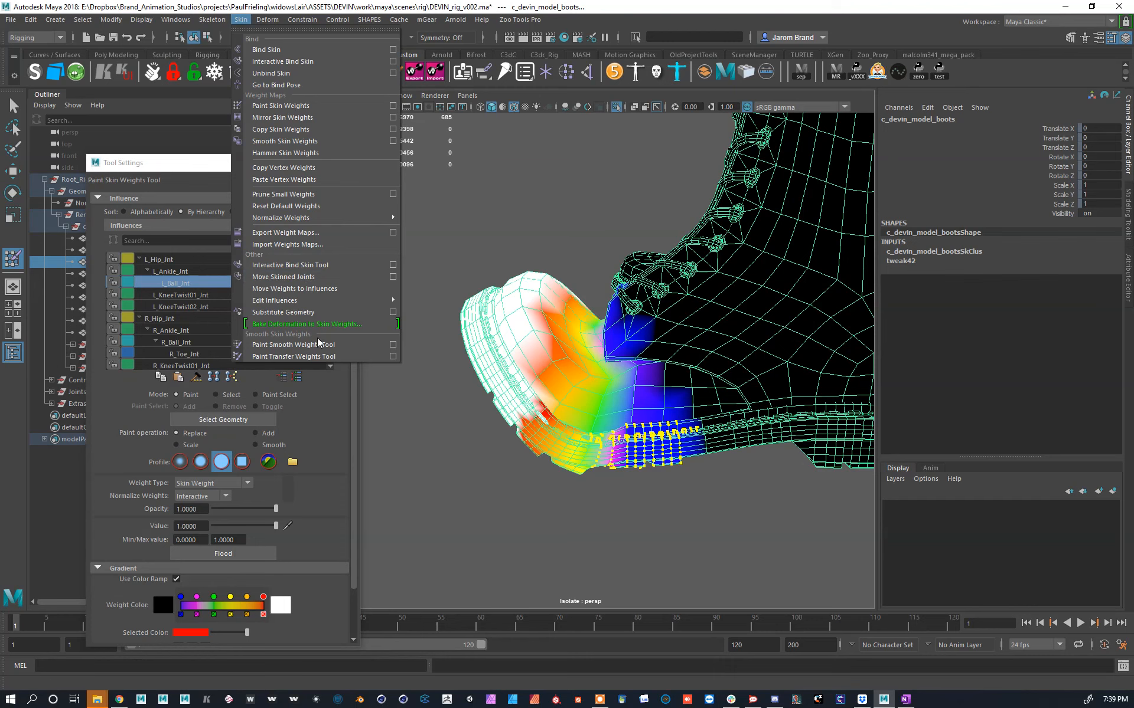
{"action": "left_click", "coordinate": [284, 347]}
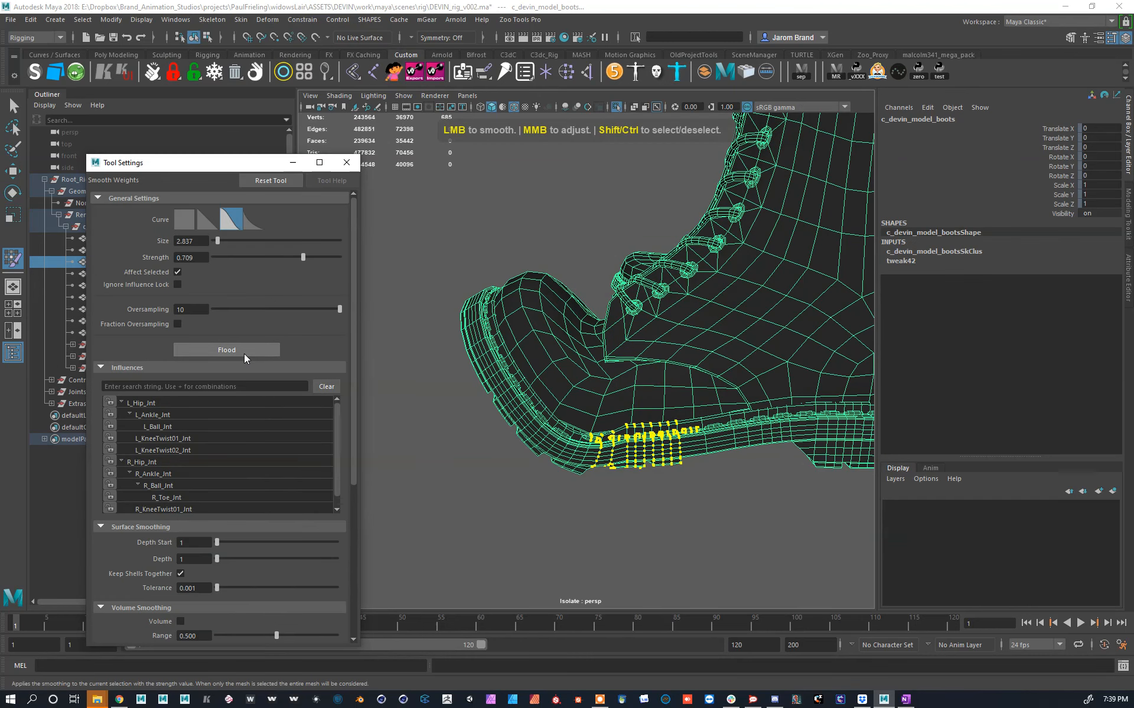
{"action": "left_click", "coordinate": [243, 352]}
{"action": "key", "text": "w"}
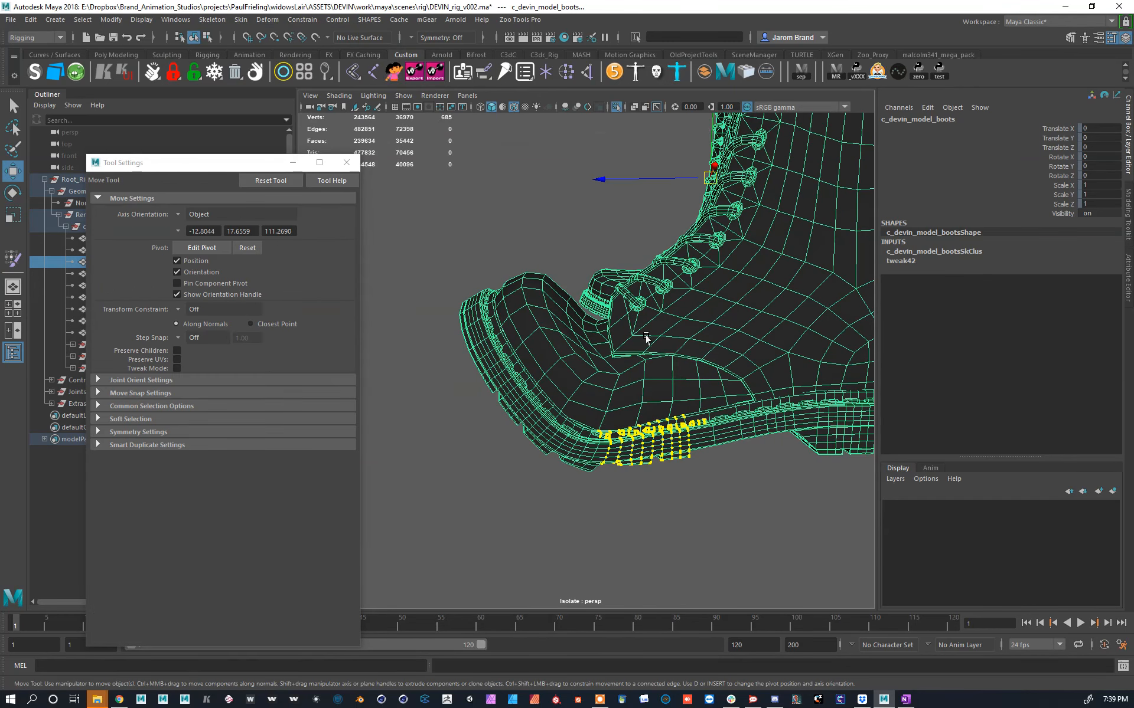
Step: Touch up the left ball joint's painted weights around the left boot's lowest laces and the side behind the bend
{"action": "key", "text": "y"}
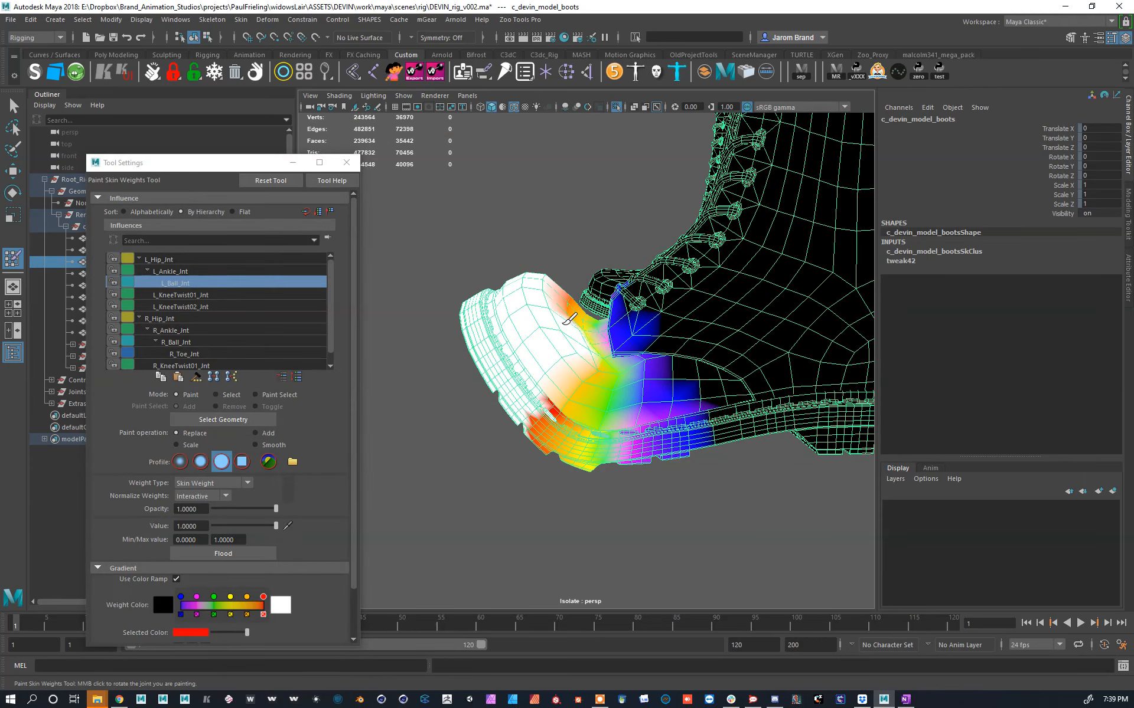
{"action": "mouse_move", "coordinate": [565, 332]}
{"action": "left_mouse_down", "text": "alt"}
{"action": "mouse_move", "coordinate": [551, 405]}
{"action": "mouse_move", "coordinate": [593, 355]}
{"action": "mouse_move", "coordinate": [577, 336]}
{"action": "mouse_move", "coordinate": [597, 285]}
{"action": "mouse_move", "coordinate": [732, 348]}
{"action": "mouse_move", "coordinate": [857, 331]}
{"action": "mouse_move", "coordinate": [596, 316]}
{"action": "mouse_move", "coordinate": [519, 288]}
{"action": "mouse_move", "coordinate": [541, 329]}
{"action": "left_mouse_up", "text": "alt"}
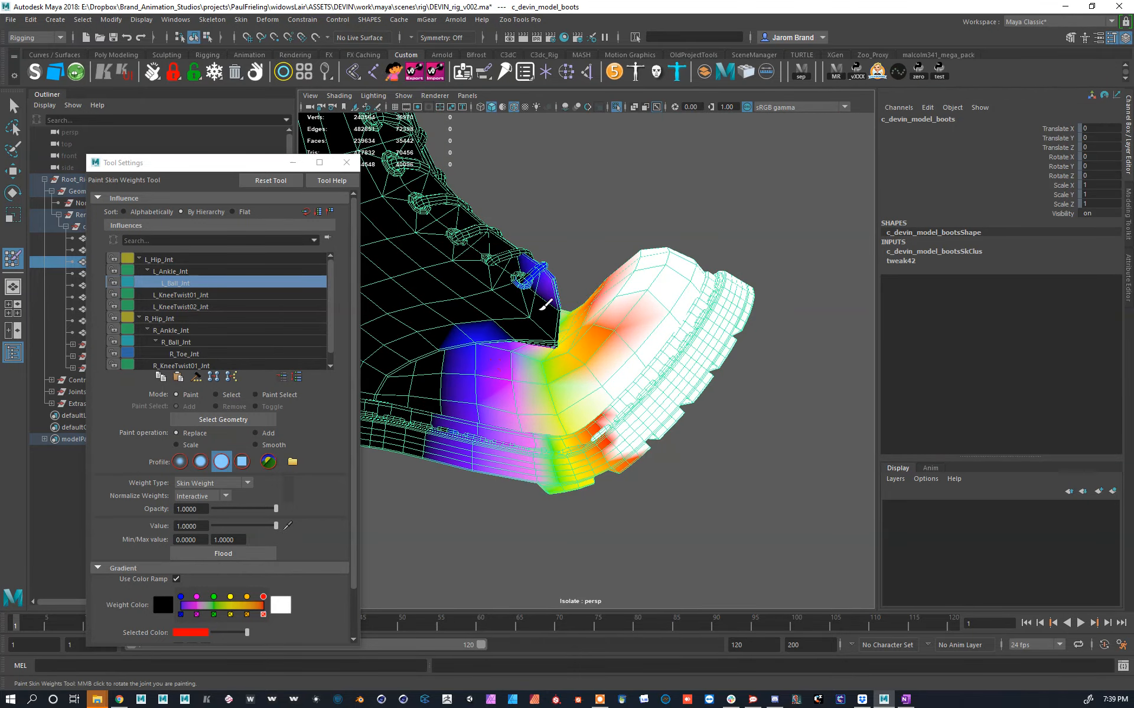
{"action": "left_click_drag", "start_coordinate": [525, 284], "coordinate": [337, 295], "text": "alt"}
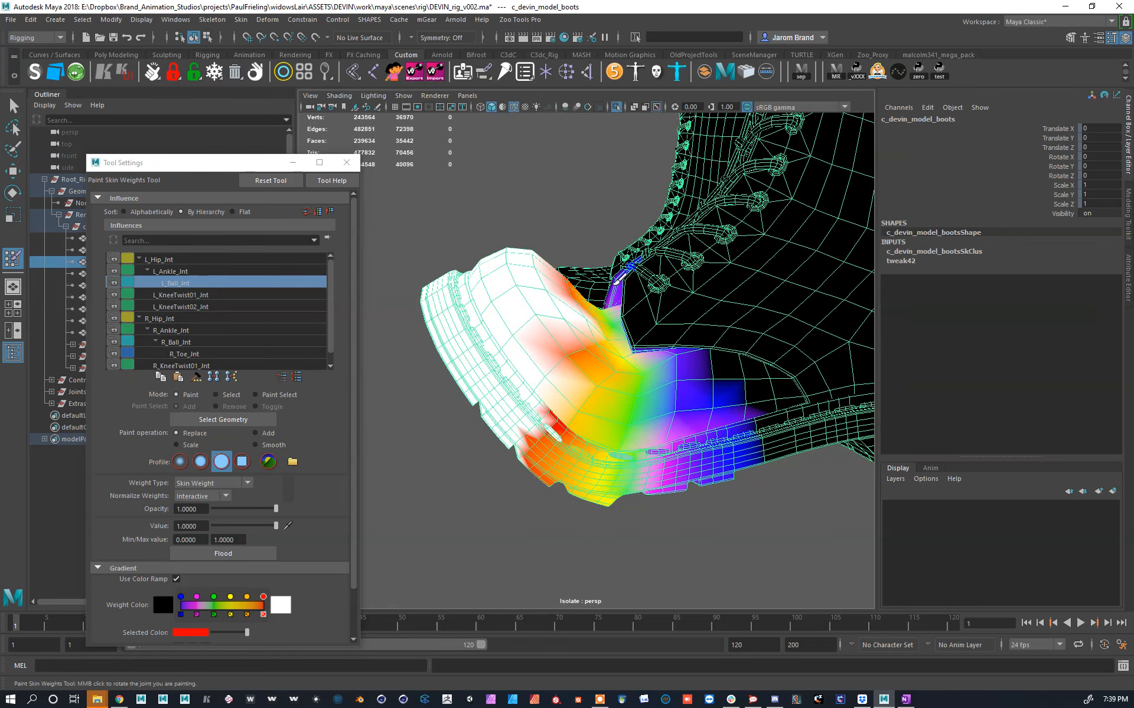
{"action": "mouse_move", "coordinate": [624, 269]}
{"action": "left_mouse_down", "text": "alt"}
{"action": "mouse_move", "coordinate": [582, 329]}
{"action": "mouse_move", "coordinate": [645, 331]}
{"action": "mouse_move", "coordinate": [639, 313]}
{"action": "left_mouse_up", "text": "alt"}
{"action": "key", "text": "ctrl+z"}
{"action": "mouse_move", "coordinate": [817, 342]}
{"action": "left_mouse_down"}
{"action": "mouse_move", "coordinate": [762, 331]}
{"action": "mouse_move", "coordinate": [736, 428]}
{"action": "mouse_move", "coordinate": [685, 413]}
{"action": "mouse_move", "coordinate": [710, 421]}
{"action": "left_mouse_up"}
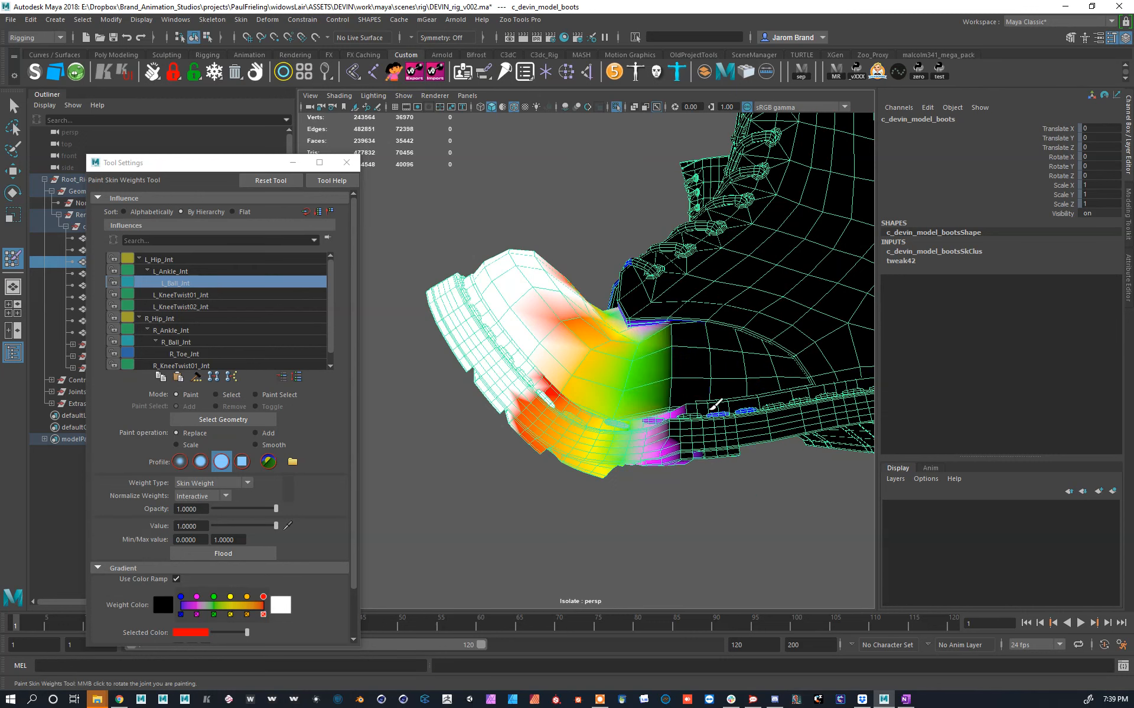
{"action": "mouse_move", "coordinate": [687, 349]}
{"action": "left_mouse_down", "text": "shift"}
{"action": "mouse_move", "coordinate": [664, 452]}
{"action": "mouse_move", "coordinate": [984, 418]}
{"action": "mouse_move", "coordinate": [845, 407]}
{"action": "mouse_move", "coordinate": [549, 310]}
{"action": "left_mouse_up", "text": "shift"}
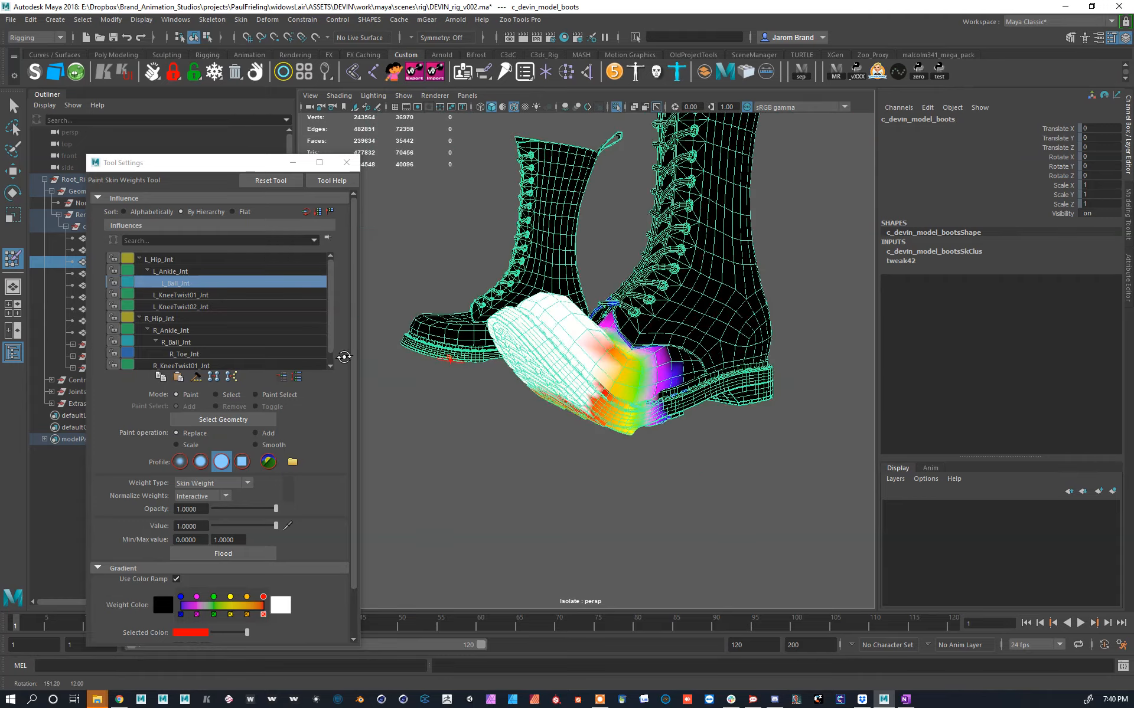
Step: Leave weight painting and turn off the boots' isolation to show the whole character
{"action": "key", "text": "w"}
{"action": "key", "text": "f"}
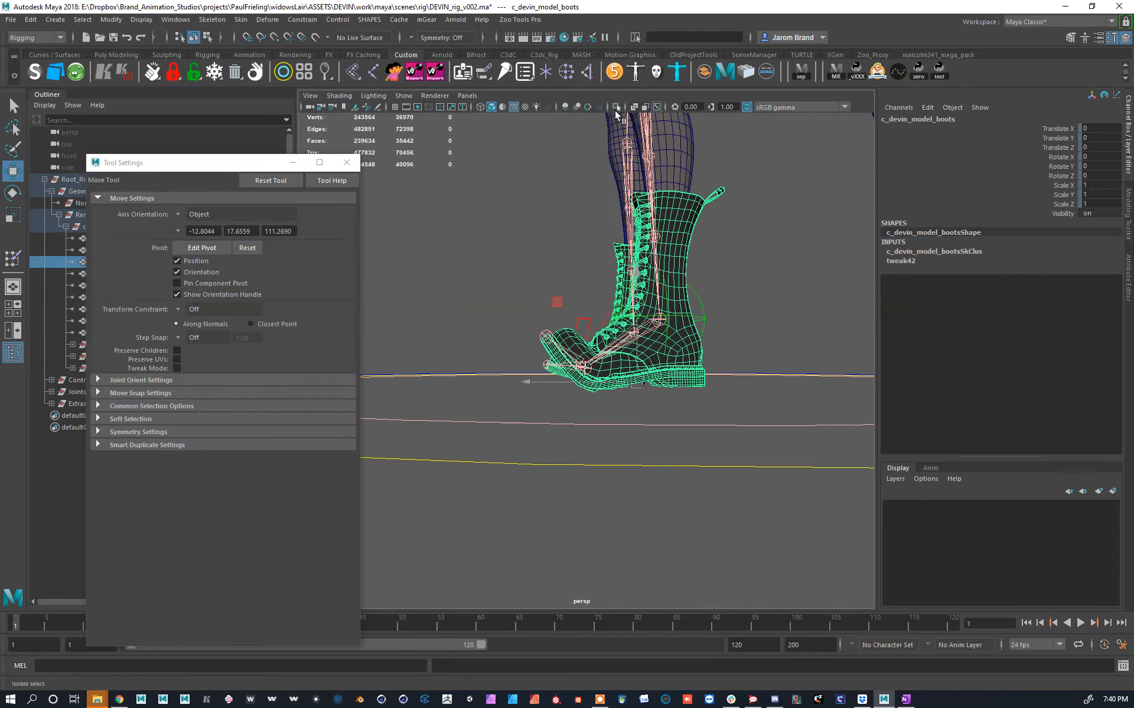
{"action": "left_click", "coordinate": [615, 109]}
Step: Reset the left ball control's Rotate Z to 0 to straighten the boot's toe
{"action": "scroll", "coordinate": [558, 322], "scroll_direction": "up", "scroll_amount": 4}
{"action": "left_click_drag", "start_coordinate": [556, 324], "coordinate": [683, 362], "text": "alt"}
{"action": "scroll", "coordinate": [580, 353], "scroll_direction": "up", "scroll_amount": 6}
{"action": "left_click_drag", "start_coordinate": [581, 353], "coordinate": [486, 352], "text": "alt"}
{"action": "right_click_drag", "start_coordinate": [486, 352], "coordinate": [656, 362], "text": "alt"}
{"action": "left_click", "coordinate": [656, 357]}
{"action": "key", "text": "f"}
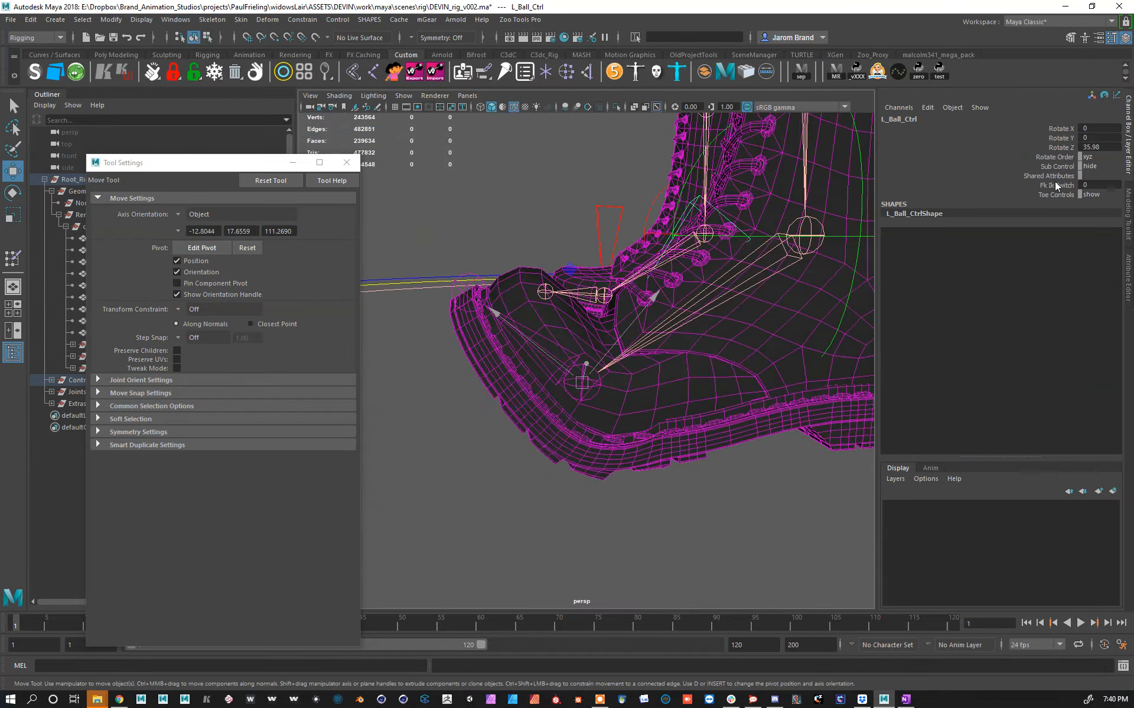
{"action": "type", "text": "0"}
{"action": "key", "text": "Return"}
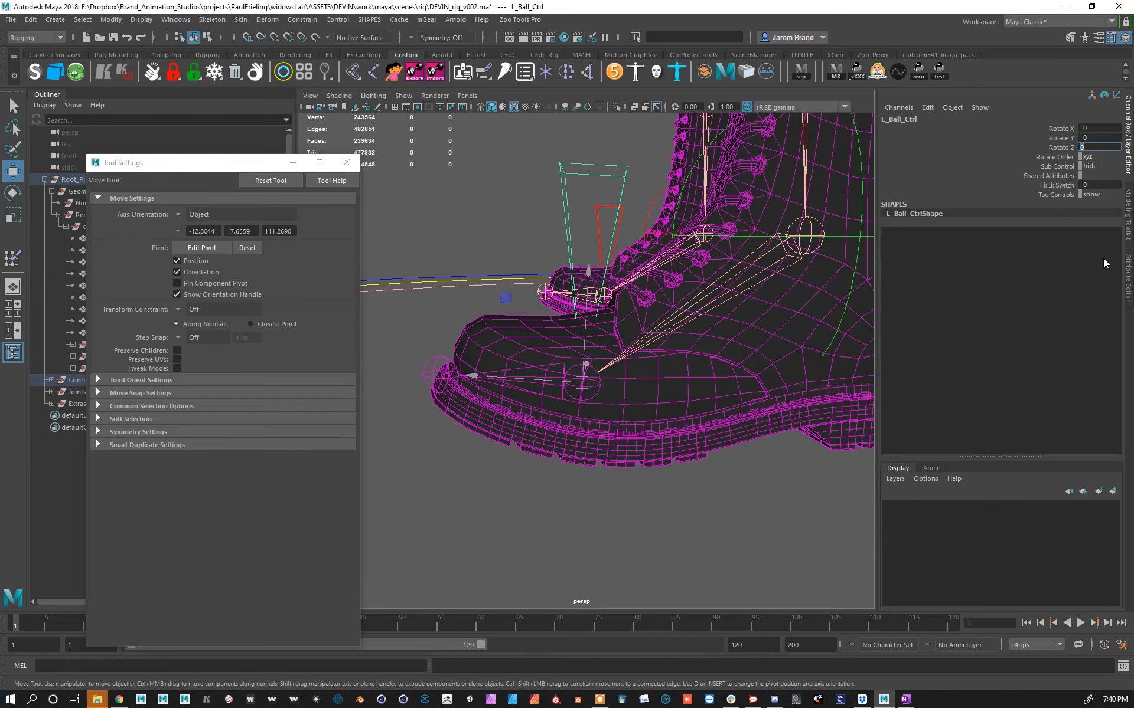
Step: Close the tool settings and make the hidden pants model visible
{"action": "right_click_drag", "start_coordinate": [608, 271], "coordinate": [582, 356], "text": "alt"}
{"action": "left_click_drag", "start_coordinate": [582, 356], "coordinate": [662, 360], "text": "alt"}
{"action": "right_click_drag", "start_coordinate": [661, 360], "coordinate": [635, 321], "text": "alt"}
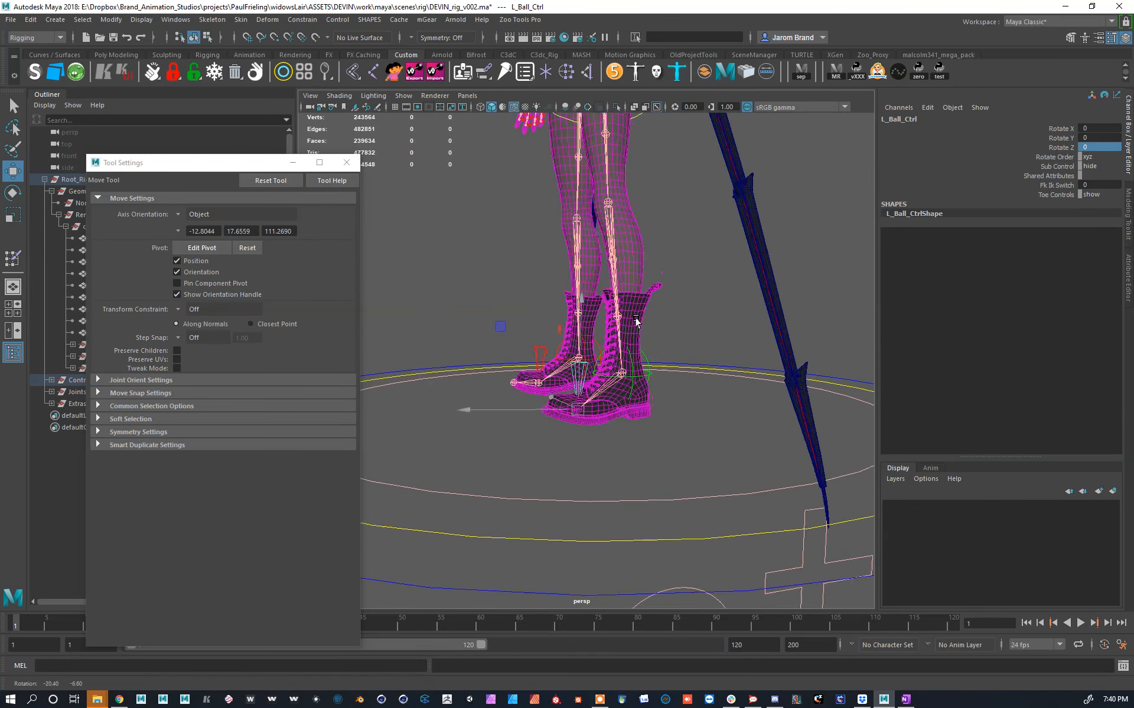
{"action": "middle_click_drag", "start_coordinate": [635, 322], "coordinate": [615, 420], "text": "alt"}
{"action": "left_click_drag", "start_coordinate": [615, 420], "coordinate": [630, 402], "text": "alt"}
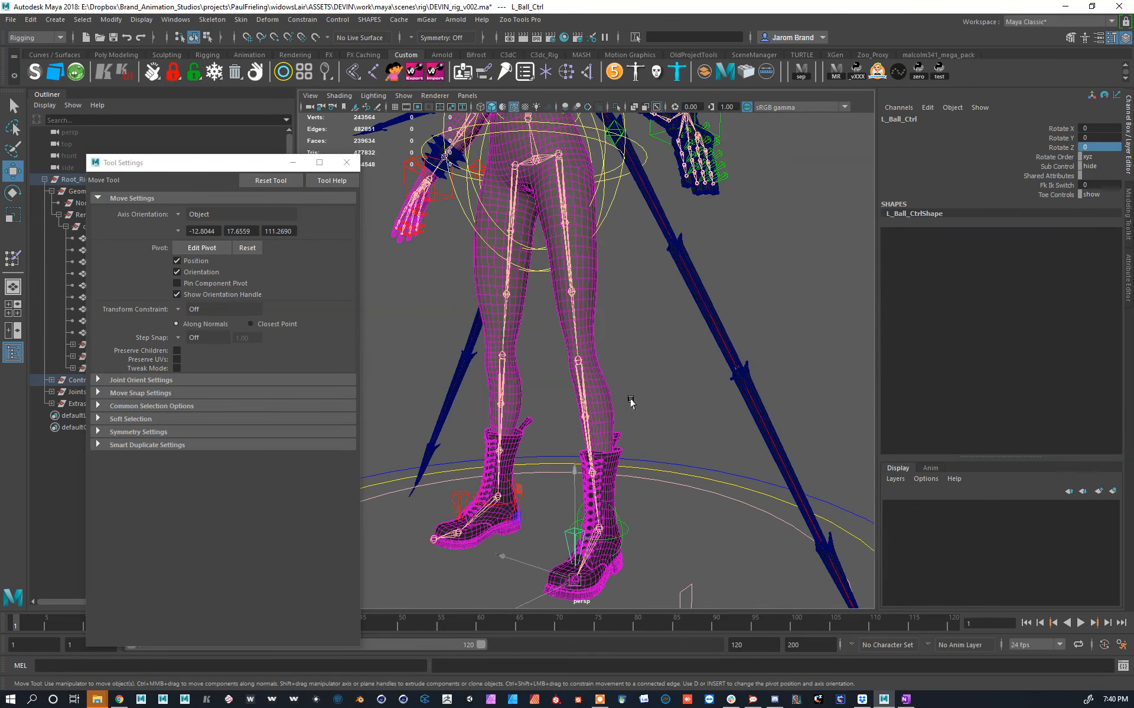
{"action": "left_click", "coordinate": [358, 163]}
{"action": "left_click", "coordinate": [167, 271]}
{"action": "key", "text": "h"}
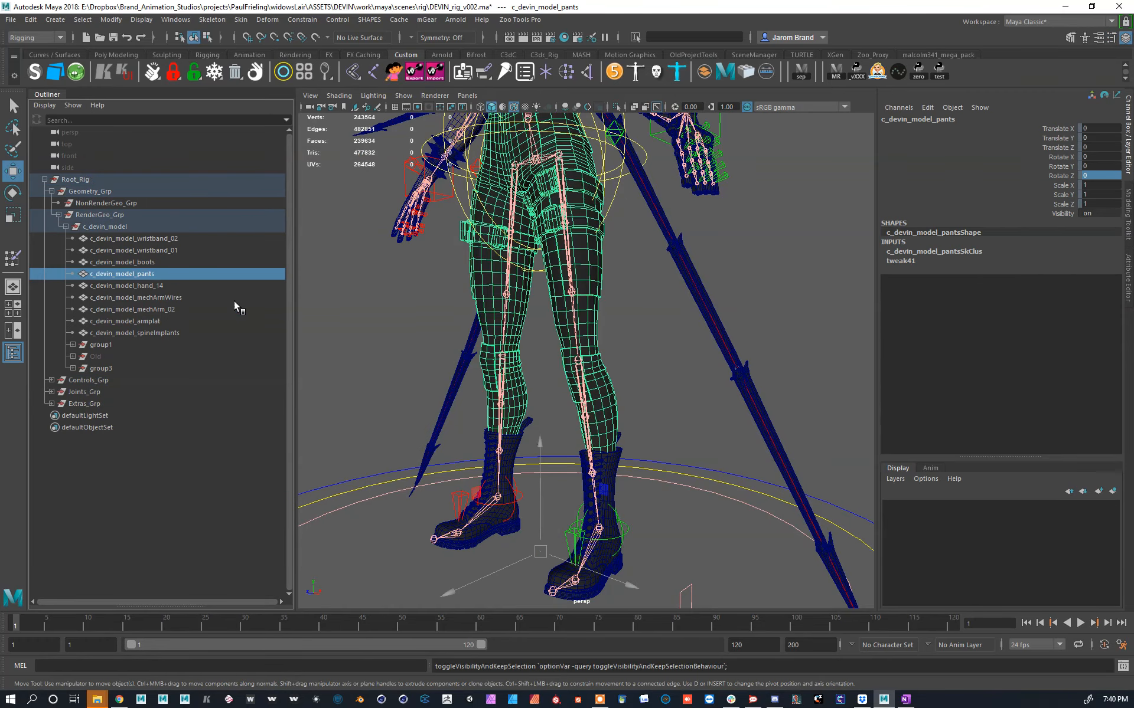
Step: Expand group3, select the character's top model, make it visible and frame it
{"action": "right_click_drag", "start_coordinate": [597, 354], "coordinate": [549, 349], "text": "alt"}
{"action": "left_click_drag", "start_coordinate": [549, 378], "coordinate": [584, 367], "text": "alt"}
{"action": "middle_click_drag", "start_coordinate": [585, 367], "coordinate": [617, 519], "text": "alt"}
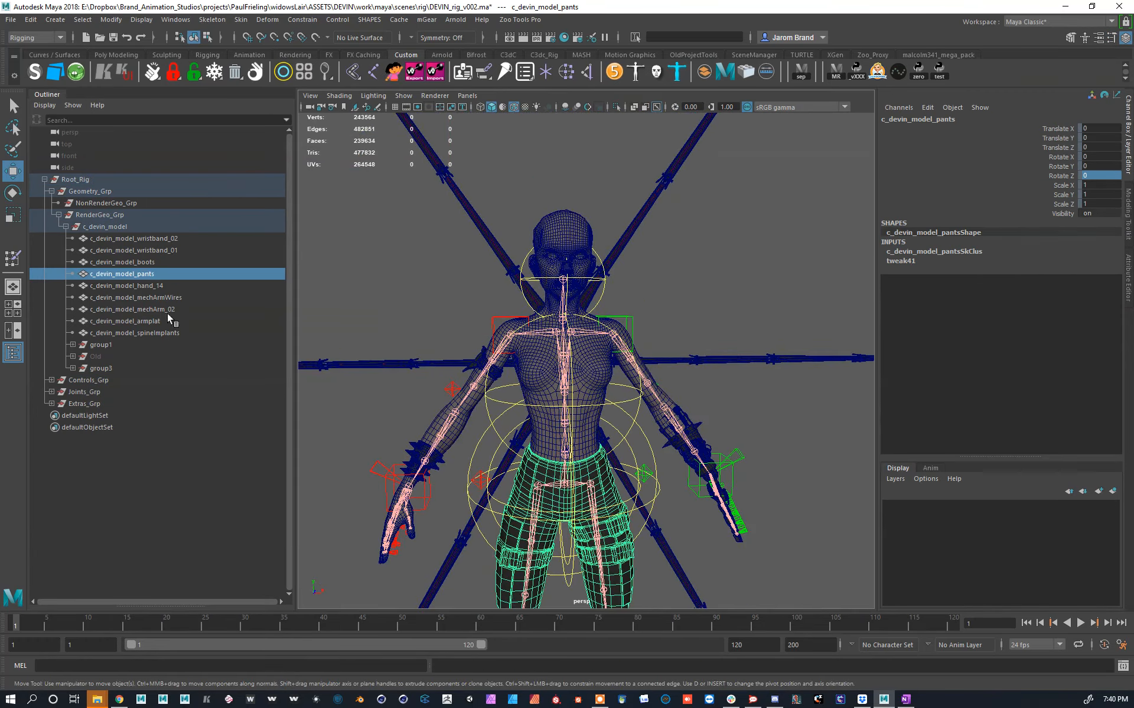
{"action": "left_click", "coordinate": [73, 368]}
{"action": "left_click", "coordinate": [156, 380]}
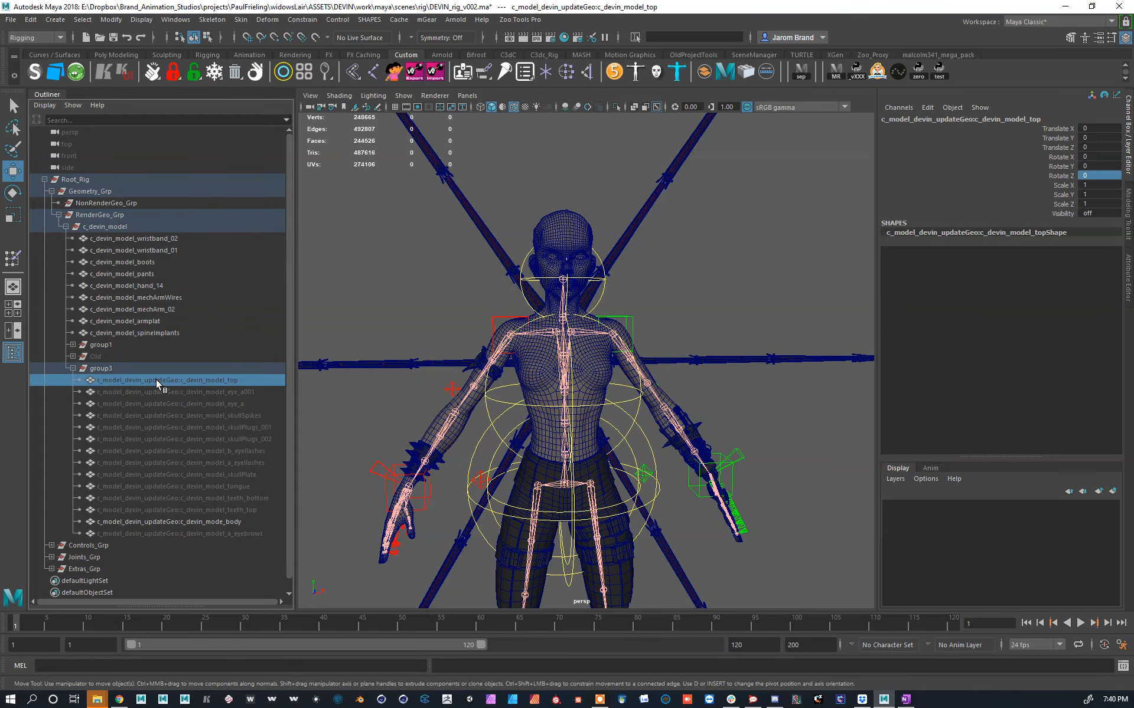
{"action": "key", "text": "shift+h"}
{"action": "key", "text": "f"}
Step: Skin the top from the body's weights by applying the custom skinning shelf option to both meshes
{"action": "left_click_drag", "start_coordinate": [685, 444], "coordinate": [653, 413], "text": "alt"}
{"action": "left_click", "coordinate": [652, 413], "text": "shift"}
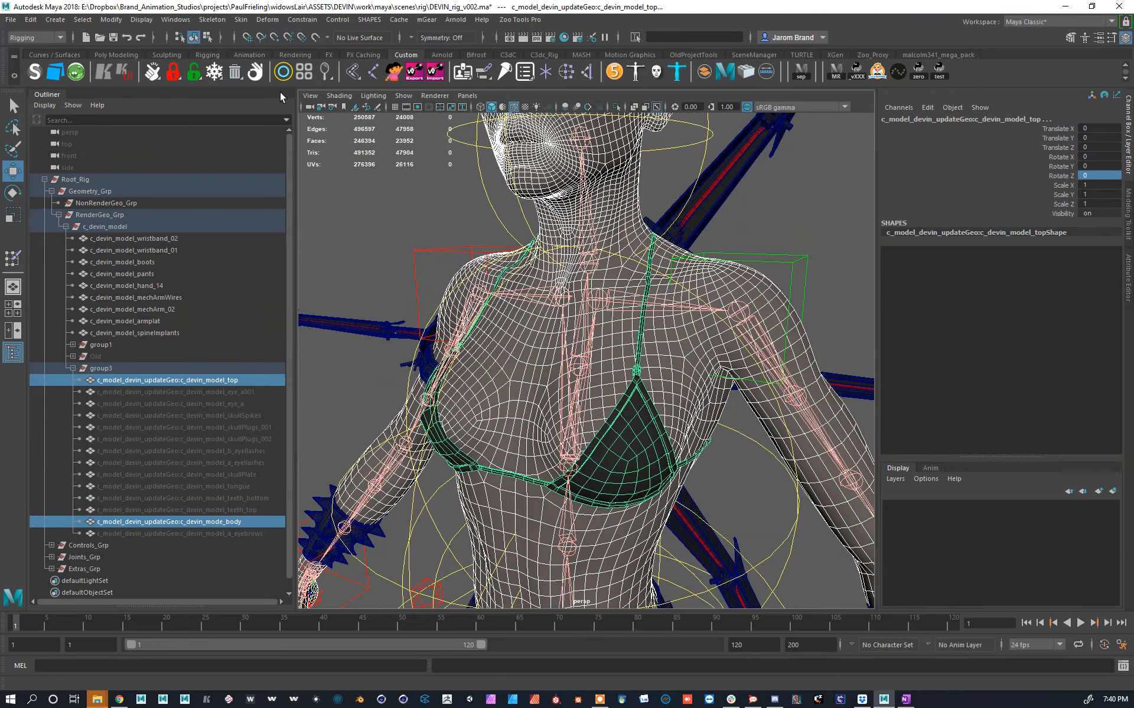
{"action": "right_click", "coordinate": [366, 81]}
{"action": "left_click", "coordinate": [404, 142]}
{"action": "left_click_drag", "start_coordinate": [449, 248], "coordinate": [621, 395], "text": "alt"}
{"action": "right_click_drag", "start_coordinate": [621, 395], "coordinate": [663, 334], "text": "alt"}
{"action": "left_click", "coordinate": [794, 230]}
{"action": "left_click", "coordinate": [619, 335]}
{"action": "left_click_drag", "start_coordinate": [596, 339], "coordinate": [699, 338], "text": "alt"}
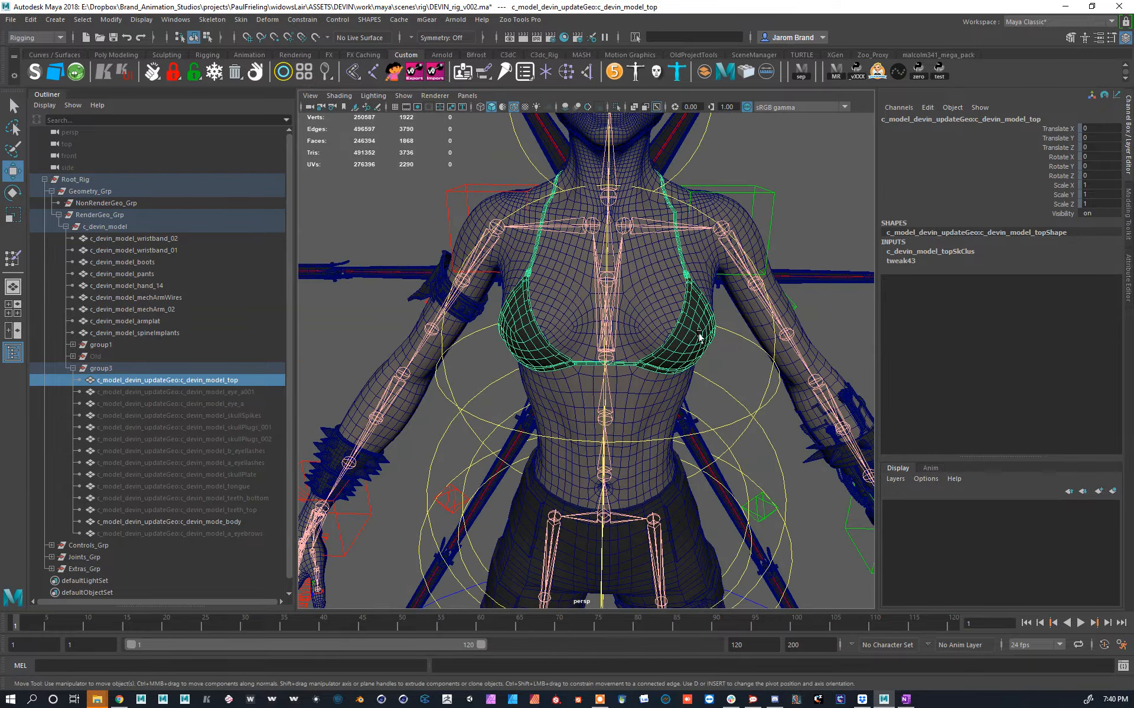
Step: Raise the left clavicle control to about 6.0 in Translate Y to test the top's shoulder strap
{"action": "left_click_drag", "start_coordinate": [761, 377], "coordinate": [755, 371], "text": "alt"}
{"action": "left_click", "coordinate": [755, 358]}
{"action": "middle_click_drag", "start_coordinate": [712, 268], "coordinate": [710, 223]}
{"action": "scroll", "coordinate": [716, 167], "scroll_direction": "up", "scroll_amount": 6}
{"action": "middle_click_drag", "start_coordinate": [716, 167], "coordinate": [610, 363], "text": "alt"}
{"action": "middle_click_drag", "start_coordinate": [717, 245], "coordinate": [696, 368], "text": "alt"}
{"action": "left_click_drag", "start_coordinate": [697, 369], "coordinate": [640, 370], "text": "alt"}
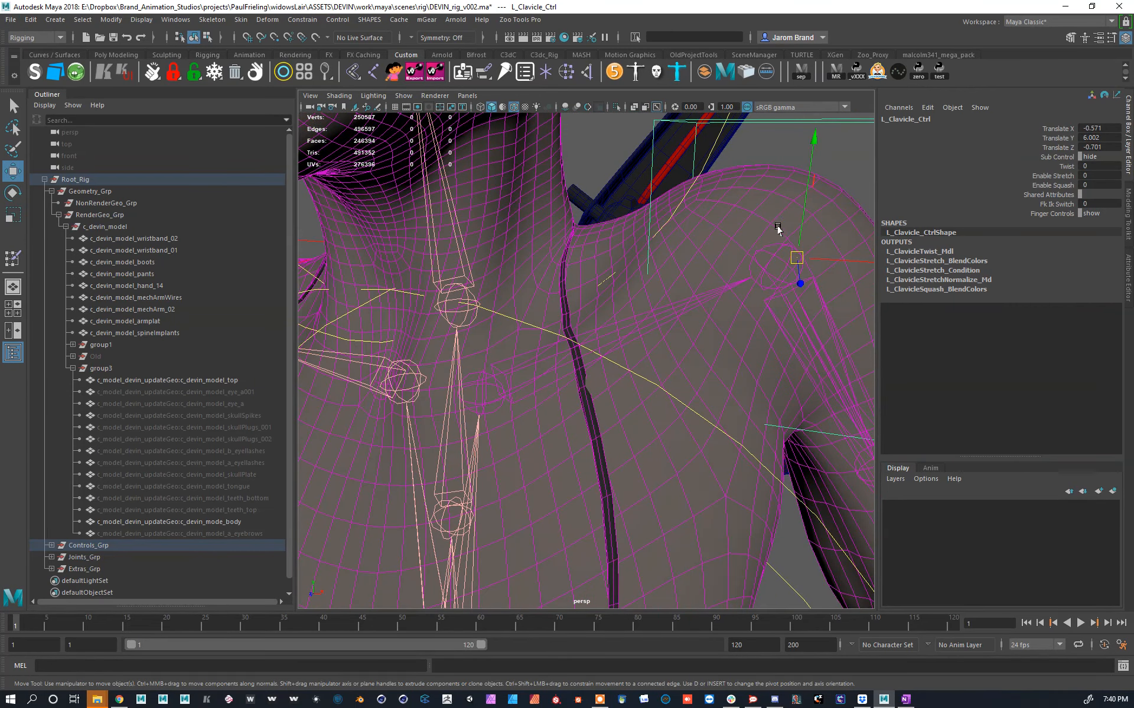
Step: Lower the left clavicle control to about 5.02 in Translate Y and inspect how the top's strap follows the shoulder
{"action": "left_click_drag", "start_coordinate": [800, 260], "coordinate": [813, 288]}
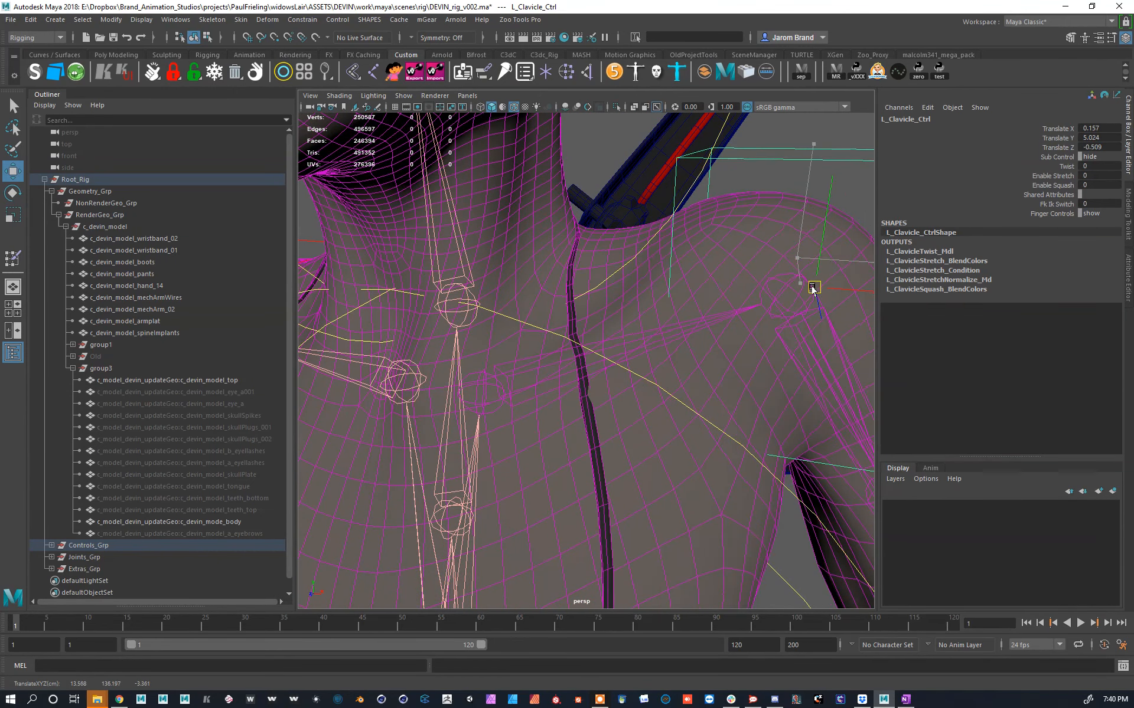
{"action": "scroll", "coordinate": [630, 270], "scroll_direction": "up", "scroll_amount": 5}
{"action": "left_click_drag", "start_coordinate": [637, 295], "coordinate": [509, 286], "text": "alt"}
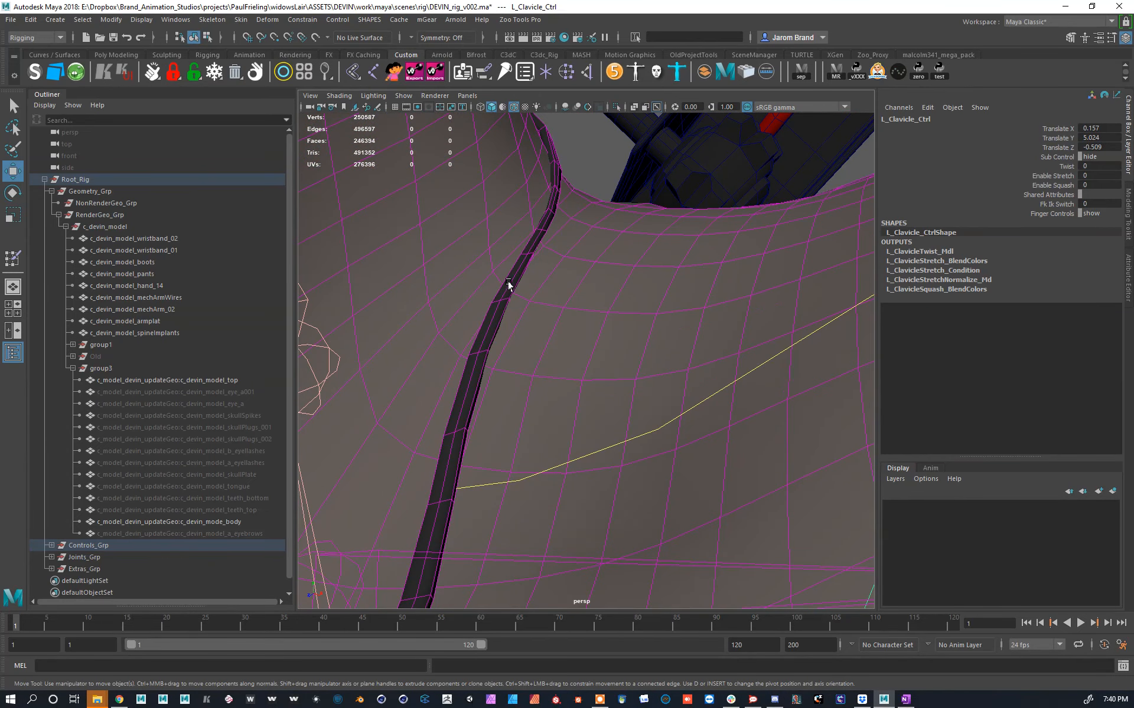
{"action": "scroll", "coordinate": [625, 334], "scroll_direction": "down", "scroll_amount": 5}
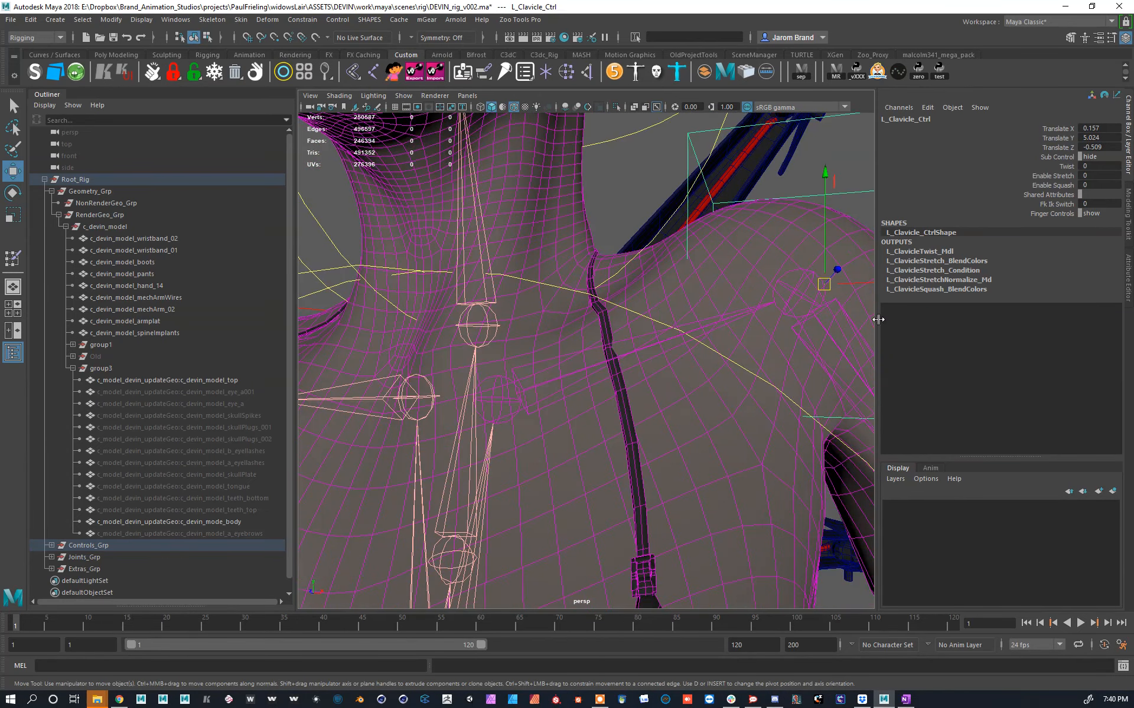
Step: Move the left clavicle control to about 0.98 in Translate Y to test the strap, and reset its translation to 0
{"action": "left_click_drag", "start_coordinate": [820, 285], "coordinate": [851, 395]}
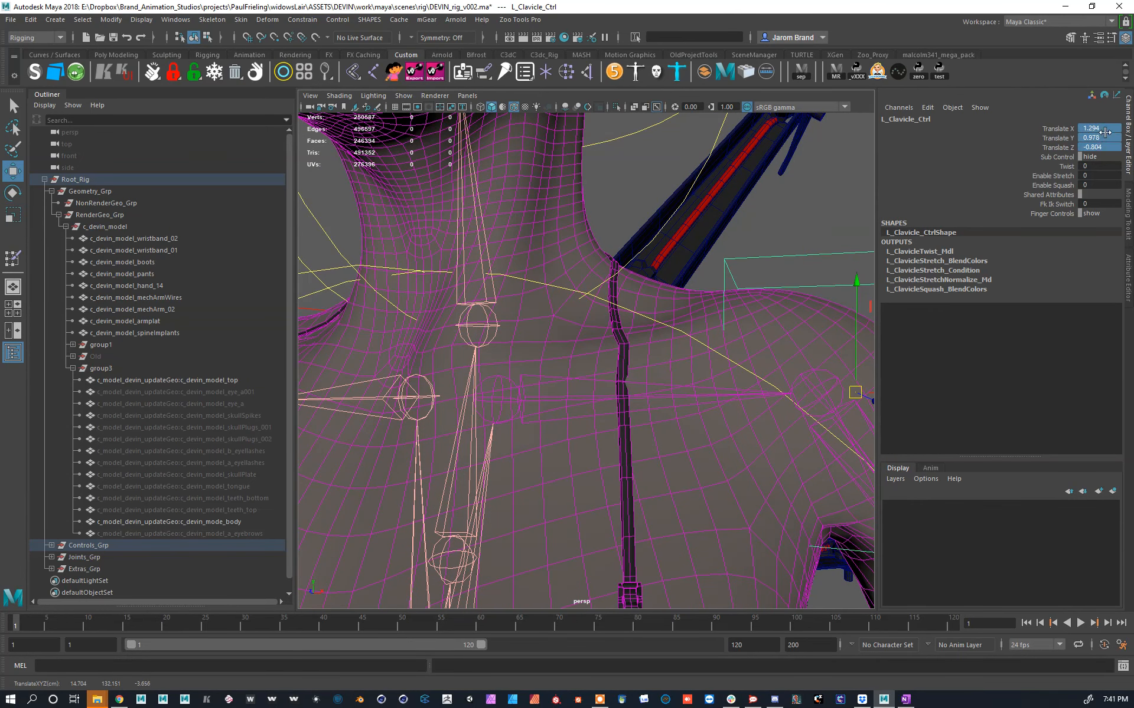
{"action": "type", "text": "0"}
{"action": "key", "text": "Return"}
{"action": "scroll", "coordinate": [534, 392], "scroll_direction": "up", "scroll_amount": 8}
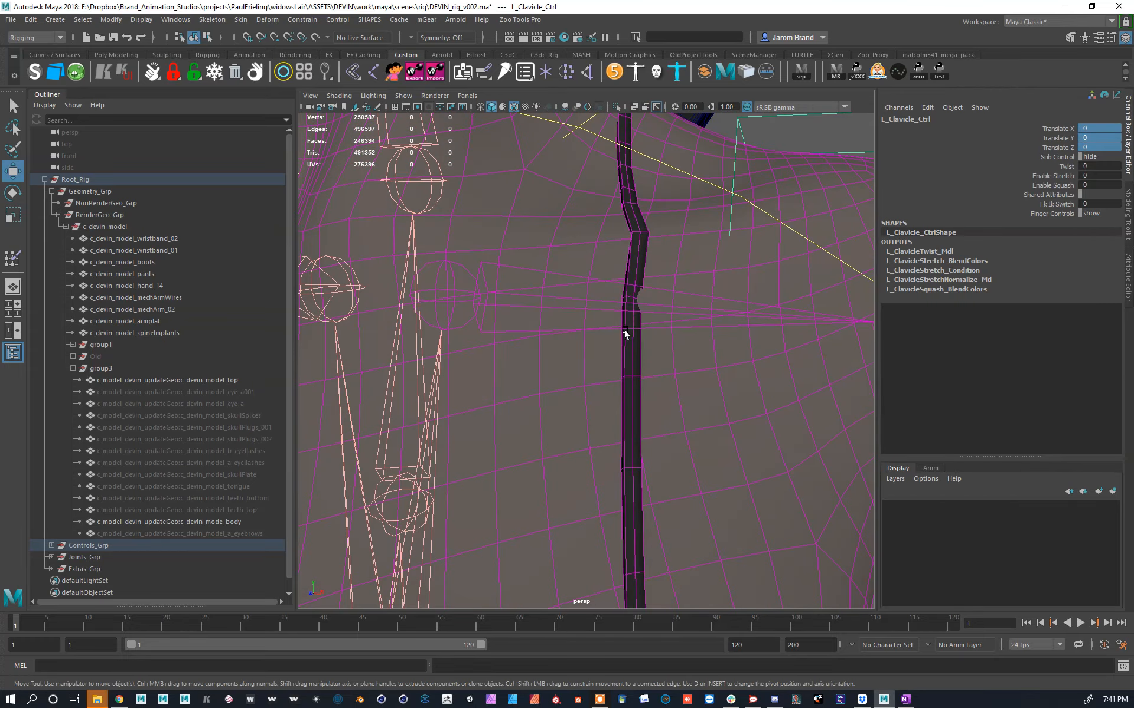
Step: Inspect the spiked armguard and the top's left shoulder strap with the clavicle control at its default position
{"action": "scroll", "coordinate": [630, 321], "scroll_direction": "down", "scroll_amount": 8}
{"action": "middle_click_drag", "start_coordinate": [493, 400], "coordinate": [761, 228], "text": "alt"}
{"action": "scroll", "coordinate": [762, 228], "scroll_direction": "up", "scroll_amount": 6}
{"action": "middle_click_drag", "start_coordinate": [434, 541], "coordinate": [478, 377], "text": "alt"}
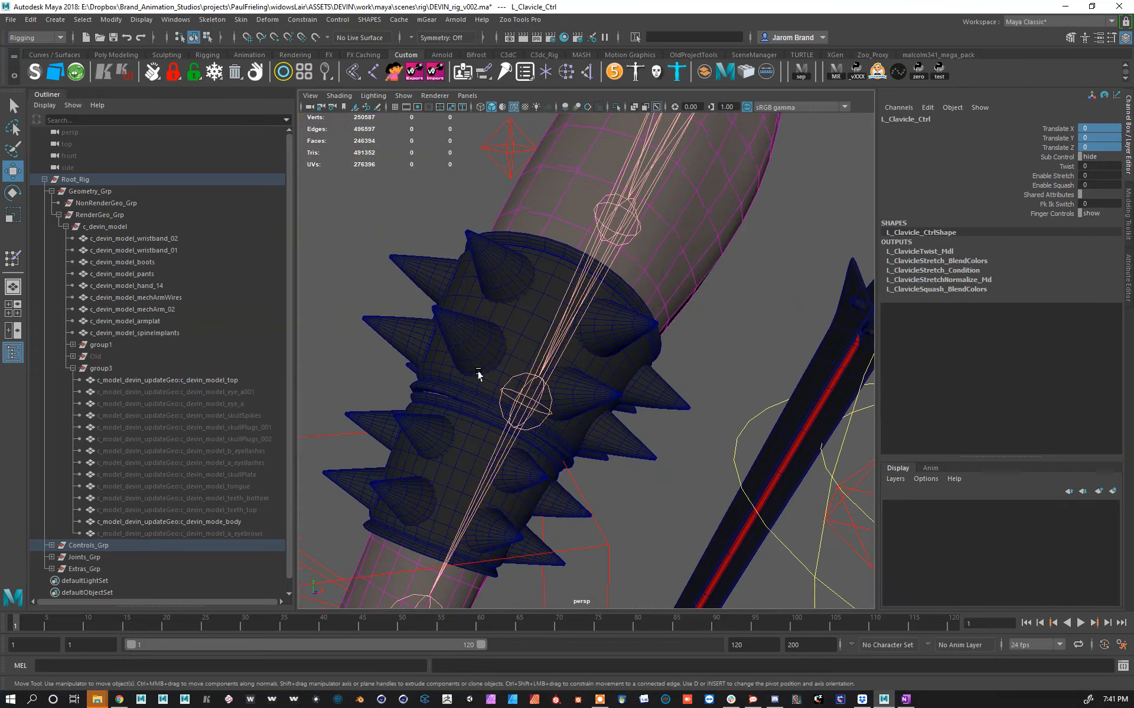
{"action": "scroll", "coordinate": [479, 348], "scroll_direction": "down", "scroll_amount": 7}
{"action": "middle_click_drag", "start_coordinate": [658, 344], "coordinate": [549, 450], "text": "alt"}
{"action": "scroll", "coordinate": [549, 451], "scroll_direction": "up", "scroll_amount": 5}
{"action": "left_click_drag", "start_coordinate": [574, 342], "coordinate": [579, 370], "text": "alt"}
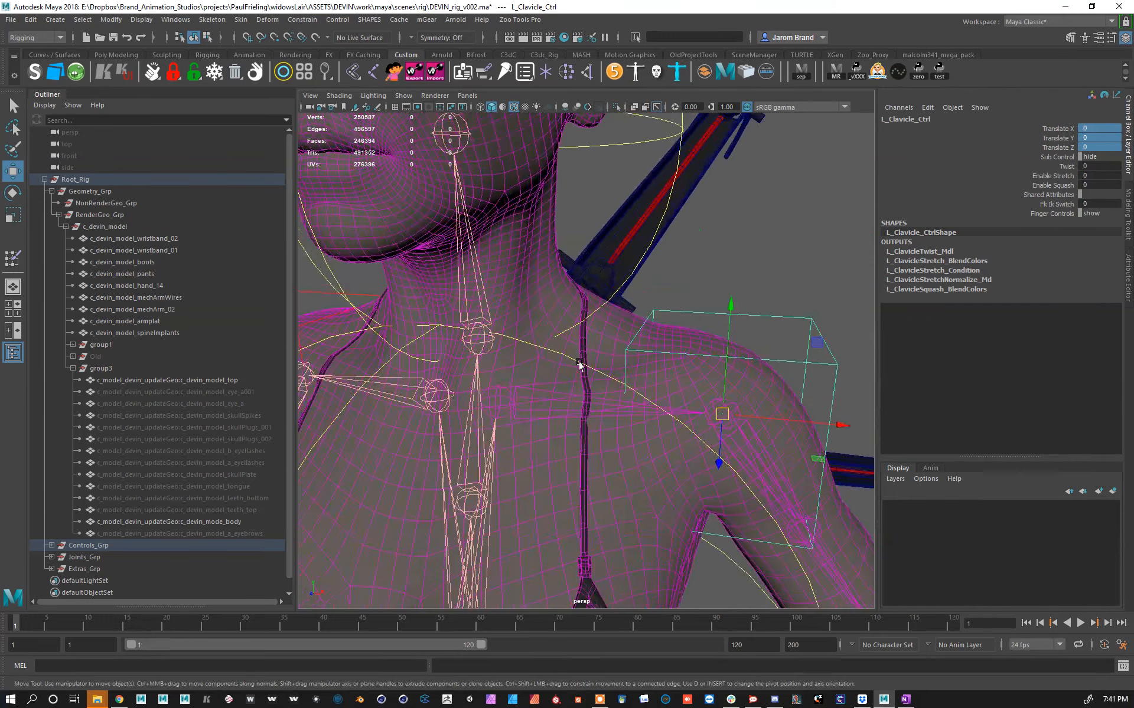
{"action": "scroll", "coordinate": [581, 369], "scroll_direction": "up", "scroll_amount": 8}
{"action": "left_click", "coordinate": [574, 344]}
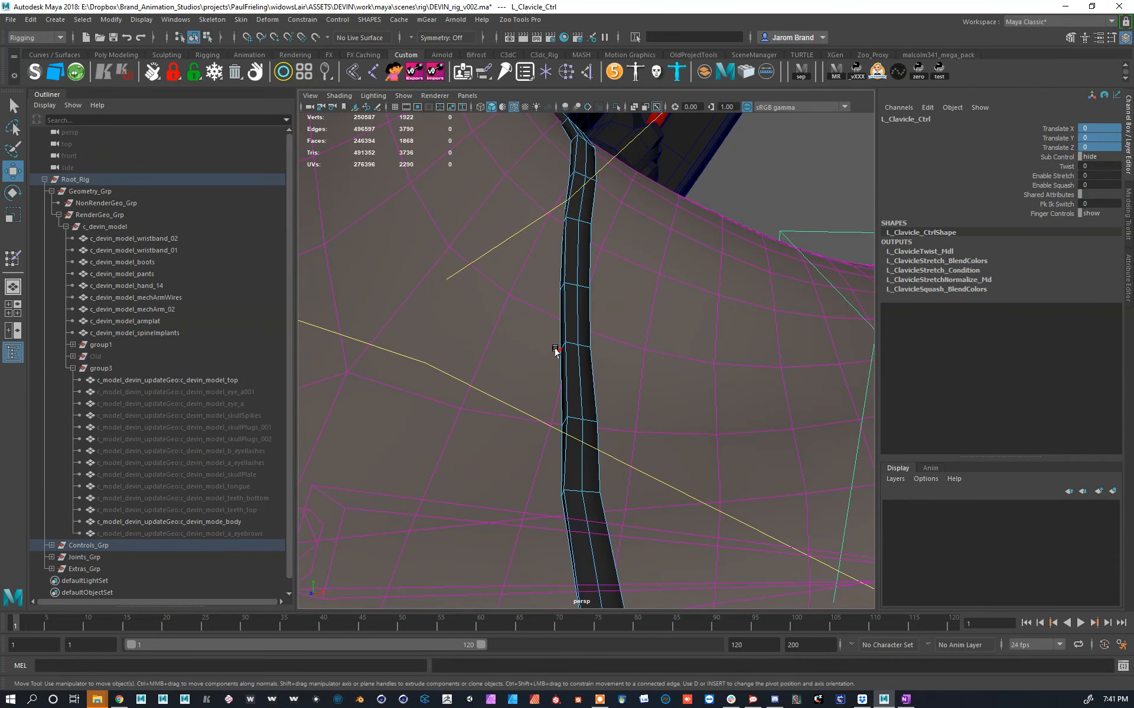
{"action": "left_click", "coordinate": [575, 345]}
{"action": "scroll", "coordinate": [599, 354], "scroll_direction": "up", "scroll_amount": 5}
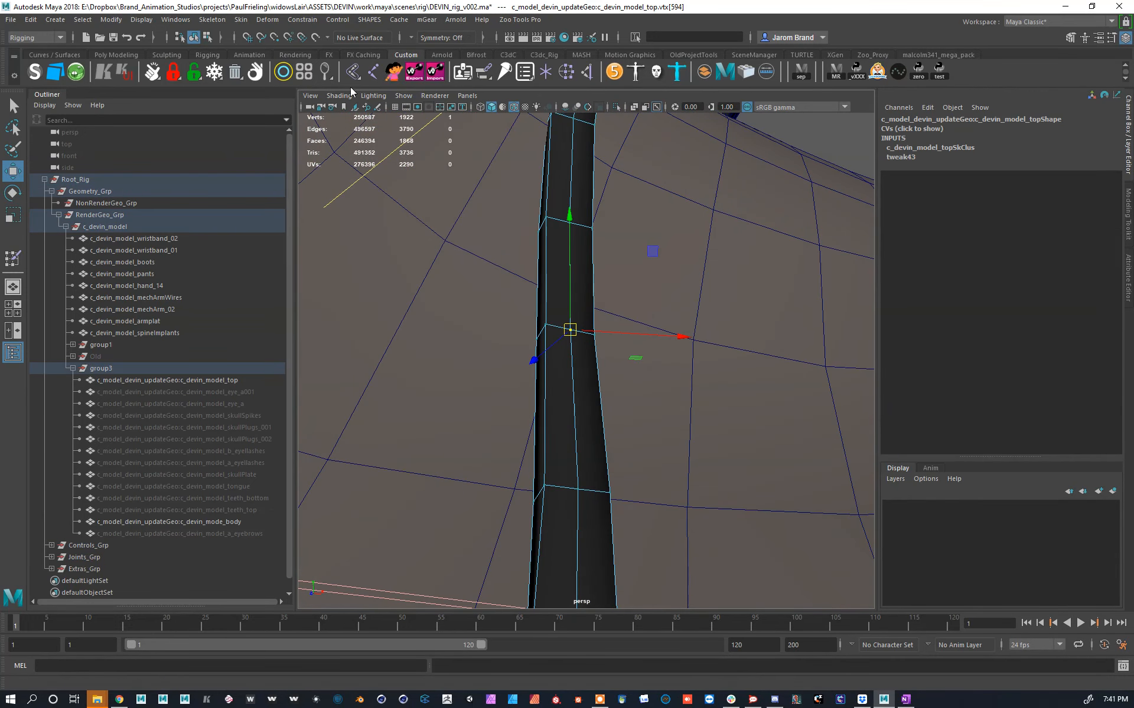
{"action": "right_click", "coordinate": [356, 69]}
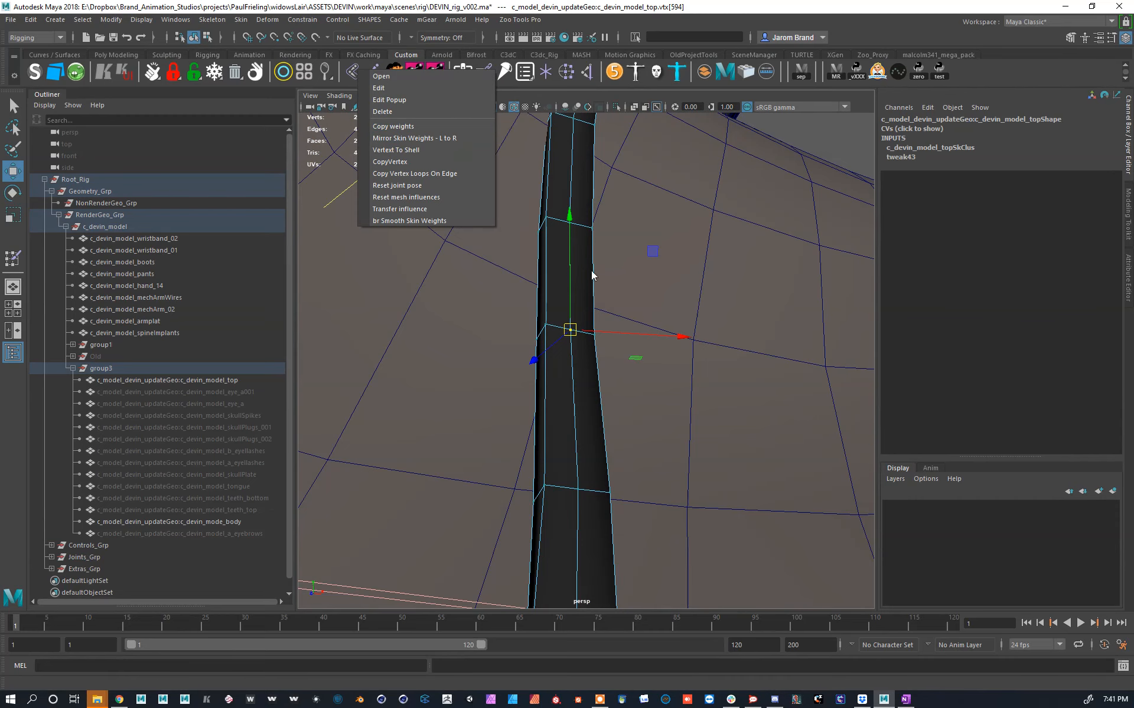
{"action": "left_click", "coordinate": [726, 326]}
Step: Move the left clavicle control to about -1.83, 4.20, -0.86 in translation and examine the deformed strap near the neck
{"action": "scroll", "coordinate": [726, 327], "scroll_direction": "down", "scroll_amount": 10}
{"action": "scroll", "coordinate": [728, 330], "scroll_direction": "down", "scroll_amount": 5}
{"action": "left_click", "coordinate": [791, 278]}
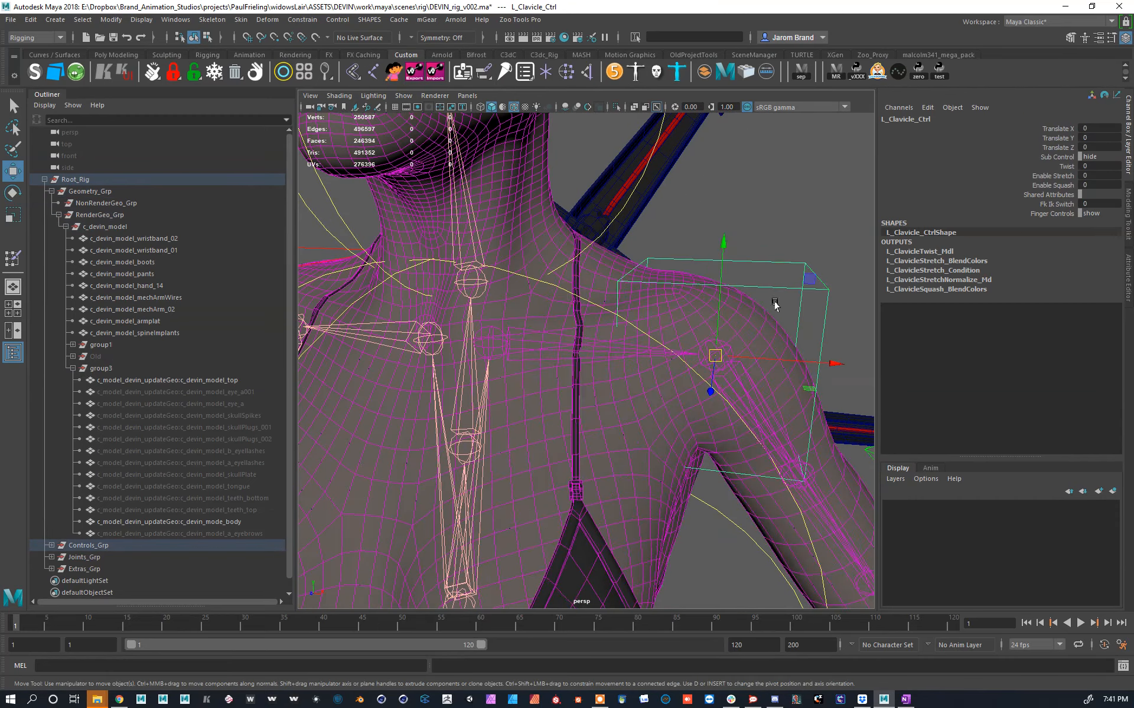
{"action": "middle_click_drag", "start_coordinate": [759, 260], "coordinate": [741, 233]}
{"action": "scroll", "coordinate": [582, 228], "scroll_direction": "up", "scroll_amount": 10}
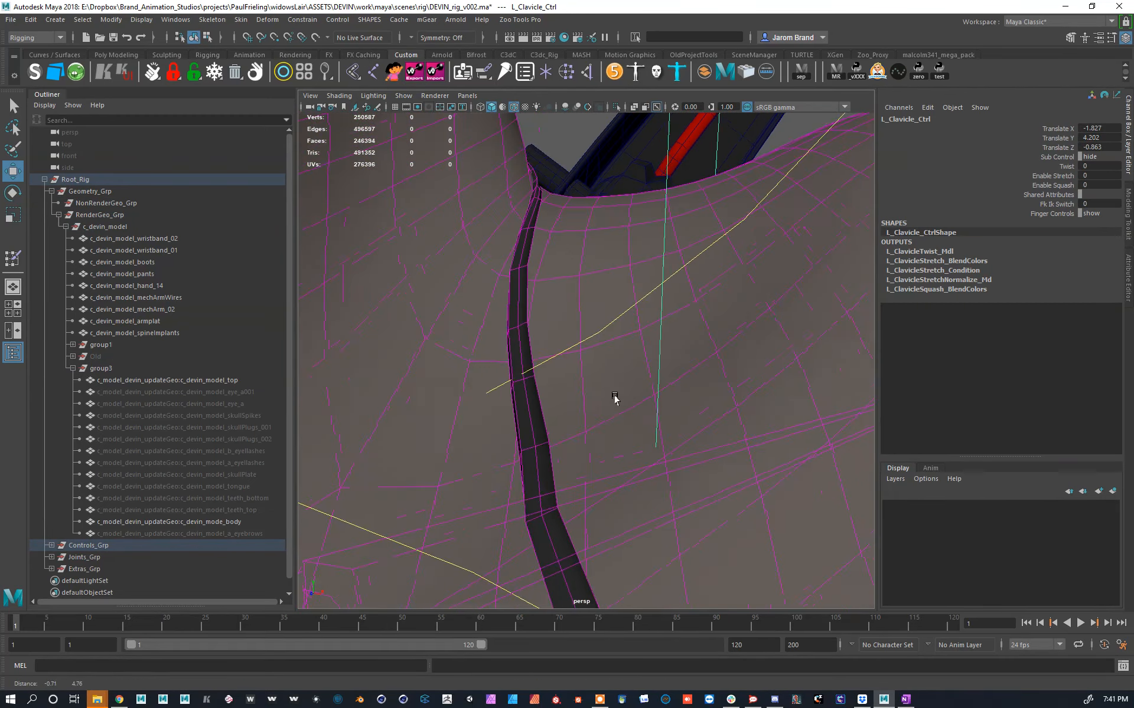
{"action": "scroll", "coordinate": [608, 405], "scroll_direction": "up", "scroll_amount": 5}
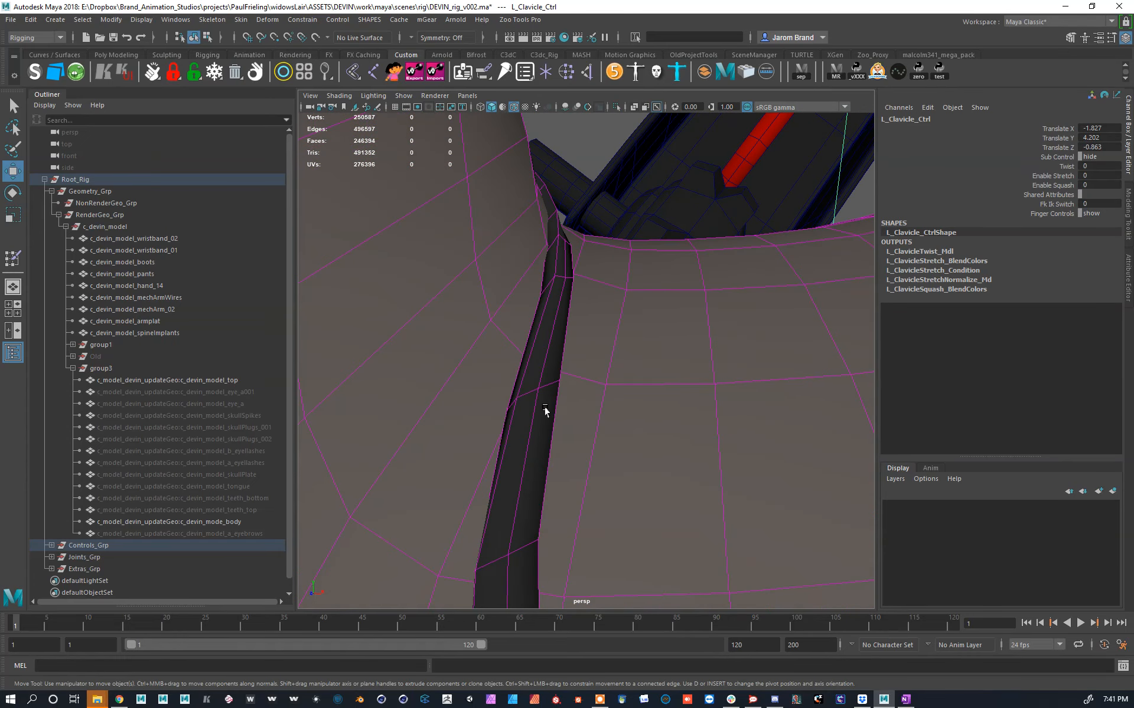
Step: Select a middle vertex on the left strap just below the neck and copy its vertex weights
{"action": "left_click", "coordinate": [535, 392]}
{"action": "left_click", "coordinate": [537, 390]}
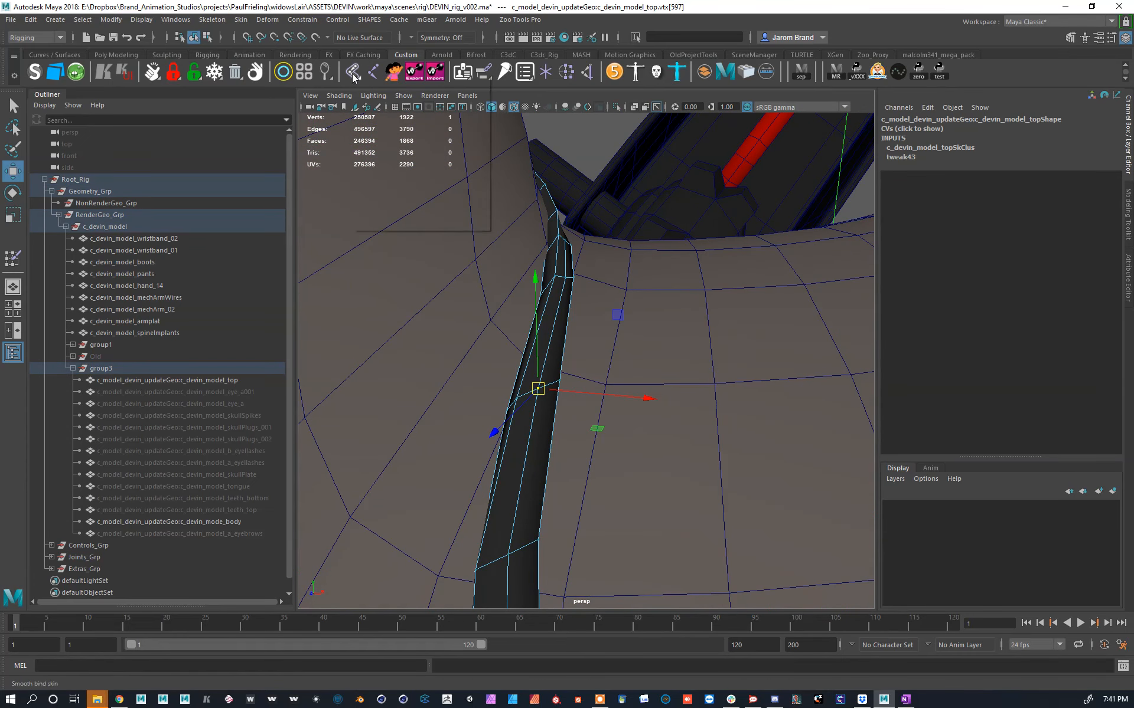
{"action": "left_click", "coordinate": [233, 22]}
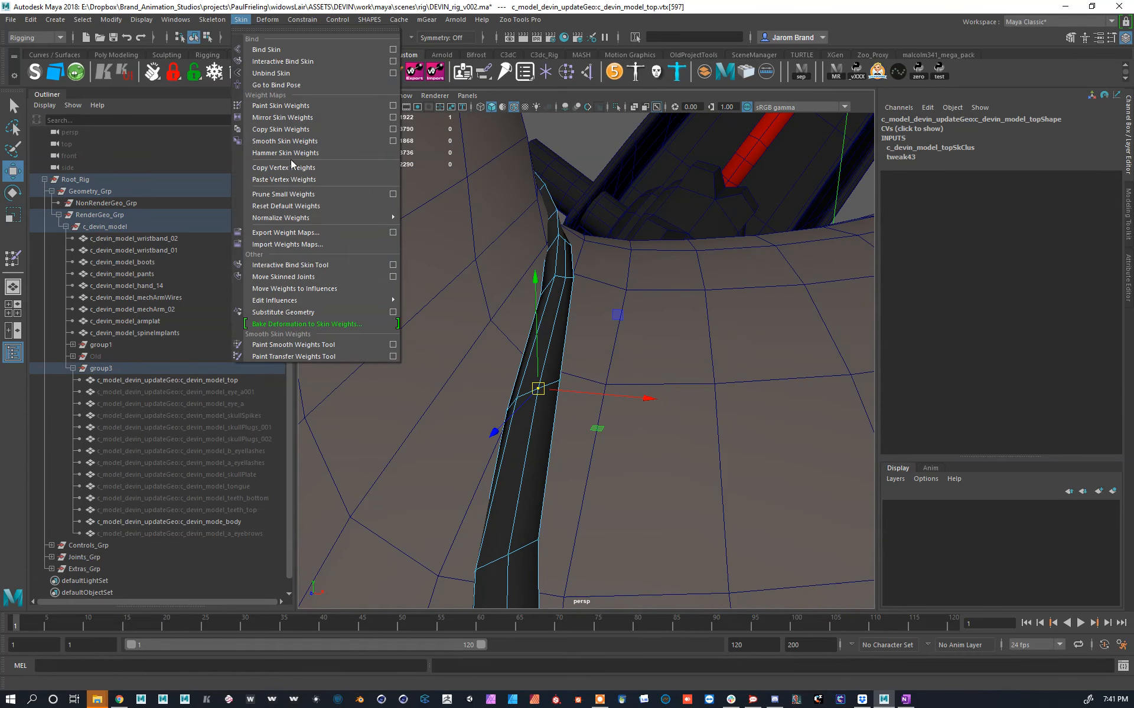
{"action": "left_click", "coordinate": [289, 168]}
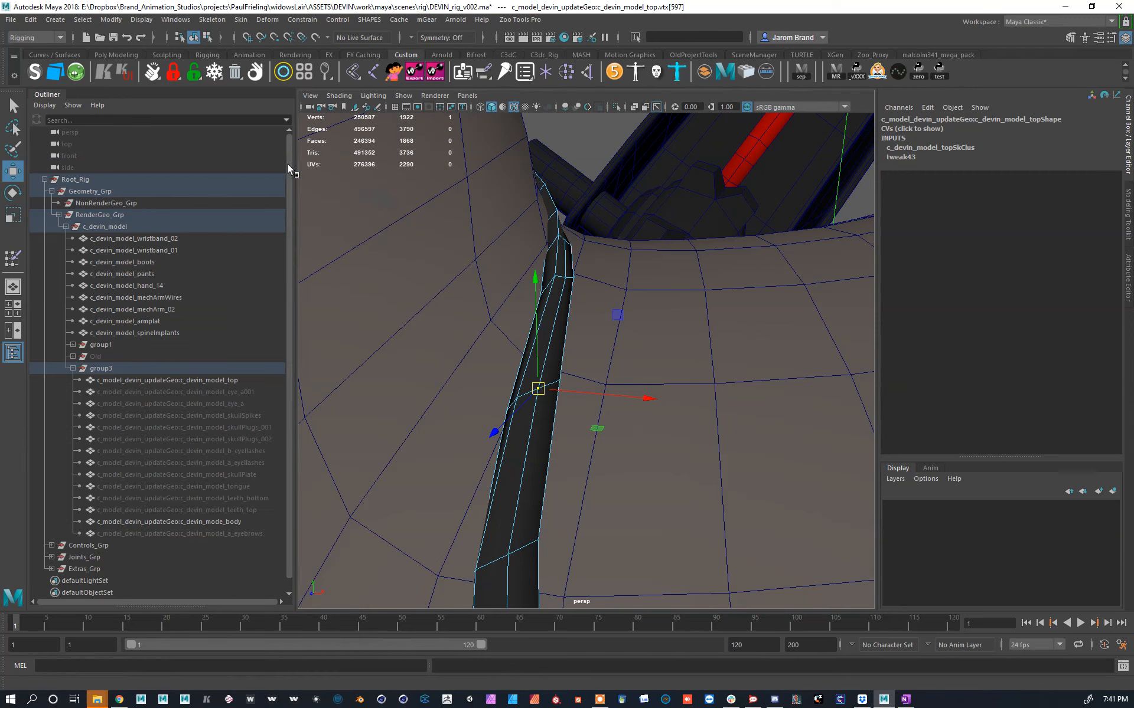
Step: Select the edge loop around the strap at that vertex, convert it to vertices and paste the copied weights
{"action": "key", "text": "F10"}
{"action": "left_click", "coordinate": [548, 384]}
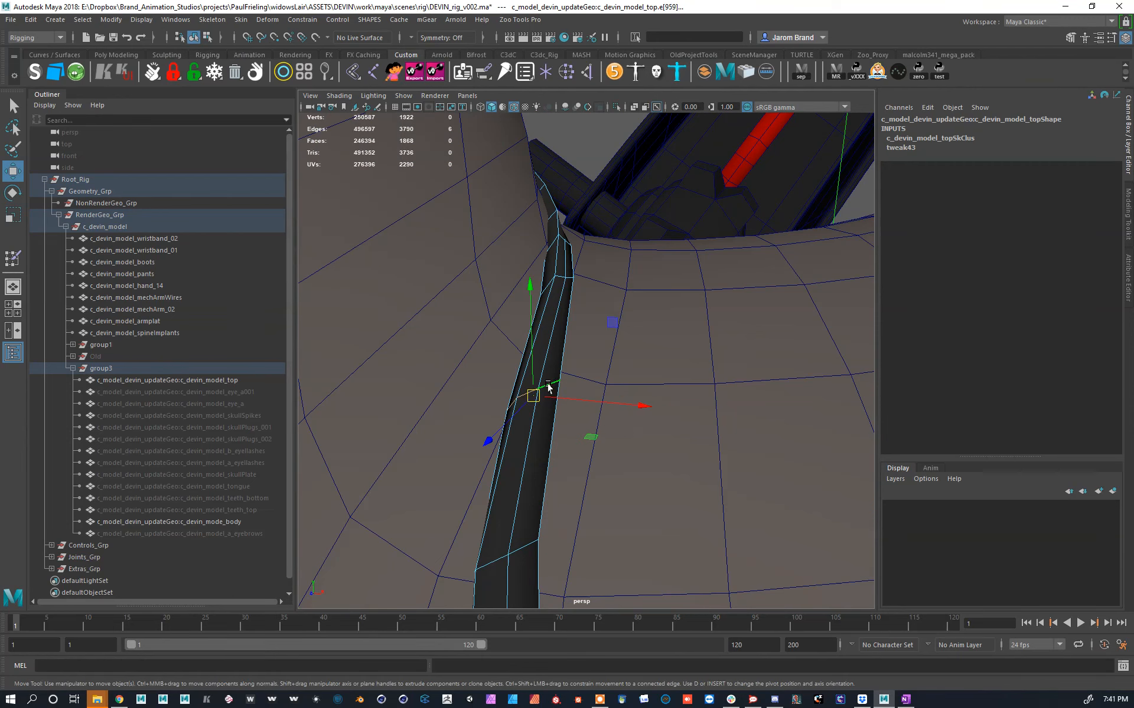
{"action": "key", "text": "ctrl+F9"}
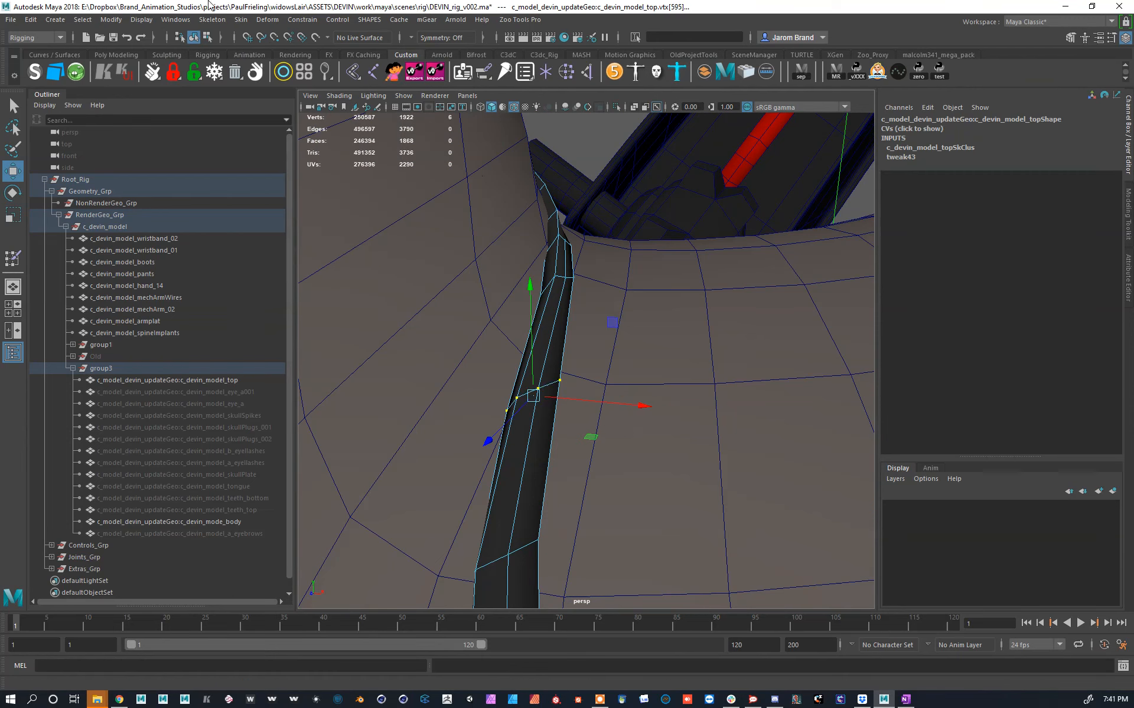
{"action": "right_click", "coordinate": [354, 75]}
{"action": "left_click", "coordinate": [239, 19]}
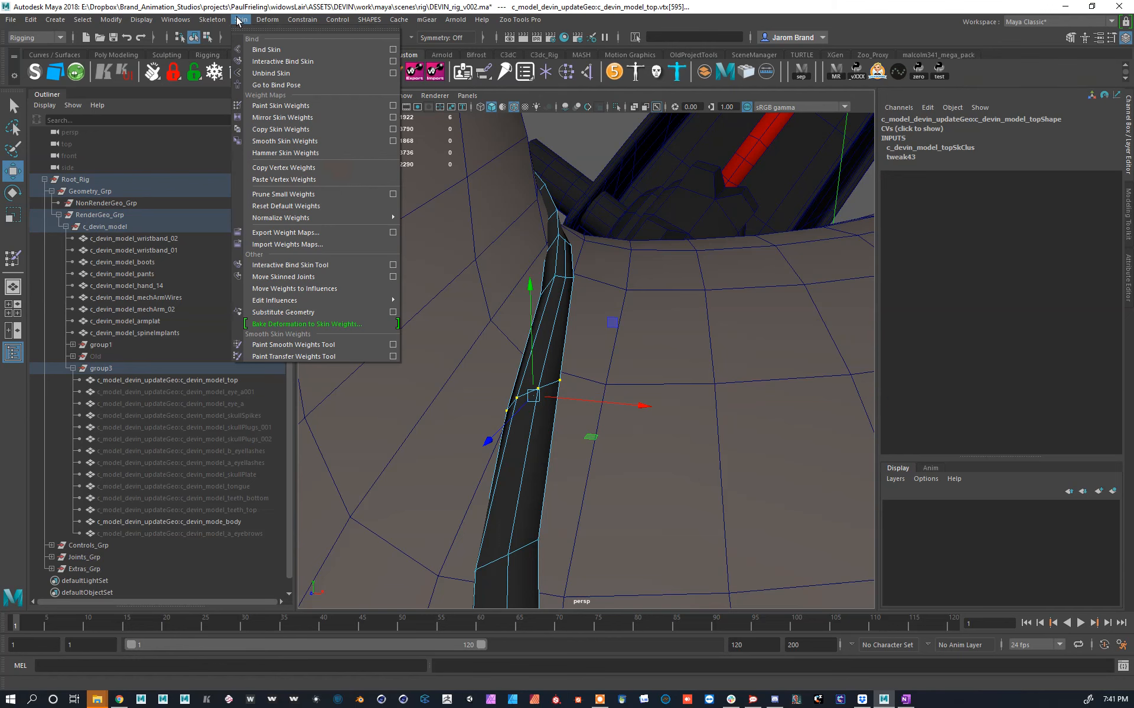
{"action": "left_click", "coordinate": [306, 180]}
Step: Select the lengthwise edge loop along the left strap, starting from the edge just above the strap's ring
{"action": "scroll", "coordinate": [538, 417], "scroll_direction": "down", "scroll_amount": 5}
{"action": "middle_click_drag", "start_coordinate": [540, 416], "coordinate": [585, 321], "text": "alt"}
{"action": "scroll", "coordinate": [574, 296], "scroll_direction": "up", "scroll_amount": 3}
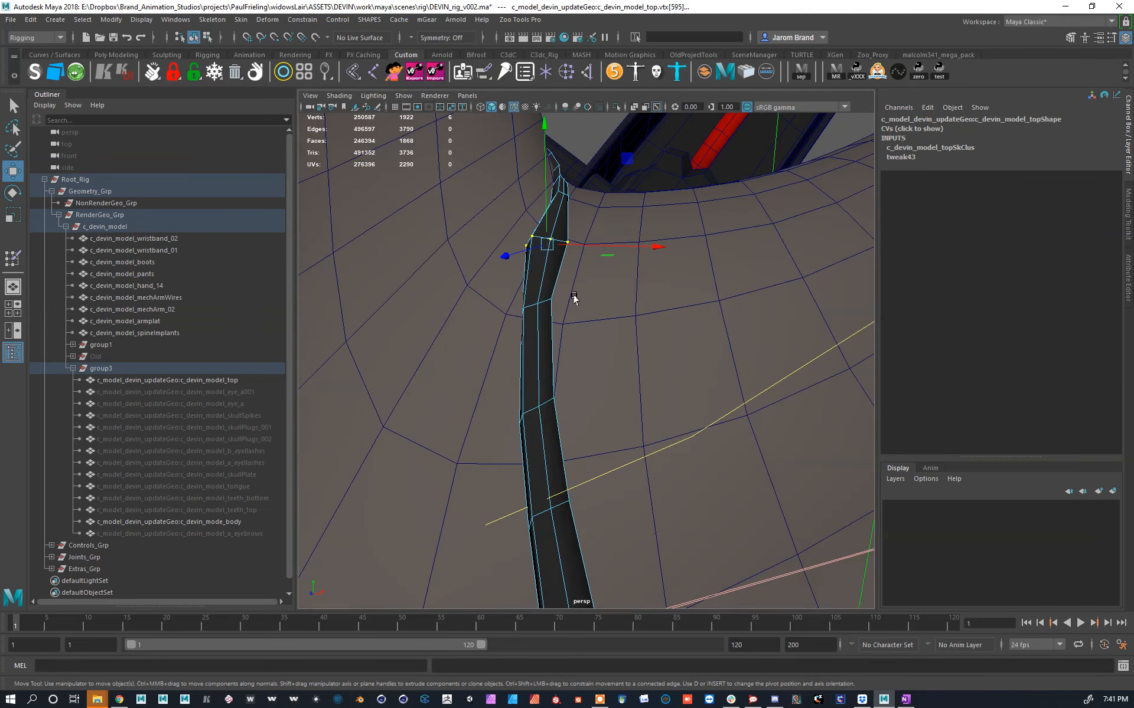
{"action": "scroll", "coordinate": [546, 250], "scroll_direction": "down", "scroll_amount": 10}
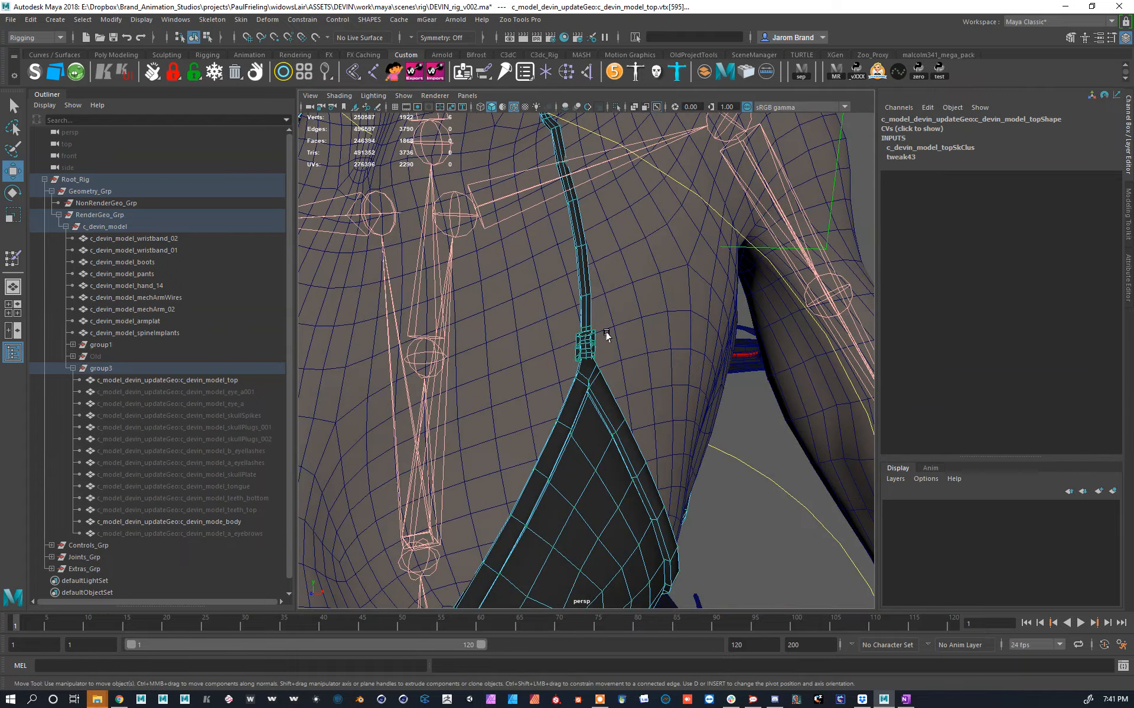
{"action": "middle_click_drag", "start_coordinate": [606, 290], "coordinate": [607, 329], "text": "alt"}
{"action": "middle_click_drag", "start_coordinate": [542, 211], "coordinate": [571, 294], "text": "alt"}
{"action": "scroll", "coordinate": [646, 443], "scroll_direction": "up", "scroll_amount": 3}
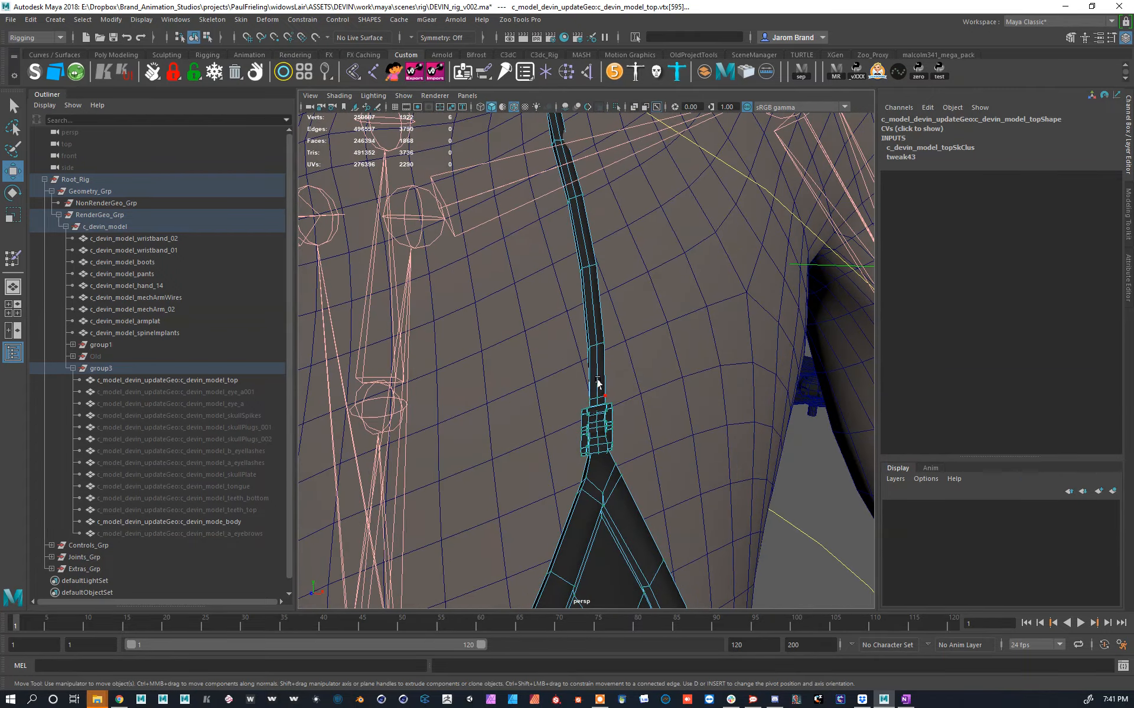
{"action": "left_click", "coordinate": [591, 373]}
{"action": "left_click", "coordinate": [597, 372]}
Step: Inspect the selected lengthwise edge loop on both front straps of the top
{"action": "left_click_drag", "start_coordinate": [595, 266], "coordinate": [312, 323], "text": "alt"}
{"action": "left_click_drag", "start_coordinate": [567, 354], "coordinate": [309, 322], "text": "alt"}
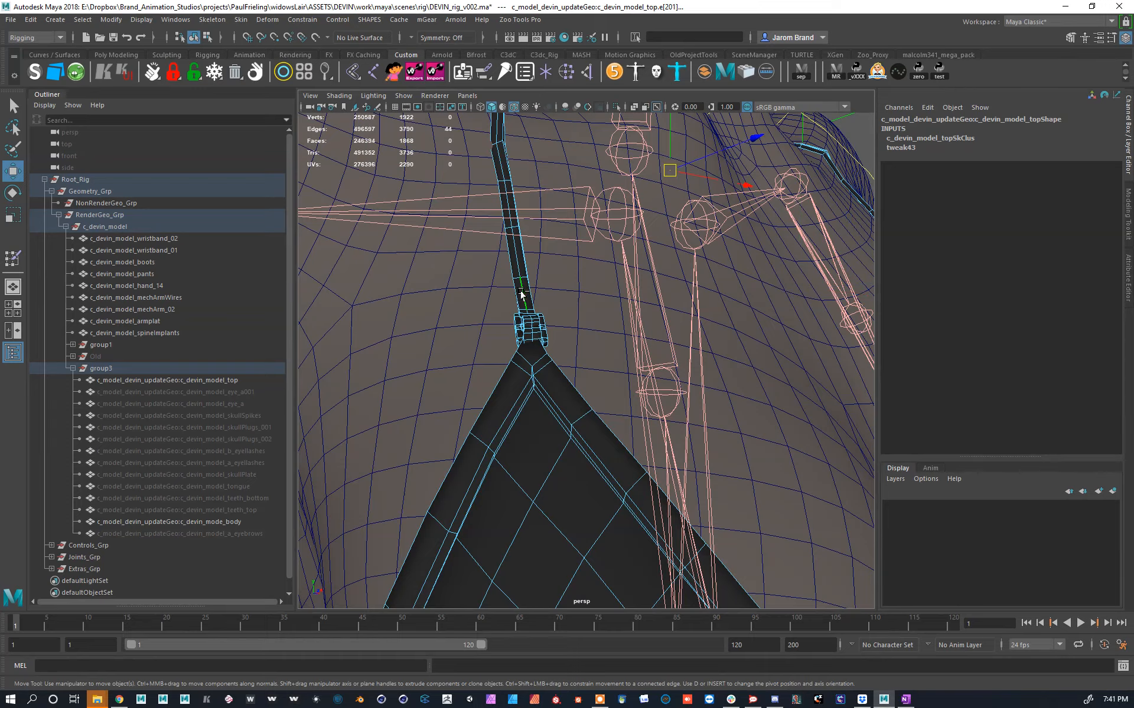
{"action": "scroll", "coordinate": [661, 307], "scroll_direction": "down", "scroll_amount": 3}
{"action": "left_click_drag", "start_coordinate": [667, 309], "coordinate": [575, 329], "text": "alt"}
{"action": "scroll", "coordinate": [584, 322], "scroll_direction": "up", "scroll_amount": 3}
{"action": "middle_click_drag", "start_coordinate": [616, 294], "coordinate": [640, 357], "text": "alt"}
{"action": "left_click_drag", "start_coordinate": [670, 438], "coordinate": [666, 399], "text": "alt"}
{"action": "scroll", "coordinate": [667, 402], "scroll_direction": "up", "scroll_amount": 3}
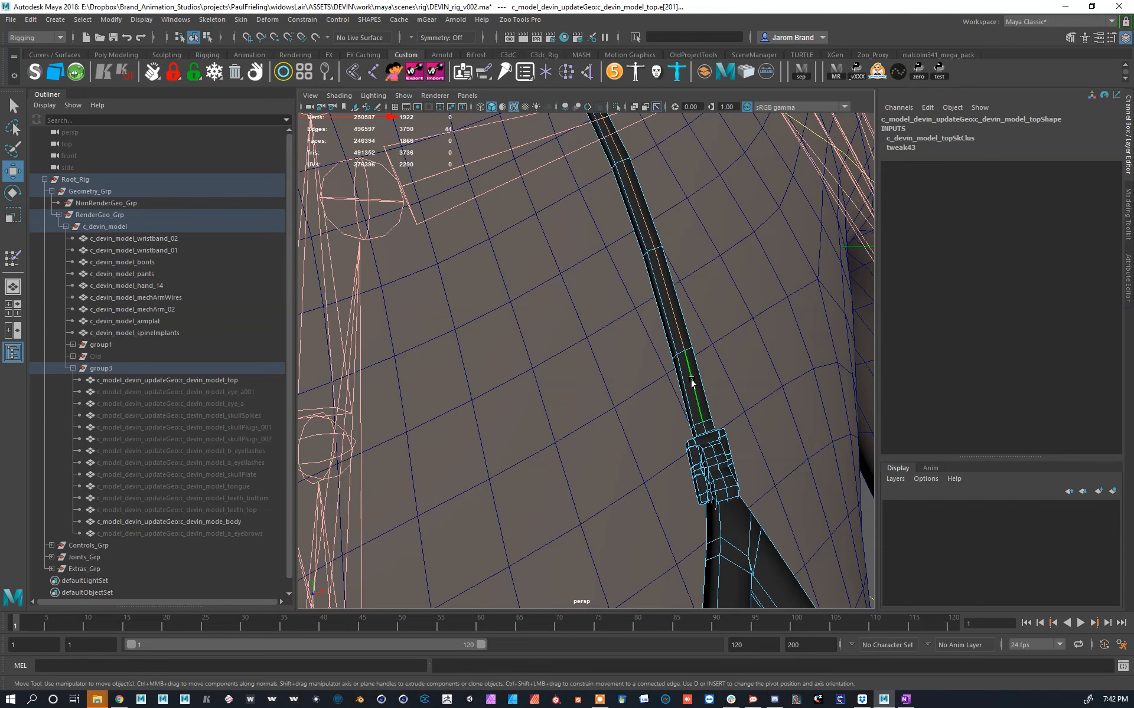
{"action": "middle_click_drag", "start_coordinate": [618, 223], "coordinate": [641, 295], "text": "alt"}
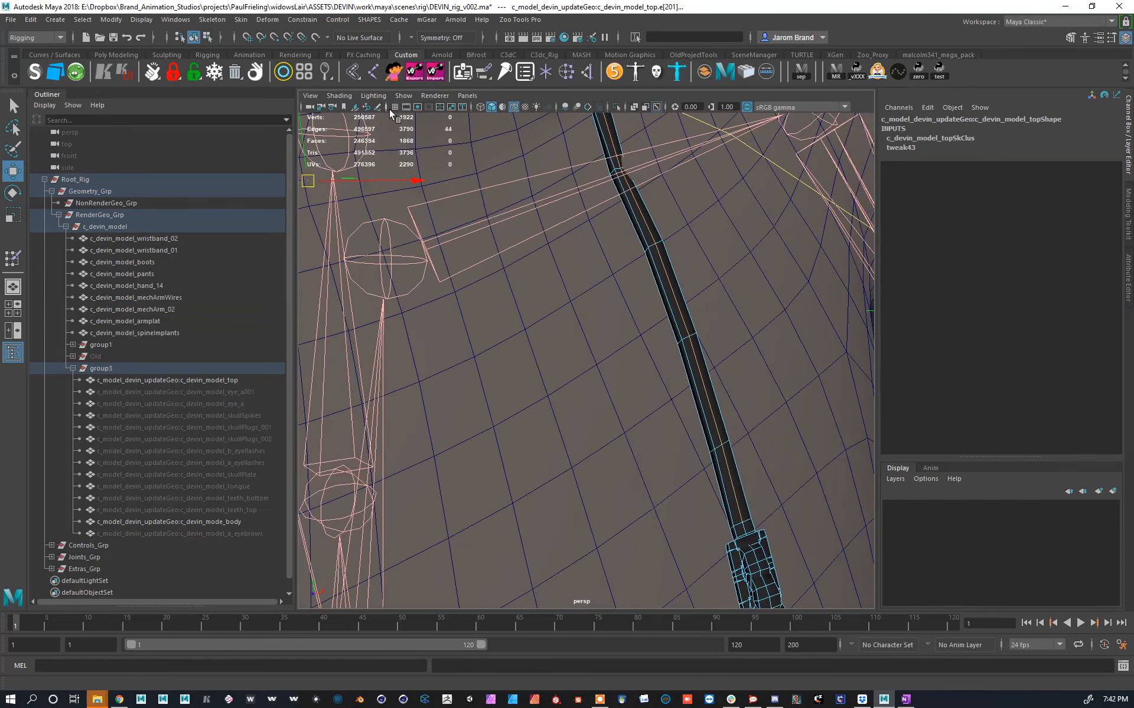
Step: Even out the strap's weights per cross-section by running Copy Vertex Loops On Edge on the selected edge loop
{"action": "scroll", "coordinate": [591, 266], "scroll_direction": "down", "scroll_amount": 5}
{"action": "middle_click_drag", "start_coordinate": [581, 251], "coordinate": [577, 291], "text": "alt"}
{"action": "scroll", "coordinate": [582, 291], "scroll_direction": "up", "scroll_amount": 5}
{"action": "left_click_drag", "start_coordinate": [587, 291], "coordinate": [574, 304], "text": "alt"}
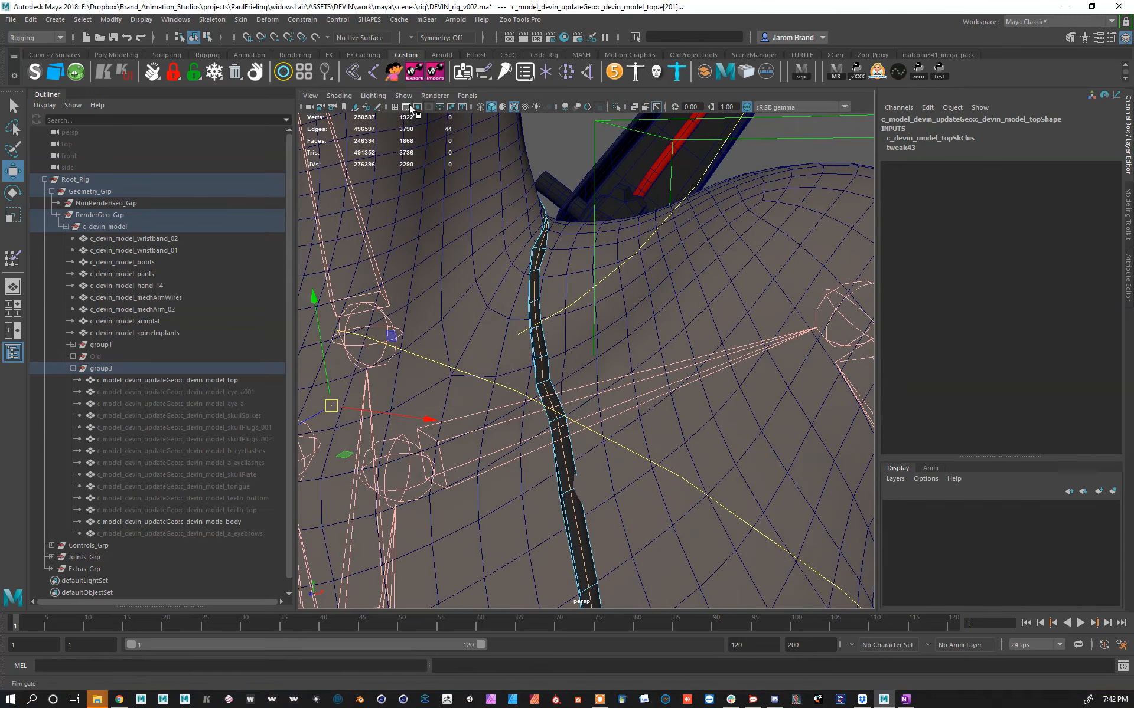
{"action": "right_click", "coordinate": [353, 72]}
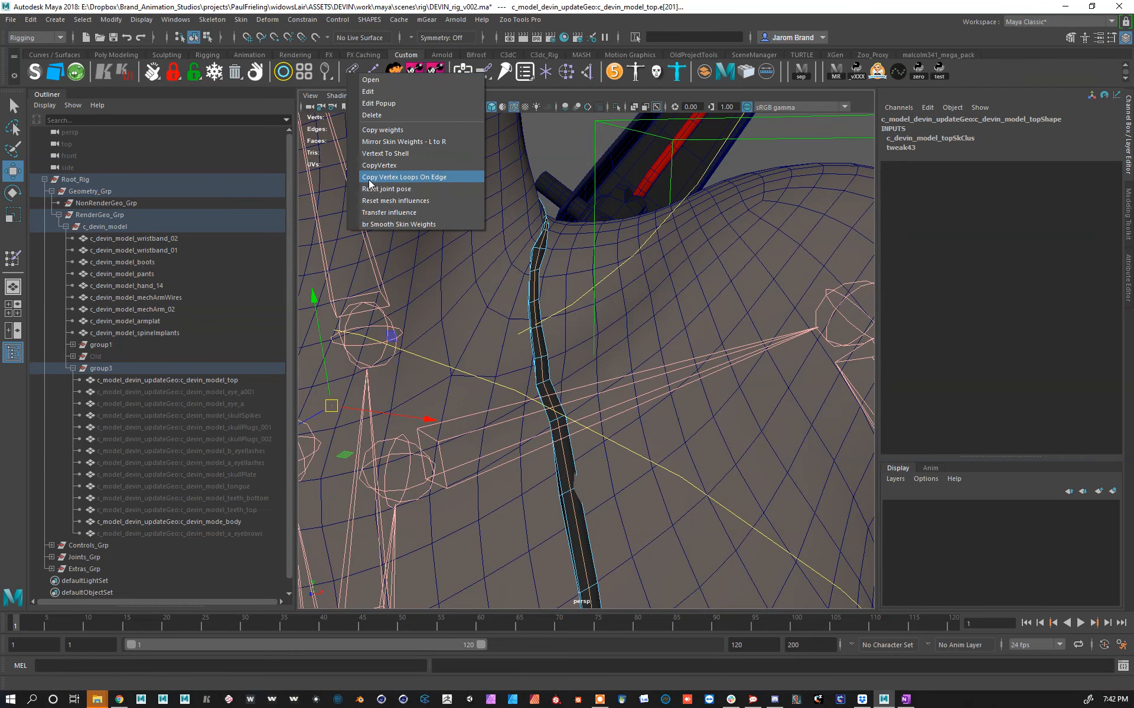
{"action": "left_click", "coordinate": [425, 176]}
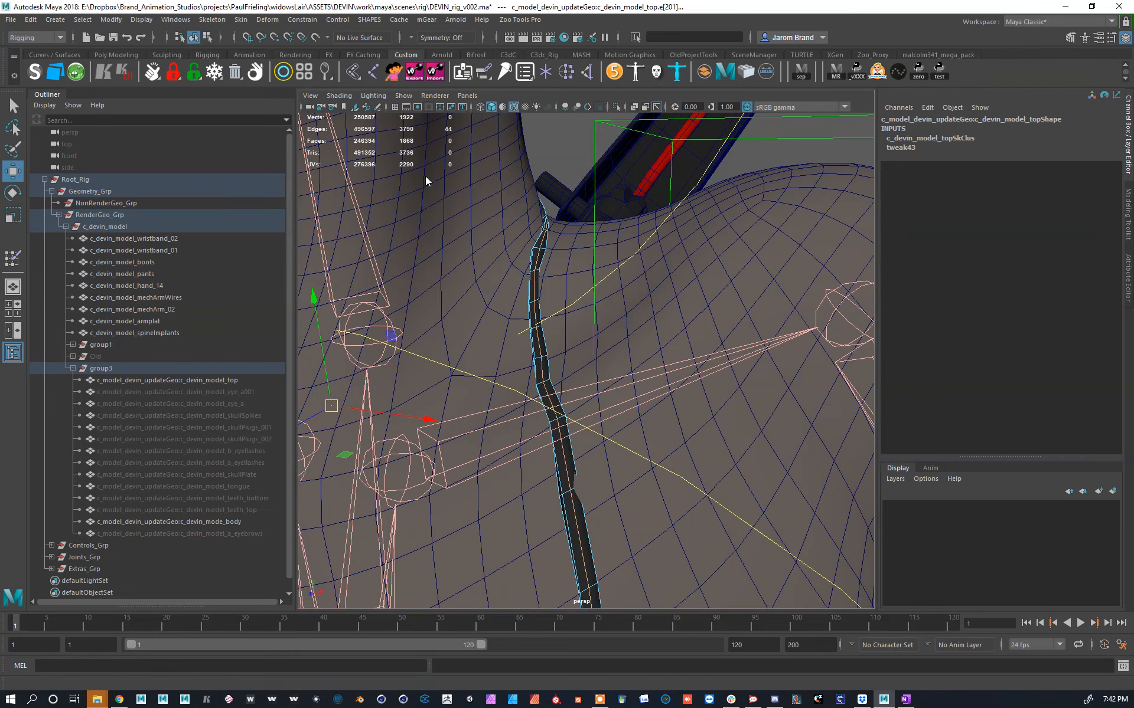
{"action": "scroll", "coordinate": [566, 295], "scroll_direction": "down", "scroll_amount": 2}
{"action": "left_click_drag", "start_coordinate": [566, 296], "coordinate": [641, 340], "text": "alt"}
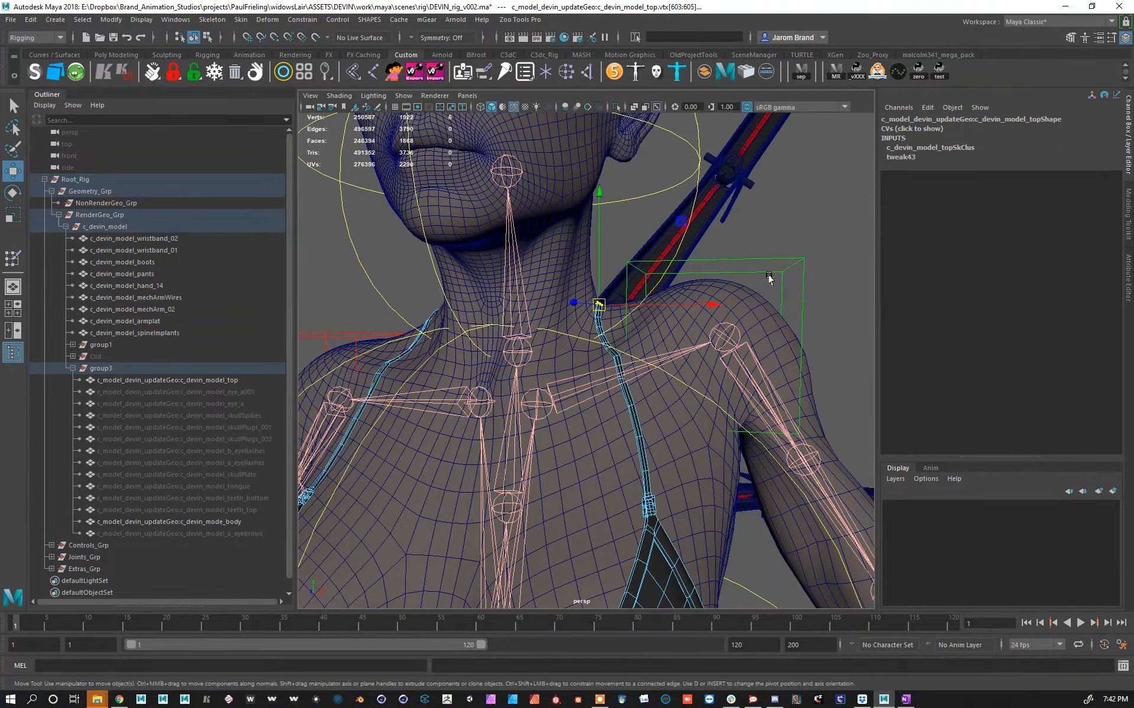
Step: Test the strap by lowering the left clavicle control to about 2.55 in Translate Y, and reset its translation to 0
{"action": "left_click", "coordinate": [766, 277]}
{"action": "left_click_drag", "start_coordinate": [767, 277], "coordinate": [757, 291], "text": "alt"}
{"action": "scroll", "coordinate": [722, 338], "scroll_direction": "up", "scroll_amount": 4}
{"action": "middle_click_drag", "start_coordinate": [732, 312], "coordinate": [708, 313], "text": "alt"}
{"action": "mouse_move", "coordinate": [808, 342]}
{"action": "left_mouse_down"}
{"action": "mouse_move", "coordinate": [789, 412]}
{"action": "mouse_move", "coordinate": [793, 355]}
{"action": "left_mouse_up"}
{"action": "key", "text": "ctrl+z"}
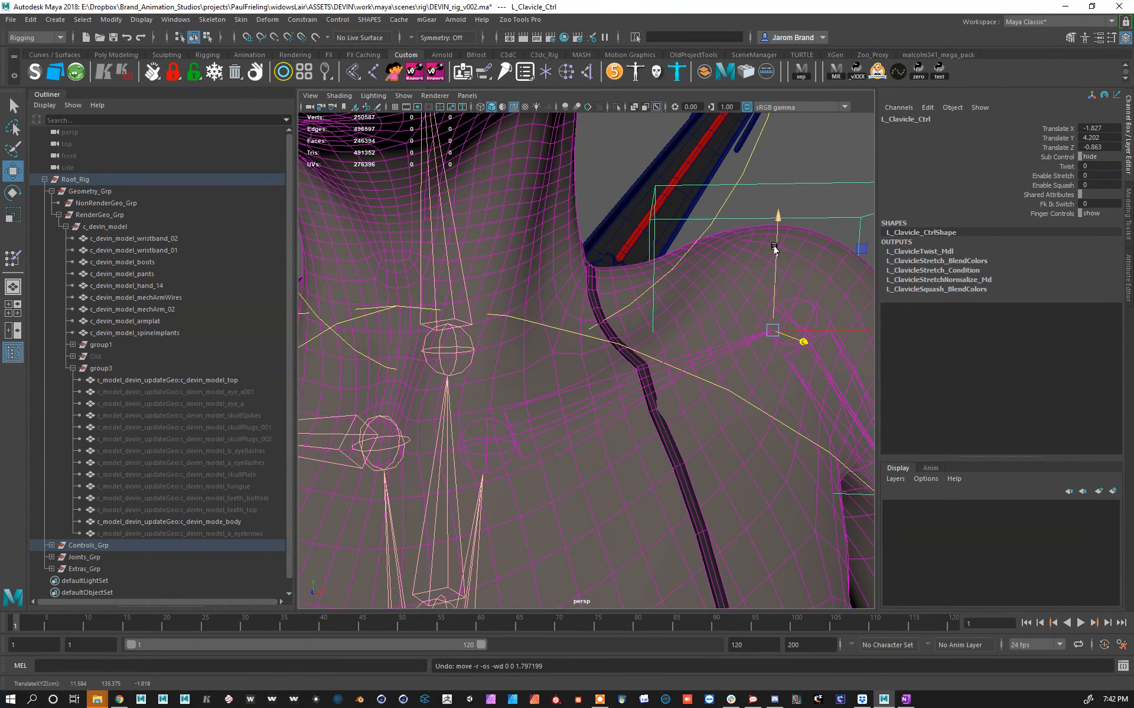
{"action": "left_click_drag", "start_coordinate": [782, 373], "coordinate": [763, 314]}
{"action": "left_click_drag", "start_coordinate": [772, 336], "coordinate": [770, 391]}
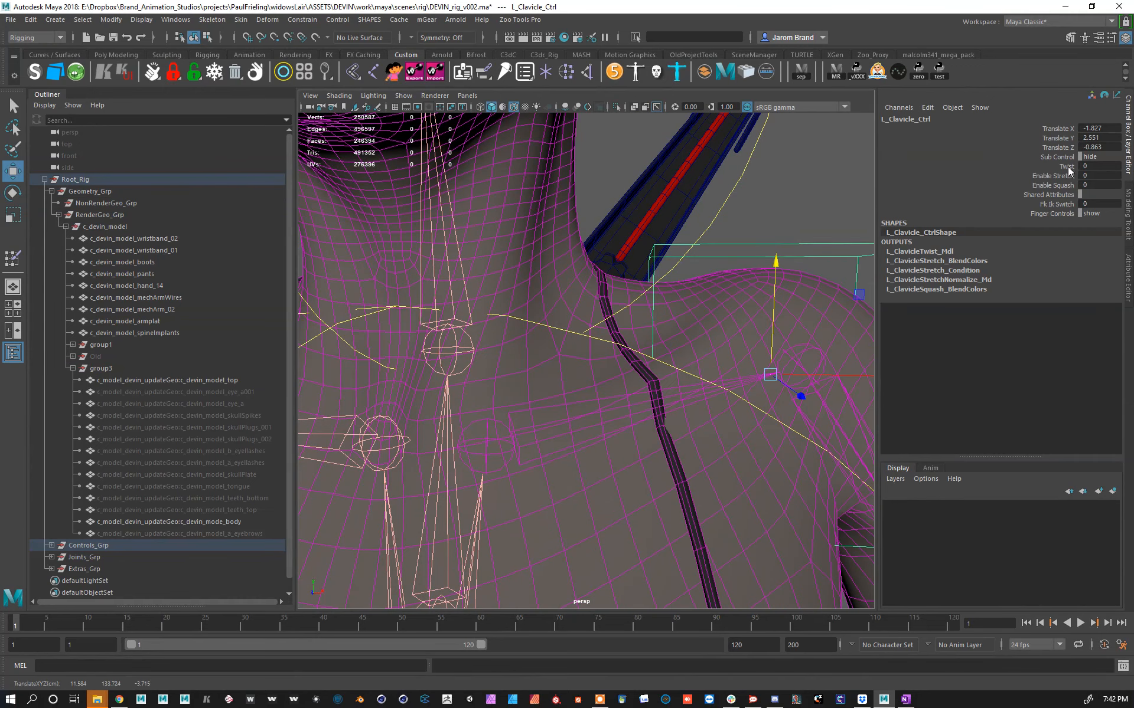
{"action": "left_click_drag", "start_coordinate": [1096, 147], "coordinate": [1101, 127]}
{"action": "key", "text": "Return"}
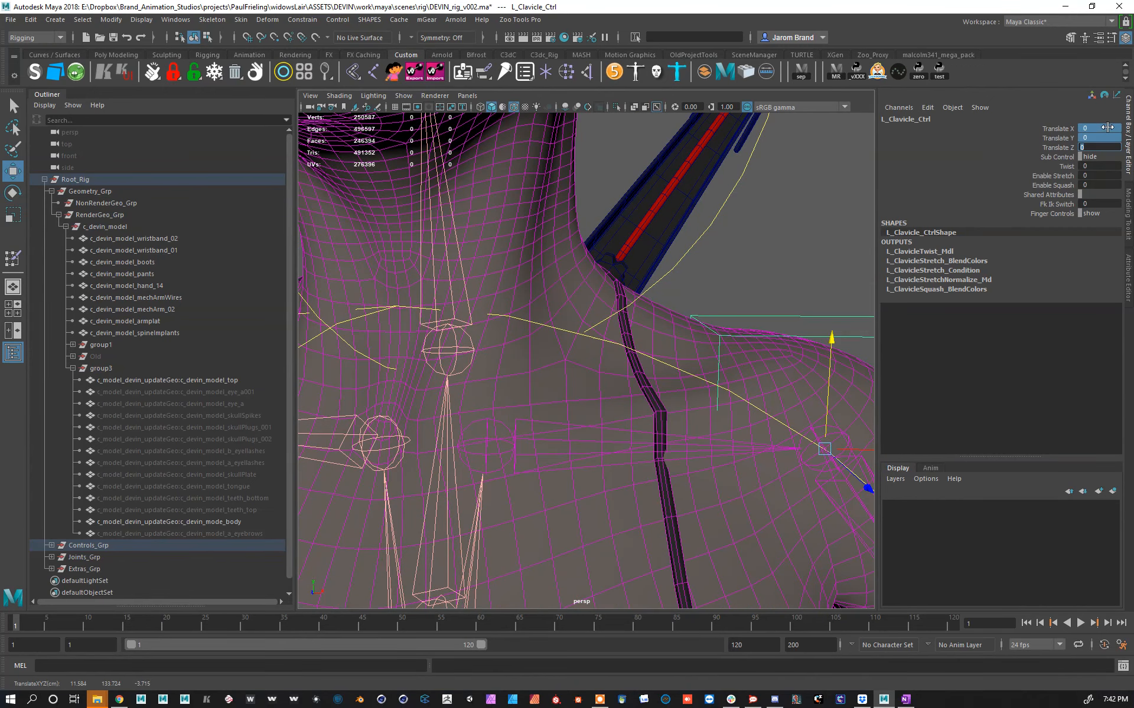
Step: Try moving the chest control to test how the top's back tie follows, and undo the moves
{"action": "left_click_drag", "start_coordinate": [784, 371], "coordinate": [629, 359], "text": "alt"}
{"action": "left_click", "coordinate": [704, 353]}
{"action": "key", "text": "ctrl+z"}
{"action": "key", "text": "ctrl+z"}
{"action": "key", "text": "ctrl+z"}
{"action": "key", "text": "ctrl+z"}
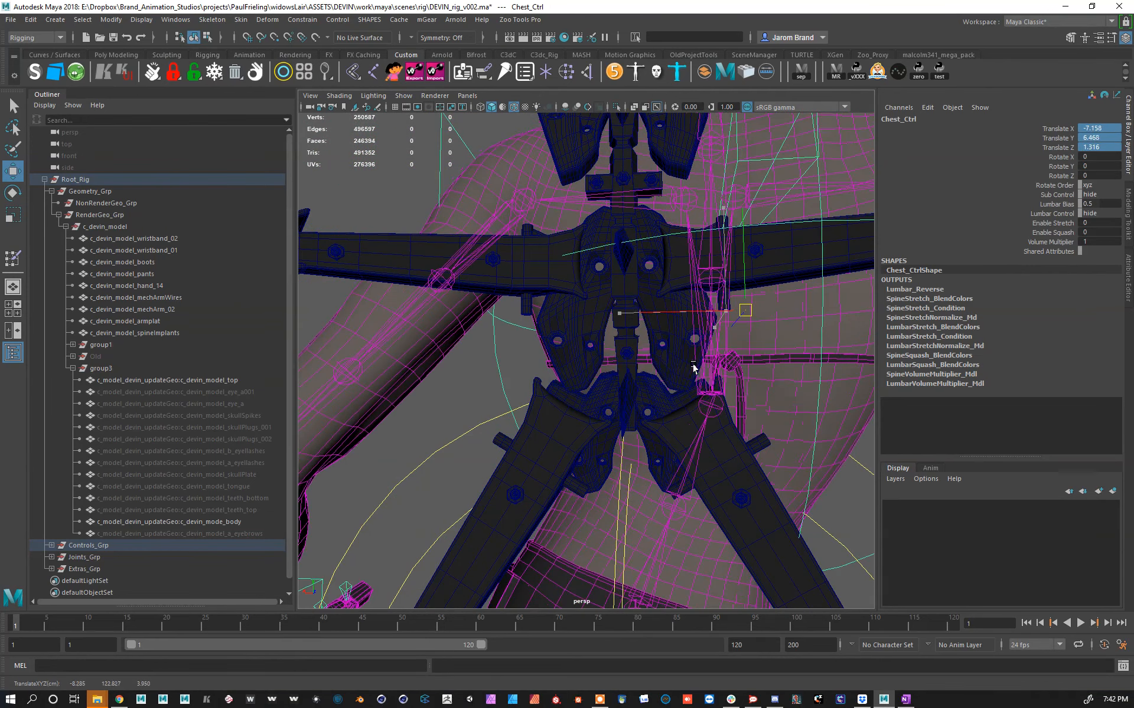
{"action": "key", "text": "ctrl+z"}
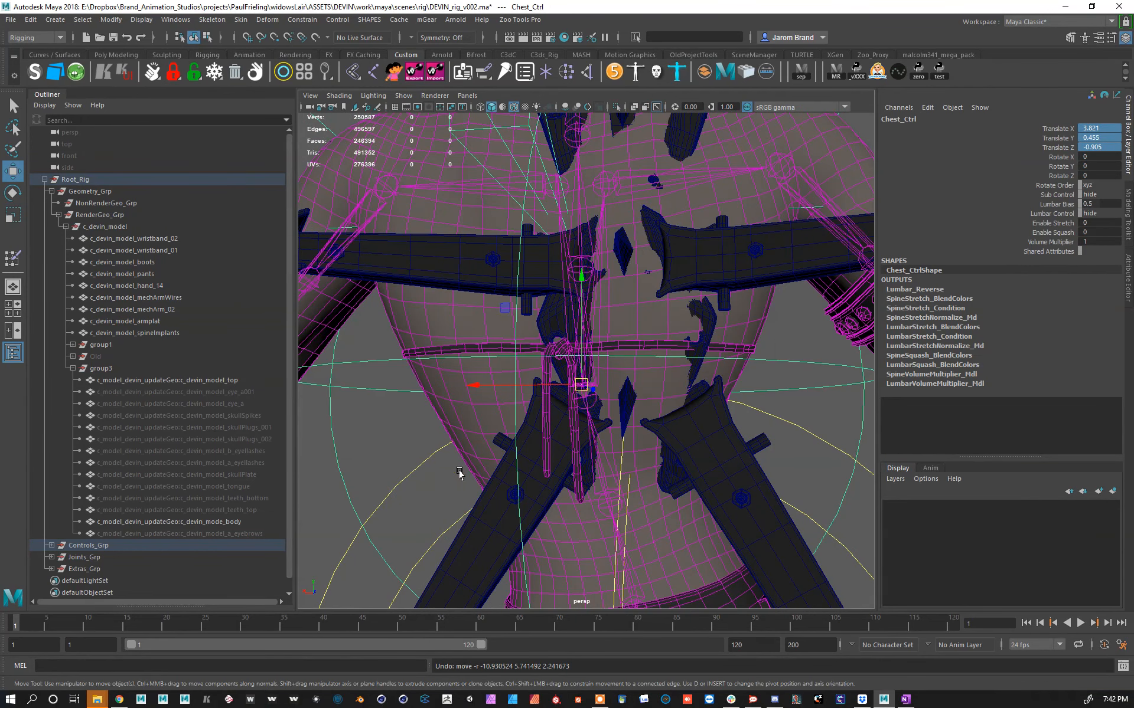
Step: Set the chest control's translation values and X rotation to 0
{"action": "left_click_drag", "start_coordinate": [1088, 160], "coordinate": [1097, 133]}
{"action": "type", "text": "0"}
{"action": "key", "text": "Return"}
Step: Select the top and inspect its knotted back tie and its front fit on the body
{"action": "left_click_drag", "start_coordinate": [738, 310], "coordinate": [600, 334], "text": "alt"}
{"action": "left_click", "coordinate": [618, 305]}
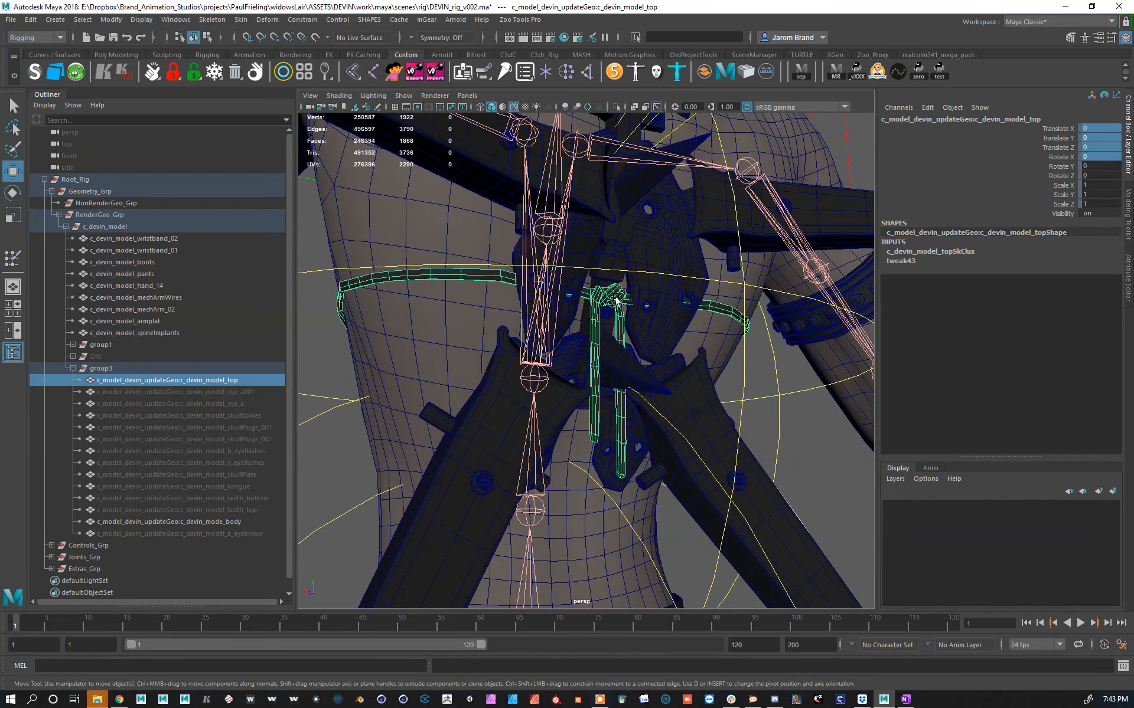
{"action": "left_click_drag", "start_coordinate": [603, 470], "coordinate": [606, 418], "text": "alt"}
{"action": "scroll", "coordinate": [614, 401], "scroll_direction": "up", "scroll_amount": 5}
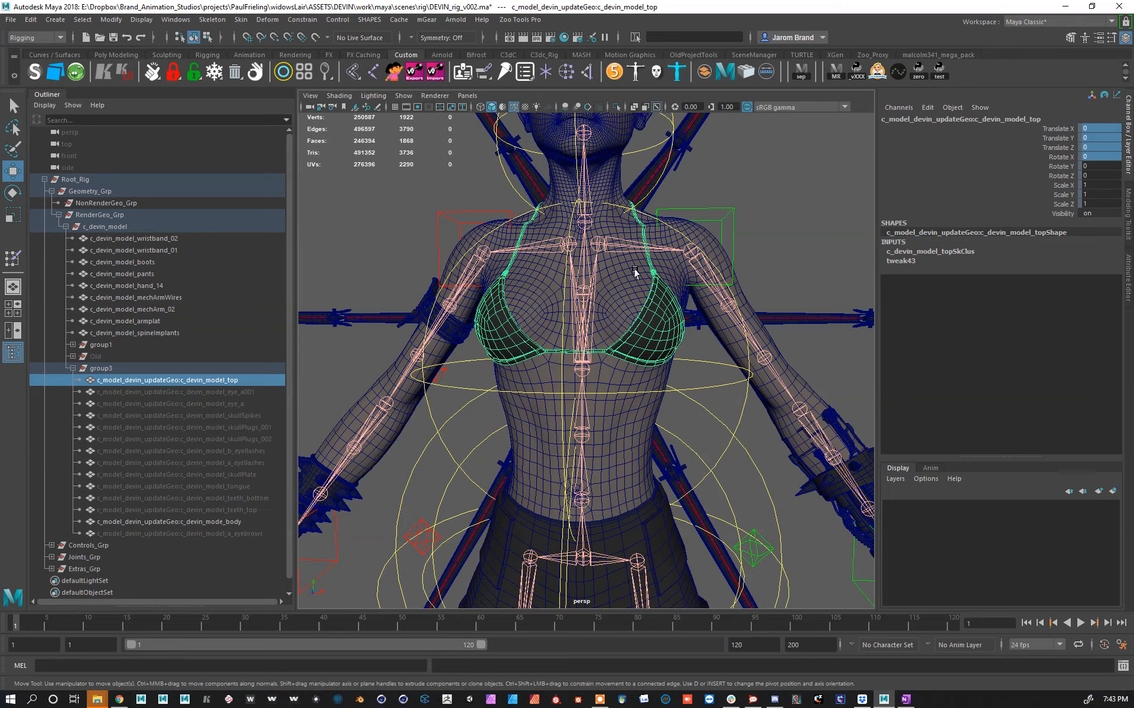
{"action": "scroll", "coordinate": [666, 340], "scroll_direction": "down", "scroll_amount": 5}
{"action": "scroll", "coordinate": [628, 304], "scroll_direction": "up", "scroll_amount": 3}
{"action": "left_click_drag", "start_coordinate": [628, 308], "coordinate": [627, 369], "text": "alt"}
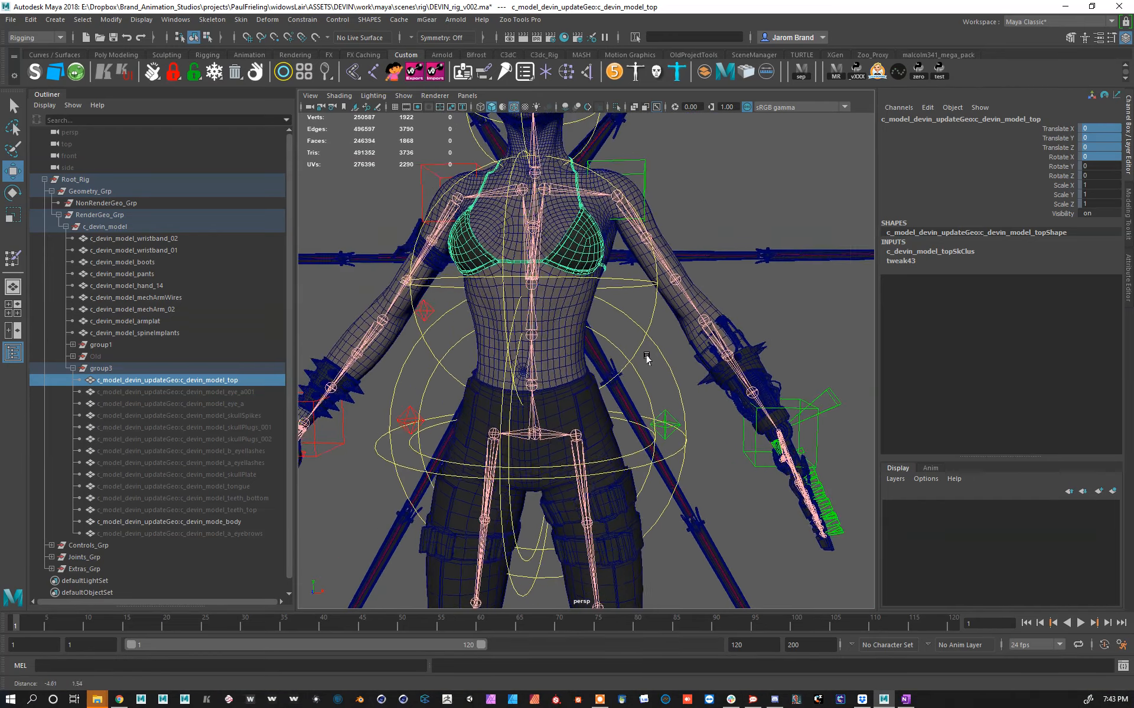
Step: Unhide the two eye models and bind them to the head joint with Bind Skin
{"action": "left_click", "coordinate": [212, 393]}
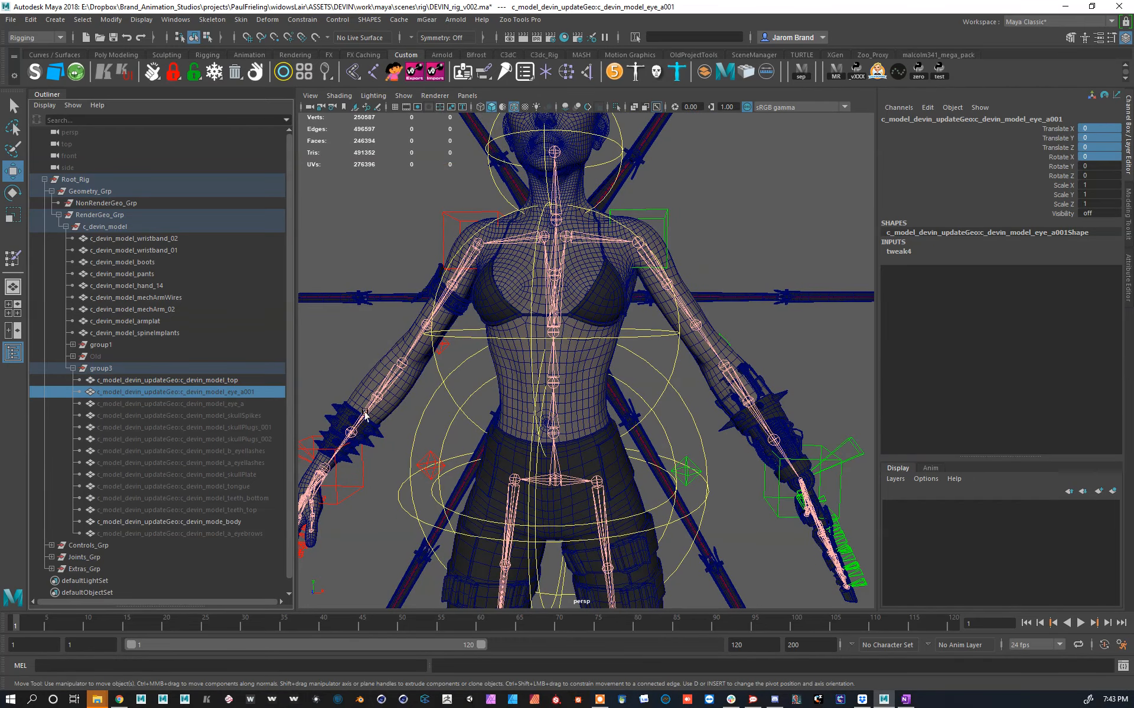
{"action": "left_click", "coordinate": [251, 405], "text": "ctrl"}
{"action": "key", "text": "shift+h"}
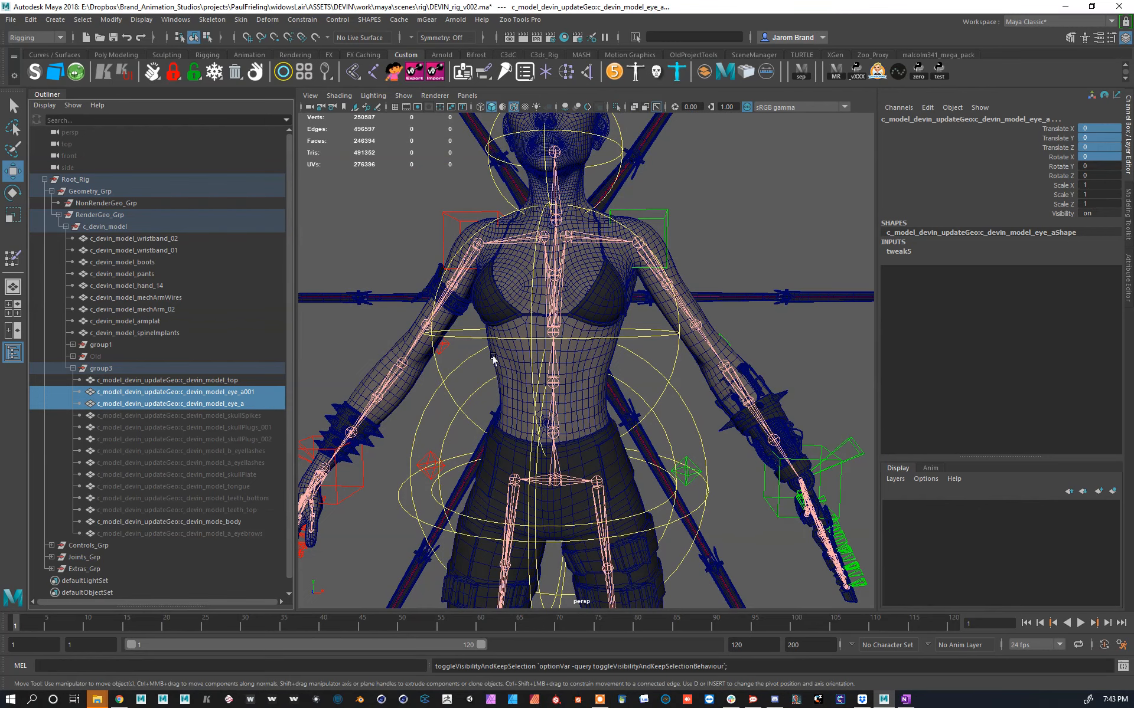
{"action": "key", "text": "f"}
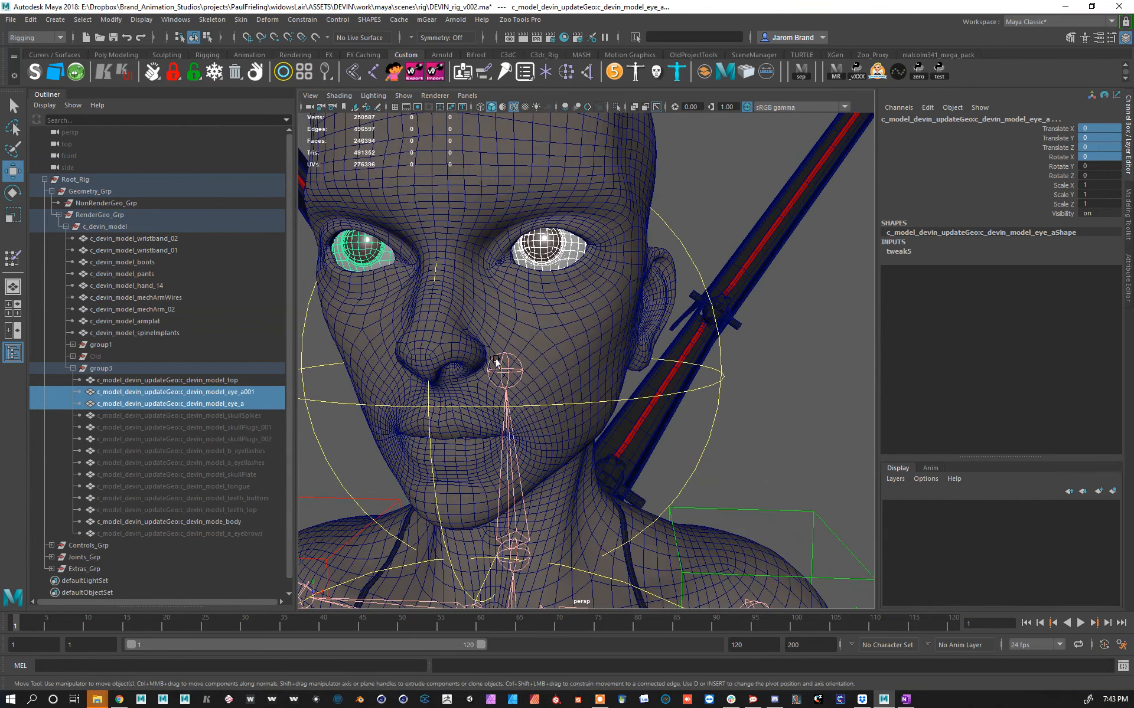
{"action": "left_click", "coordinate": [502, 369]}
{"action": "left_click", "coordinate": [241, 21]}
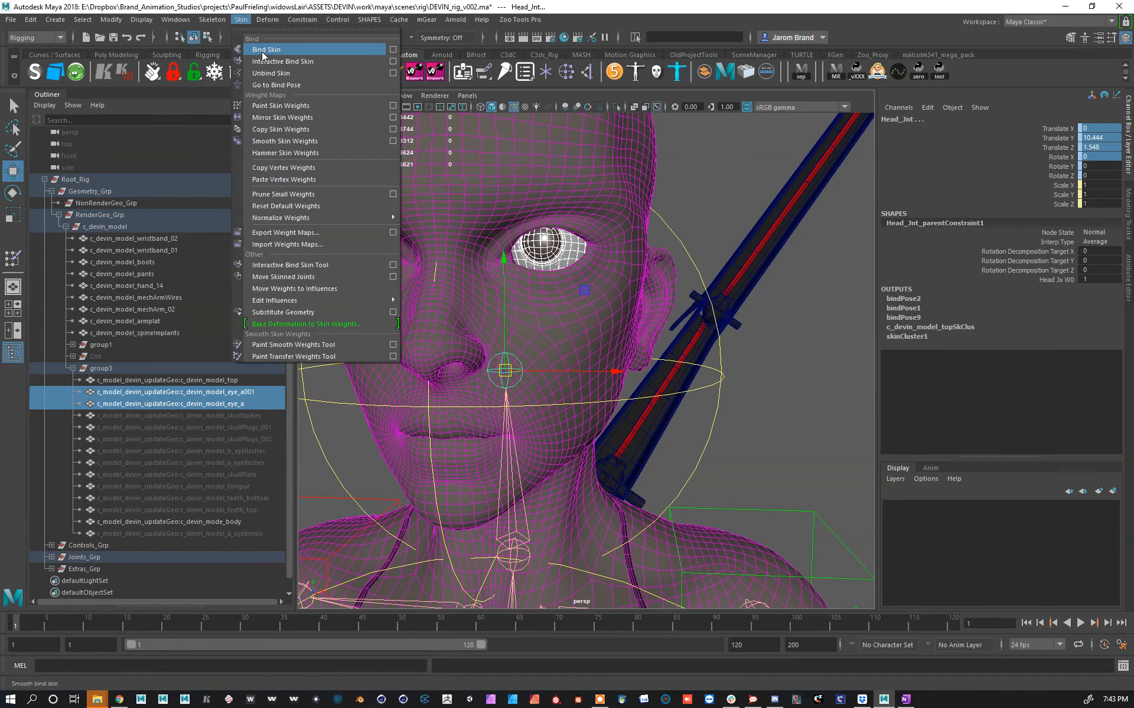
{"action": "left_click", "coordinate": [262, 47]}
Step: Unhide the skull spikes and bind them to the head joint
{"action": "left_click", "coordinate": [233, 416]}
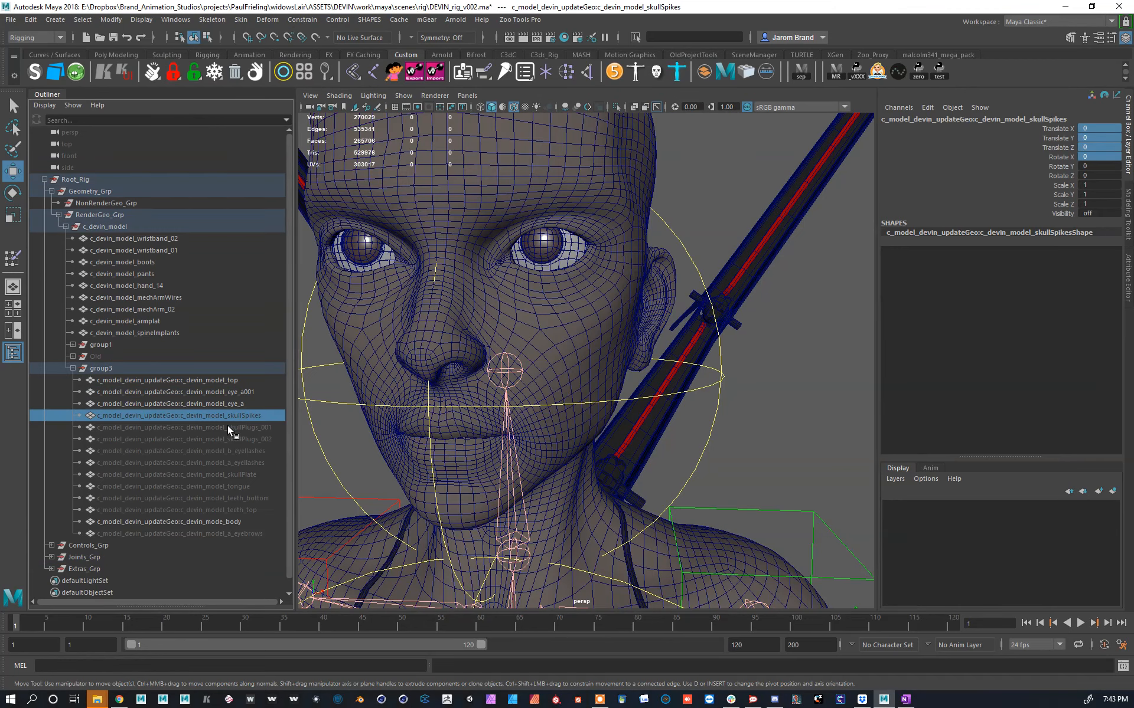
{"action": "key", "text": "f"}
{"action": "scroll", "coordinate": [508, 461], "scroll_direction": "down", "scroll_amount": 5}
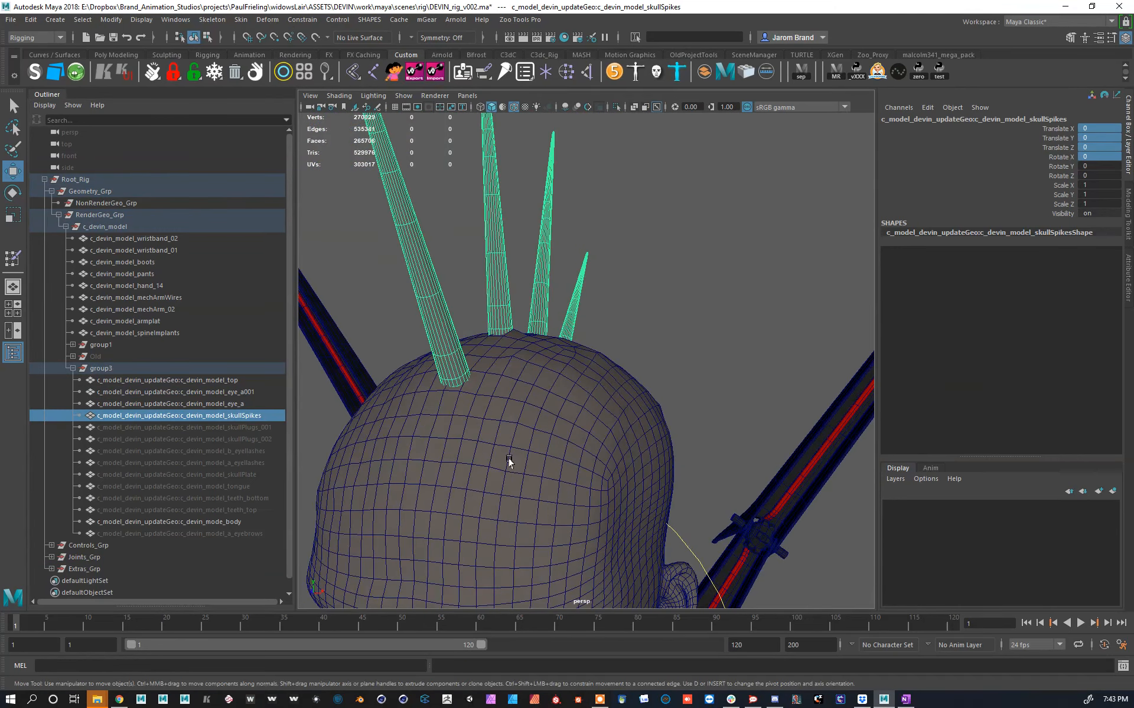
{"action": "left_click", "coordinate": [556, 418]}
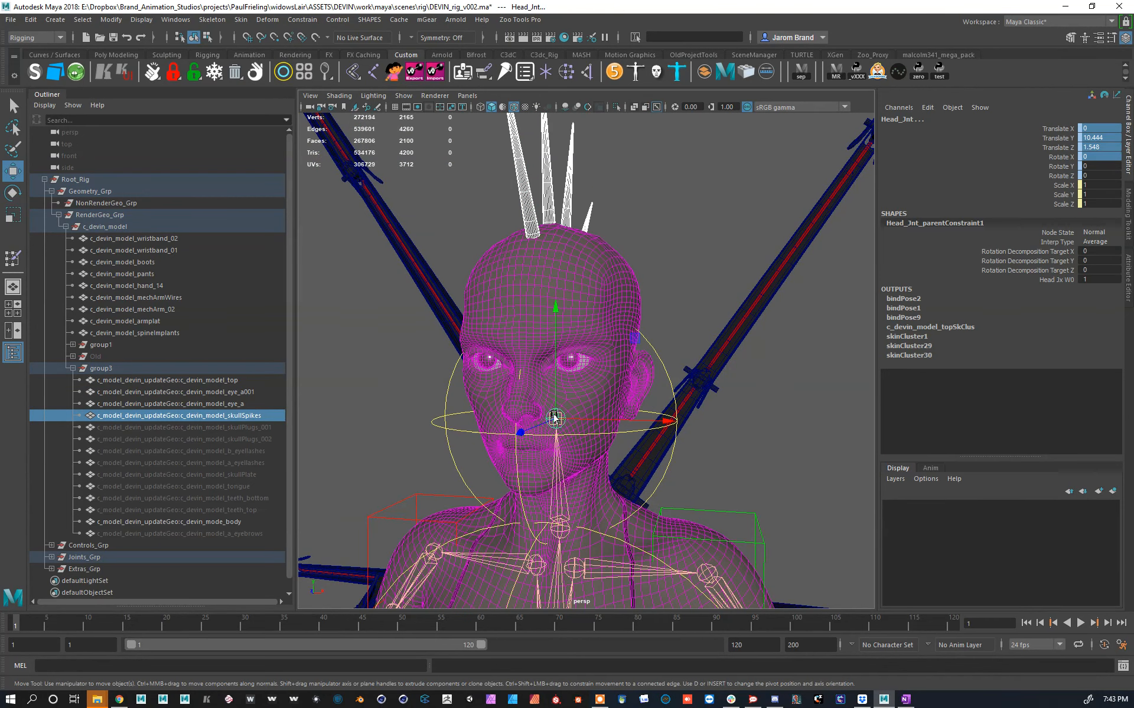
{"action": "left_click_drag", "start_coordinate": [529, 266], "coordinate": [428, 271], "text": "alt"}
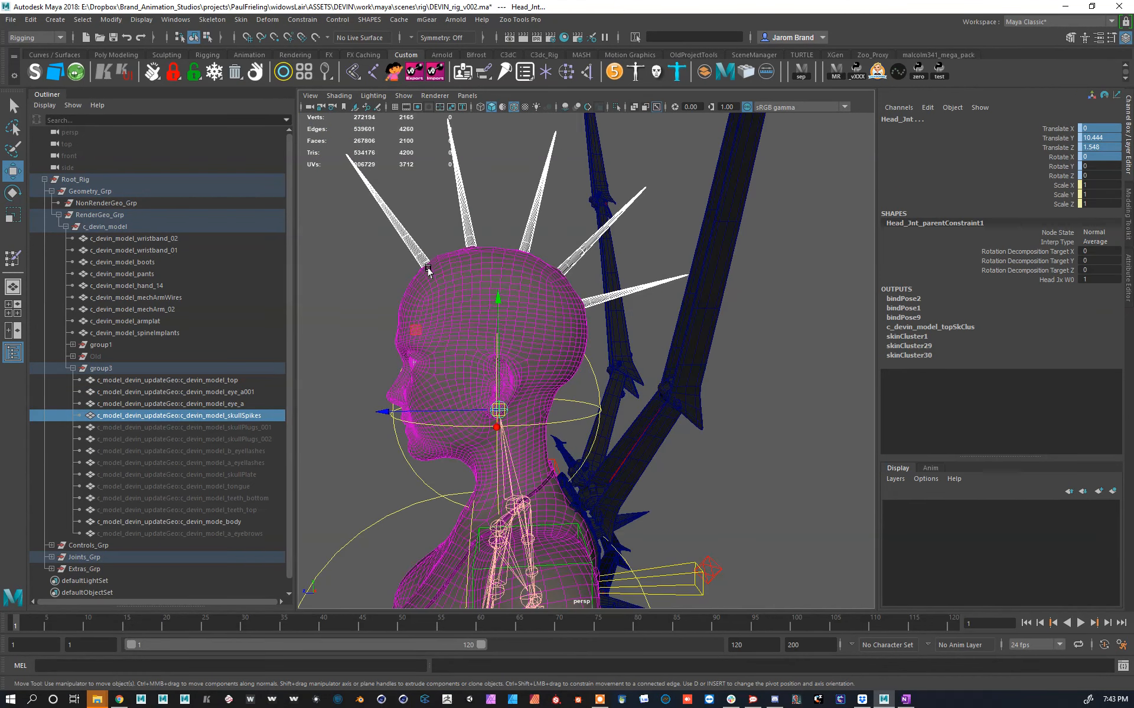
{"action": "key", "text": "g"}
Step: Examine the head joint's skin weights on the body mesh with Paint Skin Weights
{"action": "left_click", "coordinate": [524, 336]}
{"action": "key", "text": "y"}
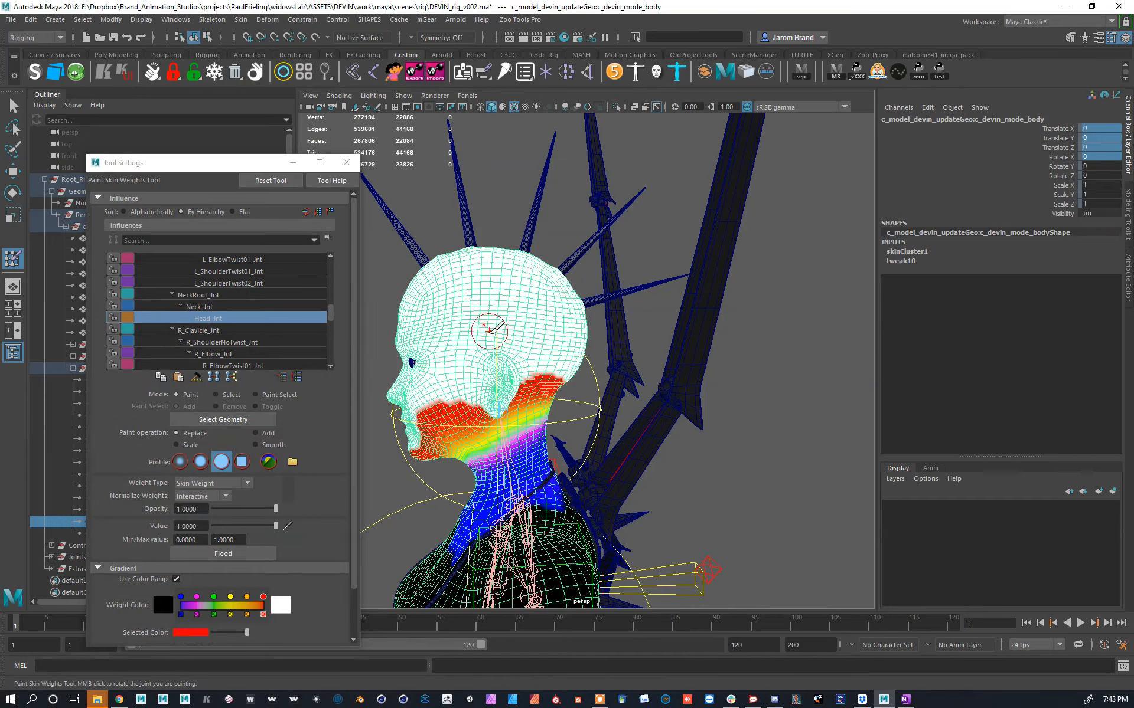
{"action": "left_click_drag", "start_coordinate": [575, 372], "coordinate": [530, 349], "text": "alt"}
{"action": "left_click", "coordinate": [347, 163]}
{"action": "left_click_drag", "start_coordinate": [497, 291], "coordinate": [522, 266], "text": "alt"}
Step: Unhide skullPlugs_001, skullPlugs_002 and the skull plate, and bind all three to the head joint
{"action": "left_click_drag", "start_coordinate": [237, 429], "coordinate": [256, 437]}
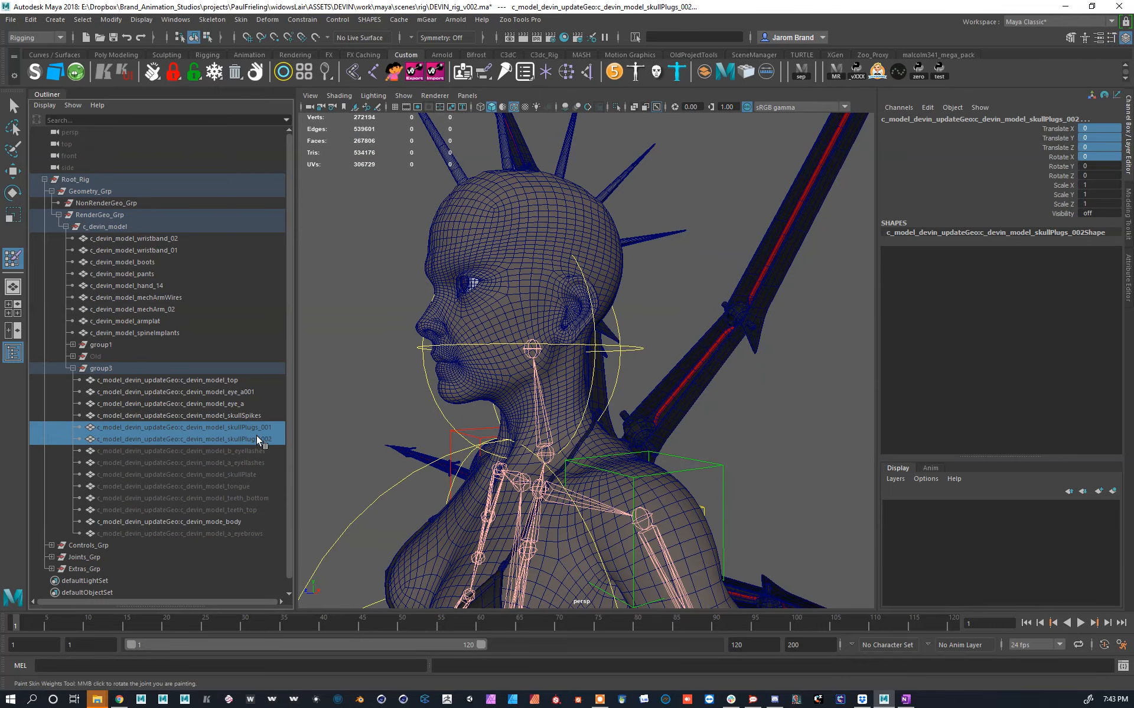
{"action": "key", "text": "h"}
{"action": "left_click_drag", "start_coordinate": [363, 304], "coordinate": [323, 415], "text": "alt"}
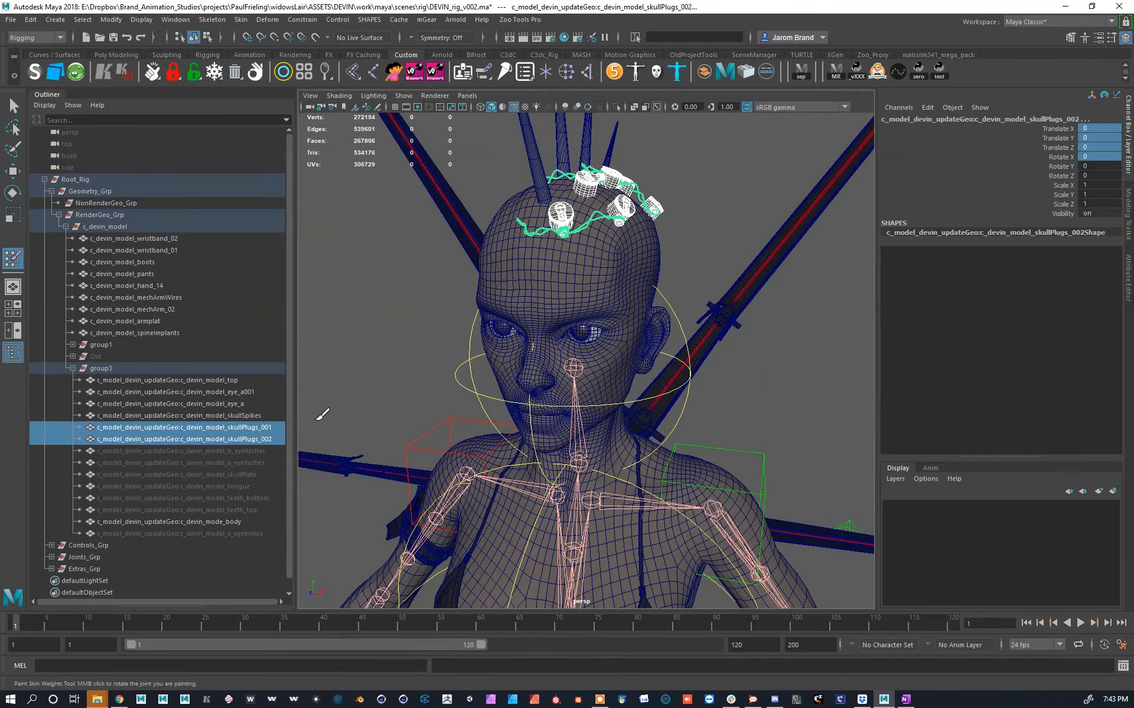
{"action": "left_click", "coordinate": [248, 475], "text": "ctrl"}
{"action": "key", "text": "shift+h"}
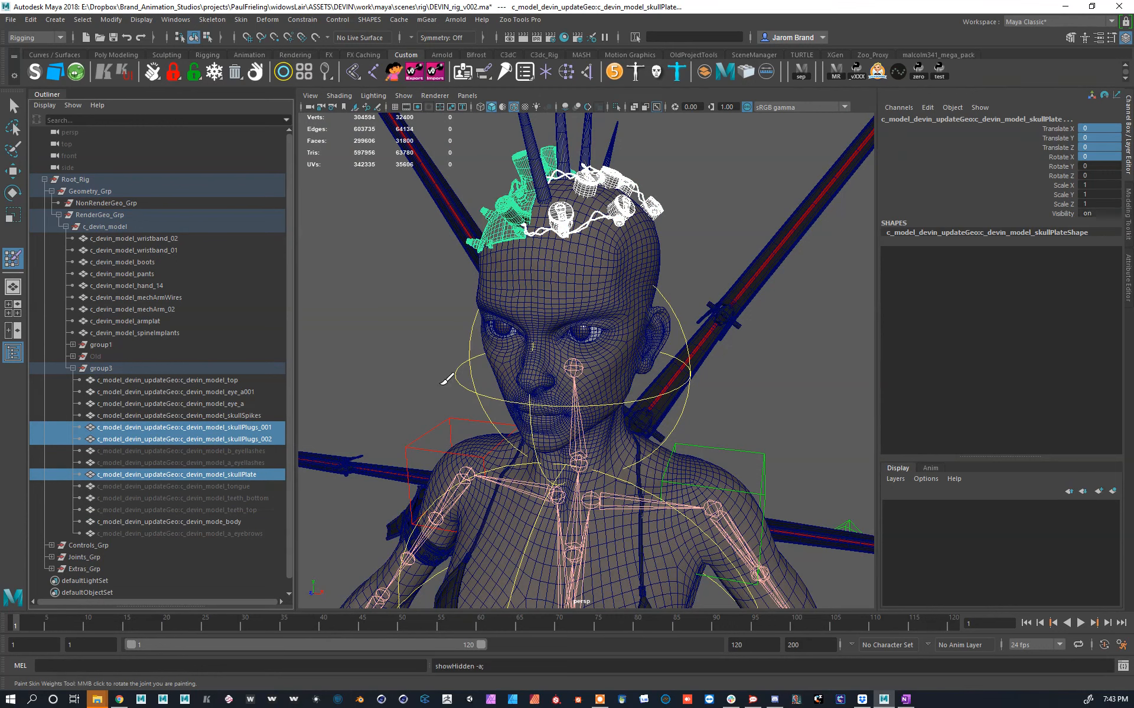
{"action": "key", "text": "w"}
{"action": "left_click", "coordinate": [570, 367]}
{"action": "left_click", "coordinate": [387, 70]}
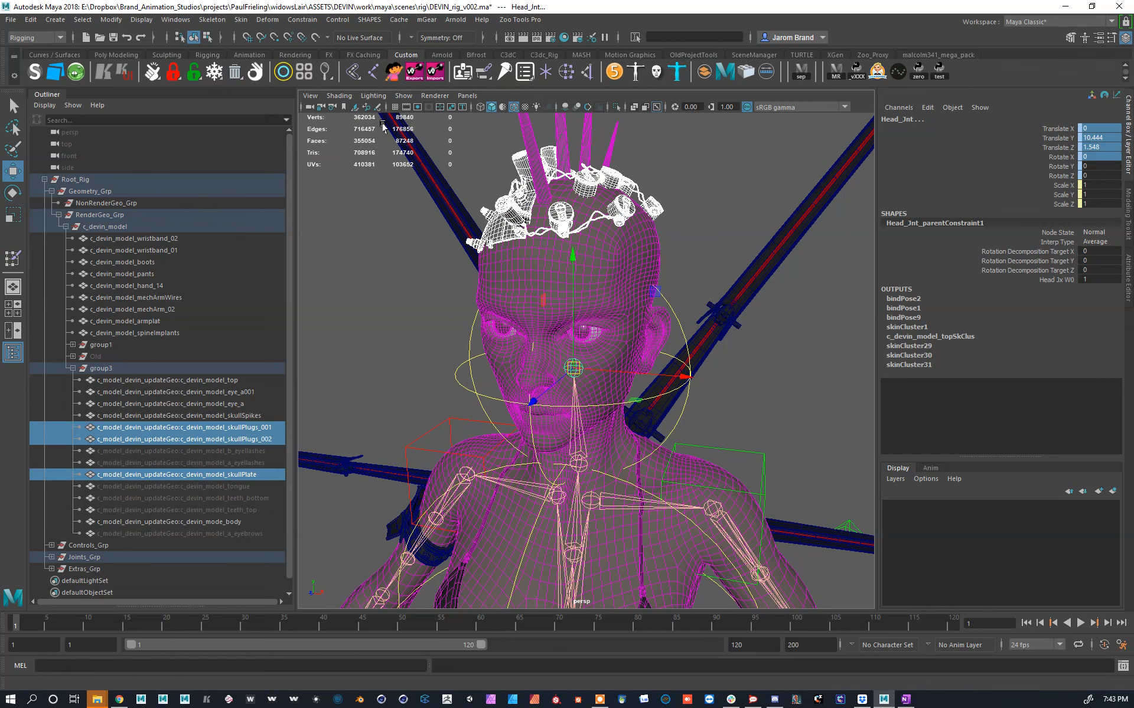
{"action": "left_click", "coordinate": [243, 21]}
{"action": "left_click", "coordinate": [266, 47]}
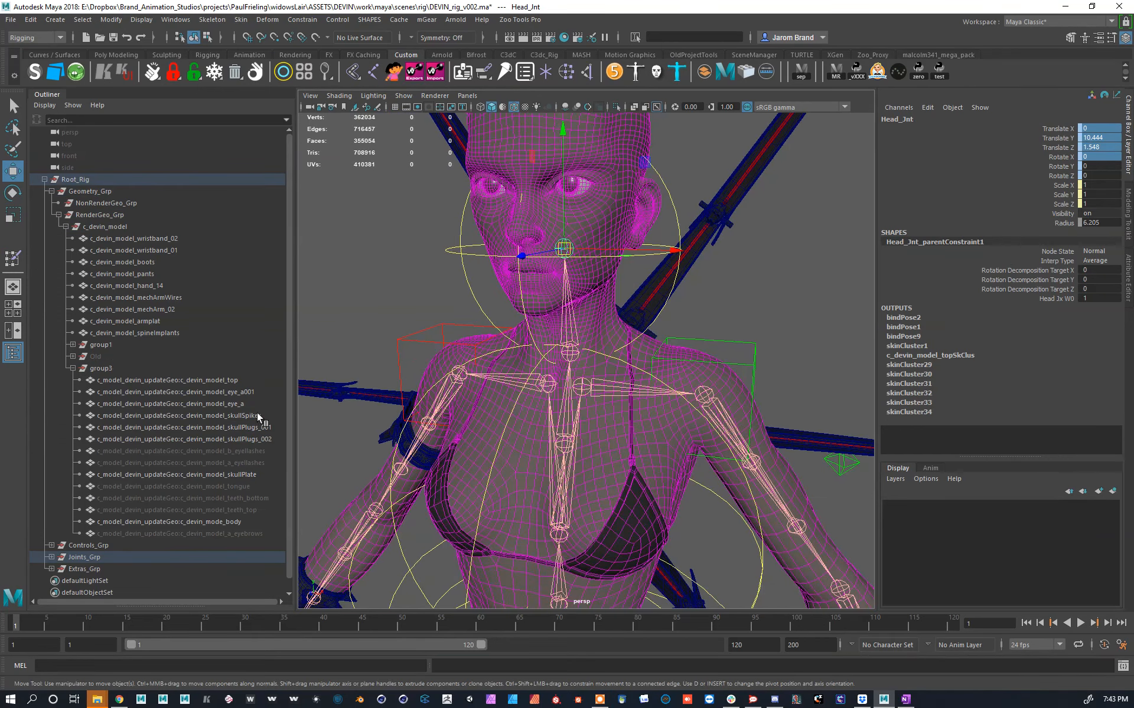
Step: Unhide both eyelash models and bind them to the head joint
{"action": "left_click", "coordinate": [270, 456]}
{"action": "left_click", "coordinate": [264, 462], "text": "shift"}
{"action": "key", "text": "shift+h"}
{"action": "right_click_drag", "start_coordinate": [572, 289], "coordinate": [612, 395], "text": "alt"}
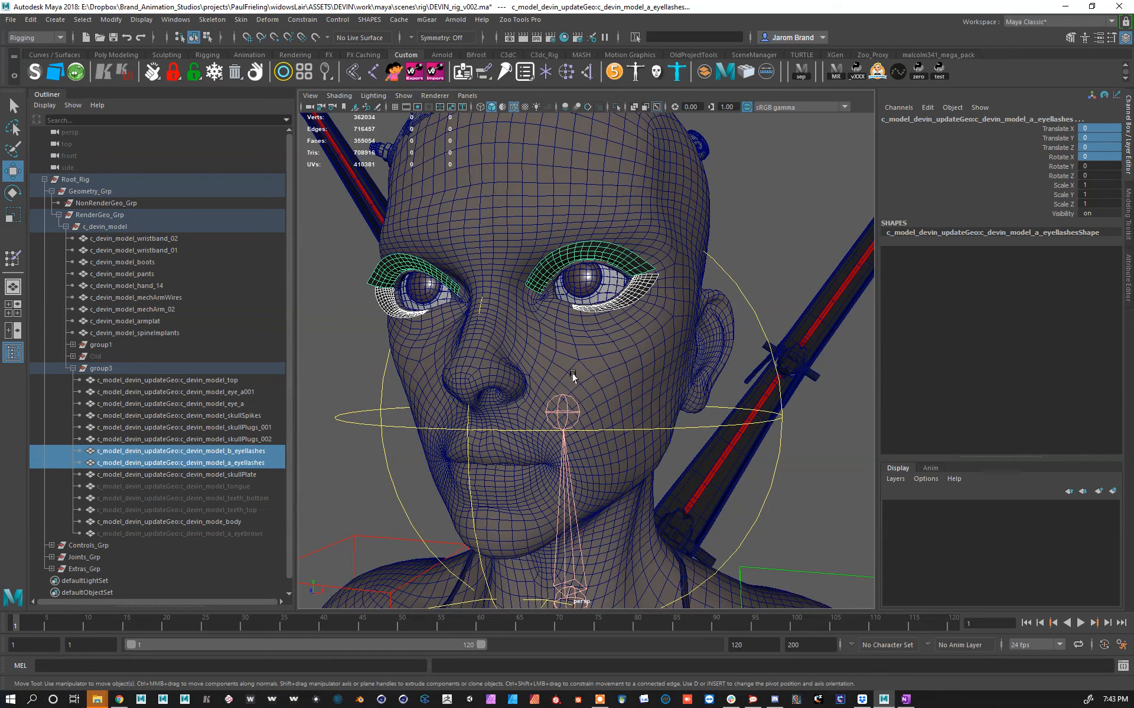
{"action": "left_click", "coordinate": [564, 410]}
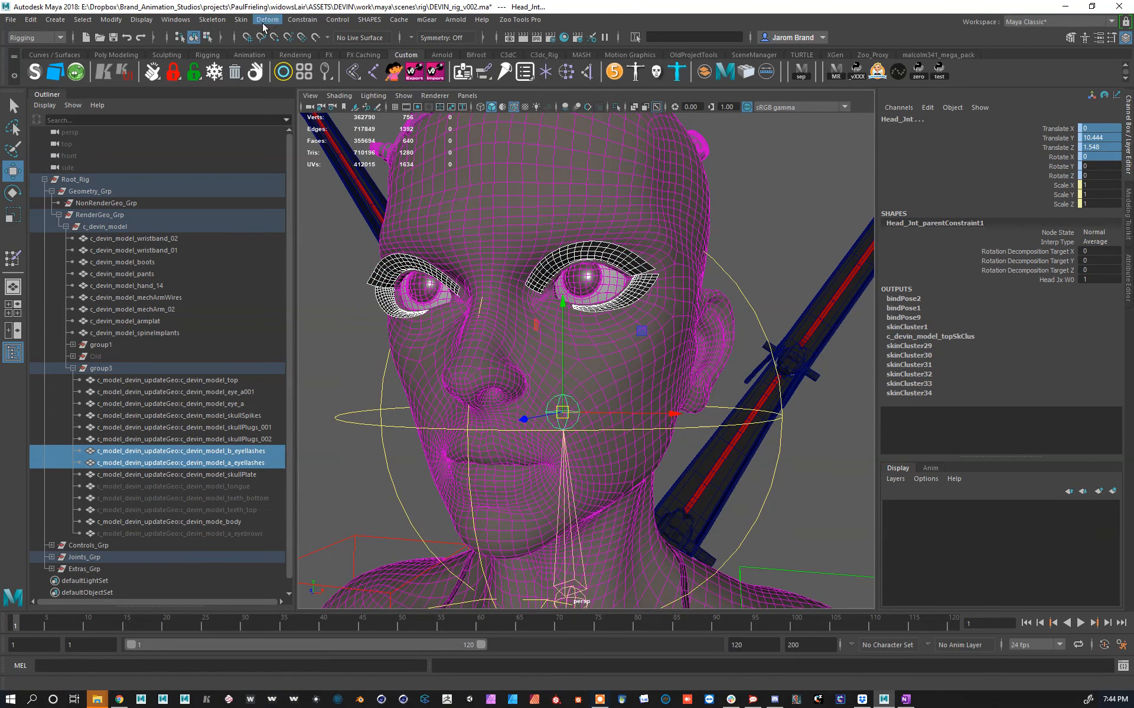
{"action": "left_click", "coordinate": [241, 23]}
{"action": "left_click", "coordinate": [266, 50]}
Step: Unhide the tongue, bottom teeth and top teeth, and bind them to the head joint
{"action": "left_click_drag", "start_coordinate": [248, 486], "coordinate": [264, 506]}
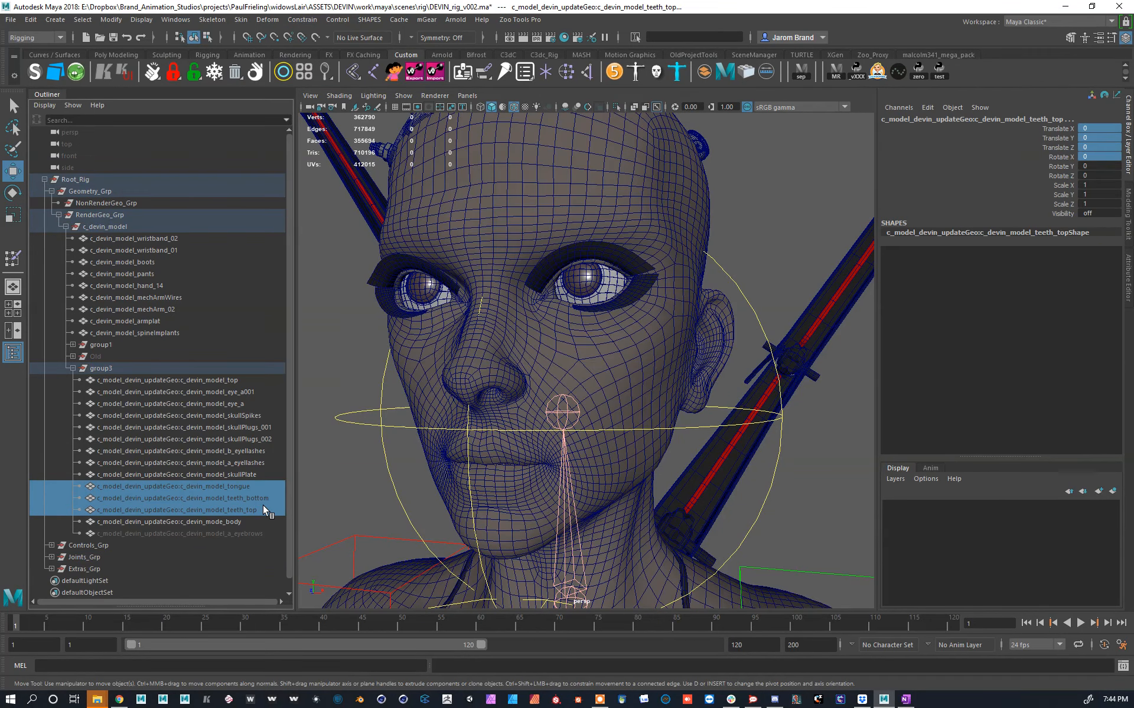
{"action": "left_click_drag", "start_coordinate": [705, 410], "coordinate": [636, 332], "text": "alt"}
{"action": "left_click", "coordinate": [613, 336]}
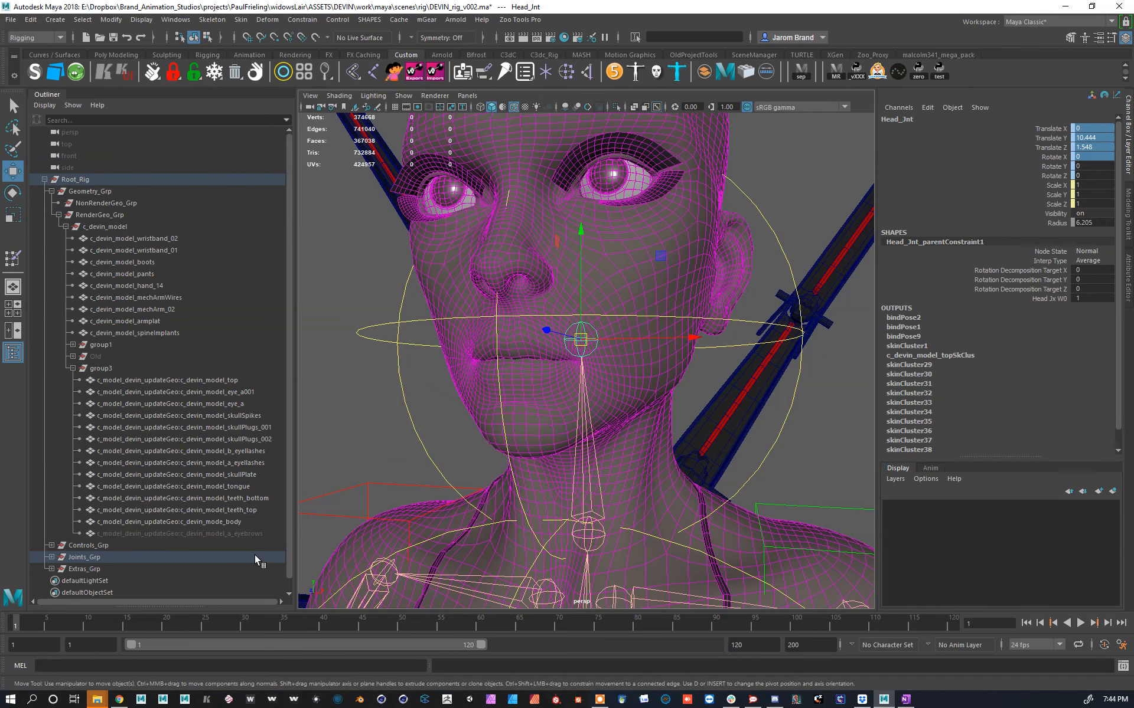
Step: Unhide the eyebrows model and bind it to the head joint
{"action": "left_click", "coordinate": [245, 533]}
{"action": "left_click_drag", "start_coordinate": [703, 313], "coordinate": [684, 347], "text": "alt"}
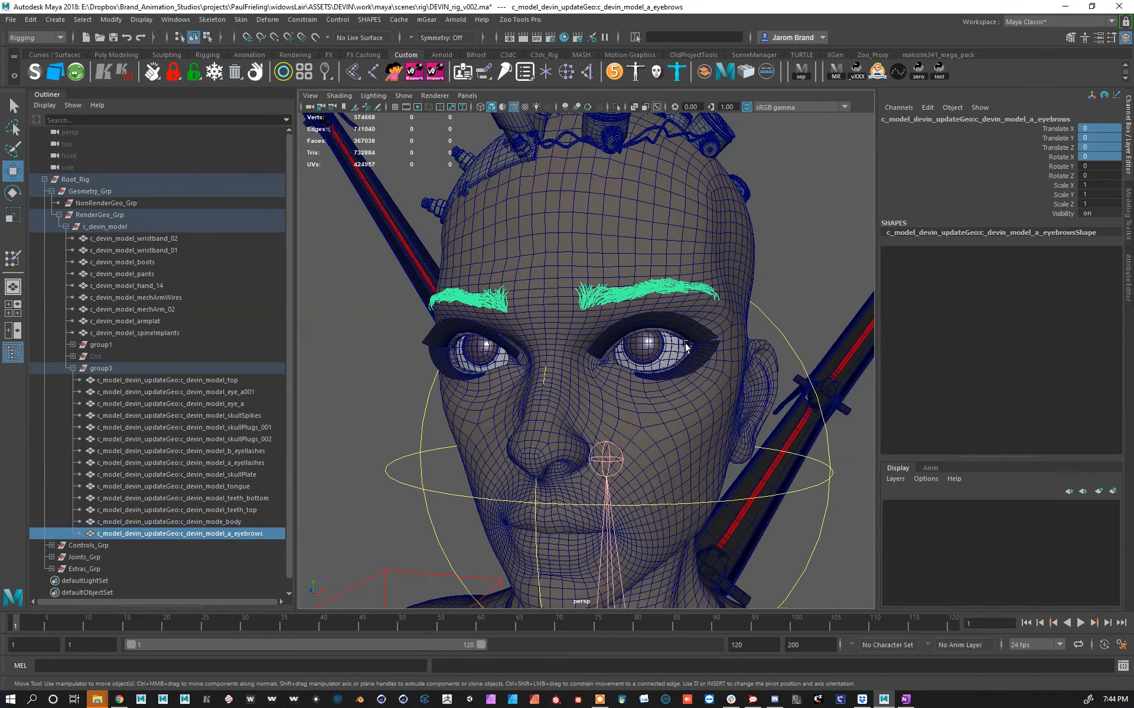
{"action": "left_click", "coordinate": [612, 465]}
{"action": "key", "text": "f"}
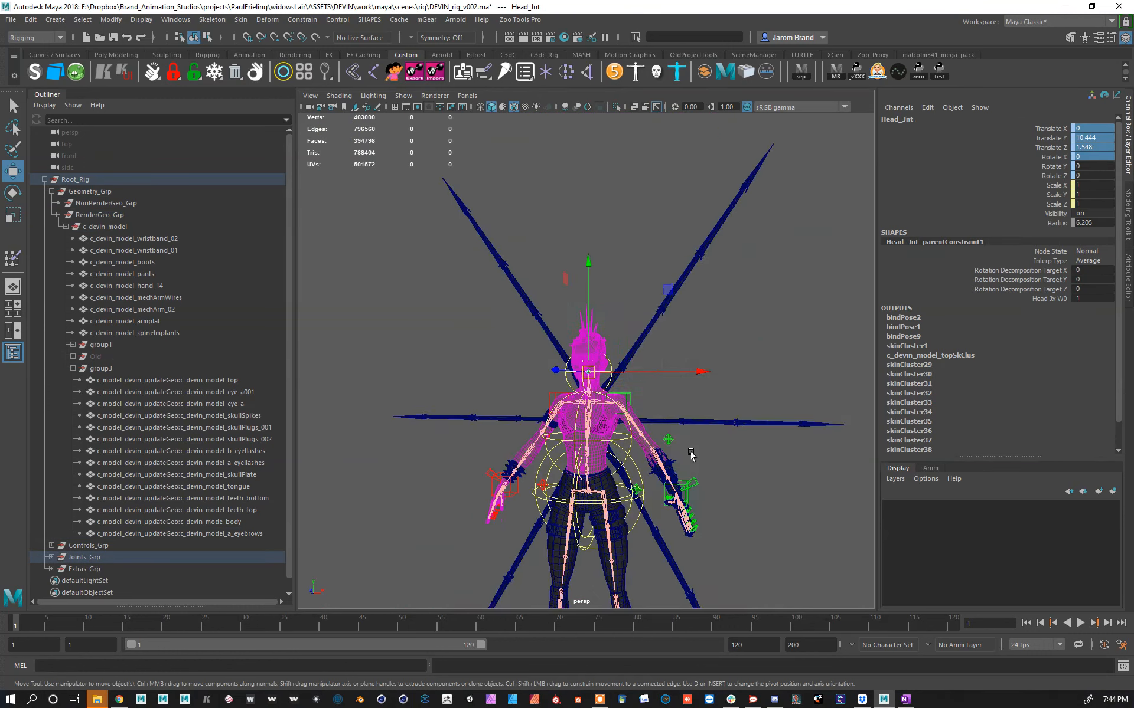
Step: Try moving the All_Ctrl control to test which models follow the rig, and undo the move
{"action": "middle_click_drag", "start_coordinate": [691, 453], "coordinate": [692, 265], "text": "alt"}
{"action": "left_click_drag", "start_coordinate": [692, 264], "coordinate": [691, 319], "text": "alt"}
{"action": "left_click", "coordinate": [720, 560]}
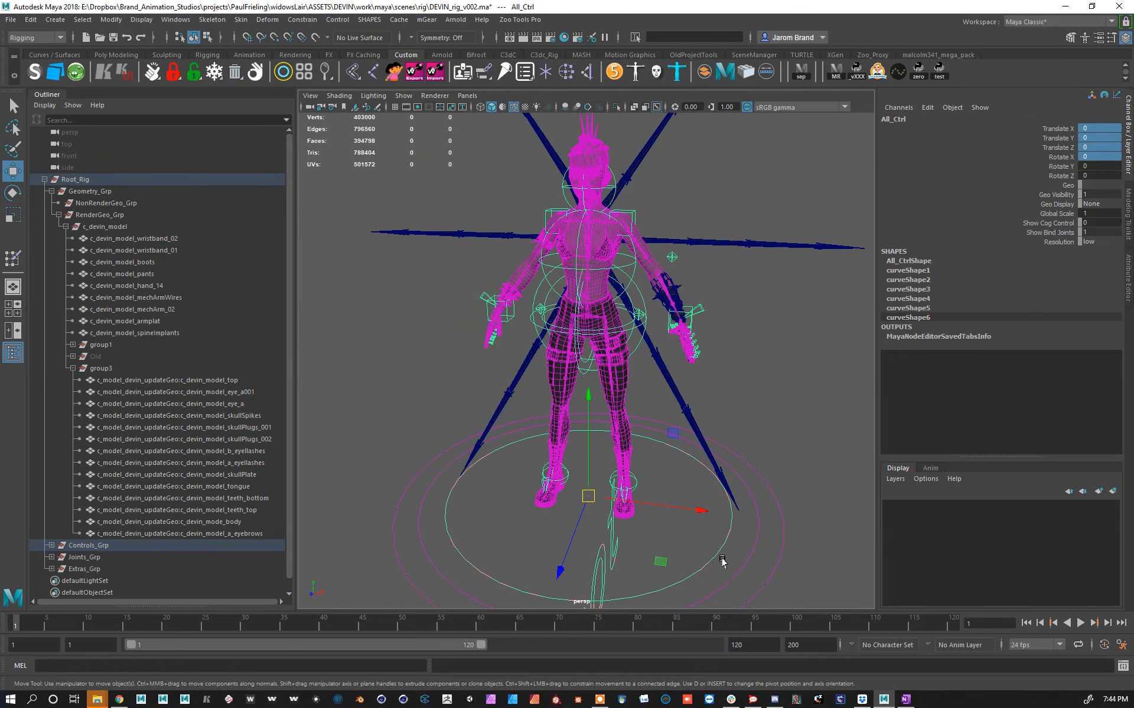
{"action": "left_click_drag", "start_coordinate": [683, 516], "coordinate": [667, 425], "text": "alt"}
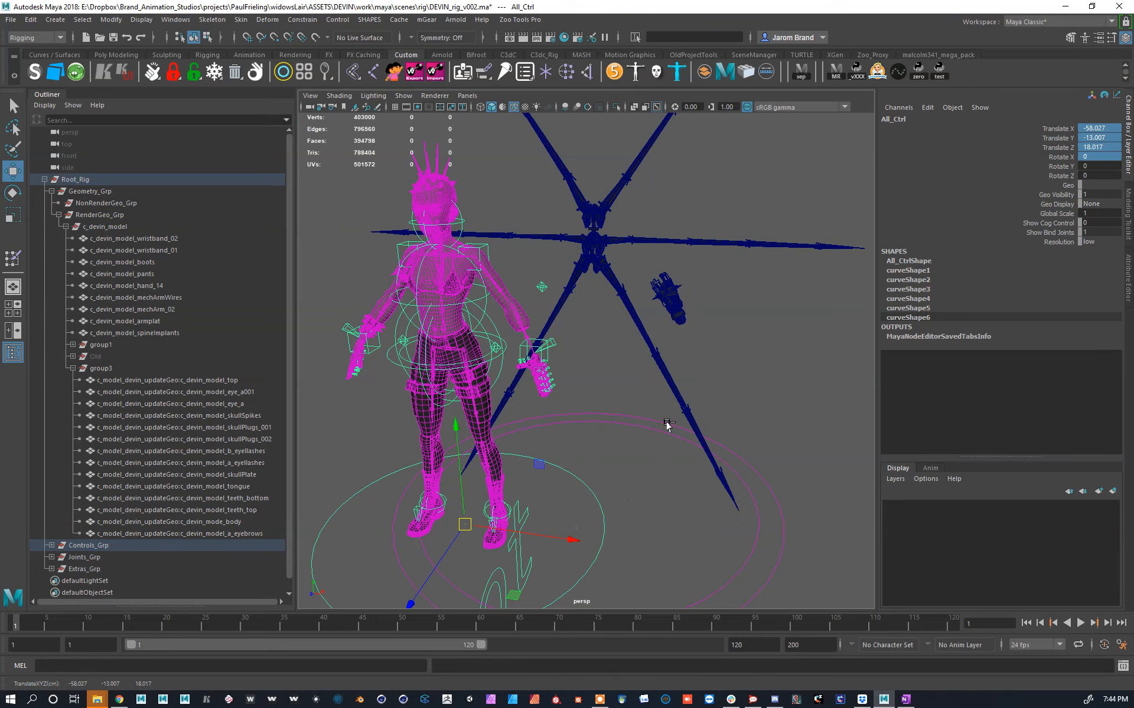
{"action": "left_click_drag", "start_coordinate": [687, 323], "coordinate": [653, 333], "text": "alt"}
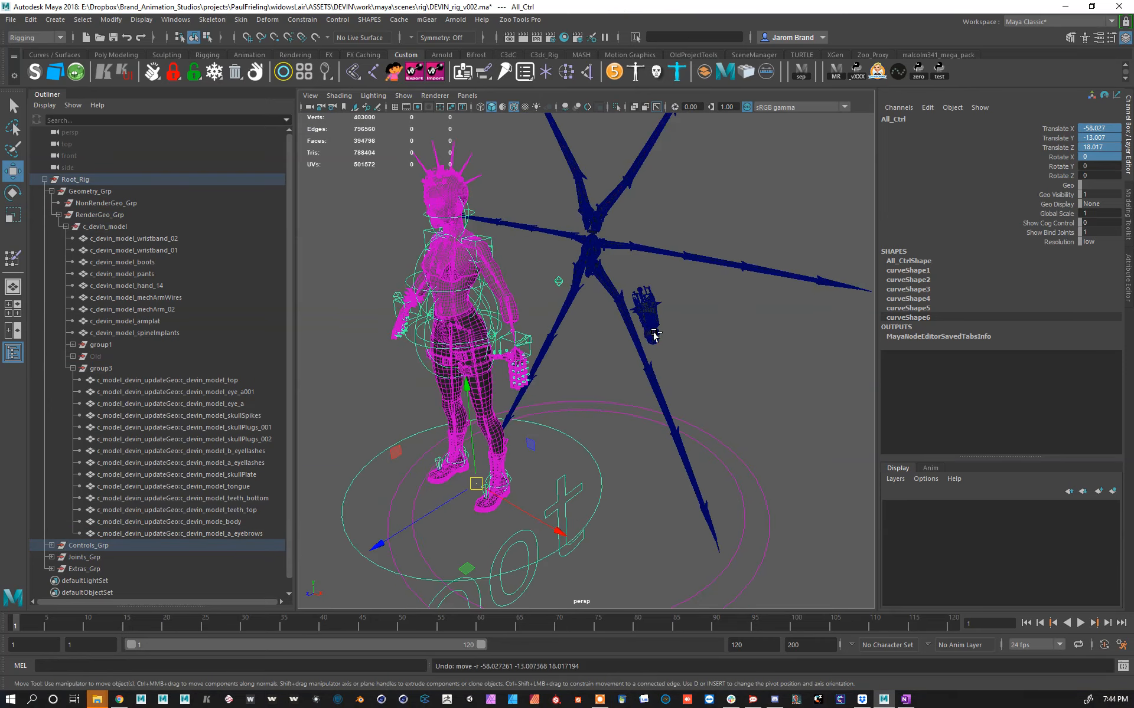
{"action": "key", "text": "ctrl+z"}
Step: Select the mechanical arm, its wires and a spider arm to examine the models still without skinning
{"action": "middle_click_drag", "start_coordinate": [724, 273], "coordinate": [668, 386], "text": "alt"}
{"action": "scroll", "coordinate": [686, 390], "scroll_direction": "up", "scroll_amount": 5}
{"action": "left_click", "coordinate": [657, 369]}
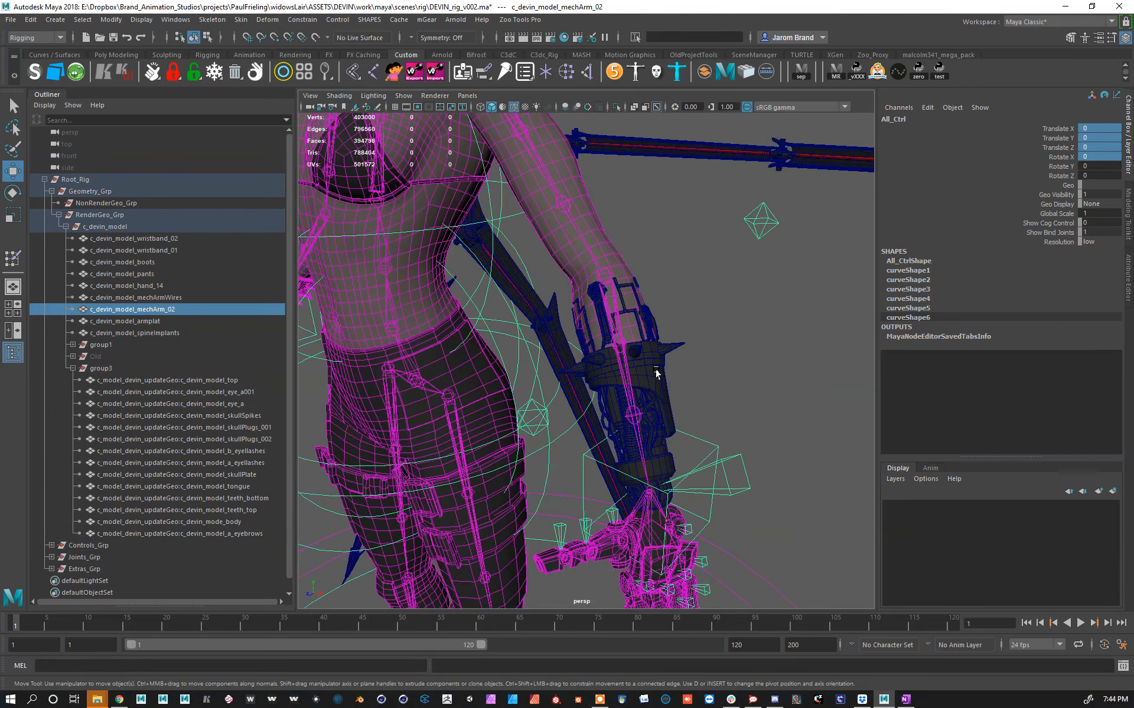
{"action": "middle_click_drag", "start_coordinate": [689, 280], "coordinate": [699, 399], "text": "alt"}
{"action": "left_click", "coordinate": [666, 474], "text": "shift"}
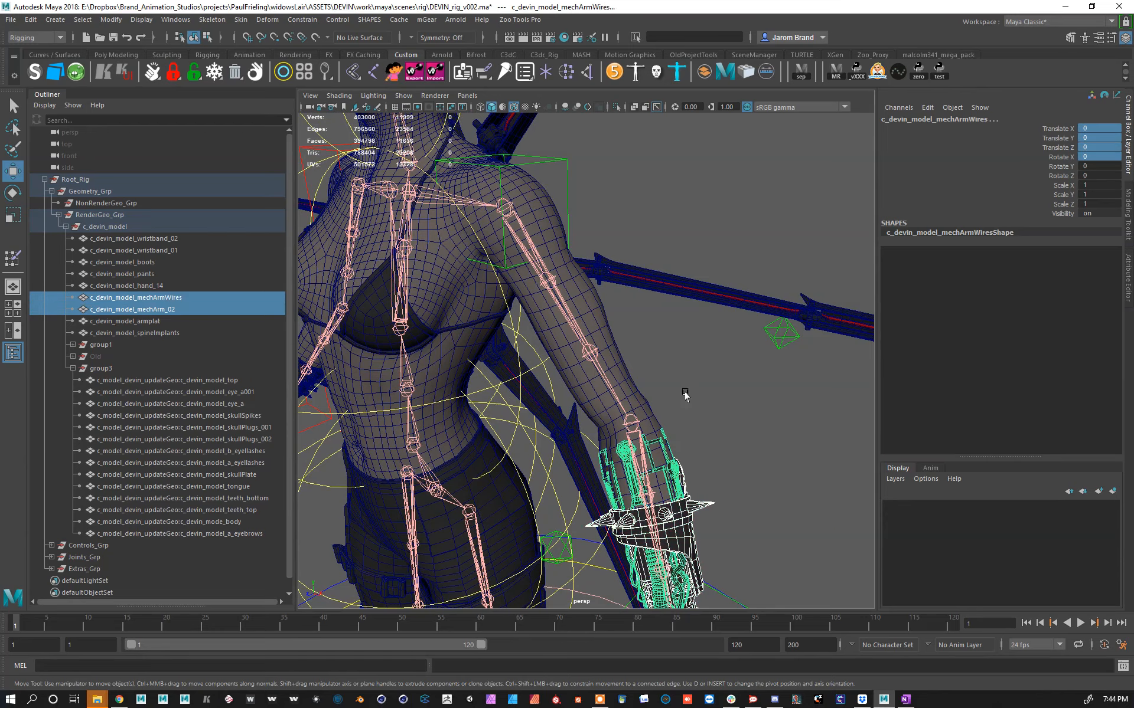
{"action": "middle_click_drag", "start_coordinate": [670, 215], "coordinate": [681, 378], "text": "alt"}
{"action": "left_click", "coordinate": [725, 496]}
{"action": "scroll", "coordinate": [726, 530], "scroll_direction": "down", "scroll_amount": 9}
{"action": "left_click_drag", "start_coordinate": [645, 389], "coordinate": [683, 283], "text": "alt"}
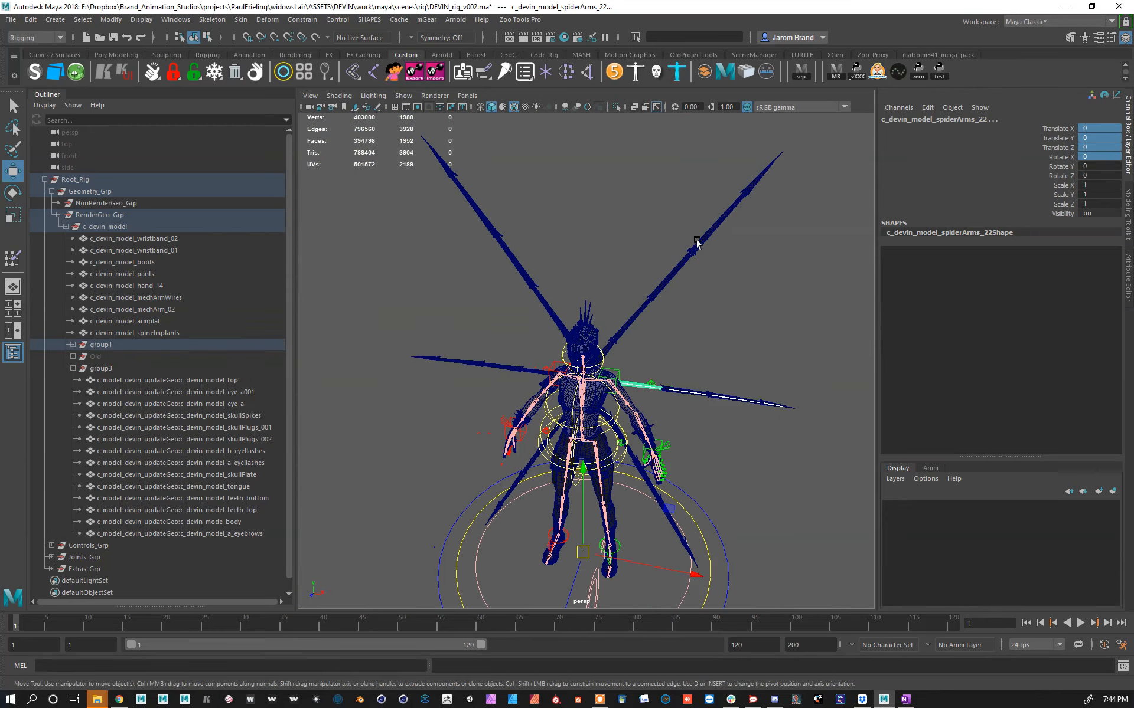
{"action": "scroll", "coordinate": [659, 435], "scroll_direction": "up", "scroll_amount": 5}
{"action": "scroll", "coordinate": [658, 435], "scroll_direction": "up", "scroll_amount": 8}
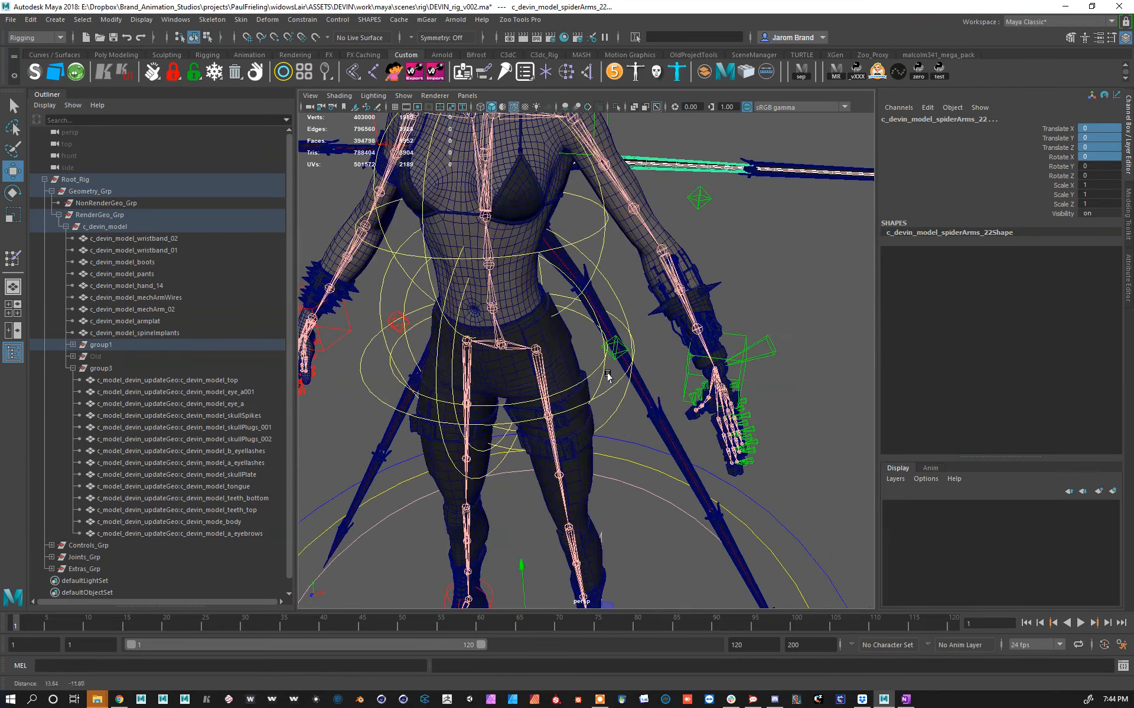
Step: Inspect the mechanical arm on the left forearm and compare it with the spiked wristband on the right wrist
{"action": "left_click", "coordinate": [720, 287]}
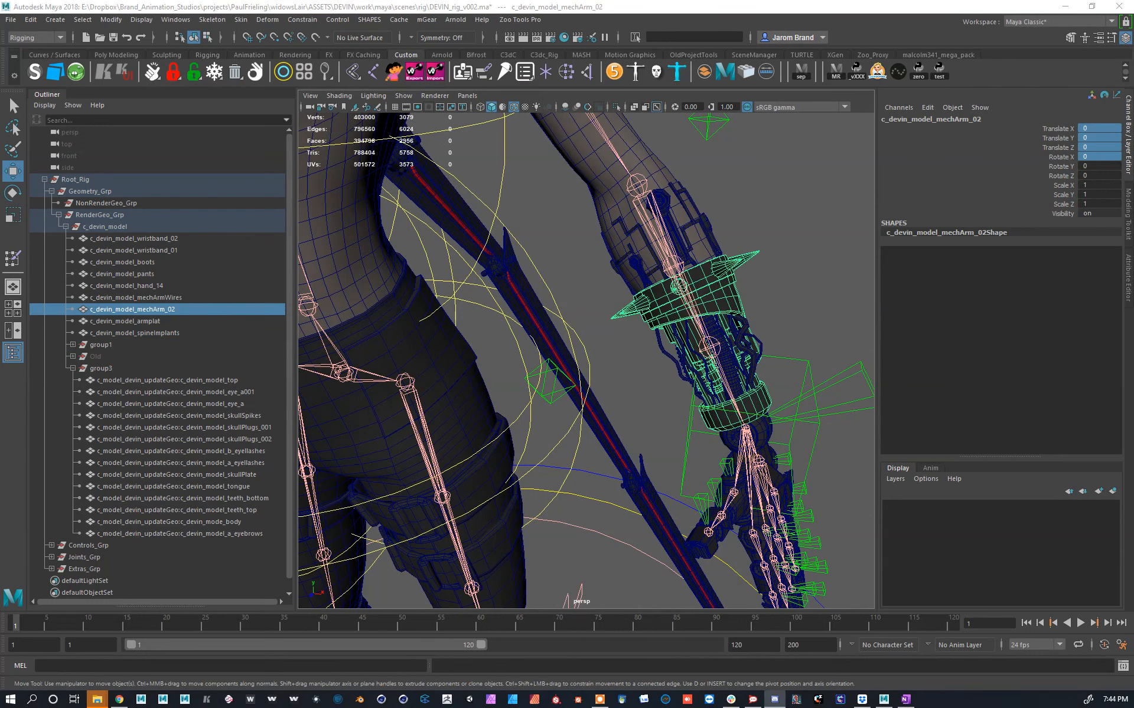
{"action": "scroll", "coordinate": [585, 361], "scroll_direction": "down", "scroll_amount": 8}
{"action": "middle_click_drag", "start_coordinate": [566, 378], "coordinate": [850, 396], "text": "alt"}
{"action": "scroll", "coordinate": [663, 400], "scroll_direction": "up", "scroll_amount": 6}
{"action": "middle_click_drag", "start_coordinate": [695, 293], "coordinate": [731, 281], "text": "alt"}
{"action": "left_click", "coordinate": [724, 282]}
{"action": "middle_click_drag", "start_coordinate": [763, 323], "coordinate": [289, 309], "text": "alt"}
{"action": "scroll", "coordinate": [667, 332], "scroll_direction": "down", "scroll_amount": 3}
{"action": "scroll", "coordinate": [586, 313], "scroll_direction": "down", "scroll_amount": 3}
{"action": "left_click_drag", "start_coordinate": [712, 315], "coordinate": [739, 308], "text": "alt"}
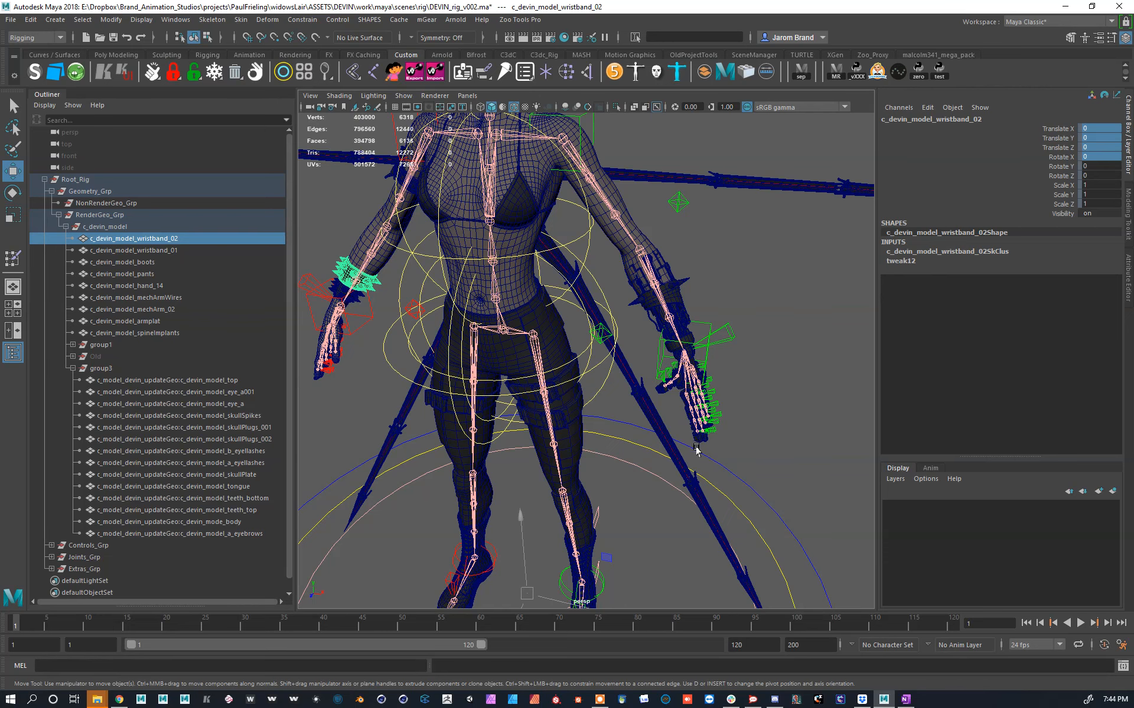
{"action": "left_click_drag", "start_coordinate": [614, 343], "coordinate": [610, 331], "text": "alt"}
{"action": "middle_click_drag", "start_coordinate": [610, 331], "coordinate": [640, 342], "text": "alt"}
{"action": "right_click_drag", "start_coordinate": [640, 342], "coordinate": [596, 354], "text": "alt"}
{"action": "middle_click_drag", "start_coordinate": [688, 370], "coordinate": [714, 338], "text": "alt"}
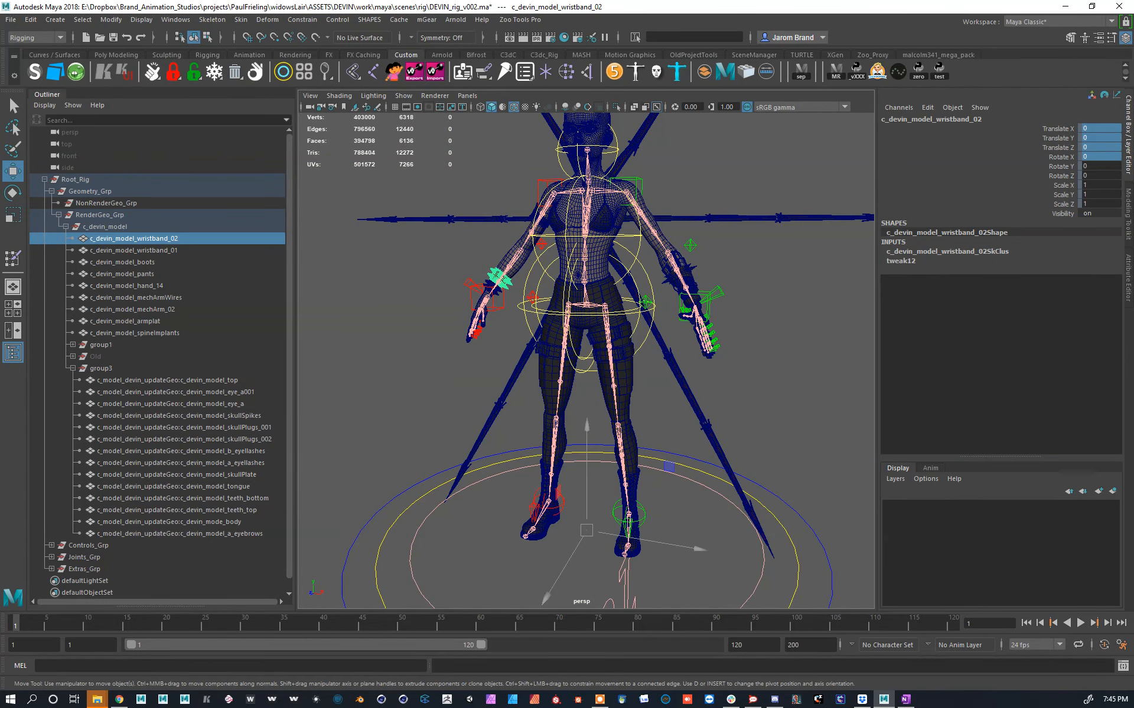
{"action": "right_click_drag", "start_coordinate": [718, 420], "coordinate": [686, 401], "text": "alt"}
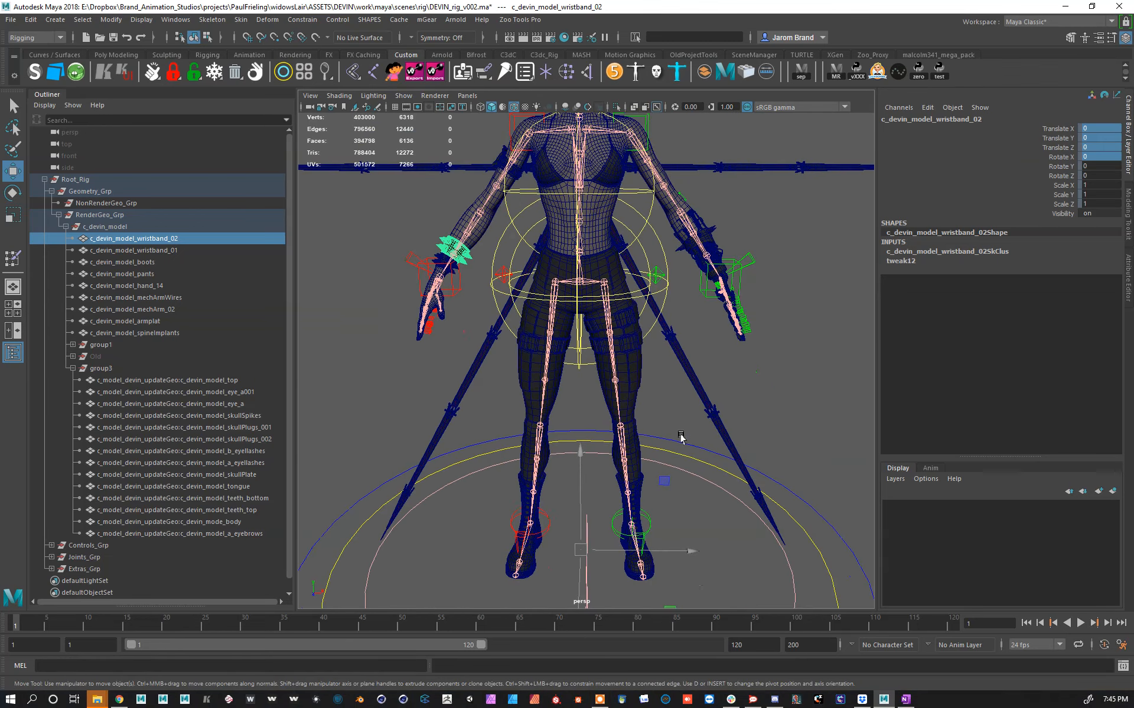
Step: Try raising the left leg control about 10 units to test the leg's deformation, and undo the move
{"action": "left_click", "coordinate": [651, 524]}
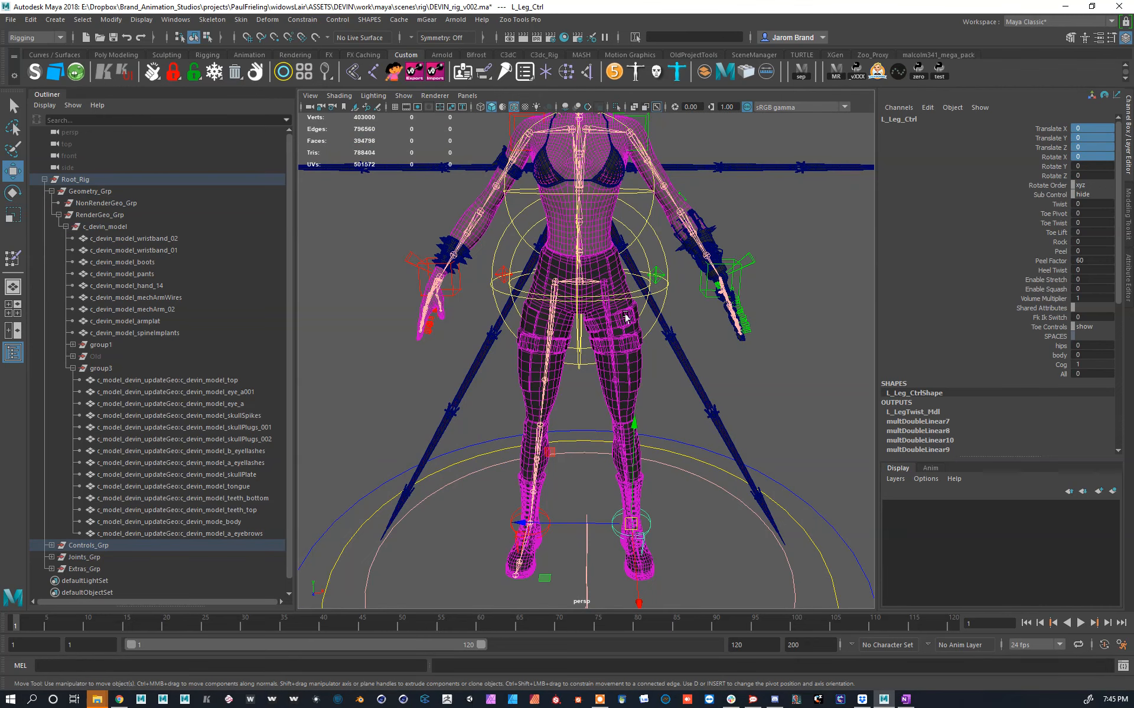
{"action": "scroll", "coordinate": [662, 248], "scroll_direction": "down", "scroll_amount": 2}
{"action": "left_click_drag", "start_coordinate": [652, 432], "coordinate": [630, 499], "text": "alt"}
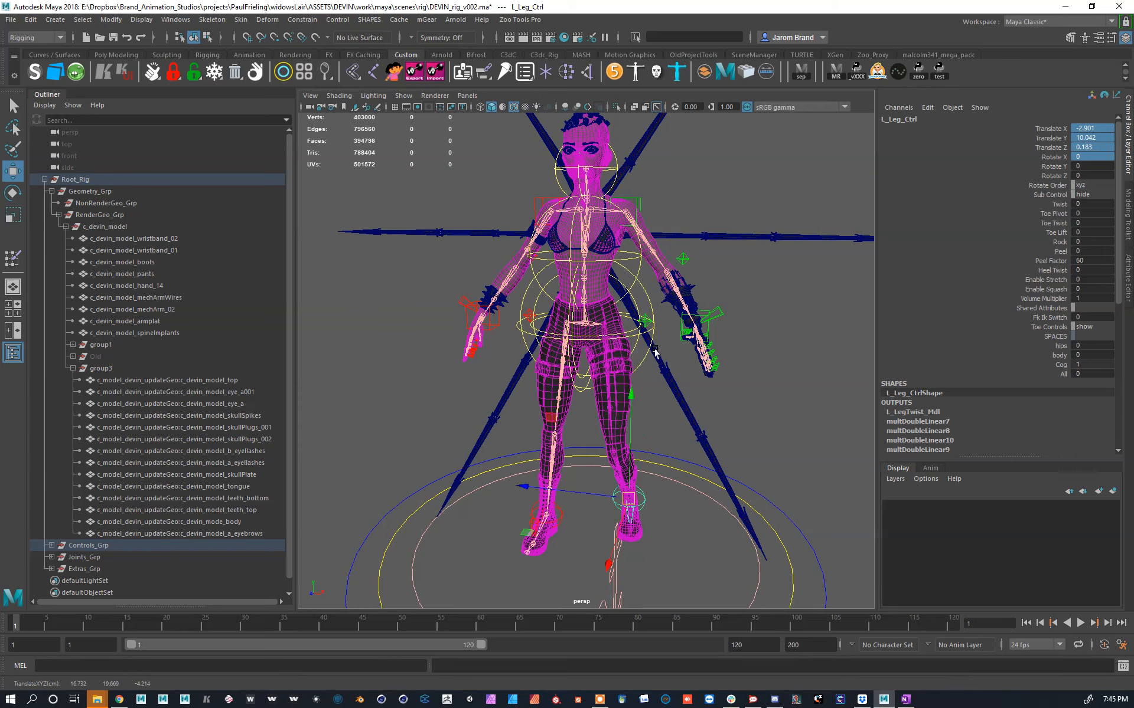
{"action": "key", "text": "ctrl+z"}
{"action": "left_click_drag", "start_coordinate": [655, 353], "coordinate": [646, 376], "text": "alt"}
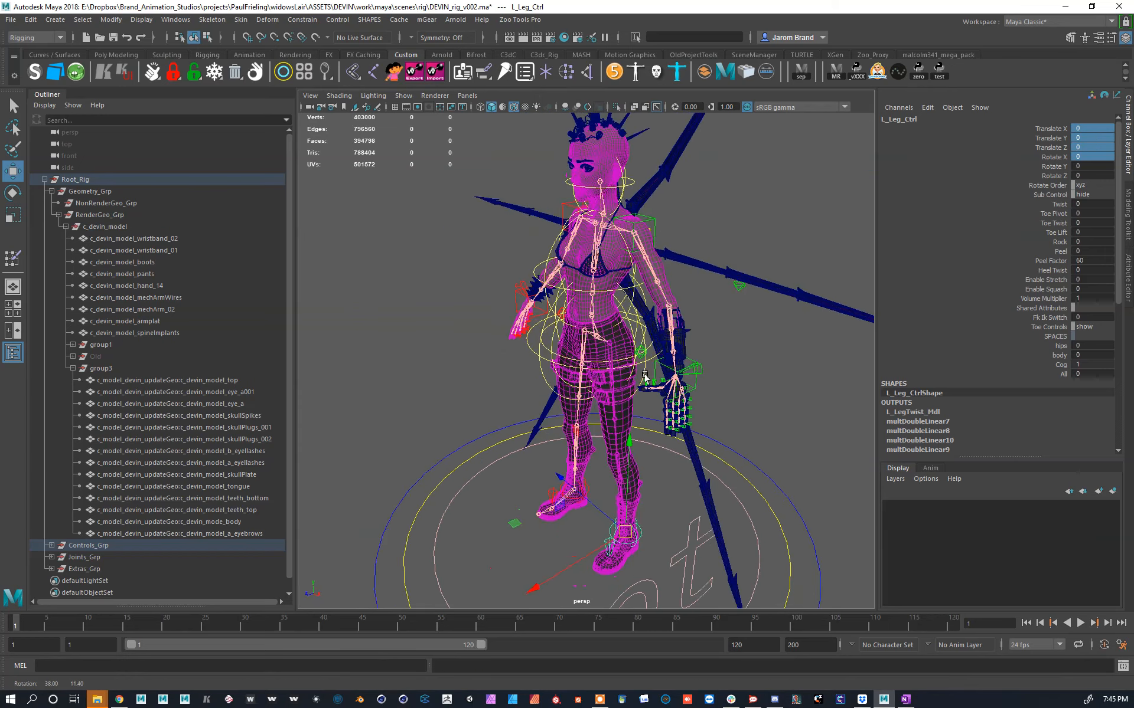
{"action": "scroll", "coordinate": [650, 360], "scroll_direction": "up", "scroll_amount": 5}
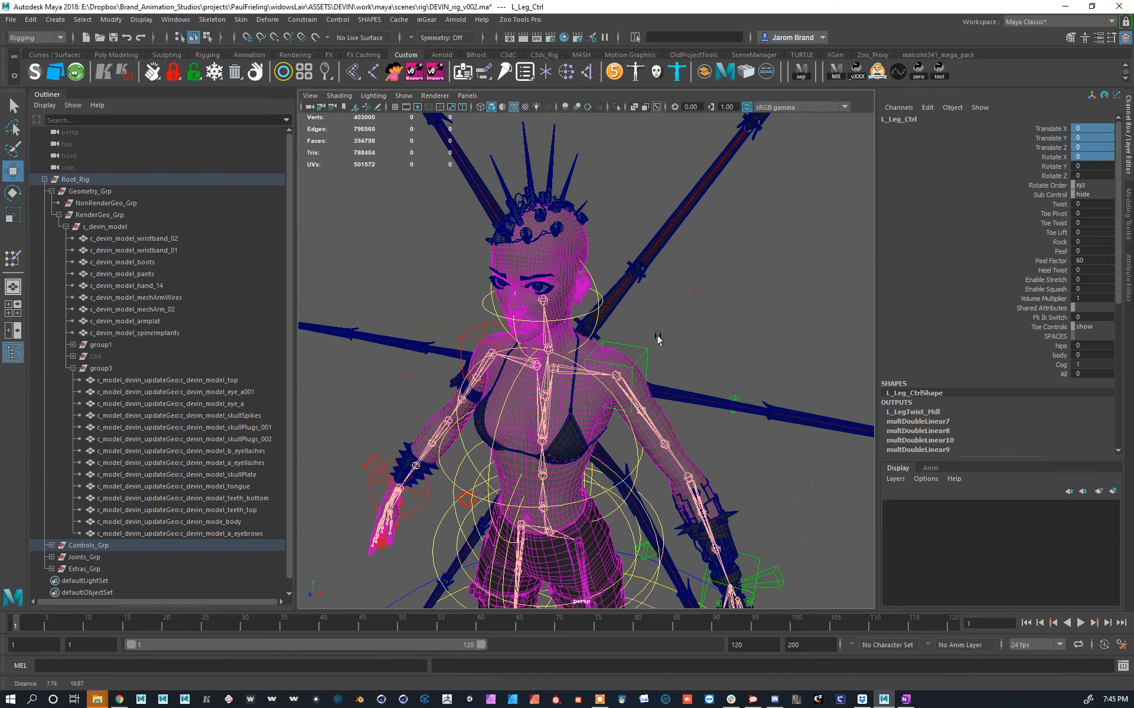
Step: Select the mechanical arm and its wires on the left forearm
{"action": "scroll", "coordinate": [722, 284], "scroll_direction": "down", "scroll_amount": 3}
{"action": "middle_click_drag", "start_coordinate": [721, 283], "coordinate": [708, 260], "text": "alt"}
{"action": "left_click_drag", "start_coordinate": [709, 261], "coordinate": [655, 273], "text": "alt"}
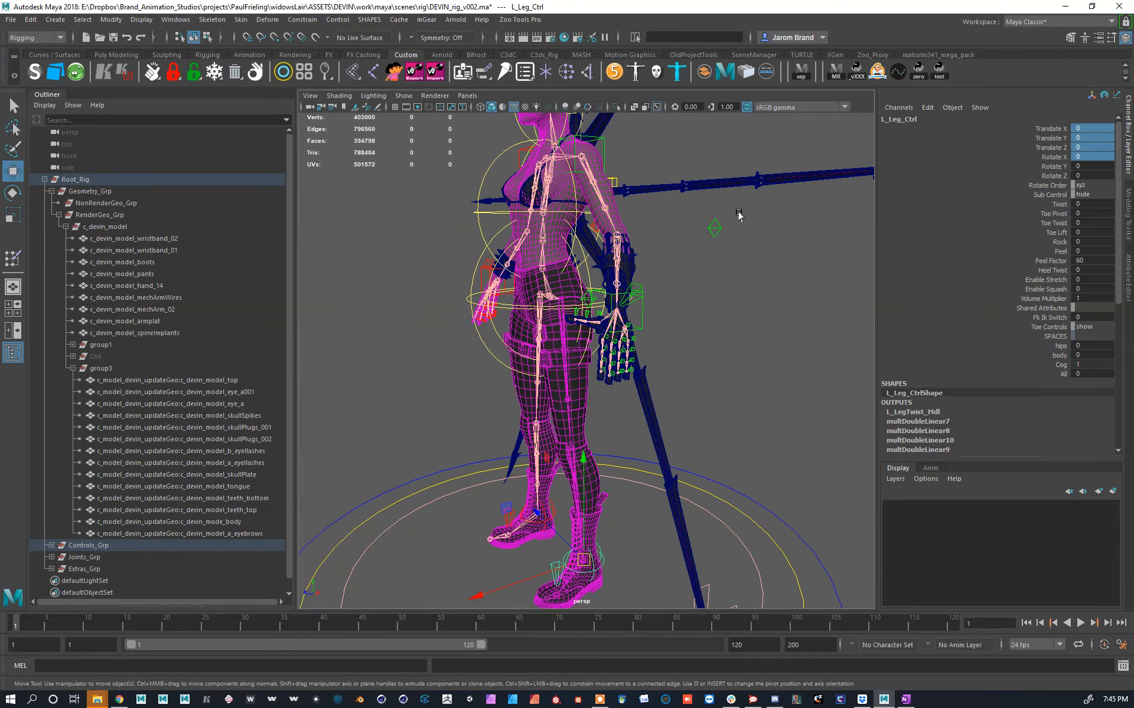
{"action": "left_click_drag", "start_coordinate": [779, 211], "coordinate": [764, 253], "text": "alt"}
{"action": "scroll", "coordinate": [764, 254], "scroll_direction": "up", "scroll_amount": 5}
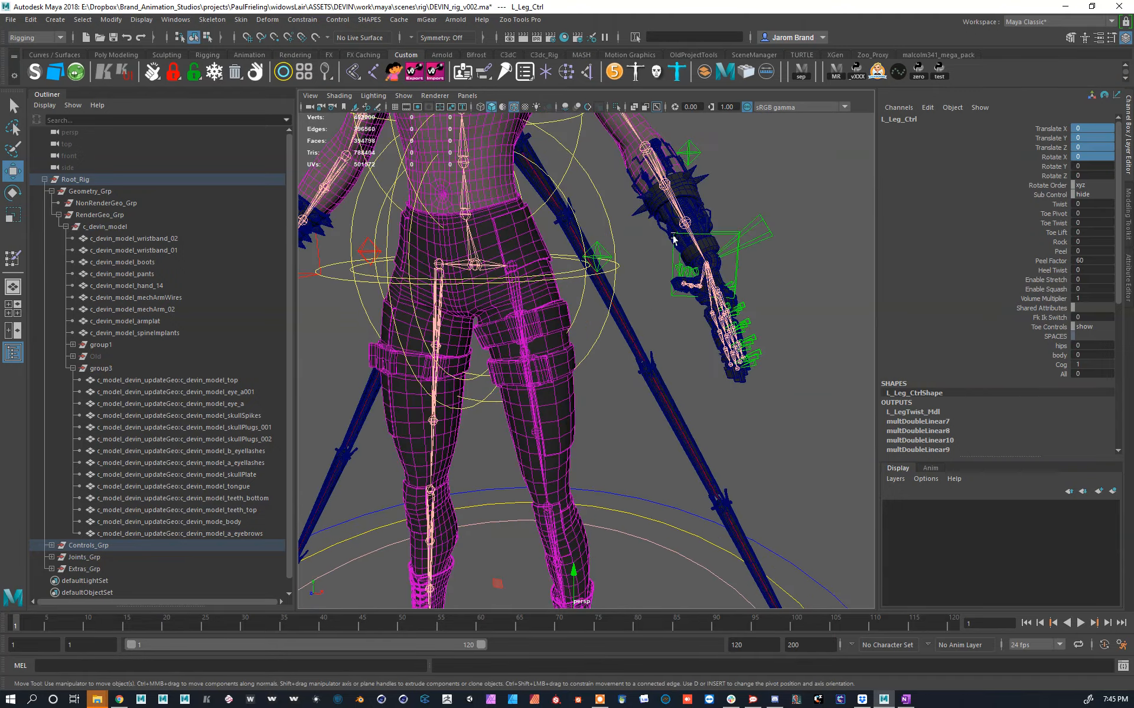
{"action": "scroll", "coordinate": [653, 282], "scroll_direction": "up", "scroll_amount": 5}
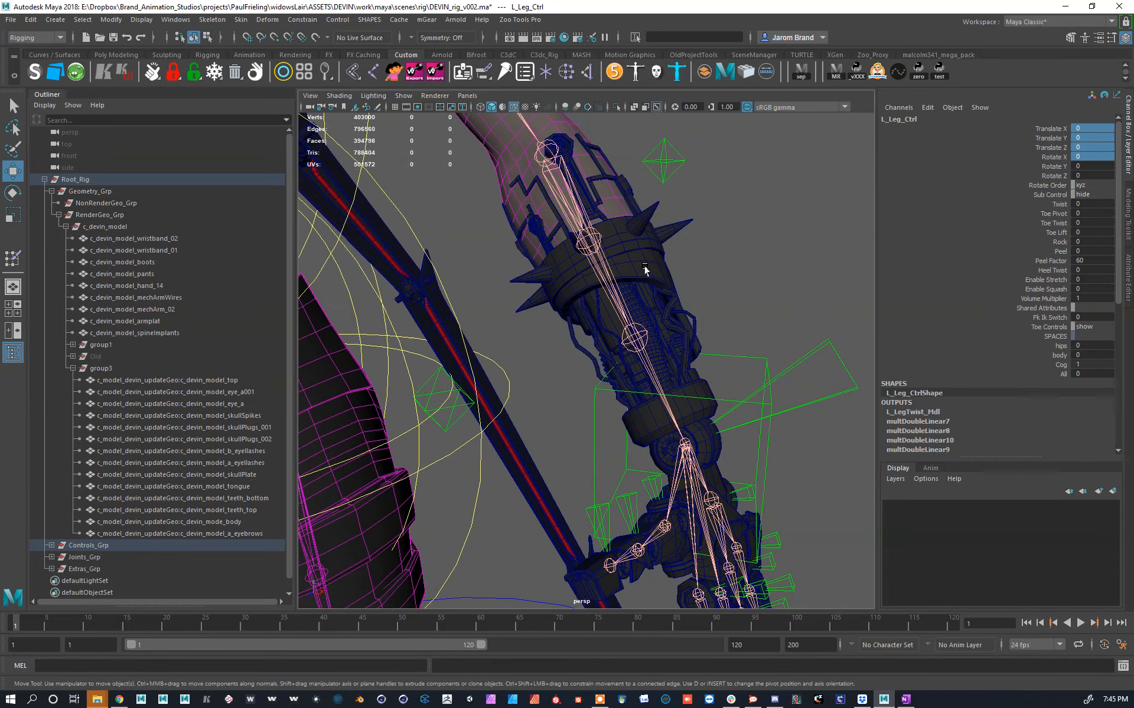
{"action": "left_click", "coordinate": [648, 260]}
{"action": "left_click_drag", "start_coordinate": [663, 341], "coordinate": [645, 338], "text": "alt"}
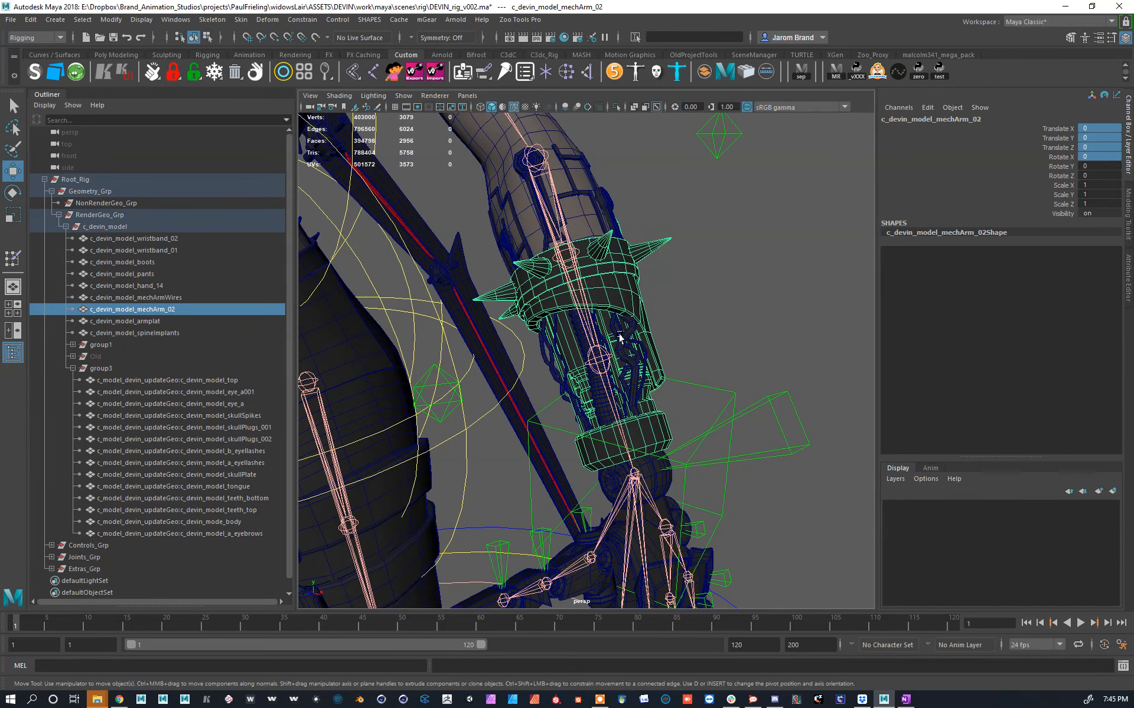
{"action": "left_click", "coordinate": [620, 338], "text": "shift"}
{"action": "scroll", "coordinate": [624, 255], "scroll_direction": "up", "scroll_amount": 4}
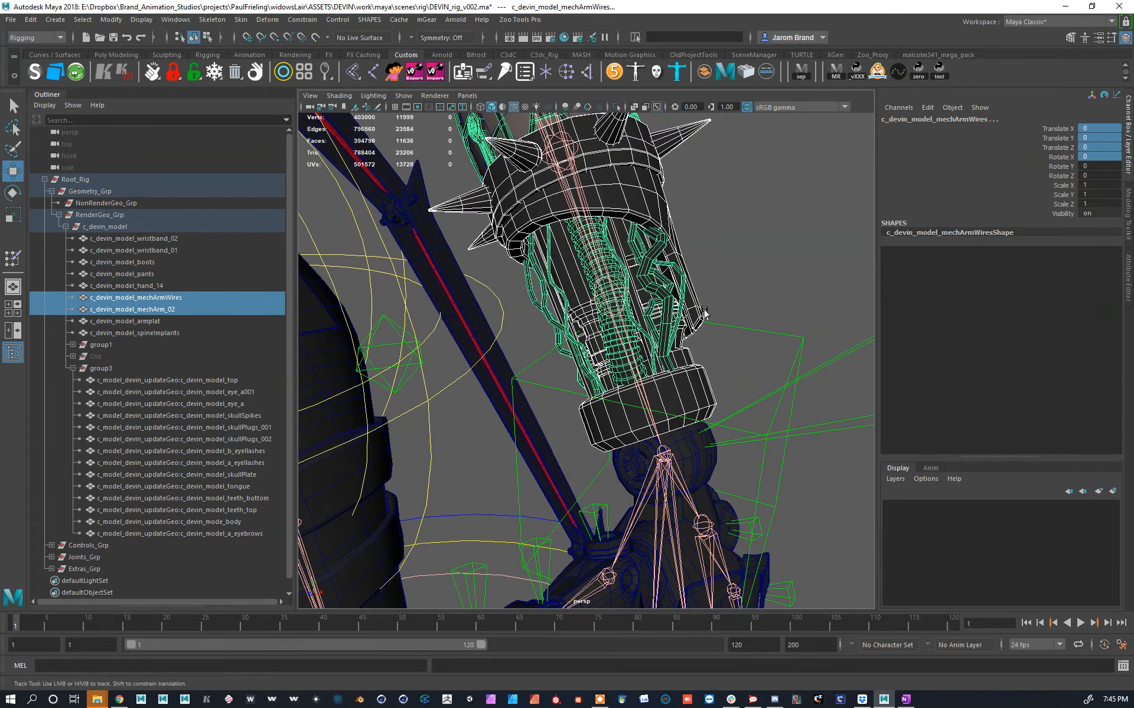
Step: Examine how the mechanical arm and its wires sit along the left forearm and elbow joints
{"action": "middle_click_drag", "start_coordinate": [704, 313], "coordinate": [754, 433], "text": "alt"}
{"action": "left_click_drag", "start_coordinate": [753, 433], "coordinate": [729, 381], "text": "alt"}
{"action": "right_click_drag", "start_coordinate": [729, 381], "coordinate": [669, 380], "text": "alt"}
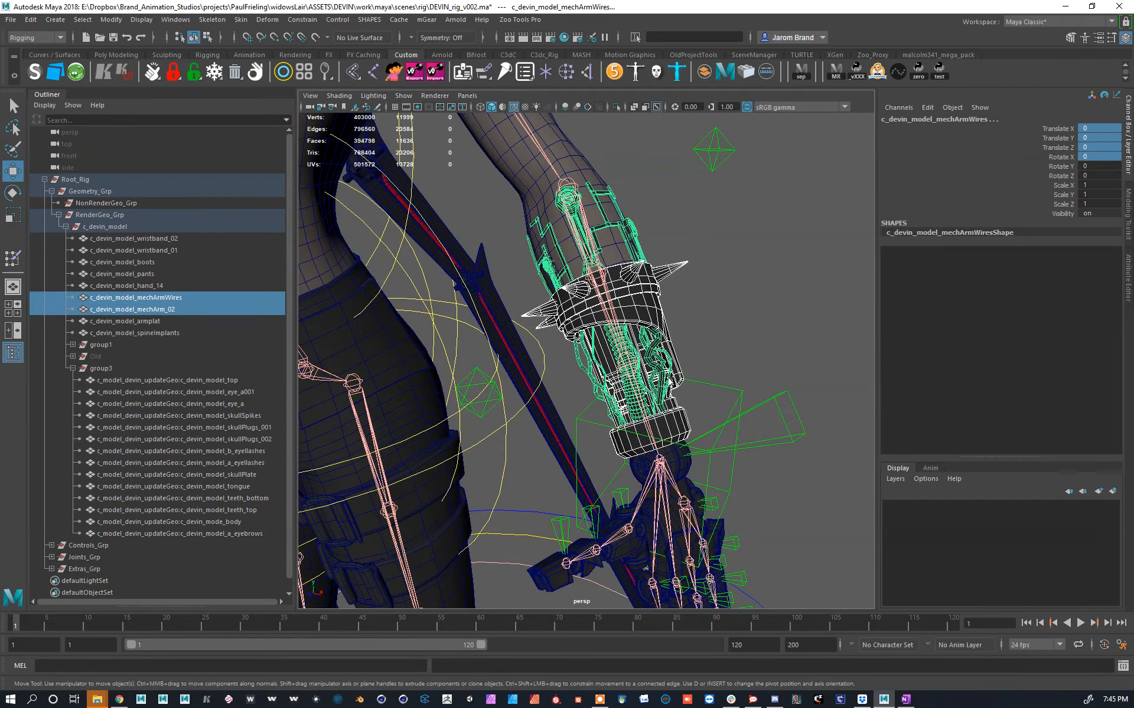
{"action": "right_click_drag", "start_coordinate": [603, 392], "coordinate": [546, 360], "text": "alt"}
{"action": "left_click_drag", "start_coordinate": [620, 351], "coordinate": [568, 367], "text": "alt"}
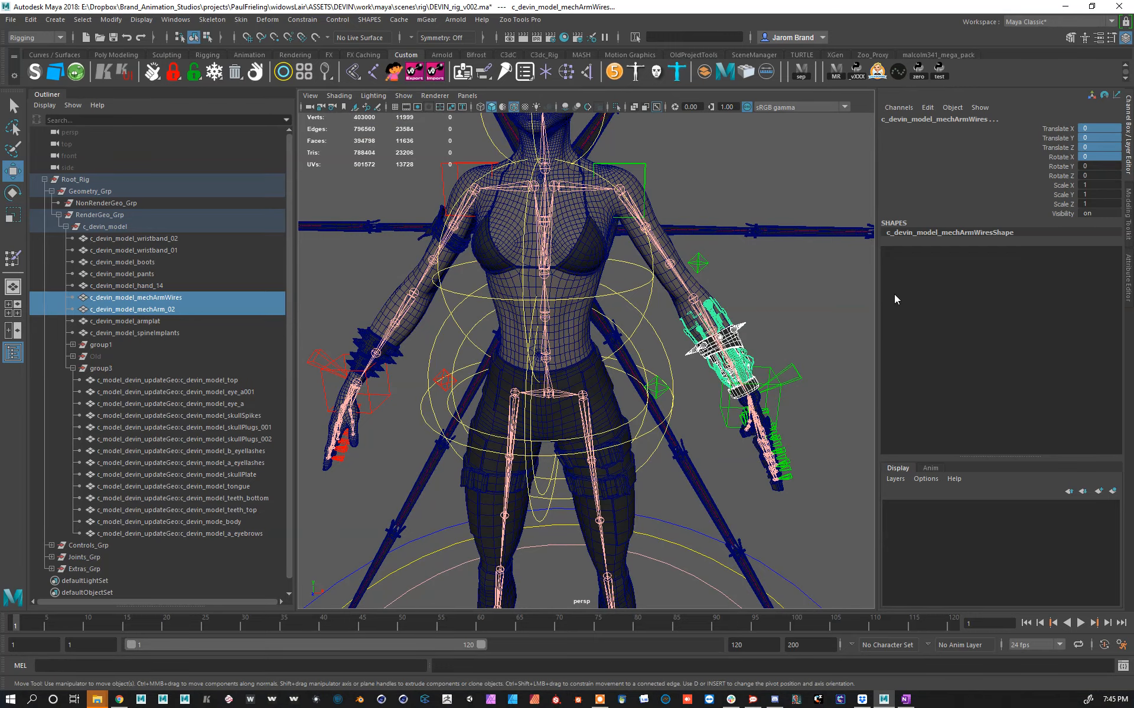
{"action": "middle_click_drag", "start_coordinate": [704, 341], "coordinate": [694, 366], "text": "alt"}
{"action": "right_click_drag", "start_coordinate": [694, 366], "coordinate": [774, 377], "text": "alt"}
{"action": "middle_click_drag", "start_coordinate": [773, 378], "coordinate": [679, 381], "text": "alt"}
{"action": "left_click_drag", "start_coordinate": [679, 381], "coordinate": [643, 378], "text": "alt"}
{"action": "right_click_drag", "start_coordinate": [717, 378], "coordinate": [901, 393], "text": "alt"}
{"action": "left_click_drag", "start_coordinate": [767, 381], "coordinate": [738, 363], "text": "alt"}
{"action": "scroll", "coordinate": [714, 365], "scroll_direction": "up", "scroll_amount": 6}
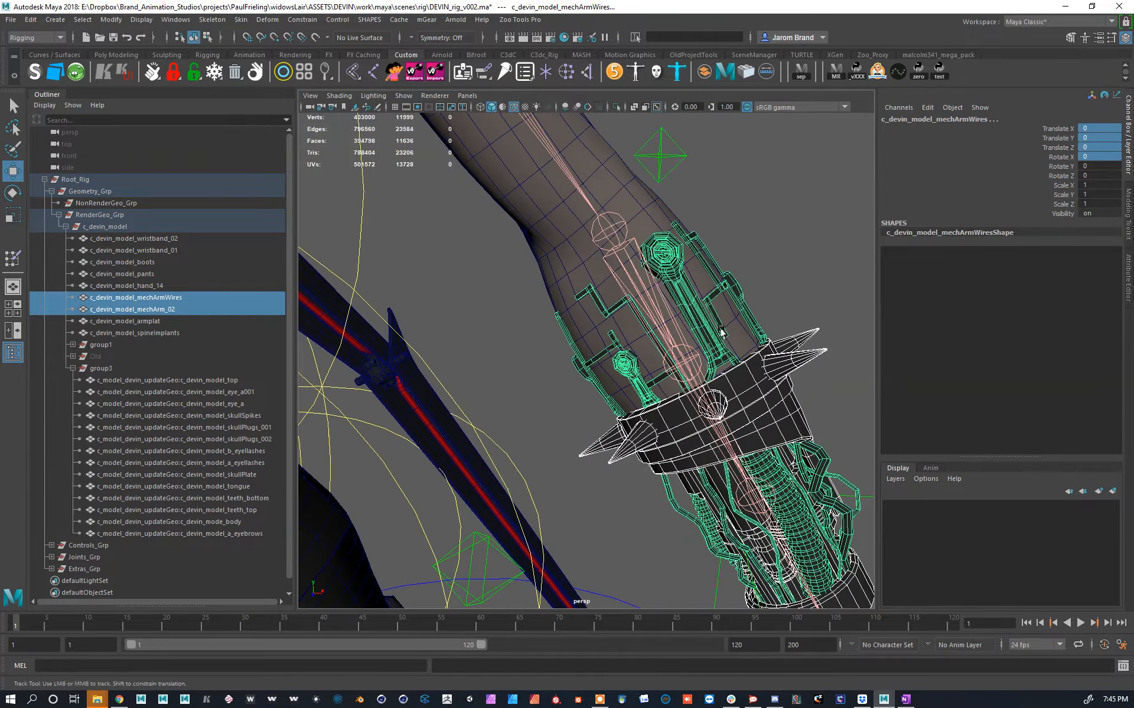
Step: Select only the mechanical arm wires to examine them against the left forearm, and clear the selection
{"action": "left_click", "coordinate": [692, 326]}
{"action": "left_click_drag", "start_coordinate": [692, 325], "coordinate": [712, 462], "text": "alt"}
{"action": "scroll", "coordinate": [712, 462], "scroll_direction": "down", "scroll_amount": 8}
{"action": "middle_click_drag", "start_coordinate": [703, 437], "coordinate": [785, 414], "text": "alt"}
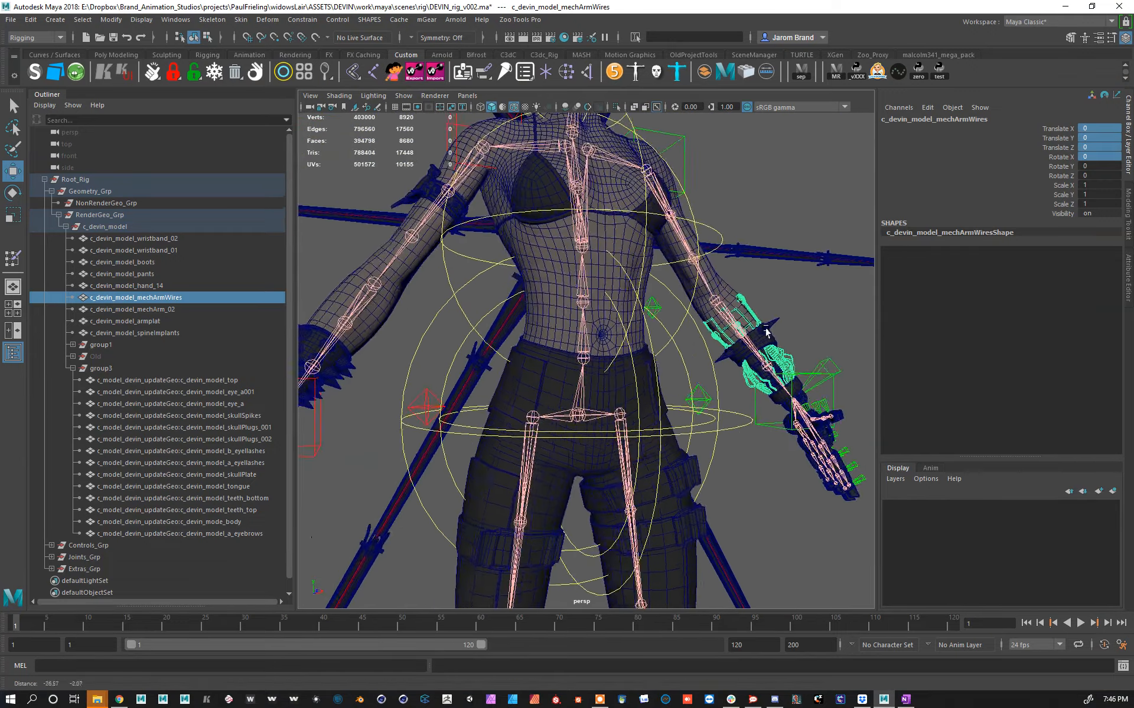
{"action": "left_click_drag", "start_coordinate": [786, 414], "coordinate": [688, 355], "text": "alt"}
{"action": "left_click", "coordinate": [792, 298]}
{"action": "scroll", "coordinate": [792, 298], "scroll_direction": "up", "scroll_amount": 2}
{"action": "middle_click_drag", "start_coordinate": [802, 271], "coordinate": [656, 297], "text": "alt"}
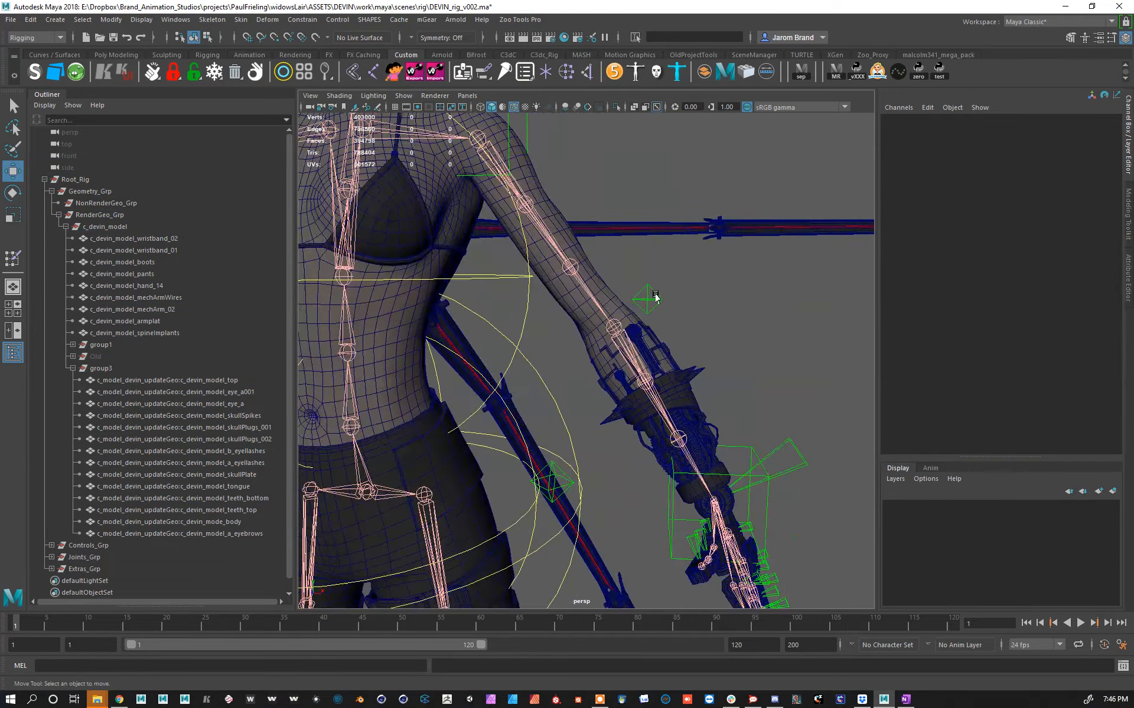
Step: Select the body mesh and compare its complete right arm with the cut-off left arm
{"action": "left_click", "coordinate": [614, 293]}
{"action": "key", "text": "f"}
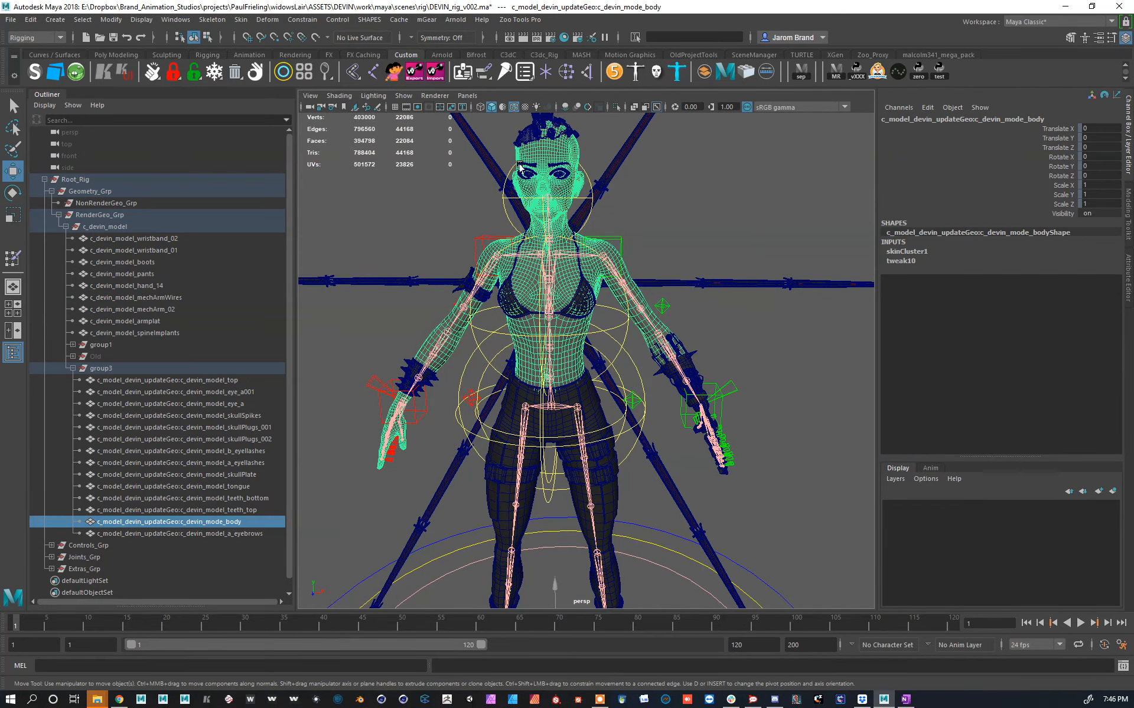
{"action": "scroll", "coordinate": [594, 358], "scroll_direction": "up", "scroll_amount": 3}
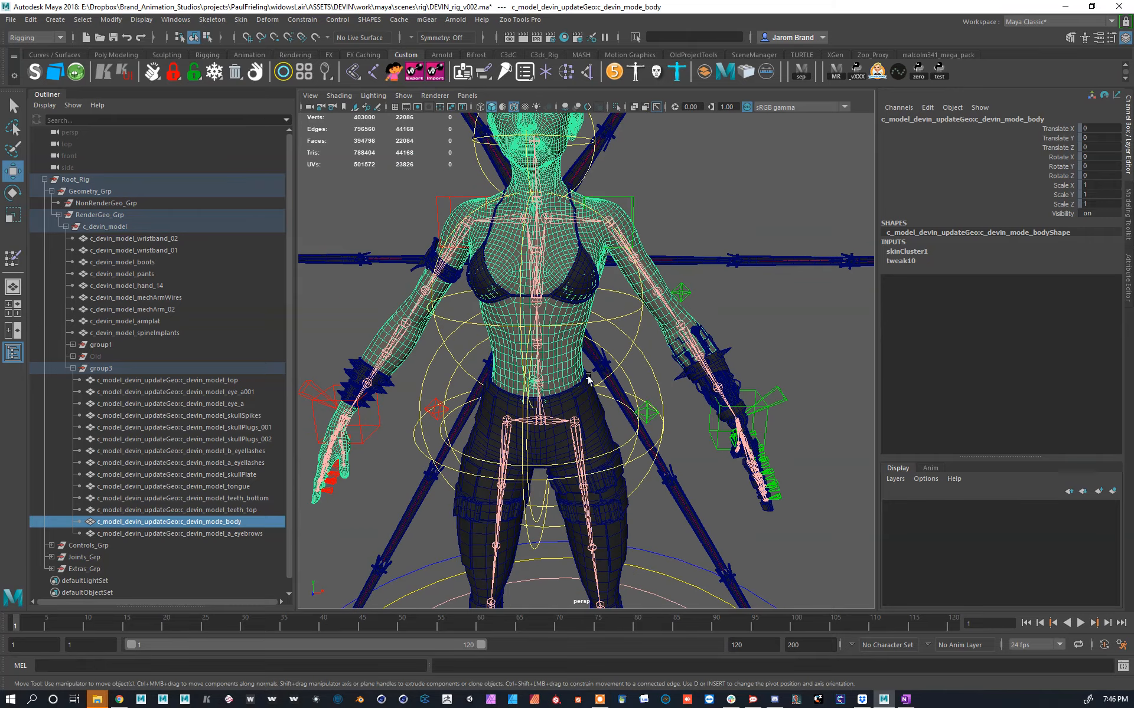
{"action": "scroll", "coordinate": [780, 394], "scroll_direction": "up", "scroll_amount": 5}
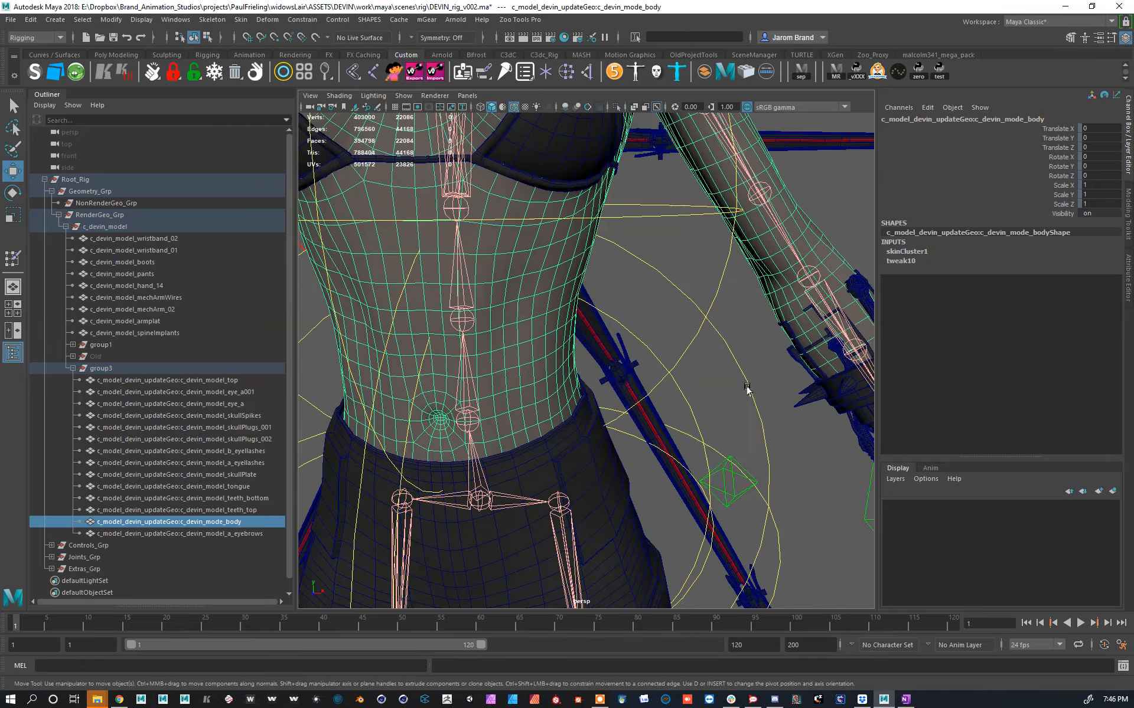
{"action": "scroll", "coordinate": [761, 397], "scroll_direction": "down", "scroll_amount": 3}
{"action": "middle_click_drag", "start_coordinate": [569, 370], "coordinate": [700, 322], "text": "alt"}
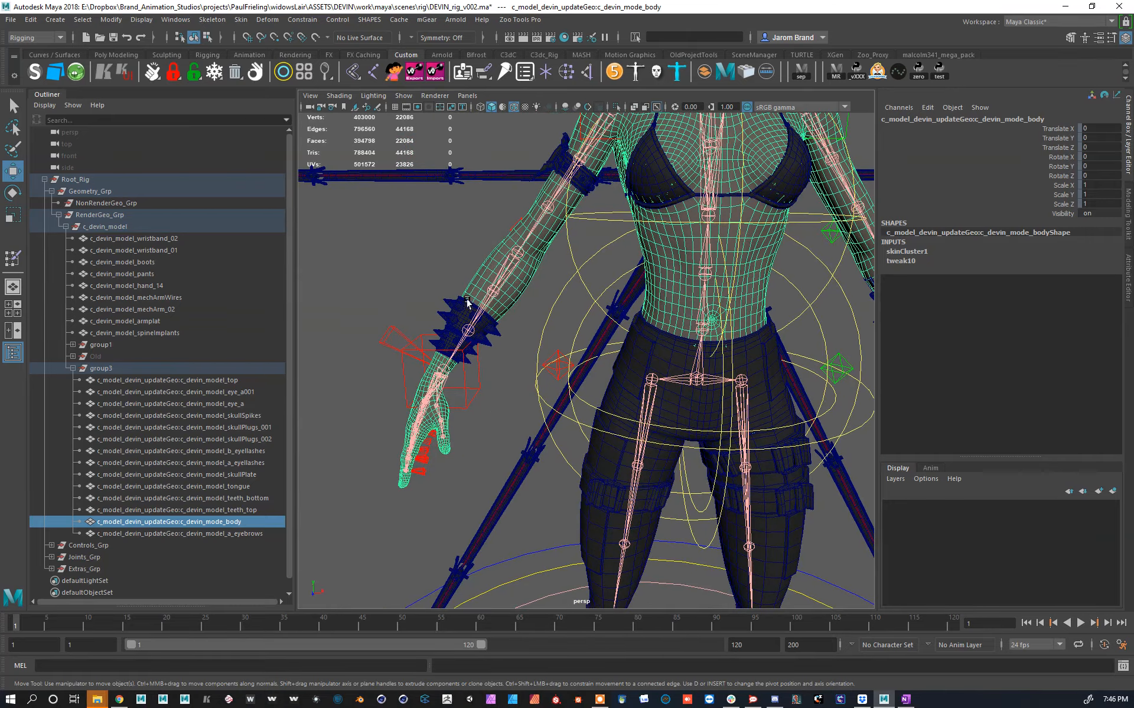
{"action": "middle_click_drag", "start_coordinate": [782, 283], "coordinate": [570, 339], "text": "alt"}
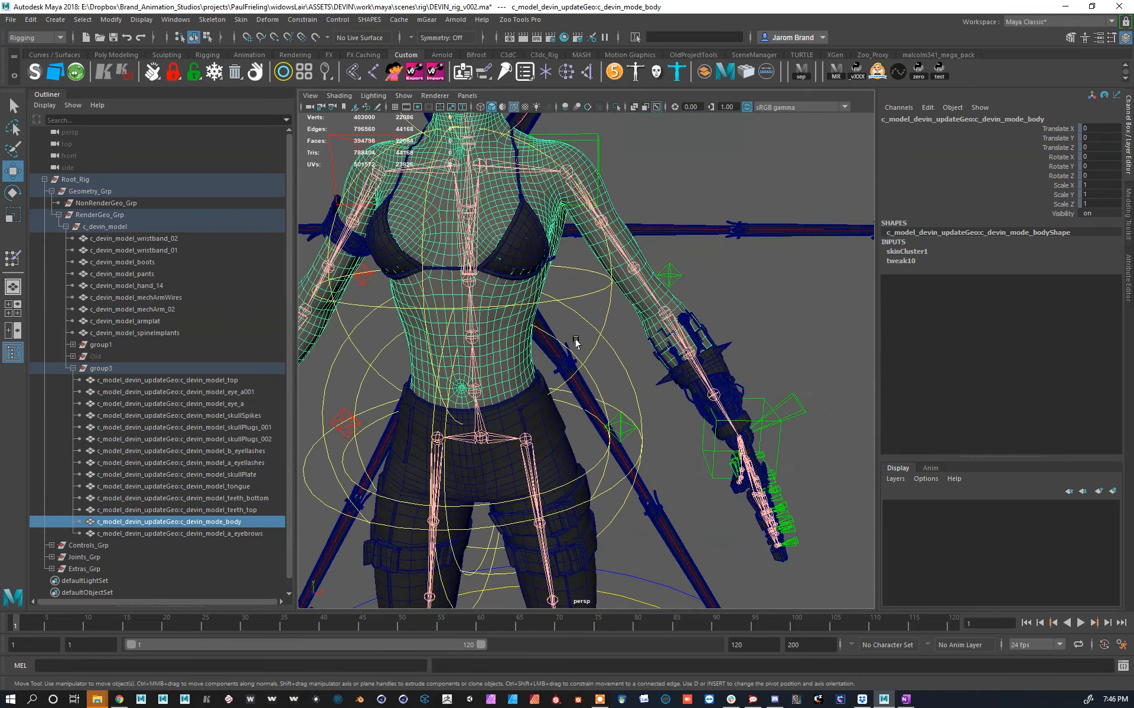
Step: Duplicate the body mesh and unparent the copy from group3 to the world level
{"action": "left_click", "coordinate": [741, 265]}
{"action": "left_click", "coordinate": [520, 343]}
{"action": "scroll", "coordinate": [520, 342], "scroll_direction": "down", "scroll_amount": 3}
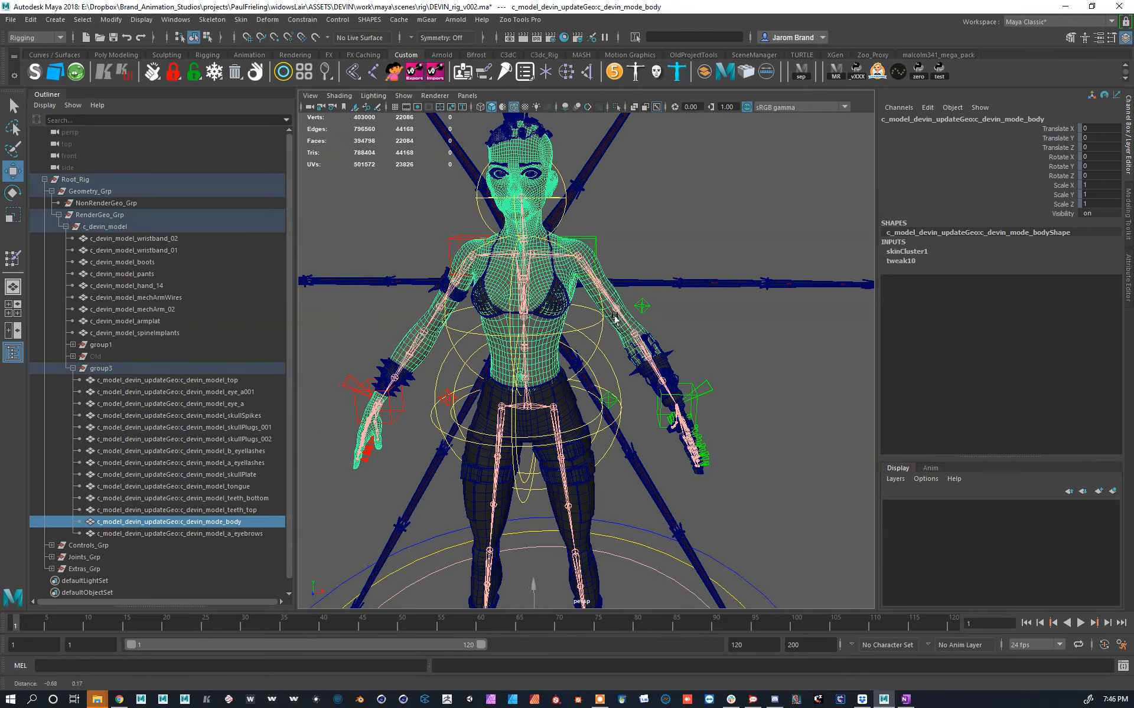
{"action": "key", "text": "ctrl+d"}
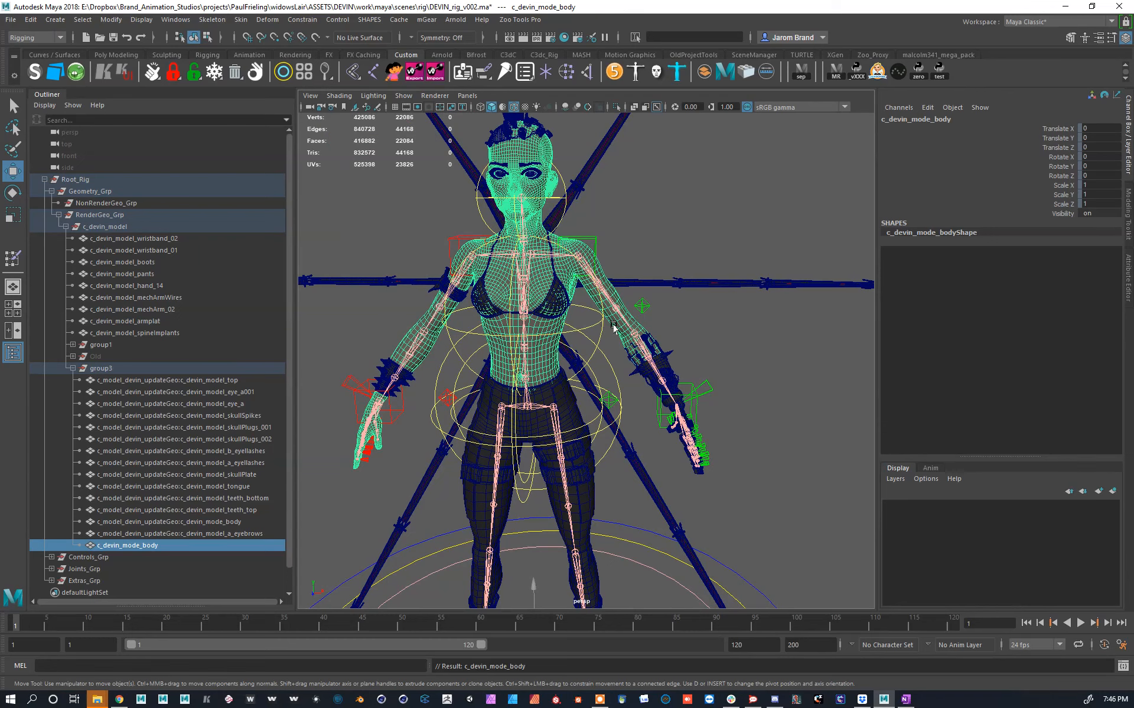
{"action": "key", "text": "shift+p"}
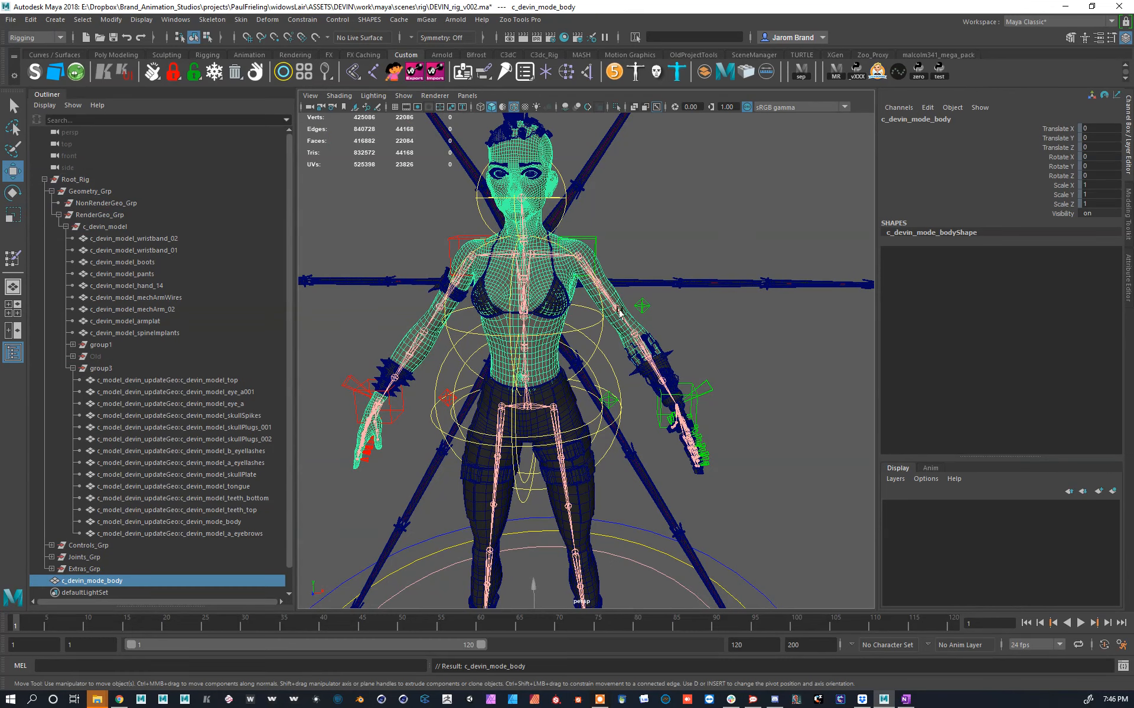
Step: Isolate the body copy and delete the faces of its left half, including the centre face loop
{"action": "left_click", "coordinate": [617, 107]}
{"action": "scroll", "coordinate": [608, 286], "scroll_direction": "up", "scroll_amount": 10}
{"action": "key", "text": "5"}
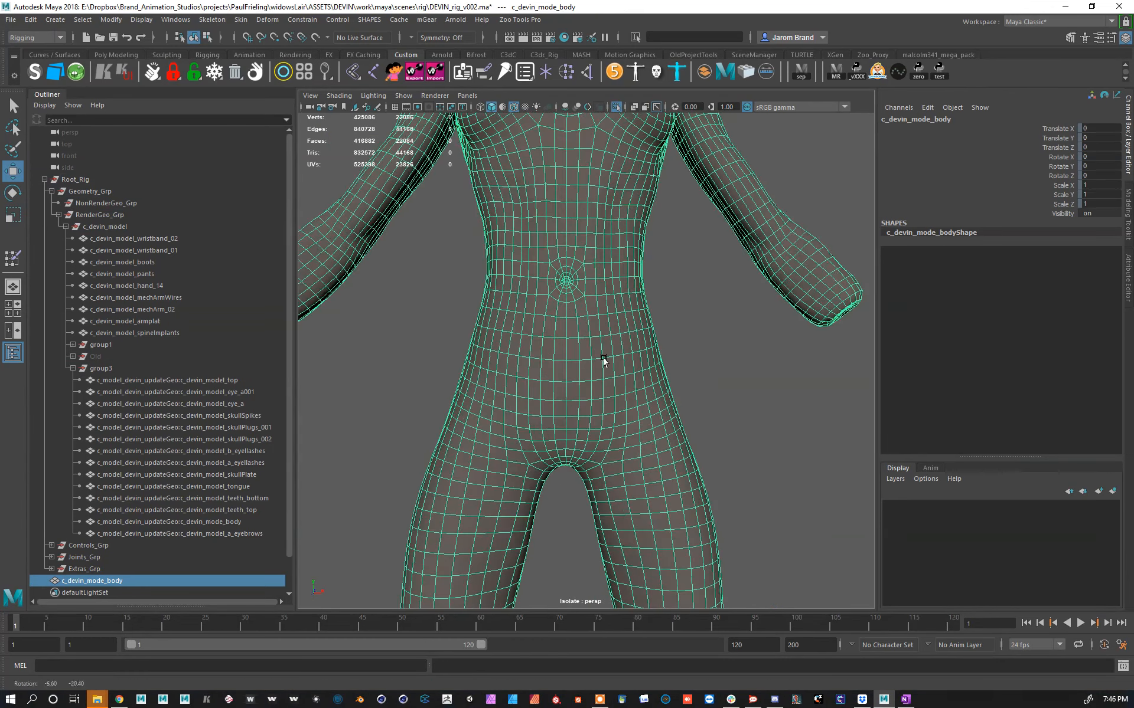
{"action": "left_click_drag", "start_coordinate": [599, 424], "coordinate": [597, 393], "text": "alt"}
{"action": "key", "text": "F11"}
{"action": "left_click", "coordinate": [547, 279]}
{"action": "left_click", "coordinate": [542, 304], "text": "shift"}
{"action": "double_click", "coordinate": [543, 305], "text": "shift"}
{"action": "scroll", "coordinate": [555, 305], "scroll_direction": "down", "scroll_amount": 8}
{"action": "left_click_drag", "start_coordinate": [560, 303], "coordinate": [594, 253], "text": "alt"}
{"action": "middle_click_drag", "start_coordinate": [594, 253], "coordinate": [590, 448], "text": "alt"}
{"action": "scroll", "coordinate": [589, 449], "scroll_direction": "up", "scroll_amount": 5}
{"action": "key", "text": "Delete"}
{"action": "double_click", "coordinate": [599, 447]}
{"action": "key", "text": "Delete"}
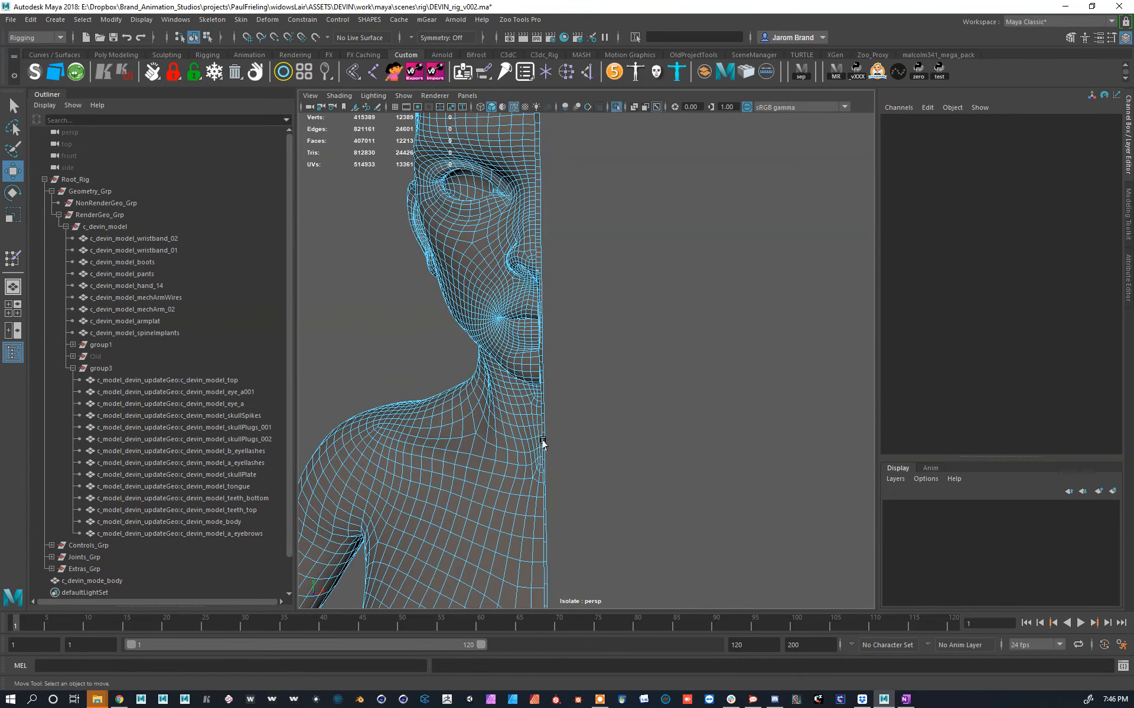
Step: Mirror the remaining half body across the world X axis in the + direction, with cut geometry and merged border vertices
{"action": "right_click_drag", "start_coordinate": [527, 430], "coordinate": [539, 407]}
{"action": "left_click", "coordinate": [585, 225]}
{"action": "scroll", "coordinate": [570, 348], "scroll_direction": "down", "scroll_amount": 9}
{"action": "middle_click_drag", "start_coordinate": [569, 352], "coordinate": [554, 296], "text": "alt"}
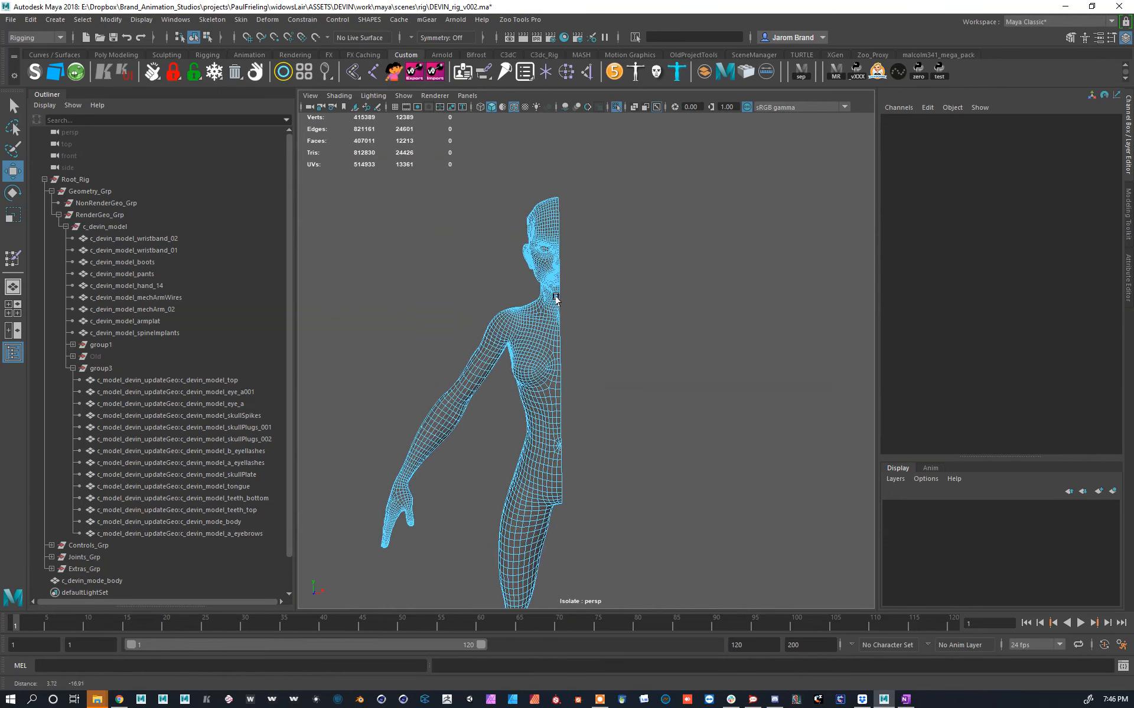
{"action": "scroll", "coordinate": [553, 300], "scroll_direction": "up", "scroll_amount": 4}
{"action": "left_click", "coordinate": [533, 339]}
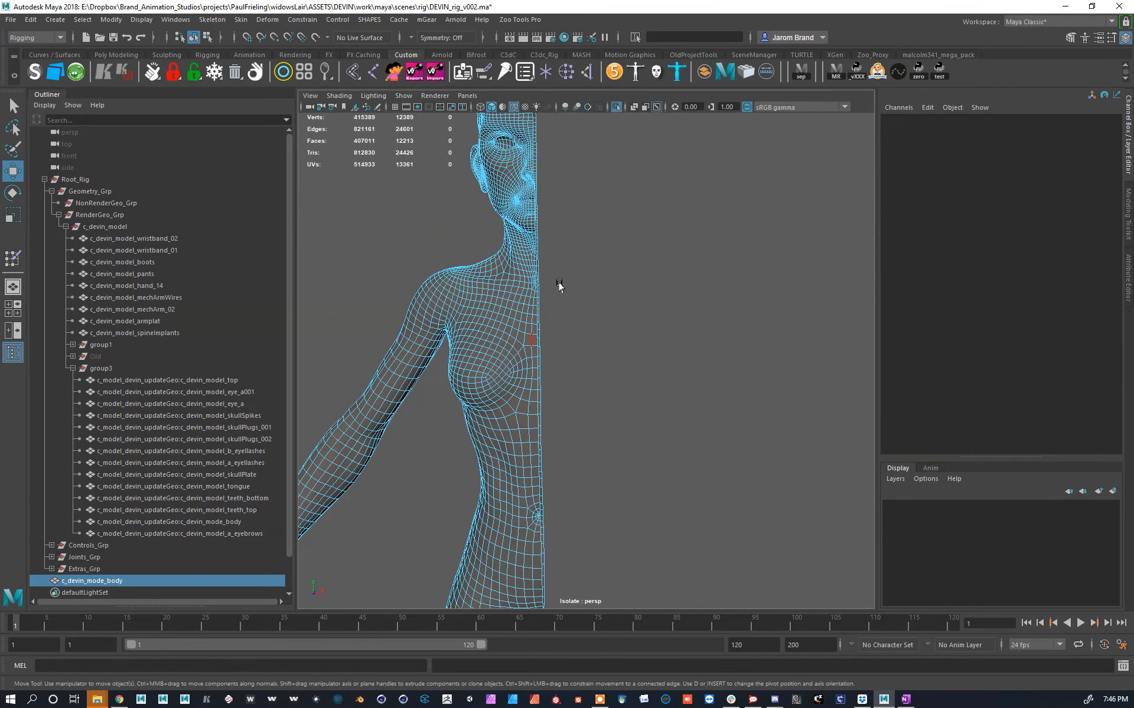
{"action": "right_click", "coordinate": [526, 321]}
{"action": "right_click", "coordinate": [525, 321], "text": "shift"}
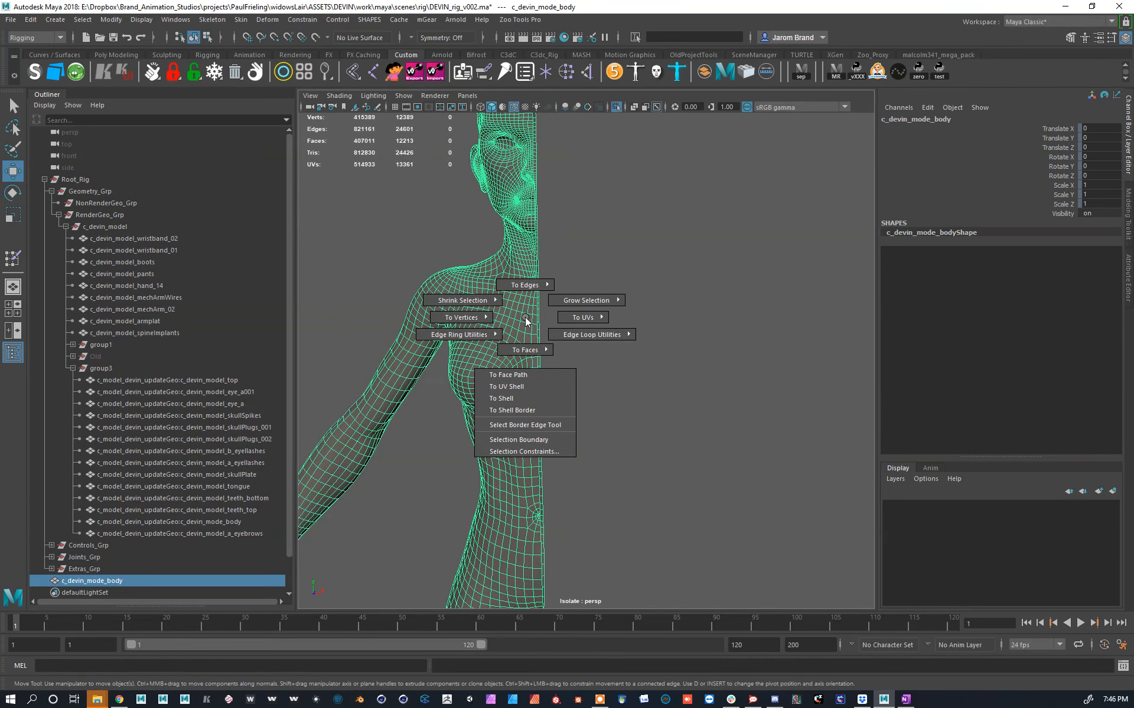
{"action": "right_click", "coordinate": [526, 320], "text": "shift"}
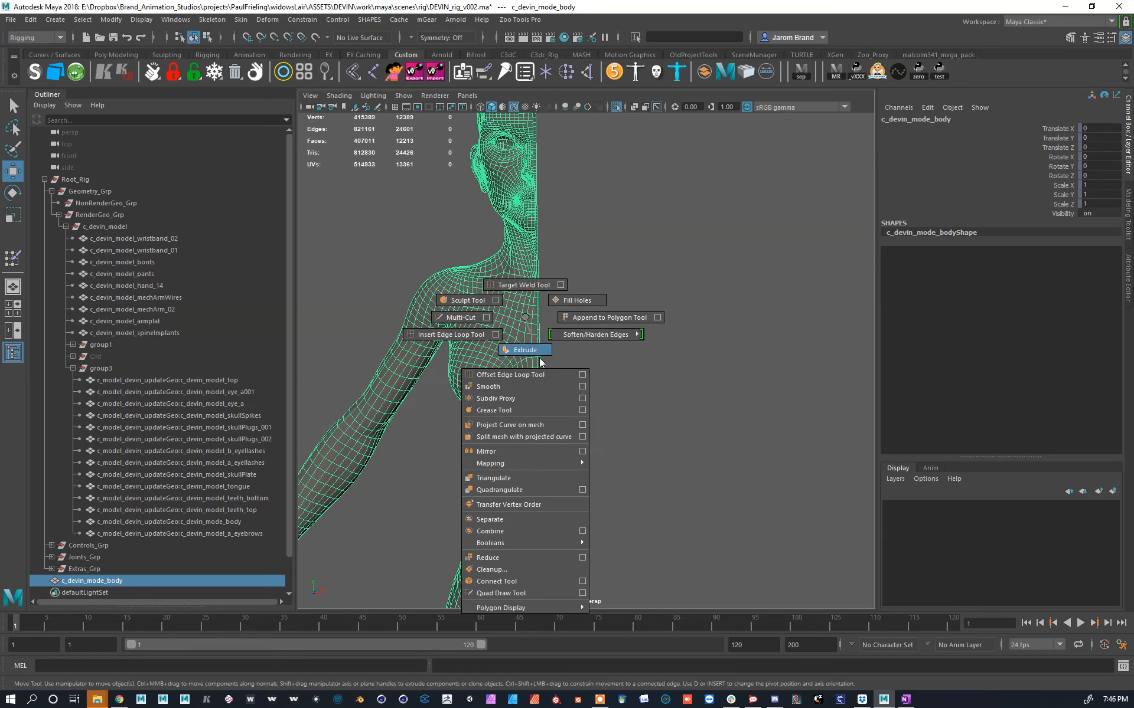
{"action": "left_click", "coordinate": [582, 451]}
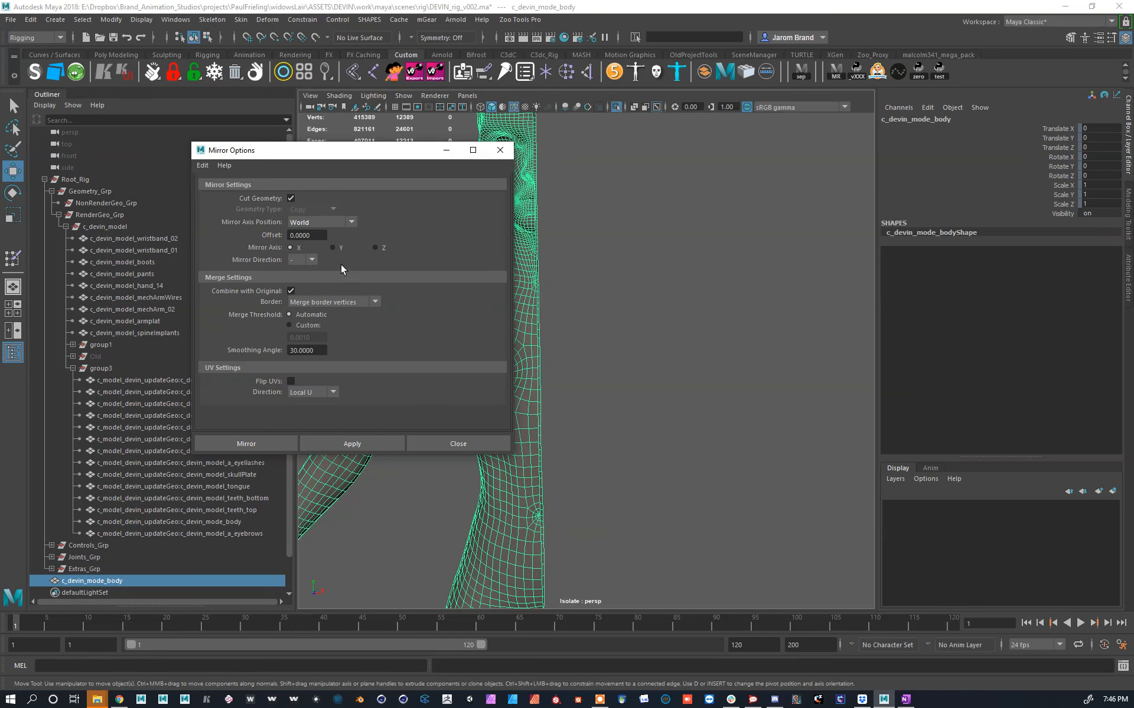
{"action": "left_click", "coordinate": [278, 438]}
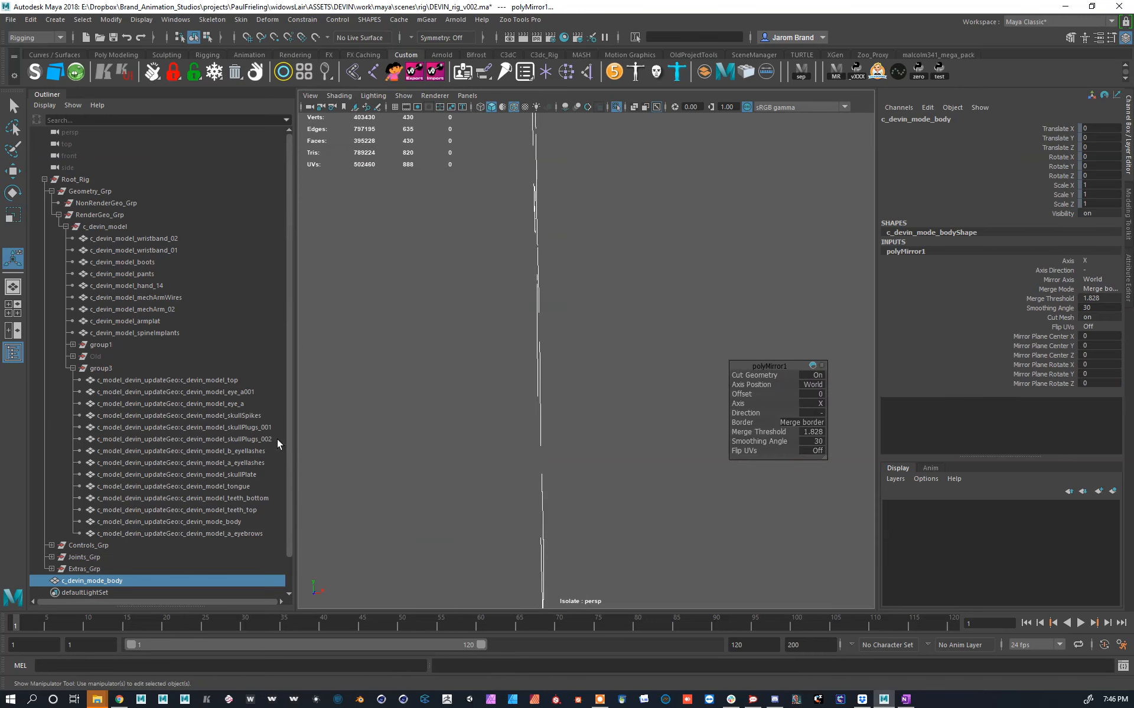
{"action": "left_click", "coordinate": [819, 412]}
{"action": "left_click", "coordinate": [834, 417]}
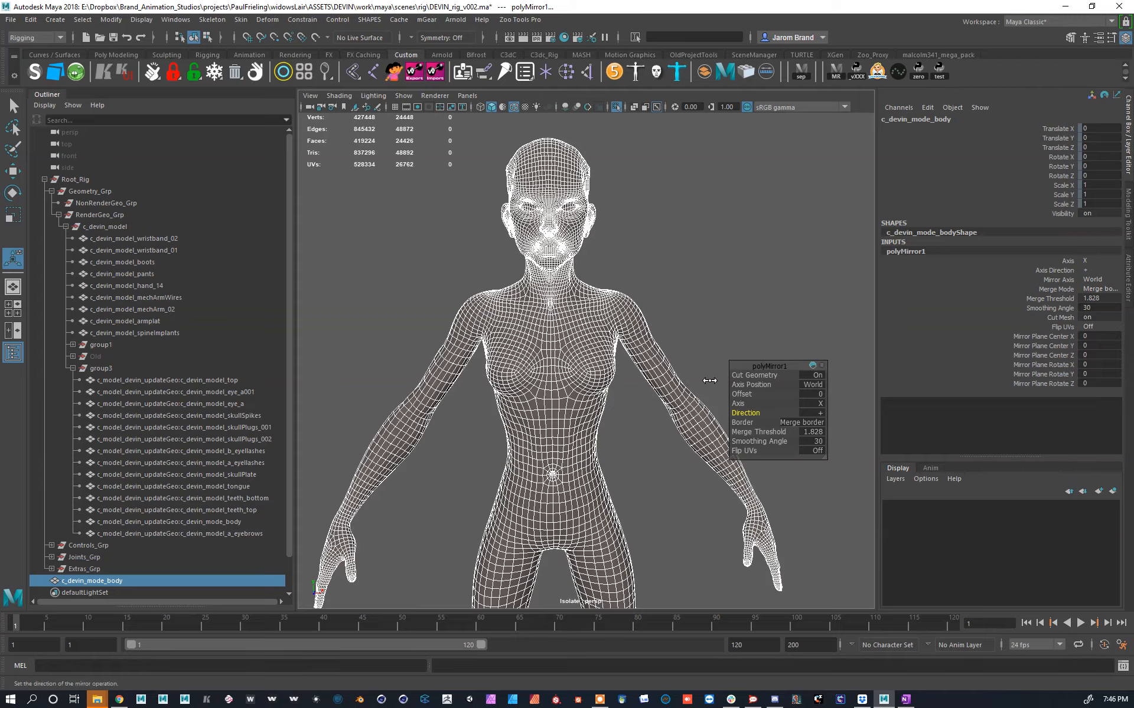
Step: Examine the mirrored body, show the whole rig again, and compare the new left arm with the mechanical arm and joints
{"action": "left_click_drag", "start_coordinate": [616, 340], "coordinate": [612, 335], "text": "alt"}
{"action": "right_click_drag", "start_coordinate": [612, 334], "coordinate": [656, 342], "text": "alt"}
{"action": "middle_click_drag", "start_coordinate": [655, 343], "coordinate": [658, 378], "text": "alt"}
{"action": "right_click_drag", "start_coordinate": [658, 378], "coordinate": [697, 384], "text": "alt"}
{"action": "middle_click_drag", "start_coordinate": [697, 384], "coordinate": [701, 404], "text": "alt"}
{"action": "mouse_move", "coordinate": [701, 404]}
{"action": "left_mouse_down", "text": "alt"}
{"action": "mouse_move", "coordinate": [631, 395]}
{"action": "mouse_move", "coordinate": [701, 394]}
{"action": "left_mouse_up", "text": "alt"}
{"action": "left_click", "coordinate": [616, 107]}
{"action": "right_click_drag", "start_coordinate": [702, 308], "coordinate": [657, 372], "text": "alt"}
{"action": "middle_click_drag", "start_coordinate": [657, 372], "coordinate": [588, 206], "text": "alt"}
{"action": "right_click_drag", "start_coordinate": [588, 206], "coordinate": [727, 384], "text": "alt"}
{"action": "middle_click_drag", "start_coordinate": [726, 384], "coordinate": [643, 323], "text": "alt"}
{"action": "left_click_drag", "start_coordinate": [732, 373], "coordinate": [622, 349], "text": "alt"}
{"action": "right_click_drag", "start_coordinate": [622, 349], "coordinate": [581, 322], "text": "alt"}
{"action": "middle_click_drag", "start_coordinate": [582, 322], "coordinate": [736, 238], "text": "alt"}
{"action": "left_click_drag", "start_coordinate": [419, 366], "coordinate": [458, 363], "text": "alt"}
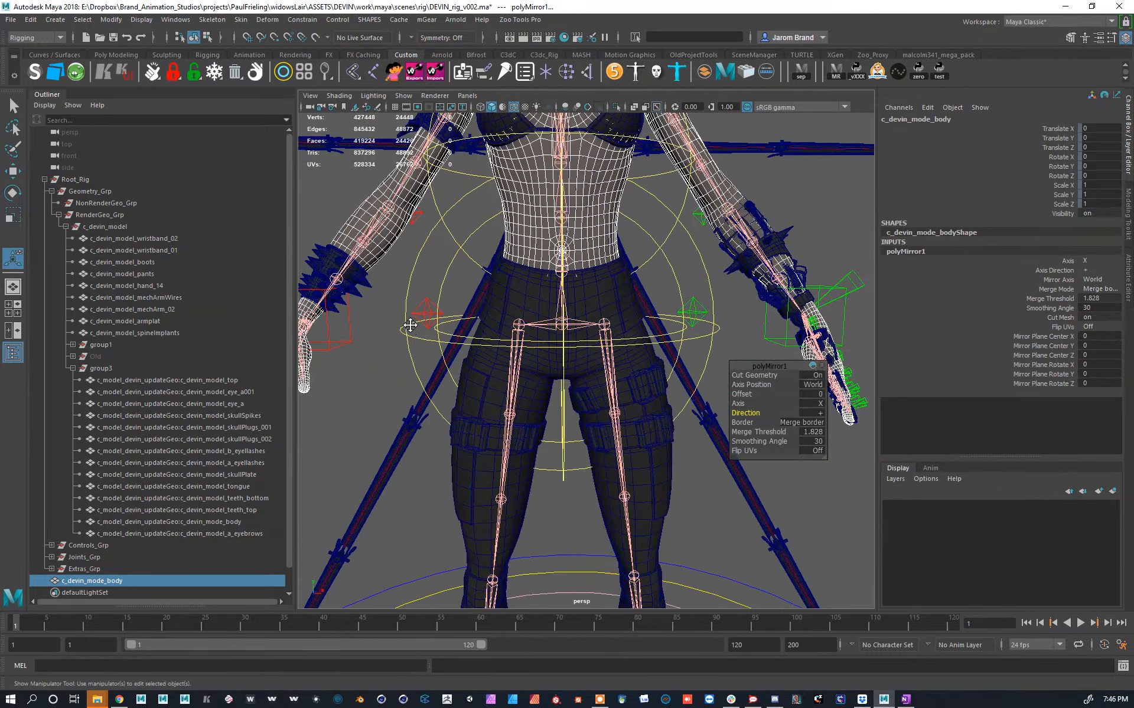
{"action": "middle_click_drag", "start_coordinate": [425, 308], "coordinate": [443, 354], "text": "alt"}
{"action": "left_click_drag", "start_coordinate": [410, 332], "coordinate": [421, 336], "text": "alt"}
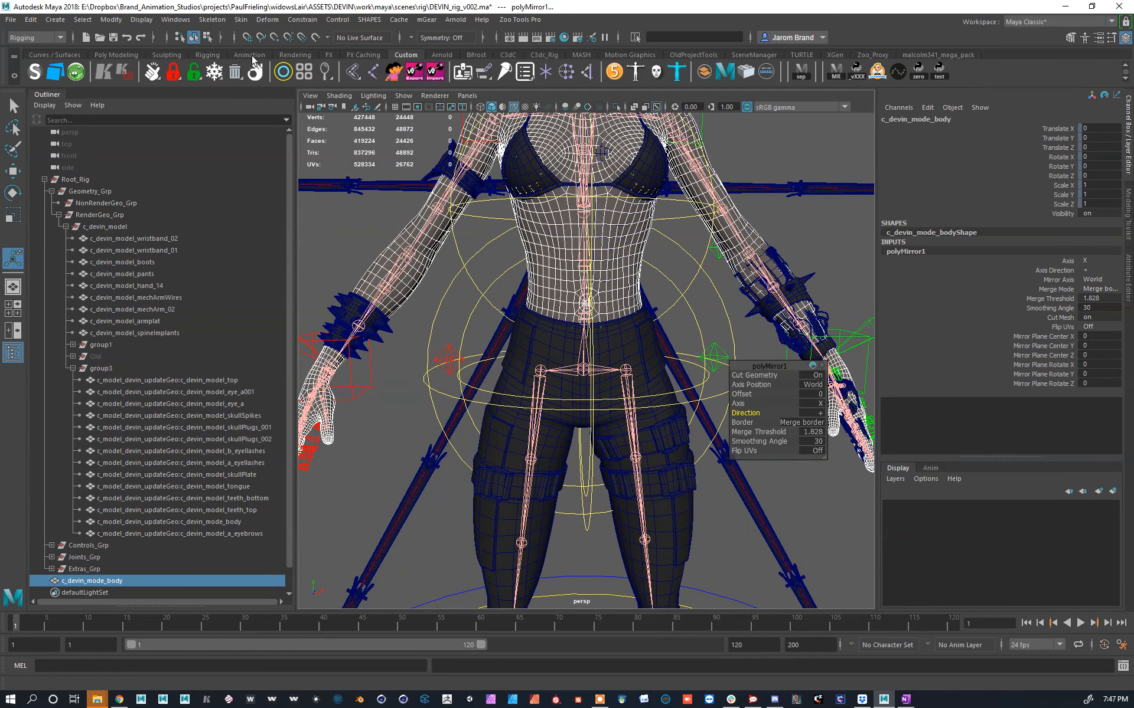
Step: Delete the mirrored body's construction history and hide the mesh
{"action": "left_click", "coordinate": [235, 72]}
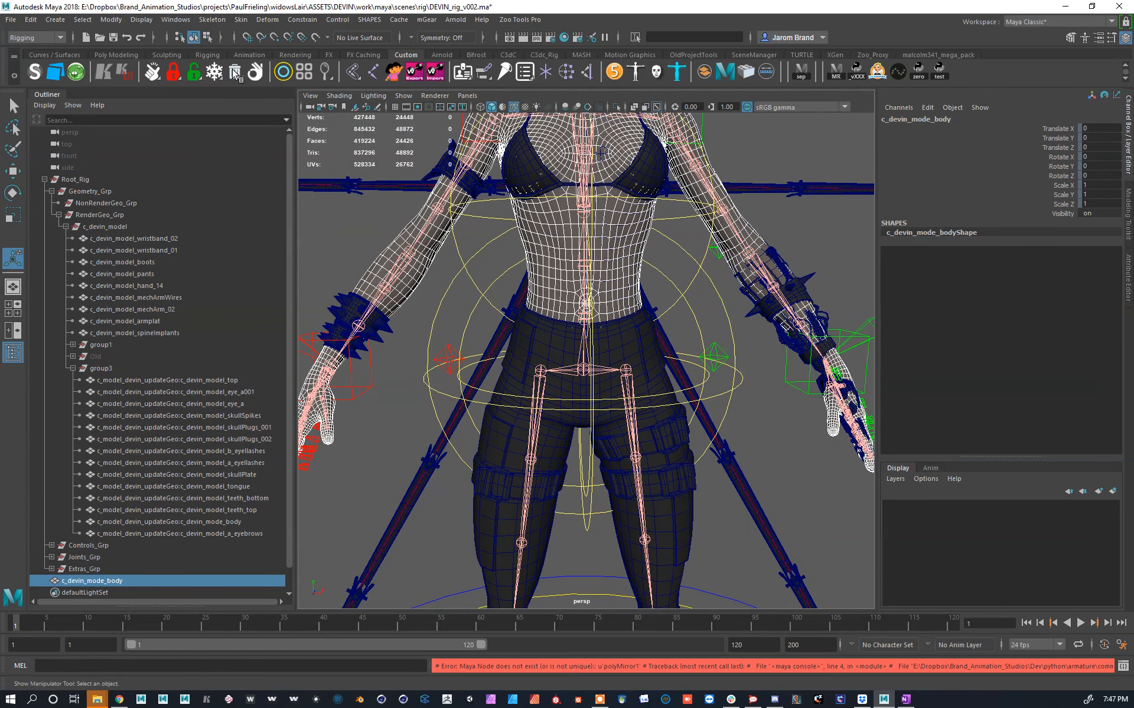
Step: Copy the skin weights from the original body mesh in group3 to the hidden mirrored body
{"action": "left_click", "coordinate": [232, 522]}
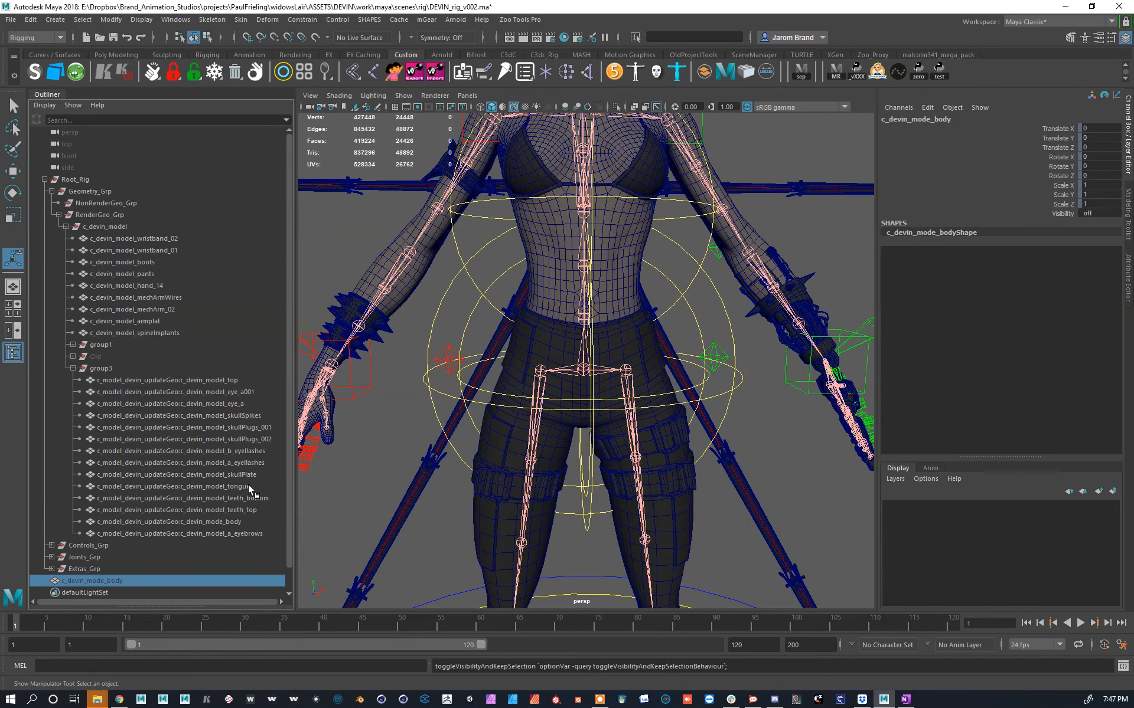
{"action": "scroll", "coordinate": [413, 271], "scroll_direction": "down", "scroll_amount": 5}
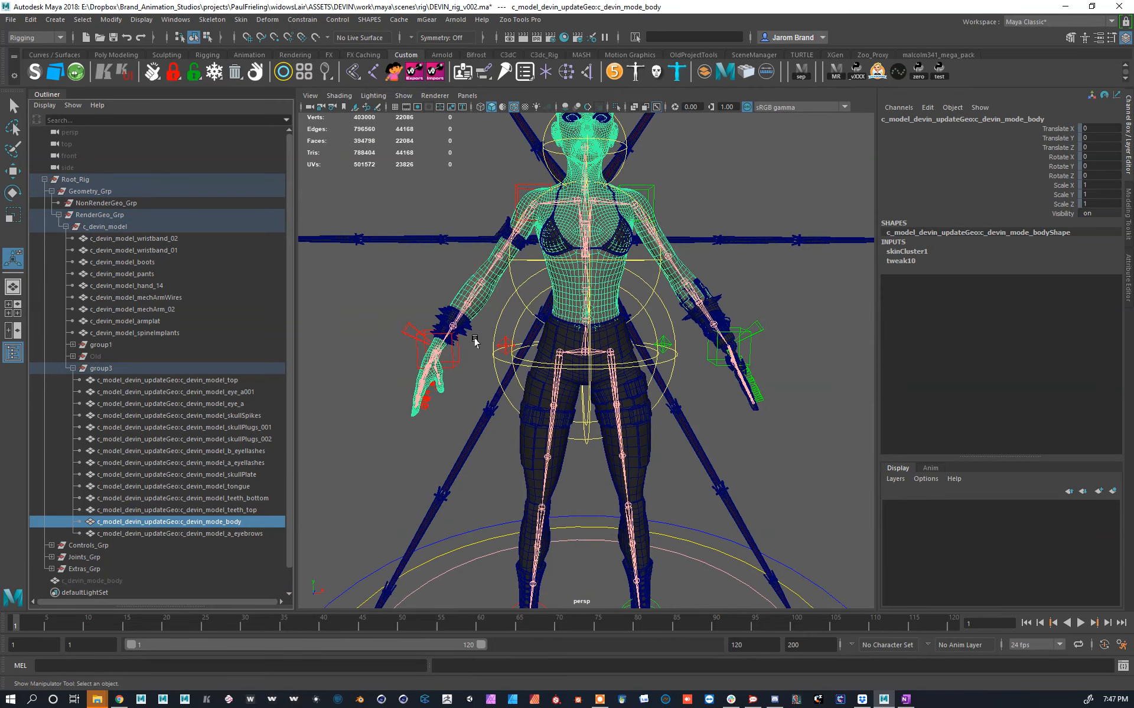
{"action": "scroll", "coordinate": [480, 329], "scroll_direction": "up", "scroll_amount": 5}
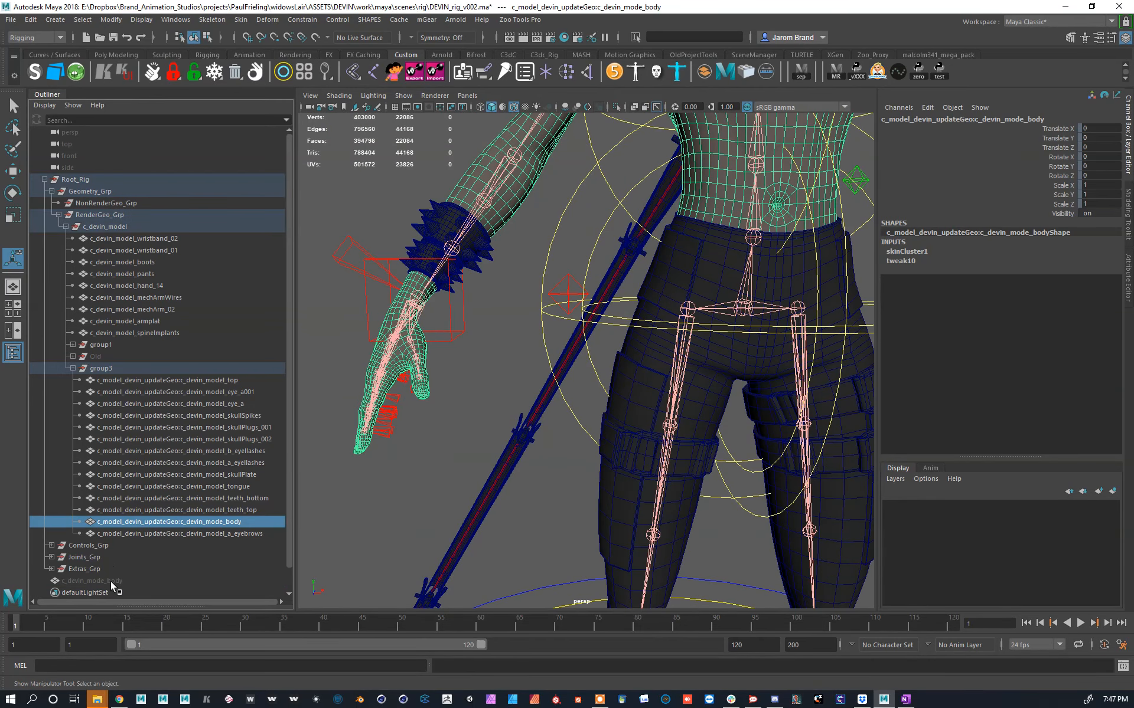
{"action": "left_click", "coordinate": [111, 581], "text": "ctrl"}
{"action": "right_click", "coordinate": [355, 77]}
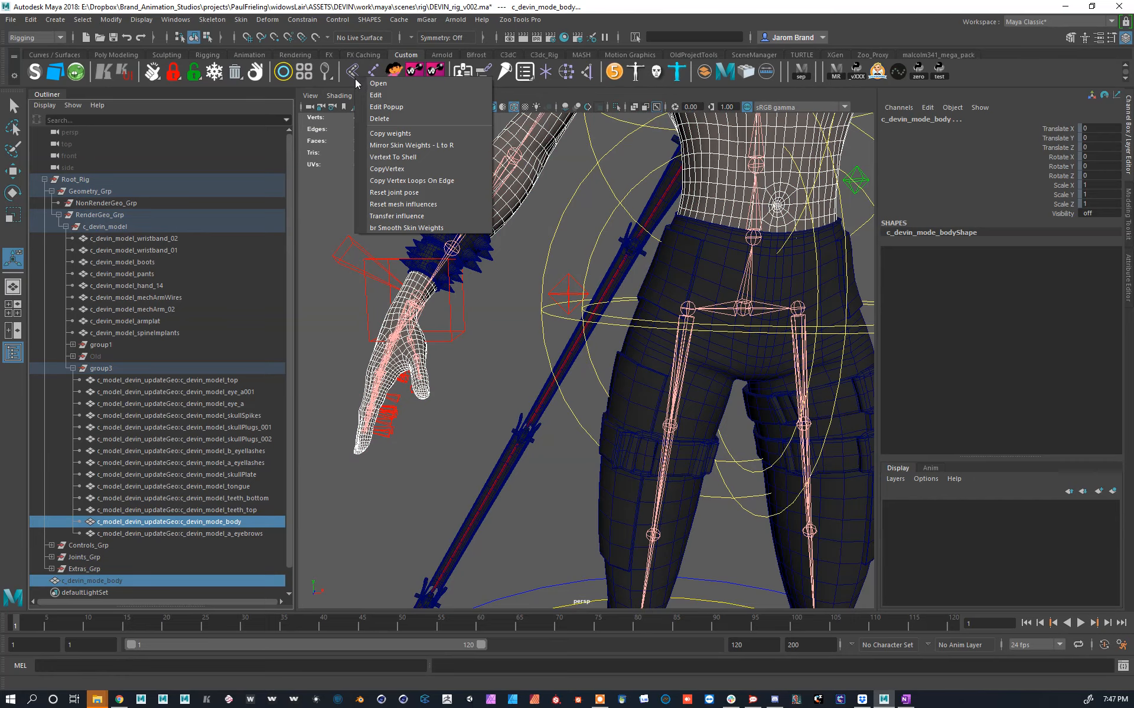
{"action": "left_click", "coordinate": [386, 133]}
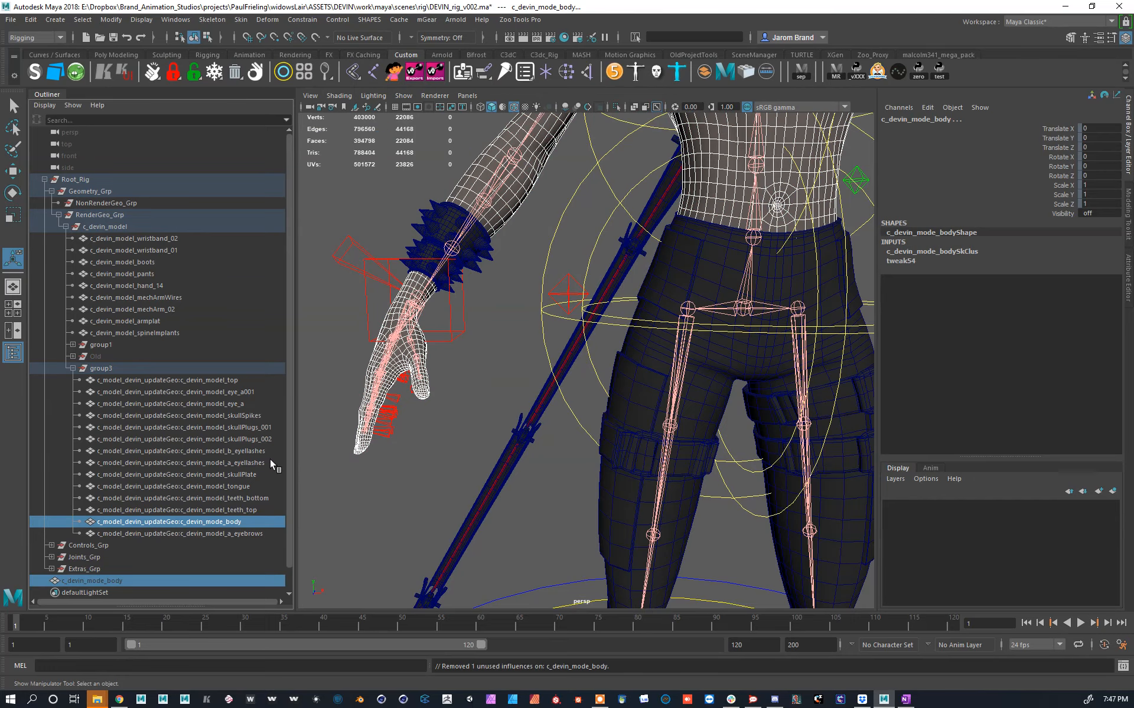
Step: Hide the original body mesh in group3 and show the mirrored c_devin_mode_body in its place
{"action": "scroll", "coordinate": [399, 464], "scroll_direction": "down", "scroll_amount": 5}
{"action": "middle_click_drag", "start_coordinate": [555, 348], "coordinate": [417, 369], "text": "alt"}
{"action": "scroll", "coordinate": [714, 356], "scroll_direction": "up", "scroll_amount": 5}
{"action": "left_click_drag", "start_coordinate": [803, 340], "coordinate": [749, 298], "text": "alt"}
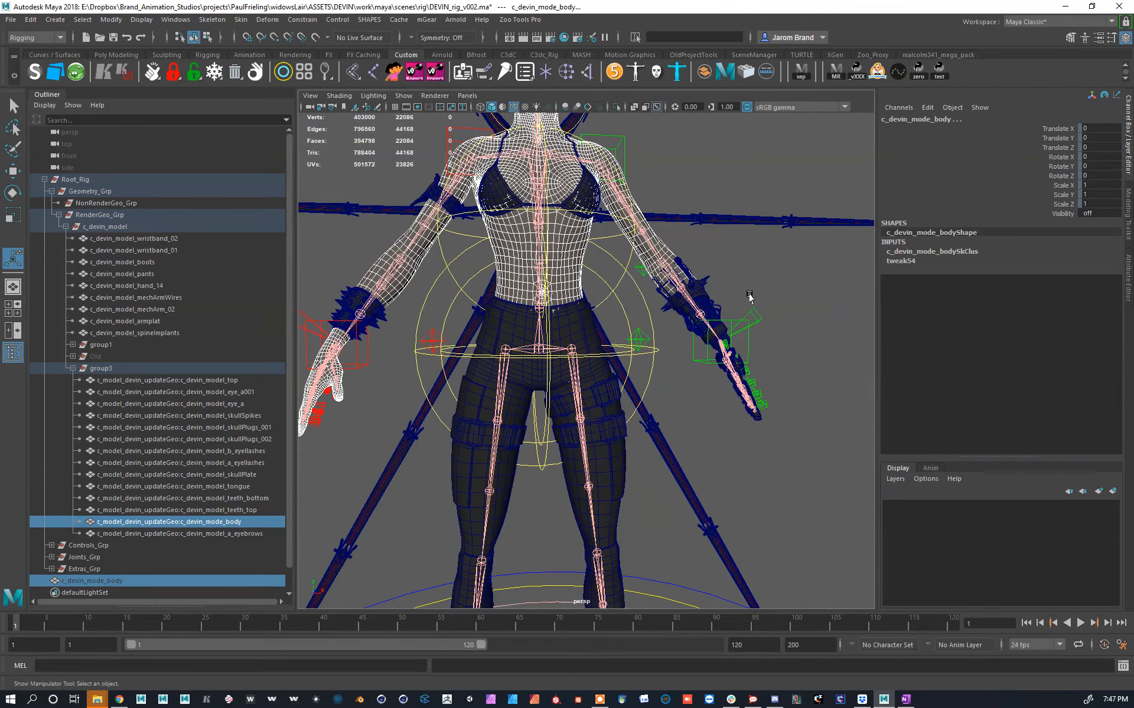
{"action": "left_click", "coordinate": [145, 522]}
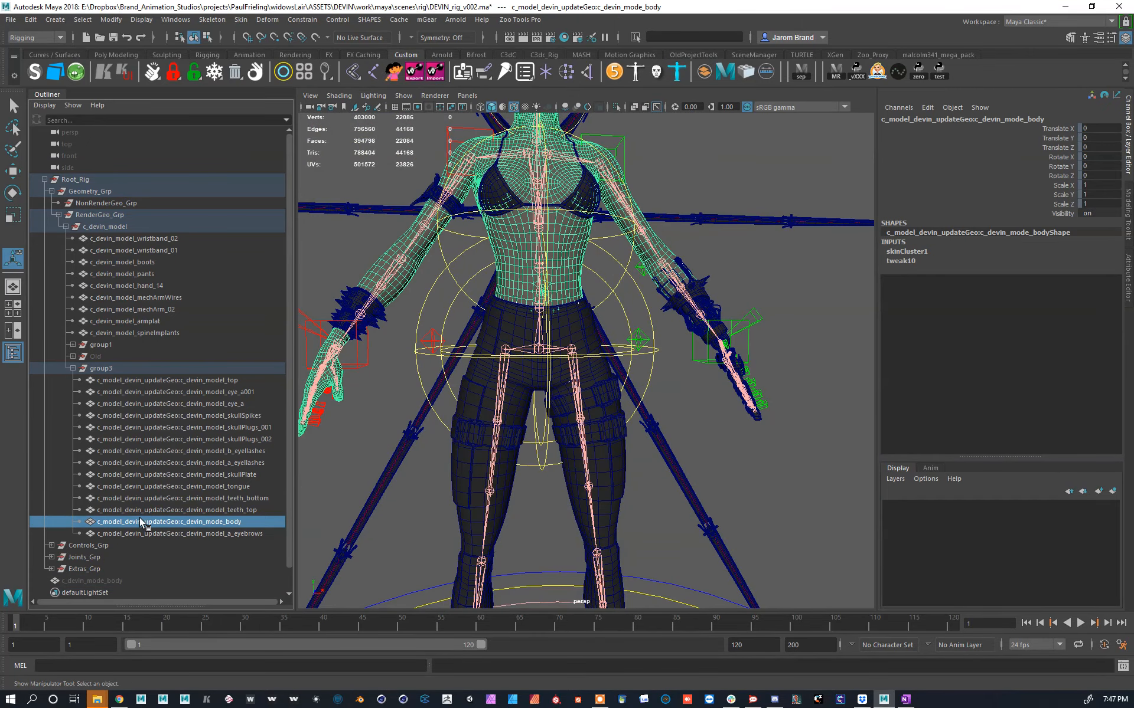
{"action": "key", "text": "h"}
{"action": "left_click", "coordinate": [101, 581]}
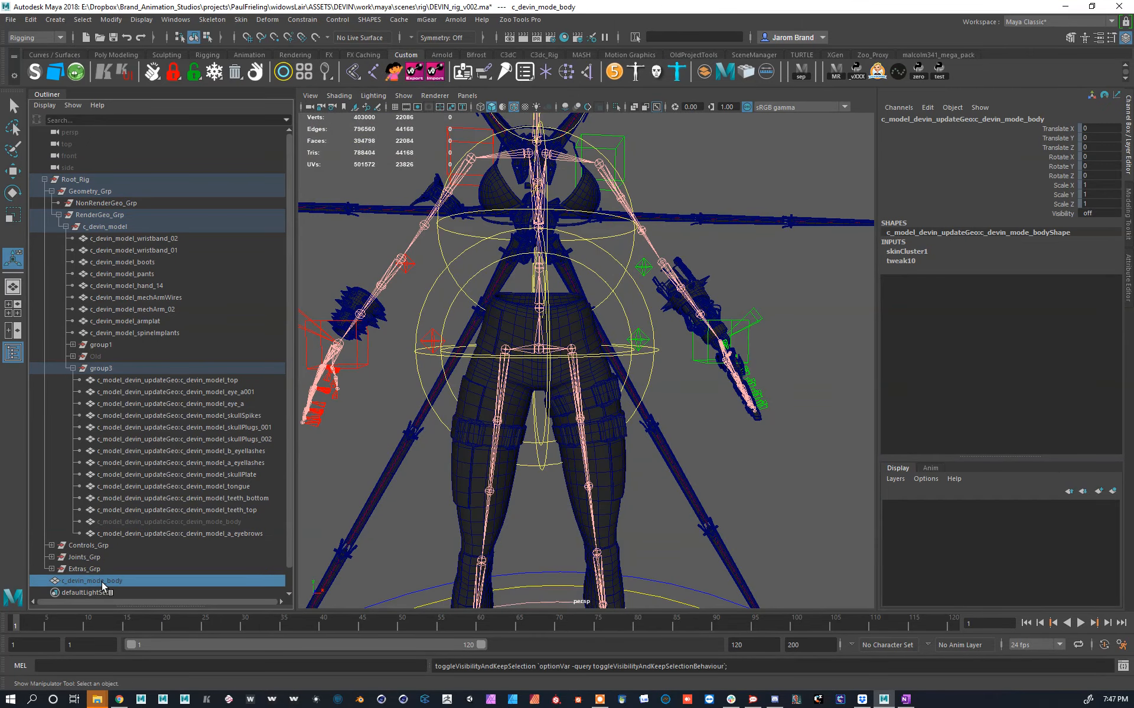
{"action": "key", "text": "h"}
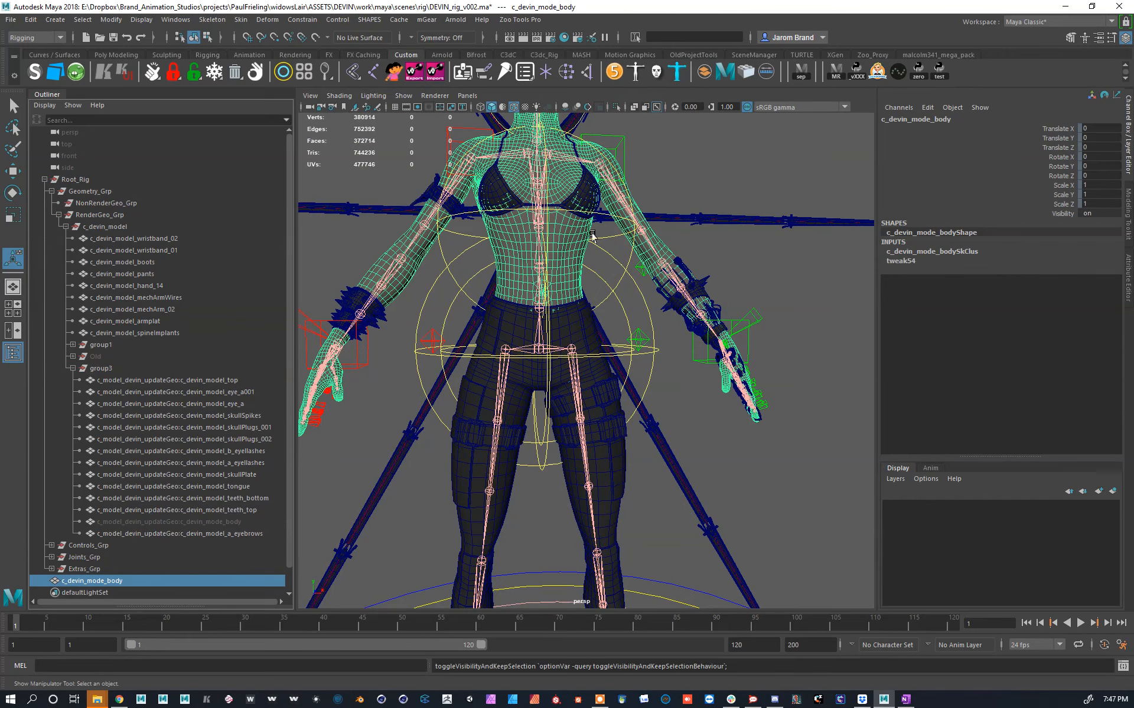
{"action": "key", "text": "f"}
Step: Review the surface and influence association settings of Copy Skin Weights for c_devin_mode_body, and close them without copying
{"action": "left_click", "coordinate": [240, 19]}
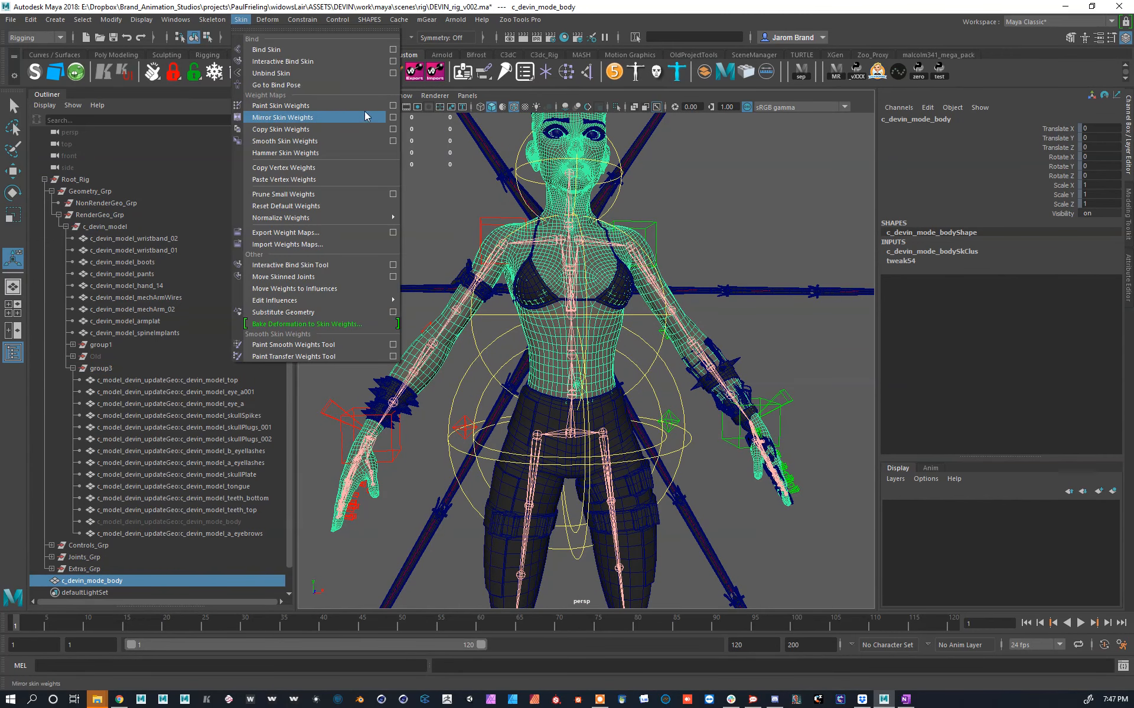
{"action": "left_click", "coordinate": [393, 130]}
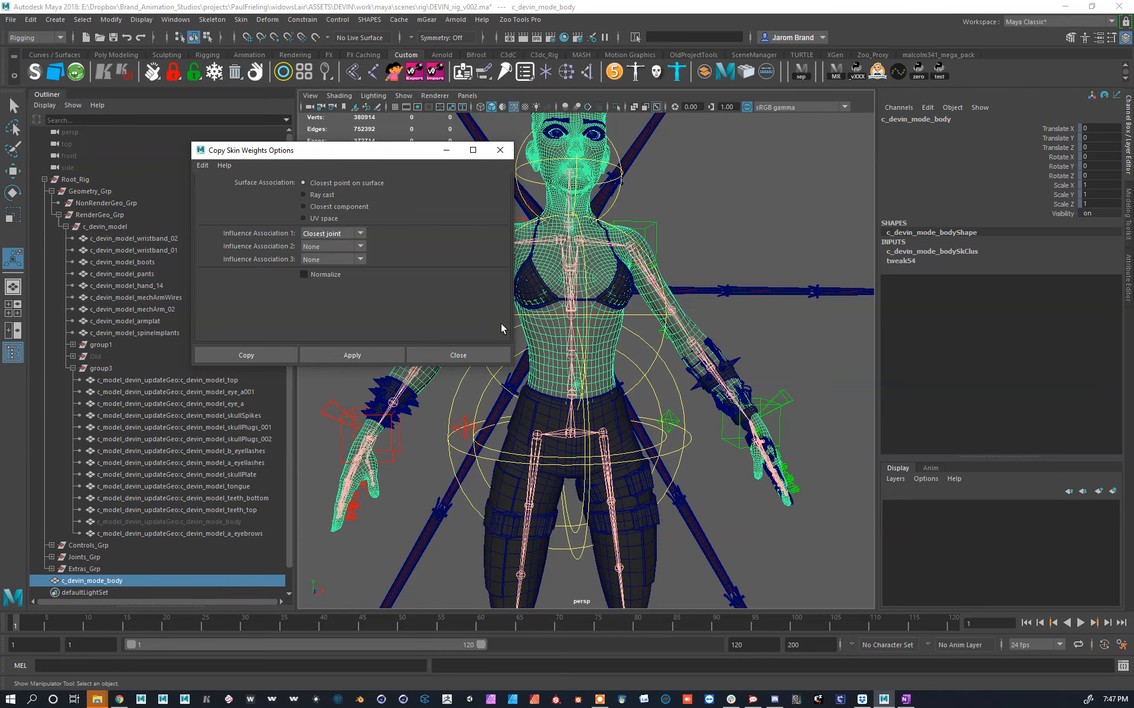
{"action": "left_click", "coordinate": [458, 355]}
{"action": "scroll", "coordinate": [743, 358], "scroll_direction": "up", "scroll_amount": 5}
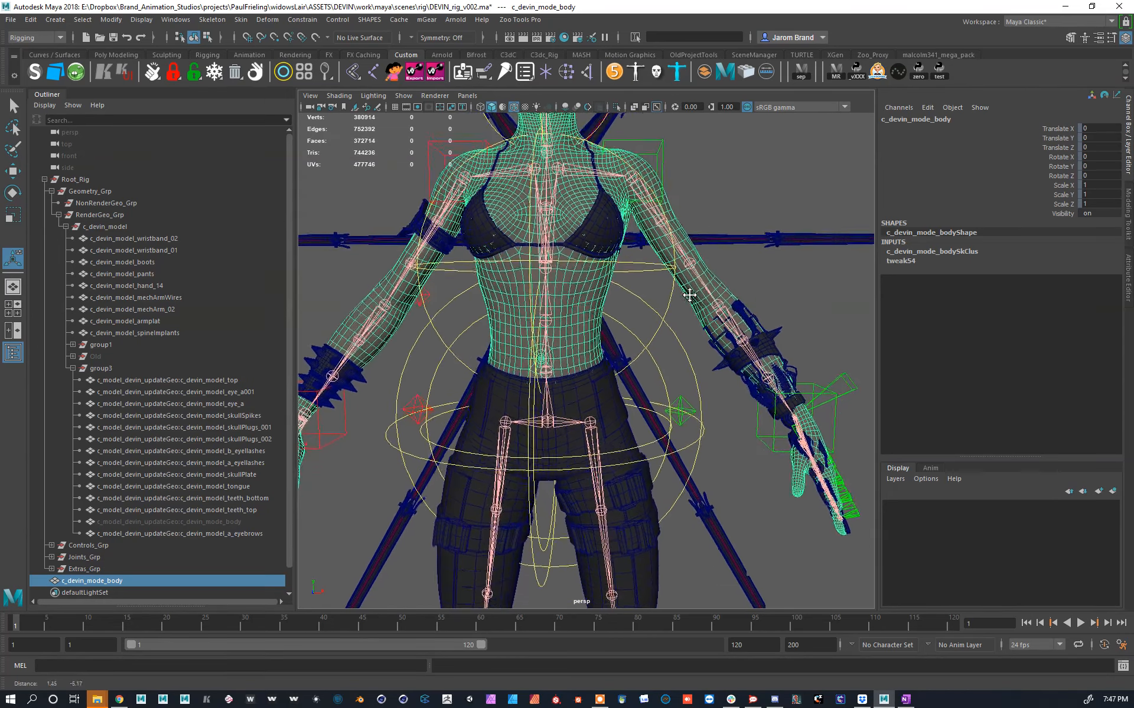
{"action": "middle_click_drag", "start_coordinate": [690, 296], "coordinate": [680, 257], "text": "alt"}
{"action": "scroll", "coordinate": [593, 388], "scroll_direction": "down", "scroll_amount": 5}
{"action": "scroll", "coordinate": [600, 364], "scroll_direction": "up", "scroll_amount": 2}
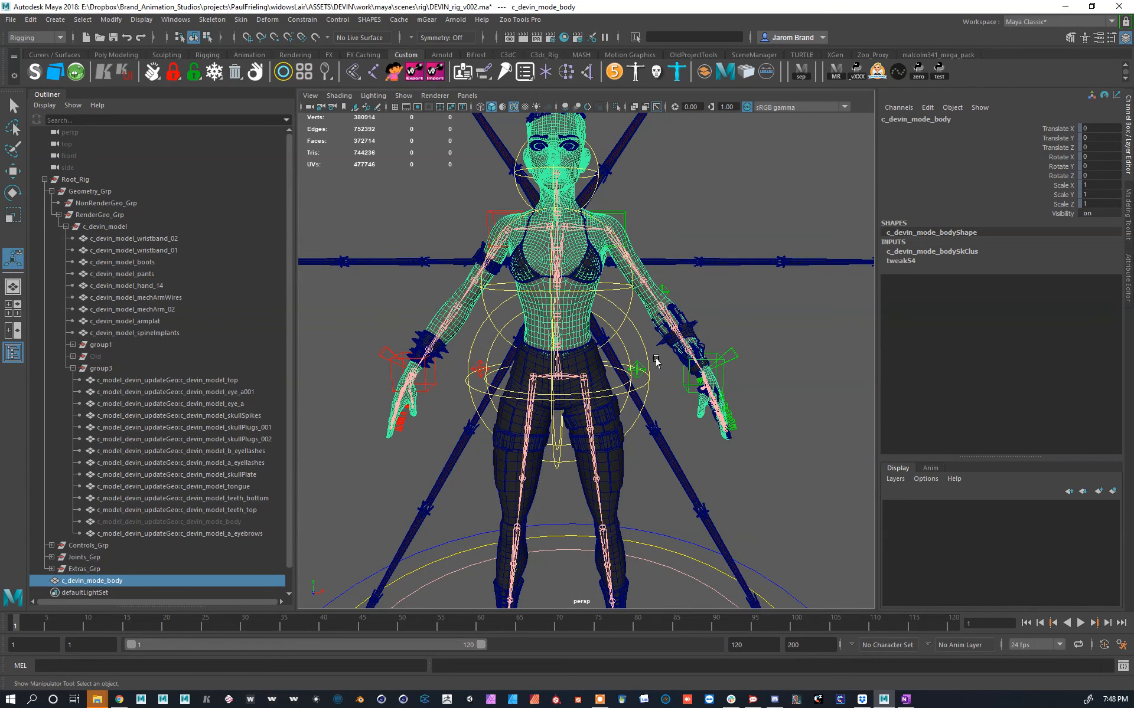
Step: Mirror the skin weights of c_devin_mode_body, and test its left arm by moving L_ArmTrans_Ctrl, undoing each move
{"action": "left_click", "coordinate": [240, 20]}
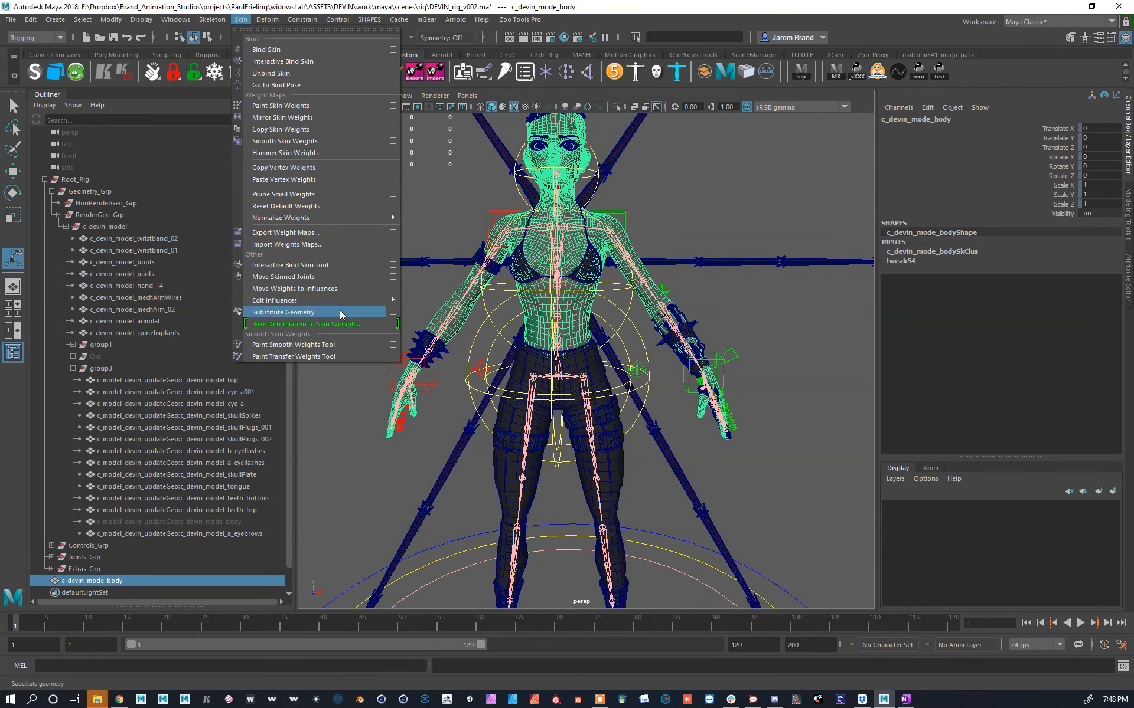
{"action": "mouse_move", "coordinate": [356, 306]}
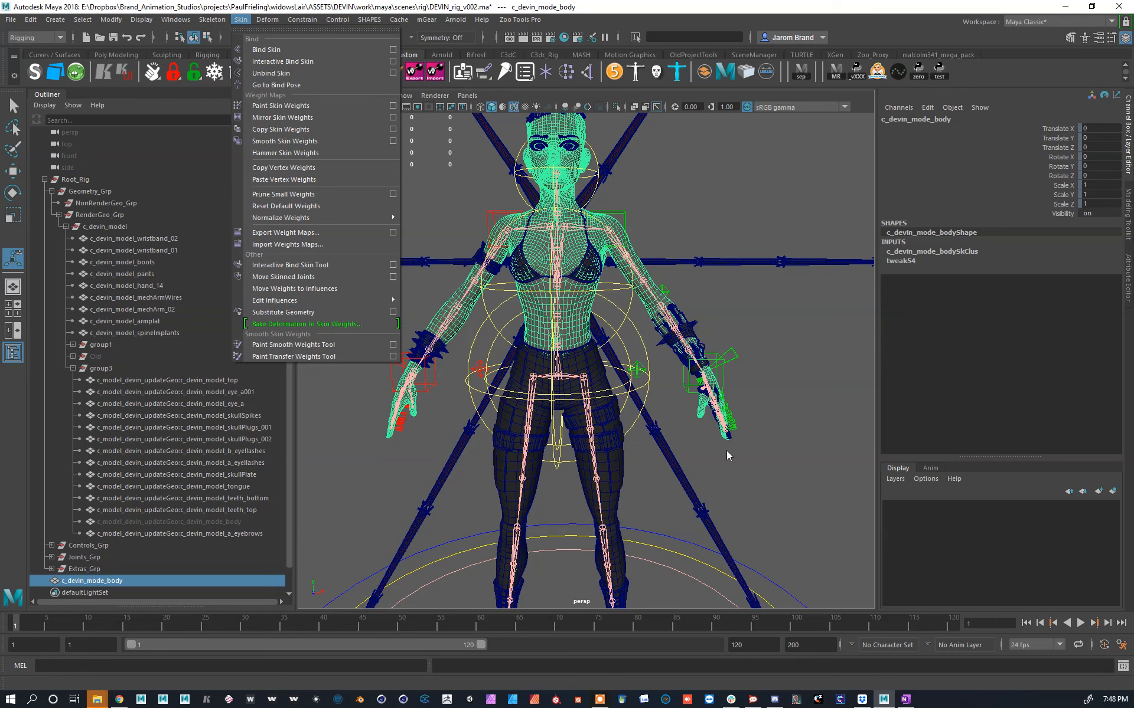
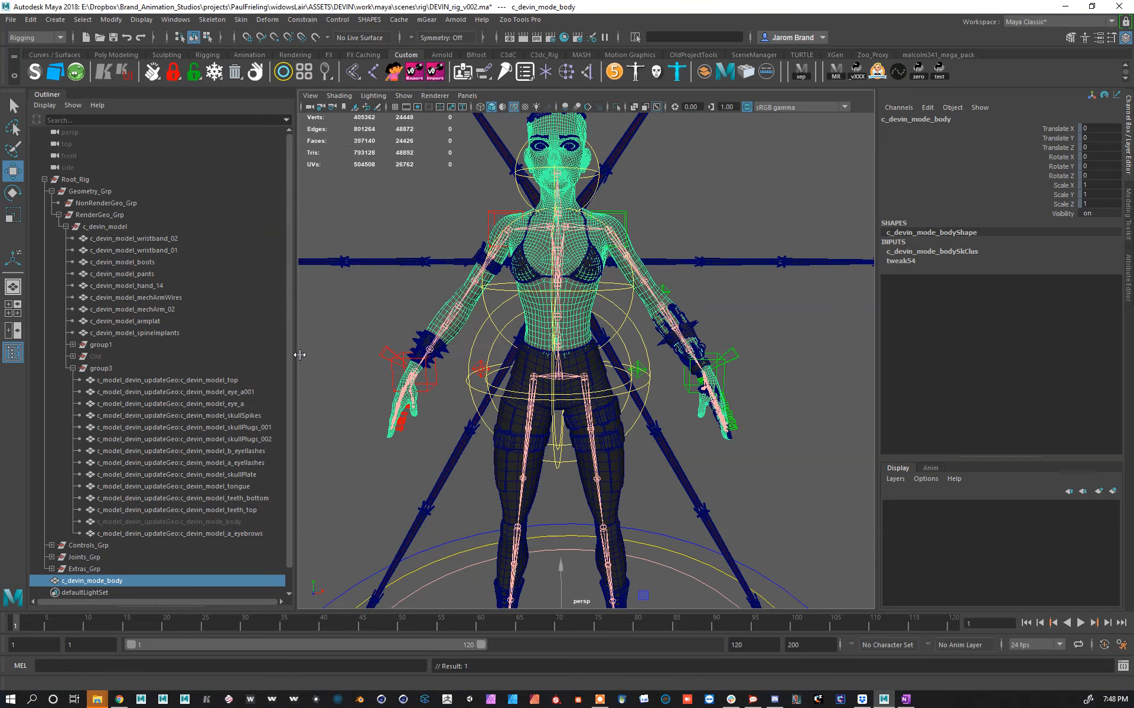
{"action": "left_click", "coordinate": [771, 362]}
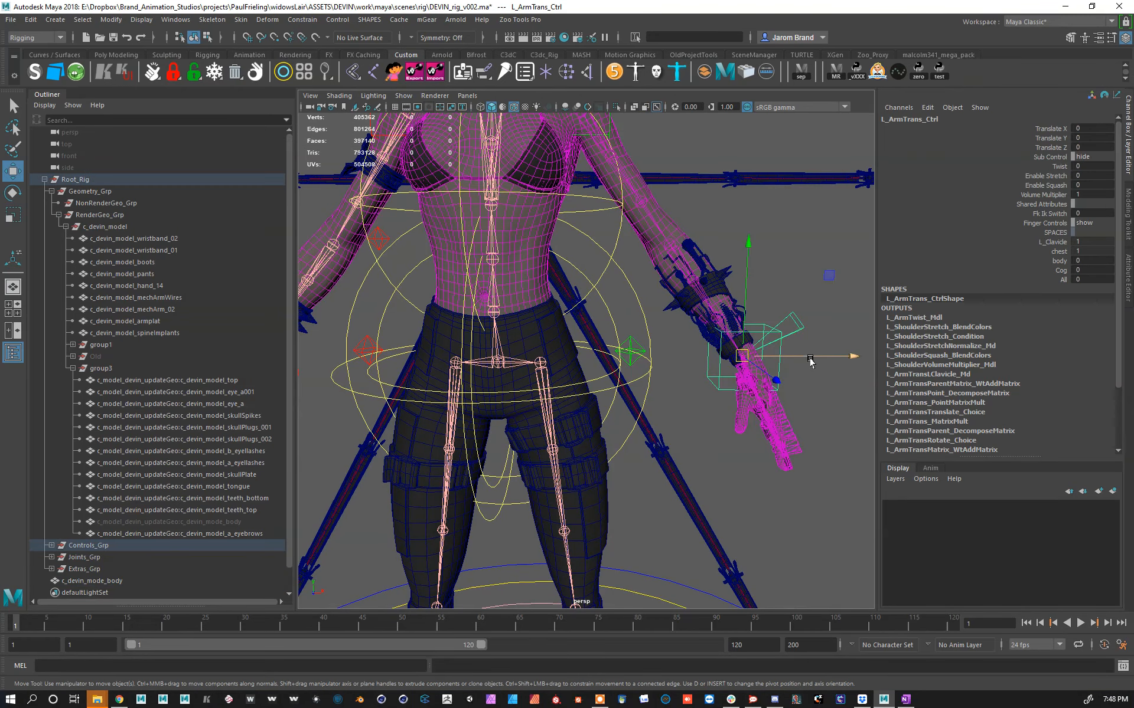
{"action": "left_click_drag", "start_coordinate": [810, 360], "coordinate": [858, 248]}
{"action": "key", "text": "ctrl+z"}
{"action": "left_click_drag", "start_coordinate": [749, 385], "coordinate": [767, 248]}
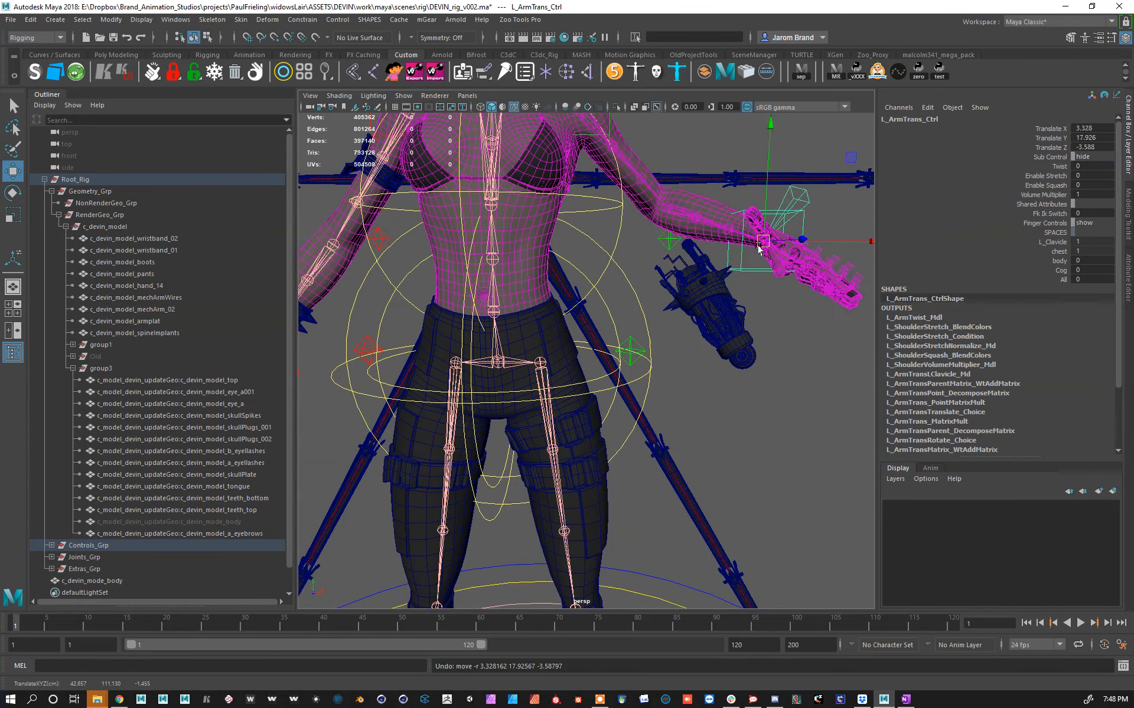
{"action": "key", "text": "ctrl+z"}
Step: Rotate L_ArmRot_Ctrl to compare how the body's left hand and the mechanical hand follow, and undo the rotation
{"action": "key", "text": "f"}
{"action": "left_click_drag", "start_coordinate": [605, 331], "coordinate": [841, 264], "text": "alt"}
{"action": "left_click", "coordinate": [746, 278]}
{"action": "key", "text": "e"}
{"action": "left_click_drag", "start_coordinate": [760, 248], "coordinate": [710, 542]}
{"action": "key", "text": "ctrl+z"}
{"action": "left_click", "coordinate": [711, 542]}
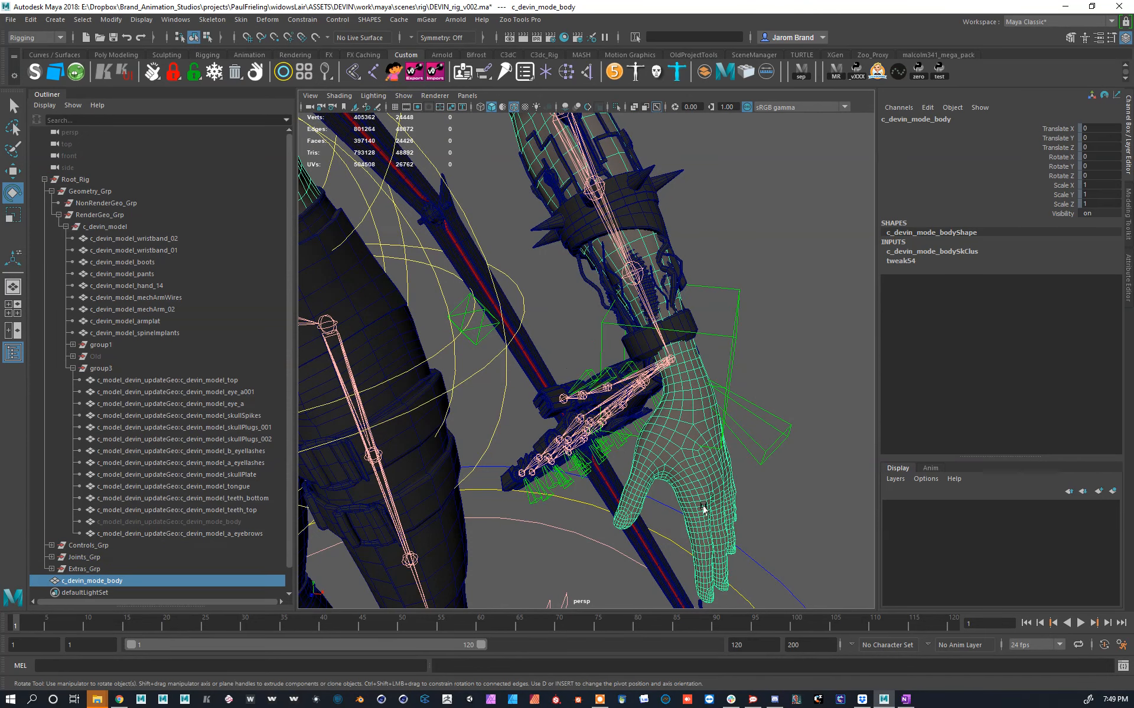
{"action": "left_click", "coordinate": [706, 456]}
{"action": "left_click_drag", "start_coordinate": [700, 460], "coordinate": [684, 359], "text": "alt"}
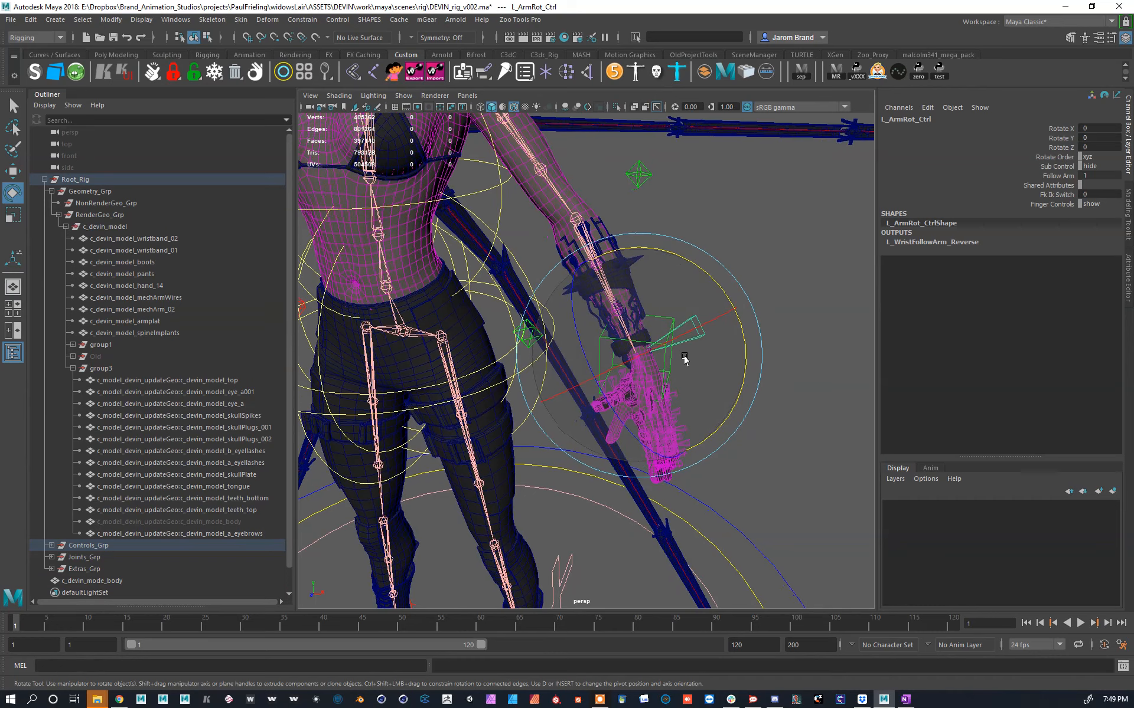
{"action": "scroll", "coordinate": [684, 359], "scroll_direction": "up", "scroll_amount": 3}
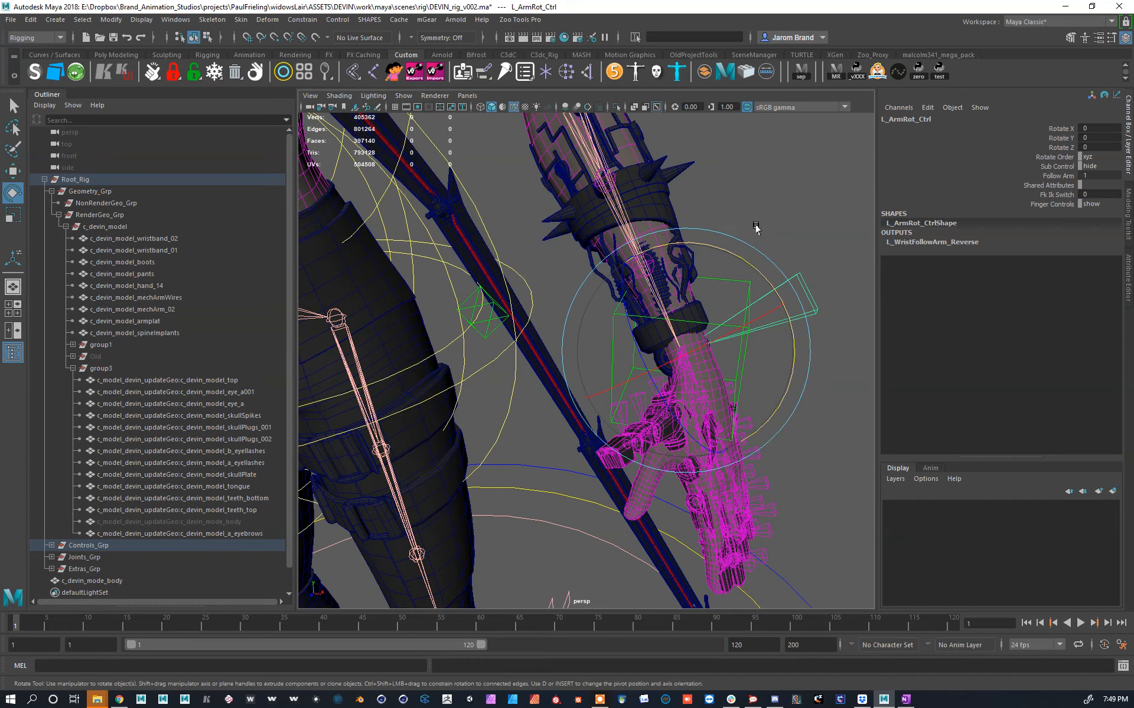
Step: Select the left wrist joint L_Wrist_Jnt and locate it under L_Elbow_Jnt in the joint hierarchy
{"action": "left_click", "coordinate": [738, 237]}
{"action": "left_click", "coordinate": [694, 379]}
{"action": "left_click_drag", "start_coordinate": [694, 380], "coordinate": [626, 330], "text": "alt"}
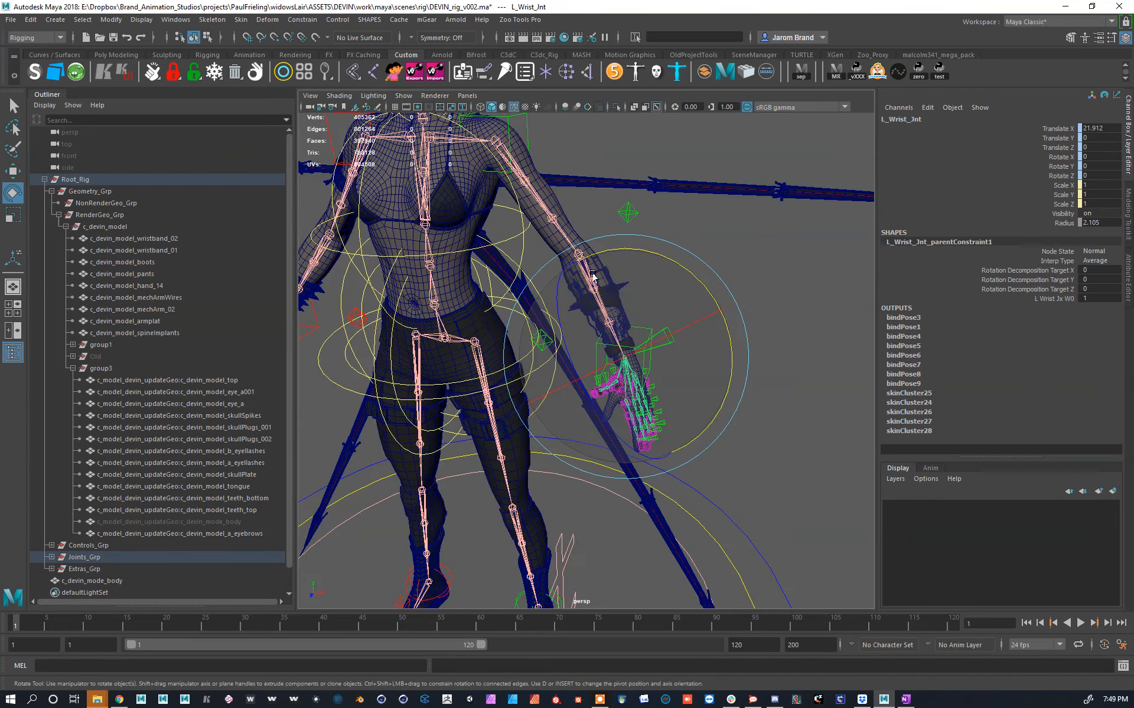
{"action": "key", "text": "f"}
{"action": "scroll", "coordinate": [166, 449], "scroll_direction": "down", "scroll_amount": 1}
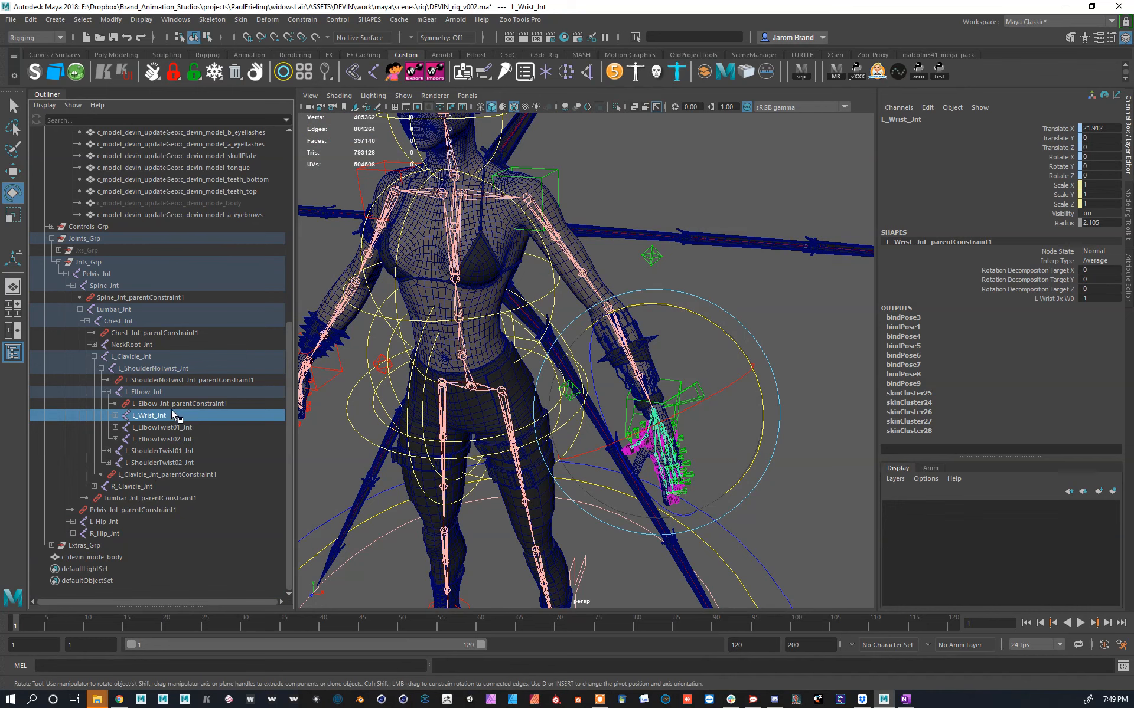
{"action": "left_click", "coordinate": [115, 417]}
{"action": "left_click", "coordinate": [115, 416]}
{"action": "scroll", "coordinate": [563, 306], "scroll_direction": "up", "scroll_amount": 8}
{"action": "key", "text": "w"}
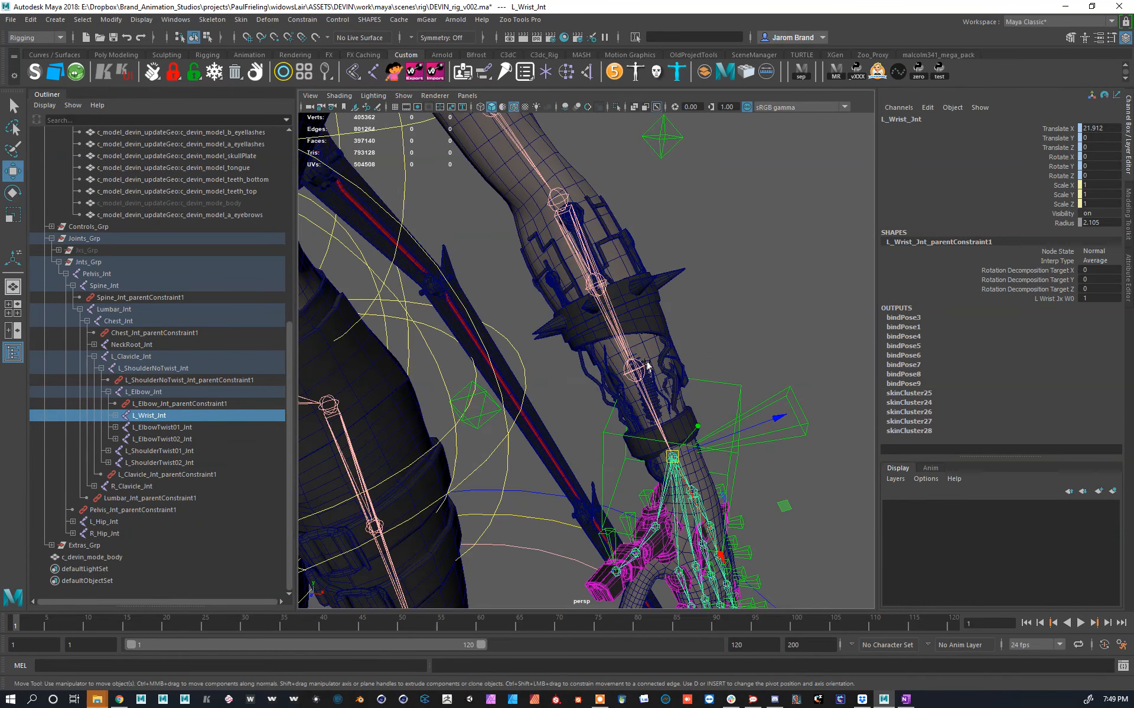
Step: Add L_Wrist_Jnt, L_ElbowTwist02_Jnt and L_ElbowTwist01_Jnt as influences on c_devin_mode_body, with locked weights and a default weight of 0
{"action": "left_click", "coordinate": [615, 317], "text": "shift"}
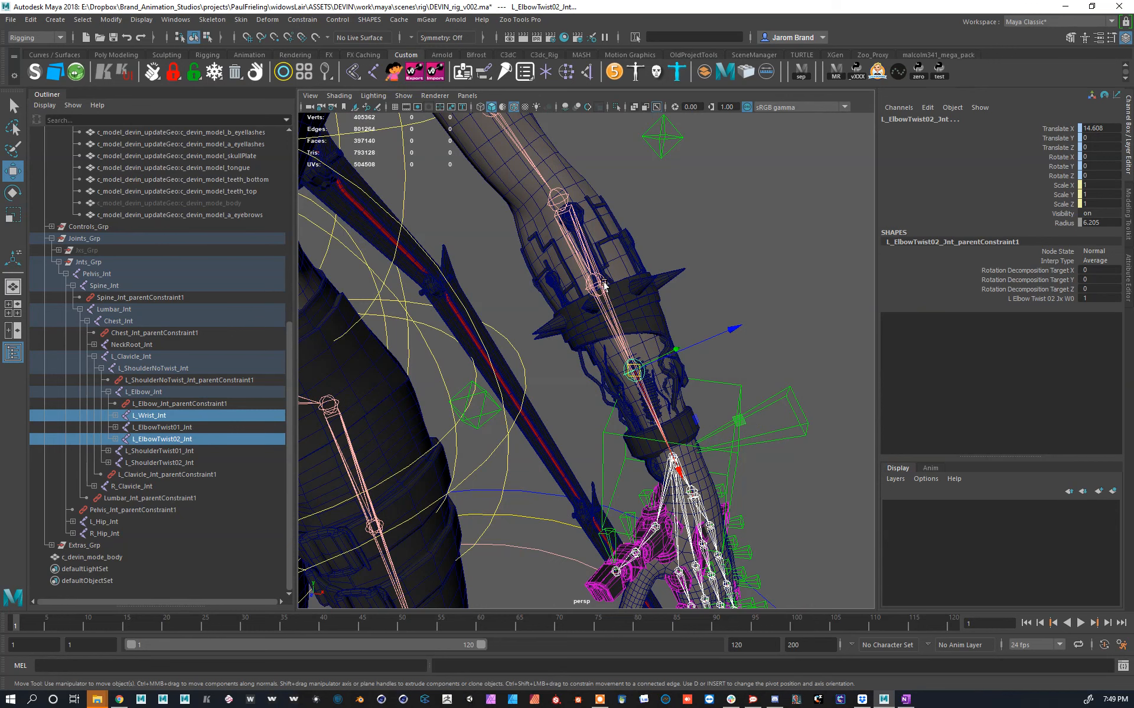
{"action": "left_click", "coordinate": [602, 286], "text": "shift"}
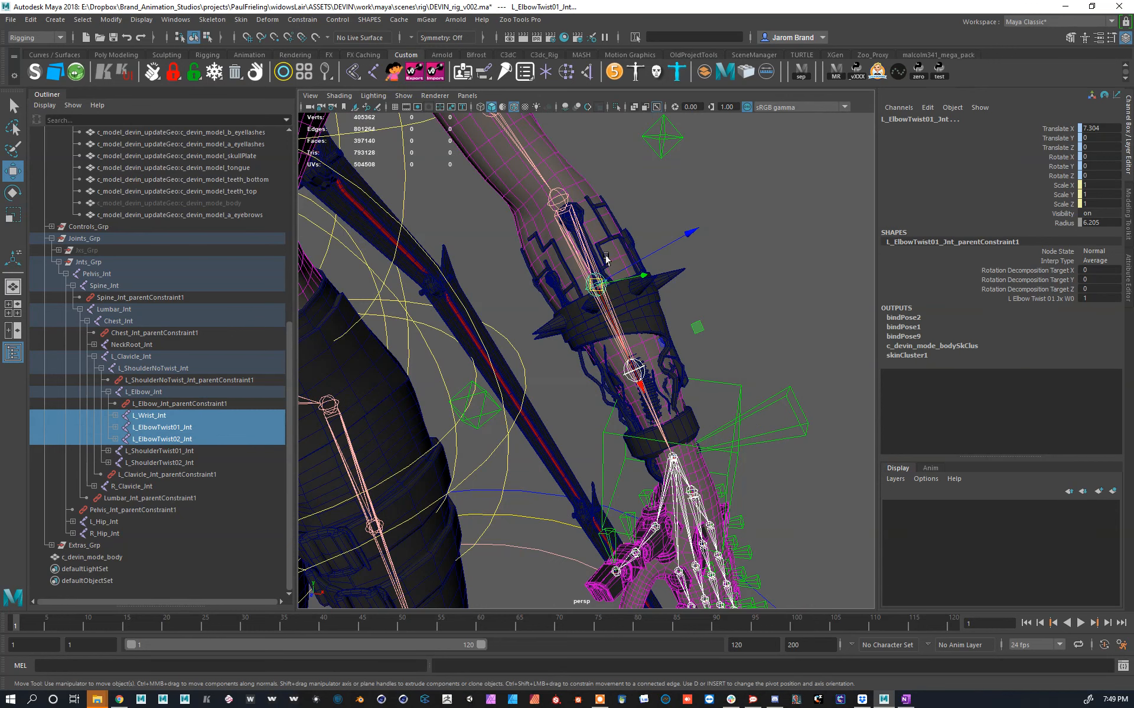
{"action": "scroll", "coordinate": [668, 347], "scroll_direction": "down", "scroll_amount": 5}
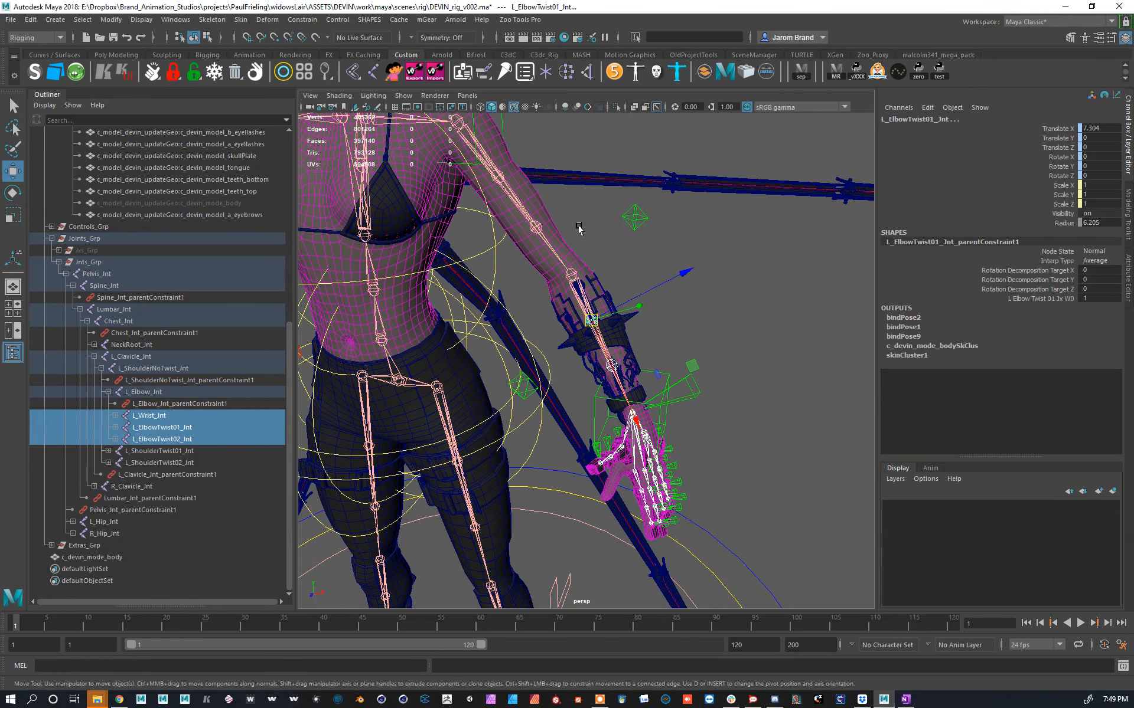
{"action": "scroll", "coordinate": [658, 421], "scroll_direction": "up", "scroll_amount": 3}
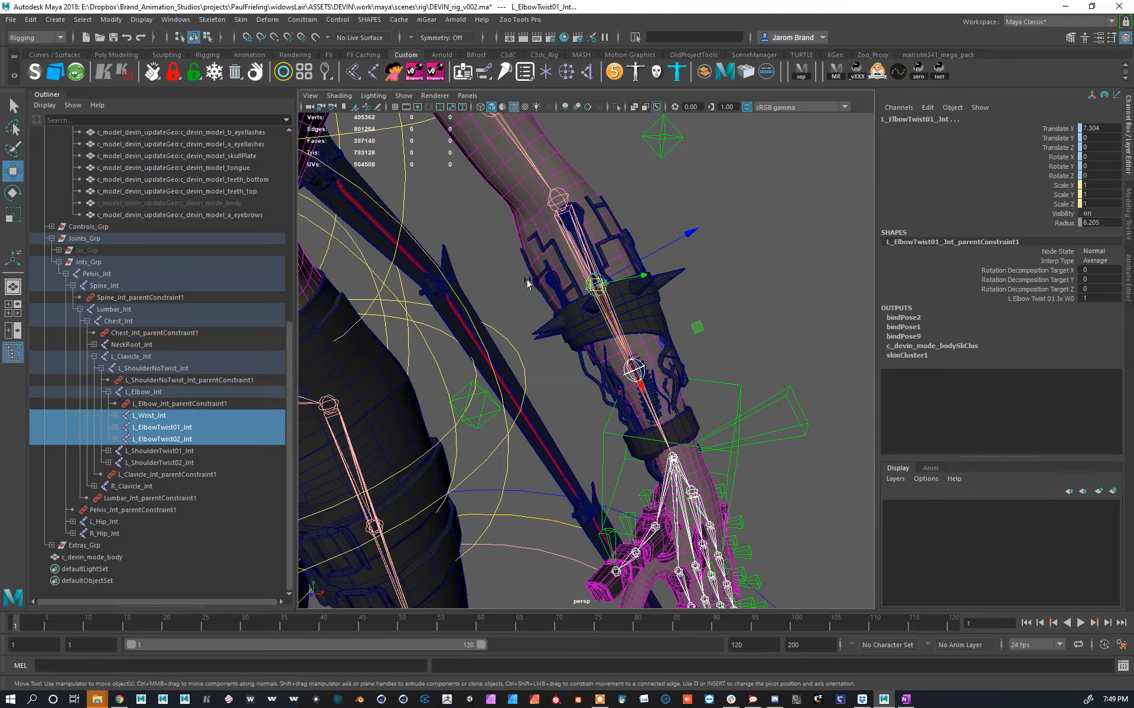
{"action": "scroll", "coordinate": [527, 282], "scroll_direction": "down", "scroll_amount": 5}
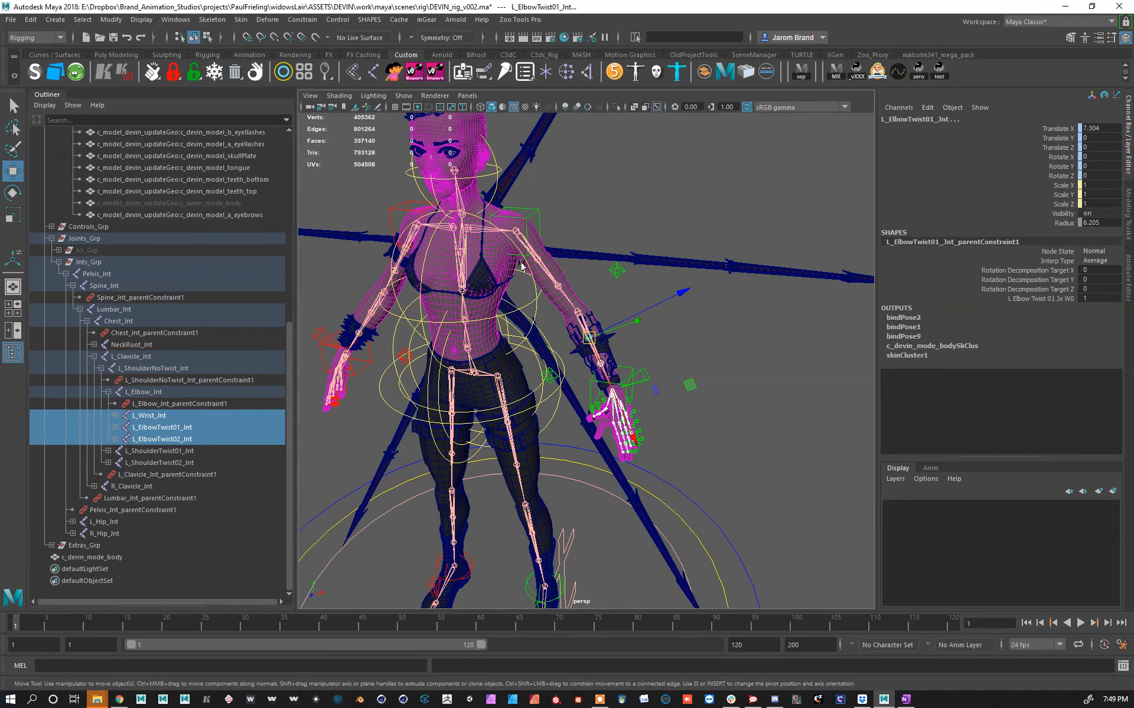
{"action": "scroll", "coordinate": [521, 266], "scroll_direction": "up", "scroll_amount": 5}
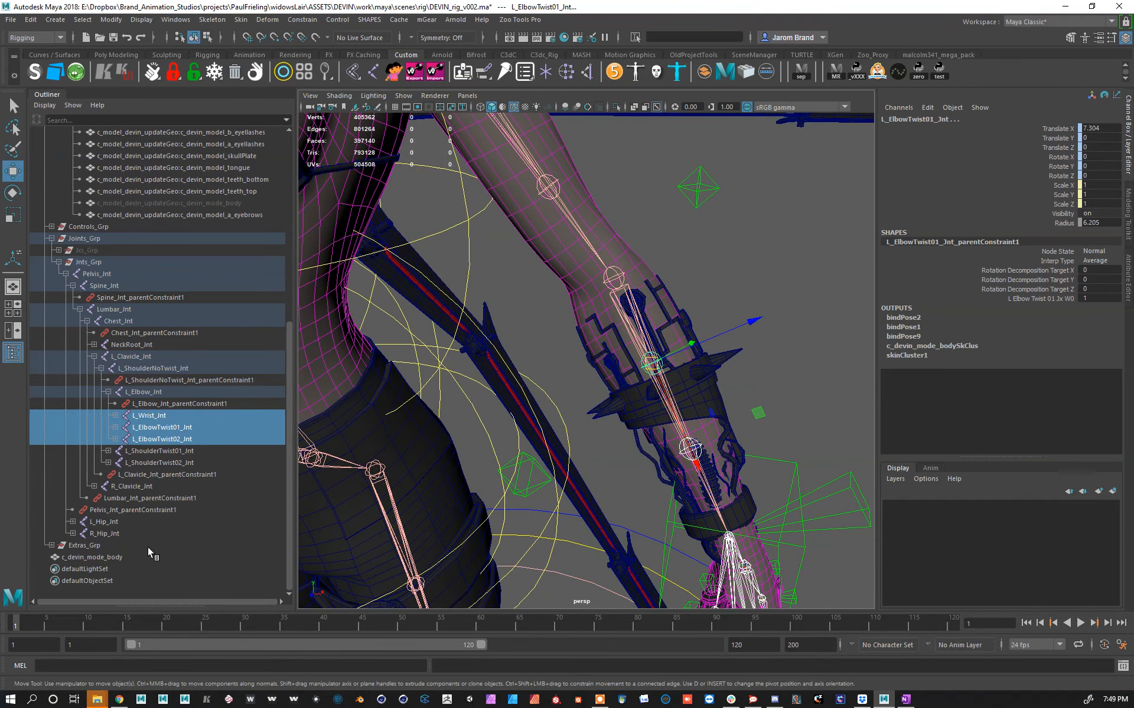
{"action": "left_click", "coordinate": [101, 559], "text": "ctrl"}
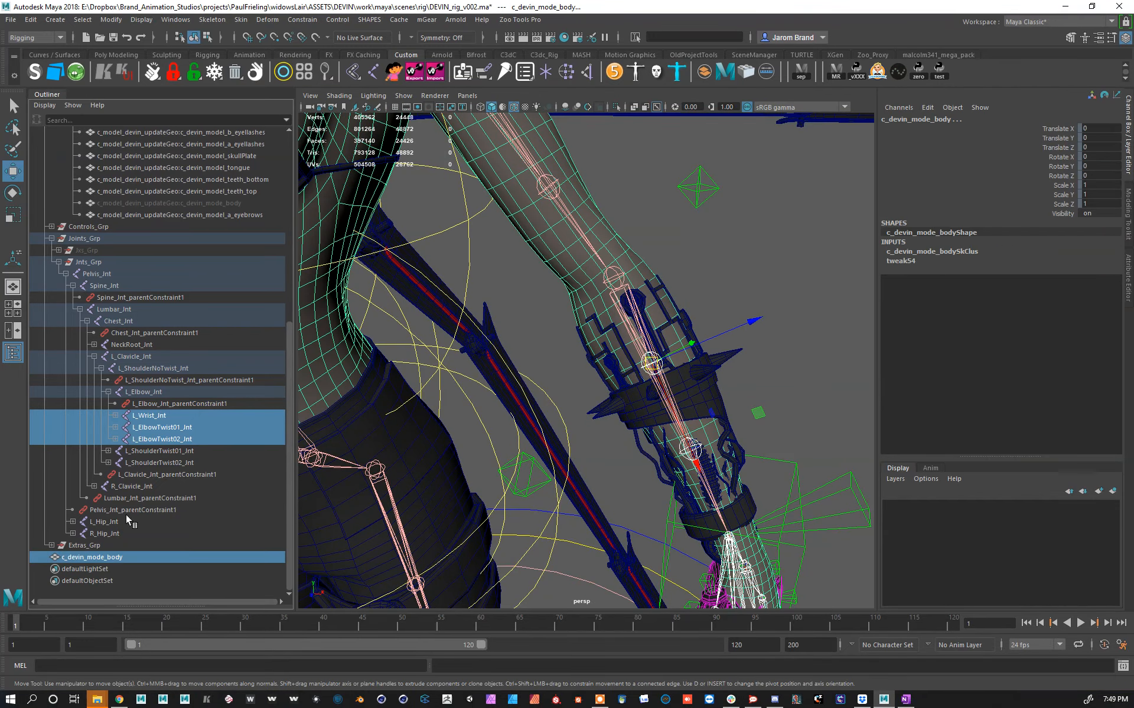
{"action": "left_click", "coordinate": [245, 22]}
{"action": "mouse_move", "coordinate": [387, 301]}
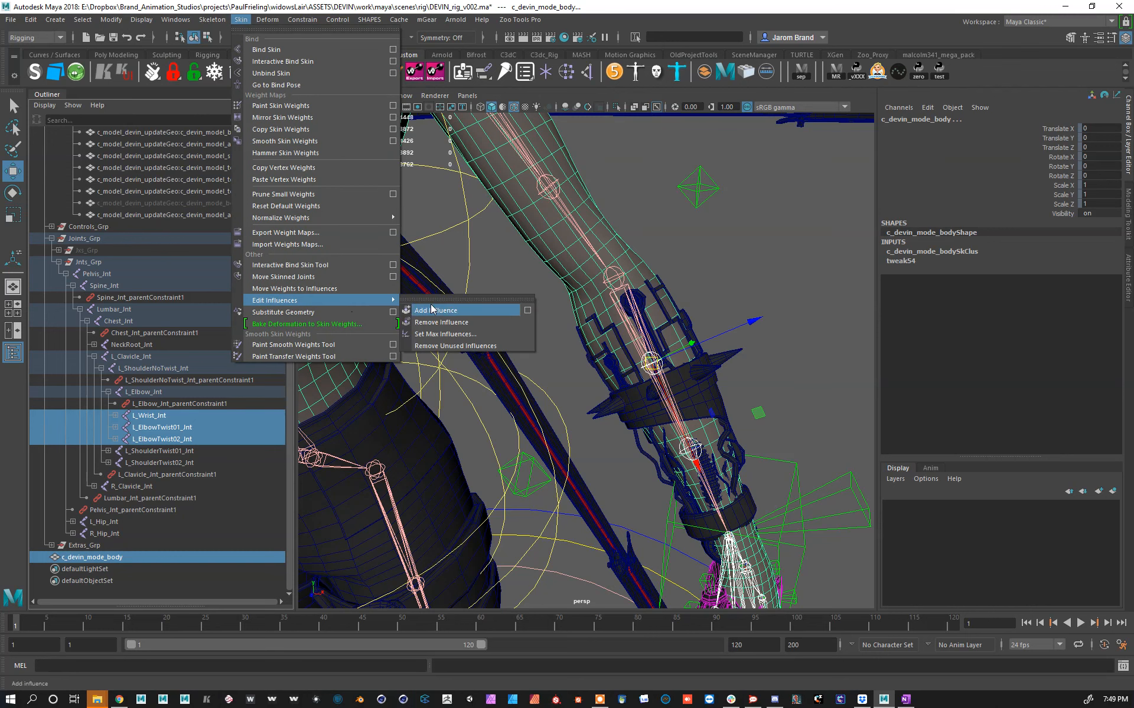
{"action": "left_click", "coordinate": [527, 311]}
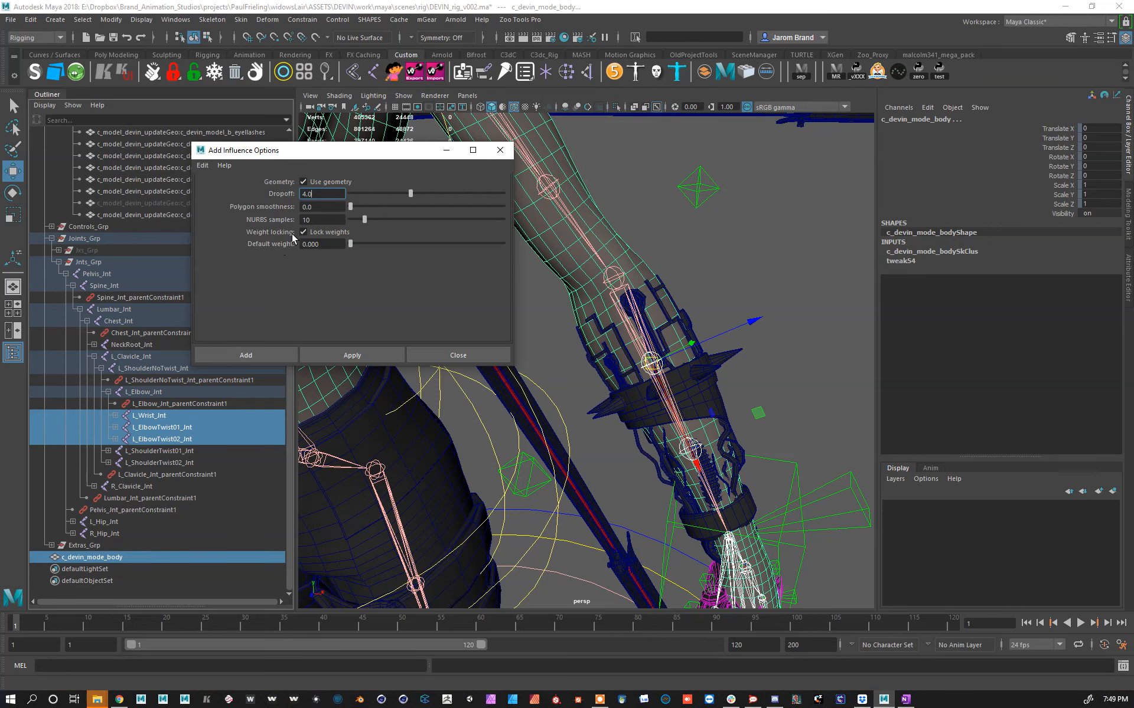
{"action": "left_click", "coordinate": [253, 355]}
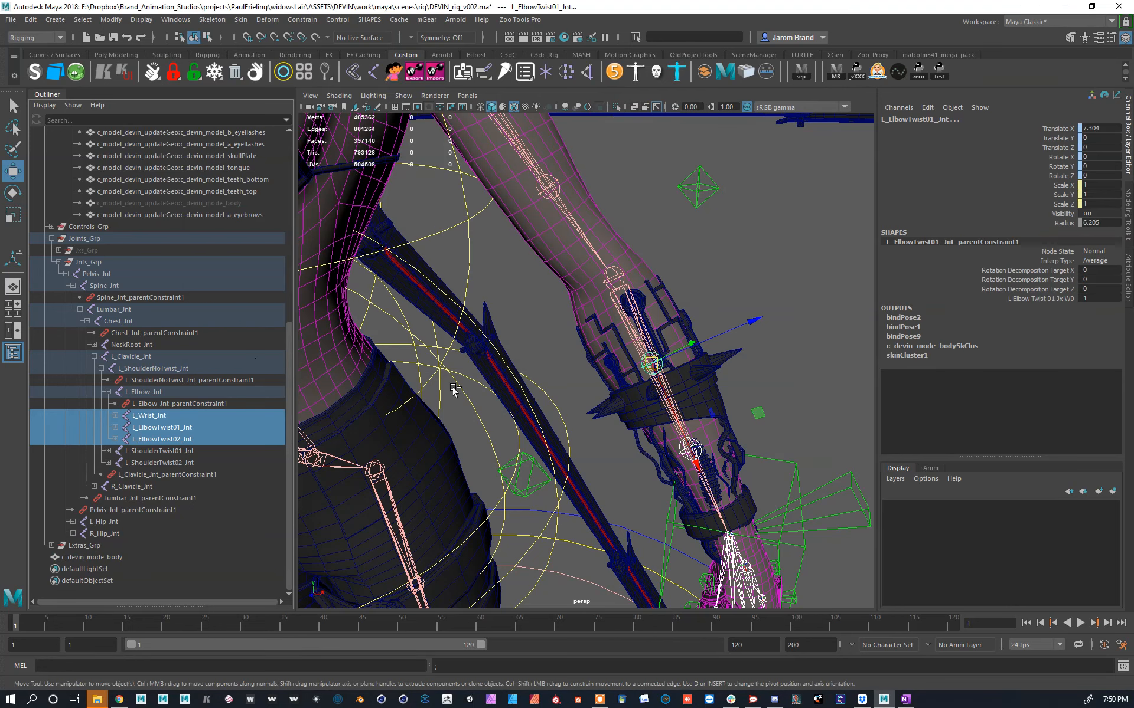
Step: Mirror the skin weights of c_devin_mode_body again with the added left forearm and wrist influences
{"action": "scroll", "coordinate": [642, 347], "scroll_direction": "down", "scroll_amount": 5}
{"action": "left_click_drag", "start_coordinate": [641, 346], "coordinate": [728, 305], "text": "alt"}
{"action": "left_click", "coordinate": [695, 319]}
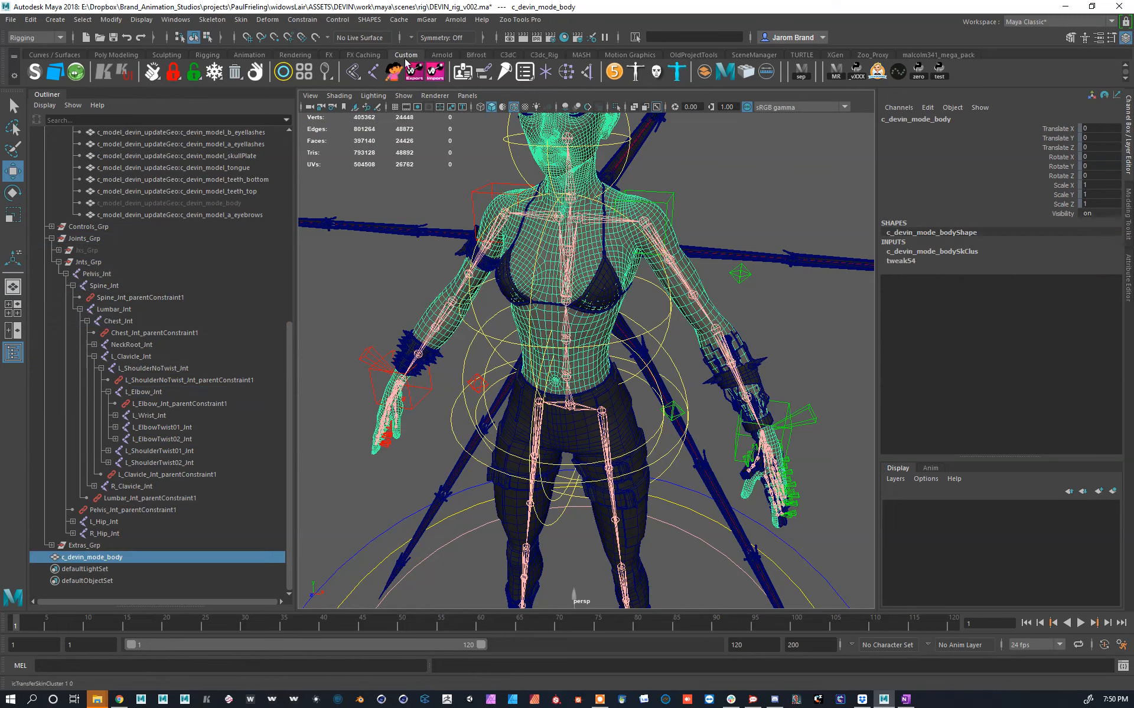
{"action": "left_click", "coordinate": [241, 20]}
{"action": "left_click", "coordinate": [289, 118]}
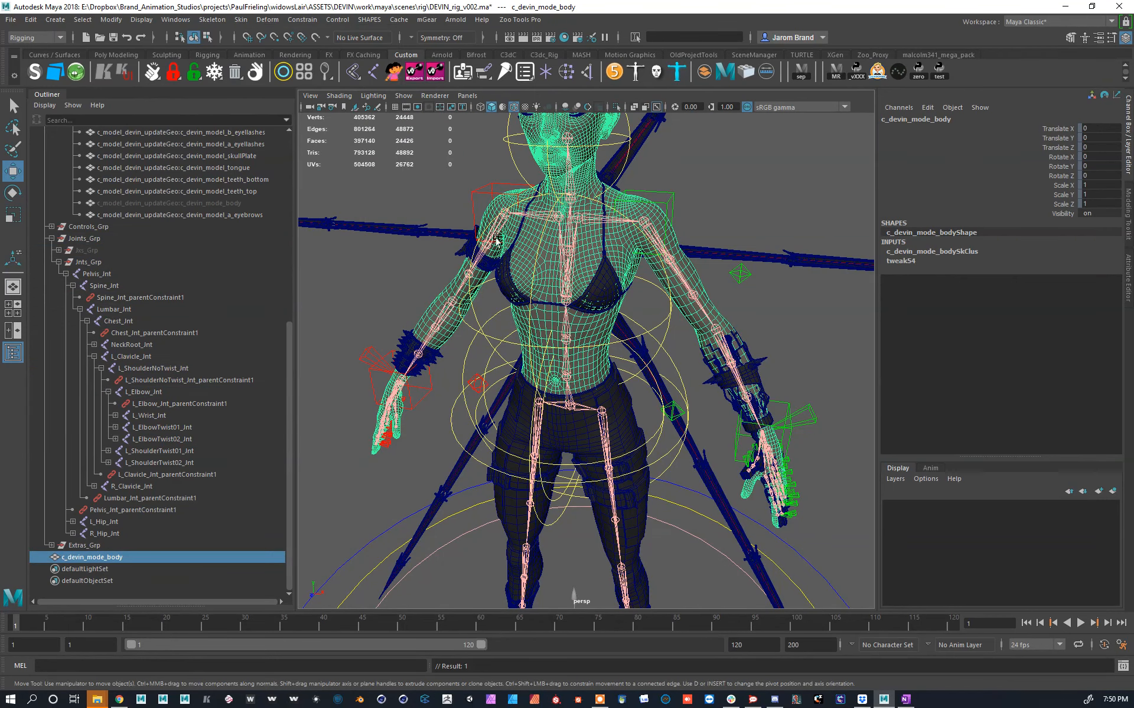
Step: Rotate L_ArmRot_Ctrl to test the left wrist deformation, undo the trial rotations, and bend it about 47.7 degrees in X
{"action": "scroll", "coordinate": [736, 298], "scroll_direction": "up", "scroll_amount": 8}
{"action": "left_click", "coordinate": [736, 298]}
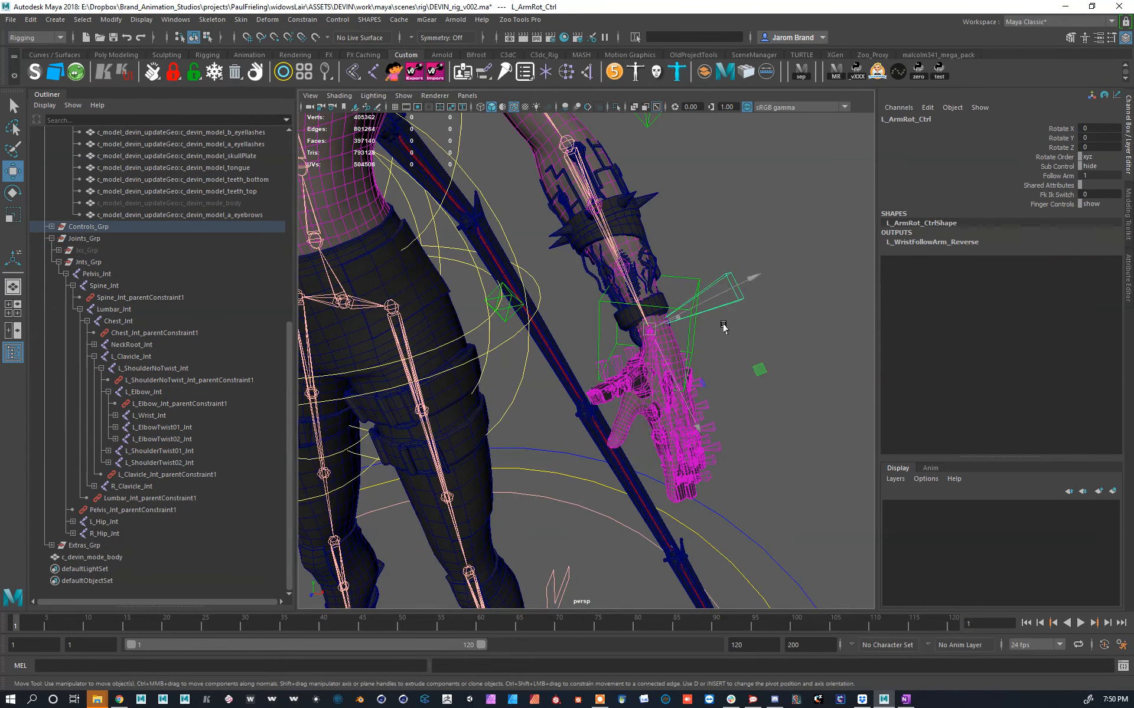
{"action": "key", "text": "e"}
{"action": "left_click_drag", "start_coordinate": [722, 324], "coordinate": [727, 260]}
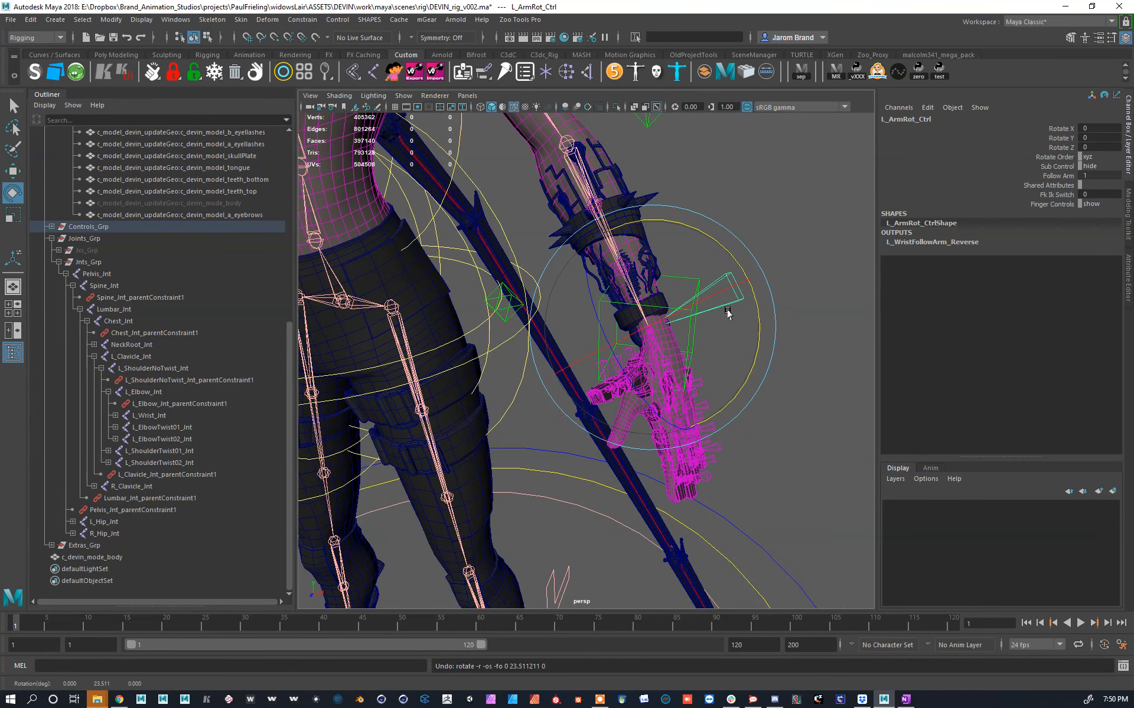
{"action": "scroll", "coordinate": [726, 311], "scroll_direction": "up", "scroll_amount": 3}
{"action": "left_click_drag", "start_coordinate": [726, 312], "coordinate": [682, 338]}
{"action": "key", "text": "ctrl+z"}
{"action": "key", "text": "ctrl+z"}
{"action": "key", "text": "ctrl+z"}
{"action": "key", "text": "ctrl+z"}
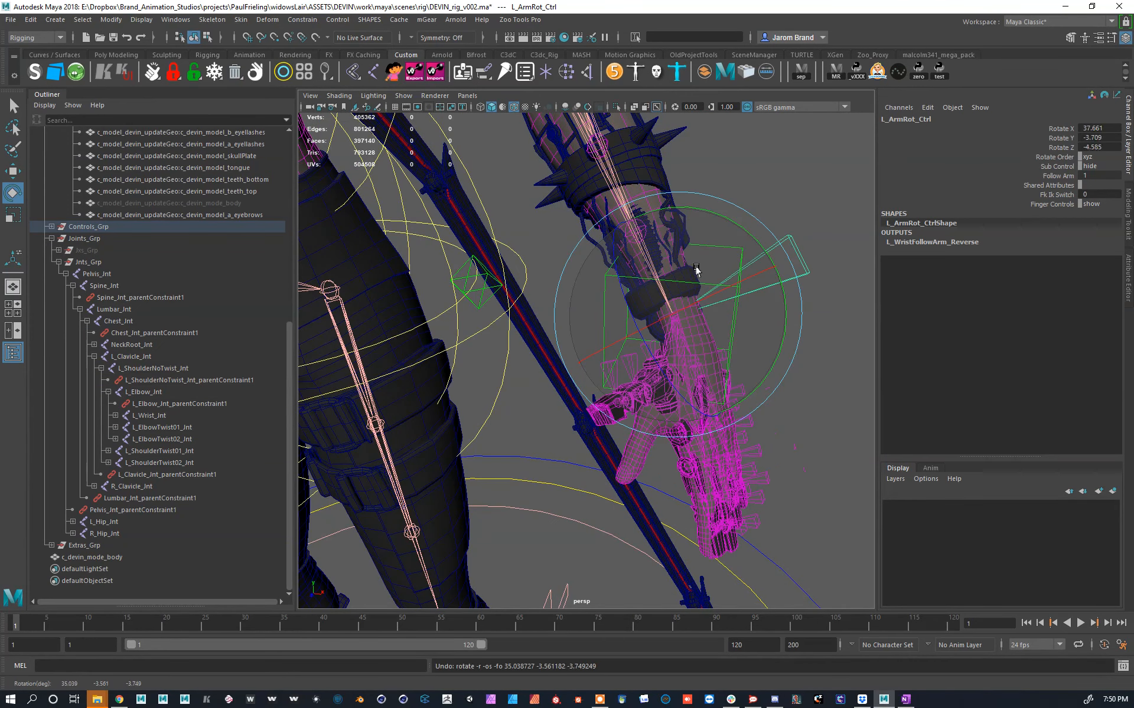
{"action": "scroll", "coordinate": [721, 303], "scroll_direction": "down", "scroll_amount": 5}
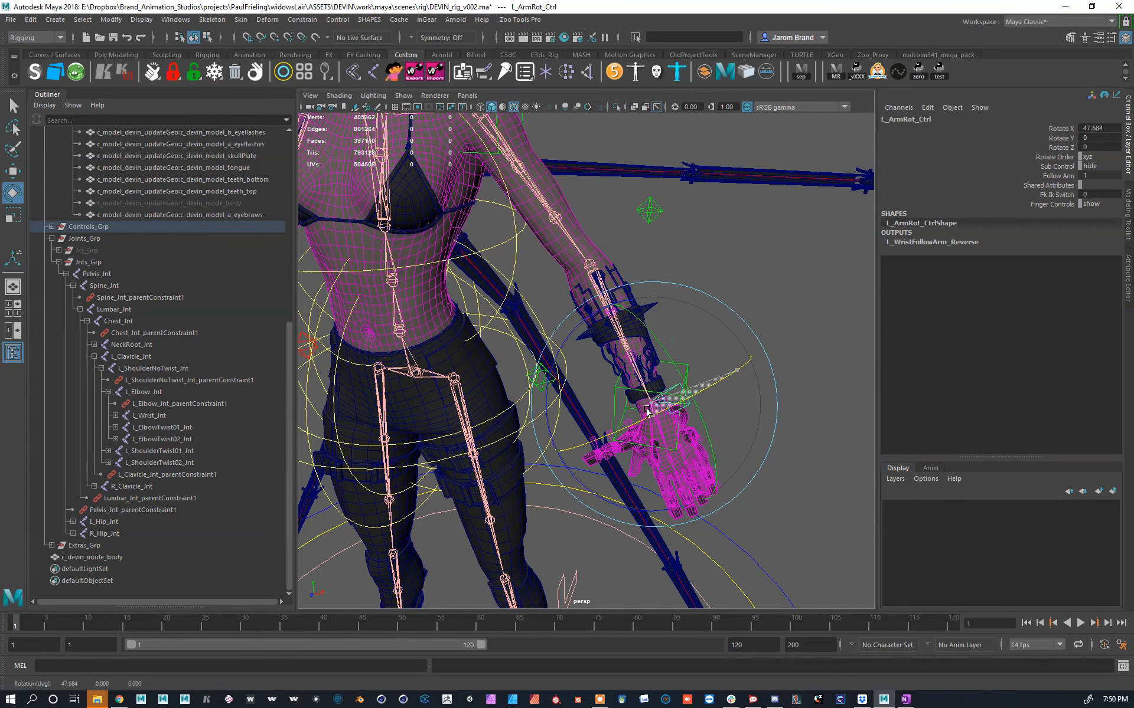
Step: Isolate c_devin_mode_body, inspect its left forearm and wrist deformation, and bring the other objects back into view
{"action": "left_click", "coordinate": [571, 225]}
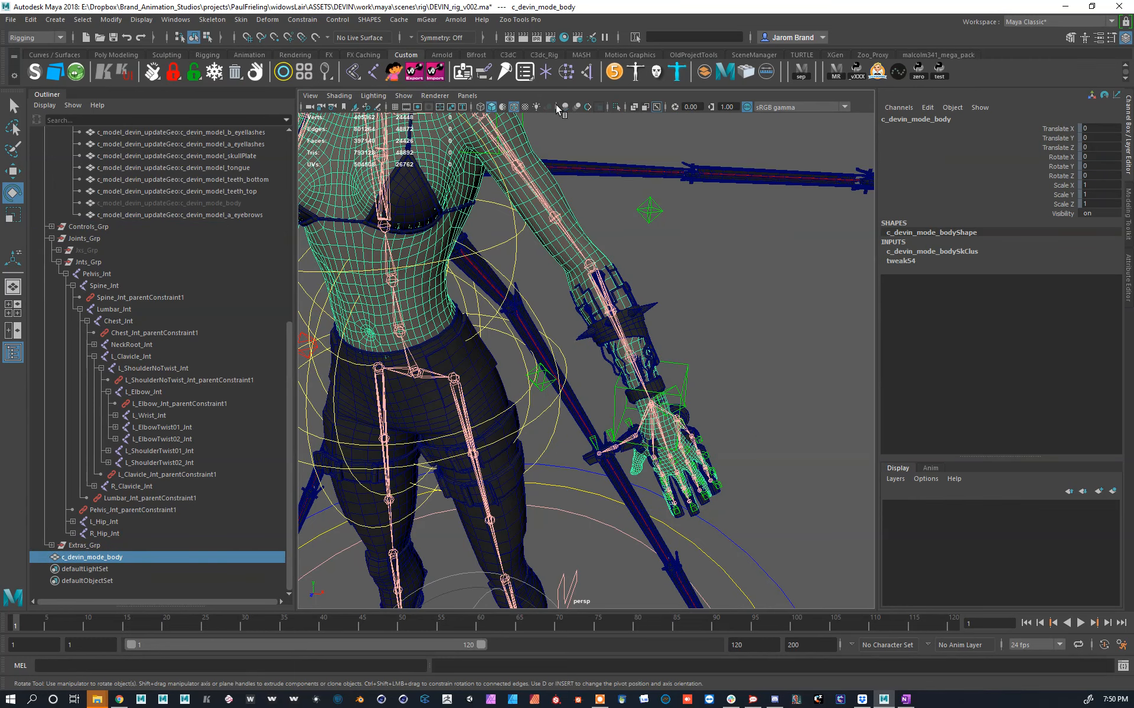
{"action": "left_click", "coordinate": [615, 107]}
{"action": "scroll", "coordinate": [623, 169], "scroll_direction": "up", "scroll_amount": 6}
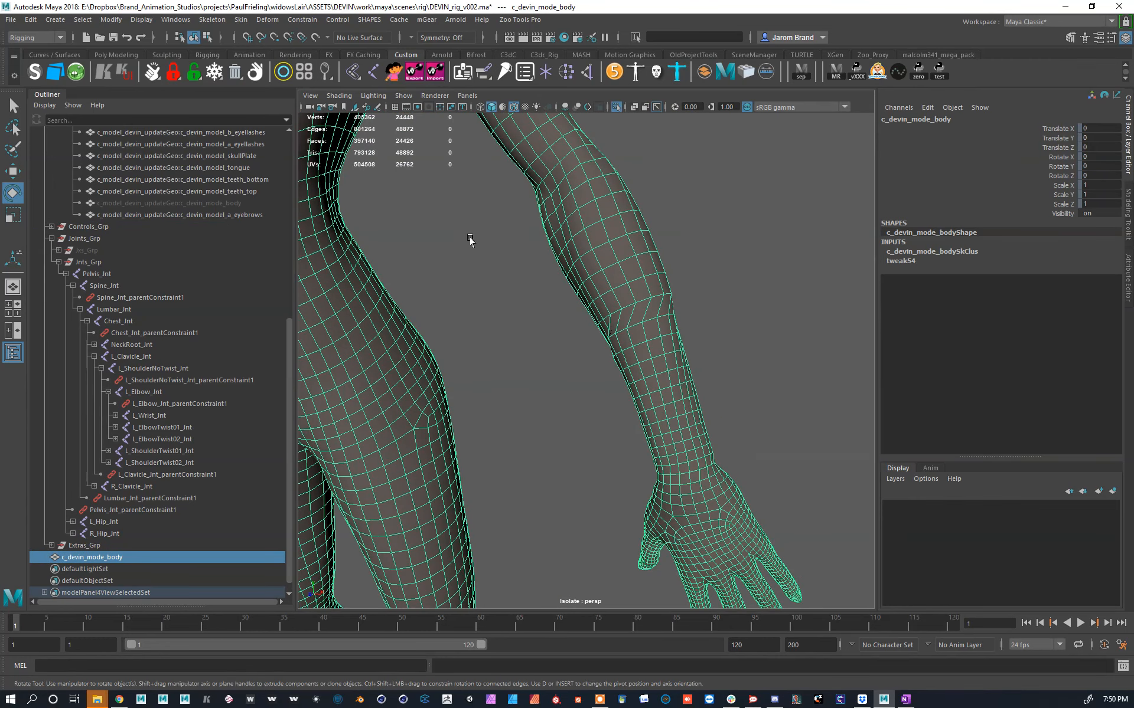
{"action": "left_click_drag", "start_coordinate": [705, 343], "coordinate": [729, 248], "text": "alt"}
{"action": "left_click", "coordinate": [615, 106]}
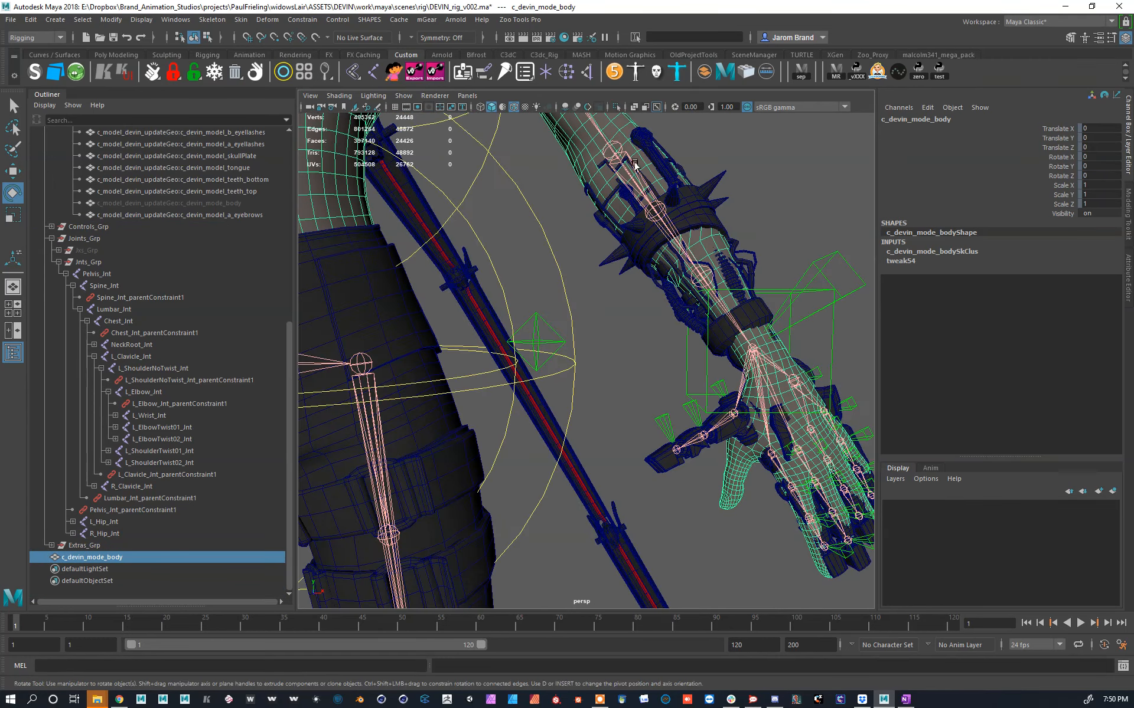
Step: Rotate L_ArmRot_Ctrl to about X 57, Y 16, Z 23 and isolate c_devin_mode_body
{"action": "left_click", "coordinate": [850, 293]}
{"action": "left_click_drag", "start_coordinate": [834, 298], "coordinate": [685, 190]}
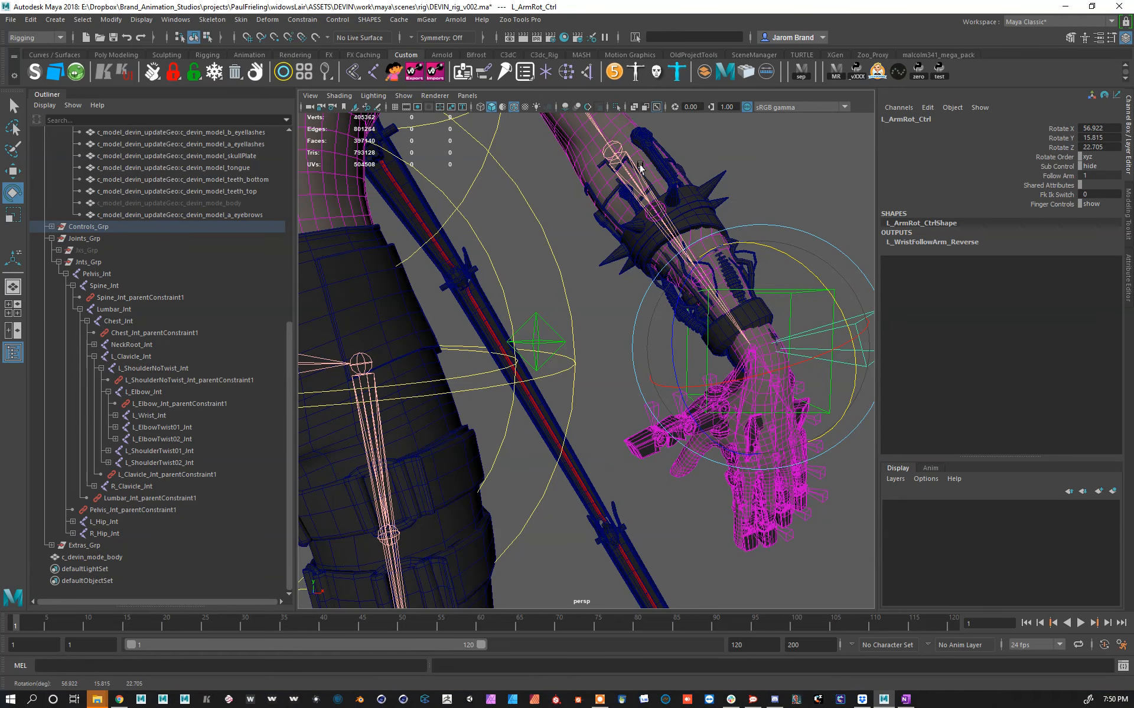
{"action": "left_click", "coordinate": [640, 167]}
{"action": "left_click", "coordinate": [616, 107]}
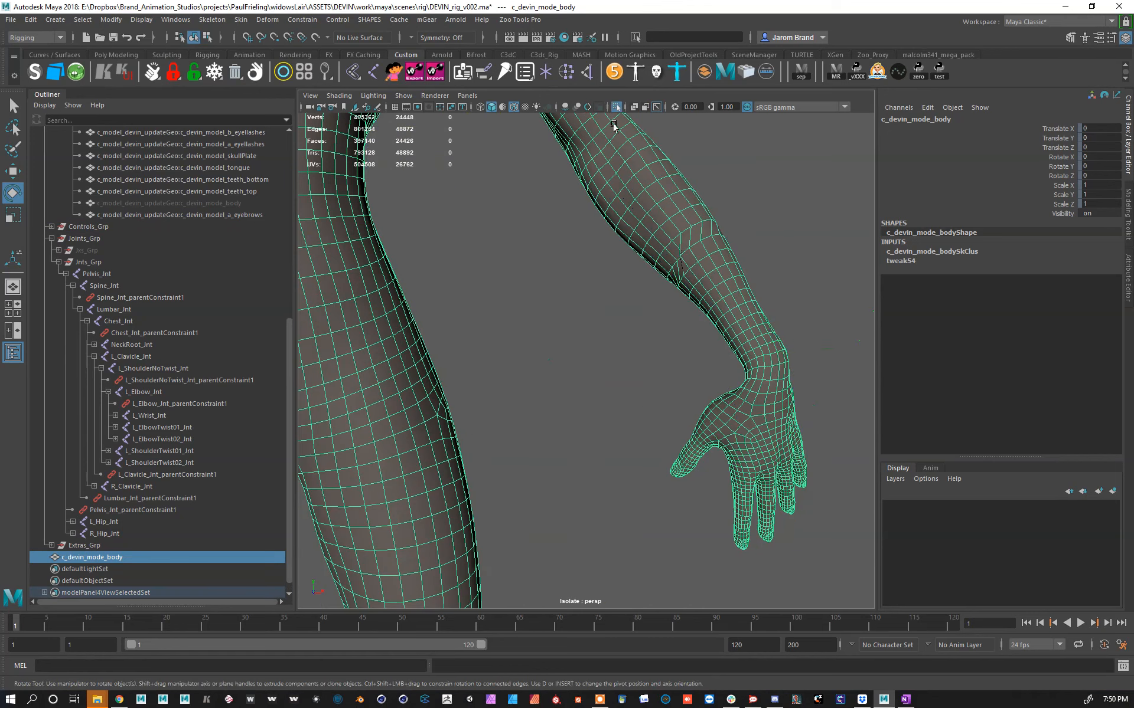
Step: Activate Paint Smooth Weights on c_devin_mode_body with a brush size of about 7.4 and a strength of 1
{"action": "left_click", "coordinate": [241, 20]}
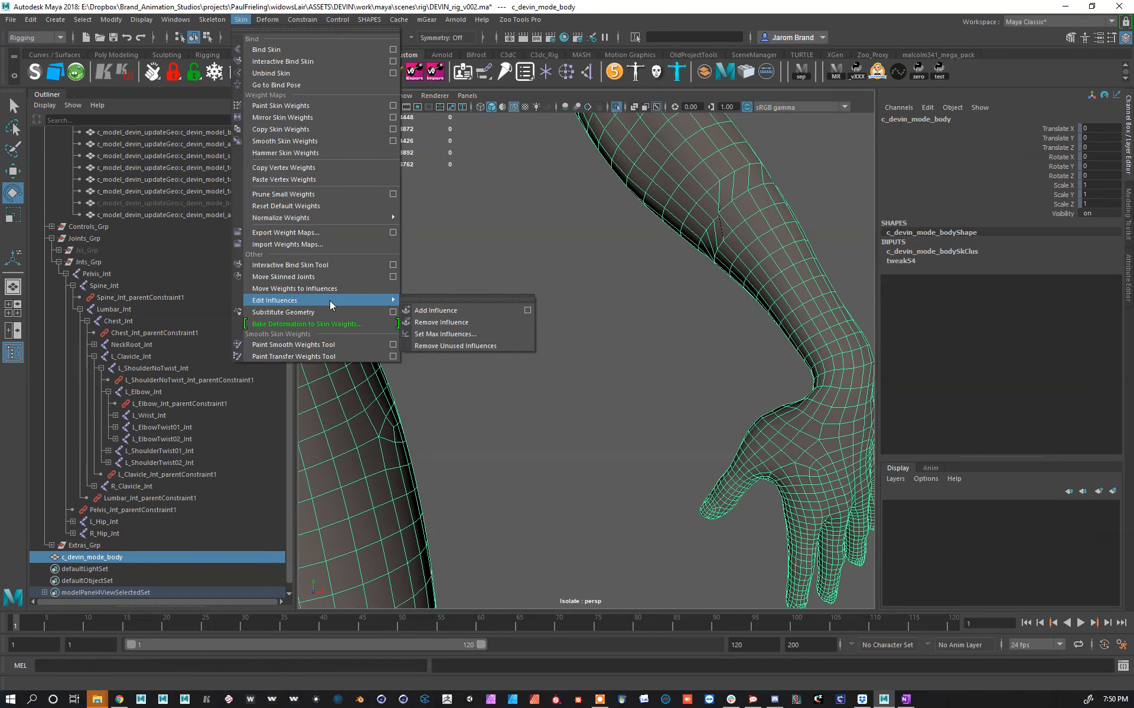
{"action": "left_click", "coordinate": [293, 344]}
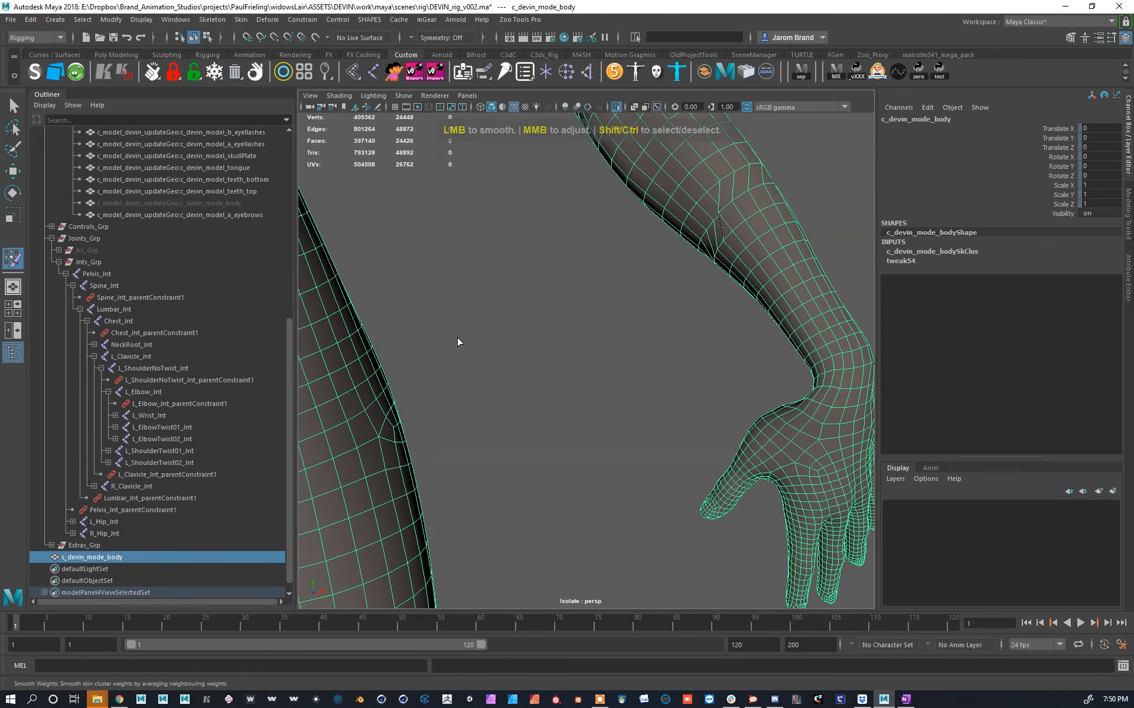
{"action": "middle_click_drag", "start_coordinate": [771, 253], "coordinate": [720, 308], "text": "alt"}
{"action": "middle_click_drag", "start_coordinate": [626, 300], "coordinate": [660, 300]}
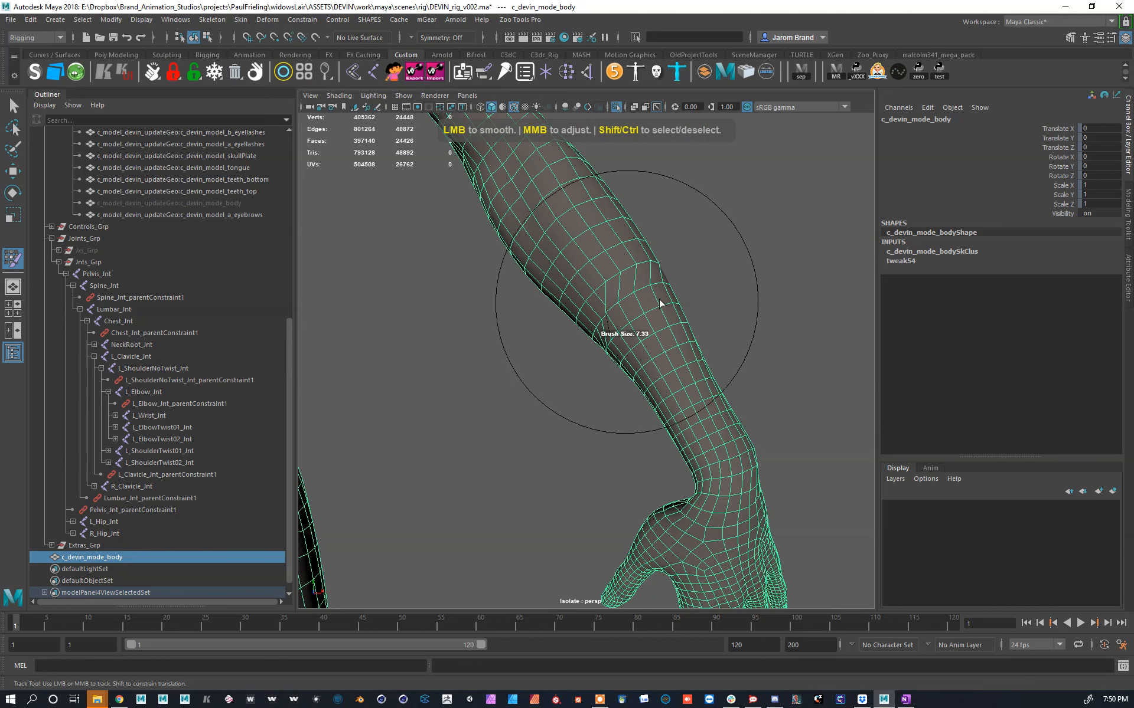
{"action": "double_click", "coordinate": [14, 261]}
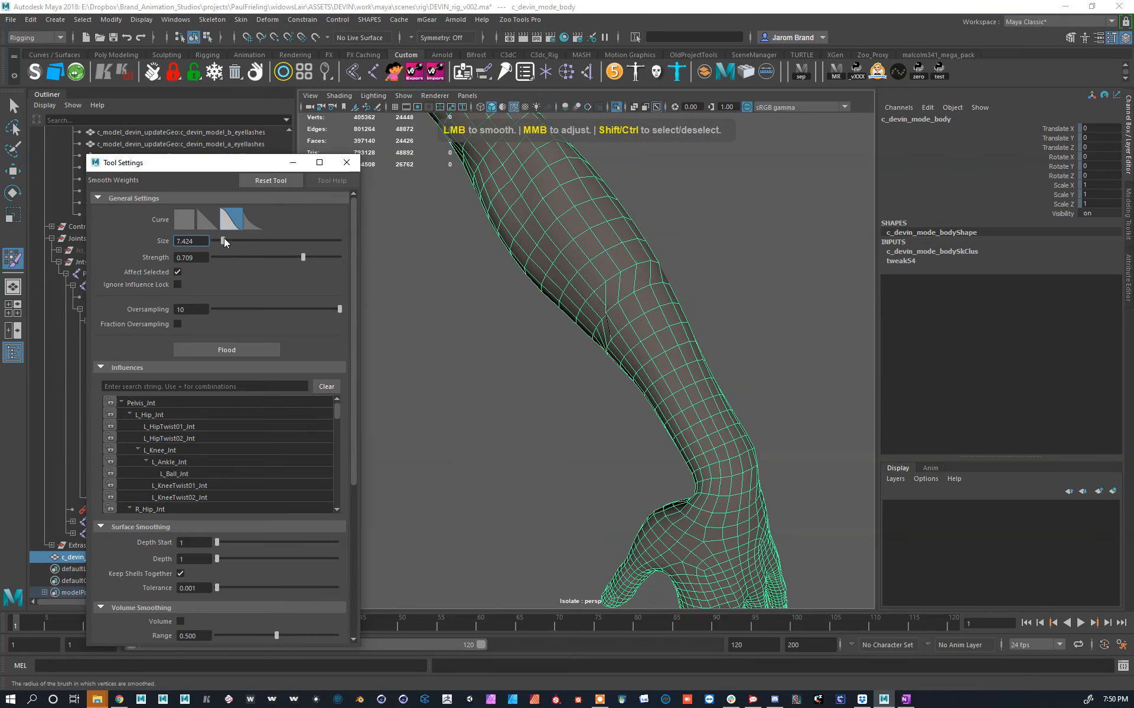
{"action": "left_click_drag", "start_coordinate": [254, 258], "coordinate": [387, 313]}
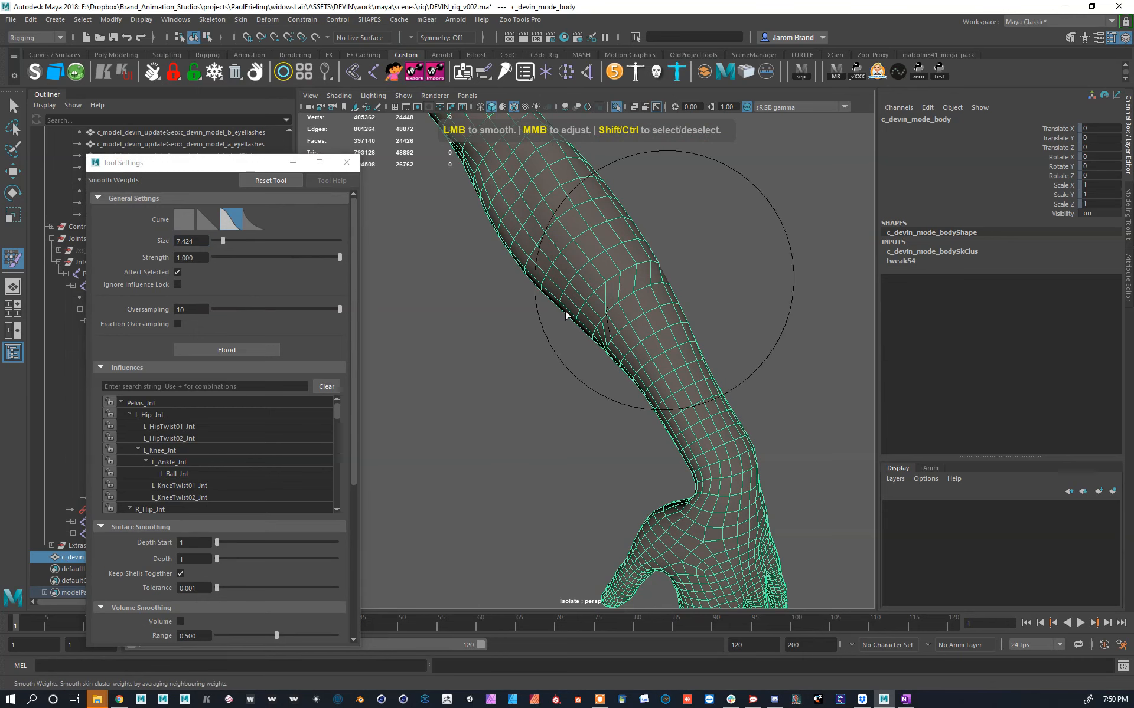
Step: Unlock the weights of the L_ElbowTwist02_Jnt and L_Wrist_Jnt influences in the Paint Skin Weights settings
{"action": "left_click_drag", "start_coordinate": [589, 314], "coordinate": [724, 288], "text": "alt"}
{"action": "key", "text": "w"}
{"action": "key", "text": "y"}
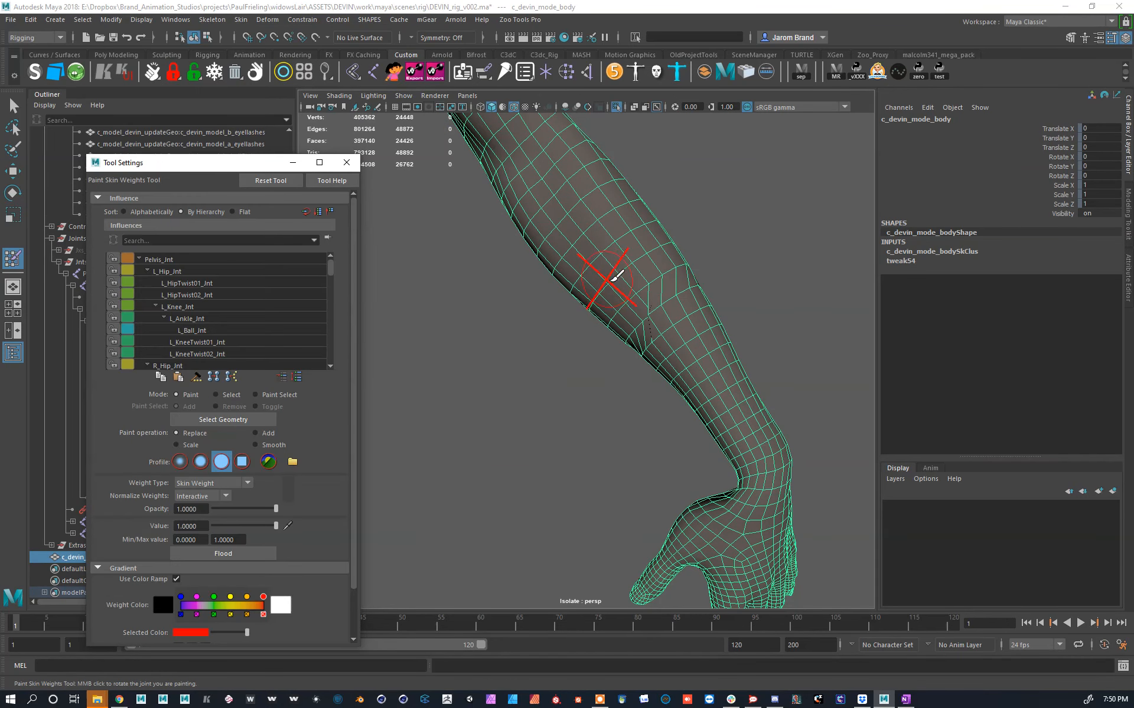
{"action": "scroll", "coordinate": [325, 284], "scroll_direction": "down", "scroll_amount": 4}
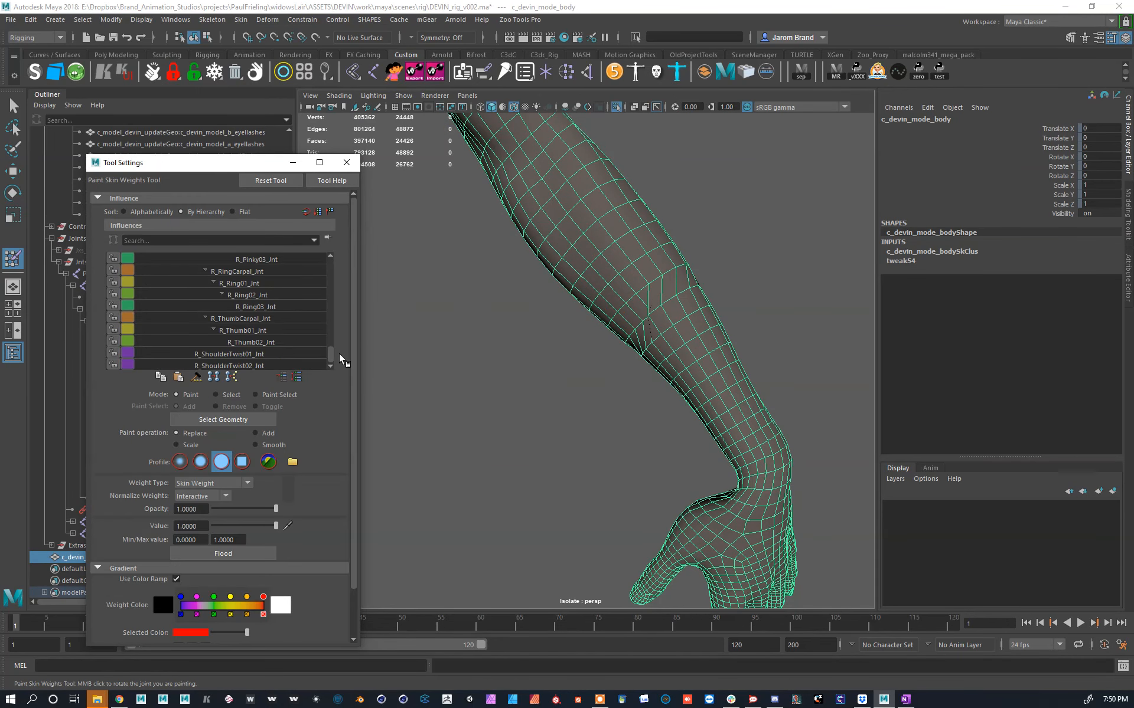
{"action": "scroll", "coordinate": [322, 295], "scroll_direction": "down", "scroll_amount": 5}
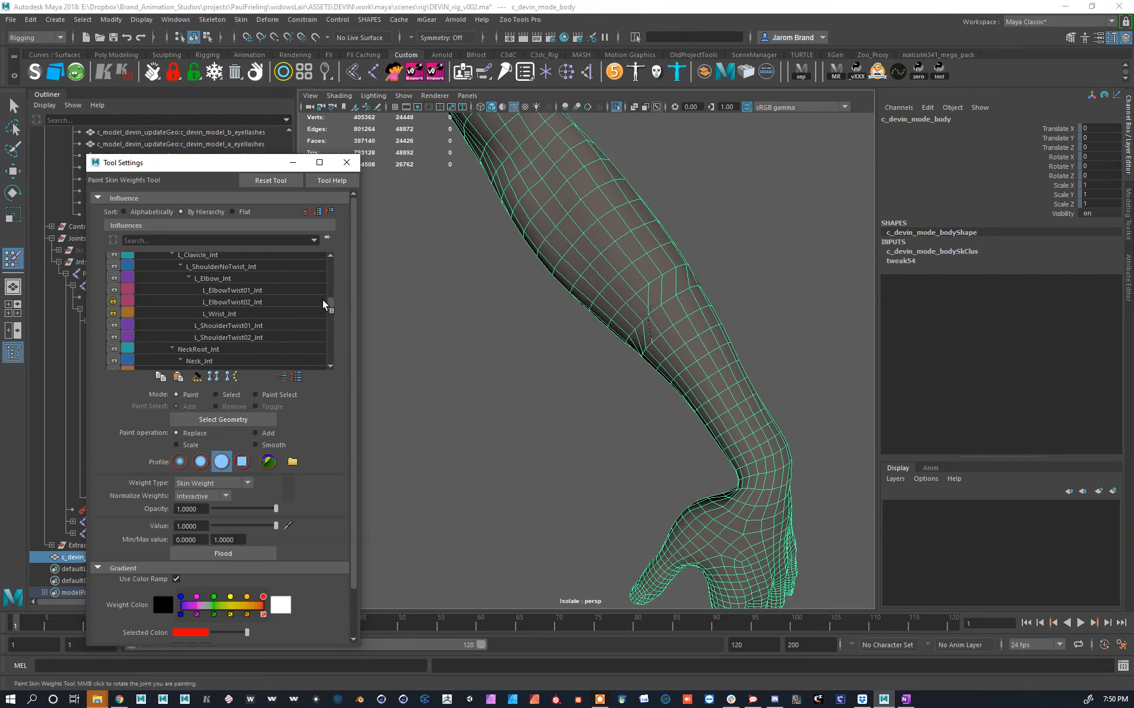
{"action": "left_click", "coordinate": [113, 301]}
{"action": "scroll", "coordinate": [129, 319], "scroll_direction": "down", "scroll_amount": 3}
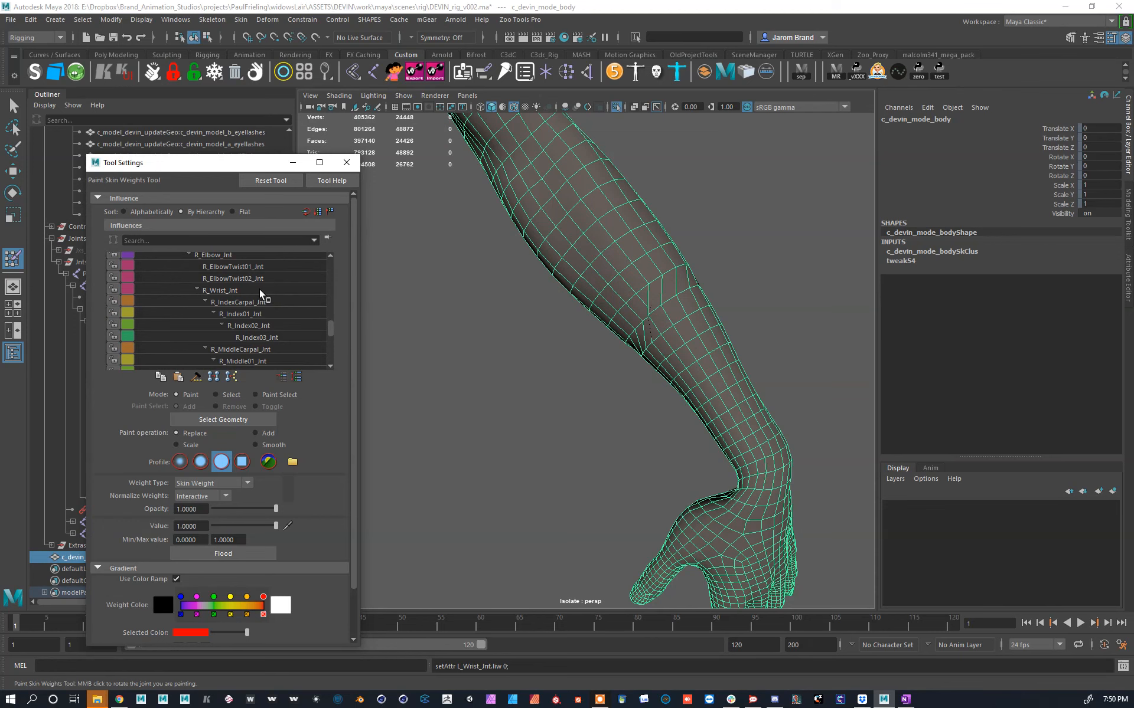
{"action": "right_click", "coordinate": [262, 294]}
{"action": "left_click", "coordinate": [299, 332]}
{"action": "key", "text": "w"}
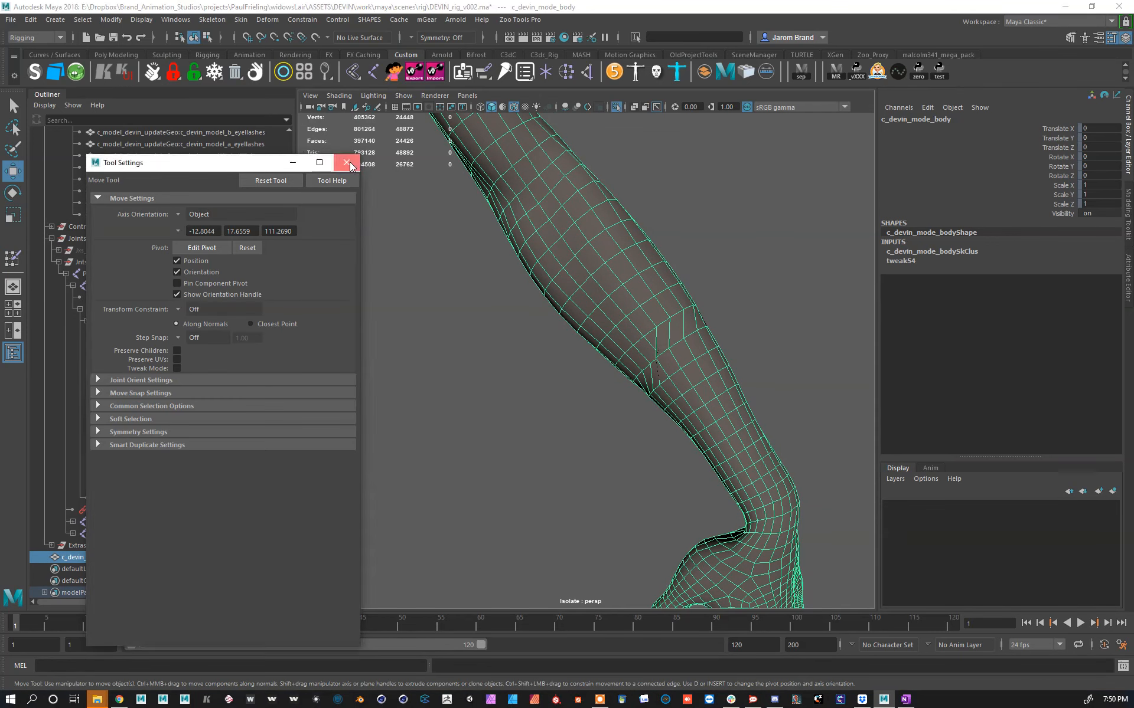
{"action": "left_click", "coordinate": [350, 162]}
Step: Smooth the skin weights around the left forearm of c_devin_mode_body with the Paint Smooth Weights tool, working from all sides
{"action": "left_click", "coordinate": [240, 20]}
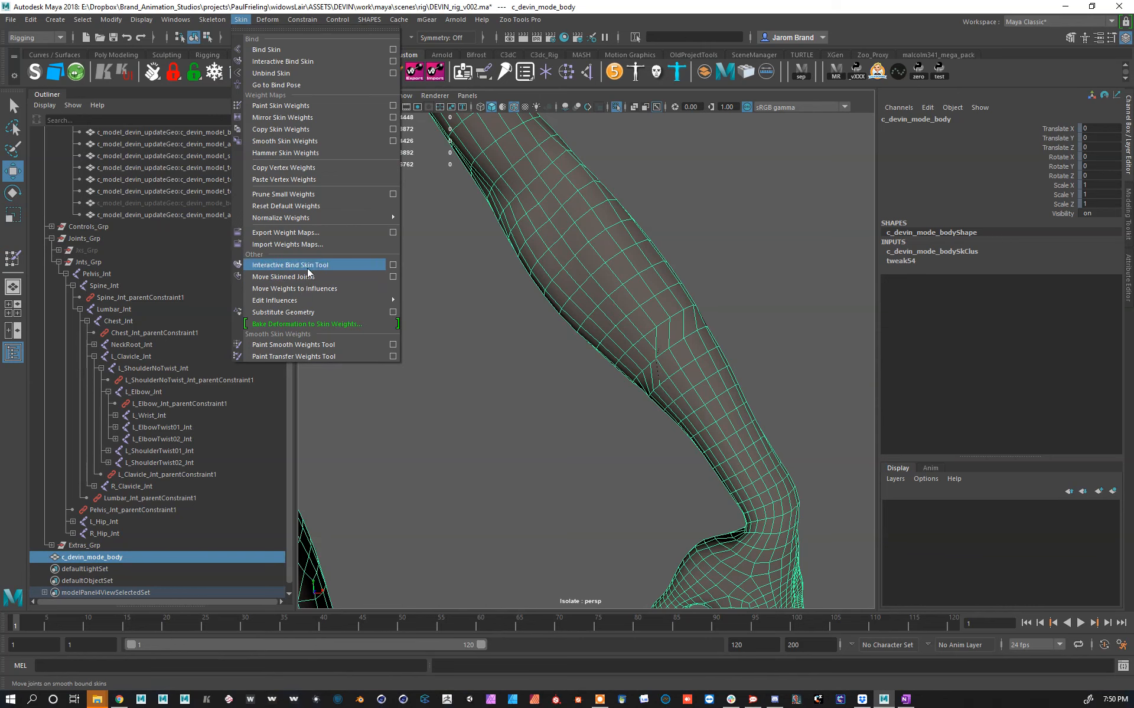
{"action": "left_click", "coordinate": [321, 346]}
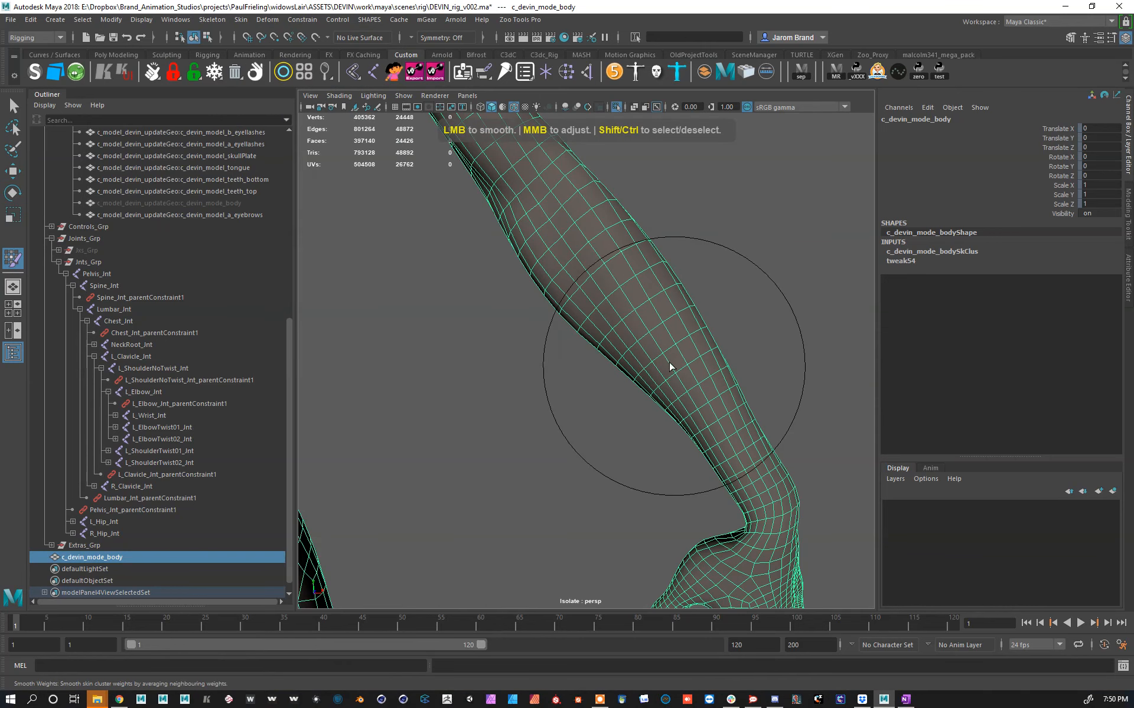
{"action": "left_click_drag", "start_coordinate": [665, 346], "coordinate": [476, 420], "text": "alt"}
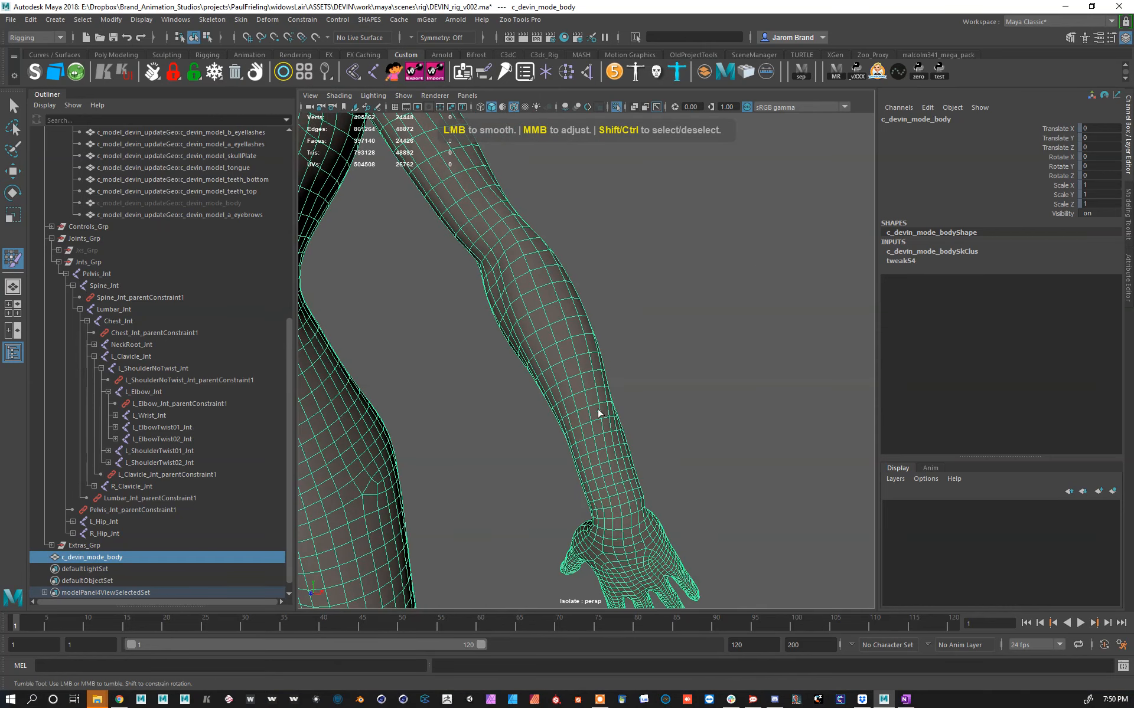
{"action": "left_click_drag", "start_coordinate": [547, 393], "coordinate": [445, 387], "text": "alt"}
{"action": "middle_click_drag", "start_coordinate": [445, 387], "coordinate": [473, 339], "text": "alt"}
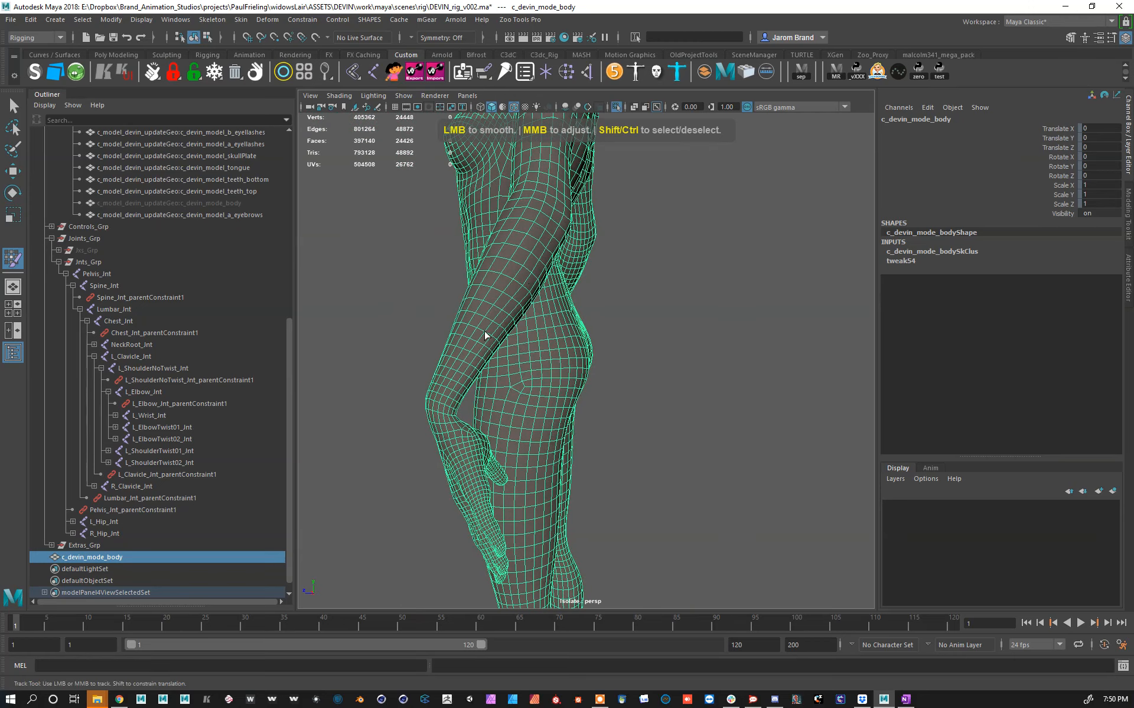
{"action": "left_click_drag", "start_coordinate": [498, 337], "coordinate": [423, 311], "text": "alt"}
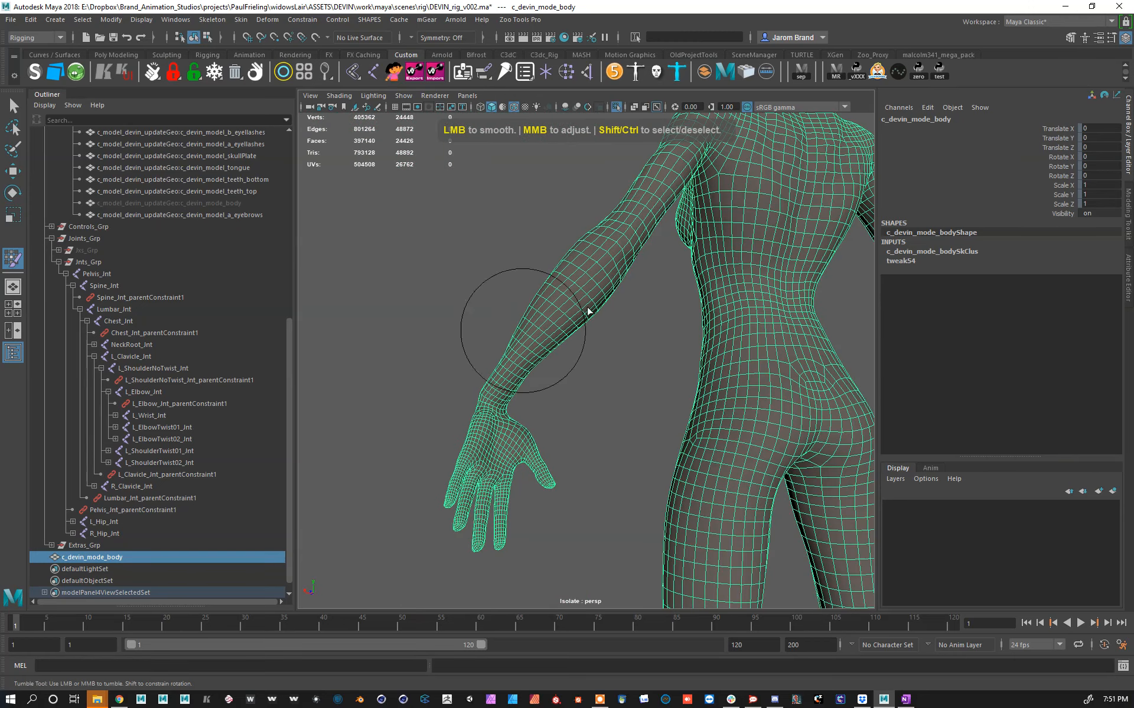
{"action": "mouse_move", "coordinate": [519, 324]}
{"action": "left_mouse_down", "text": "alt"}
{"action": "mouse_move", "coordinate": [716, 344]}
{"action": "mouse_move", "coordinate": [627, 126]}
{"action": "left_mouse_up", "text": "alt"}
{"action": "key", "text": "w"}
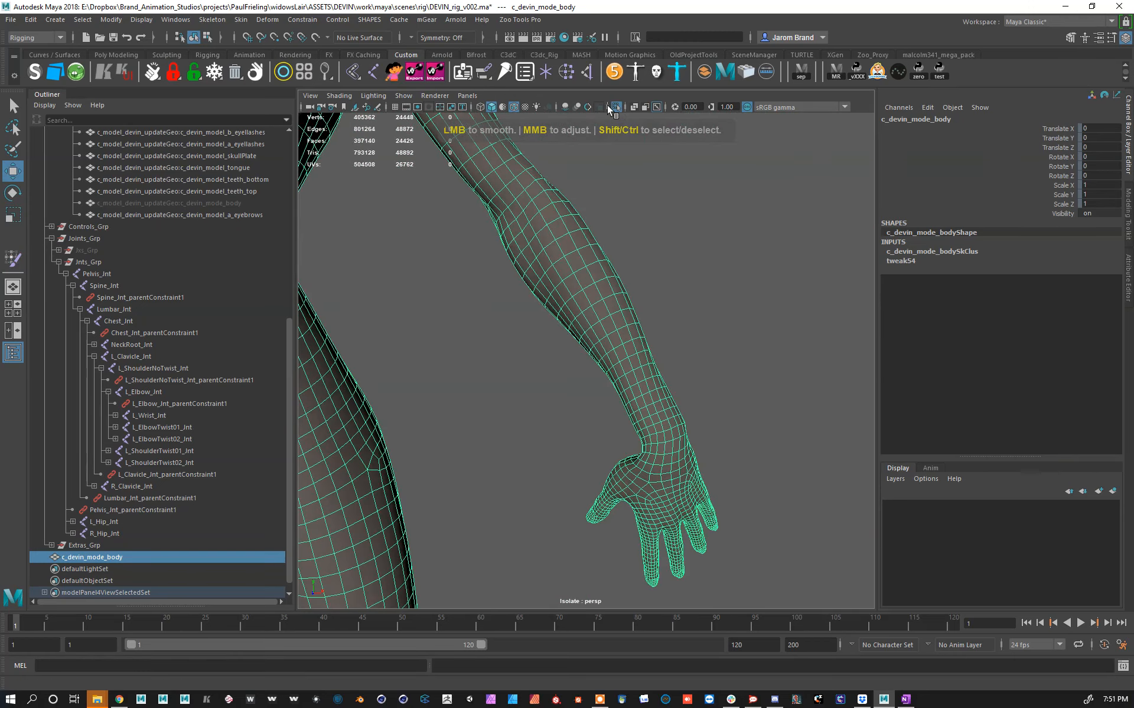
Step: End the isolation of the body mesh and reset L_ArmRot_Ctrl's X, Y and Z rotations to 0
{"action": "left_click", "coordinate": [614, 106]}
{"action": "left_click", "coordinate": [659, 357]}
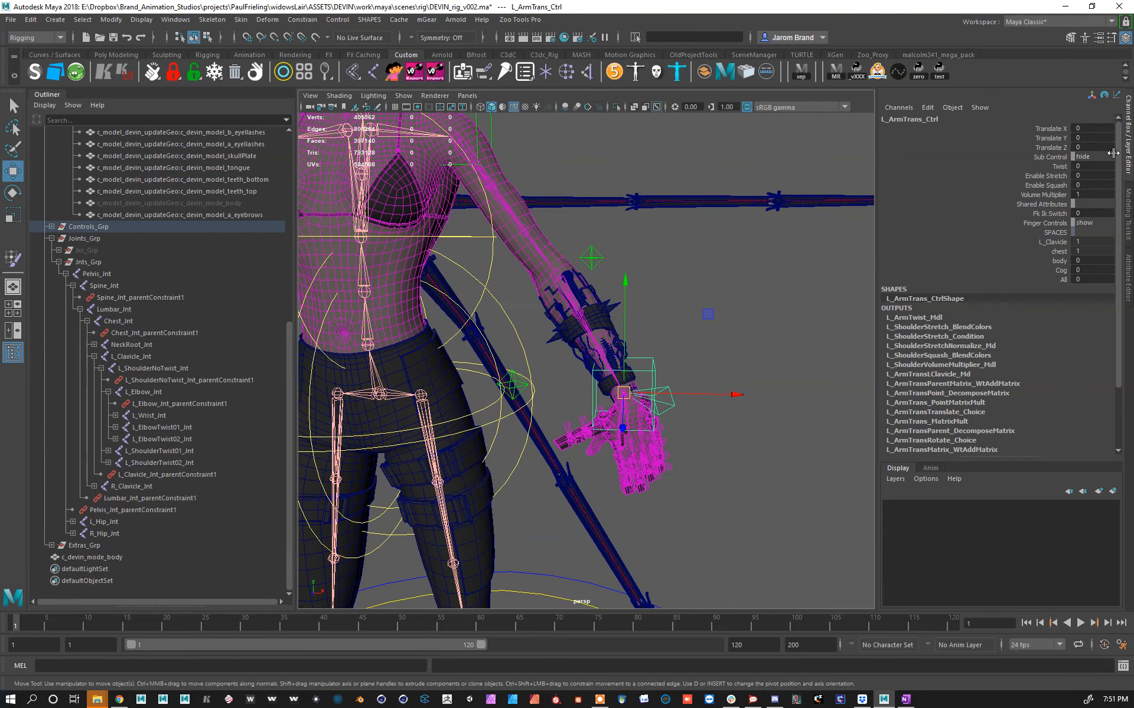
{"action": "left_click", "coordinate": [672, 403]}
{"action": "left_click_drag", "start_coordinate": [1091, 128], "coordinate": [1098, 146]}
{"action": "type", "text": "0"}
{"action": "key", "text": "Return"}
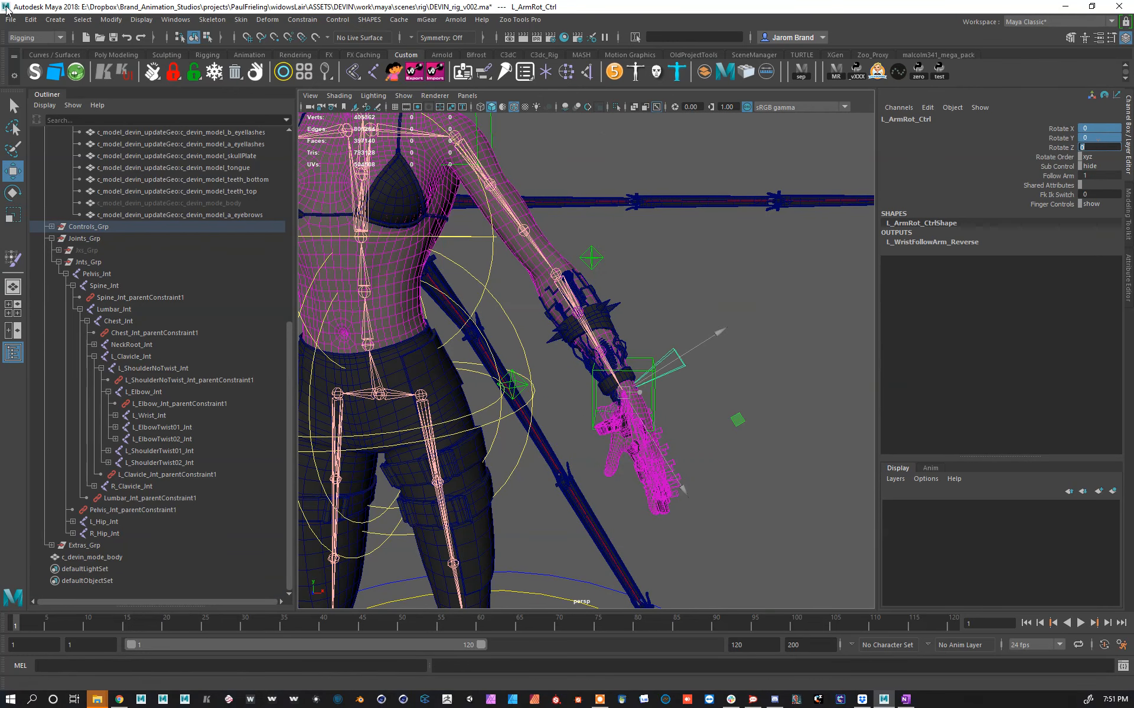
Step: Transfer the skinning of c_devin_mode_body to the forearm's mechanical arm and c_devin_model_mechArmWires meshes
{"action": "scroll", "coordinate": [567, 303], "scroll_direction": "up", "scroll_amount": 6}
{"action": "left_click", "coordinate": [686, 379]}
{"action": "scroll", "coordinate": [647, 344], "scroll_direction": "down", "scroll_amount": 2}
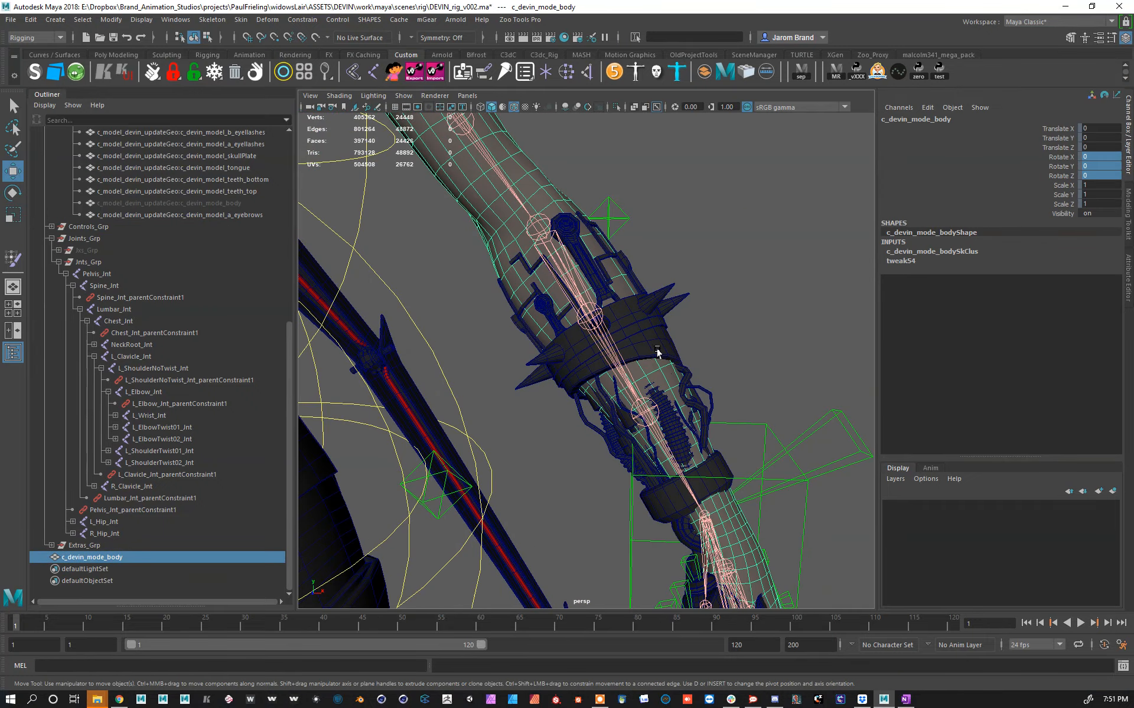
{"action": "left_click", "coordinate": [606, 293]}
{"action": "left_click_drag", "start_coordinate": [728, 421], "coordinate": [714, 342], "text": "alt"}
{"action": "right_click", "coordinate": [359, 74]}
{"action": "left_click", "coordinate": [400, 128]}
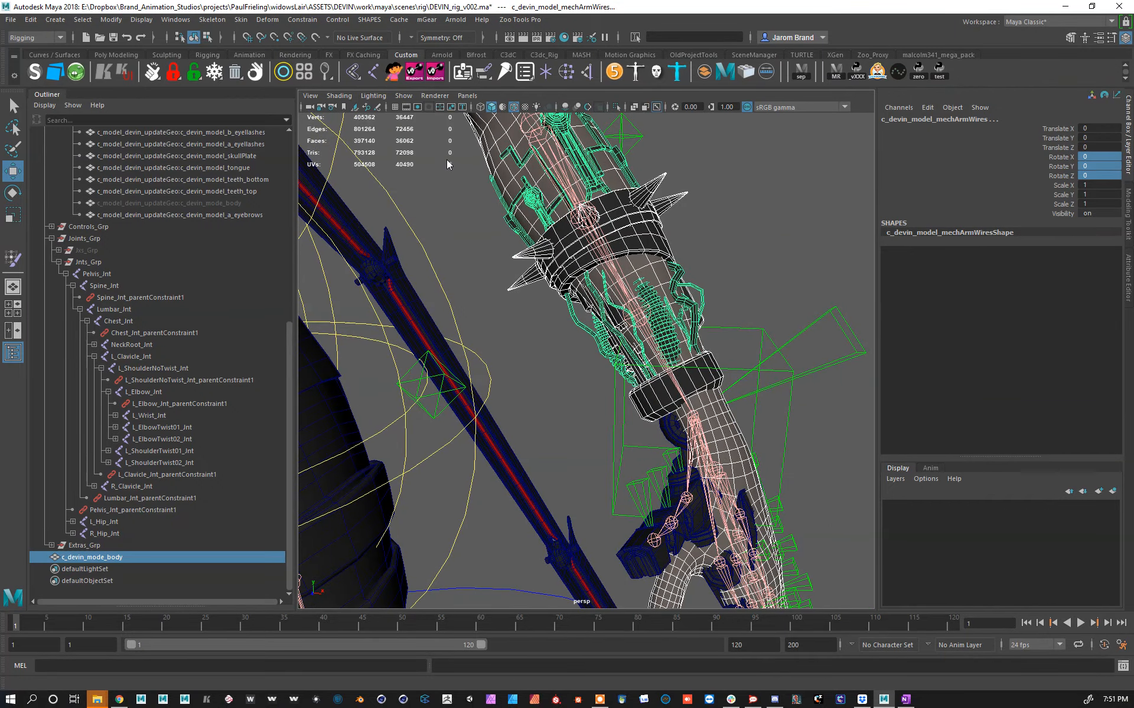
{"action": "scroll", "coordinate": [667, 345], "scroll_direction": "down", "scroll_amount": 5}
{"action": "mouse_move", "coordinate": [667, 345]}
{"action": "left_mouse_down", "text": "alt"}
{"action": "mouse_move", "coordinate": [650, 340]}
{"action": "mouse_move", "coordinate": [682, 334]}
{"action": "left_mouse_up", "text": "alt"}
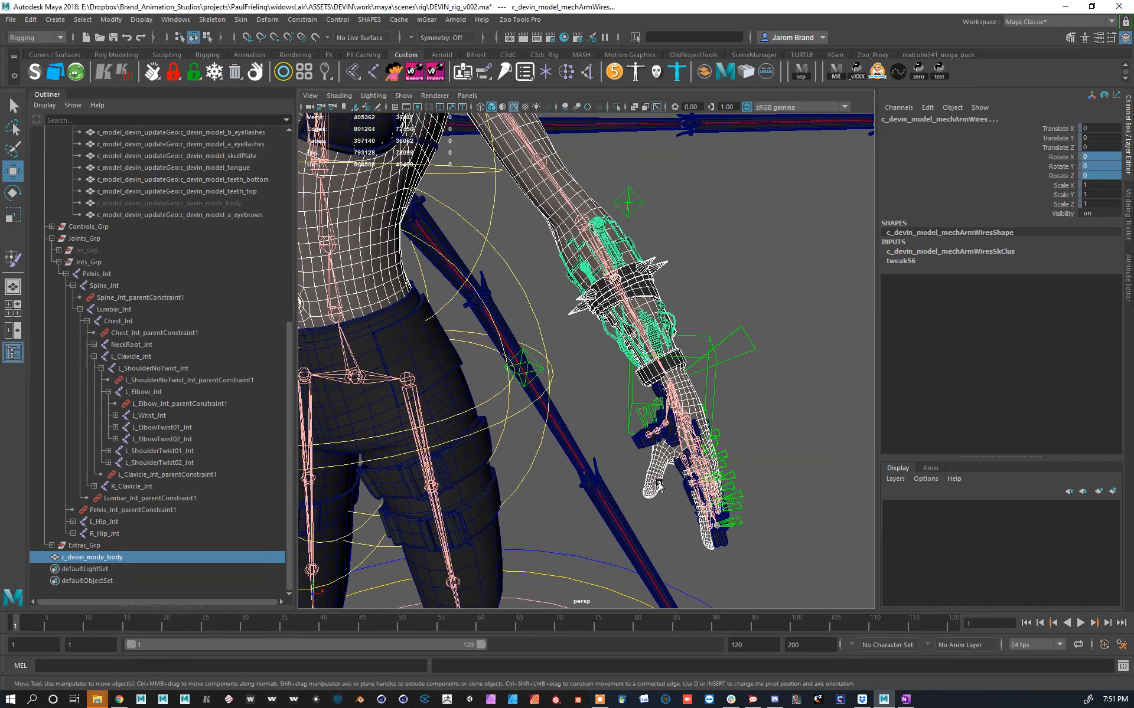
Step: Hide the c_devin_mode_body copy and unhide the original c_model_devin_updateGeo:c_devin_mode_body in group3
{"action": "left_click", "coordinate": [658, 484]}
{"action": "key", "text": "ctrl+h"}
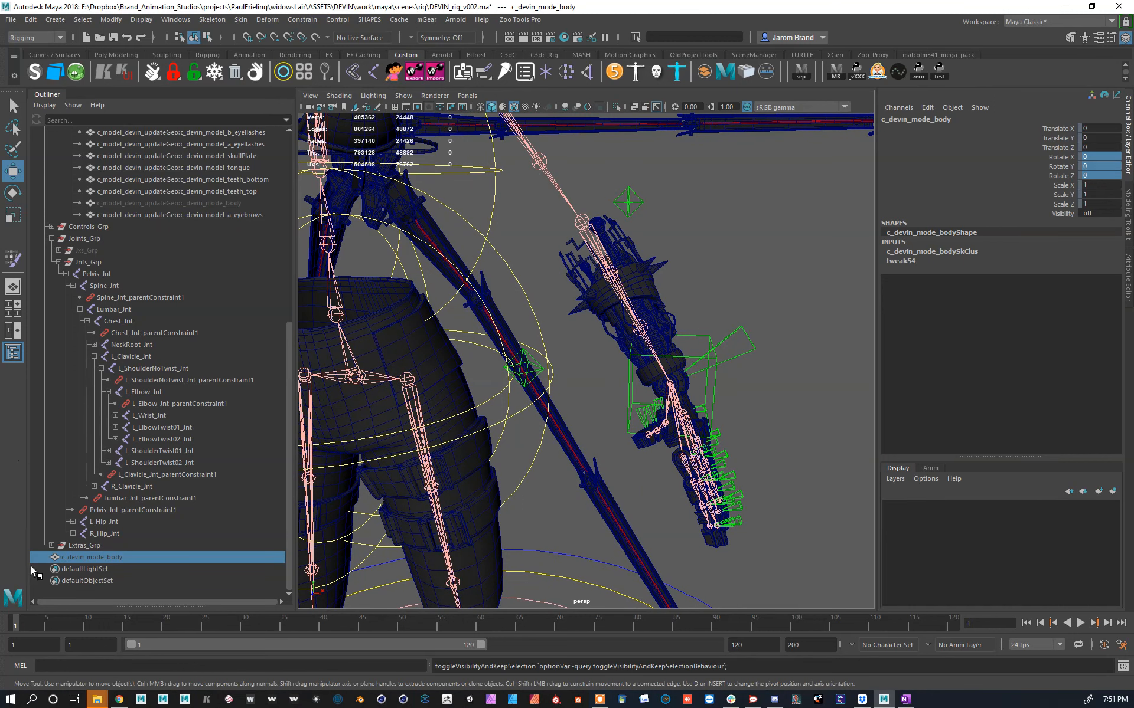
{"action": "scroll", "coordinate": [238, 325], "scroll_direction": "up", "scroll_amount": 10}
{"action": "left_click", "coordinate": [156, 522]}
{"action": "key", "text": "ctrl+h"}
{"action": "scroll", "coordinate": [677, 301], "scroll_direction": "up", "scroll_amount": 3}
Step: Rotate L_ArmRot_Ctrl to about X 62.5, Y 8.8, Z -0.9 and examine how the mechanical forearm pieces deform
{"action": "left_click", "coordinate": [804, 326]}
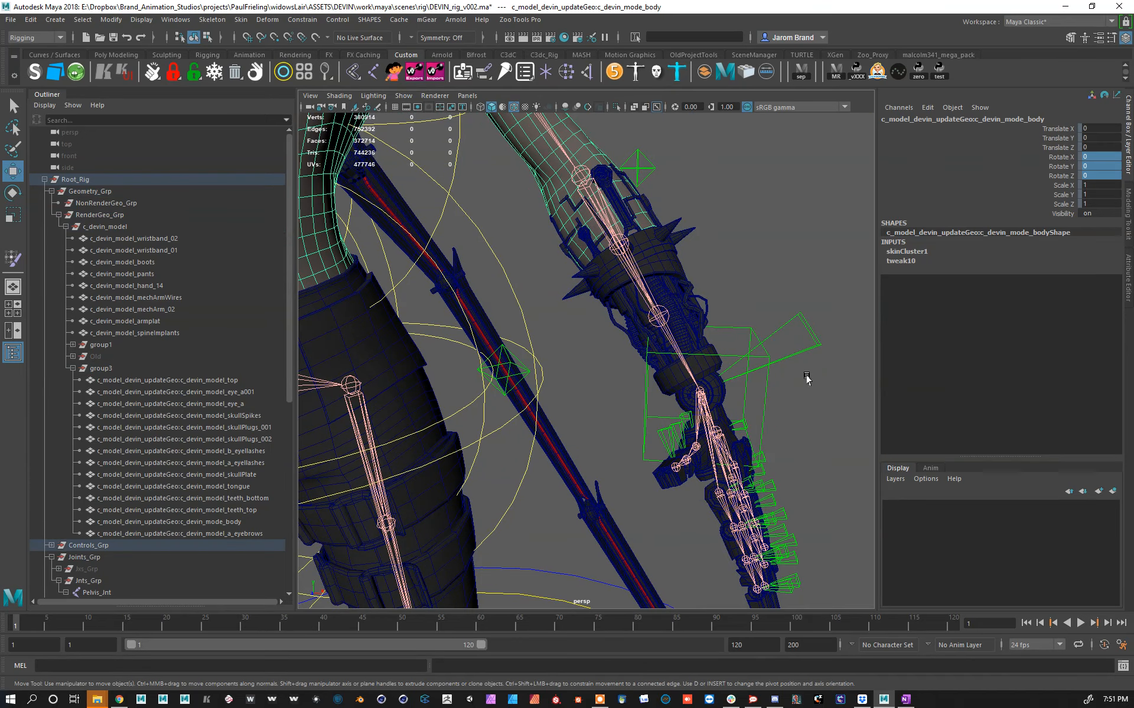
{"action": "key", "text": "e"}
{"action": "left_click_drag", "start_coordinate": [761, 356], "coordinate": [669, 303]}
{"action": "middle_click_drag", "start_coordinate": [668, 302], "coordinate": [620, 405], "text": "alt"}
{"action": "scroll", "coordinate": [620, 405], "scroll_direction": "up", "scroll_amount": 8}
{"action": "scroll", "coordinate": [678, 349], "scroll_direction": "down", "scroll_amount": 3}
{"action": "left_click_drag", "start_coordinate": [619, 405], "coordinate": [660, 306], "text": "alt"}
{"action": "scroll", "coordinate": [680, 307], "scroll_direction": "up", "scroll_amount": 3}
Step: Apply Vertex To Shell to the selected tip vertices of the six spikes around the c_devin_model_mechArm_02 forearm cuff
{"action": "right_click_drag", "start_coordinate": [655, 298], "coordinate": [614, 297]}
{"action": "scroll", "coordinate": [664, 295], "scroll_direction": "up", "scroll_amount": 5}
{"action": "left_click_drag", "start_coordinate": [665, 296], "coordinate": [653, 315], "text": "alt"}
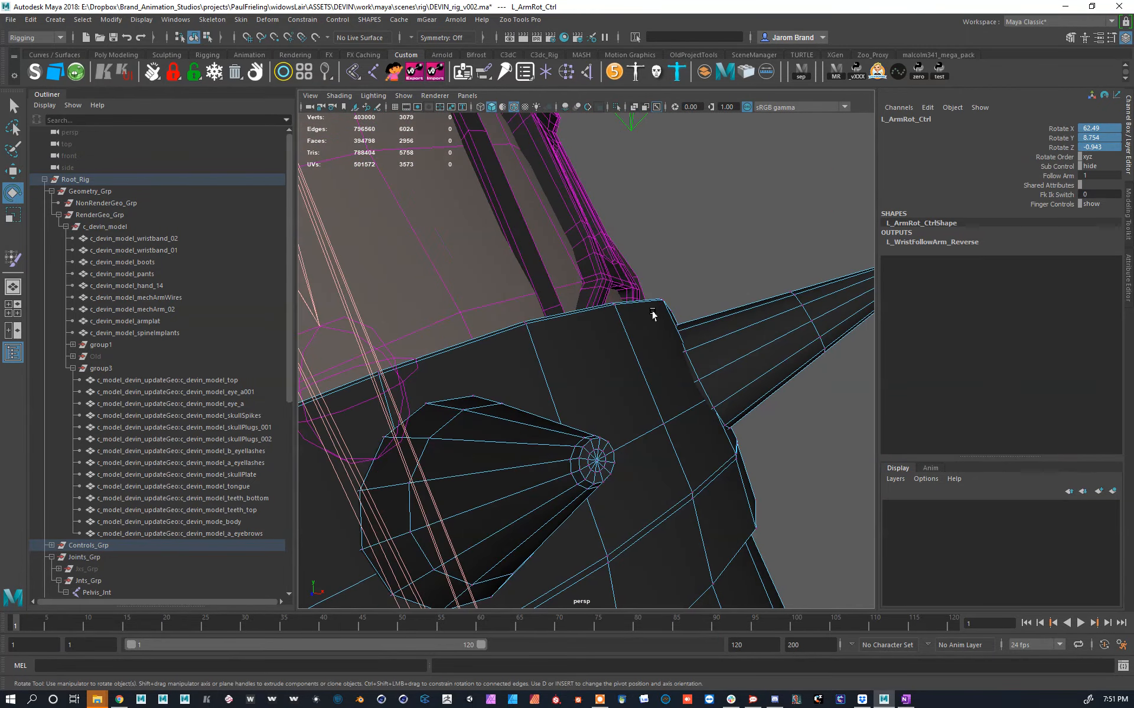
{"action": "left_click", "coordinate": [598, 473]}
{"action": "left_click_drag", "start_coordinate": [598, 471], "coordinate": [713, 451], "text": "alt"}
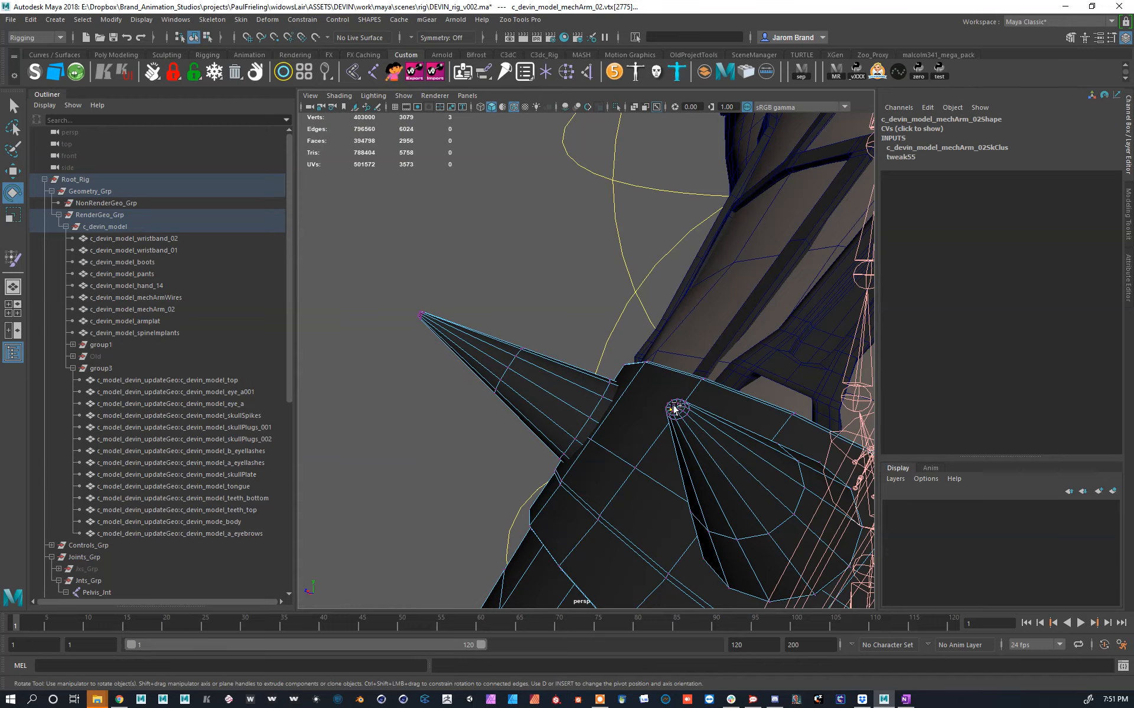
{"action": "mouse_move", "coordinate": [672, 418]}
{"action": "left_mouse_down", "text": "alt"}
{"action": "mouse_move", "coordinate": [689, 475]}
{"action": "mouse_move", "coordinate": [653, 410]}
{"action": "mouse_move", "coordinate": [579, 384]}
{"action": "mouse_move", "coordinate": [661, 438]}
{"action": "left_mouse_up", "text": "alt"}
{"action": "right_click_drag", "start_coordinate": [662, 438], "coordinate": [678, 466], "text": "alt"}
{"action": "left_click_drag", "start_coordinate": [678, 466], "coordinate": [645, 445], "text": "alt"}
{"action": "right_click_drag", "start_coordinate": [645, 445], "coordinate": [870, 454], "text": "alt"}
{"action": "right_click_drag", "start_coordinate": [788, 436], "coordinate": [767, 443], "text": "alt"}
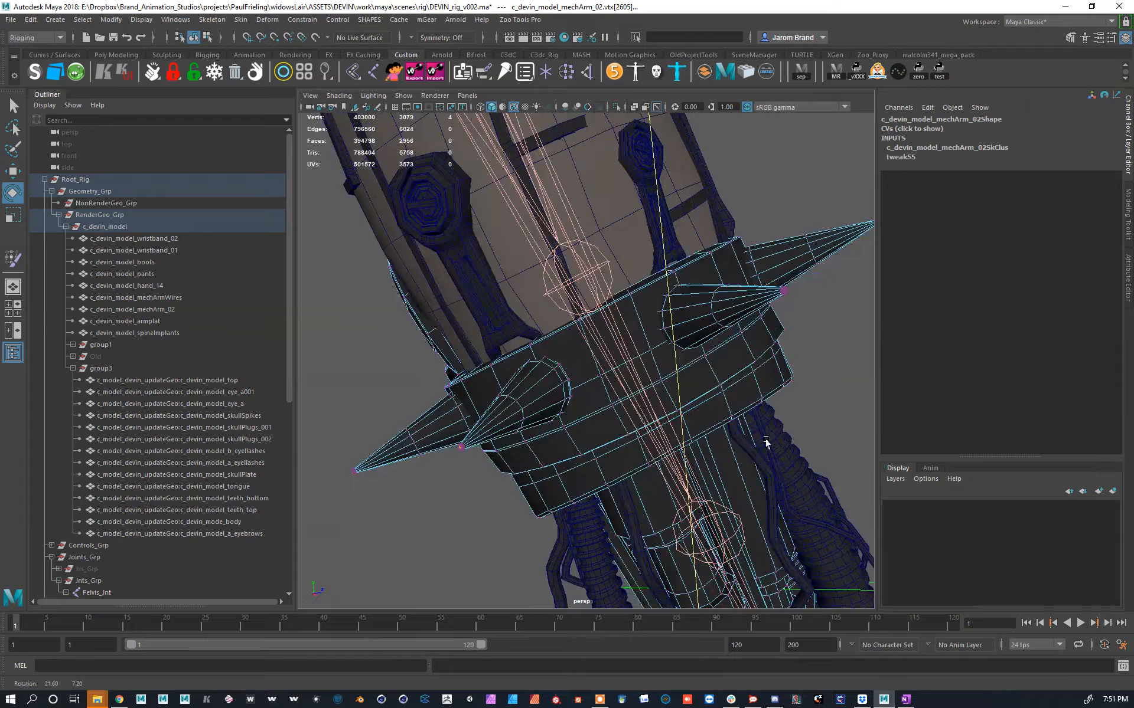
{"action": "left_click_drag", "start_coordinate": [767, 443], "coordinate": [744, 454], "text": "alt"}
{"action": "right_click_drag", "start_coordinate": [745, 454], "coordinate": [834, 444], "text": "alt"}
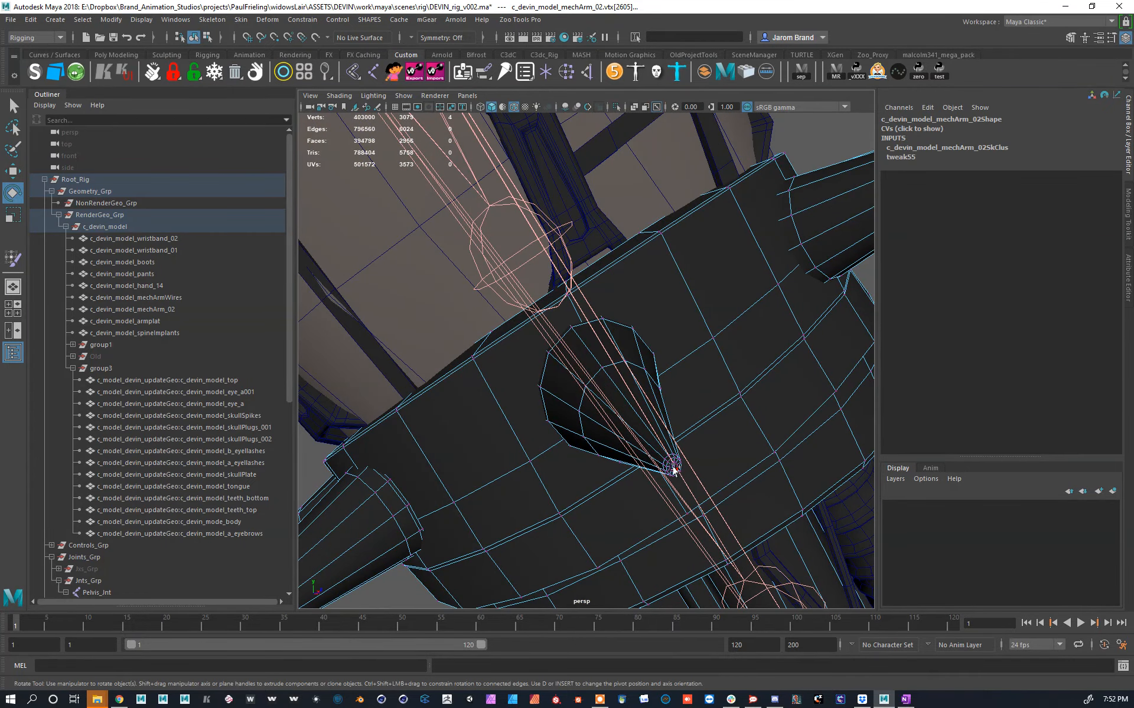
{"action": "left_click_drag", "start_coordinate": [779, 480], "coordinate": [787, 425], "text": "alt"}
{"action": "left_click", "coordinate": [828, 372], "text": "shift"}
{"action": "right_click_drag", "start_coordinate": [787, 425], "coordinate": [721, 431], "text": "alt"}
{"action": "left_click_drag", "start_coordinate": [722, 431], "coordinate": [673, 401], "text": "alt"}
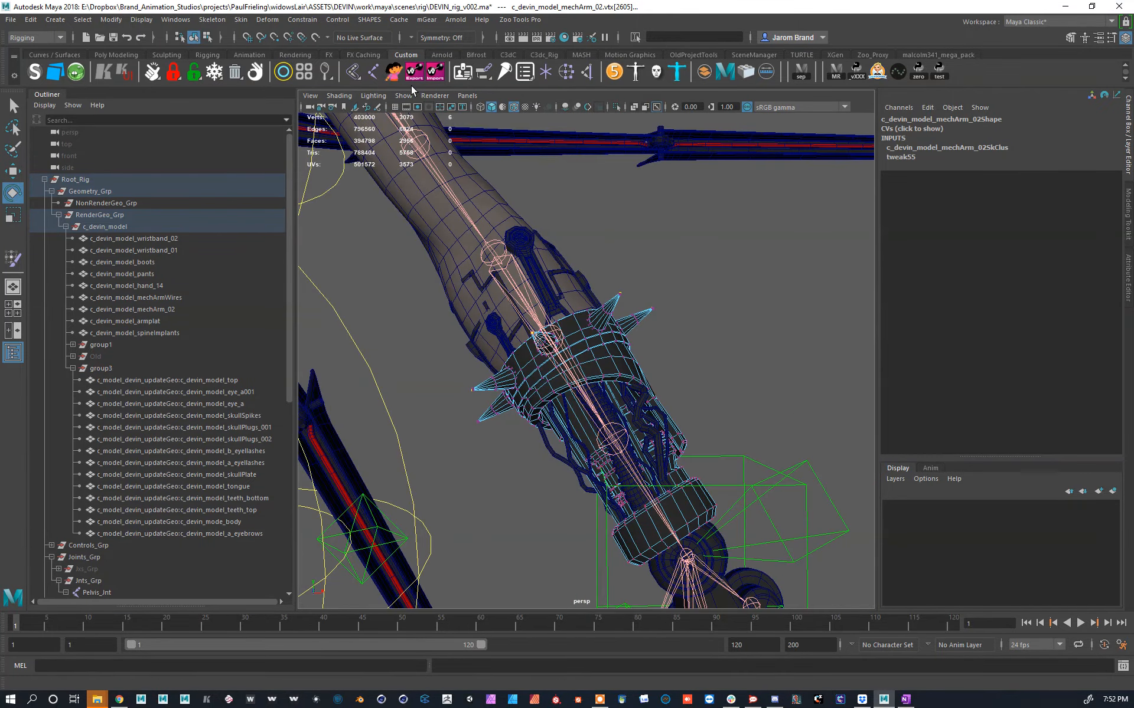
{"action": "right_click", "coordinate": [353, 72]}
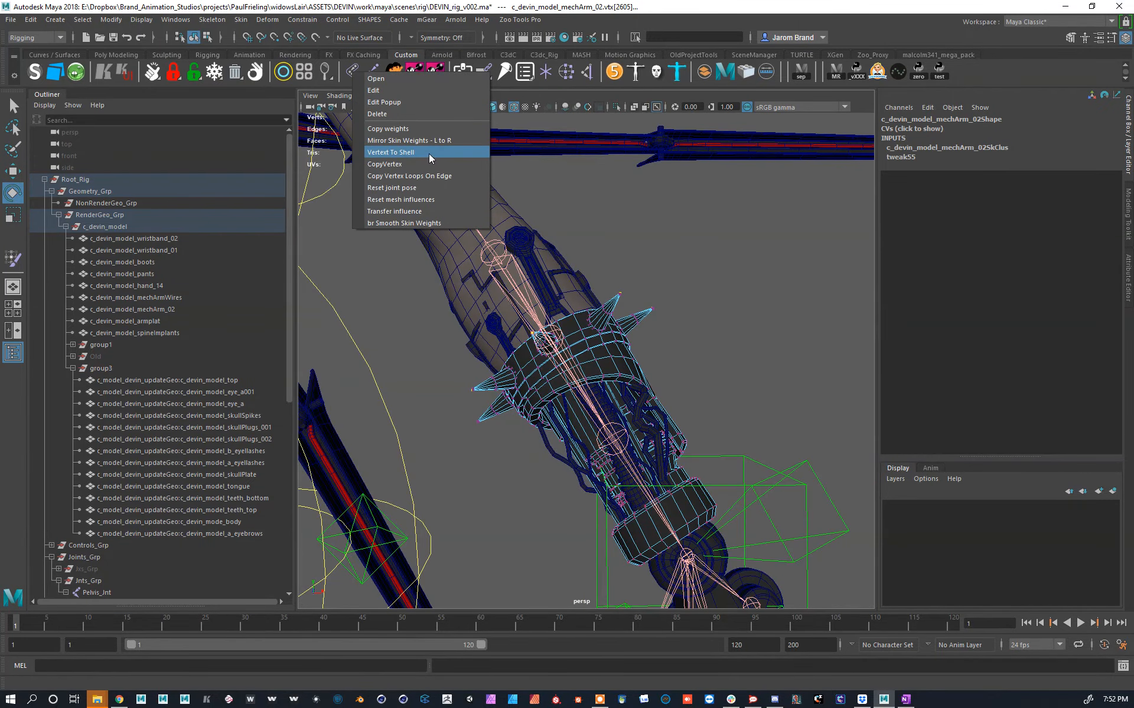
Step: Apply Vertex To Shell from a single vertex on the wrist-end ring of c_devin_model_mechArm_02
{"action": "left_click_drag", "start_coordinate": [664, 299], "coordinate": [710, 298], "text": "alt"}
{"action": "scroll", "coordinate": [657, 348], "scroll_direction": "up", "scroll_amount": 3}
{"action": "mouse_move", "coordinate": [675, 352]}
{"action": "left_mouse_down", "text": "alt"}
{"action": "mouse_move", "coordinate": [648, 261]}
{"action": "mouse_move", "coordinate": [657, 344]}
{"action": "left_mouse_up", "text": "alt"}
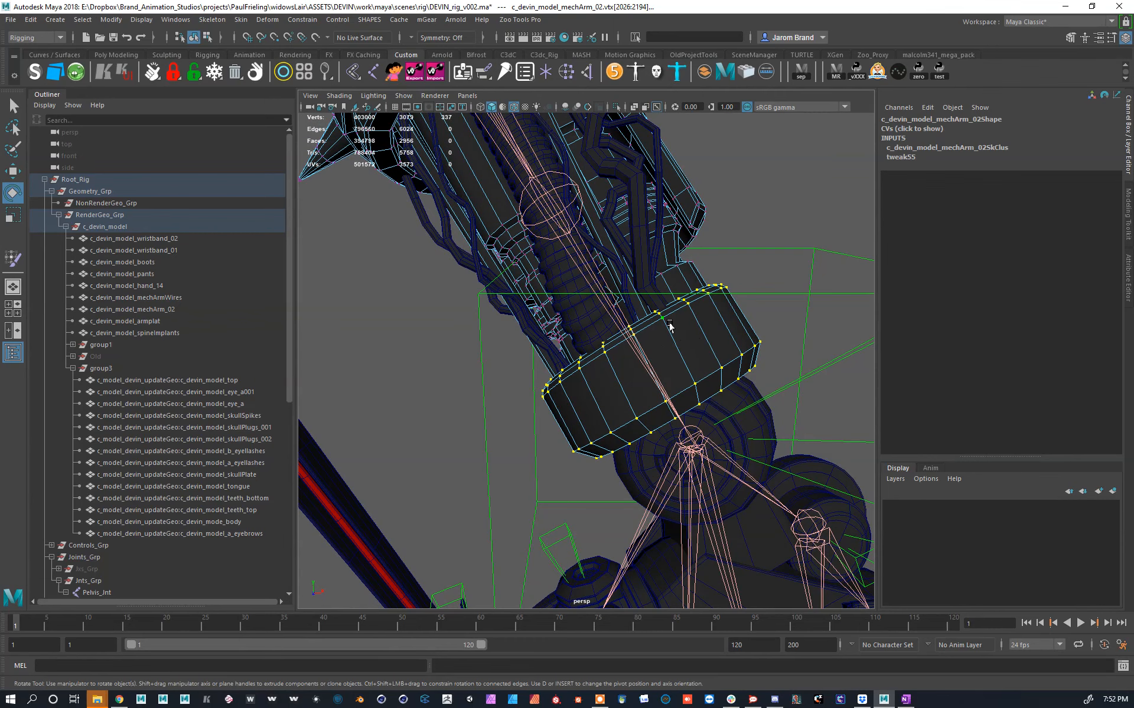
{"action": "left_click_drag", "start_coordinate": [742, 383], "coordinate": [663, 276], "text": "alt"}
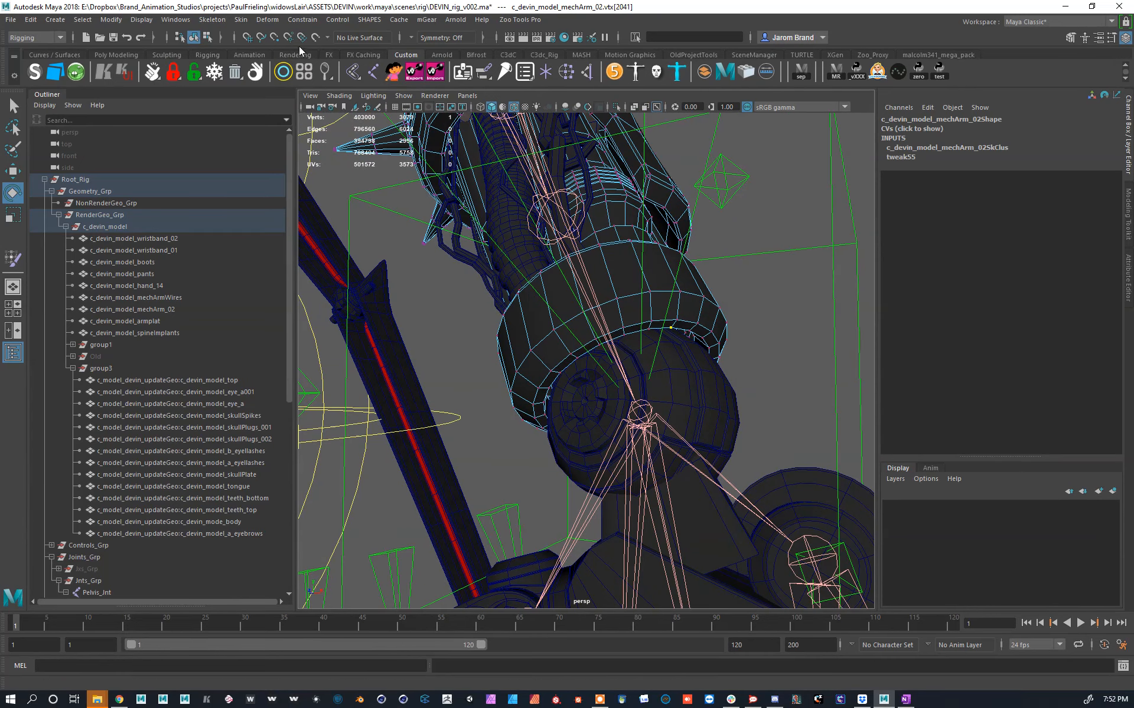
{"action": "right_click", "coordinate": [354, 71]}
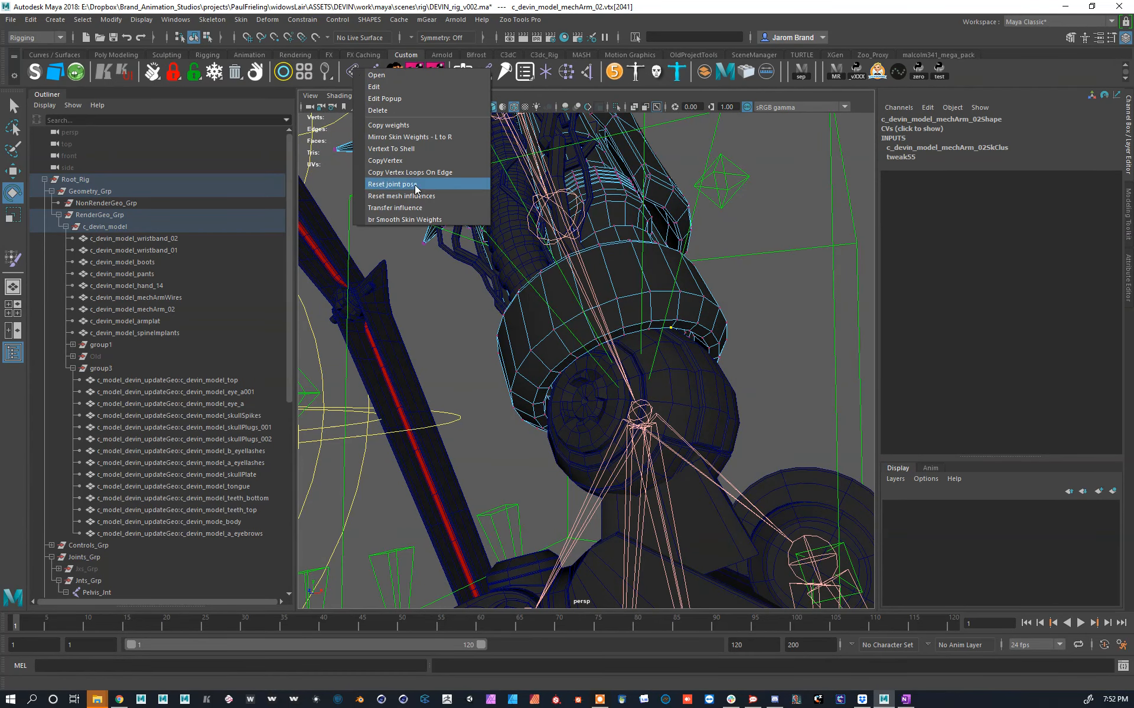
{"action": "left_click", "coordinate": [431, 149]}
Step: Return to object selection and rotate L_ArmRot_Ctrl to about 85.8 in X to check the spikes and wrist ring
{"action": "left_click_drag", "start_coordinate": [661, 331], "coordinate": [687, 358], "text": "alt"}
{"action": "right_click_drag", "start_coordinate": [686, 359], "coordinate": [759, 307]}
{"action": "left_click_drag", "start_coordinate": [759, 306], "coordinate": [670, 349], "text": "alt"}
{"action": "left_click", "coordinate": [718, 397]}
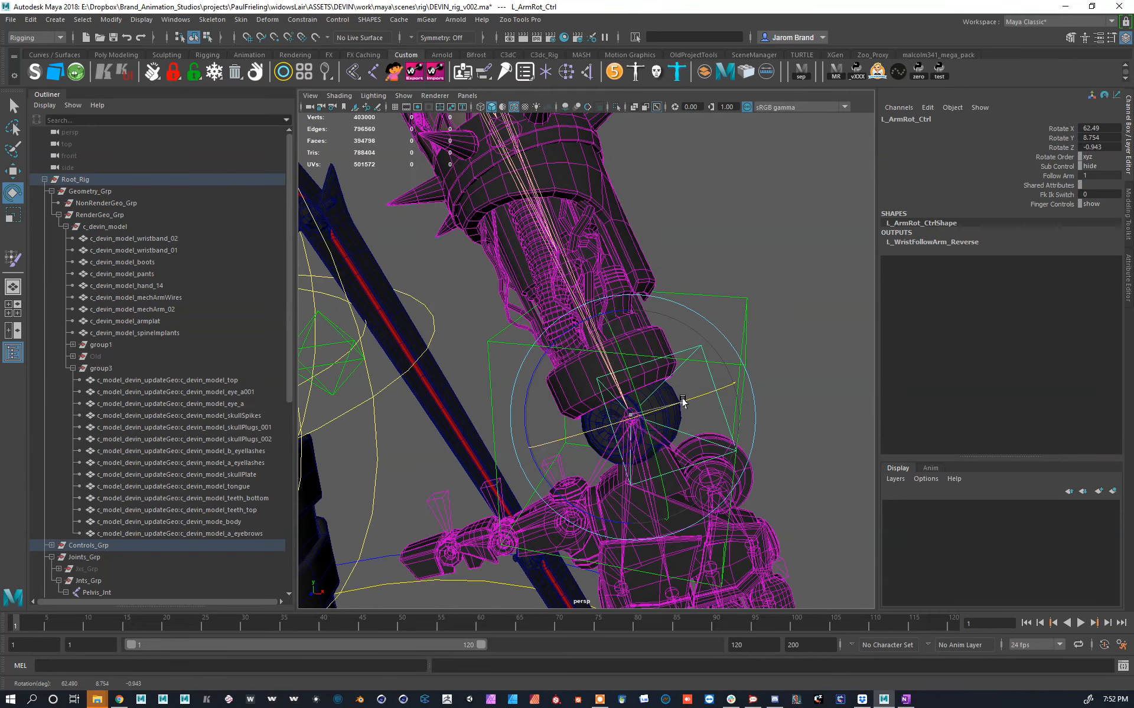
{"action": "left_click_drag", "start_coordinate": [683, 402], "coordinate": [655, 307]}
{"action": "right_click_drag", "start_coordinate": [643, 283], "coordinate": [756, 356], "text": "alt"}
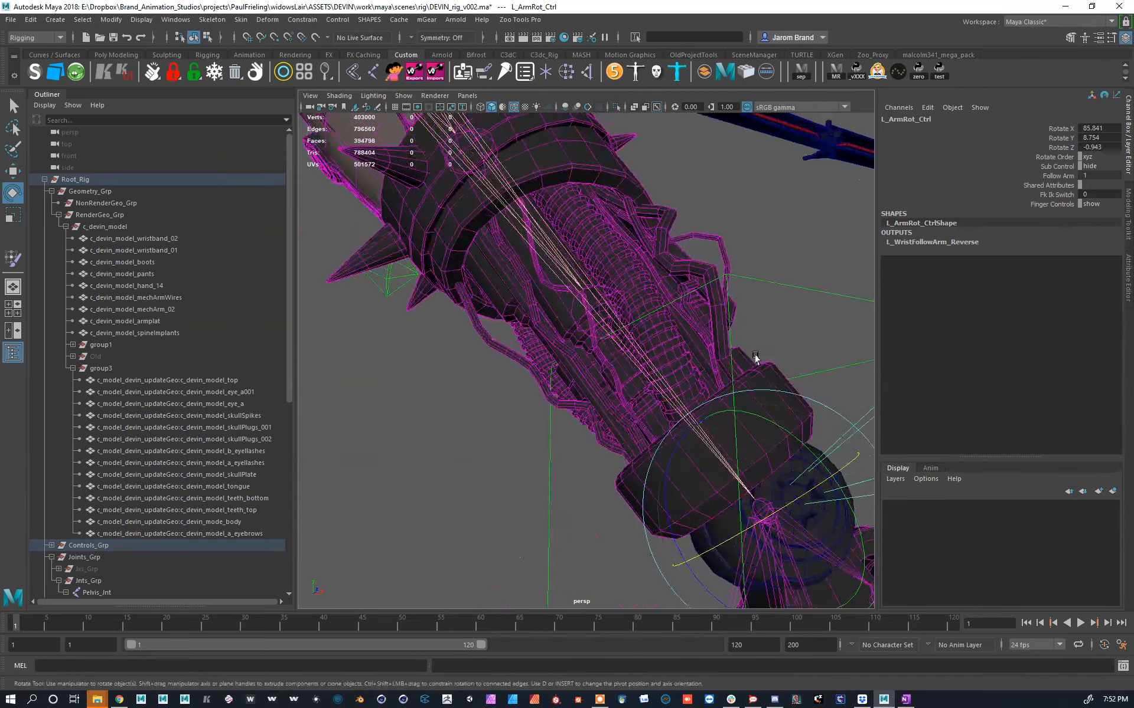
{"action": "left_click_drag", "start_coordinate": [756, 356], "coordinate": [668, 349], "text": "alt"}
Step: Examine the L_ElbowTwist02_Jnt weights on c_devin_model_mechArmWires with Paint Skin Weights, and close the tool settings
{"action": "left_click", "coordinate": [668, 349]}
{"action": "key", "text": "y"}
{"action": "mouse_move", "coordinate": [632, 287]}
{"action": "left_mouse_down", "text": "alt"}
{"action": "mouse_move", "coordinate": [646, 347]}
{"action": "mouse_move", "coordinate": [649, 338]}
{"action": "mouse_move", "coordinate": [712, 385]}
{"action": "mouse_move", "coordinate": [679, 431]}
{"action": "mouse_move", "coordinate": [643, 417]}
{"action": "mouse_move", "coordinate": [656, 328]}
{"action": "mouse_move", "coordinate": [603, 371]}
{"action": "left_mouse_up", "text": "alt"}
{"action": "right_click", "coordinate": [648, 338]}
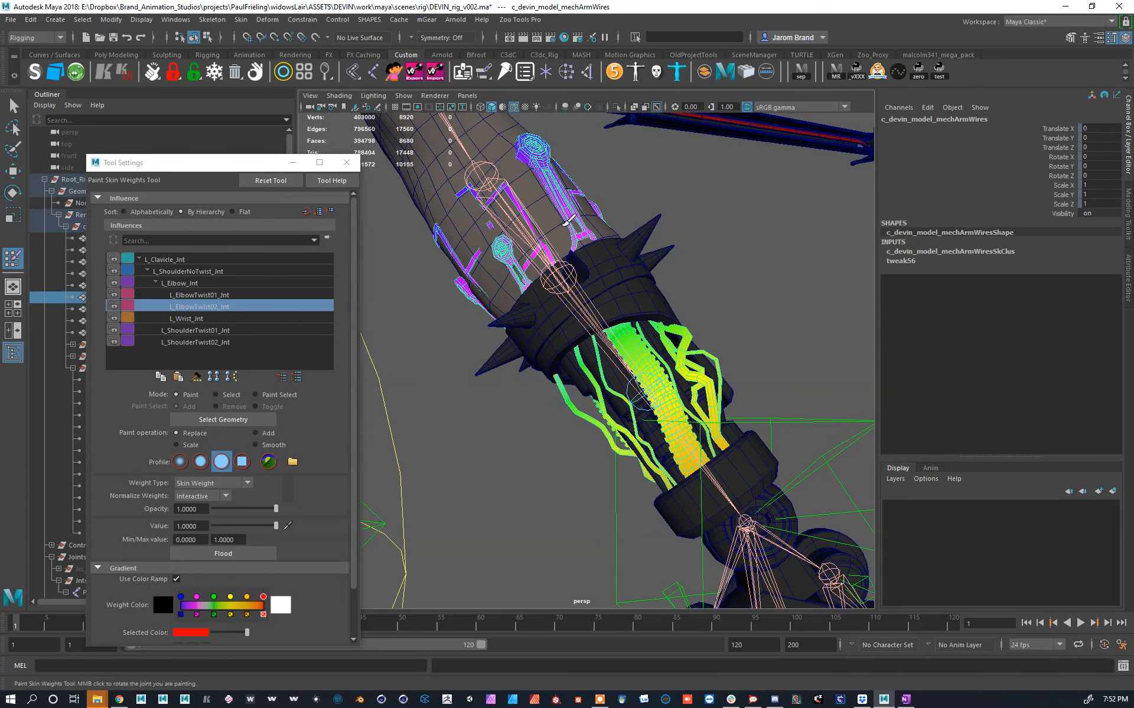
{"action": "key", "text": "w"}
{"action": "left_click", "coordinate": [552, 210]}
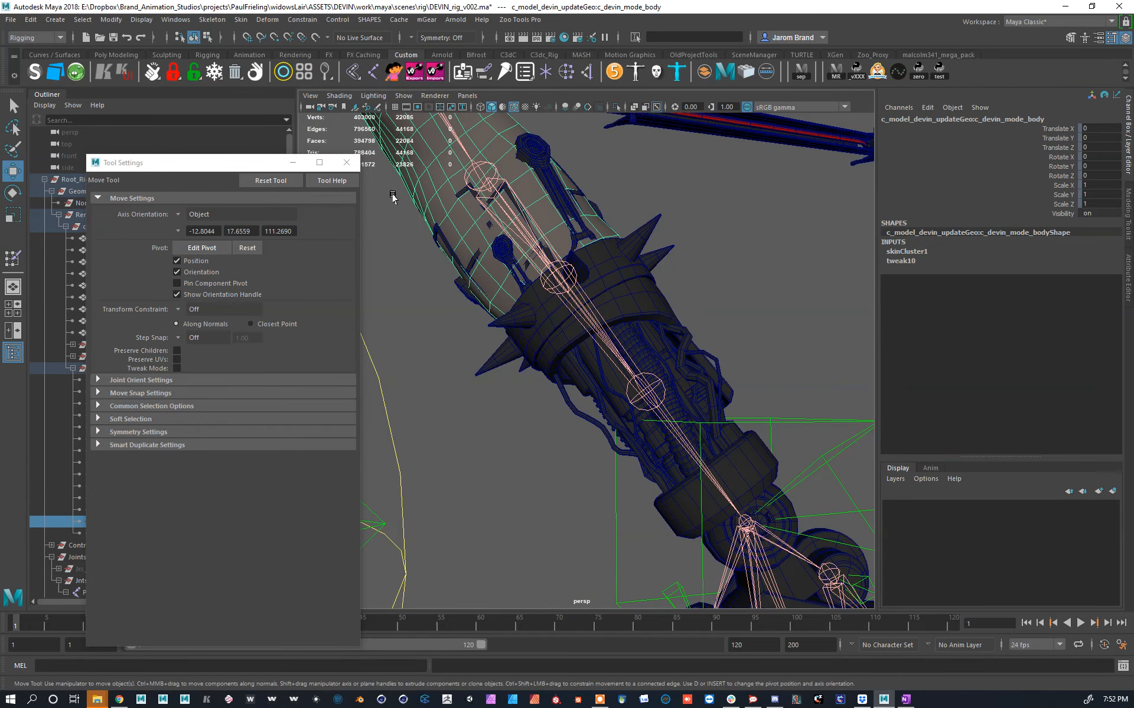
{"action": "left_click", "coordinate": [347, 163]}
Step: Show the hidden c_devin_mode_body copy for comparison, test-rotate L_ArmRot_Ctrl, and undo the changes
{"action": "left_click", "coordinate": [115, 558]}
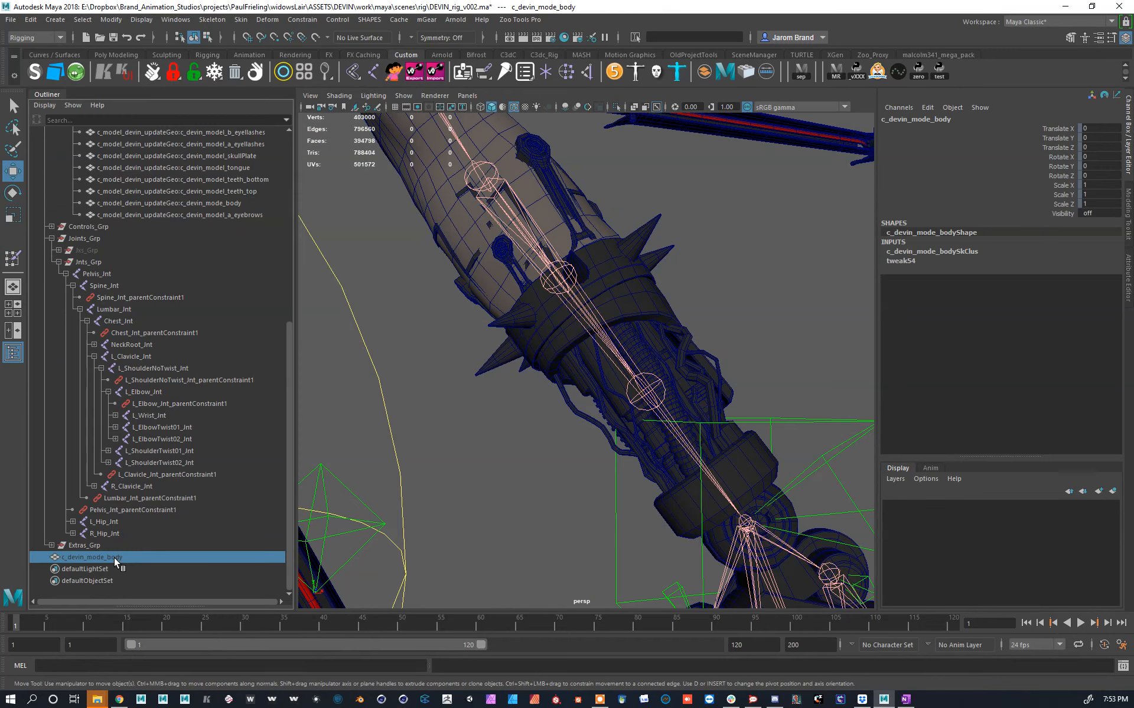
{"action": "key", "text": "h"}
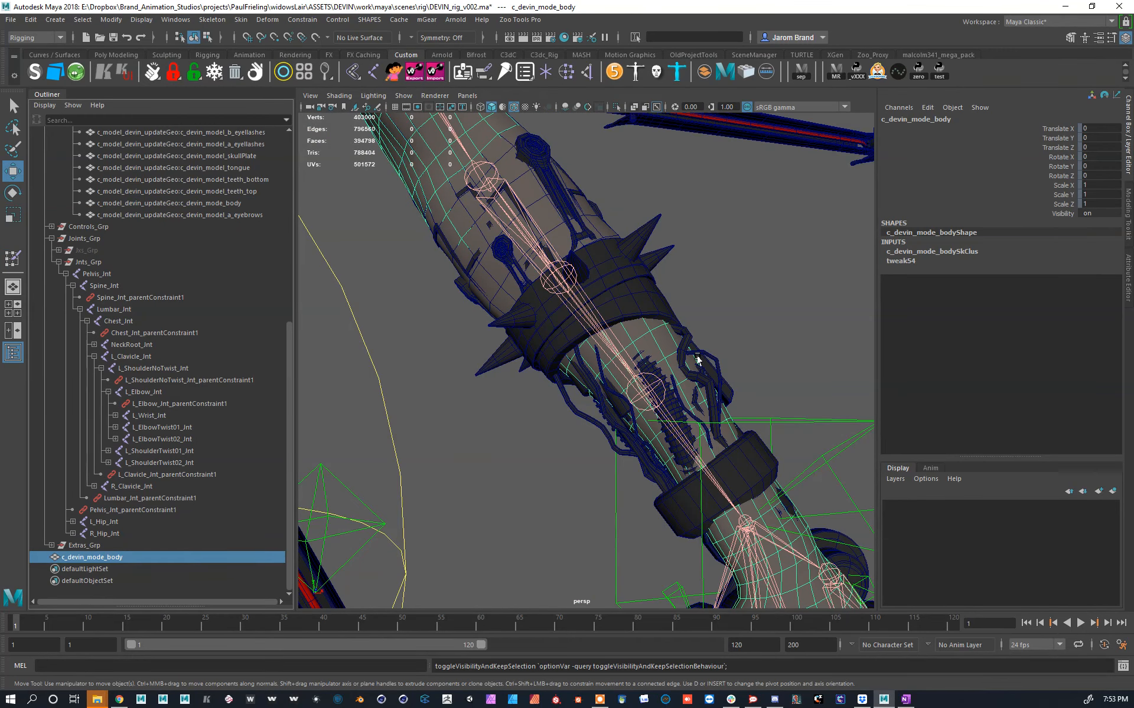
{"action": "right_click_drag", "start_coordinate": [662, 380], "coordinate": [772, 432], "text": "alt"}
{"action": "left_click_drag", "start_coordinate": [687, 479], "coordinate": [841, 344], "text": "alt"}
{"action": "left_click", "coordinate": [806, 336]}
{"action": "key", "text": "e"}
{"action": "left_click_drag", "start_coordinate": [763, 347], "coordinate": [825, 334]}
{"action": "key", "text": "ctrl+z"}
{"action": "key", "text": "ctrl+z"}
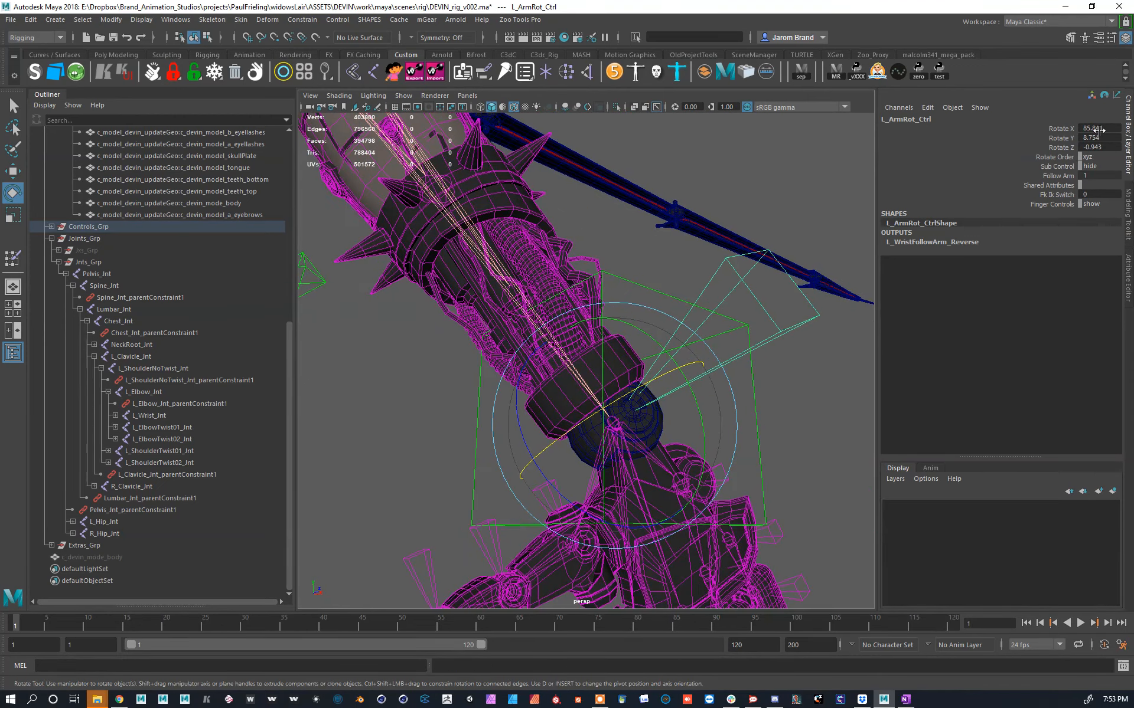
Step: Reset L_ArmRot_Ctrl's X, Y and Z rotations to 0
{"action": "left_click", "coordinate": [1042, 195]}
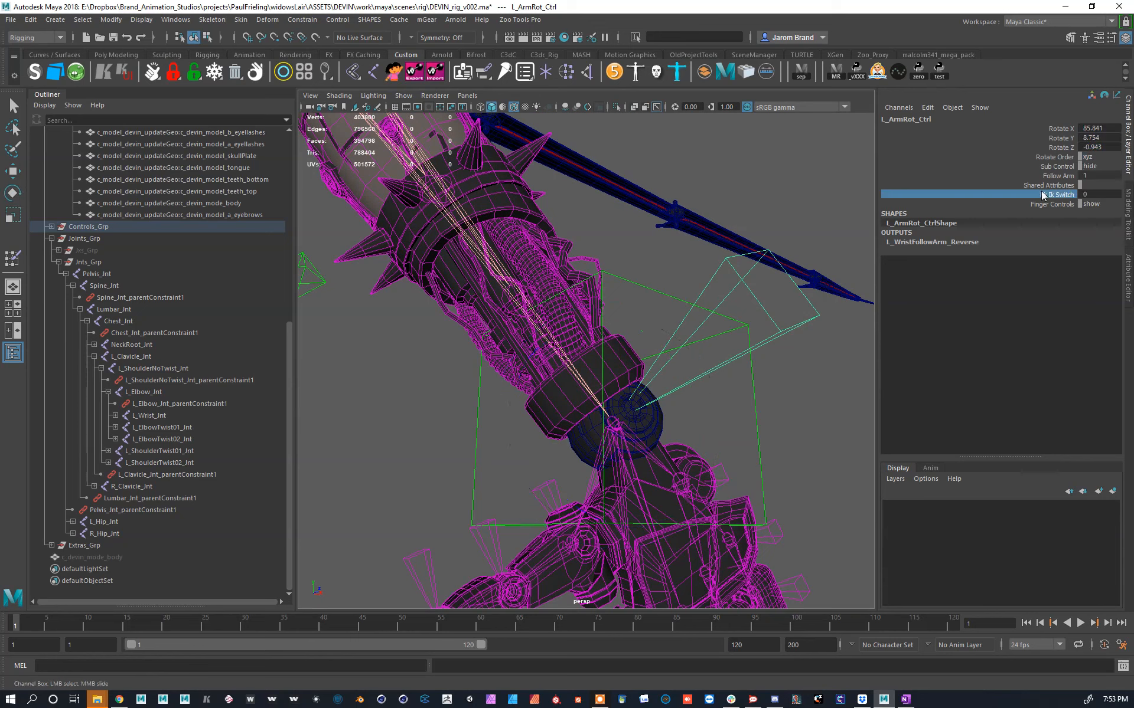
{"action": "type", "text": "0"}
{"action": "key", "text": "Return"}
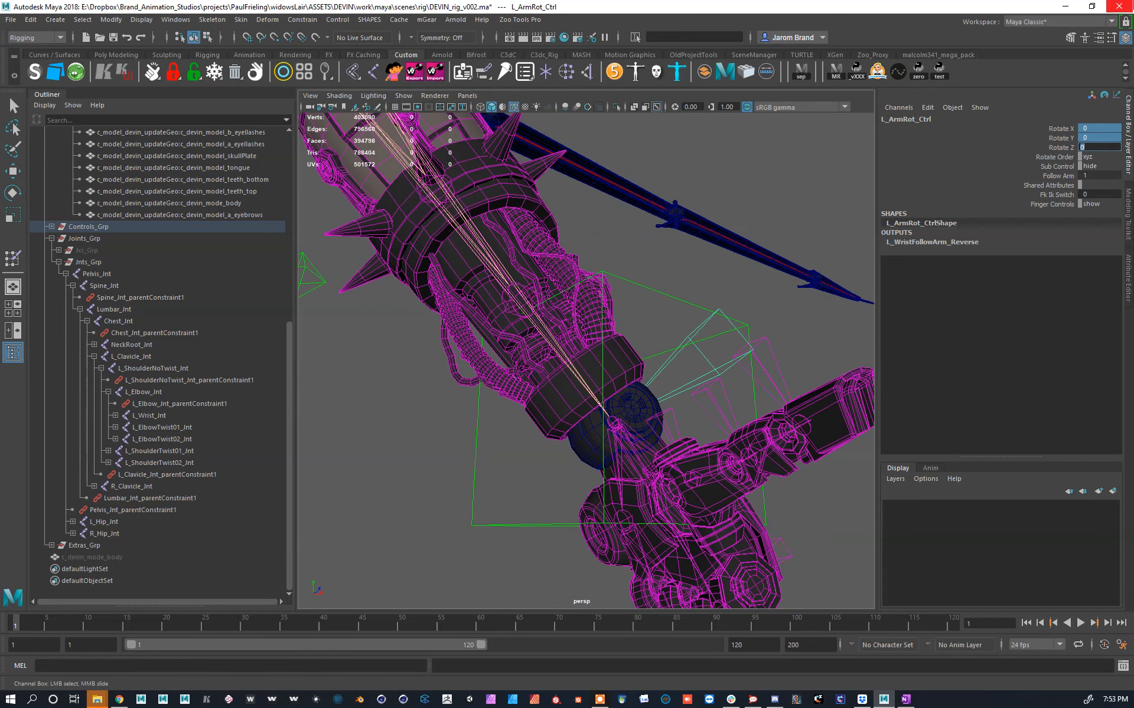
{"action": "left_click_drag", "start_coordinate": [640, 313], "coordinate": [662, 379], "text": "alt"}
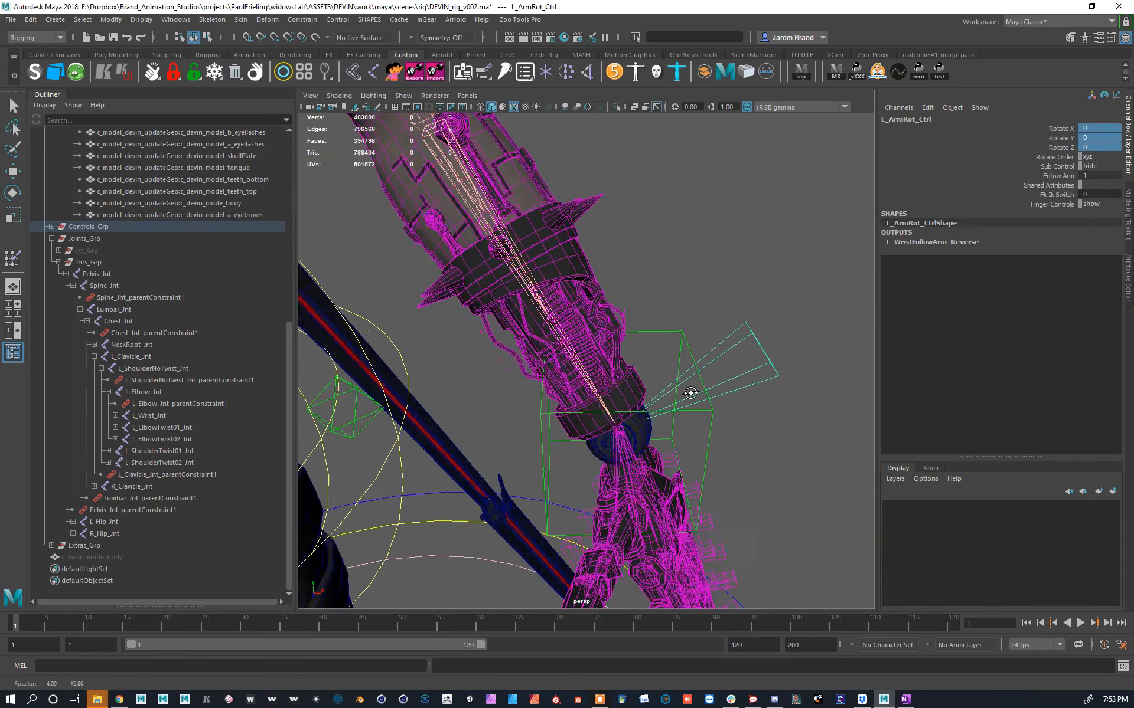
Step: Bind the unskinned ball mesh at the left wrist to L_Wrist_Jnt with Bind Skin
{"action": "key", "text": "e"}
{"action": "scroll", "coordinate": [681, 425], "scroll_direction": "up", "scroll_amount": 6}
{"action": "key", "text": "w"}
{"action": "left_click_drag", "start_coordinate": [633, 281], "coordinate": [643, 349], "text": "alt"}
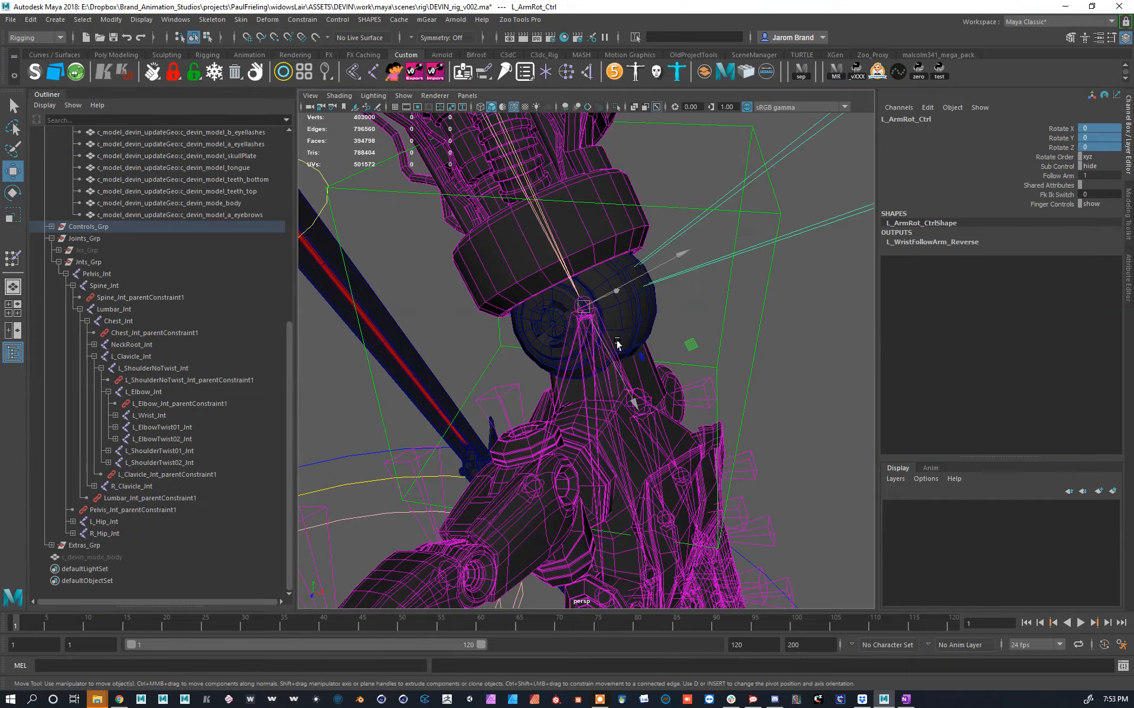
{"action": "left_click", "coordinate": [604, 358]}
{"action": "scroll", "coordinate": [626, 343], "scroll_direction": "up", "scroll_amount": 2}
{"action": "left_click", "coordinate": [631, 304], "text": "shift"}
{"action": "scroll", "coordinate": [630, 304], "scroll_direction": "up", "scroll_amount": 5}
{"action": "left_click_drag", "start_coordinate": [629, 300], "coordinate": [445, 148], "text": "alt"}
{"action": "left_click", "coordinate": [242, 20]}
{"action": "left_click", "coordinate": [258, 50]}
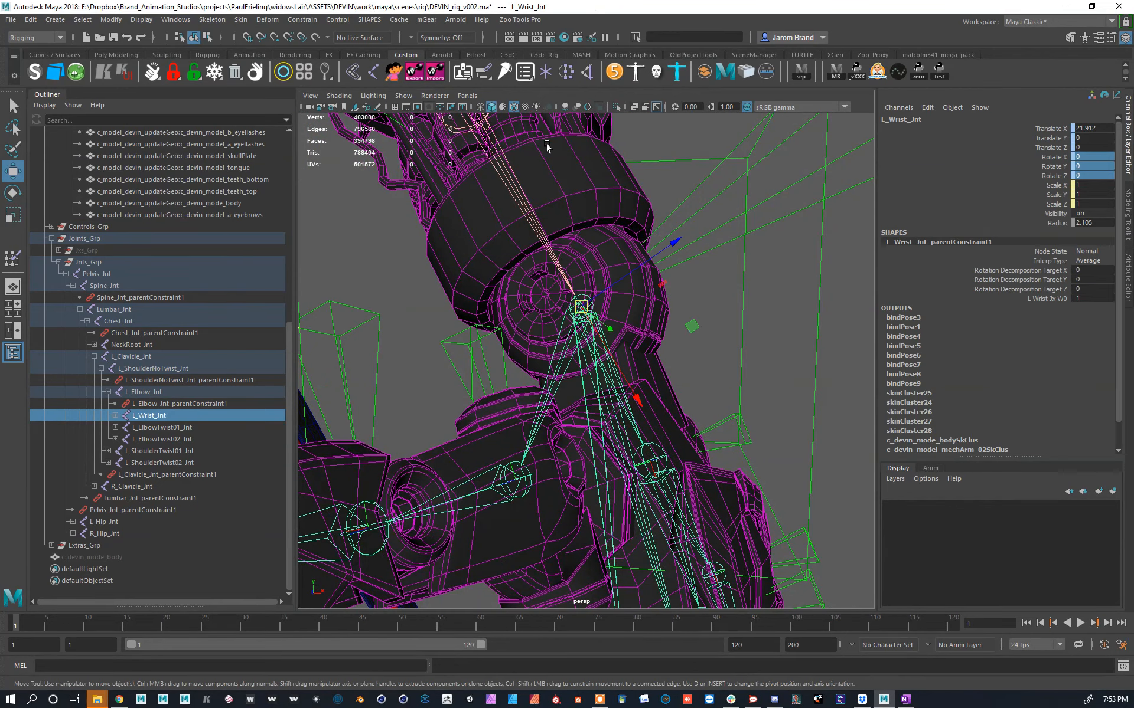
Step: Rotate L_ArmRot_Ctrl to about X -12.8, Y -30.5, Z -7.8 and check that the wrist ball follows the hand
{"action": "scroll", "coordinate": [599, 245], "scroll_direction": "down", "scroll_amount": 6}
{"action": "left_click", "coordinate": [774, 327]}
{"action": "key", "text": "e"}
{"action": "left_click_drag", "start_coordinate": [687, 323], "coordinate": [624, 376]}
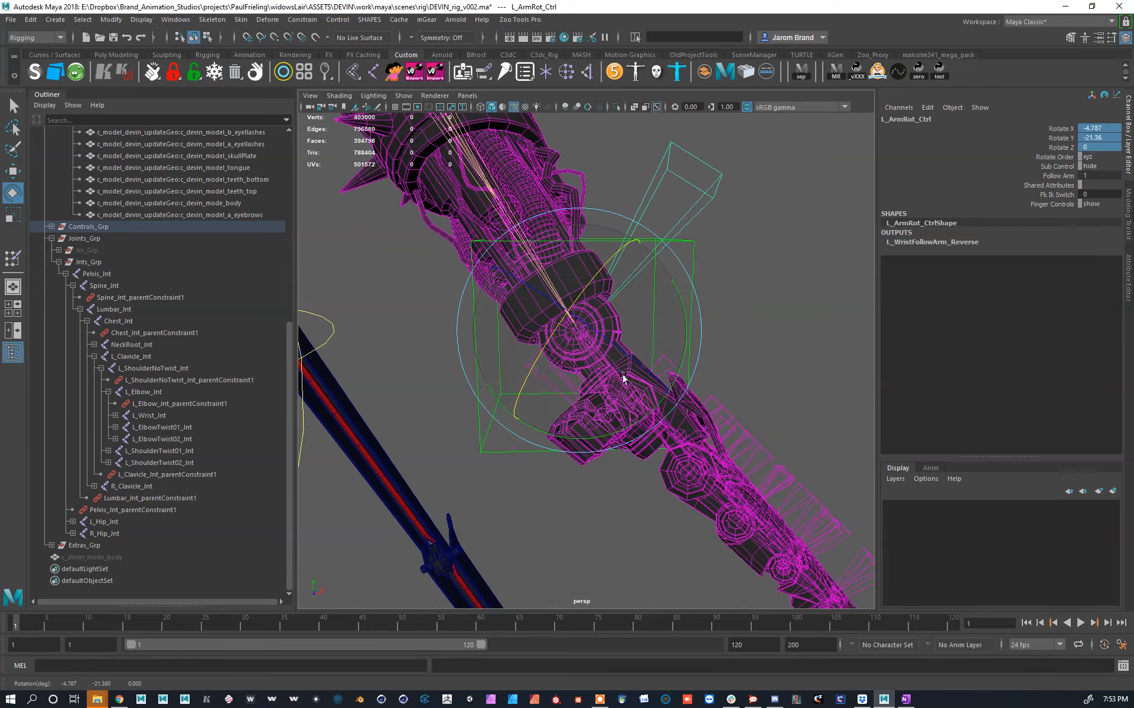
{"action": "left_click_drag", "start_coordinate": [515, 394], "coordinate": [614, 411]}
{"action": "left_click_drag", "start_coordinate": [629, 342], "coordinate": [613, 361]}
{"action": "right_click_drag", "start_coordinate": [612, 361], "coordinate": [645, 395], "text": "alt"}
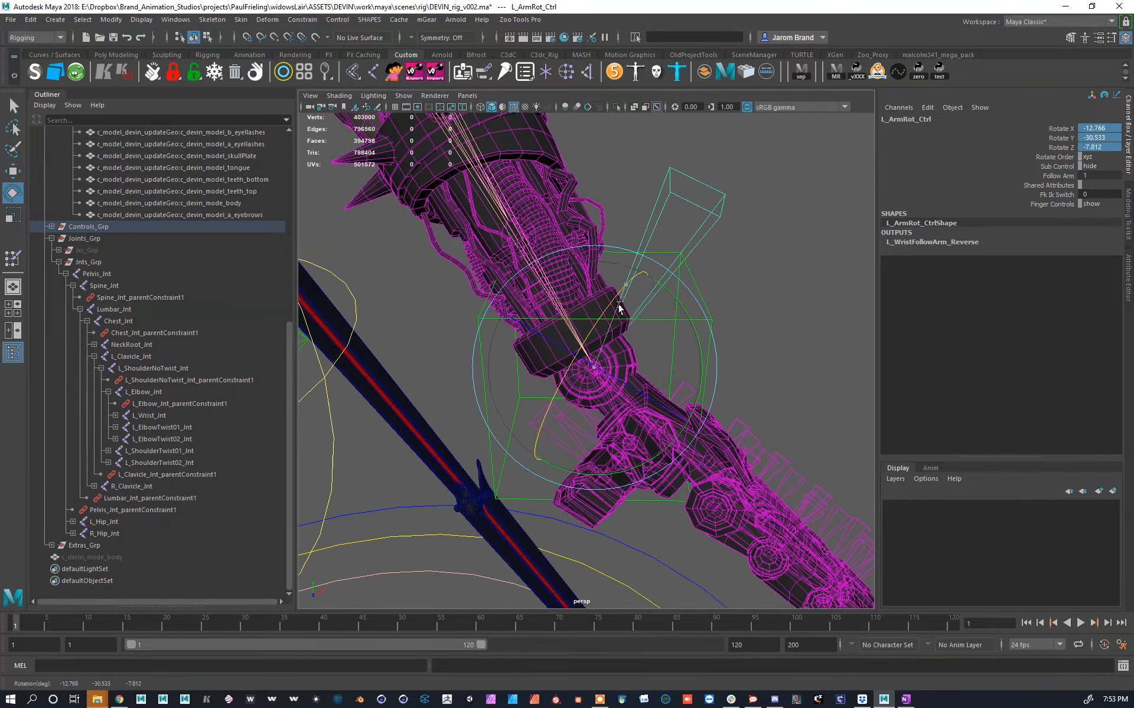
Step: Rotate L_ArmRot_Ctrl to about X 23.1, Y 5.8, Z 17 and examine the wrist from several sides
{"action": "left_click_drag", "start_coordinate": [642, 333], "coordinate": [674, 357]}
{"action": "left_click_drag", "start_coordinate": [566, 429], "coordinate": [399, 357]}
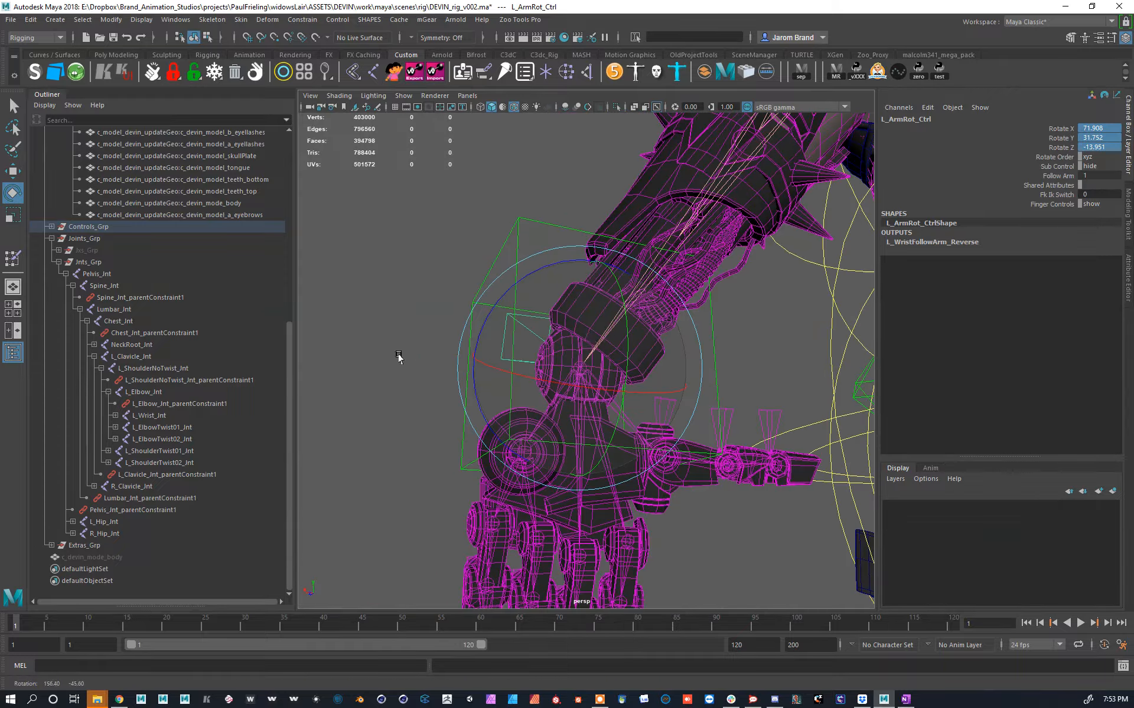
{"action": "right_click_drag", "start_coordinate": [399, 356], "coordinate": [611, 355], "text": "alt"}
{"action": "mouse_move", "coordinate": [580, 366]}
{"action": "left_mouse_down"}
{"action": "mouse_move", "coordinate": [539, 324]}
{"action": "mouse_move", "coordinate": [557, 367]}
{"action": "mouse_move", "coordinate": [547, 339]}
{"action": "mouse_move", "coordinate": [717, 309]}
{"action": "mouse_move", "coordinate": [622, 380]}
{"action": "mouse_move", "coordinate": [577, 342]}
{"action": "mouse_move", "coordinate": [521, 352]}
{"action": "mouse_move", "coordinate": [541, 403]}
{"action": "mouse_move", "coordinate": [590, 387]}
{"action": "left_mouse_up"}
{"action": "right_click_drag", "start_coordinate": [650, 383], "coordinate": [597, 377], "text": "alt"}
{"action": "left_click_drag", "start_coordinate": [597, 377], "coordinate": [614, 406], "text": "alt"}
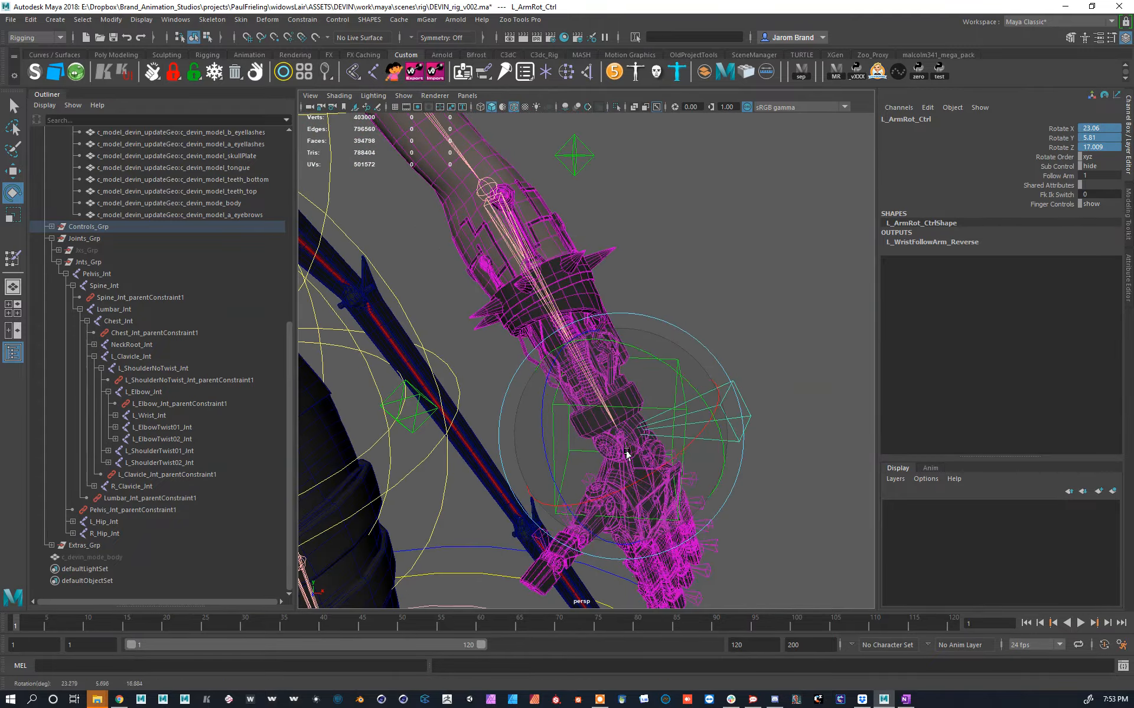
Step: Twist L_ArmRot_Ctrl through extreme poses, ending at about X 50.1, Y -16.2, Z 25.5, and examine the upper forearm pieces
{"action": "middle_click_drag", "start_coordinate": [518, 255], "coordinate": [563, 331], "text": "alt"}
{"action": "right_click_drag", "start_coordinate": [563, 330], "coordinate": [617, 364], "text": "alt"}
{"action": "left_click_drag", "start_coordinate": [617, 364], "coordinate": [598, 392], "text": "alt"}
{"action": "middle_click_drag", "start_coordinate": [597, 392], "coordinate": [648, 444]}
{"action": "middle_click_drag", "start_coordinate": [817, 408], "coordinate": [919, 395]}
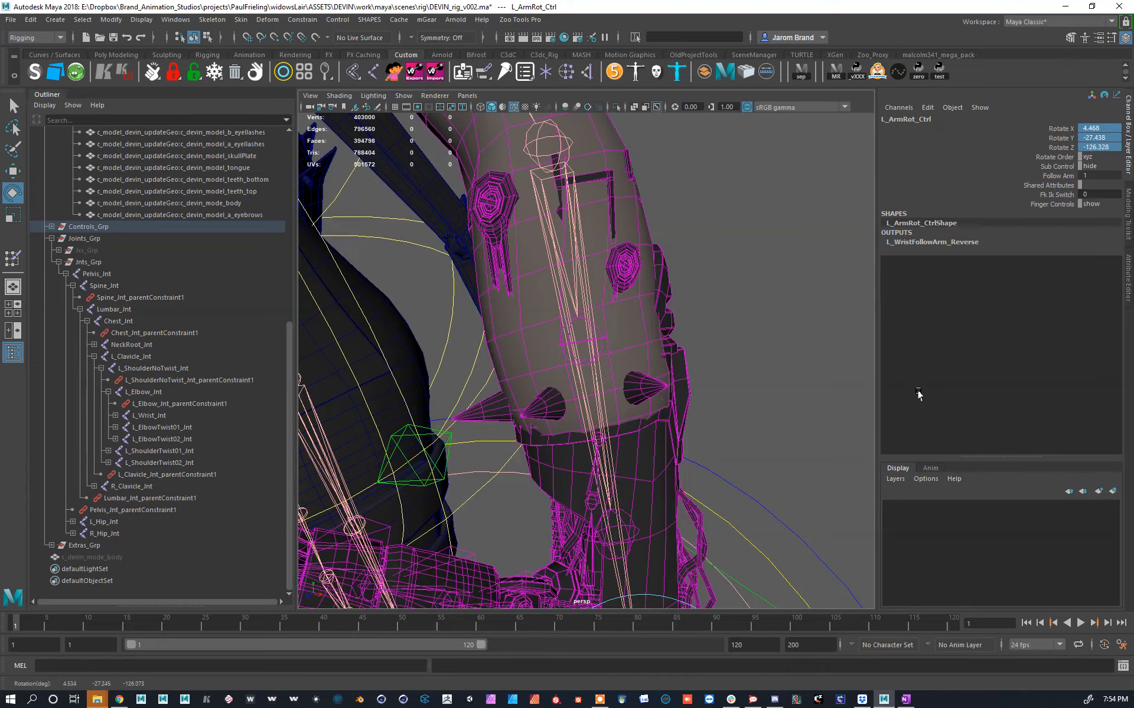
{"action": "left_click_drag", "start_coordinate": [678, 366], "coordinate": [640, 306], "text": "alt"}
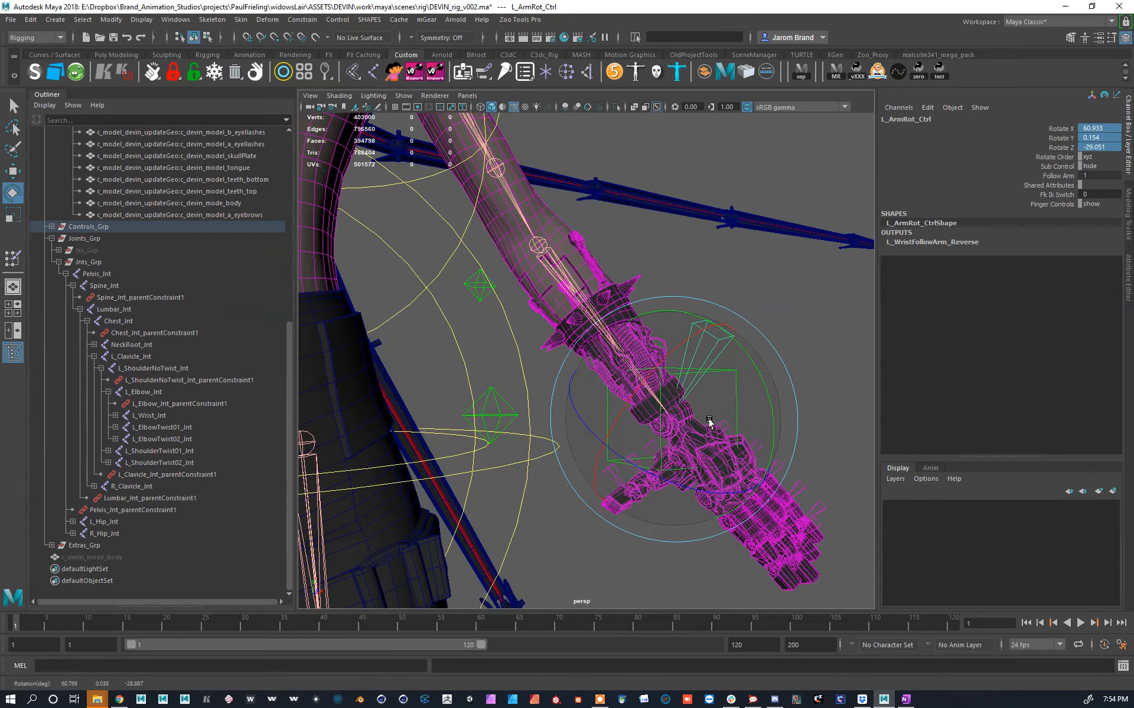
{"action": "left_click_drag", "start_coordinate": [758, 469], "coordinate": [597, 352], "text": "alt"}
{"action": "right_click_drag", "start_coordinate": [597, 352], "coordinate": [592, 228], "text": "alt"}
{"action": "middle_click_drag", "start_coordinate": [592, 228], "coordinate": [639, 326], "text": "alt"}
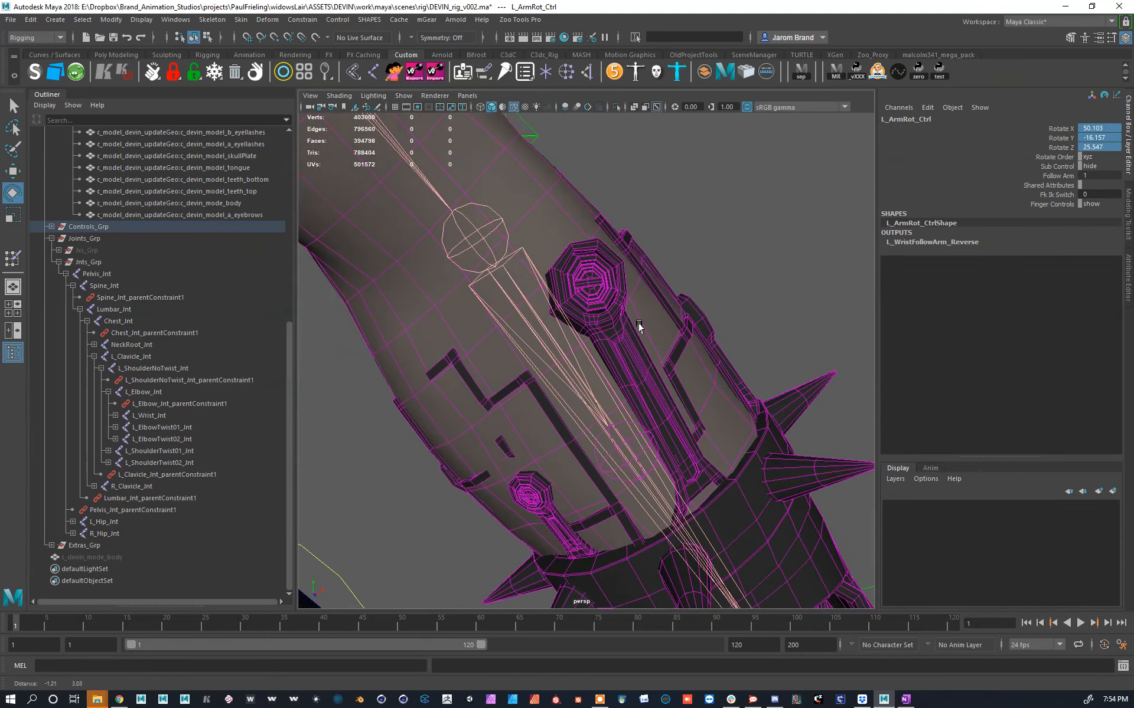
Step: Select c_devin_model_mechArmWires, try picking a face and vertex on its octagonal elbow-side connector, and return to object selection
{"action": "scroll", "coordinate": [638, 326], "scroll_direction": "up", "scroll_amount": 3}
{"action": "left_click_drag", "start_coordinate": [638, 326], "coordinate": [590, 271], "text": "alt"}
{"action": "left_click", "coordinate": [591, 273]}
{"action": "right_click_drag", "start_coordinate": [608, 311], "coordinate": [608, 349]}
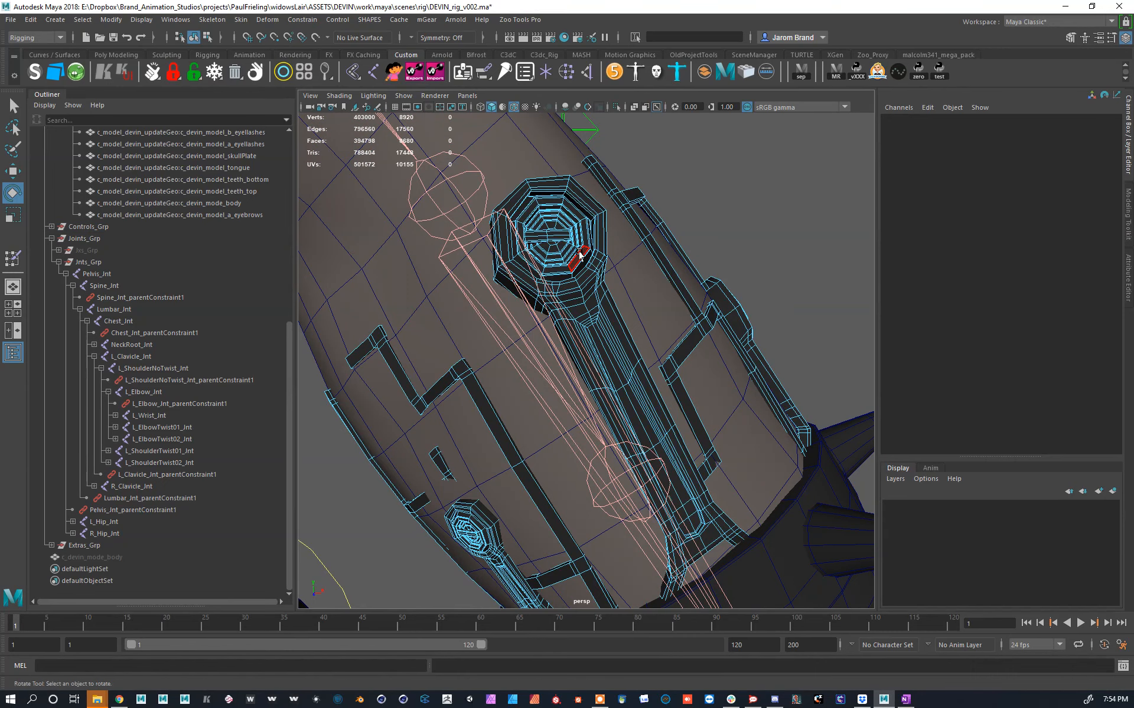
{"action": "double_click", "coordinate": [579, 255]}
{"action": "right_click_drag", "start_coordinate": [517, 254], "coordinate": [486, 253]}
{"action": "left_click", "coordinate": [549, 238]}
{"action": "middle_click_drag", "start_coordinate": [550, 238], "coordinate": [737, 248], "text": "alt"}
{"action": "left_click_drag", "start_coordinate": [757, 268], "coordinate": [577, 283], "text": "alt"}
{"action": "middle_click_drag", "start_coordinate": [577, 283], "coordinate": [724, 304], "text": "alt"}
{"action": "right_click_drag", "start_coordinate": [725, 301], "coordinate": [770, 258]}
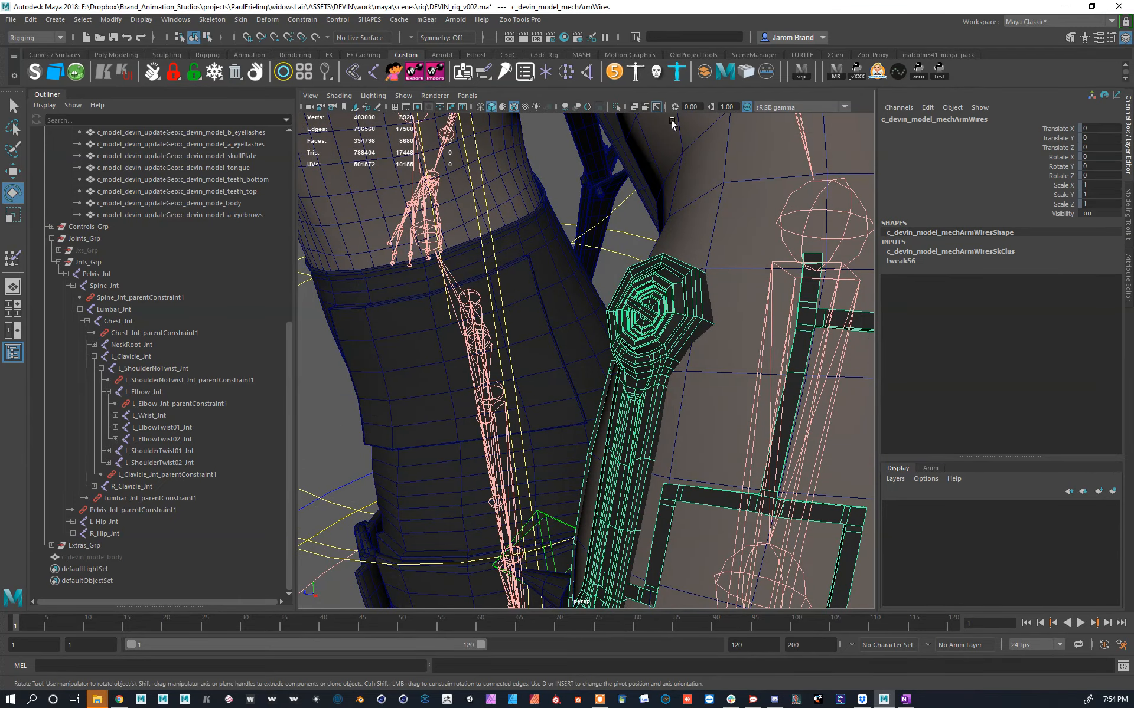
Step: Isolate the c_devin_model_mechArmWires mesh in the viewport
{"action": "left_click", "coordinate": [616, 107]}
{"action": "mouse_move", "coordinate": [679, 277]}
{"action": "left_mouse_down", "text": "alt"}
{"action": "mouse_move", "coordinate": [653, 296]}
{"action": "mouse_move", "coordinate": [536, 294]}
{"action": "mouse_move", "coordinate": [539, 324]}
{"action": "mouse_move", "coordinate": [721, 316]}
{"action": "mouse_move", "coordinate": [686, 306]}
{"action": "mouse_move", "coordinate": [724, 268]}
{"action": "mouse_move", "coordinate": [653, 238]}
{"action": "mouse_move", "coordinate": [647, 299]}
{"action": "left_mouse_up", "text": "alt"}
{"action": "scroll", "coordinate": [659, 250], "scroll_direction": "up", "scroll_amount": 5}
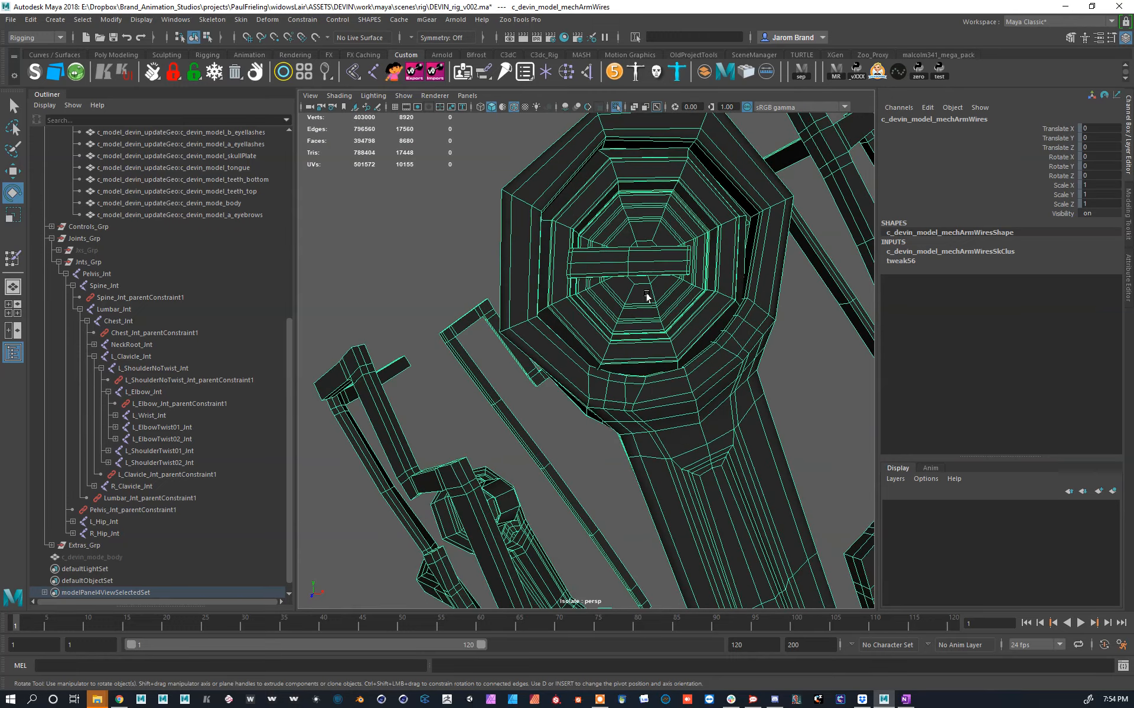
{"action": "key", "text": "y"}
{"action": "key", "text": "w"}
{"action": "scroll", "coordinate": [680, 264], "scroll_direction": "down", "scroll_amount": 6}
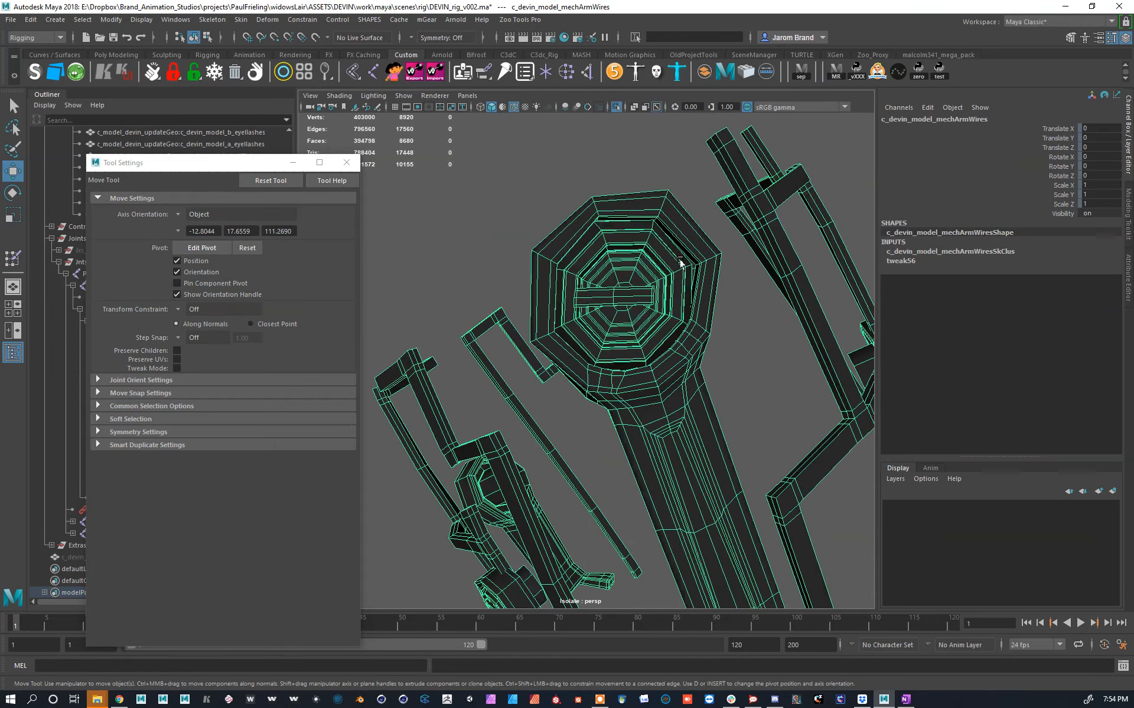
Step: Switch c_devin_model_mechArmWires to vertex selection and pick a vertex at the centre of the octagonal elbow-side connector
{"action": "right_click_drag", "start_coordinate": [539, 324], "coordinate": [507, 325]}
{"action": "right_click_drag", "start_coordinate": [608, 328], "coordinate": [643, 317], "text": "alt"}
{"action": "left_click_drag", "start_coordinate": [632, 306], "coordinate": [657, 305], "text": "alt"}
{"action": "right_click_drag", "start_coordinate": [658, 306], "coordinate": [683, 232], "text": "alt"}
{"action": "left_click_drag", "start_coordinate": [683, 233], "coordinate": [671, 361], "text": "alt"}
{"action": "right_click_drag", "start_coordinate": [670, 362], "coordinate": [711, 357], "text": "alt"}
{"action": "left_click_drag", "start_coordinate": [710, 356], "coordinate": [673, 296], "text": "alt"}
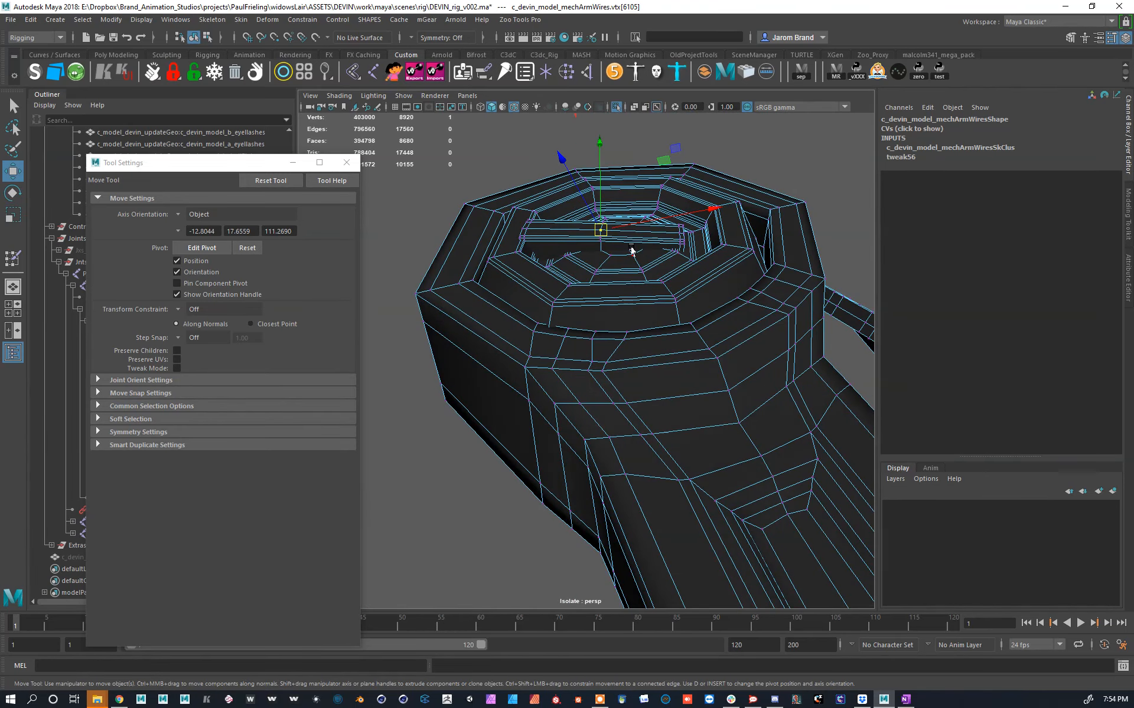
{"action": "key", "text": "4"}
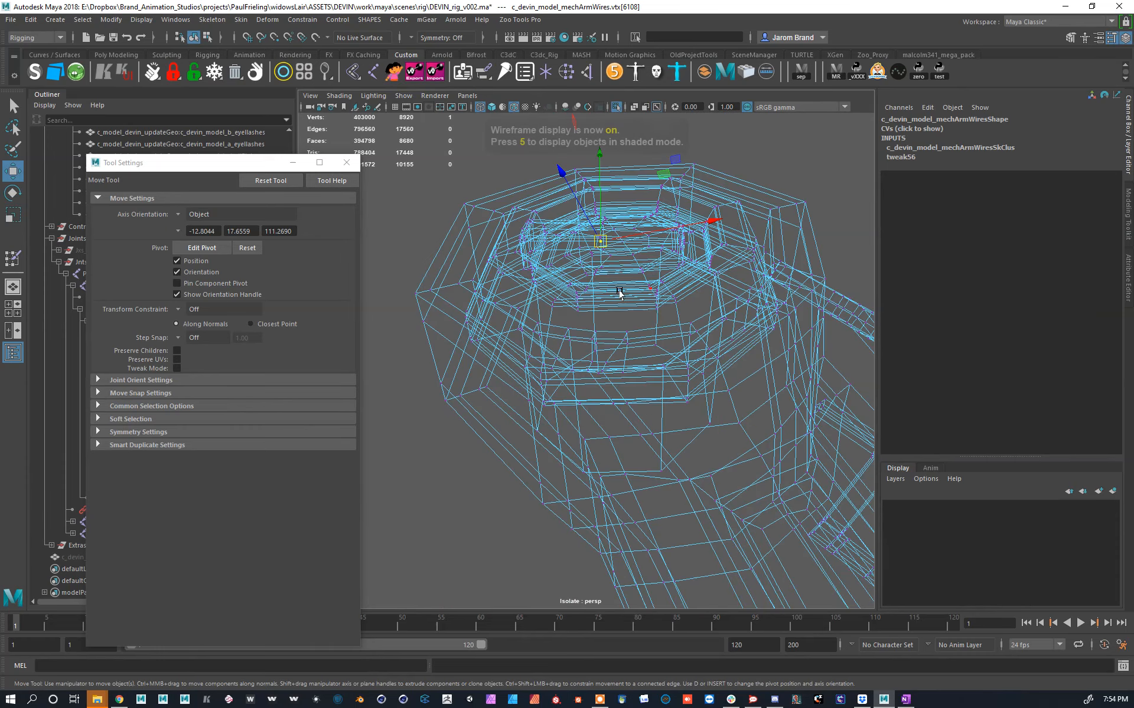
{"action": "key", "text": "5"}
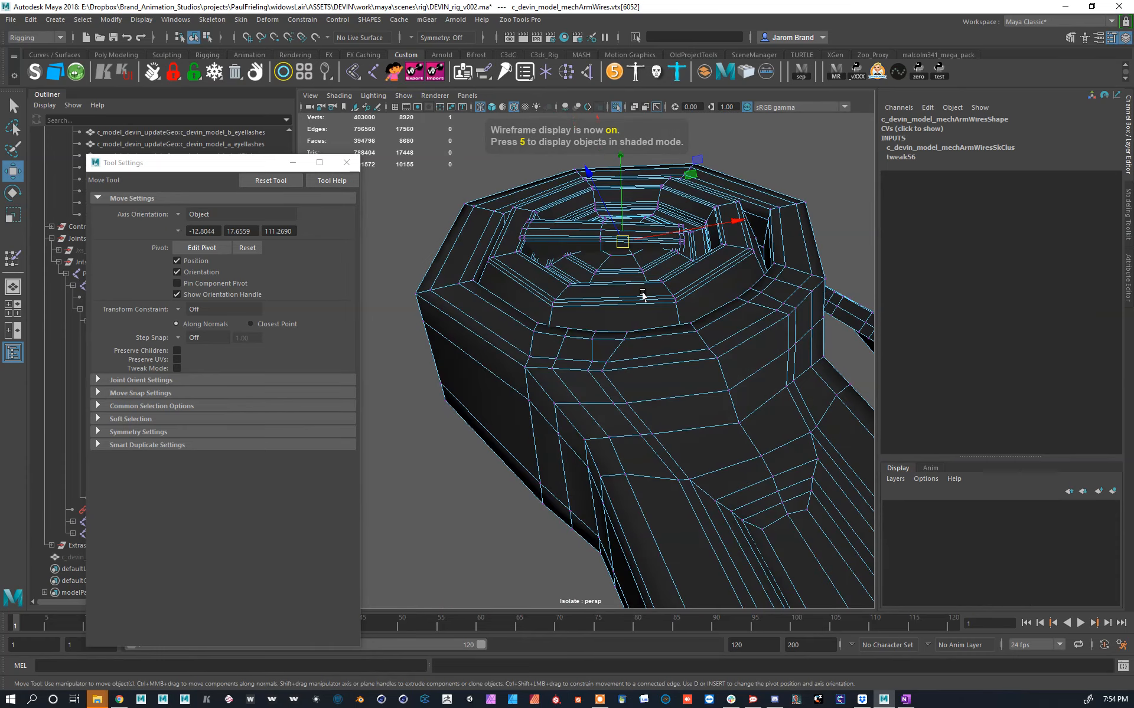
{"action": "mouse_move", "coordinate": [643, 296]}
{"action": "left_mouse_down", "text": "alt"}
{"action": "mouse_move", "coordinate": [646, 277]}
{"action": "mouse_move", "coordinate": [643, 347]}
{"action": "mouse_move", "coordinate": [650, 215]}
{"action": "mouse_move", "coordinate": [685, 280]}
{"action": "left_mouse_up", "text": "alt"}
Step: Select the octagonal connector's vertices, excluding the forearm shaft, and try the CopyVertex skin weight script on them
{"action": "scroll", "coordinate": [686, 280], "scroll_direction": "up", "scroll_amount": 4}
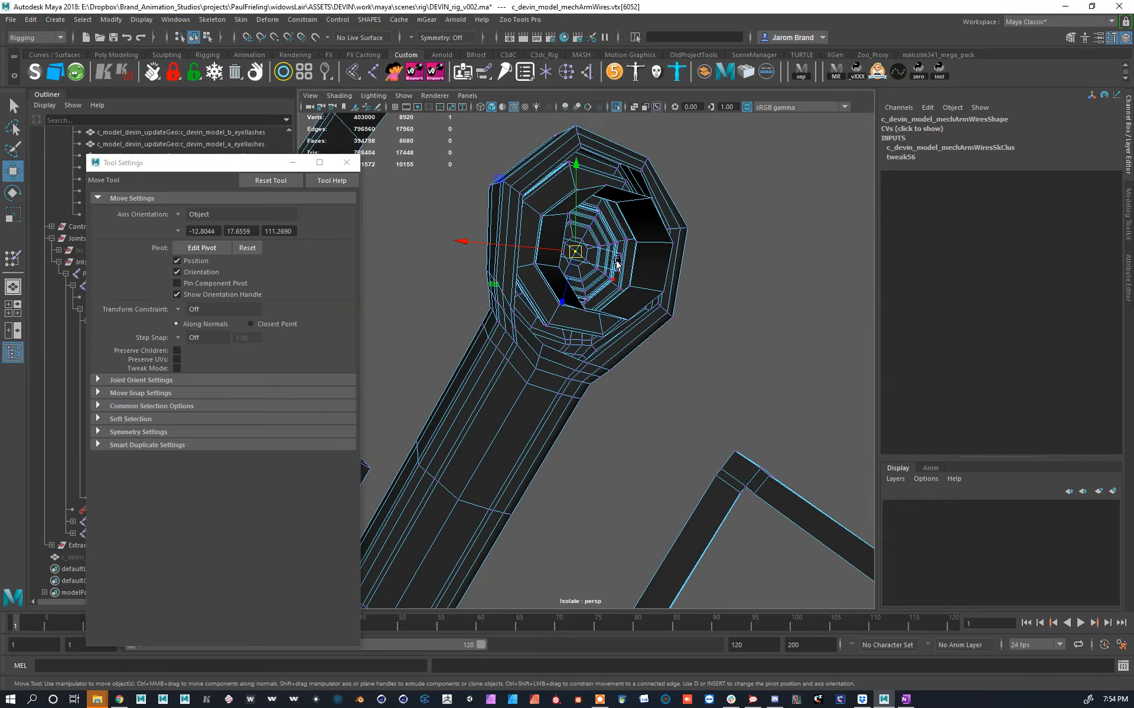
{"action": "middle_click_drag", "start_coordinate": [610, 276], "coordinate": [683, 325], "text": "alt"}
{"action": "left_click_drag", "start_coordinate": [683, 324], "coordinate": [726, 218], "text": "alt"}
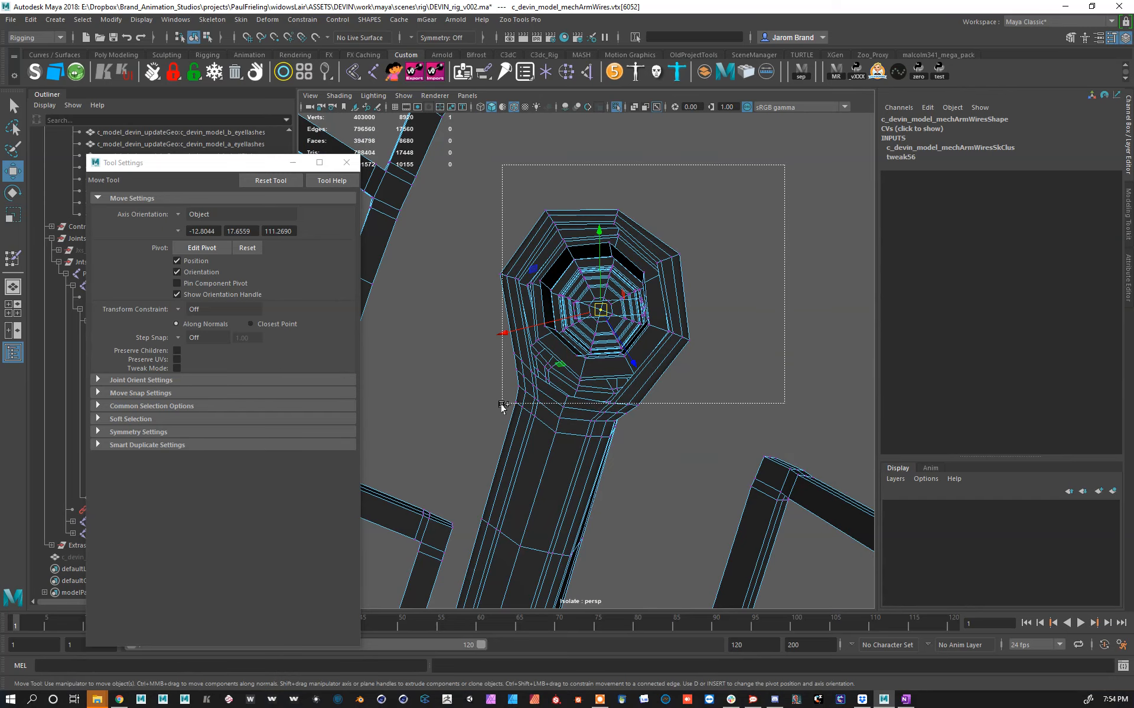
{"action": "left_click_drag", "start_coordinate": [655, 431], "coordinate": [933, 483], "text": "alt"}
{"action": "left_click_drag", "start_coordinate": [613, 388], "coordinate": [864, 339], "text": "alt"}
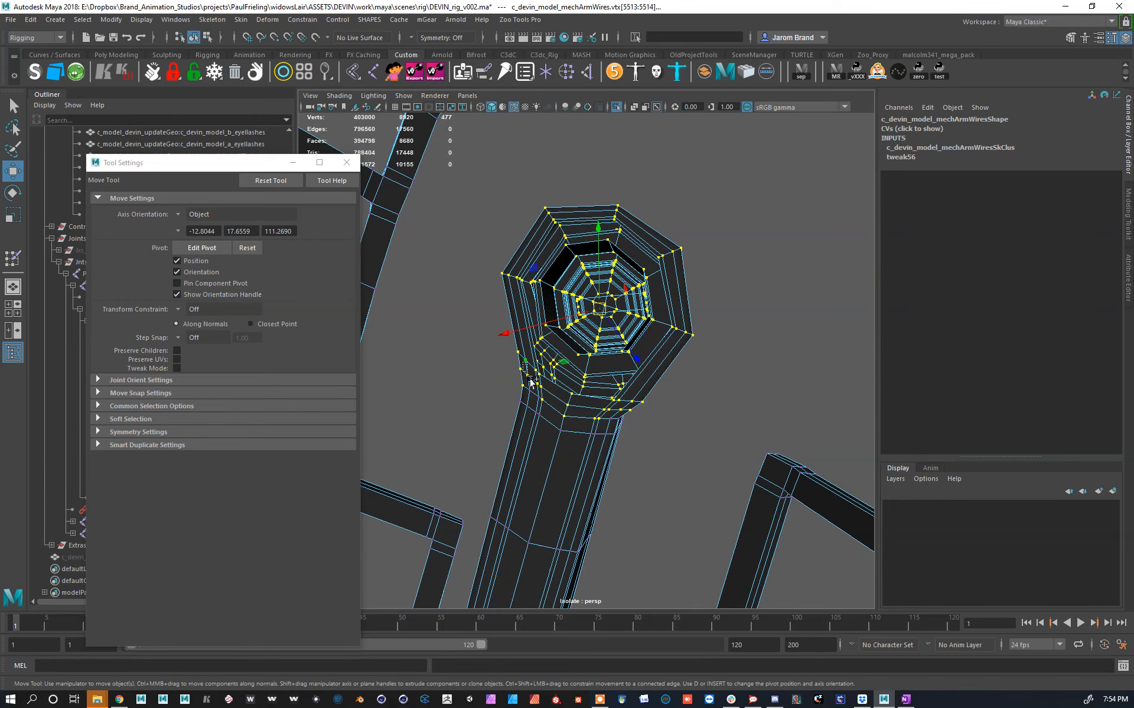
{"action": "left_click_drag", "start_coordinate": [557, 395], "coordinate": [356, 440], "text": "alt"}
{"action": "left_click_drag", "start_coordinate": [556, 430], "coordinate": [653, 444], "text": "alt"}
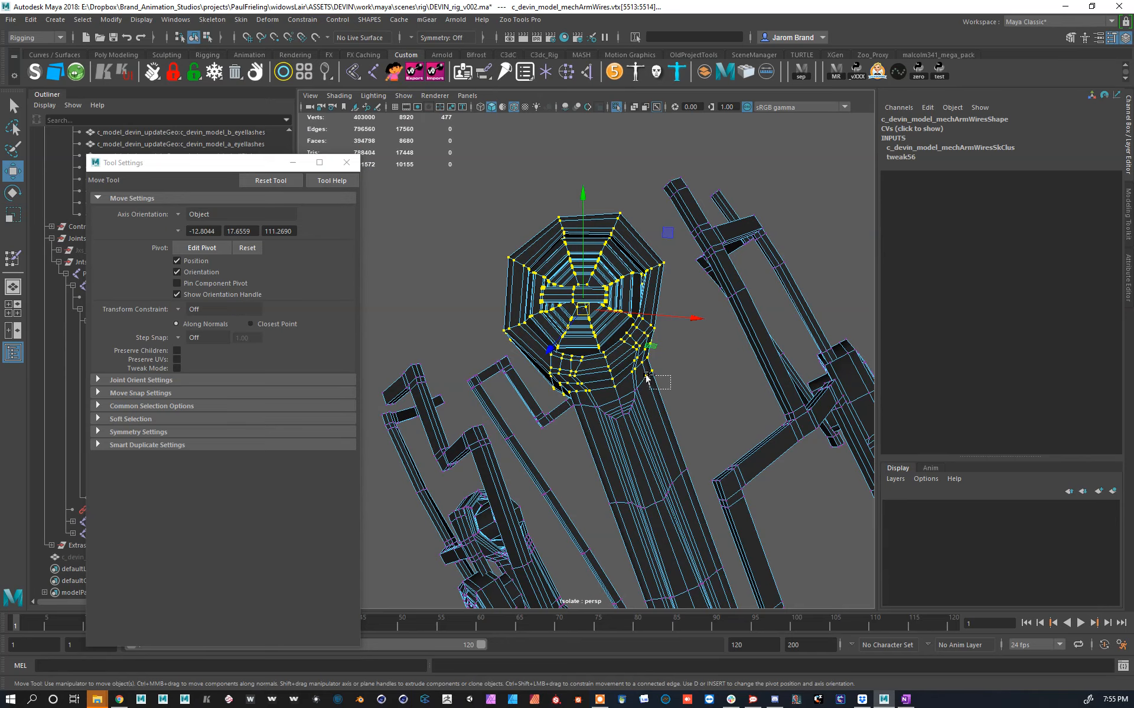
{"action": "left_click_drag", "start_coordinate": [642, 370], "coordinate": [689, 417], "text": "alt"}
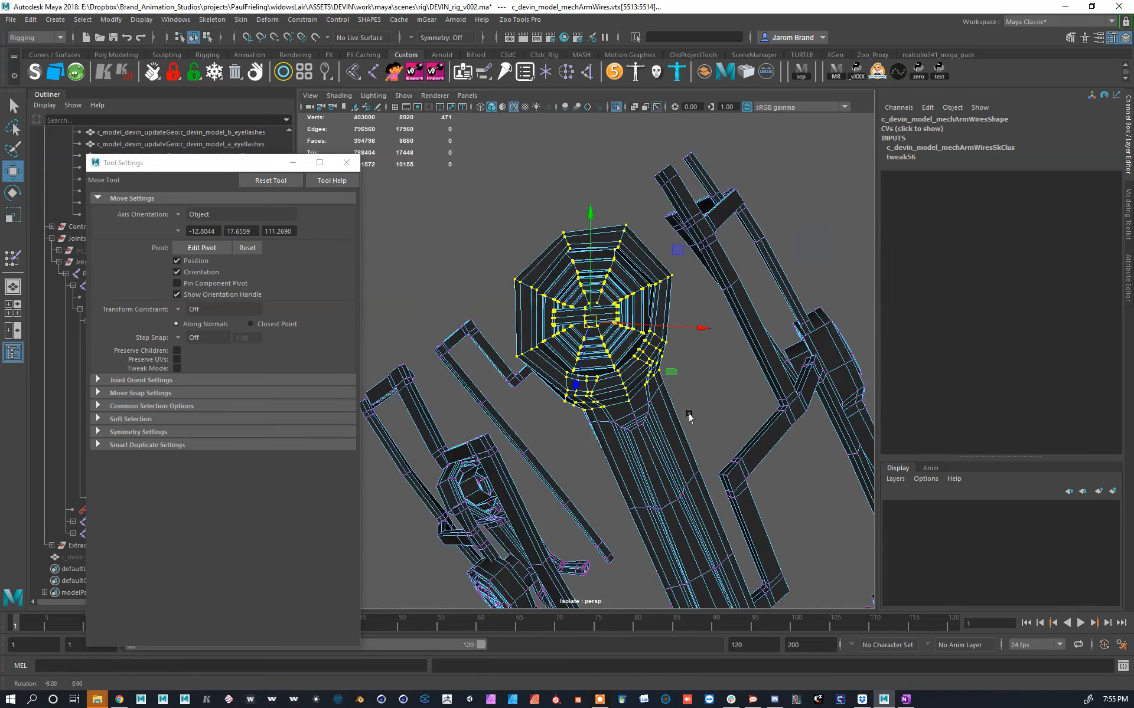
{"action": "right_click", "coordinate": [354, 74]}
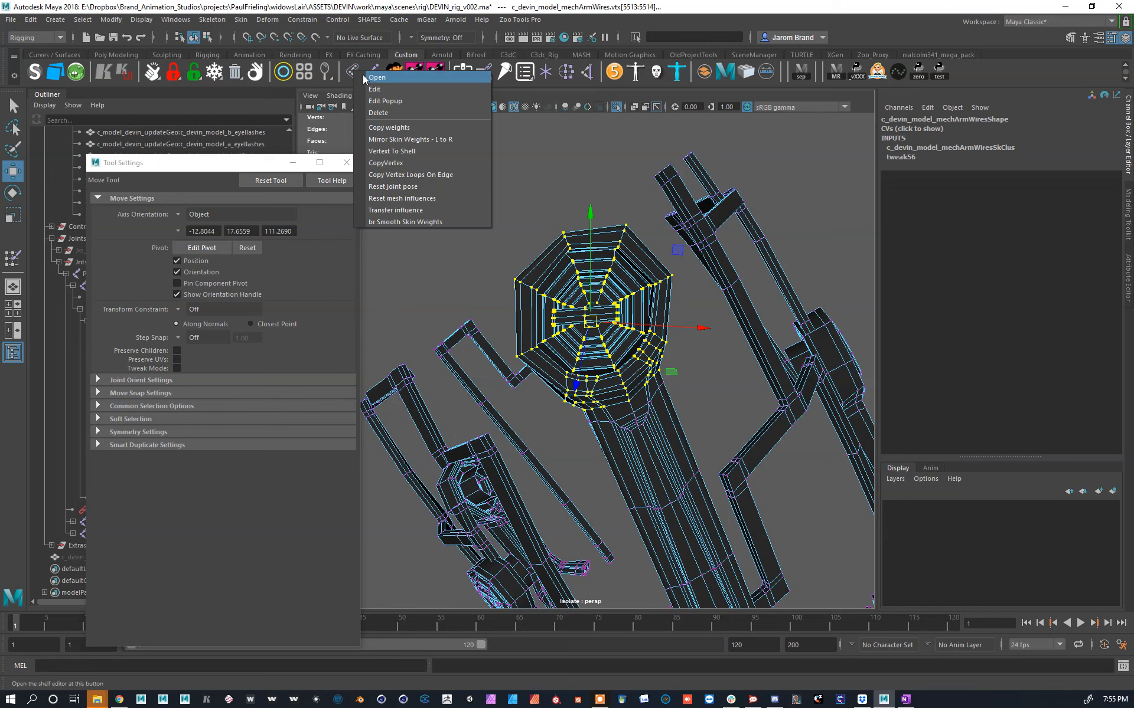
{"action": "left_click", "coordinate": [394, 165]}
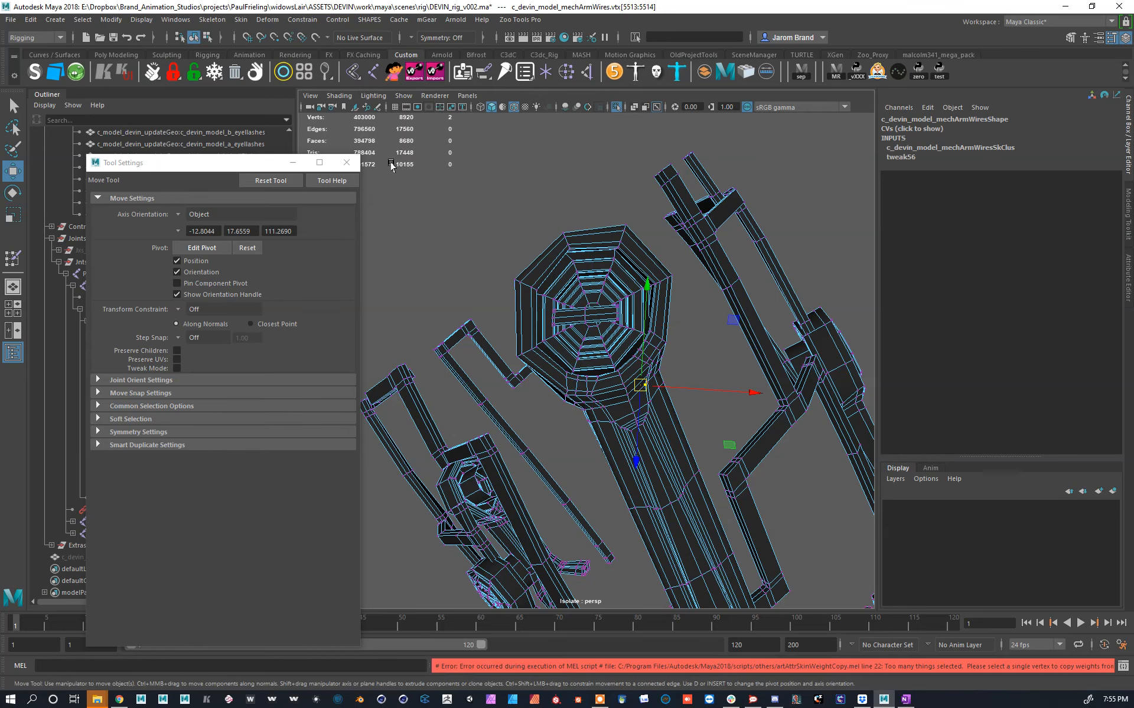
Step: Undo the CopyVertex attempt and try Vertex To Shell on the octagonal connector's selected vertices
{"action": "scroll", "coordinate": [680, 402], "scroll_direction": "up", "scroll_amount": 5}
{"action": "scroll", "coordinate": [661, 310], "scroll_direction": "down", "scroll_amount": 6}
{"action": "left_click_drag", "start_coordinate": [679, 306], "coordinate": [611, 304], "text": "alt"}
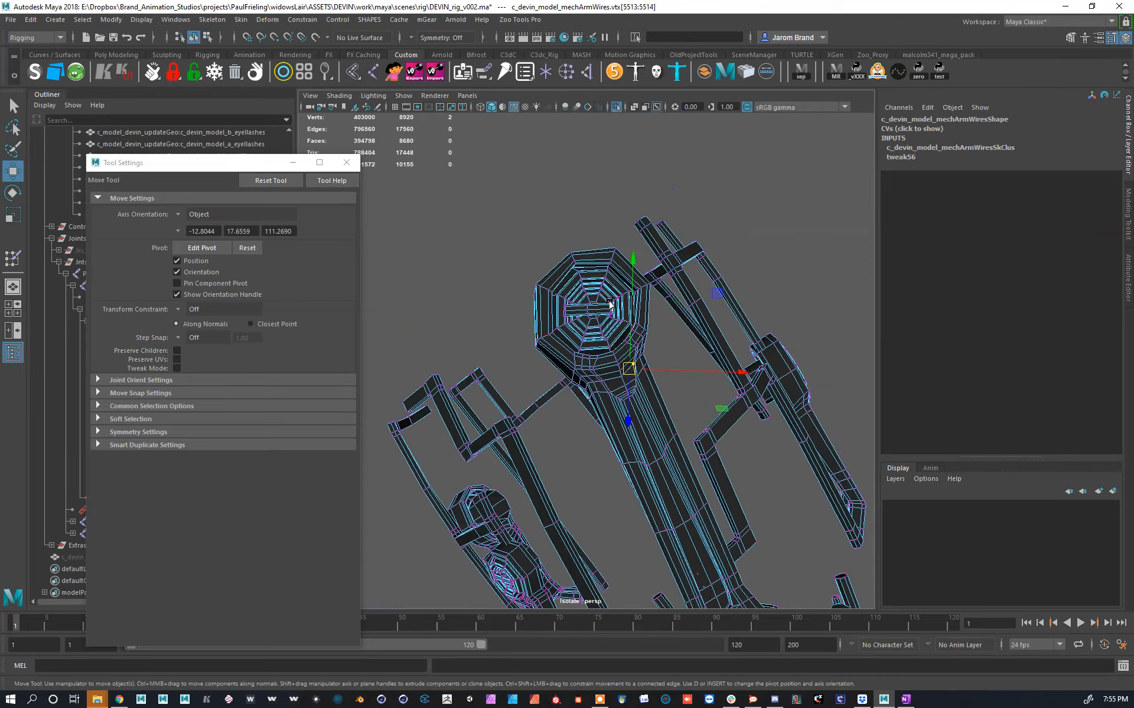
{"action": "scroll", "coordinate": [614, 295], "scroll_direction": "up", "scroll_amount": 6}
{"action": "left_click_drag", "start_coordinate": [606, 246], "coordinate": [610, 239], "text": "alt"}
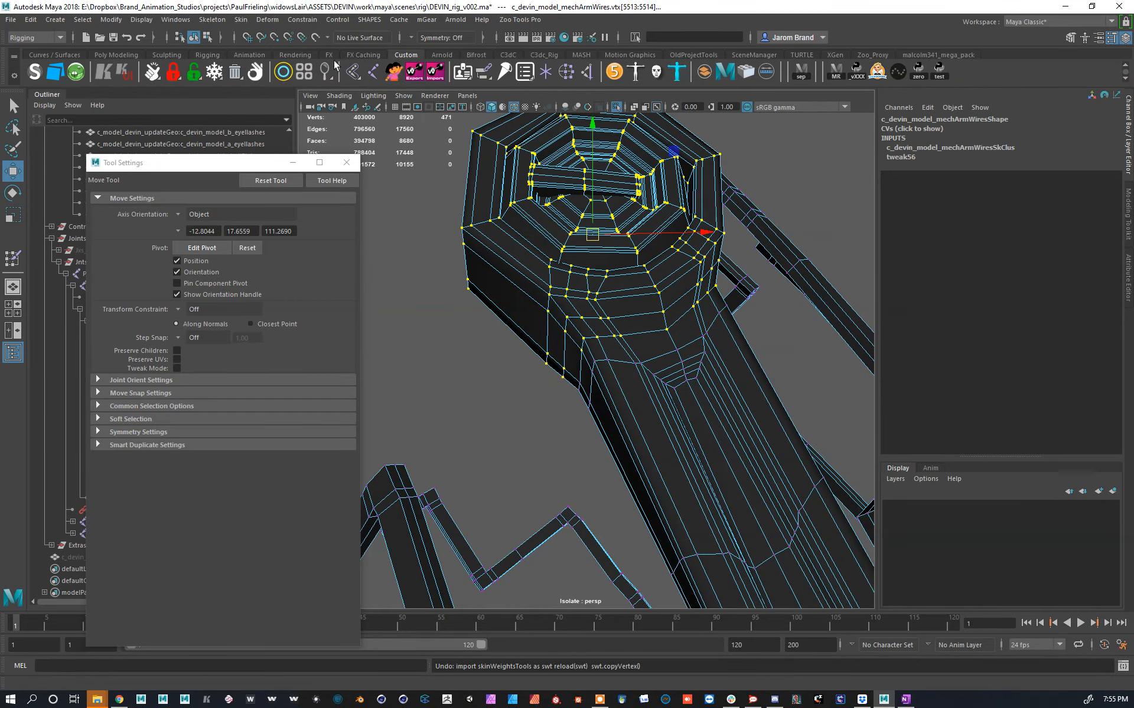
{"action": "right_click", "coordinate": [361, 65]}
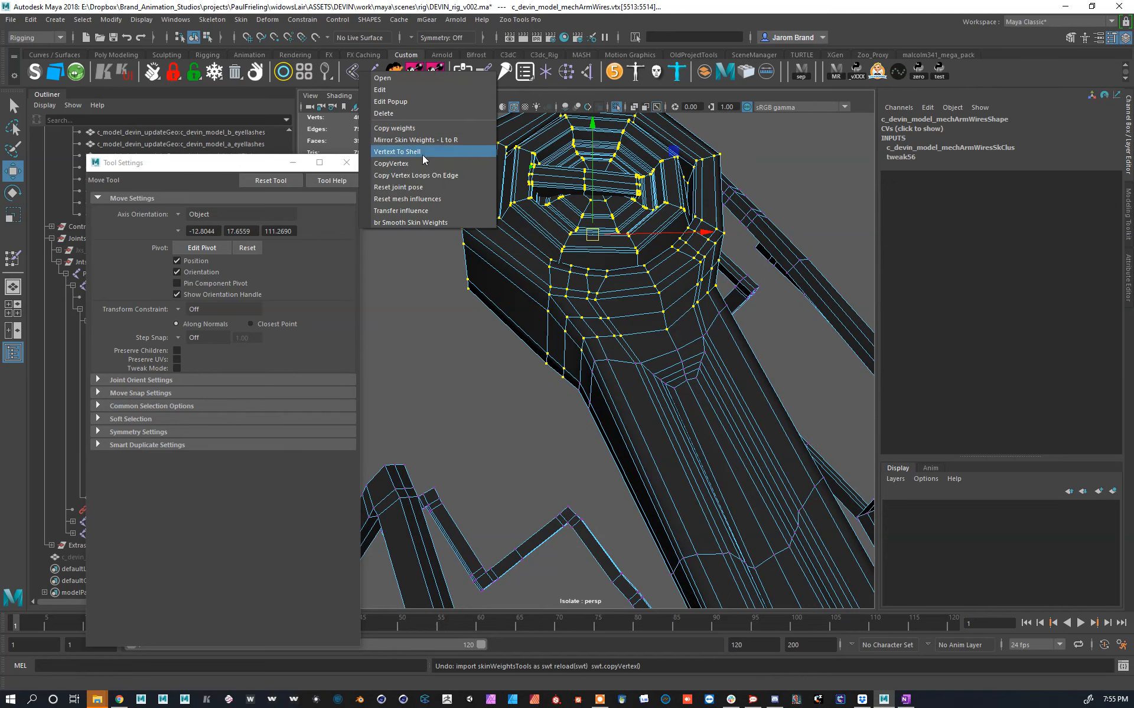
{"action": "left_click", "coordinate": [421, 159]}
{"action": "scroll", "coordinate": [555, 227], "scroll_direction": "down", "scroll_amount": 4}
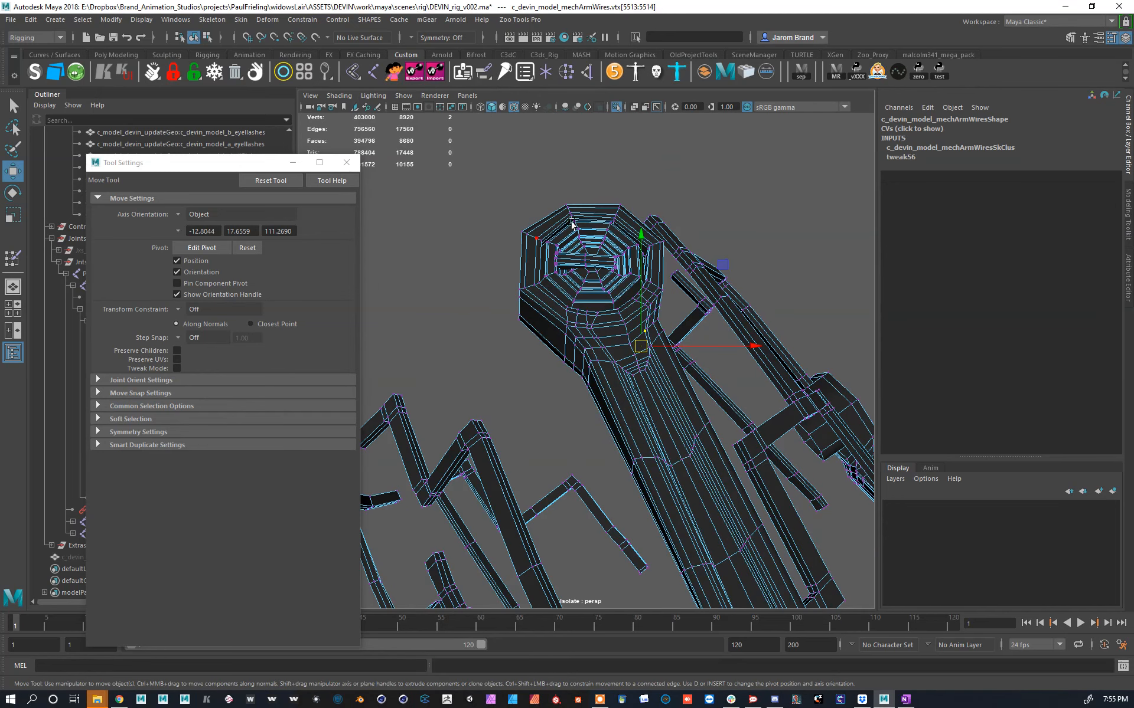
Step: Apply Vertex To Shell from a middle vertex of the crossbar inside the octagonal connector to give the bar uniform weights
{"action": "scroll", "coordinate": [583, 244], "scroll_direction": "up", "scroll_amount": 6}
{"action": "middle_click_drag", "start_coordinate": [606, 204], "coordinate": [611, 313], "text": "alt"}
{"action": "left_click", "coordinate": [582, 271]}
{"action": "right_click", "coordinate": [364, 73]}
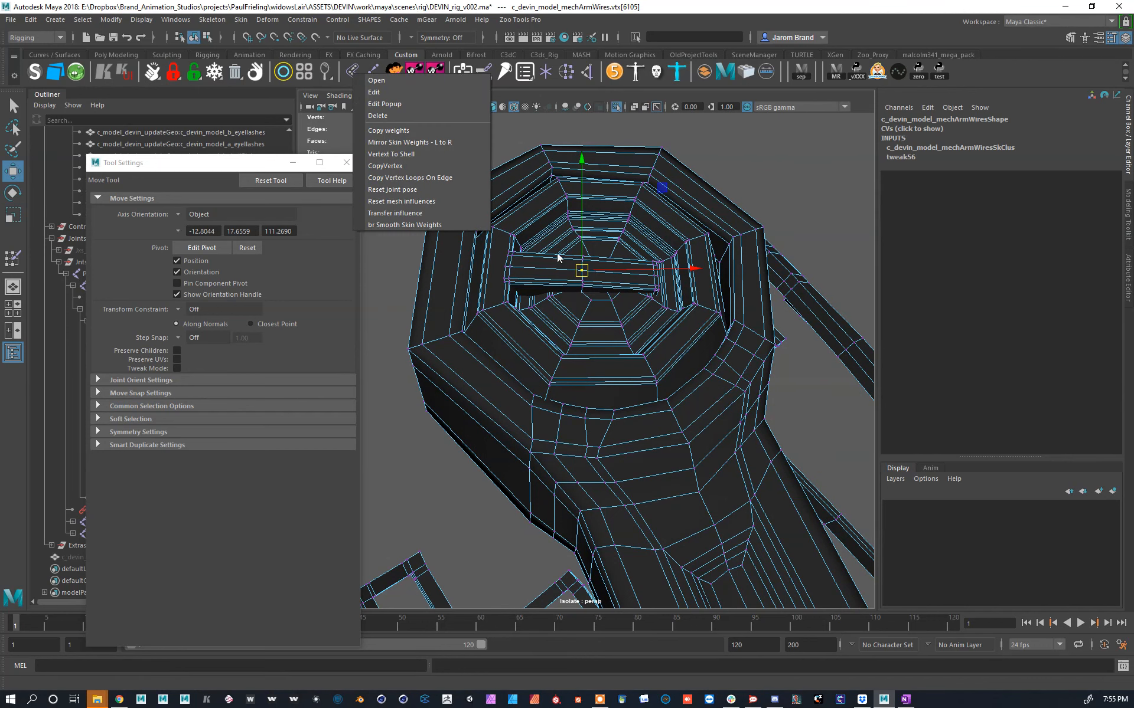
{"action": "left_click", "coordinate": [401, 154]}
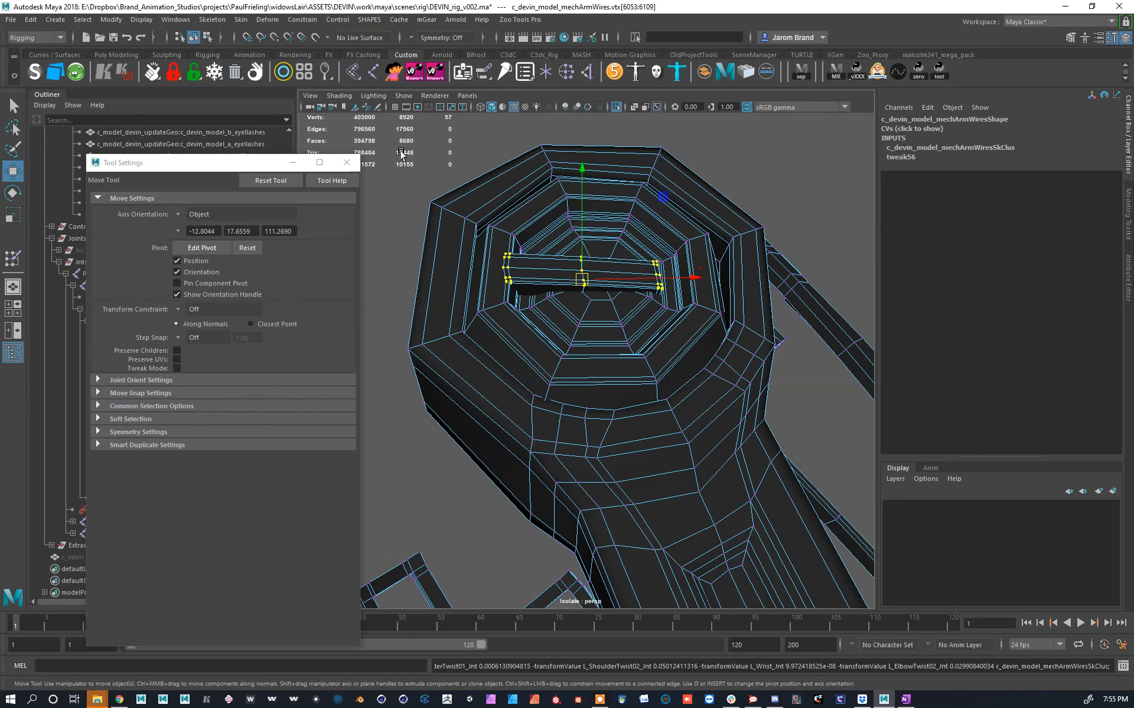
Step: Pick the vertex behind the crossbar at the octagonal connector's centre and copy its vertex weights
{"action": "left_click_drag", "start_coordinate": [593, 329], "coordinate": [587, 271], "text": "alt"}
{"action": "key", "text": "4"}
{"action": "left_click", "coordinate": [591, 198]}
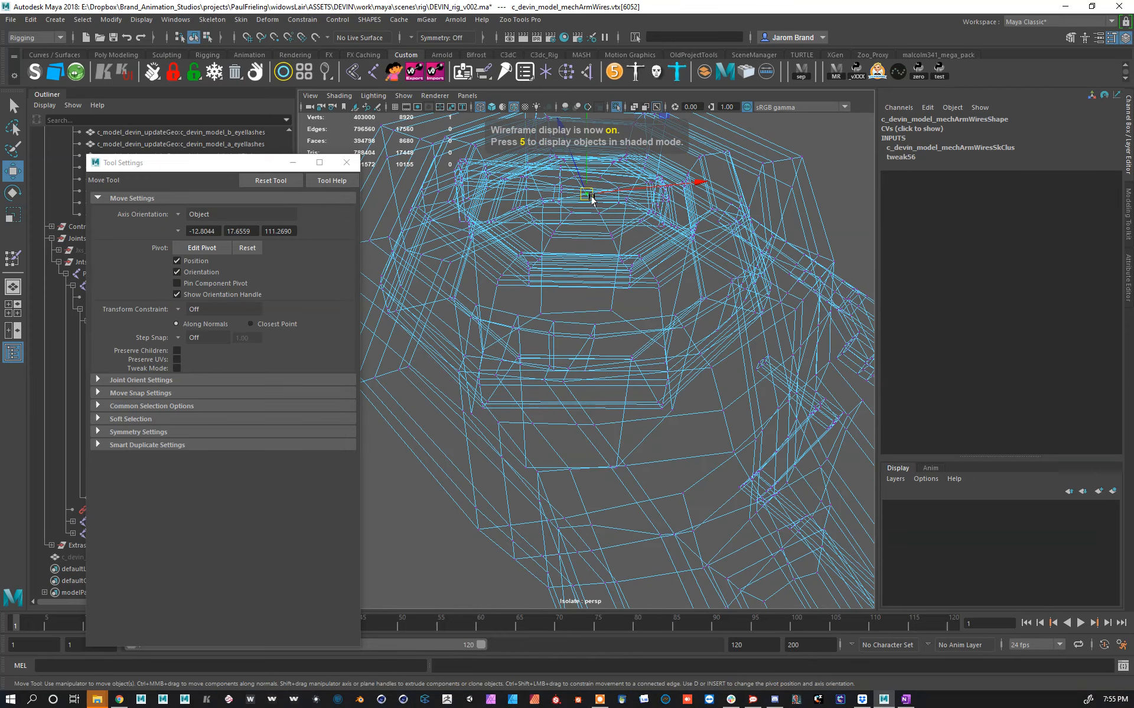
{"action": "left_click_drag", "start_coordinate": [620, 214], "coordinate": [608, 227], "text": "alt"}
{"action": "key", "text": "5"}
{"action": "left_click_drag", "start_coordinate": [589, 281], "coordinate": [597, 233], "text": "alt"}
{"action": "left_click", "coordinate": [241, 20]}
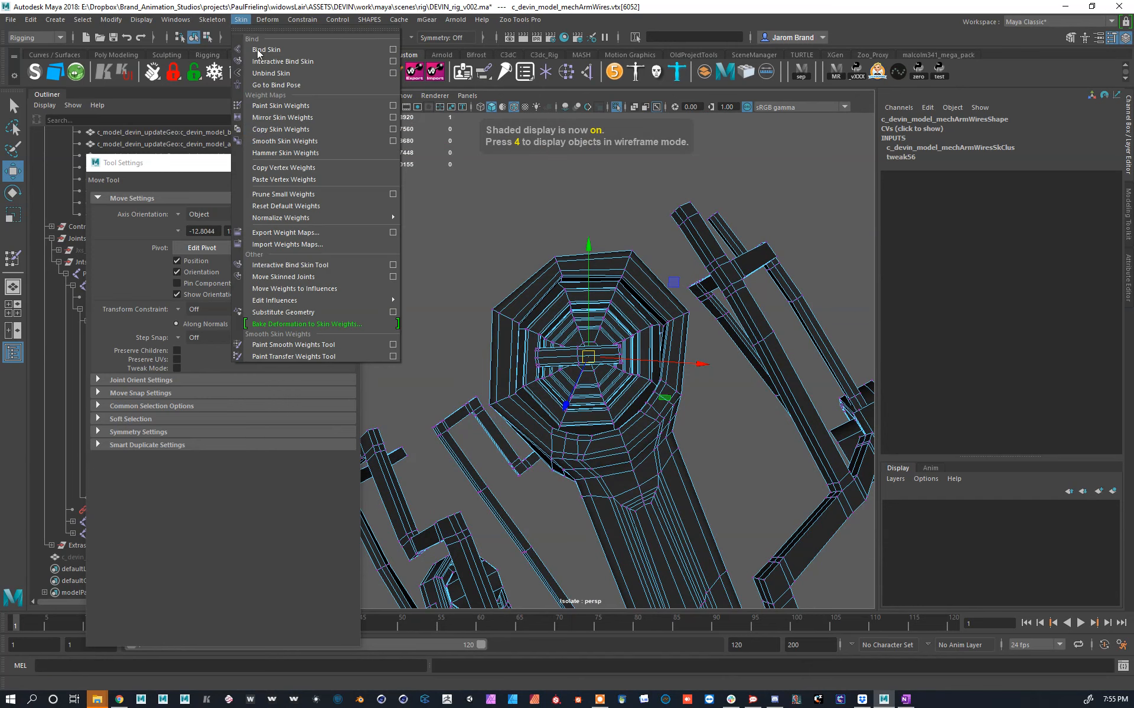
{"action": "left_click", "coordinate": [313, 167]}
Step: Select the vertices of the whole octagonal connector head and paste the copied vertex weights onto them
{"action": "left_click_drag", "start_coordinate": [531, 271], "coordinate": [815, 268], "text": "alt"}
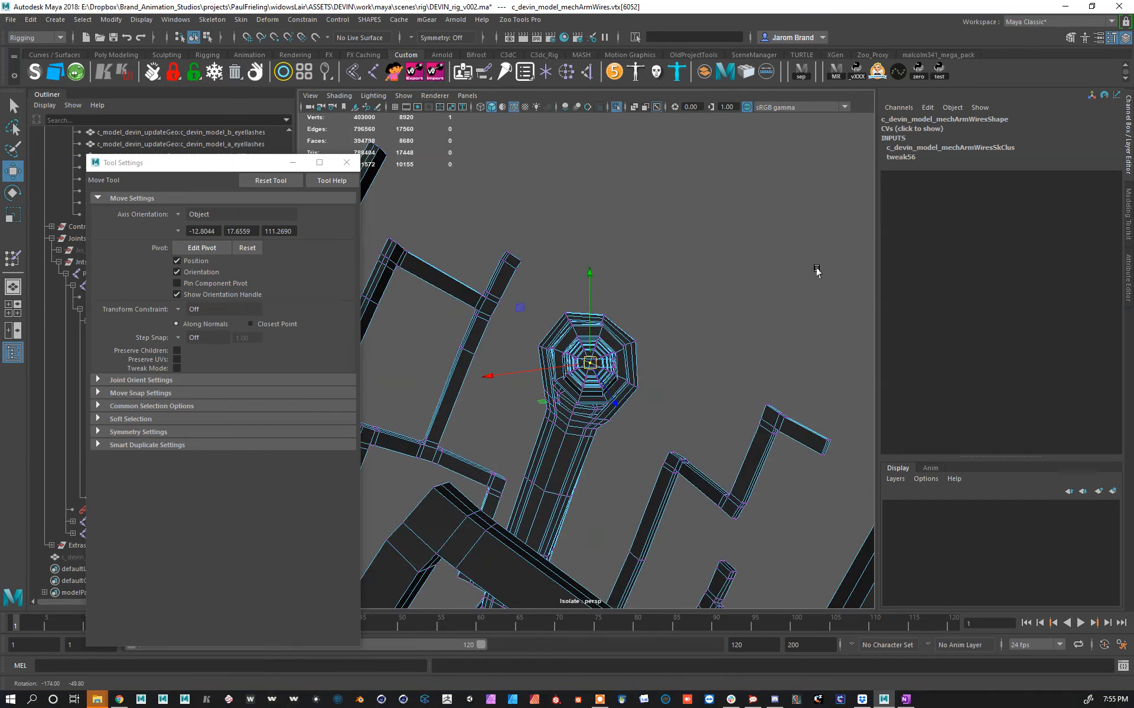
{"action": "scroll", "coordinate": [815, 268], "scroll_direction": "up", "scroll_amount": 4}
{"action": "left_click_drag", "start_coordinate": [756, 223], "coordinate": [475, 460]}
{"action": "left_click_drag", "start_coordinate": [794, 258], "coordinate": [531, 499], "text": "ctrl+shift"}
{"action": "left_click_drag", "start_coordinate": [685, 322], "coordinate": [522, 499], "text": "ctrl+shift"}
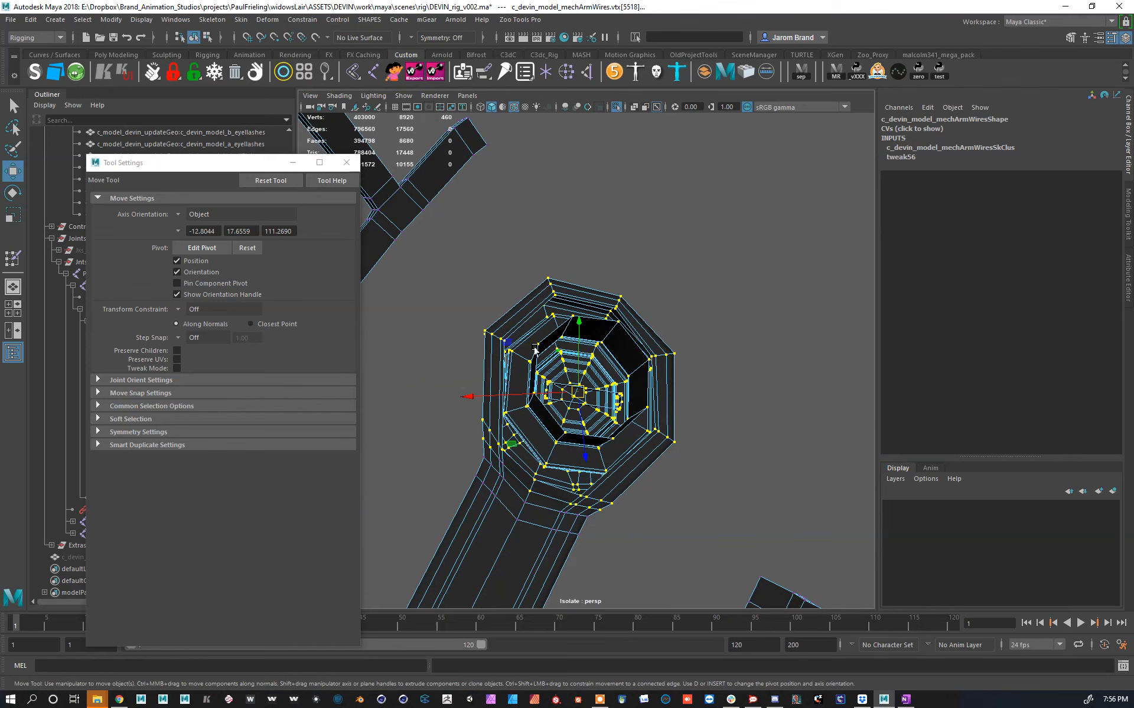
{"action": "left_click", "coordinate": [241, 21]}
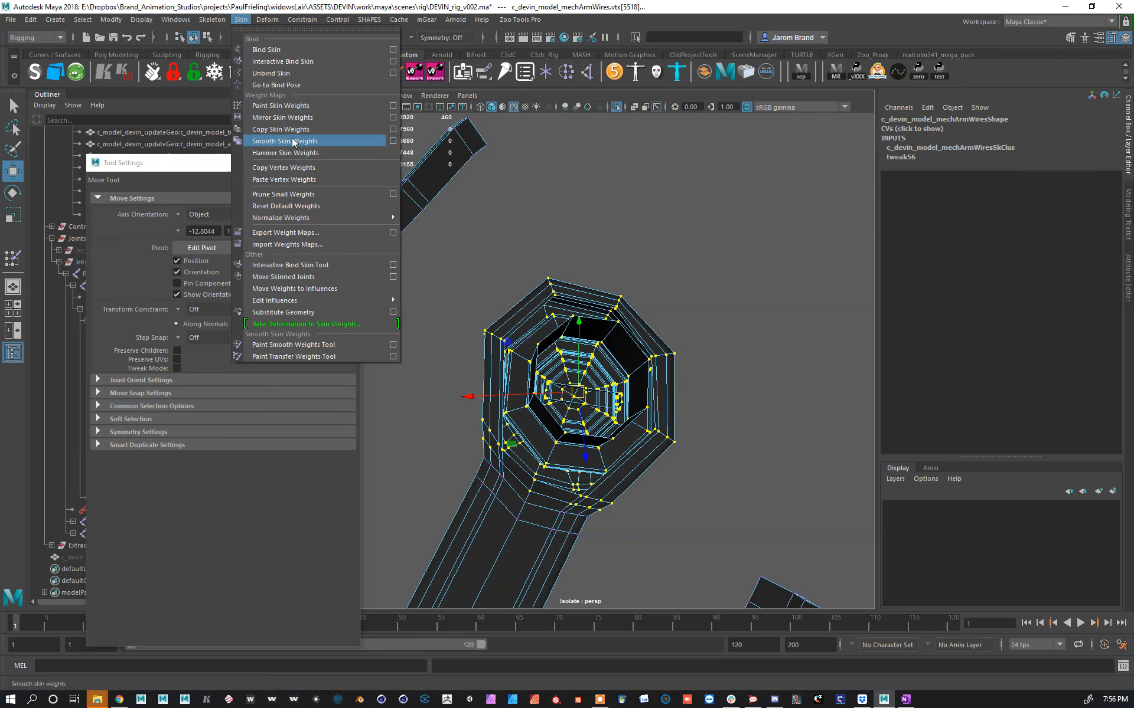
{"action": "left_click", "coordinate": [283, 179]}
Step: Select a vertex loop across the forearm shaft below the connector and grow the selection to the neighbouring loops along the shaft
{"action": "left_click_drag", "start_coordinate": [590, 437], "coordinate": [809, 473], "text": "alt"}
{"action": "right_click_drag", "start_coordinate": [591, 354], "coordinate": [655, 425], "text": "alt"}
{"action": "middle_click_drag", "start_coordinate": [656, 426], "coordinate": [591, 295], "text": "alt"}
{"action": "left_click_drag", "start_coordinate": [590, 296], "coordinate": [584, 301], "text": "alt"}
{"action": "left_click", "coordinate": [613, 462]}
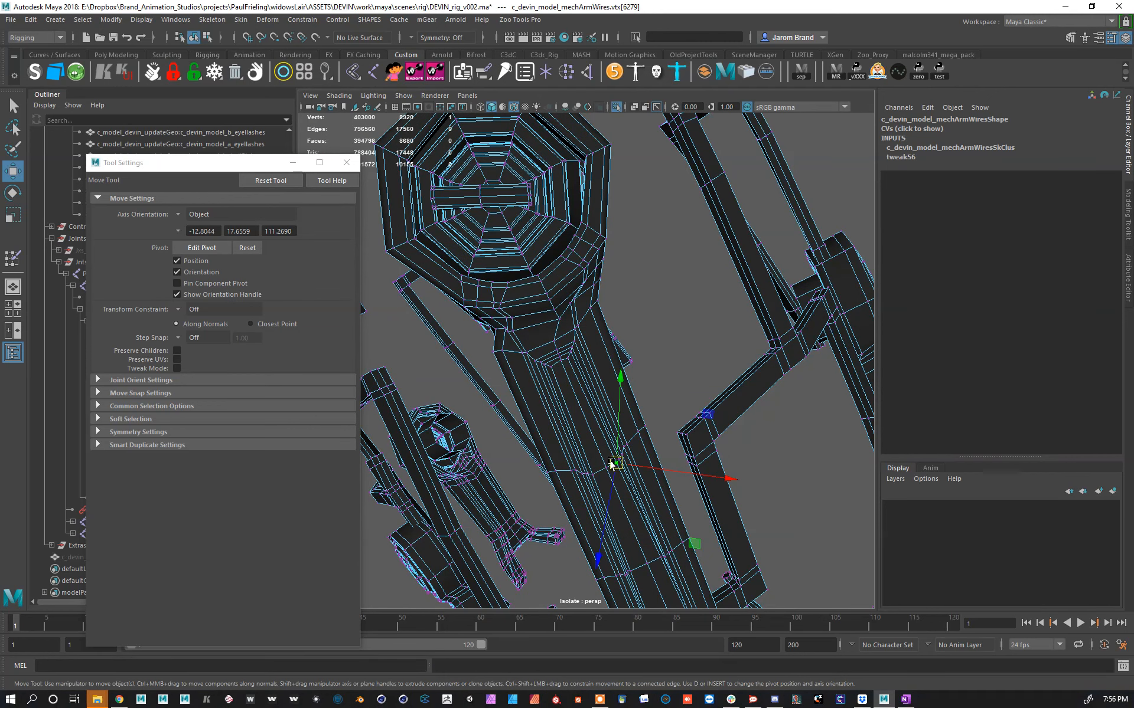
{"action": "double_click", "coordinate": [602, 471], "text": "shift"}
{"action": "key", "text": "shift+period"}
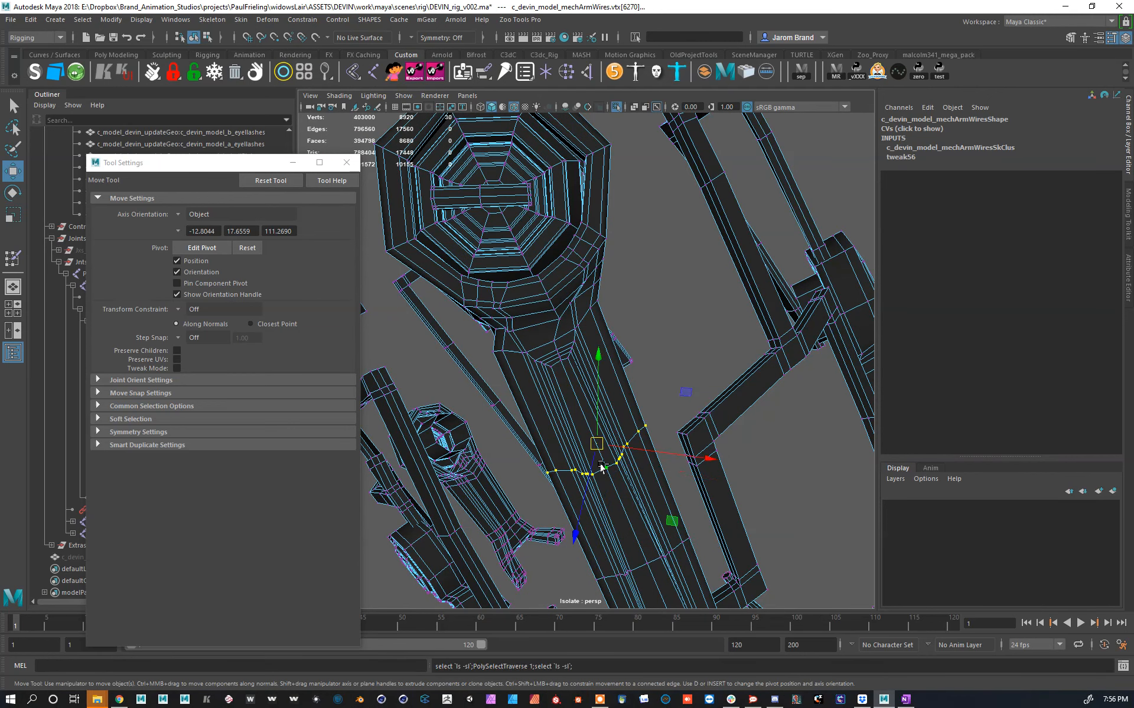
{"action": "key", "text": "shift+period"}
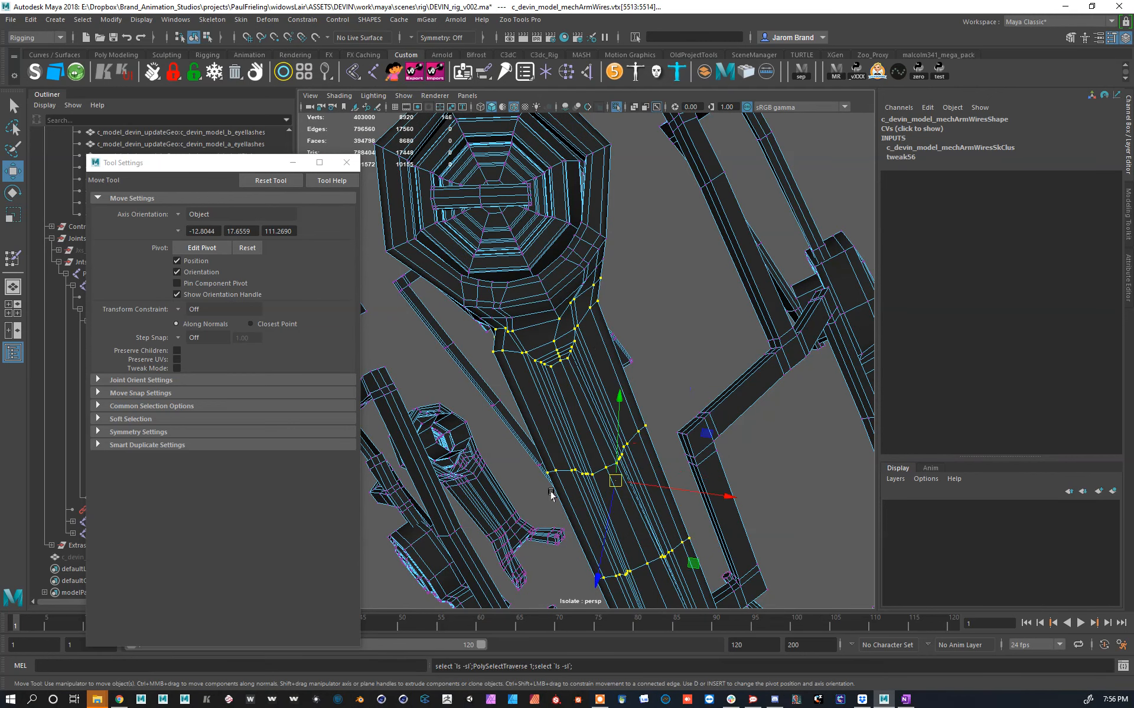
{"action": "left_click_drag", "start_coordinate": [370, 303], "coordinate": [651, 278], "text": "alt"}
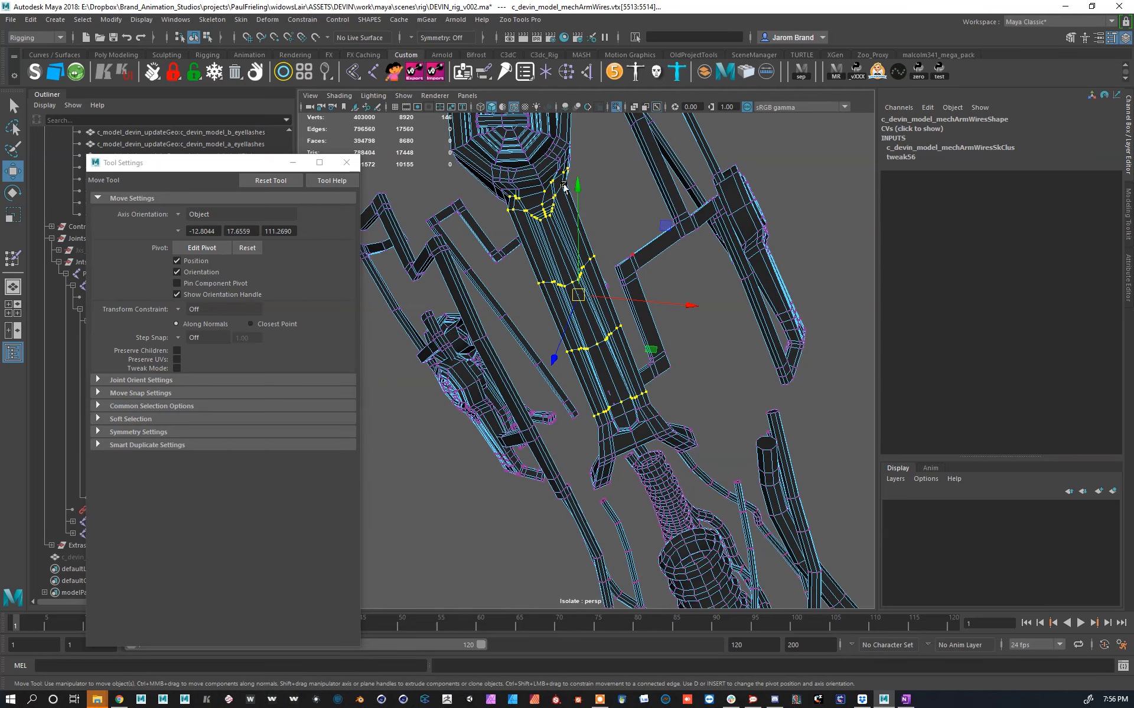
Step: Try flooding the selected shaft loops with the Paint Smooth Weights Tool, and undo the flood
{"action": "left_click", "coordinate": [241, 20]}
{"action": "left_click", "coordinate": [325, 345]}
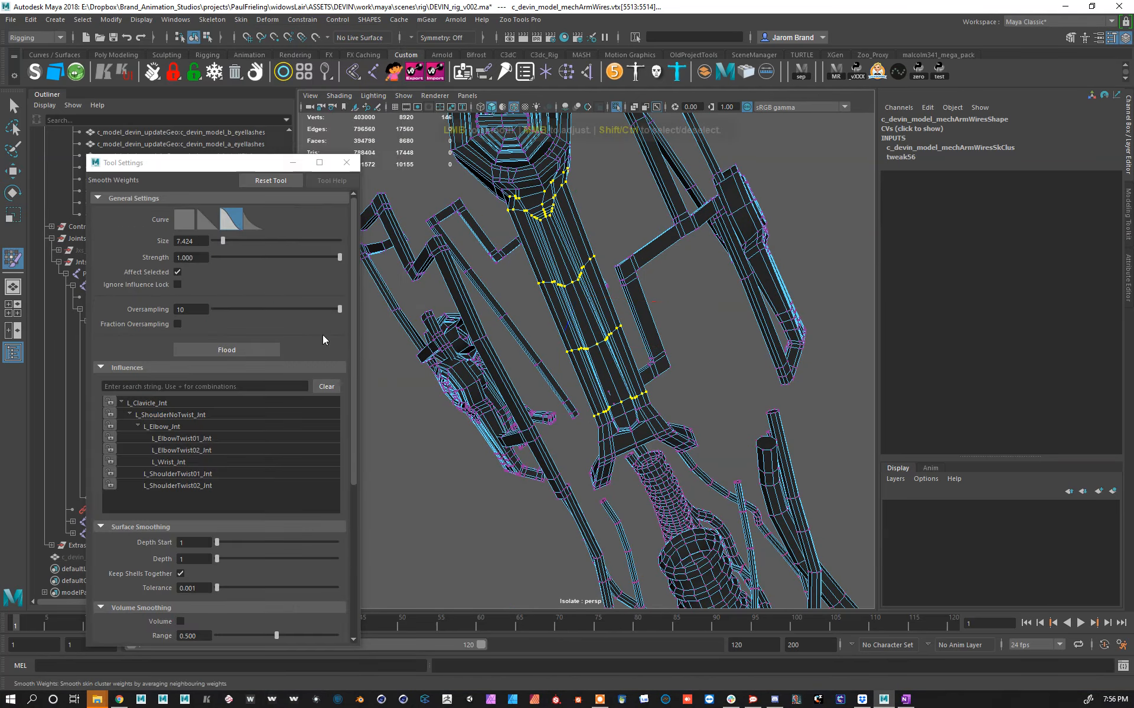
{"action": "left_click", "coordinate": [239, 351]}
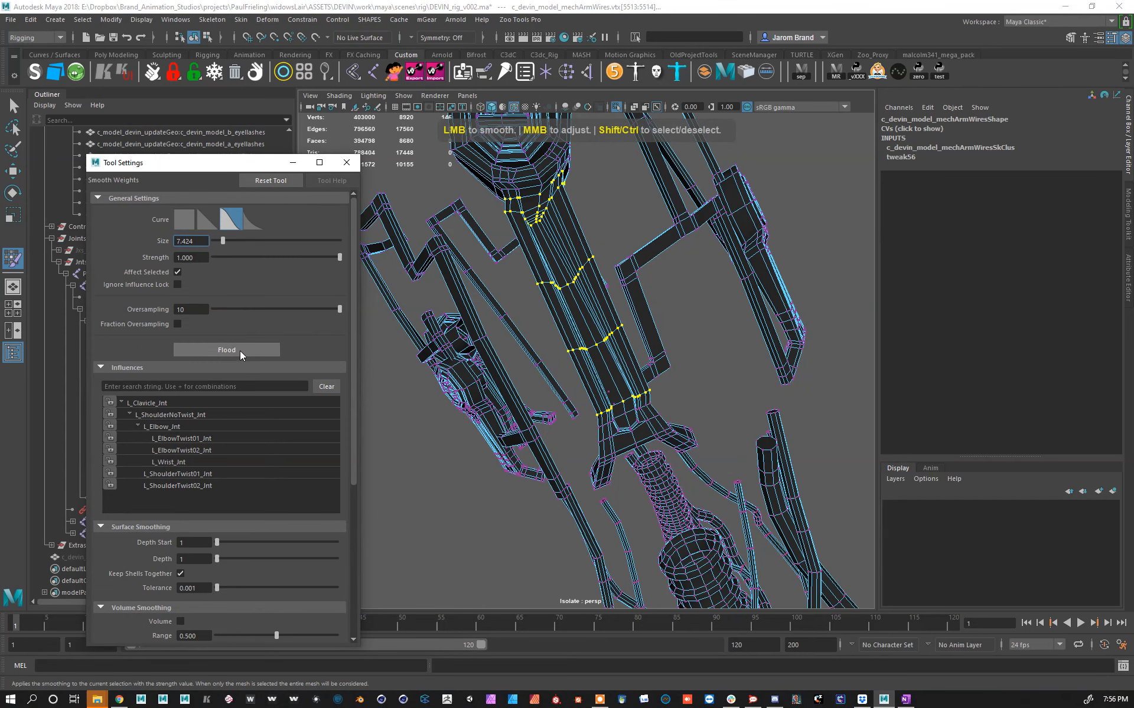
{"action": "key", "text": "ctrl+z"}
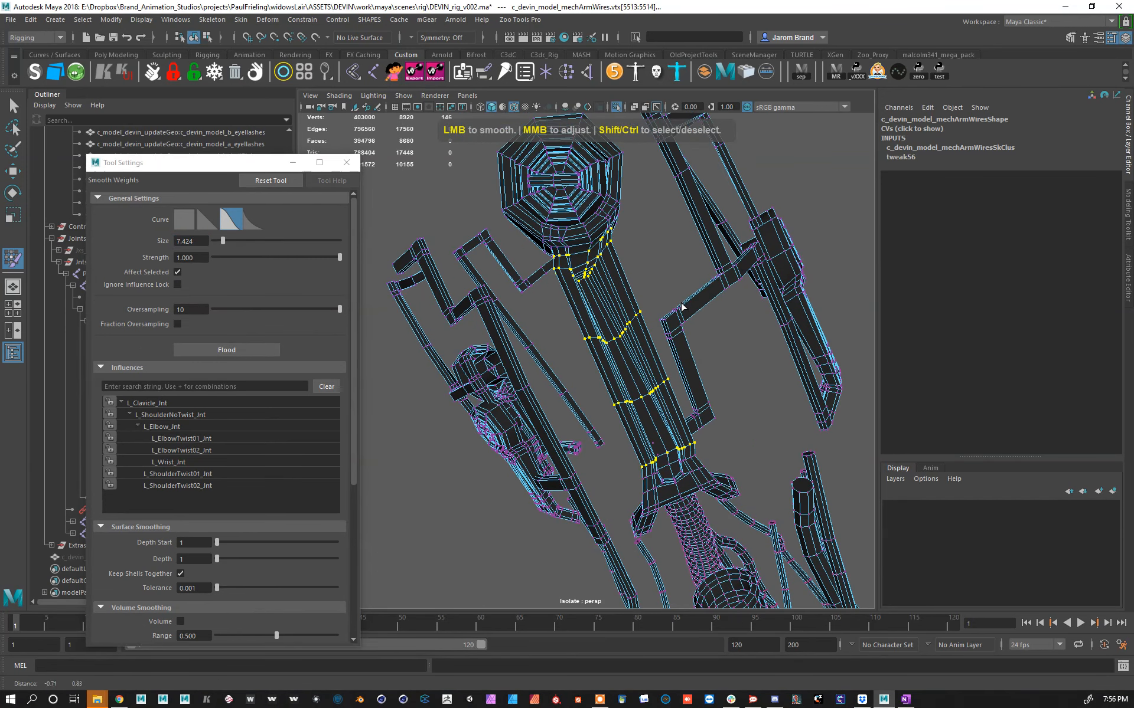
Step: Deselect the lower shaft loops, keeping only the neck vertices just below the octagonal connector selected
{"action": "key", "text": "w"}
{"action": "scroll", "coordinate": [634, 266], "scroll_direction": "up", "scroll_amount": 2}
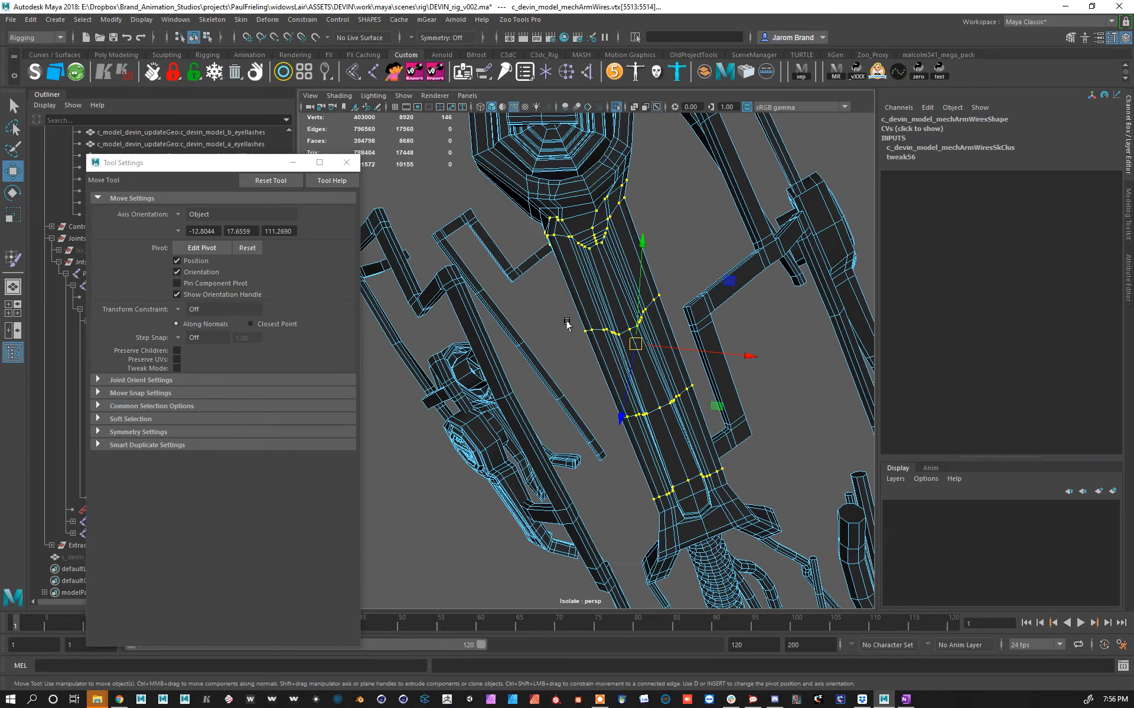
{"action": "left_click_drag", "start_coordinate": [505, 296], "coordinate": [792, 551], "text": "ctrl"}
{"action": "left_click_drag", "start_coordinate": [738, 310], "coordinate": [635, 289], "text": "ctrl"}
{"action": "middle_click_drag", "start_coordinate": [649, 293], "coordinate": [658, 313], "text": "alt"}
Step: Try flooding smooth weights on the connector's neck vertices, and undo the flood
{"action": "left_click", "coordinate": [241, 20]}
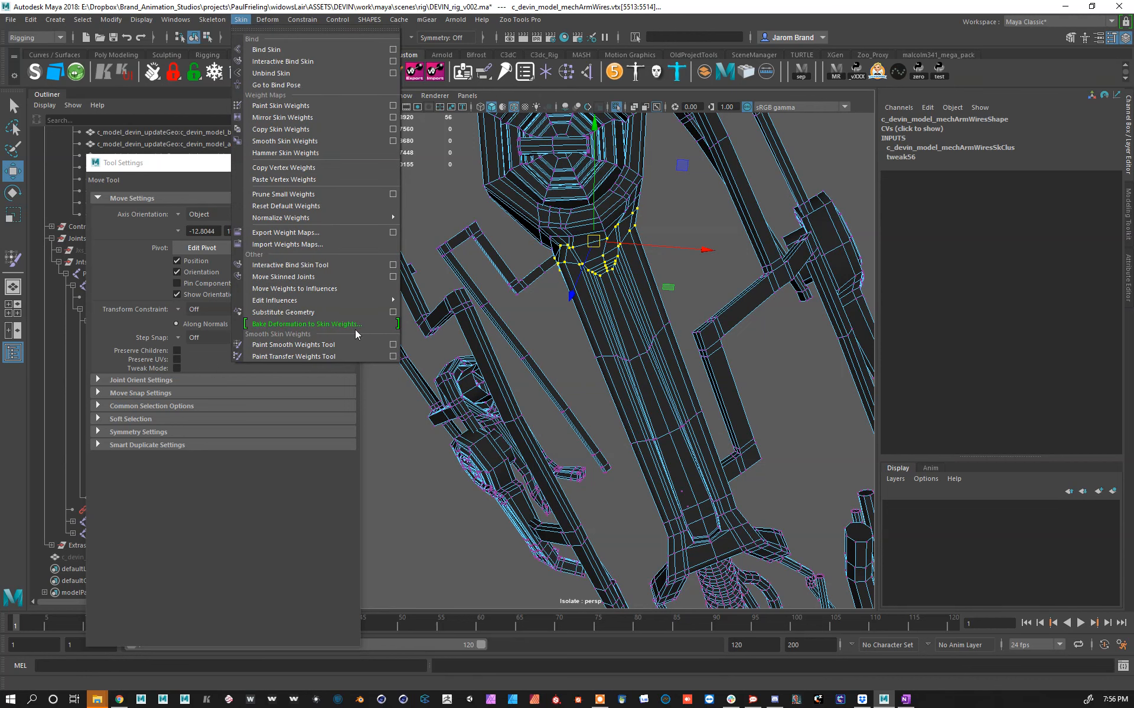
{"action": "left_click", "coordinate": [322, 345]}
{"action": "left_click", "coordinate": [257, 349]}
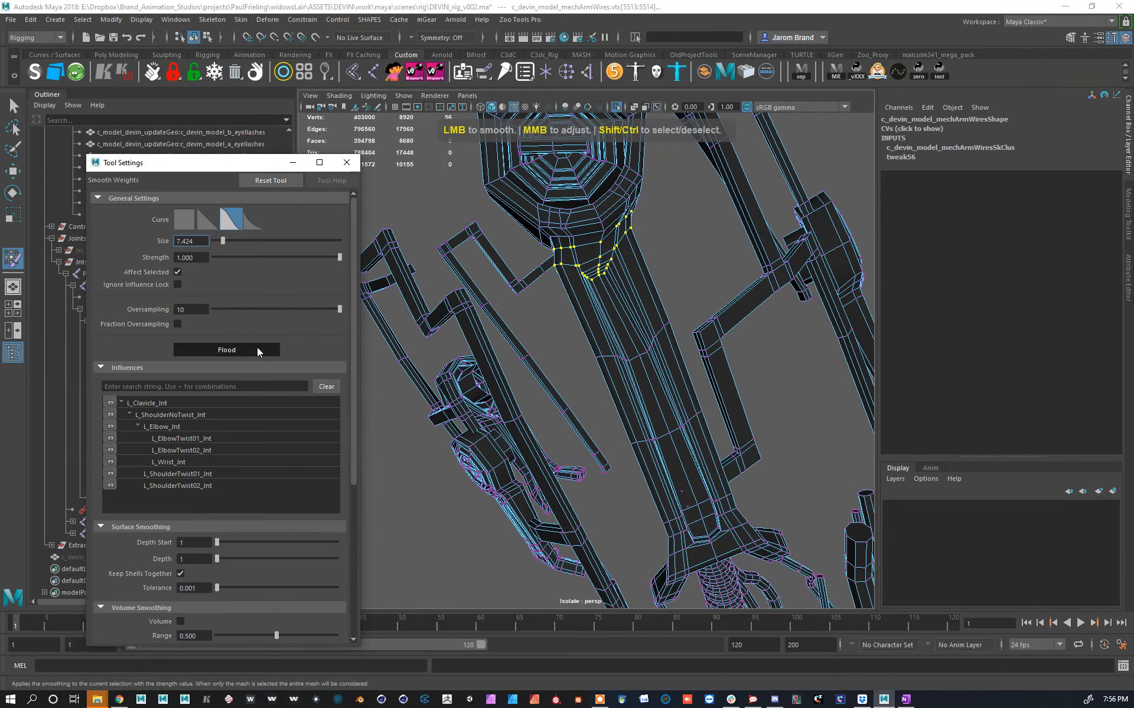
{"action": "left_click_drag", "start_coordinate": [561, 330], "coordinate": [607, 276], "text": "alt"}
{"action": "key", "text": "ctrl+z"}
Step: Copy the vertex weights of a single vertex on the large octagonal connector's face
{"action": "scroll", "coordinate": [615, 279], "scroll_direction": "up", "scroll_amount": 3}
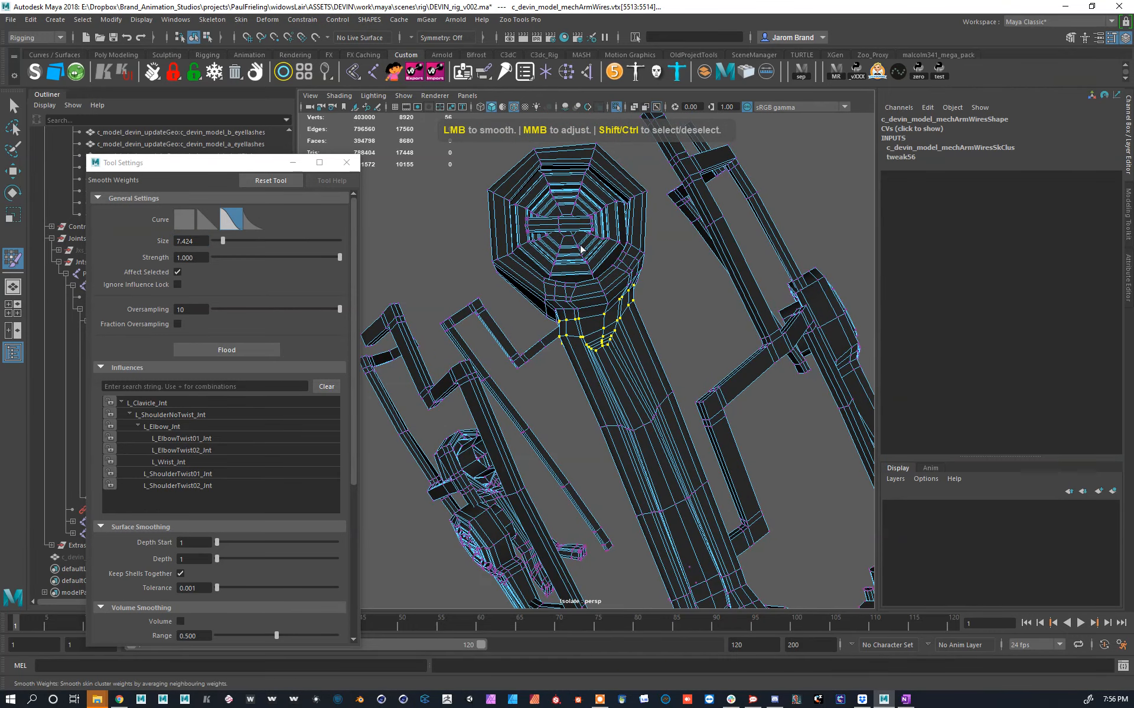
{"action": "scroll", "coordinate": [589, 261], "scroll_direction": "up", "scroll_amount": 2}
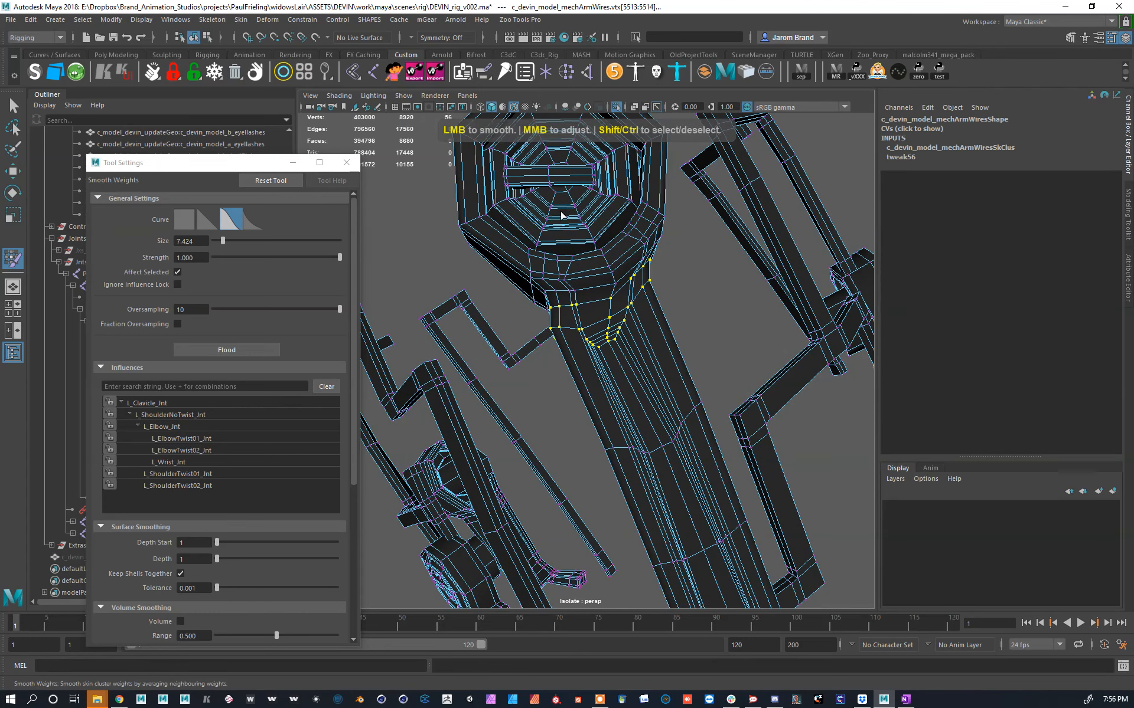
{"action": "key", "text": "w"}
{"action": "left_click", "coordinate": [622, 231]}
{"action": "left_click", "coordinate": [568, 205]}
{"action": "scroll", "coordinate": [650, 339], "scroll_direction": "down", "scroll_amount": 1}
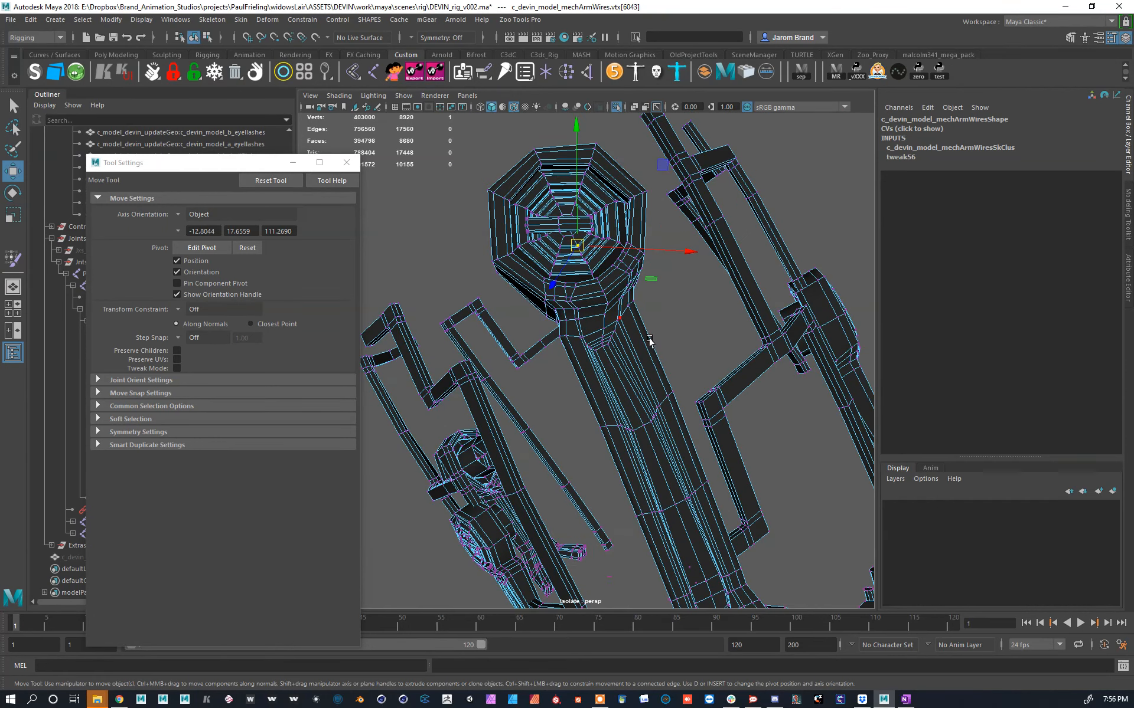
{"action": "left_click", "coordinate": [240, 20]}
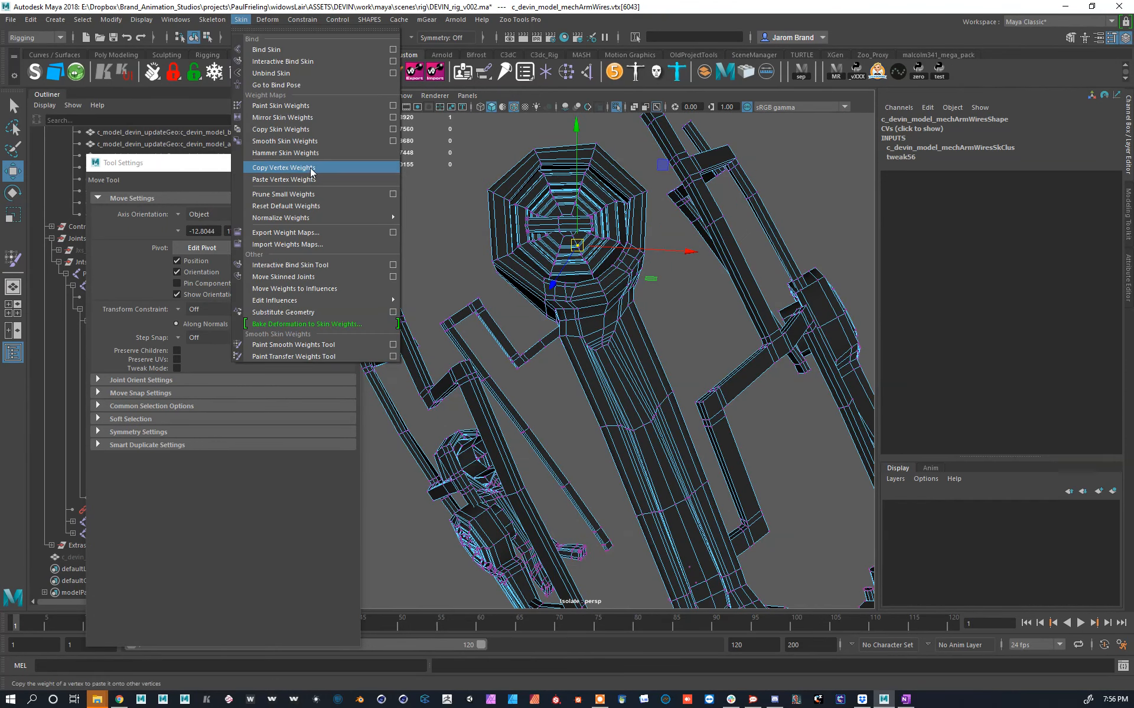
{"action": "left_click", "coordinate": [313, 170]}
Step: Select the vertices around the octagonal connector's lower rim and neck and paste the copied vertex weights onto them
{"action": "scroll", "coordinate": [672, 300], "scroll_direction": "up", "scroll_amount": 2}
{"action": "left_click_drag", "start_coordinate": [673, 305], "coordinate": [355, 254], "text": "alt"}
{"action": "left_click_drag", "start_coordinate": [694, 379], "coordinate": [459, 236]}
{"action": "left_click", "coordinate": [241, 20]}
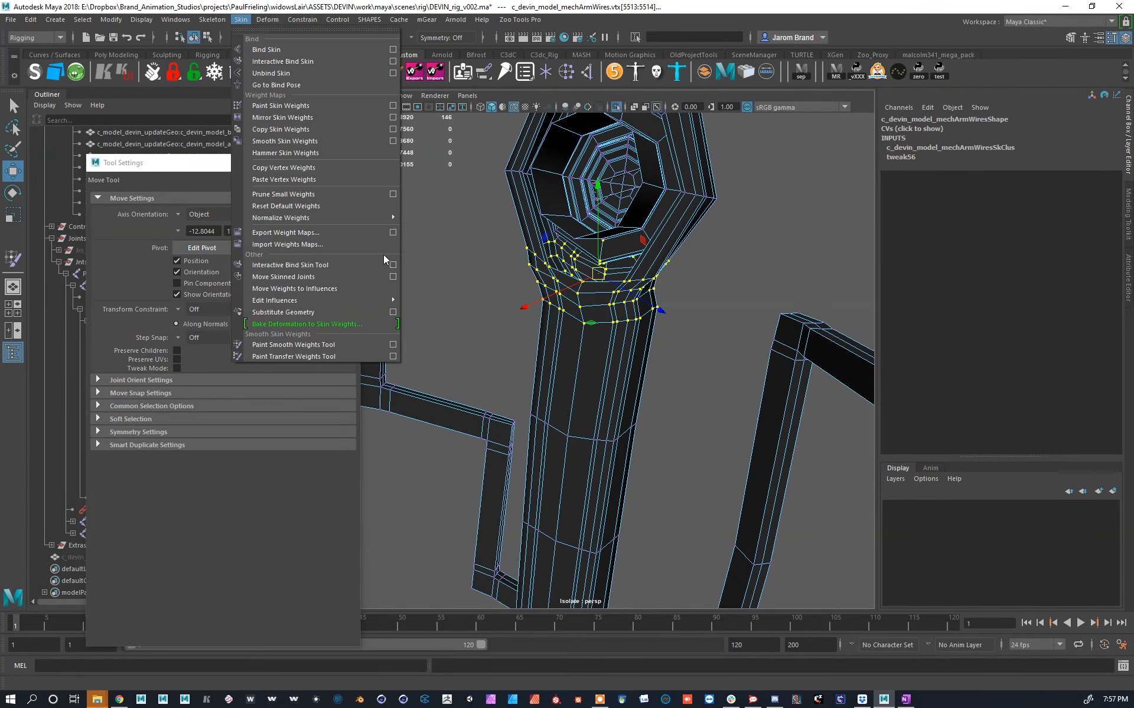
{"action": "left_click", "coordinate": [320, 178]}
{"action": "left_click_drag", "start_coordinate": [653, 306], "coordinate": [632, 366], "text": "alt"}
{"action": "left_click_drag", "start_coordinate": [623, 466], "coordinate": [619, 380], "text": "alt"}
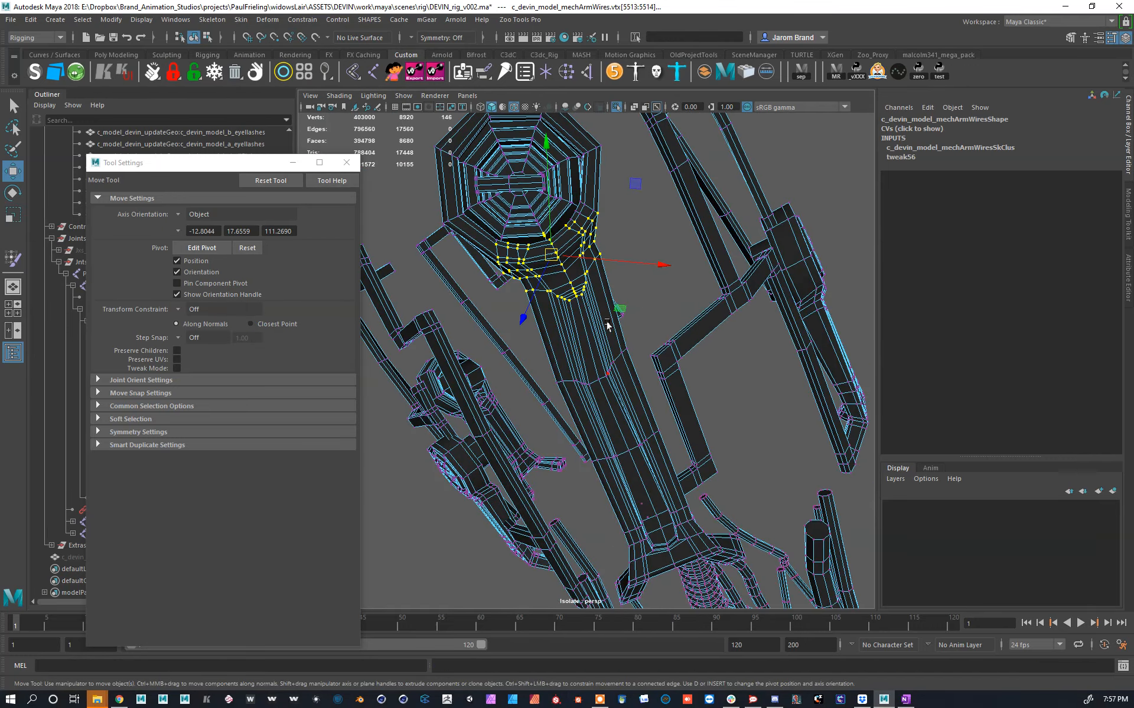
Step: Select the vertex loop across the middle of the shaft and flood smooth weights on it with the Paint Smooth Weights Tool
{"action": "right_click_drag", "start_coordinate": [606, 322], "coordinate": [608, 326]}
{"action": "double_click", "coordinate": [615, 357]}
{"action": "right_click_drag", "start_coordinate": [619, 377], "coordinate": [543, 423], "text": "ctrl"}
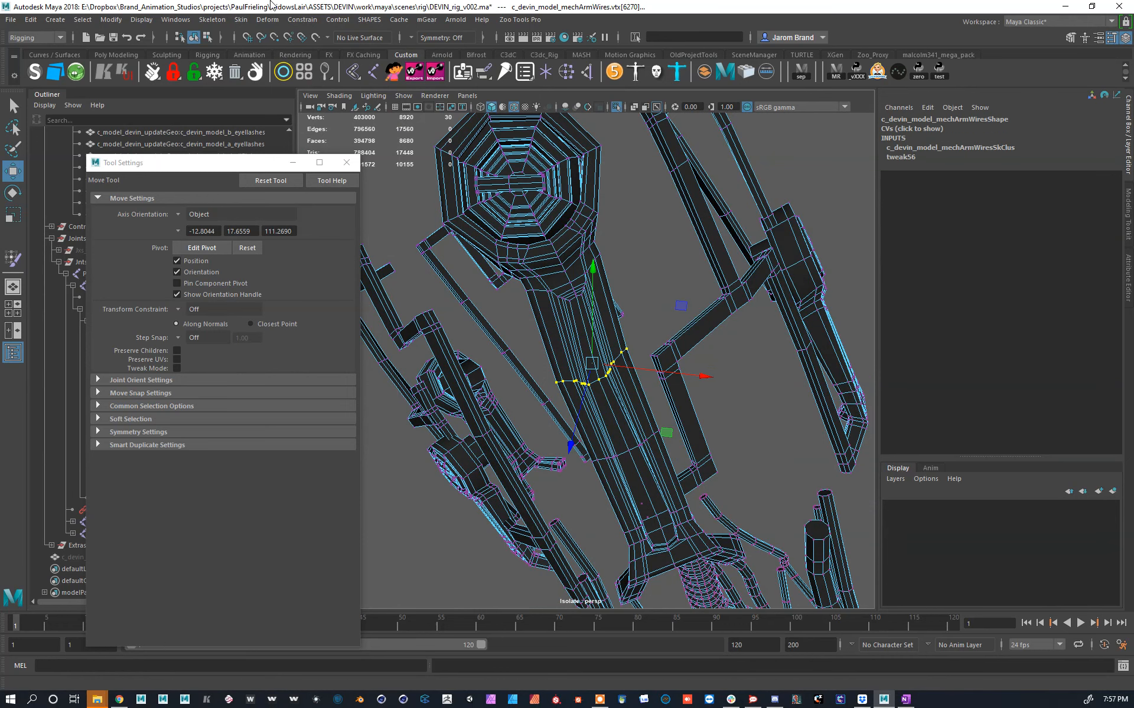
{"action": "left_click", "coordinate": [246, 20]}
{"action": "left_click", "coordinate": [329, 346]}
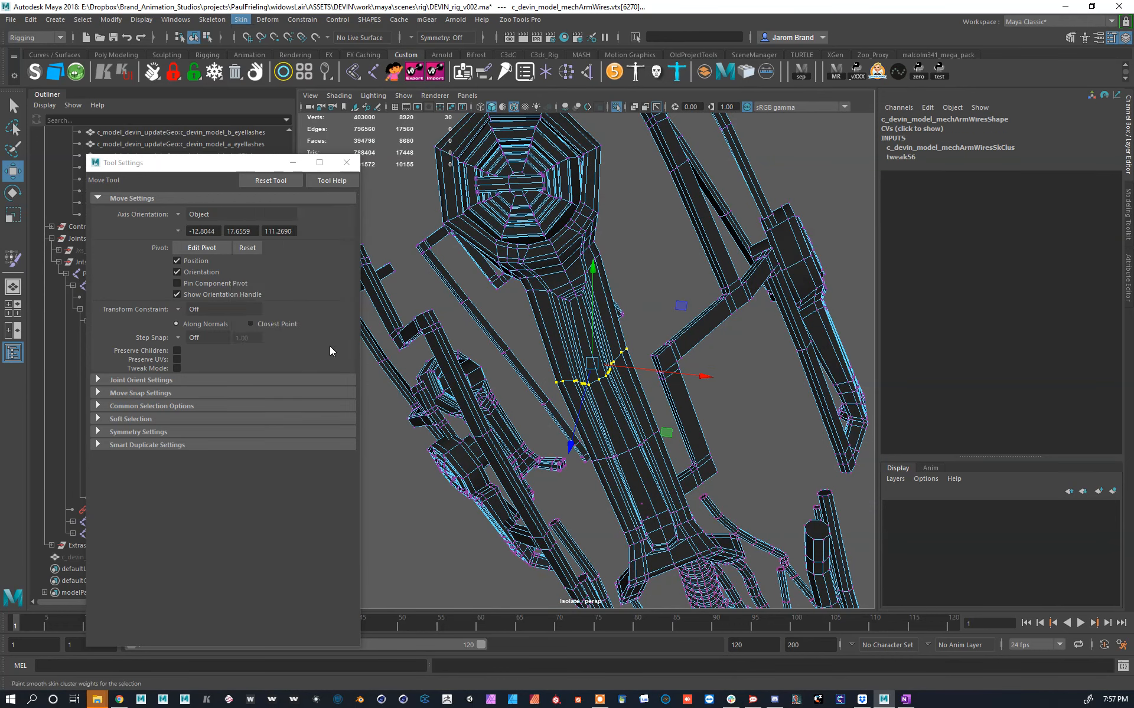
{"action": "left_click", "coordinate": [241, 352]}
{"action": "left_click_drag", "start_coordinate": [591, 354], "coordinate": [625, 355], "text": "alt"}
Step: Grow the selection to the neighbouring shaft loops, try flooding smooth weights on all three, and undo the flood
{"action": "key", "text": "w"}
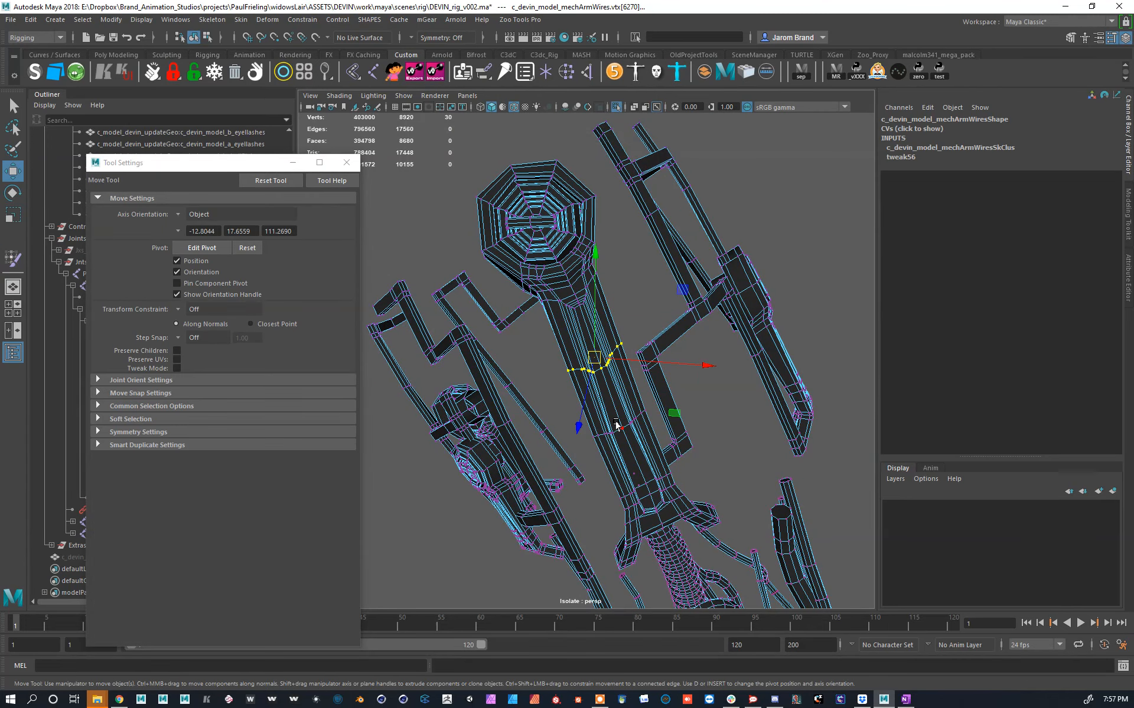
{"action": "key", "text": "shift+period"}
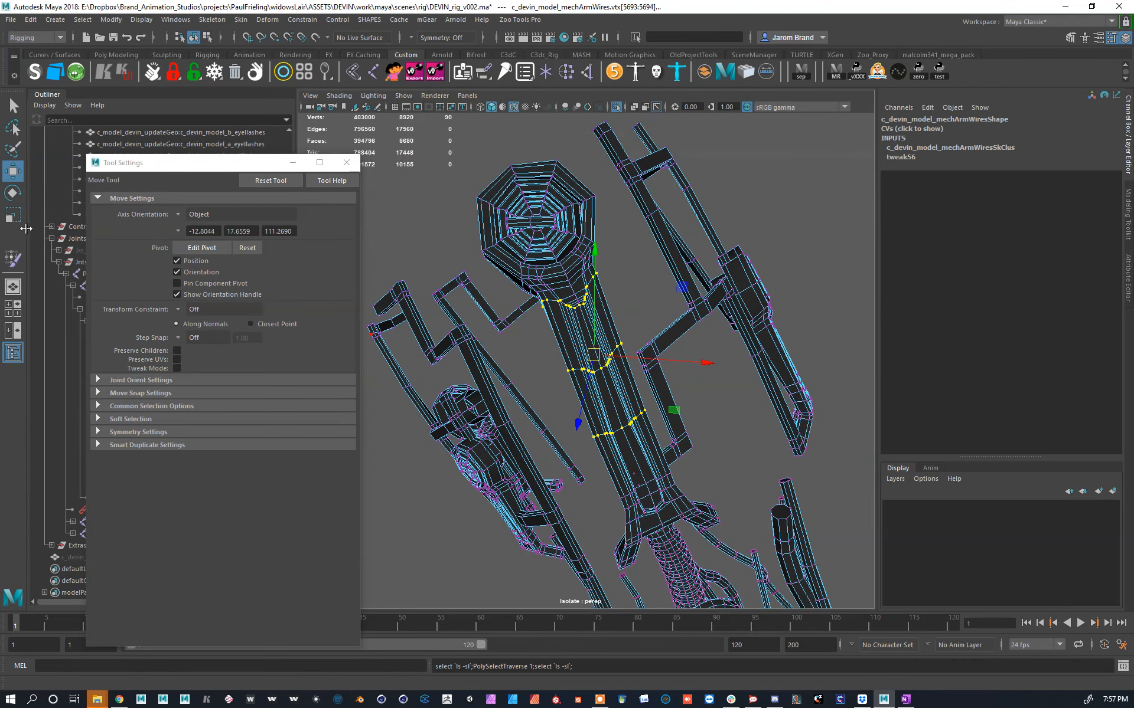
{"action": "left_click", "coordinate": [12, 258]}
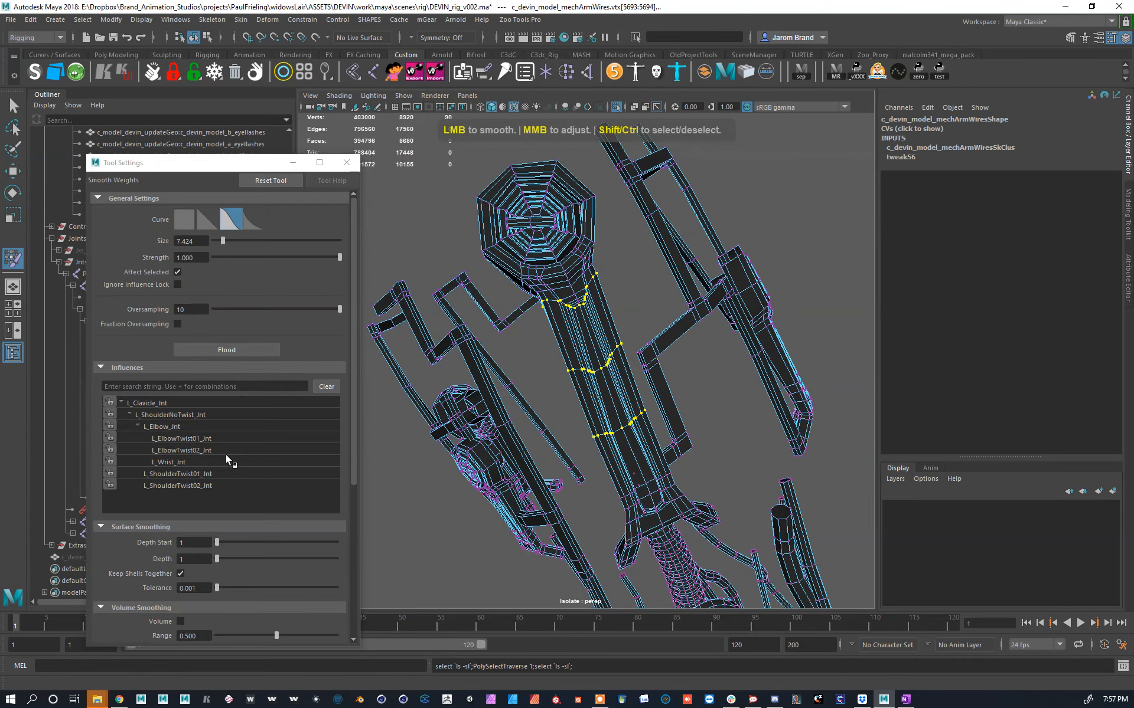
{"action": "left_click", "coordinate": [238, 352]}
{"action": "key", "text": "ctrl+z"}
Step: Deselect the vertex loop nearest the connector and flood smooth weights on the two remaining shaft loops
{"action": "key", "text": "w"}
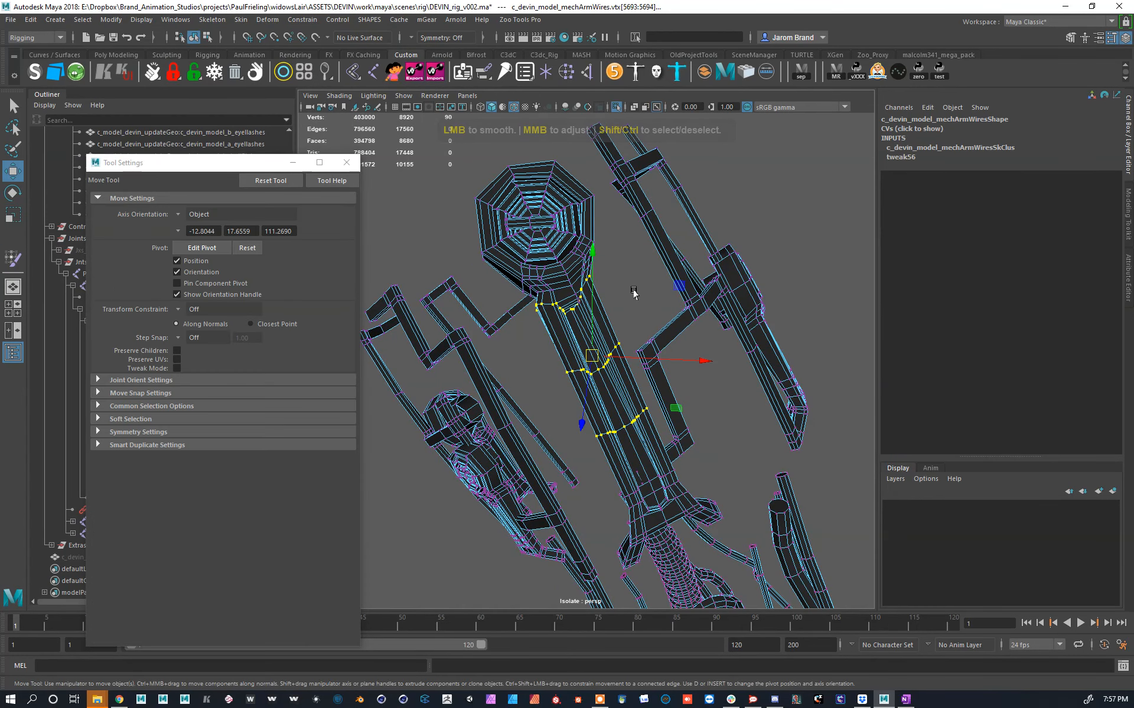
{"action": "left_click_drag", "start_coordinate": [614, 249], "coordinate": [514, 324], "text": "ctrl"}
{"action": "right_click_drag", "start_coordinate": [563, 325], "coordinate": [515, 313]}
{"action": "left_click_drag", "start_coordinate": [478, 215], "coordinate": [650, 333], "text": "ctrl"}
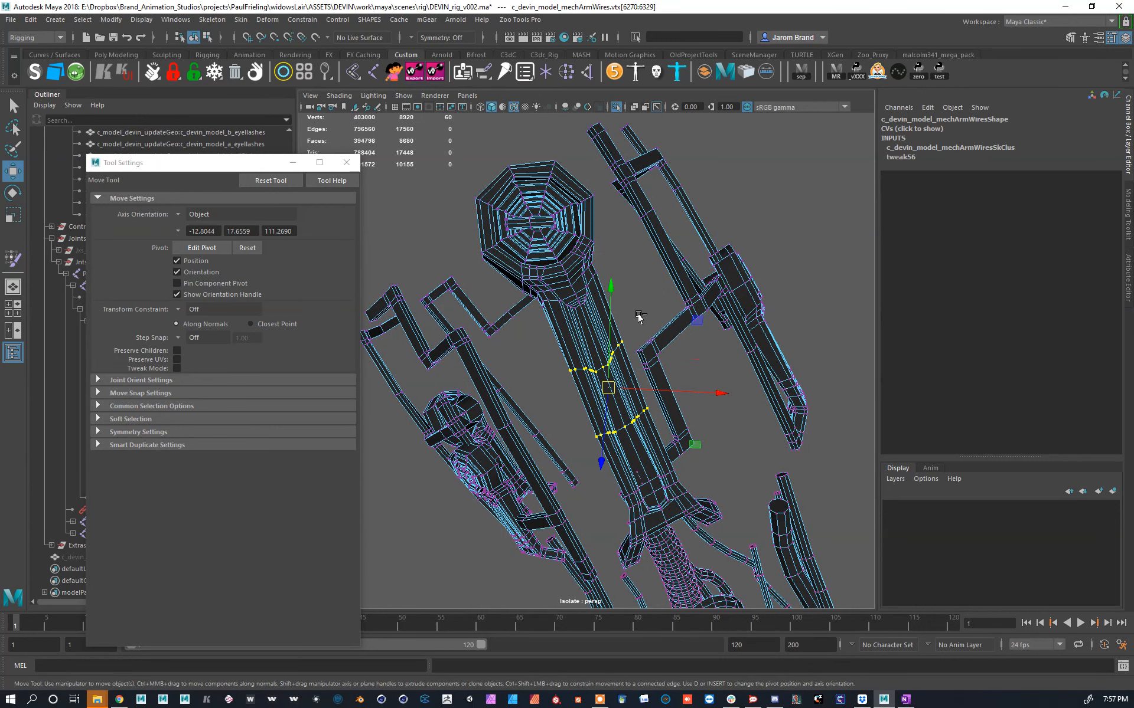
{"action": "left_click", "coordinate": [13, 259]}
{"action": "left_click", "coordinate": [237, 350]}
Step: Return to object mode, turn off isolation and examine how the wires and connectors sit on the forearm around the spiked cuff
{"action": "scroll", "coordinate": [671, 364], "scroll_direction": "down", "scroll_amount": 5}
{"action": "key", "text": "w"}
{"action": "right_click_drag", "start_coordinate": [603, 342], "coordinate": [669, 301]}
{"action": "scroll", "coordinate": [641, 330], "scroll_direction": "down", "scroll_amount": 4}
{"action": "left_click_drag", "start_coordinate": [639, 334], "coordinate": [615, 164], "text": "alt"}
{"action": "left_click", "coordinate": [617, 108]}
{"action": "mouse_move", "coordinate": [597, 319]}
{"action": "left_mouse_down", "text": "alt"}
{"action": "mouse_move", "coordinate": [652, 362]}
{"action": "mouse_move", "coordinate": [581, 299]}
{"action": "mouse_move", "coordinate": [736, 329]}
{"action": "mouse_move", "coordinate": [577, 428]}
{"action": "mouse_move", "coordinate": [717, 405]}
{"action": "mouse_move", "coordinate": [471, 427]}
{"action": "mouse_move", "coordinate": [543, 407]}
{"action": "left_mouse_up", "text": "alt"}
{"action": "middle_click_drag", "start_coordinate": [544, 407], "coordinate": [636, 429], "text": "alt"}
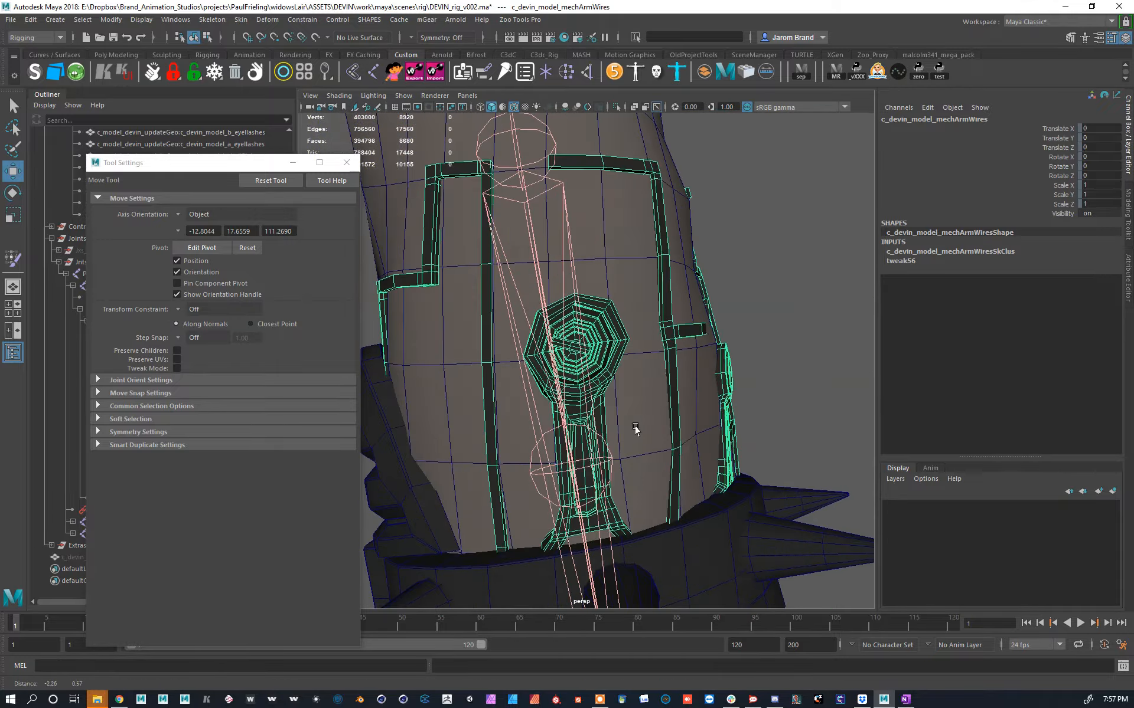
{"action": "left_click_drag", "start_coordinate": [640, 359], "coordinate": [511, 395], "text": "alt"}
{"action": "right_click_drag", "start_coordinate": [511, 395], "coordinate": [577, 352], "text": "alt"}
{"action": "left_click_drag", "start_coordinate": [576, 352], "coordinate": [592, 284], "text": "alt"}
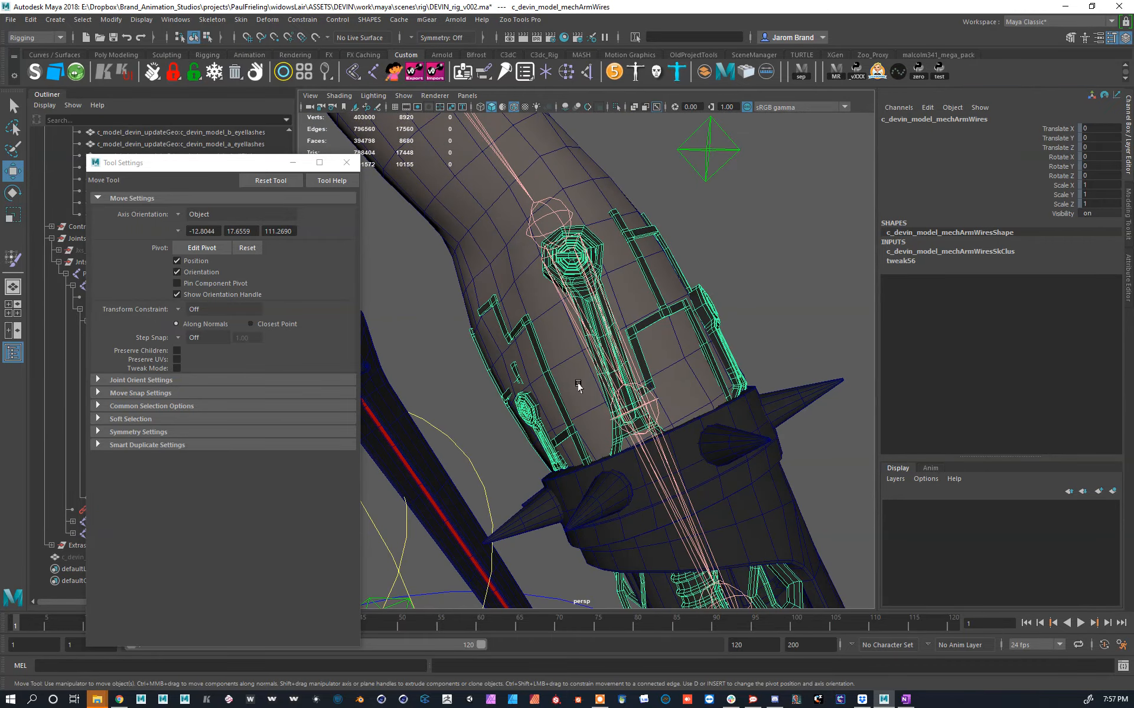
{"action": "scroll", "coordinate": [578, 387], "scroll_direction": "down", "scroll_amount": 5}
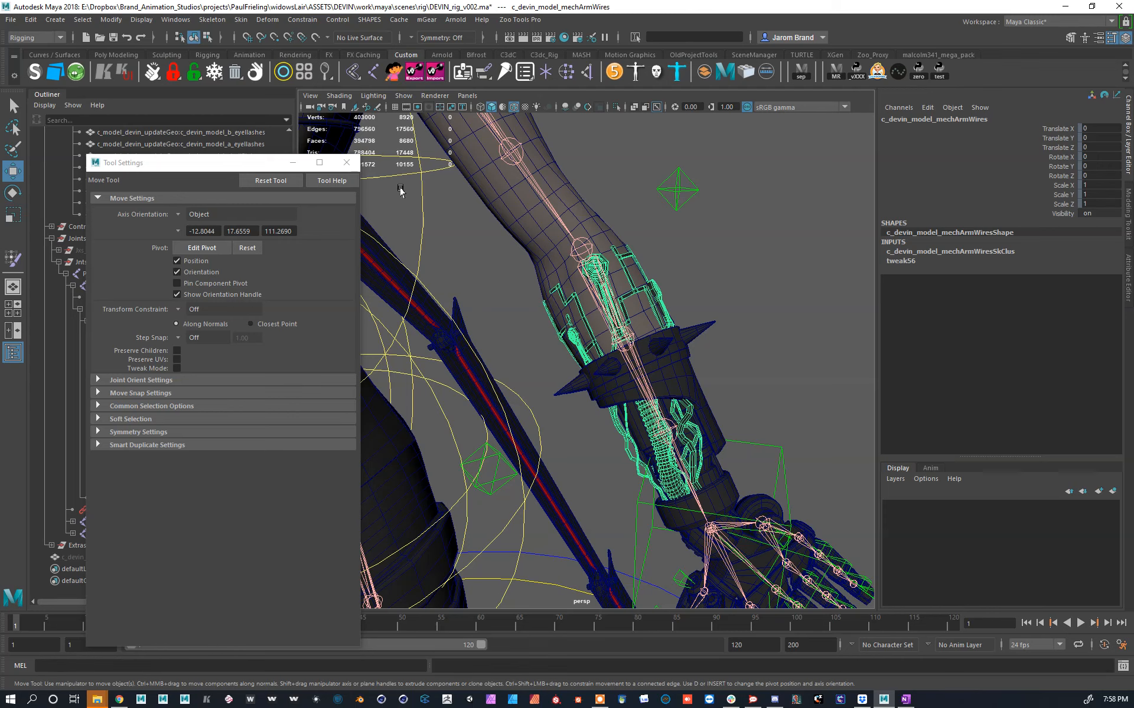
{"action": "scroll", "coordinate": [621, 251], "scroll_direction": "up", "scroll_amount": 4}
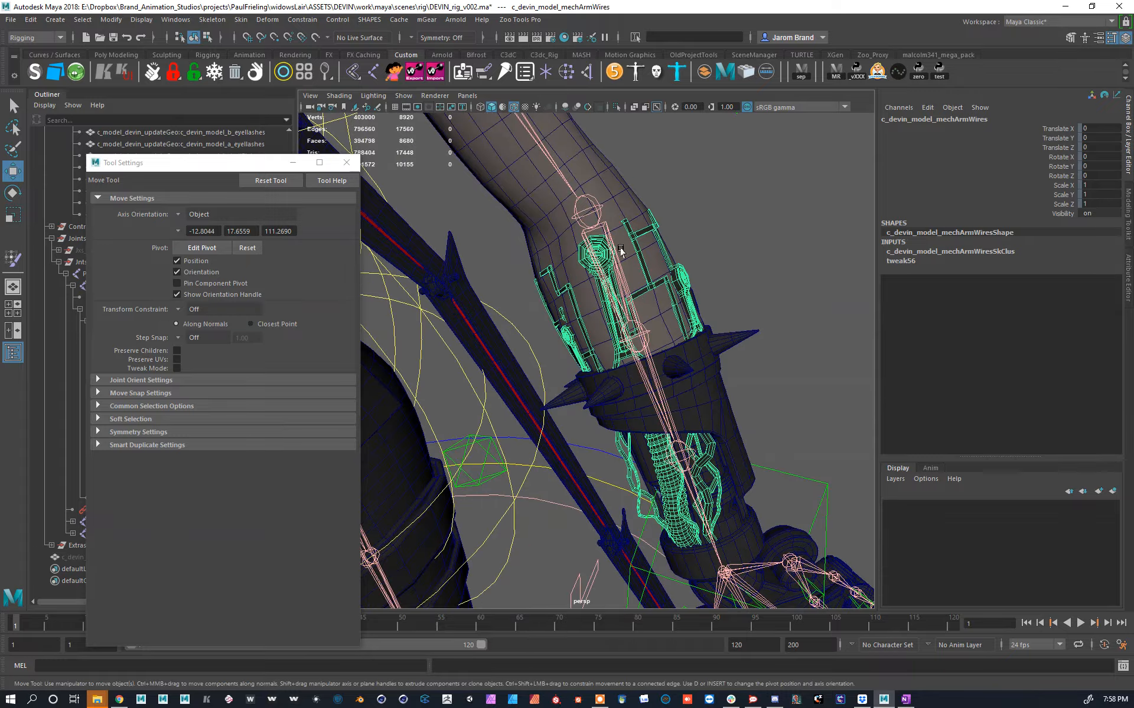
{"action": "scroll", "coordinate": [560, 277], "scroll_direction": "up", "scroll_amount": 5}
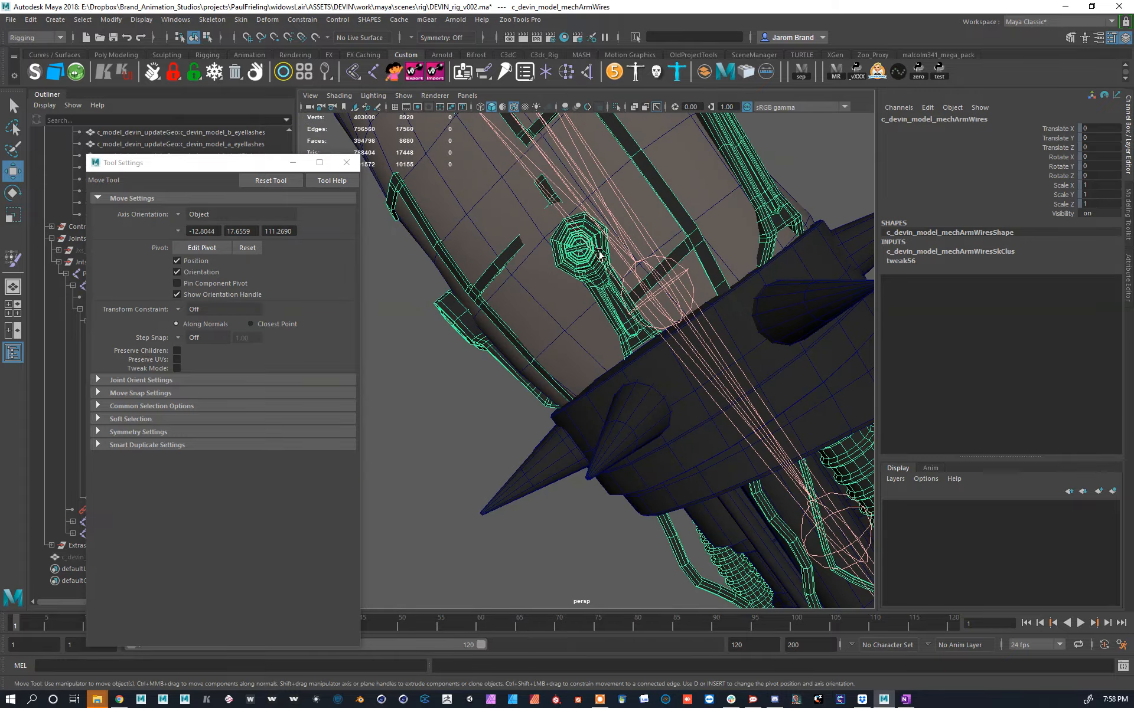
Step: Isolate the c_devin_model_mechArmWires mesh to work on the next octagonal connector
{"action": "right_click_drag", "start_coordinate": [561, 265], "coordinate": [553, 262]}
{"action": "middle_click_drag", "start_coordinate": [552, 262], "coordinate": [550, 320], "text": "alt"}
{"action": "left_click_drag", "start_coordinate": [550, 320], "coordinate": [606, 312], "text": "alt"}
{"action": "scroll", "coordinate": [606, 312], "scroll_direction": "up", "scroll_amount": 4}
{"action": "left_click", "coordinate": [632, 239]}
{"action": "left_click_drag", "start_coordinate": [632, 239], "coordinate": [526, 282], "text": "alt"}
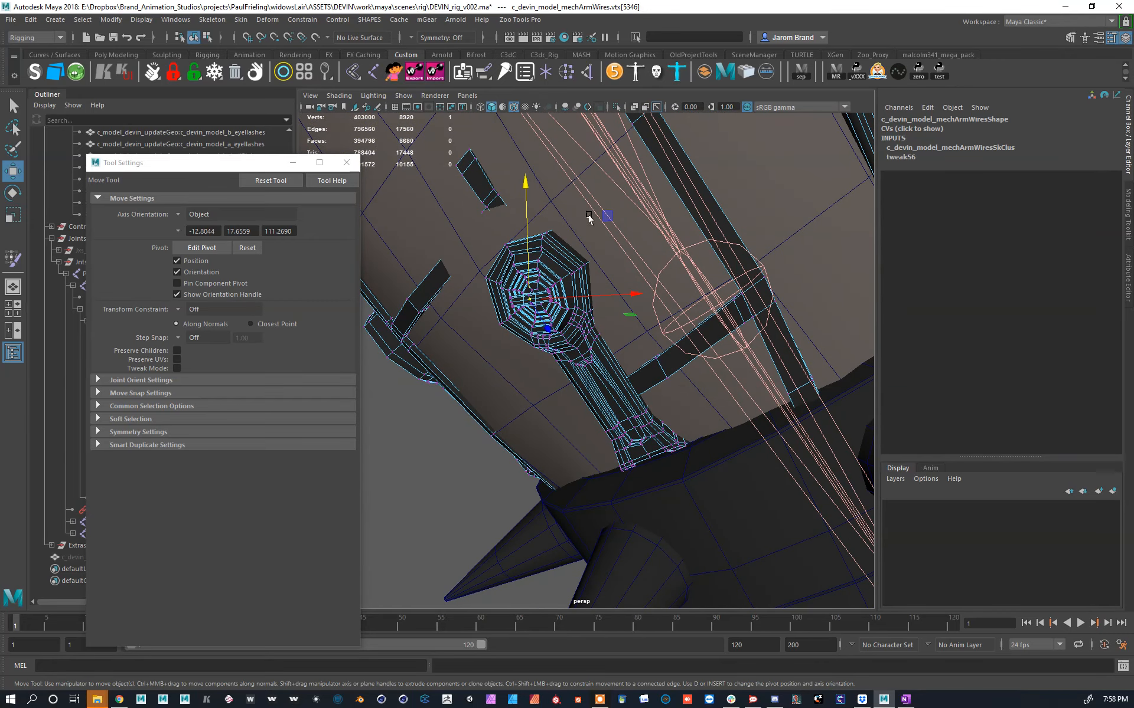
{"action": "key", "text": "F8"}
{"action": "left_click", "coordinate": [616, 108]}
{"action": "left_click_drag", "start_coordinate": [681, 249], "coordinate": [403, 247], "text": "alt"}
{"action": "right_click_drag", "start_coordinate": [403, 246], "coordinate": [617, 311], "text": "alt"}
{"action": "middle_click_drag", "start_coordinate": [617, 311], "coordinate": [651, 372], "text": "alt"}
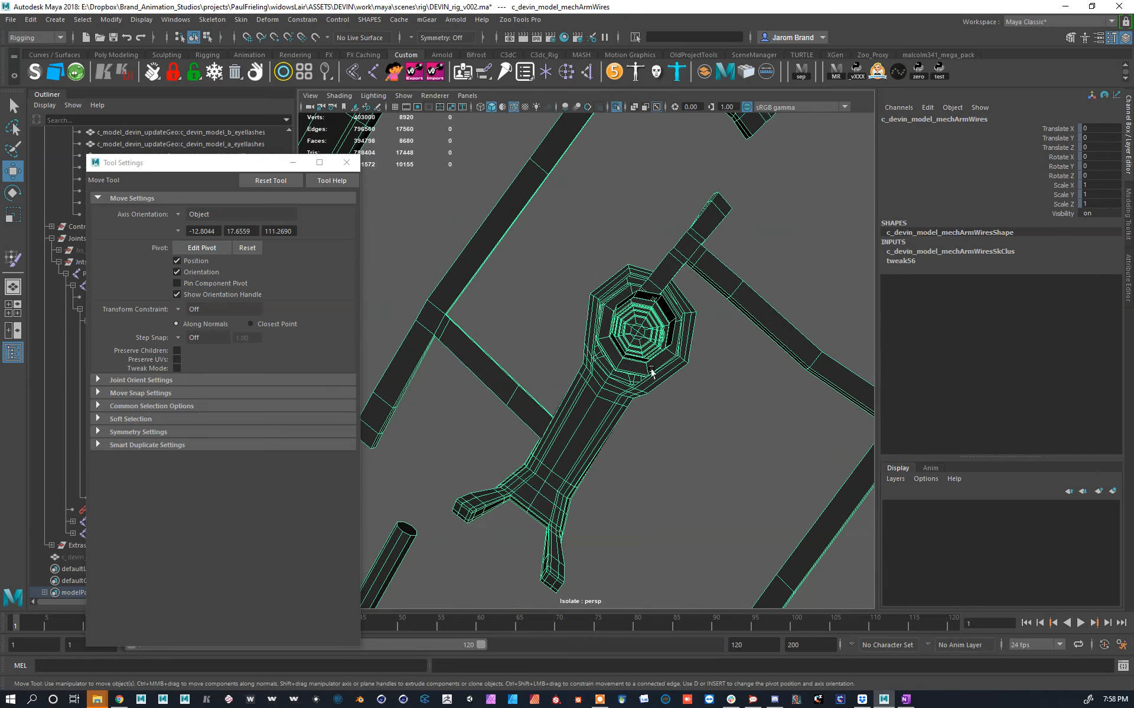
Step: Select the centre vertex of this octagonal connector's face and copy its vertex weights
{"action": "key", "text": "F8"}
{"action": "left_click_drag", "start_coordinate": [552, 235], "coordinate": [708, 423]}
{"action": "scroll", "coordinate": [661, 362], "scroll_direction": "up", "scroll_amount": 3}
{"action": "left_click", "coordinate": [671, 316]}
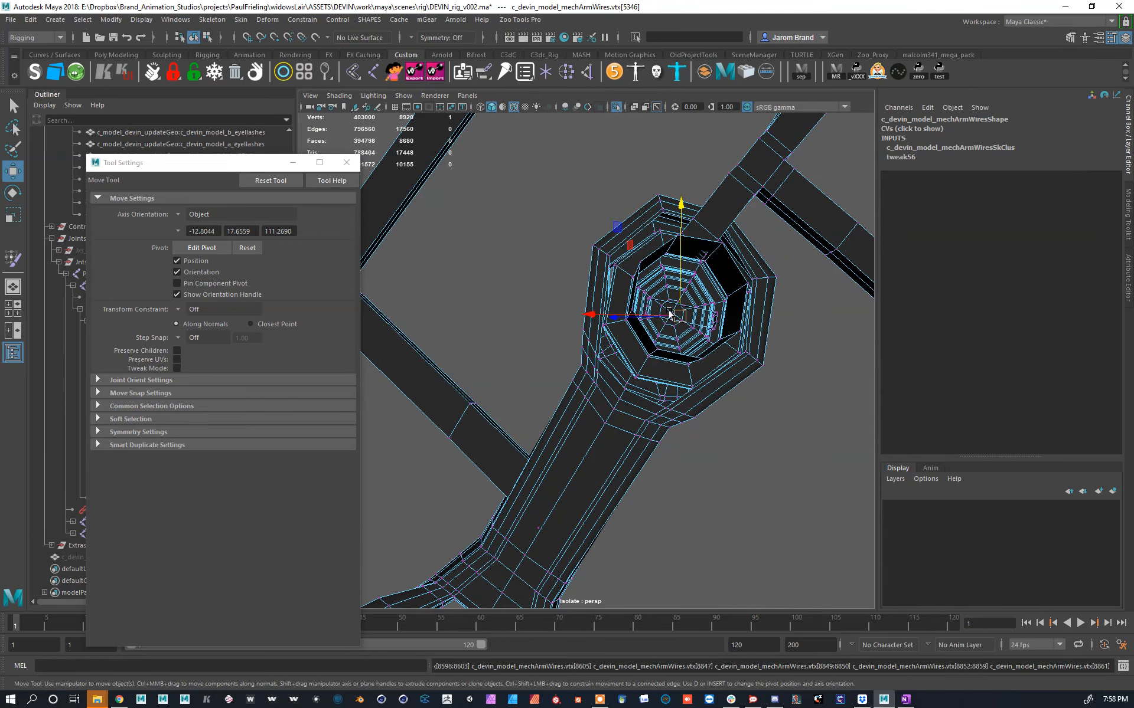
{"action": "left_click", "coordinate": [869, 325]}
{"action": "left_click", "coordinate": [672, 311]}
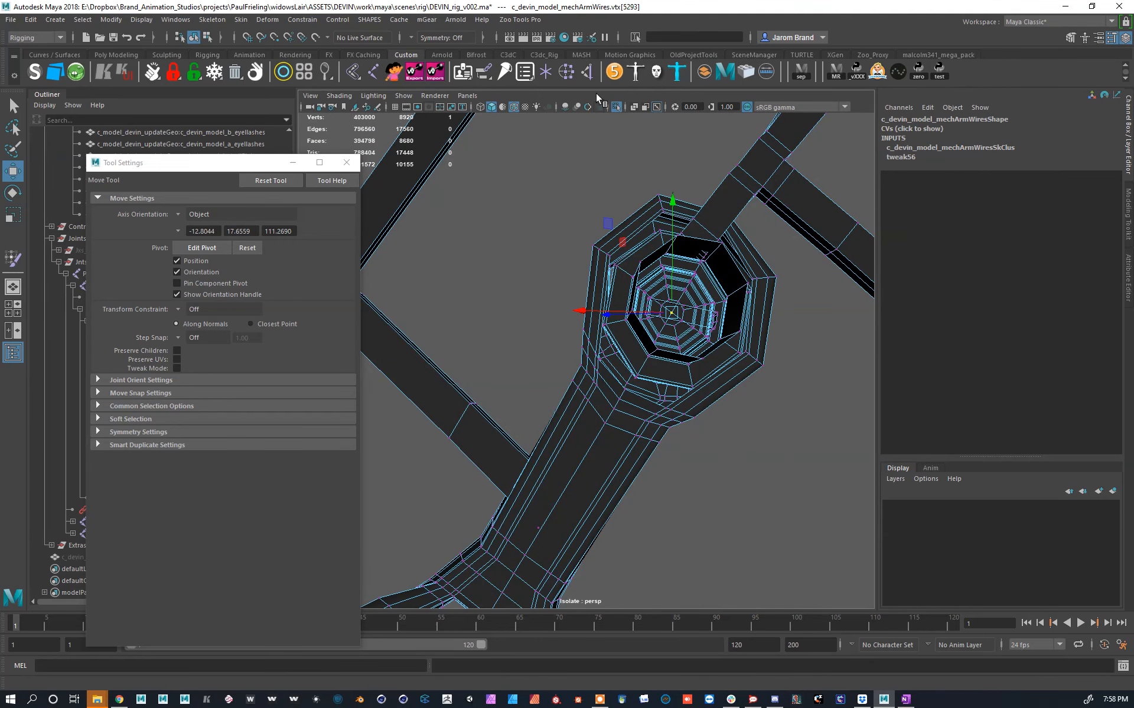
{"action": "left_click", "coordinate": [248, 20]}
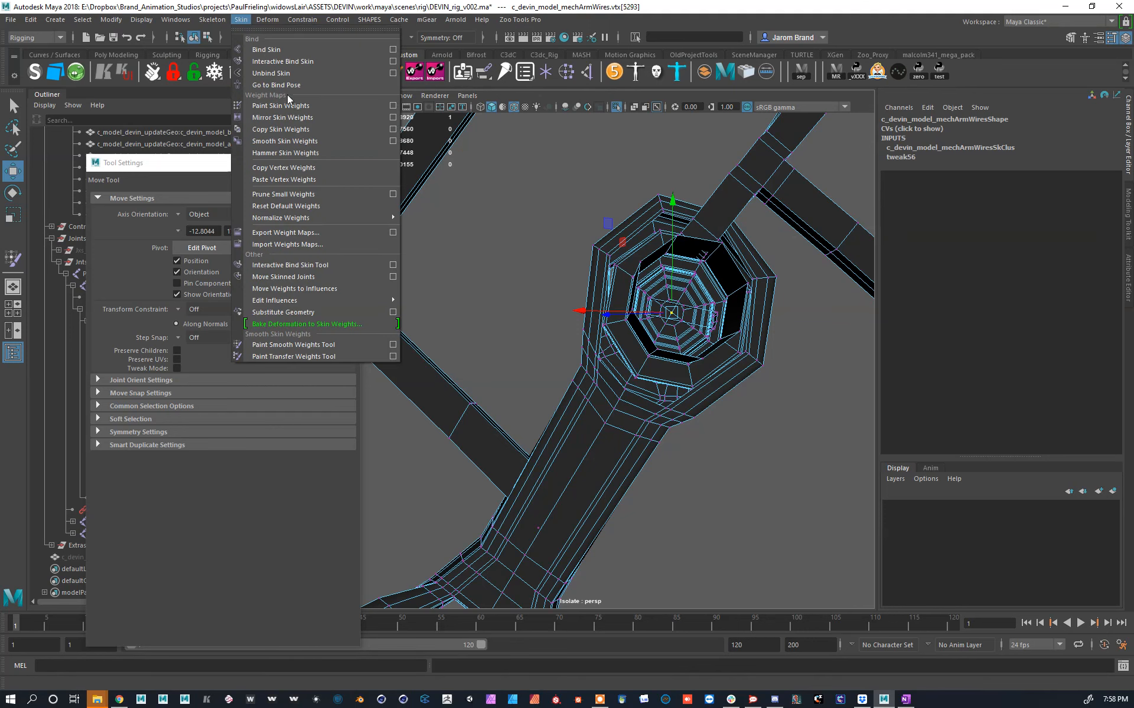
{"action": "left_click", "coordinate": [308, 170]}
{"action": "scroll", "coordinate": [643, 304], "scroll_direction": "down", "scroll_amount": 1}
{"action": "left_click_drag", "start_coordinate": [765, 435], "coordinate": [523, 180]}
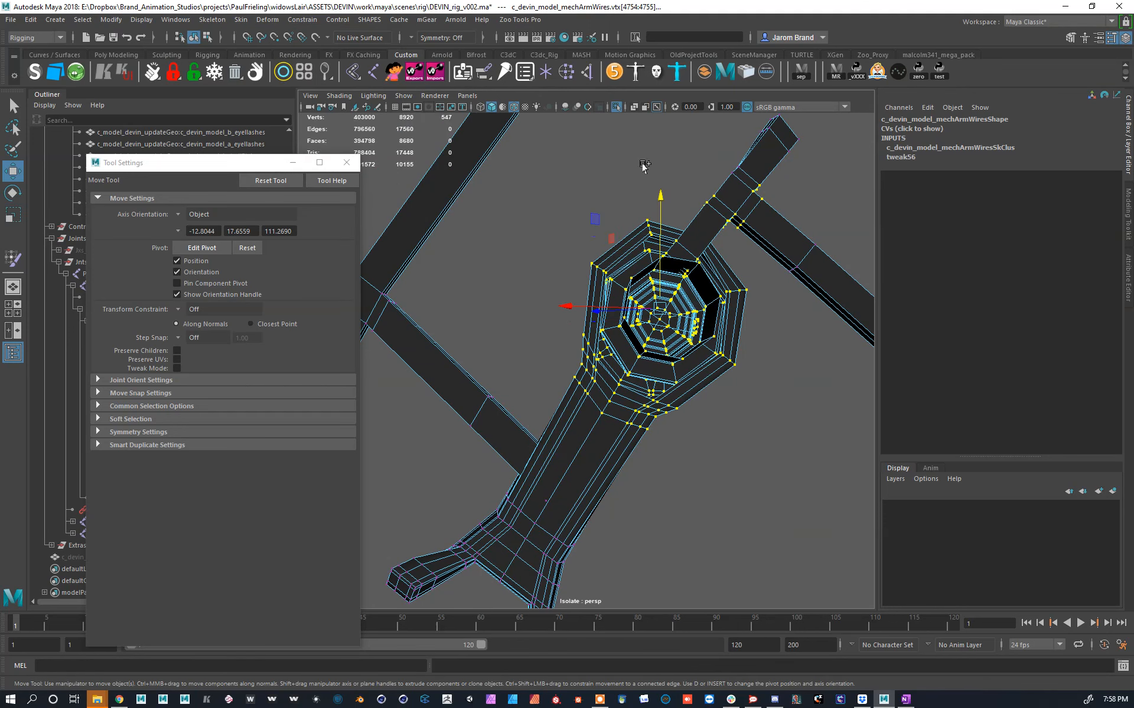
{"action": "left_click_drag", "start_coordinate": [698, 118], "coordinate": [792, 211], "text": "ctrl"}
{"action": "left_click", "coordinate": [773, 135]}
{"action": "scroll", "coordinate": [665, 180], "scroll_direction": "down", "scroll_amount": 4}
{"action": "left_click_drag", "start_coordinate": [666, 180], "coordinate": [738, 223], "text": "alt"}
{"action": "scroll", "coordinate": [721, 264], "scroll_direction": "down", "scroll_amount": 10}
{"action": "scroll", "coordinate": [657, 352], "scroll_direction": "up", "scroll_amount": 14}
{"action": "key", "text": "ctrl+z"}
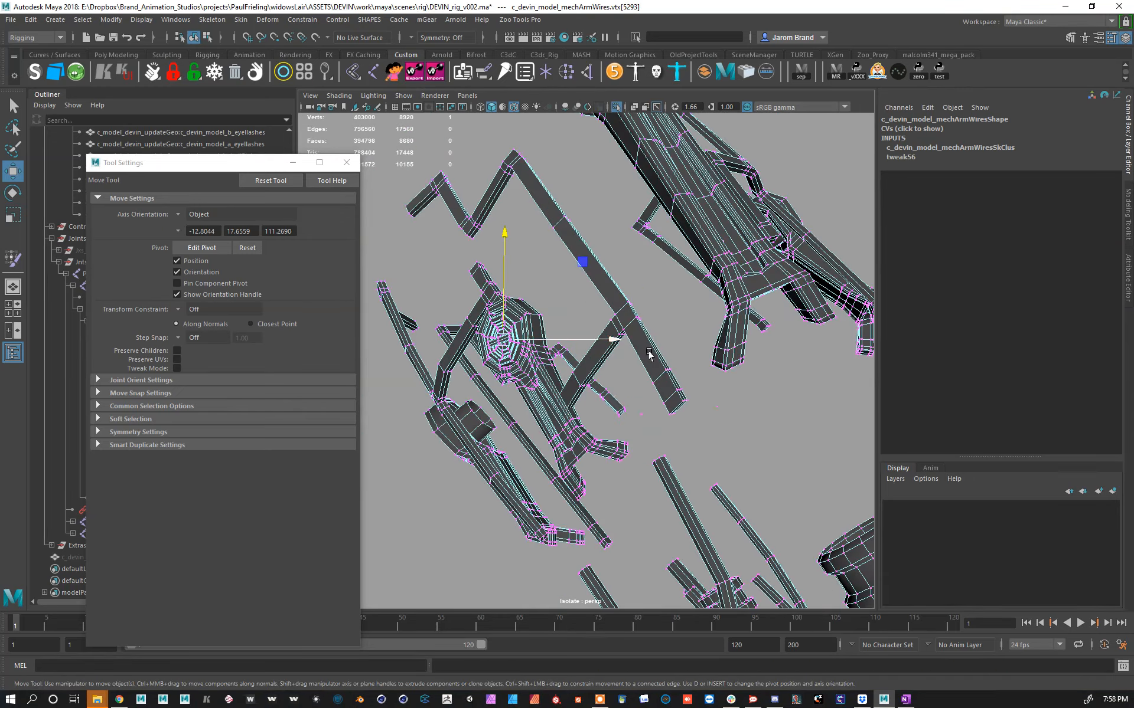
{"action": "key", "text": "ctrl+z"}
Step: Return the wires mesh to object mode and set the viewport exposure to 1
{"action": "key", "text": "F8"}
{"action": "scroll", "coordinate": [564, 334], "scroll_direction": "up", "scroll_amount": 6}
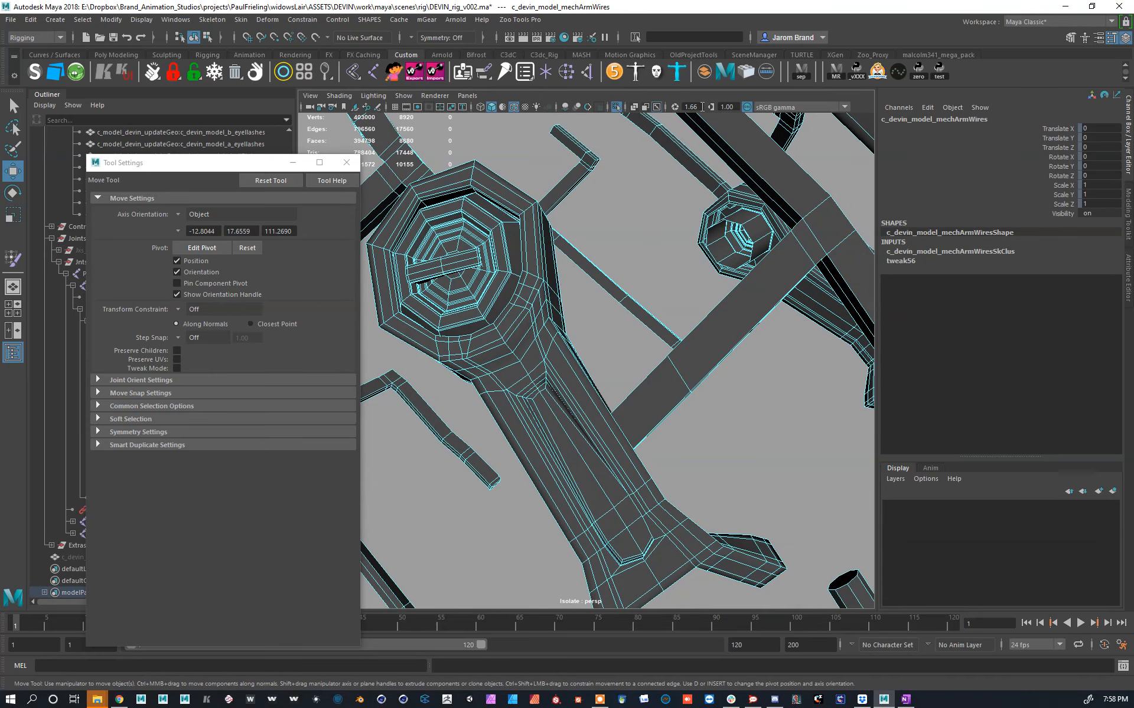
{"action": "left_click_drag", "start_coordinate": [690, 107], "coordinate": [641, 106], "text": "ctrl"}
{"action": "type", "text": "1"}
{"action": "key", "text": "Return"}
{"action": "right_click_drag", "start_coordinate": [582, 295], "coordinate": [511, 344], "text": "alt"}
{"action": "middle_click_drag", "start_coordinate": [512, 345], "coordinate": [530, 347], "text": "alt"}
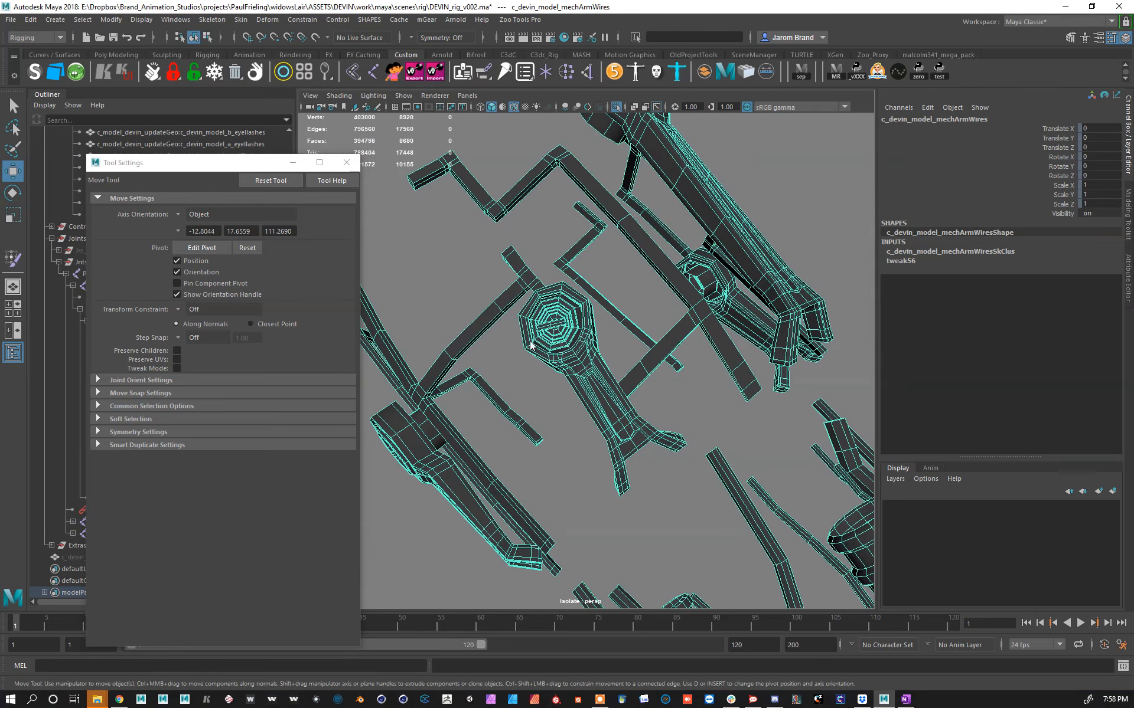
Step: Select the octagonal connector's head and neck vertices, leaving out the crossing wire, and paste the copied vertex weights onto them
{"action": "scroll", "coordinate": [528, 346], "scroll_direction": "up", "scroll_amount": 4}
{"action": "key", "text": "F9"}
{"action": "left_click_drag", "start_coordinate": [541, 282], "coordinate": [592, 361], "text": "alt"}
{"action": "left_click_drag", "start_coordinate": [696, 425], "coordinate": [488, 242]}
{"action": "left_click_drag", "start_coordinate": [606, 258], "coordinate": [607, 258], "text": "shift"}
{"action": "left_click_drag", "start_coordinate": [750, 174], "coordinate": [665, 248], "text": "shift"}
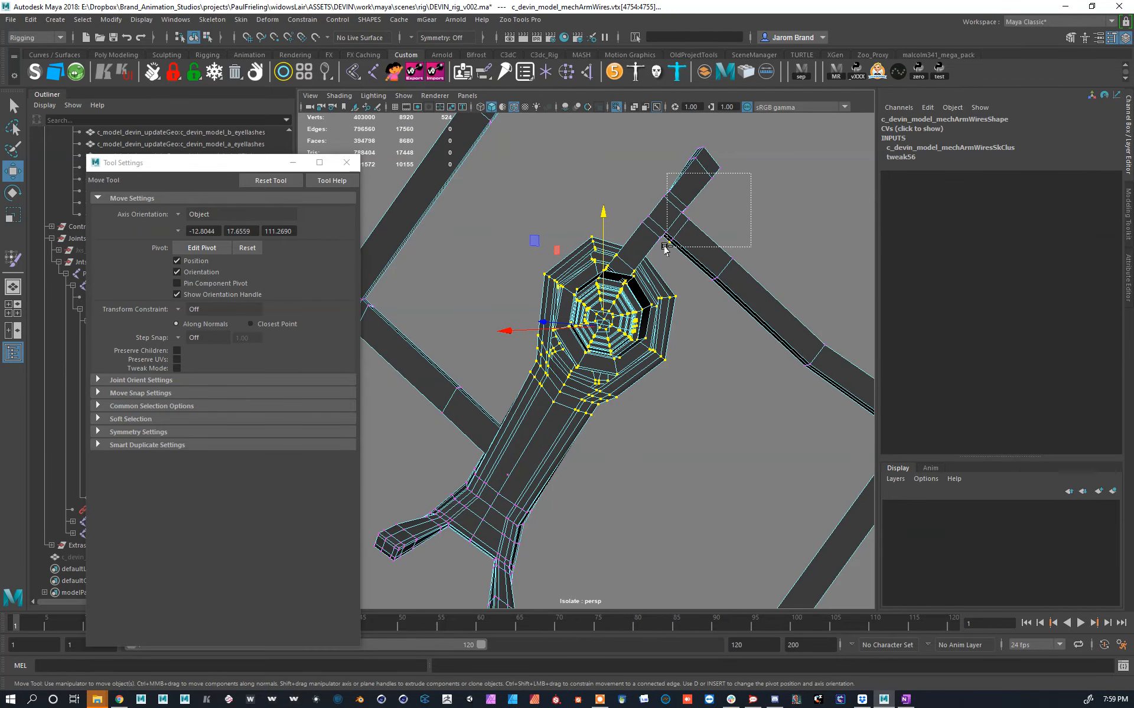
{"action": "left_click", "coordinate": [240, 20]}
{"action": "left_click", "coordinate": [284, 169]}
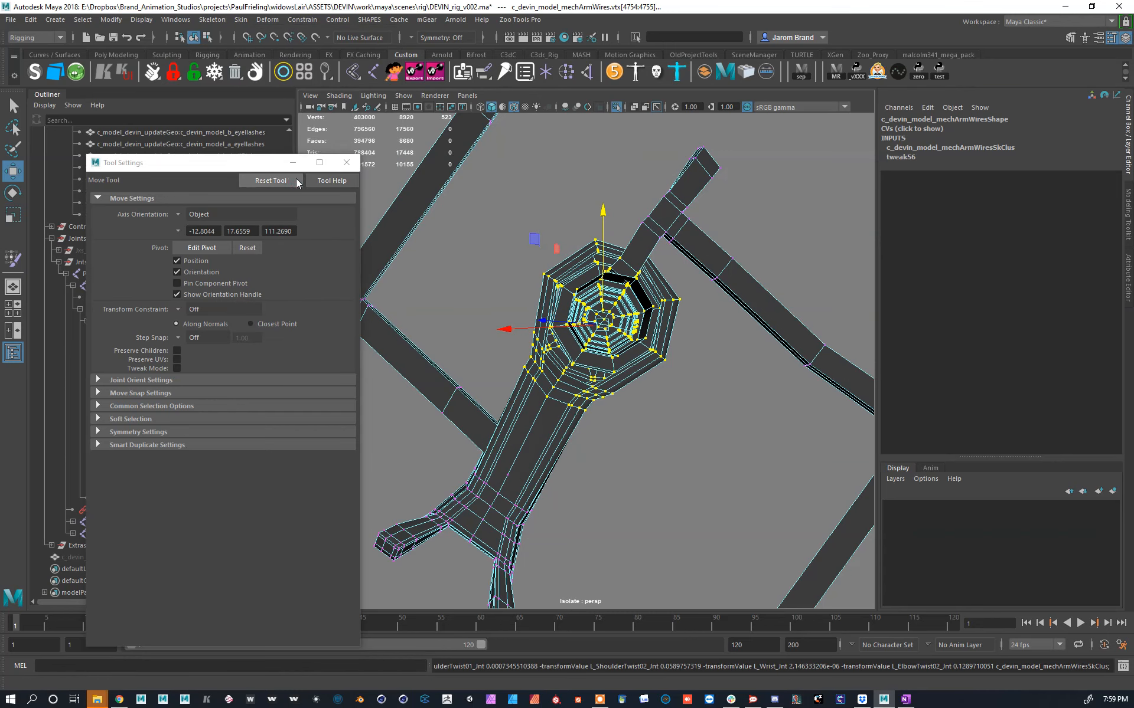
Step: Return to object mode, turn off isolation and check the connector on the full arm
{"action": "middle_click_drag", "start_coordinate": [525, 463], "coordinate": [597, 405], "text": "alt"}
{"action": "left_click_drag", "start_coordinate": [597, 405], "coordinate": [844, 377], "text": "alt"}
{"action": "right_click_drag", "start_coordinate": [845, 378], "coordinate": [611, 395], "text": "alt"}
{"action": "right_click_drag", "start_coordinate": [644, 340], "coordinate": [713, 300]}
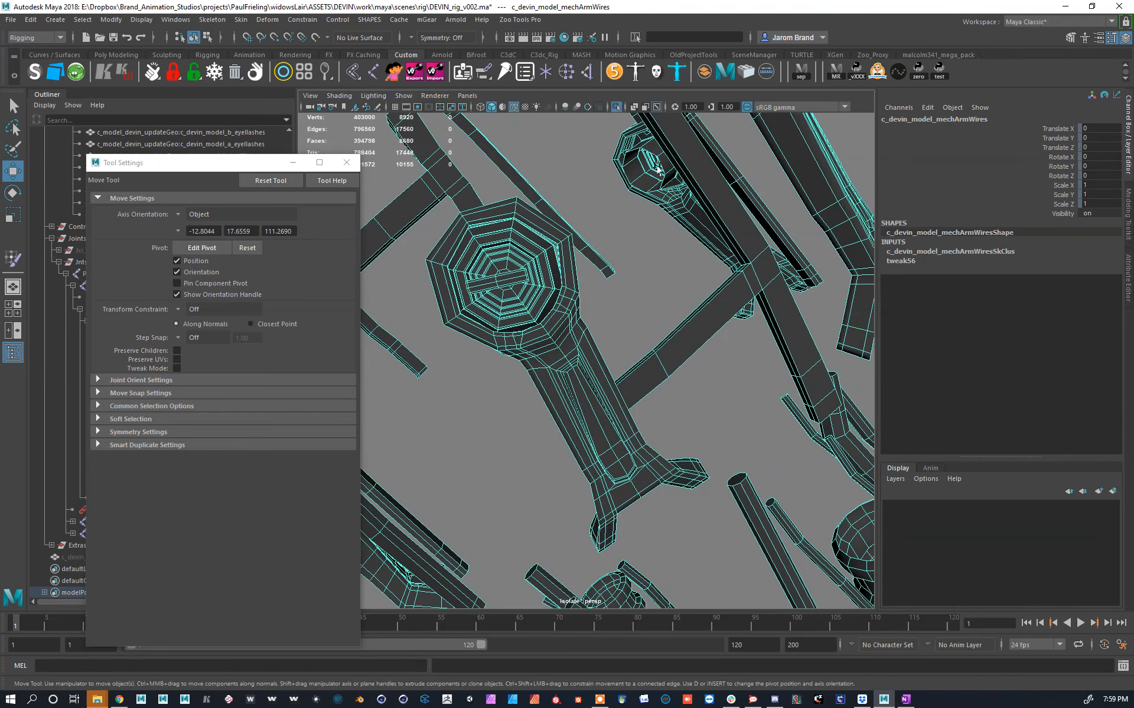
{"action": "left_click", "coordinate": [614, 107]}
{"action": "scroll", "coordinate": [681, 361], "scroll_direction": "down", "scroll_amount": 5}
{"action": "scroll", "coordinate": [681, 361], "scroll_direction": "down", "scroll_amount": 3}
{"action": "scroll", "coordinate": [673, 342], "scroll_direction": "up", "scroll_amount": 8}
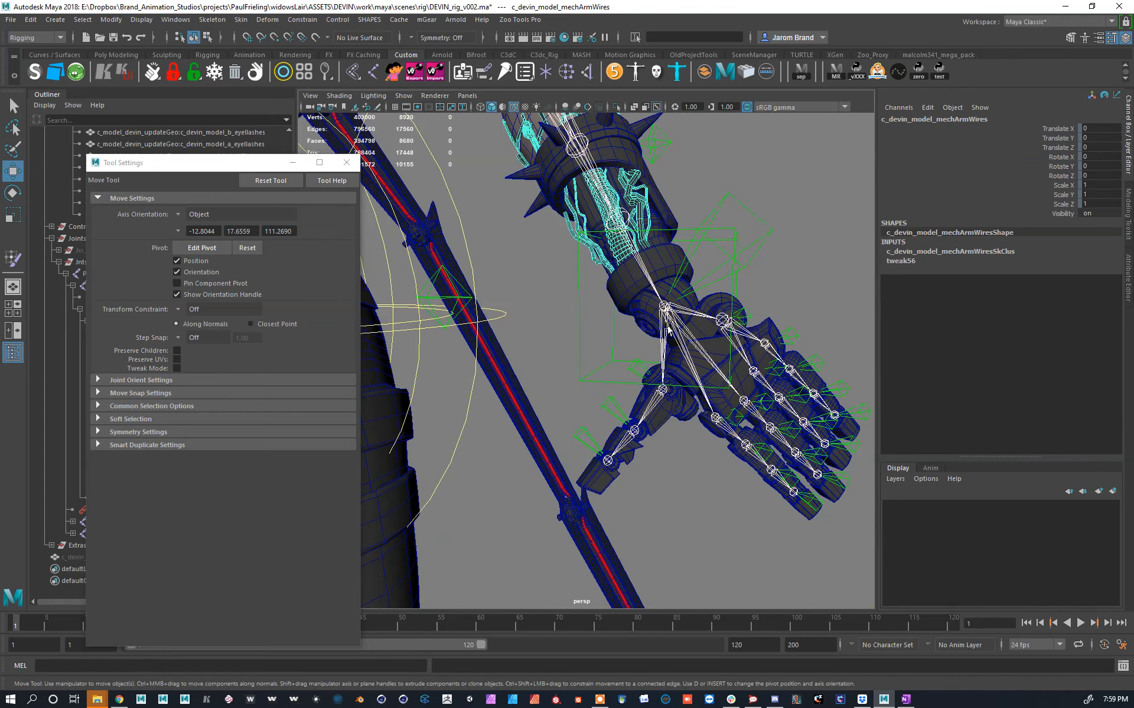
Step: Reset Rotate X, Y and Z of L_ArmRot_Ctrl to 0
{"action": "left_click", "coordinate": [704, 275]}
{"action": "left_click_drag", "start_coordinate": [1100, 150], "coordinate": [1100, 129]}
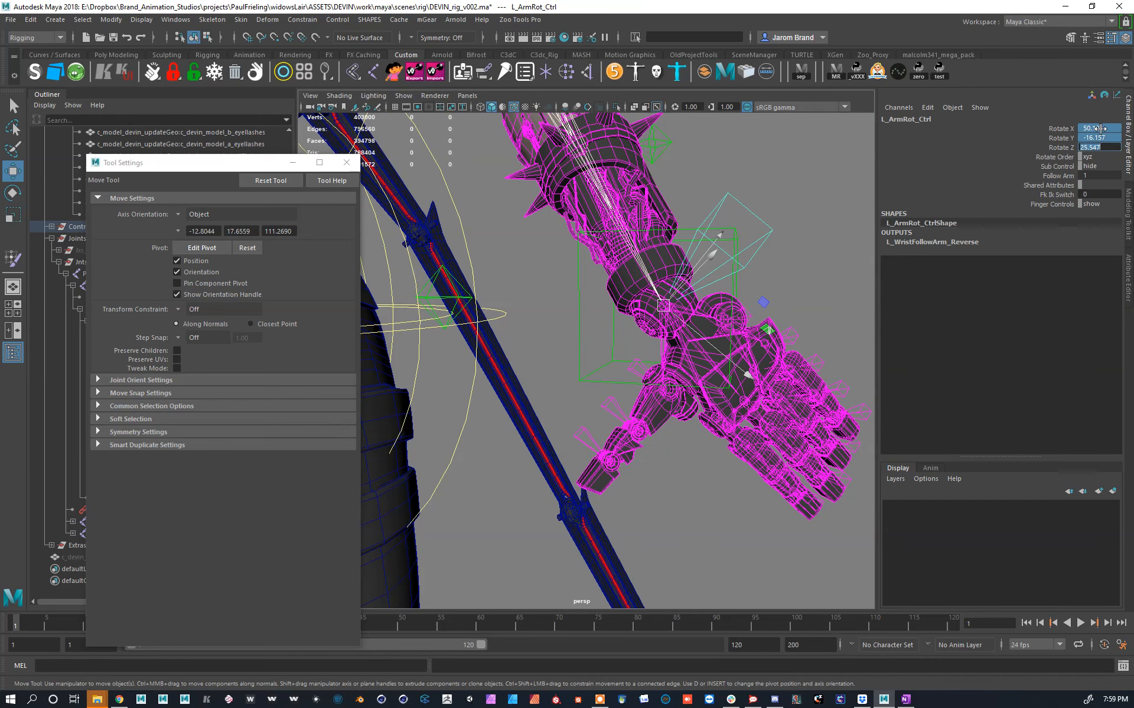
{"action": "type", "text": "0"}
{"action": "key", "text": "Return"}
{"action": "scroll", "coordinate": [572, 233], "scroll_direction": "down", "scroll_amount": 3}
{"action": "scroll", "coordinate": [645, 328], "scroll_direction": "up", "scroll_amount": 6}
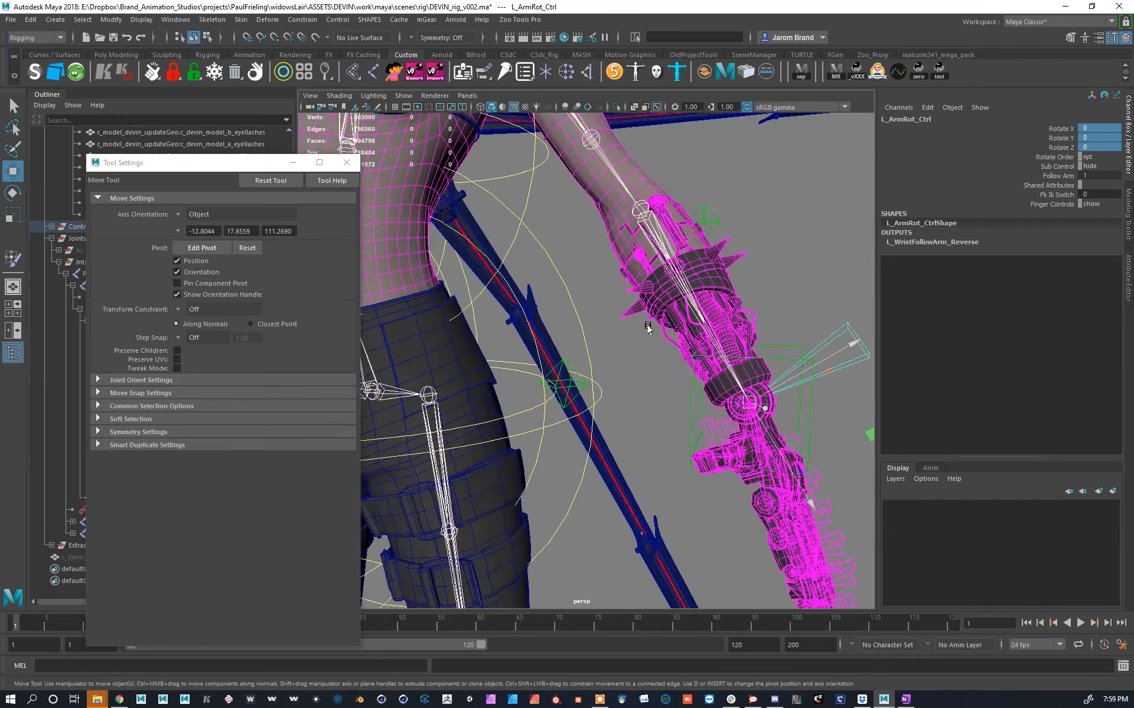
{"action": "scroll", "coordinate": [706, 273], "scroll_direction": "down", "scroll_amount": 5}
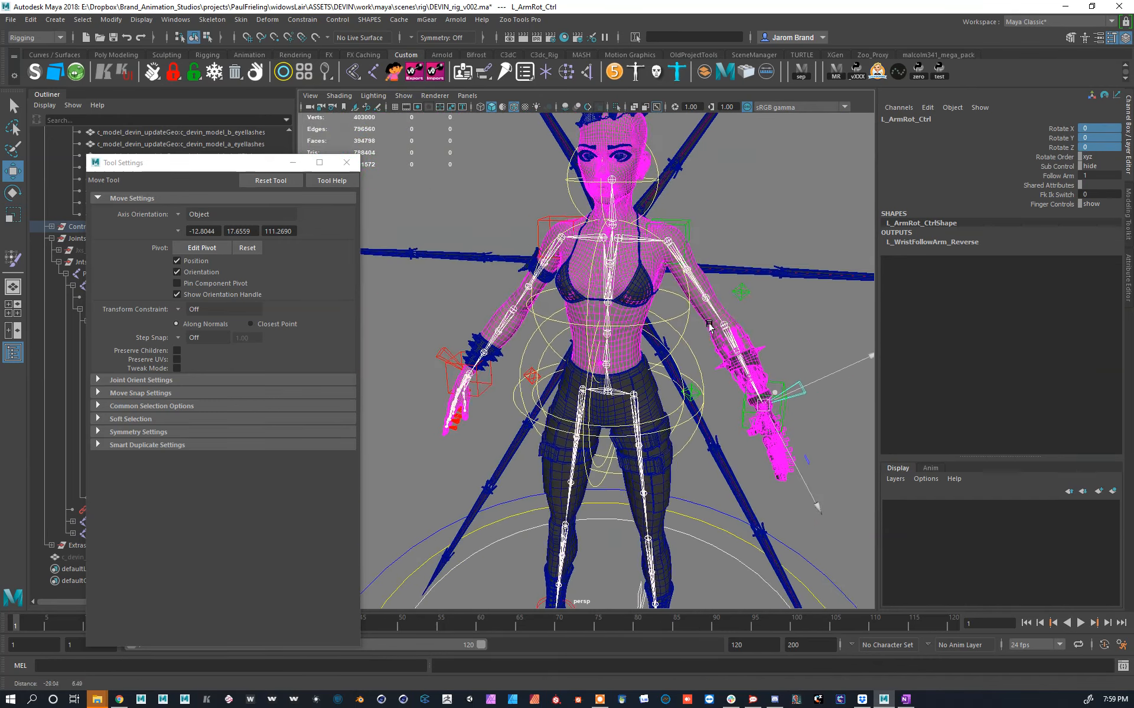
Step: Try moving the chest joint, and undo the move
{"action": "left_click", "coordinate": [677, 313]}
{"action": "left_click_drag", "start_coordinate": [662, 301], "coordinate": [676, 300]}
{"action": "key", "text": "ctrl+z"}
Step: Turn off the wireframe overlay on the shaded models and undo the chest joint selection
{"action": "left_click", "coordinate": [494, 111]}
{"action": "mouse_move", "coordinate": [566, 307]}
{"action": "left_mouse_down", "text": "alt"}
{"action": "mouse_move", "coordinate": [615, 322]}
{"action": "mouse_move", "coordinate": [587, 305]}
{"action": "left_mouse_up", "text": "alt"}
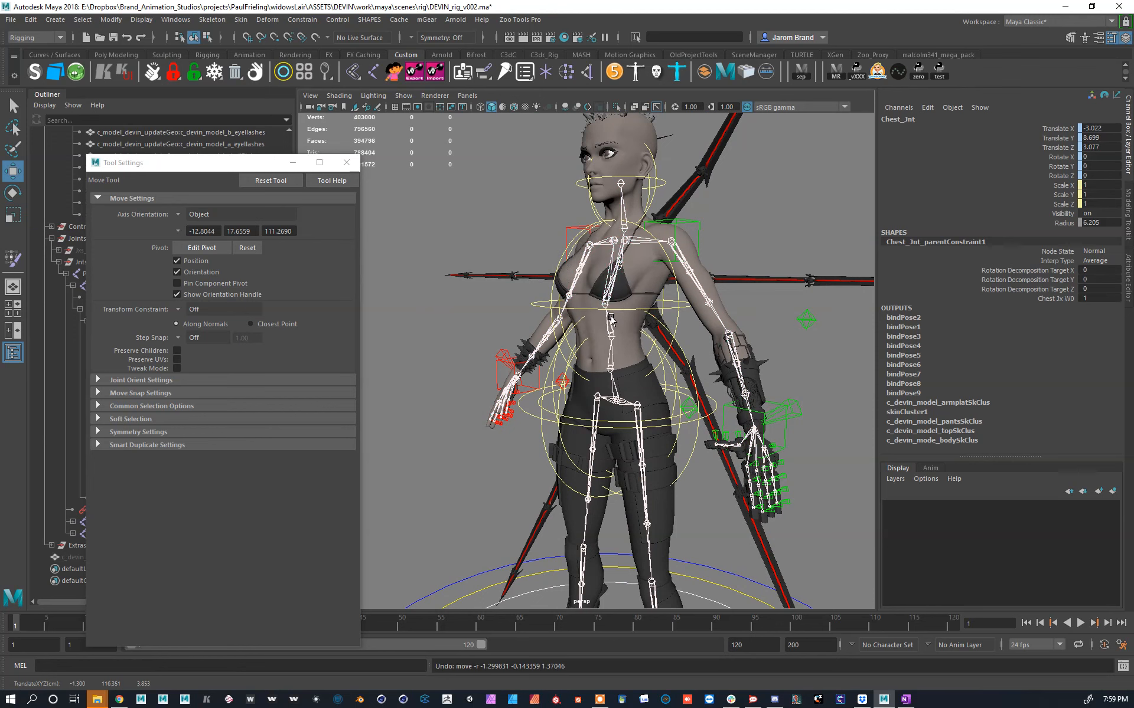
{"action": "key", "text": "ctrl+z"}
{"action": "right_click_drag", "start_coordinate": [612, 315], "coordinate": [561, 355], "text": "alt"}
{"action": "middle_click_drag", "start_coordinate": [561, 354], "coordinate": [568, 310], "text": "alt"}
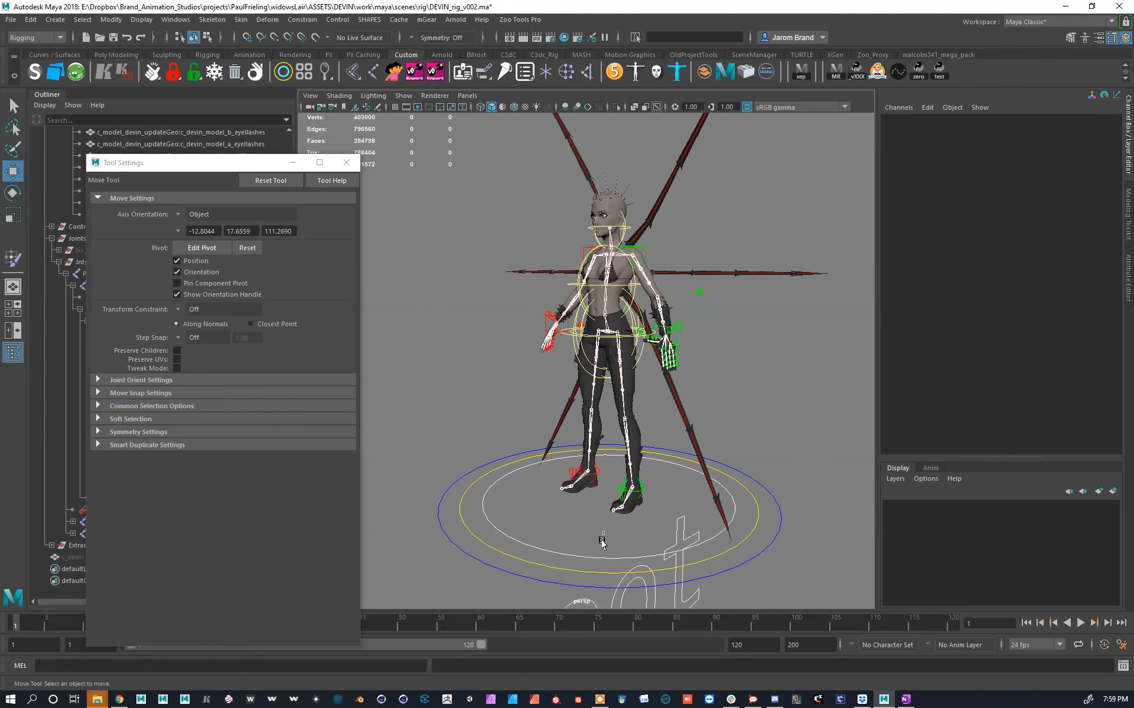
Step: On All_Ctrl, set Show Bind Joints to 0 and Geo Display to Reference
{"action": "left_click", "coordinate": [607, 564]}
{"action": "left_click", "coordinate": [1059, 233]}
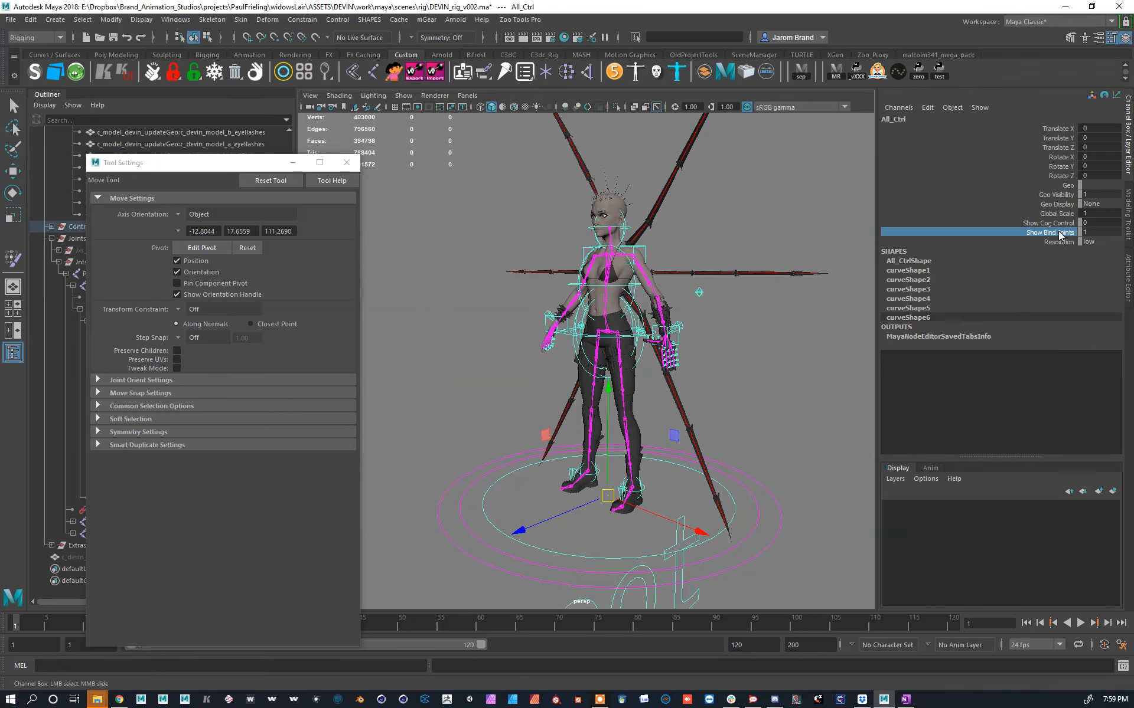
{"action": "middle_click_drag", "start_coordinate": [817, 296], "coordinate": [779, 301]}
{"action": "right_click_drag", "start_coordinate": [708, 298], "coordinate": [746, 293], "text": "alt"}
{"action": "left_click_drag", "start_coordinate": [746, 295], "coordinate": [806, 307], "text": "alt"}
{"action": "left_click", "coordinate": [1063, 205]}
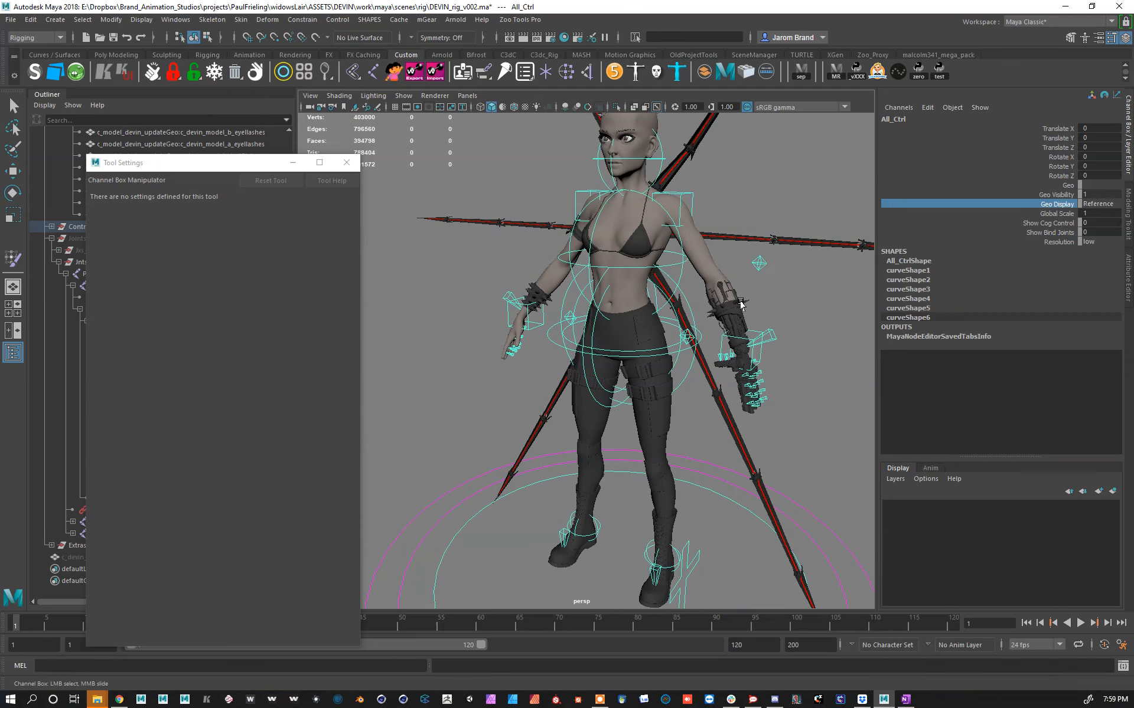
Step: Try moving Chest_Ctrl to test the upper body's deformation, and undo the move
{"action": "left_click", "coordinate": [674, 264]}
{"action": "key", "text": "w"}
{"action": "middle_click_drag", "start_coordinate": [666, 266], "coordinate": [670, 278]}
{"action": "key", "text": "ctrl+z"}
{"action": "left_click_drag", "start_coordinate": [650, 324], "coordinate": [696, 312], "text": "alt"}
{"action": "middle_click_drag", "start_coordinate": [661, 283], "coordinate": [679, 348], "text": "alt"}
{"action": "right_click_drag", "start_coordinate": [679, 348], "coordinate": [666, 419], "text": "alt"}
{"action": "left_click_drag", "start_coordinate": [665, 420], "coordinate": [687, 477], "text": "alt"}
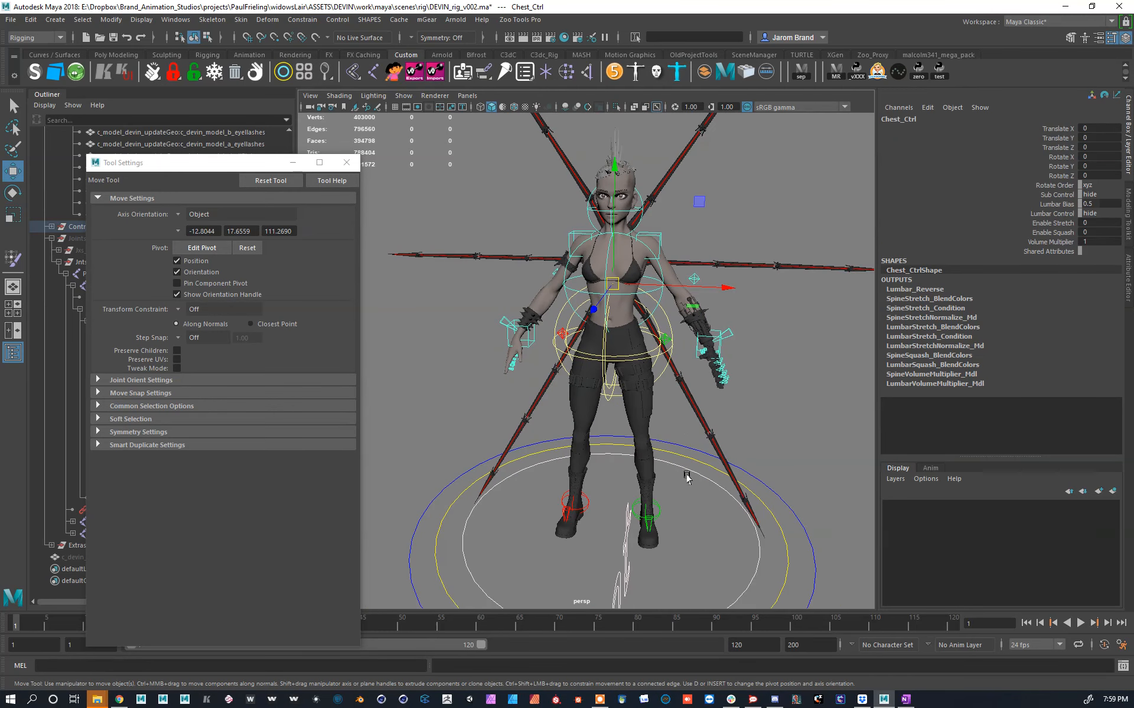
Step: Try moving All_Ctrl to test that the whole character follows, and undo the move
{"action": "left_click", "coordinate": [700, 483]}
{"action": "left_click_drag", "start_coordinate": [609, 524], "coordinate": [718, 614]}
{"action": "key", "text": "ctrl+z"}
{"action": "right_click_drag", "start_coordinate": [645, 239], "coordinate": [665, 286], "text": "alt"}
{"action": "middle_click_drag", "start_coordinate": [665, 286], "coordinate": [684, 225], "text": "alt"}
{"action": "left_click_drag", "start_coordinate": [655, 390], "coordinate": [598, 387], "text": "alt"}
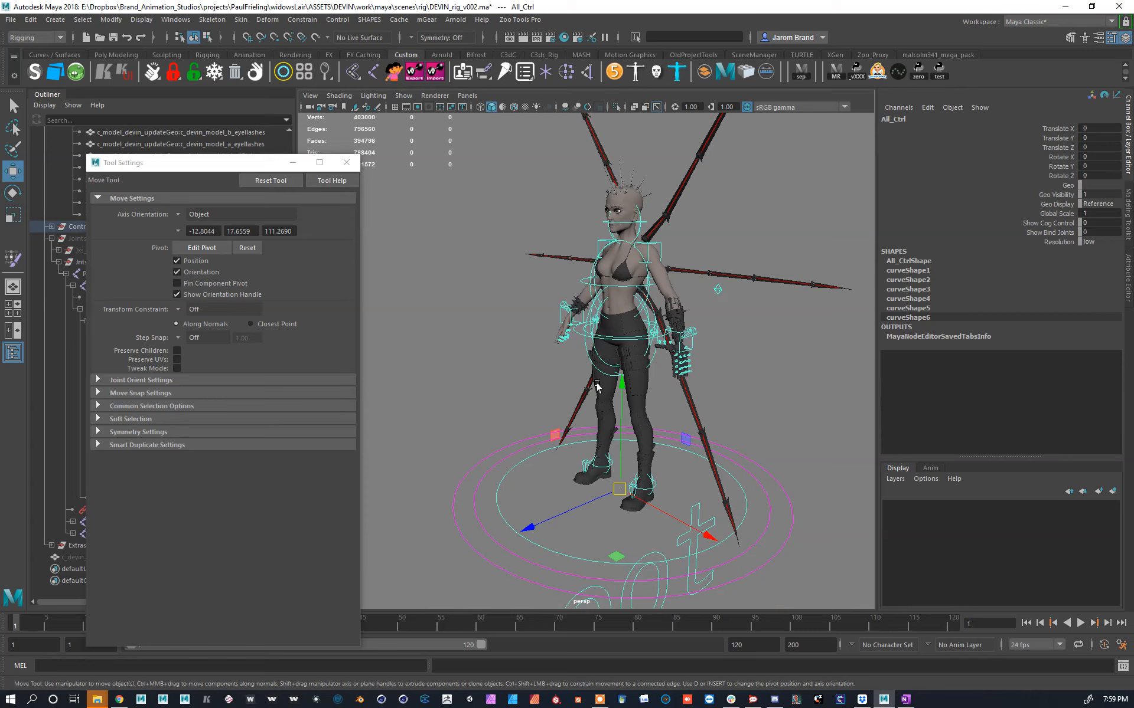